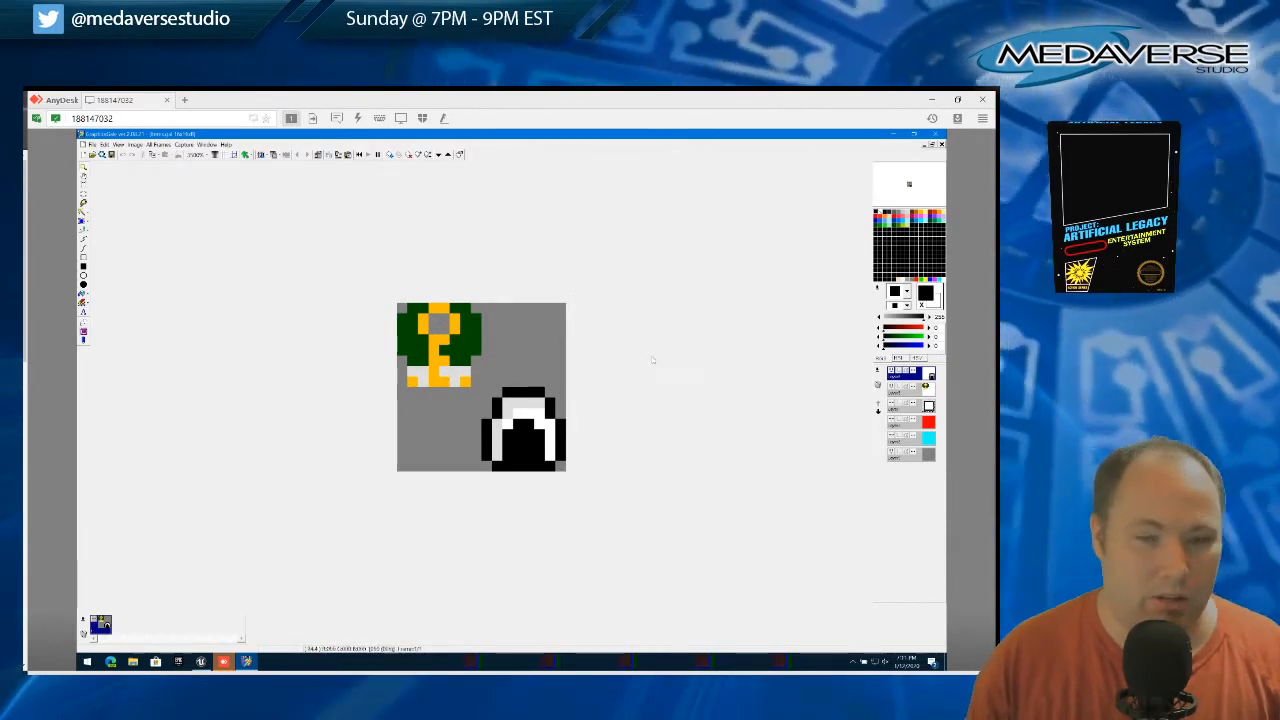
Toggle the cyan background layer's visibility to compare the sprites against cyan and gray
click(892, 443)
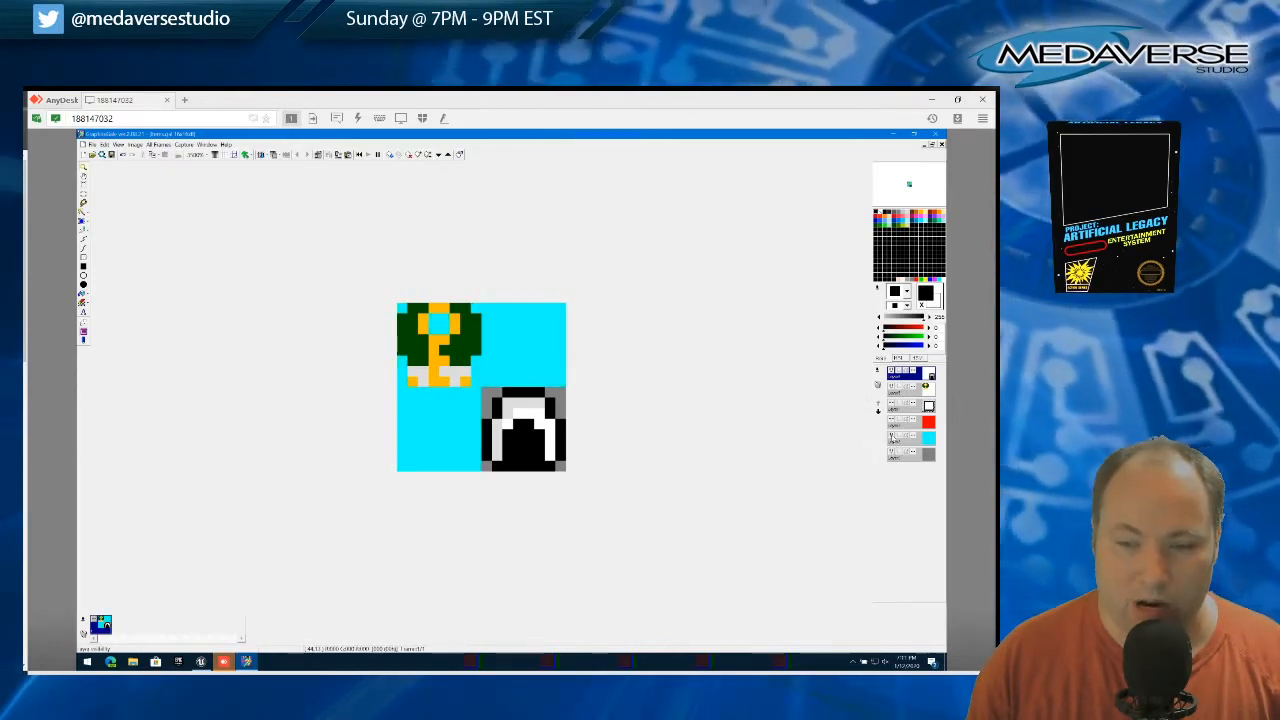
click(891, 438)
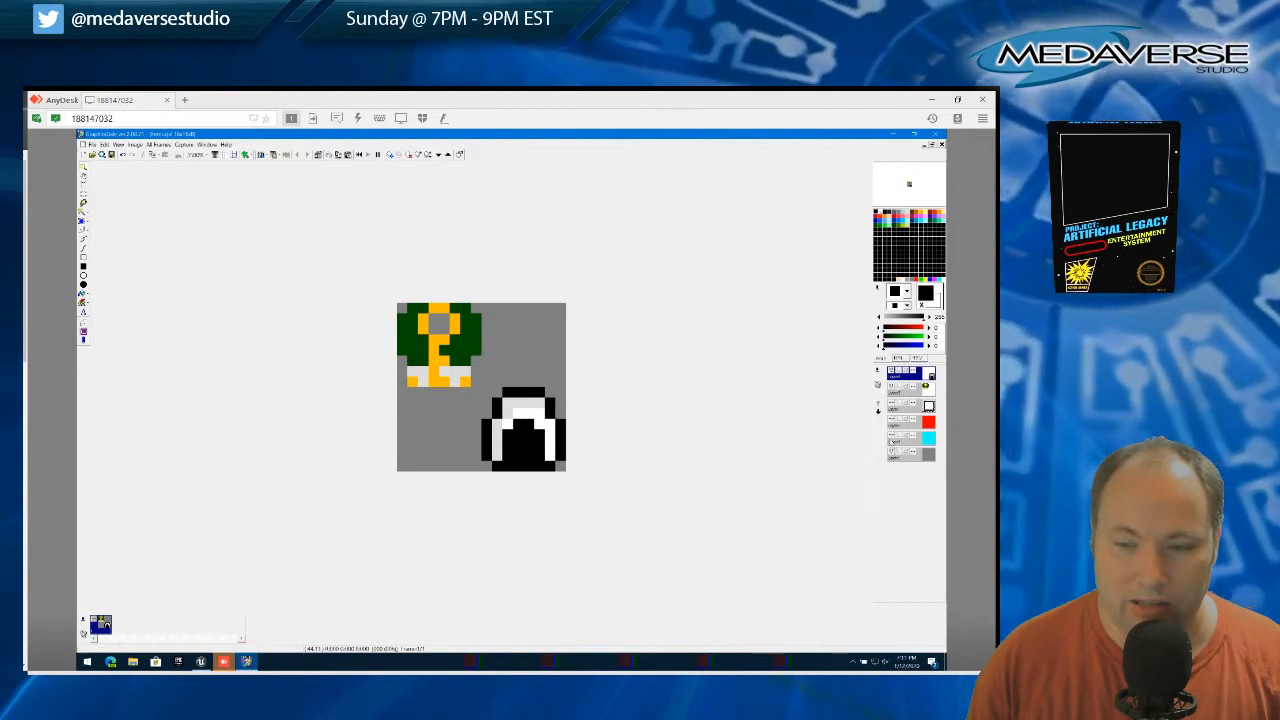
click(891, 441)
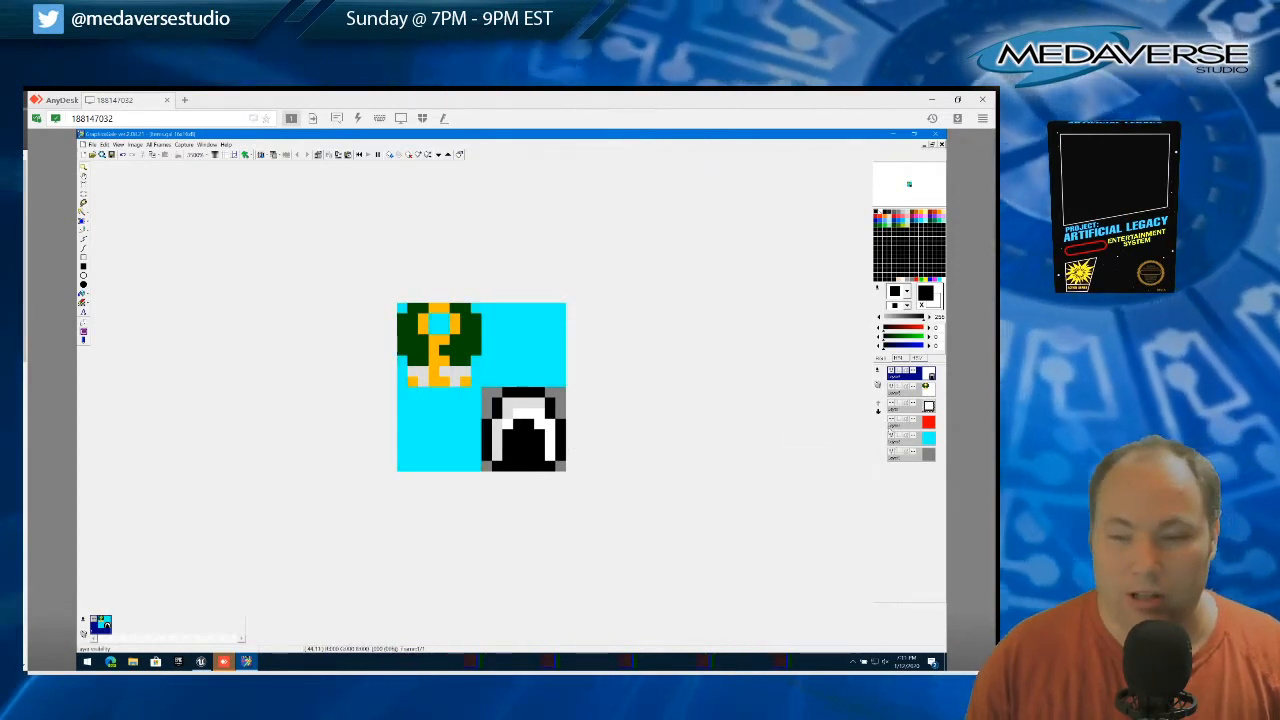
click(891, 438)
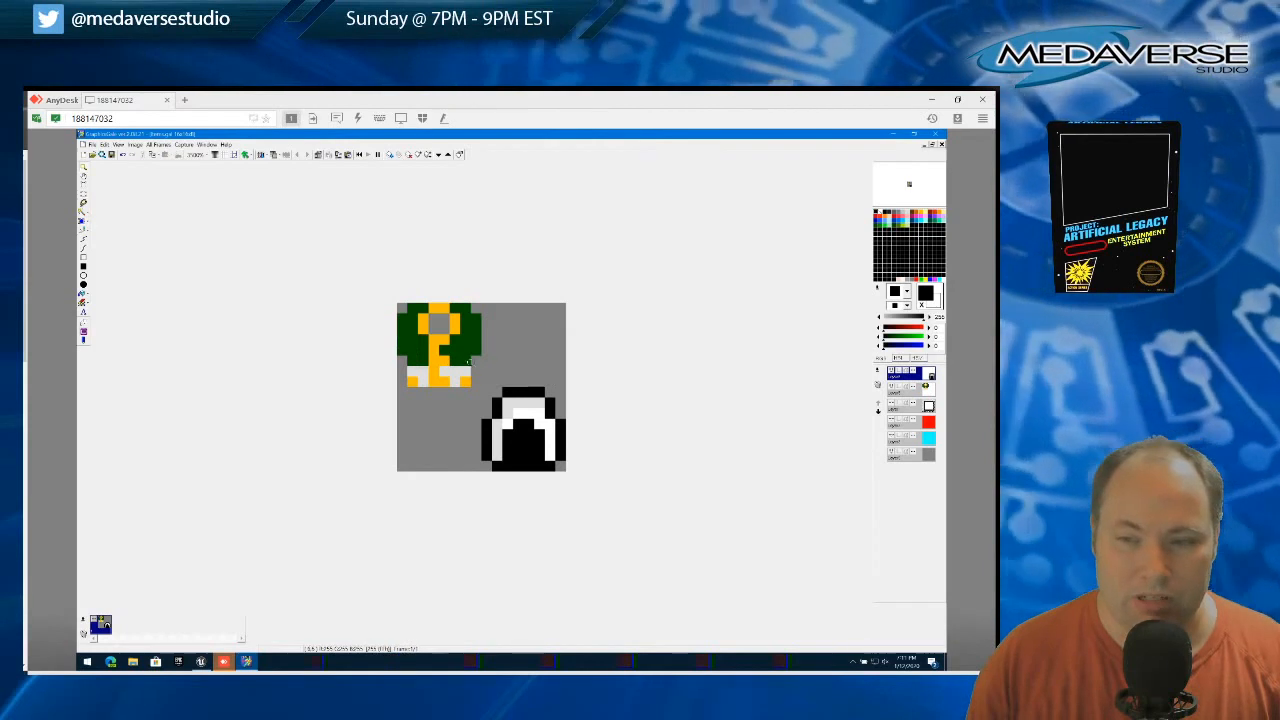
Enlarge the sprite in the preview window and magnify the canvas
right_click(895, 183)
click(892, 226)
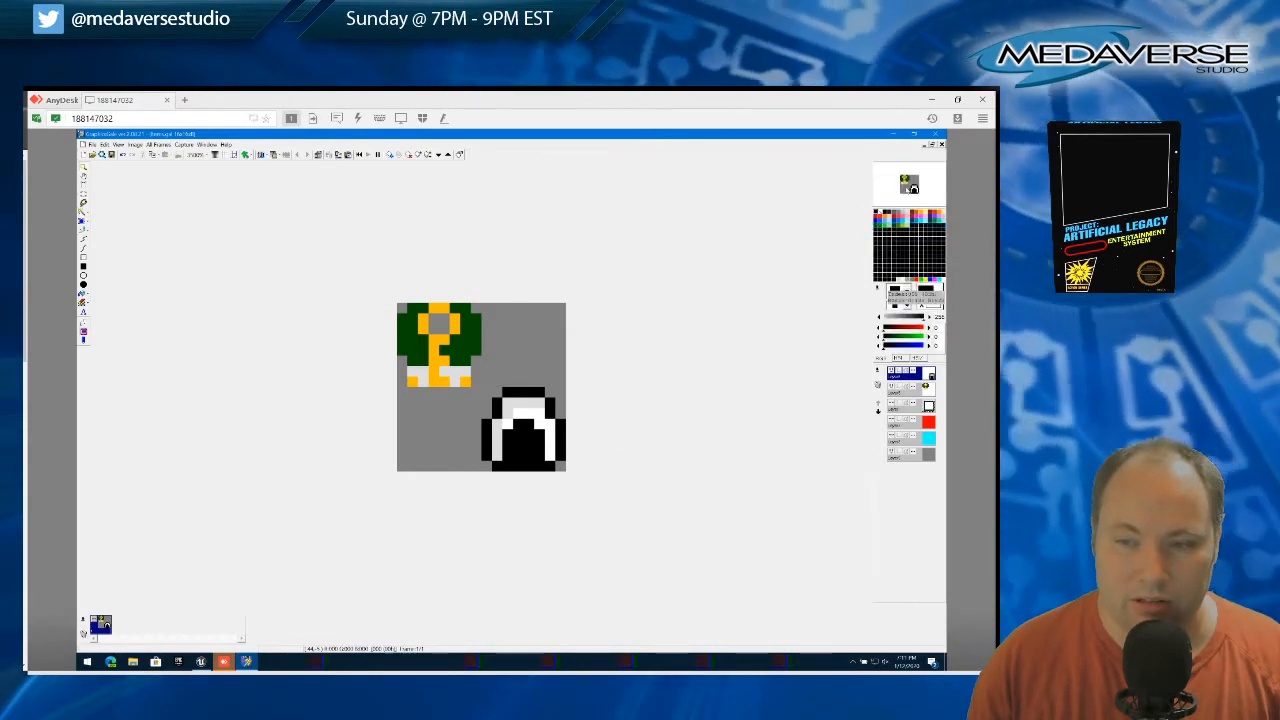
right_click(894, 184)
click(895, 236)
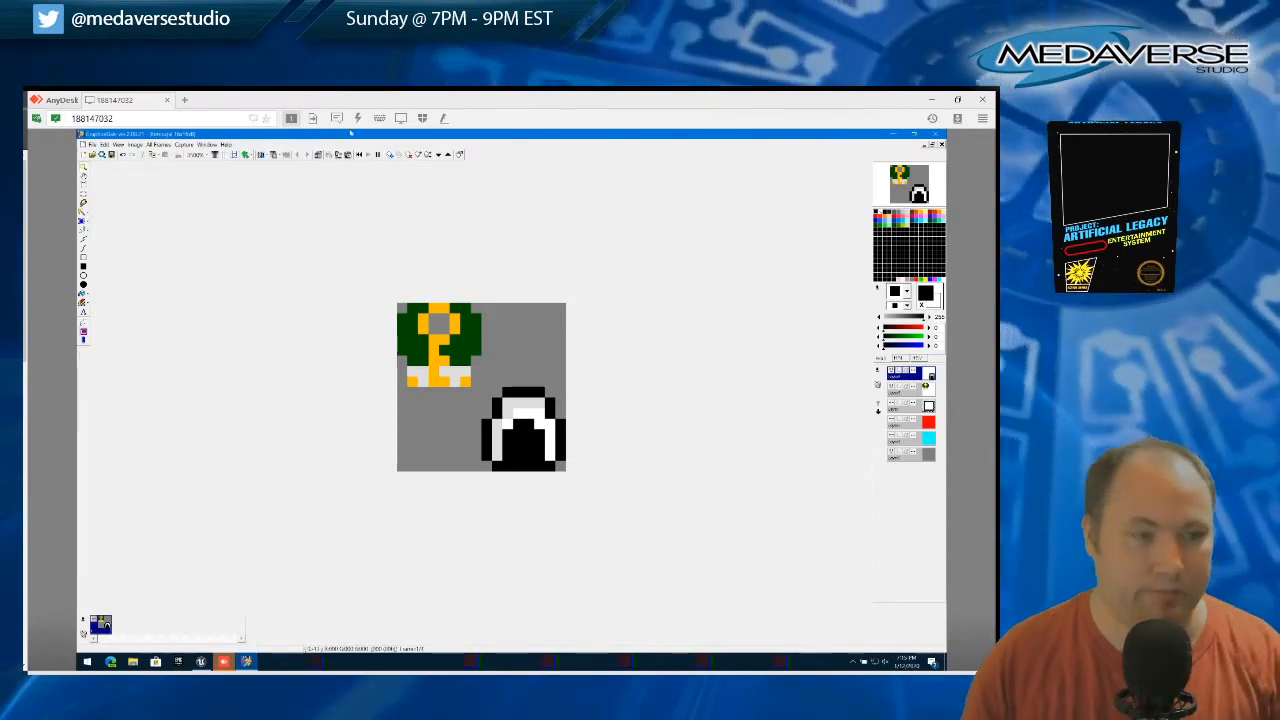
scroll(502, 376, up, 1)
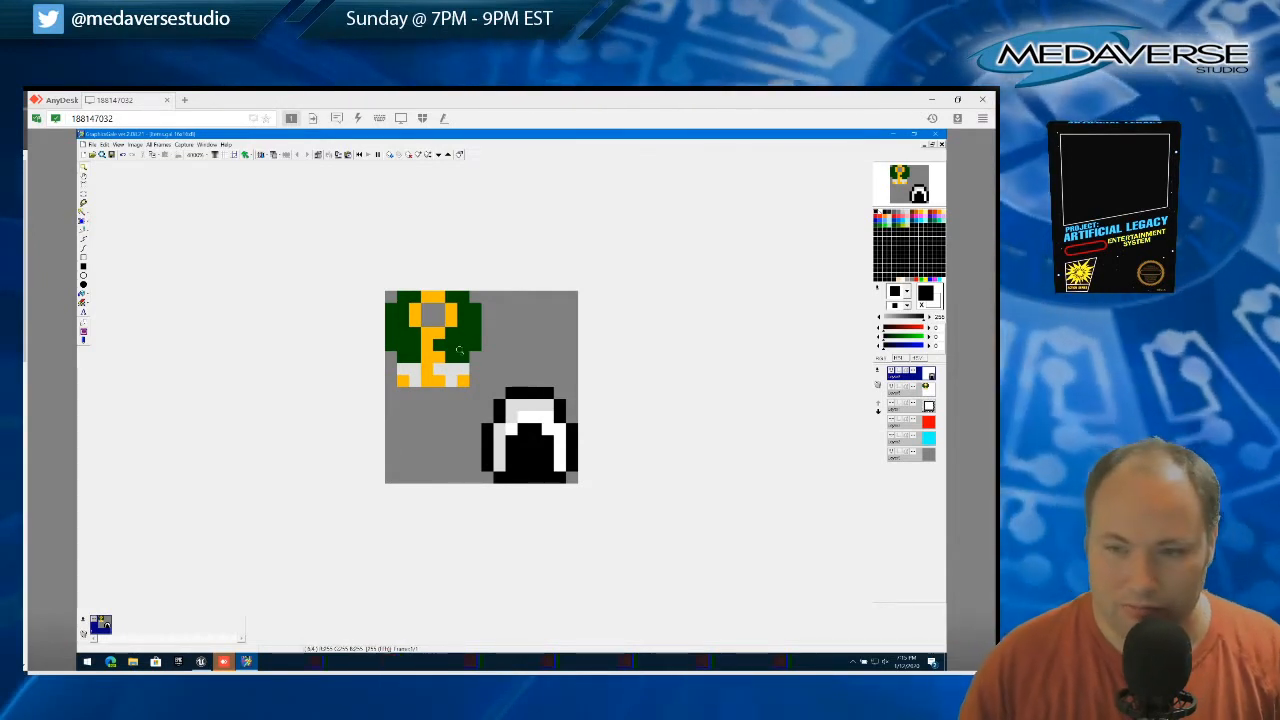
Switch to the Unreal Editor window, minimize it, and return to GraphicsGale
click(897, 134)
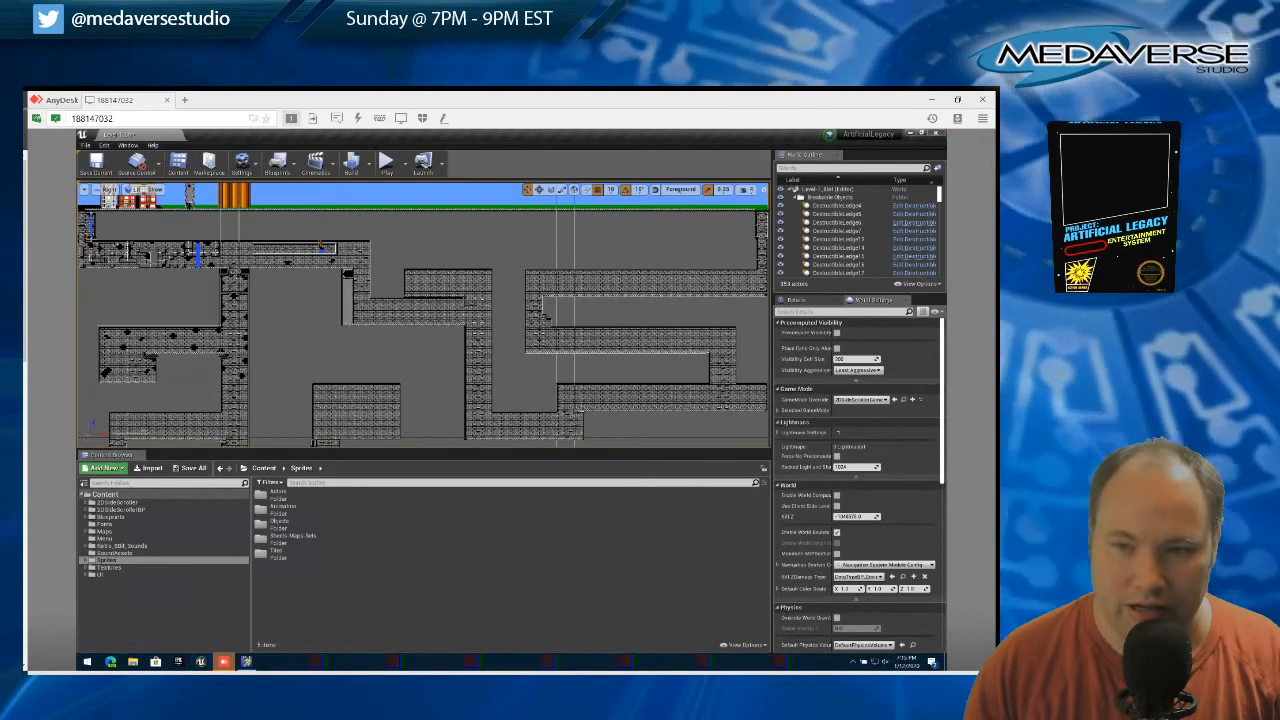
click(911, 133)
click(246, 661)
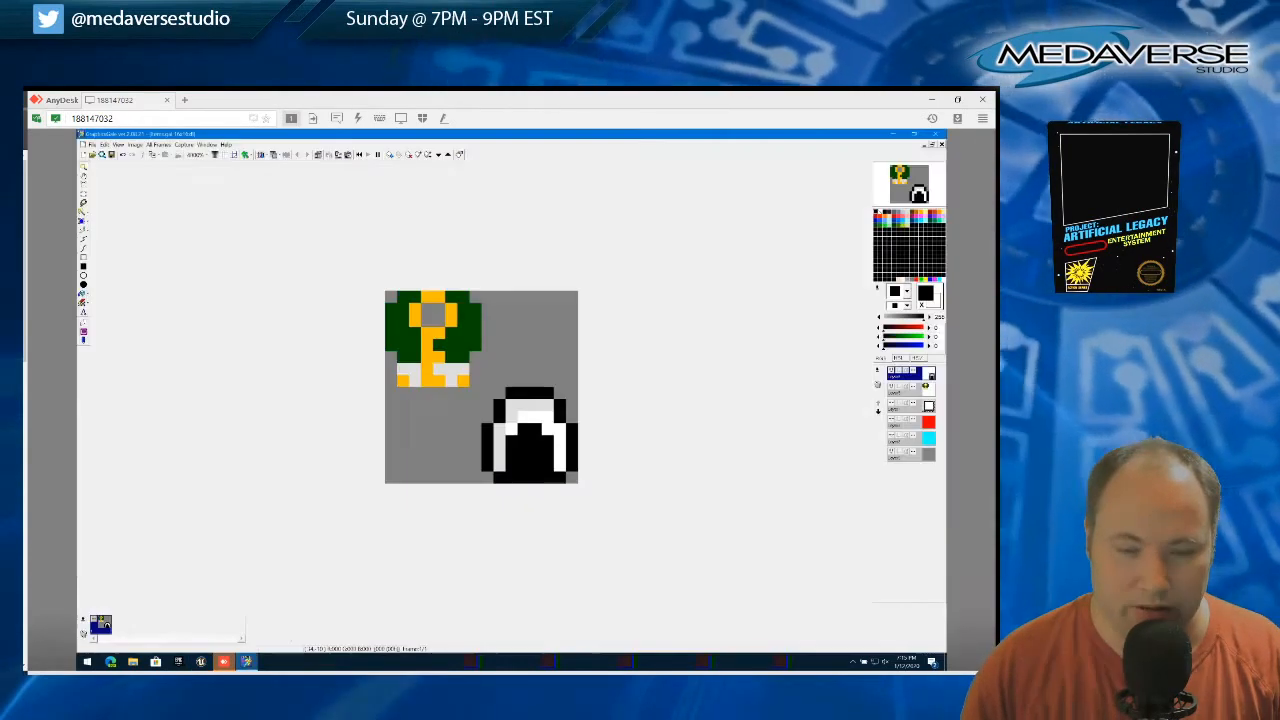
click(909, 133)
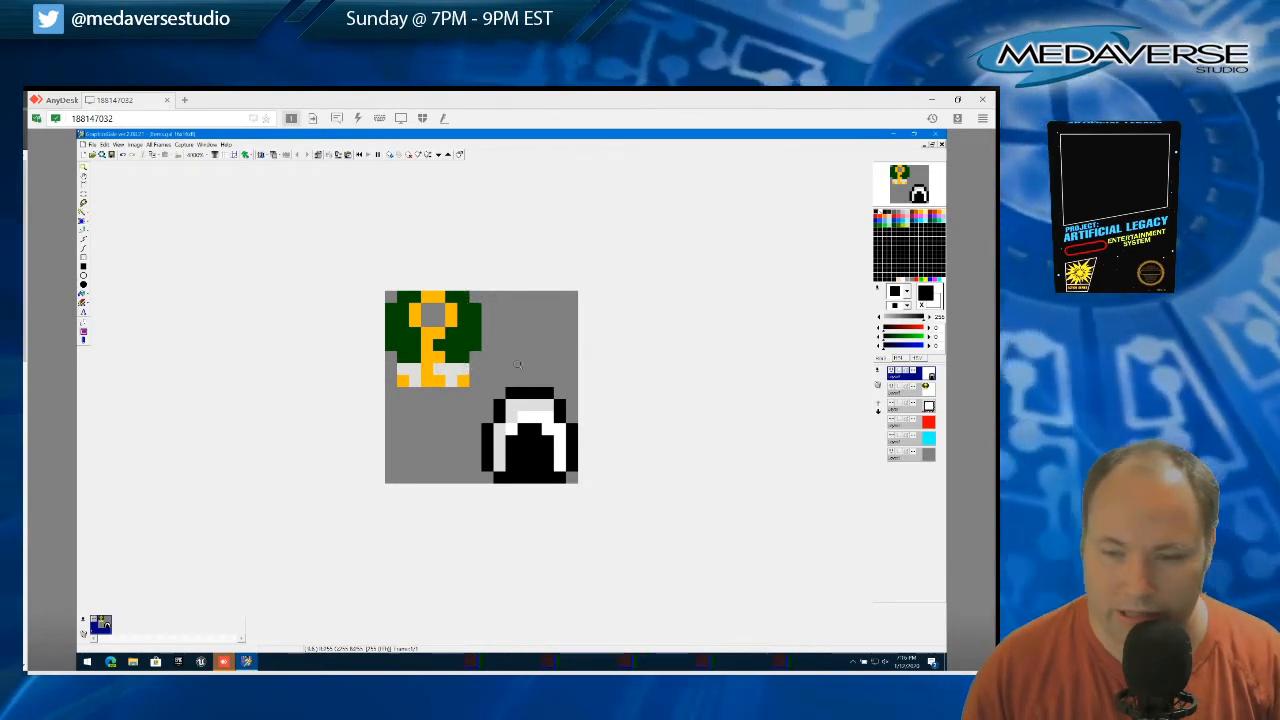
click(909, 228)
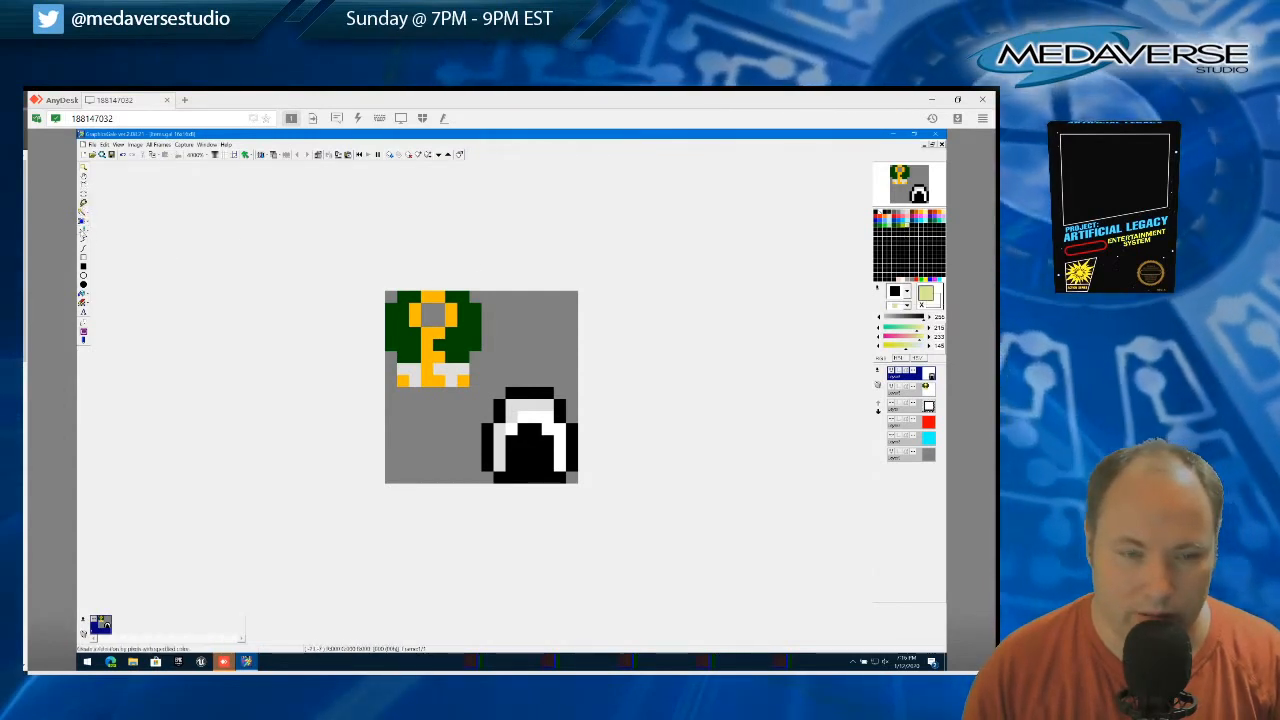
click(454, 366)
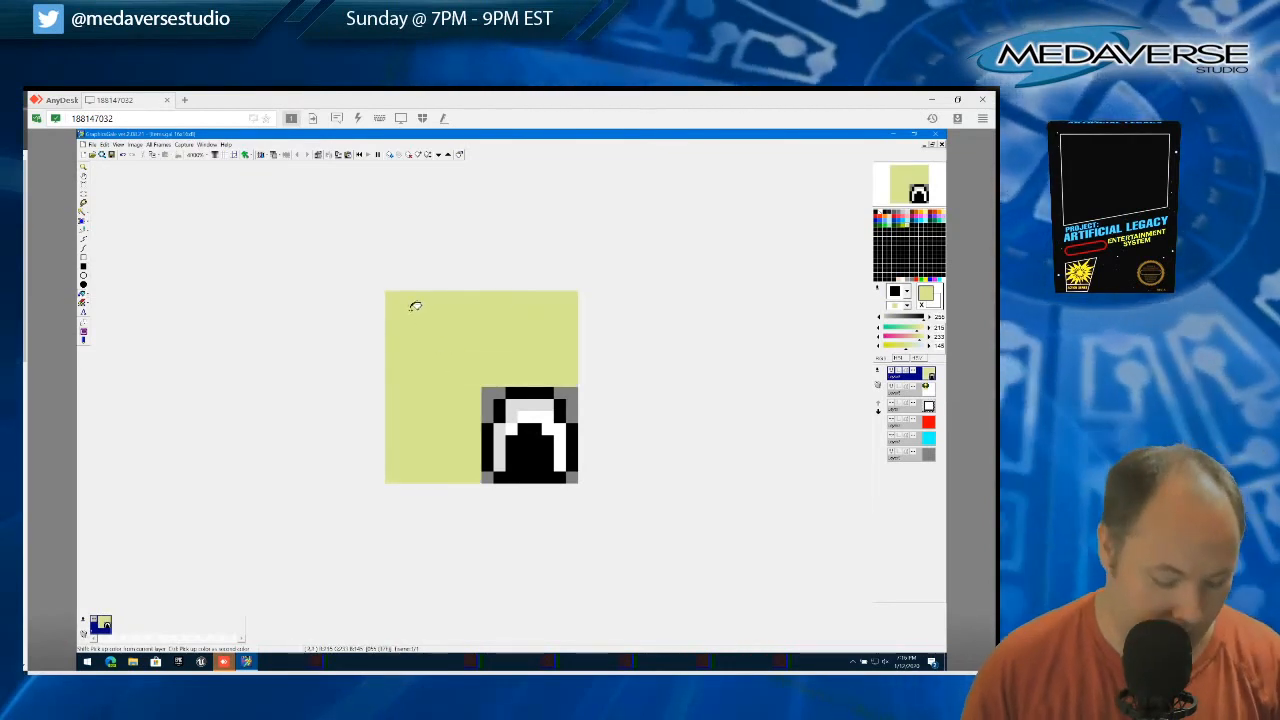
key(ctrl+z)
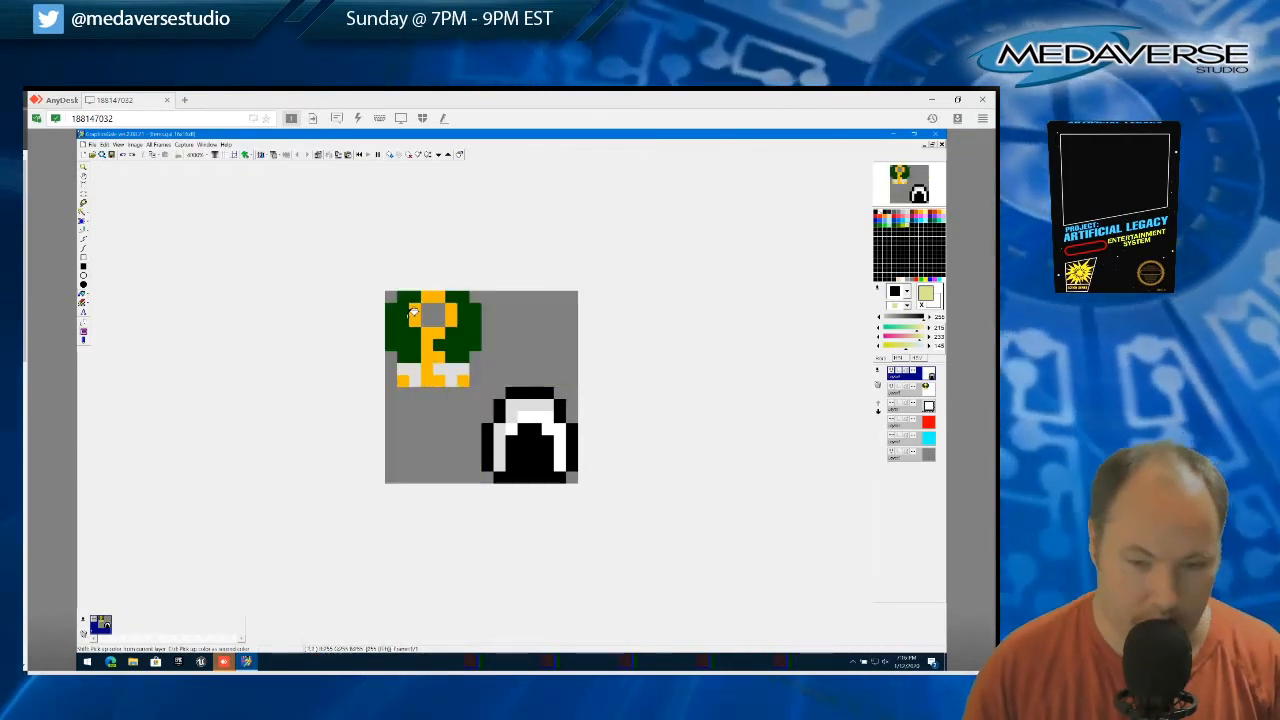
Try recoloring the off-white lower areas of the green sprite on the second layer with pale green and pale yellow, and undo the fills
click(913, 391)
click(452, 372)
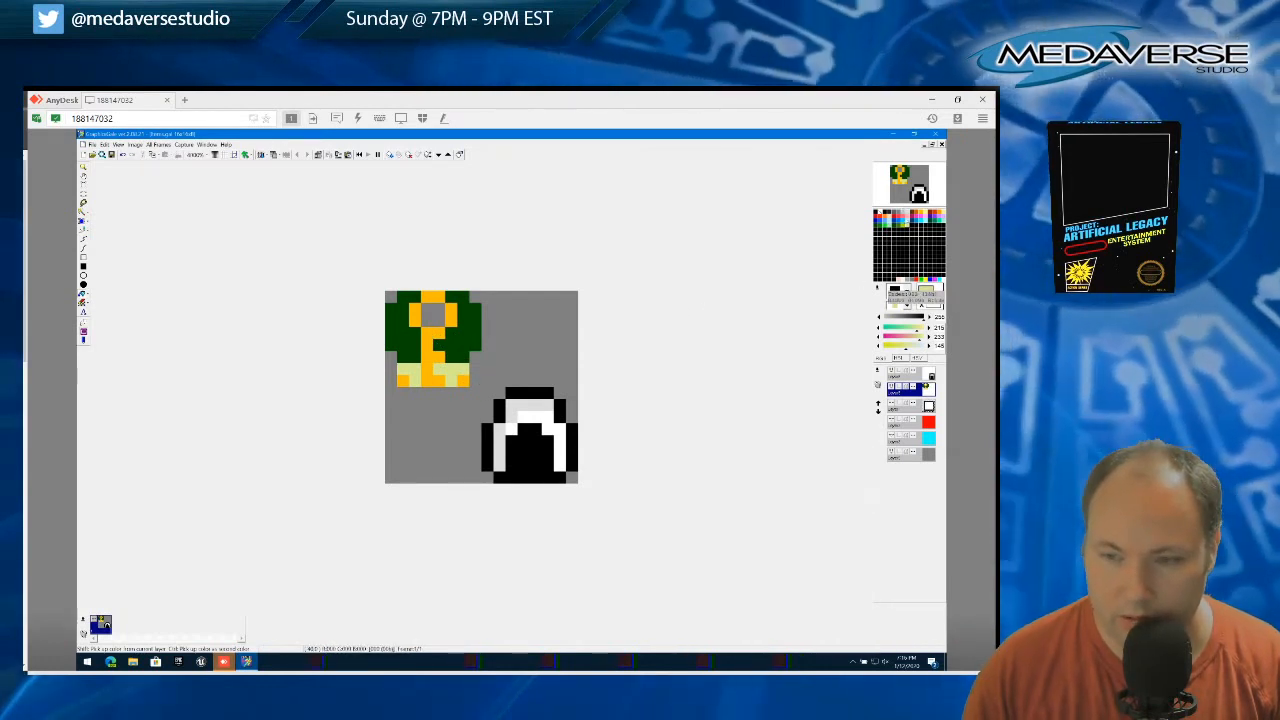
click(927, 217)
click(450, 370)
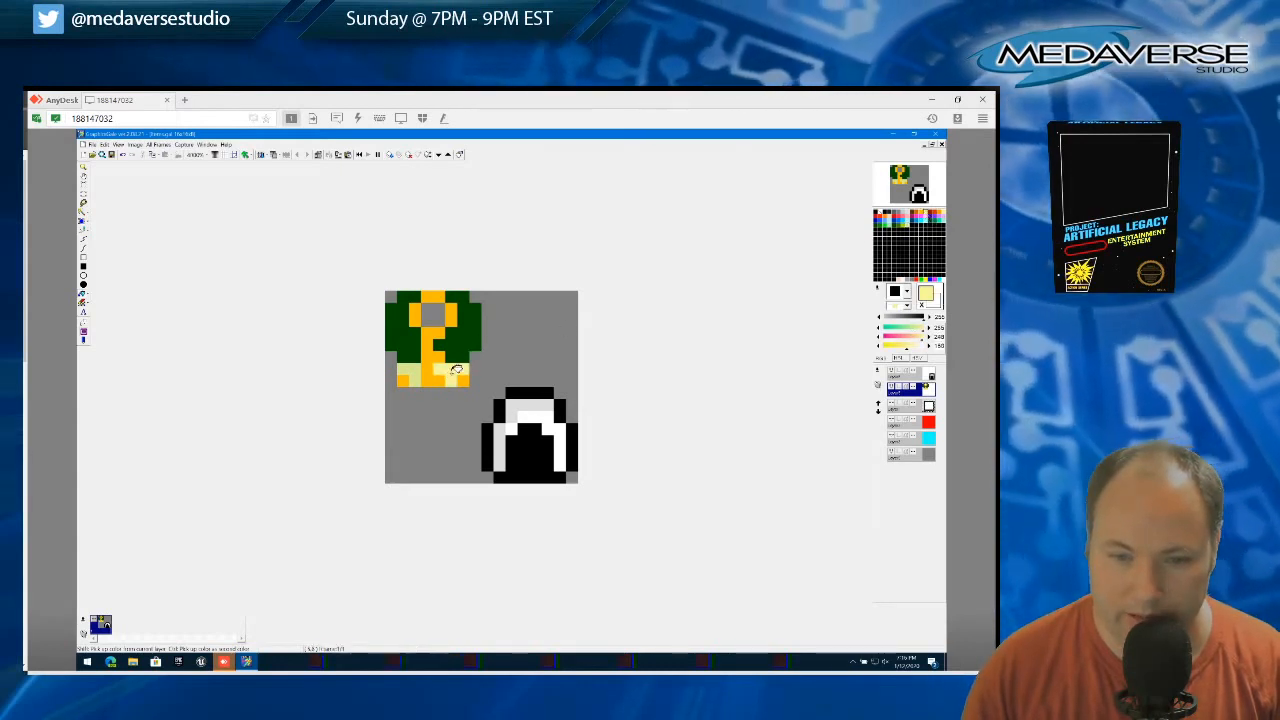
click(415, 370)
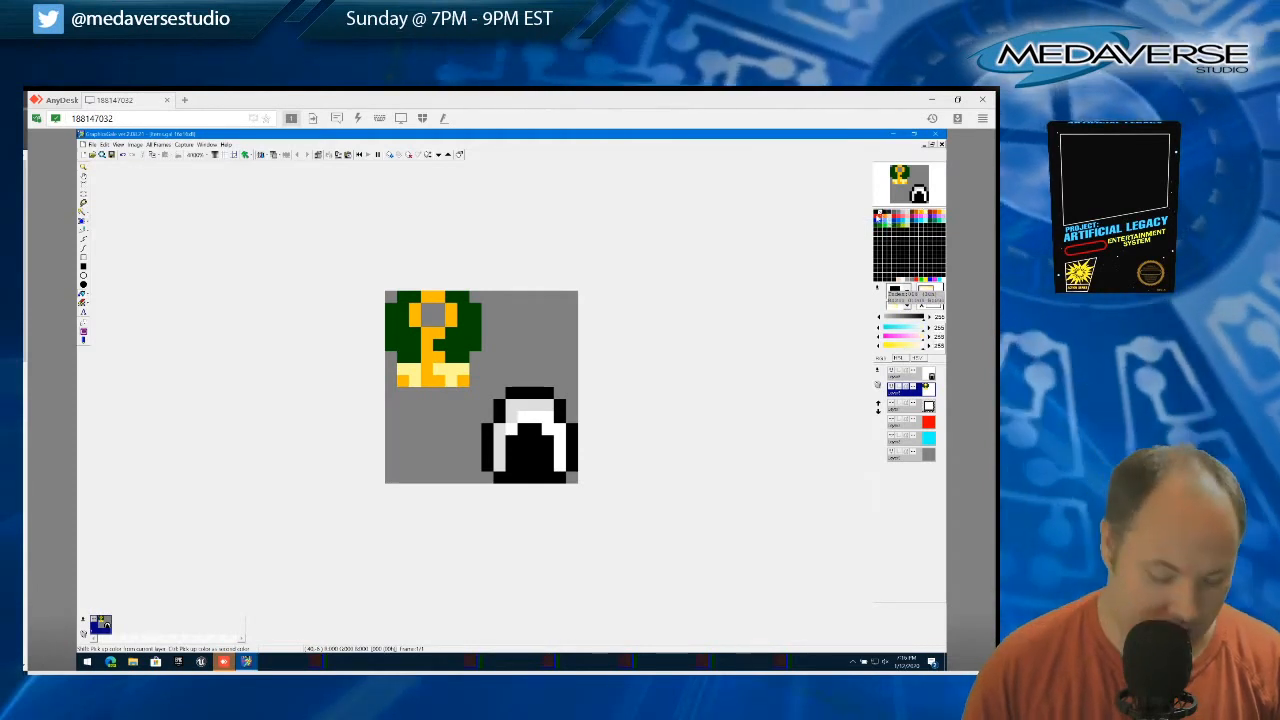
key(ctrl+z)
key(ctrl+z)
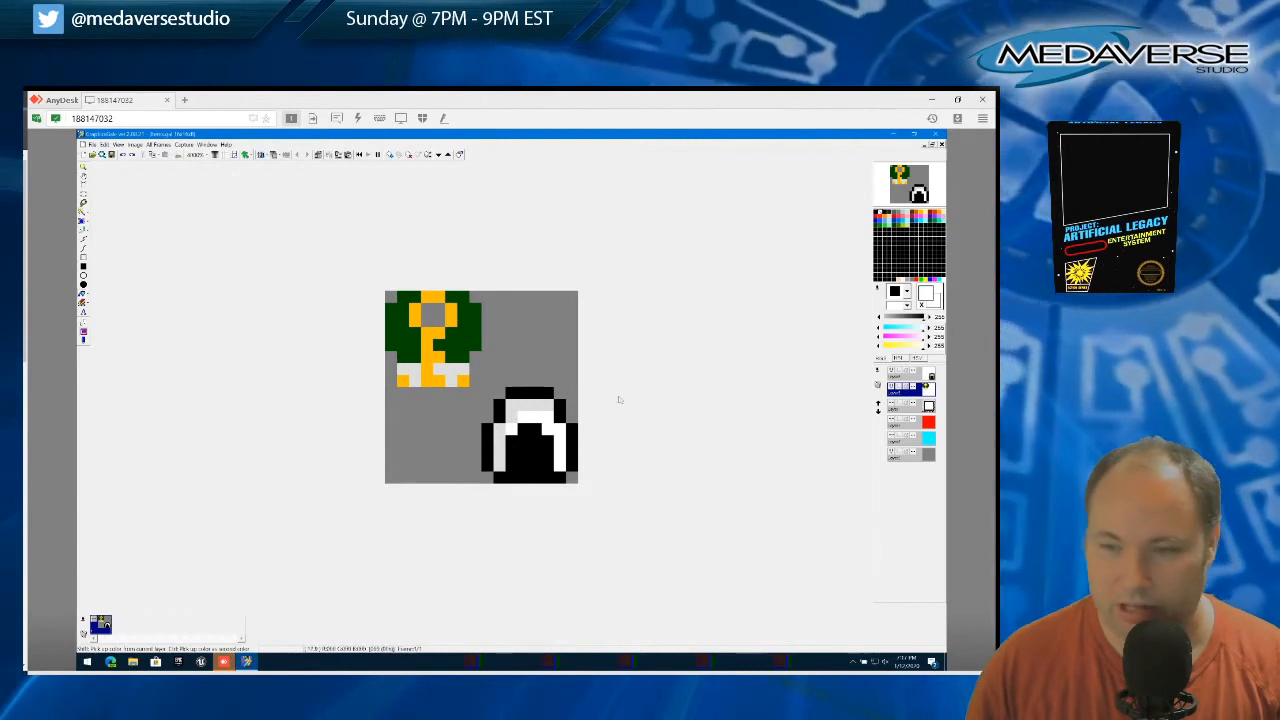
Recolor the off-white shading of the black-and-white shell on the top layer light gray, undoing the fill made on the second layer
click(903, 212)
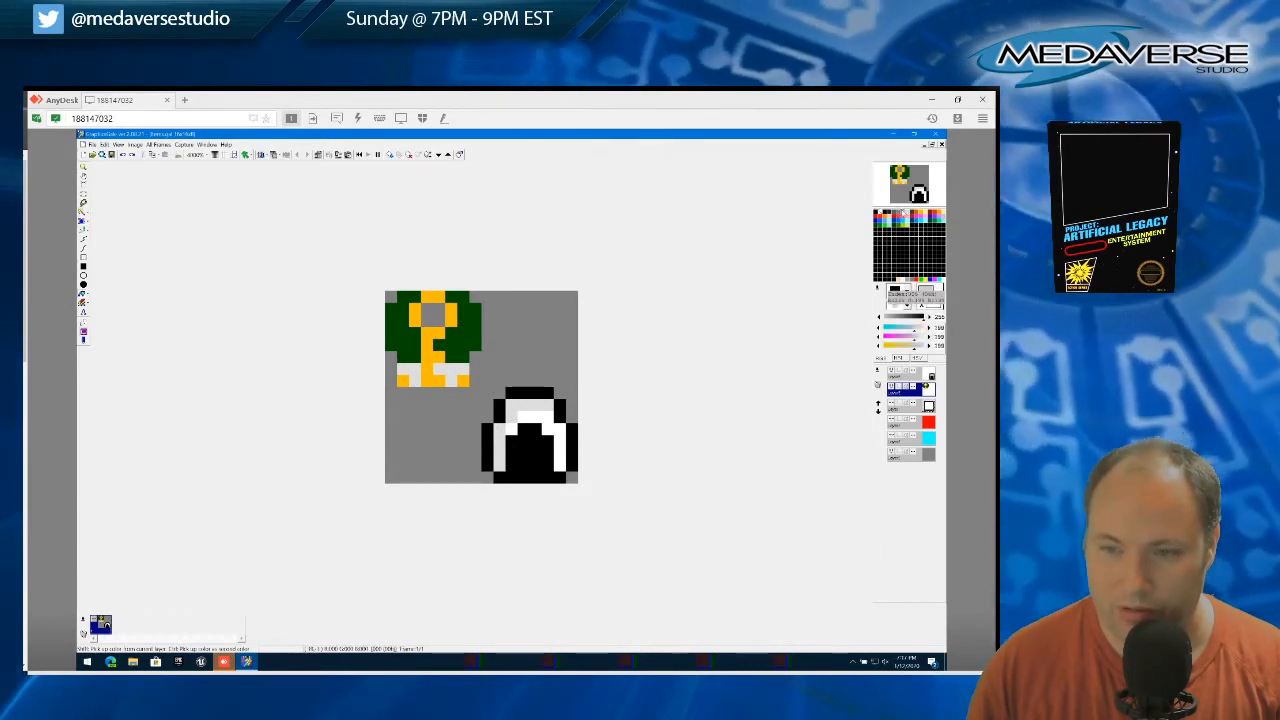
click(518, 394)
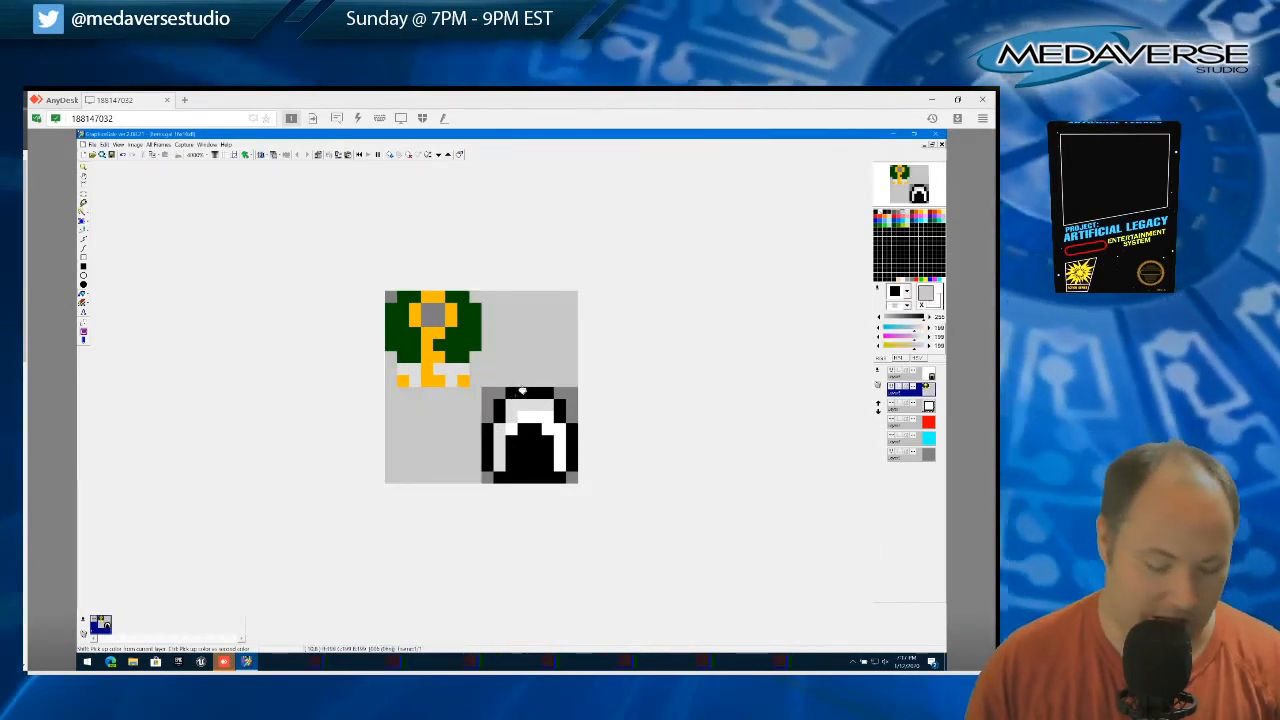
key(ctrl+z)
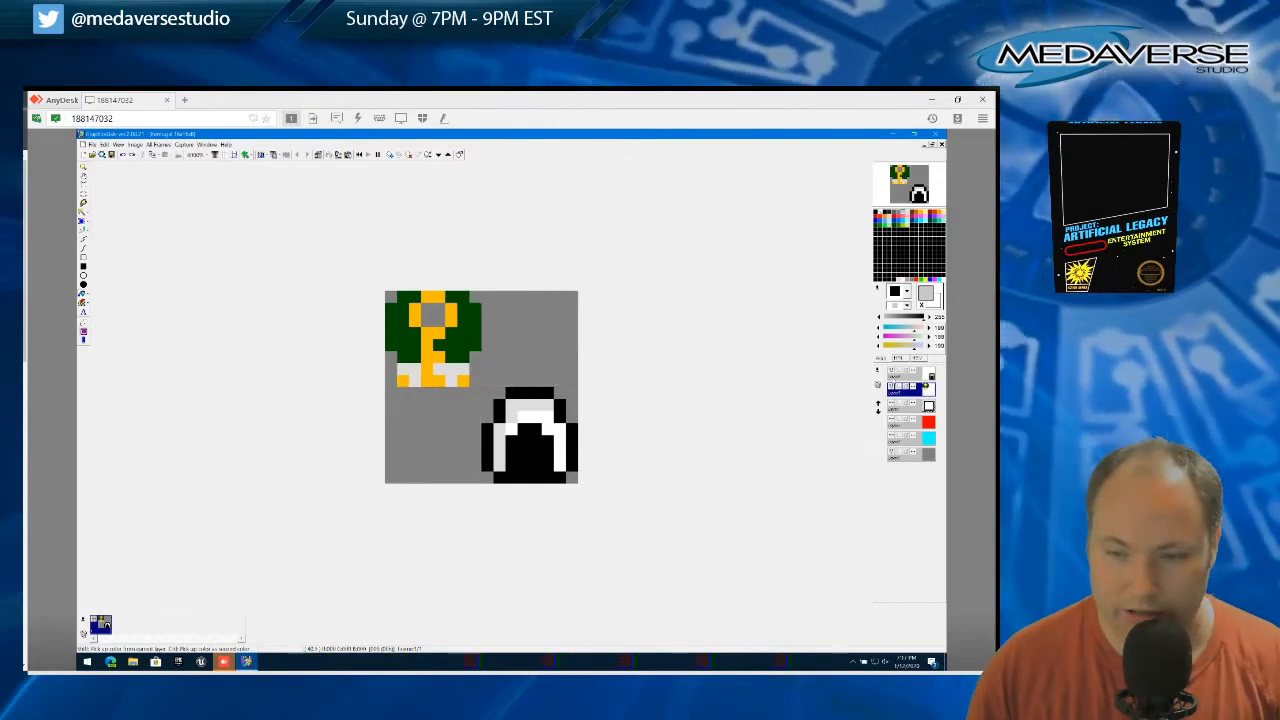
click(921, 377)
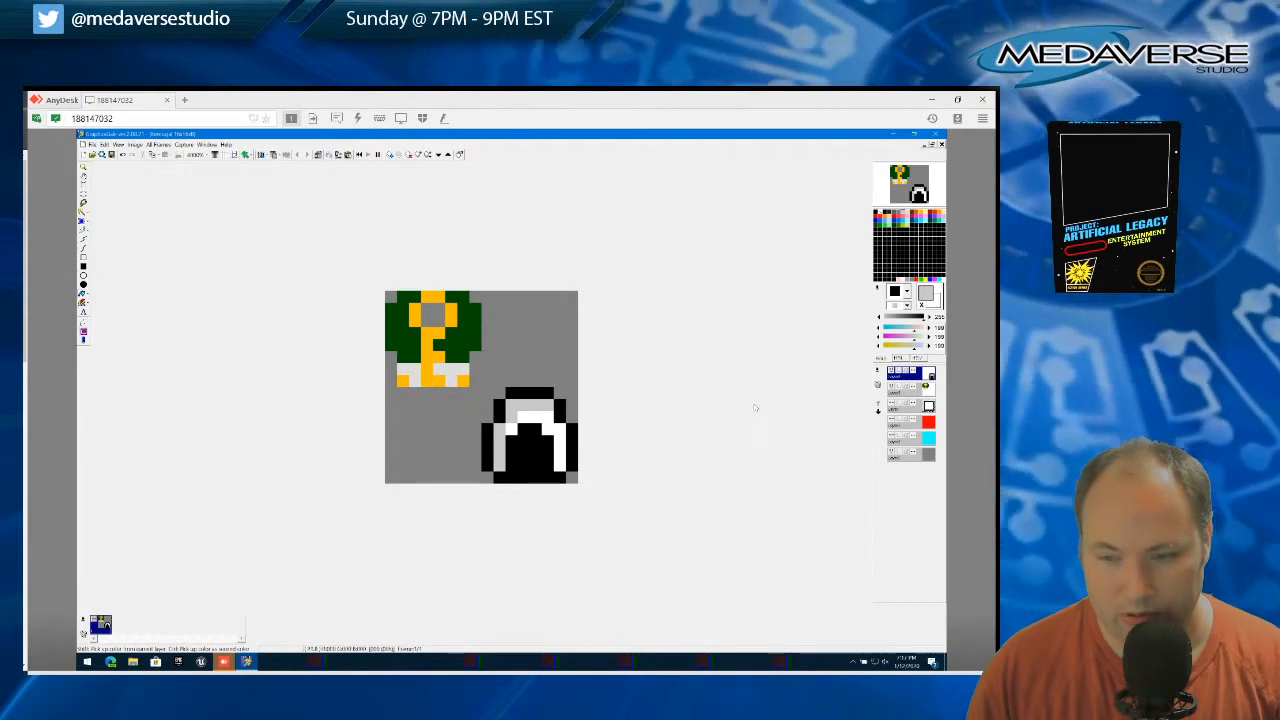
Select the four gray corner areas around the shell on the top layer with the magic wand and remove them
click(84, 212)
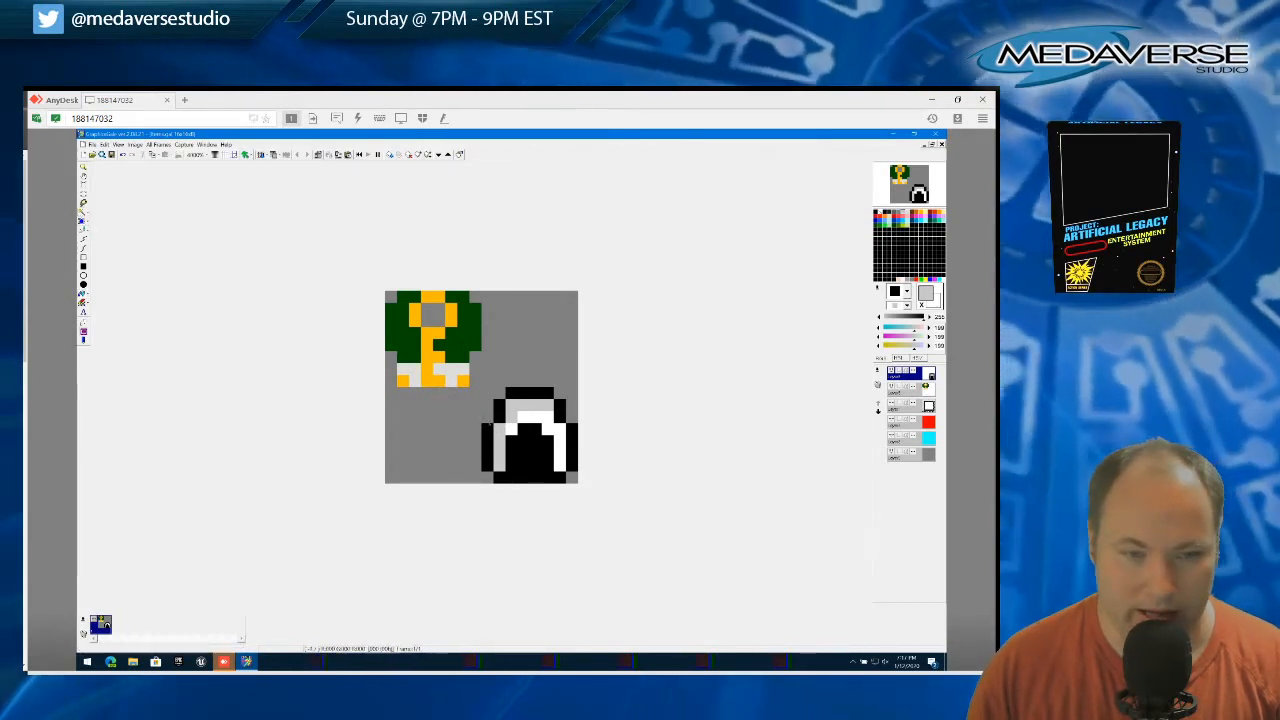
click(488, 394)
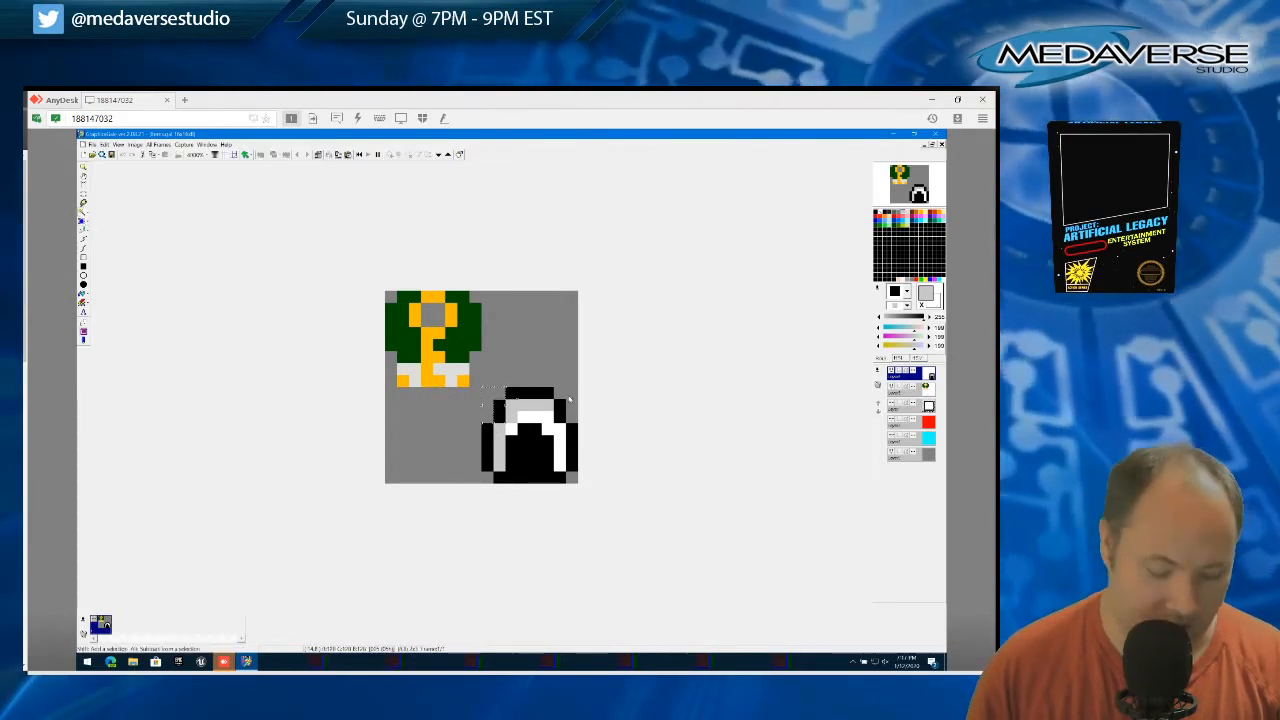
shift+click(574, 398)
shift+click(489, 479)
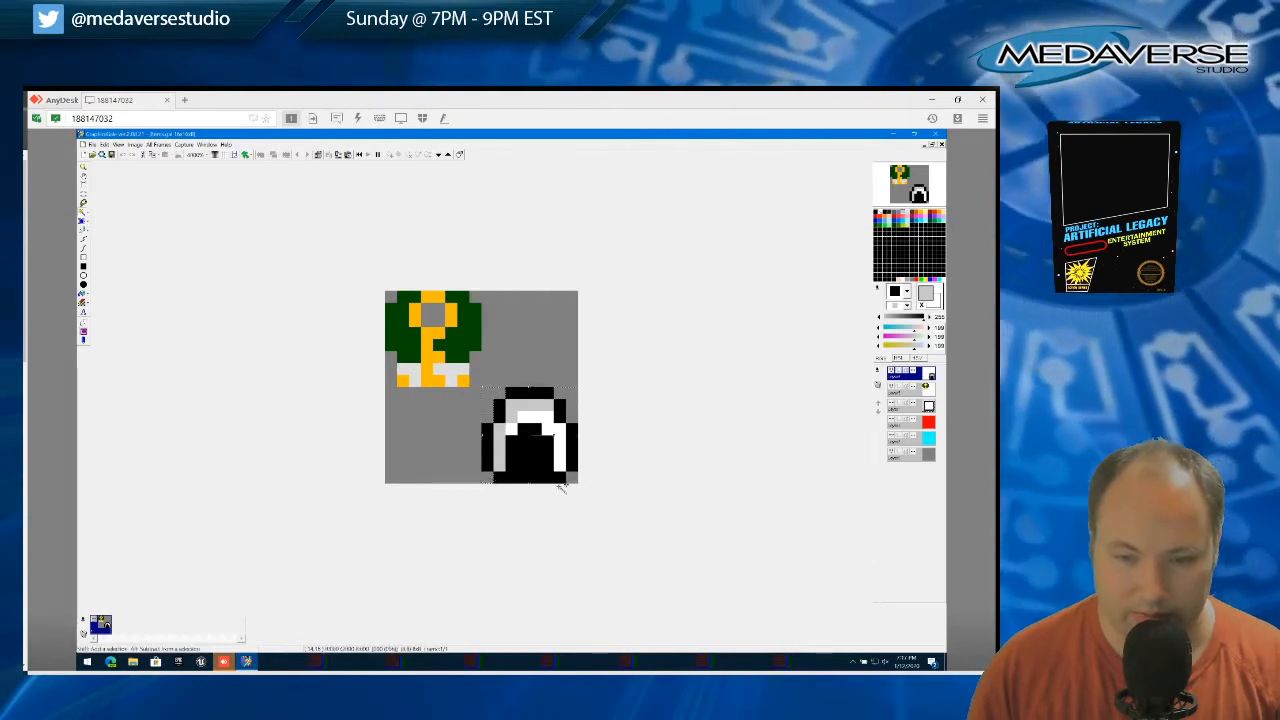
shift+click(572, 478)
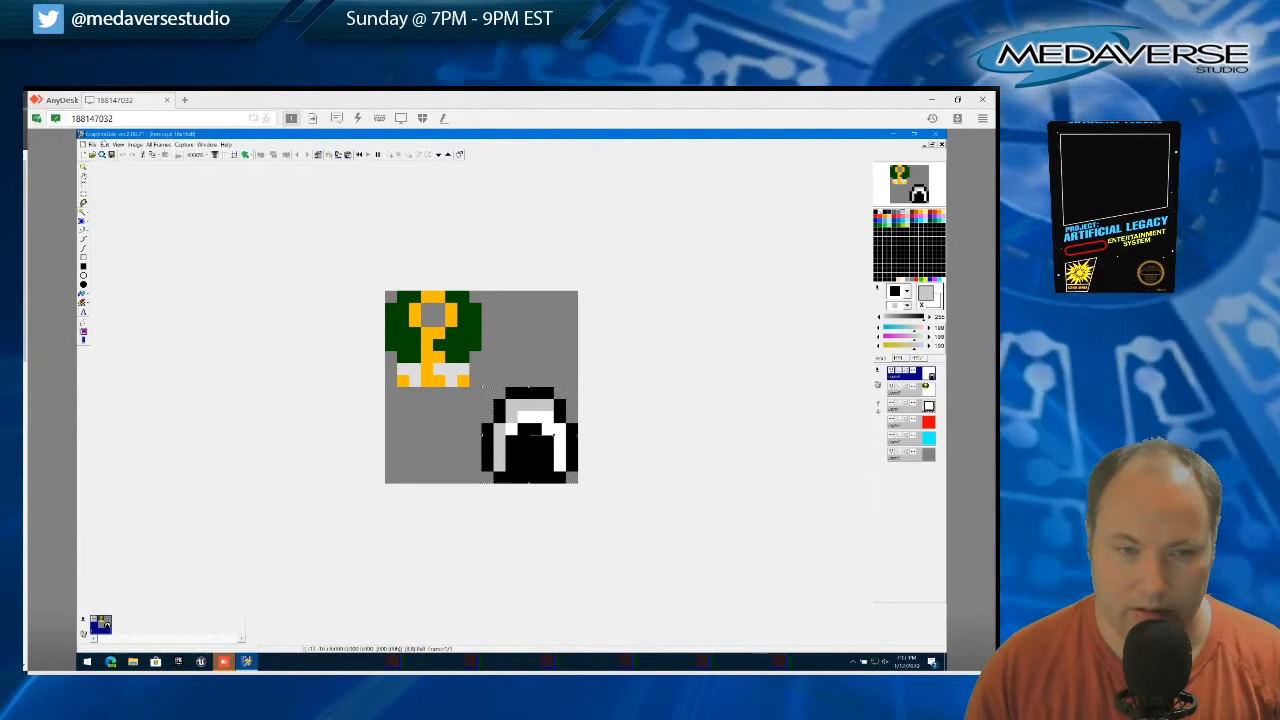
click(104, 145)
click(132, 195)
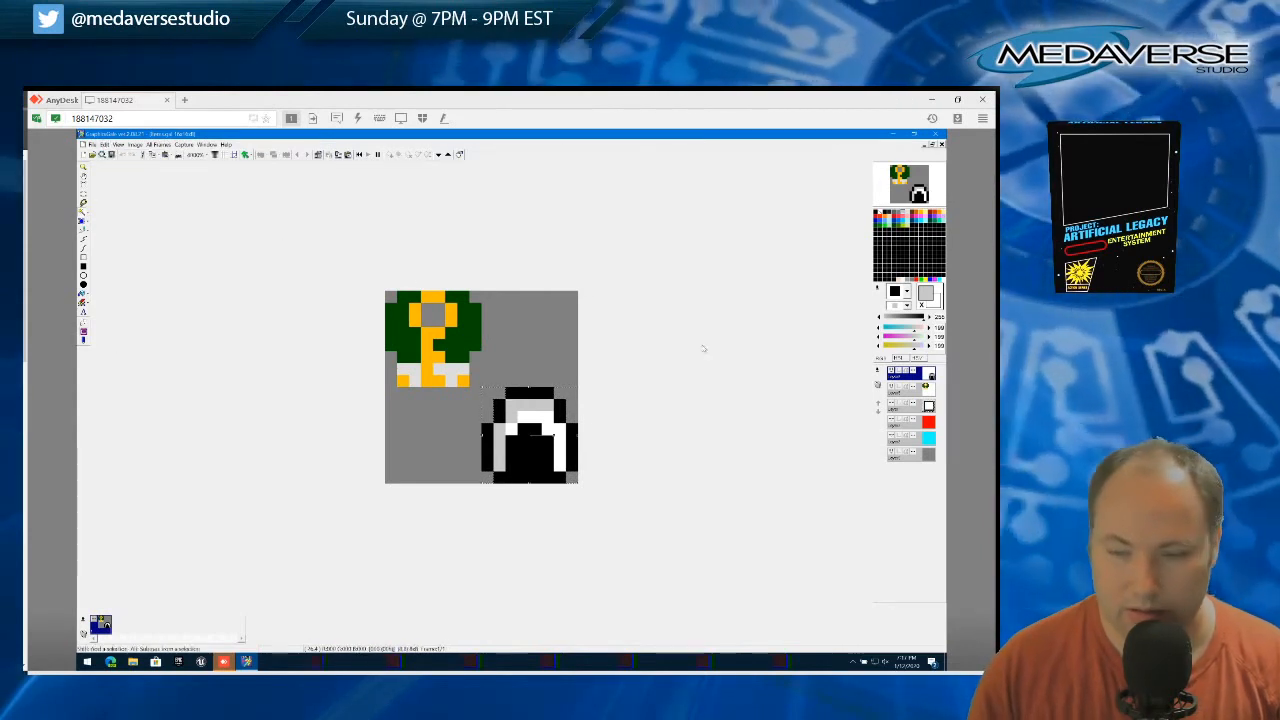
Show the cyan background layer and clear the active selection
click(891, 437)
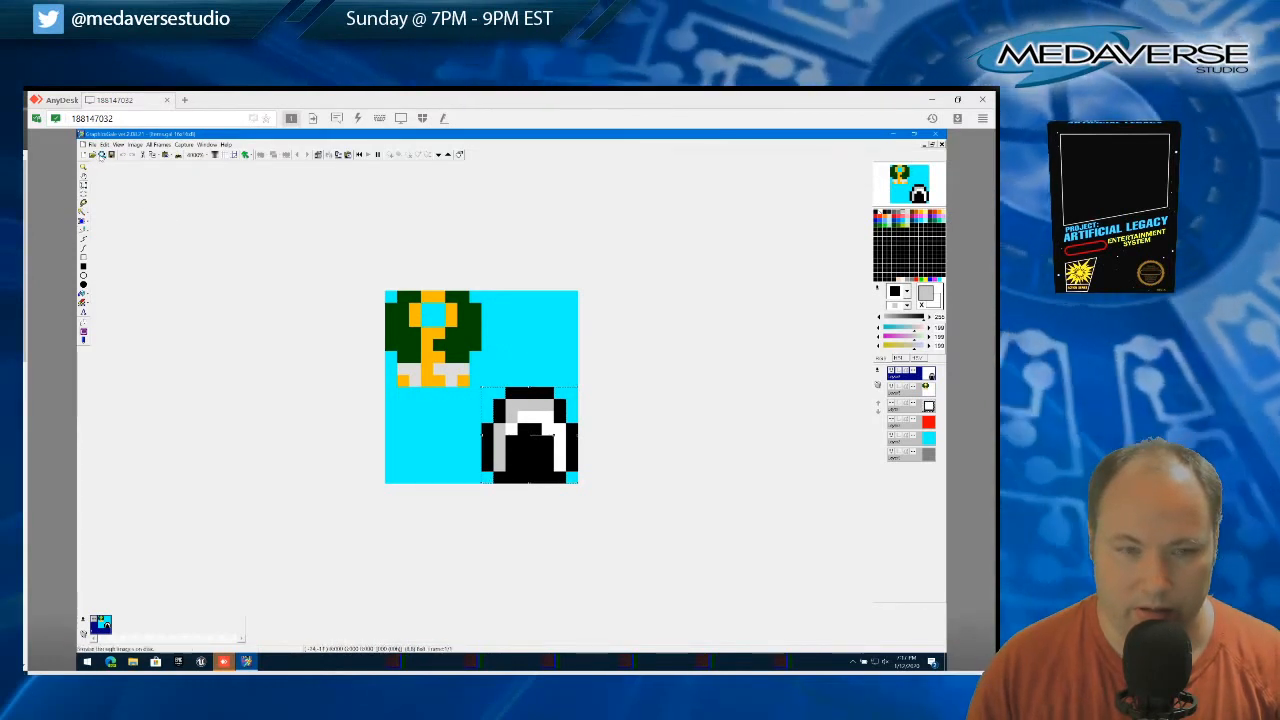
click(104, 145)
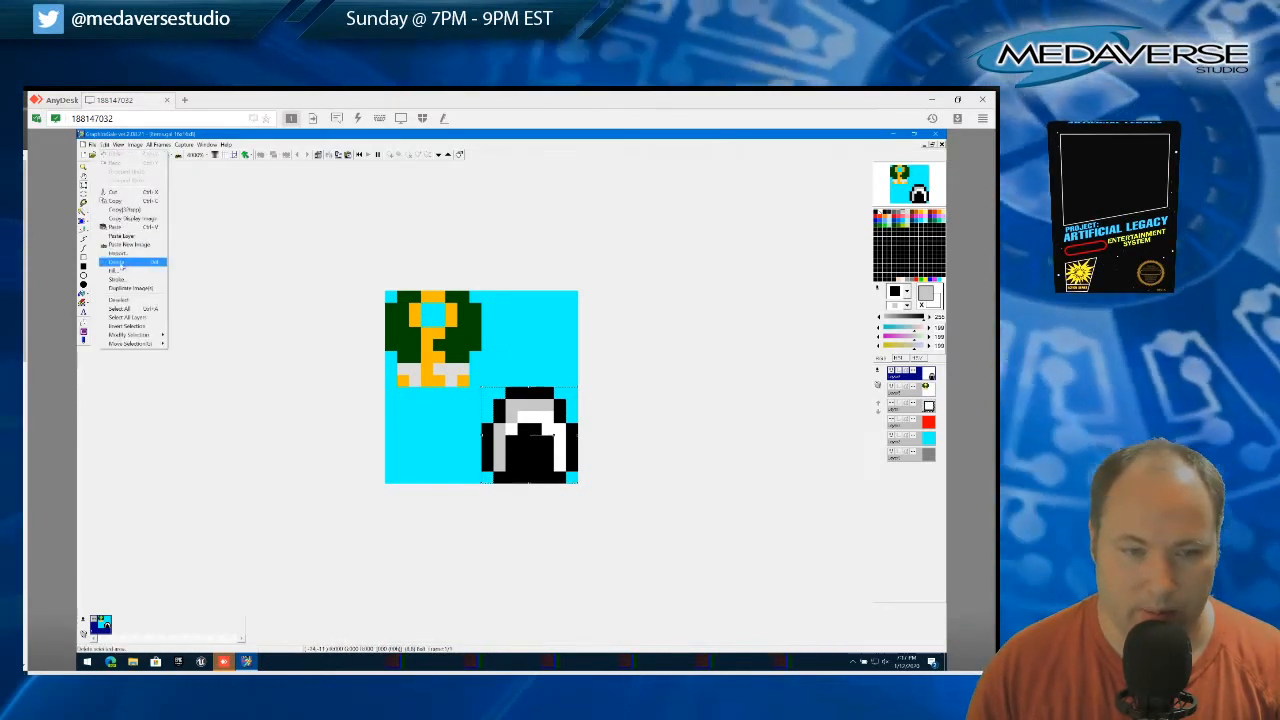
click(120, 299)
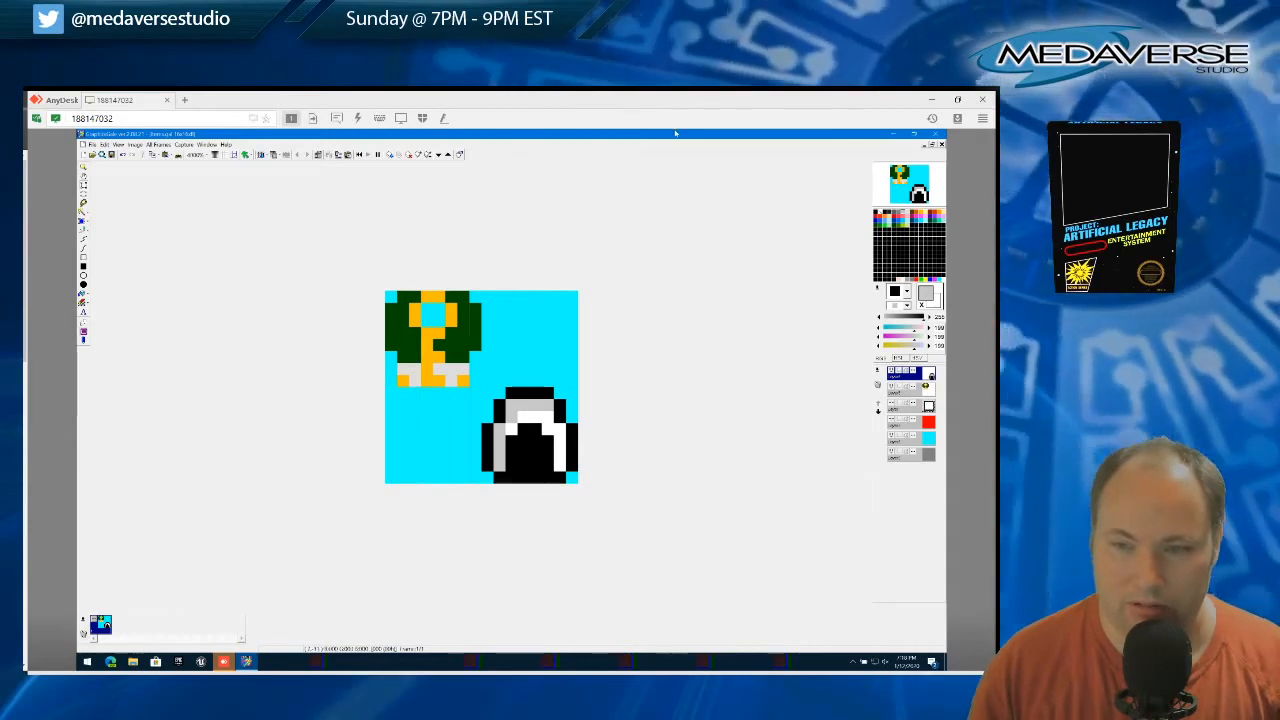
Switch to the Windows display settings and set the display resolution to 1920 × 1200, keeping the change
click(891, 133)
right_click(329, 296)
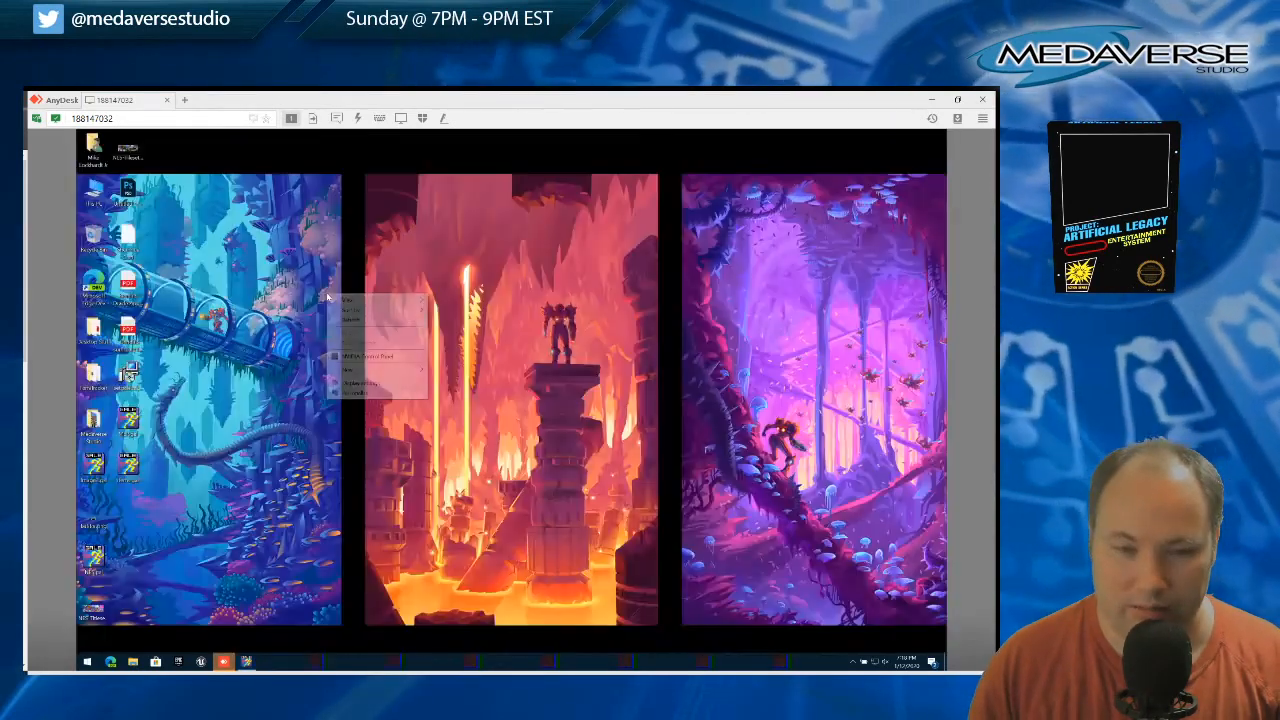
click(390, 385)
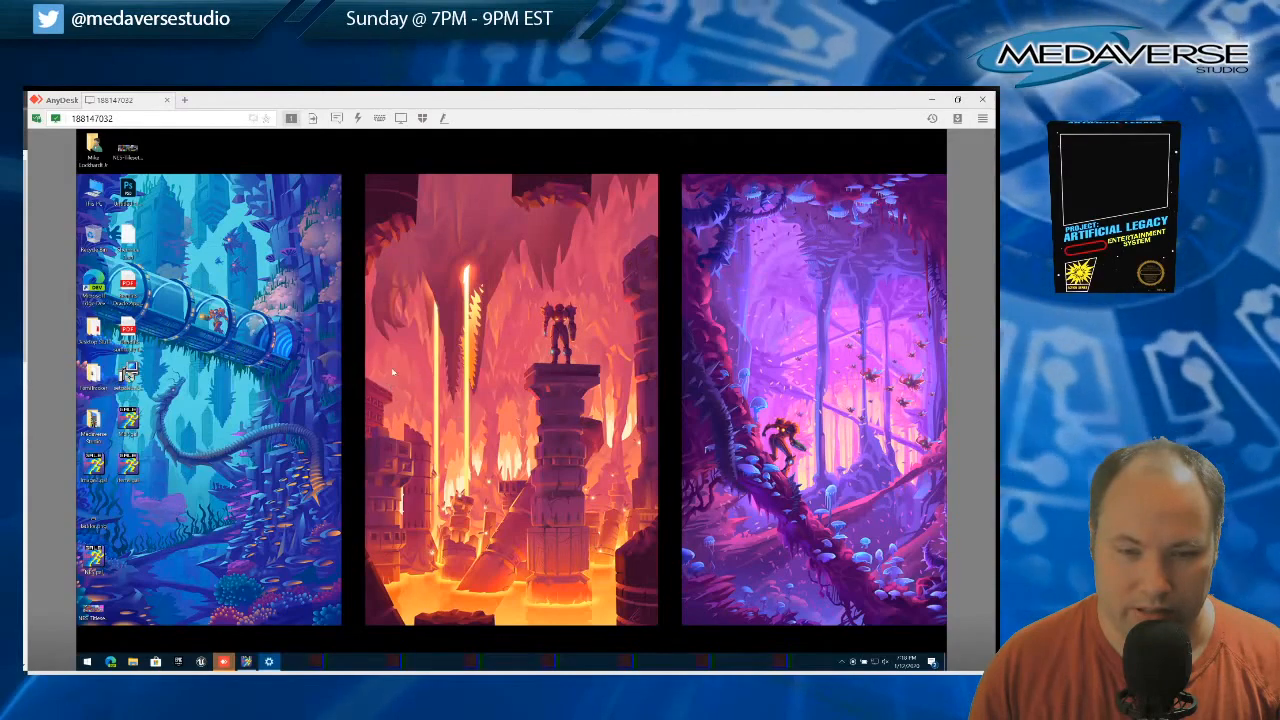
scroll(539, 328, down, 2)
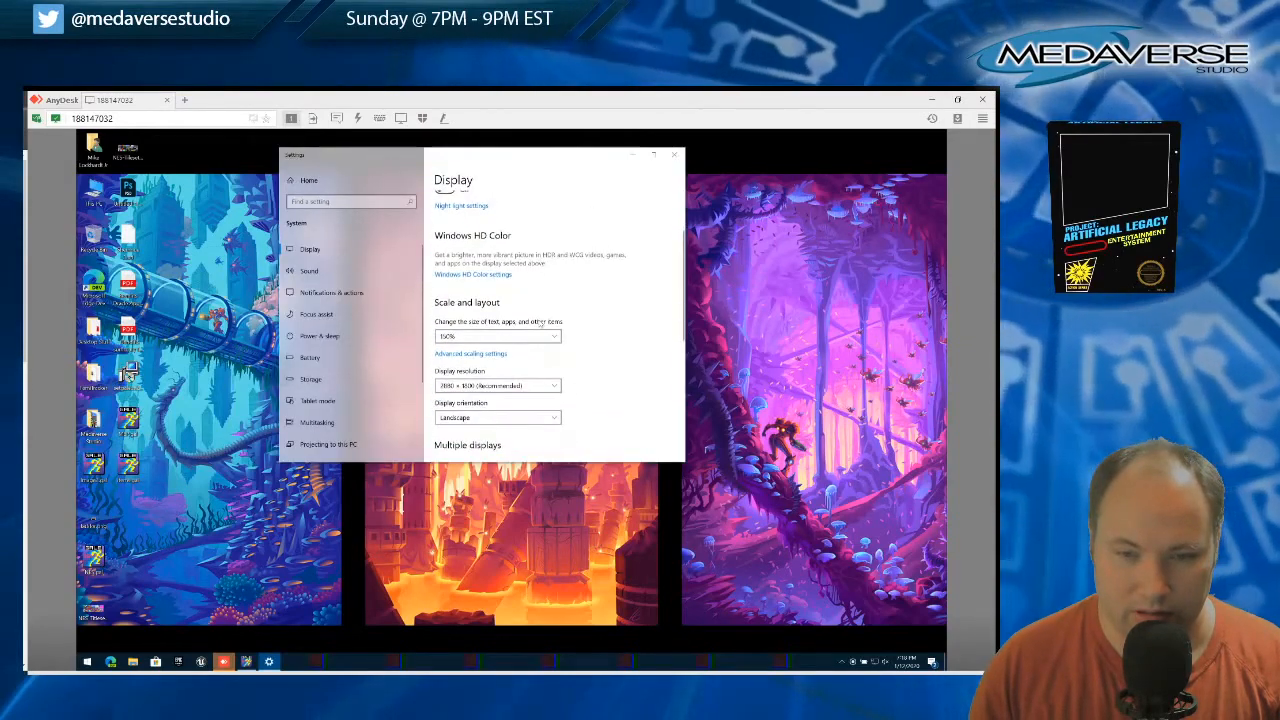
scroll(538, 296, down, 1)
click(515, 340)
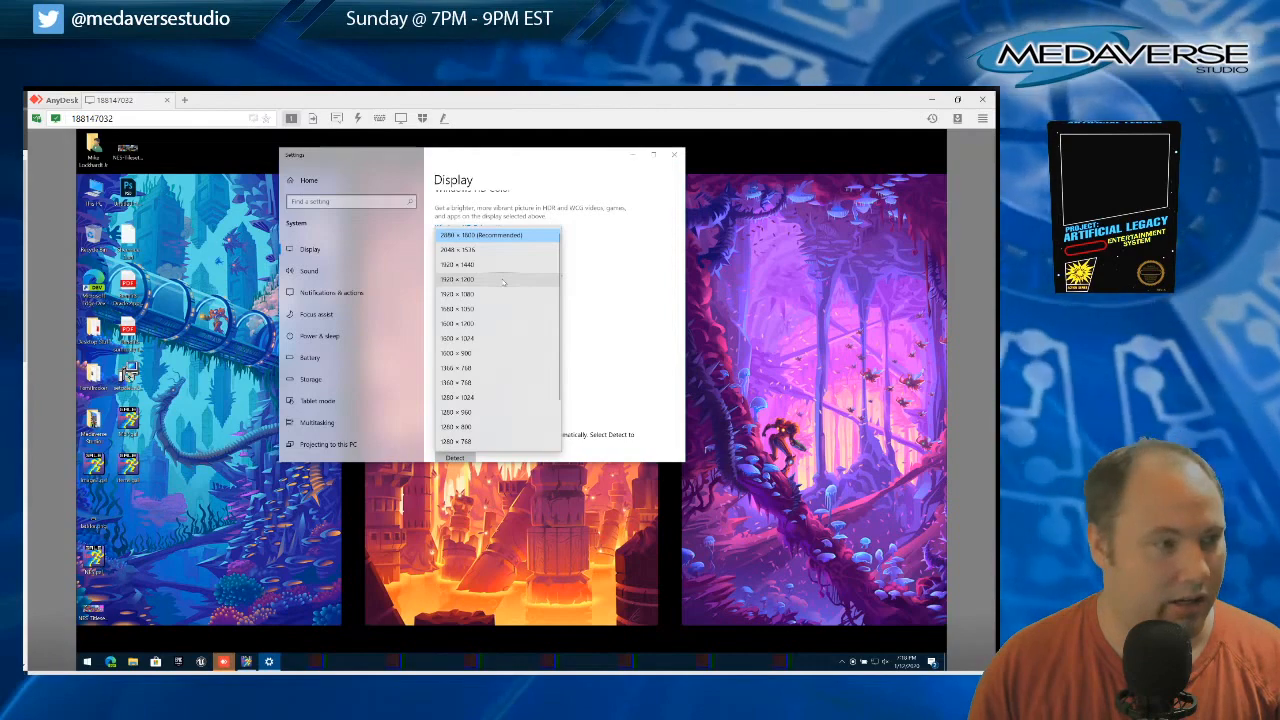
click(457, 279)
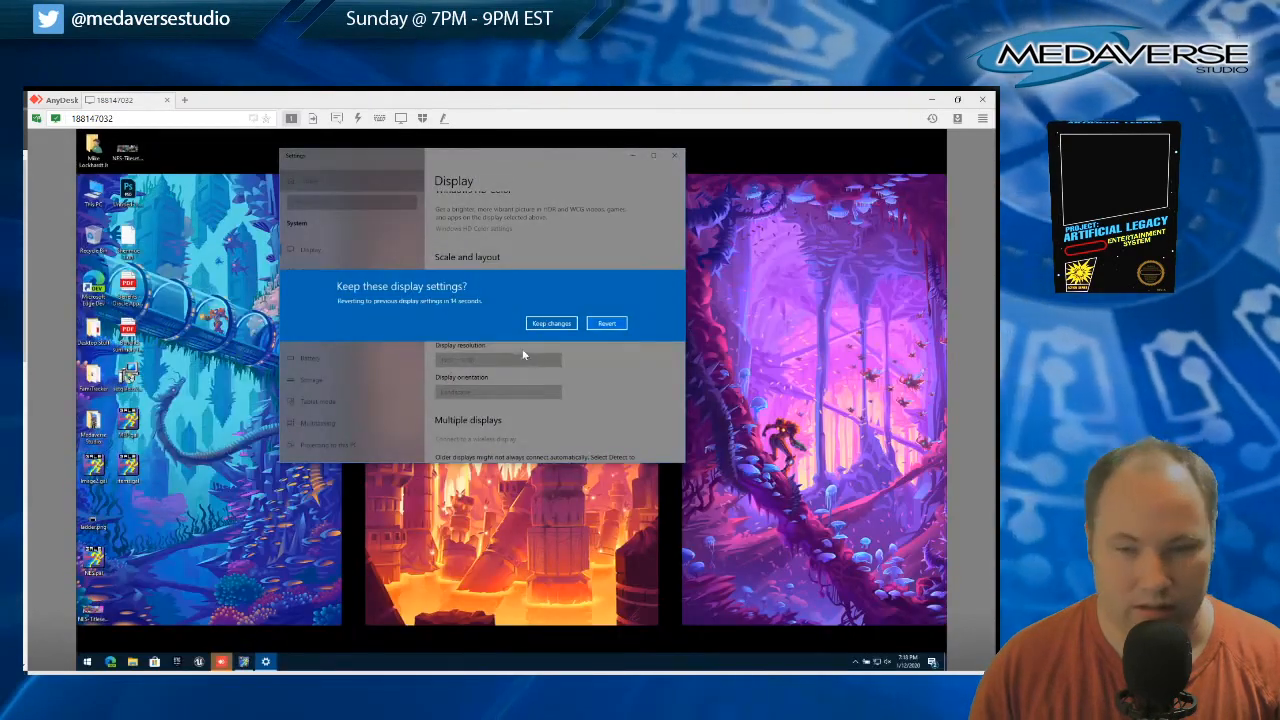
click(551, 323)
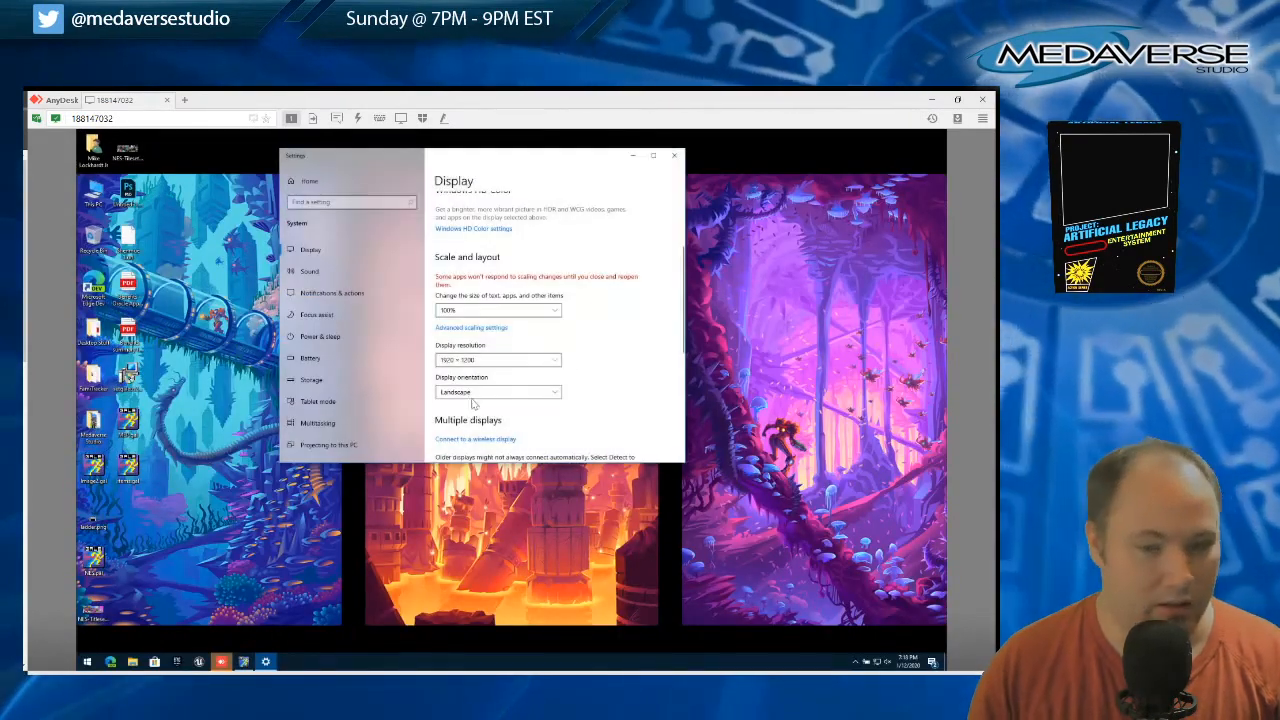
Check the sprite editor at the current resolution, keep the display scaling at 100%, and set the display resolution to 1600 × 1200, keeping the change
click(244, 661)
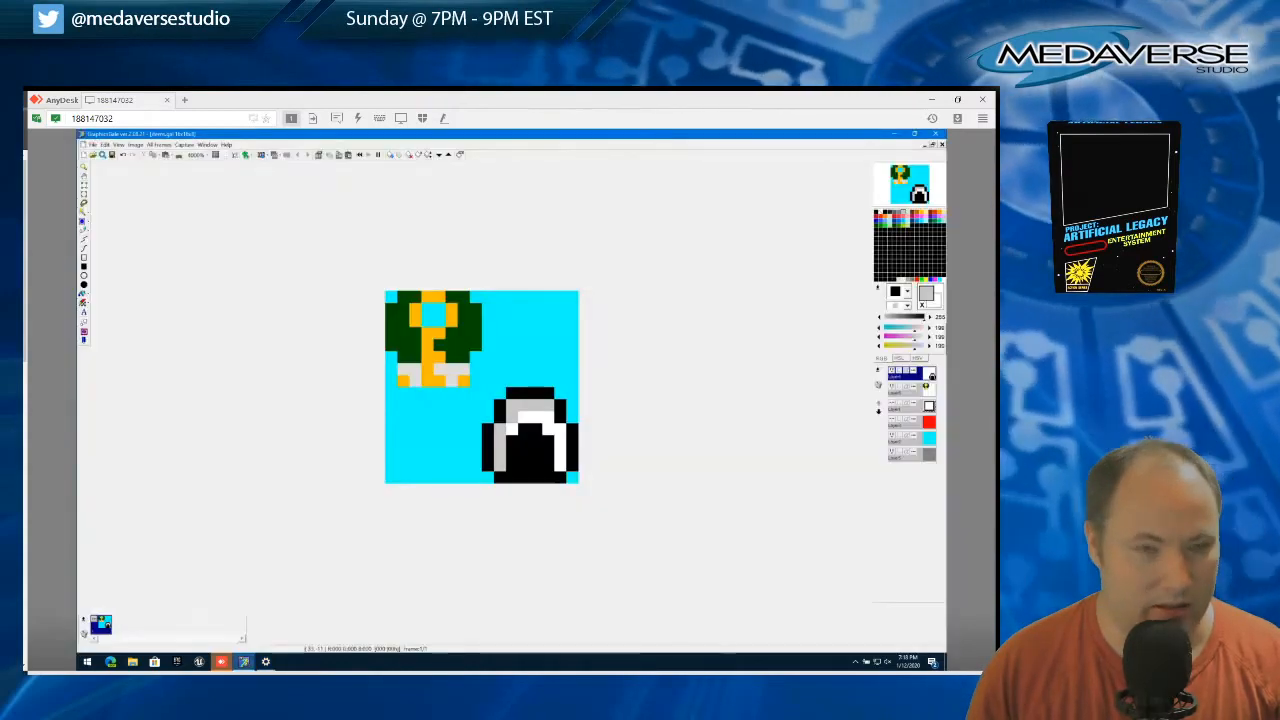
click(894, 134)
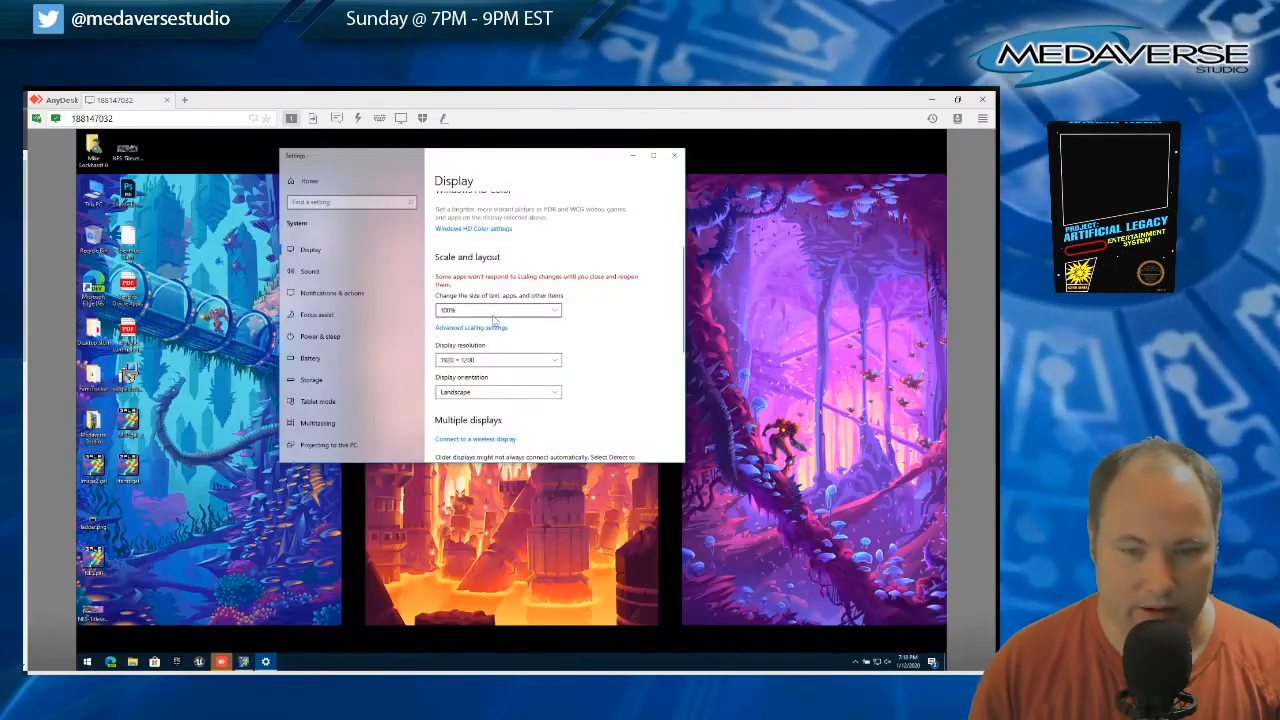
click(490, 312)
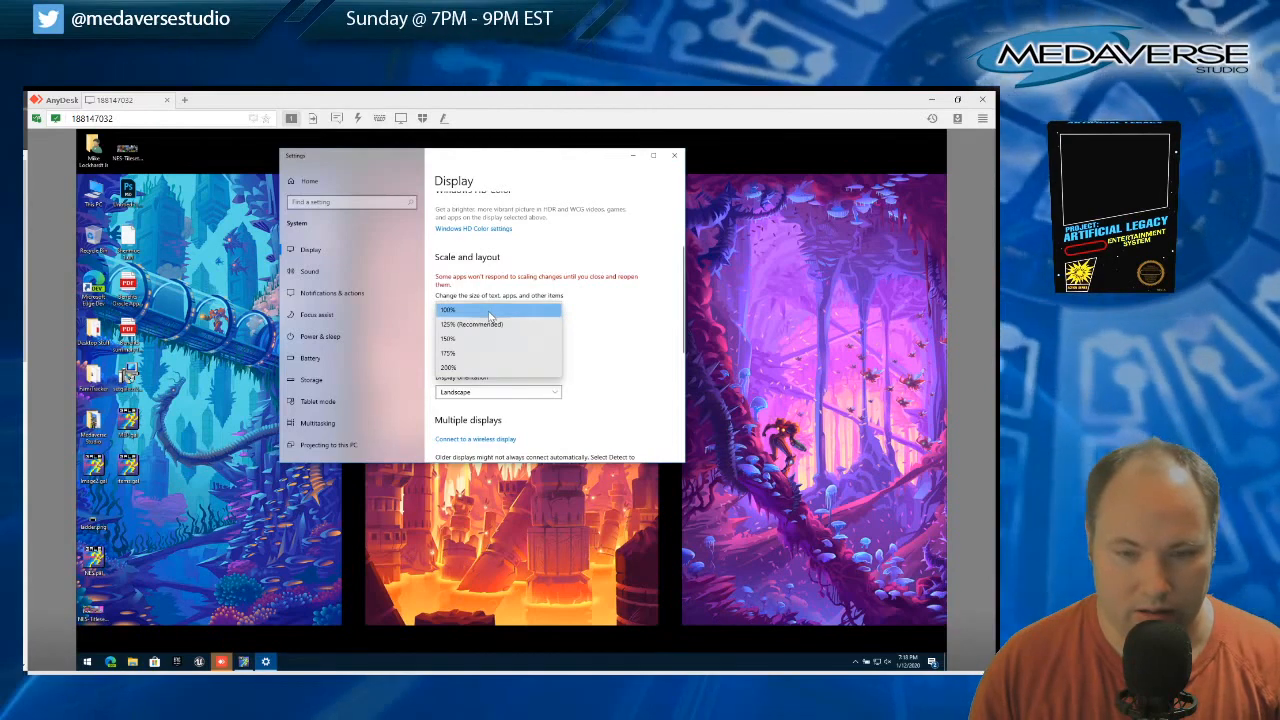
click(490, 314)
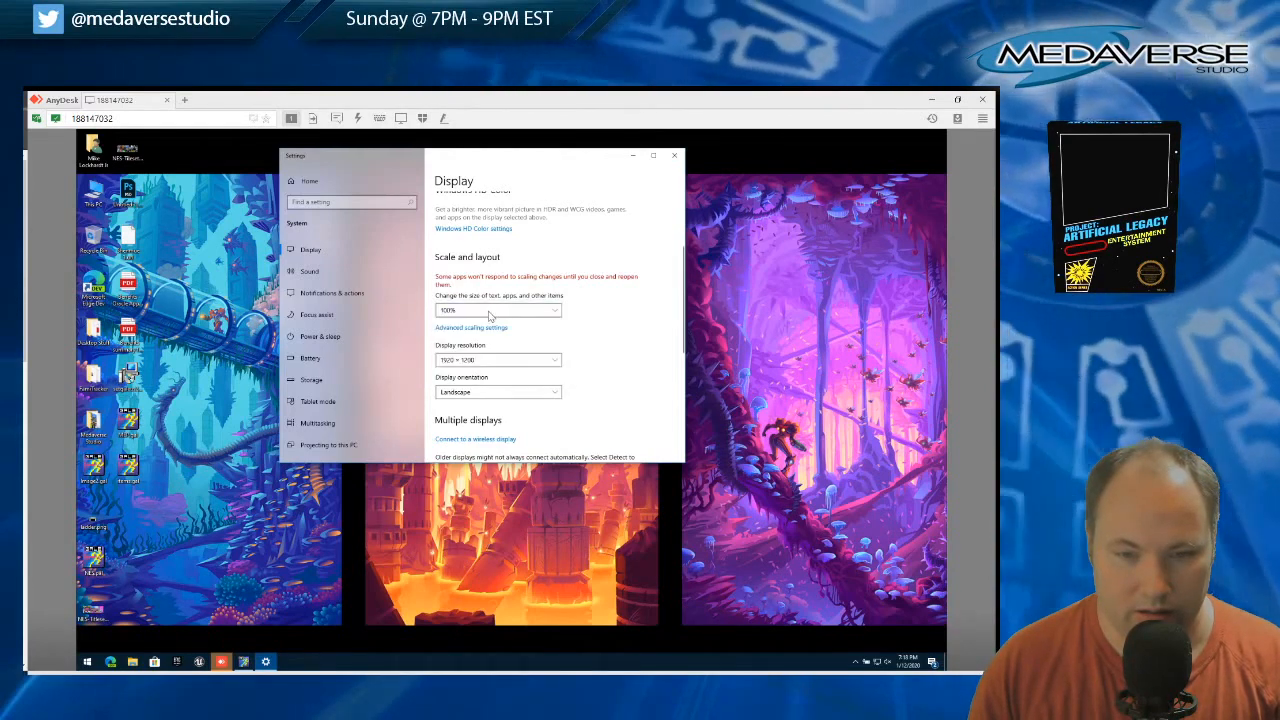
click(503, 362)
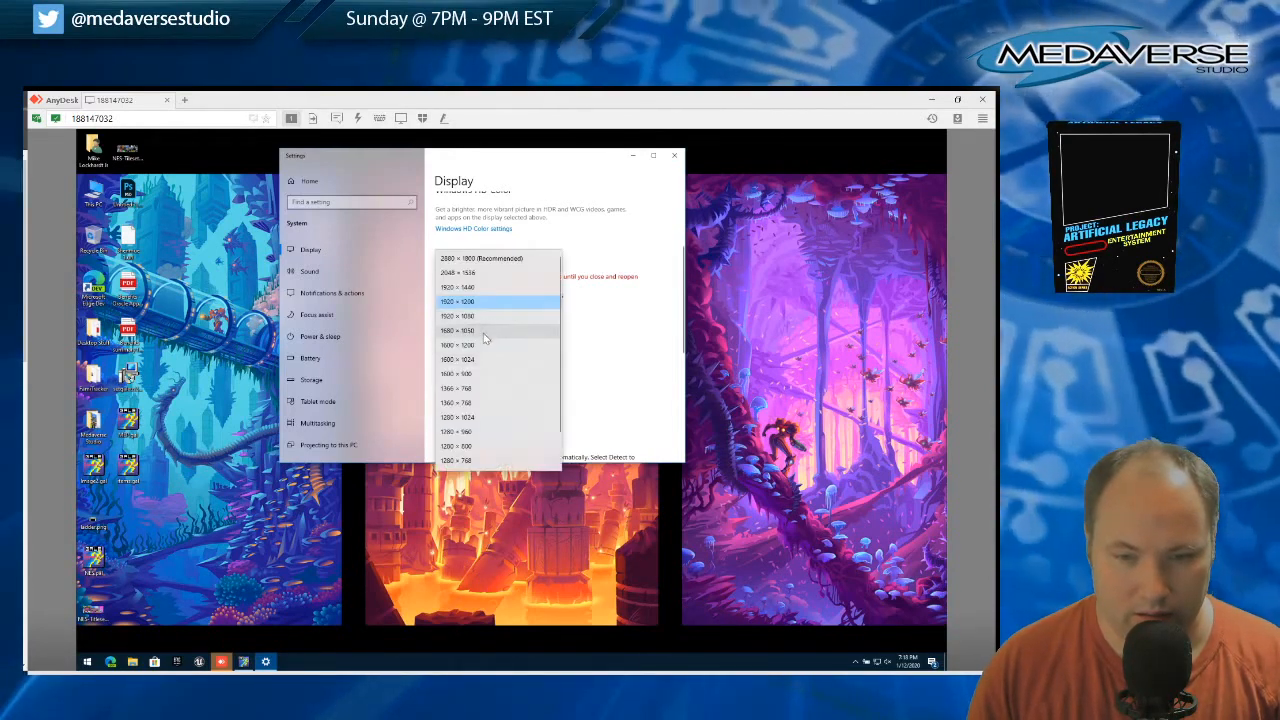
click(458, 344)
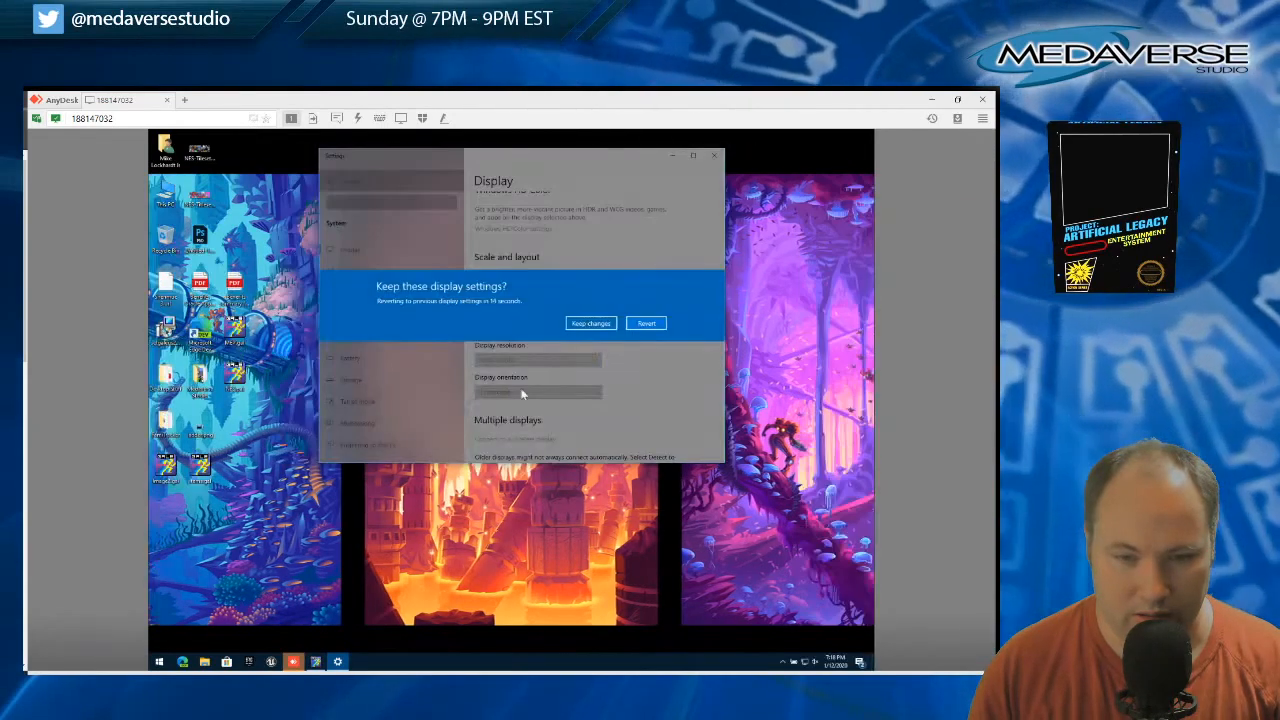
click(589, 324)
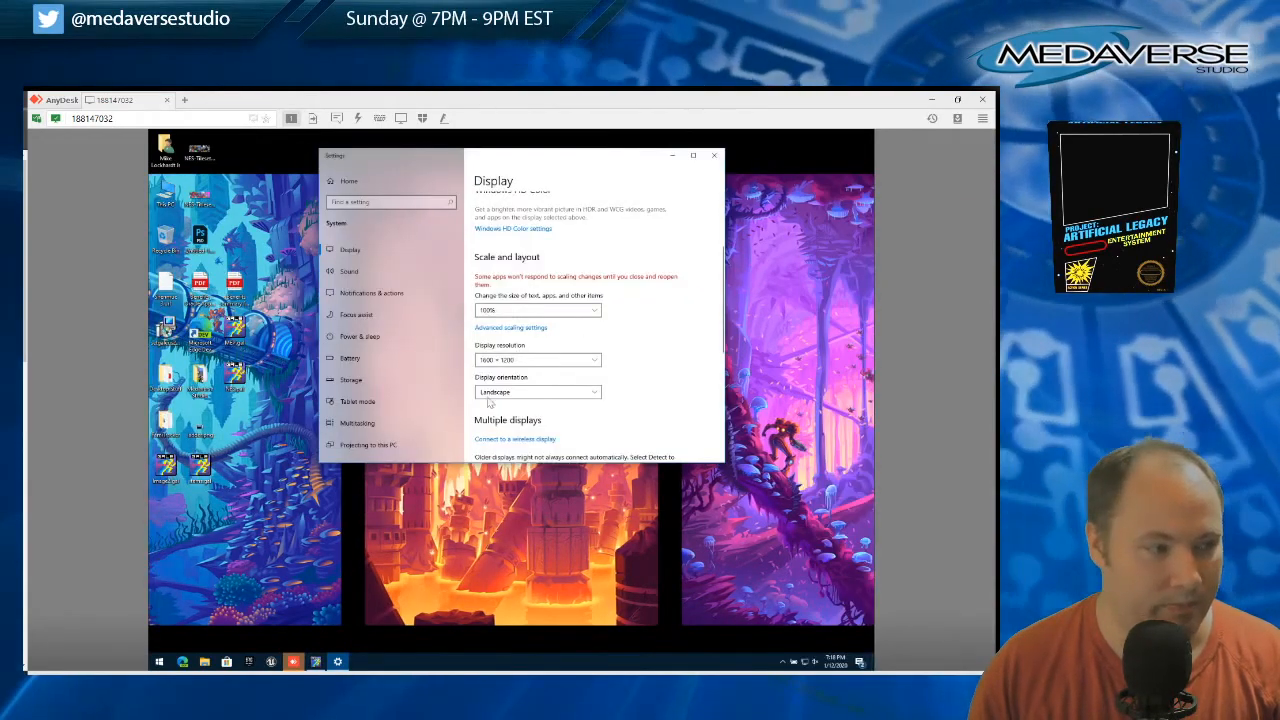
Try the display resolutions 1600 × 1024 and 1600 × 900, keeping each change
click(514, 360)
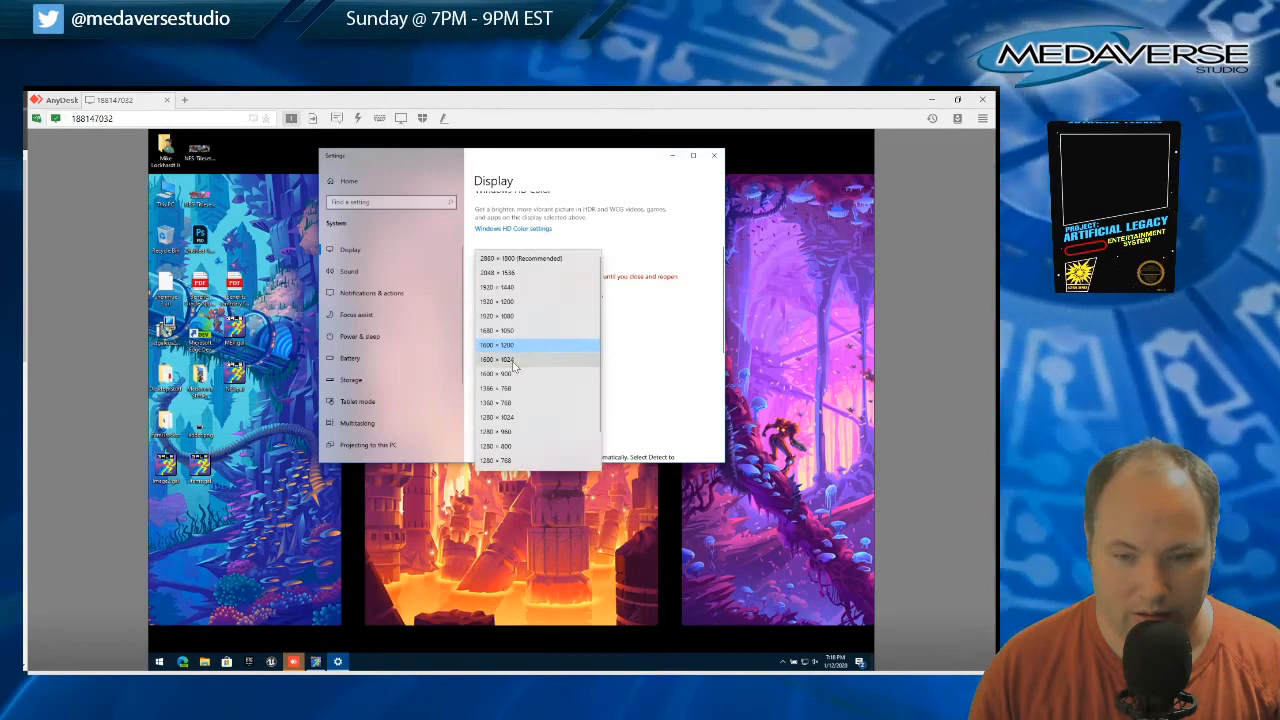
click(513, 360)
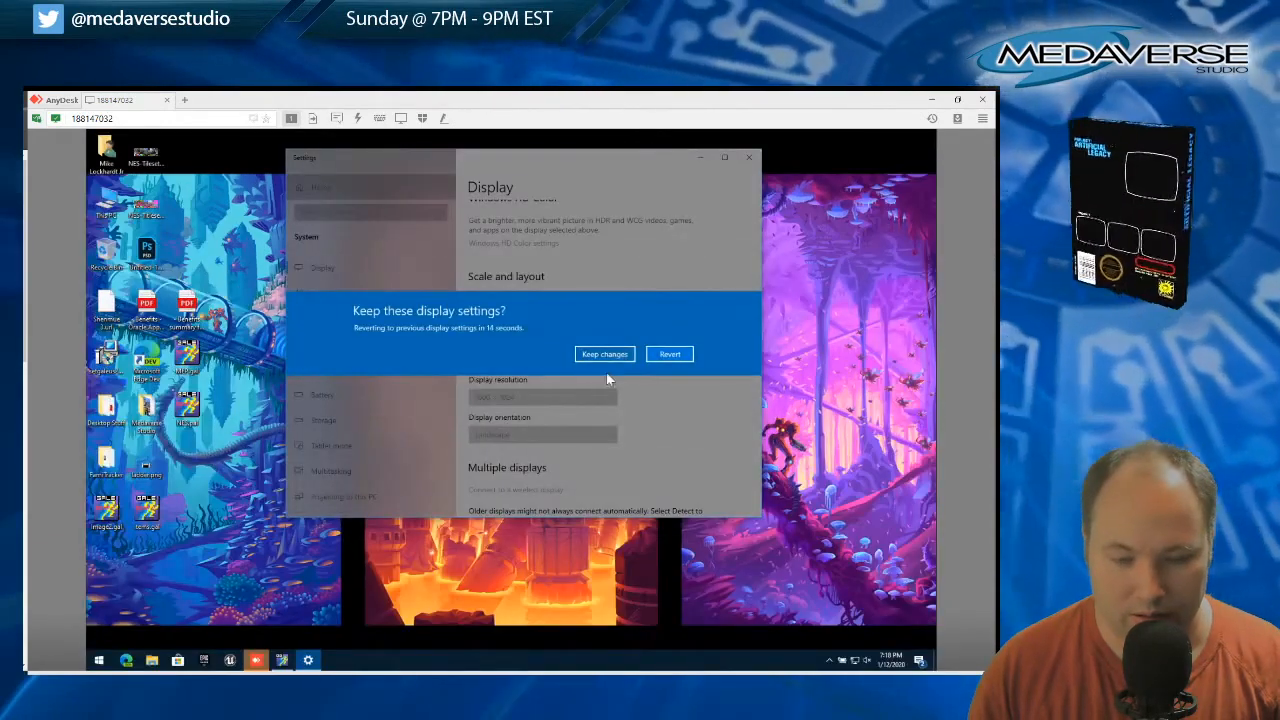
click(604, 354)
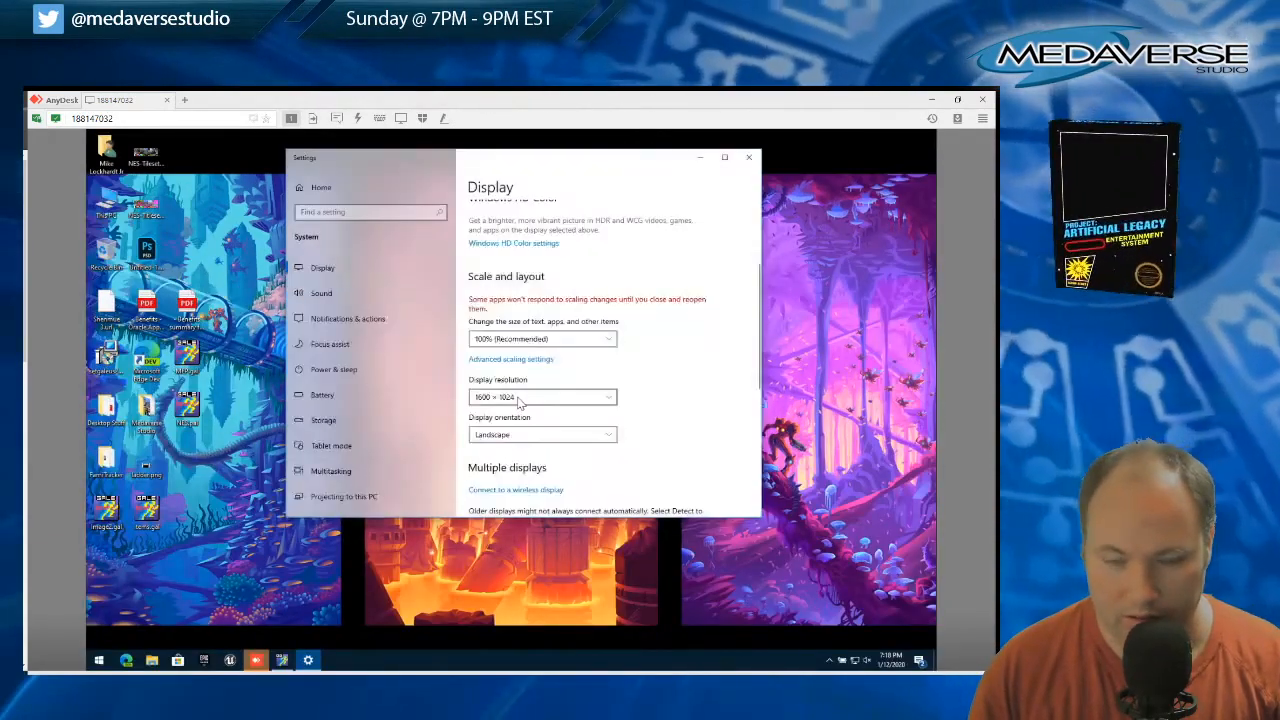
click(519, 400)
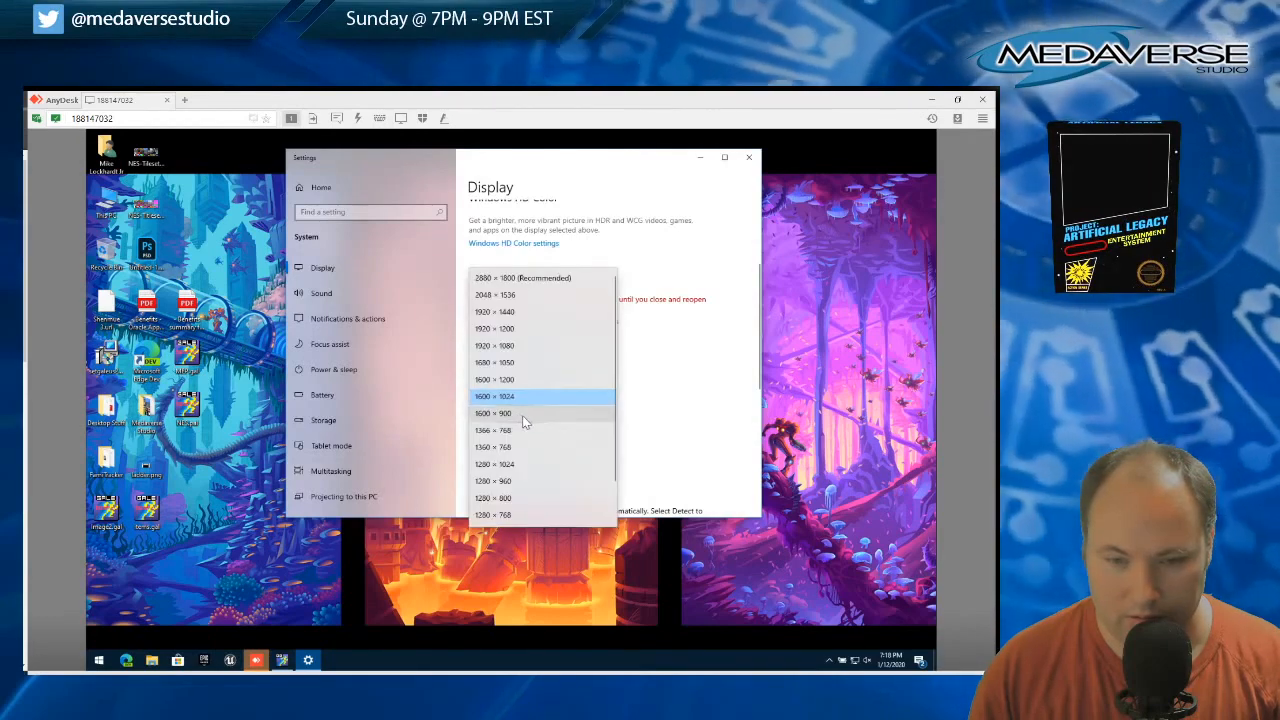
click(522, 414)
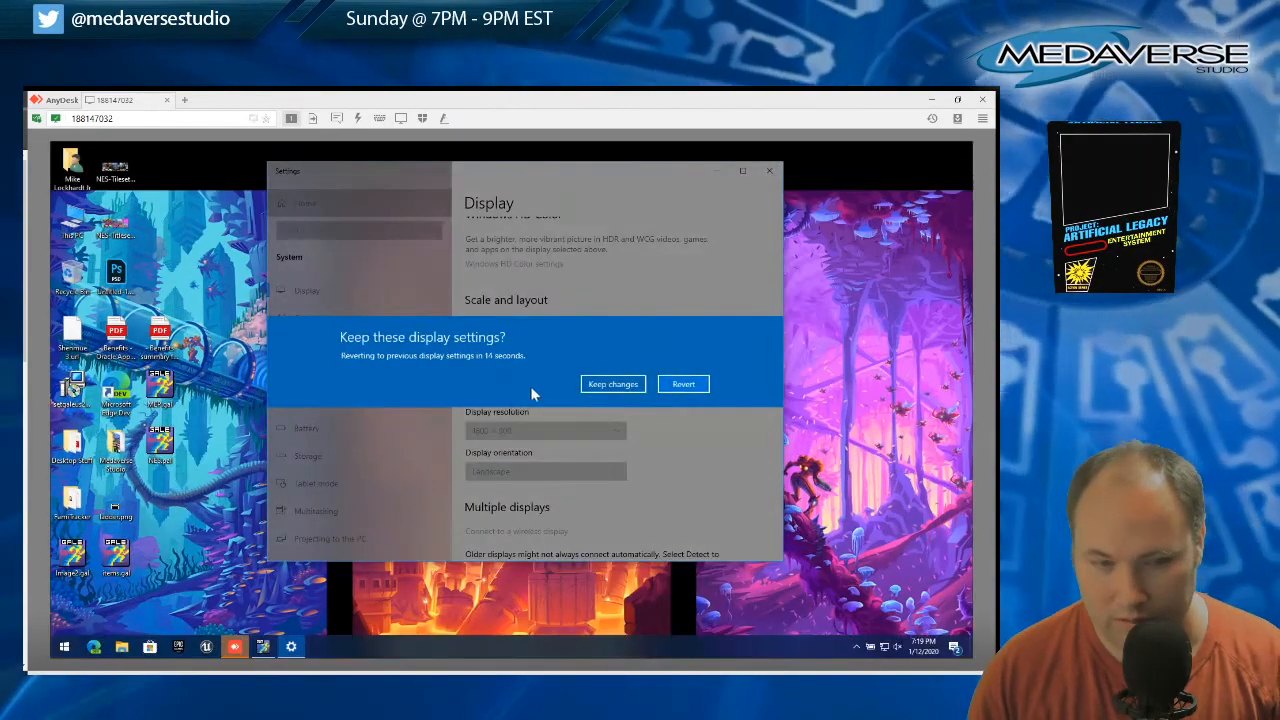
click(612, 384)
Set the display resolution to 1366 × 768, keep the change, and switch back to GraphicsGale
click(516, 431)
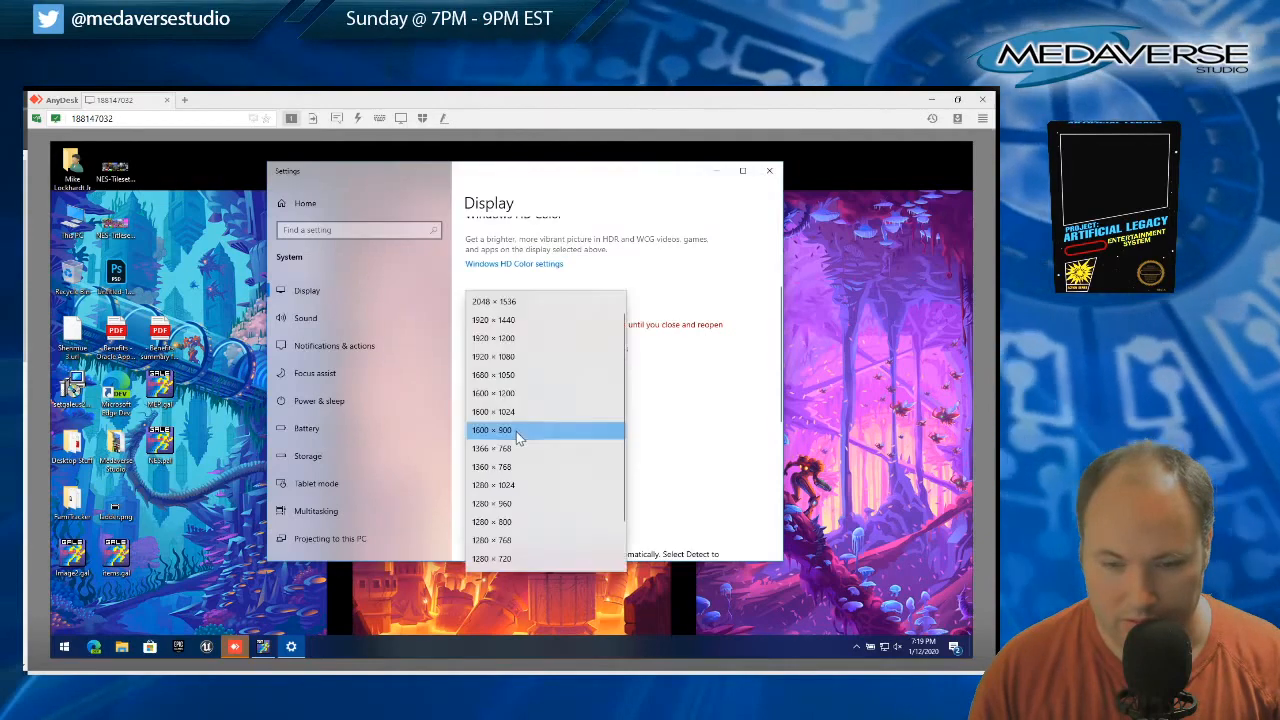
click(525, 448)
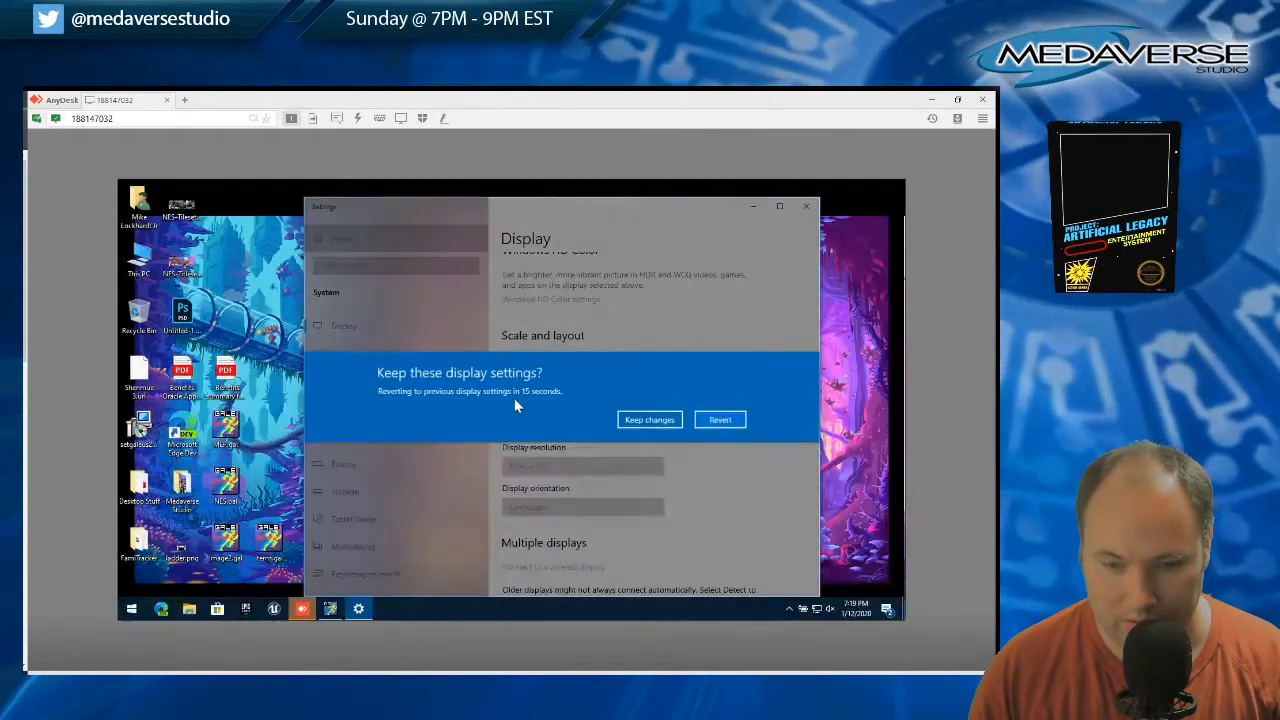
click(664, 420)
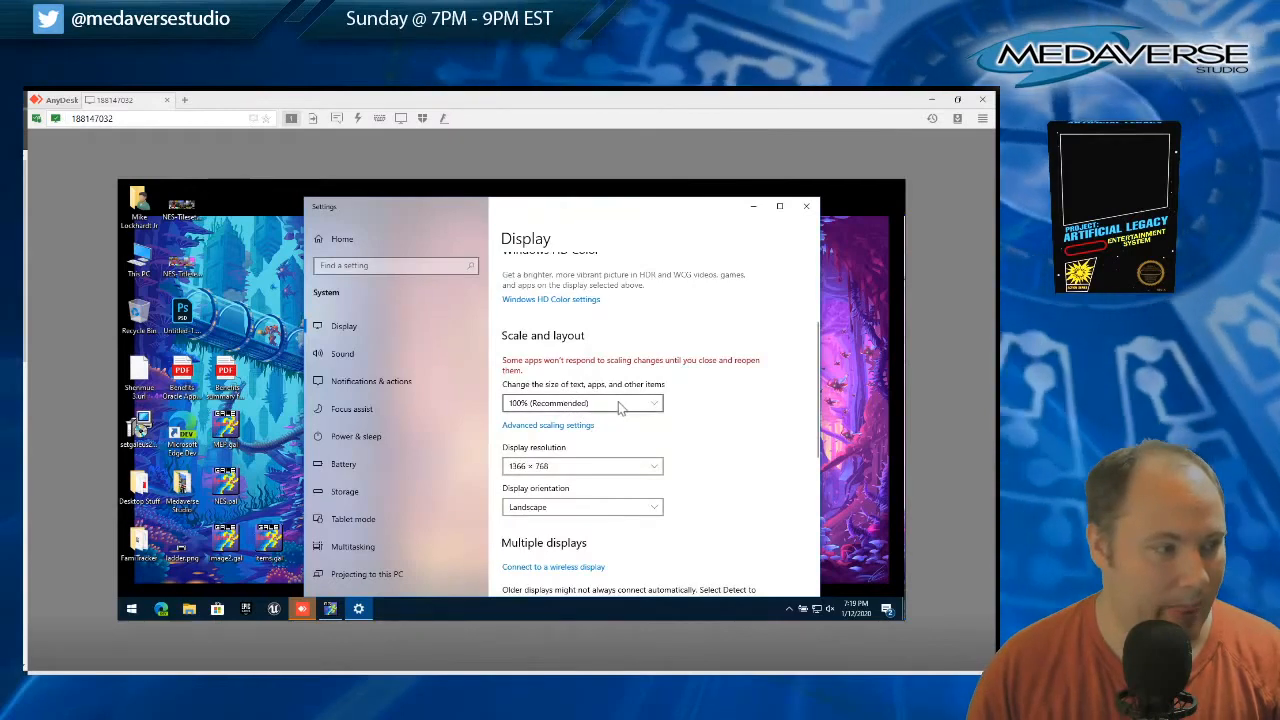
click(330, 608)
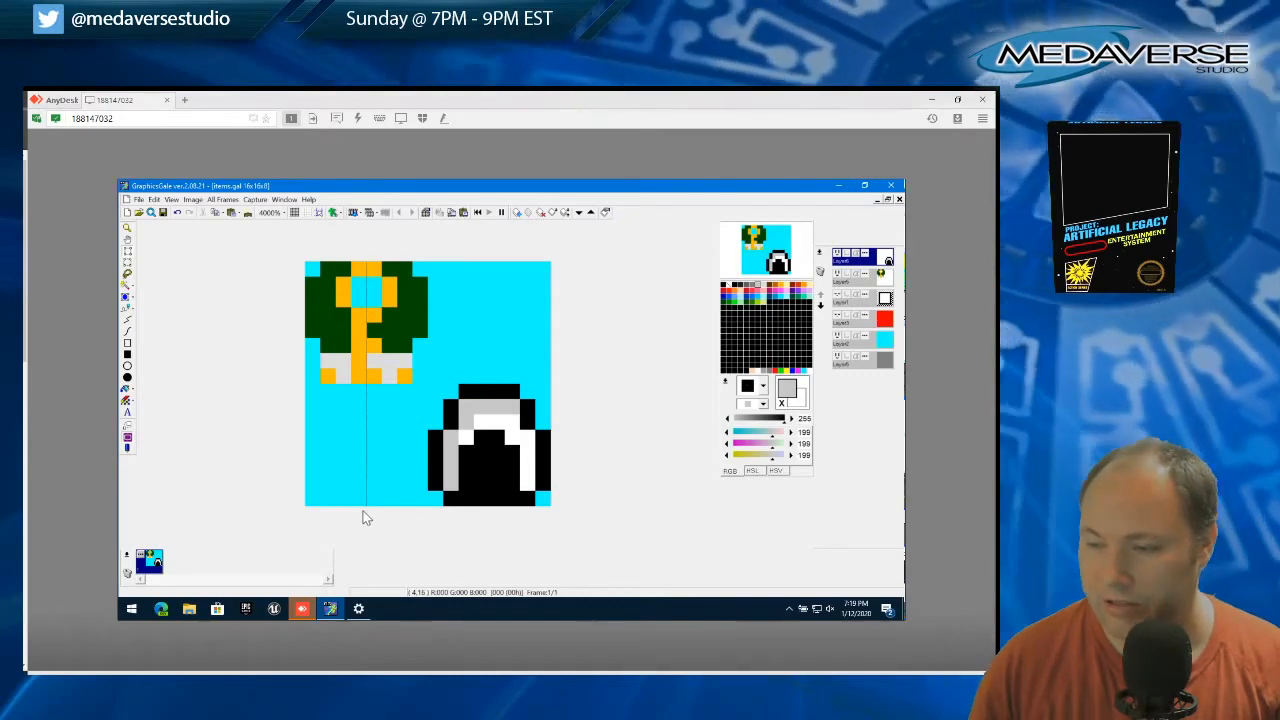
Restore and resize the AnyDesk window around the remote screen, and move the layer list up level with the sprite preview
click(962, 99)
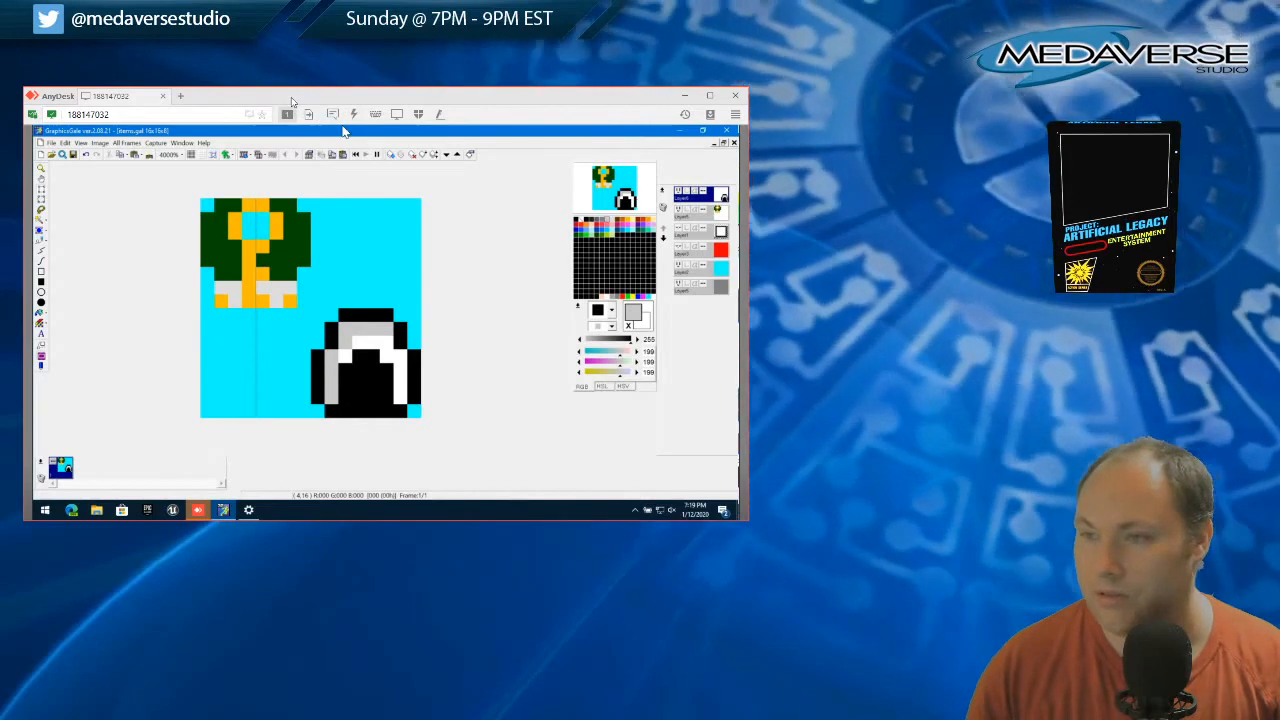
drag(747, 425, 725, 420)
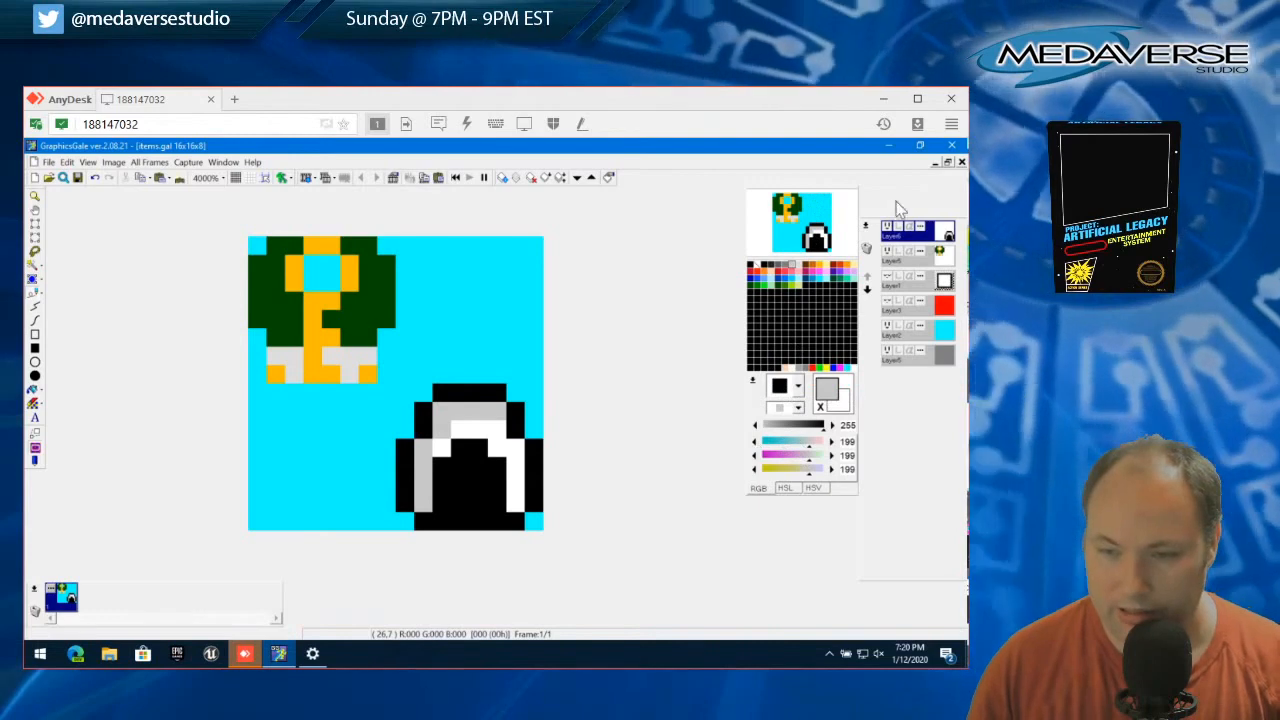
drag(871, 215, 870, 185)
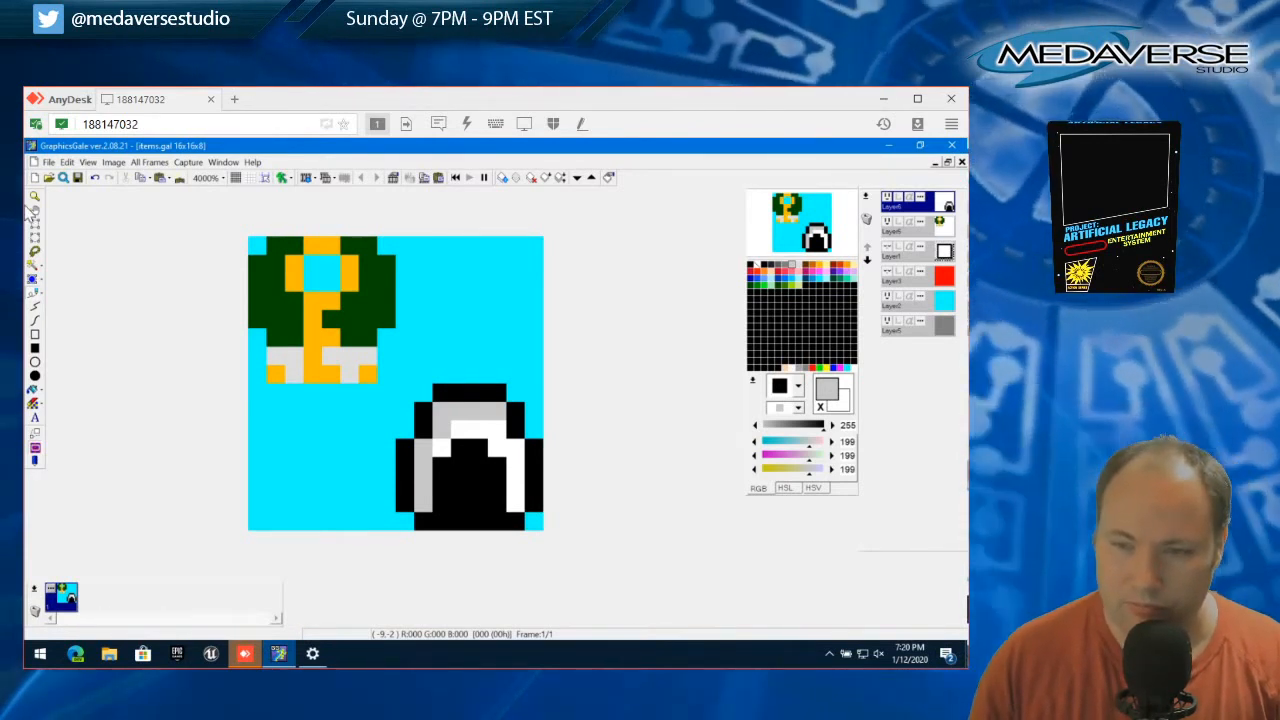
Hide the green and gold key layer and add a new layer named Layer7 above the shell, with white as transparent color
click(888, 222)
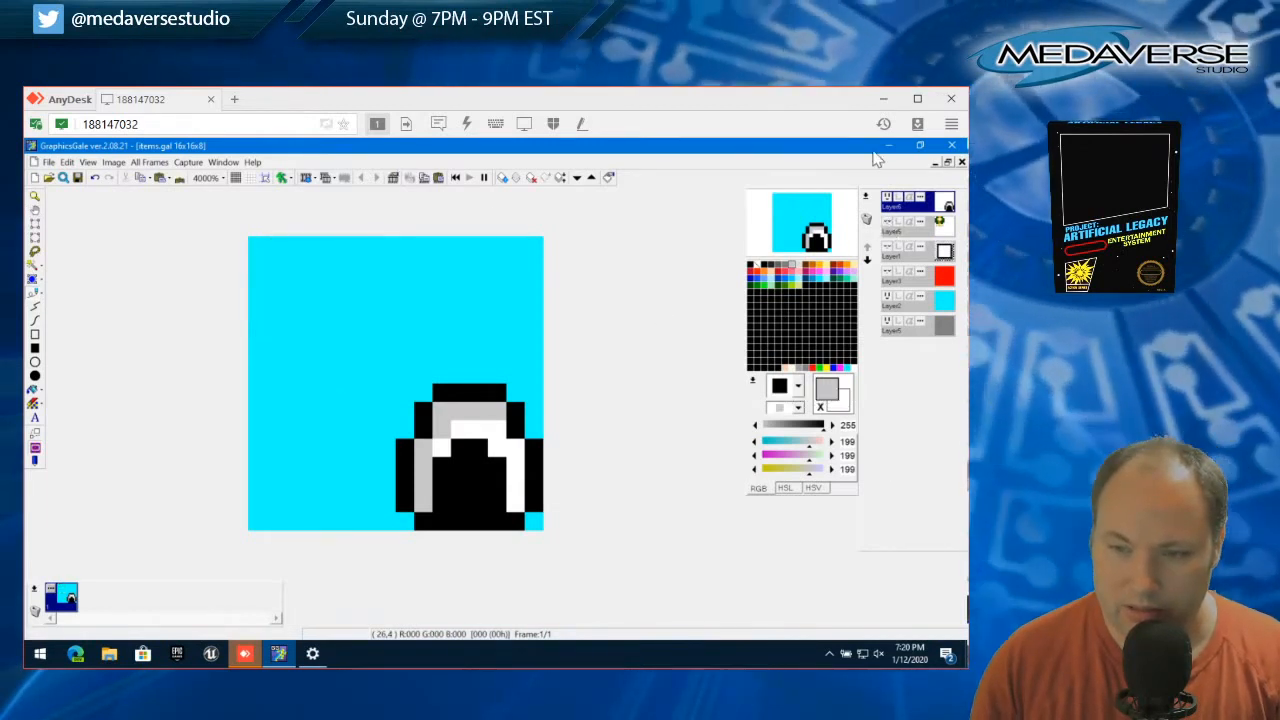
right_click(905, 205)
click(840, 278)
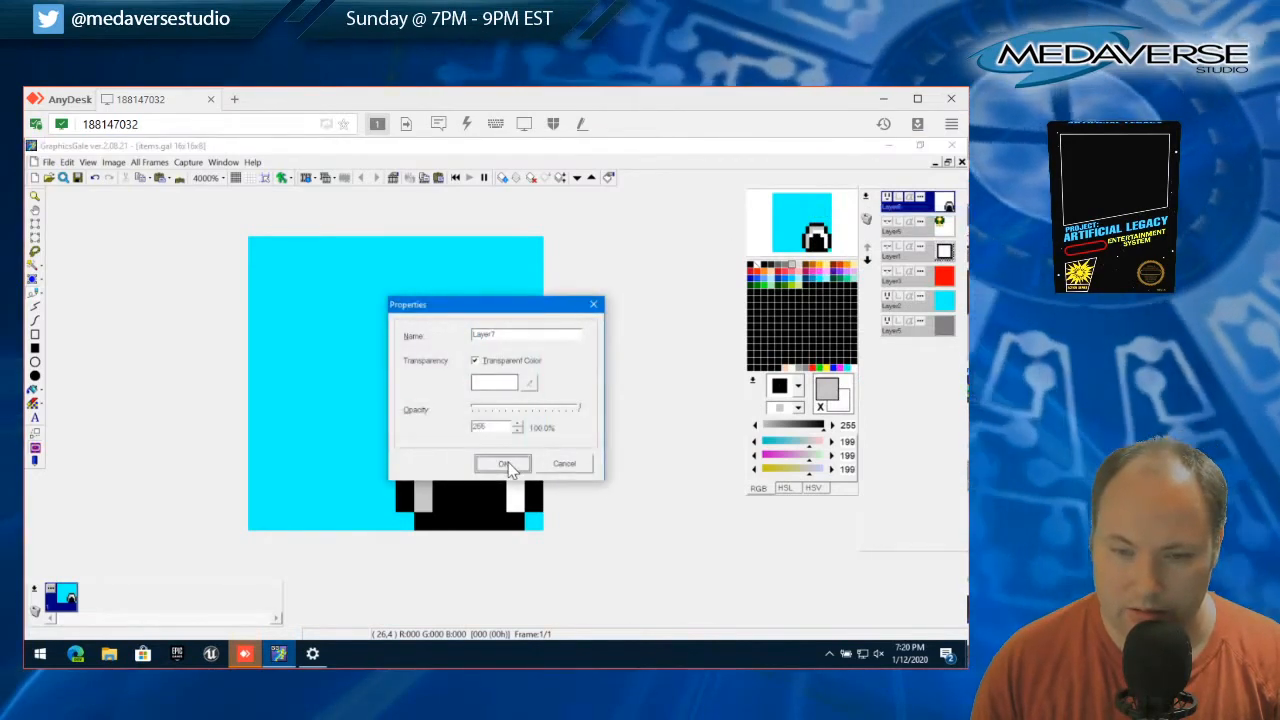
click(508, 462)
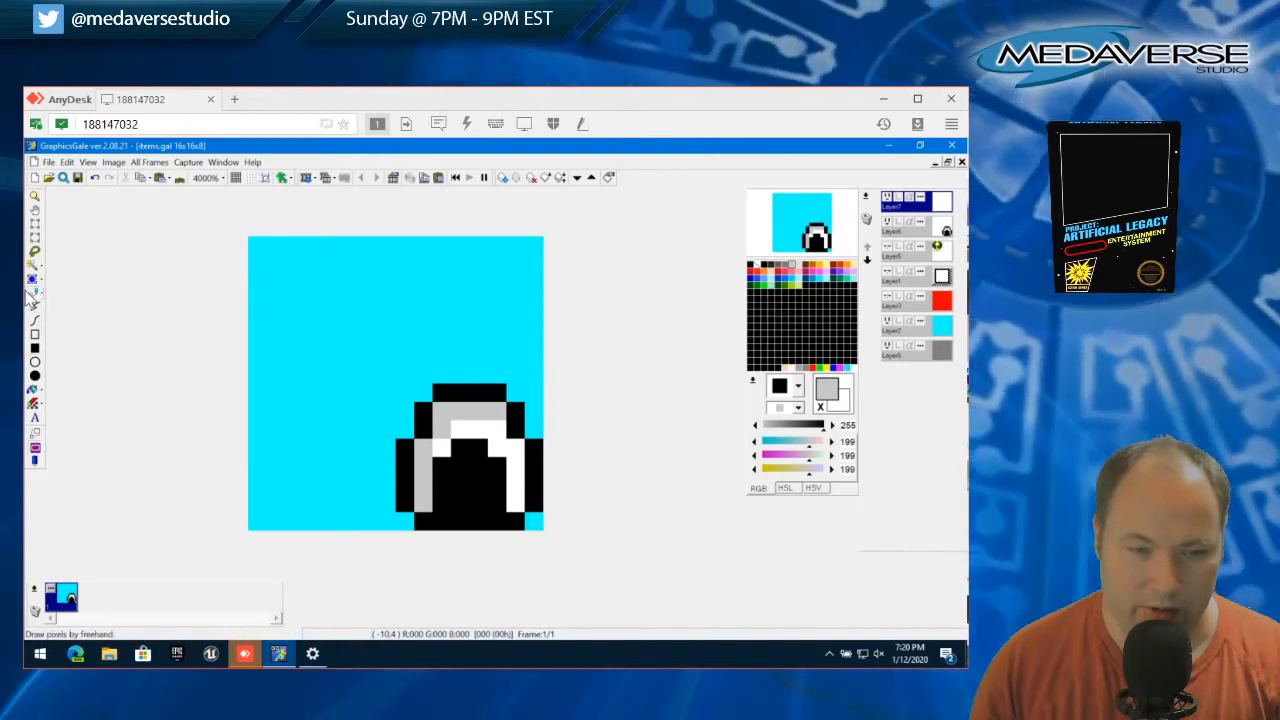
Draw the two-lobed top edge of a heart in black pixels in the canvas's upper-left corner on the new layer
click(35, 294)
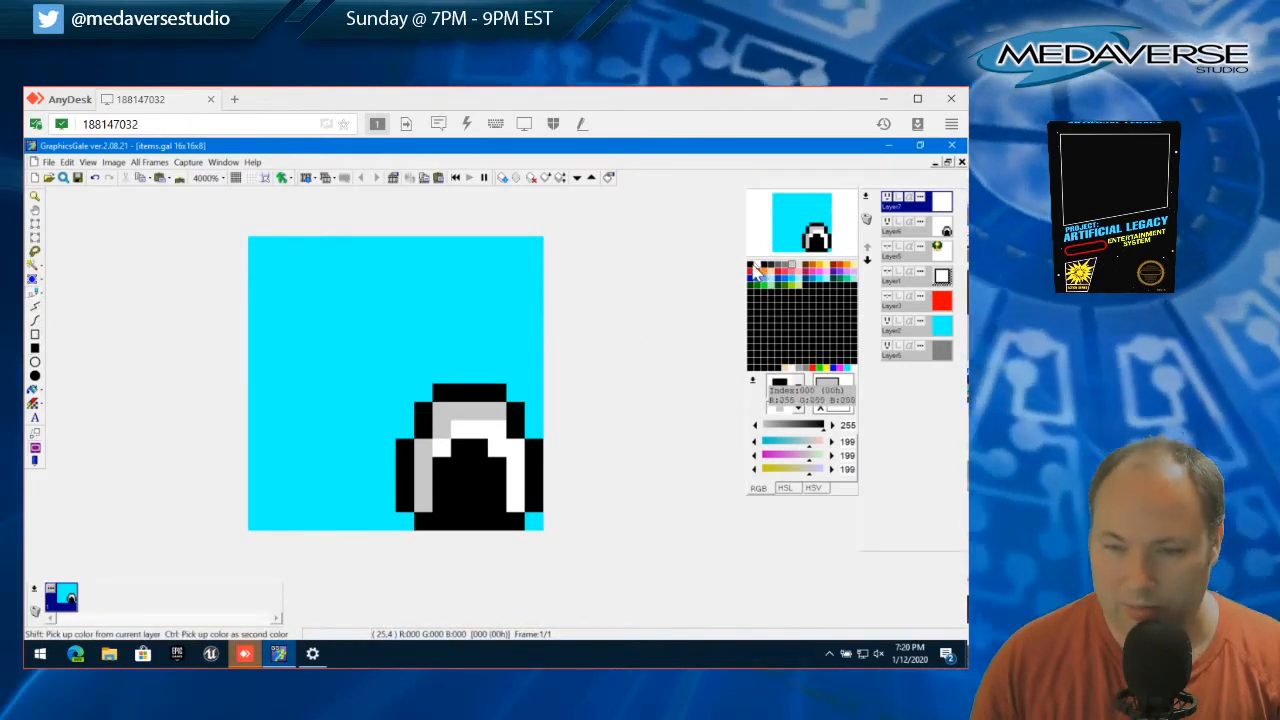
click(765, 278)
click(280, 264)
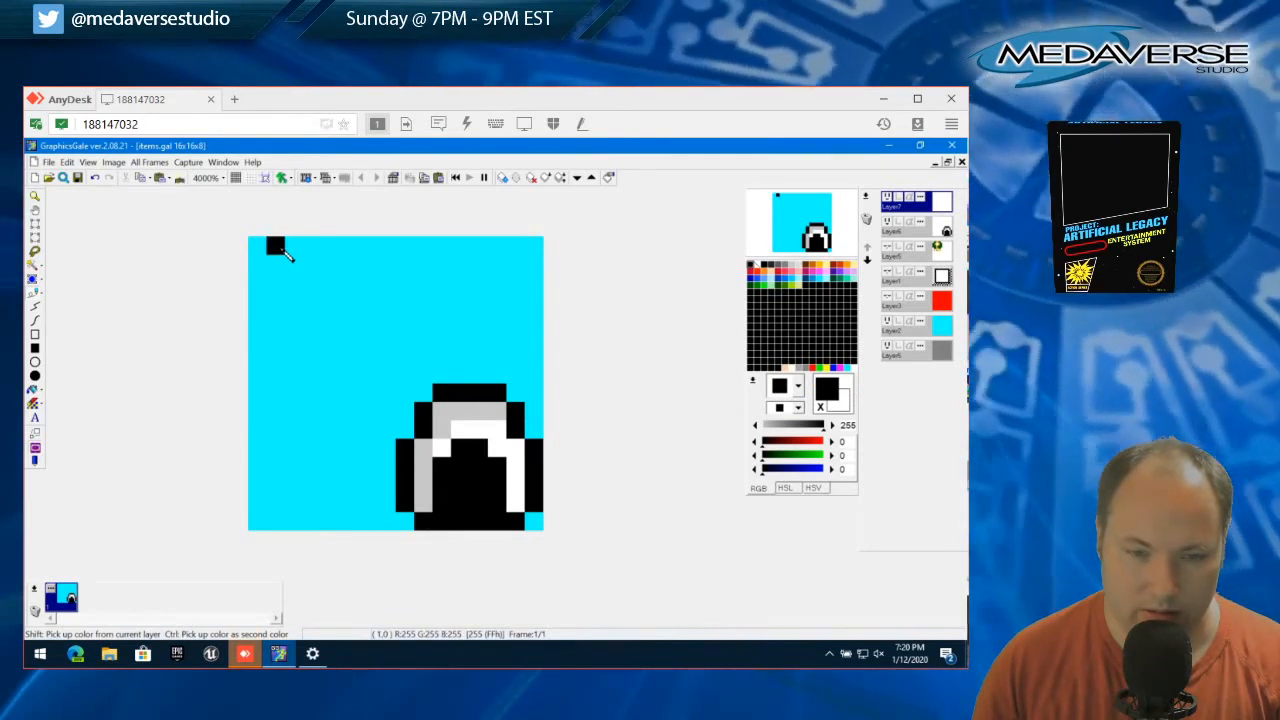
click(283, 249)
click(299, 250)
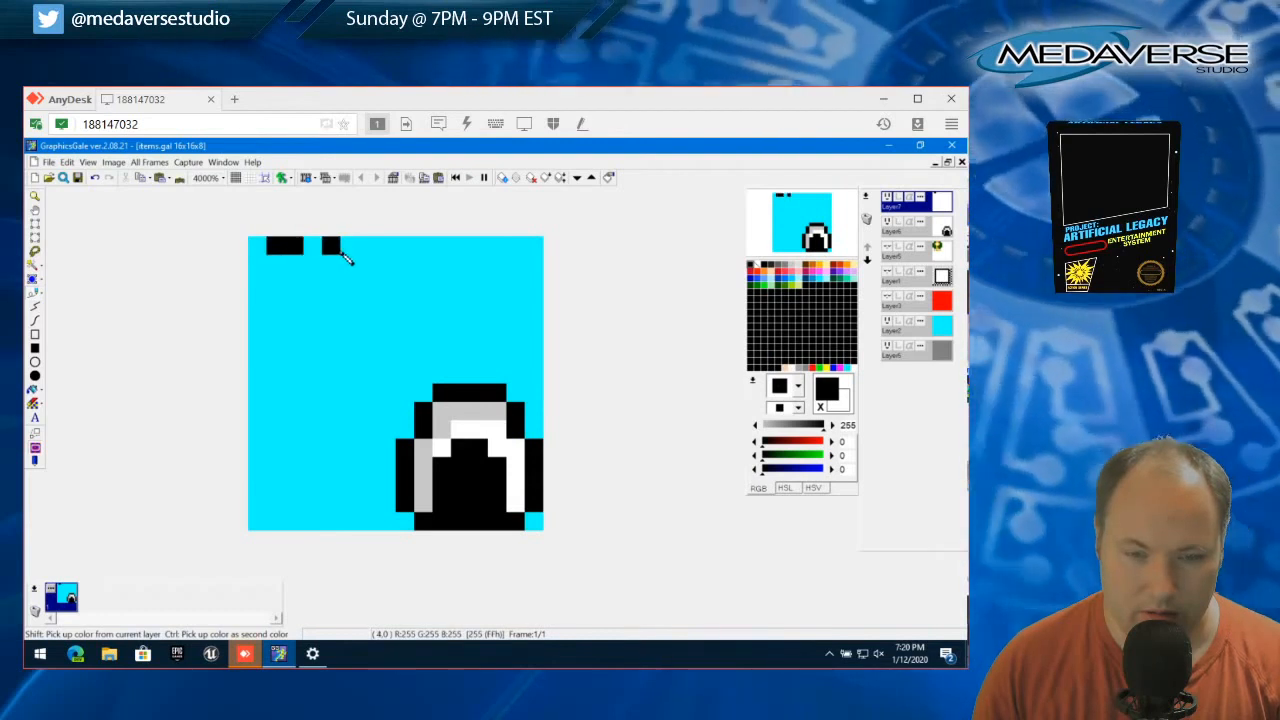
click(345, 251)
click(363, 252)
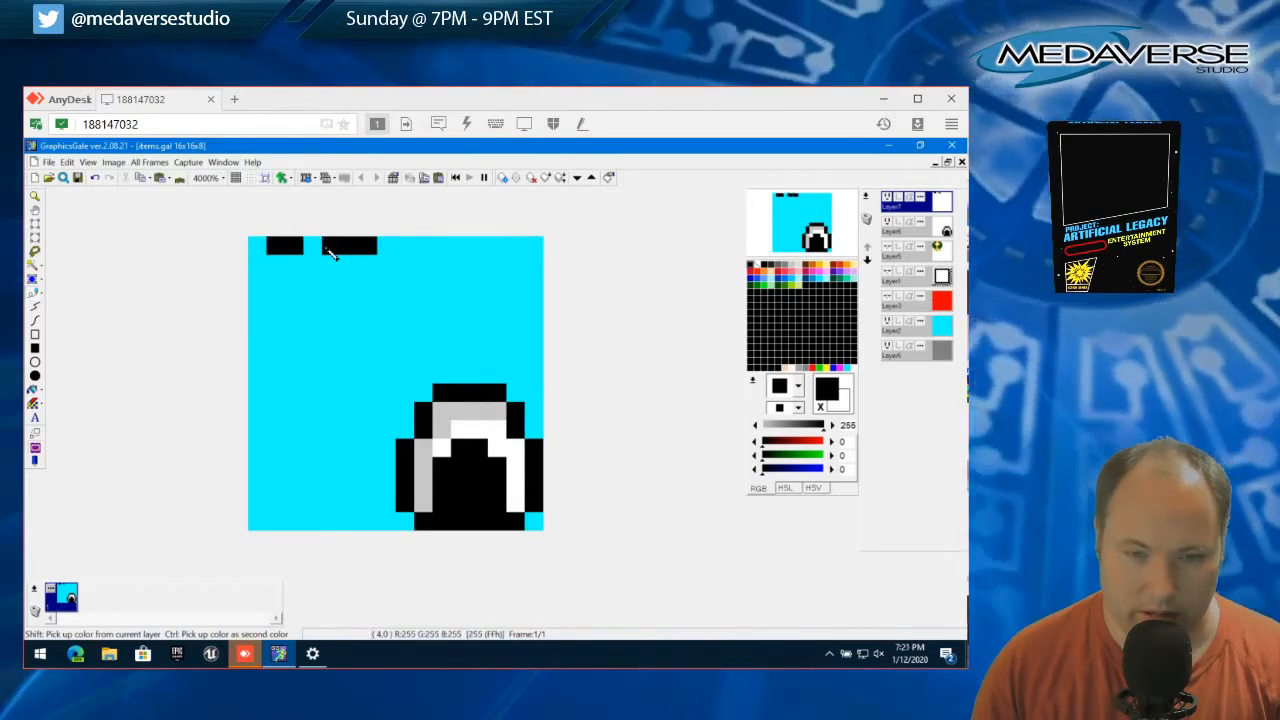
click(257, 263)
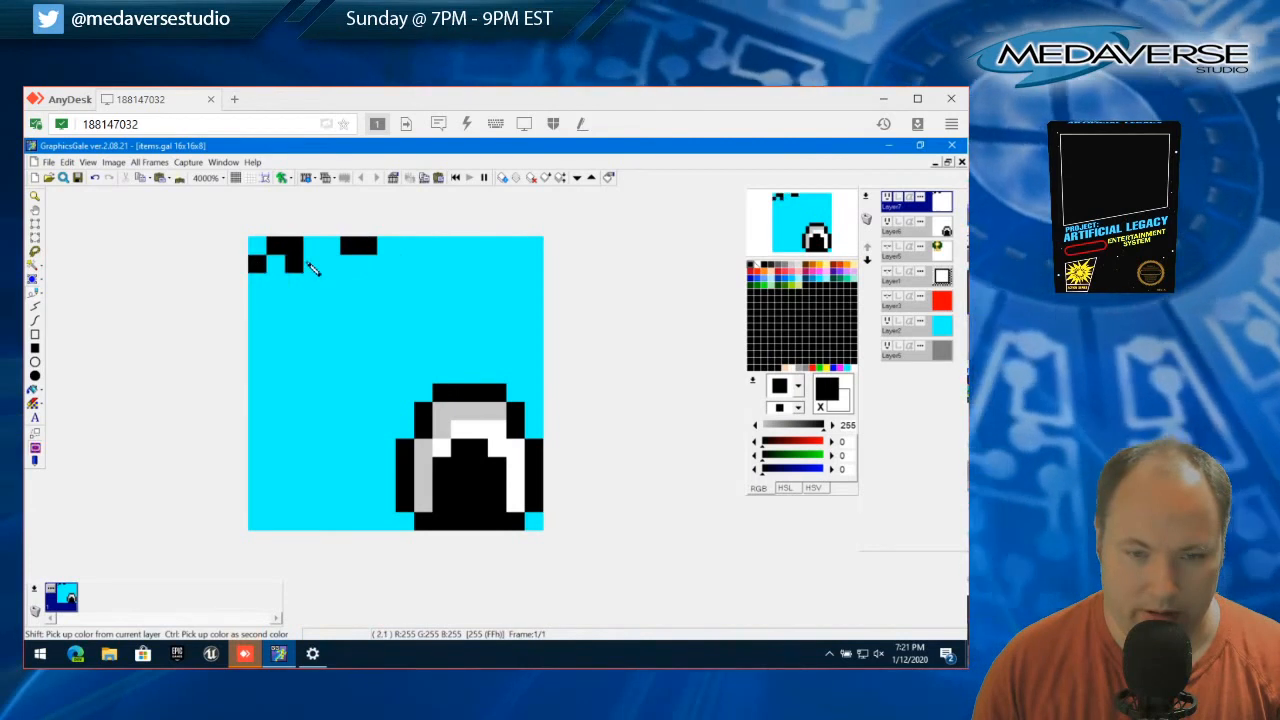
drag(313, 263, 331, 263)
click(386, 263)
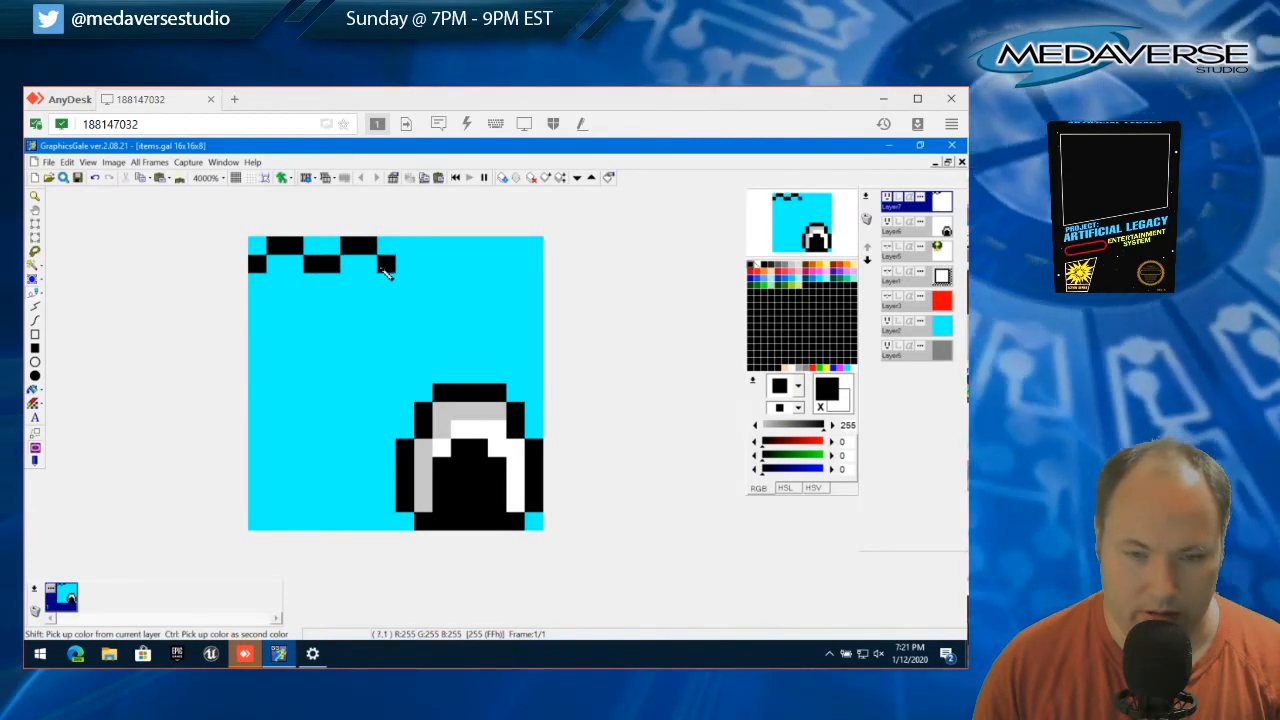
Complete the black heart outline with vertical sides and diagonals tapering to a two-pixel-wide bottom point
click(257, 281)
click(257, 300)
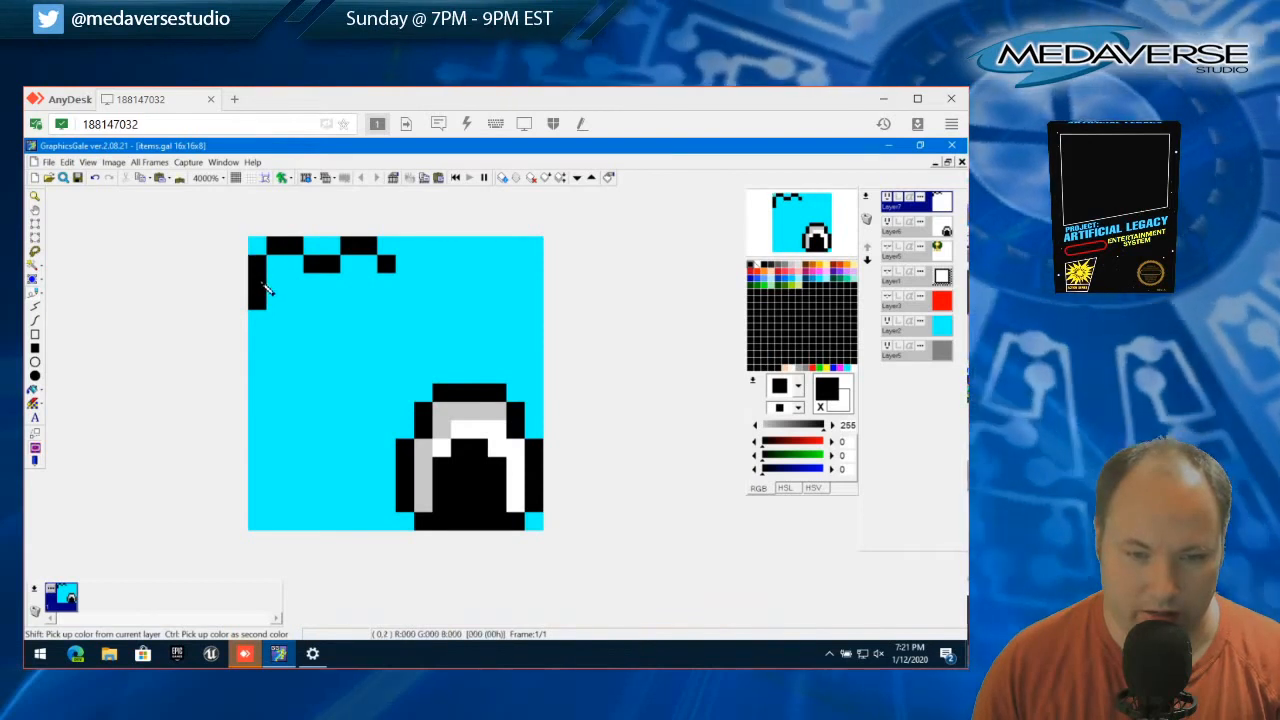
click(276, 319)
click(294, 338)
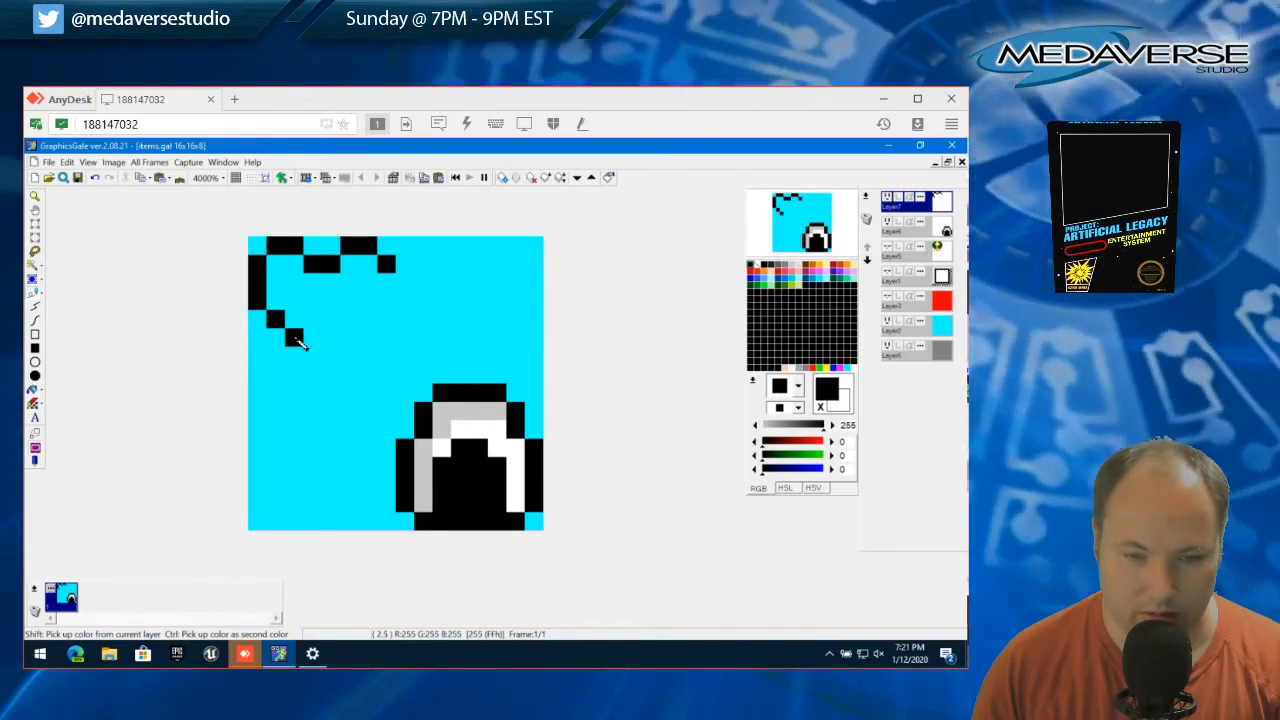
click(312, 356)
click(332, 358)
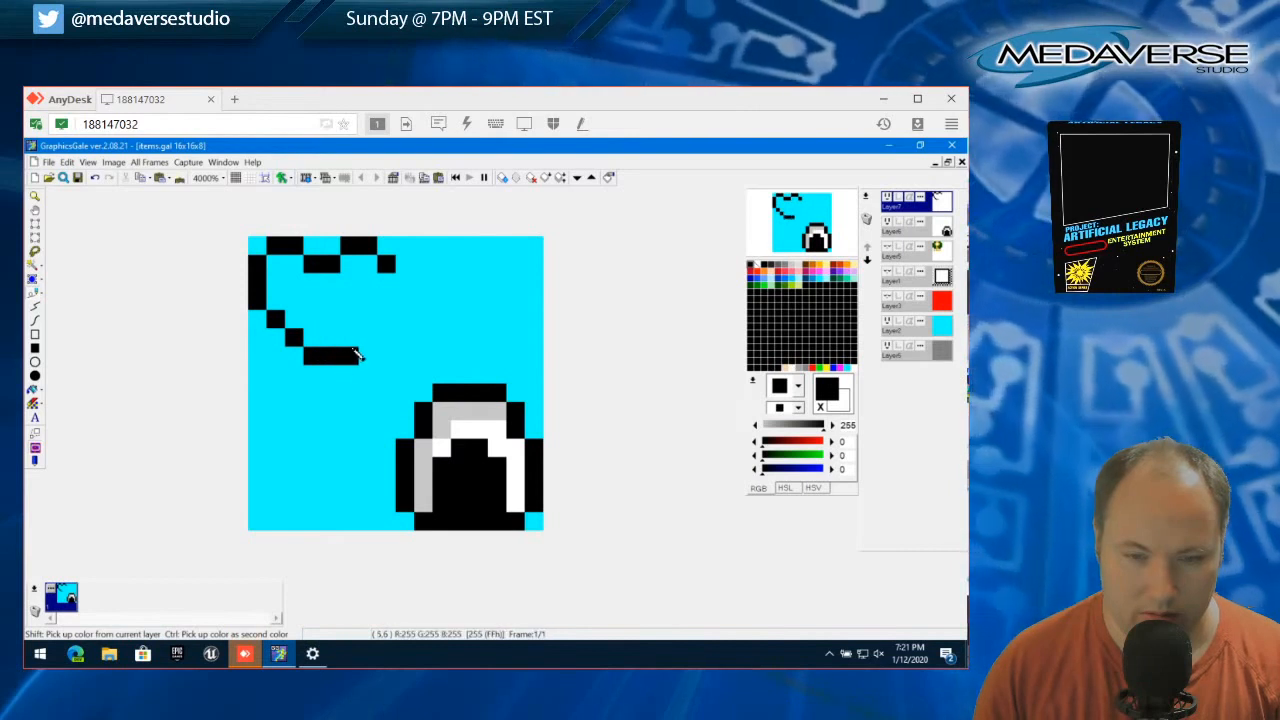
click(350, 338)
click(368, 319)
click(386, 302)
click(387, 284)
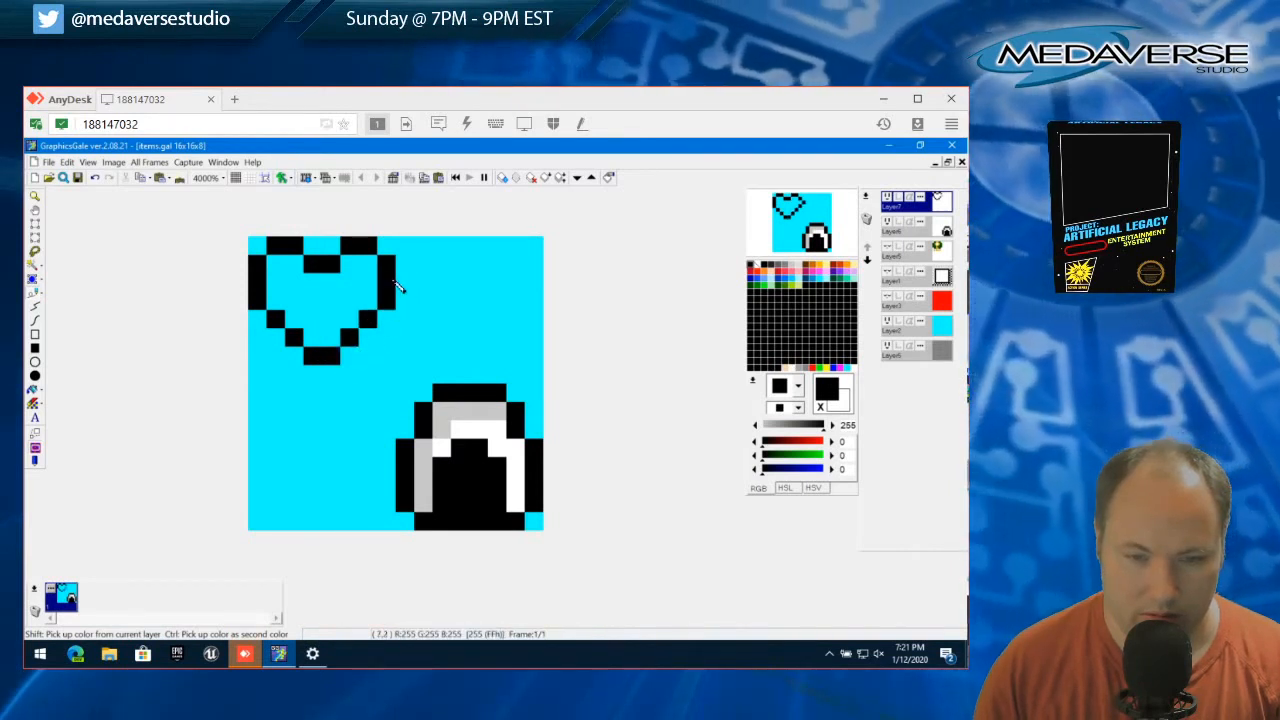
Thicken the heart's lower edge with black pixels along both diagonals, and extend its sides and two-pixel point down one pixel
click(258, 300)
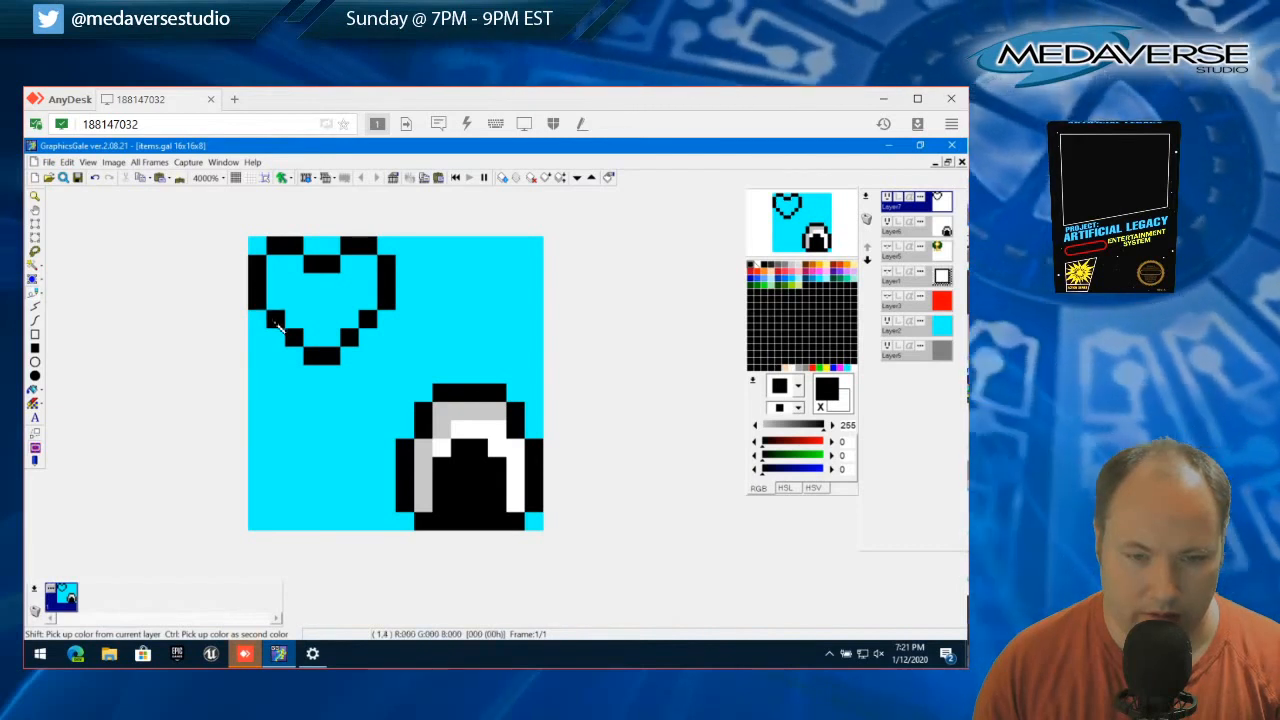
click(312, 375)
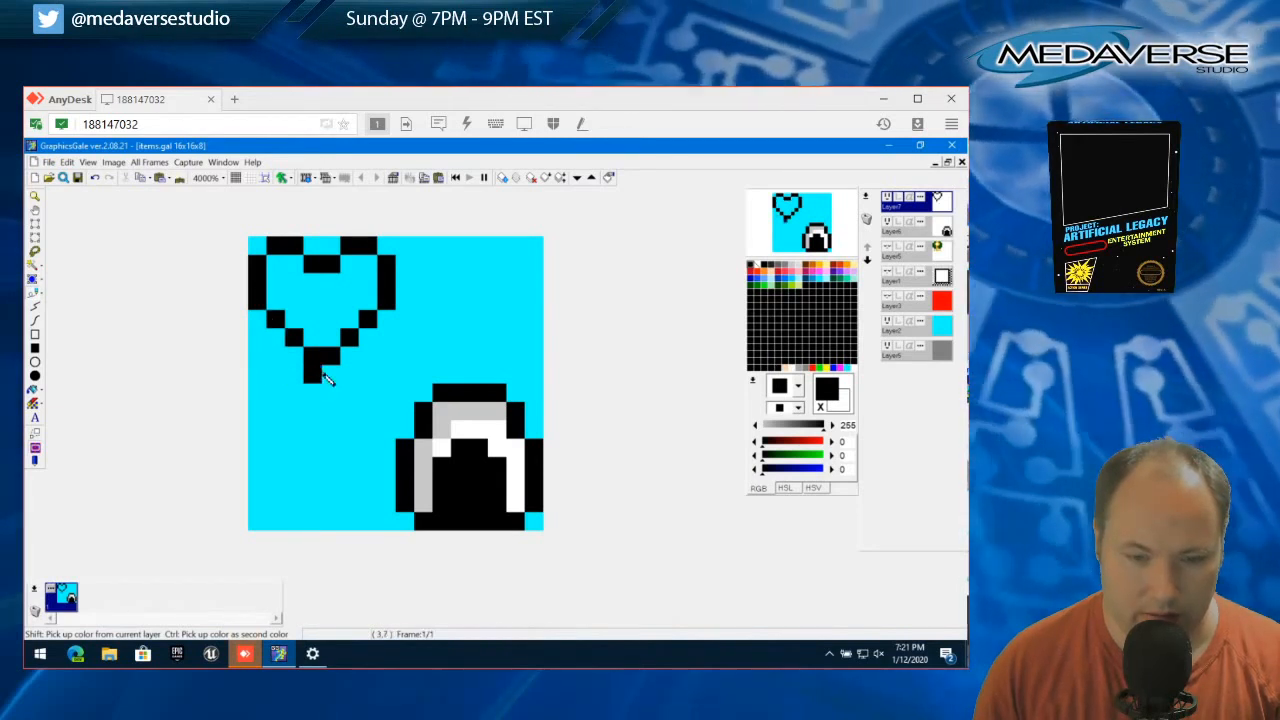
click(325, 378)
click(277, 338)
click(259, 321)
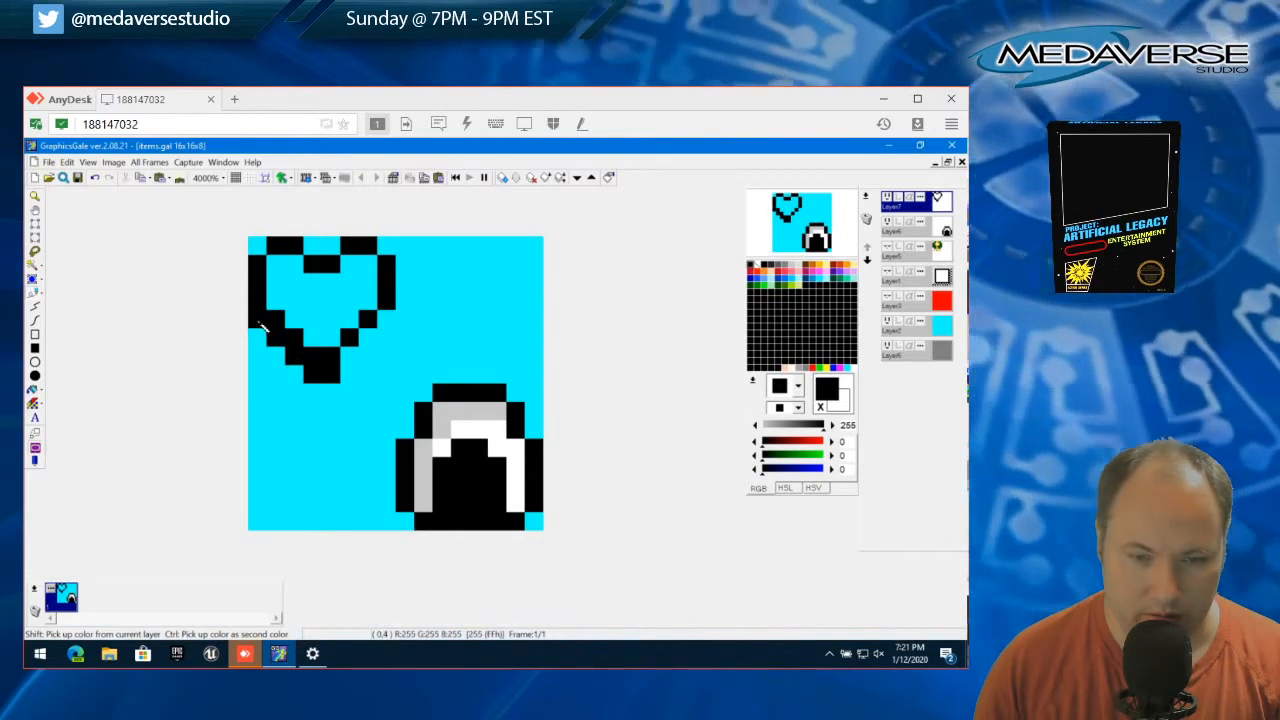
click(350, 357)
click(366, 344)
click(385, 319)
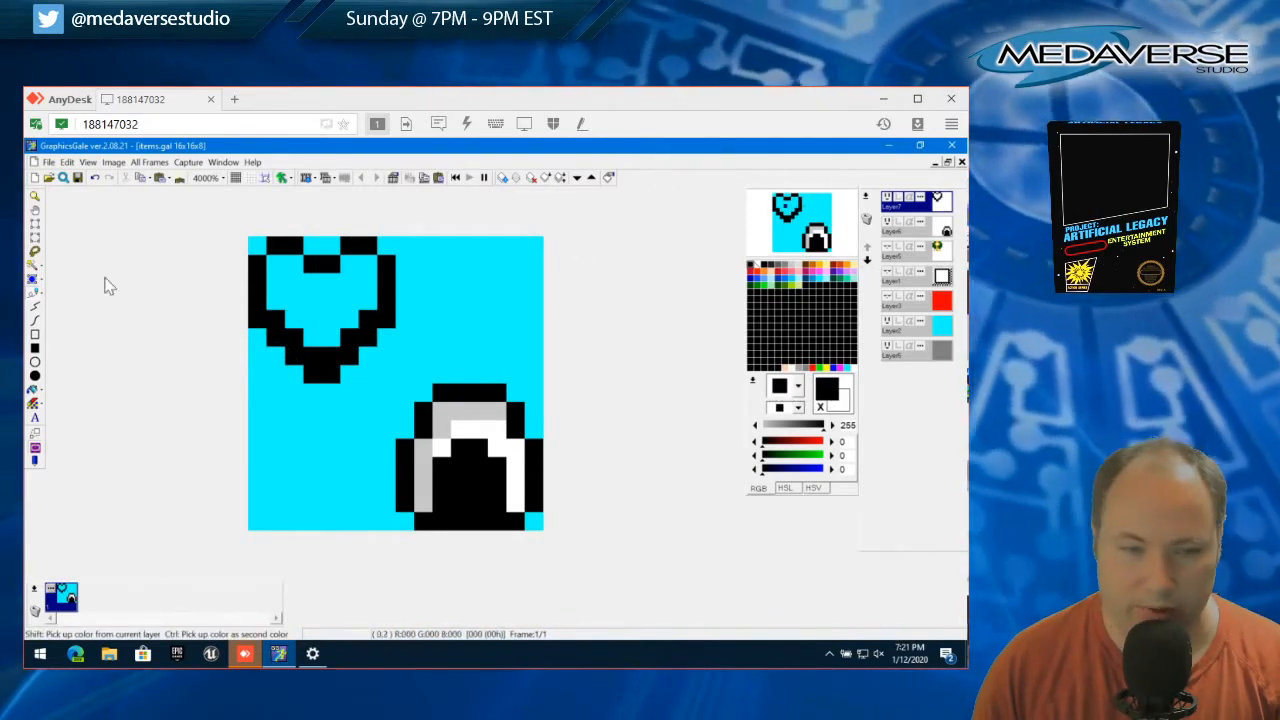
Fill the heart's interior with red (255, 29, 0) inside the black outline
click(757, 272)
click(275, 263)
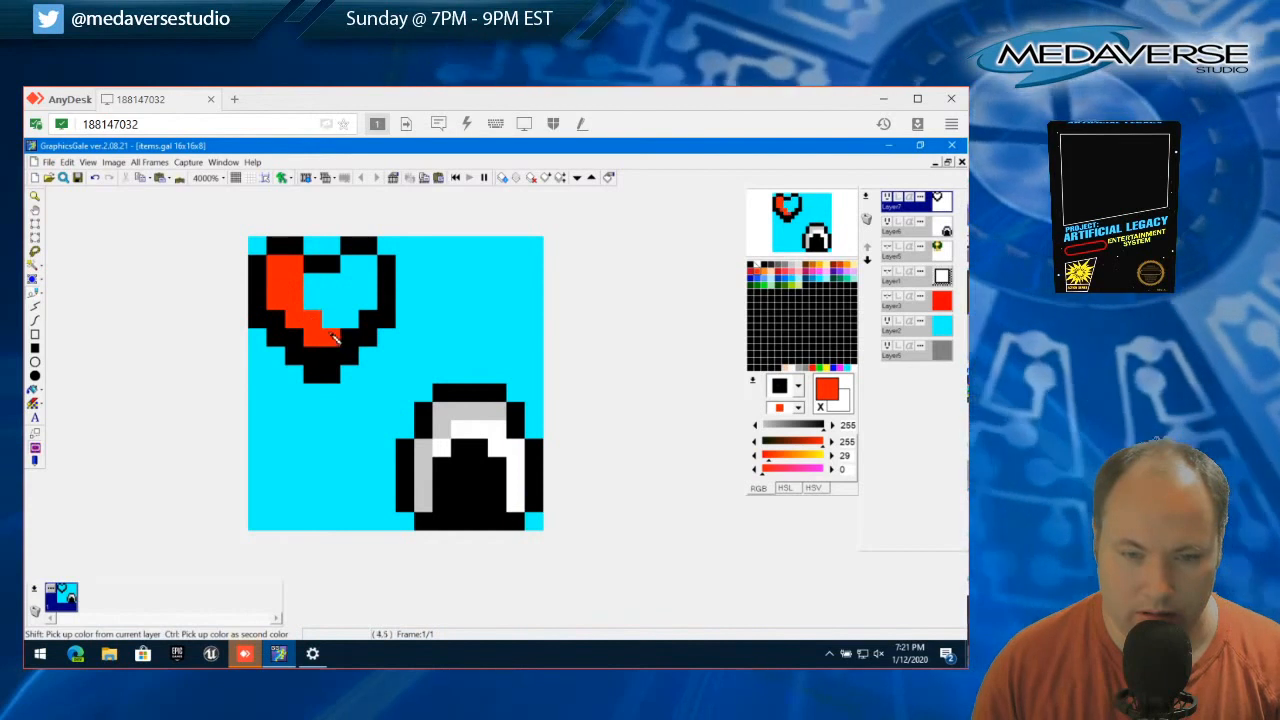
mouse_move(348, 322)
mouse_down()
mouse_move(364, 272)
mouse_move(356, 290)
mouse_move(310, 292)
mouse_move(343, 309)
mouse_up()
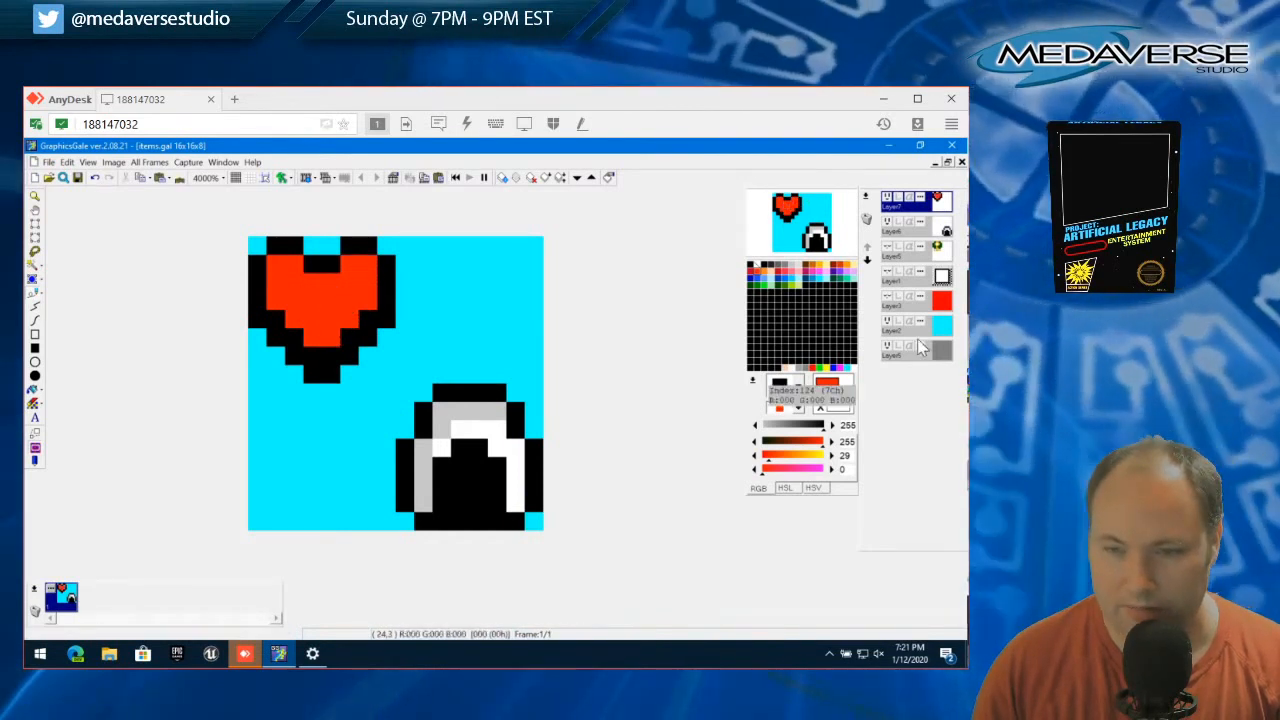
Add off-white (255, 251, 240) highlight pixels along the upper-left edge of the heart's left lobe and on the right lobe's inner side
click(757, 267)
click(792, 368)
click(292, 270)
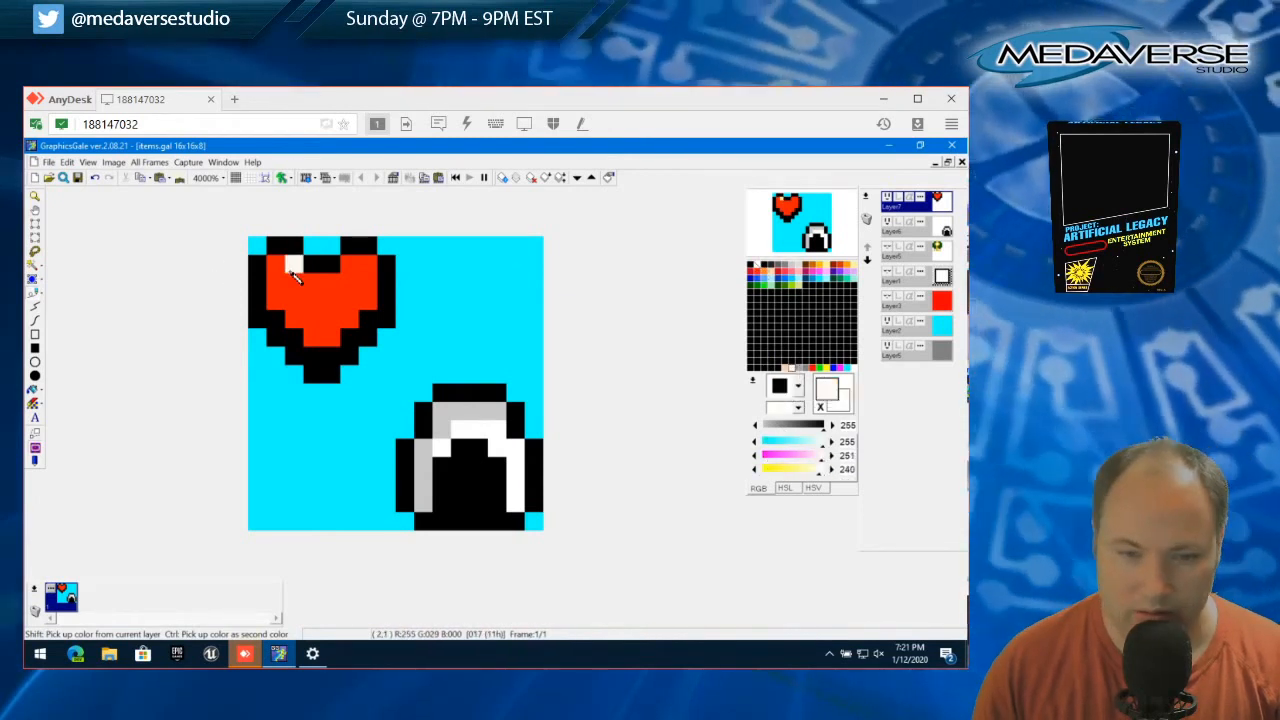
click(277, 266)
drag(277, 280, 289, 270)
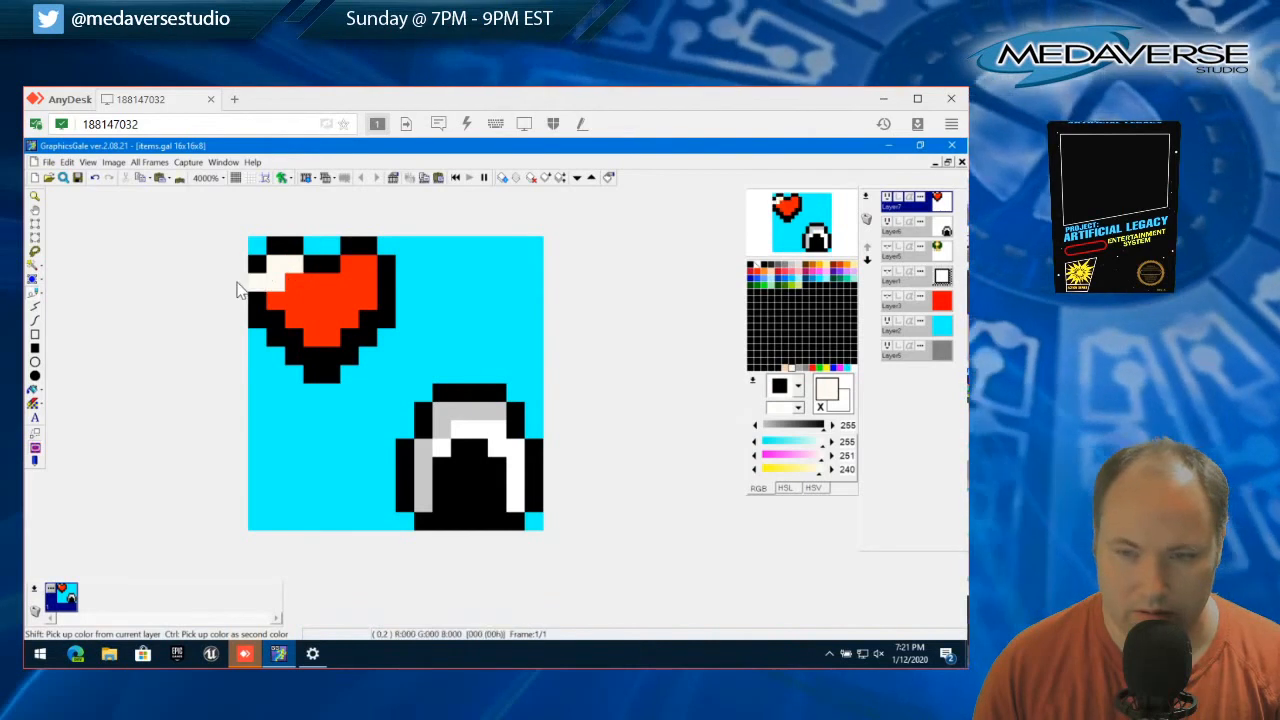
click(349, 265)
click(331, 283)
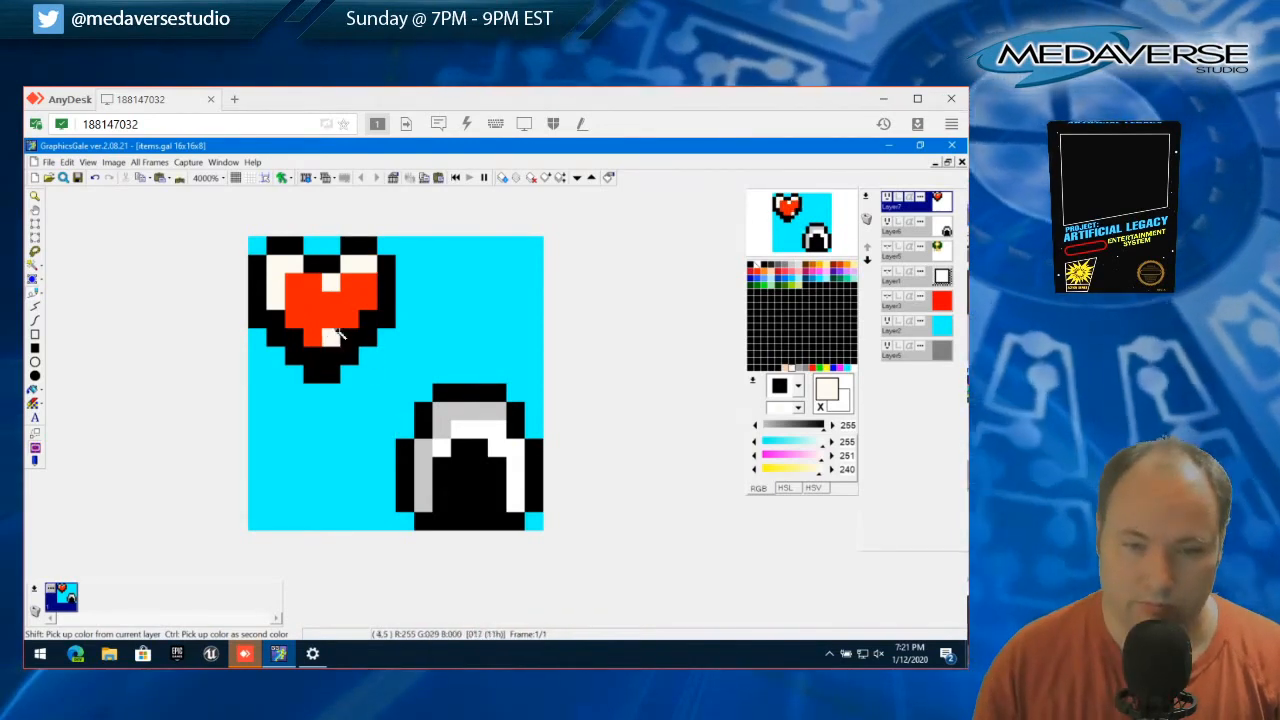
Try shorter highlights by alternating red and off-white, keeping three corner pixels on the left lobe and a short inner highlight on the right
ctrl+click(300, 310)
click(275, 282)
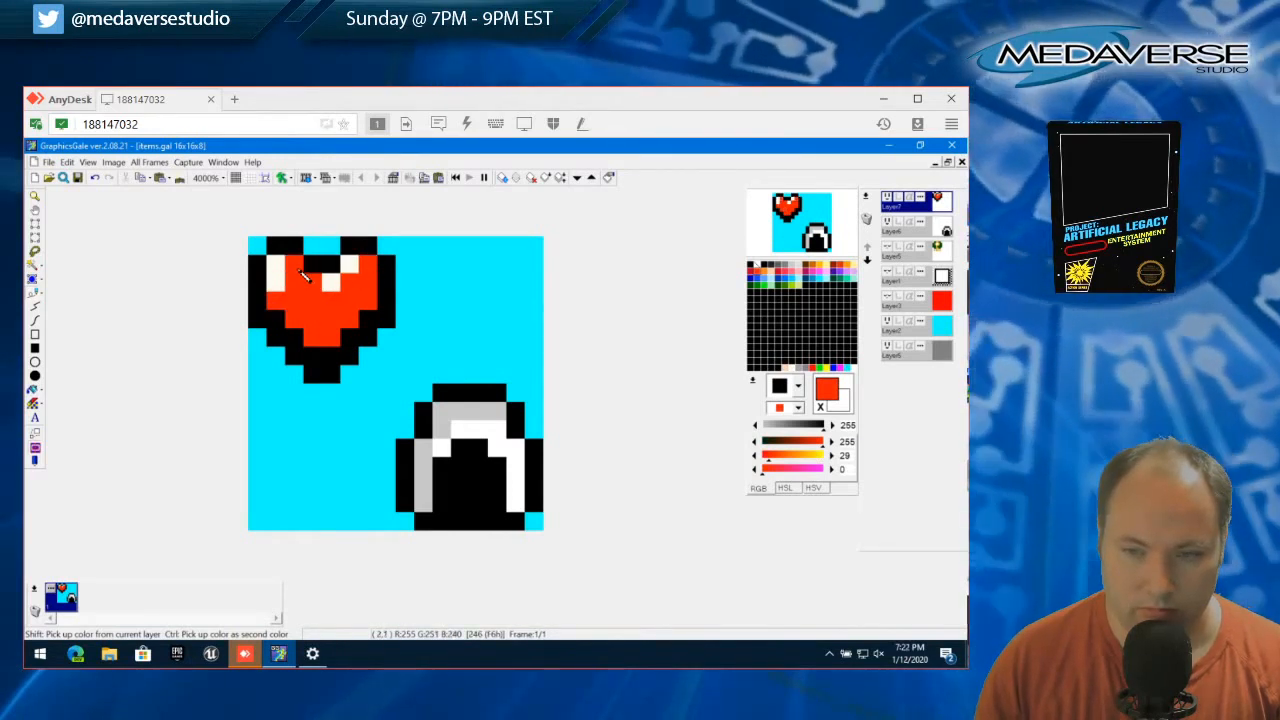
click(333, 282)
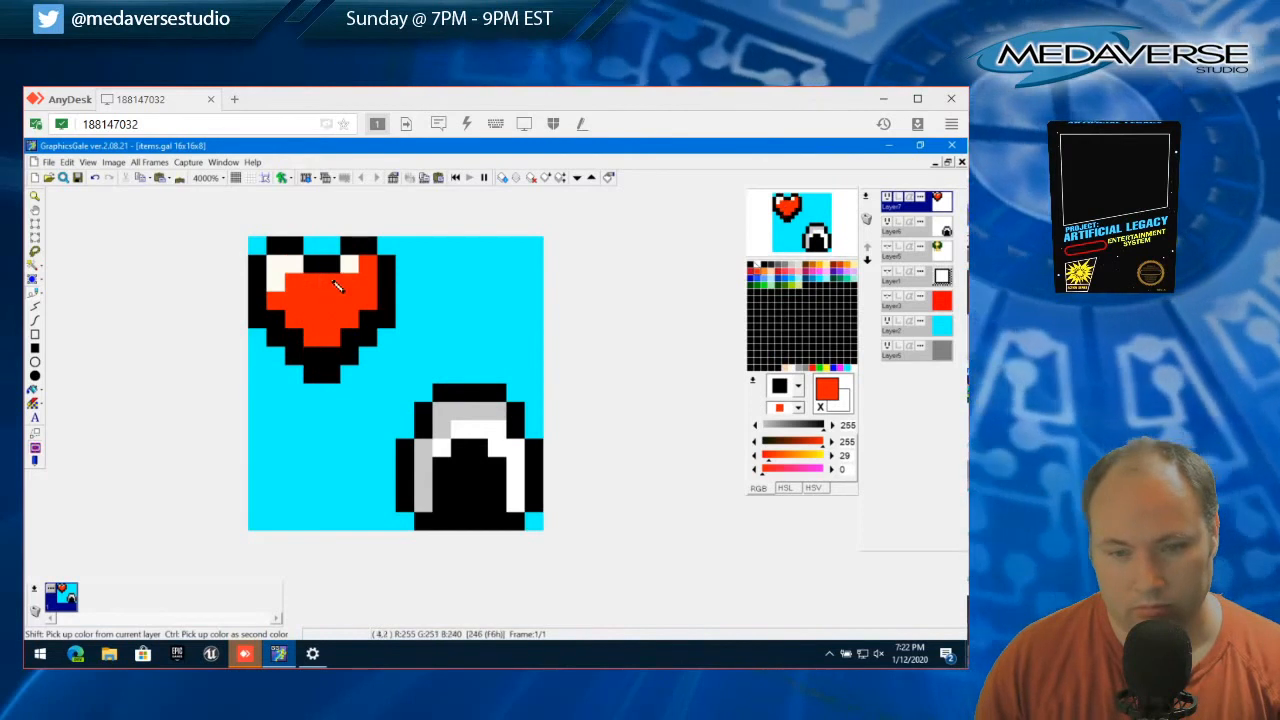
right_click(333, 282)
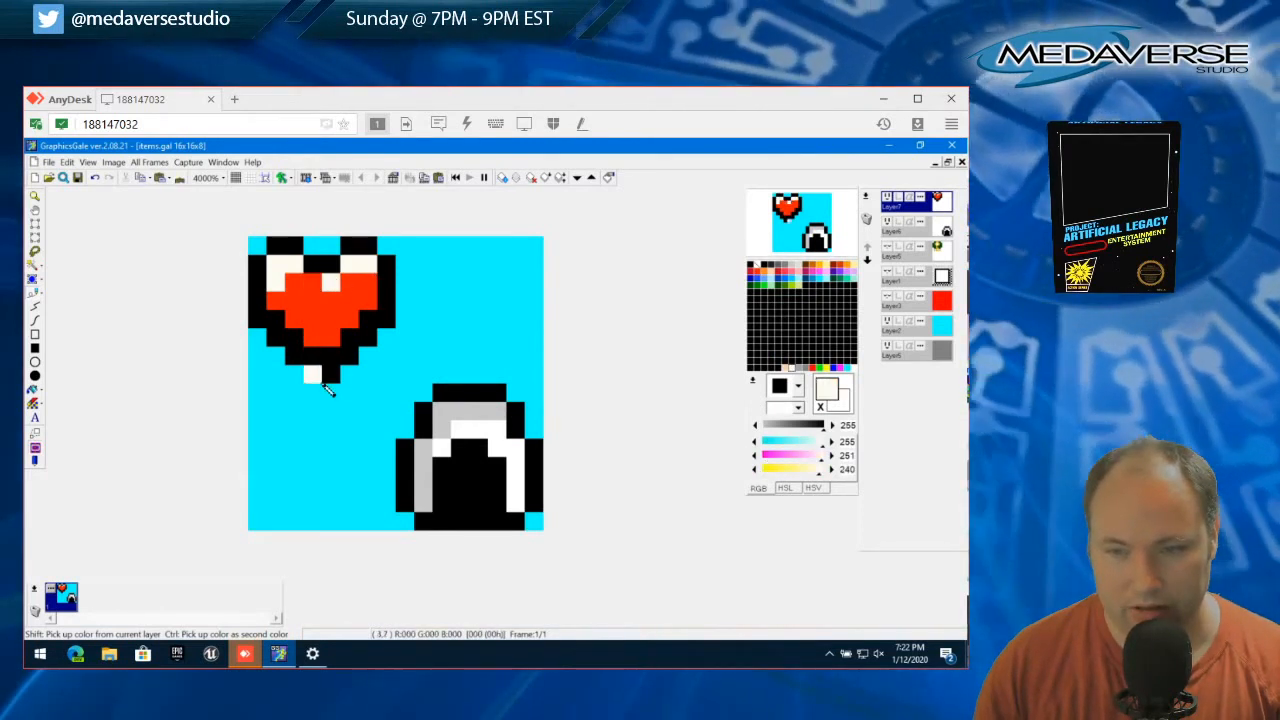
right_click(368, 300)
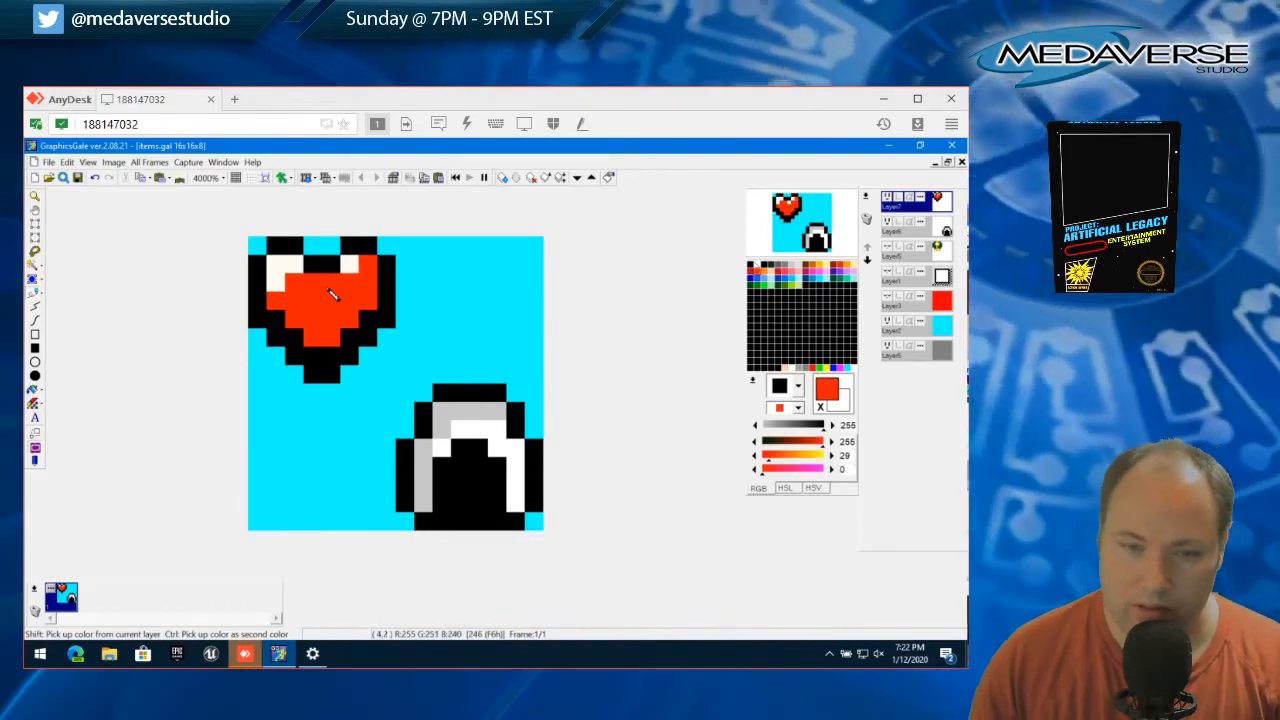
right_click(321, 286)
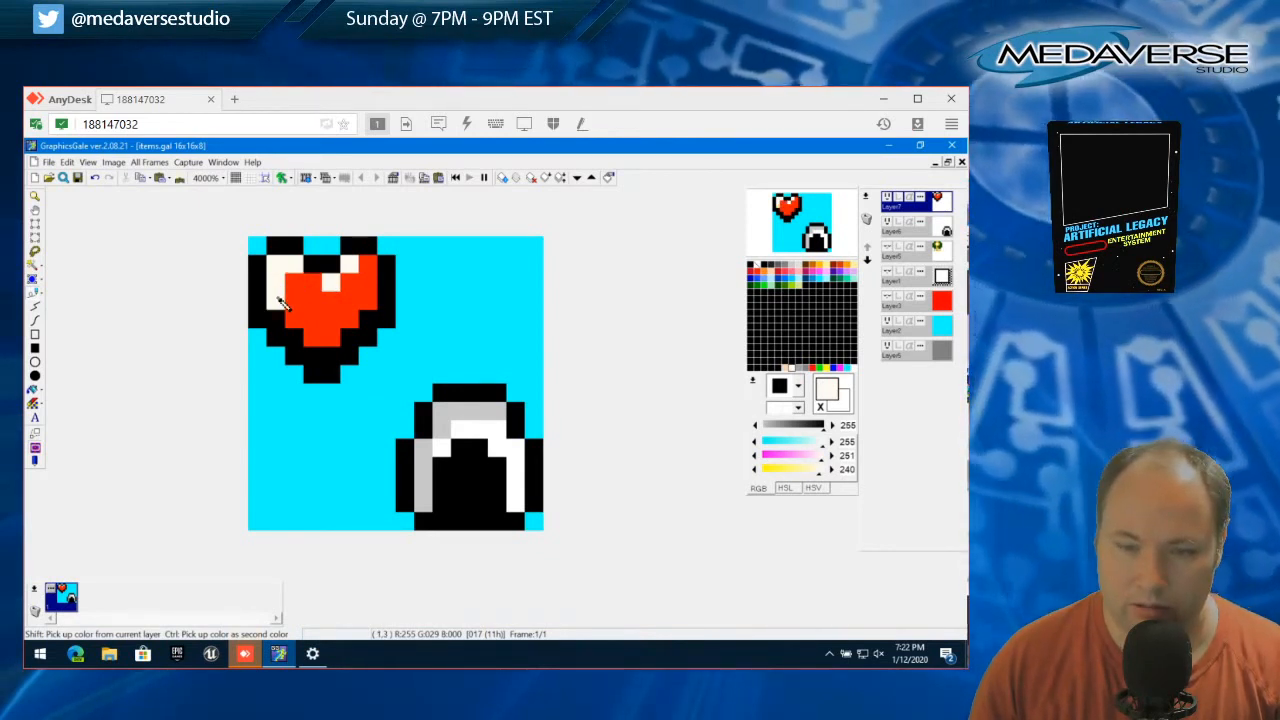
Extend the off-white highlight down the heart's lower-left diagonal and across the top of the right lobe
click(279, 299)
click(289, 316)
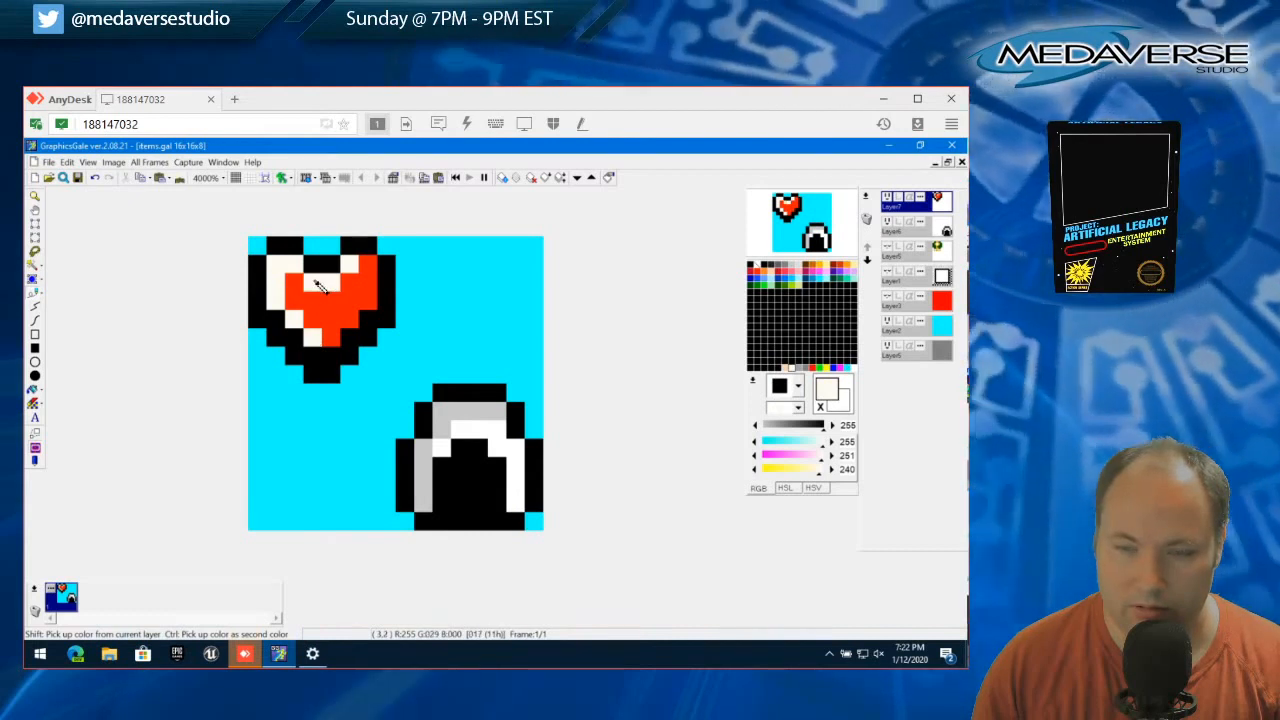
click(317, 284)
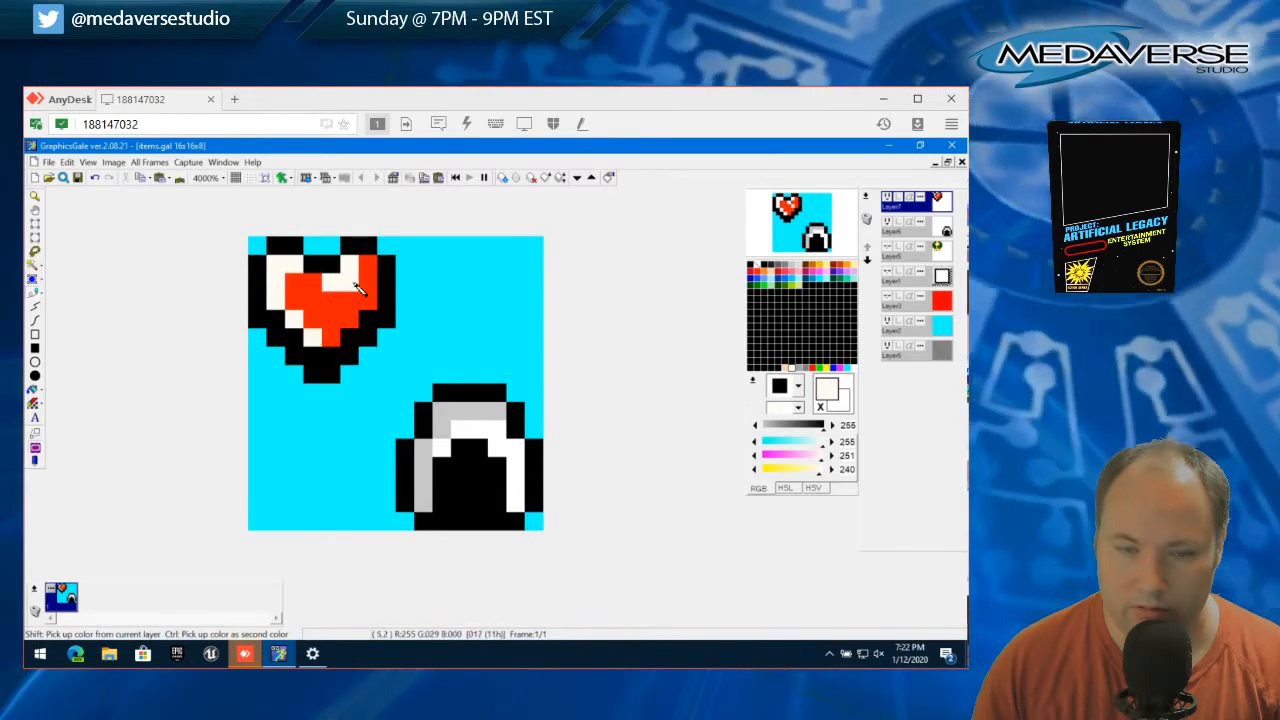
click(364, 263)
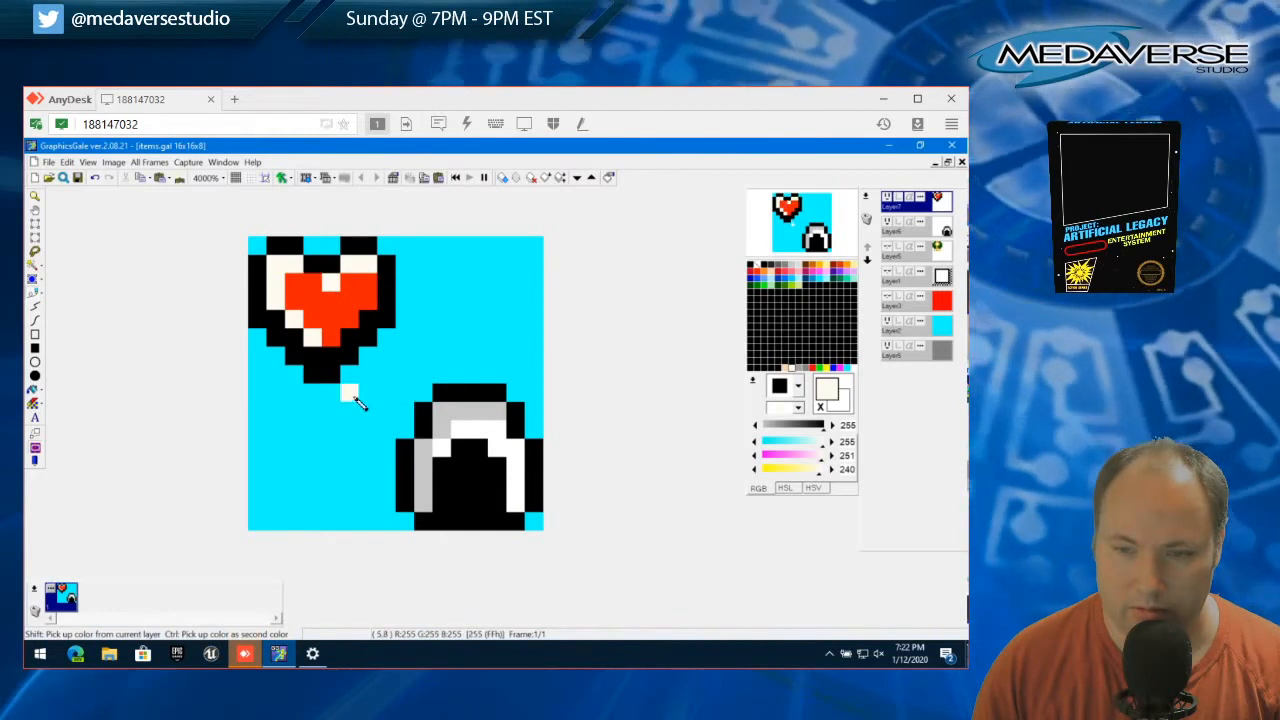
right_click(332, 290)
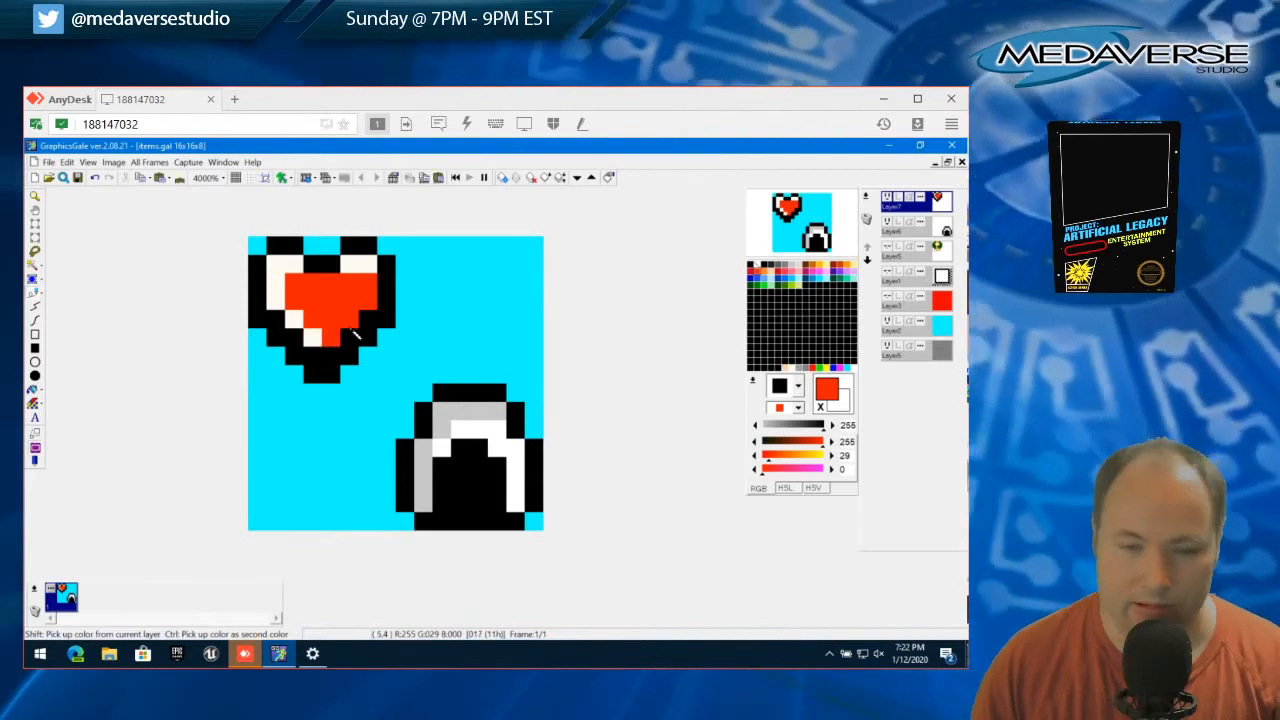
right_click(354, 265)
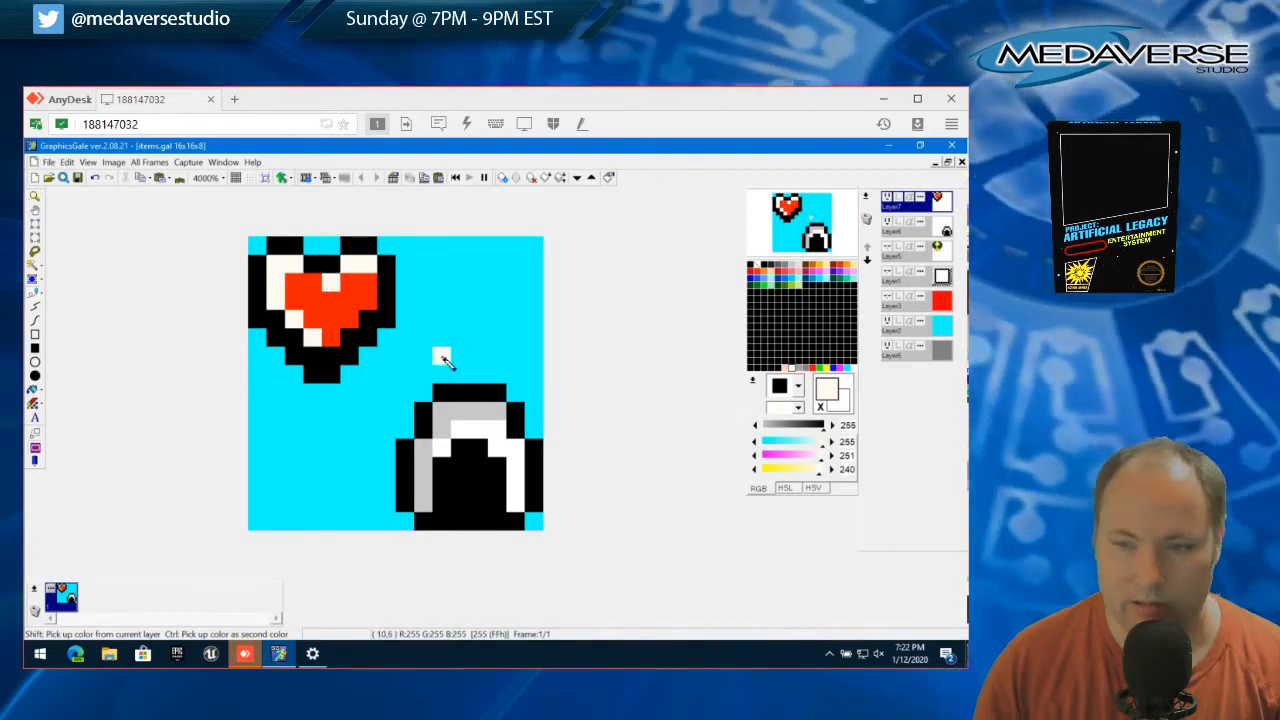
Repaint the lower-left diagonal, the central highlight pixel and the right lobe's outer highlight pixel in red
right_click(340, 291)
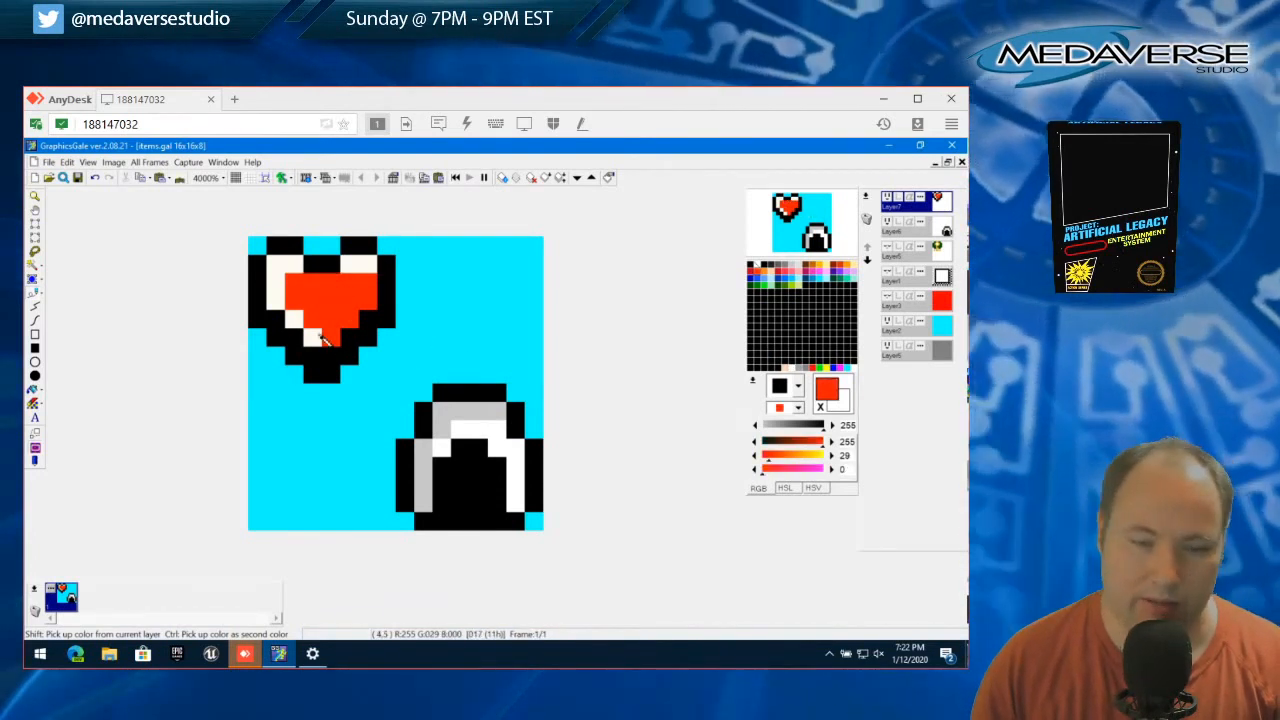
drag(324, 344, 285, 308)
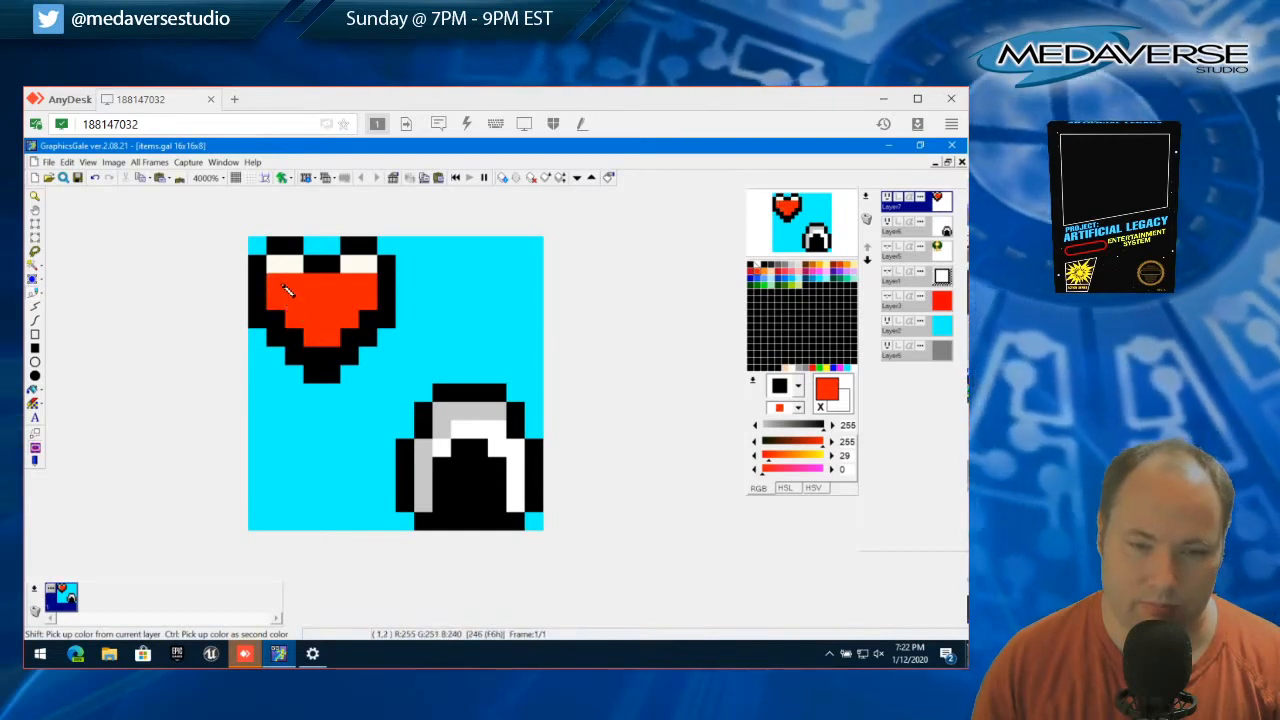
click(367, 263)
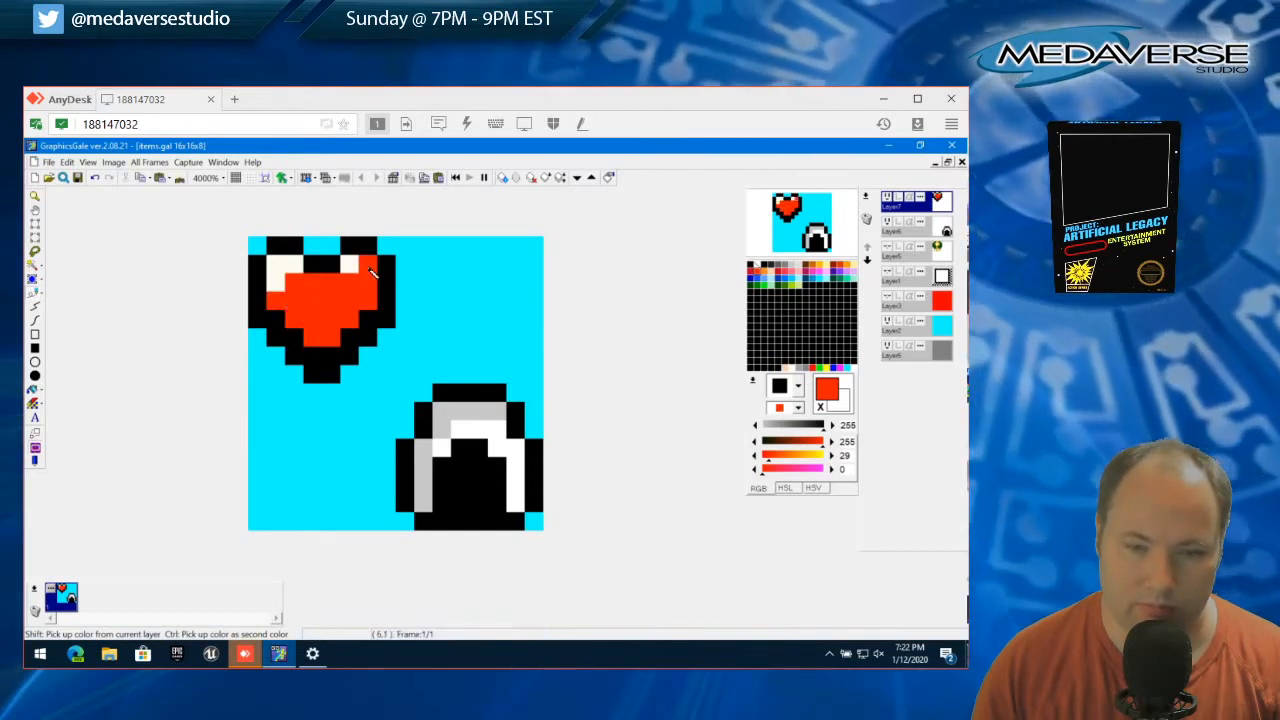
Continue the left lobe's off-white highlight with three pixels stepping down the heart's lower-left inner edge
right_click(349, 264)
click(277, 299)
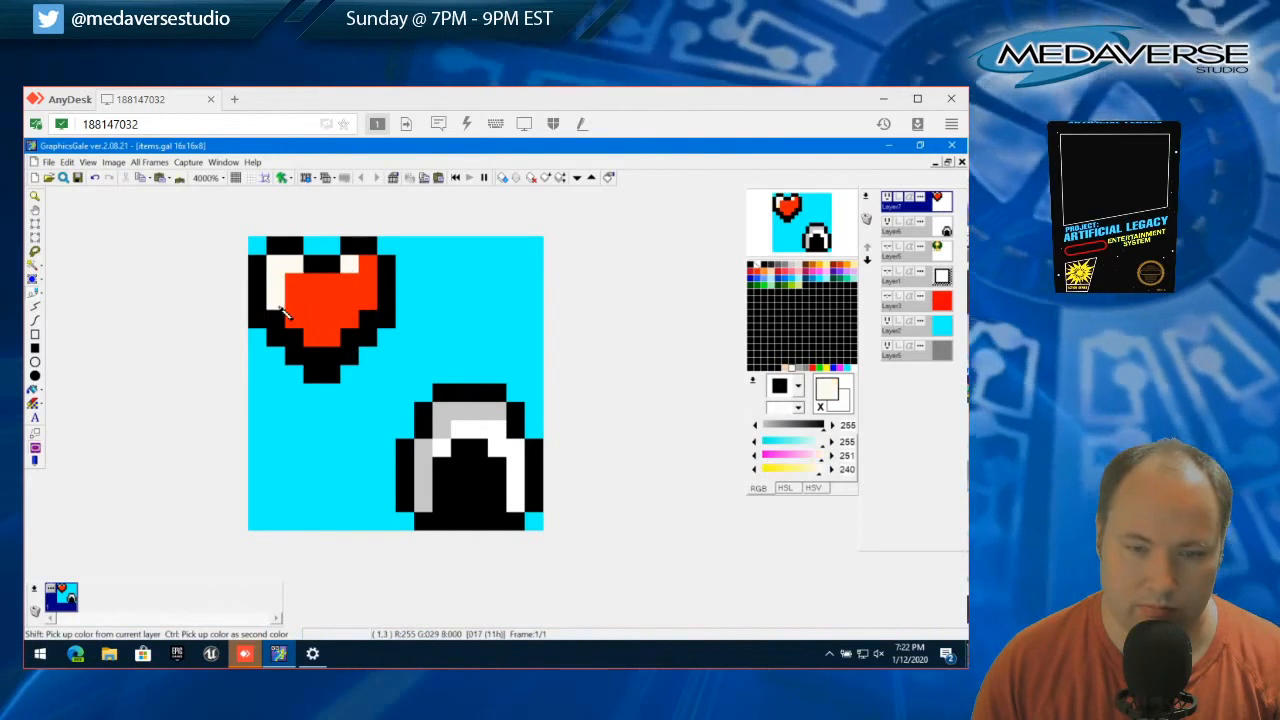
click(289, 314)
click(306, 337)
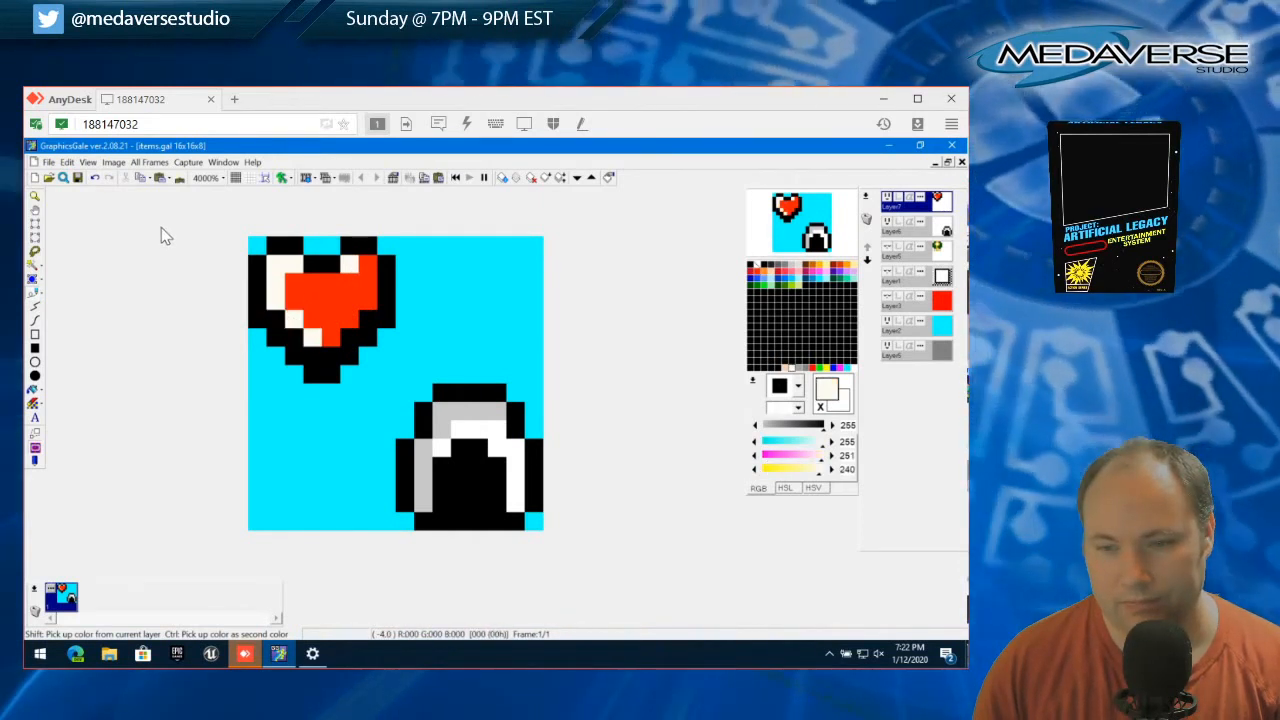
Reduce the sprite preview's zoom to 400%, trying 300% first
right_click(810, 212)
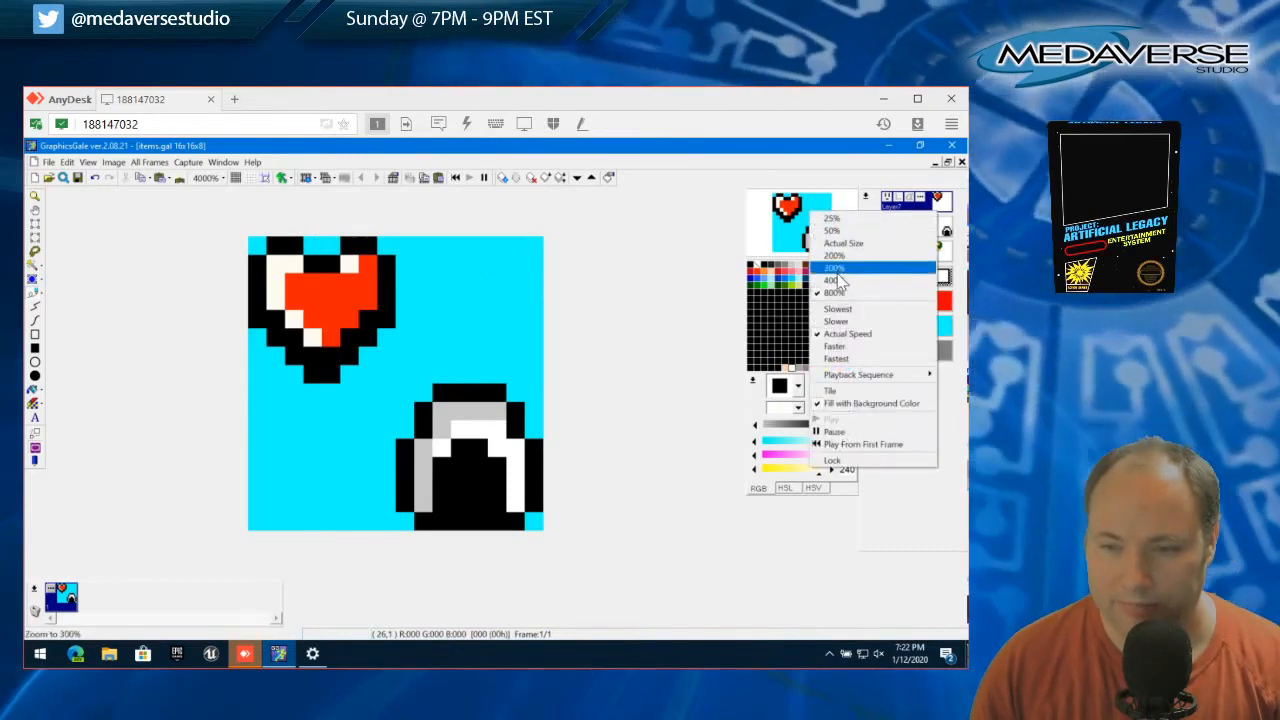
click(838, 270)
right_click(798, 217)
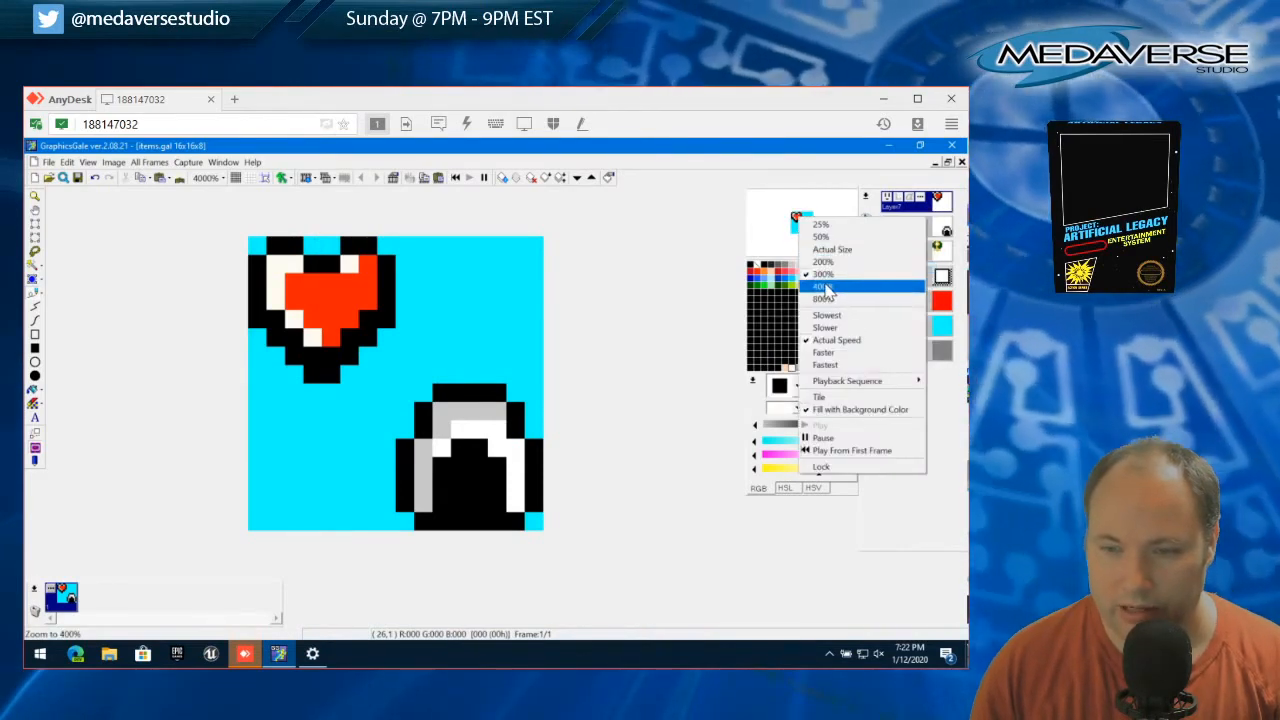
click(824, 287)
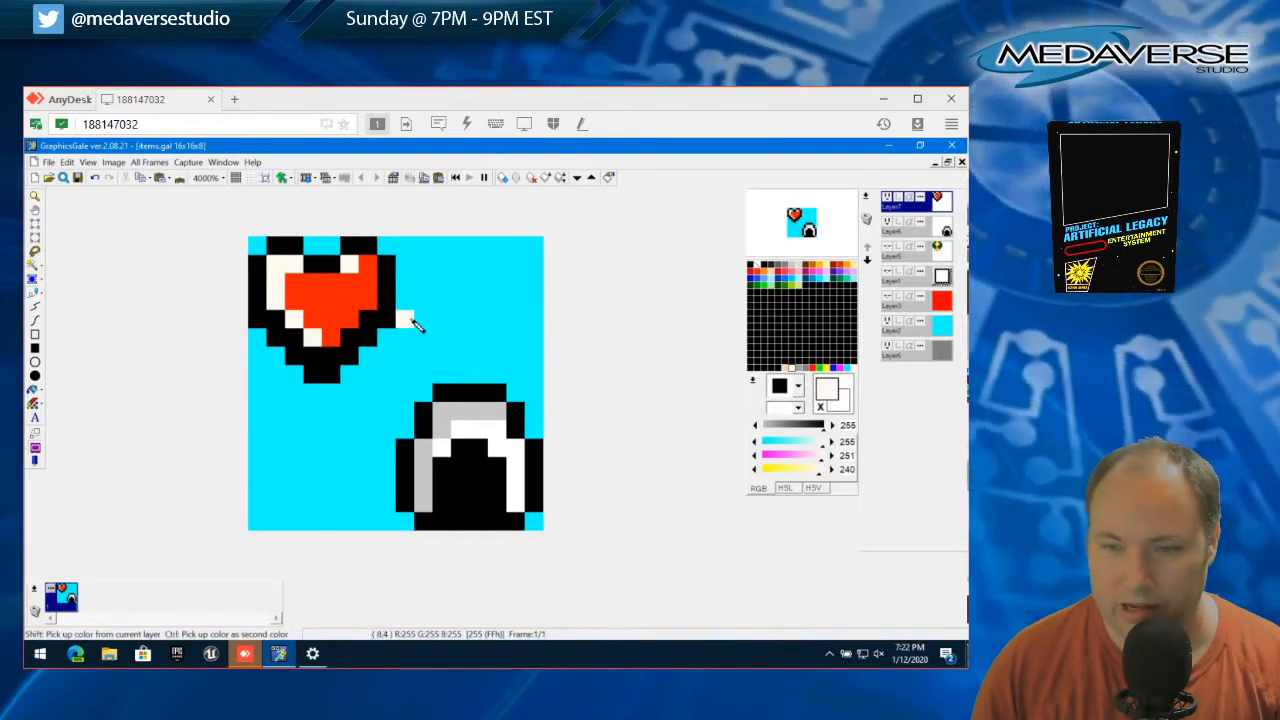
Repaint the right lobe's remaining highlight pixel with the heart's red
right_click(351, 298)
click(355, 271)
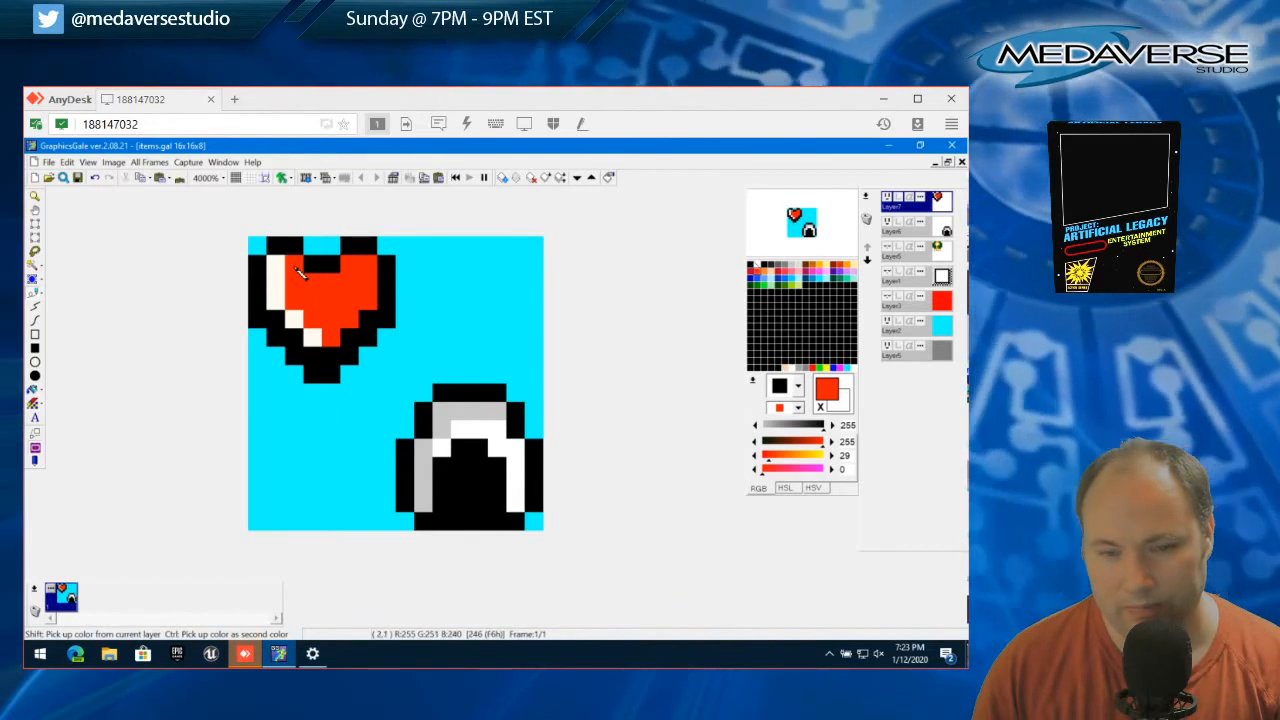
Try the heart in solid red by painting over the whole left-side highlight
click(280, 266)
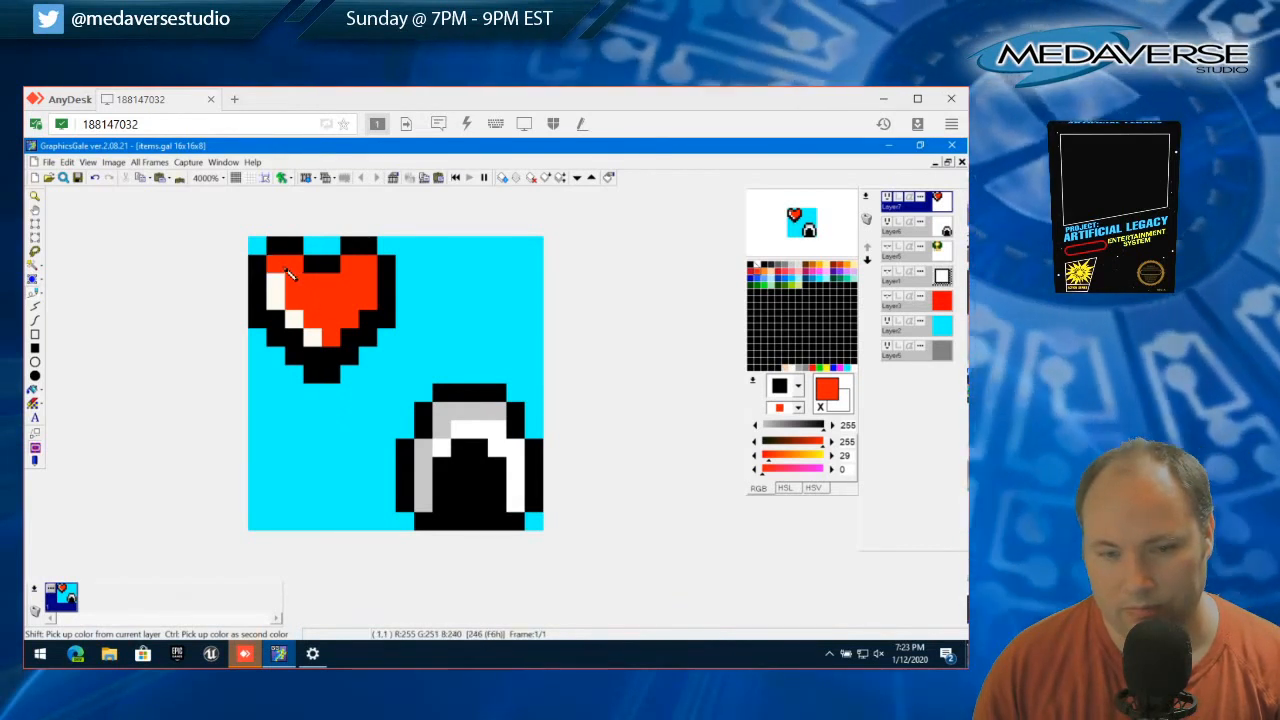
click(284, 284)
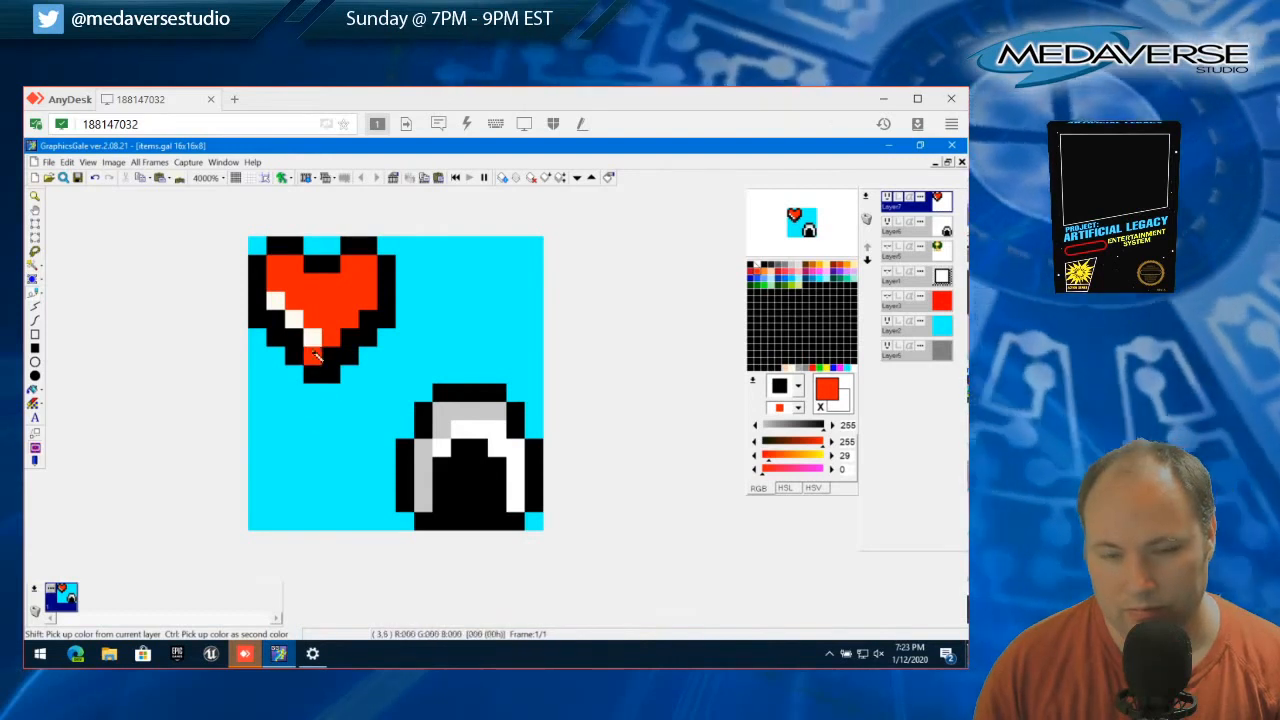
drag(322, 342, 287, 305)
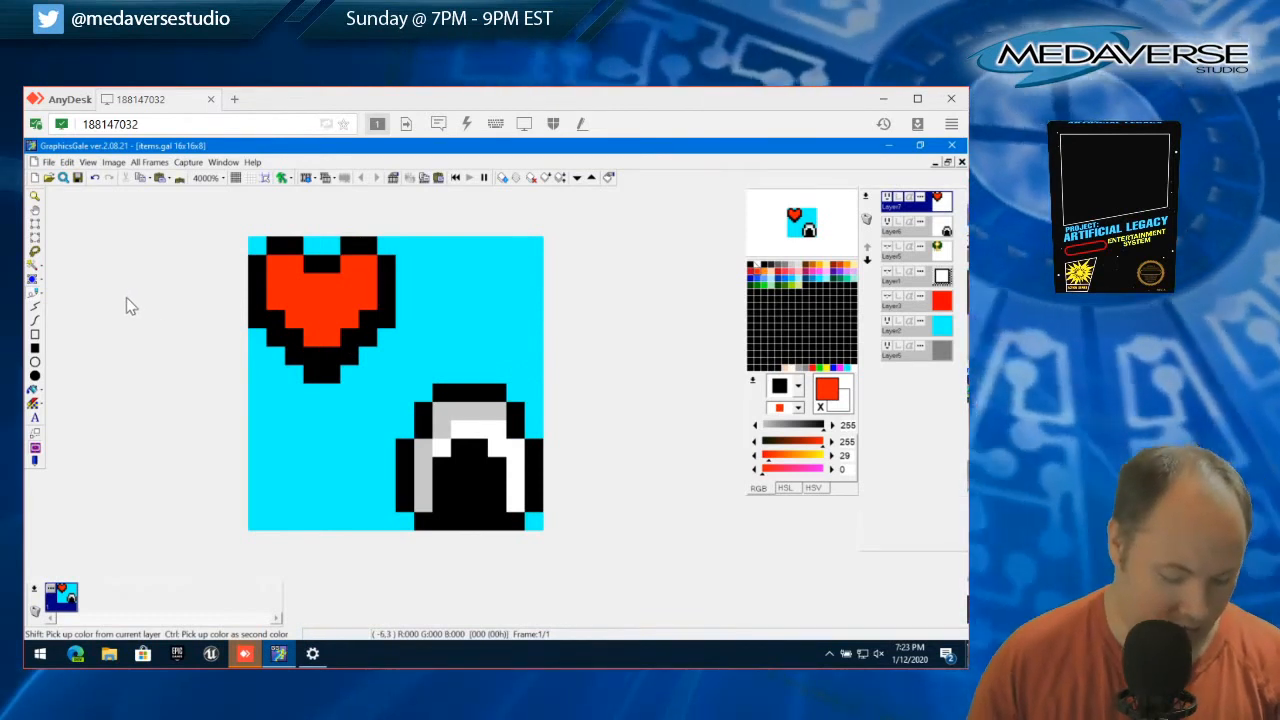
Step back and forth through the edit history to restore the off-white highlight on the heart's left side
key(ctrl+z)
key(ctrl+z)
key(ctrl+z)
key(ctrl+z)
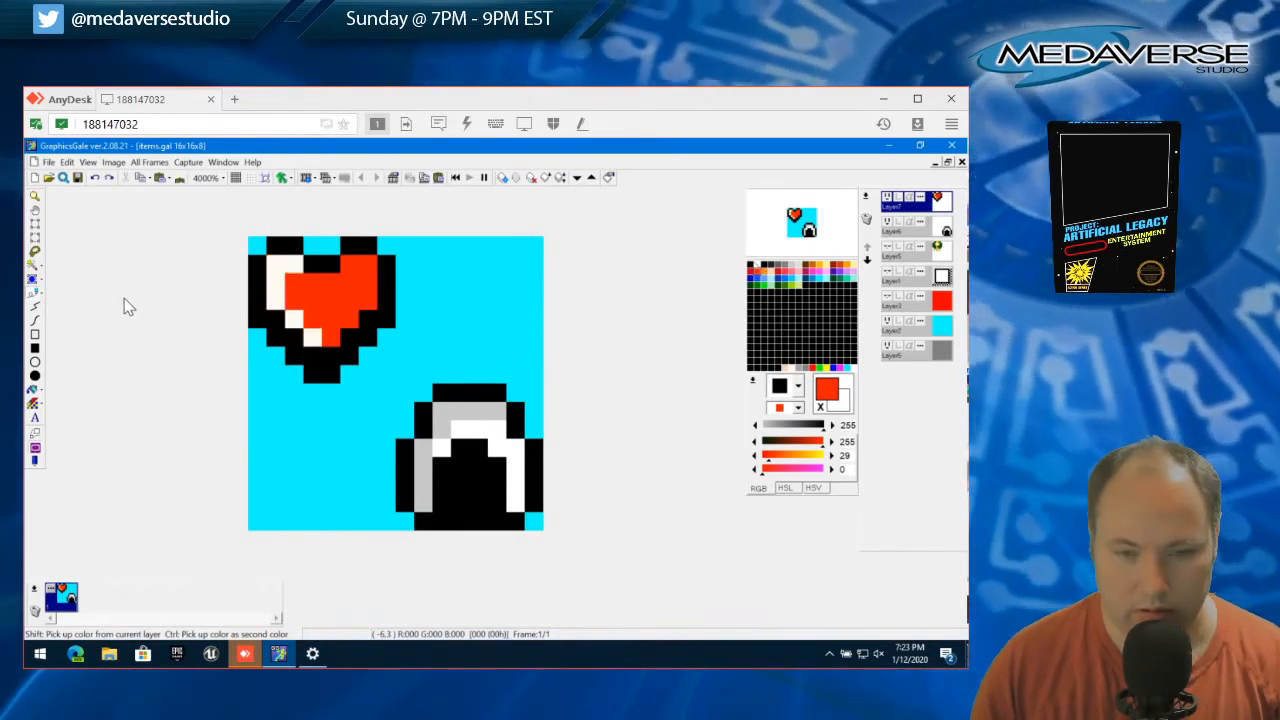
key(ctrl+z)
key(ctrl+z)
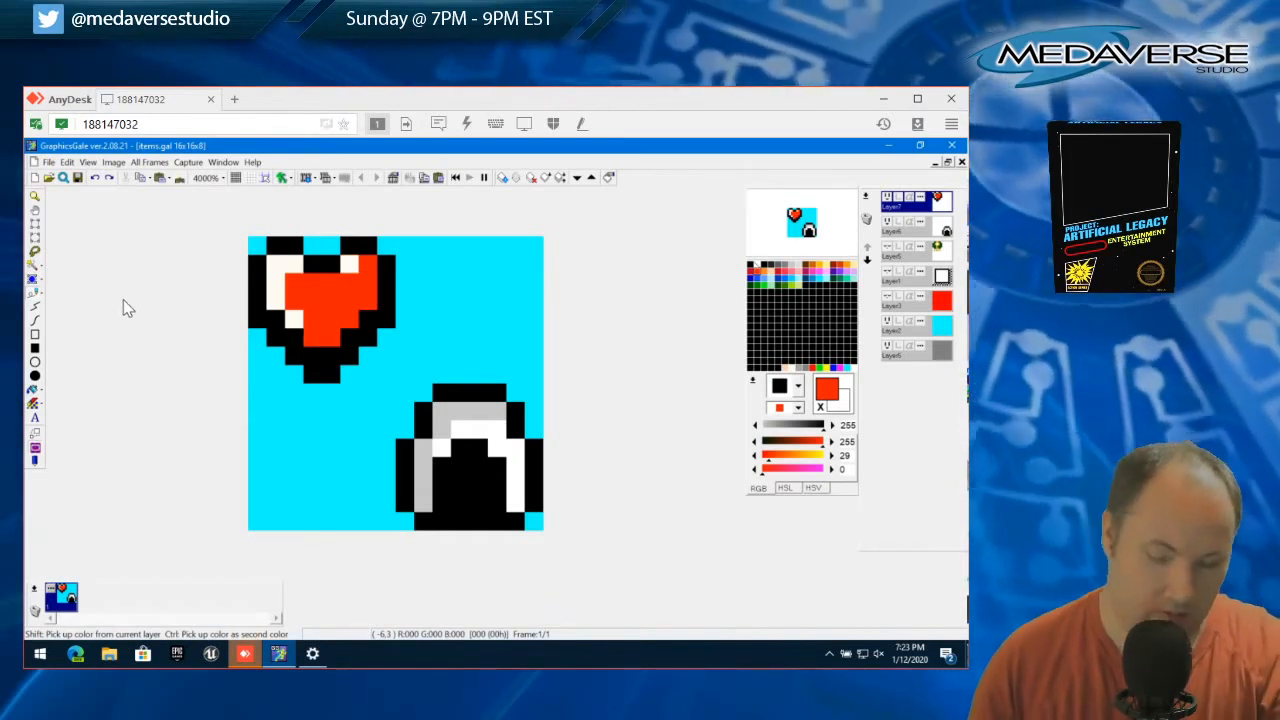
key(ctrl+z)
key(ctrl+z)
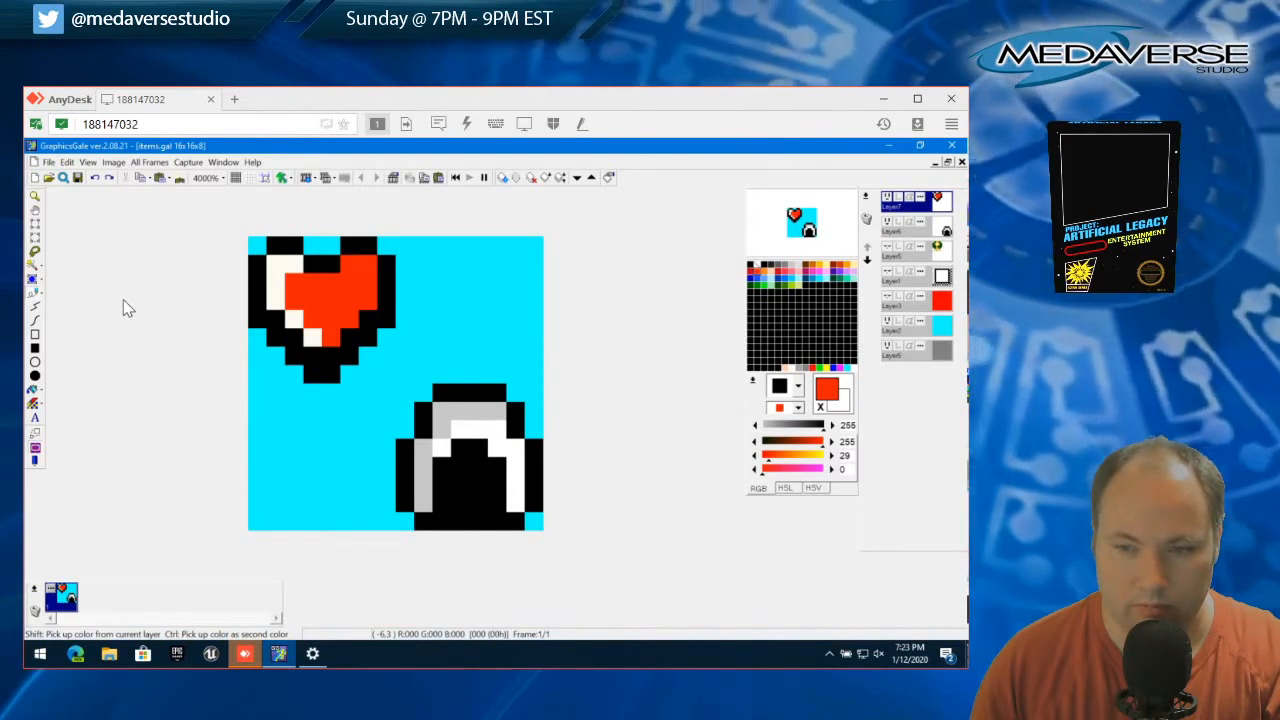
Add an off-white highlight pixel to the inner top of the heart's right lobe and save the file
right_click(285, 264)
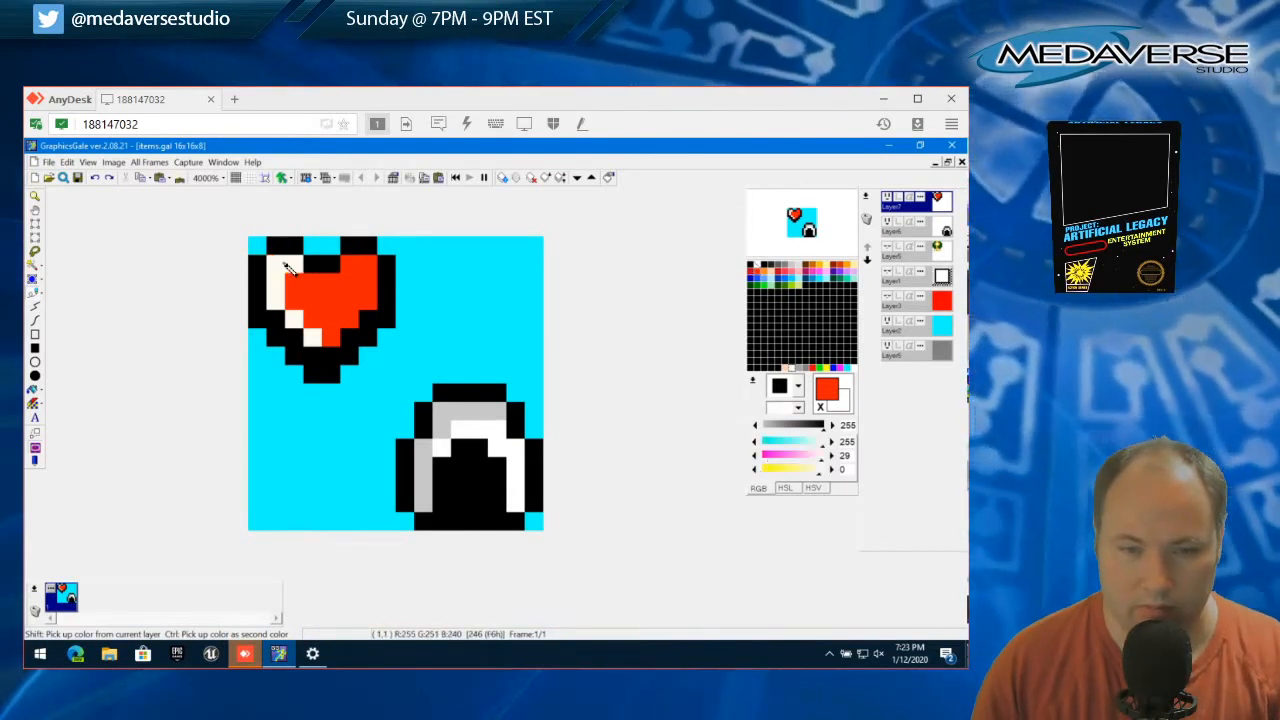
right_click(286, 266)
click(352, 265)
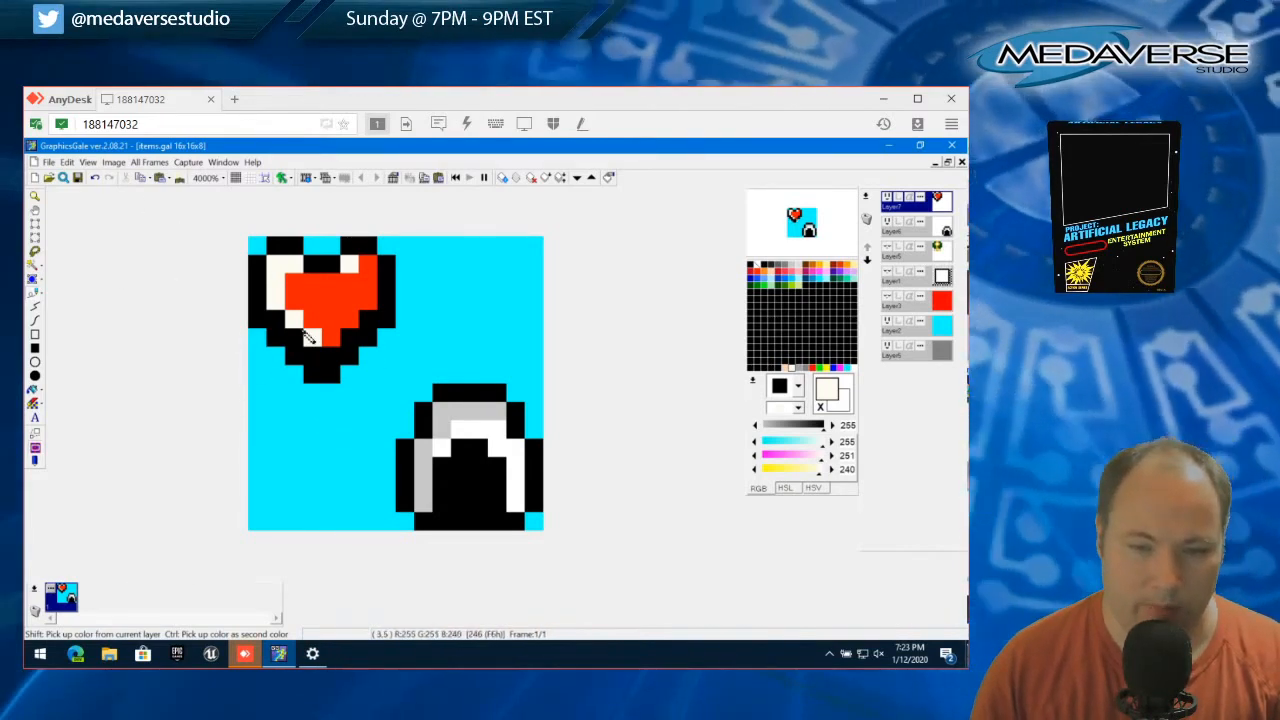
click(47, 162)
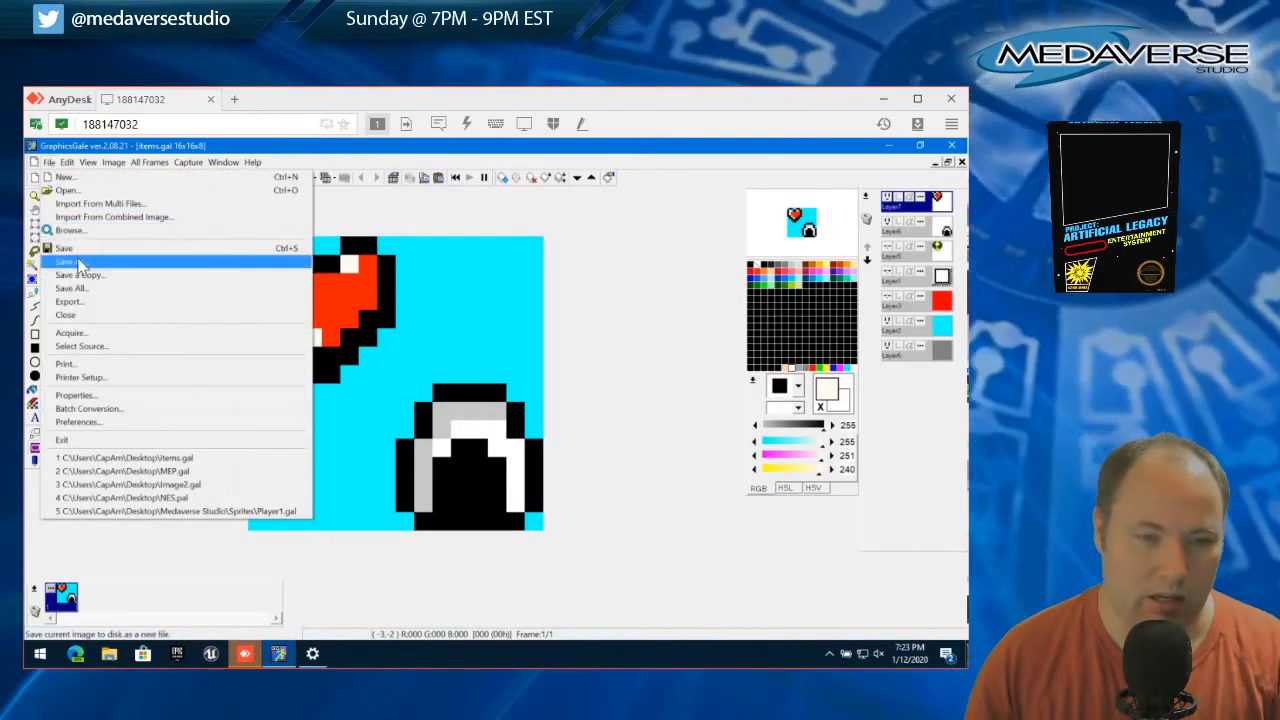
click(76, 249)
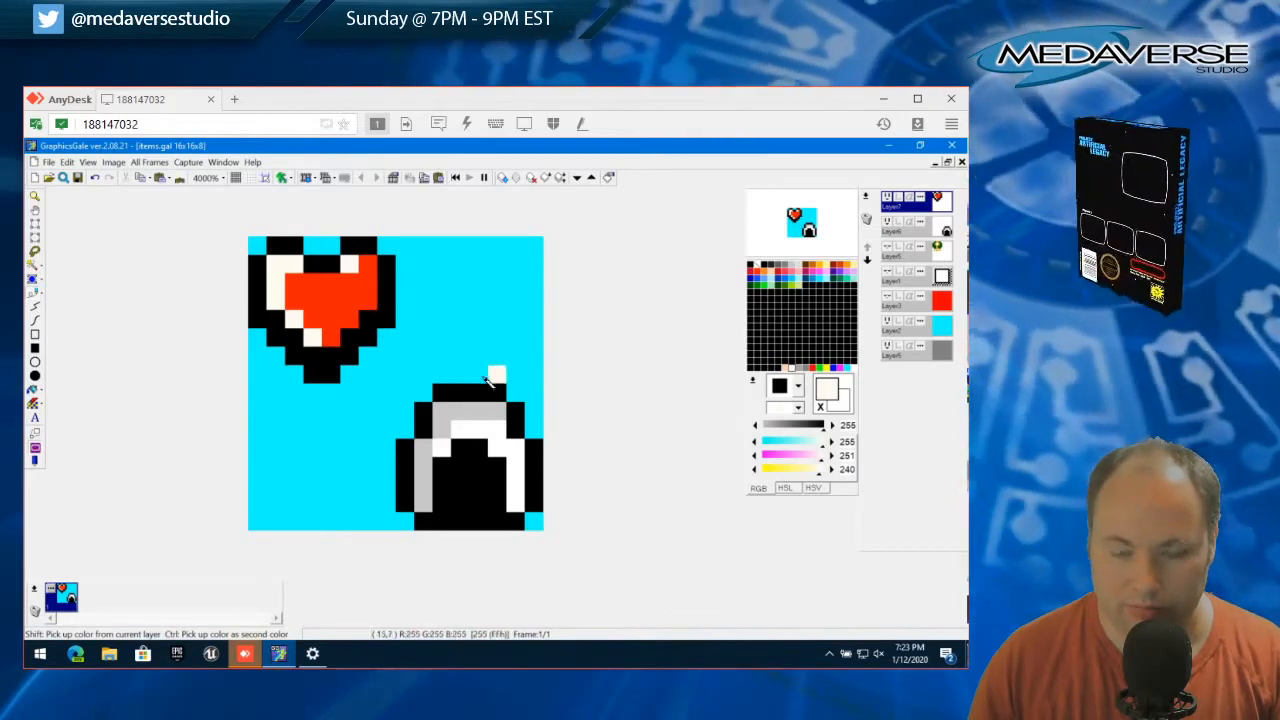
Hide the turtle shell layer and add a new layer above the heart with Transparent Color enabled
click(885, 224)
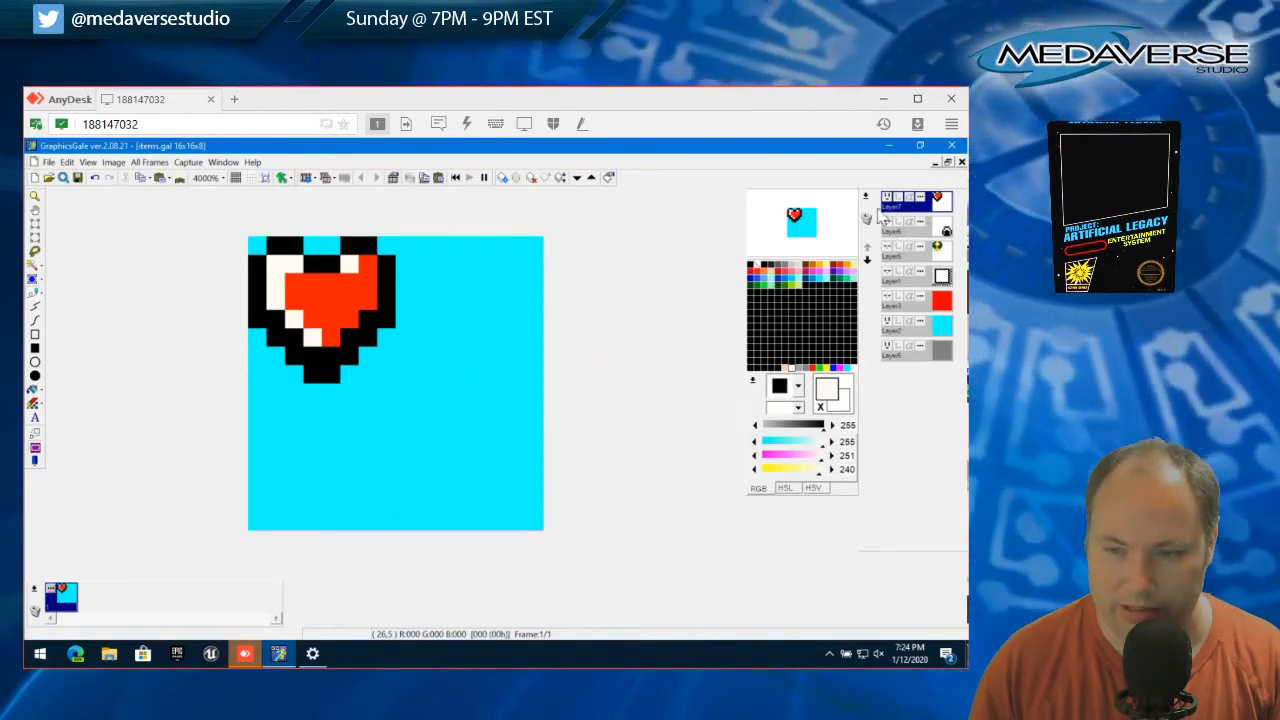
click(866, 197)
click(844, 214)
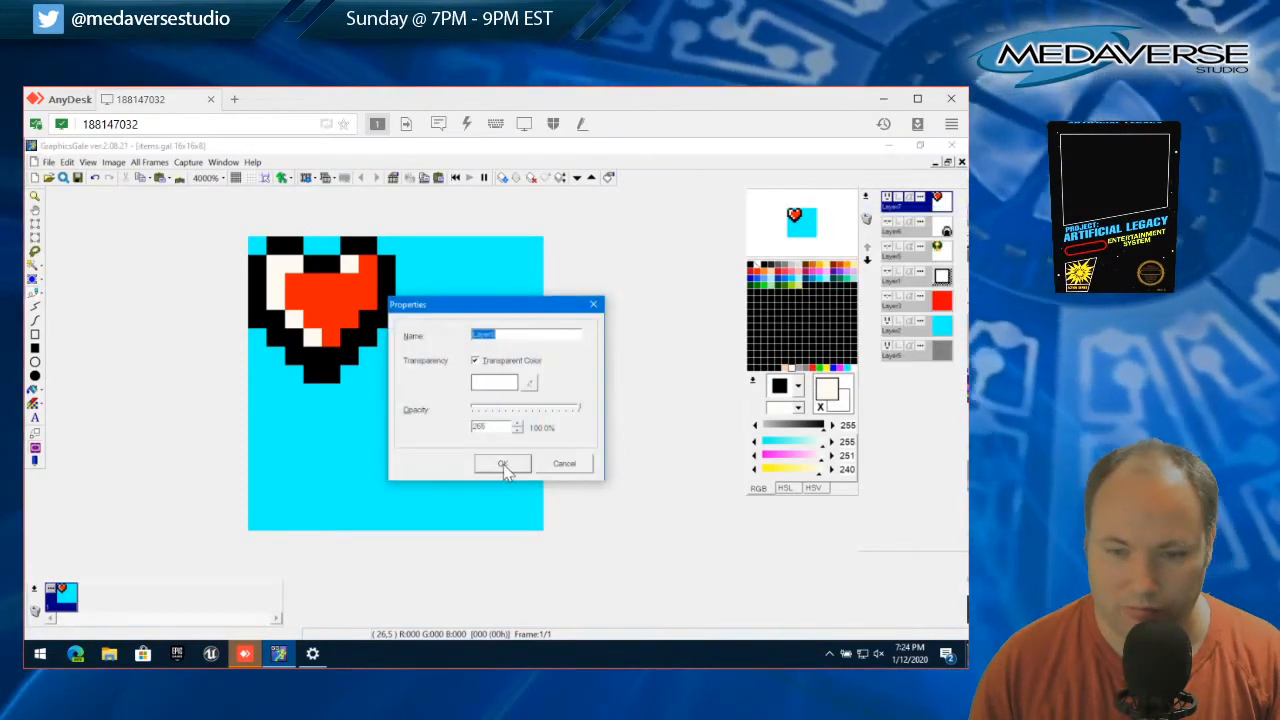
click(502, 466)
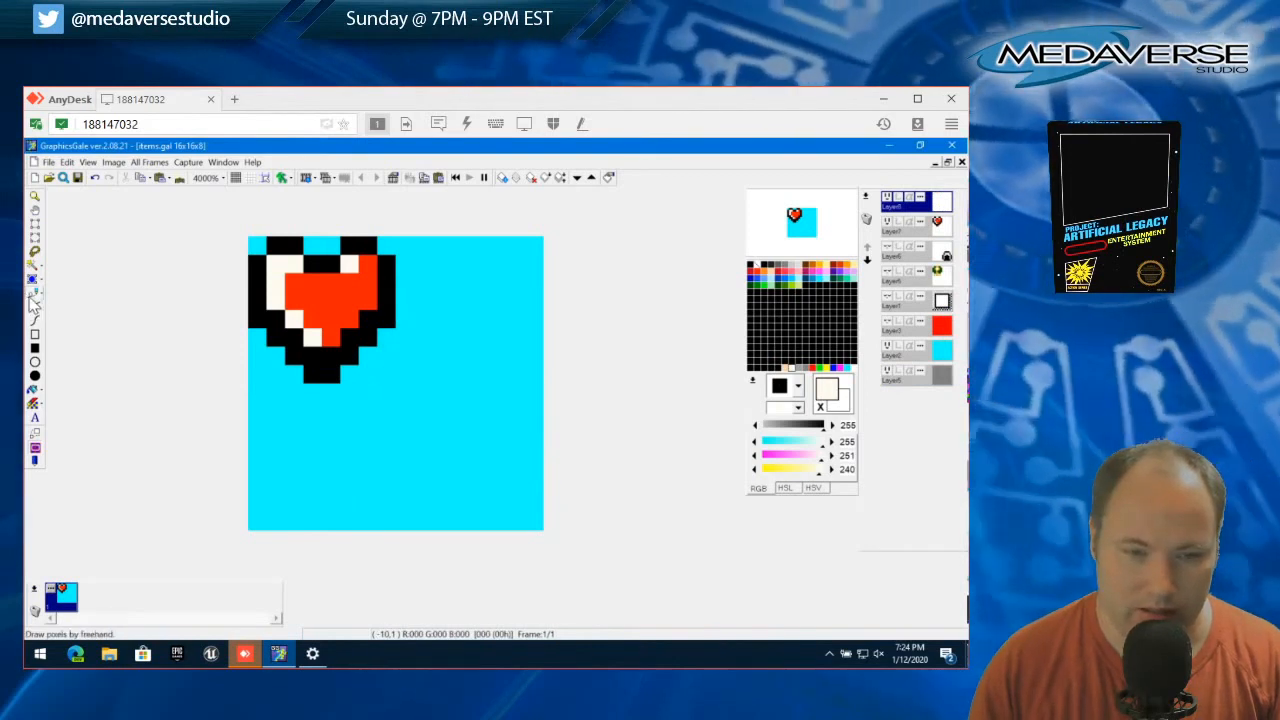
Draw the curved bottom and both sides of a bowl-shaped outline in black in the canvas's lower-right quarter
click(752, 266)
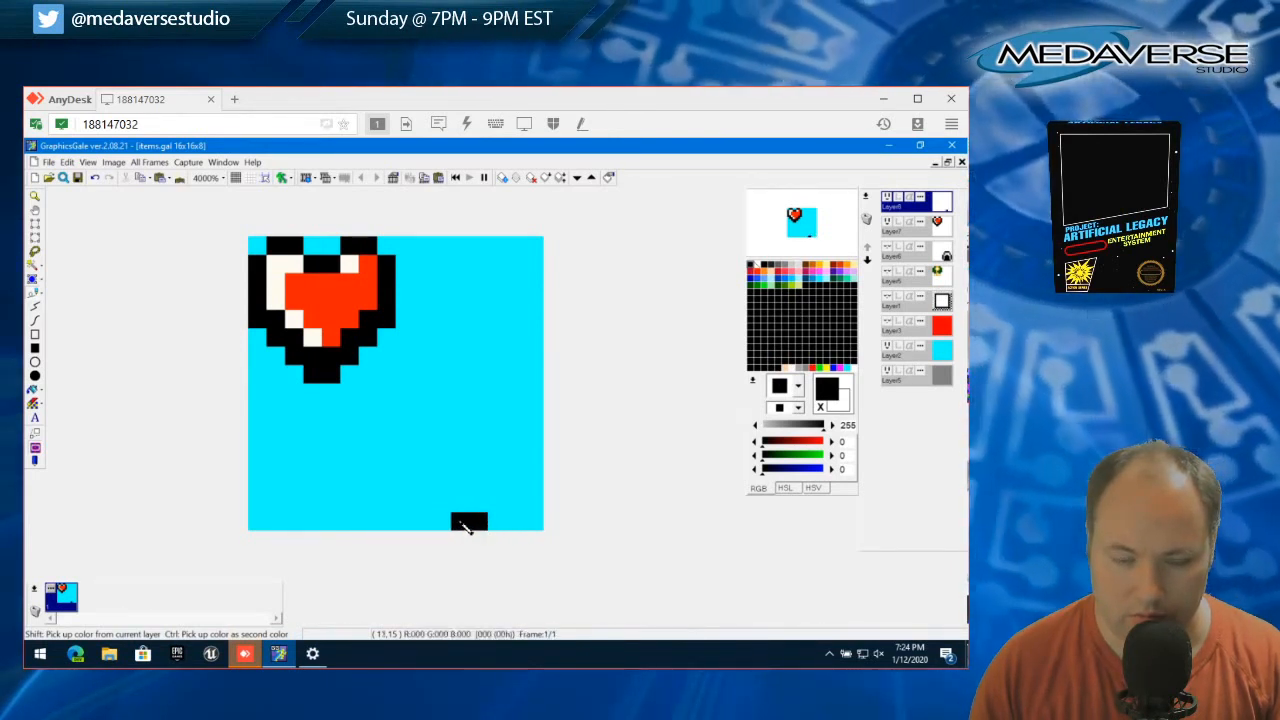
click(443, 508)
click(497, 503)
click(515, 485)
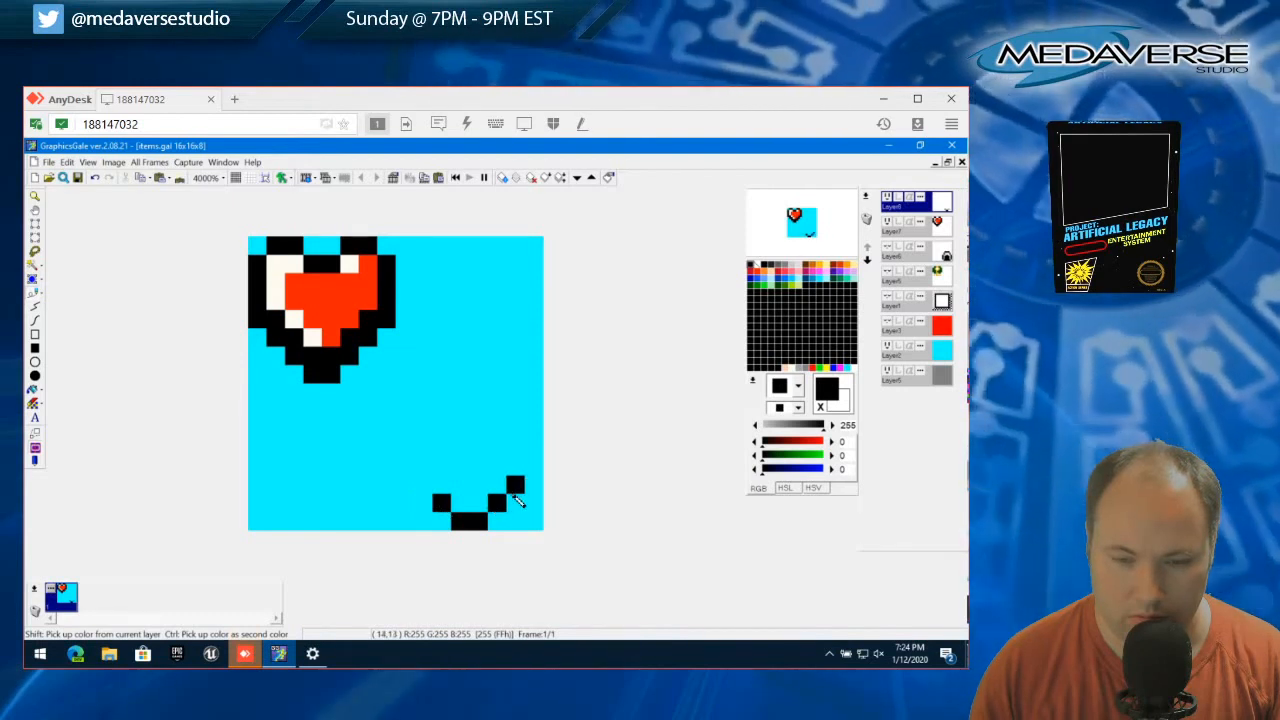
click(429, 509)
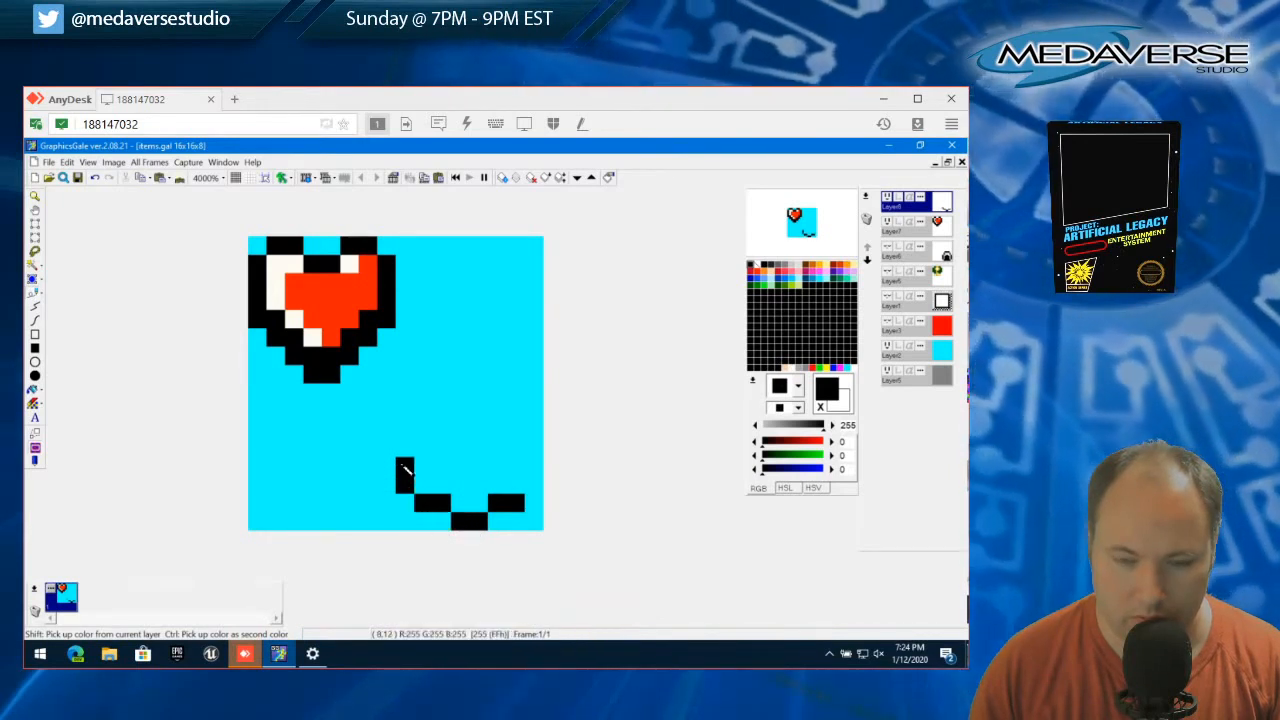
click(402, 465)
click(535, 487)
click(533, 468)
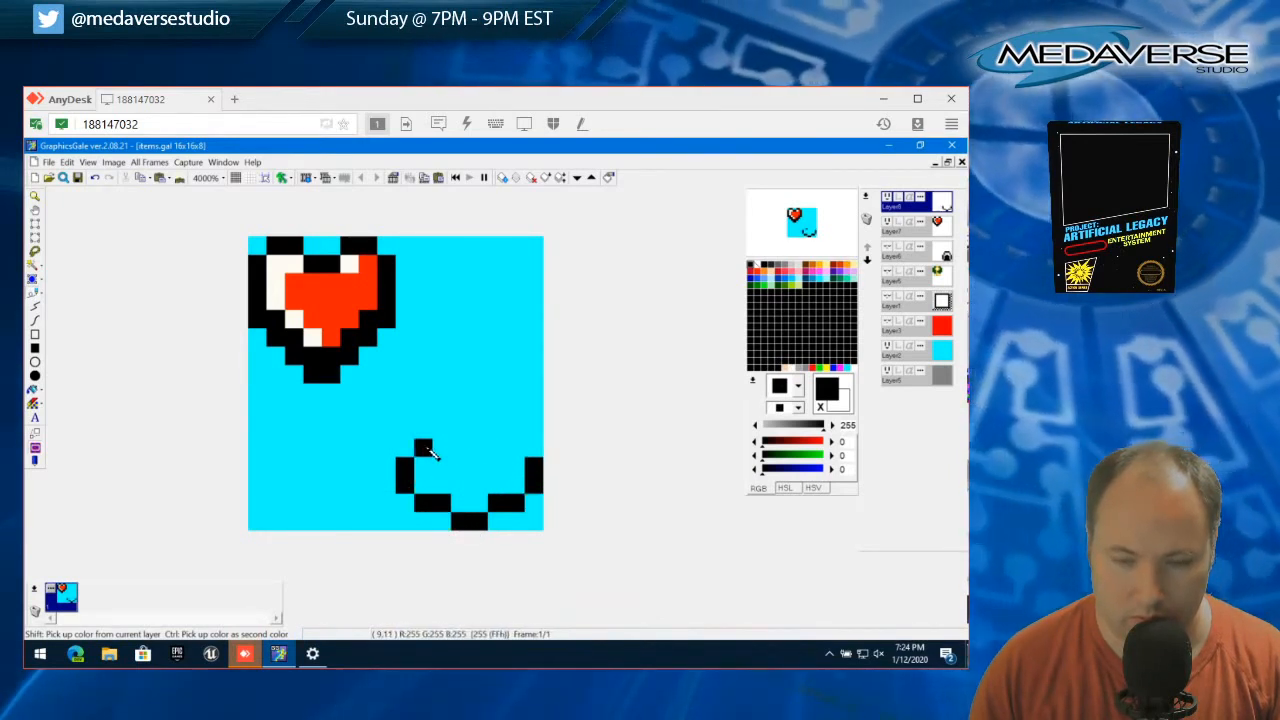
click(405, 447)
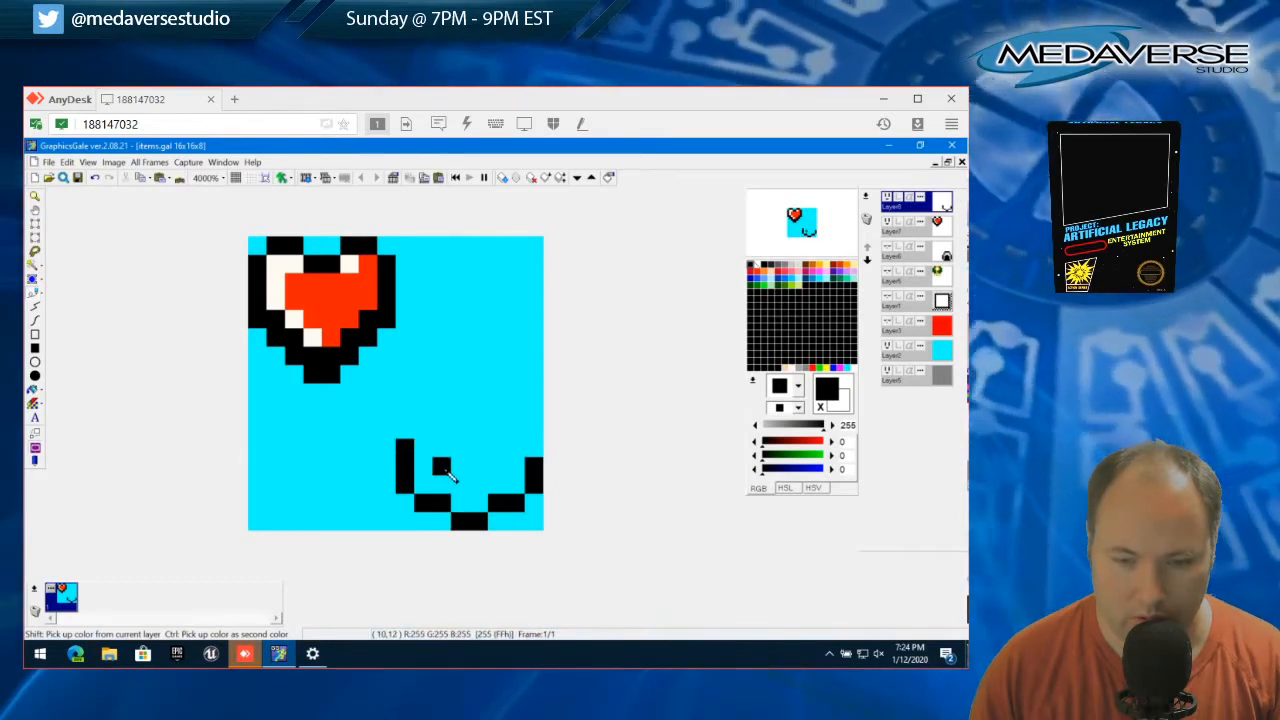
Place two black pixels above the bowl shape and close its outline with a black rim across the full width
click(447, 398)
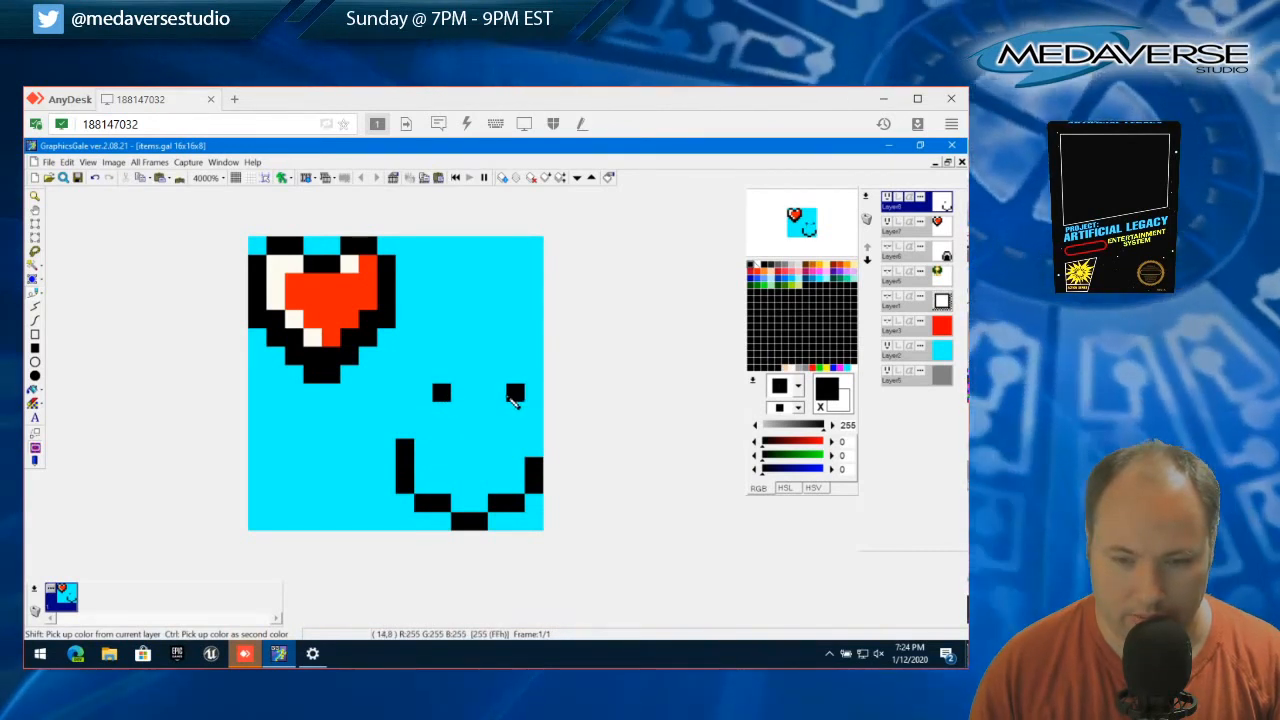
click(497, 394)
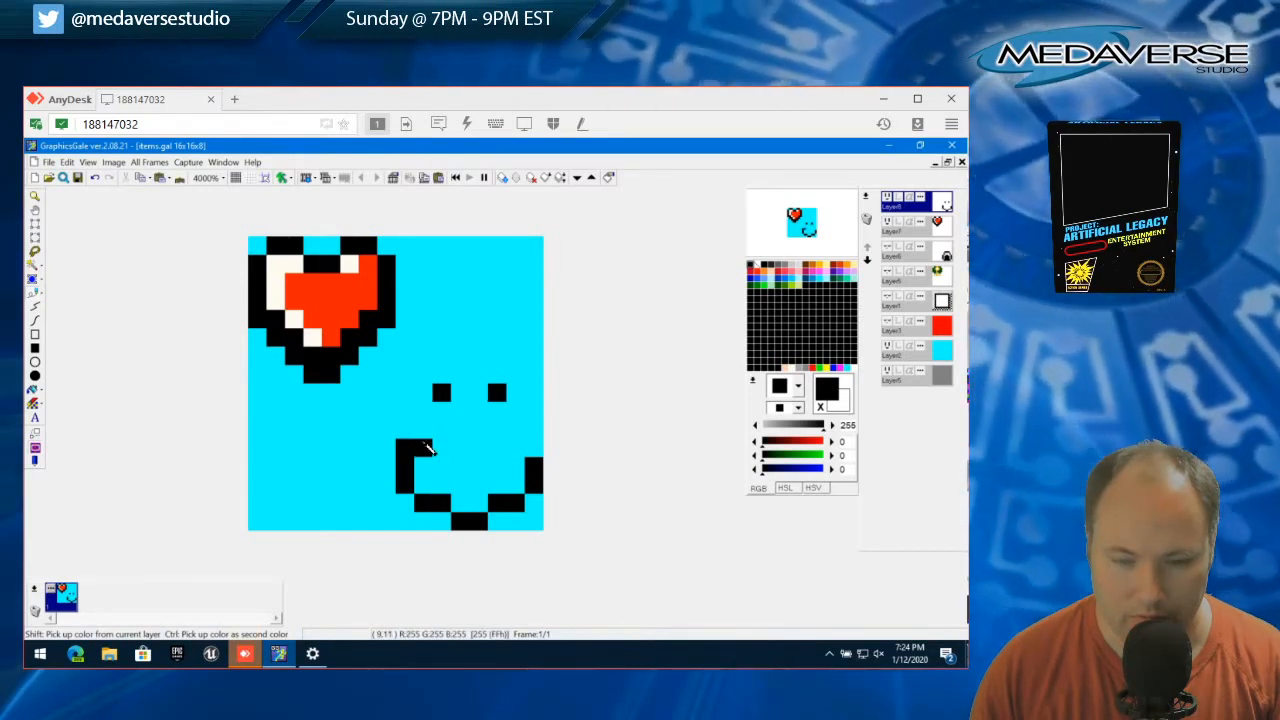
click(428, 448)
click(404, 429)
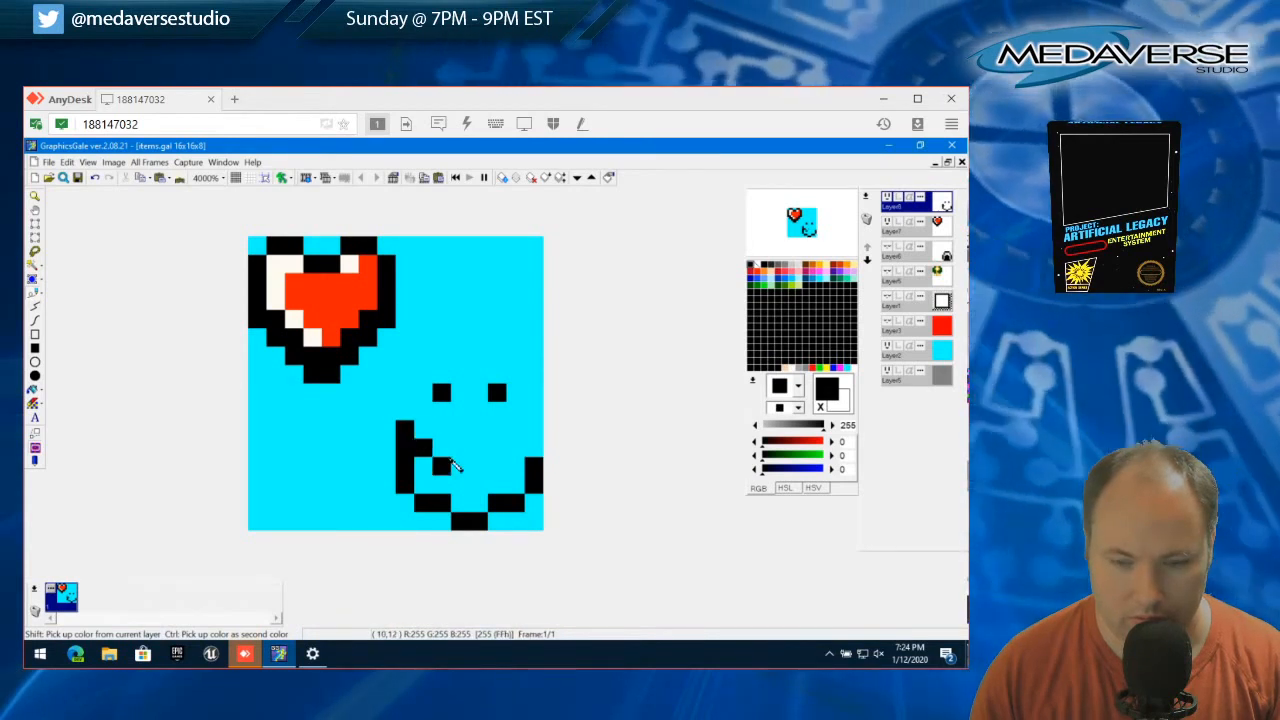
click(451, 453)
click(478, 449)
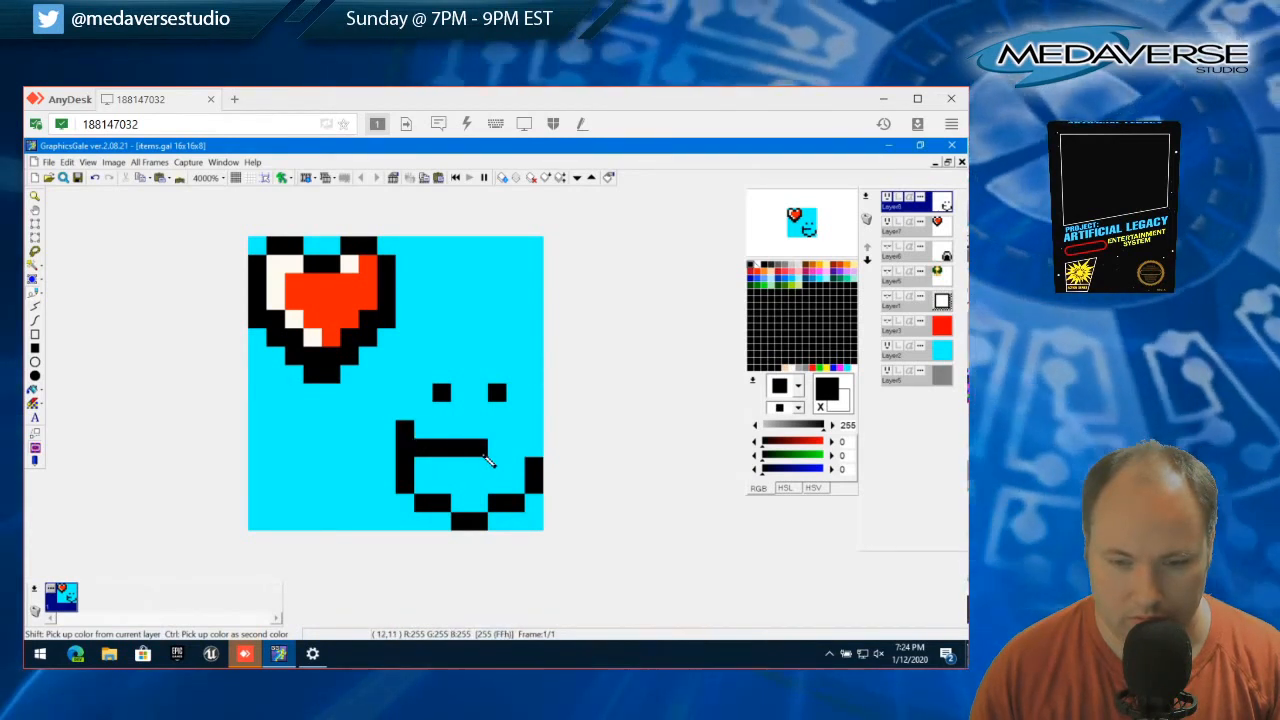
click(497, 449)
click(515, 449)
click(534, 448)
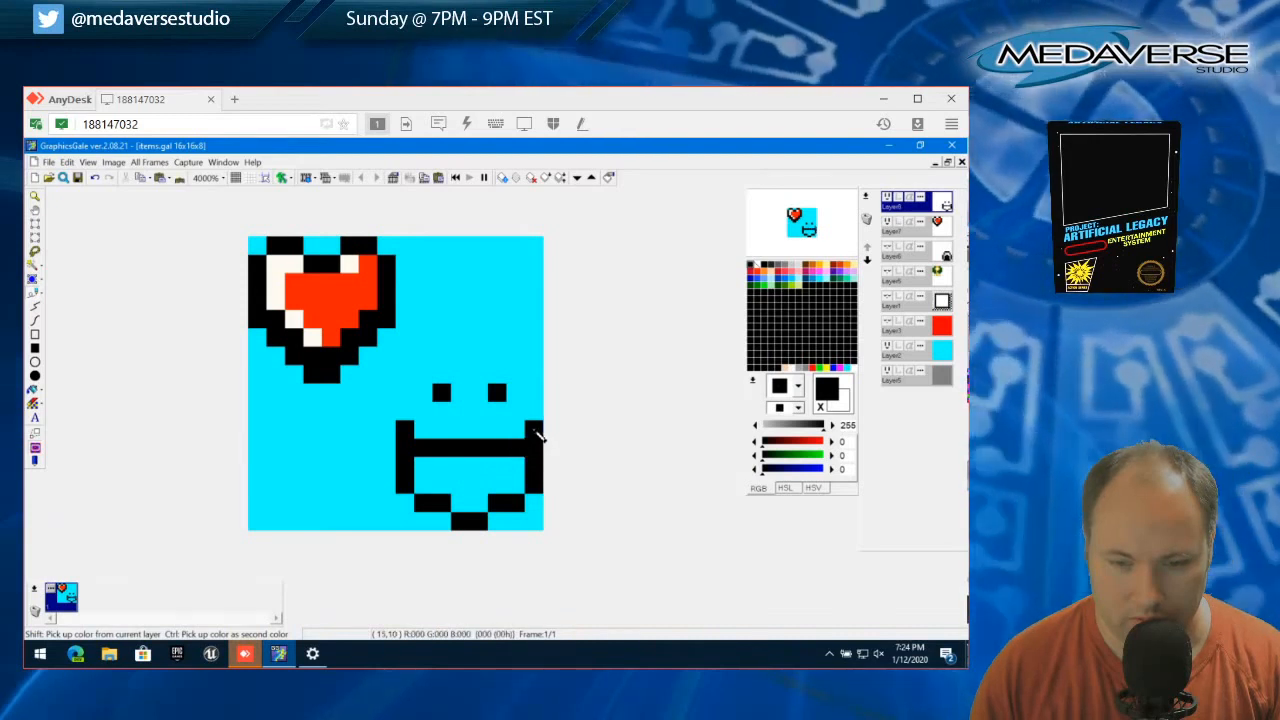
Draw two matching zigzag steam wisps in black rising from the bowl's rim
click(440, 415)
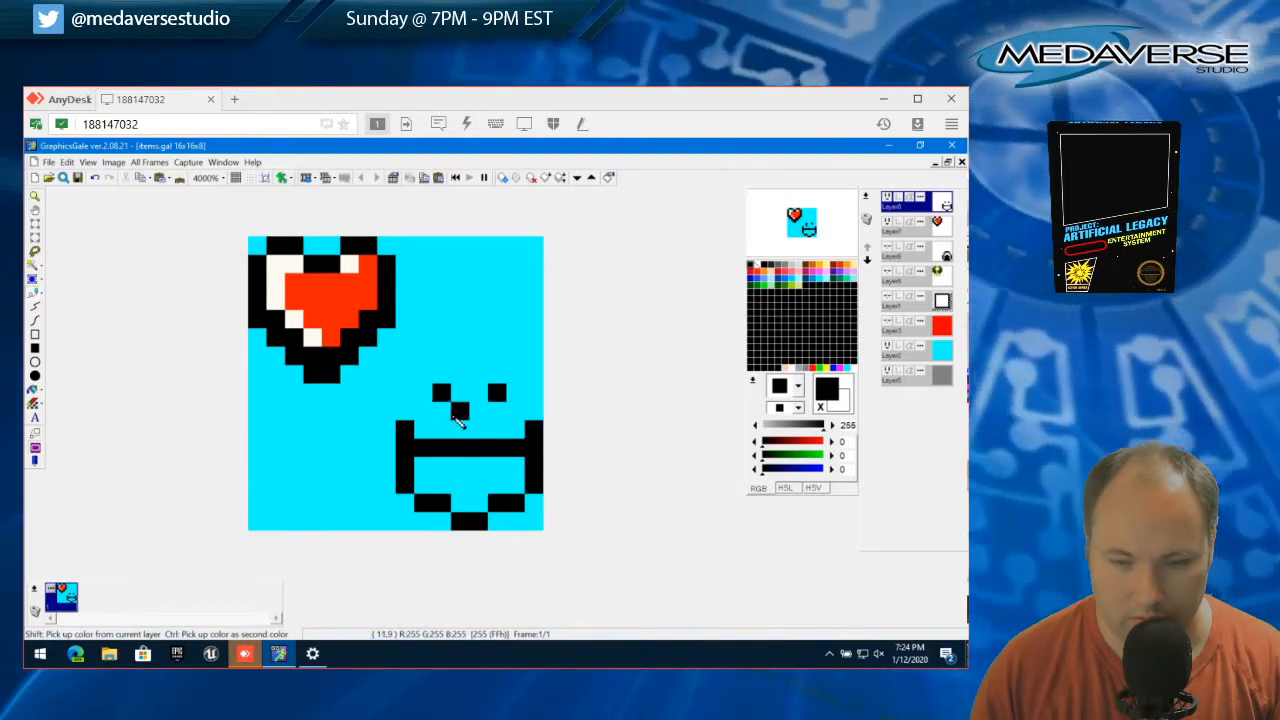
click(441, 430)
click(498, 411)
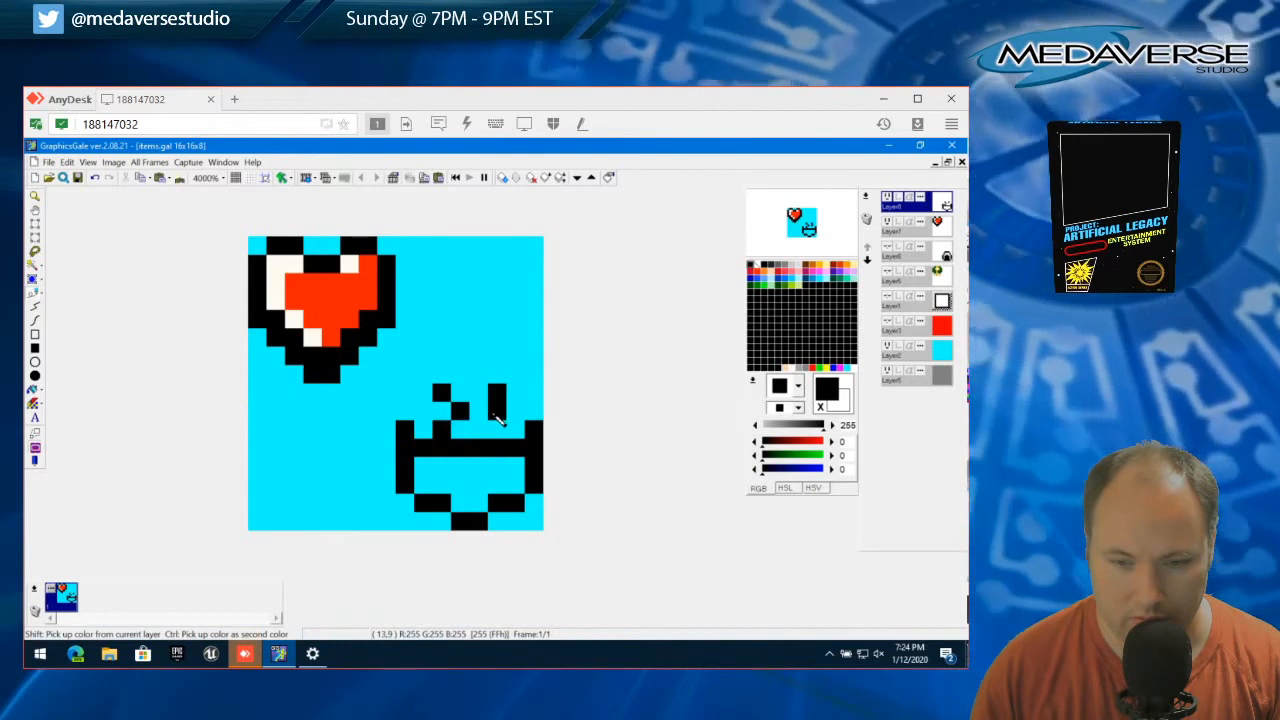
click(503, 427)
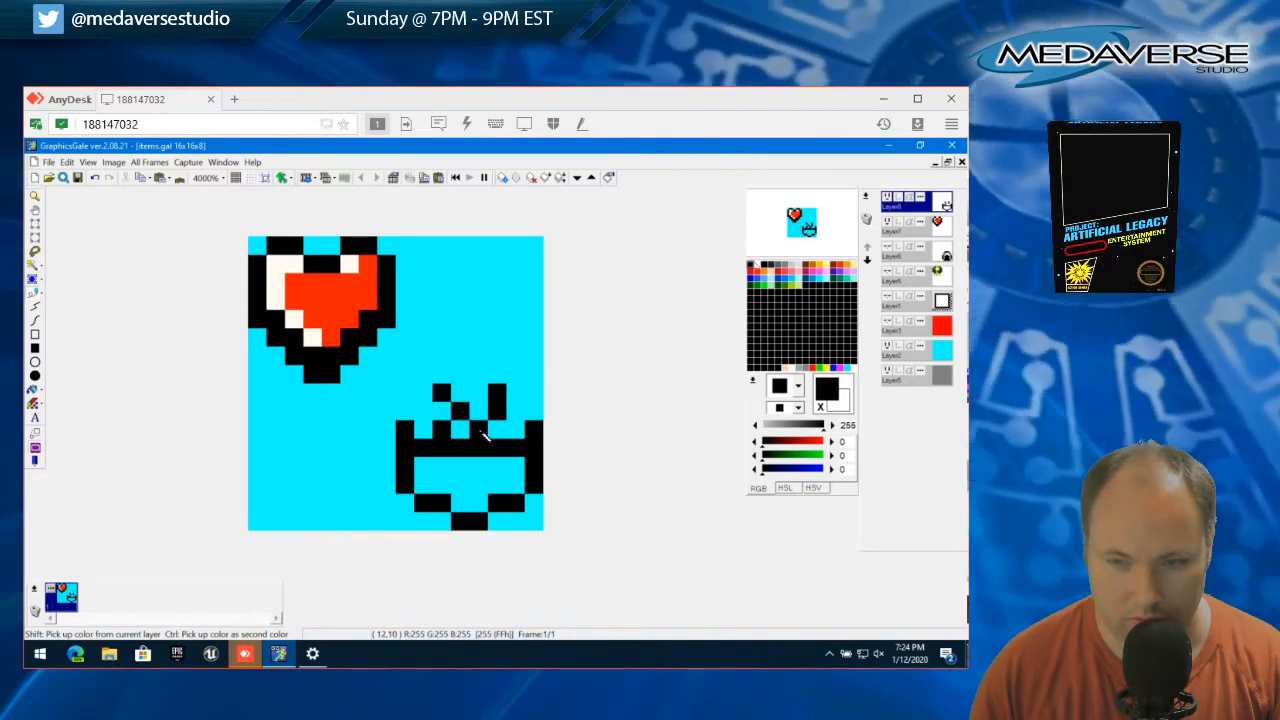
key(ctrl+z)
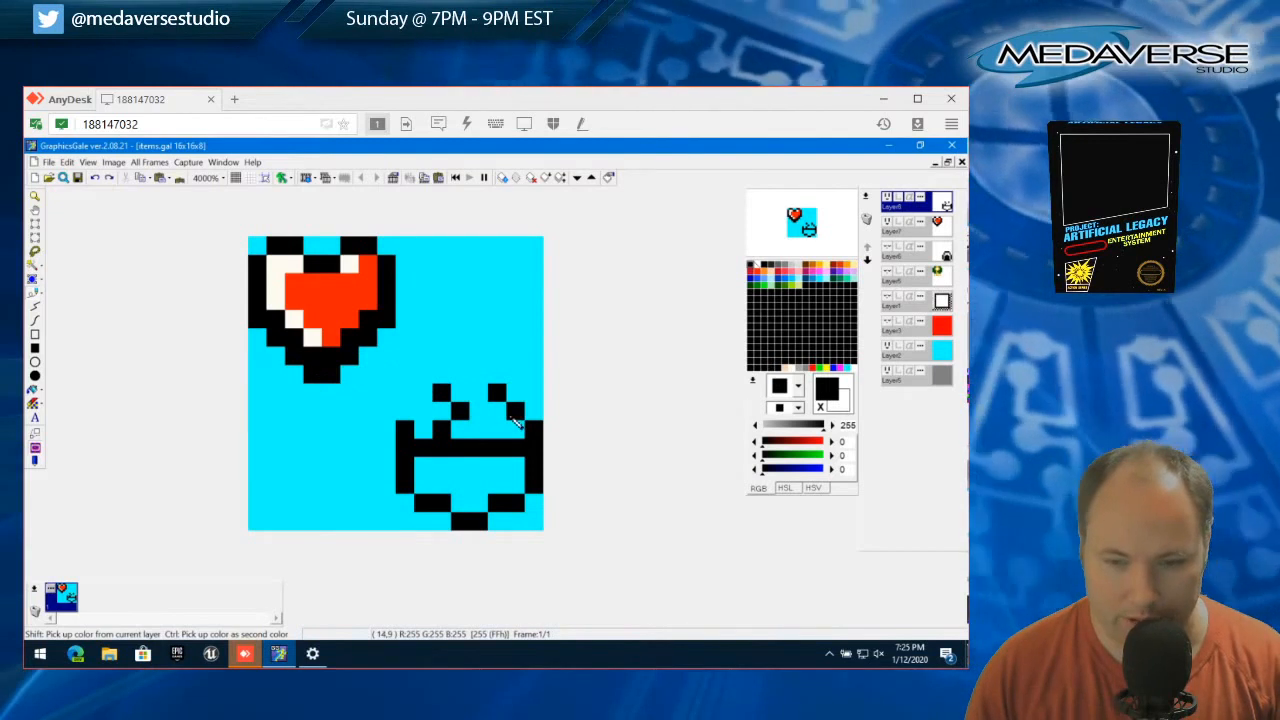
click(497, 429)
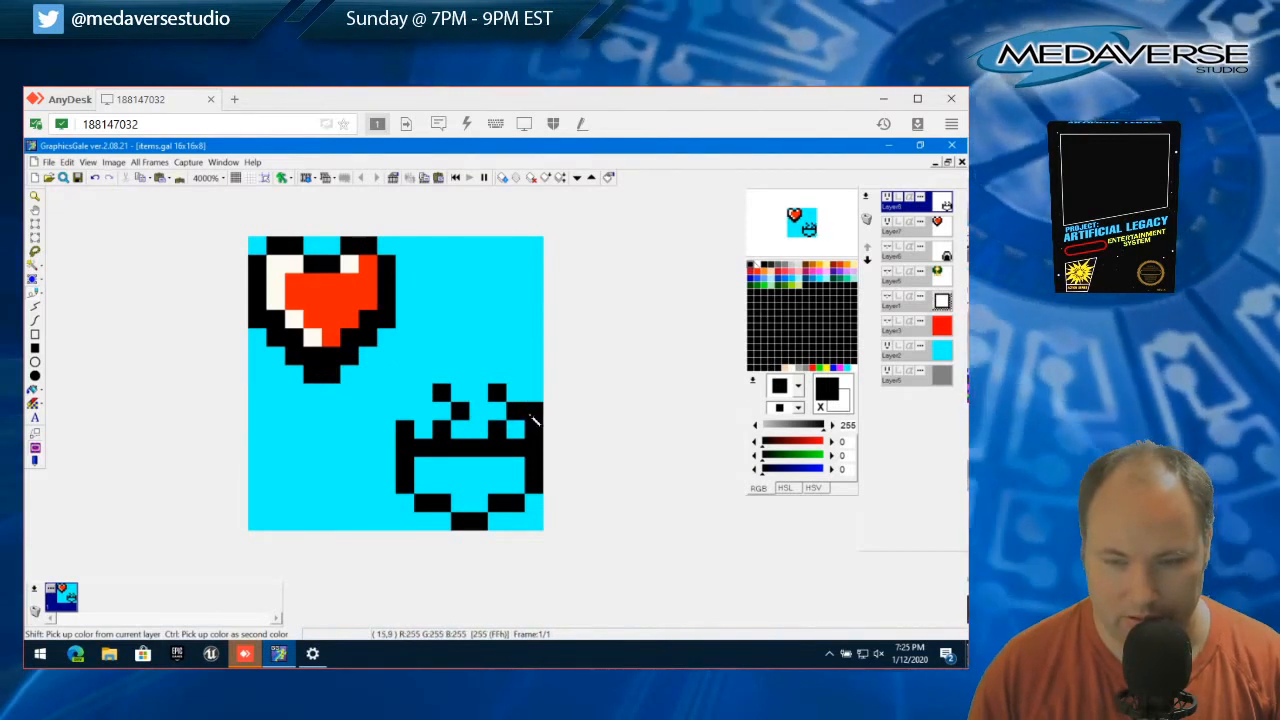
drag(474, 411, 490, 415)
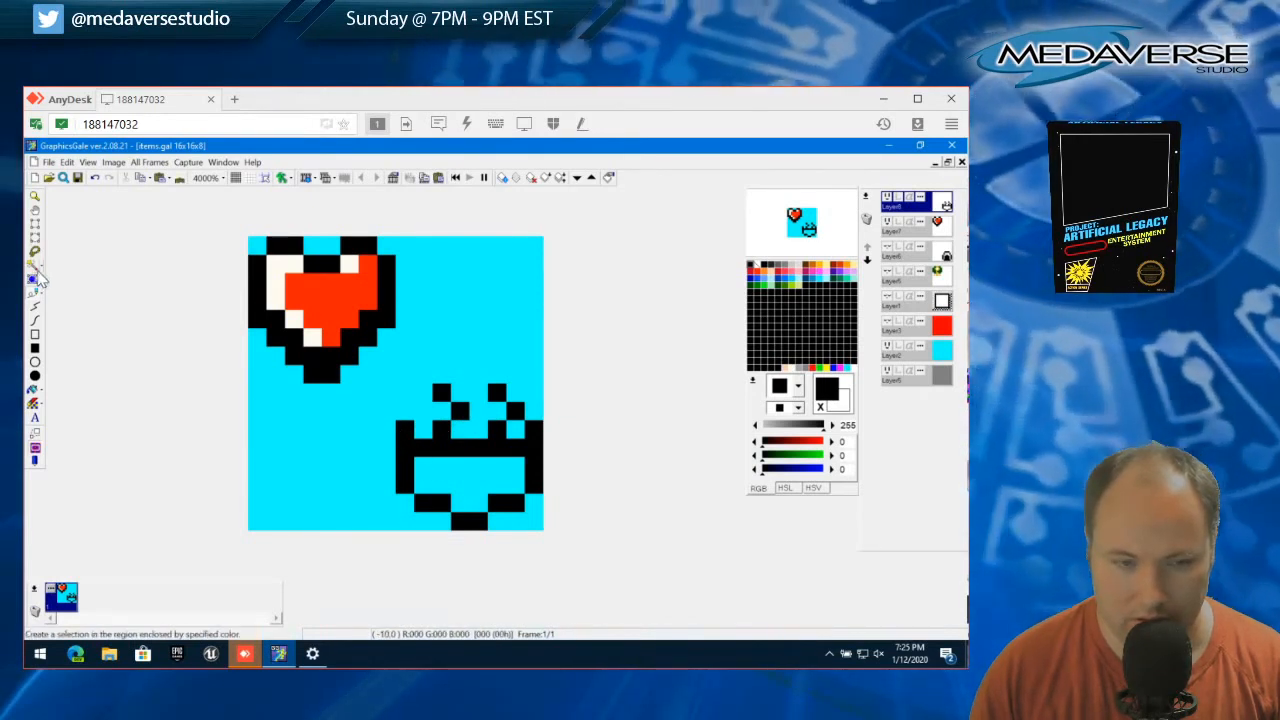
Clear the two-pixel-high blocks at both ends of the rim, deselect, and thicken the bowl's base outline in black
click(35, 226)
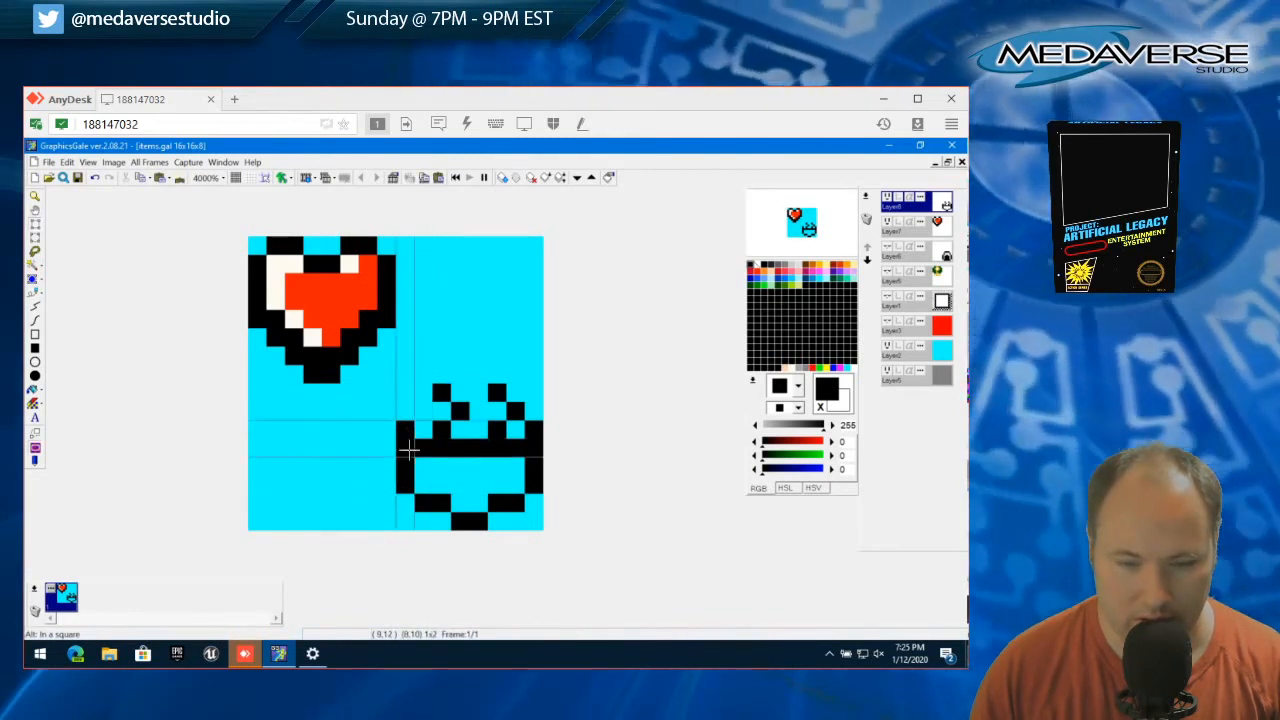
drag(415, 455, 412, 452)
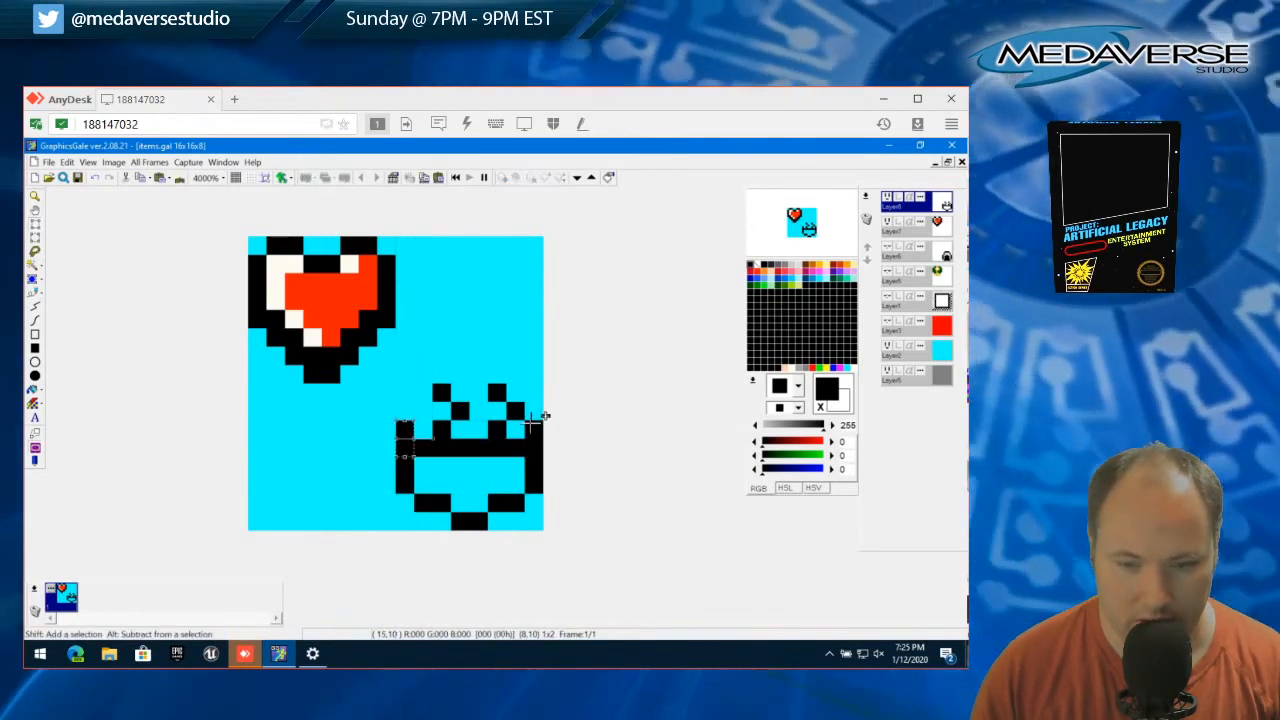
drag(532, 423, 541, 452)
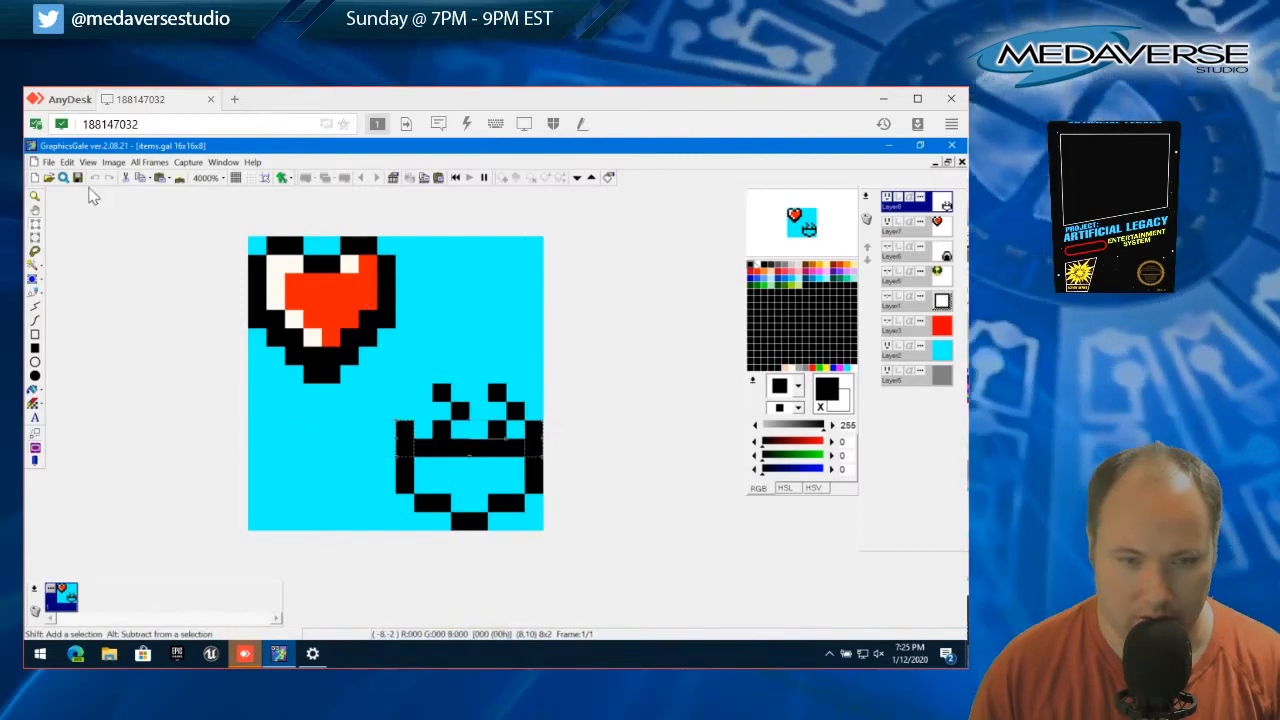
click(66, 162)
click(94, 237)
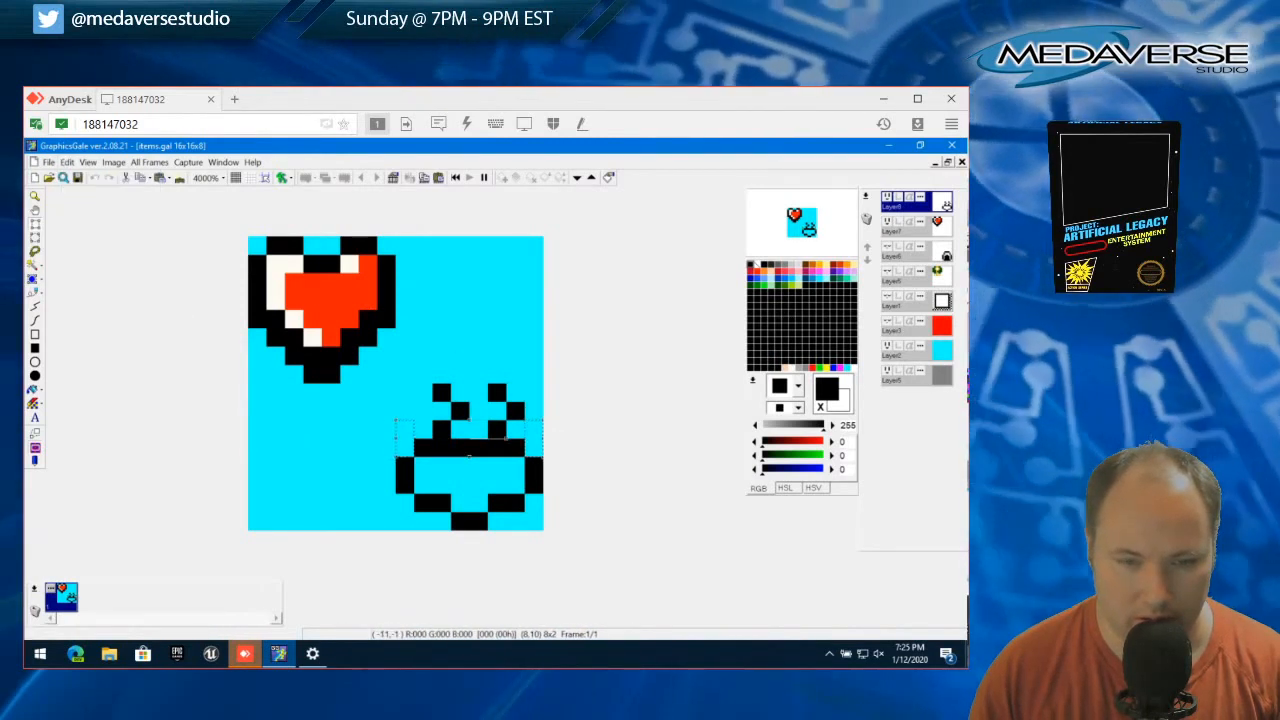
click(66, 162)
click(147, 392)
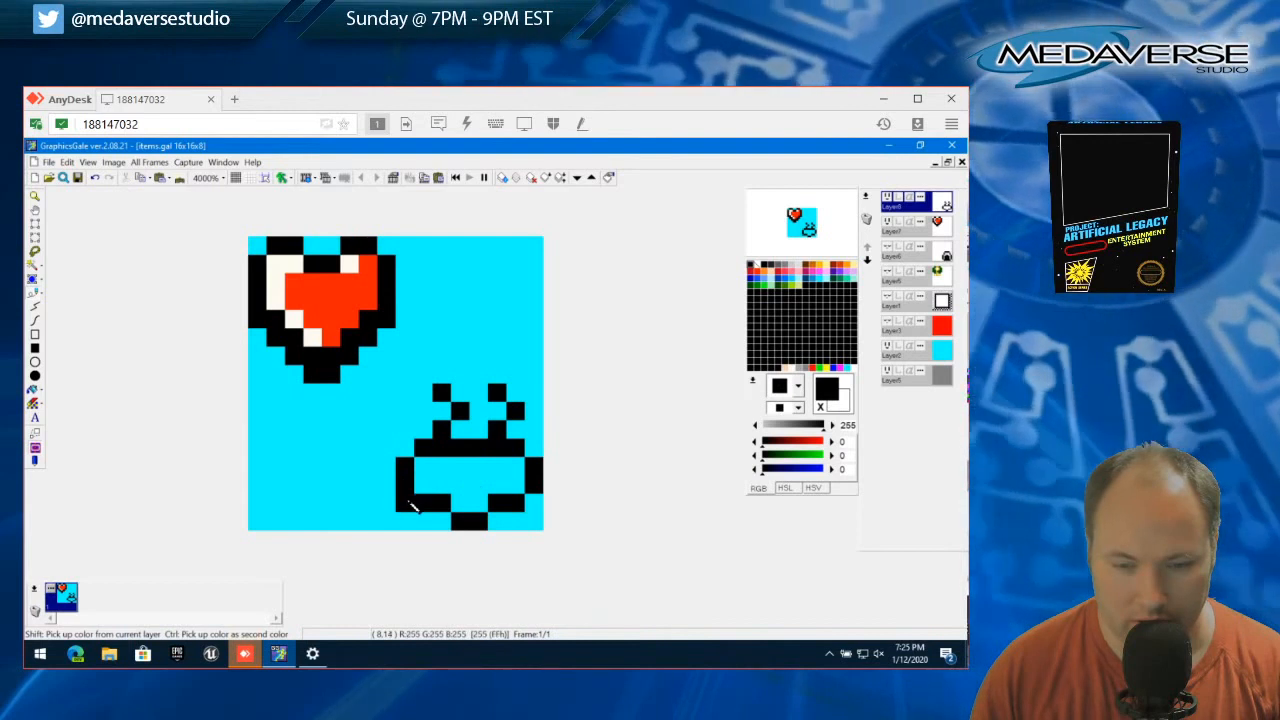
drag(484, 528, 512, 526)
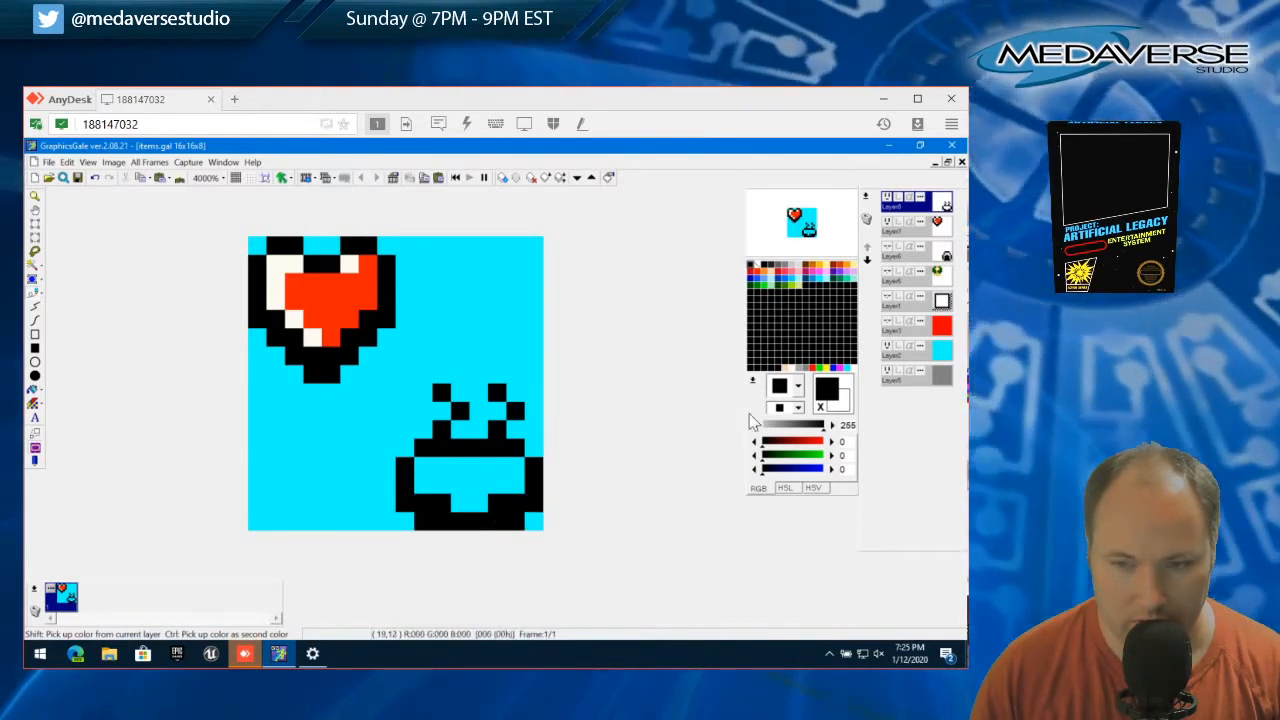
Fill the bowl shape with orange-brown (198, 98, 0), repair its black outline and paint a horizontal black band through the middle
click(815, 270)
mouse_move(423, 465)
mouse_down()
mouse_move(514, 478)
mouse_move(428, 491)
mouse_move(484, 505)
mouse_up()
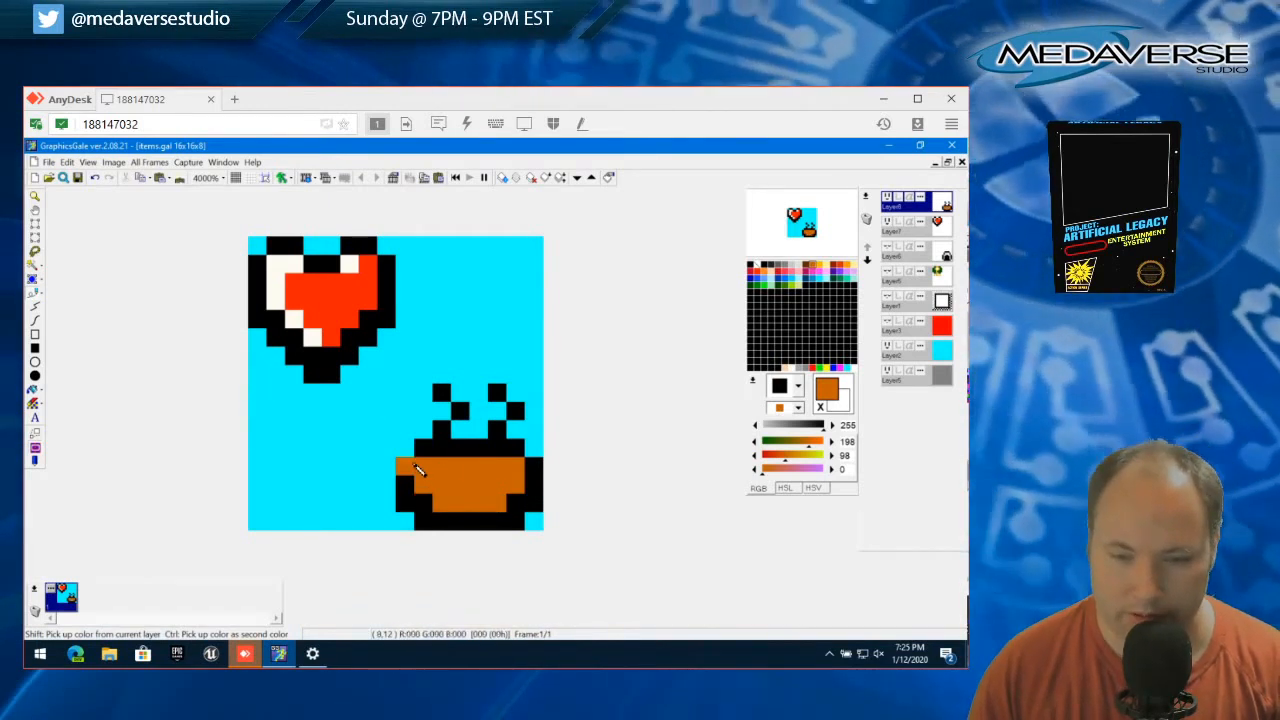
right_click(416, 468)
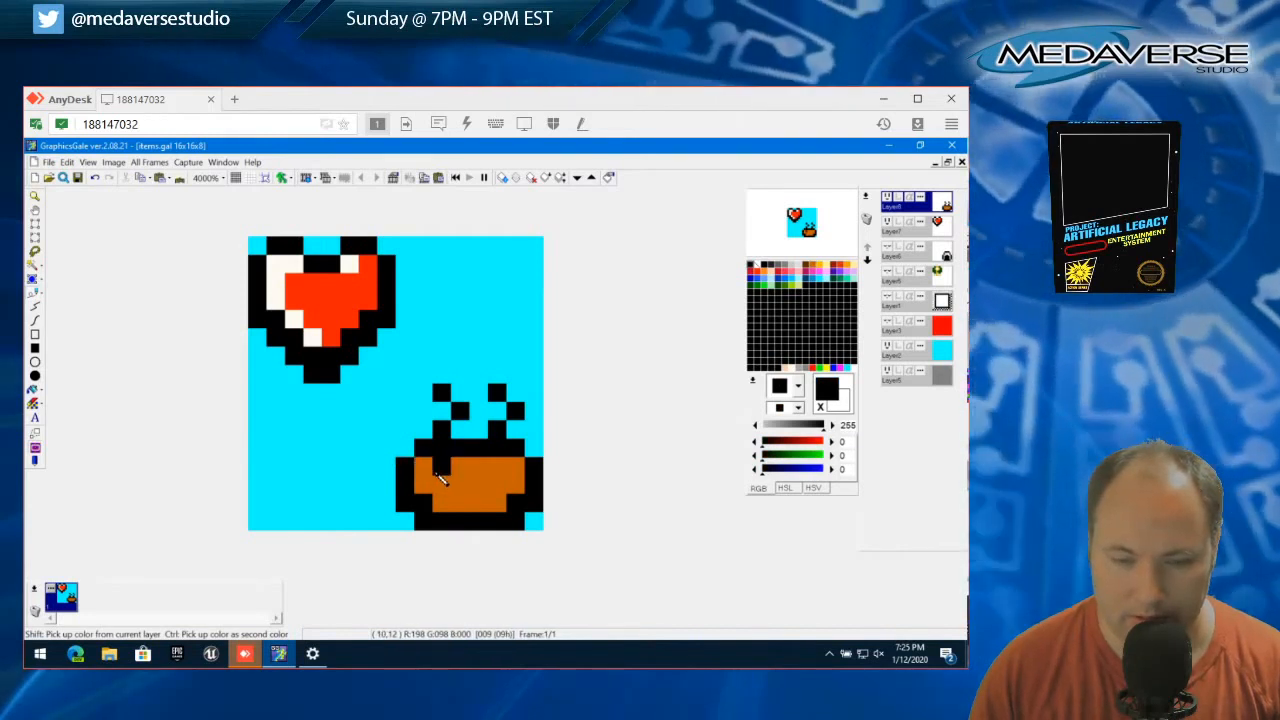
click(441, 484)
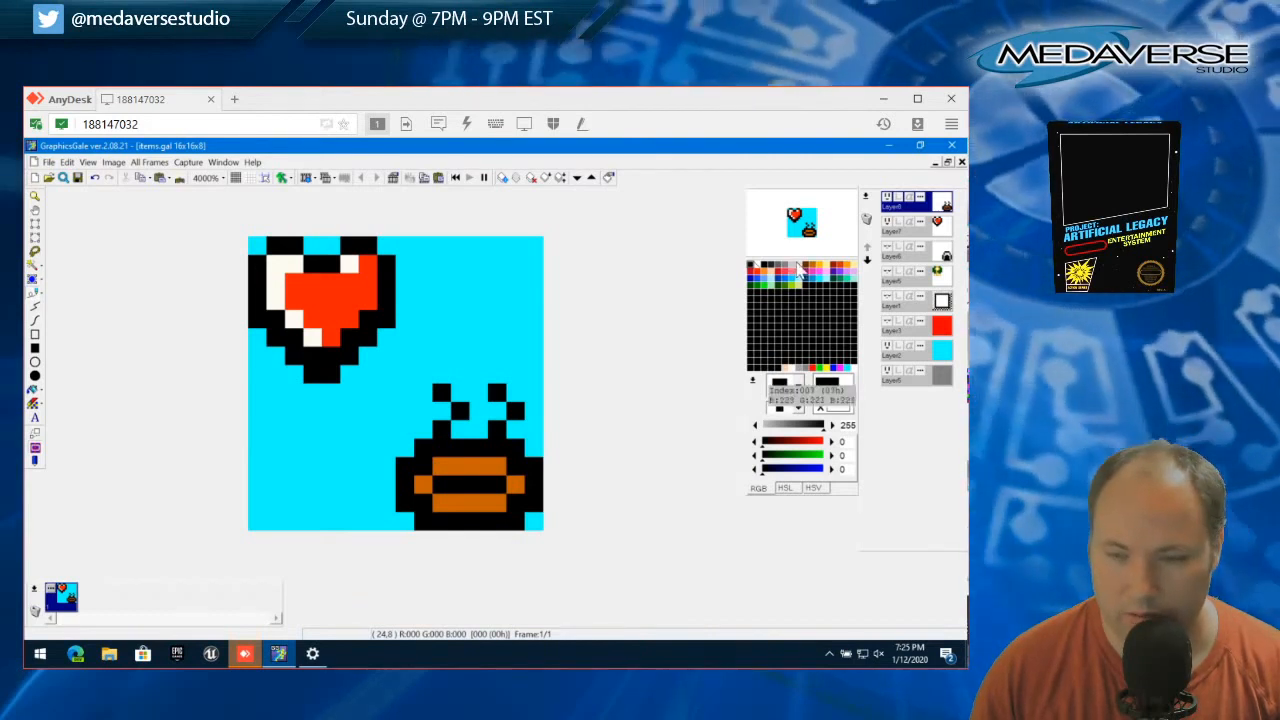
Recolor both steam wisps in gray (128, 128, 128), extending each down through the black rim
click(787, 272)
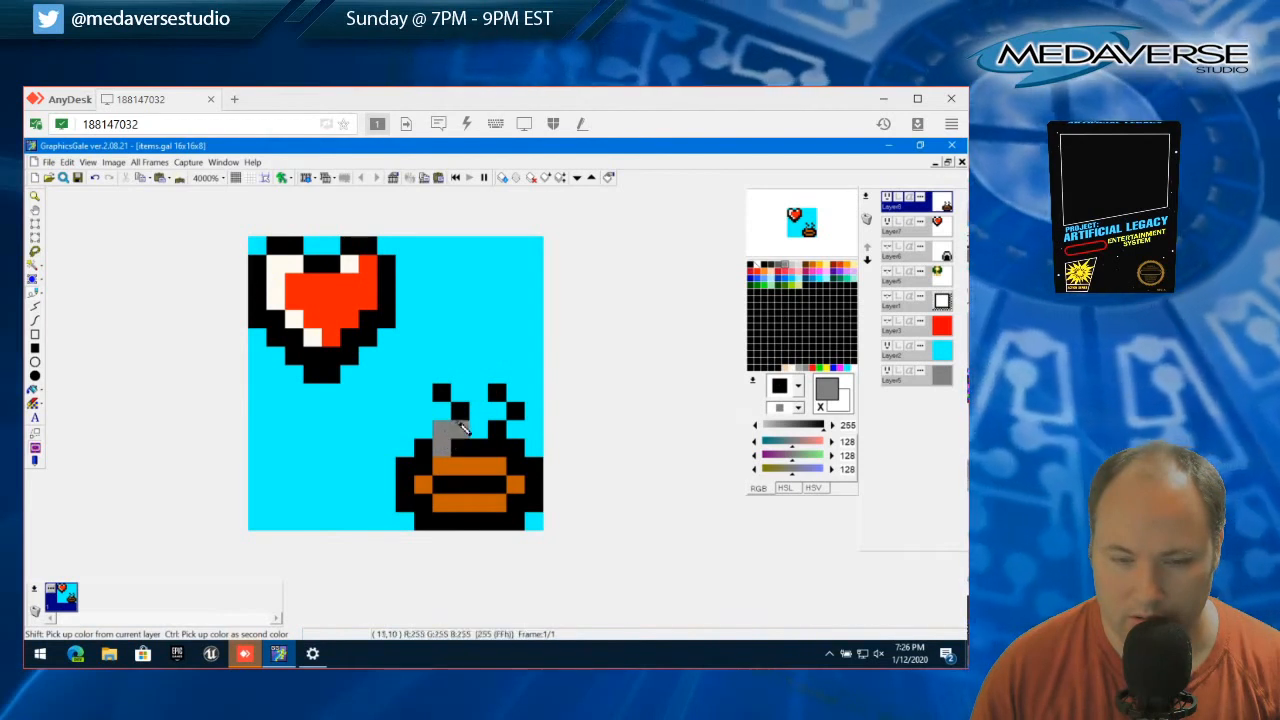
click(460, 411)
click(441, 393)
drag(496, 448, 496, 431)
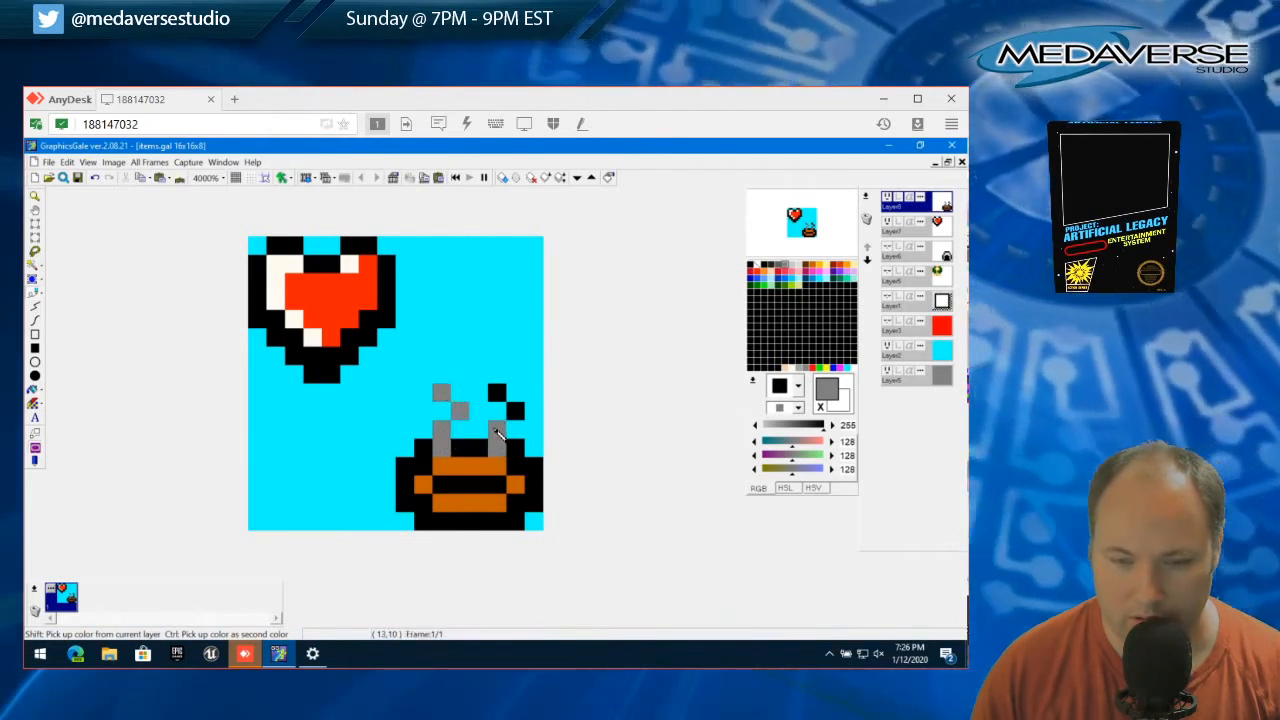
click(515, 411)
click(497, 393)
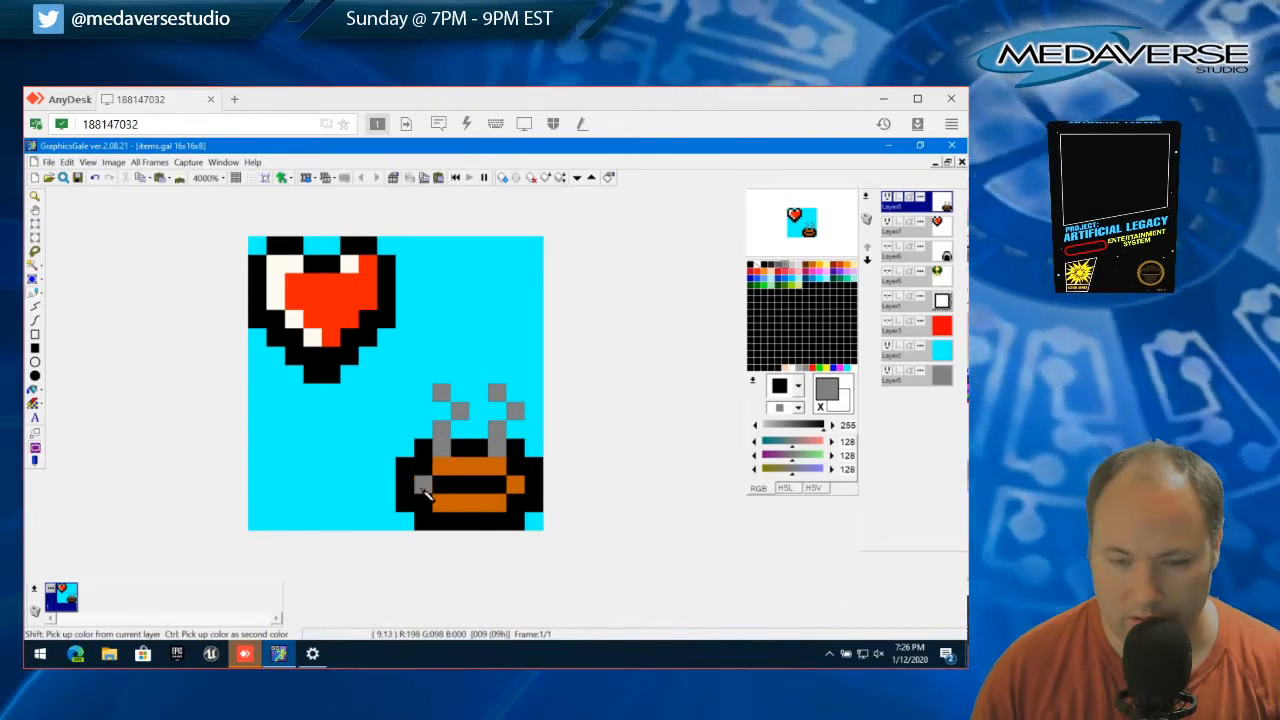
Recolor the bowl's sides and lower band gray (128, 128, 128), and try yellow (252, 189, 0) on the contents strip before restoring orange-brown (198, 98, 0)
mouse_move(424, 492)
mouse_down()
mouse_move(493, 506)
mouse_move(532, 485)
mouse_move(514, 484)
mouse_up()
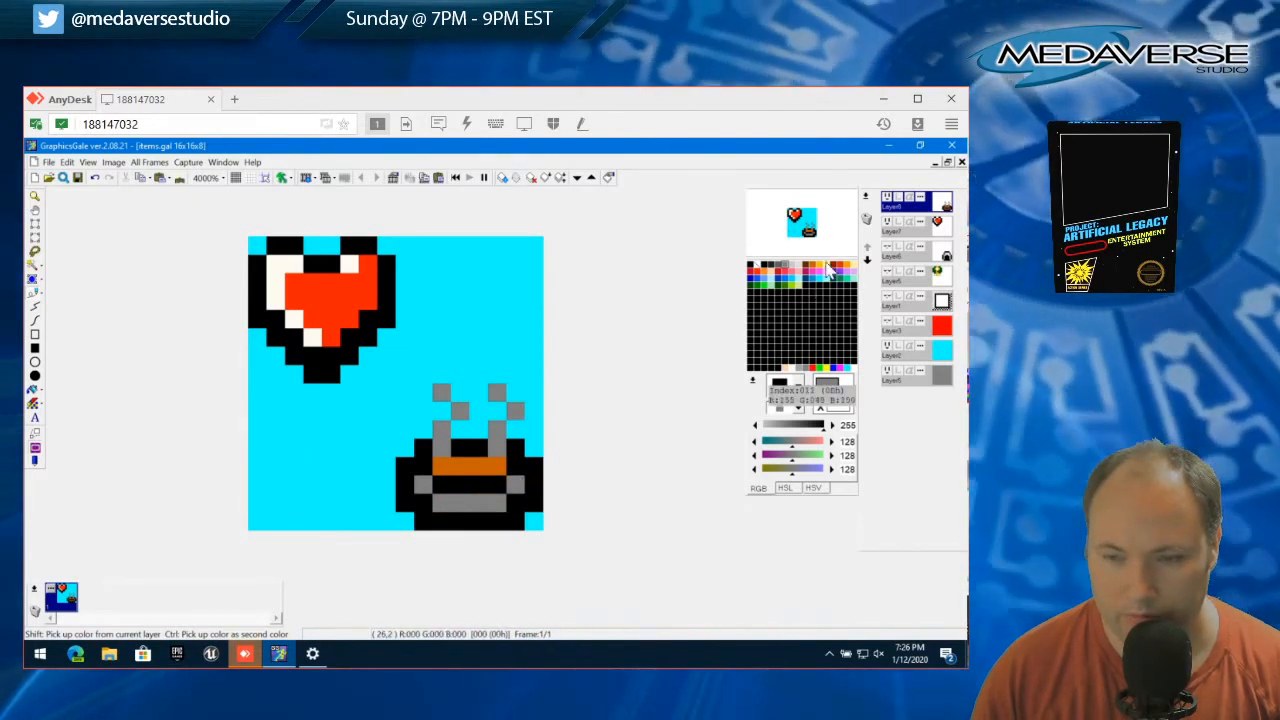
click(824, 268)
click(424, 470)
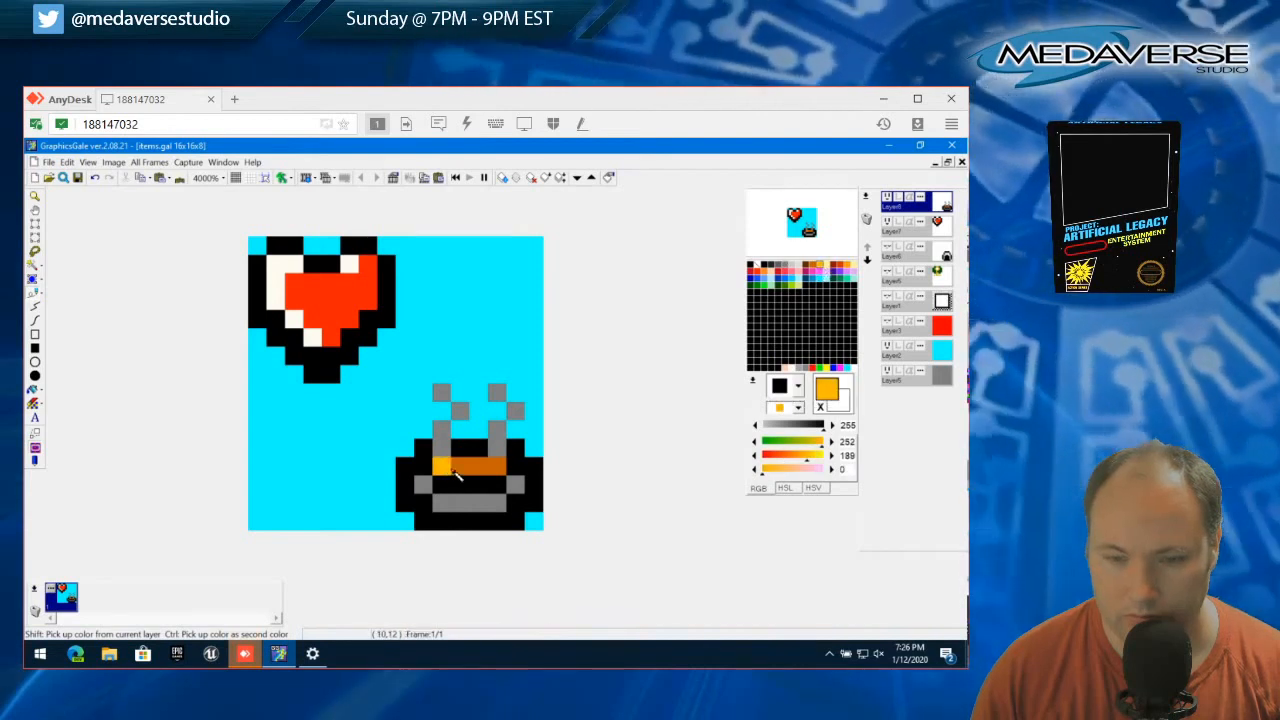
mouse_move(440, 465)
mouse_down()
mouse_move(500, 465)
mouse_move(514, 447)
mouse_up()
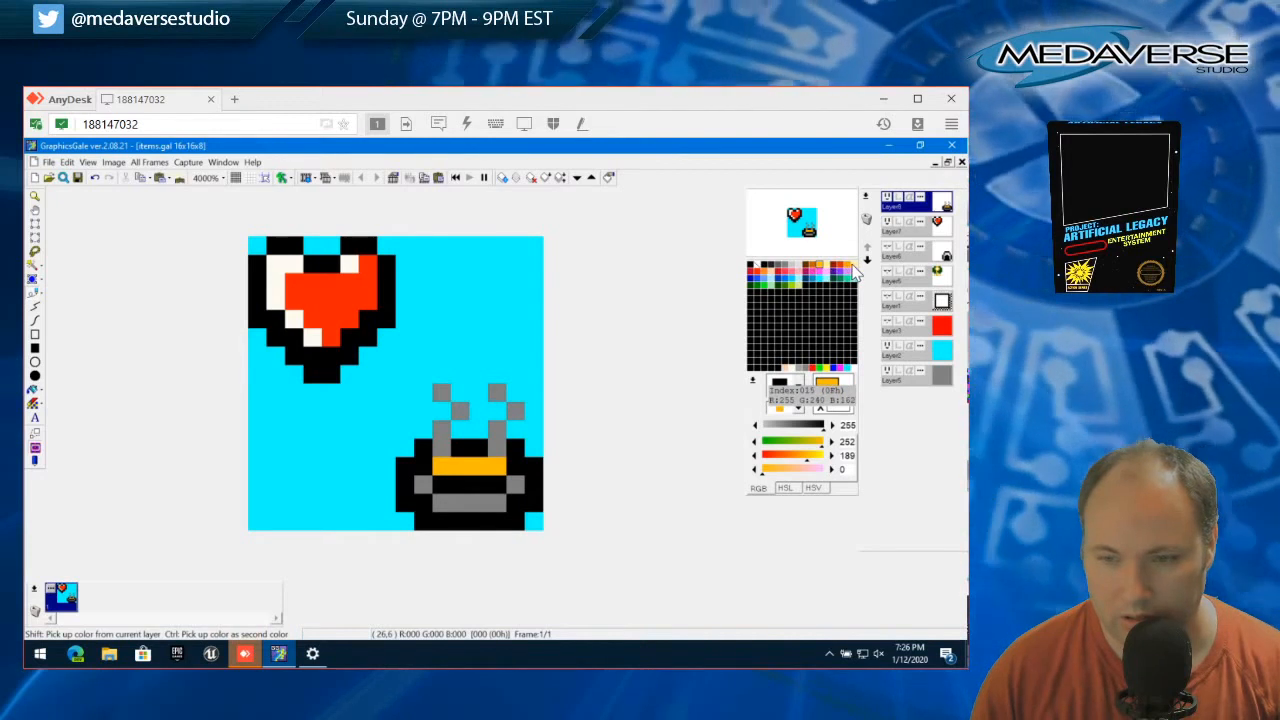
click(813, 266)
drag(440, 465, 506, 465)
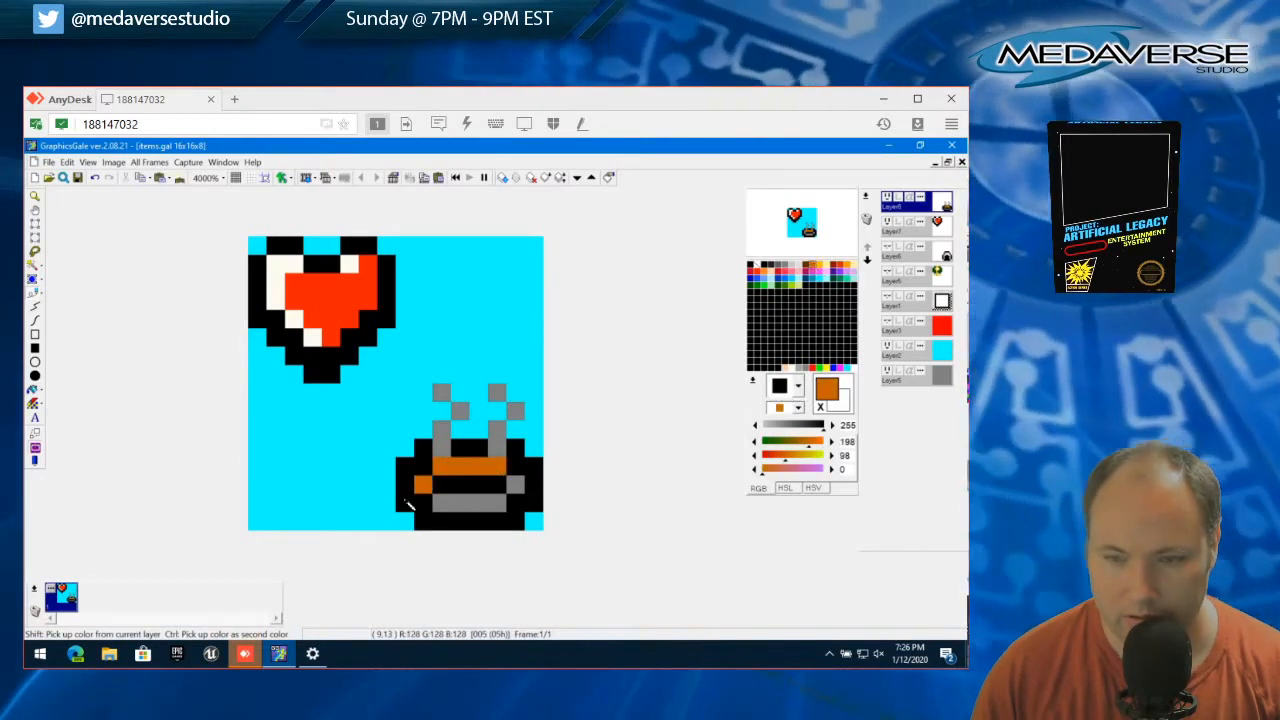
Enlarge the image preview, pick up the steam's gray and fill the gaps in the left wisp with gray pixels
right_click(806, 226)
click(845, 311)
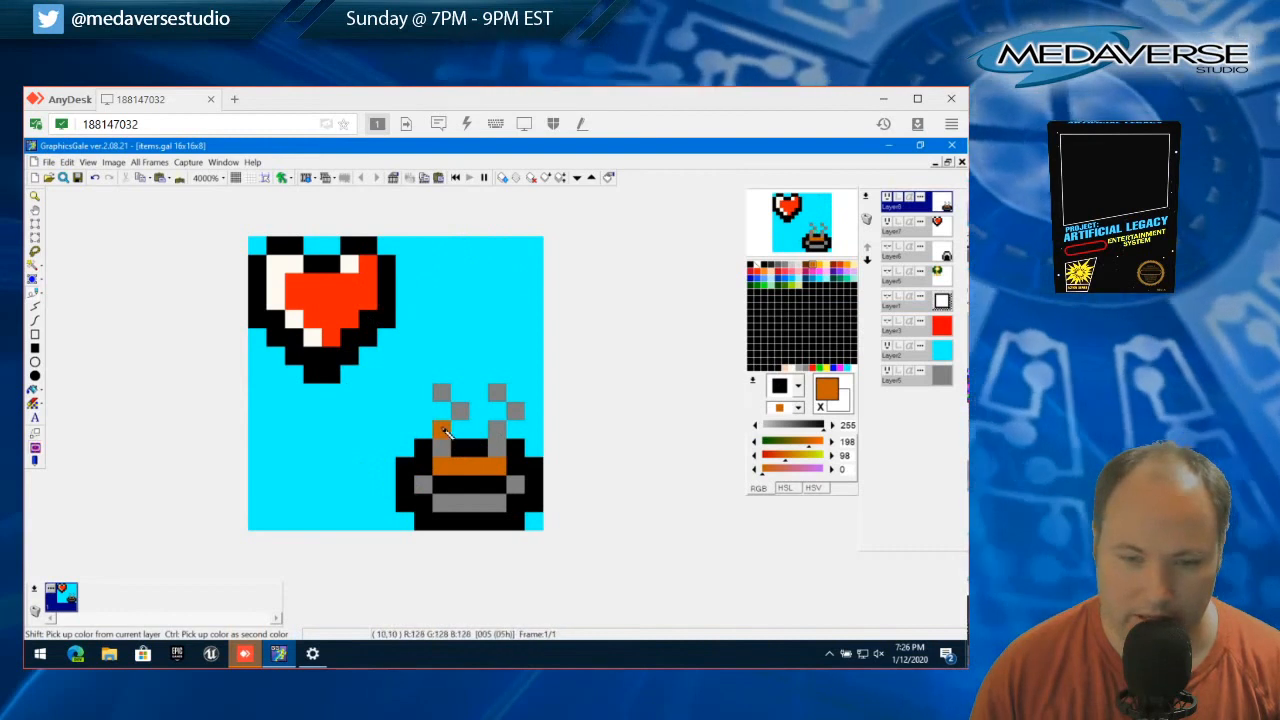
right_click(445, 430)
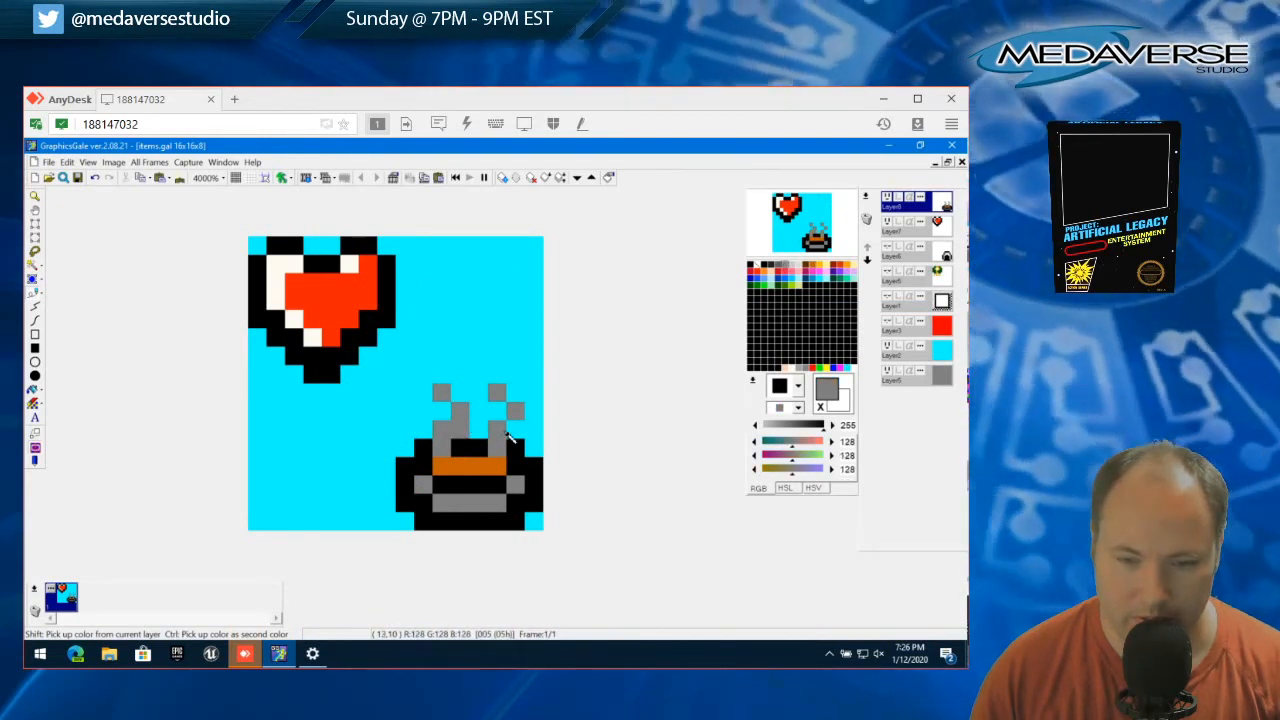
click(497, 409)
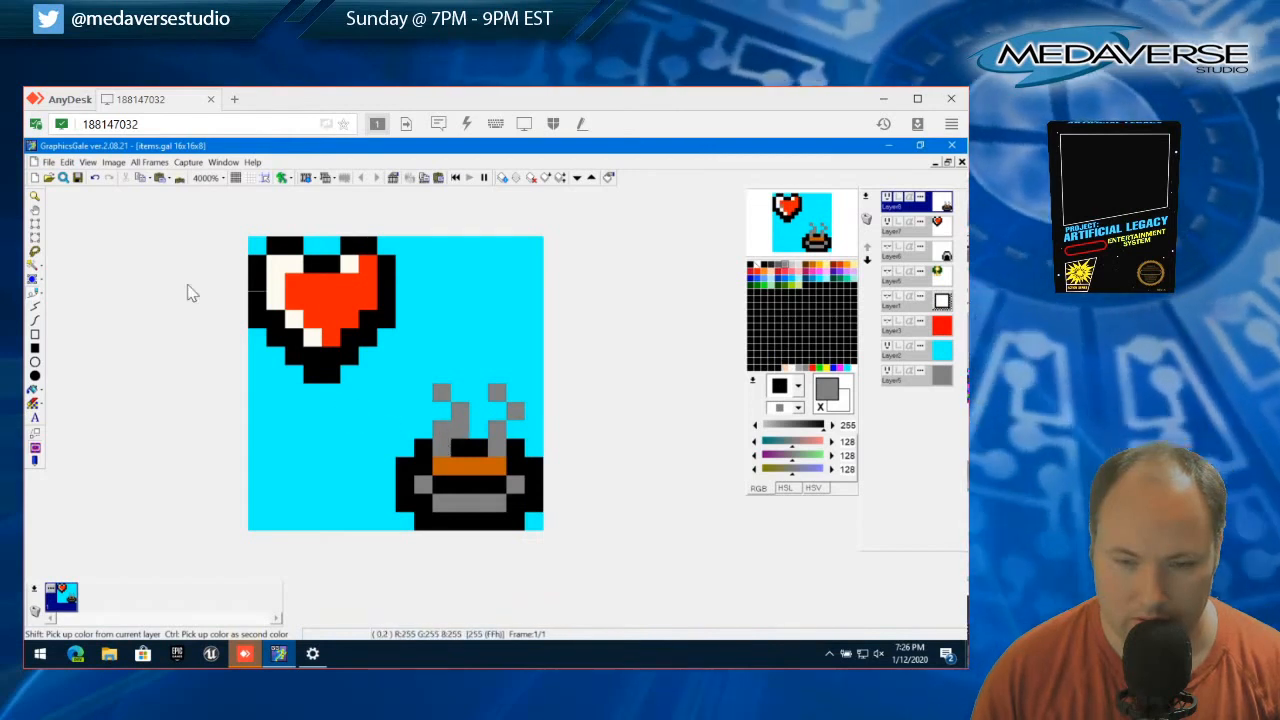
click(443, 411)
Select the left wisp's two old zigzag pixels within the 2x2 block above the rim, cut them and deselect
click(35, 243)
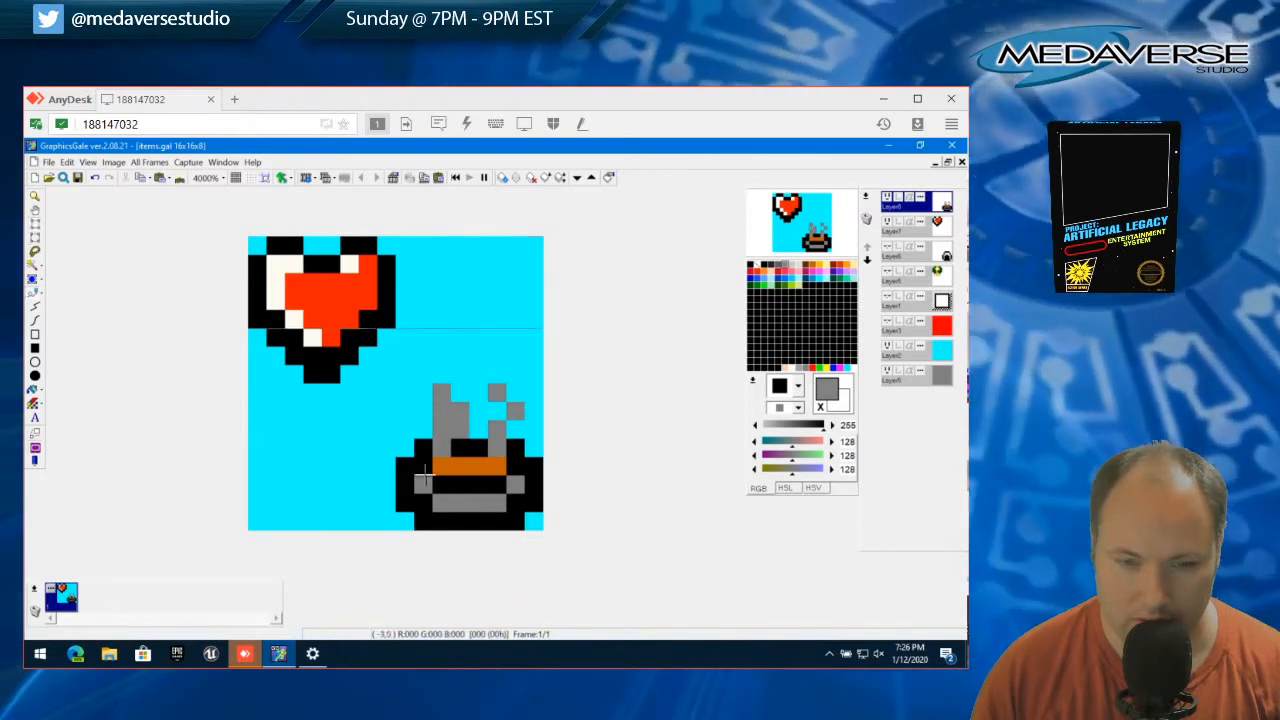
mouse_move(433, 412)
mouse_down()
mouse_move(450, 440)
mouse_move(456, 419)
mouse_move(445, 428)
mouse_up()
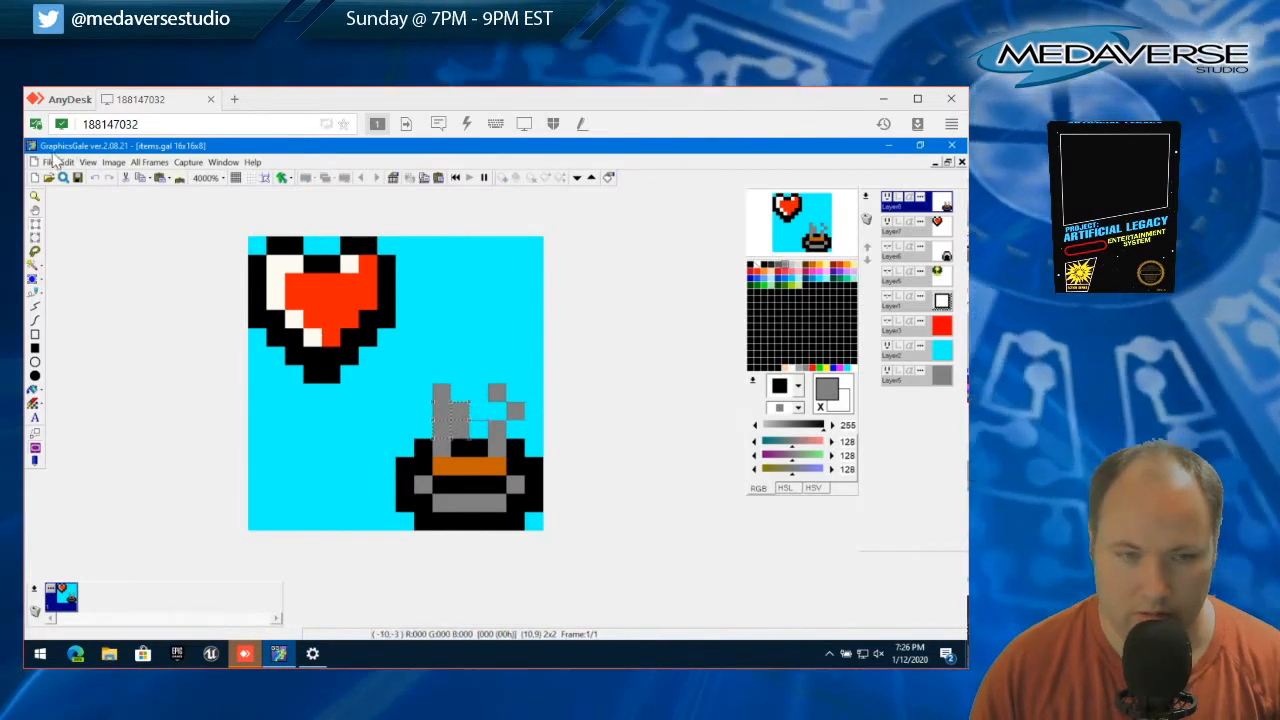
click(66, 162)
click(80, 240)
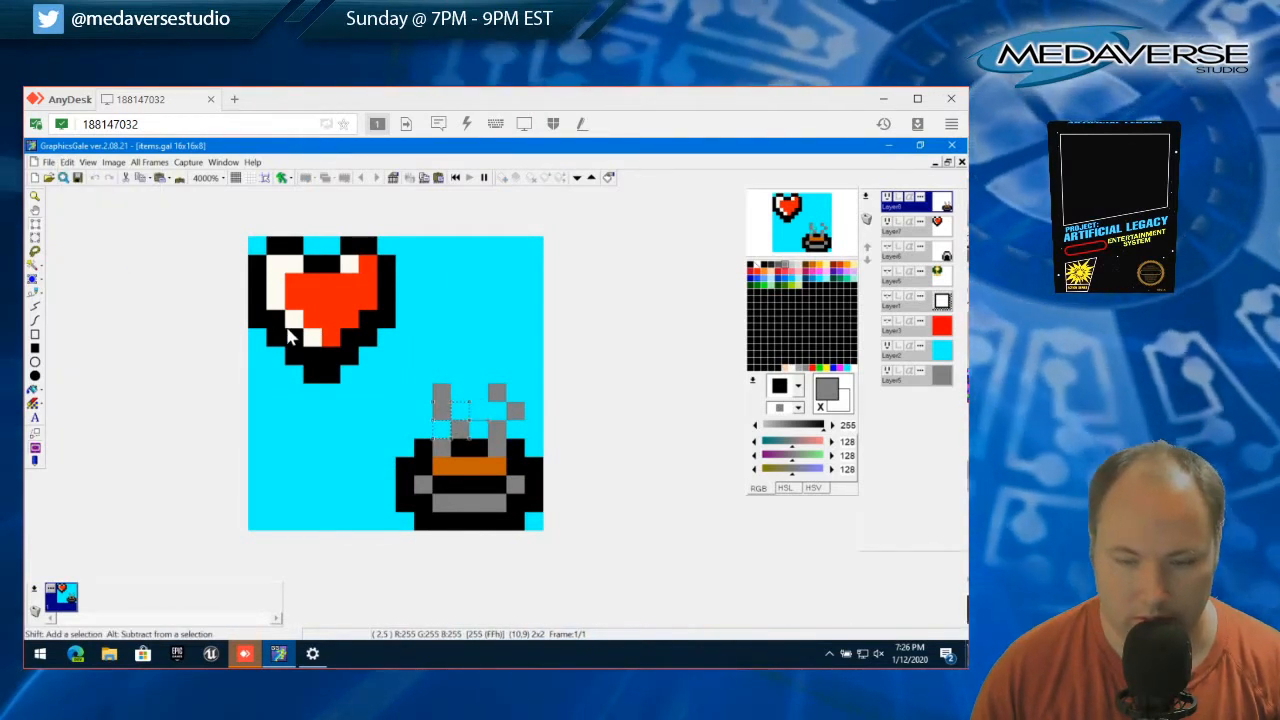
click(67, 162)
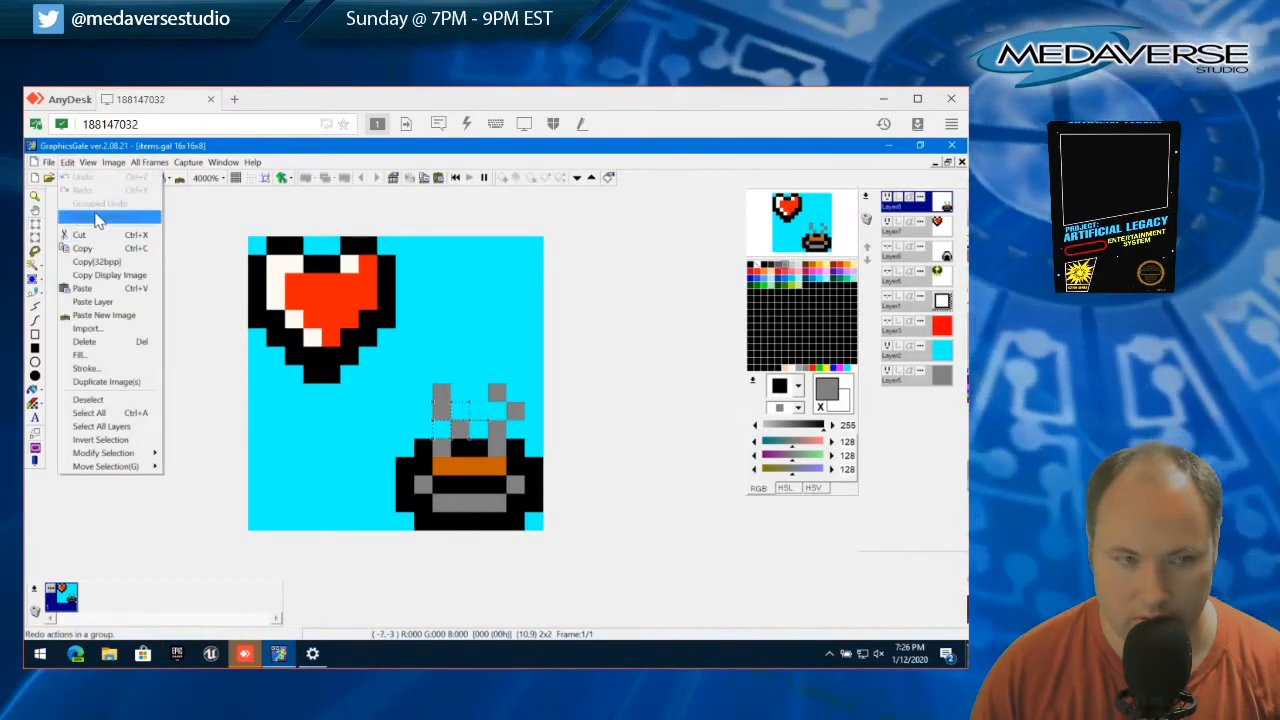
click(315, 226)
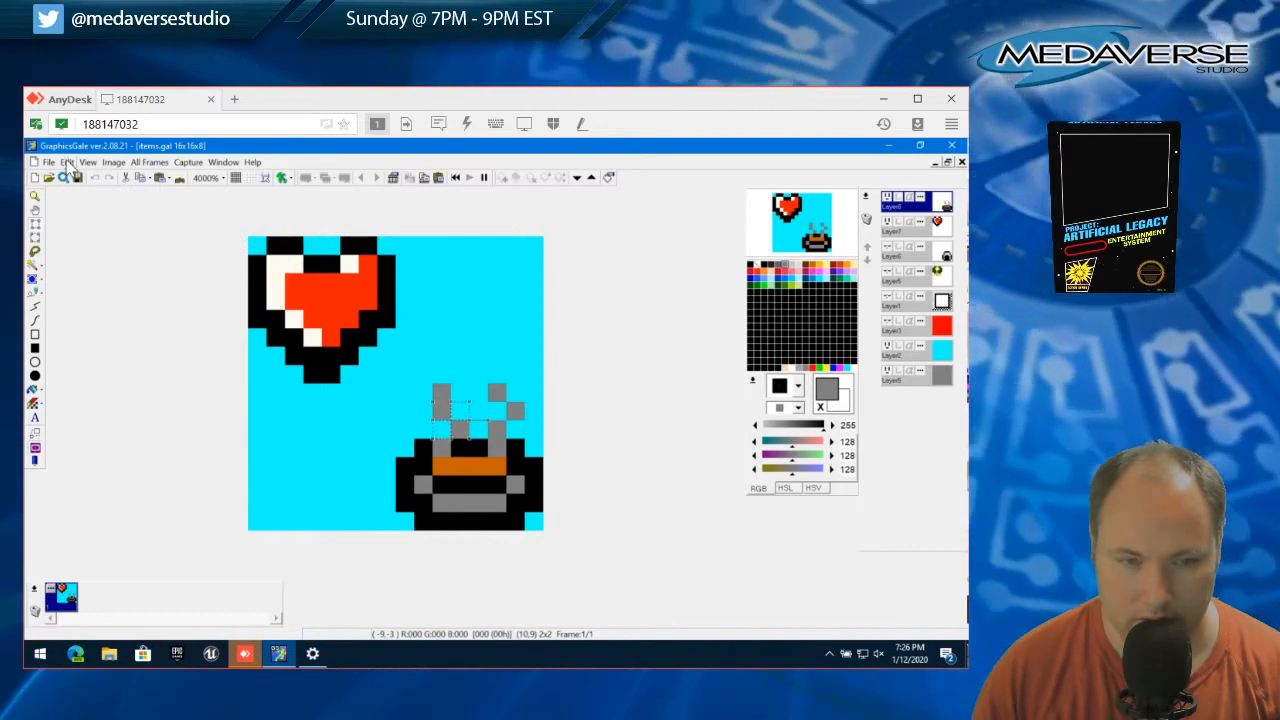
click(67, 162)
click(130, 399)
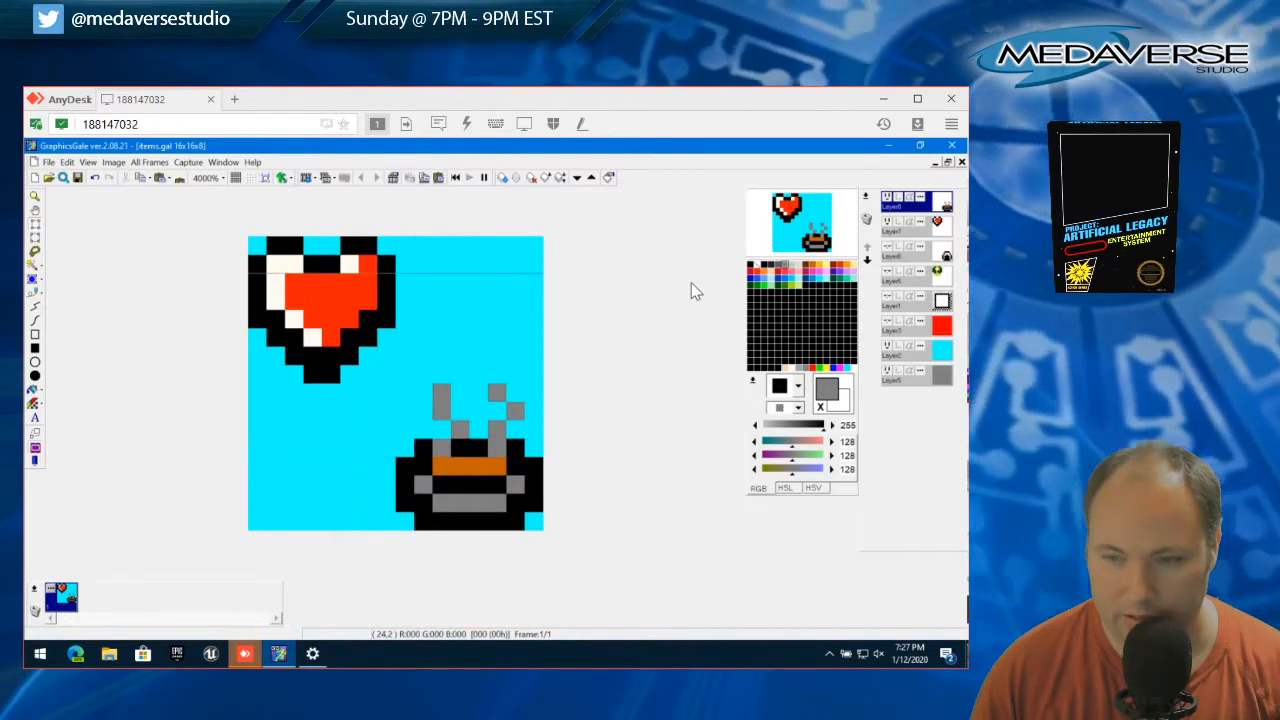
Check which layer holds the steaming bowl by toggling its visibility, and duplicate that layer with the default properties
click(912, 210)
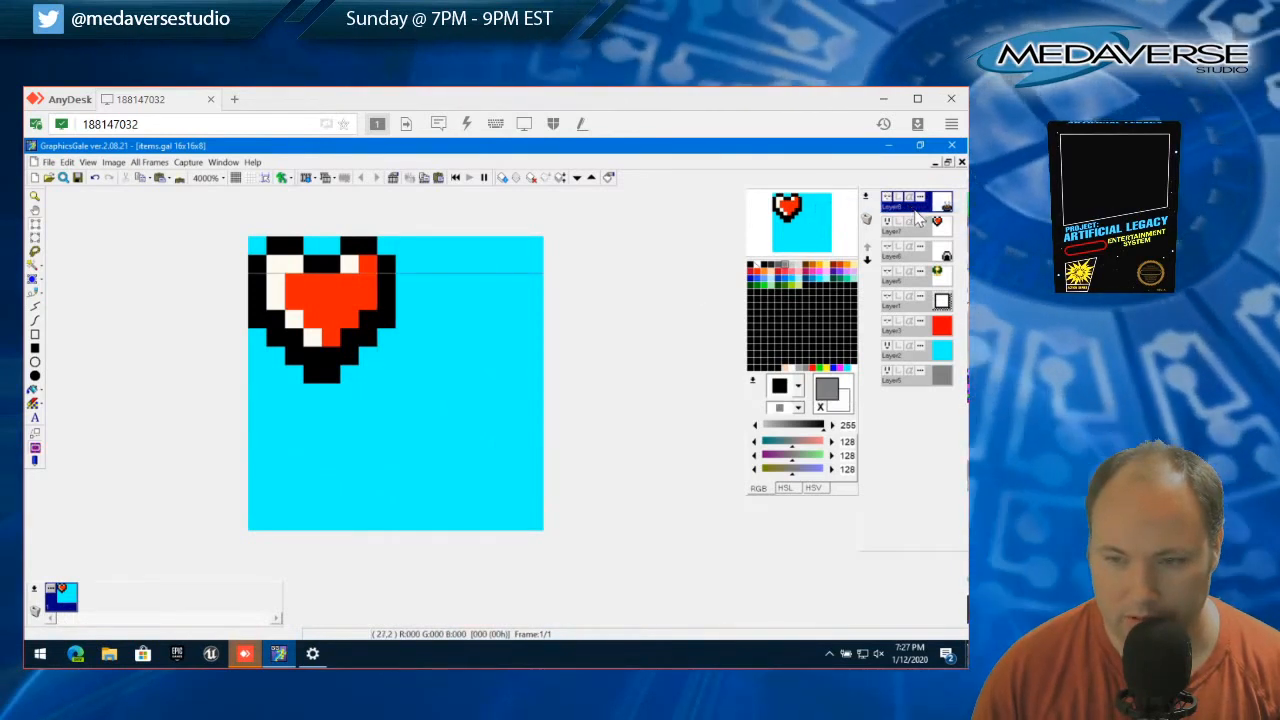
click(887, 199)
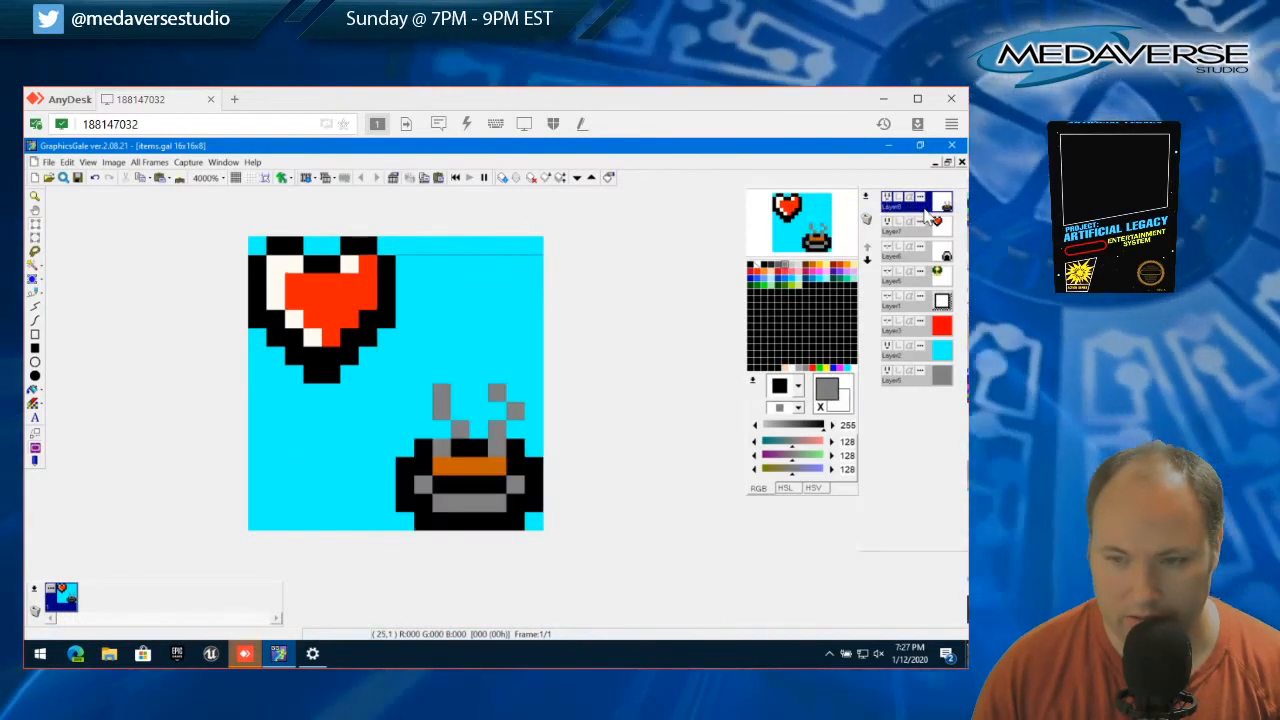
right_click(887, 199)
click(868, 224)
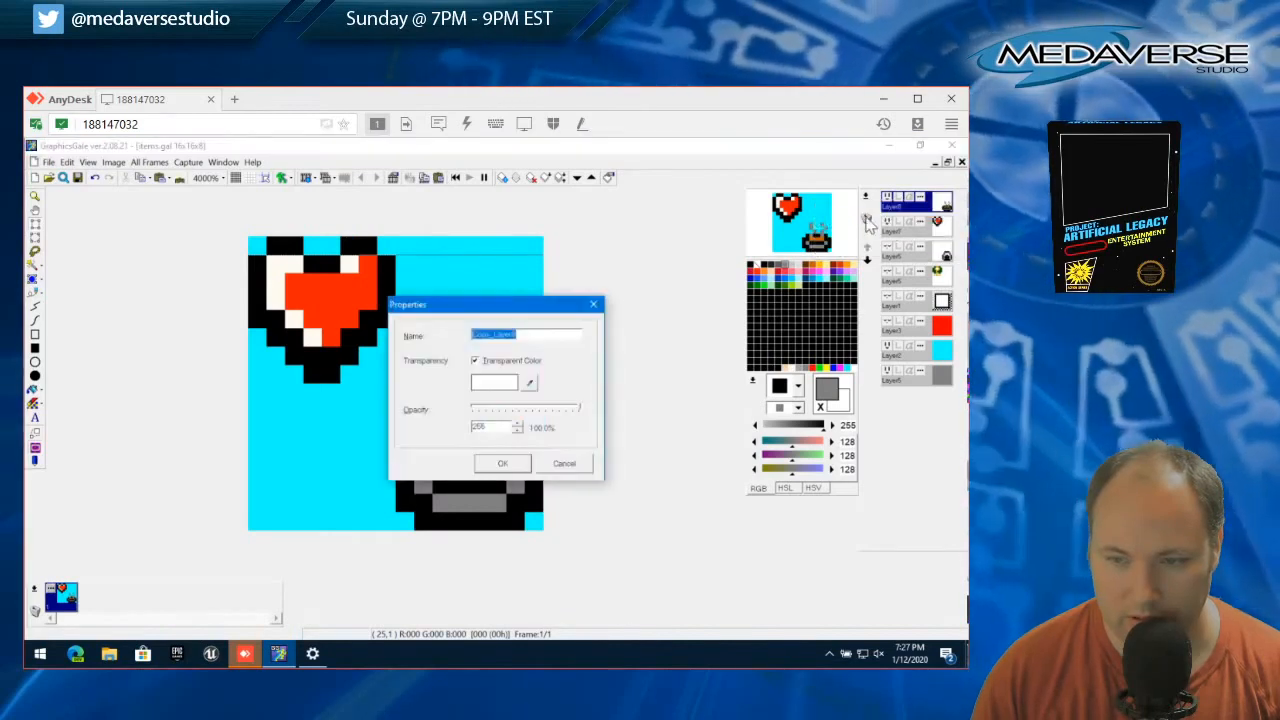
click(505, 468)
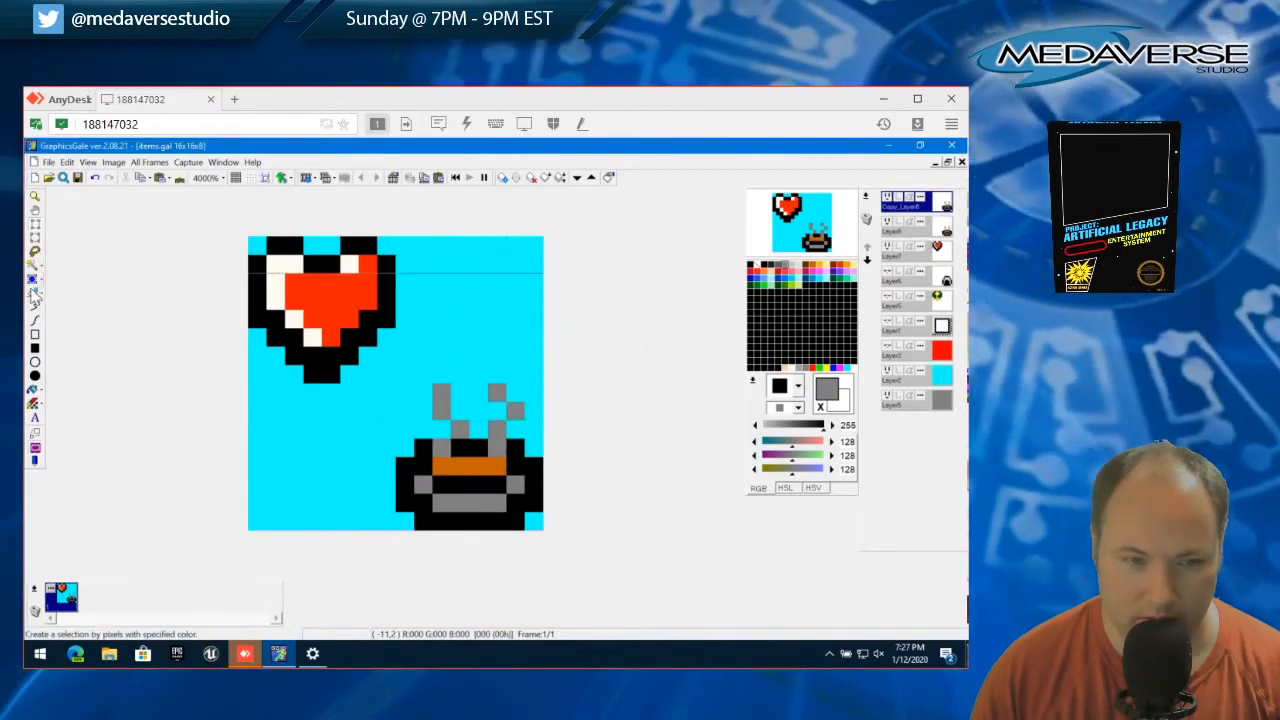
Fill the gaps in both steam wisps with gray pixels on the copied bowl layer, comparing it with the original layer
click(35, 295)
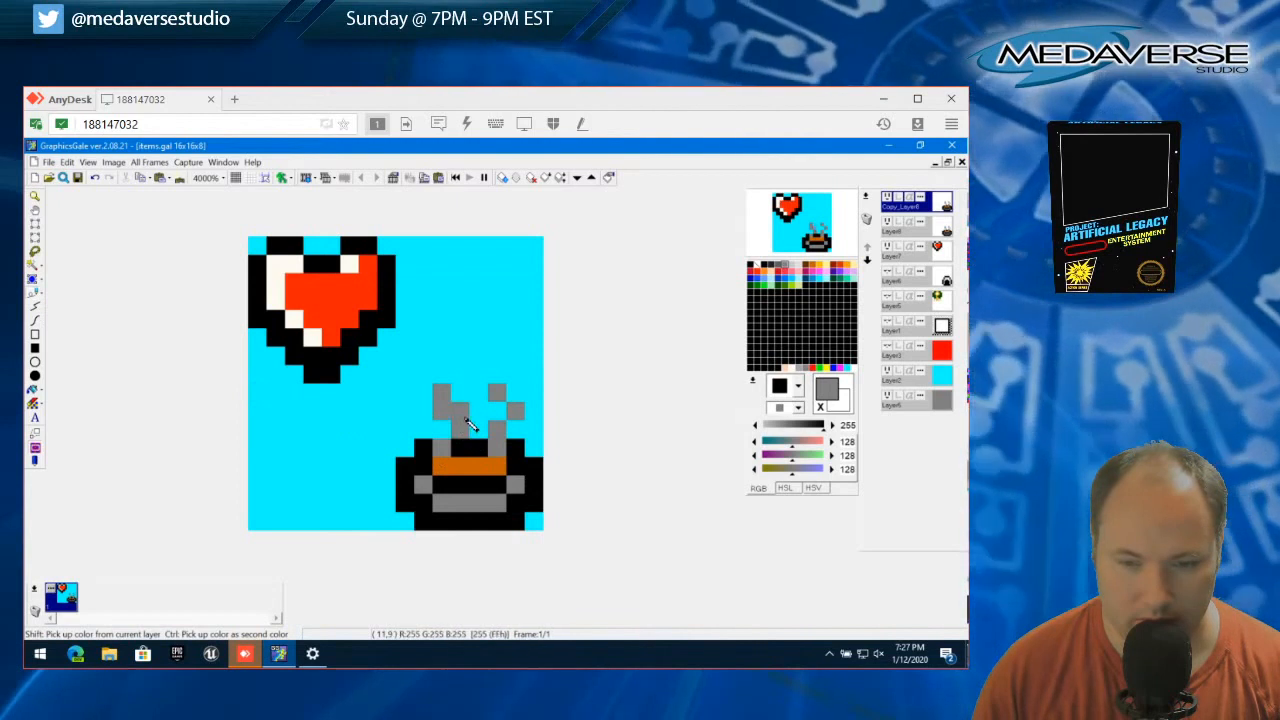
click(465, 413)
click(517, 431)
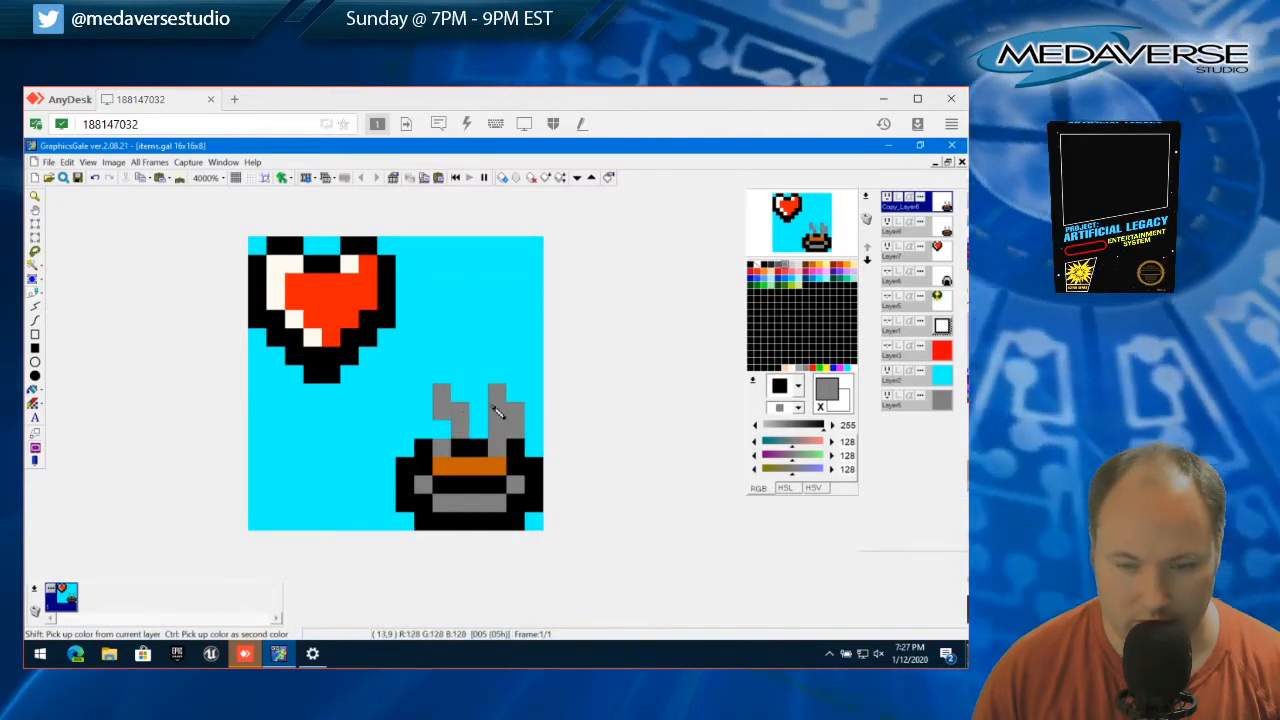
click(493, 407)
click(37, 226)
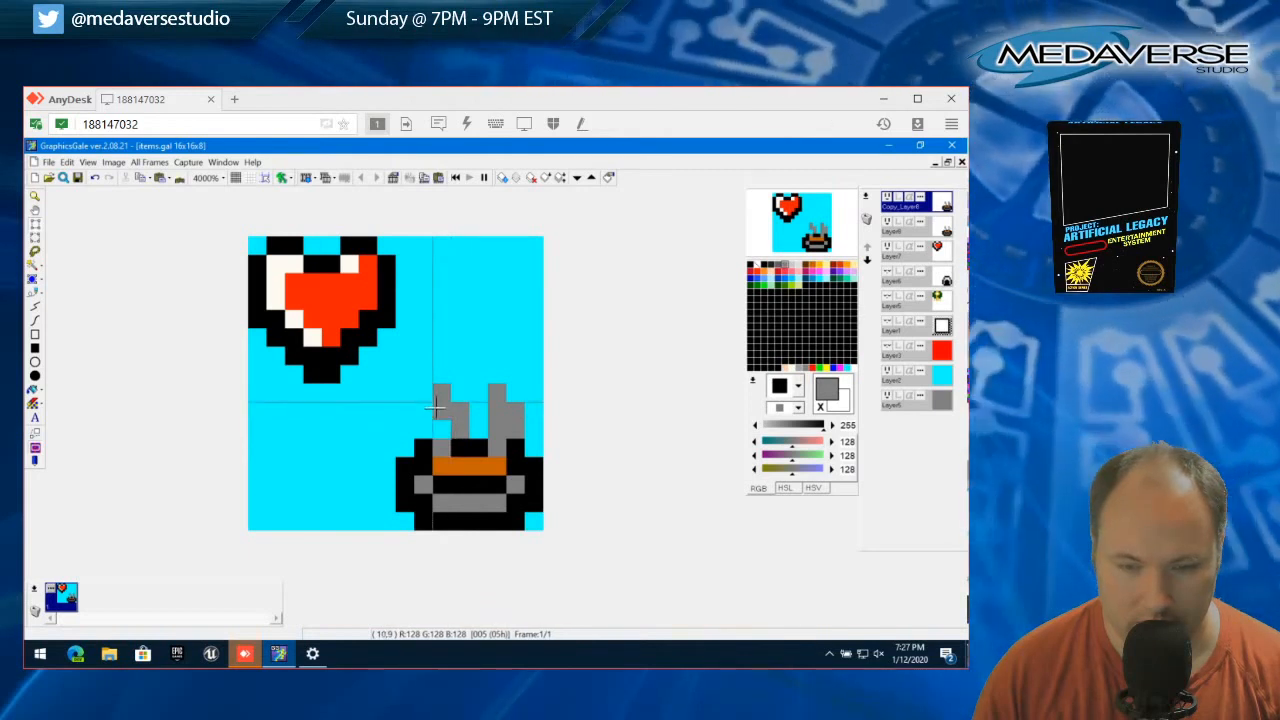
click(887, 199)
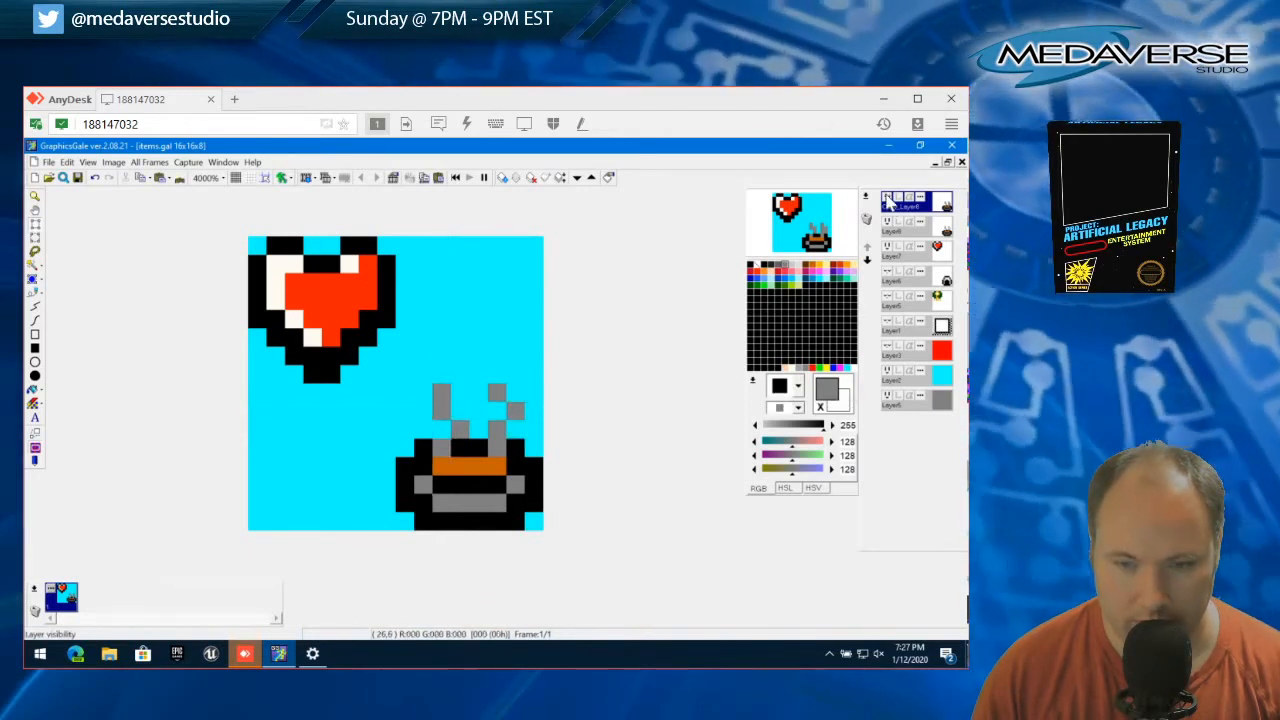
click(887, 199)
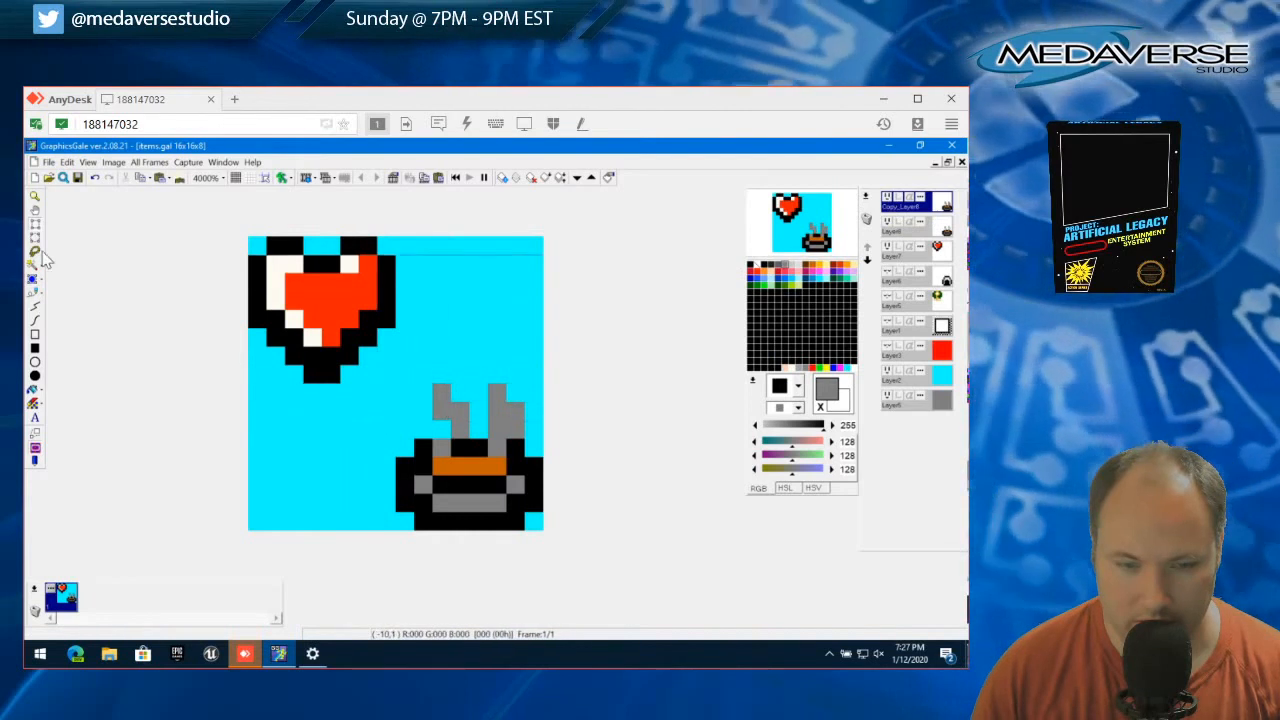
click(35, 292)
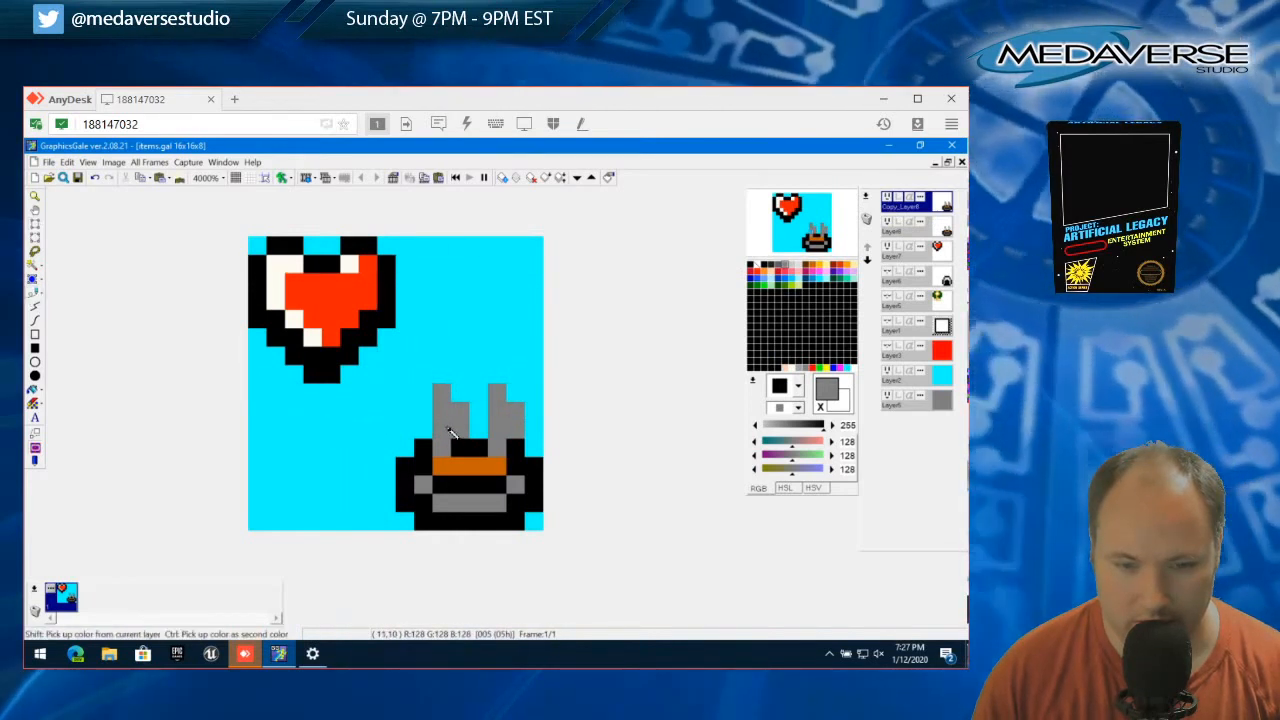
Select the old zigzag pixels in both wisps on the copied layer, cut them and deselect
click(36, 225)
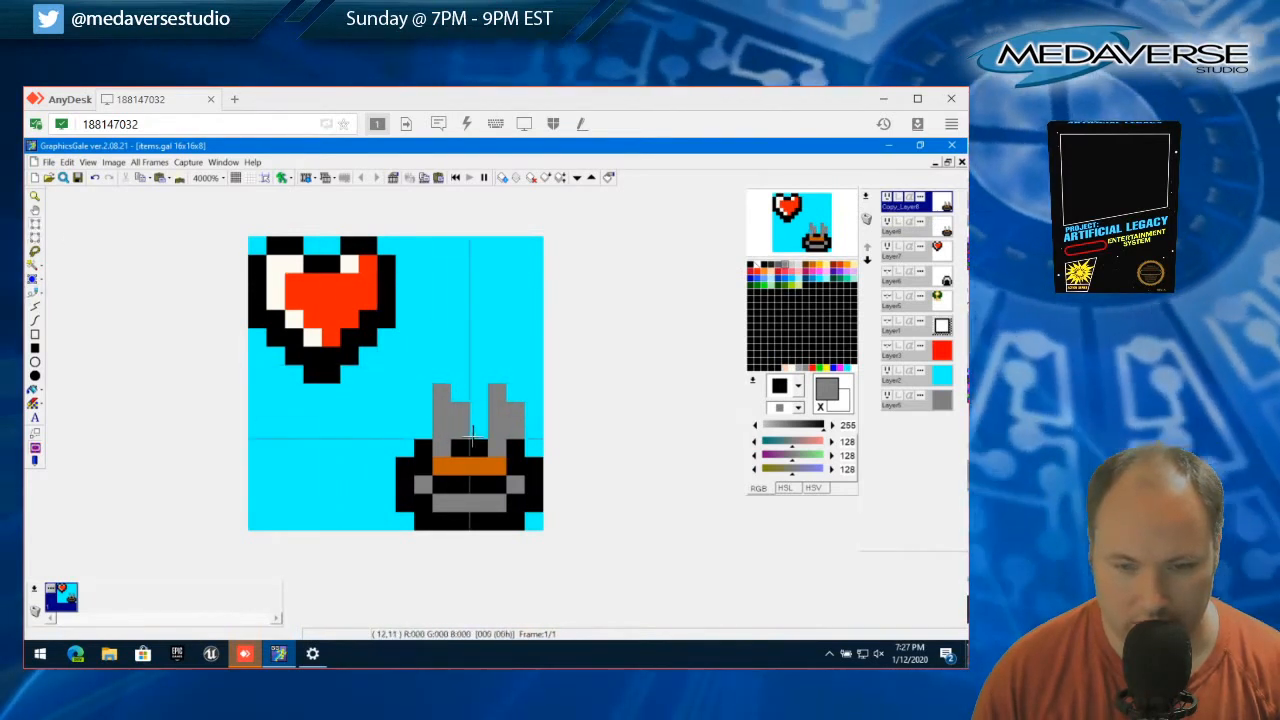
click(459, 428)
drag(440, 402, 462, 426)
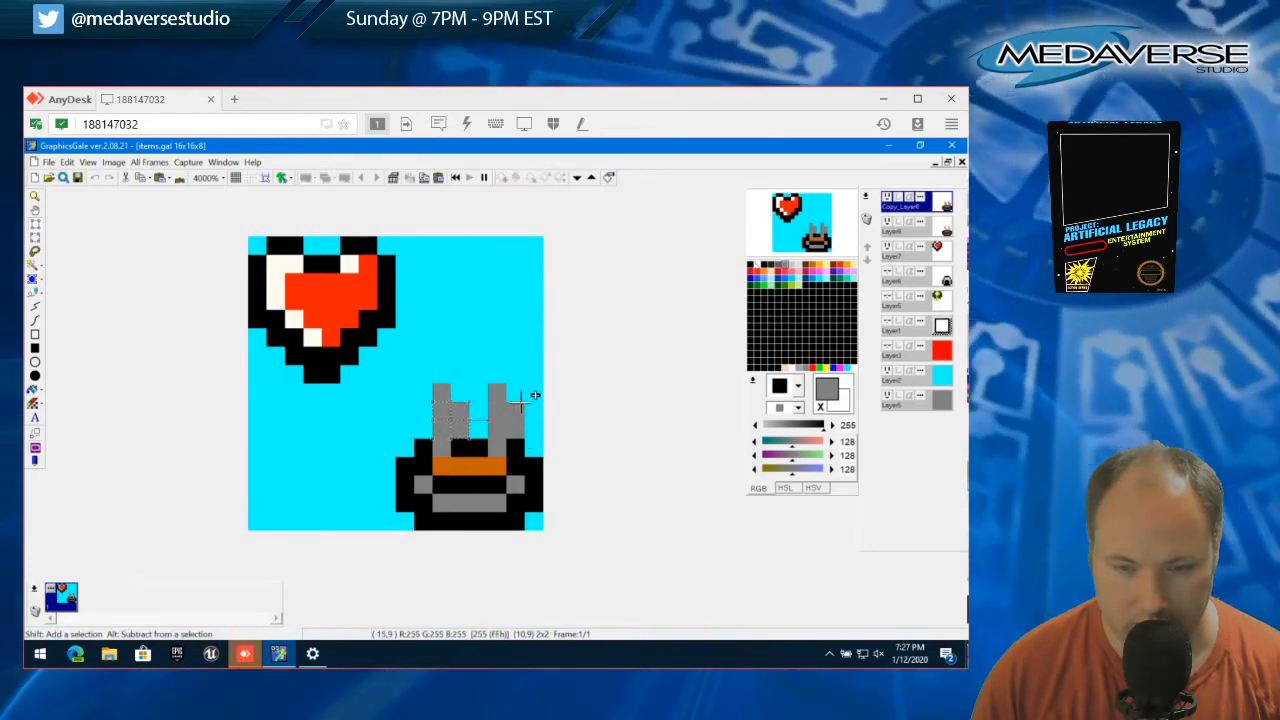
drag(441, 401, 513, 421)
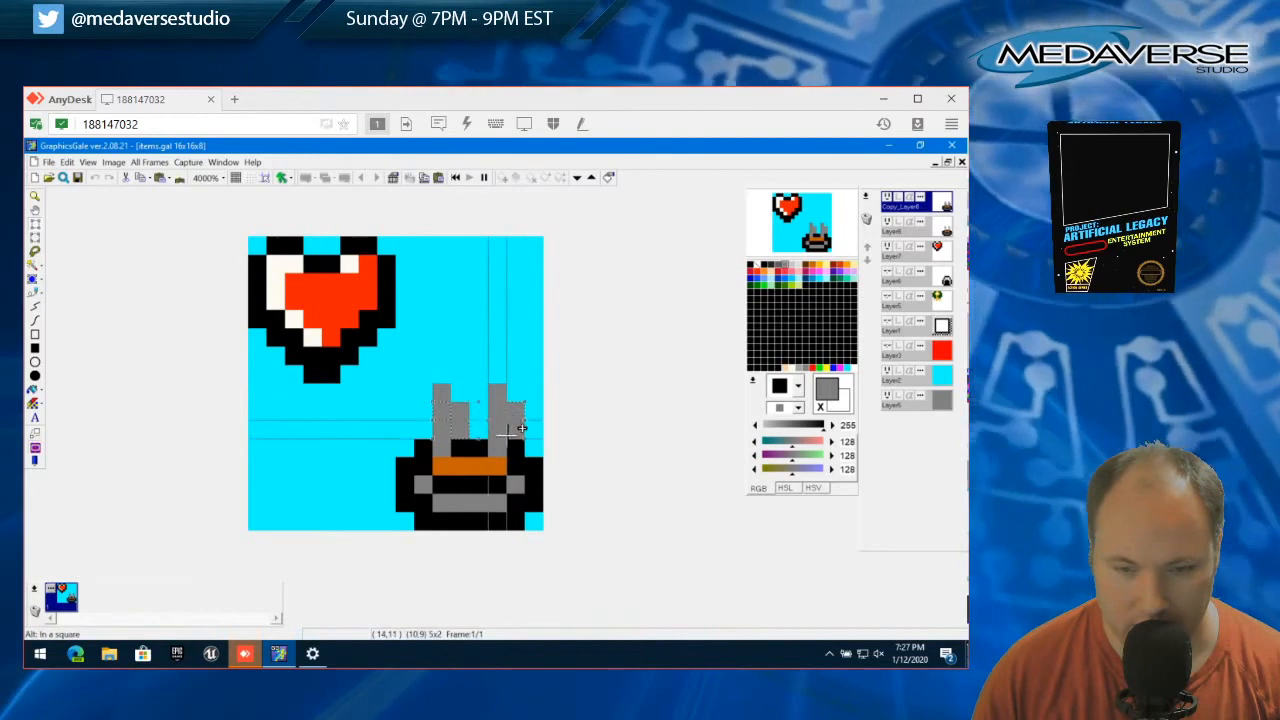
click(67, 163)
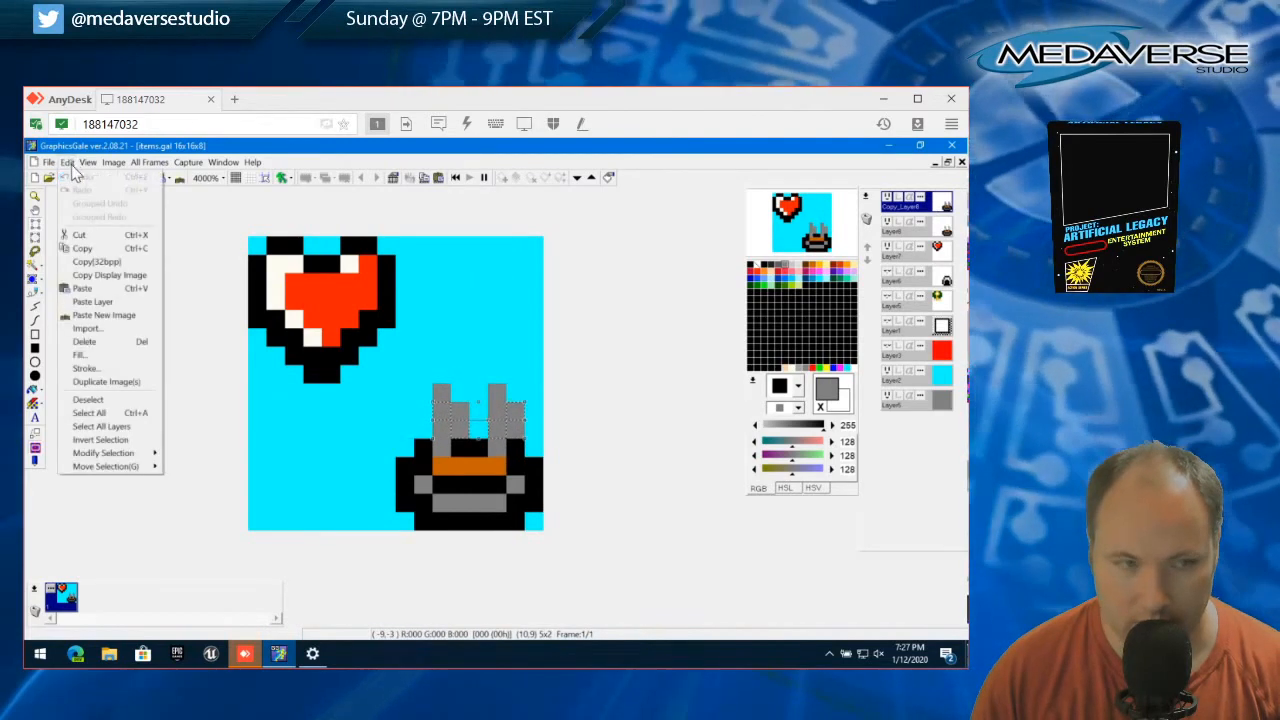
click(84, 237)
click(66, 162)
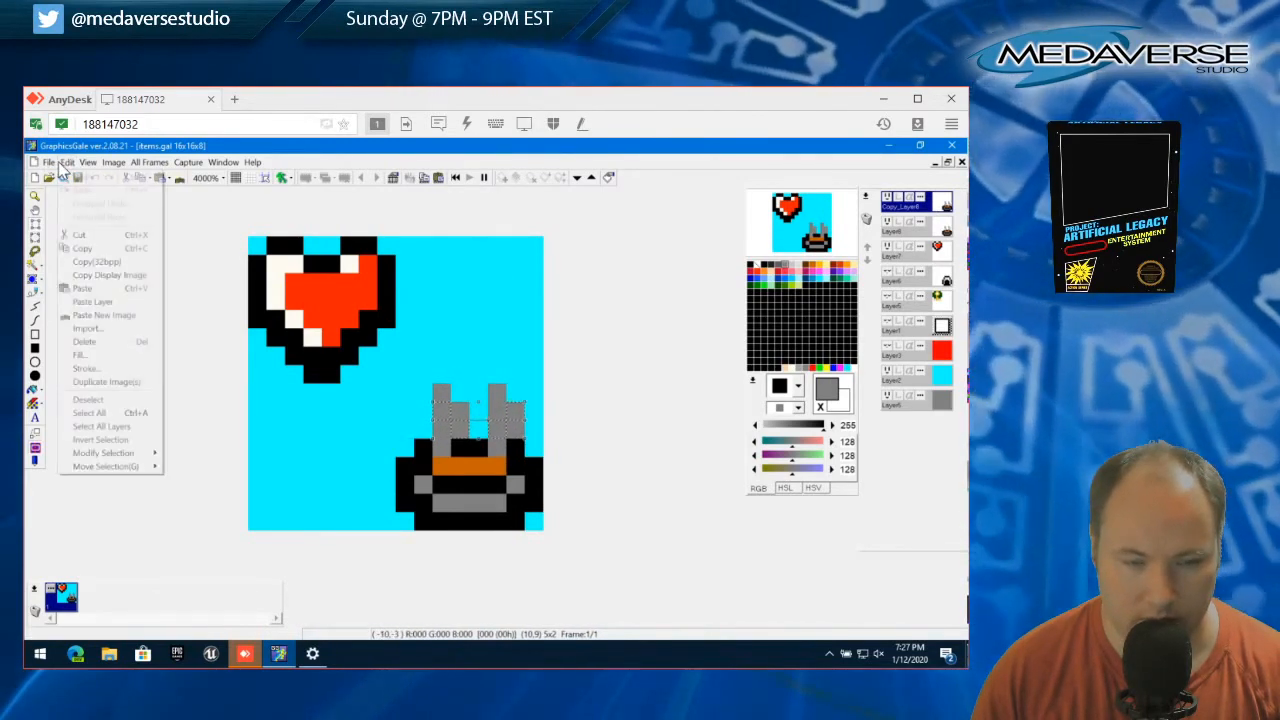
click(120, 401)
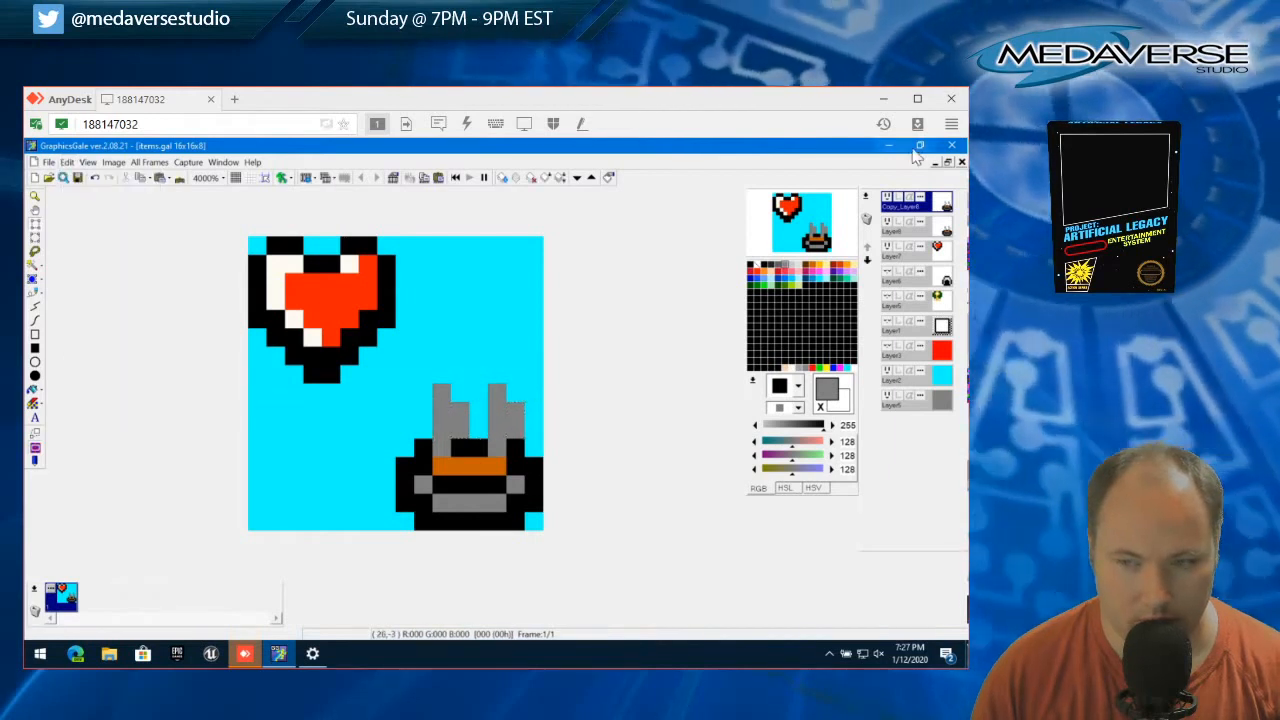
Compare the two bowl layers, leave only the original one visible, and duplicate the animation frame into the left
click(888, 199)
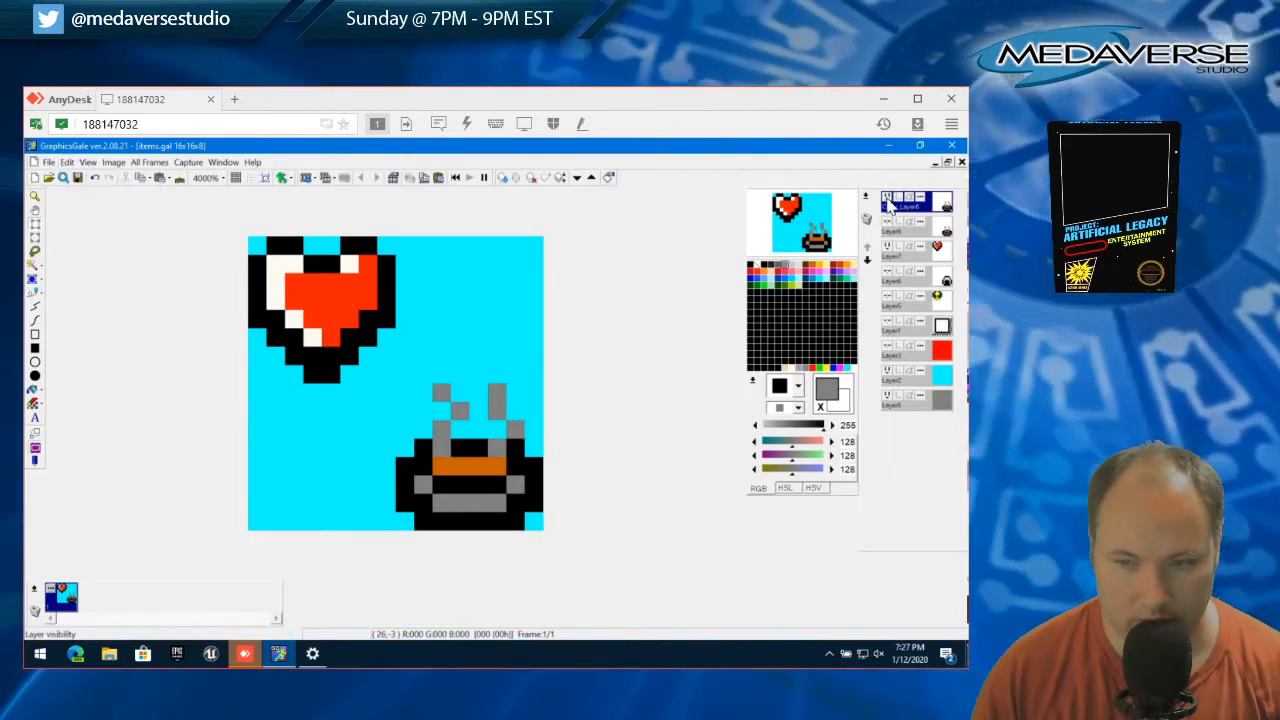
click(890, 203)
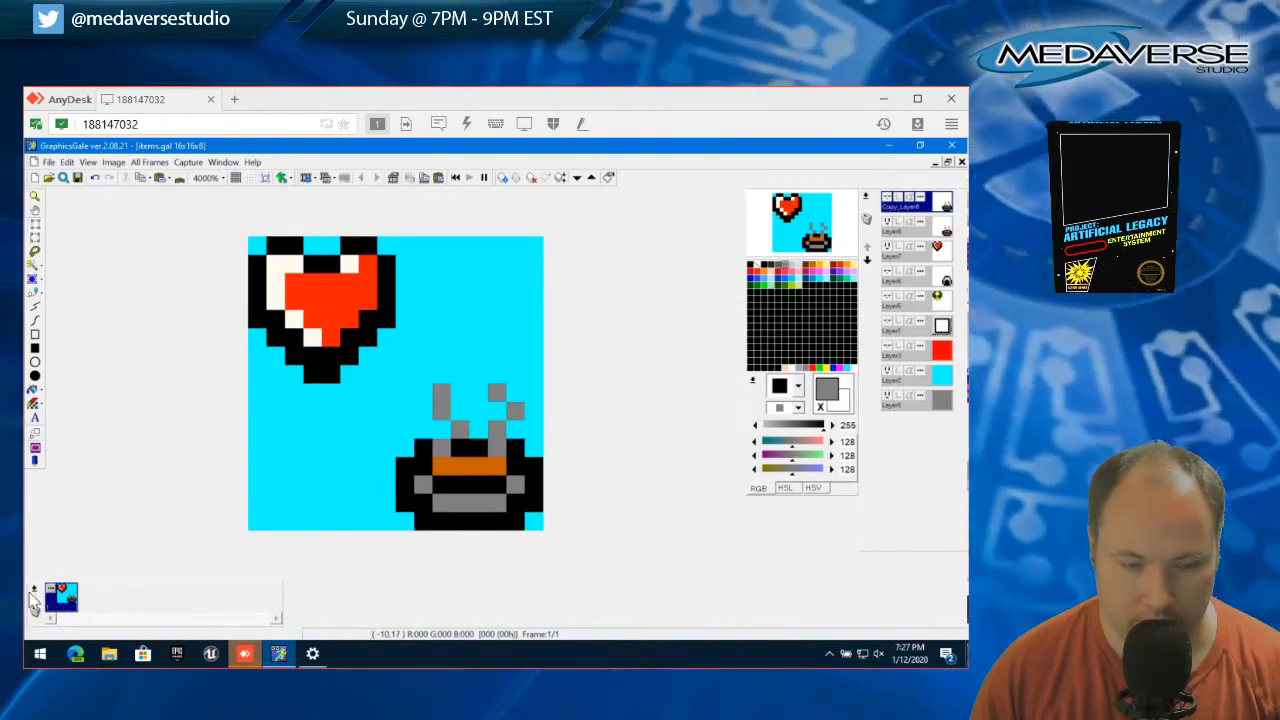
click(34, 600)
mouse_move(62, 328)
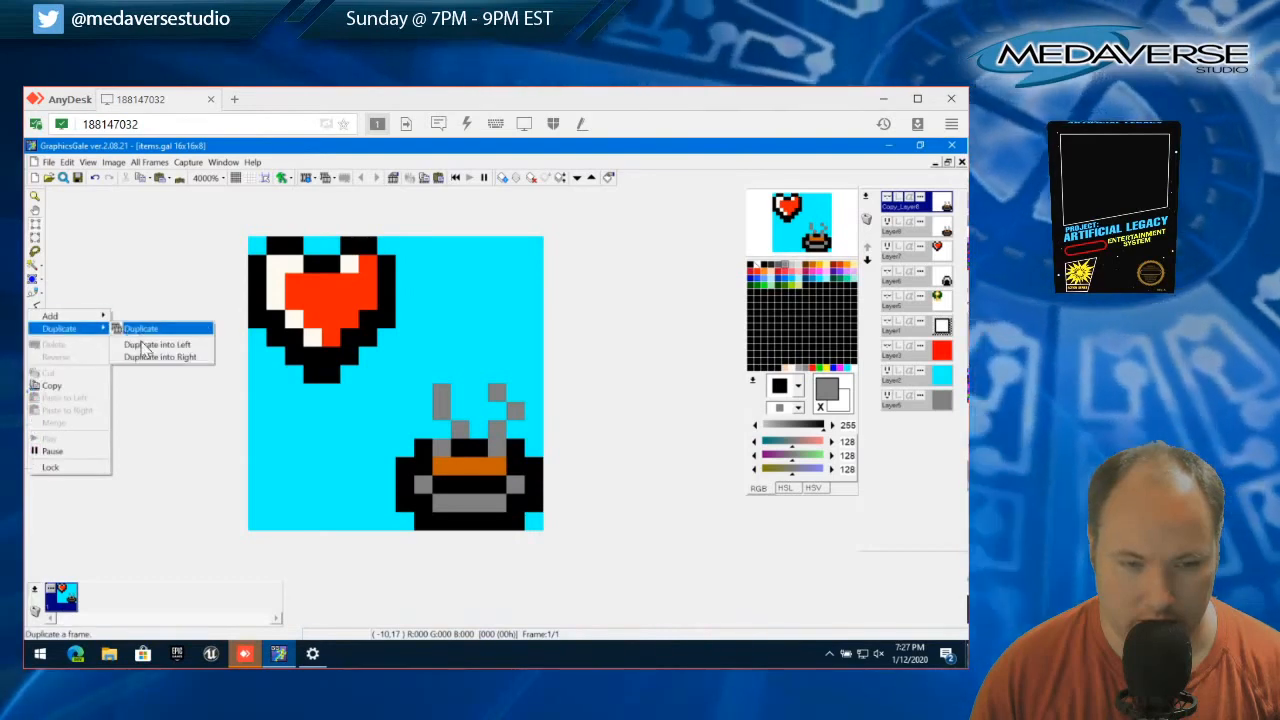
click(145, 345)
click(513, 493)
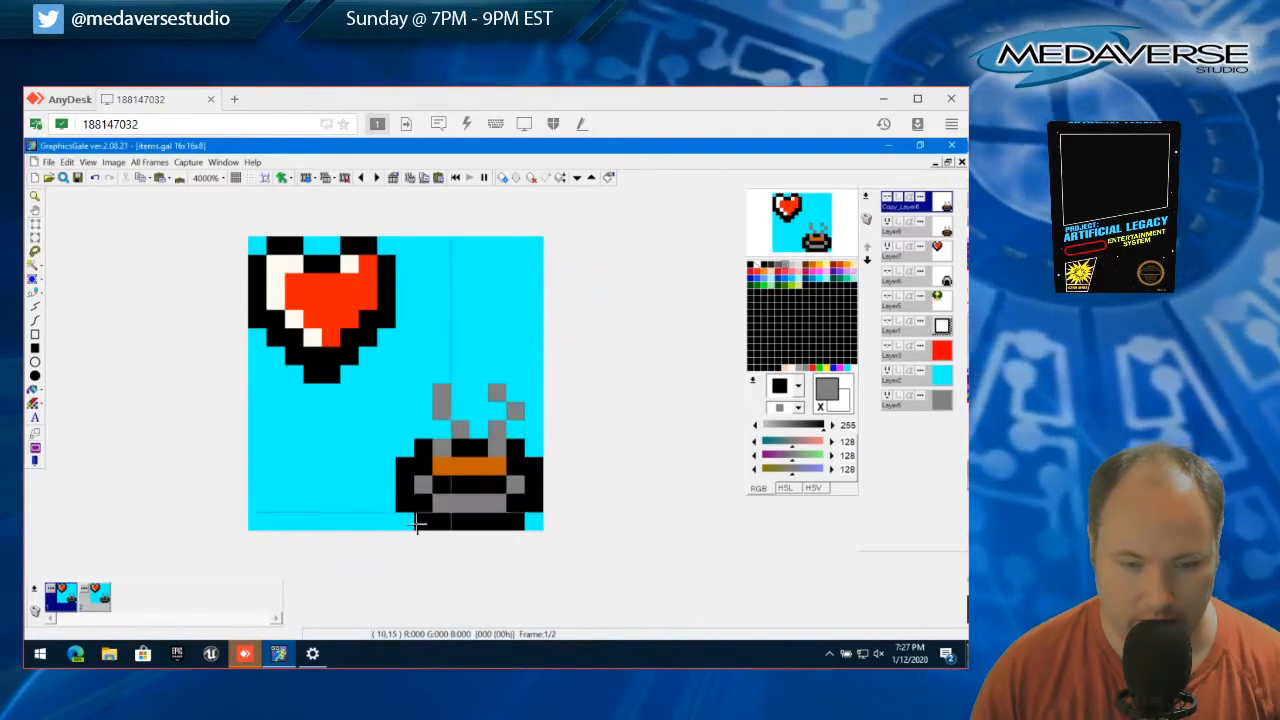
Make the copied bowl layer visible and hide the original bowl layer in the first animation frame
click(886, 199)
click(887, 223)
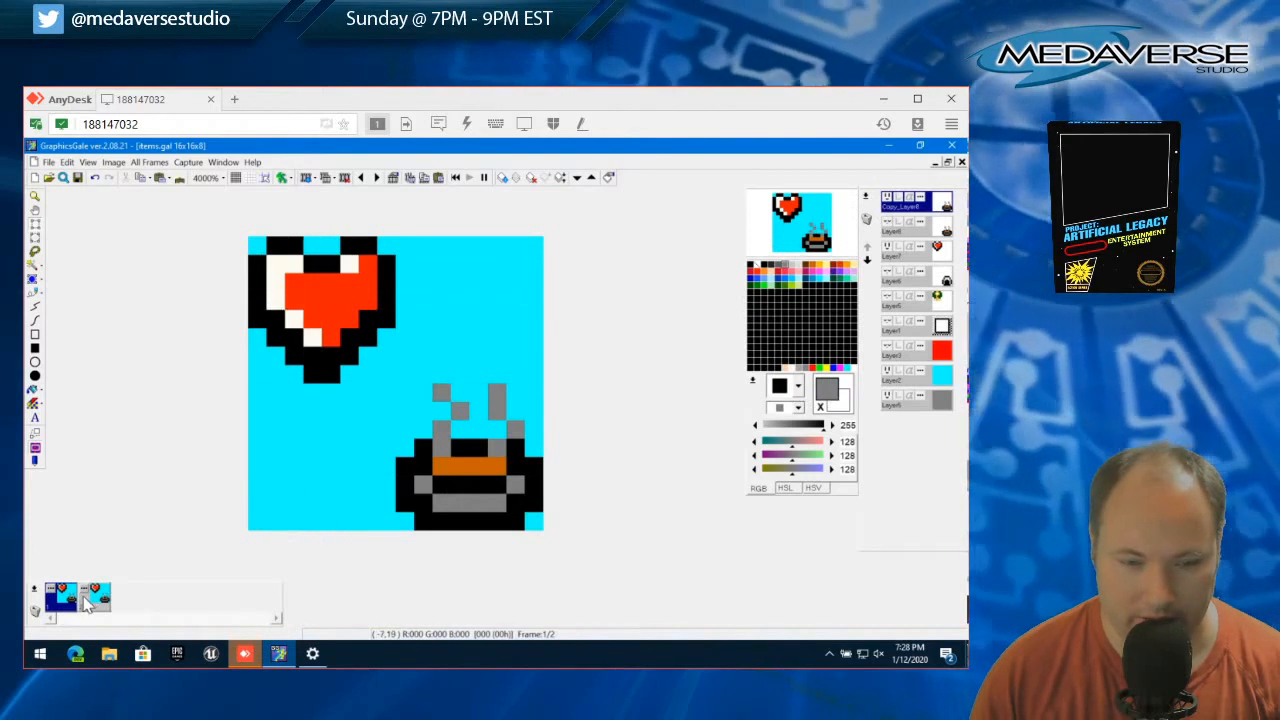
click(889, 200)
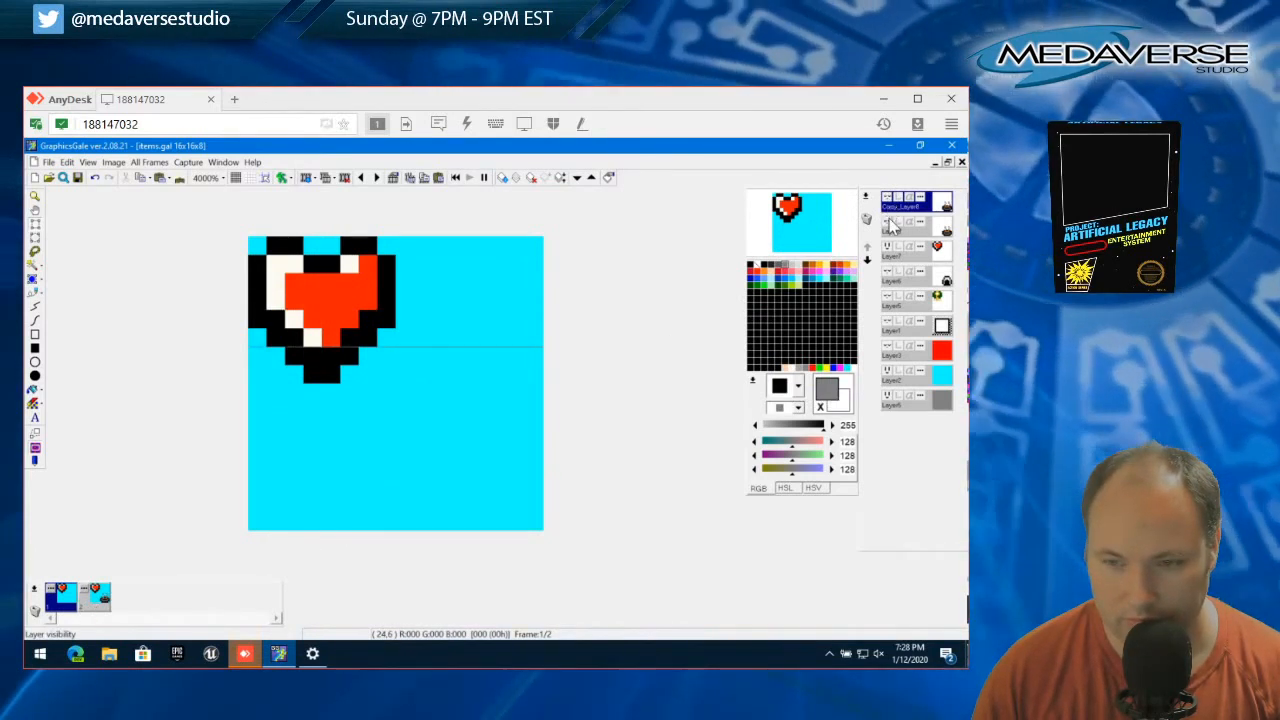
click(889, 200)
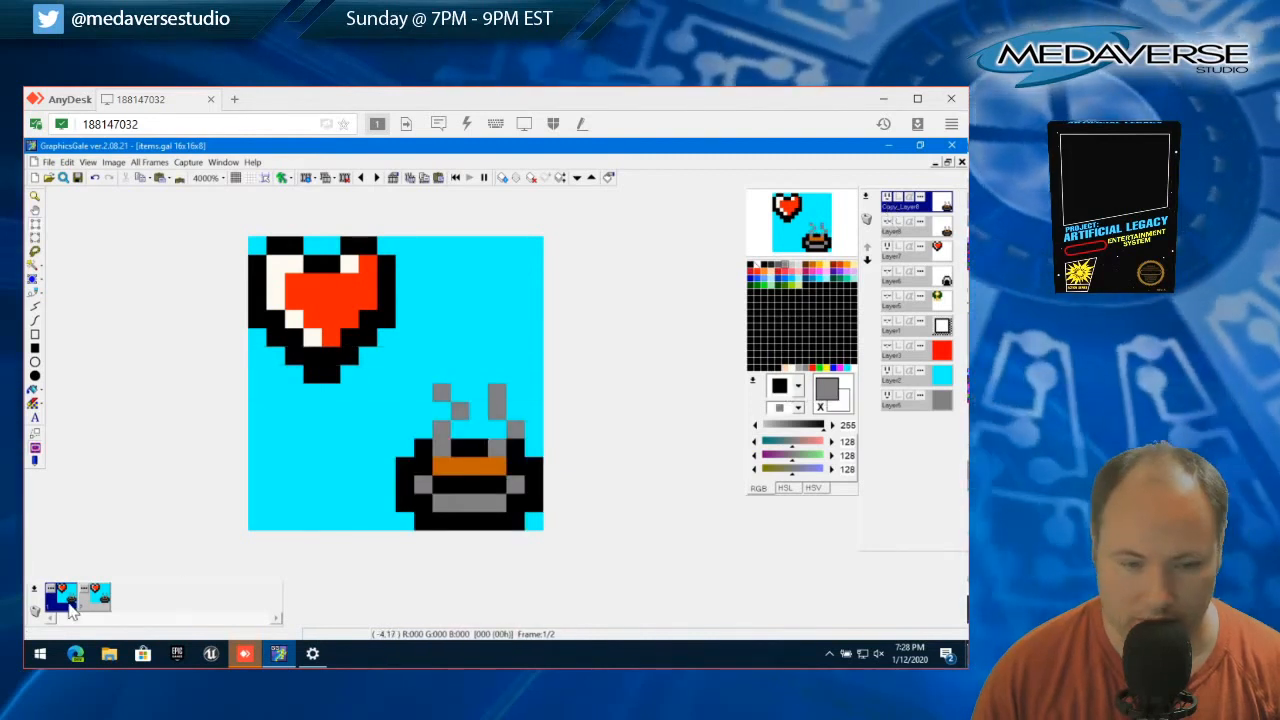
Select the second animation frame and delete it, keeping only the first frame
click(90, 607)
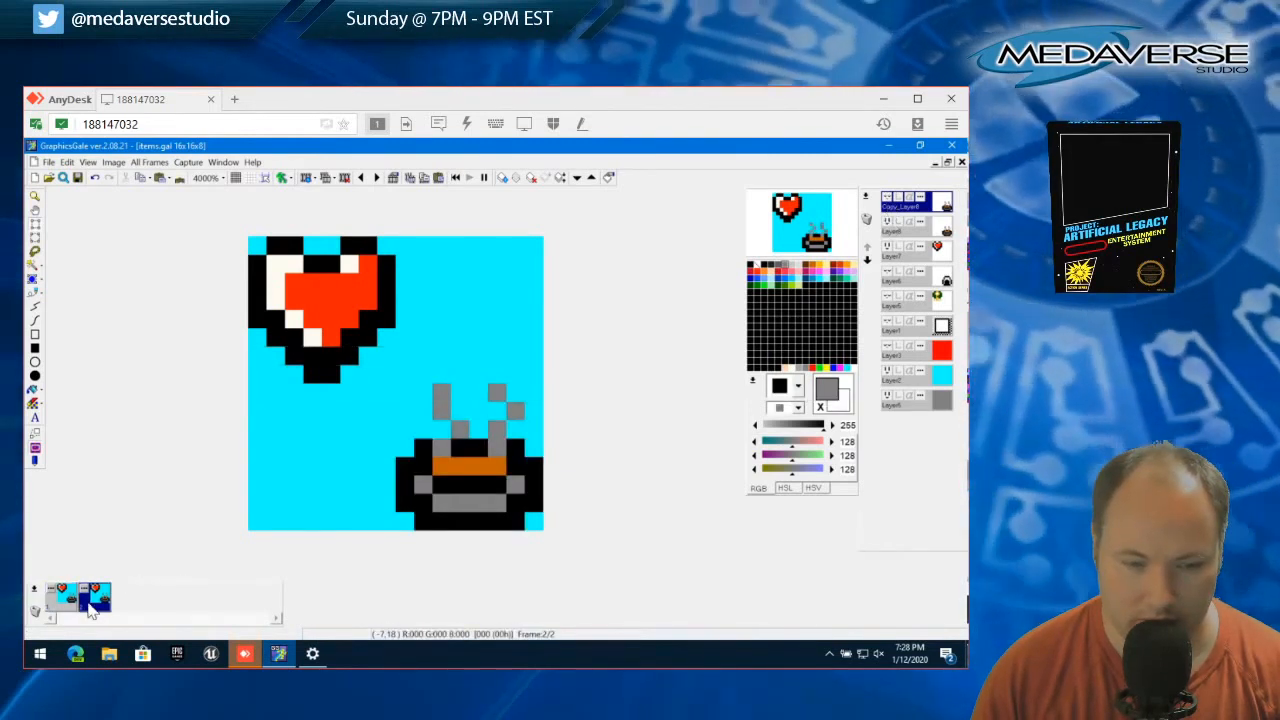
click(82, 162)
mouse_move(70, 162)
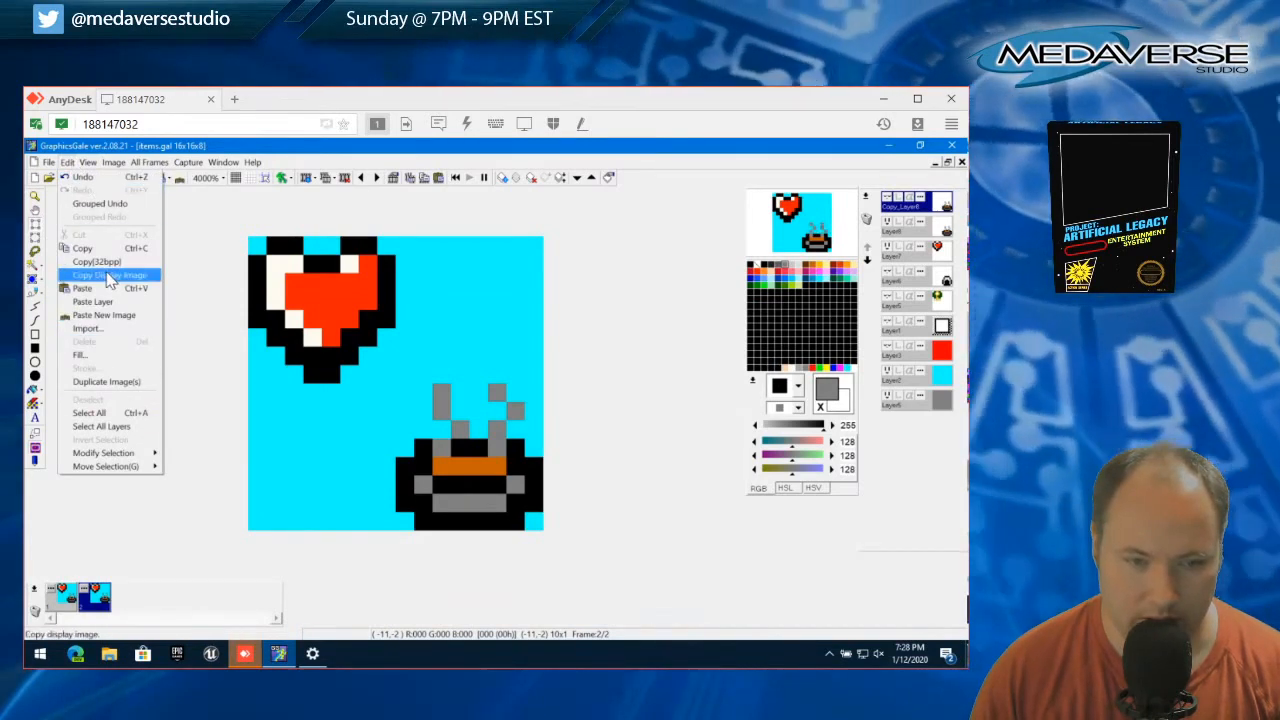
drag(88, 600, 37, 614)
click(485, 440)
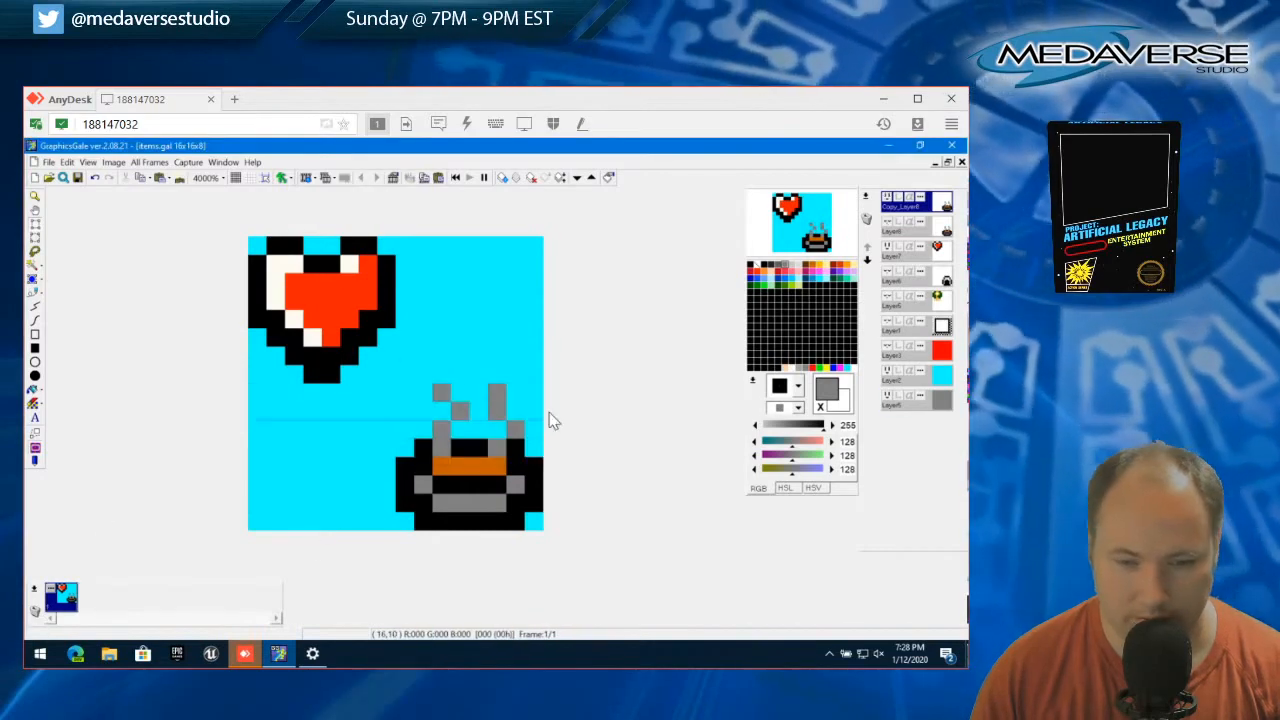
Compare the original and copied bowl layers by toggling their visibility, ending with only the copied layer active and shown
click(891, 231)
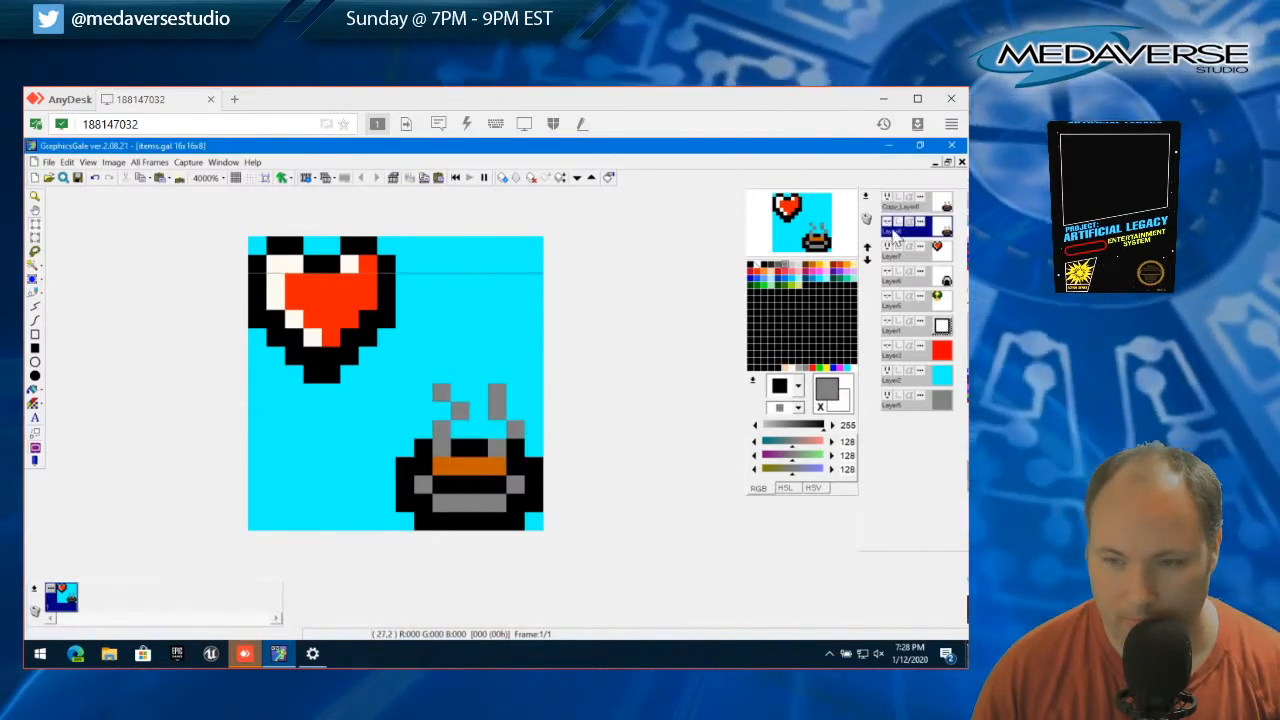
click(887, 222)
click(888, 198)
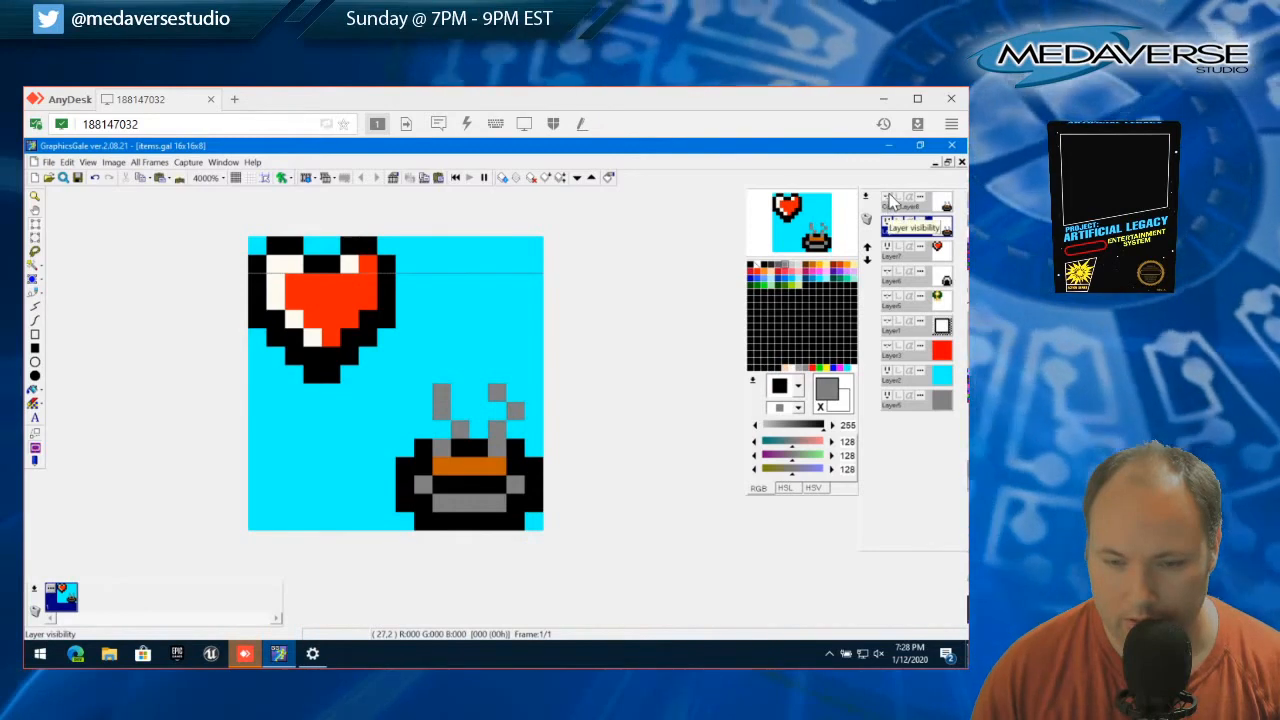
key(Up)
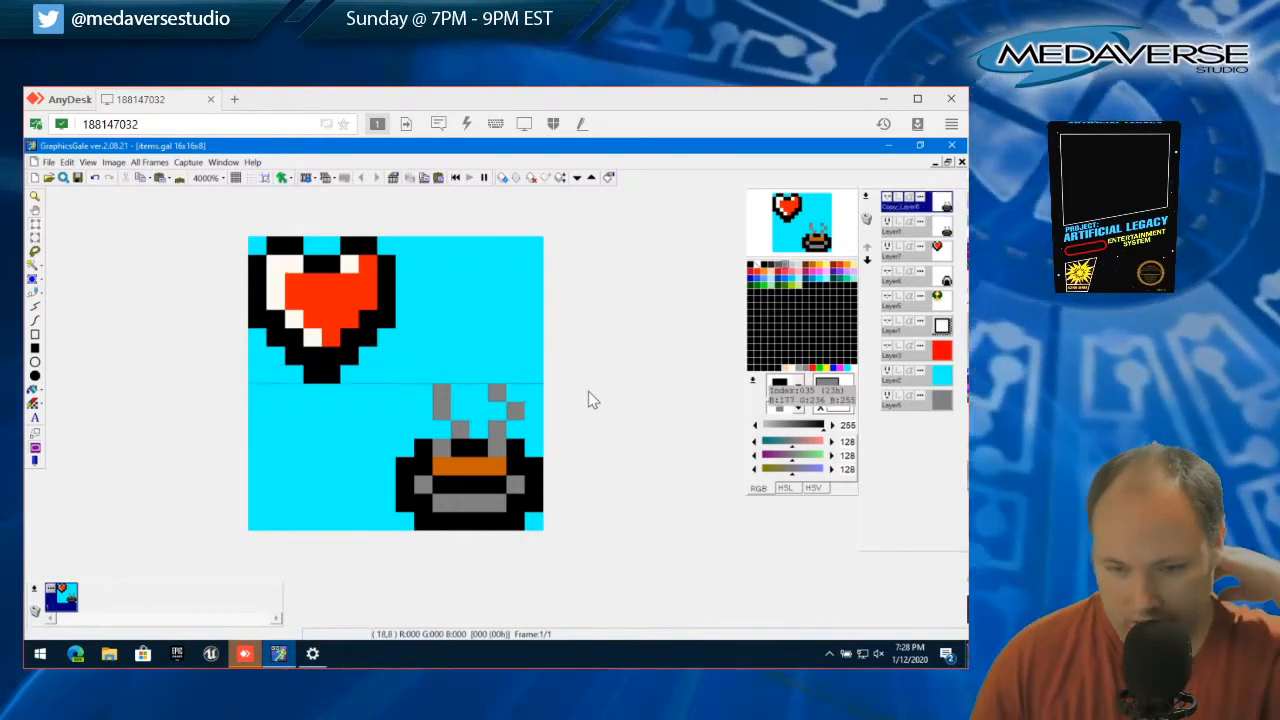
click(889, 199)
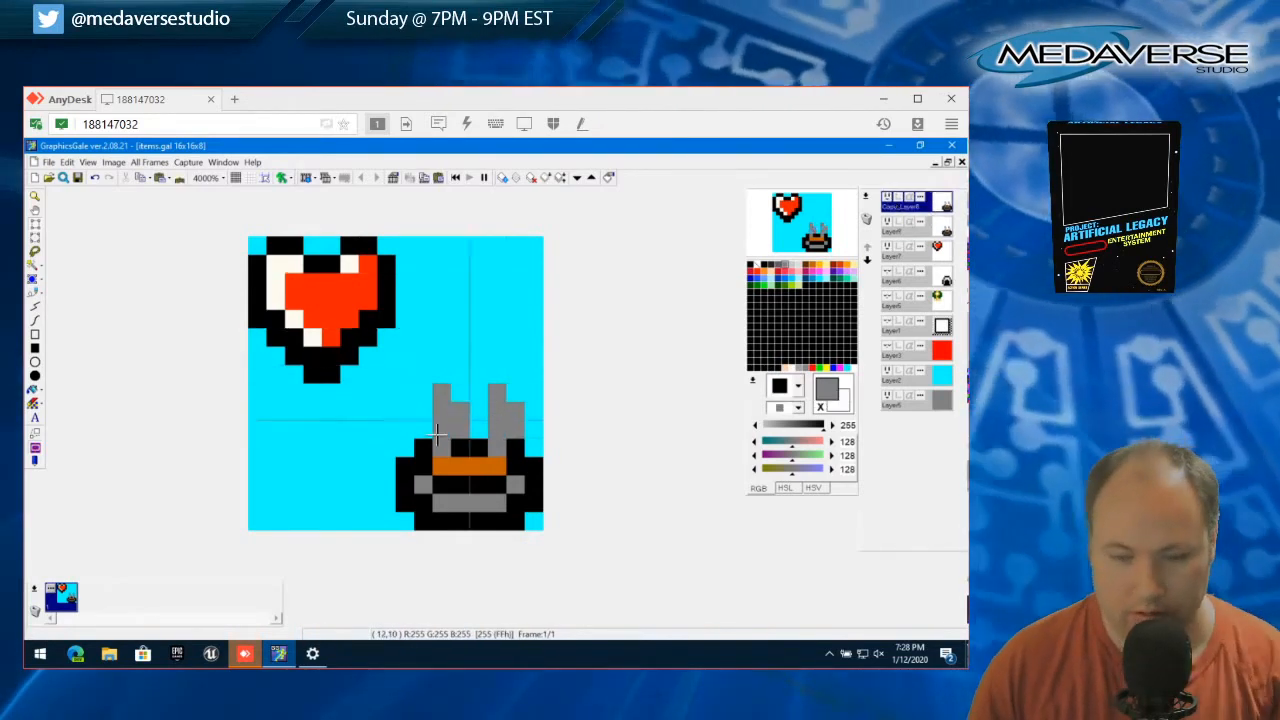
click(888, 223)
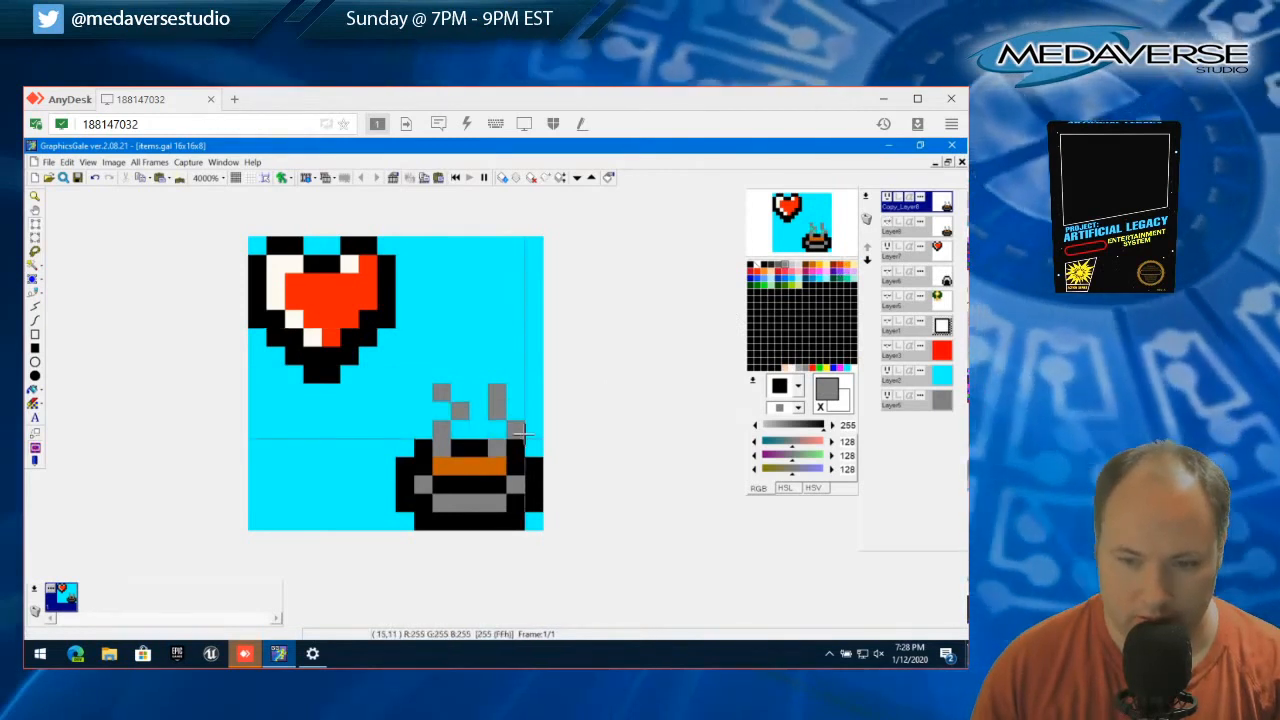
Move the offset gray pixel low in the right steam wisp one pixel left on the copied layer and deselect it
click(511, 428)
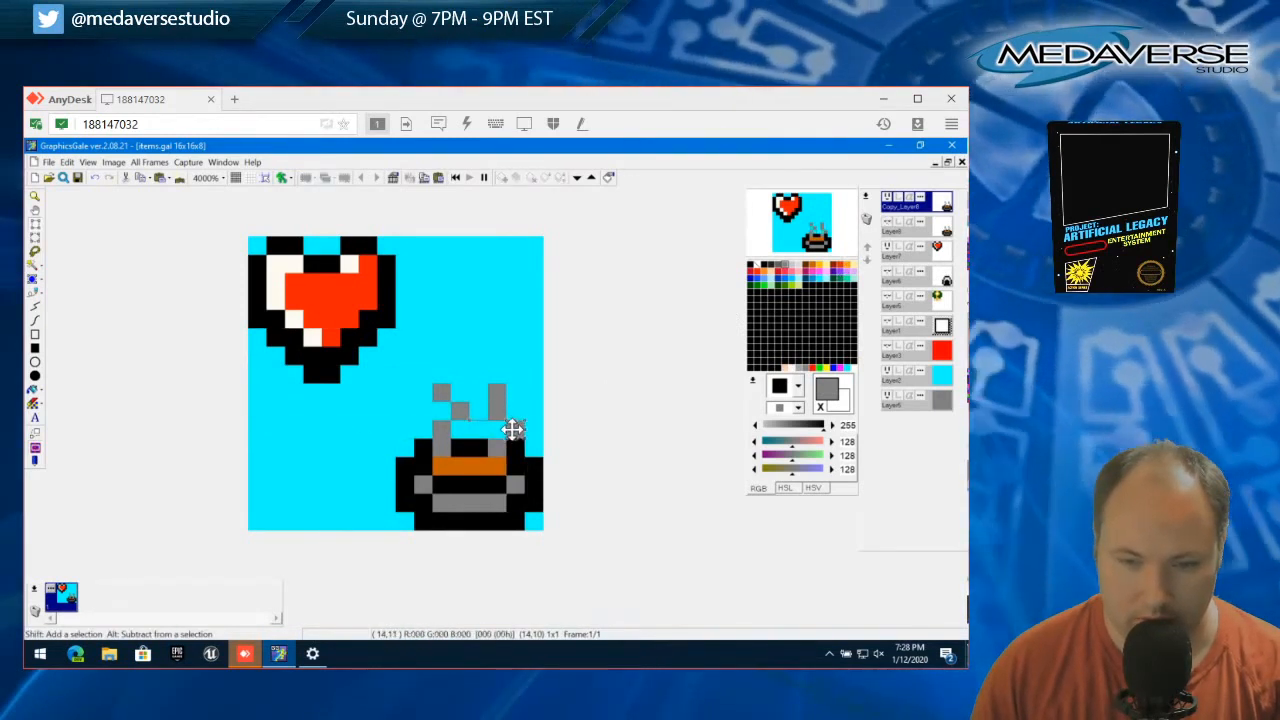
drag(514, 430, 497, 430)
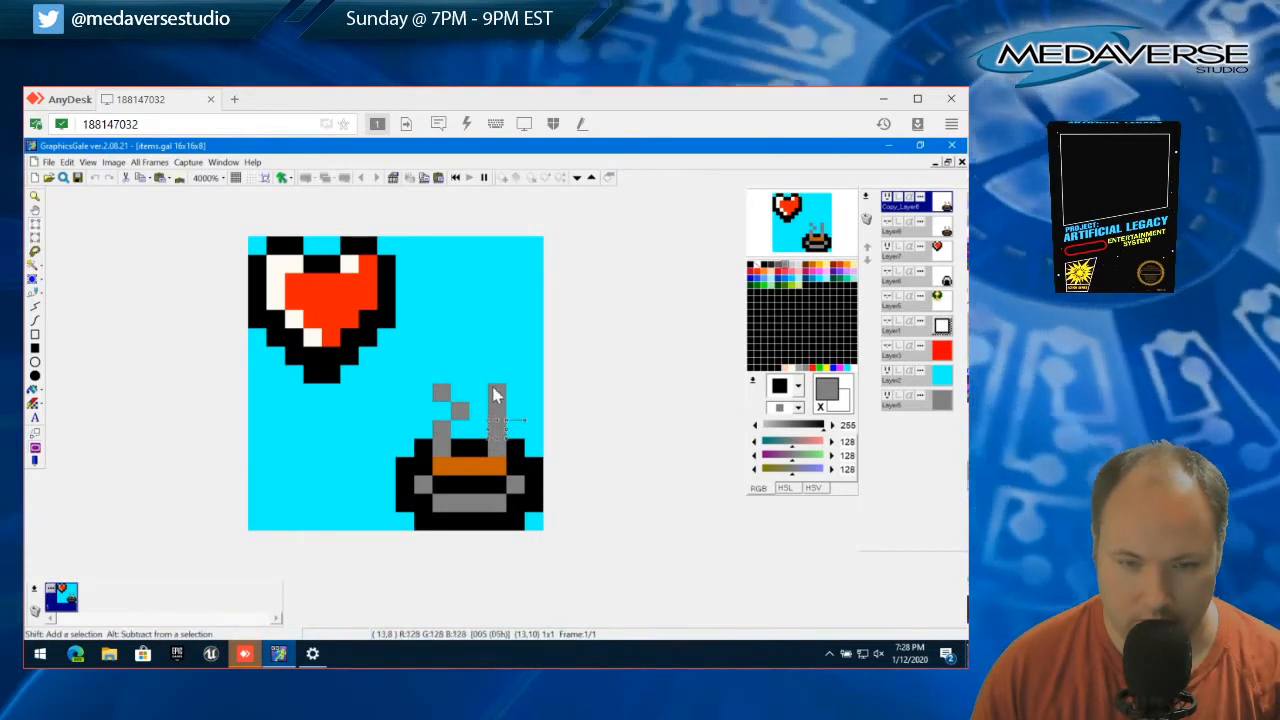
click(66, 161)
click(100, 384)
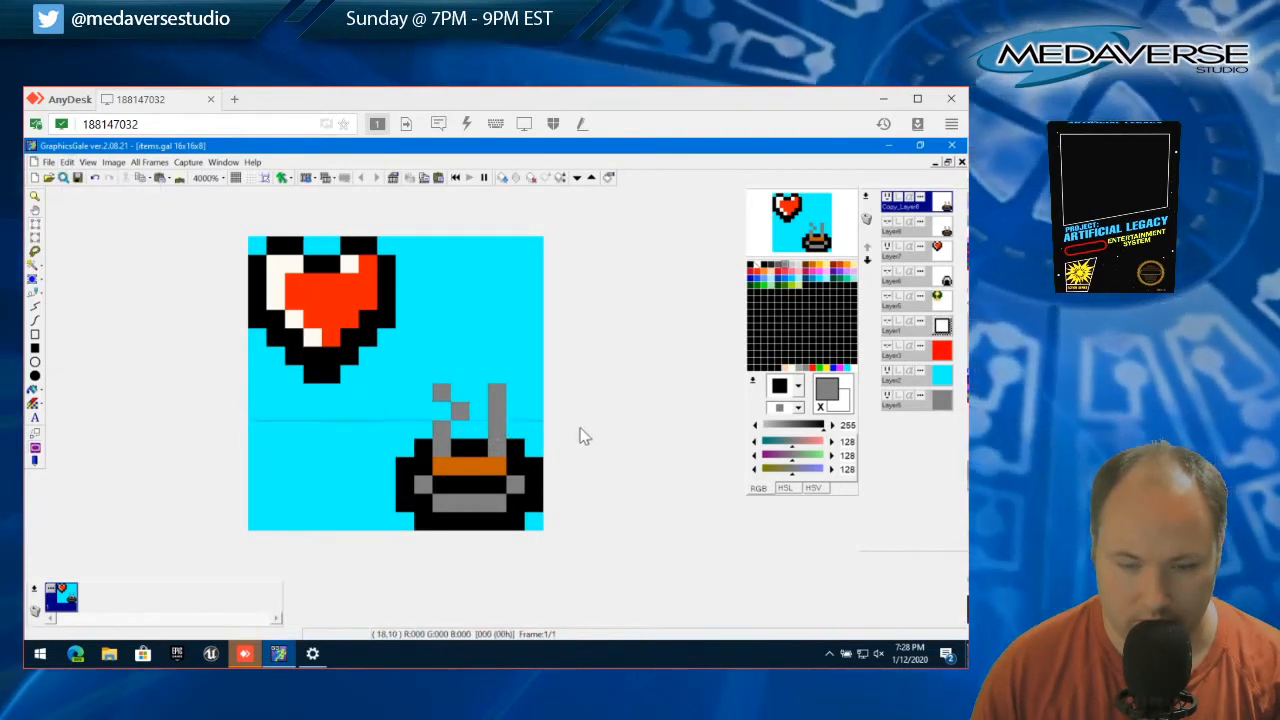
Move the top pixel of the right steam wisp one pixel right on the copied layer and deselect it
click(497, 393)
drag(496, 394, 503, 393)
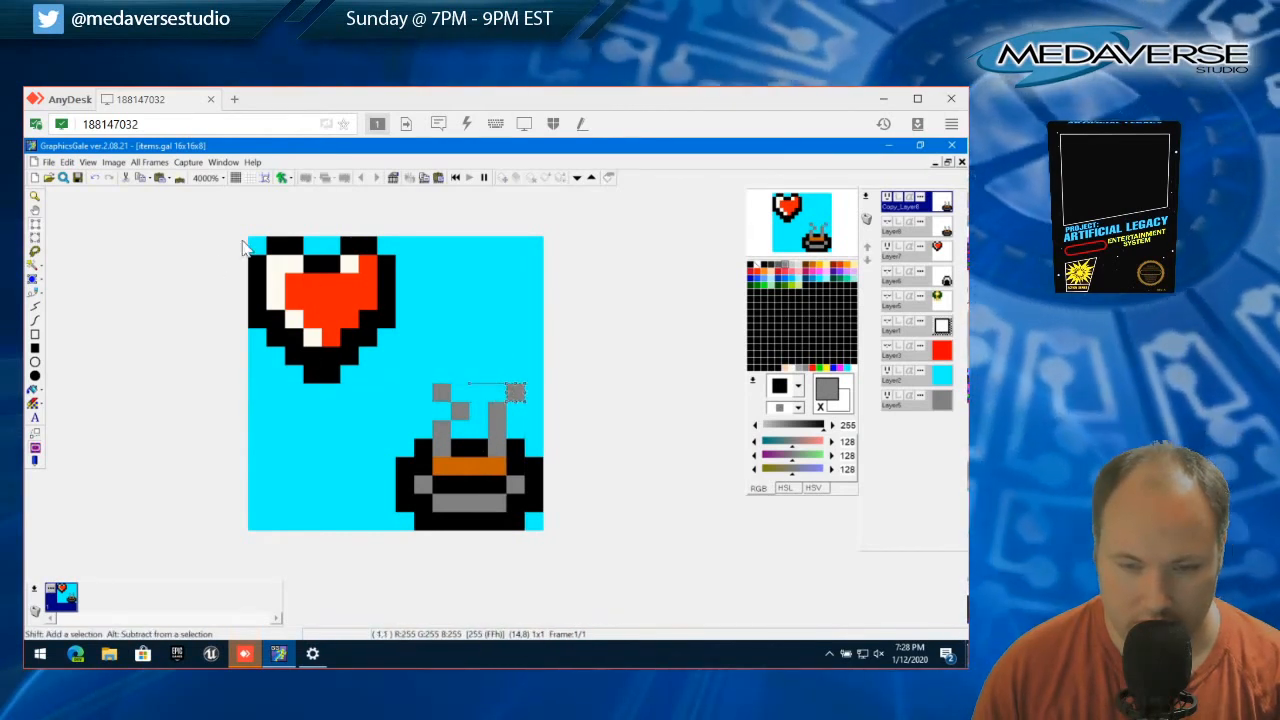
click(67, 162)
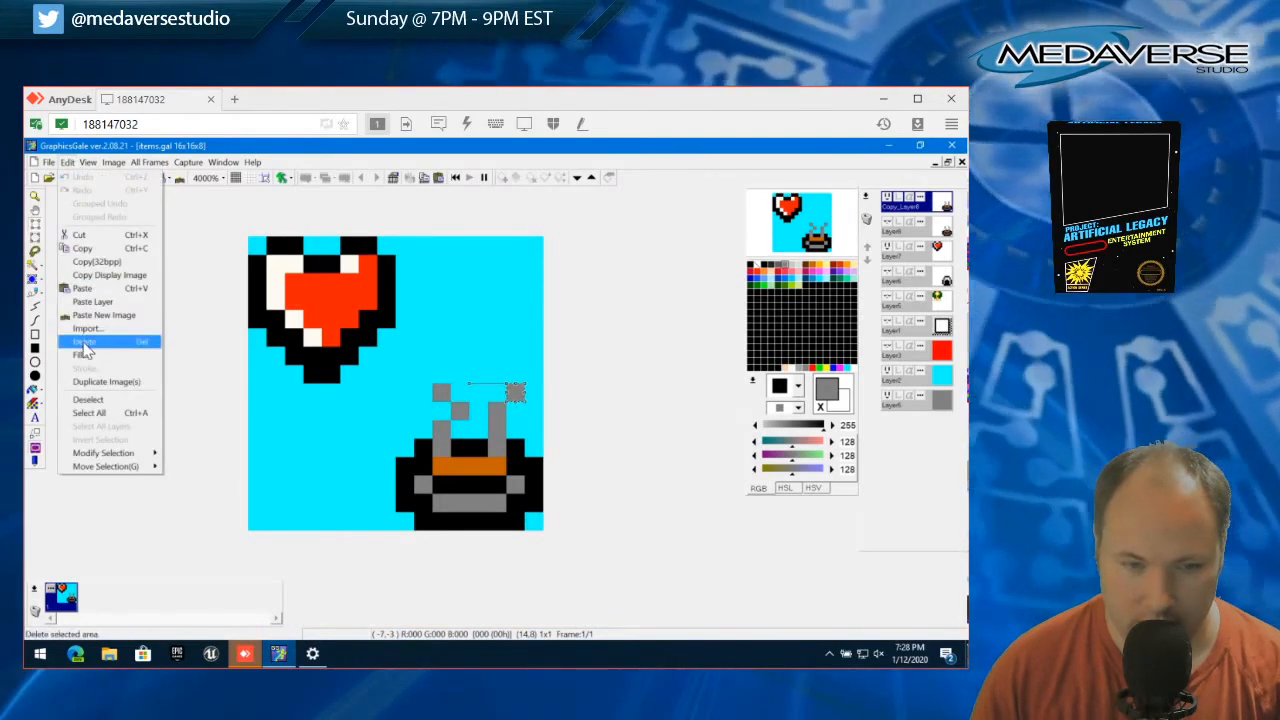
click(68, 166)
click(68, 163)
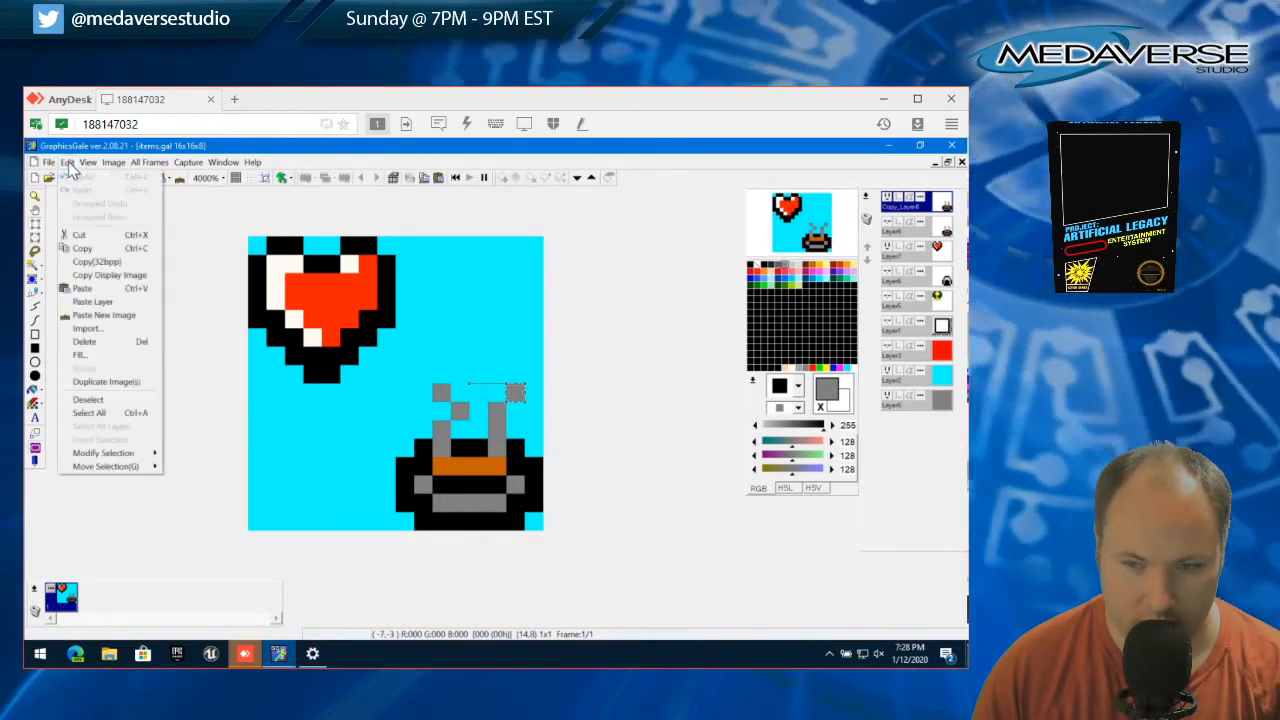
click(100, 405)
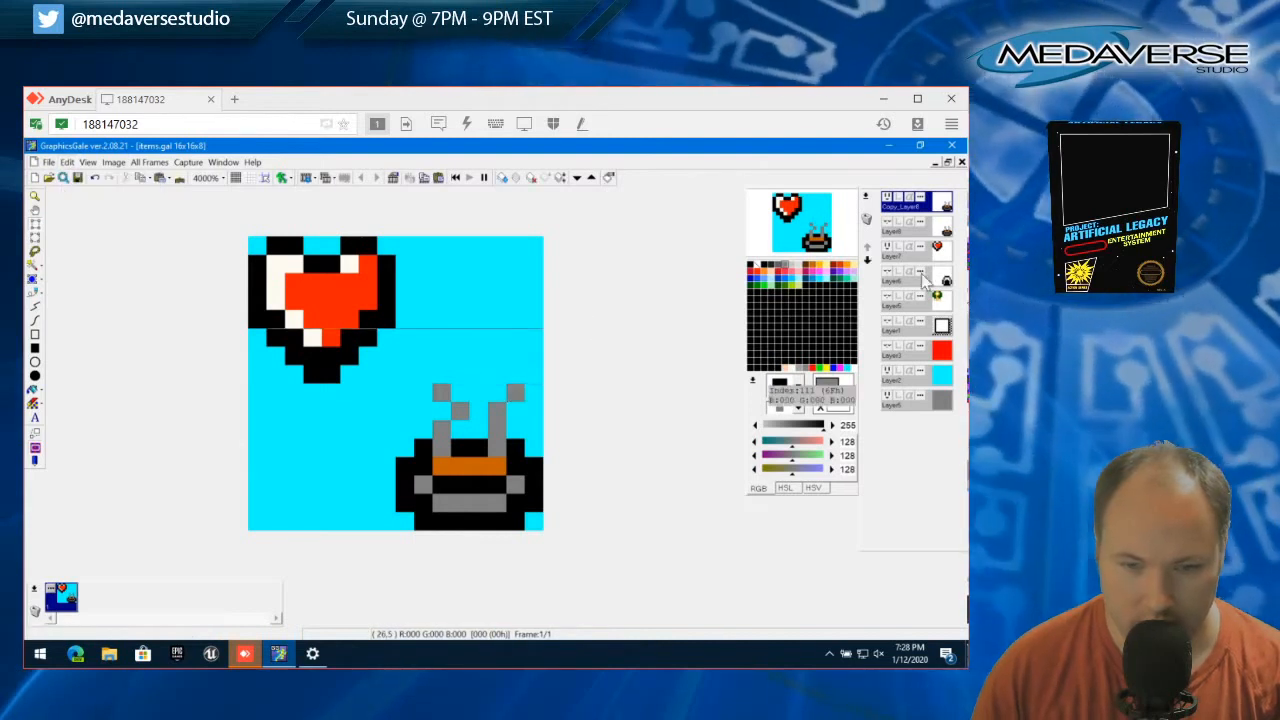
Compare the reshaped steam with the original bowl layer by toggling both layers, leaving only the copied layer visible
click(888, 225)
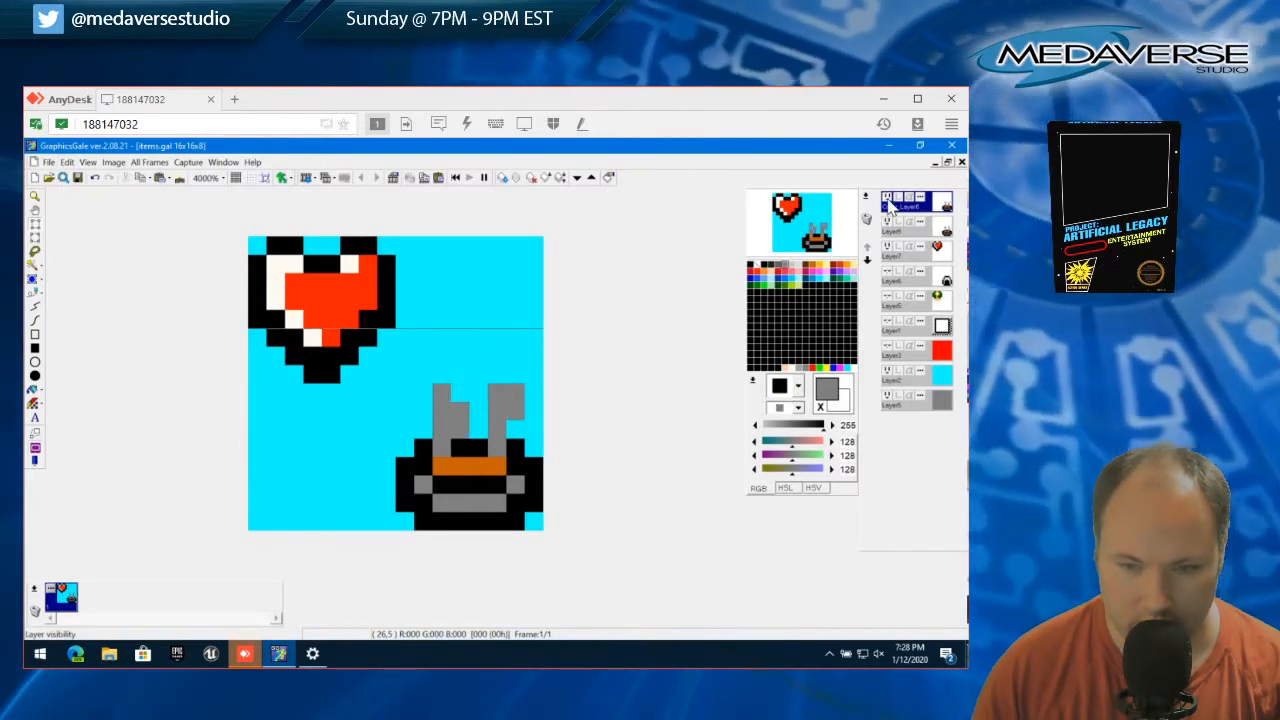
click(888, 200)
click(888, 200)
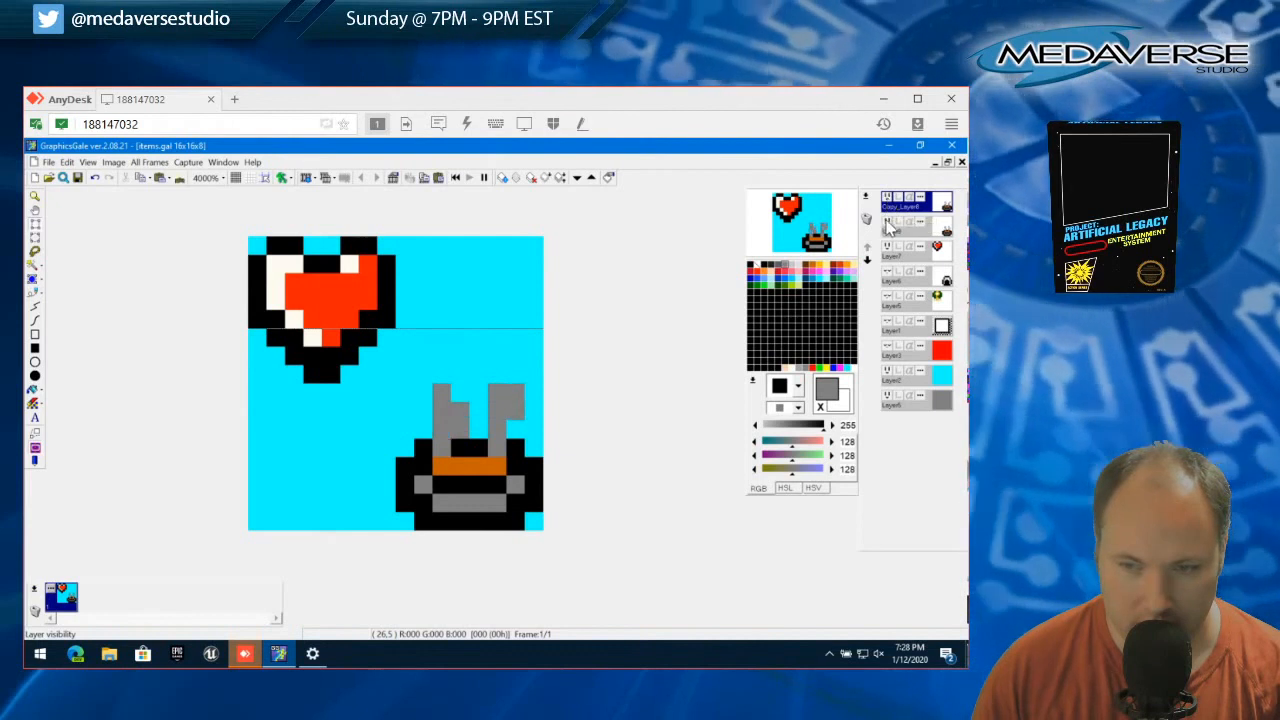
click(888, 225)
click(888, 200)
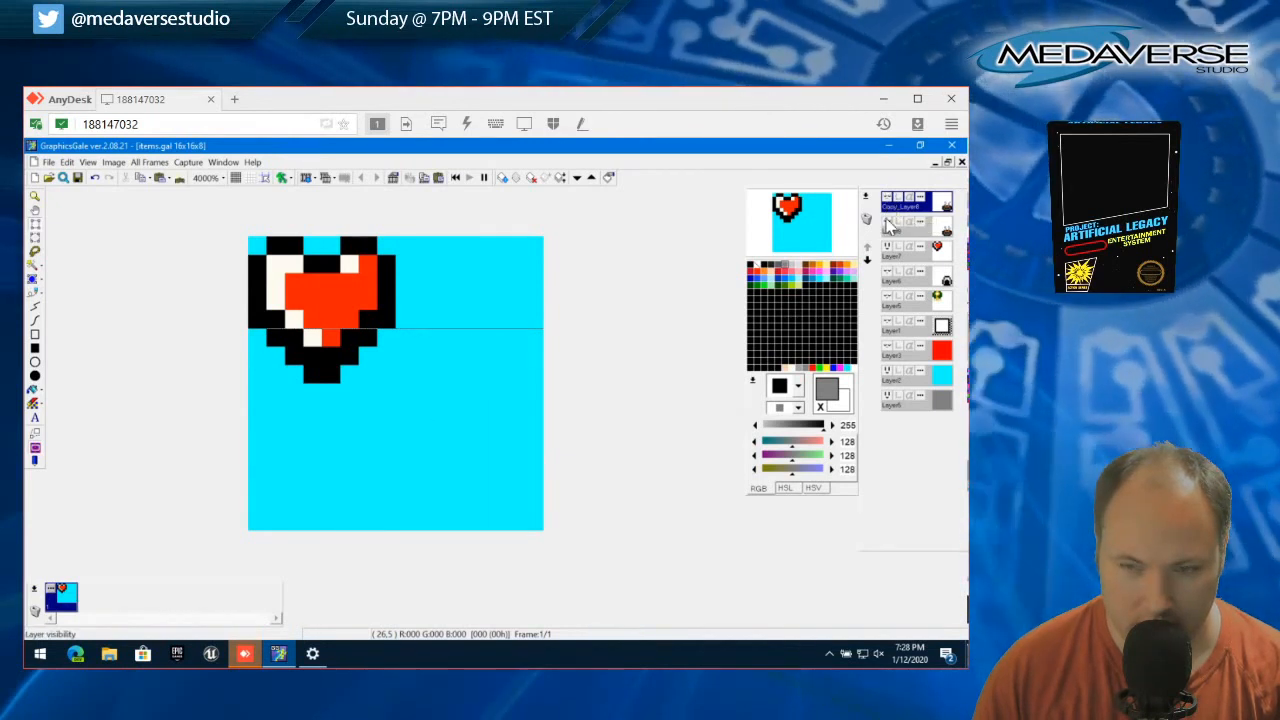
click(888, 202)
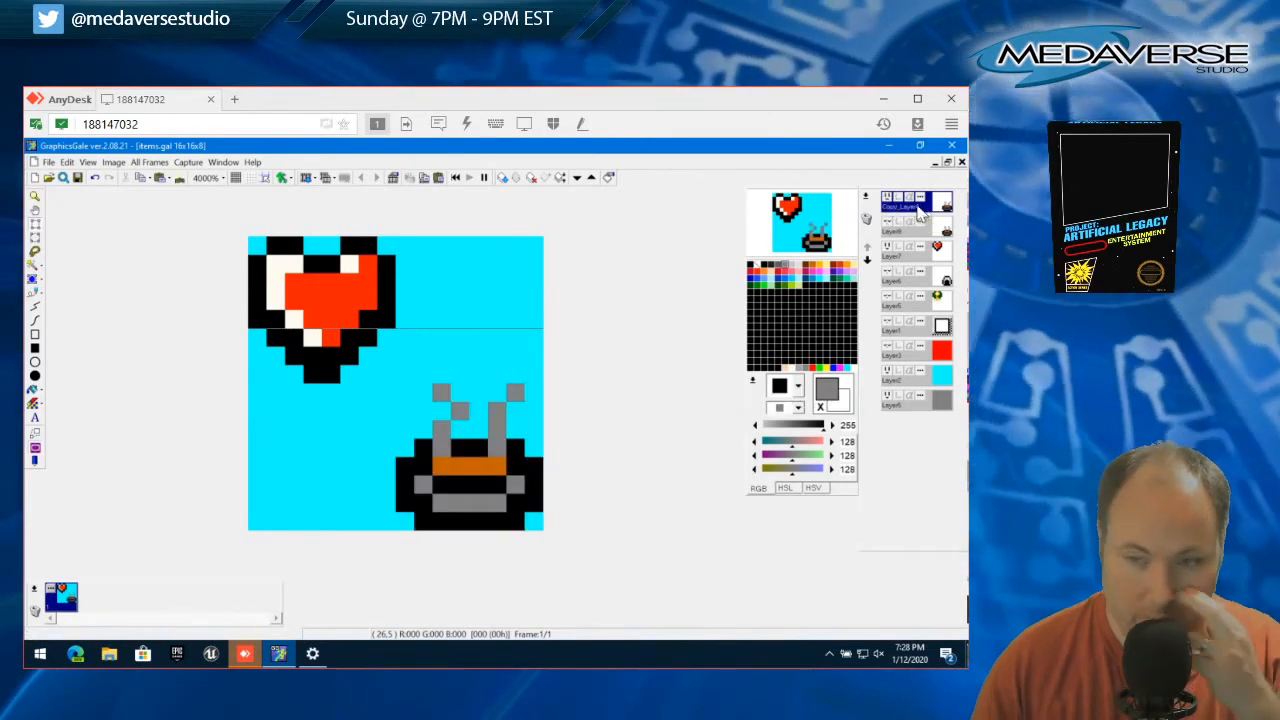
Duplicate the copied bowl layer with the default properties
right_click(888, 202)
click(890, 223)
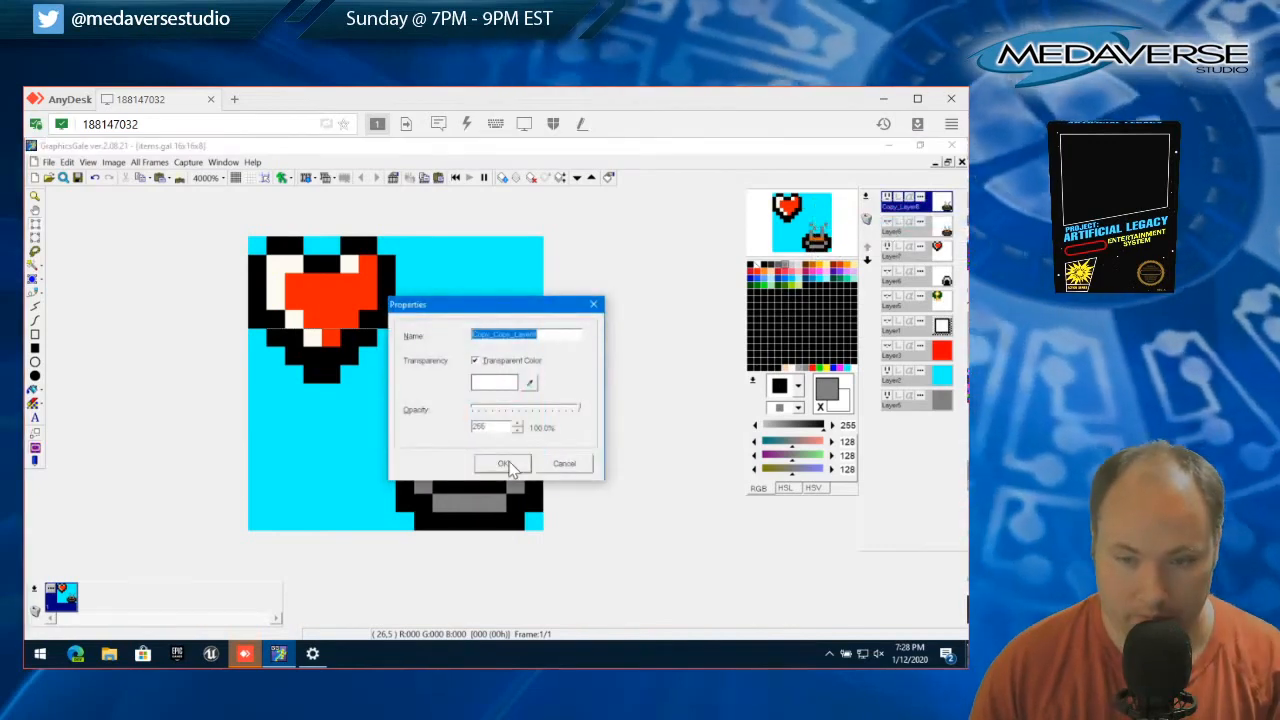
click(505, 463)
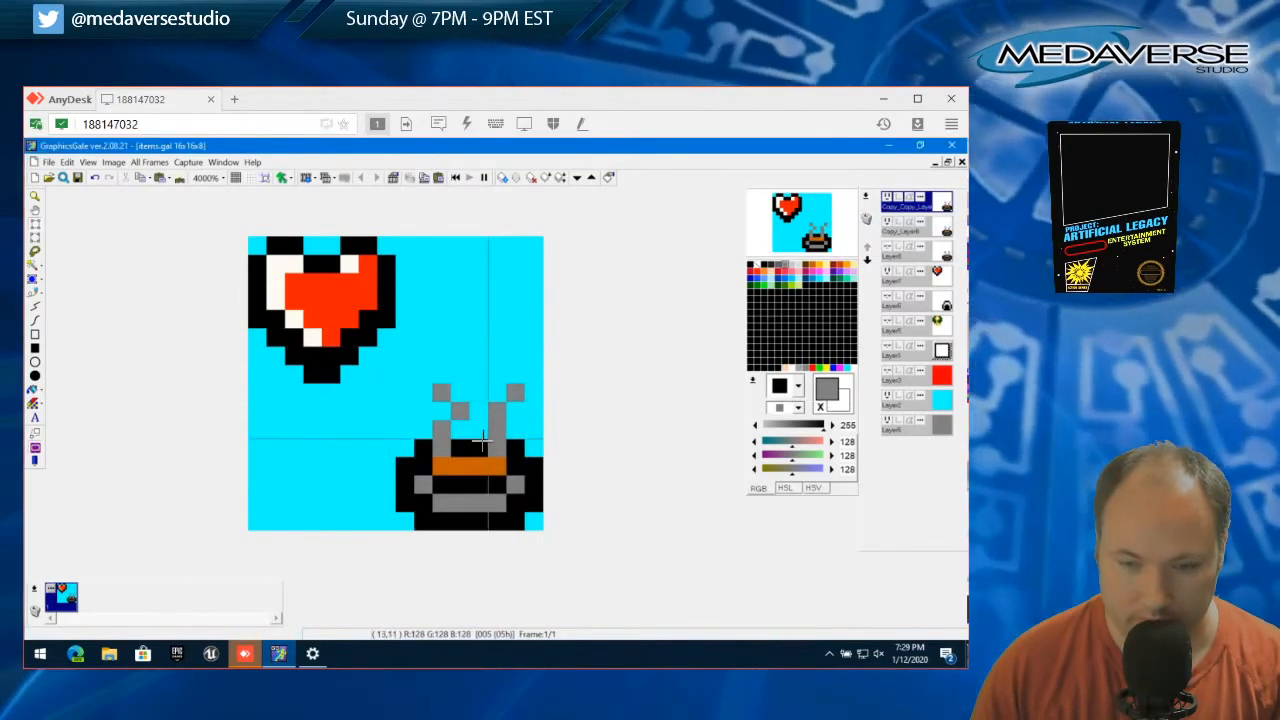
On the new layer, shift the right wisp's base pixel one pixel right and its top pixel one pixel left, then deselect
drag(490, 440, 498, 449)
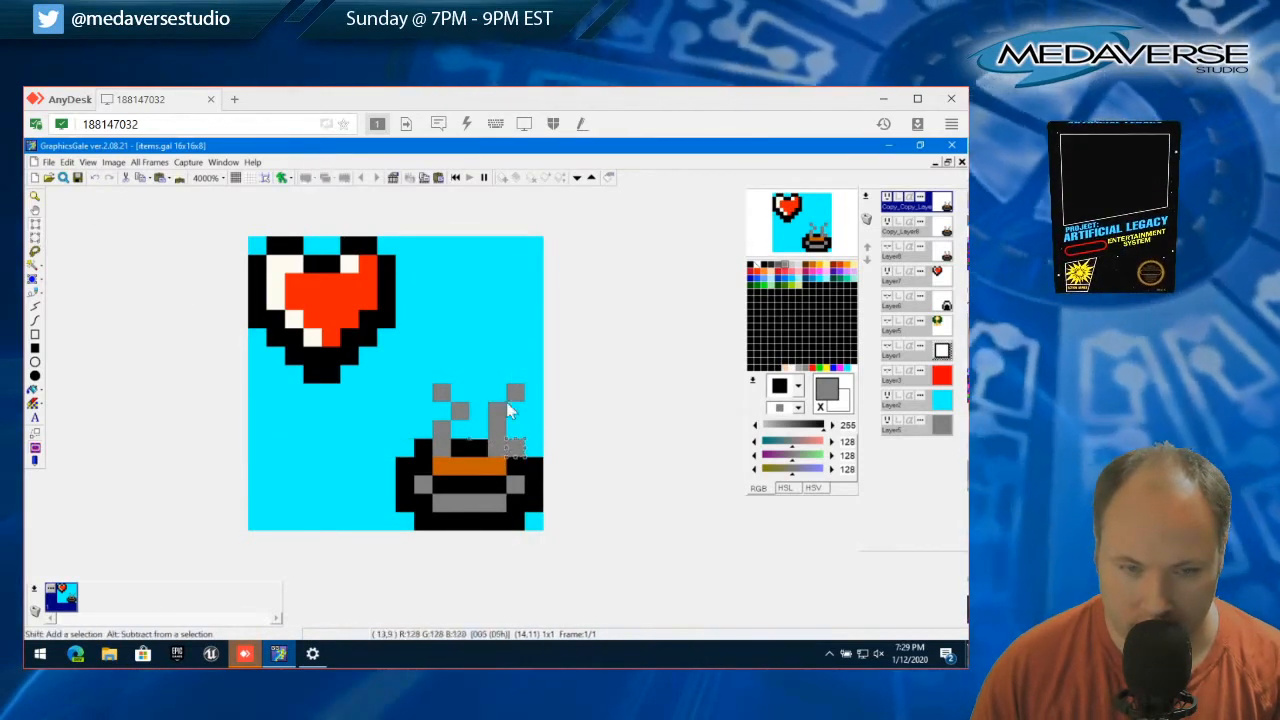
click(66, 162)
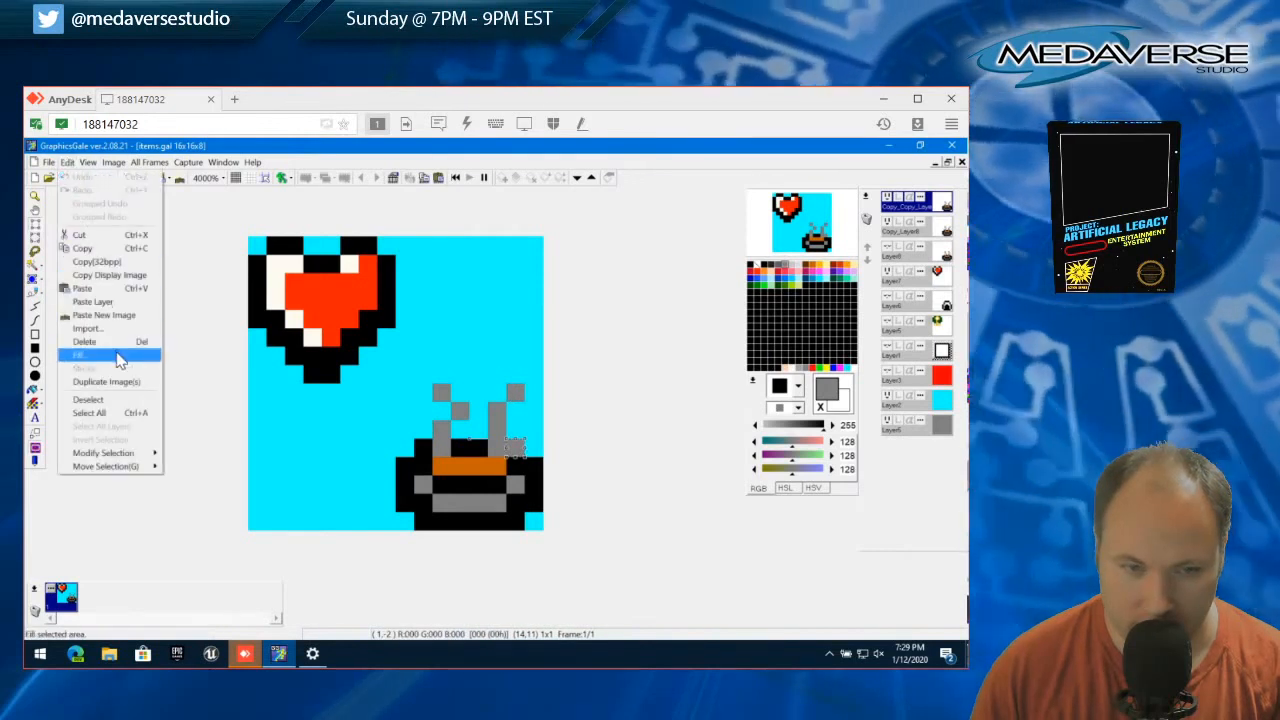
click(143, 405)
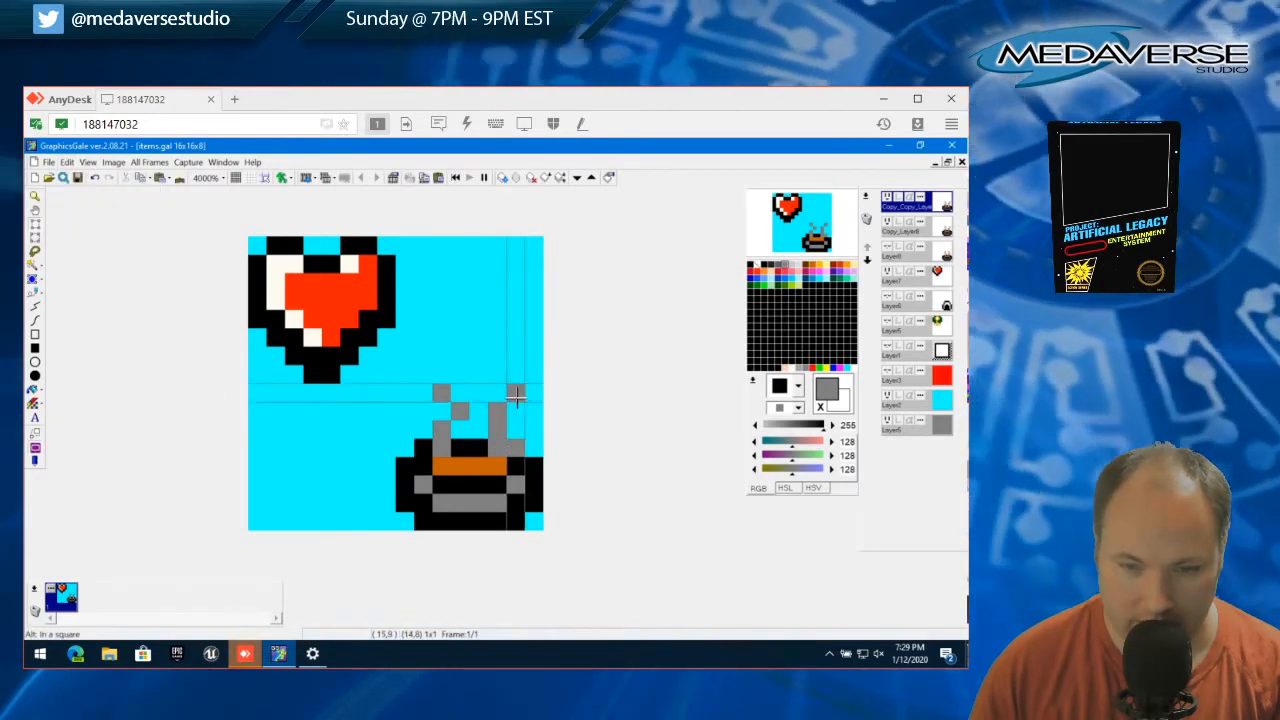
drag(515, 393, 493, 399)
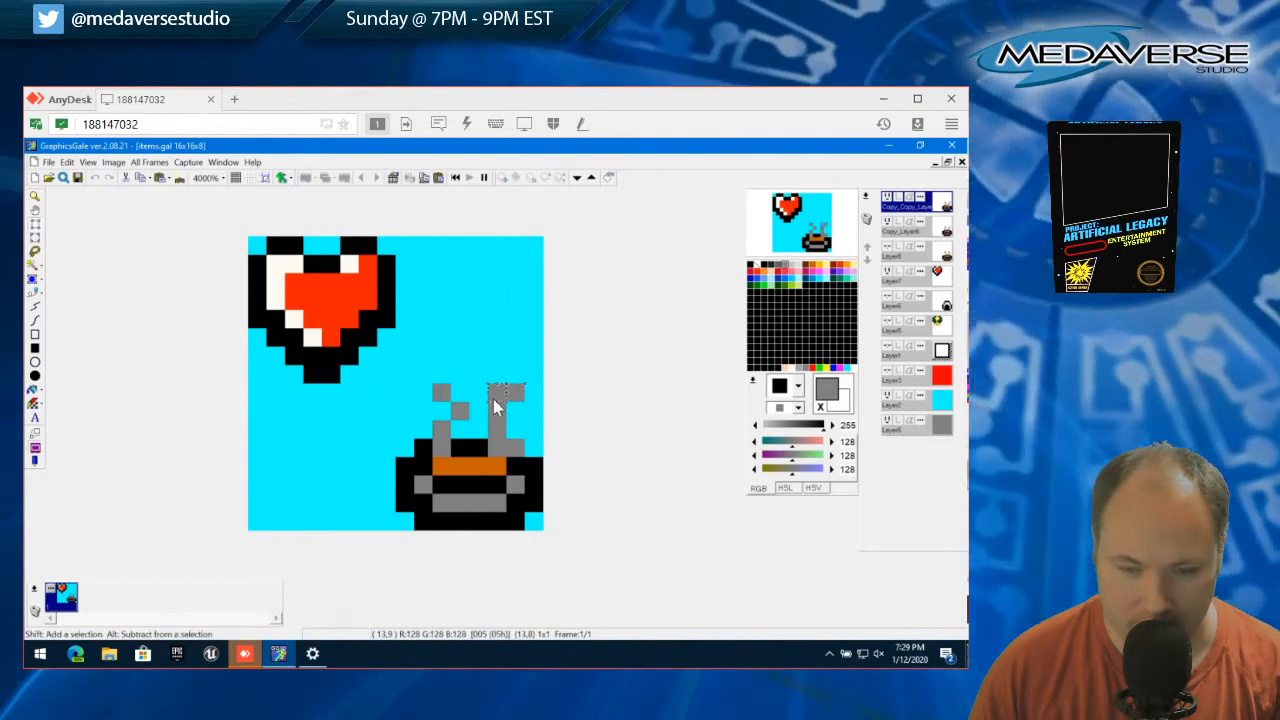
click(66, 162)
click(66, 162)
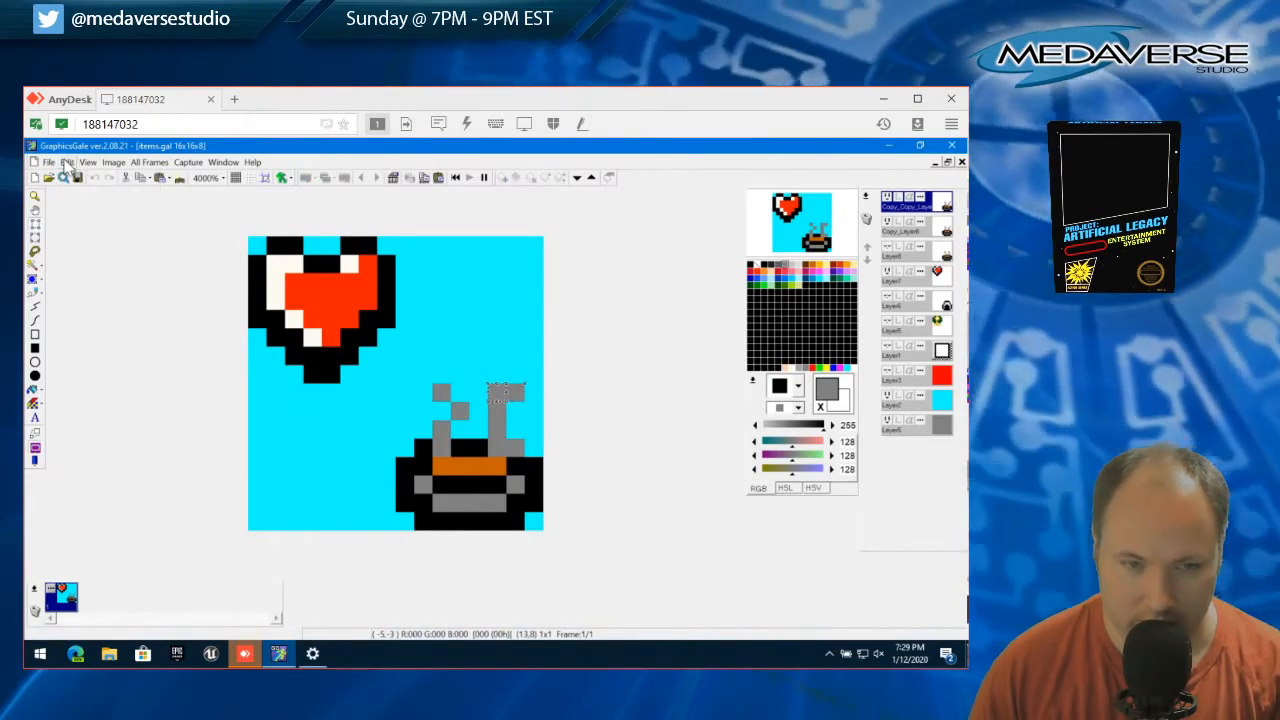
click(66, 162)
click(95, 399)
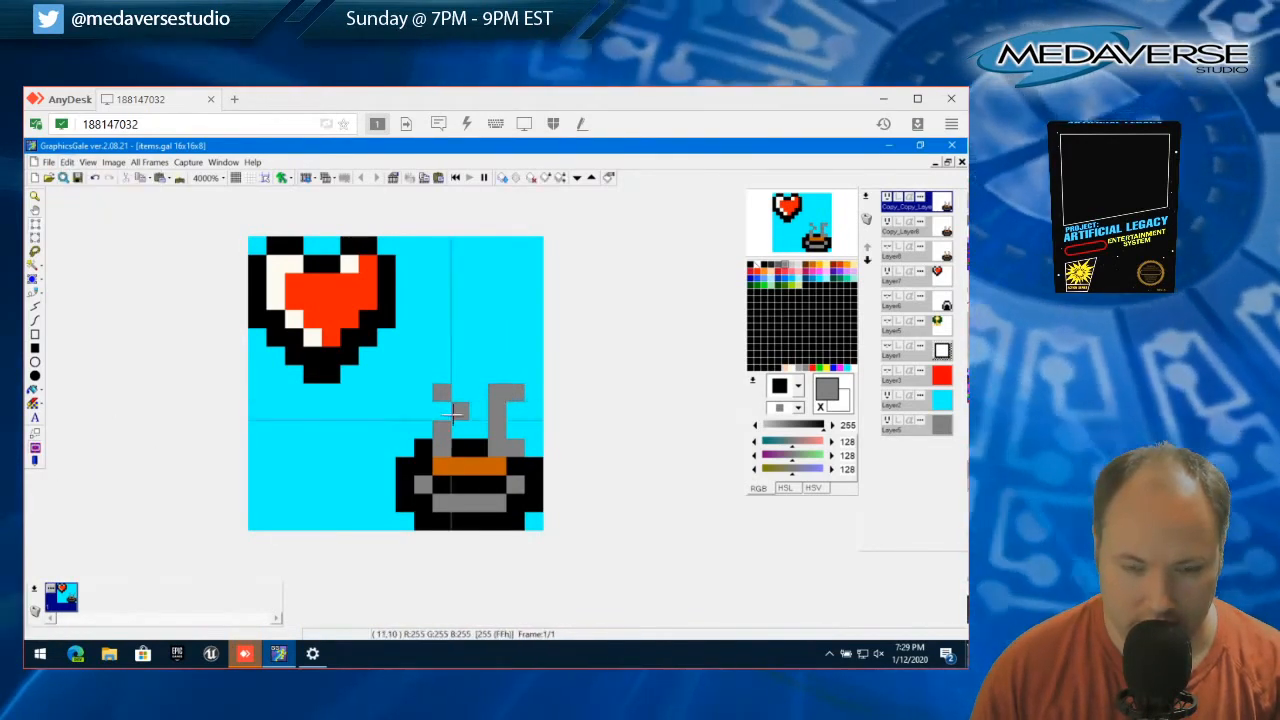
On the new layer, shift the left wisp's middle pixel one pixel left and its top pixel one pixel right, then deselect
drag(454, 402, 465, 417)
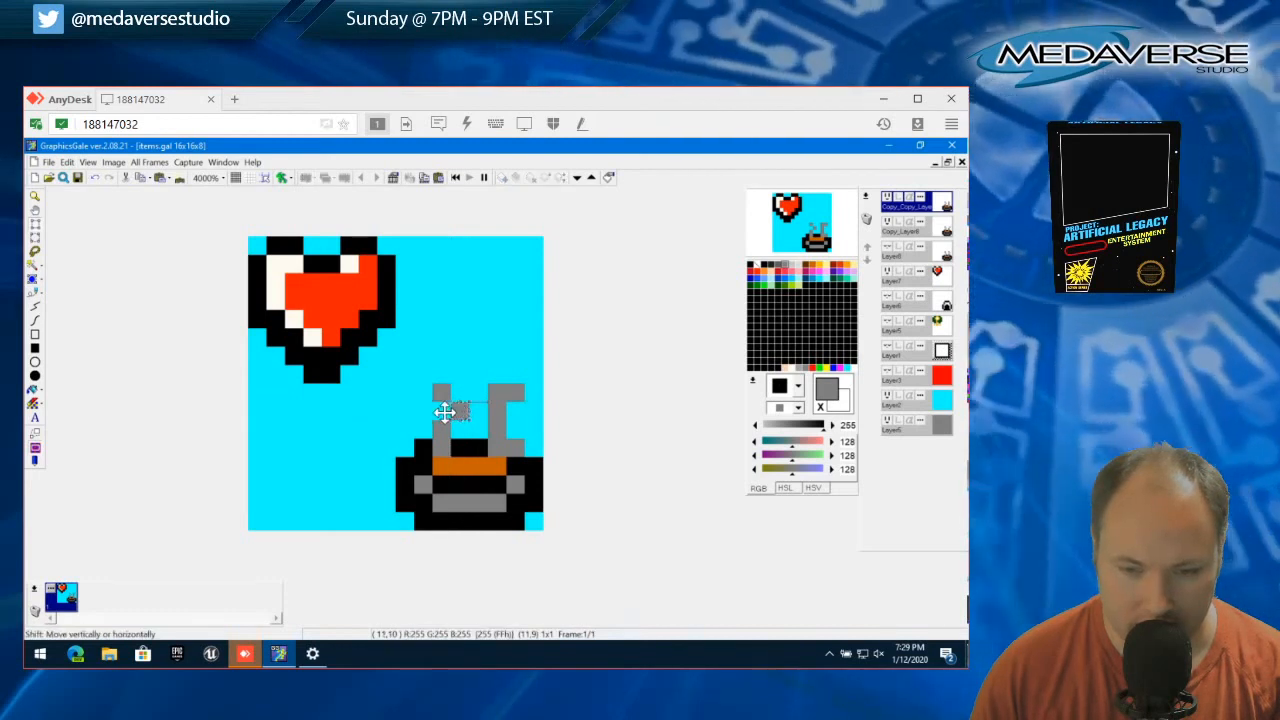
click(66, 162)
click(95, 400)
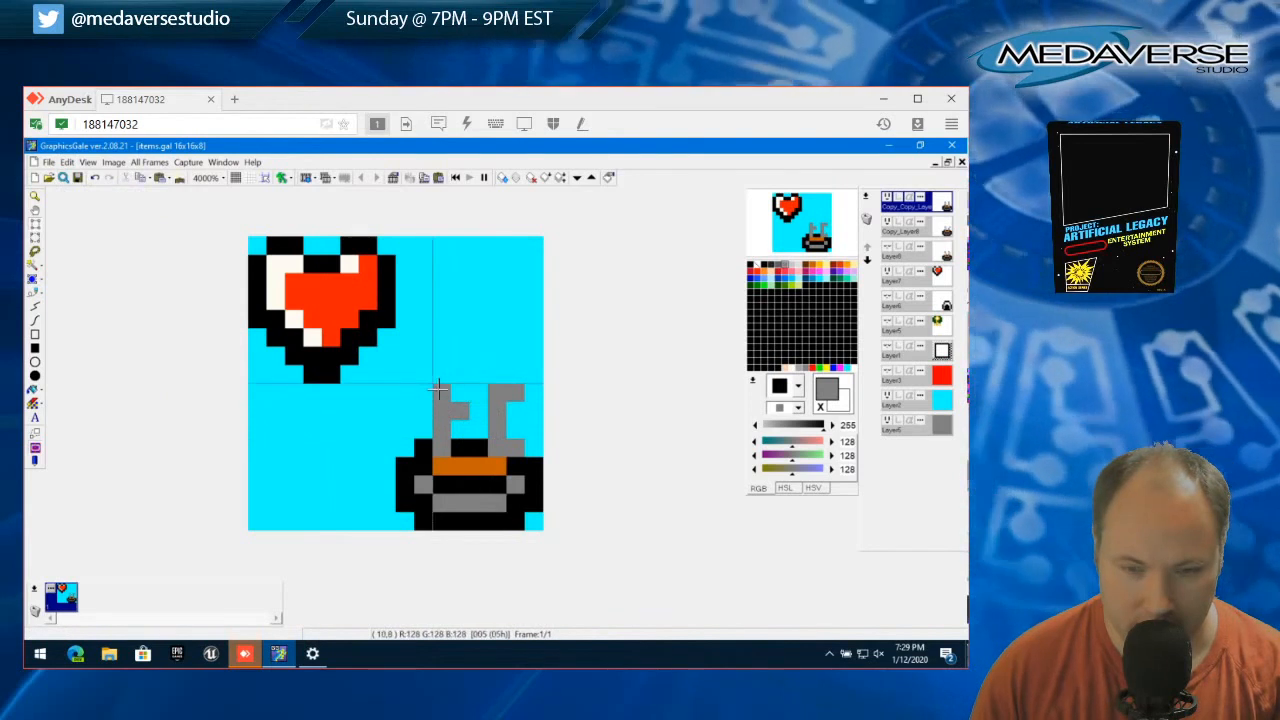
drag(446, 397, 440, 391)
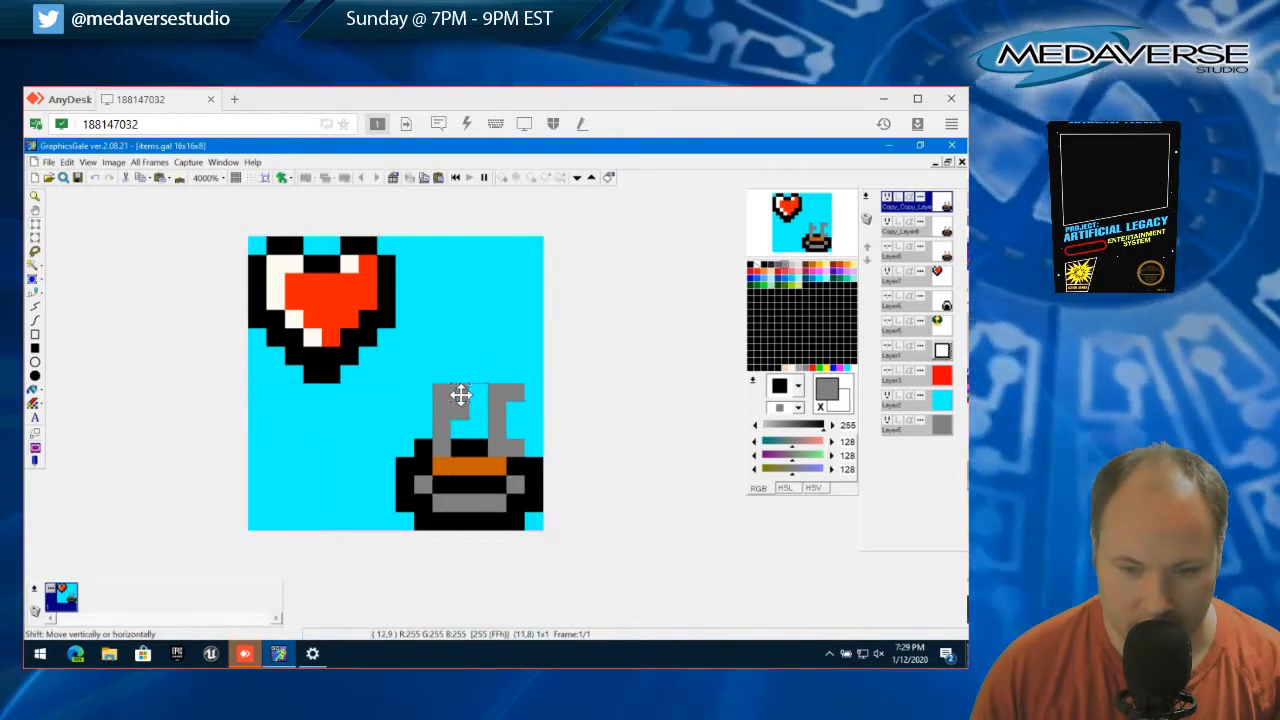
click(66, 162)
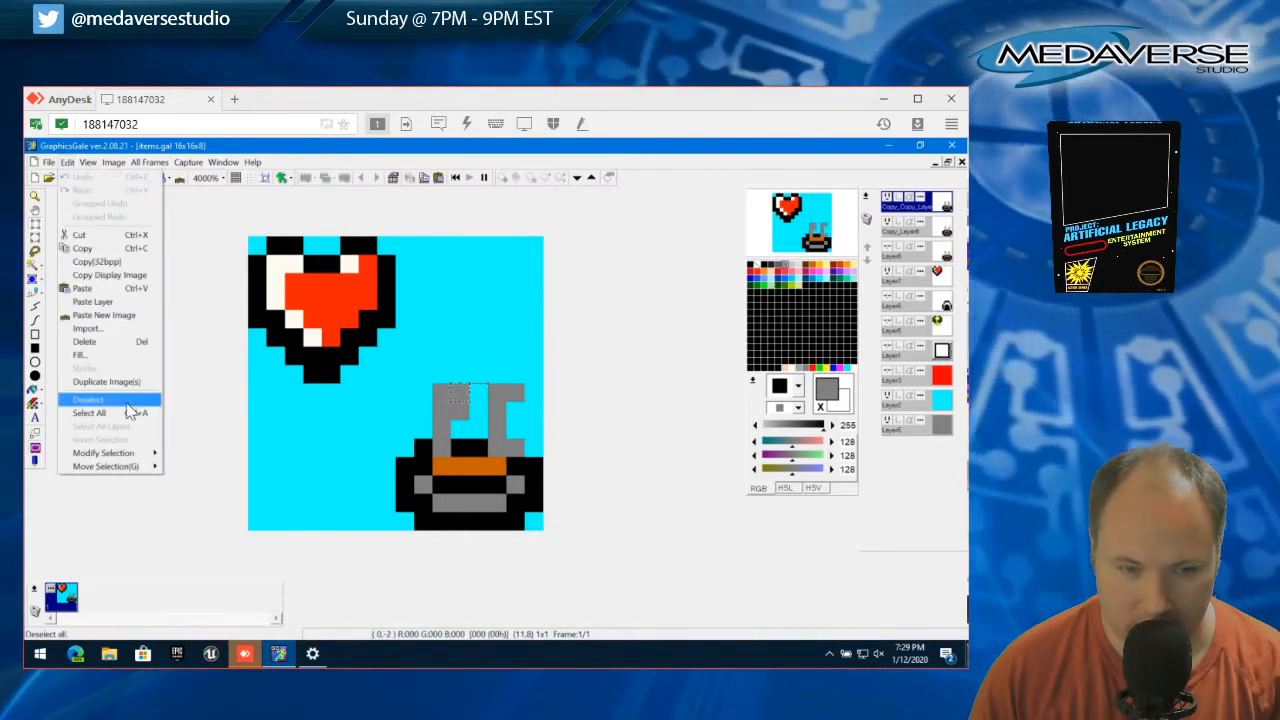
click(150, 405)
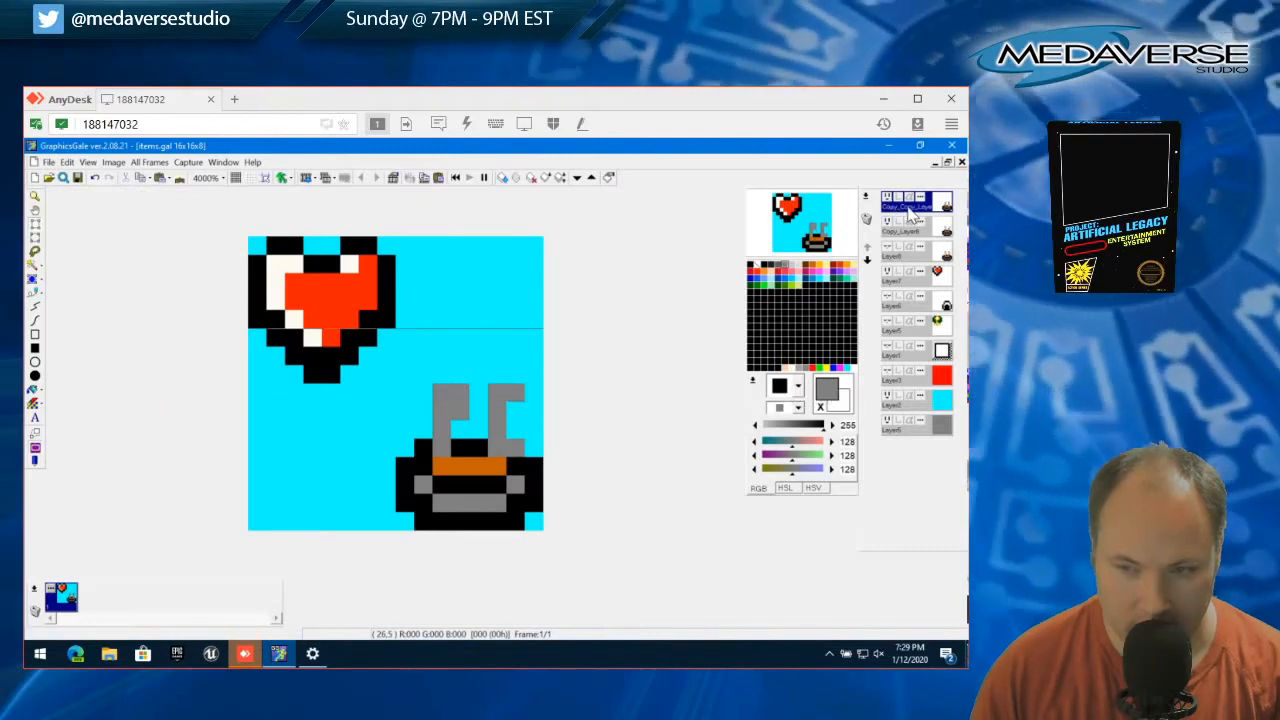
Duplicate the newest bowl layer with the default properties and hide the Copy_Layer8 layer
right_click(912, 216)
click(920, 238)
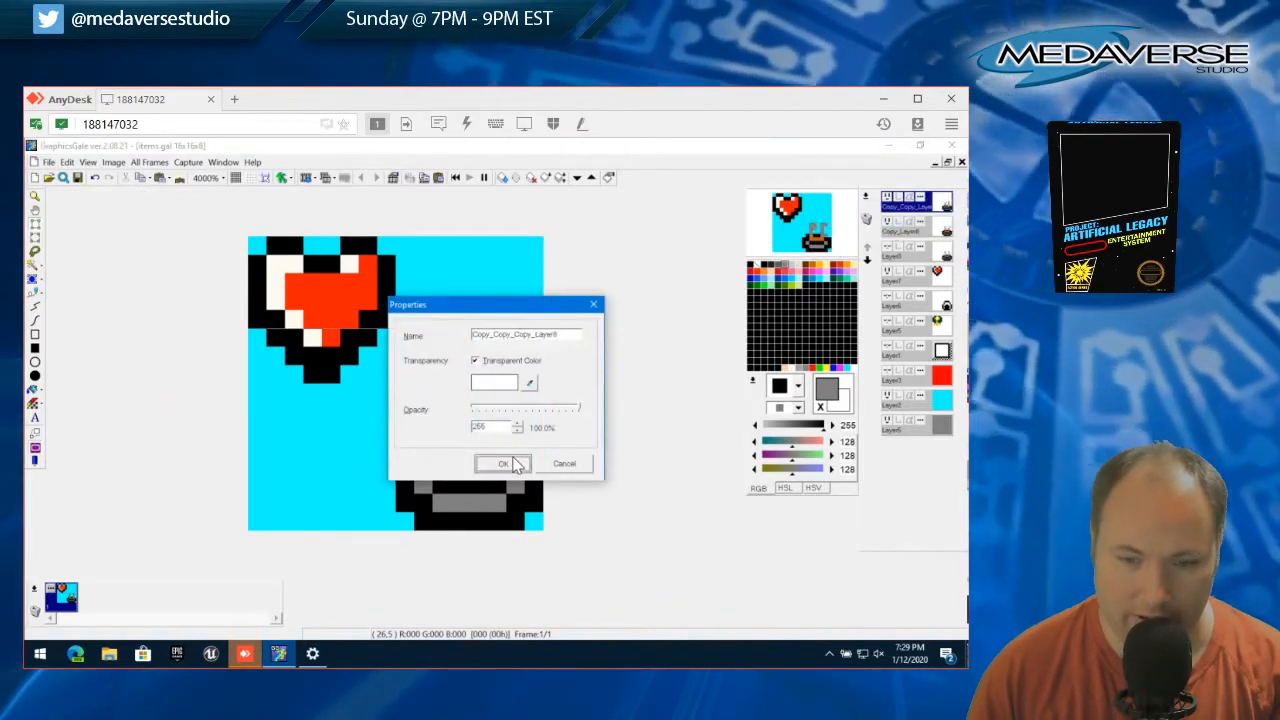
click(512, 464)
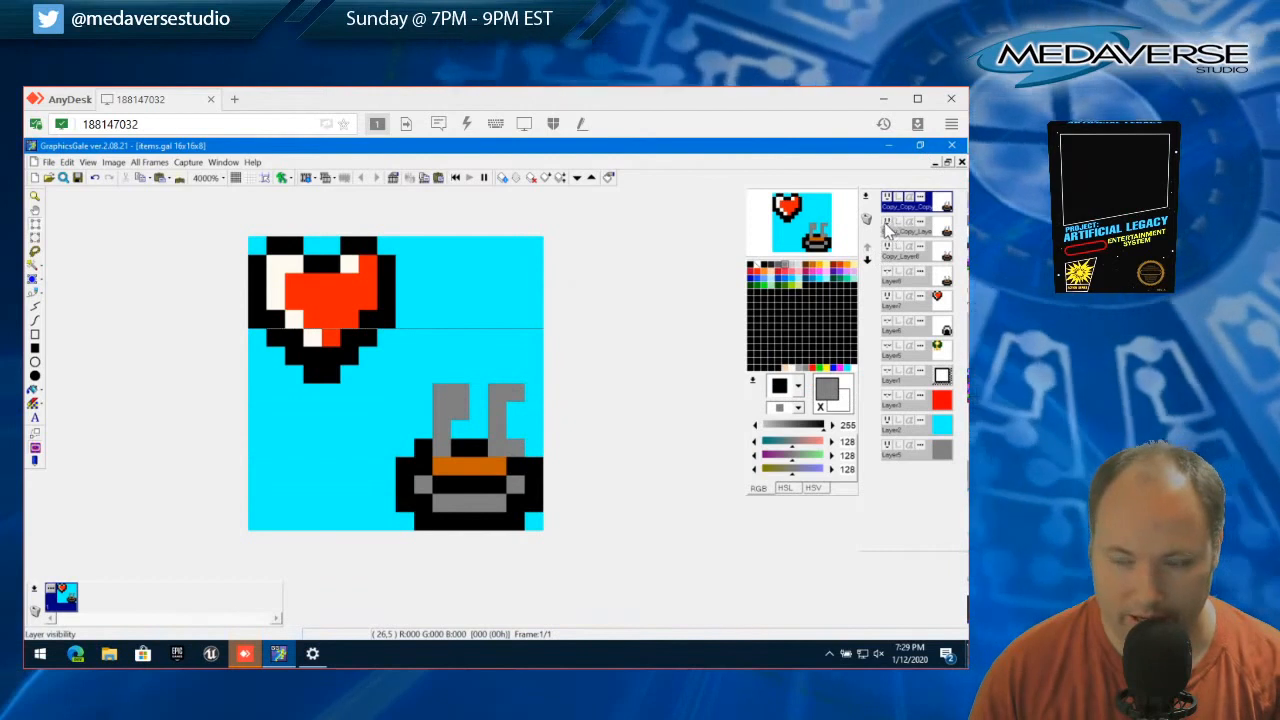
click(888, 251)
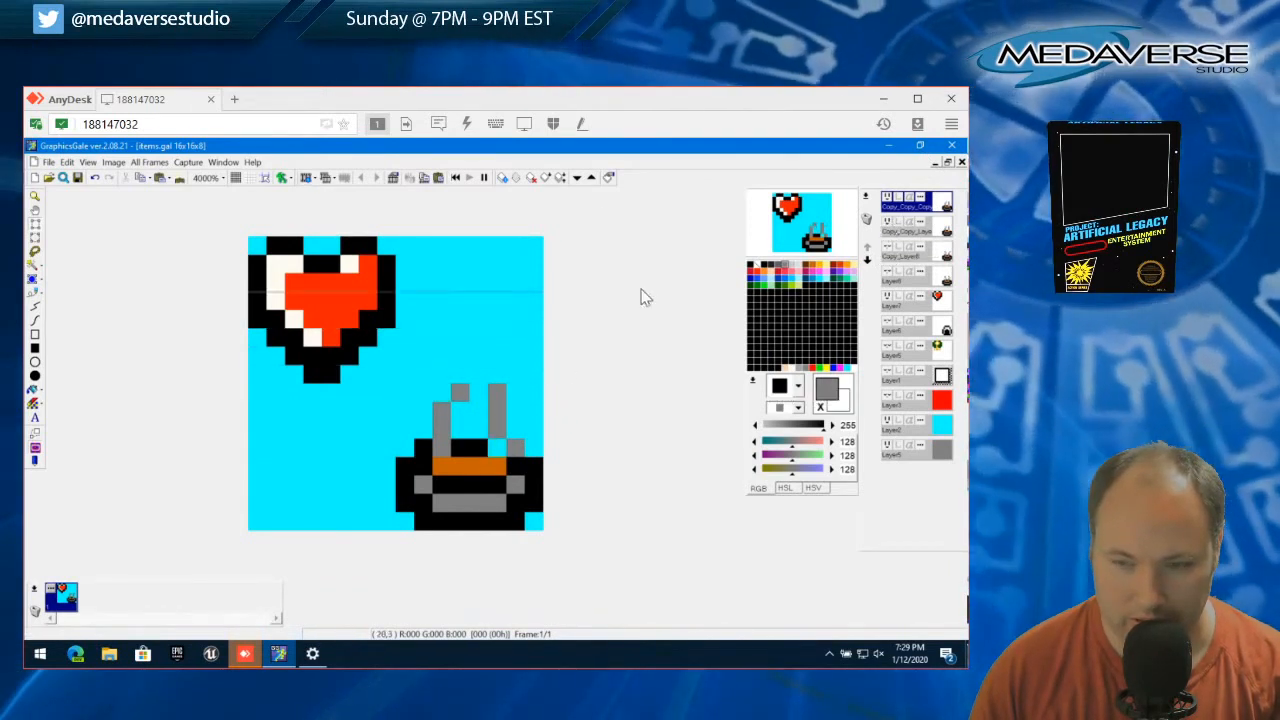
On the new layer, shift the left wisp's top pixel one pixel left and its base pixel one pixel right, then deselect
click(35, 228)
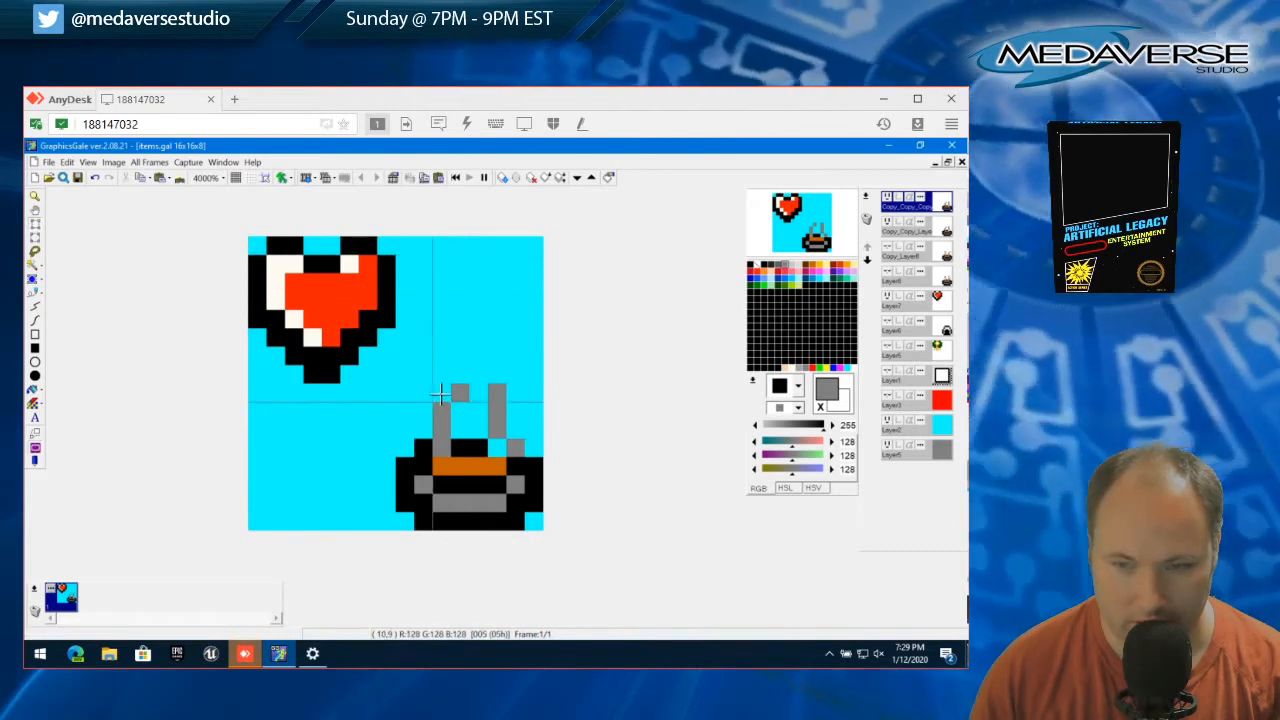
drag(440, 394, 448, 392)
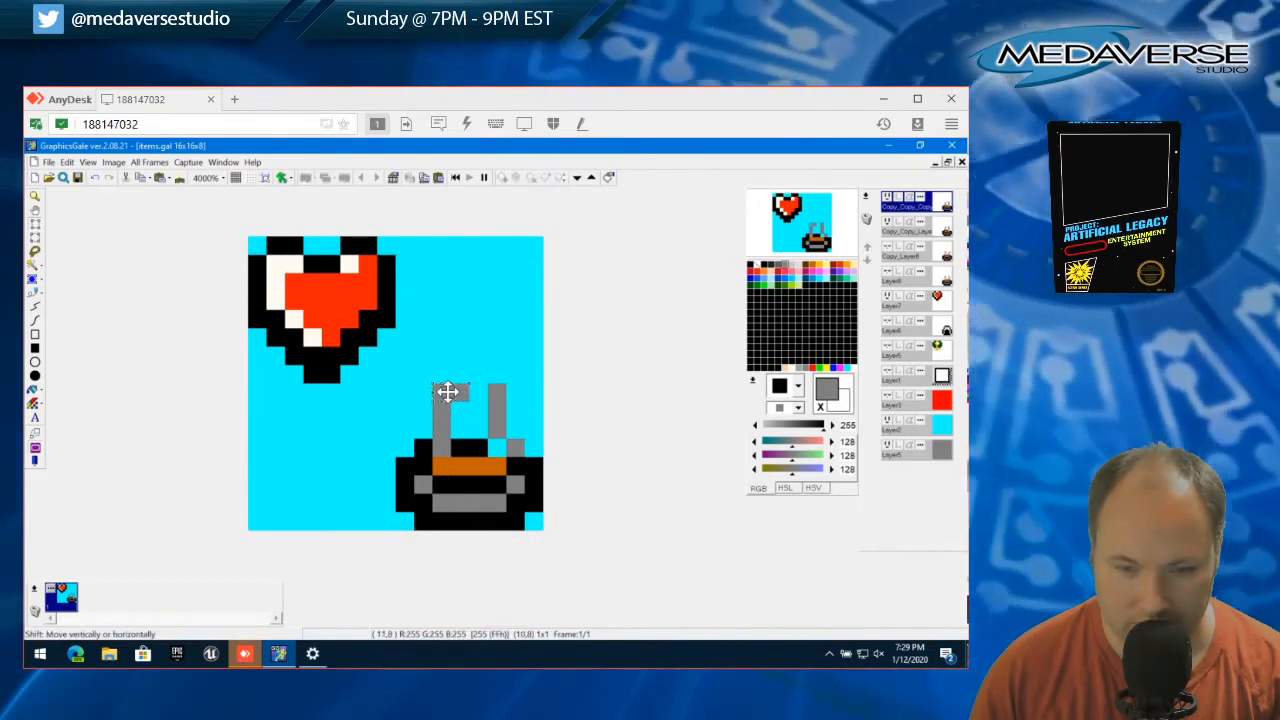
click(66, 162)
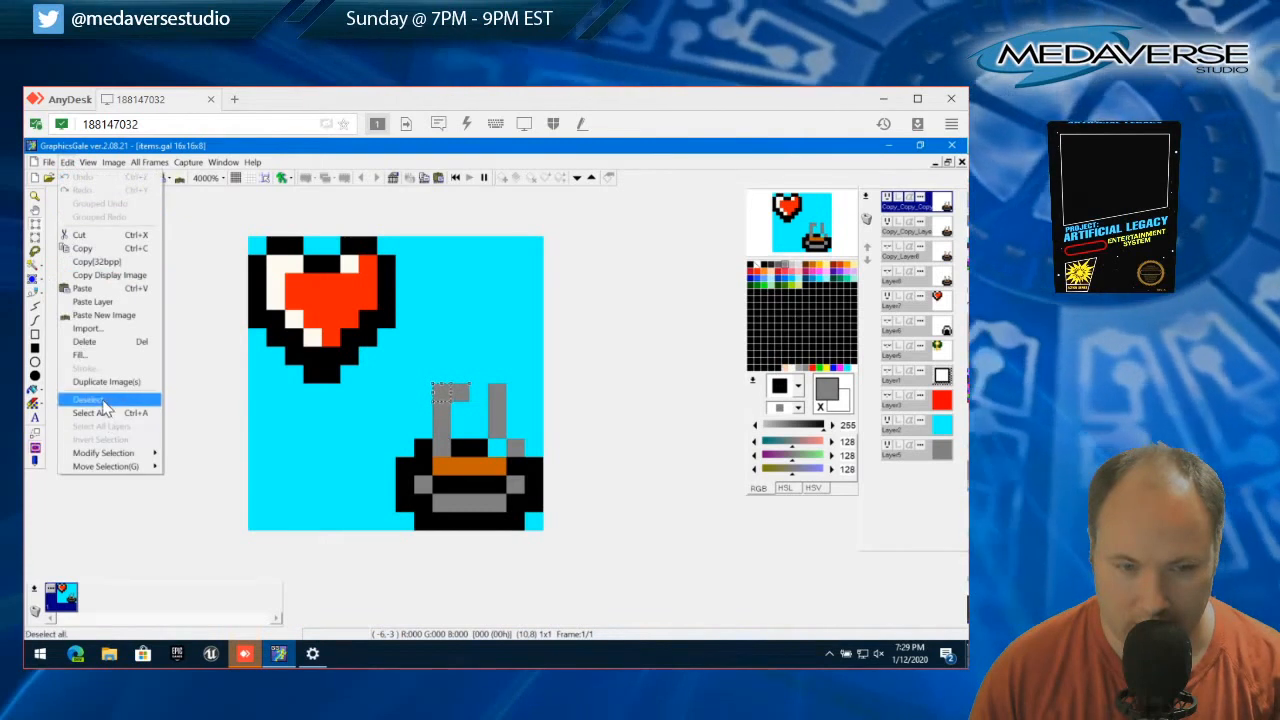
click(103, 400)
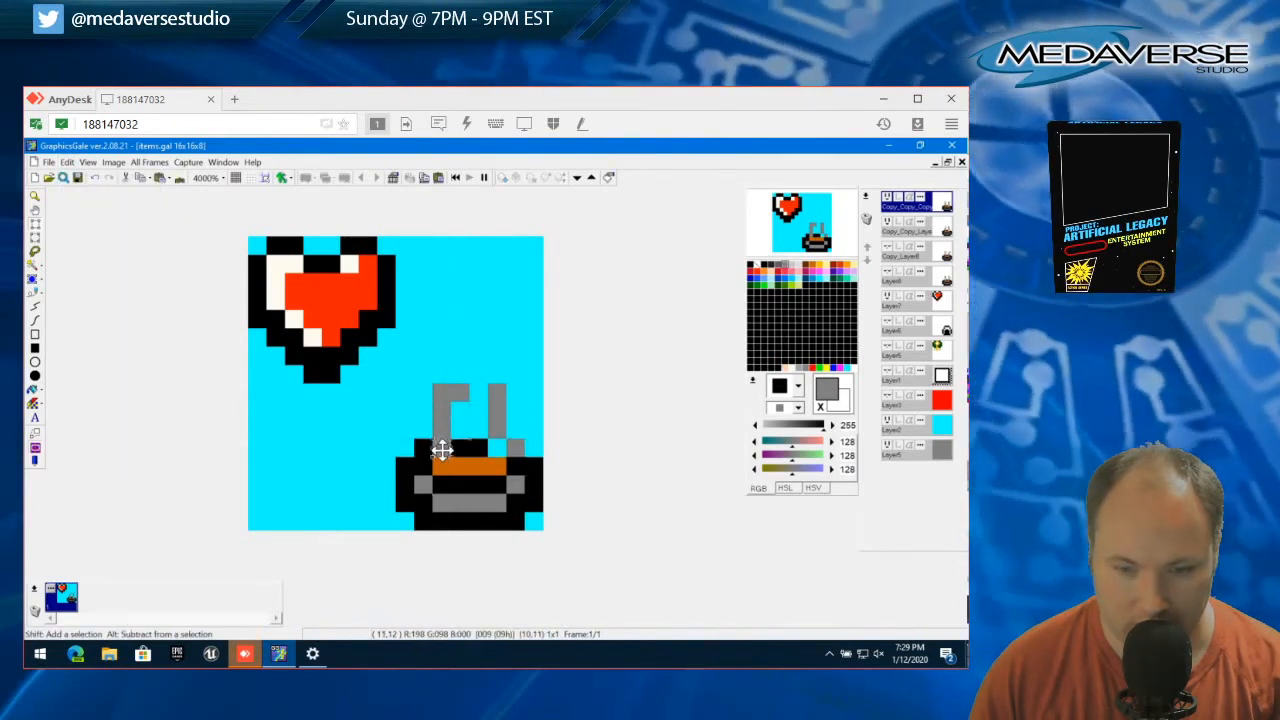
drag(438, 461, 460, 467)
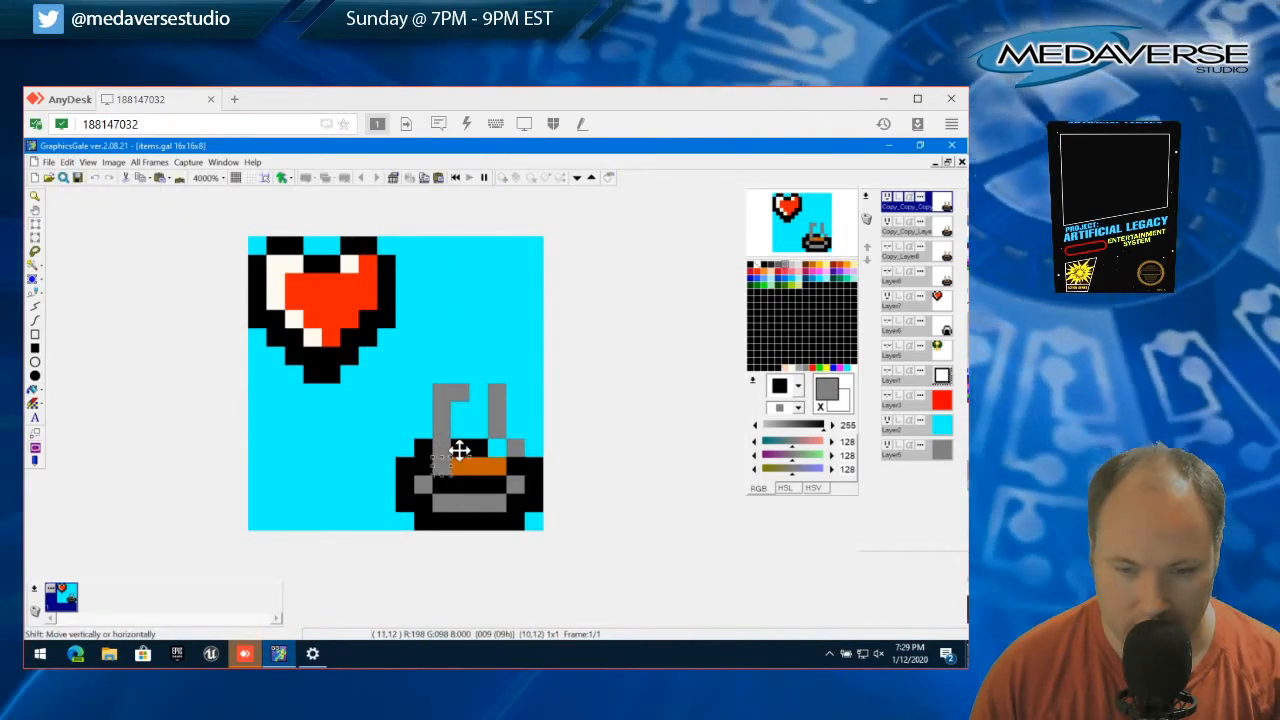
click(66, 162)
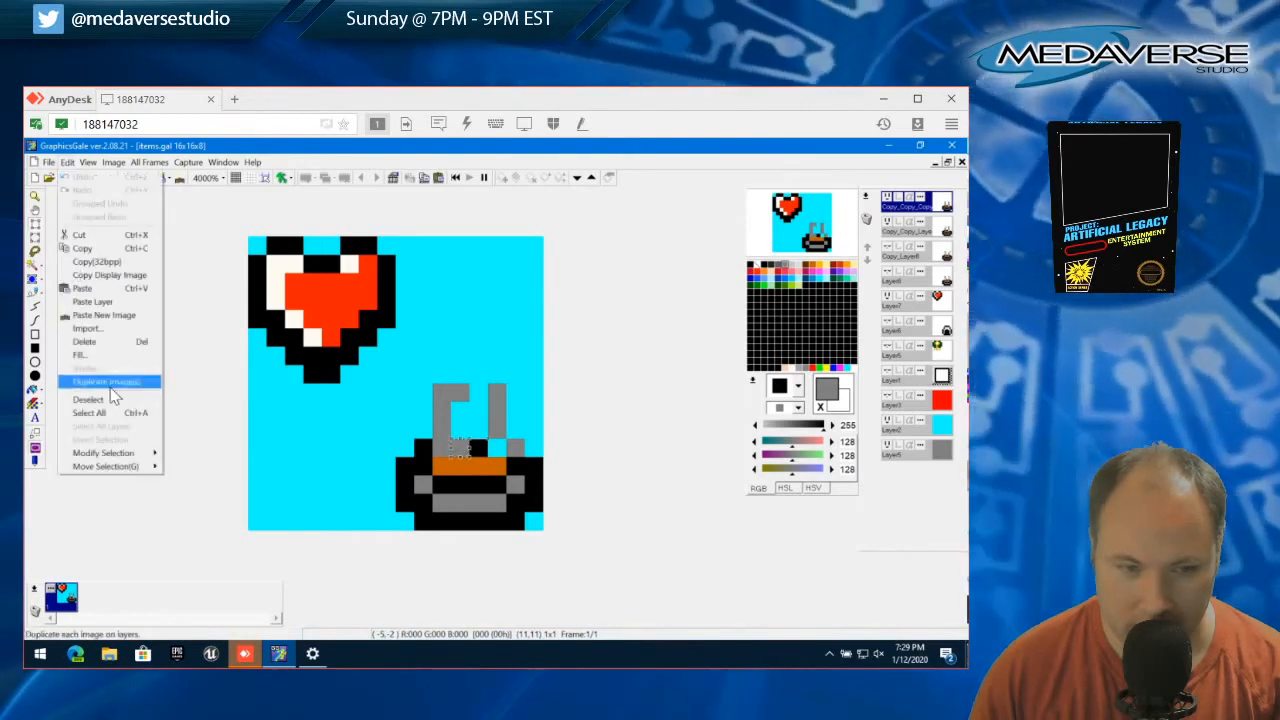
click(114, 397)
On the new layer, shift the right wisp's base pixel one pixel left and the pixel above it one pixel right, then deselect
mouse_move(508, 440)
mouse_down()
mouse_move(522, 454)
mouse_move(510, 448)
mouse_up()
click(66, 162)
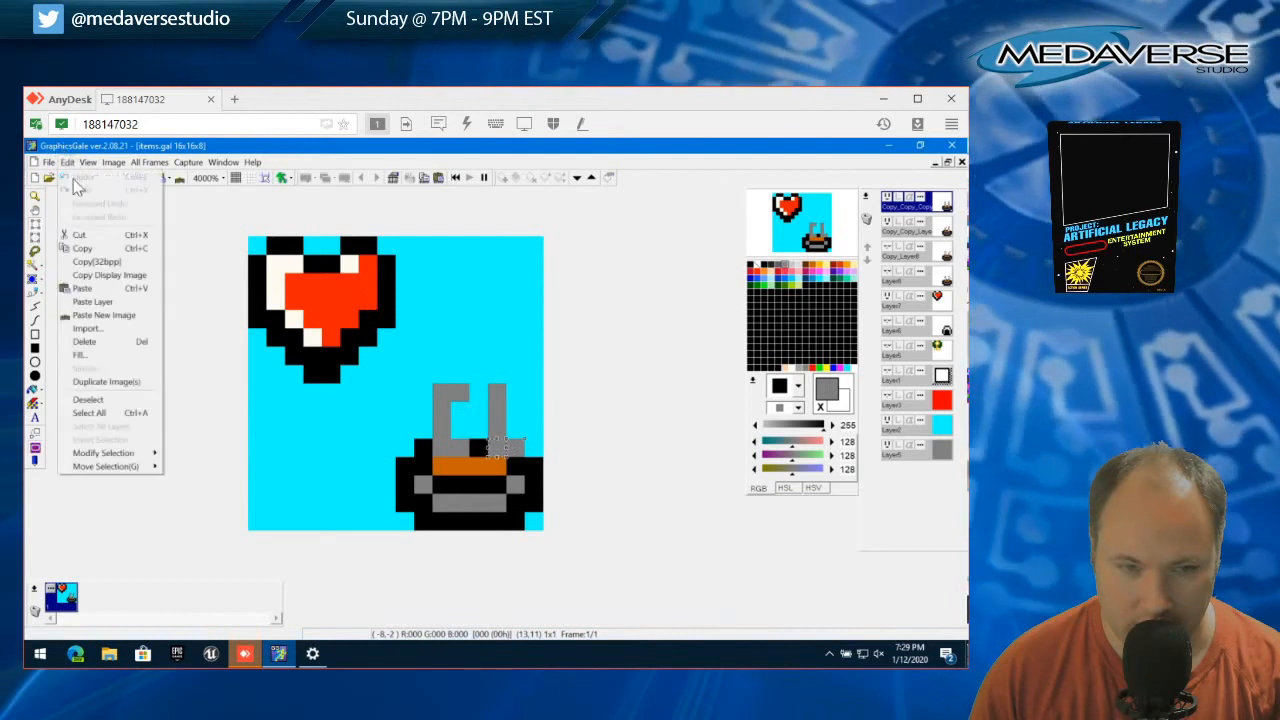
click(104, 400)
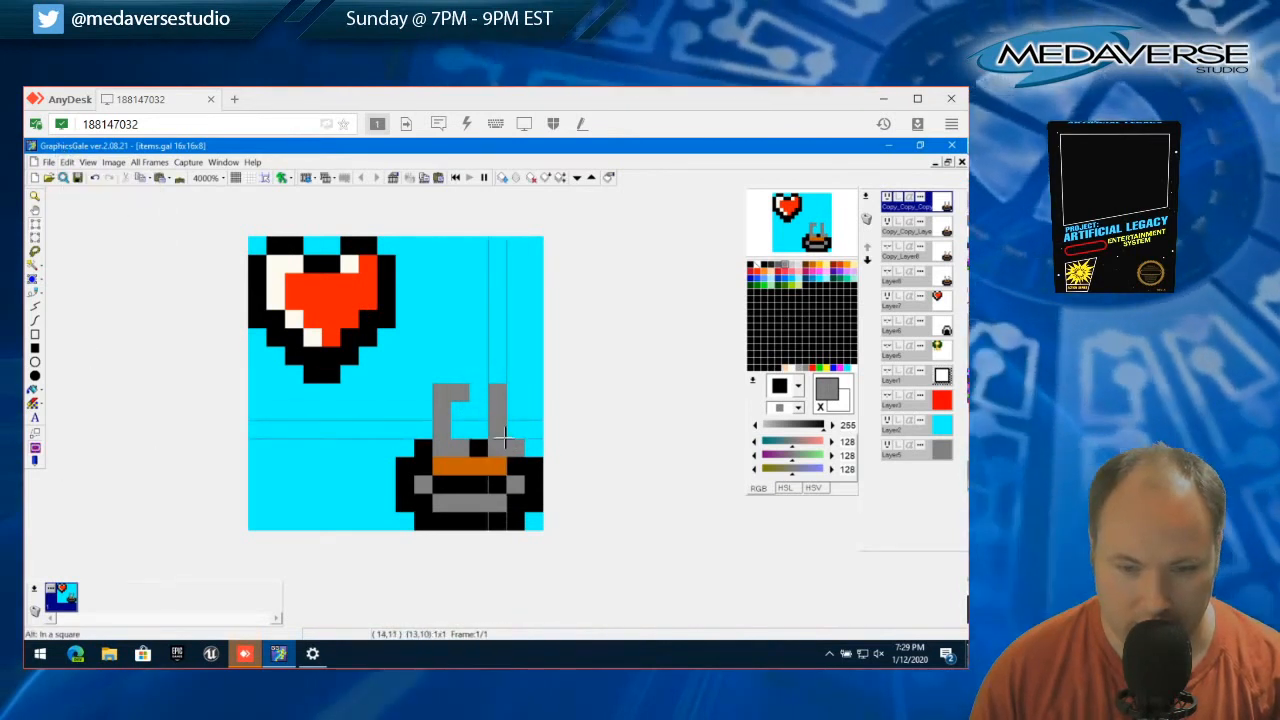
drag(495, 428, 512, 445)
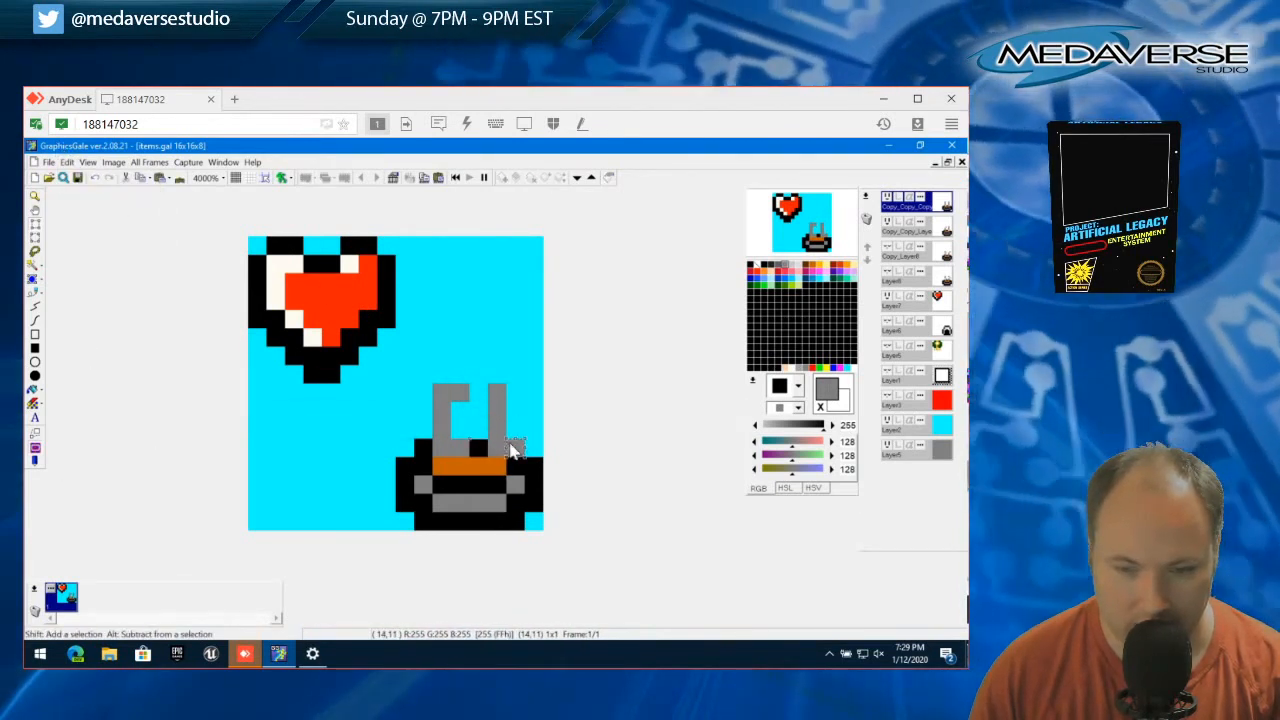
click(67, 162)
click(100, 410)
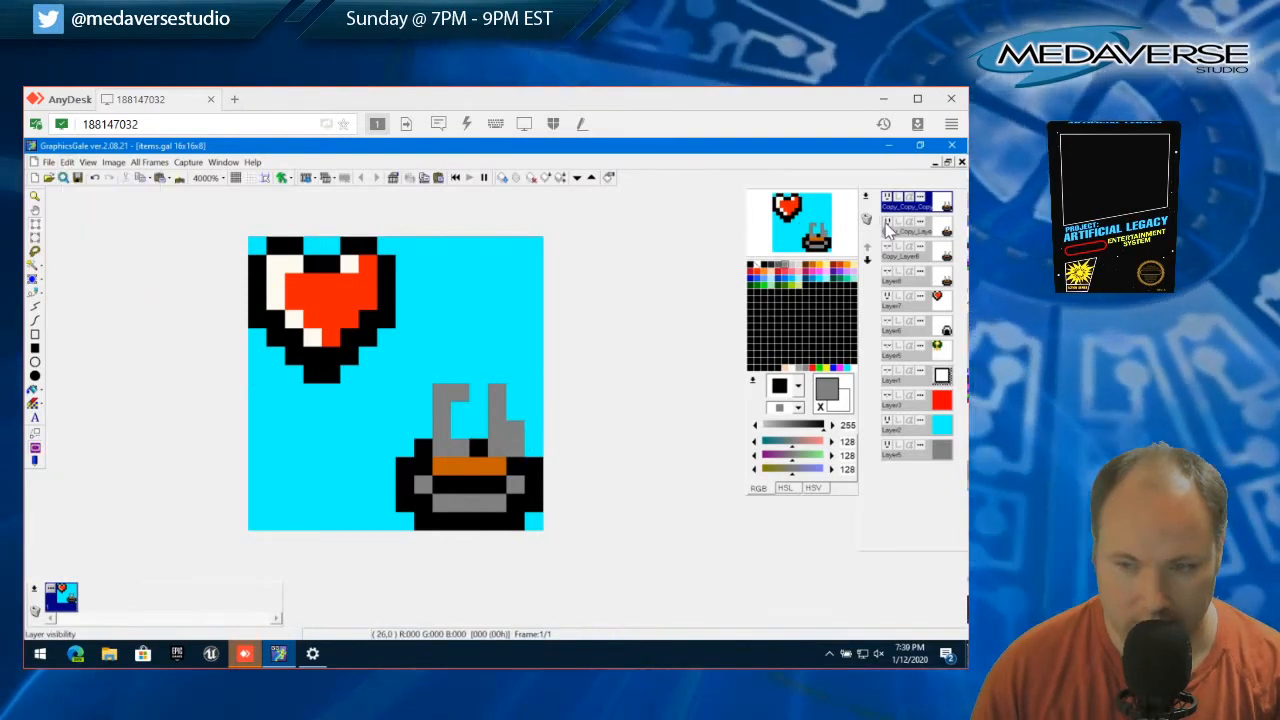
Hide the previous bowl copy and toggle the new layer's visibility to examine its steam on its own
click(886, 221)
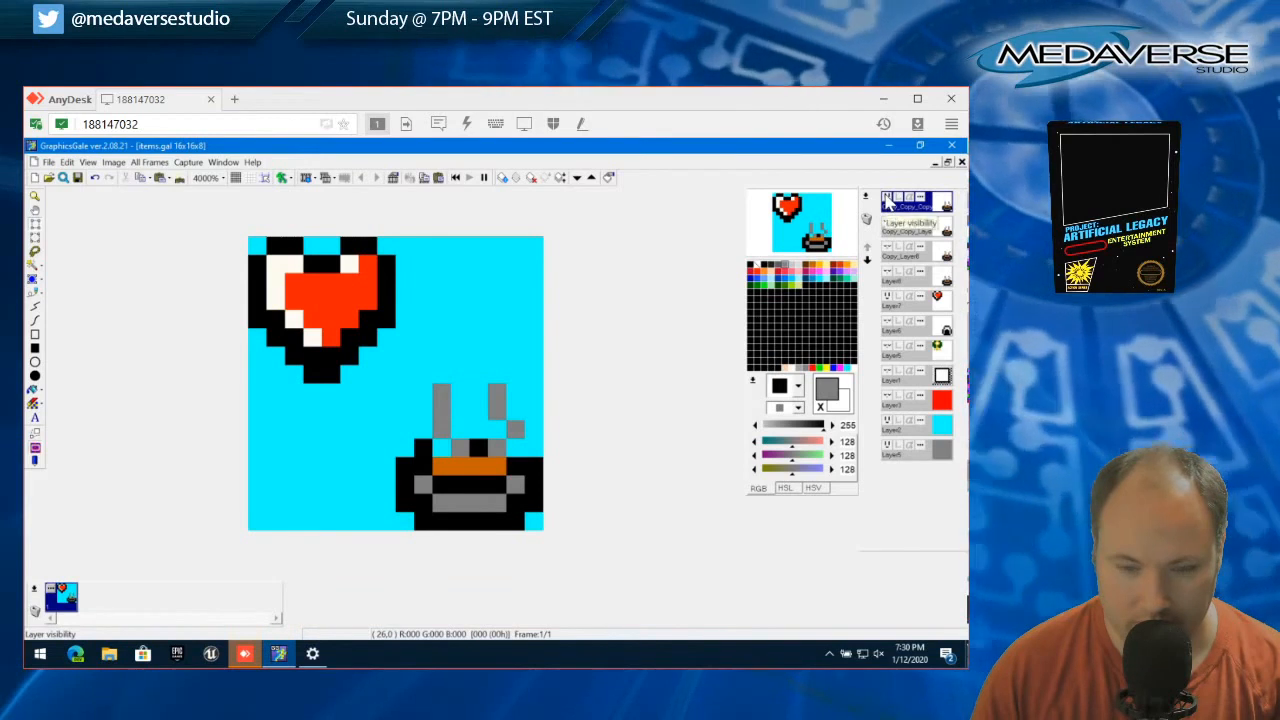
click(887, 200)
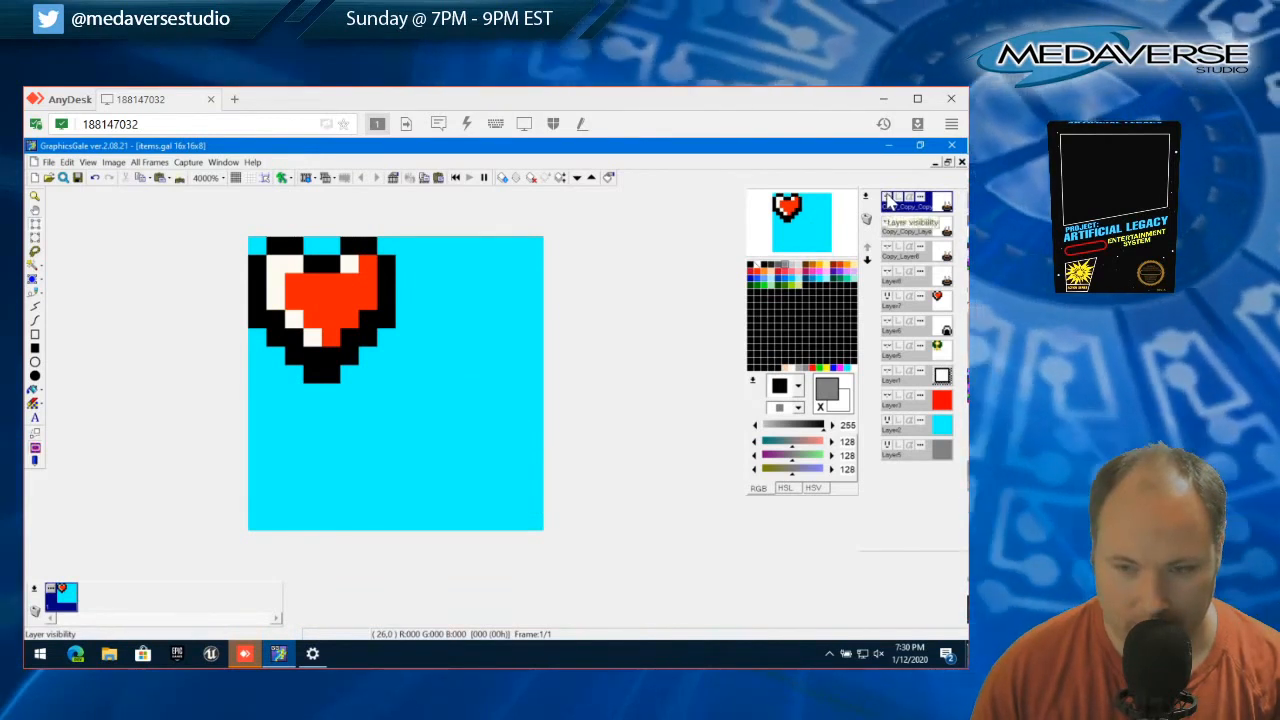
click(887, 200)
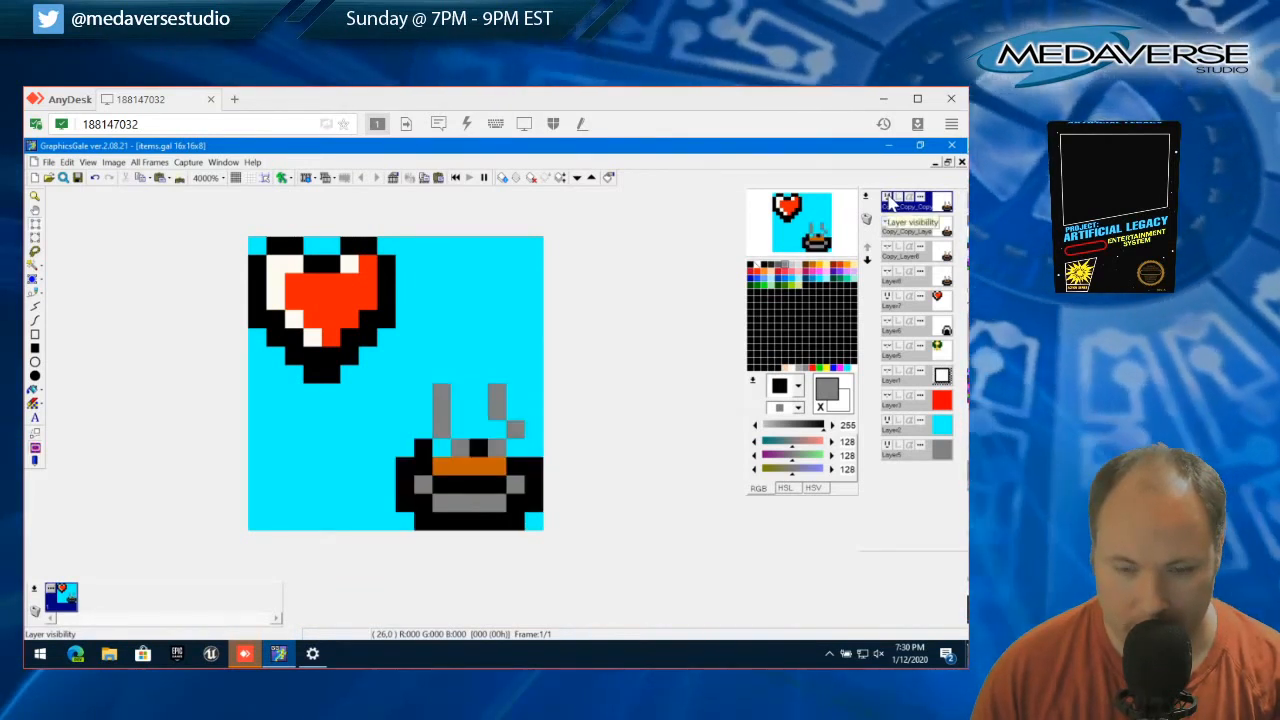
click(887, 200)
click(887, 200)
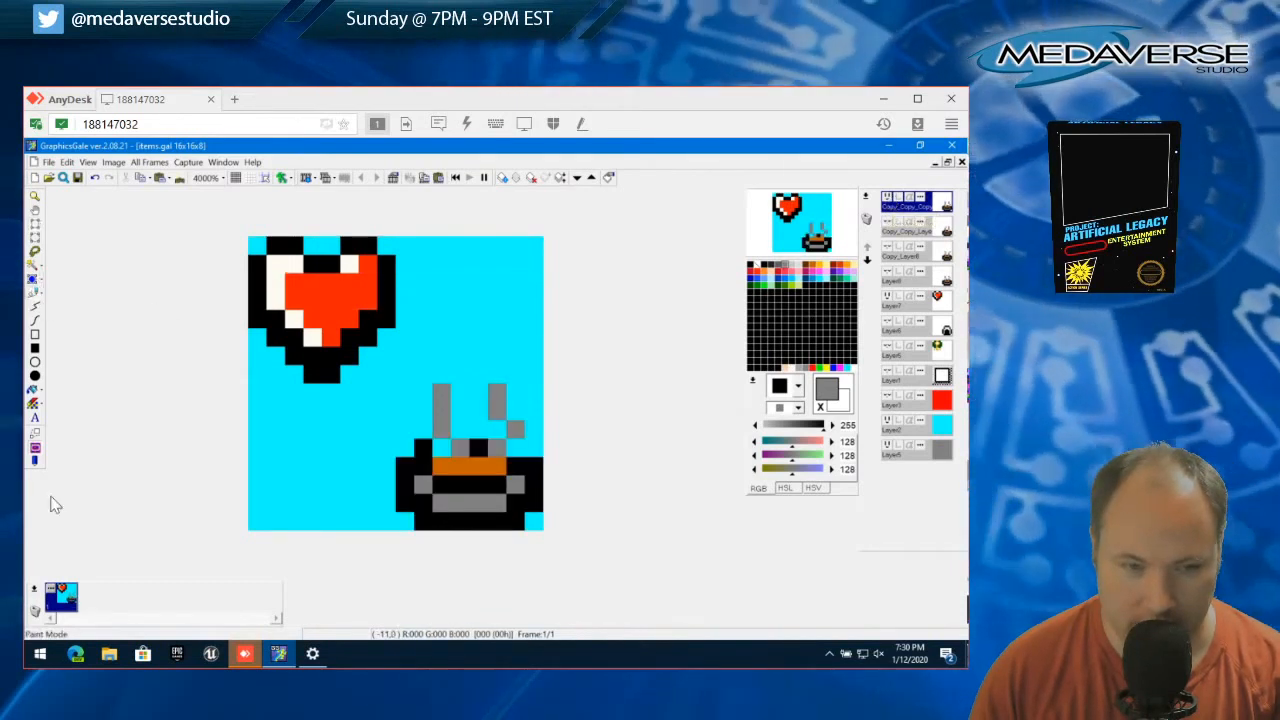
On the new layer, fill the two gaps in the bowl's upper rim with black pixels
click(755, 267)
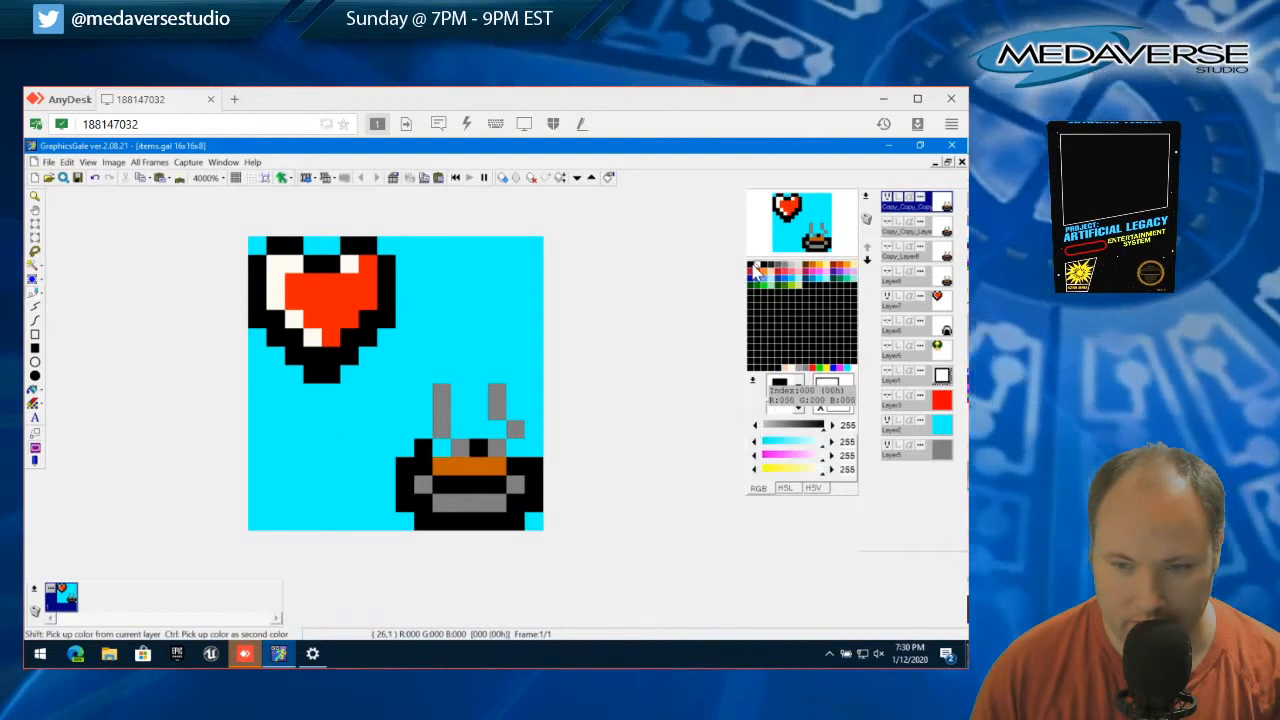
click(754, 267)
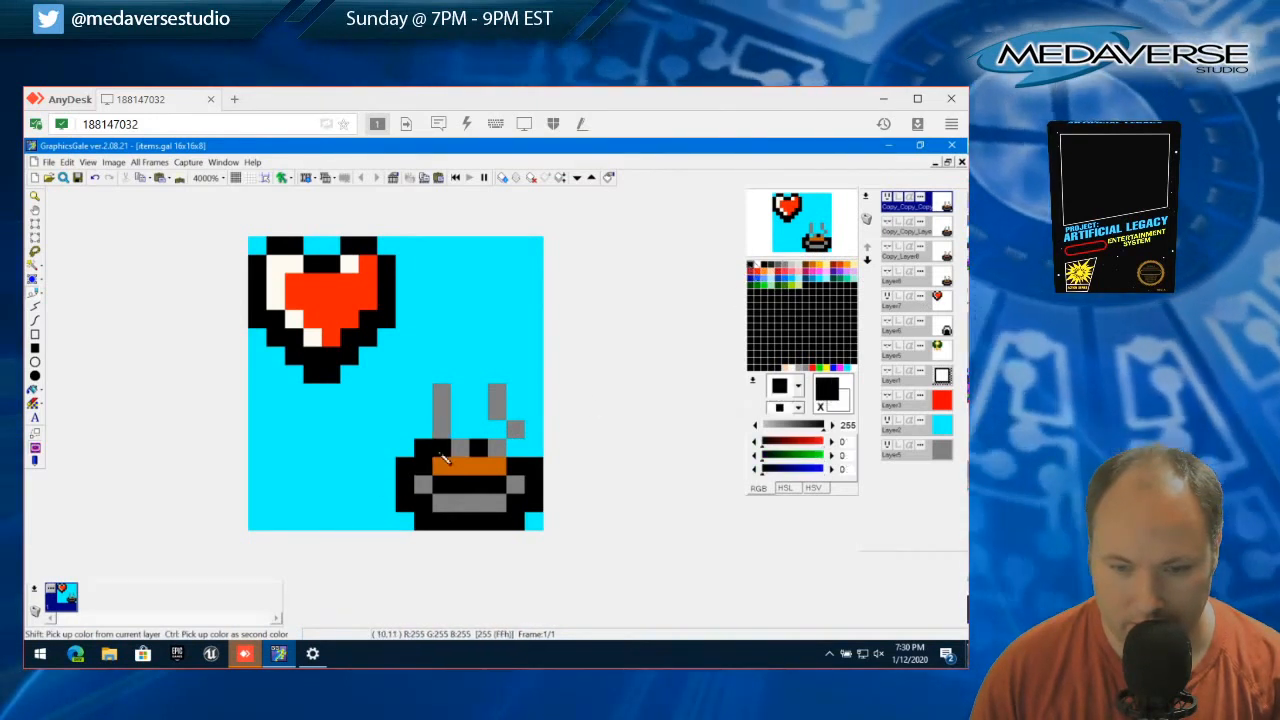
click(517, 452)
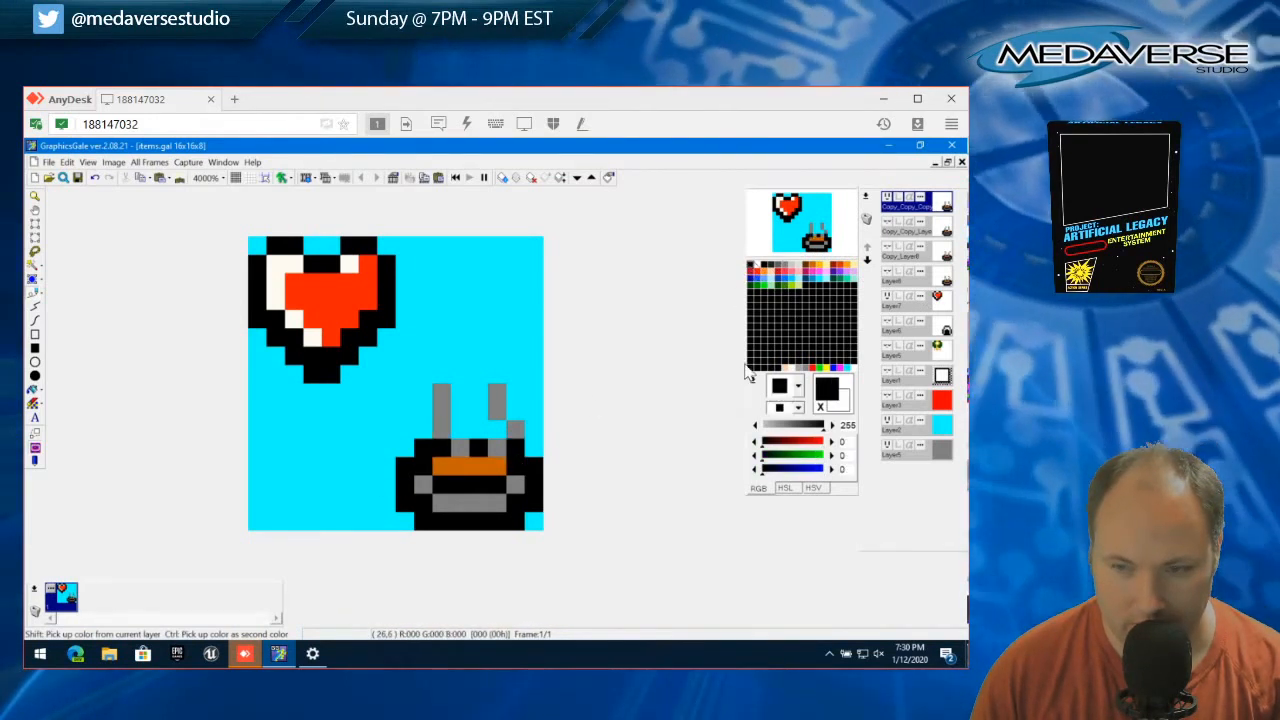
Show only the previous bowl copy, select that layer, and fill the gap in its rim beside the right wisp's base with black
click(887, 198)
click(887, 222)
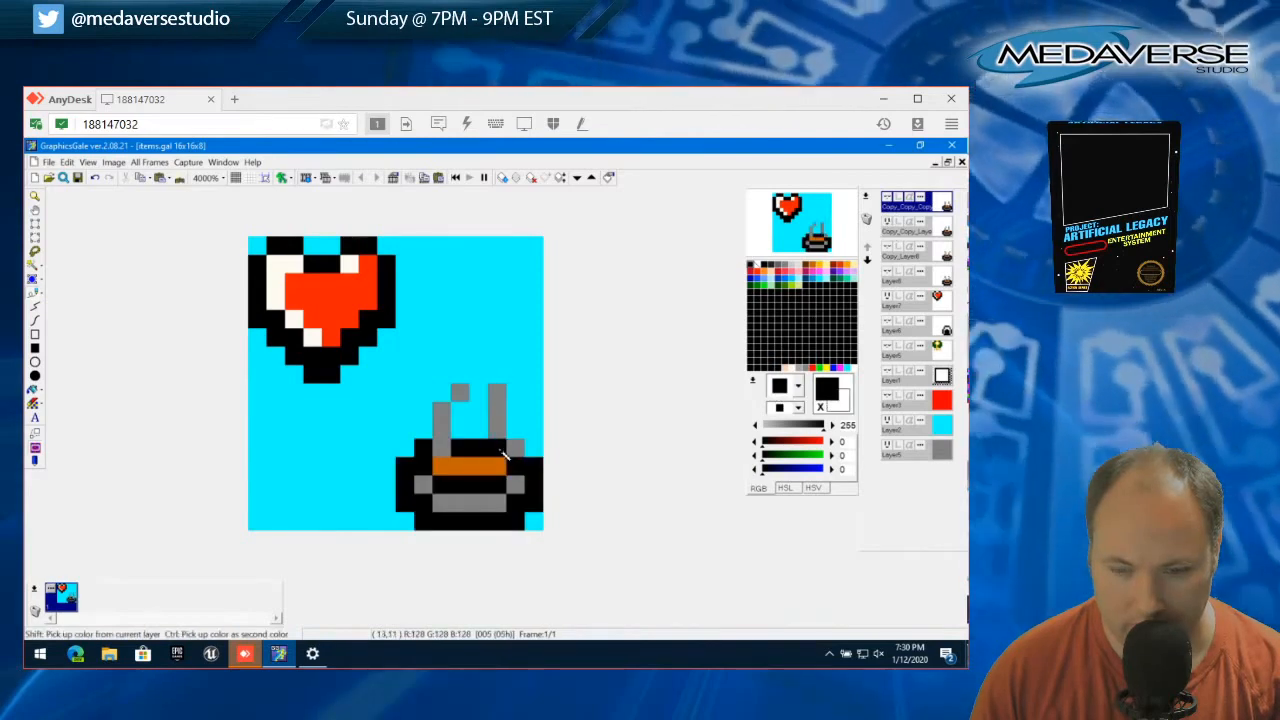
click(517, 452)
click(521, 442)
click(912, 230)
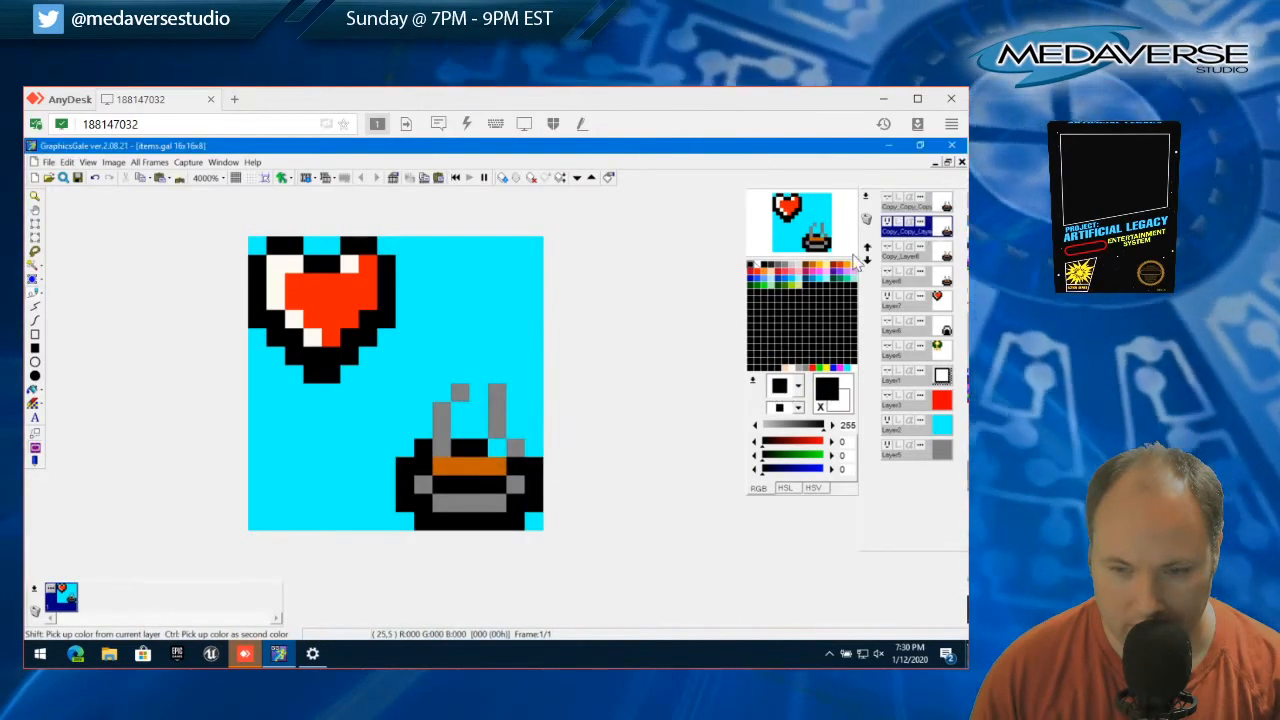
Hide the previous bowl copy, check Copy_Layer8 on its own, and leave only the original bowl layer visible
click(887, 222)
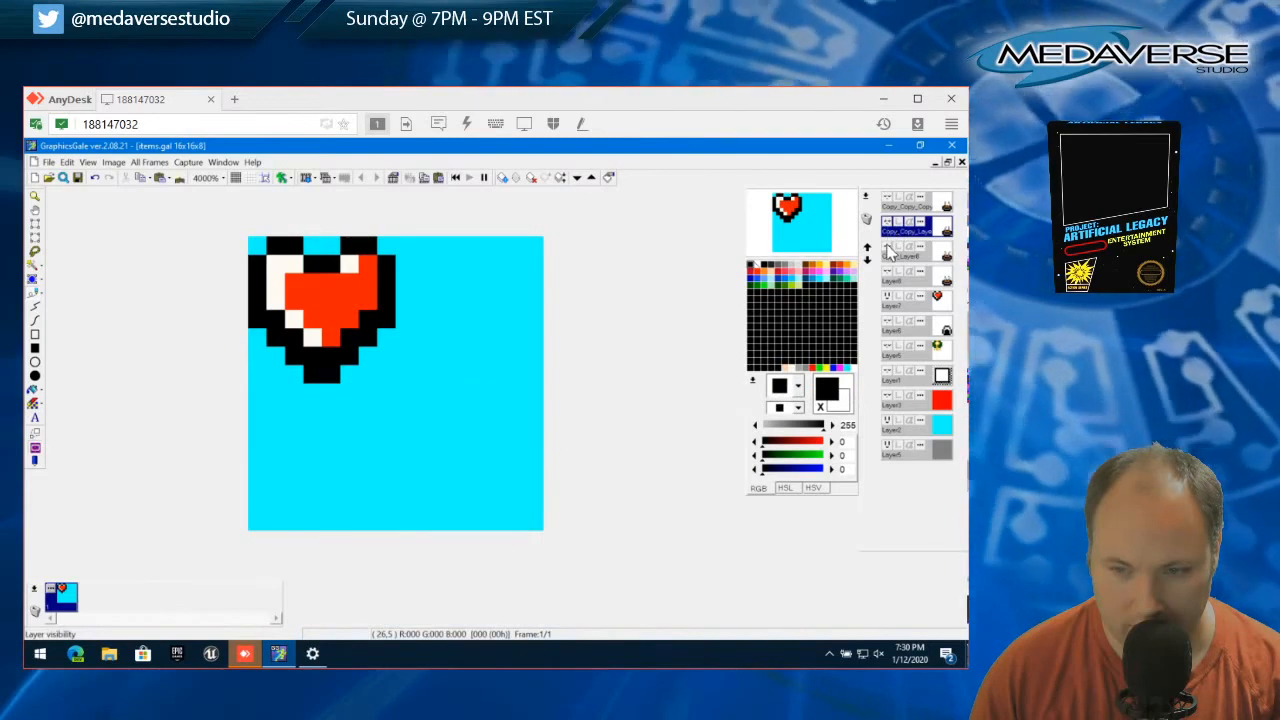
click(887, 247)
click(887, 247)
click(887, 271)
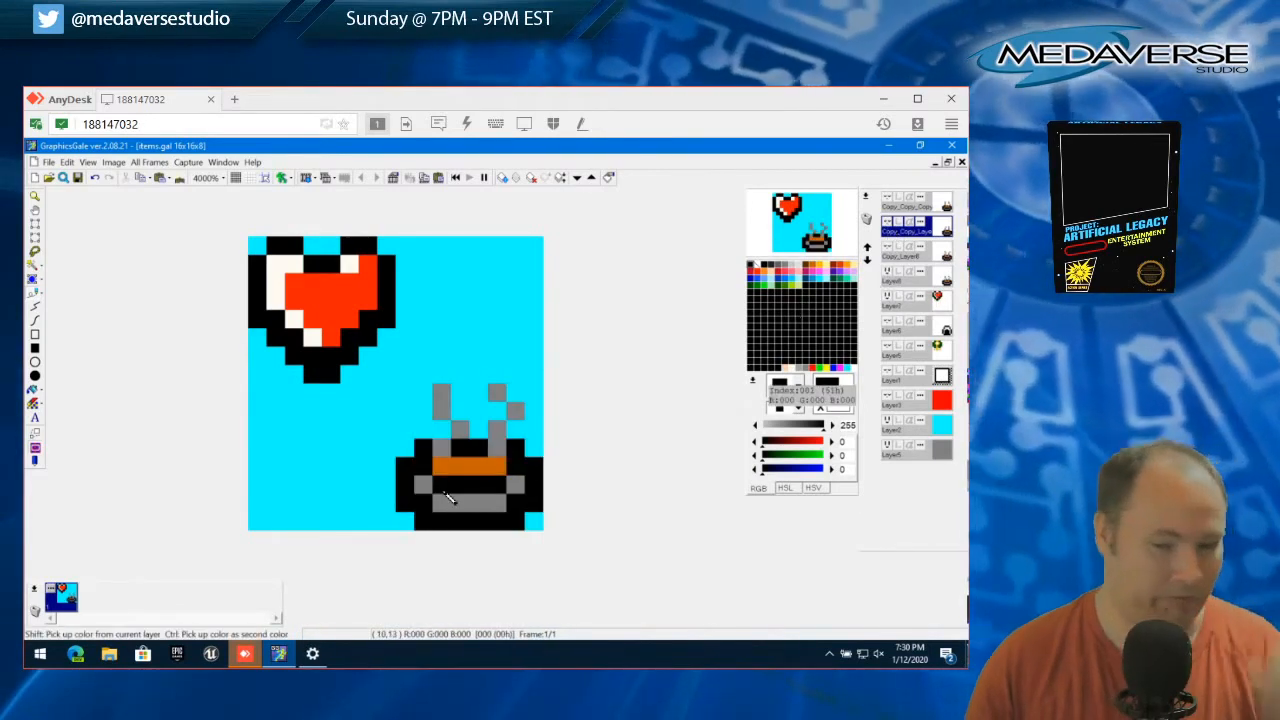
Duplicate the current animation frame to its left three times, keeping the default frame properties
double_click(55, 597)
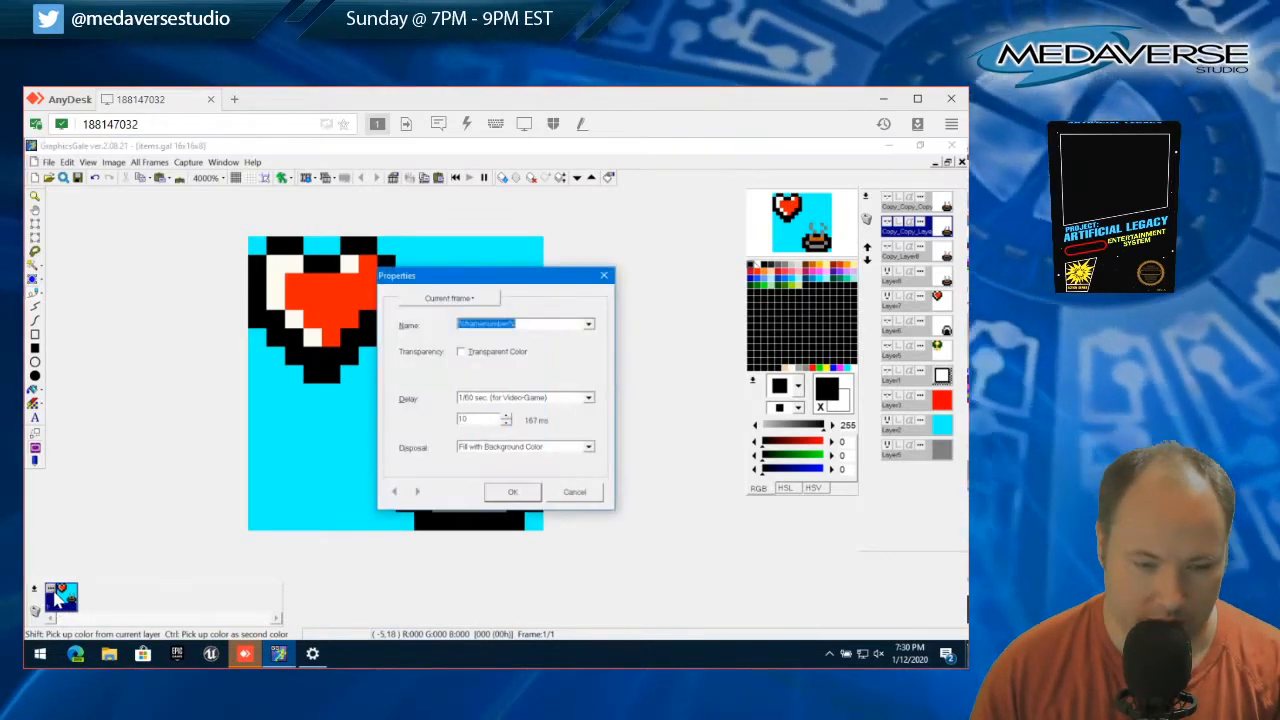
click(575, 493)
right_click(34, 600)
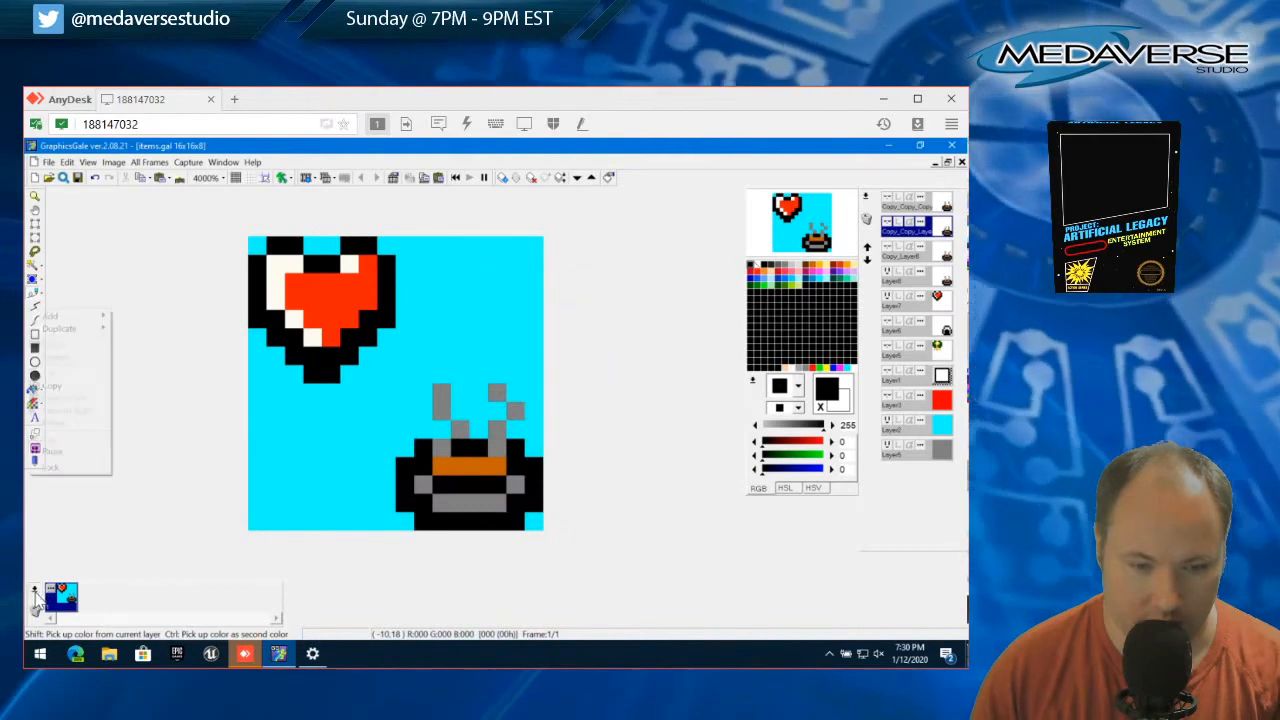
mouse_move(90, 328)
click(142, 345)
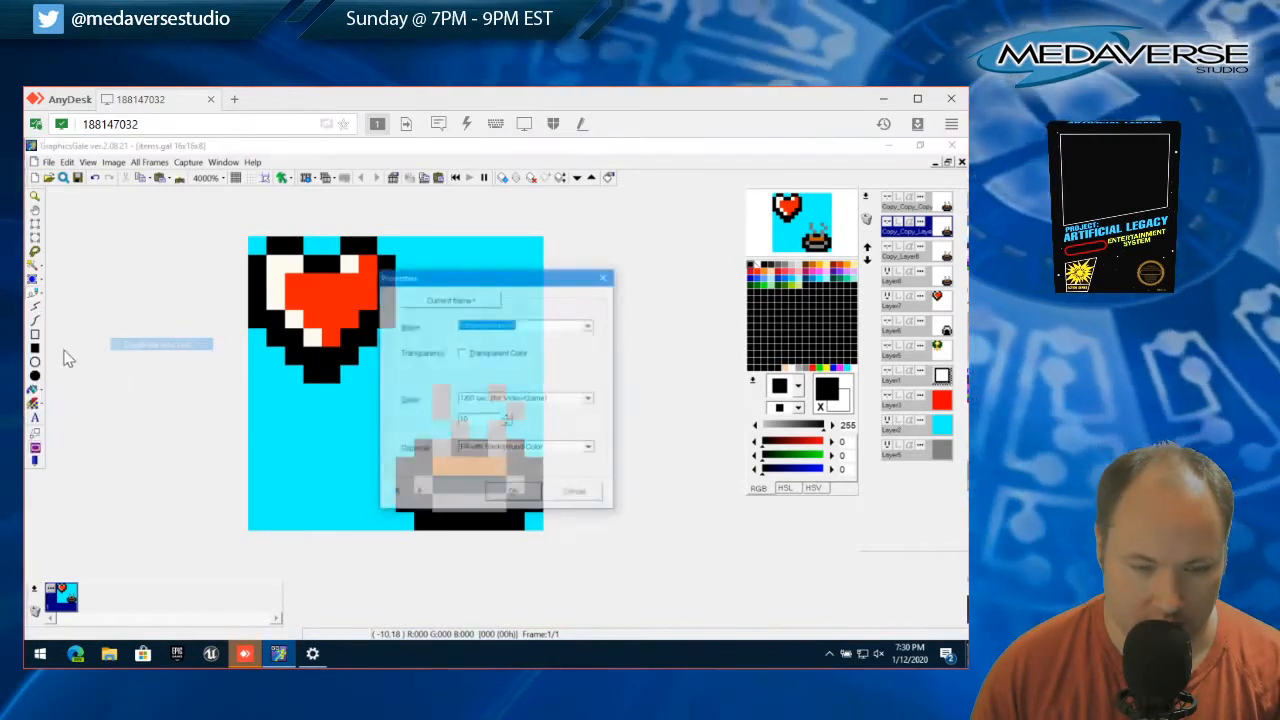
click(512, 492)
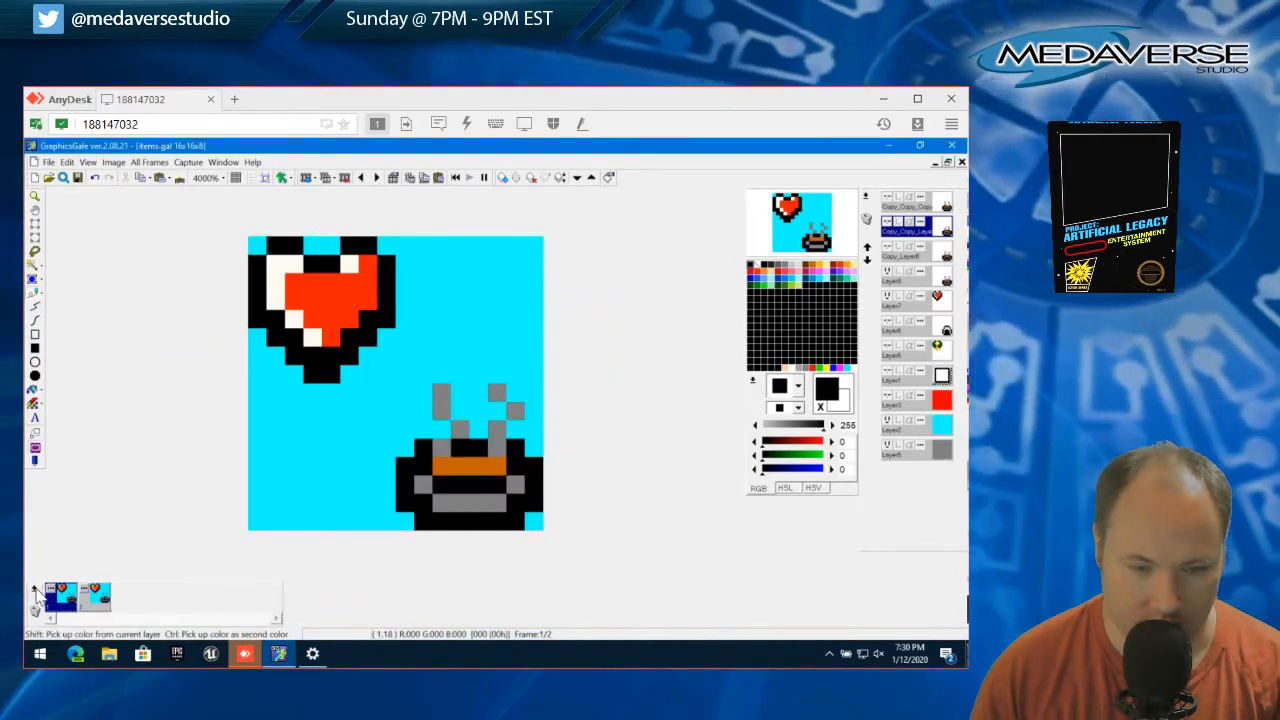
right_click(35, 595)
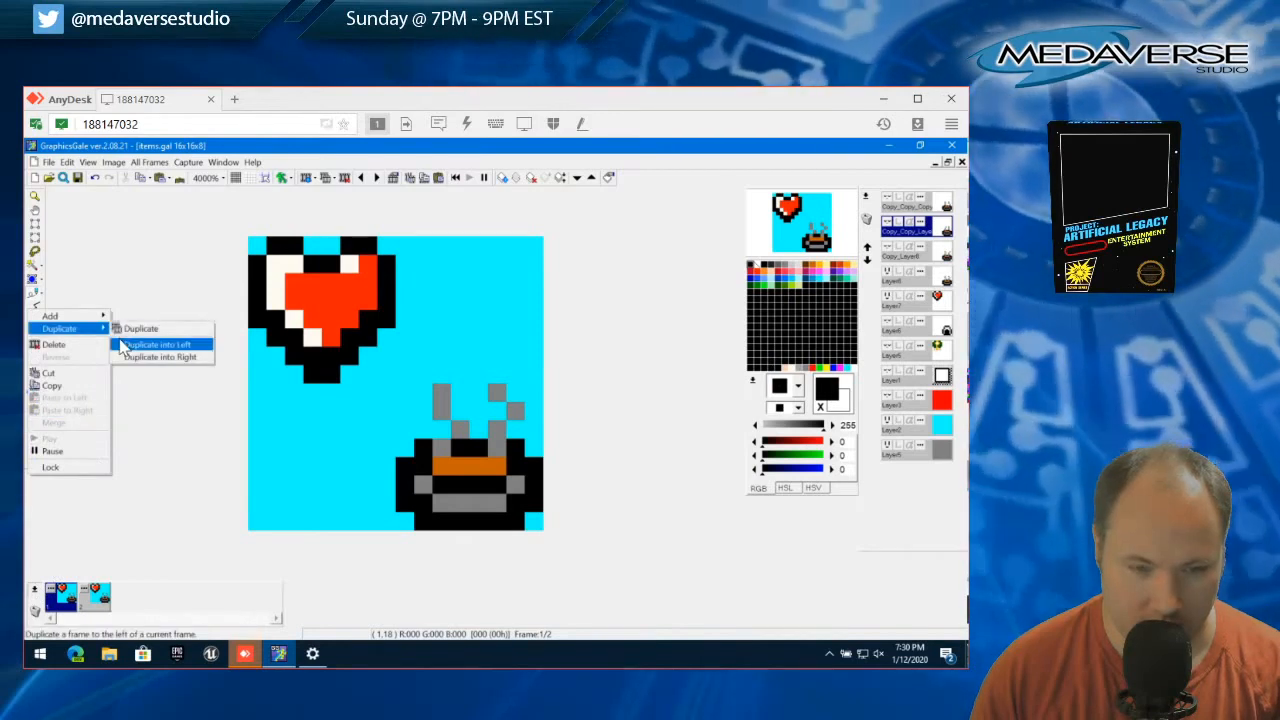
click(122, 345)
click(505, 492)
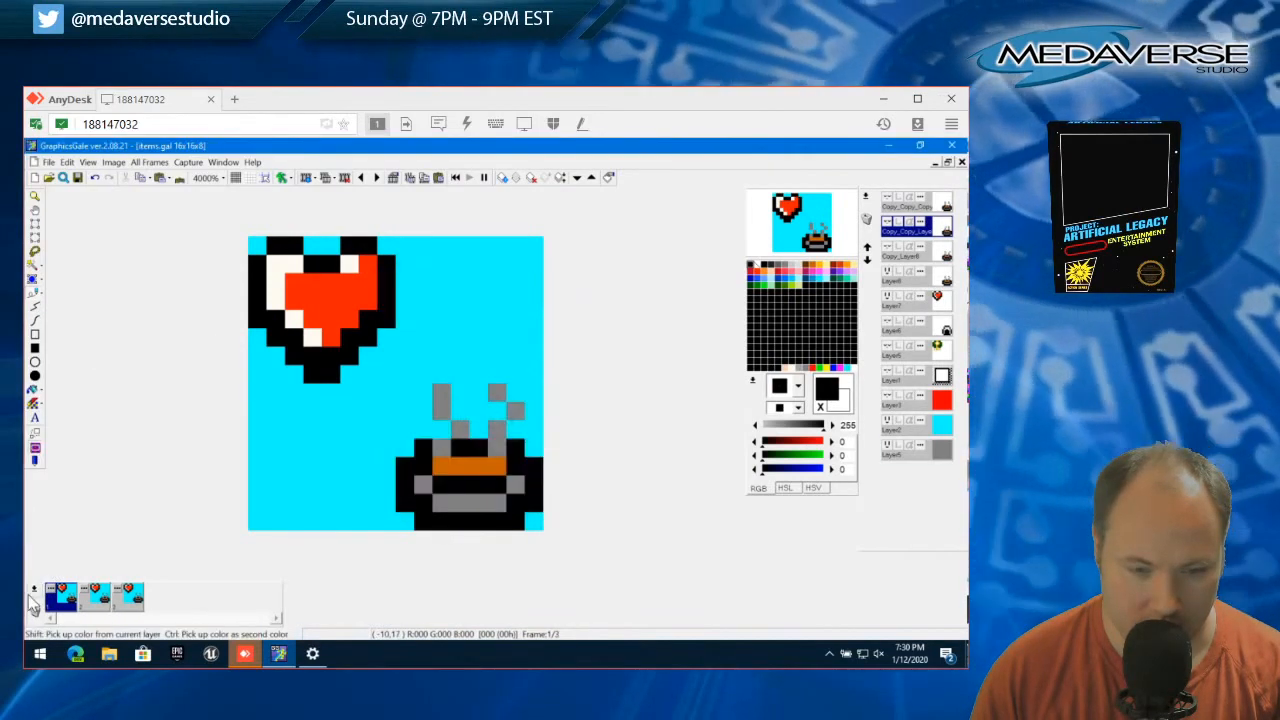
right_click(33, 600)
mouse_move(95, 323)
click(135, 345)
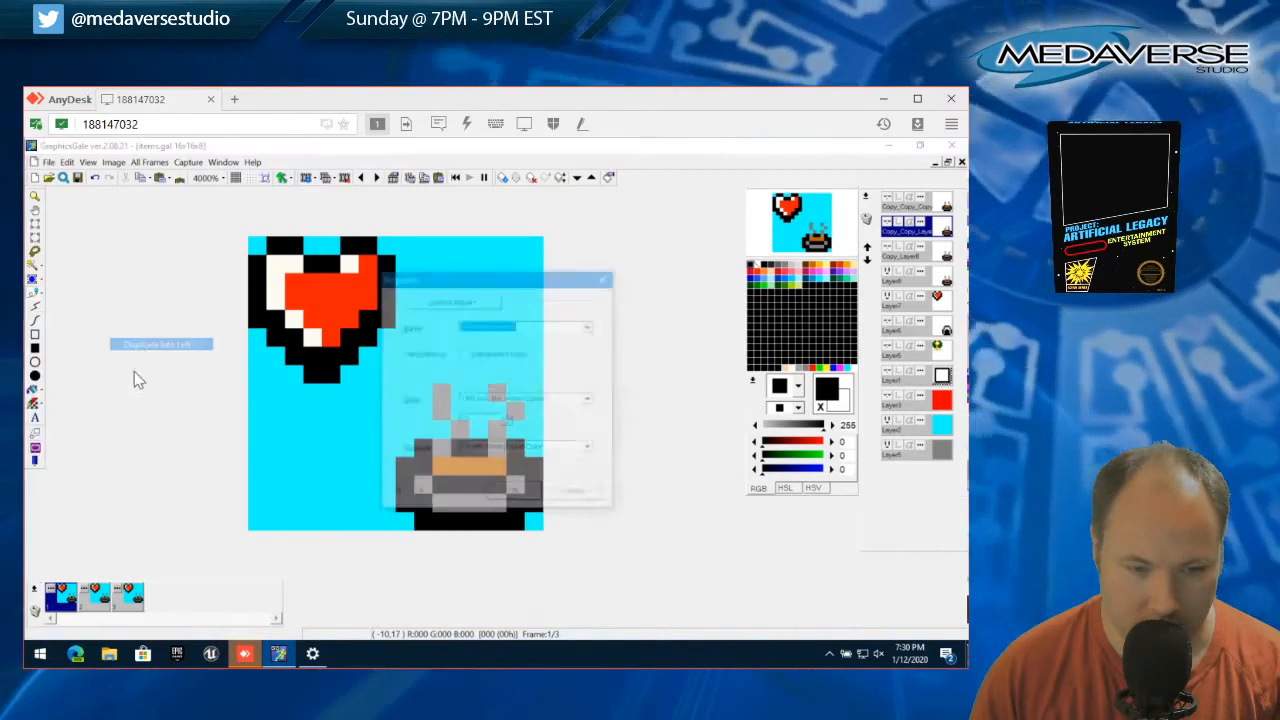
click(515, 492)
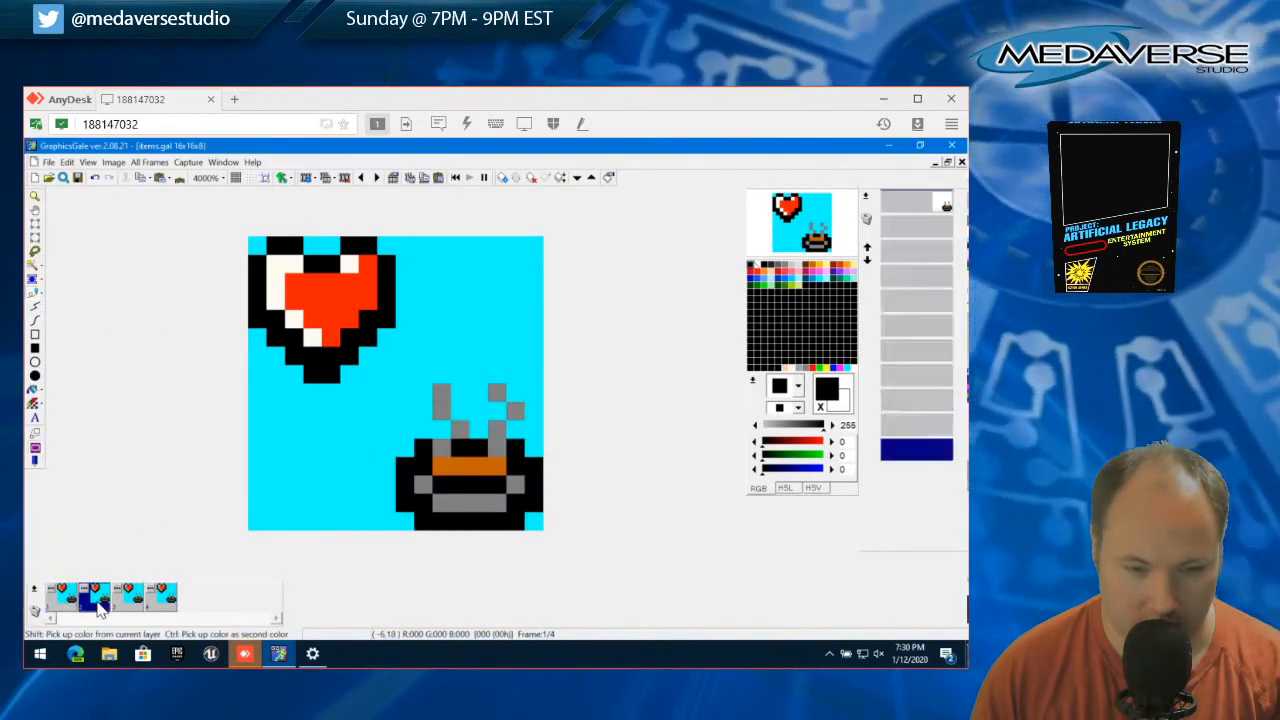
Replace the visible original bowl layer with Copy_Layer8 on frame 2 and with the second bowl copy on frame 3
click(888, 273)
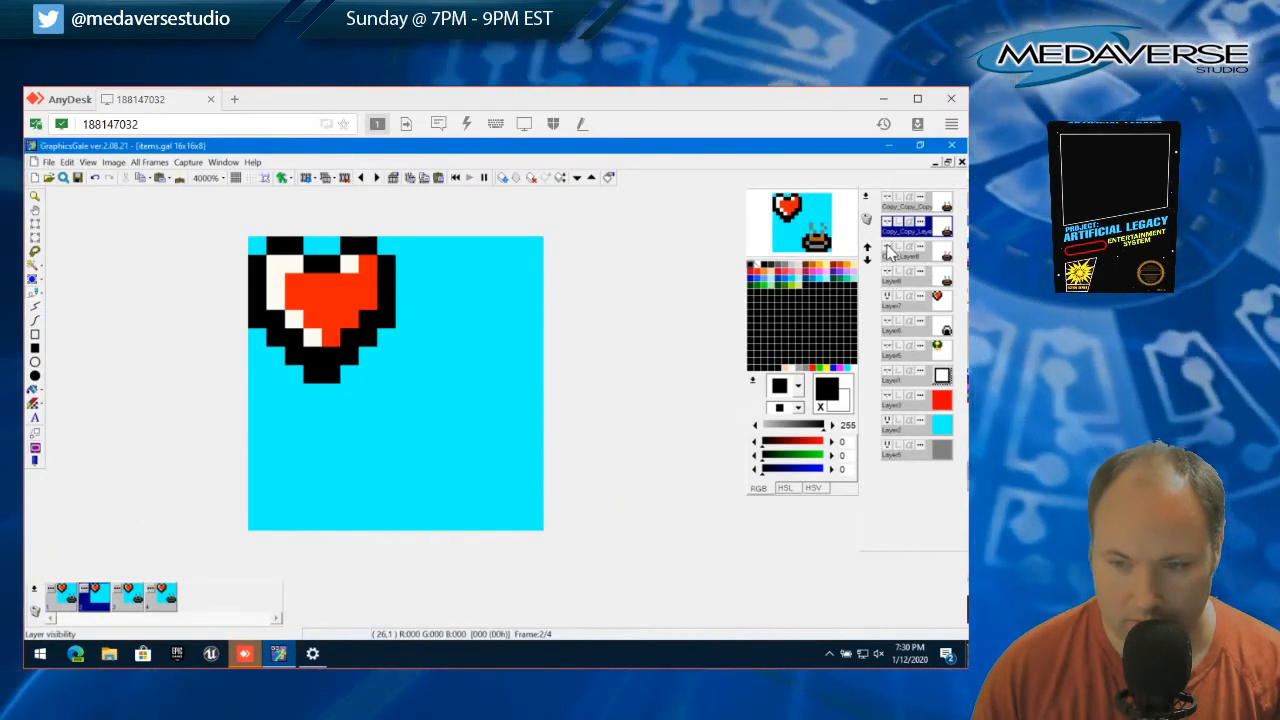
click(888, 248)
click(131, 605)
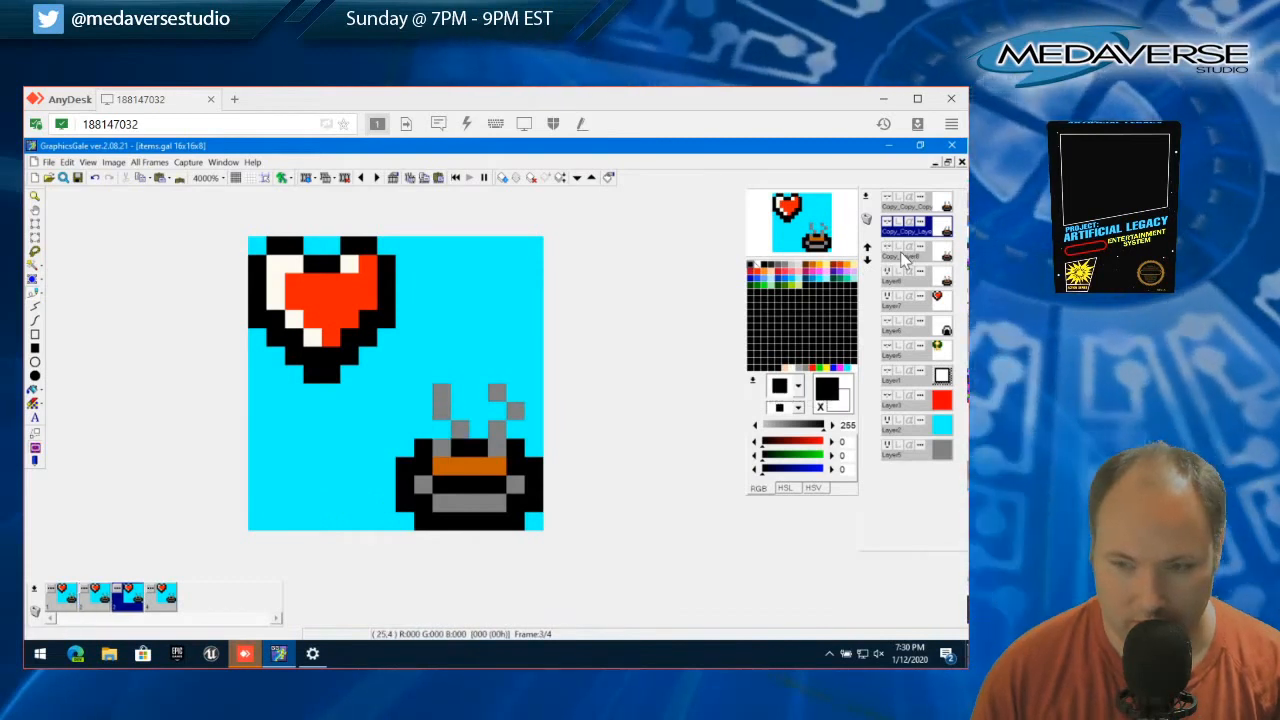
click(888, 273)
click(888, 223)
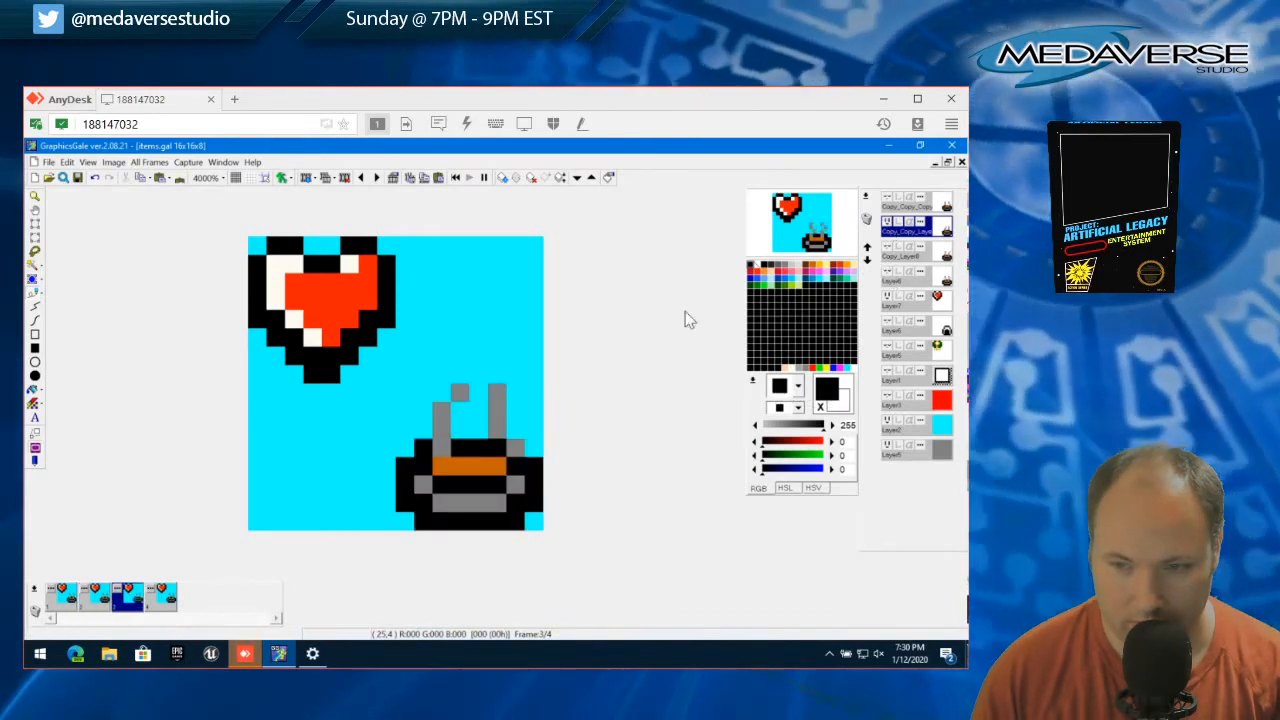
On frame 4, replace the visible original bowl layer with the topmost bowl copy
click(167, 606)
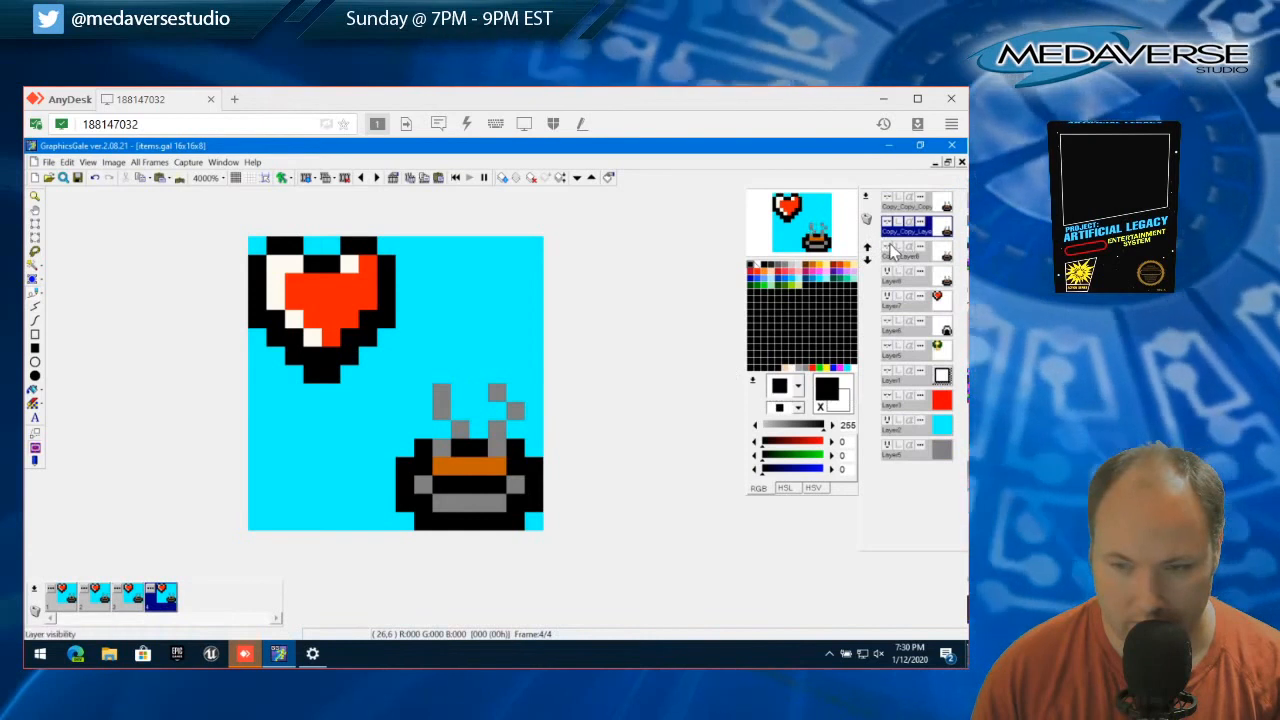
click(889, 248)
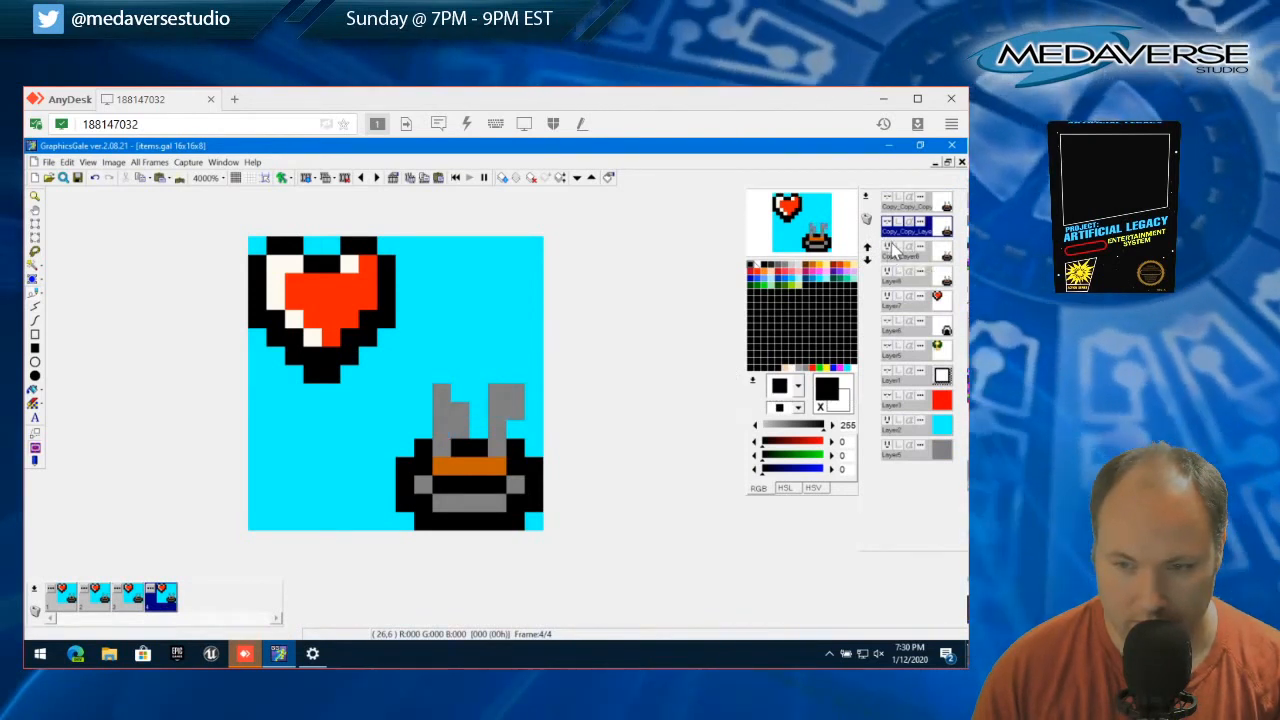
click(889, 248)
click(889, 273)
click(889, 205)
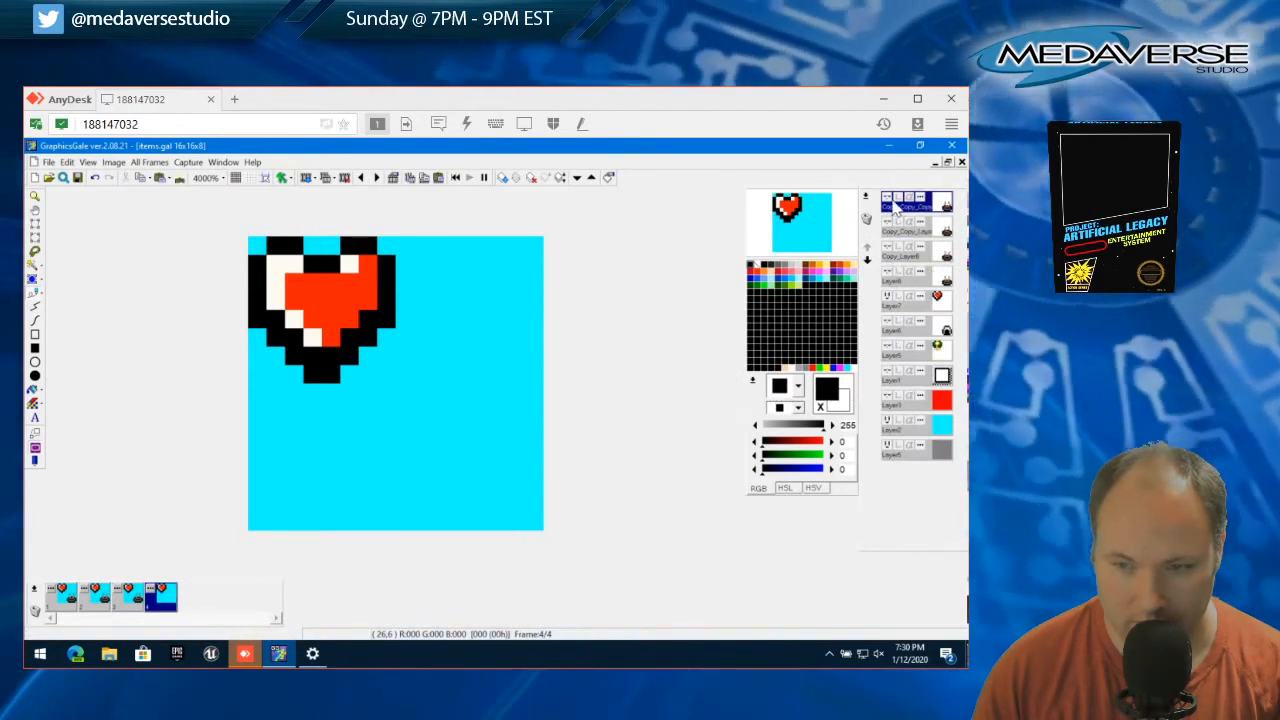
click(889, 200)
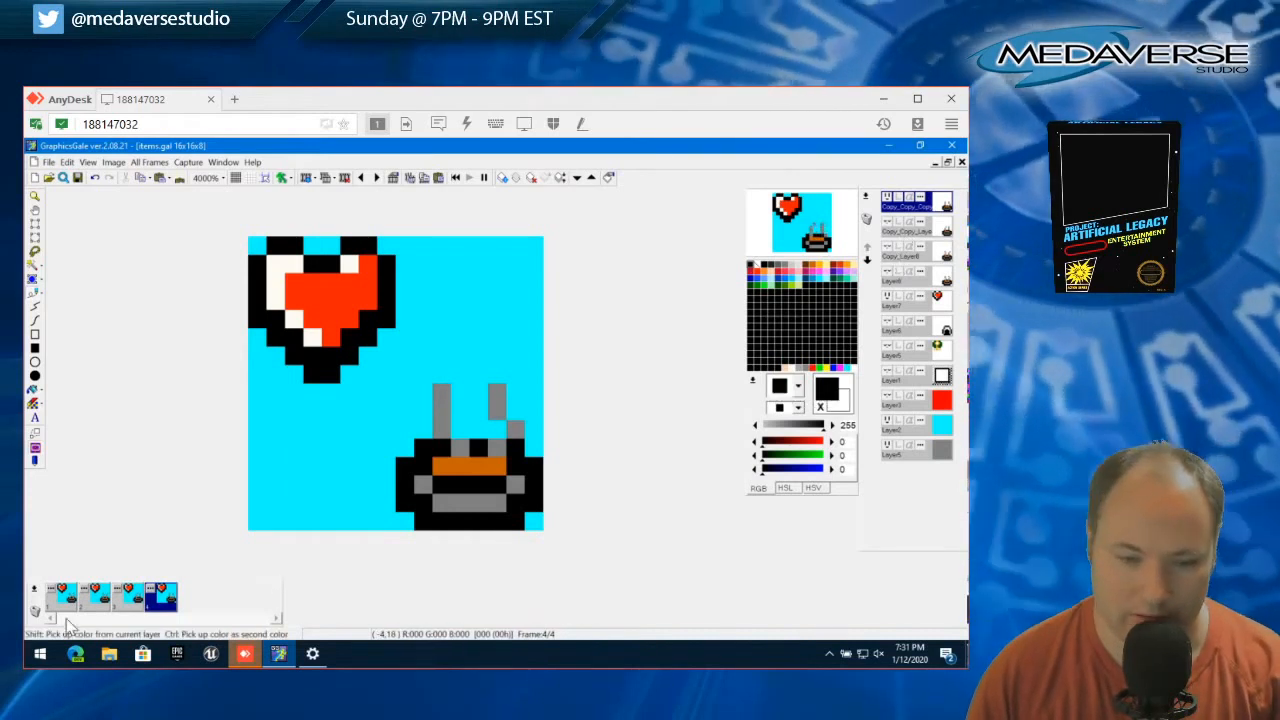
Delete the last three animation frames, keeping only the first frame
click(94, 597)
click(158, 608)
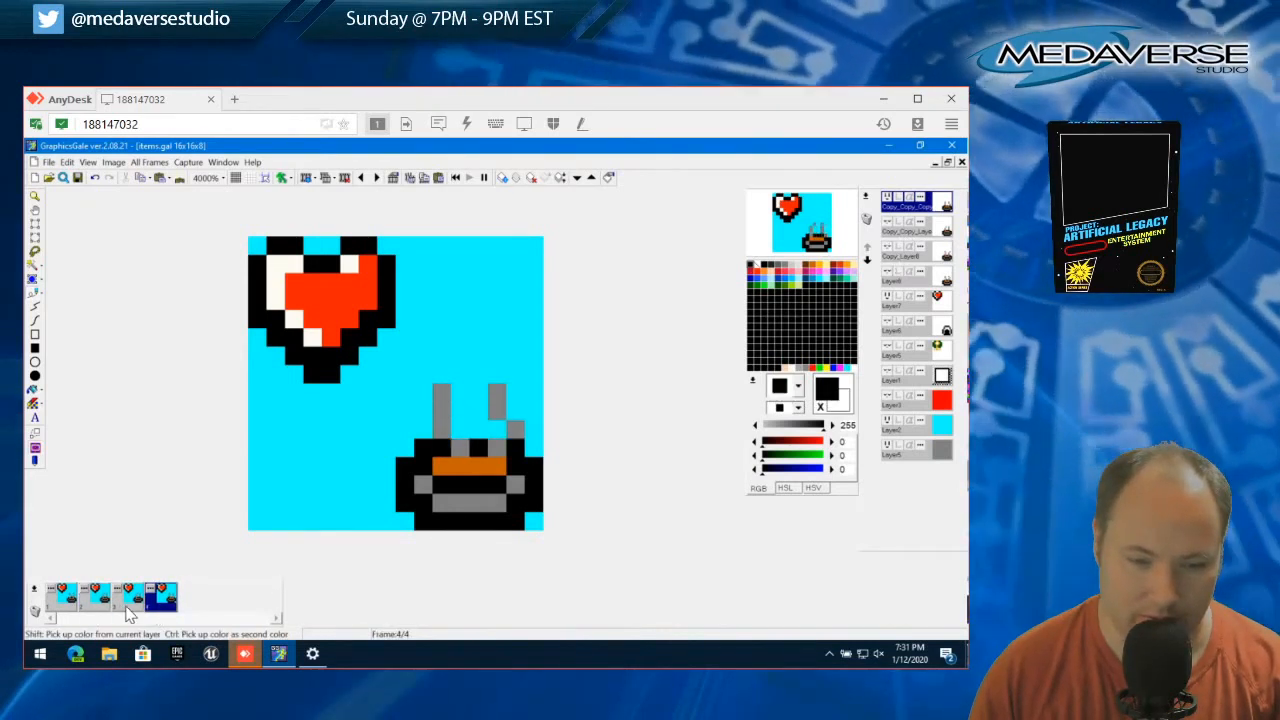
click(34, 610)
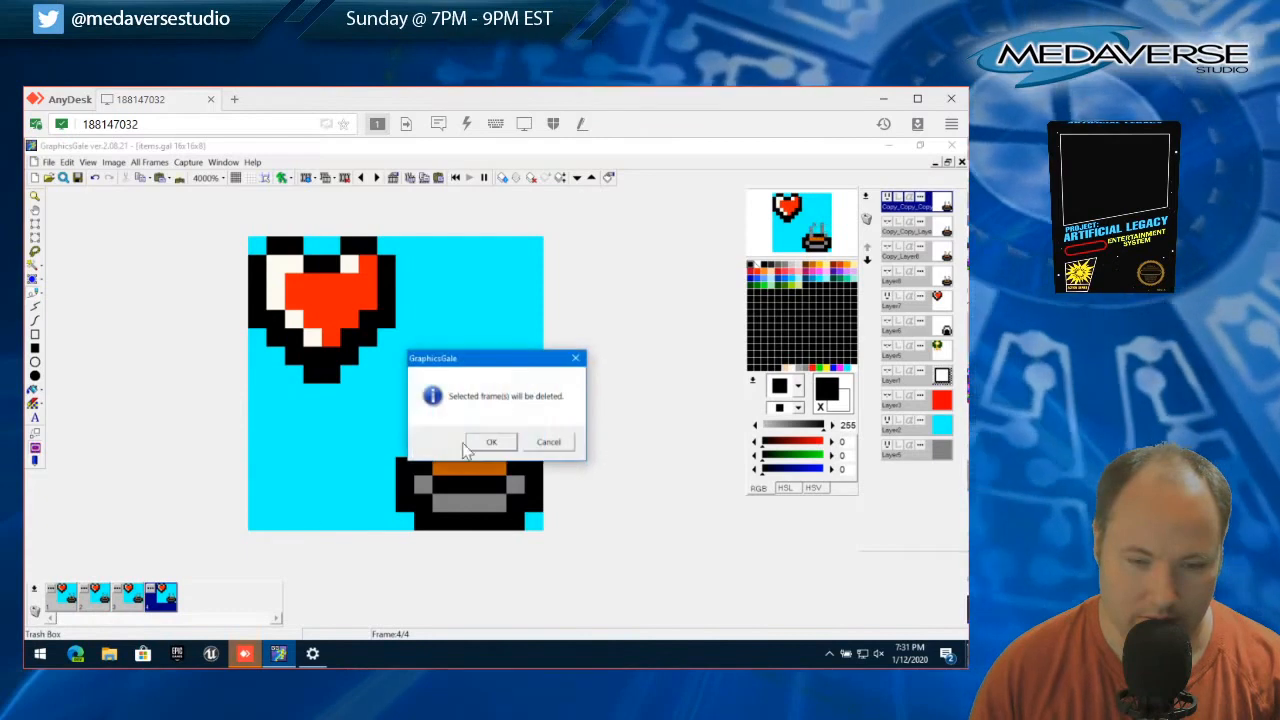
click(491, 441)
click(34, 612)
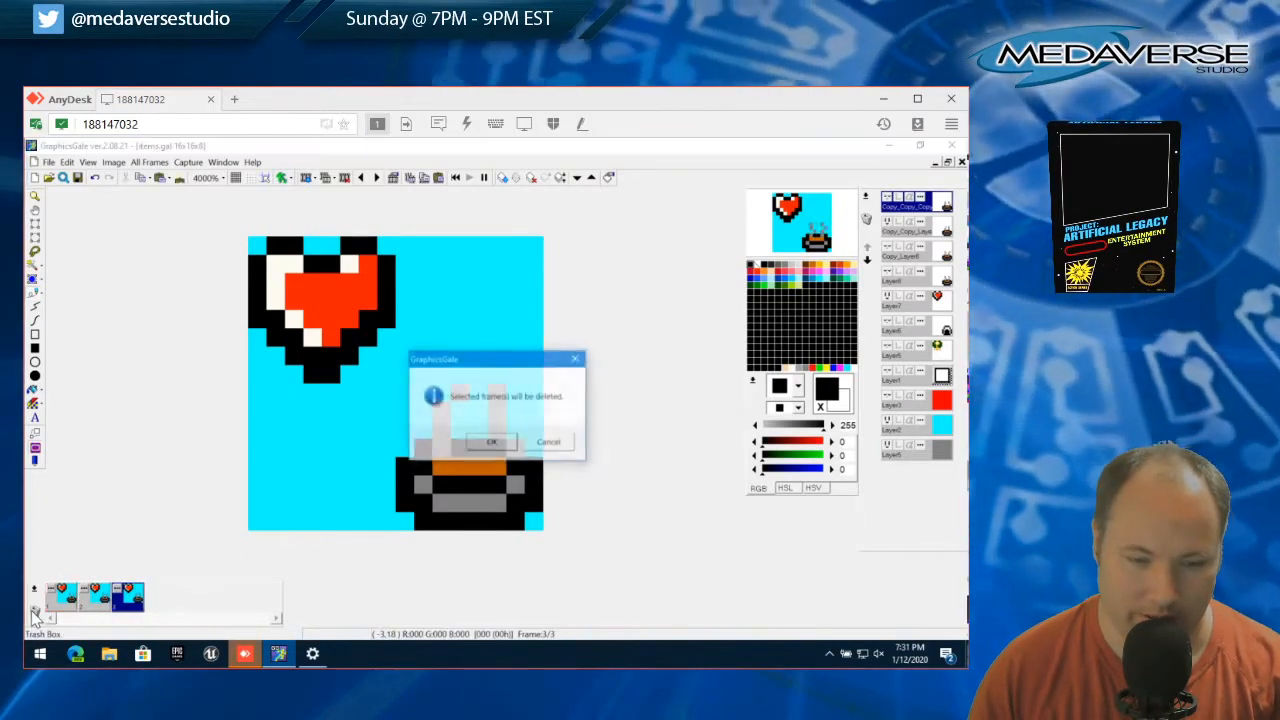
click(491, 441)
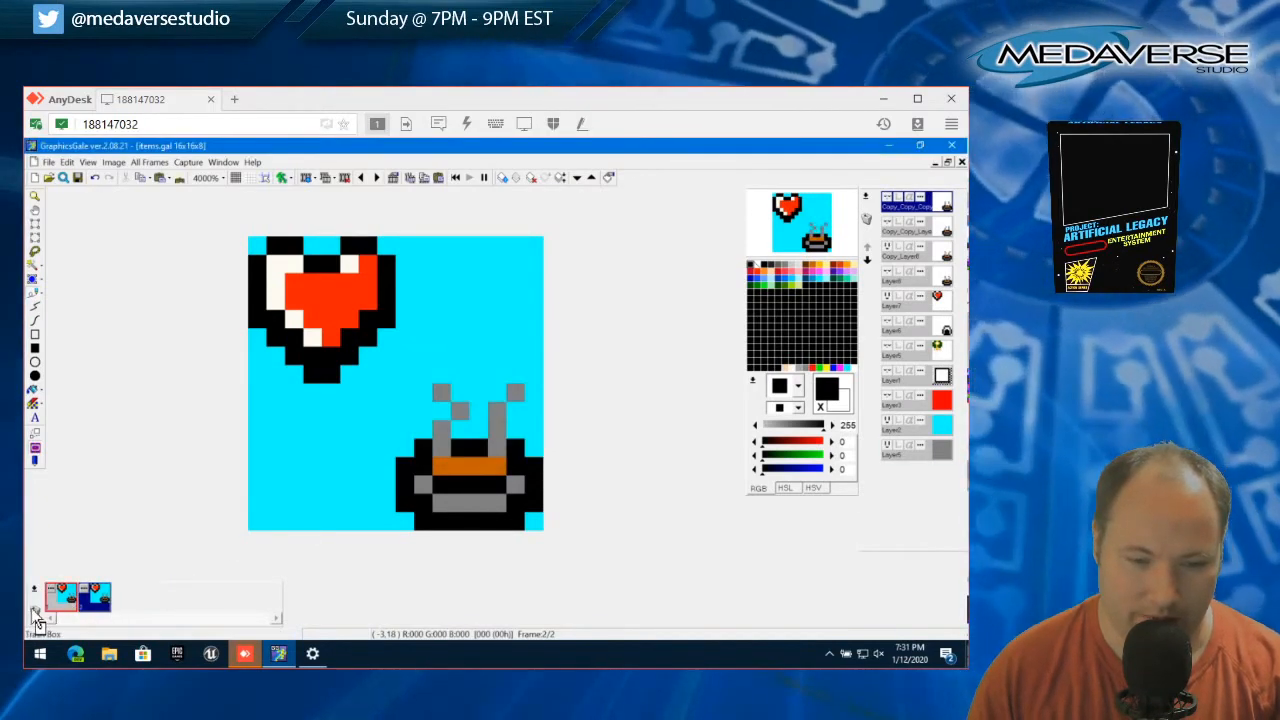
click(35, 614)
click(490, 445)
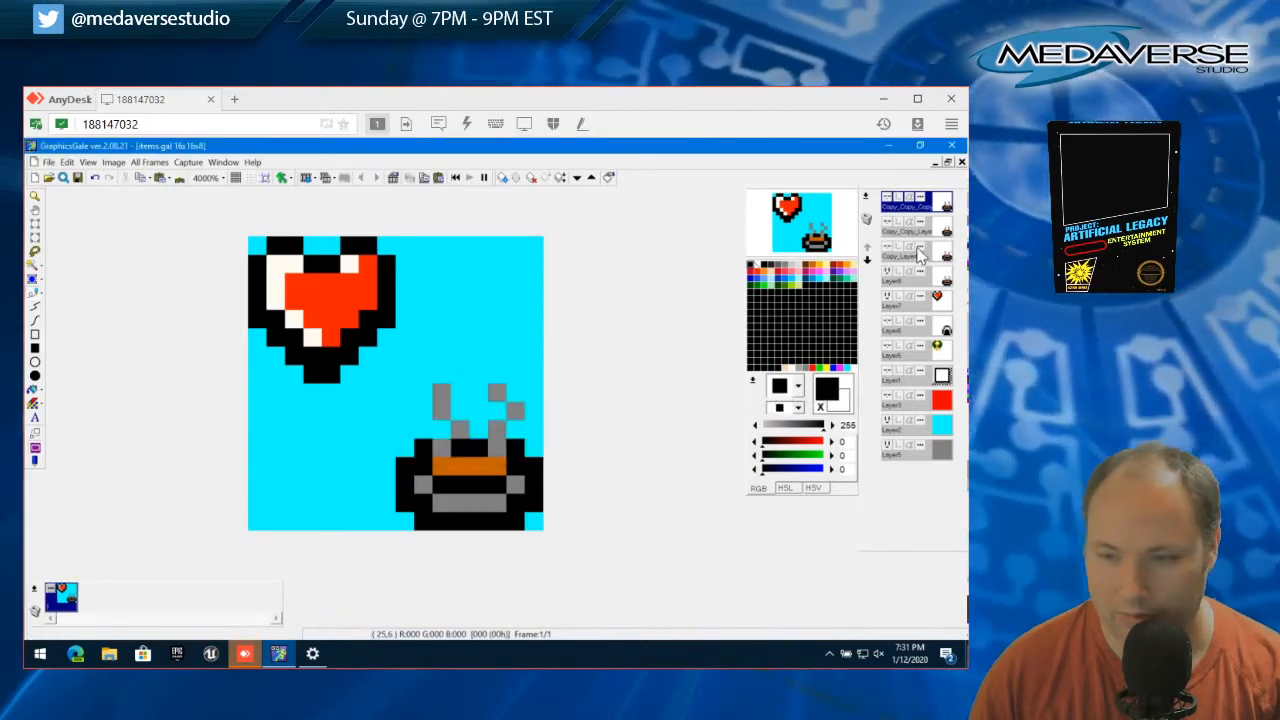
Delete the three copied bowl layers above the original bowl layer
click(920, 251)
click(915, 201)
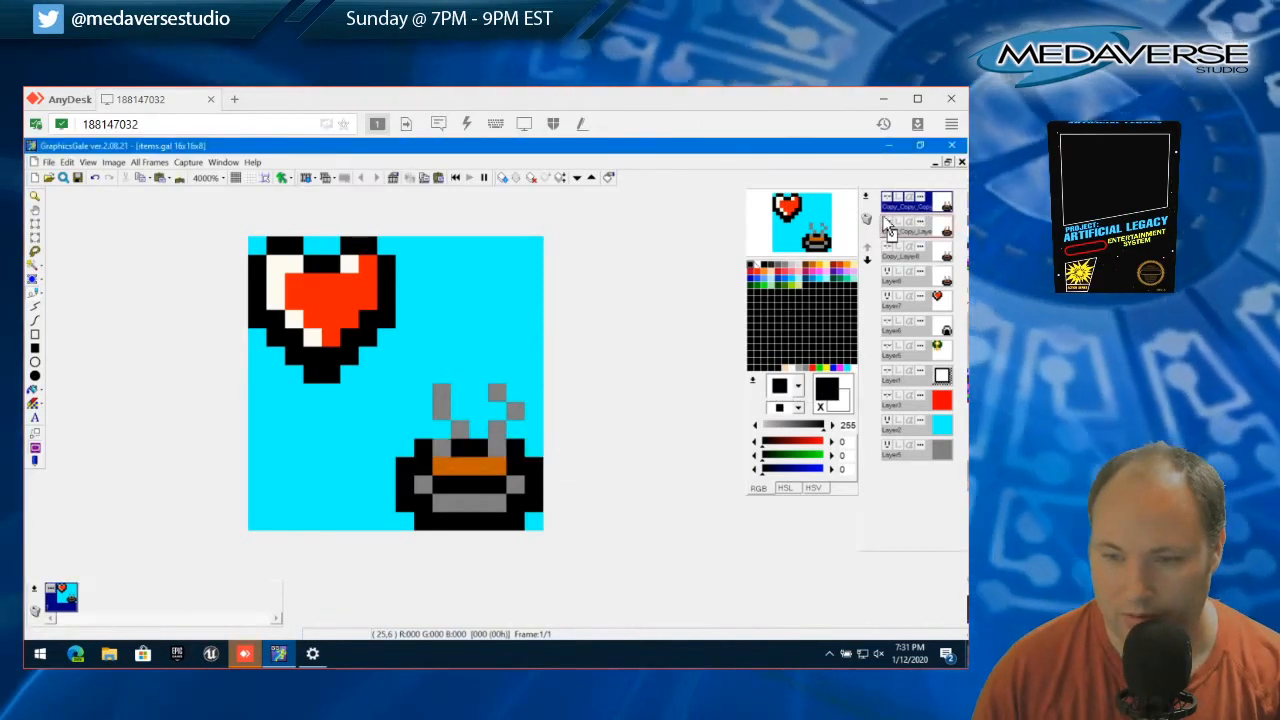
click(866, 218)
click(486, 444)
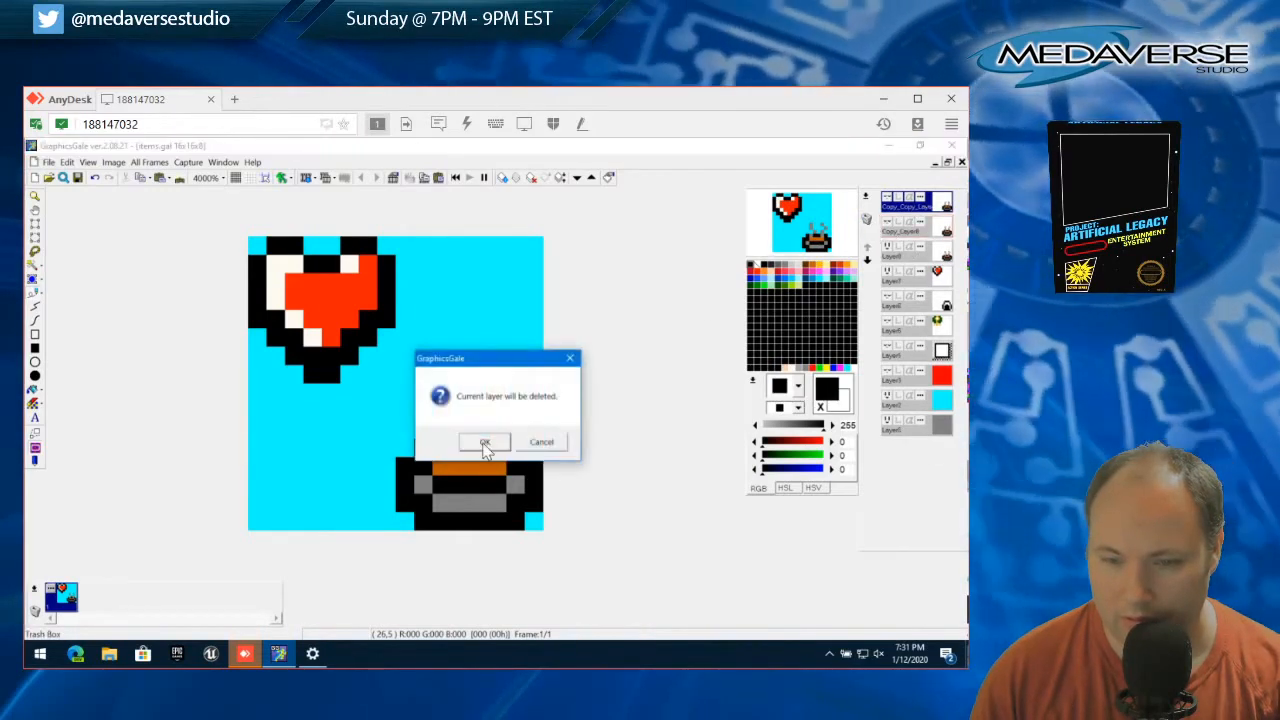
click(485, 443)
click(868, 221)
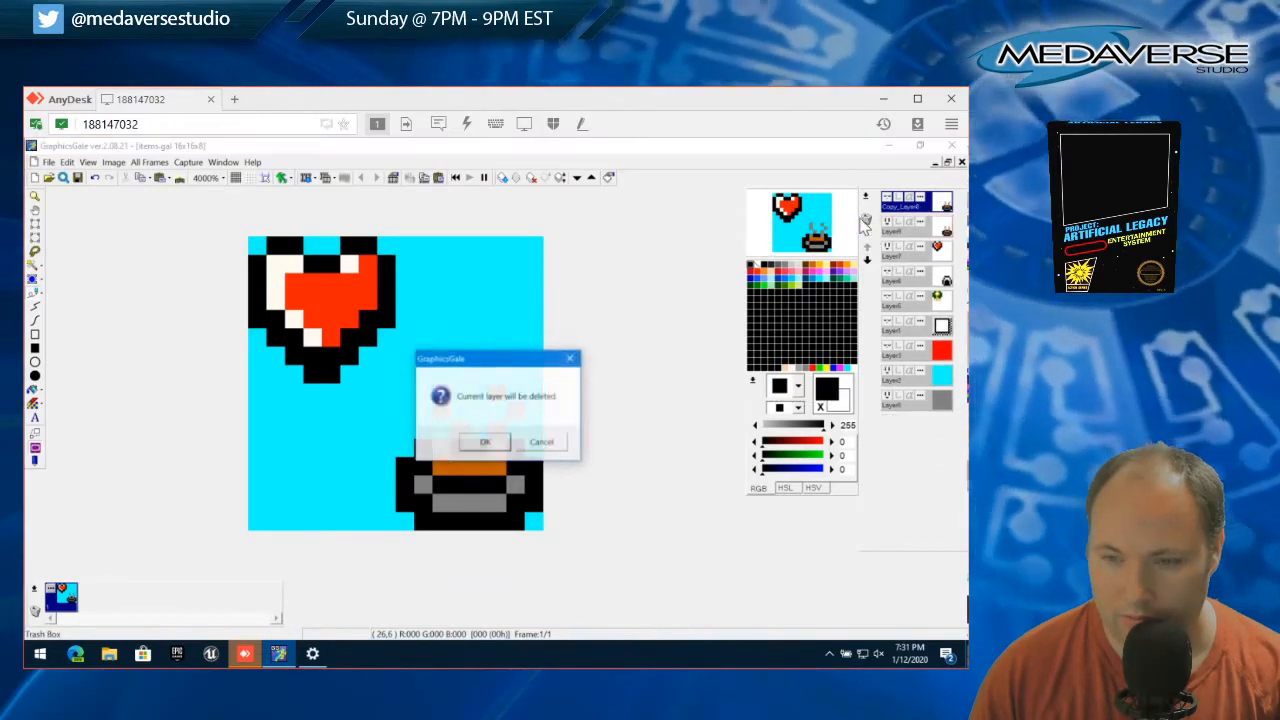
click(486, 443)
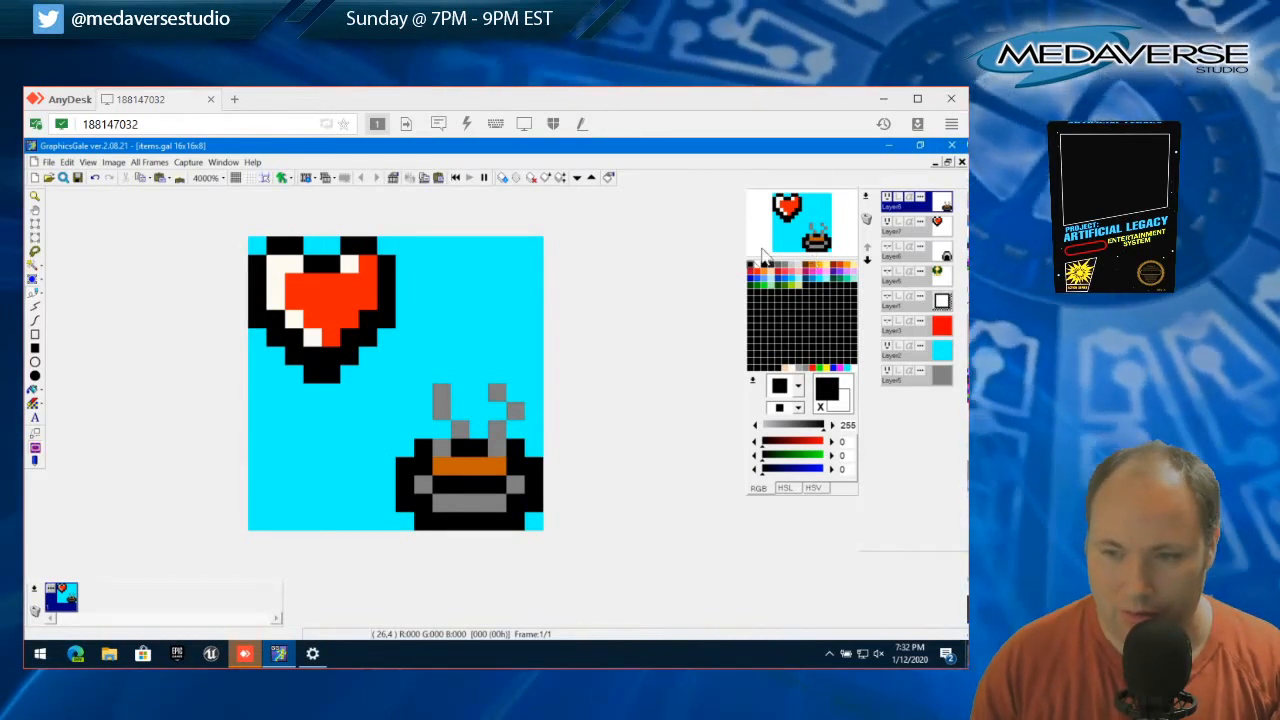
Hide the original bowl layer and add a new layer above it with the default properties
click(887, 201)
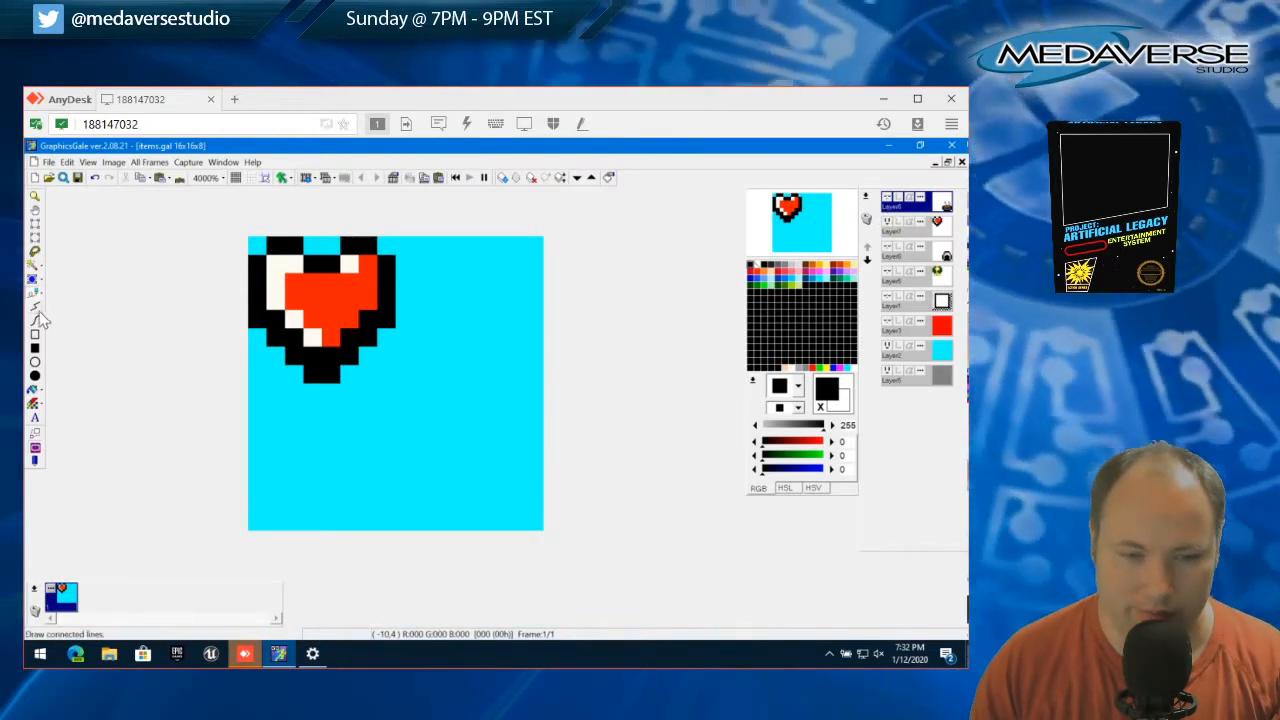
click(887, 251)
click(889, 253)
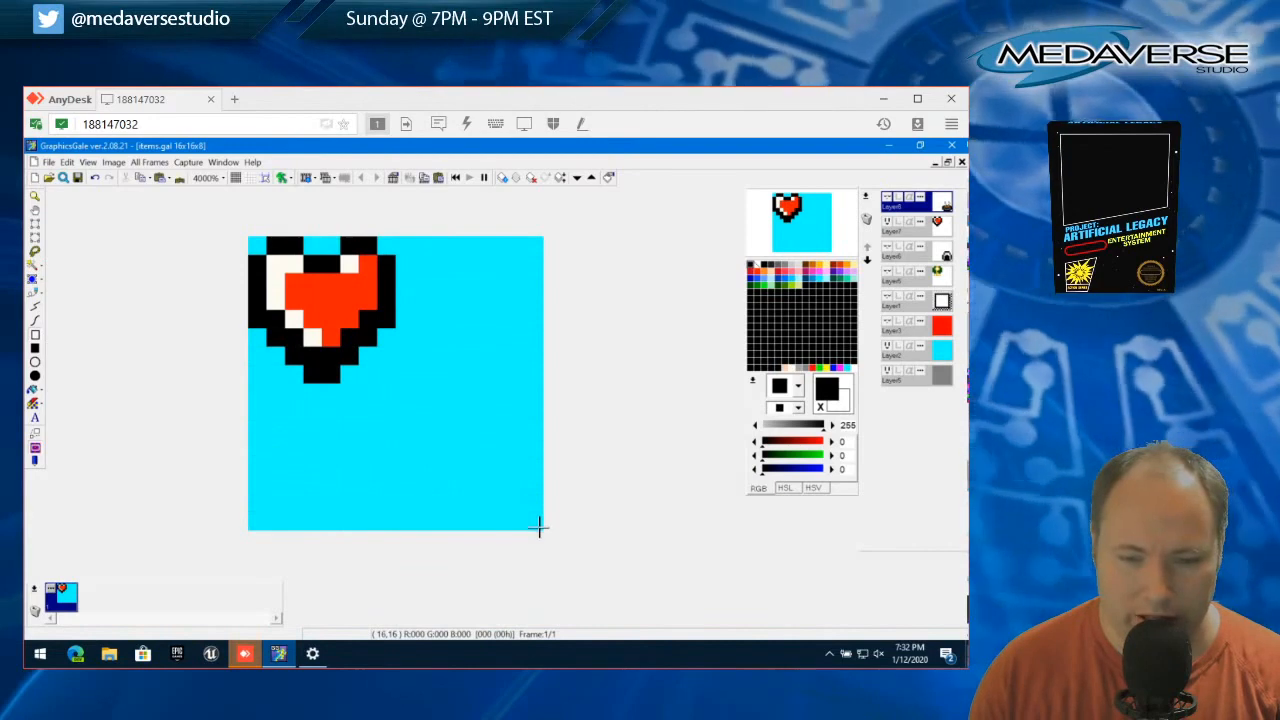
click(530, 528)
click(519, 442)
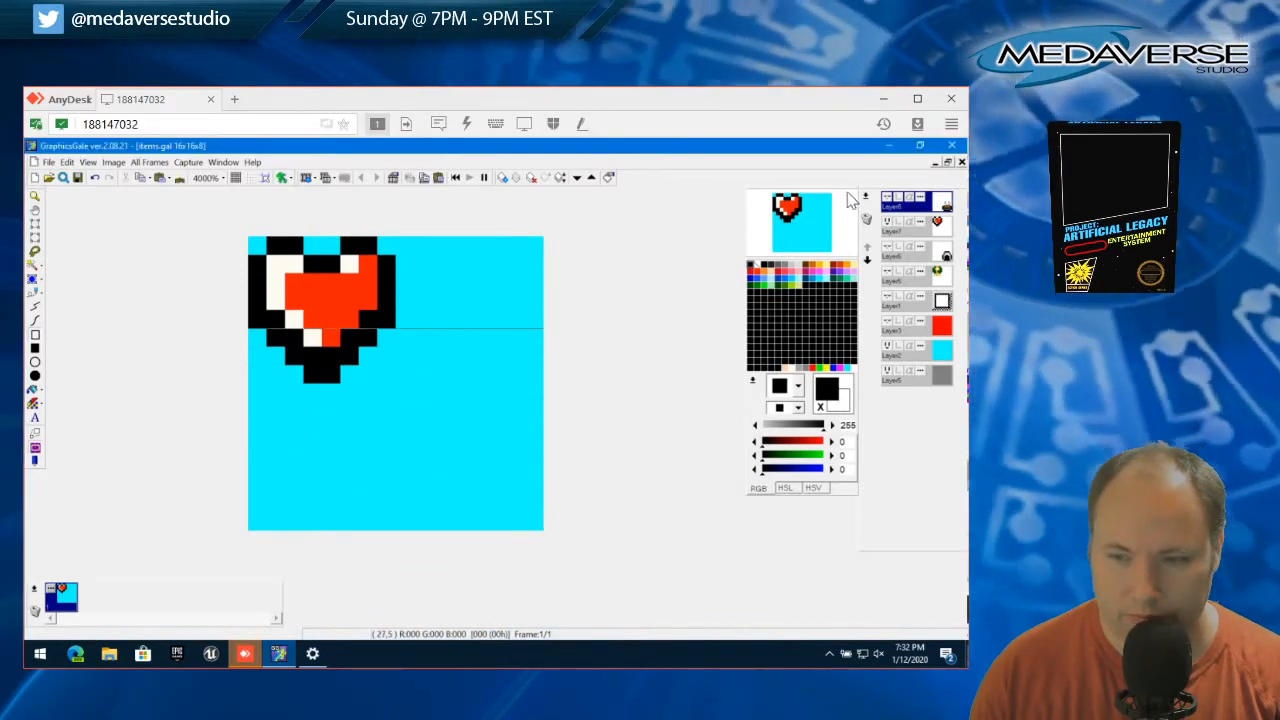
click(866, 197)
click(845, 212)
click(500, 461)
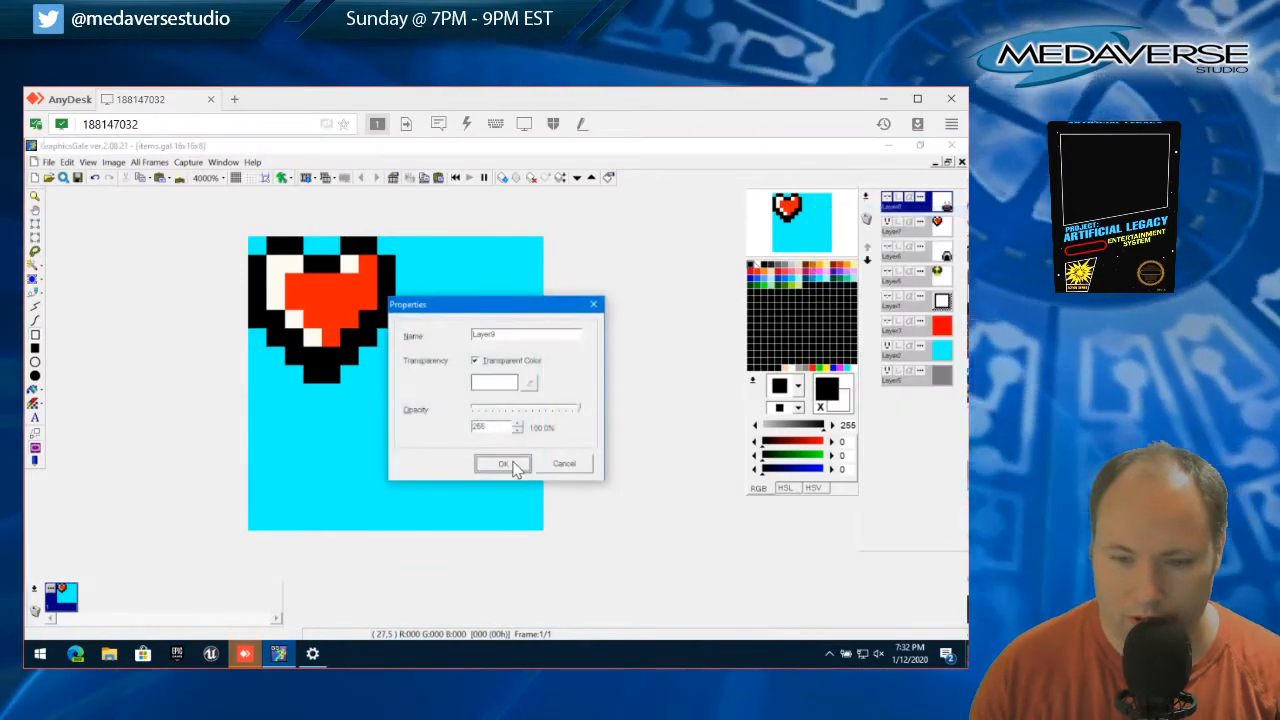
Draw a black toolbox outline in the canvas's lower-right quarter: an 8×4-pixel body, a 4-pixel-wide handle above, and a full-width lid around the handle's base
mouse_move(538, 528)
mouse_down()
mouse_move(501, 497)
mouse_move(477, 500)
mouse_move(526, 503)
mouse_move(397, 513)
mouse_move(396, 458)
mouse_up()
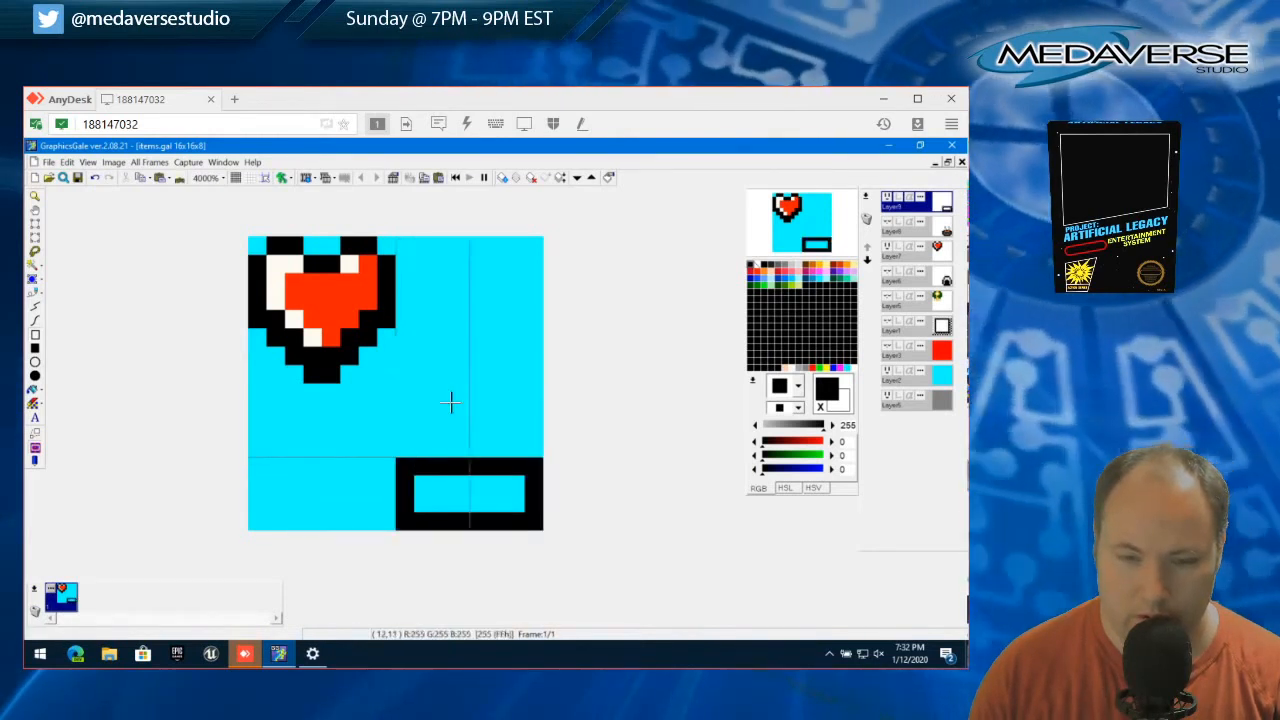
click(36, 316)
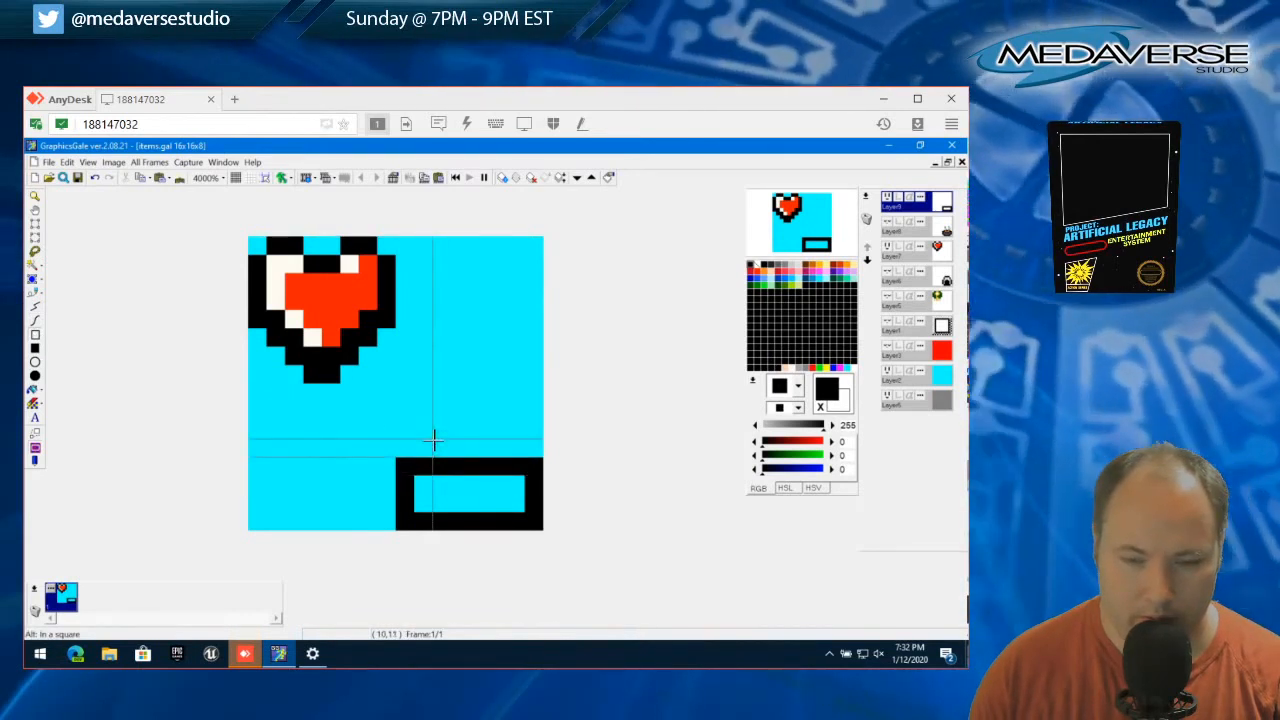
mouse_move(433, 413)
mouse_down()
mouse_move(434, 391)
mouse_move(515, 387)
mouse_up()
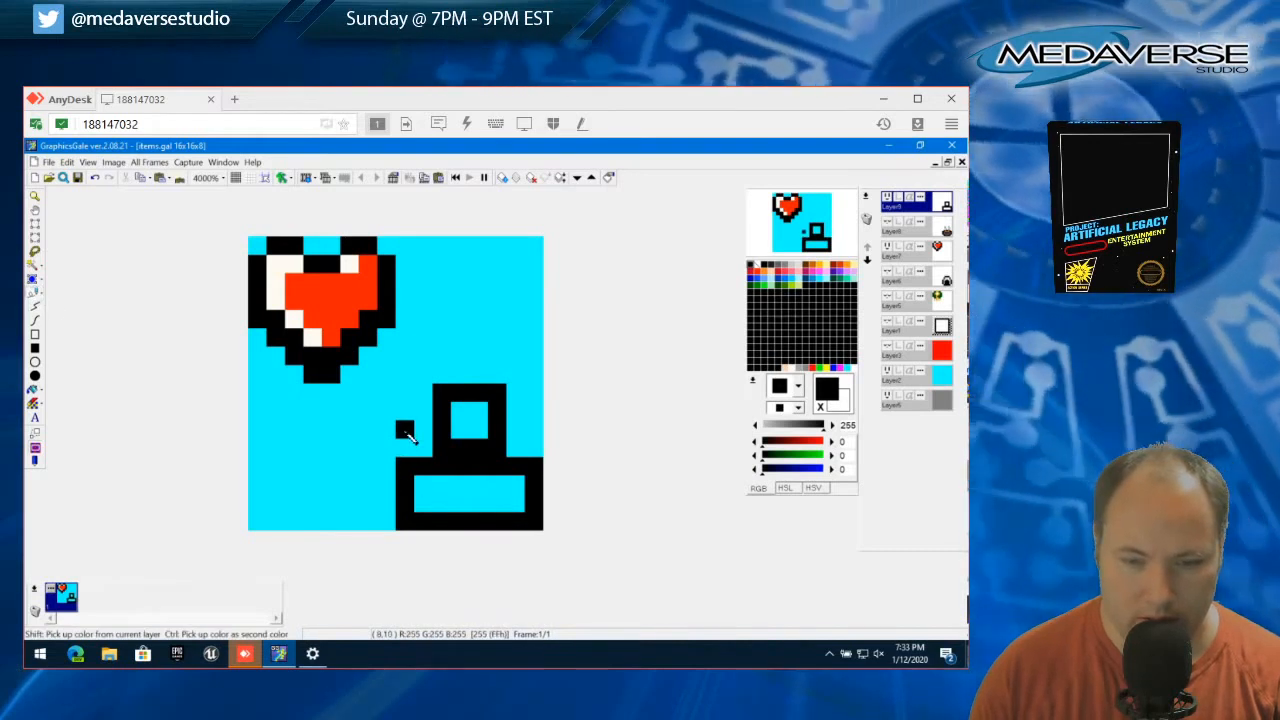
drag(405, 430, 533, 440)
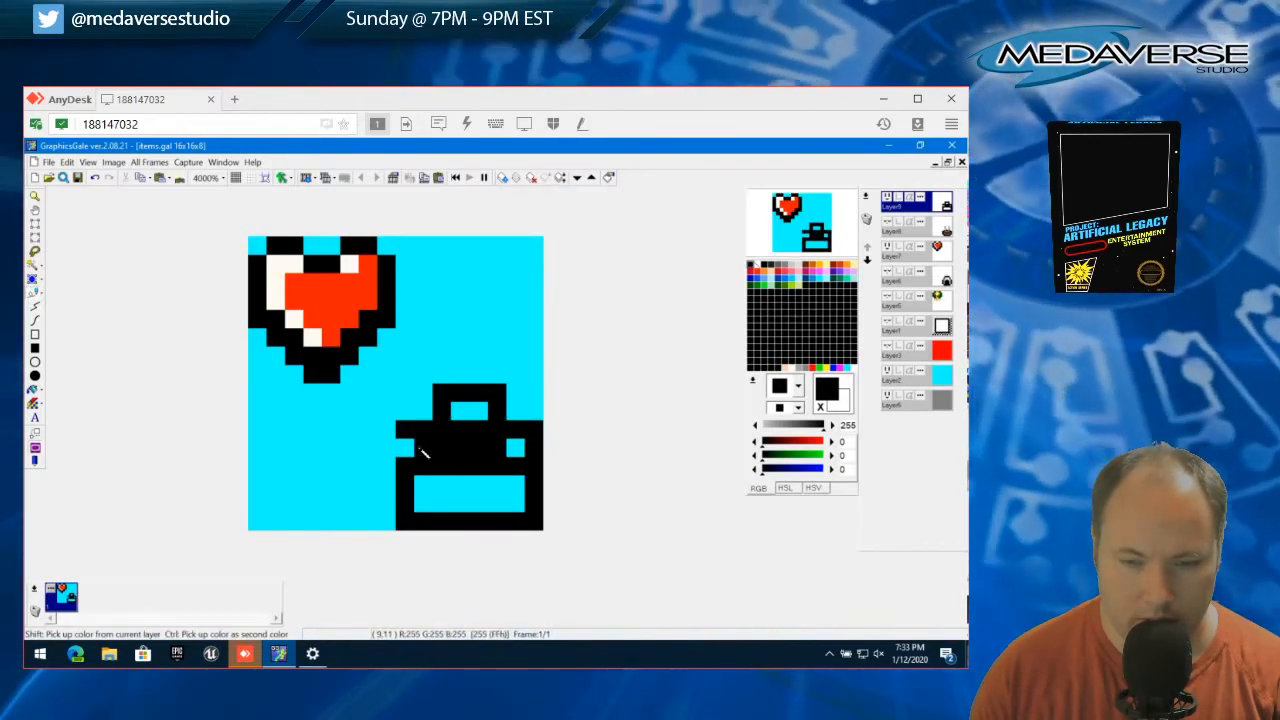
right_click(423, 448)
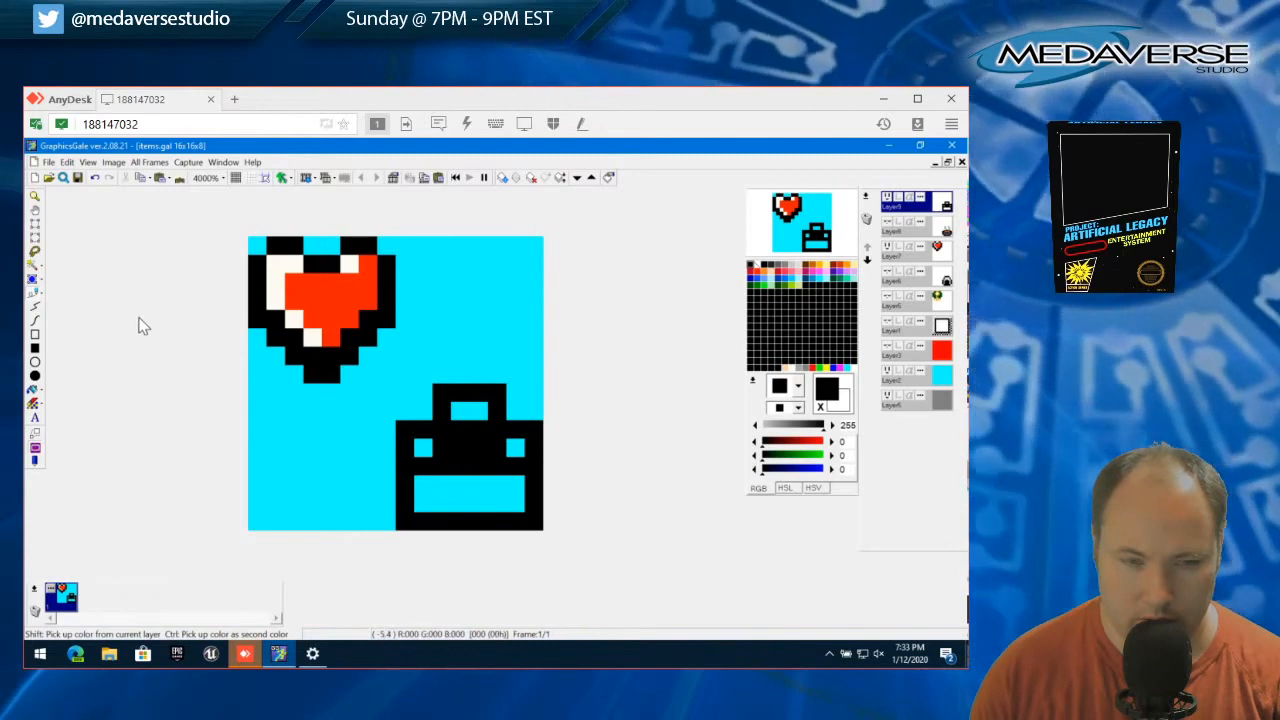
Clear the 4×1 block of black pixels inside the toolbox's lid and deselect it
click(36, 226)
drag(437, 443, 503, 448)
click(67, 162)
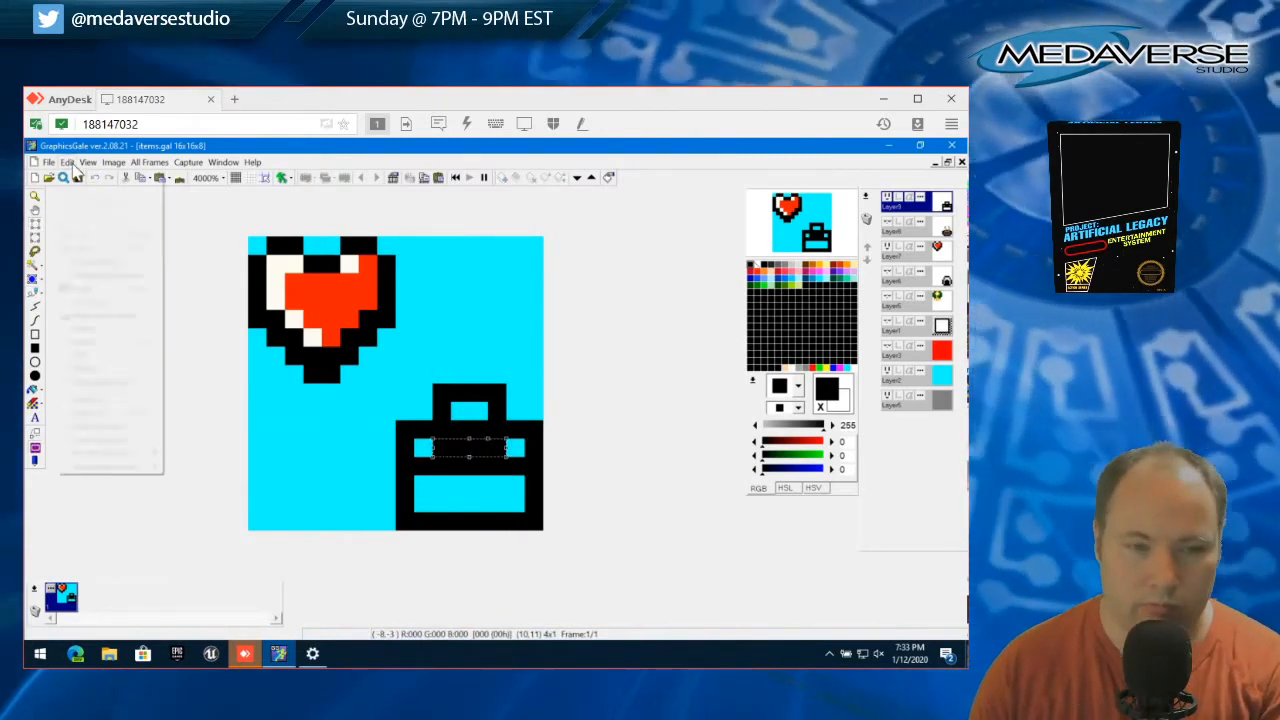
click(90, 272)
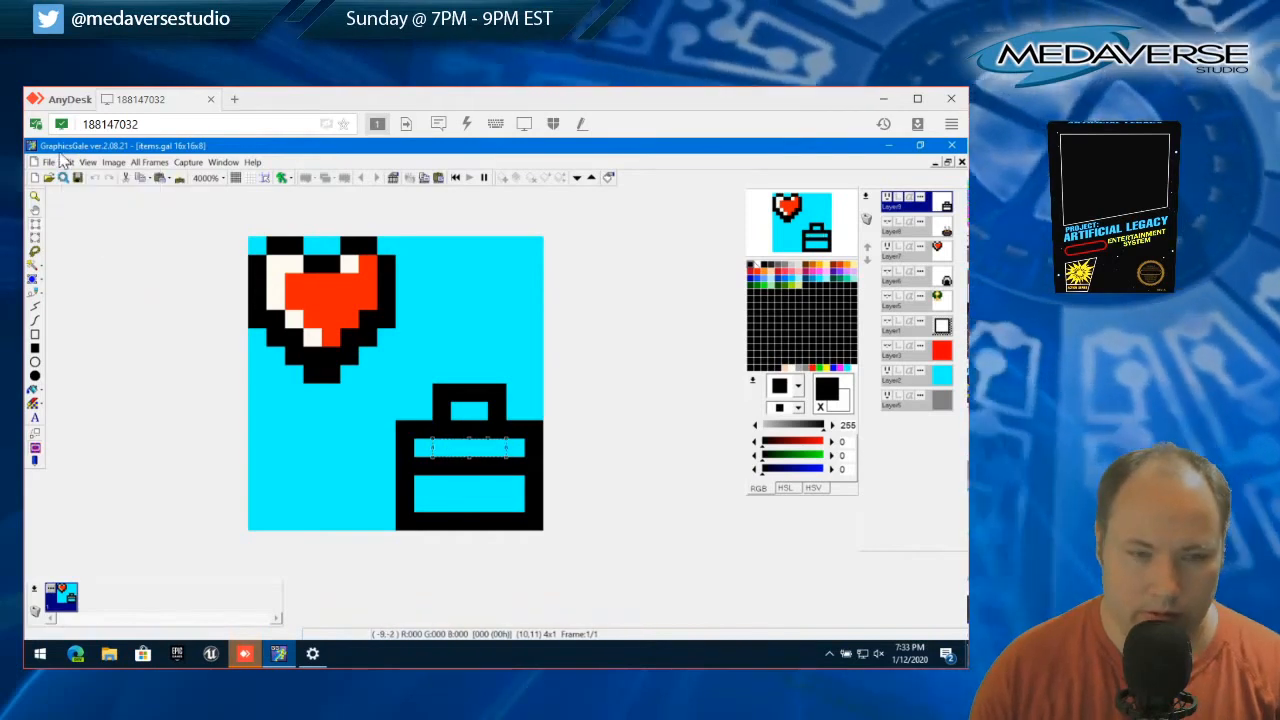
click(67, 162)
click(95, 406)
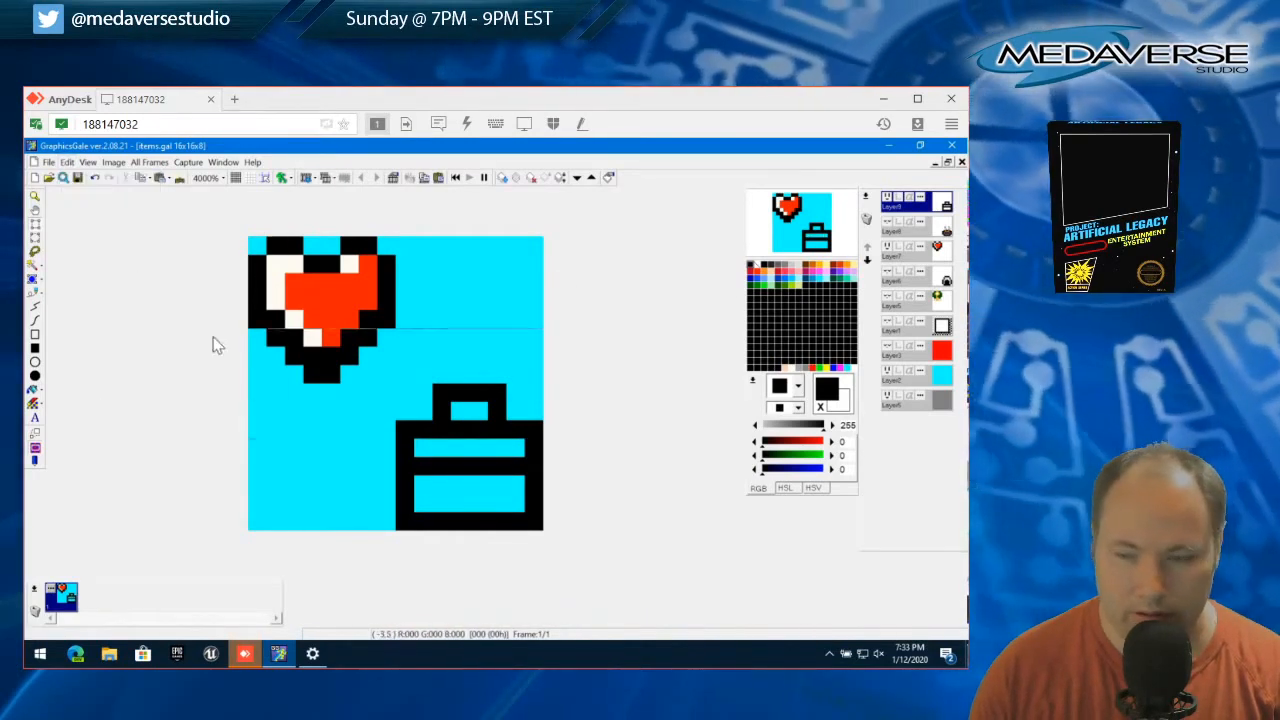
drag(396, 421, 412, 434)
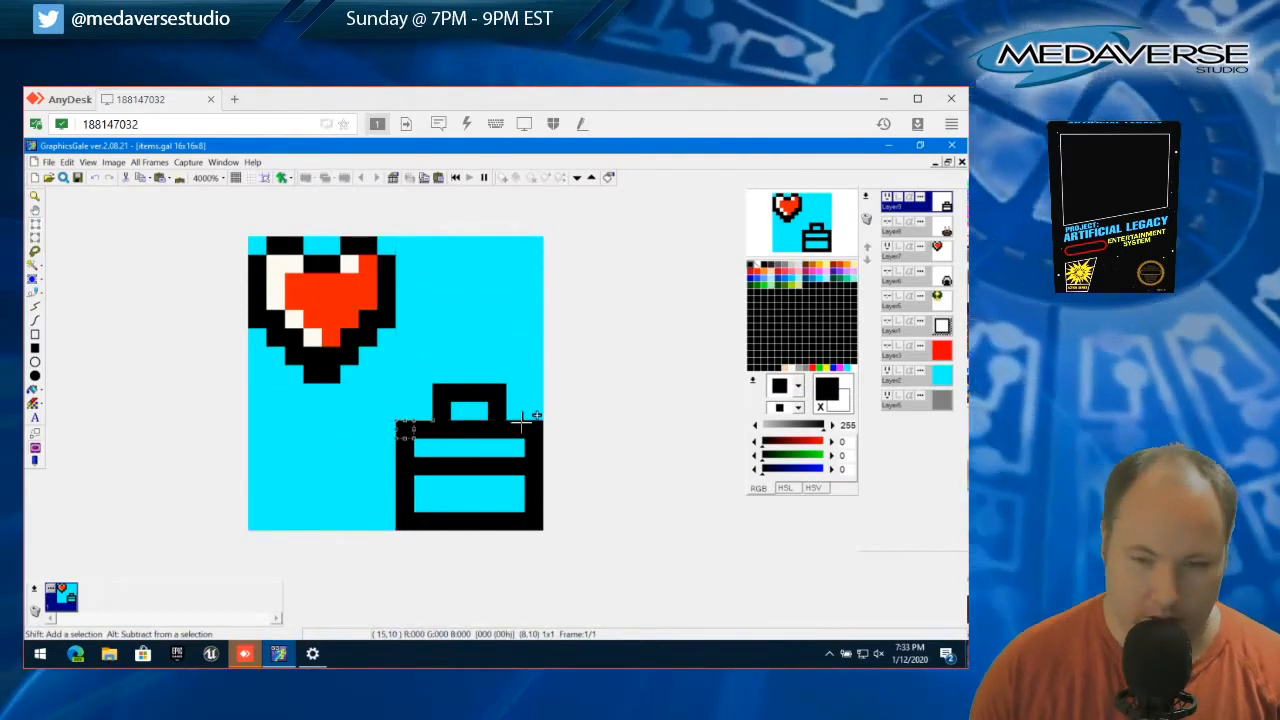
drag(526, 421, 541, 434)
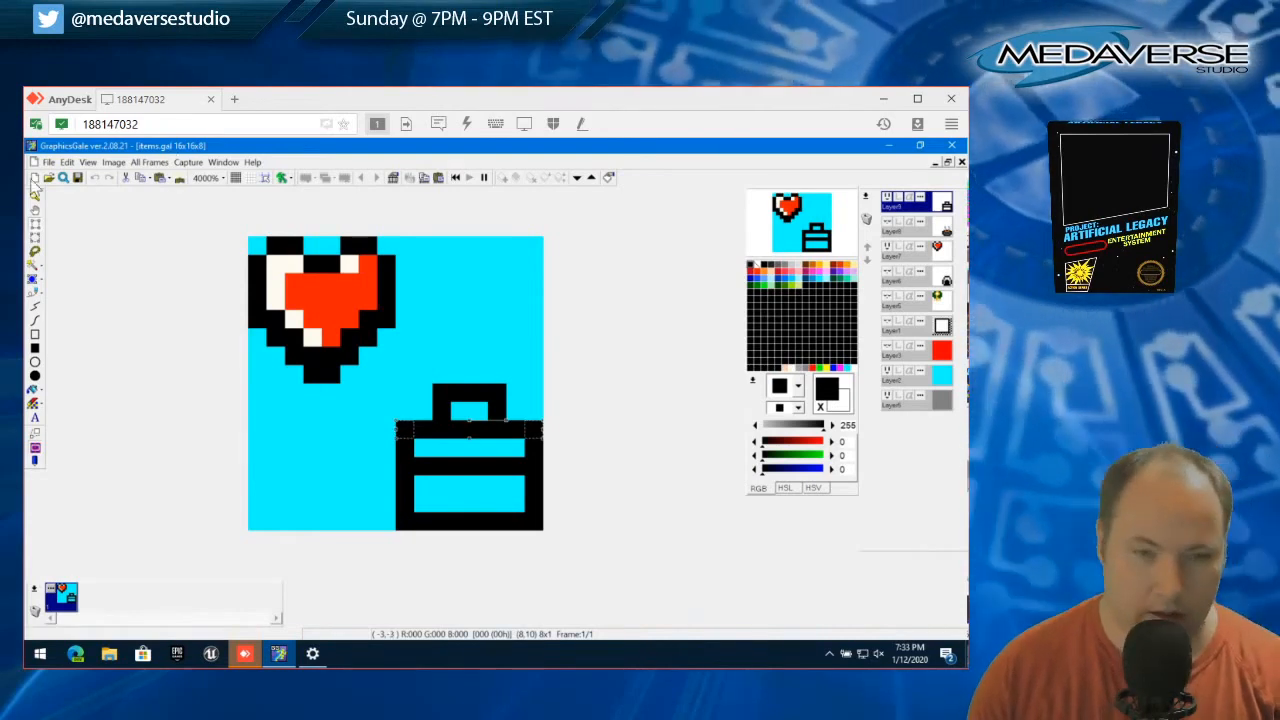
click(66, 162)
click(124, 401)
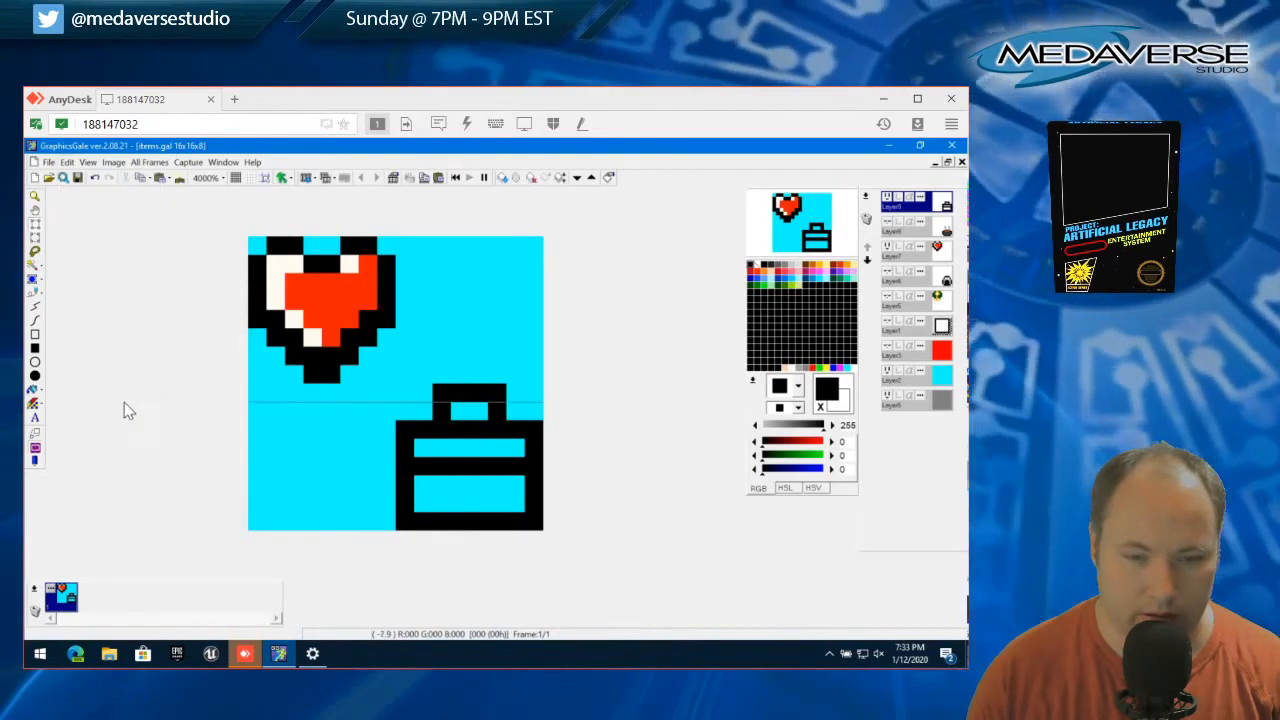
Cut the two outer corner pixels from the top of the toolbox's lid and deselect the area
drag(398, 421, 416, 437)
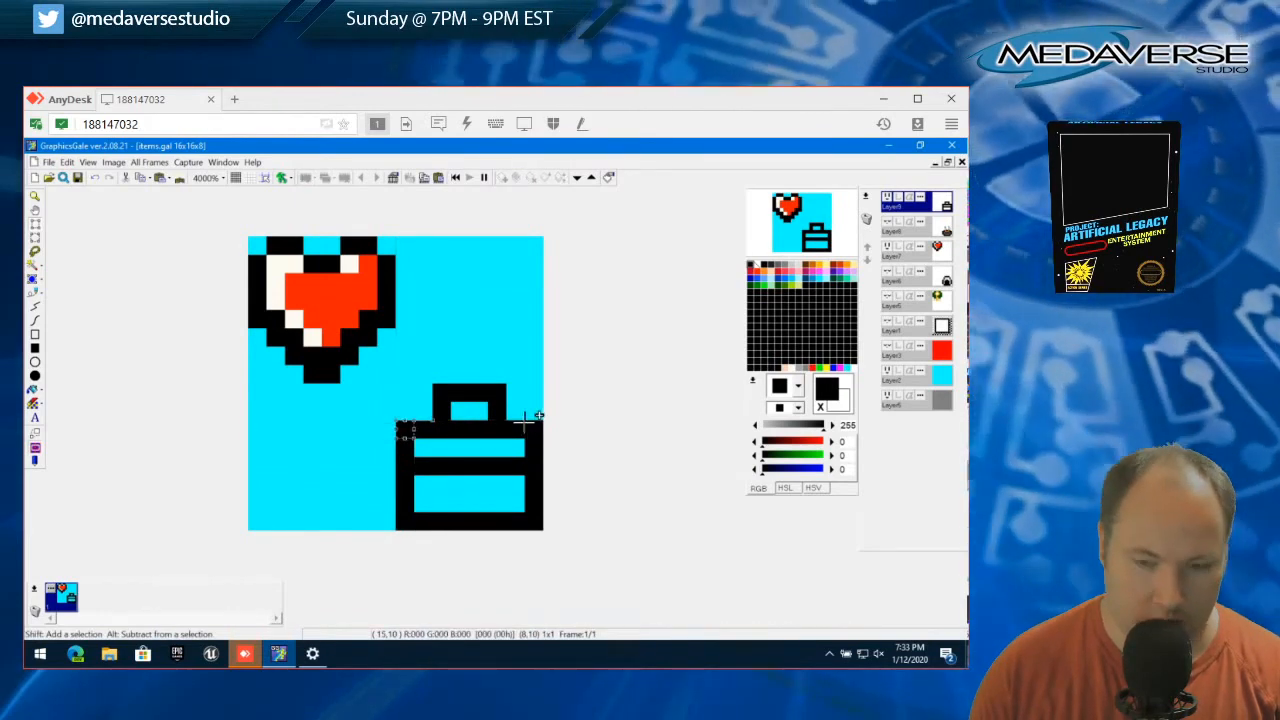
drag(538, 414, 551, 426)
click(67, 162)
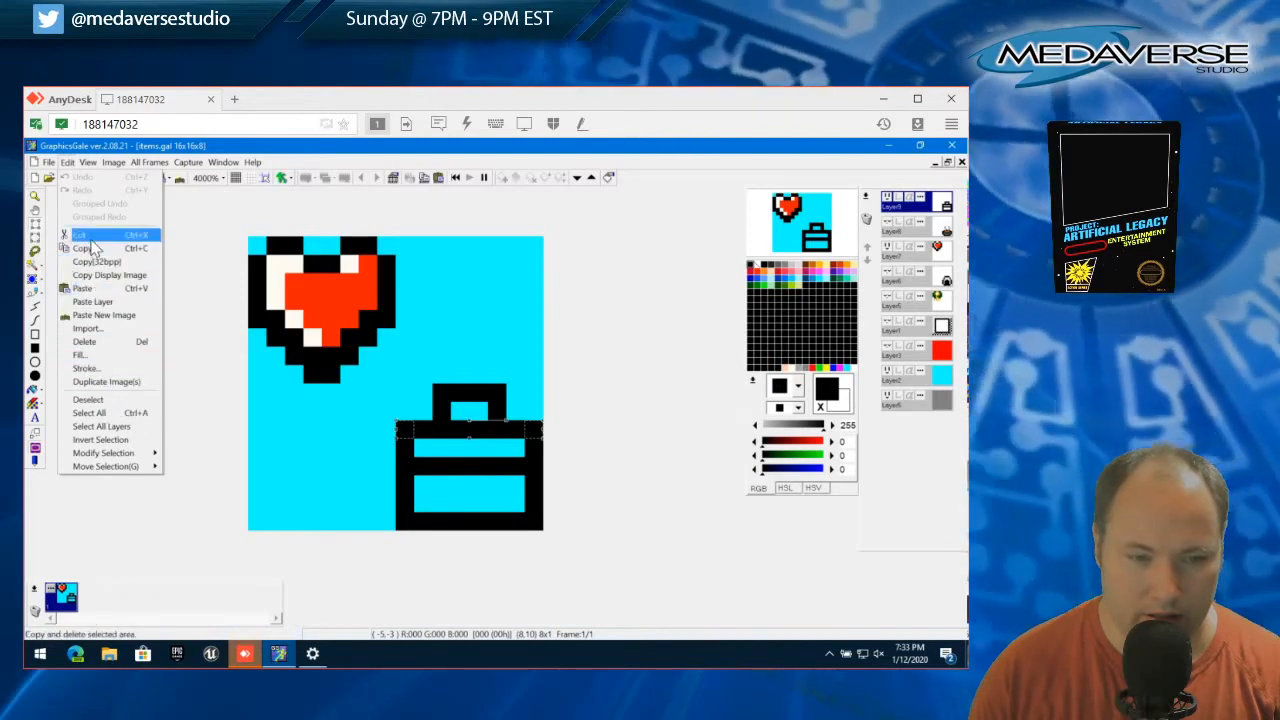
click(90, 236)
click(67, 162)
click(100, 400)
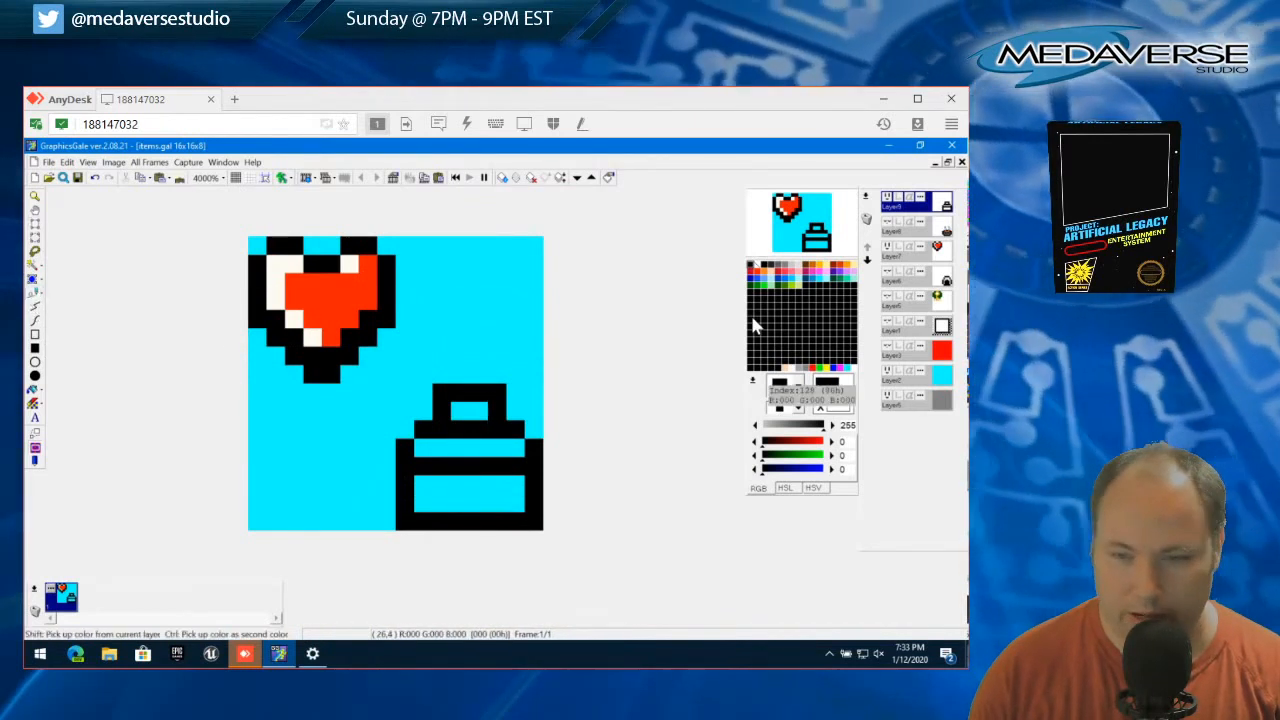
Fill the toolbox's lid and body with 128,128,128 gray and add a two-pixel-wide black clasp below the dividing line
click(788, 270)
drag(420, 447, 508, 456)
mouse_move(423, 486)
mouse_down()
mouse_move(507, 488)
mouse_move(416, 502)
mouse_up()
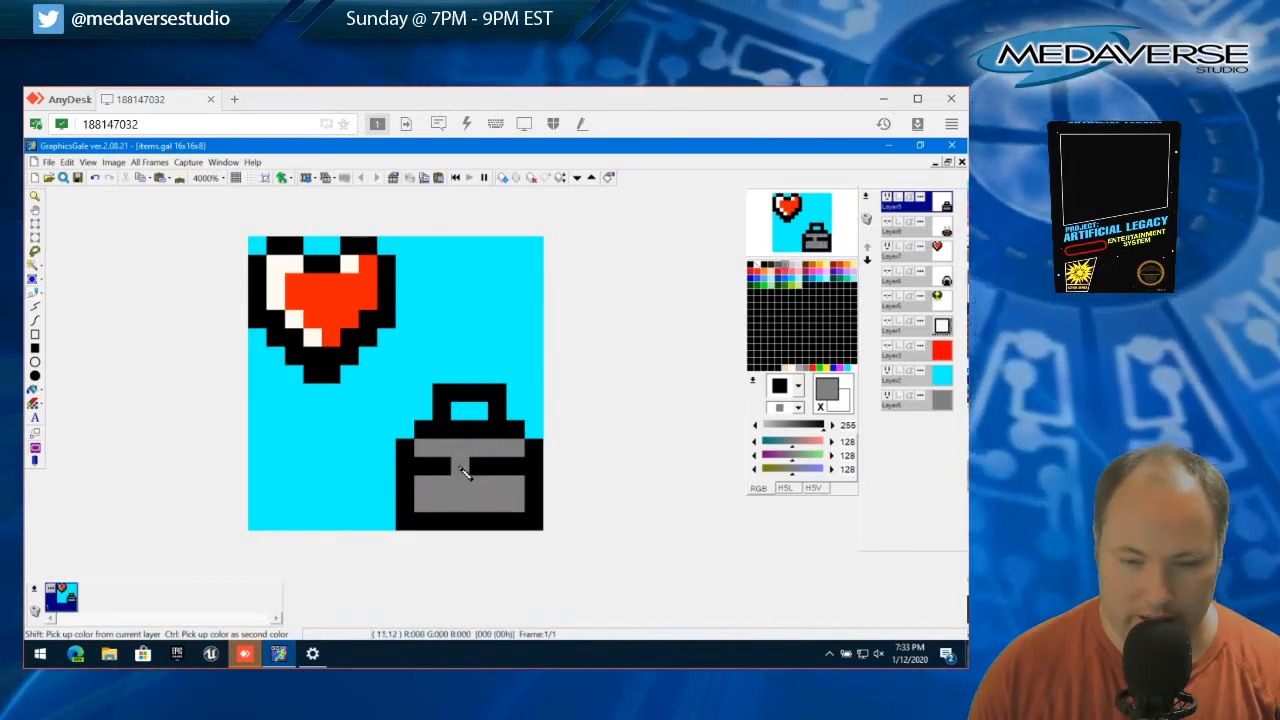
click(468, 482)
click(478, 486)
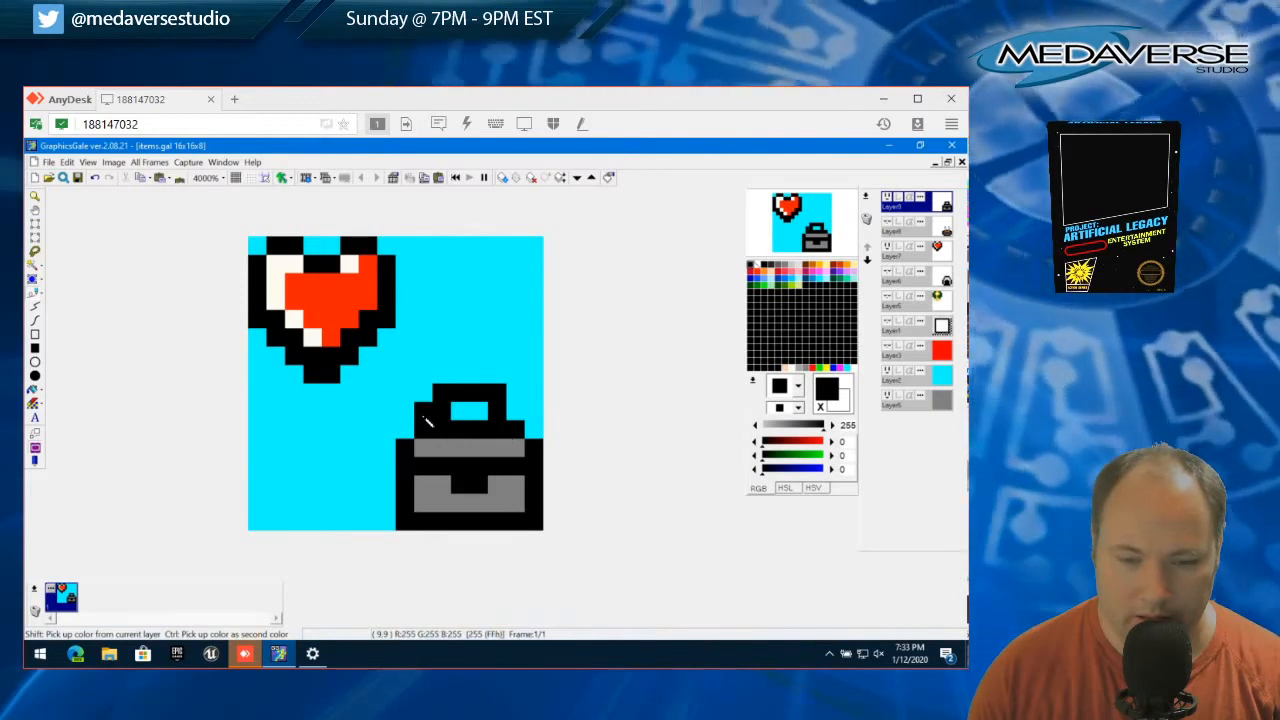
Cut the two outer corner pixels from the top of the toolbox's handle
click(35, 223)
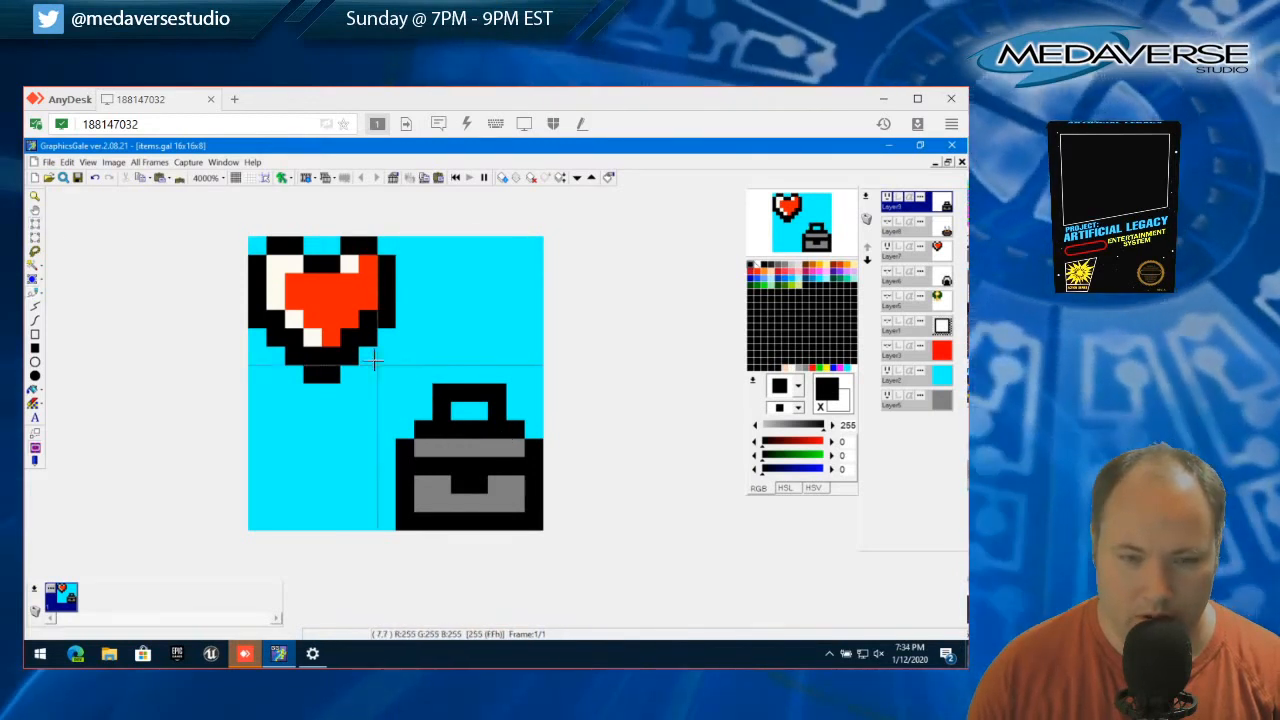
click(442, 393)
shift+click(500, 388)
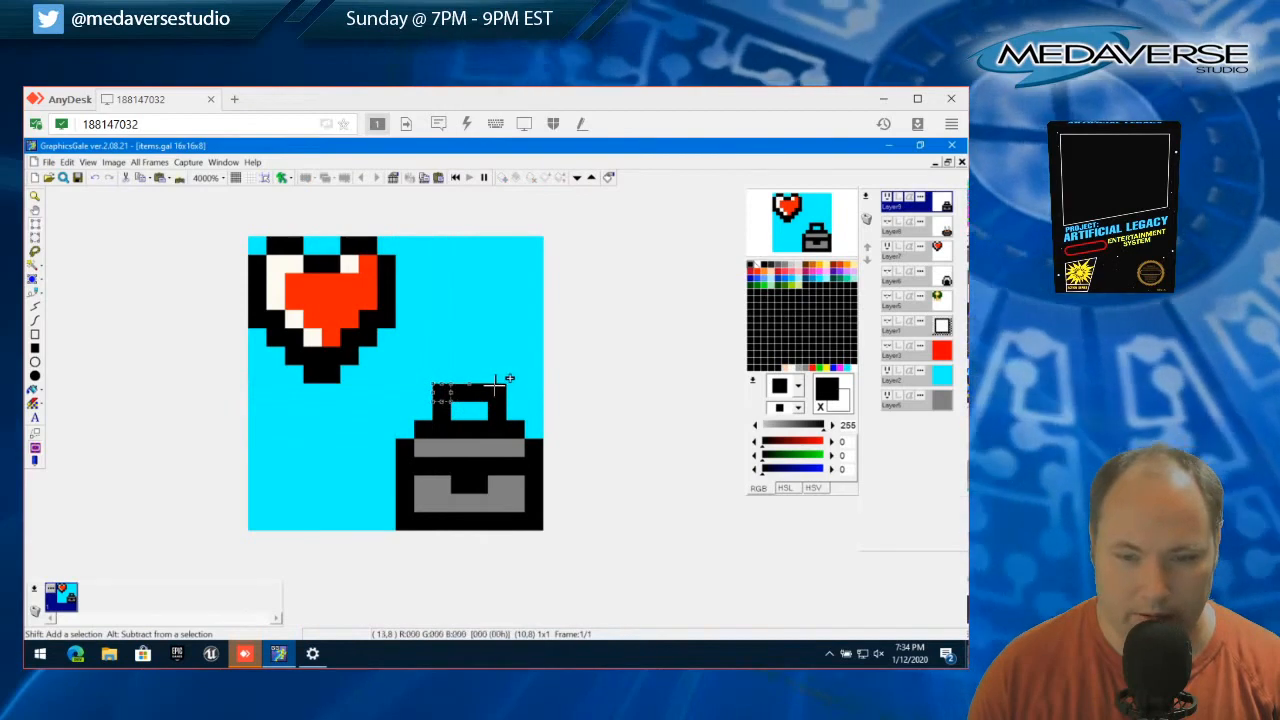
click(68, 162)
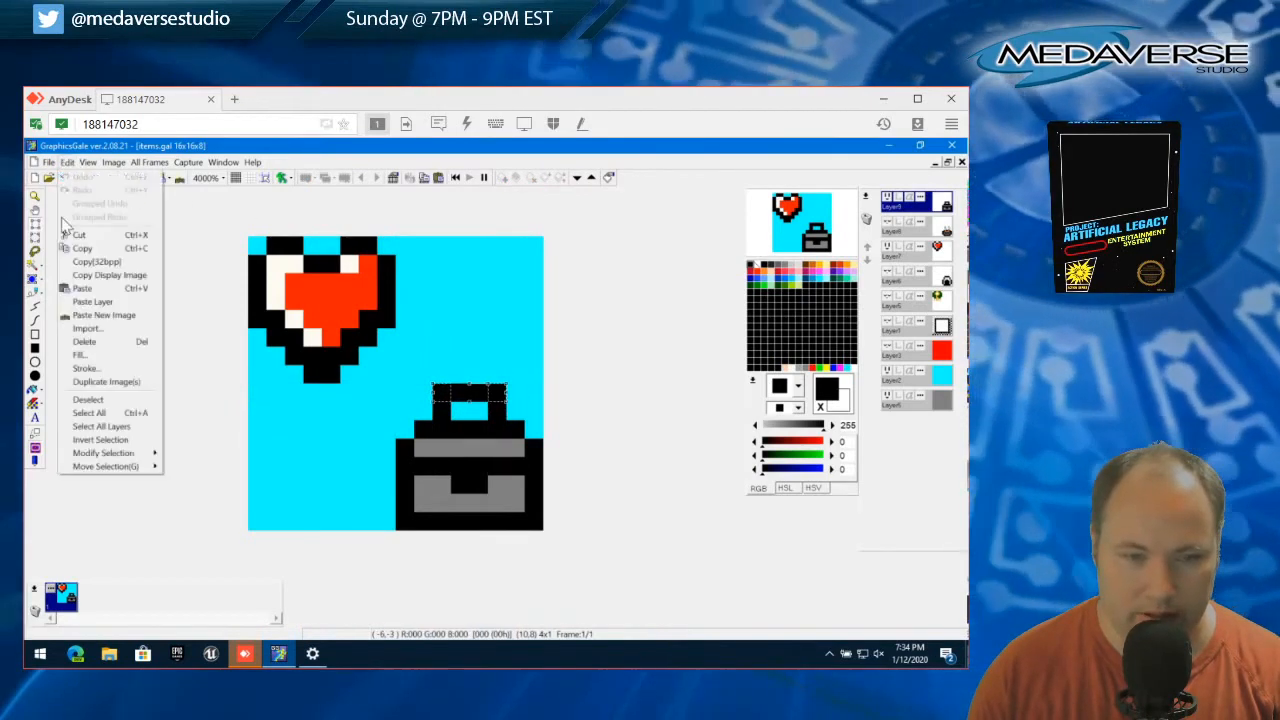
click(104, 343)
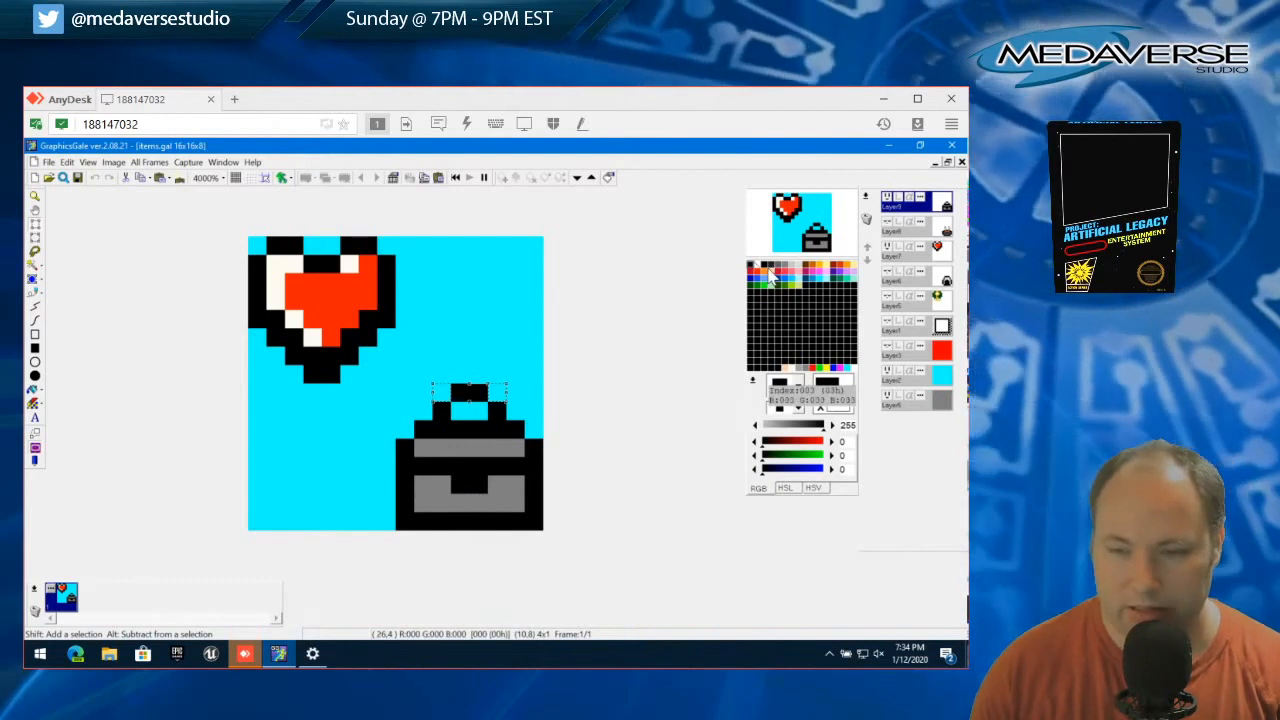
Recolor the toolbox's gray lid strip with the pinkish red 255,35,75
click(784, 272)
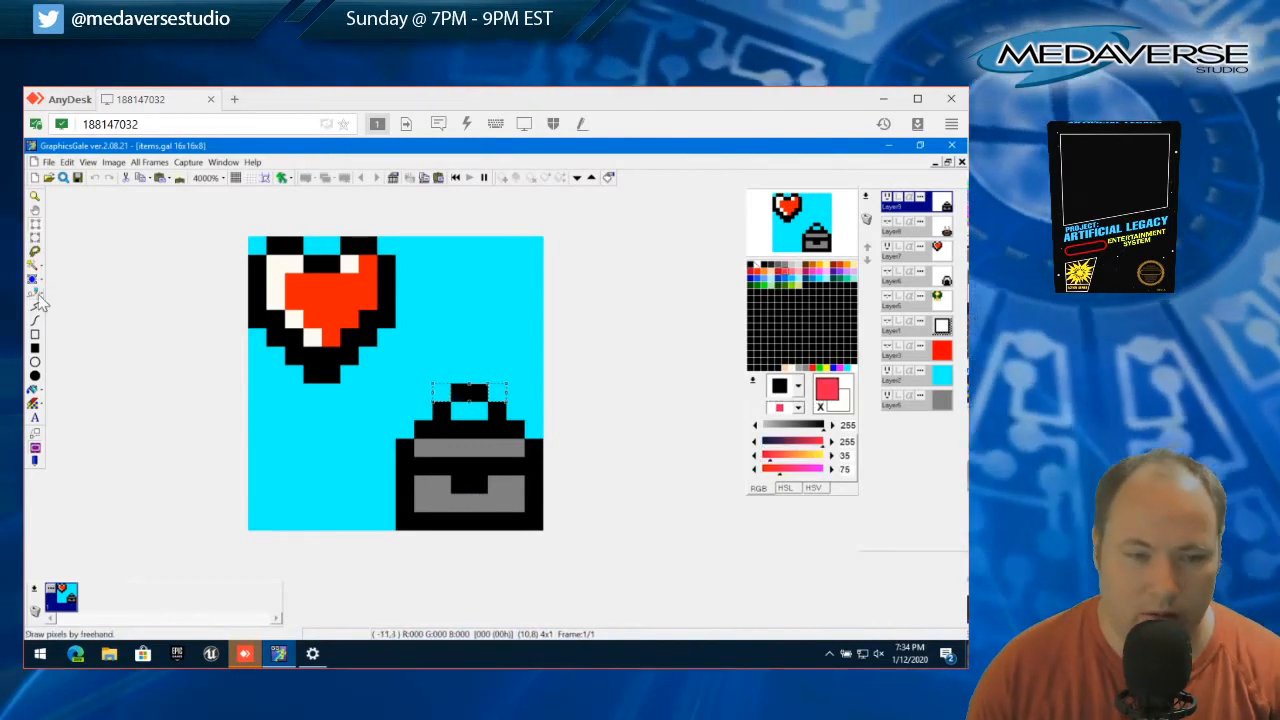
click(35, 306)
click(426, 449)
drag(430, 453, 518, 452)
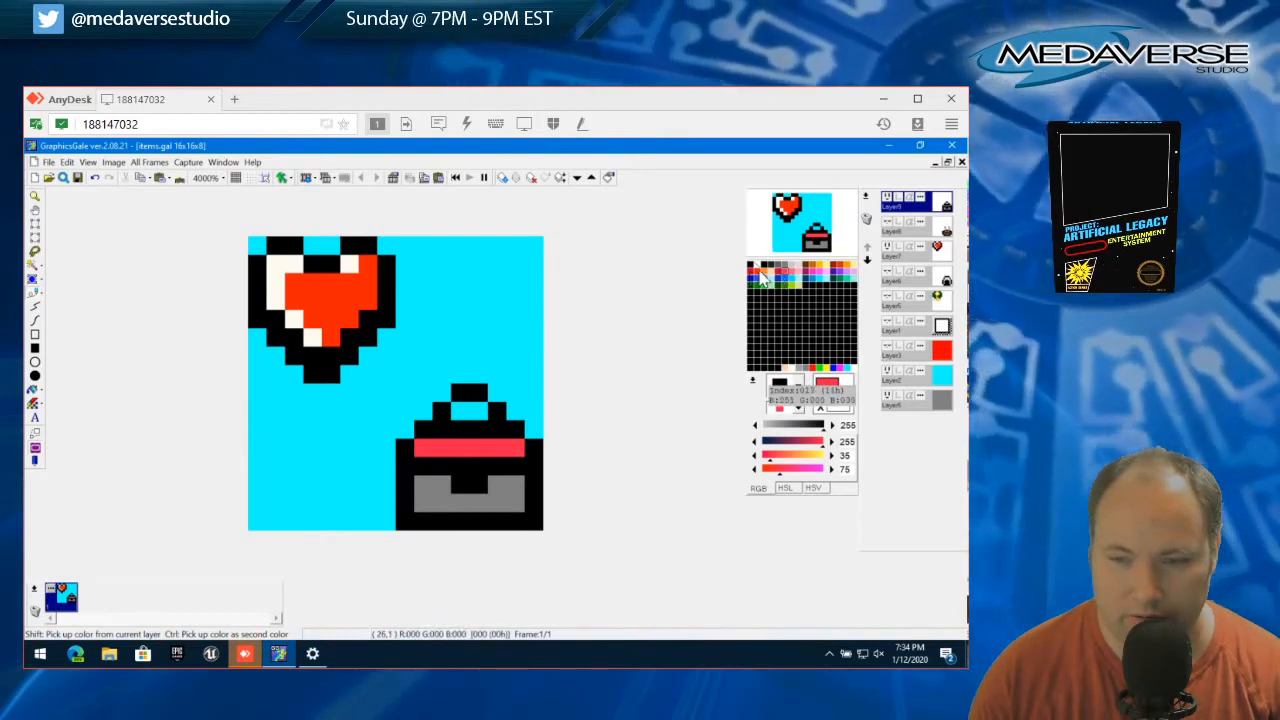
Recolor the toolbox's lid strip and body with the red 255,29,0, keeping the clasp black
click(758, 272)
click(425, 449)
drag(445, 455, 520, 450)
mouse_move(516, 490)
mouse_down()
mouse_move(480, 507)
mouse_move(426, 500)
mouse_move(512, 507)
mouse_up()
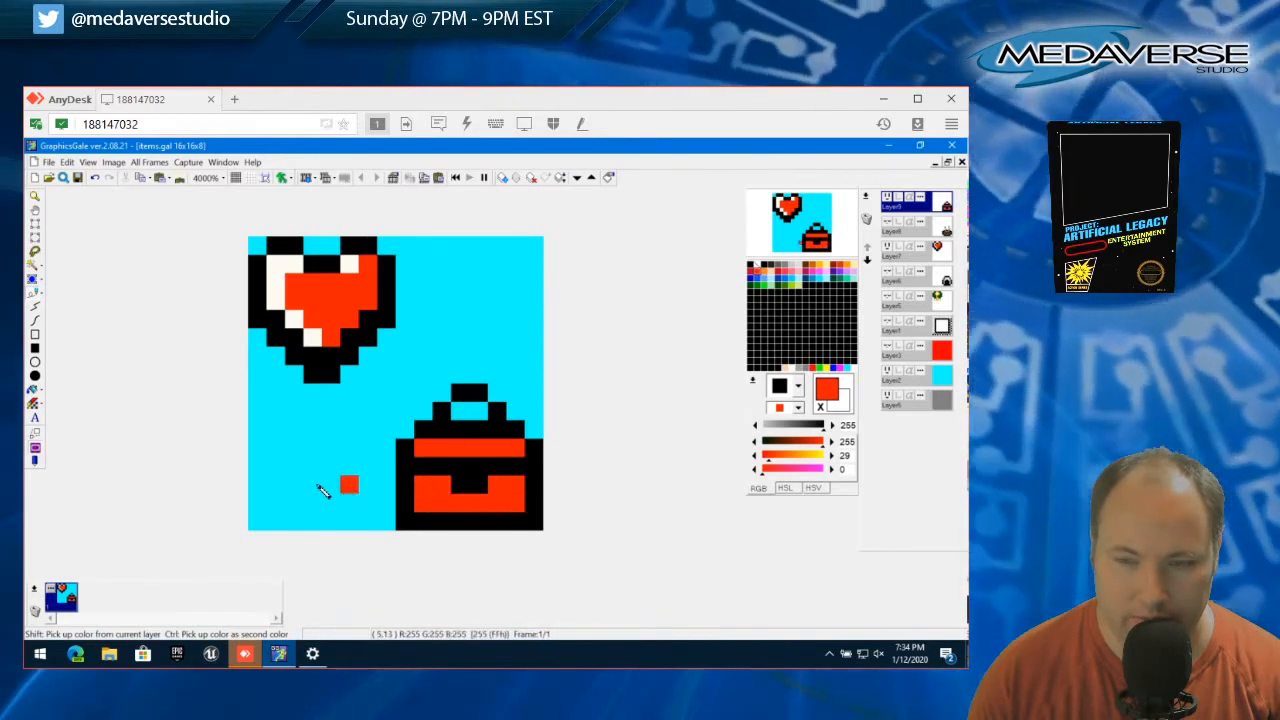
click(283, 287)
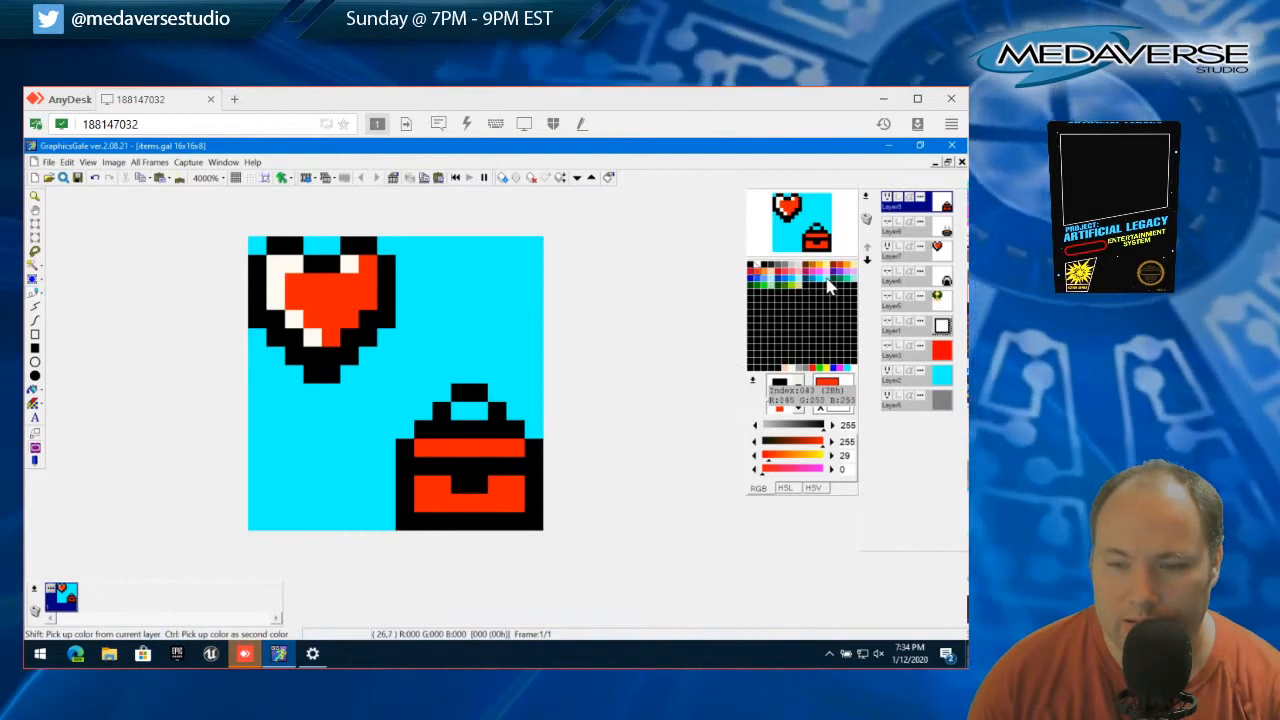
Try the blue 0,152,206 on the toolbox's lid strip and body around the black clasp
click(813, 280)
mouse_move(442, 449)
mouse_down()
mouse_move(517, 453)
mouse_move(420, 447)
mouse_up()
click(428, 485)
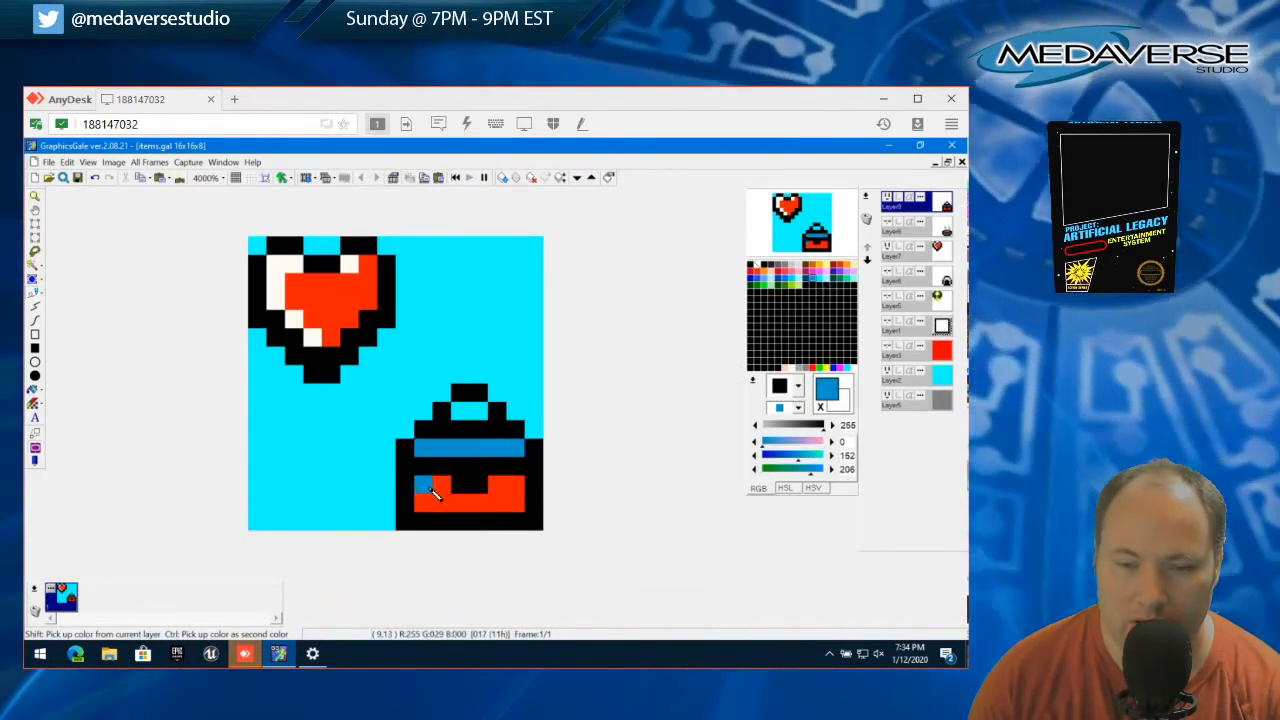
mouse_move(432, 492)
mouse_down()
mouse_move(428, 504)
mouse_move(500, 504)
mouse_move(516, 486)
mouse_move(505, 495)
mouse_up()
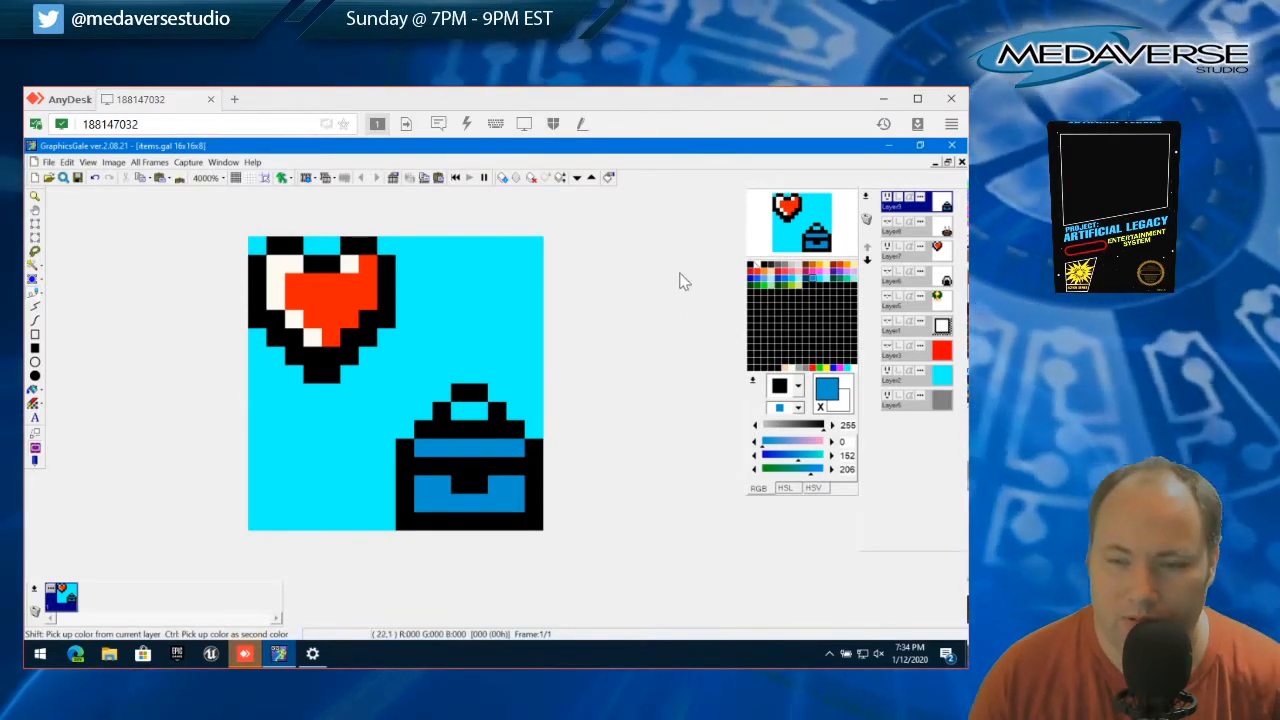
Return the toolbox's lid strip and body to the red 255,29,0 and undo the stray paint on its black outline
click(762, 285)
mouse_move(423, 447)
mouse_down()
mouse_move(513, 450)
mouse_move(504, 504)
mouse_move(431, 503)
mouse_move(510, 503)
mouse_up()
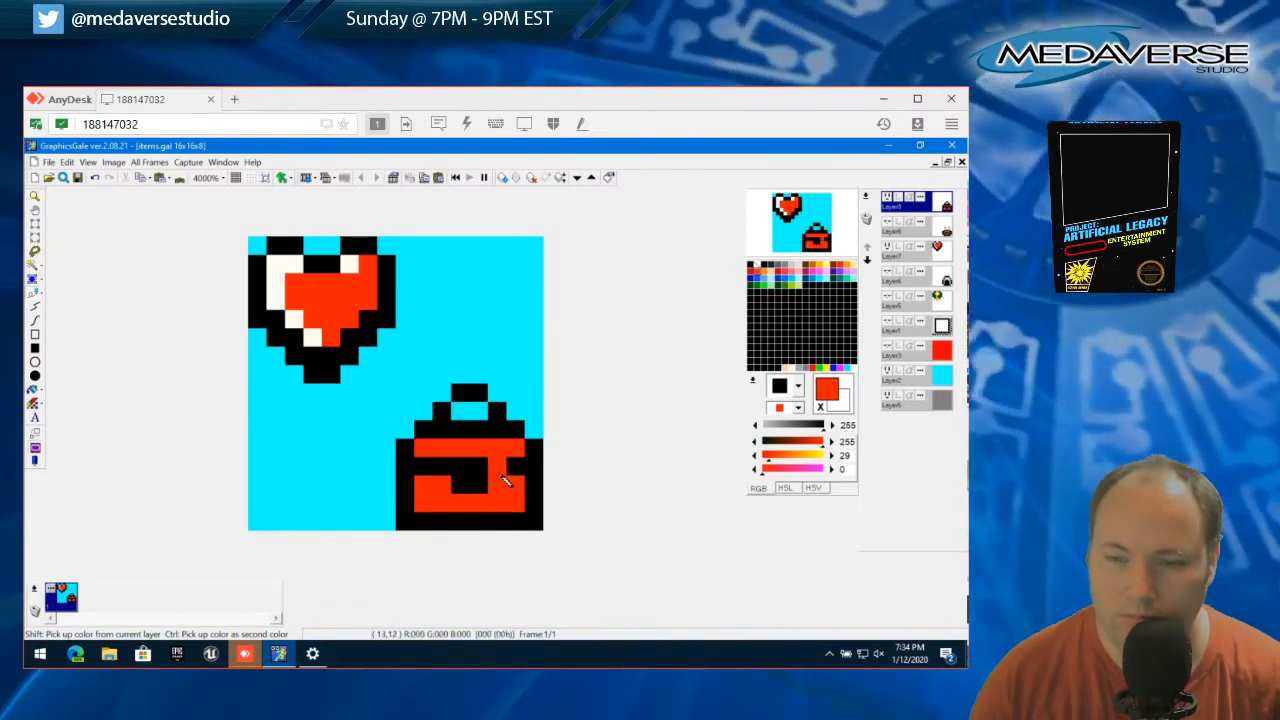
click(406, 448)
key(ctrl+z)
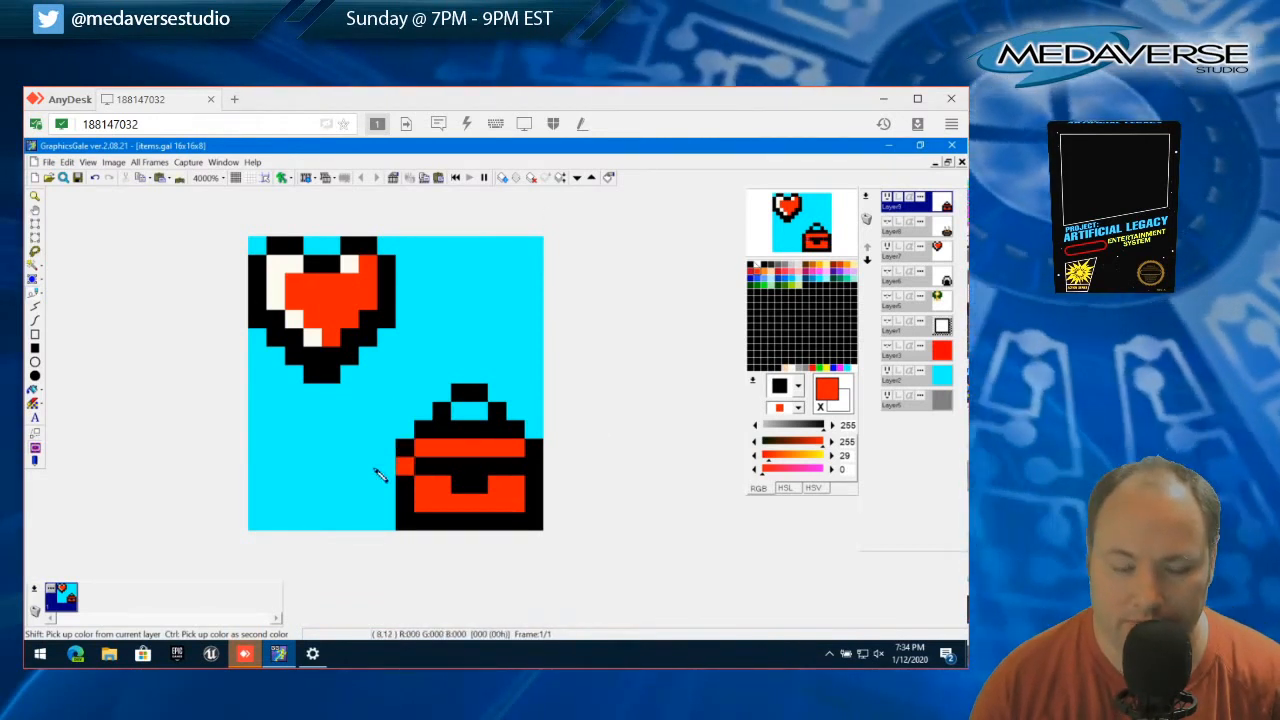
Paint the top of the toolbox's handle with the red 255,29,0
click(462, 394)
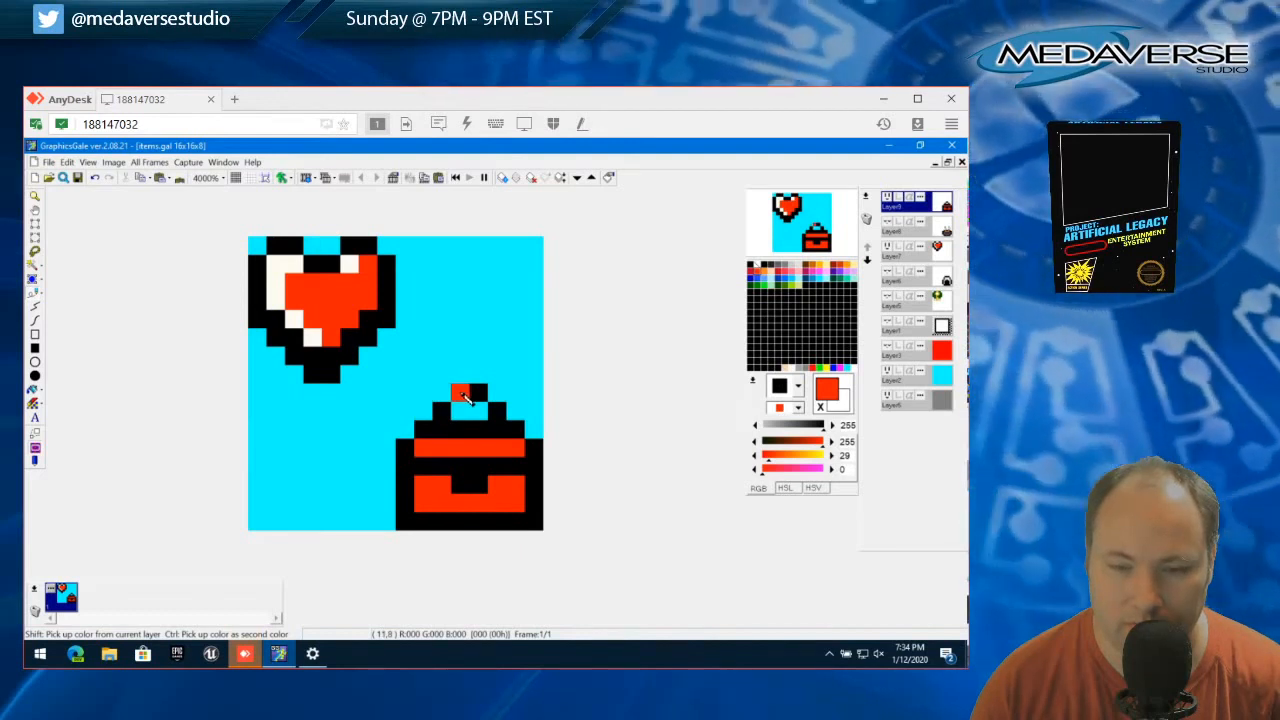
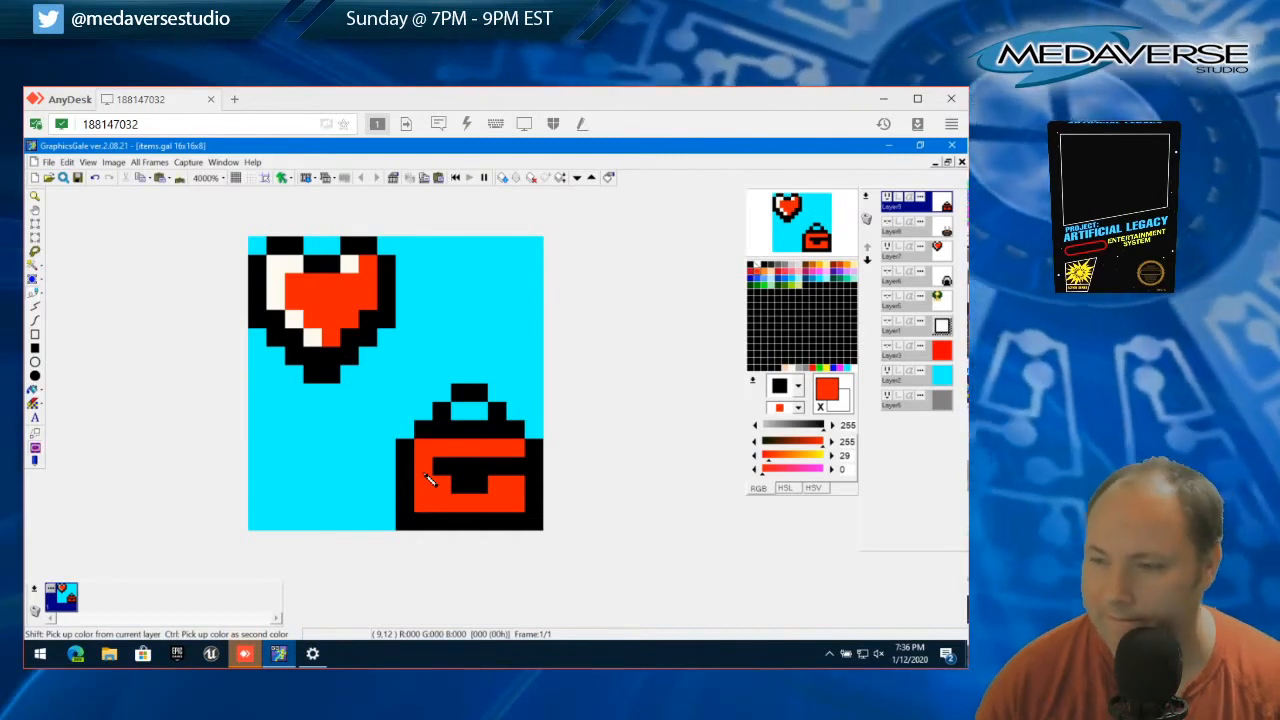
Undo the stray red stroke and paint over the black clasp and lid line with the red 255,29,0
key(ctrl+z)
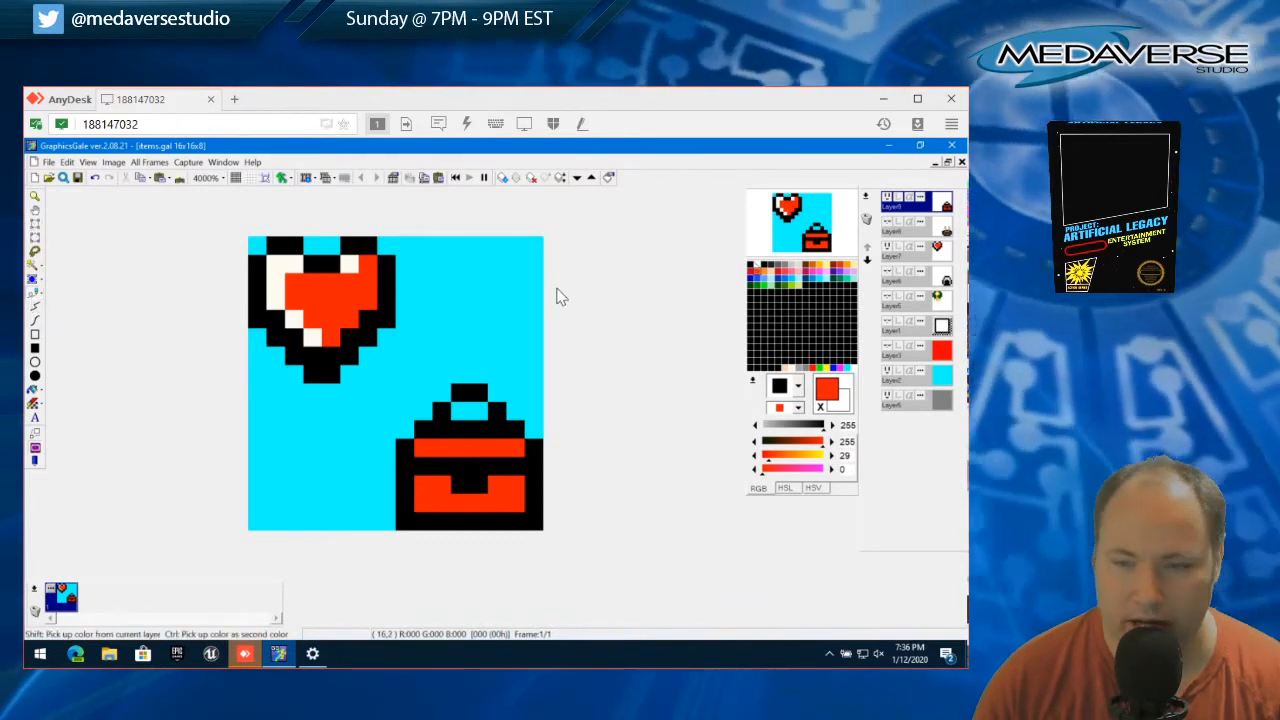
click(440, 468)
mouse_move(440, 468)
mouse_down()
mouse_move(517, 474)
mouse_move(461, 496)
mouse_move(423, 471)
mouse_up()
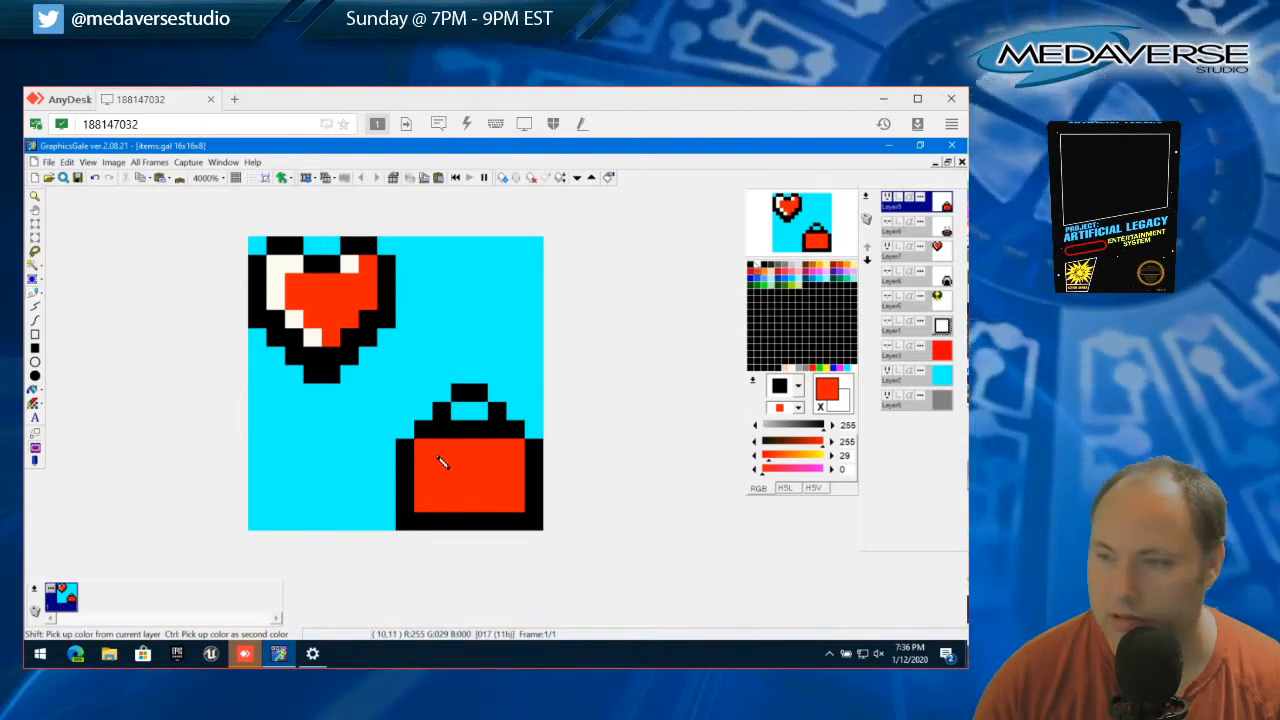
Thicken the toolbox's handle by painting black pixels on both outer sides and at both ends of its top
right_click(437, 420)
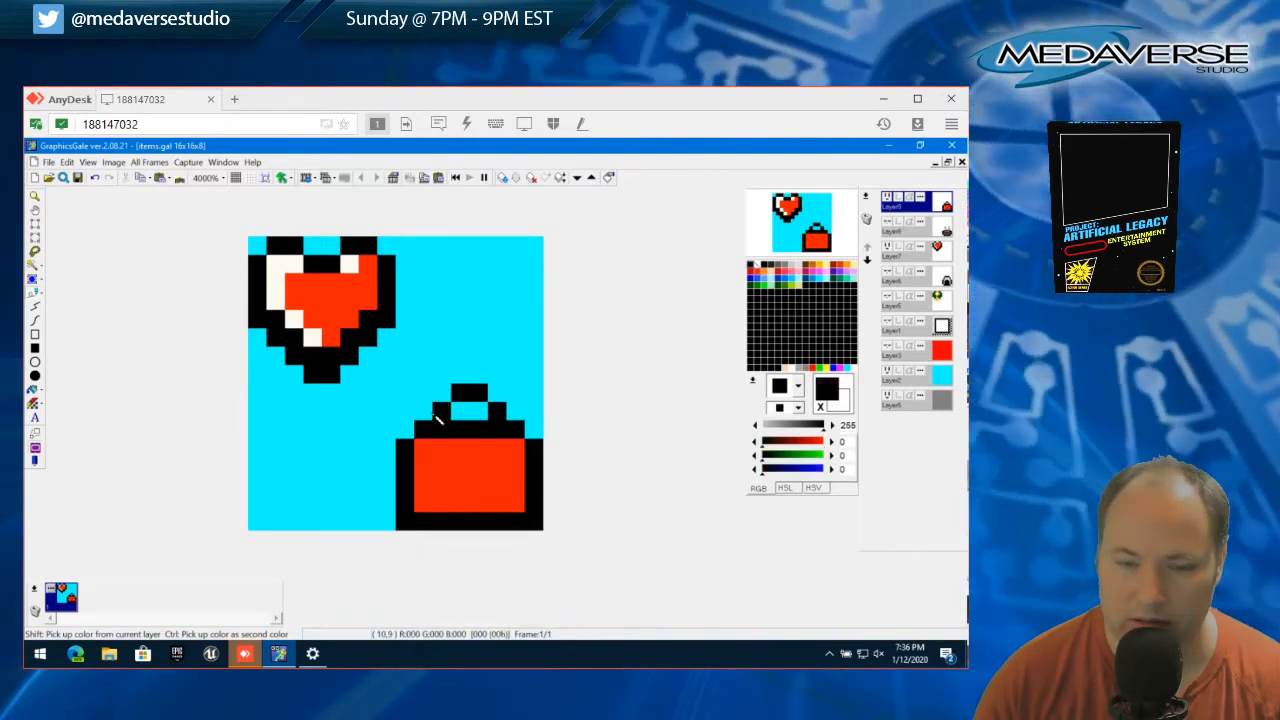
click(424, 411)
click(514, 411)
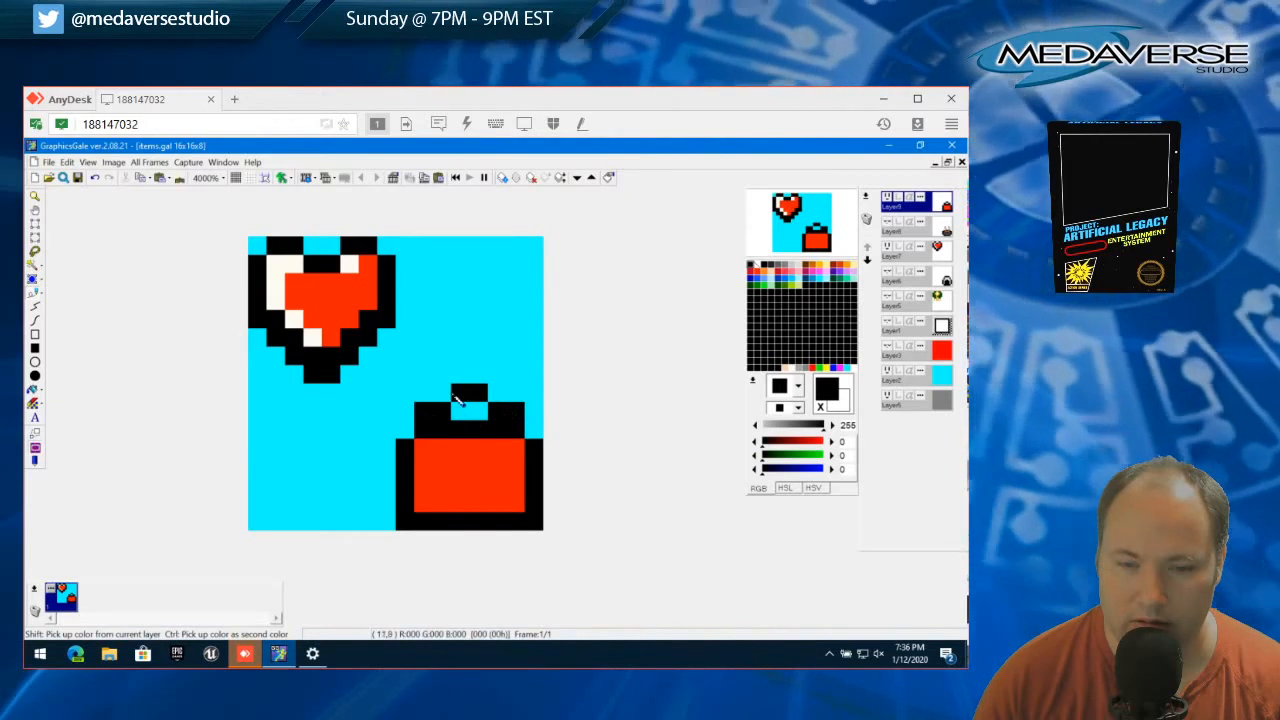
click(441, 392)
click(496, 392)
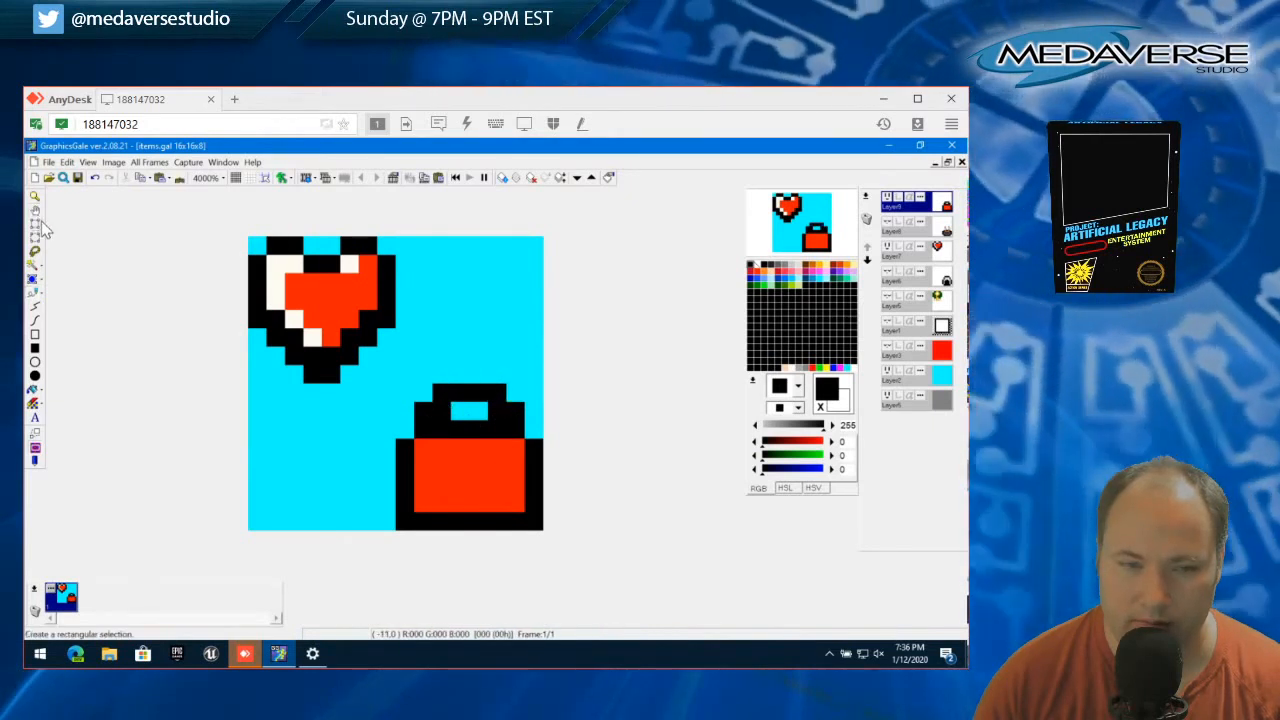
Cut a 4x1 pixel area out of the handle to widen its opening, and clear the selection
click(40, 224)
drag(440, 412, 498, 413)
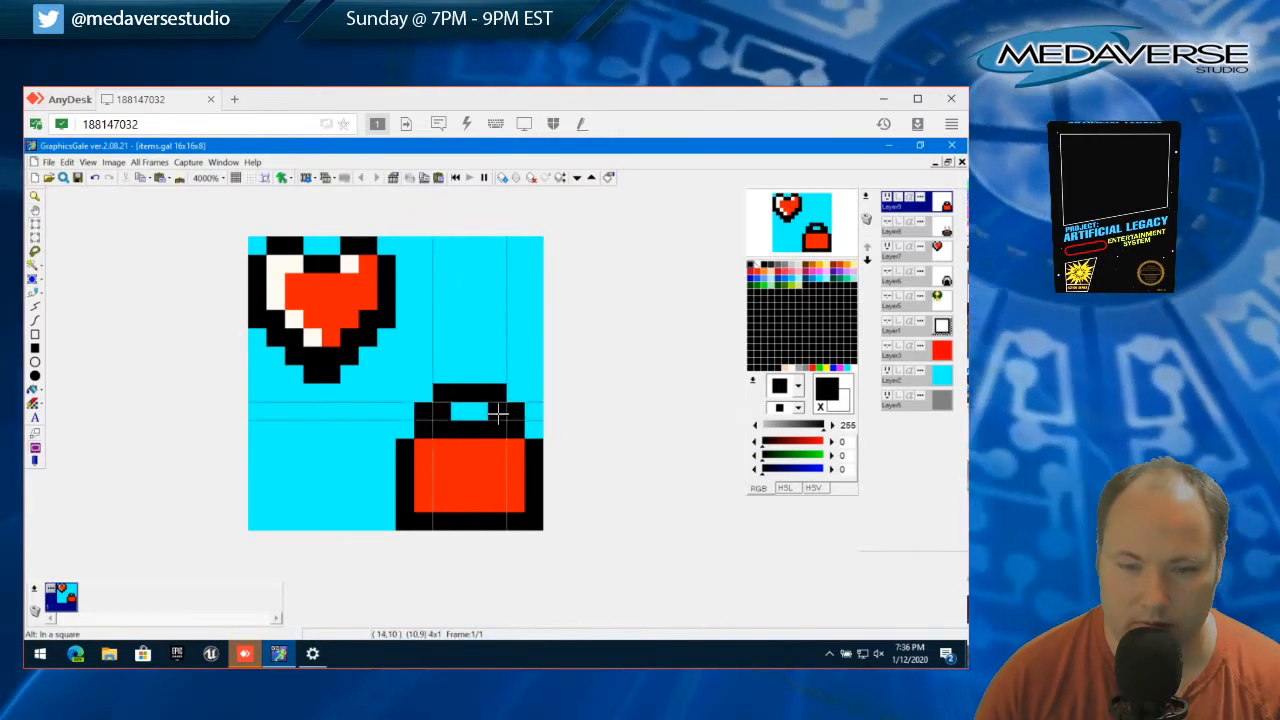
click(67, 162)
click(110, 245)
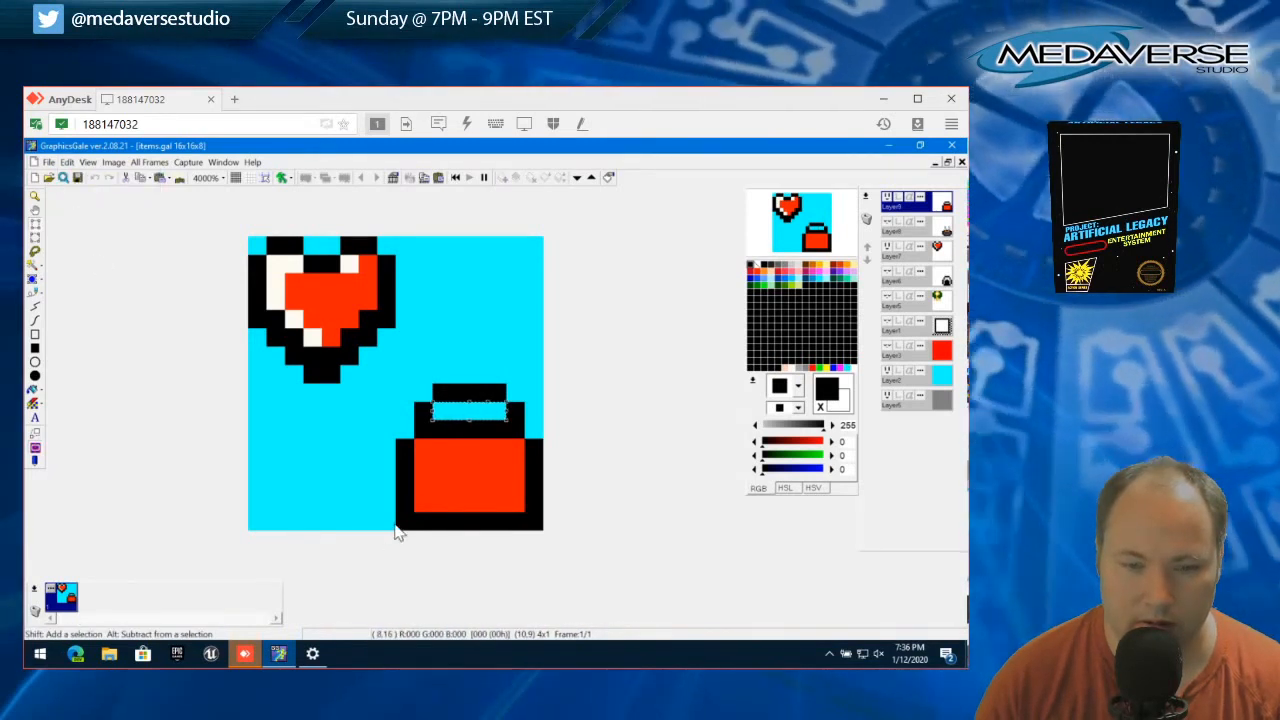
click(66, 162)
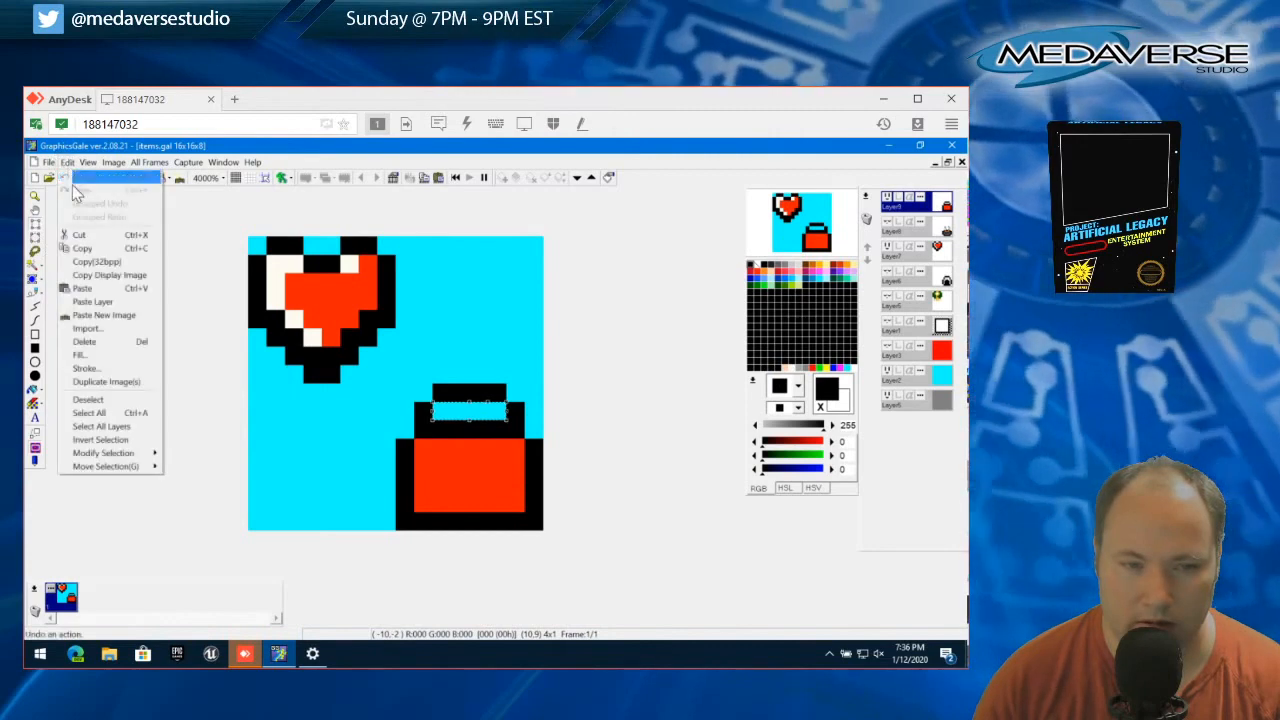
click(95, 400)
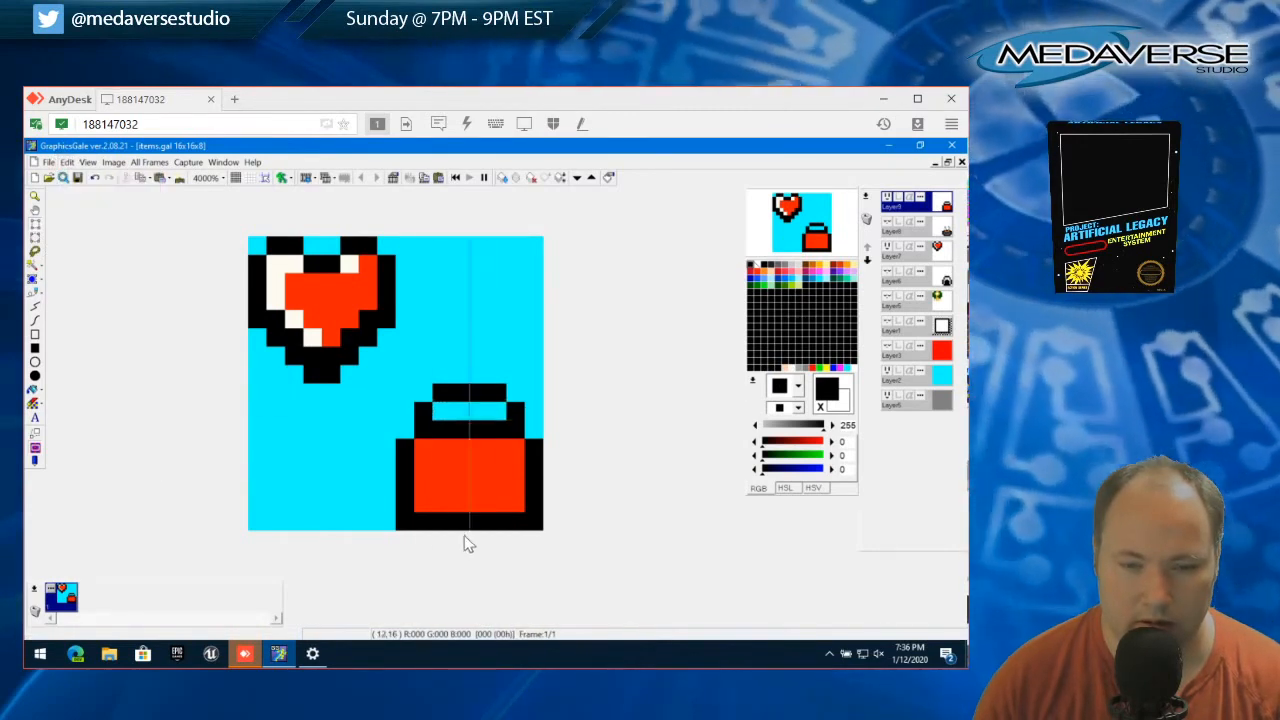
Cut away the two bottom corner pixels of the toolbox's black outline and clear the selection
click(405, 522)
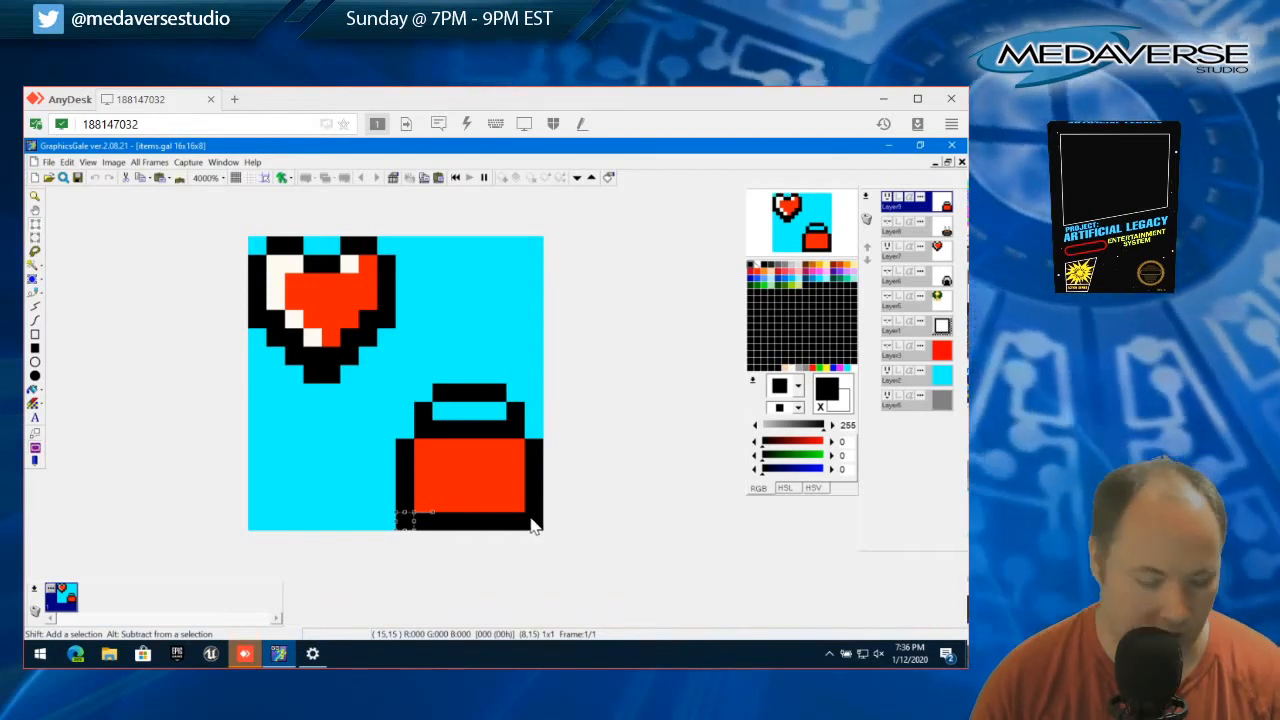
drag(531, 517, 541, 525)
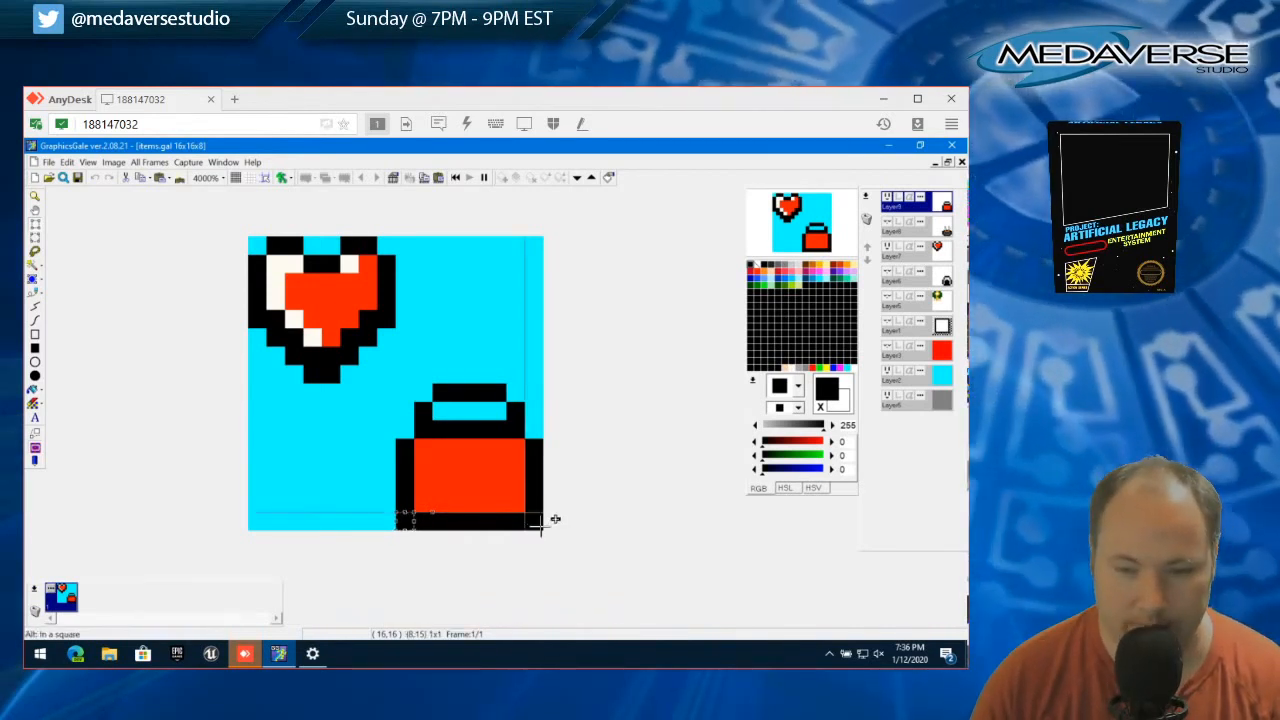
click(66, 162)
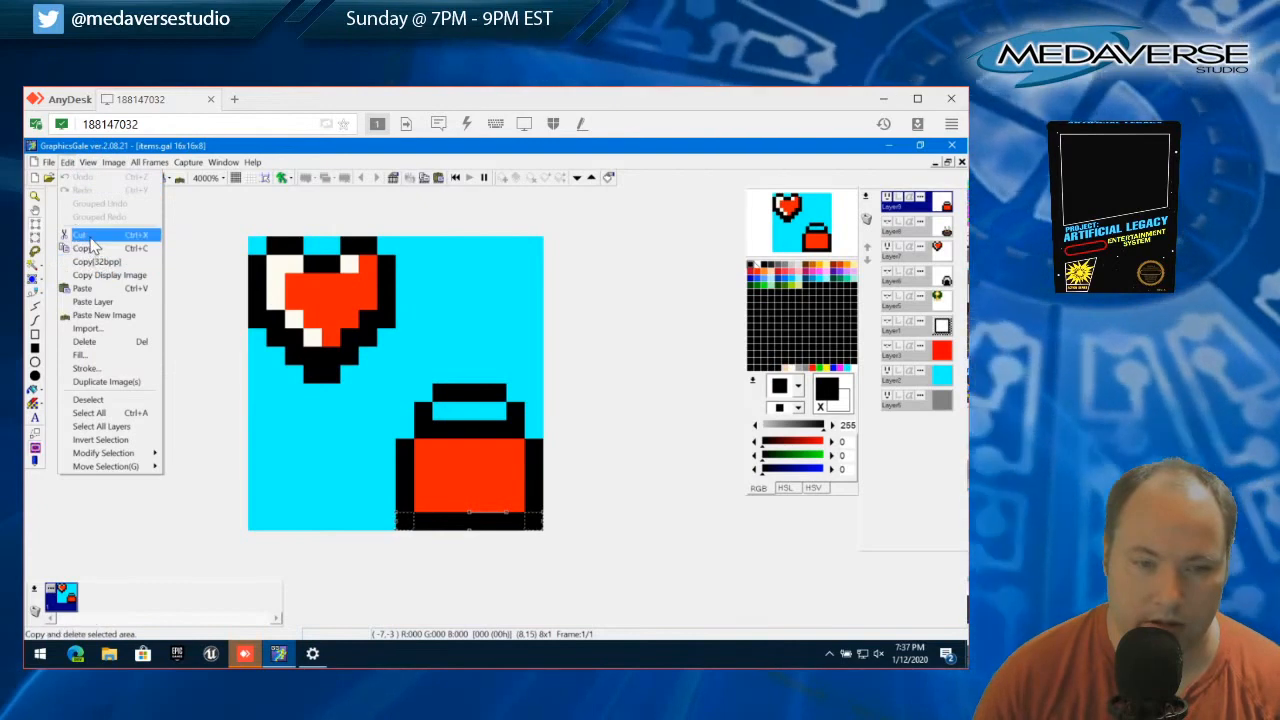
click(79, 234)
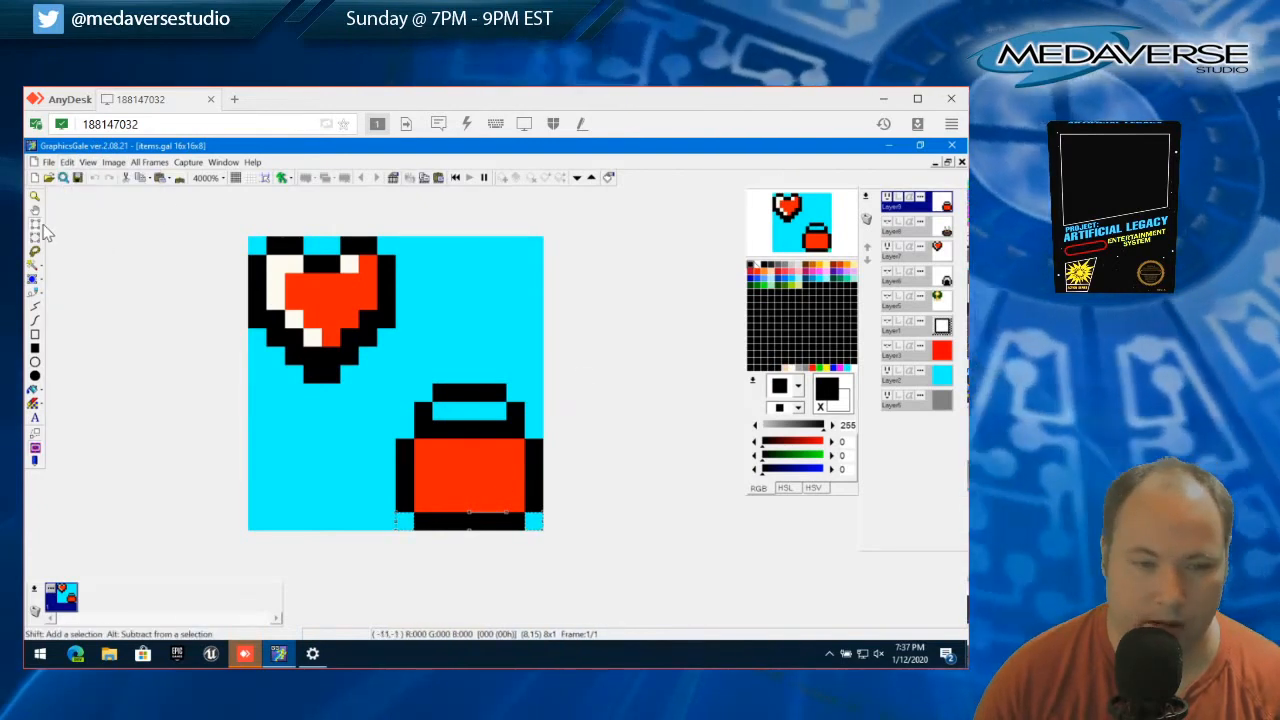
click(67, 163)
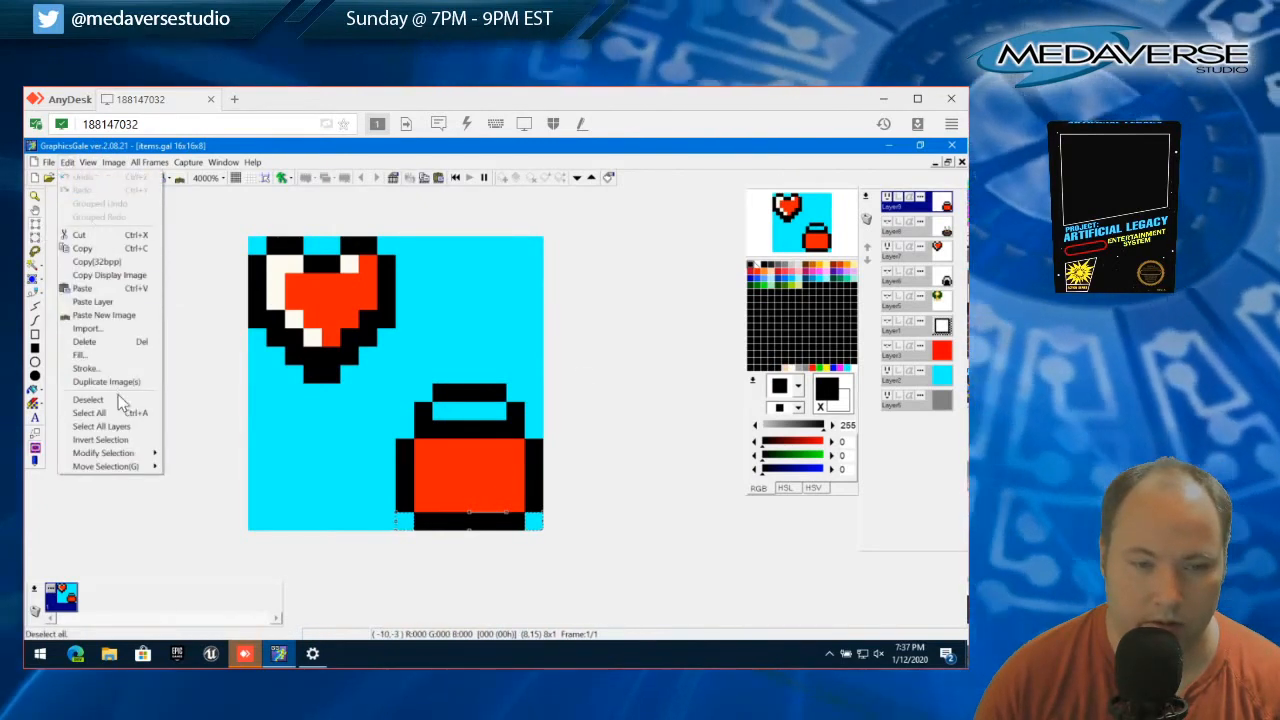
click(119, 399)
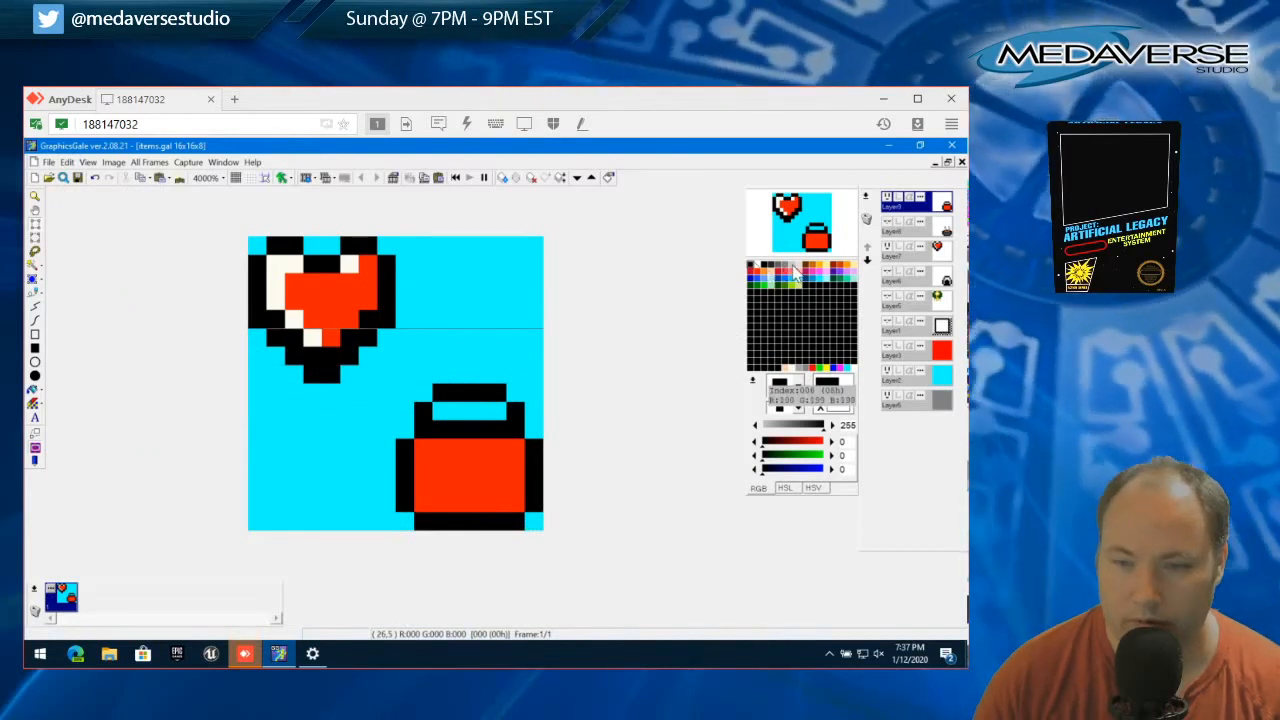
Paint a 4x2 pixel label in the light gray 221,221,221 at the center of the red body
click(798, 267)
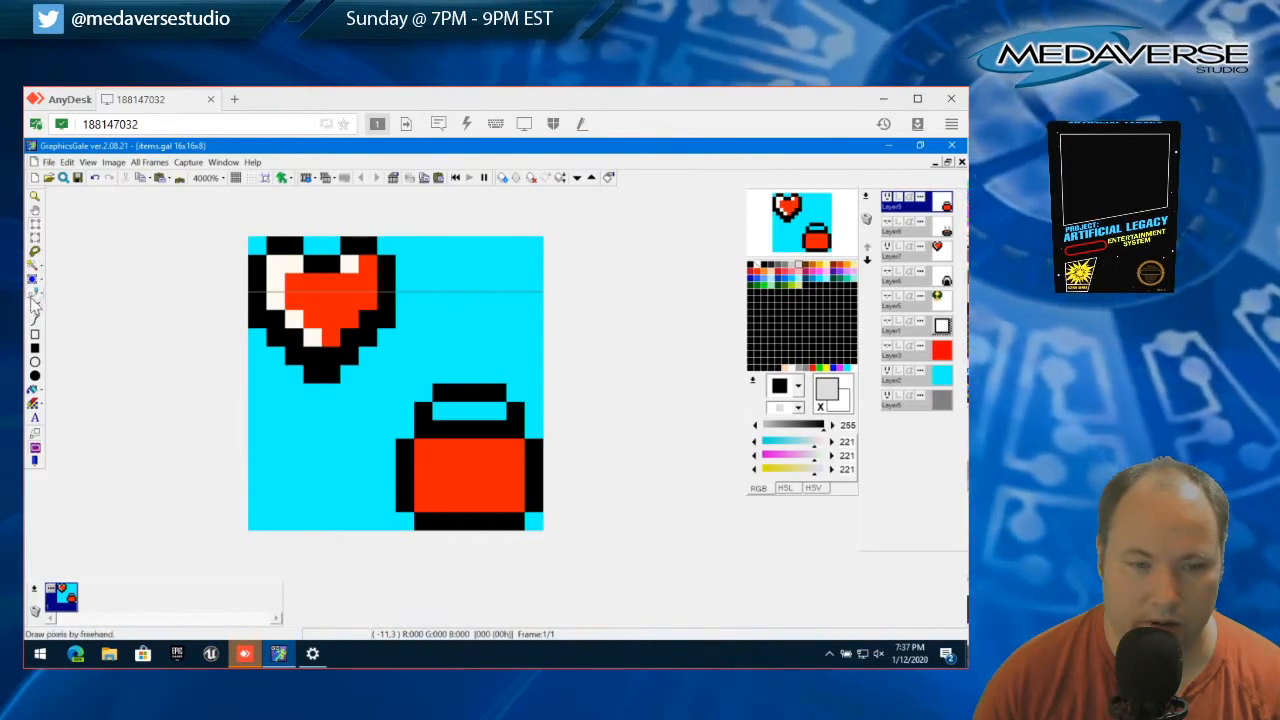
click(35, 294)
mouse_move(441, 467)
mouse_down()
mouse_move(503, 470)
mouse_move(500, 485)
mouse_move(449, 474)
mouse_up()
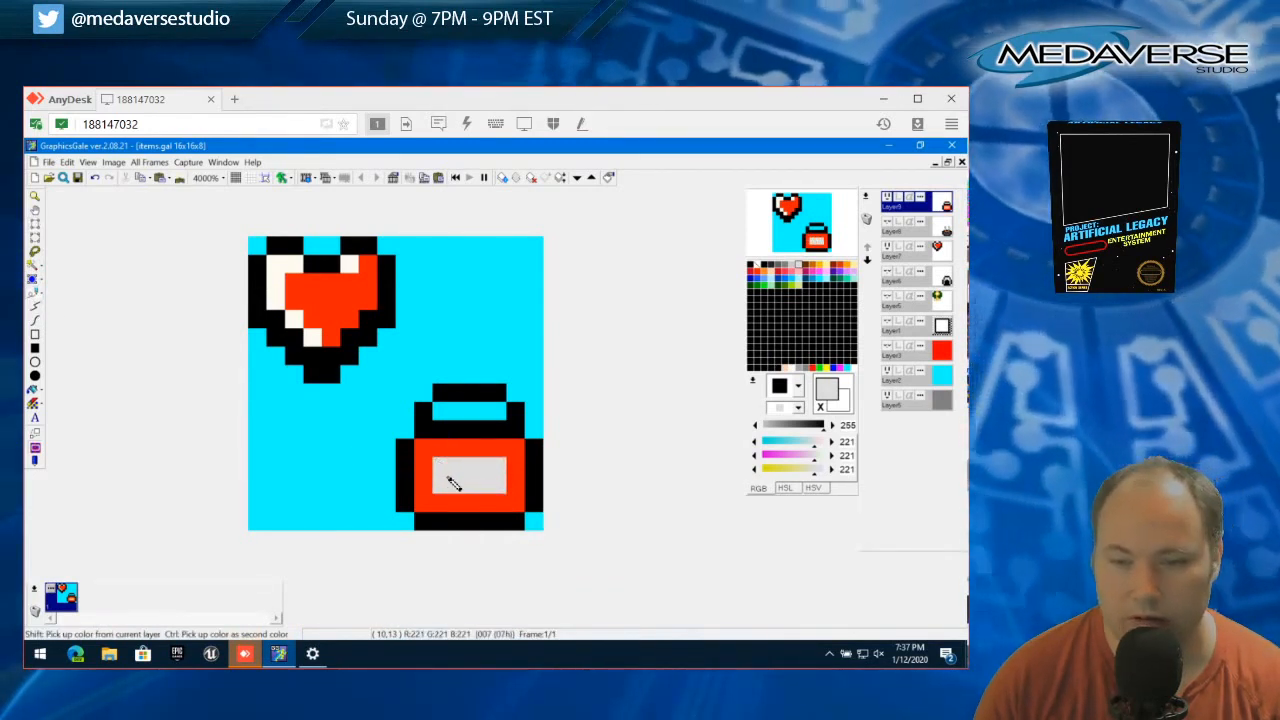
Try reshaping the gray label into a cross with arms reaching the top and bottom of the red body
click(443, 450)
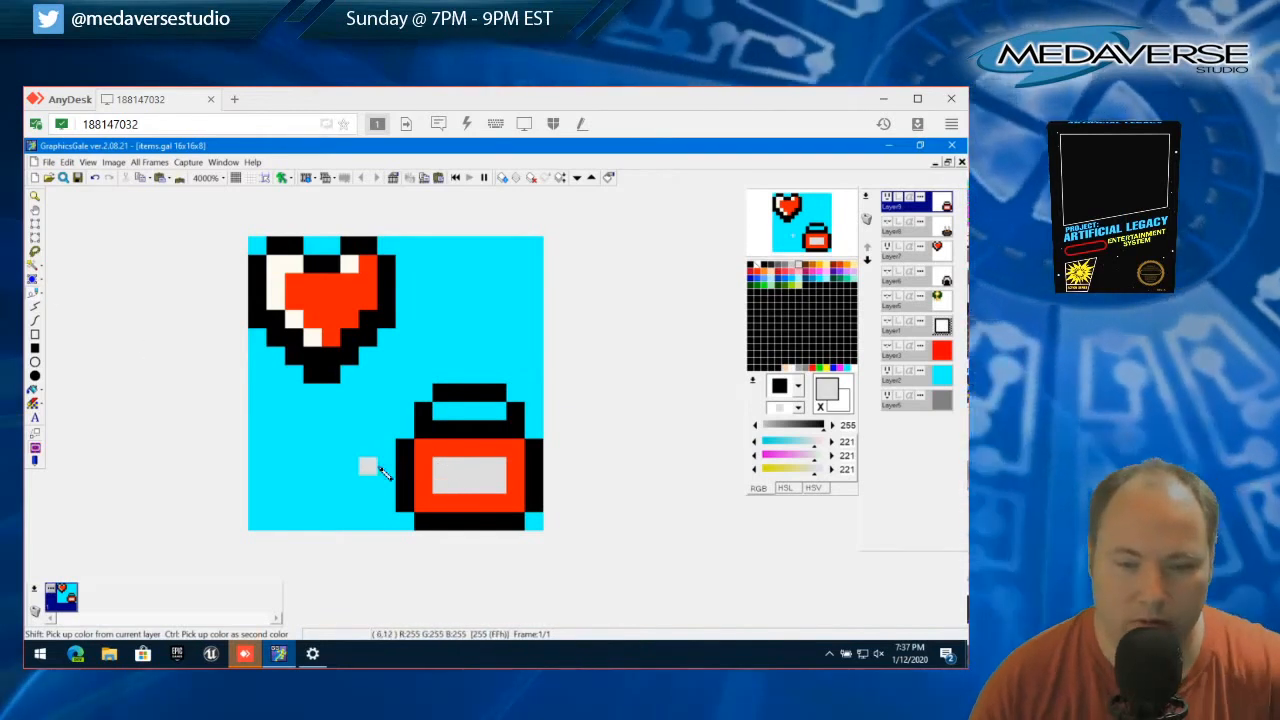
right_click(427, 462)
click(440, 466)
click(496, 466)
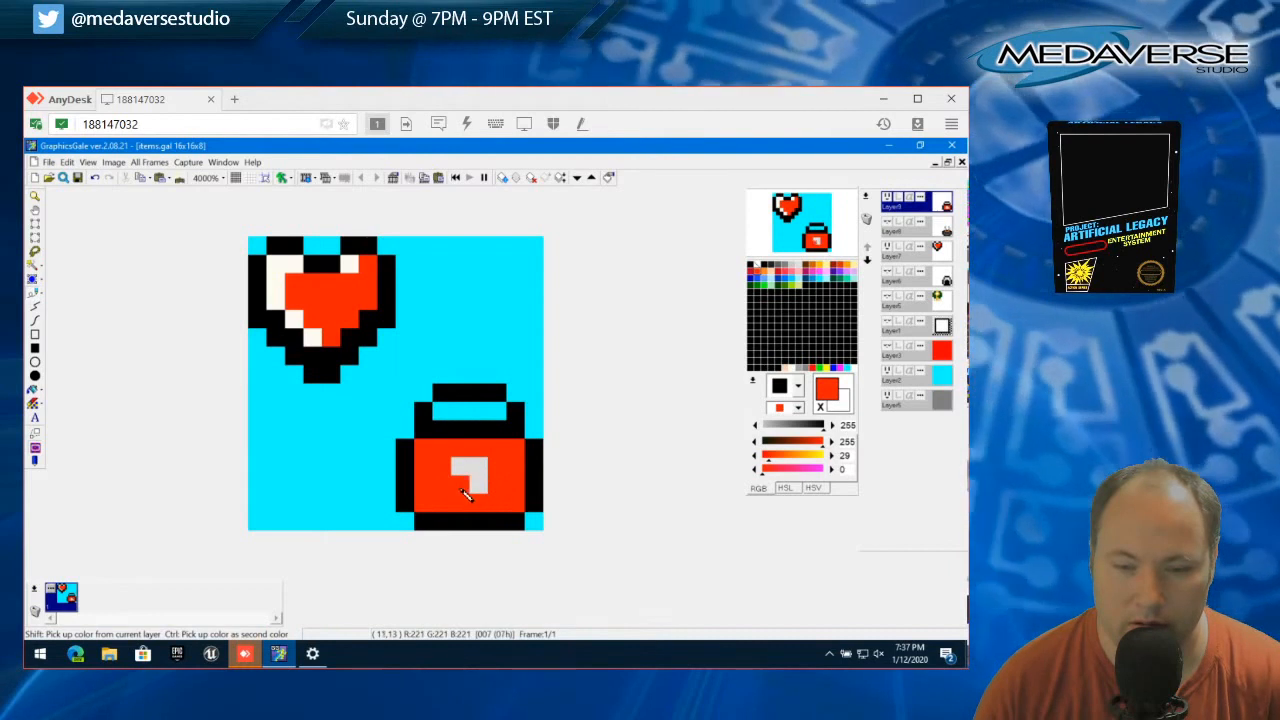
right_click(464, 490)
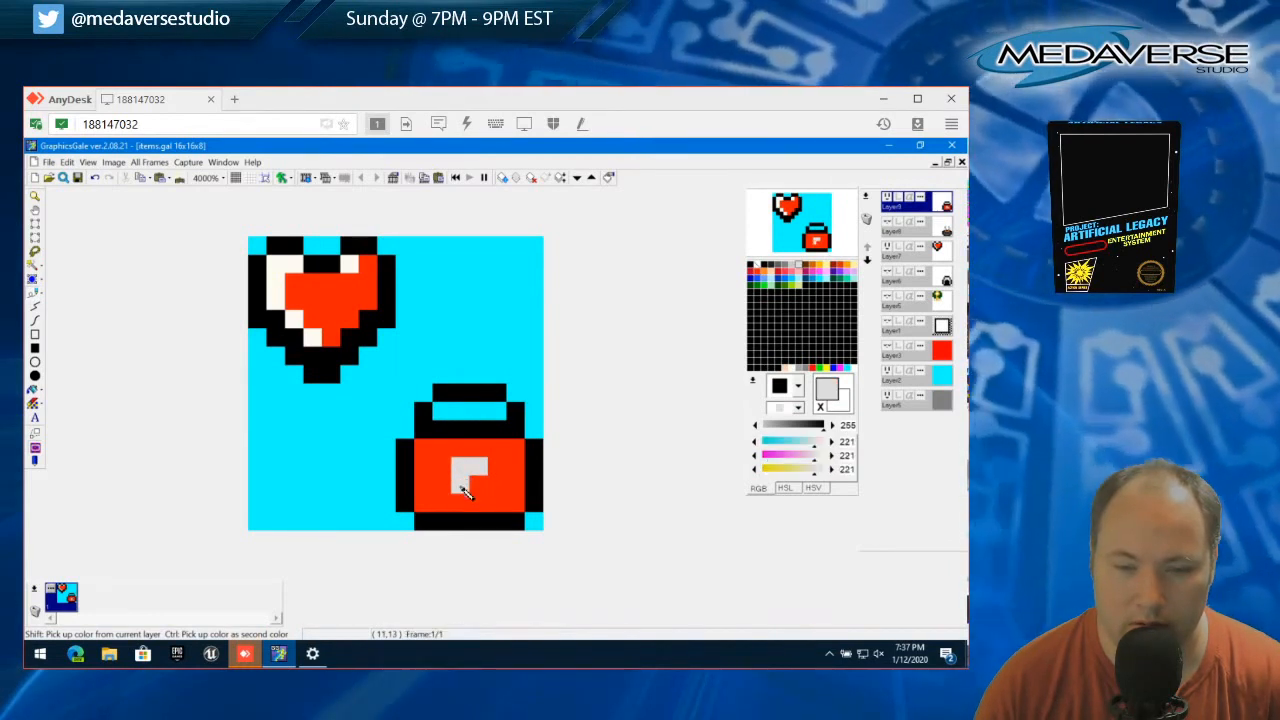
drag(474, 500, 474, 484)
click(447, 472)
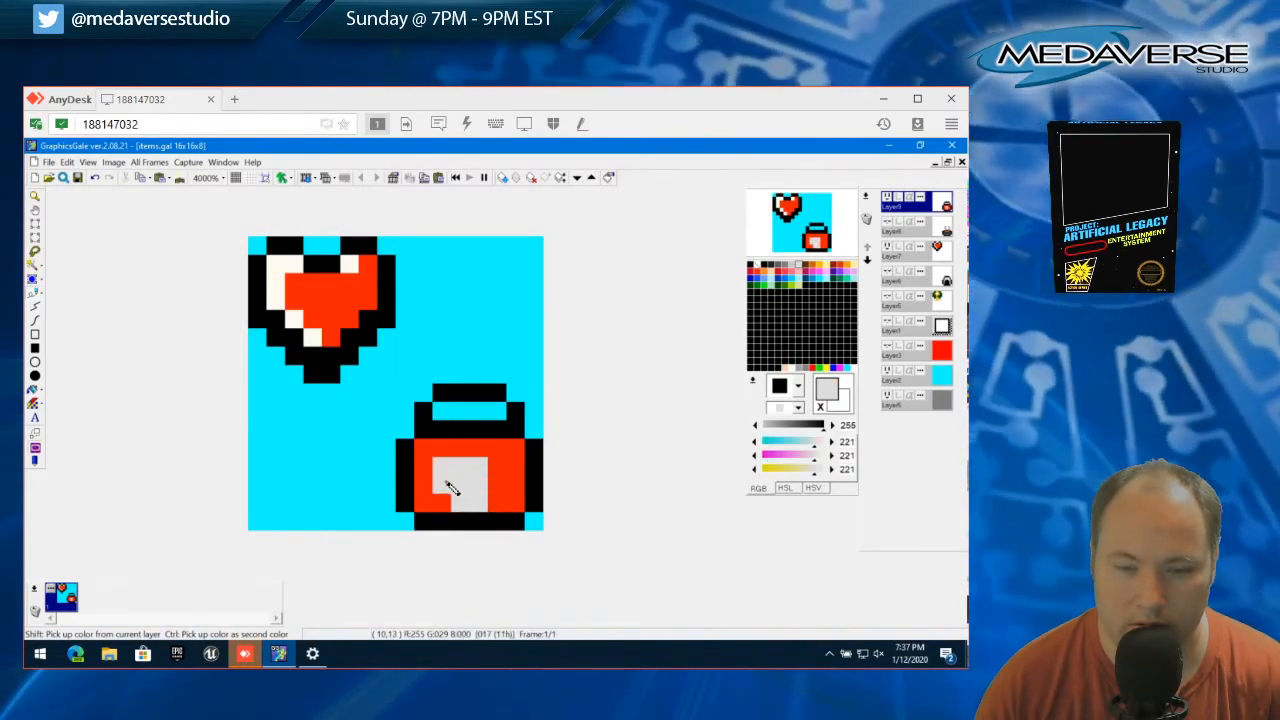
click(445, 481)
click(490, 478)
click(490, 472)
click(459, 454)
click(479, 454)
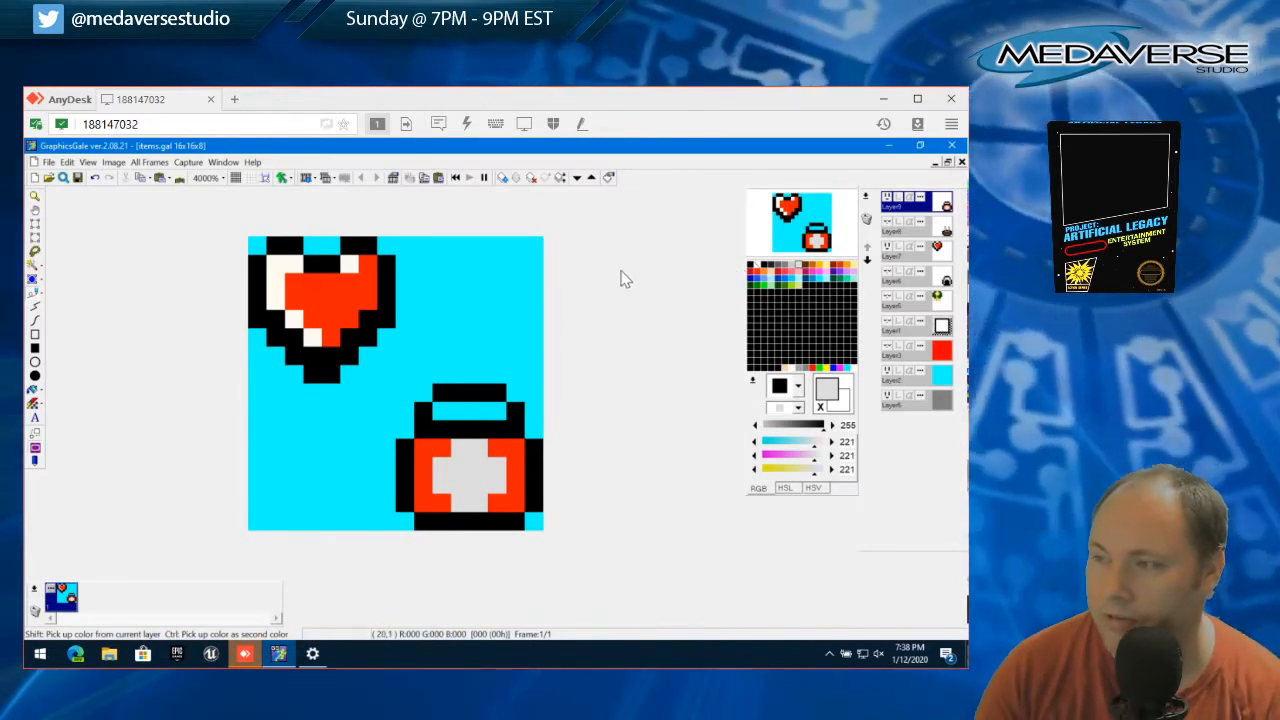
Repaint the cross's top and bottom arms red 255,29,0 to restore the 4x2 gray label, and undo the extra red pixel
right_click(449, 451)
drag(459, 449, 482, 449)
drag(484, 503, 458, 503)
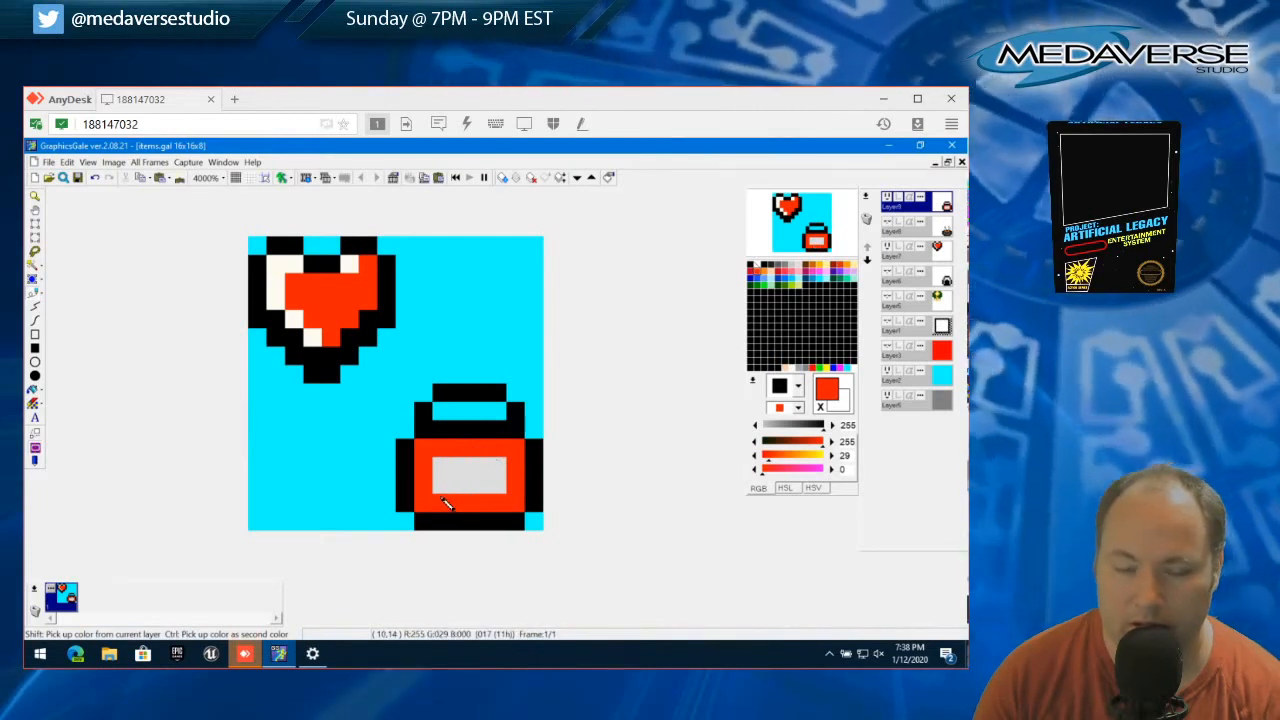
click(479, 467)
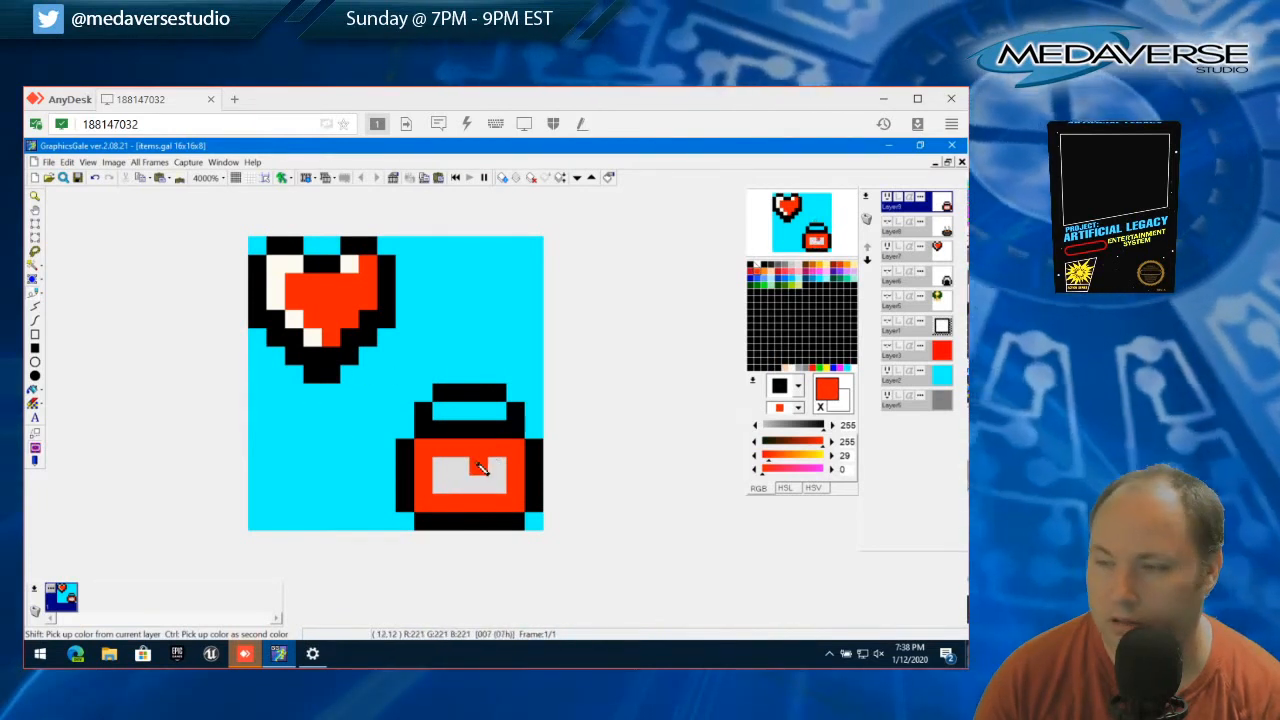
key(ctrl+z)
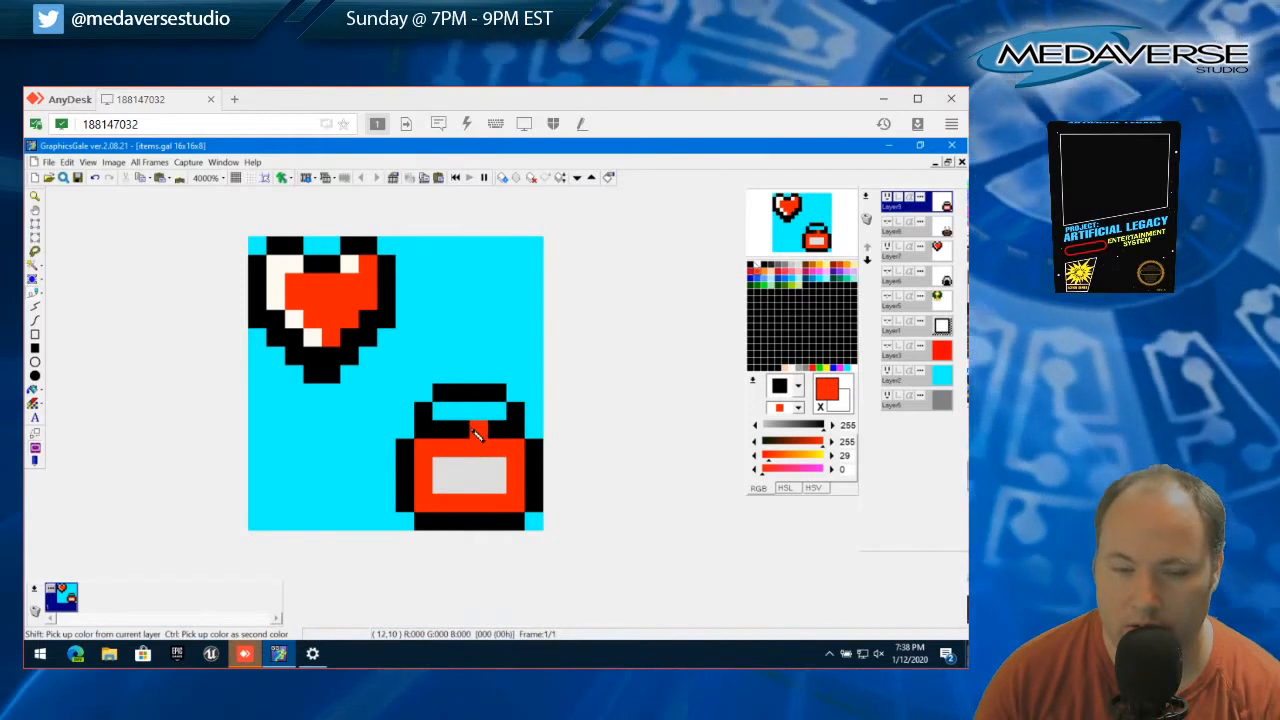
Try the gray 221,221,221 on the middle of the black strip above the body and black on the label's corner
right_click(463, 472)
drag(459, 430, 476, 433)
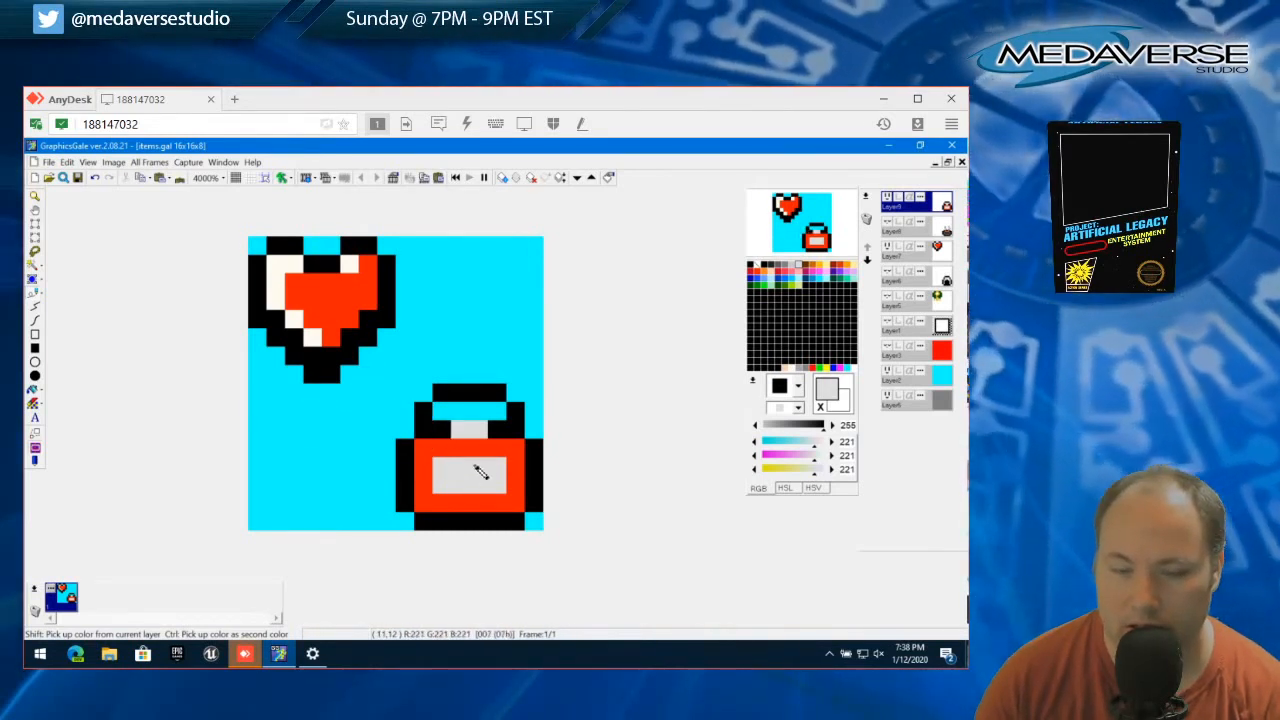
click(470, 436)
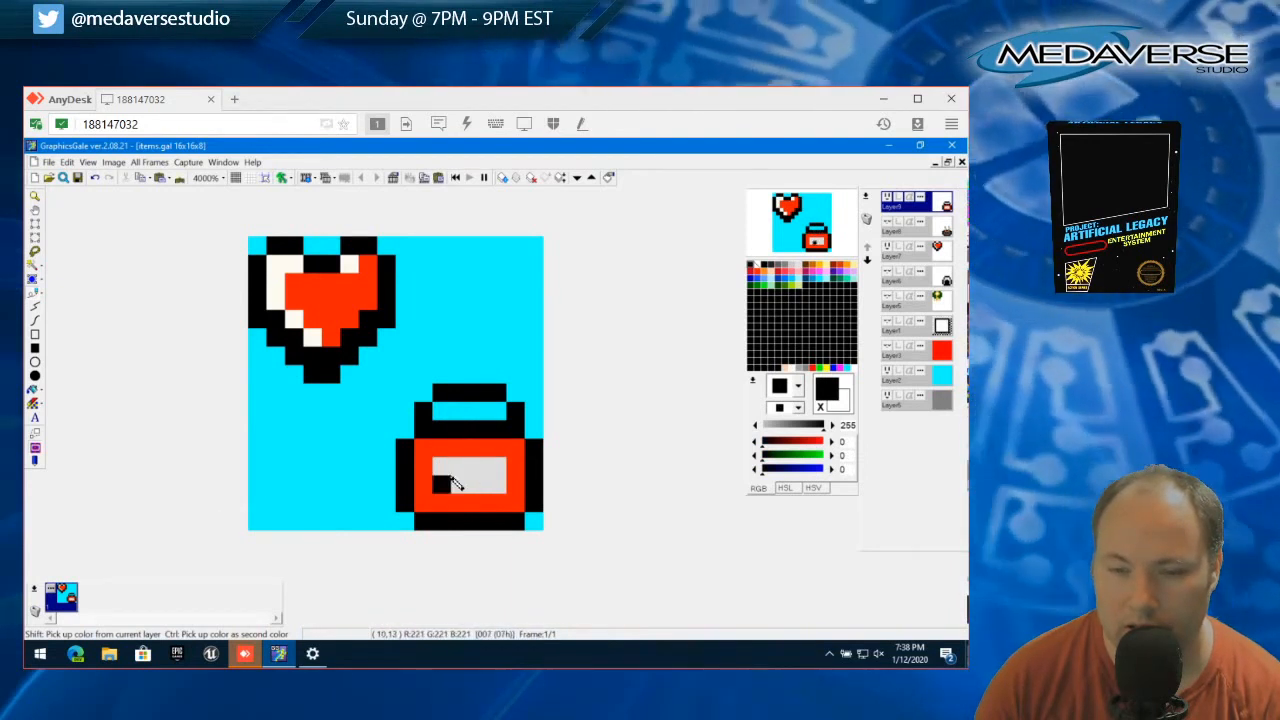
click(452, 470)
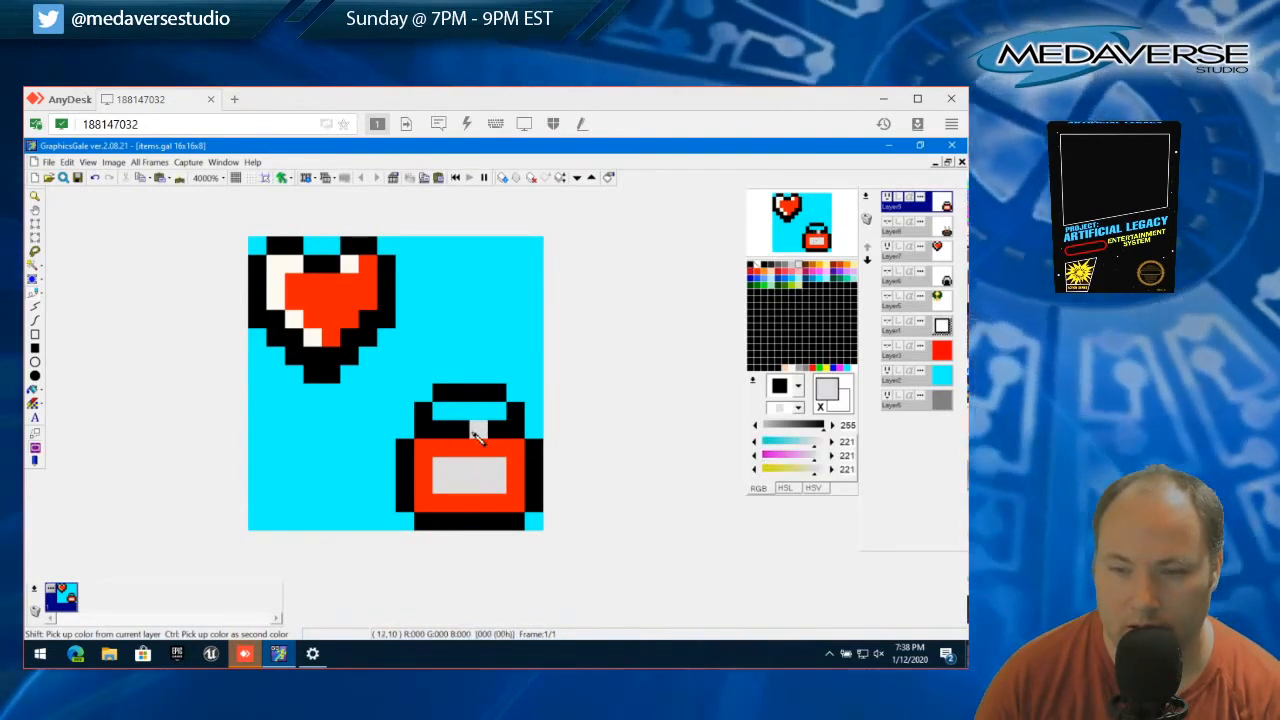
Try gray pixels toward both ends of the black strip beneath the handle's opening
click(497, 430)
click(441, 430)
click(424, 431)
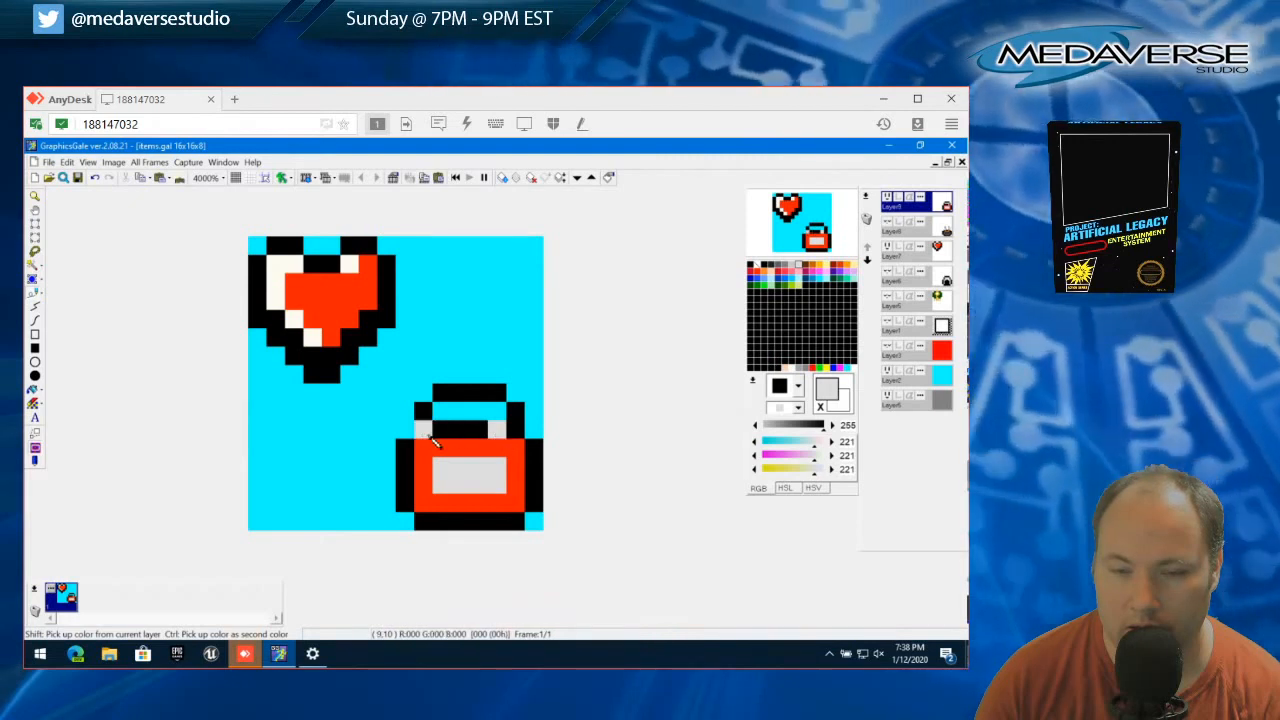
click(515, 431)
right_click(480, 432)
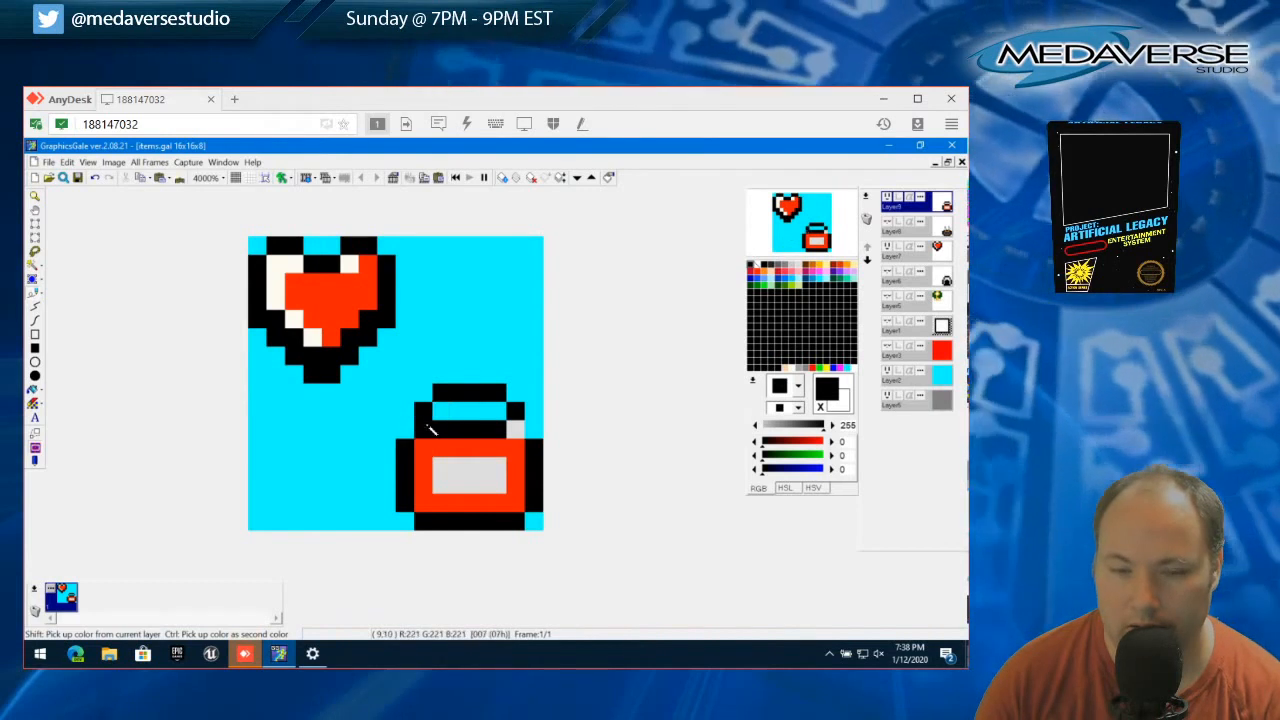
Try the gray 221,221,221 on the handle's two side pixels and repaint them black
right_click(423, 429)
click(423, 411)
click(513, 415)
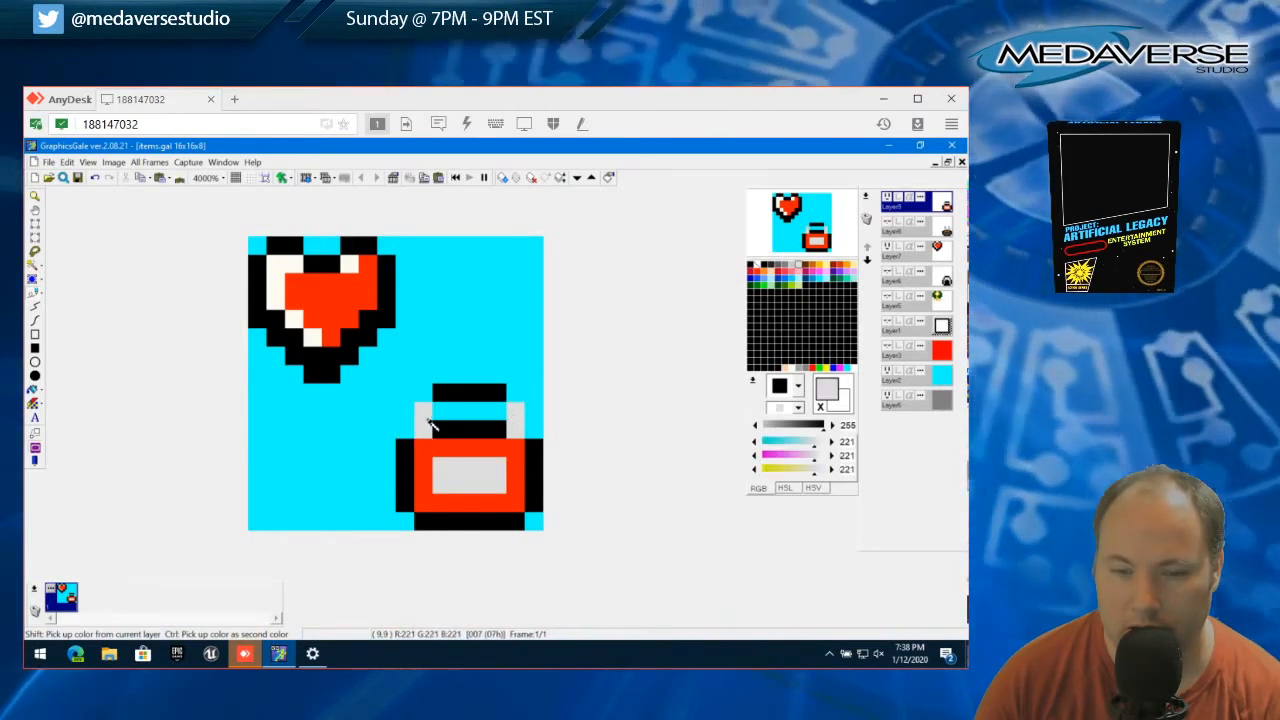
right_click(438, 399)
click(430, 412)
click(514, 412)
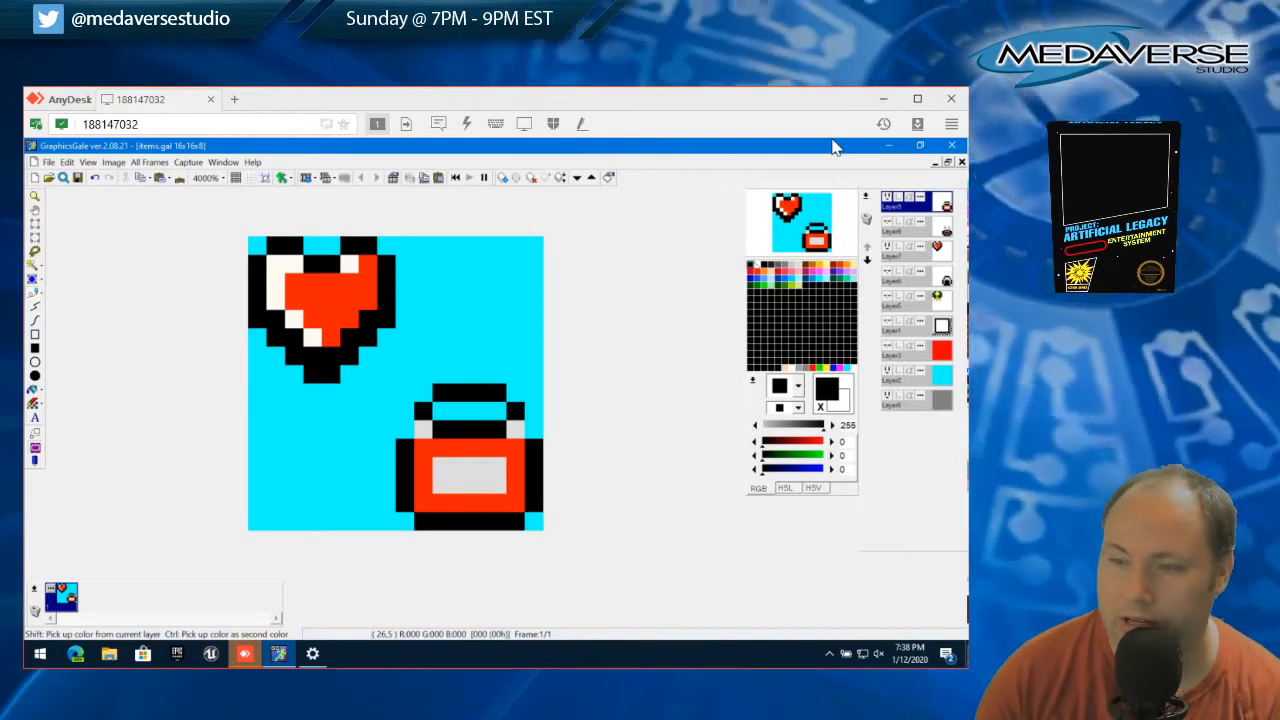
Repaint both gray end pixels of the strip beneath the handle black and test black on the gray label
click(423, 428)
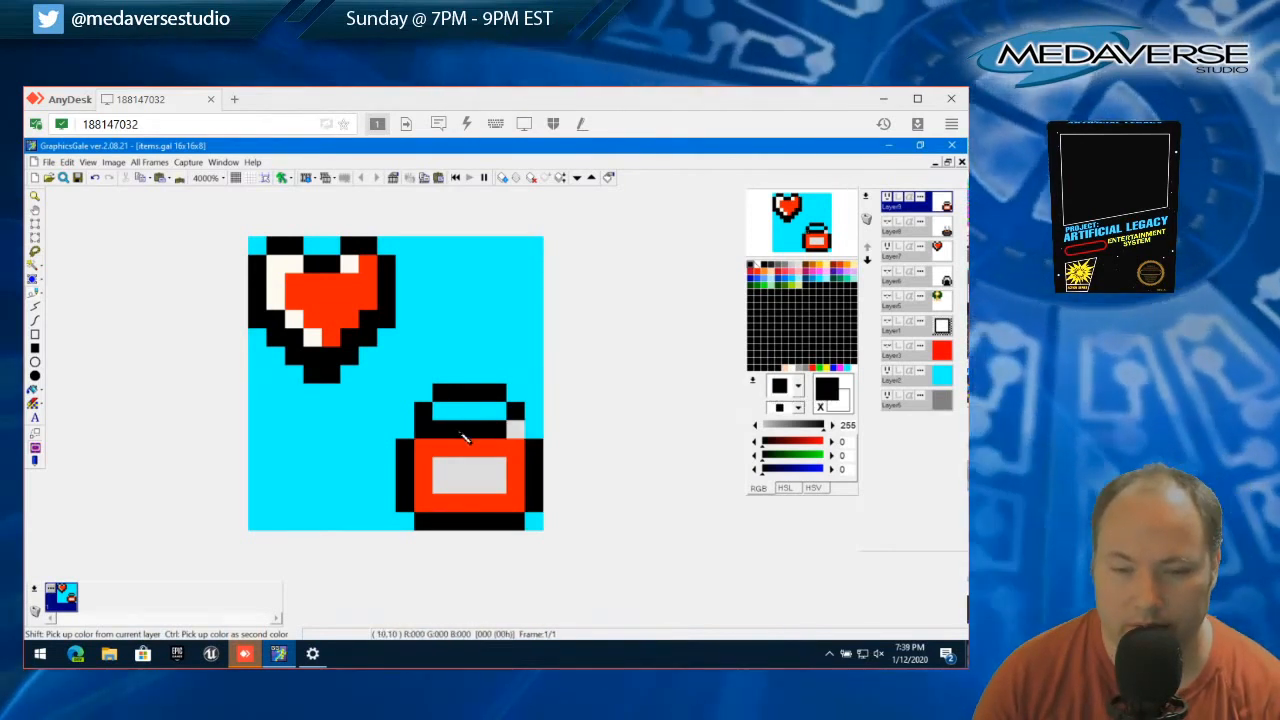
click(516, 430)
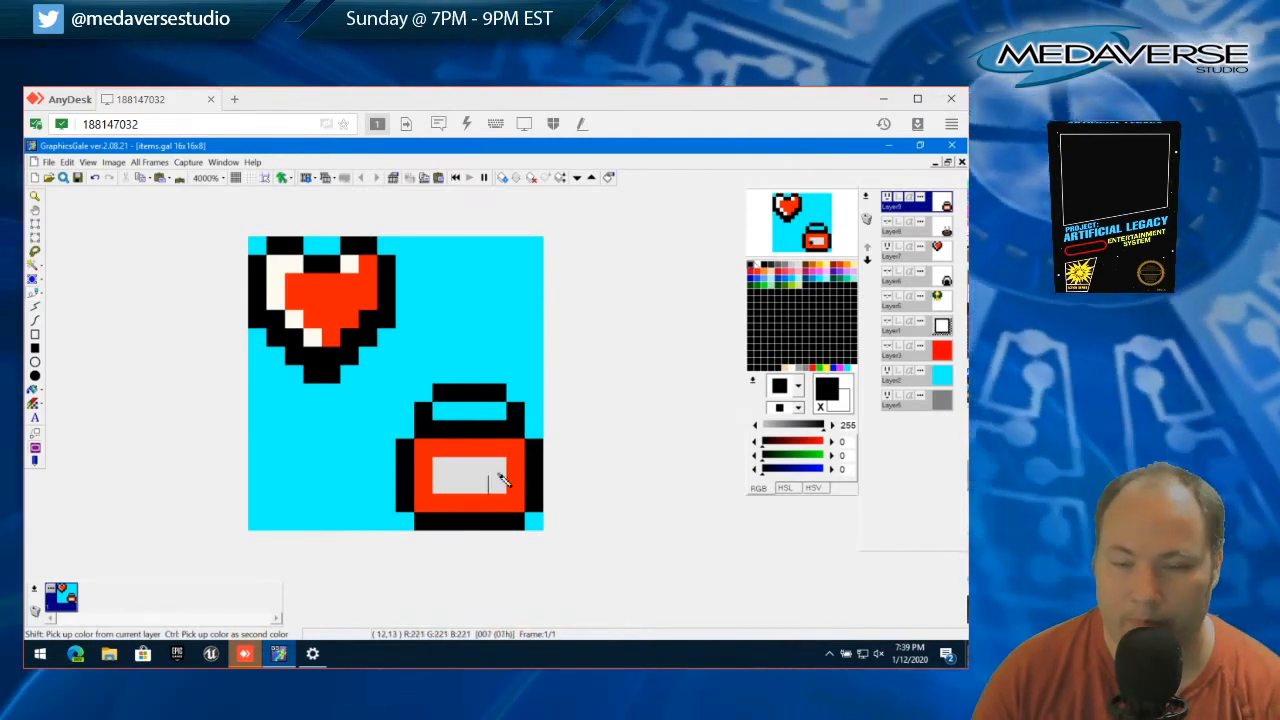
click(440, 484)
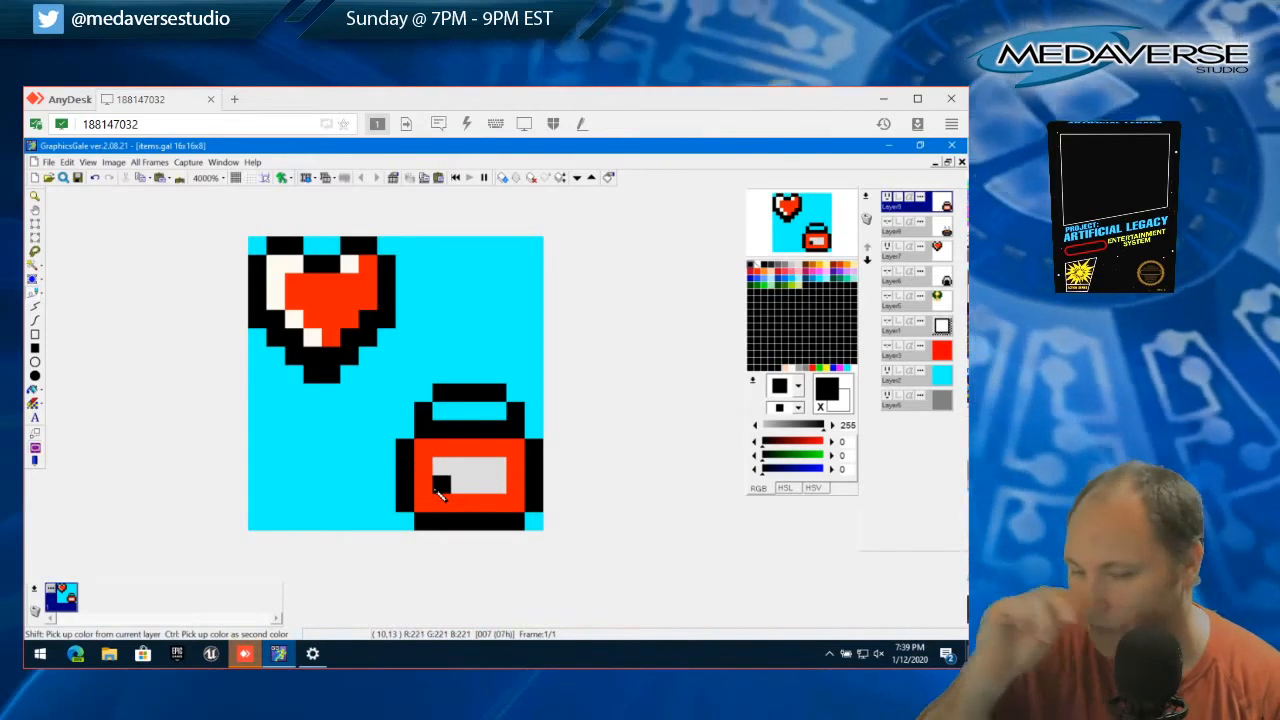
Try the blue 26,77,255 on the toolbox body around the gray label and repaint it red 255,29,0
click(756, 279)
mouse_move(426, 448)
mouse_down()
mouse_move(517, 455)
mouse_move(517, 502)
mouse_move(438, 504)
mouse_move(424, 466)
mouse_up()
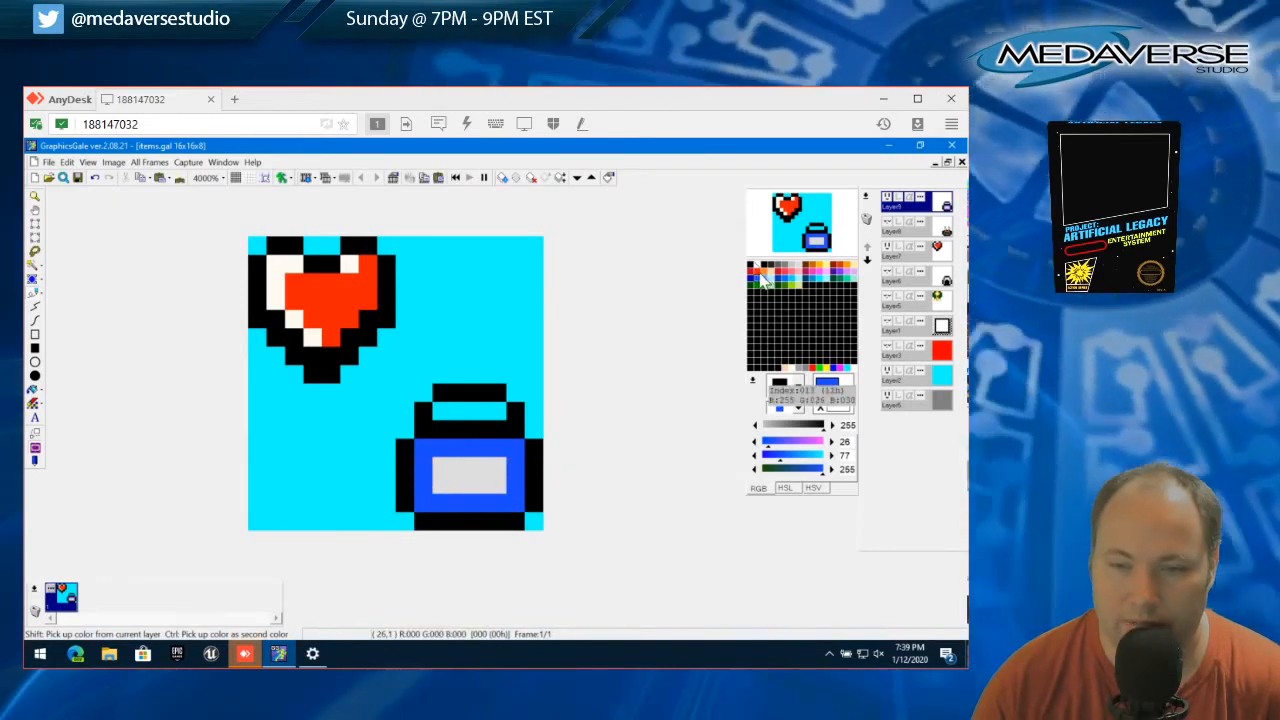
click(762, 274)
click(424, 452)
drag(428, 460, 520, 455)
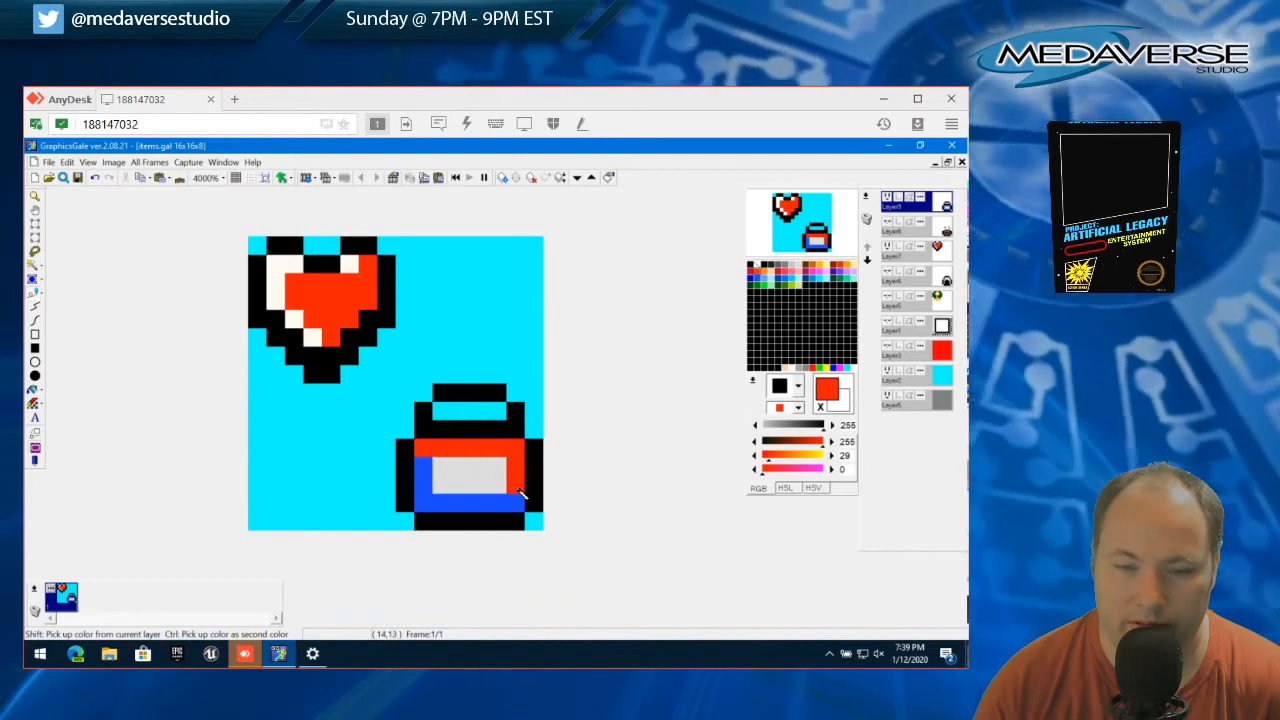
mouse_move(476, 508)
mouse_down()
mouse_move(423, 501)
mouse_move(423, 463)
mouse_up()
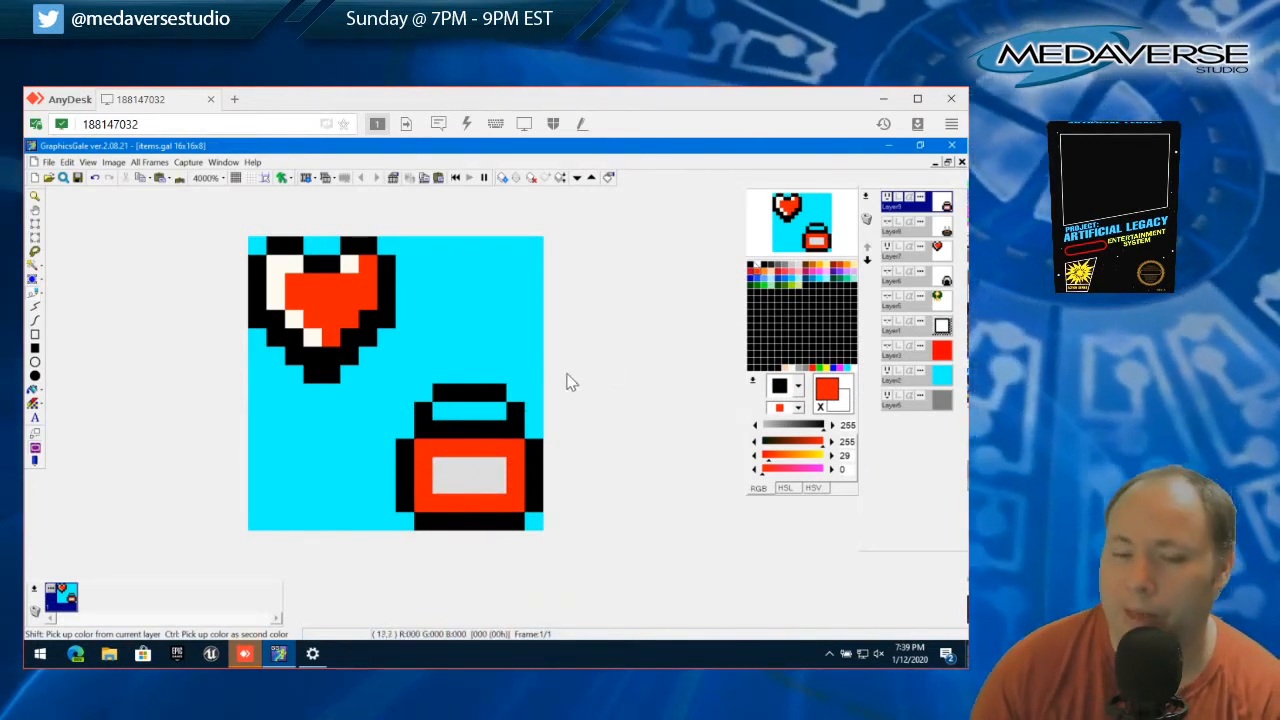
Recolor the top row of the toolbox handle gray 221,221,221 and fill the opening beneath it with black
click(458, 399)
right_click(460, 465)
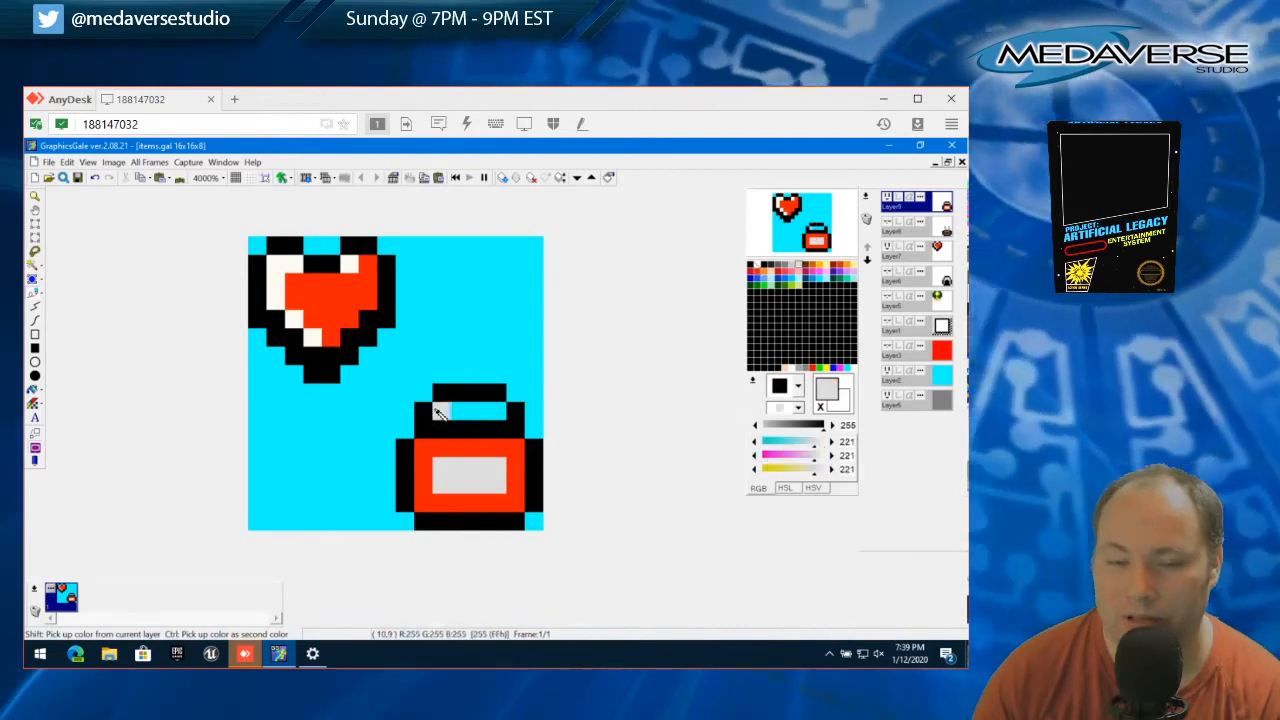
drag(443, 414, 500, 398)
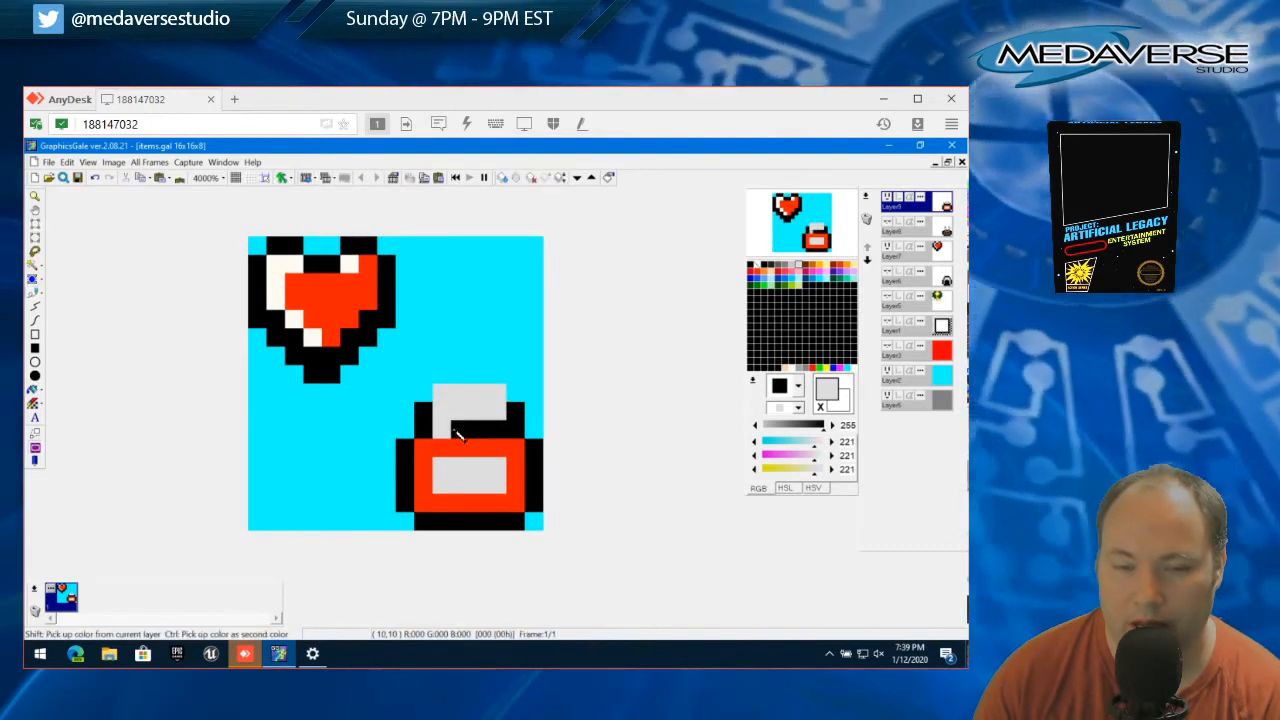
shift+click(452, 432)
drag(440, 412, 508, 411)
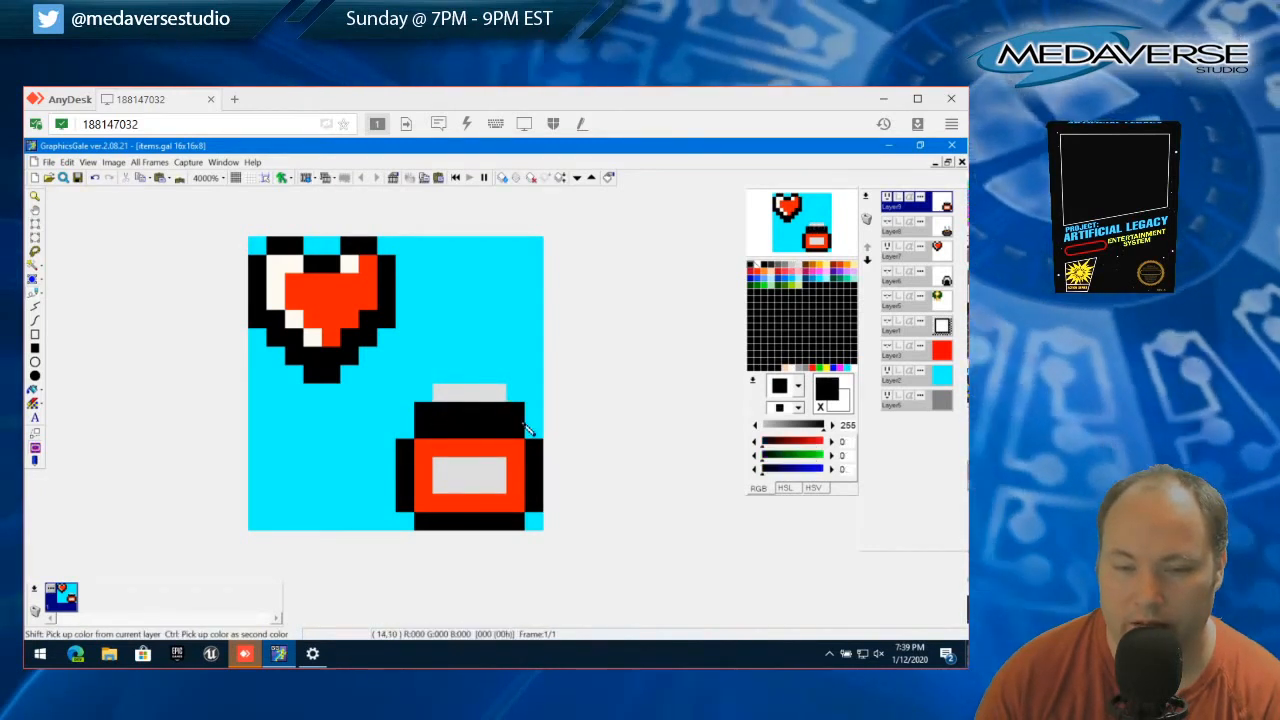
Extend the toolbox's red body and its gray label upward by one pixel row
shift+click(440, 462)
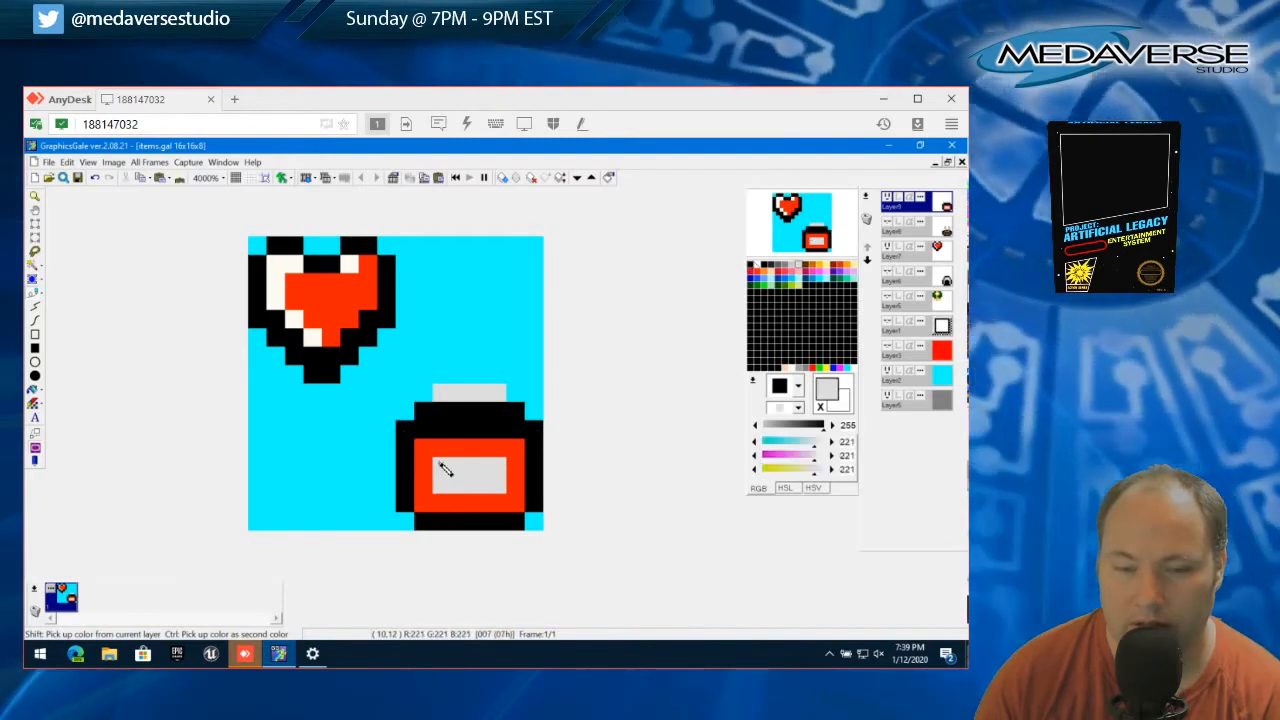
shift+click(425, 453)
mouse_move(425, 430)
mouse_down()
mouse_move(518, 435)
mouse_move(438, 447)
mouse_move(497, 450)
mouse_up()
shift+click(443, 464)
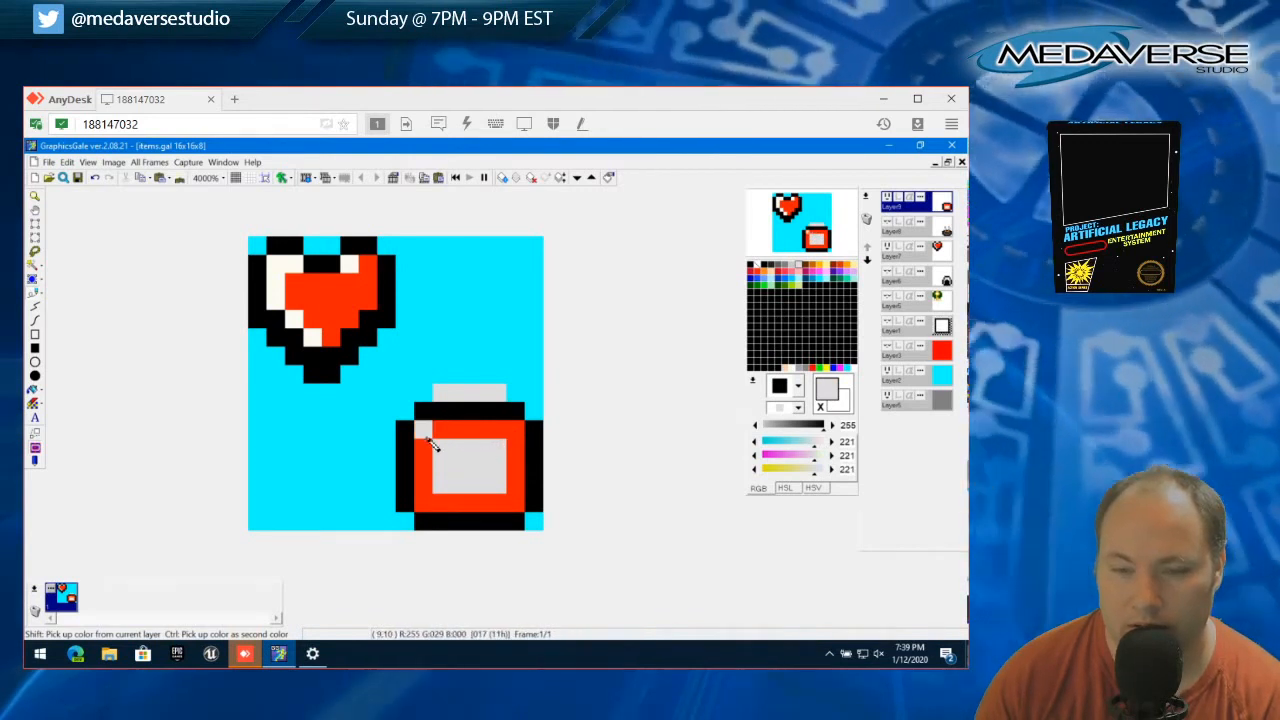
Try painting the gray label's four corner pixels red to form a cross, and fill them gray again
shift+click(427, 449)
click(441, 448)
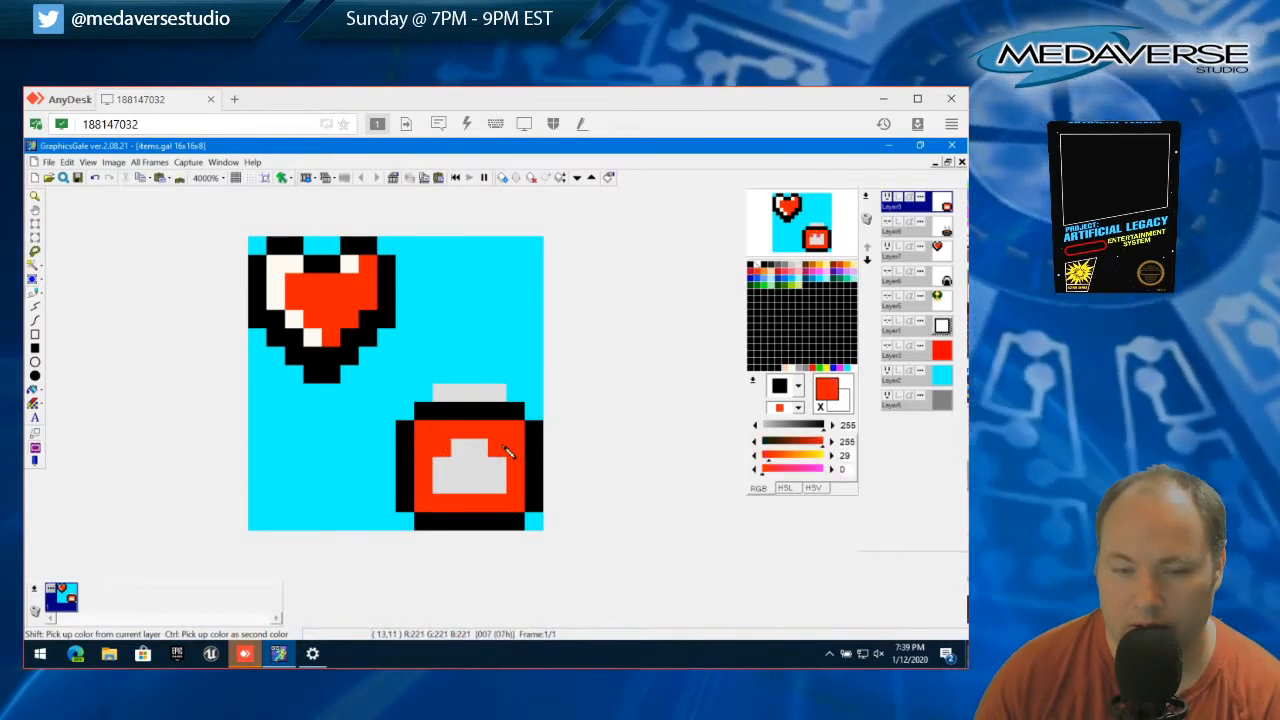
click(498, 448)
click(498, 484)
click(449, 492)
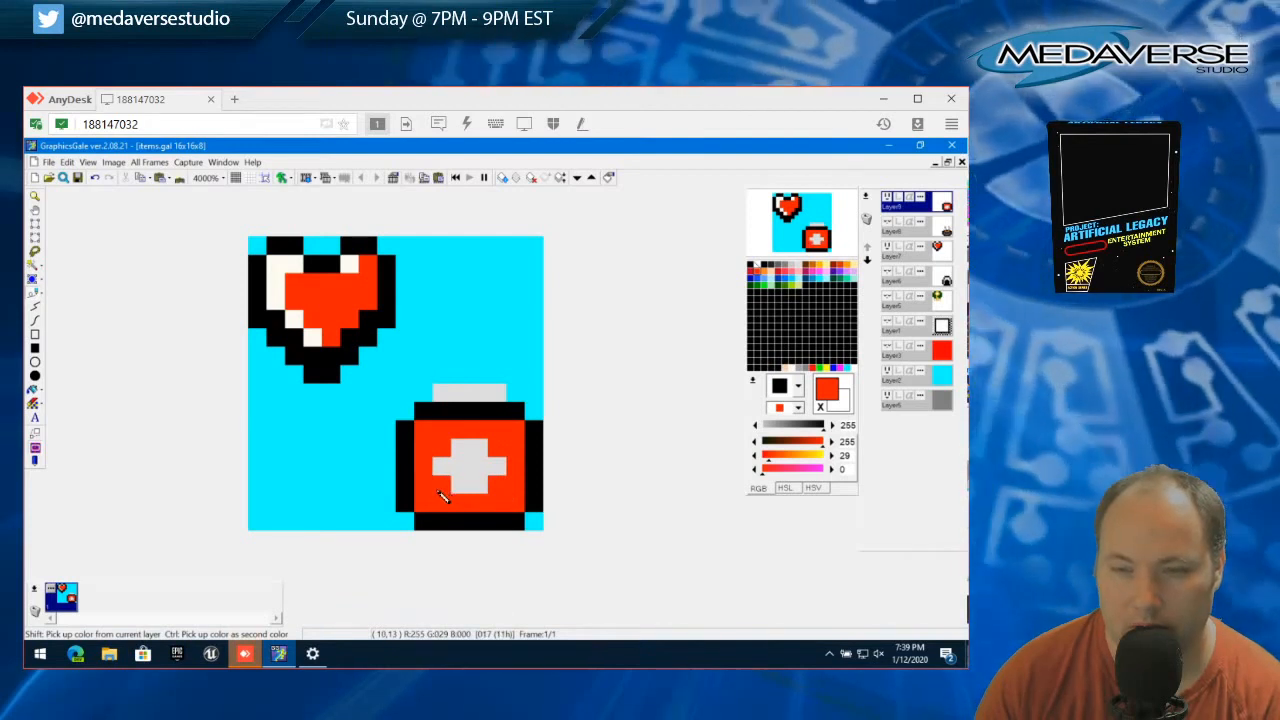
shift+click(463, 487)
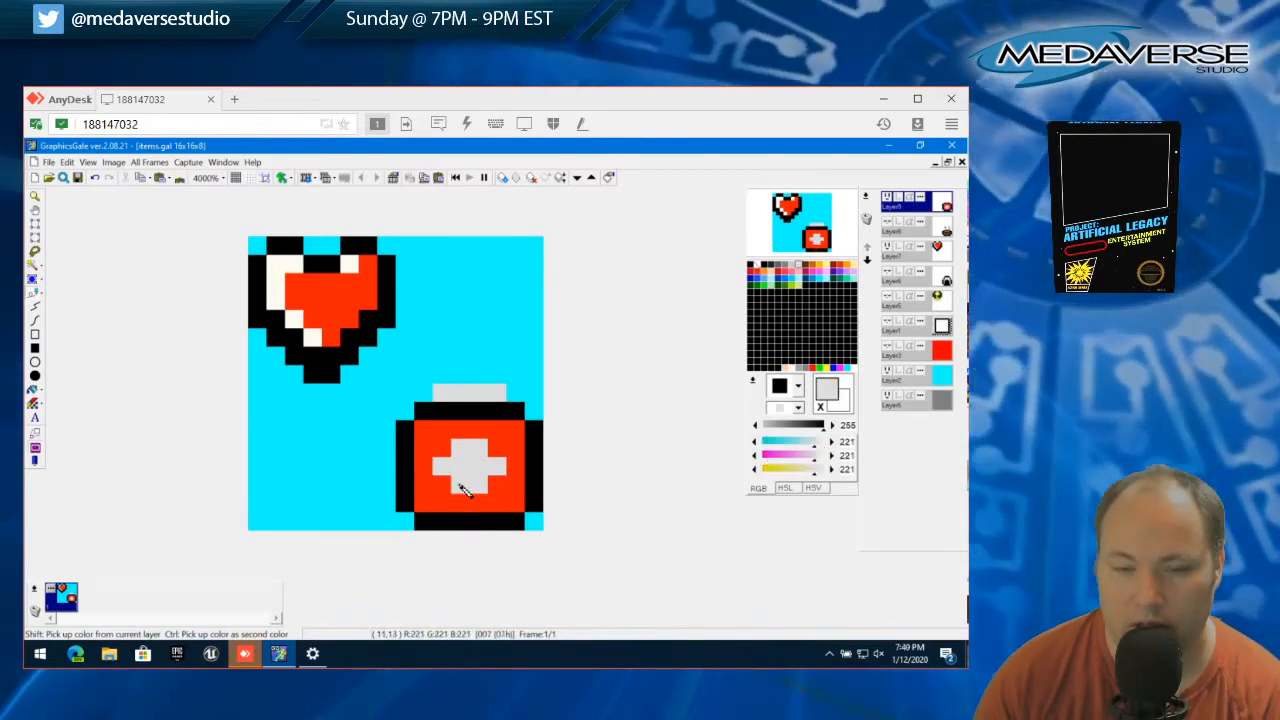
click(497, 484)
click(497, 447)
click(441, 447)
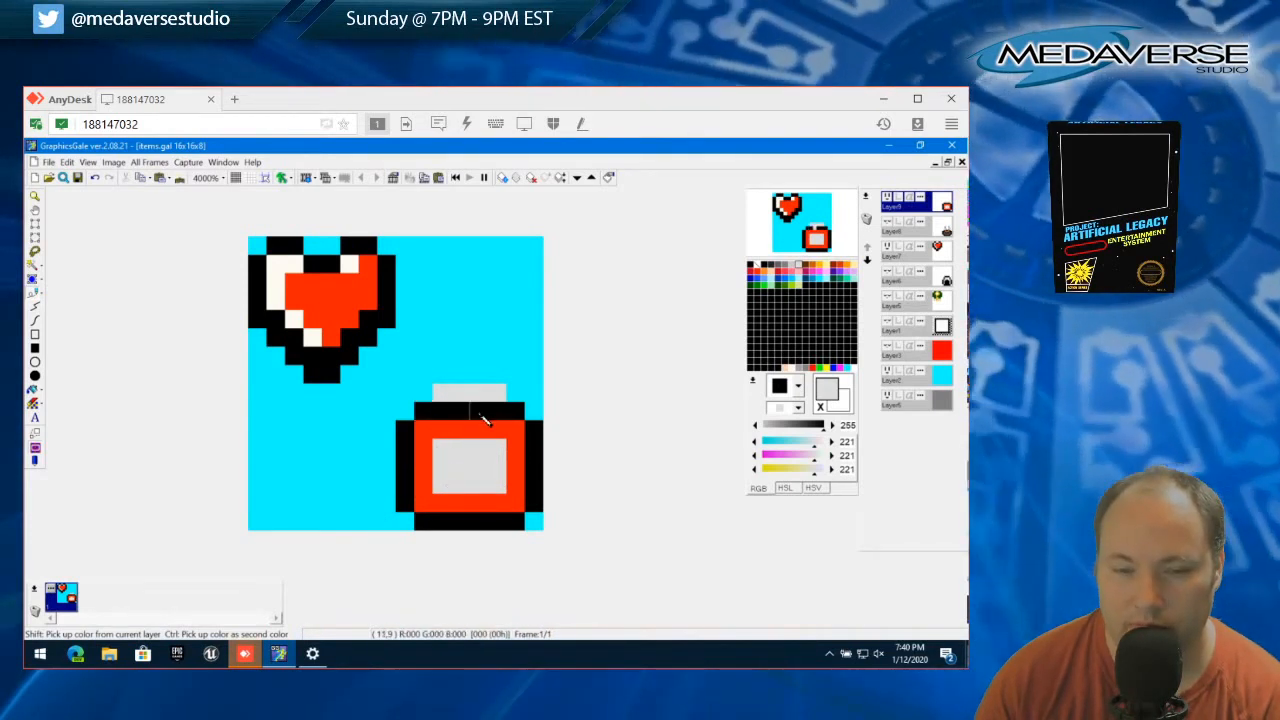
Try gray on the two middle pixels of the black strip below the handle and repaint them black
click(466, 414)
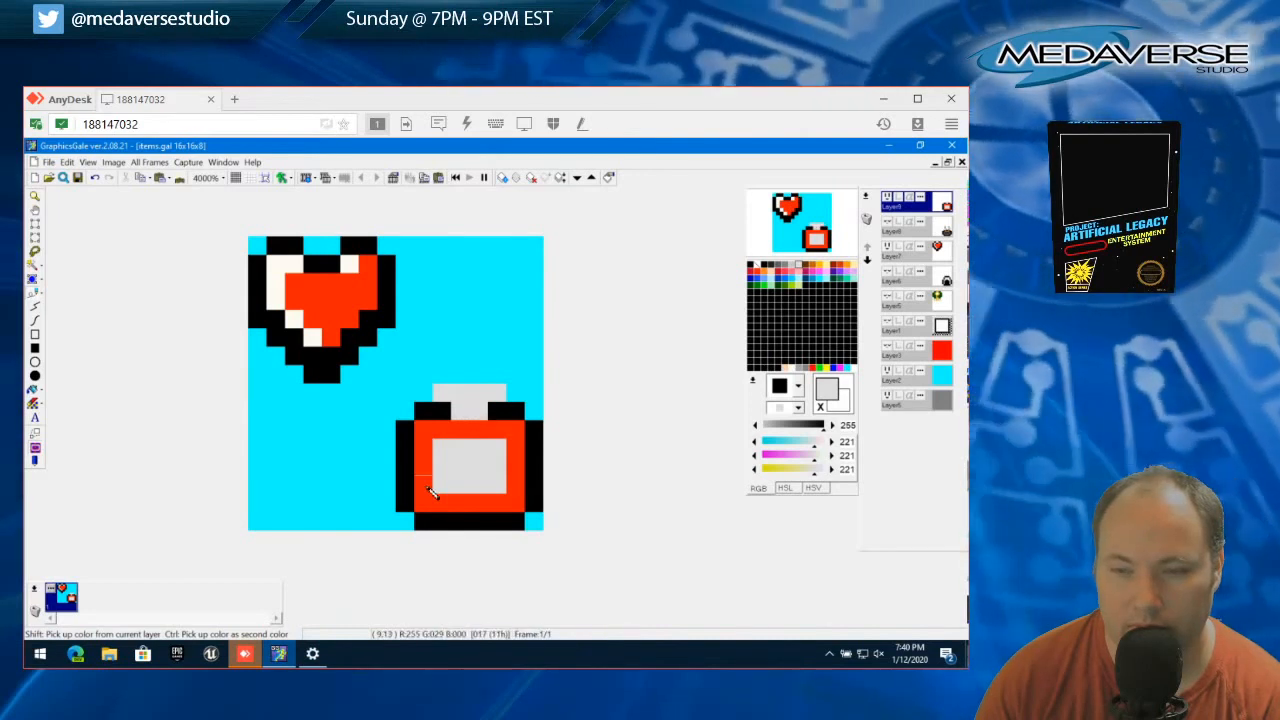
right_click(438, 424)
right_click(442, 413)
drag(456, 412, 477, 412)
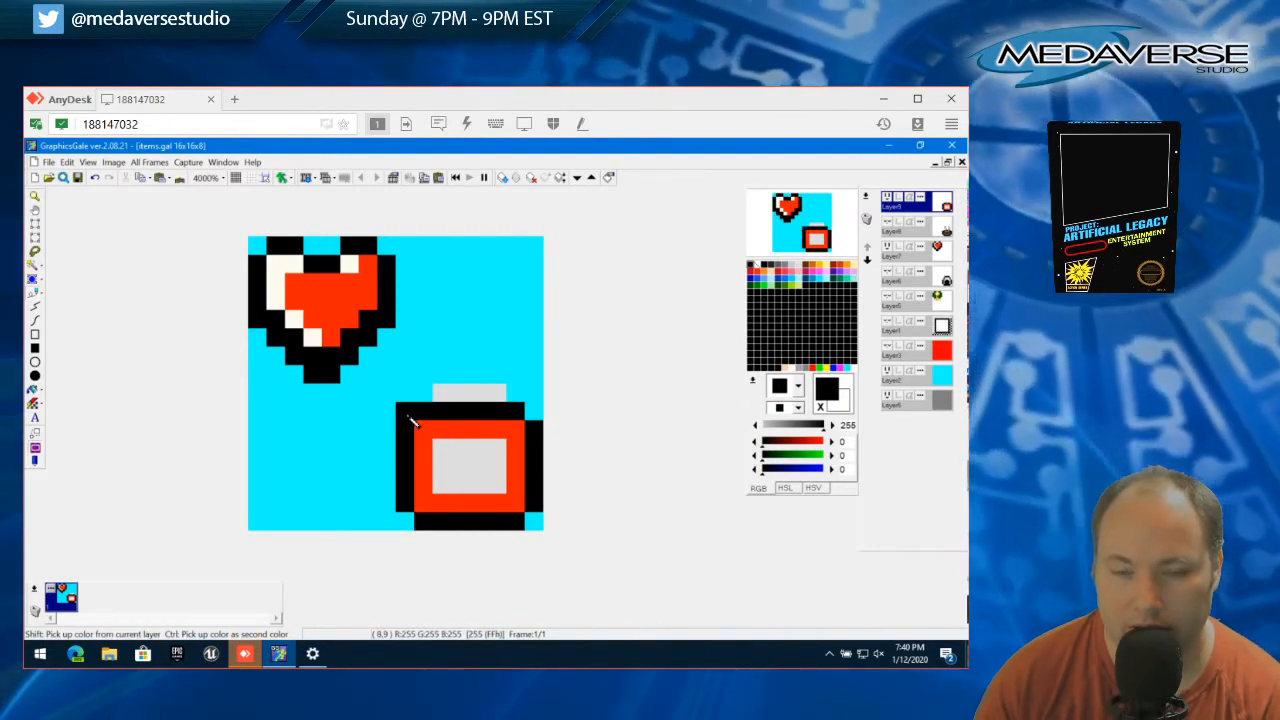
Widen the gray handle by one pixel on each side and bring both ends down one row beside the black strip
right_click(445, 393)
click(423, 393)
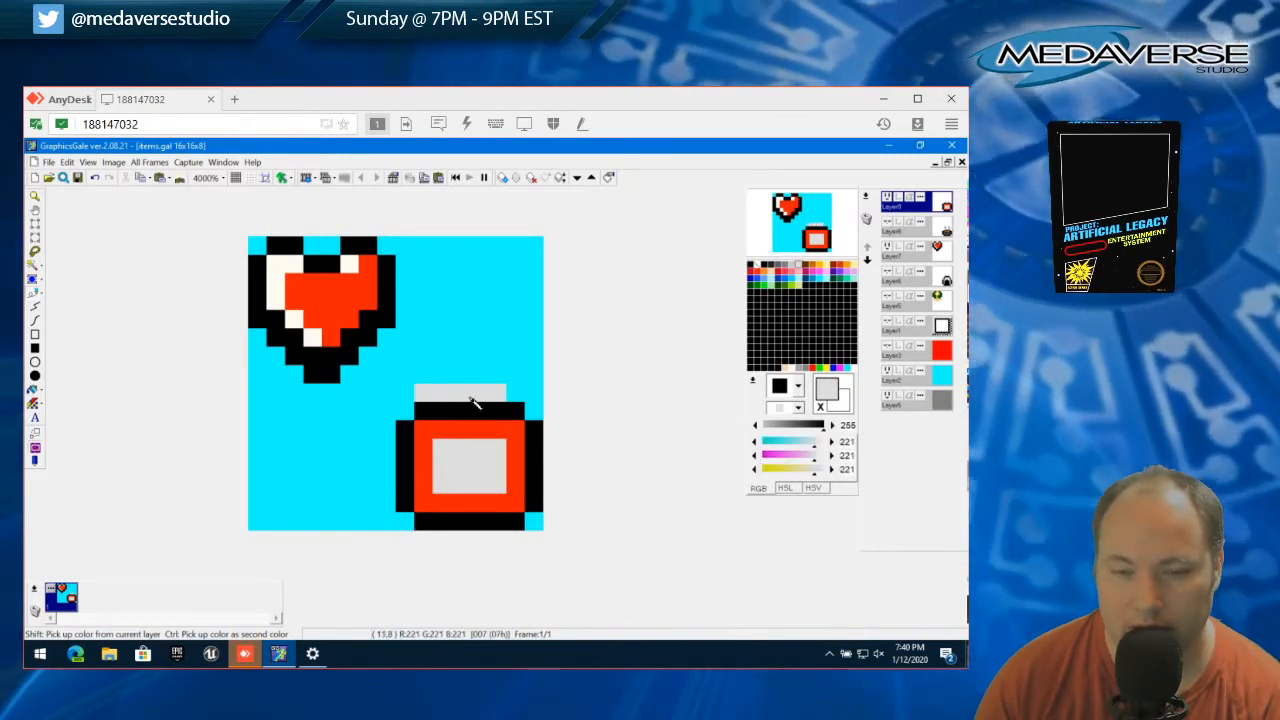
click(515, 394)
click(423, 411)
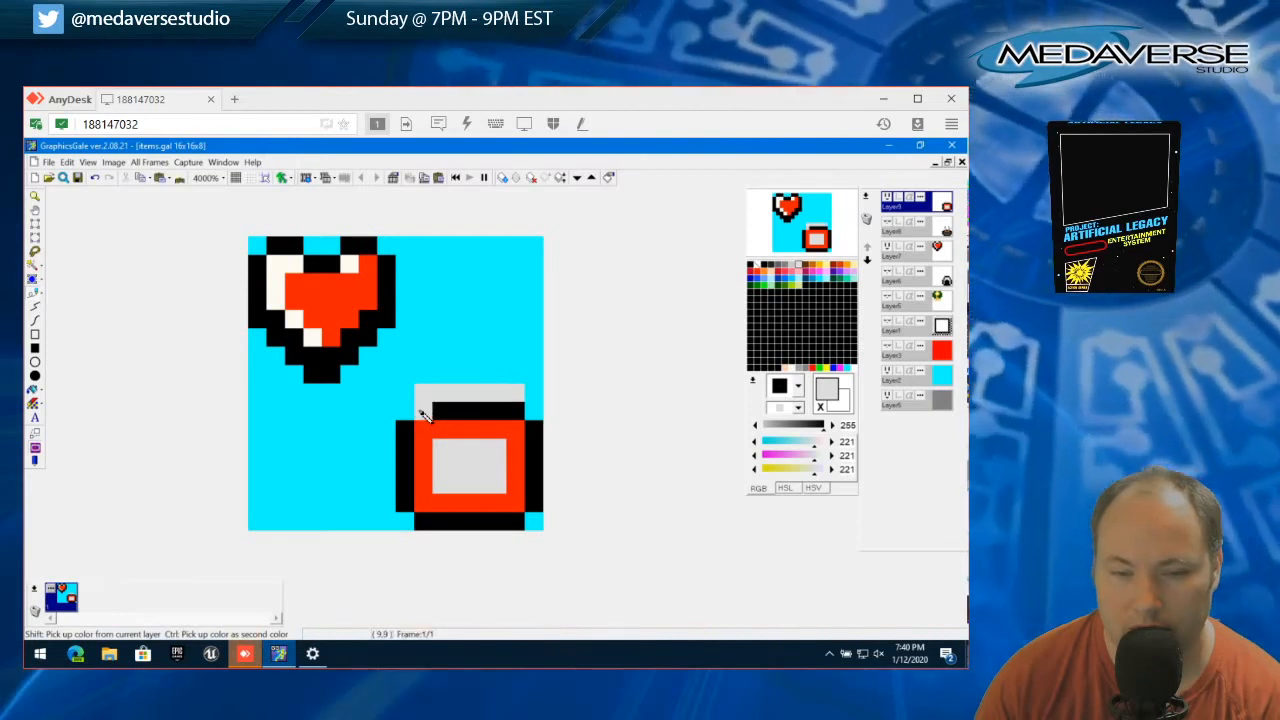
click(516, 413)
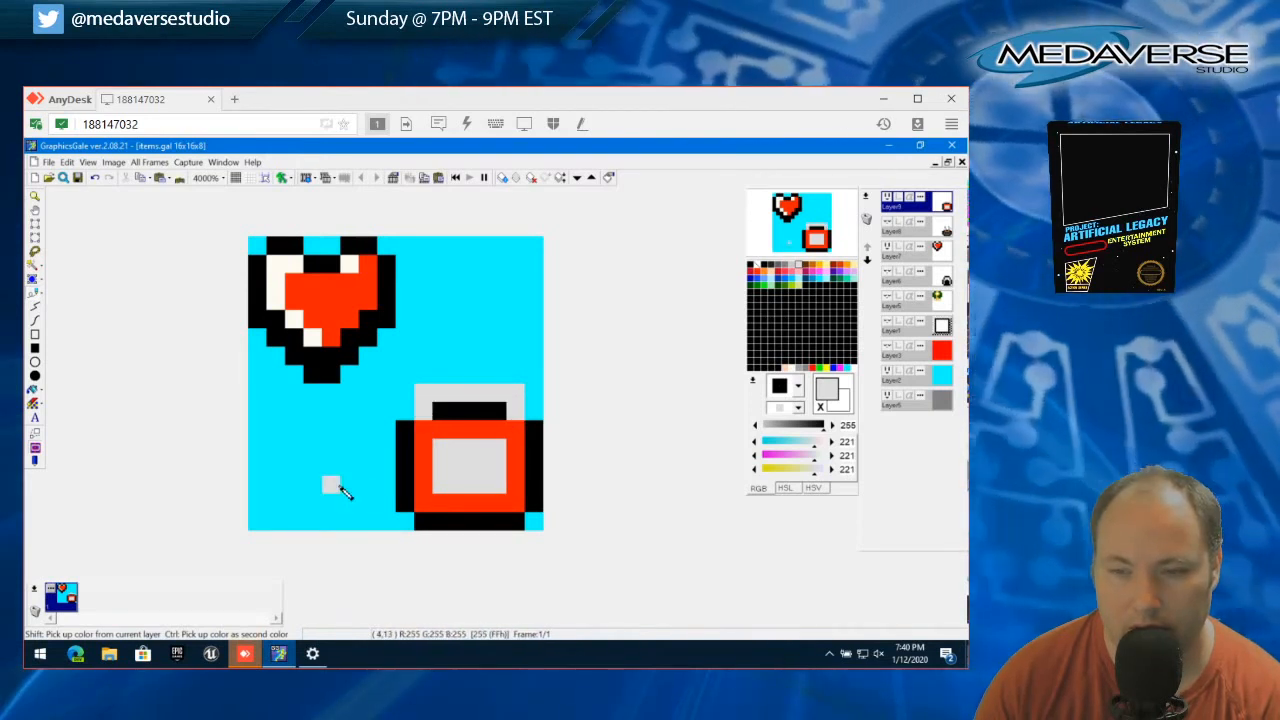
Try gray pixels on the outer corners above the body's black sides and on both ends of the black strip
right_click(409, 424)
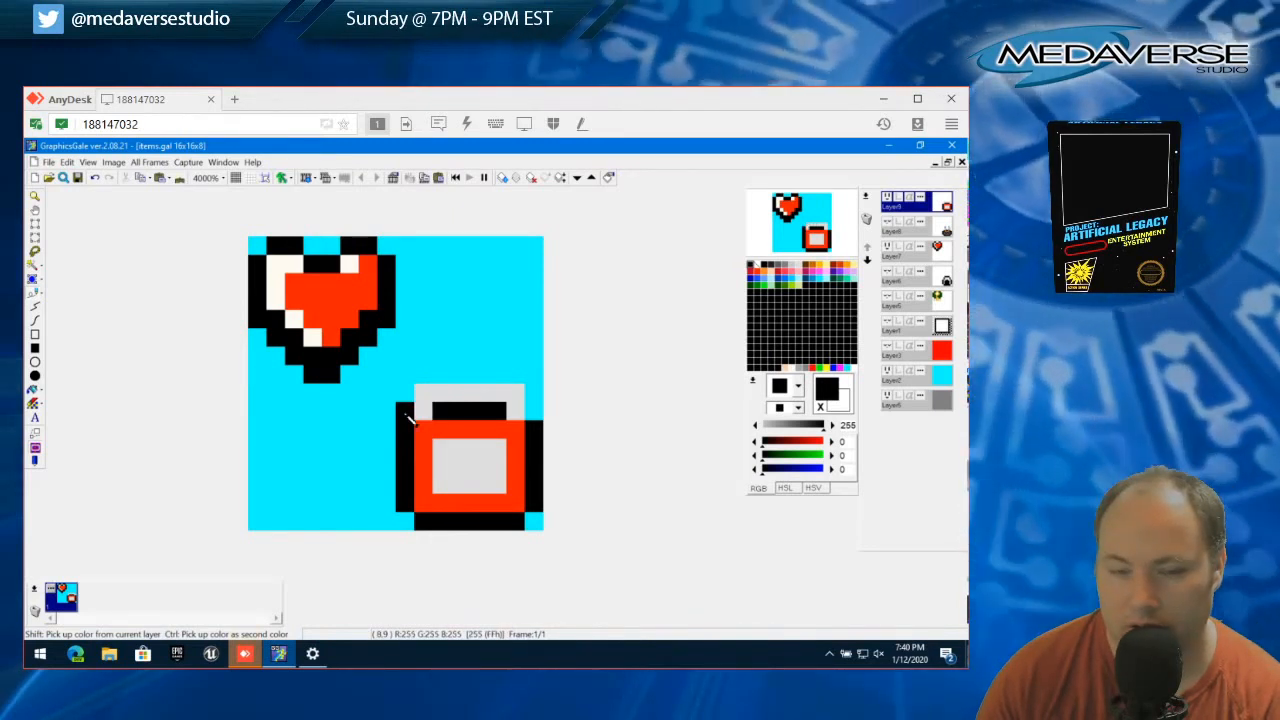
right_click(420, 412)
click(407, 412)
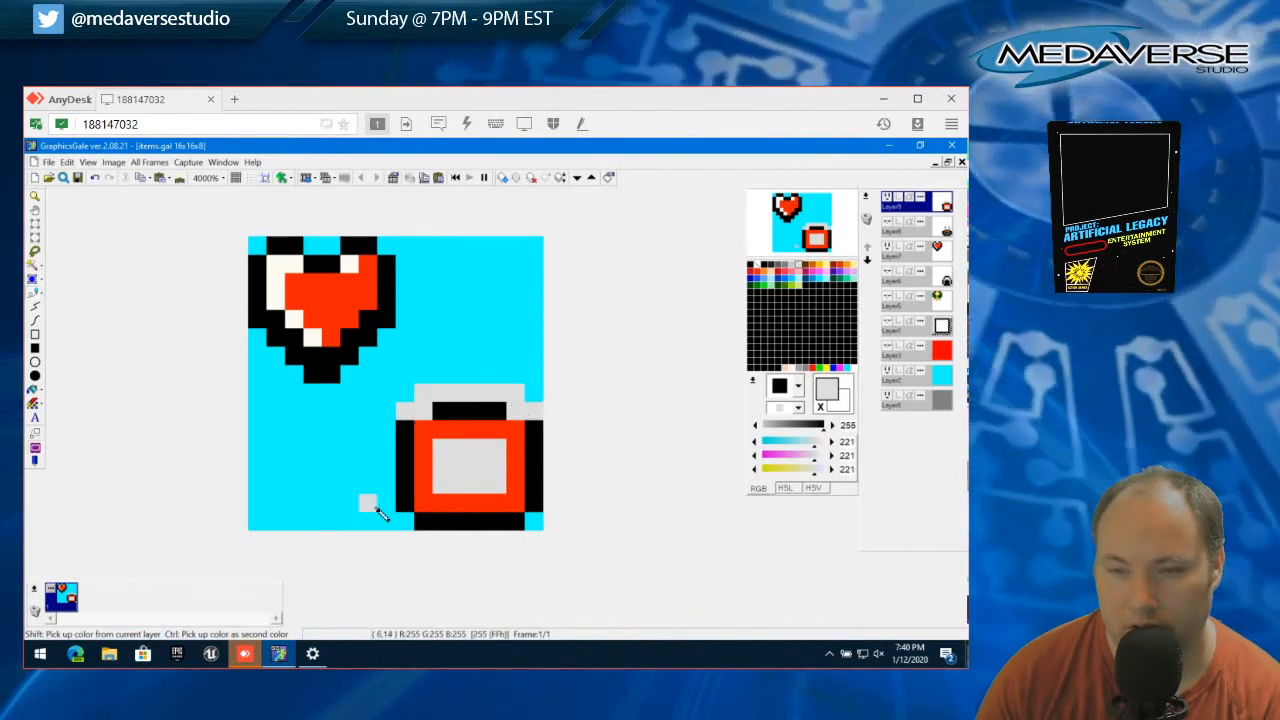
click(439, 411)
click(497, 410)
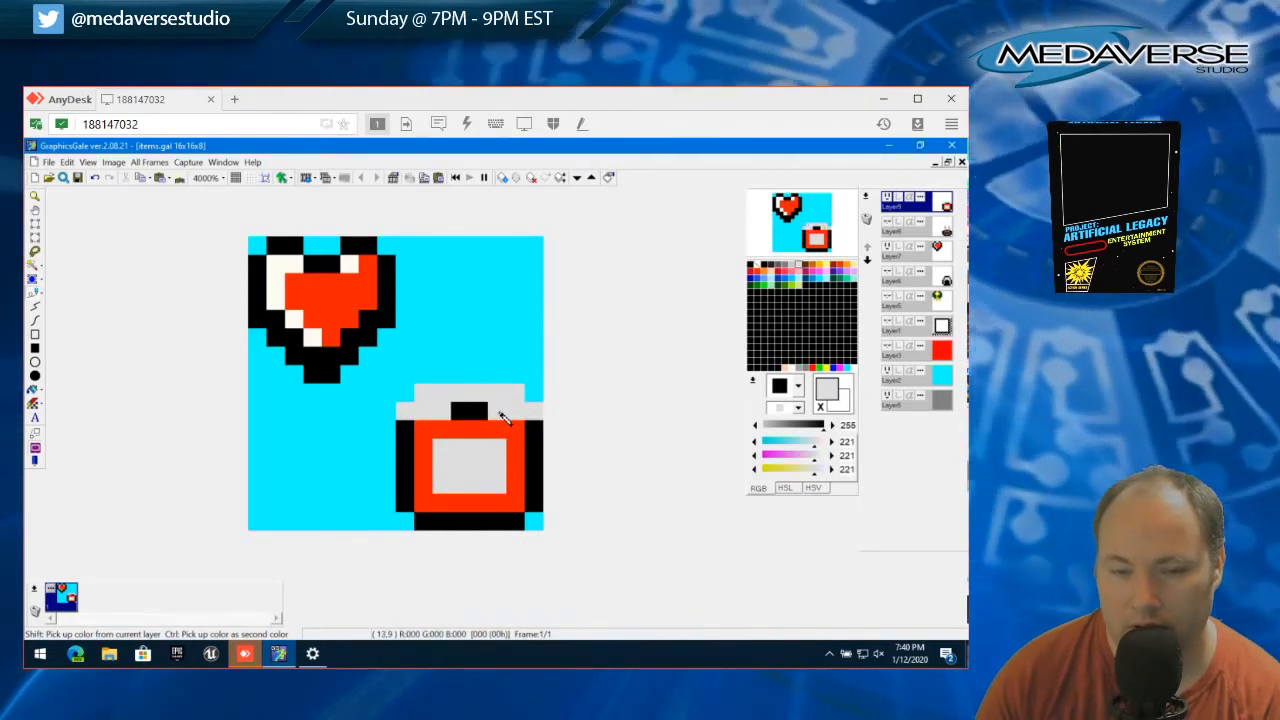
Select the two gray outer corner pixels beside the handle's ends, cut them out and clear the selection
right_click(403, 432)
click(407, 420)
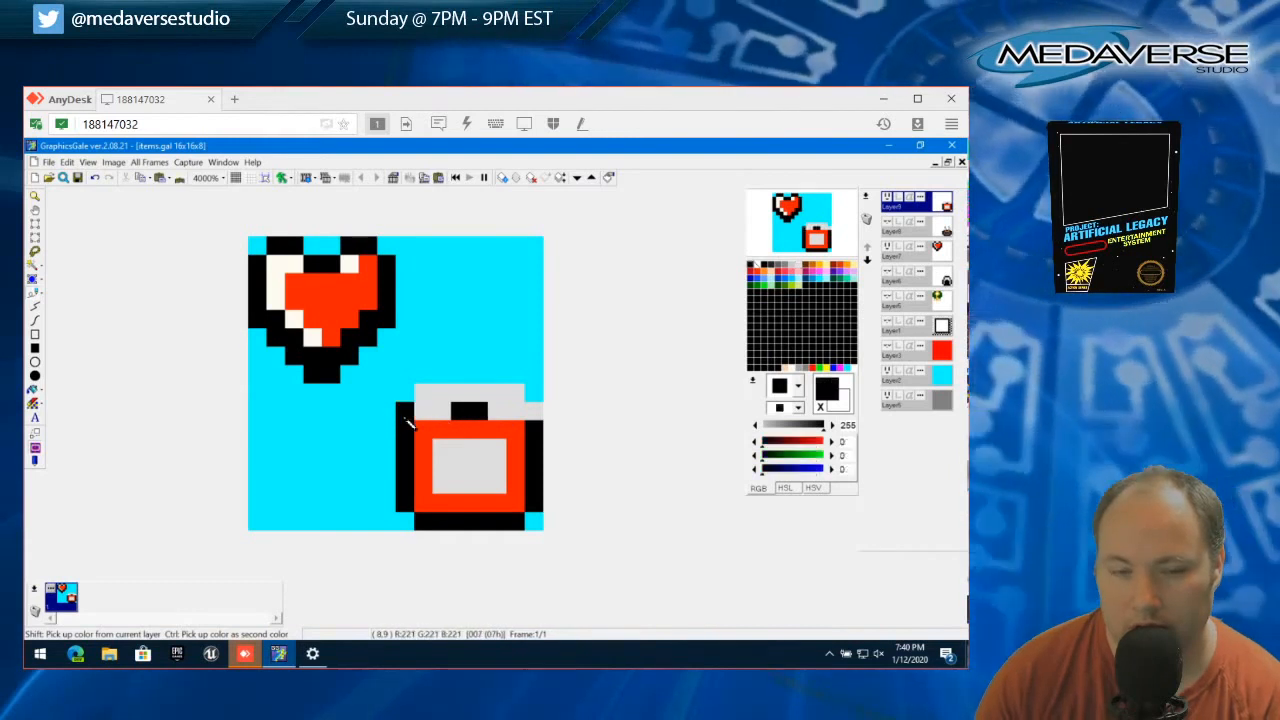
key(ctrl+z)
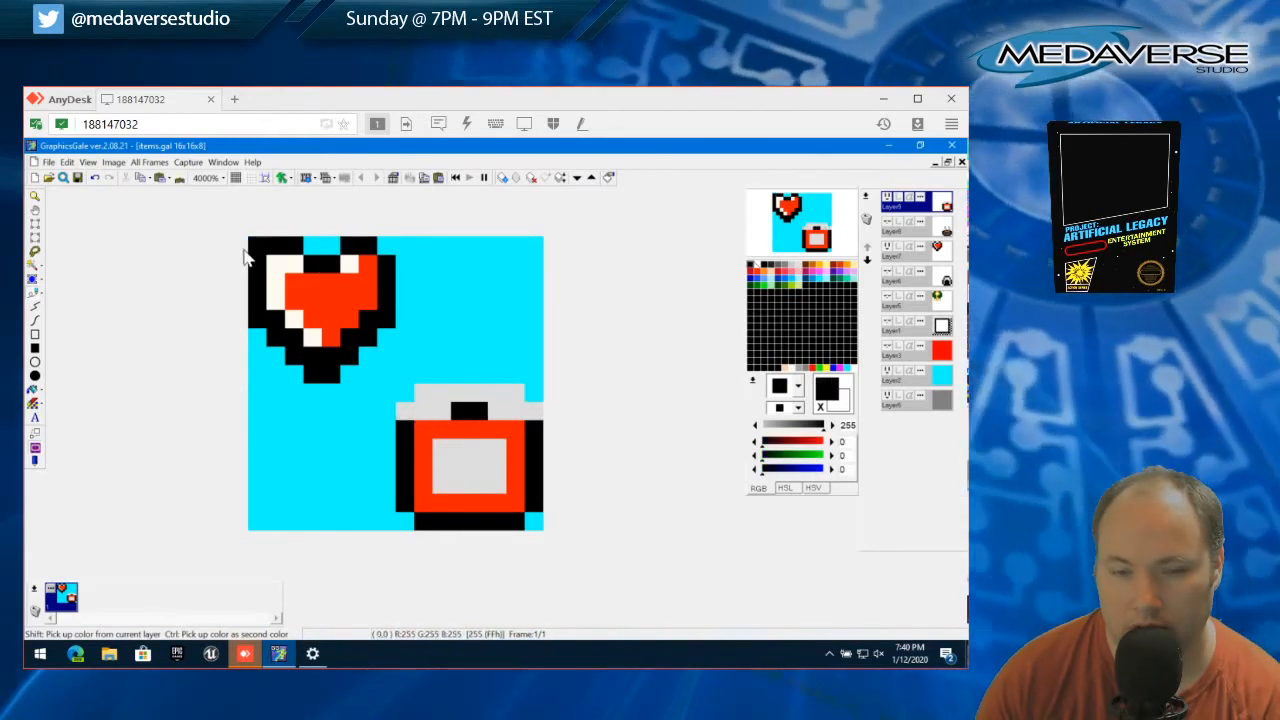
click(405, 411)
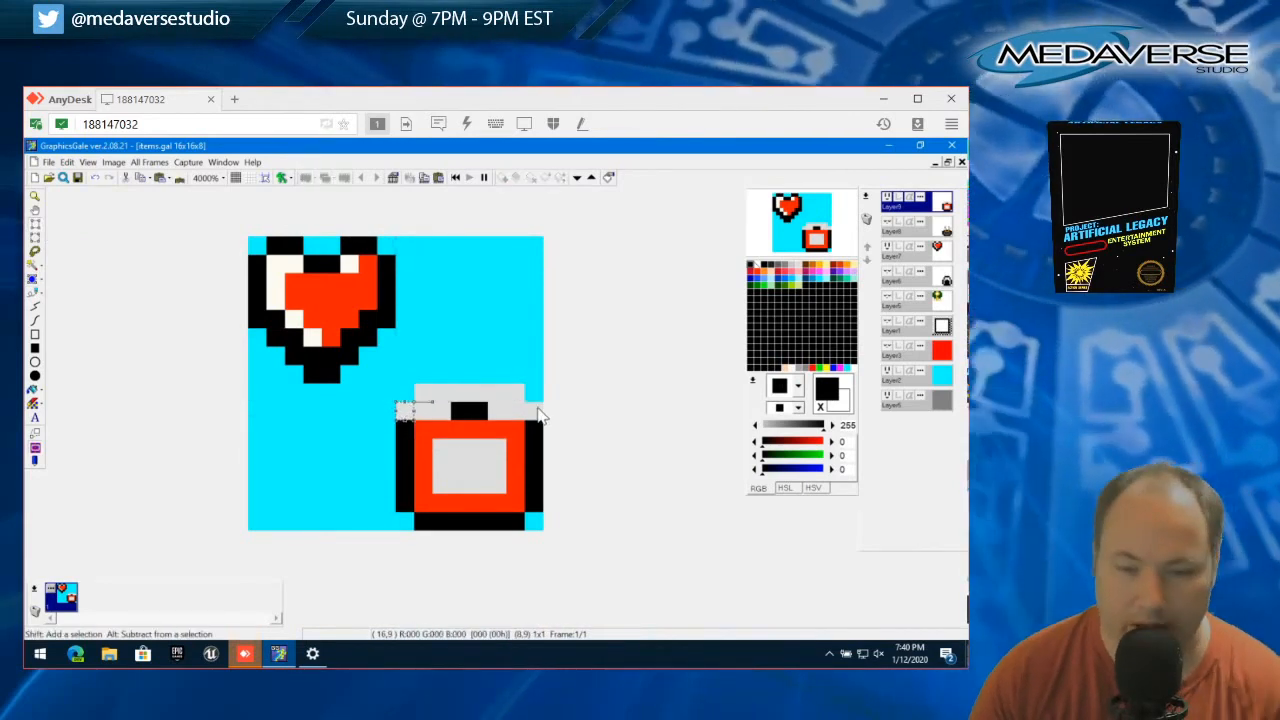
drag(552, 406, 545, 407)
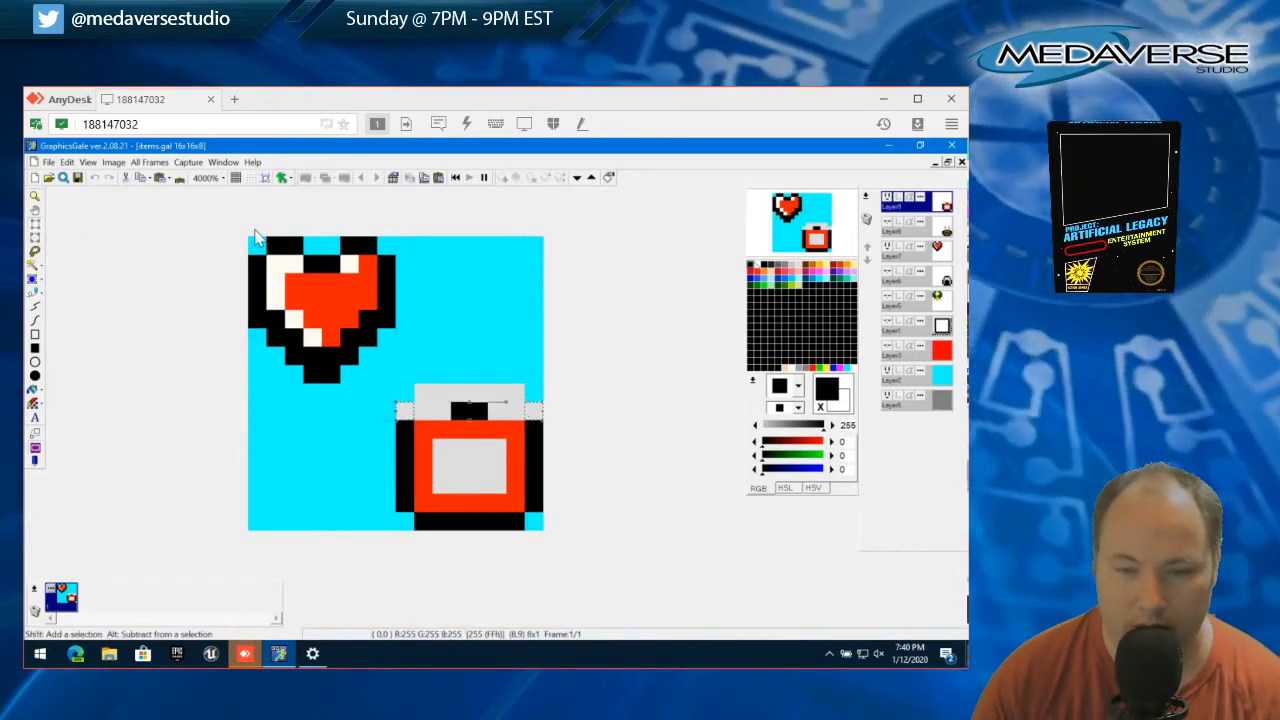
click(66, 162)
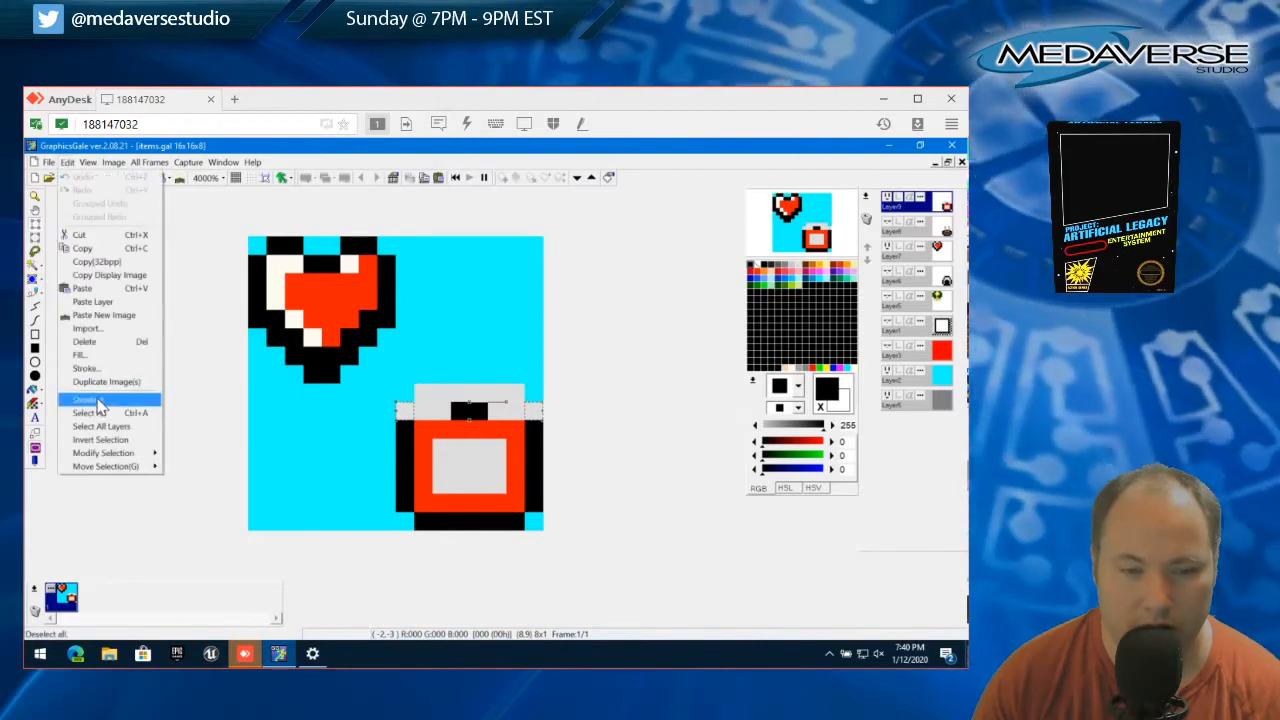
click(84, 244)
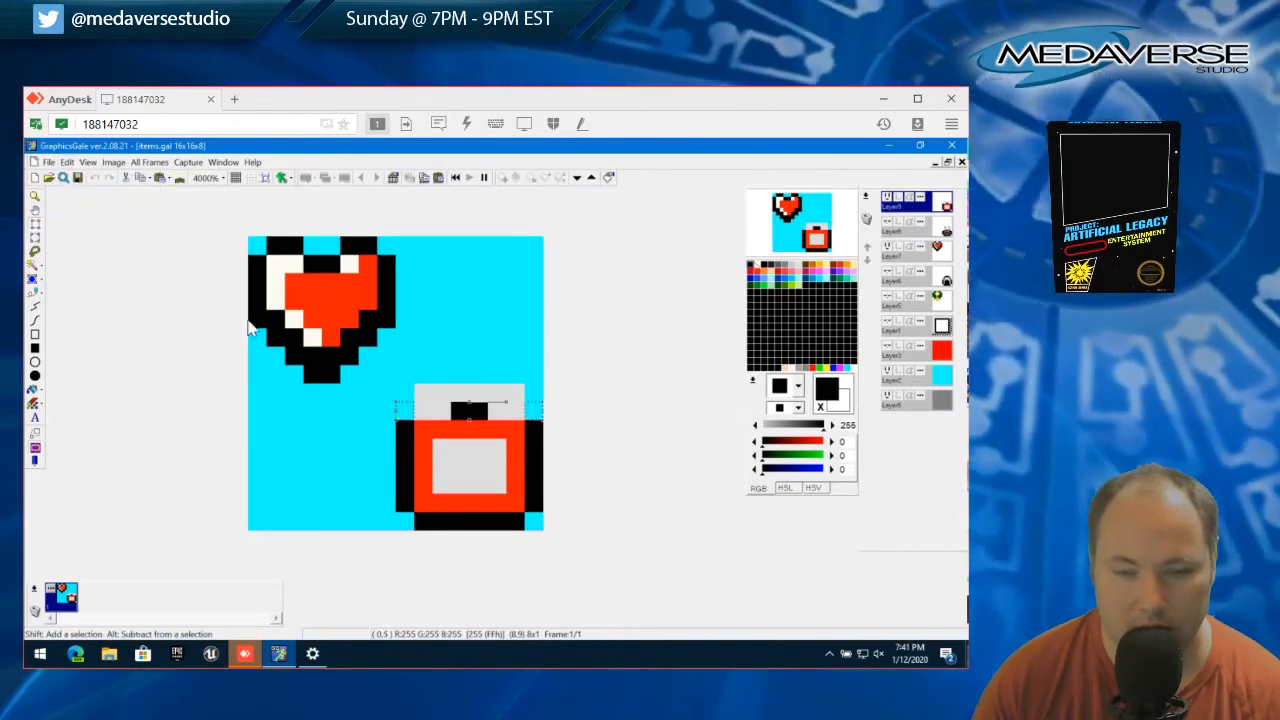
click(66, 162)
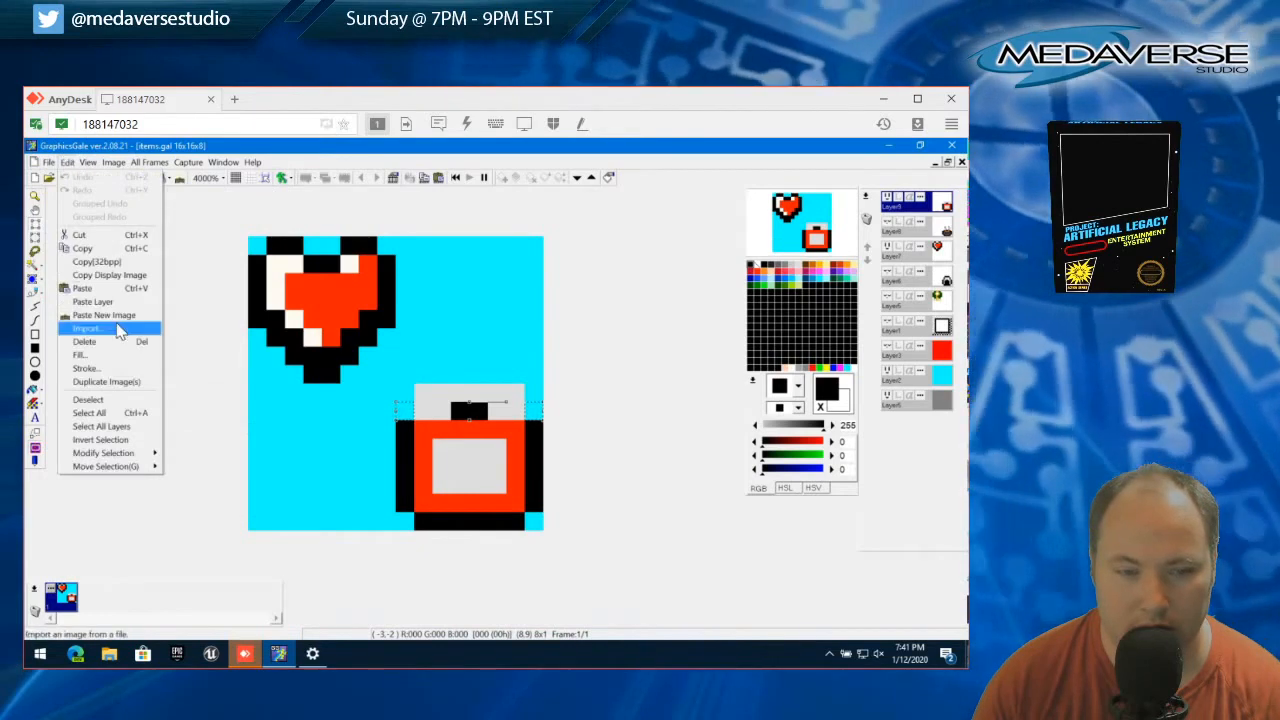
click(112, 400)
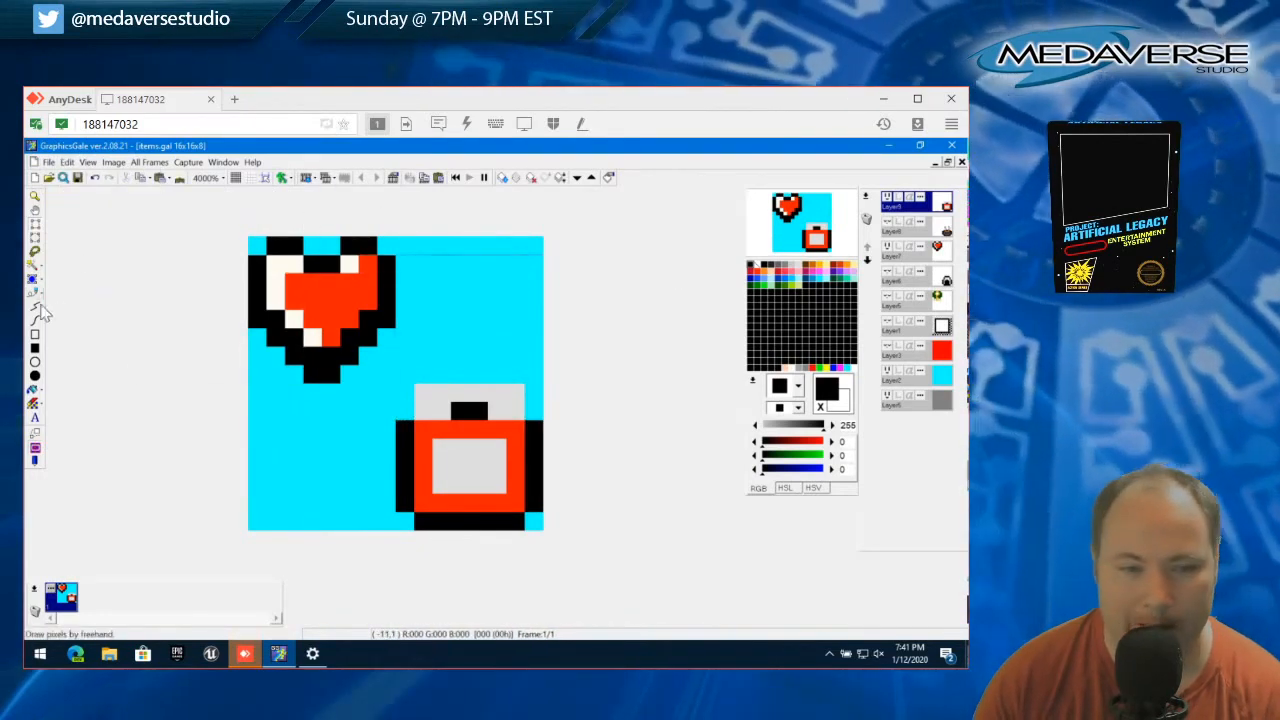
Repaint the gray pixels at both ends of the short black strip under the handle black
click(480, 447)
key(ctrl+z)
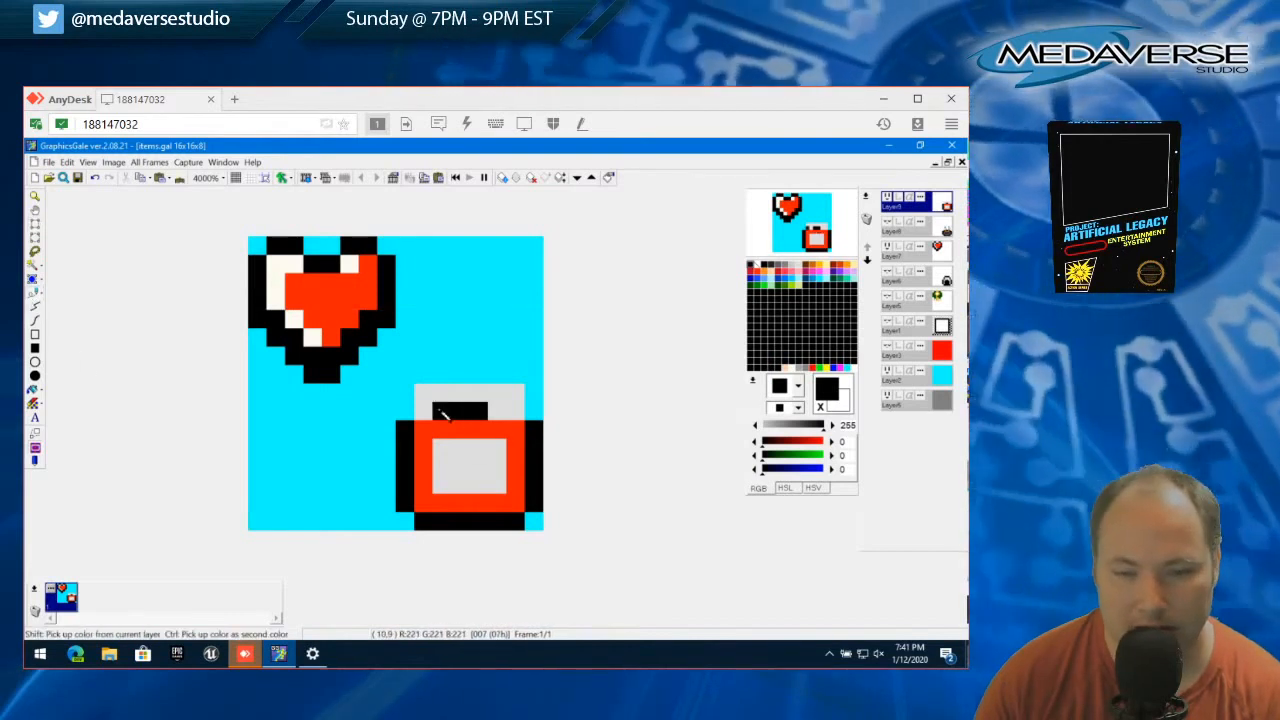
click(492, 413)
key(ctrl+z)
click(515, 413)
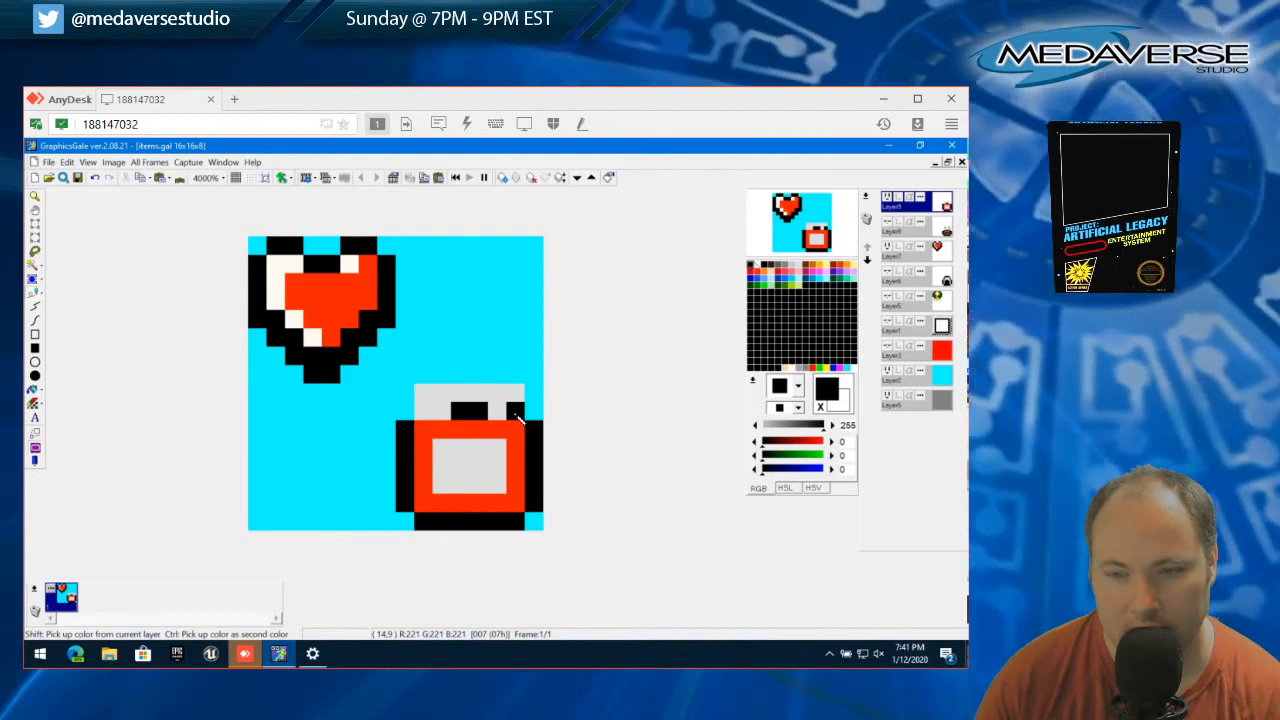
key(ctrl+z)
click(442, 413)
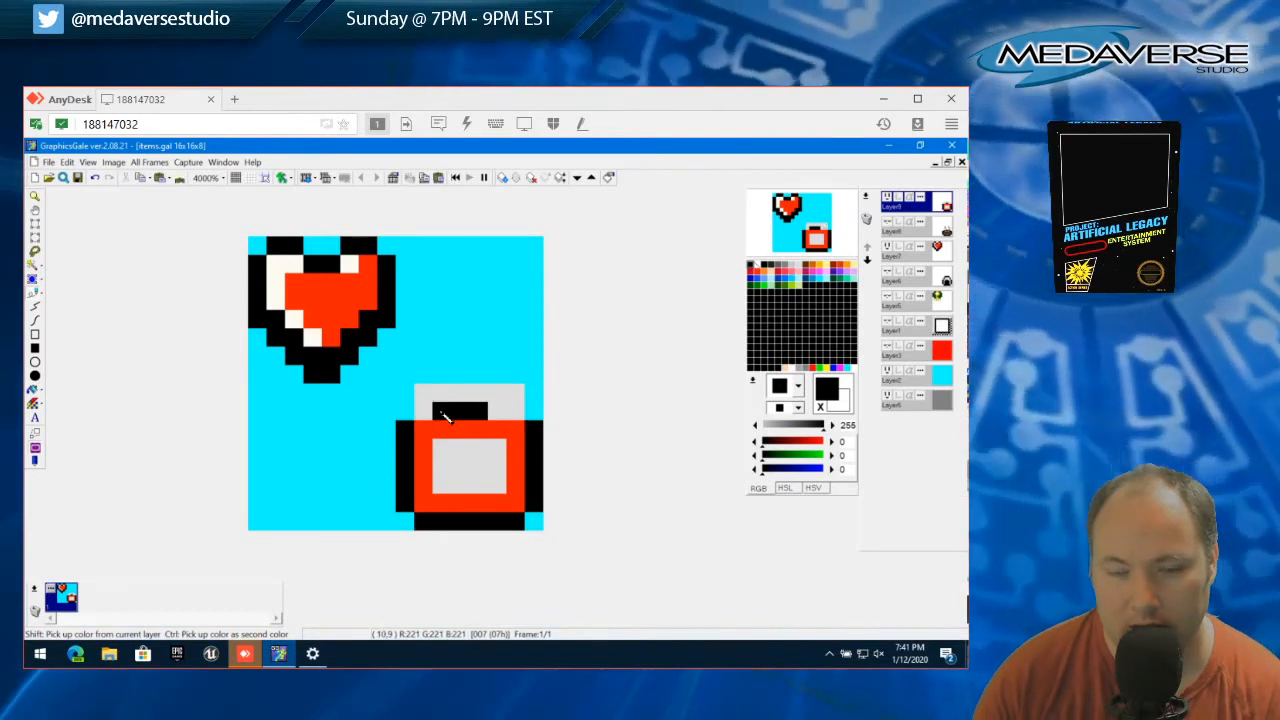
key(ctrl+z)
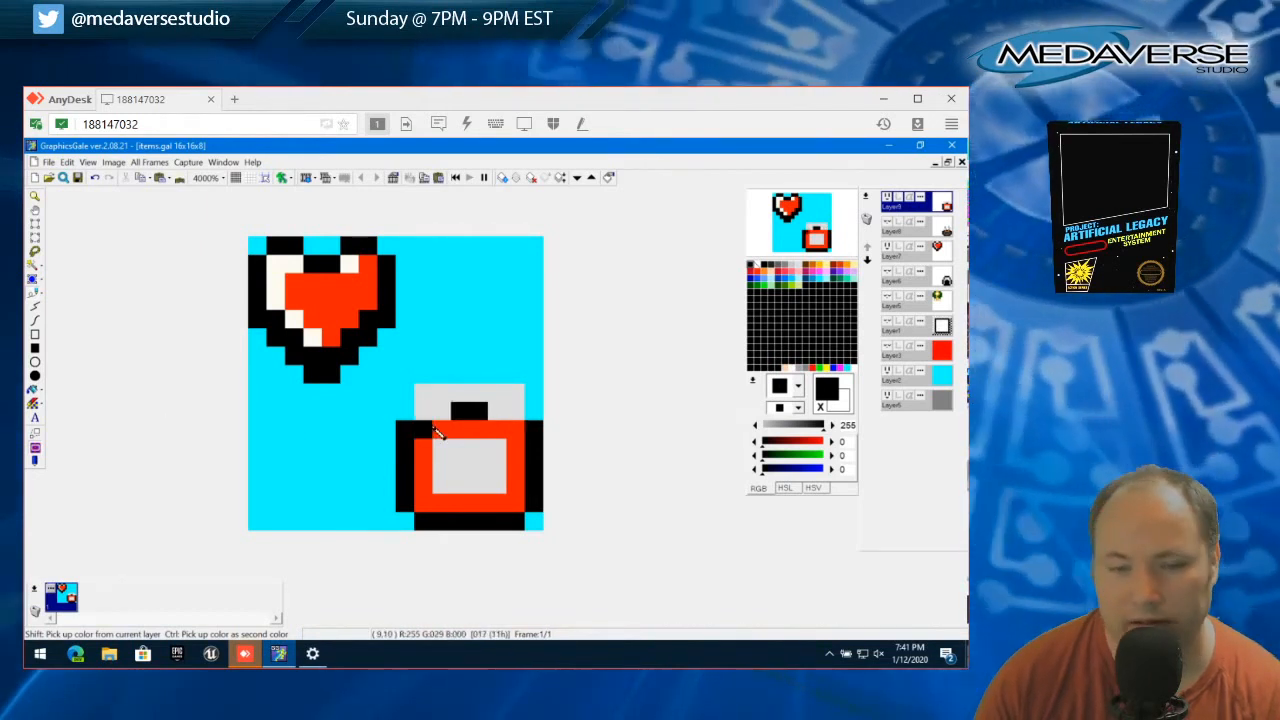
click(441, 411)
click(497, 411)
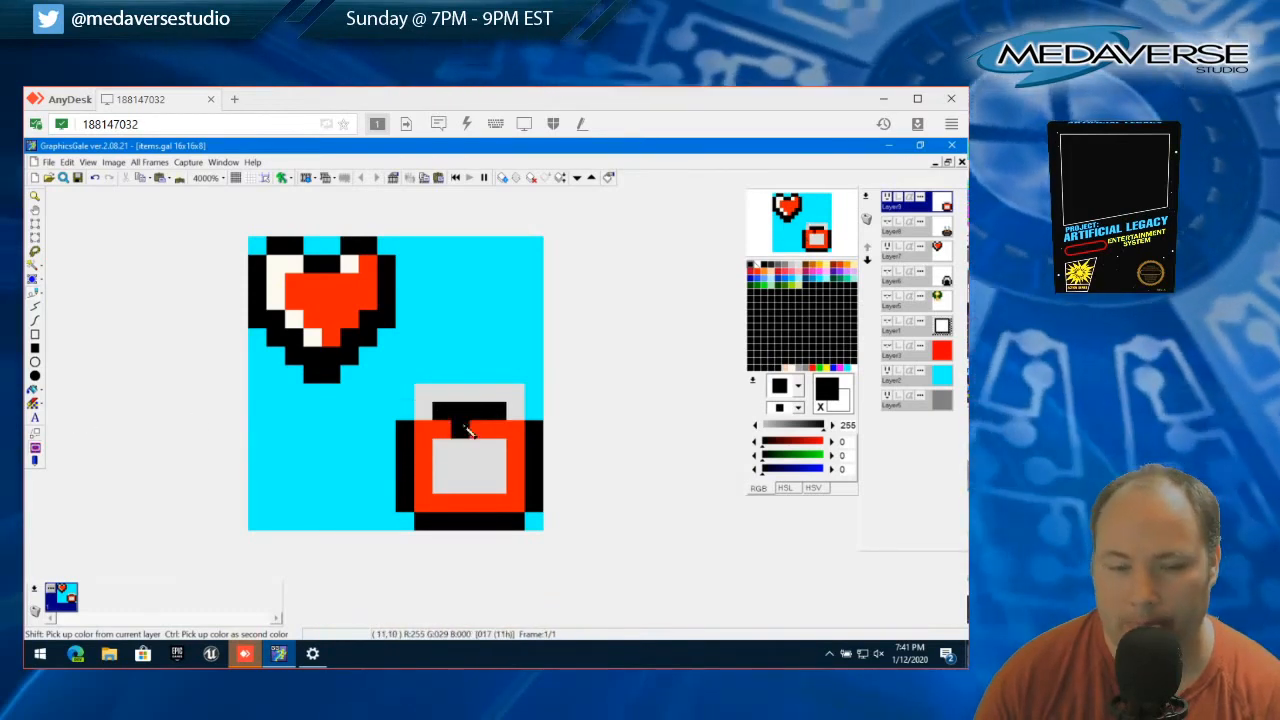
Paint the two middle pixels of the gray label with the body's red 255,29,0
click(448, 470)
key(ctrl+z)
click(460, 466)
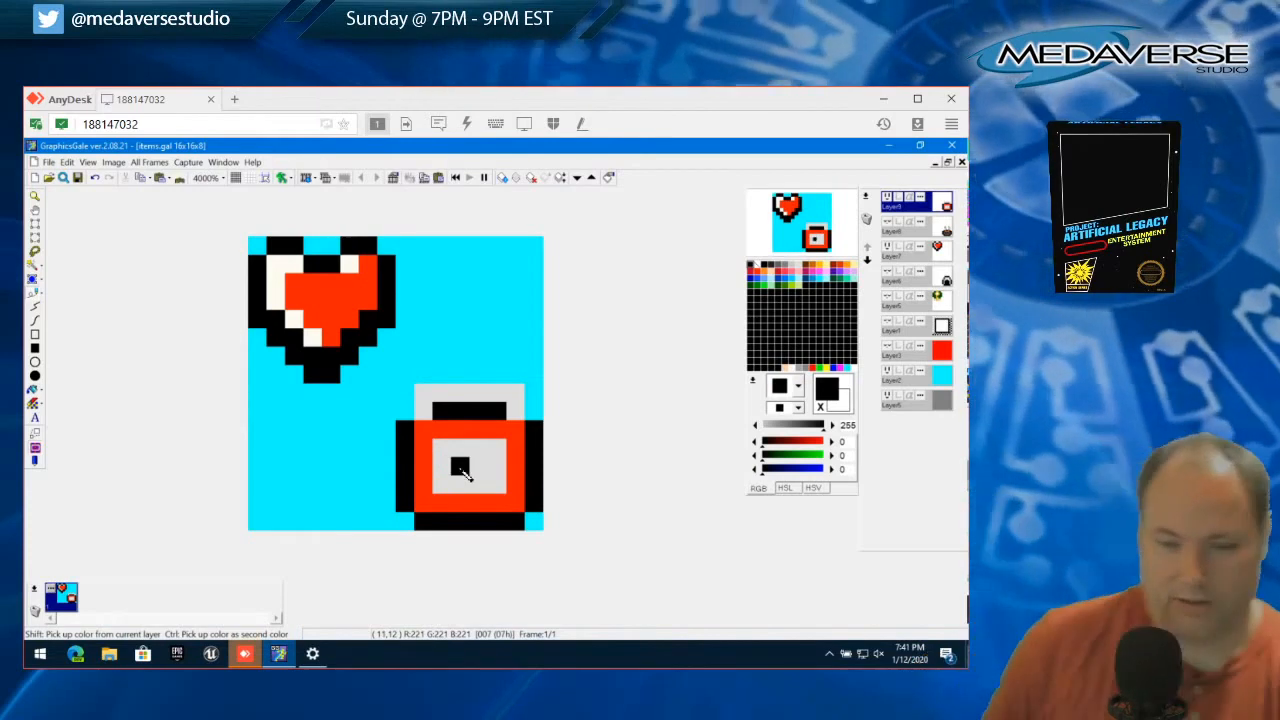
key(ctrl+z)
right_click(425, 428)
click(461, 466)
click(476, 466)
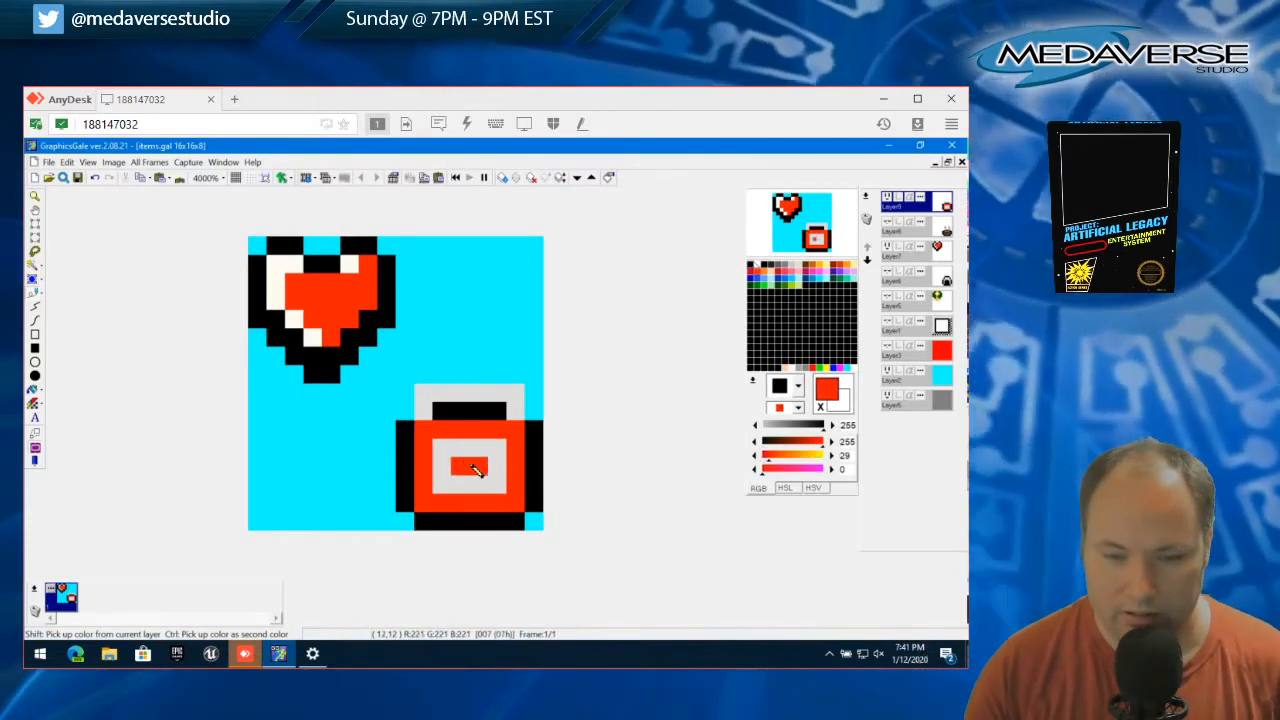
Undo the label's red middle pixels and try them in a different arrangement
key(ctrl+z)
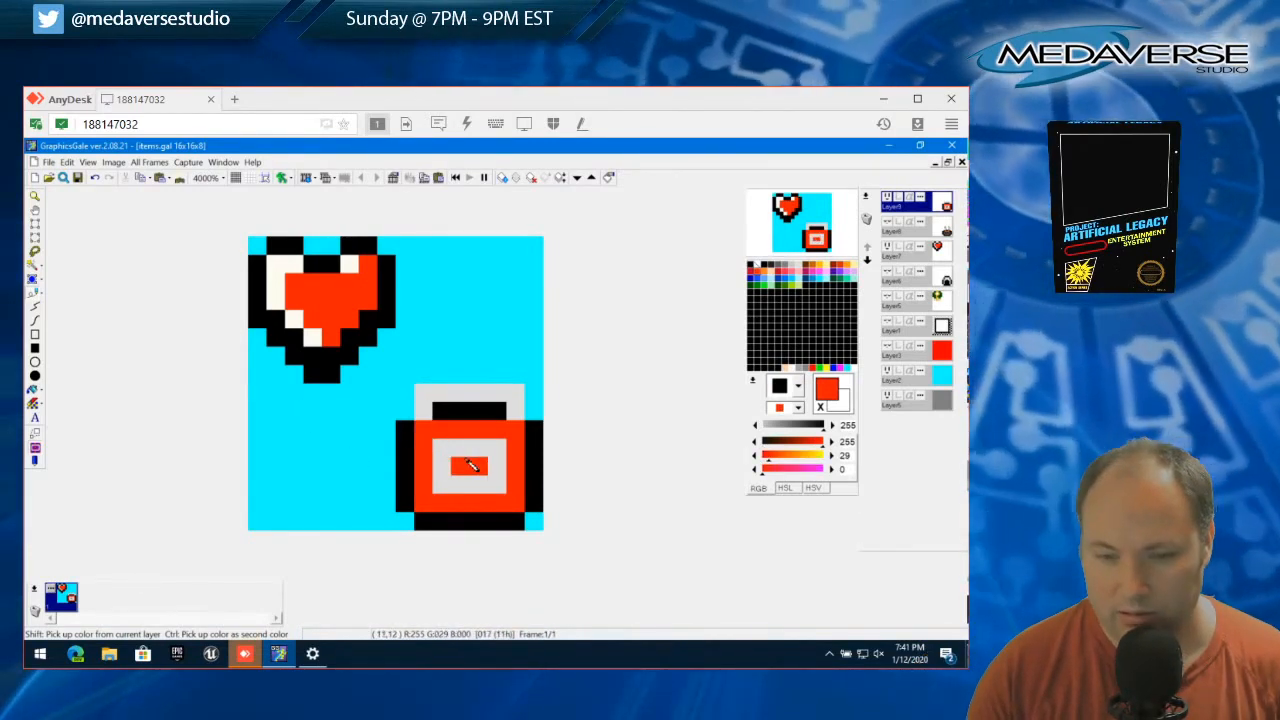
click(474, 456)
key(ctrl+z)
click(479, 467)
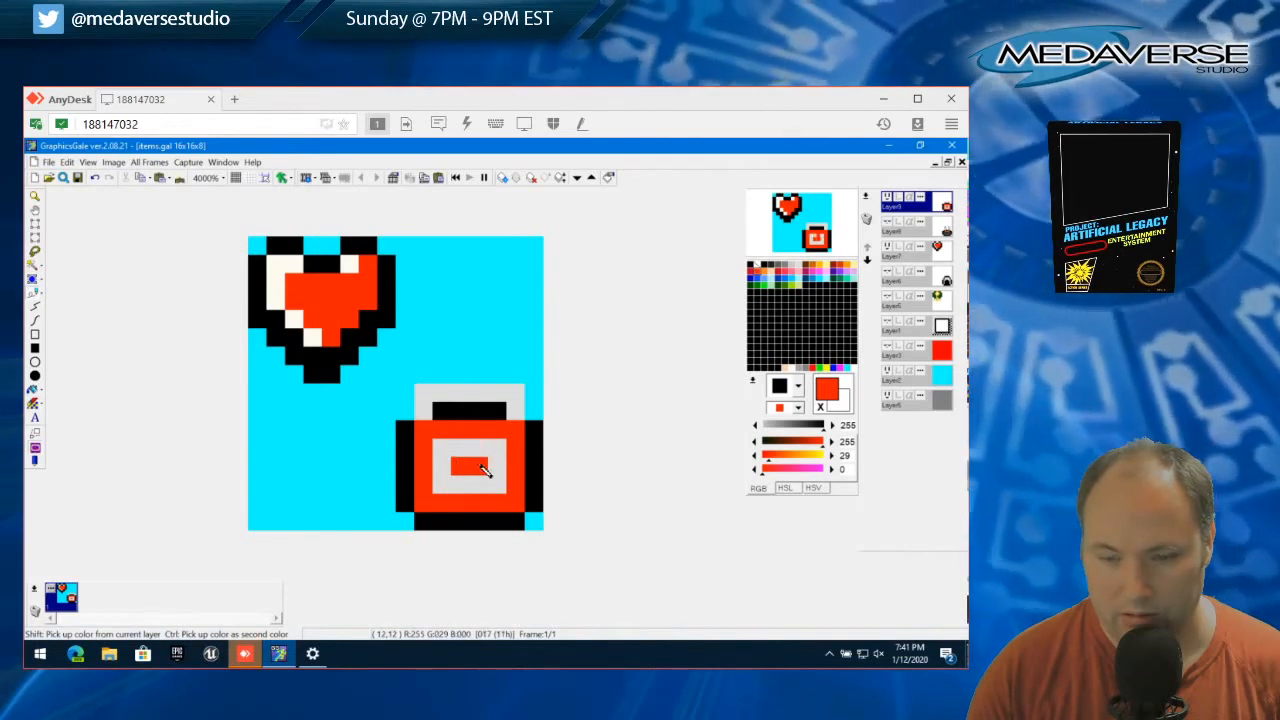
Paint the red pixels in the middle of the toolbox label with the label's gray 221,221,221
right_click(448, 467)
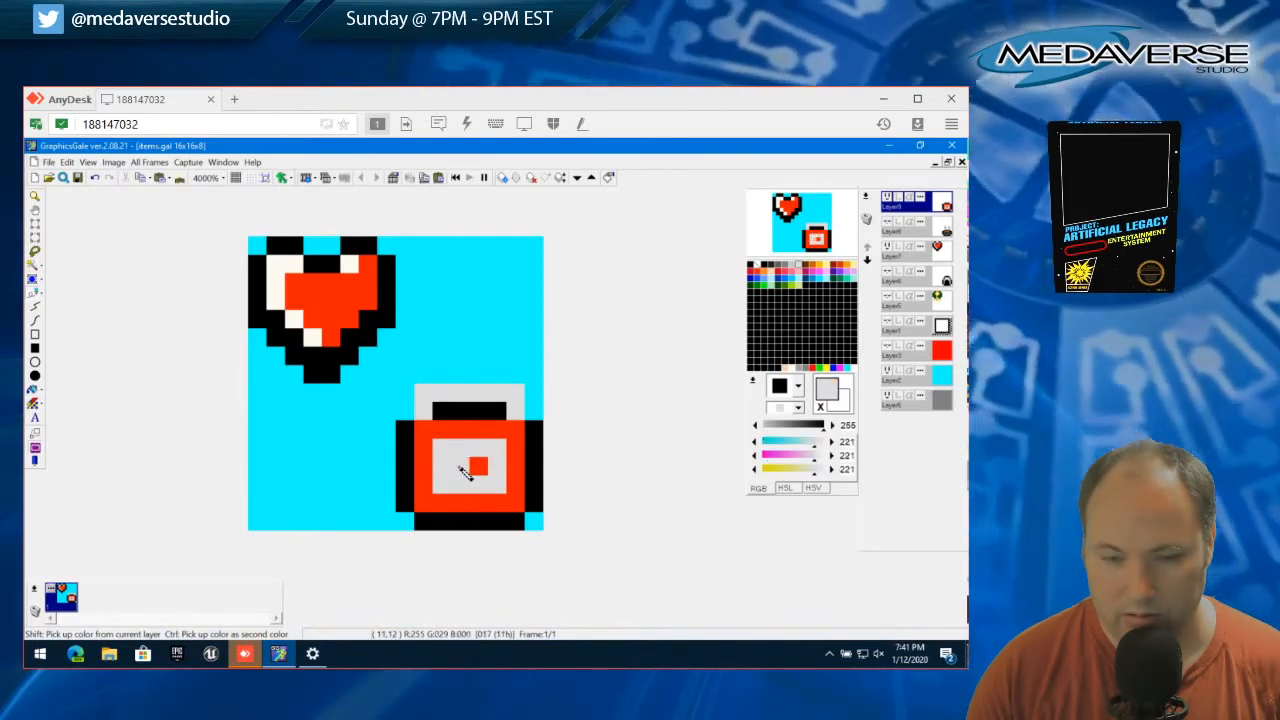
drag(460, 466, 478, 465)
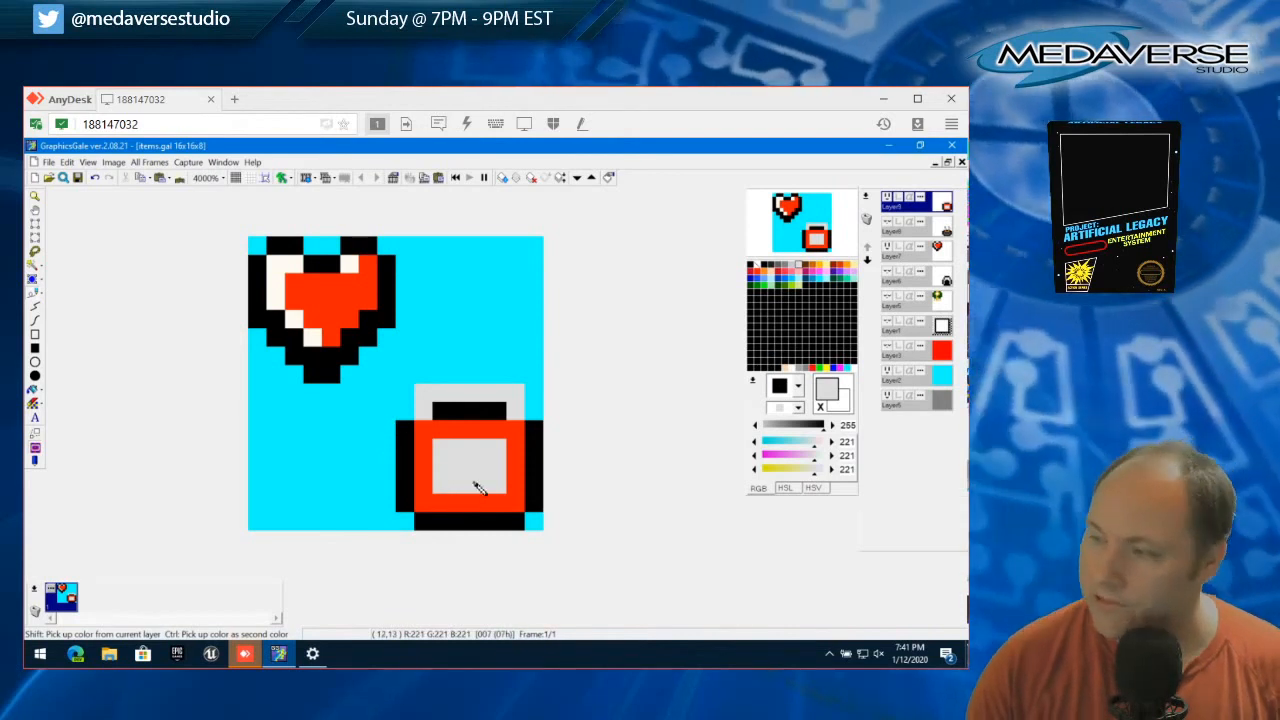
click(460, 412)
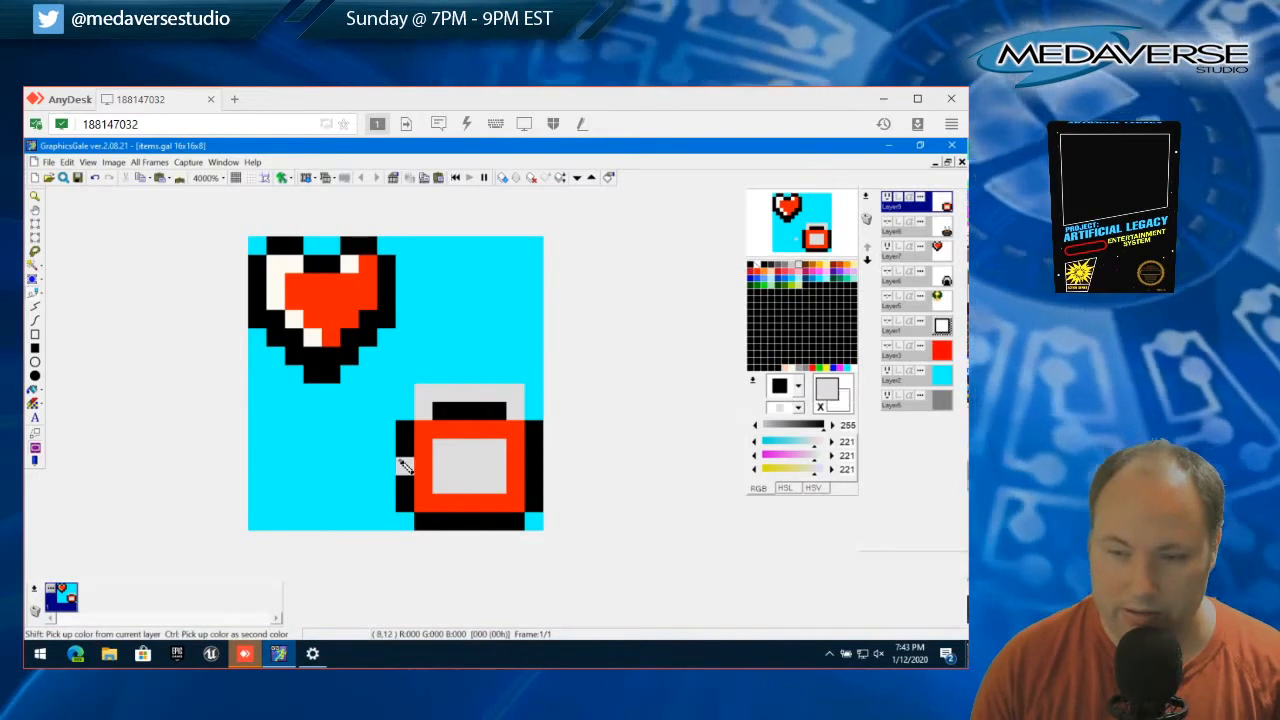
Hide the toolbox layer and add a new layer with the default properties above it
click(886, 200)
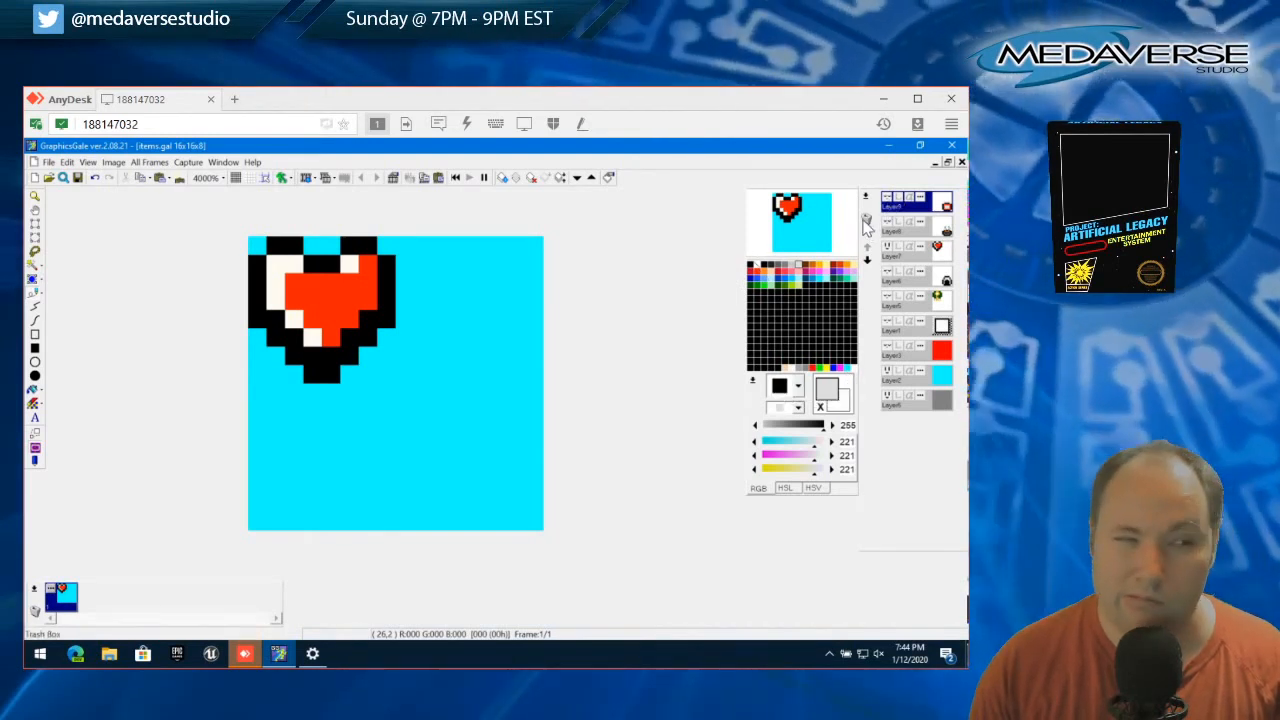
click(35, 363)
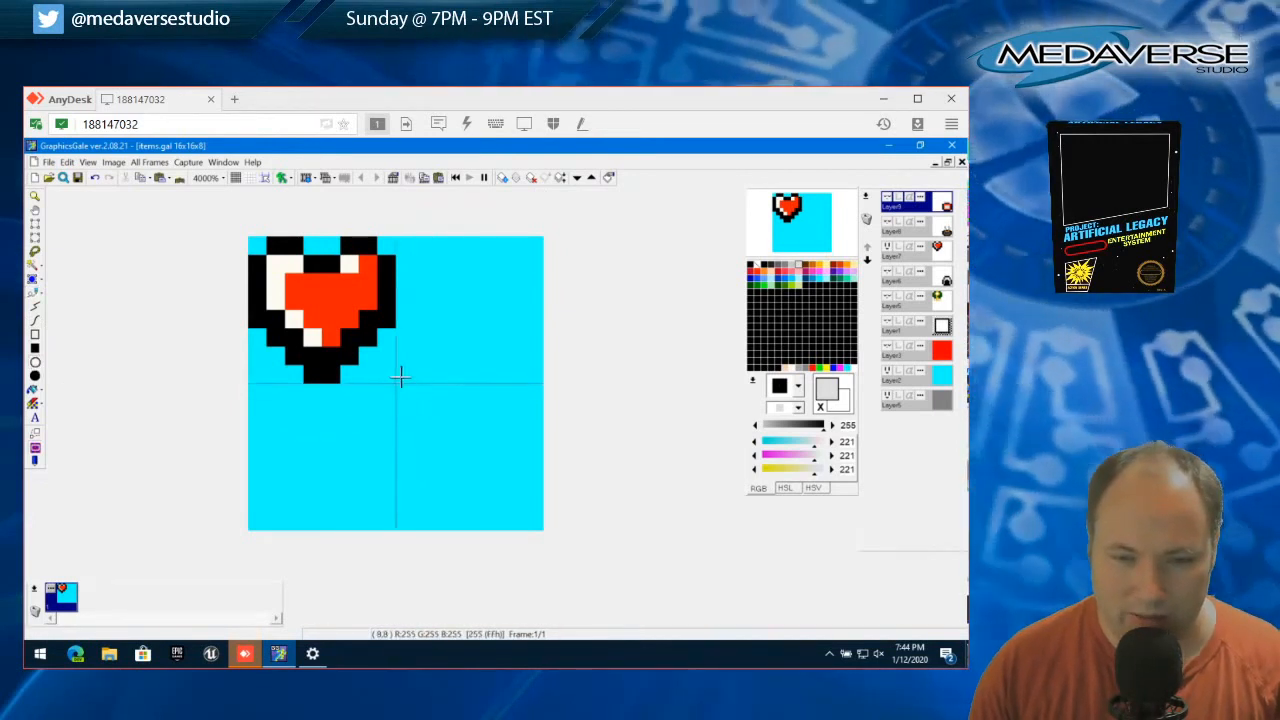
click(396, 383)
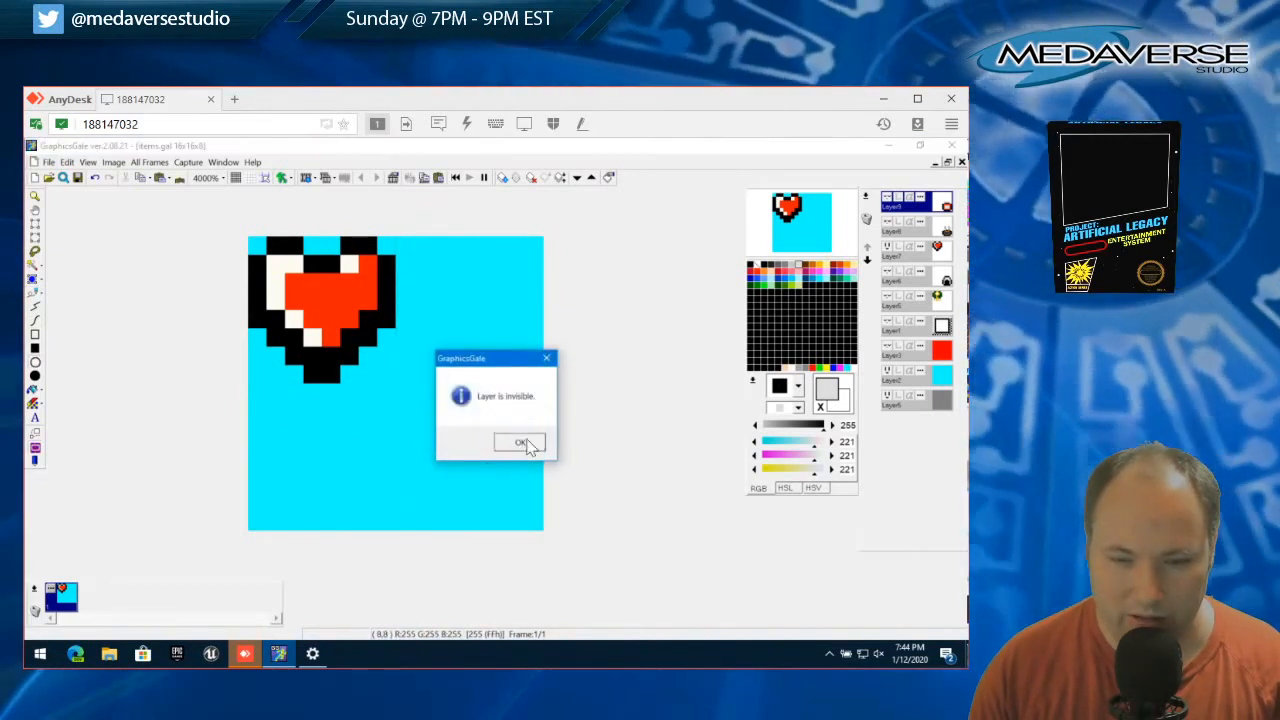
click(527, 445)
click(868, 197)
click(848, 213)
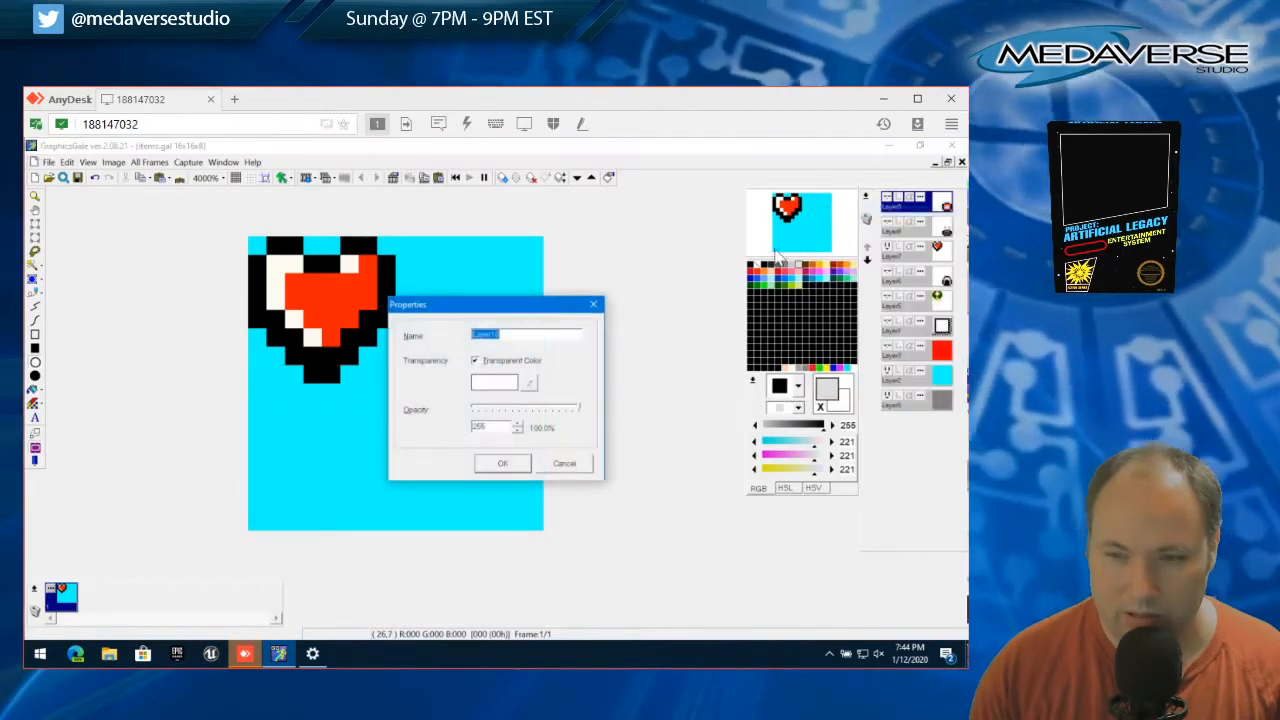
click(504, 464)
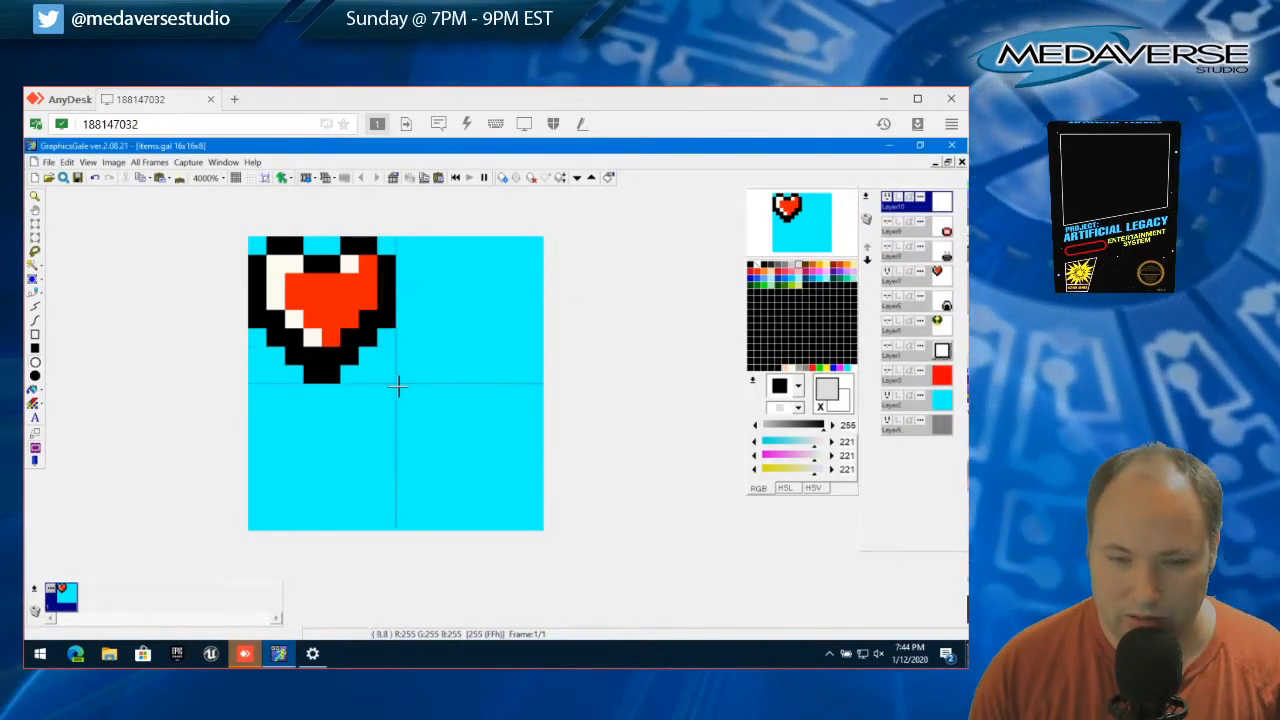
Draw an 8 by 8 pixel circle outline in the canvas's lower-right quarter and recolour it black
drag(397, 386, 538, 524)
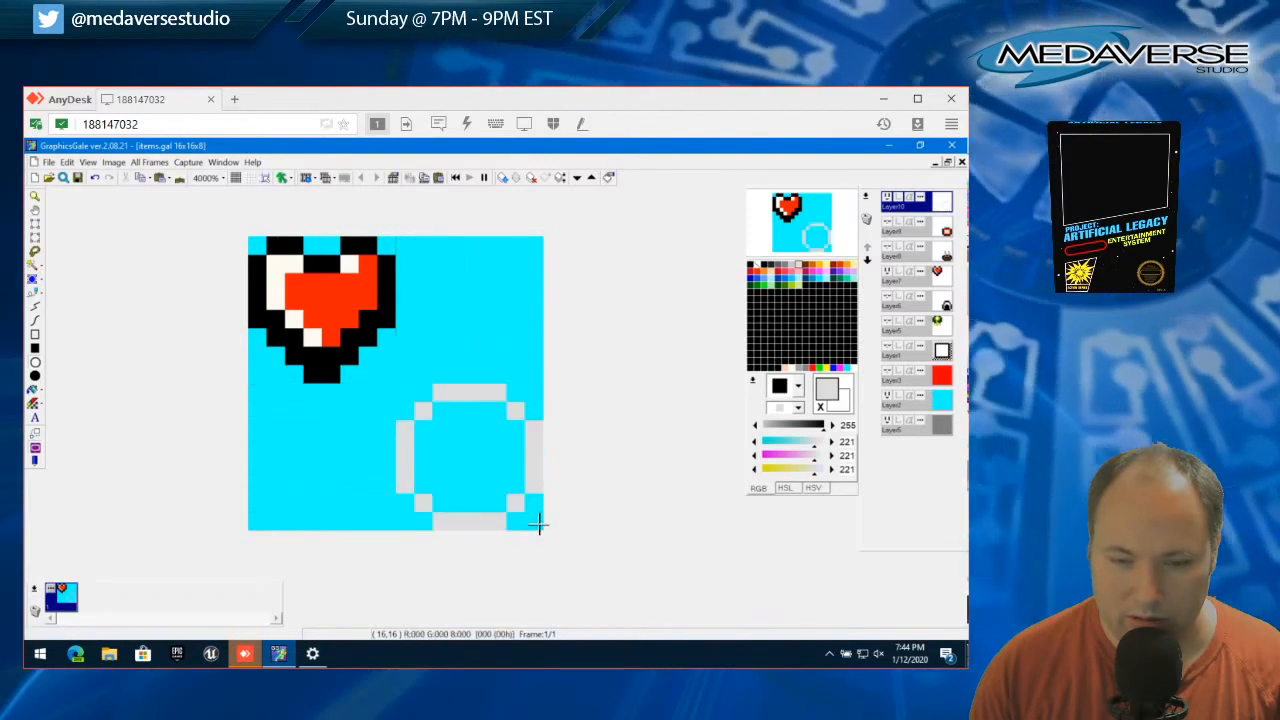
click(767, 268)
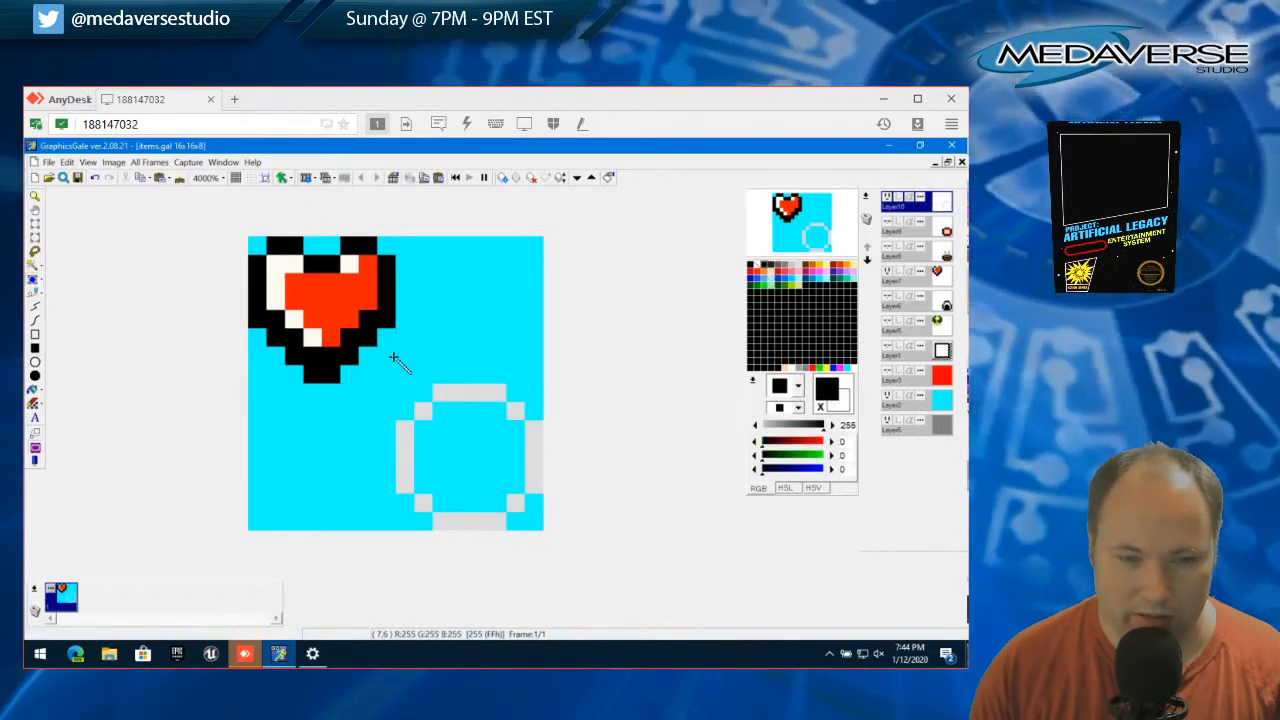
click(35, 300)
click(500, 414)
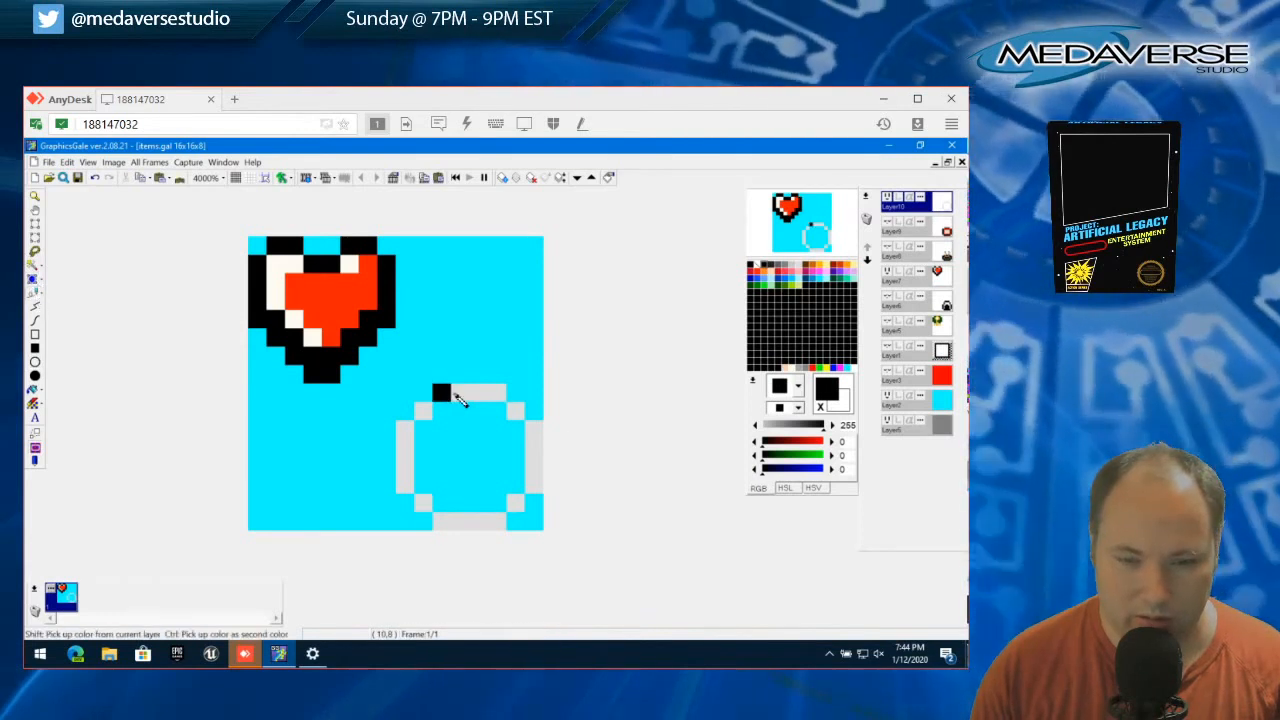
drag(441, 392, 505, 392)
click(515, 409)
mouse_move(432, 422)
mouse_down()
mouse_move(405, 440)
mouse_move(406, 505)
mouse_move(491, 521)
mouse_move(522, 510)
mouse_move(541, 446)
mouse_up()
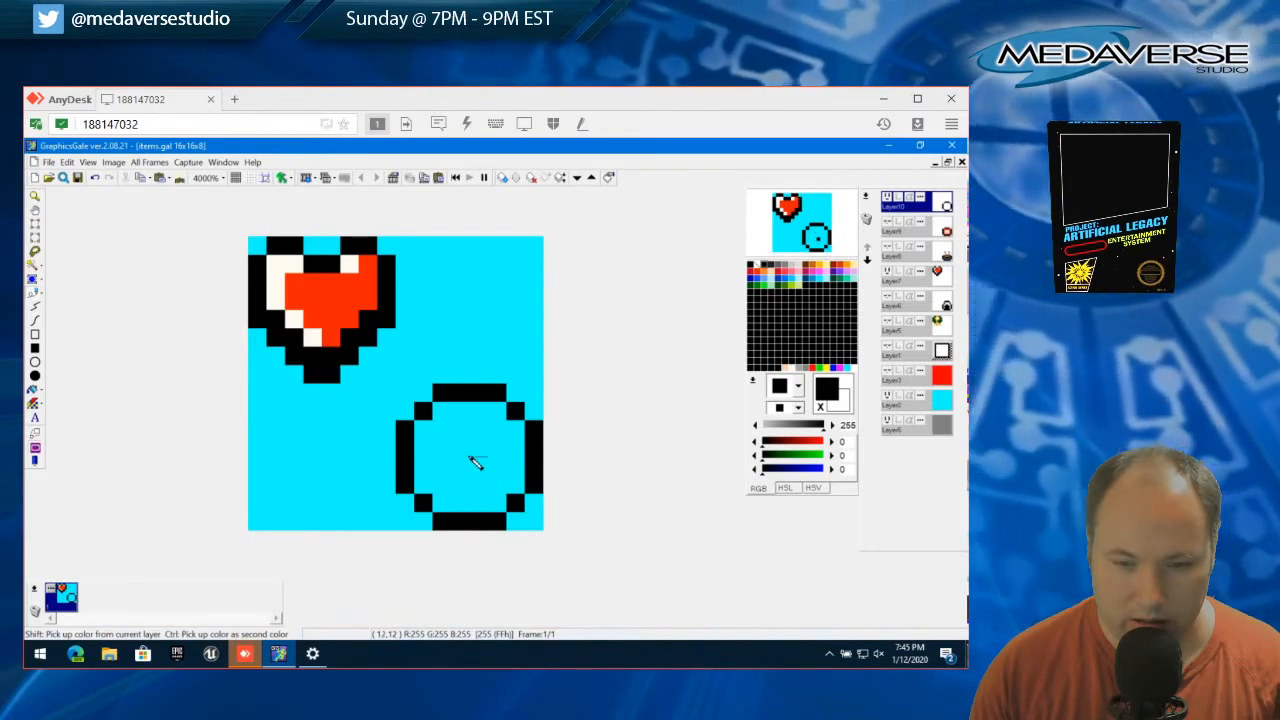
Try a curved black mark inside the circle and cover the whole interior with gray 221,221,221
click(478, 450)
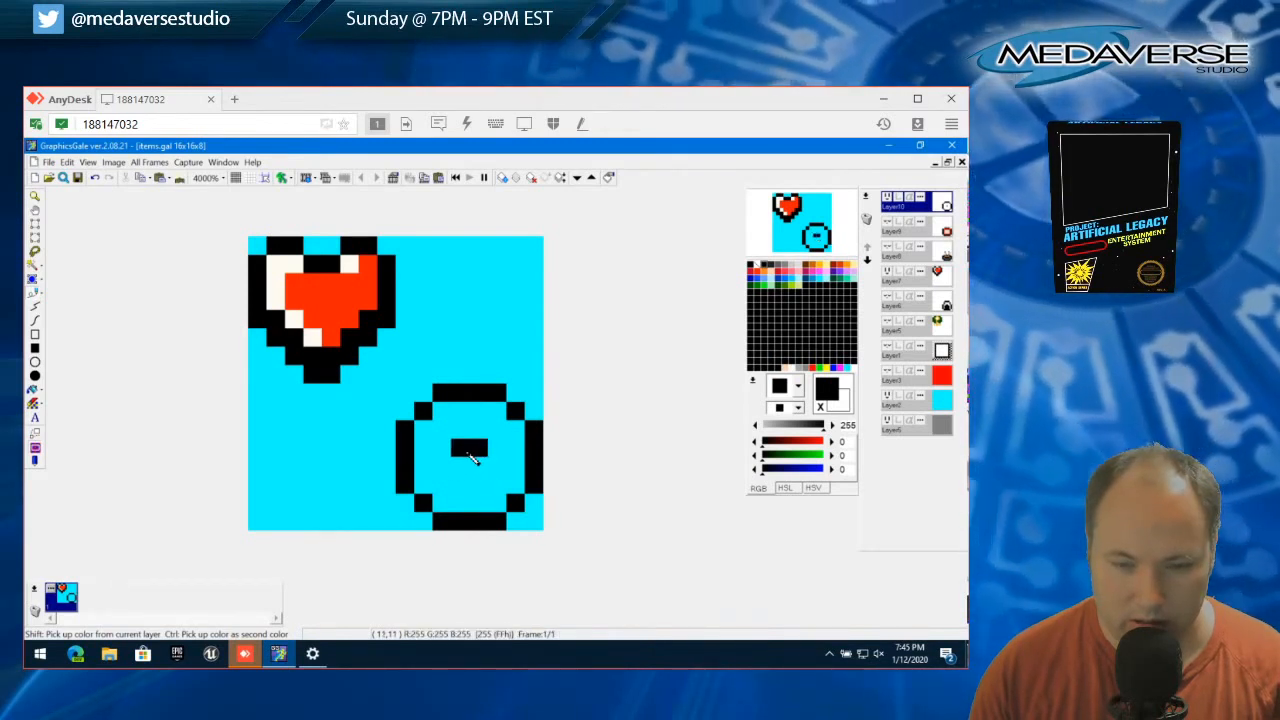
click(442, 466)
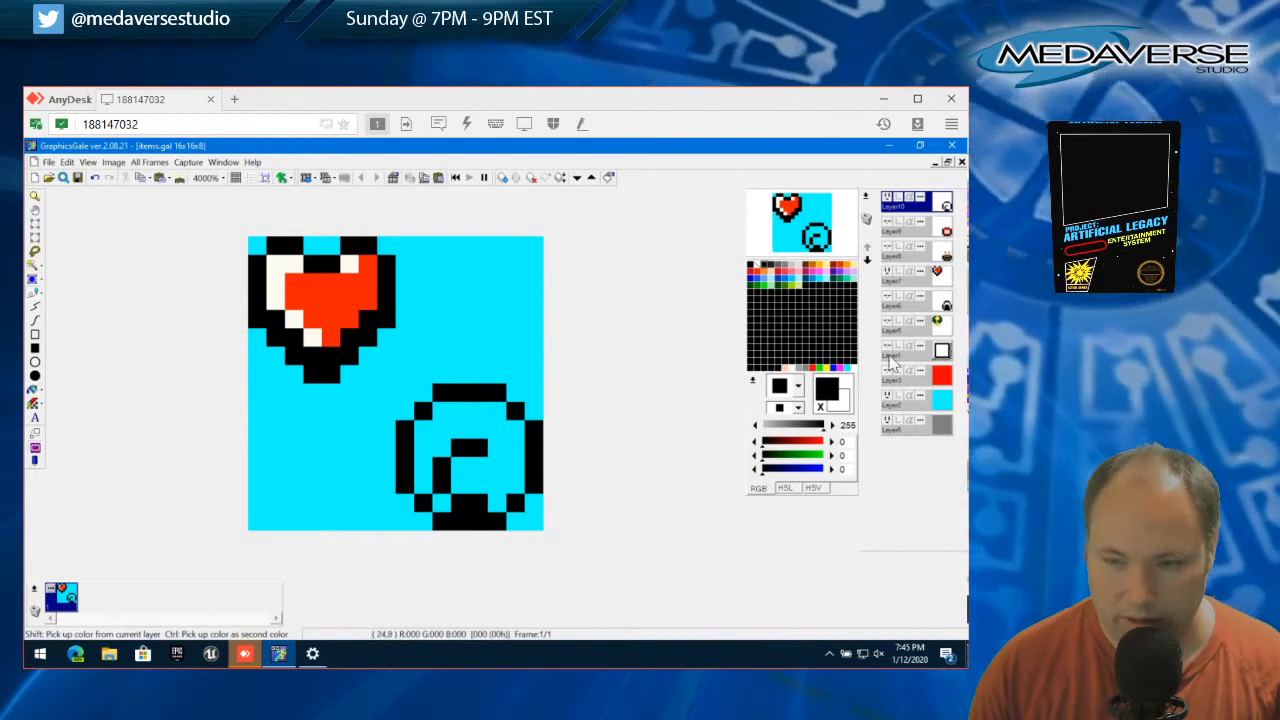
click(800, 270)
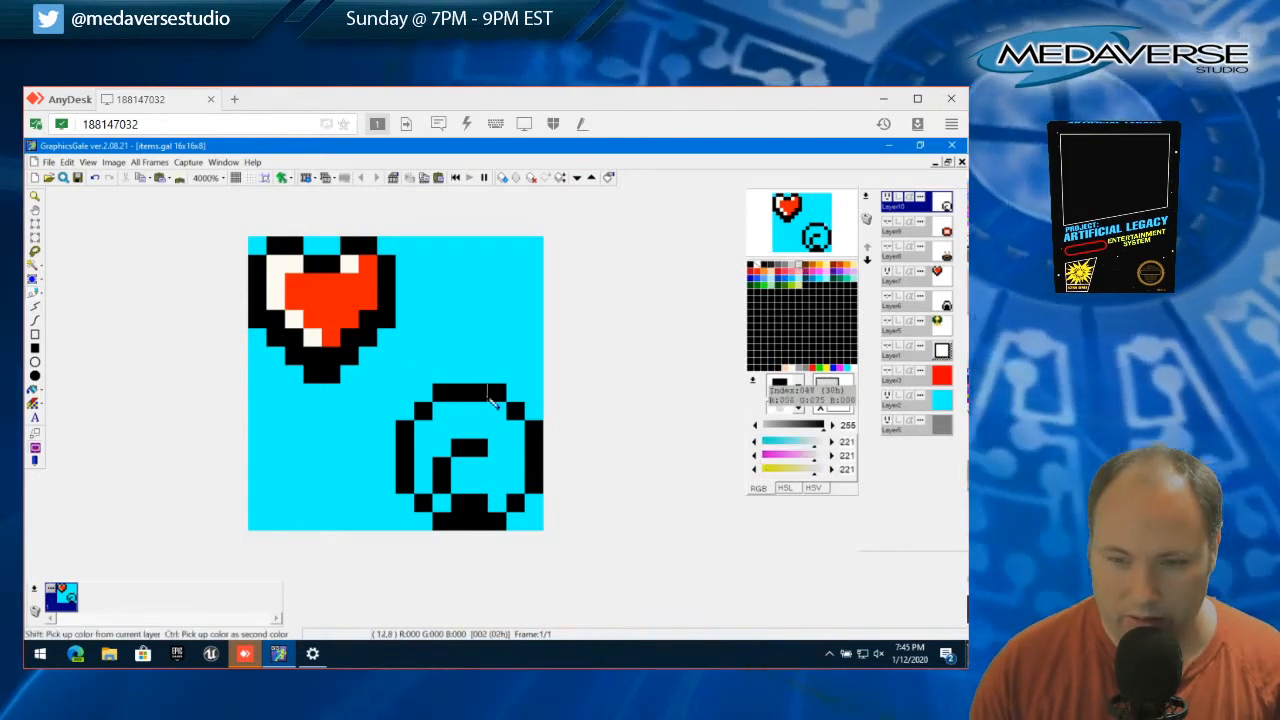
mouse_move(460, 410)
mouse_down()
mouse_move(443, 414)
mouse_move(503, 434)
mouse_move(430, 442)
mouse_move(423, 482)
mouse_move(447, 502)
mouse_move(494, 506)
mouse_move(515, 500)
mouse_move(449, 464)
mouse_move(509, 471)
mouse_up()
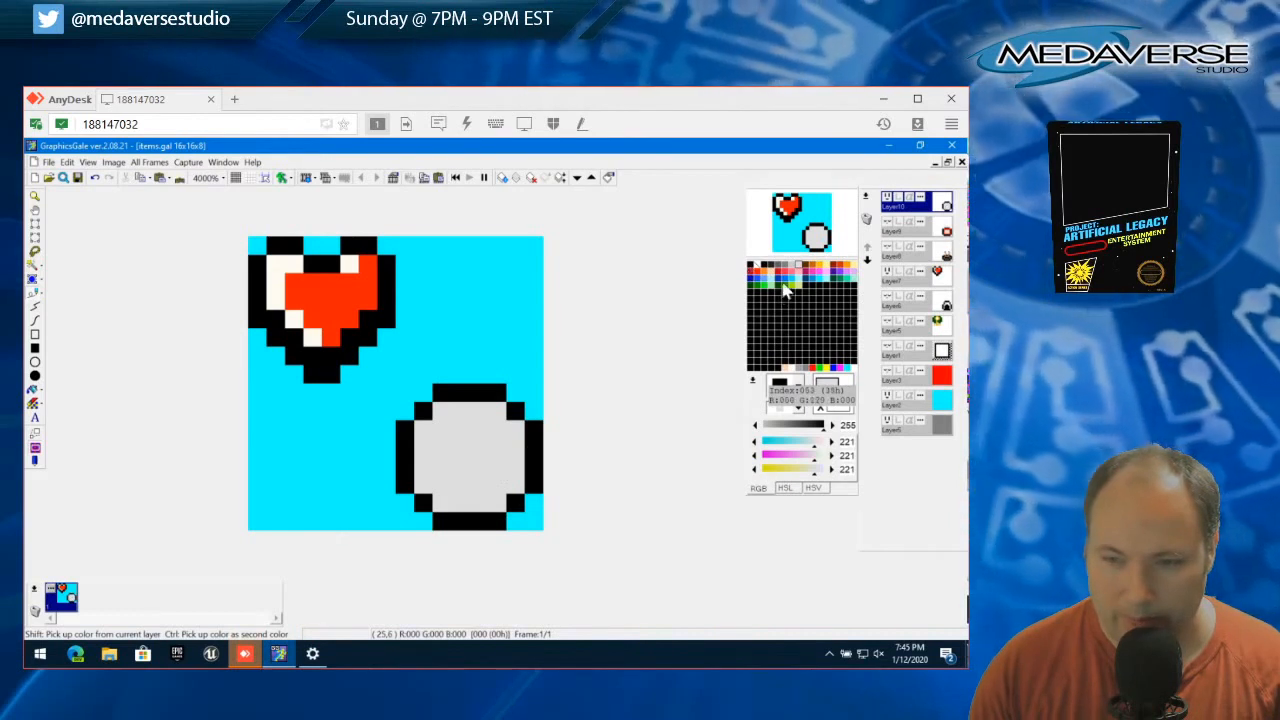
Paint the circle's interior blue 0,57,169 and draw globe-like landmasses on it in green 50,129,0
click(785, 285)
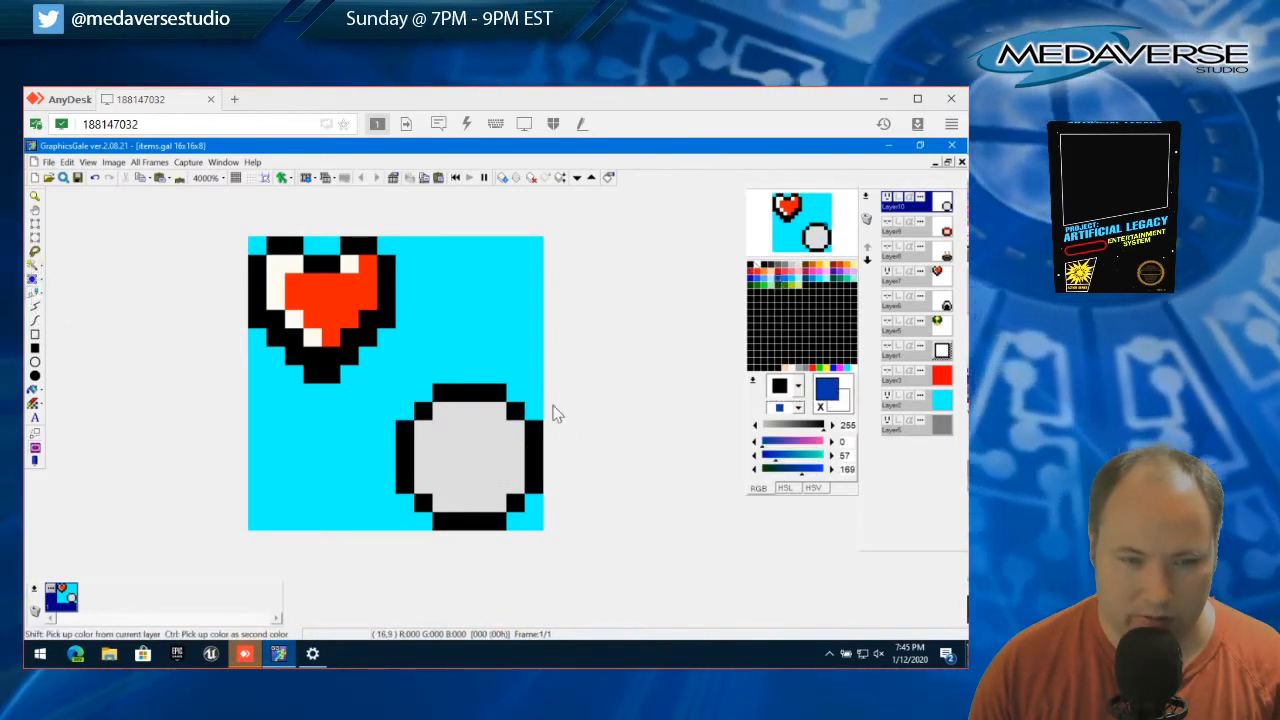
mouse_move(423, 427)
mouse_down()
mouse_move(444, 502)
mouse_move(494, 506)
mouse_move(517, 443)
mouse_move(501, 422)
mouse_move(457, 417)
mouse_move(443, 442)
mouse_move(454, 473)
mouse_move(467, 485)
mouse_move(480, 449)
mouse_up()
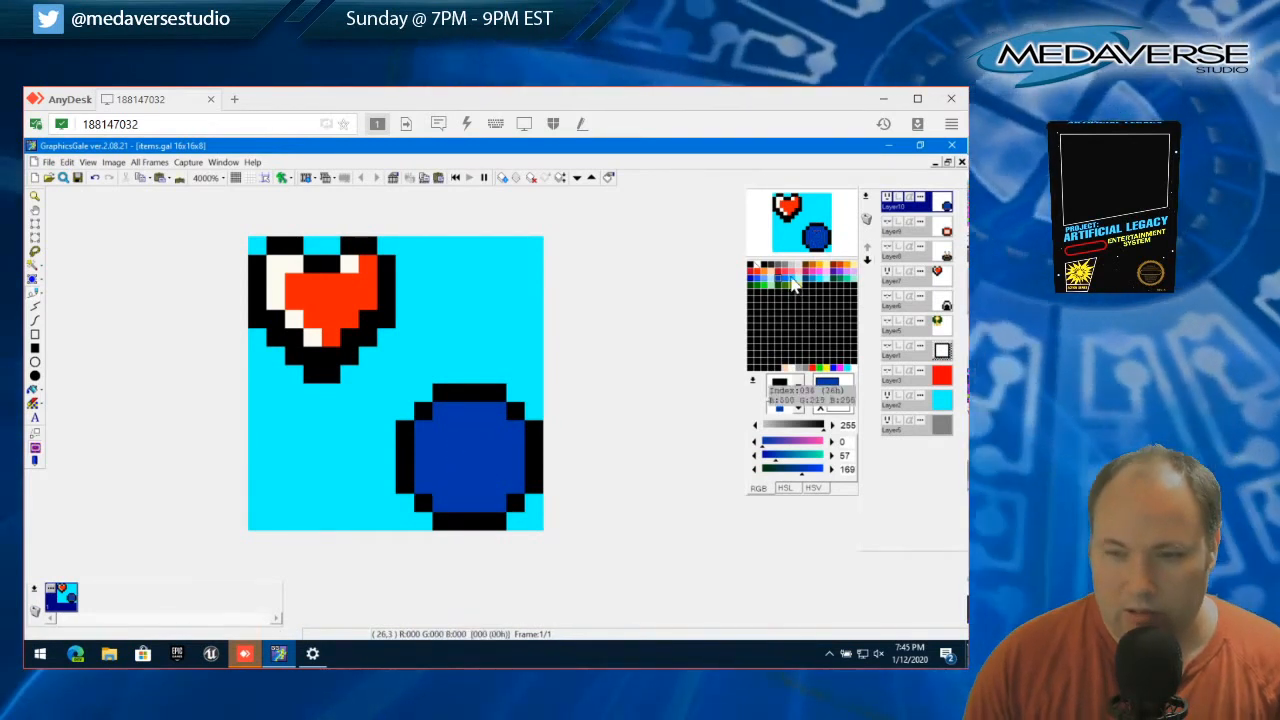
click(789, 288)
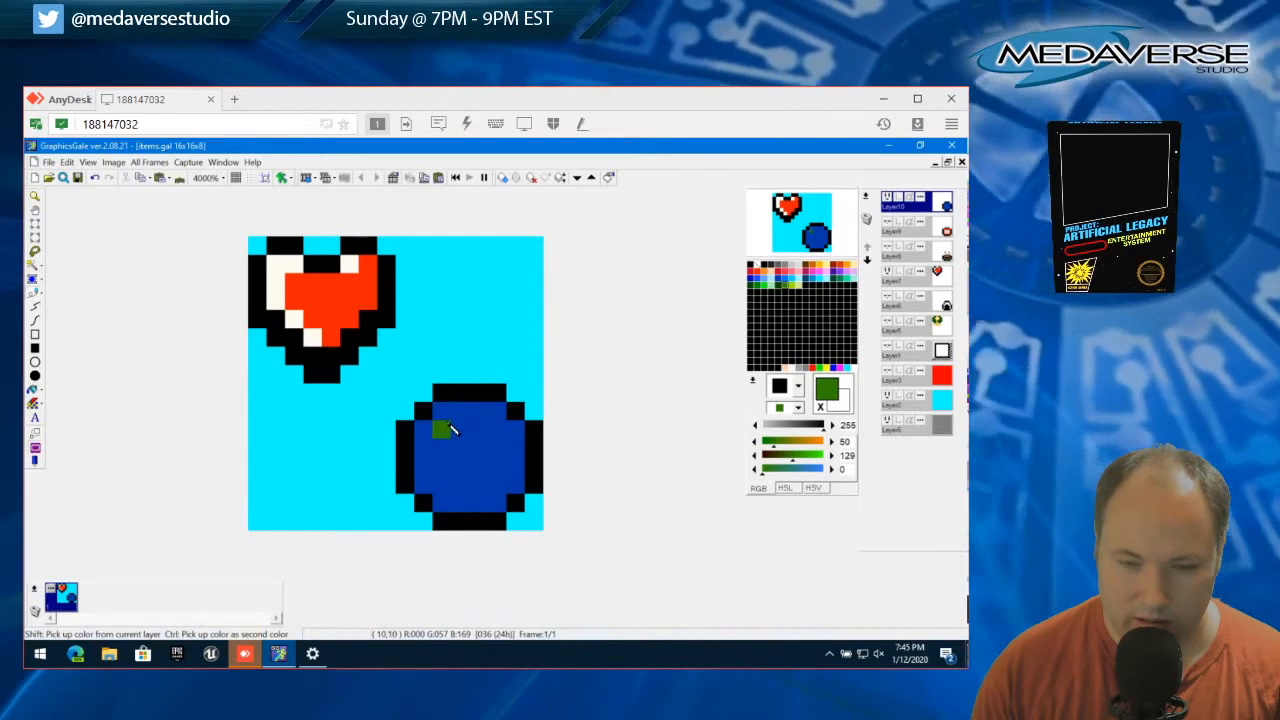
mouse_move(450, 428)
mouse_down()
mouse_move(462, 412)
mouse_move(477, 420)
mouse_up()
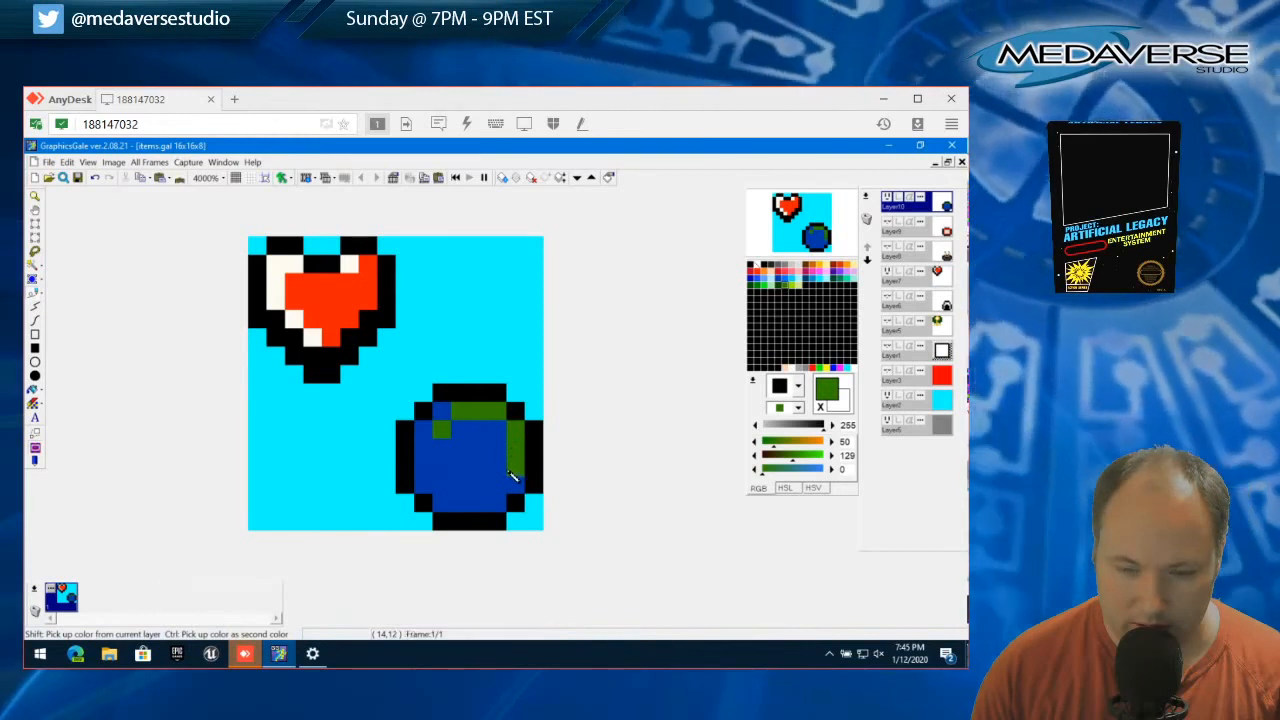
click(504, 481)
mouse_move(501, 493)
mouse_down()
mouse_move(457, 491)
mouse_move(468, 460)
mouse_up()
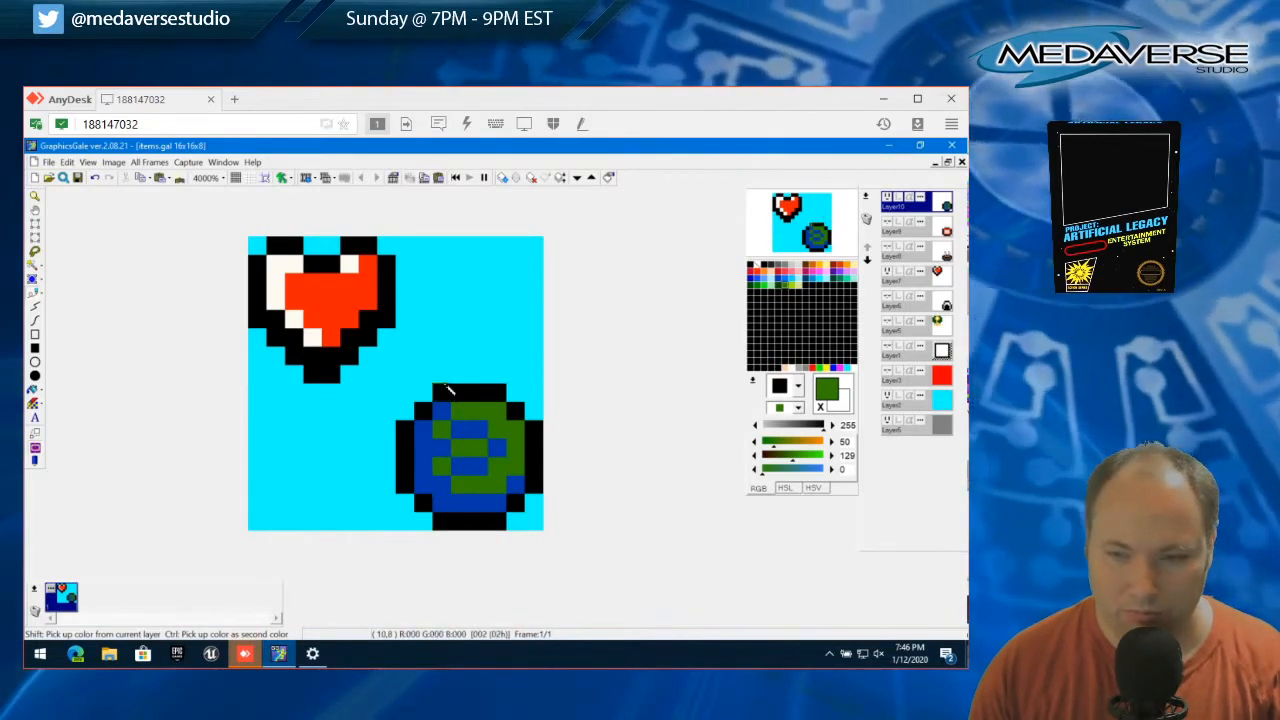
Try light green 157,229,0 on the globe's upper landmass and undo it
click(792, 291)
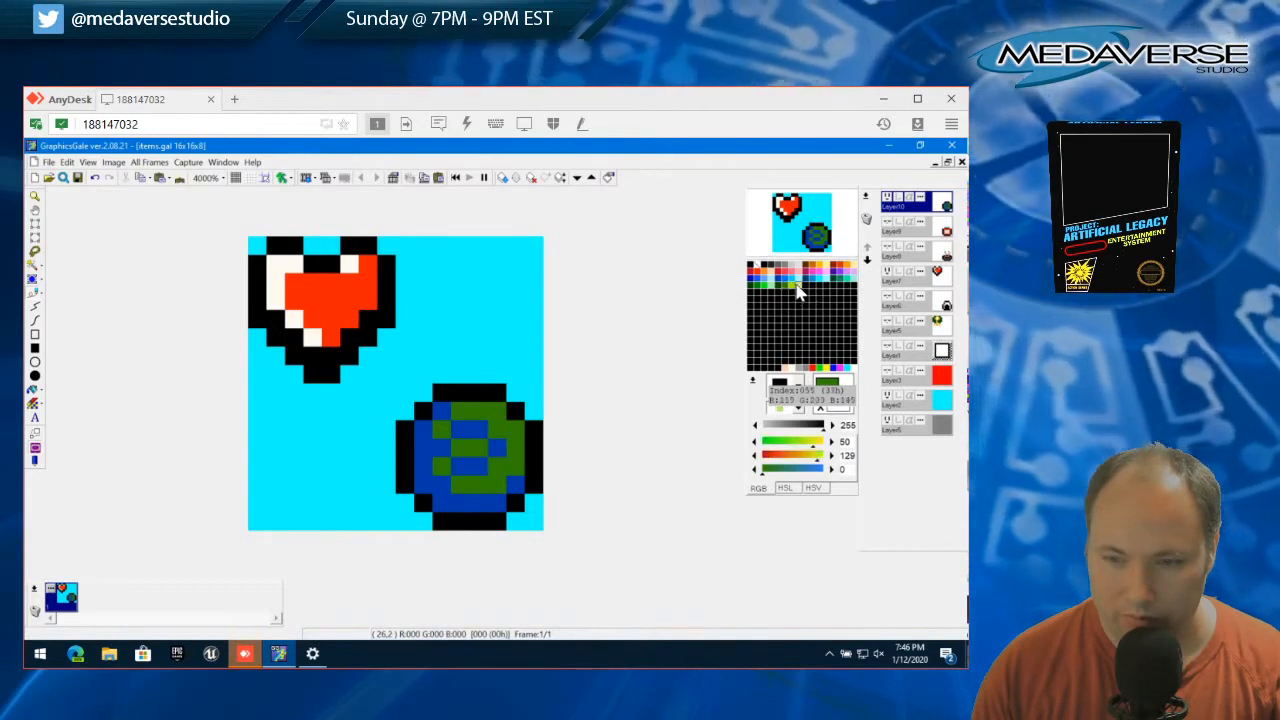
click(460, 410)
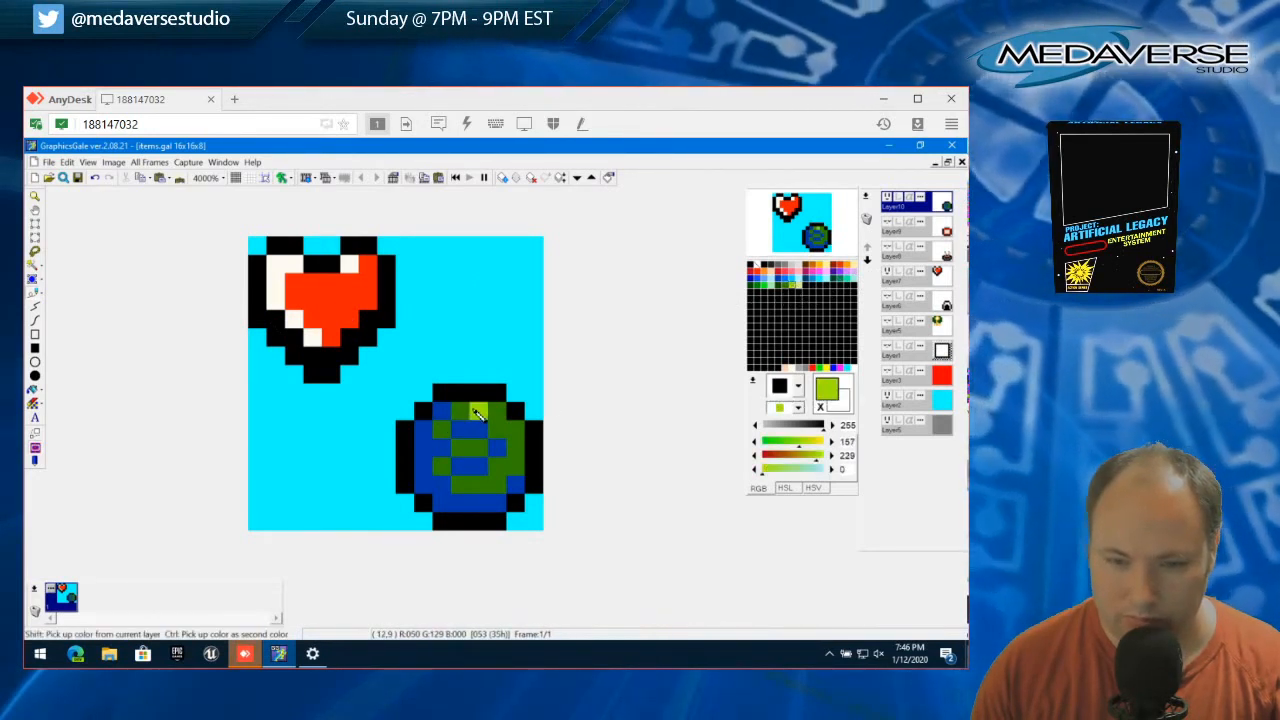
key(ctrl+z)
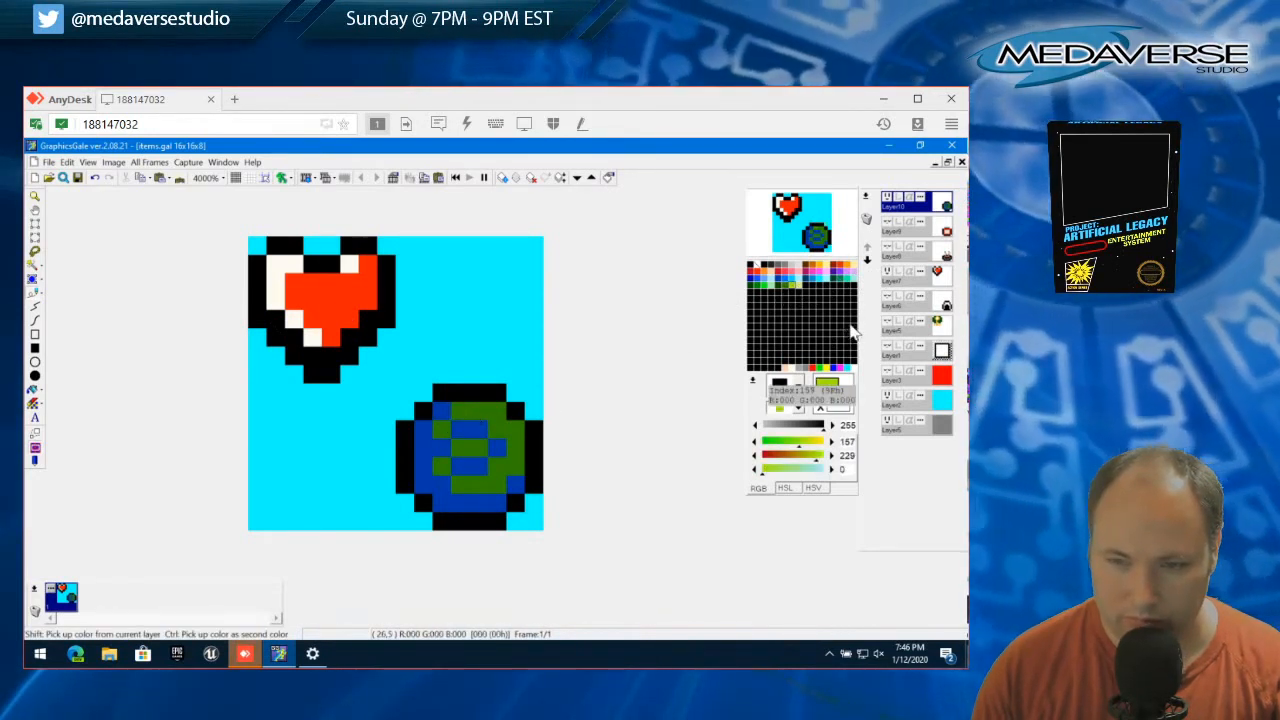
Repaint all the globe's landmasses in green 0,144,0
click(765, 289)
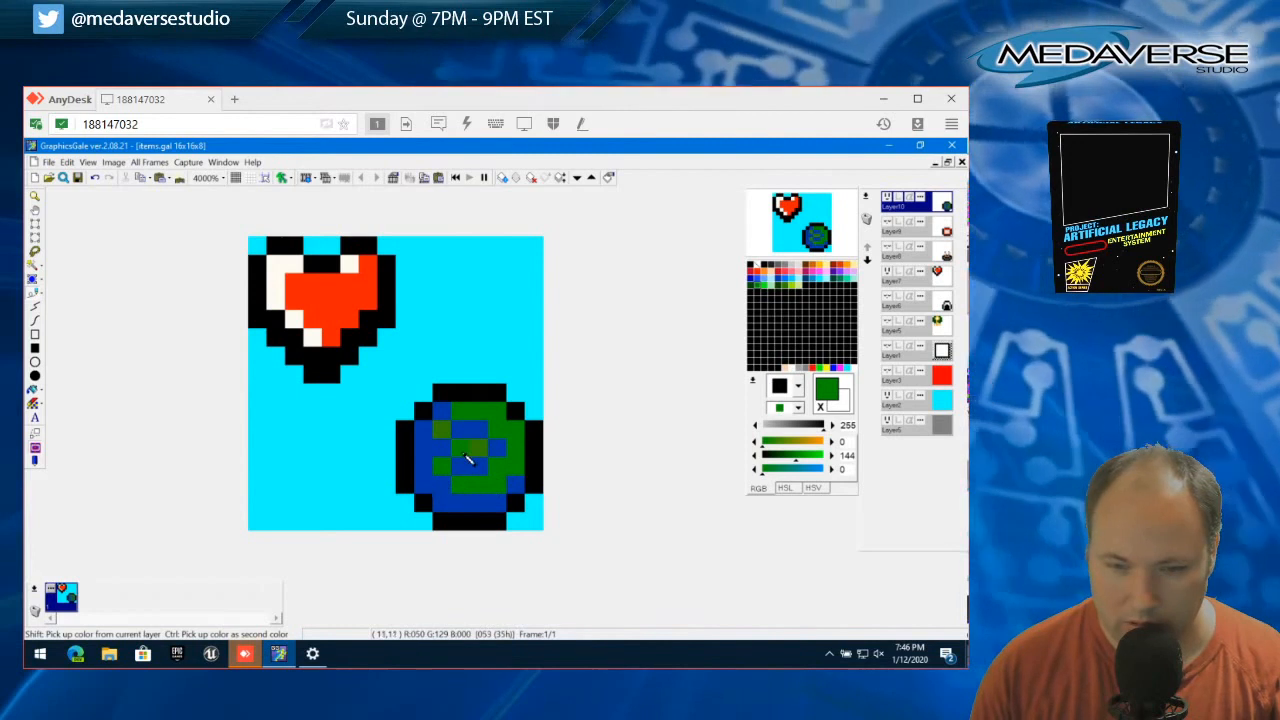
click(314, 393)
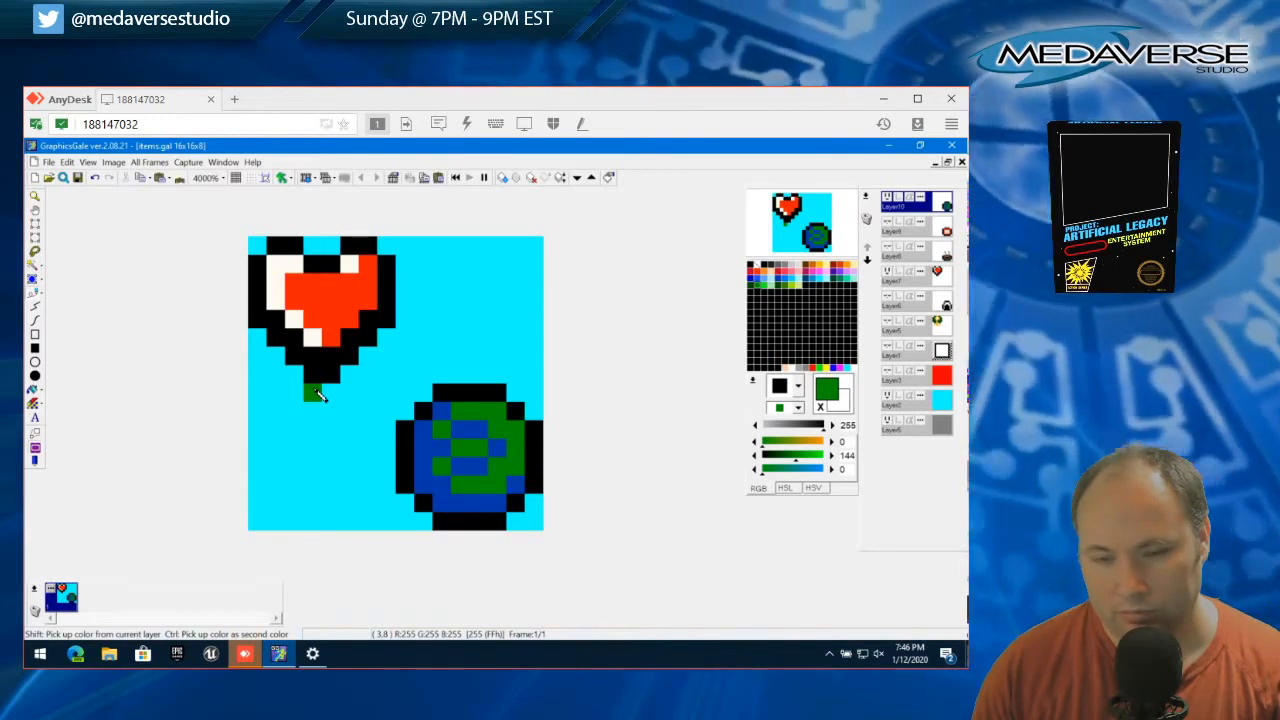
key(ctrl+z)
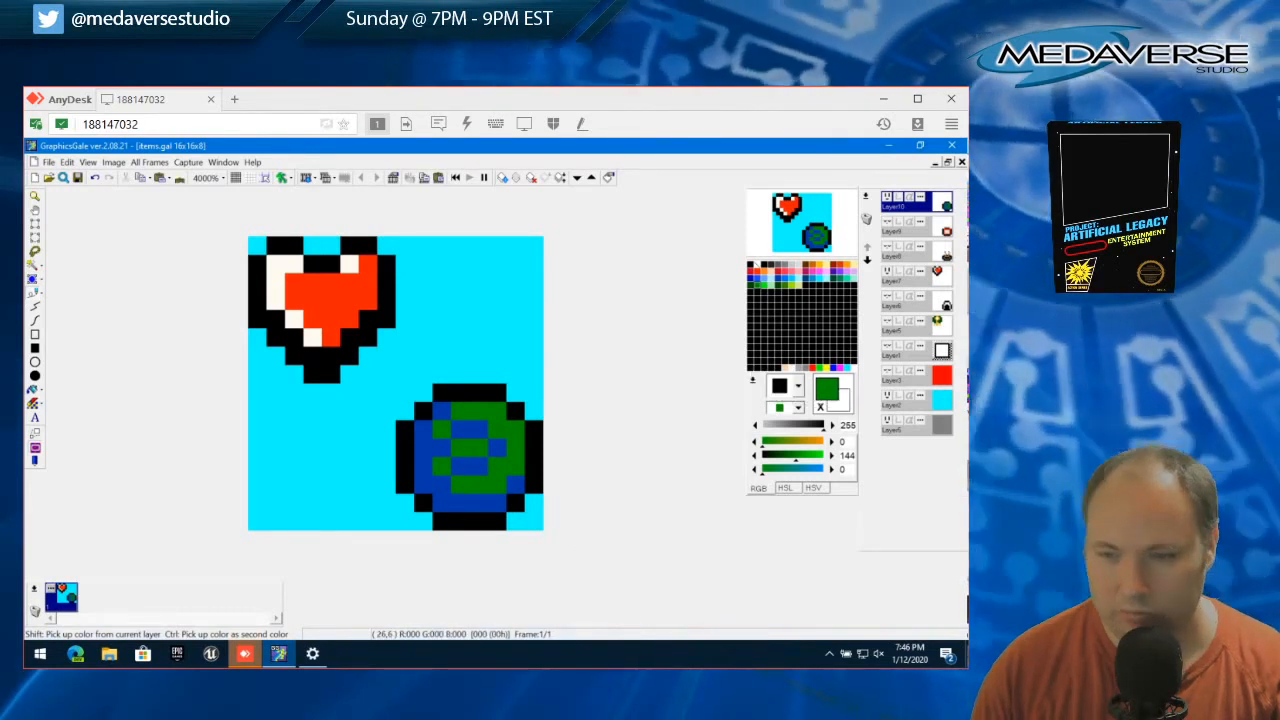
Duplicate the globe layer, keeping the default properties for the copy
click(902, 206)
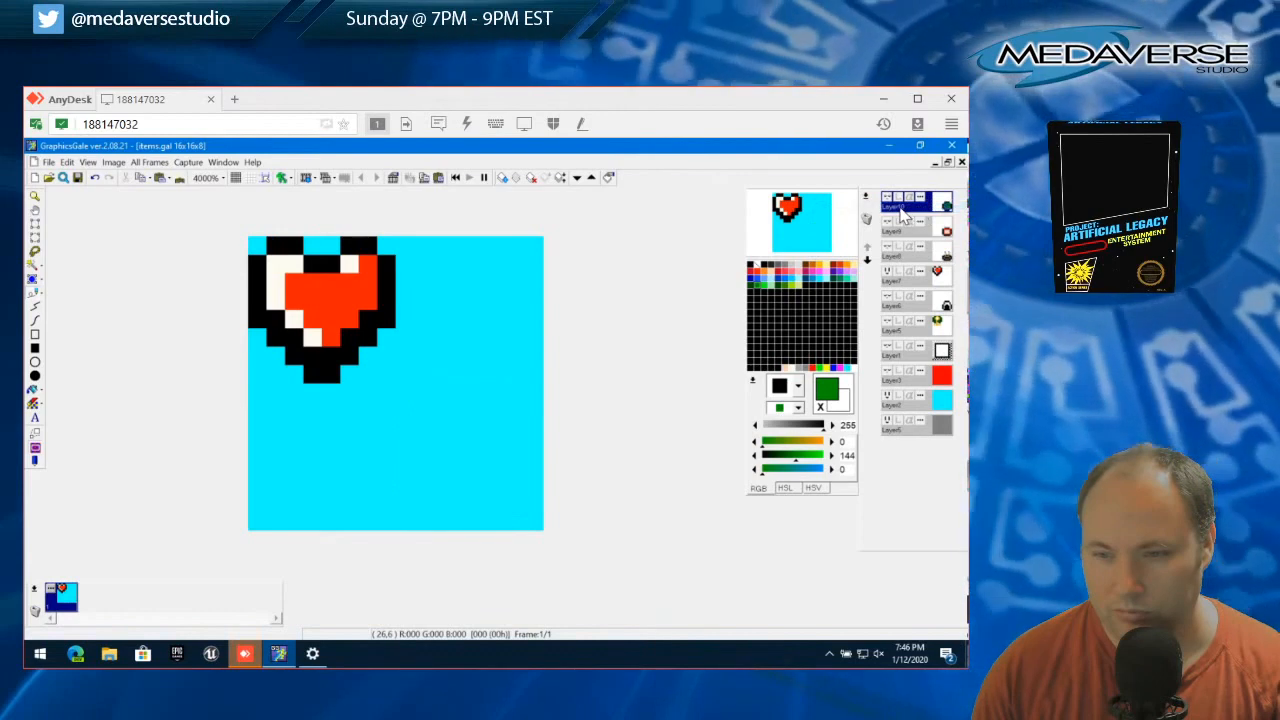
click(889, 205)
double_click(900, 206)
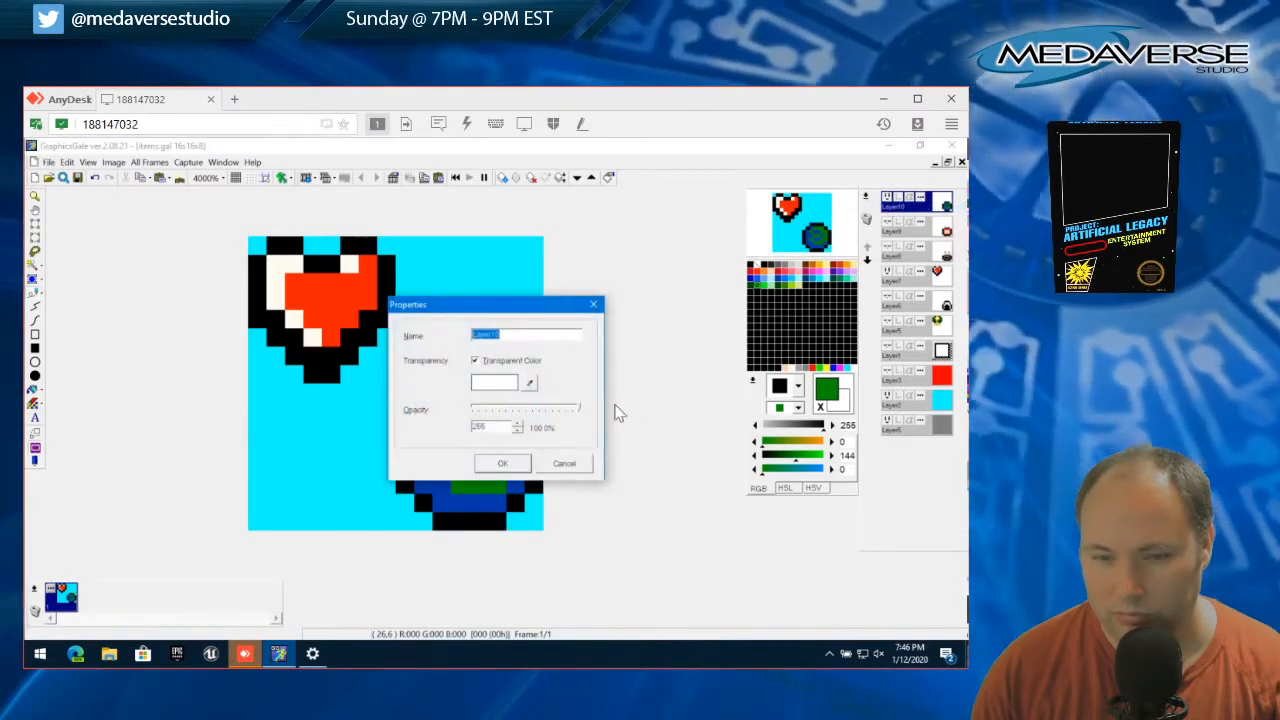
click(563, 466)
right_click(906, 207)
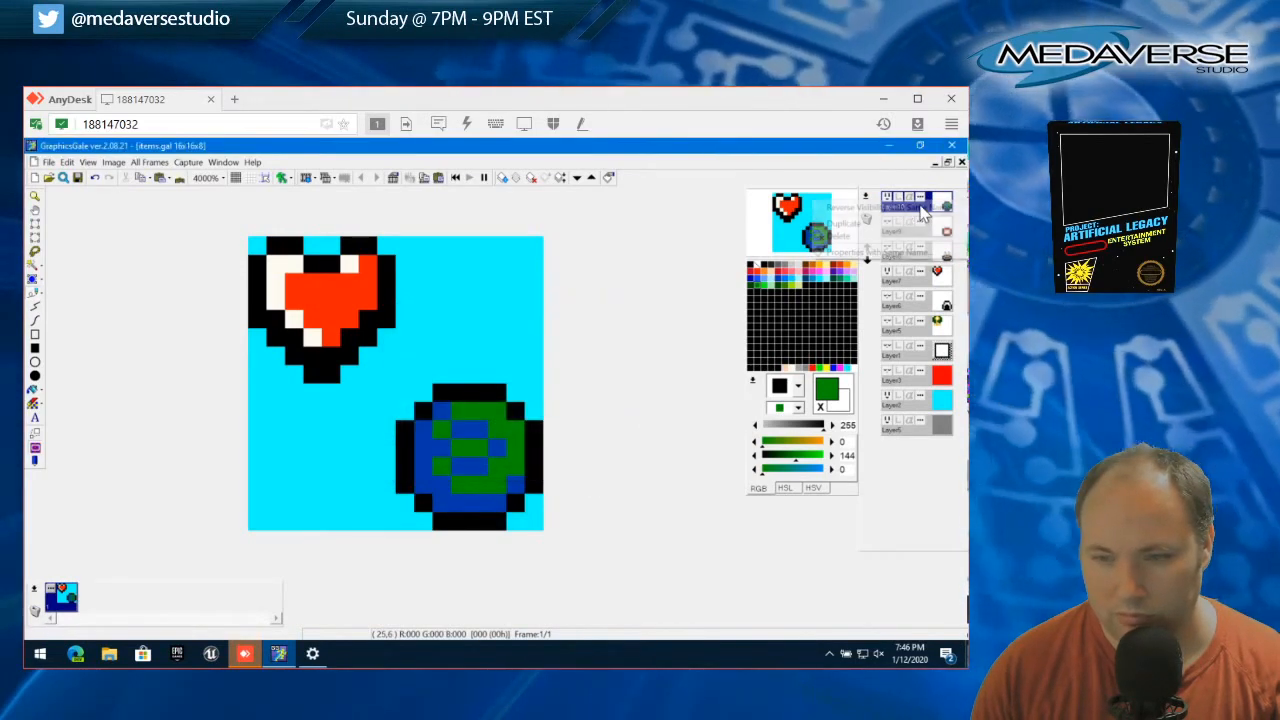
click(908, 222)
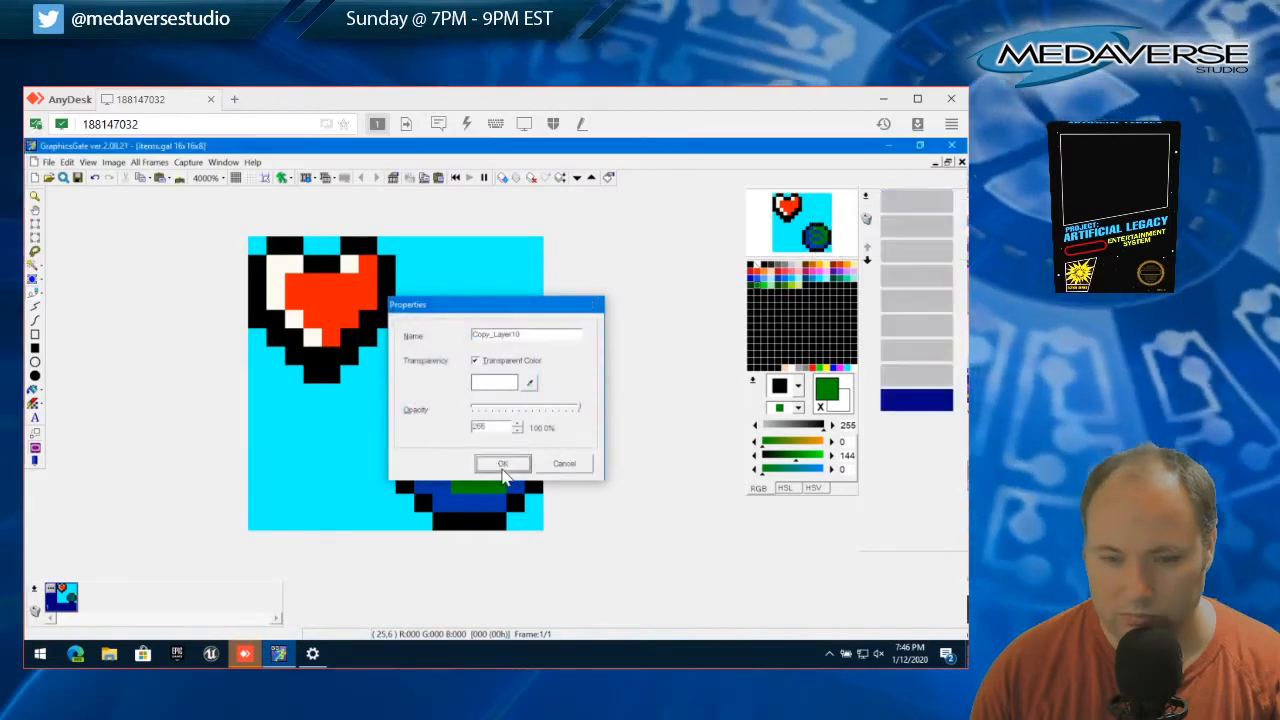
click(497, 464)
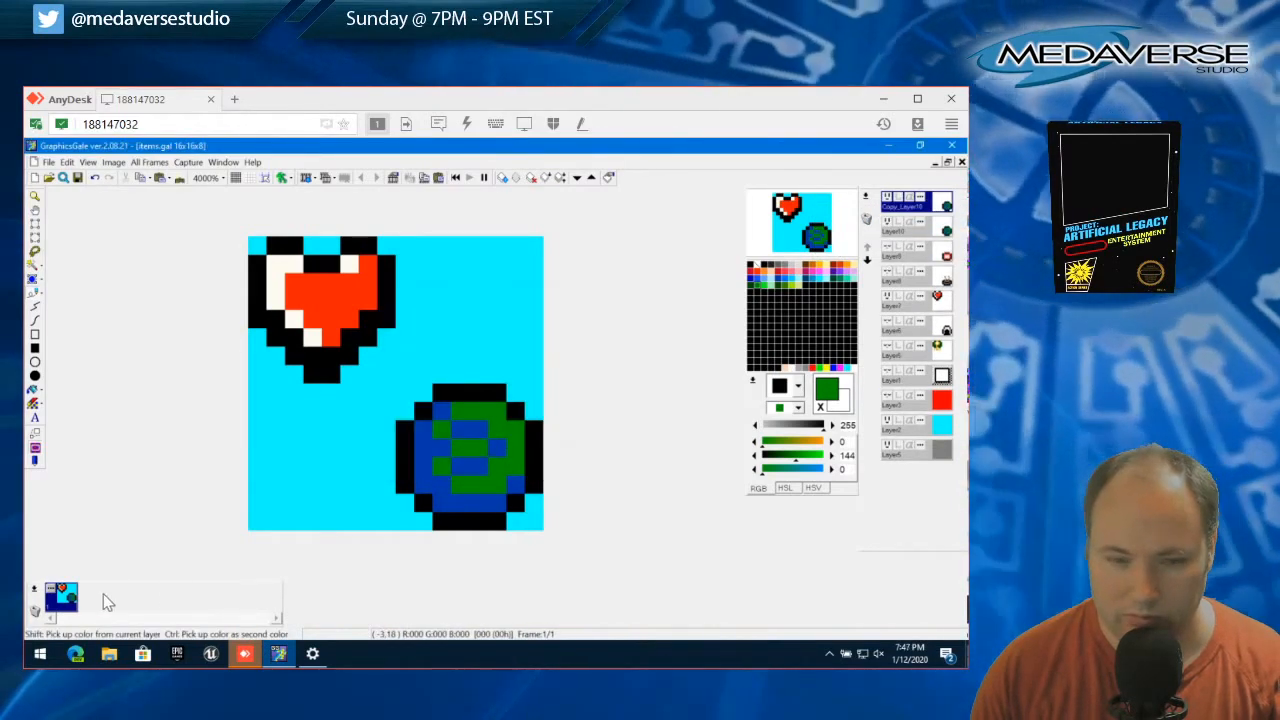
Repaint the globe copy's landmasses with blue 0,57,169 and green 0,144,0, narrowing them toward the globe's right side
right_click(467, 433)
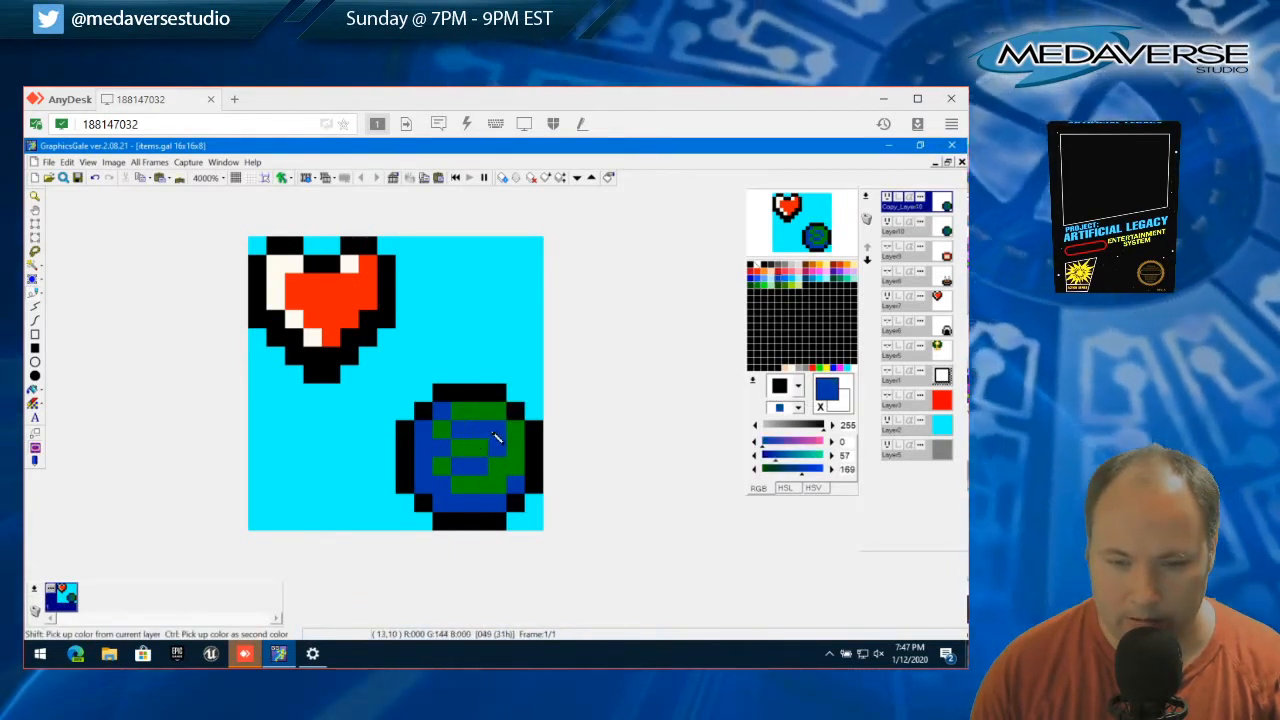
right_click(441, 464)
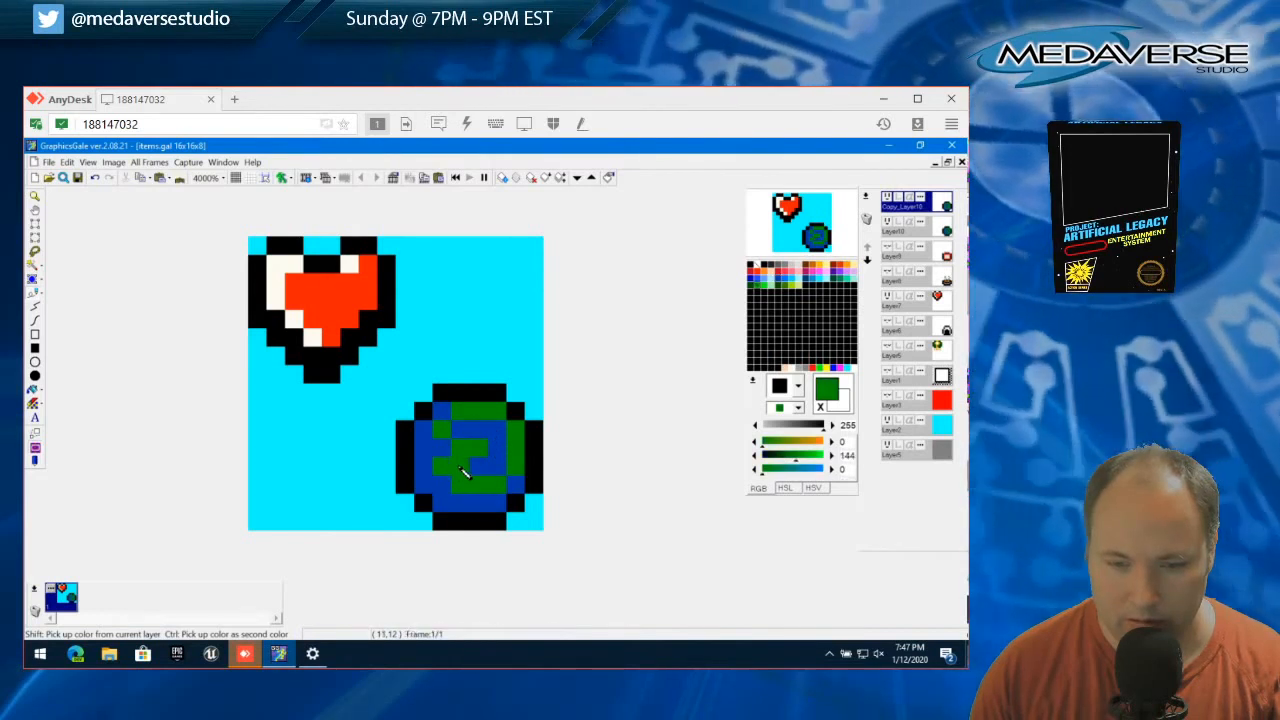
right_click(430, 452)
click(443, 433)
click(442, 464)
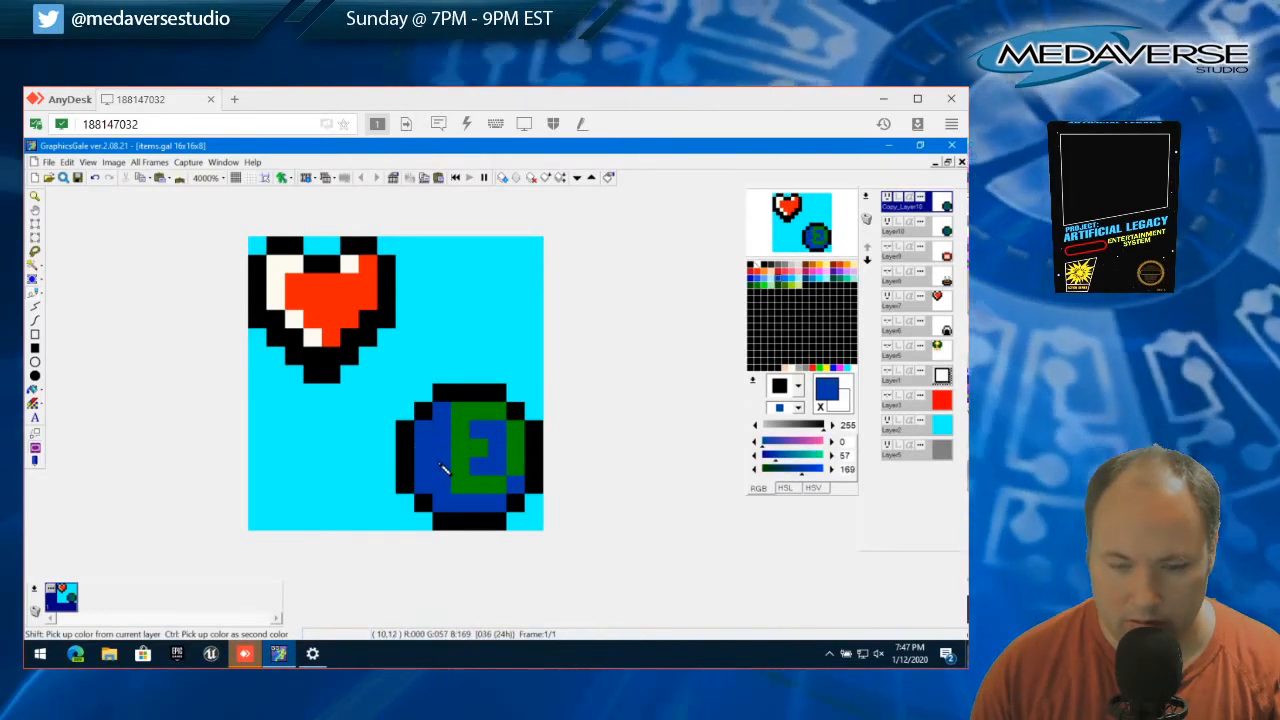
click(461, 446)
click(460, 414)
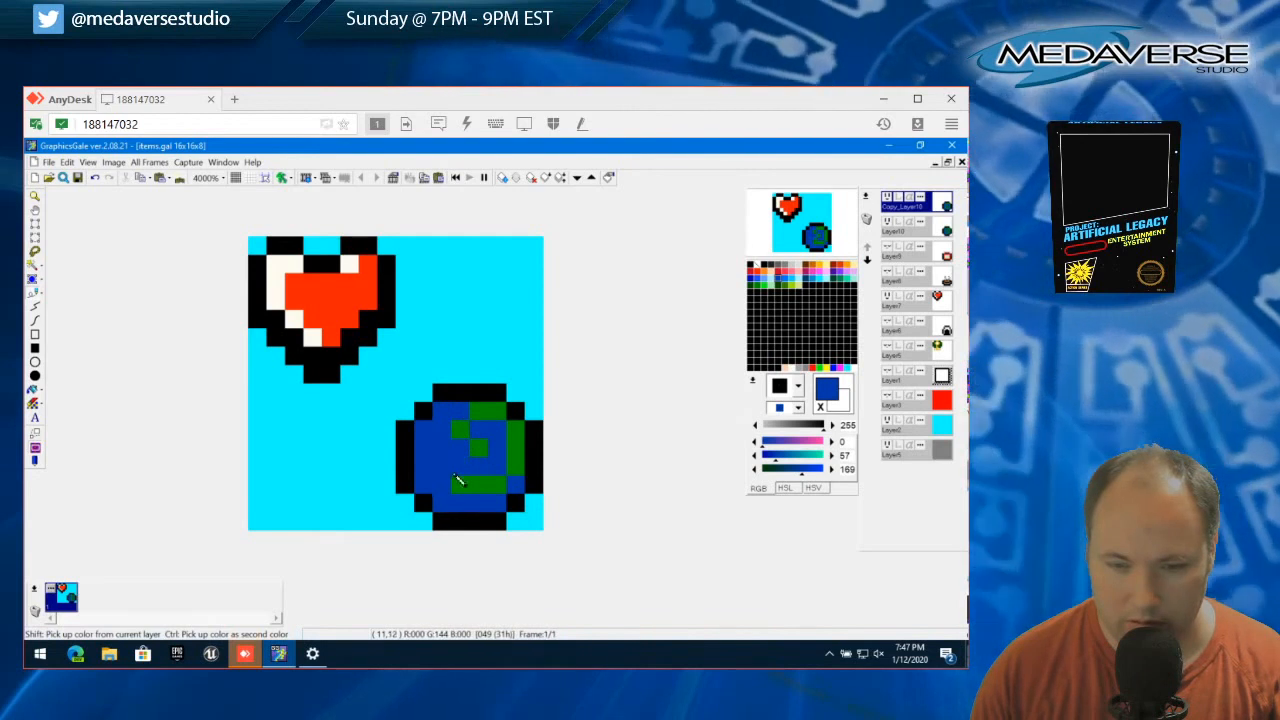
click(455, 486)
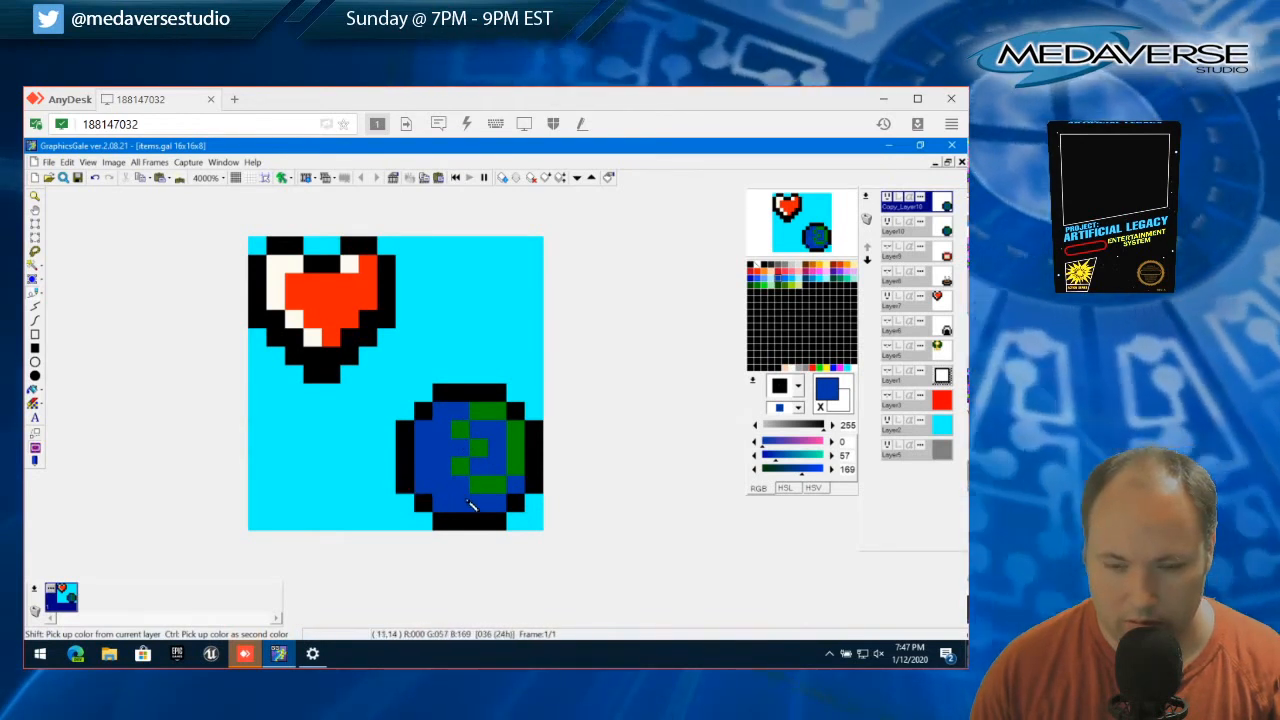
Compare the globe copy's shifted landmasses with the original by repeatedly toggling the copy layer's visibility
click(887, 199)
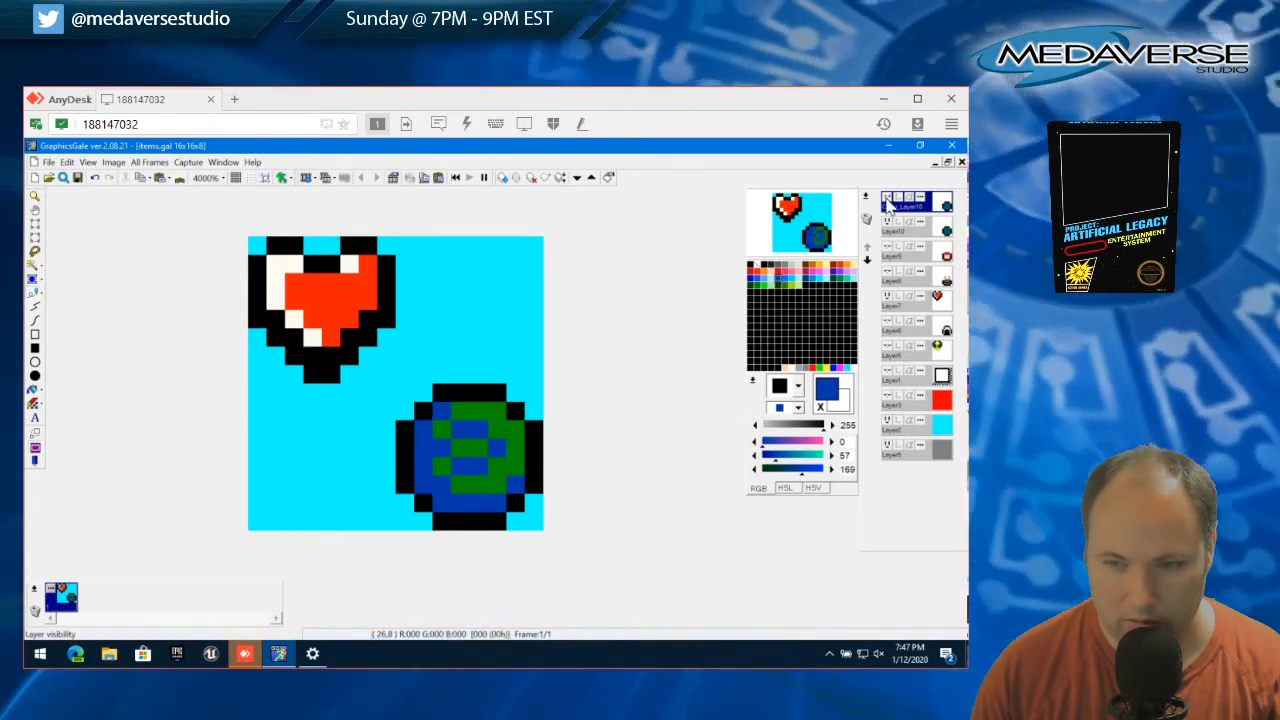
click(887, 199)
click(887, 199)
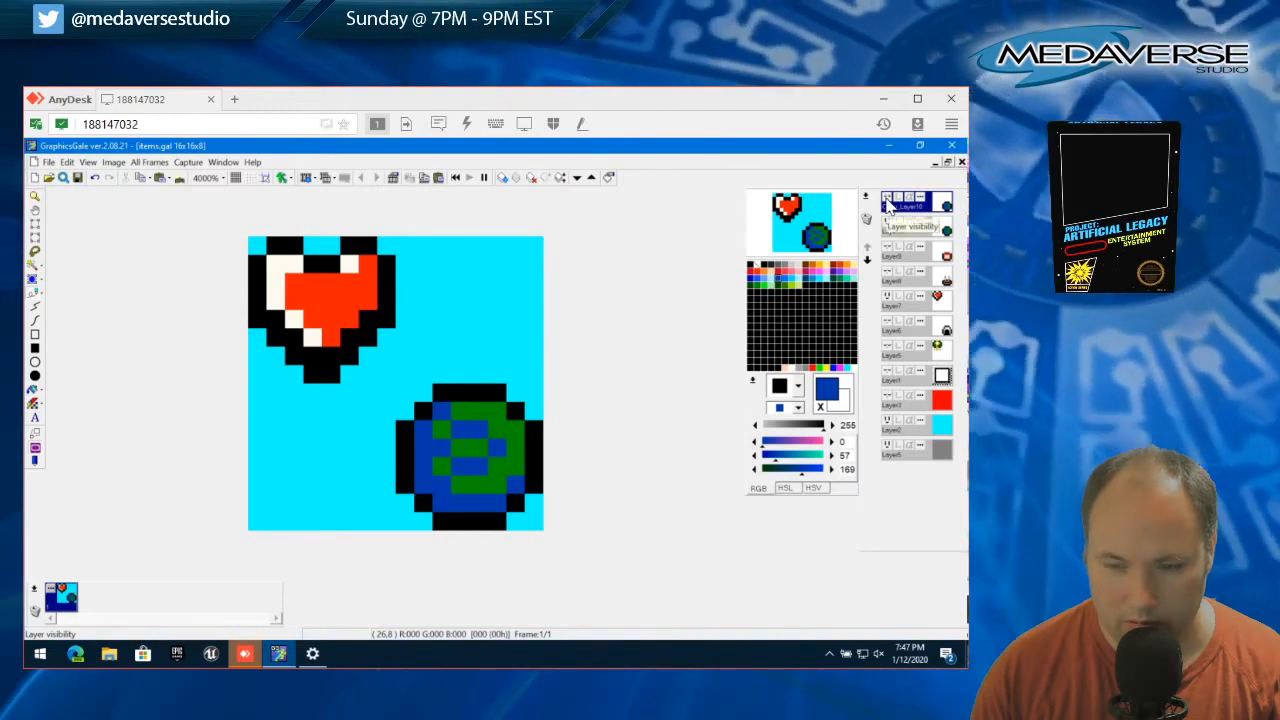
click(886, 201)
click(886, 201)
click(887, 200)
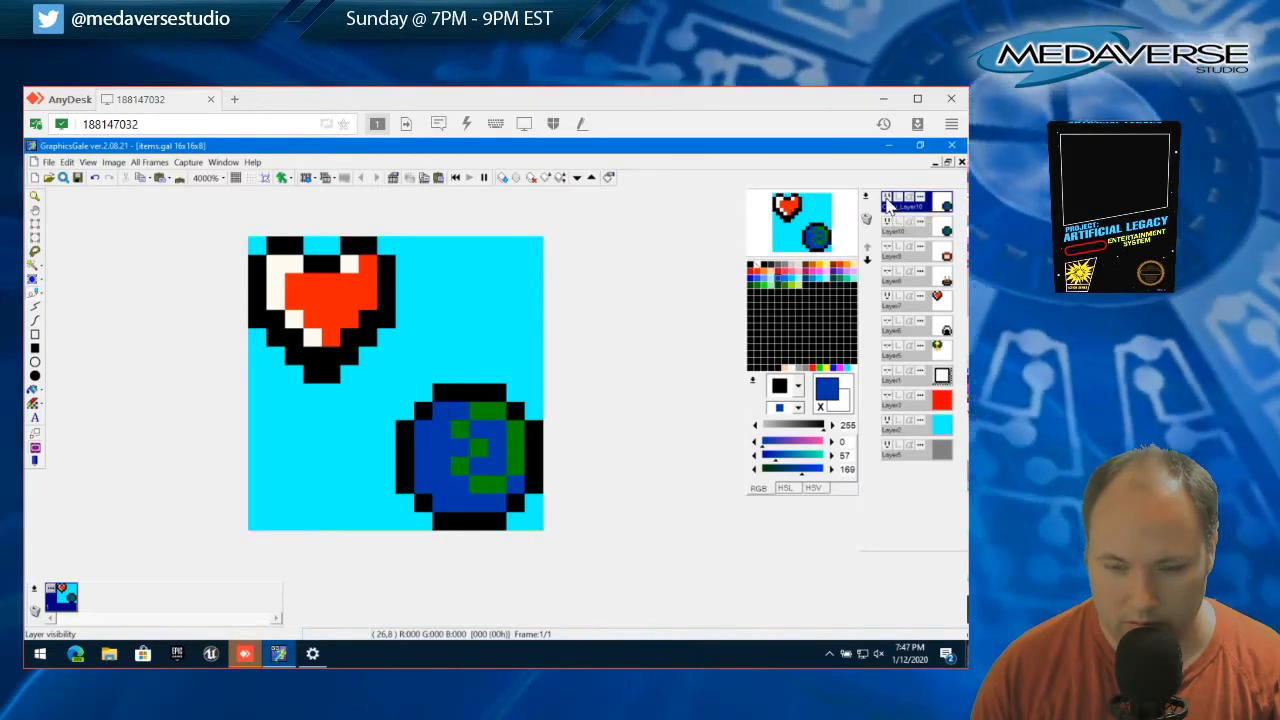
click(887, 200)
click(887, 200)
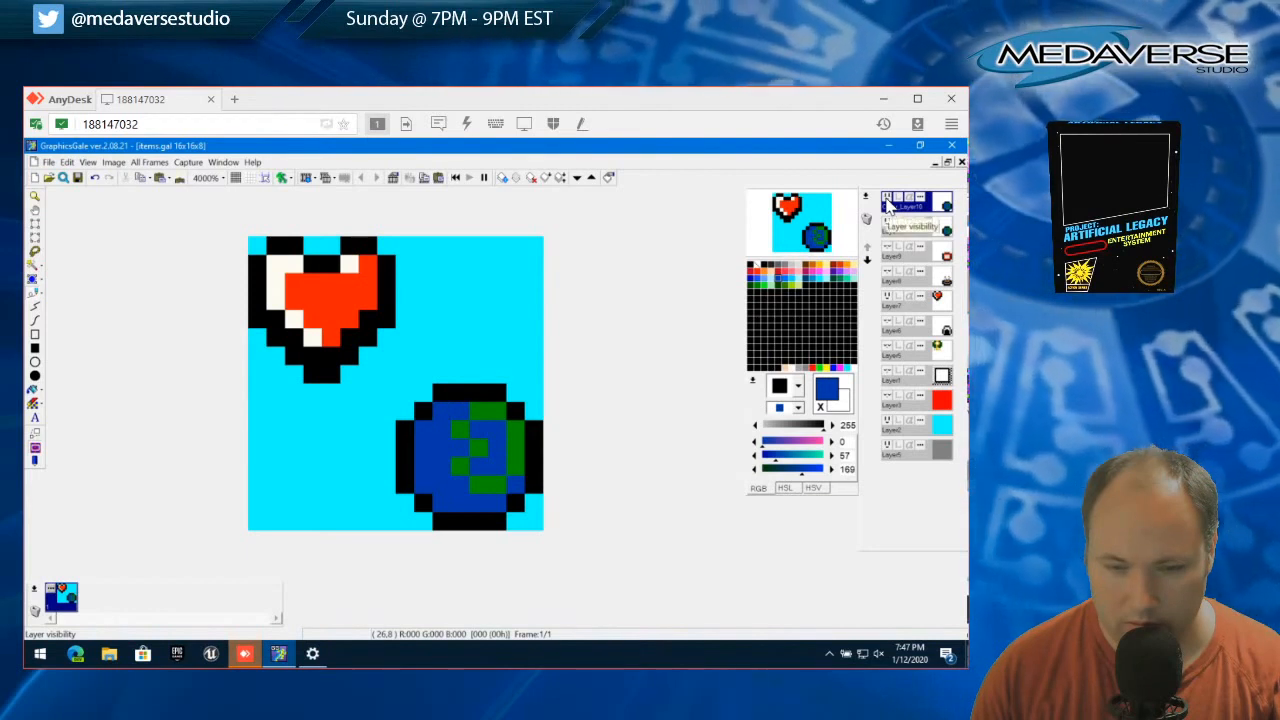
click(887, 201)
click(887, 201)
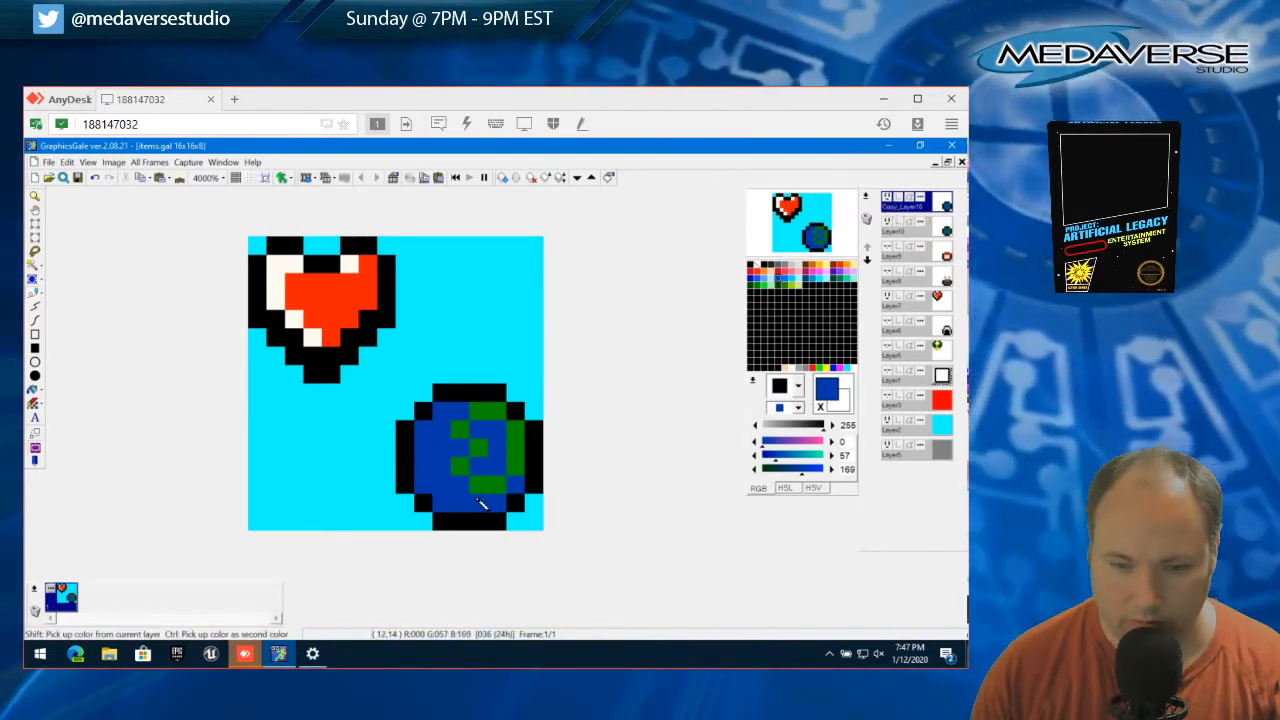
Extend the copy's landmasses in green 0,144,0 and fill the gaps between them into one large continent
click(481, 485)
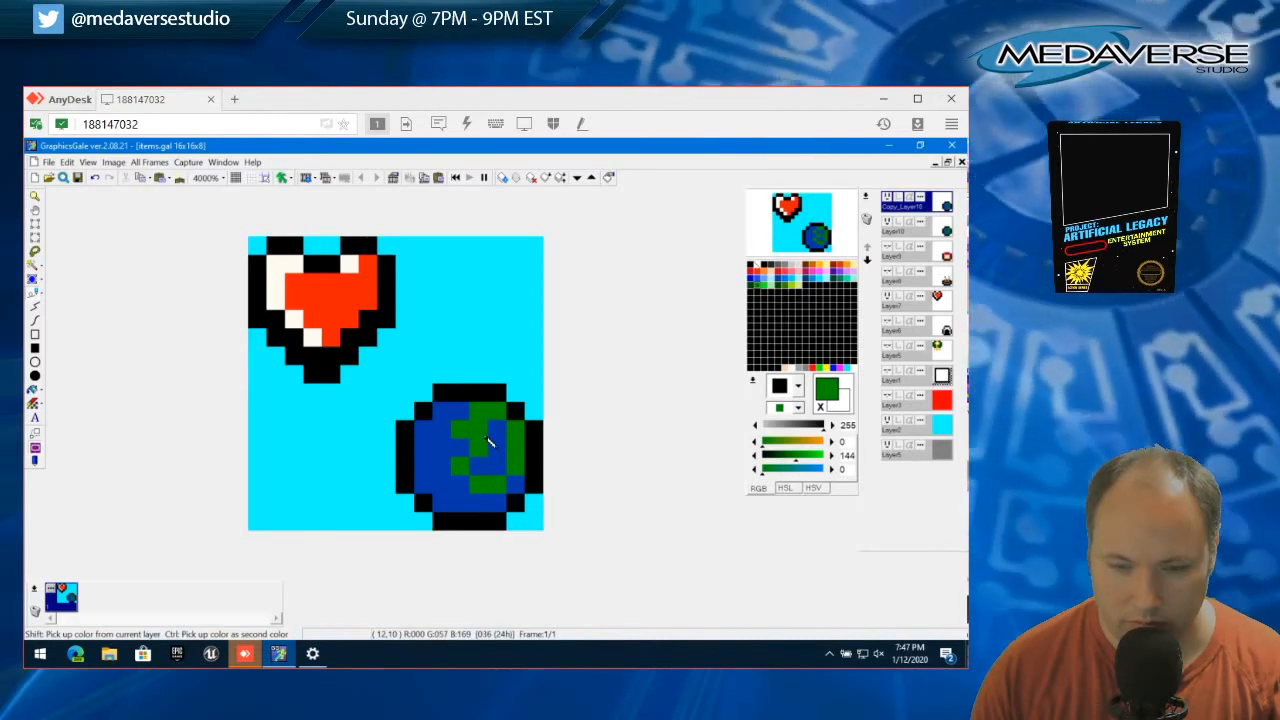
click(467, 417)
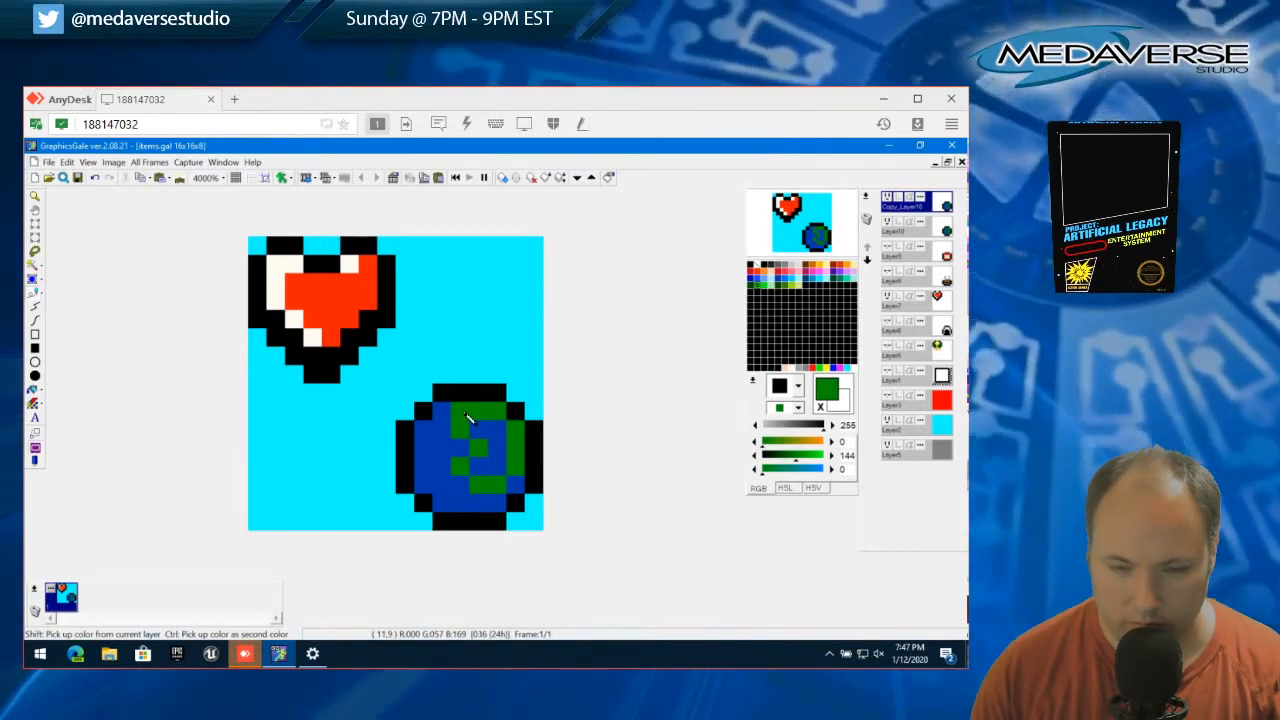
click(465, 483)
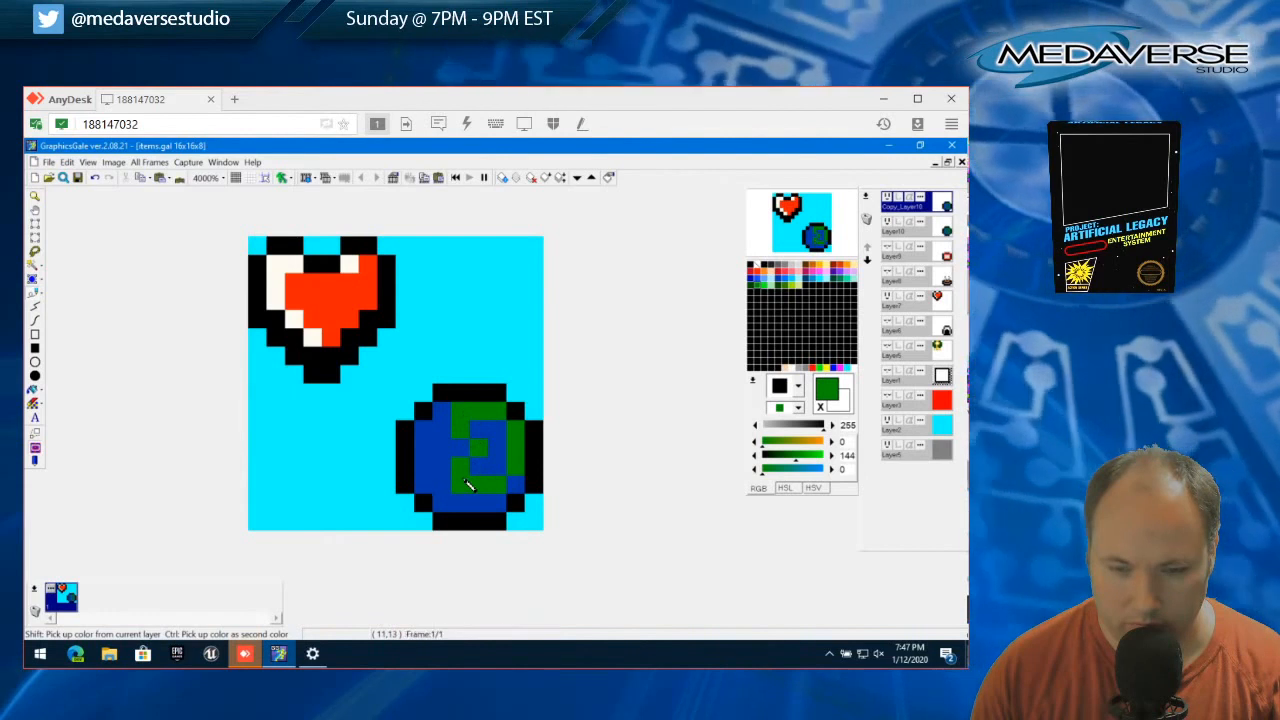
click(478, 469)
click(494, 468)
click(480, 431)
click(499, 449)
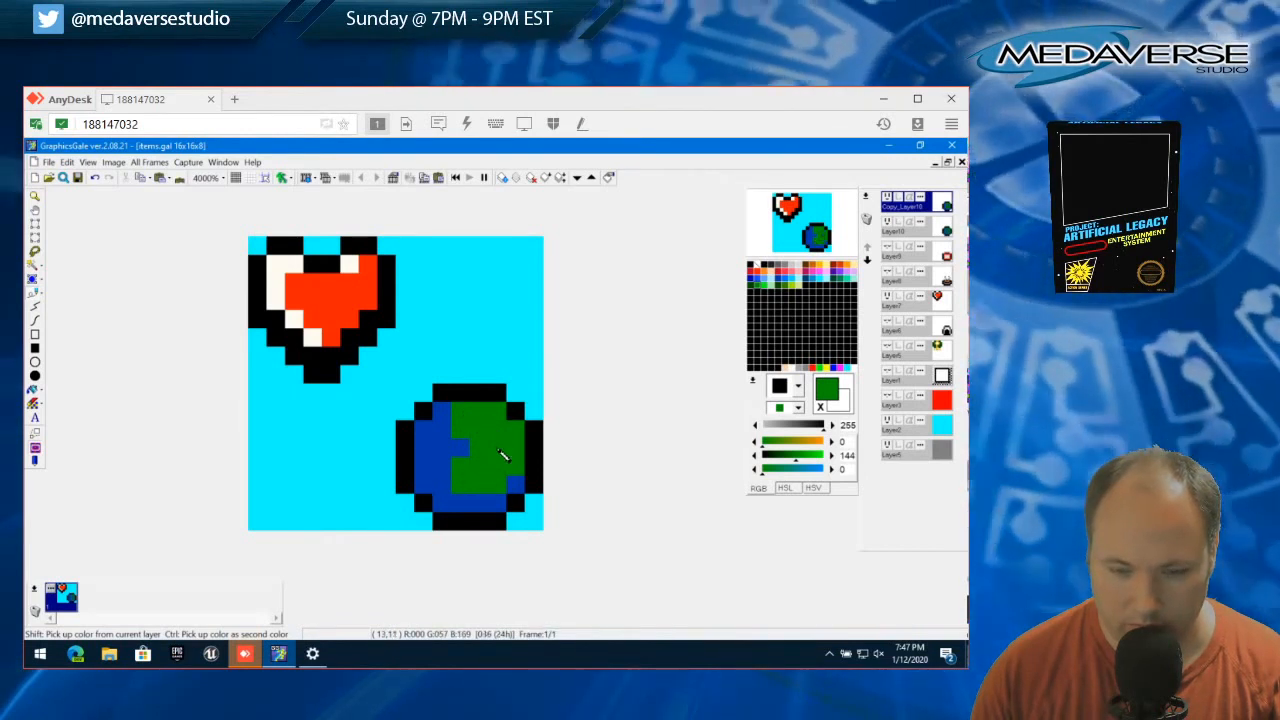
Carve the copy's large continent with blue 0,57,169 at its center and along its upper and lower edges
key(ctrl+z)
right_click(499, 448)
click(483, 414)
click(490, 416)
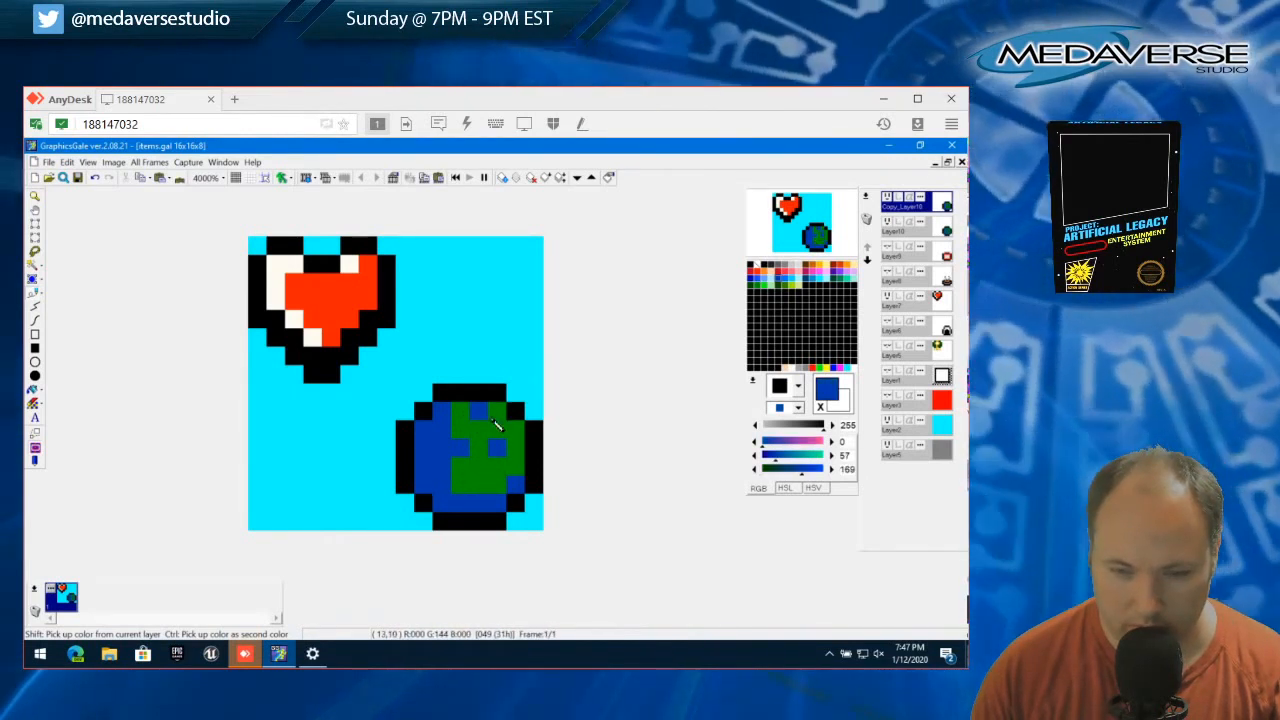
click(482, 483)
click(495, 484)
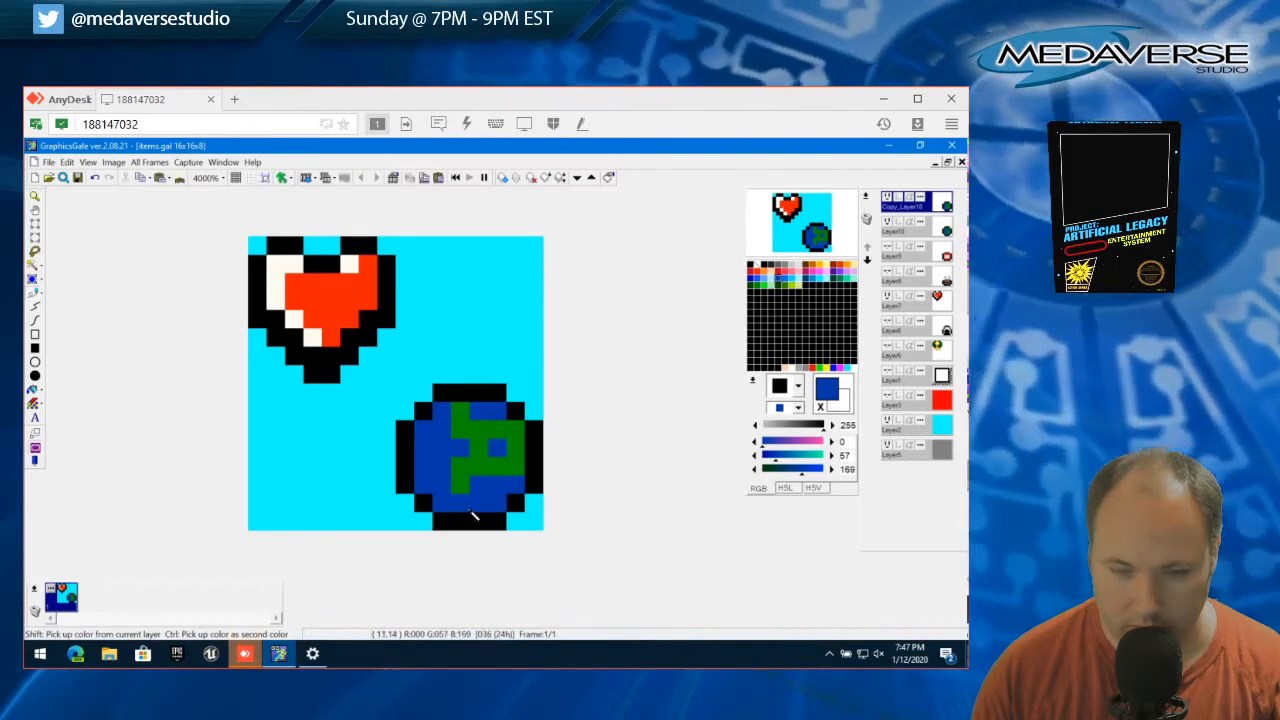
Compare the reworked globe copy against the original globe as alternating frames by hiding and showing the copy layer
click(887, 200)
click(887, 200)
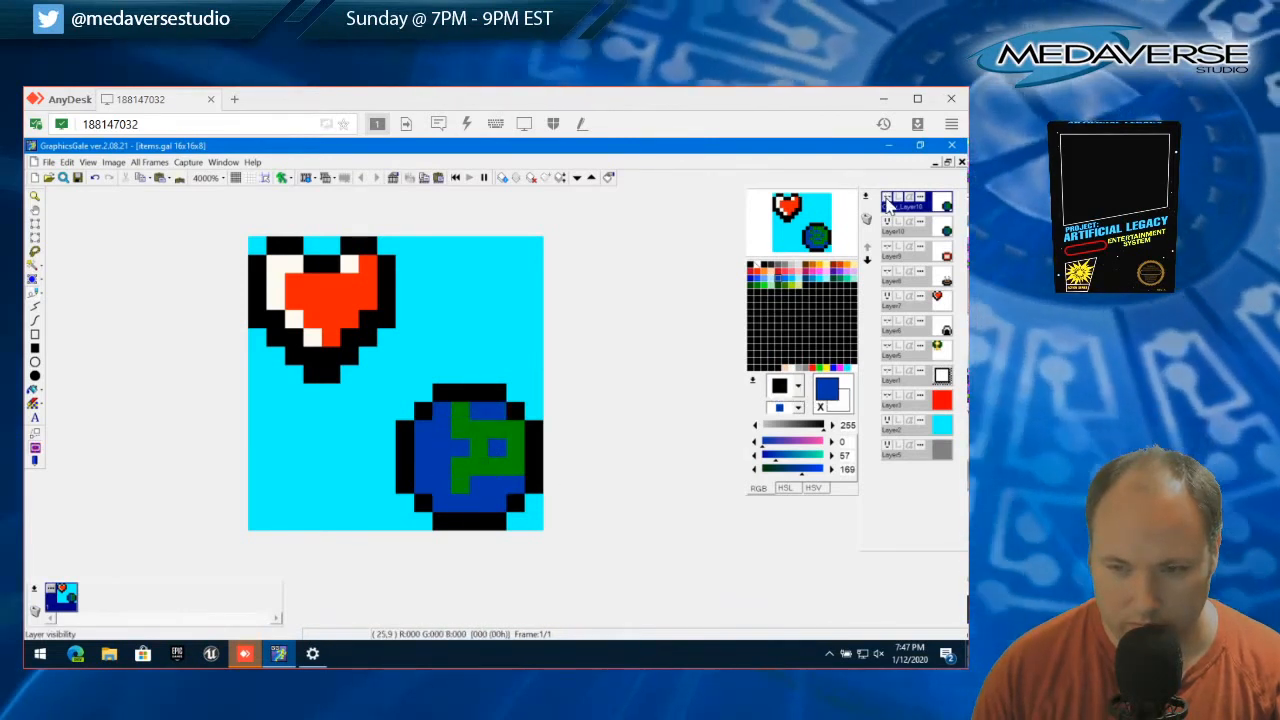
click(887, 200)
click(887, 200)
click(887, 201)
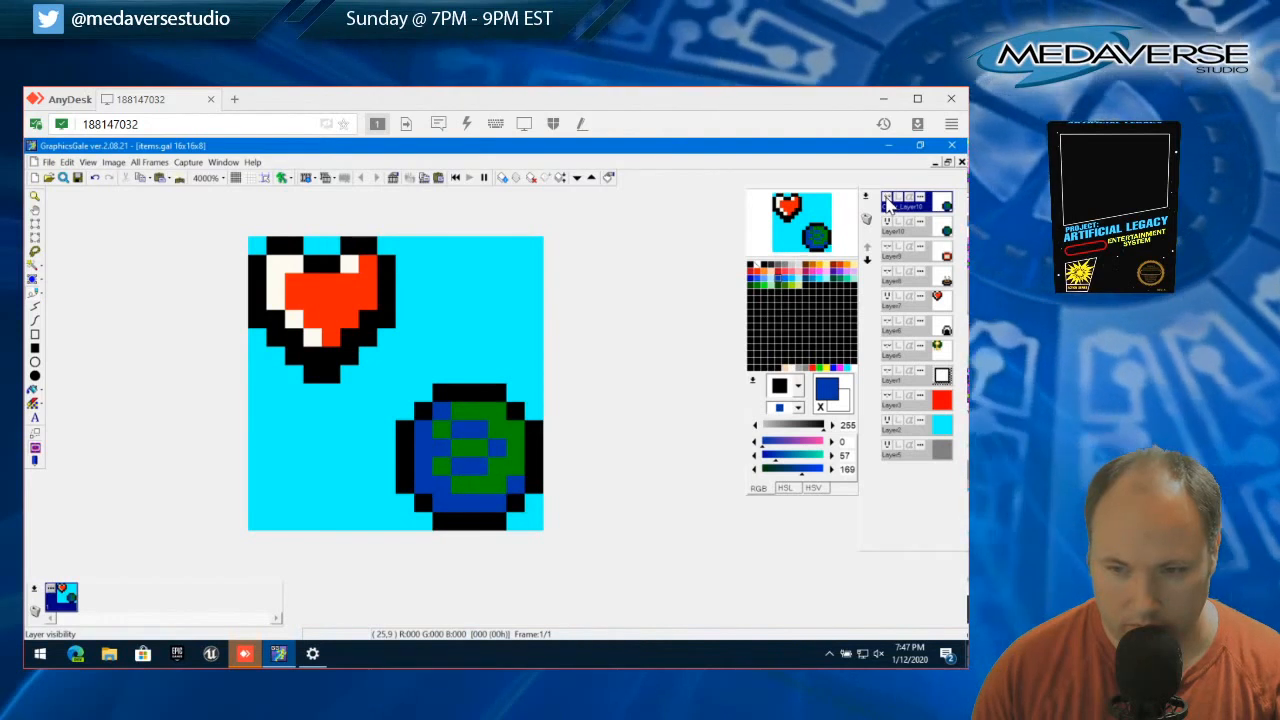
click(887, 201)
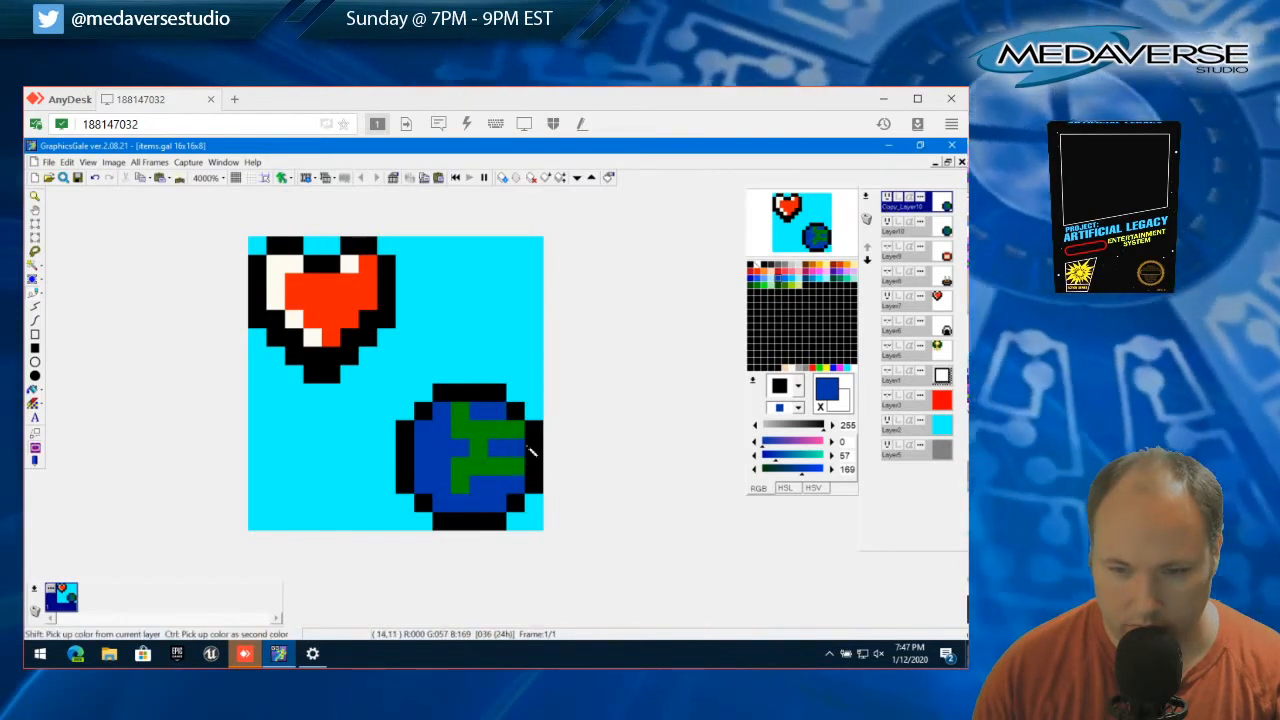
click(887, 201)
click(887, 201)
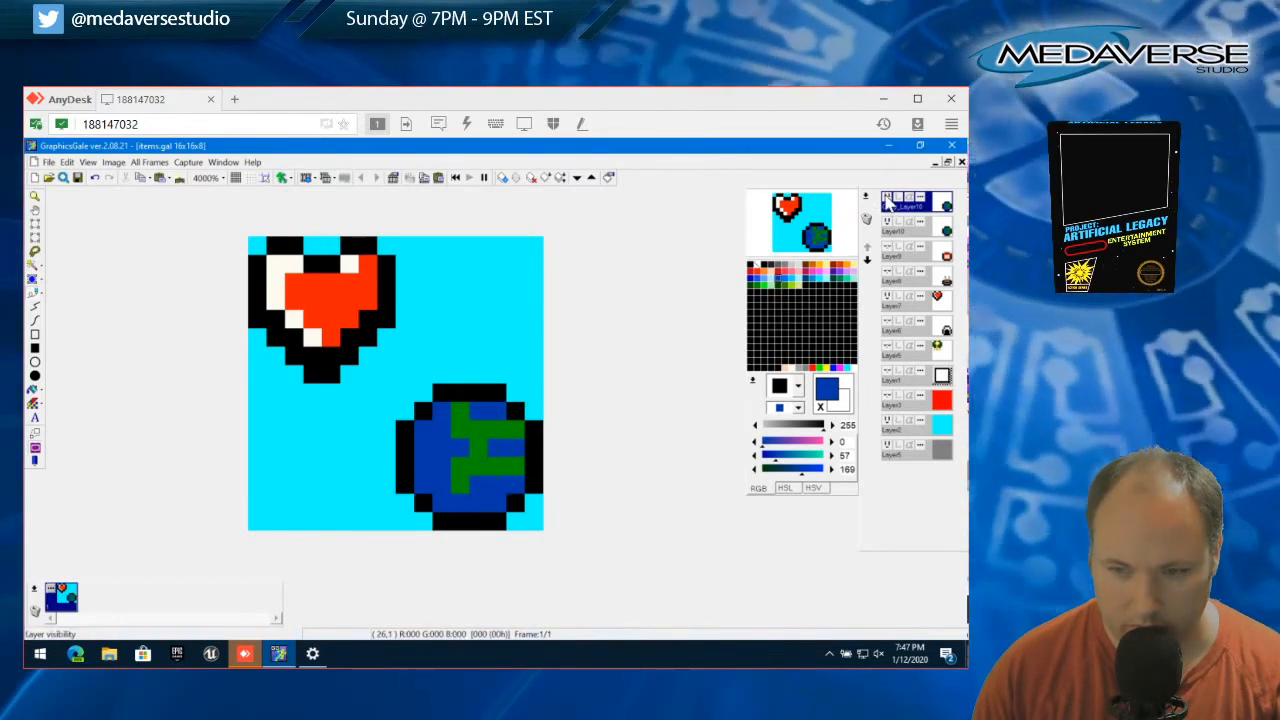
click(887, 201)
click(887, 201)
click(887, 201)
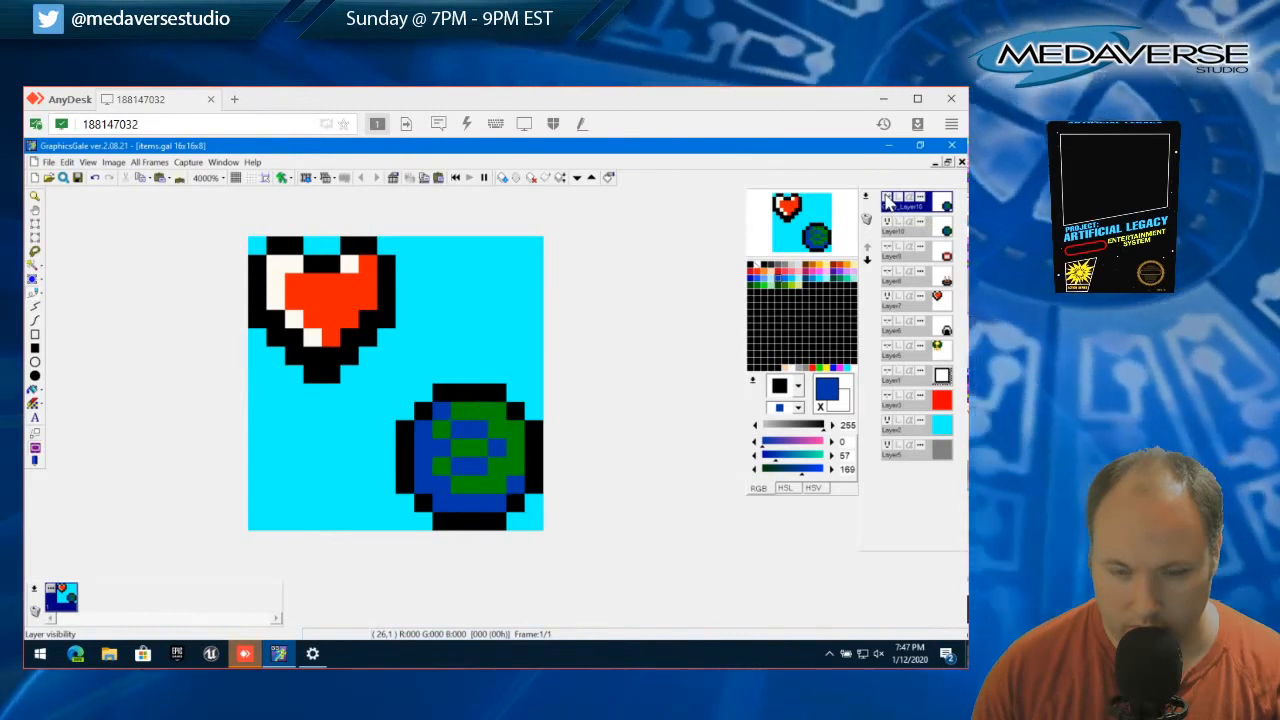
click(887, 201)
click(887, 201)
click(887, 201)
click(887, 201)
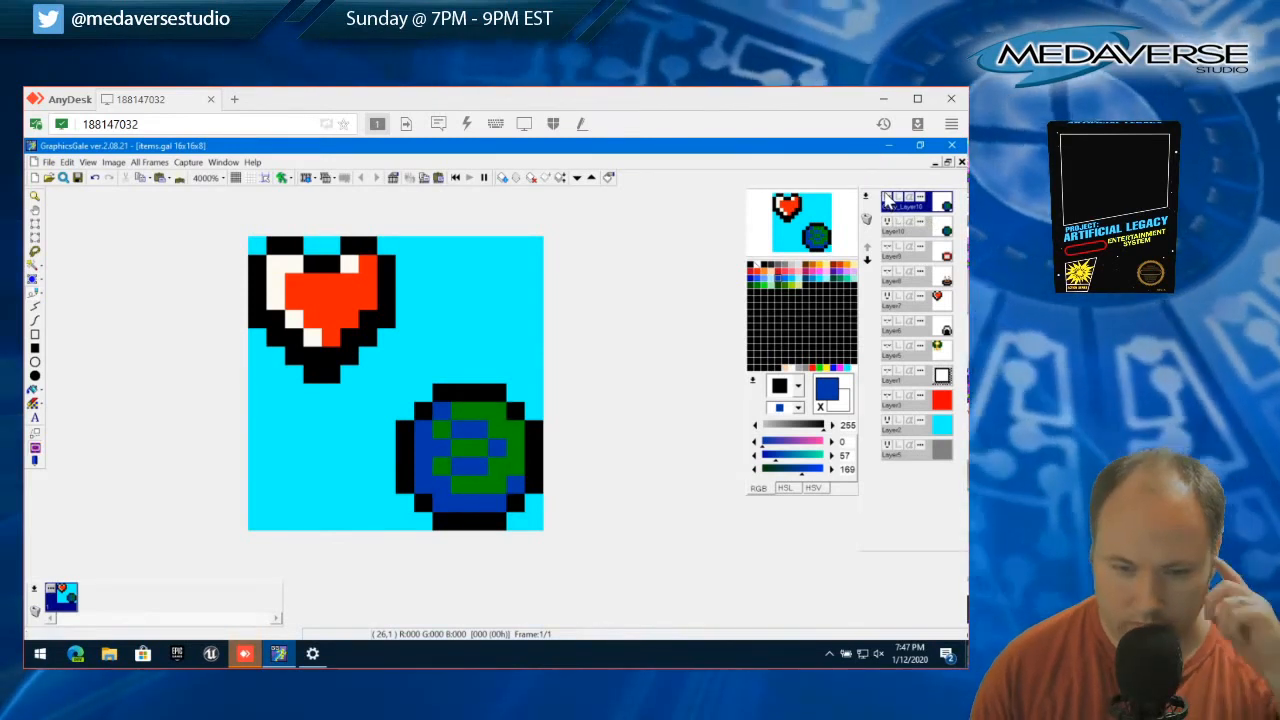
click(887, 201)
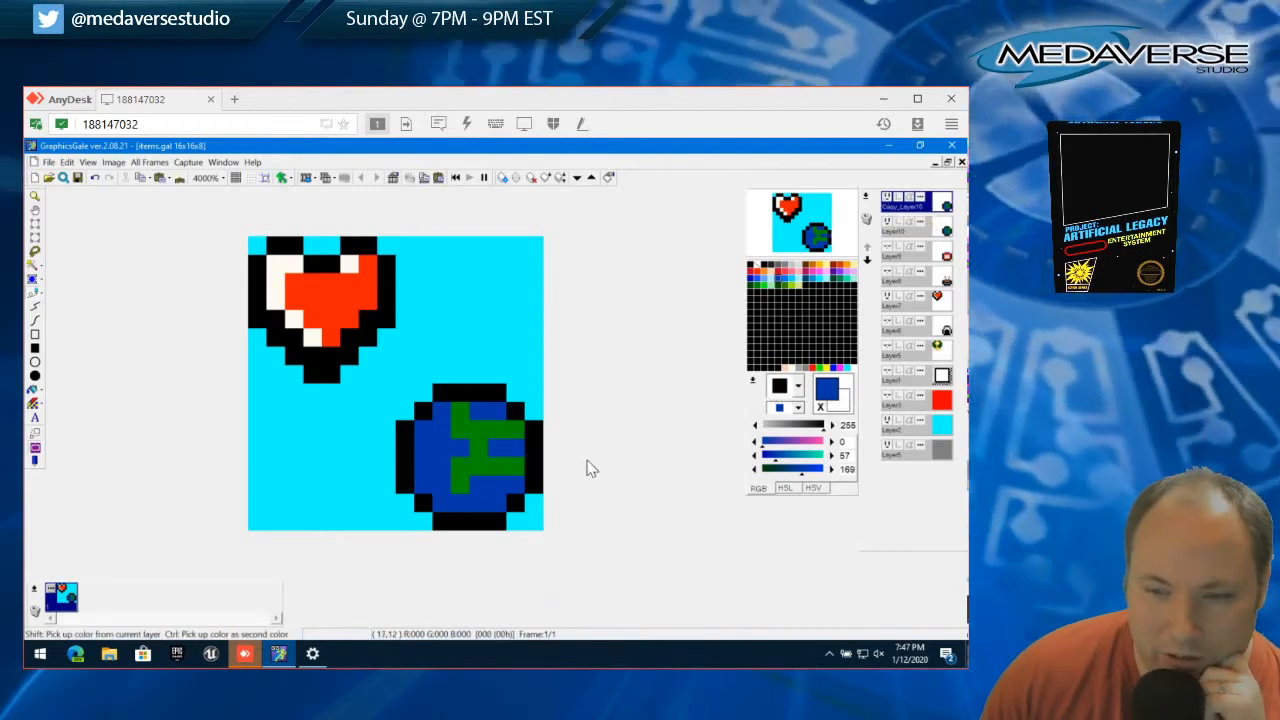
click(887, 201)
click(887, 201)
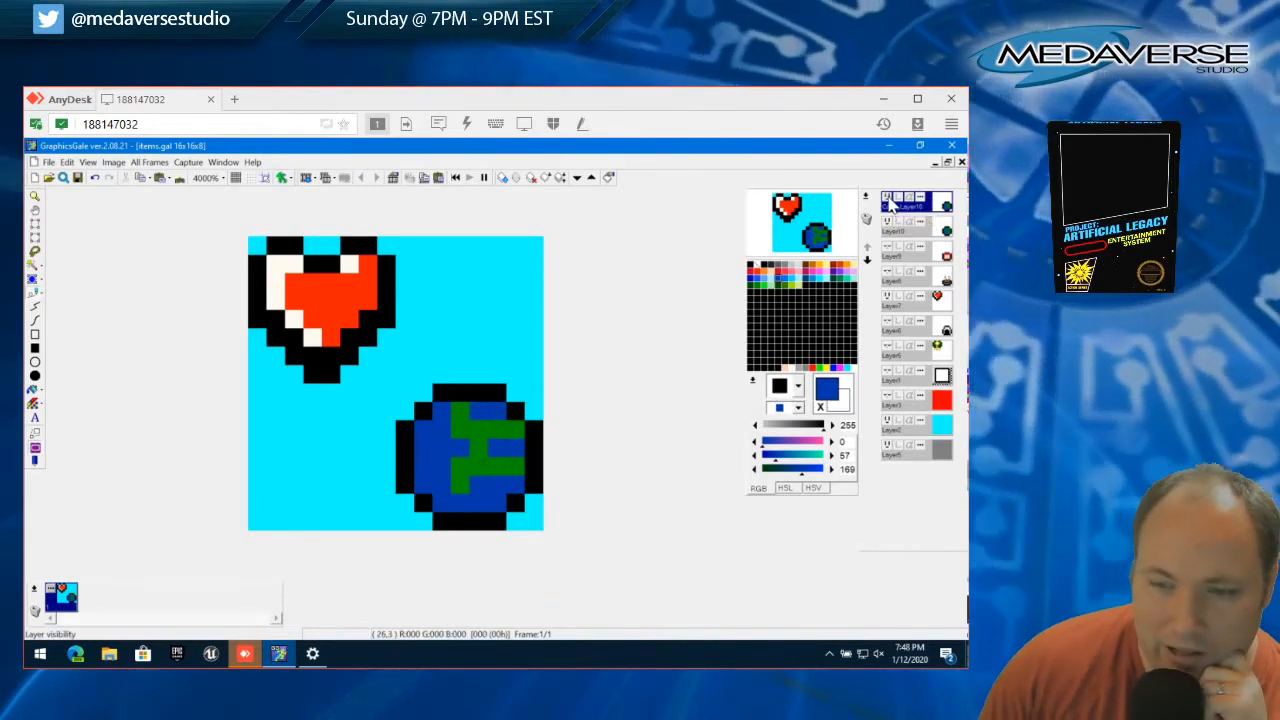
click(887, 201)
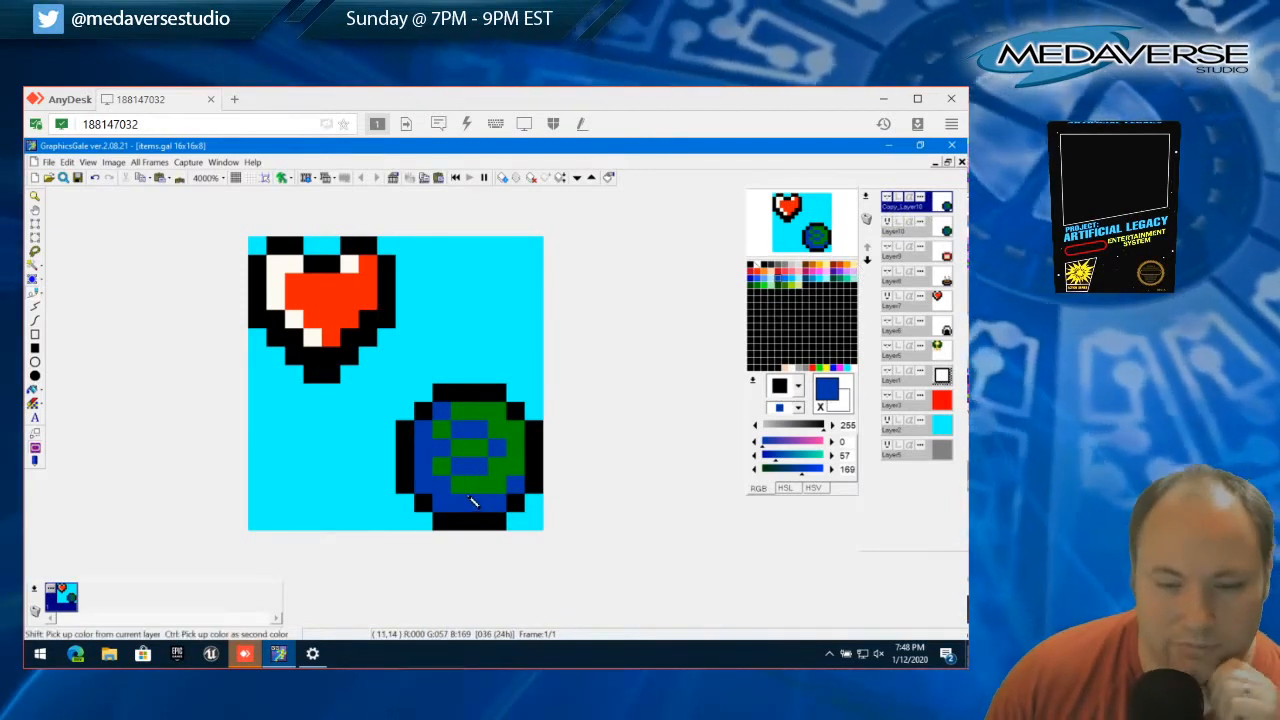
click(887, 198)
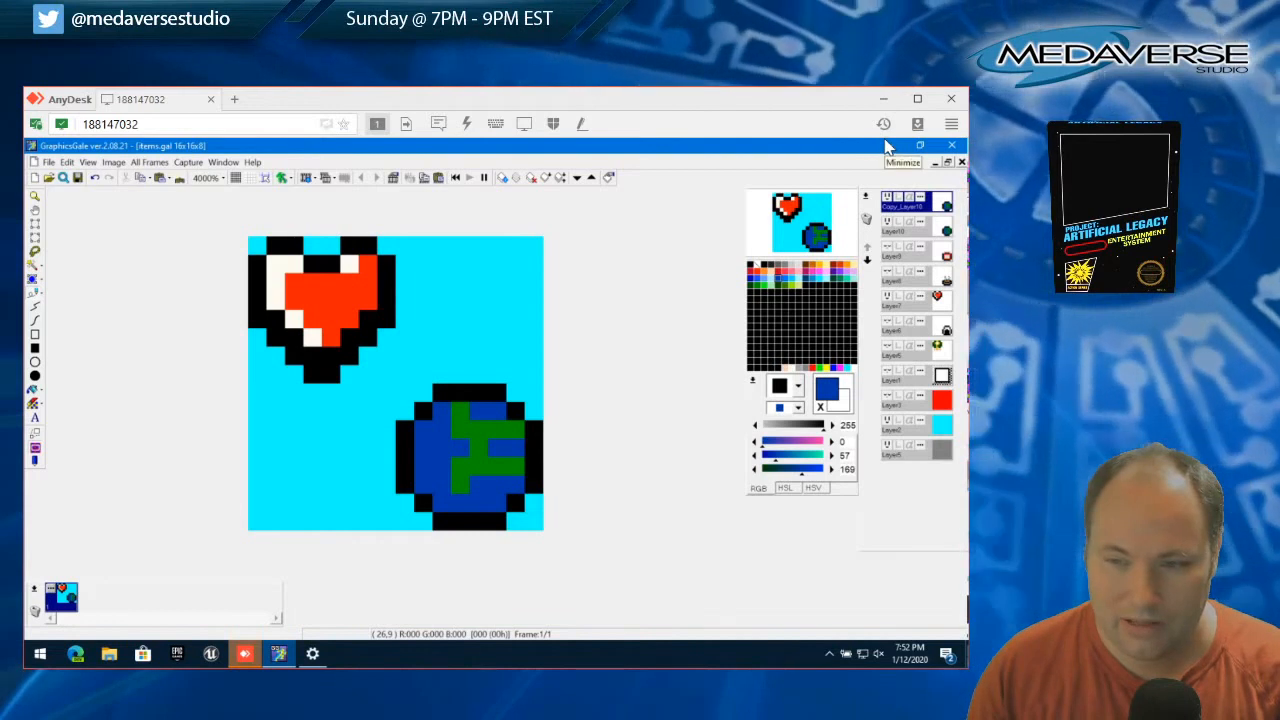
click(887, 199)
click(891, 202)
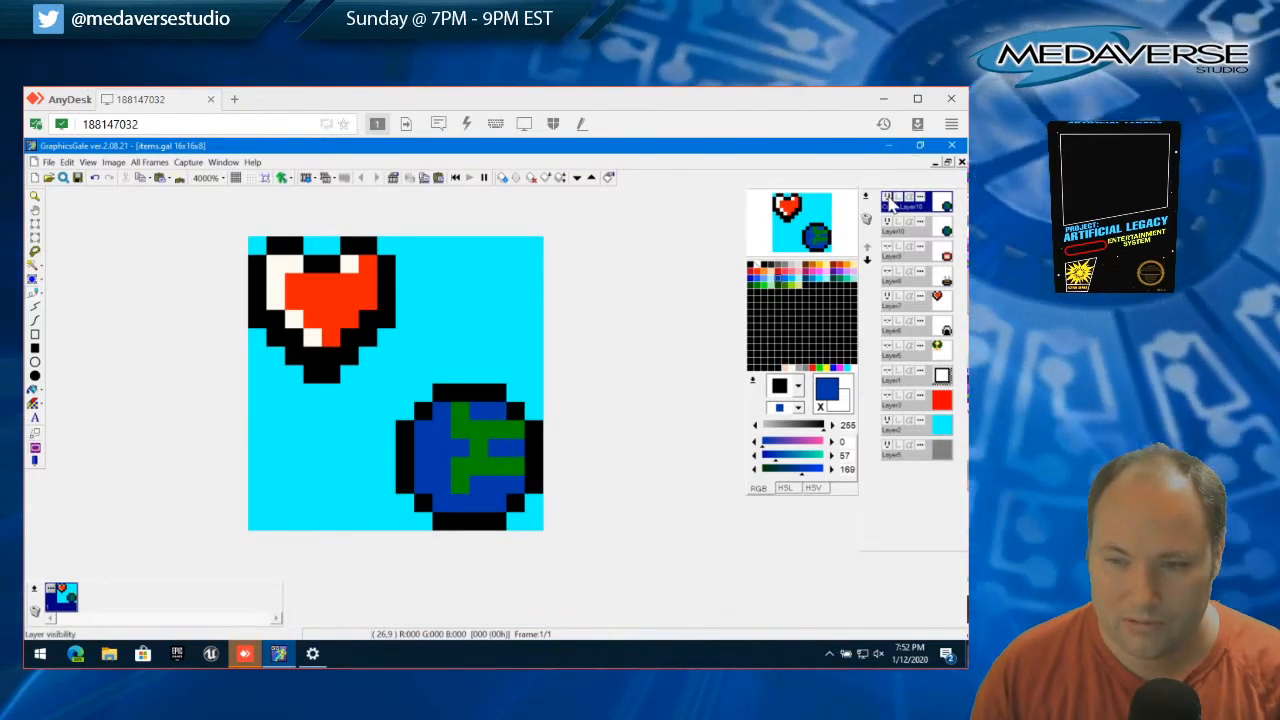
click(891, 203)
click(891, 204)
click(892, 205)
click(892, 206)
click(892, 205)
click(892, 205)
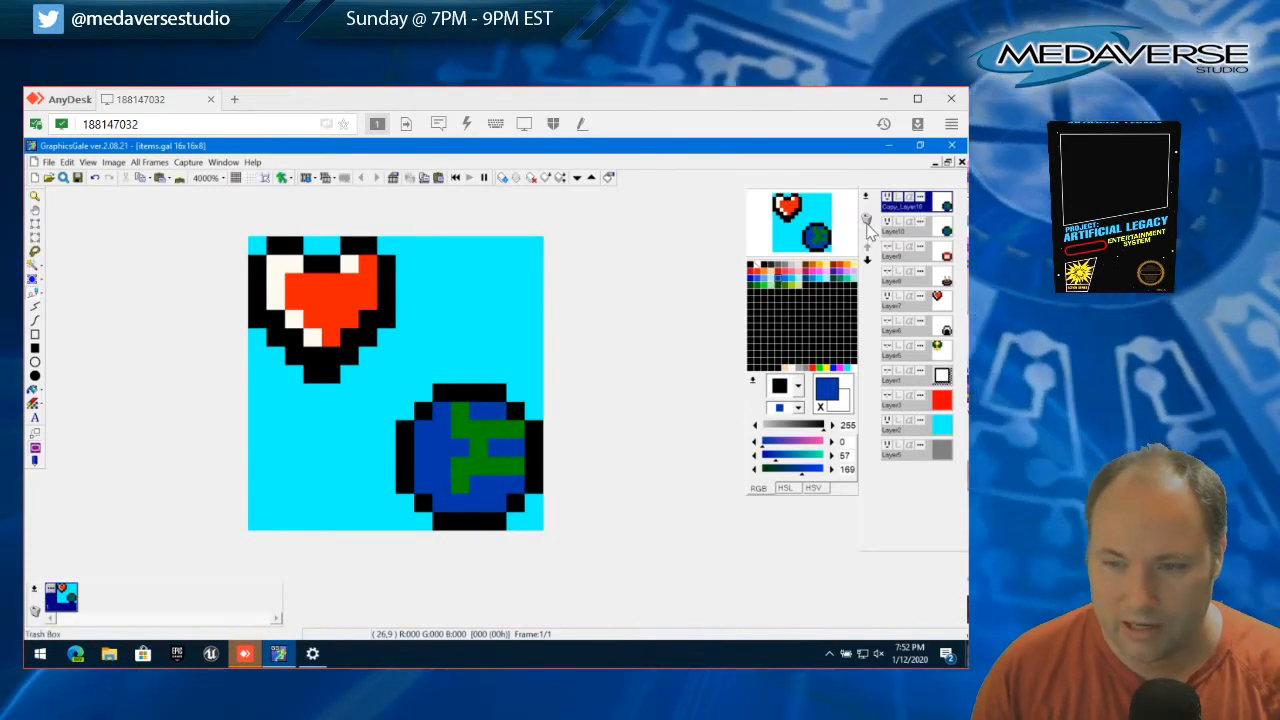
Delete both the globe copy layer and the original globe layer
click(866, 221)
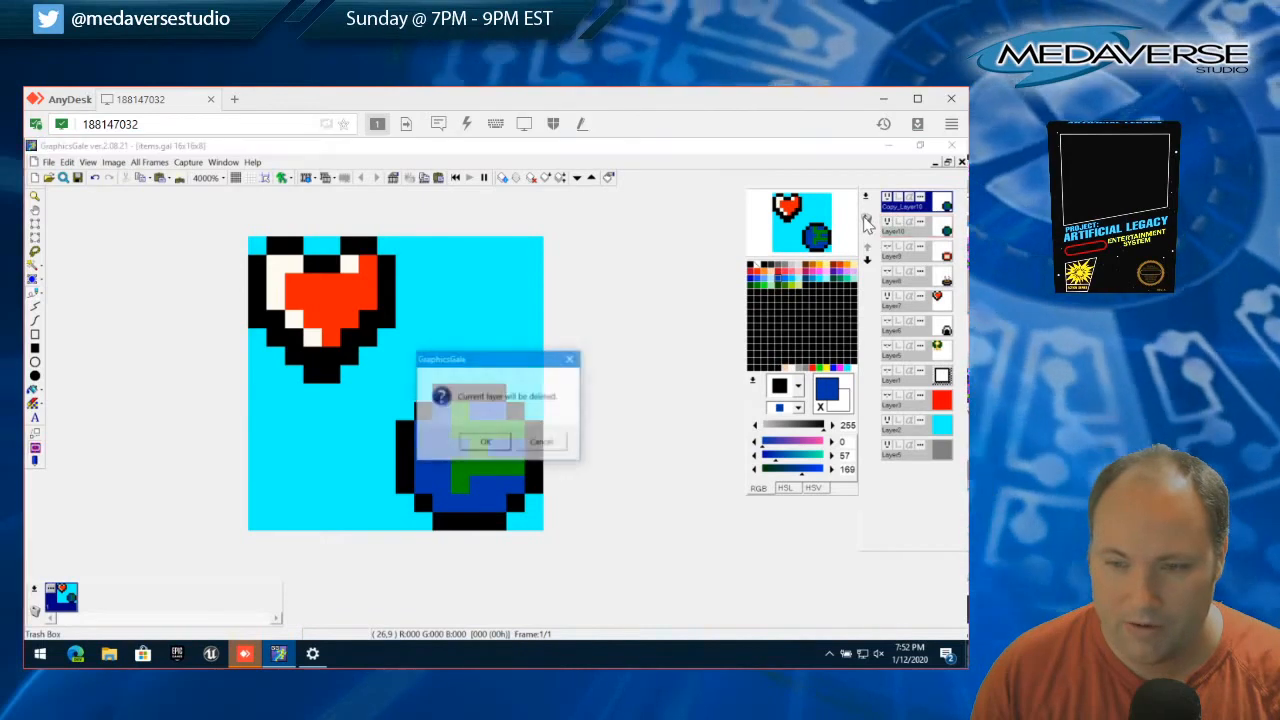
click(484, 442)
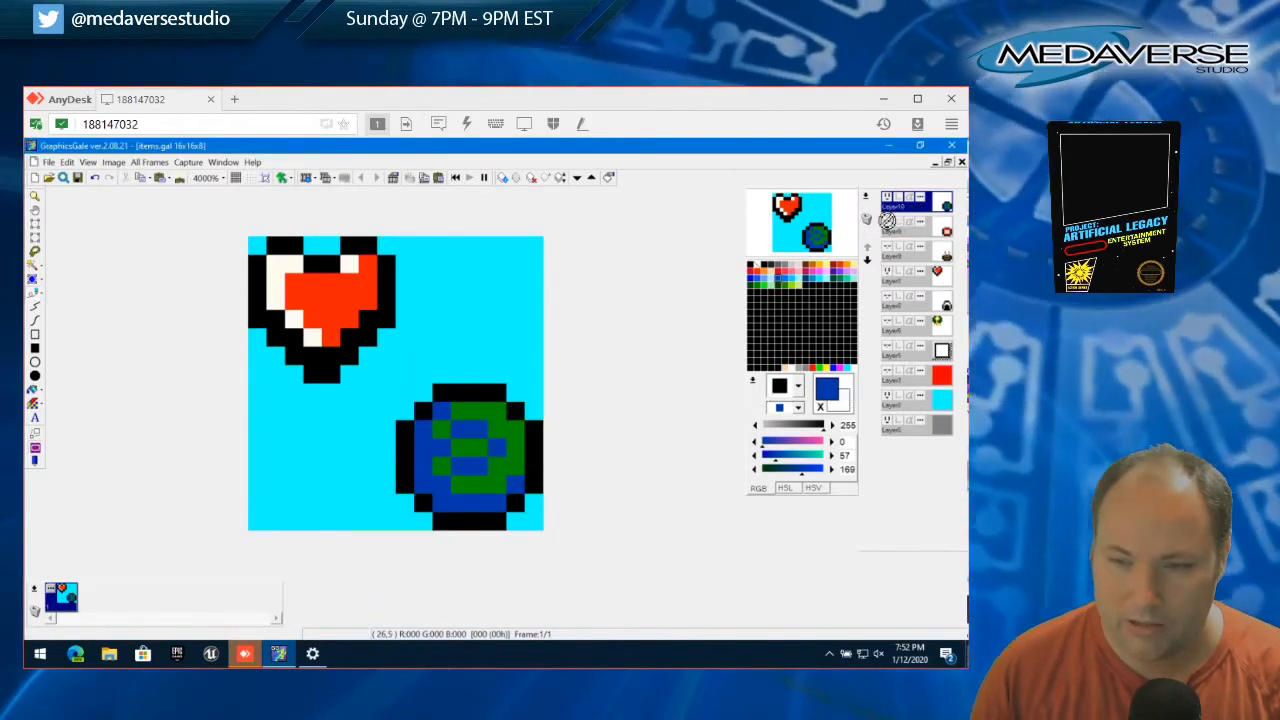
click(867, 221)
click(485, 443)
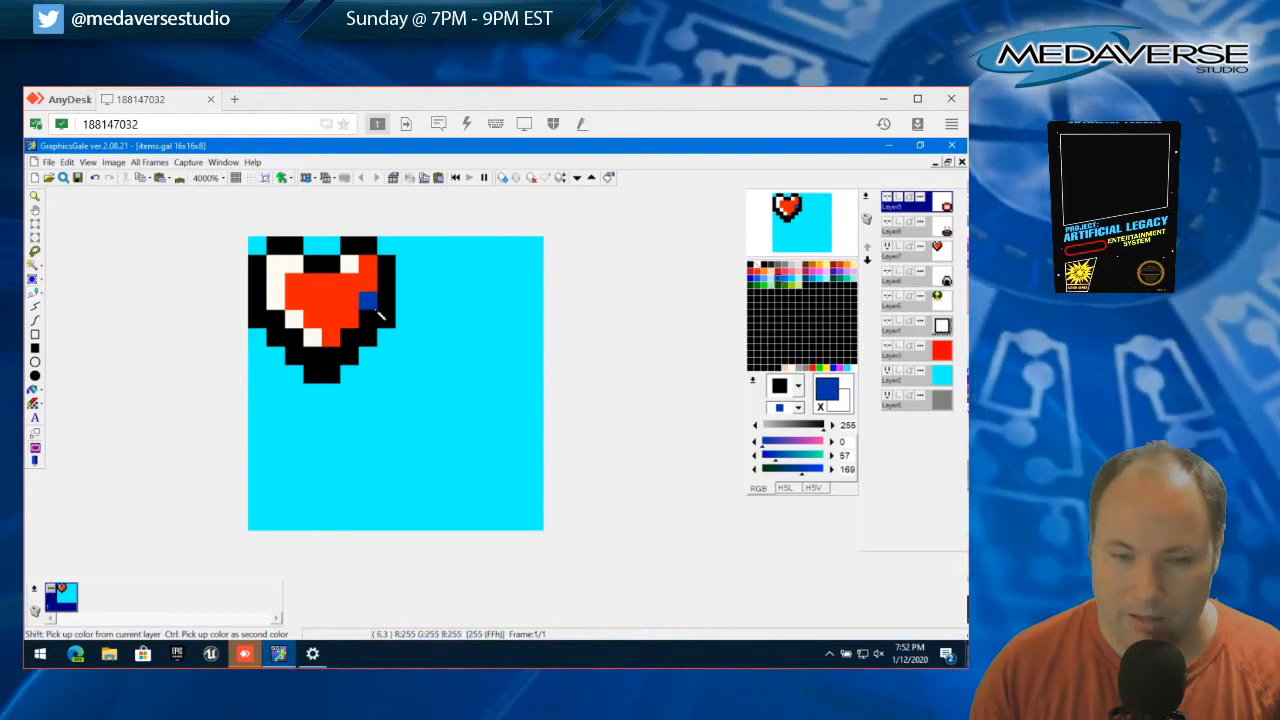
Show the red toolbox layer to review it, and hide it again
click(886, 199)
click(886, 199)
click(886, 199)
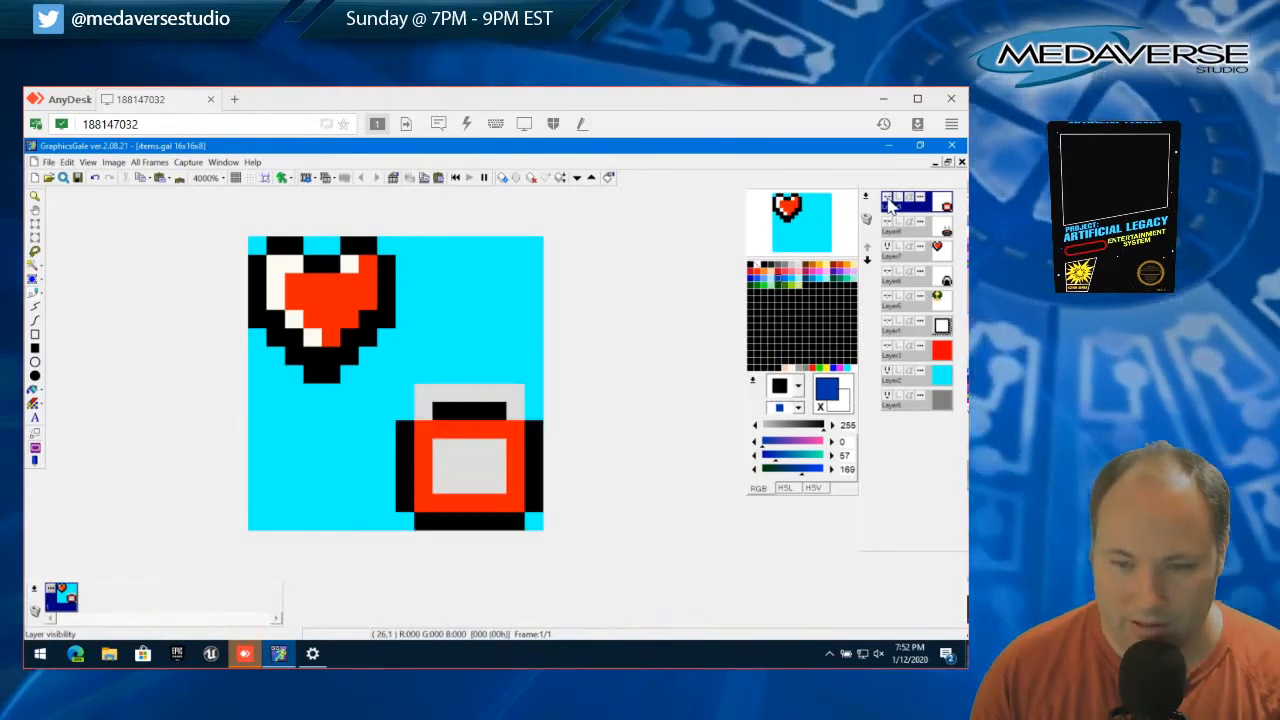
click(886, 199)
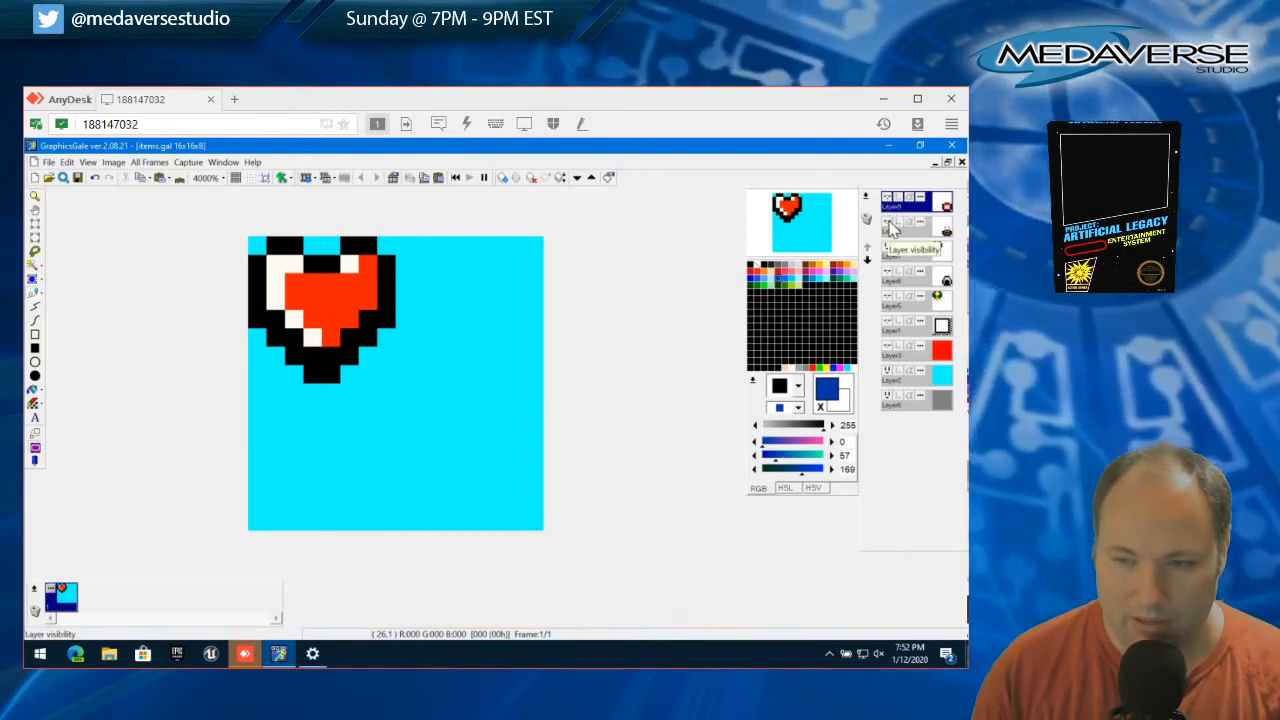
Show the white arch-shaped item's layer and the gray item's Layer8, making Layer8 the current layer
click(886, 275)
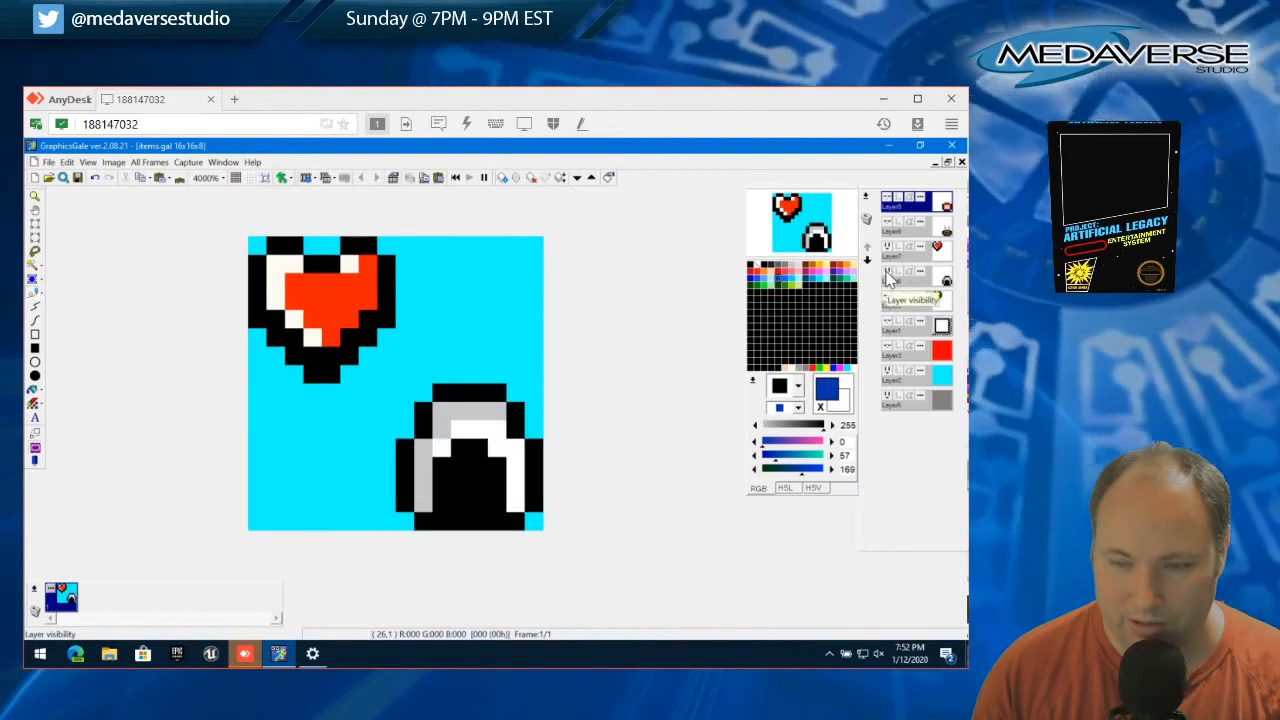
click(889, 225)
click(895, 228)
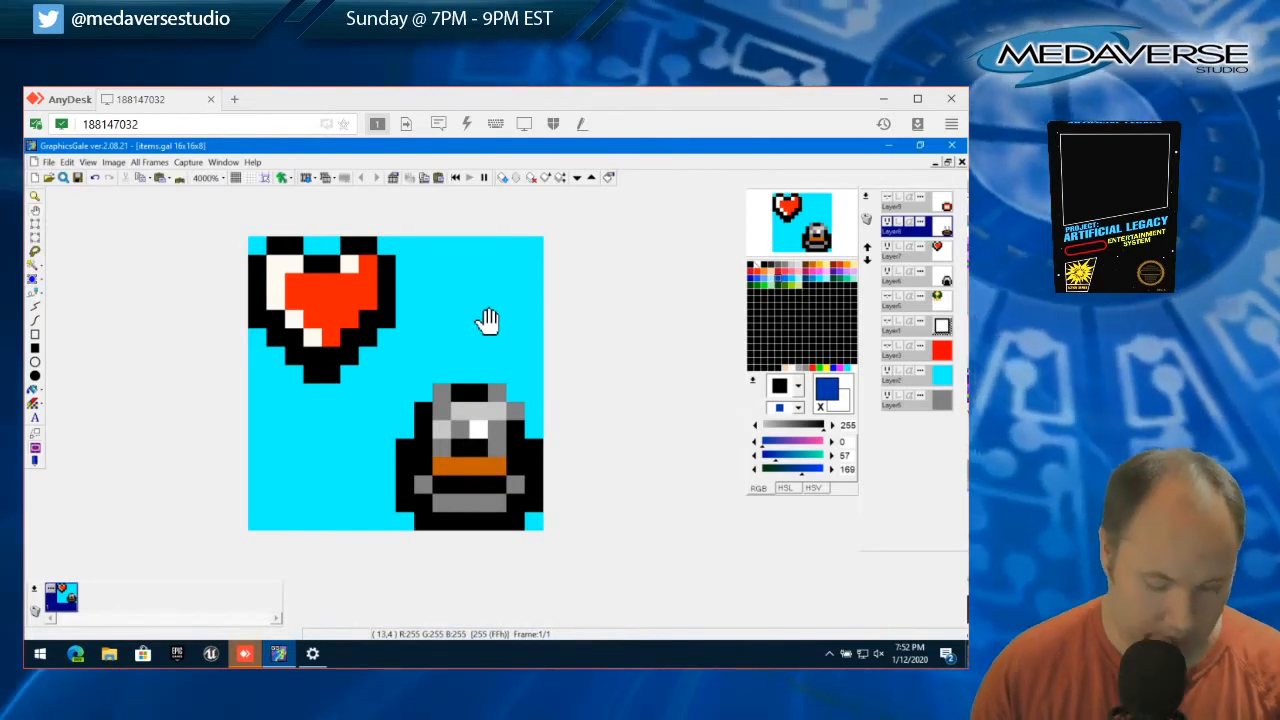
Move the entire gray item on Layer8 up 8 pixels into the canvas's upper-right quadrant
key(ctrl+a)
drag(450, 432, 450, 290)
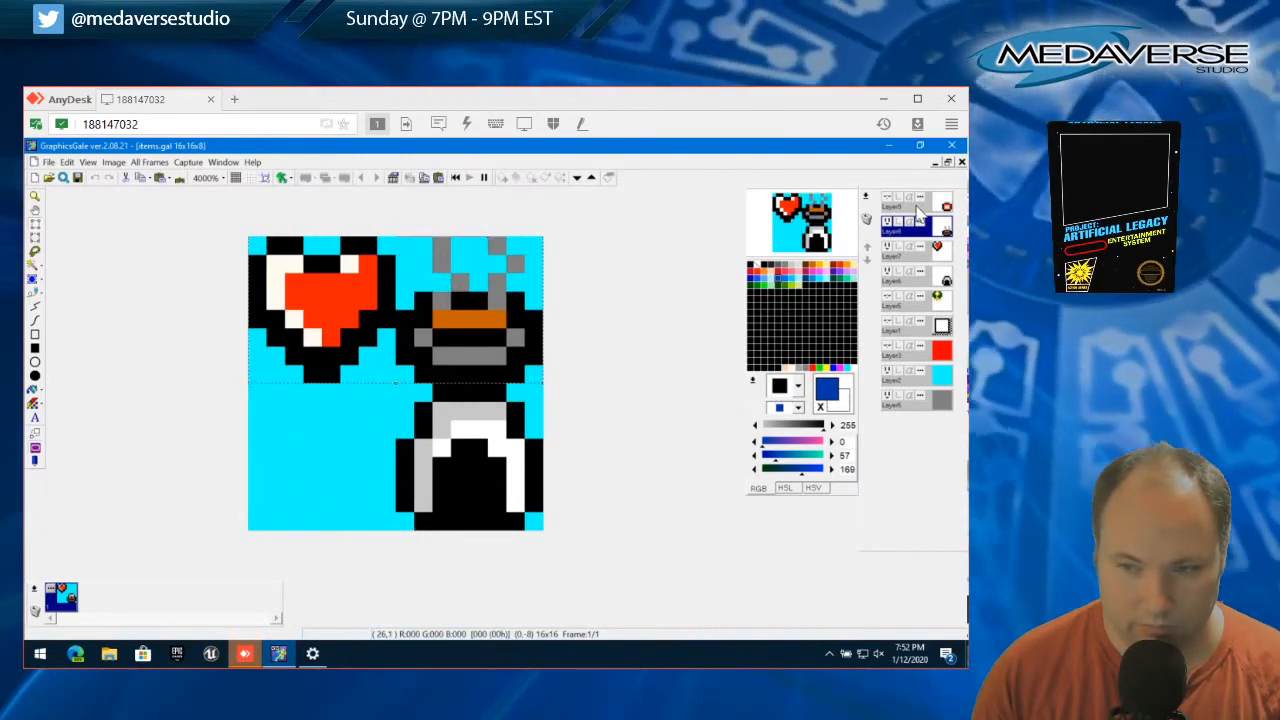
mouse_move(500, 288)
mouse_down()
mouse_move(349, 443)
mouse_move(509, 297)
mouse_up()
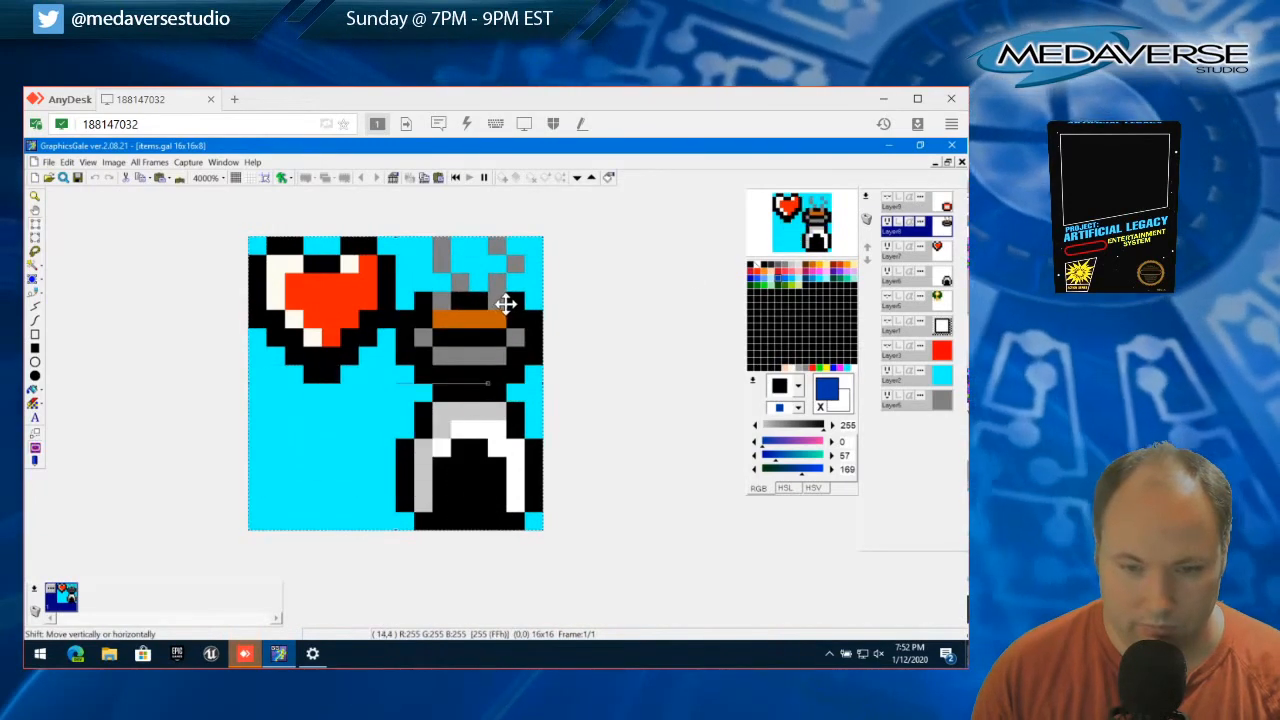
Try to move the red toolbox on the topmost layer into the canvas's lower-left quadrant and deselect it, and undo the attempt
click(900, 204)
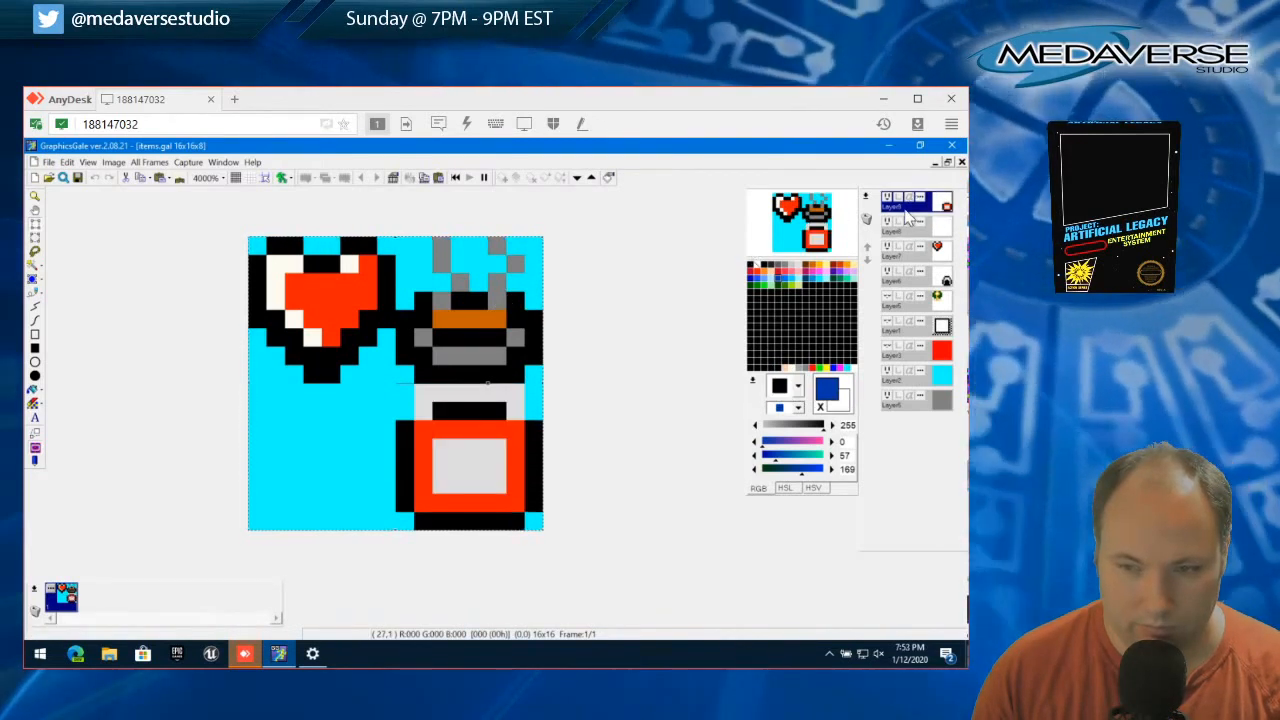
drag(523, 434, 337, 434)
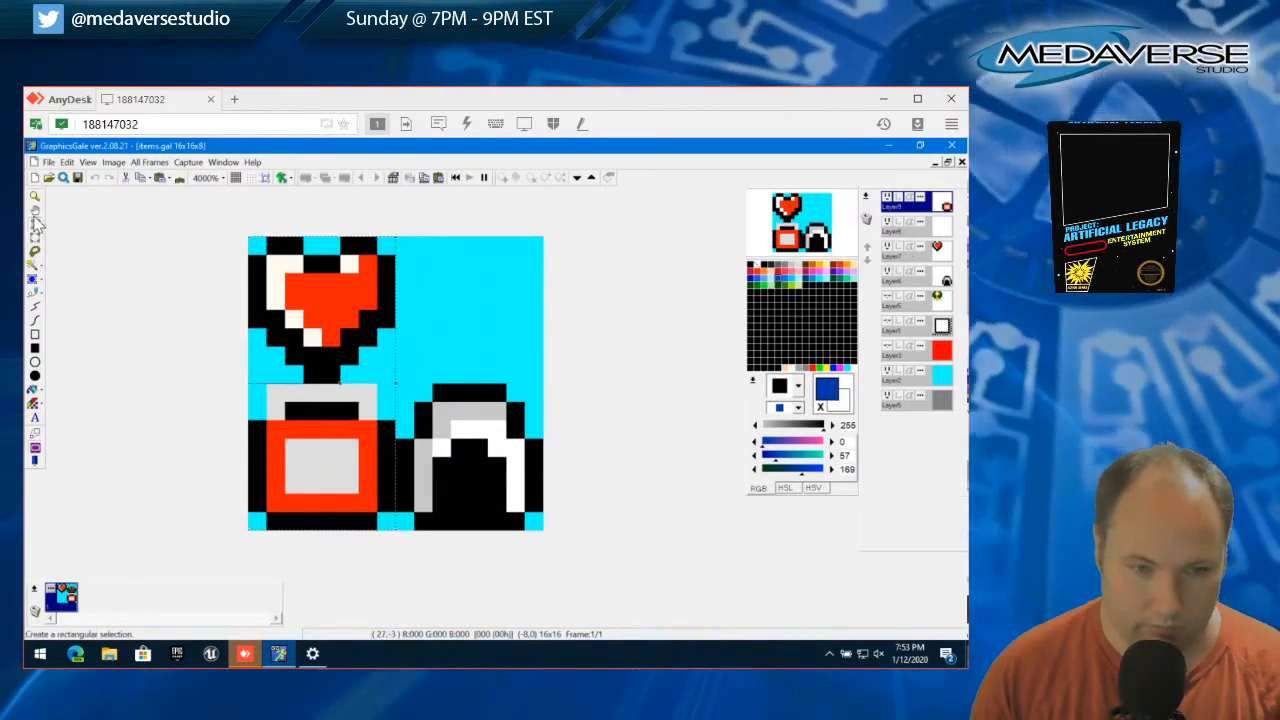
click(66, 162)
click(110, 345)
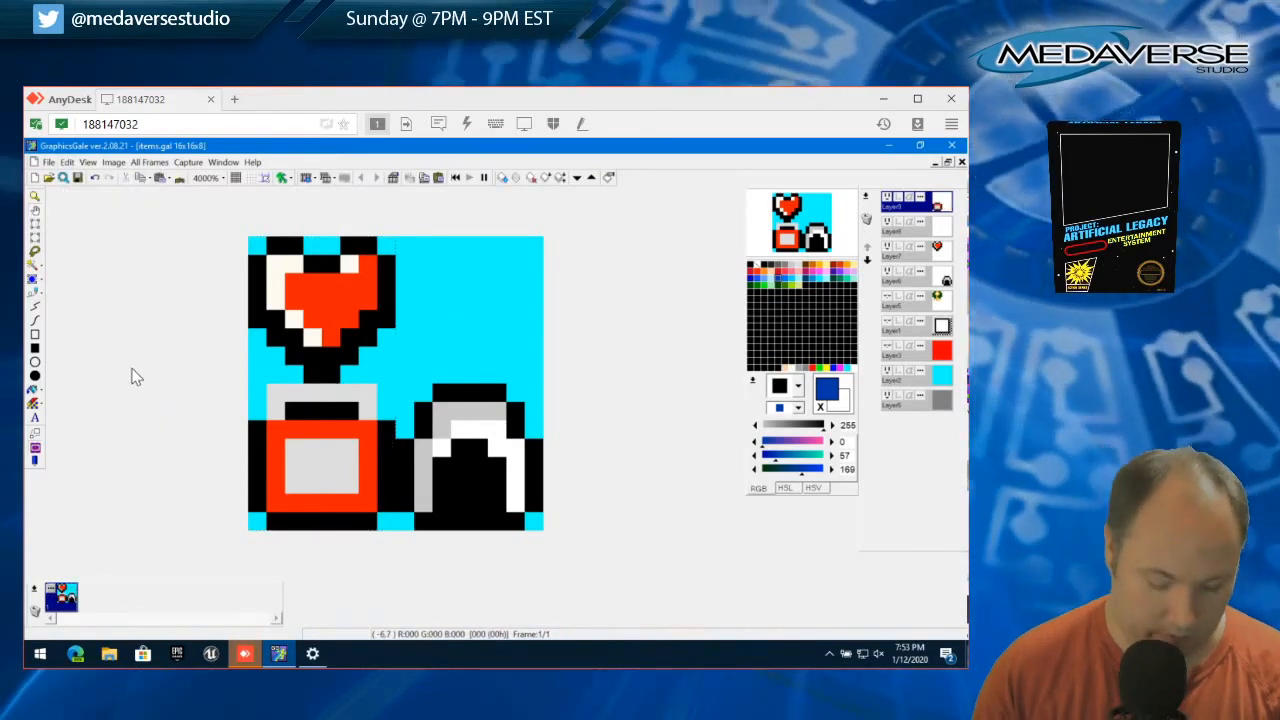
key(ctrl+z)
key(ctrl+z)
key(ctrl+z)
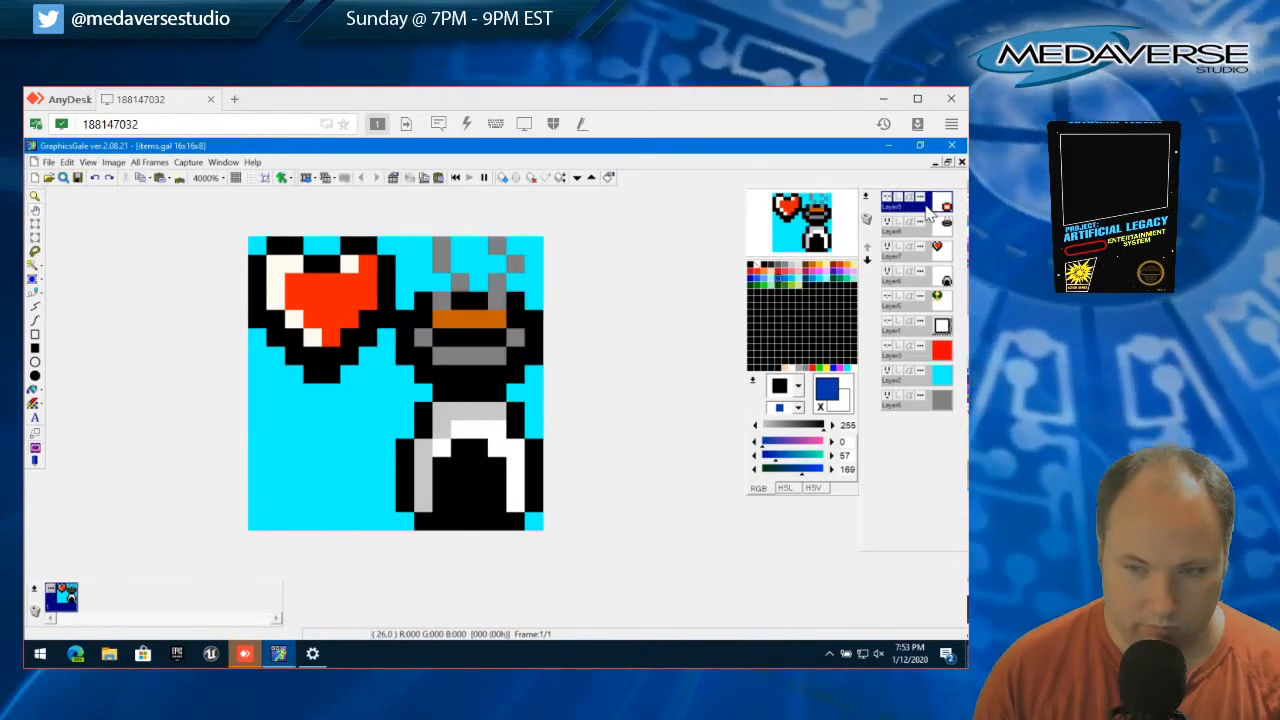
Show the red toolbox layer, move its whole content 8 pixels left into the canvas's lower-left quadrant, and deselect it
click(470, 335)
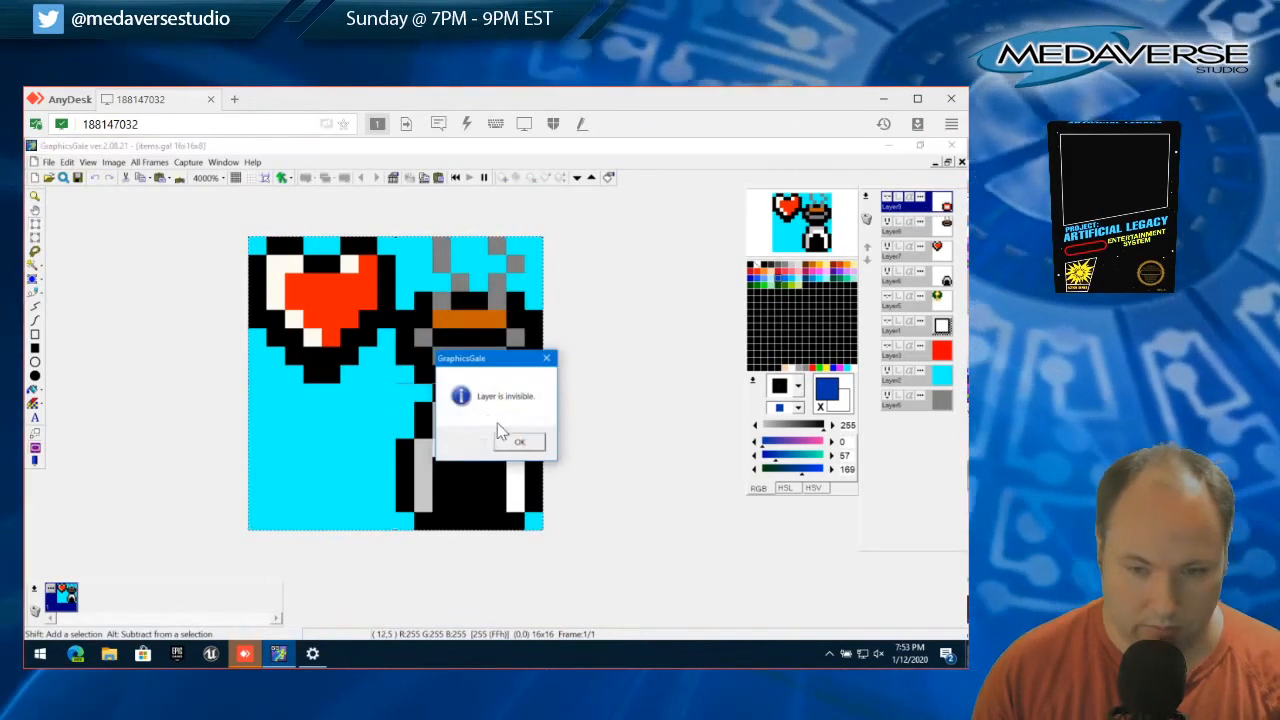
click(524, 443)
click(887, 198)
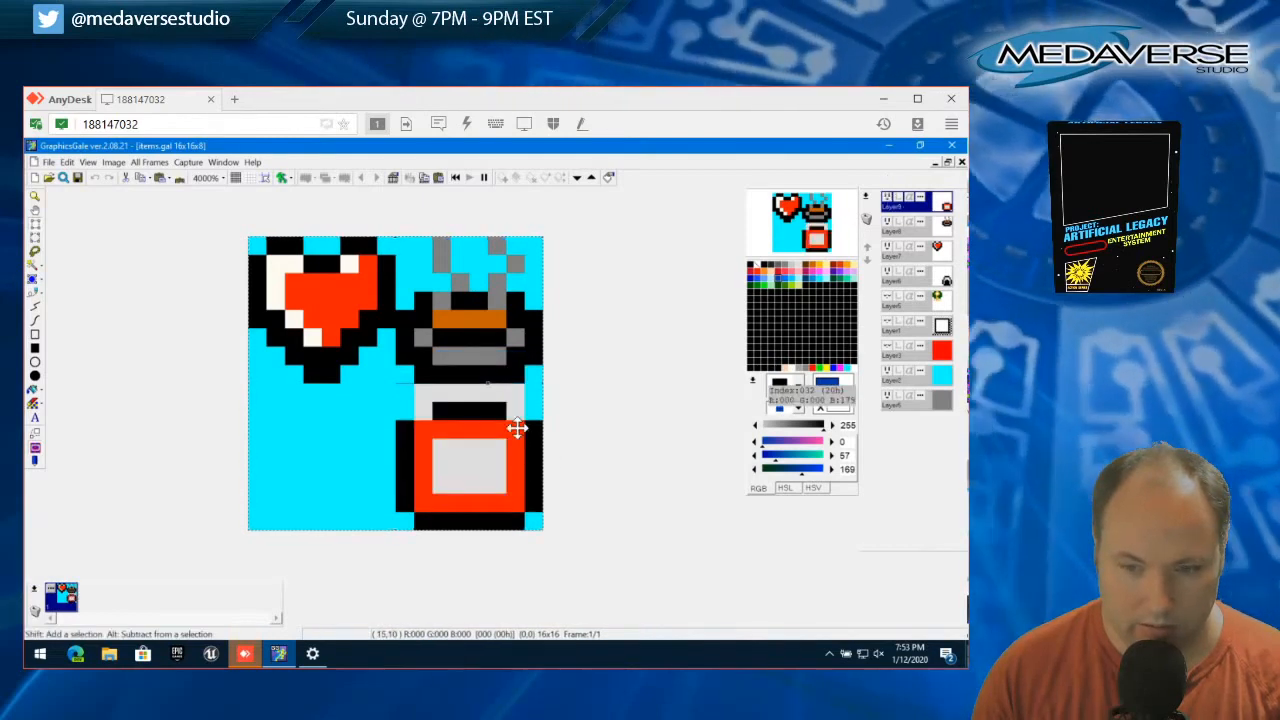
drag(517, 428, 326, 423)
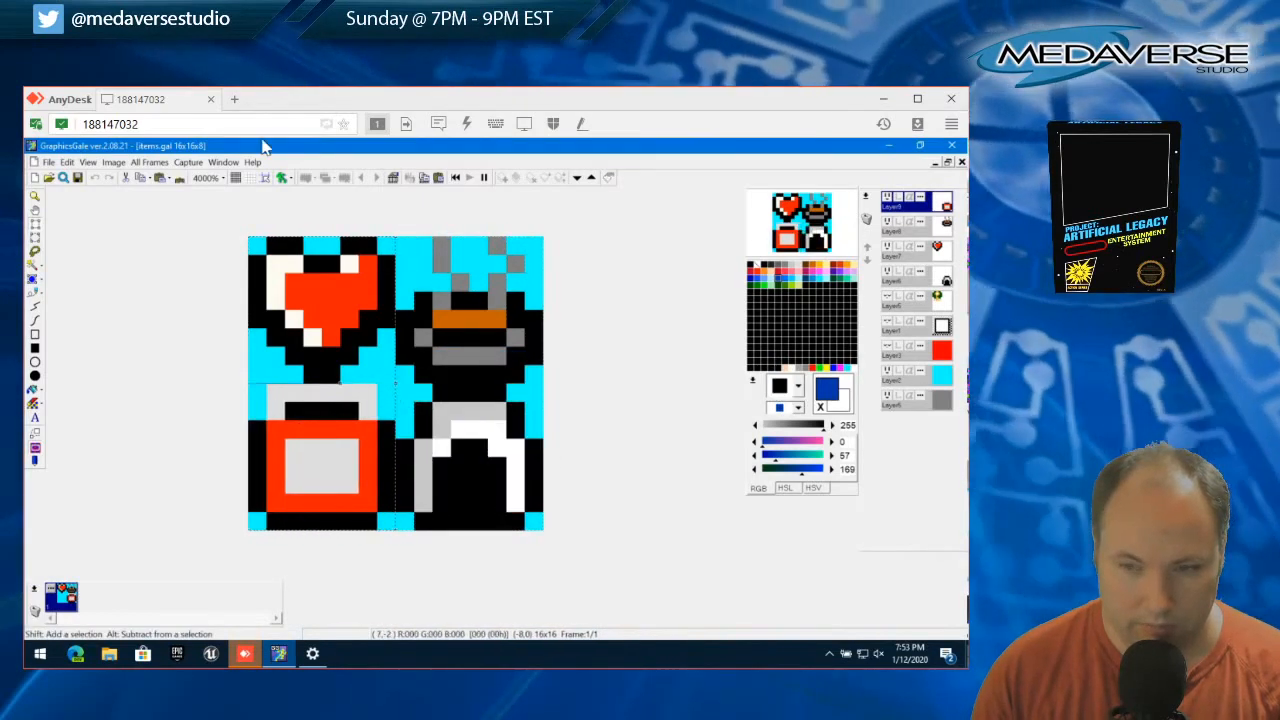
click(65, 162)
mouse_move(50, 162)
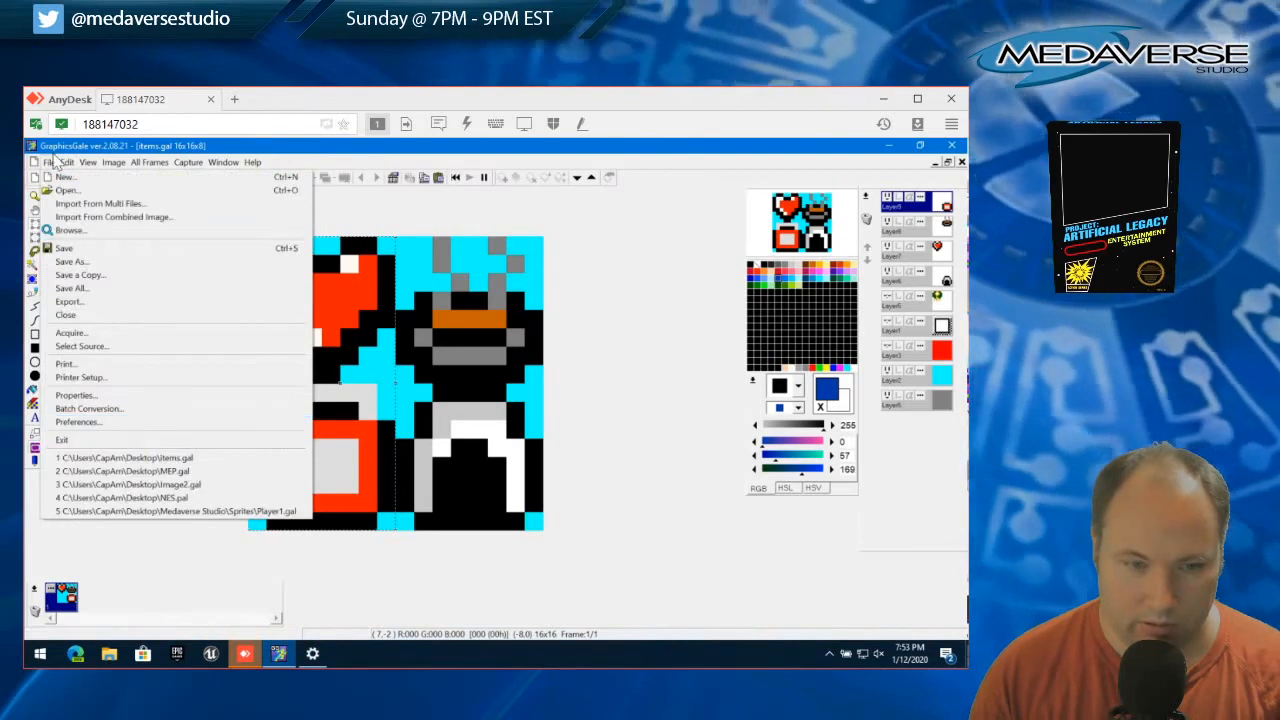
click(120, 400)
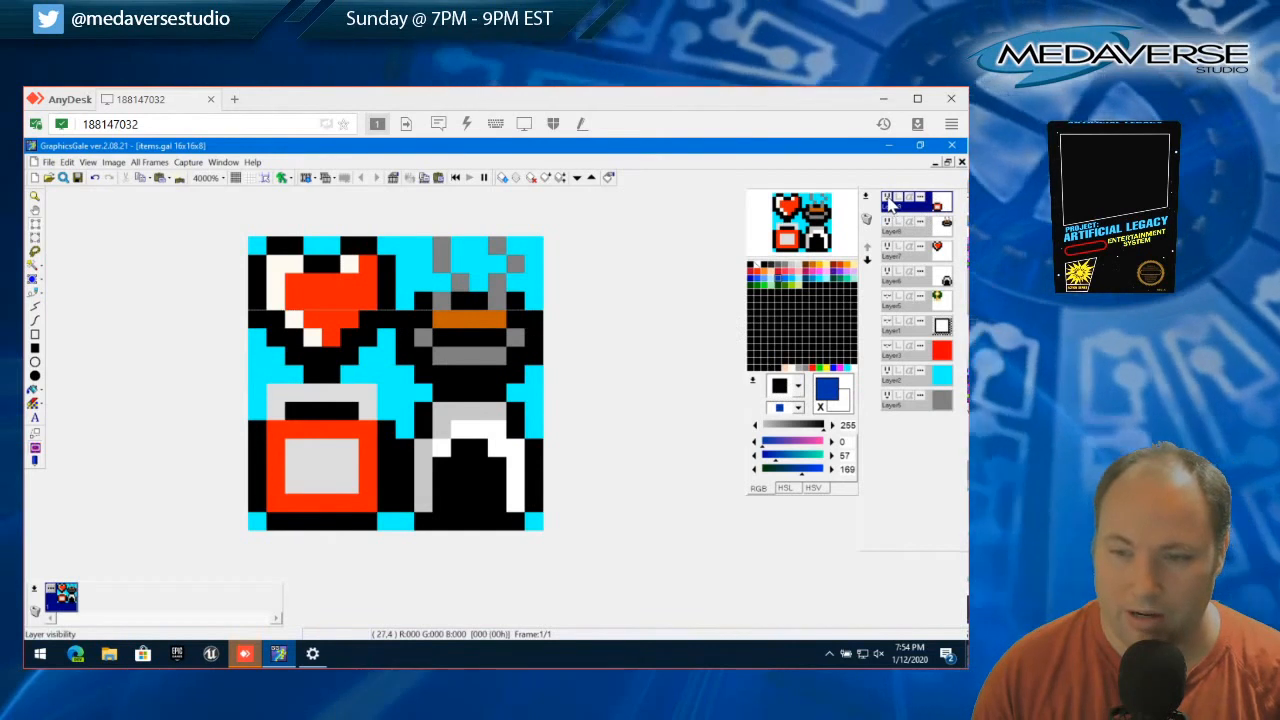
Hide the arch, heart, gray item and toolbox layers, and show the green and yellow sprite's Layer5 as the current layer
click(886, 270)
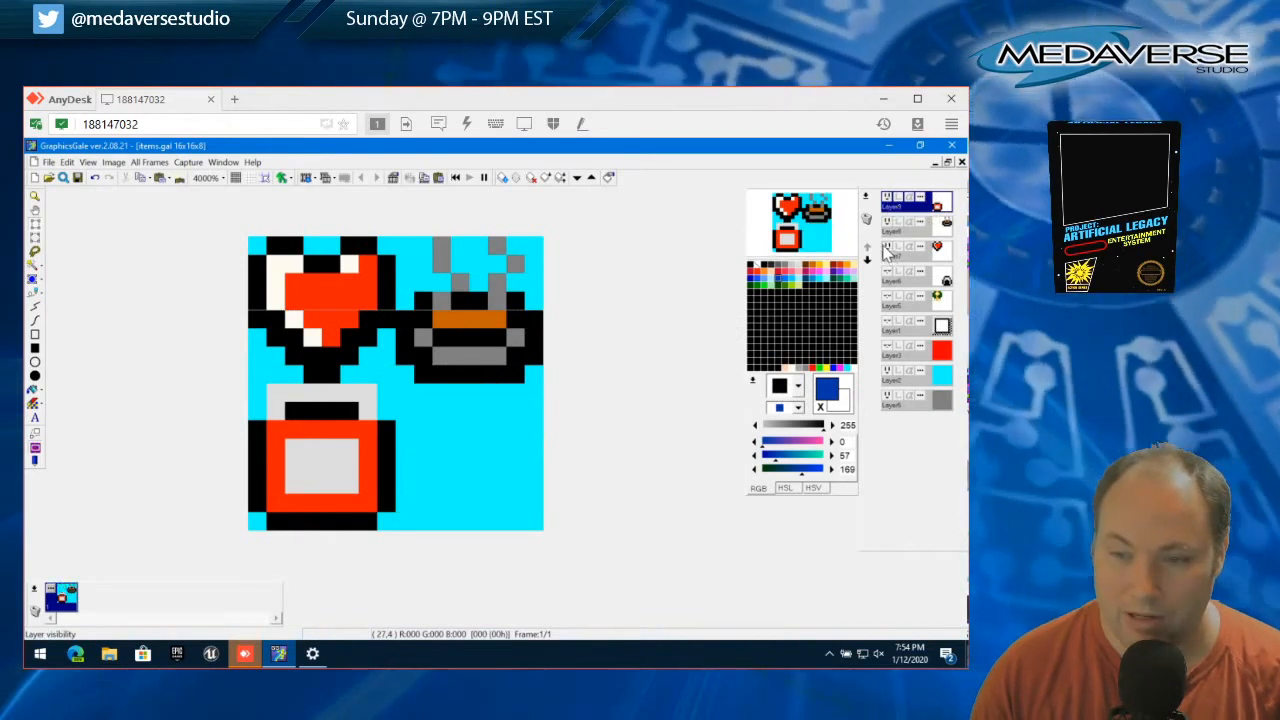
click(886, 246)
click(886, 221)
click(886, 197)
click(886, 297)
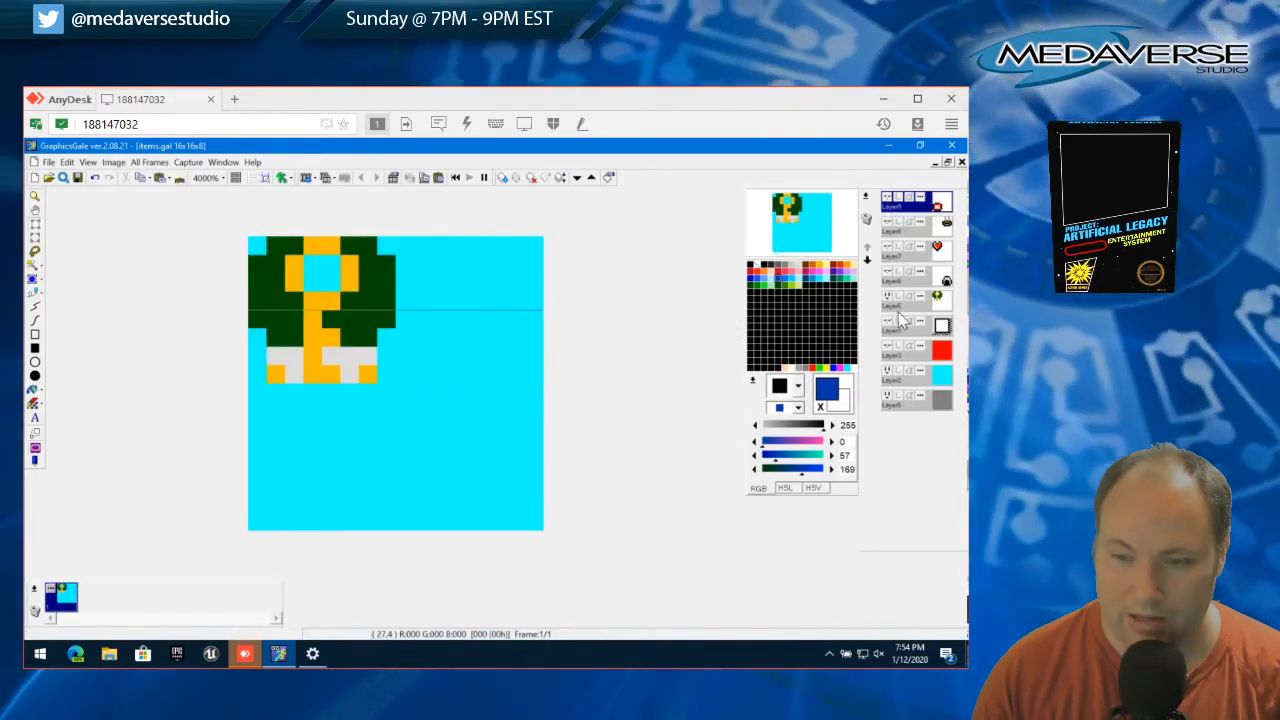
click(904, 310)
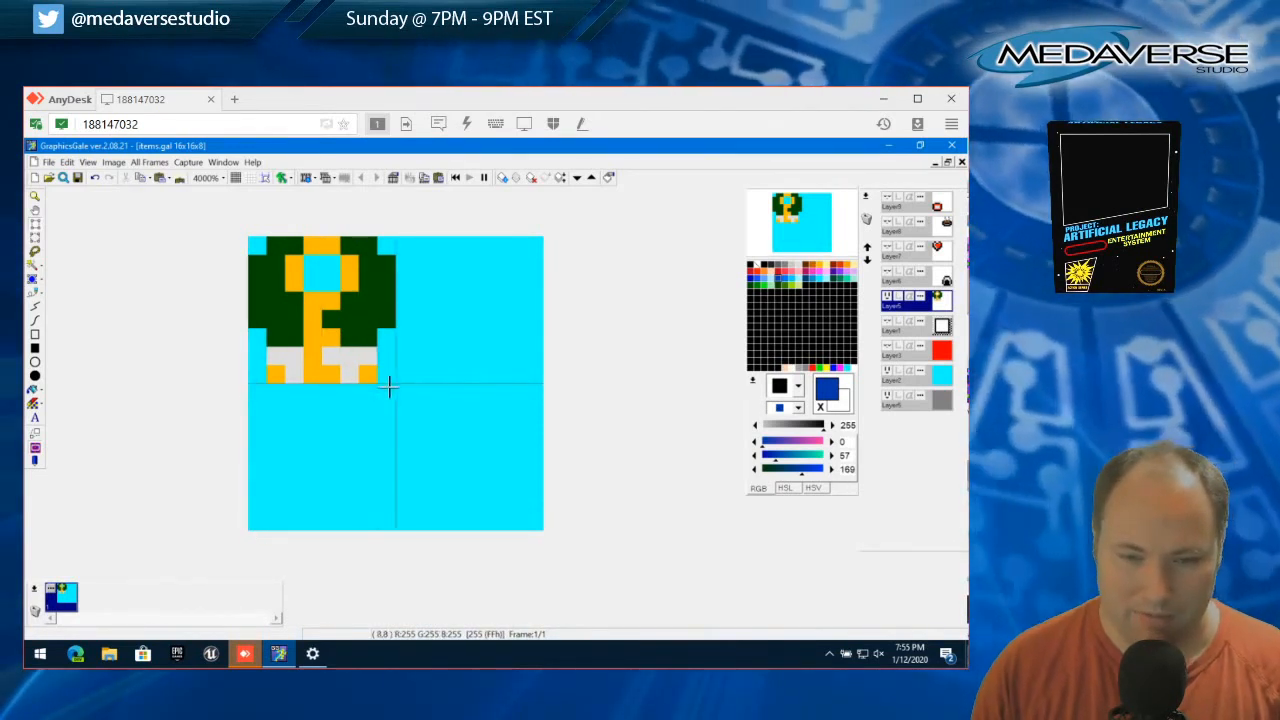
drag(397, 383, 542, 529)
click(66, 162)
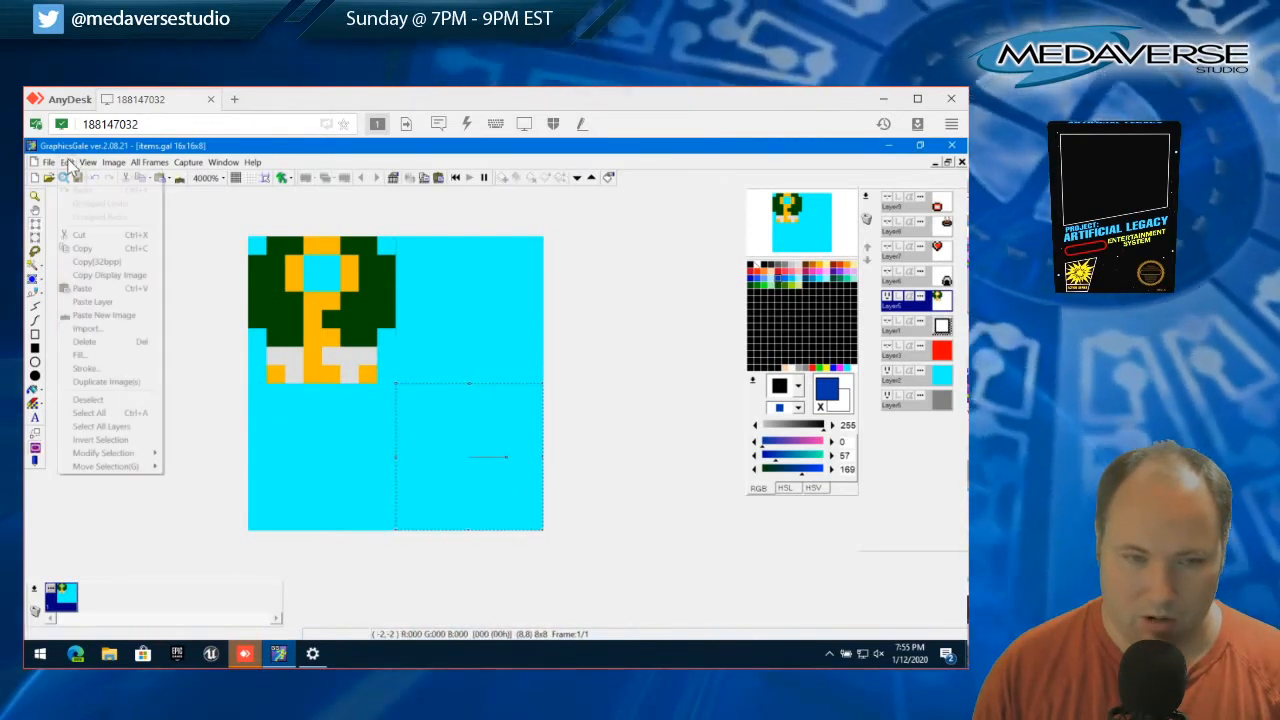
click(122, 404)
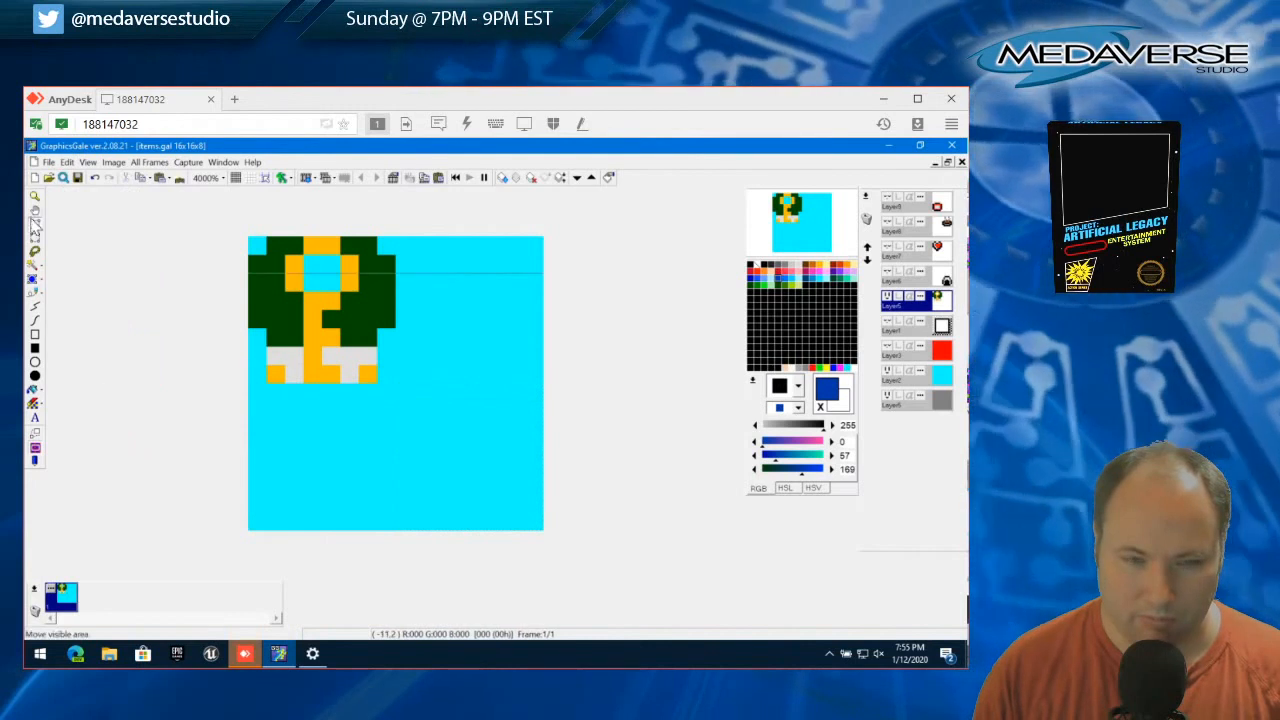
Try a blue 8x8 square outline filling the canvas's lower-right quadrant on Layer5, and undo it
click(35, 338)
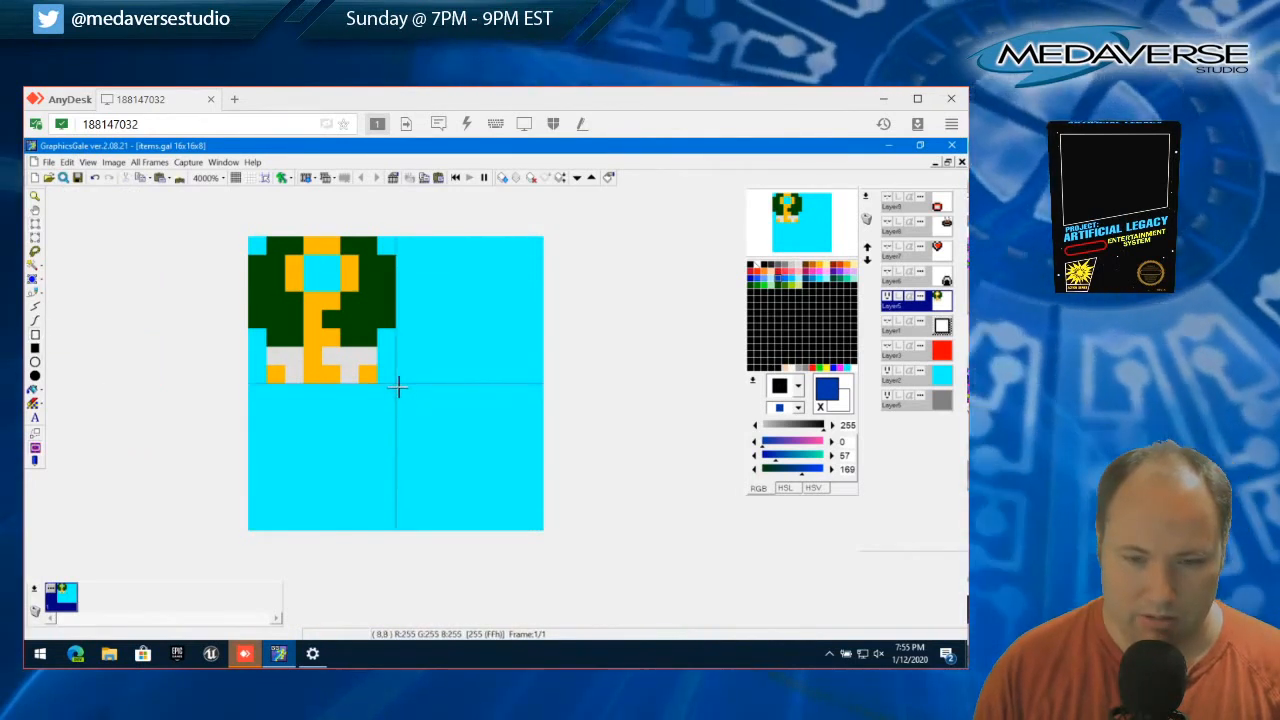
drag(398, 387, 536, 524)
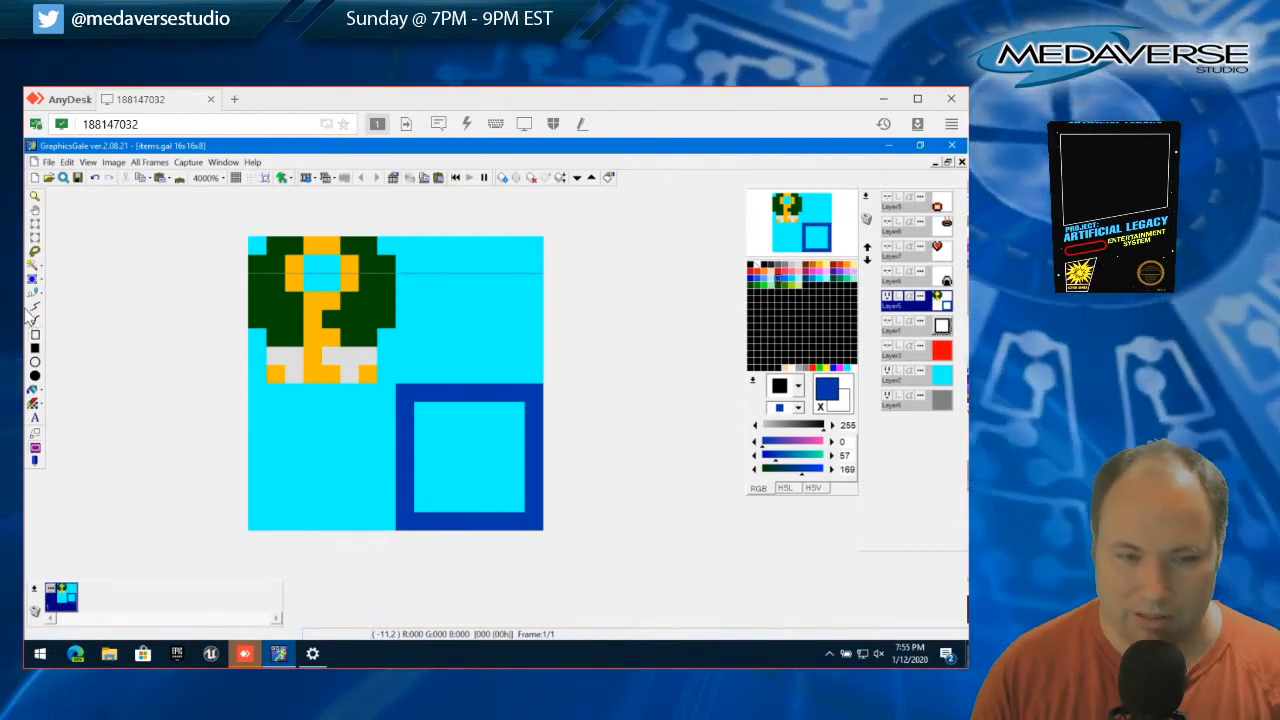
click(66, 162)
click(66, 162)
click(66, 162)
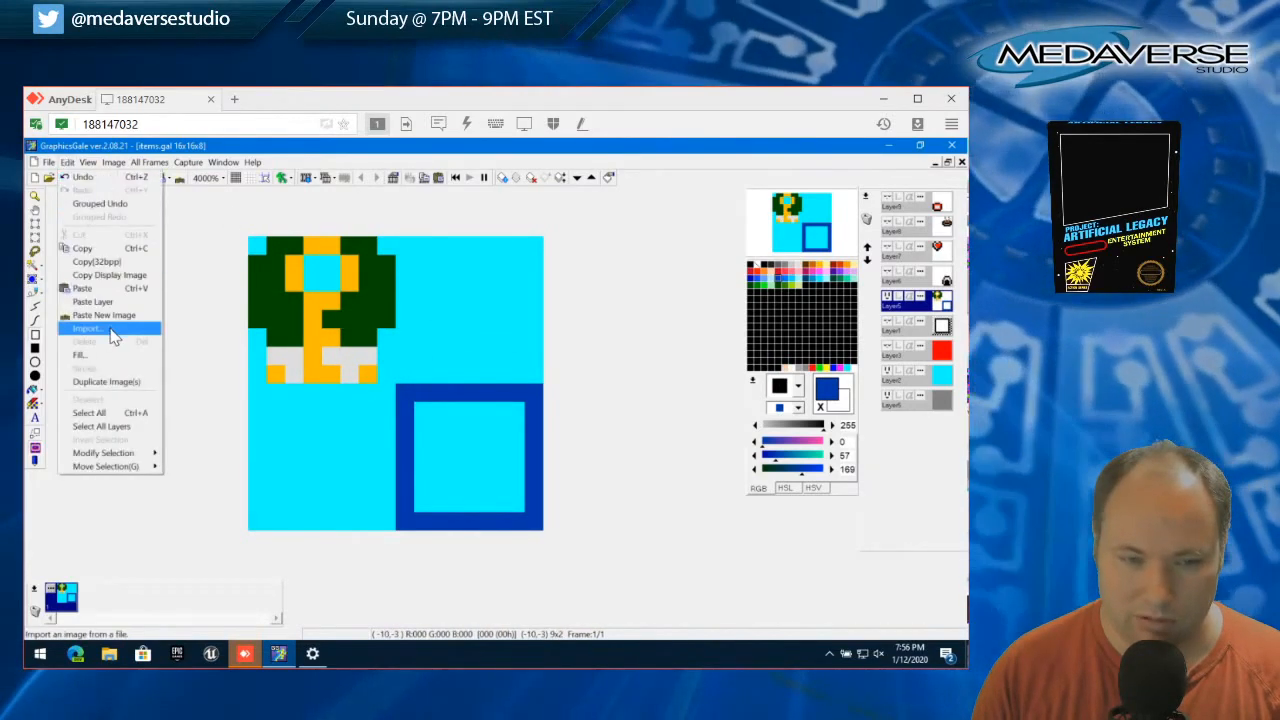
click(79, 182)
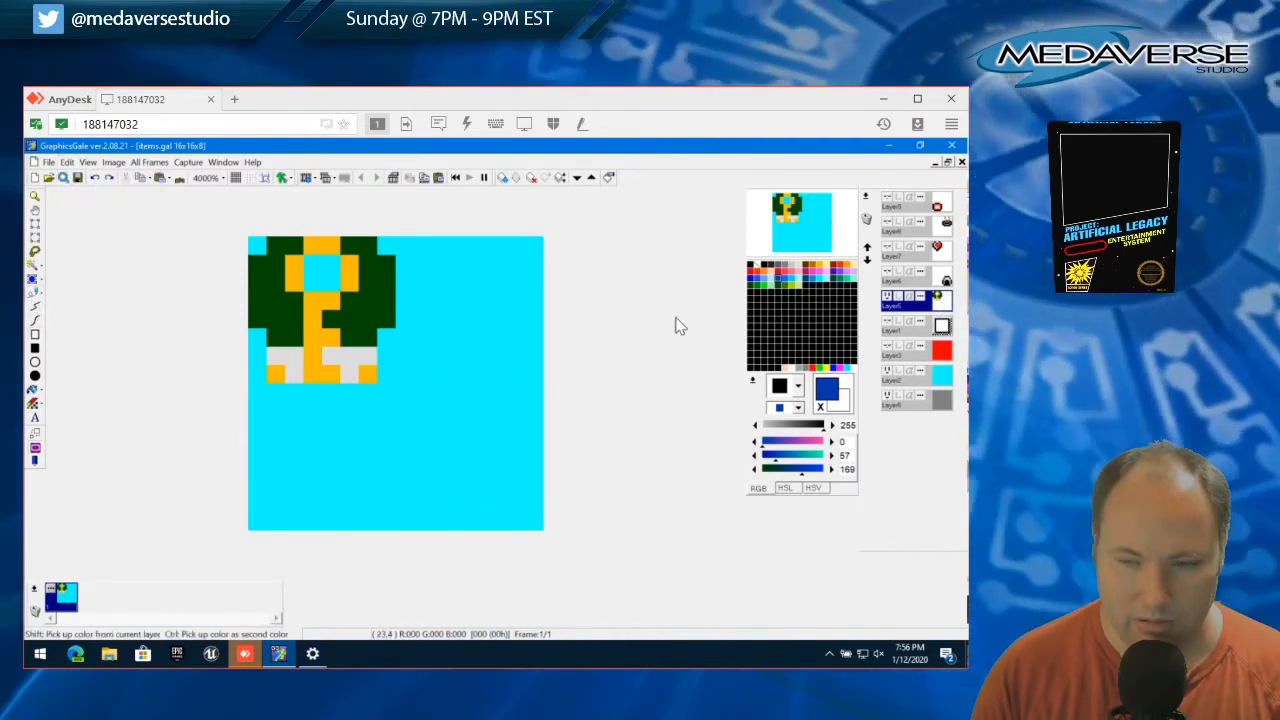
Pick black and draw a new item's top edge, upper right side, bottom edge and lower-left corner in the canvas's lower-right quadrant
click(767, 269)
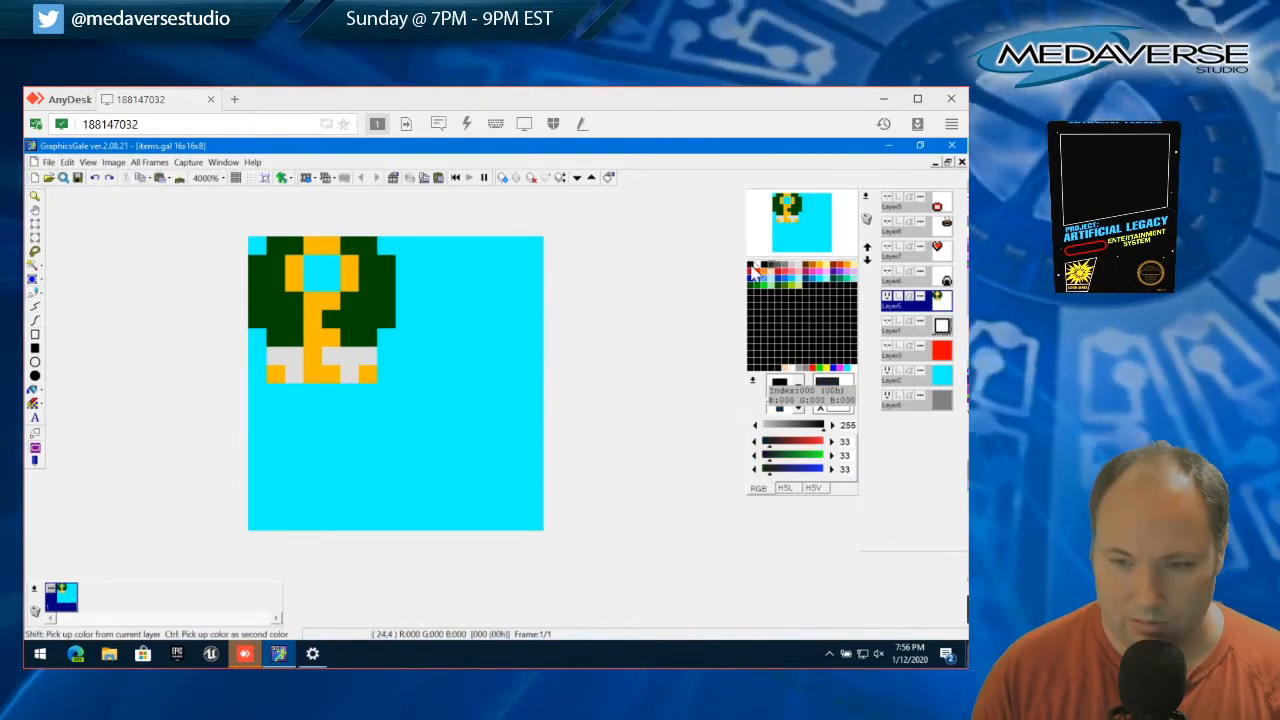
click(753, 266)
click(390, 392)
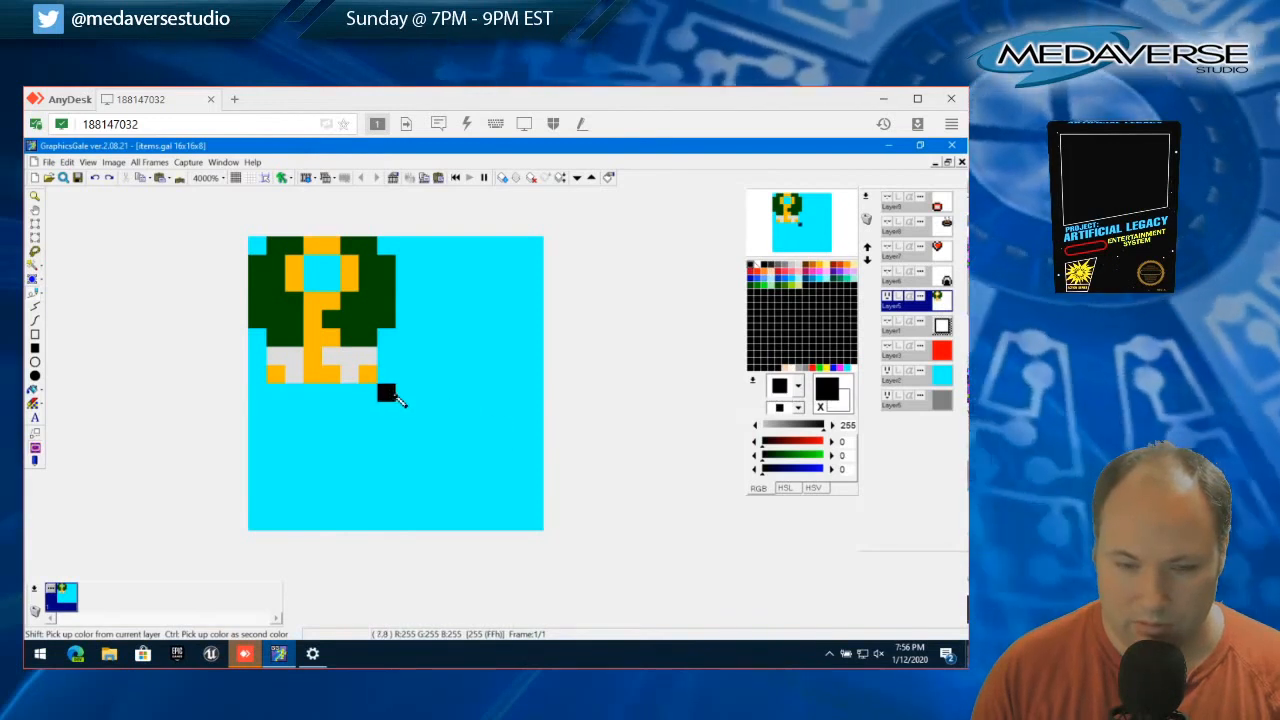
click(404, 395)
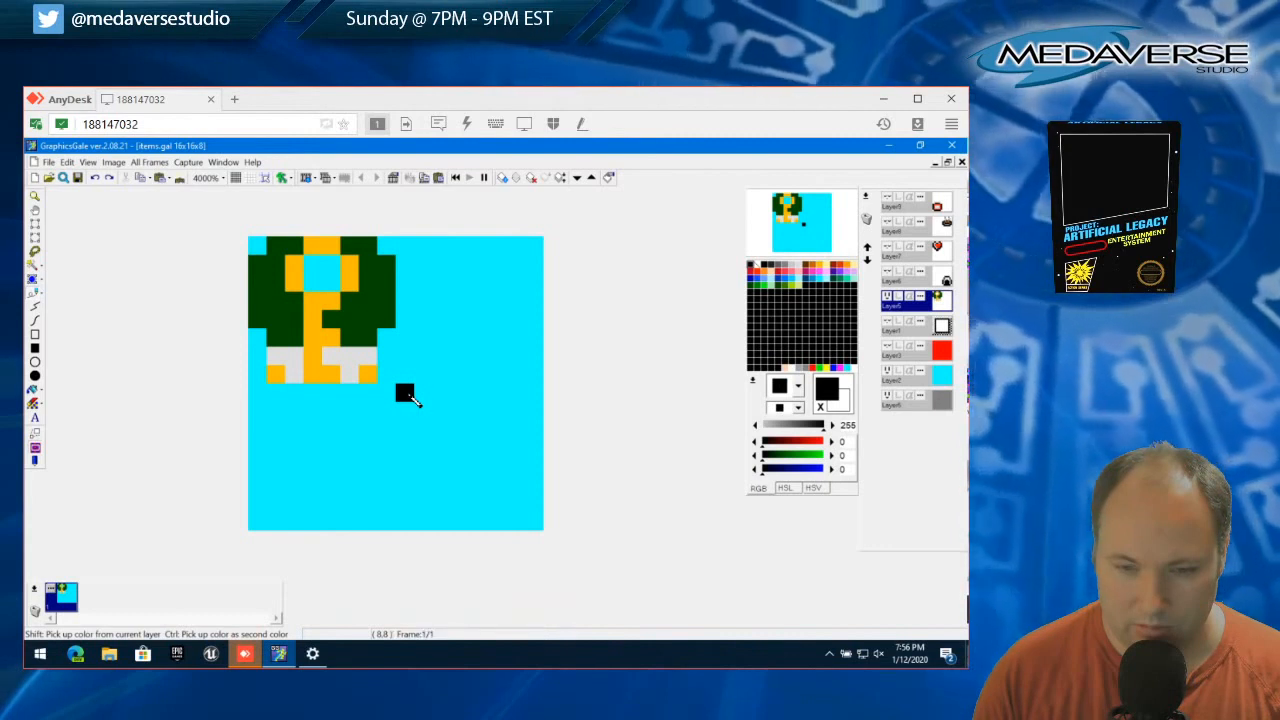
mouse_move(412, 395)
mouse_down()
mouse_move(499, 398)
mouse_move(532, 413)
mouse_move(535, 435)
mouse_move(518, 405)
mouse_up()
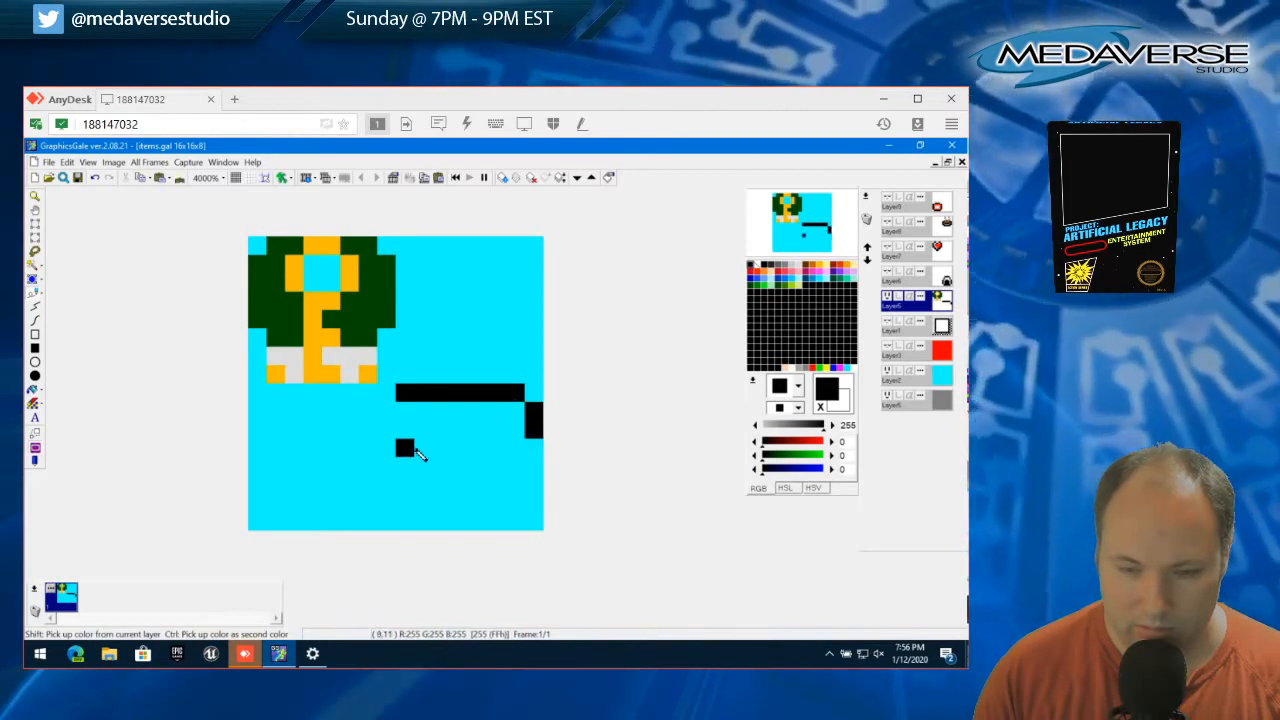
mouse_move(534, 522)
mouse_down()
mouse_move(437, 532)
mouse_move(413, 506)
mouse_up()
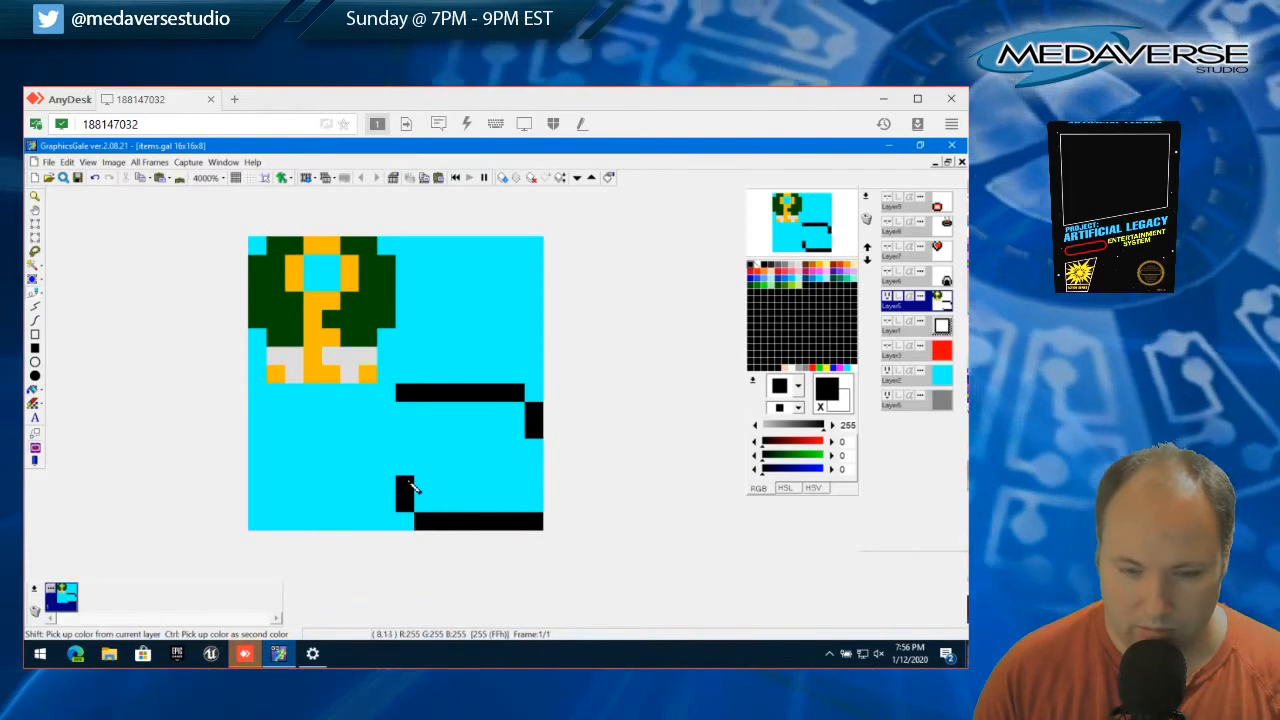
Complete the black outline with a left side stepping inward, a longer right side and a diagonal pixel inside the bottom-right corner
click(410, 414)
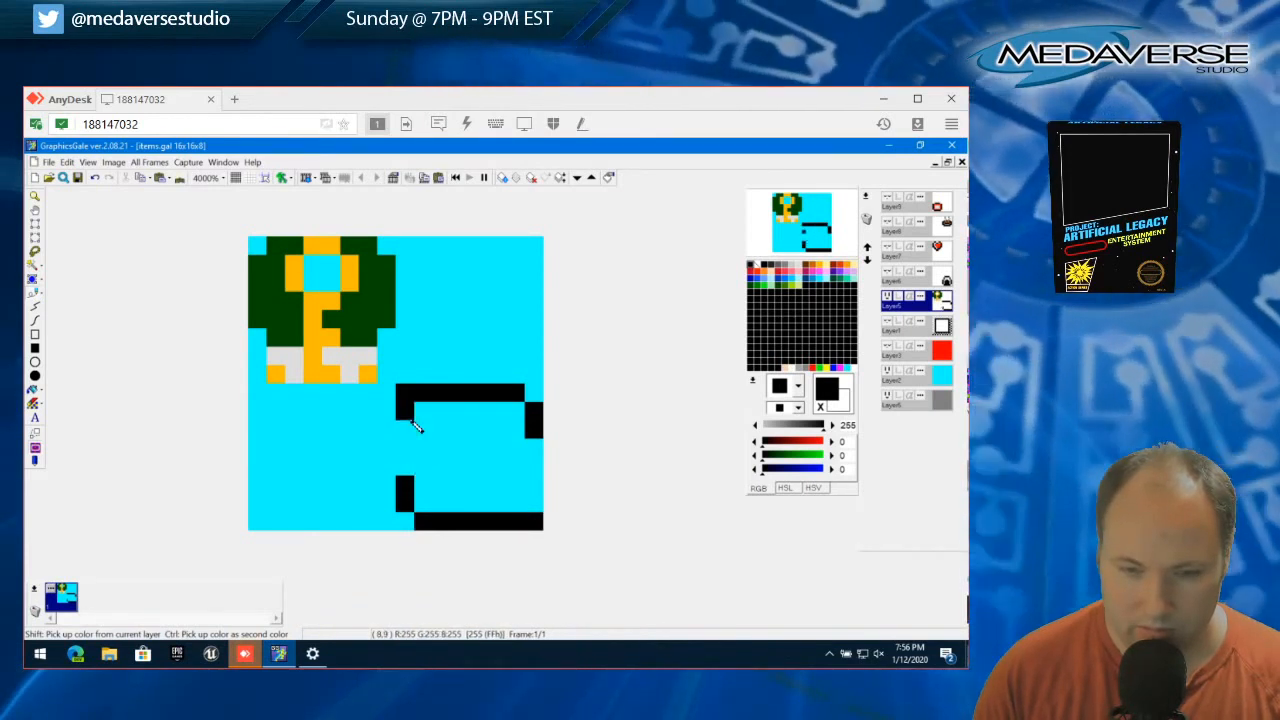
click(413, 432)
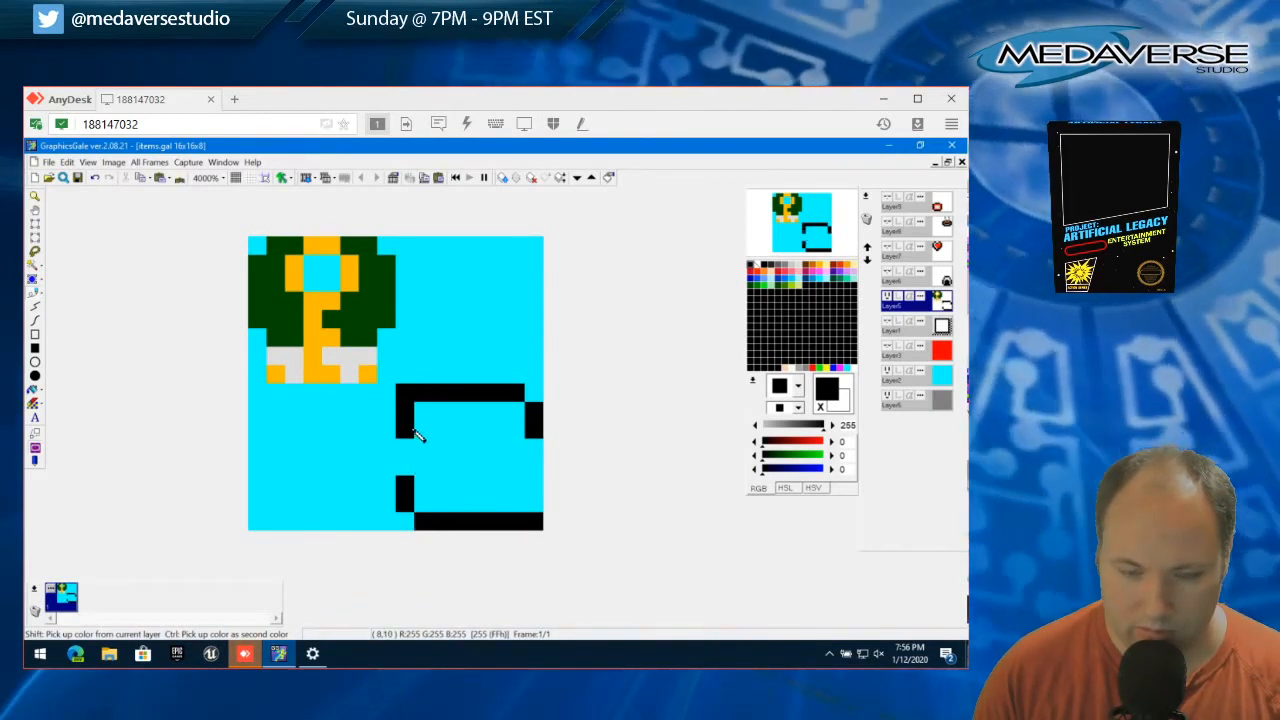
click(421, 433)
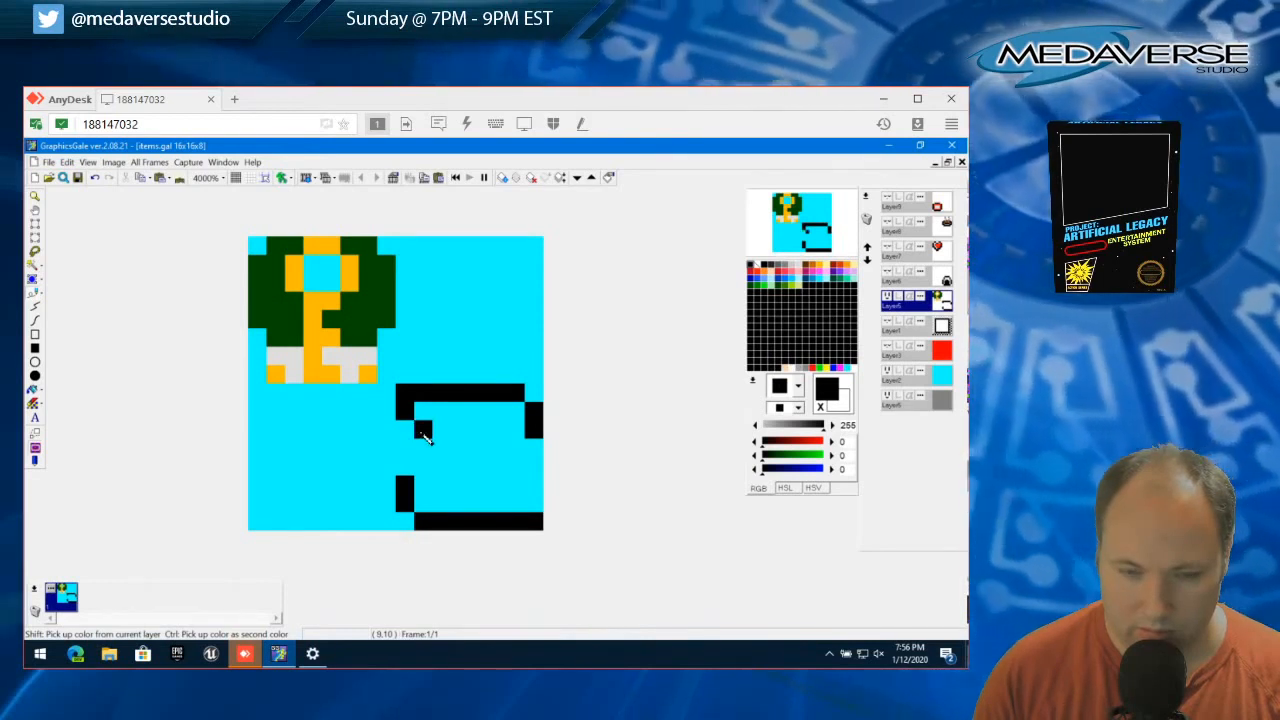
click(424, 447)
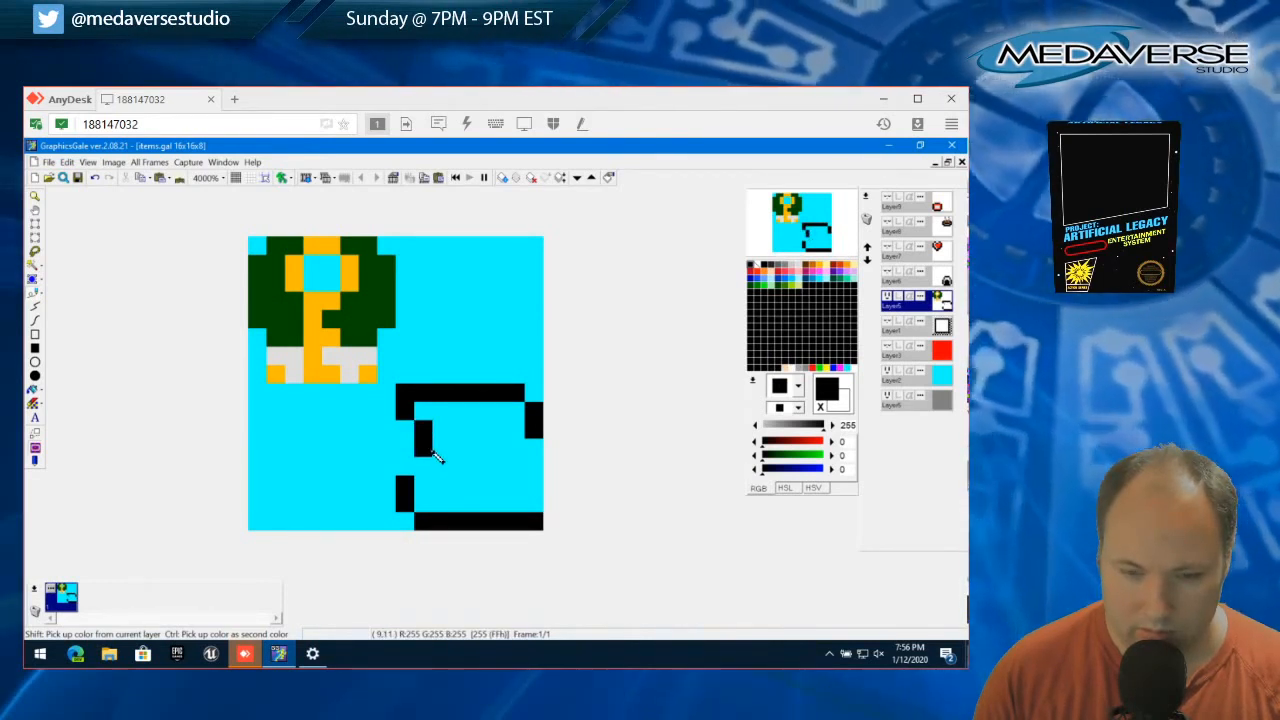
click(441, 451)
click(438, 467)
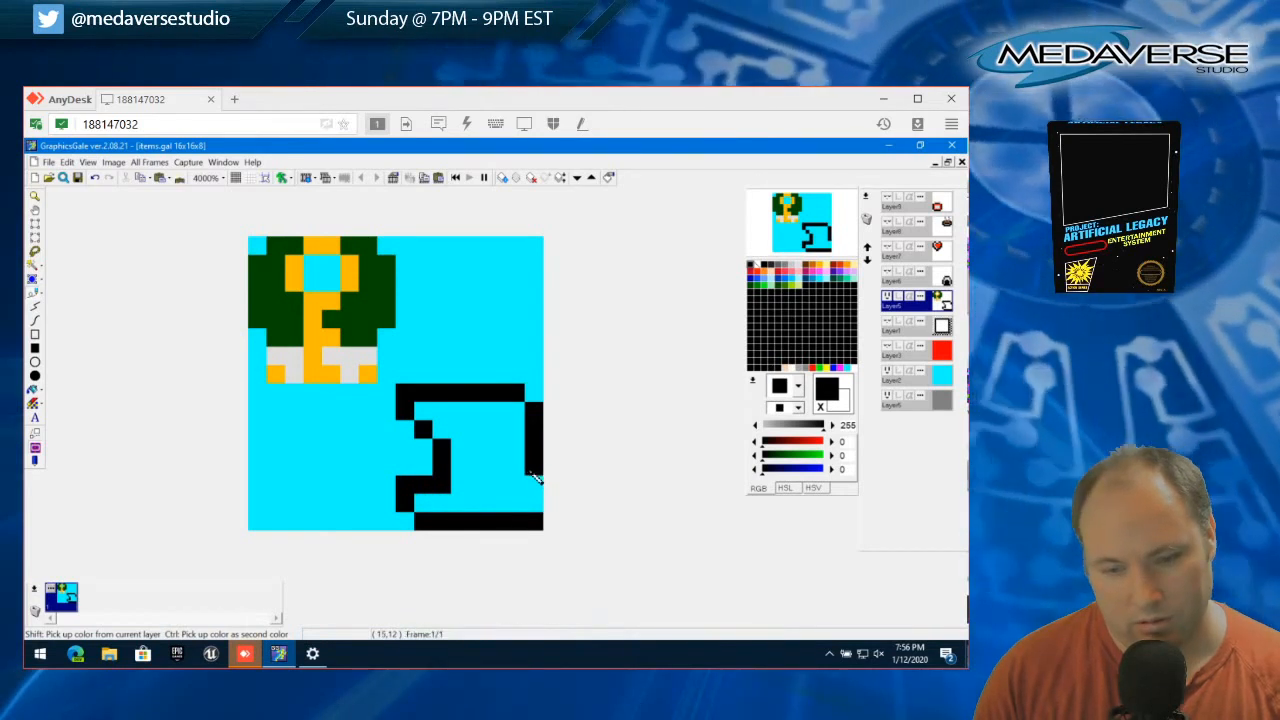
click(519, 501)
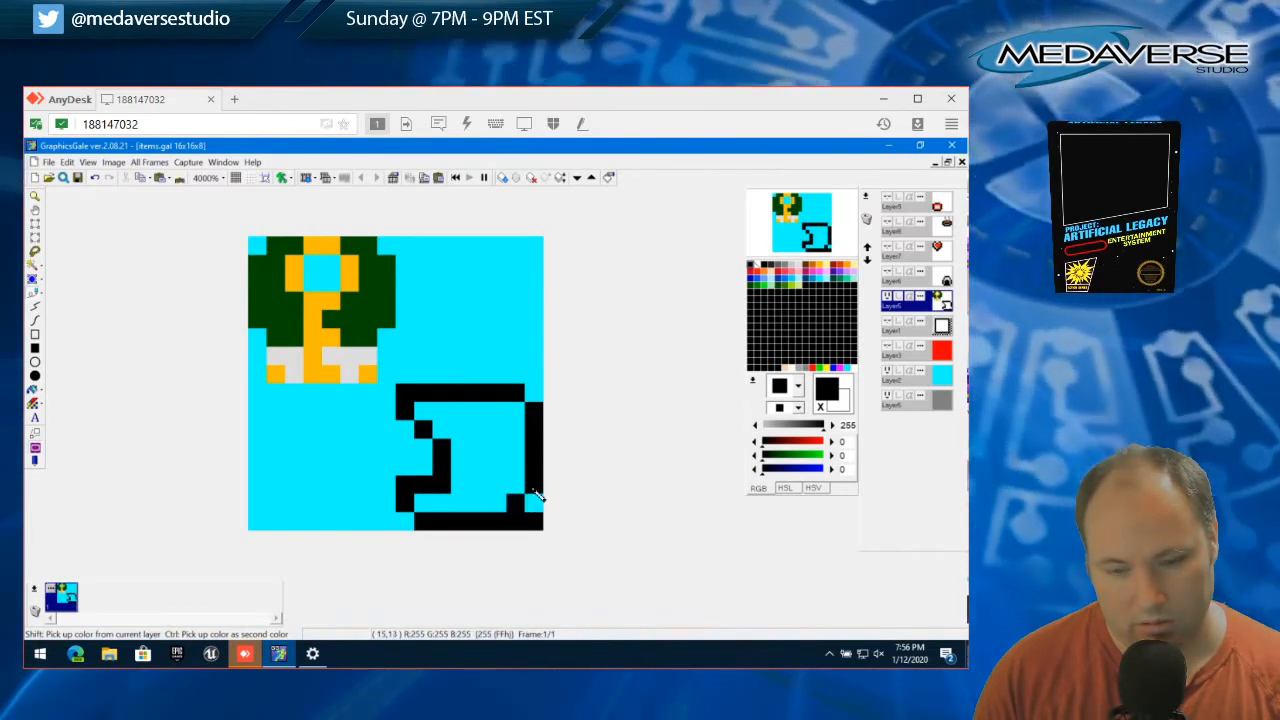
Remove the last two black pixels at the right end of the outline's bottom edge, and clear the selection
click(35, 230)
drag(517, 525, 549, 529)
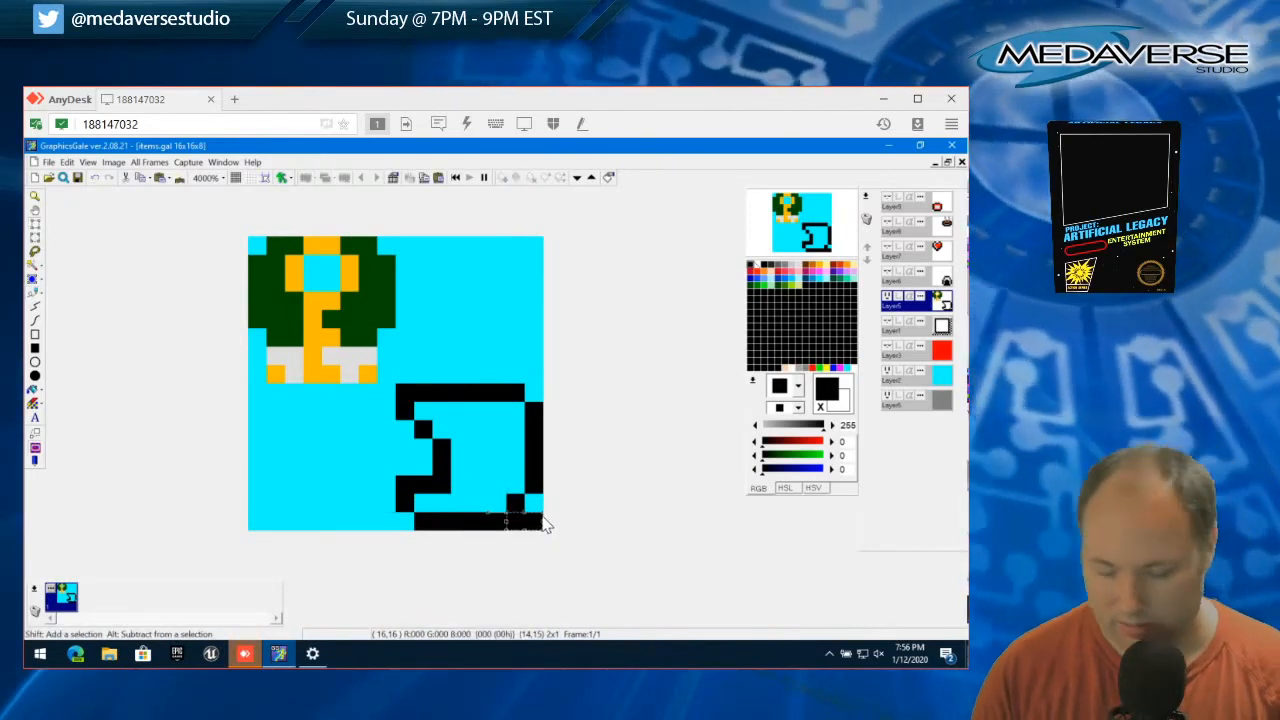
click(66, 162)
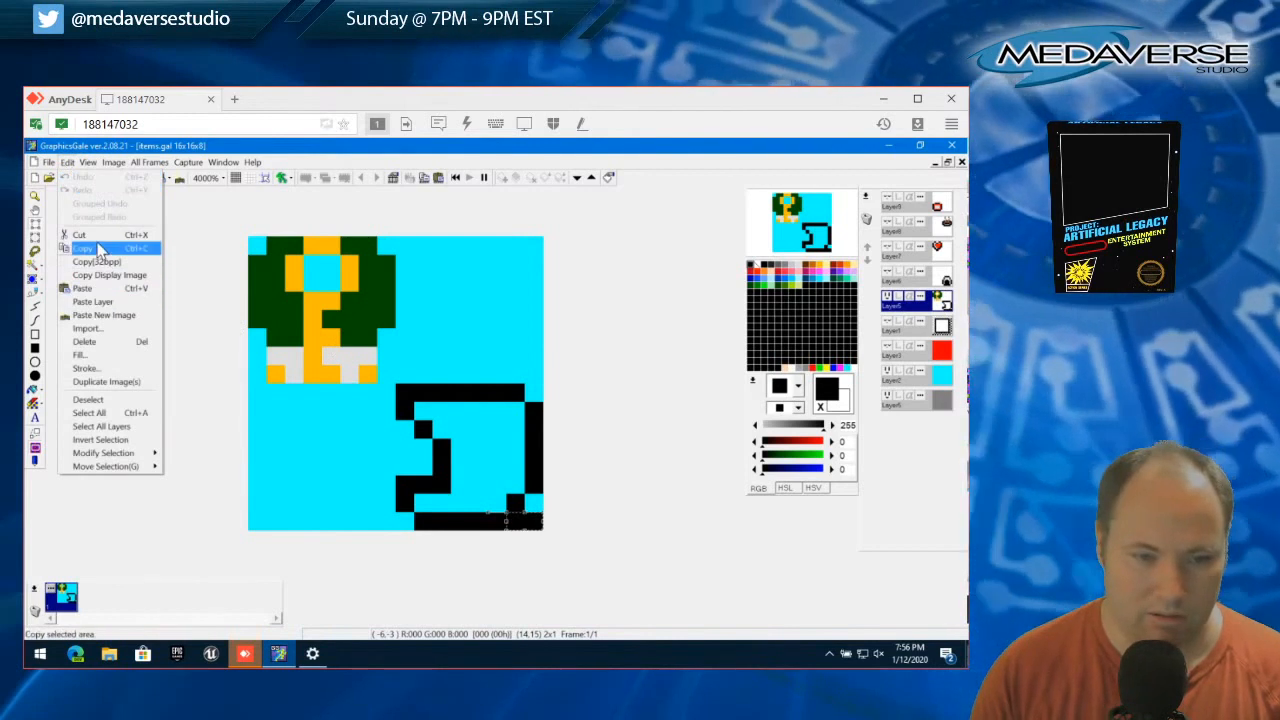
click(98, 246)
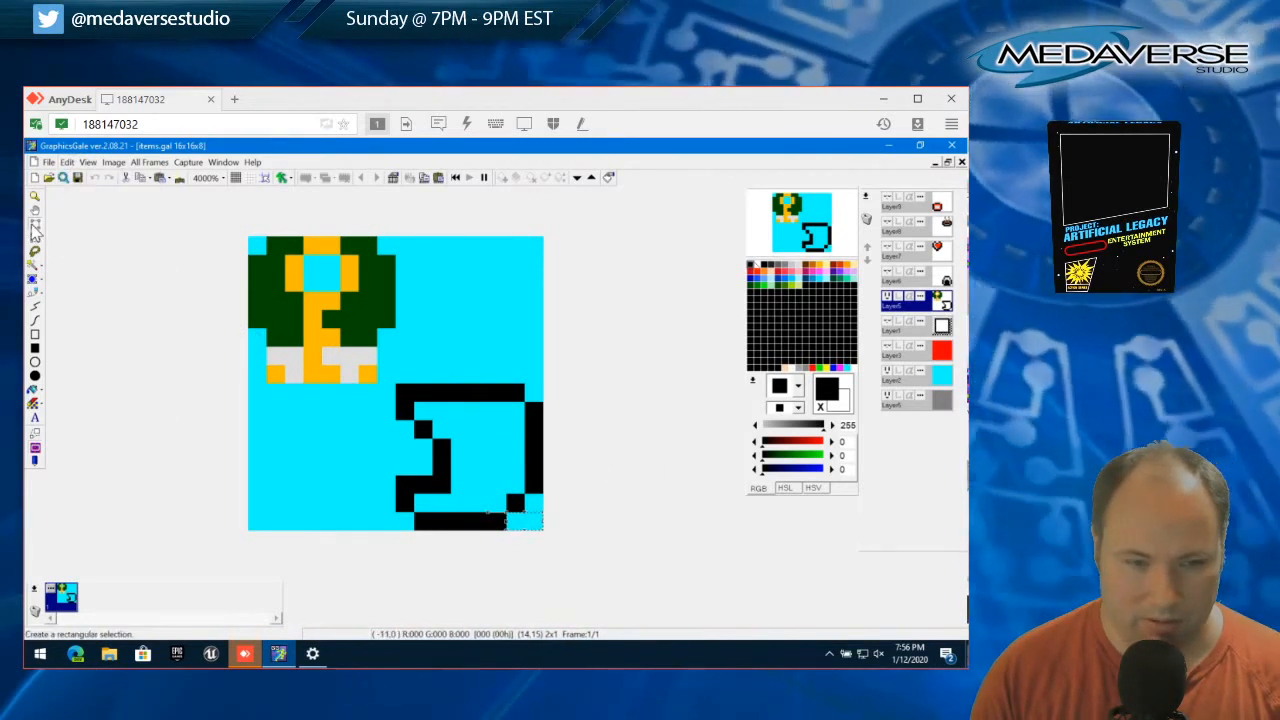
click(64, 162)
click(149, 408)
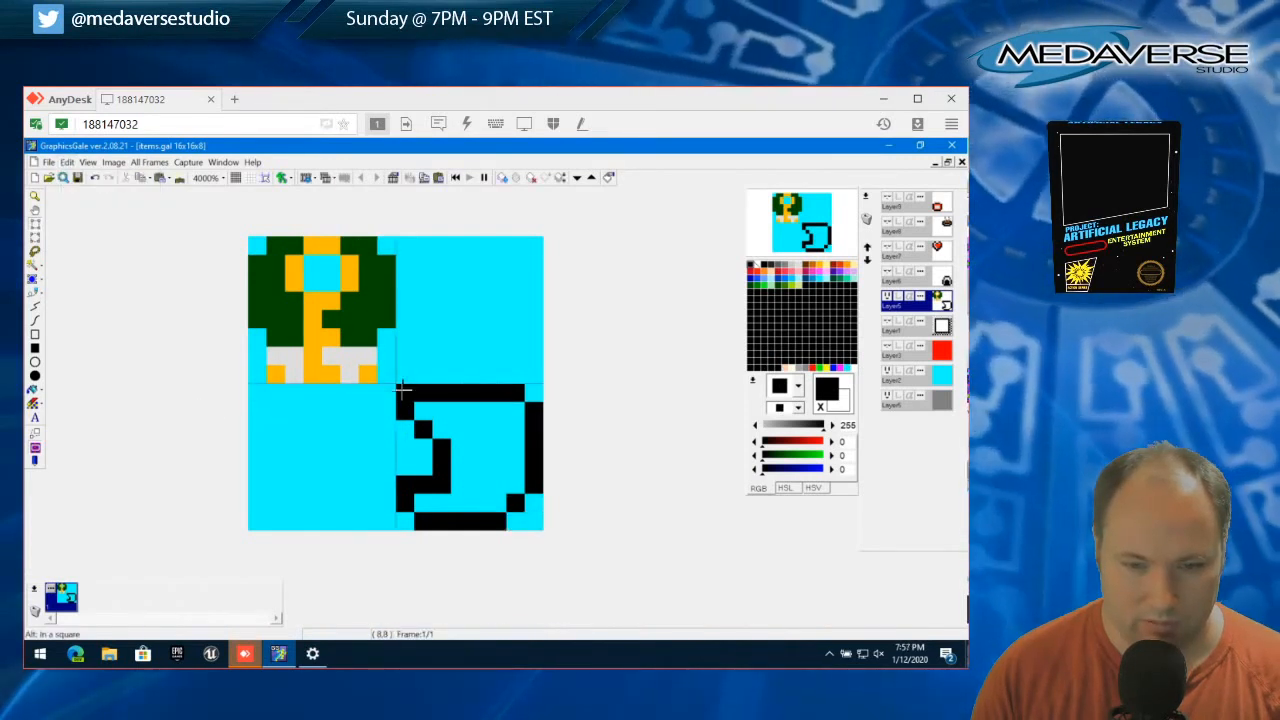
Cut the black item outline out of the canvas's lower-right quadrant on Layer5 and clear the selection
drag(400, 386, 536, 529)
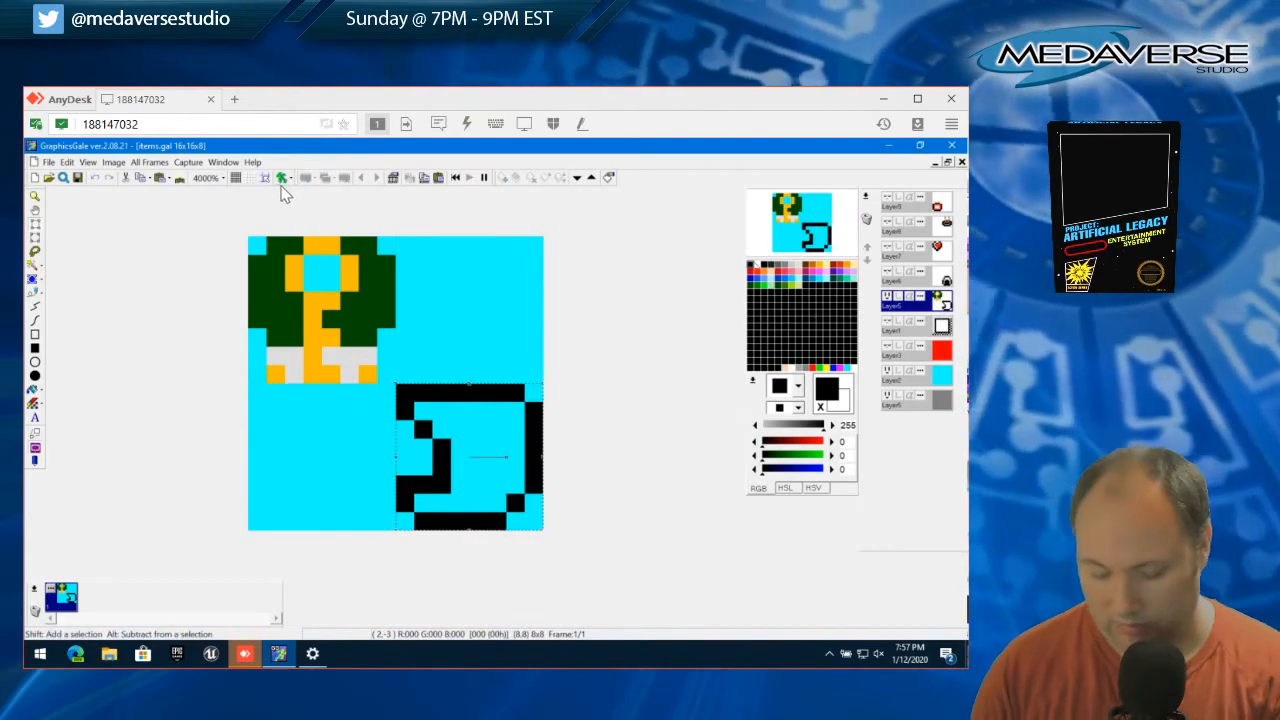
right_click(282, 187)
click(67, 163)
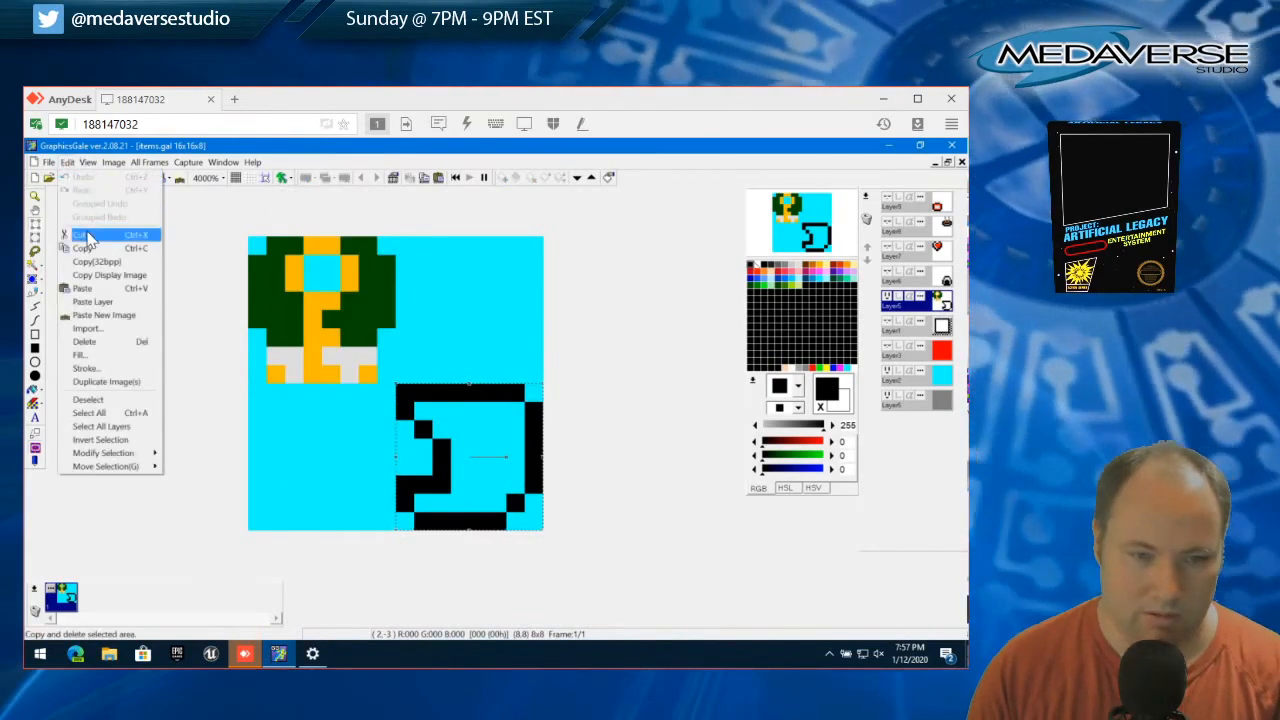
click(88, 236)
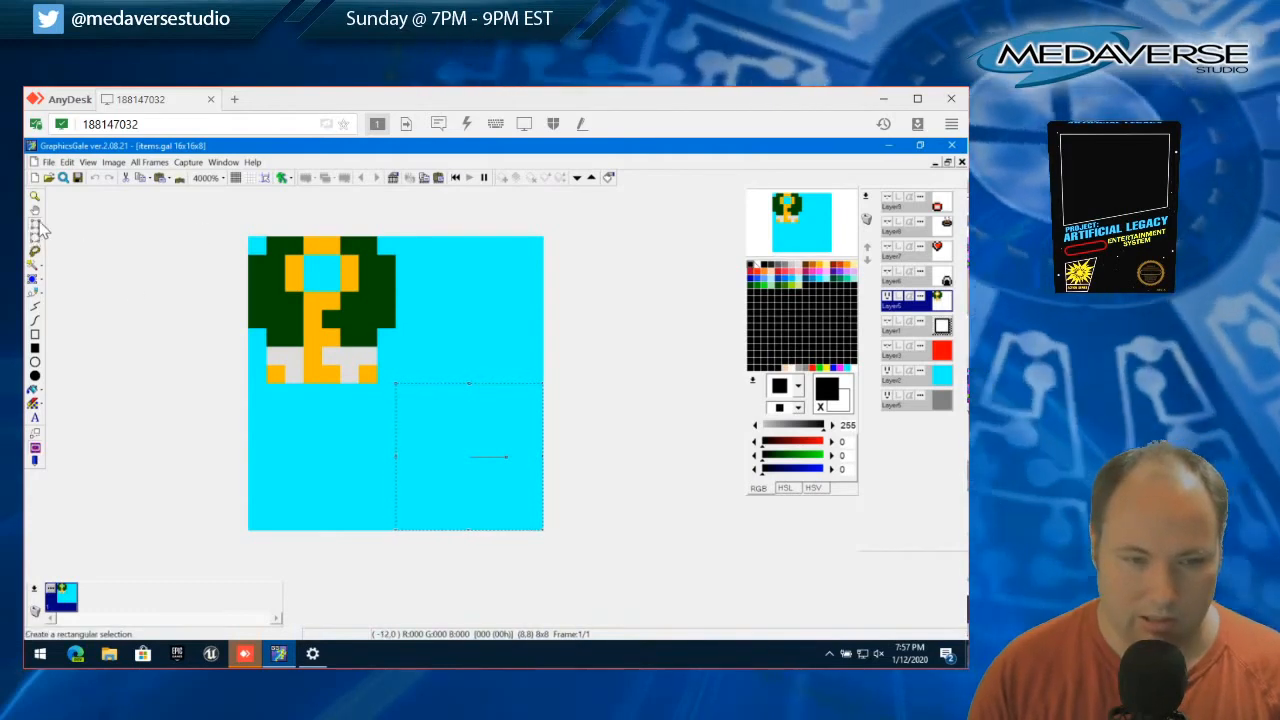
click(66, 162)
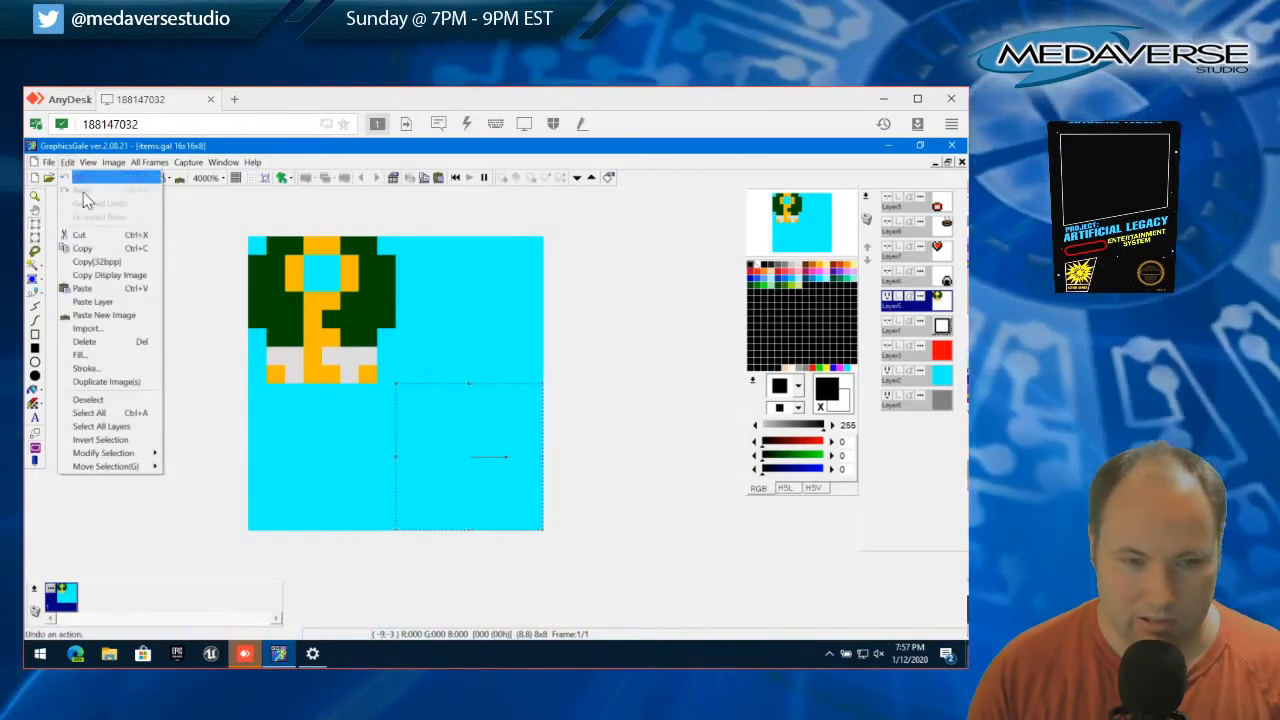
click(113, 398)
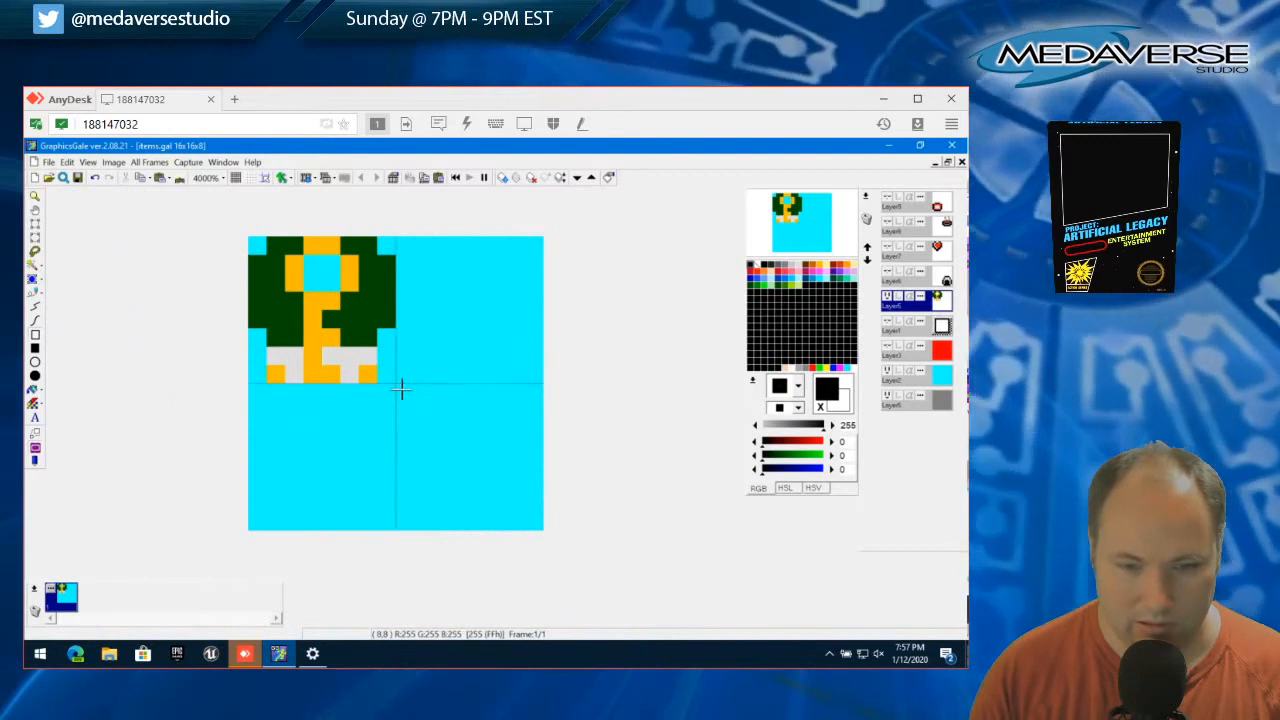
Try a black 8x8 square outline filling the canvas's lower-right quadrant, and undo it
drag(400, 389, 537, 527)
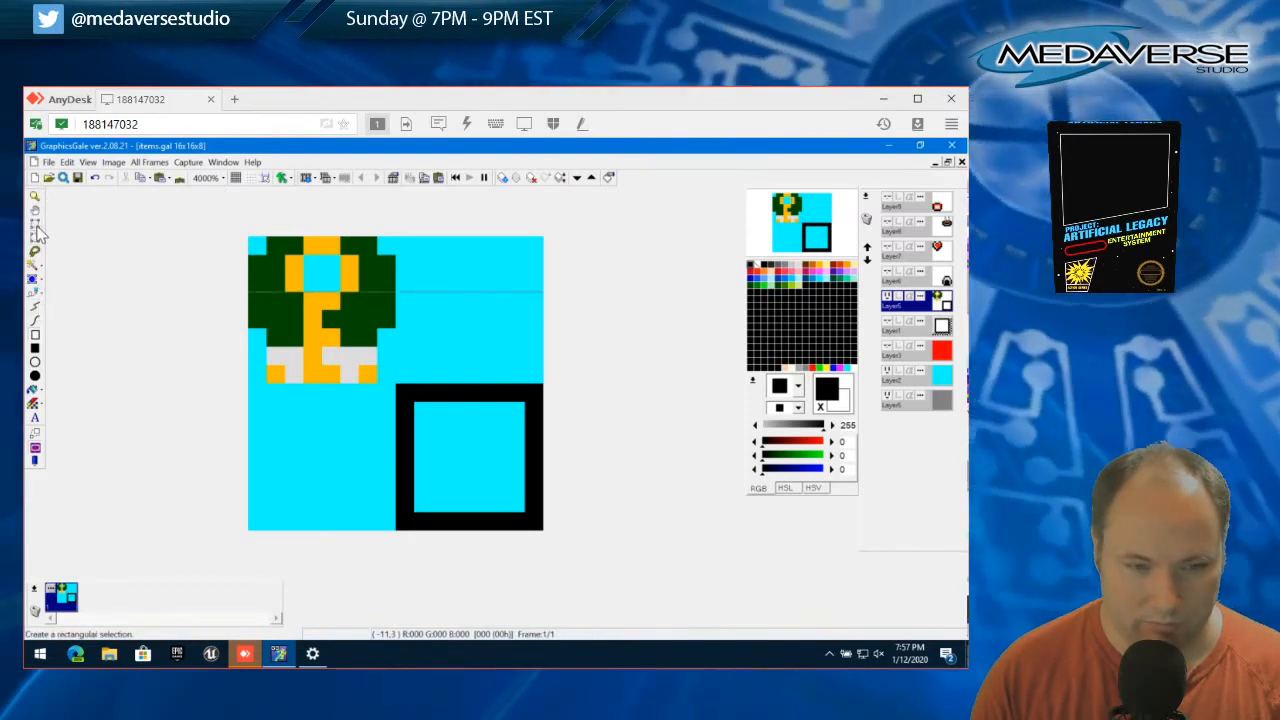
click(35, 294)
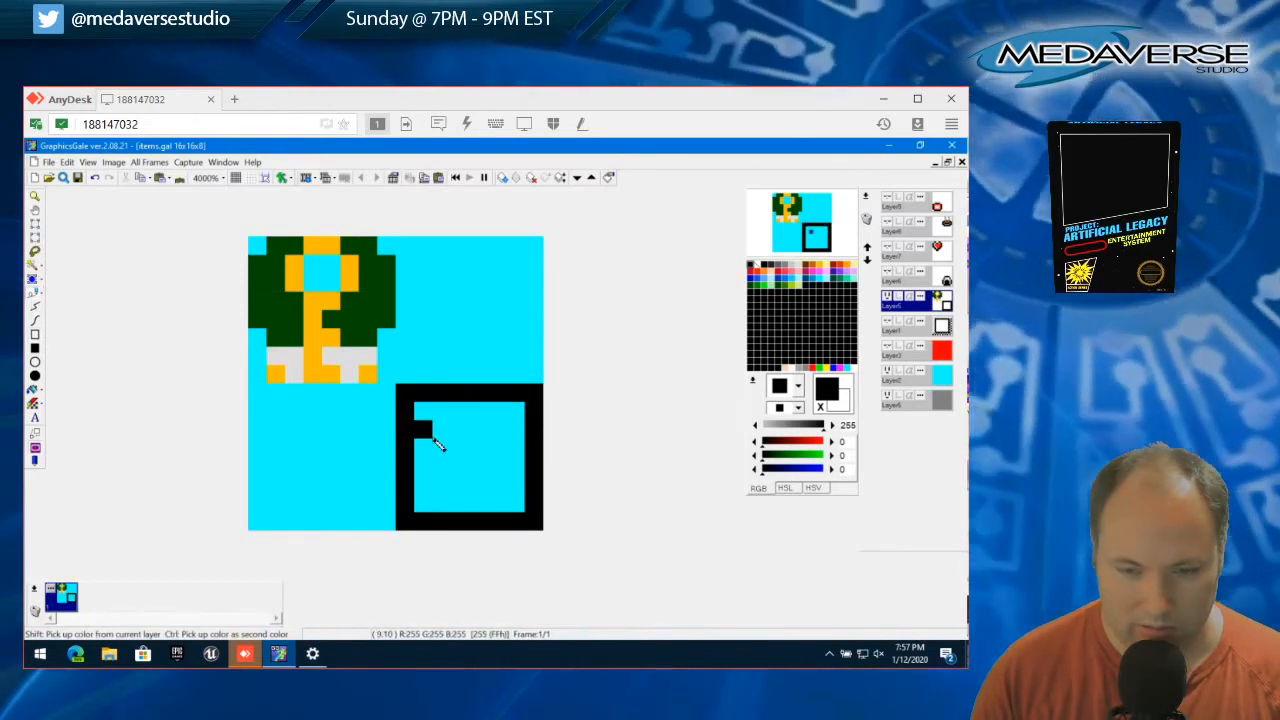
click(94, 177)
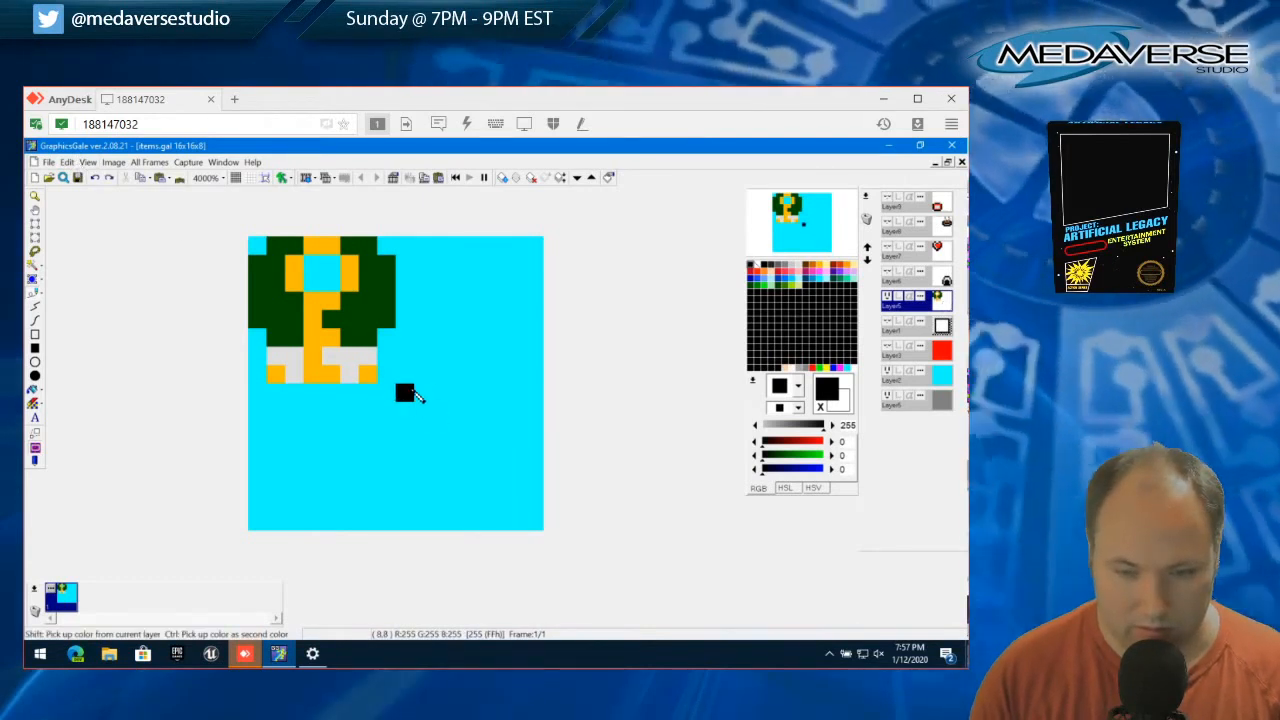
Draw a six-pixel black top edge in the lower-right quadrant, with a diagonal corner pixel leading into the upper right side
drag(410, 390, 466, 394)
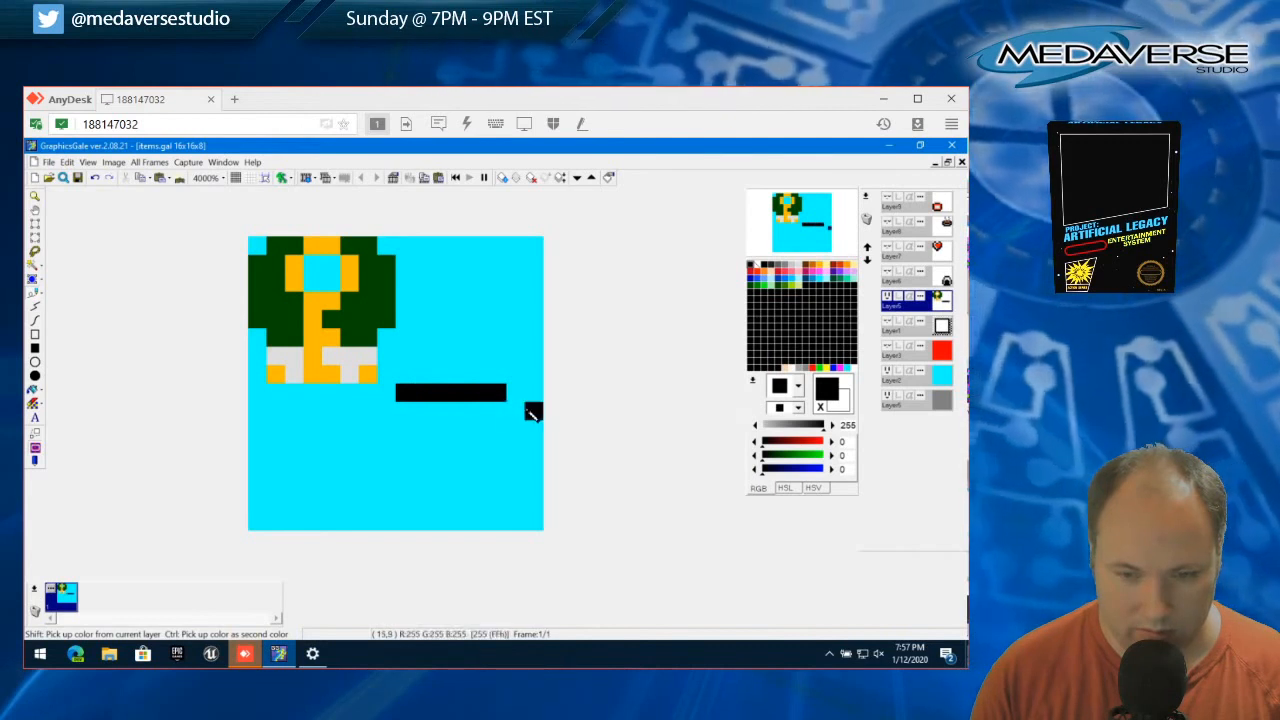
click(515, 410)
click(535, 430)
click(534, 447)
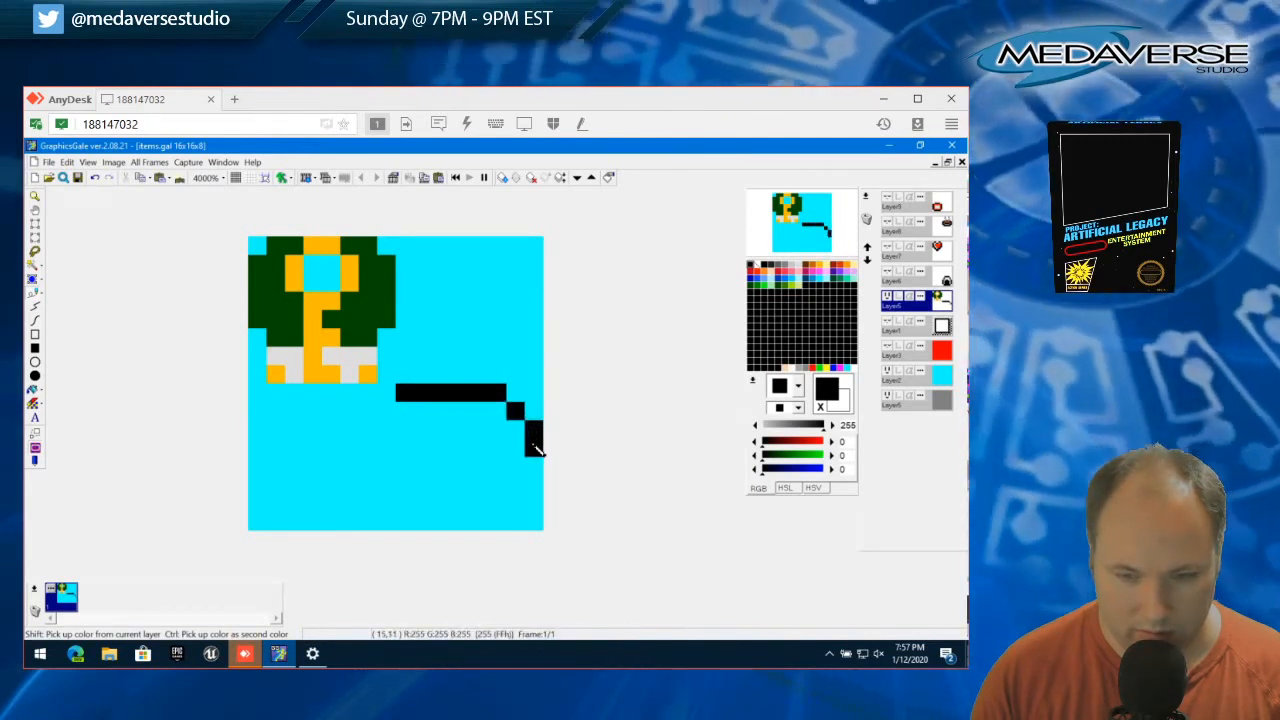
click(515, 466)
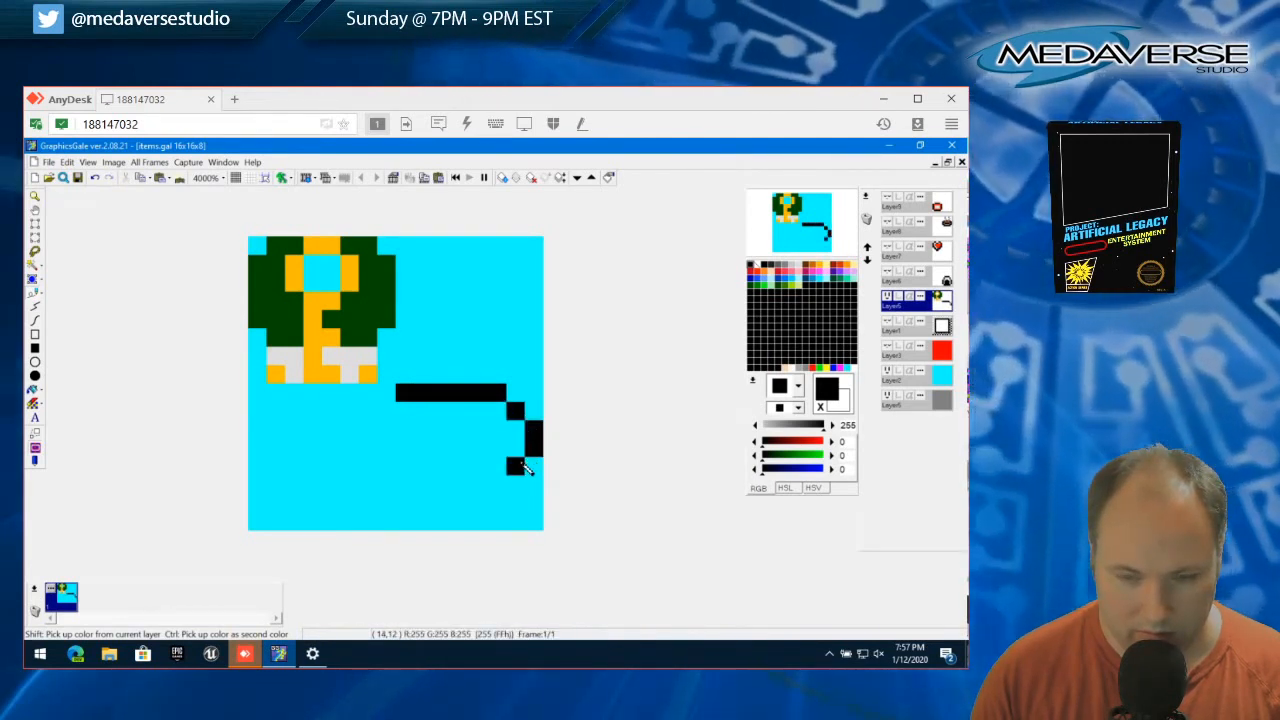
Draw the black left side stepping inward and back out, and close the outline along the bottom edge and lower right side
click(408, 413)
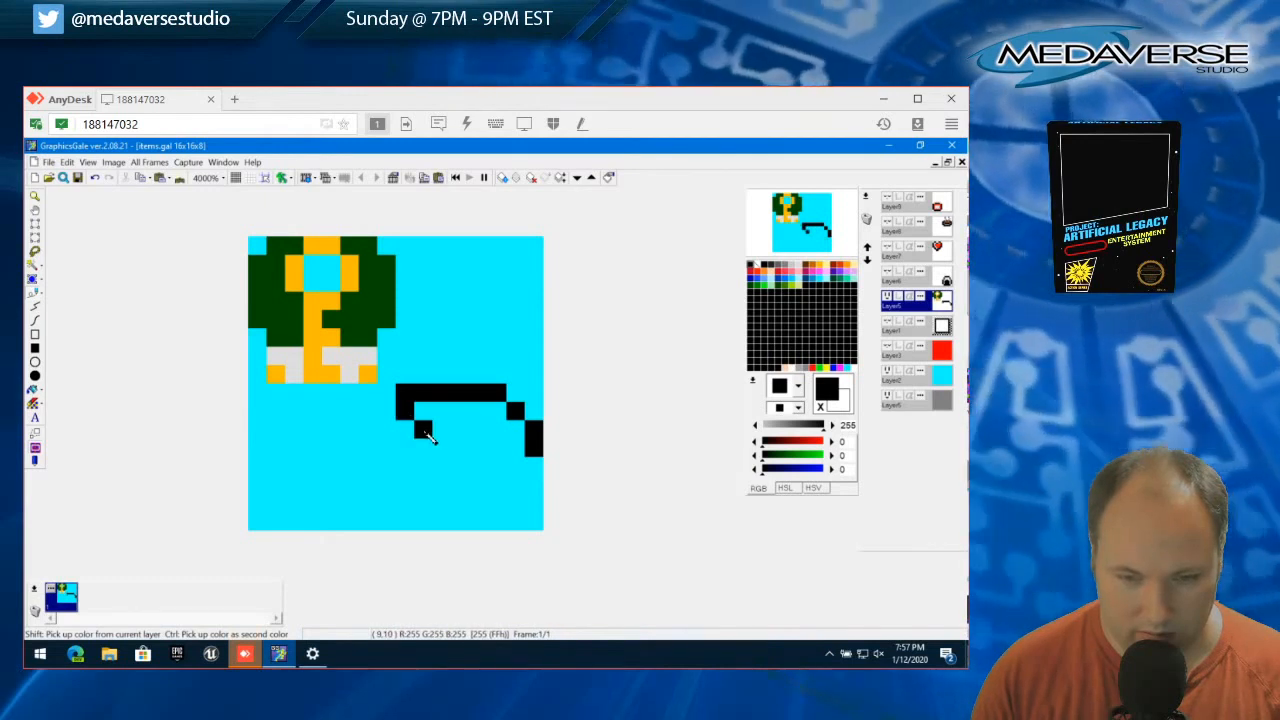
click(426, 433)
click(427, 449)
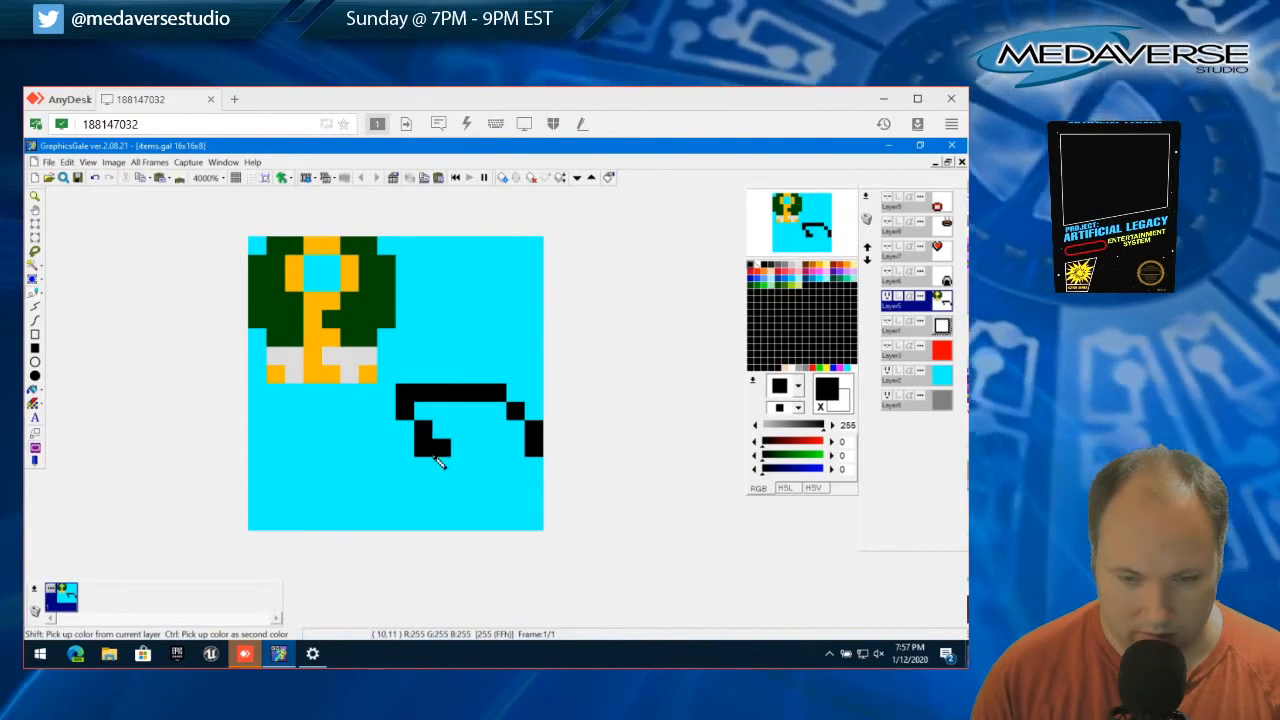
click(440, 467)
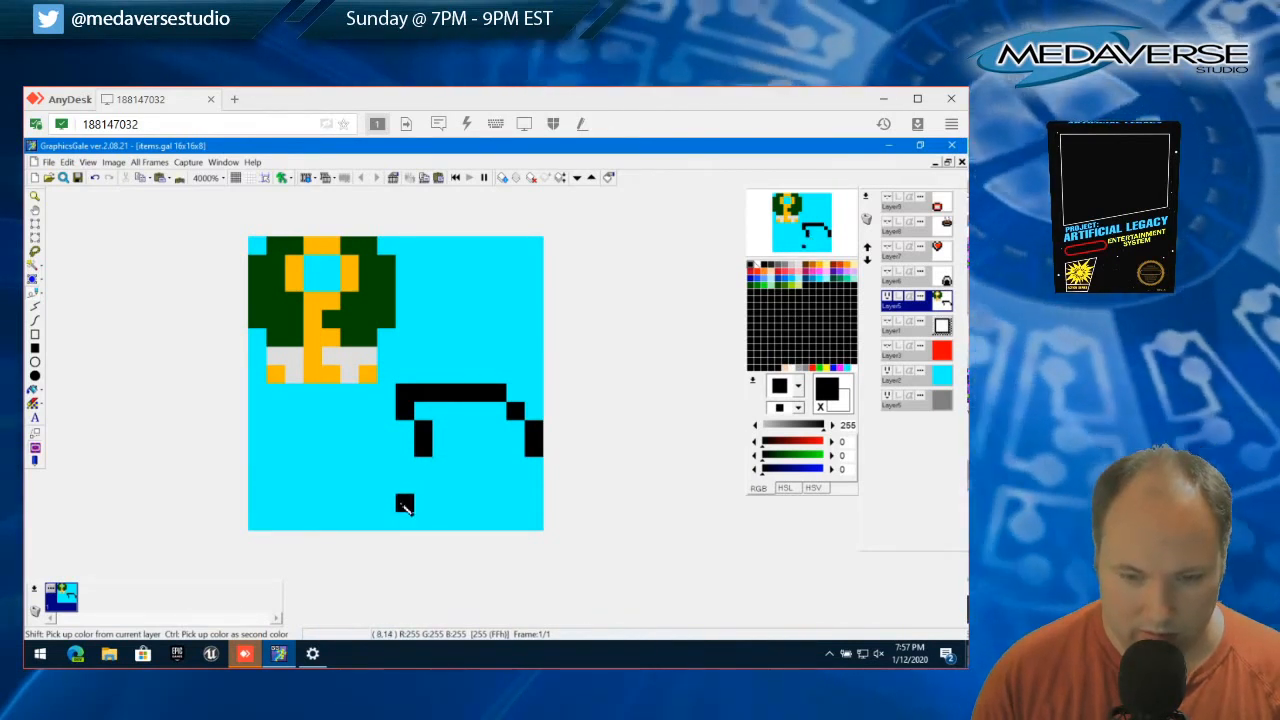
click(401, 501)
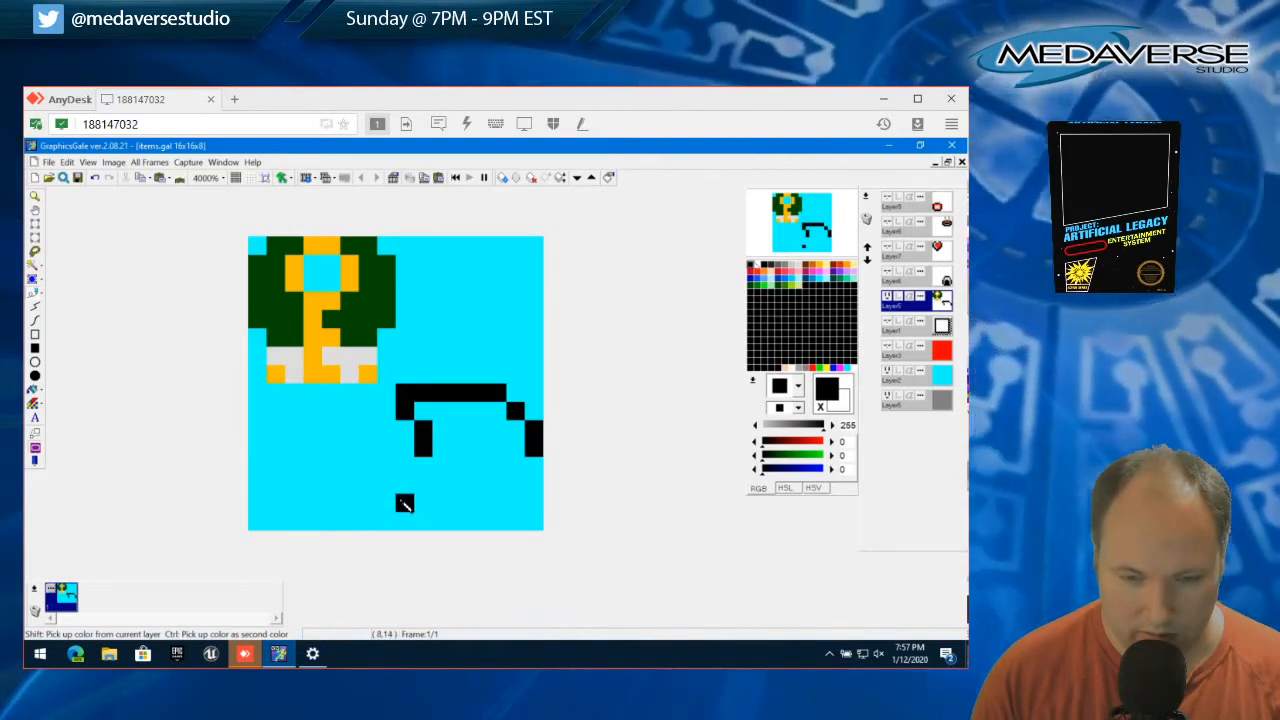
click(419, 521)
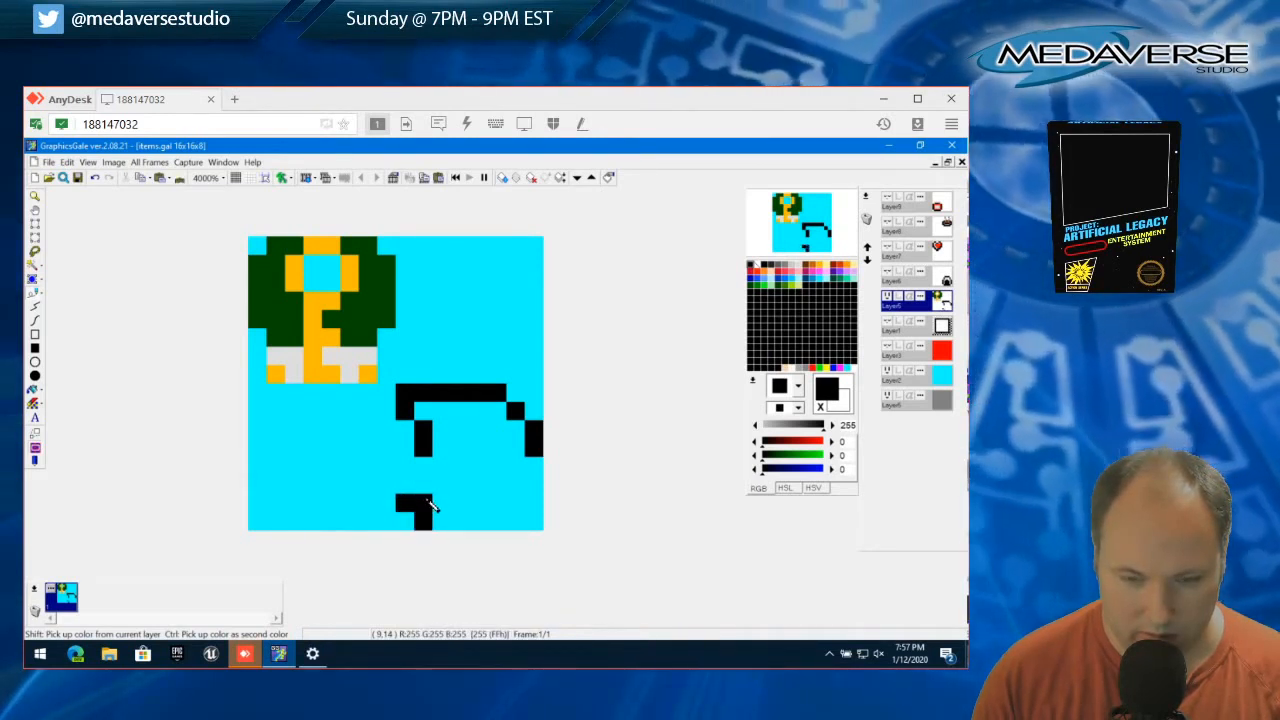
click(428, 503)
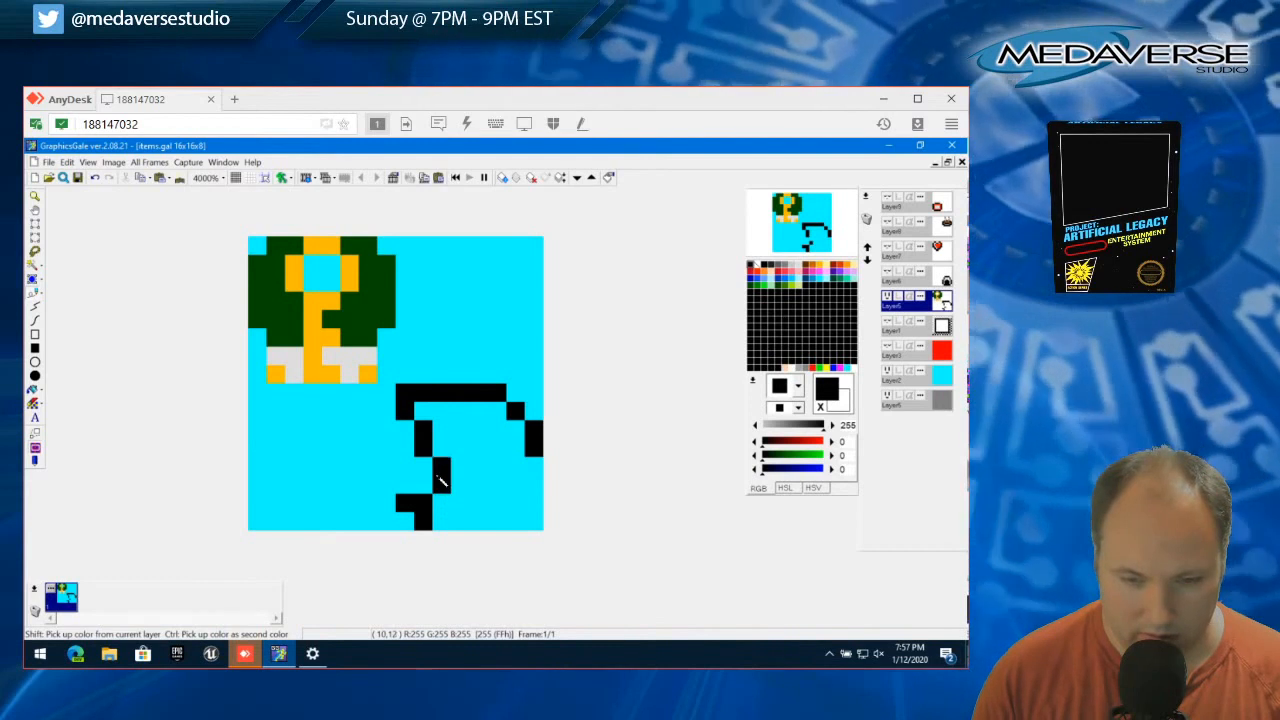
mouse_move(441, 521)
mouse_down()
mouse_move(518, 527)
mouse_move(543, 471)
mouse_up()
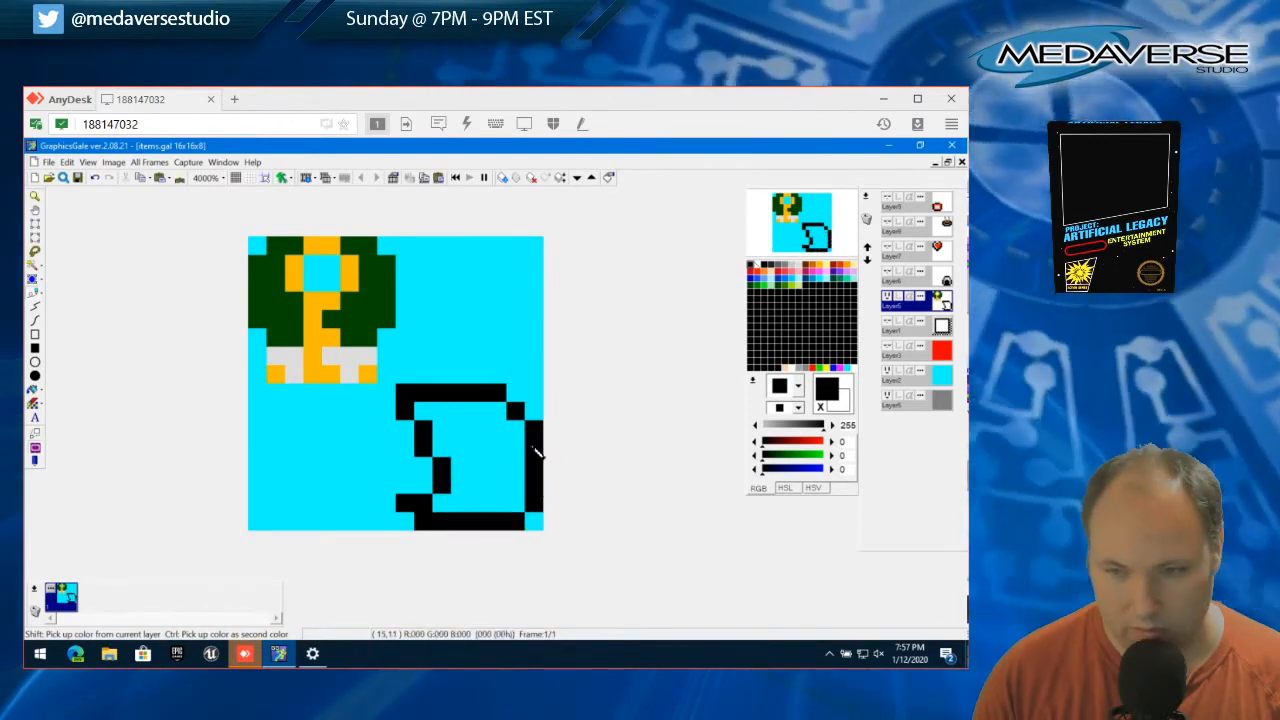
Thicken the outline's lower-left corner and reshape the inward curve of the left side by removing its extra outer pixel, then deselect
click(424, 466)
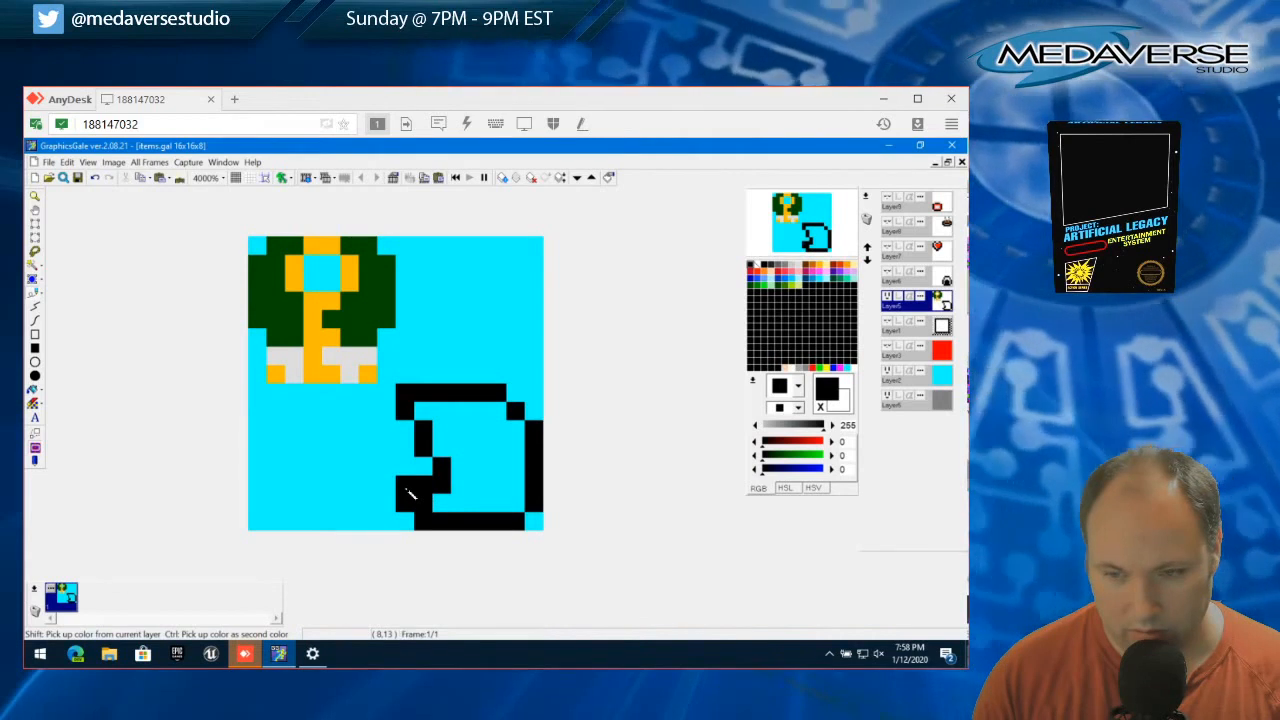
click(406, 485)
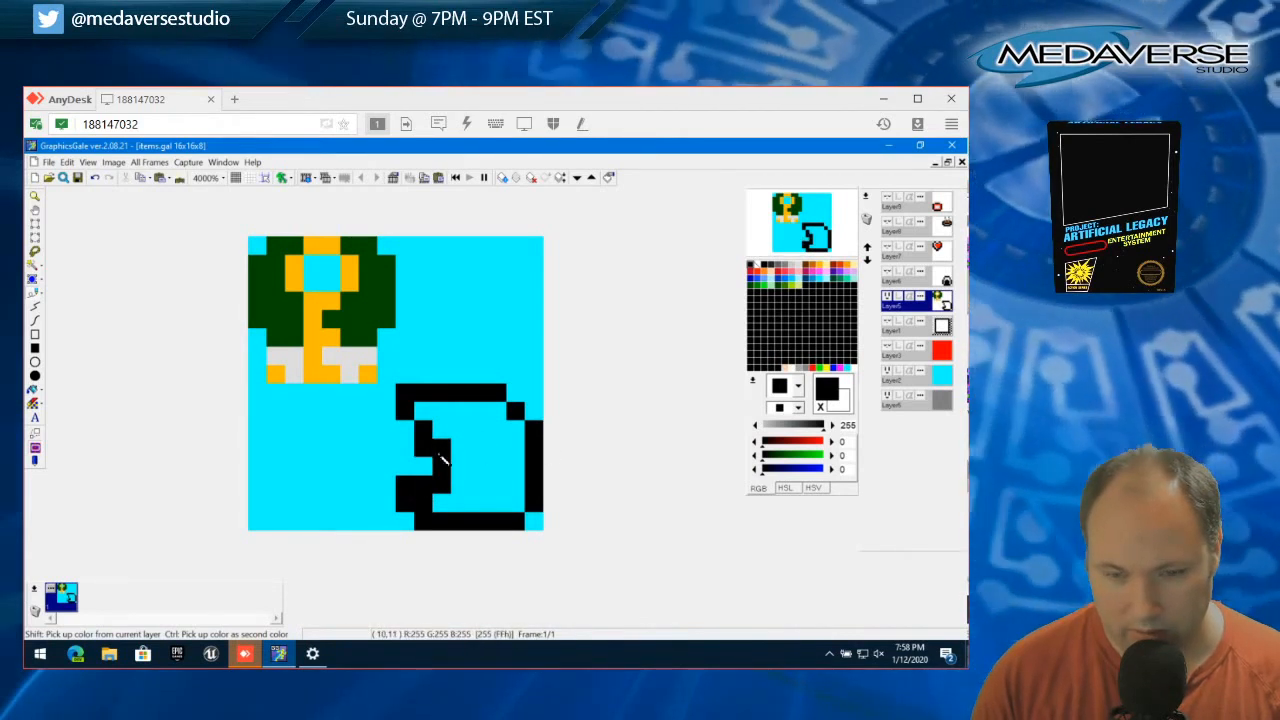
click(33, 229)
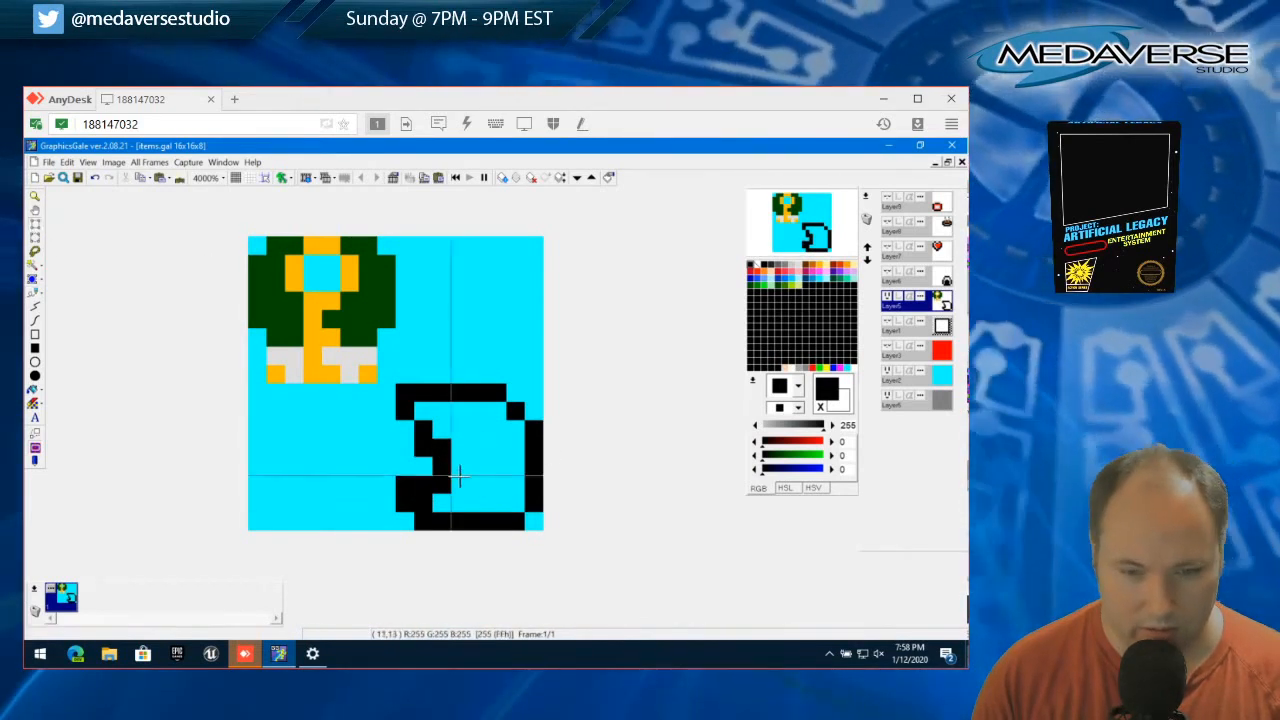
drag(415, 439, 428, 457)
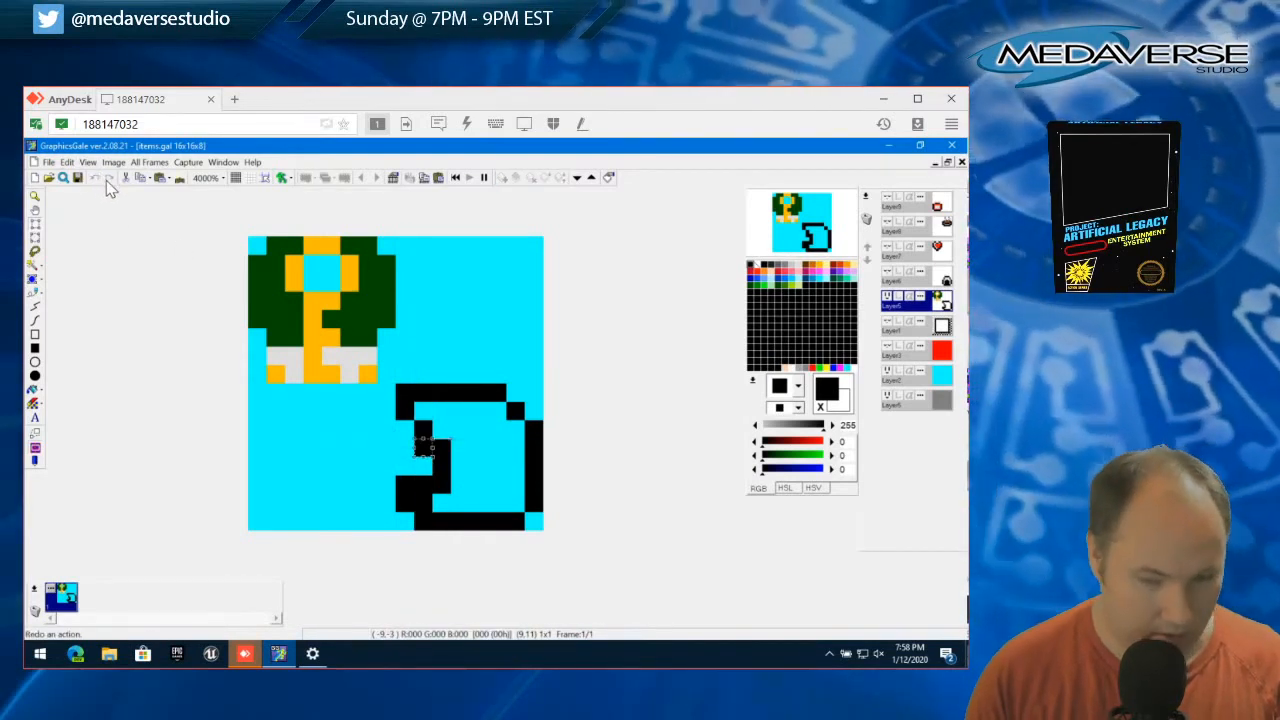
click(66, 162)
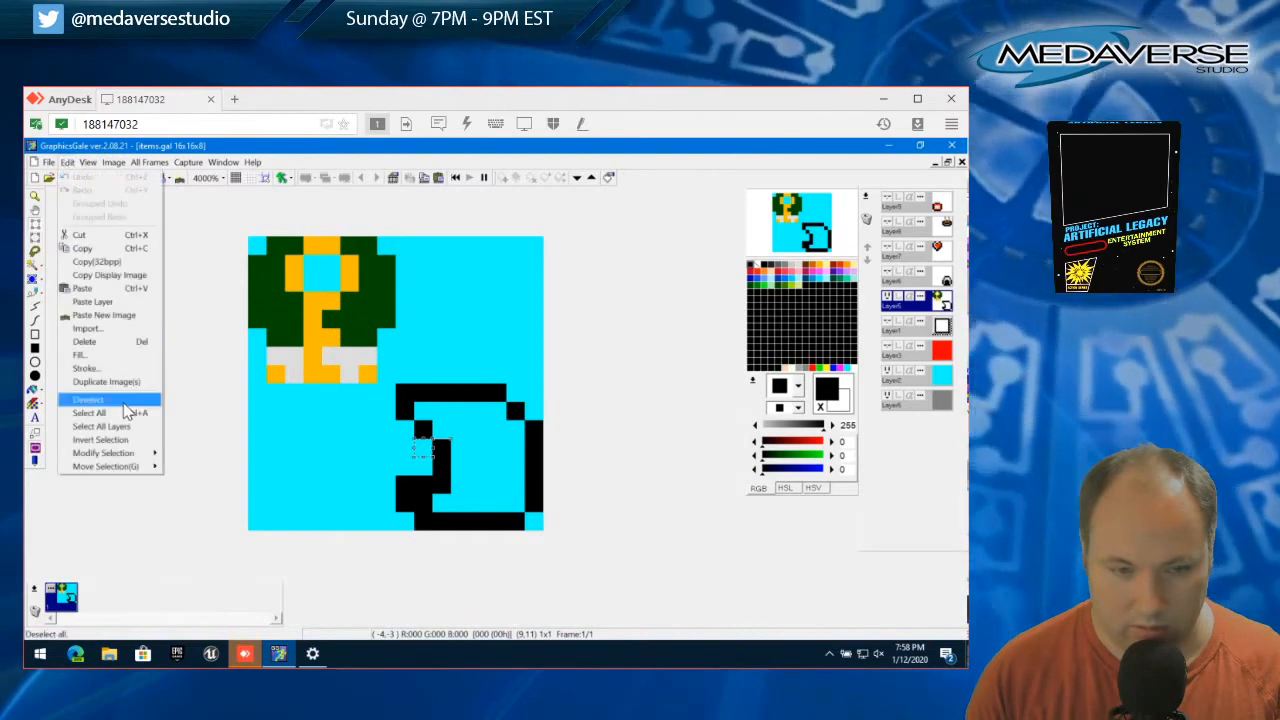
click(124, 402)
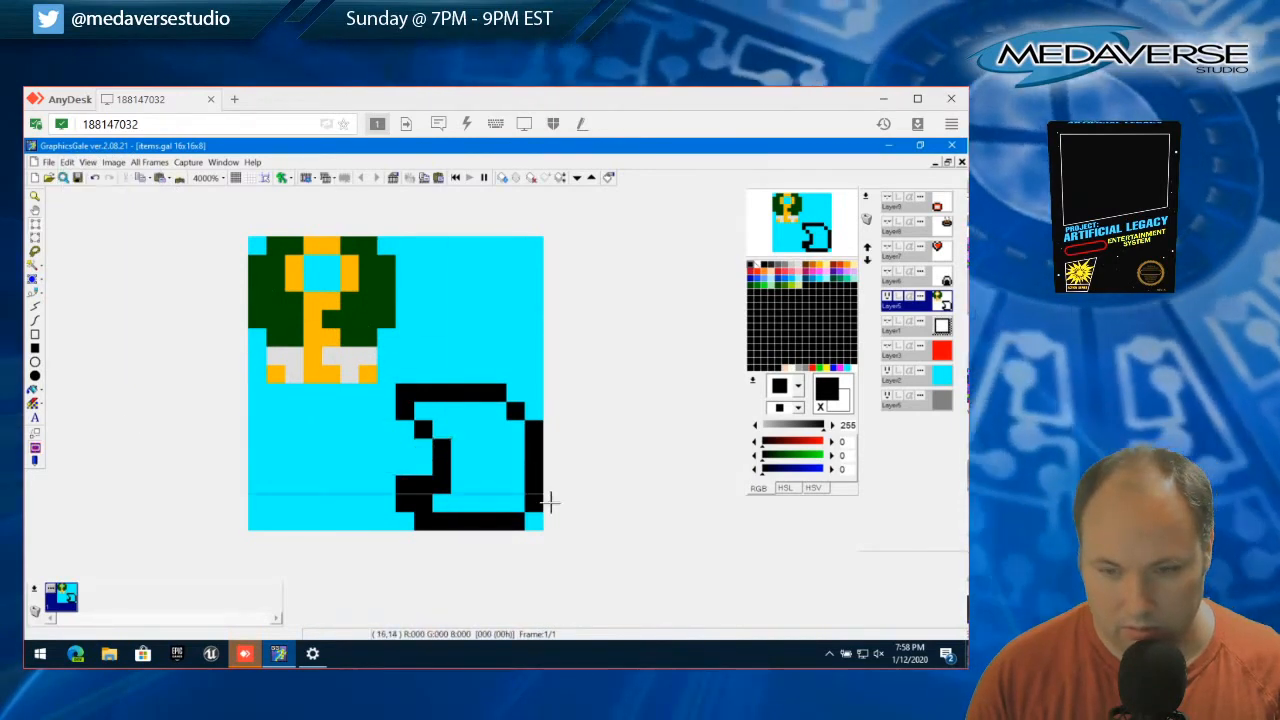
Round the outline's bottom-right corner with a diagonal black pixel inside it, removing the adjoining end pixels of the right side and bottom edge
click(519, 505)
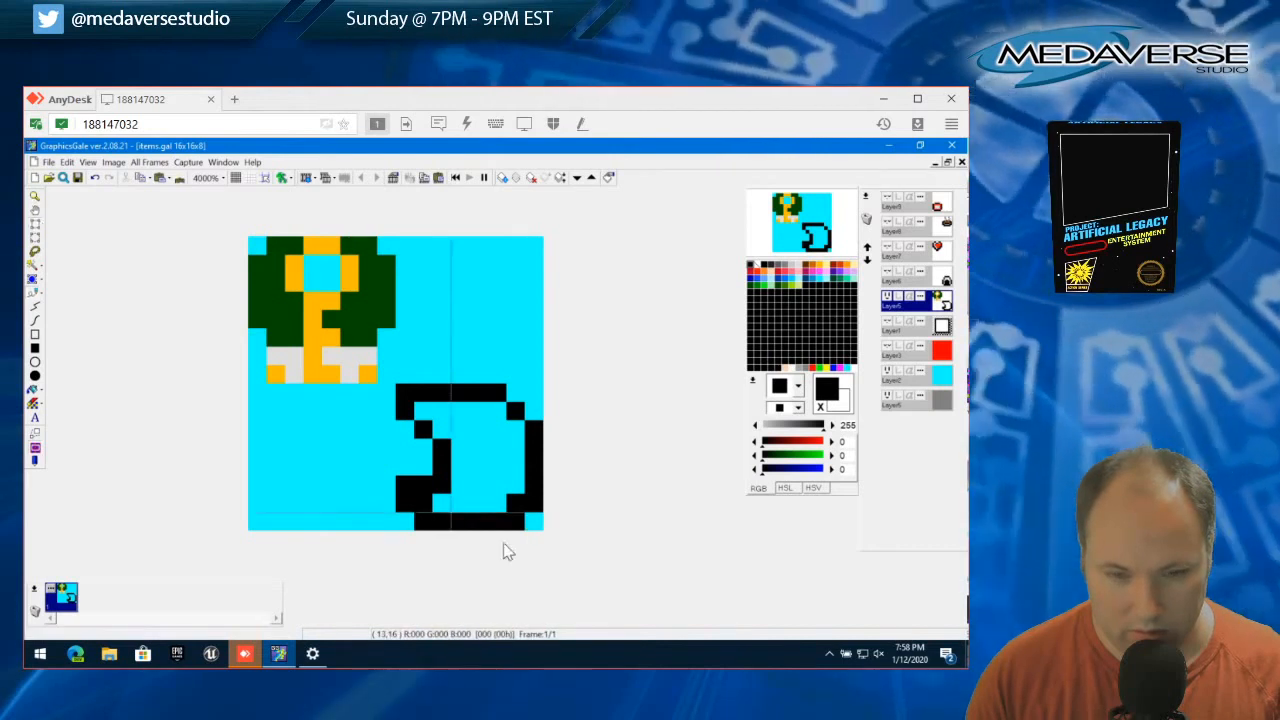
drag(514, 524, 538, 506)
key(Delete)
click(551, 515)
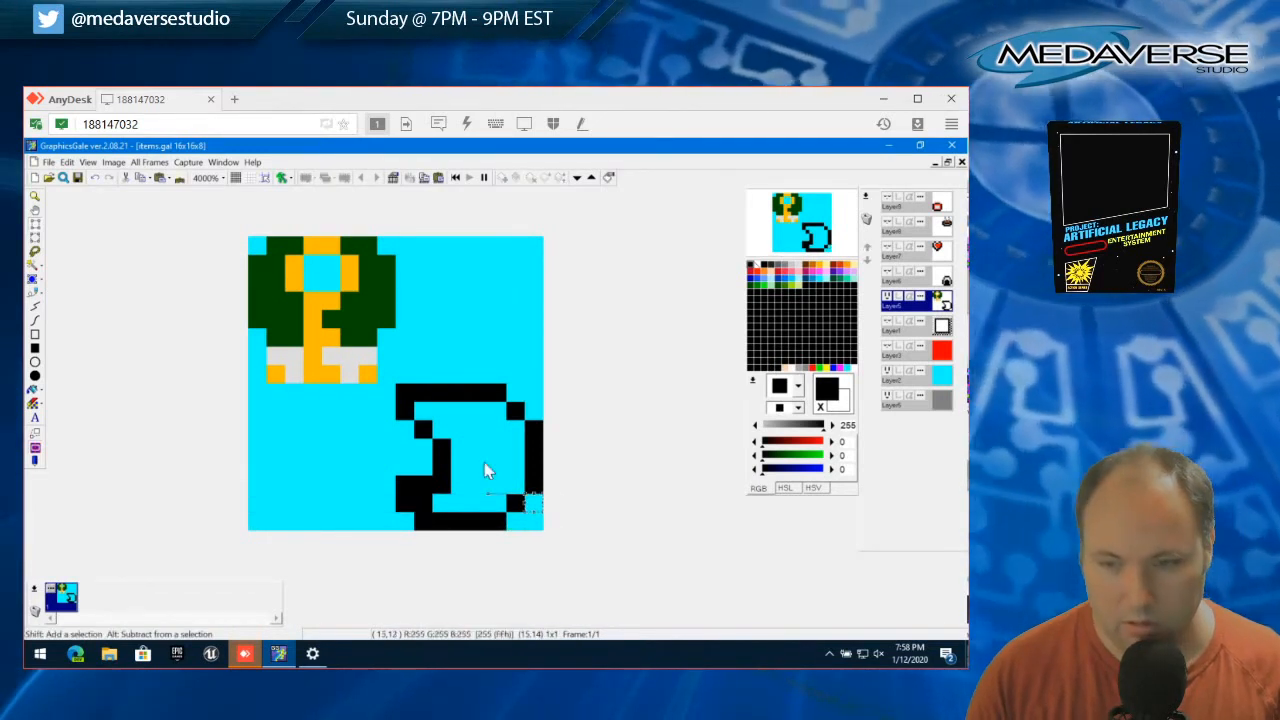
Fill the inside of the black outline with white
click(34, 307)
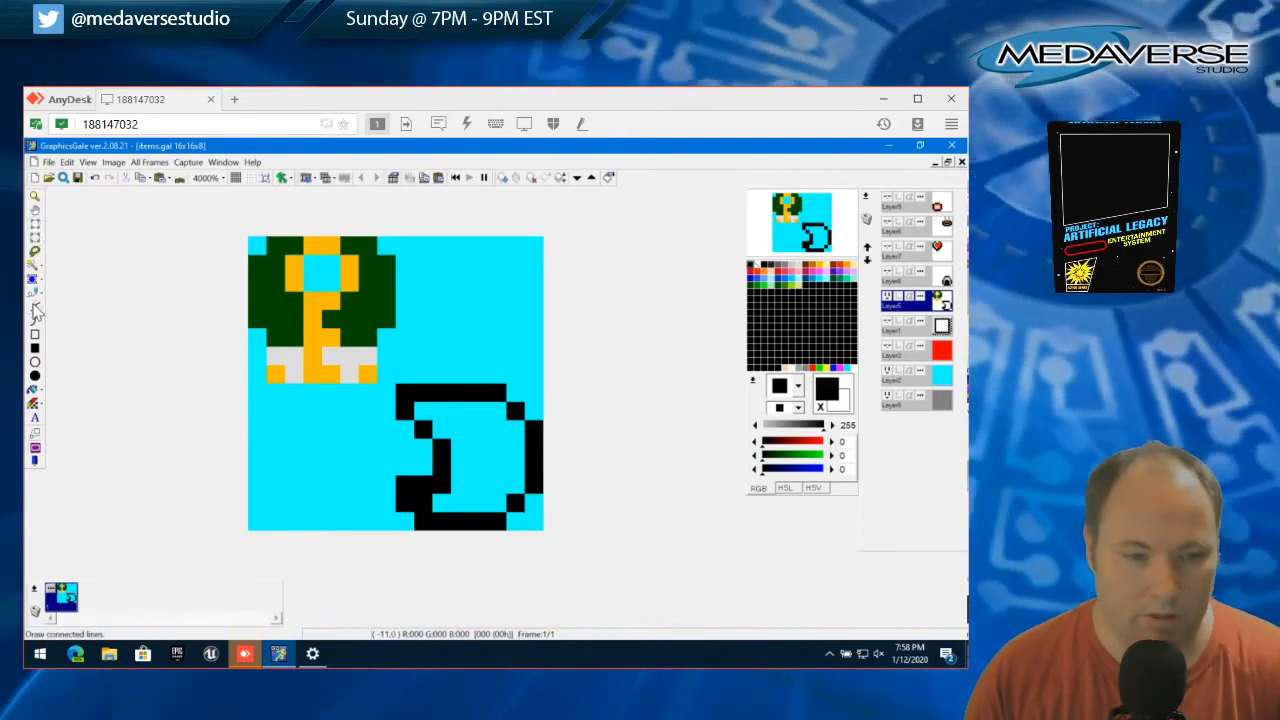
click(758, 265)
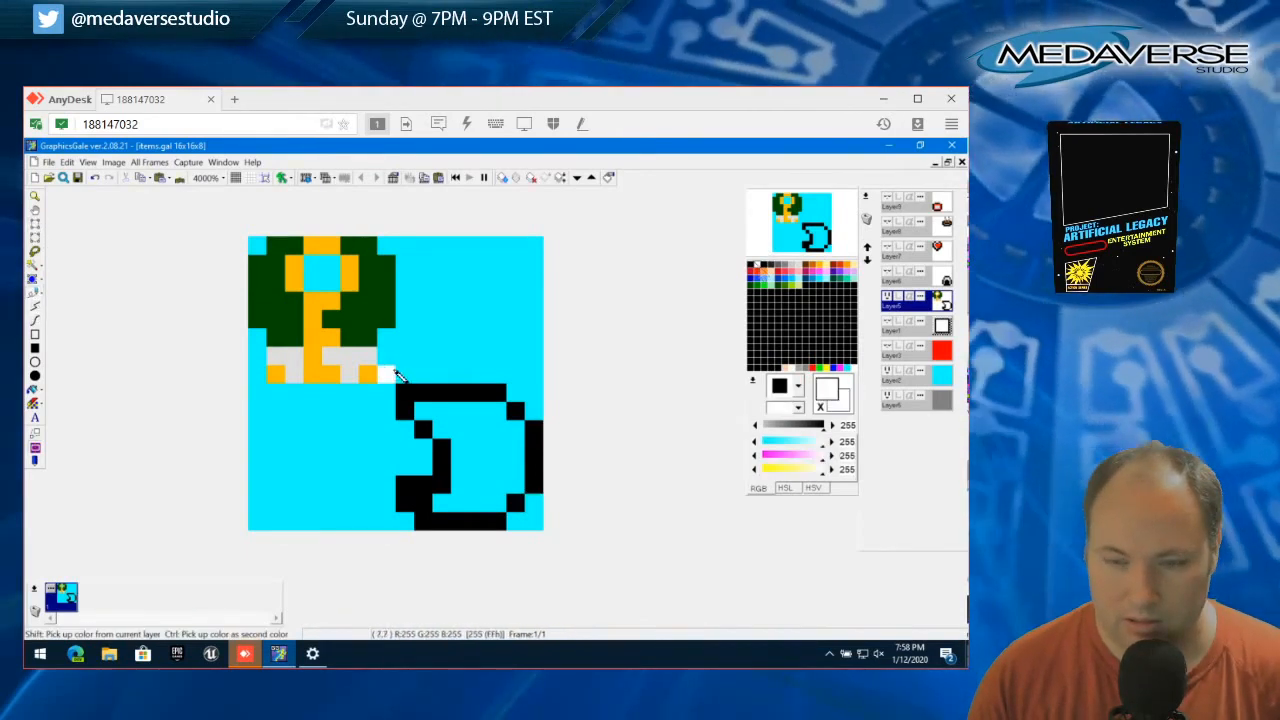
mouse_move(426, 409)
mouse_down()
mouse_move(483, 408)
mouse_move(487, 423)
mouse_up()
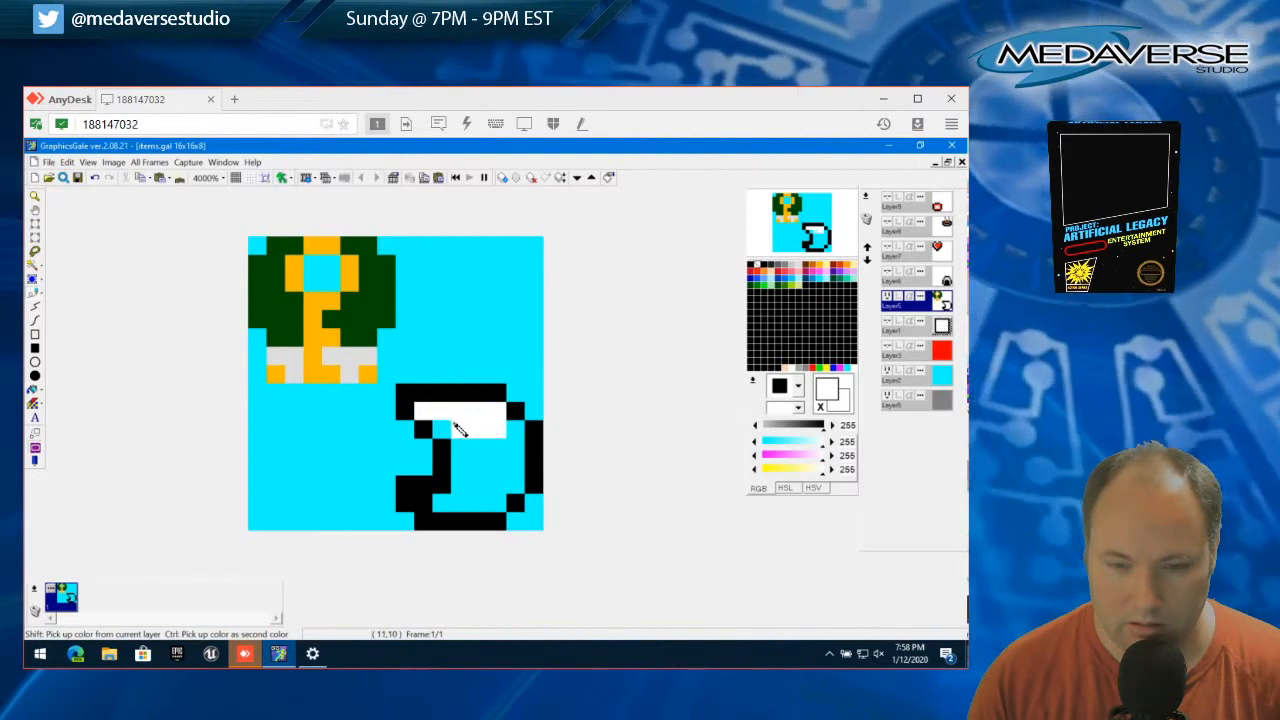
mouse_move(517, 478)
mouse_down()
mouse_move(446, 499)
mouse_move(468, 448)
mouse_move(500, 450)
mouse_move(480, 497)
mouse_up()
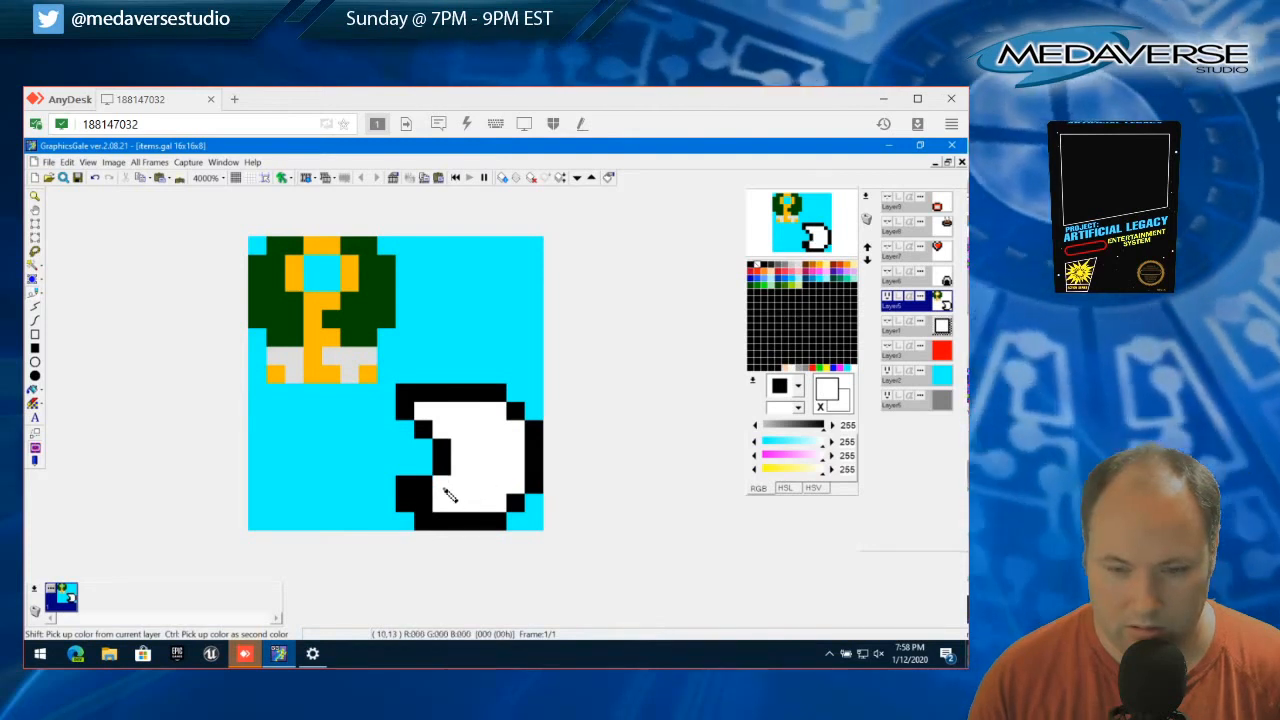
Place a white pixel inside the lower-left corner block and a black pixel just right of it, separating it from the white interior
right_click(443, 487)
click(446, 503)
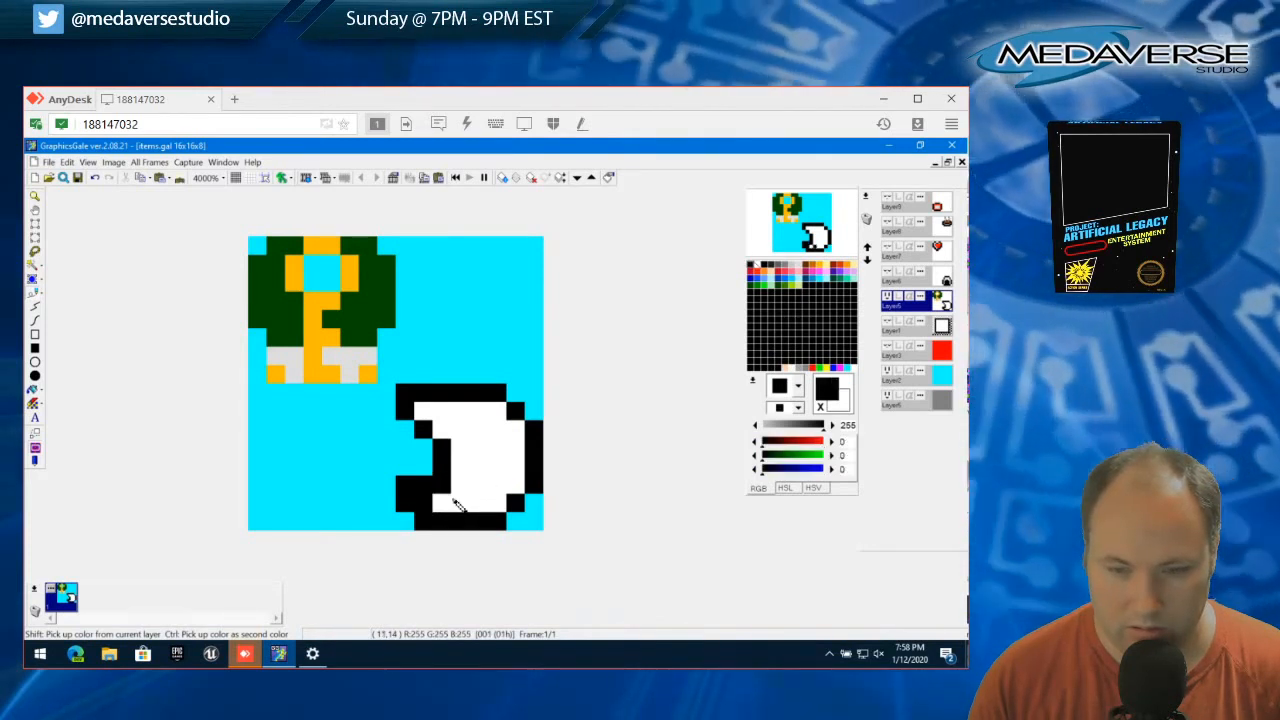
right_click(454, 501)
click(431, 501)
right_click(443, 505)
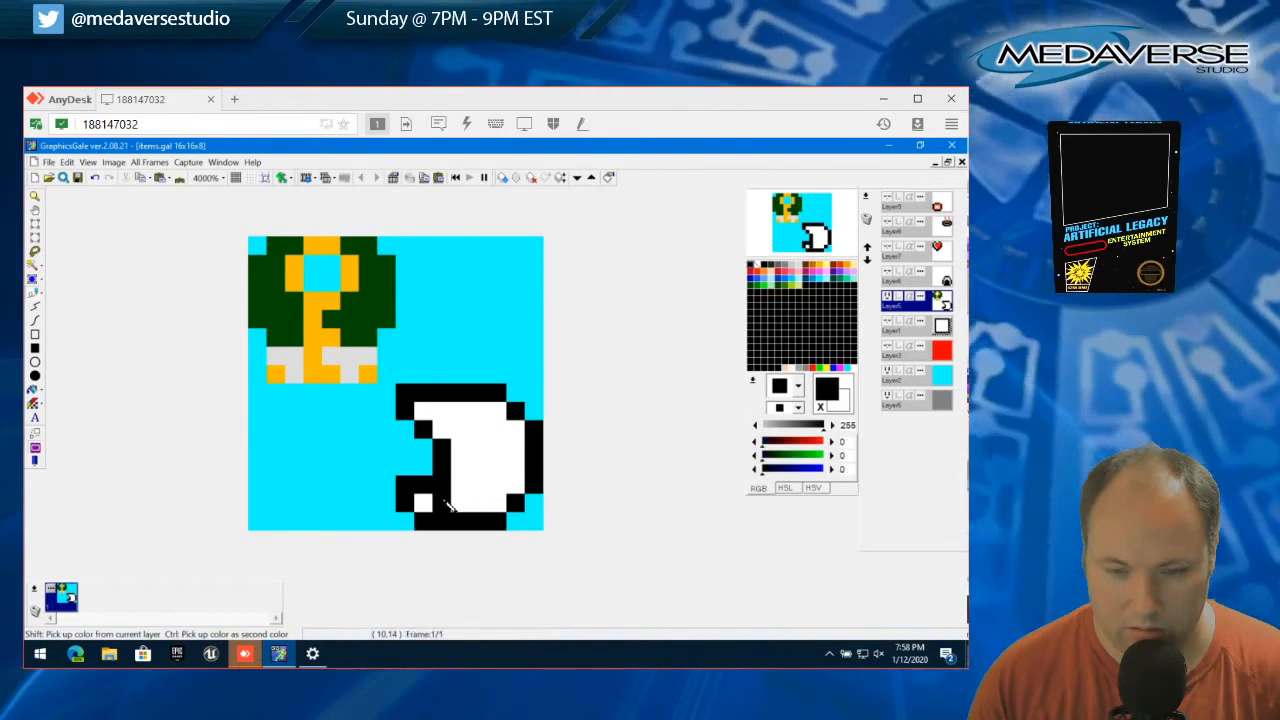
Extend the right side and bottom edge by one black pixel each to thicken the outline's bottom-right corner
click(536, 503)
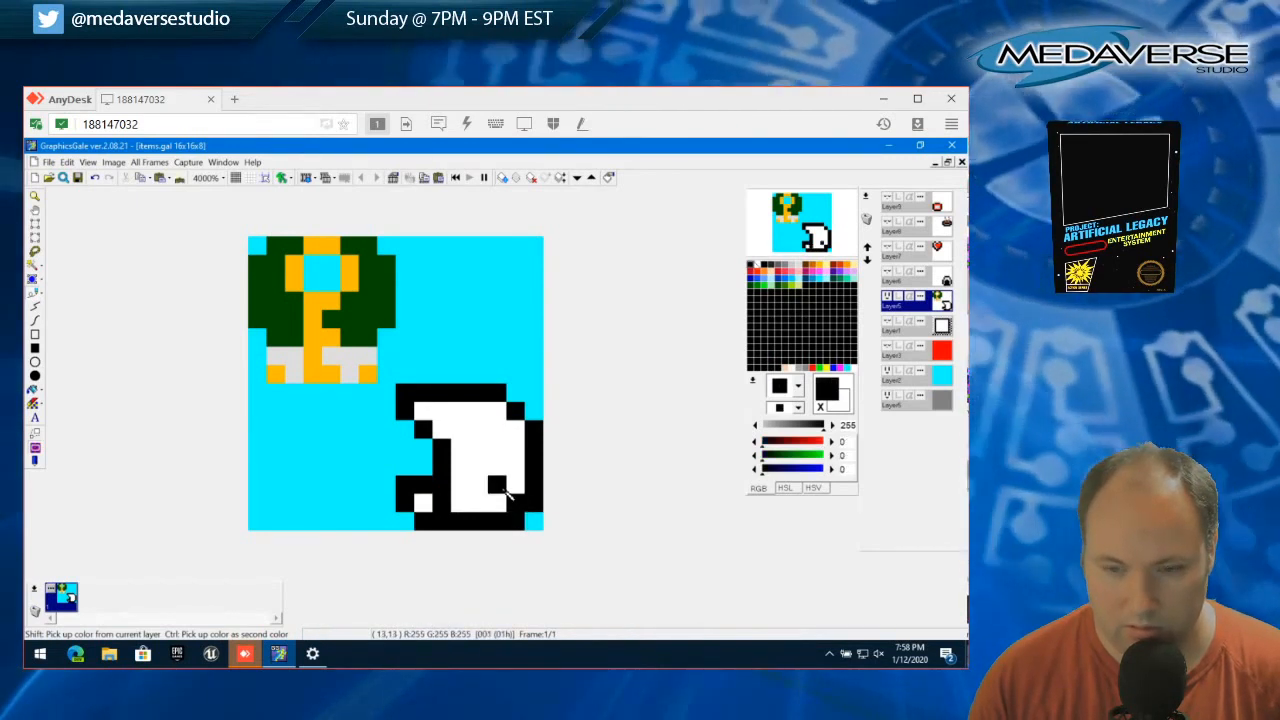
right_click(497, 486)
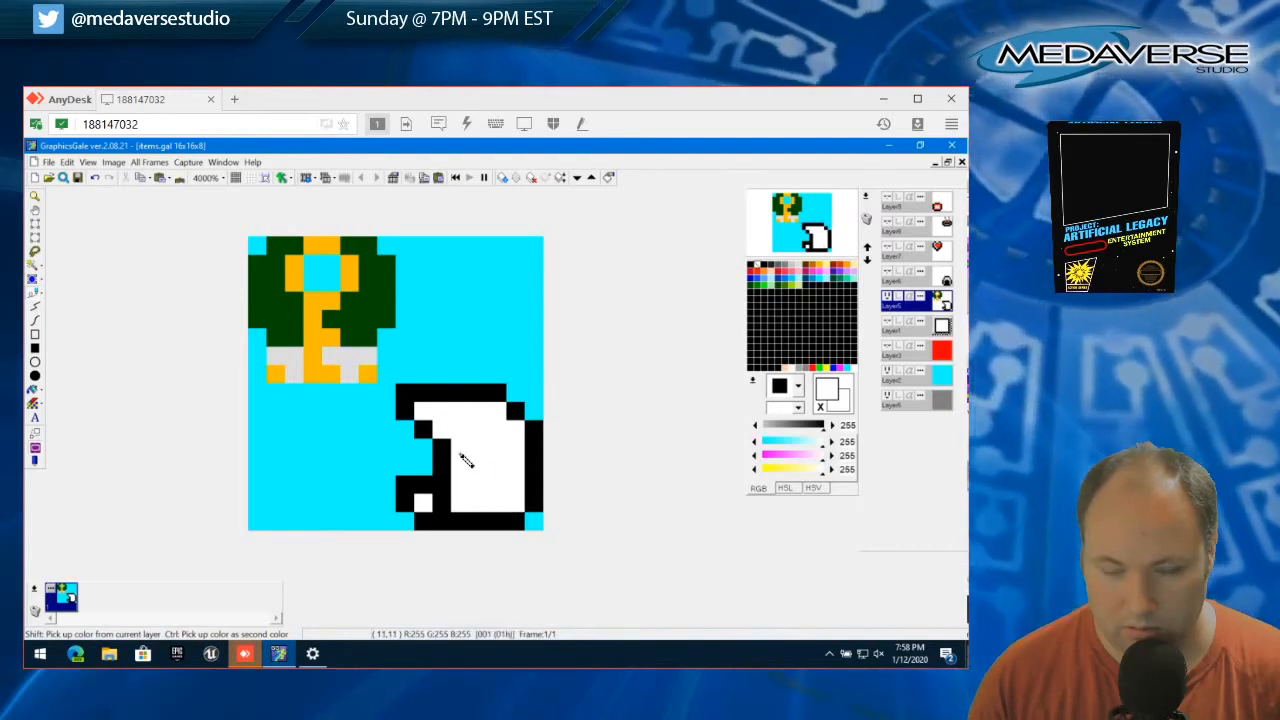
right_click(527, 514)
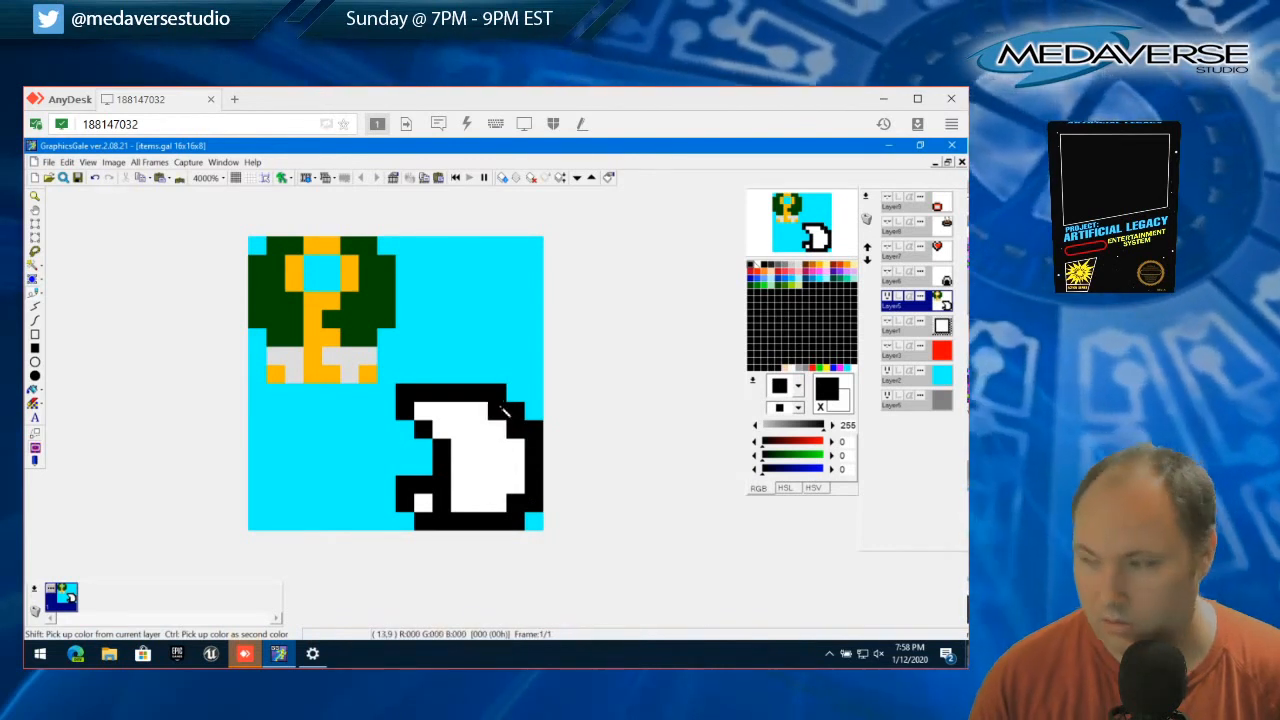
Thicken the outline's upper-right corner with black pixels on the top edge and right side, keeping the upper-left interior white
click(423, 410)
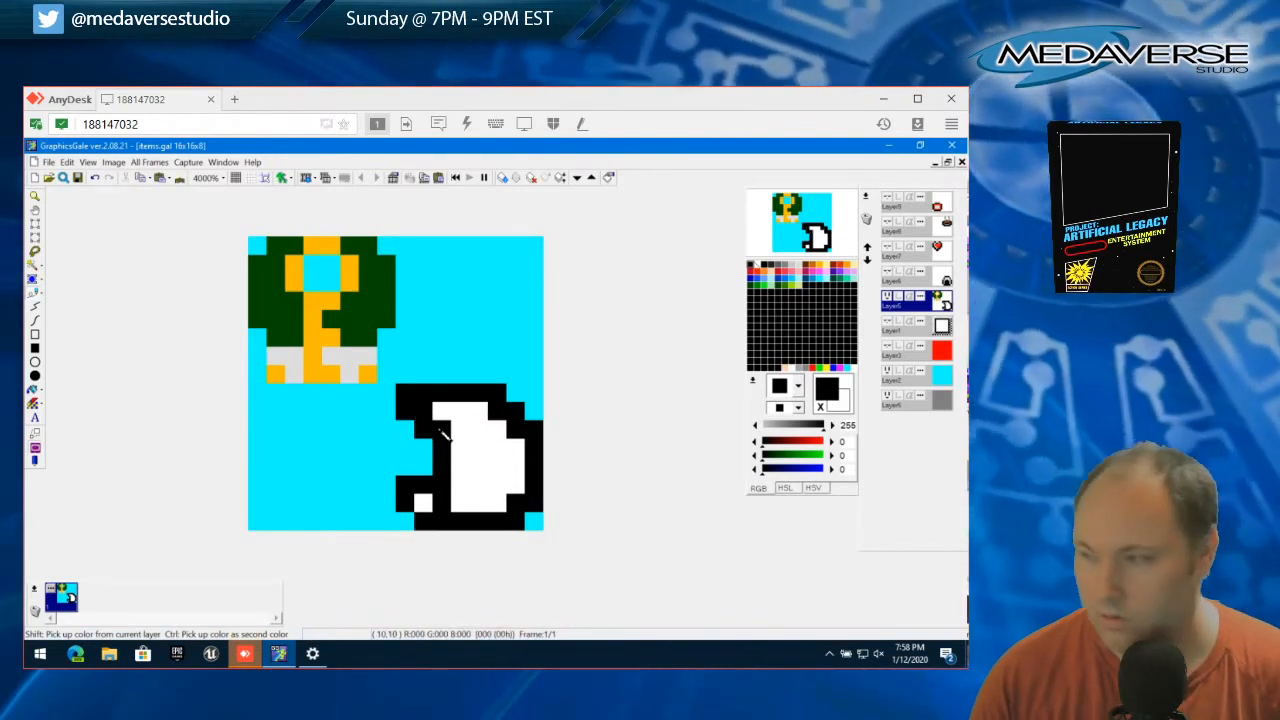
click(479, 430)
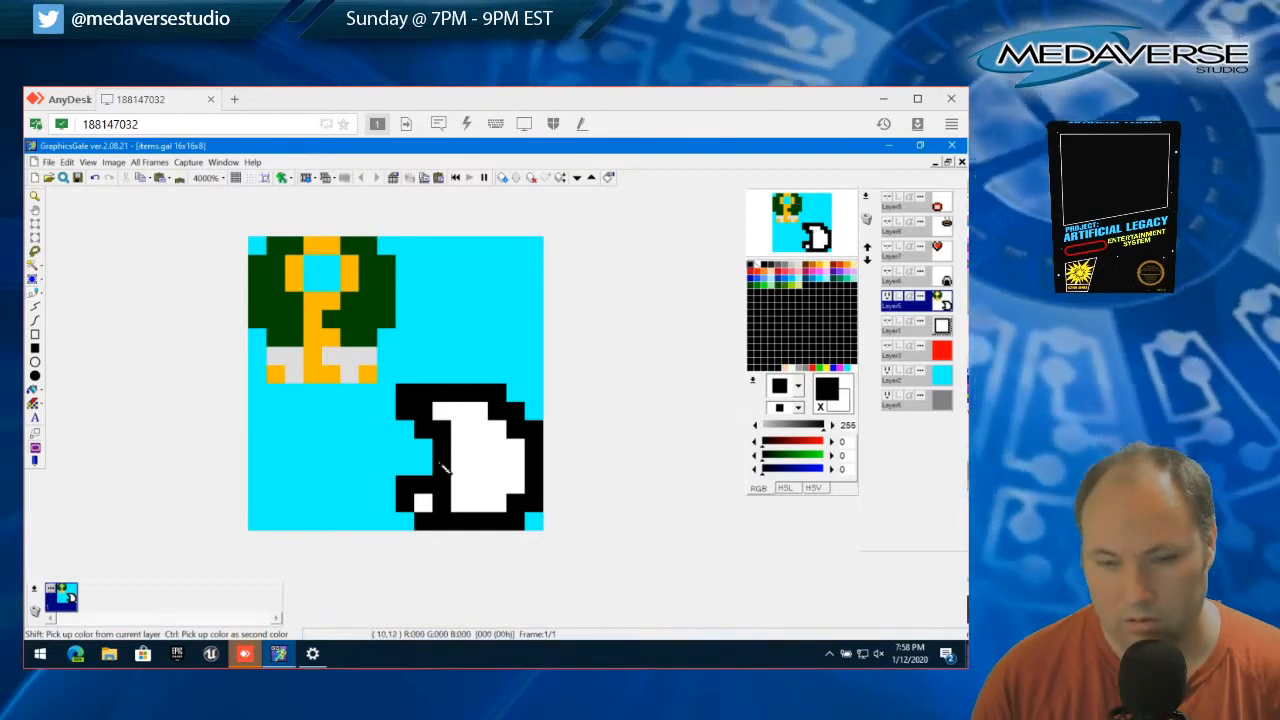
mouse_move(515, 401)
mouse_down()
mouse_move(534, 417)
mouse_move(512, 432)
mouse_up()
right_click(496, 445)
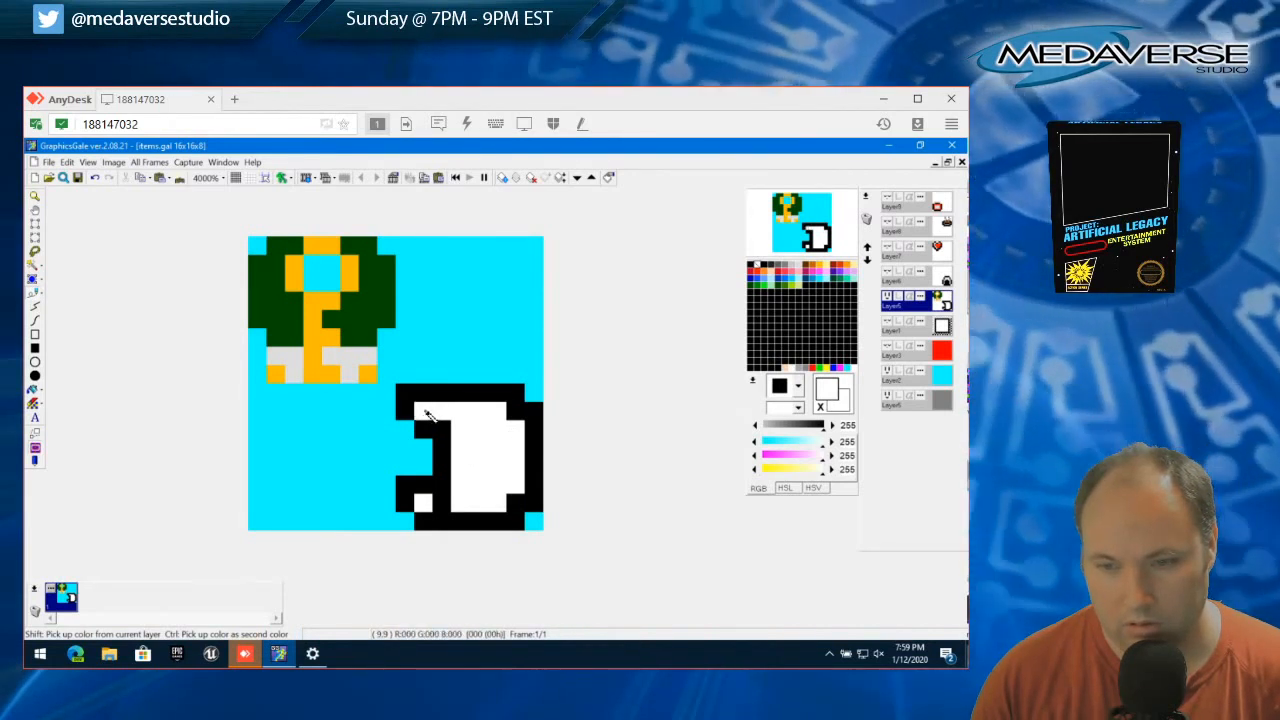
mouse_move(425, 415)
mouse_down()
mouse_move(443, 414)
mouse_move(449, 434)
mouse_up()
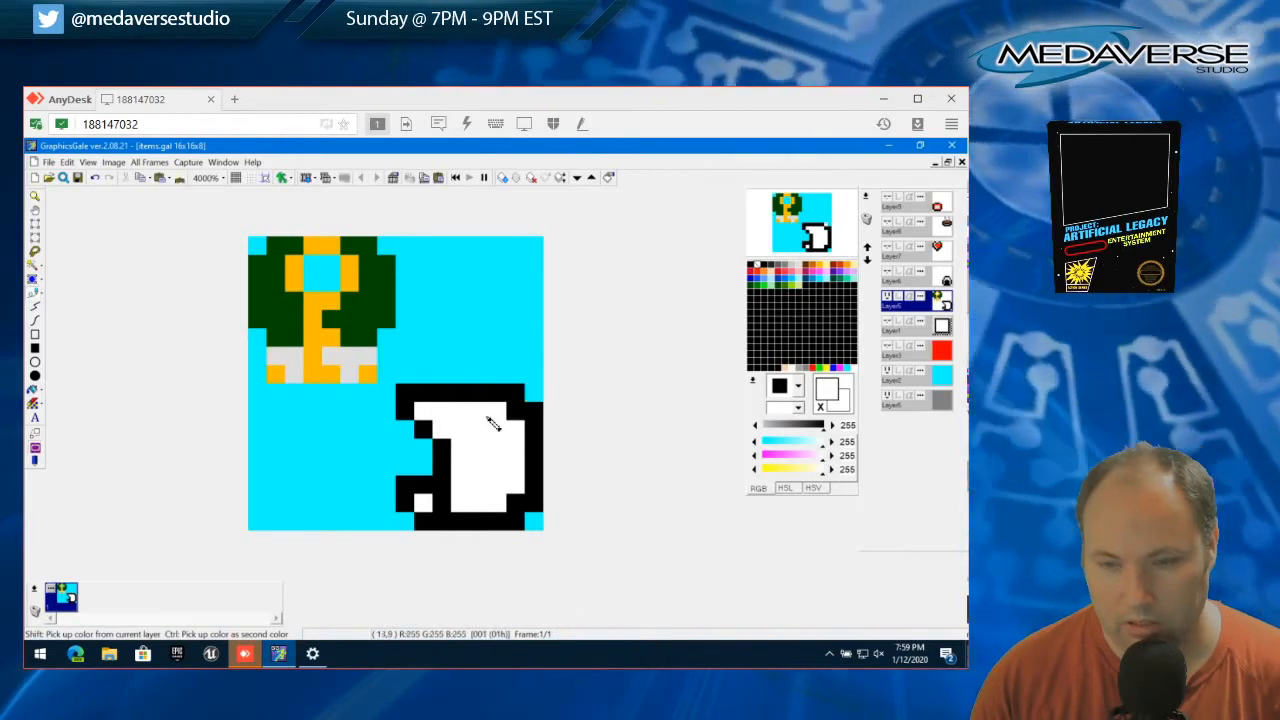
Try short black horizontal bars inside the white area and paint them back to white
right_click(446, 447)
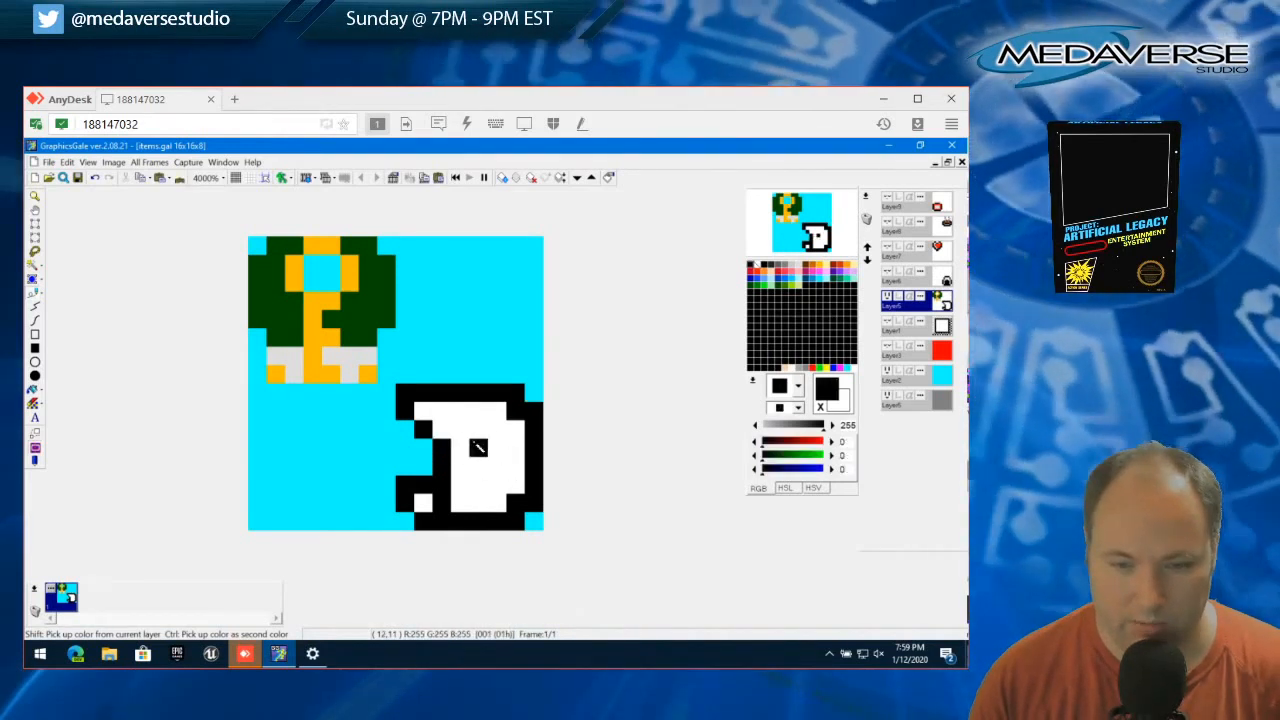
drag(466, 430, 497, 433)
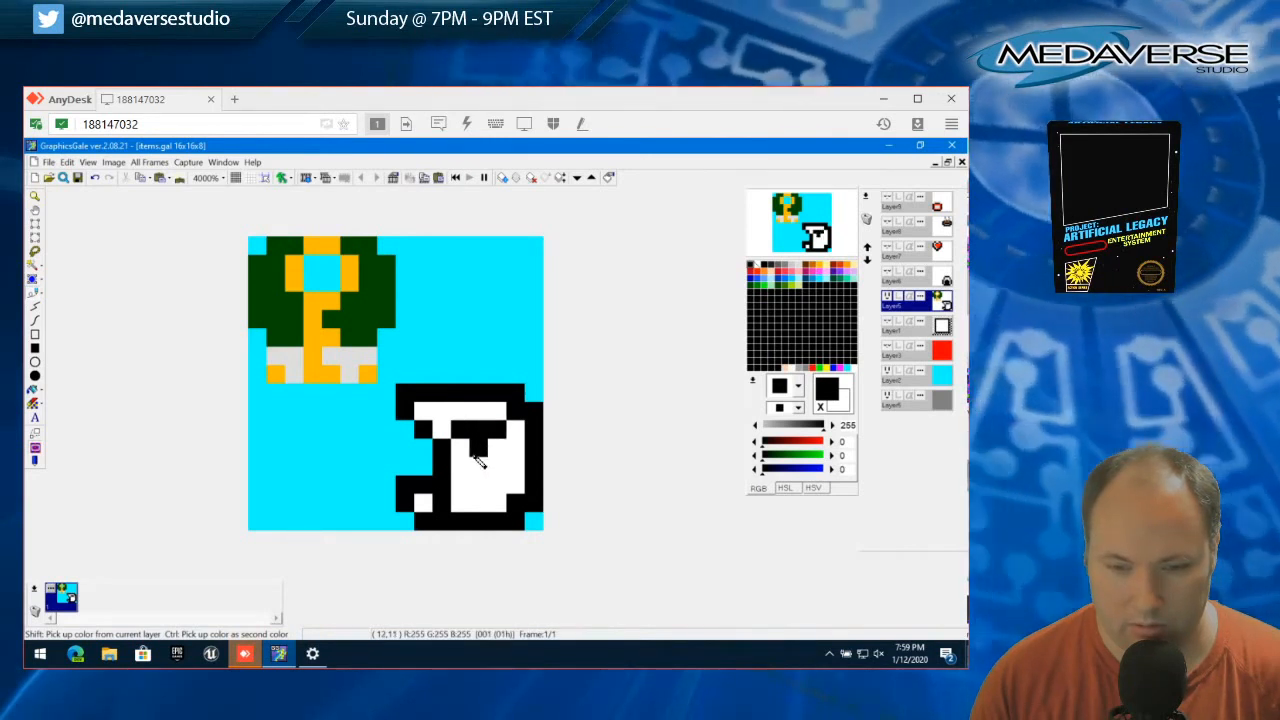
drag(476, 466, 500, 467)
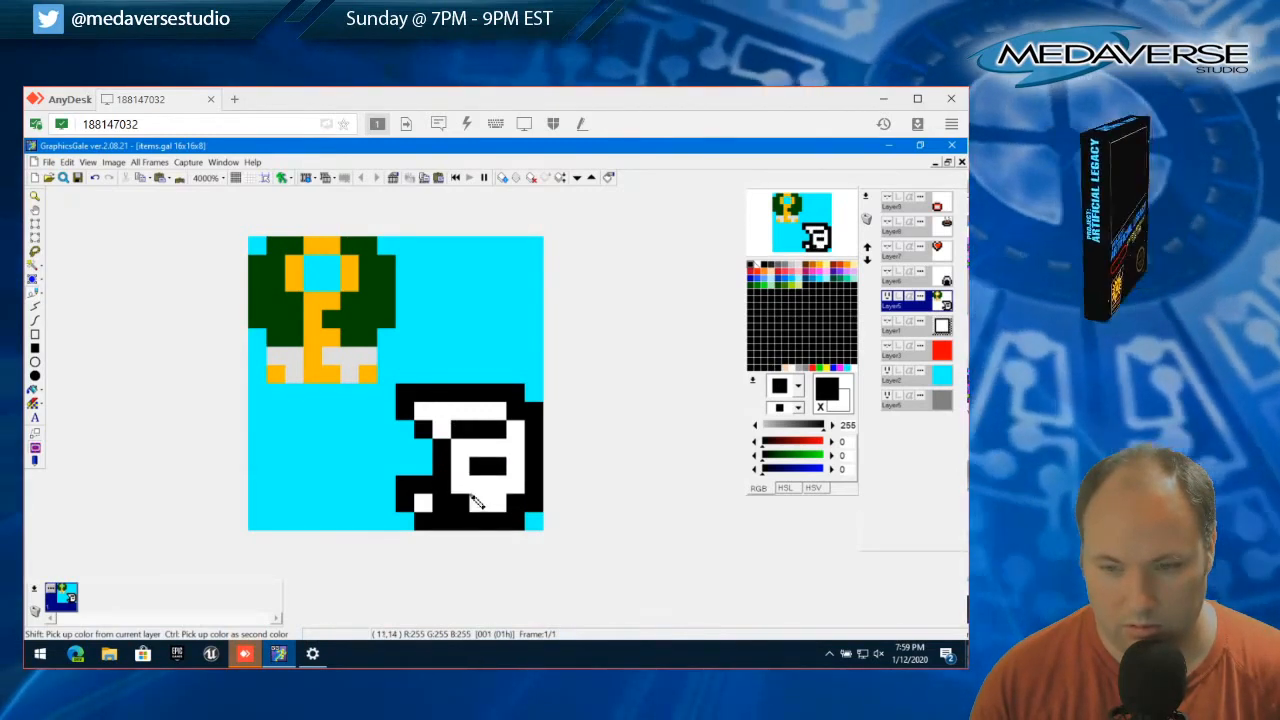
right_click(465, 442)
drag(465, 436, 493, 438)
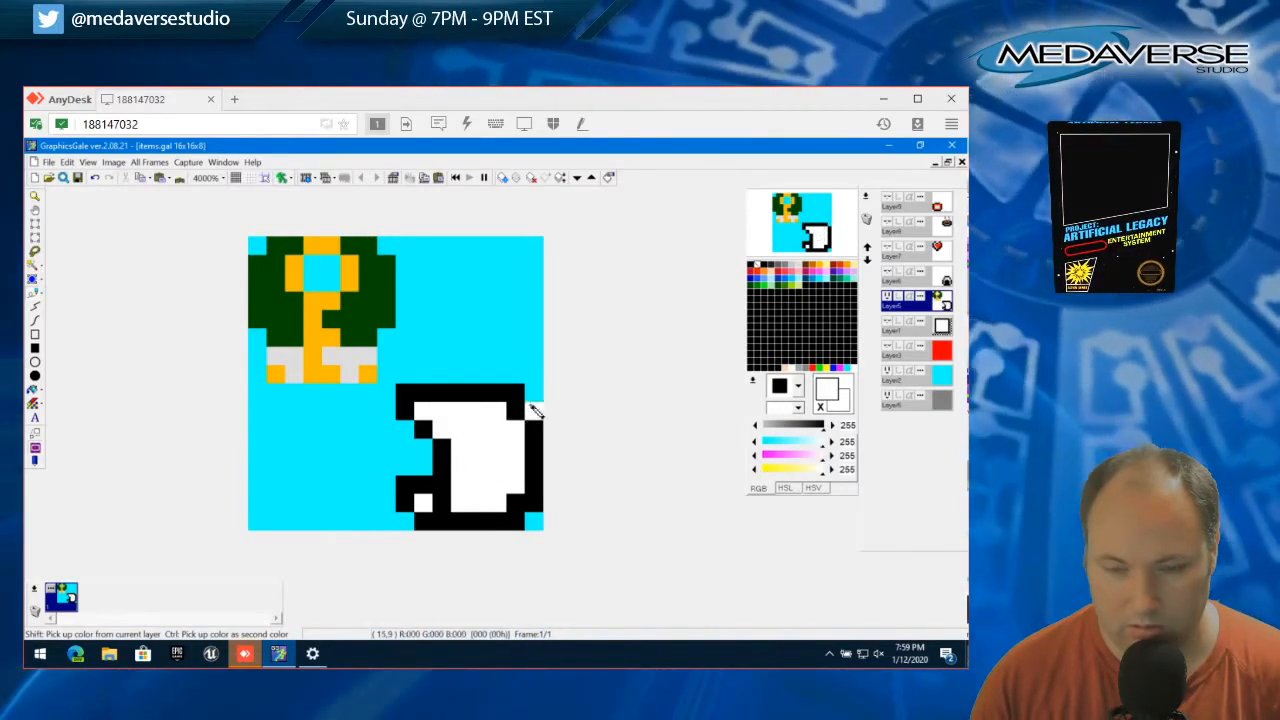
Draw a small hooked black mark like a question mark inside the white area, trimming its extra pixels with white
right_click(443, 448)
click(478, 448)
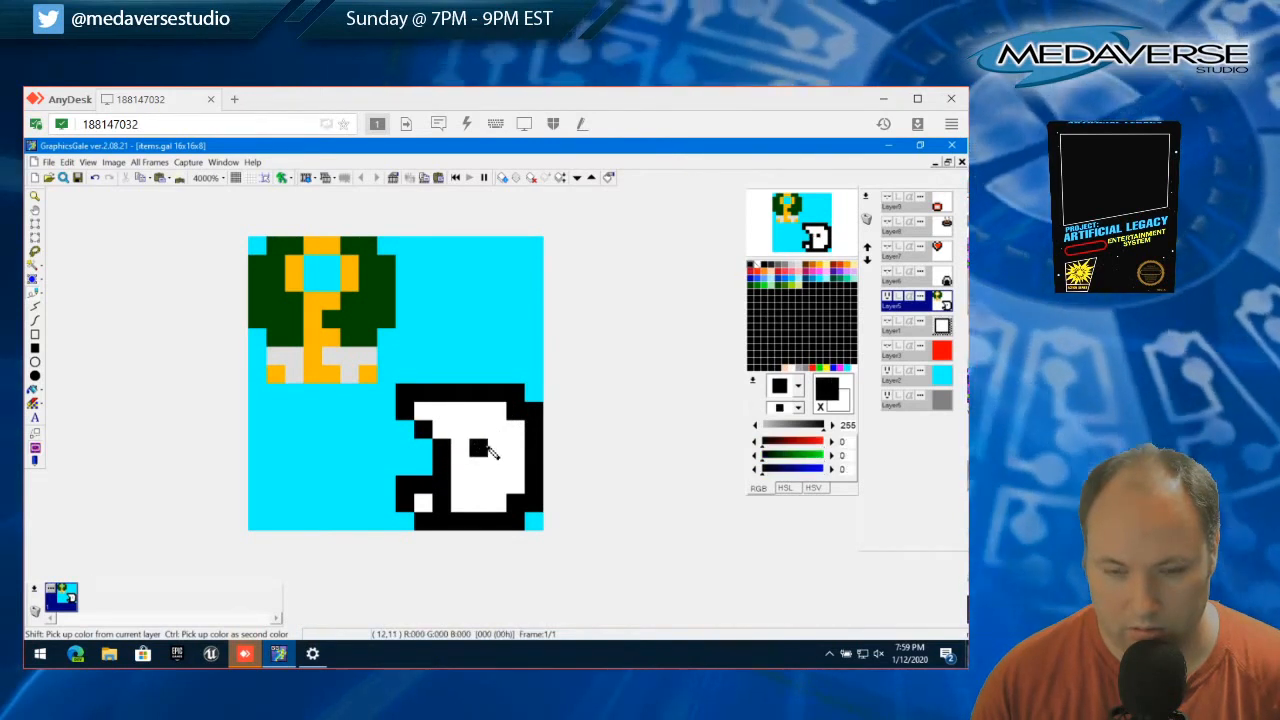
drag(477, 485, 496, 485)
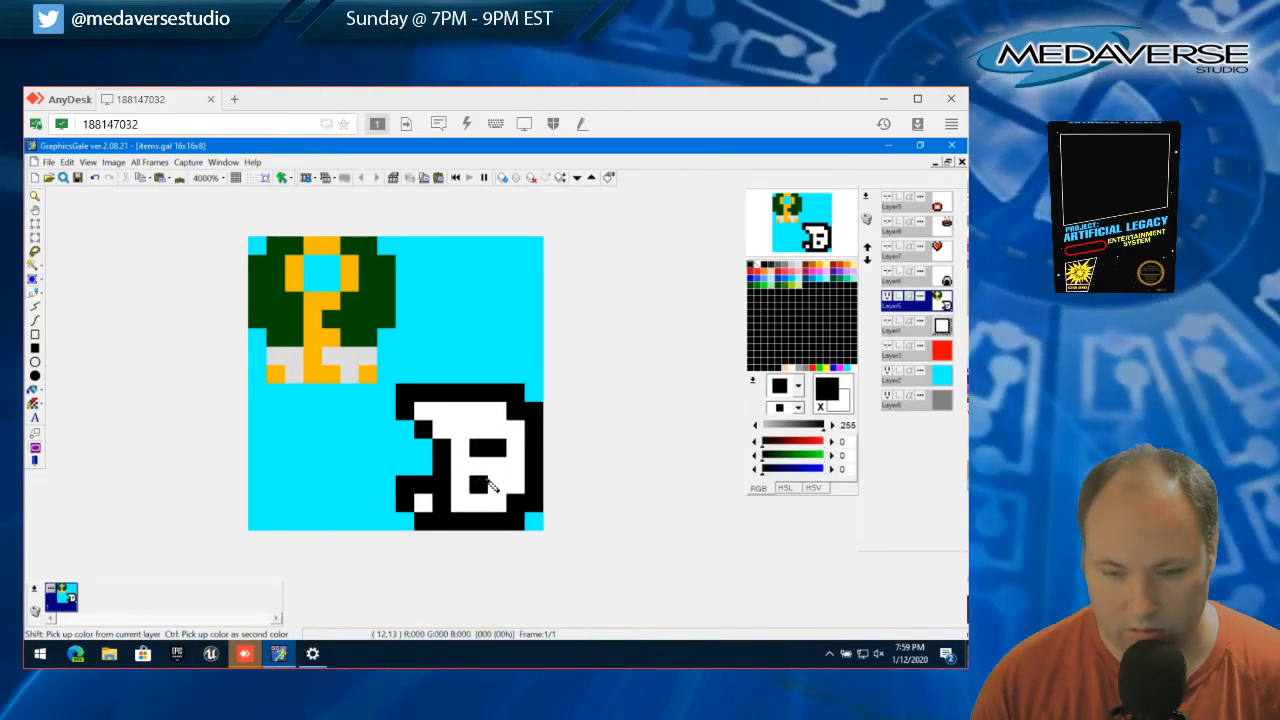
click(462, 429)
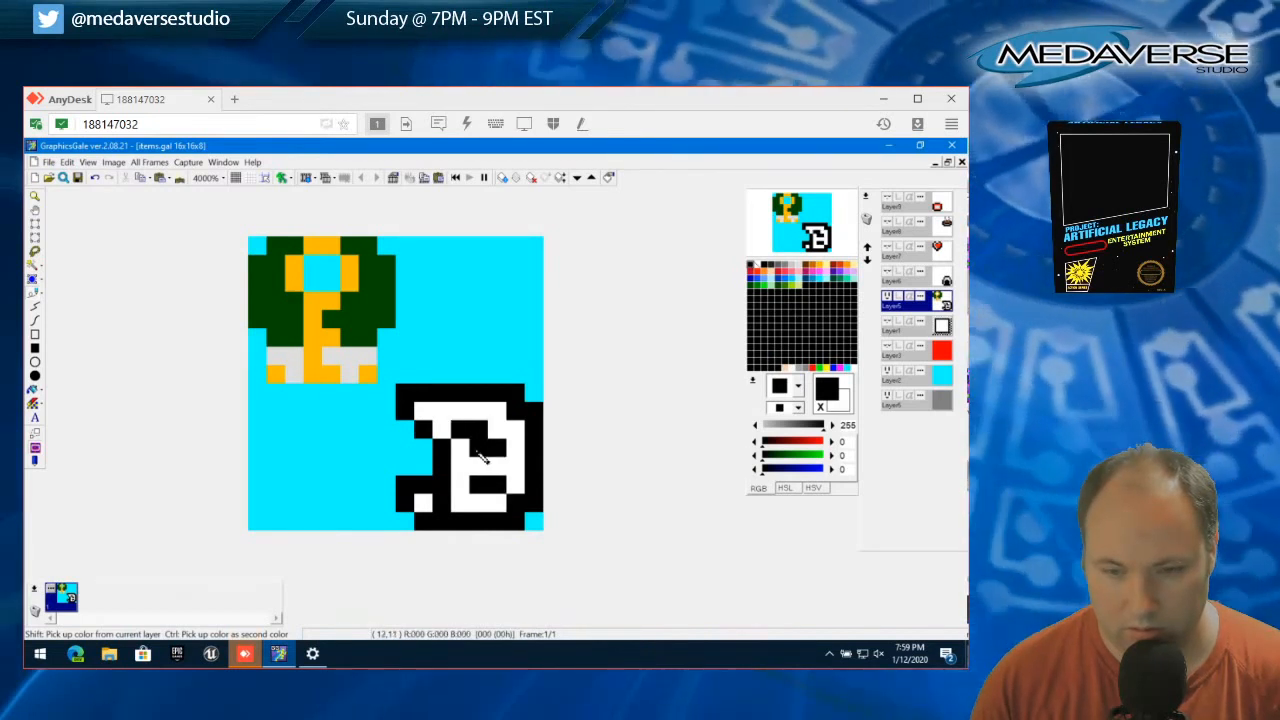
click(496, 472)
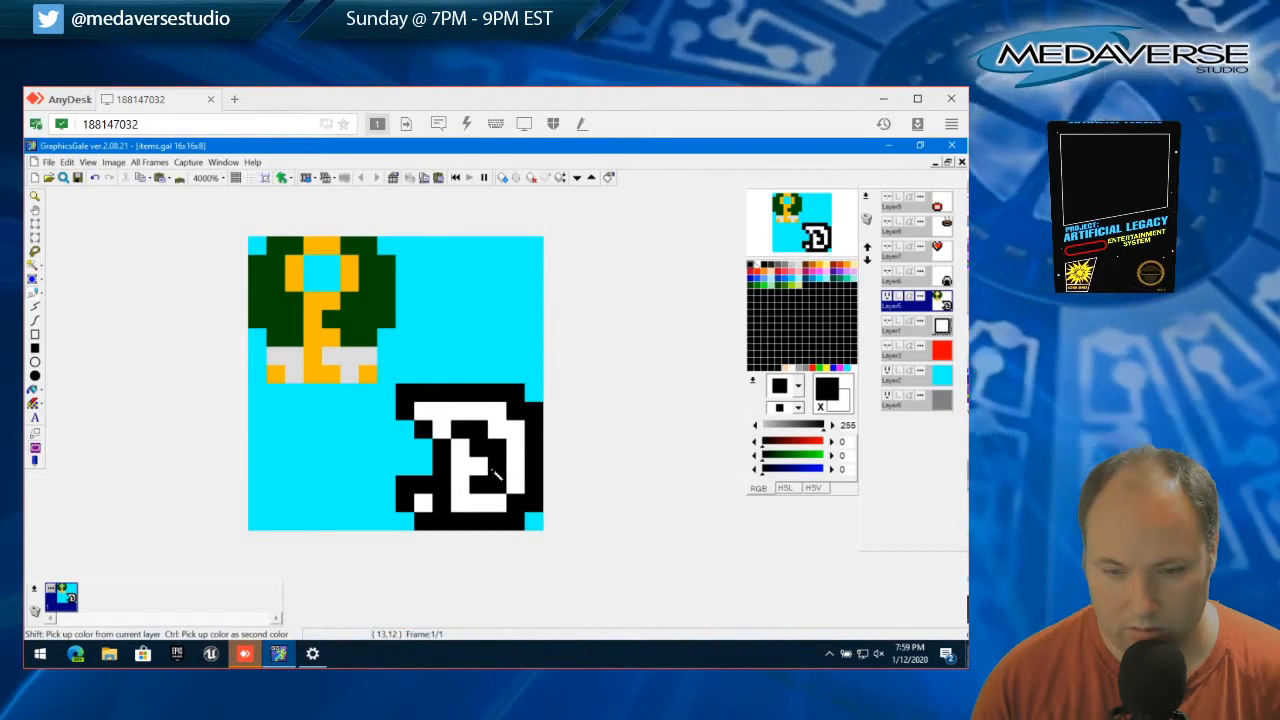
click(478, 469)
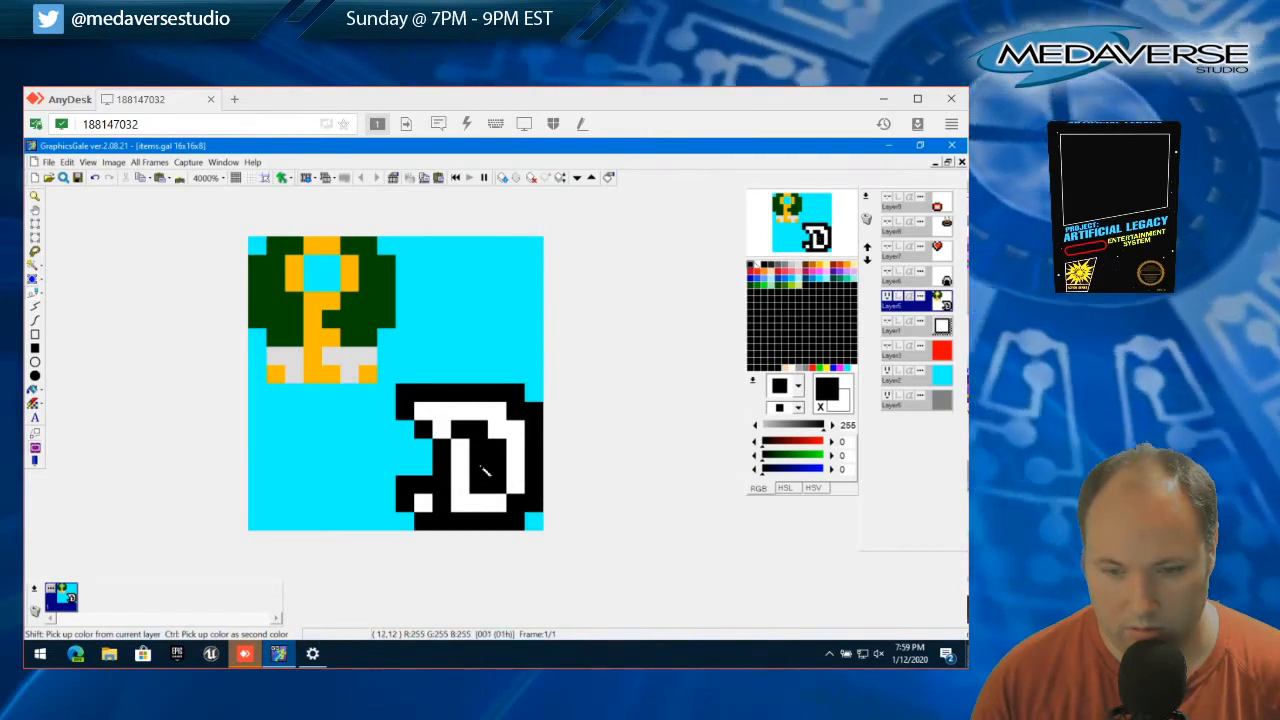
right_click(480, 501)
click(479, 468)
click(497, 483)
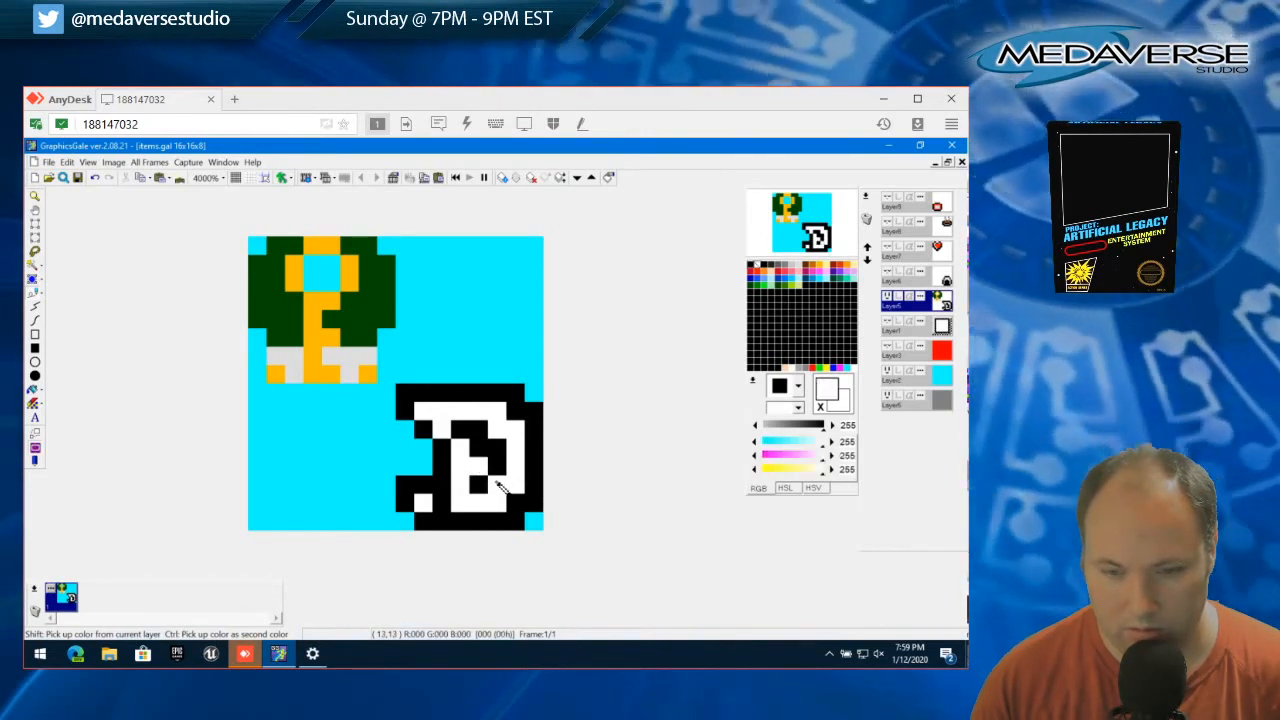
Try replacing pixels in the upper part of the hooked mark with white
click(507, 453)
right_click(483, 451)
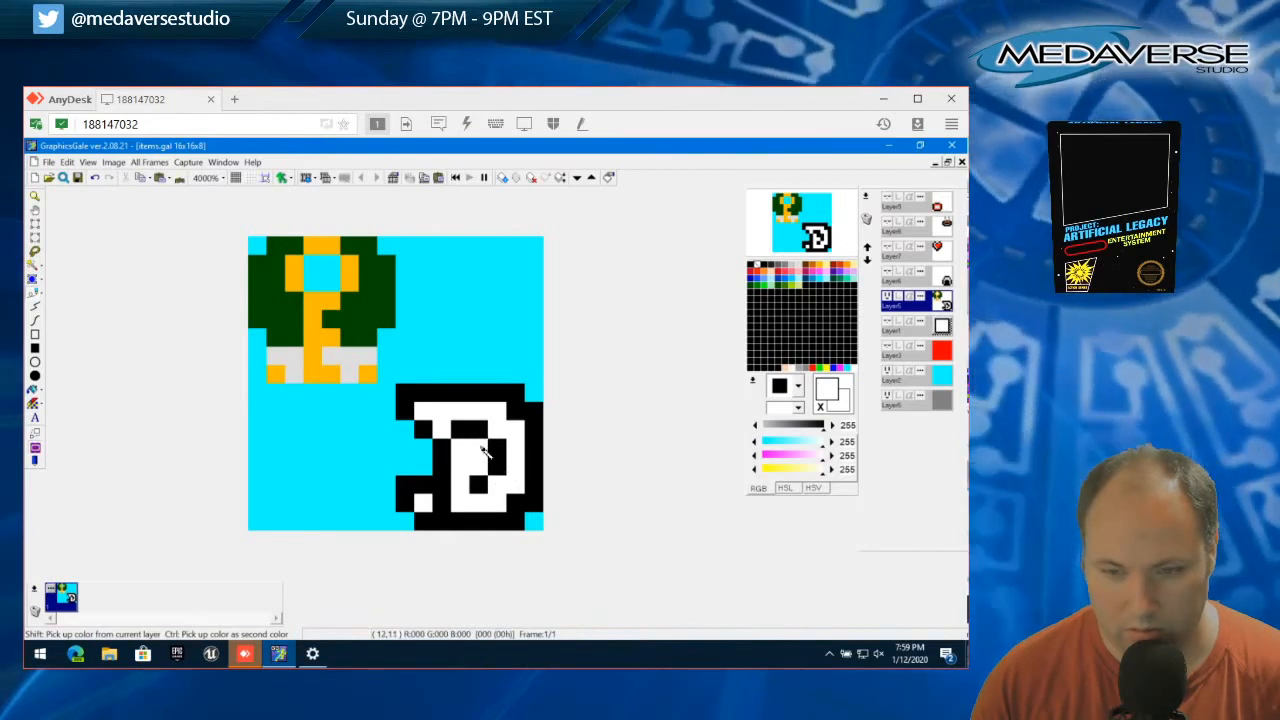
click(478, 453)
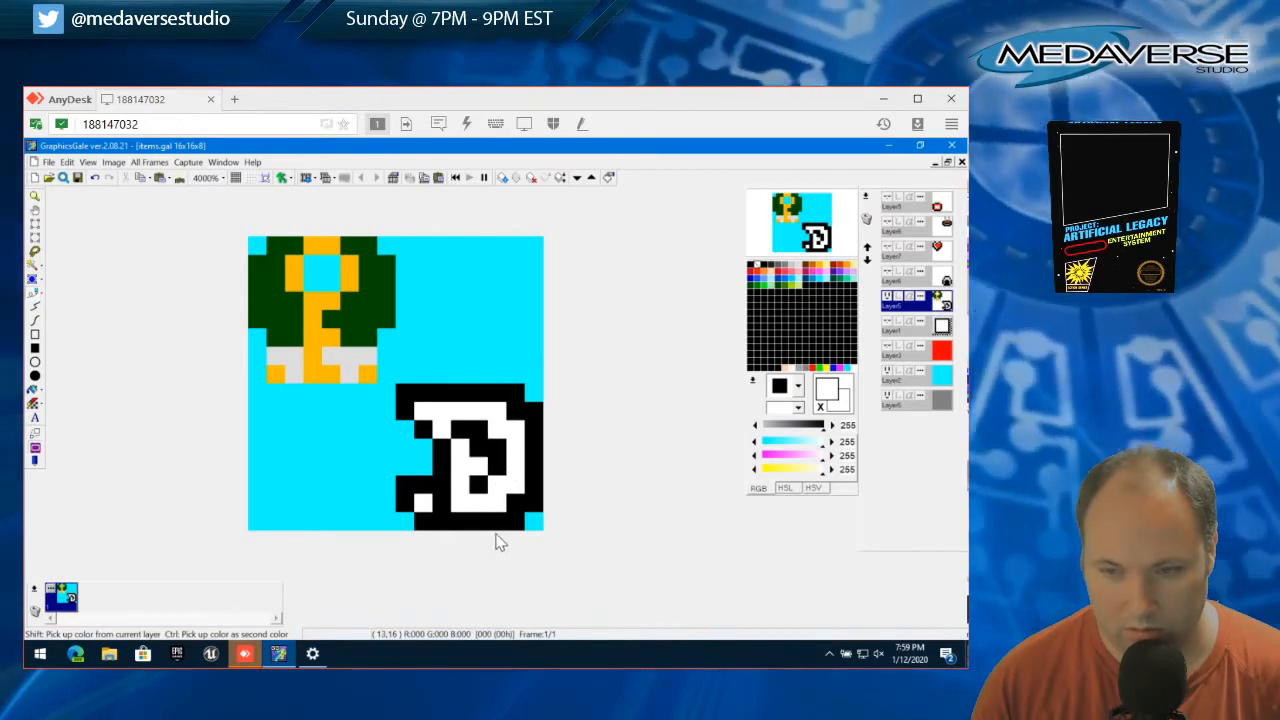
click(455, 436)
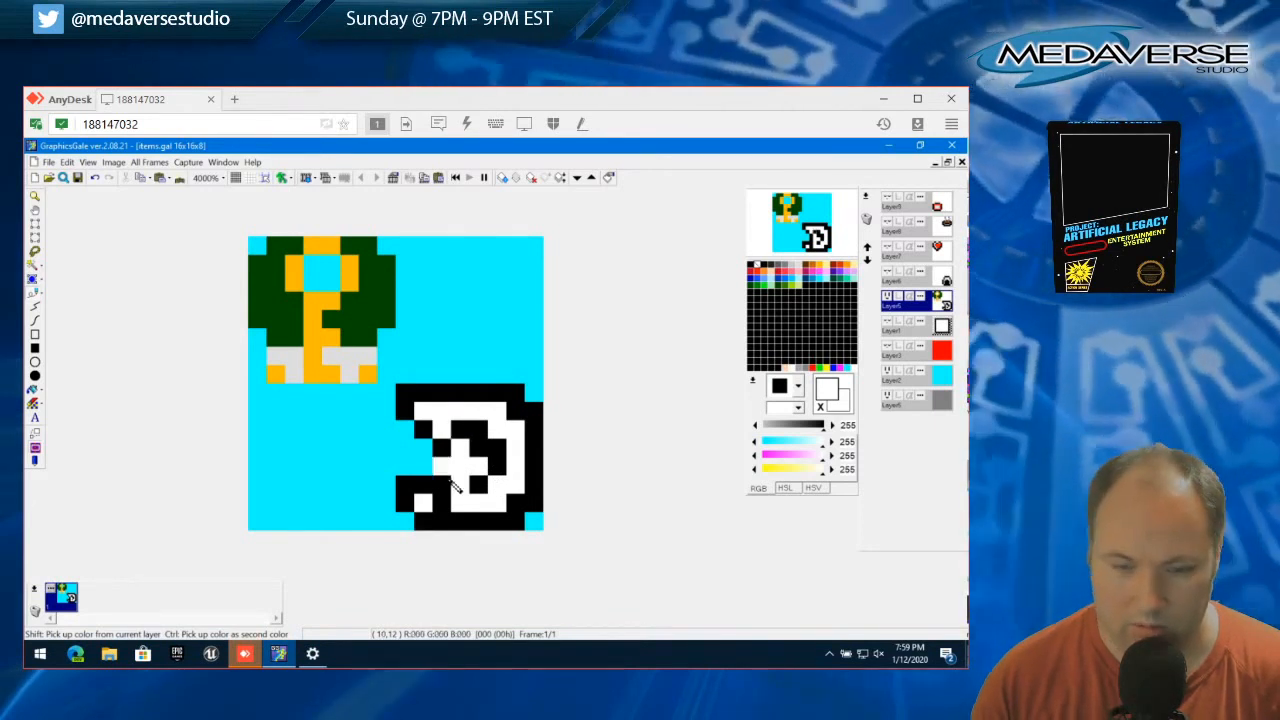
Recolour the lower-left corner block's white pixel and the whole hooked mark in medium grey (128, 128, 128)
click(778, 266)
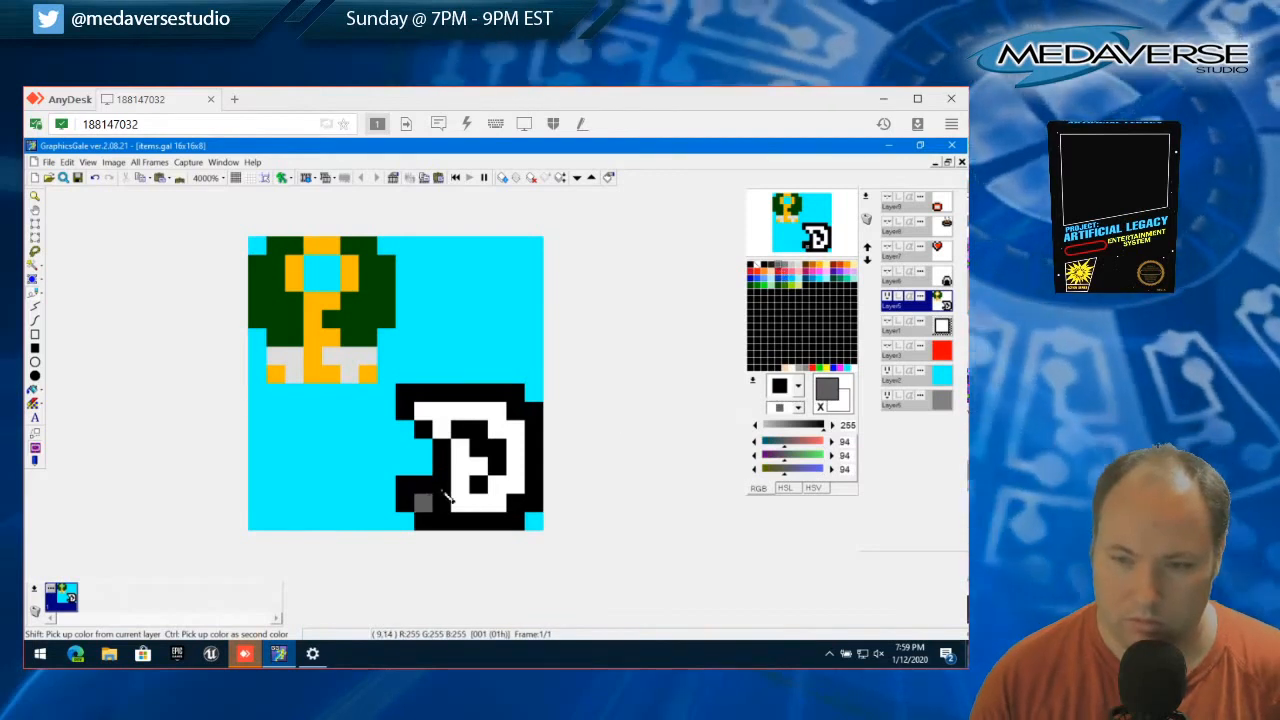
click(791, 268)
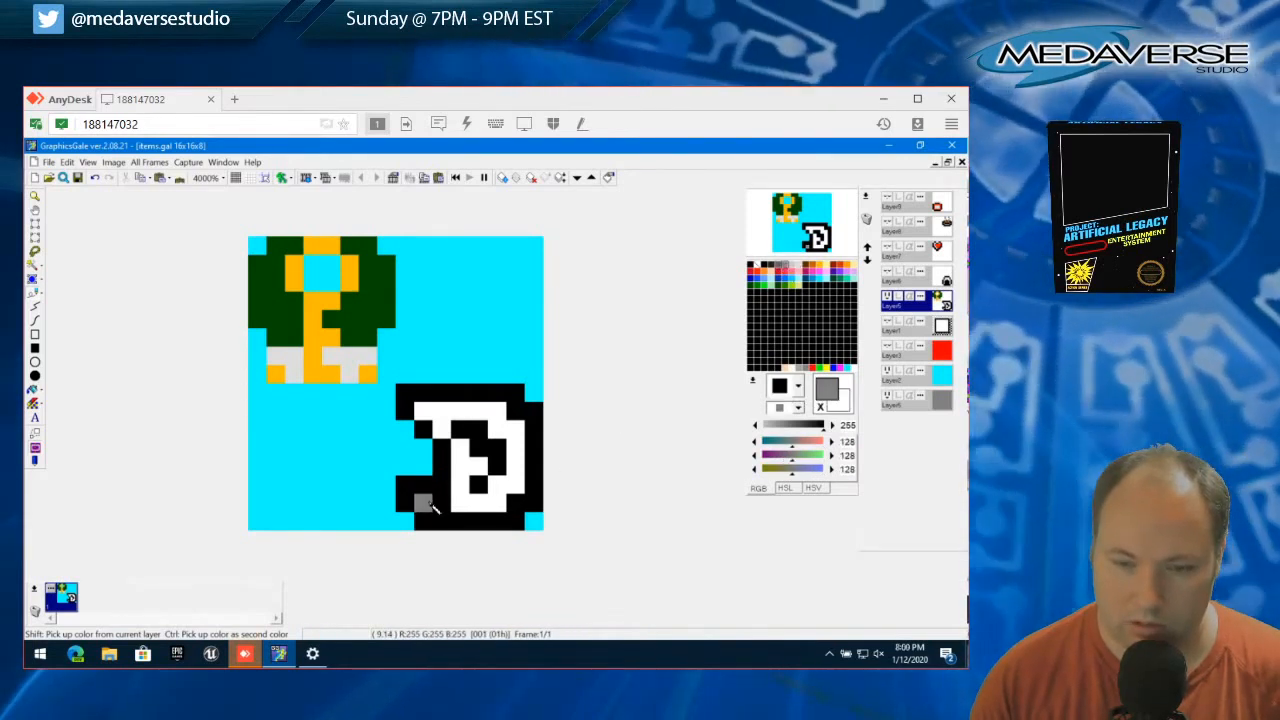
click(431, 506)
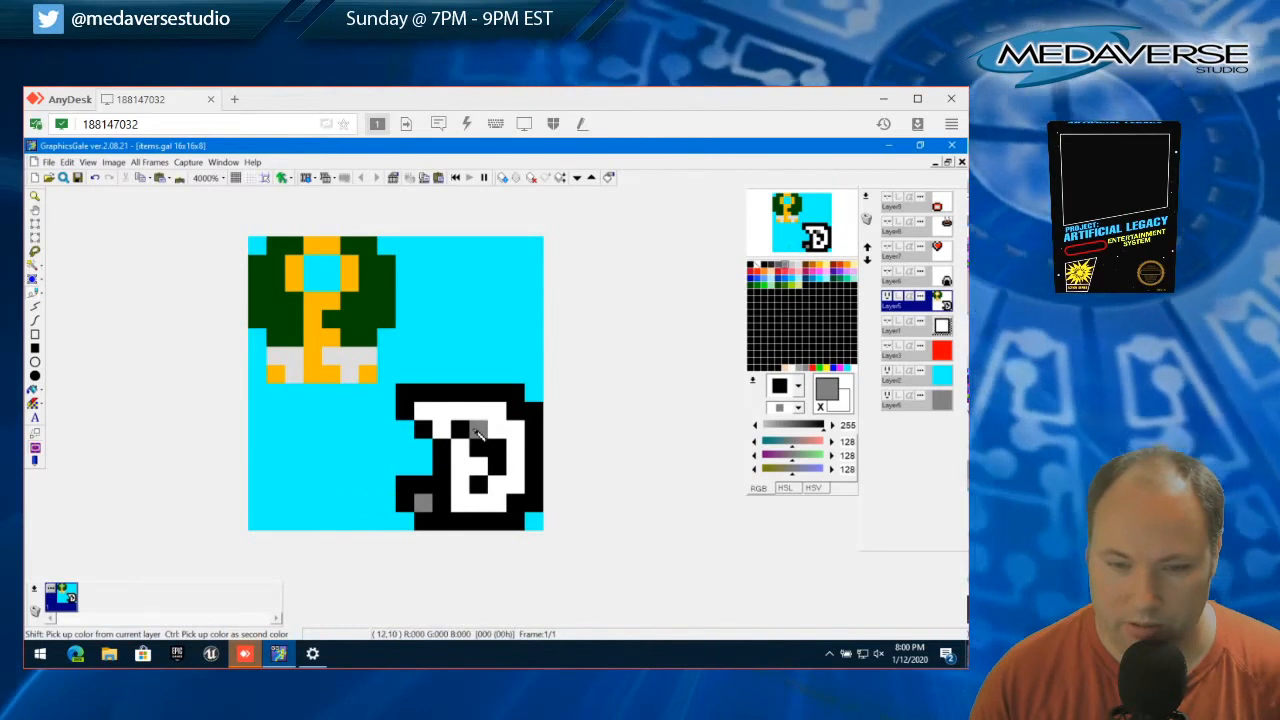
mouse_move(477, 432)
mouse_down()
mouse_move(497, 452)
mouse_move(490, 482)
mouse_move(480, 452)
mouse_up()
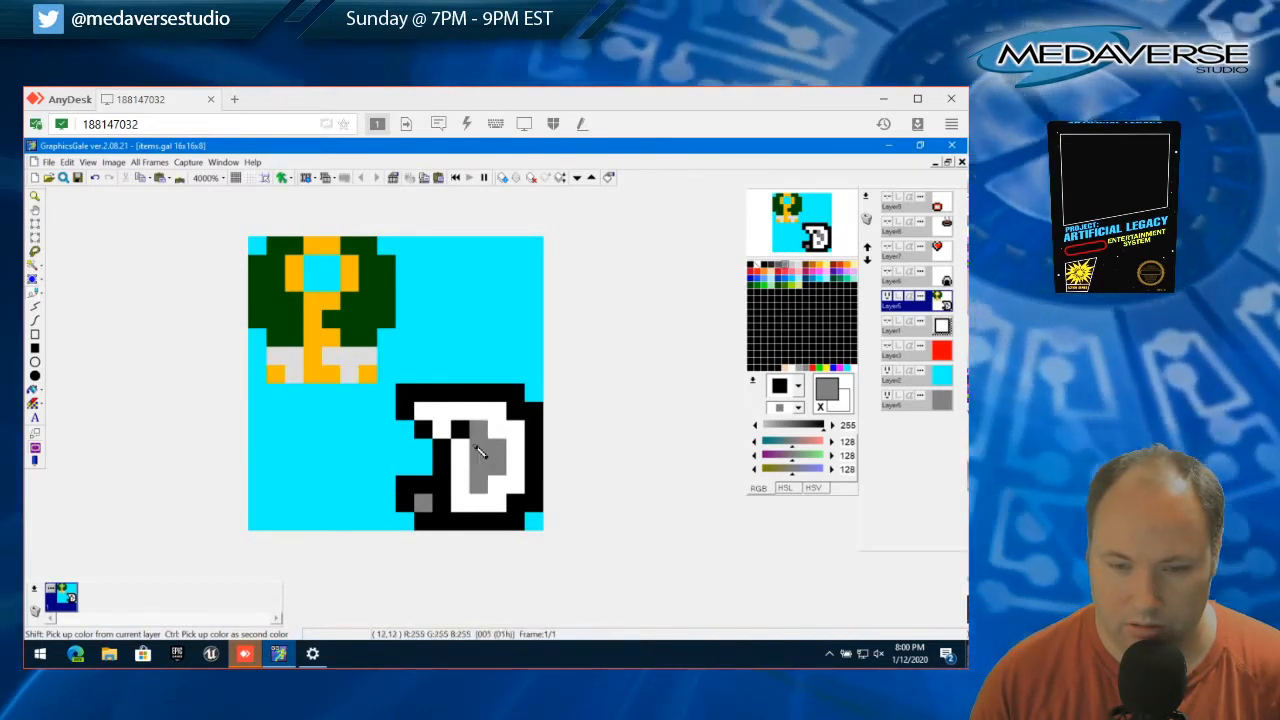
click(460, 430)
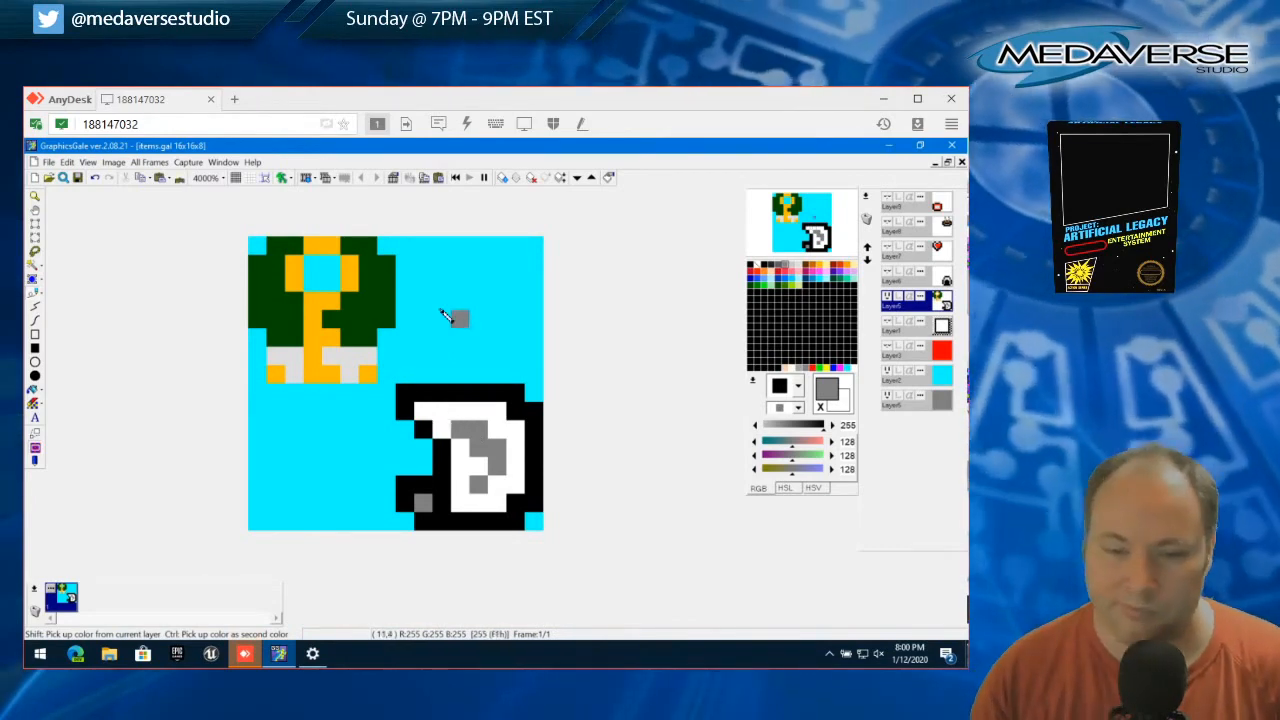
Select and delete the two outer black pixels at the outline's upper-right corner to round it
click(35, 225)
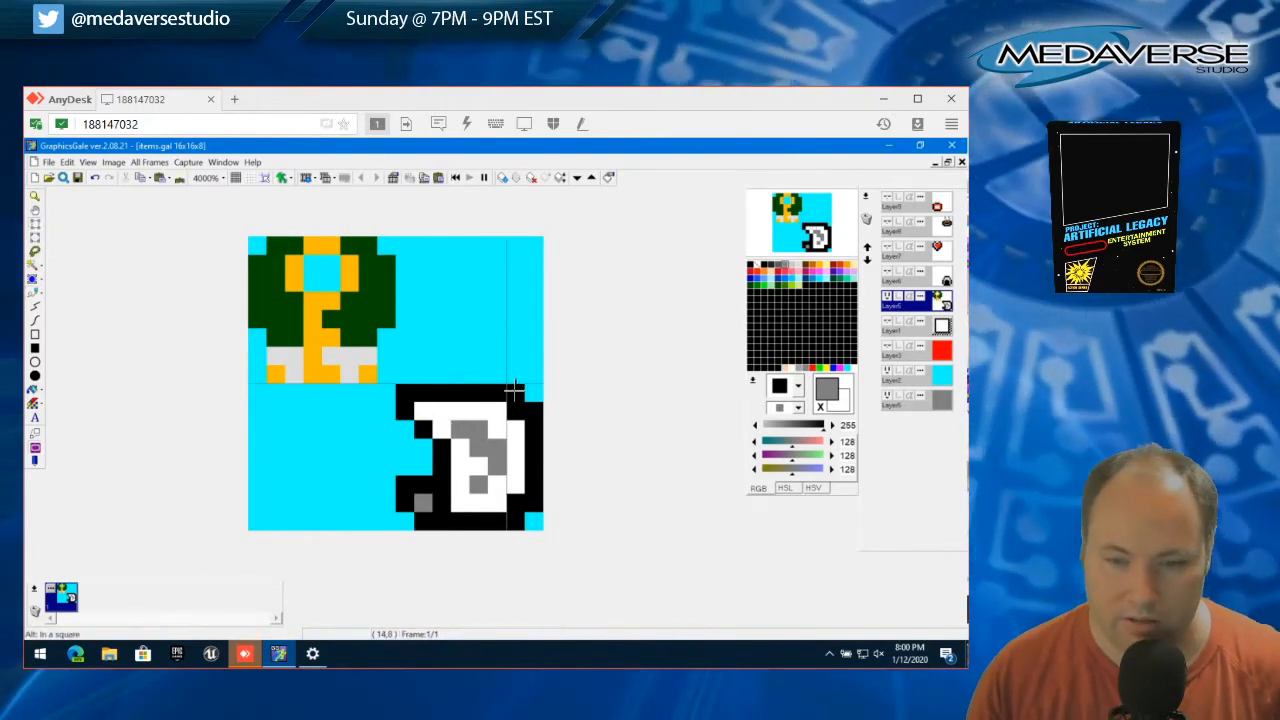
click(510, 390)
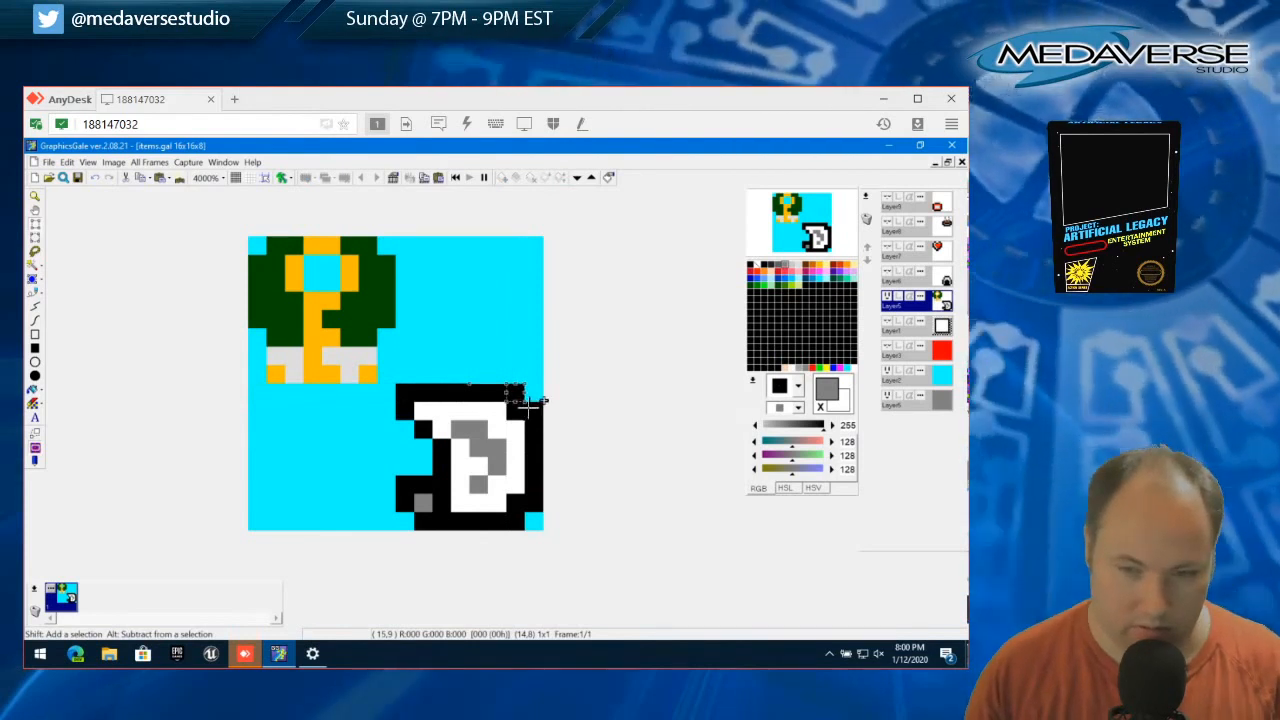
shift+click(534, 411)
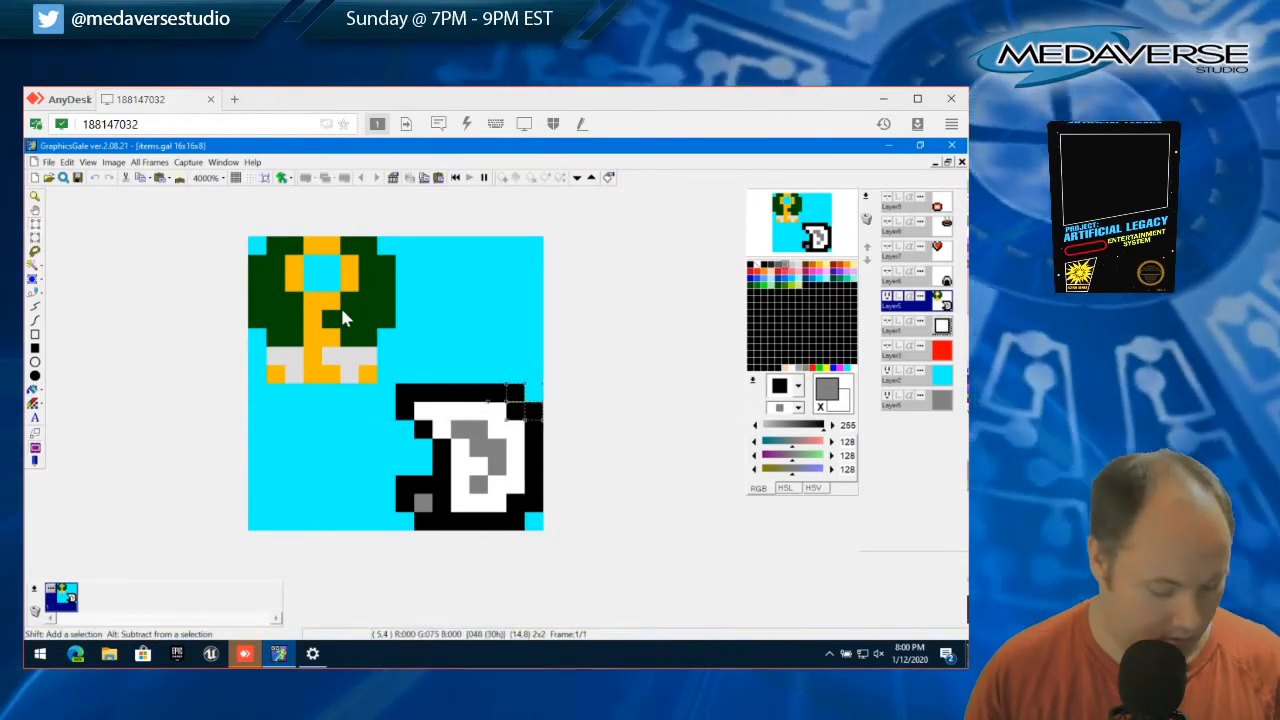
key(Delete)
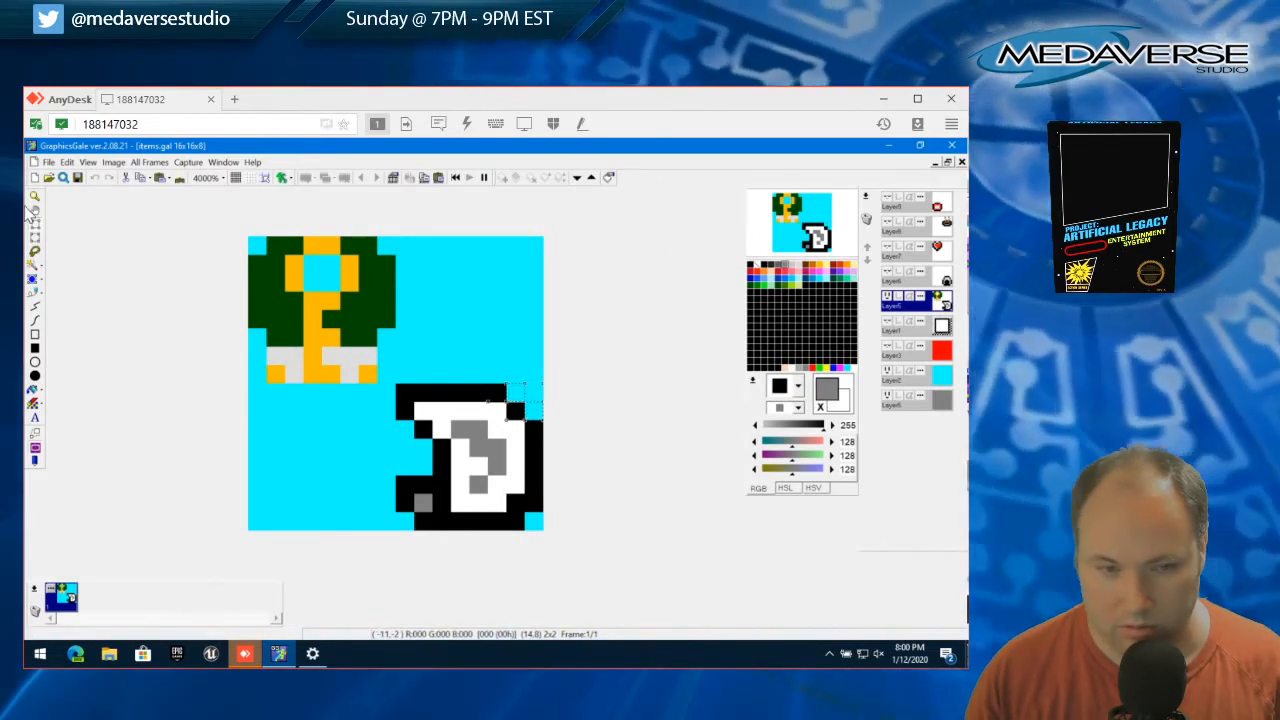
Try white on the inner pixel of the outline's bottom-right corner and on the grey mark's lowest pixel
click(35, 293)
right_click(495, 503)
click(511, 506)
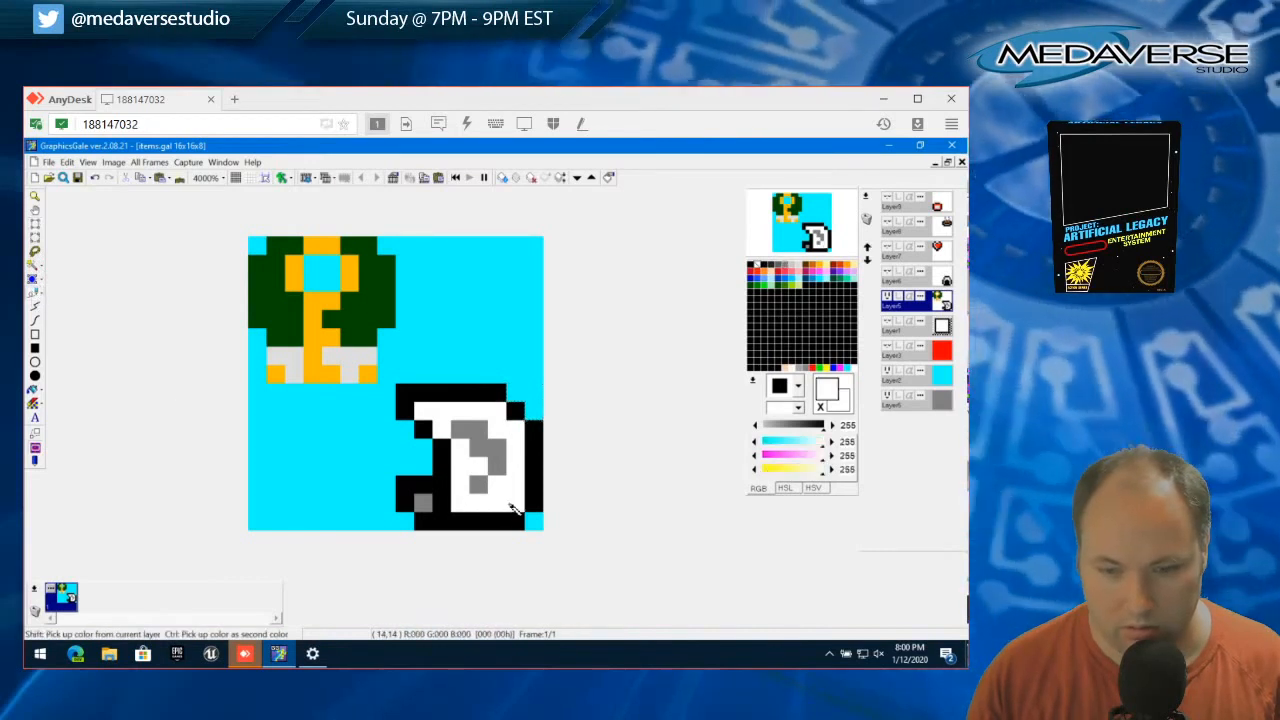
click(484, 483)
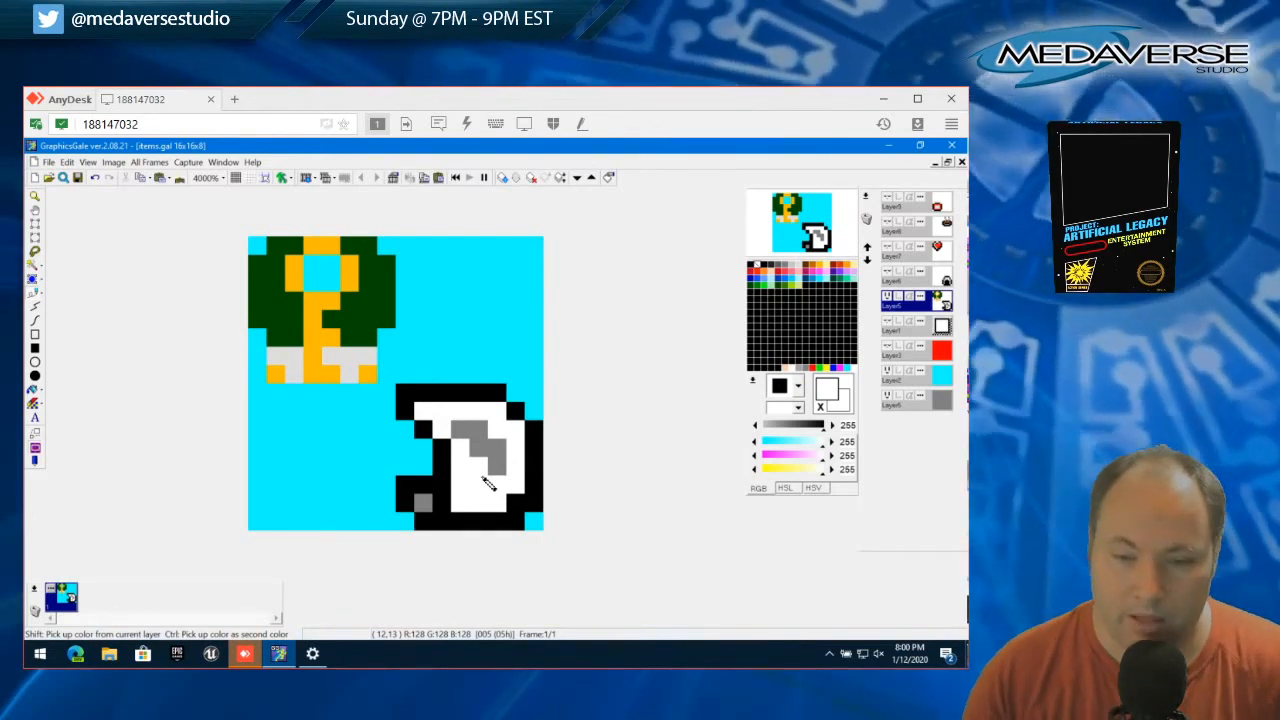
click(486, 483)
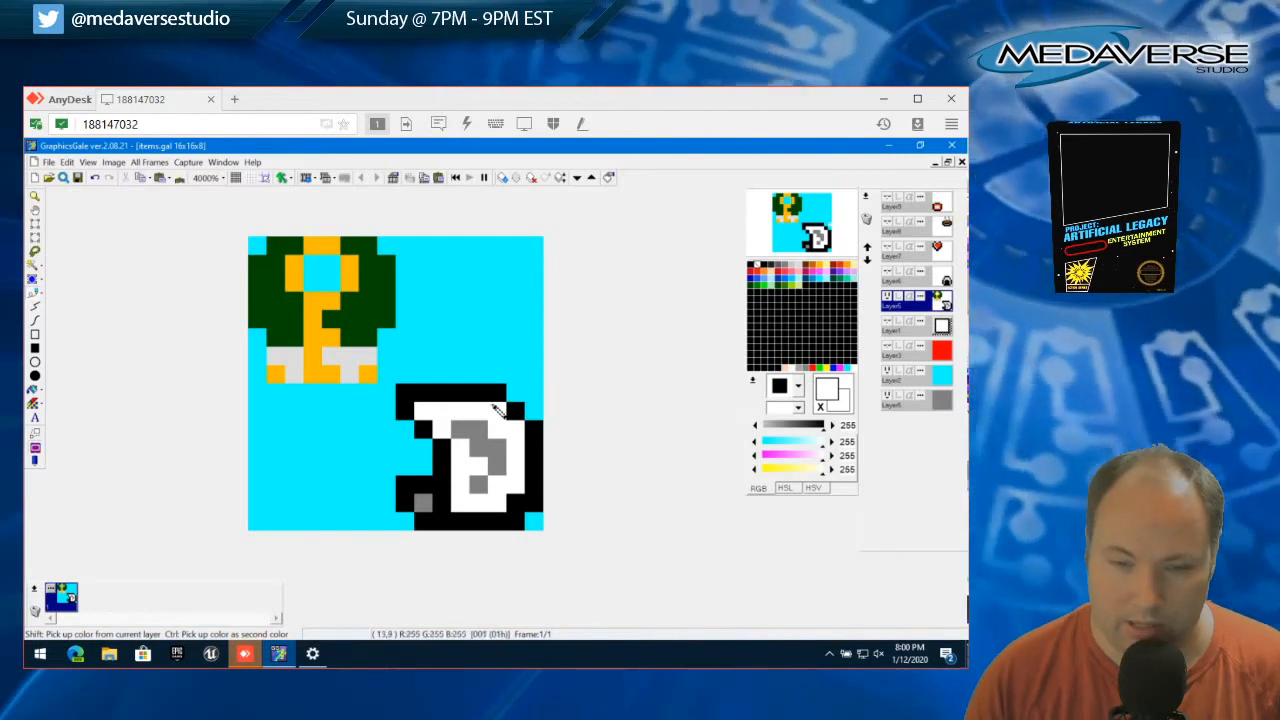
Extend the grey mark's top row by one pixel to the right and paint the grey pixel directly below it white
right_click(472, 424)
click(502, 433)
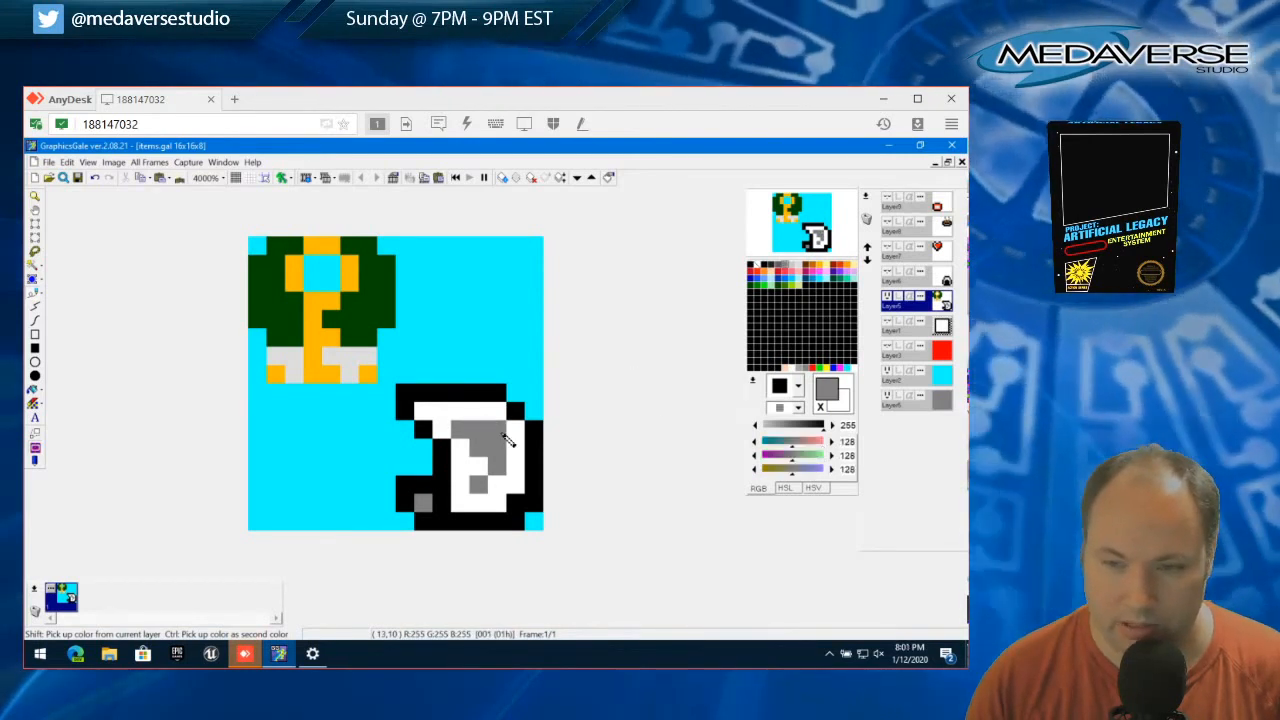
right_click(519, 456)
drag(519, 456, 508, 455)
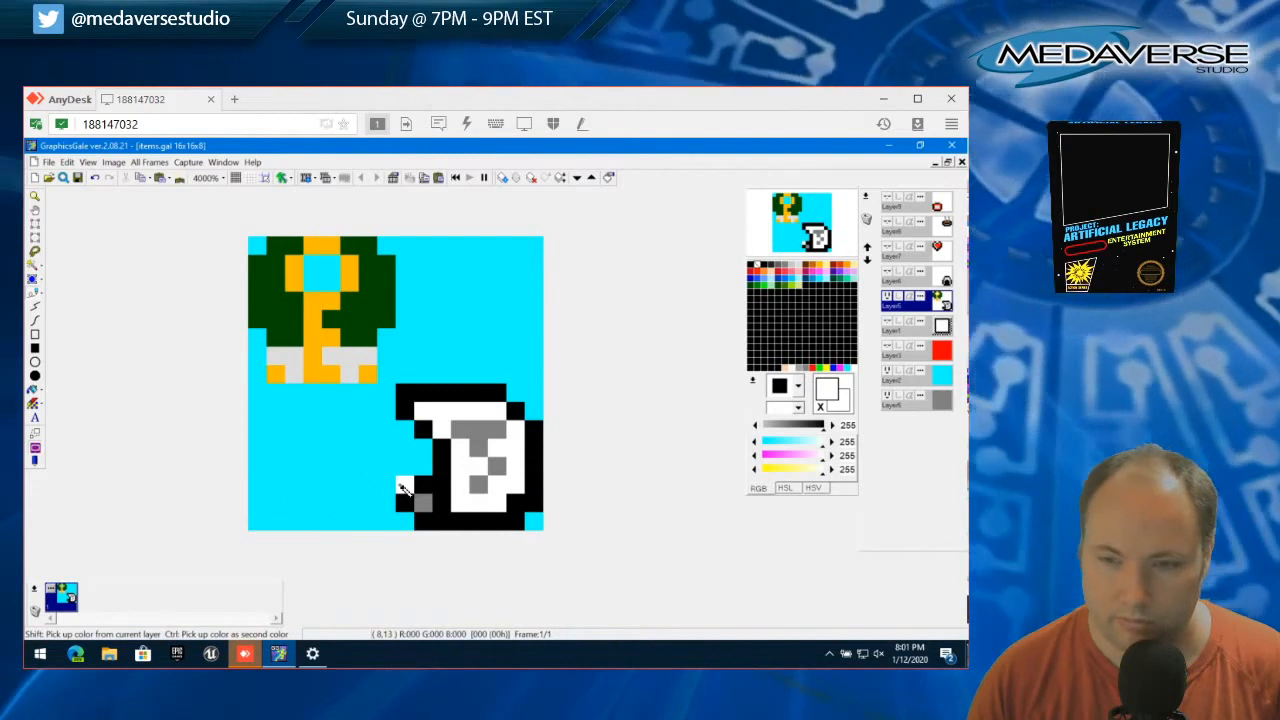
Select and delete the outline's top-left corner pixel and the upper-left pixel of the lower-left block
click(36, 227)
drag(399, 479, 409, 491)
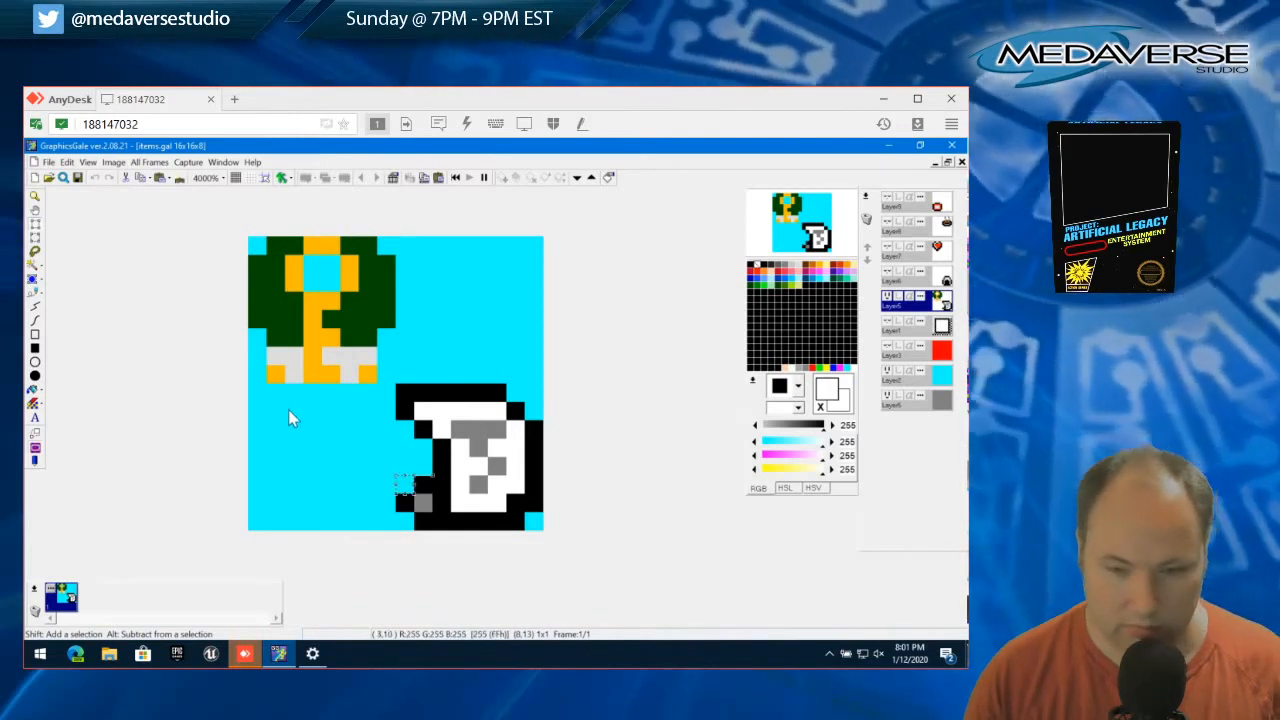
drag(403, 486, 408, 396)
right_click(401, 396)
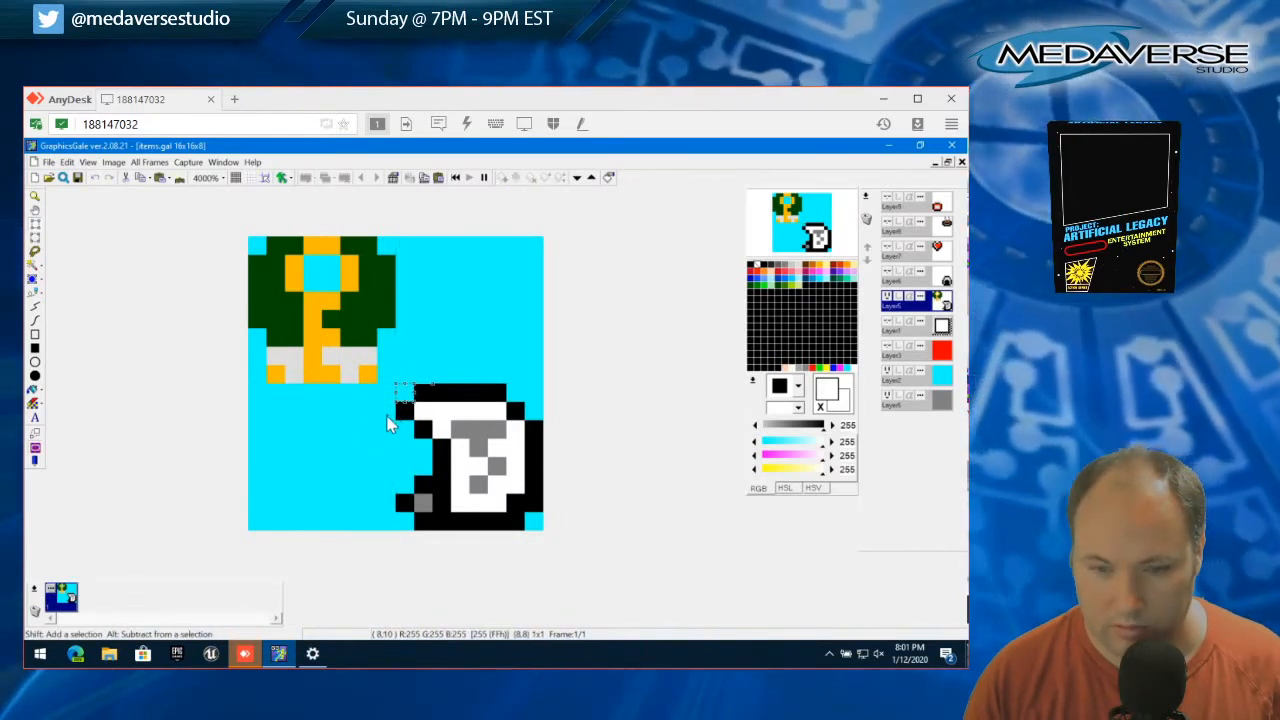
Try squaring the outline's upper-right corner with added black pixels, and undo them
click(35, 294)
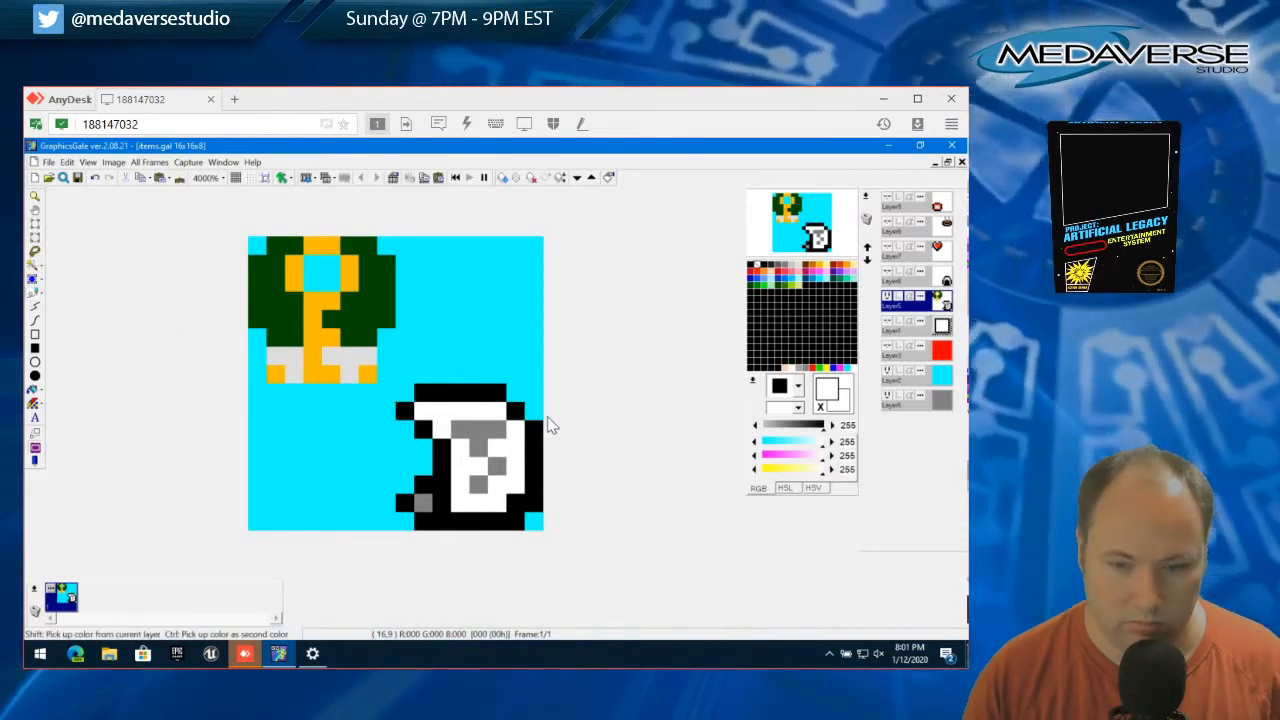
right_click(532, 424)
click(533, 414)
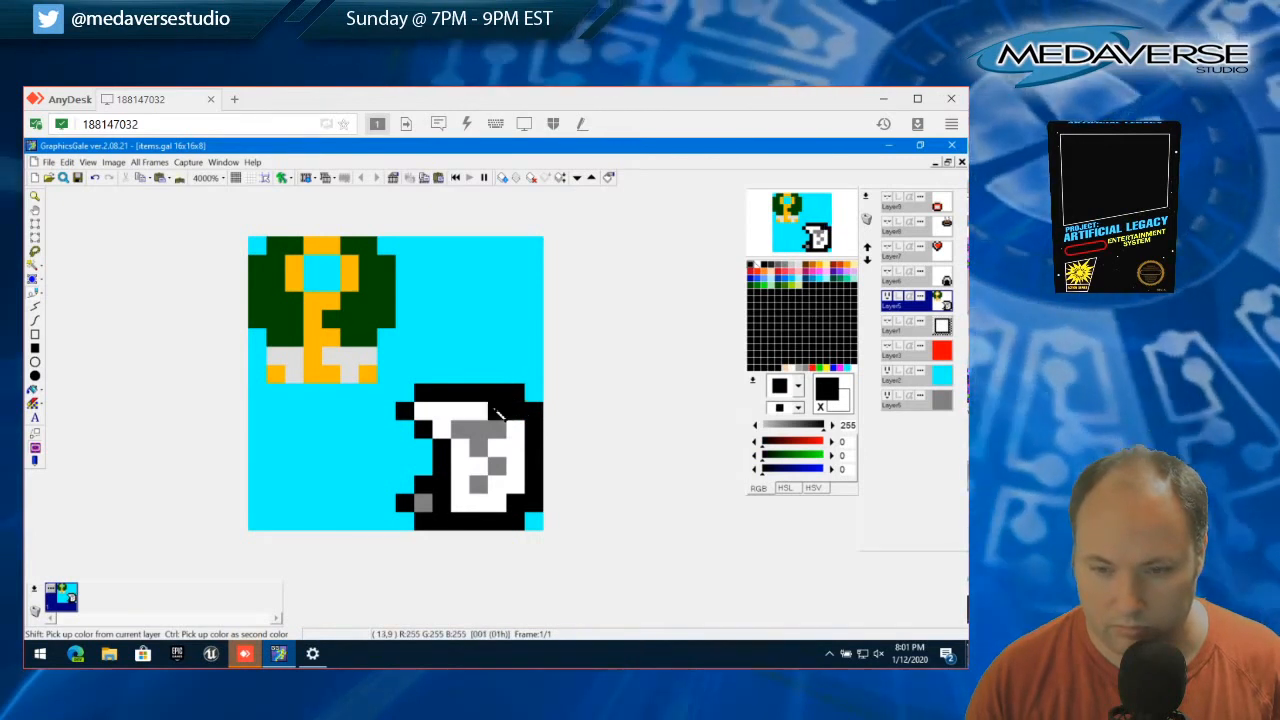
right_click(494, 409)
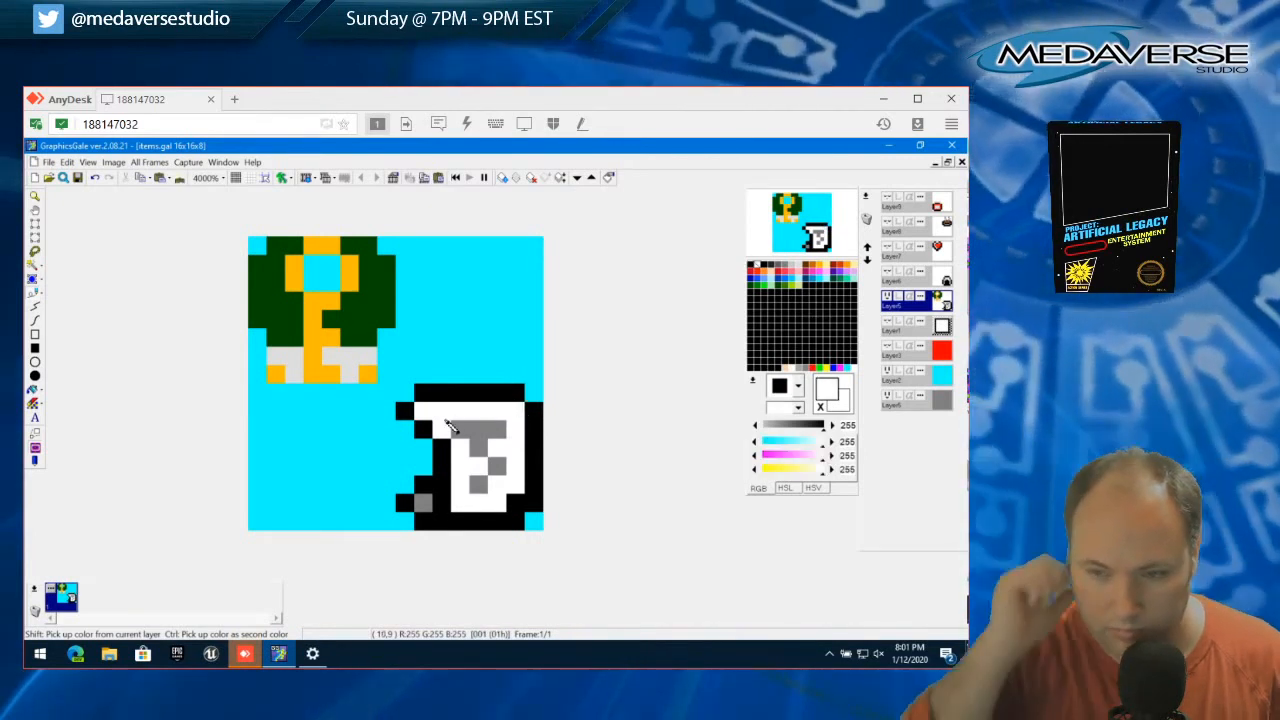
key(ctrl+z)
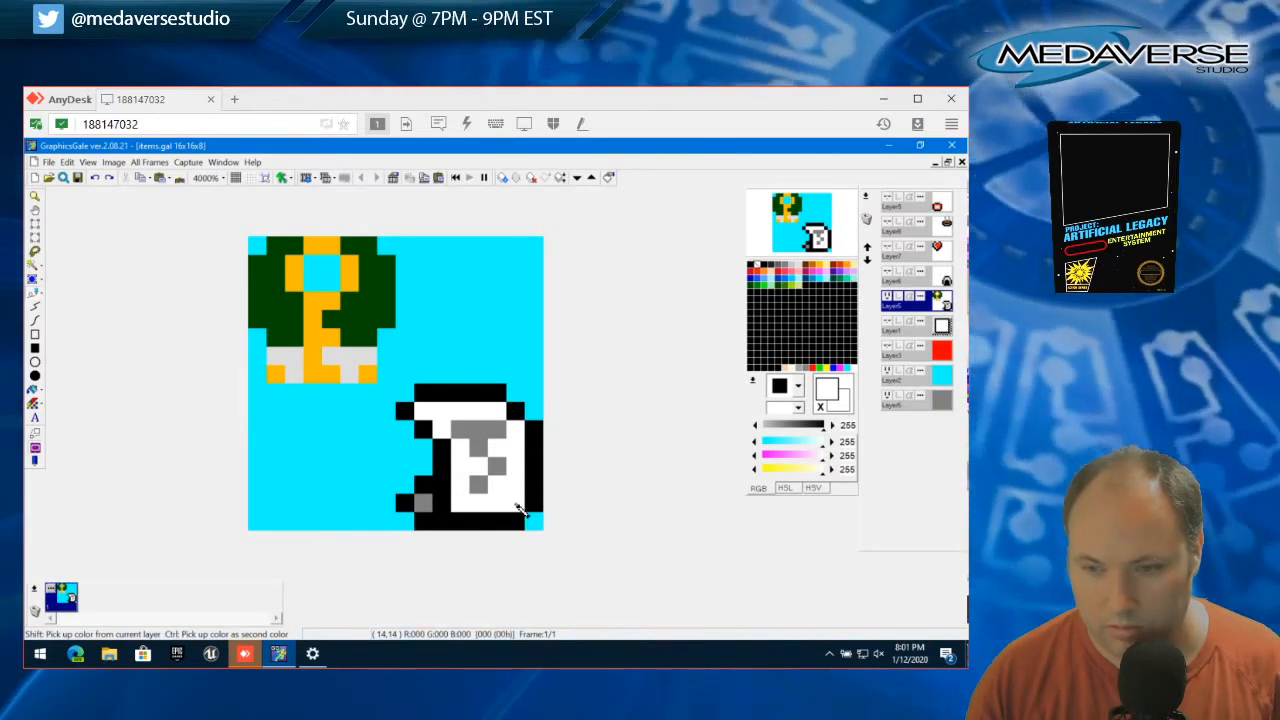
right_click(312, 490)
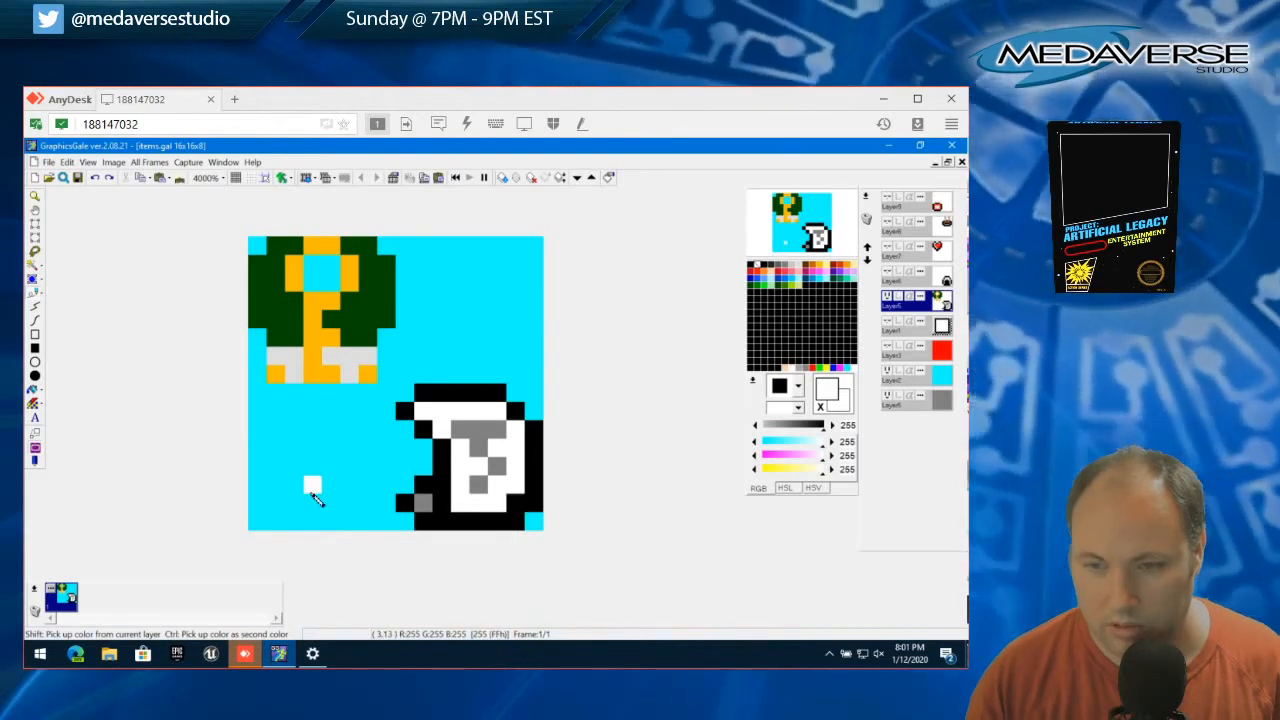
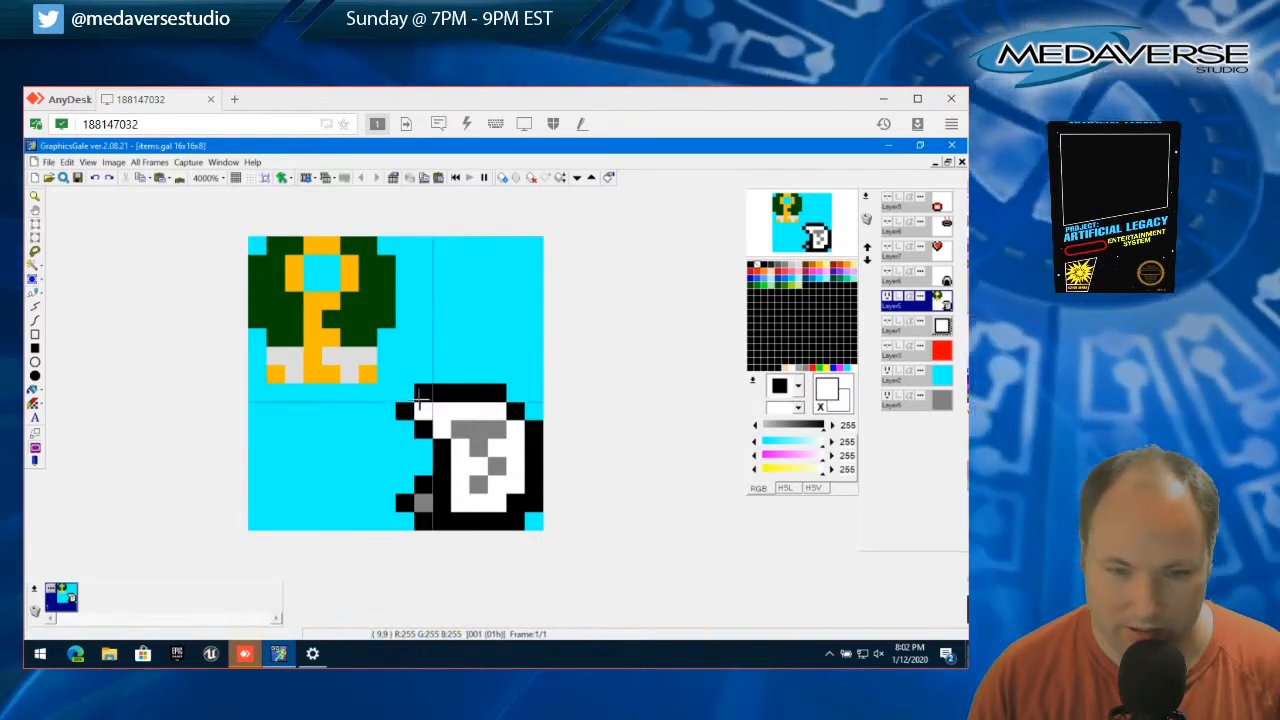
Cut the white item out of the lower-right quadrant of Layer5 and clear the selection
drag(400, 387, 543, 528)
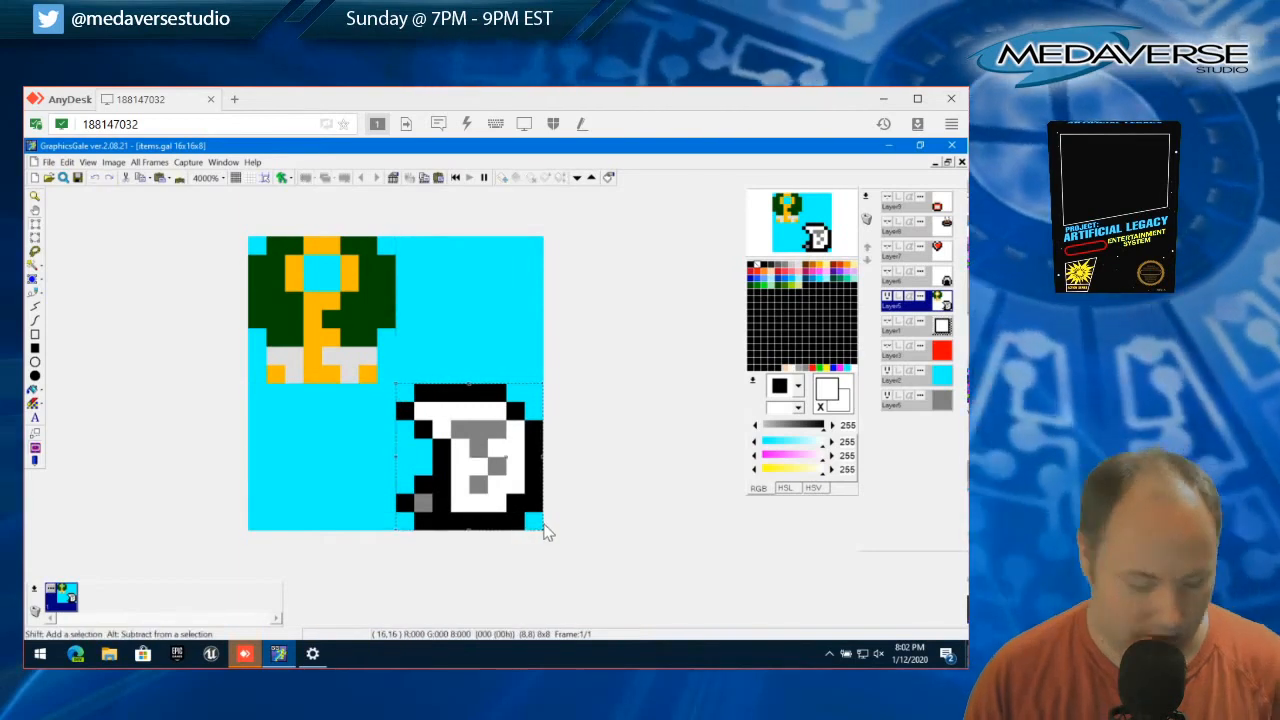
key(Delete)
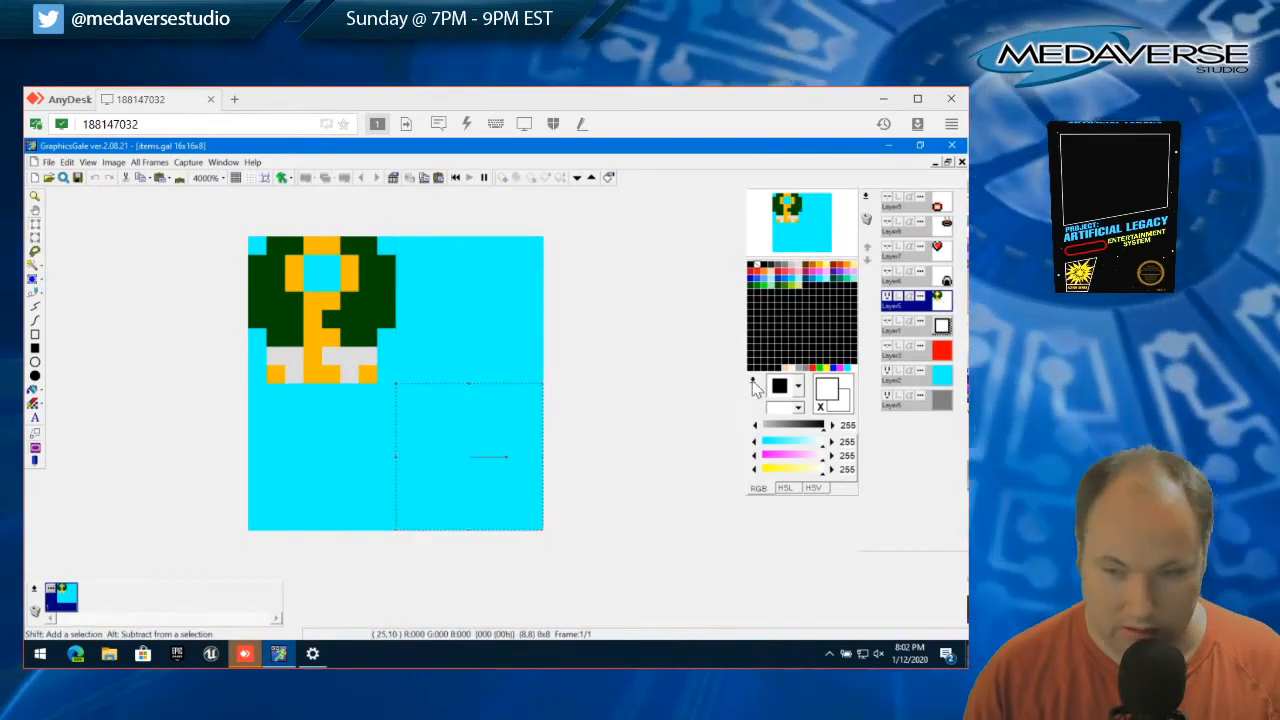
click(866, 197)
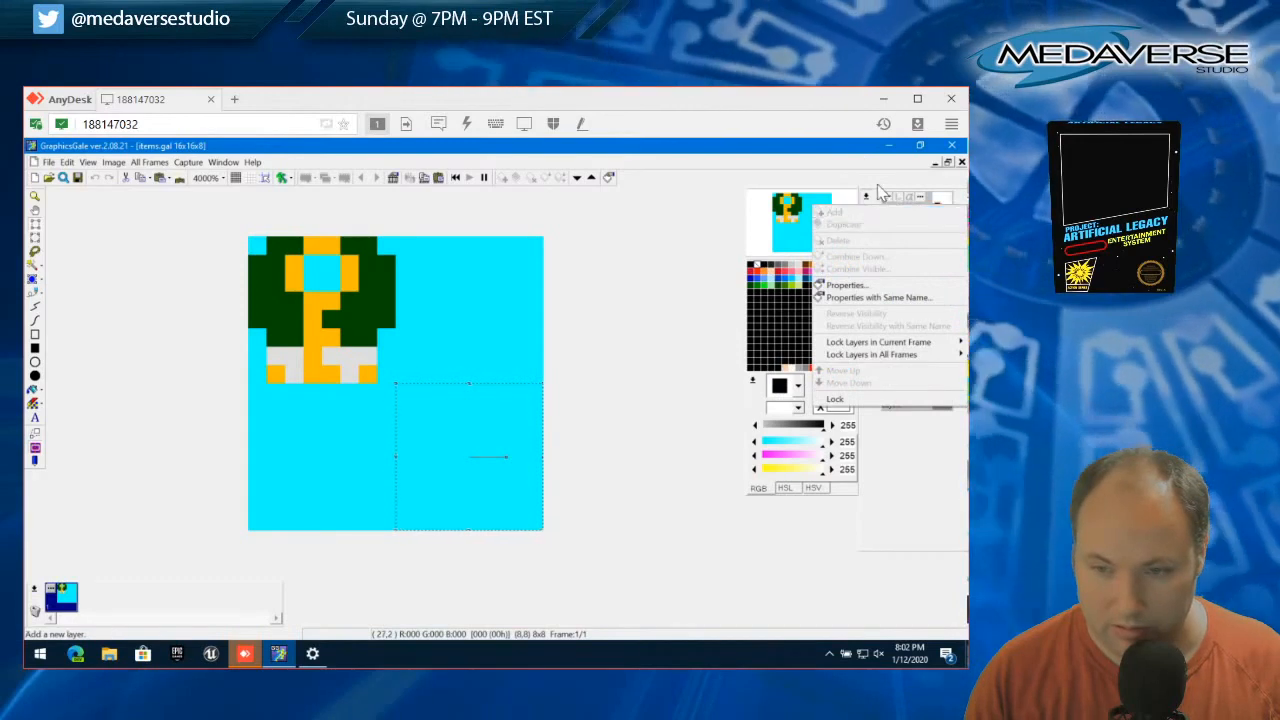
click(870, 186)
click(67, 162)
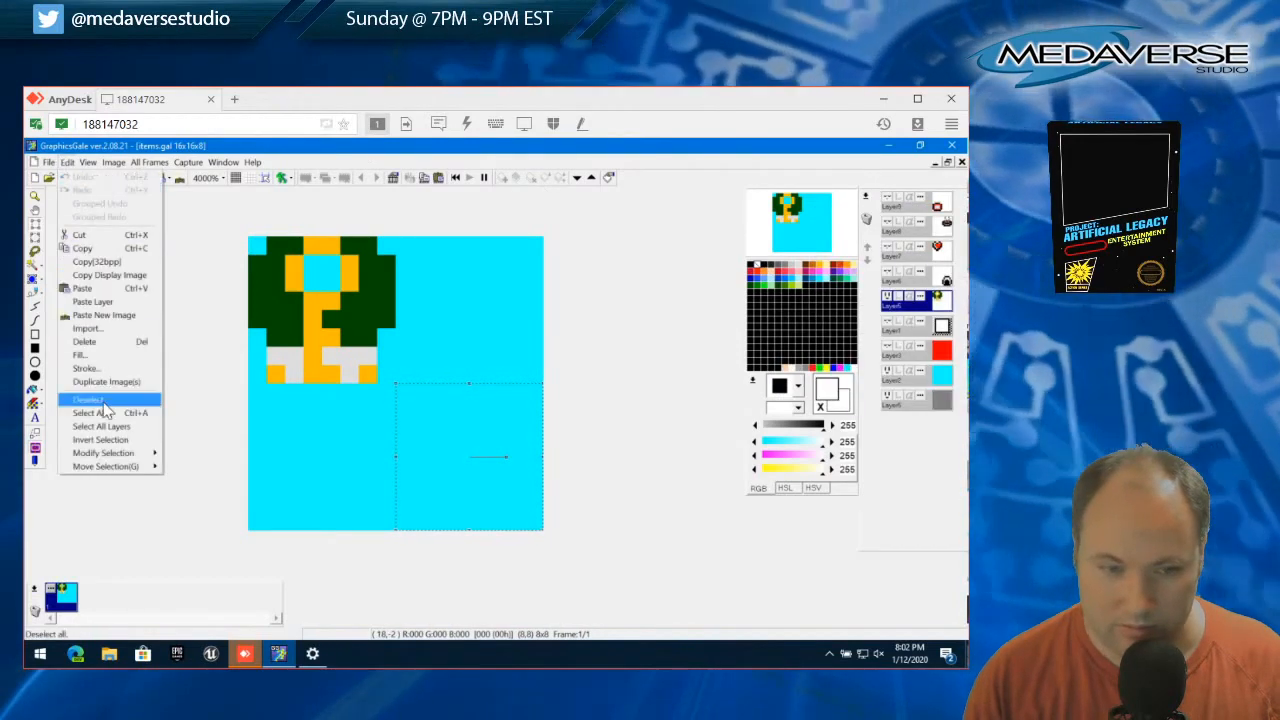
click(104, 399)
Add a new layer with the default properties and paste the cut item into its lower-right quadrant
click(866, 197)
click(885, 286)
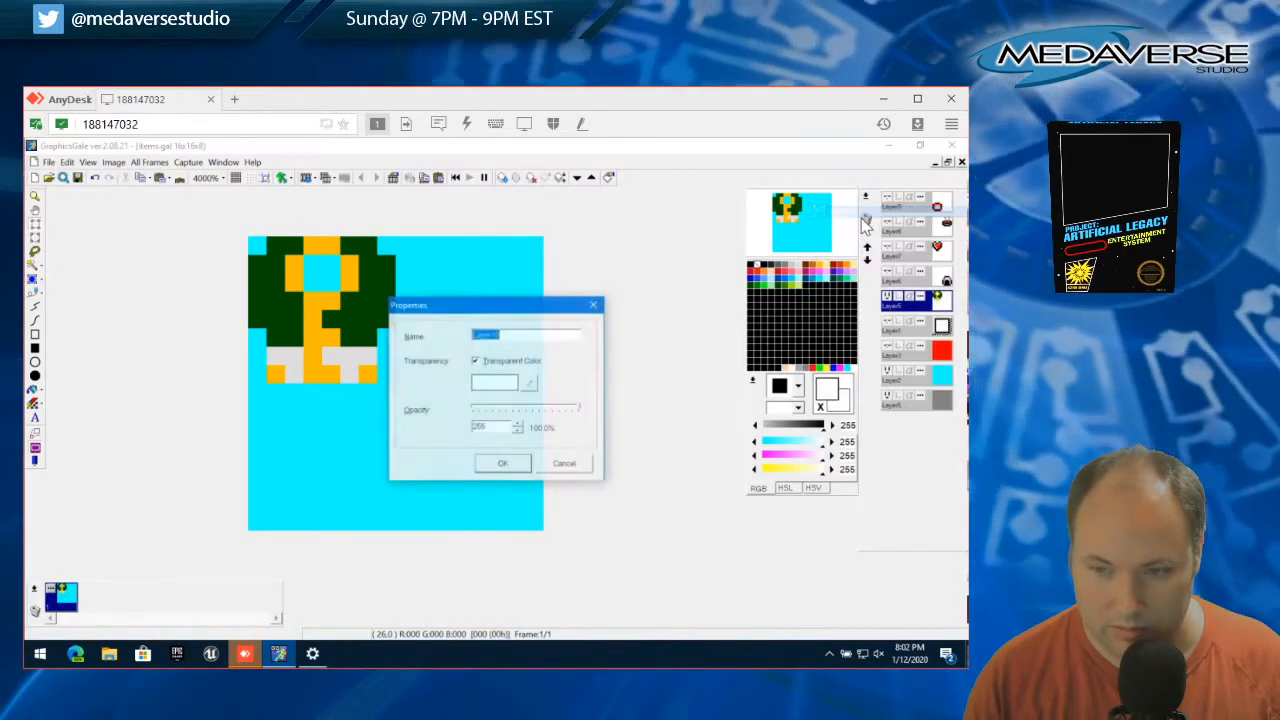
click(503, 463)
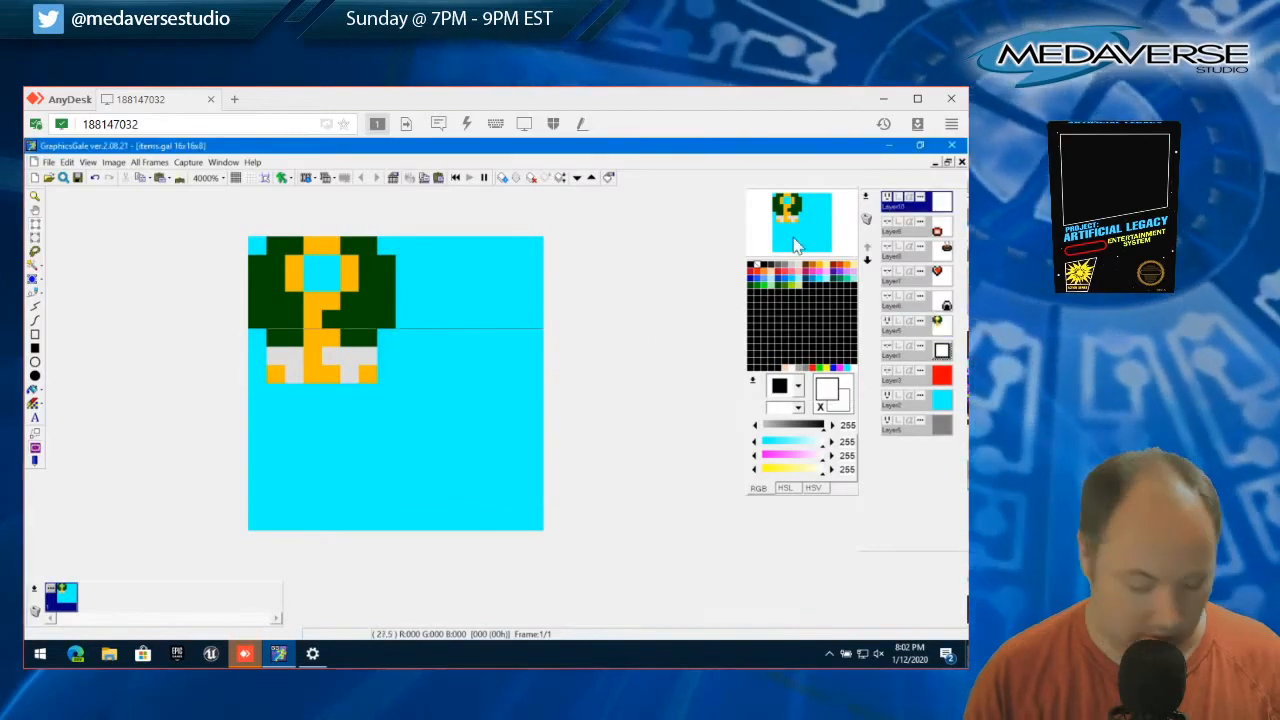
key(ctrl+v)
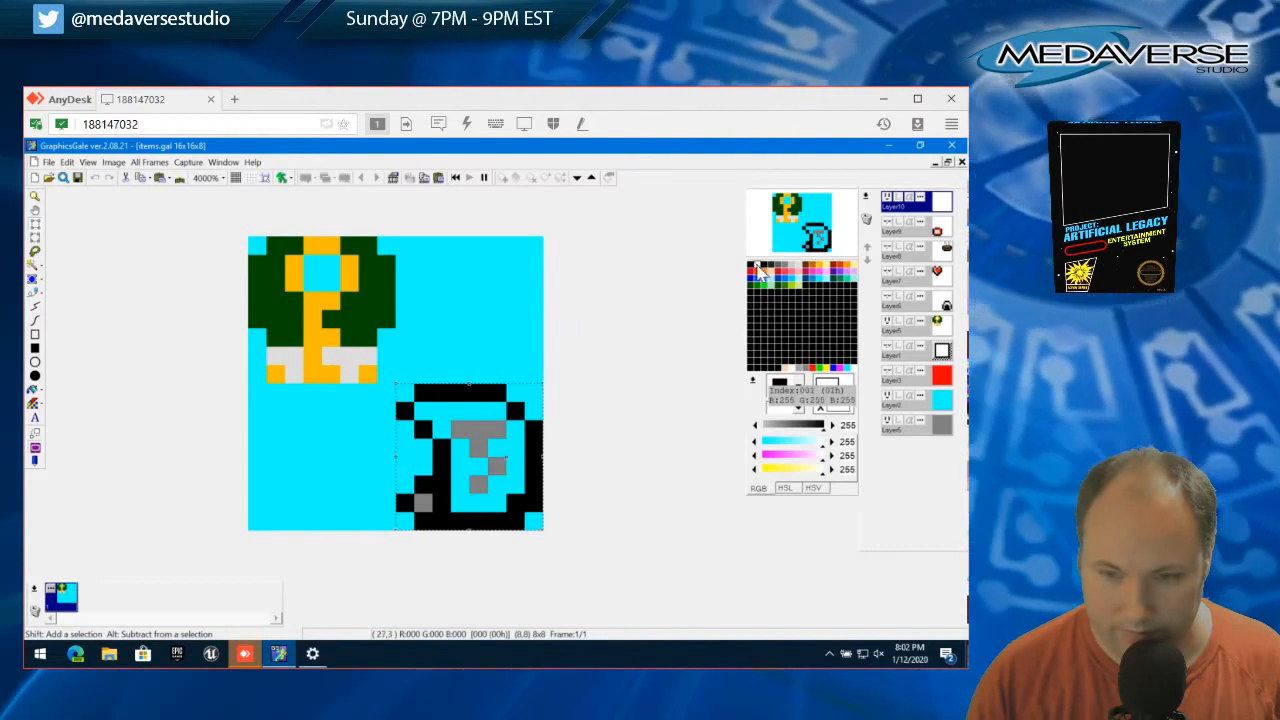
Fill the pasted item's interior around the grey markings with light grey (RGB 221, 221, 221)
click(799, 266)
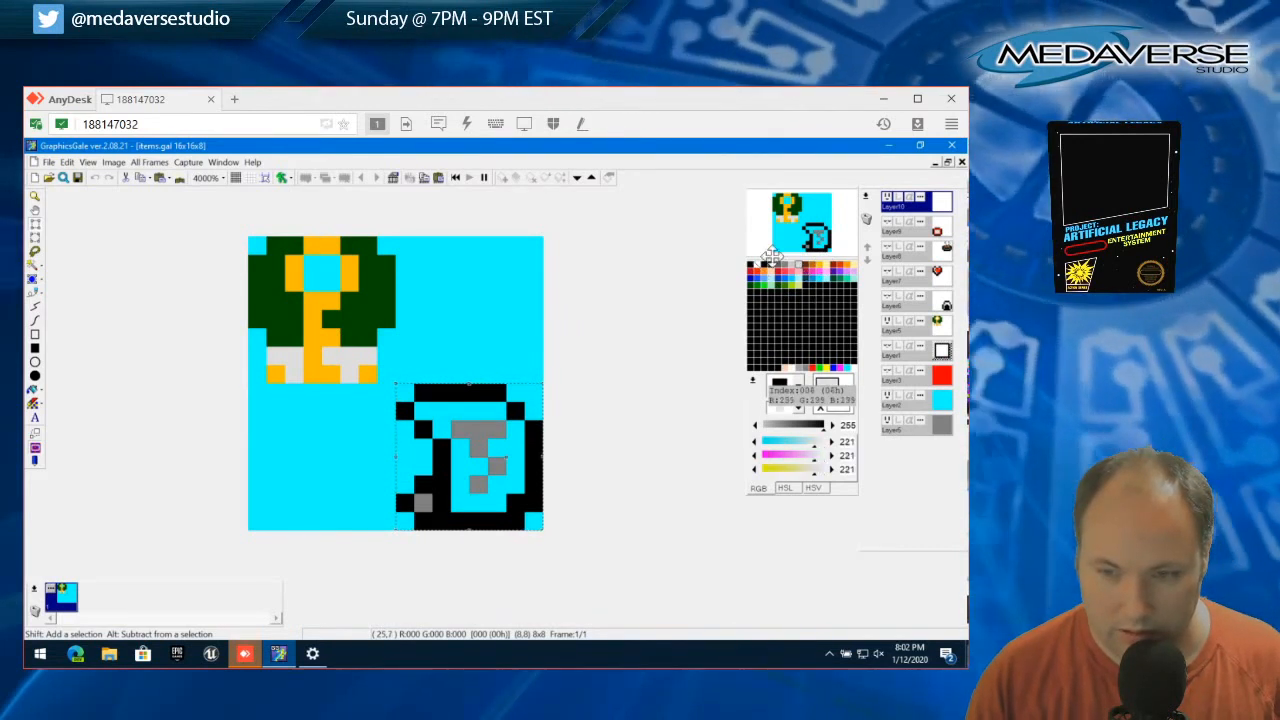
click(35, 302)
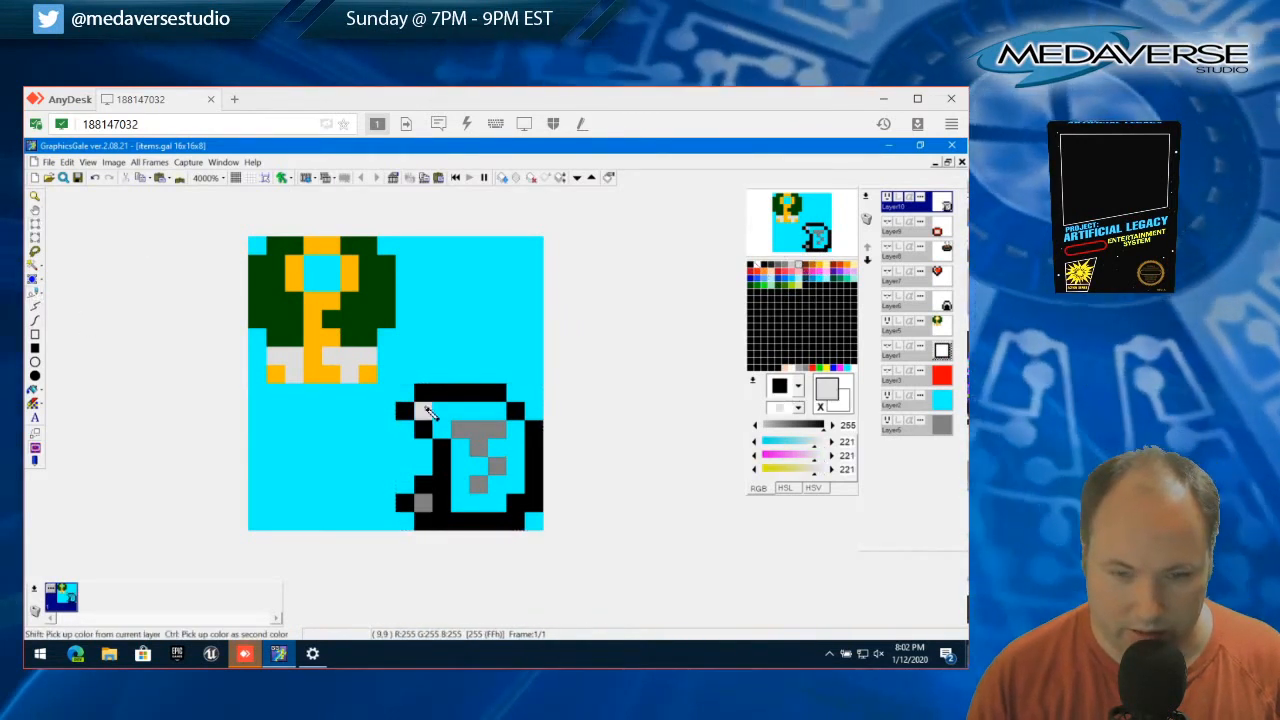
drag(420, 410, 505, 410)
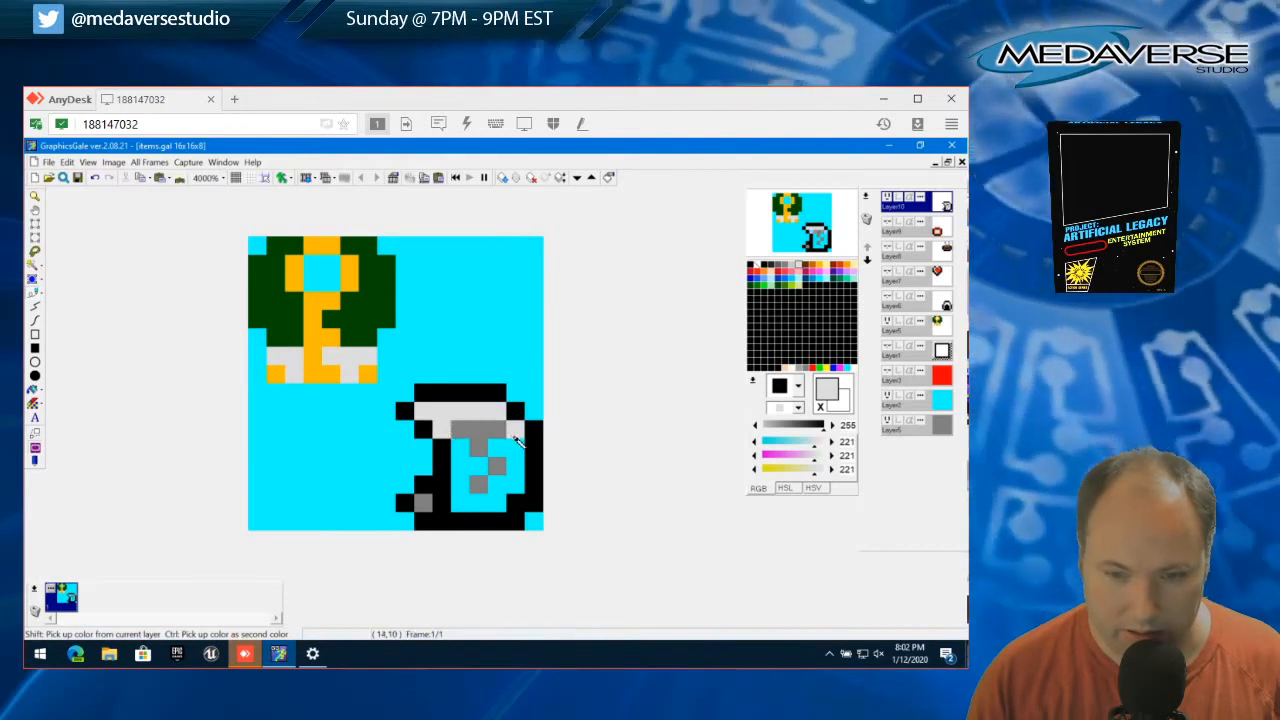
mouse_move(522, 491)
mouse_down()
mouse_move(462, 498)
mouse_move(467, 457)
mouse_move(503, 452)
mouse_move(498, 484)
mouse_up()
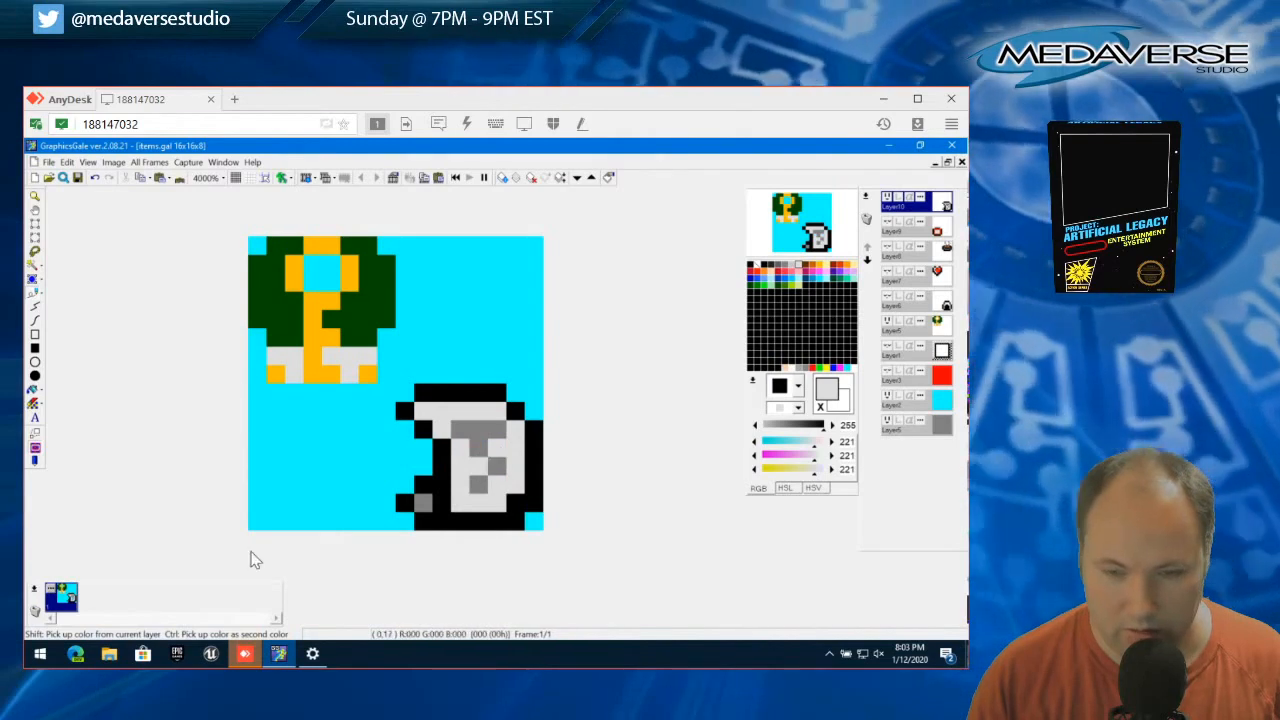
Duplicate Layer10 with the default properties
right_click(922, 212)
click(900, 225)
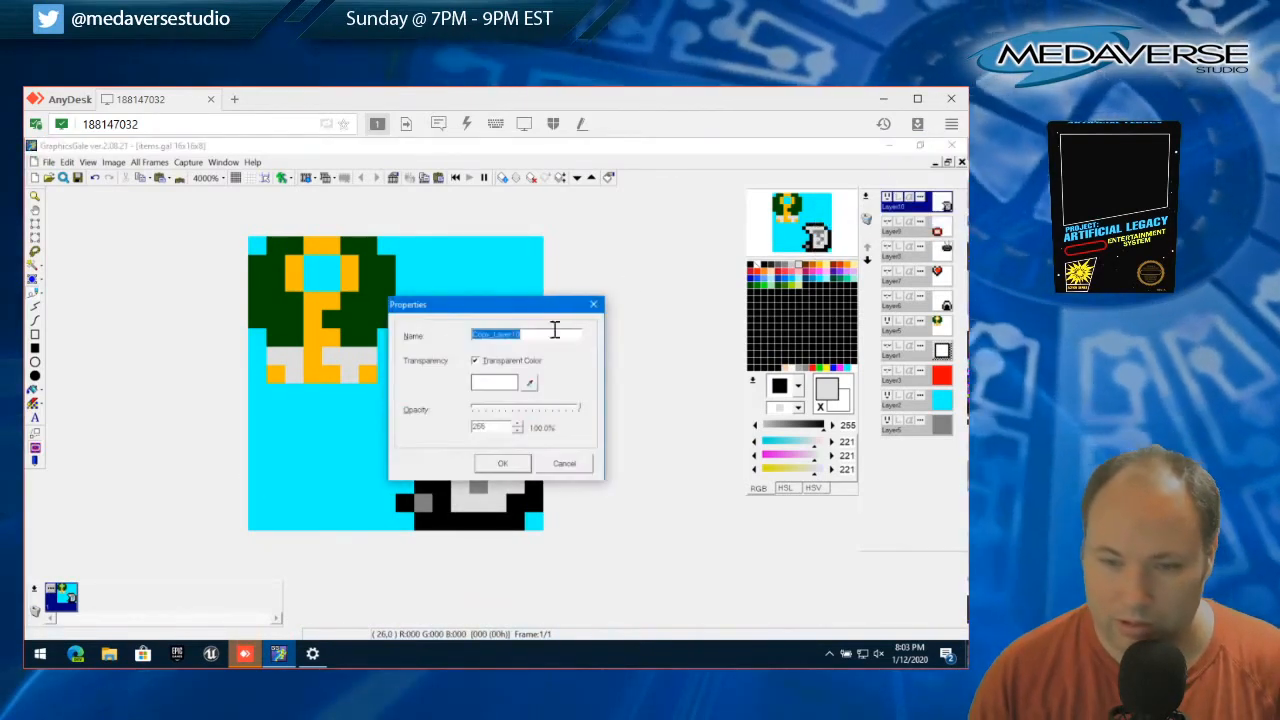
click(512, 466)
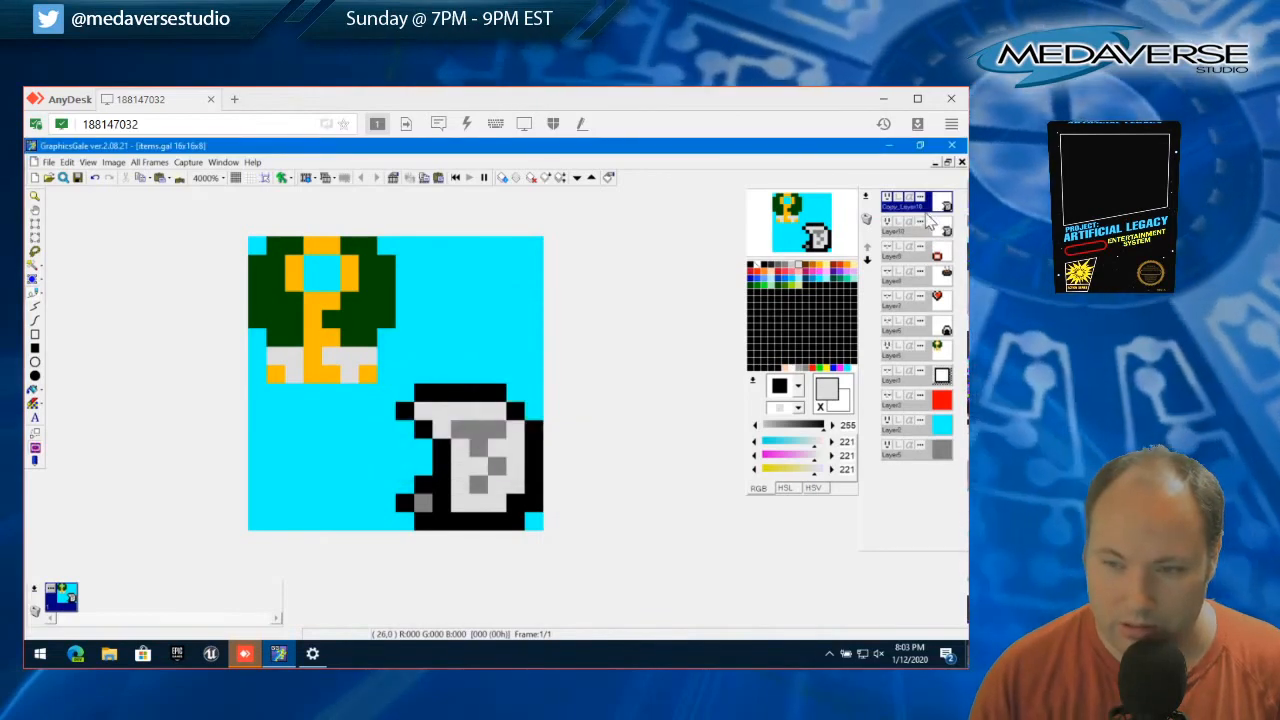
On the copied layer, square the outline's upper corners with black pixels and delete the leftmost pixel beside its upper-left corner
right_click(507, 398)
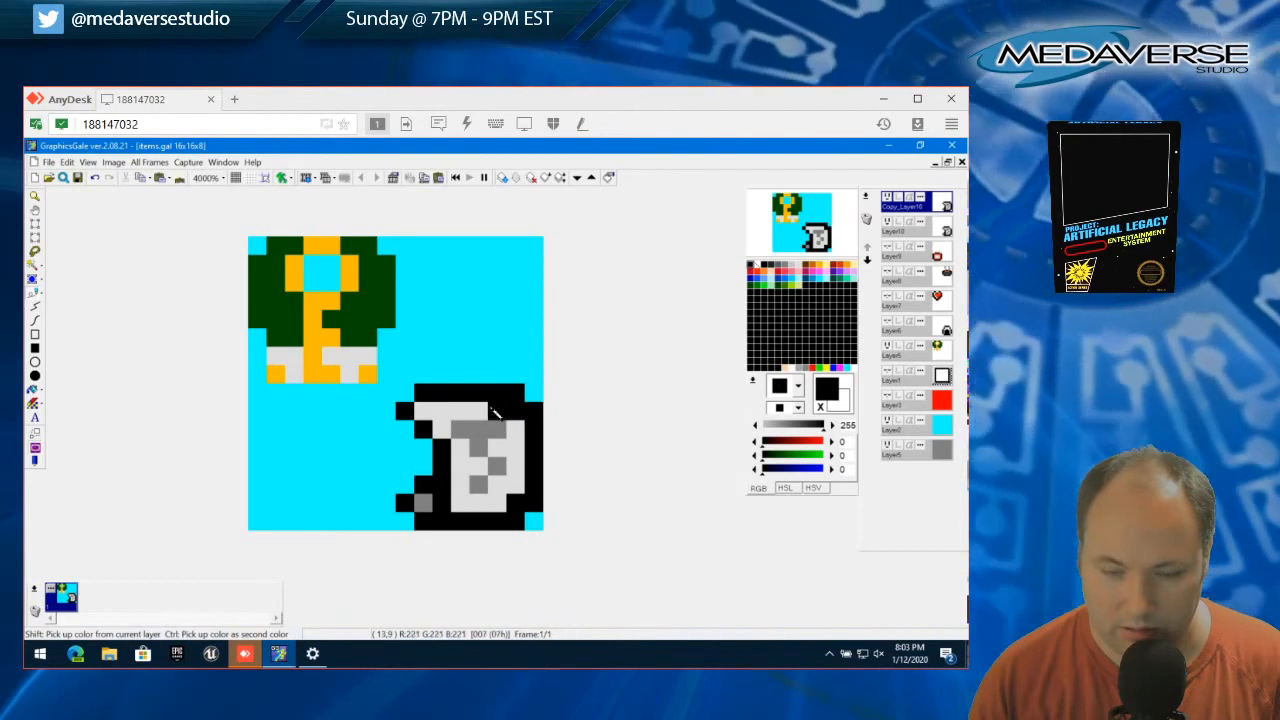
click(431, 413)
click(35, 224)
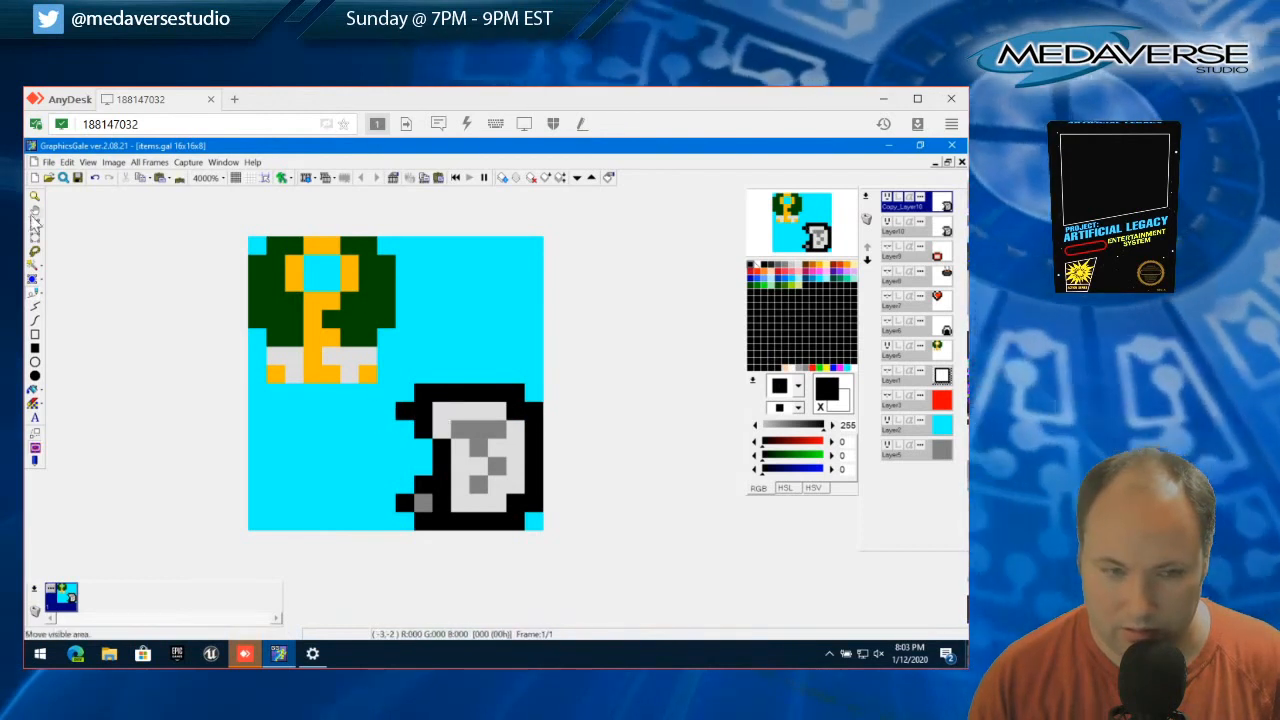
click(400, 410)
click(66, 162)
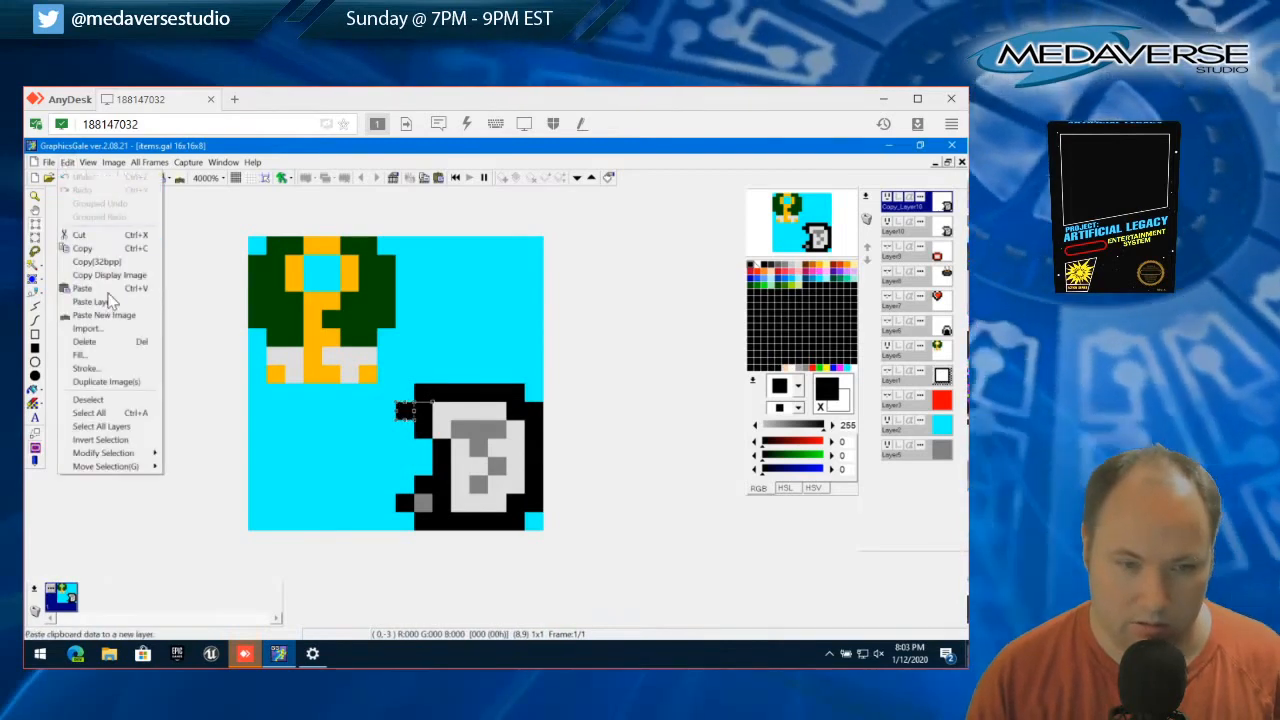
click(93, 247)
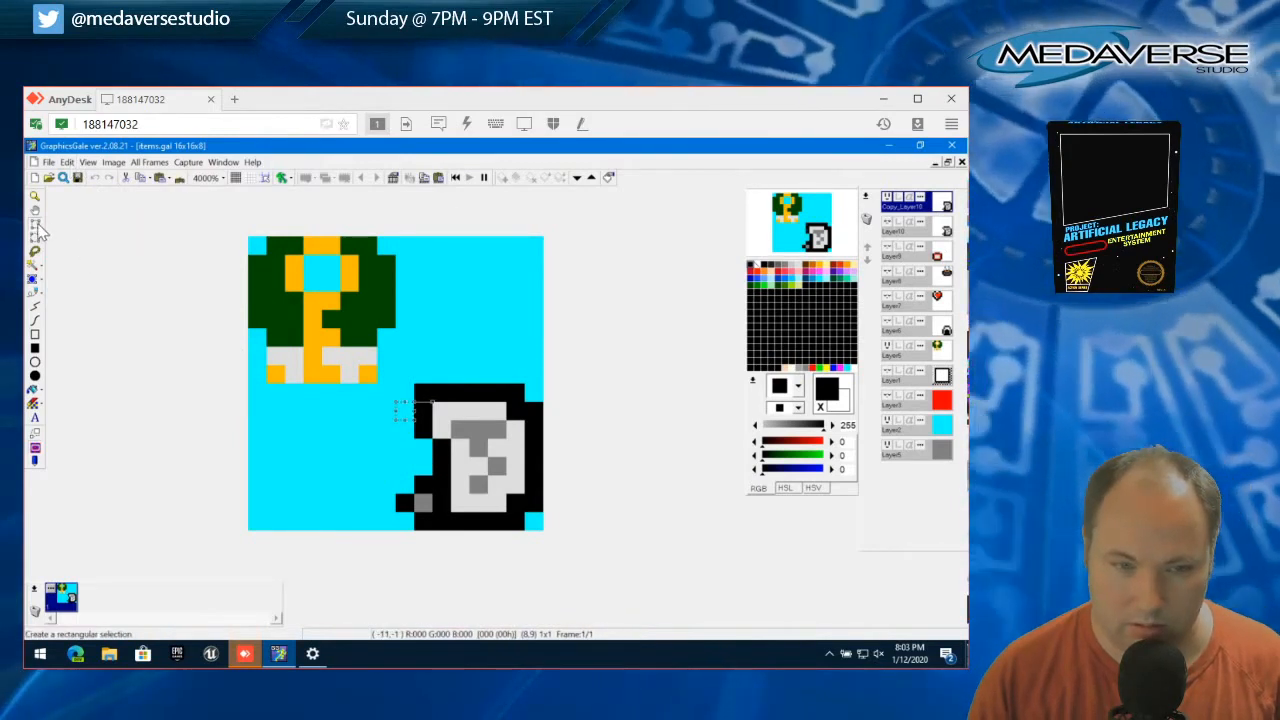
click(66, 162)
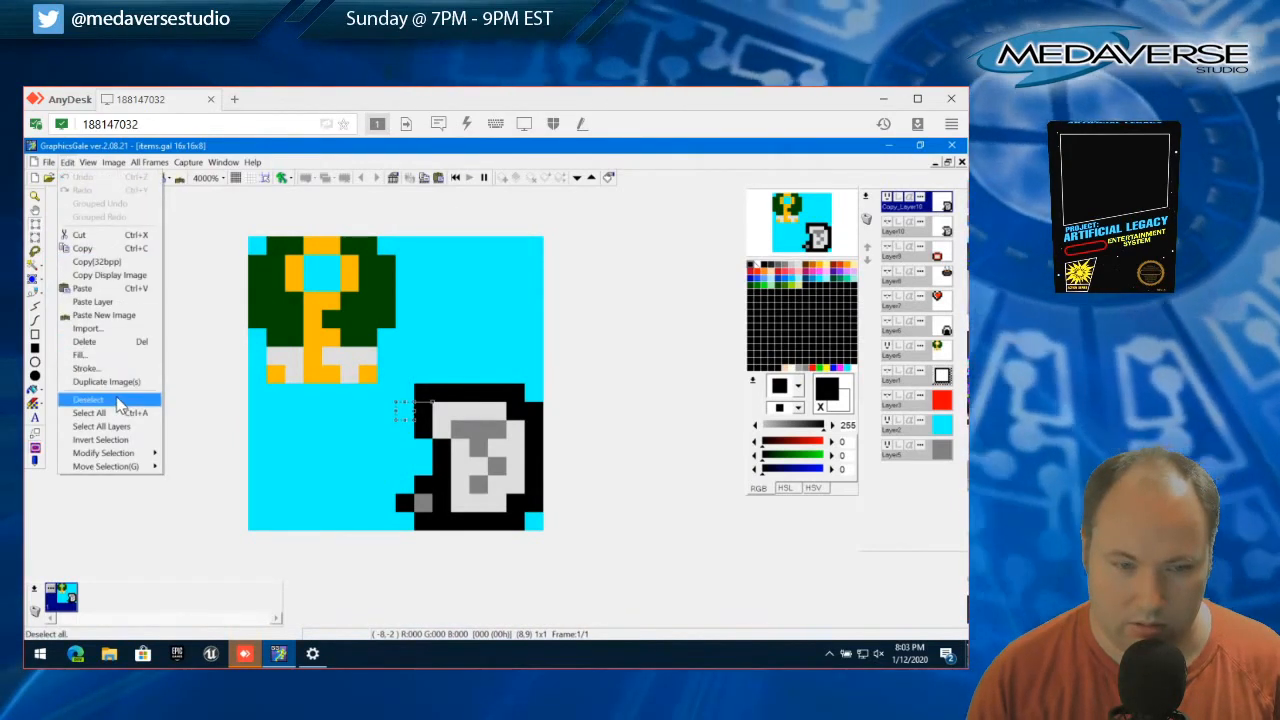
click(95, 399)
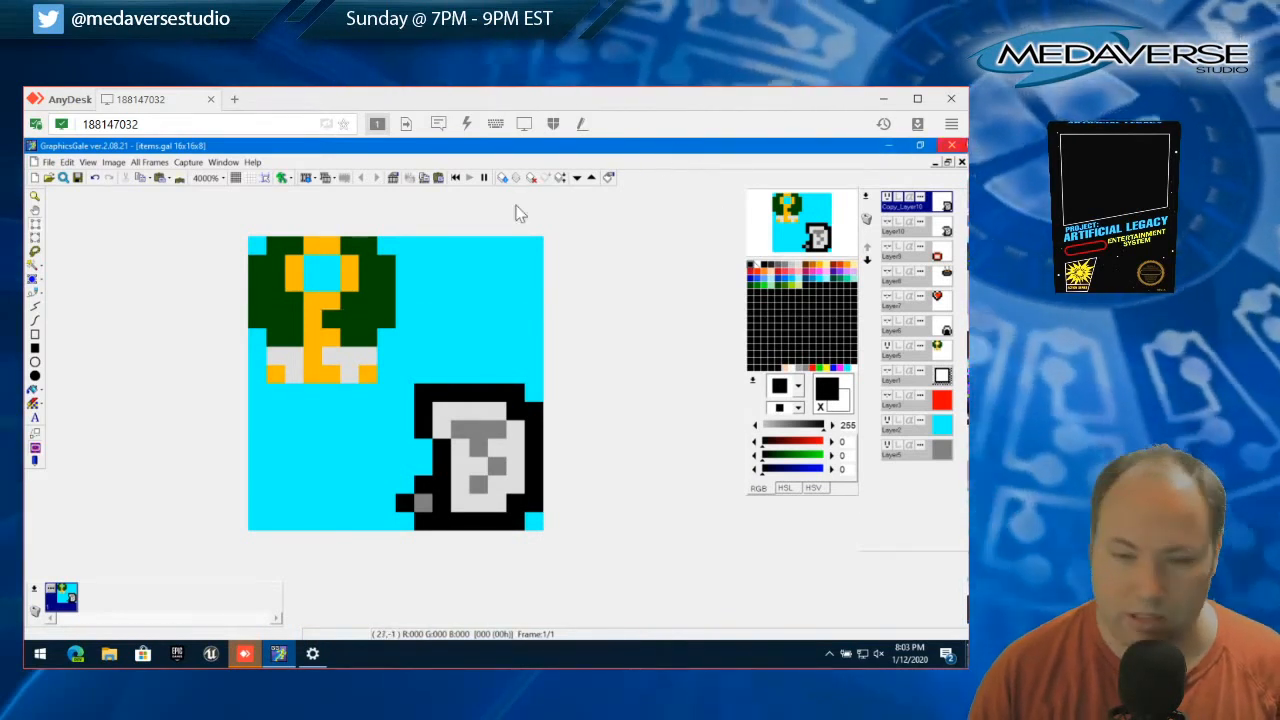
Paint the inner upper-right corner pixel light grey and toggle layer visibility to compare the copy with Layer10
click(33, 278)
click(515, 422)
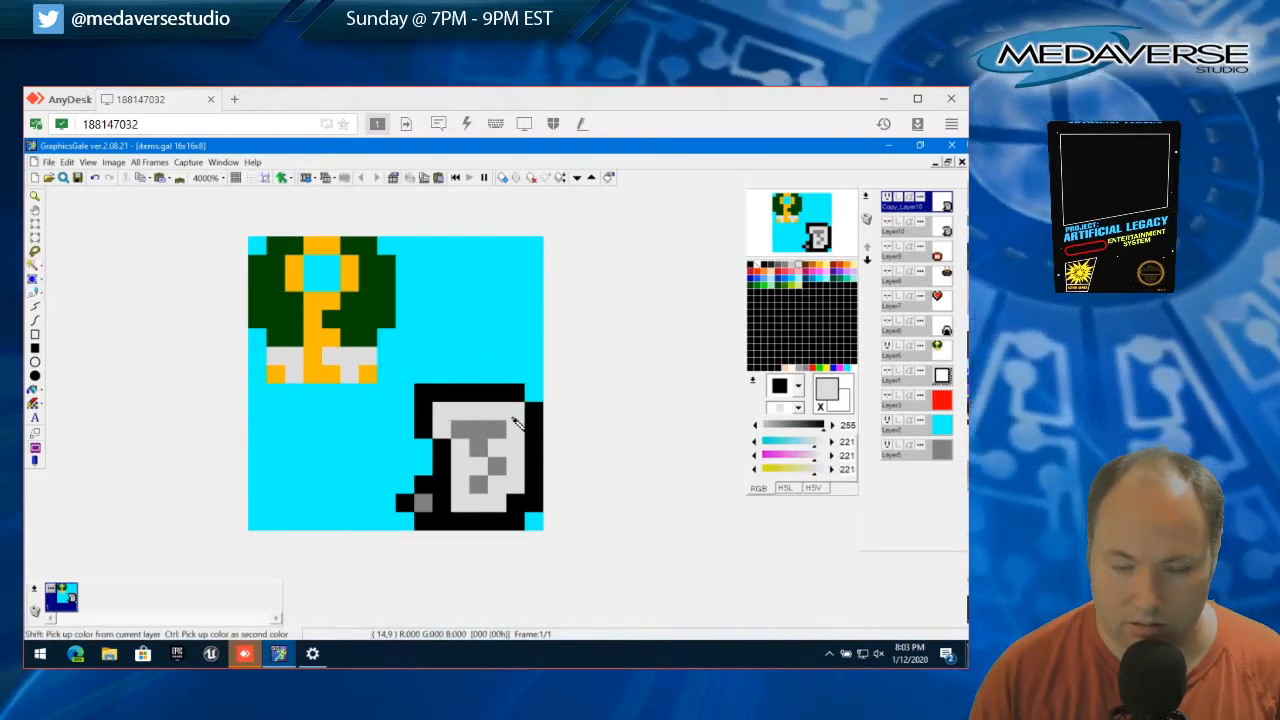
click(886, 199)
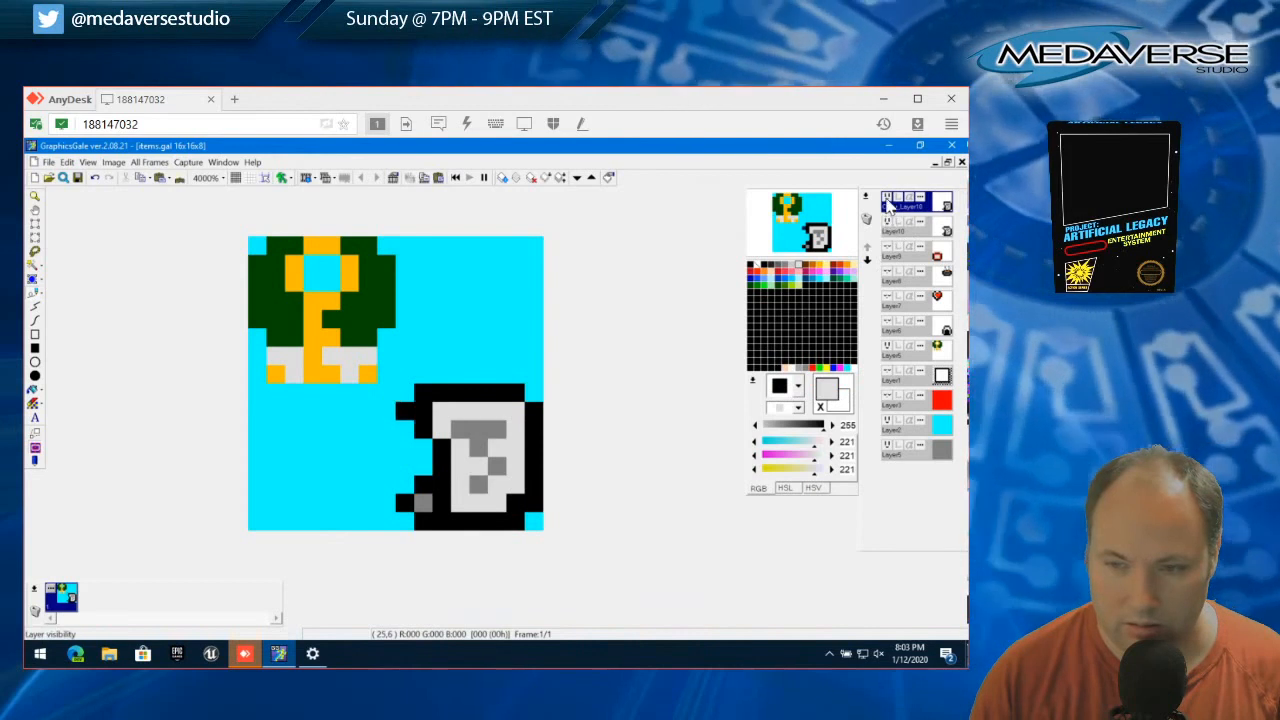
click(887, 224)
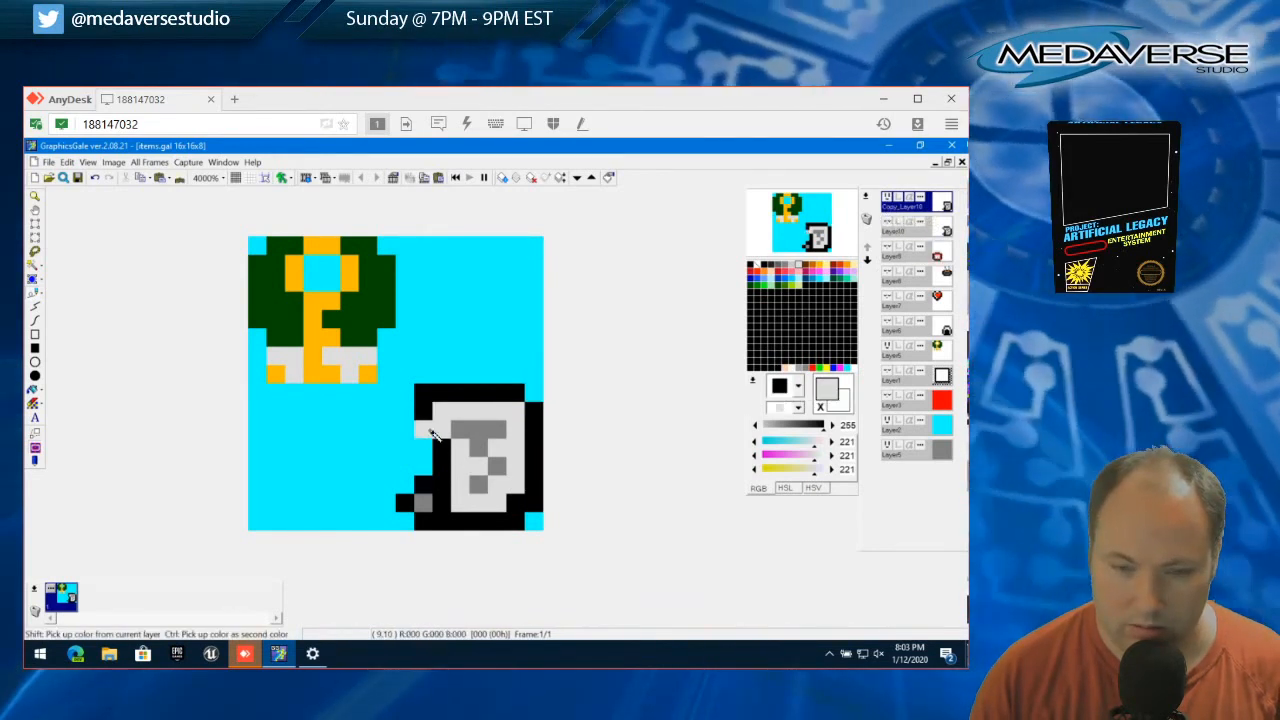
Pick the markings' mid grey as the drawing colour and hide Layer5 with the green and gold item
ctrl+click(498, 430)
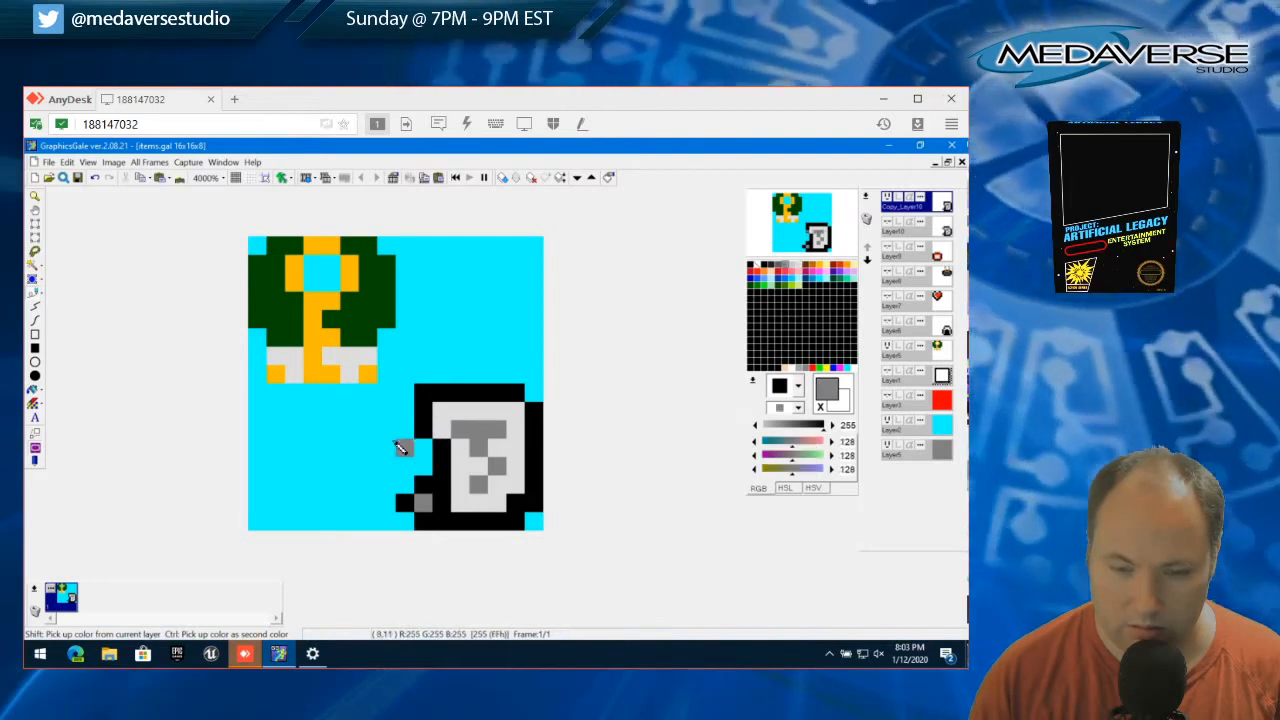
click(35, 593)
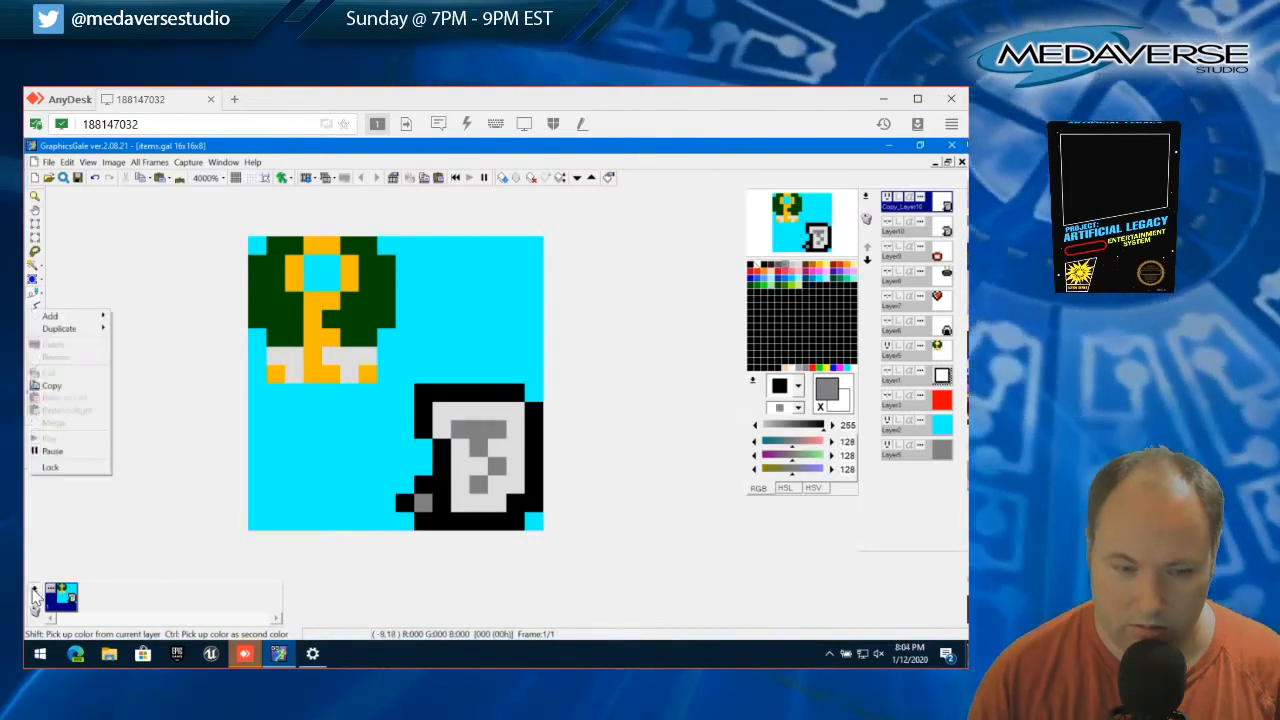
click(60, 597)
click(886, 347)
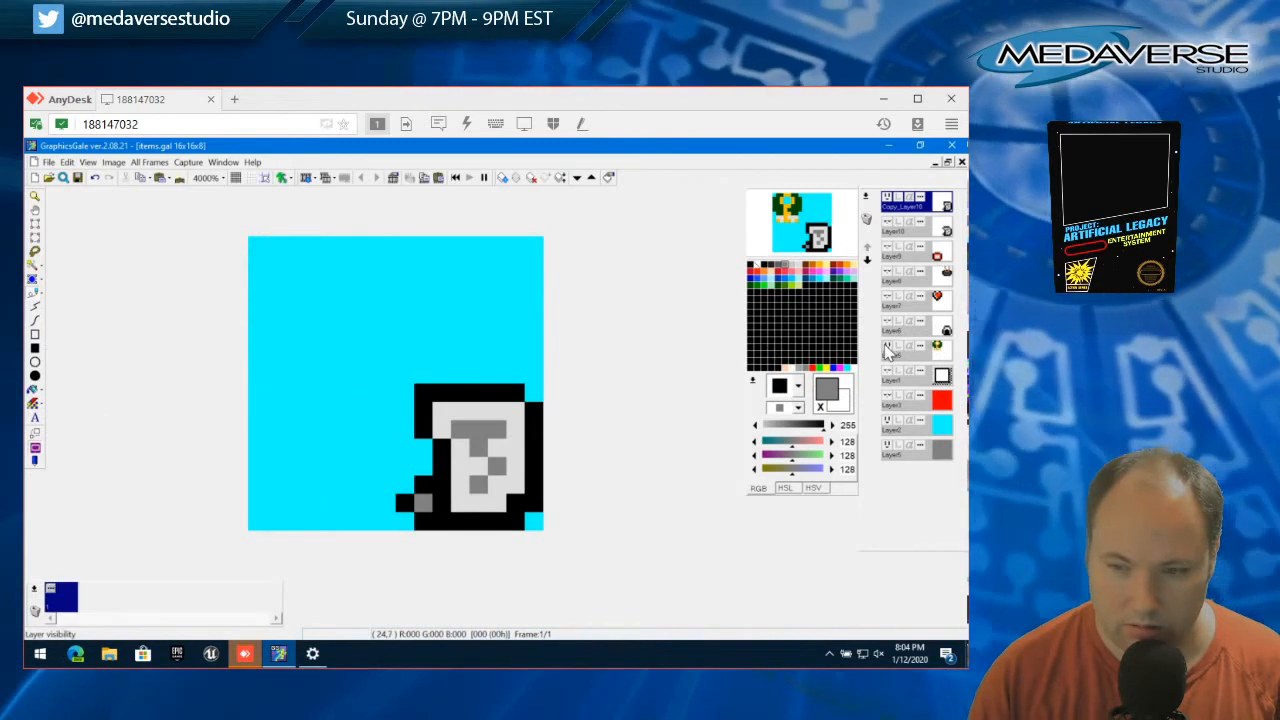
Try adding a blank animation frame, undo it, and open the existing frame's properties without changing them
click(35, 593)
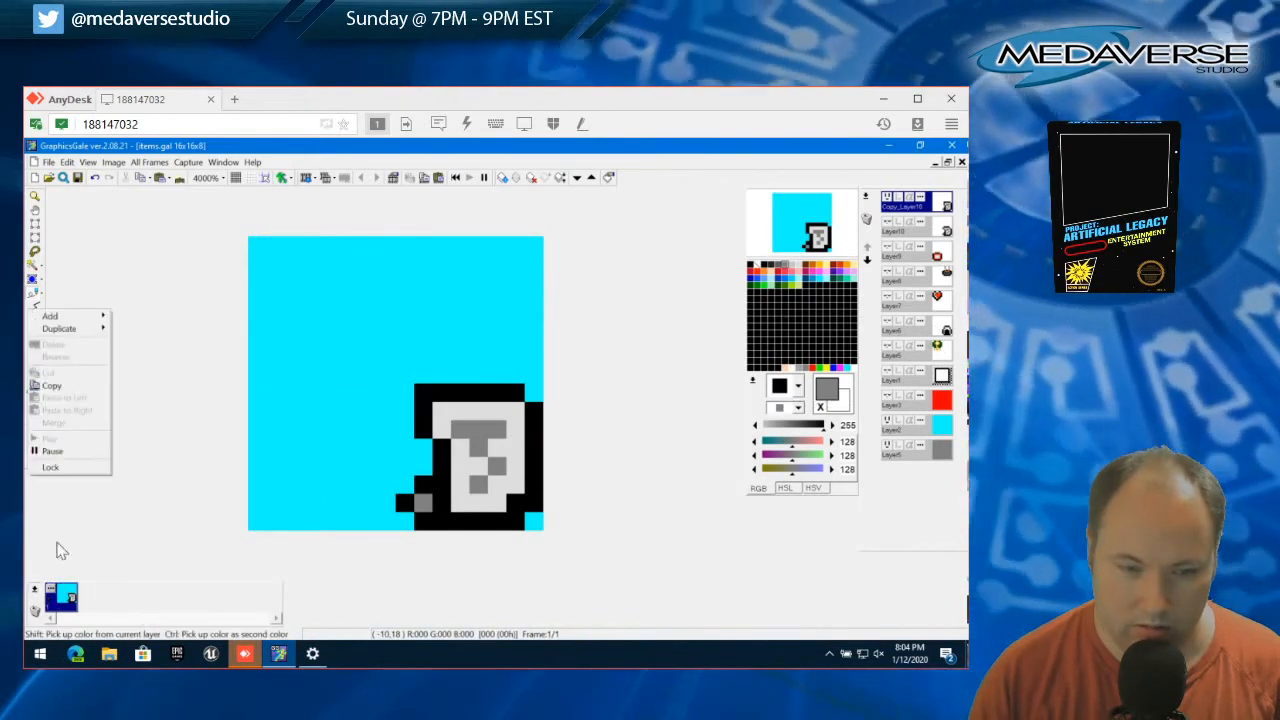
mouse_move(92, 317)
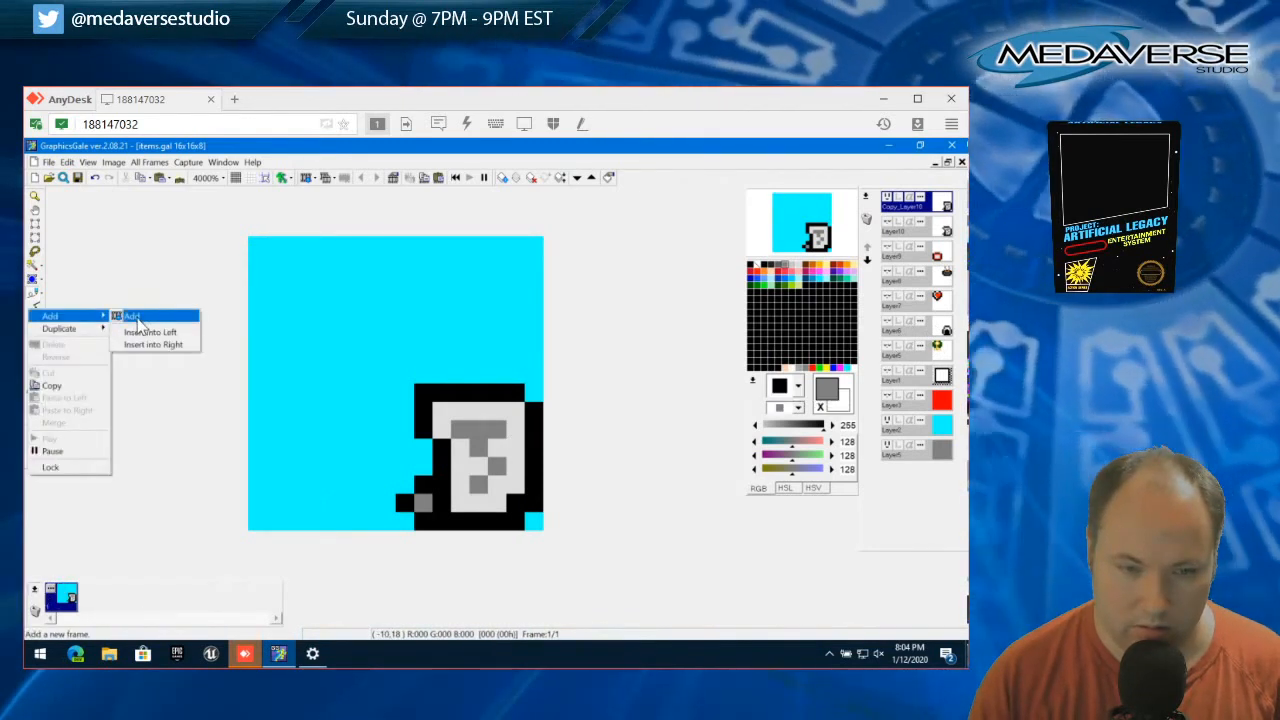
click(137, 317)
click(524, 495)
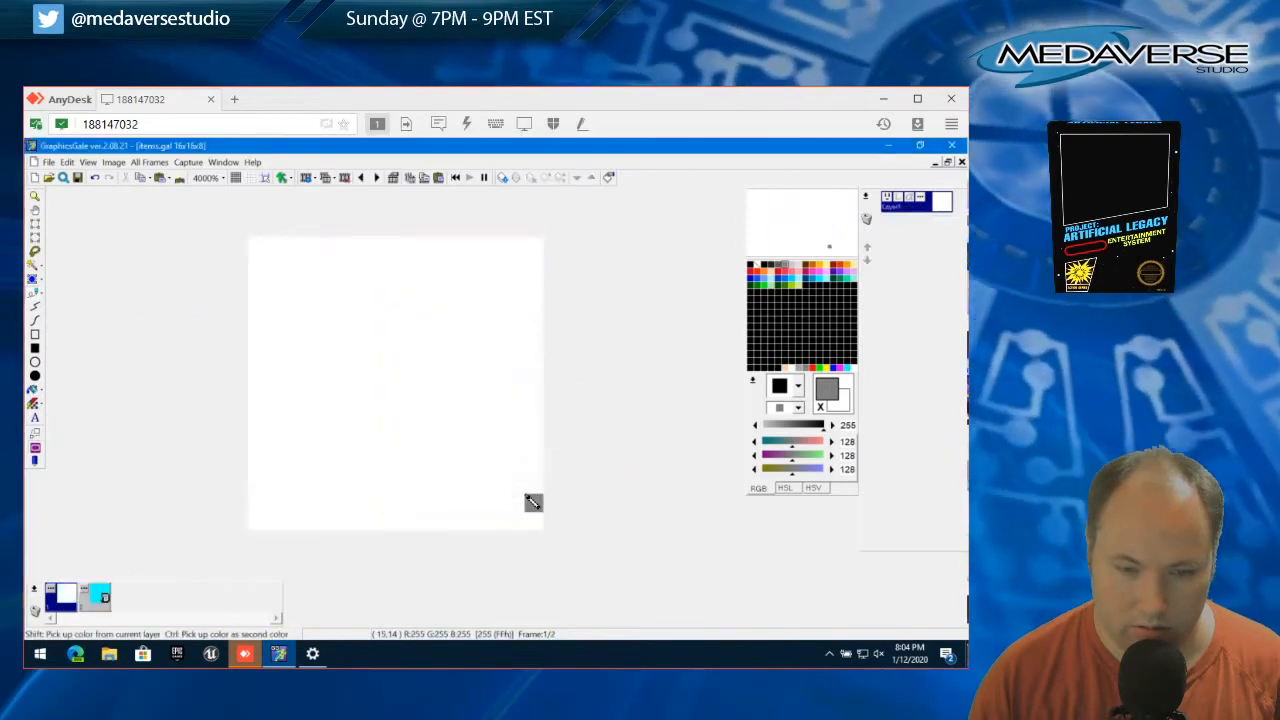
click(66, 162)
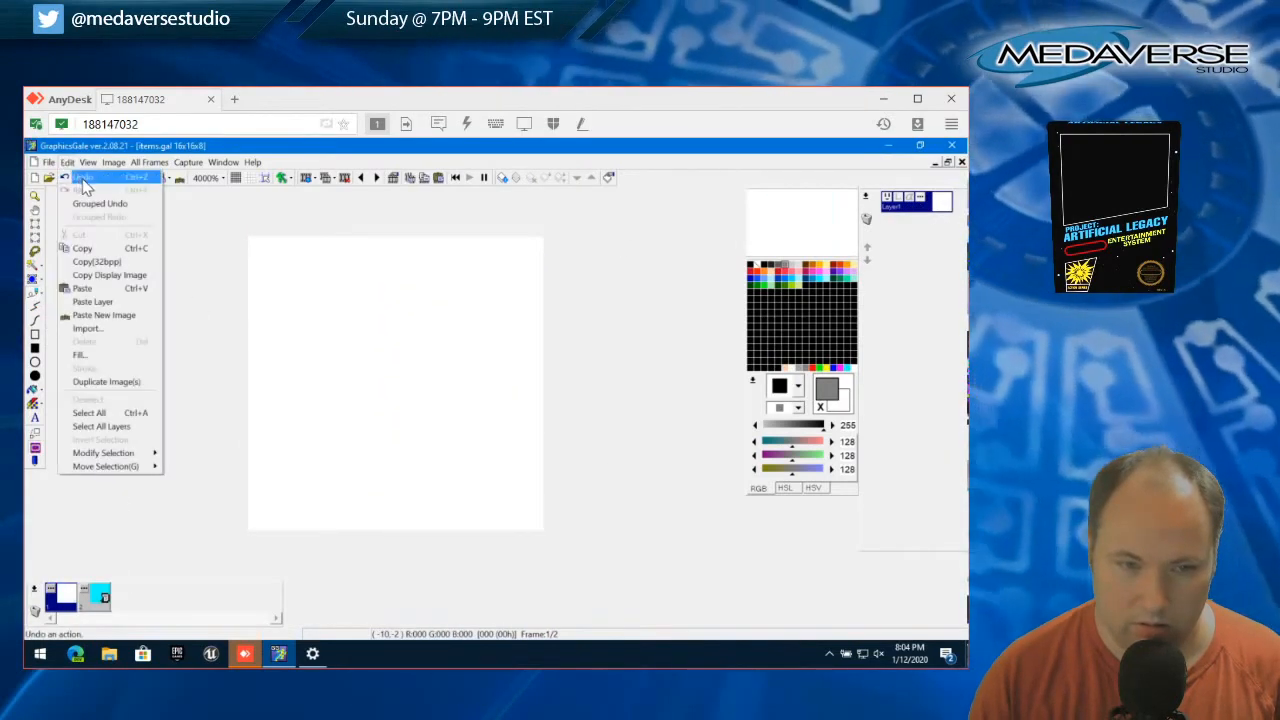
double_click(57, 596)
click(590, 495)
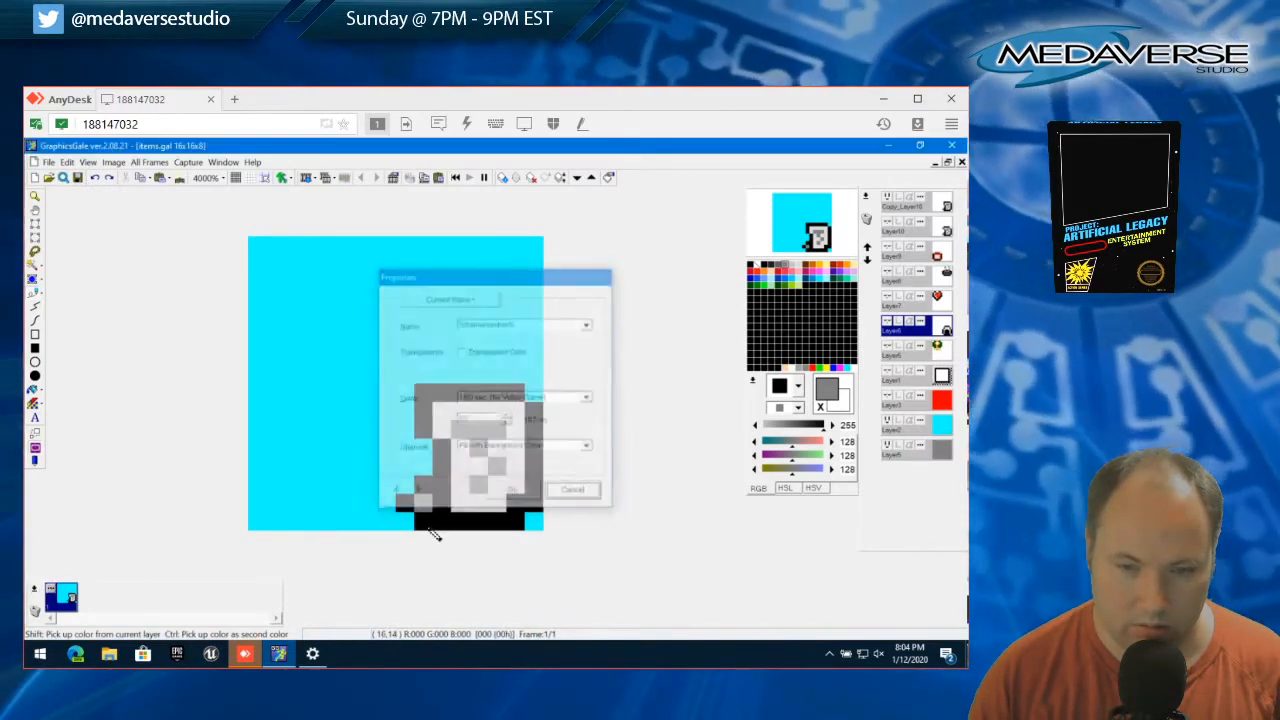
Duplicate the current frame to its left and, in the new frame, show Layer10 instead of Copy_Layer10
right_click(36, 594)
mouse_move(90, 329)
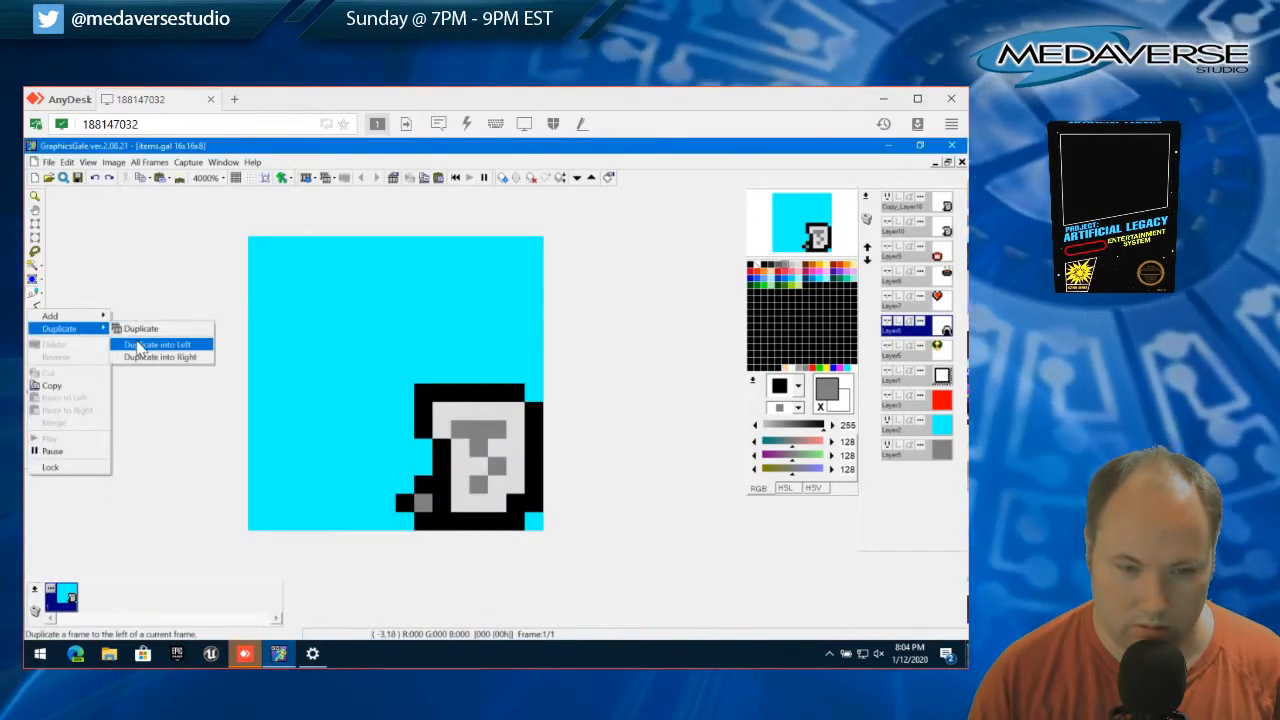
click(140, 345)
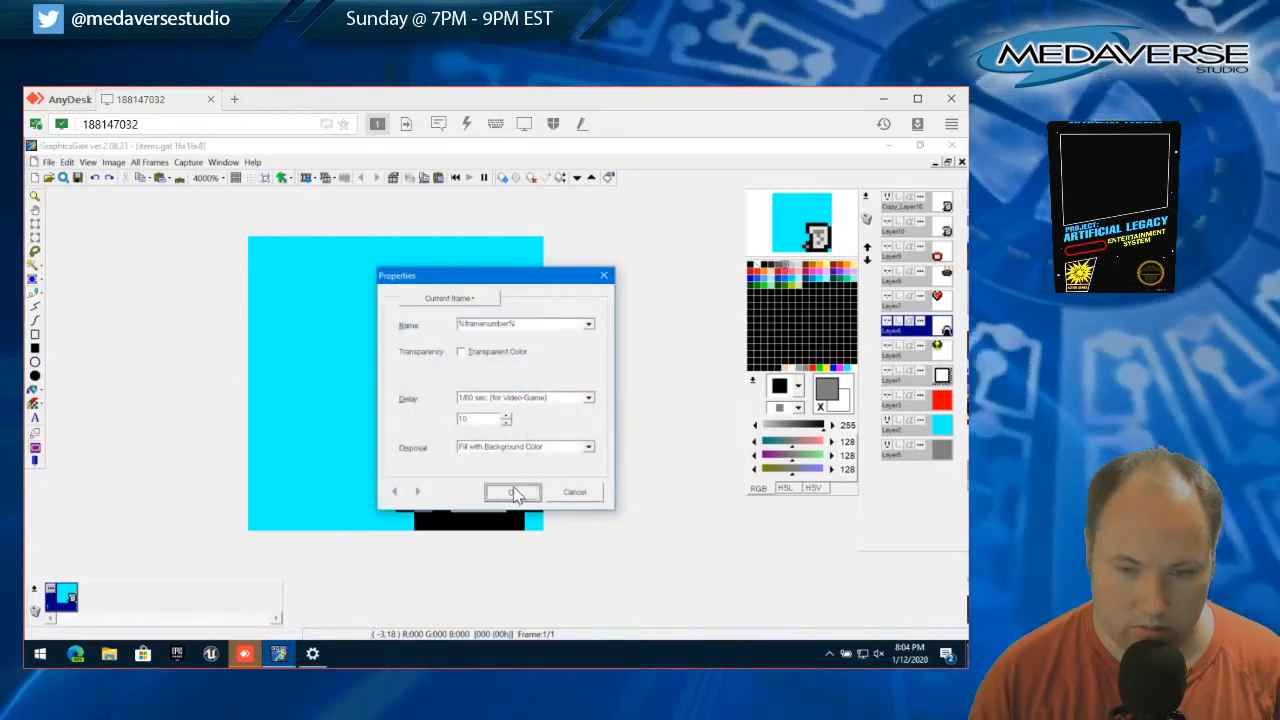
click(513, 493)
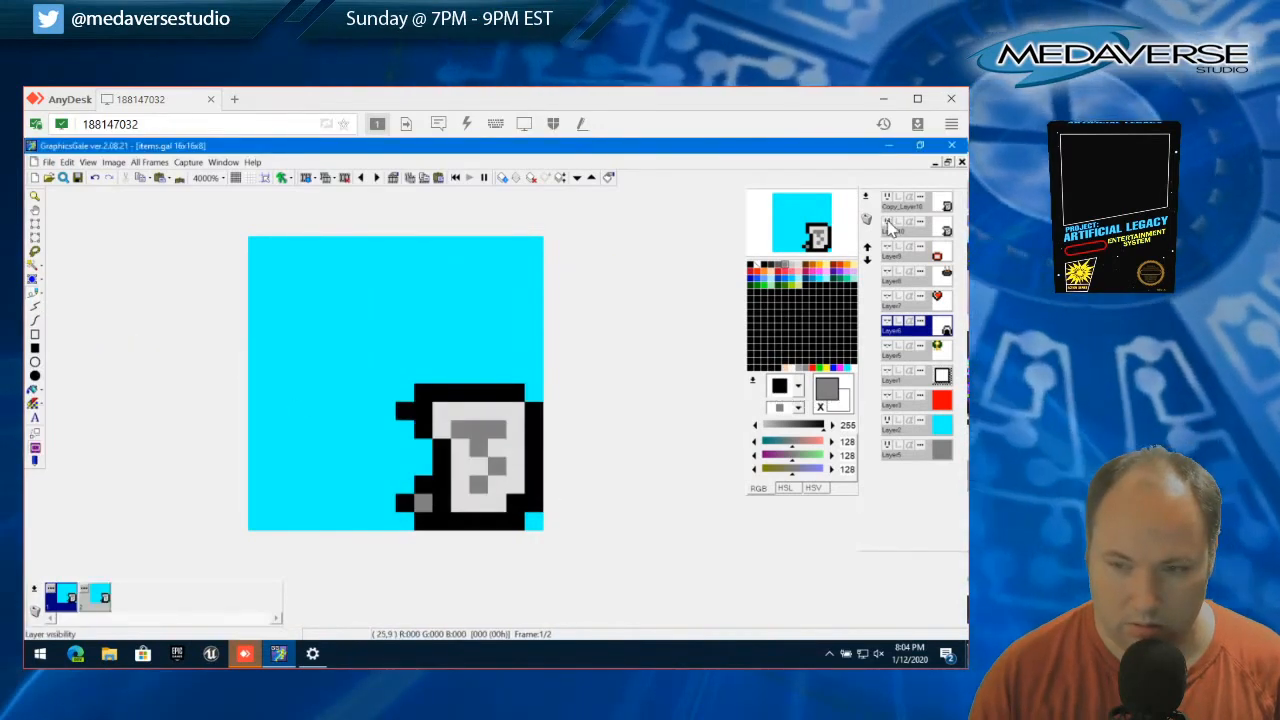
click(889, 221)
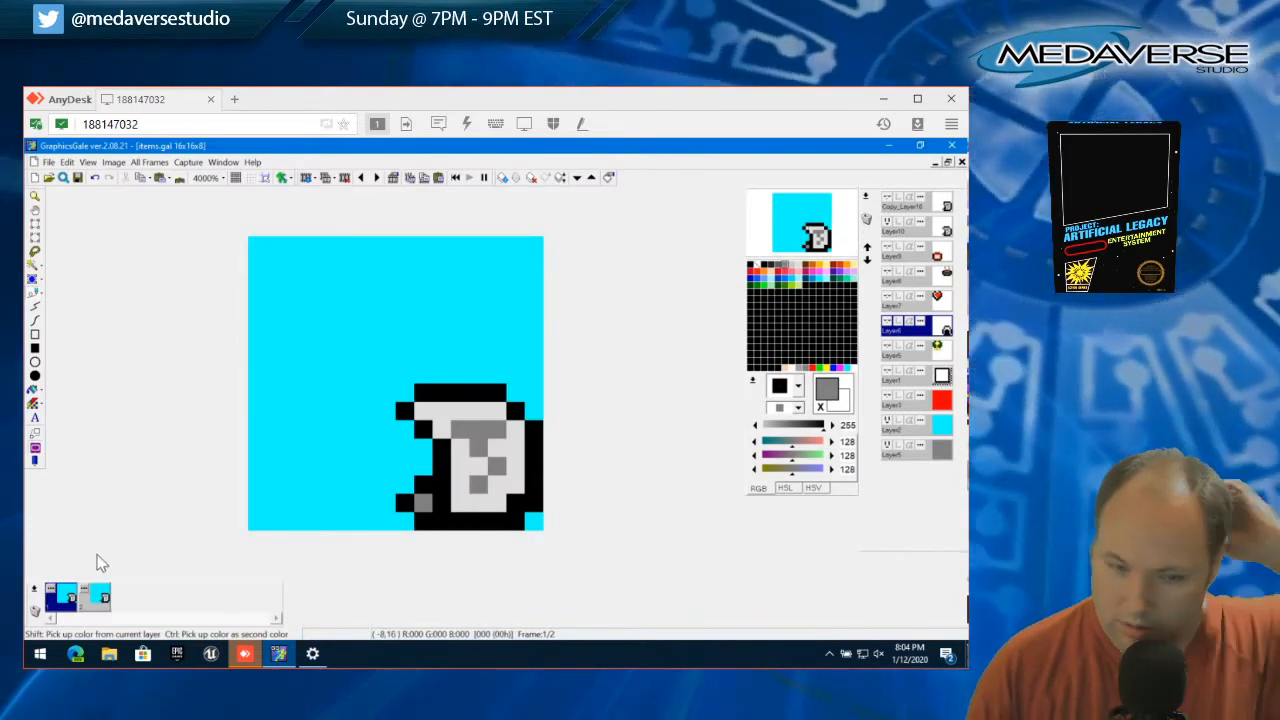
Set the second animation frame's delay to 30 in units of 1/60 sec
click(85, 589)
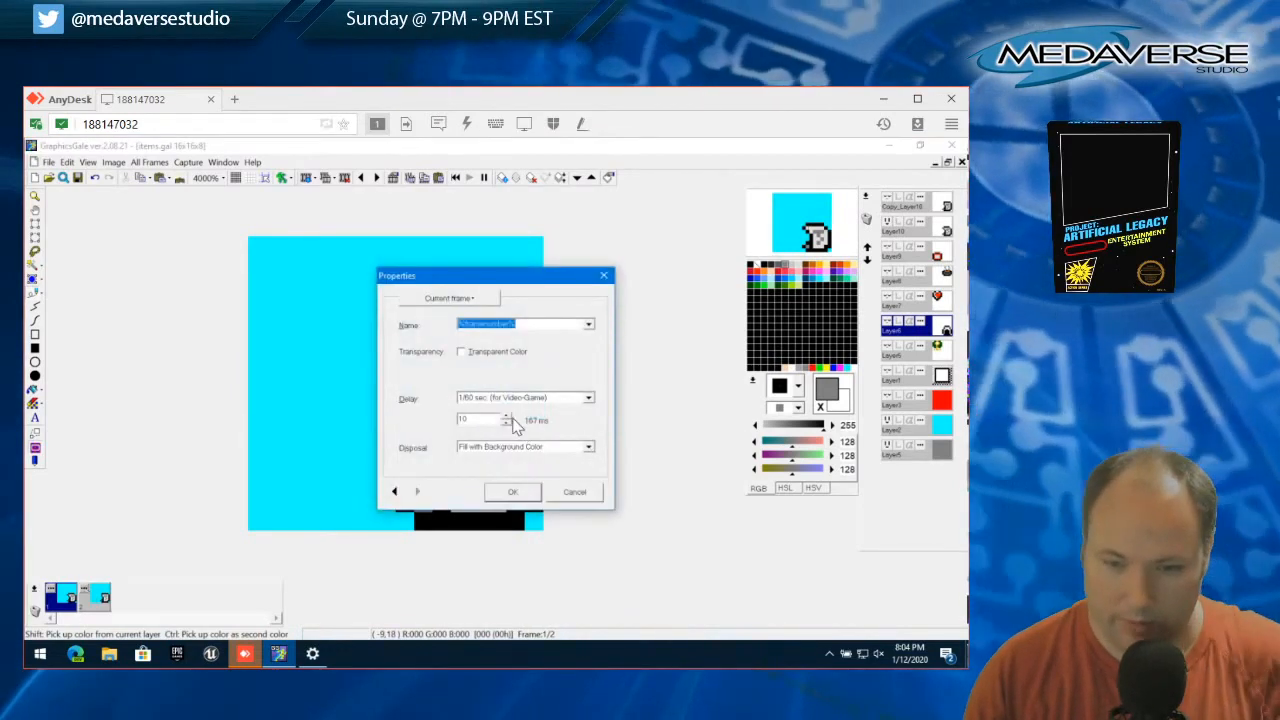
click(507, 414)
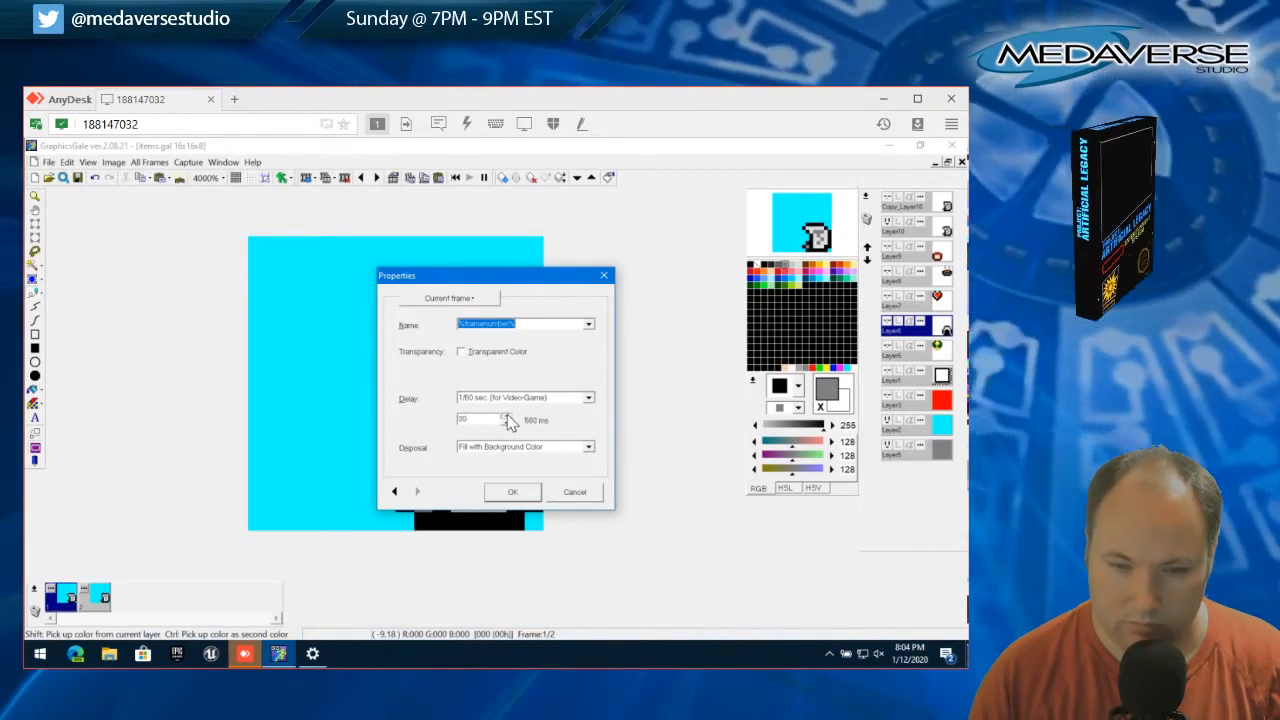
click(512, 491)
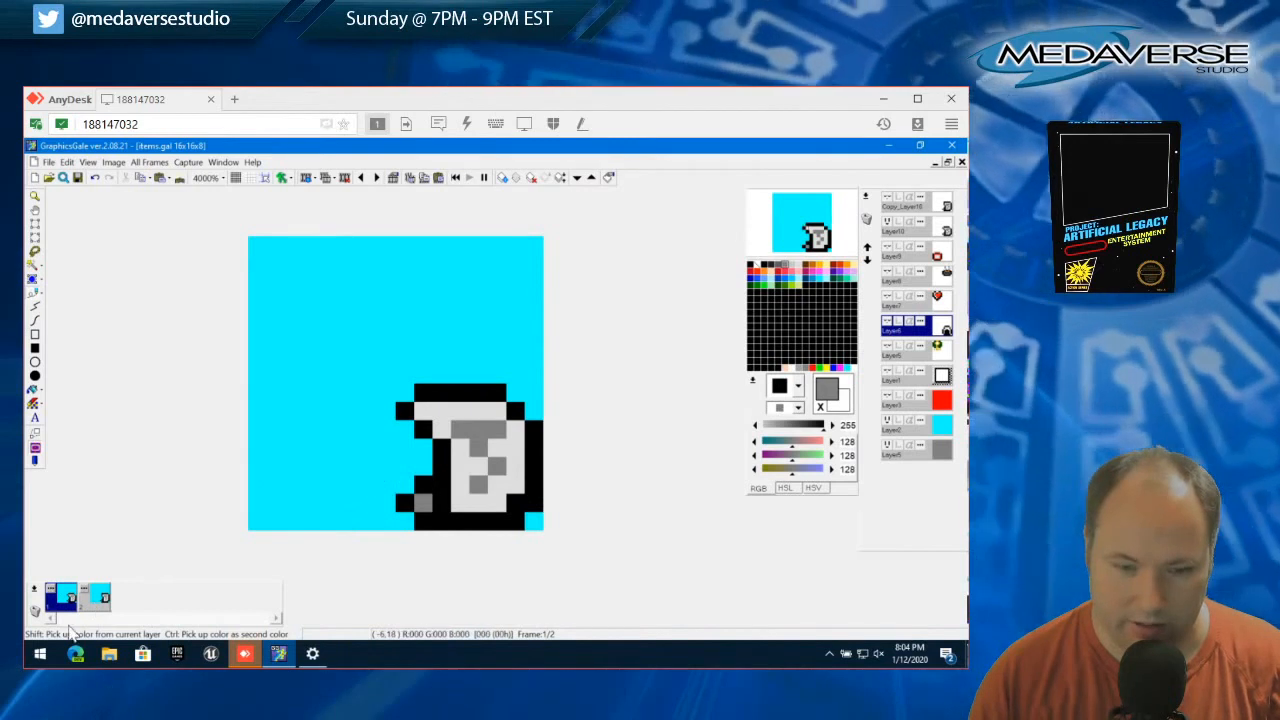
On Copy_Layer10 of the second frame, shift the lowest outline pixel of the item's upper-left bulge one pixel right
click(97, 600)
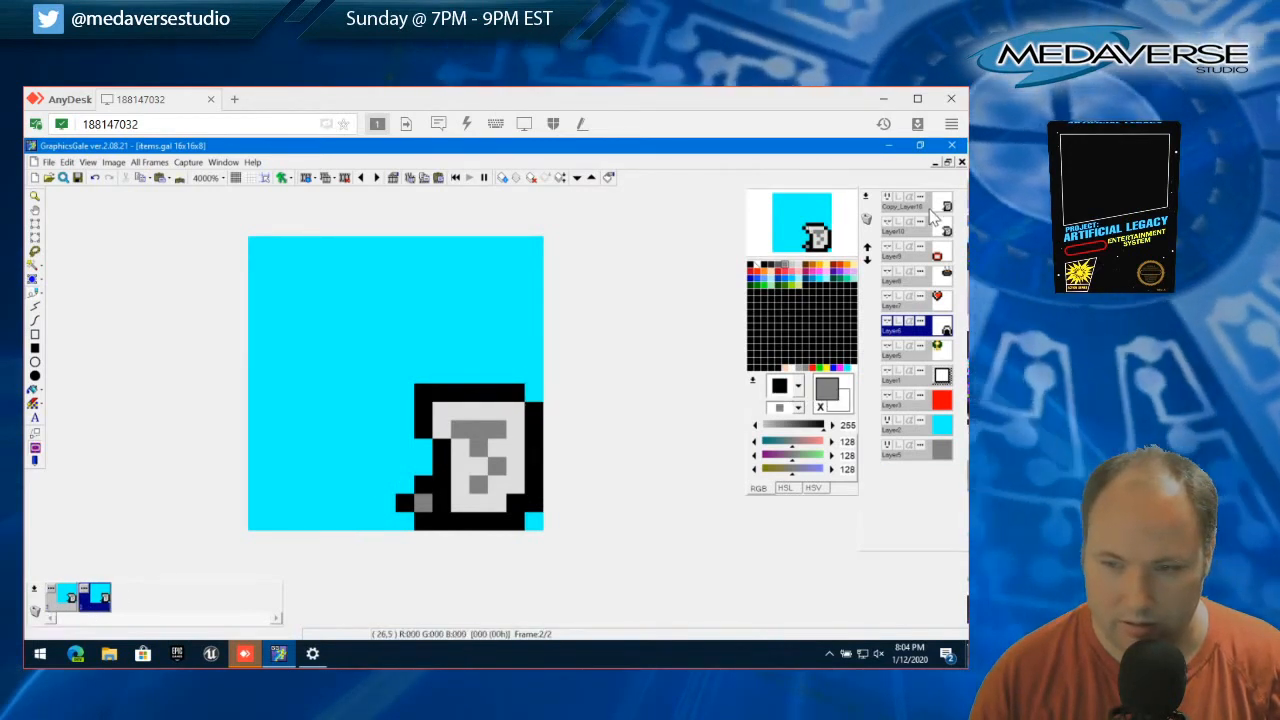
click(930, 208)
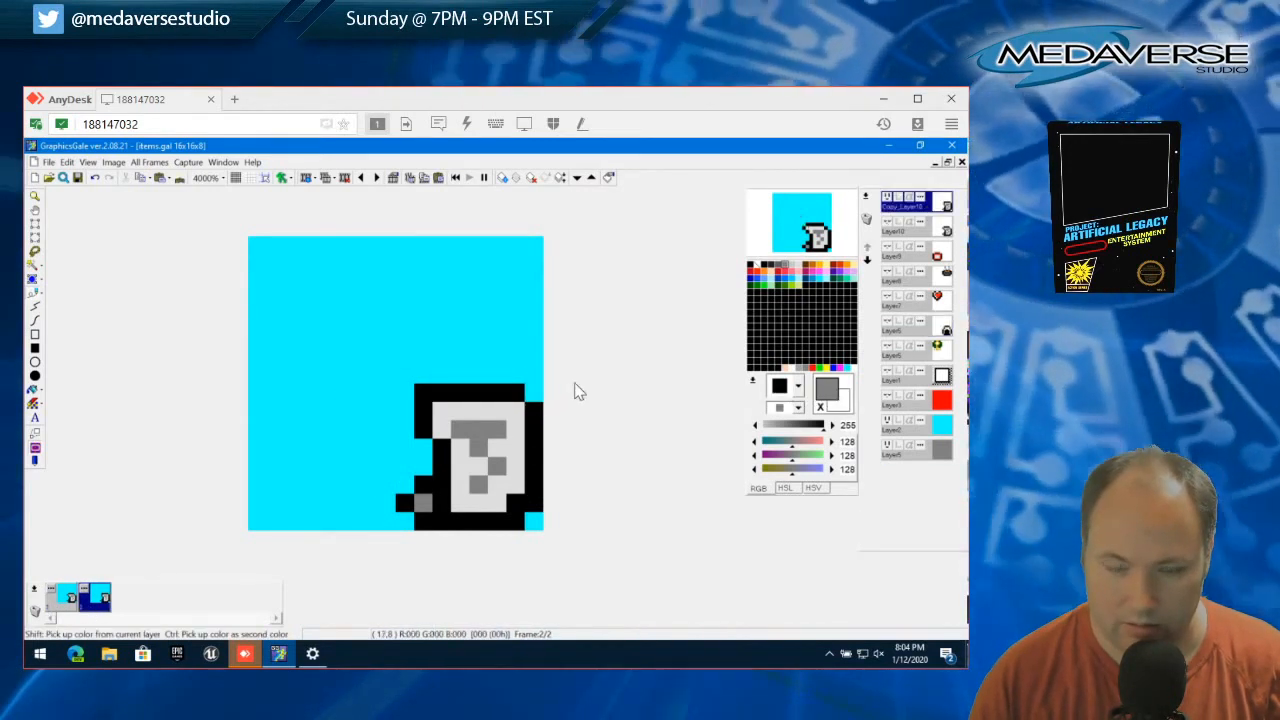
right_click(440, 432)
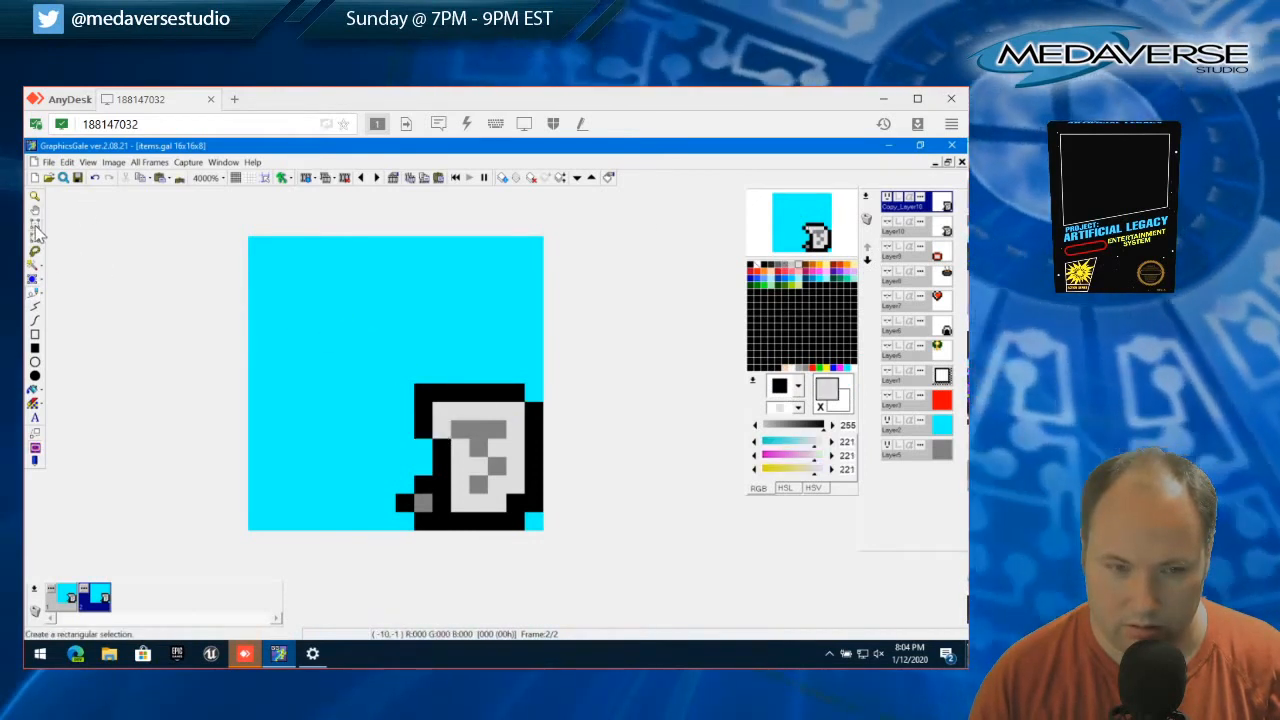
click(37, 232)
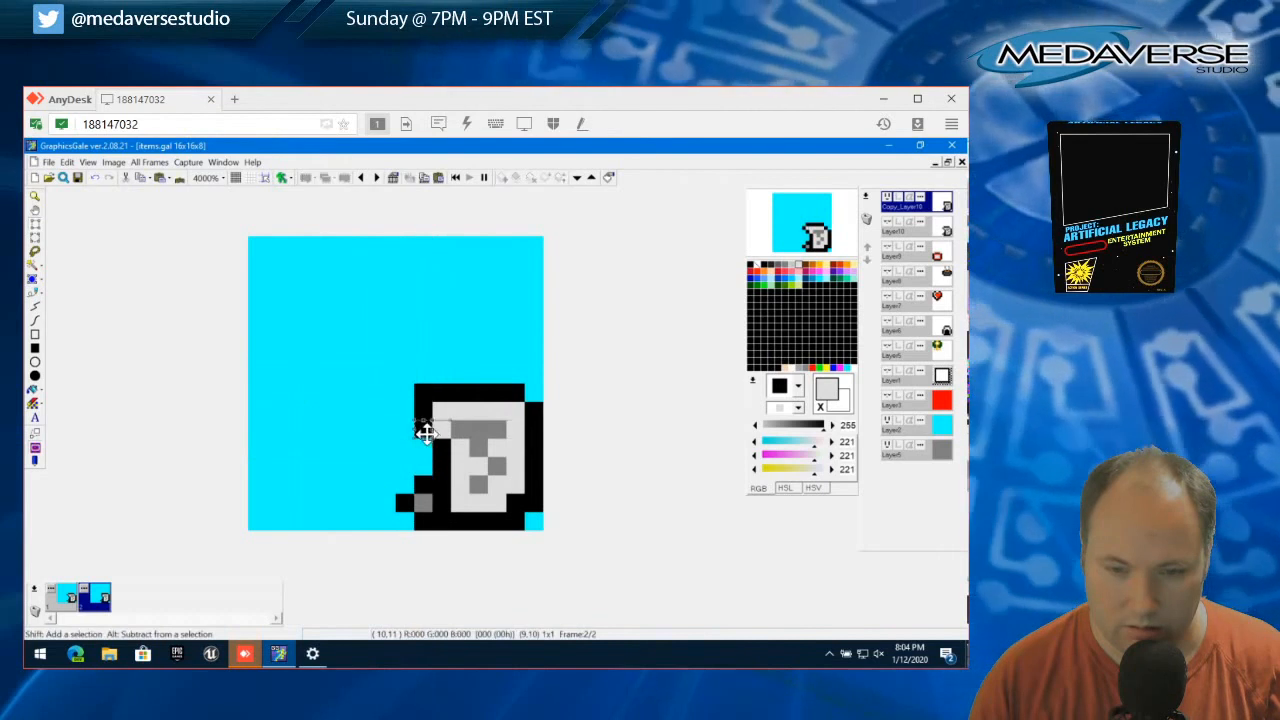
drag(428, 430, 443, 429)
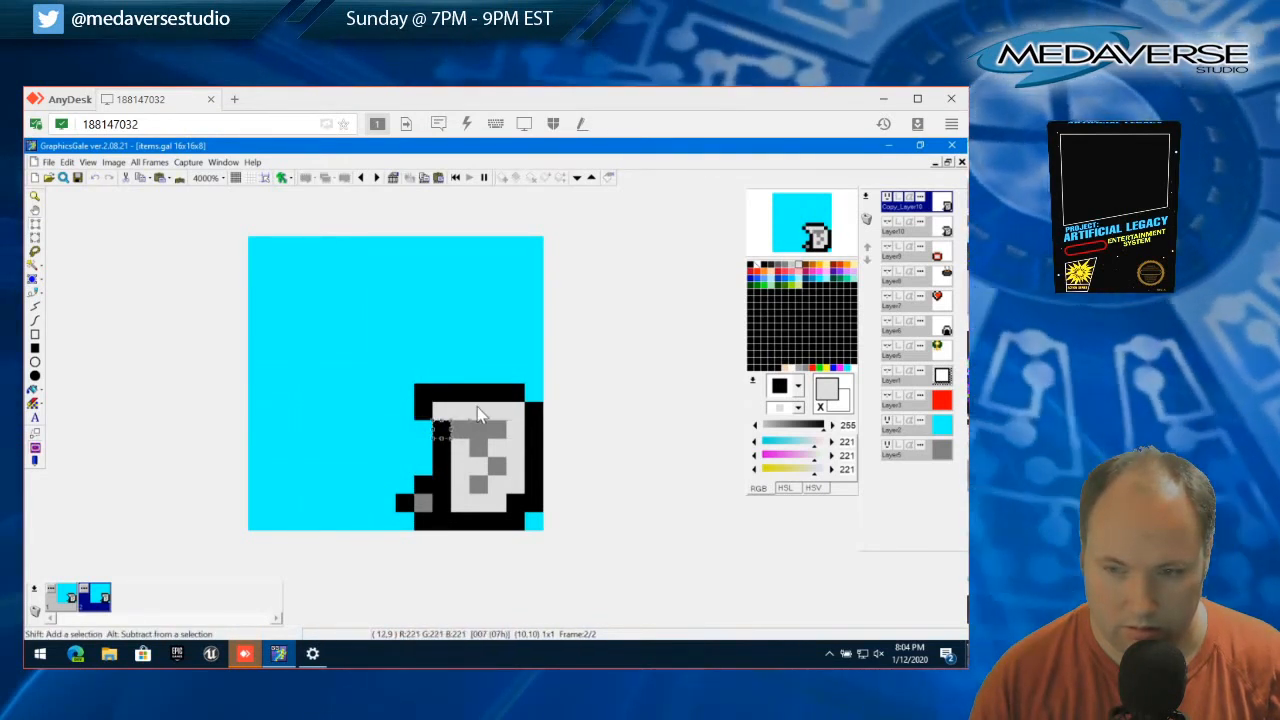
Shift the outline pixel just below the item's upper-left corner one pixel right and clear the selection
click(66, 162)
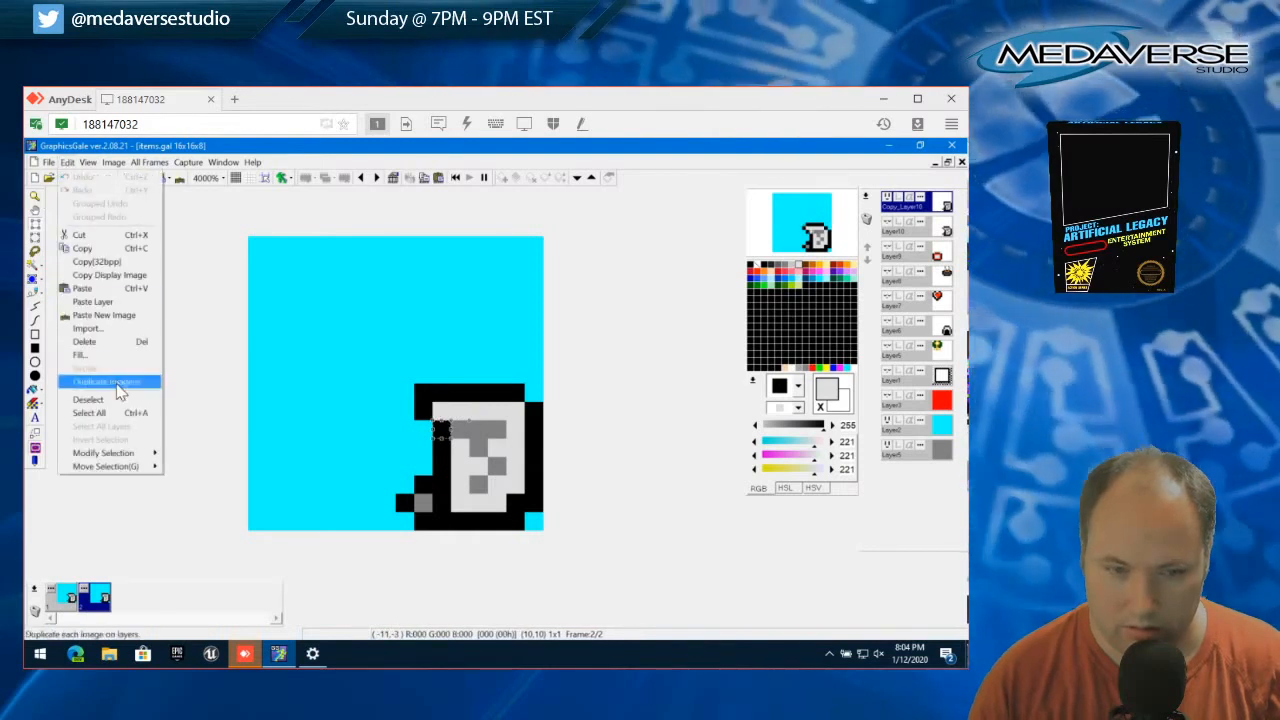
click(100, 388)
click(440, 410)
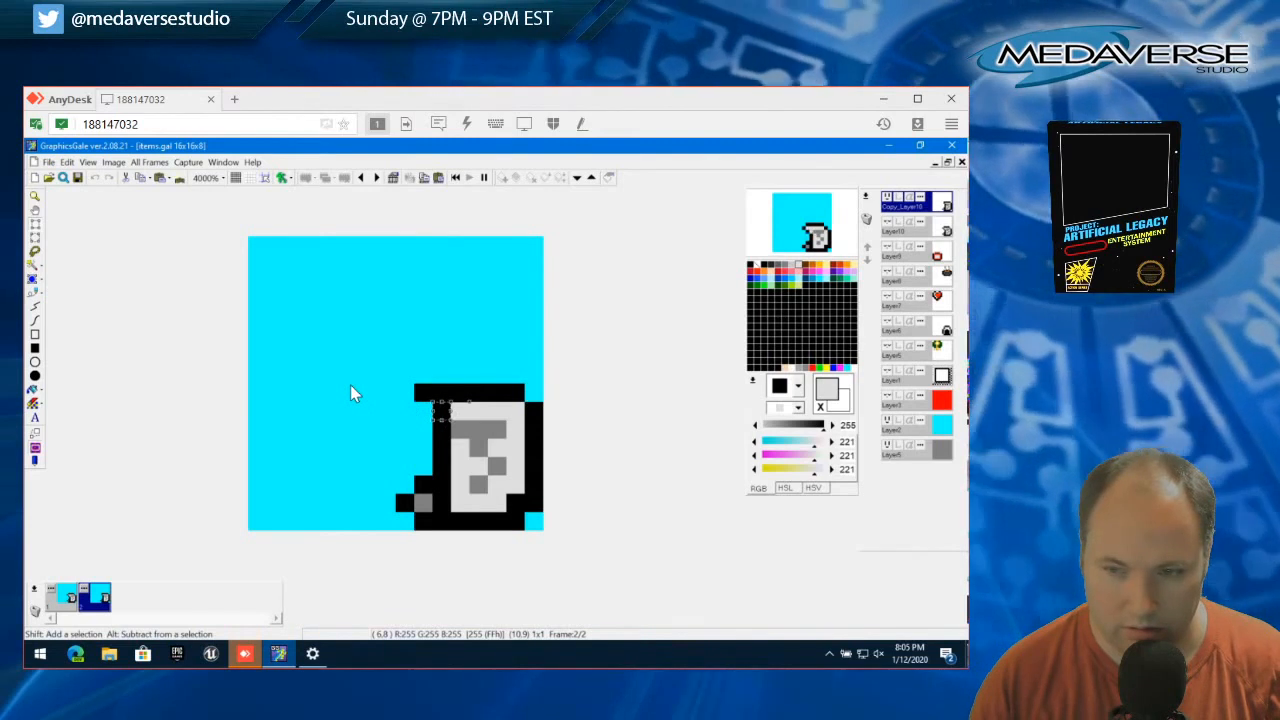
click(70, 163)
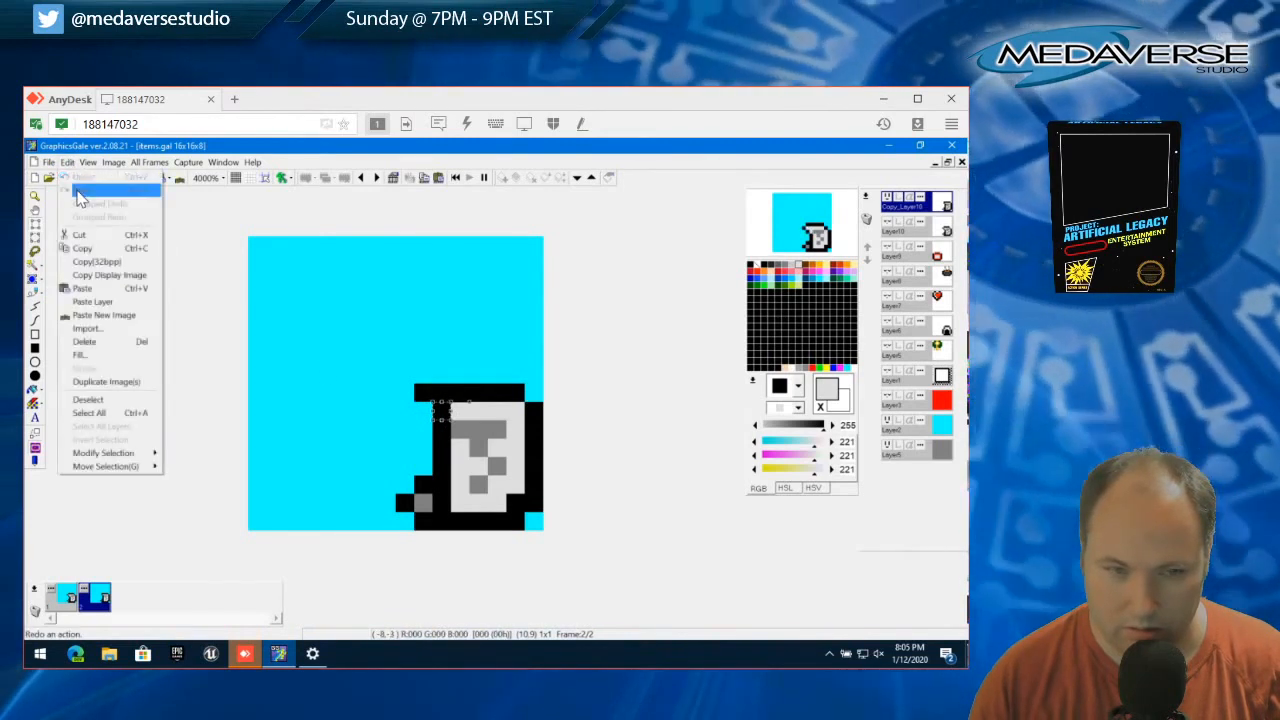
click(378, 363)
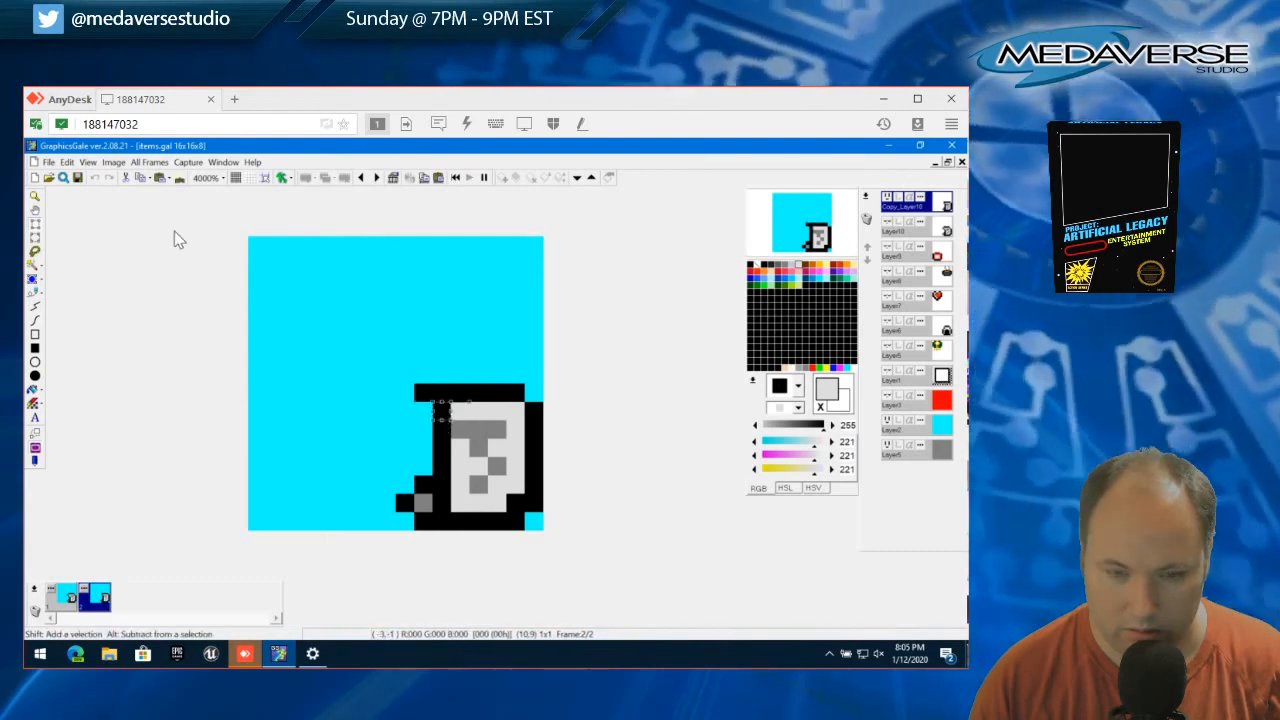
click(67, 162)
click(120, 410)
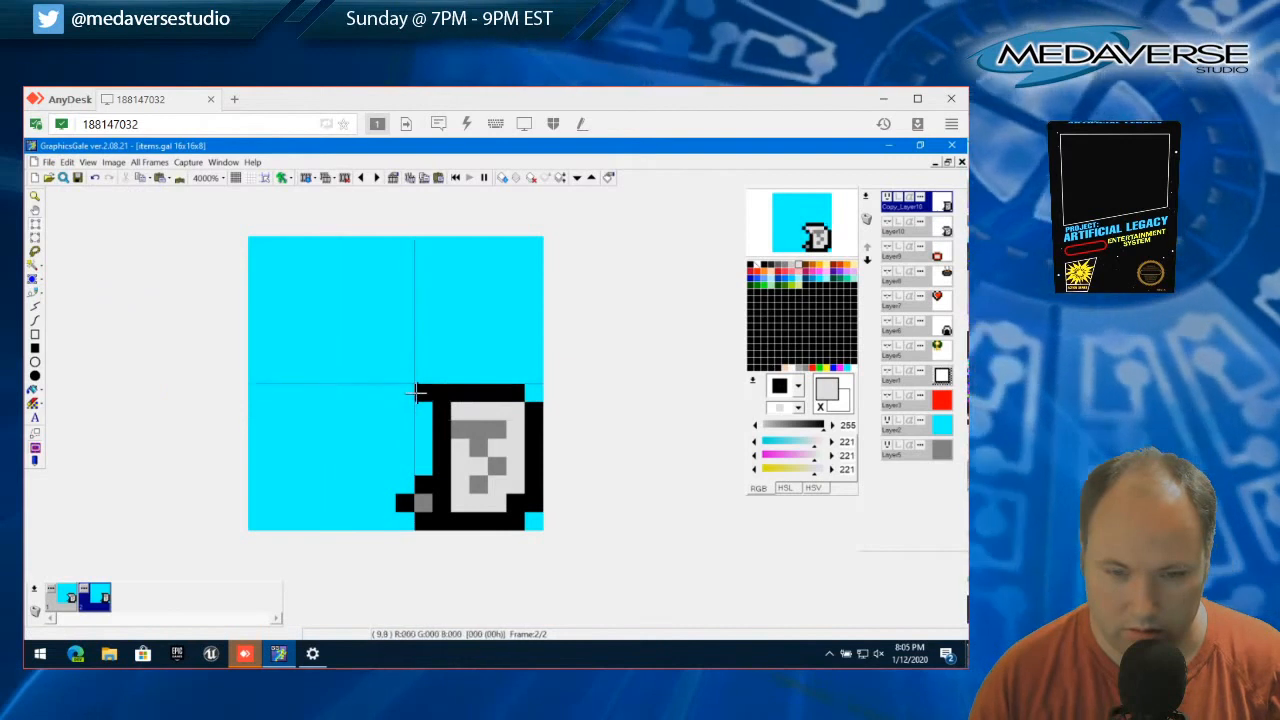
Shift the upper-left corner pixel of the black outline one pixel right and clear the selection
click(425, 393)
drag(424, 397, 440, 397)
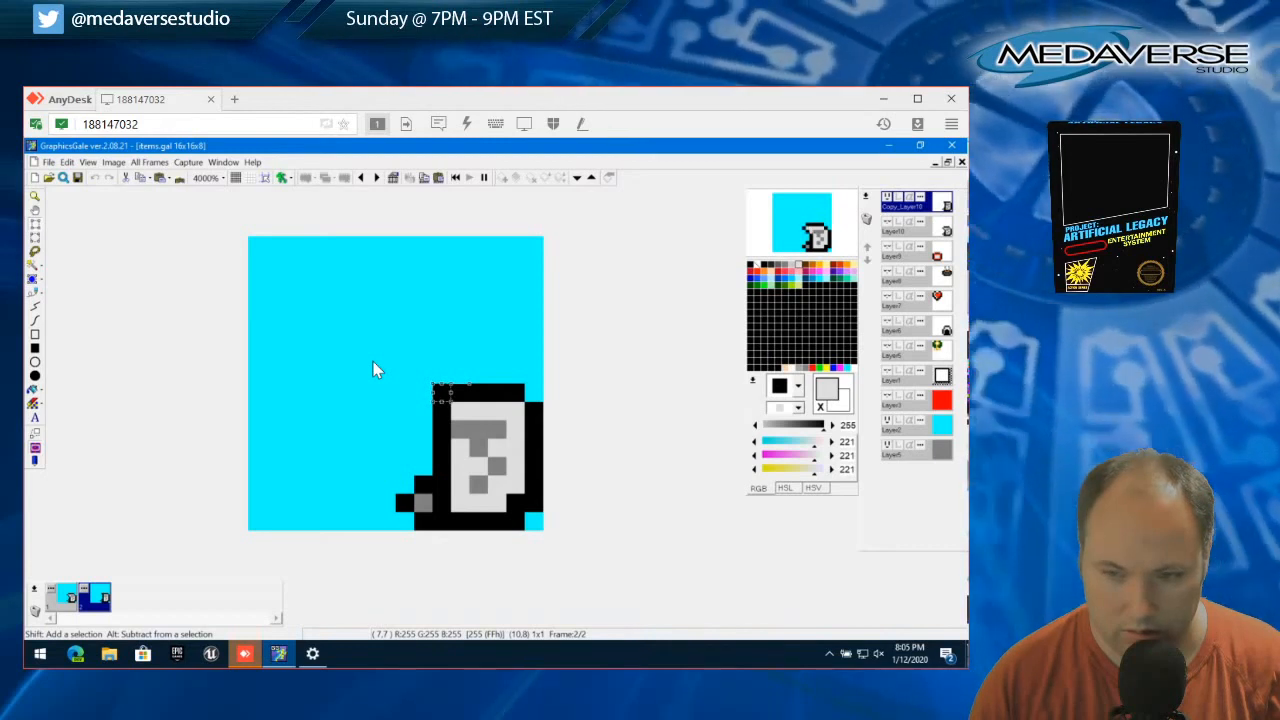
click(67, 162)
click(75, 236)
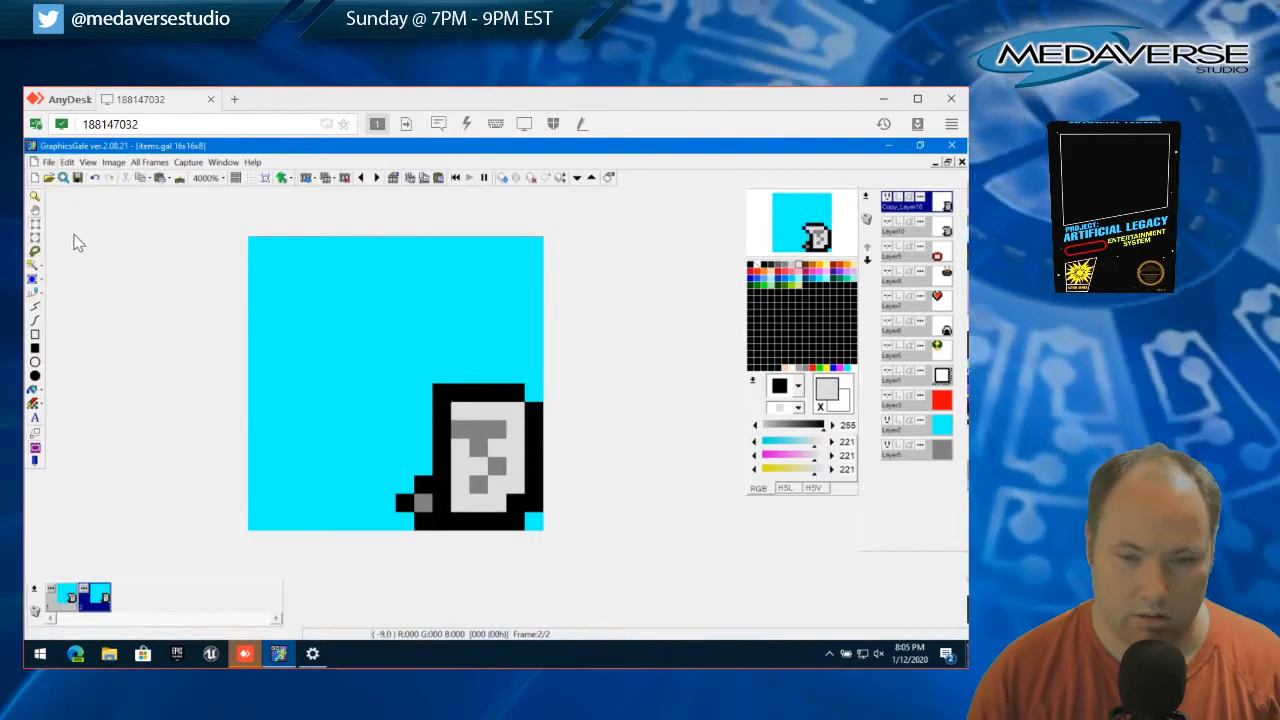
Cut the outline's upper-left corner pixel to round the corner and deselect
click(437, 385)
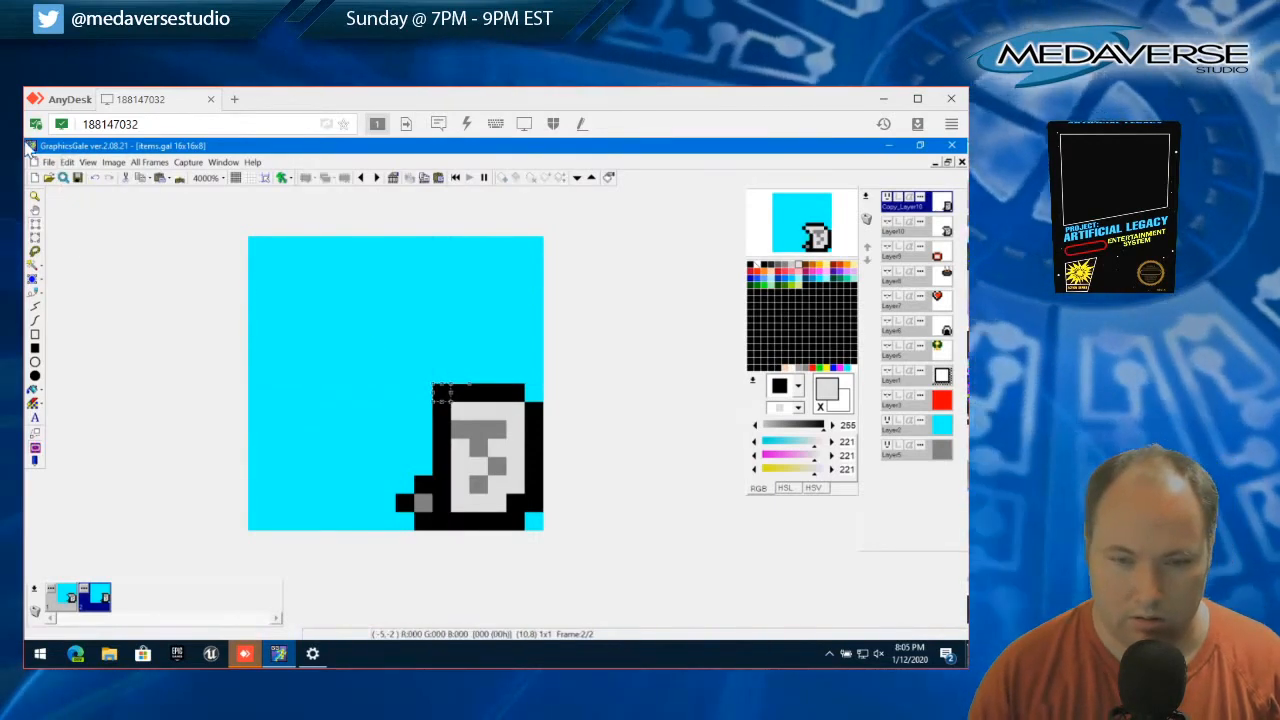
click(67, 162)
click(97, 247)
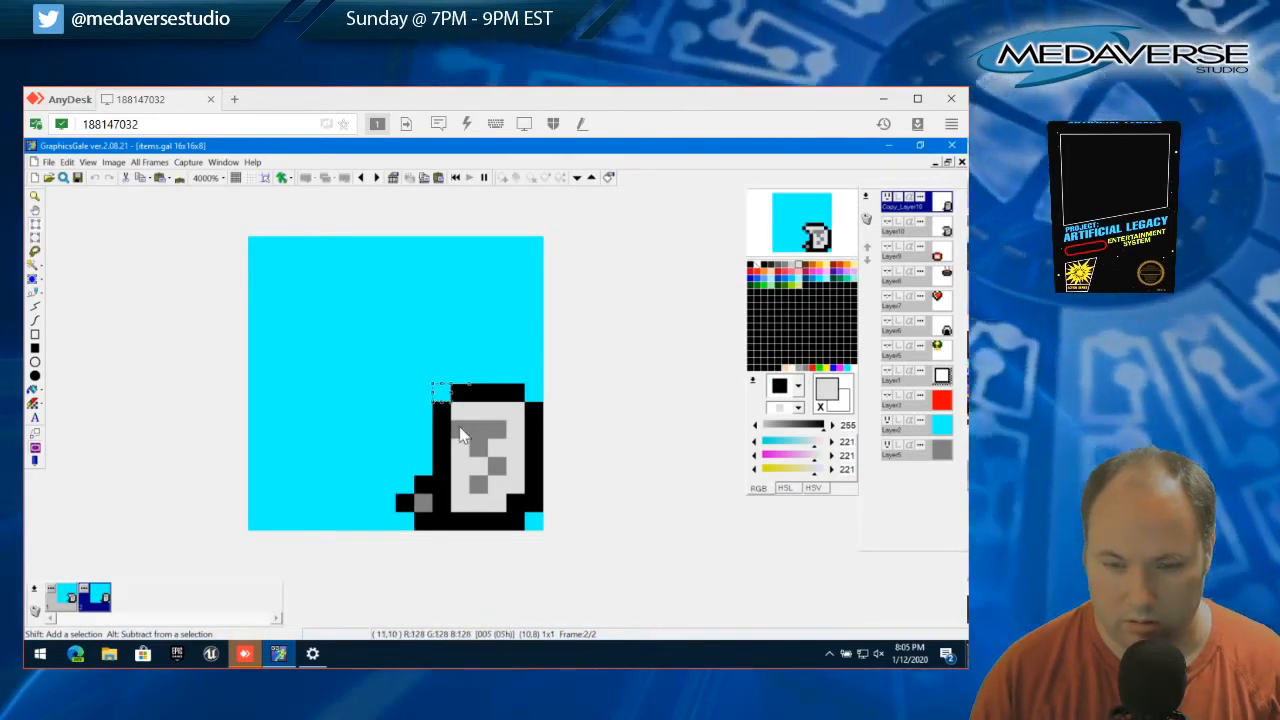
click(67, 162)
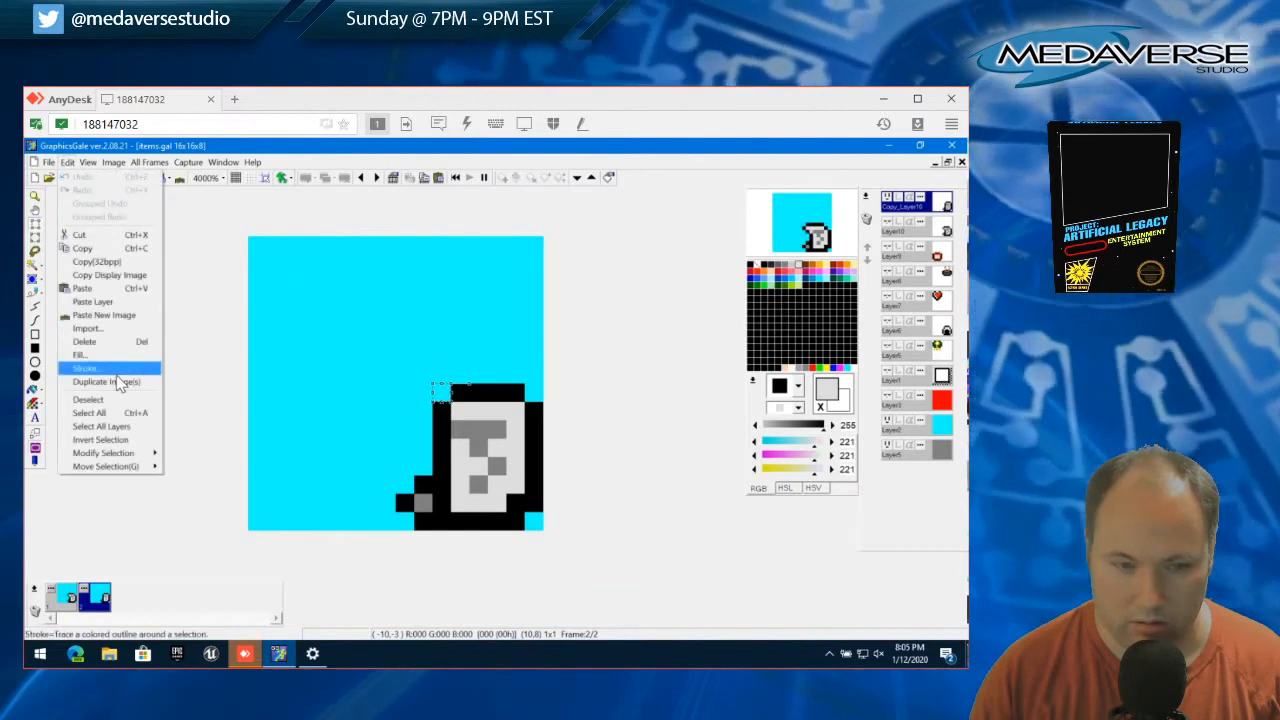
click(118, 399)
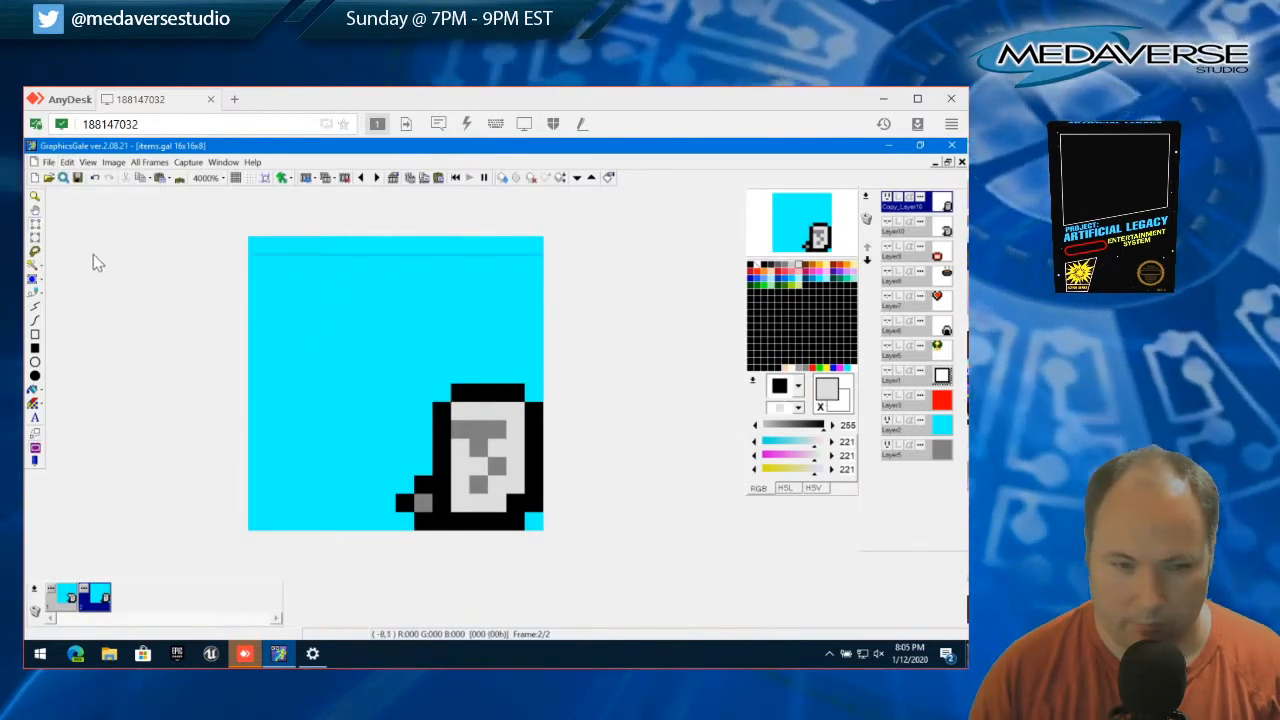
Paint the leftmost pixel of the grey marking's top row light grey and the lower-left grey pixel black
click(35, 293)
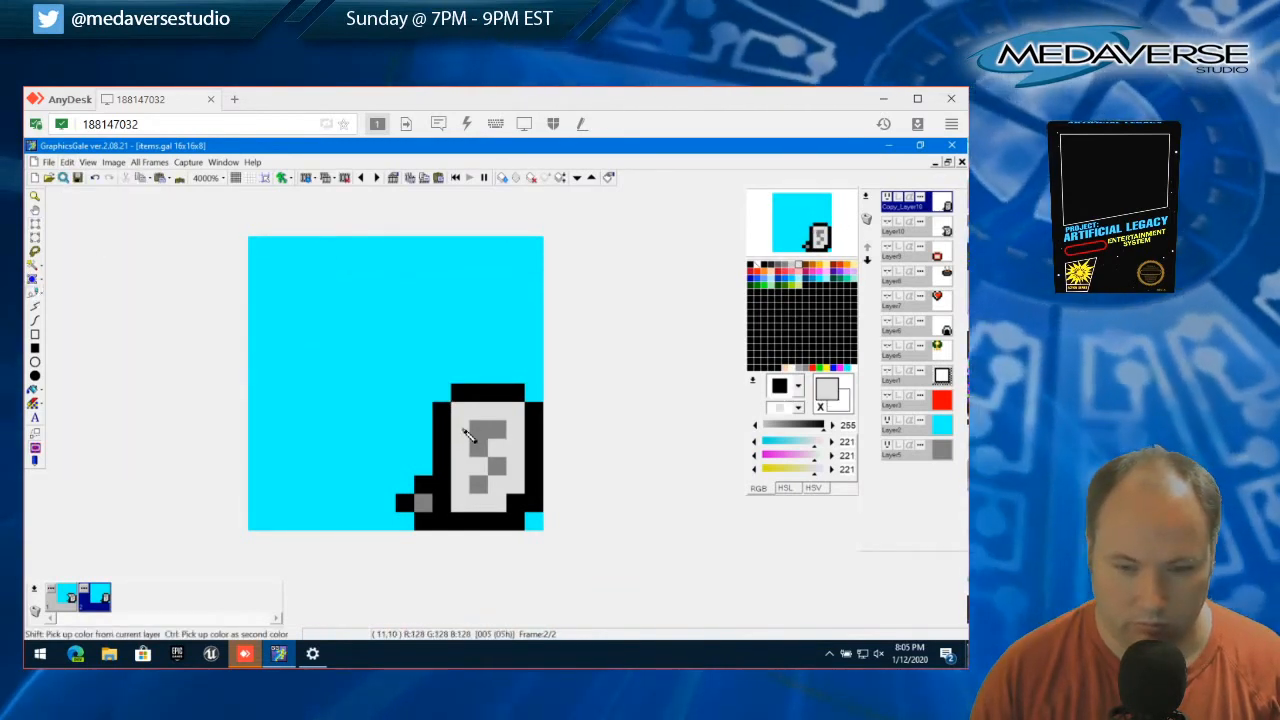
click(497, 430)
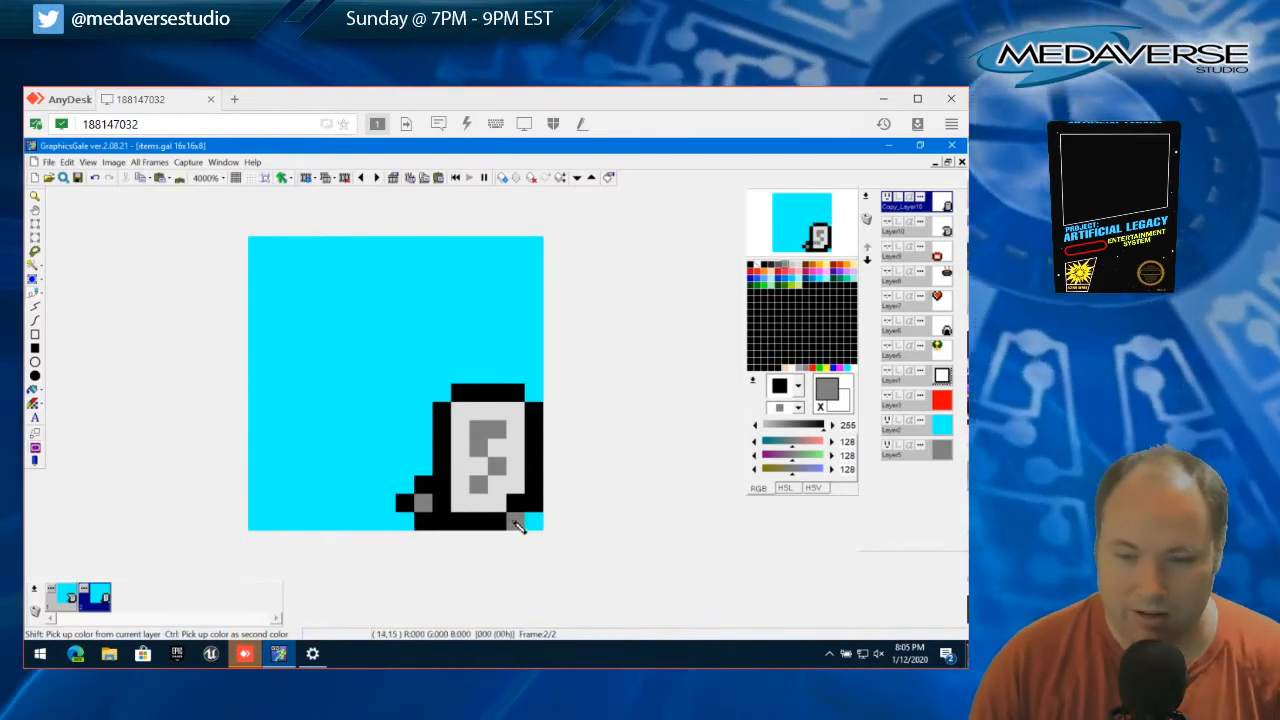
right_click(404, 503)
click(423, 505)
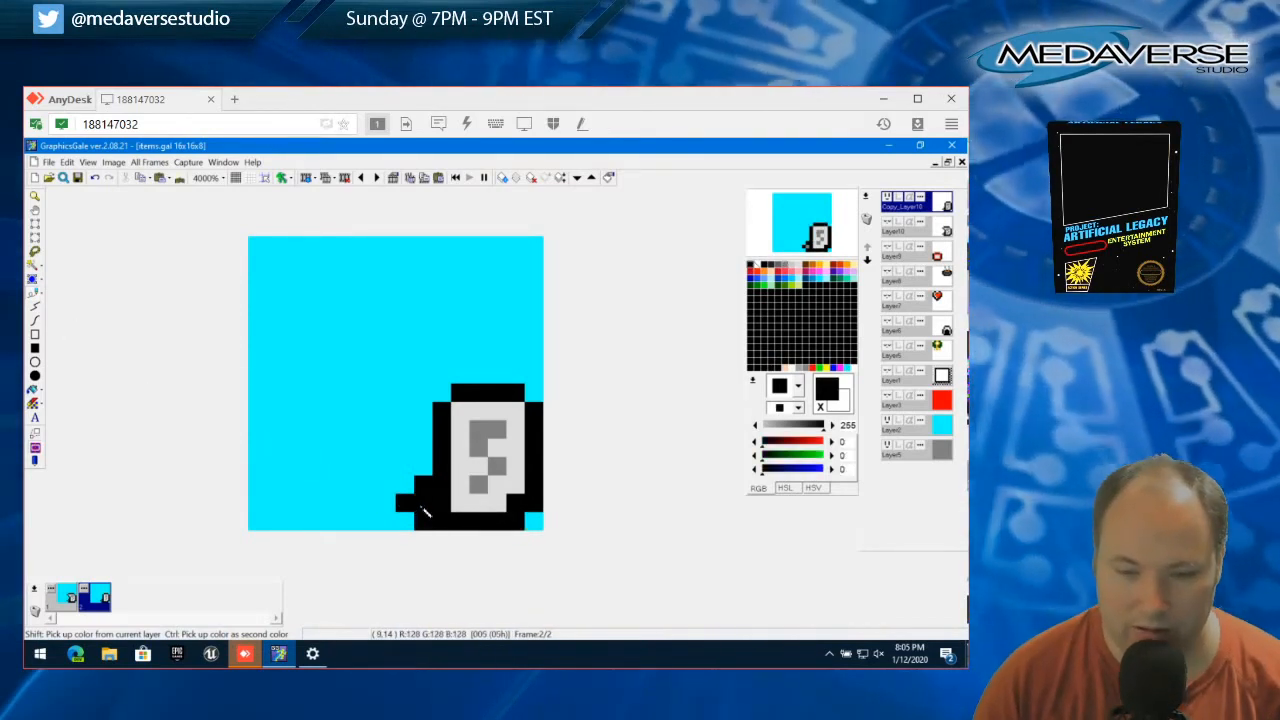
Cut the single black pixel protruding at the item's lower left
click(36, 225)
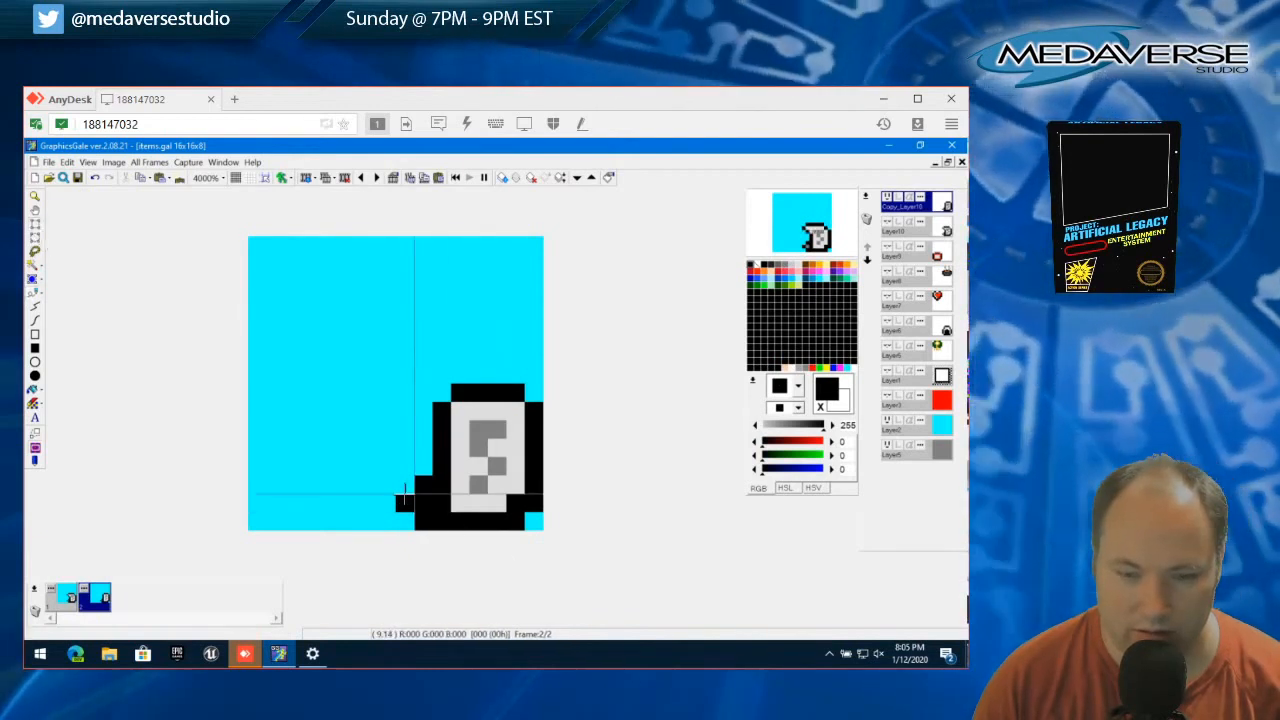
drag(414, 495, 398, 508)
click(67, 162)
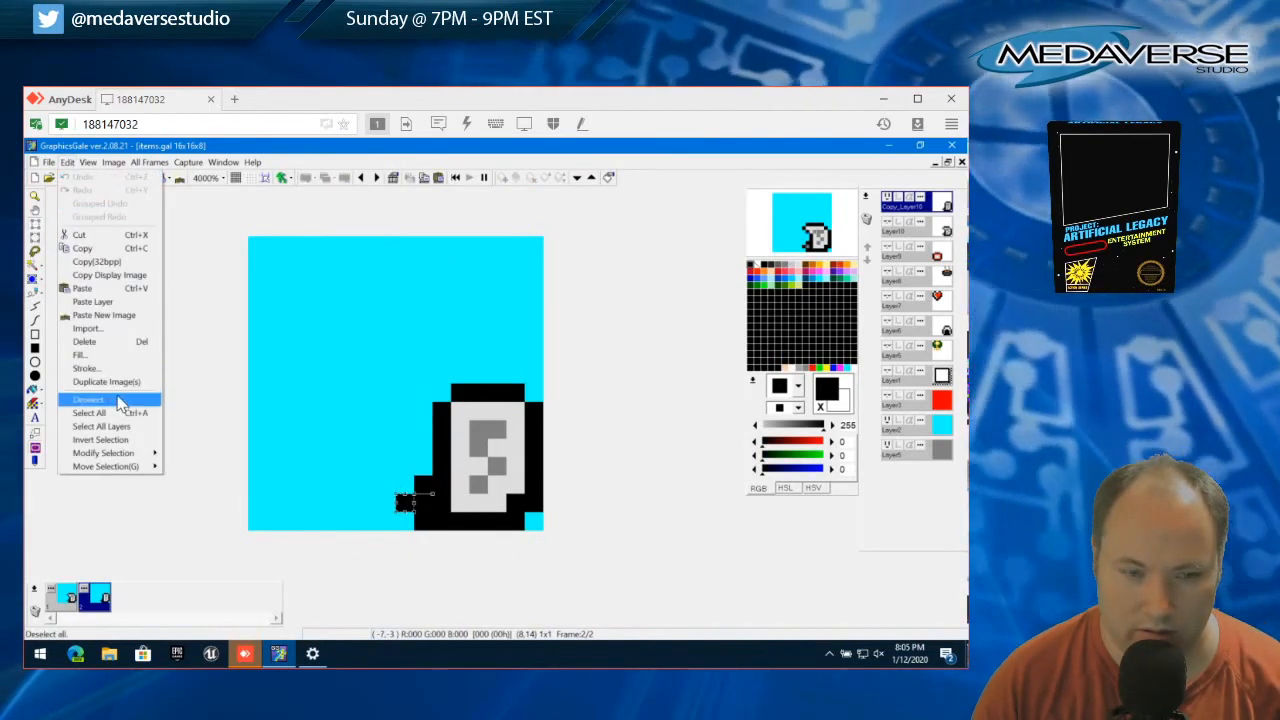
click(80, 234)
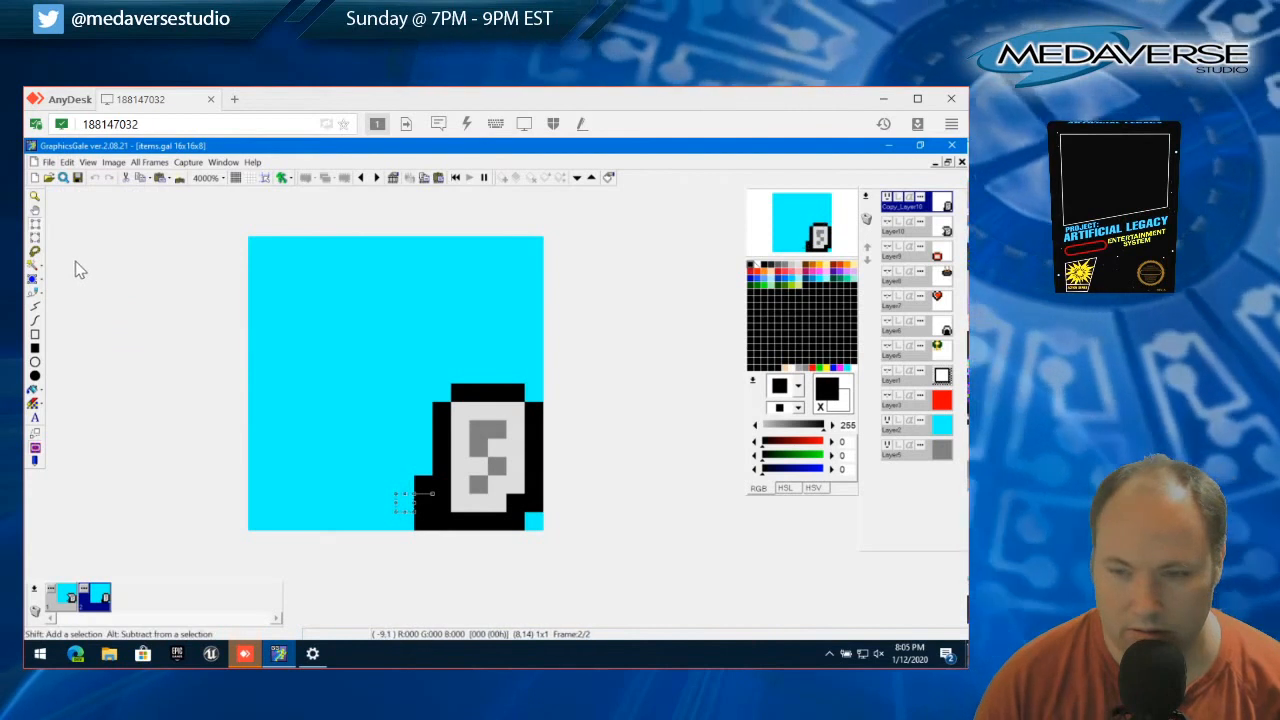
Clear the selection and delete the second animation frame
click(69, 163)
click(69, 163)
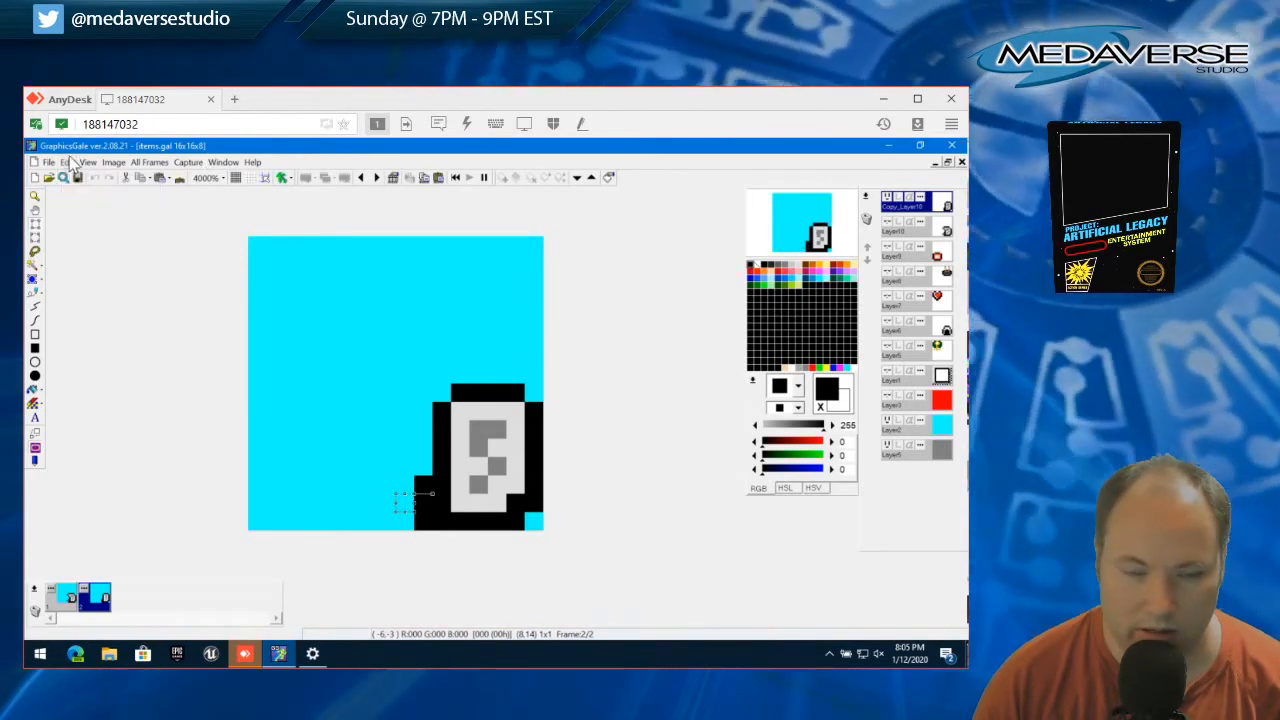
double_click(87, 598)
click(585, 493)
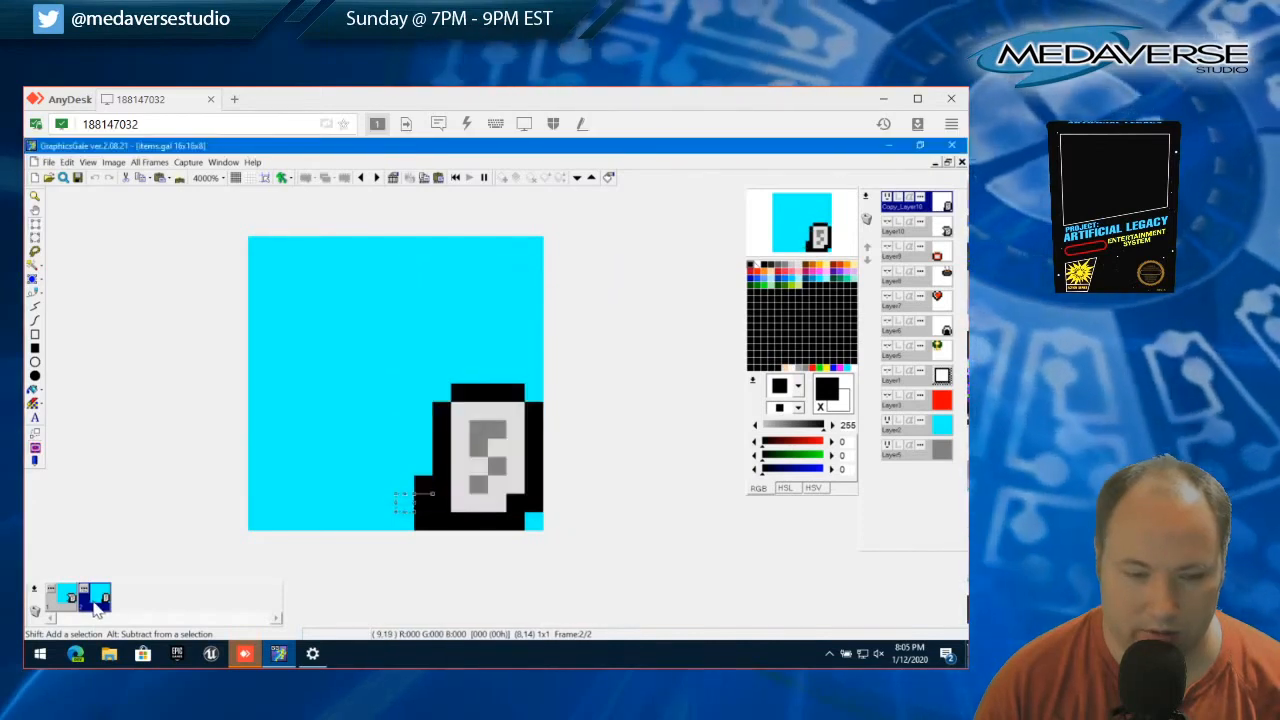
drag(100, 608, 43, 618)
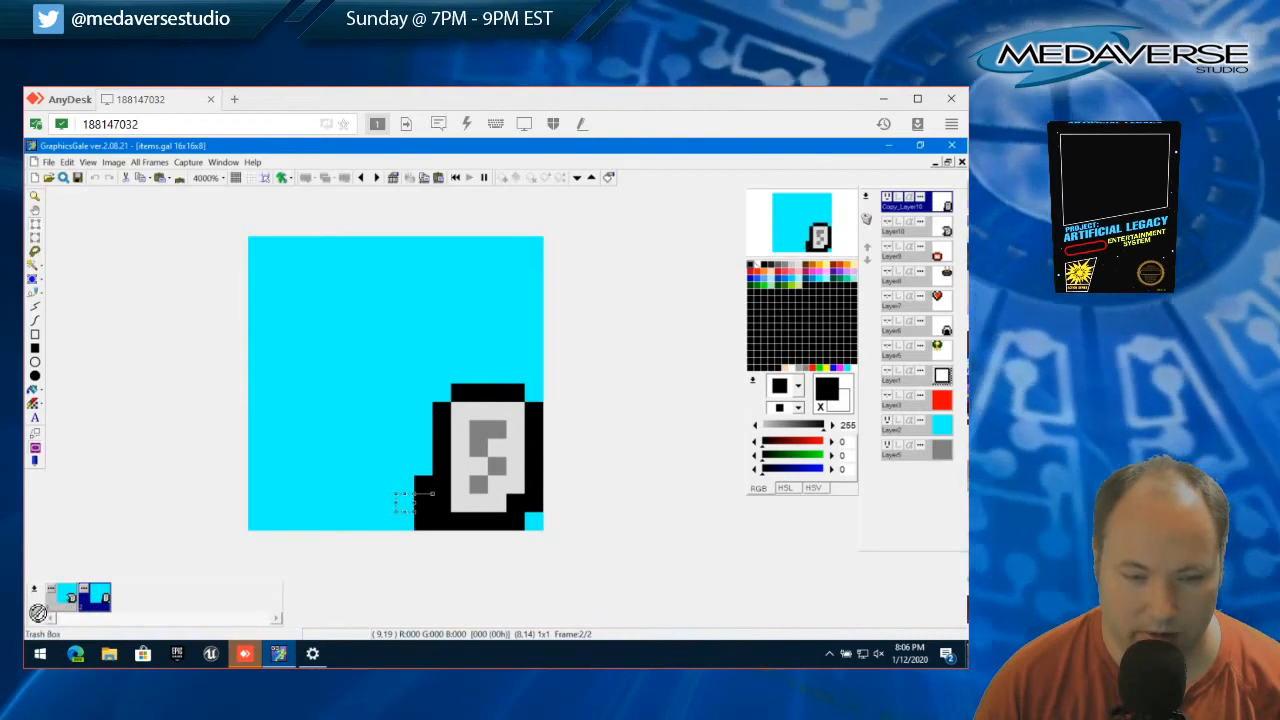
click(67, 162)
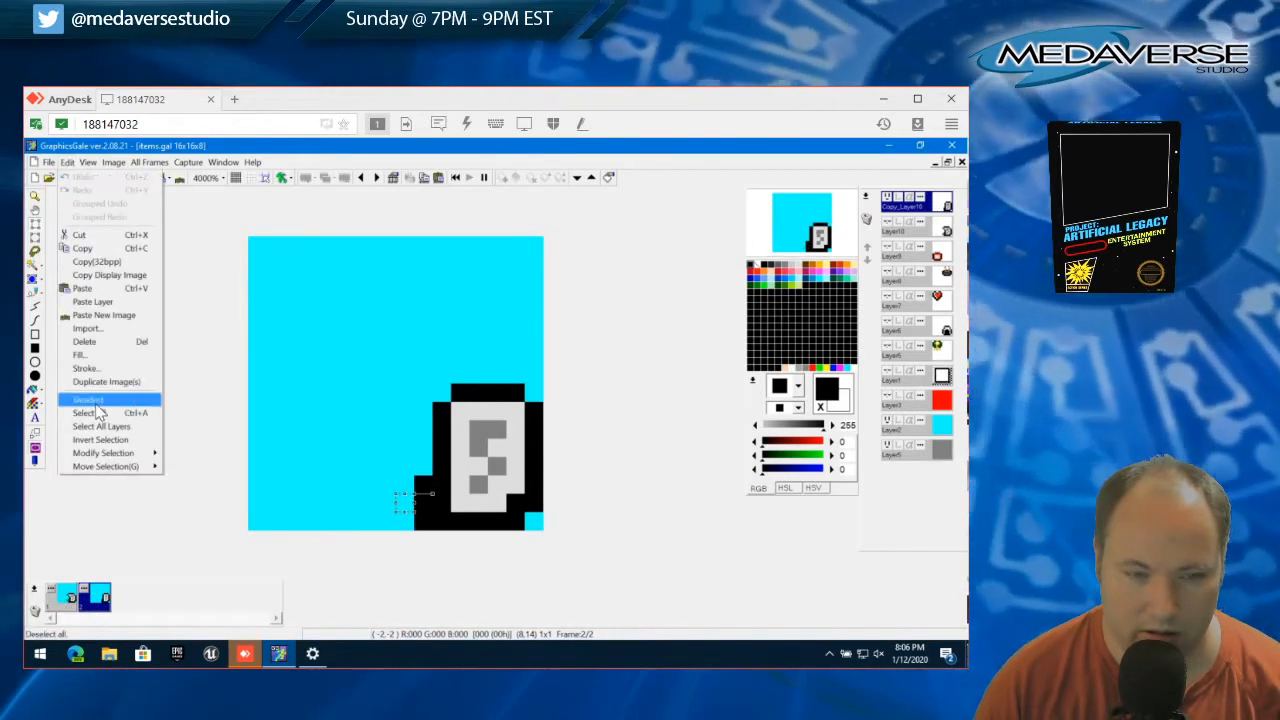
click(92, 400)
drag(38, 620, 38, 620)
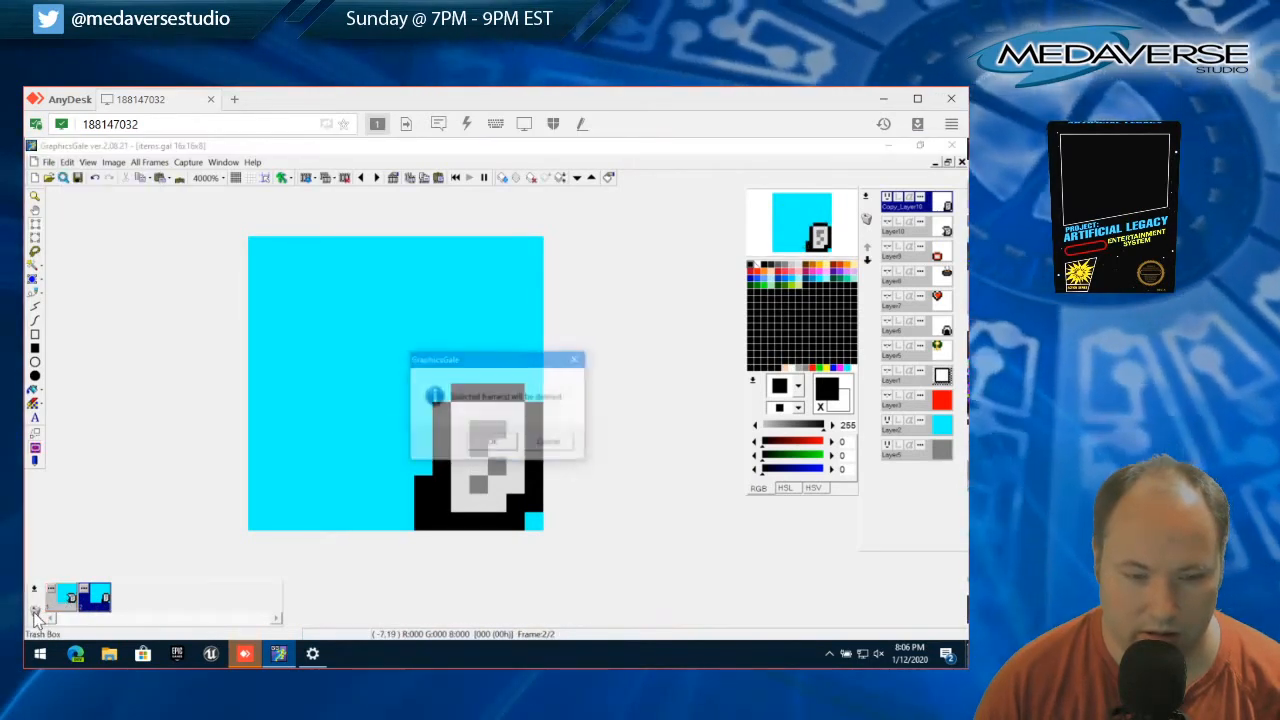
click(495, 440)
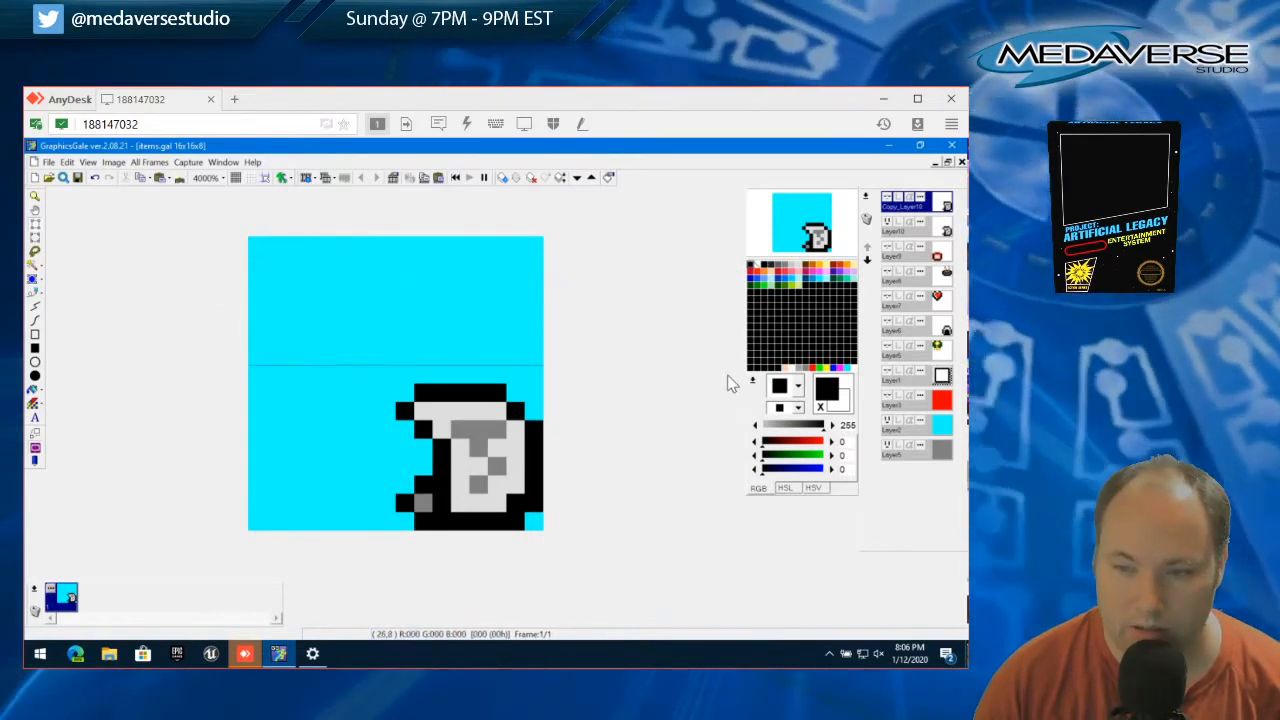
Move Copy_Layer10 below Layer5 in the layer order and show Layer5 with the green and gold item
click(887, 347)
click(887, 347)
drag(916, 201, 914, 347)
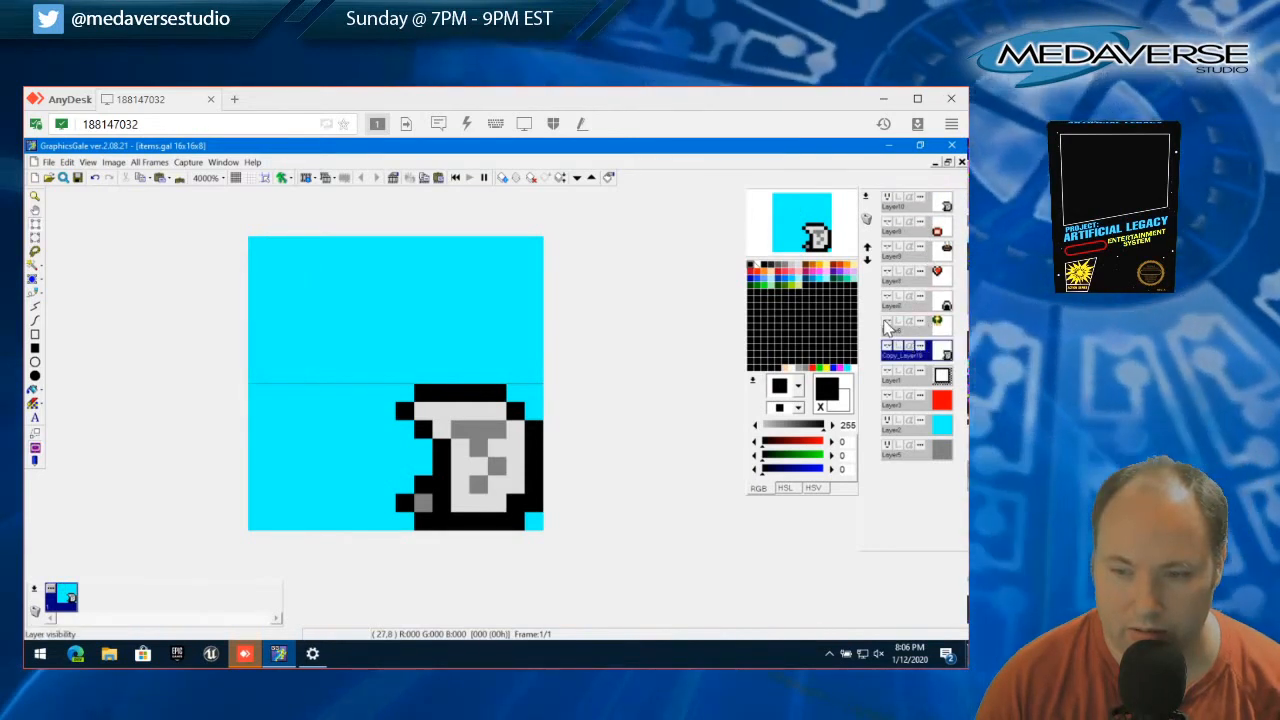
click(886, 322)
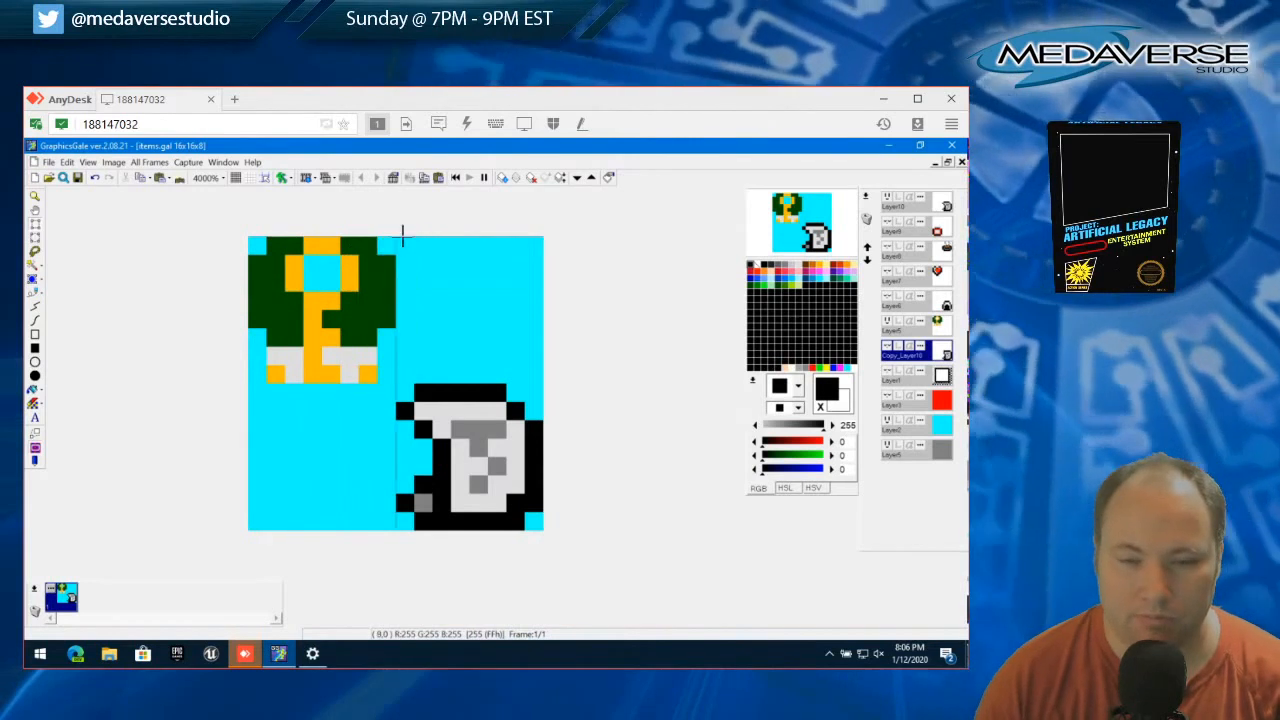
drag(397, 236, 543, 381)
click(66, 162)
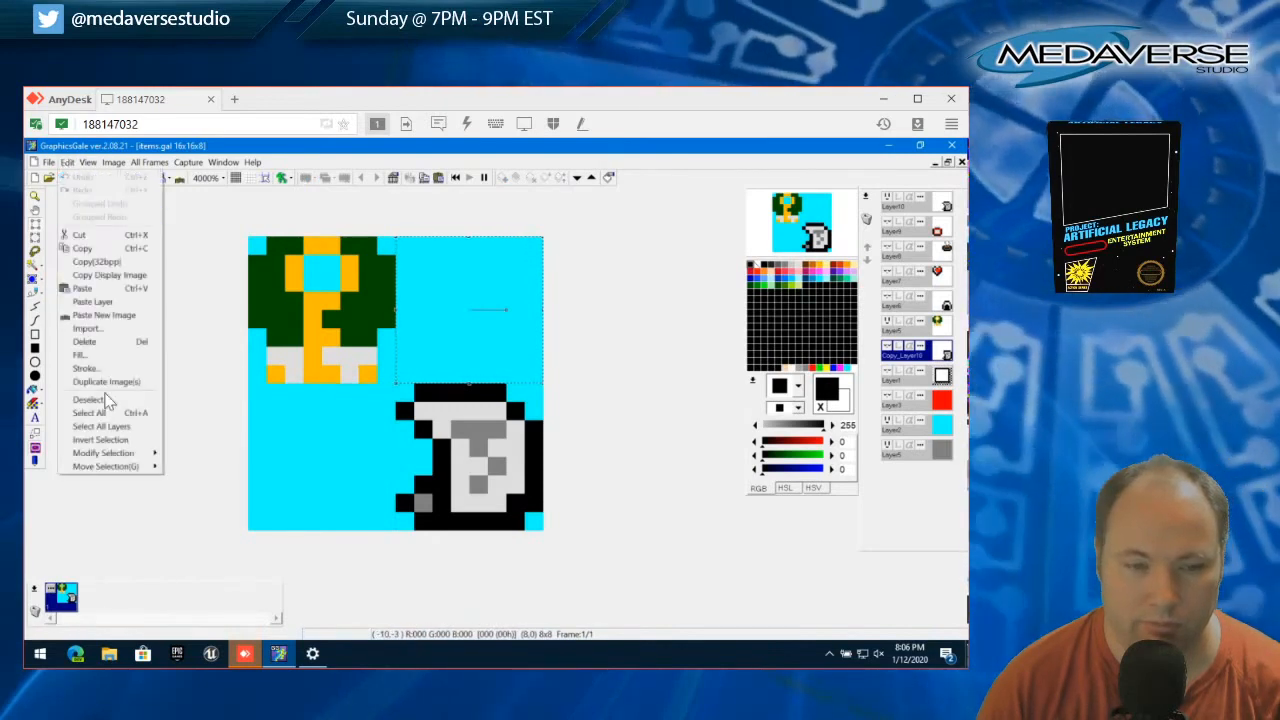
click(104, 400)
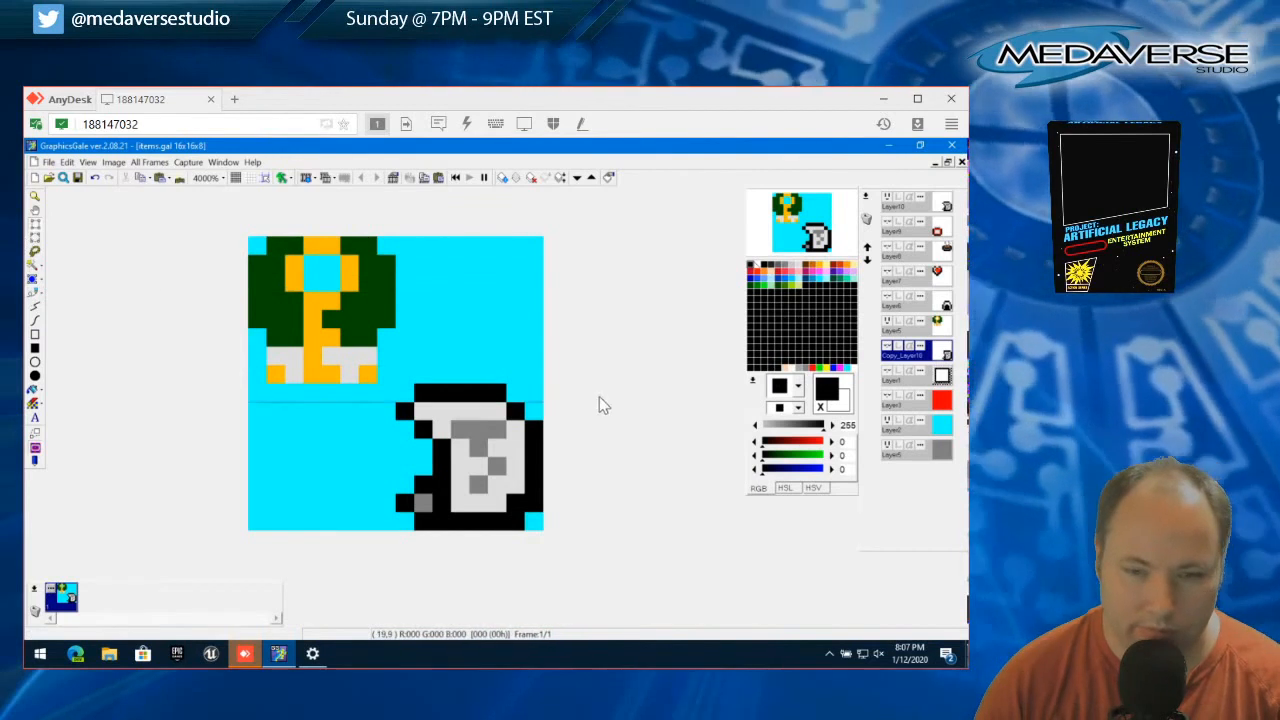
Delete the Copy_Layer10 layer and move Layer10 directly below Layer5 in the layer order
click(888, 352)
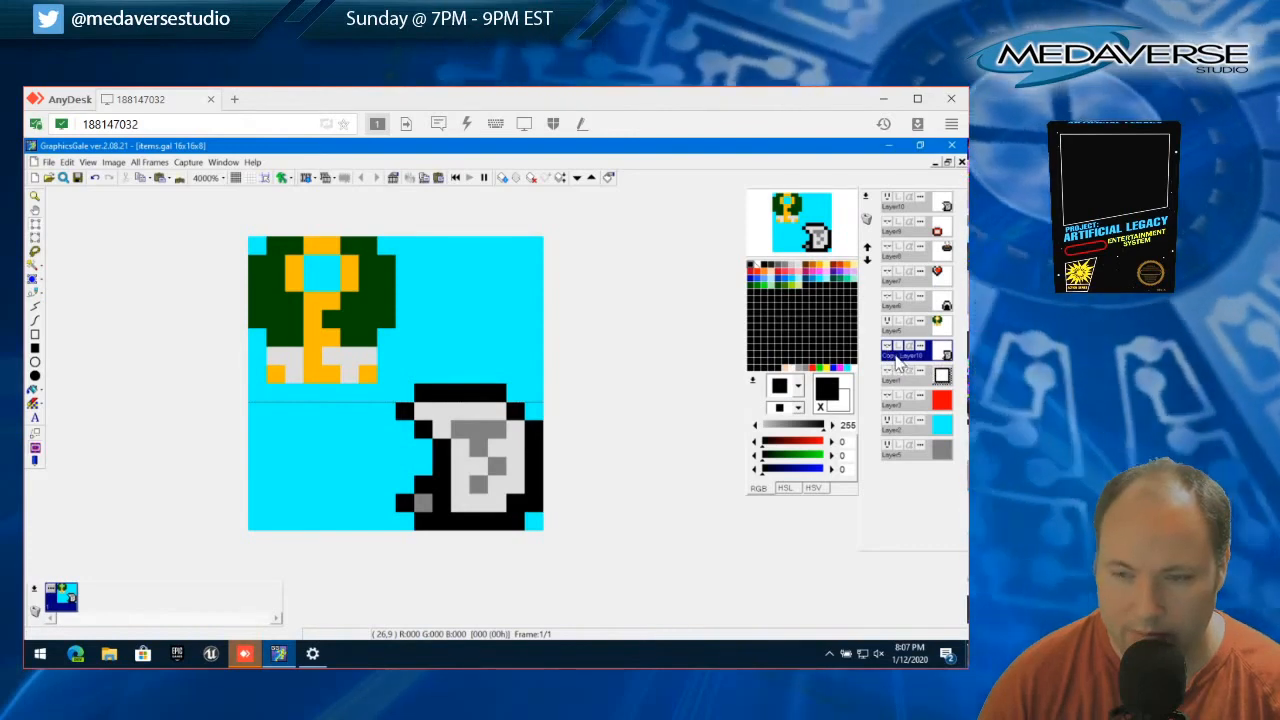
right_click(898, 364)
click(866, 386)
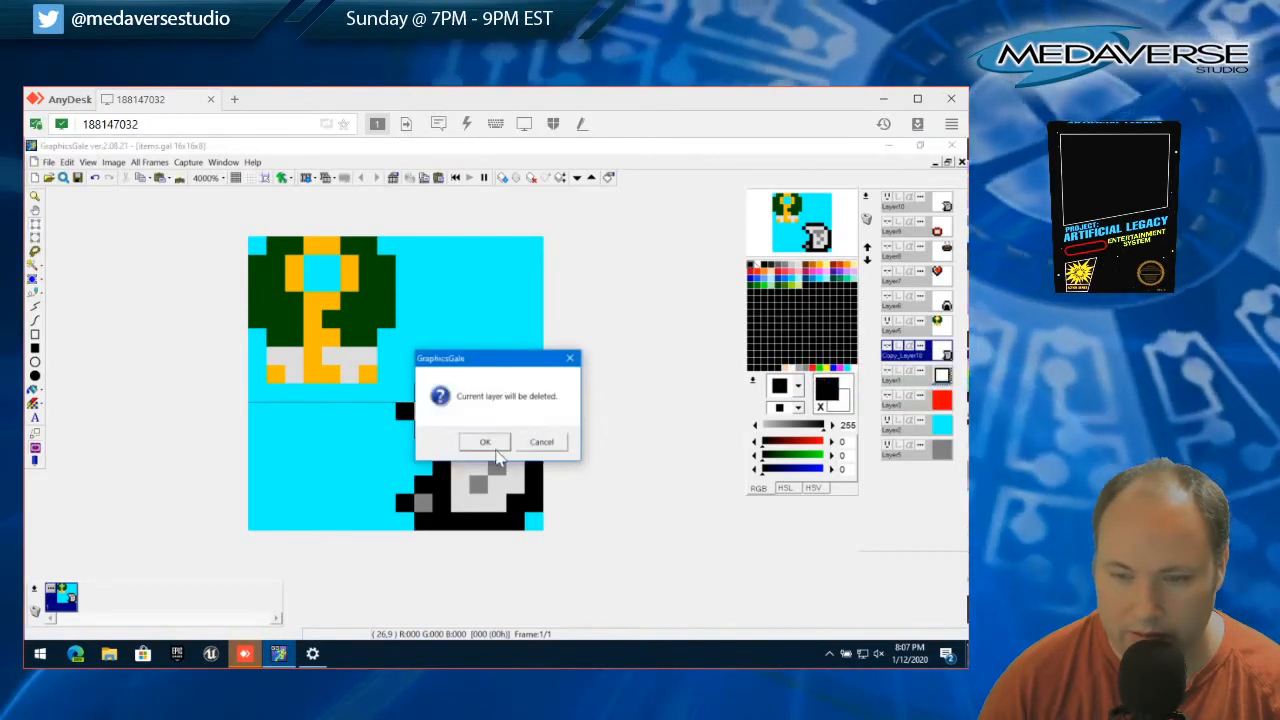
click(488, 440)
drag(915, 218, 916, 340)
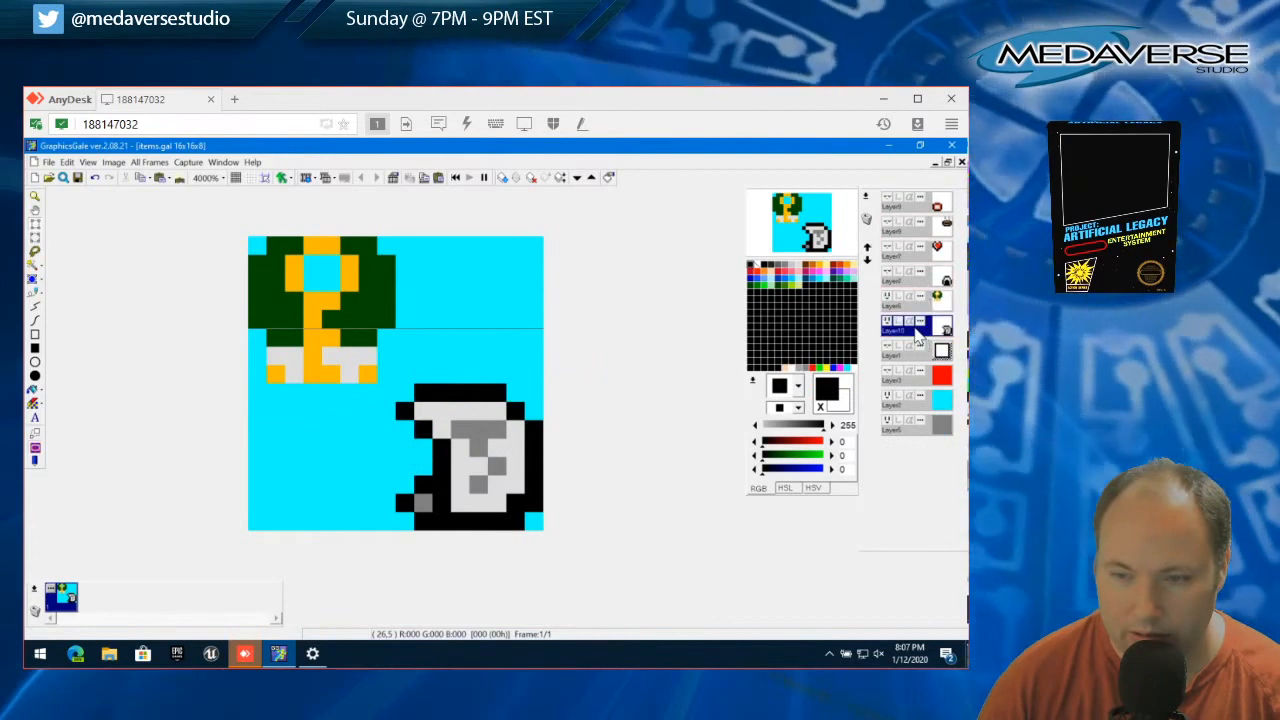
Add a new layer with the transparent color enabled and opacity 255
click(866, 197)
click(846, 212)
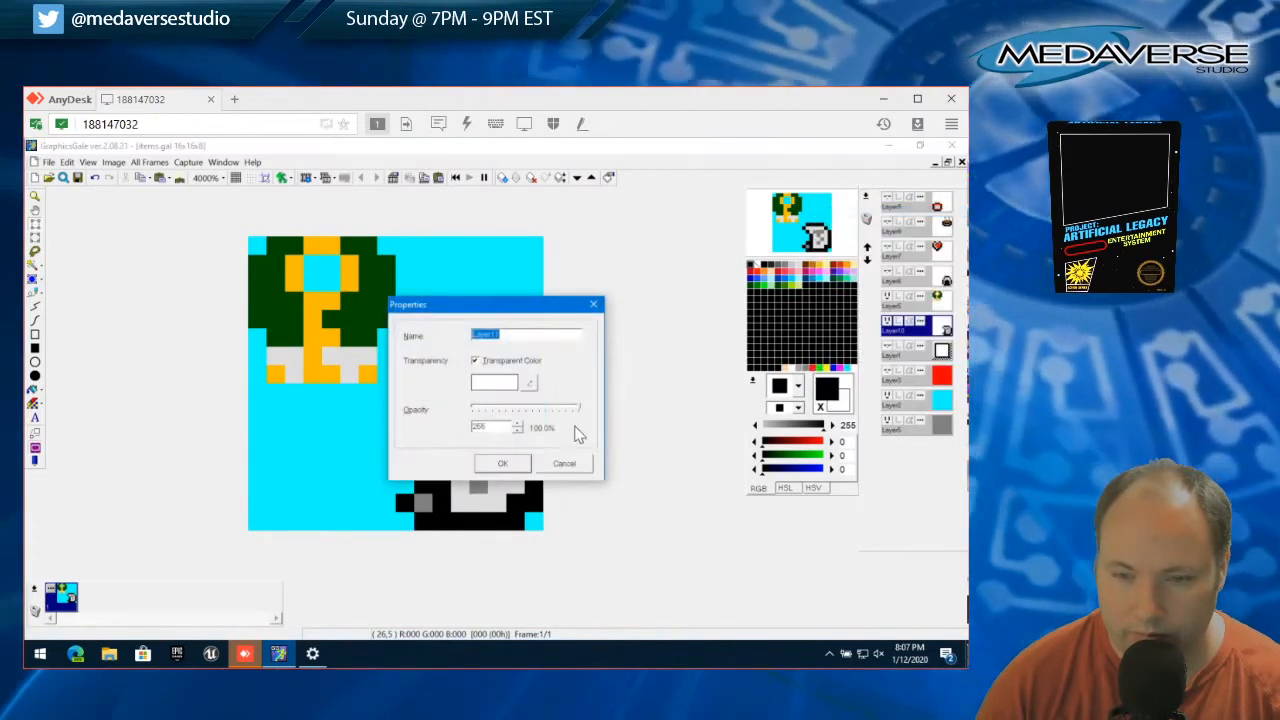
click(511, 461)
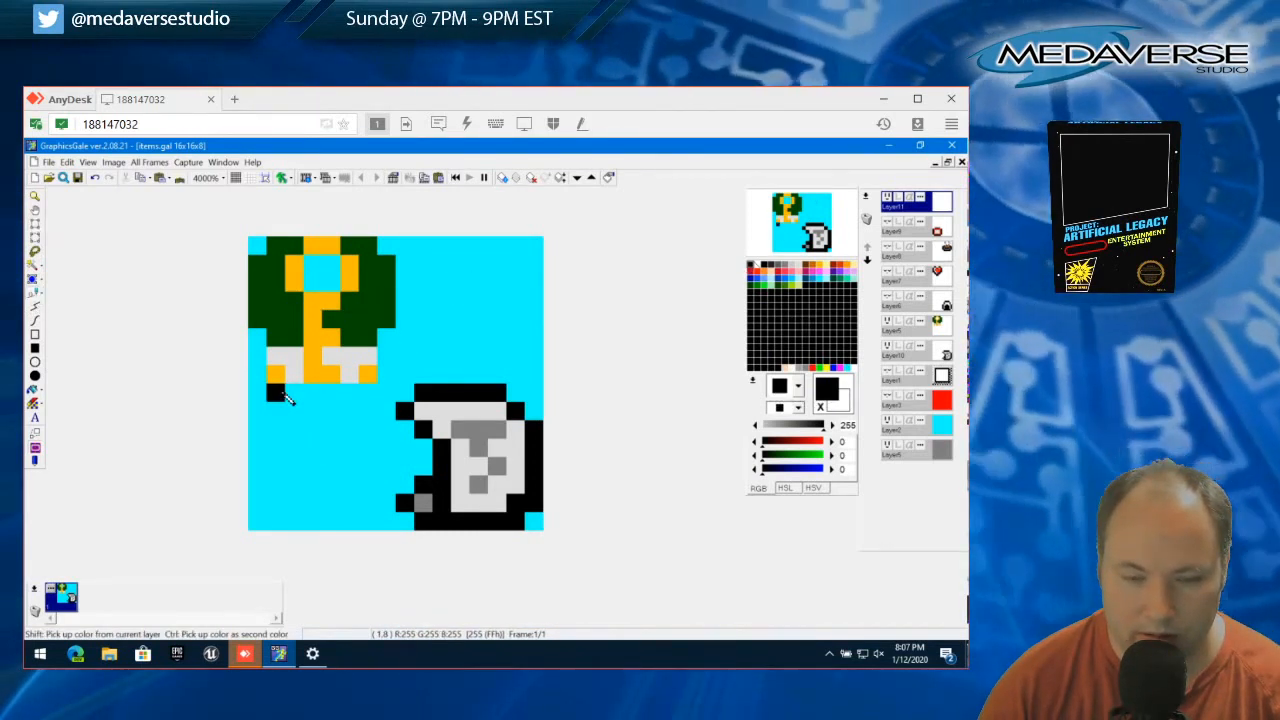
Draw the black outline of a shield-shaped item in the lower-left 8x8 quarter of the canvas on the new layer
drag(283, 394, 351, 400)
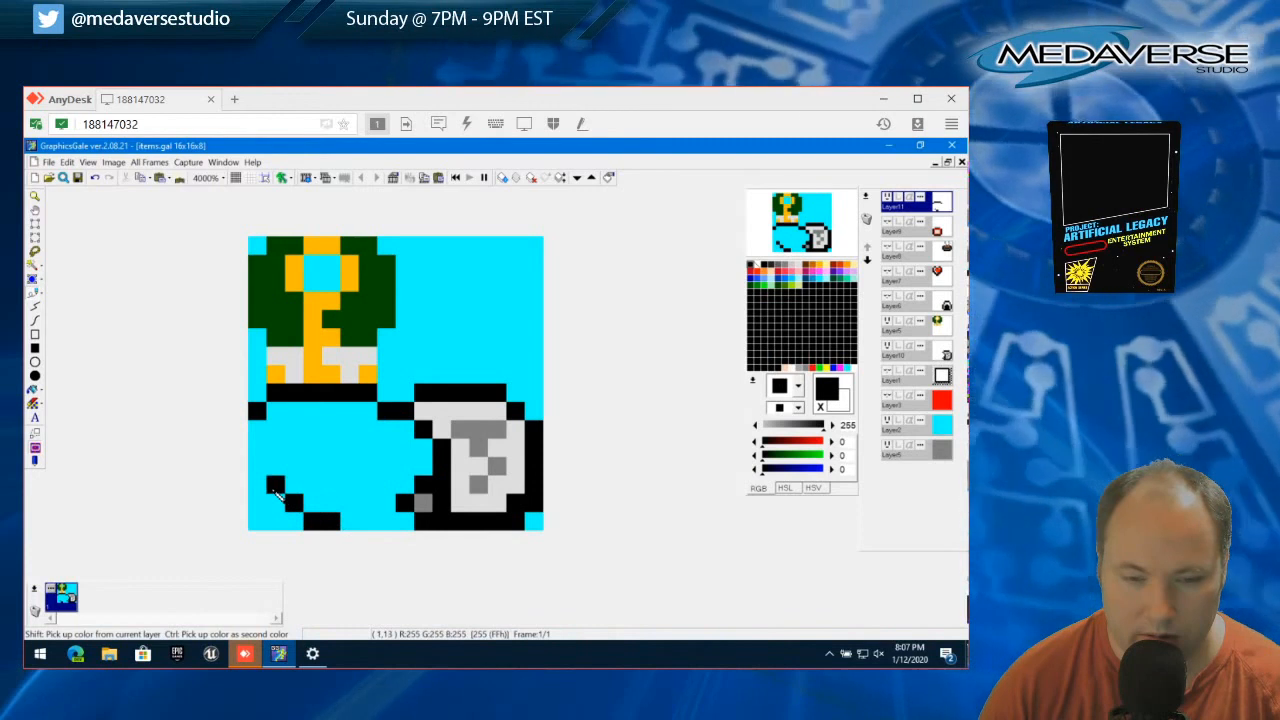
click(349, 503)
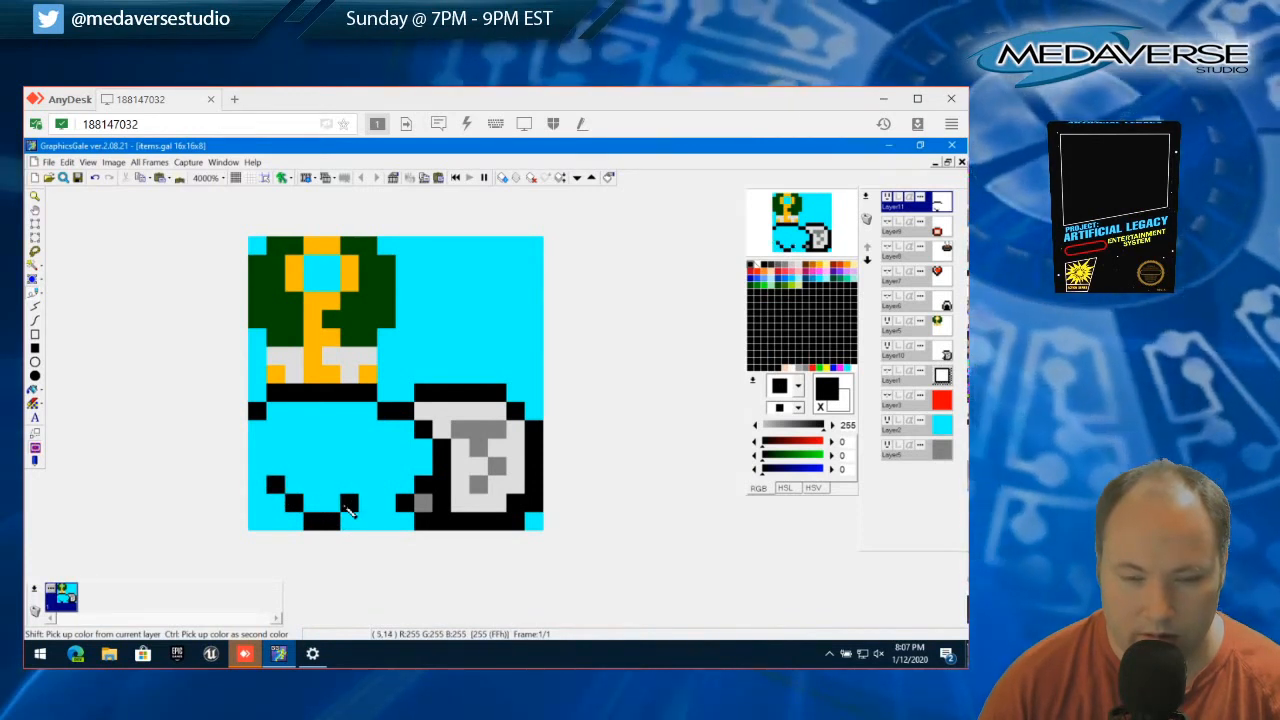
click(367, 485)
click(257, 429)
click(257, 447)
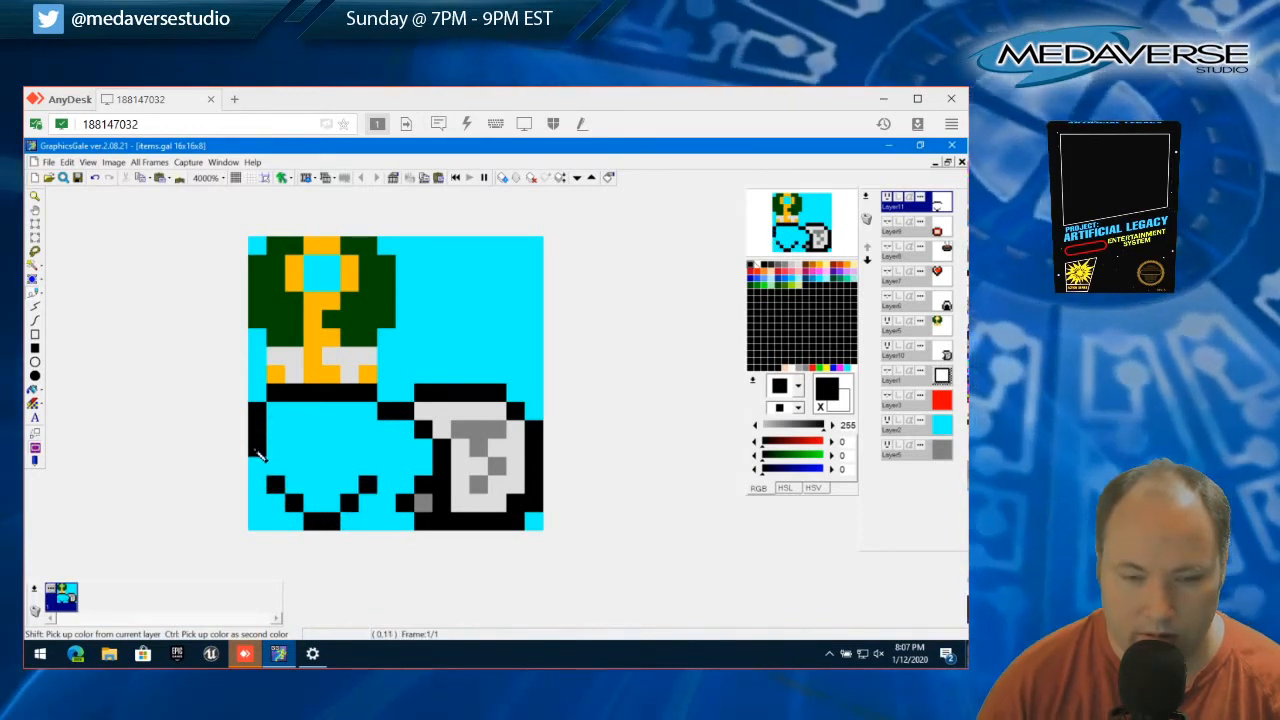
click(257, 466)
click(367, 466)
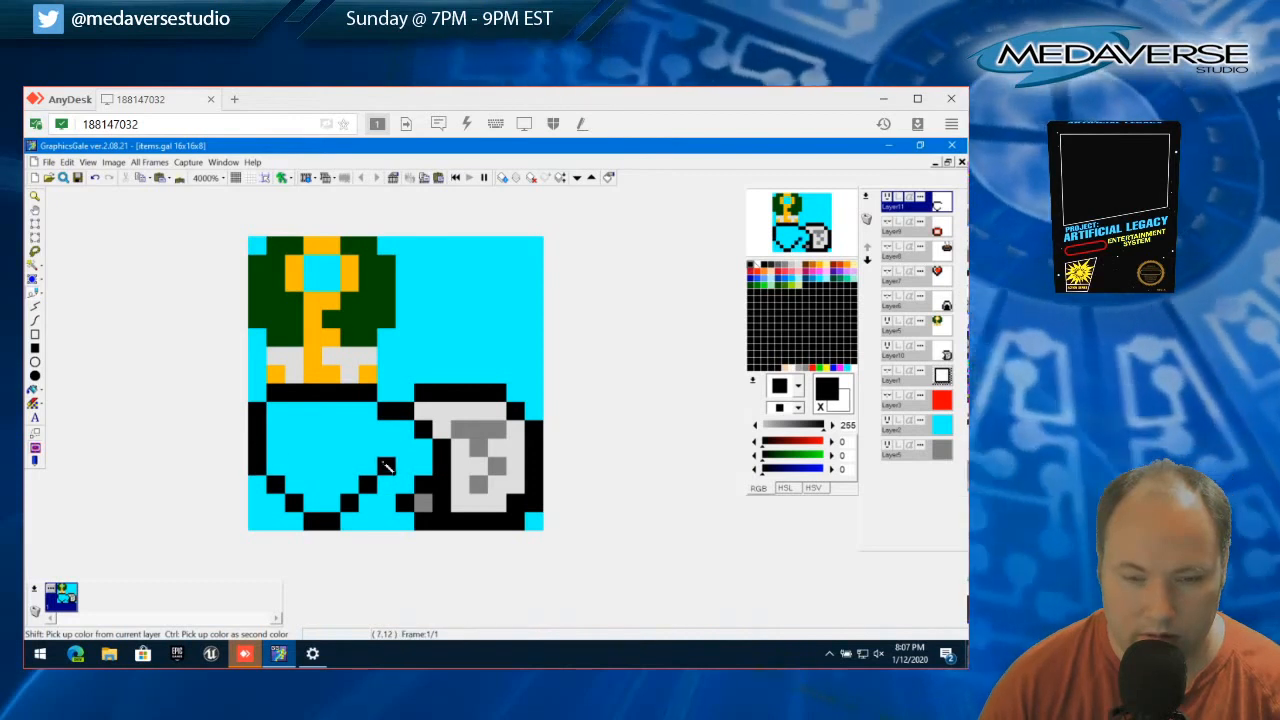
drag(386, 466, 388, 429)
Hide Layer10 and draw a black bracket with a two-pixel black bar below it inside the shield outline
click(886, 349)
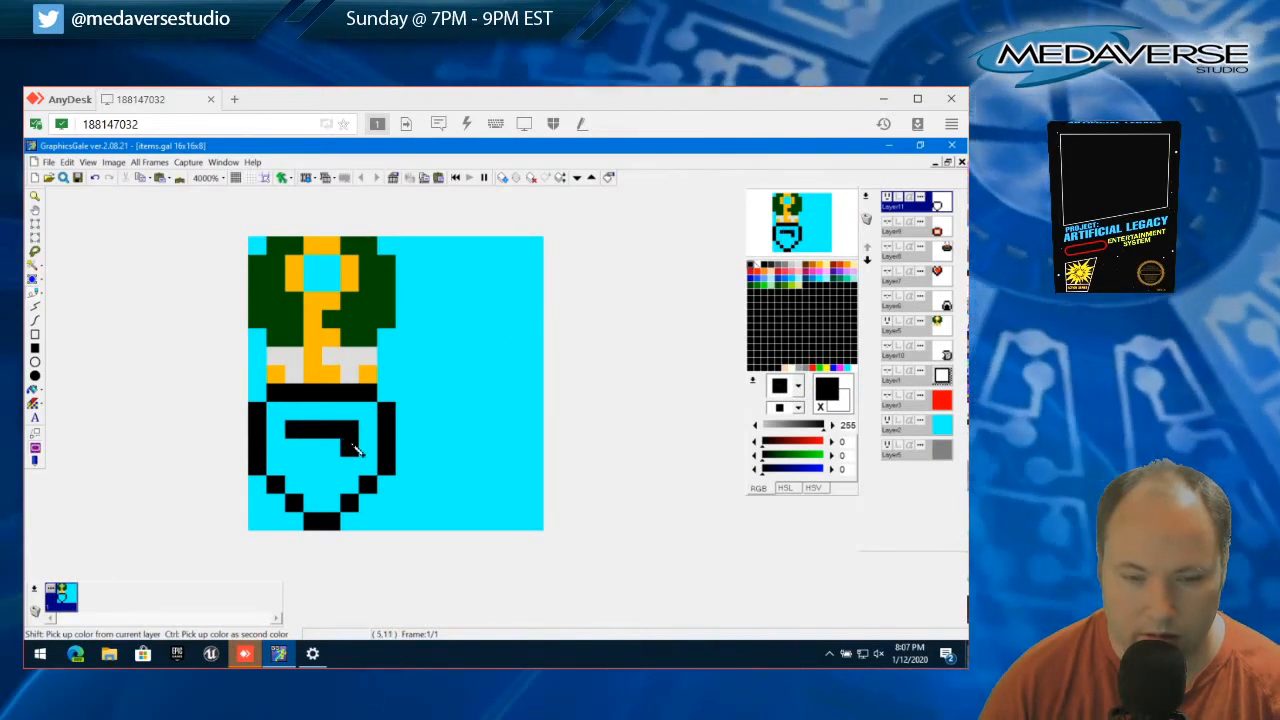
click(294, 449)
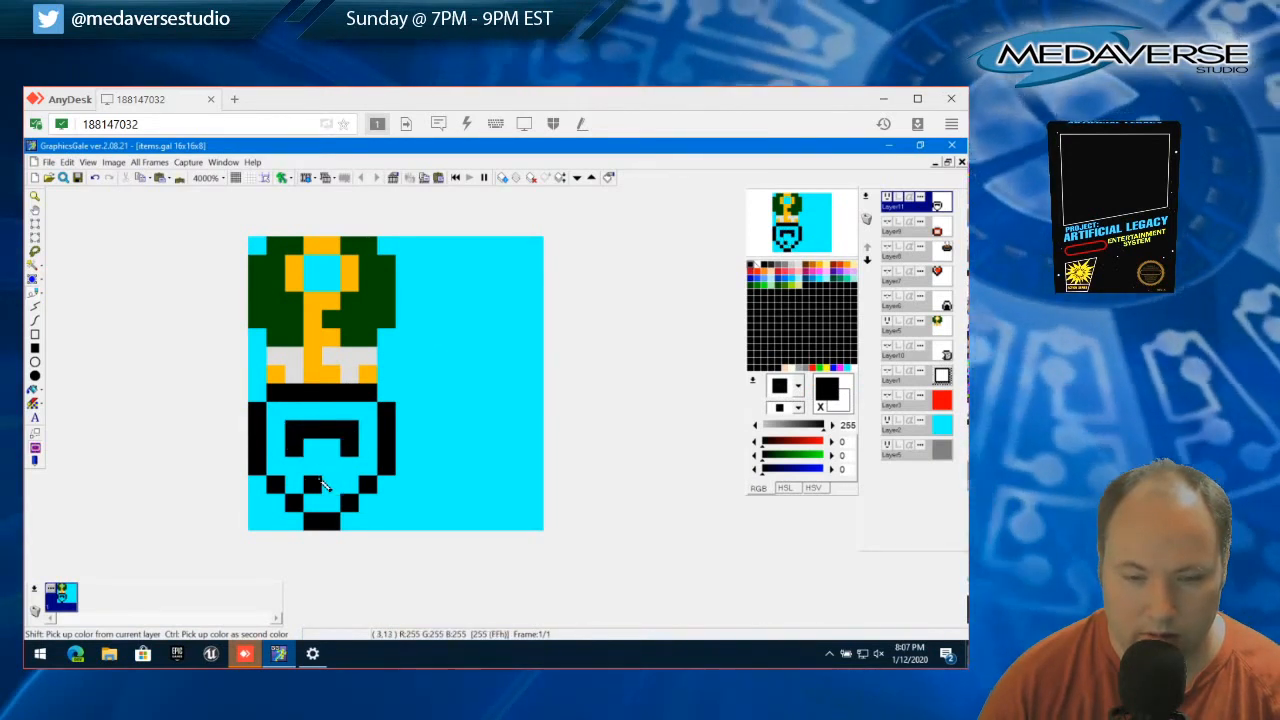
drag(320, 481, 327, 484)
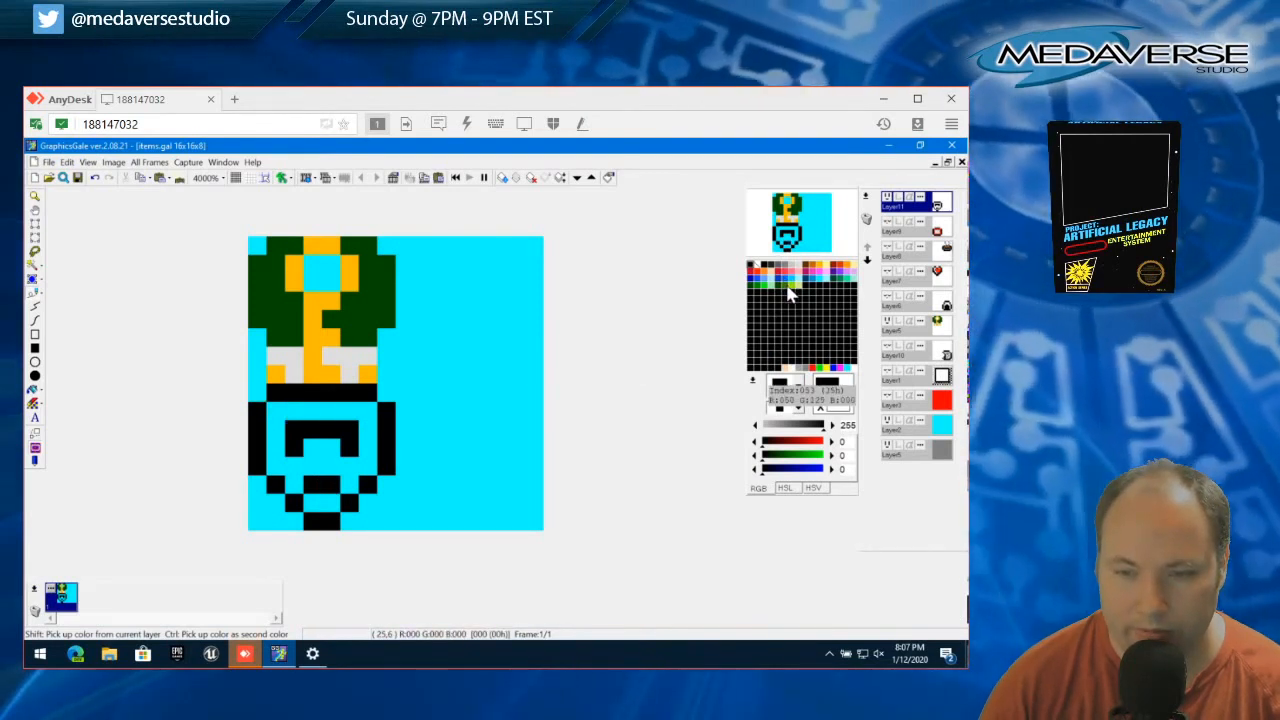
Fill the shield's interior around the black marks with yellow-green (157, 229, 0)
click(789, 287)
drag(276, 450, 280, 415)
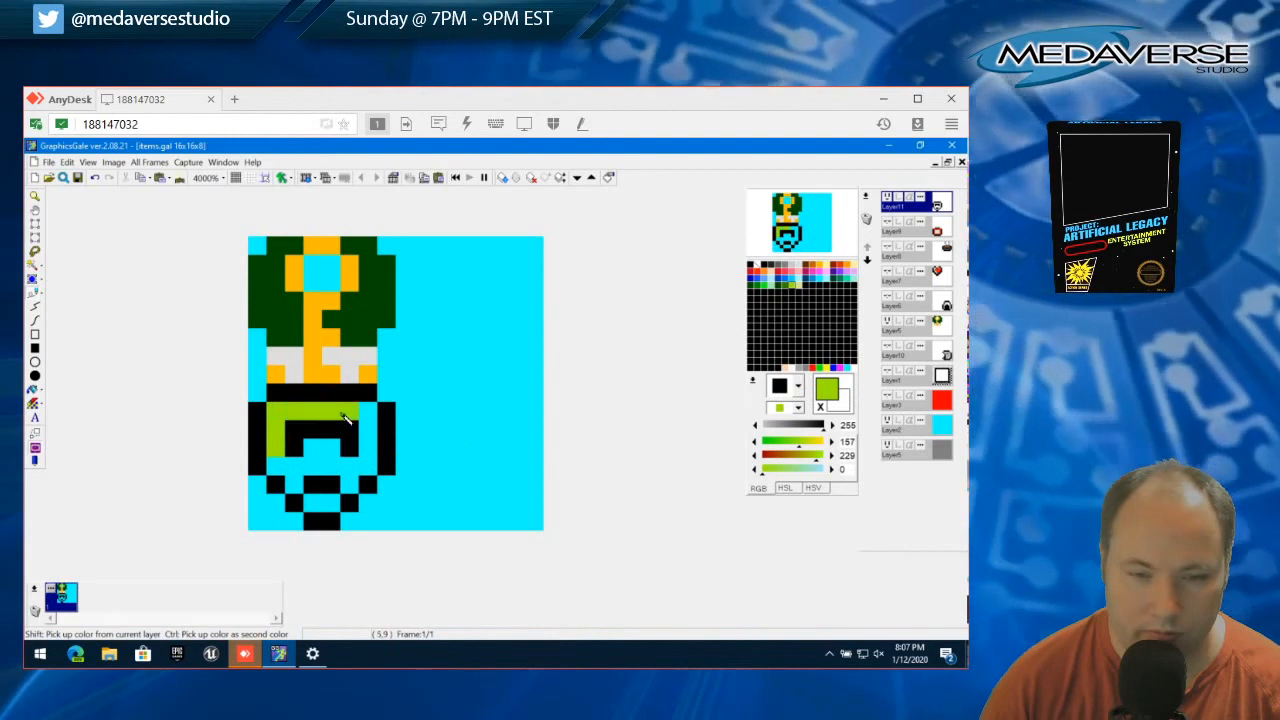
mouse_move(368, 467)
mouse_down()
mouse_move(283, 469)
mouse_move(333, 453)
mouse_up()
click(349, 484)
click(297, 486)
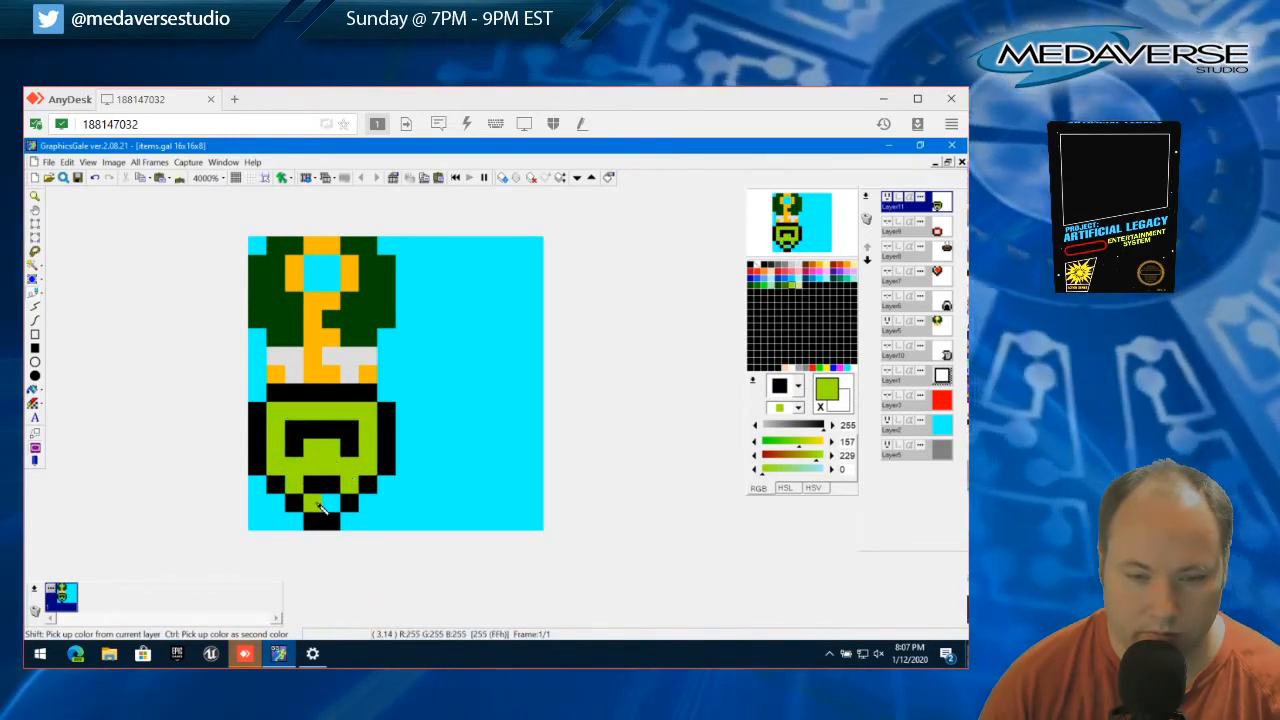
drag(318, 503, 331, 505)
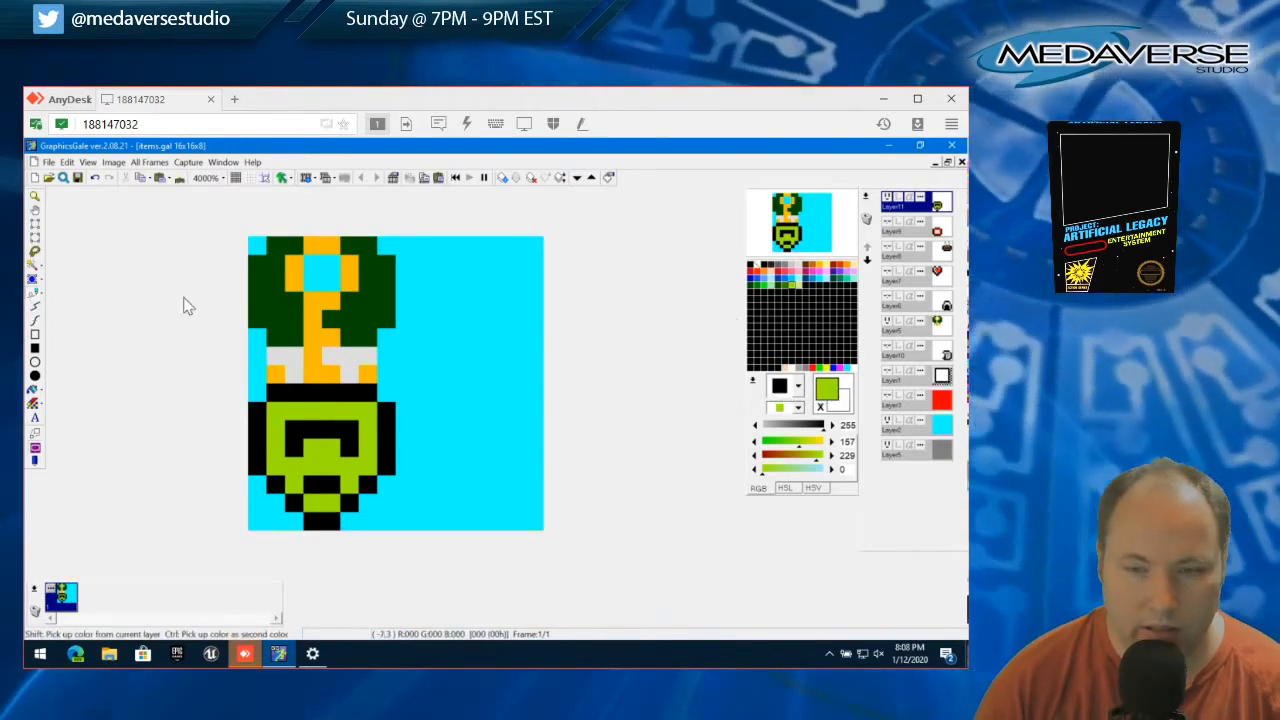
Rework the shield with black pixels at its lower corners and a larger black centre surrounded by yellow-green
click(757, 271)
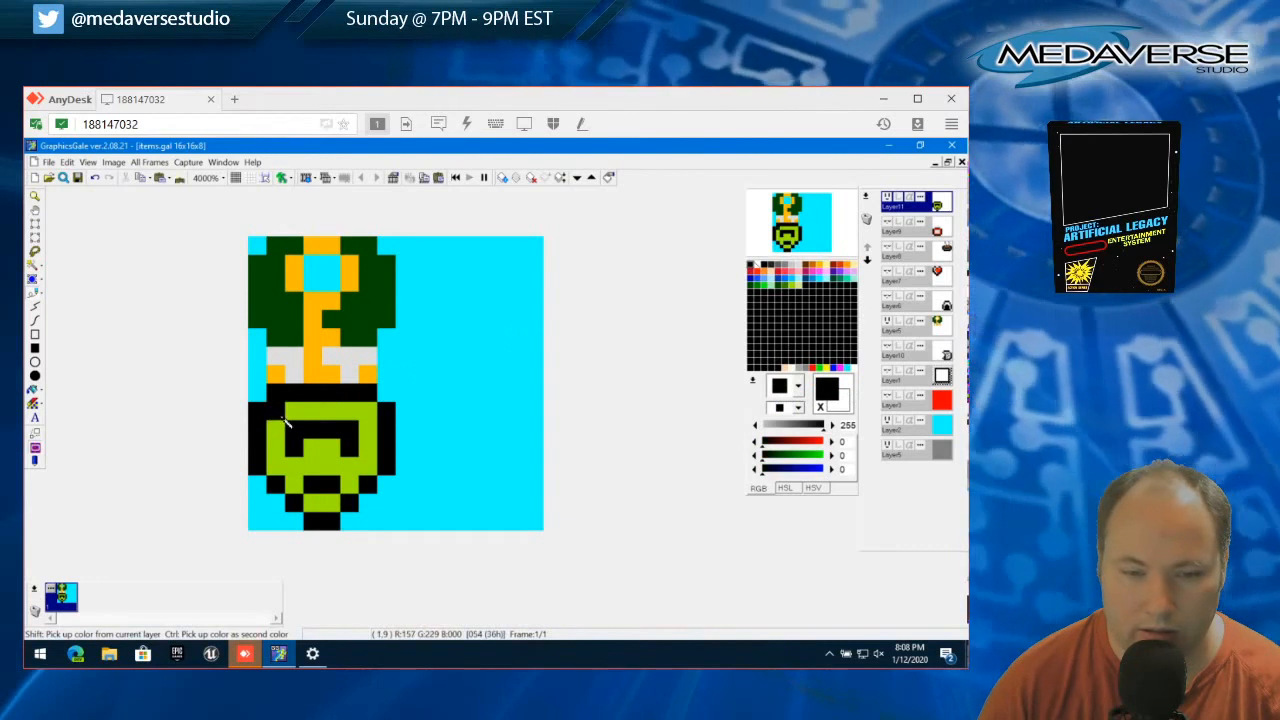
click(368, 417)
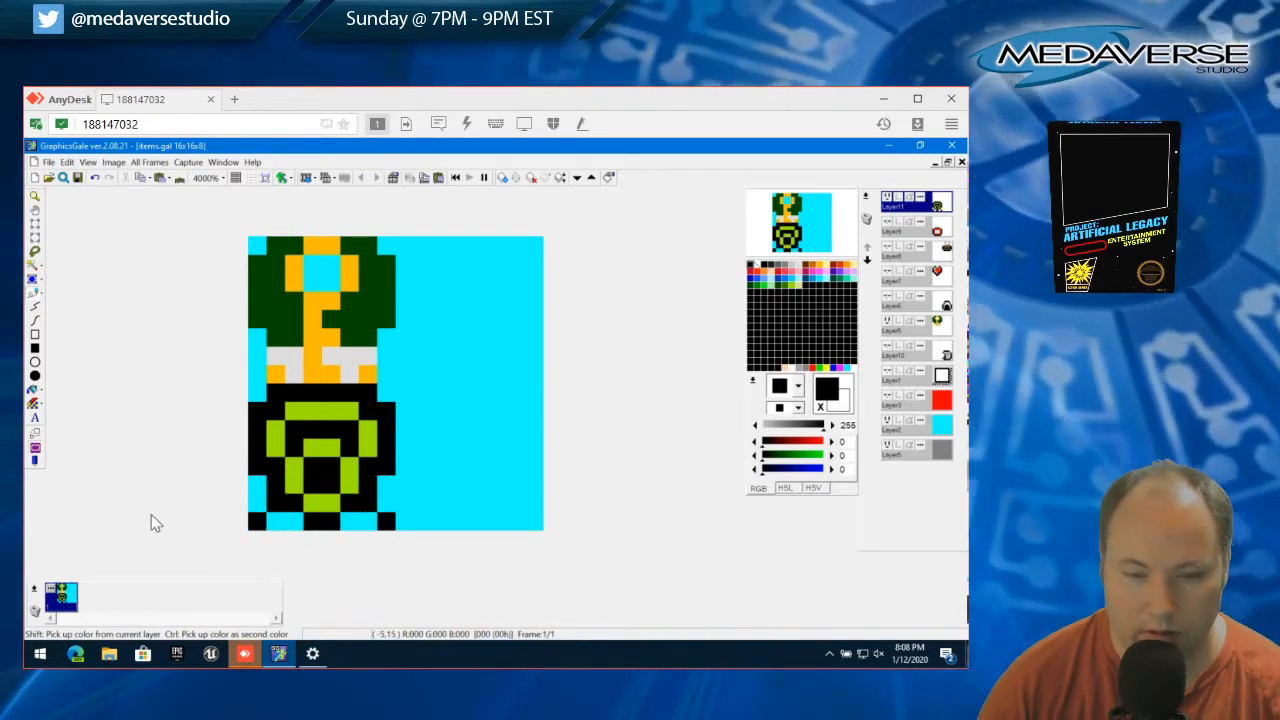
right_click(316, 508)
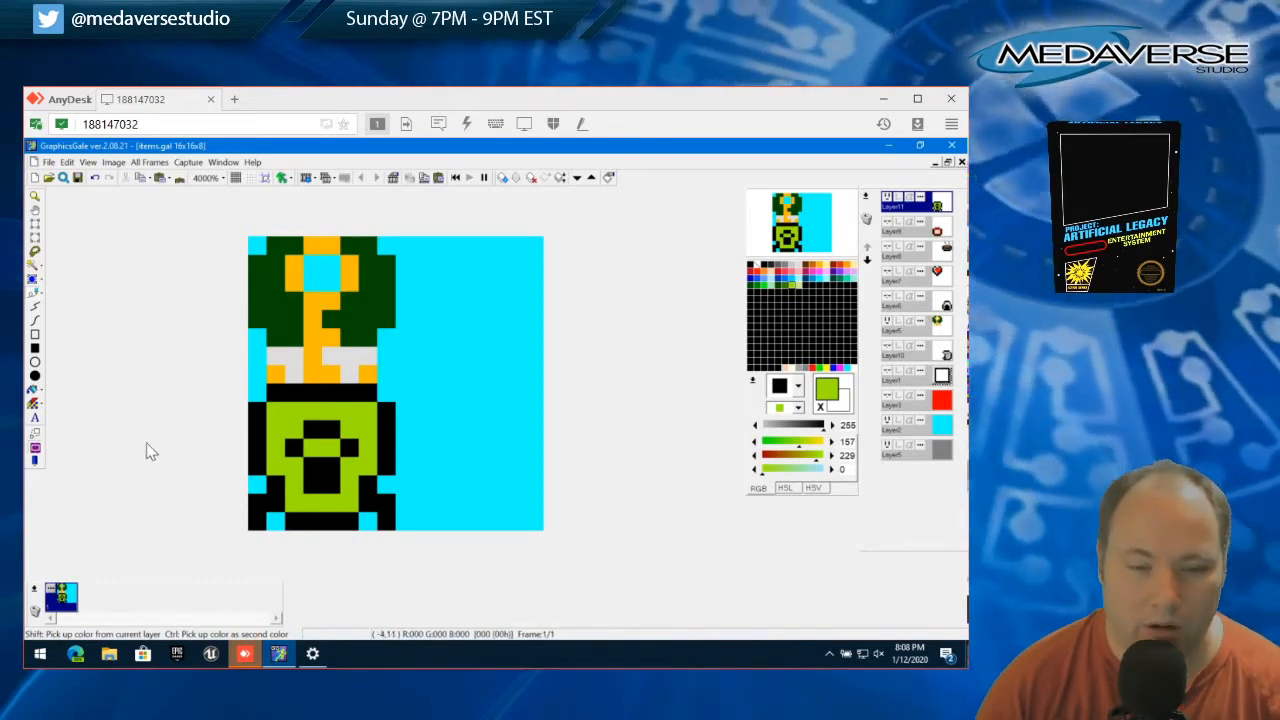
Select the 8x8 area around the green and black item and cut it from the layer
click(35, 230)
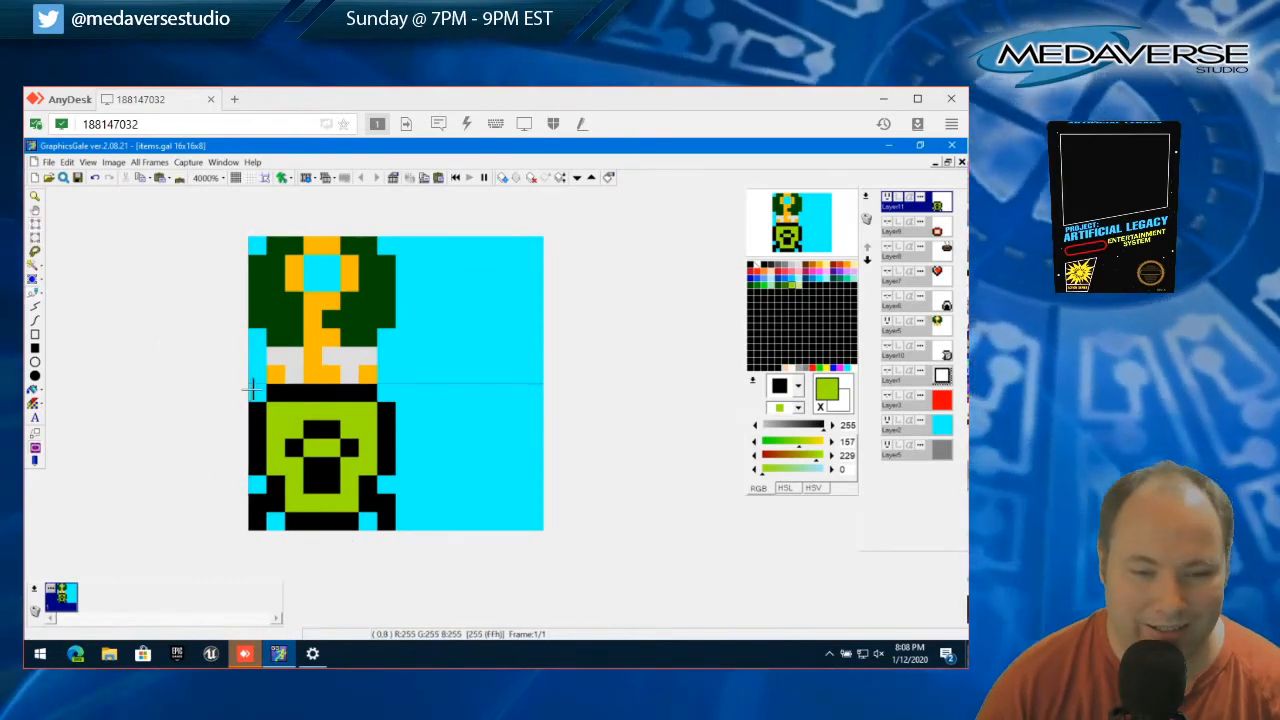
drag(249, 384, 397, 535)
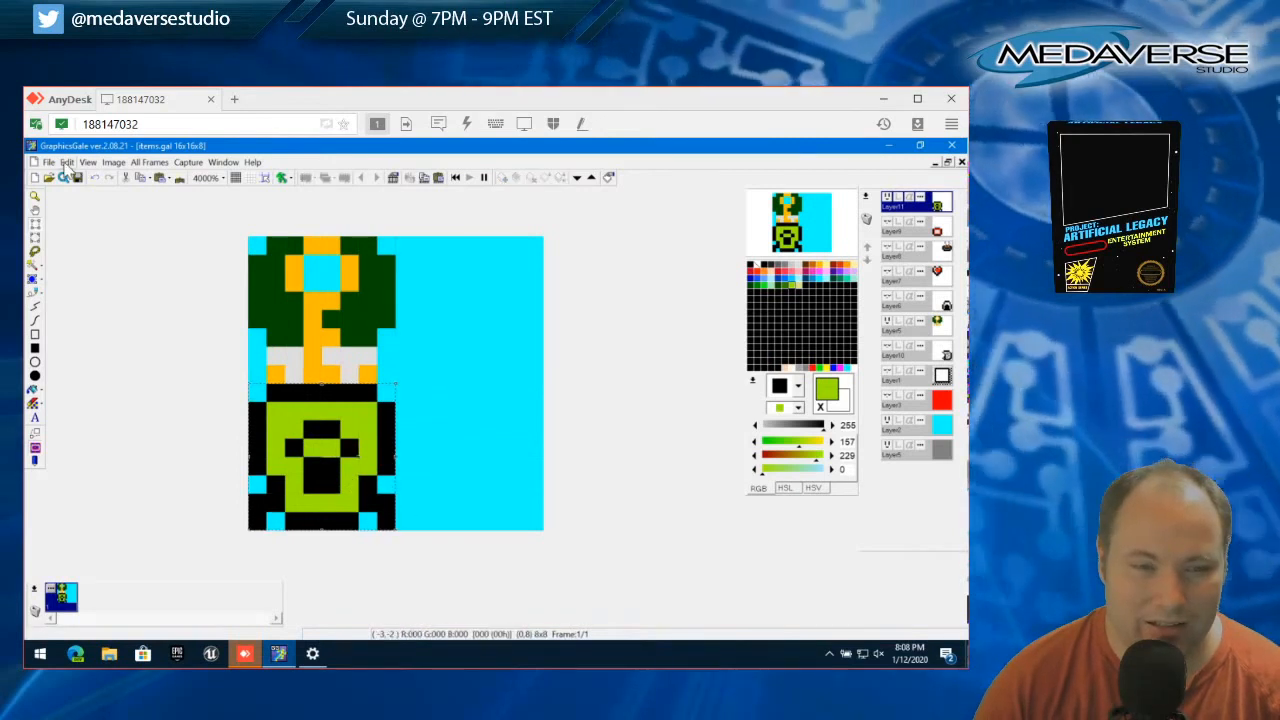
click(66, 162)
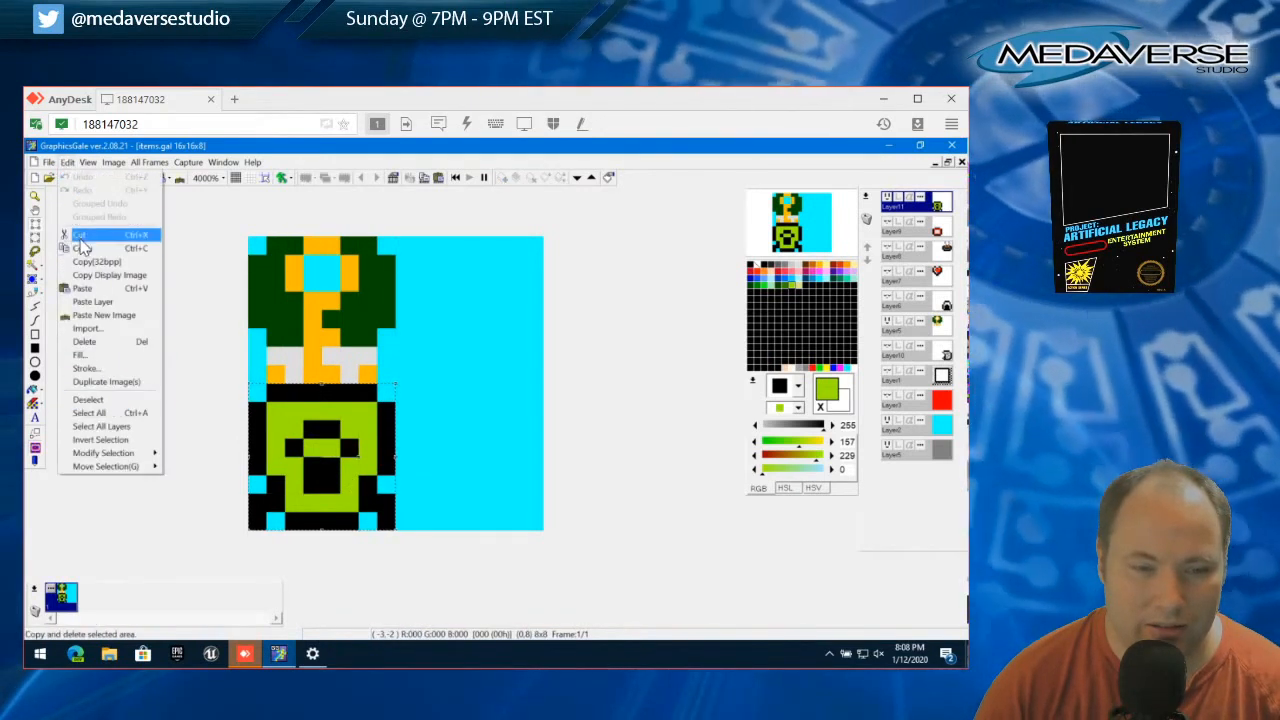
click(79, 236)
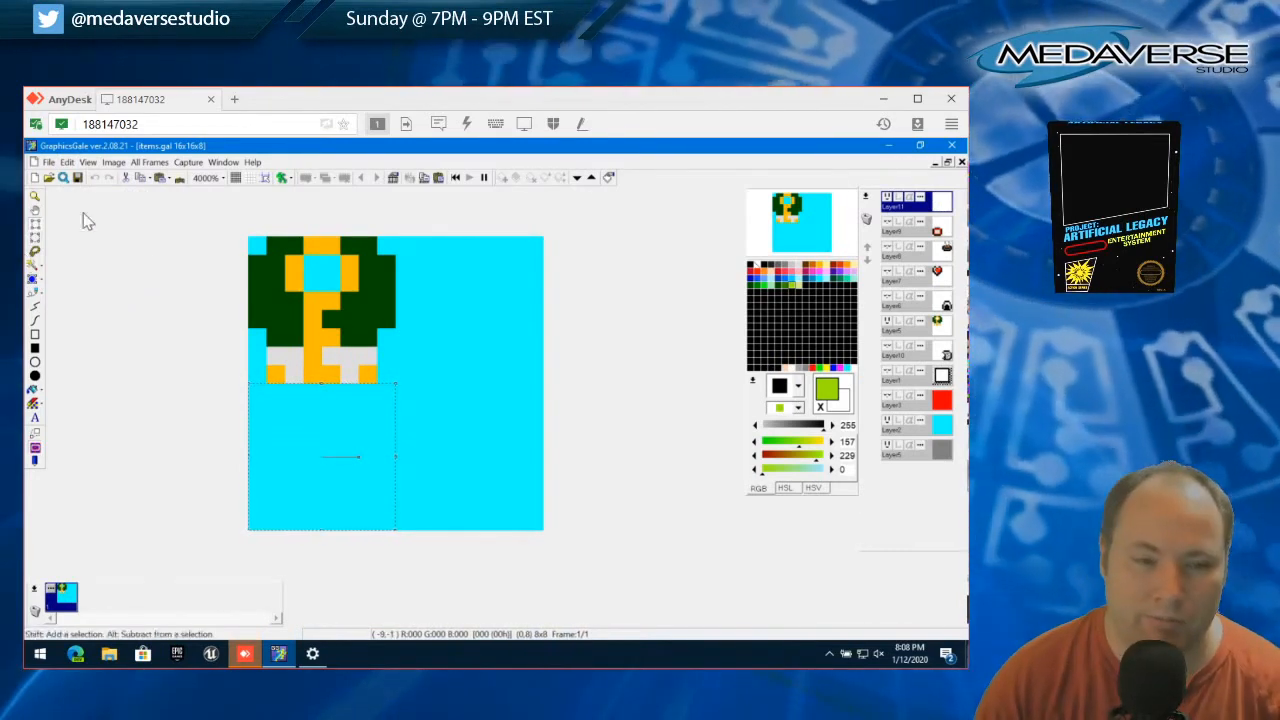
click(65, 163)
click(68, 163)
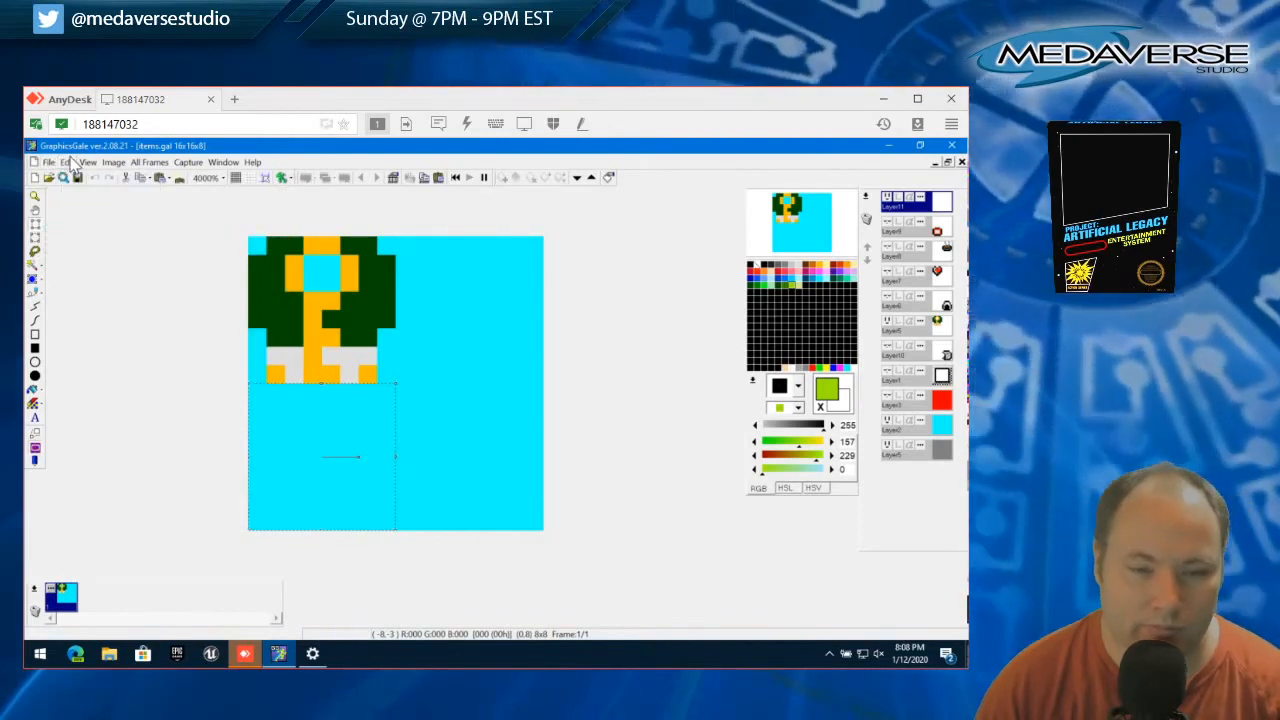
Draw a wavy vertical purple (213, 123, 255) line in the lower-left quarter with a light purple (219, 169, 237) line along its right side
click(35, 305)
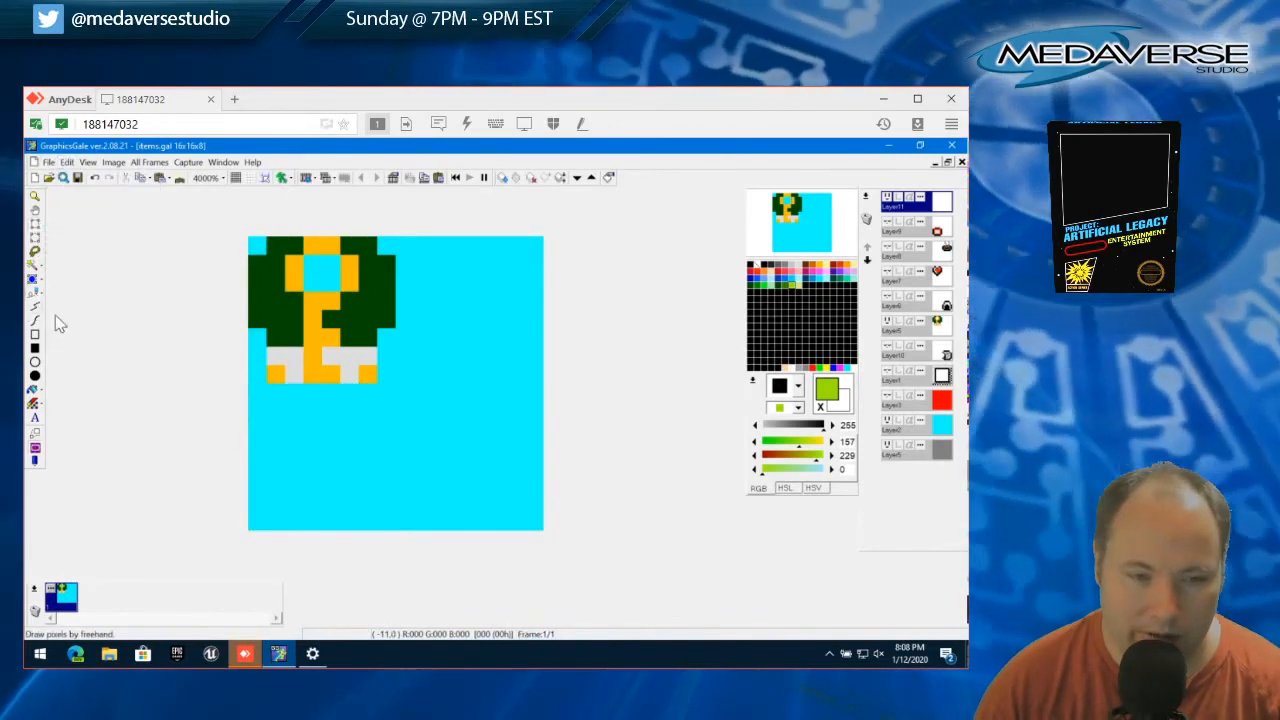
click(314, 400)
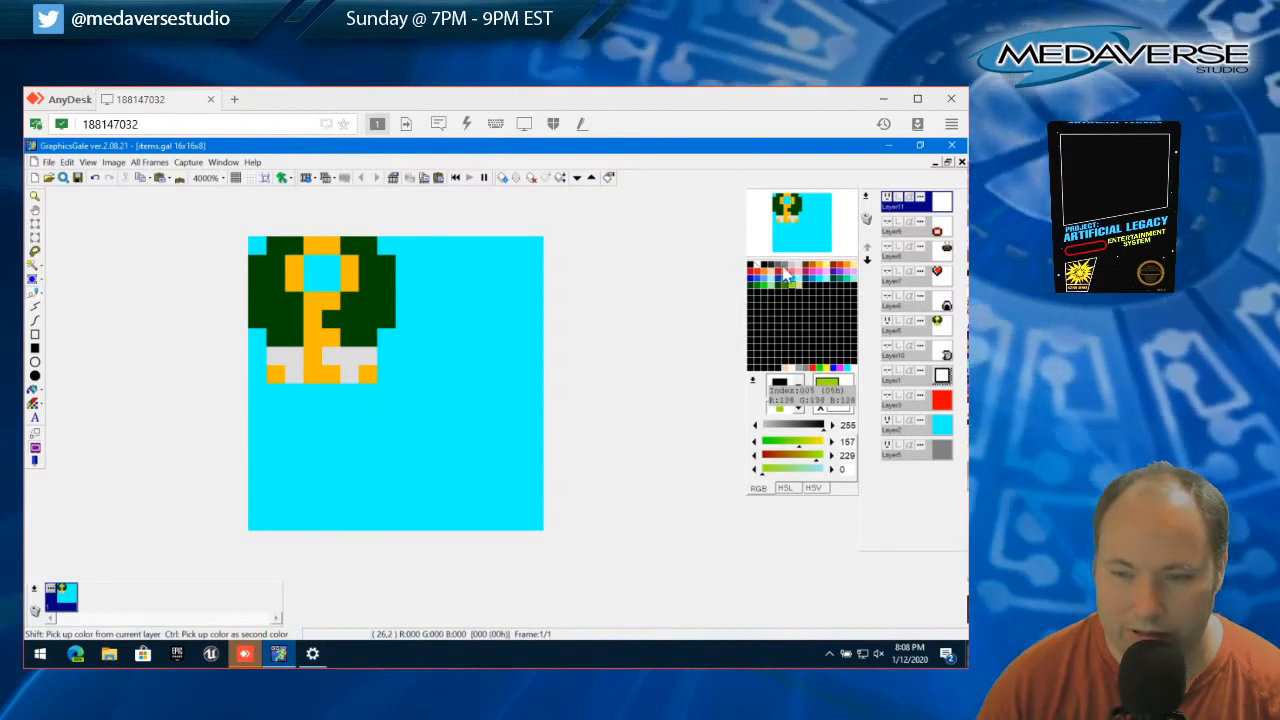
click(845, 277)
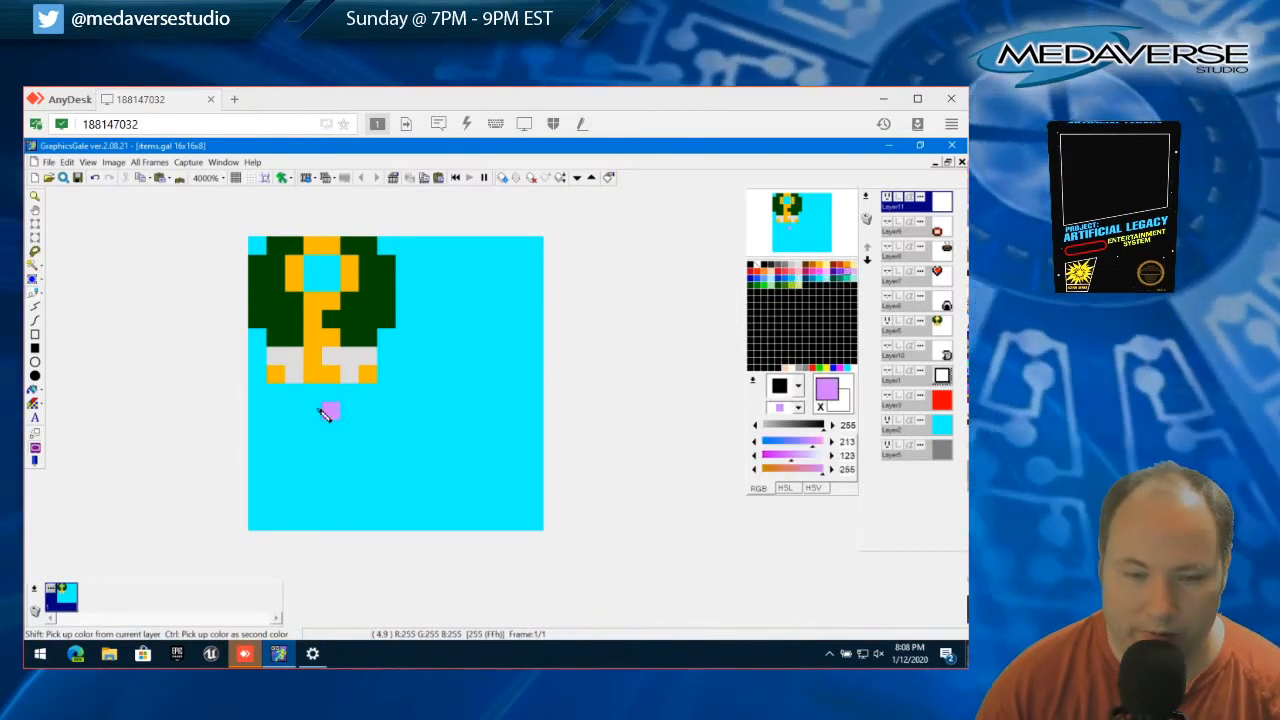
mouse_move(314, 395)
mouse_down()
mouse_move(291, 451)
mouse_move(311, 461)
mouse_move(331, 523)
mouse_up()
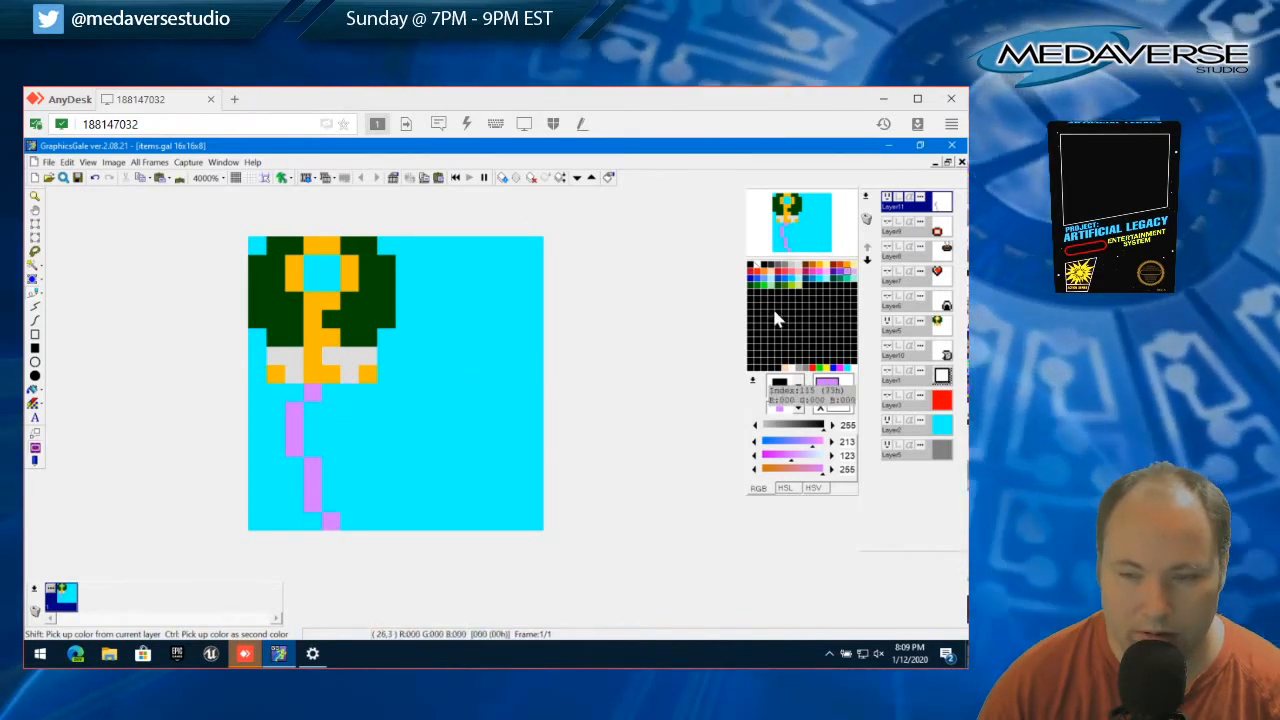
click(854, 272)
click(316, 413)
mouse_move(322, 421)
mouse_down()
mouse_move(314, 449)
mouse_move(331, 474)
mouse_up()
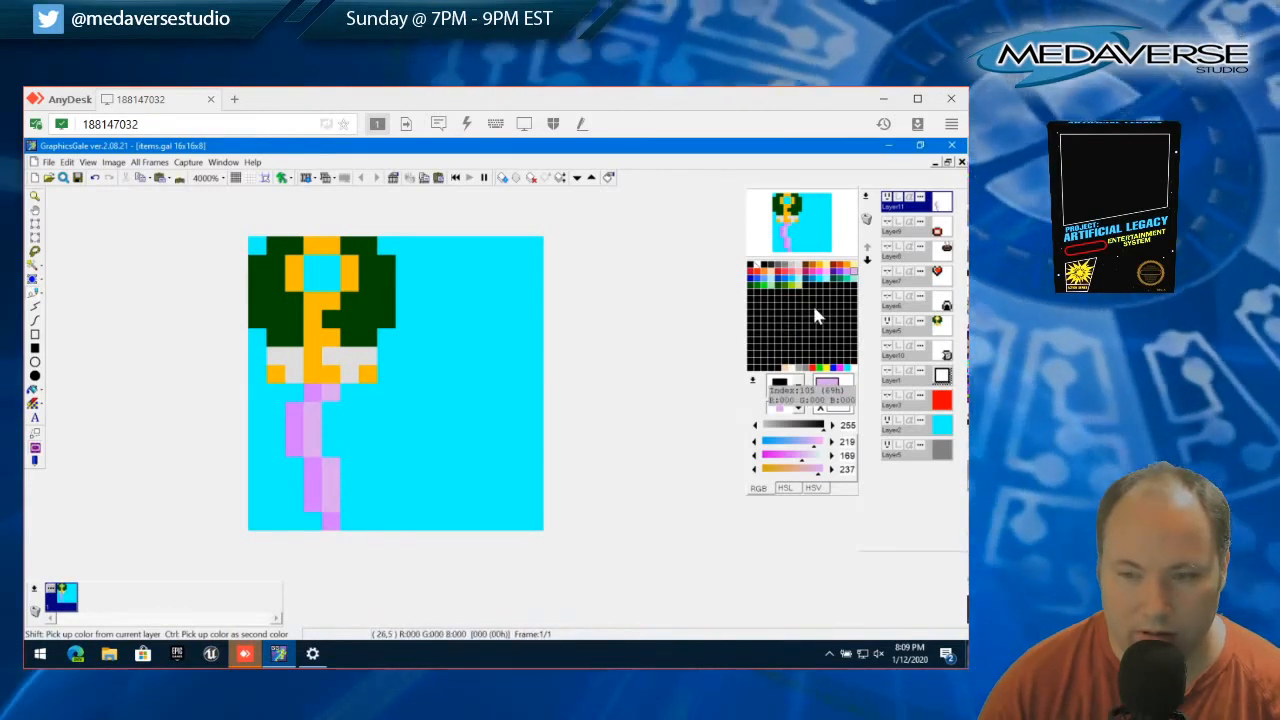
Hide Layer5 and widen the item with alternating purple and light purple stripes into a rounded head on a narrower stem
click(885, 321)
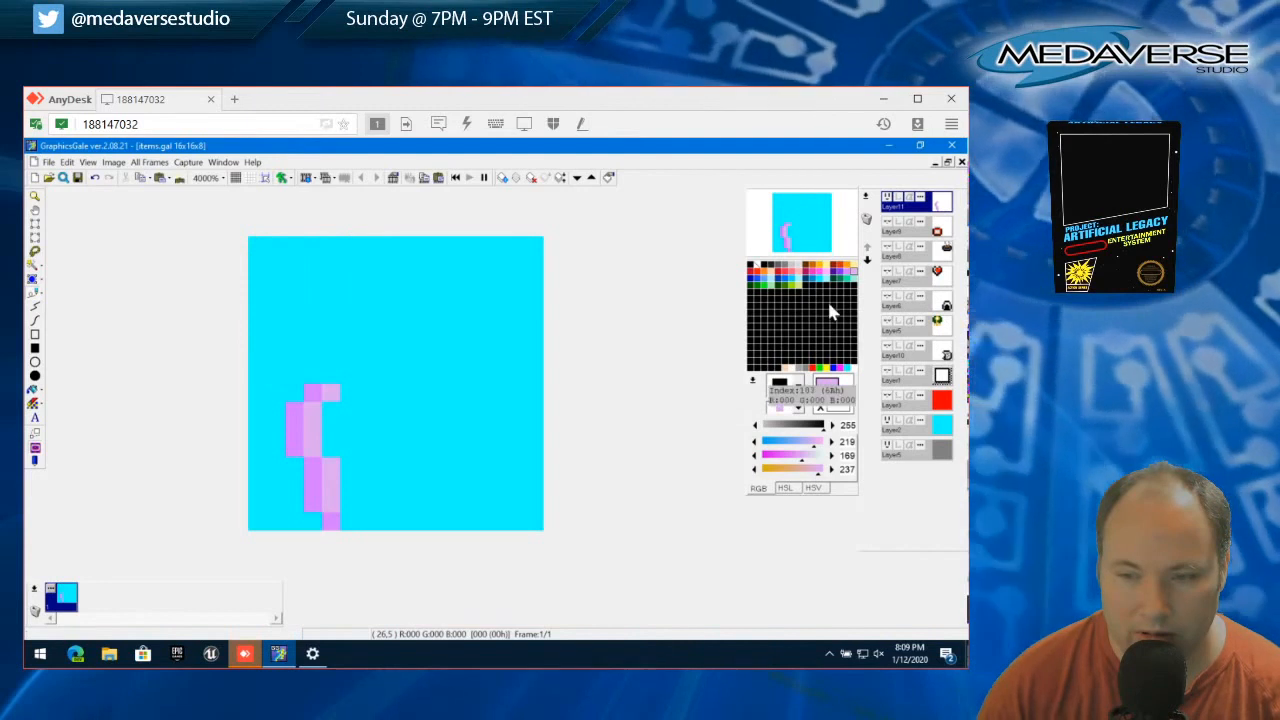
click(827, 272)
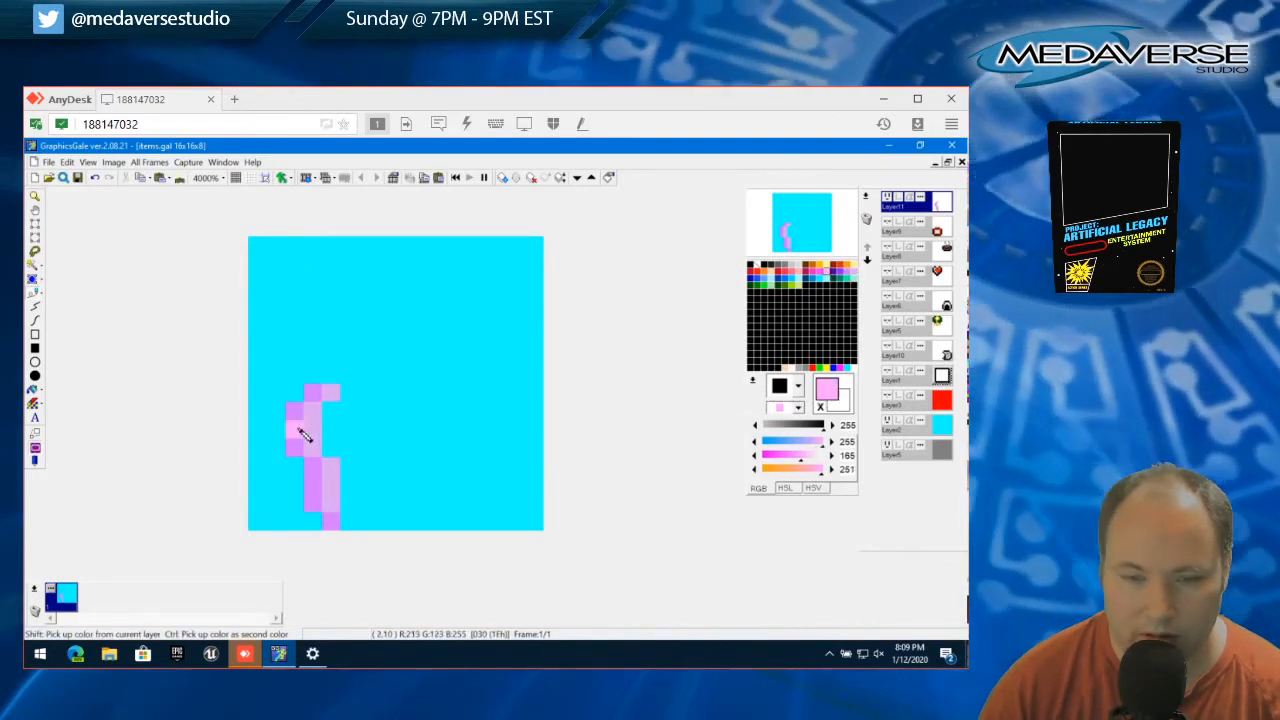
right_click(296, 427)
mouse_move(335, 410)
mouse_down()
mouse_move(337, 441)
mouse_move(347, 398)
mouse_move(349, 522)
mouse_up()
click(349, 393)
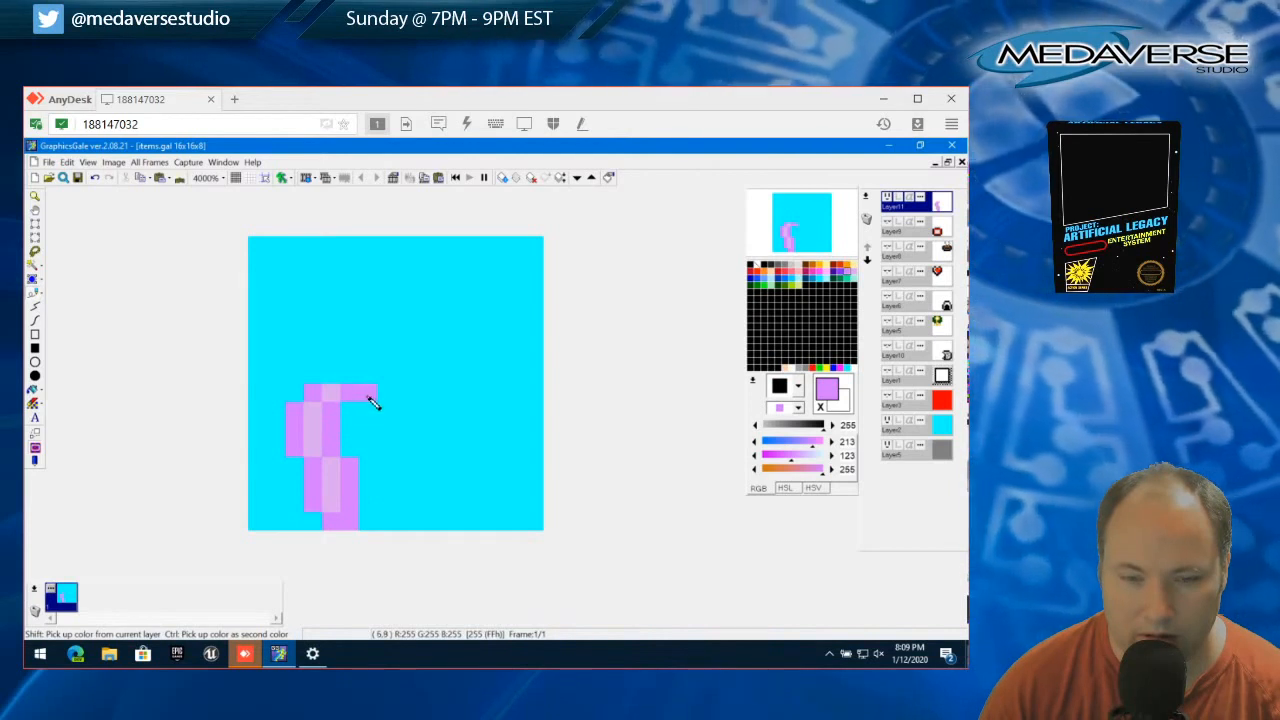
mouse_move(367, 411)
mouse_down()
mouse_move(356, 460)
mouse_move(357, 423)
mouse_up()
right_click(335, 503)
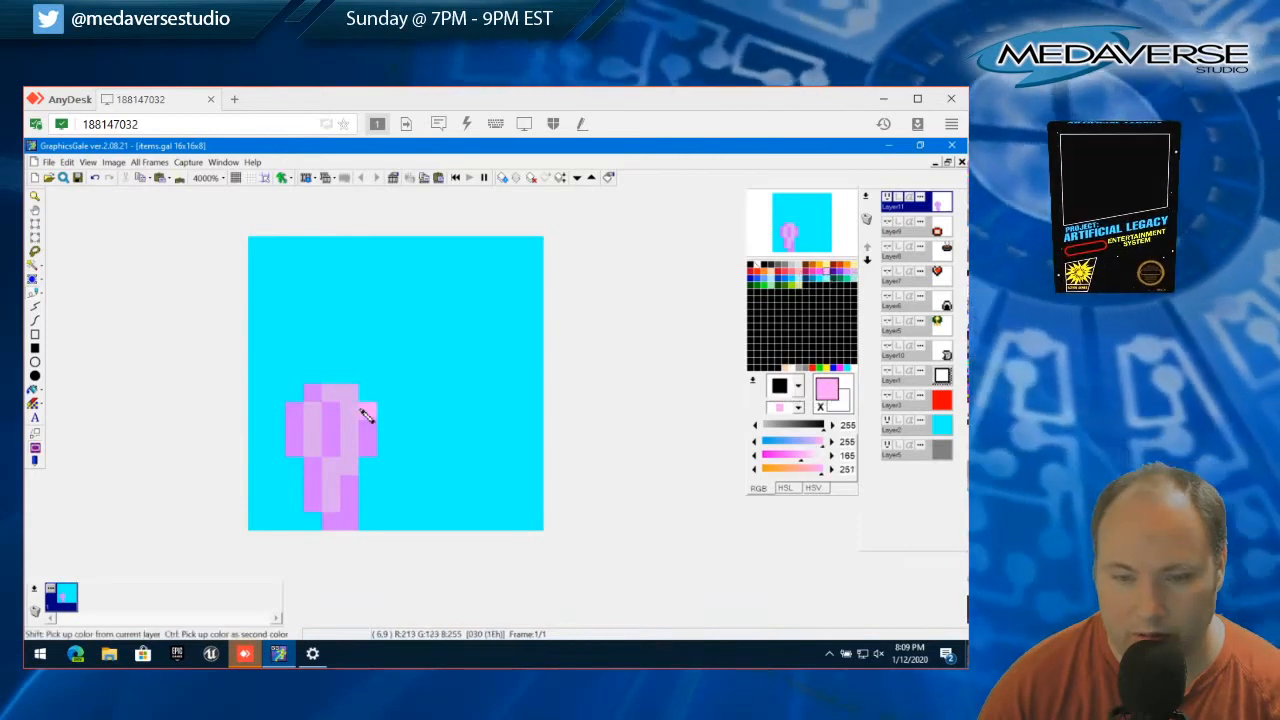
Add light grey (221, 221, 221) pixels at the purple item's upper right, along the stem's right side and inside the shape
click(801, 266)
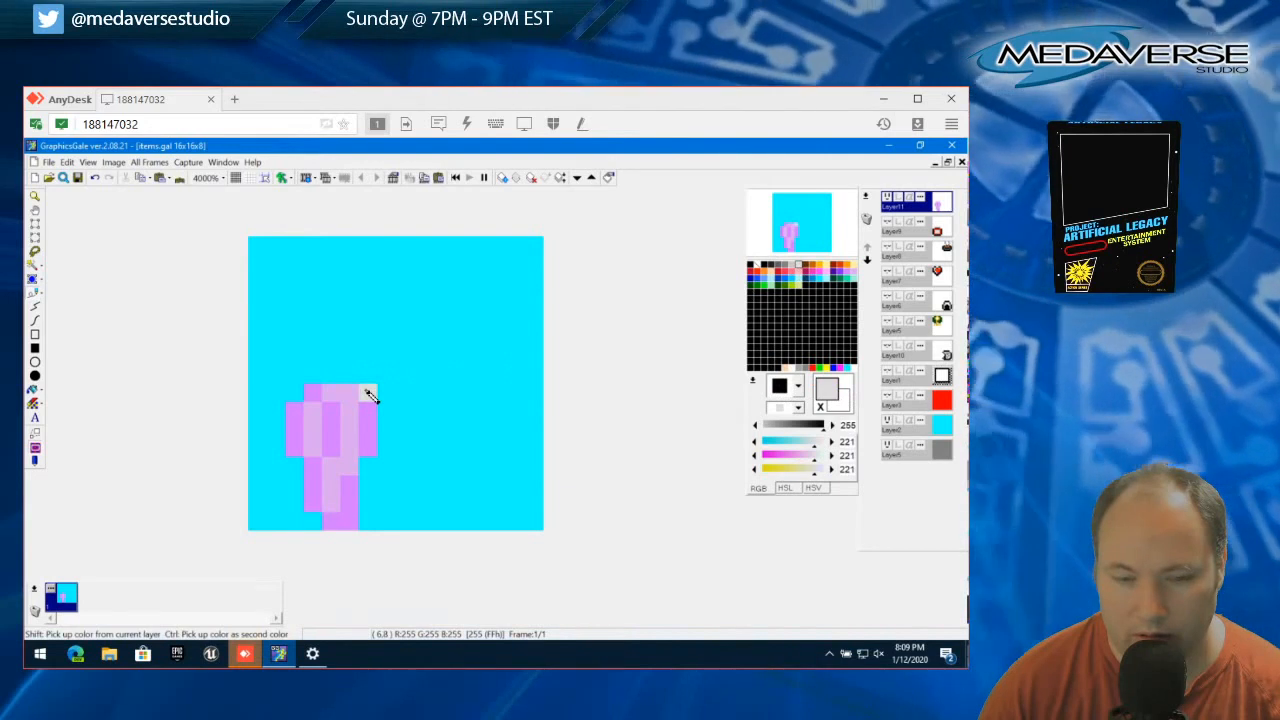
click(369, 394)
click(368, 466)
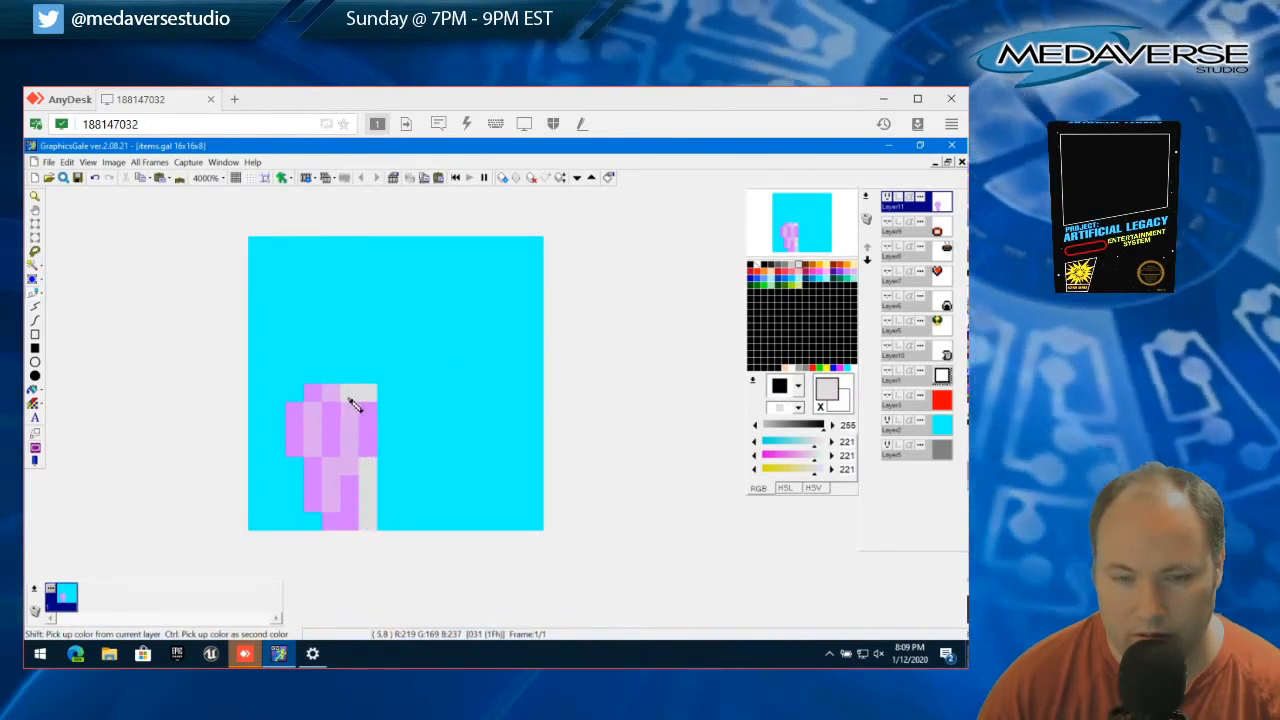
click(347, 462)
click(350, 406)
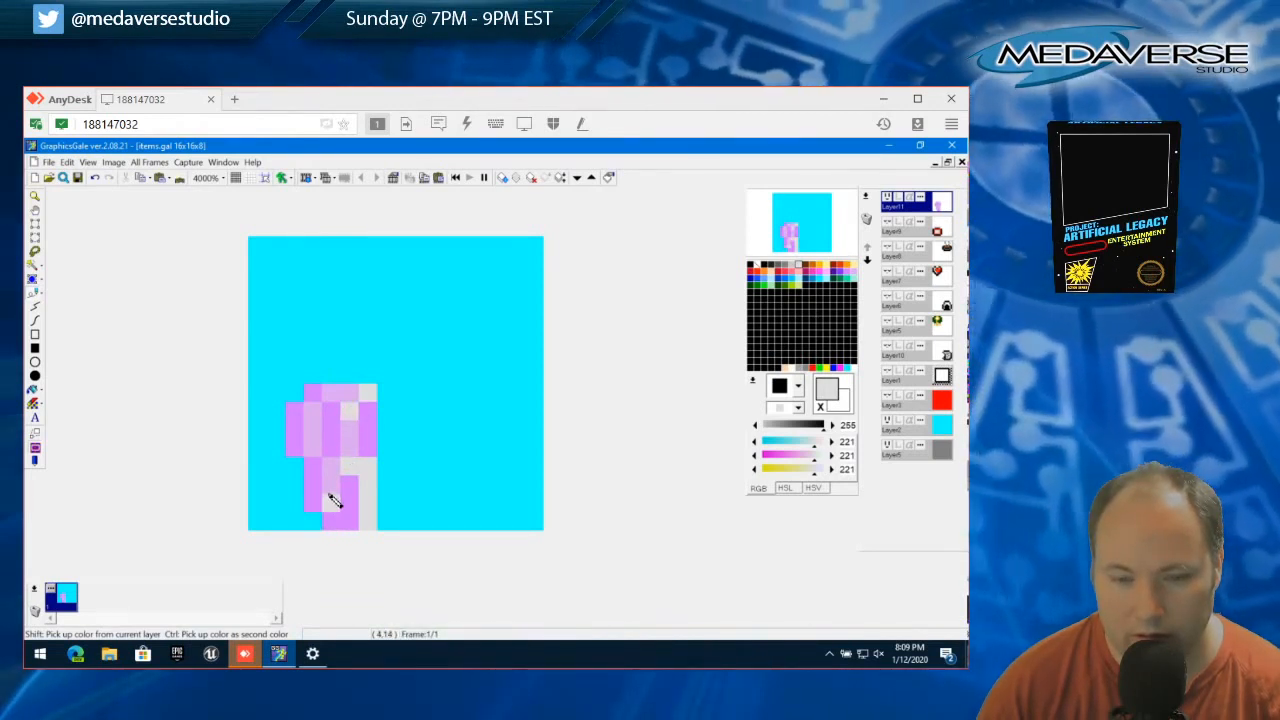
Recolour pixels in the lower part of the purple item's stem light grey and light purple (219, 169, 237)
drag(330, 500, 331, 483)
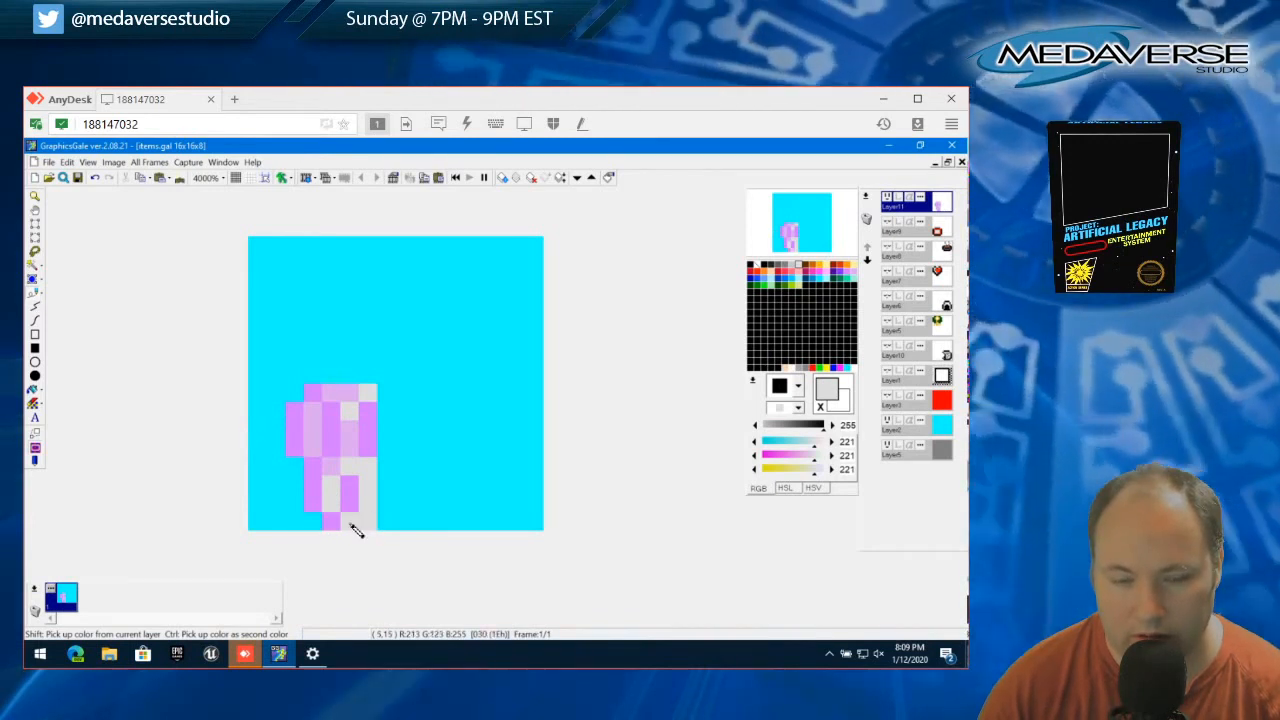
right_click(334, 470)
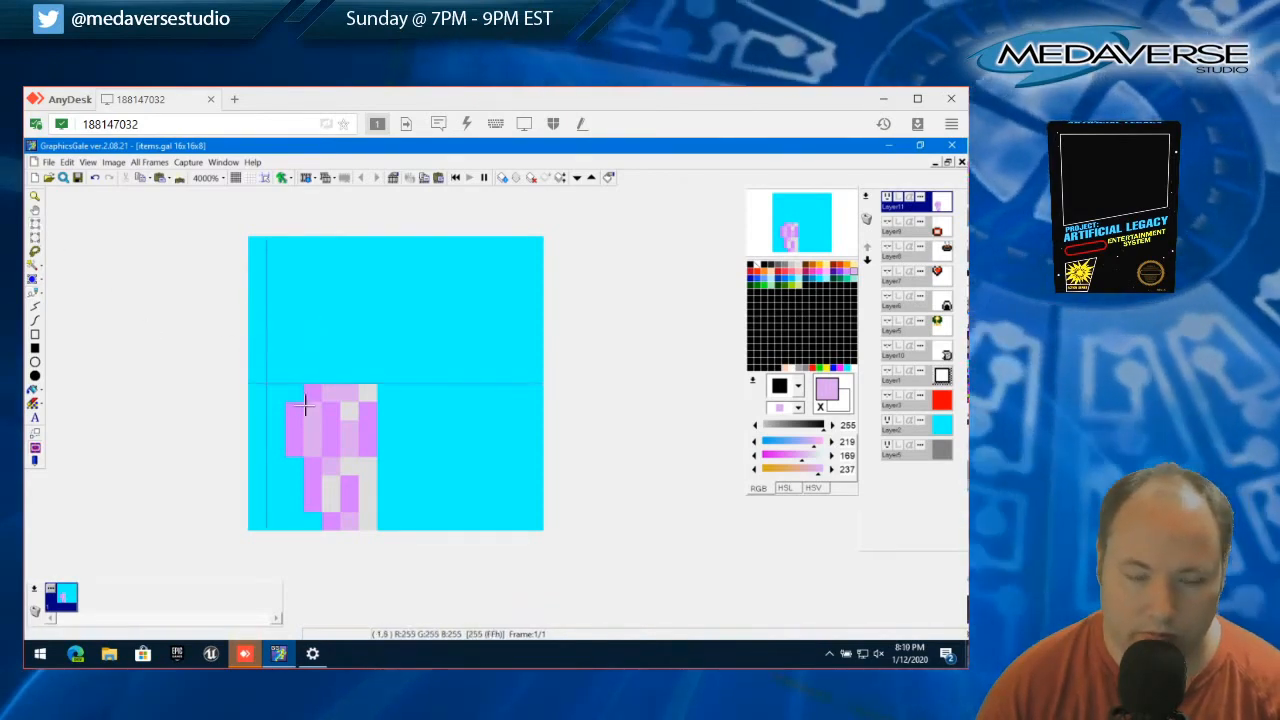
Select the 5x8 area around the striped purple item, cut it from the layer and clear the selection
drag(379, 385, 293, 543)
click(66, 162)
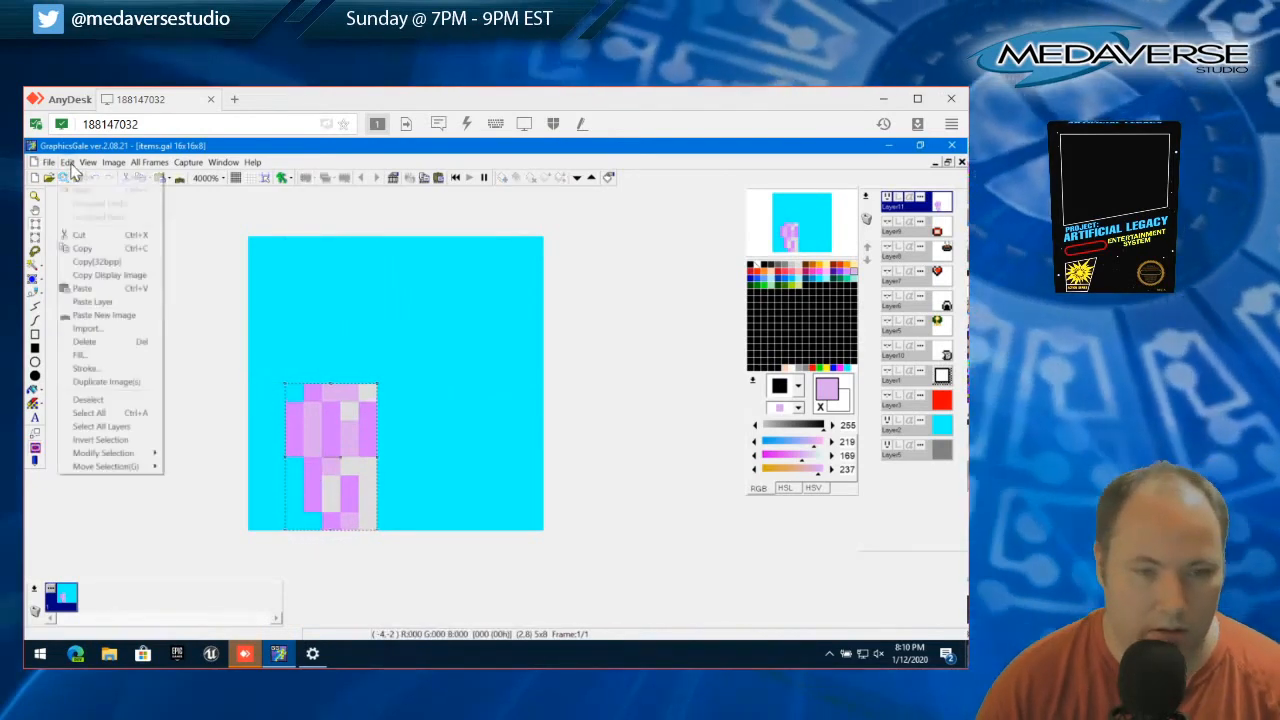
click(118, 234)
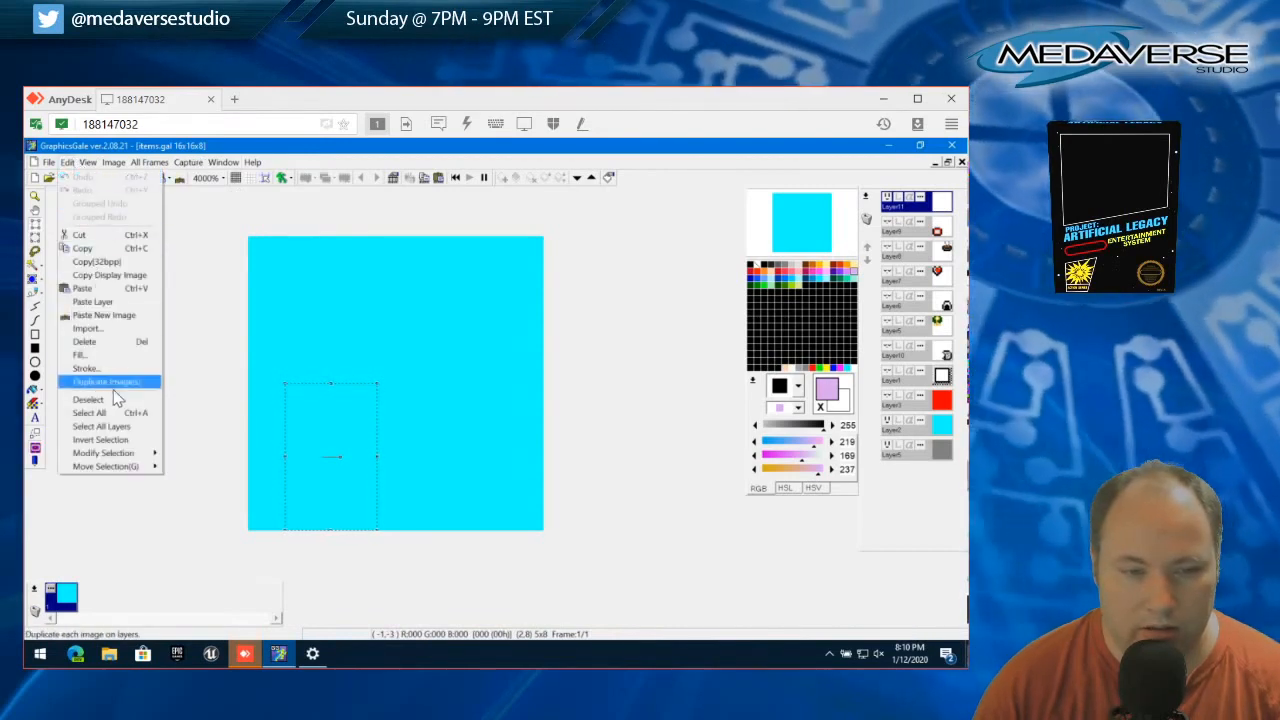
click(100, 401)
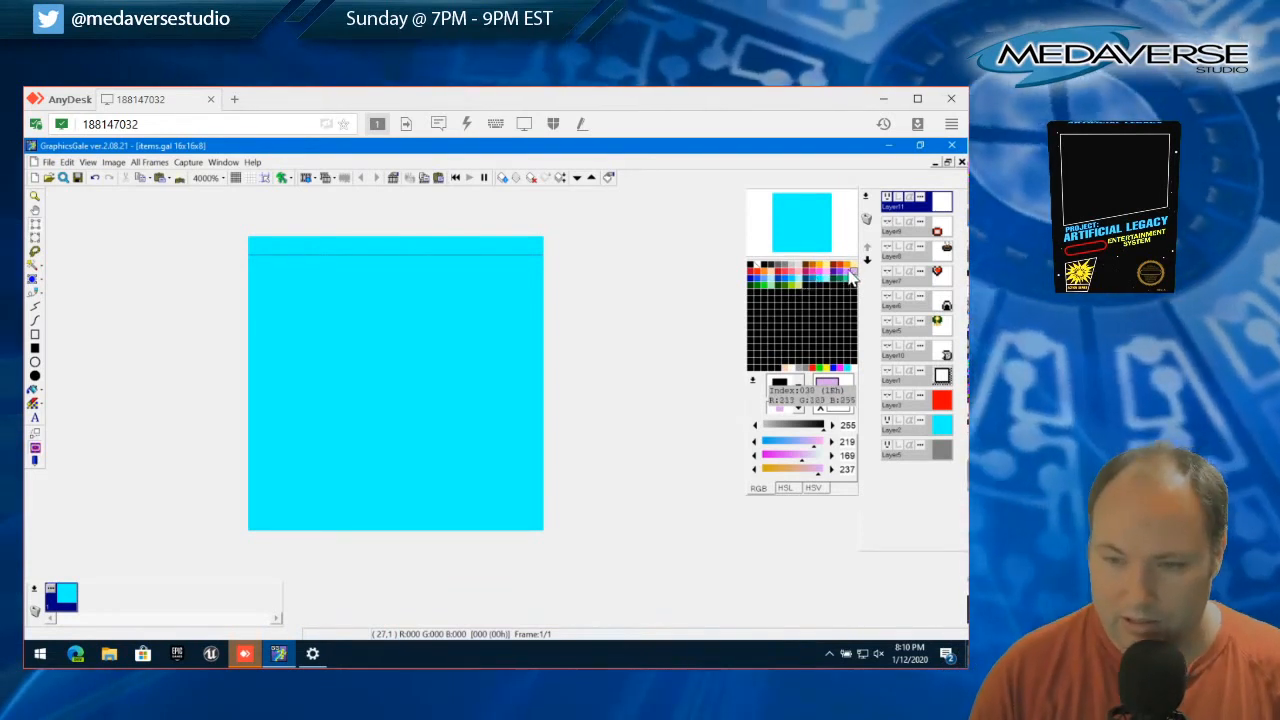
Draw a dark purple (131, 39, 254) six-pixel bar with a stepped, winding stem below it in the canvas's lower-right quarter
click(845, 283)
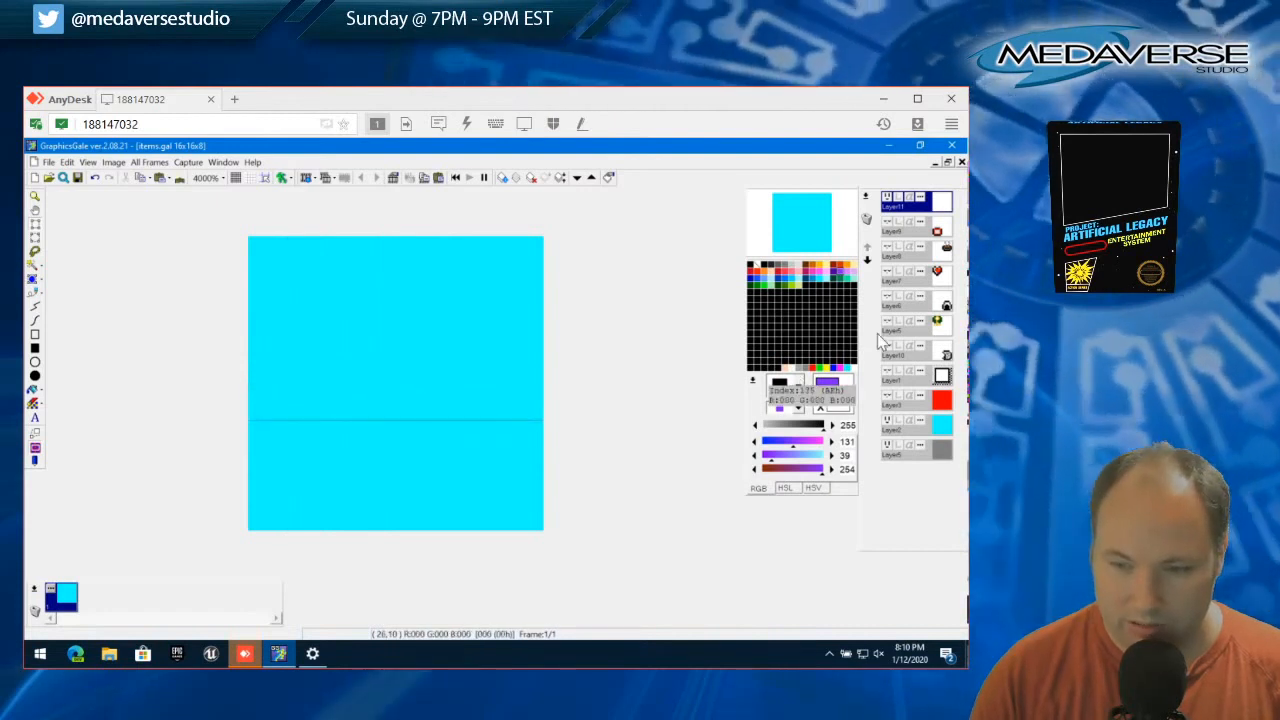
click(313, 525)
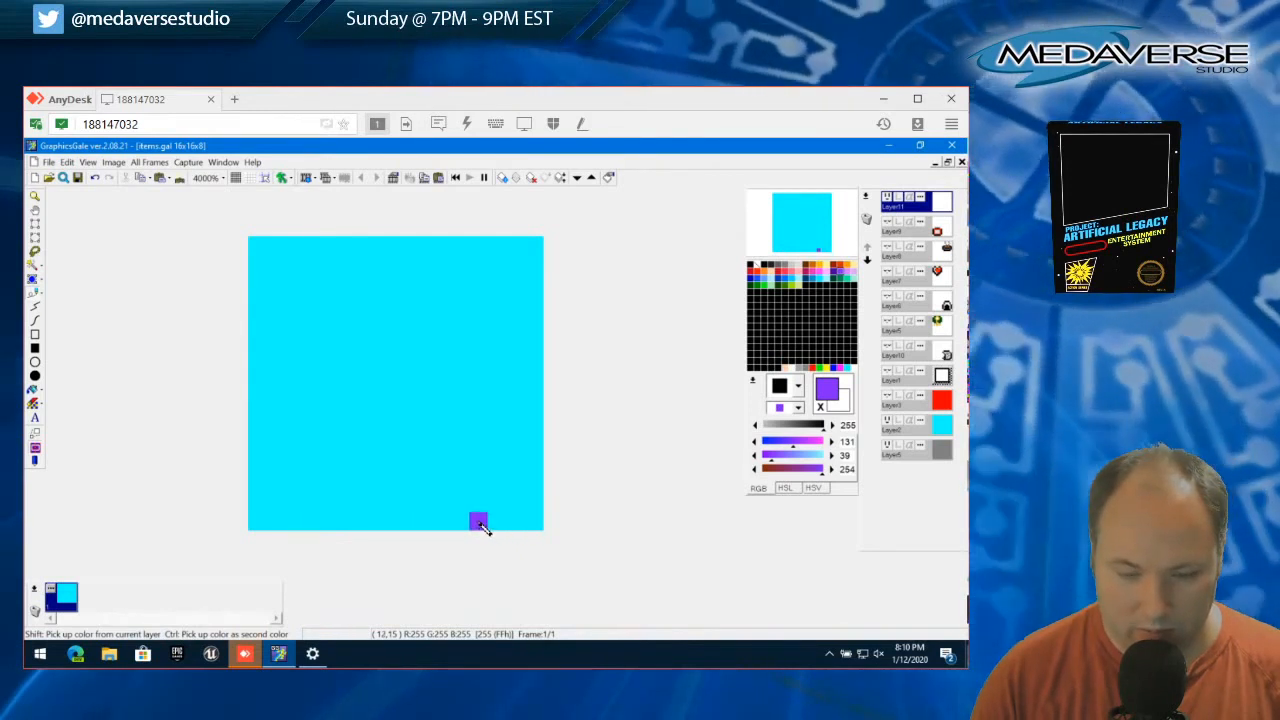
mouse_move(480, 527)
mouse_down()
mouse_move(464, 523)
mouse_move(479, 502)
mouse_move(462, 502)
mouse_move(464, 489)
mouse_up()
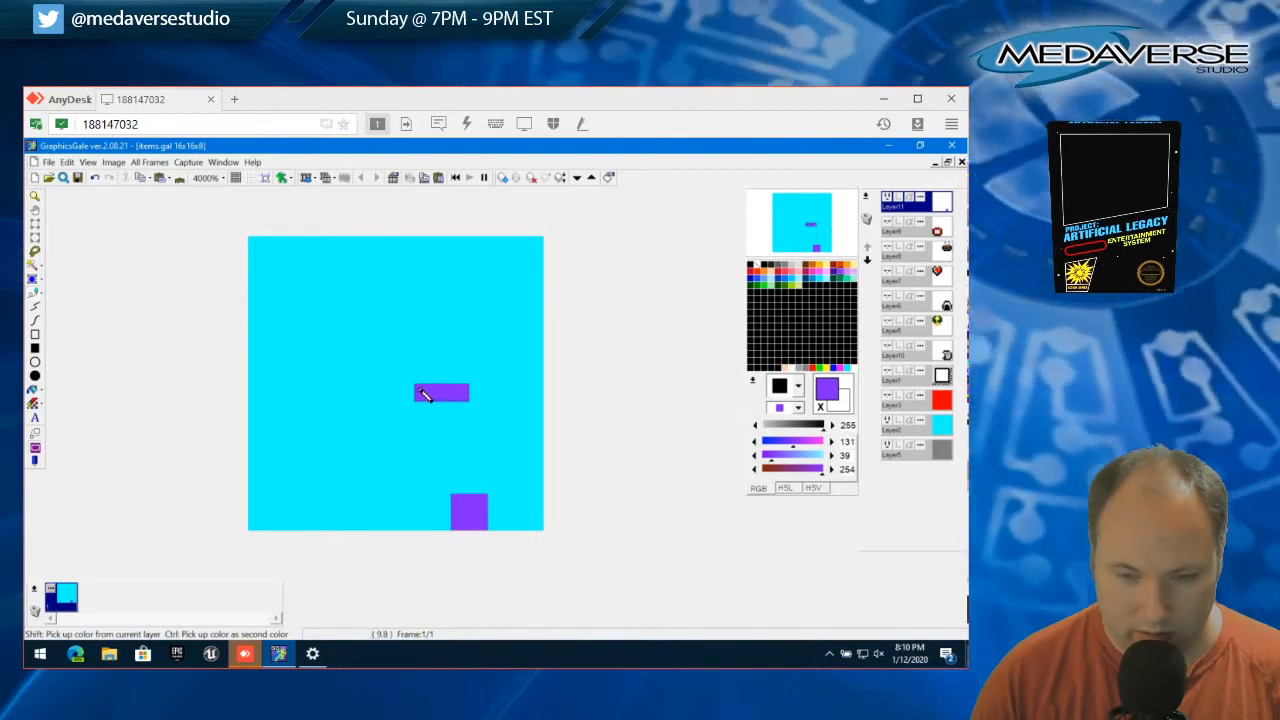
click(521, 416)
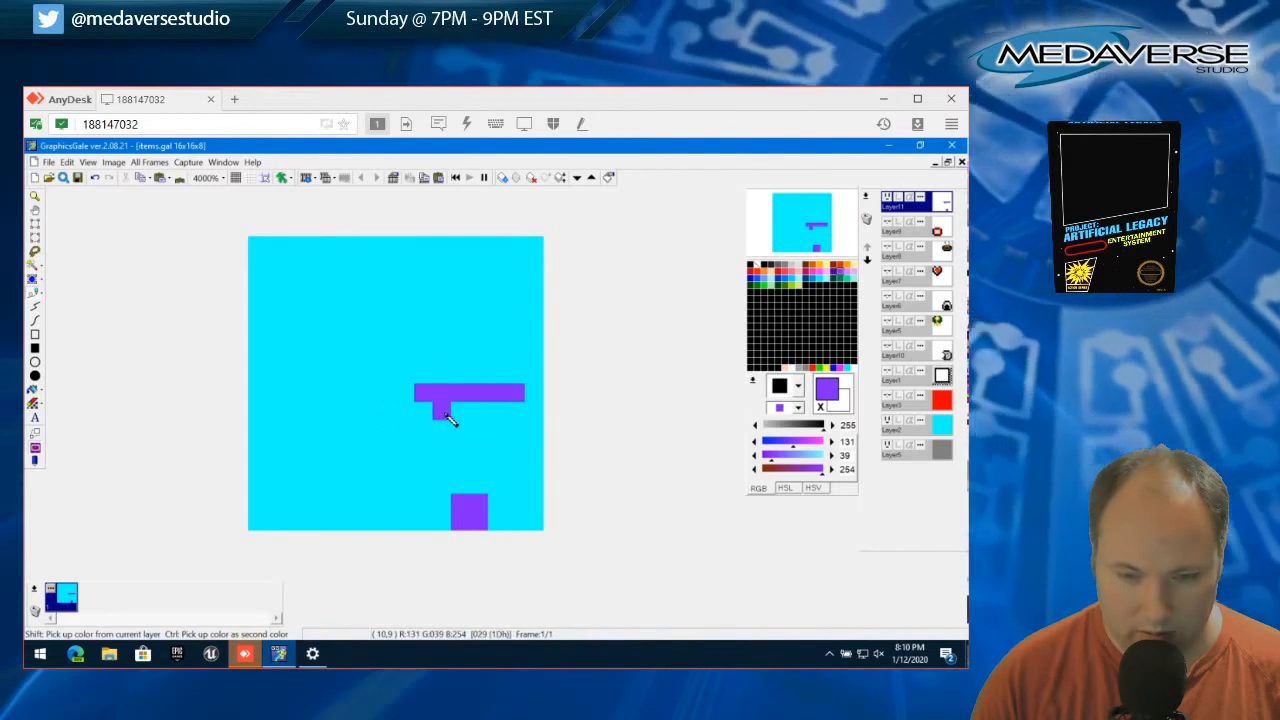
mouse_move(489, 416)
mouse_down()
mouse_move(464, 438)
mouse_move(479, 486)
mouse_up()
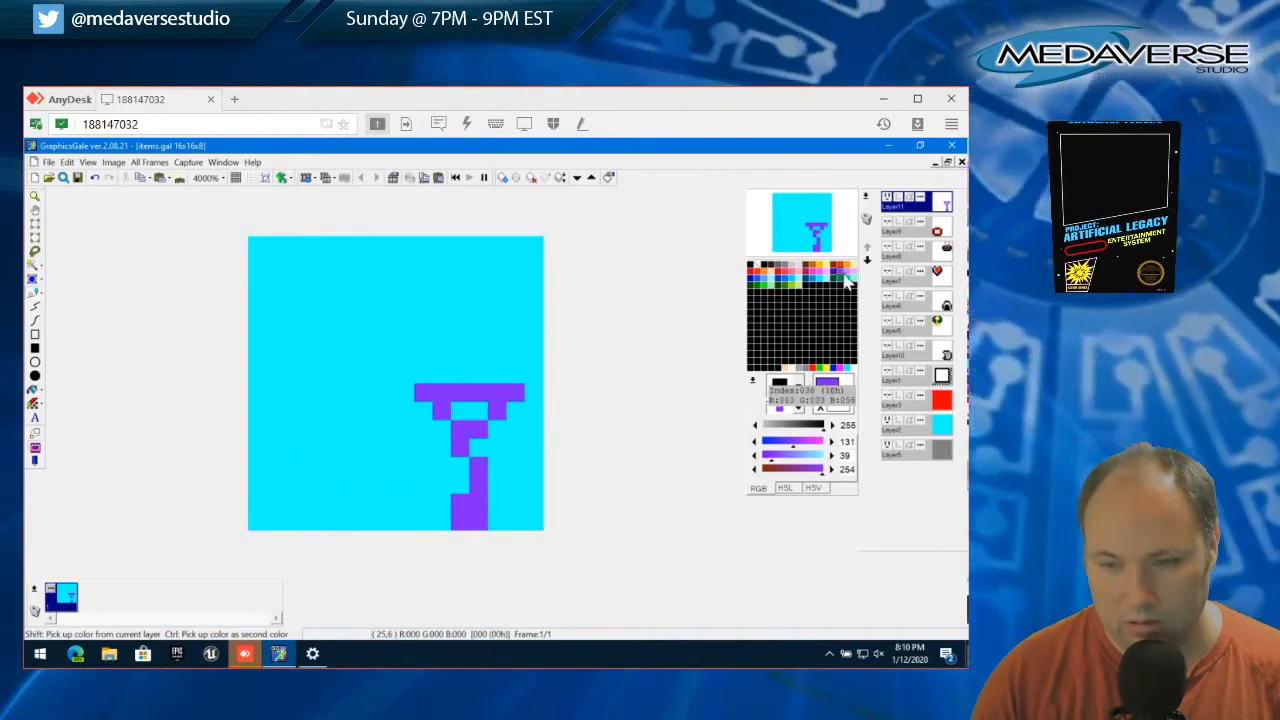
Add purple (213, 123, 255) pixels under both ends of the bar and along both sides of the stem
click(845, 281)
click(423, 410)
click(441, 433)
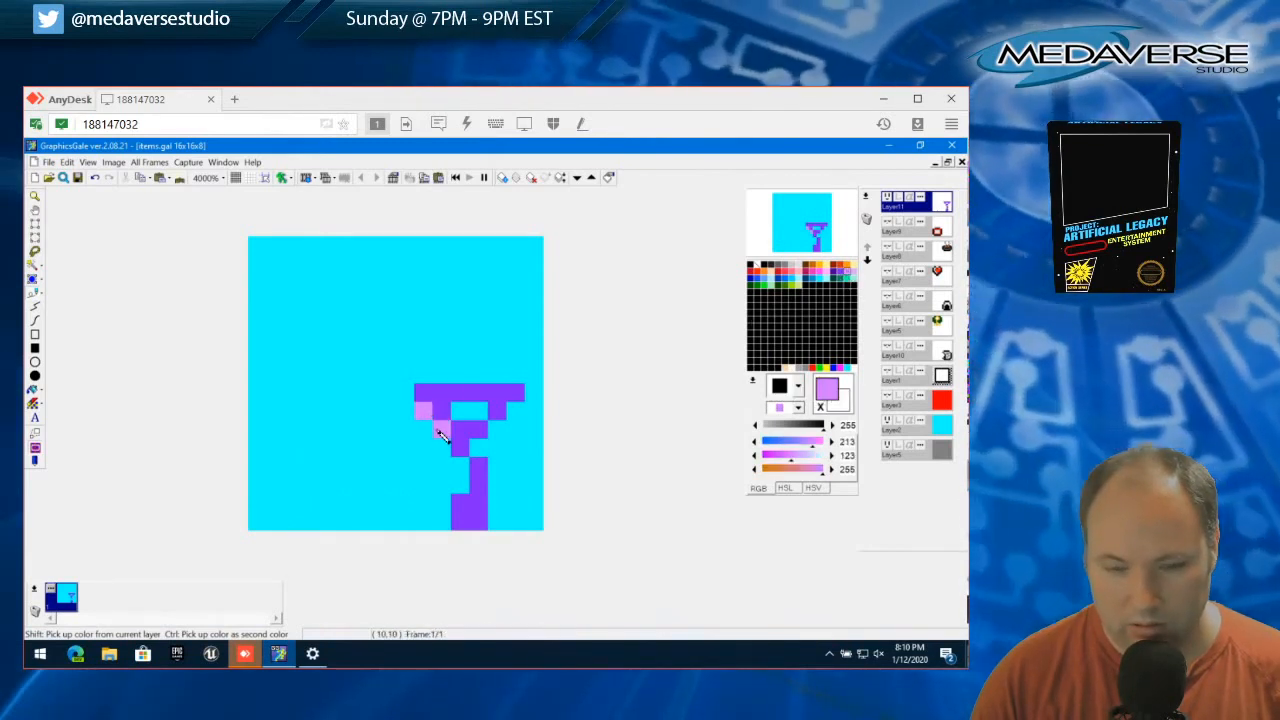
click(444, 447)
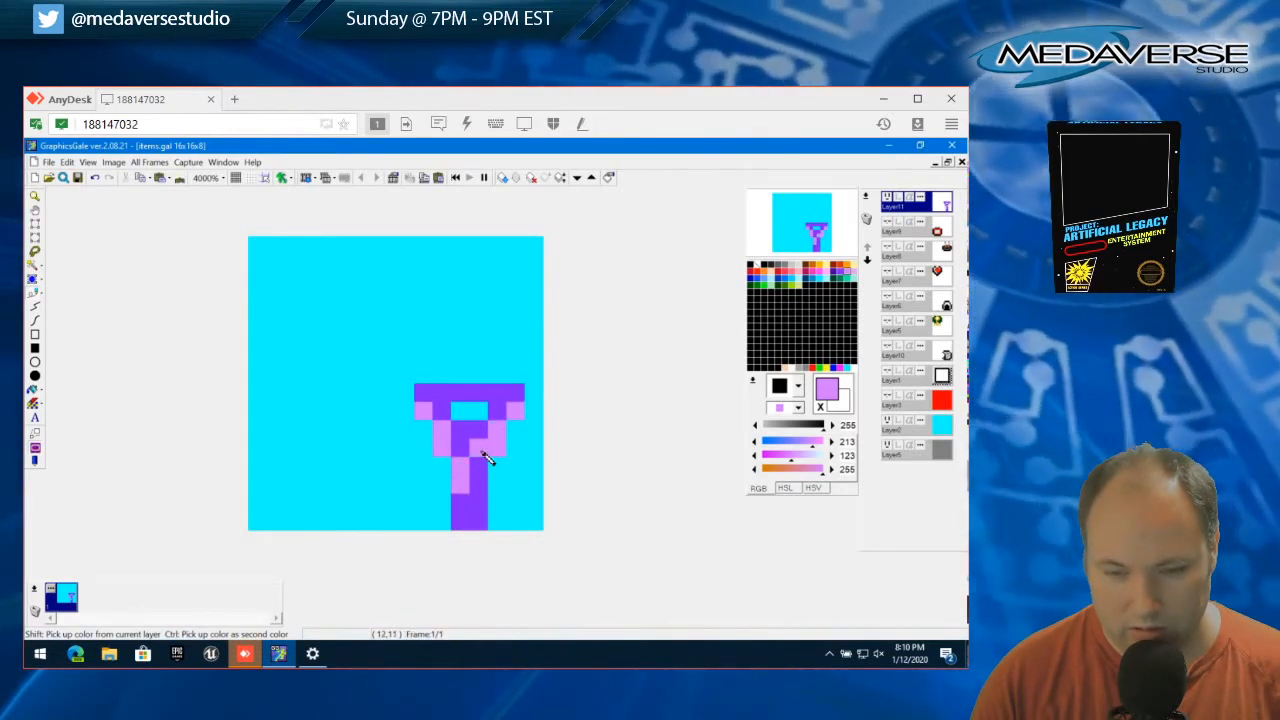
drag(497, 483, 499, 510)
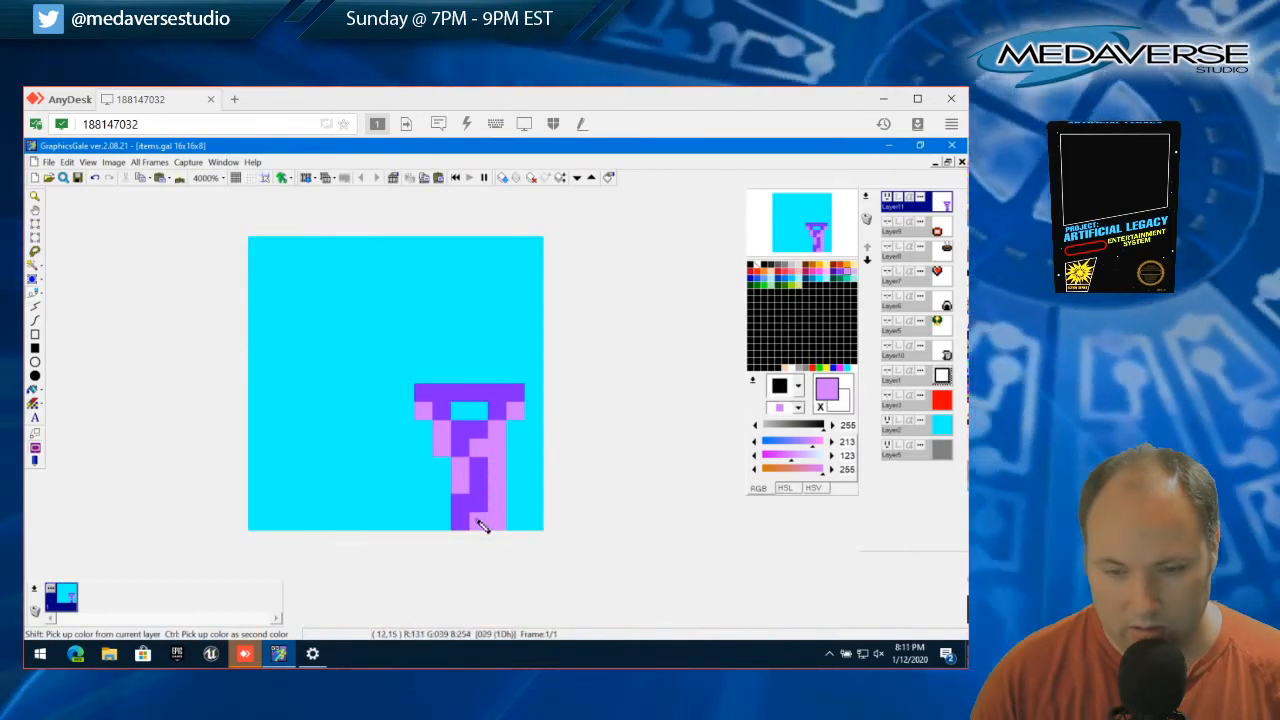
Fill the gap under the bar and the stem's inner and bottom pixels with light purple (219, 169, 237)
click(851, 271)
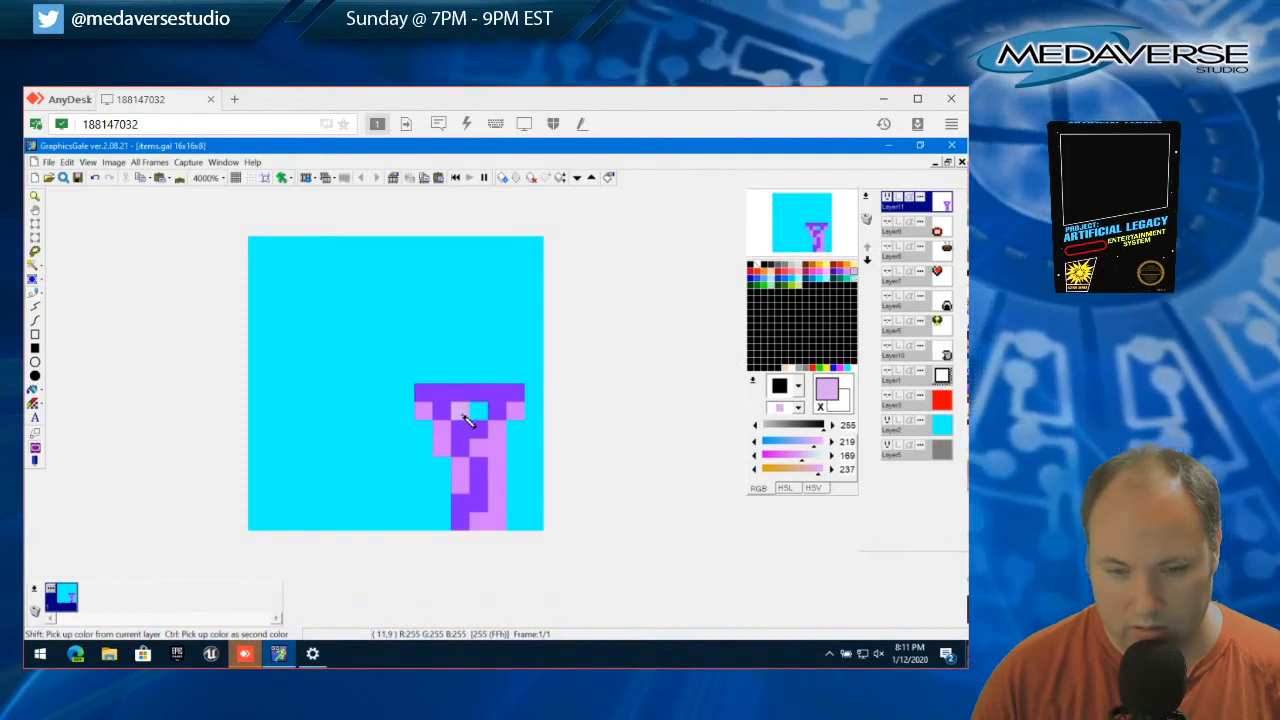
drag(463, 414, 478, 413)
drag(480, 472, 482, 502)
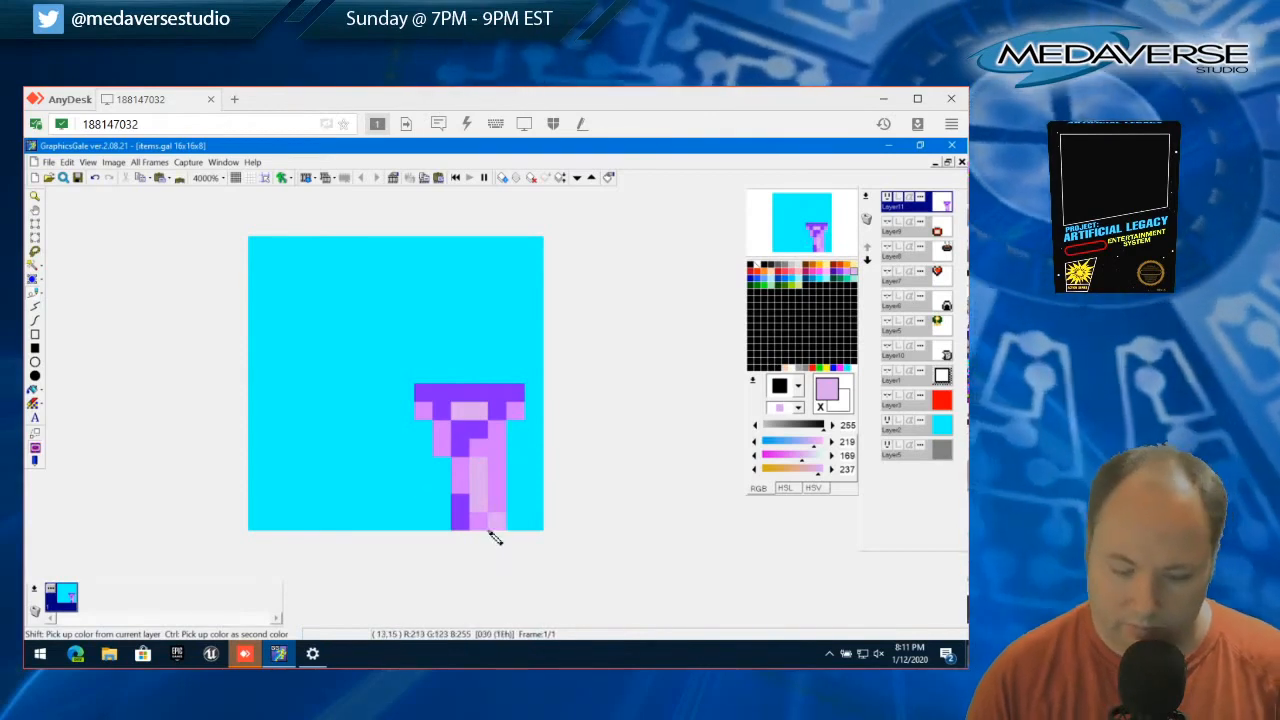
Select the single pixel at the stem's lower-right corner, cut it and clear the selection
click(34, 226)
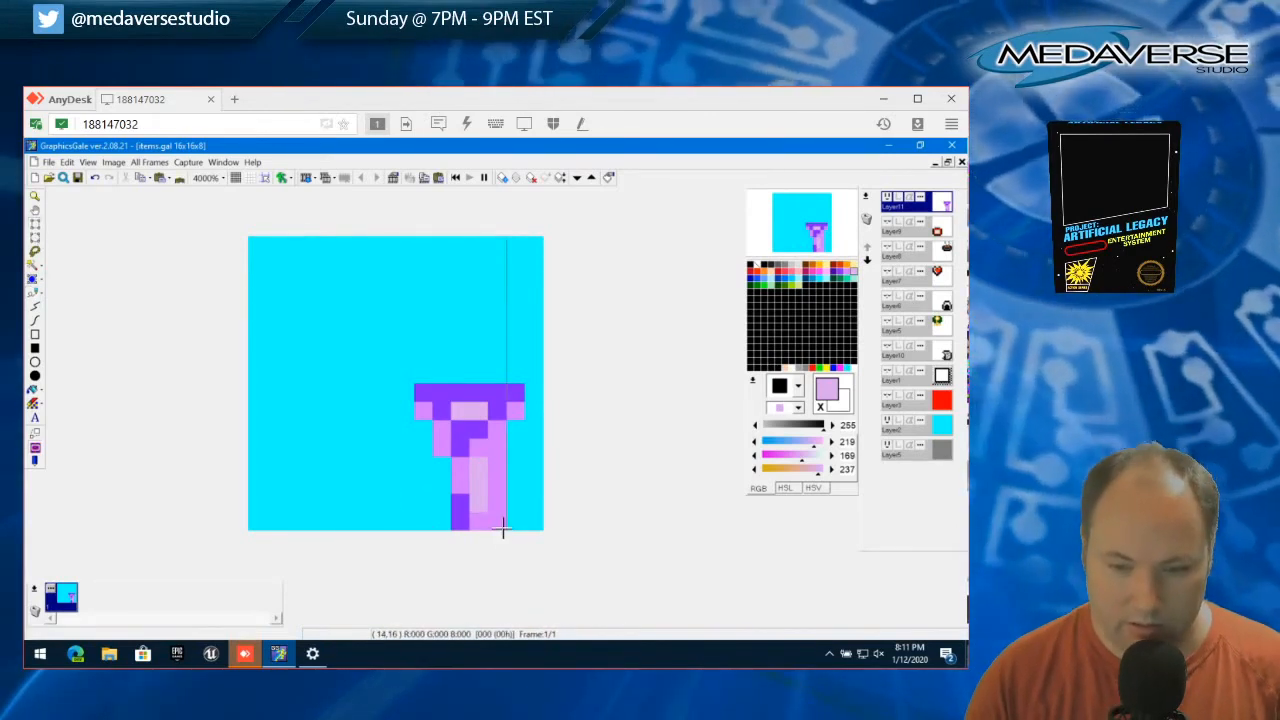
click(494, 520)
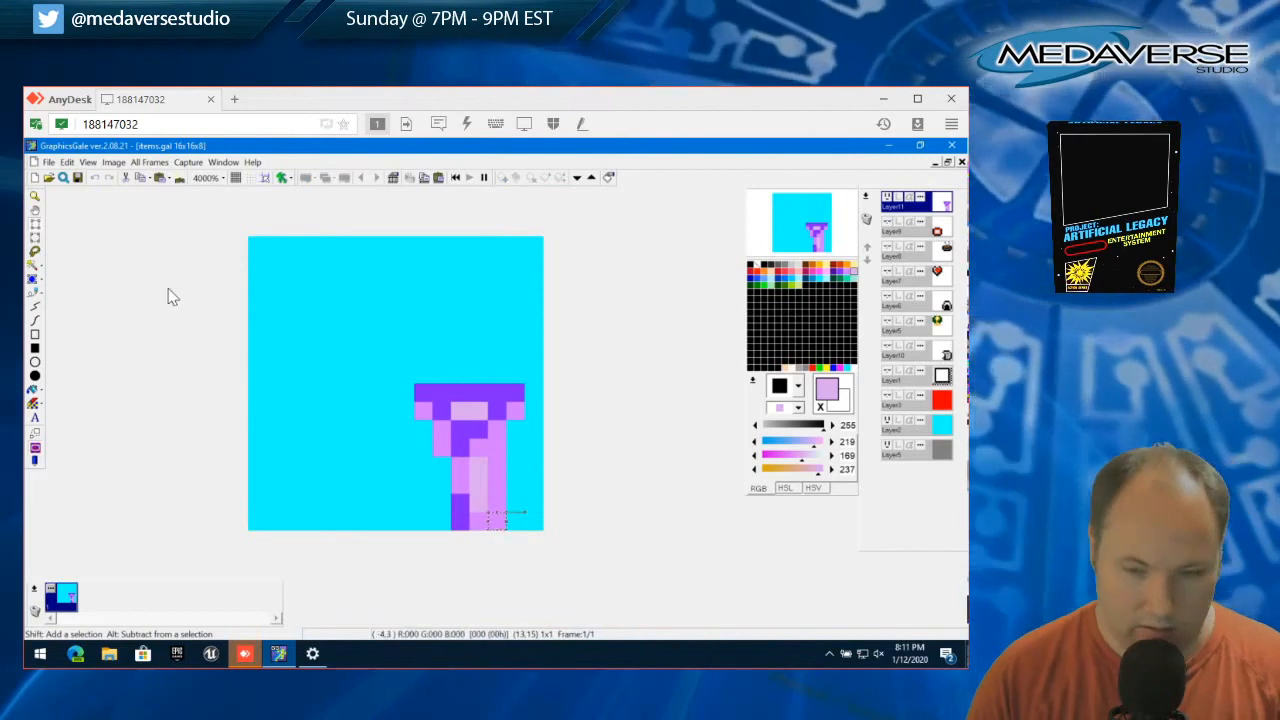
click(66, 162)
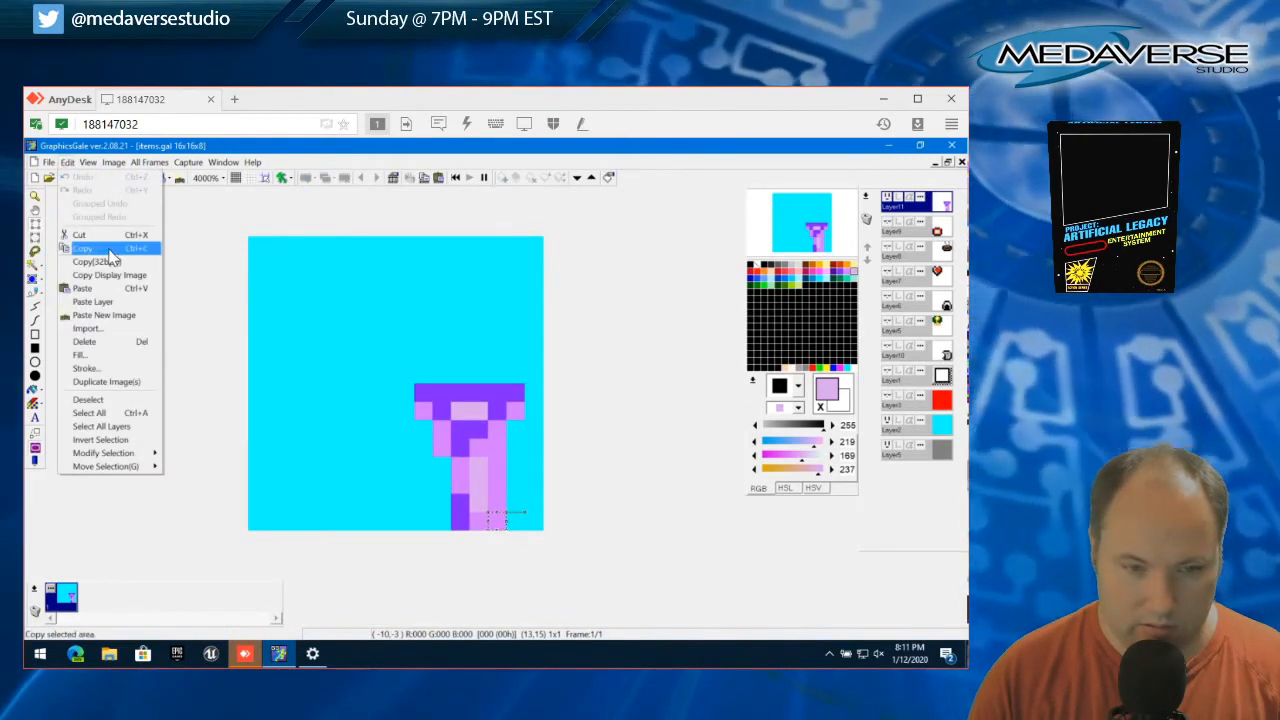
click(108, 236)
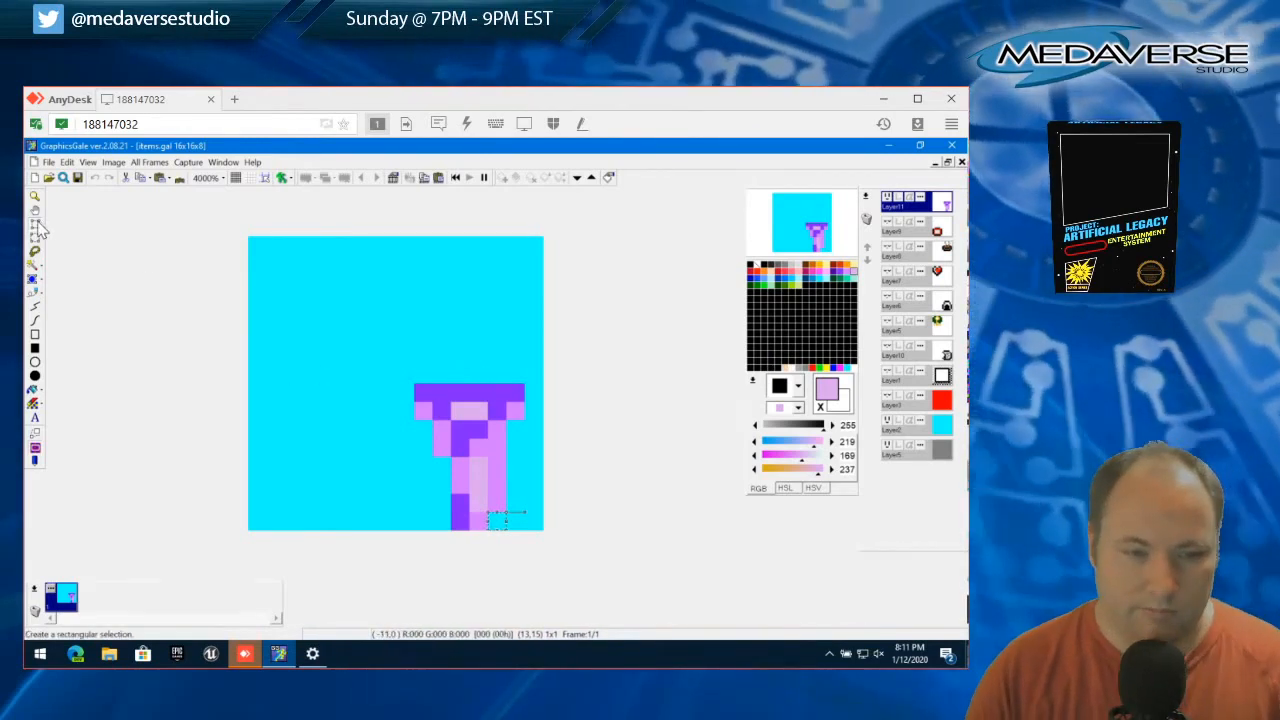
click(86, 164)
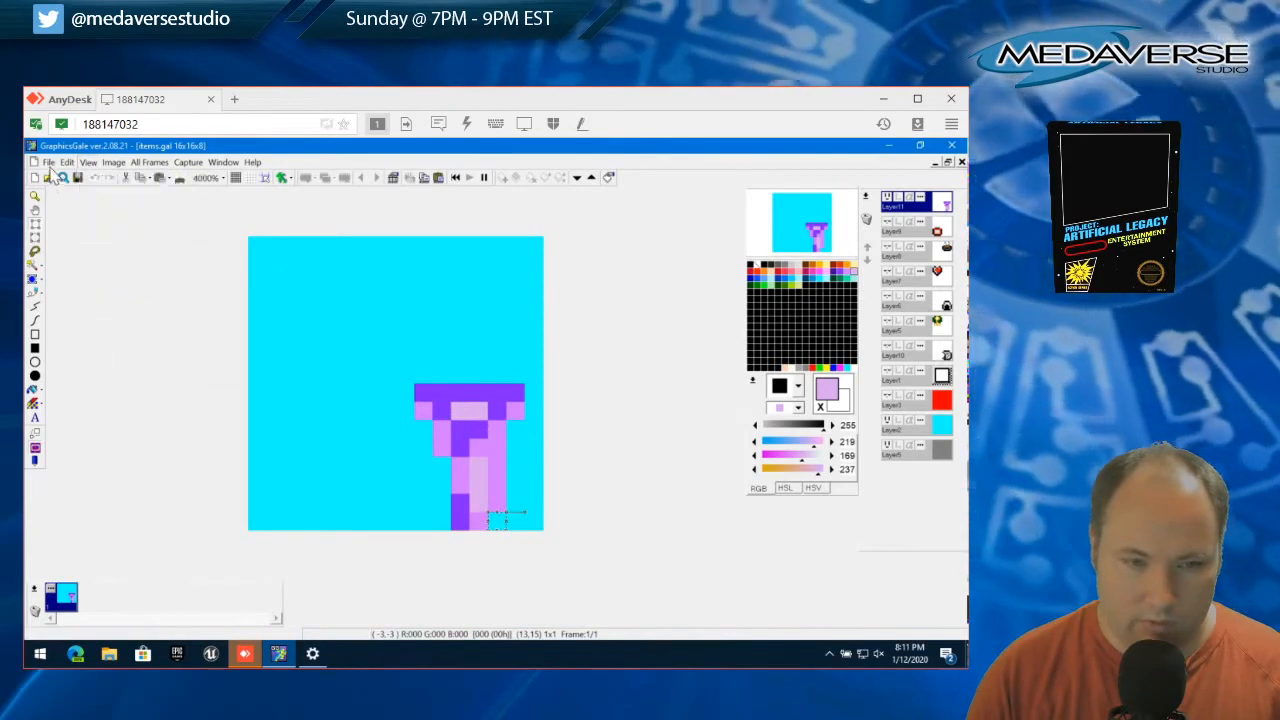
click(66, 162)
click(100, 397)
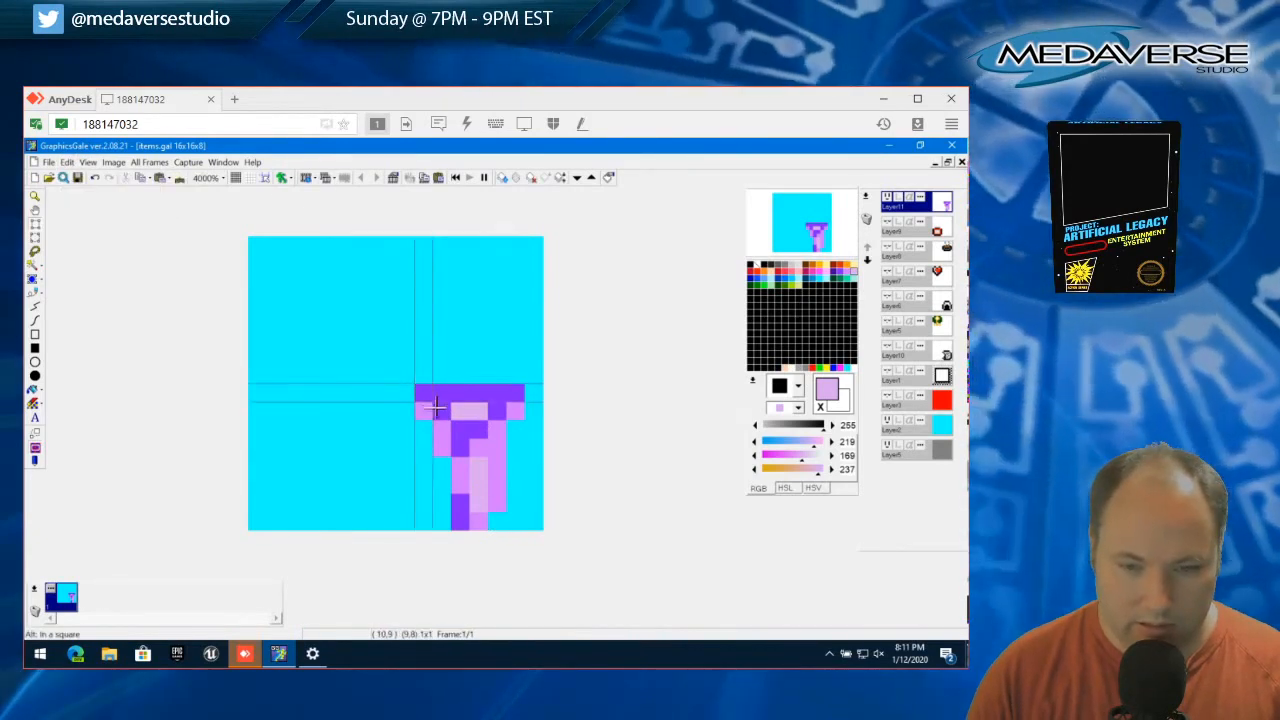
Select the 3x5 block on the item's left side, move it down one pixel and deselect it
drag(436, 407, 467, 468)
drag(453, 442, 454, 456)
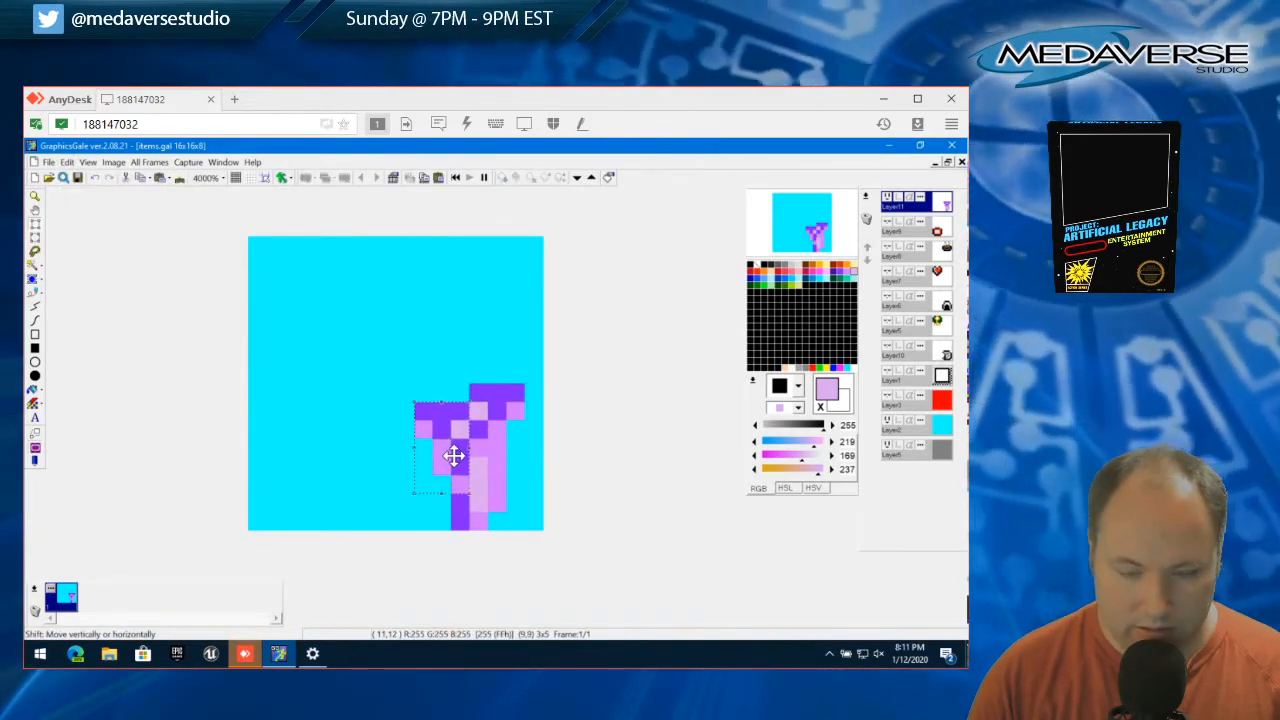
click(66, 162)
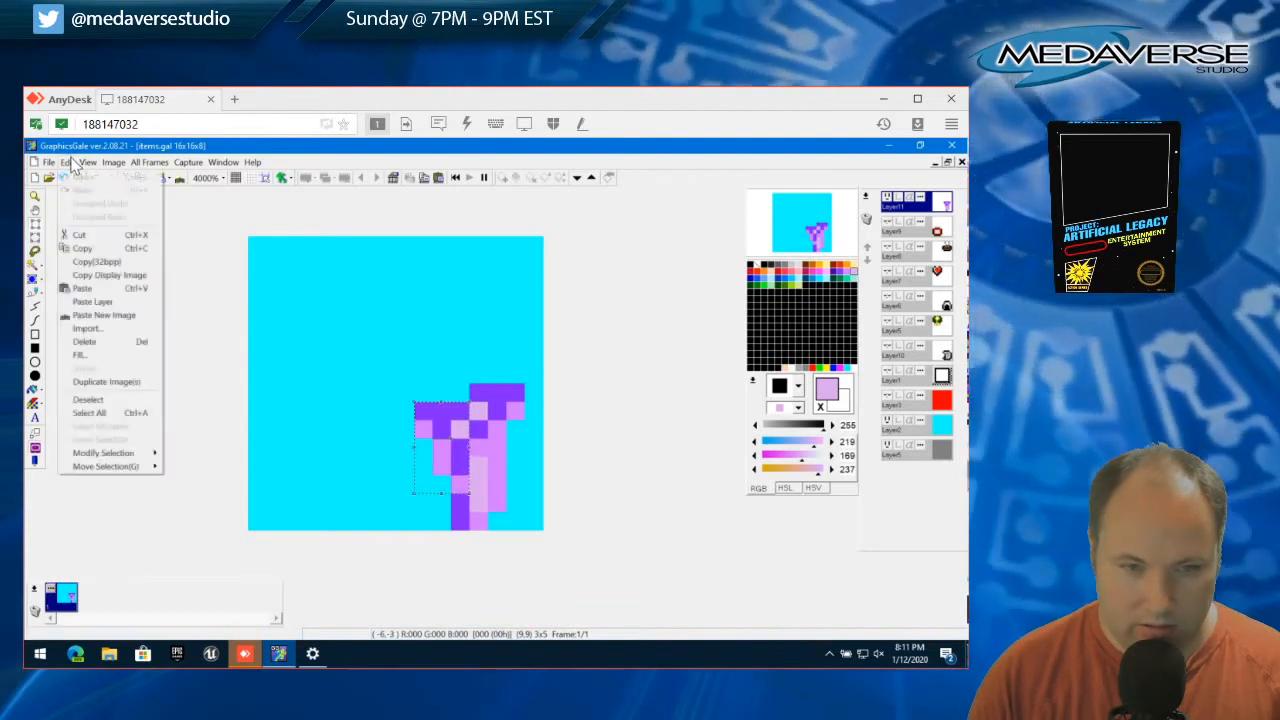
click(100, 402)
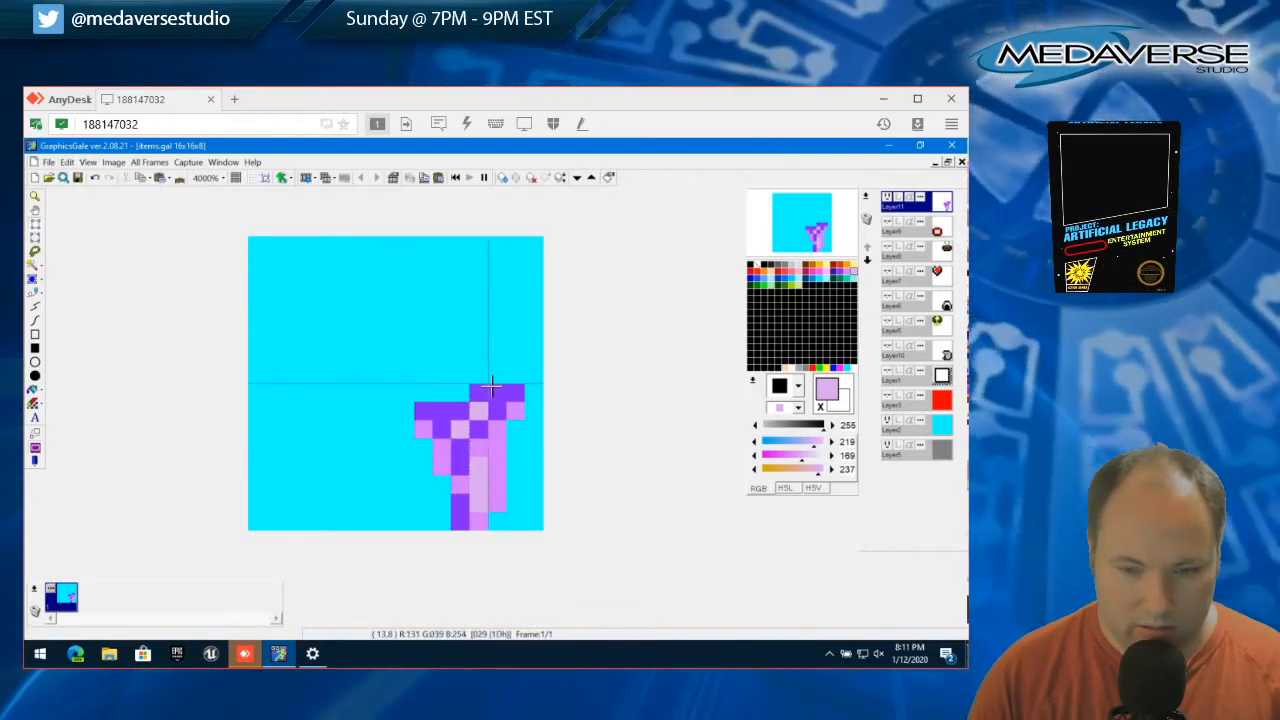
Move the 2x2 block at the item's top one pixel left and the 1x2 block at its right edge one pixel left and down
mouse_move(472, 385)
mouse_down()
mouse_move(505, 419)
mouse_move(491, 394)
mouse_move(477, 397)
mouse_up()
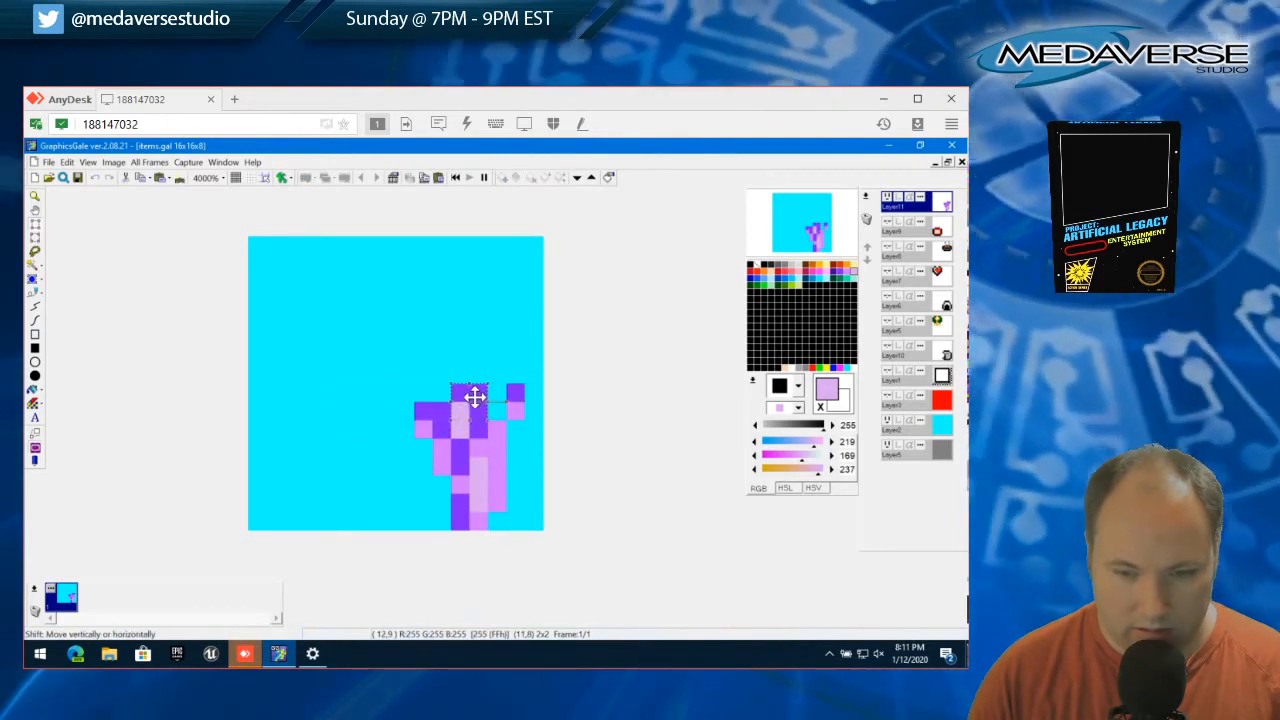
click(66, 163)
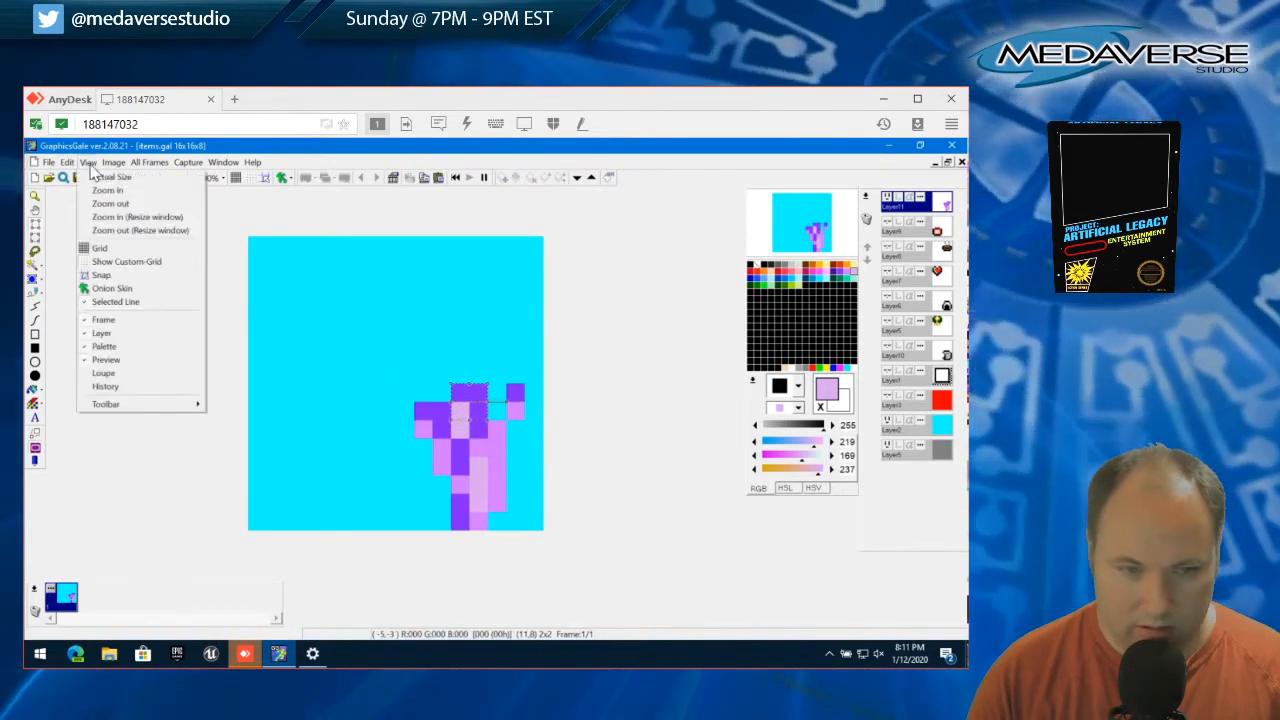
click(108, 399)
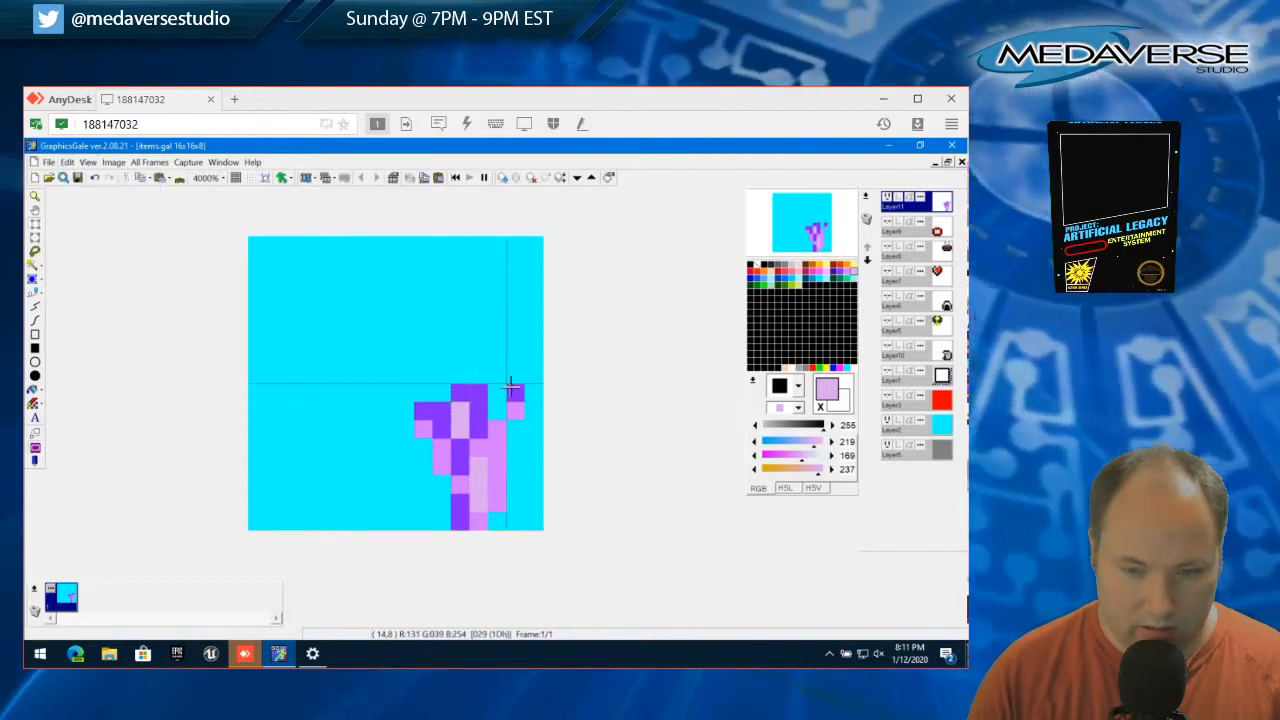
drag(523, 413, 492, 416)
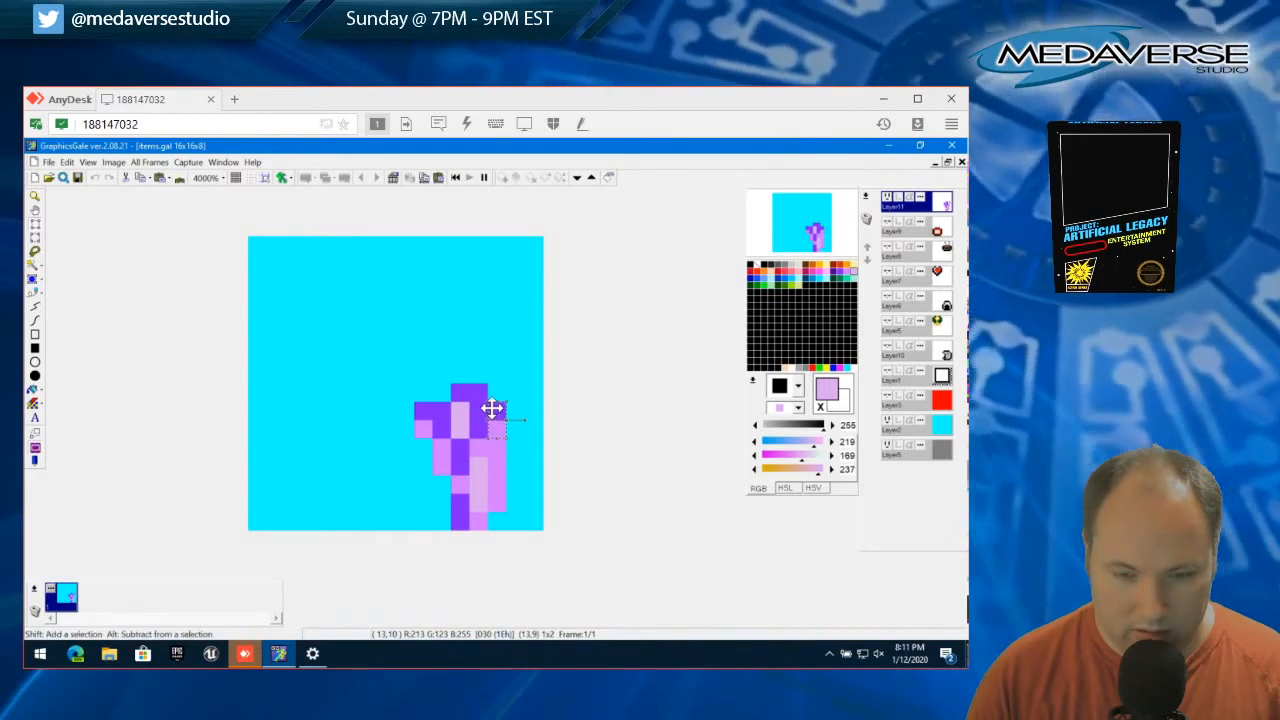
click(67, 163)
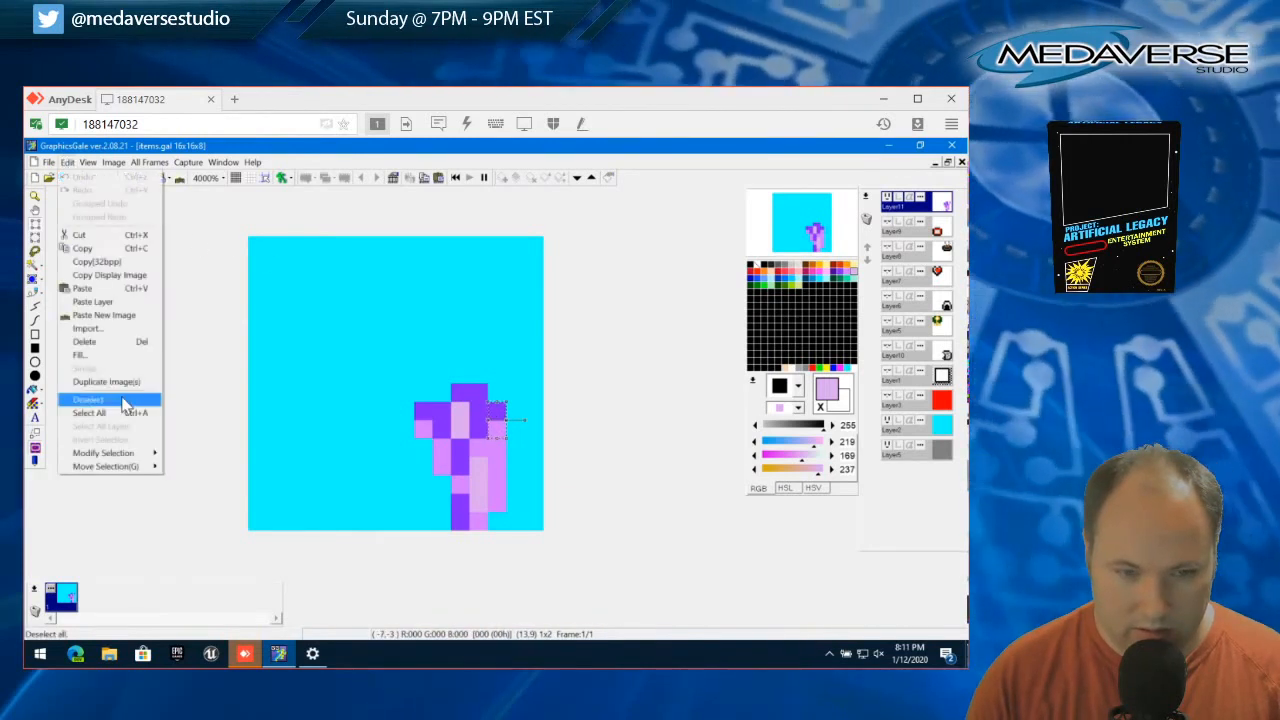
click(90, 400)
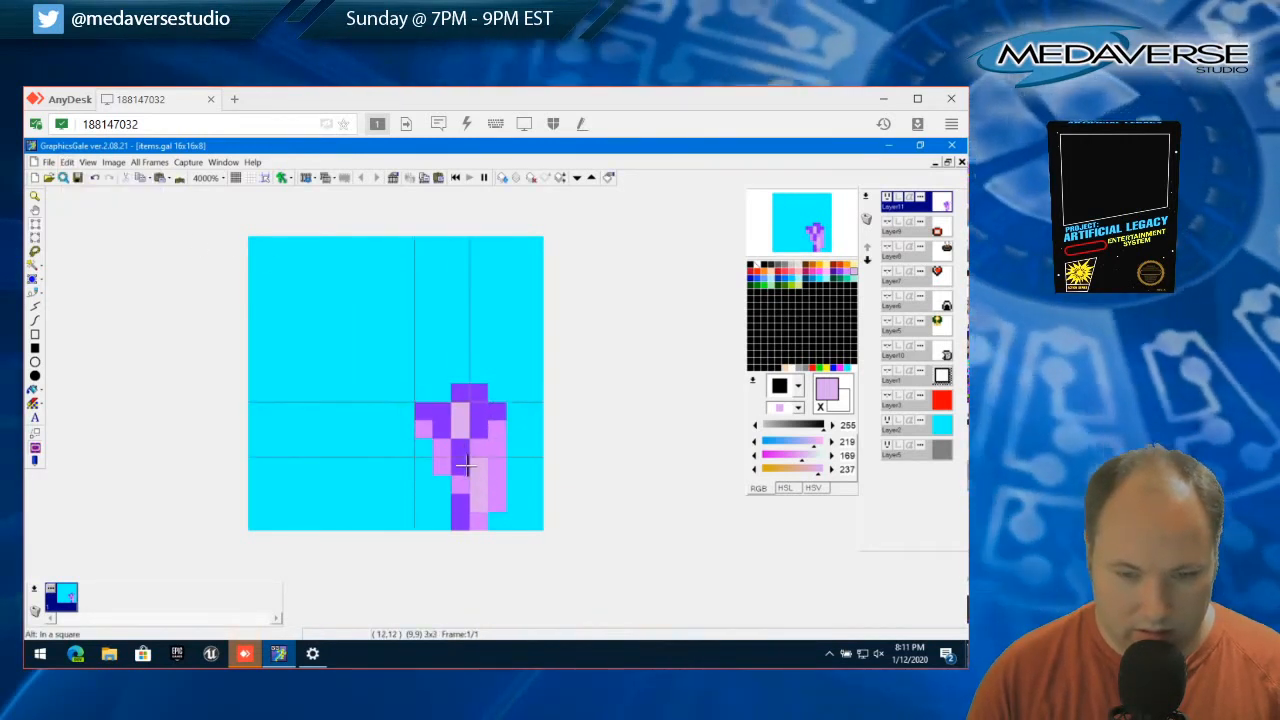
drag(436, 405, 457, 446)
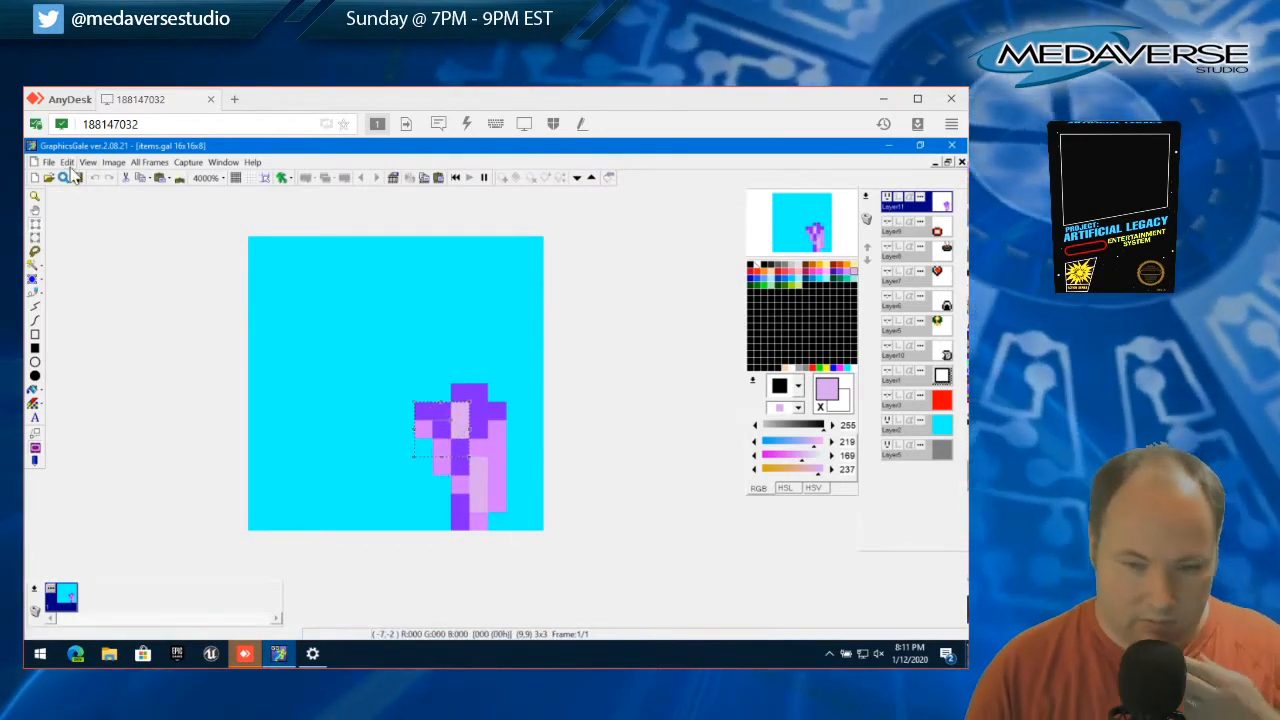
click(59, 164)
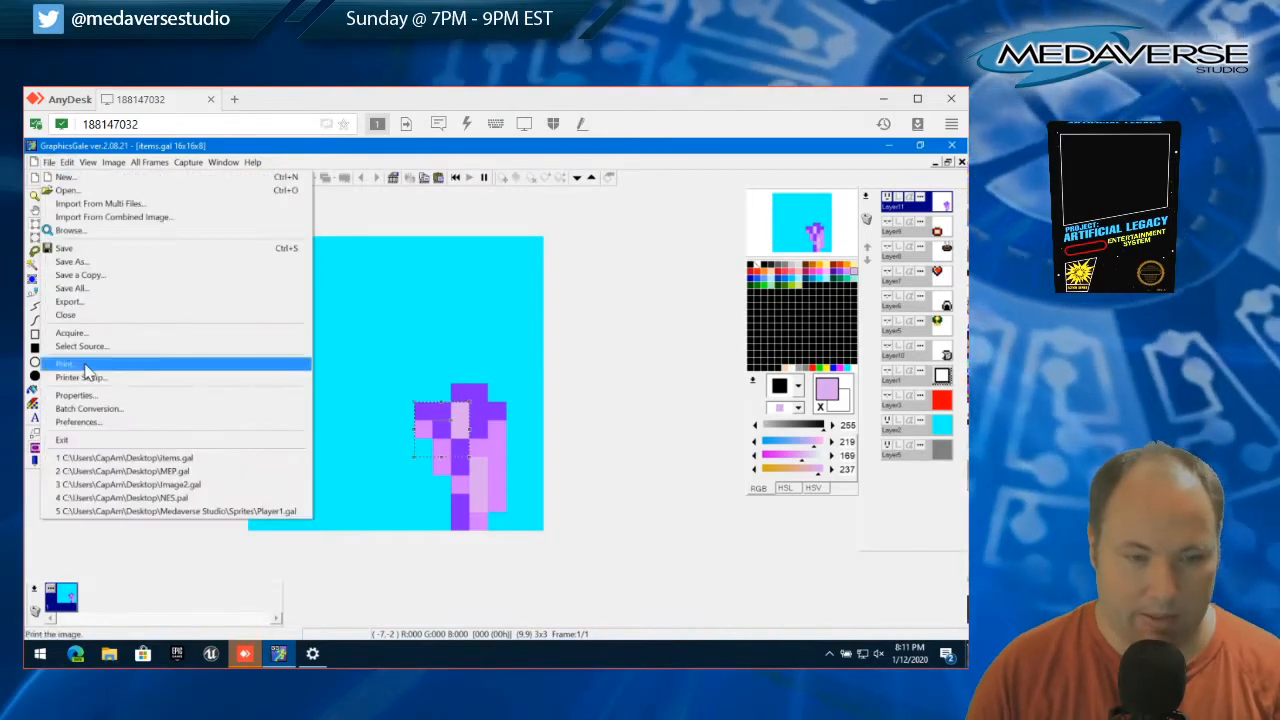
click(100, 403)
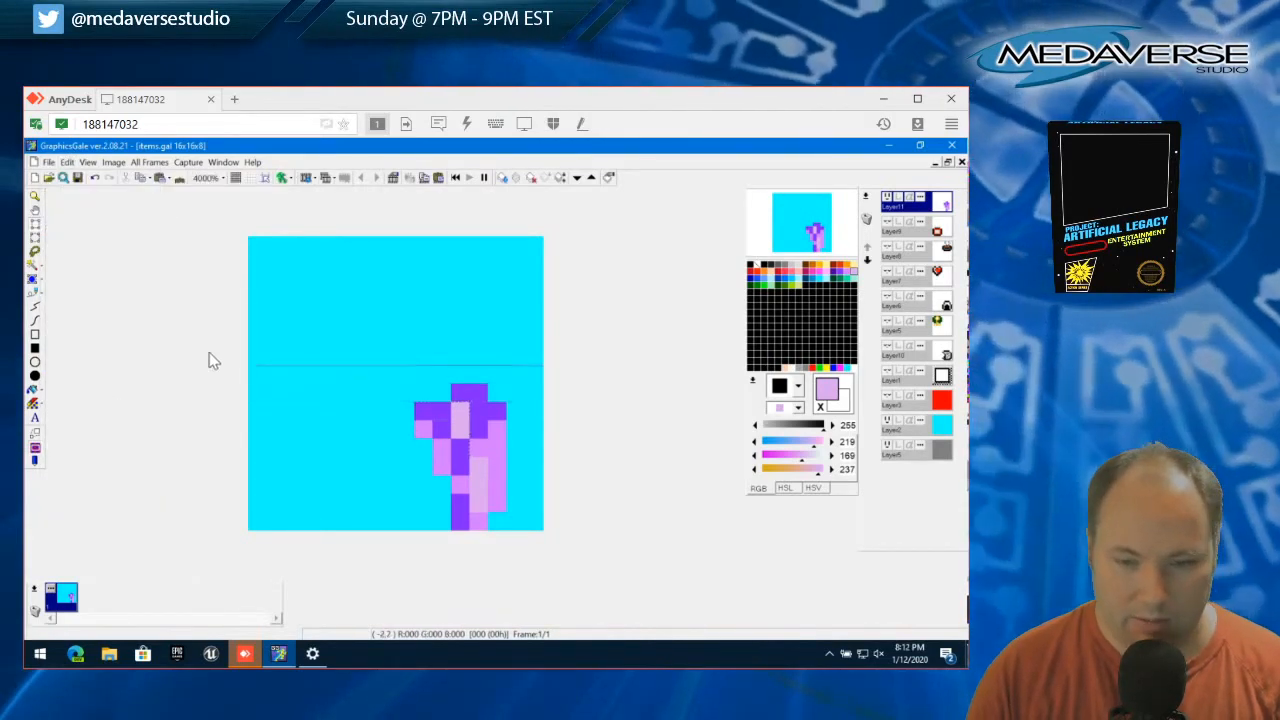
Pick up the dark purple (131, 39, 254) and add pixels at the head's upper left and along the item's left side
click(33, 292)
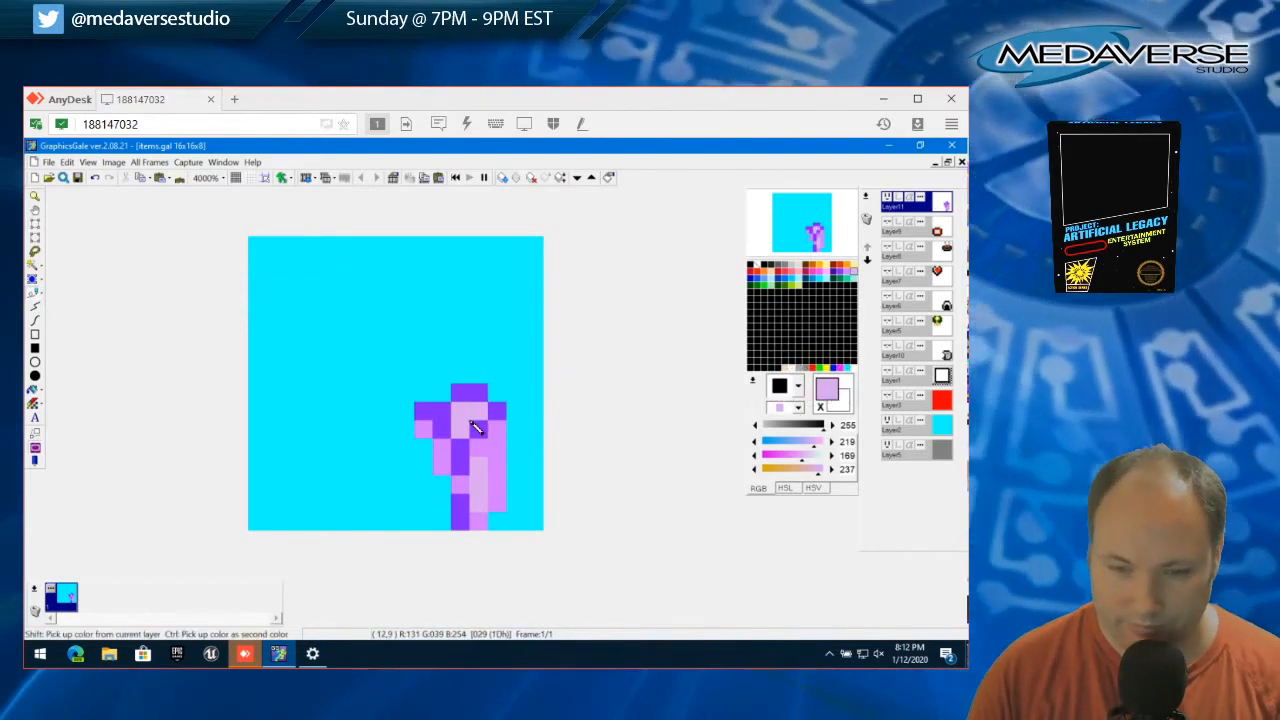
right_click(473, 424)
click(477, 412)
click(442, 394)
click(442, 448)
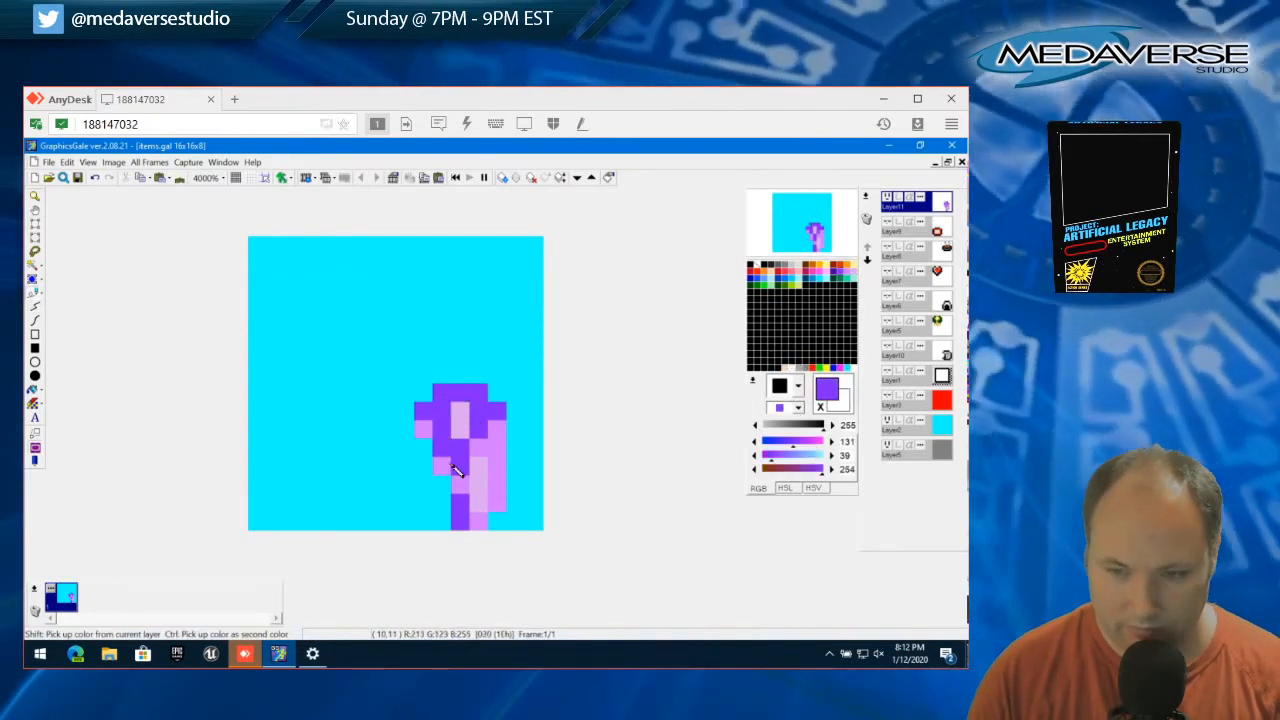
Add dark purple pixels on the stem, one purple (213, 123, 255) pixel at the head's upper-right corner and a light purple (219, 169, 237) pixel beside it
click(485, 499)
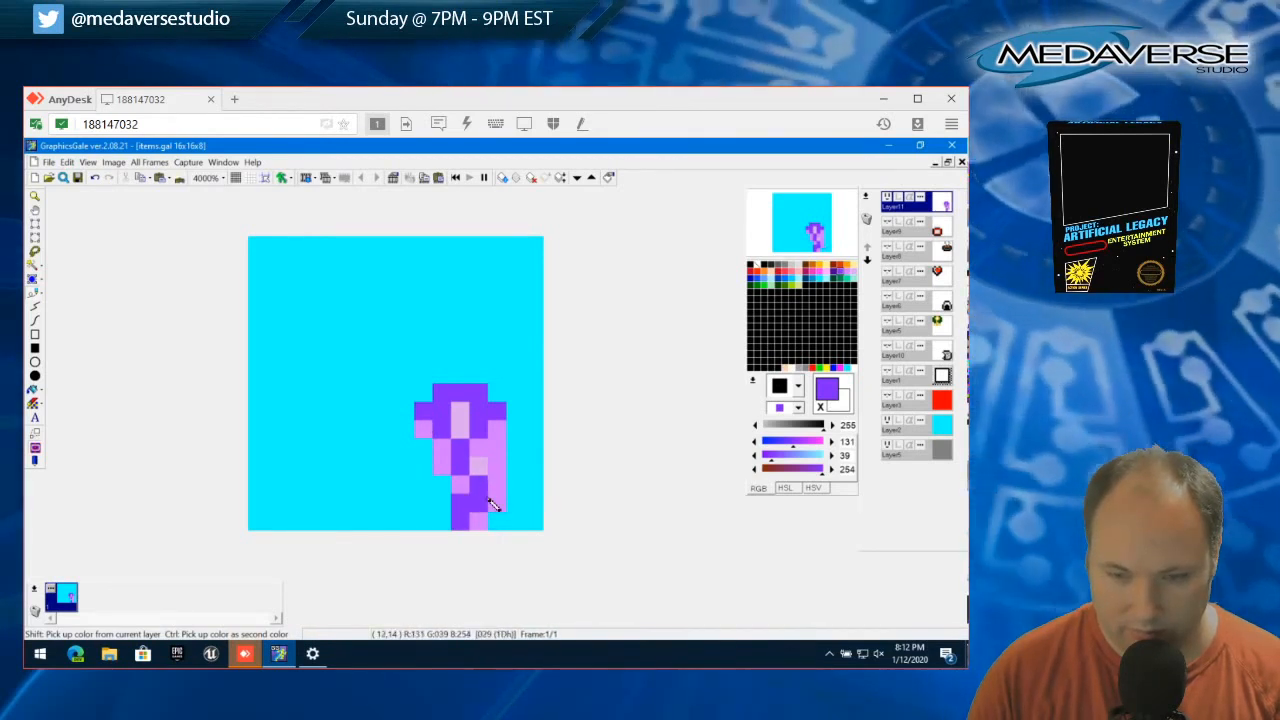
right_click(448, 476)
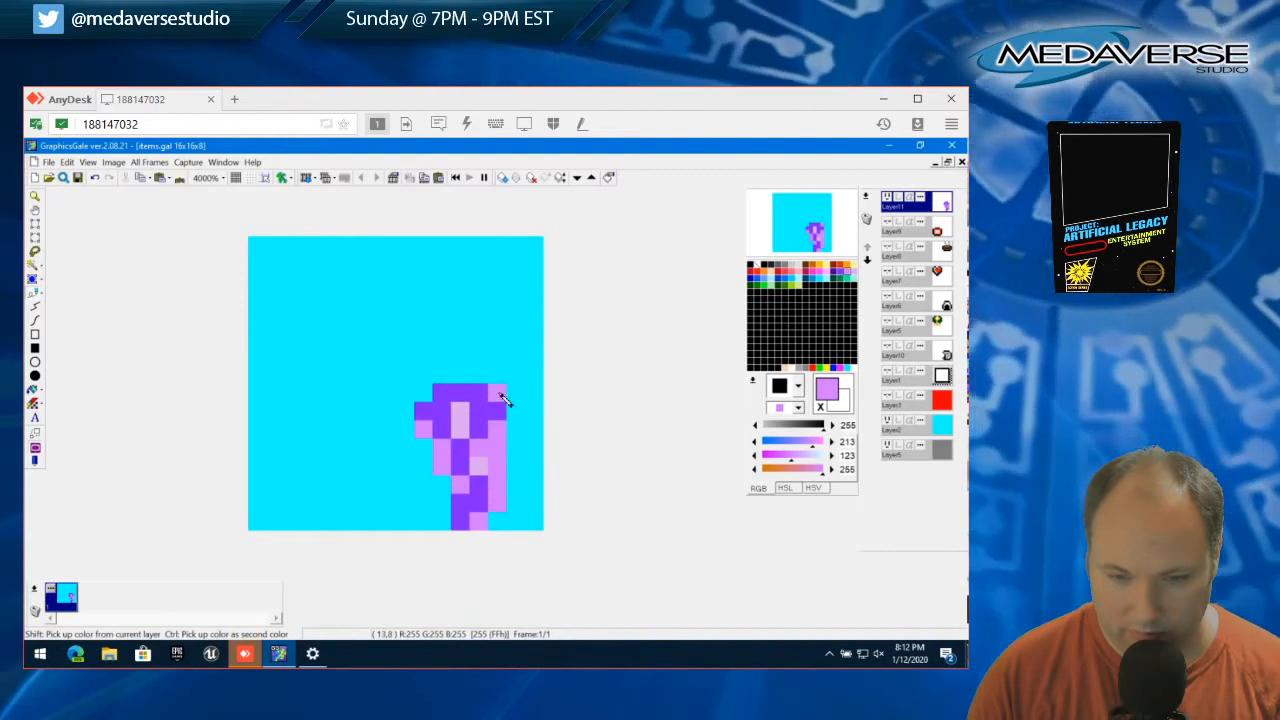
right_click(462, 424)
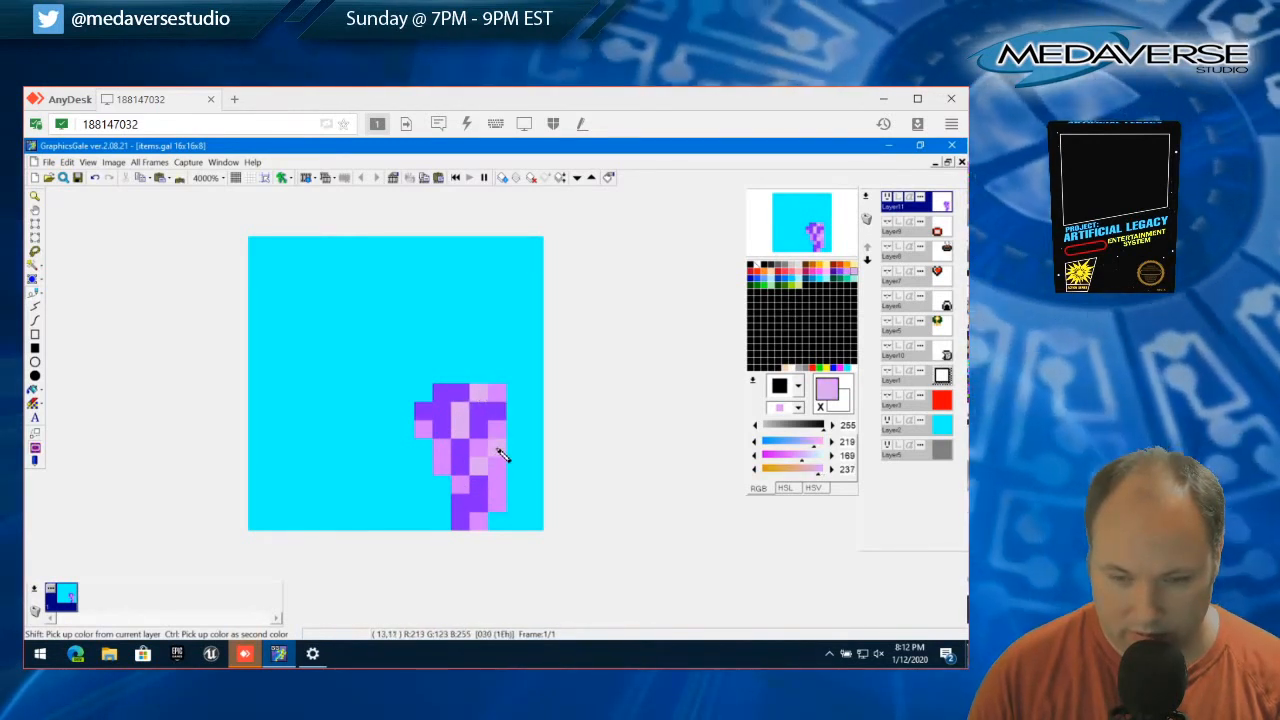
Move the 1x2 block at the item's right edge one pixel left and one pixel down, and clear the selection
click(36, 224)
drag(502, 438, 499, 466)
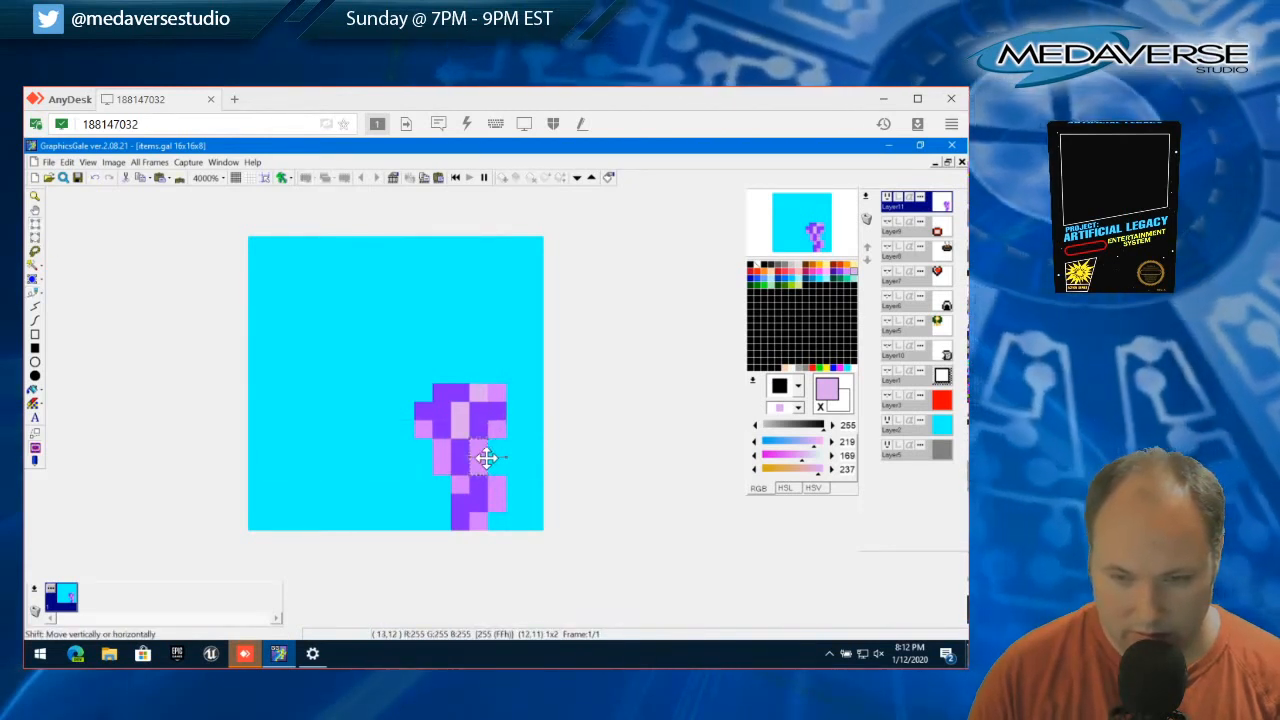
drag(497, 472, 492, 476)
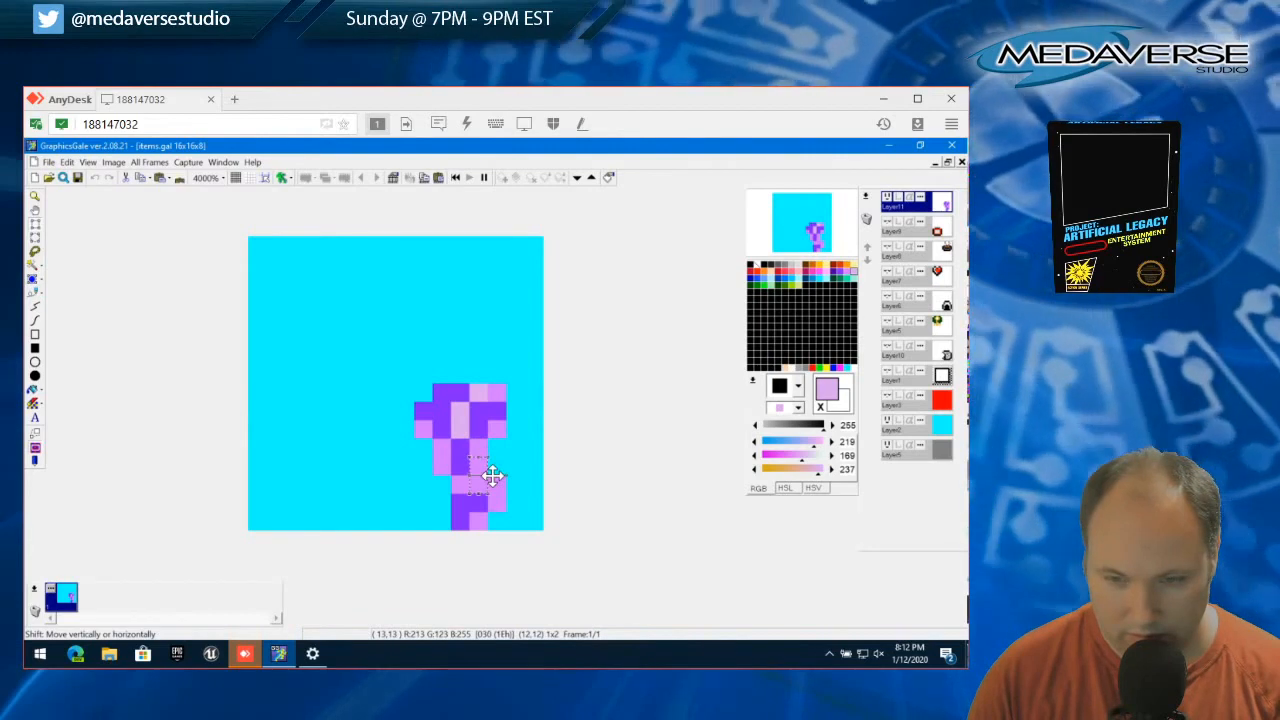
click(66, 161)
click(98, 399)
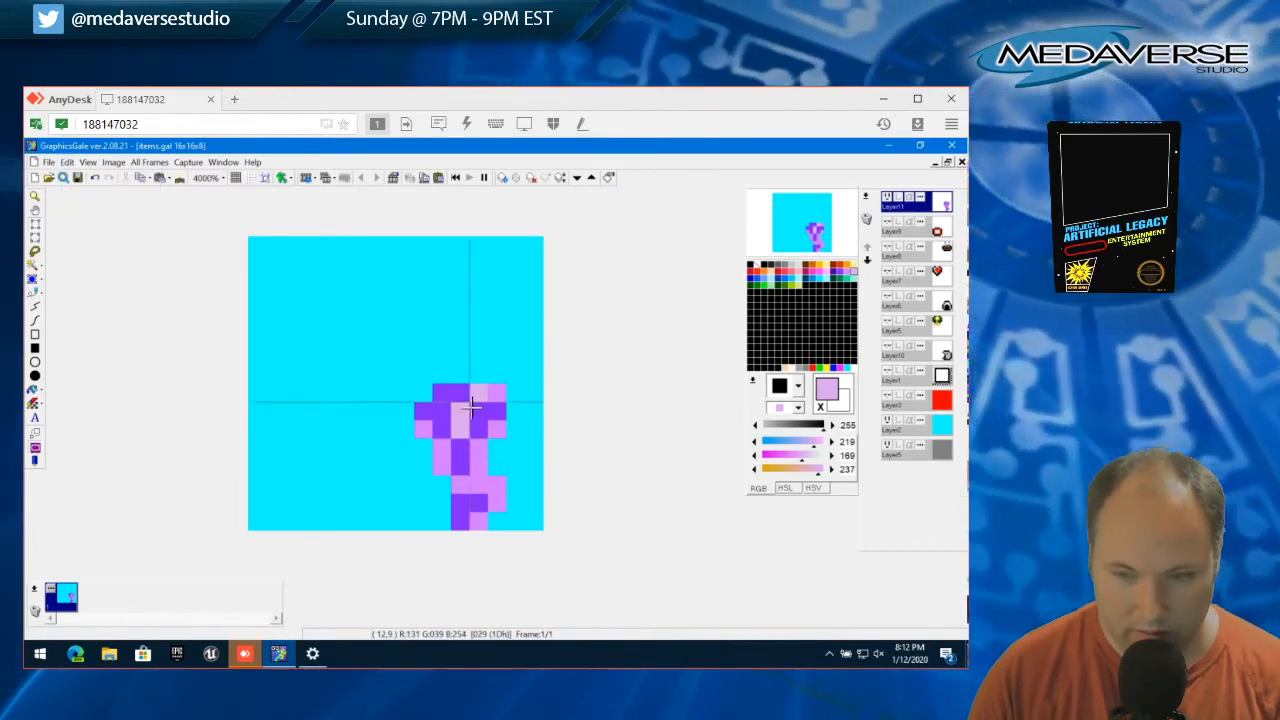
drag(413, 385, 507, 530)
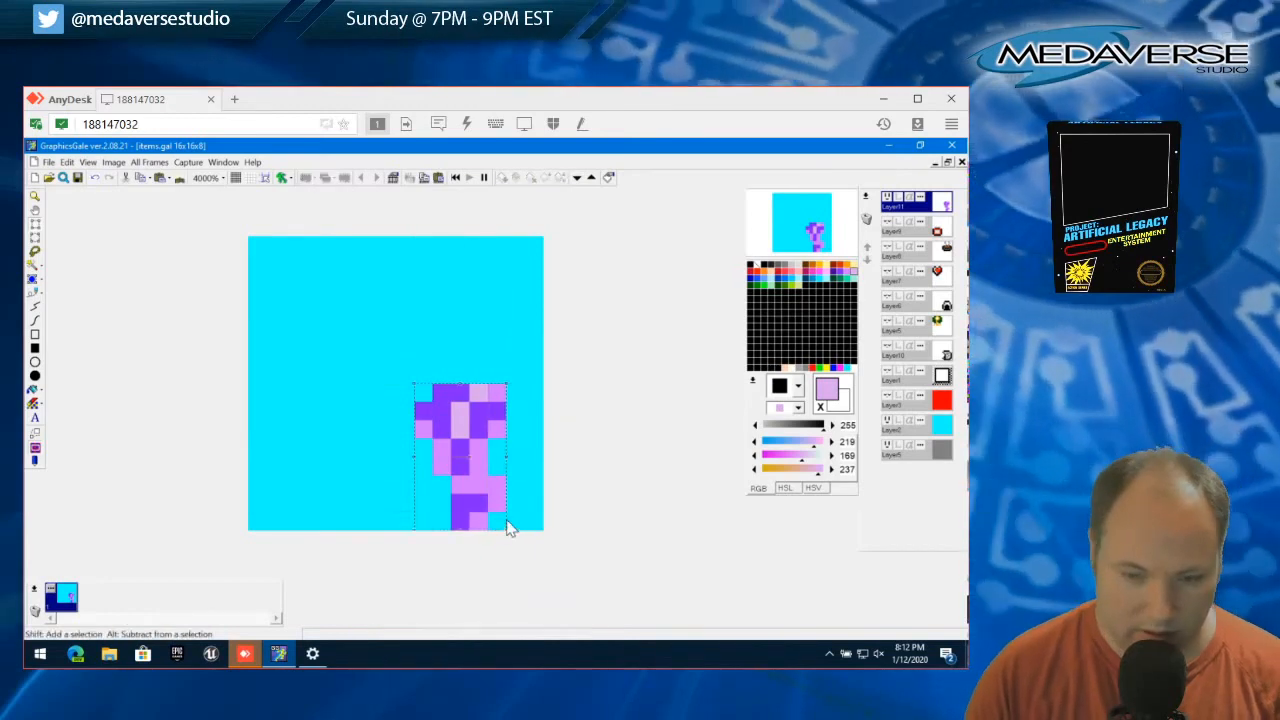
click(66, 161)
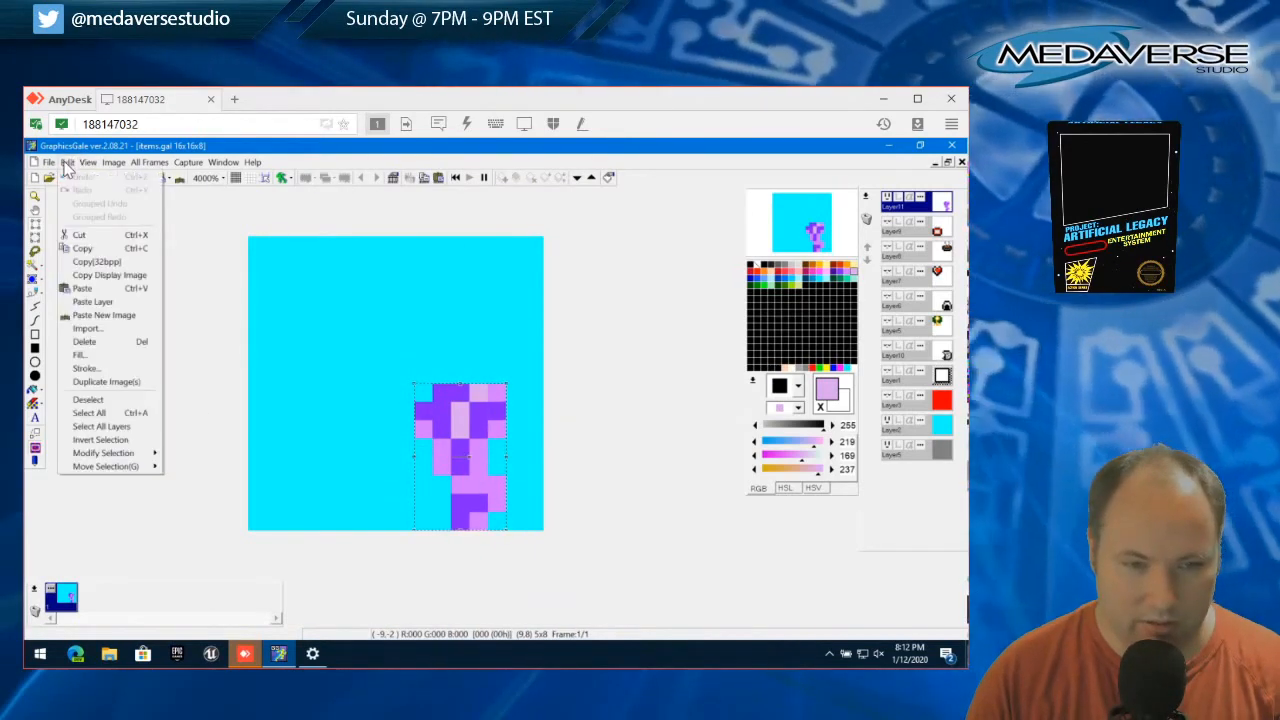
click(95, 399)
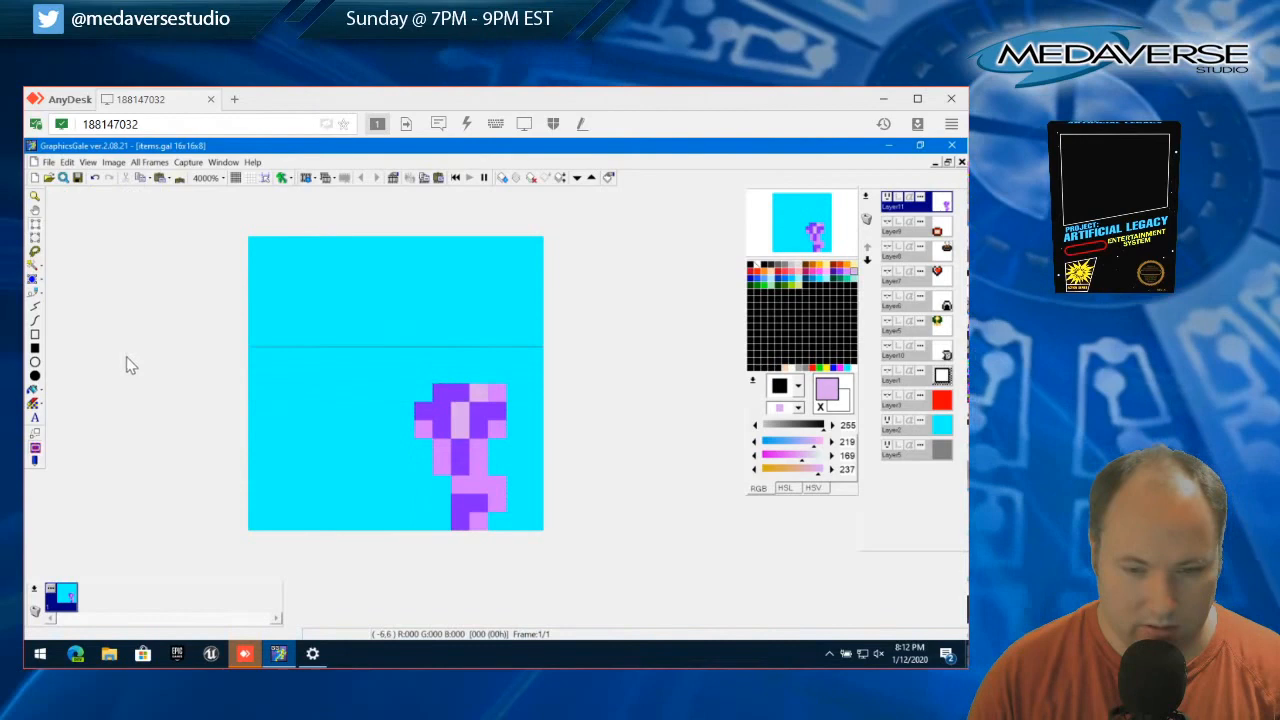
Select the 5x8 area around the whole purple item, cut it from the layer and clear the selection
drag(413, 384, 507, 530)
click(66, 161)
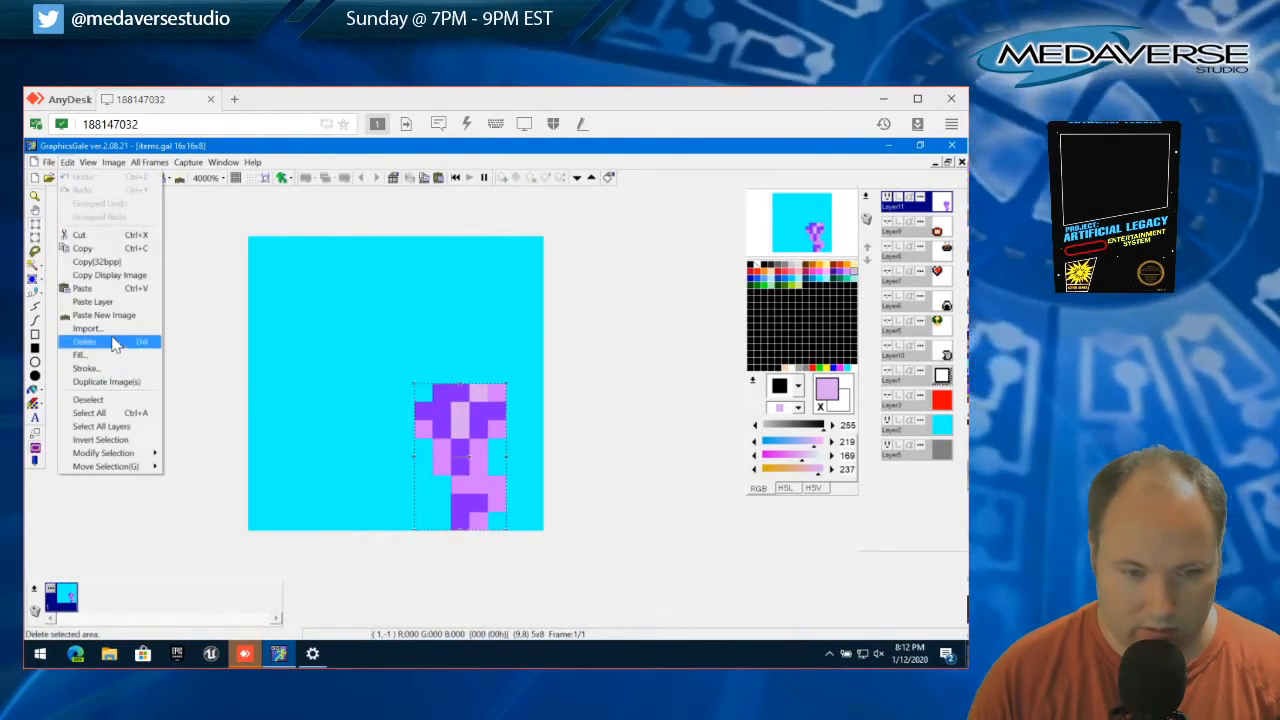
click(82, 234)
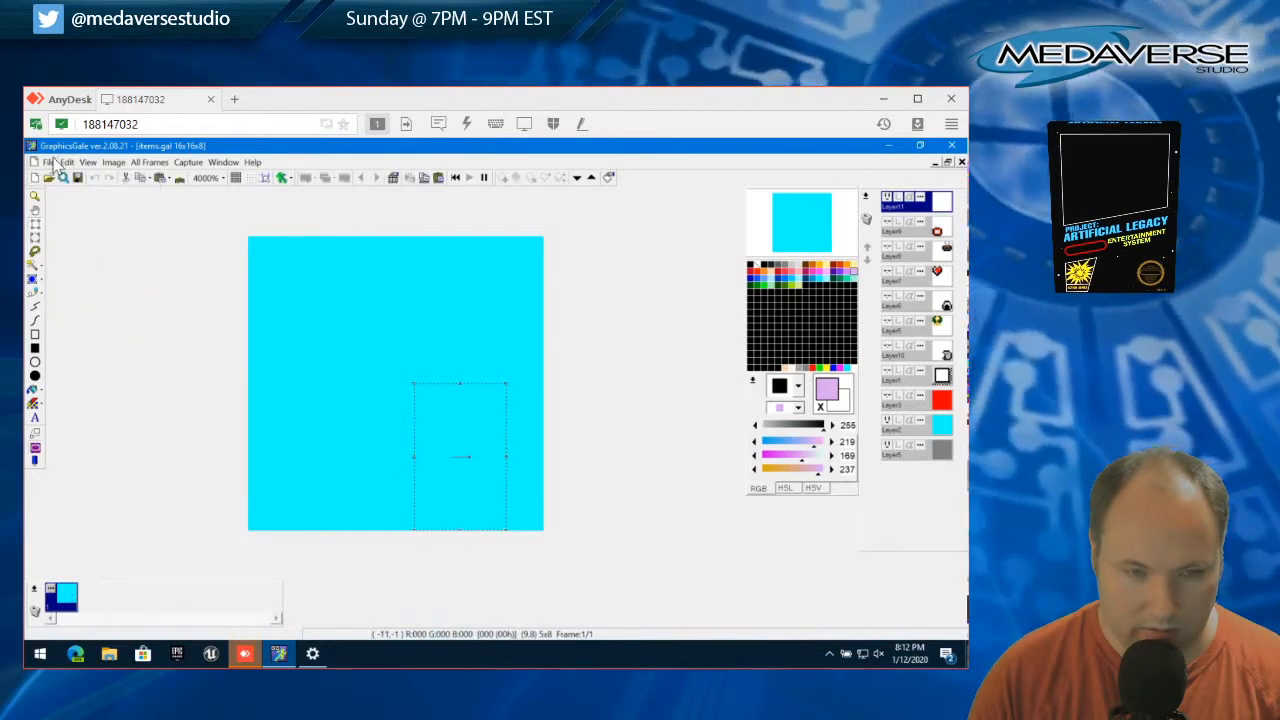
click(66, 161)
click(95, 398)
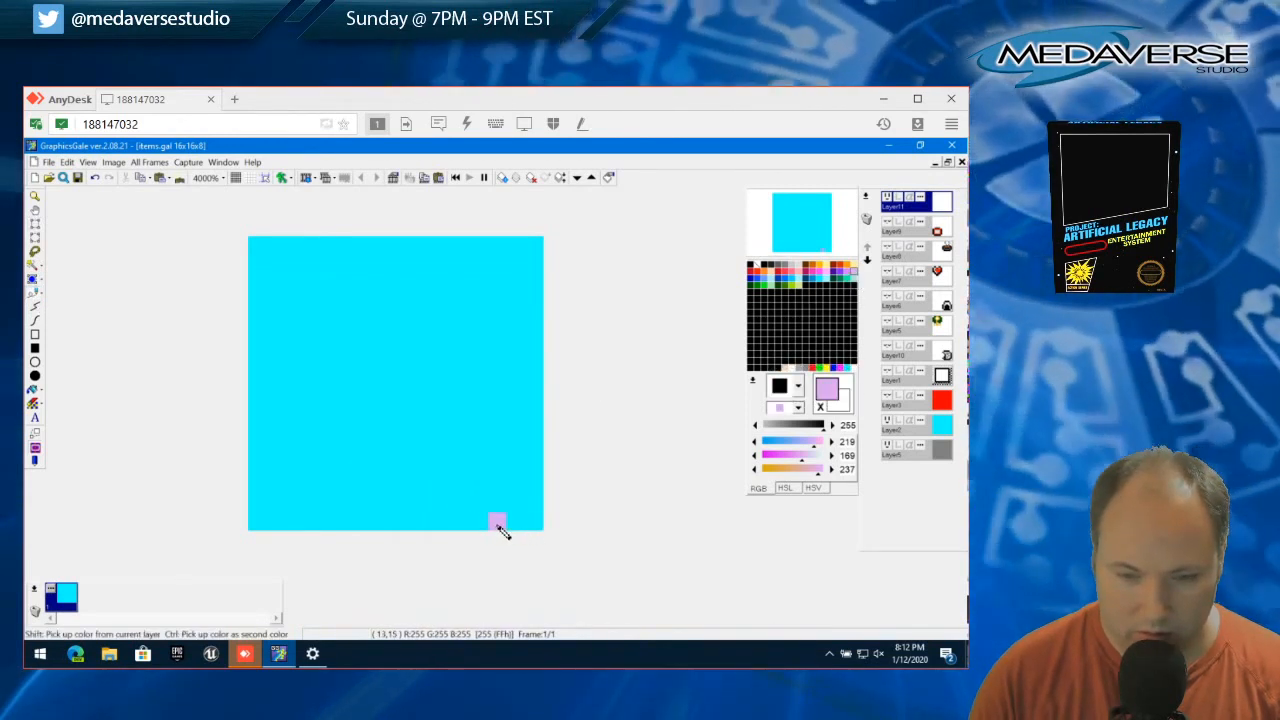
Draw two parallel stepped lines in light purple (219, 169, 237), slanting from the upper left down to the canvas's bottom edge, as the new item's outline
click(475, 523)
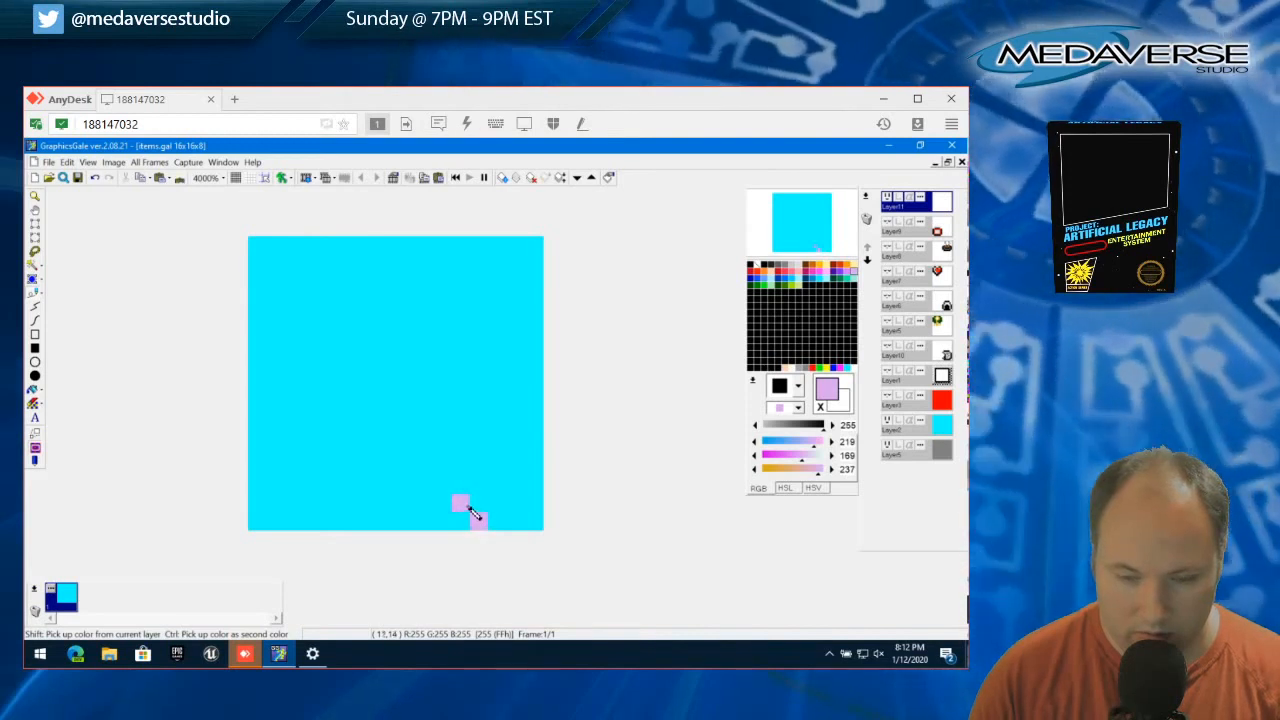
mouse_move(470, 510)
mouse_down()
mouse_move(458, 435)
mouse_move(421, 397)
mouse_up()
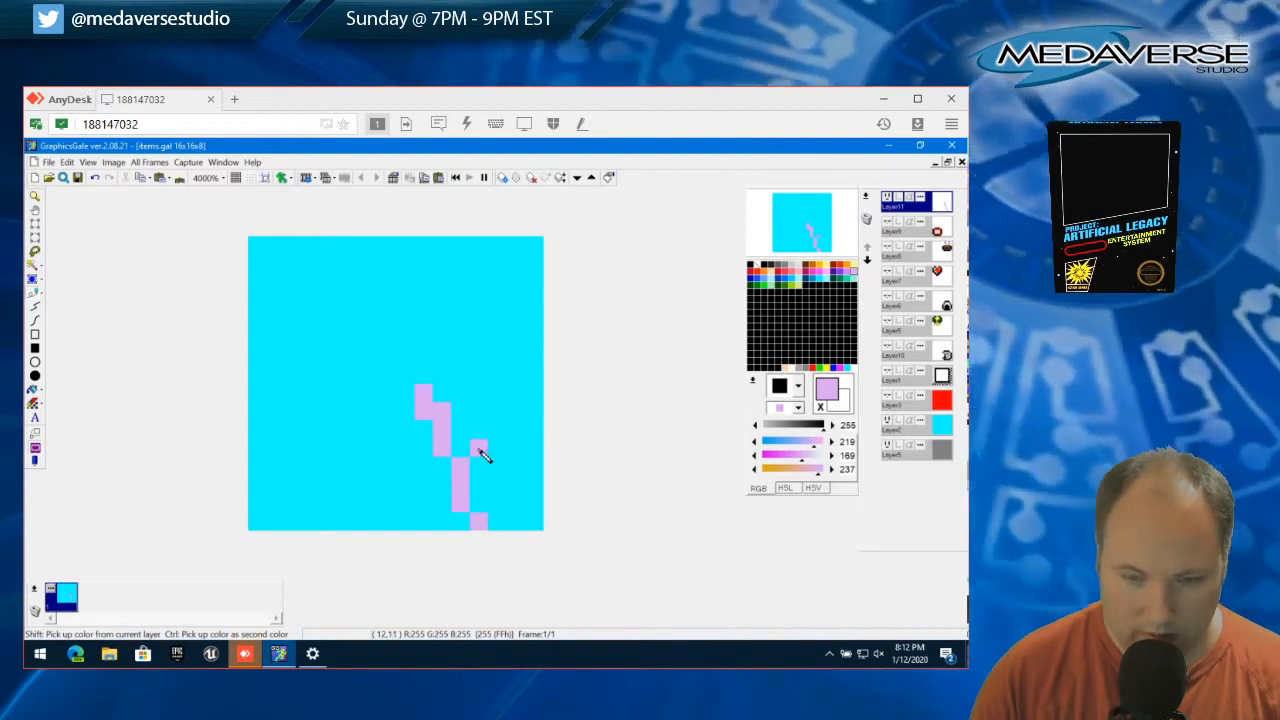
drag(481, 434, 481, 420)
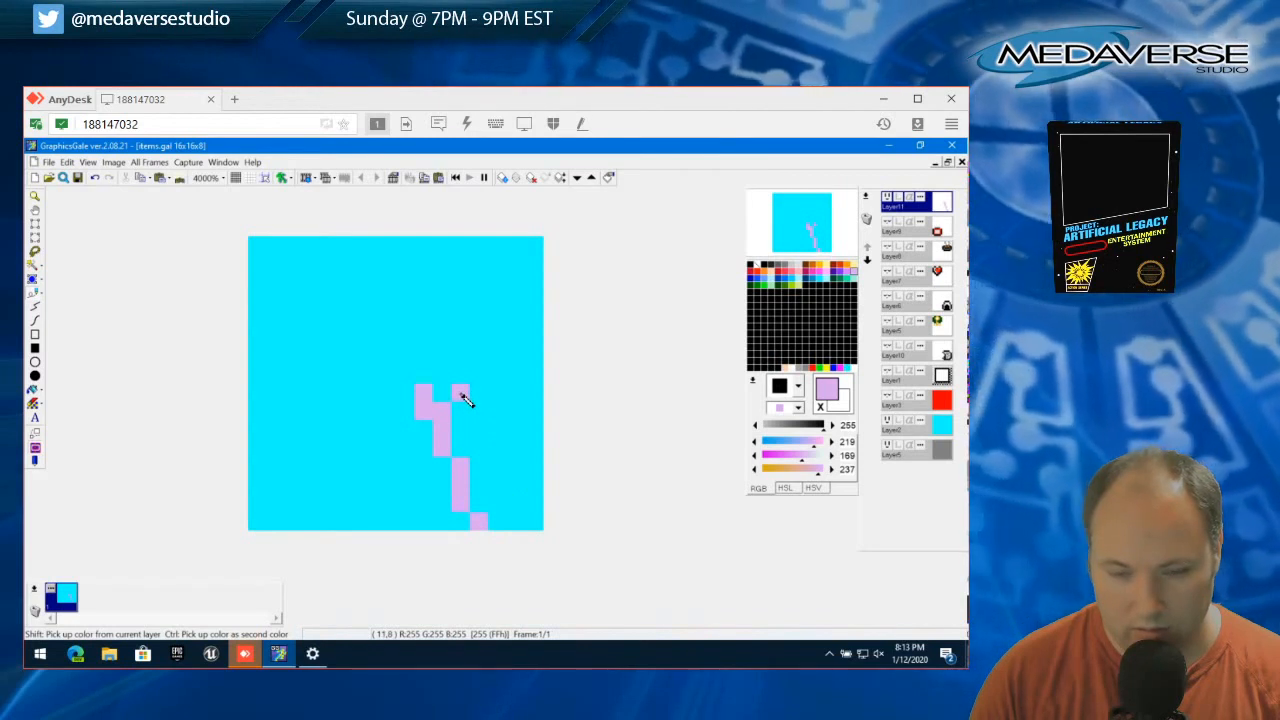
drag(479, 418, 497, 502)
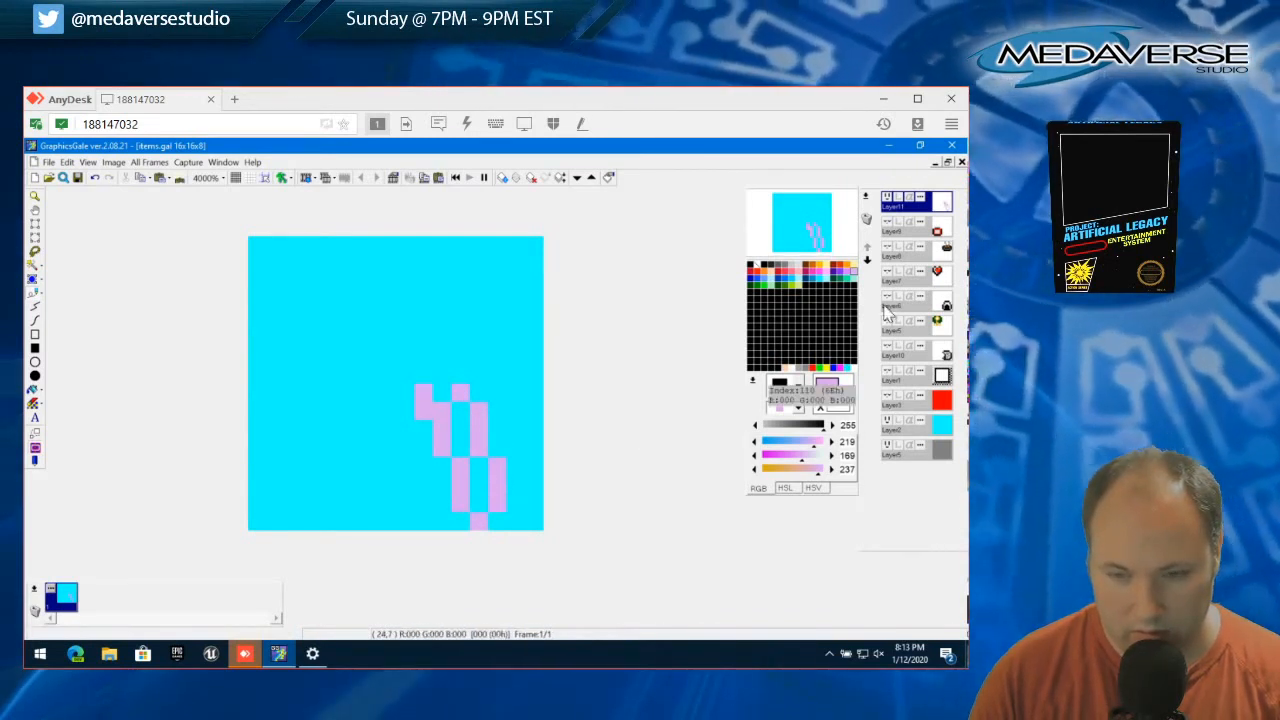
Select purple (213, 123, 255) and fill the gap between the two light purple lines, adding pixels at the top and upper right edge
click(847, 272)
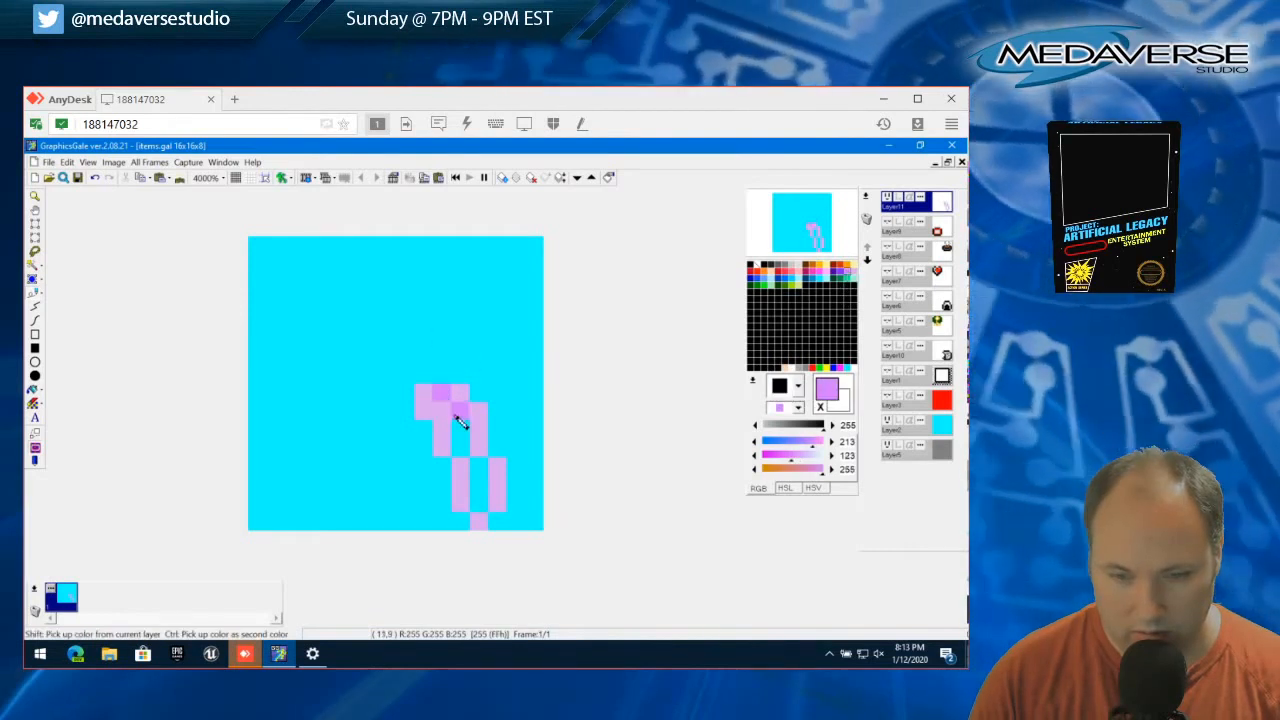
mouse_move(459, 421)
mouse_down()
mouse_move(481, 468)
mouse_move(481, 502)
mouse_move(487, 408)
mouse_up()
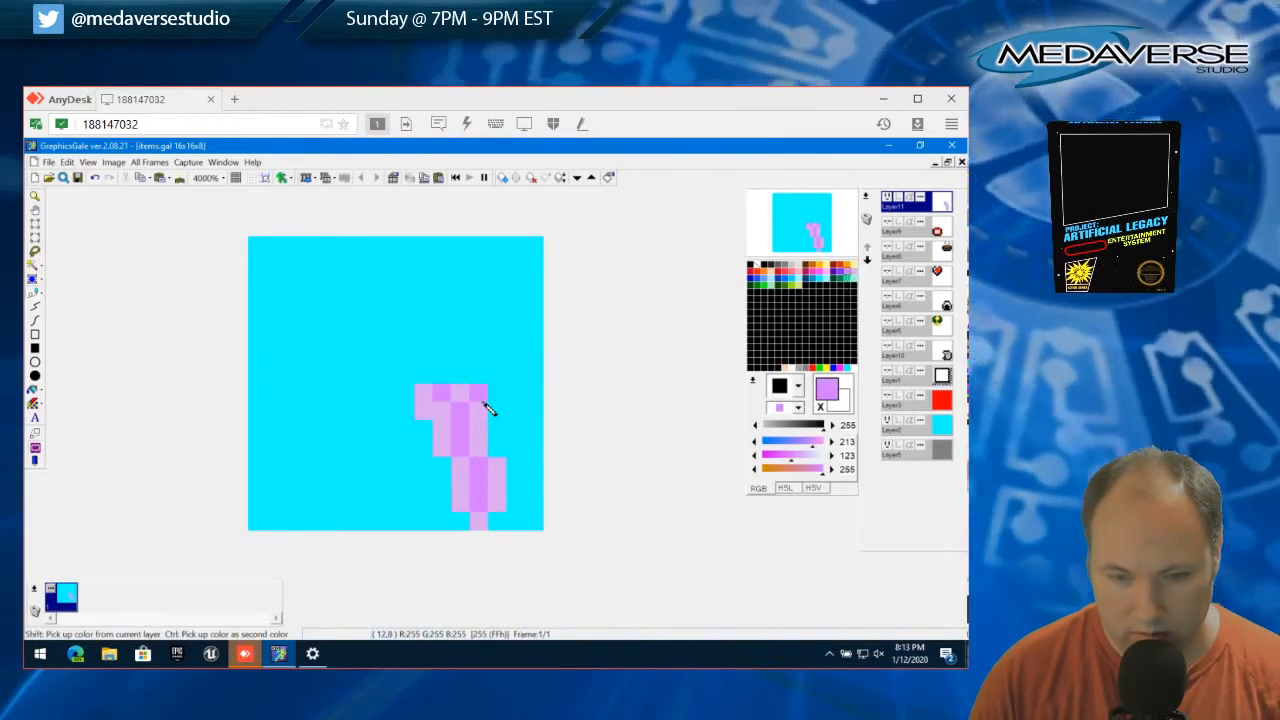
click(516, 394)
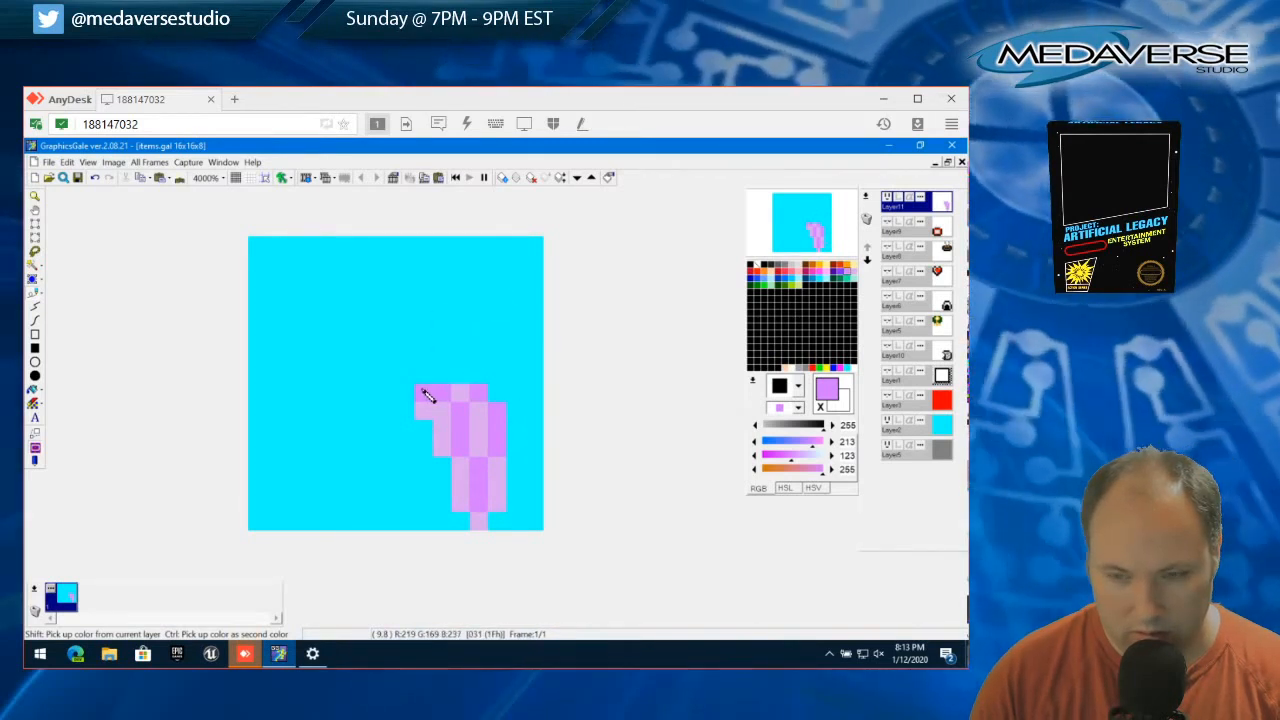
Move the 3x4 block at the item's upper left one pixel right and one pixel down, and deselect it
click(36, 227)
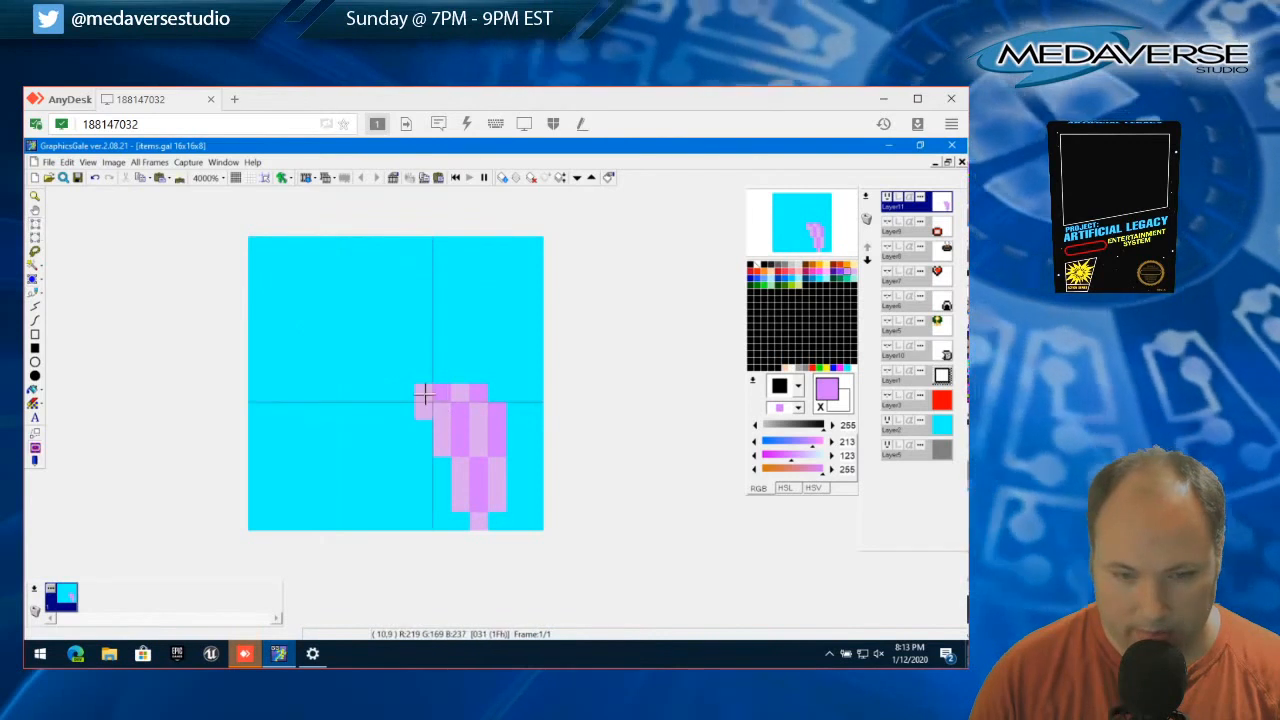
drag(425, 394, 468, 438)
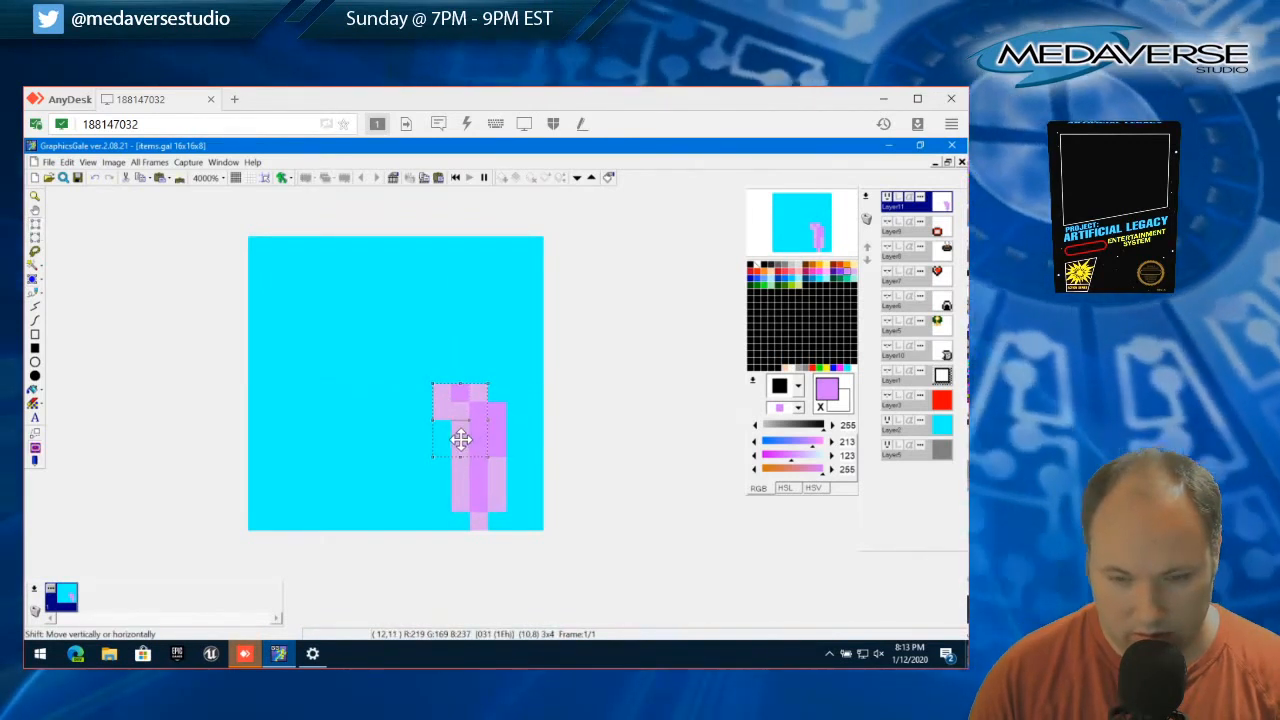
drag(460, 438, 466, 459)
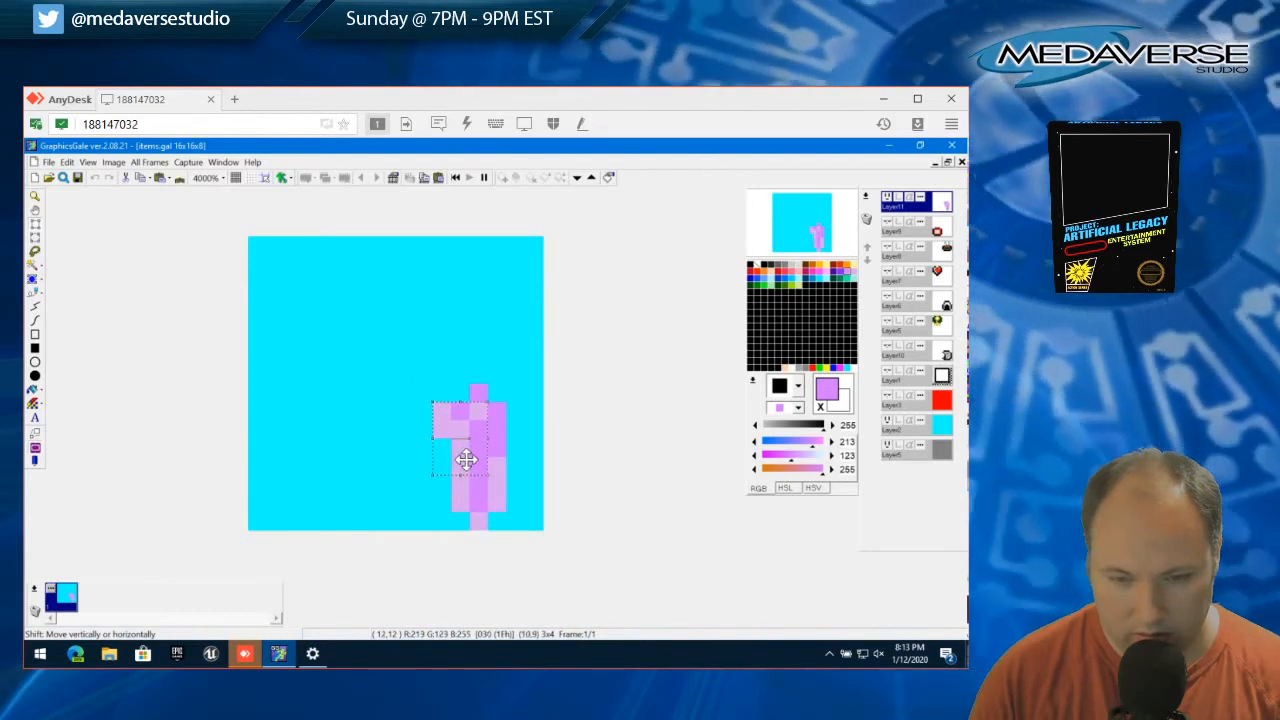
click(66, 162)
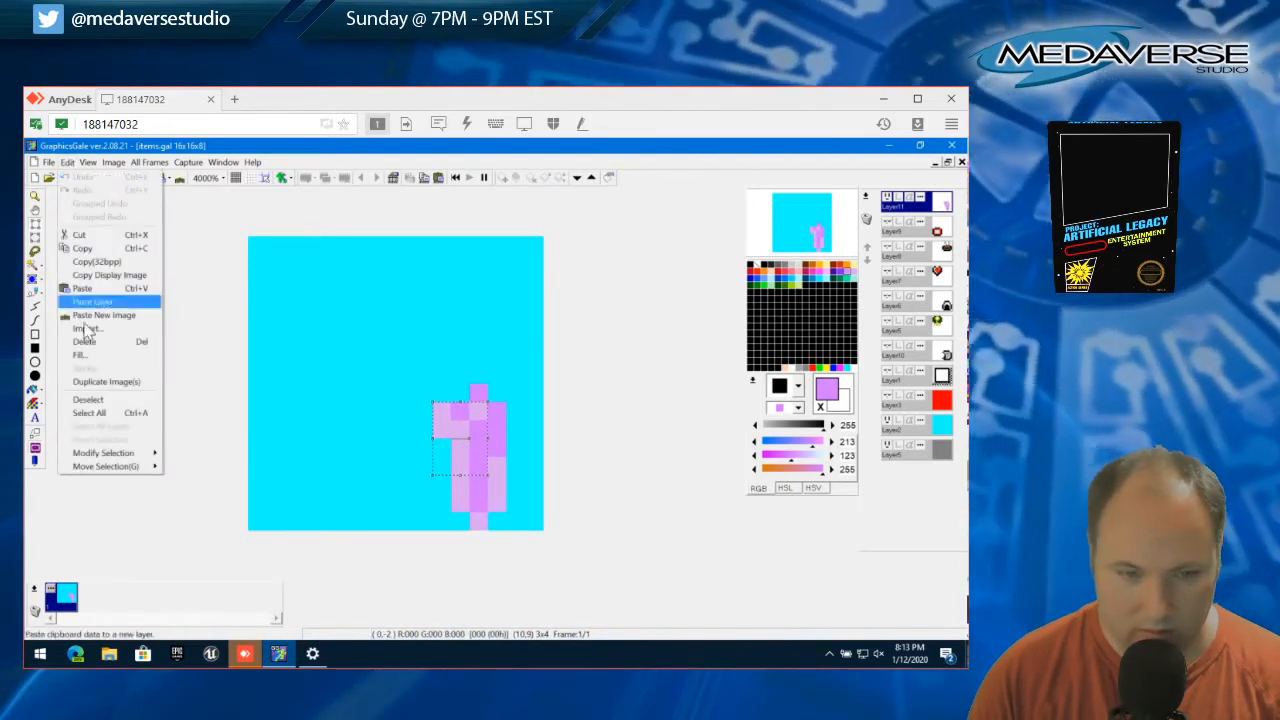
click(115, 401)
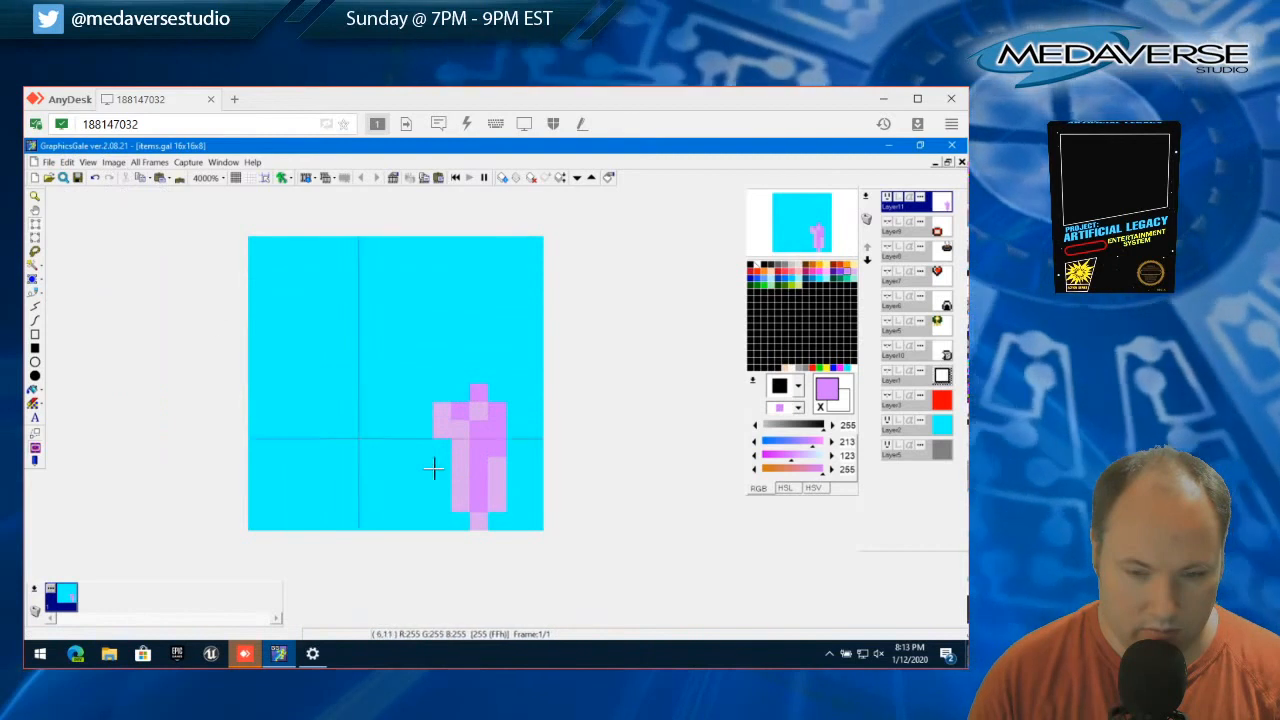
Move the 1x2 block at the stem's lower left one pixel right and one pixel down, and deselect it
drag(457, 509, 483, 508)
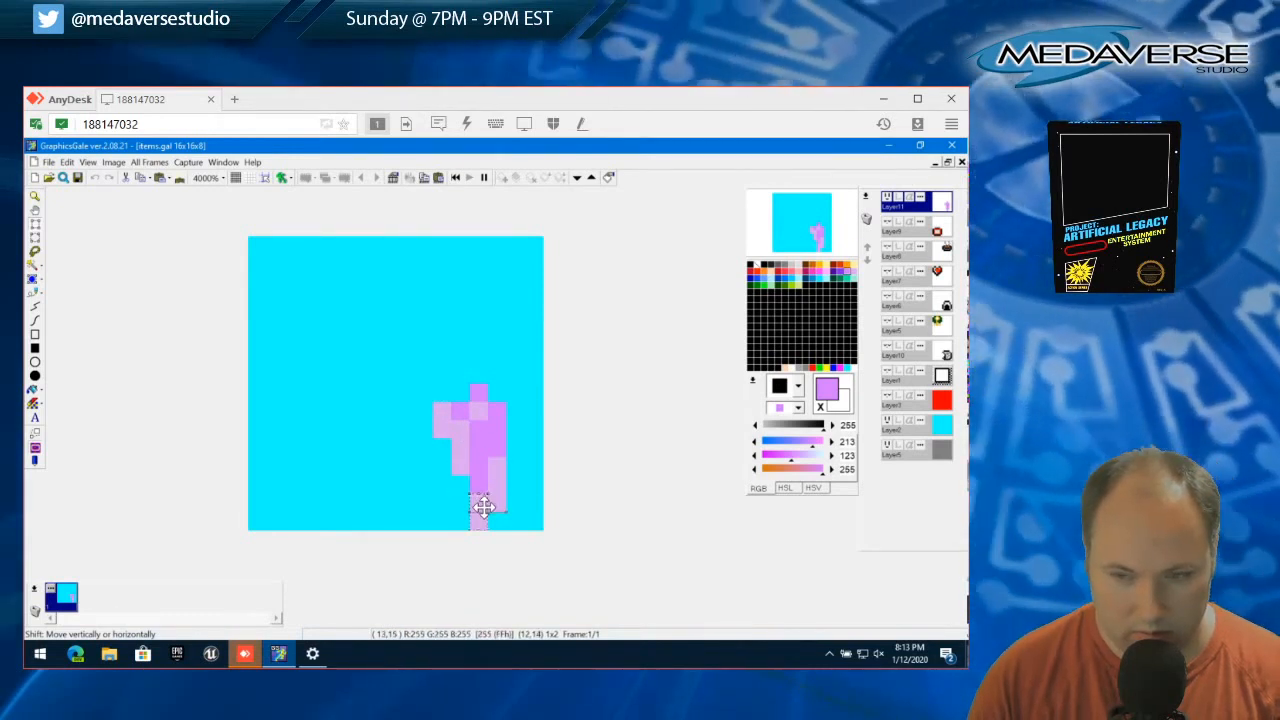
right_click(484, 508)
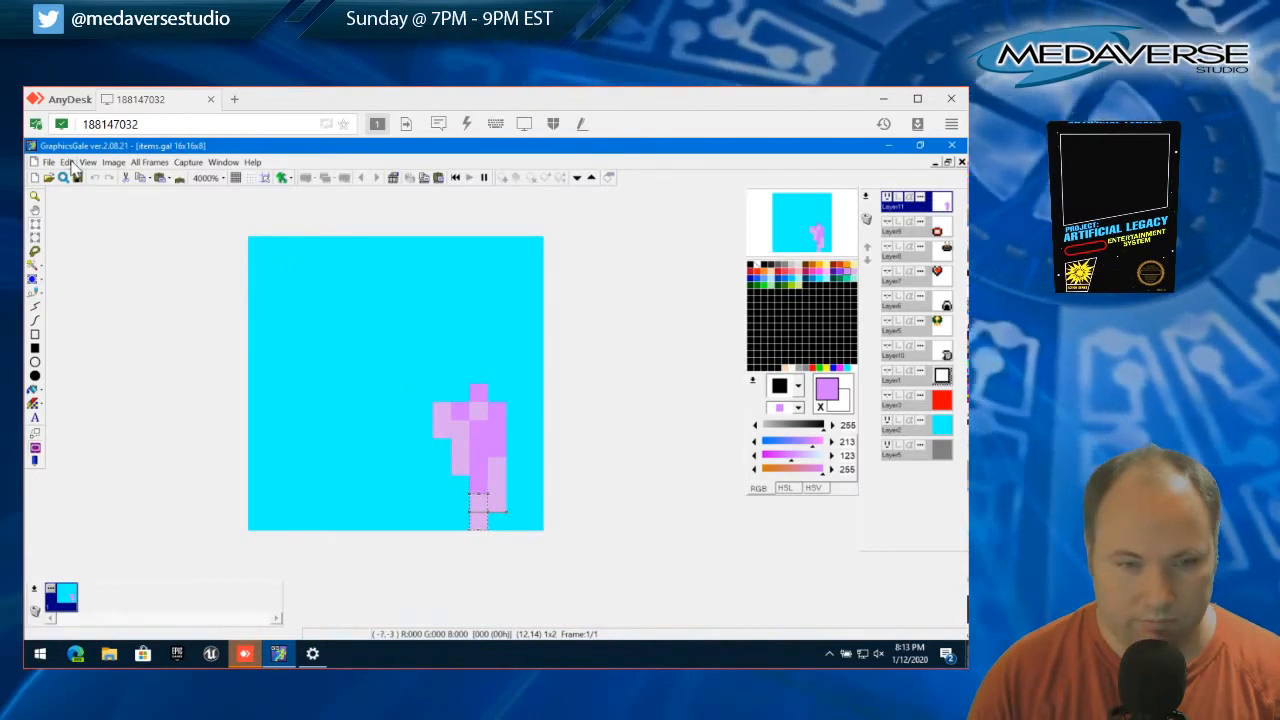
click(66, 162)
click(128, 396)
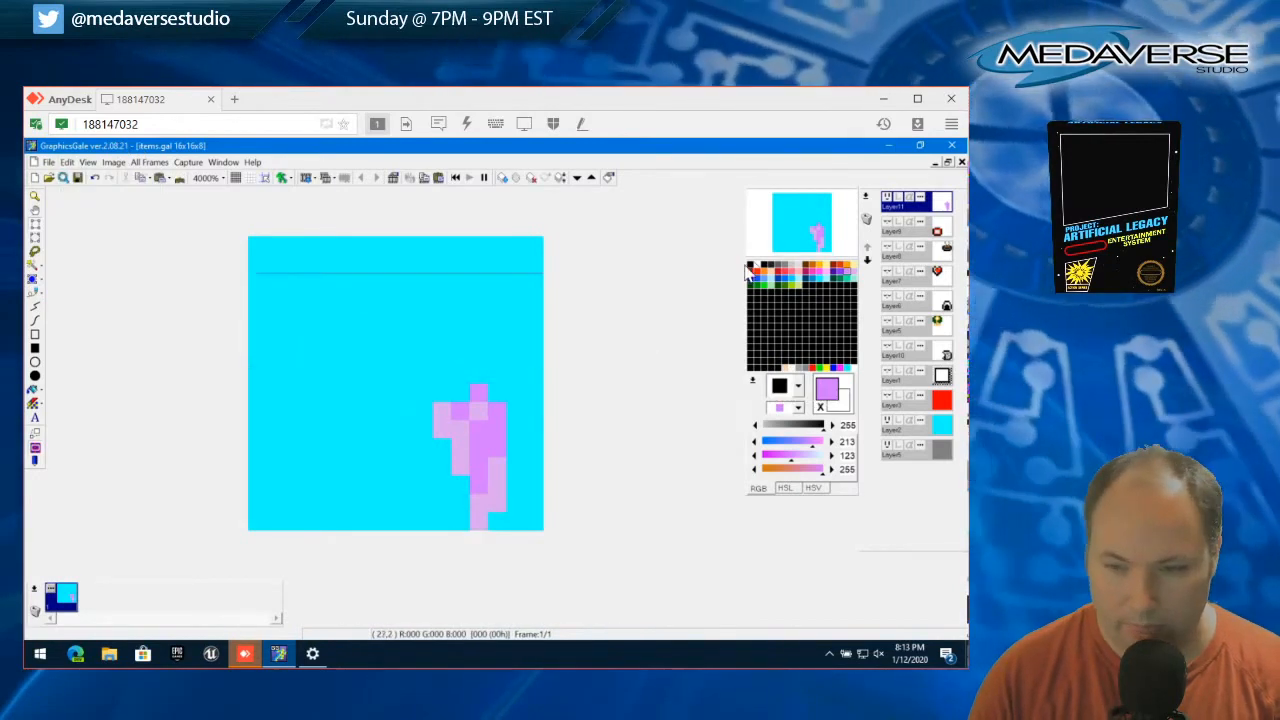
Select dark purple (131, 39, 254) and add pixels on the head's top and lower left and on the stem's left and bottom edges
click(750, 268)
click(840, 279)
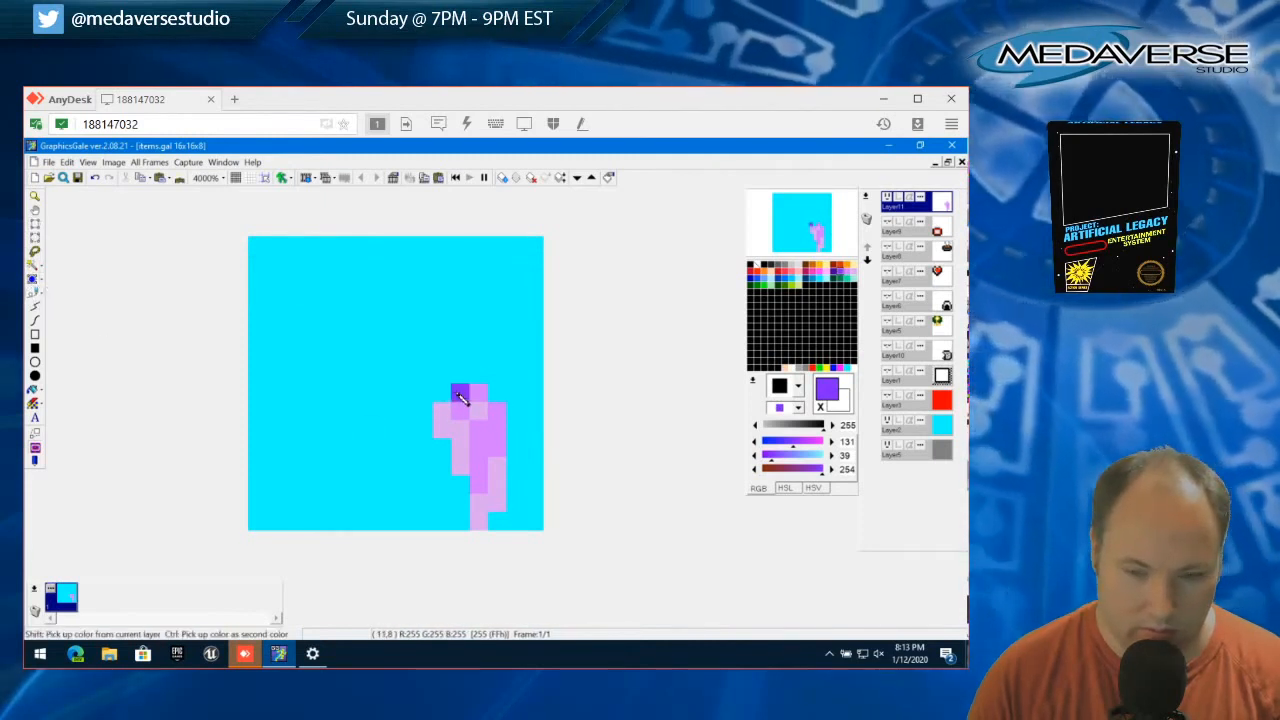
drag(443, 393, 478, 393)
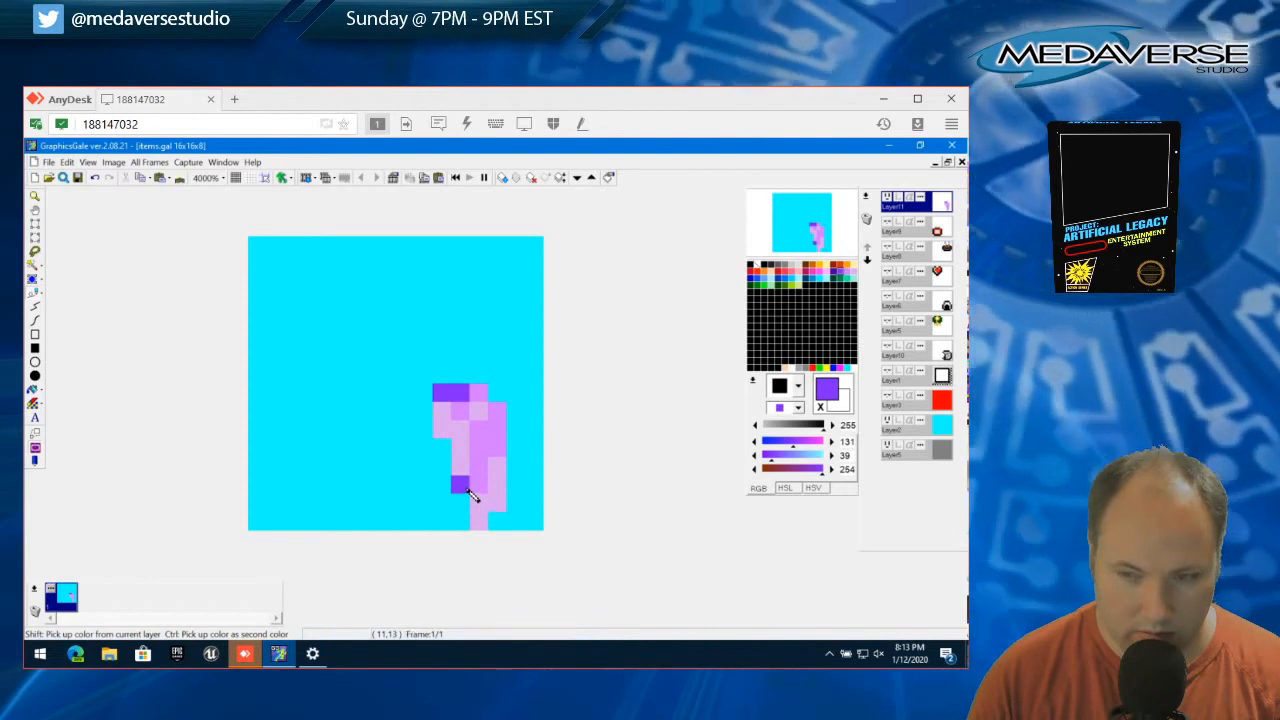
click(479, 520)
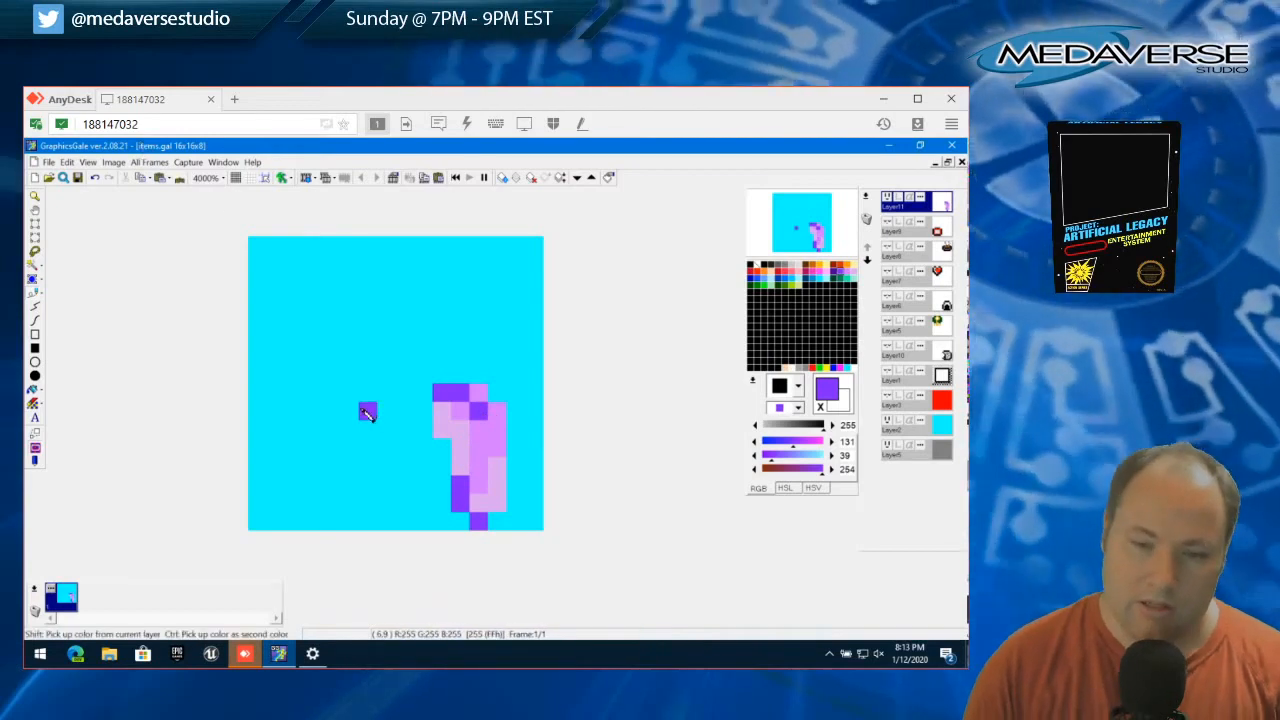
click(441, 448)
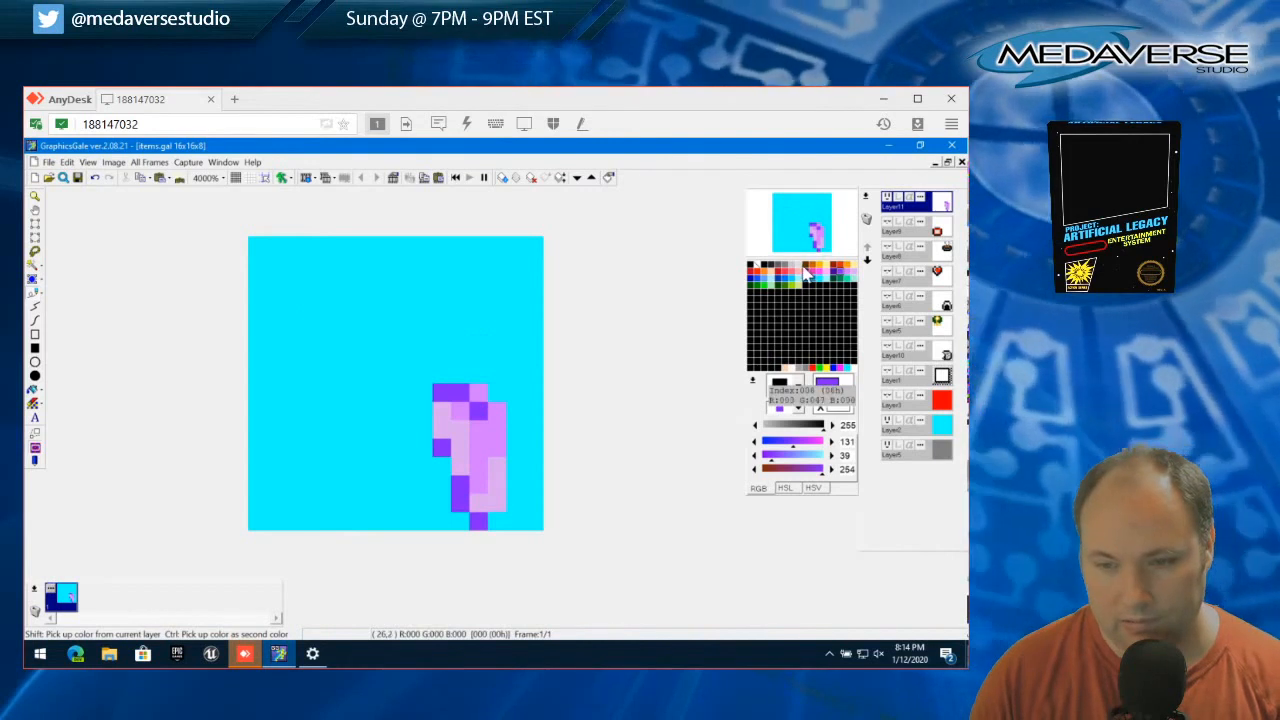
Recolour the item's light purple areas light gray (221, 221, 221) and its purple areas medium gray
click(799, 267)
mouse_move(441, 412)
mouse_down()
mouse_move(489, 507)
mouse_move(498, 468)
mouse_move(485, 437)
mouse_up()
click(790, 270)
click(497, 410)
click(459, 410)
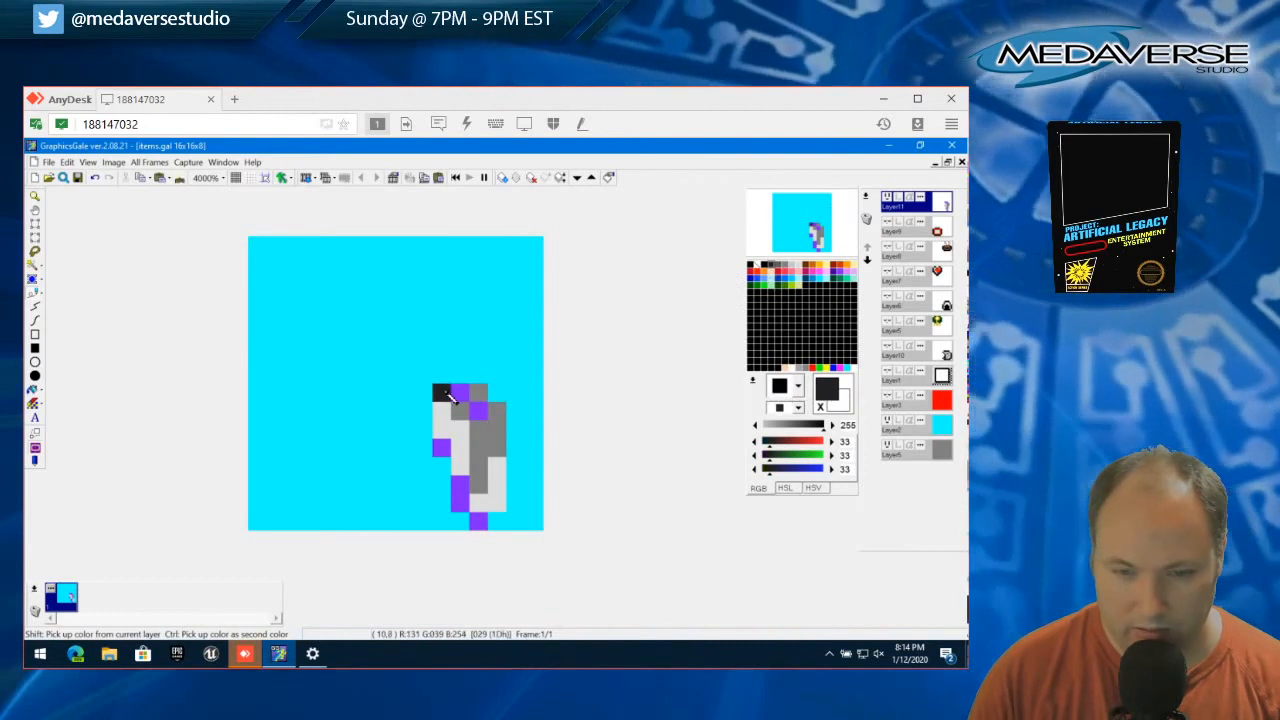
Select black (0, 0, 0), paint over all the dark purple pixels and blacken one more pixel at the stem's upper left
click(765, 266)
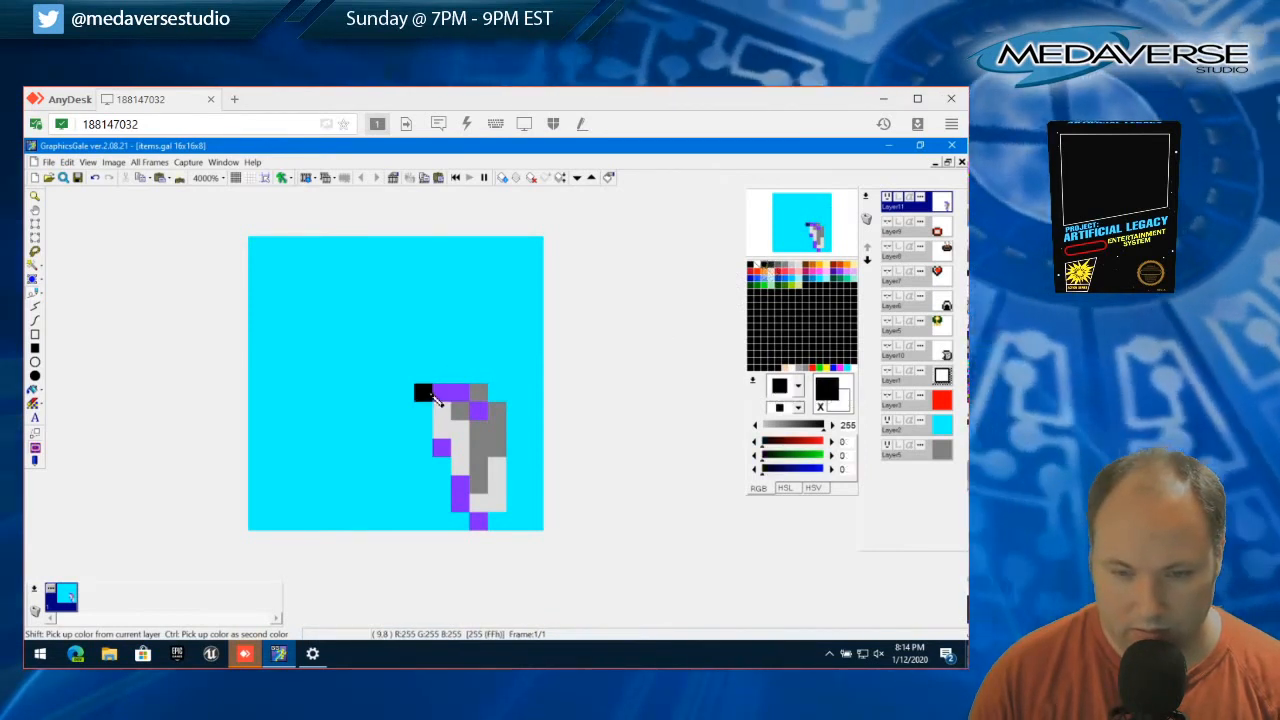
drag(441, 393, 459, 393)
click(478, 410)
click(441, 447)
click(460, 485)
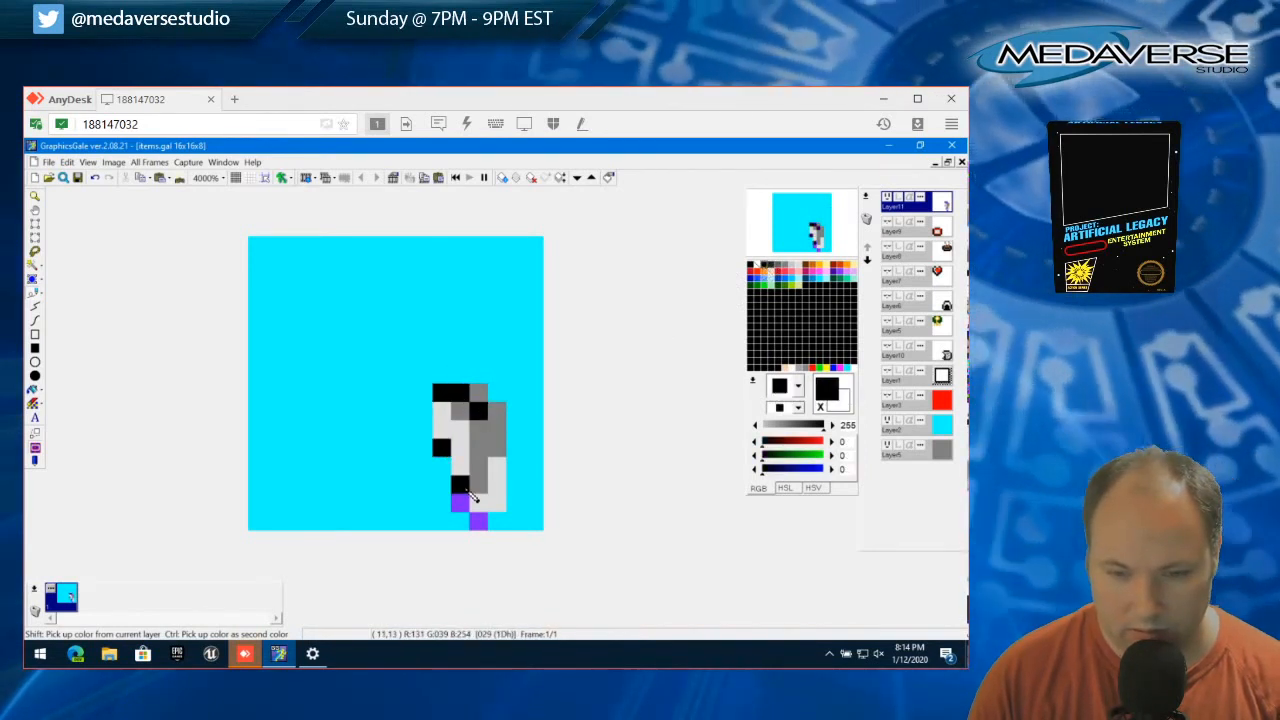
click(460, 501)
click(478, 519)
click(460, 466)
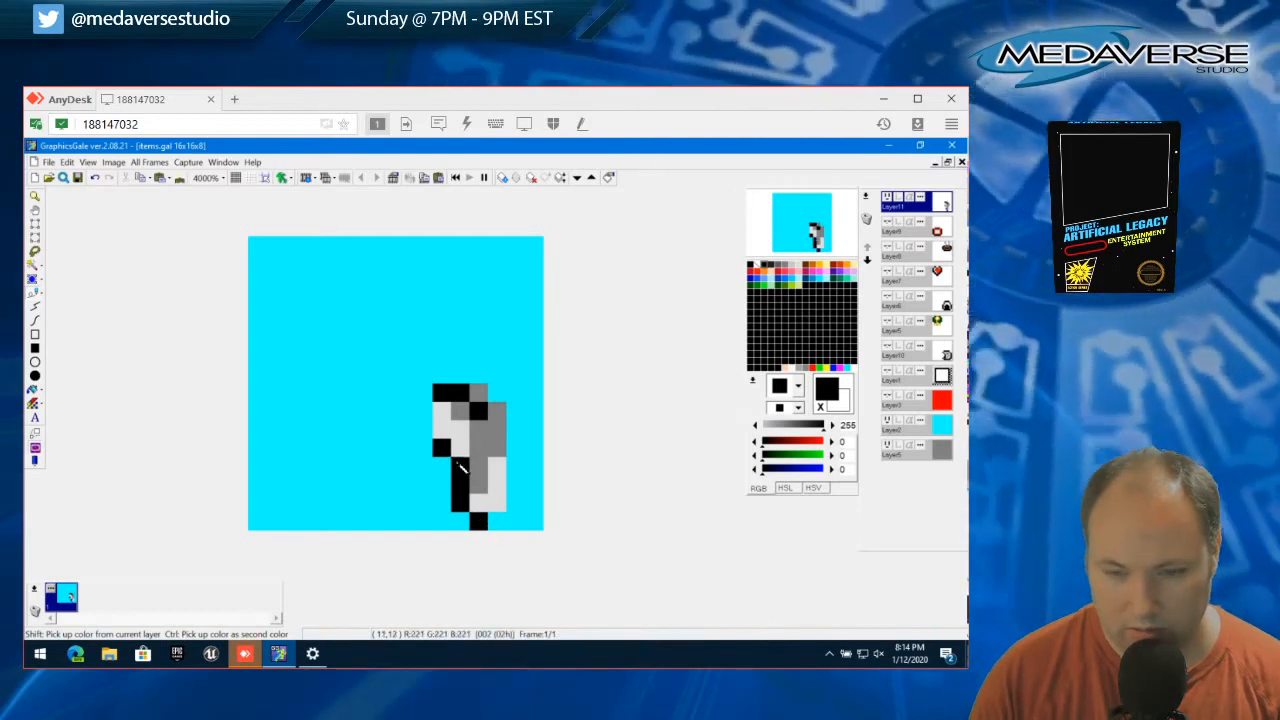
Extend the black edge down the head's left side, across its top and along the stem's lower end, and blacken the pixel above the stem
drag(441, 430, 442, 411)
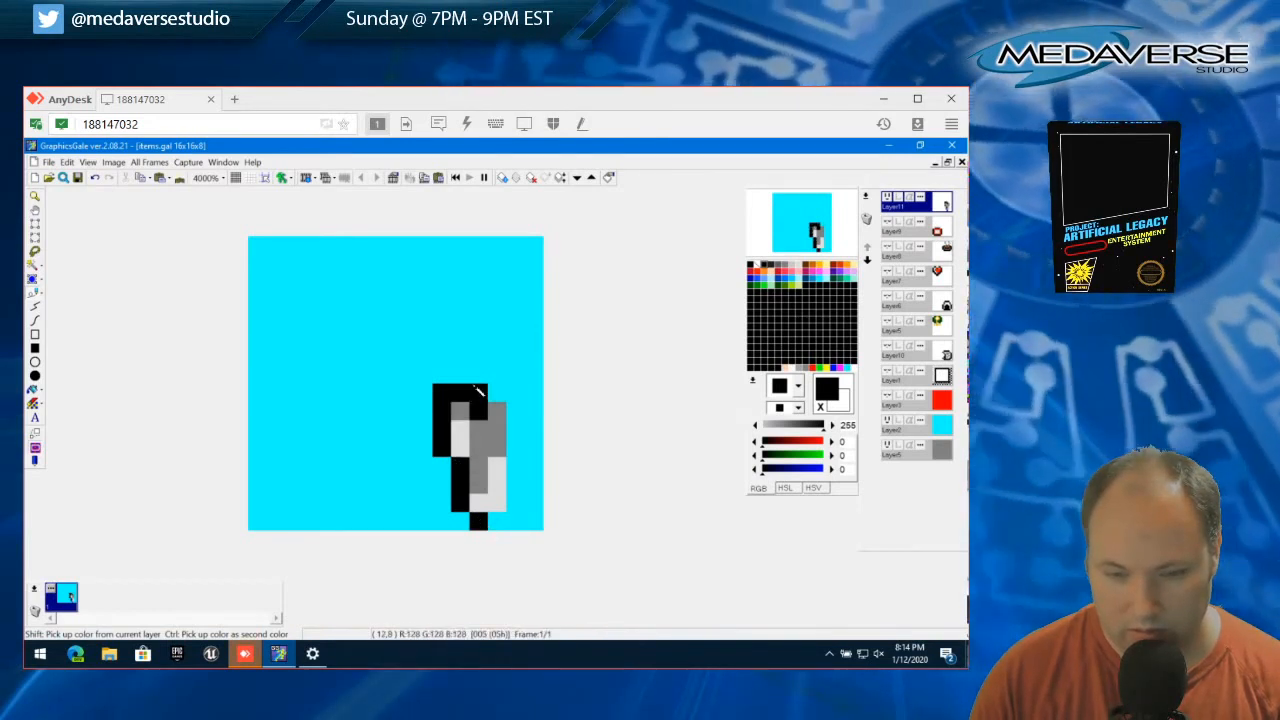
click(441, 520)
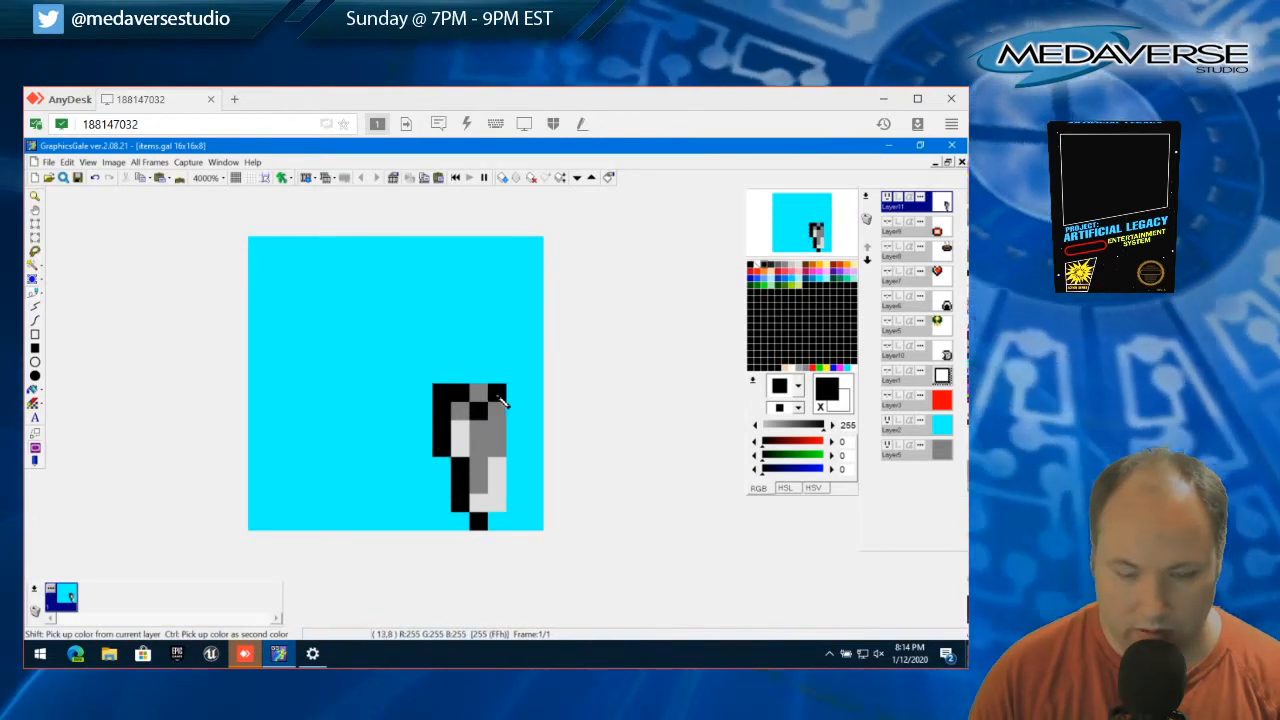
drag(480, 396, 498, 397)
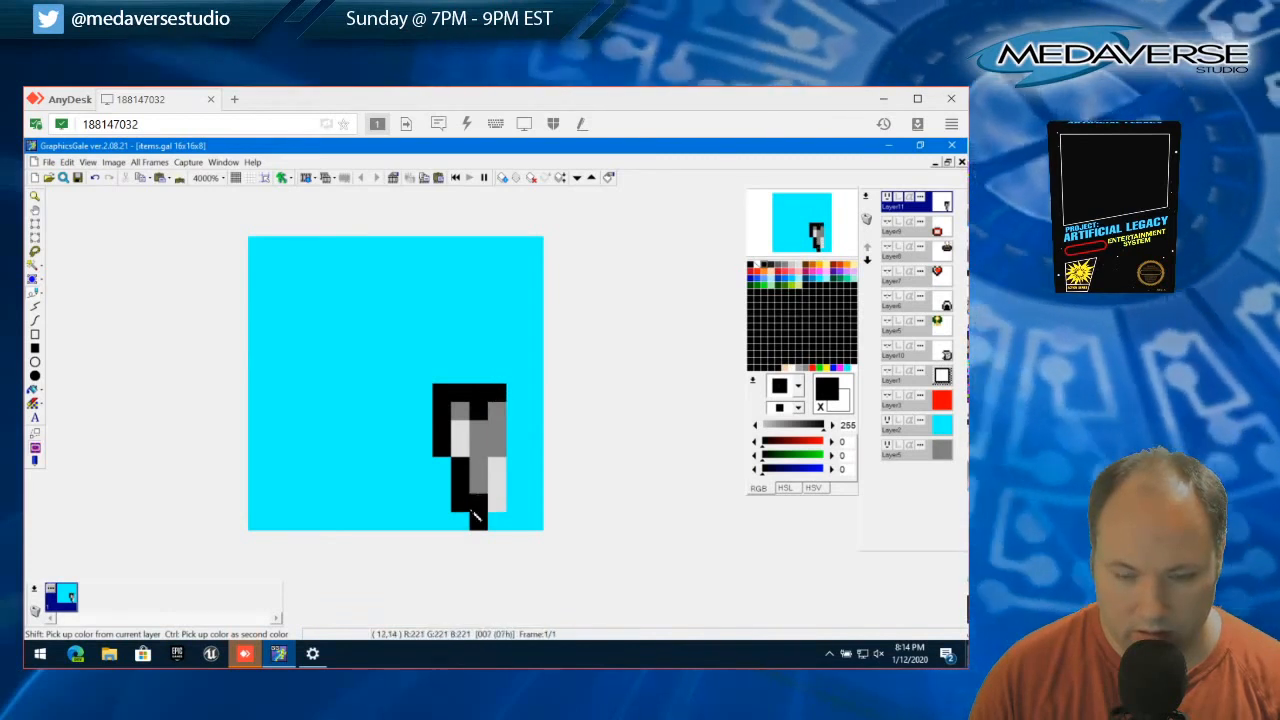
click(462, 448)
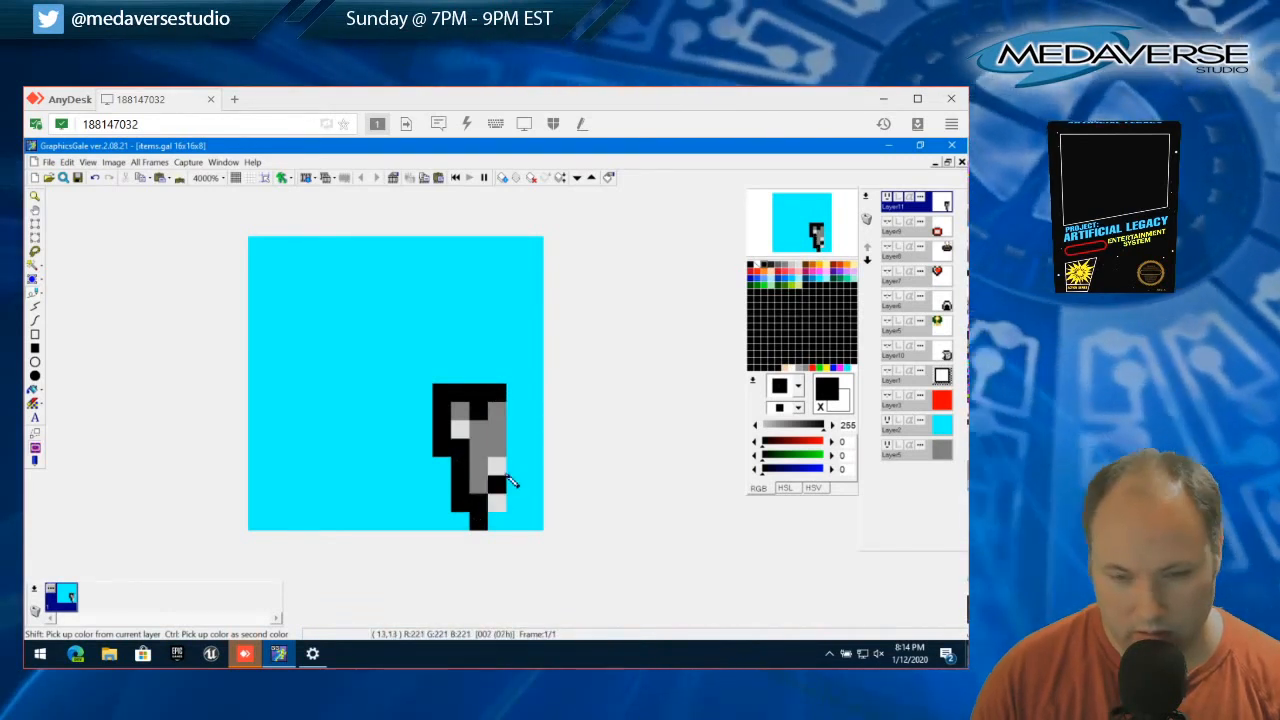
Fill the head's interior medium gray (128, 128, 128), add a light gray (221, 221, 221) column on its right, and cap the column with gray
right_click(485, 440)
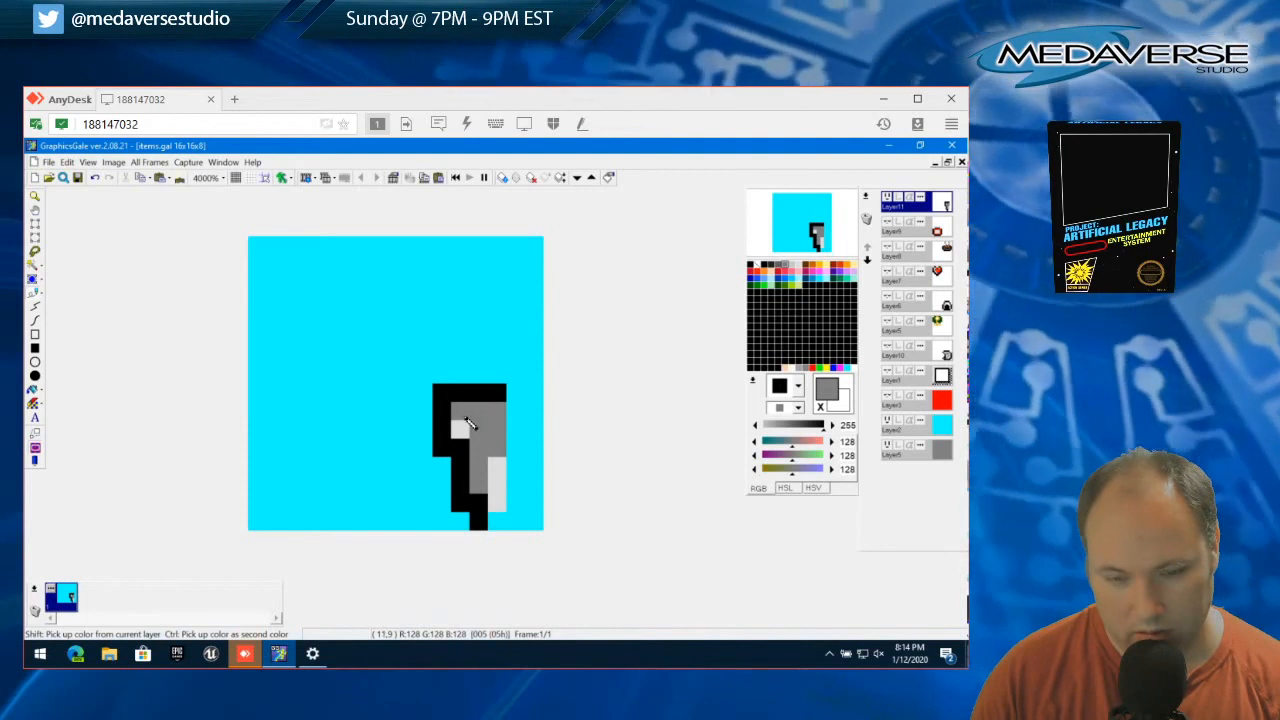
right_click(462, 429)
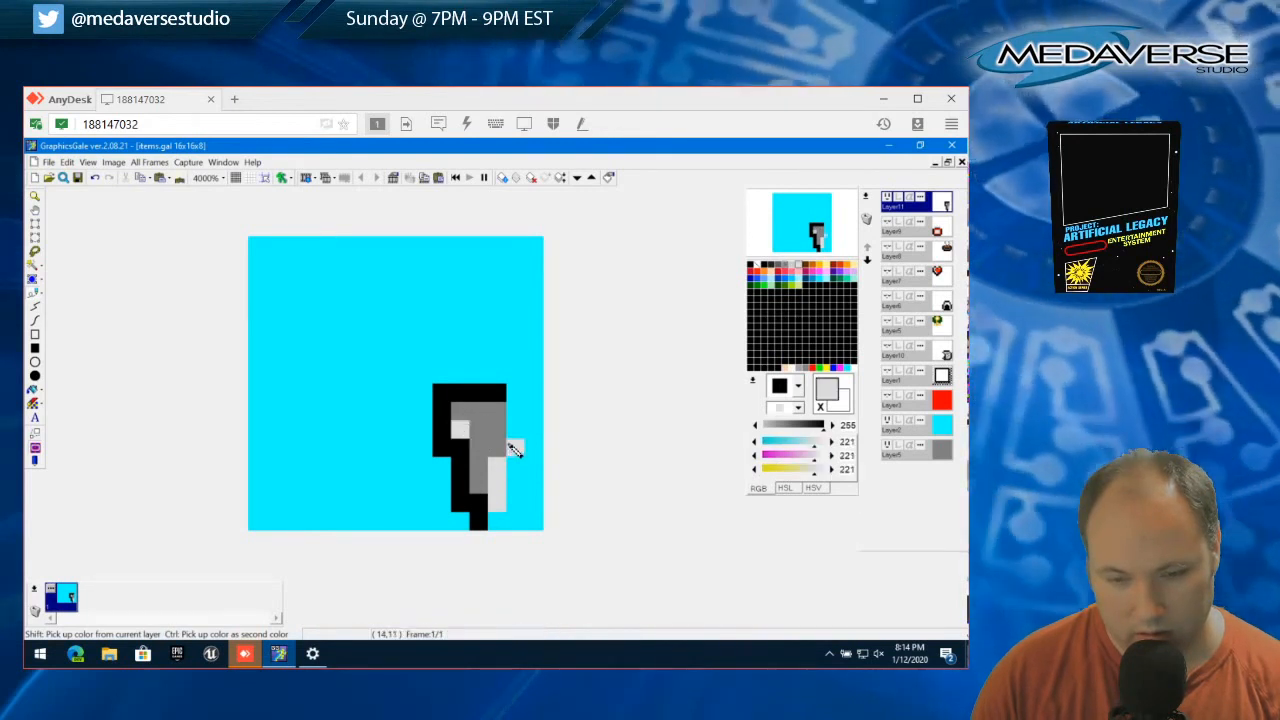
drag(512, 450, 516, 410)
right_click(491, 423)
click(515, 393)
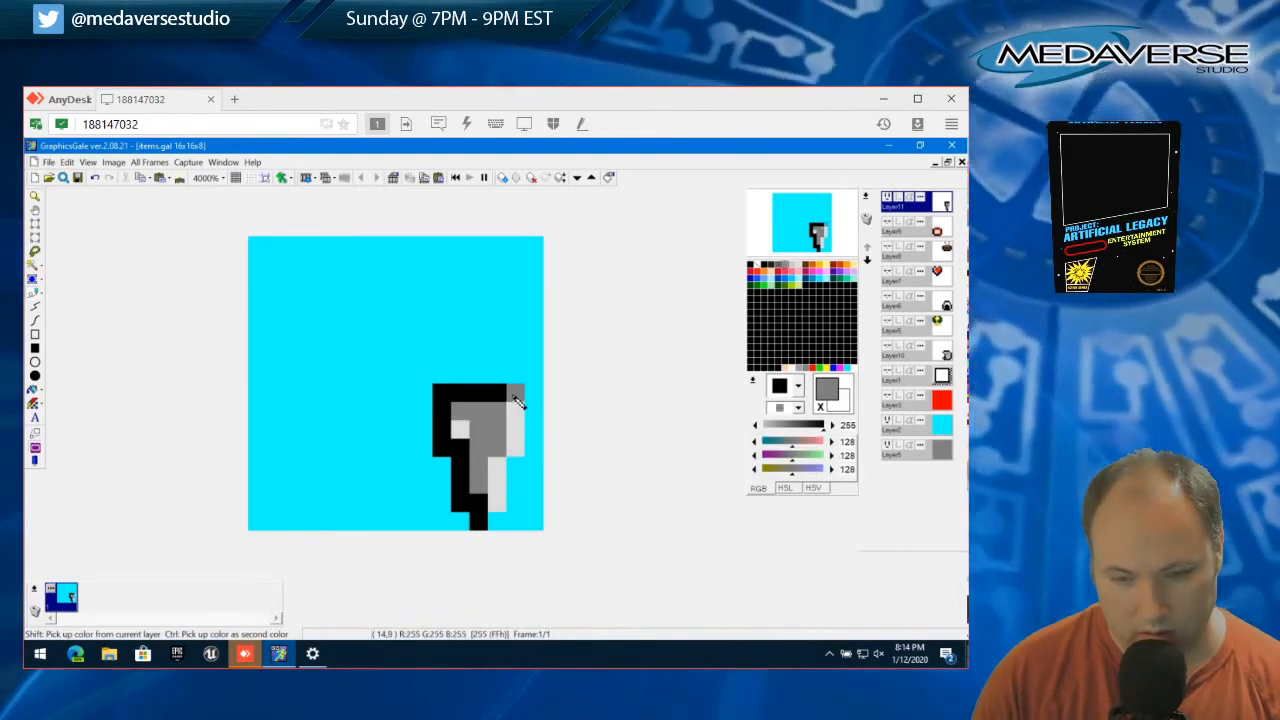
click(463, 430)
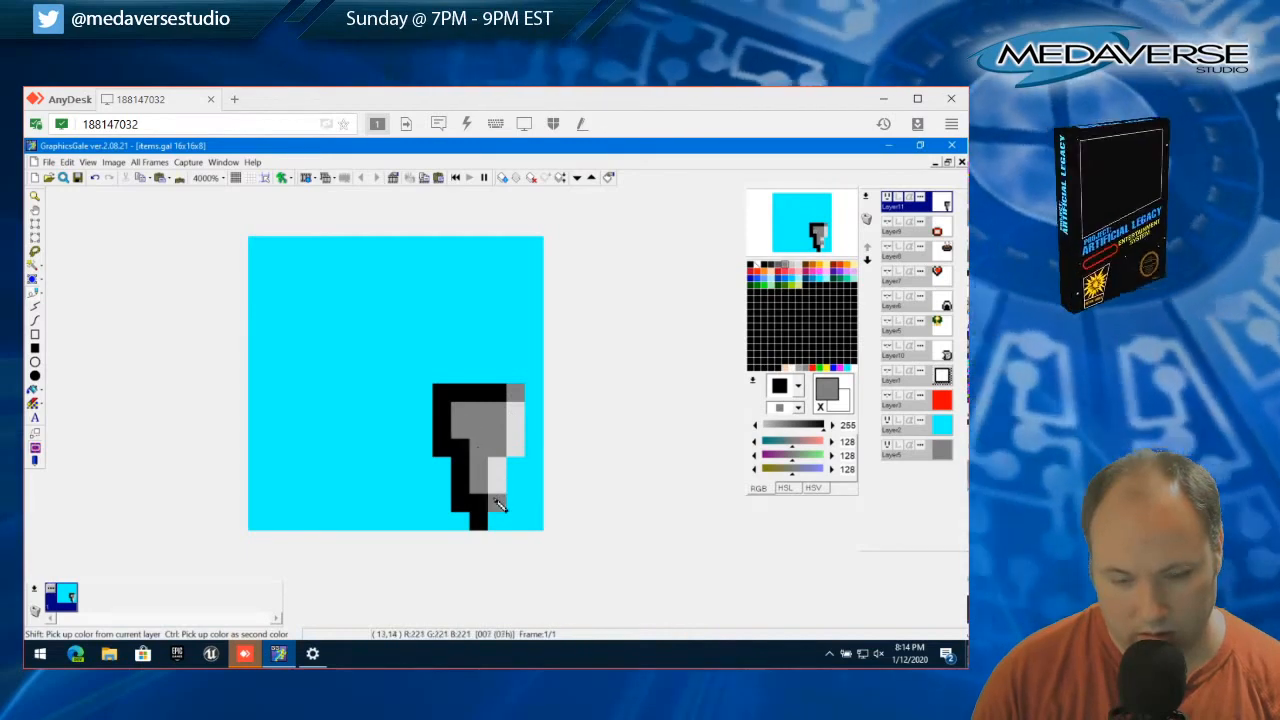
Rework the shading so the stem's right edge and the head's two upper-right pixels are light gray against a medium gray interior
mouse_move(492, 507)
mouse_down()
mouse_move(491, 463)
mouse_move(517, 441)
mouse_up()
right_click(514, 409)
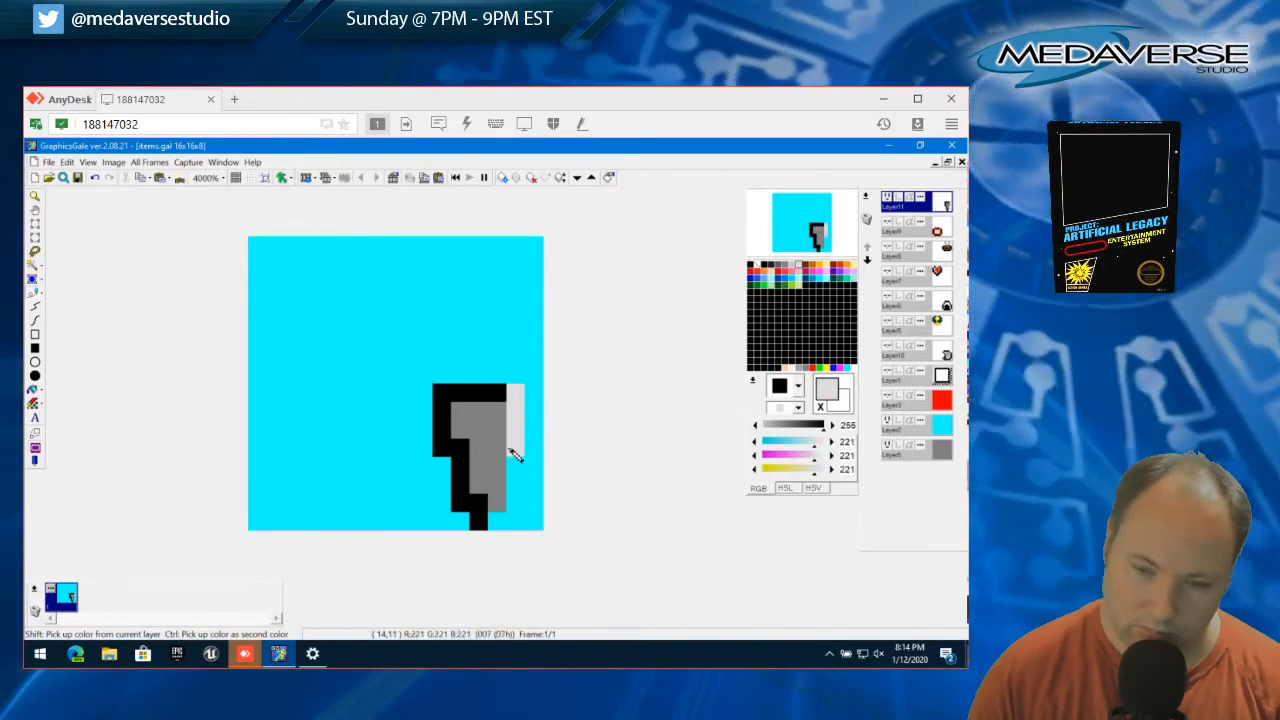
drag(514, 455, 503, 506)
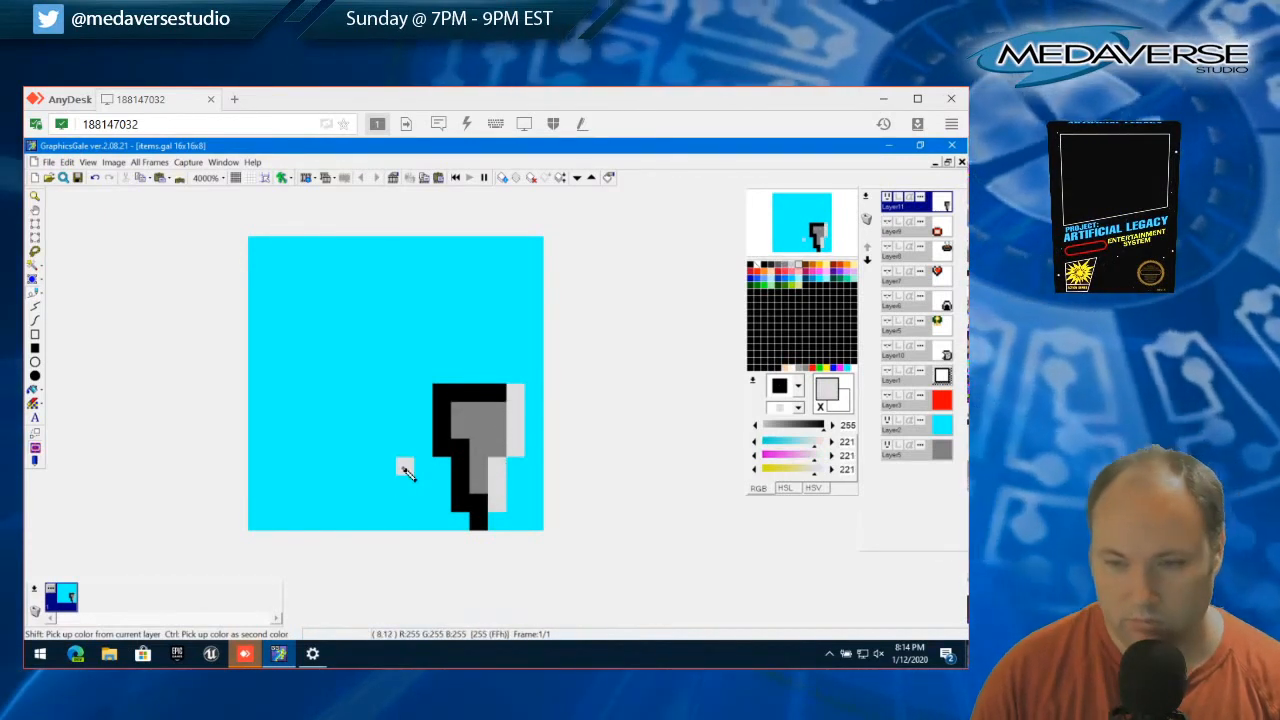
click(495, 397)
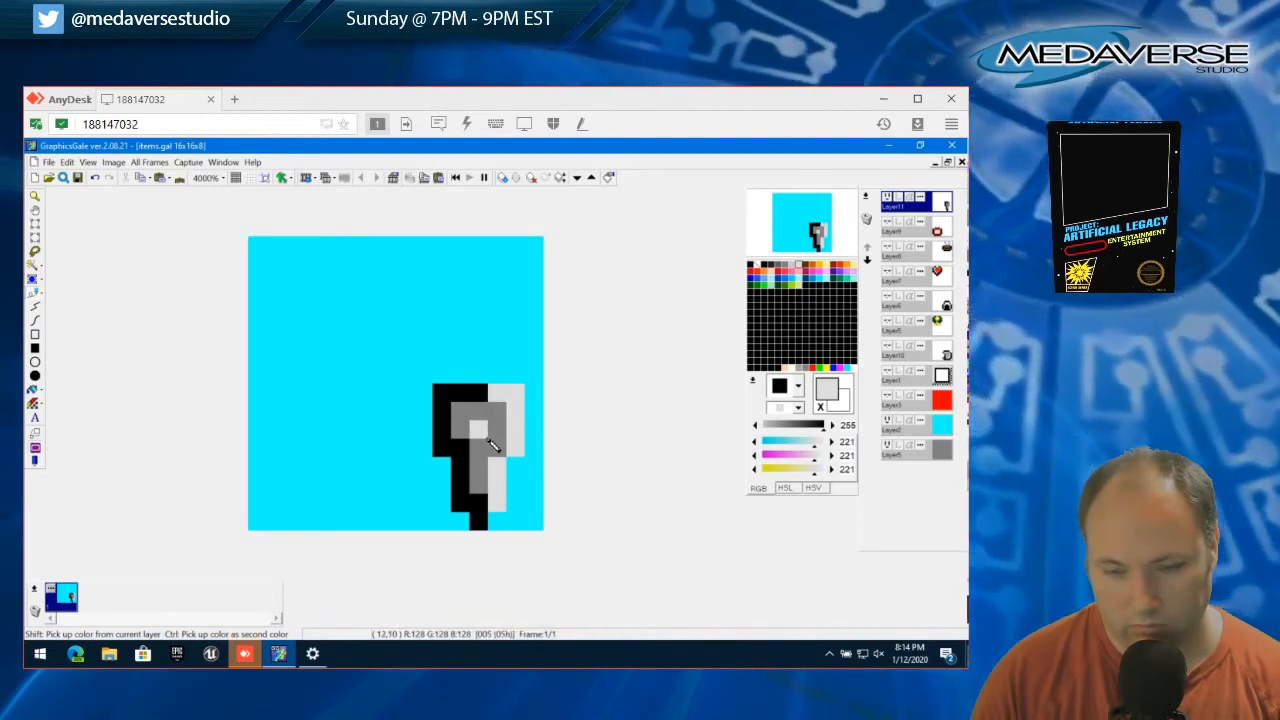
ctrl+click(480, 432)
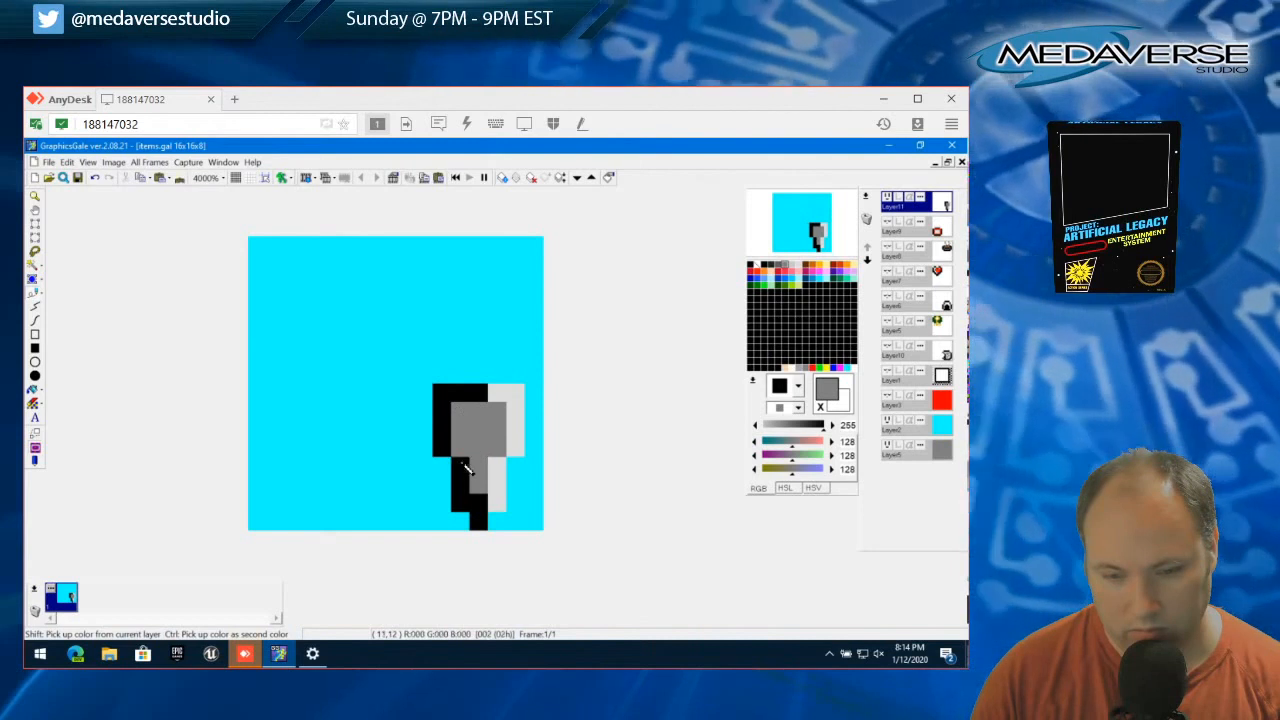
Draw a black bar down the head's centre, a two-pixel light gray bar to its left, and a light gray pixel beneath it
ctrl+click(465, 470)
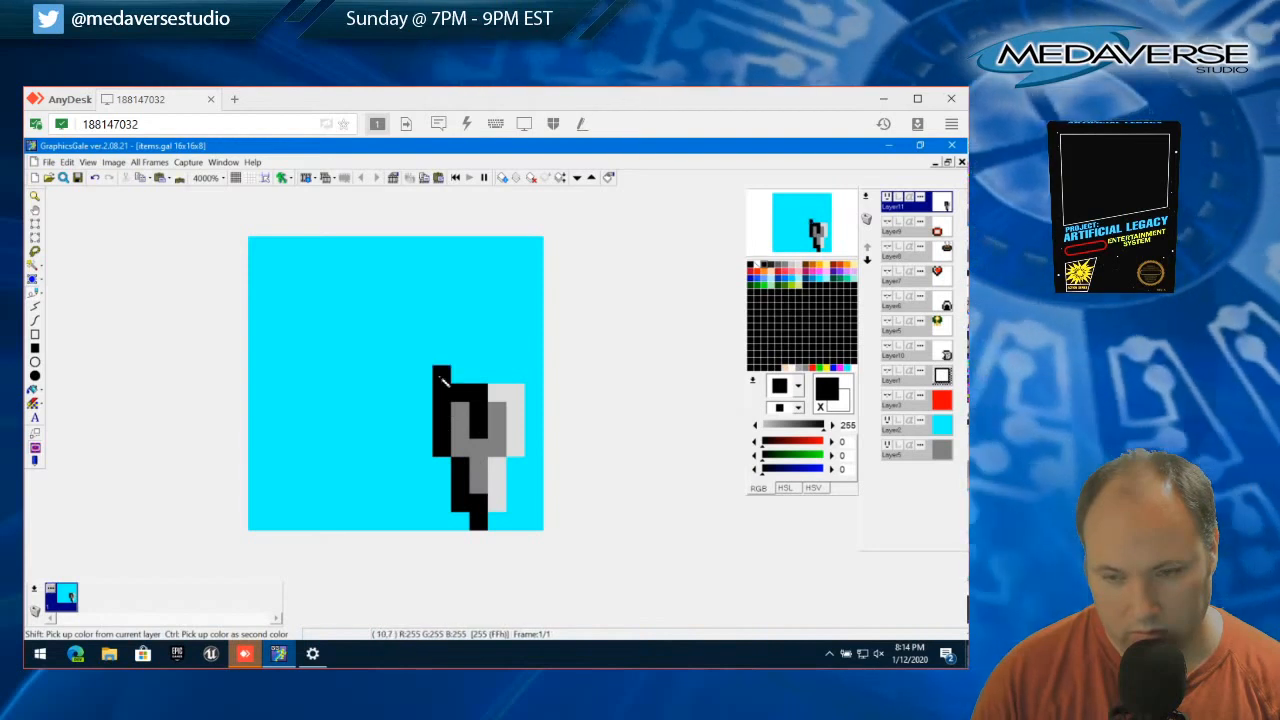
ctrl+click(493, 415)
drag(463, 414, 461, 431)
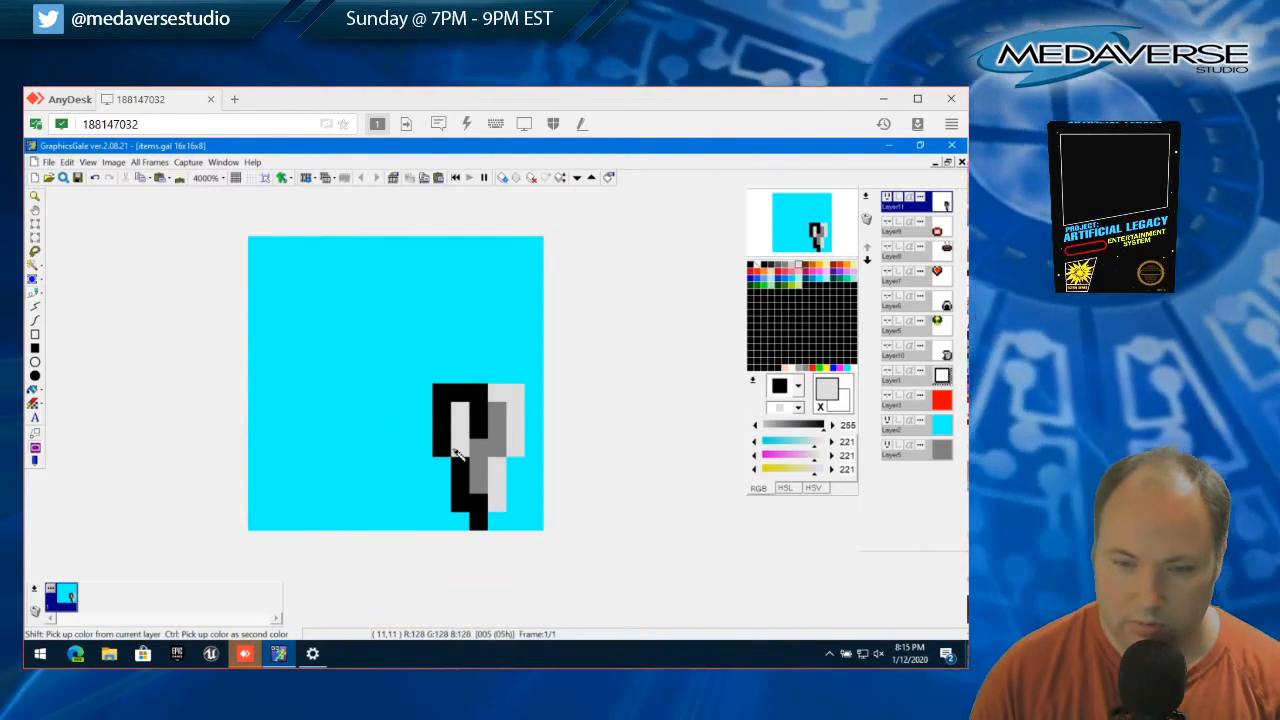
click(474, 446)
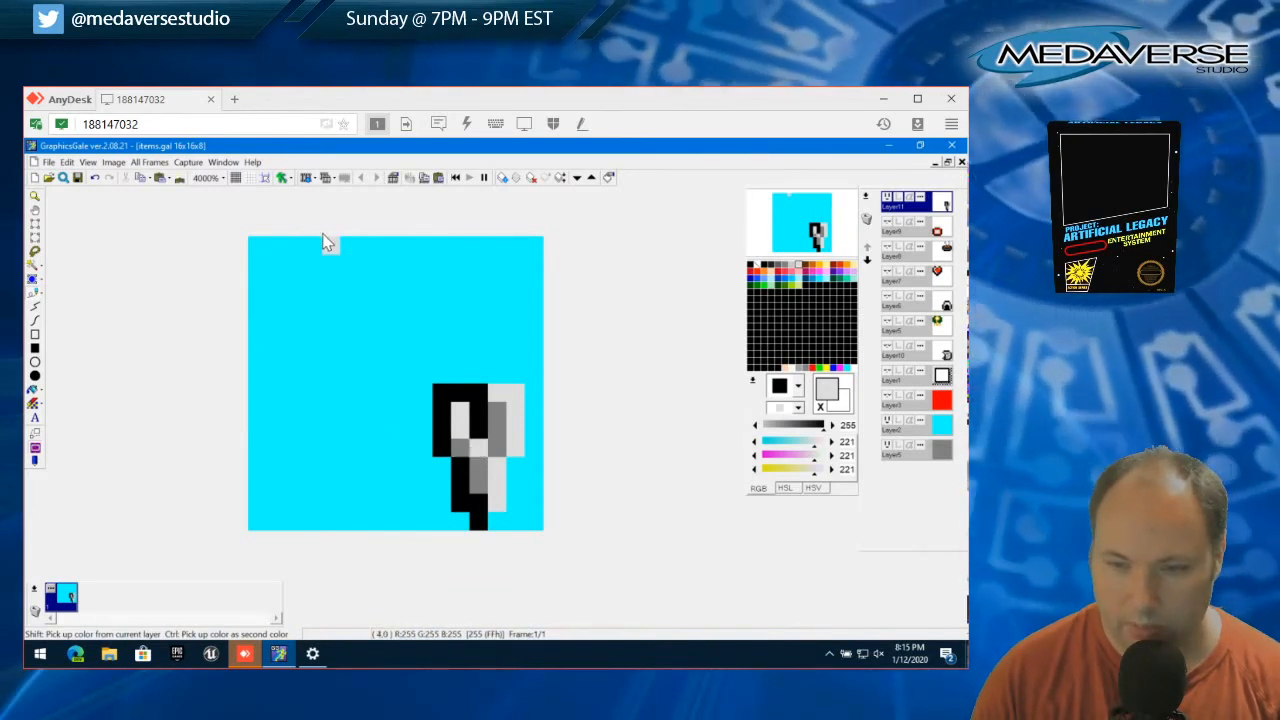
Cut away the head's top-left and top-right corner pixels and clear the selection
click(433, 384)
click(66, 161)
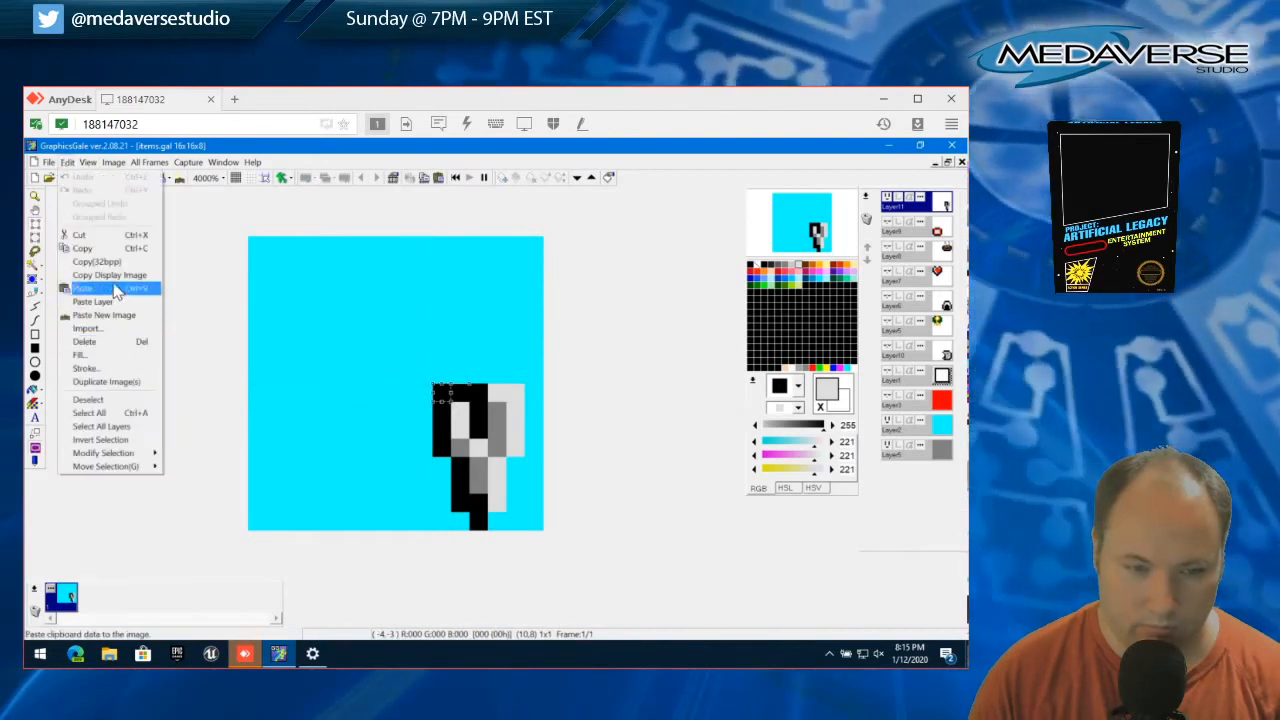
click(108, 237)
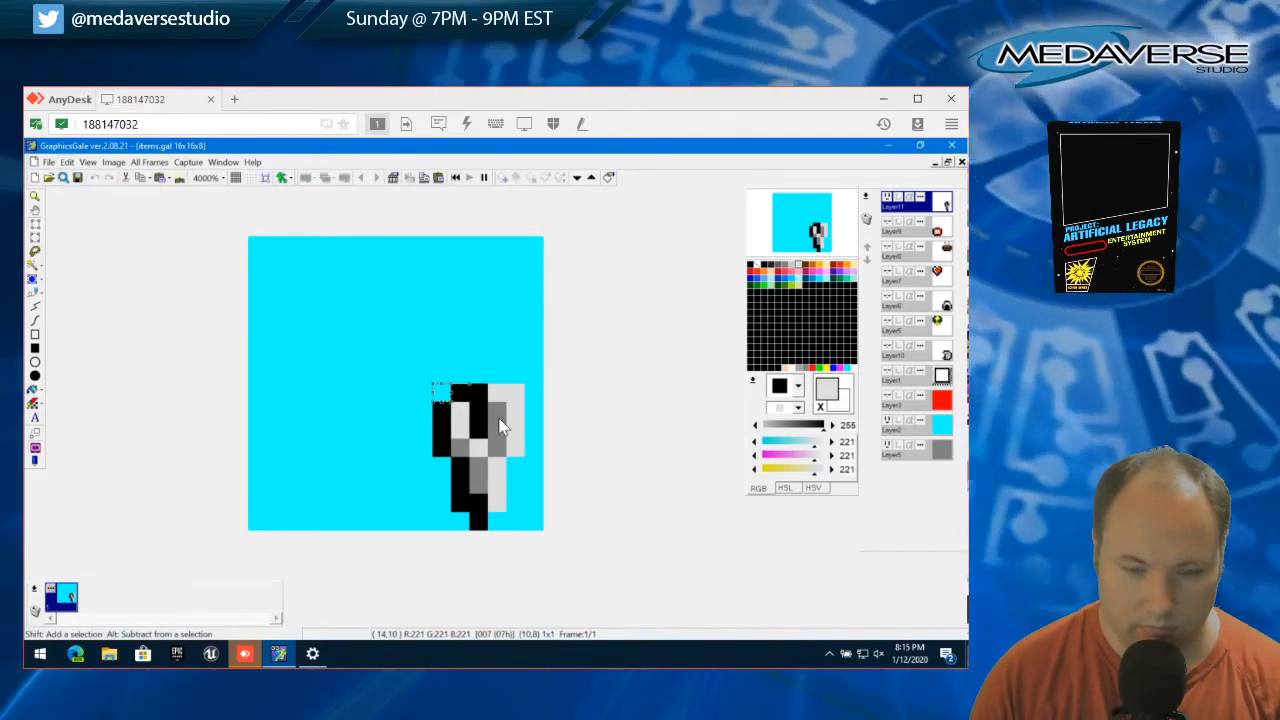
drag(441, 393, 517, 392)
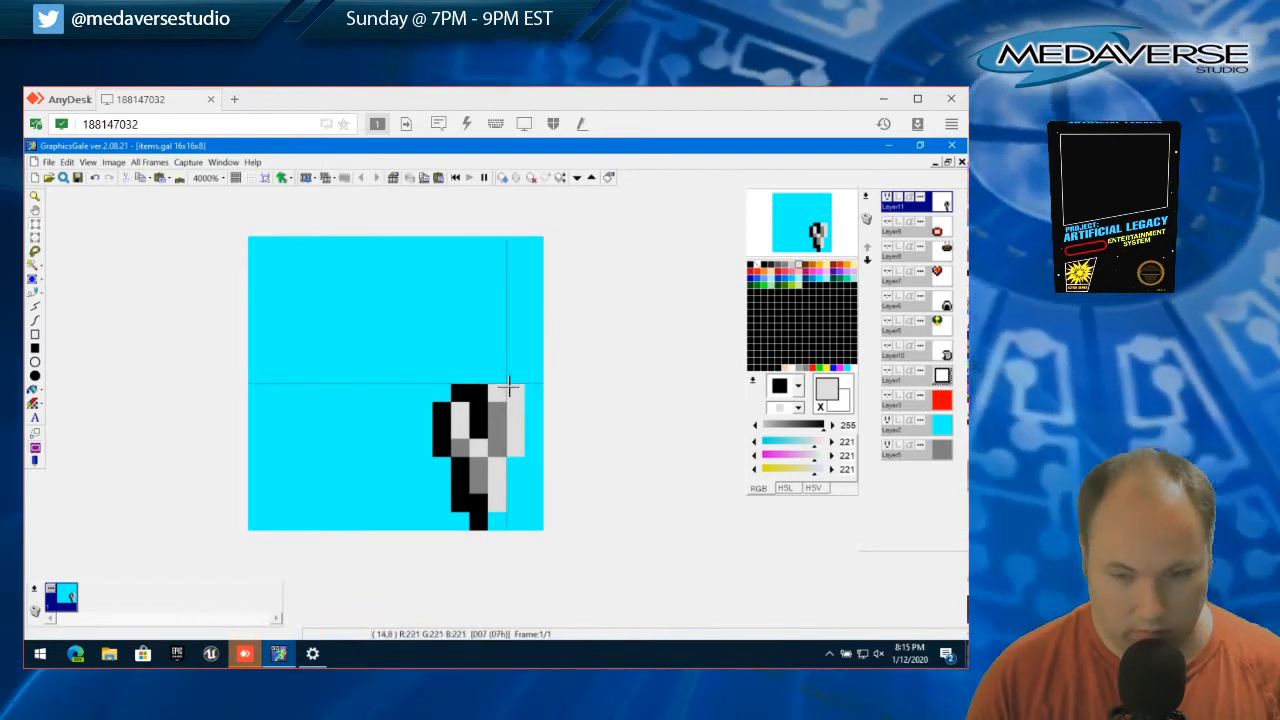
drag(517, 392, 480, 410)
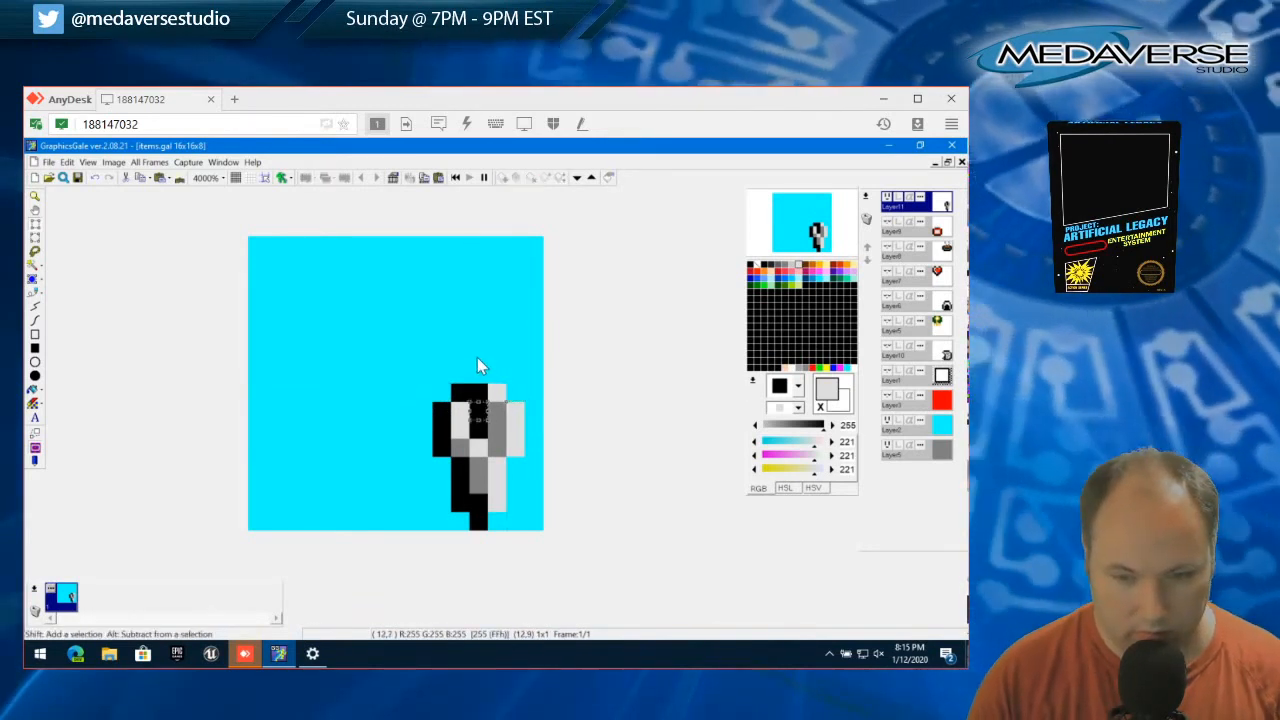
click(477, 358)
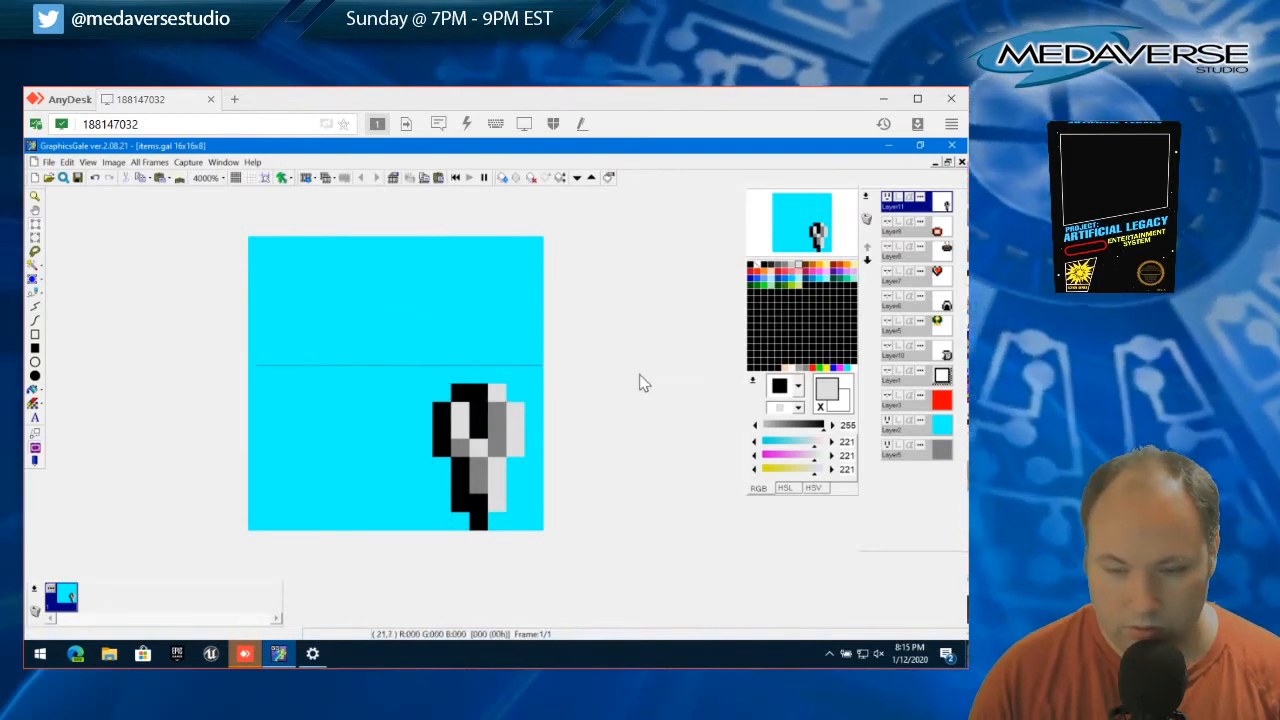
Select light cyan (149, 255, 253) and paint over all the light gray pixels of the item
click(832, 279)
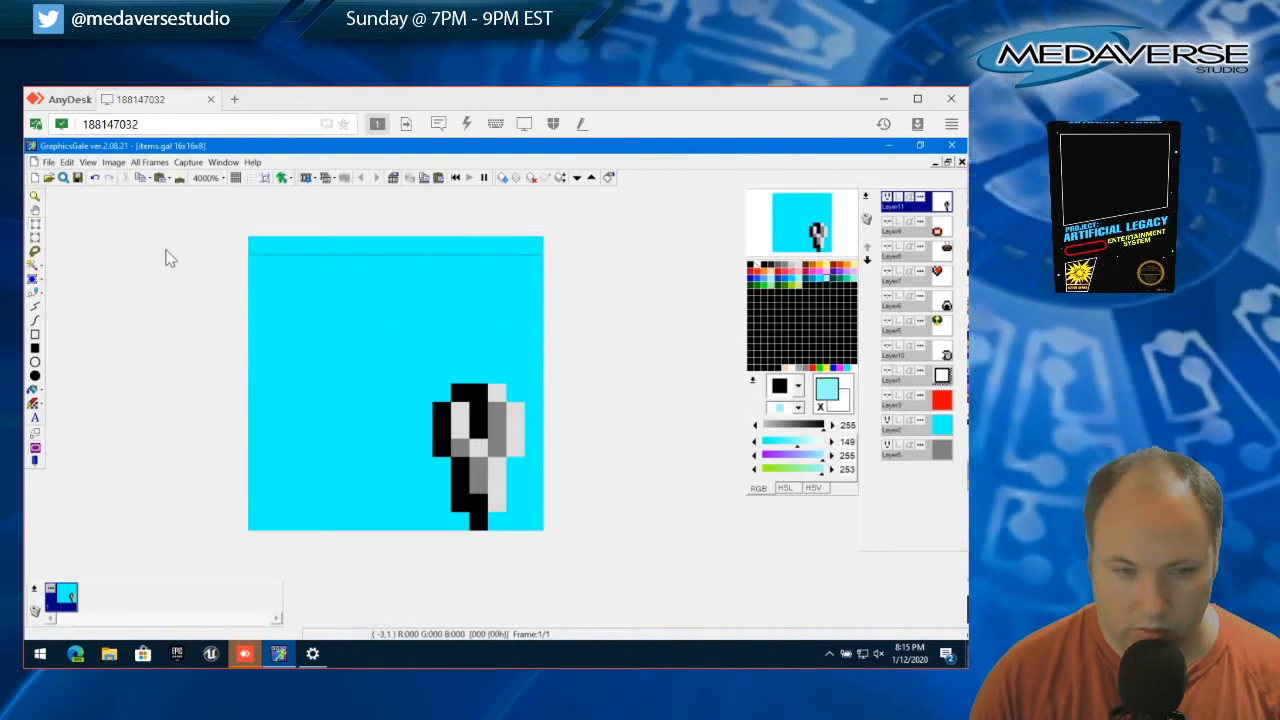
click(34, 295)
click(479, 446)
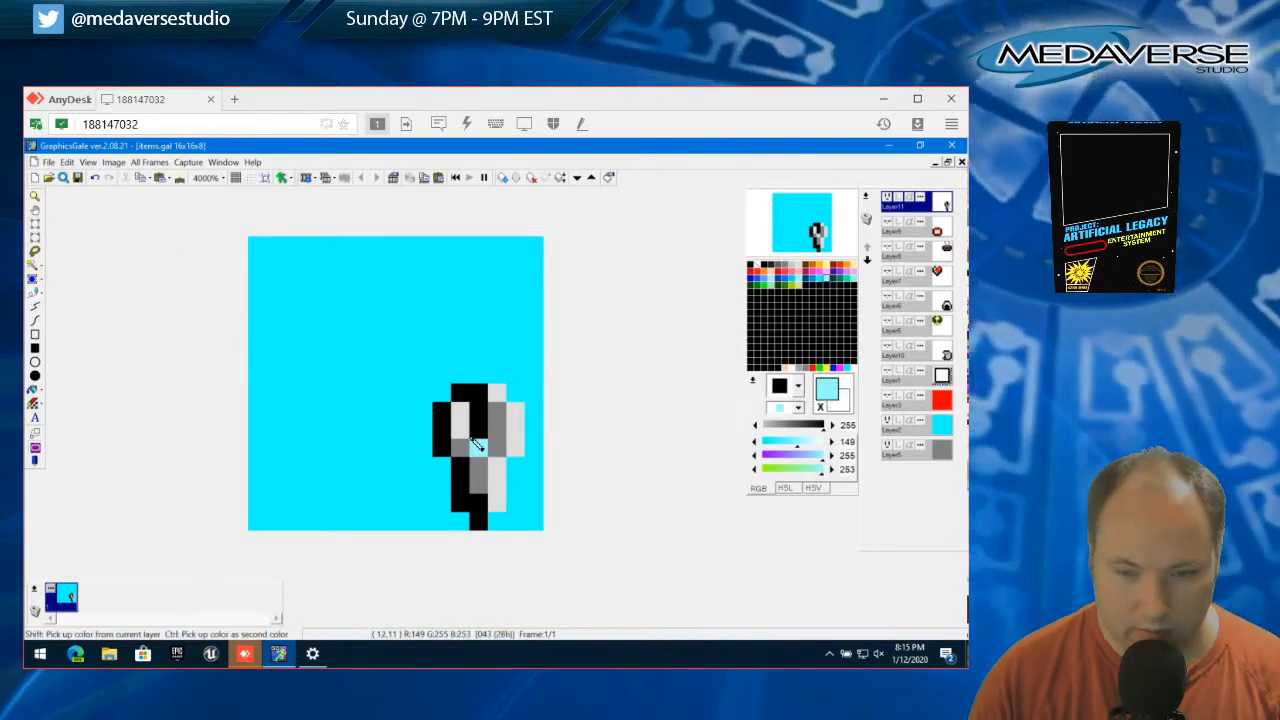
drag(461, 428, 462, 412)
mouse_move(510, 474)
mouse_down()
mouse_move(500, 482)
mouse_move(520, 451)
mouse_move(514, 400)
mouse_up()
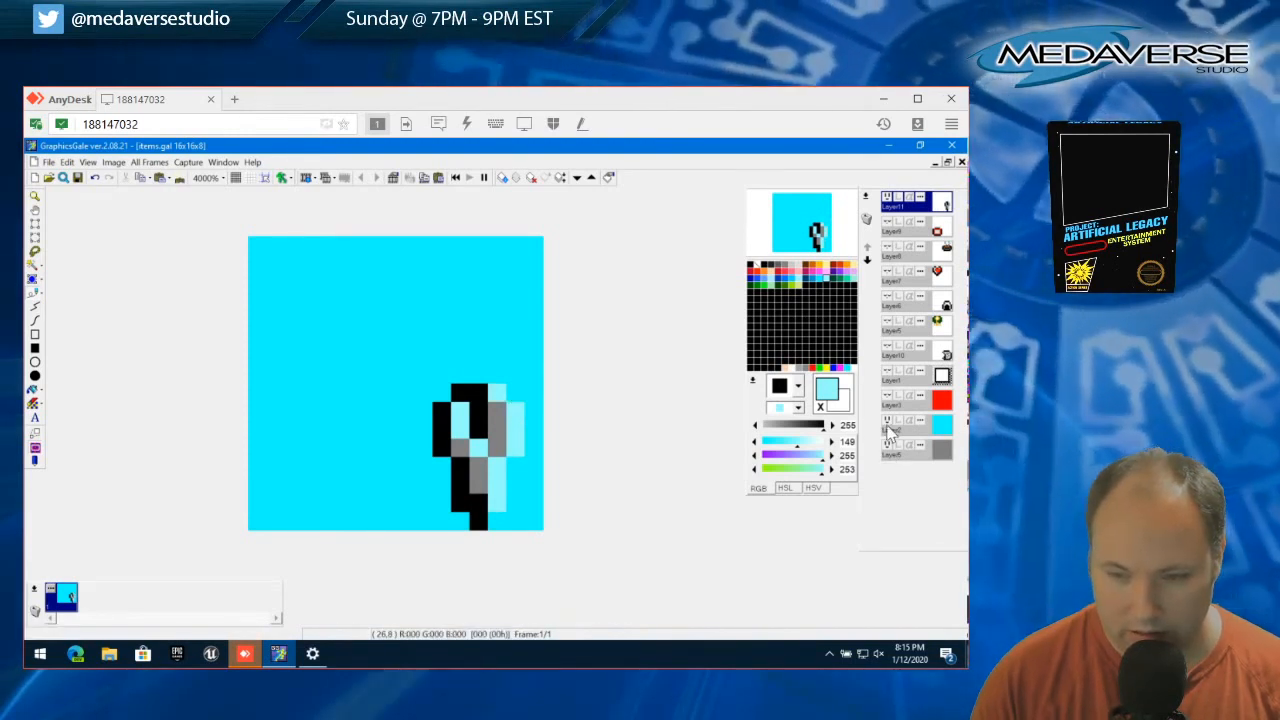
Hide the cyan background layer, then recolour the item's gray pixels medium blue (0, 152, 206) and its black pixels dark blue (0, 64, 103)
click(886, 421)
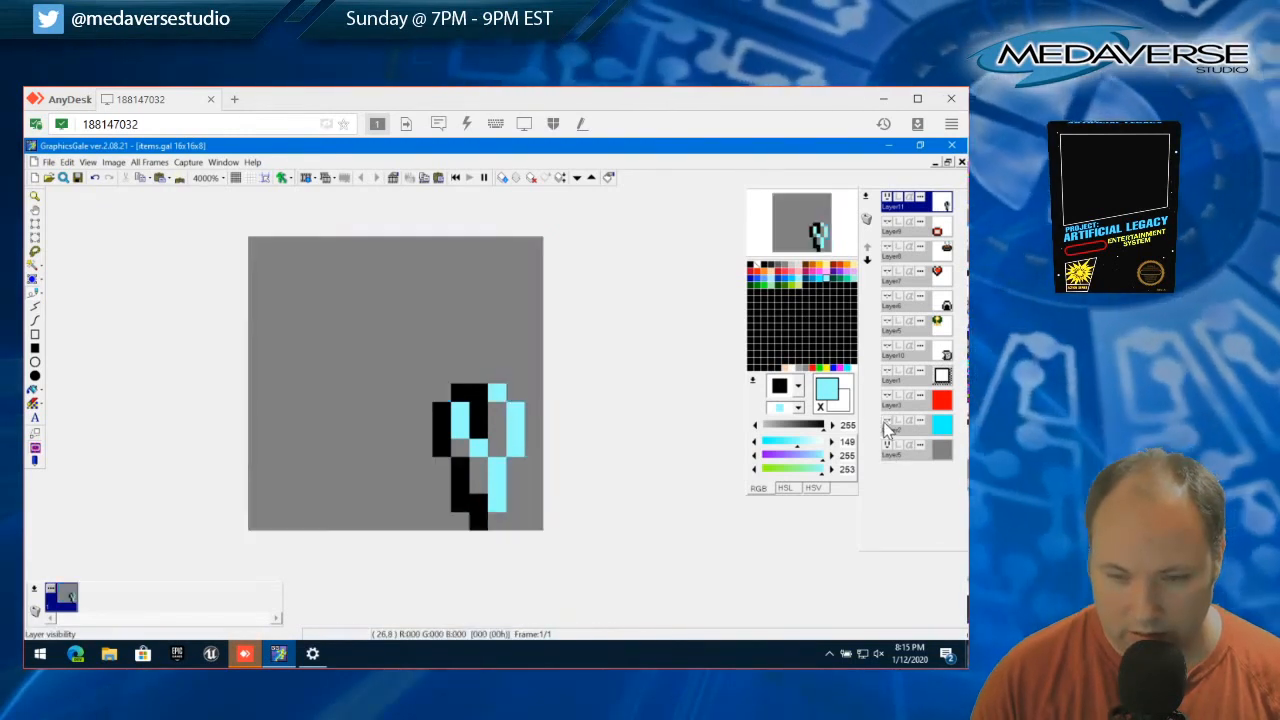
click(819, 279)
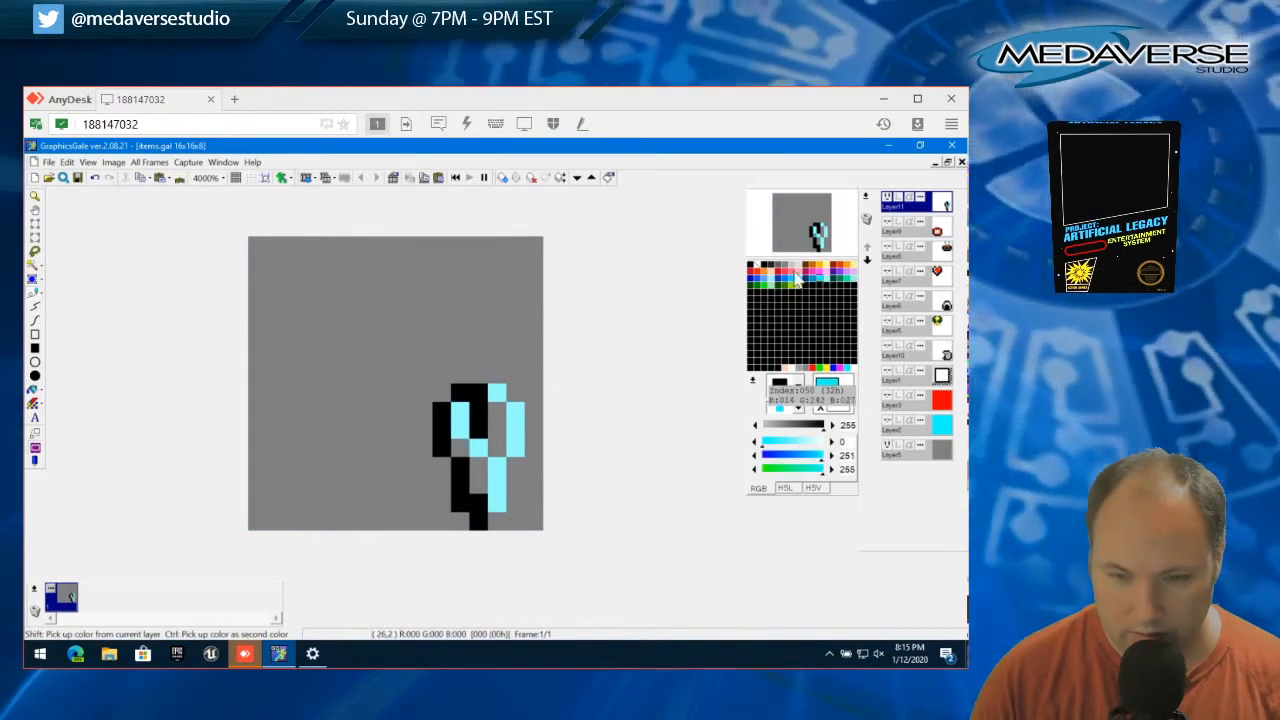
click(819, 287)
mouse_move(472, 460)
mouse_down()
mouse_move(500, 412)
mouse_move(496, 442)
mouse_move(510, 418)
mouse_move(484, 428)
mouse_move(481, 393)
mouse_move(442, 421)
mouse_move(483, 524)
mouse_up()
click(810, 287)
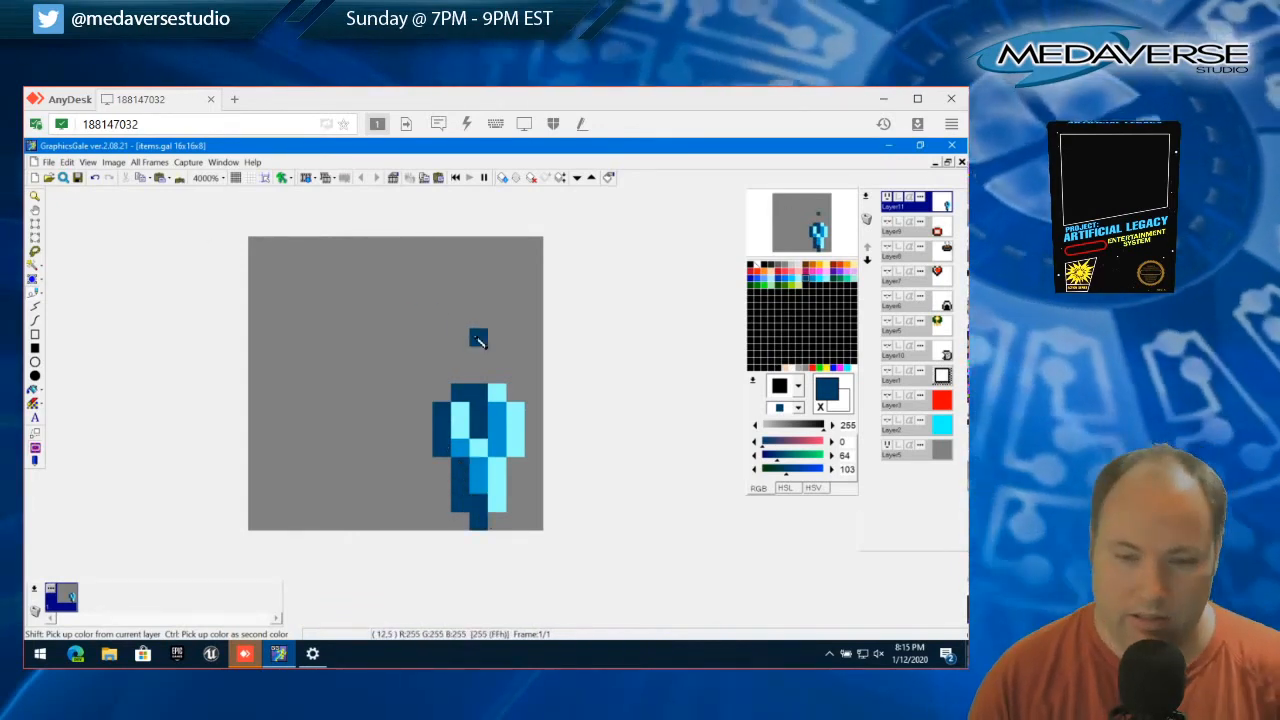
click(458, 408)
key(ctrl+z)
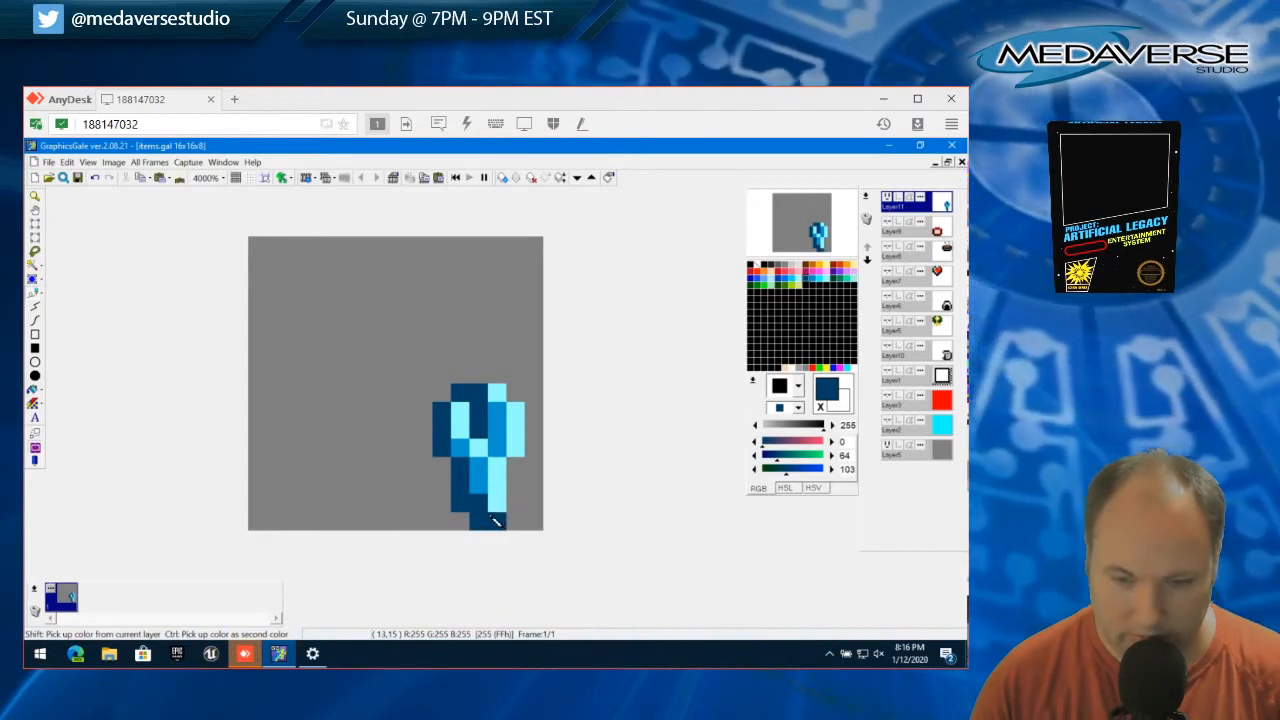
Add dark blue pixels around the stem's right and bottom and the head's right edge, and darken the head's upper centre and the stem's interior
click(498, 505)
click(509, 486)
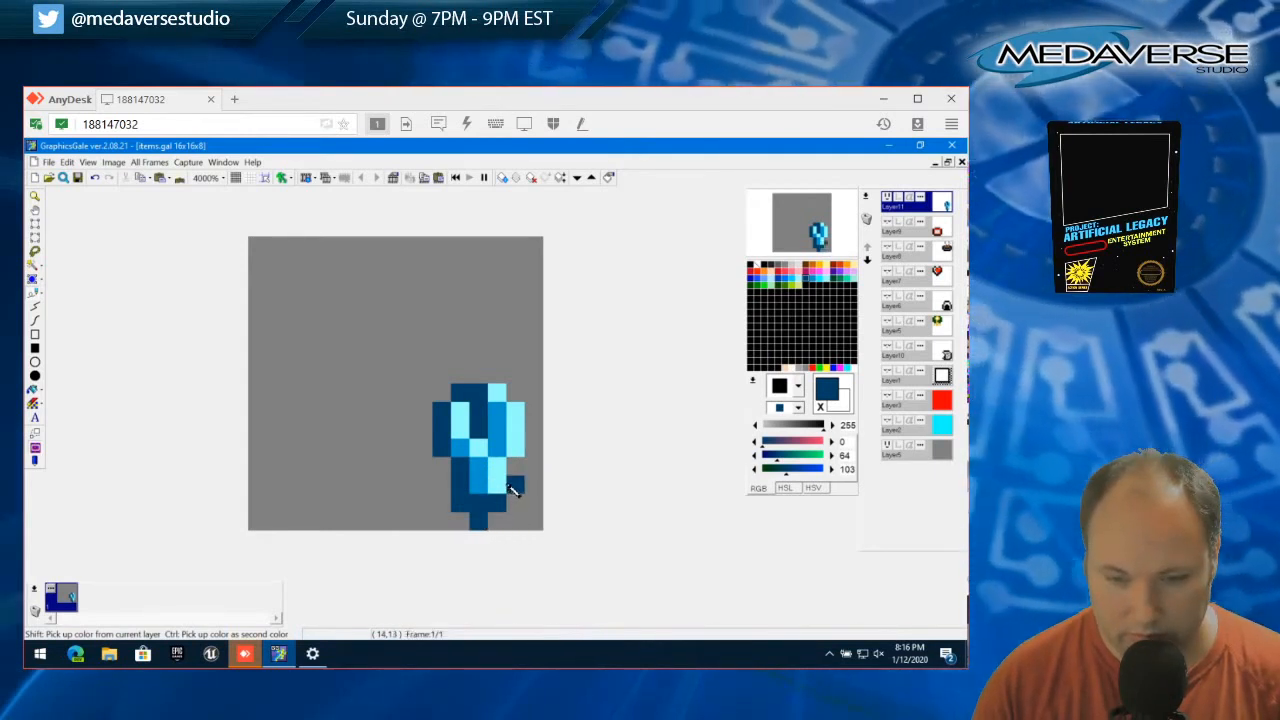
click(510, 470)
drag(511, 482, 504, 524)
click(531, 414)
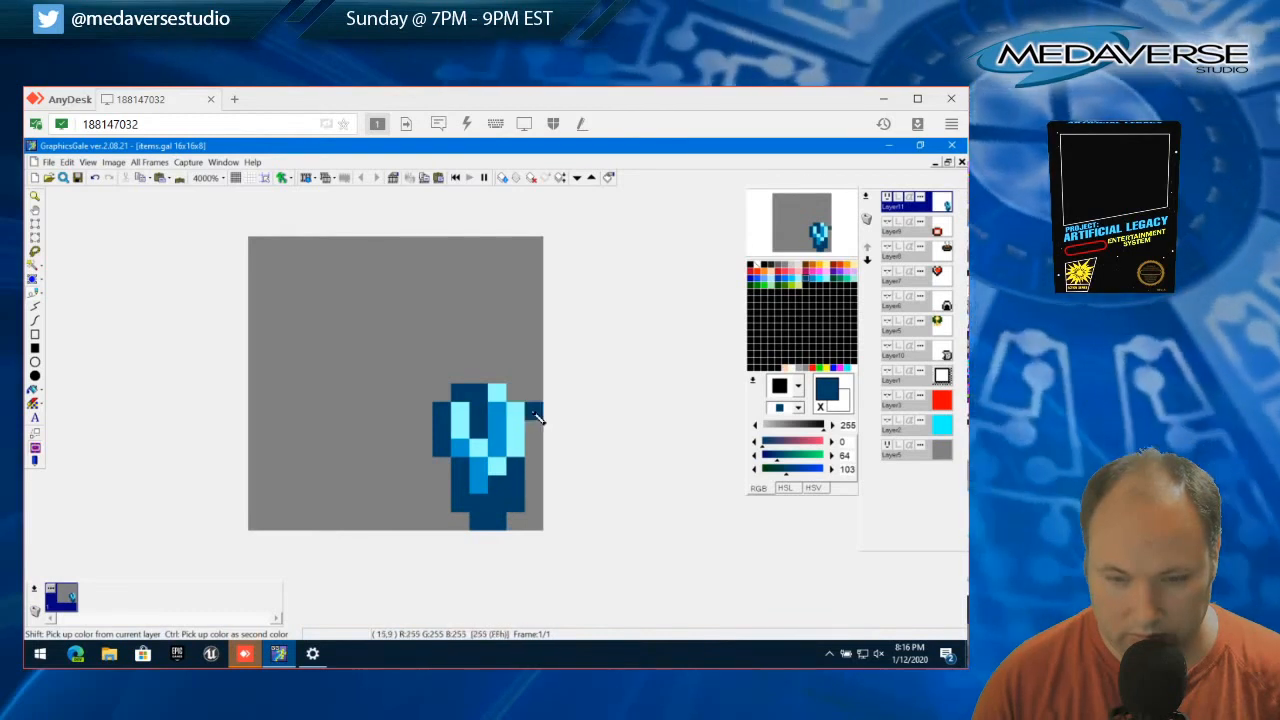
click(532, 448)
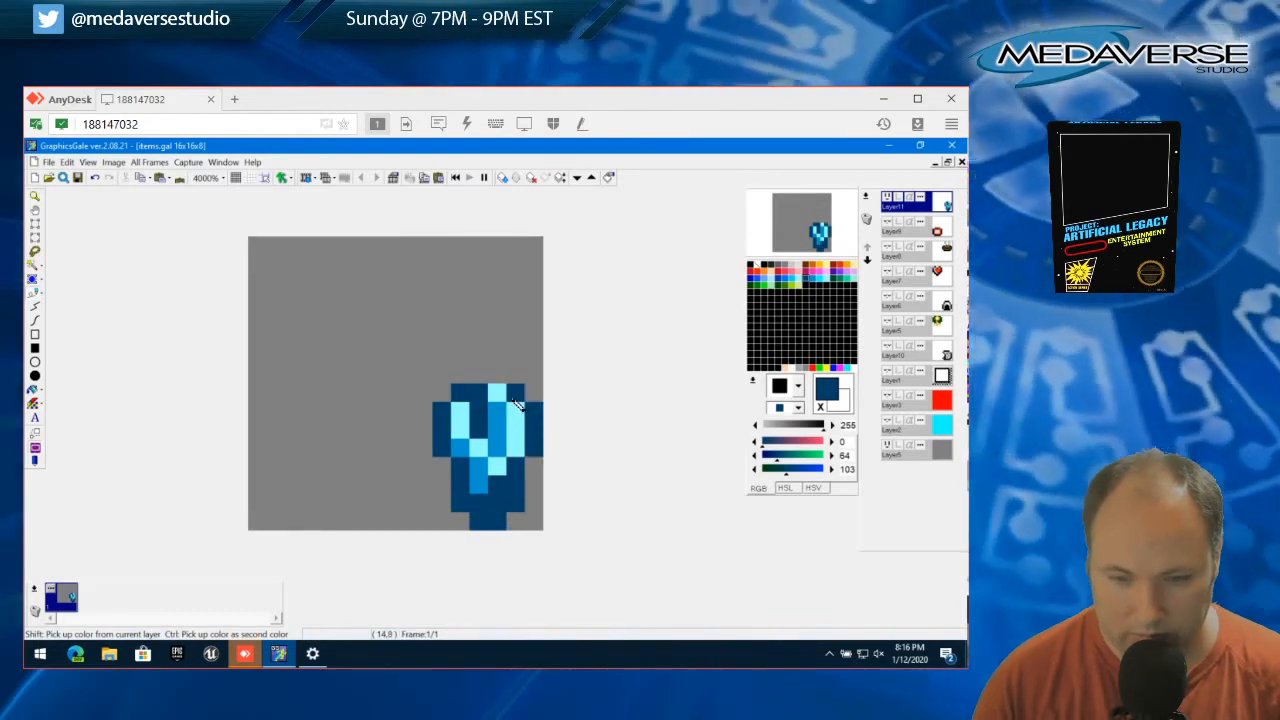
drag(513, 397, 503, 430)
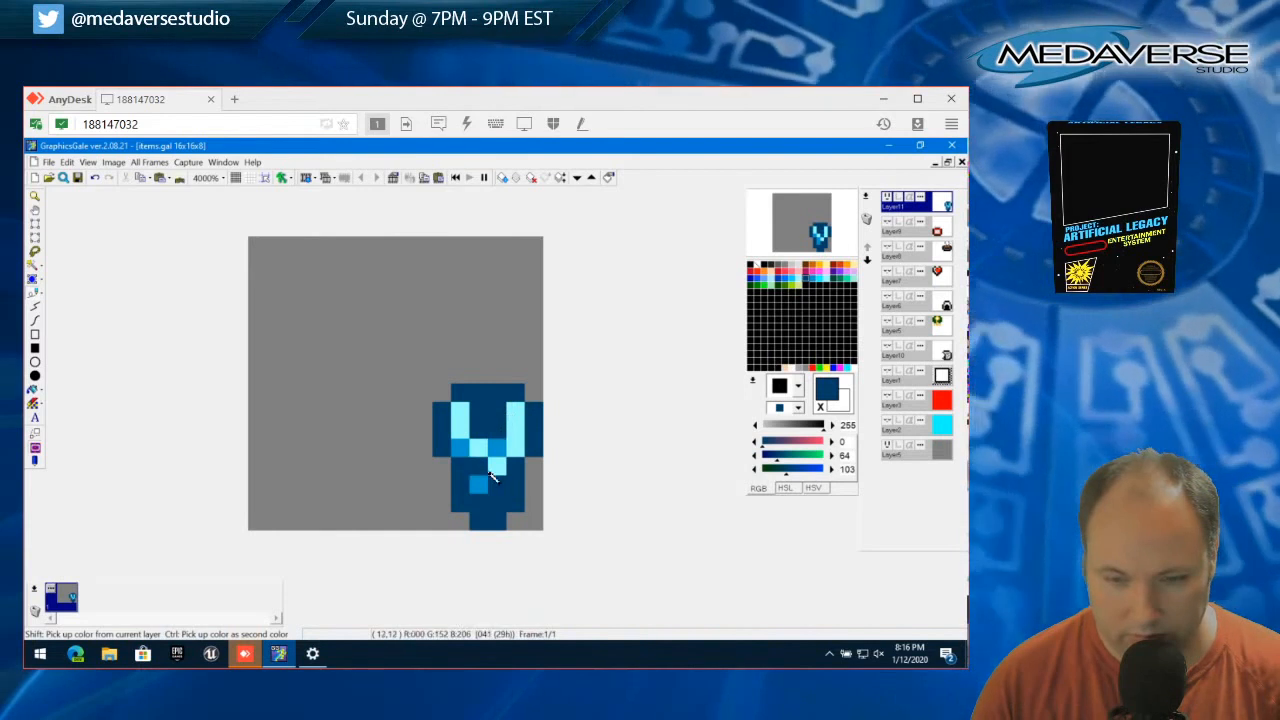
click(481, 483)
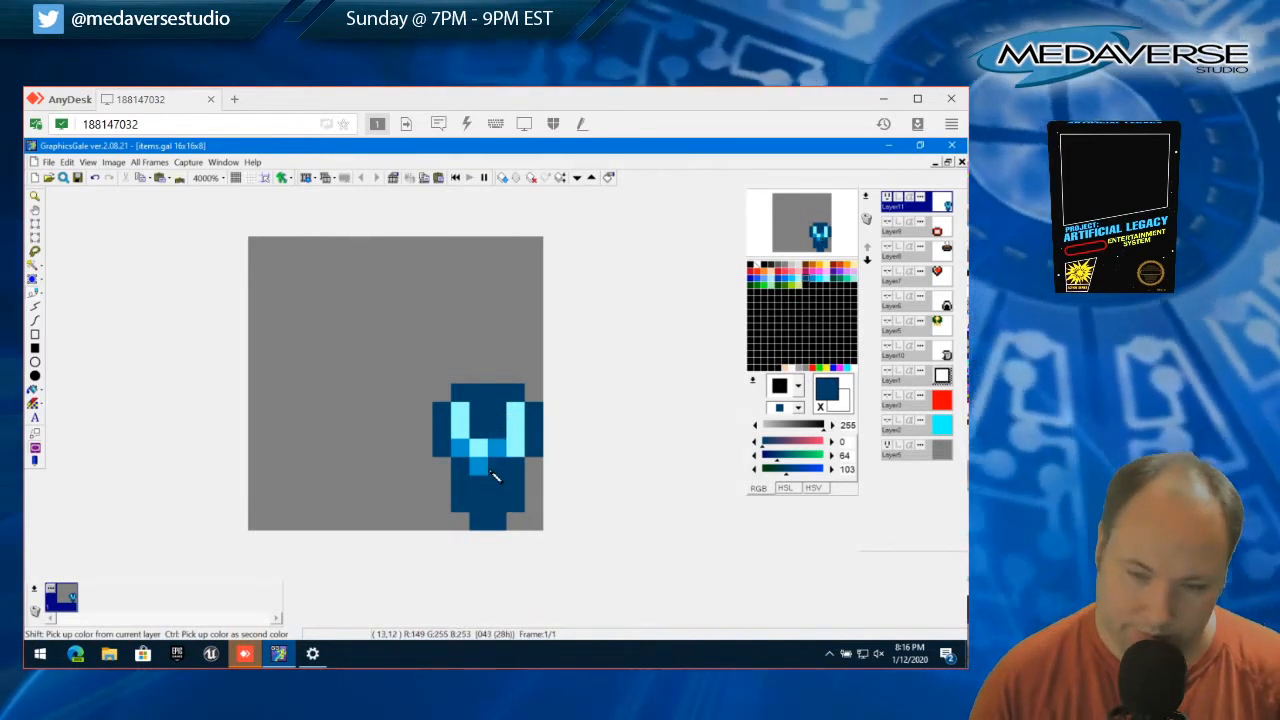
Widen the head two pixels to the left in dark blue, square its top-left corner, and paint over the light pixels inside it
click(464, 526)
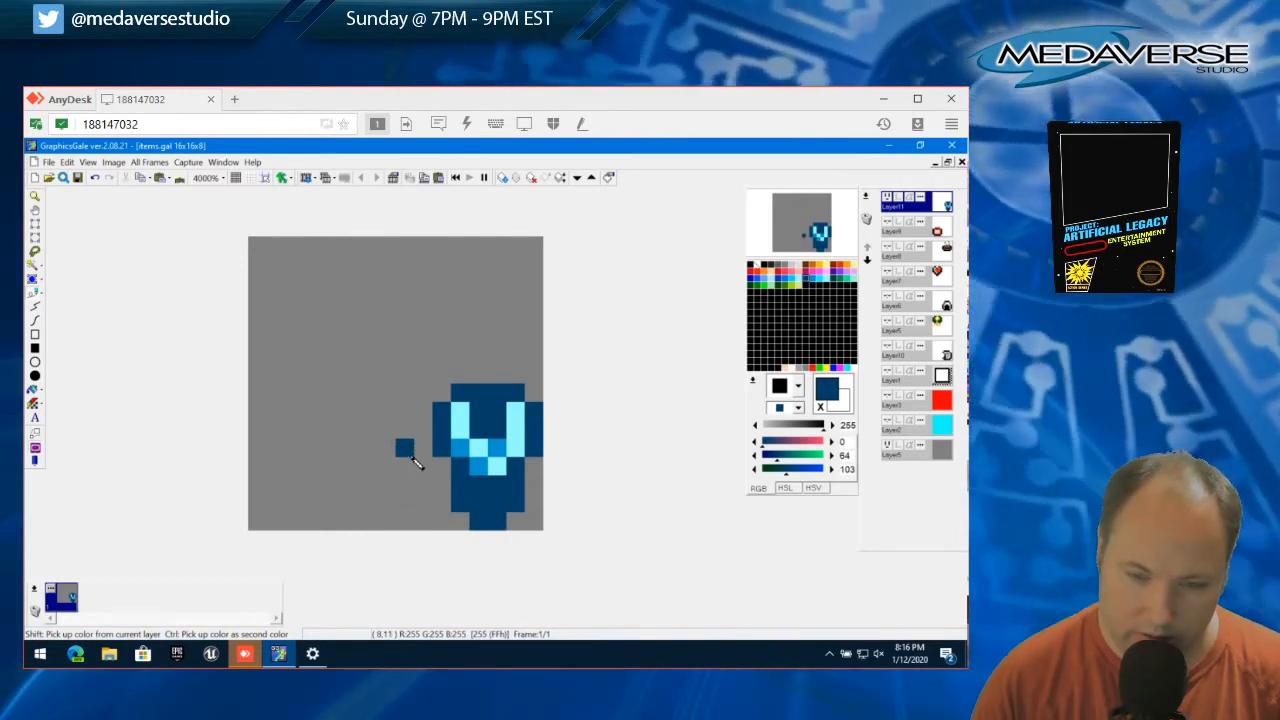
drag(414, 448, 414, 420)
click(448, 400)
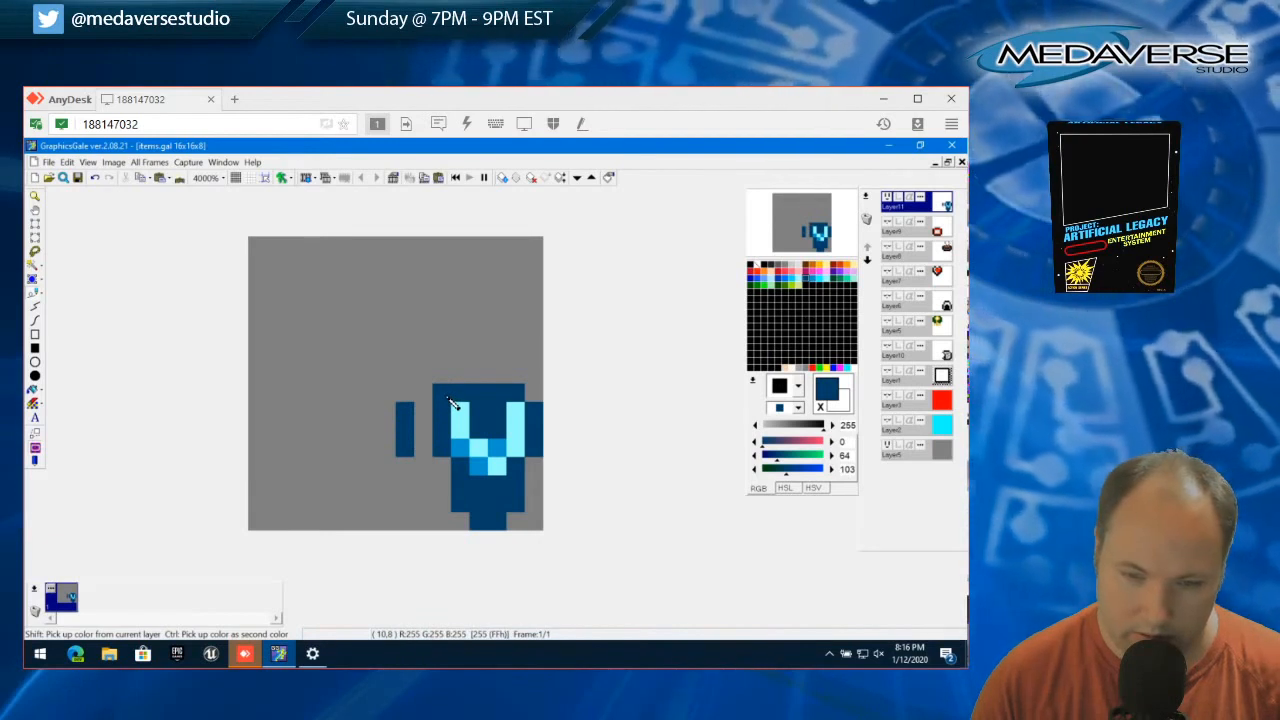
mouse_move(429, 414)
mouse_down()
mouse_move(451, 454)
mouse_move(511, 447)
mouse_move(517, 426)
mouse_move(457, 423)
mouse_up()
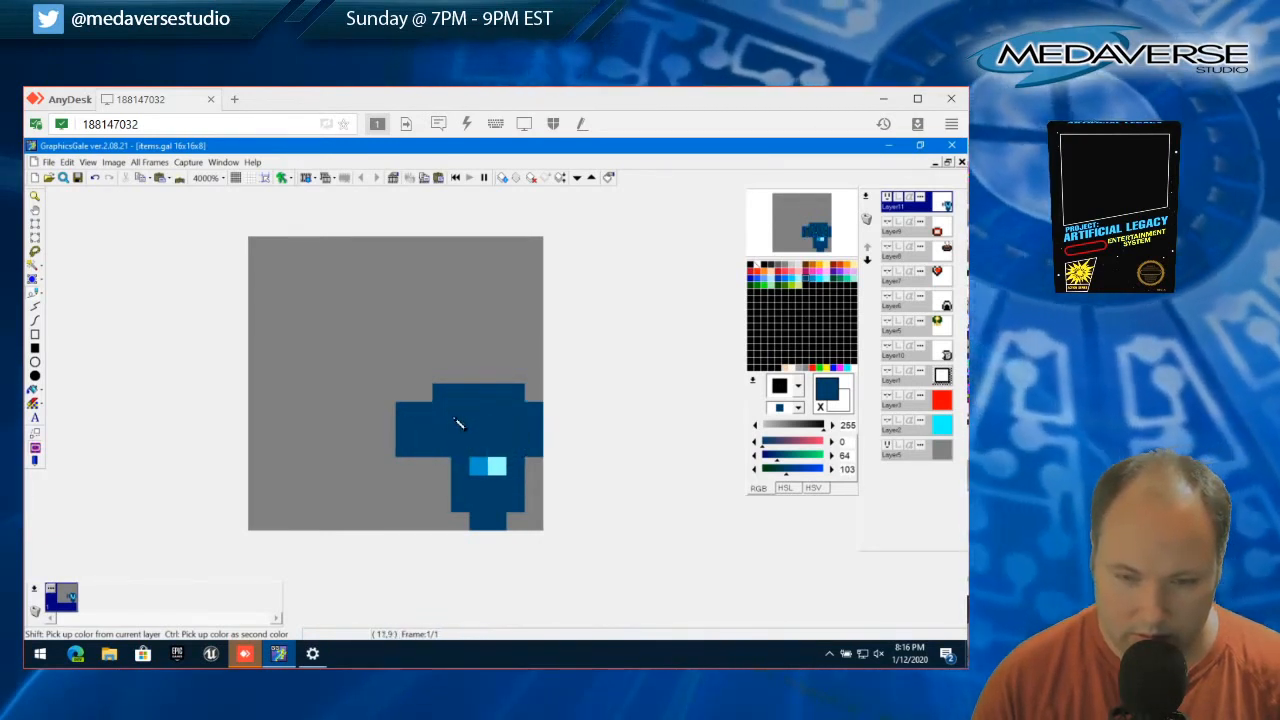
Extend the stem to the left and paint over its light pixels in dark blue to form a solid, symmetrical silhouette
click(424, 467)
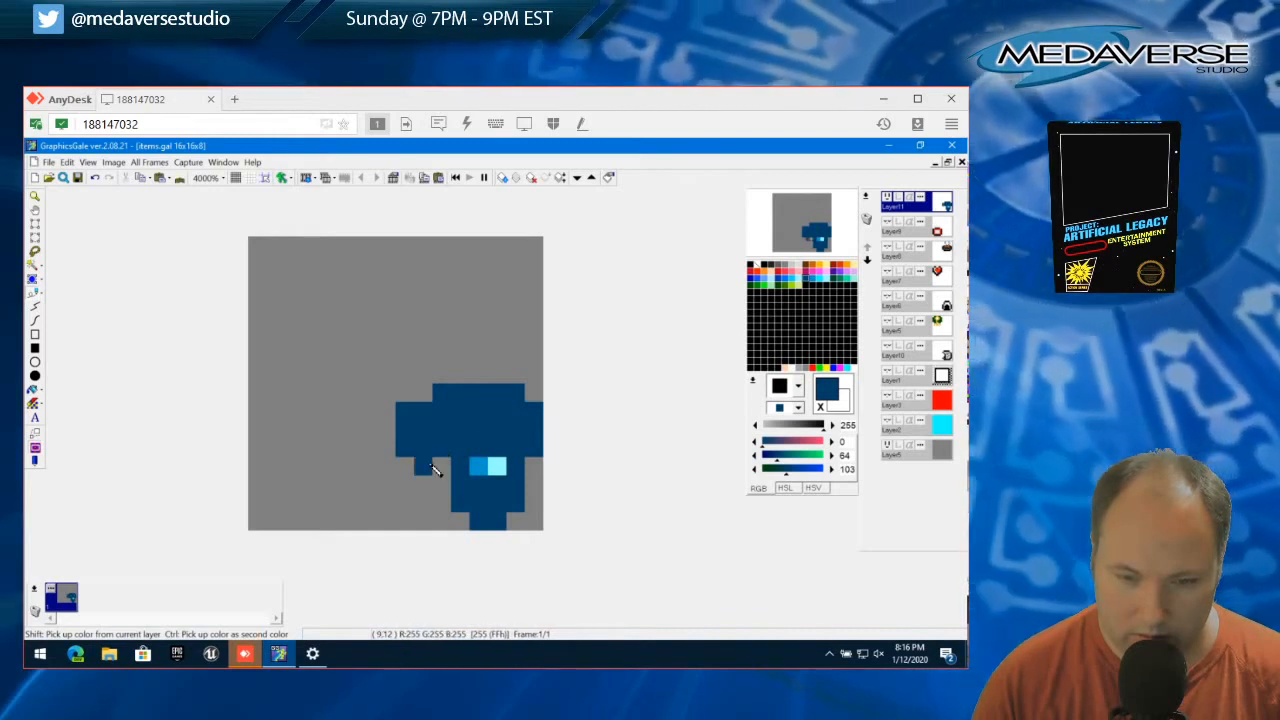
mouse_move(433, 483)
mouse_down()
mouse_move(443, 508)
mouse_move(449, 463)
mouse_move(429, 409)
mouse_move(497, 477)
mouse_move(450, 530)
mouse_up()
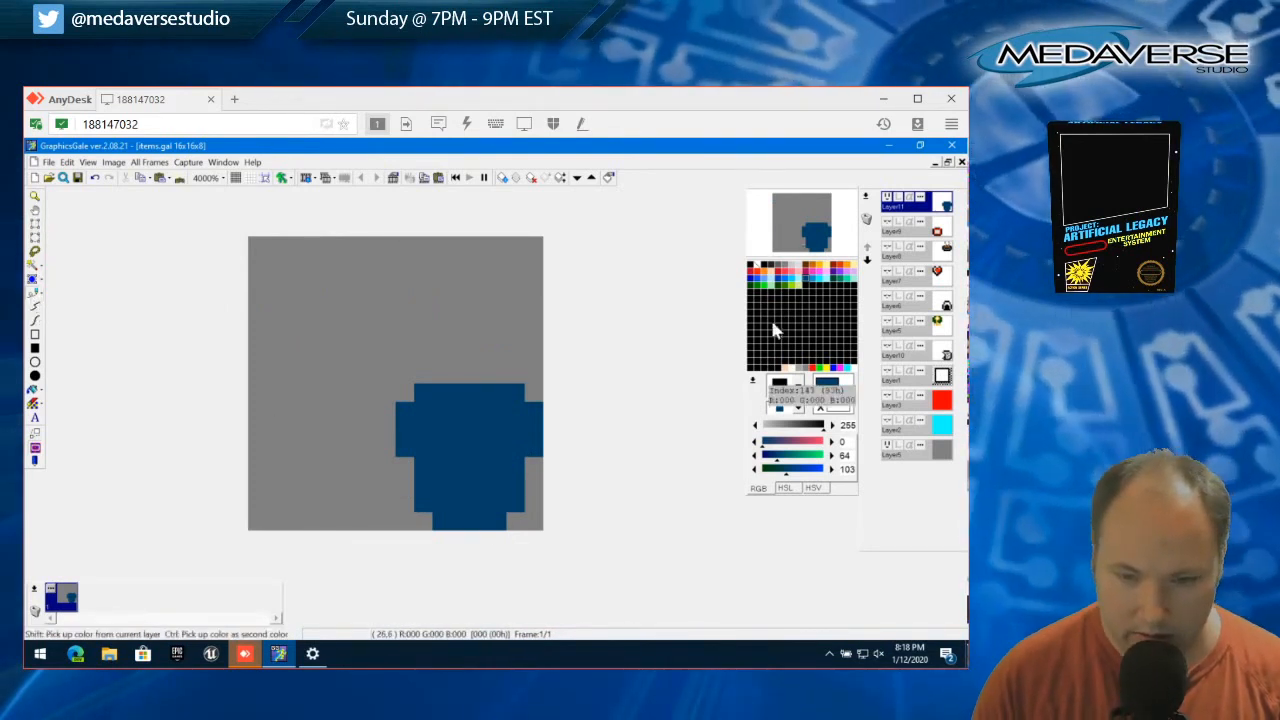
Select bright cyan (0, 251, 255) and draw the middle of the bottom row and both inner sides of the lower body
click(826, 285)
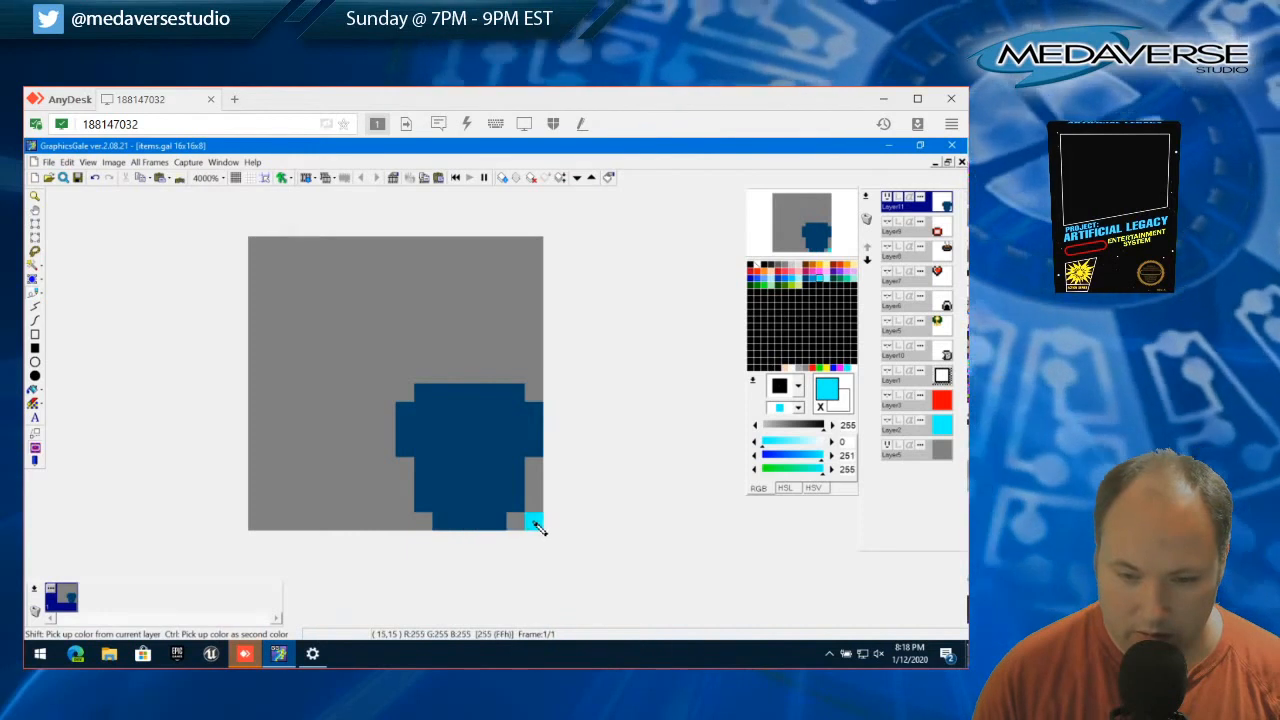
drag(479, 522, 462, 521)
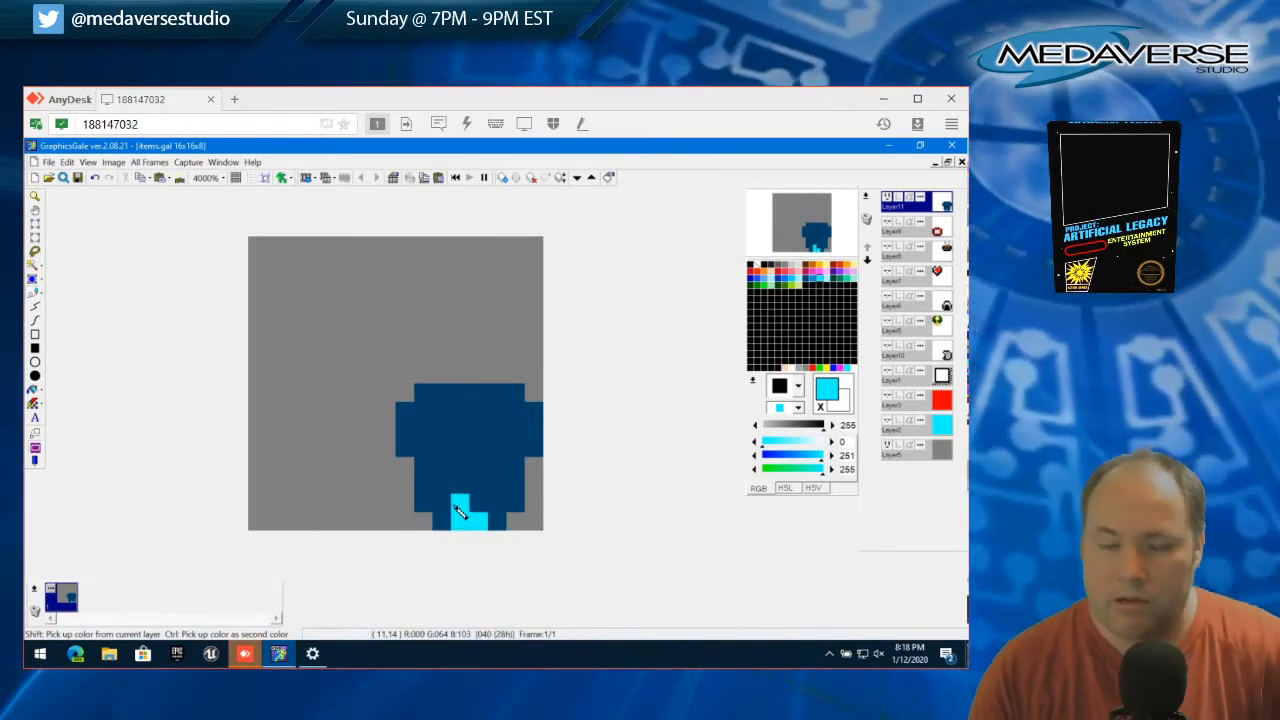
click(441, 503)
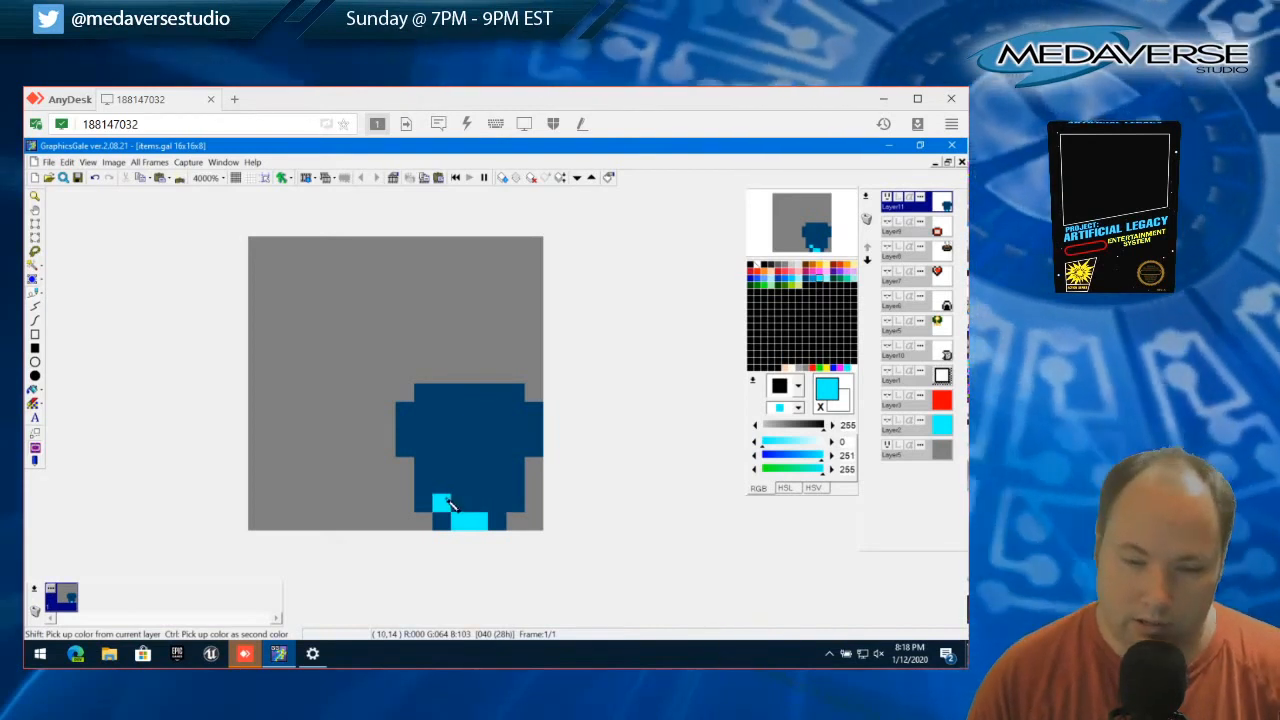
click(443, 466)
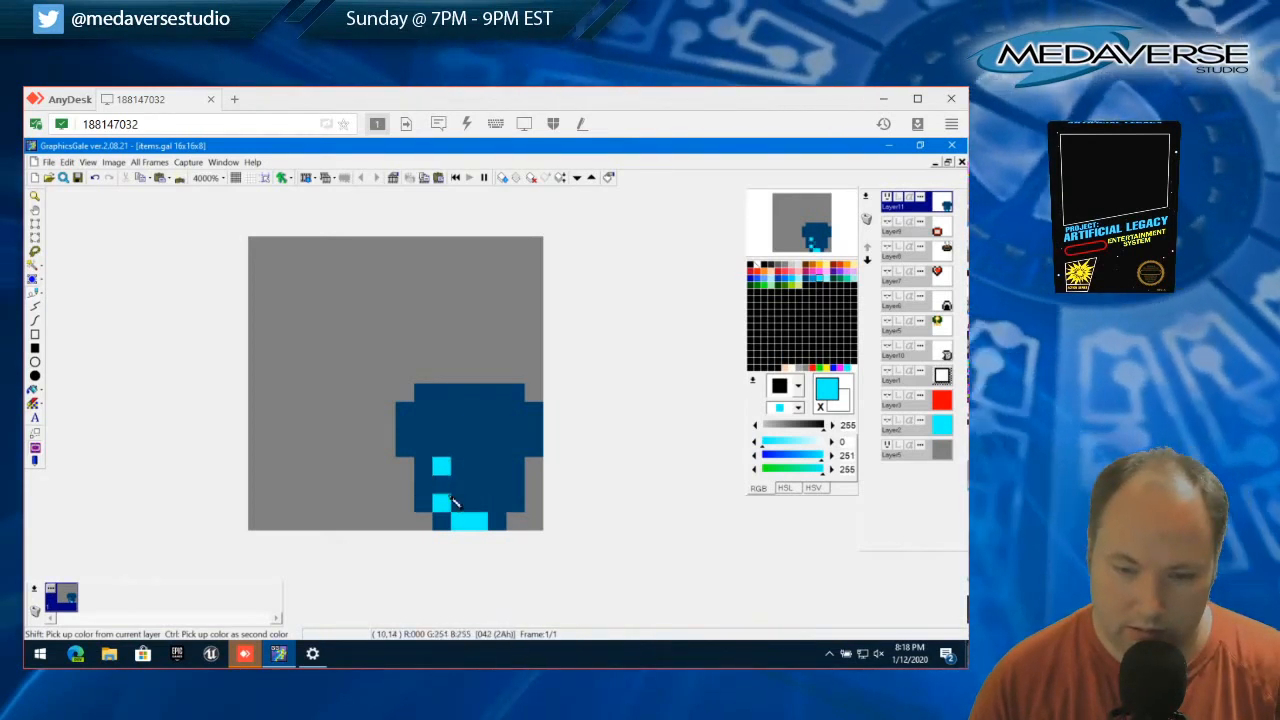
drag(496, 503, 496, 466)
click(441, 485)
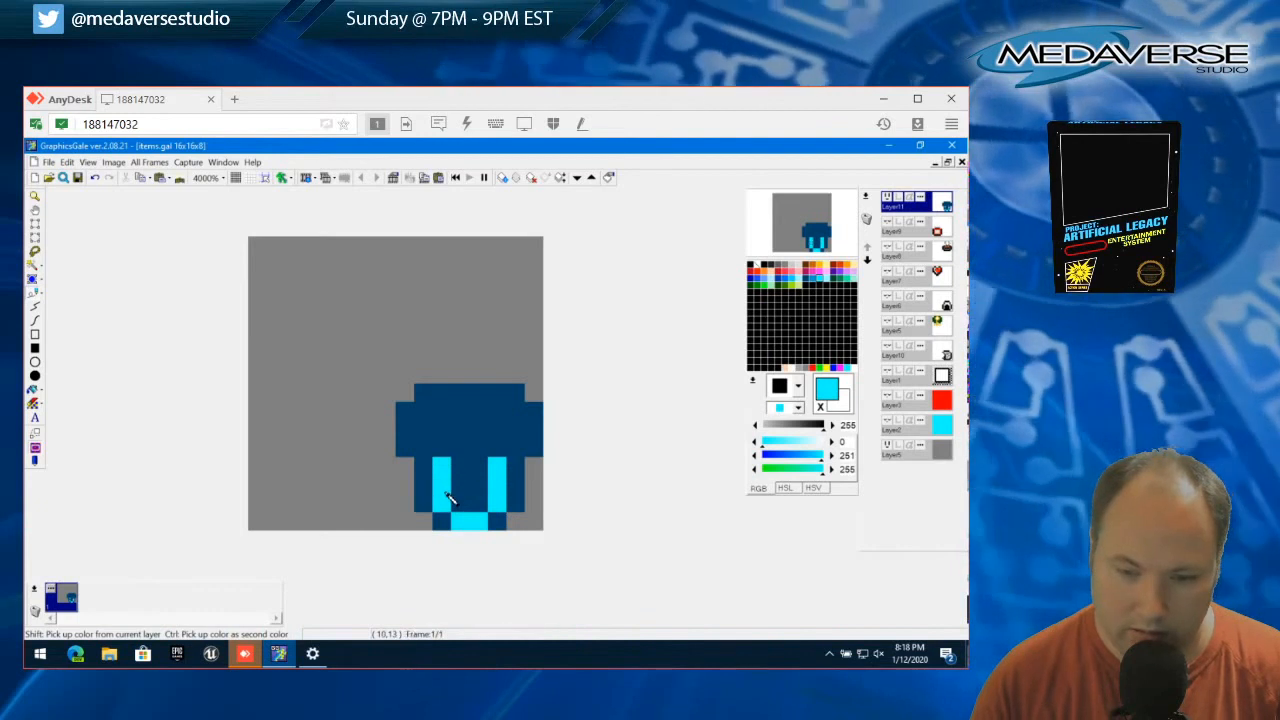
Draw bright cyan inner sides and shoulders in the upper body, joined by a two-pixel dip in the middle
click(425, 415)
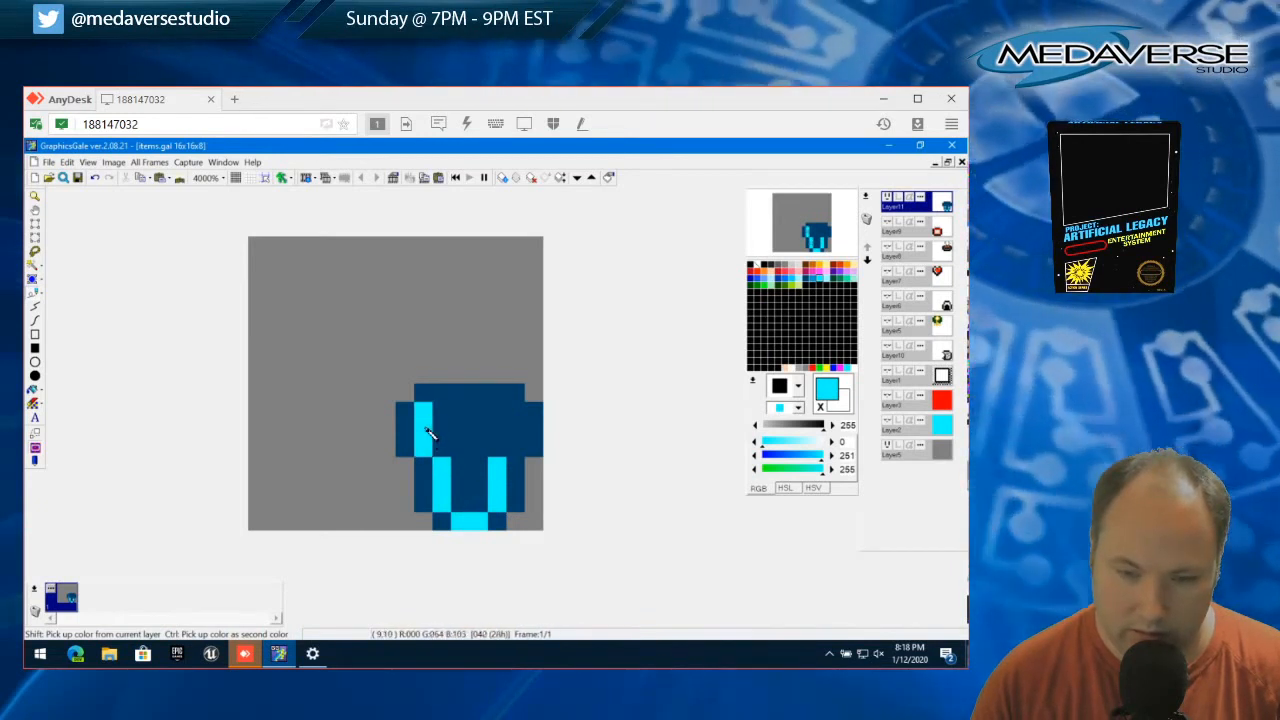
click(426, 430)
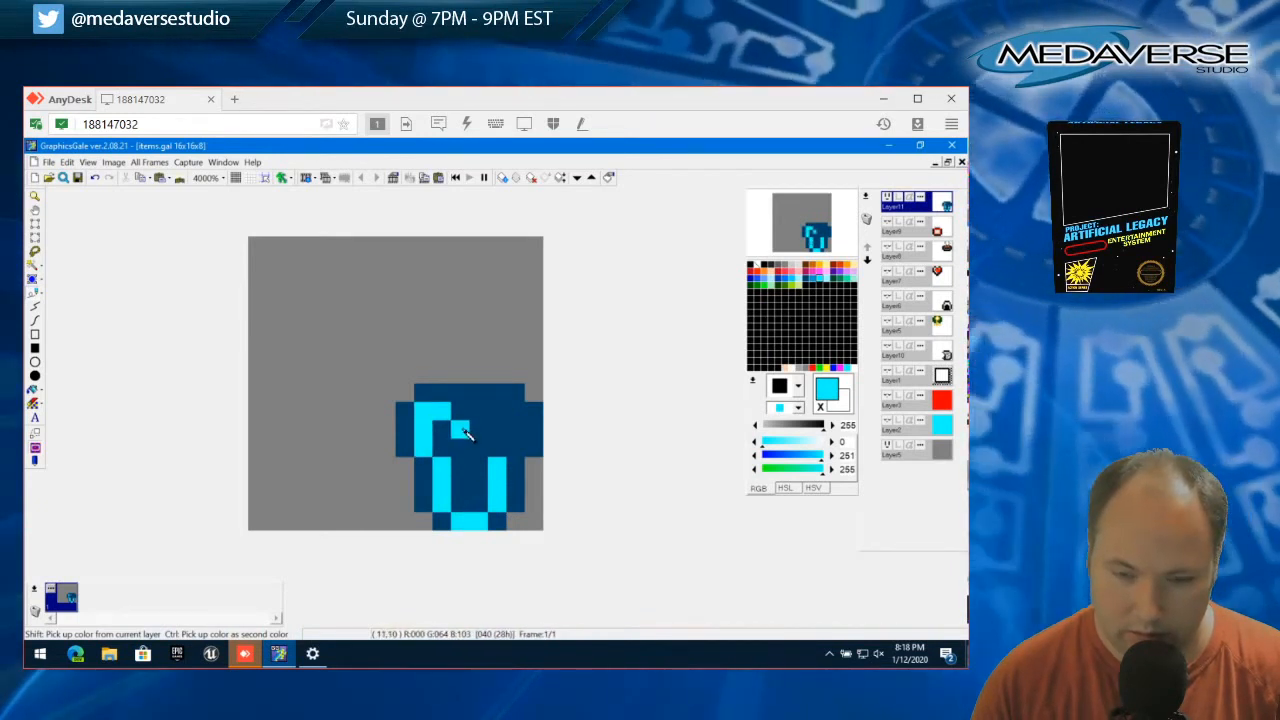
click(463, 427)
click(478, 428)
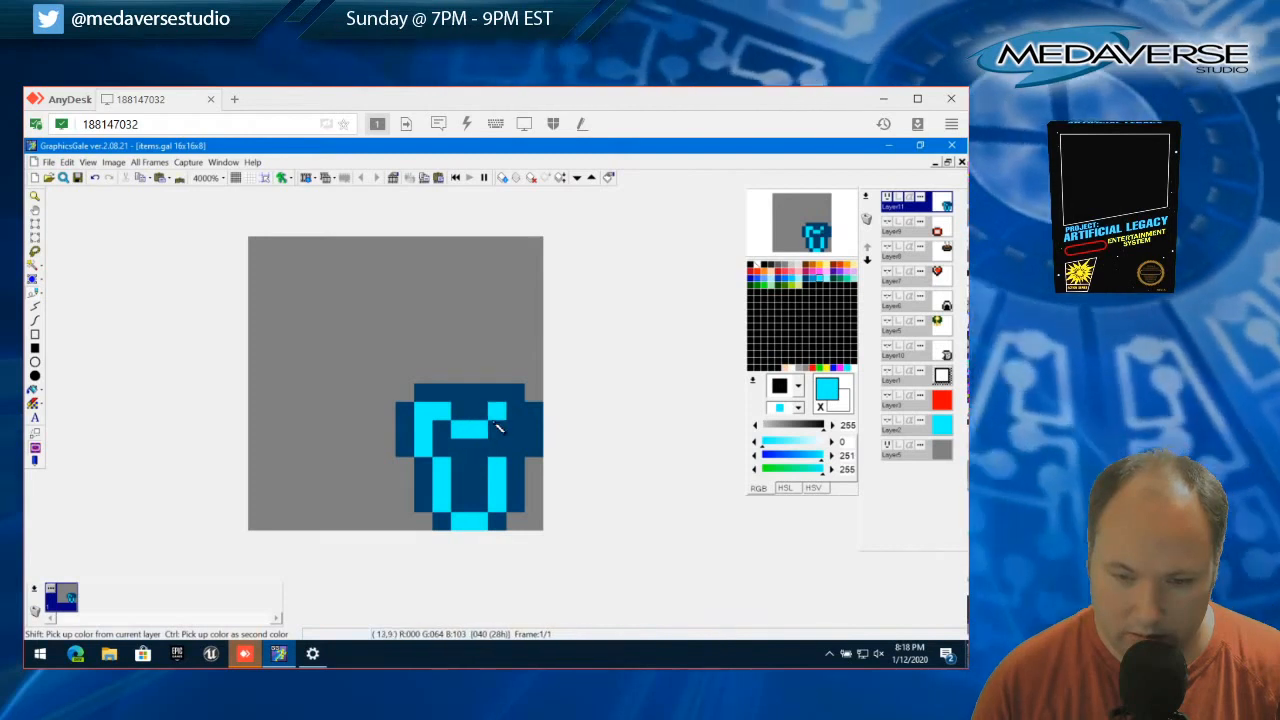
click(497, 426)
click(514, 410)
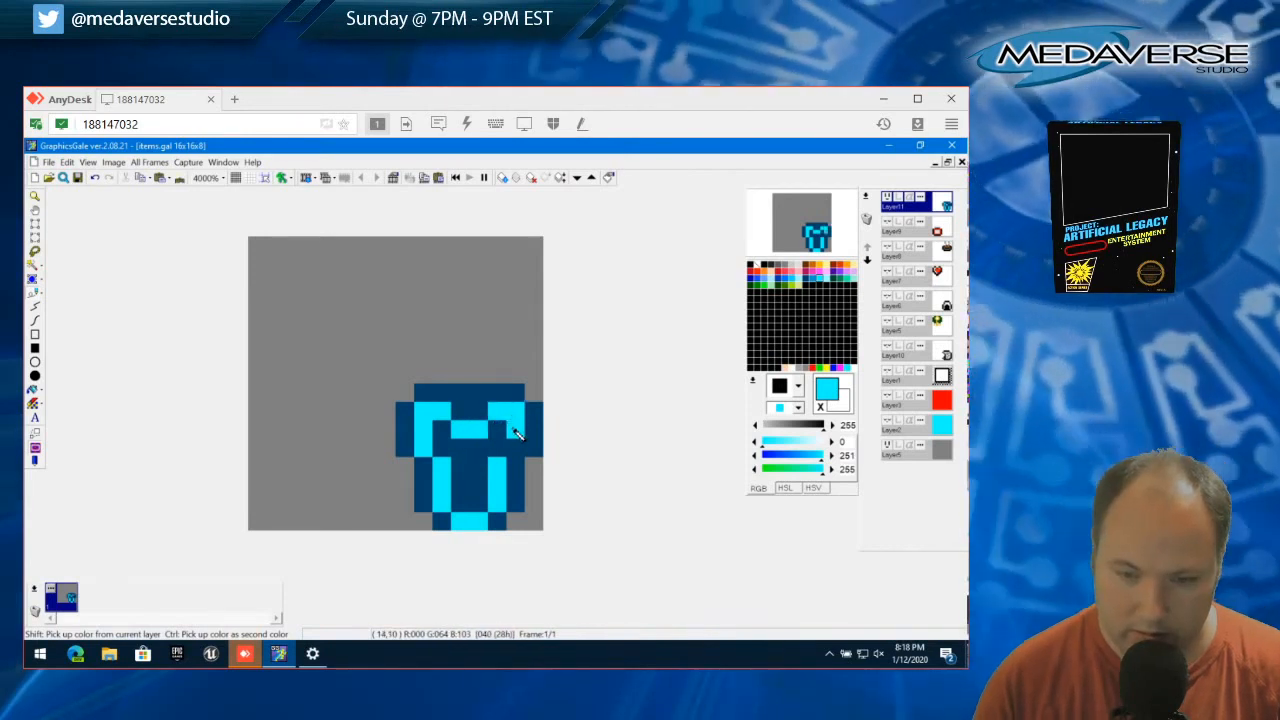
click(514, 430)
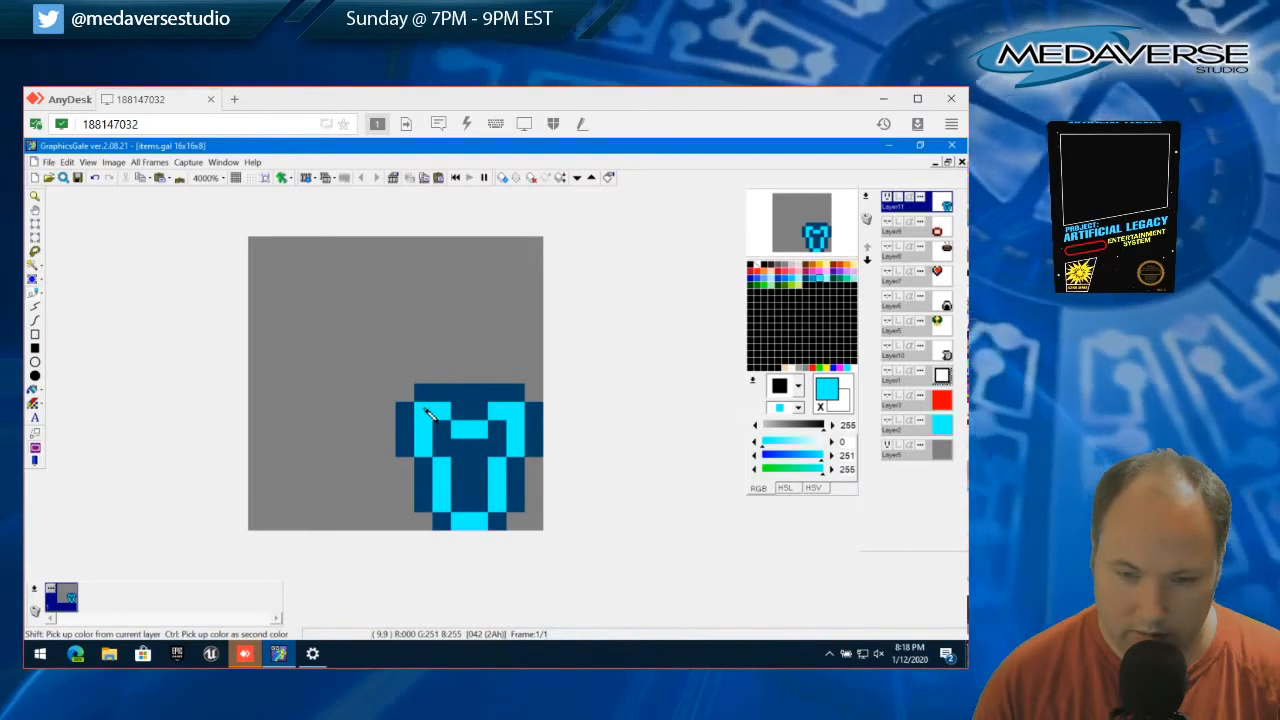
Select light cyan (149, 255, 253) and fill the dark interior of the body and the centre of its top rows
click(831, 280)
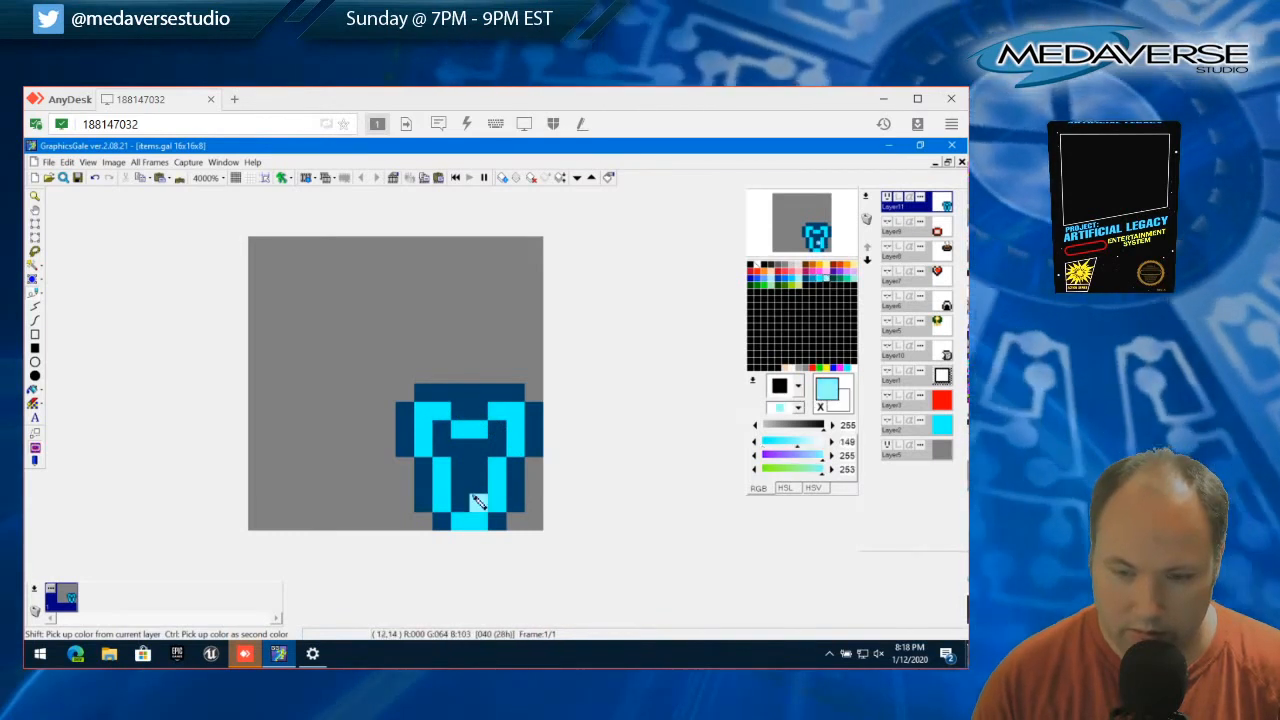
mouse_move(474, 503)
mouse_down()
mouse_move(444, 439)
mouse_move(469, 454)
mouse_move(495, 436)
mouse_move(465, 411)
mouse_move(475, 408)
mouse_move(441, 396)
mouse_move(499, 396)
mouse_up()
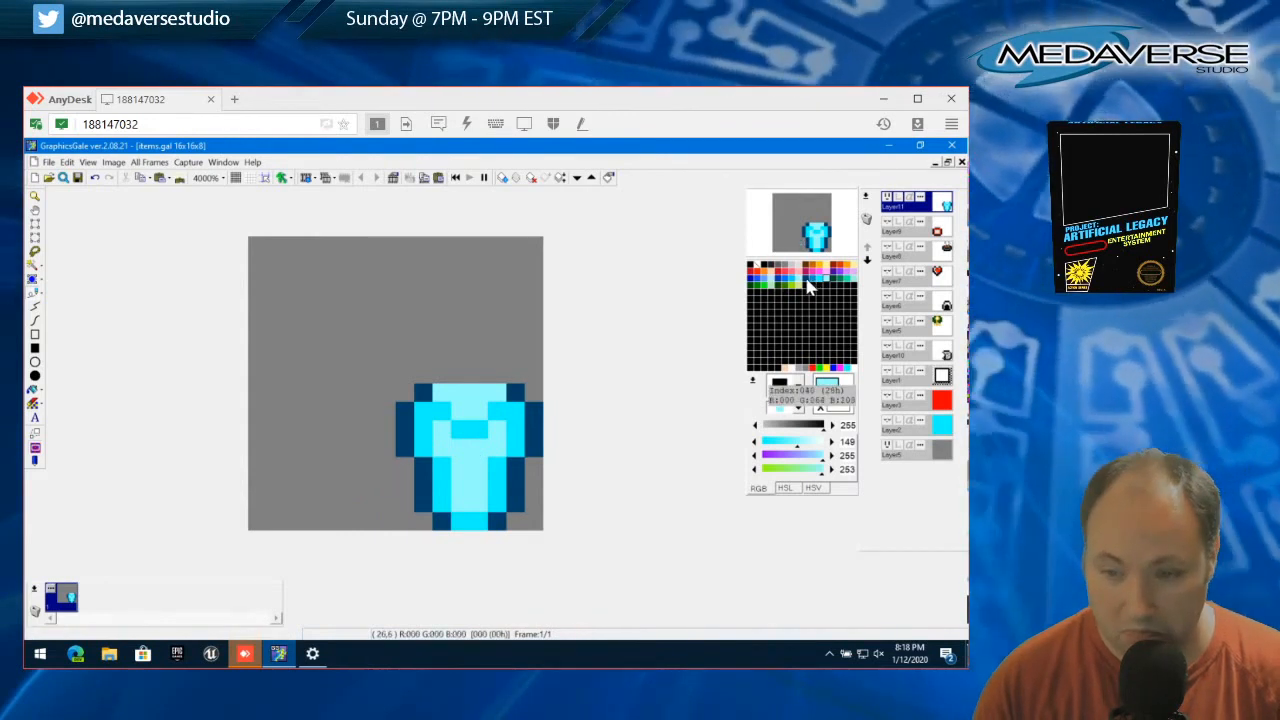
Recolour the upper-left shoulder, the central dip and the whole top edge dark blue (0, 64, 103)
click(810, 287)
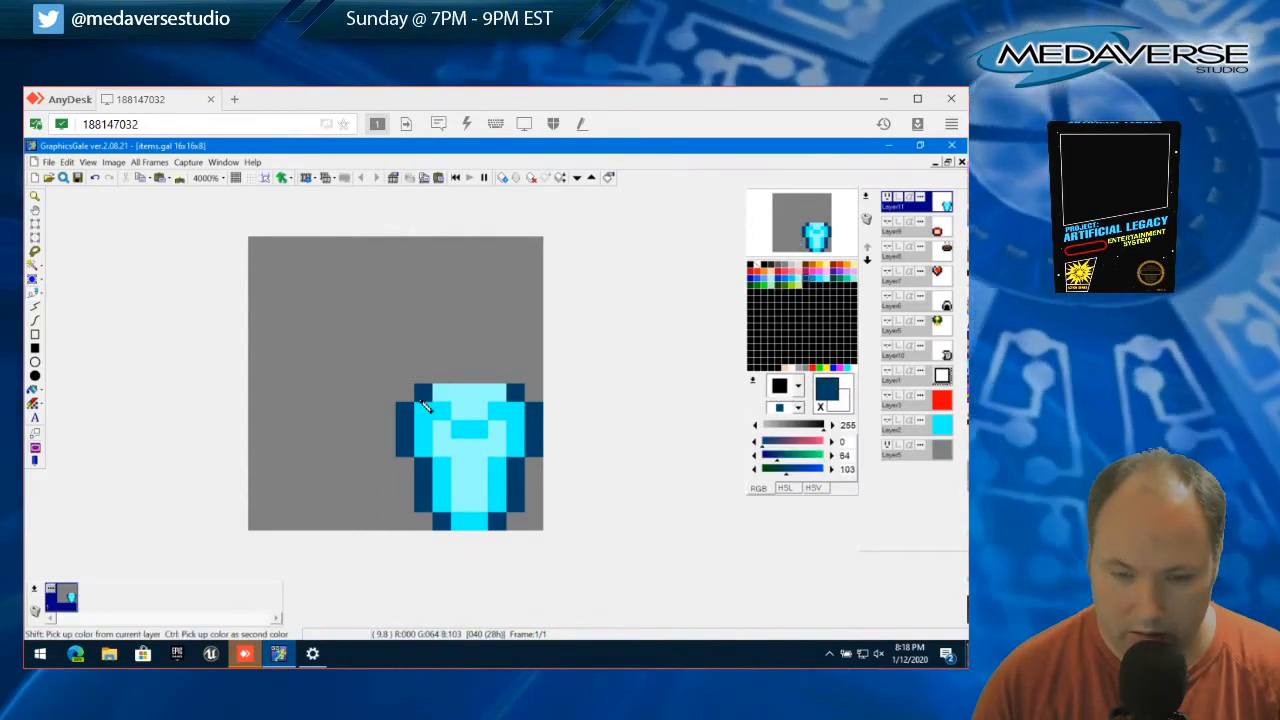
mouse_move(424, 405)
mouse_down()
mouse_move(478, 436)
mouse_move(503, 426)
mouse_move(516, 412)
mouse_move(451, 394)
mouse_move(497, 397)
mouse_up()
click(478, 434)
click(500, 414)
right_click(515, 411)
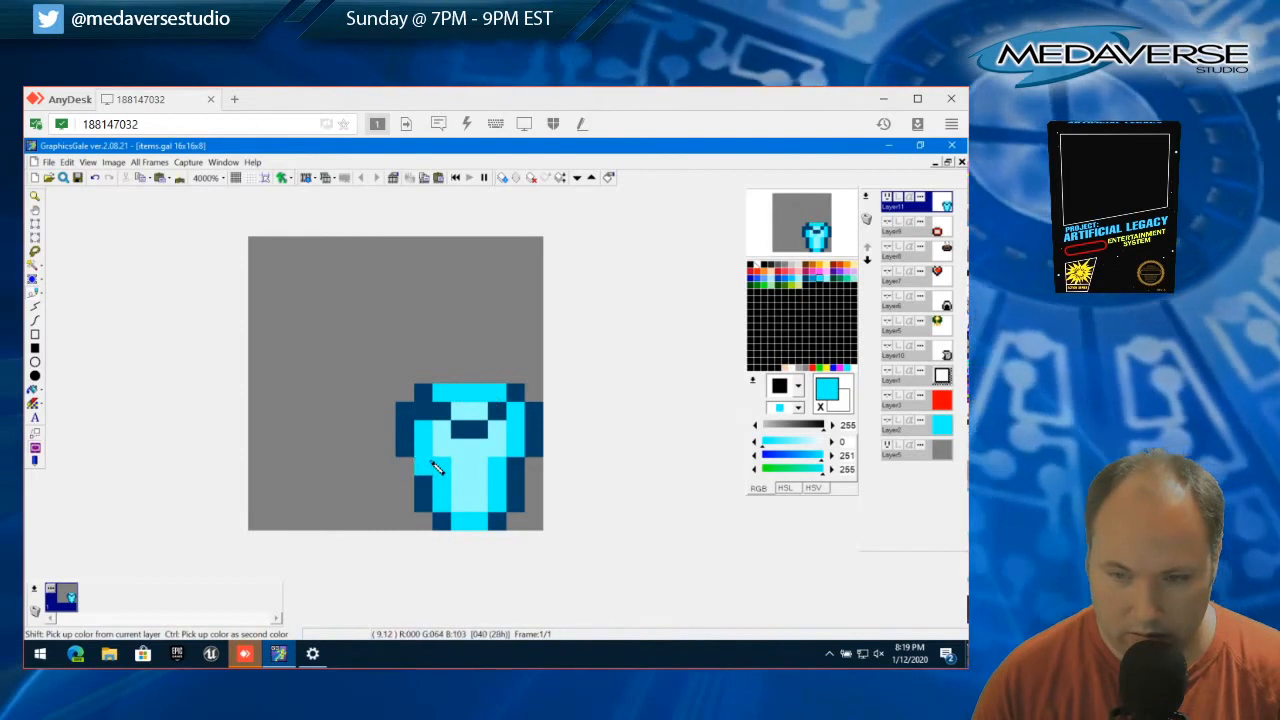
click(424, 394)
right_click(424, 395)
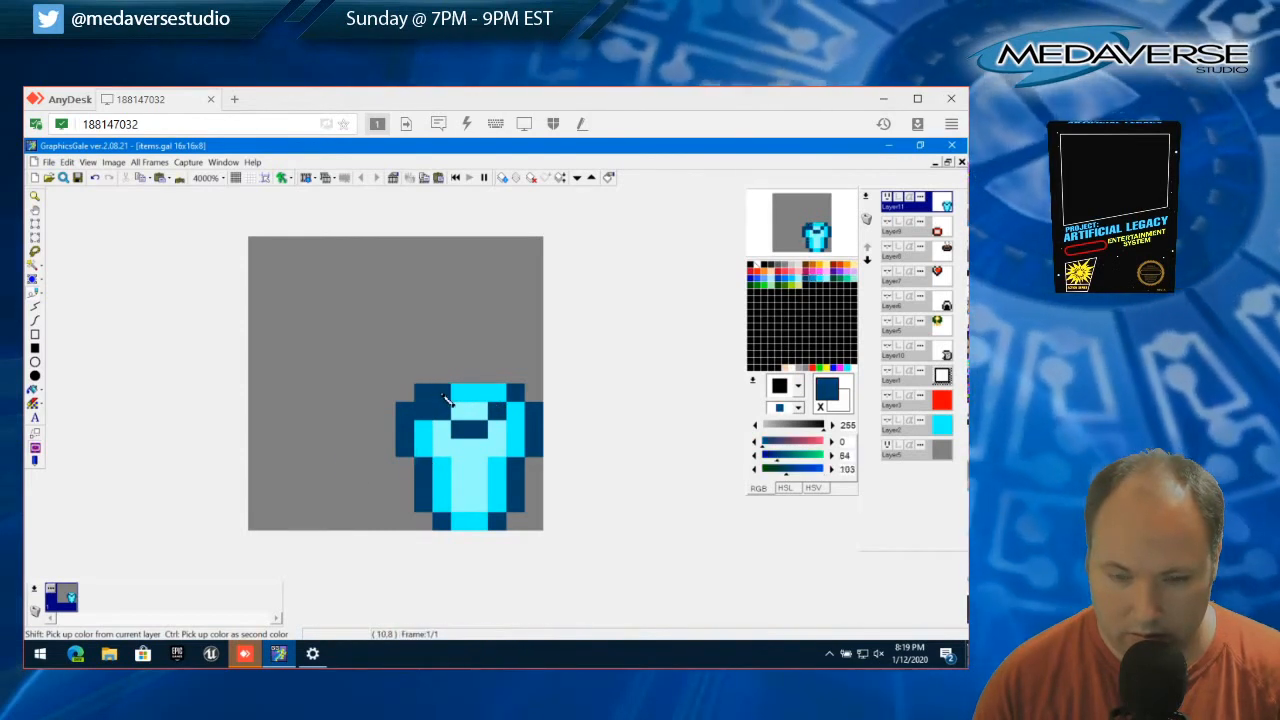
drag(441, 395, 498, 396)
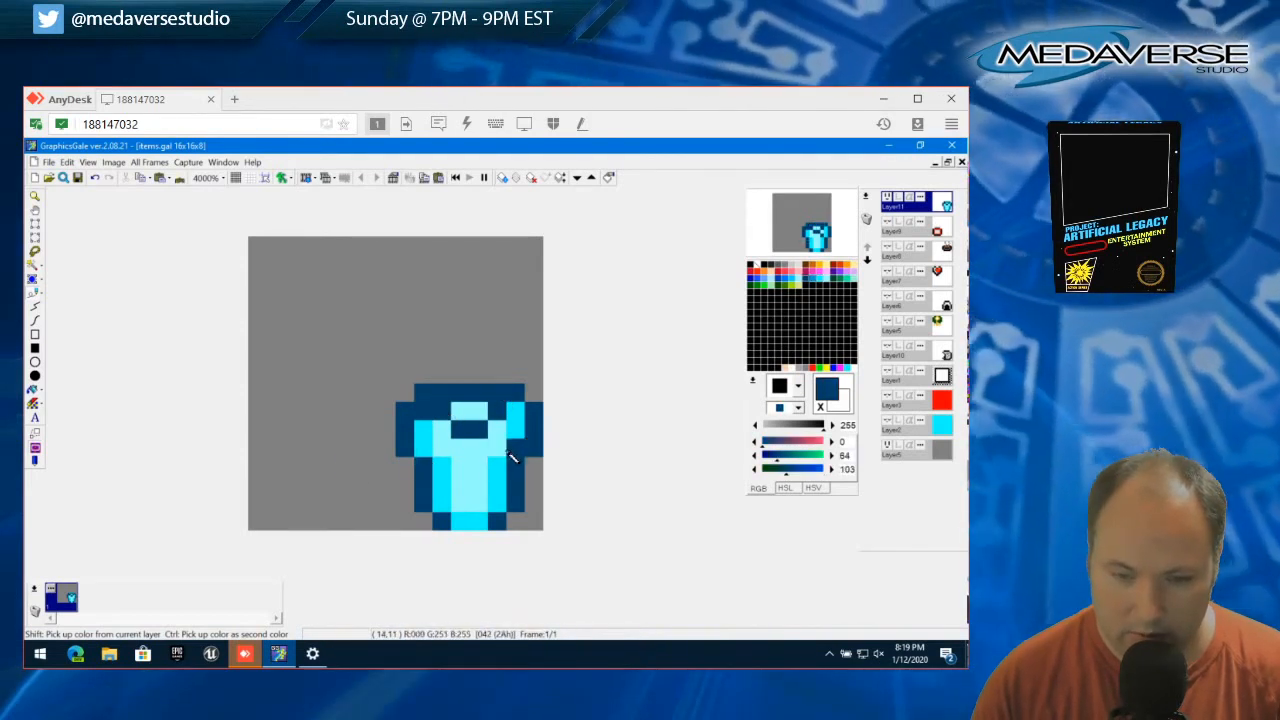
Recolour the row directly beneath the dark top edge bright cyan
right_click(512, 446)
click(443, 409)
click(480, 432)
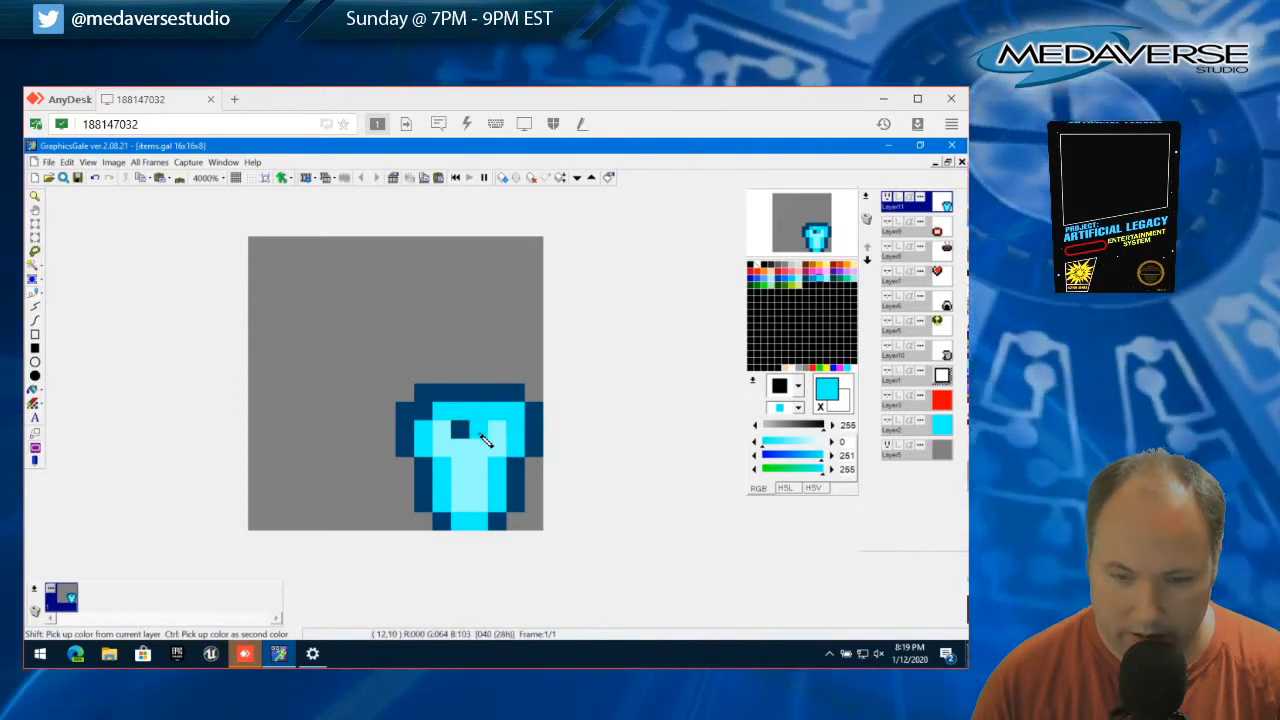
Deepen the central dip to two rows in dark blue, widen its upper row, and darken the upper-right shoulder pixel
right_click(474, 440)
click(460, 447)
click(478, 447)
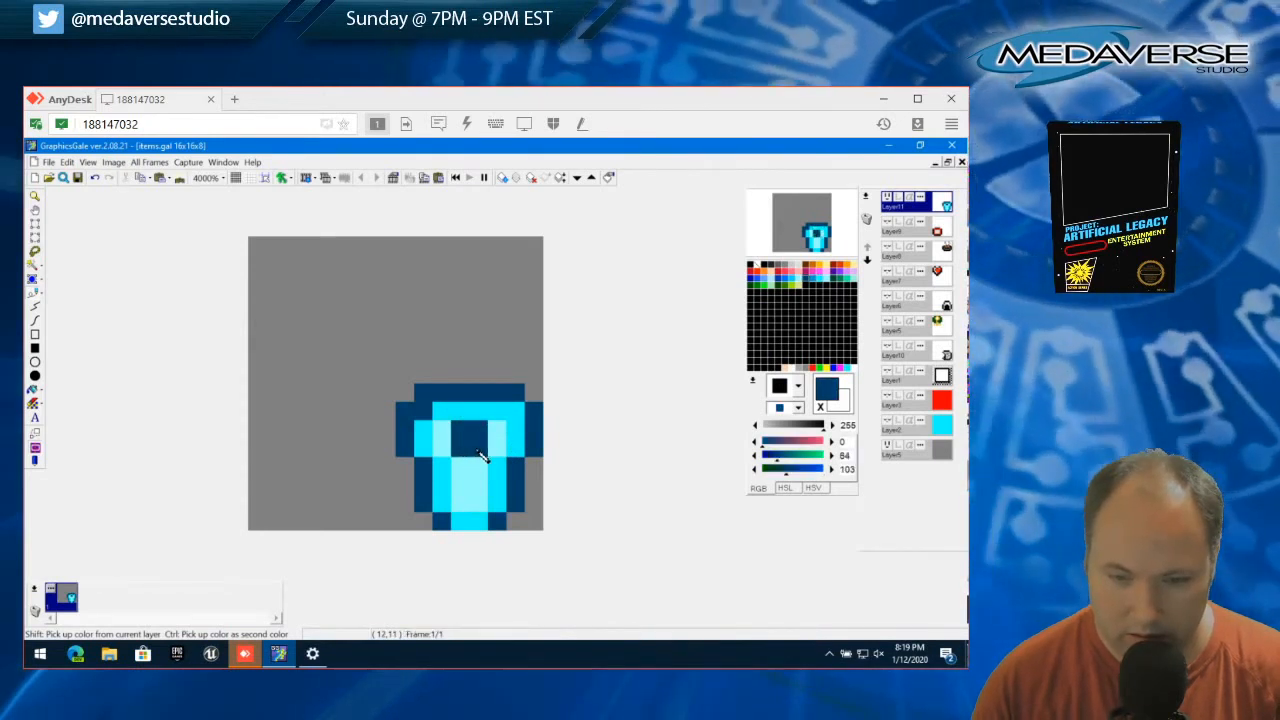
click(496, 429)
click(514, 411)
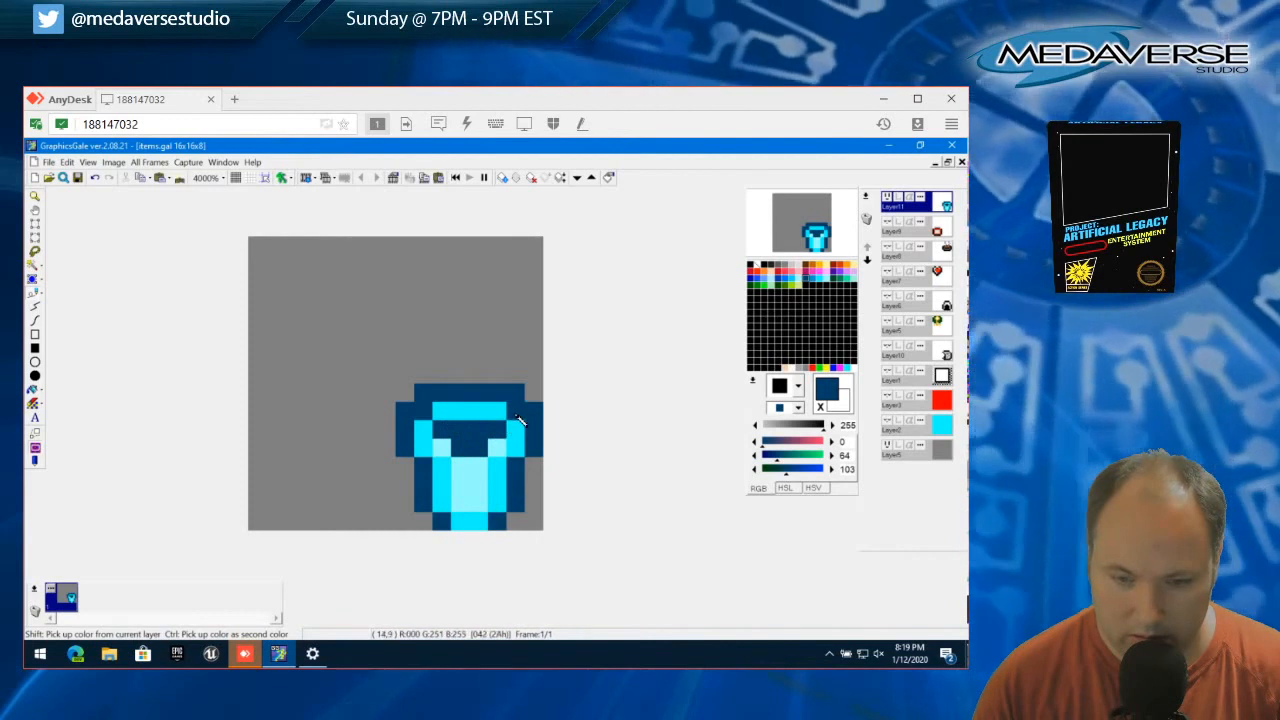
click(514, 430)
Pick up light cyan and paint the two centre pixels of the dark dip's upper row
right_click(516, 437)
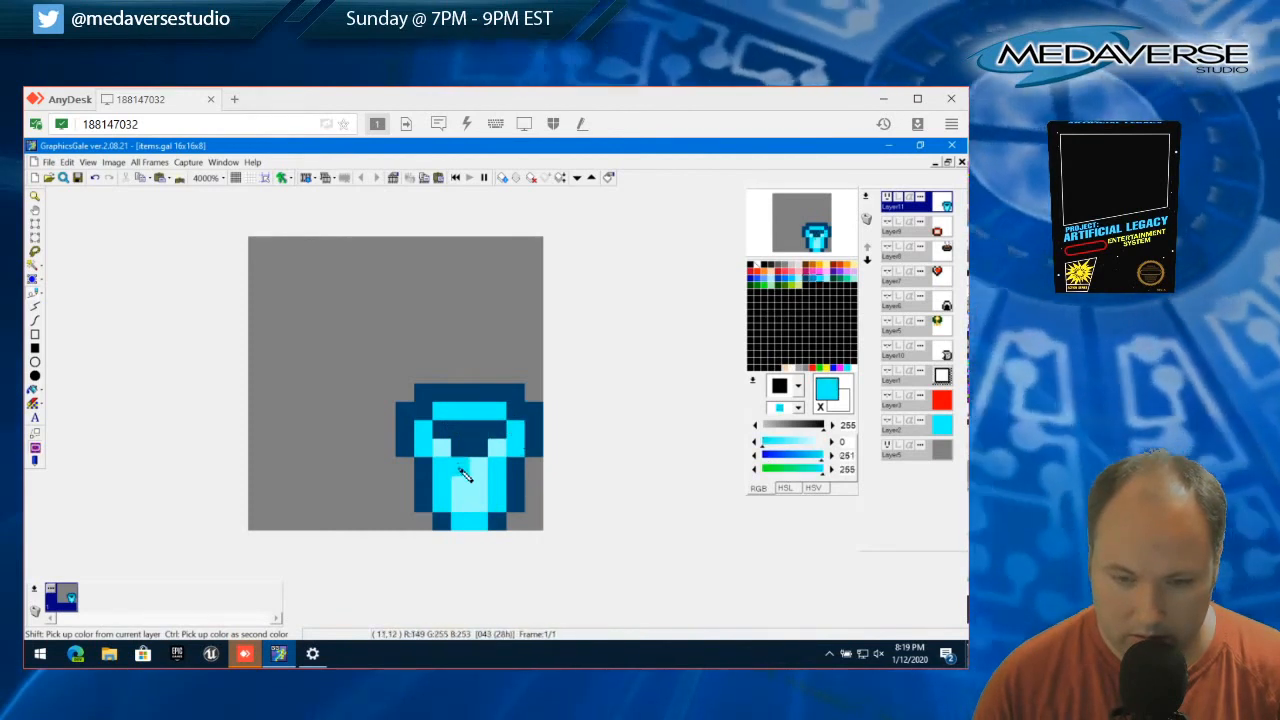
right_click(461, 469)
click(460, 434)
click(479, 434)
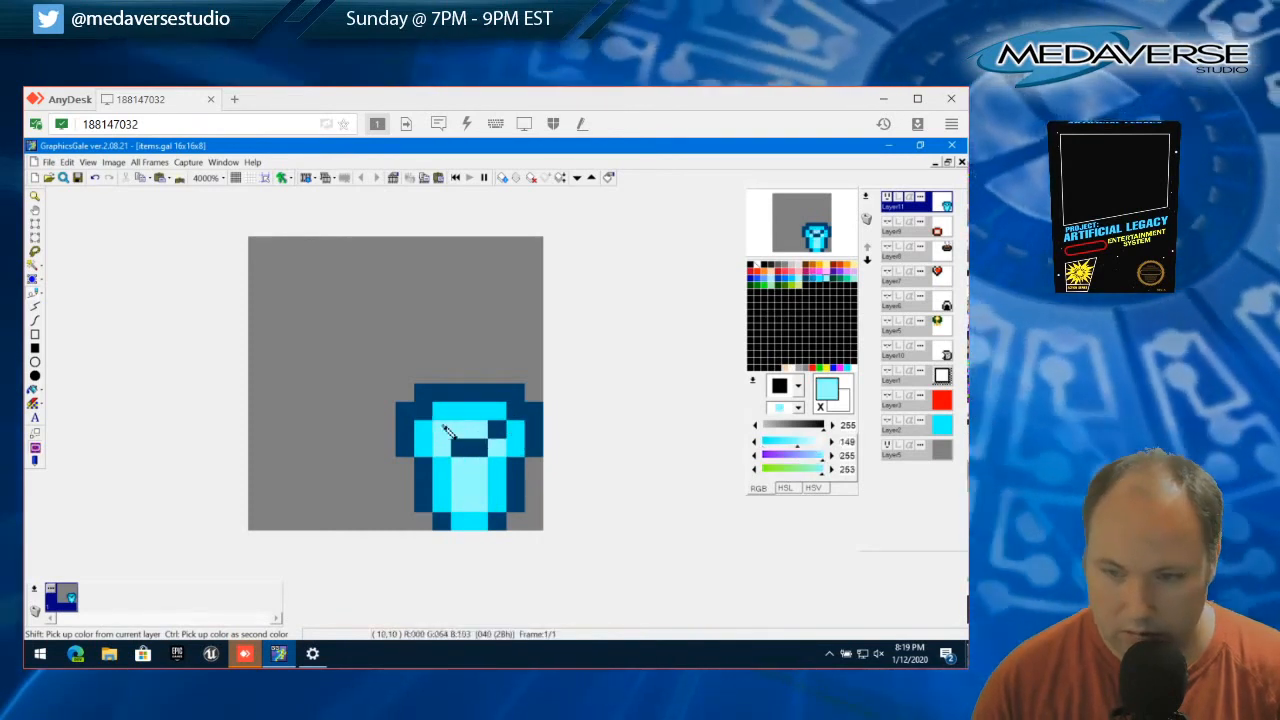
Paint the bottom row and the lower inner corners dark blue, with two bright cyan pixels in the centre of the row above
right_click(449, 520)
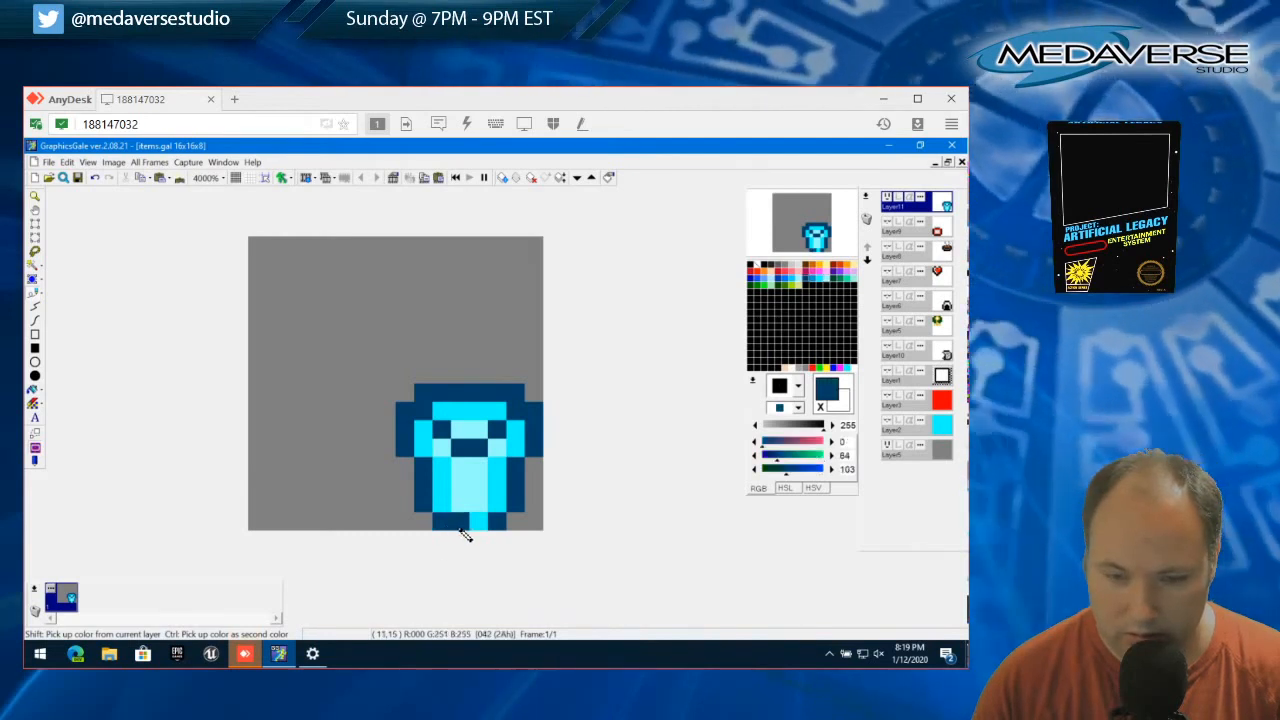
click(463, 534)
right_click(449, 514)
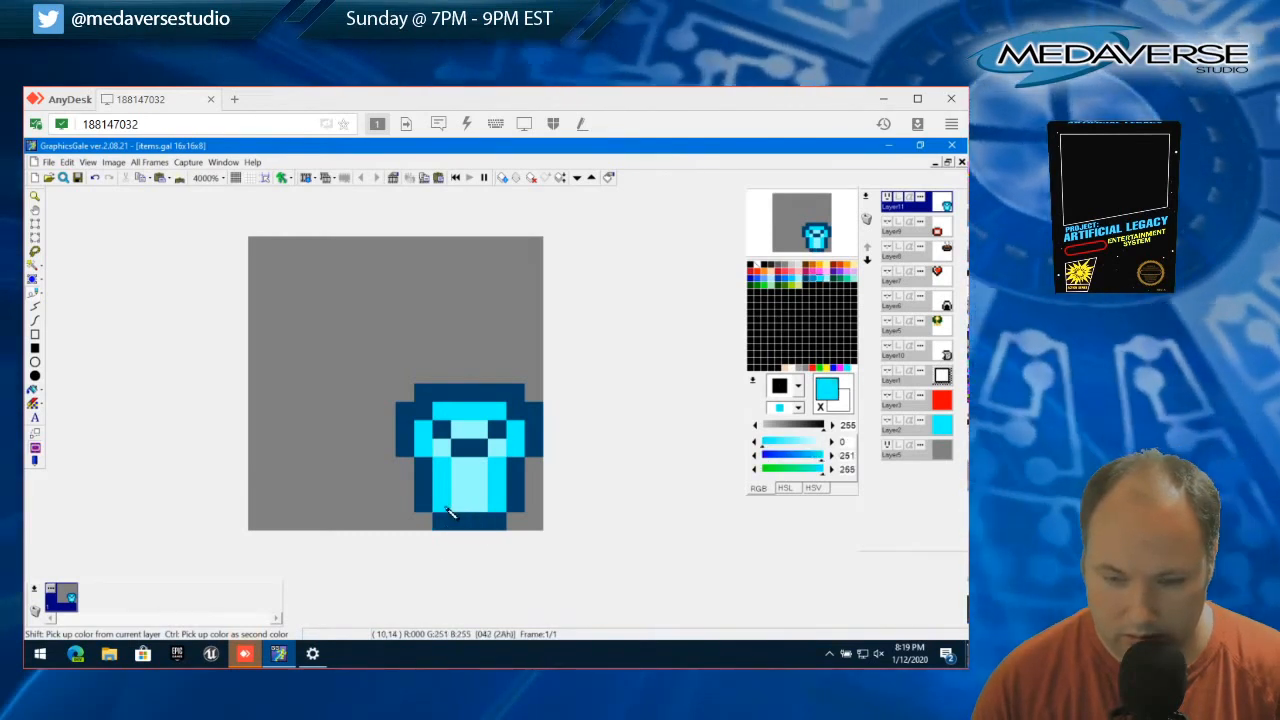
click(449, 519)
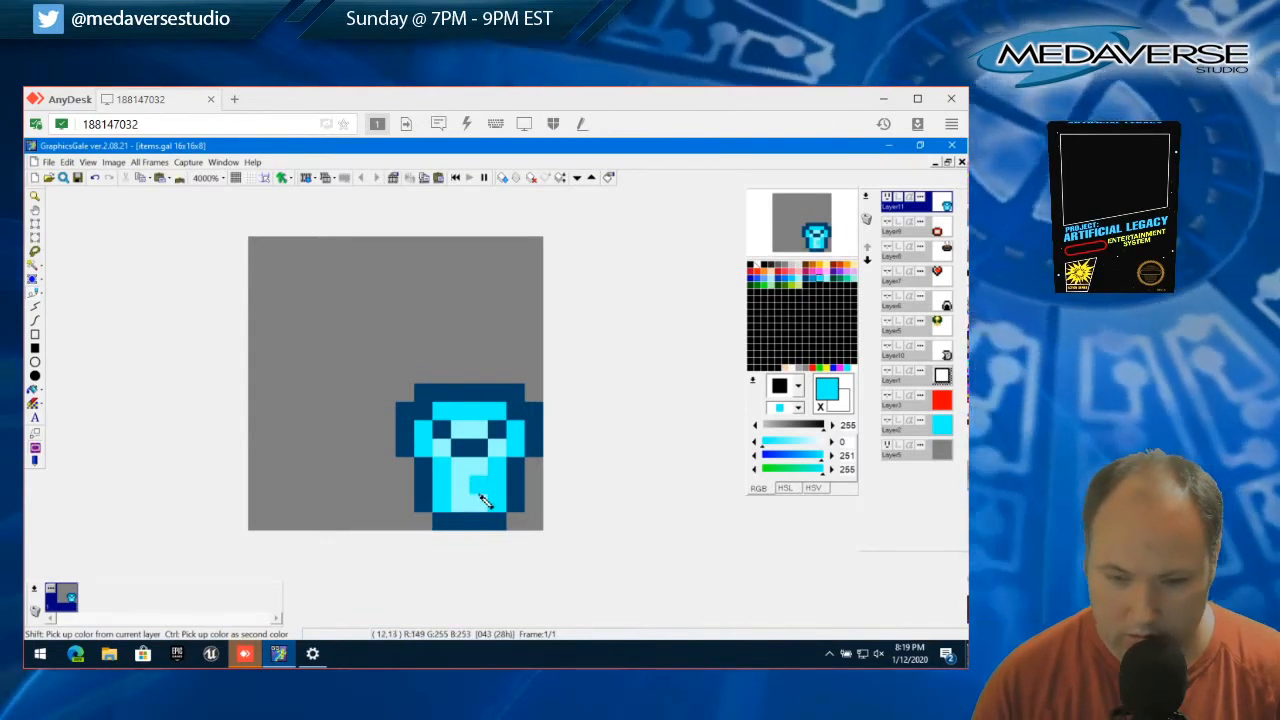
click(467, 521)
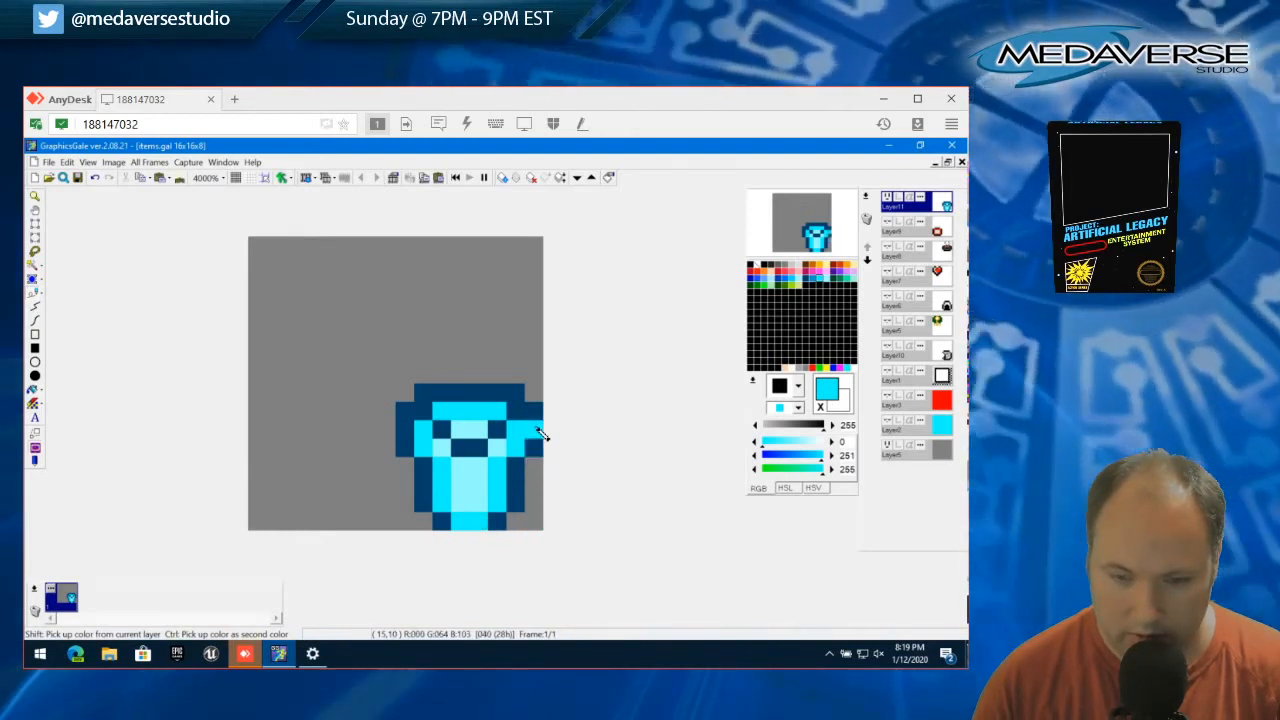
right_click(495, 527)
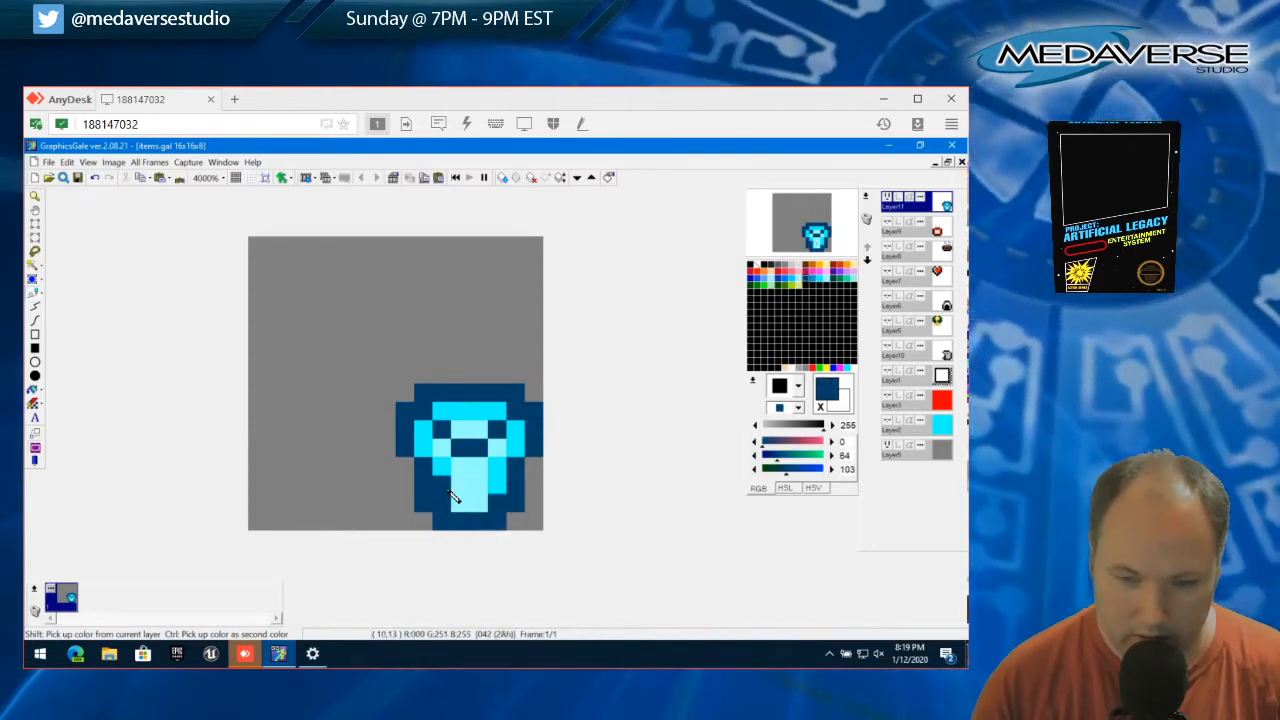
right_click(447, 492)
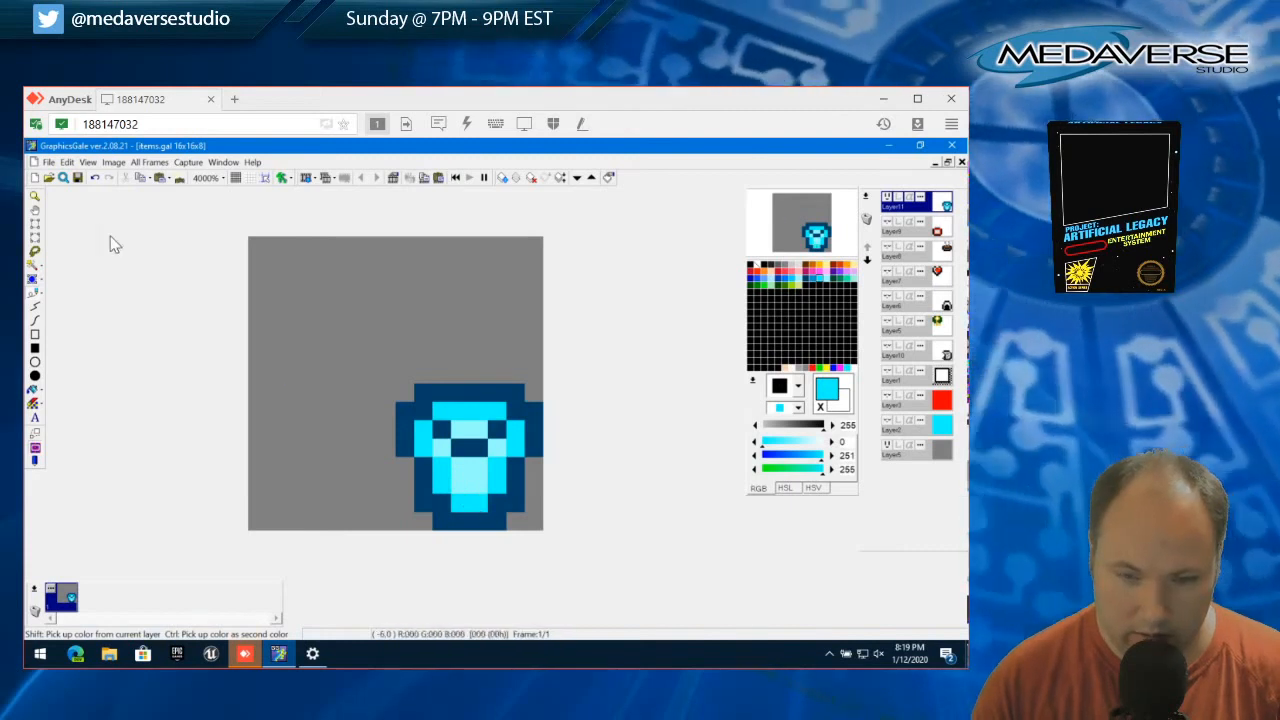
click(437, 517)
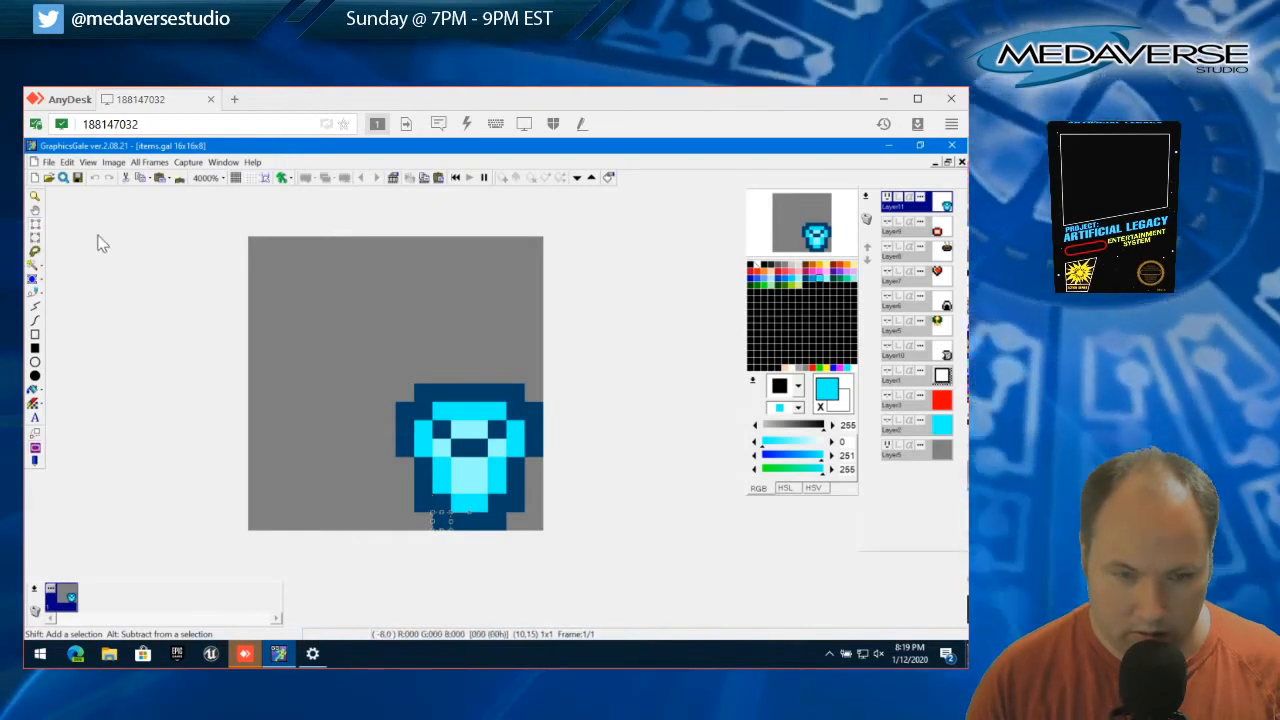
click(66, 162)
click(134, 405)
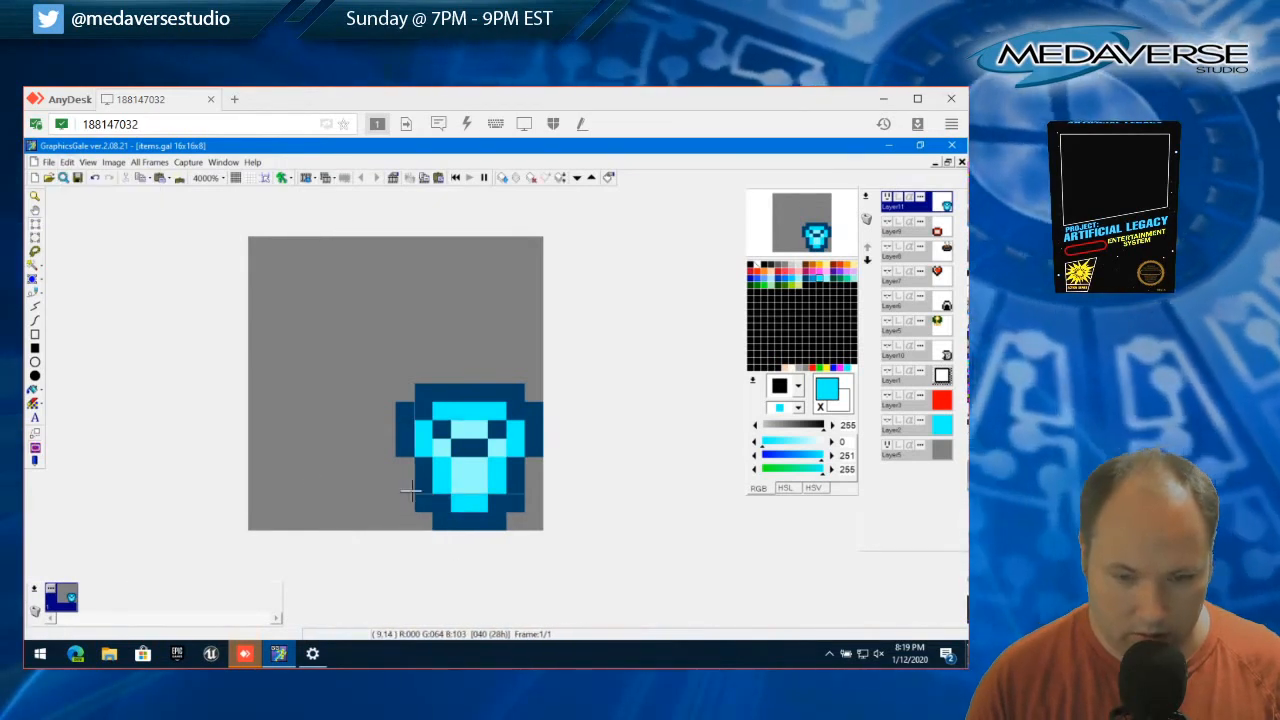
Select the outermost pixels at both ends of the two bottom rows and remove them to taper the base
drag(433, 511, 510, 518)
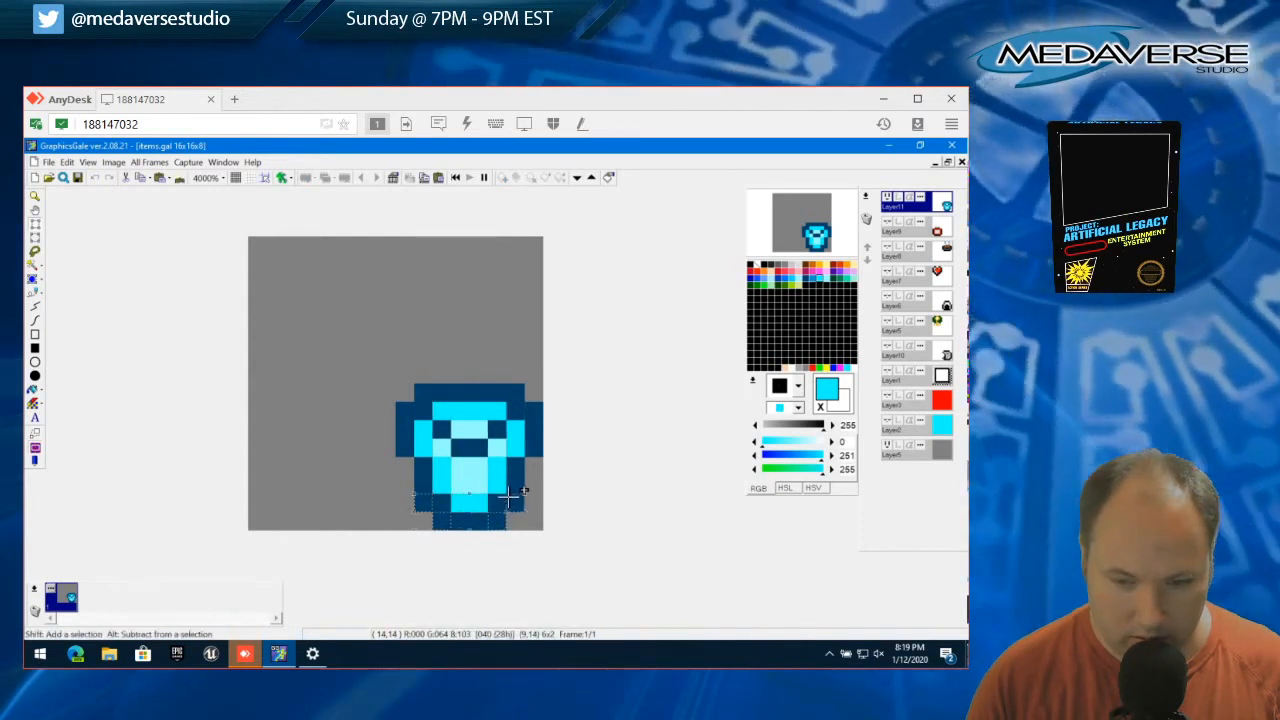
click(66, 162)
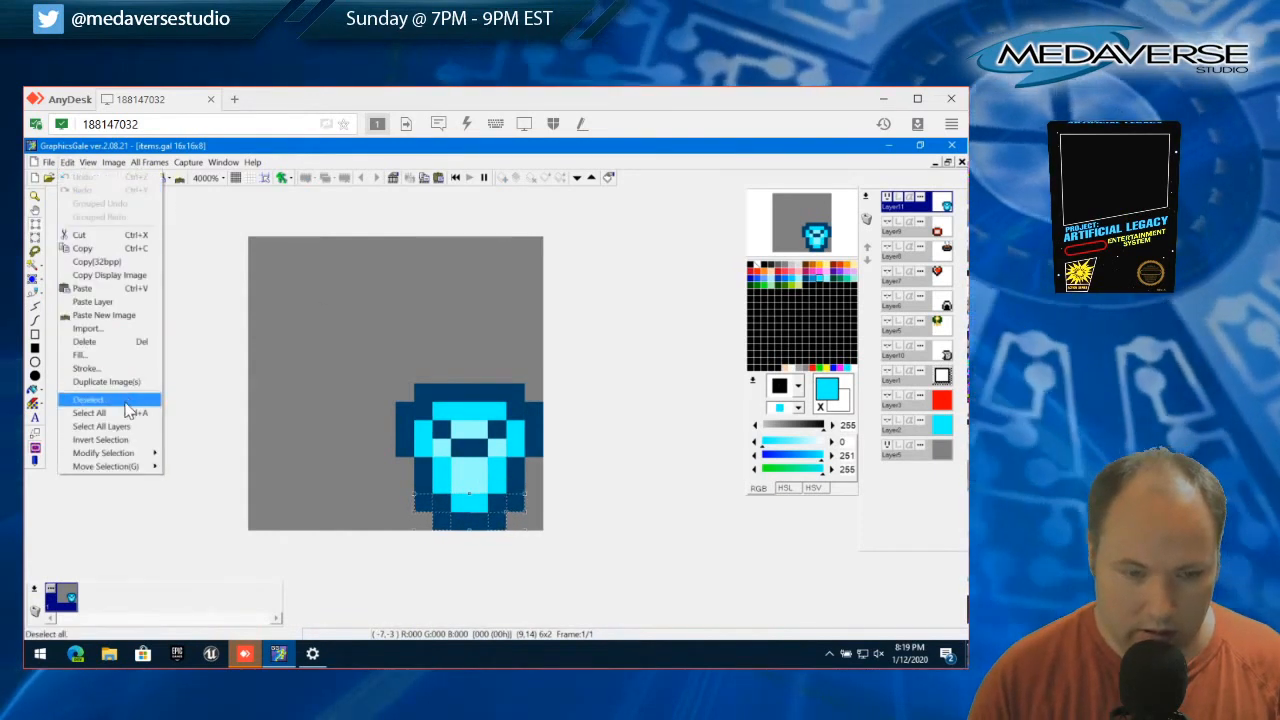
click(84, 247)
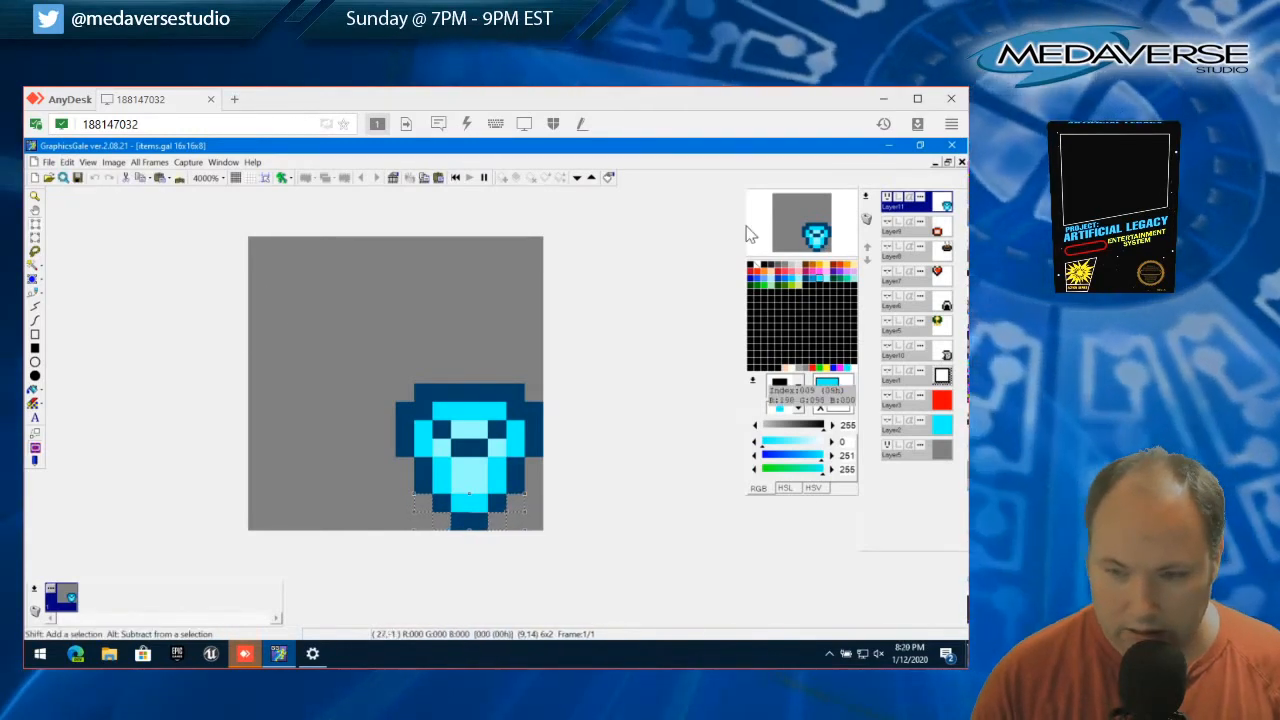
click(34, 226)
click(113, 288)
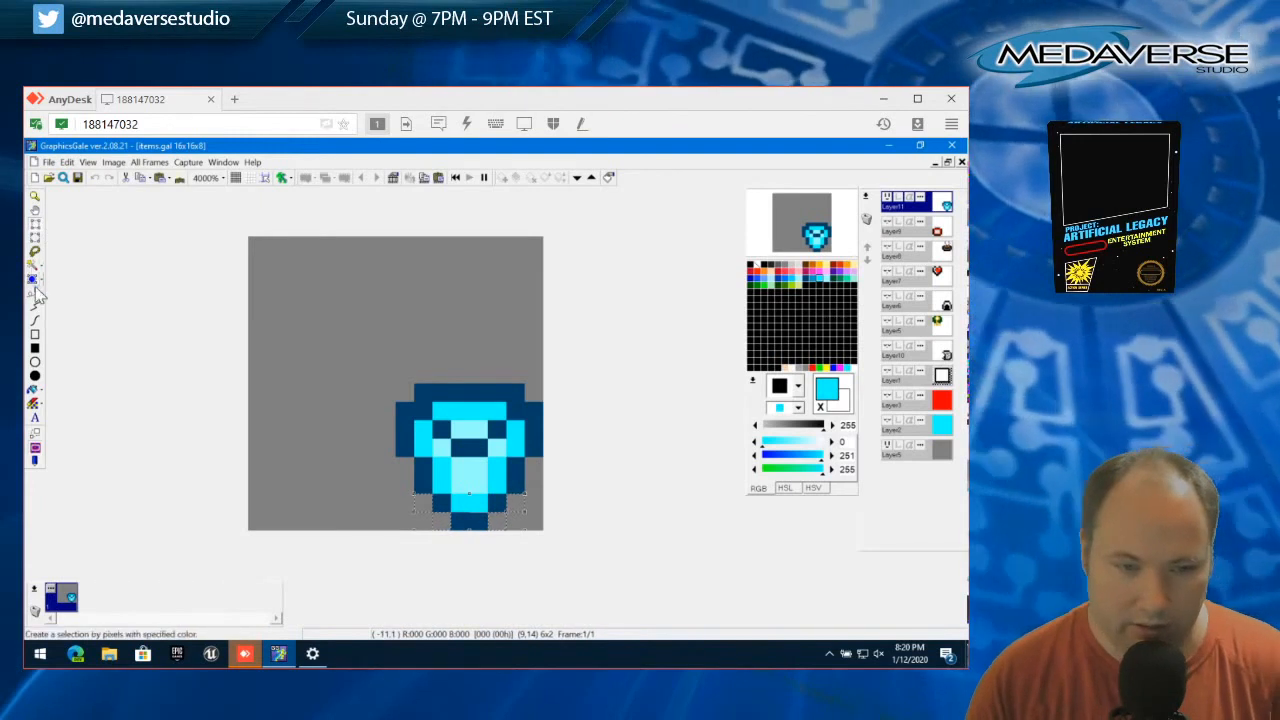
Extend both dark blue side edges one pixel down and paint the upper inner corners bright cyan
click(35, 293)
right_click(412, 462)
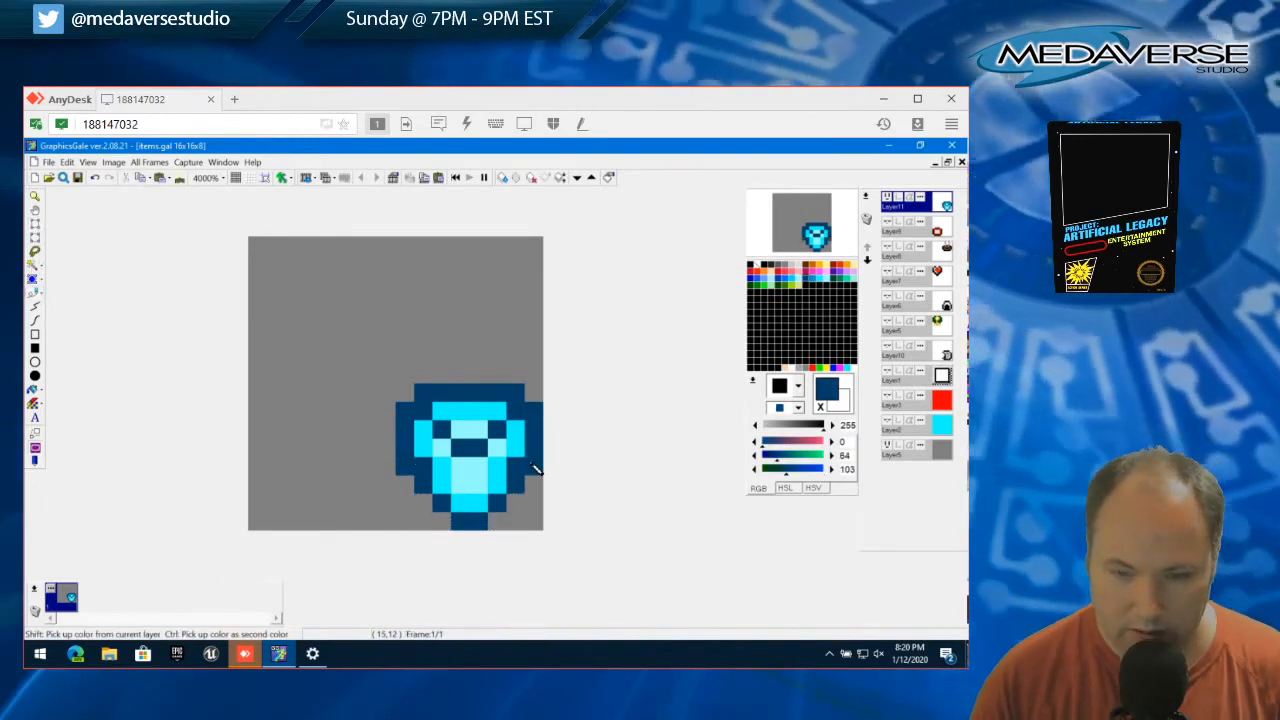
right_click(458, 472)
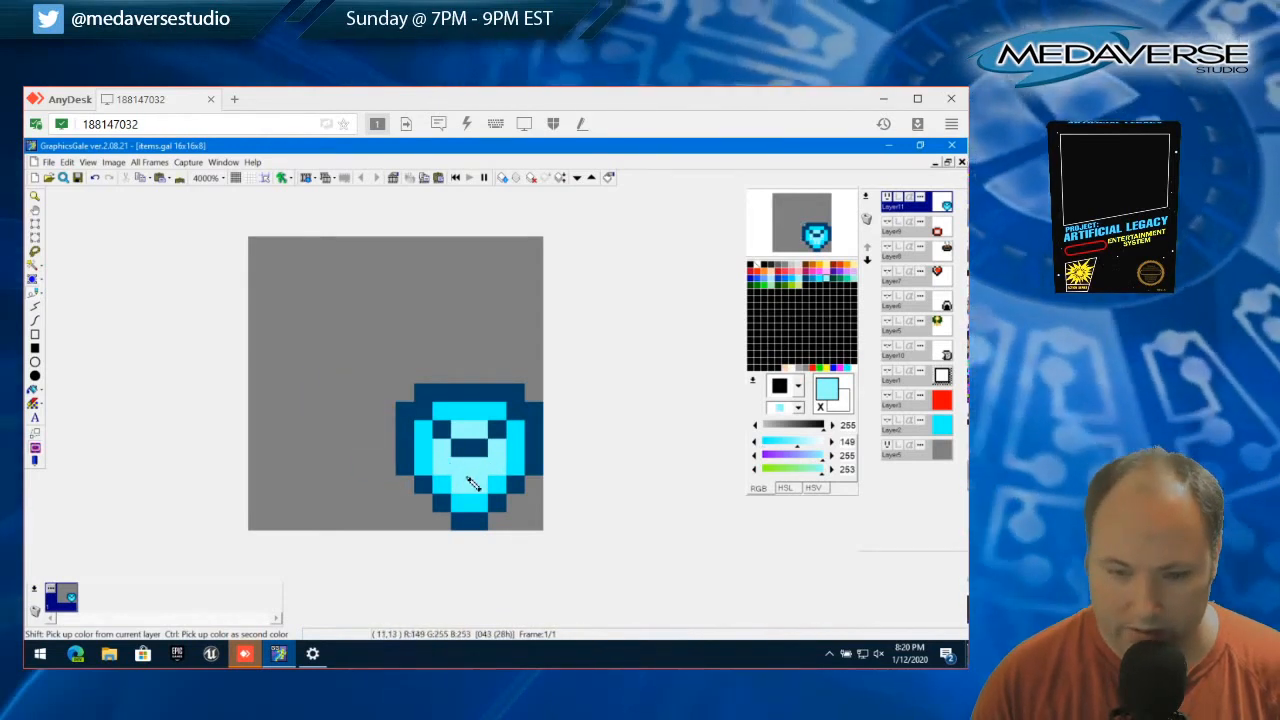
right_click(436, 421)
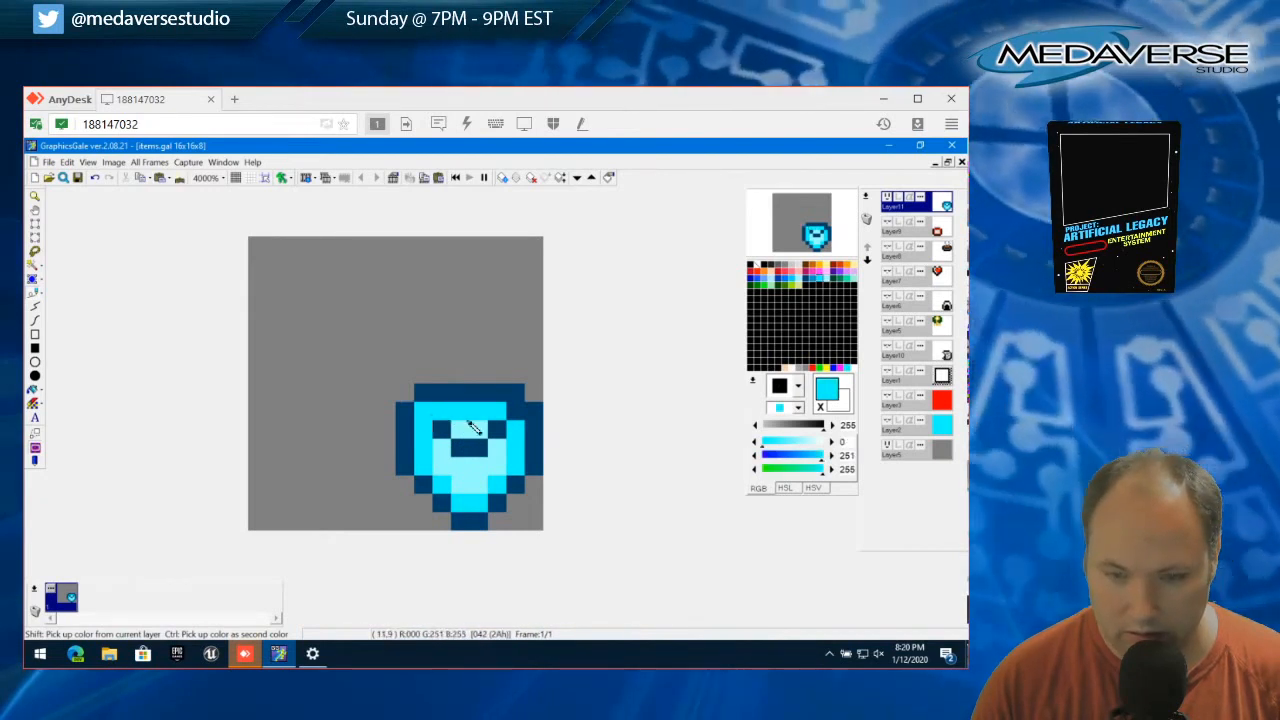
Try light cyan pixels along the inner sides and bright cyan pixels in the middle of the light area
right_click(476, 433)
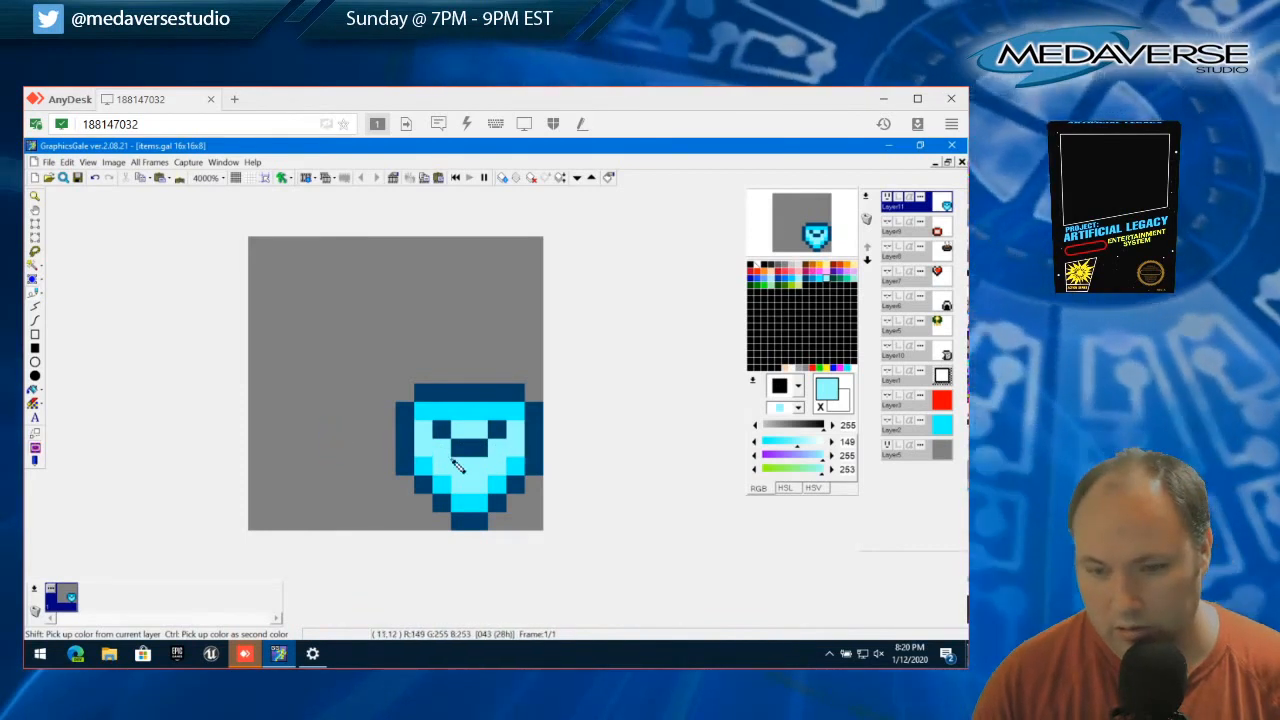
right_click(447, 484)
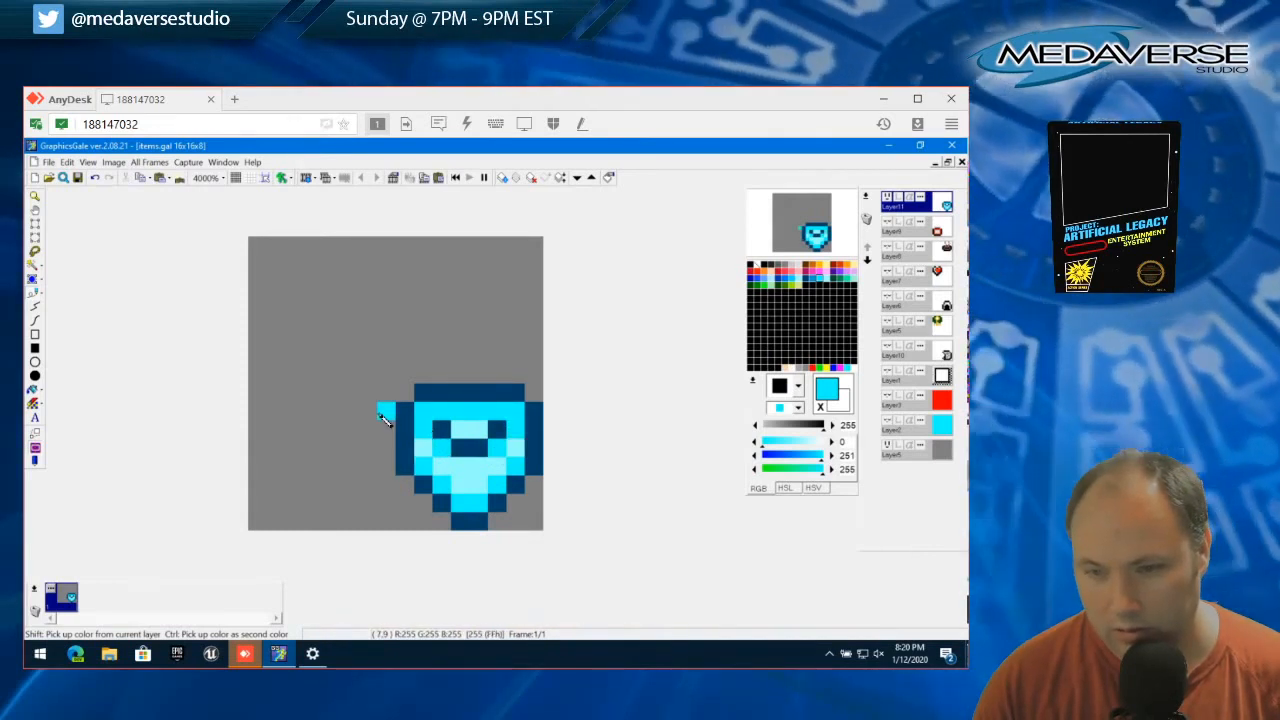
click(461, 466)
click(477, 467)
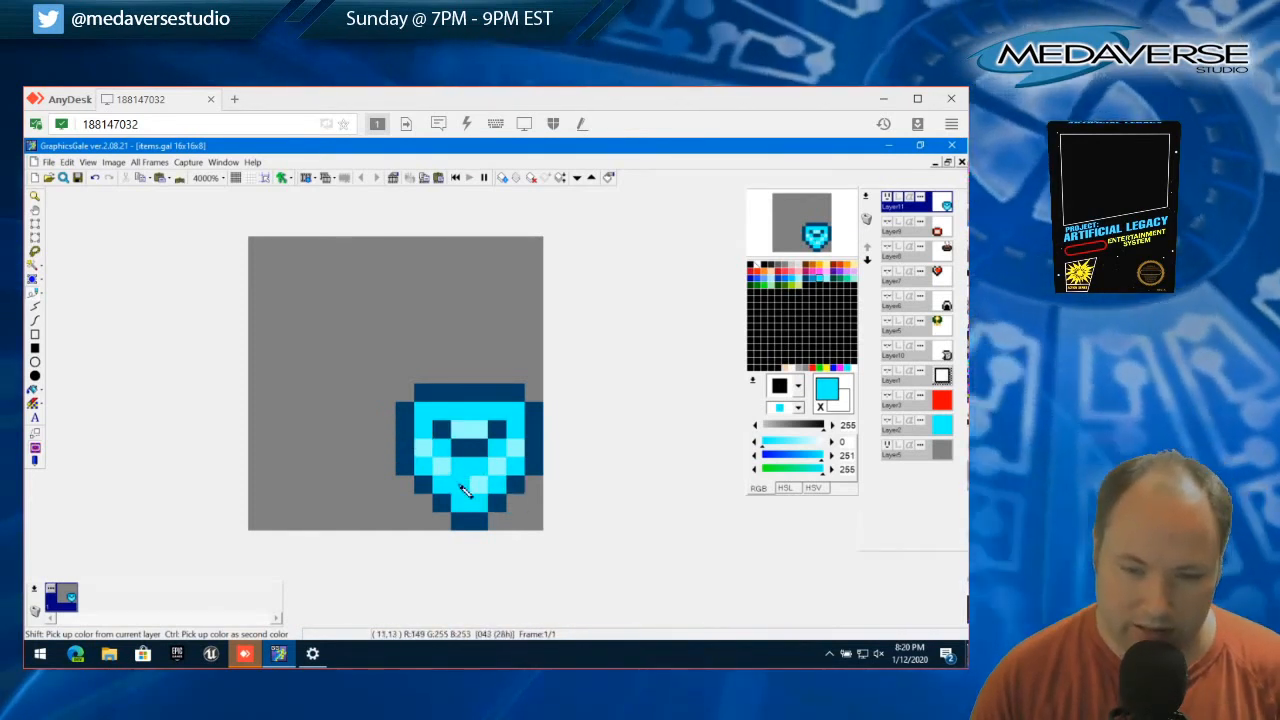
Try light cyan across the face and at the ends of the top row, and repaint the inner border bright cyan
right_click(463, 488)
drag(445, 457, 505, 458)
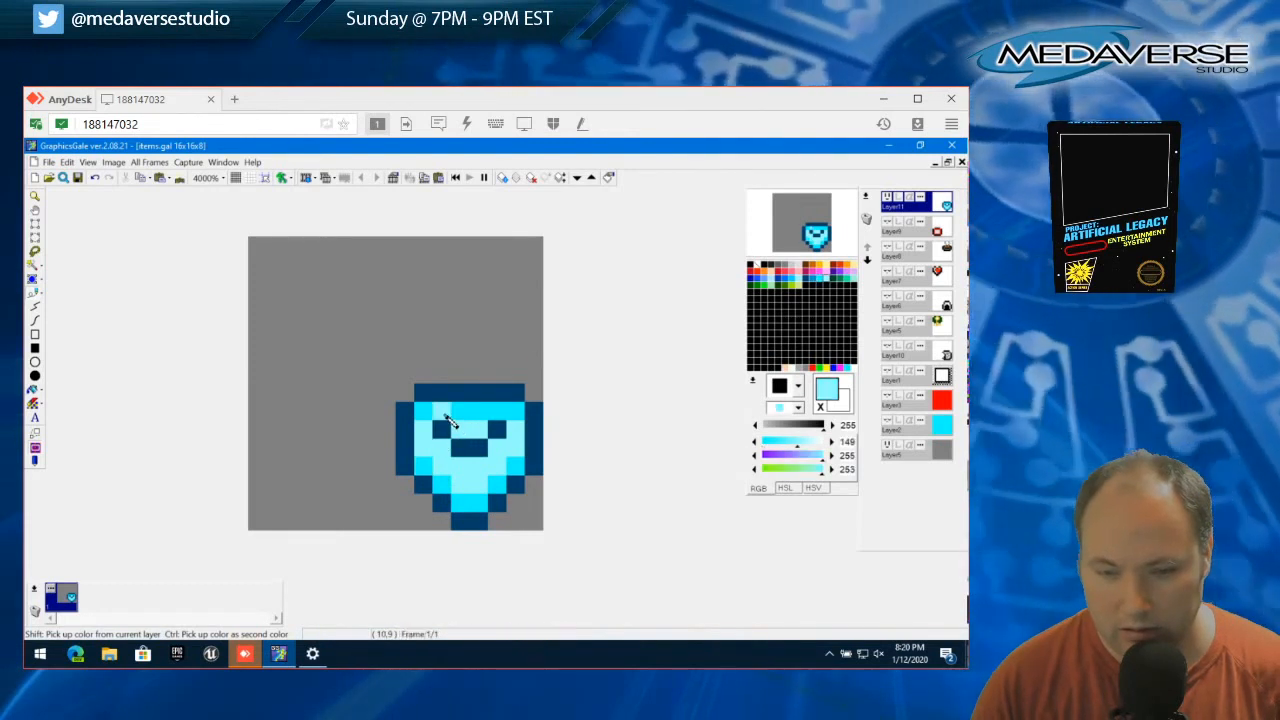
click(500, 419)
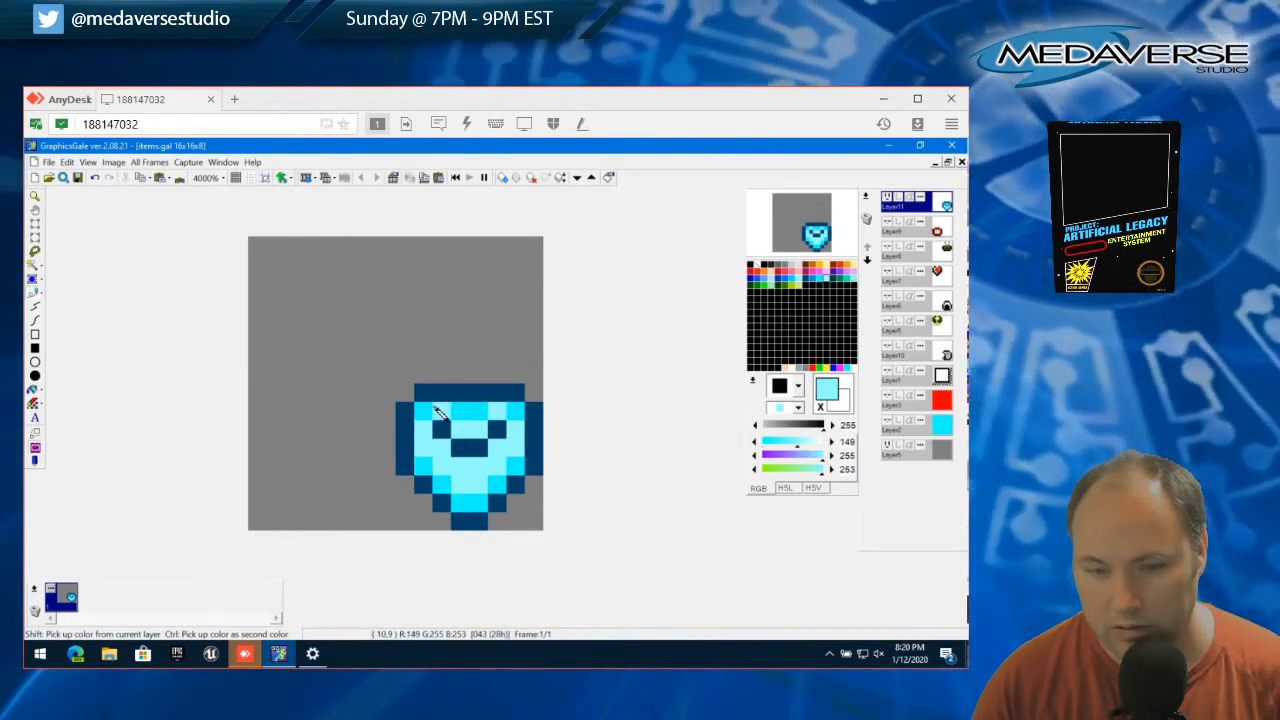
click(425, 412)
click(513, 412)
right_click(470, 413)
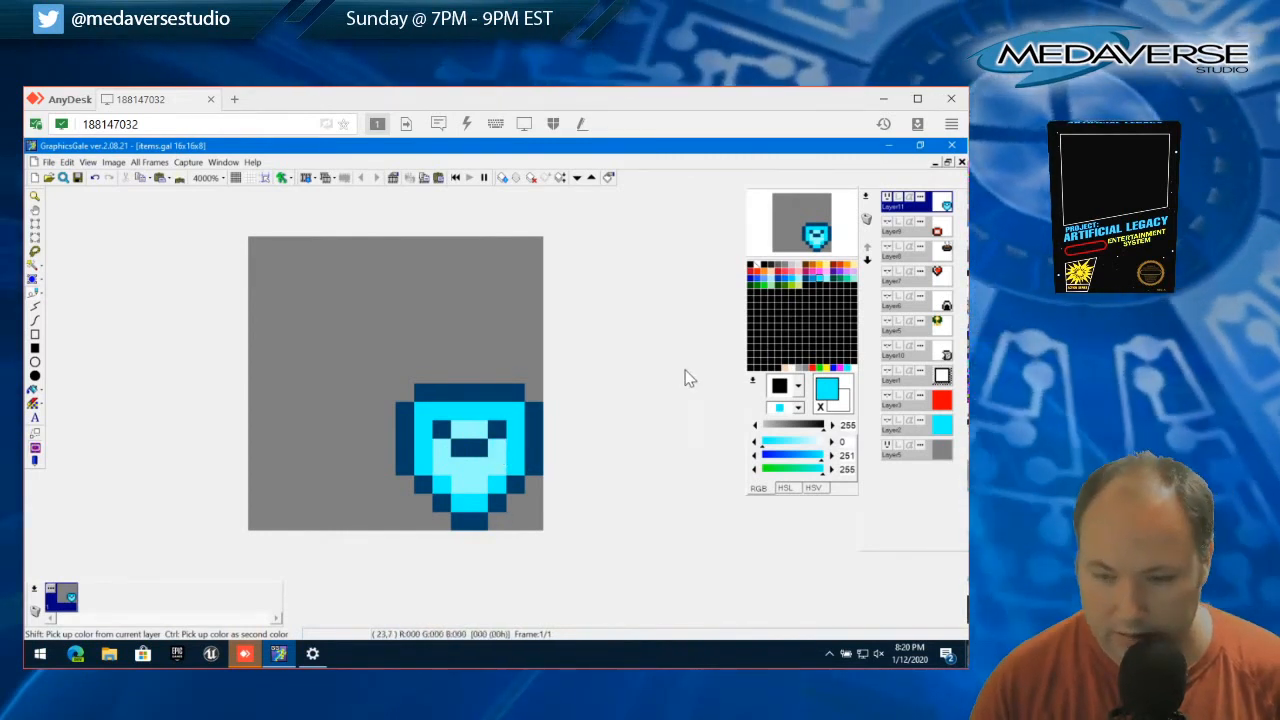
Recolour the dark blue outline and central dip in medium blue (0, 152, 206)
click(817, 287)
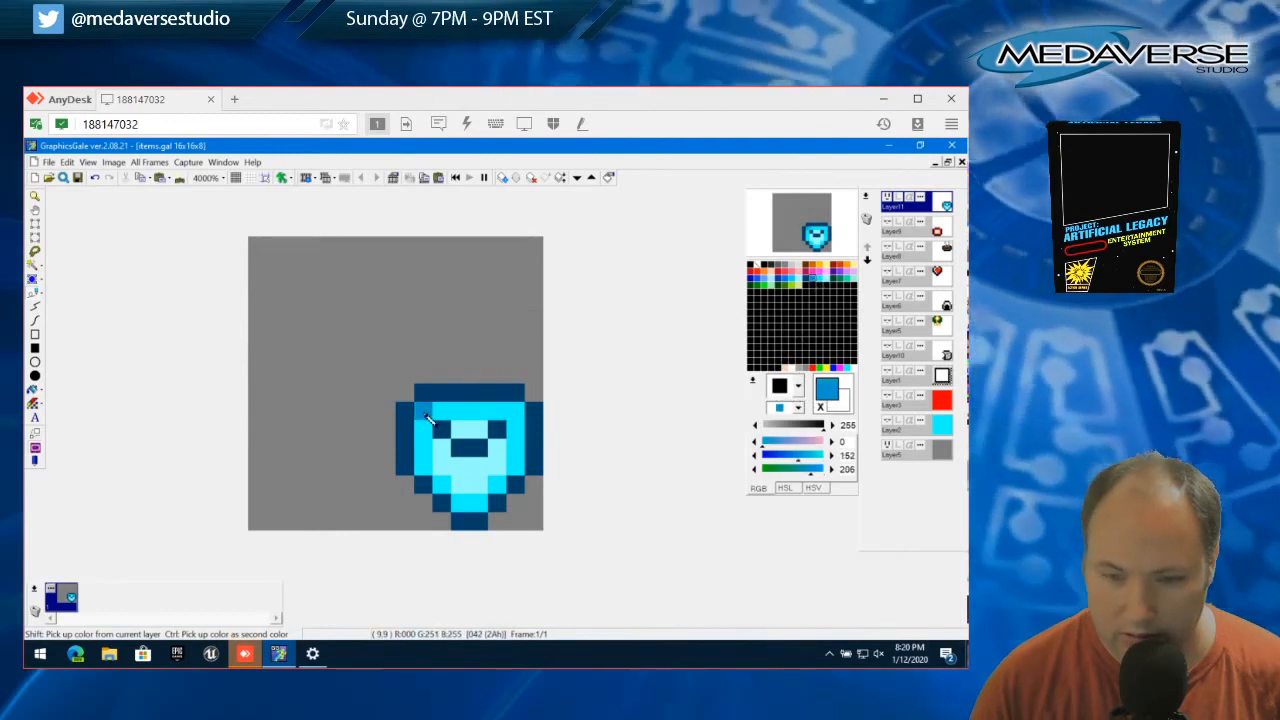
drag(422, 392, 510, 396)
drag(531, 409, 538, 463)
mouse_move(411, 413)
mouse_down()
mouse_move(410, 468)
mouse_move(463, 516)
mouse_move(486, 529)
mouse_move(523, 494)
mouse_up()
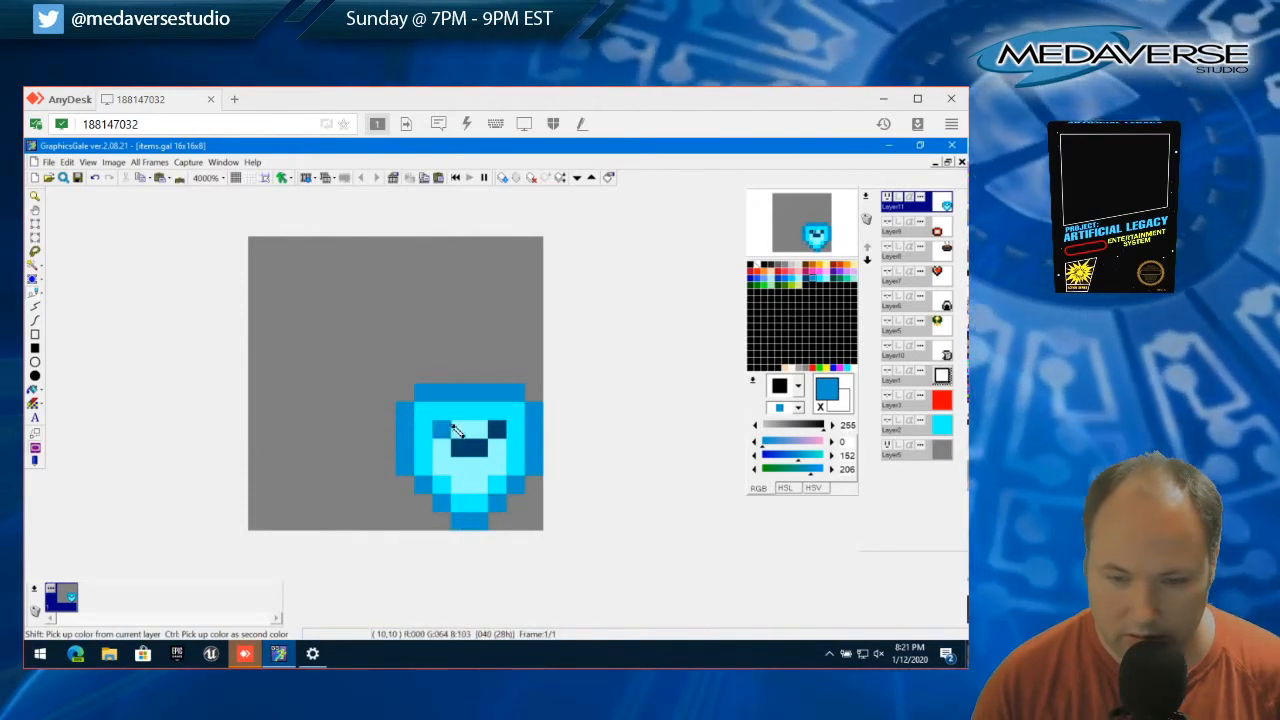
click(465, 447)
click(497, 430)
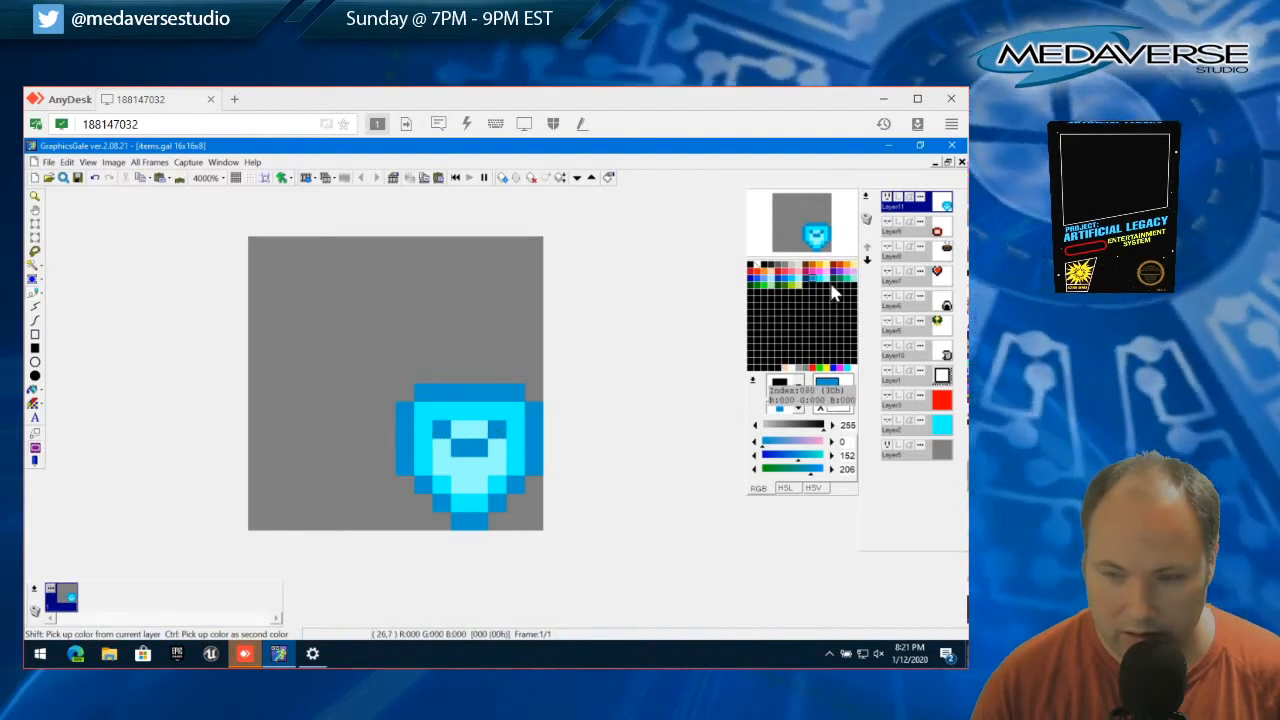
Recolour the light cyan centre of the sprite in light purple (213, 123, 255)
click(844, 270)
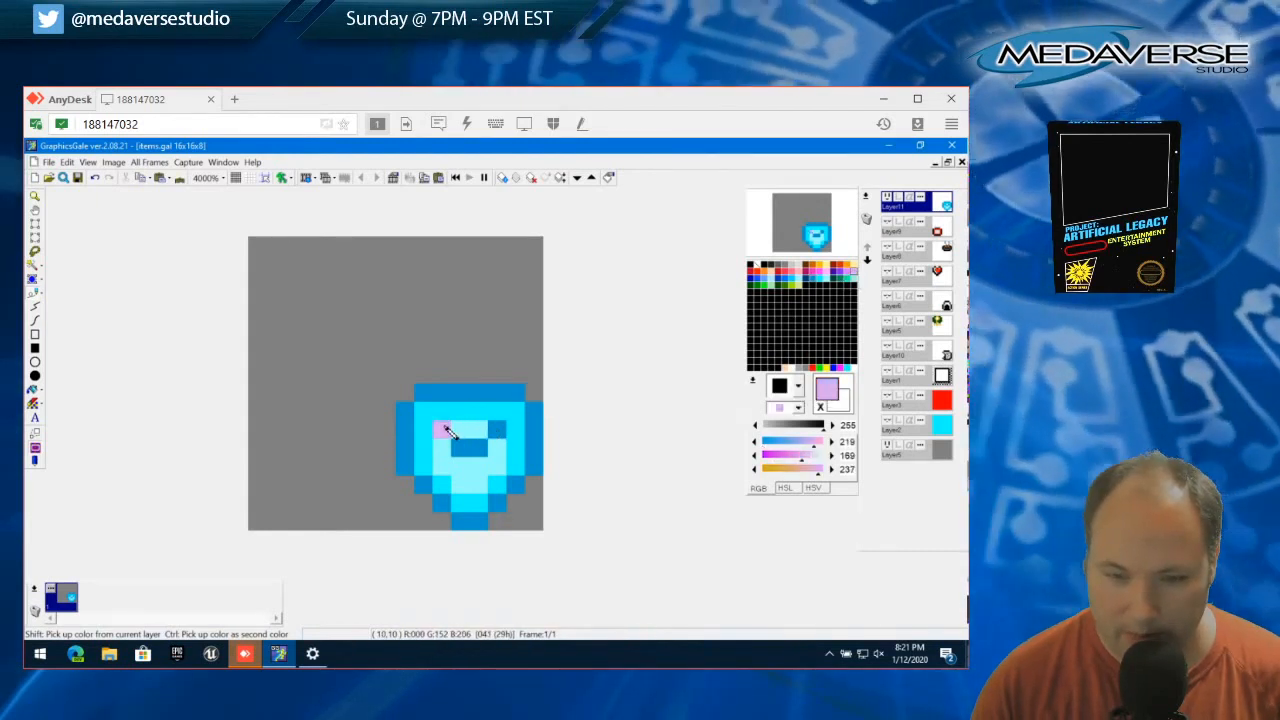
click(845, 273)
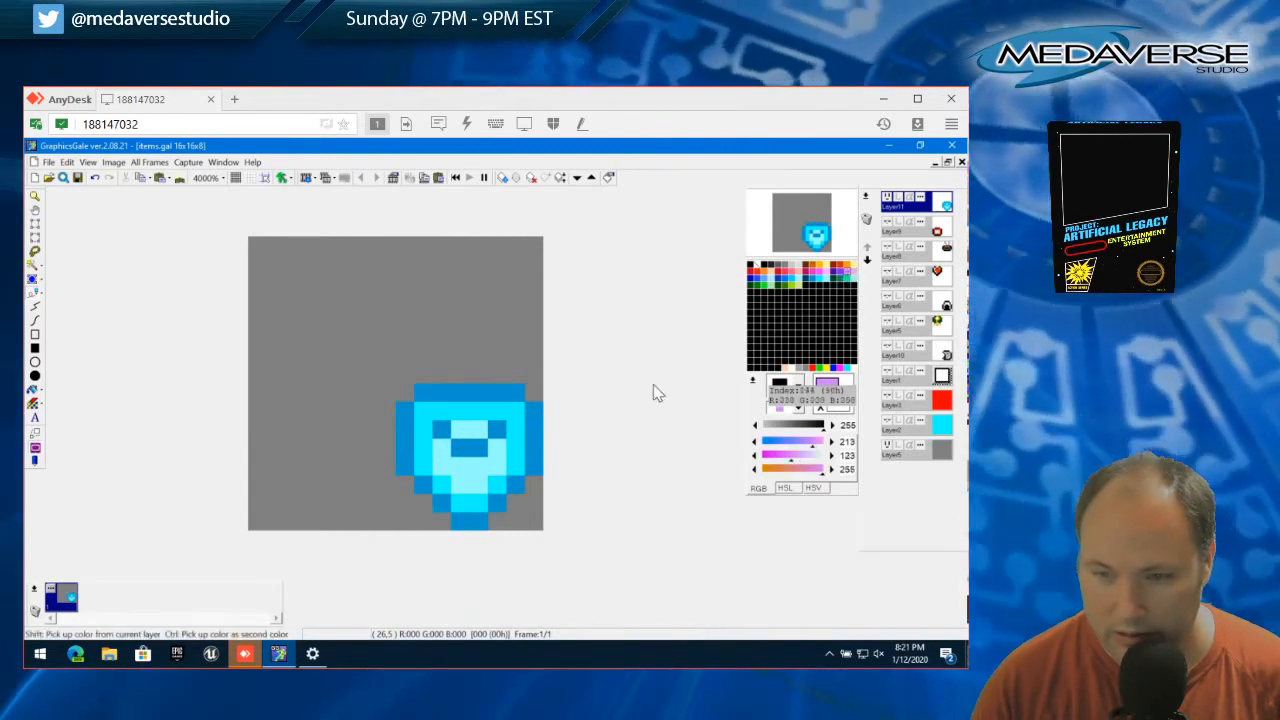
mouse_move(449, 455)
mouse_down()
mouse_move(455, 473)
mouse_move(490, 476)
mouse_move(502, 452)
mouse_move(466, 436)
mouse_move(478, 440)
mouse_up()
Try medium purple (131, 39, 254) on the central dip and along the sprite's left outline
click(843, 273)
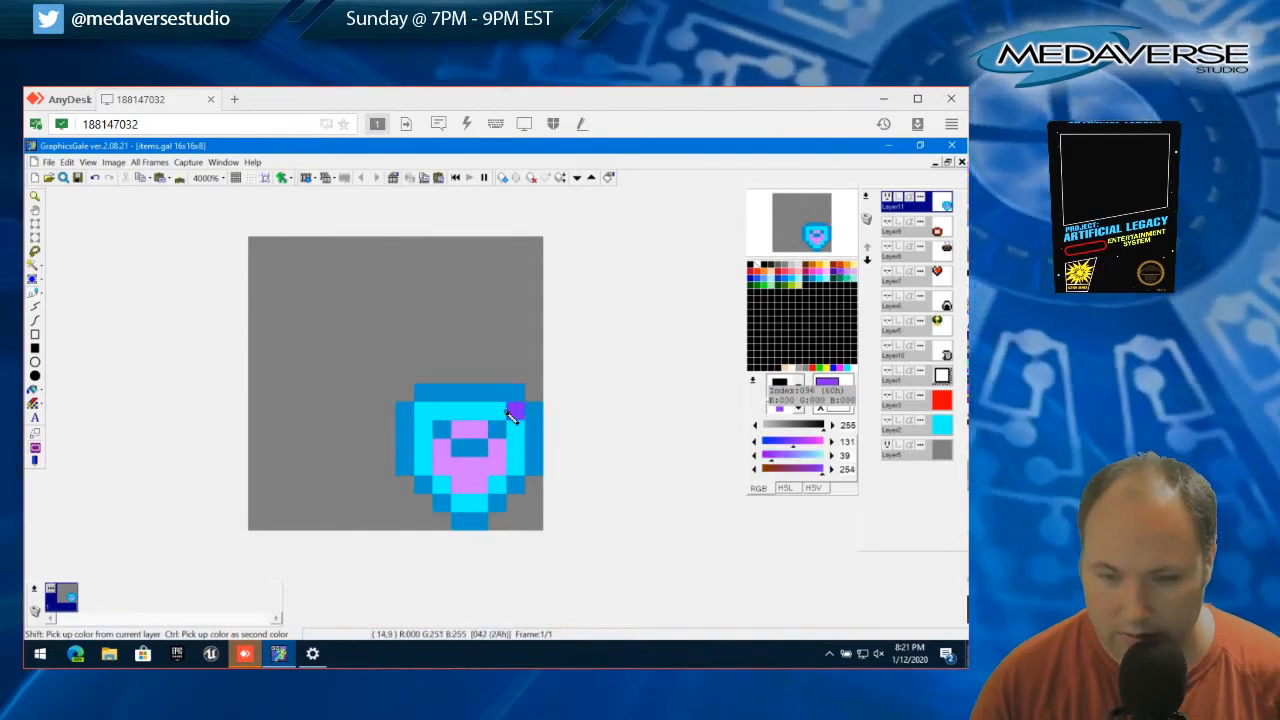
click(442, 430)
click(461, 448)
click(479, 449)
click(501, 432)
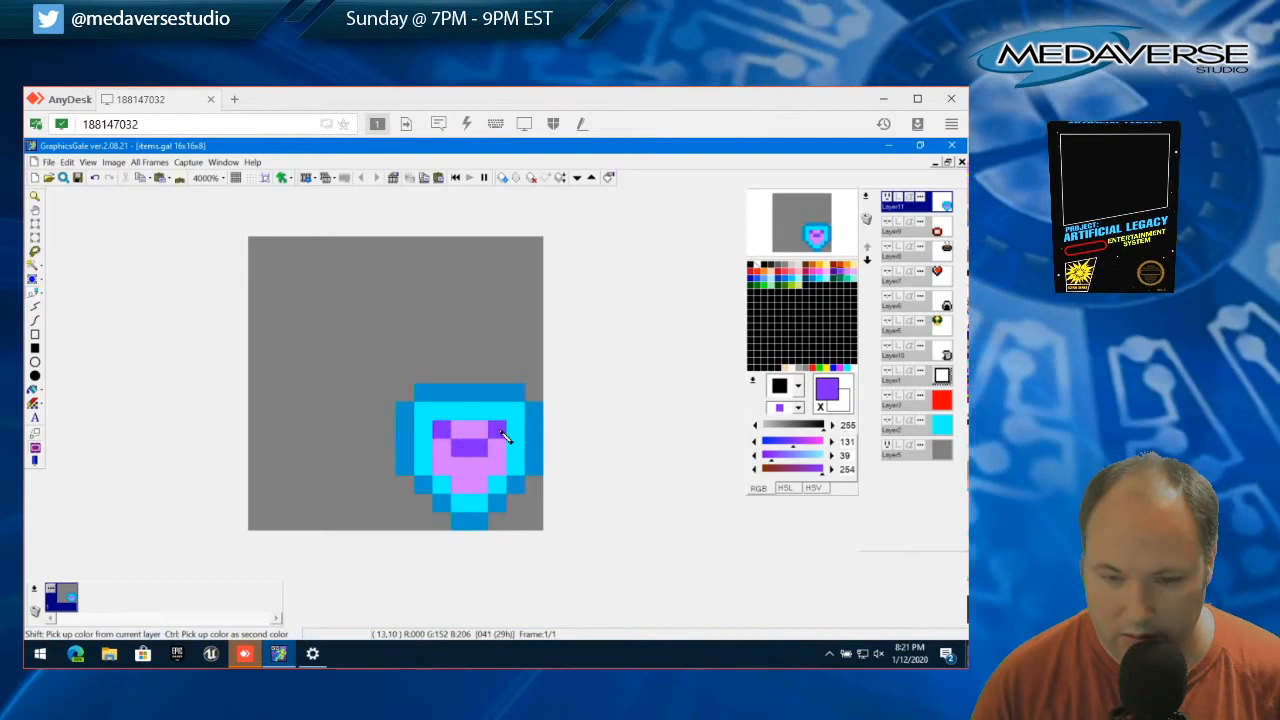
click(440, 501)
mouse_move(414, 474)
mouse_down()
mouse_move(412, 410)
mouse_move(424, 424)
mouse_up()
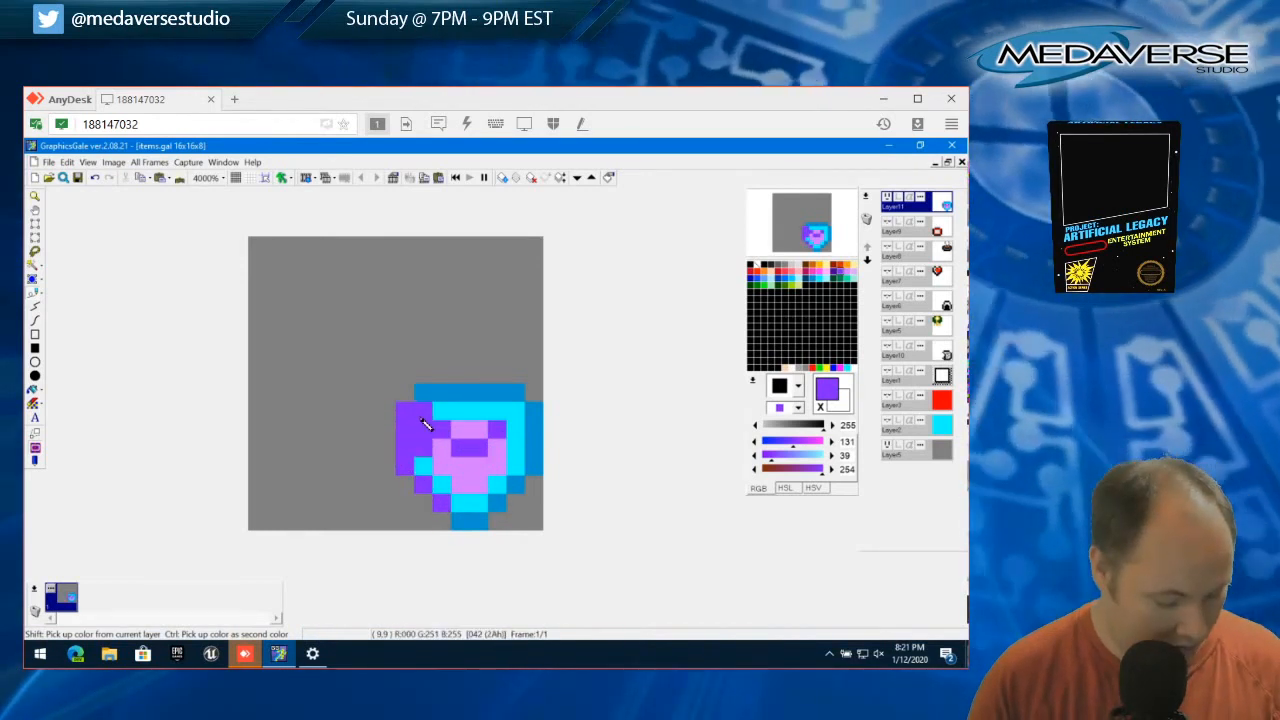
Undo the medium purple strokes on the dip and left outline
key(ctrl+z)
key(ctrl+z)
key(ctrl+z)
key(ctrl+z)
key(ctrl+z)
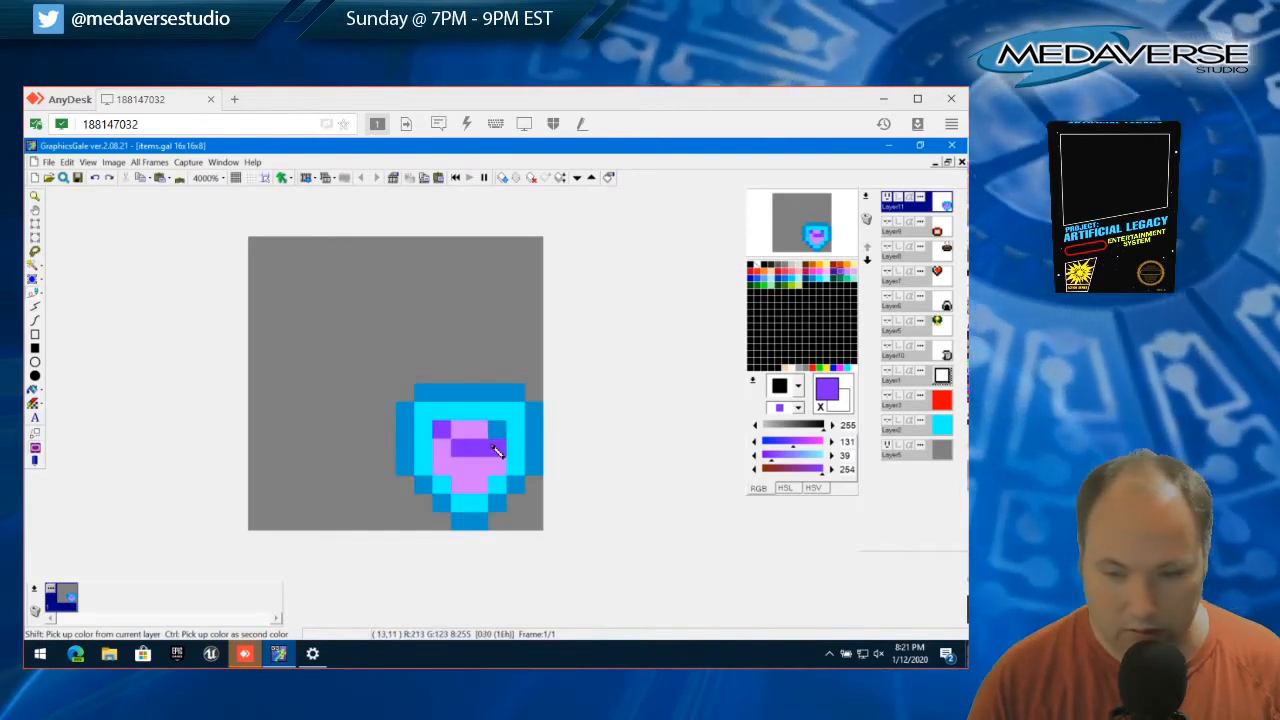
key(ctrl+z)
key(ctrl+z)
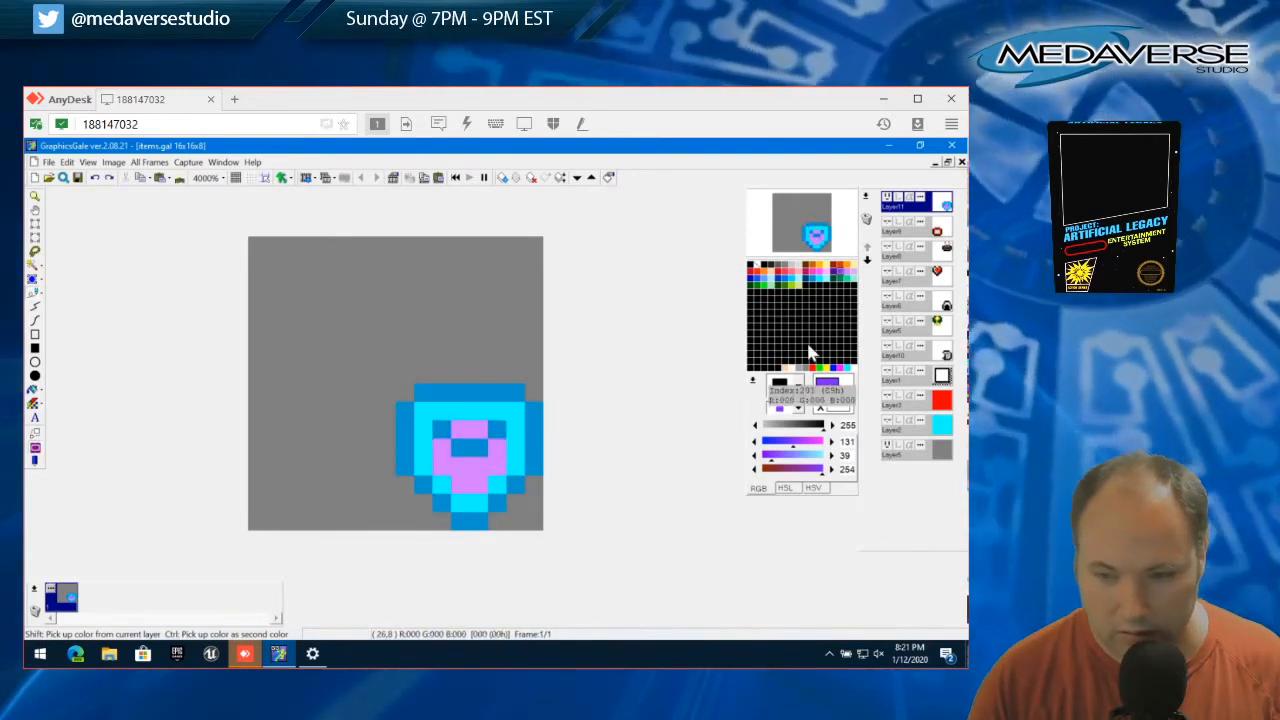
Recolour the outline and central dip dark violet (68, 0, 153) and the bright cyan inner border medium purple (131, 39, 254)
click(838, 278)
mouse_move(428, 392)
mouse_down()
mouse_move(513, 399)
mouse_move(532, 413)
mouse_move(535, 466)
mouse_move(504, 509)
mouse_move(469, 523)
mouse_move(410, 471)
mouse_move(409, 416)
mouse_move(503, 422)
mouse_up()
click(840, 283)
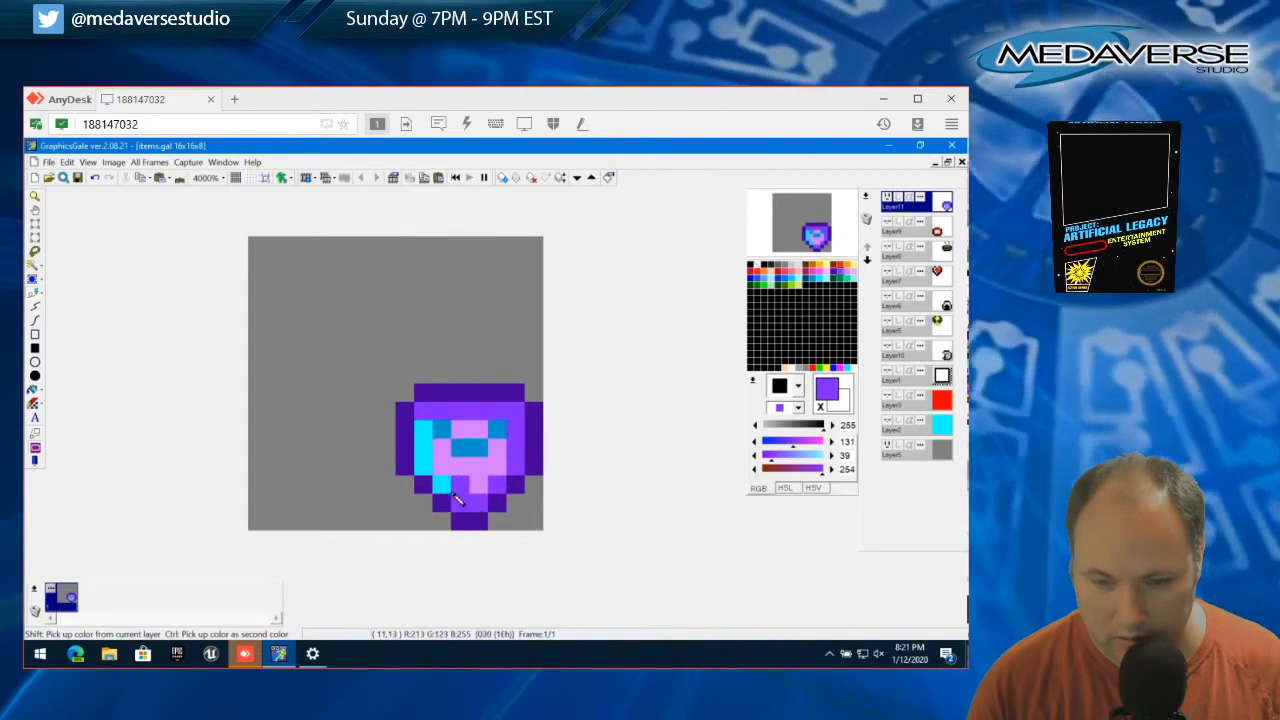
mouse_move(455, 500)
mouse_down()
mouse_move(428, 466)
mouse_move(428, 436)
mouse_up()
right_click(435, 396)
click(446, 426)
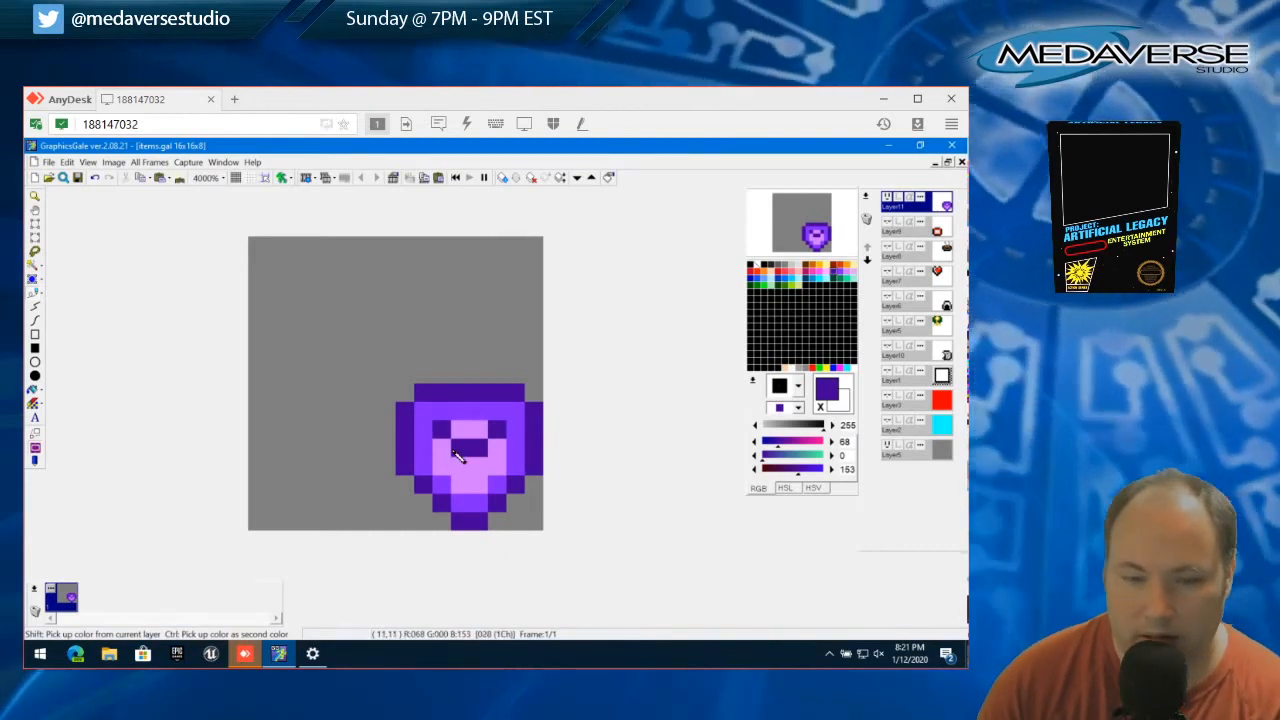
Try light purple pixels on both inner sides, with medium purple beside the upper part of the dip
right_click(441, 447)
click(423, 438)
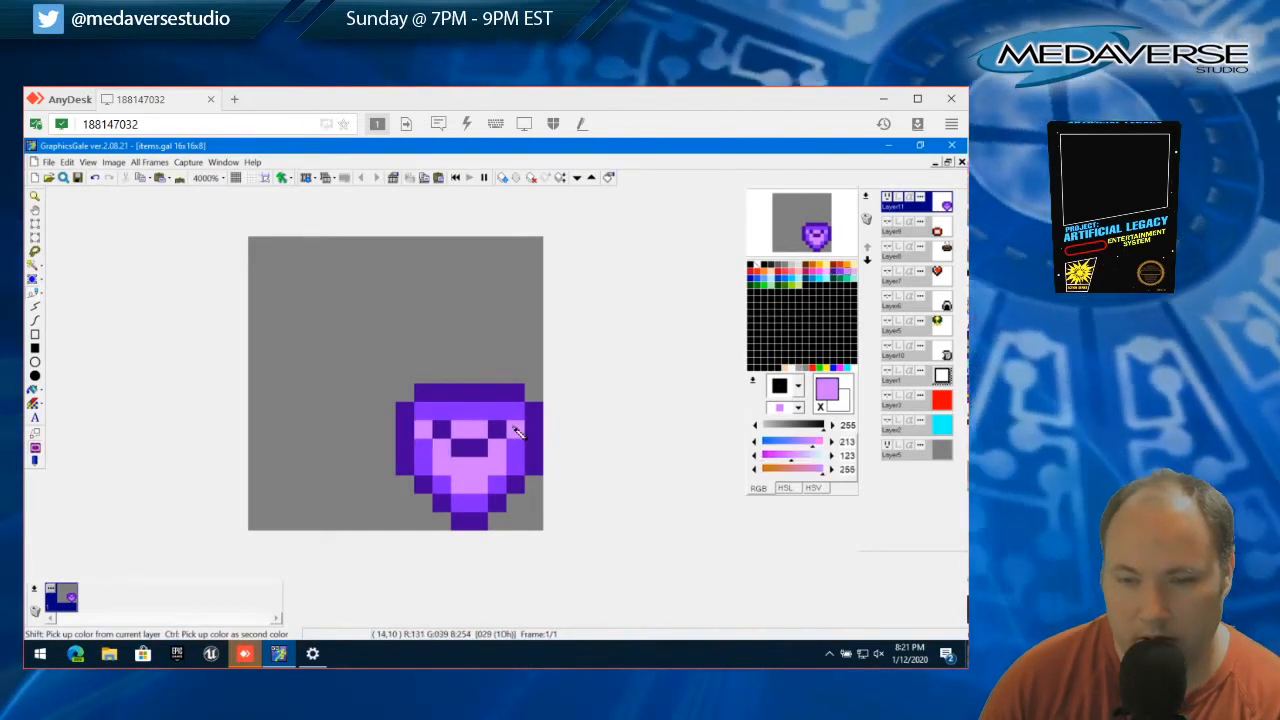
click(424, 449)
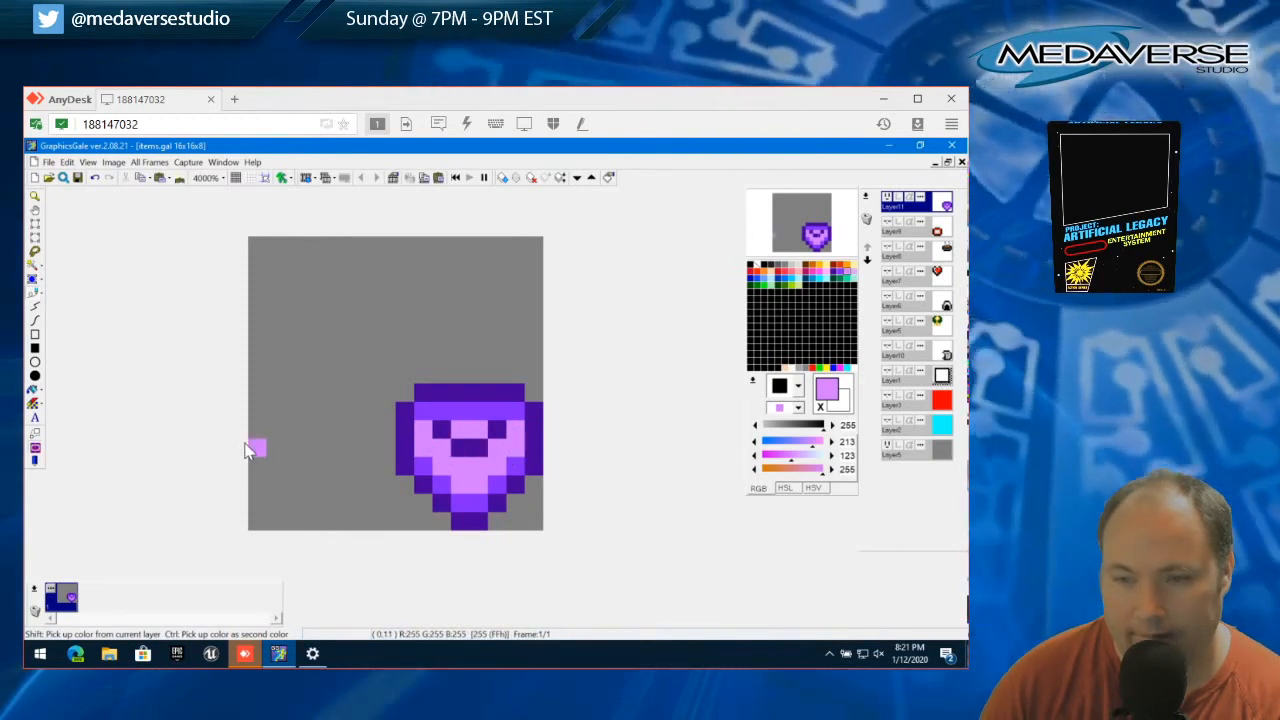
right_click(424, 413)
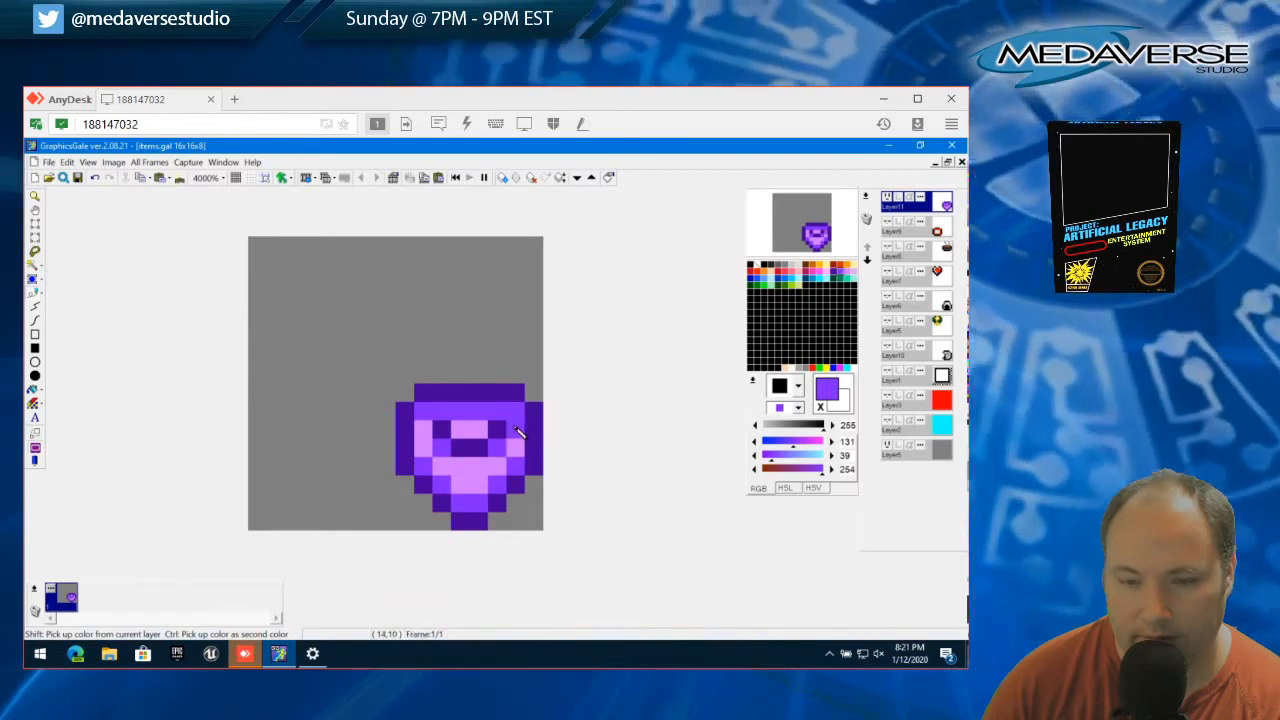
Try extending light purple over the sides and lower inner border, leaving only the top row medium purple
right_click(443, 474)
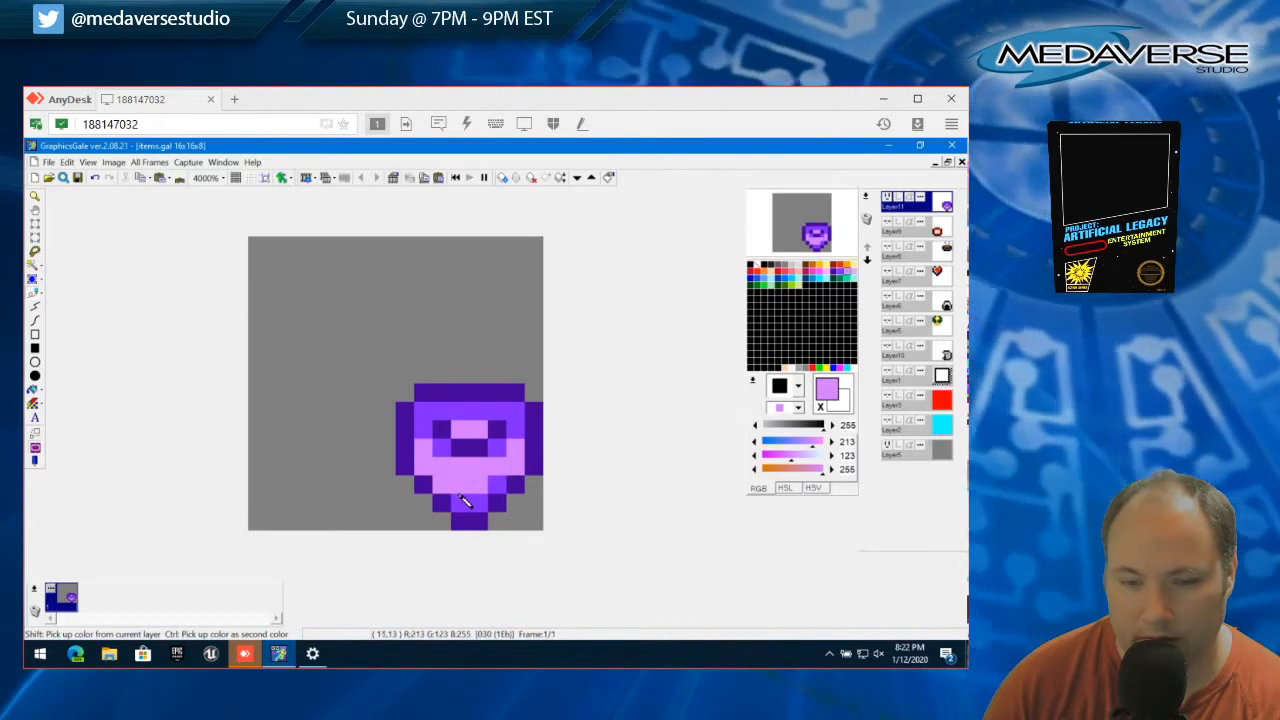
mouse_move(465, 500)
mouse_down()
mouse_move(491, 503)
mouse_move(492, 490)
mouse_up()
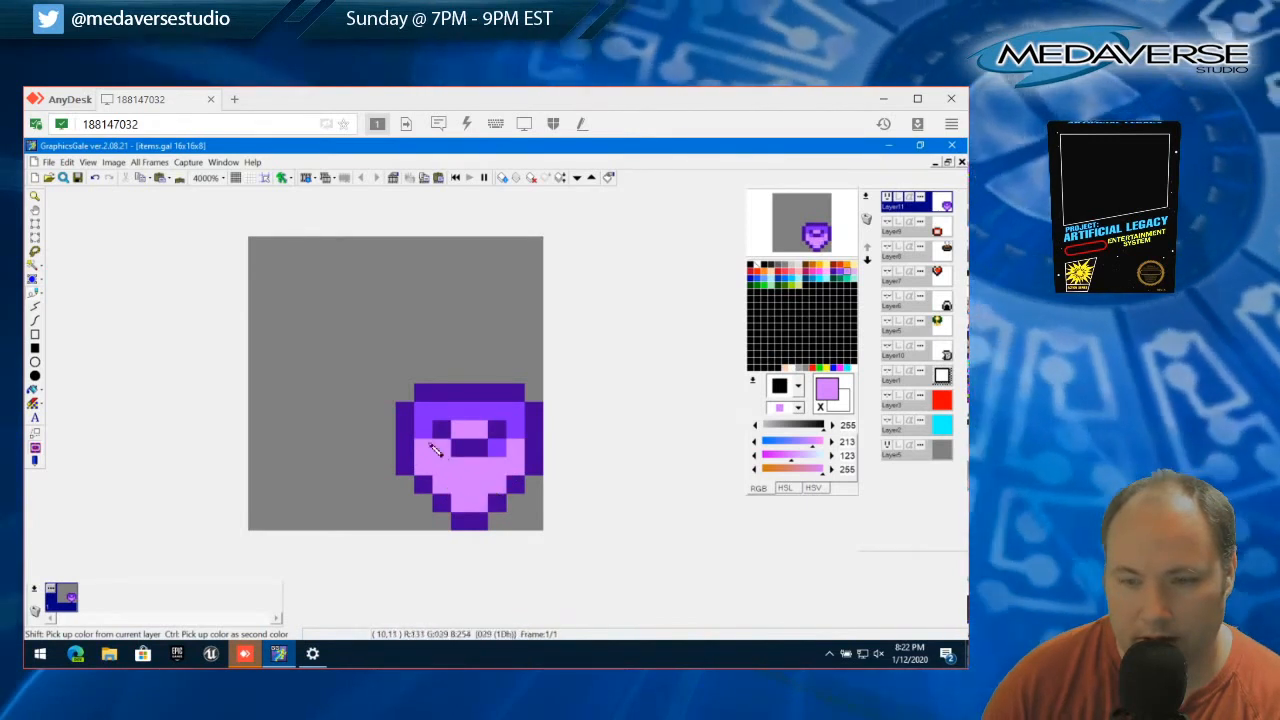
click(423, 431)
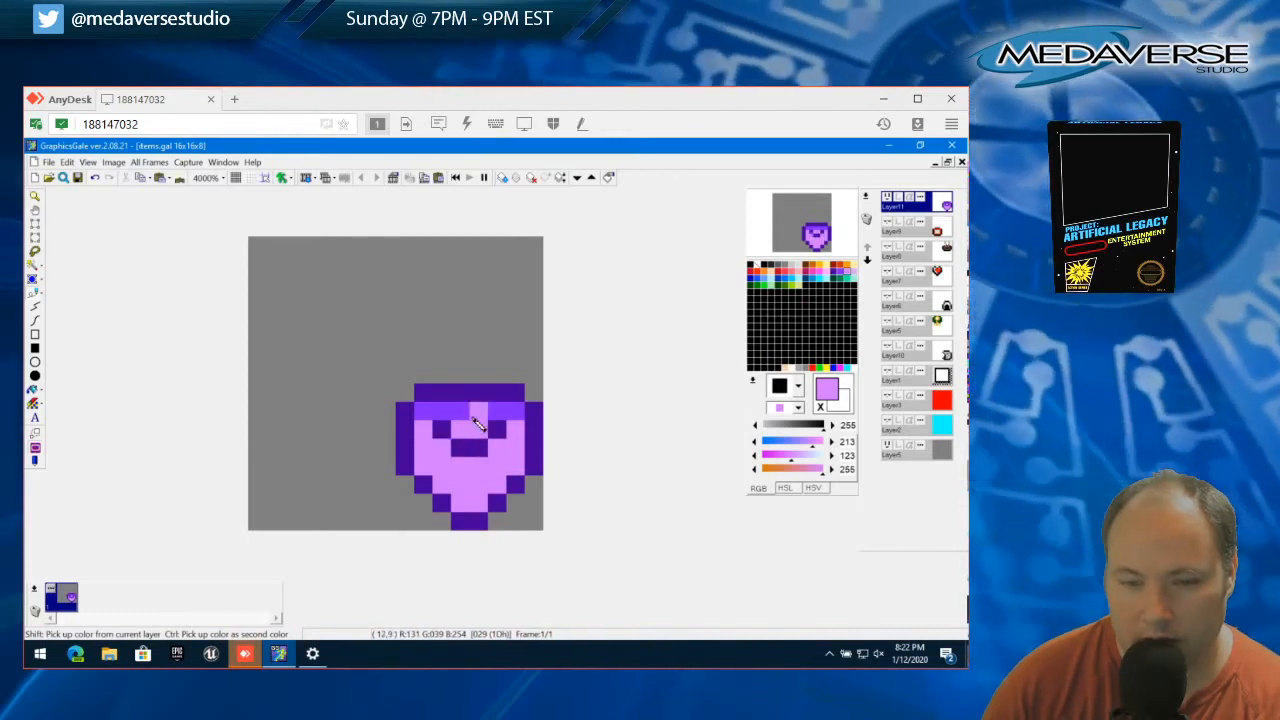
Repaint the inner border medium purple and the centre around the dark dip light purple
right_click(476, 416)
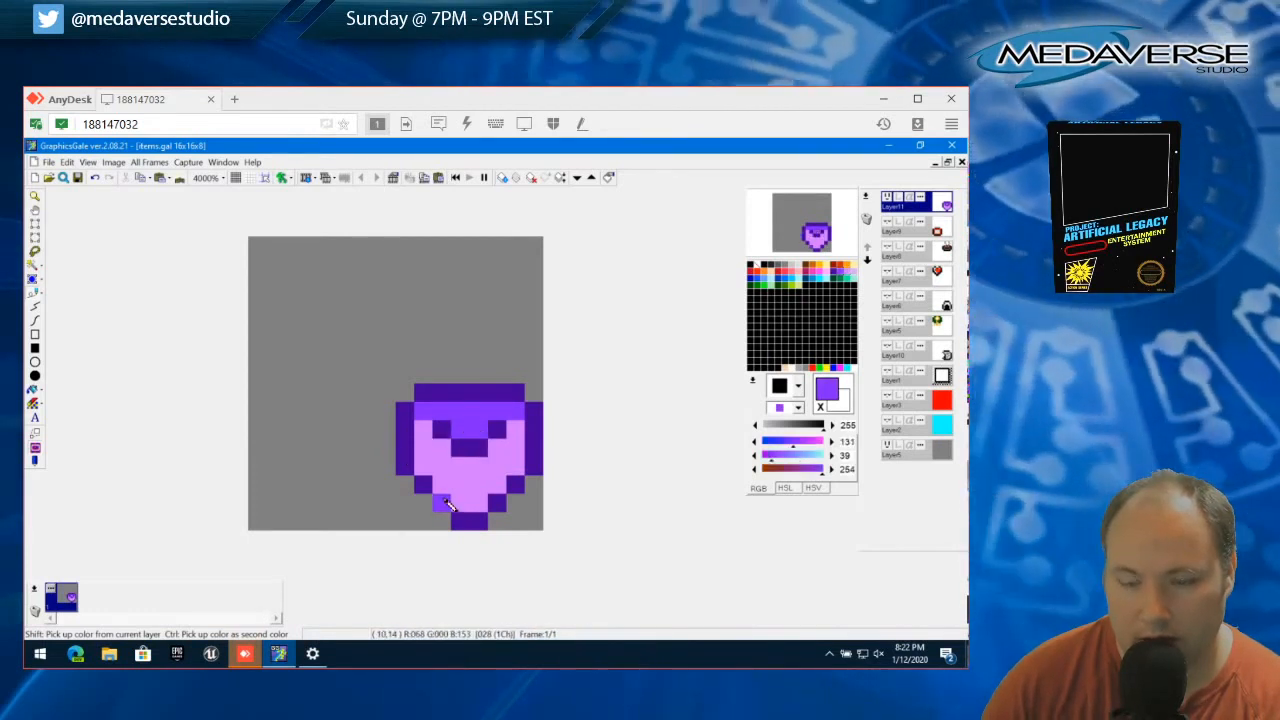
drag(432, 443, 432, 470)
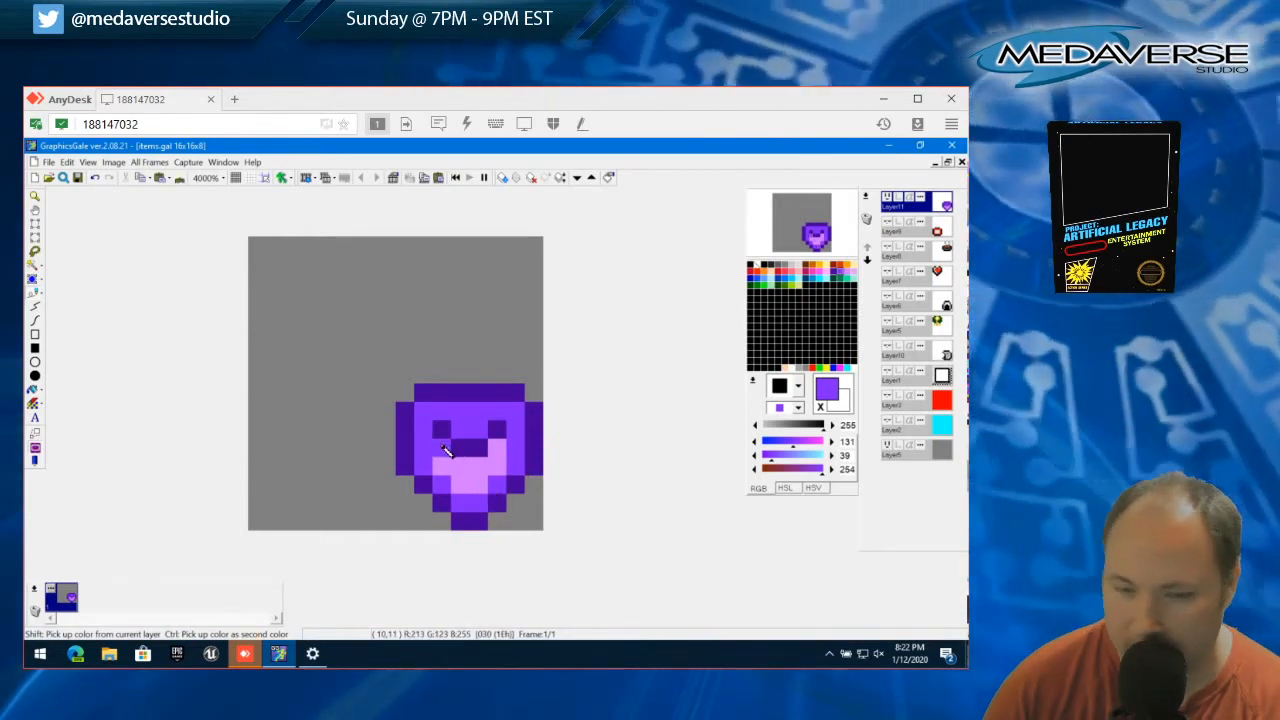
right_click(443, 447)
click(466, 435)
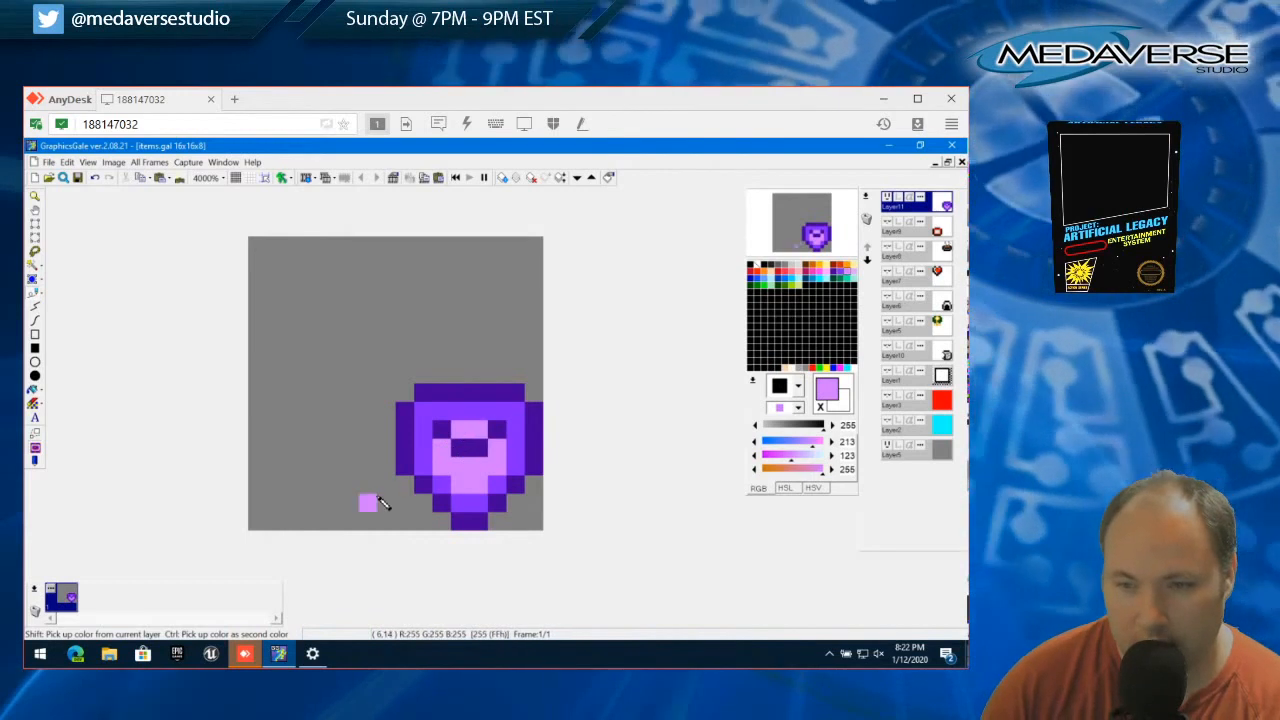
Try light purple highlights near both ends of the top inner row and paint them back to medium purple
click(443, 414)
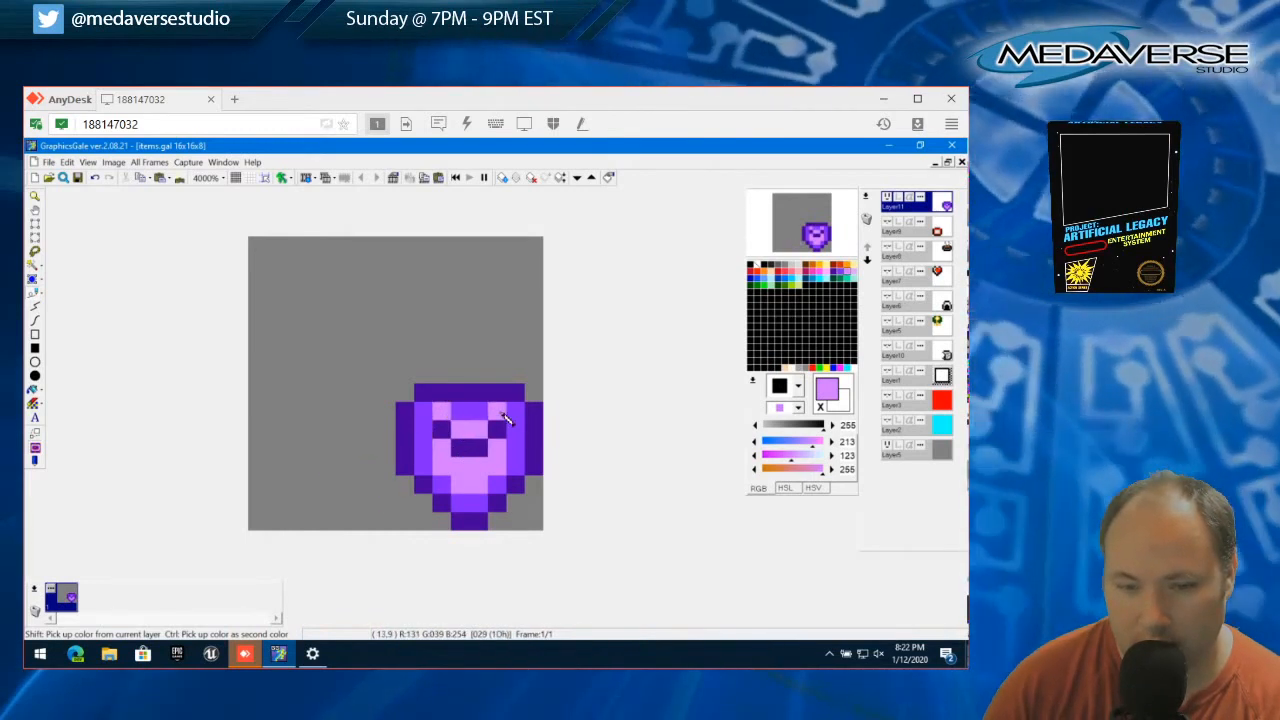
click(428, 414)
right_click(428, 428)
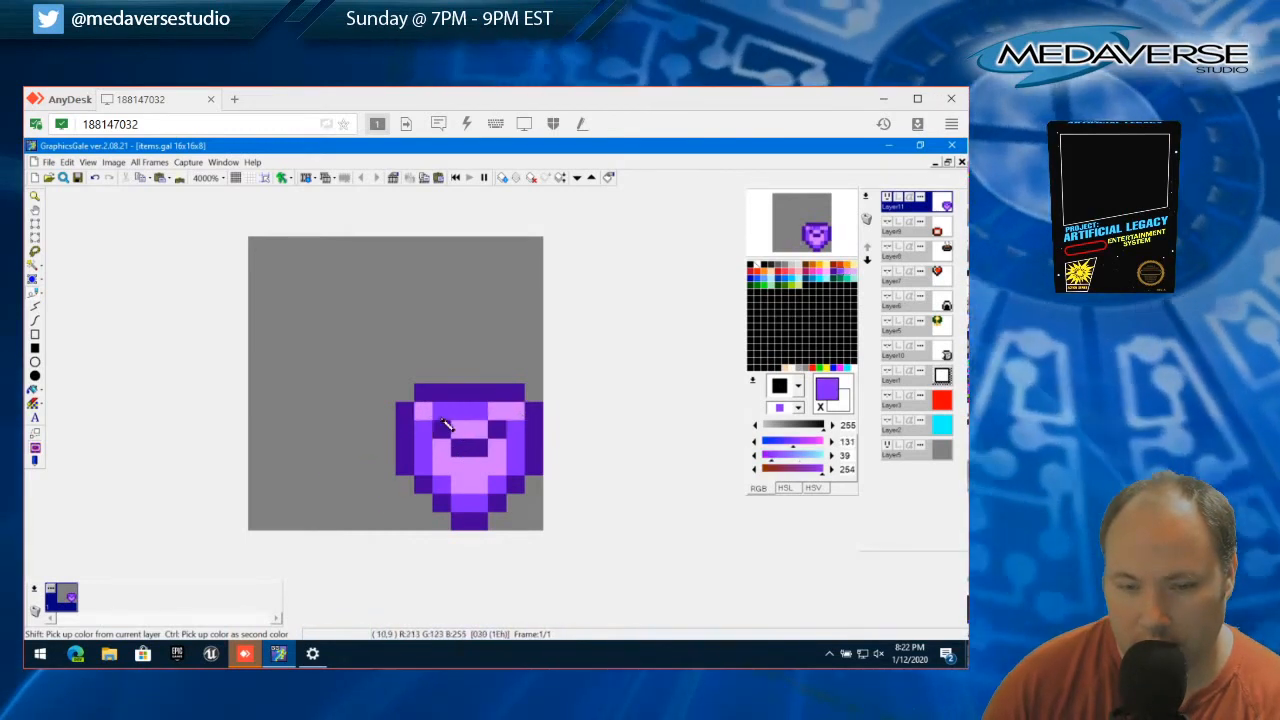
click(443, 416)
click(494, 413)
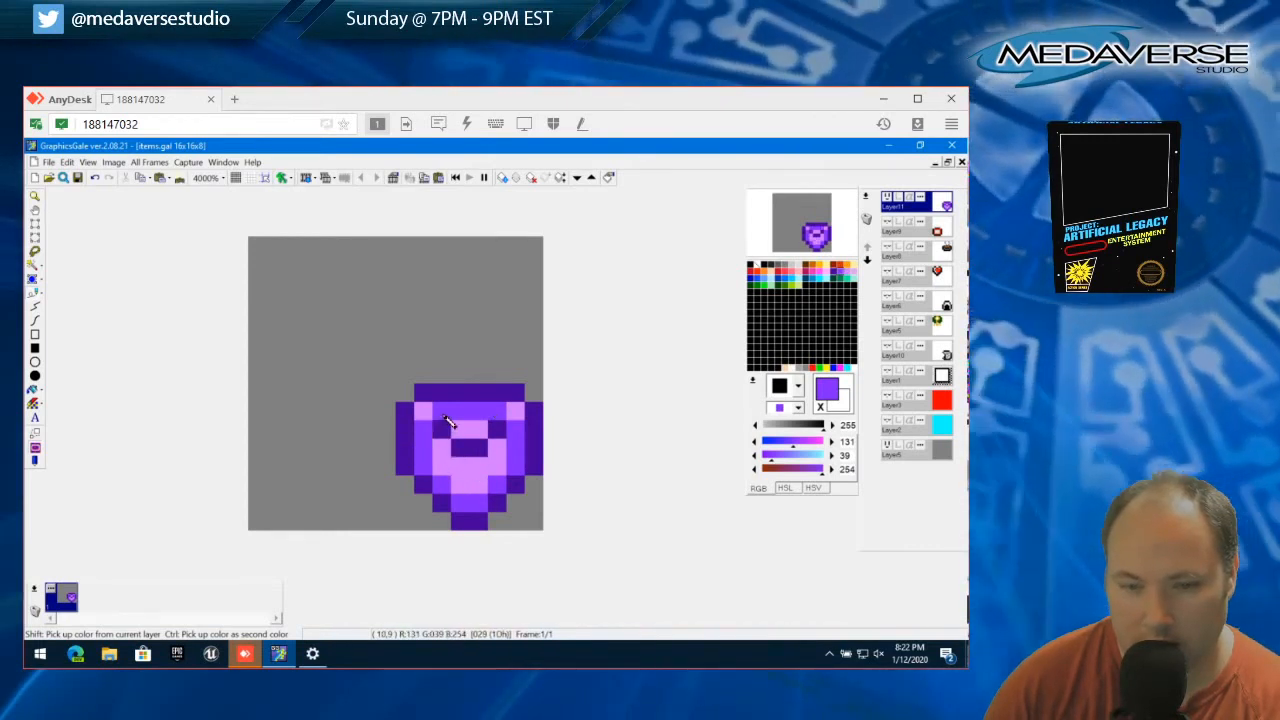
click(515, 412)
Paint one light purple pixel on each inner side, level with the dip's upper row
right_click(470, 431)
click(426, 429)
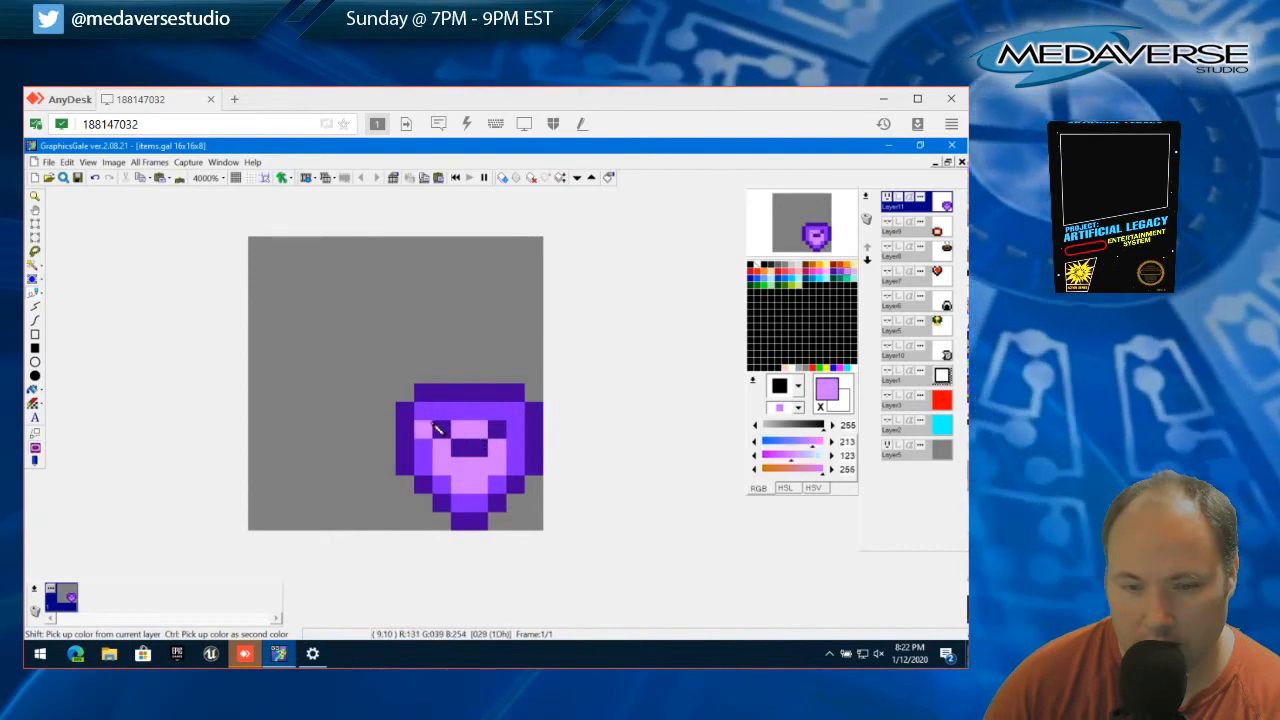
click(496, 430)
click(515, 434)
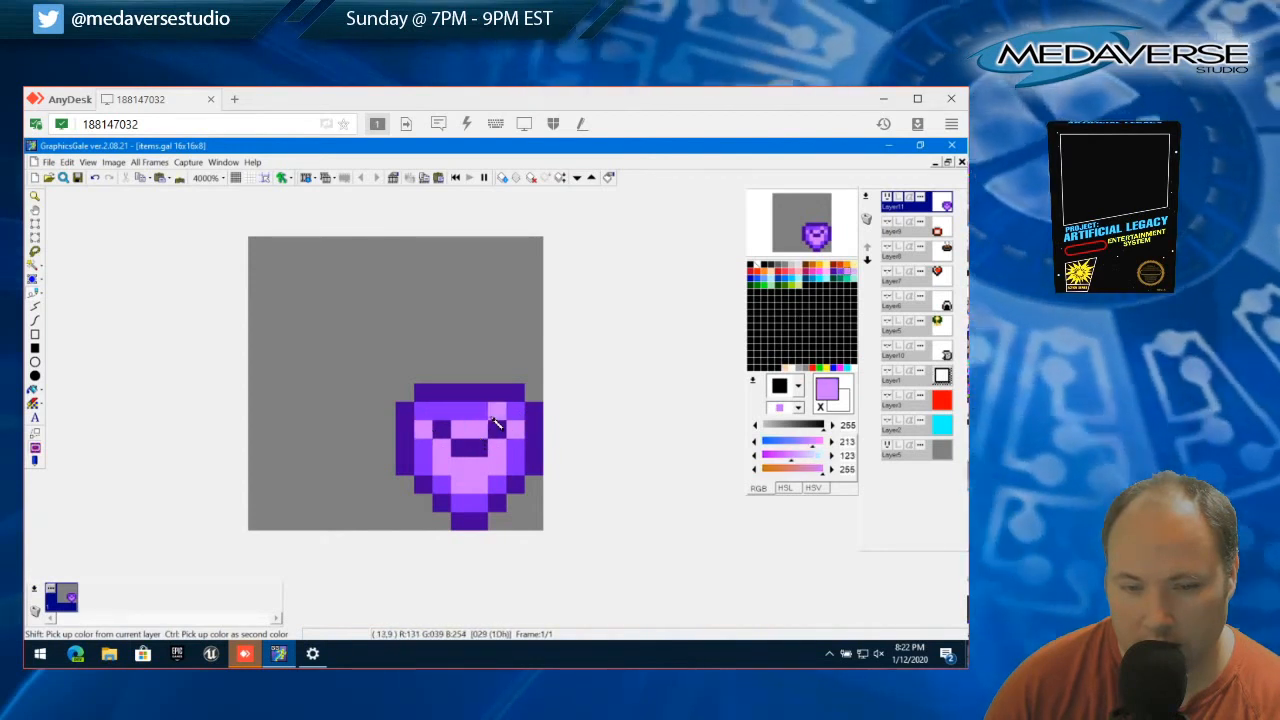
Paint the middle of the inner top row light purple and shift the sprite's left half one pixel toward the centre
drag(494, 415, 453, 416)
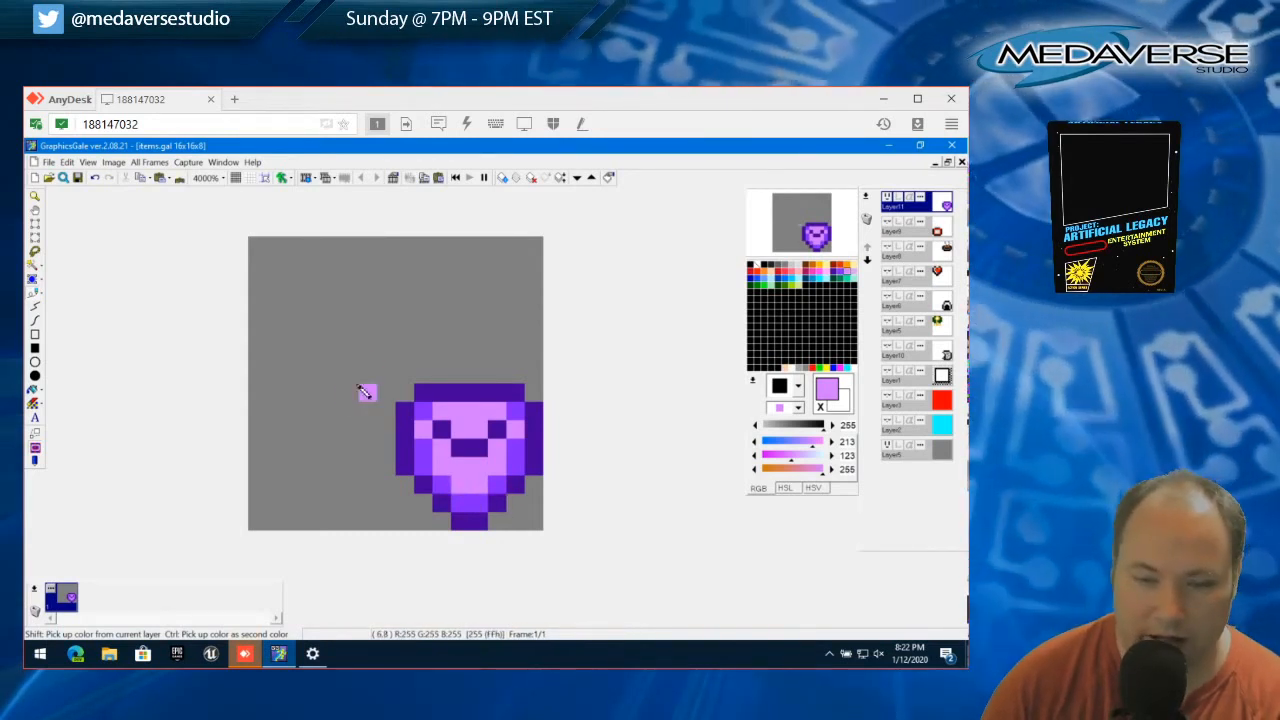
click(38, 225)
drag(400, 389, 466, 498)
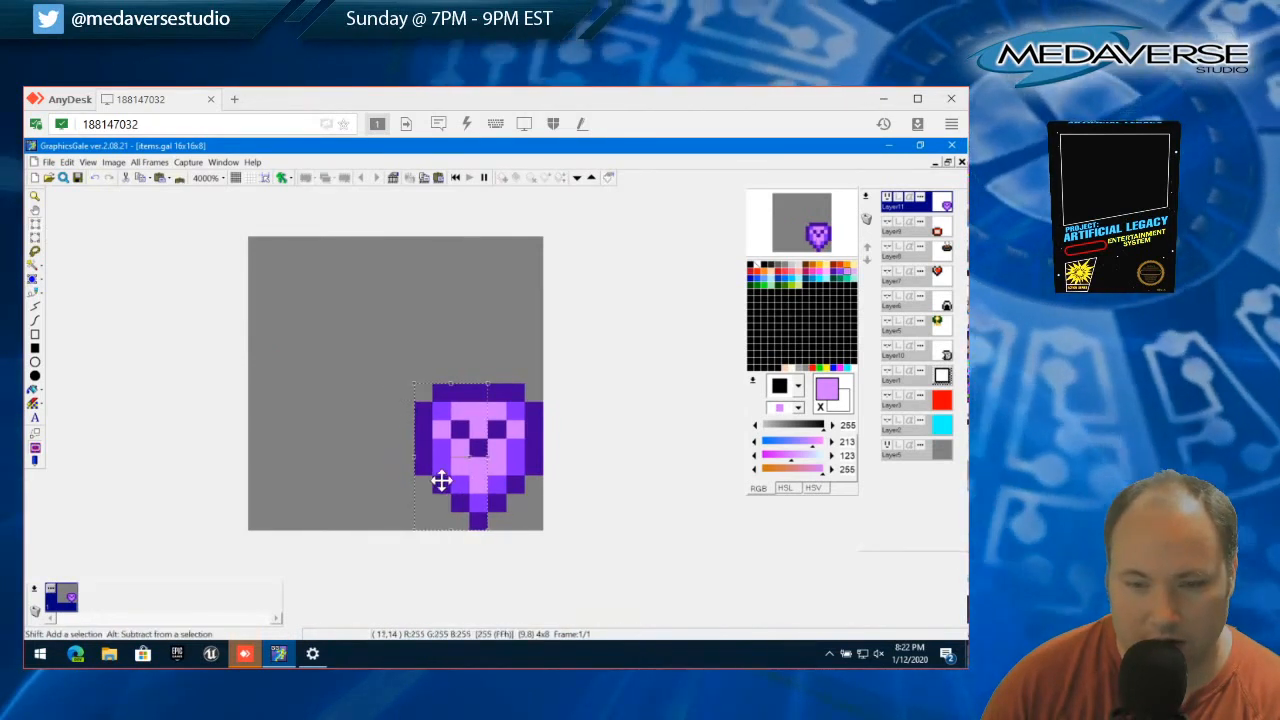
click(66, 162)
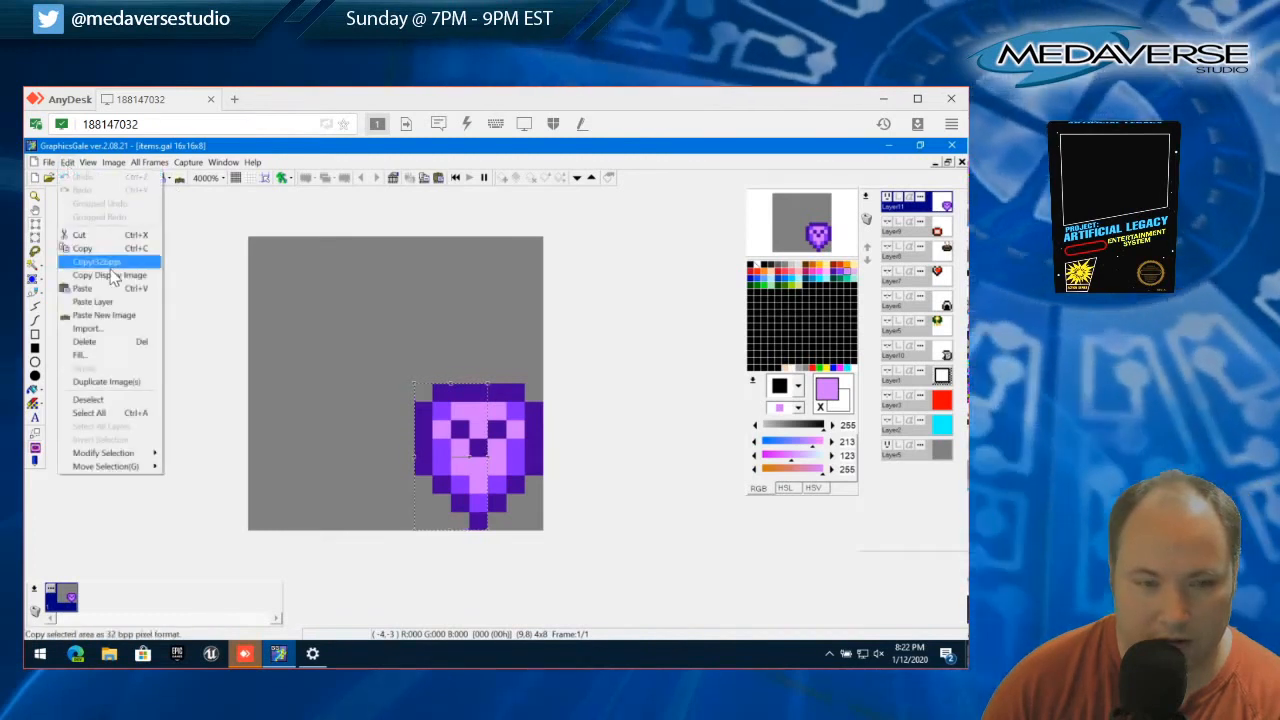
click(134, 400)
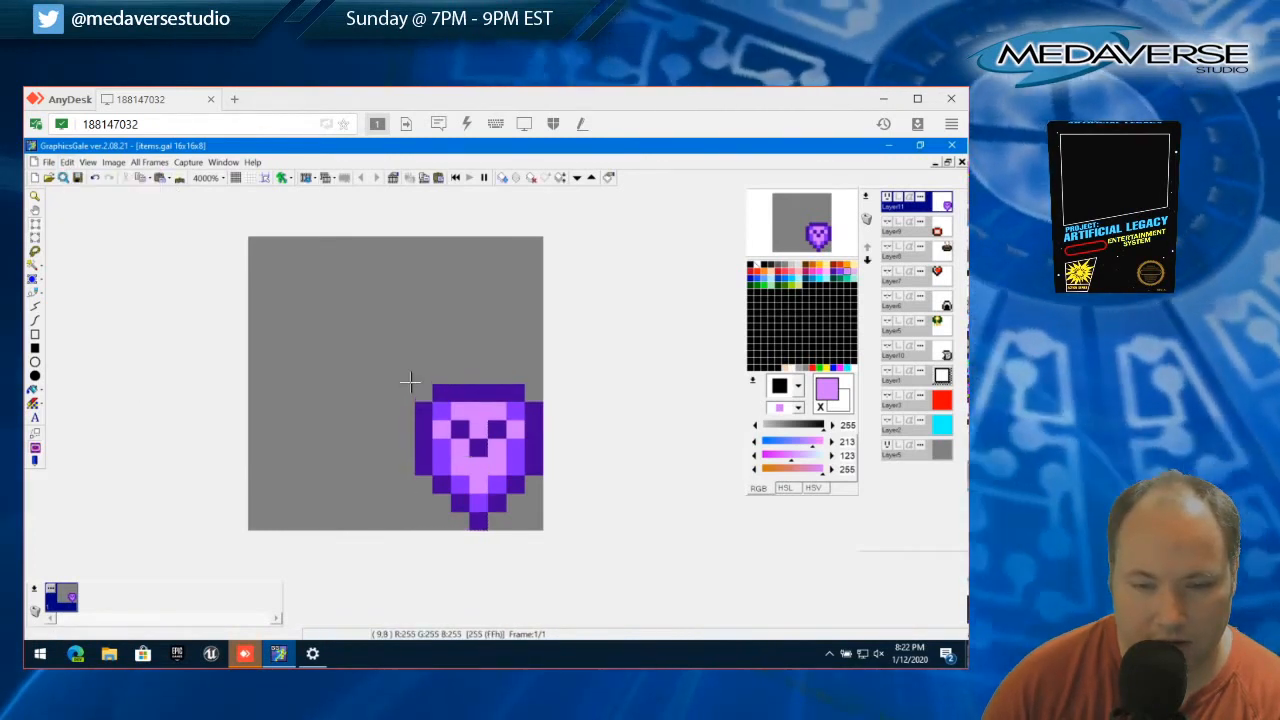
drag(412, 384, 428, 494)
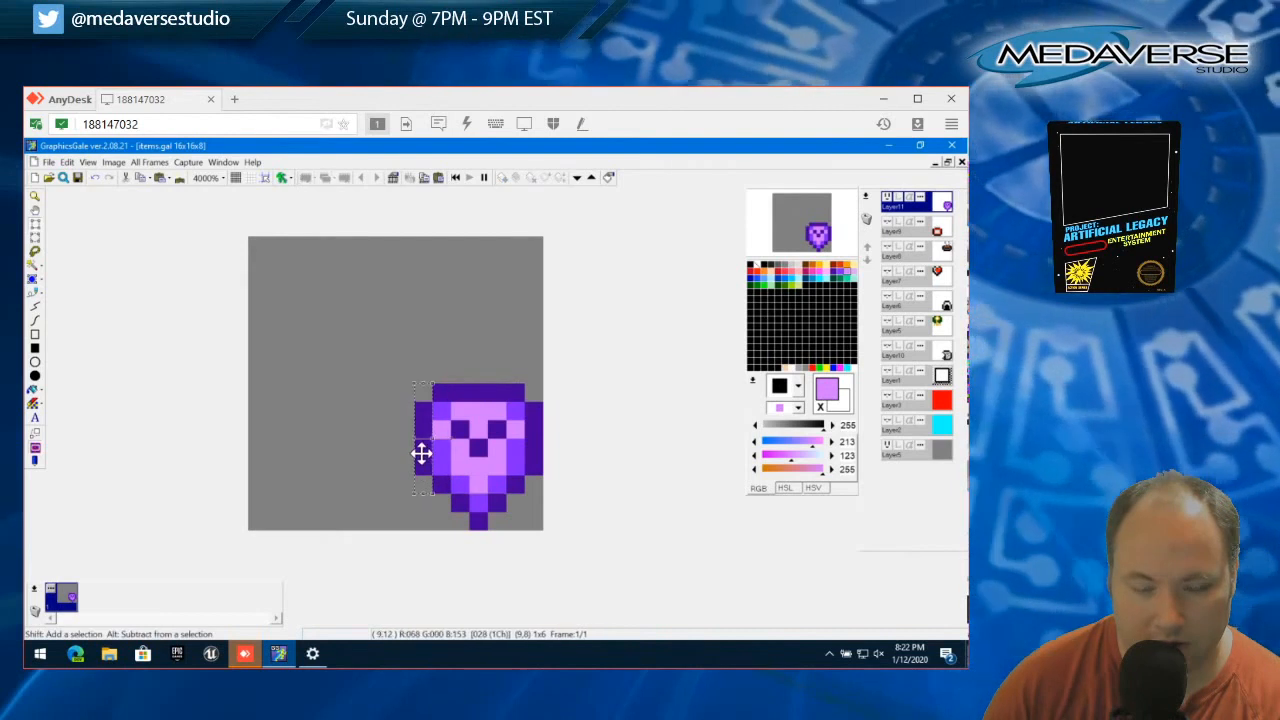
click(66, 162)
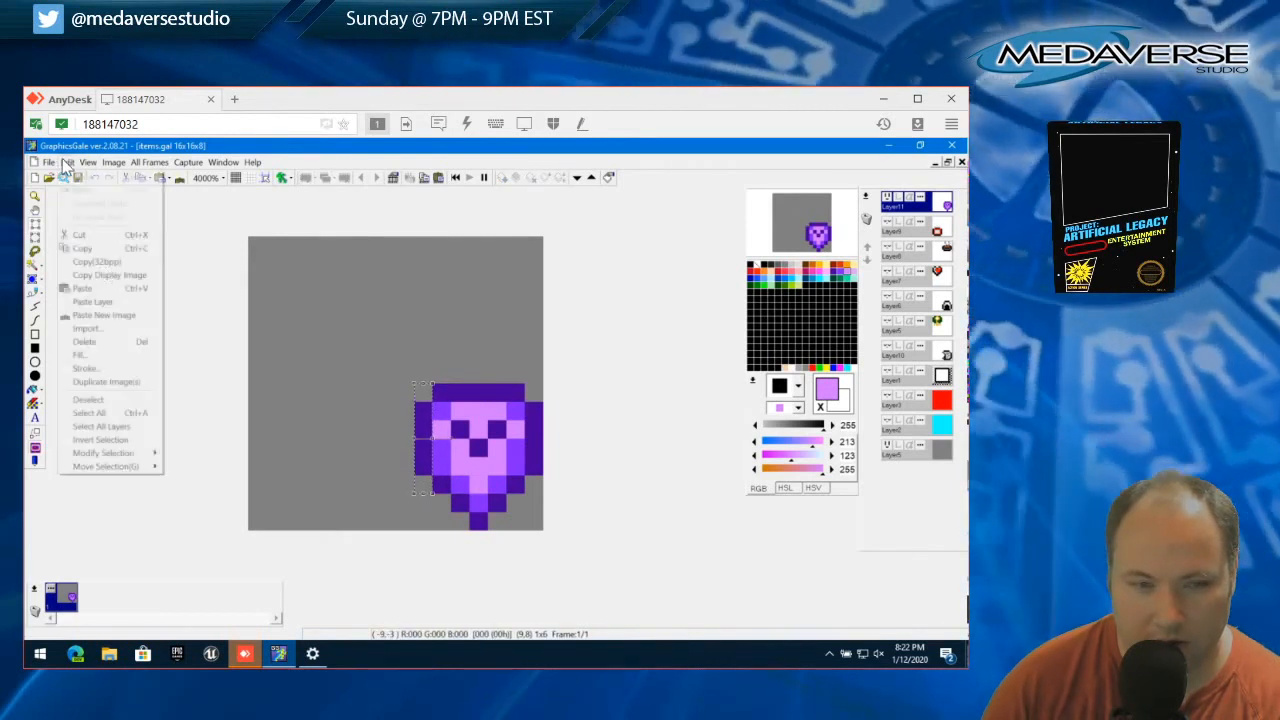
click(118, 398)
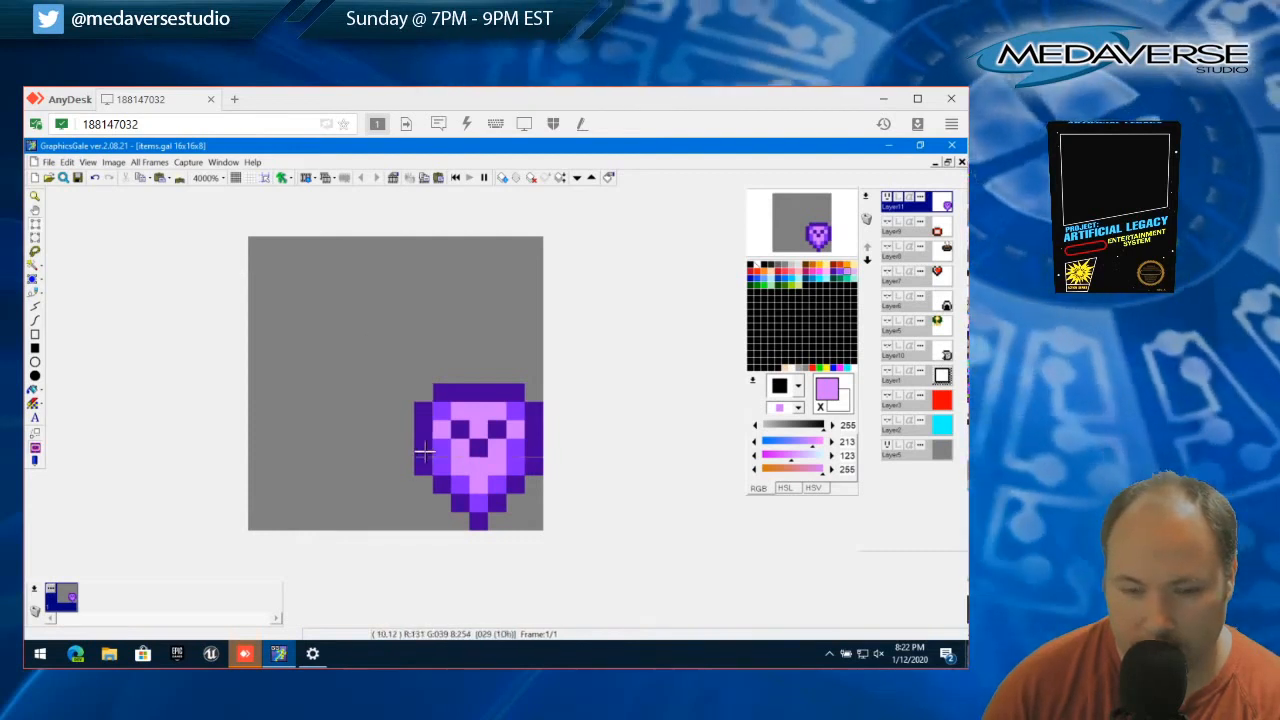
mouse_move(417, 440)
mouse_down()
mouse_move(430, 472)
mouse_move(445, 459)
mouse_move(434, 459)
mouse_up()
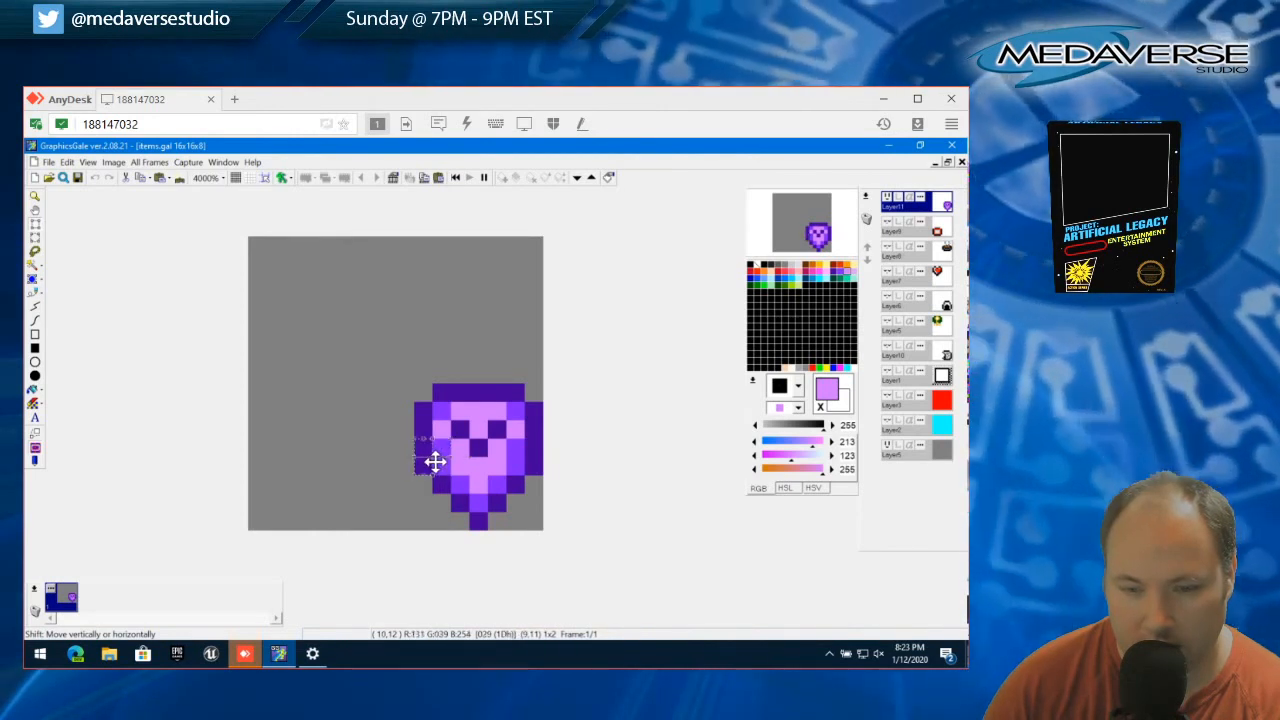
click(66, 162)
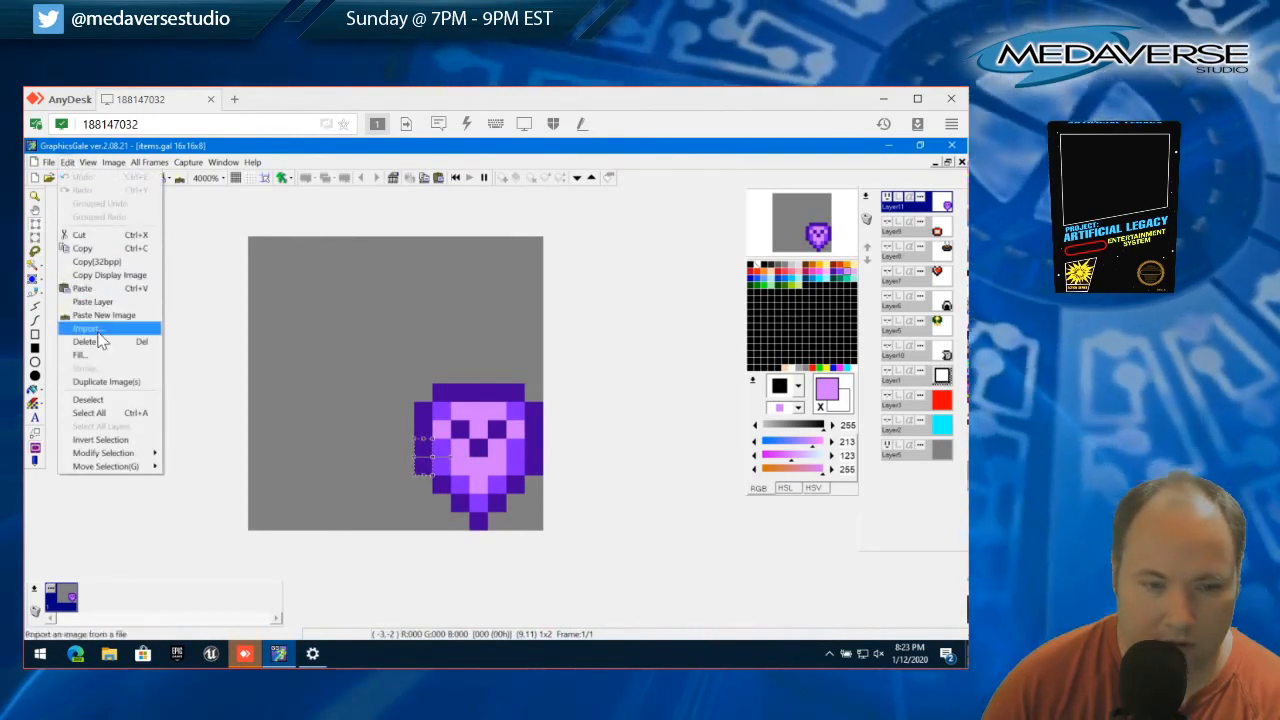
click(112, 399)
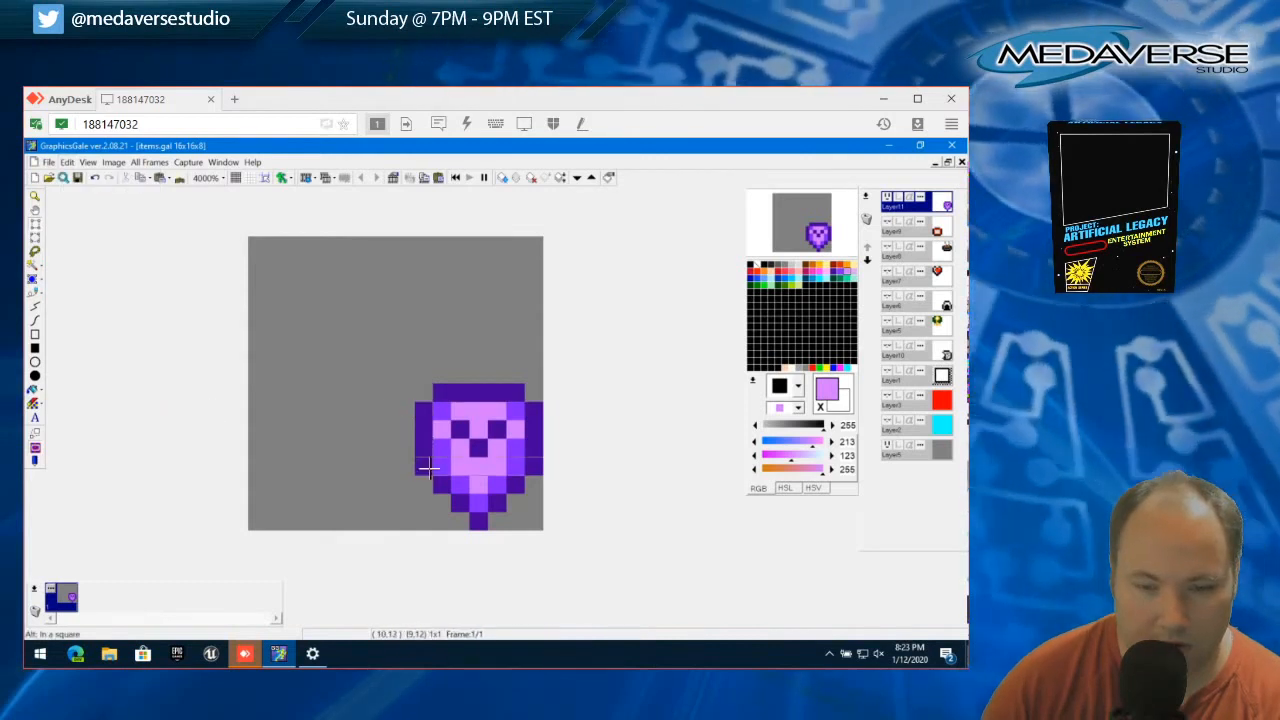
Move the lowest pixel of each vertical outer side edge one pixel inward to taper the sprite symmetrically
drag(434, 462, 438, 462)
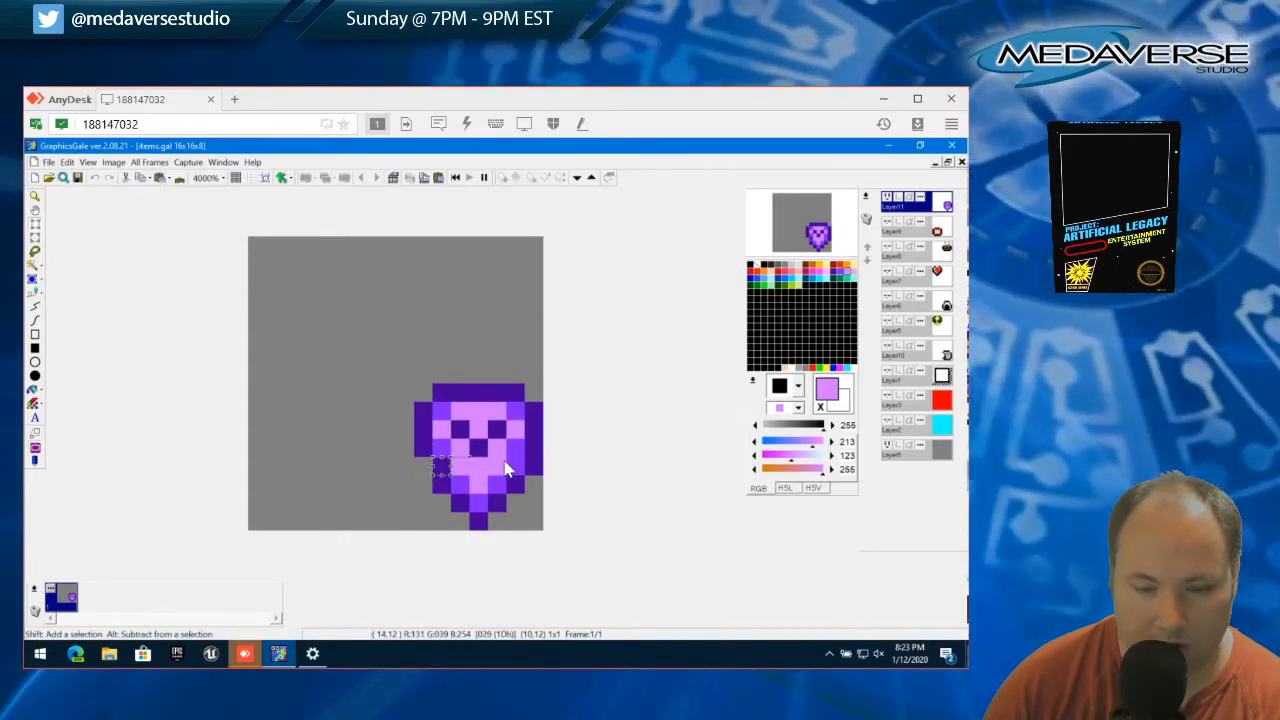
click(66, 162)
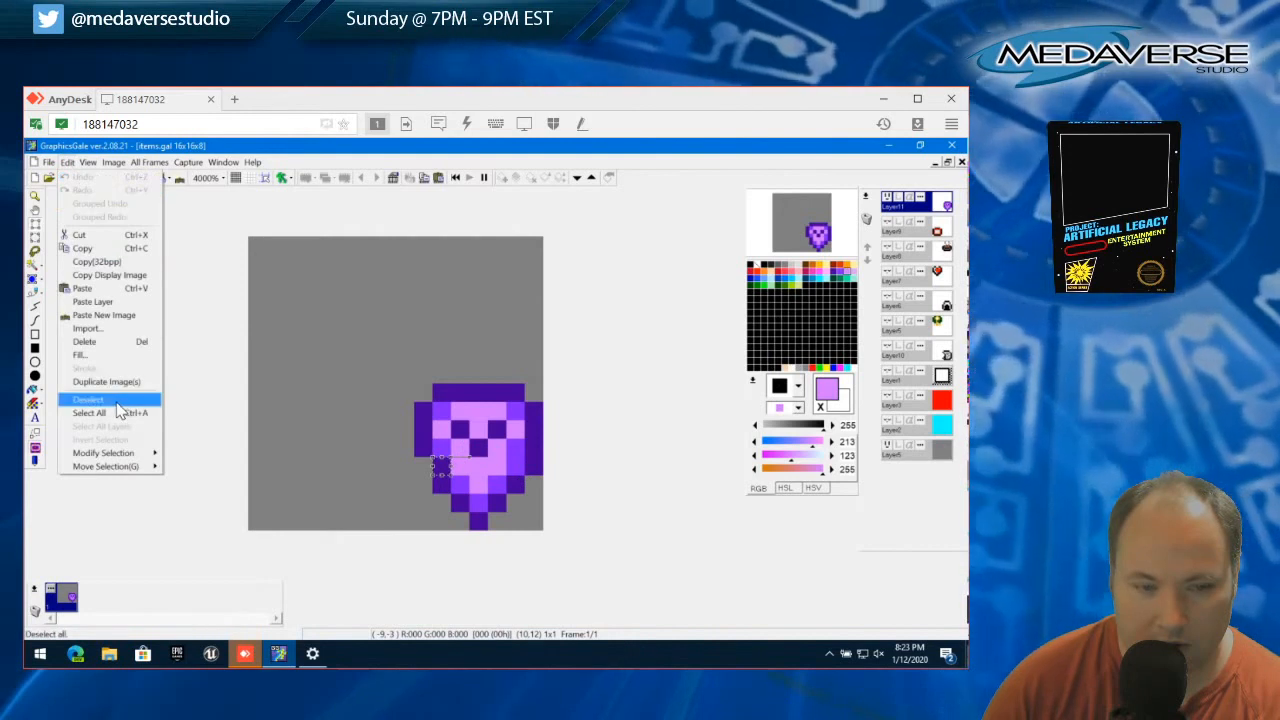
click(88, 399)
drag(530, 460, 520, 466)
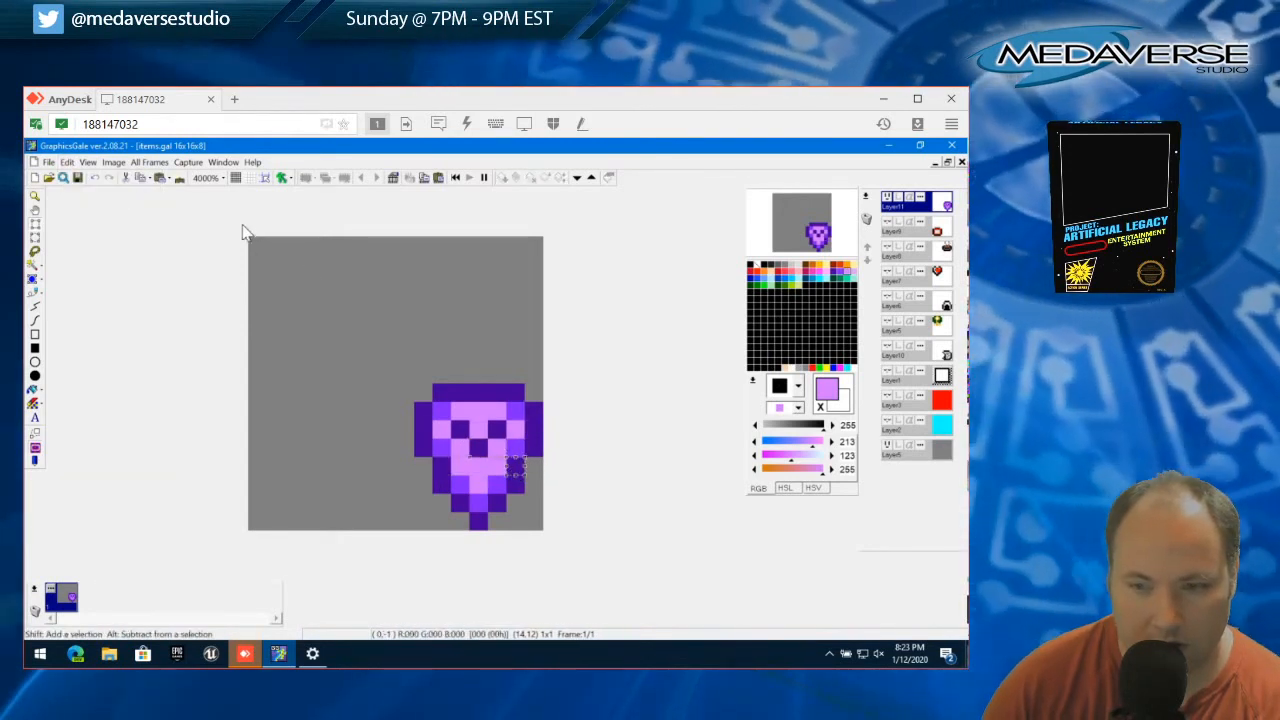
click(66, 162)
click(108, 404)
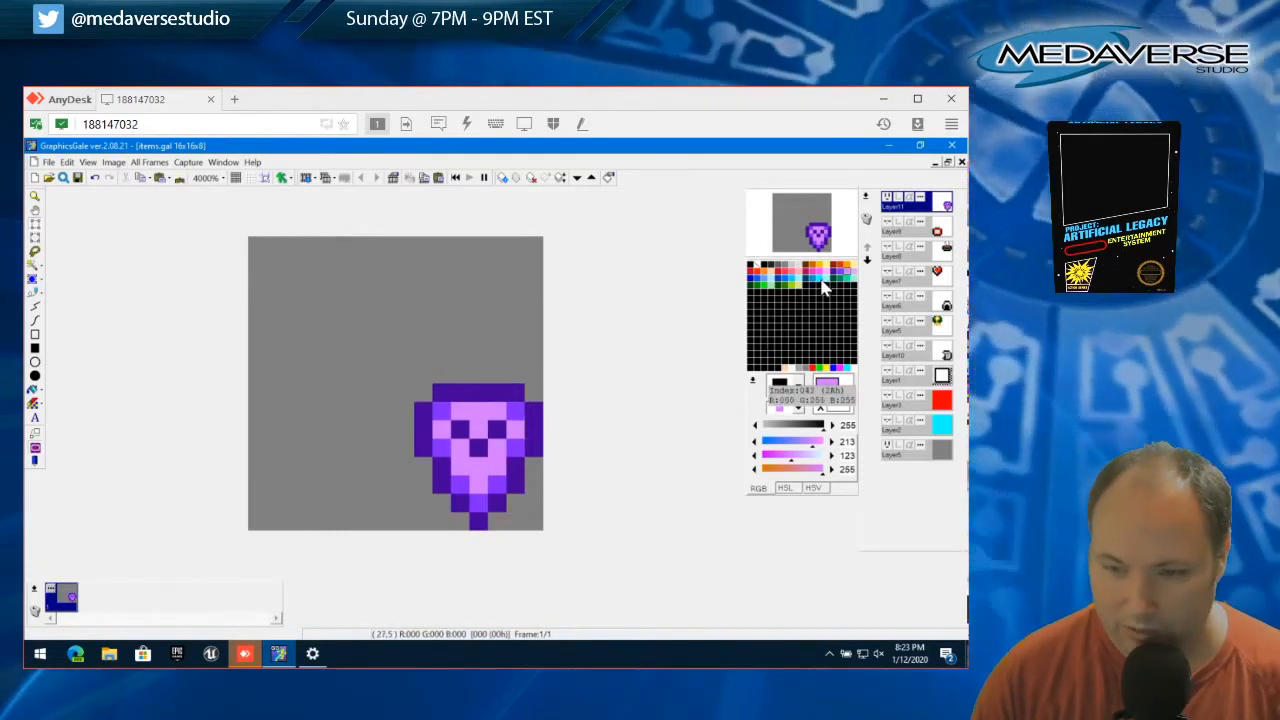
Repaint the dark violet outline and inner marks blue (102, 160, 255) and the light purple fill pale blue (177, 236, 255)
click(766, 287)
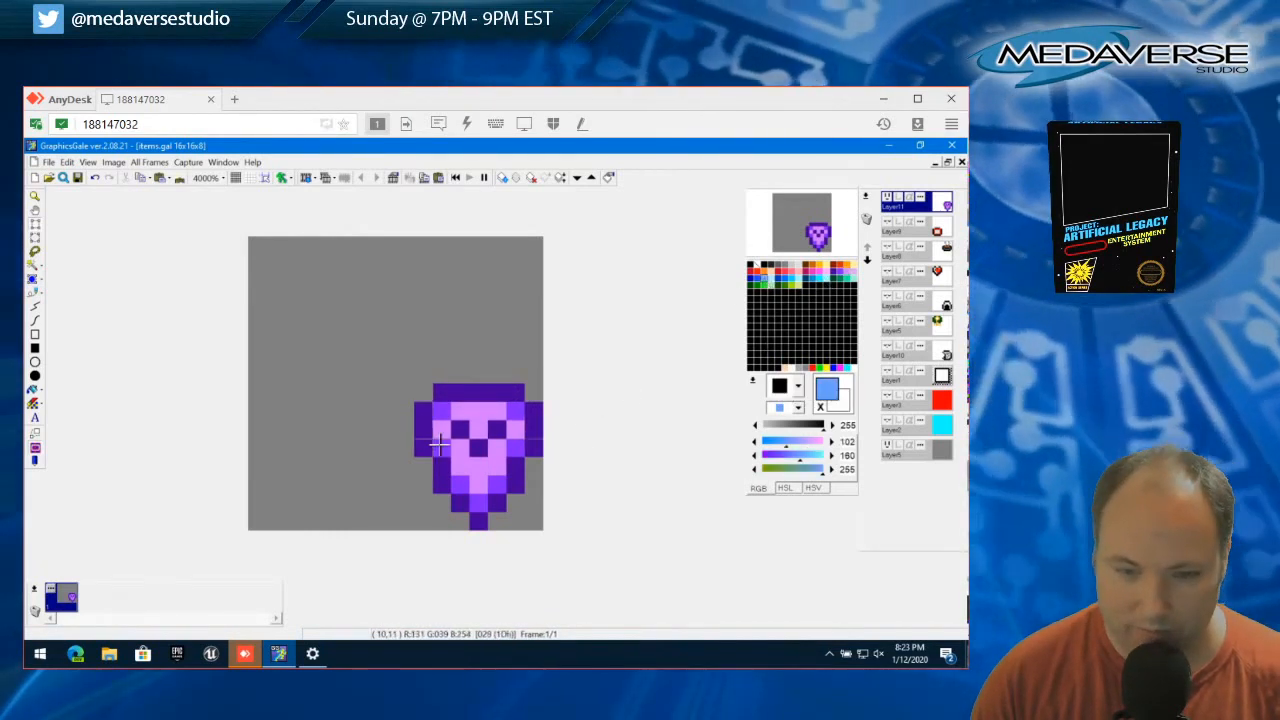
click(35, 293)
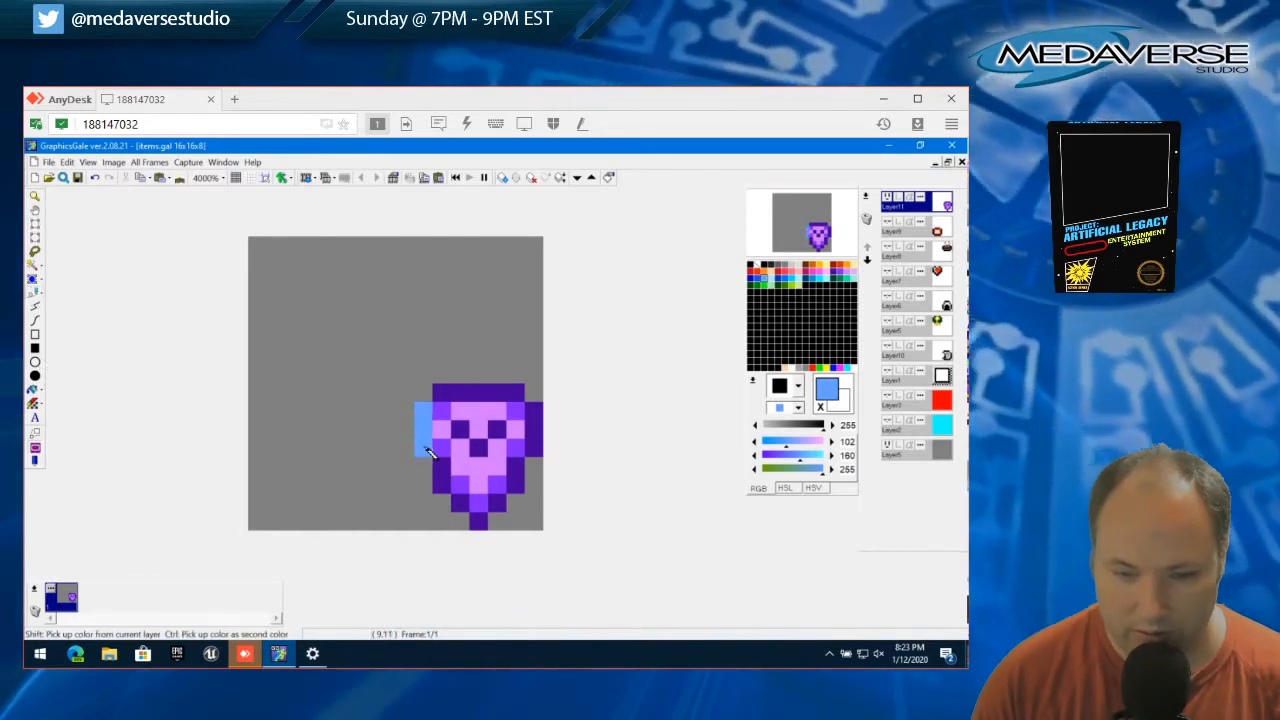
mouse_move(428, 452)
mouse_down()
mouse_move(484, 528)
mouse_move(539, 455)
mouse_move(538, 419)
mouse_move(520, 400)
mouse_move(450, 395)
mouse_move(480, 455)
mouse_move(505, 416)
mouse_move(463, 416)
mouse_move(494, 413)
mouse_move(450, 438)
mouse_move(479, 484)
mouse_move(512, 425)
mouse_up()
click(773, 287)
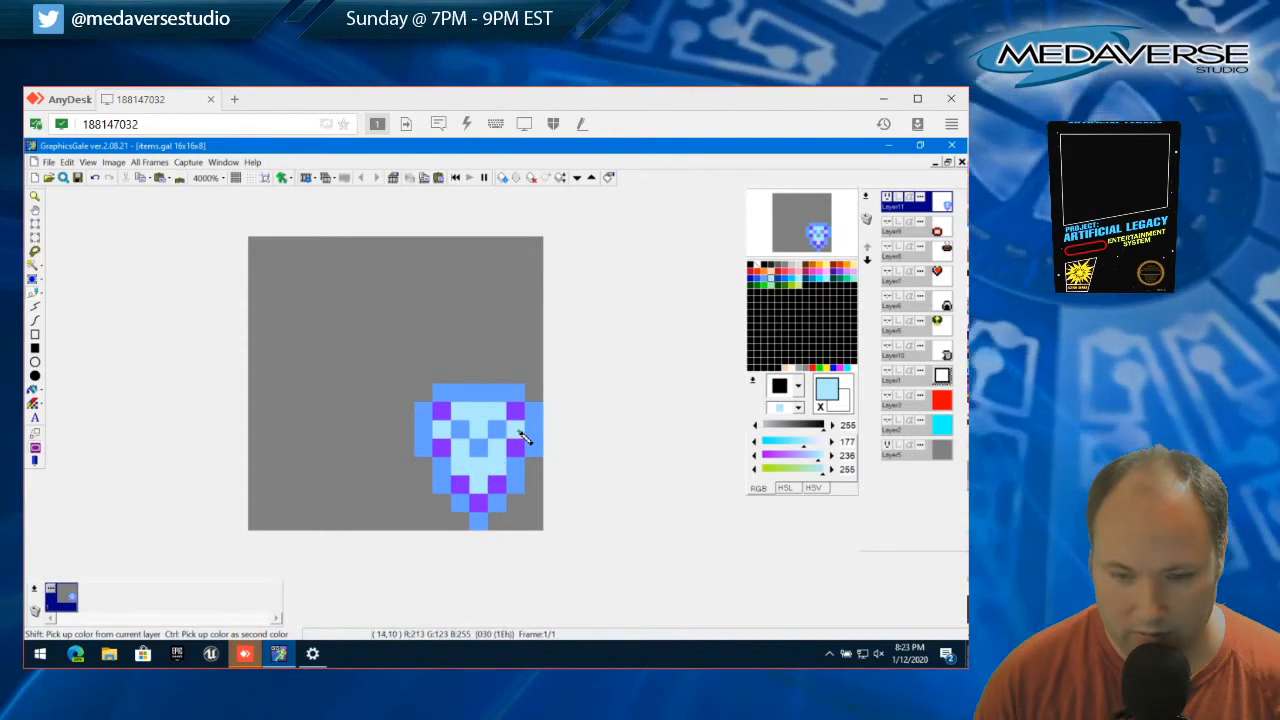
Repaint the remaining medium purple shading pixels along the inner border with deeper blue (0, 152, 206)
click(815, 288)
click(441, 411)
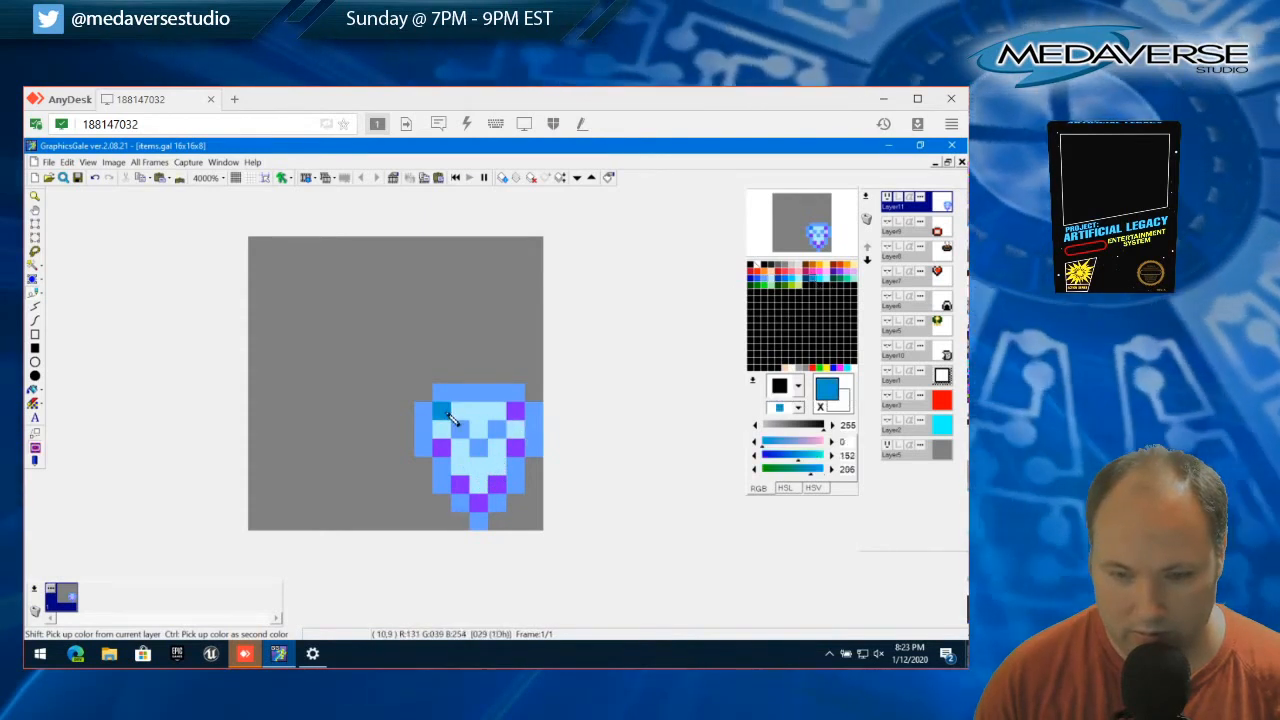
click(441, 450)
click(496, 486)
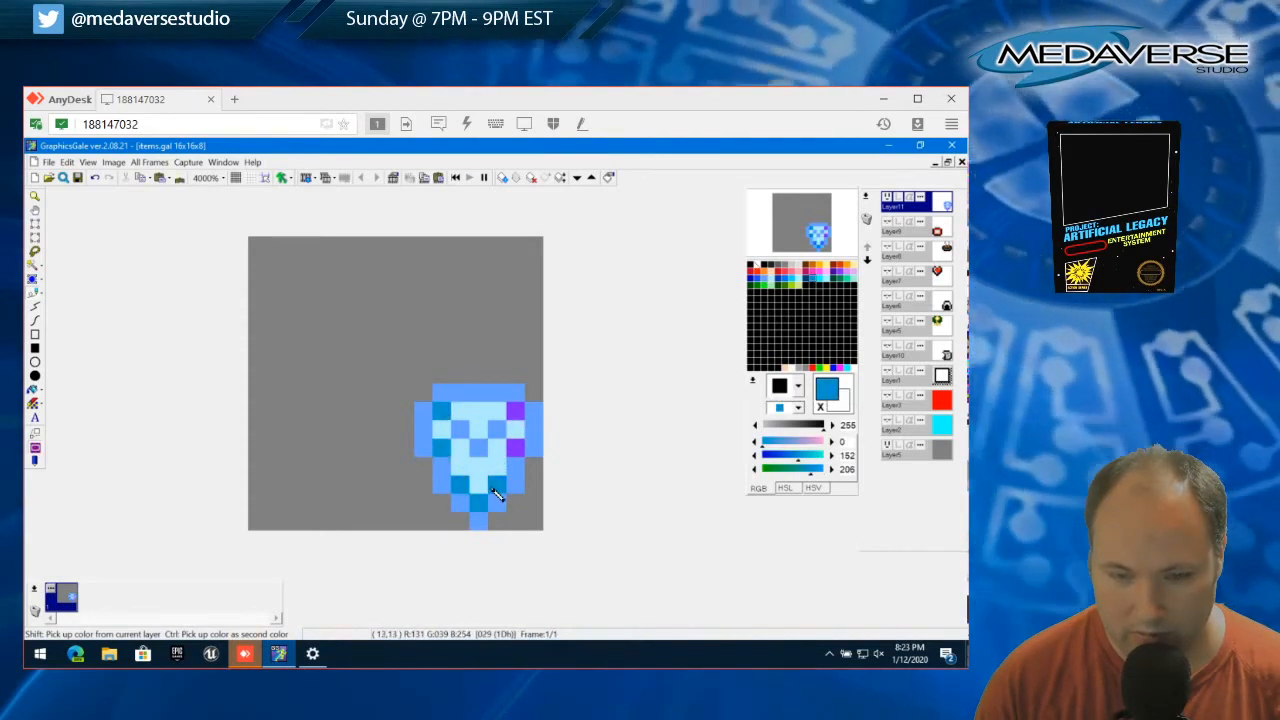
click(515, 448)
click(515, 411)
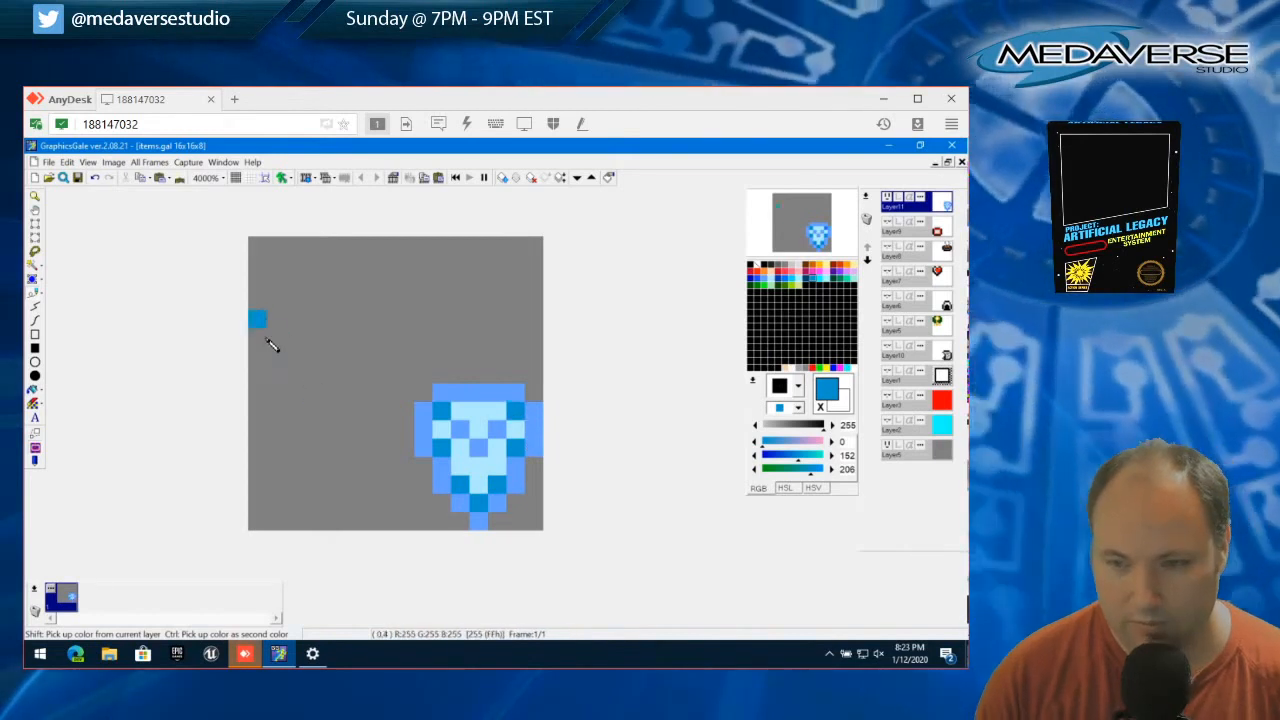
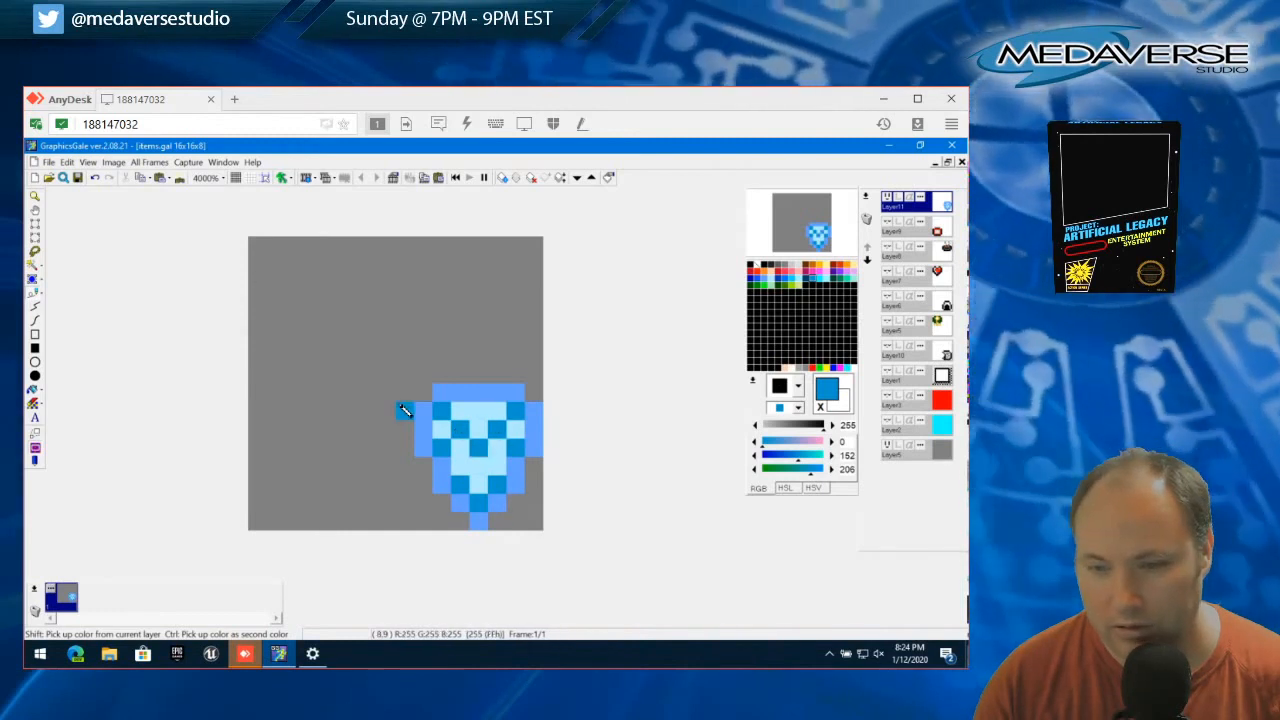
Recolour the dark V mark inside the shield with the outline's lighter blue (RGB 102, 160, 255)
right_click(466, 393)
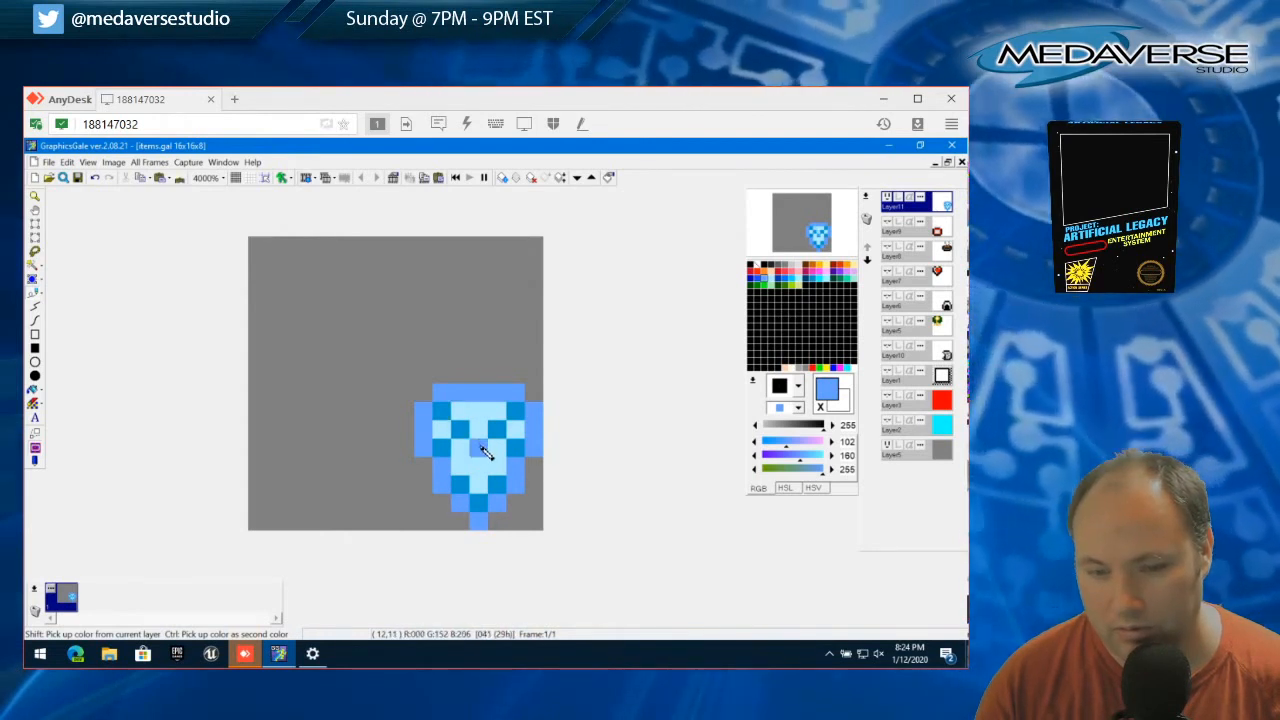
mouse_move(482, 453)
mouse_down()
mouse_move(449, 423)
mouse_move(514, 423)
mouse_move(512, 447)
mouse_up()
click(518, 455)
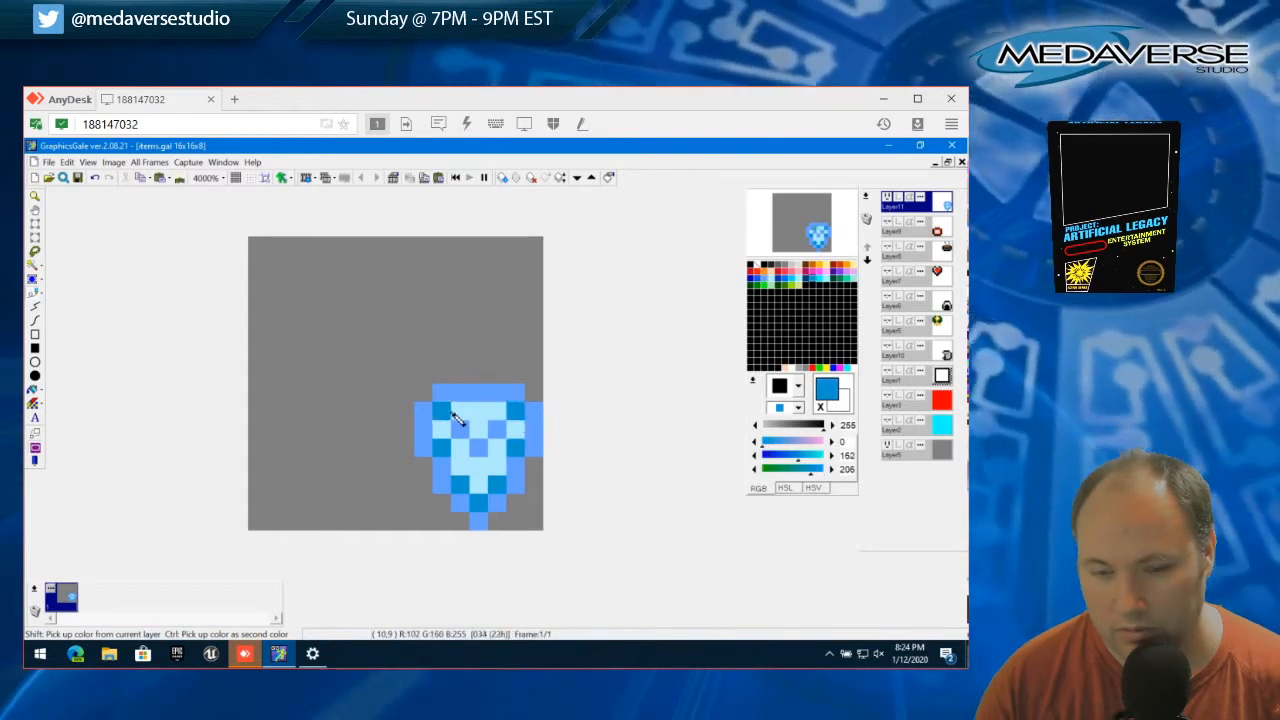
Try darkening the shield's inner left edge with the darker blue (RGB 0, 152, 206) and undo the strokes
click(449, 413)
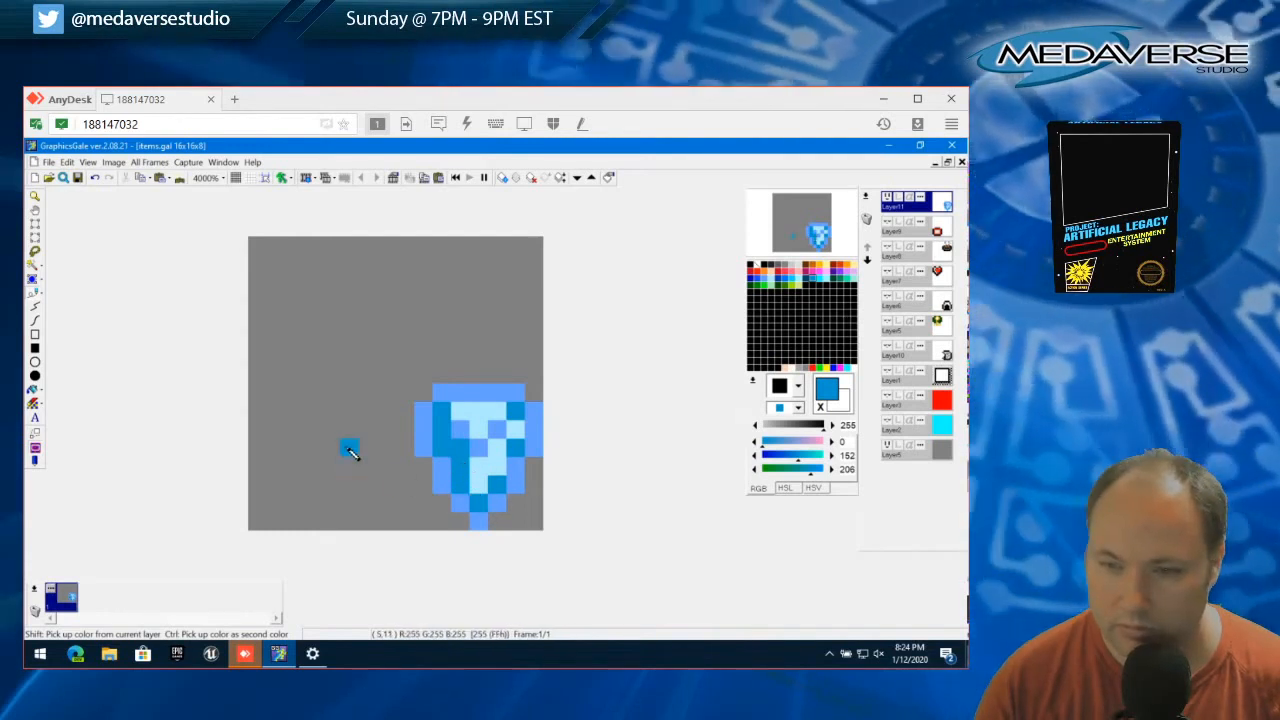
click(68, 164)
click(70, 165)
click(66, 164)
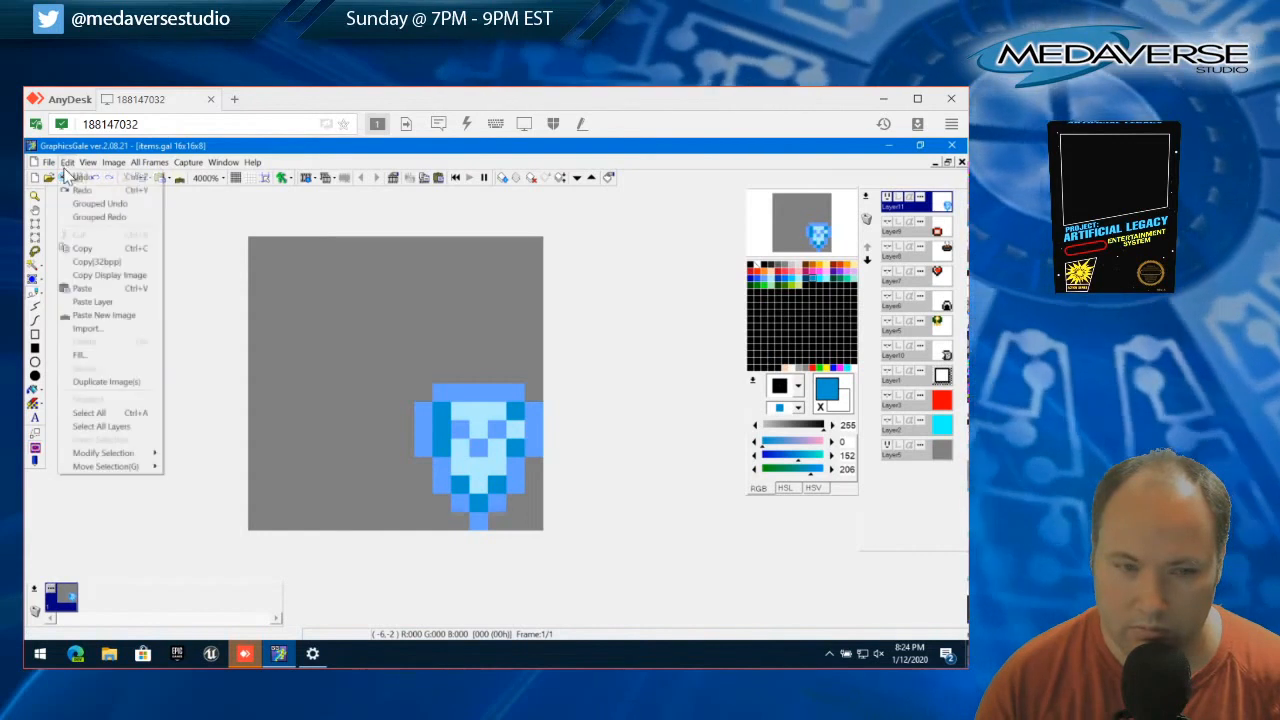
click(73, 180)
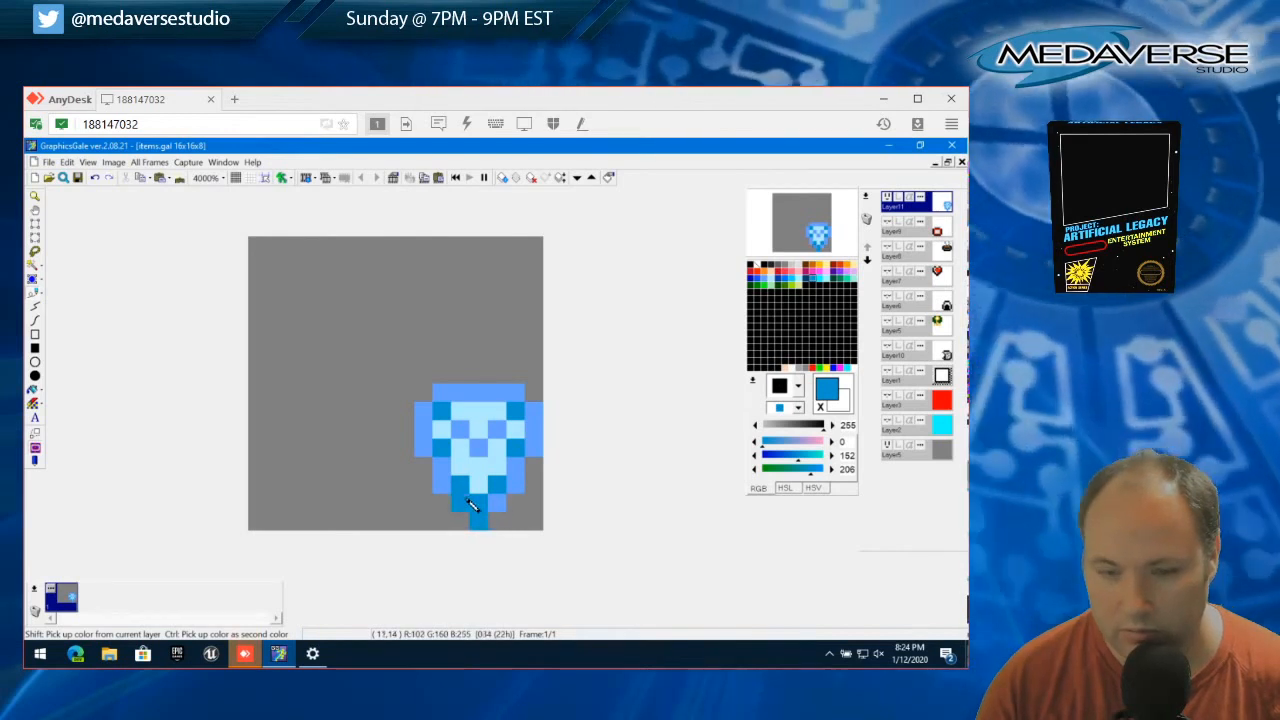
Try recolouring the shield's left outline in the darker blue, from the bottom tip up to the upper-left corner
click(467, 499)
click(442, 468)
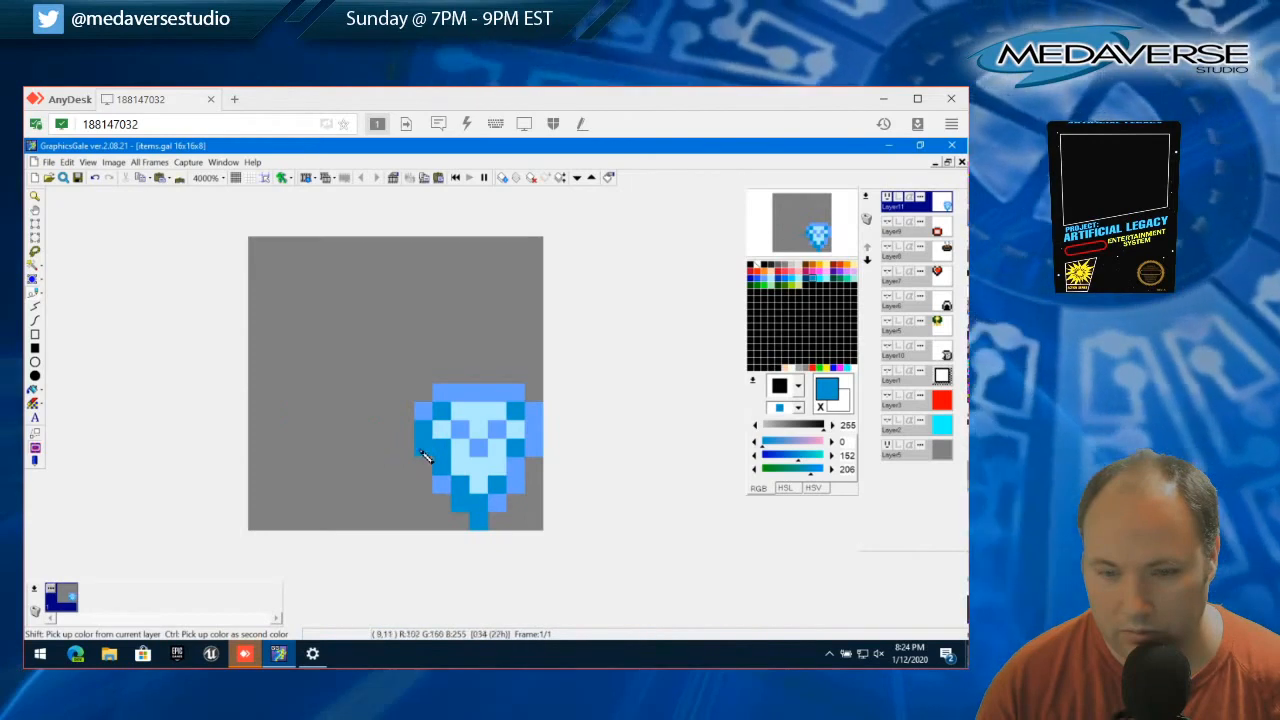
click(422, 452)
click(441, 481)
click(424, 413)
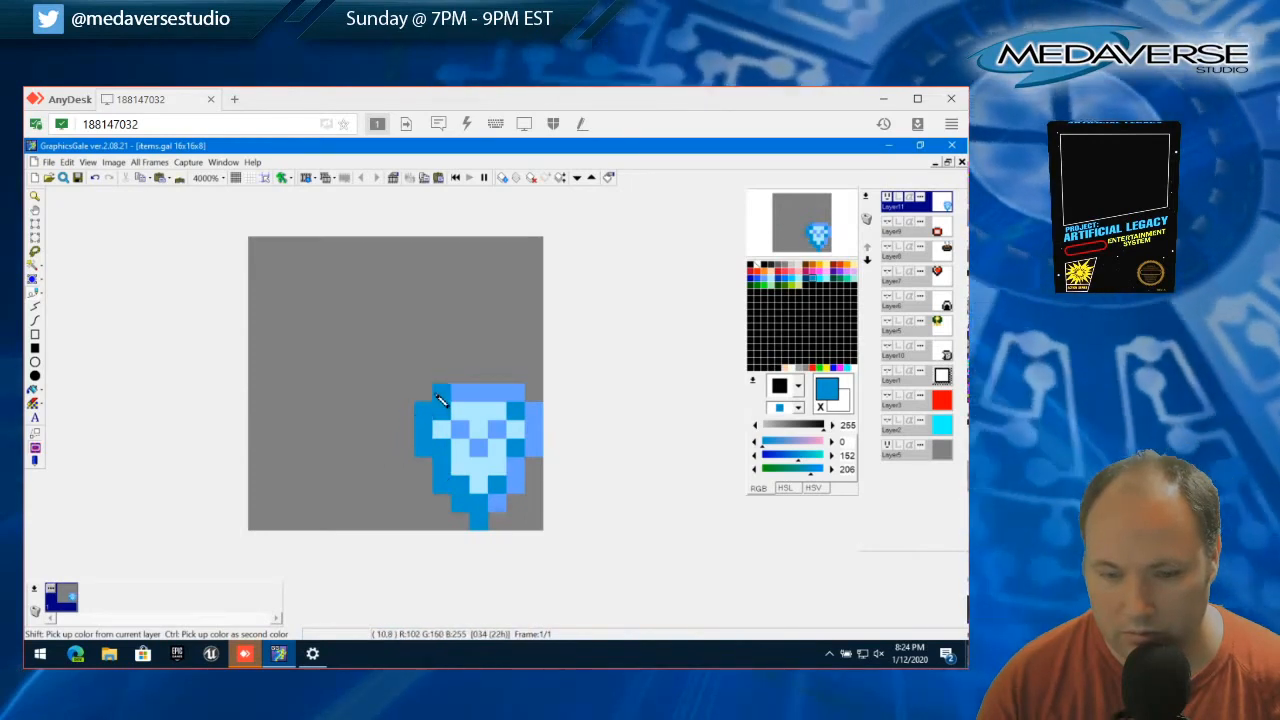
Undo all the darker blue strokes on the shield's left outline and bottom tip
click(66, 162)
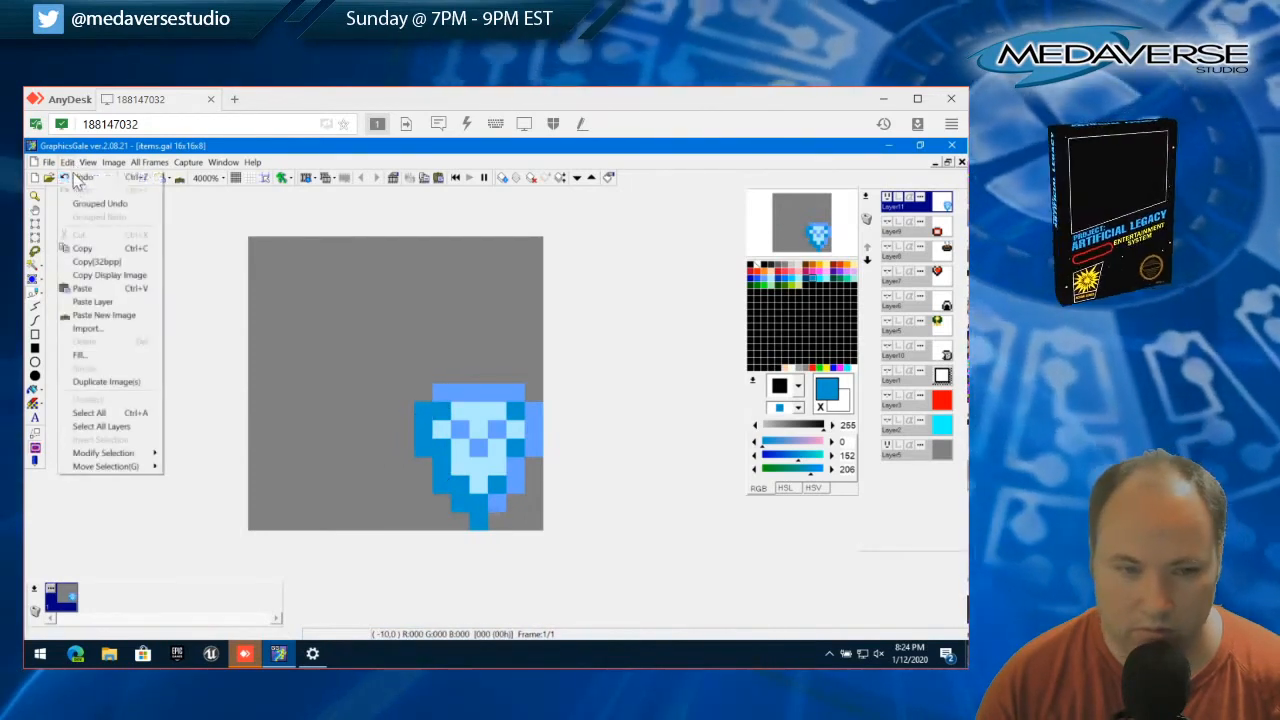
click(68, 163)
click(68, 163)
click(80, 178)
click(68, 163)
click(80, 178)
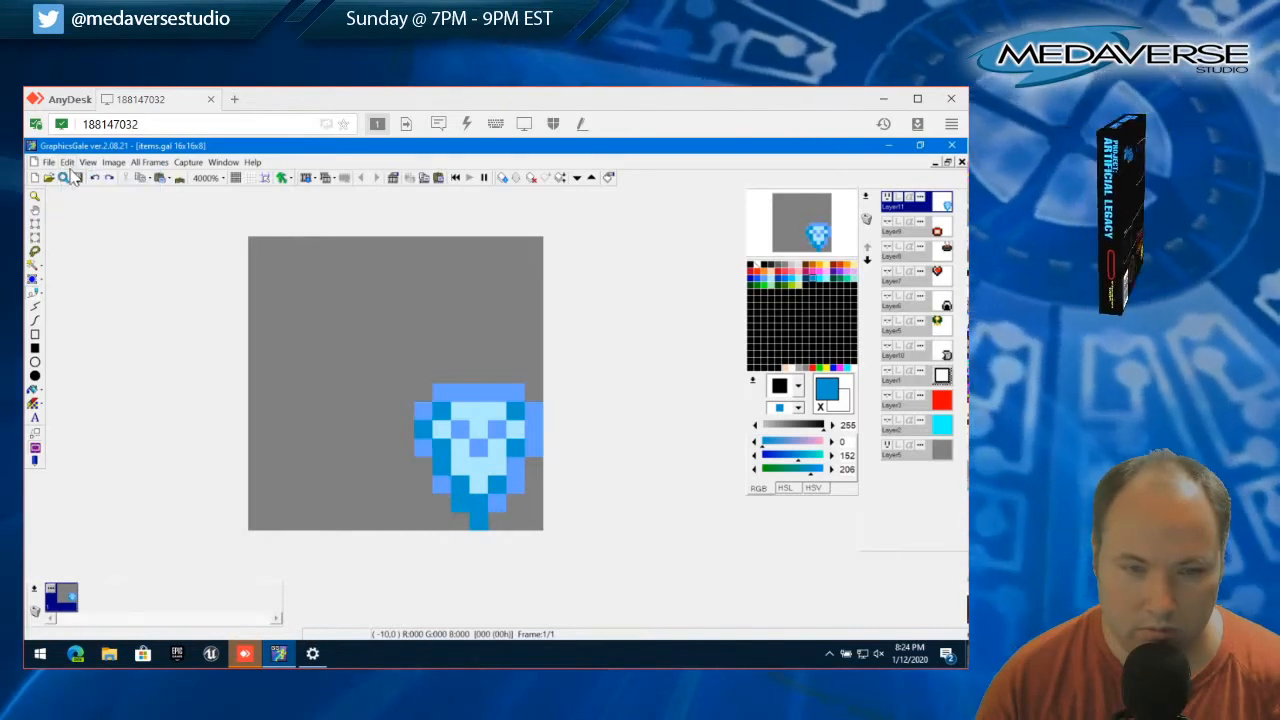
click(68, 163)
click(80, 178)
click(68, 163)
click(80, 178)
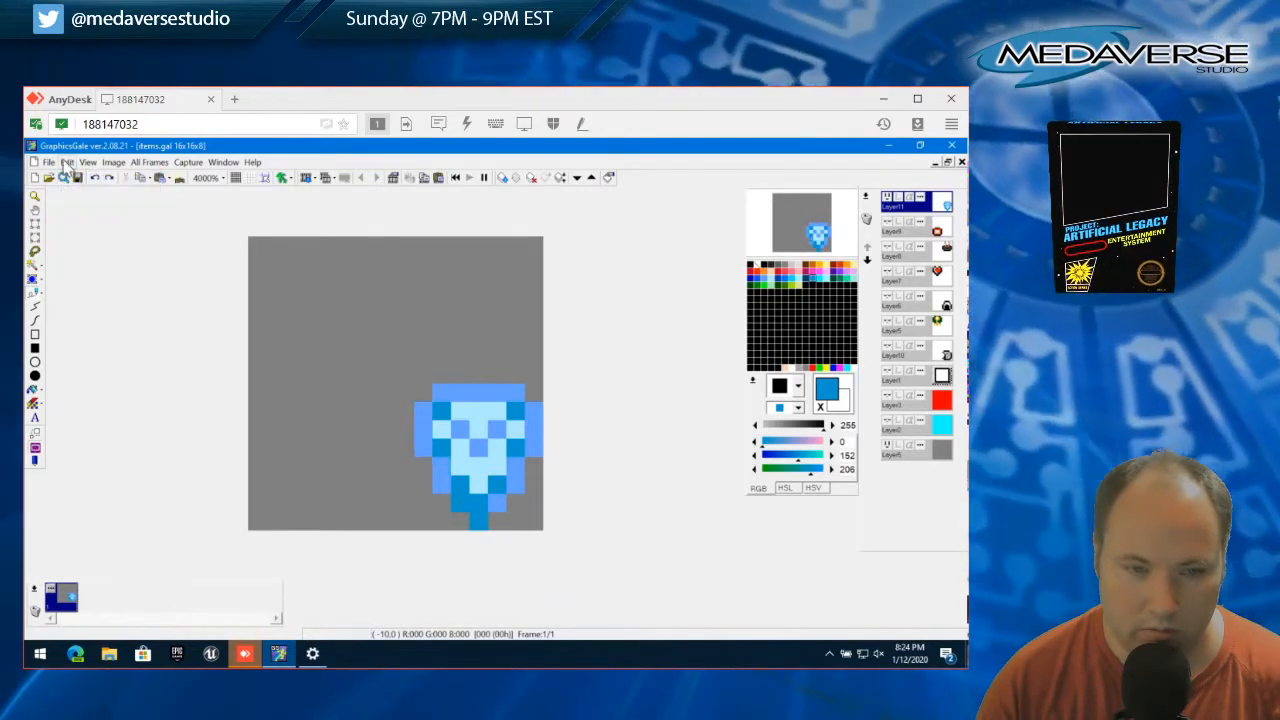
click(68, 163)
click(80, 178)
click(68, 163)
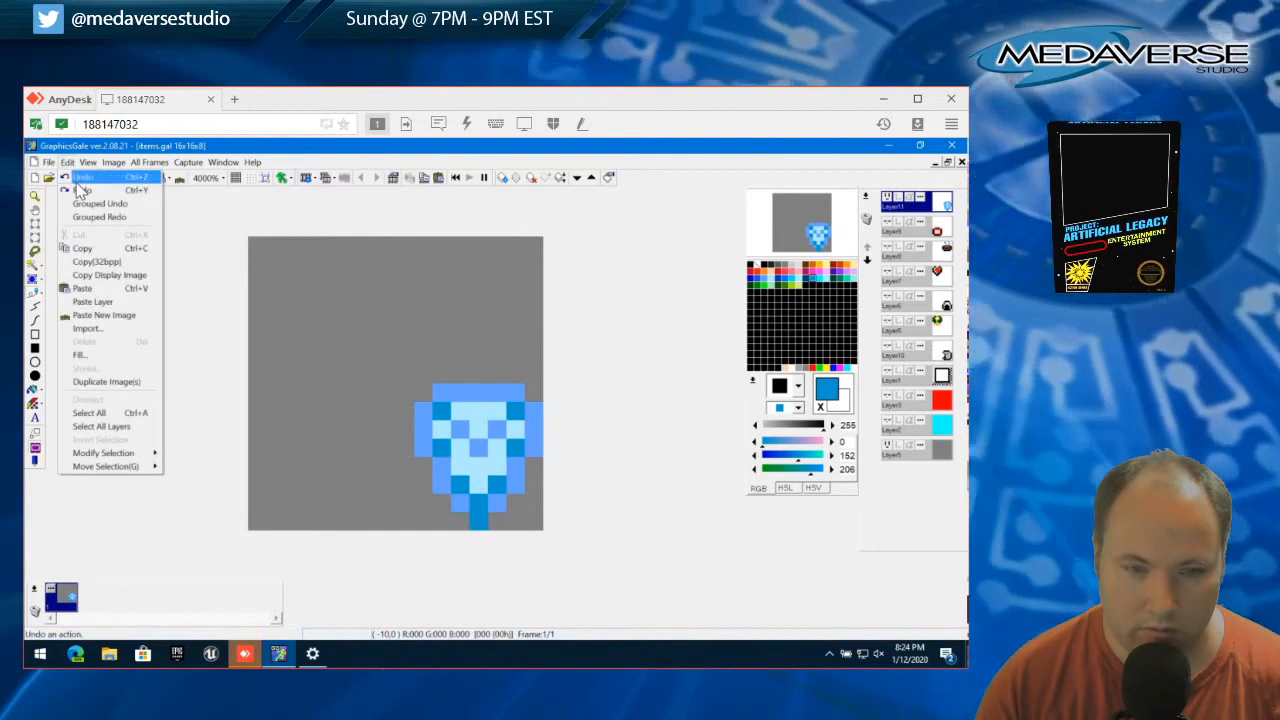
click(80, 178)
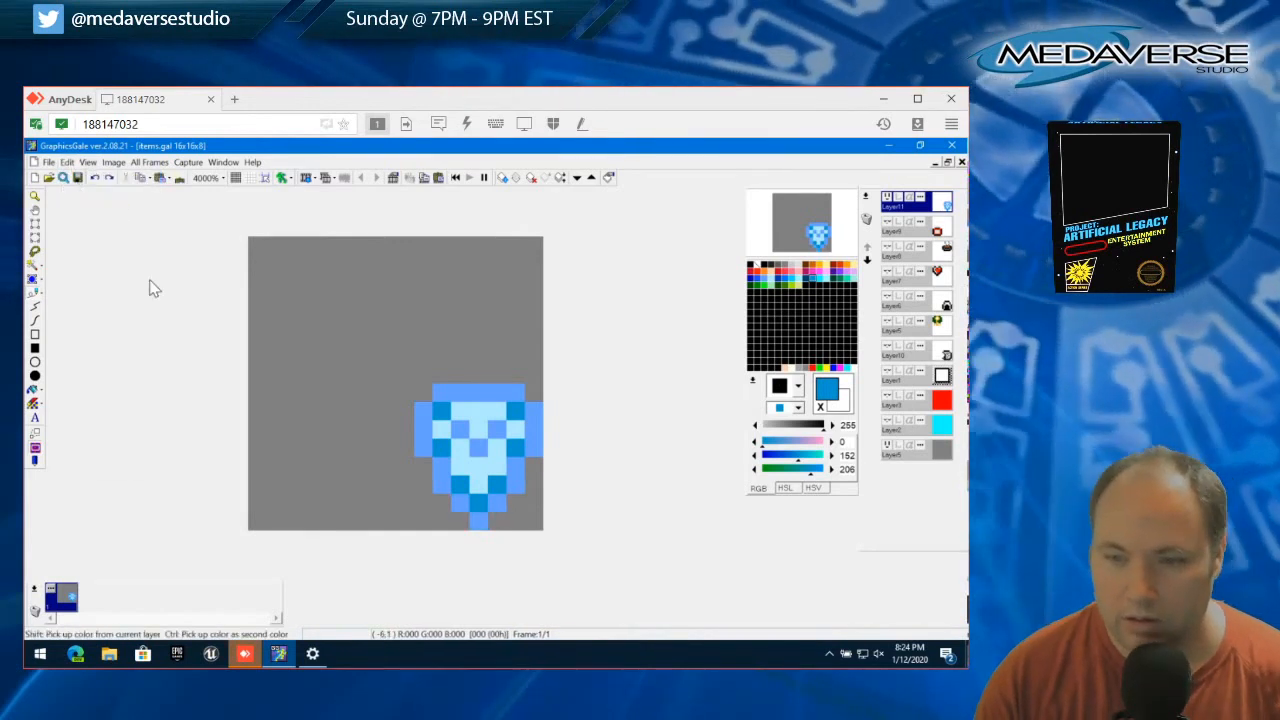
Repaint the shield's V mark with the darker blue (RGB 0, 152, 206) sampled from the inner accents
click(348, 392)
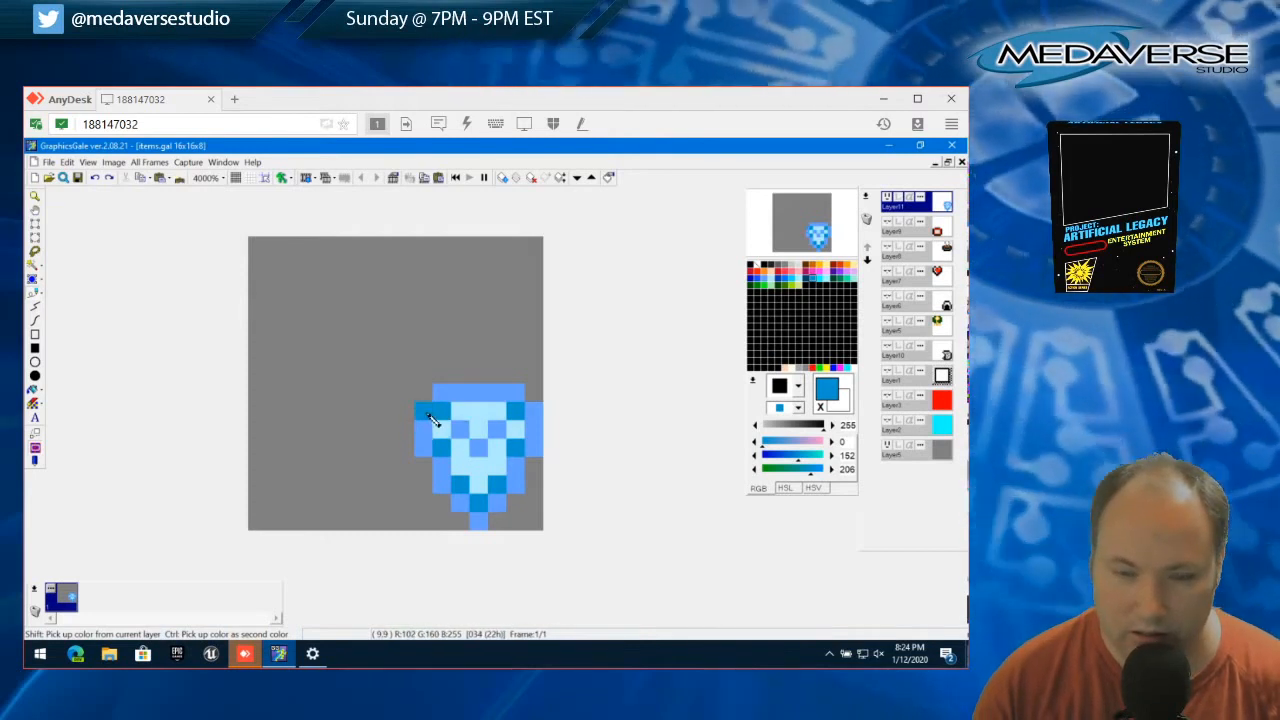
right_click(438, 425)
right_click(446, 444)
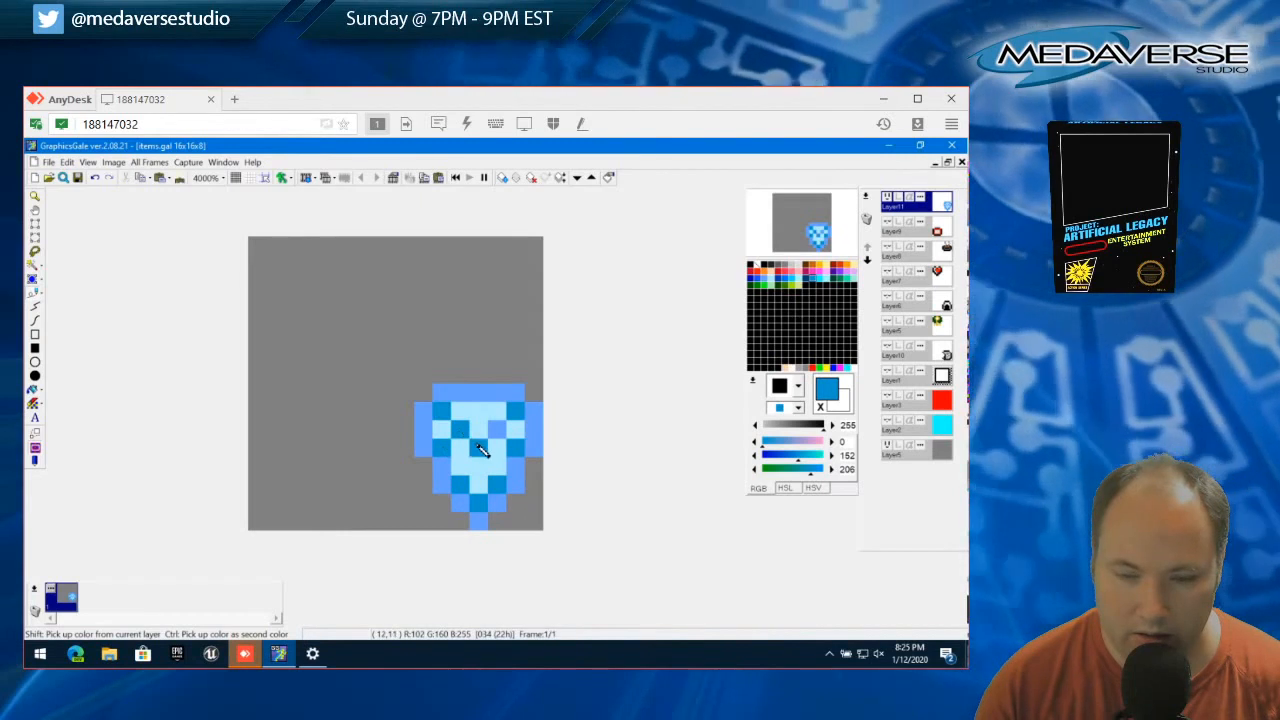
Recolour the dark accent pixels along the shield's inner edge with the outline's lighter blue (RGB 102, 160, 255)
right_click(442, 428)
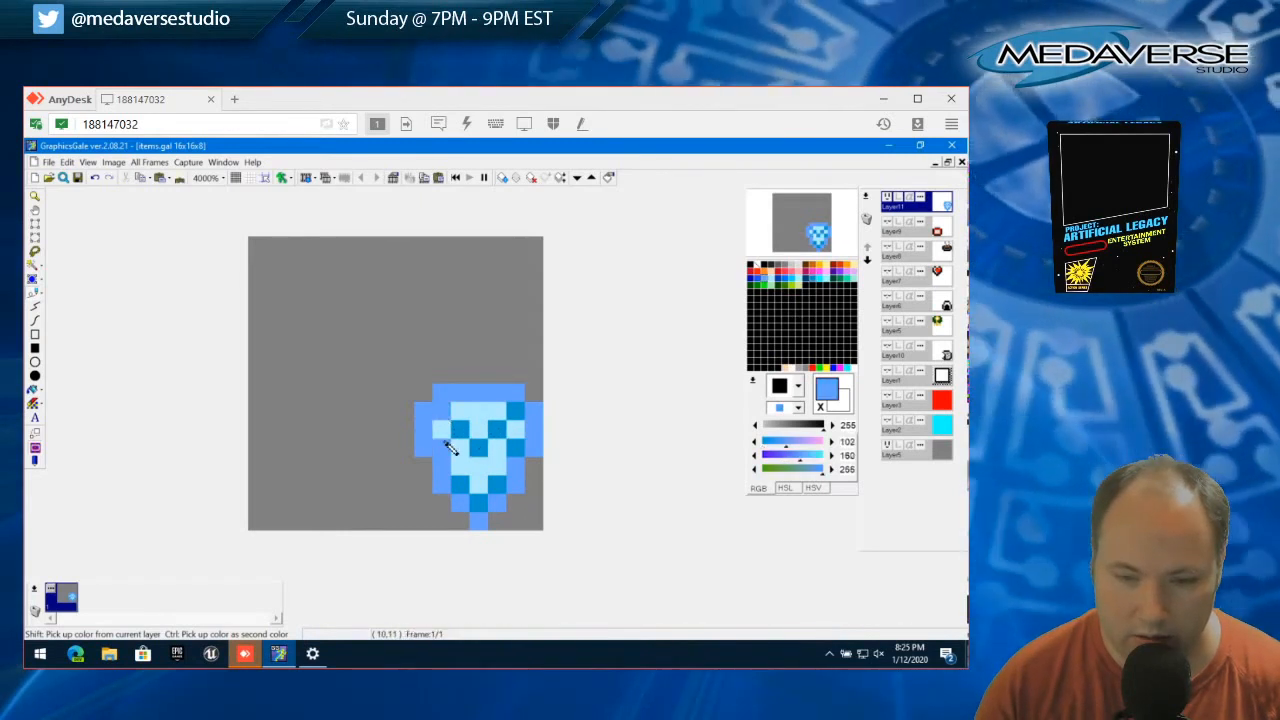
click(478, 502)
click(496, 486)
click(513, 448)
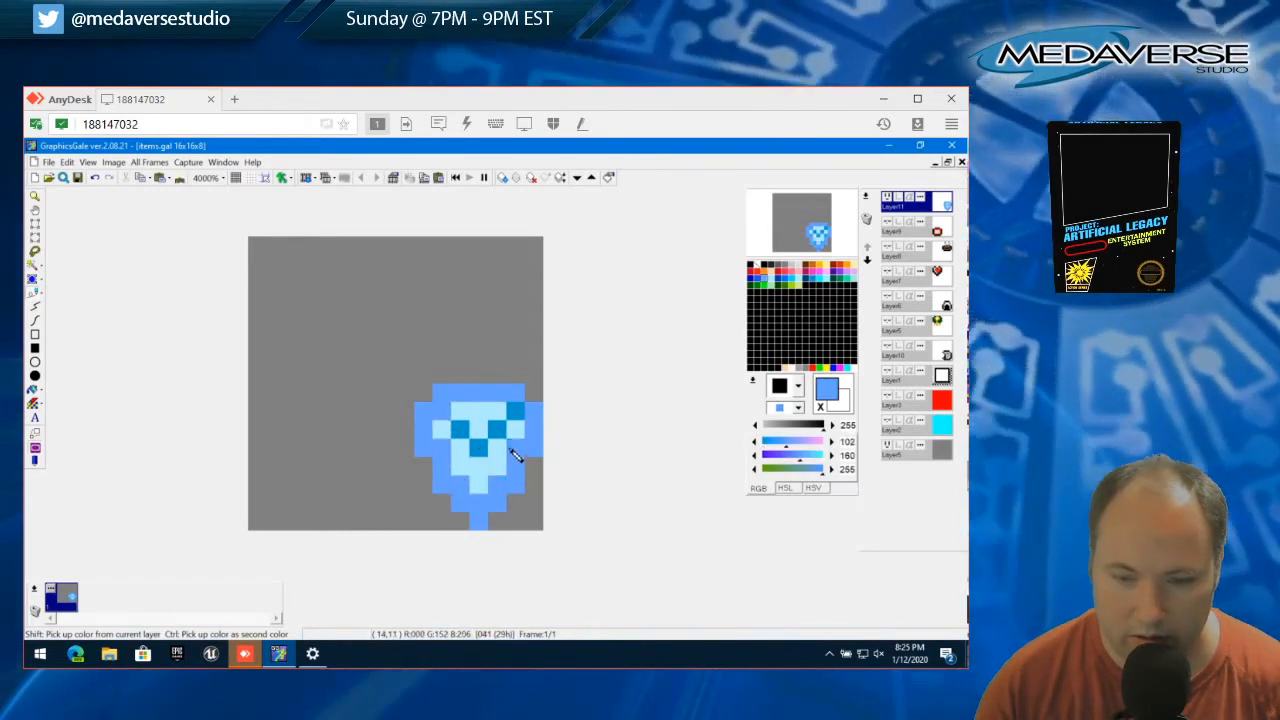
click(514, 412)
Recolour the shield's outline in the darker blue, keep the inner accents lighter blue, and darken the inner top-centre pixel
right_click(504, 430)
mouse_move(443, 391)
mouse_down()
mouse_move(514, 389)
mouse_move(537, 423)
mouse_move(541, 445)
mouse_move(490, 525)
mouse_move(425, 450)
mouse_move(428, 429)
mouse_move(450, 432)
mouse_up()
shift+click(441, 411)
click(445, 449)
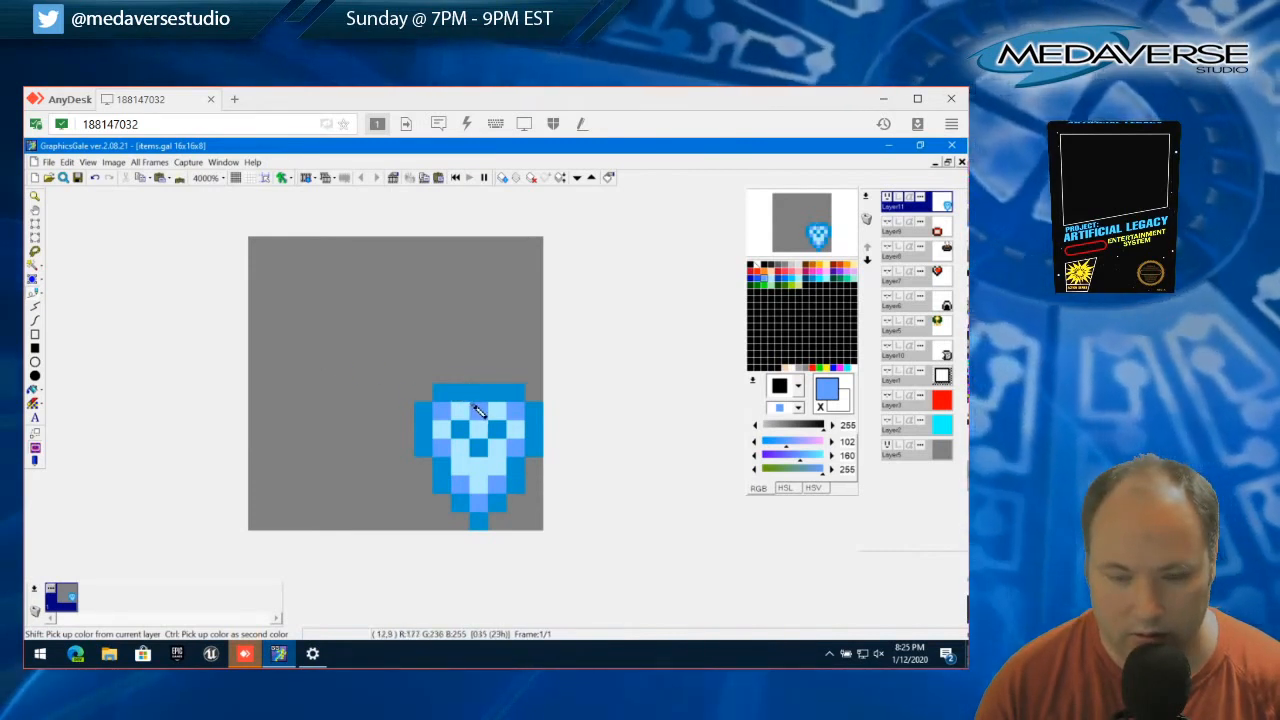
shift+click(479, 392)
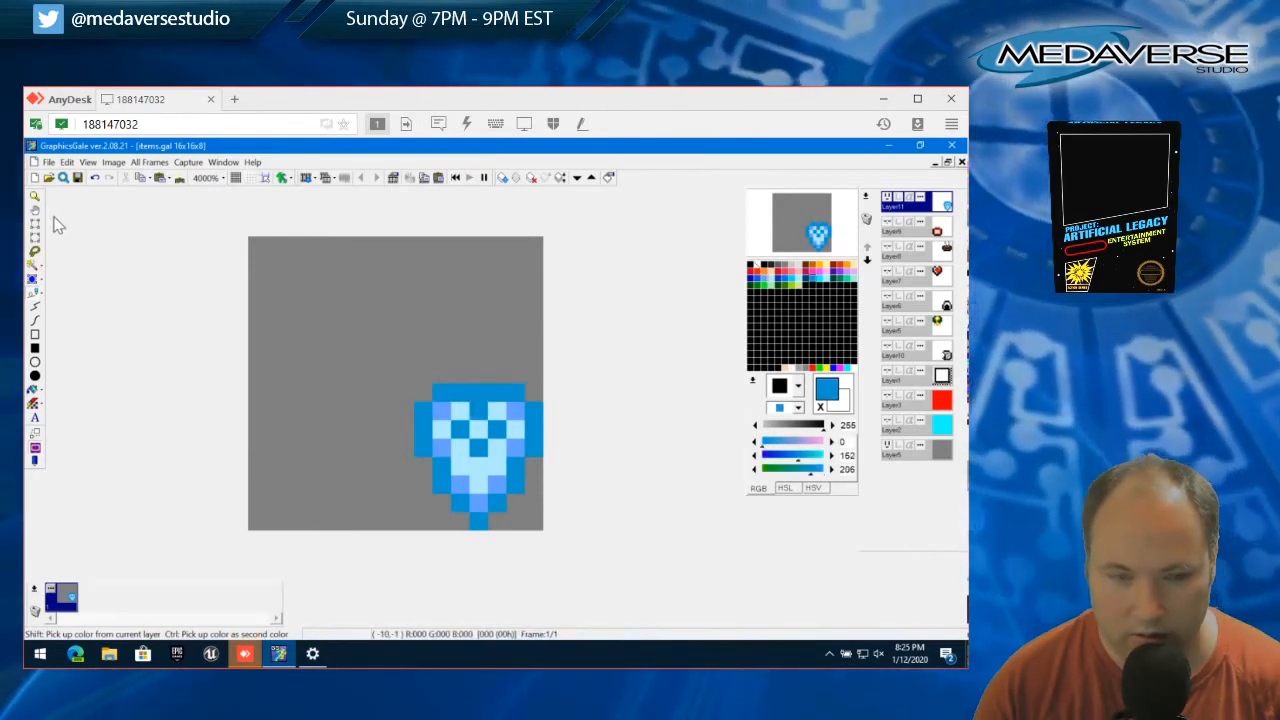
Try moving the outline's top-centre pixel one pixel to the left with a rectangular selection
click(38, 223)
drag(479, 388, 487, 401)
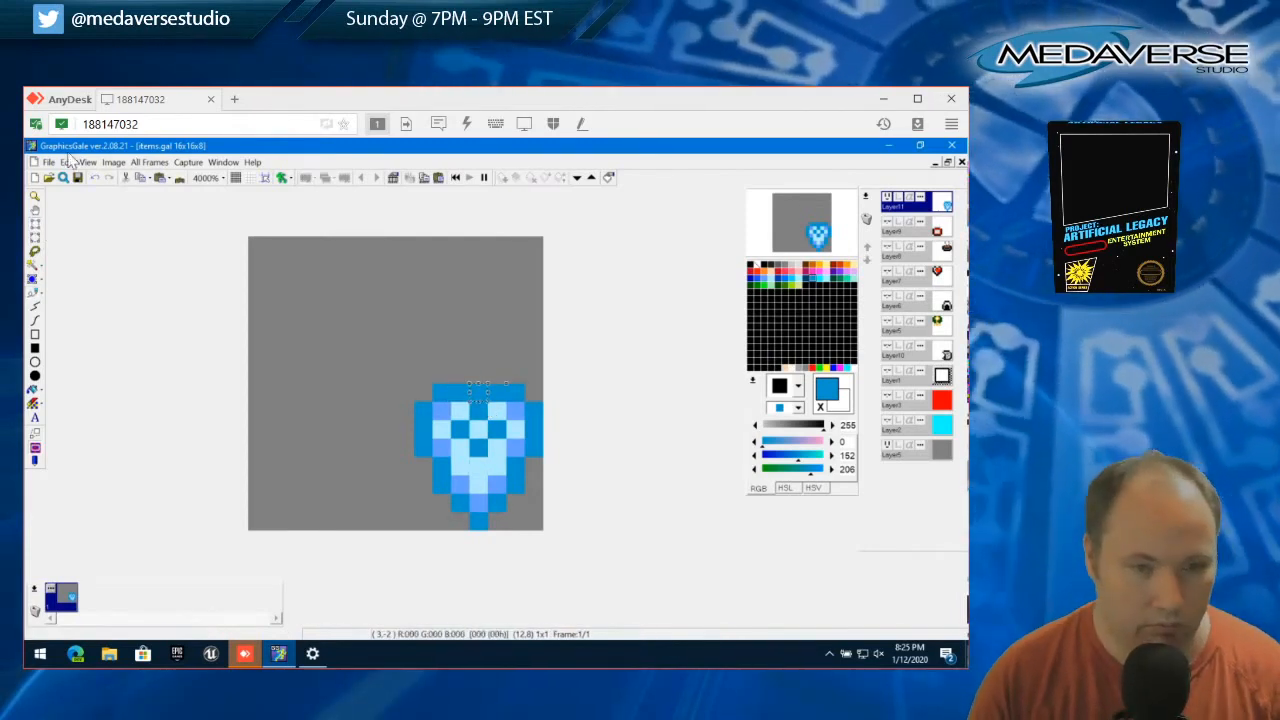
drag(486, 391, 463, 391)
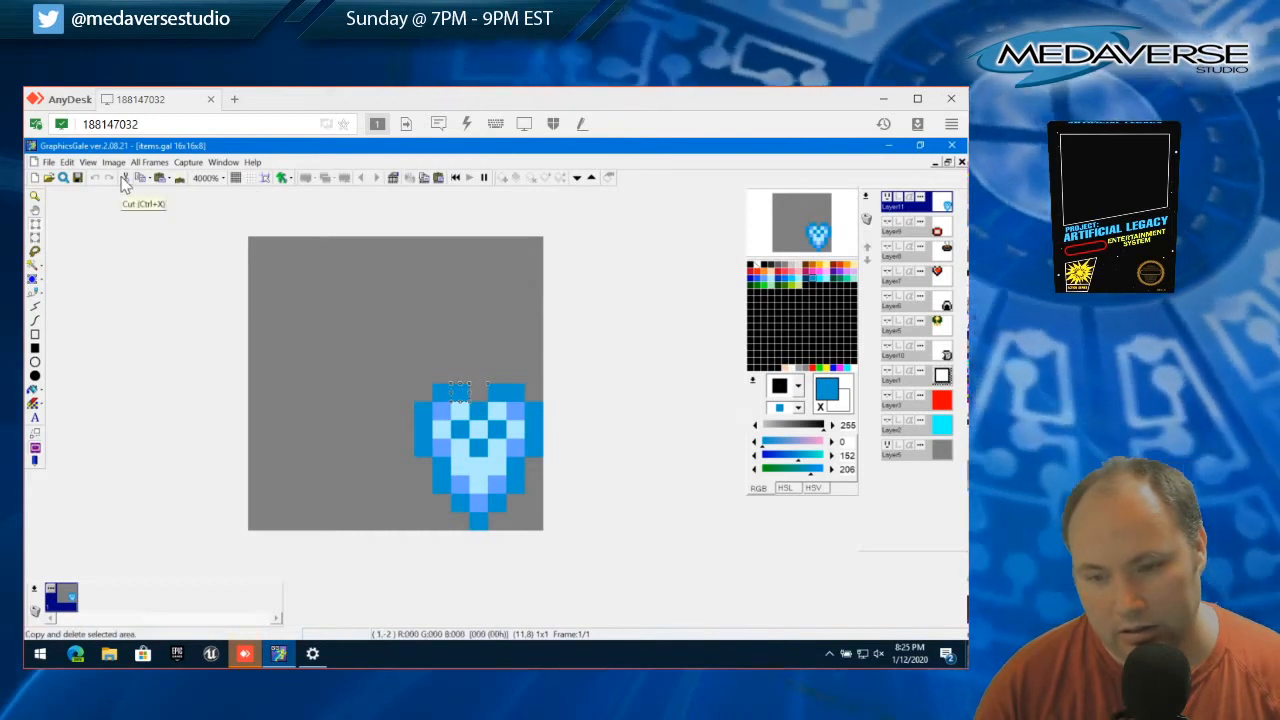
Move the selected outline pixel back to the top centre and deselect it
click(66, 163)
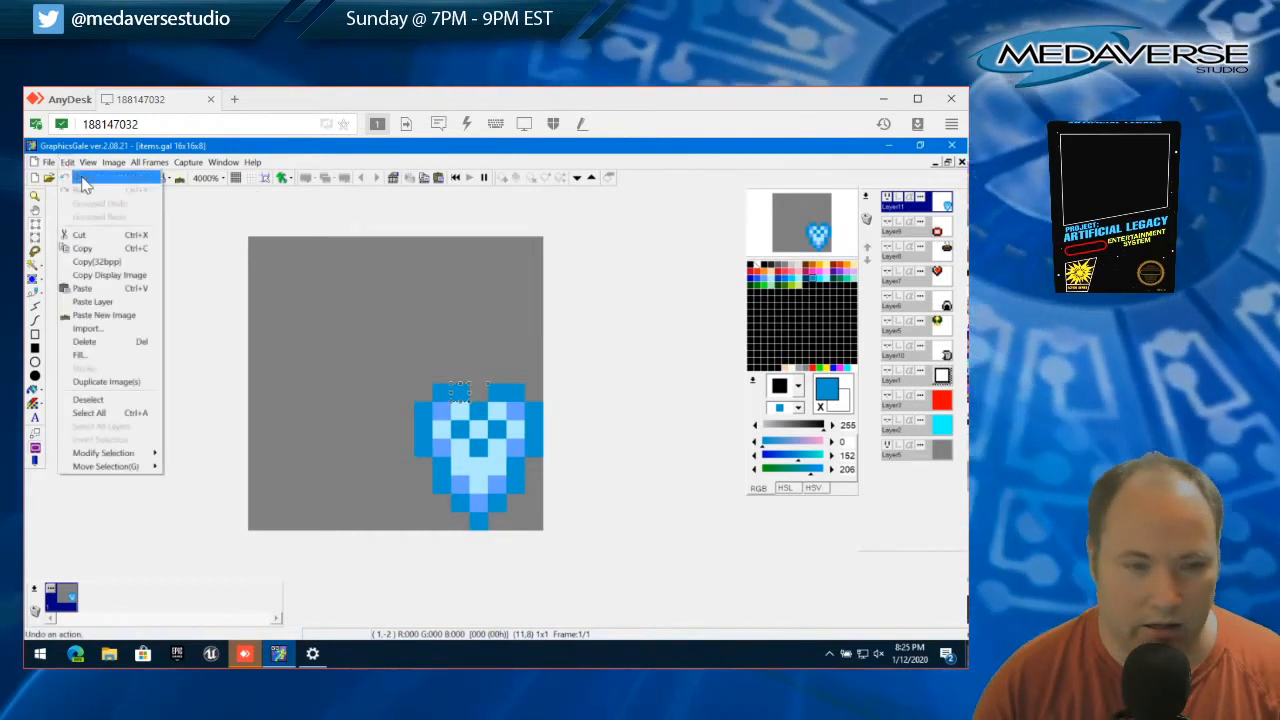
click(67, 164)
drag(453, 390, 472, 391)
click(66, 162)
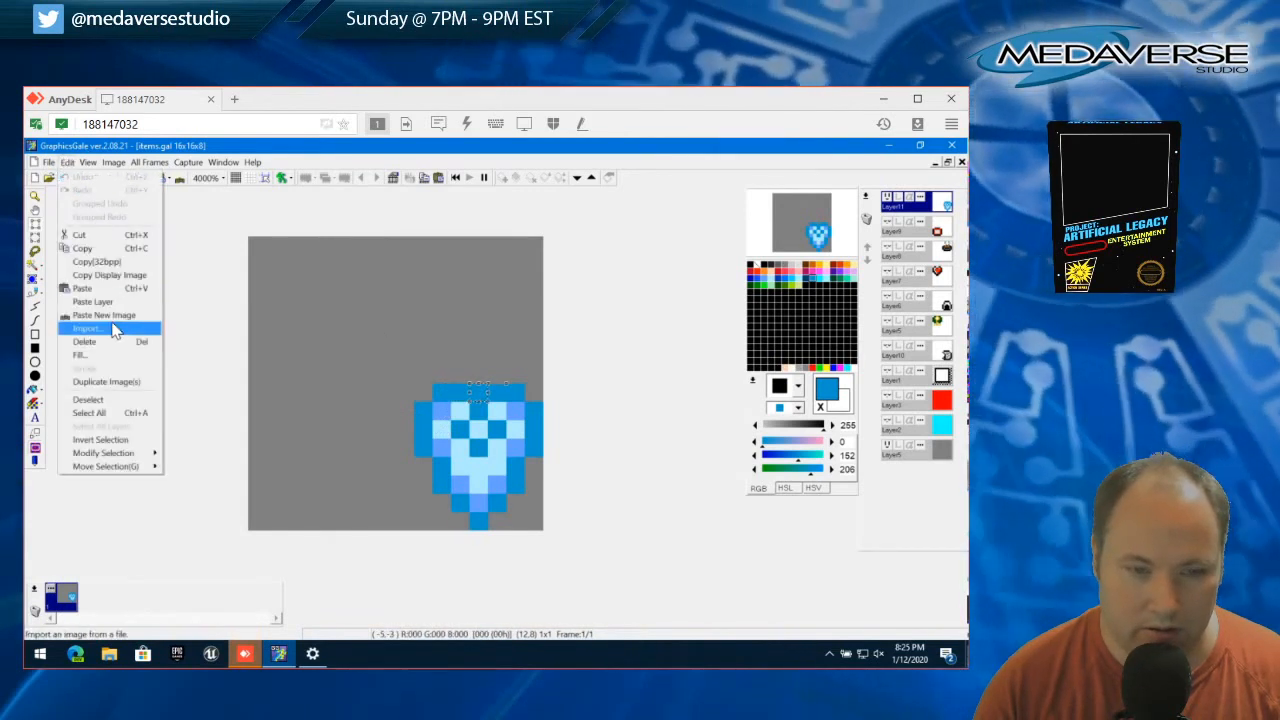
click(88, 399)
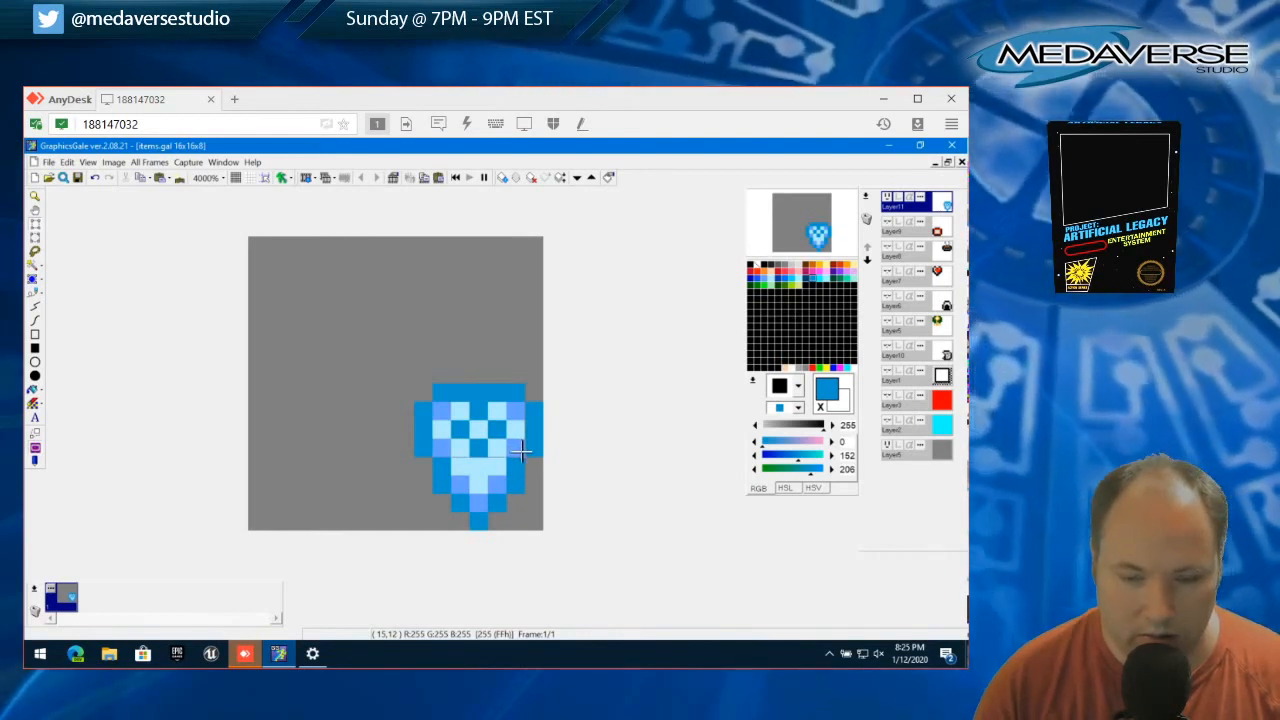
Move the 3x2 block with the V mark up one pixel and fill the gap beneath it with the palest blue
drag(506, 457, 463, 422)
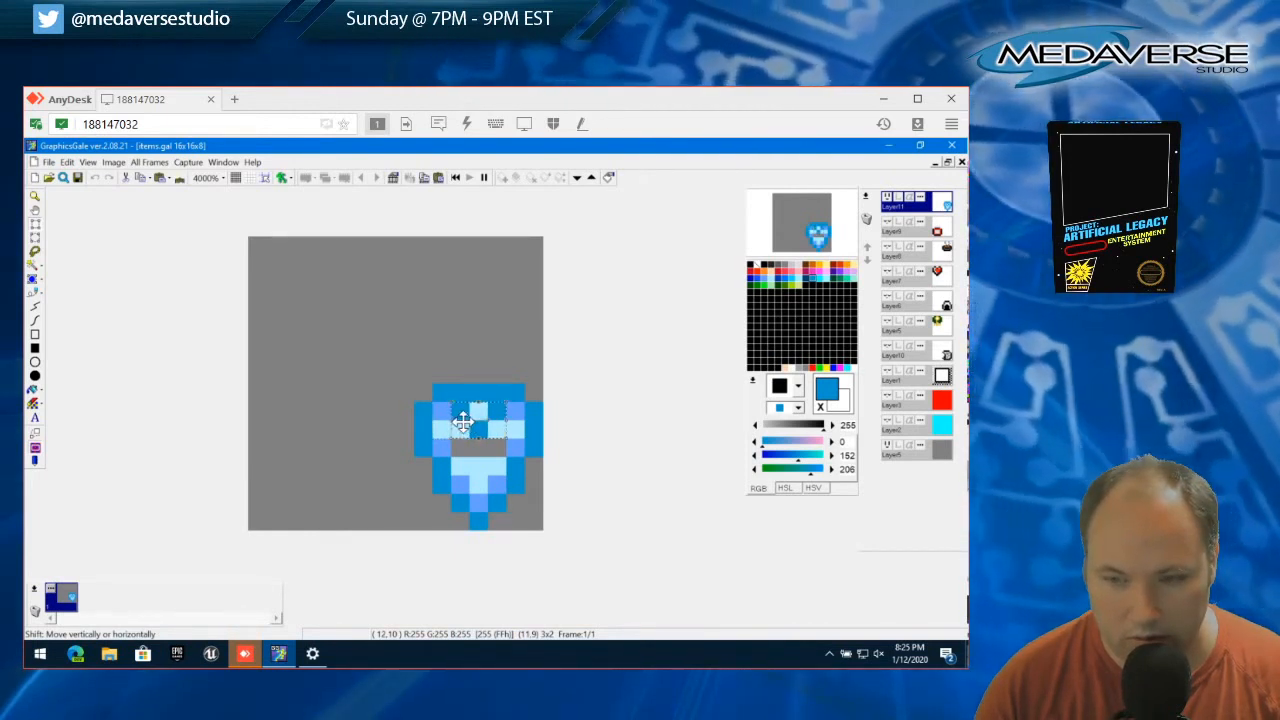
click(66, 162)
click(114, 389)
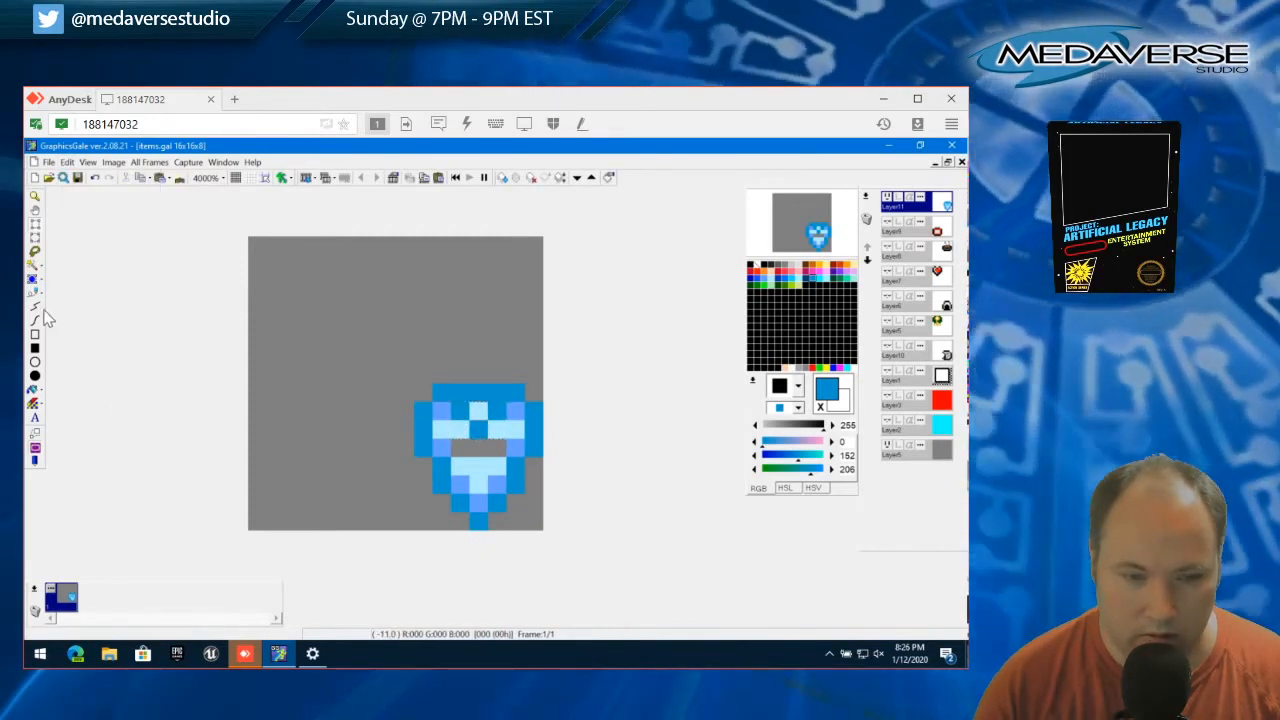
click(34, 292)
right_click(465, 462)
drag(461, 449, 494, 449)
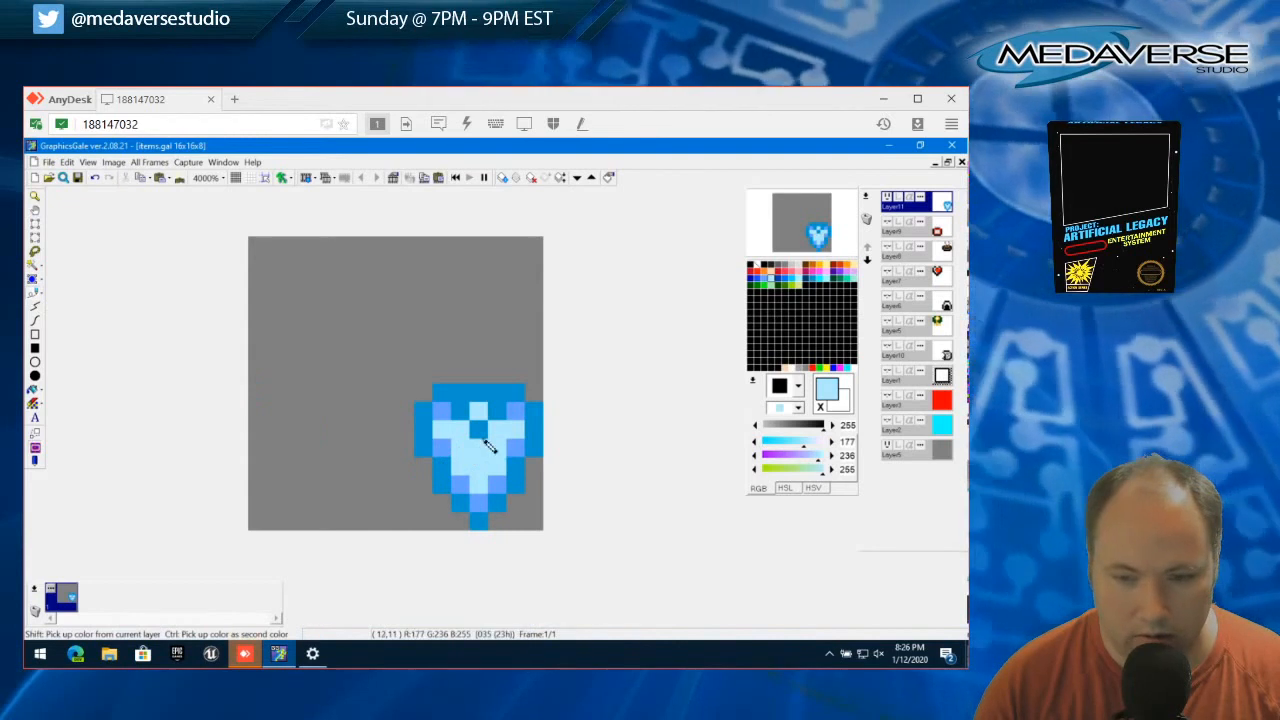
Darken the shield's two inner top corners and repaint around the V mark in the palest blue, leaving only its centre pixel dark
right_click(461, 412)
click(446, 413)
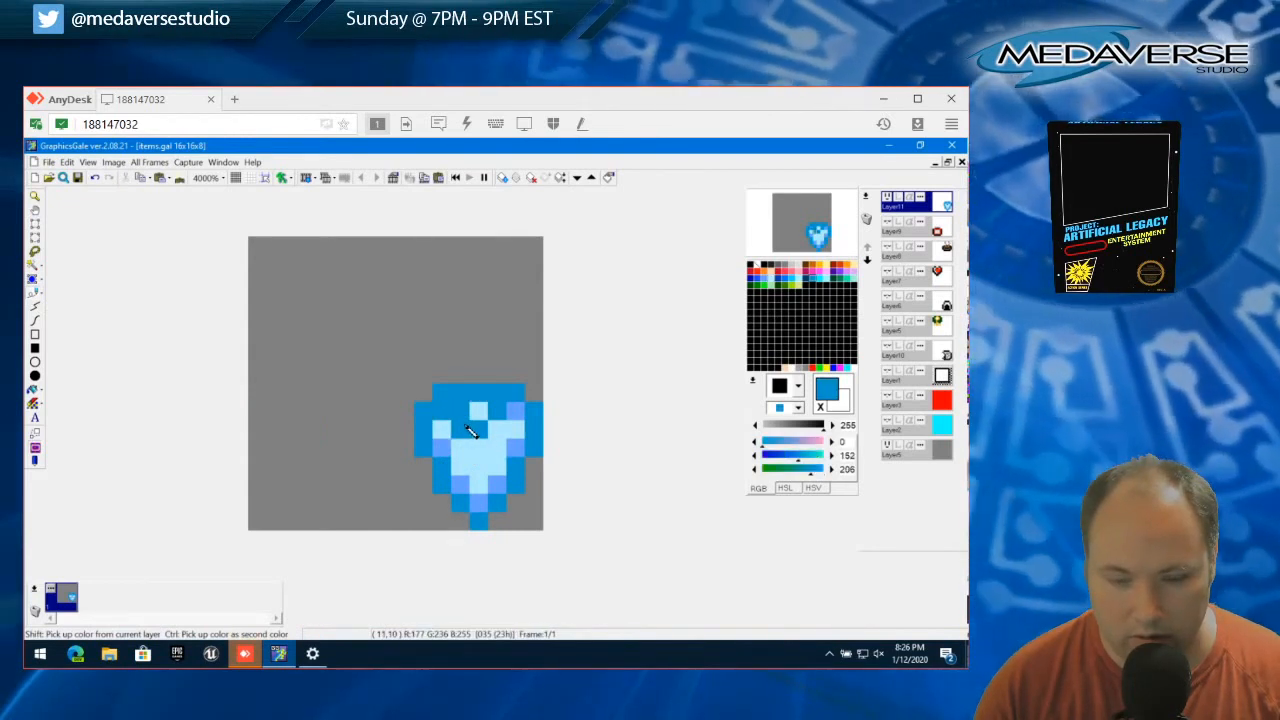
click(476, 424)
right_click(478, 418)
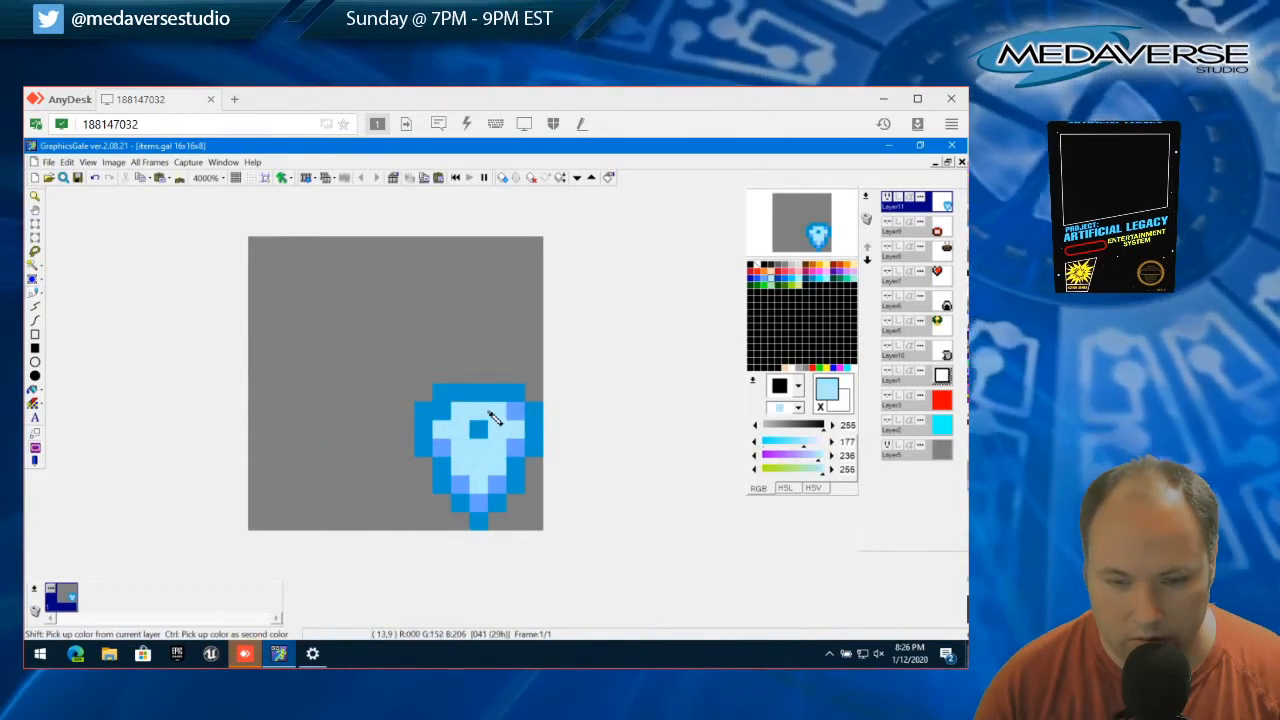
right_click(492, 418)
right_click(479, 411)
click(492, 415)
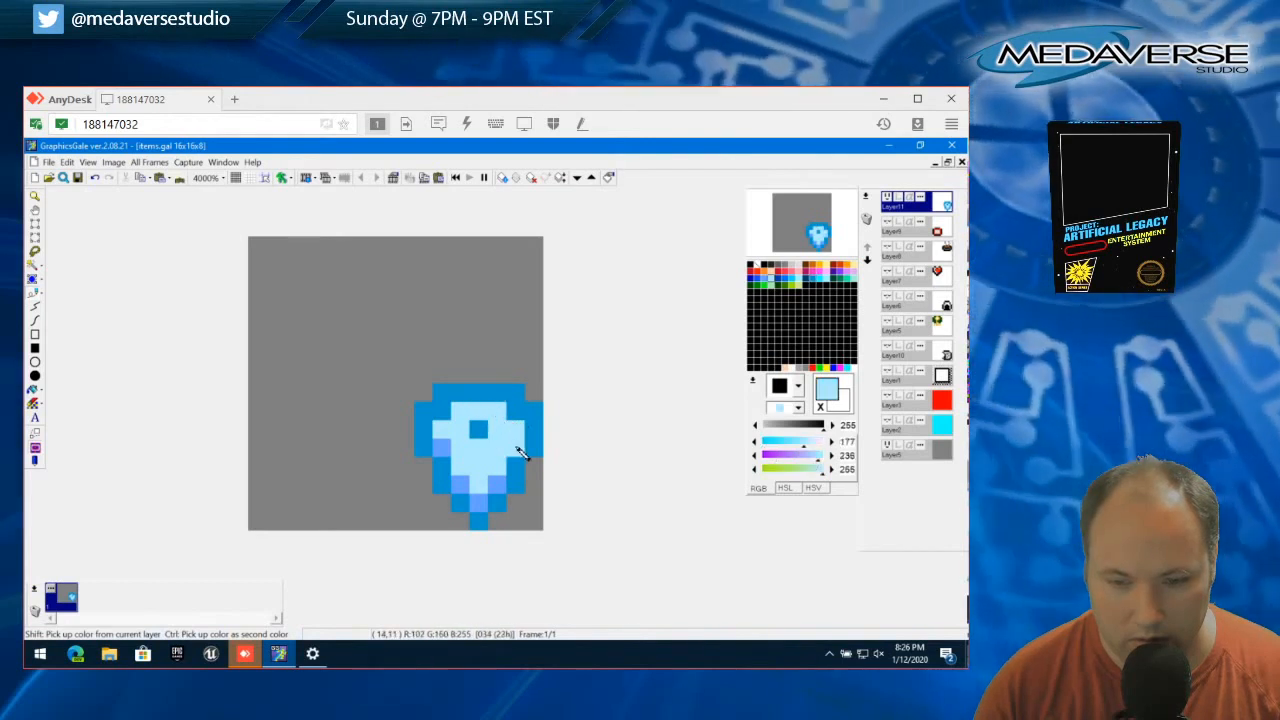
Flank the dark centre pixel with lighter blue (RGB 102, 160, 255) and keep the row above it palest blue
right_click(516, 445)
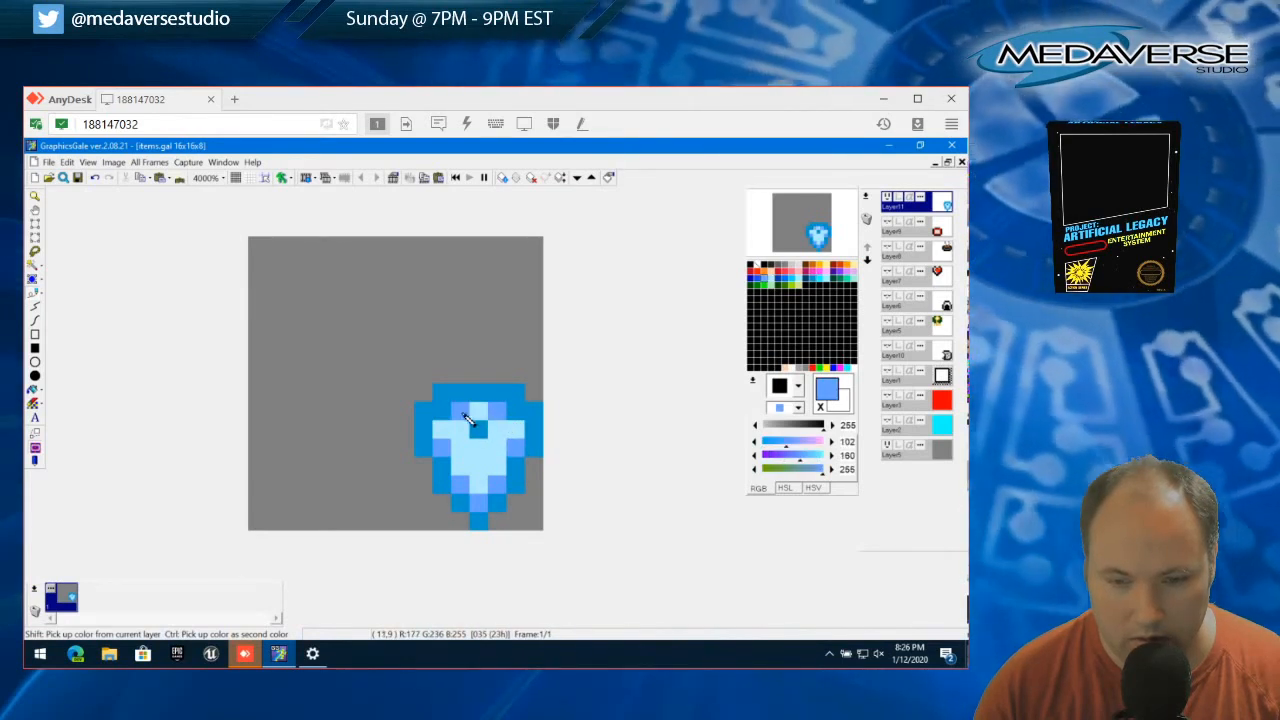
click(463, 429)
click(496, 430)
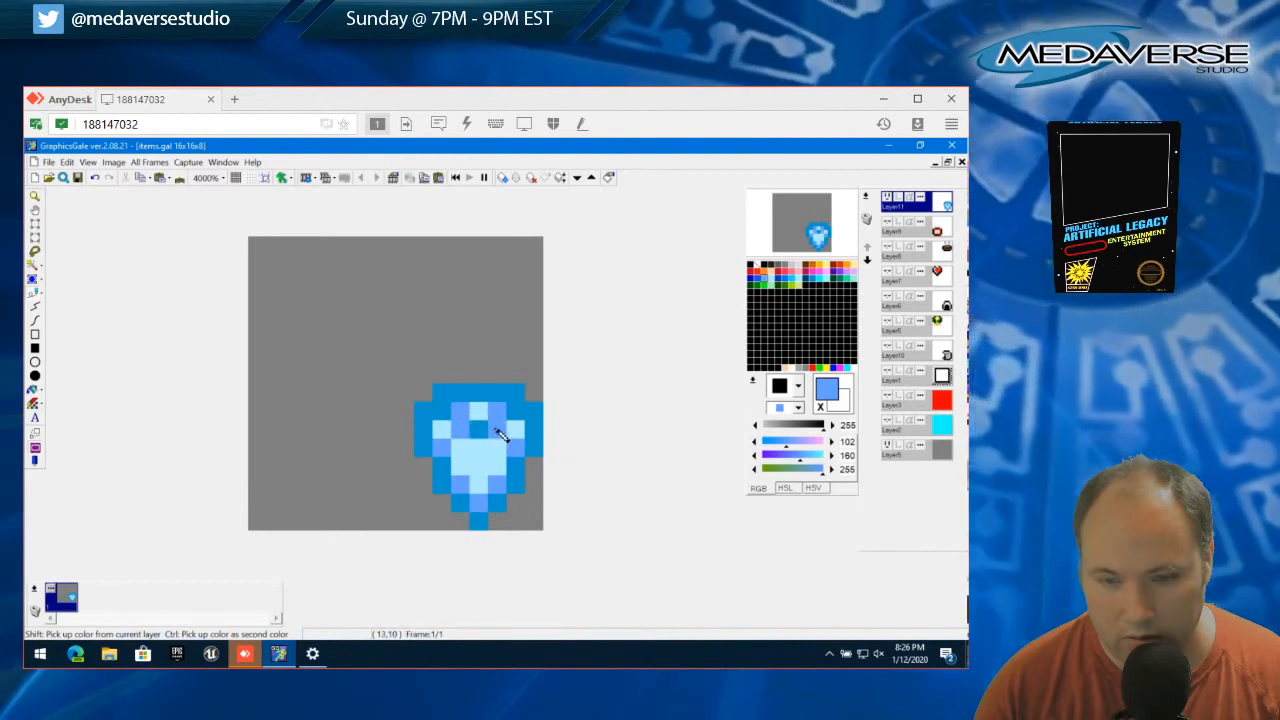
right_click(480, 416)
click(464, 414)
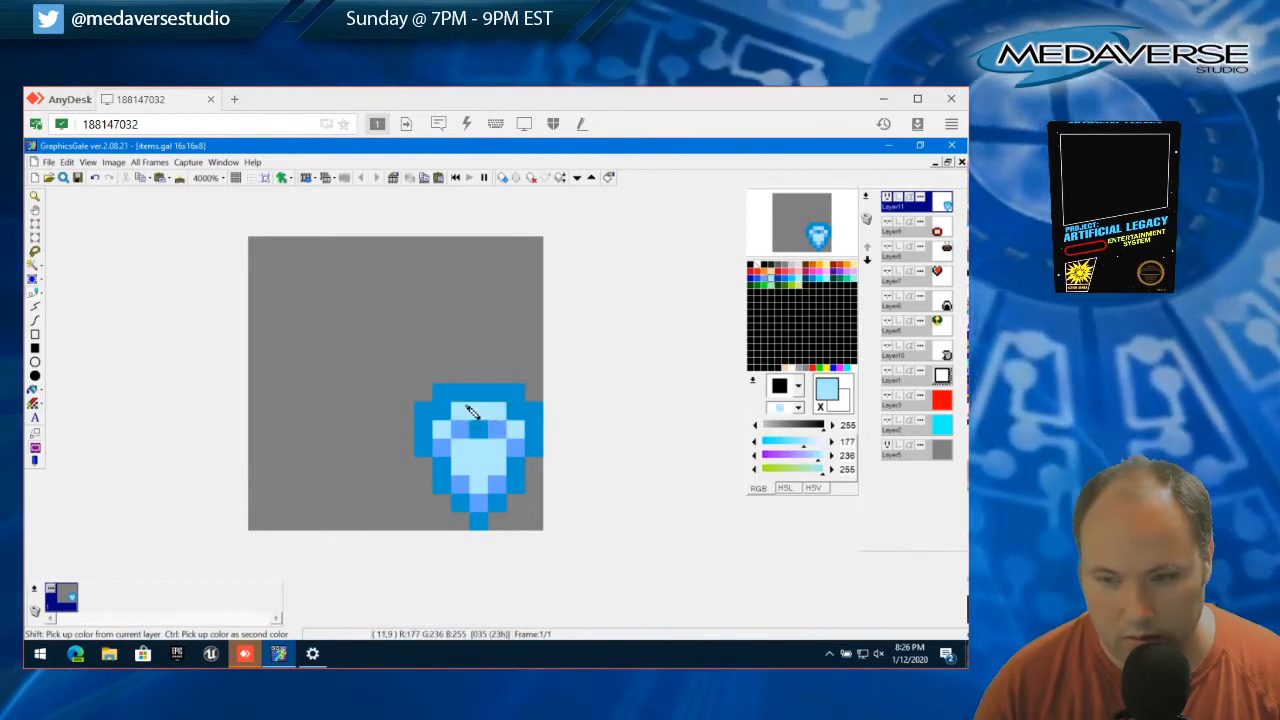
Redraw the V mark in the darker blue with a palest blue centre, and paint the pixel above its left arm lighter blue
right_click(453, 425)
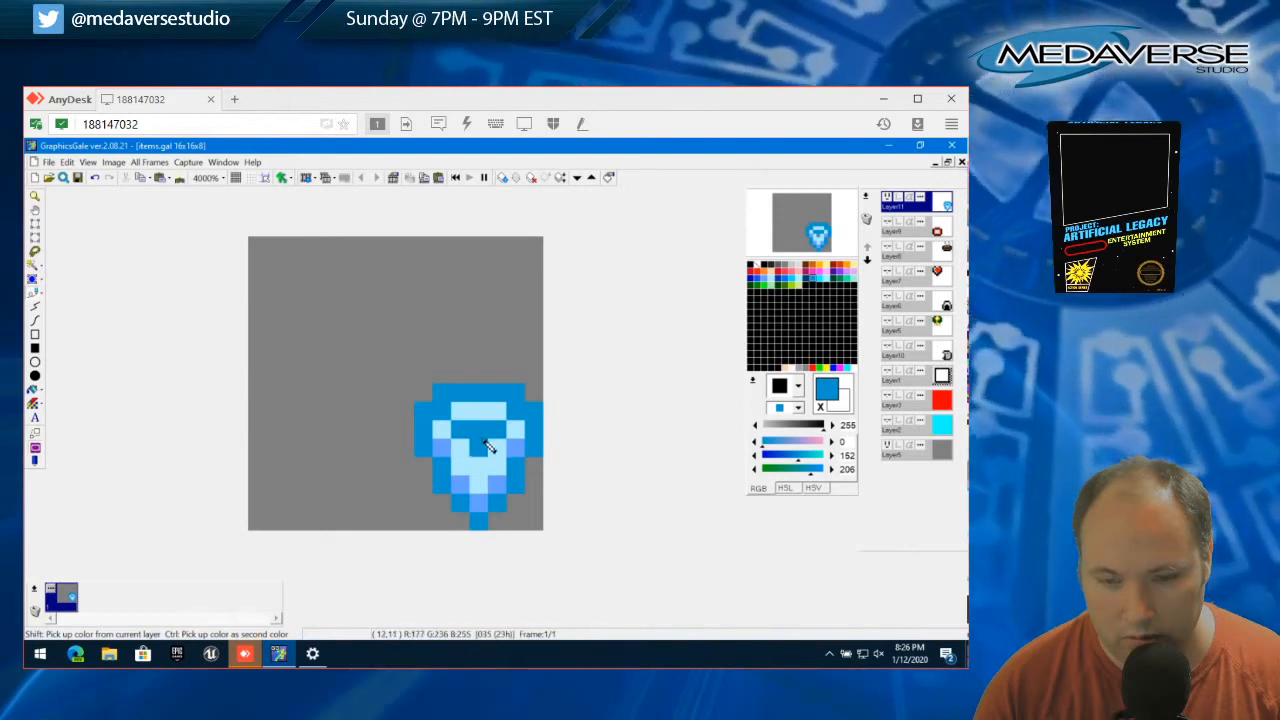
right_click(480, 425)
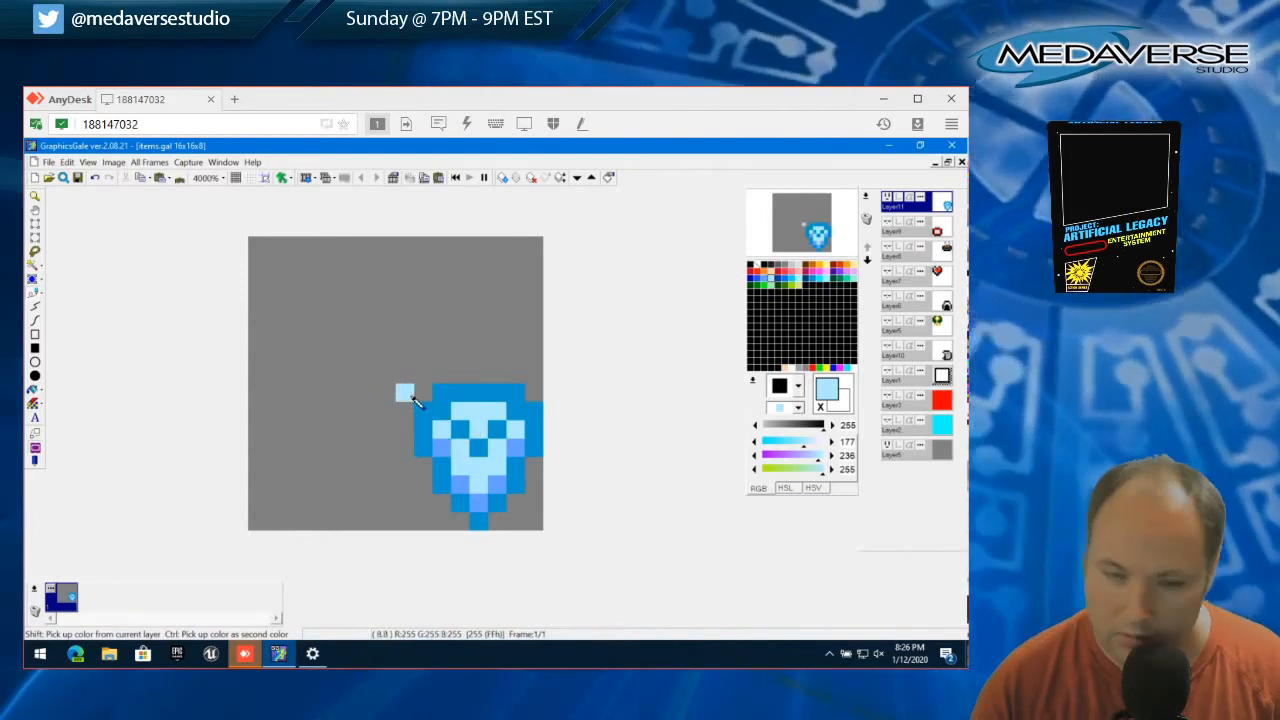
right_click(443, 446)
click(463, 413)
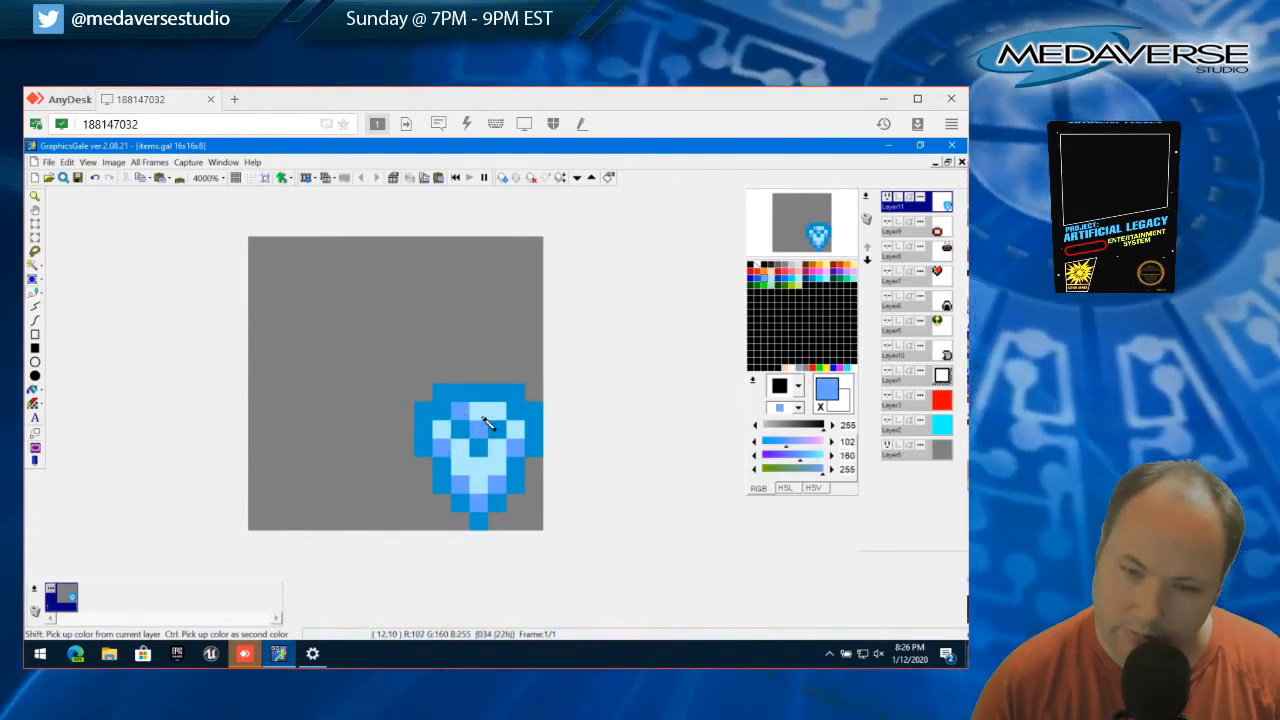
Paint the full inner row above the V mark lighter blue (RGB 102, 160, 255), with palest blue down the shield's lower centre
click(496, 412)
click(478, 412)
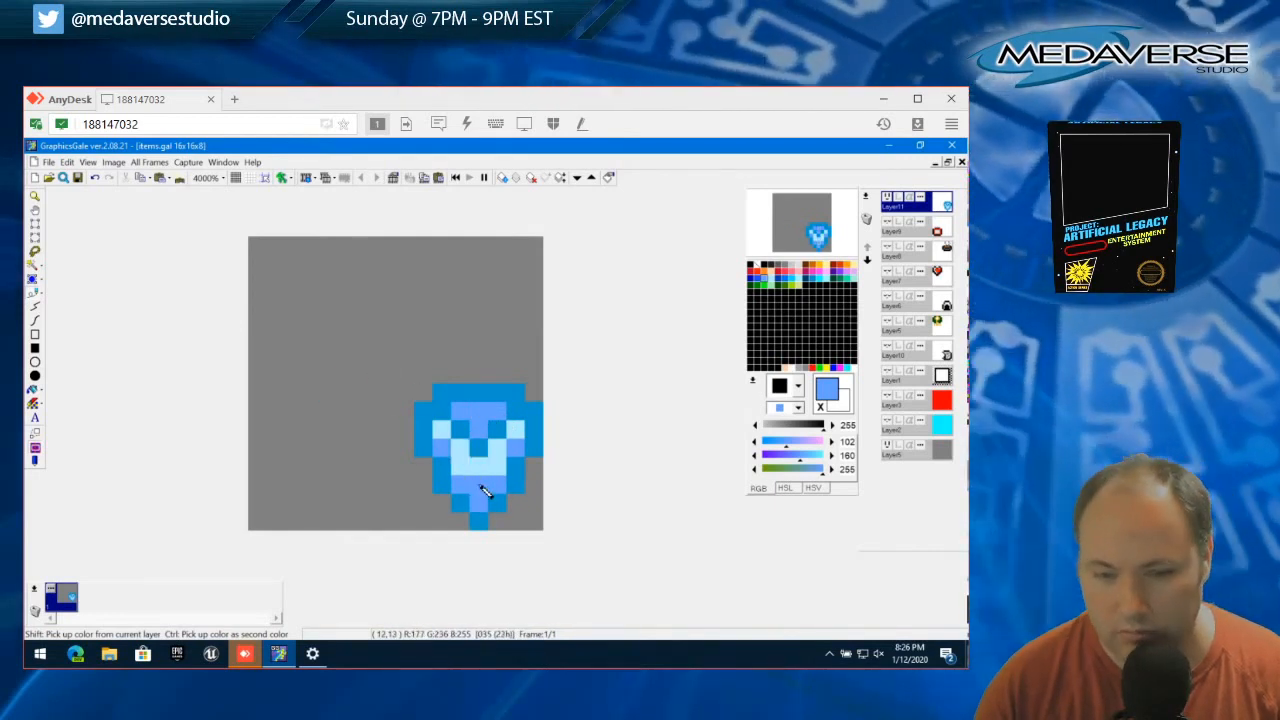
right_click(485, 444)
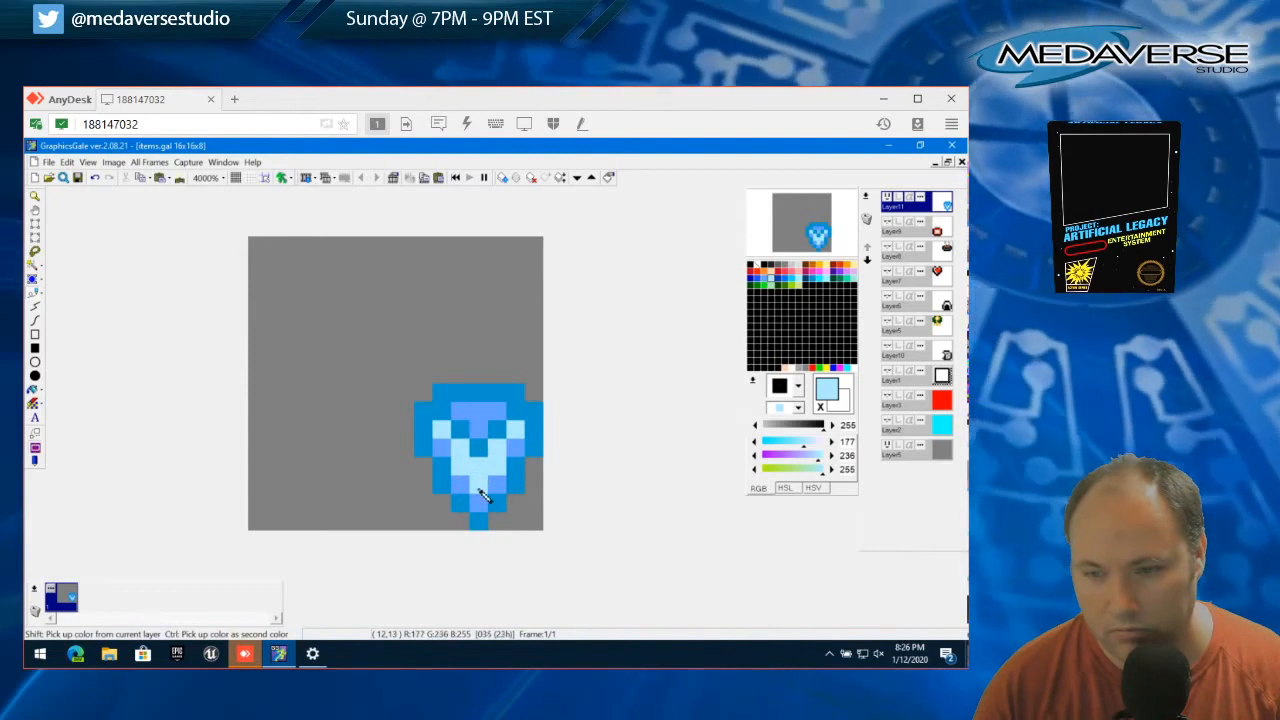
right_click(451, 418)
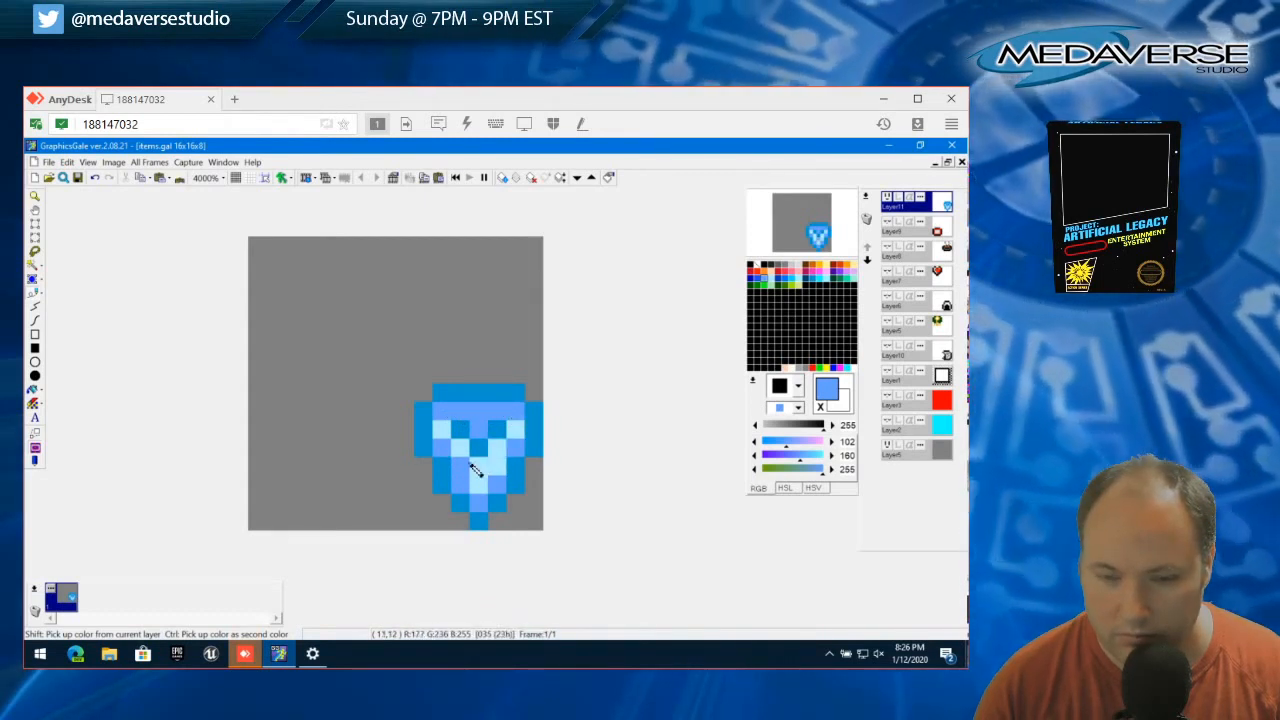
right_click(480, 468)
click(463, 487)
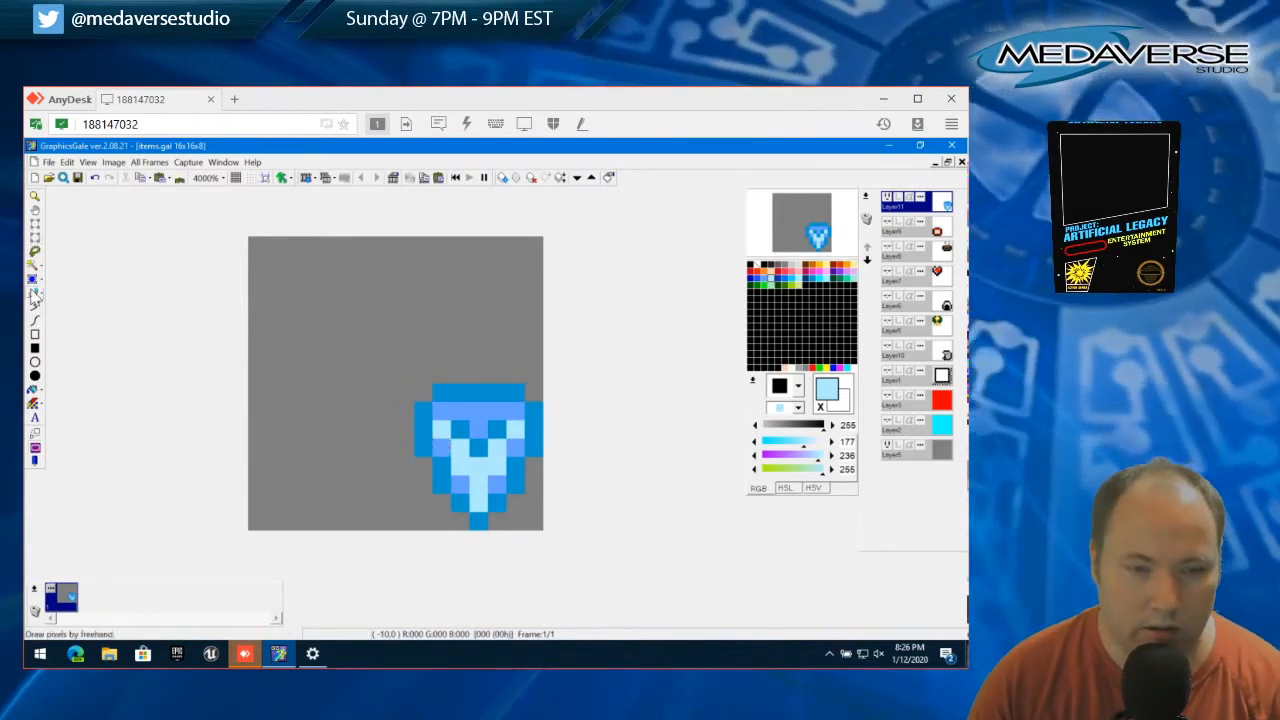
Try moving the two-row band containing the V mark up one pixel, then clear the selection
click(38, 228)
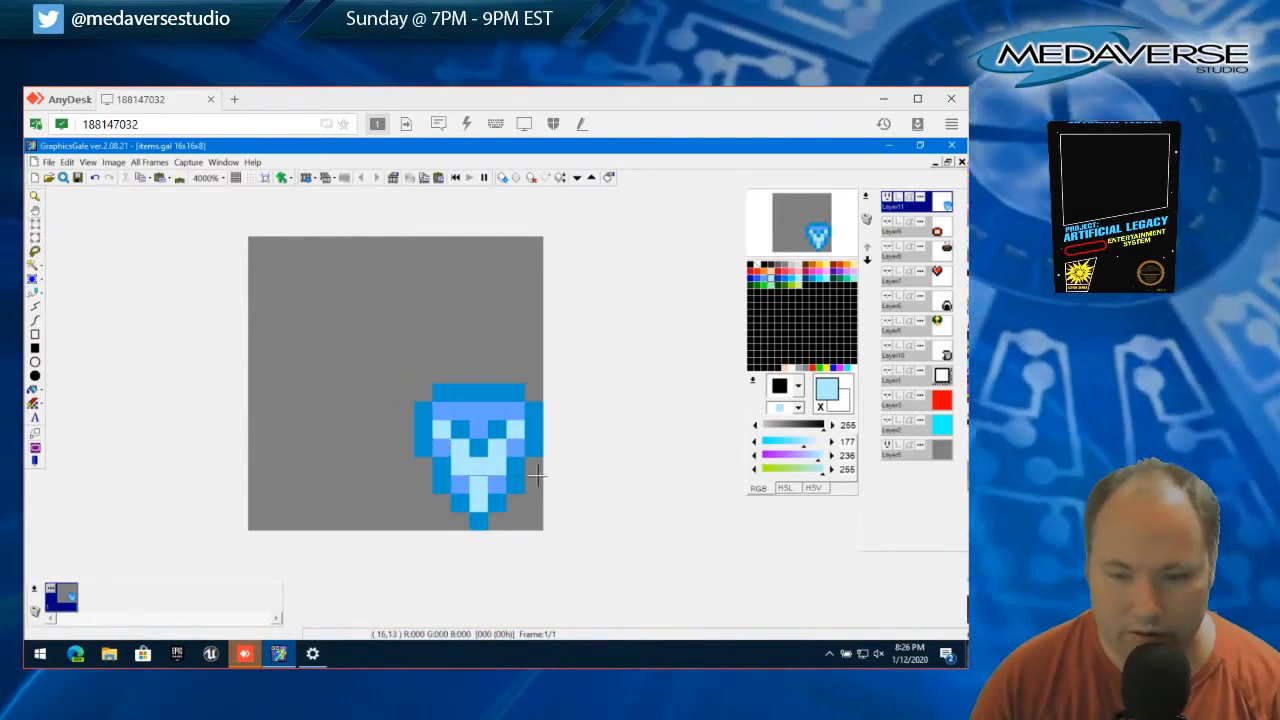
drag(537, 457, 456, 425)
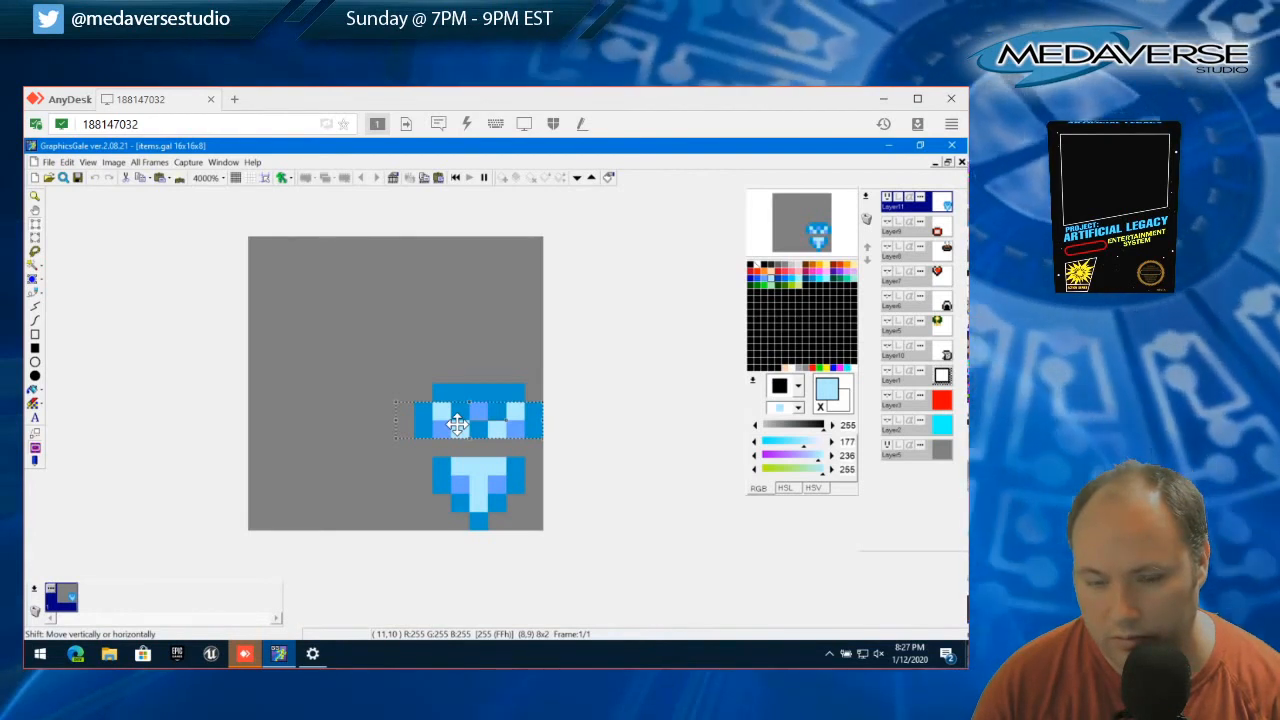
click(66, 162)
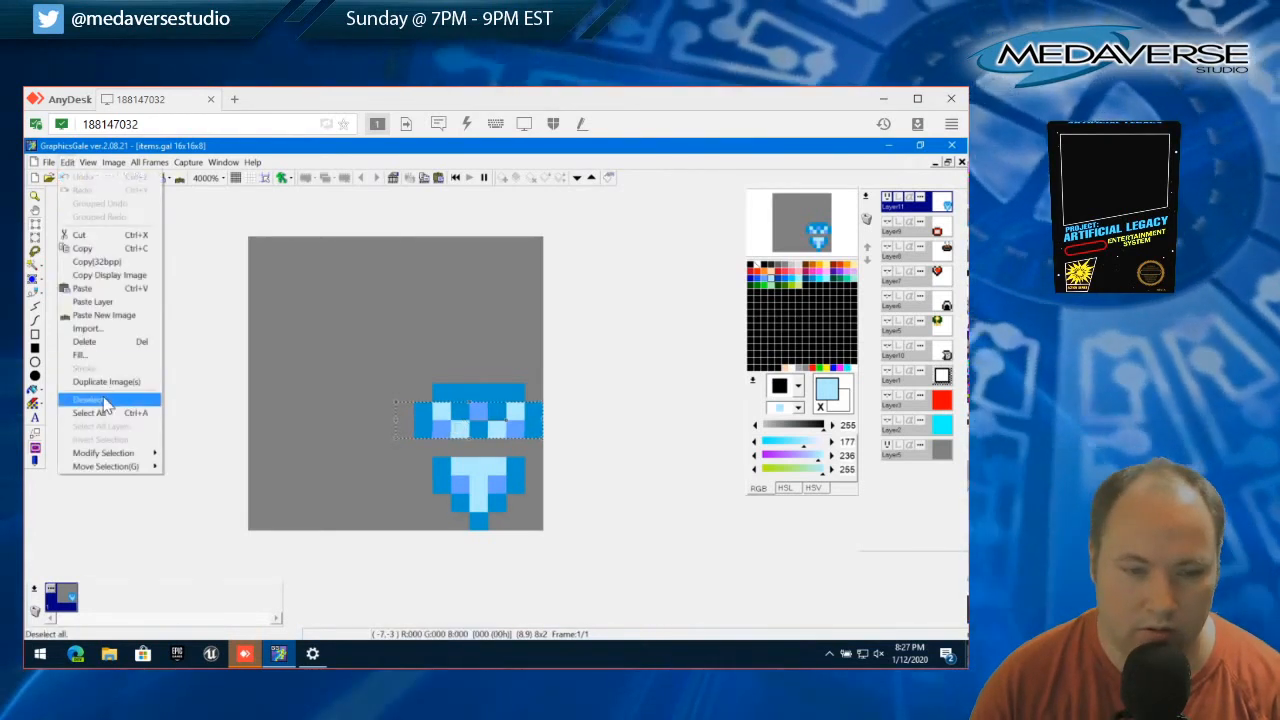
click(106, 404)
Try filling the gap below the raised band with dark edges and lighter and palest blue pixels, then undo back to before the move
click(35, 292)
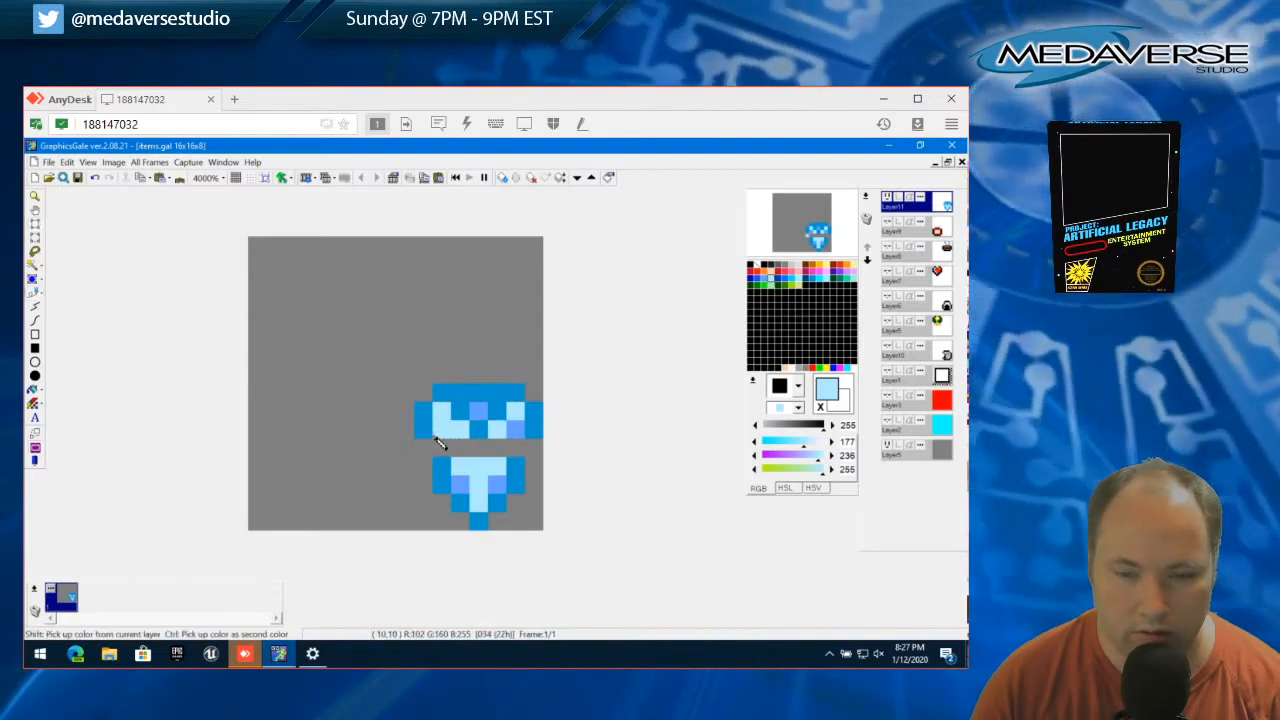
click(438, 438)
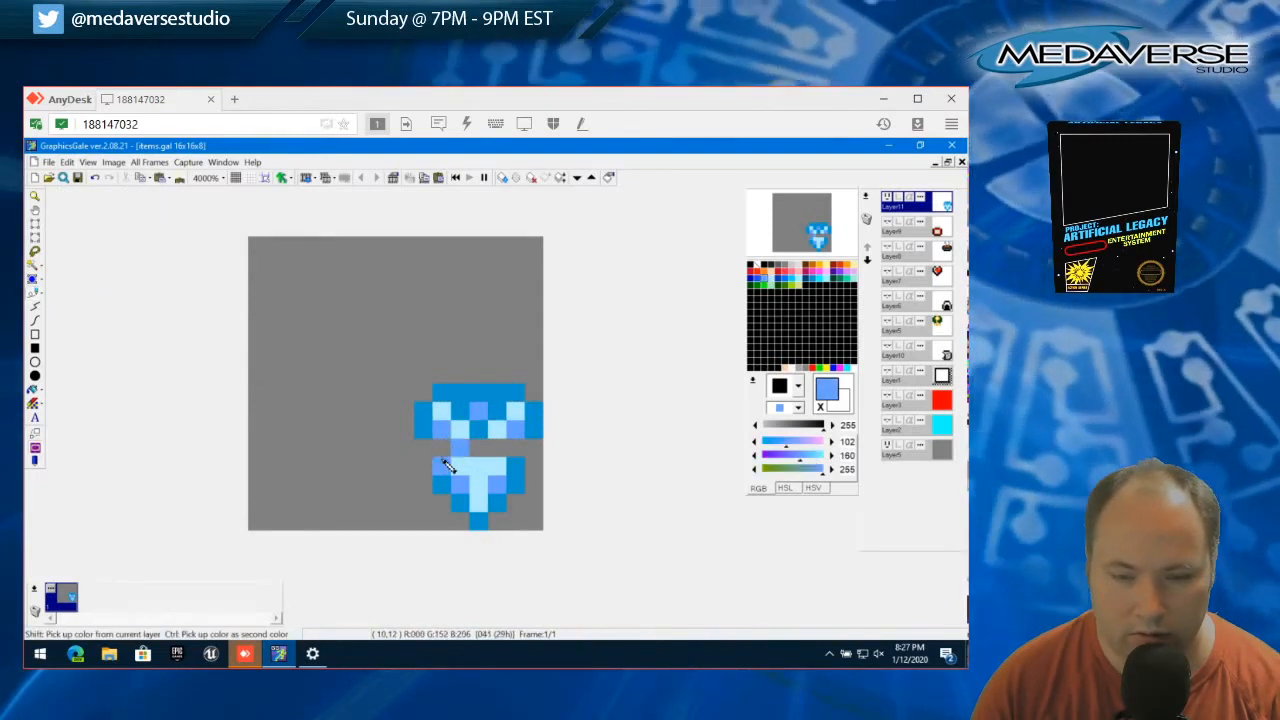
right_click(443, 461)
click(441, 450)
click(518, 452)
right_click(520, 433)
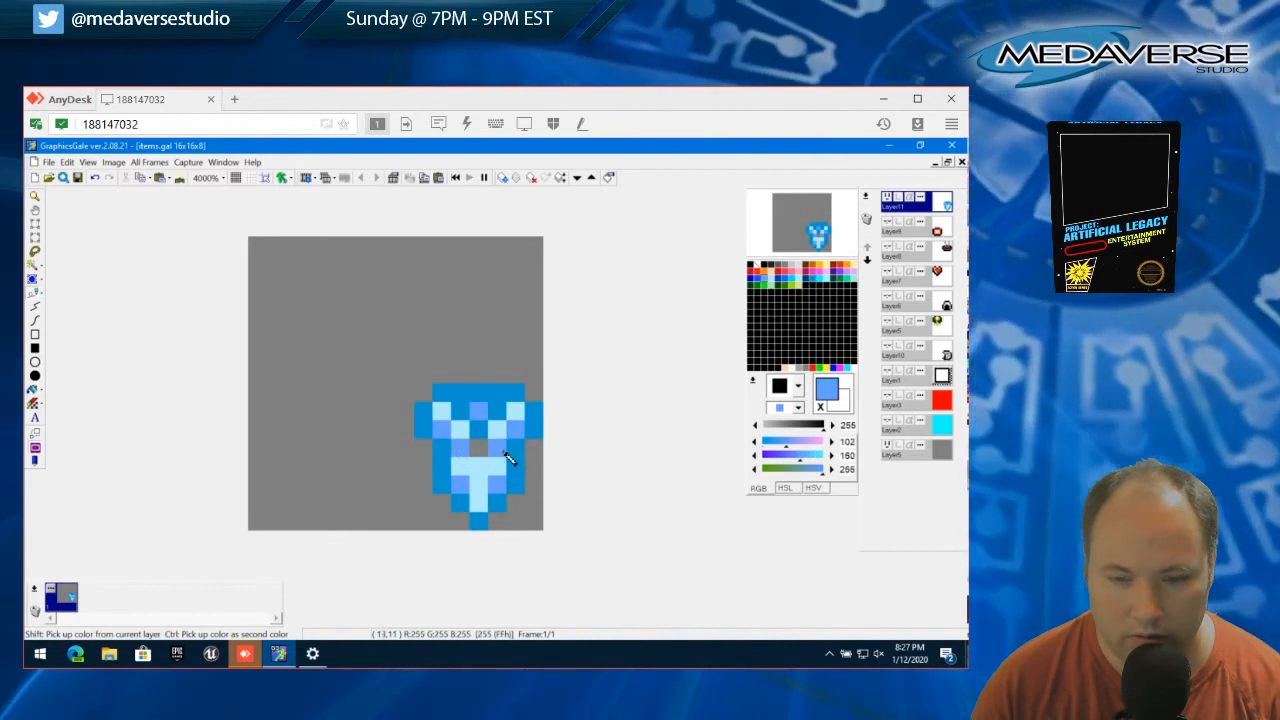
right_click(490, 473)
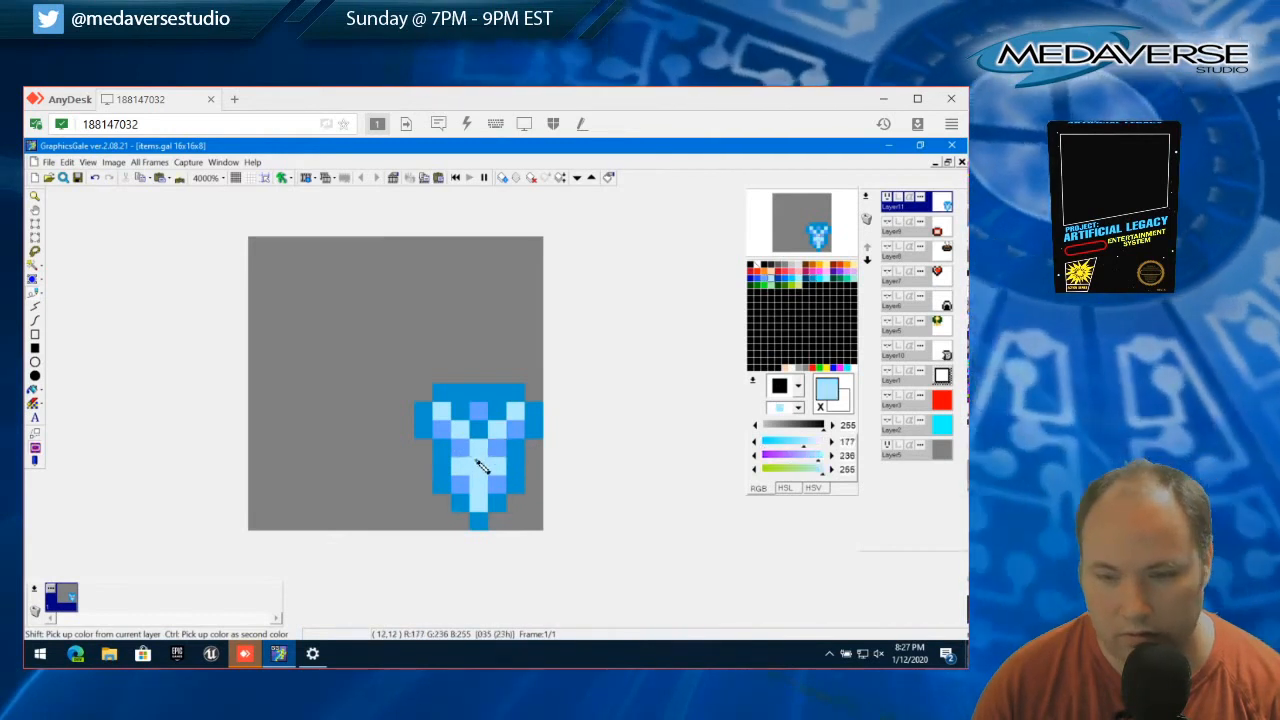
click(461, 450)
click(494, 450)
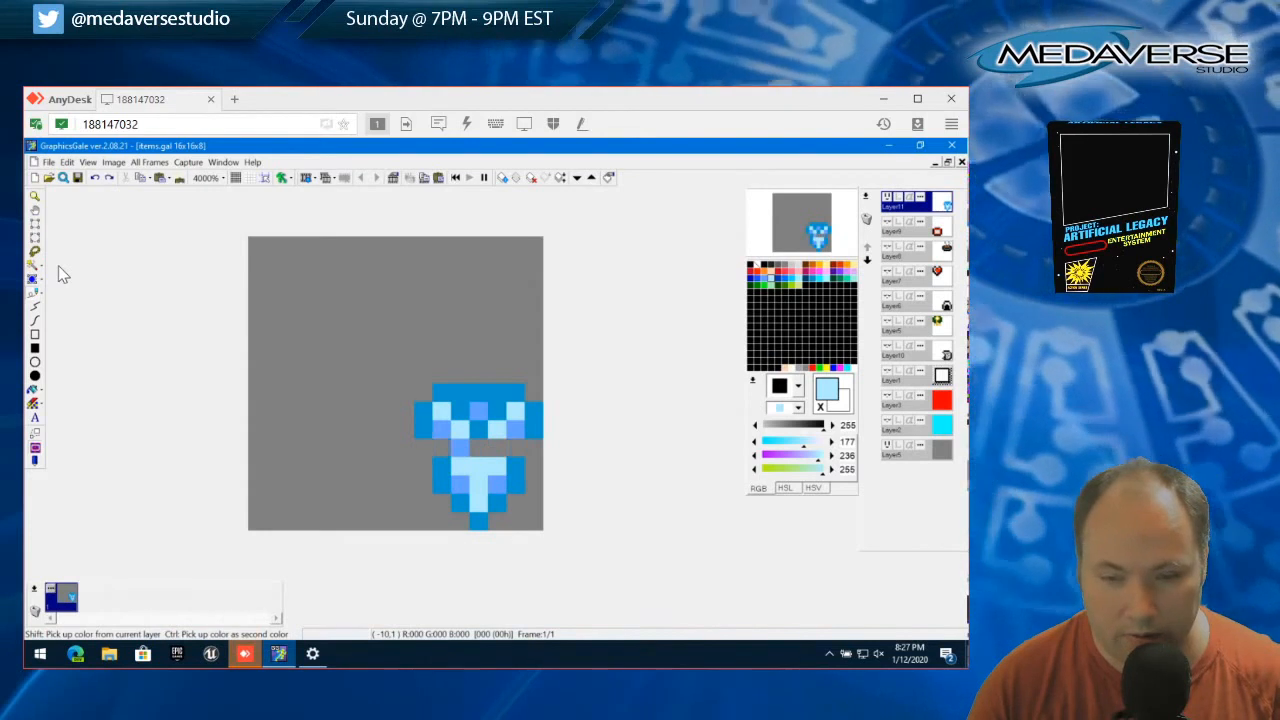
key(ctrl+z)
key(ctrl+z)
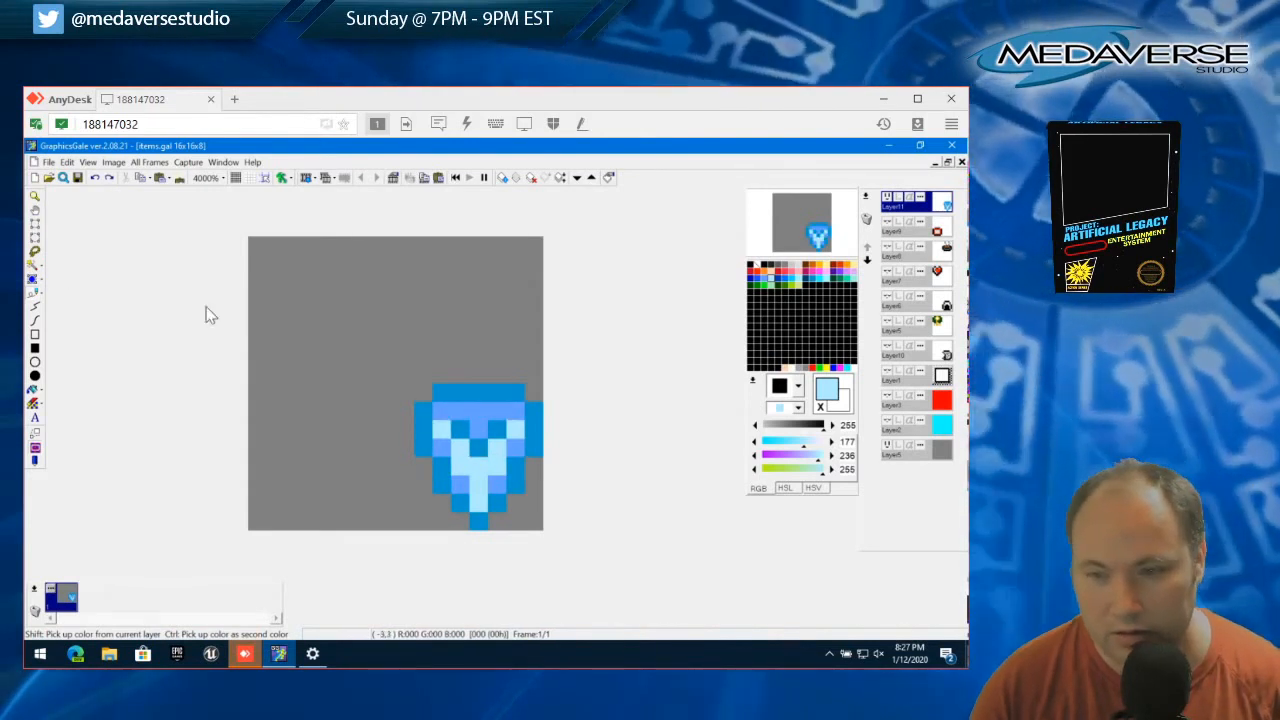
Try palest blue in the middle of the row above the V mark, then undo it together with the stray test pixel
drag(461, 412, 494, 414)
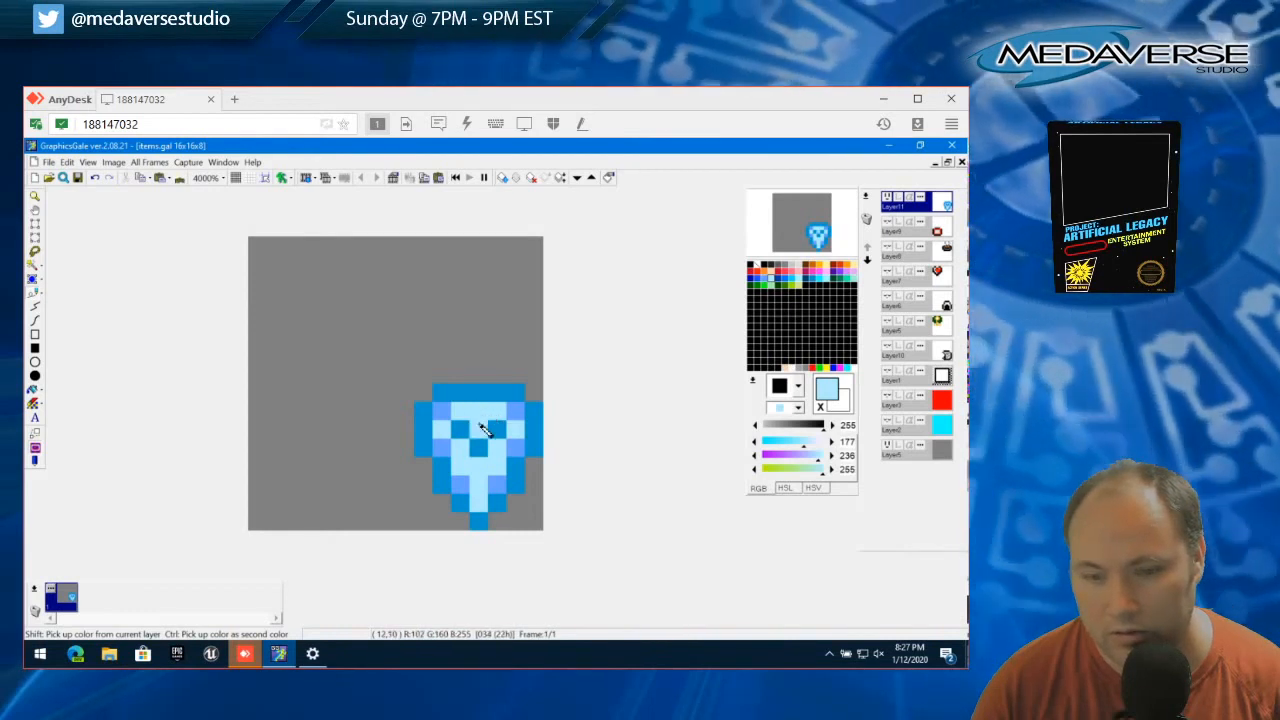
click(390, 300)
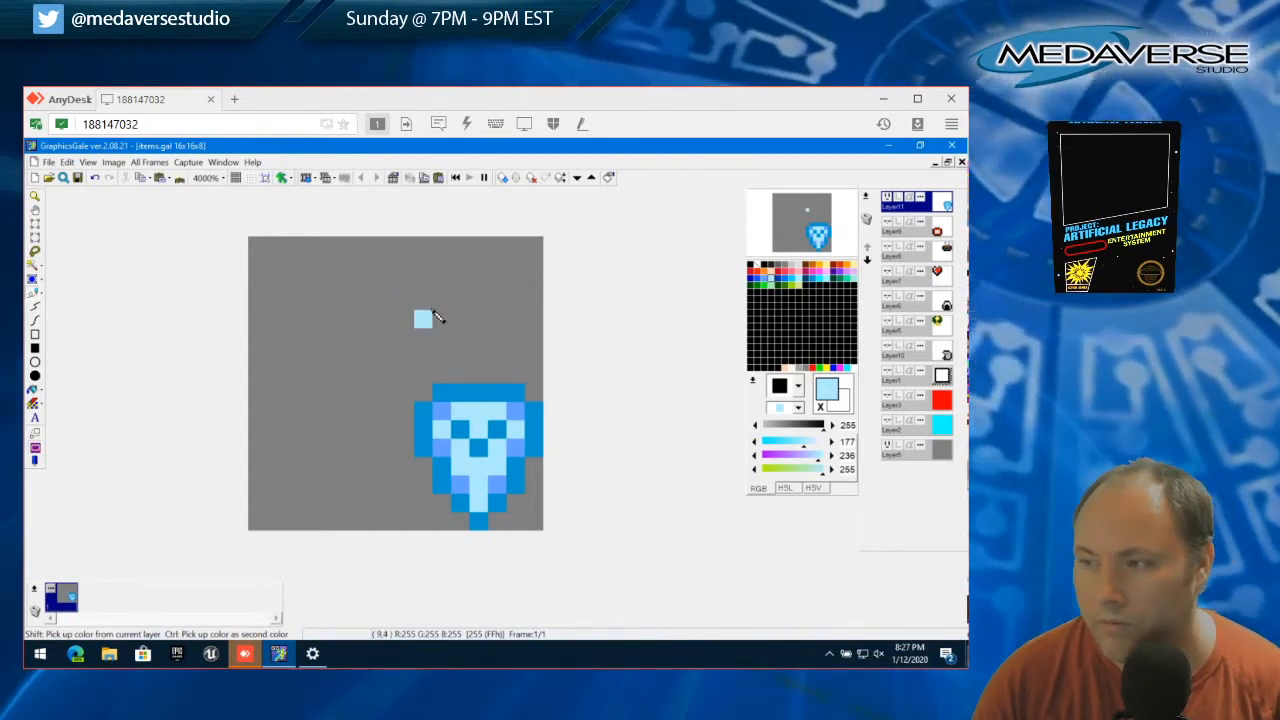
click(65, 164)
click(75, 178)
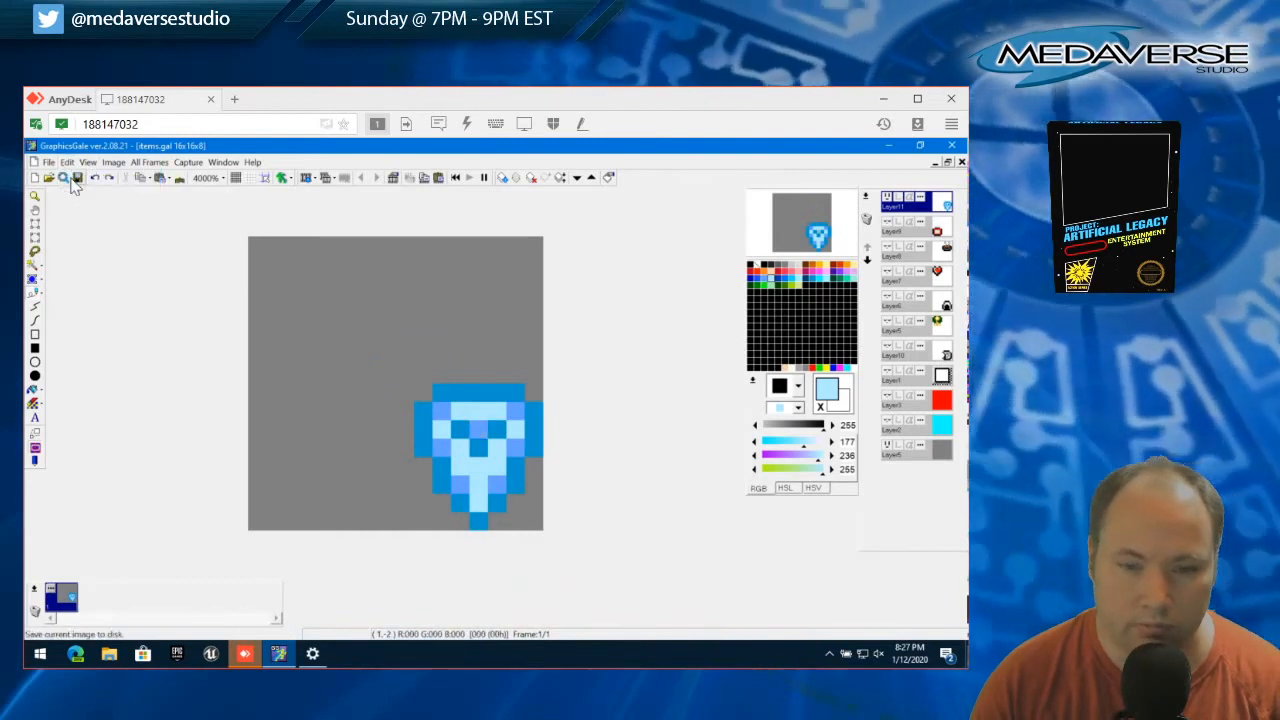
click(68, 164)
click(74, 177)
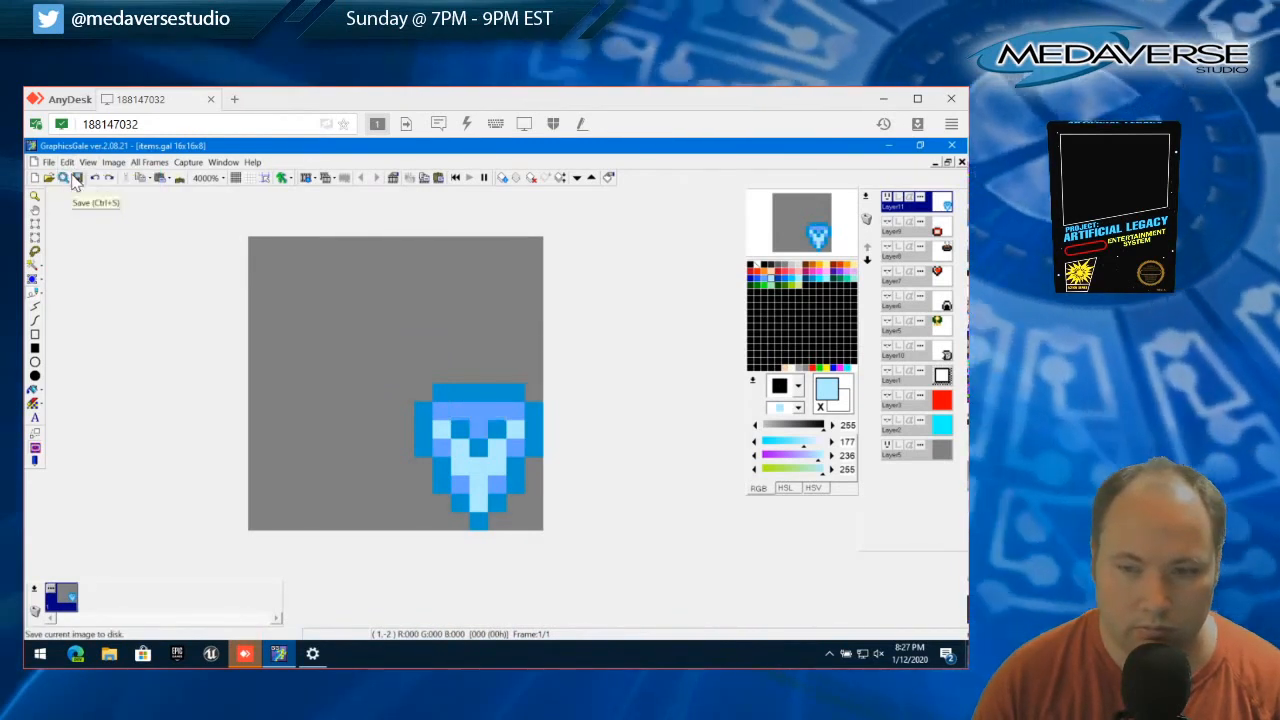
Lighten two edge pixels on each side of the shield with the lighter blue (RGB 102, 160, 255)
click(449, 472)
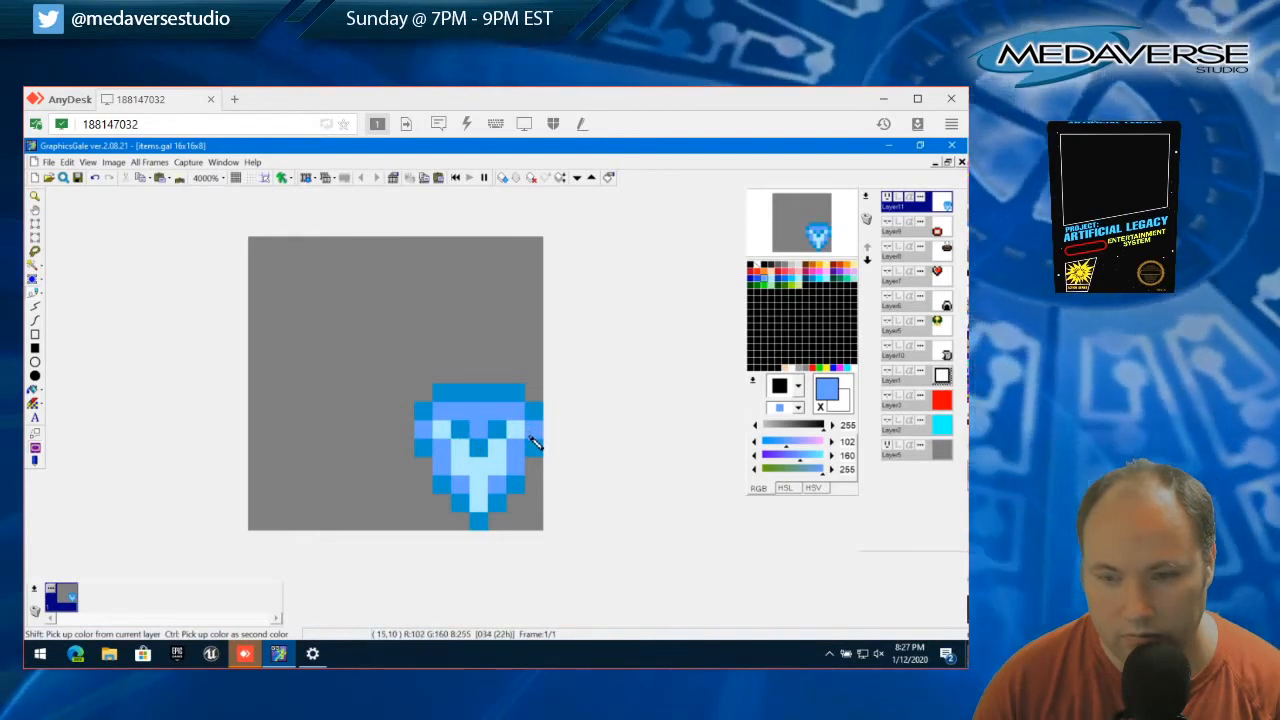
Try a palest blue bottom tip and a lighter blue lower-left edge on the shield, then undo both
right_click(475, 472)
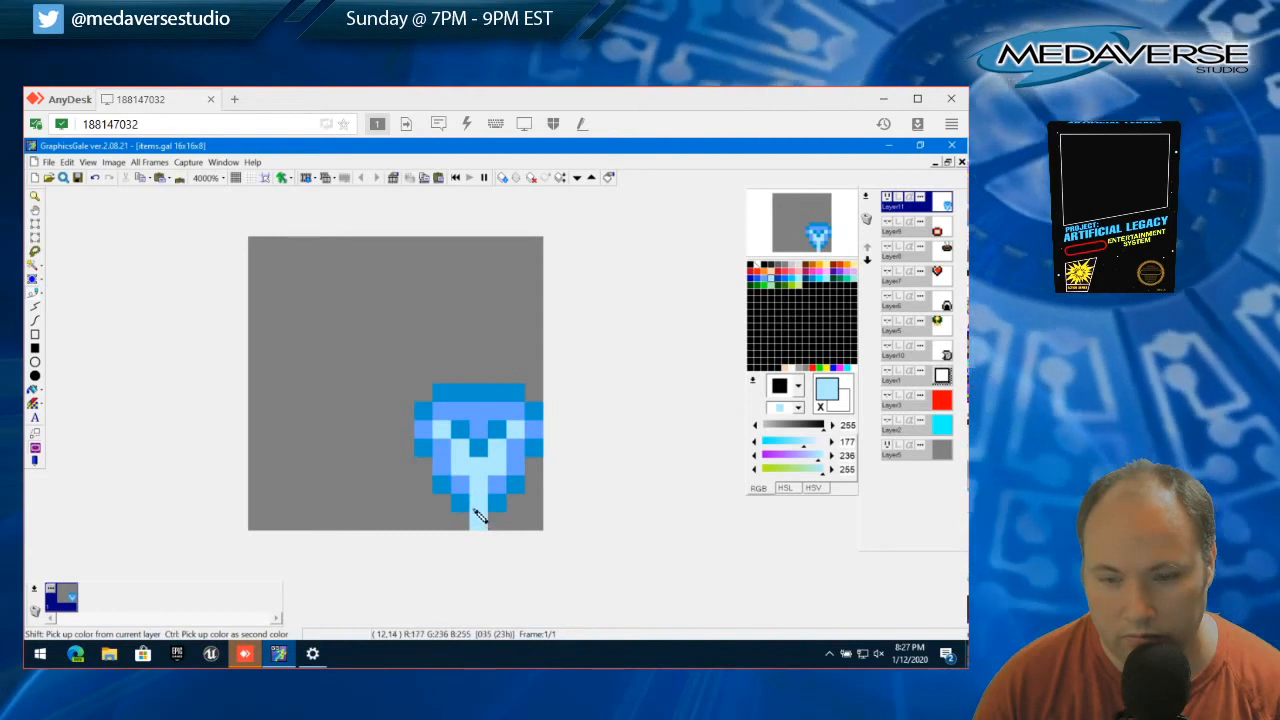
click(463, 486)
right_click(446, 470)
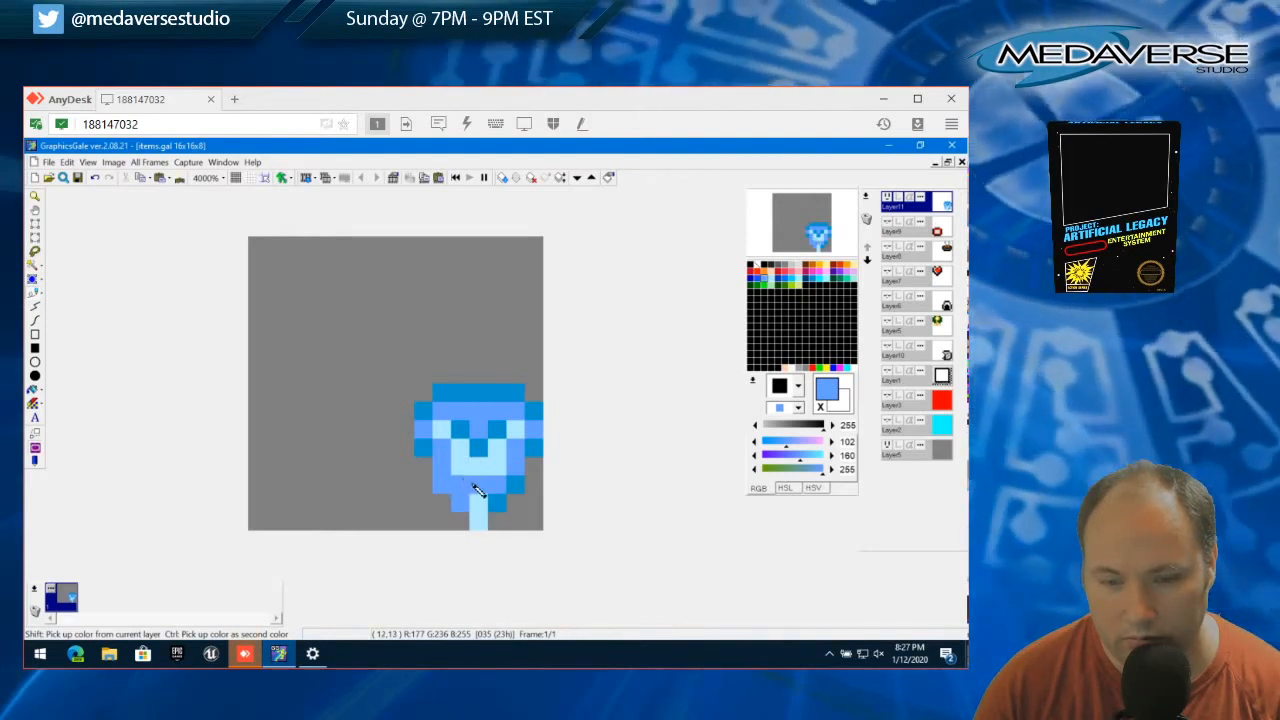
key(ctrl+z)
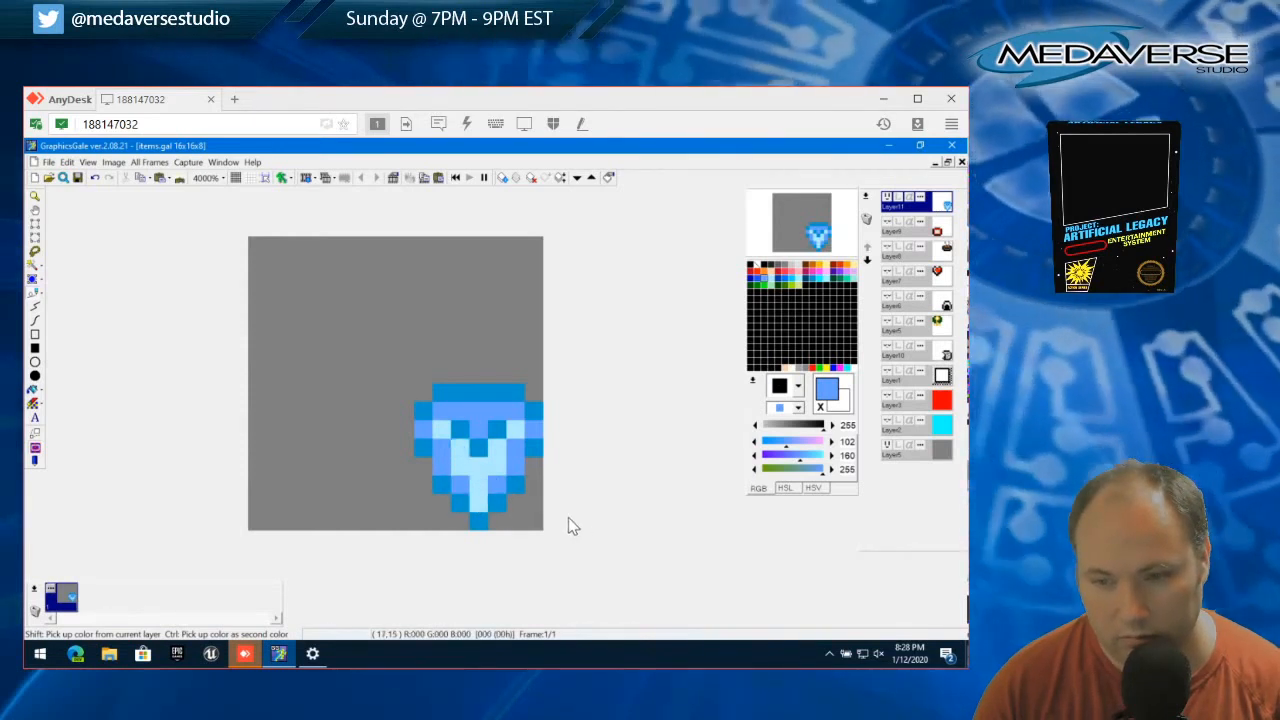
Shade the shield's inner right half palest blue and lower left lighter blue, and restore the outermost side pixels to darker blue (RGB 0, 152, 206)
right_click(479, 493)
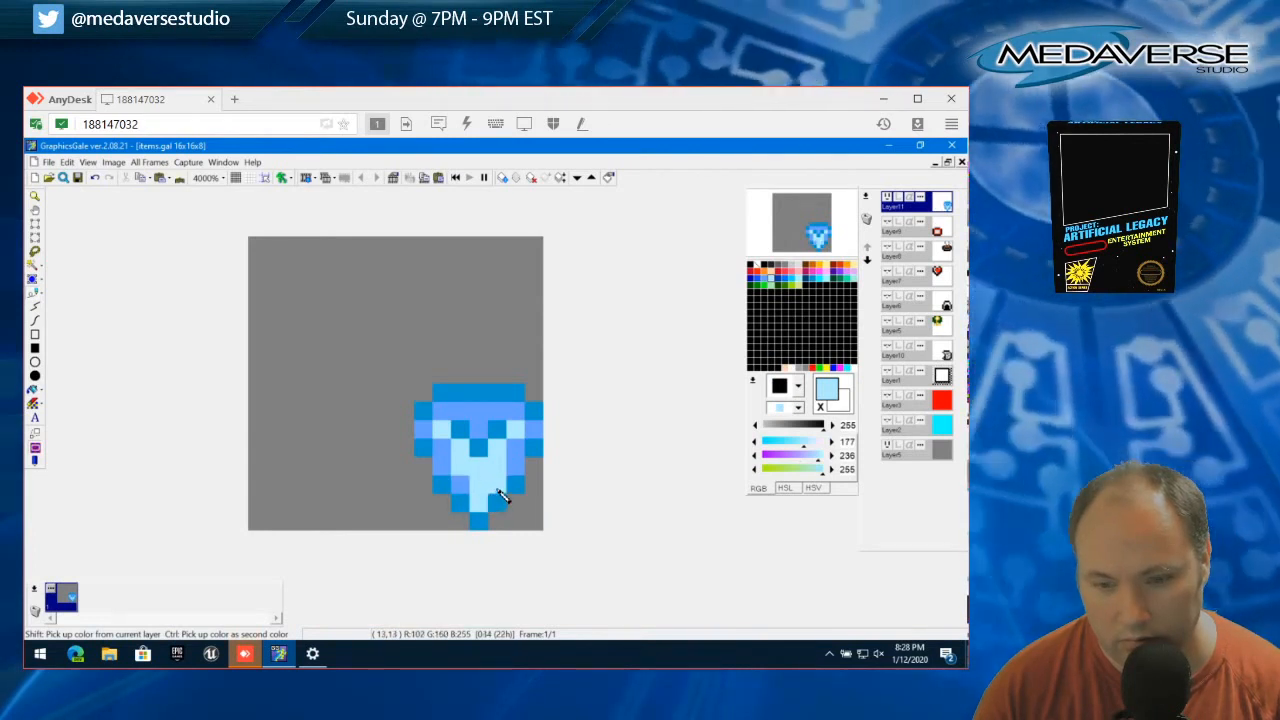
click(497, 488)
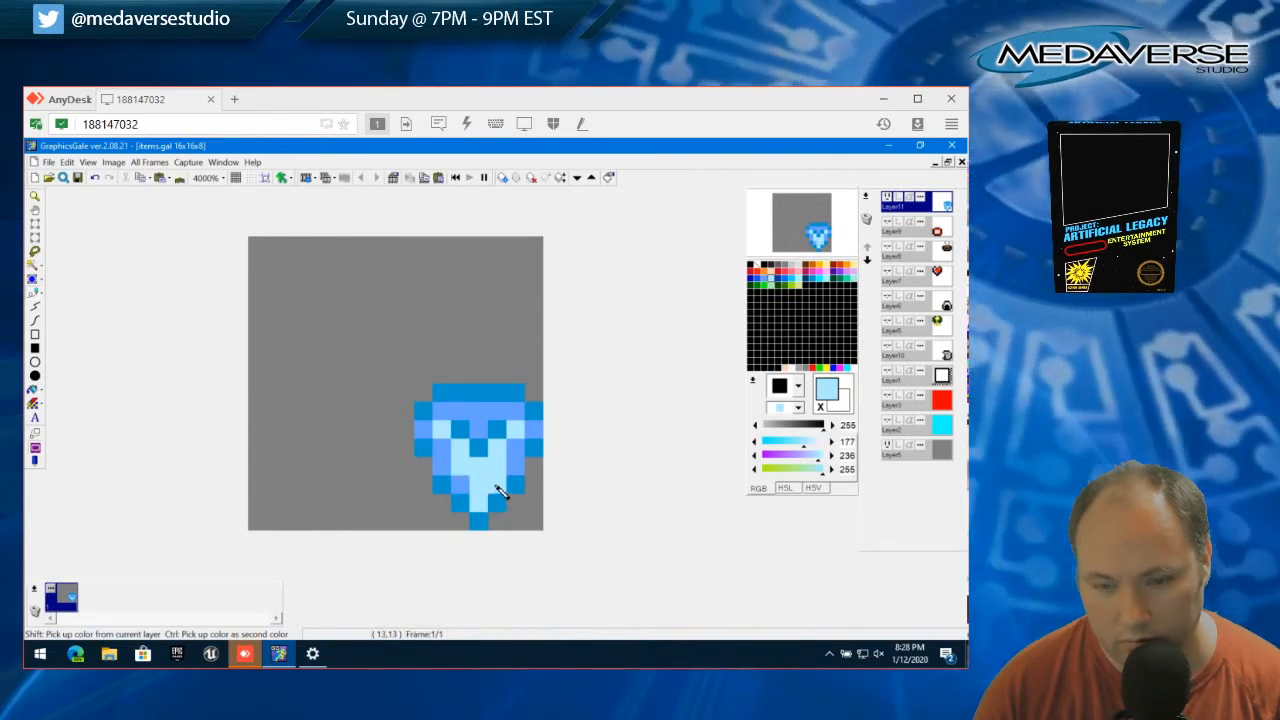
click(513, 451)
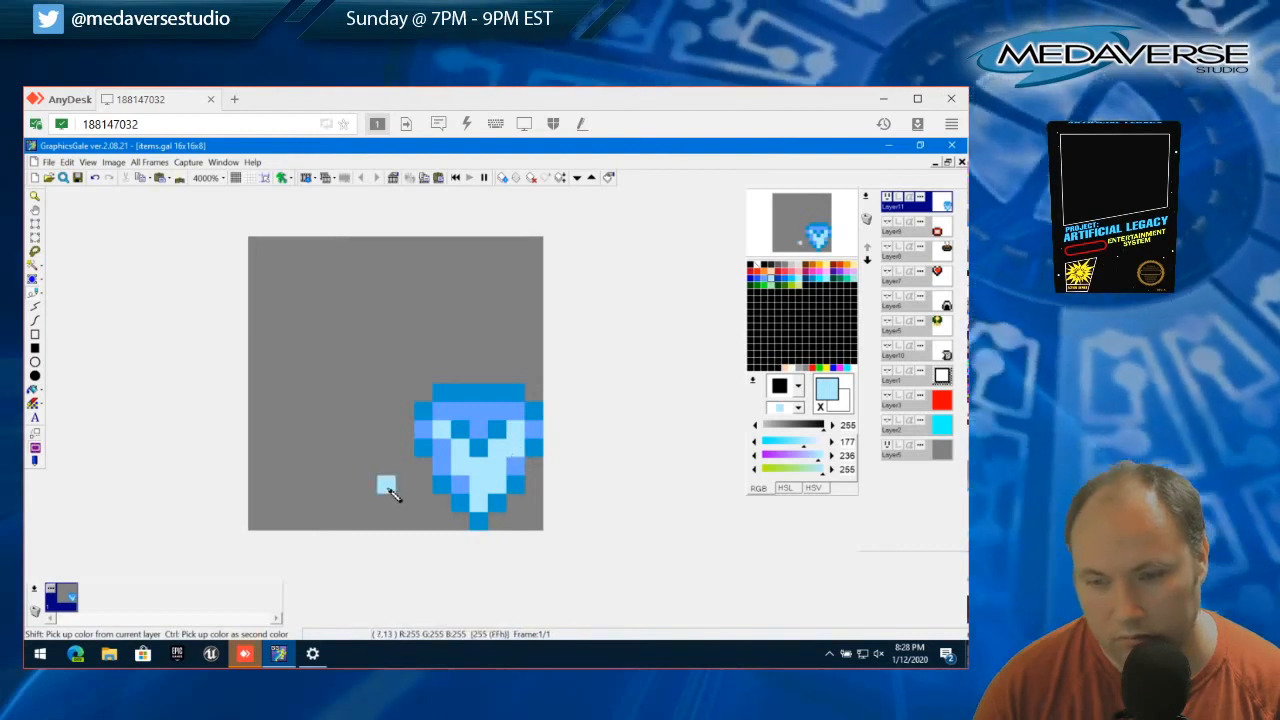
right_click(463, 483)
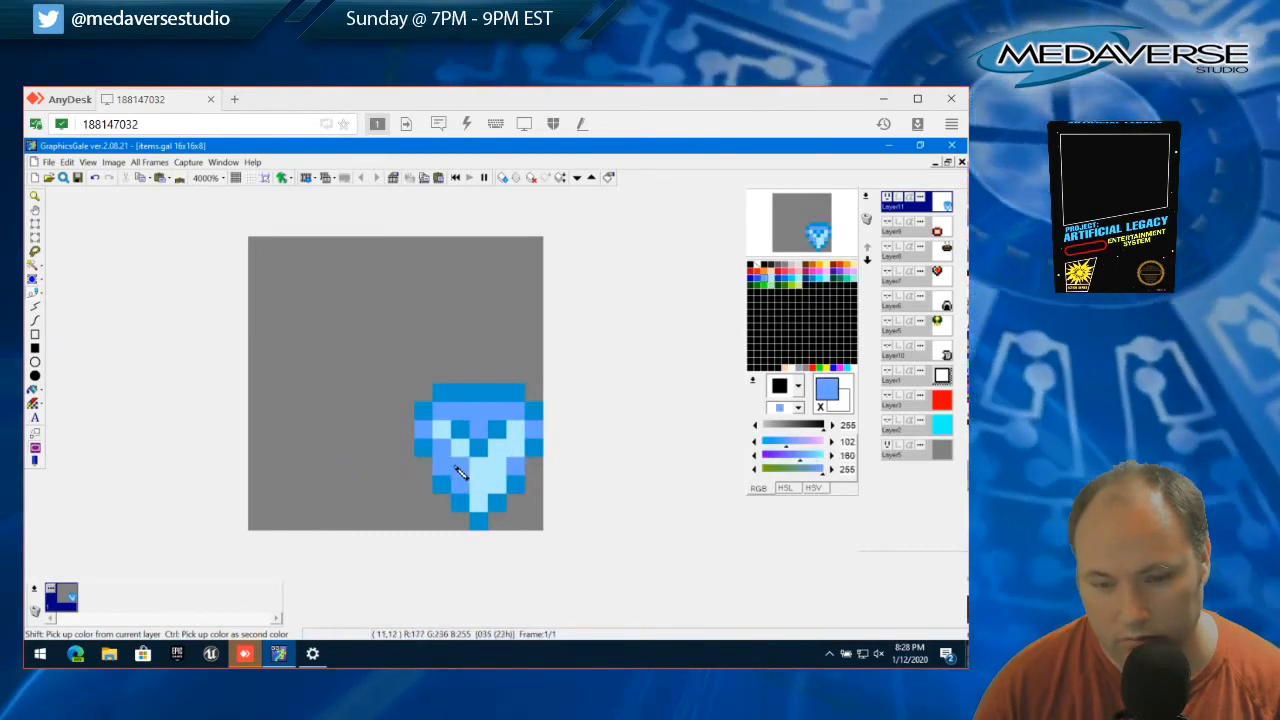
click(459, 467)
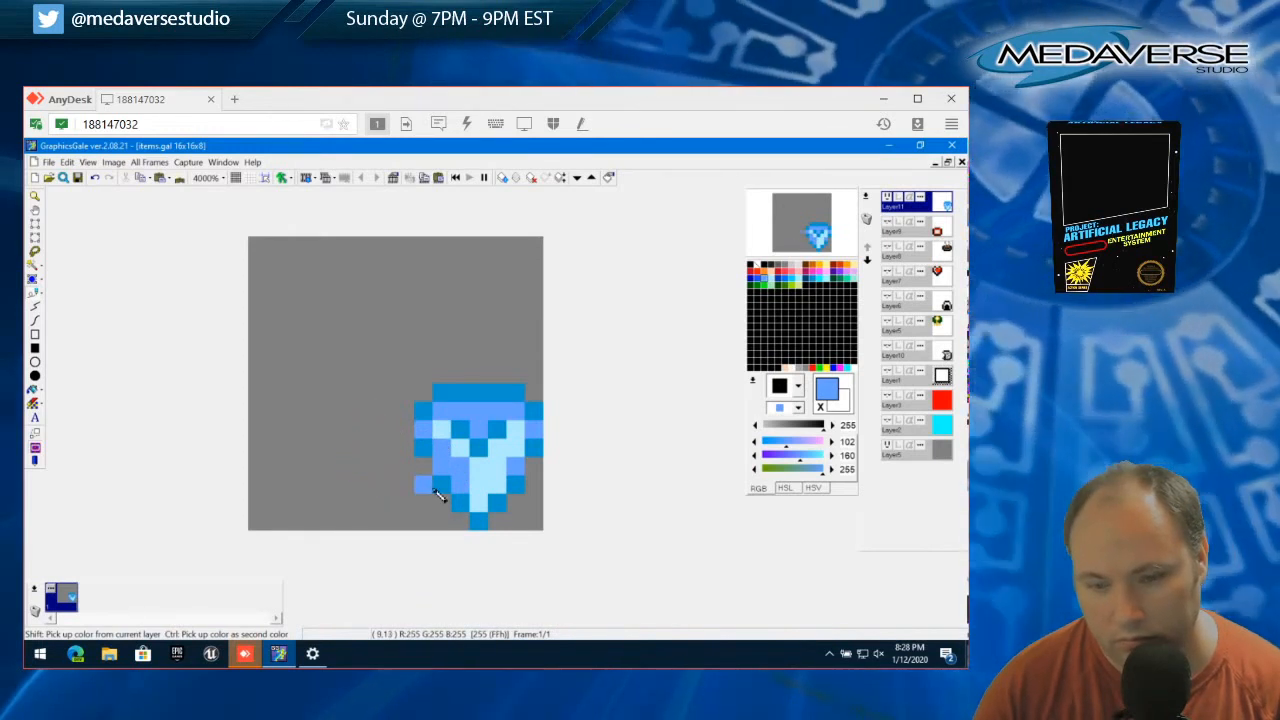
right_click(538, 442)
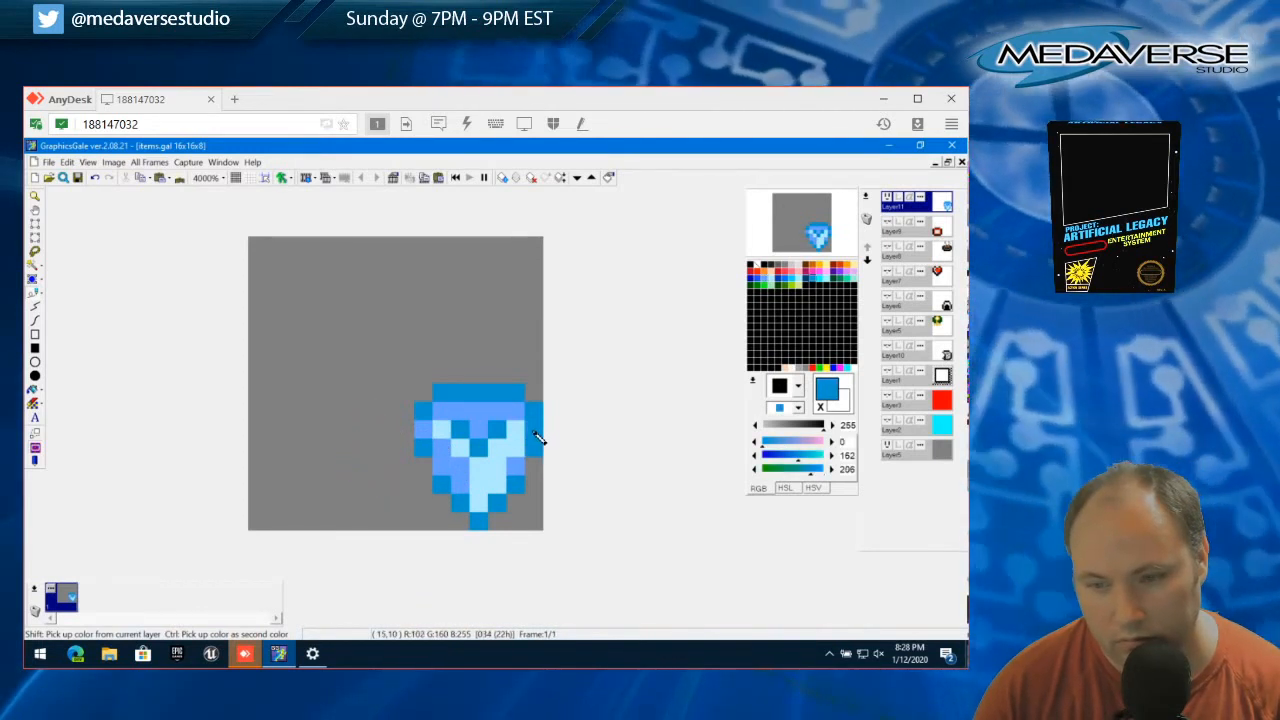
click(534, 431)
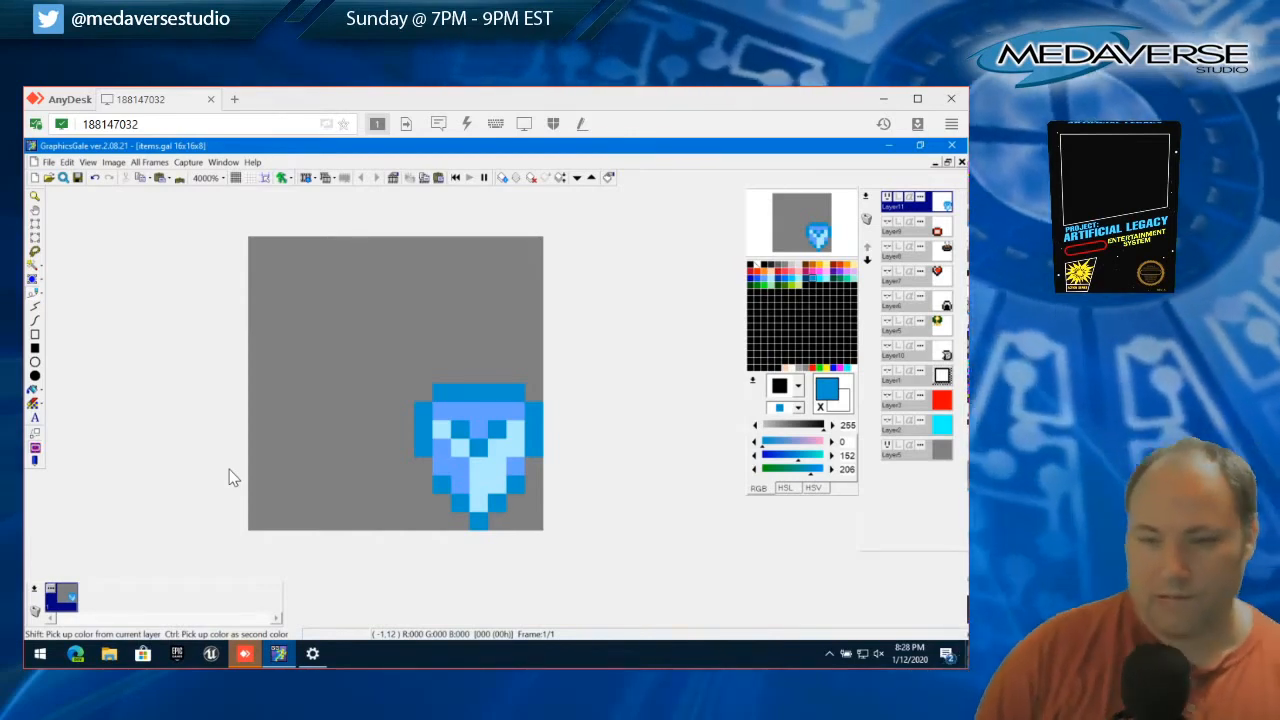
Toggle the red background layer's visibility to check the shield against it, leaving the layer hidden
click(886, 400)
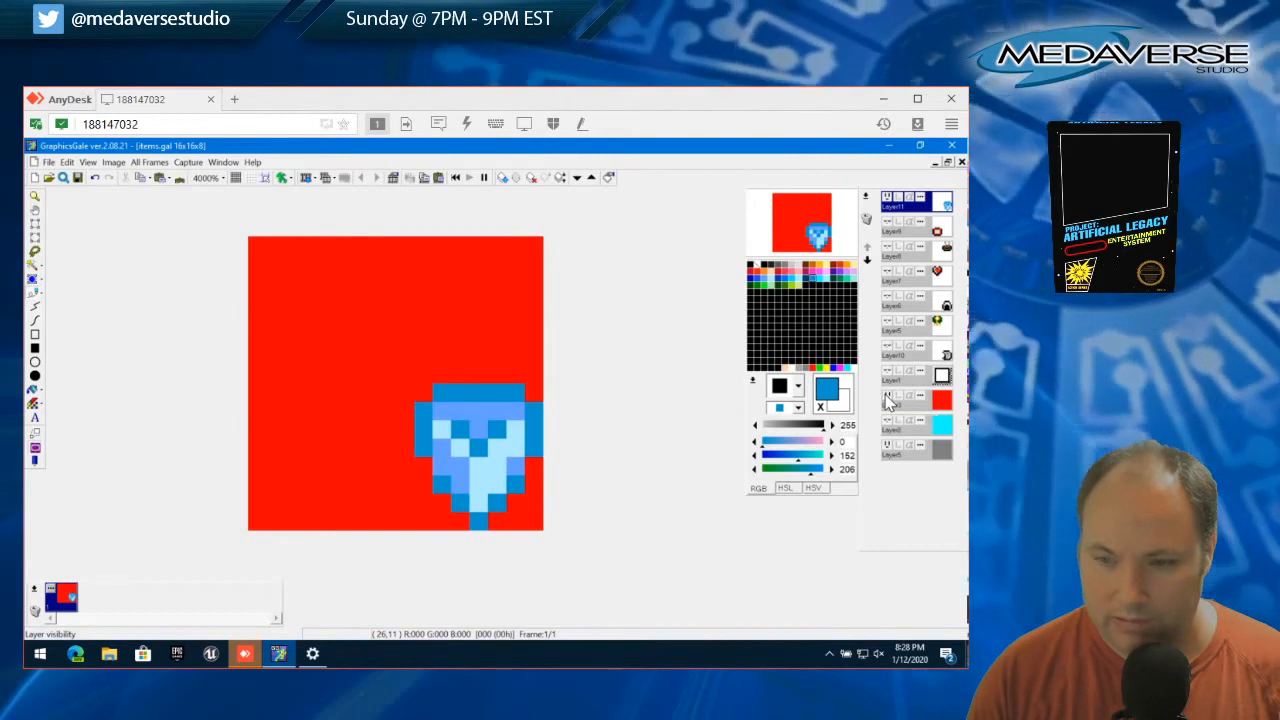
click(886, 400)
click(886, 400)
click(886, 400)
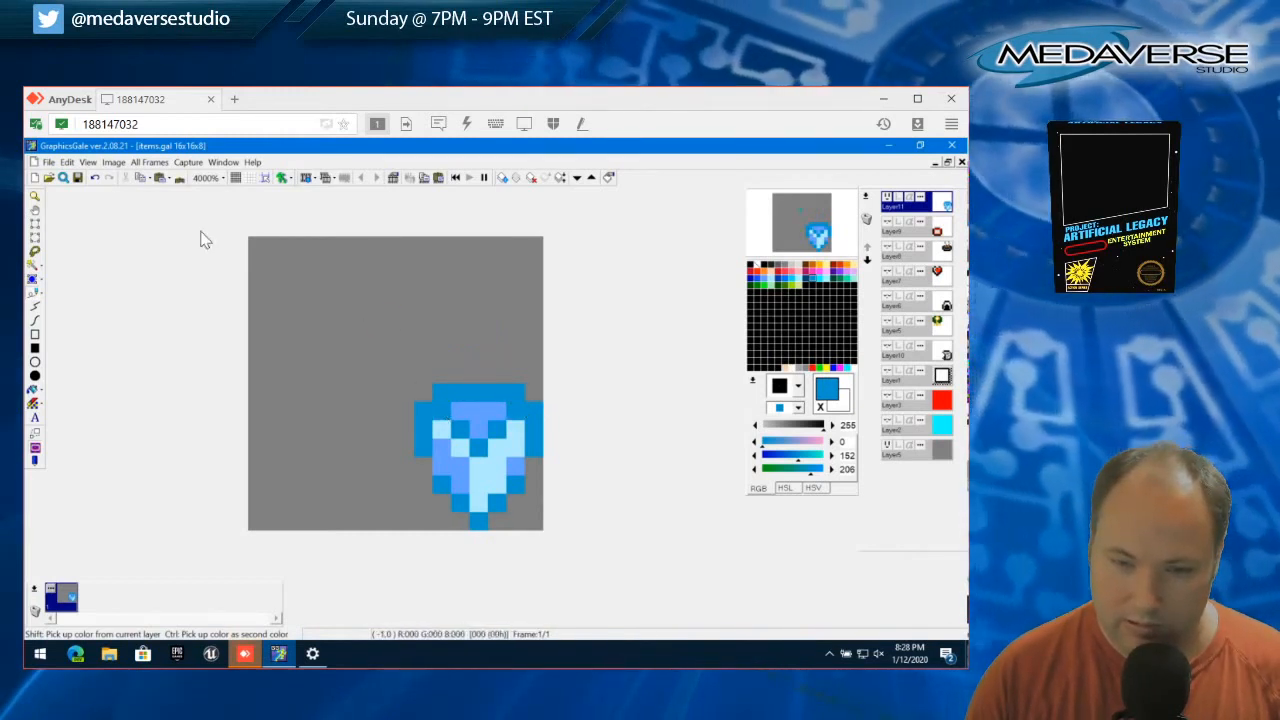
Erase the end pixels of the shield's top row using a 2x1 selection at each corner
click(30, 224)
drag(422, 385, 455, 404)
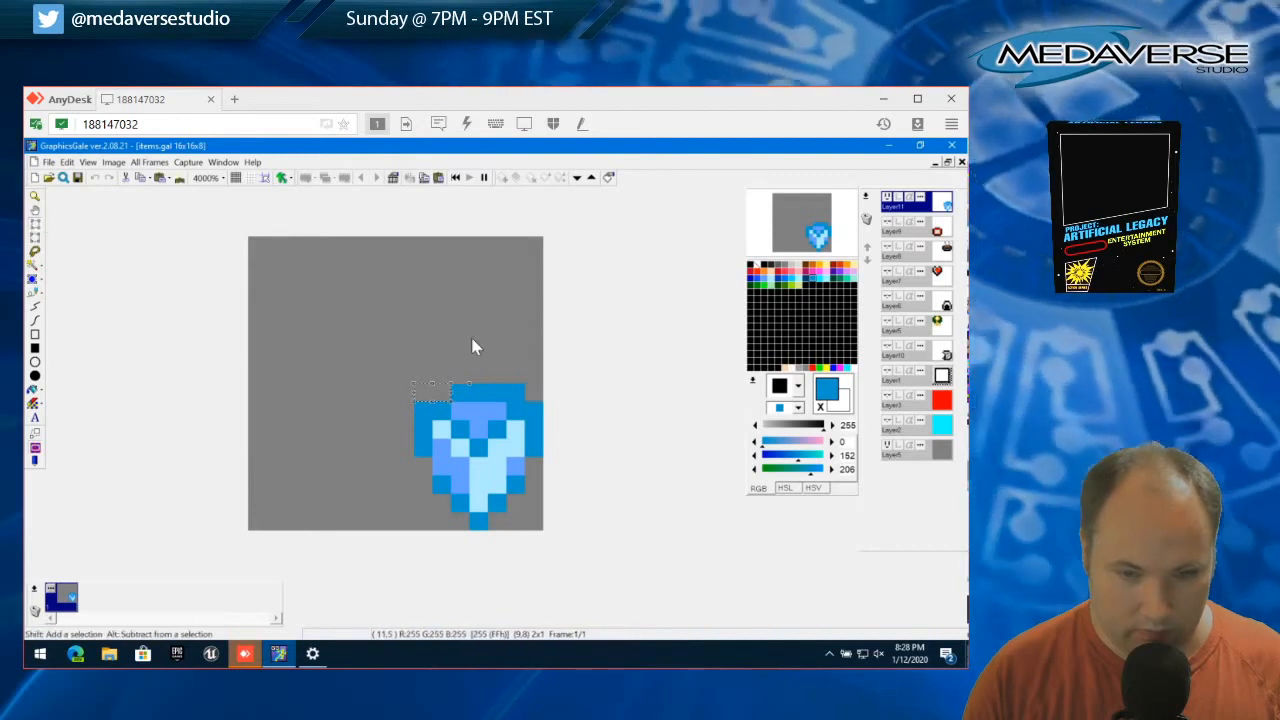
drag(434, 388, 545, 408)
click(540, 393)
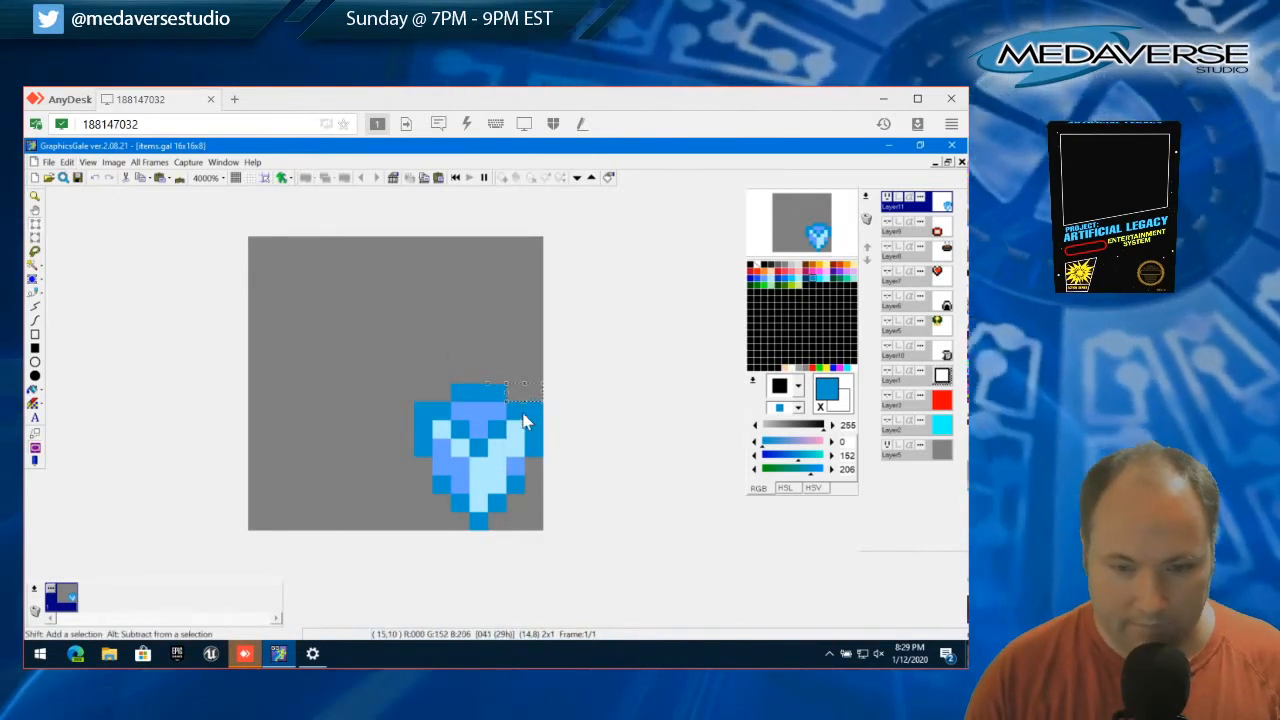
Erase the outermost pixel at each end of the shield's second row, using single-pixel selections, and clear the selection
drag(520, 391, 428, 417)
click(482, 429)
key(Delete)
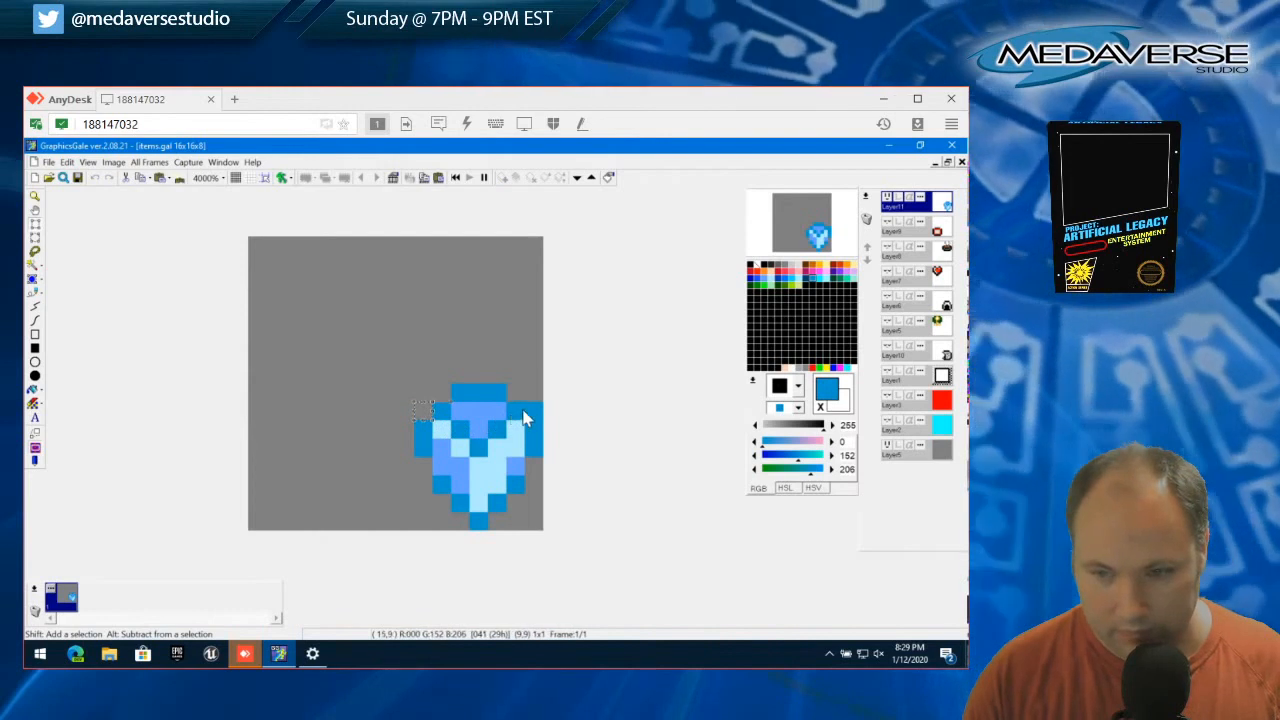
drag(423, 406, 523, 409)
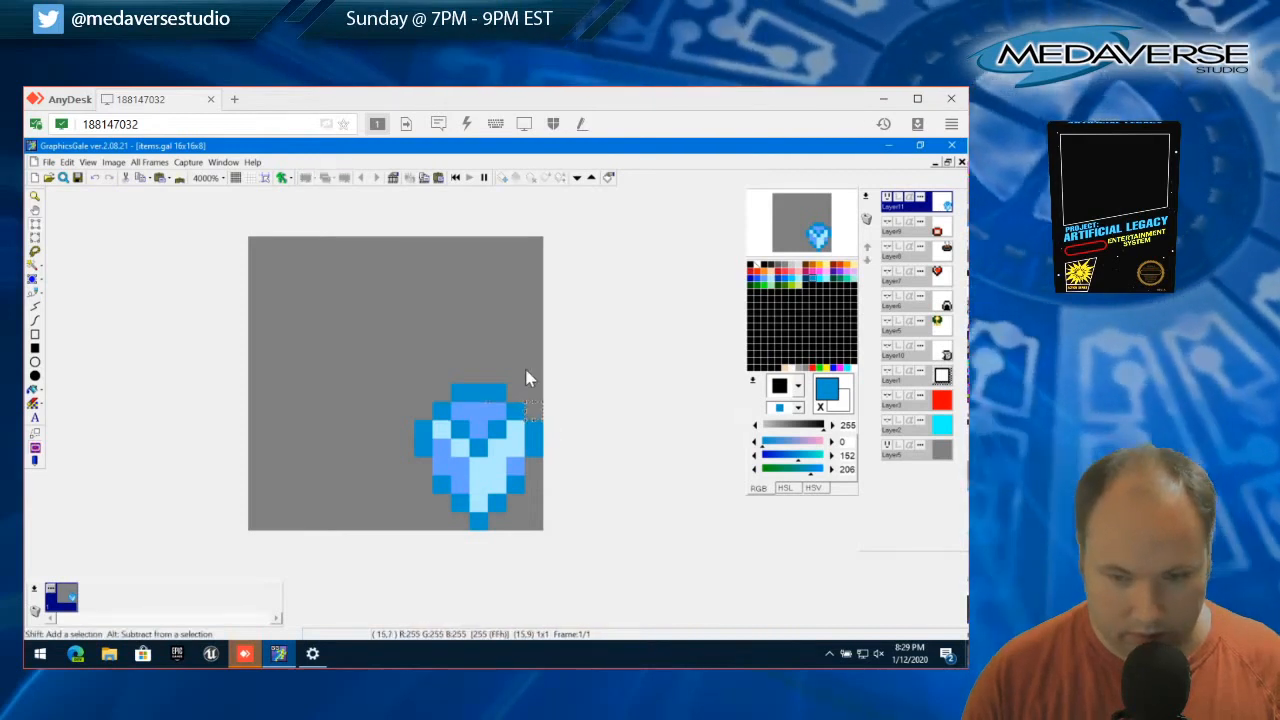
click(66, 162)
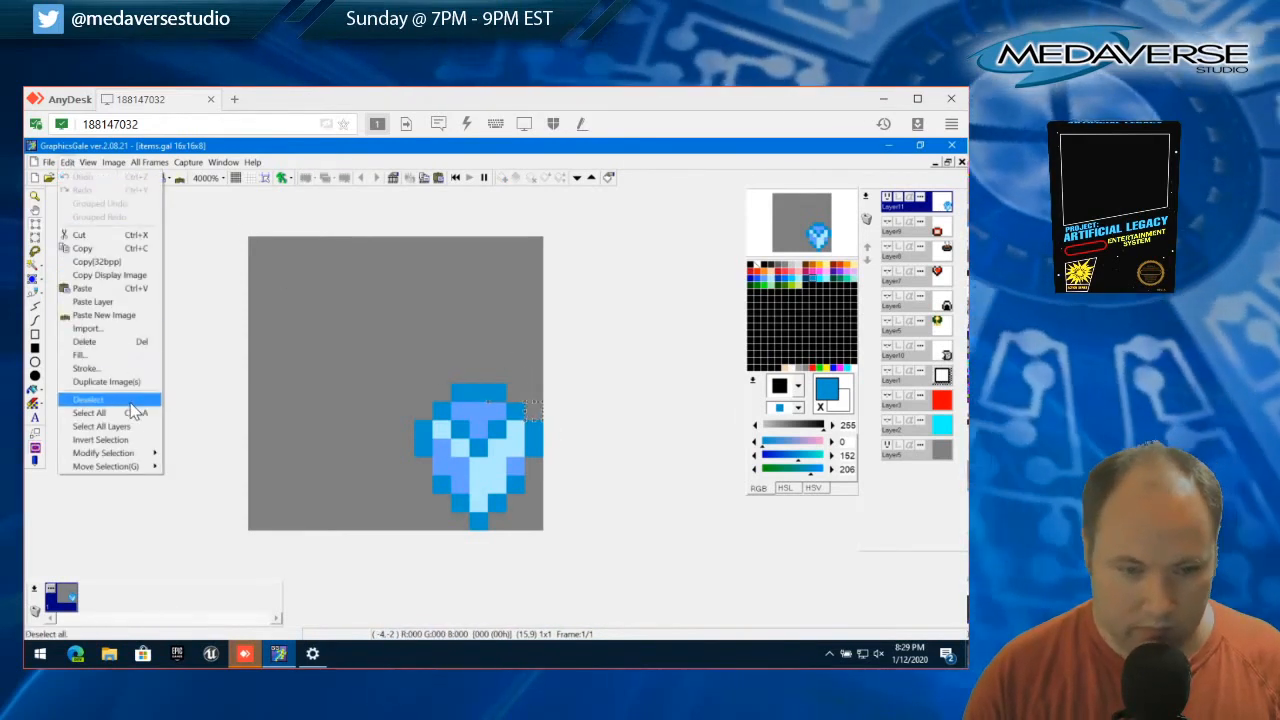
click(131, 402)
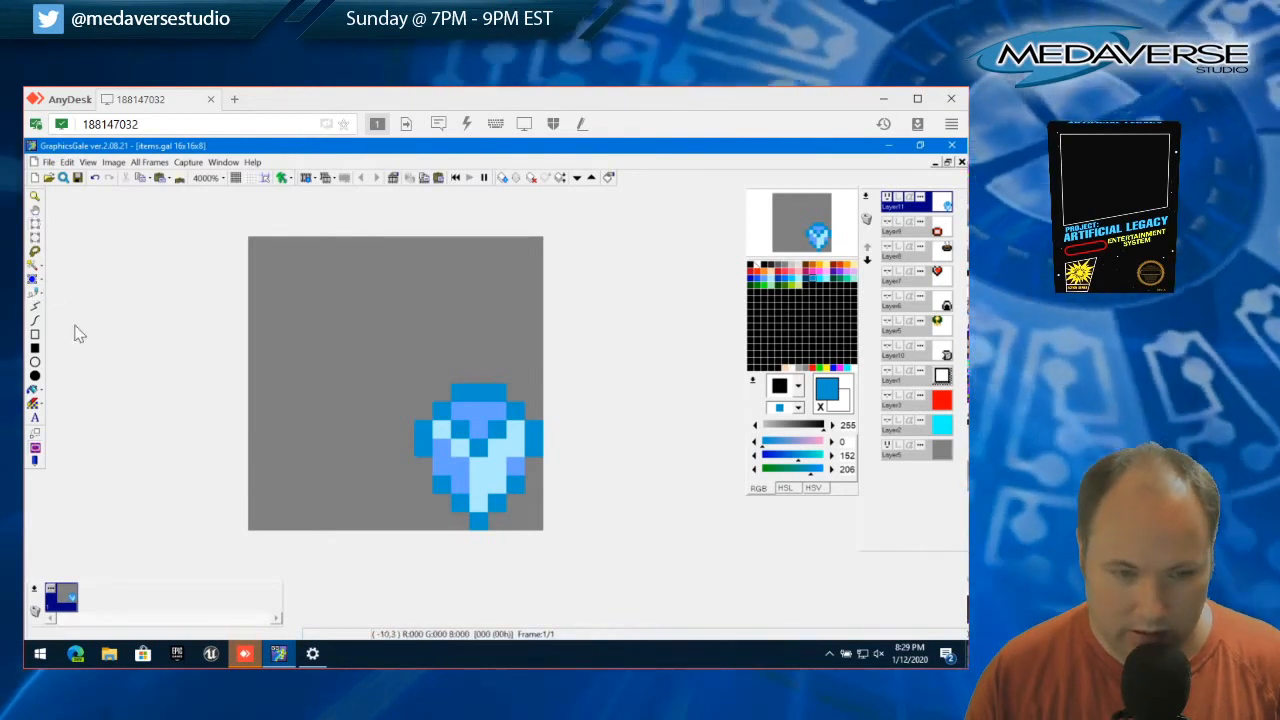
right_click(459, 486)
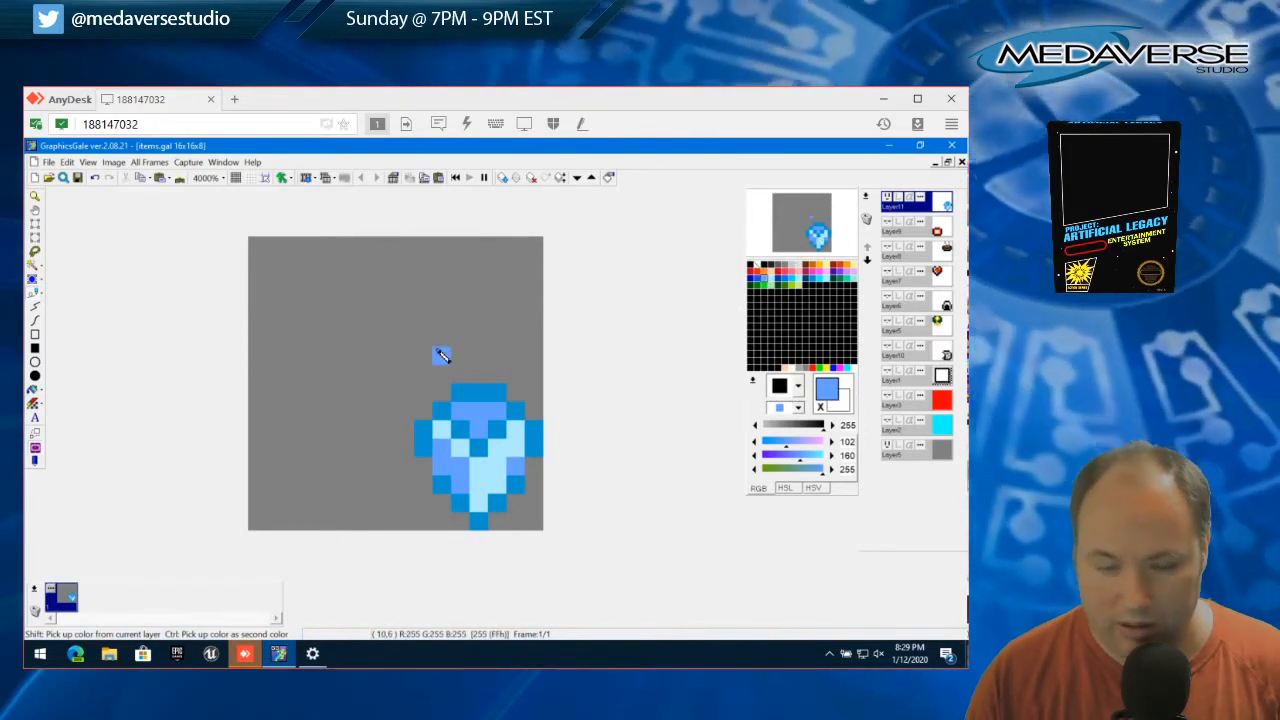
click(349, 322)
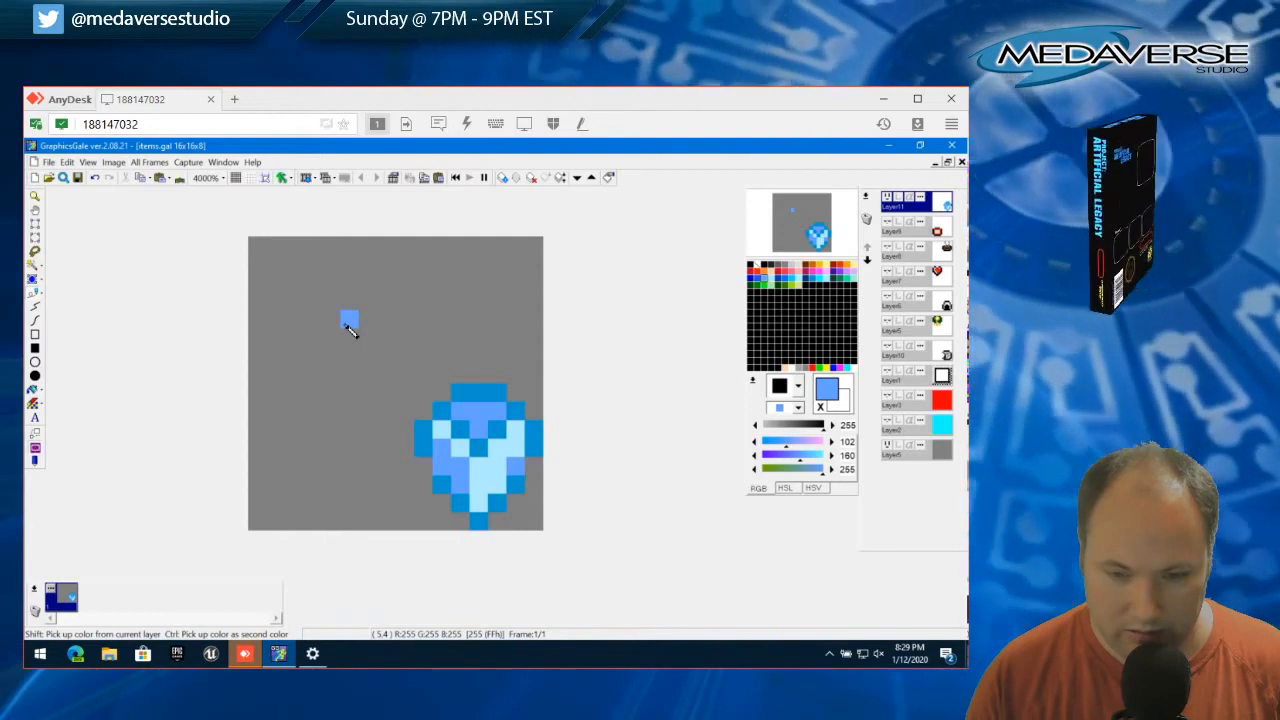
key(ctrl+z)
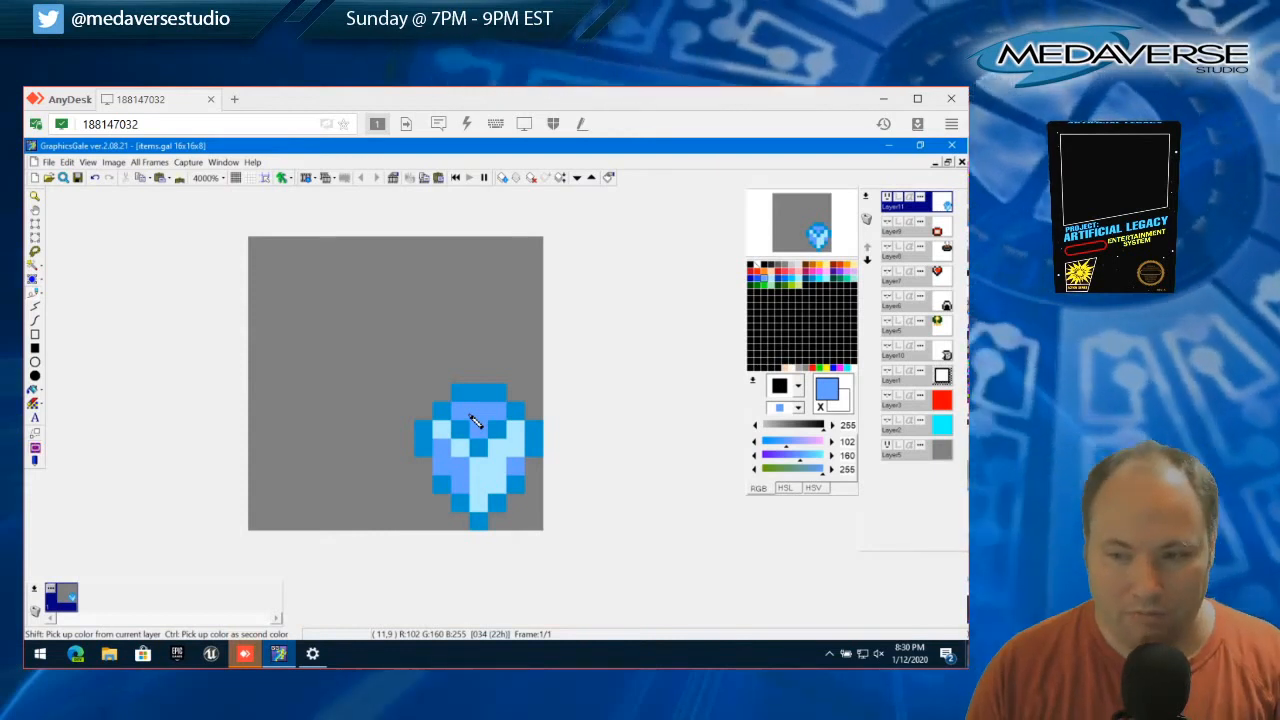
Show Layer10 and Layer5 and move the shield up 8 pixels into the empty quadrant beside the key, leaving nothing selected
click(887, 345)
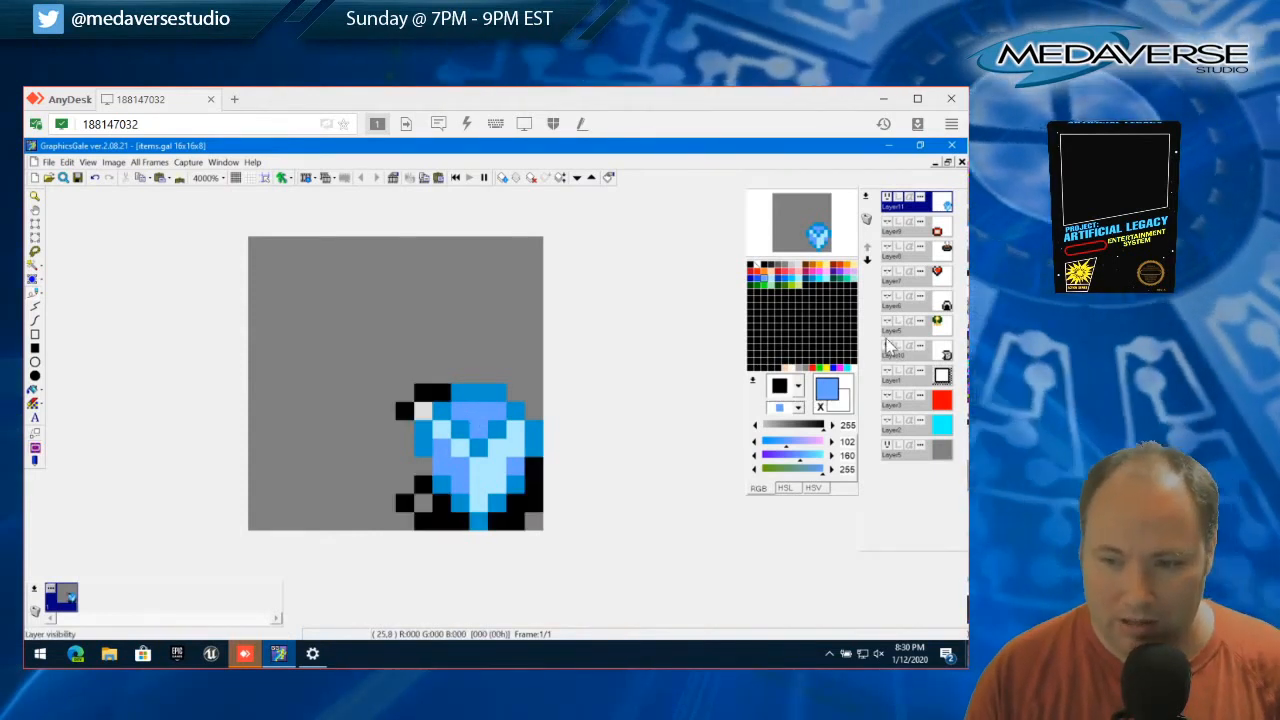
click(886, 322)
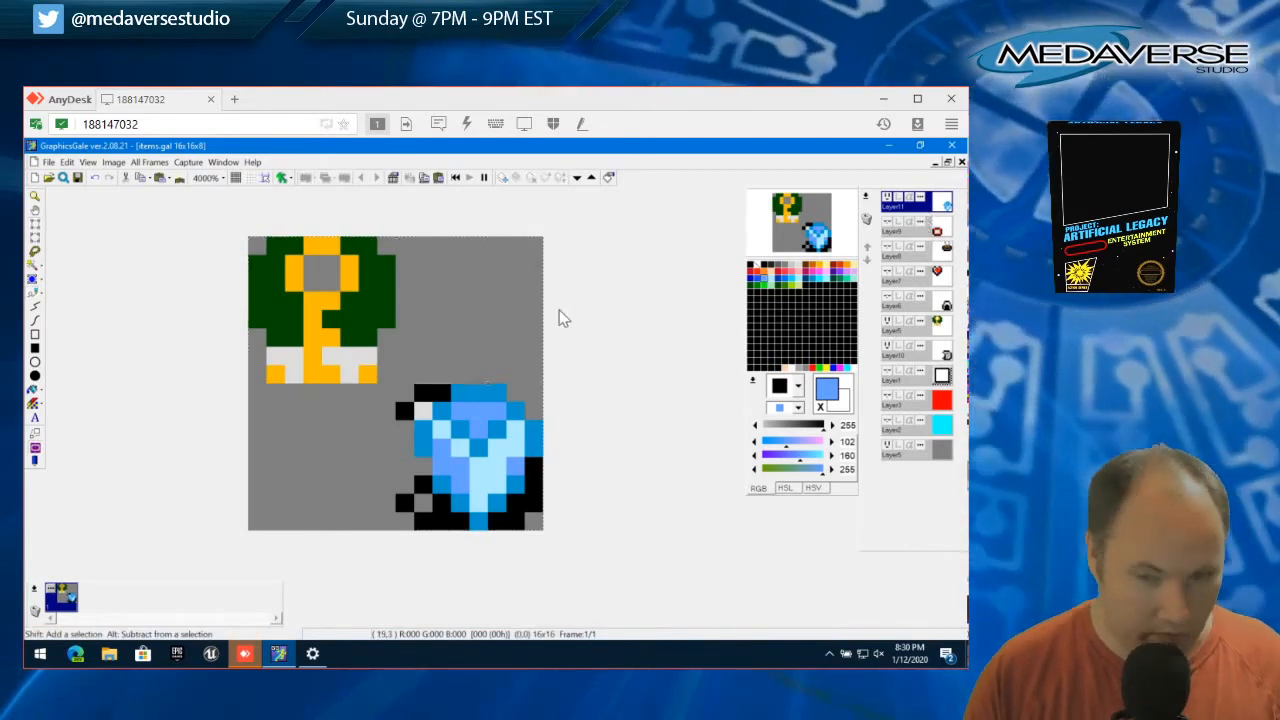
drag(457, 423, 458, 274)
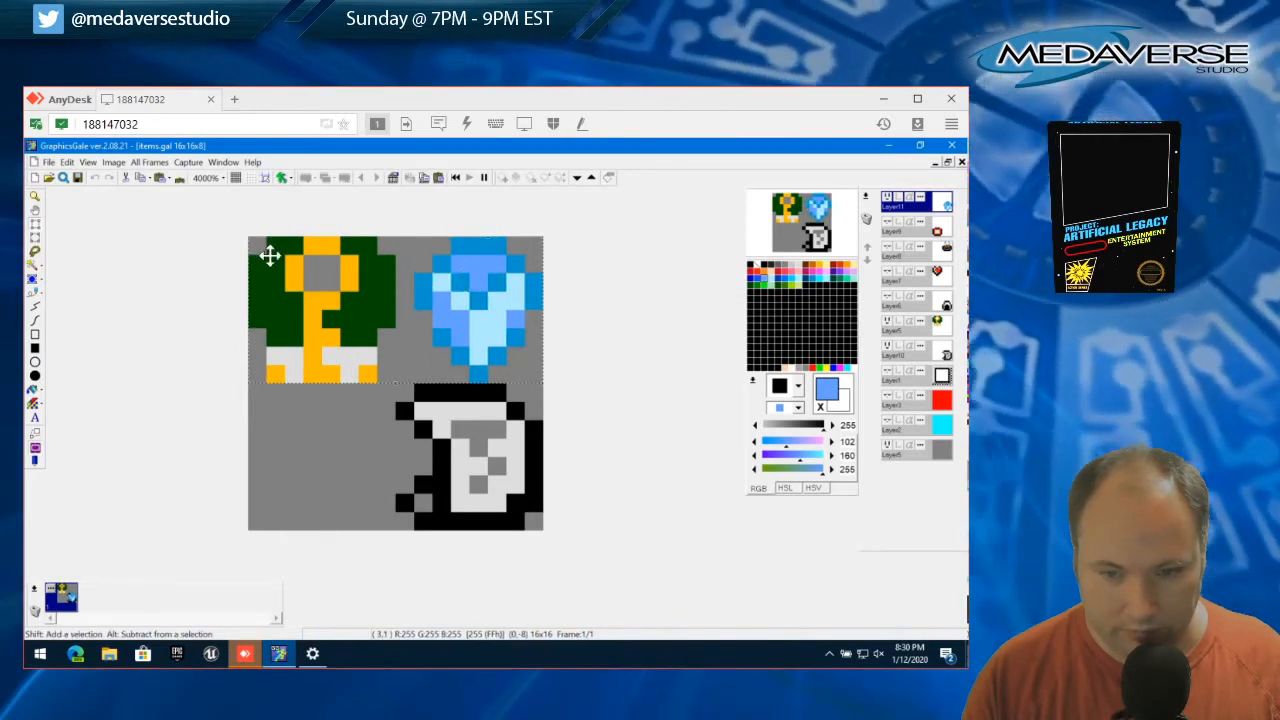
click(66, 162)
click(99, 406)
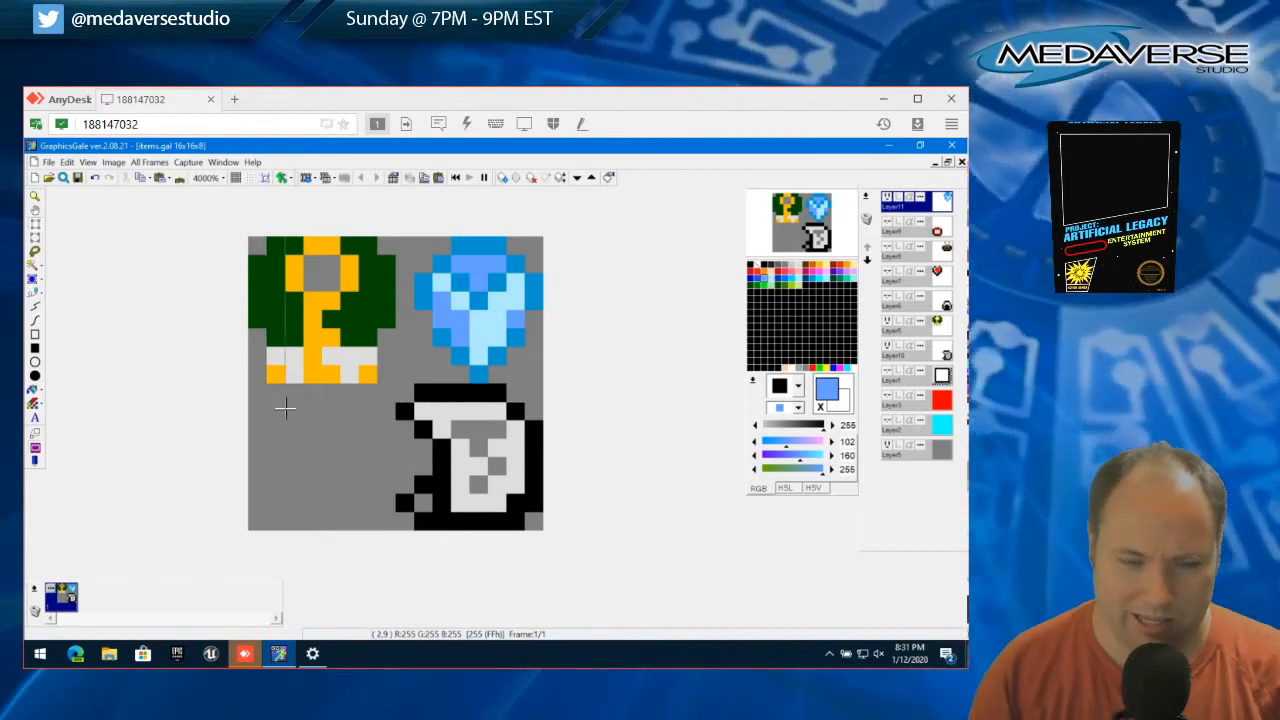
drag(254, 389, 389, 525)
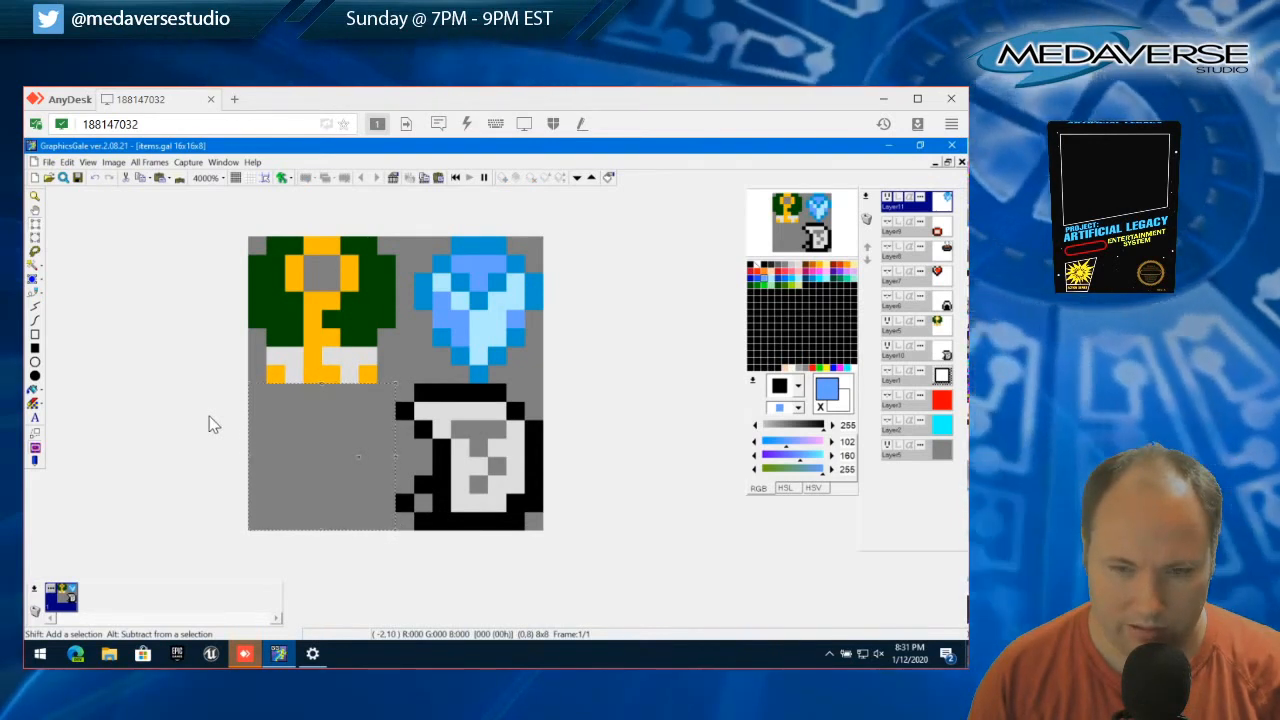
click(66, 162)
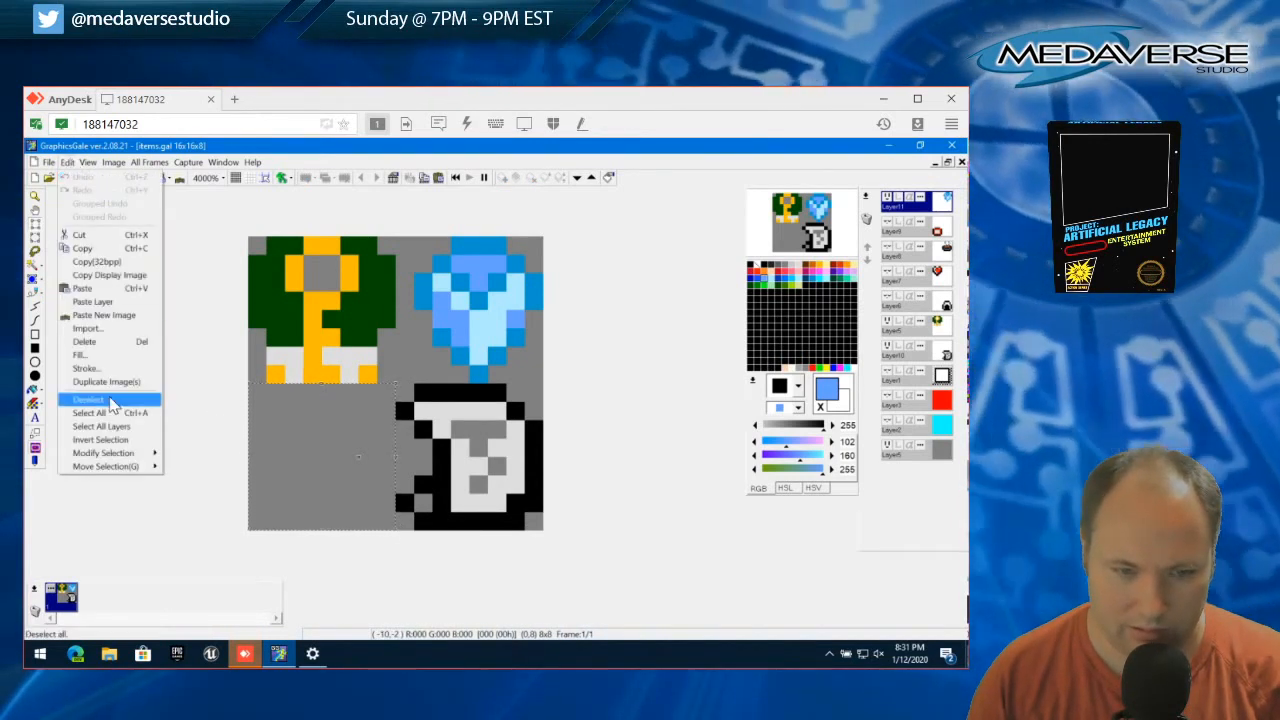
click(90, 399)
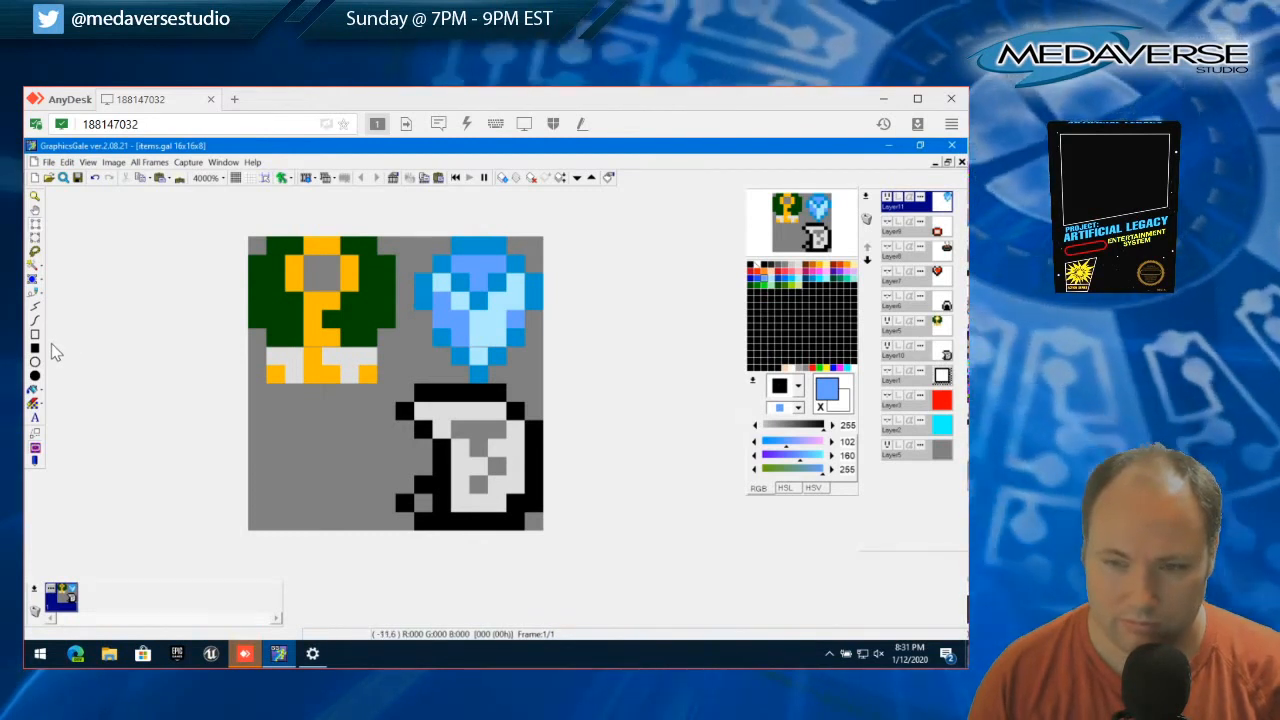
Try rotating the shield upside down within a 7x8 selection around it
click(339, 321)
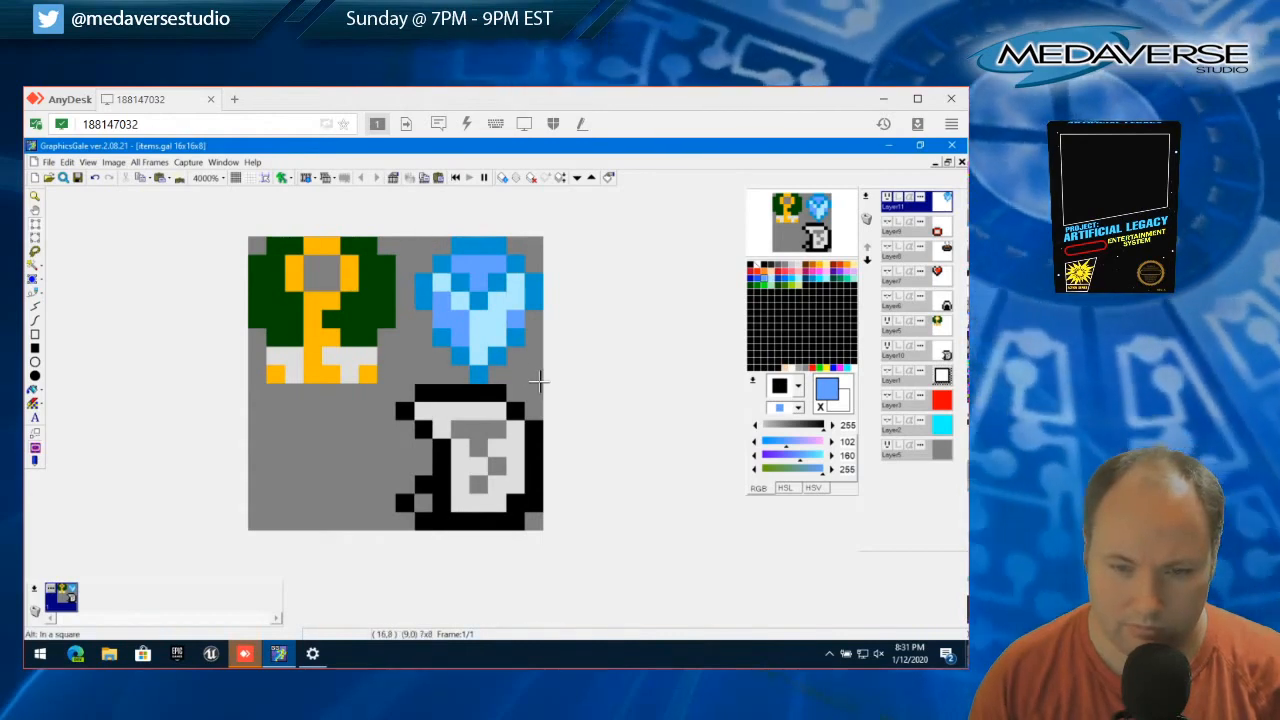
drag(538, 381, 538, 382)
click(64, 162)
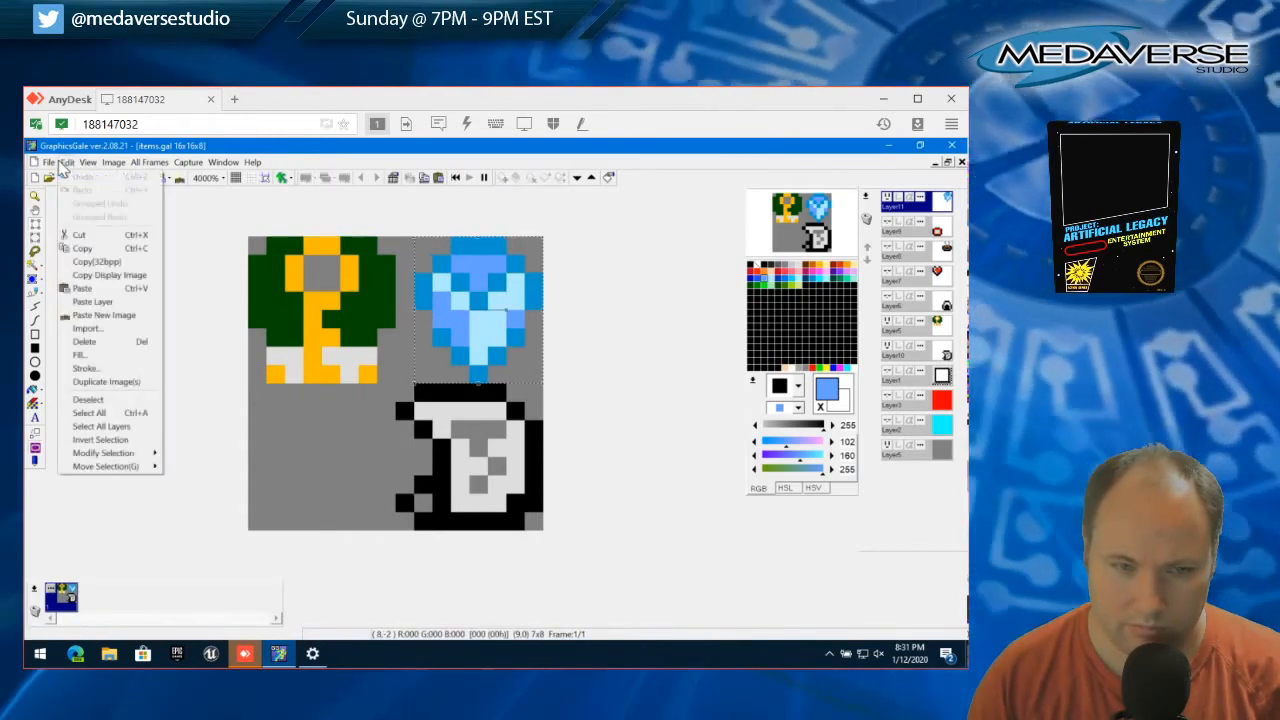
click(64, 162)
click(113, 162)
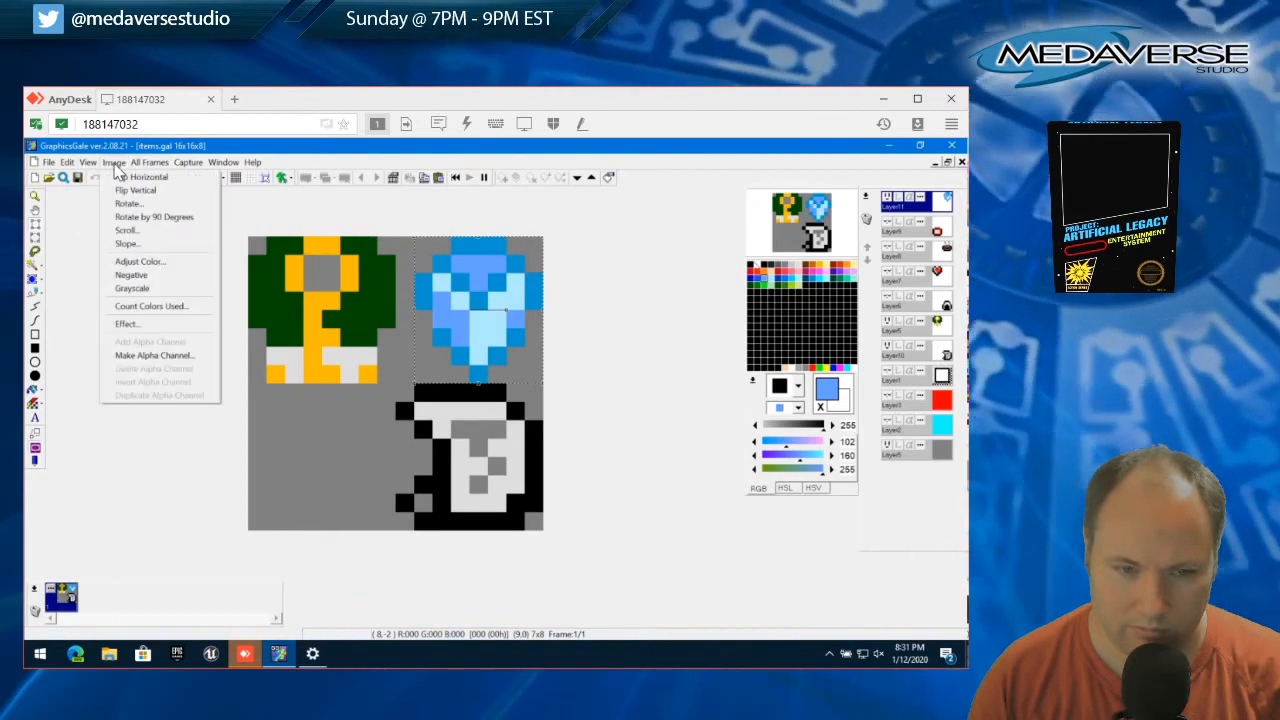
click(128, 204)
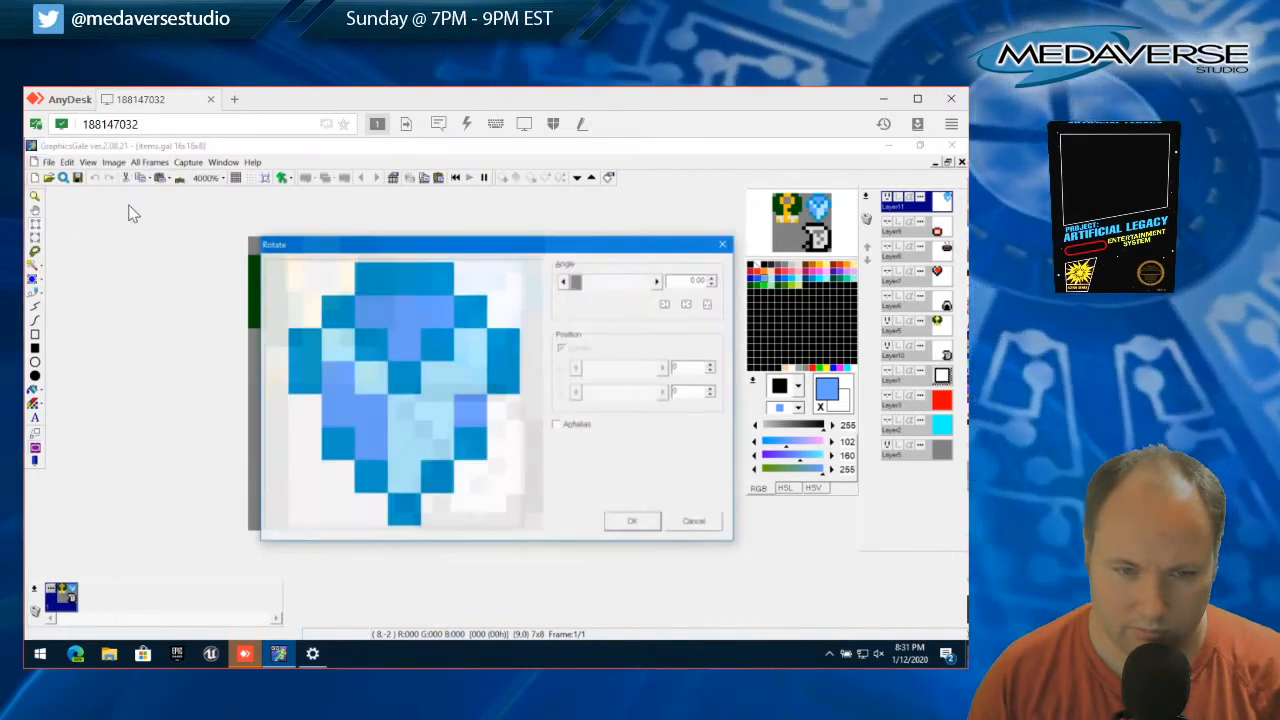
drag(572, 282, 611, 285)
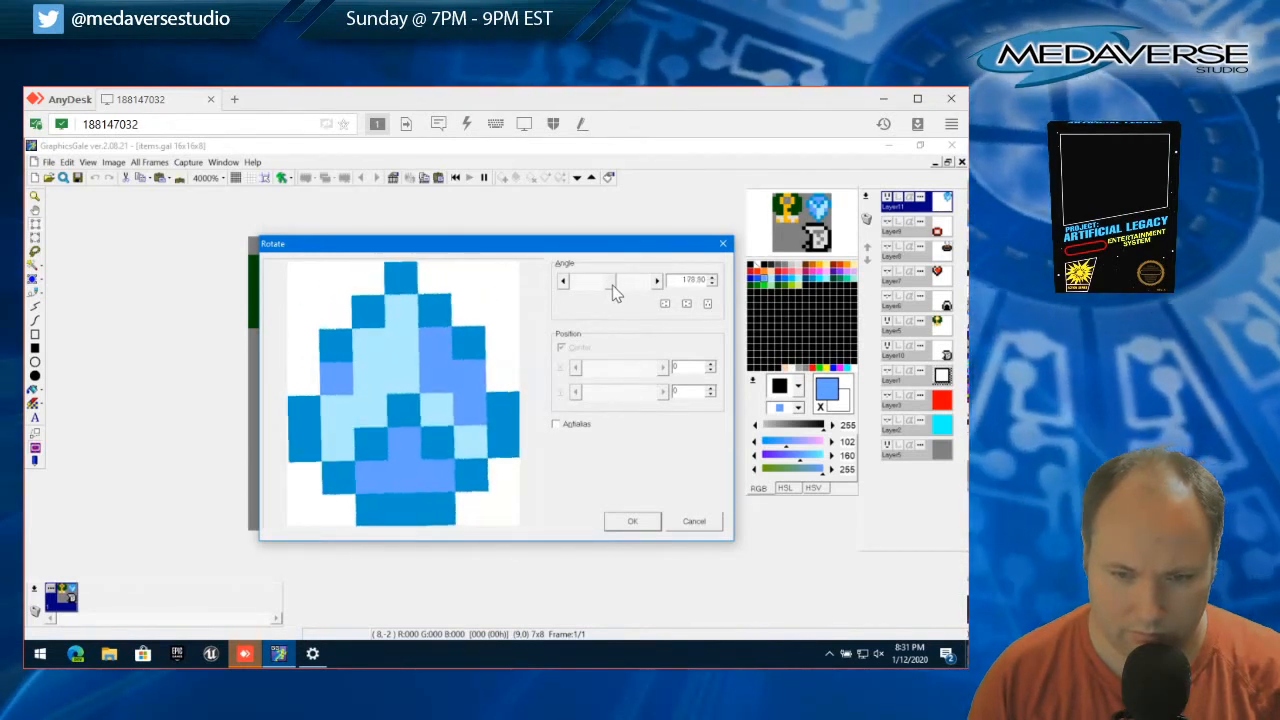
double_click(690, 280)
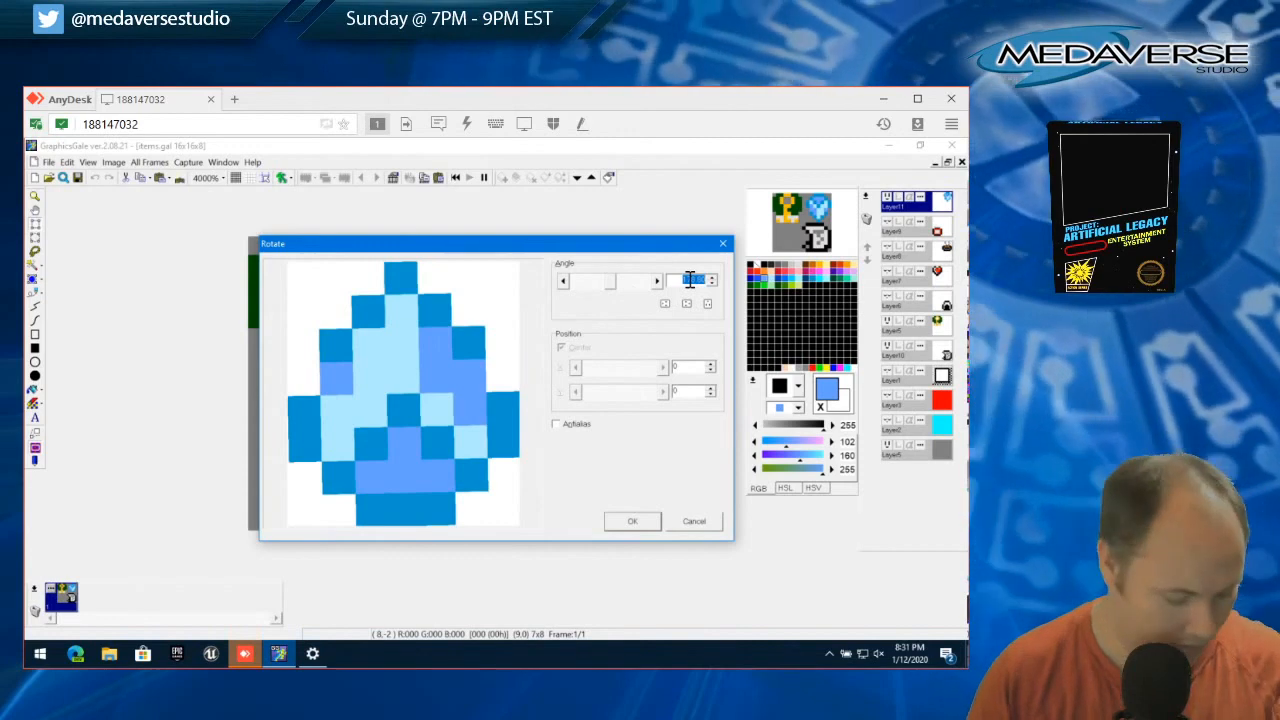
text(360)
key(Return)
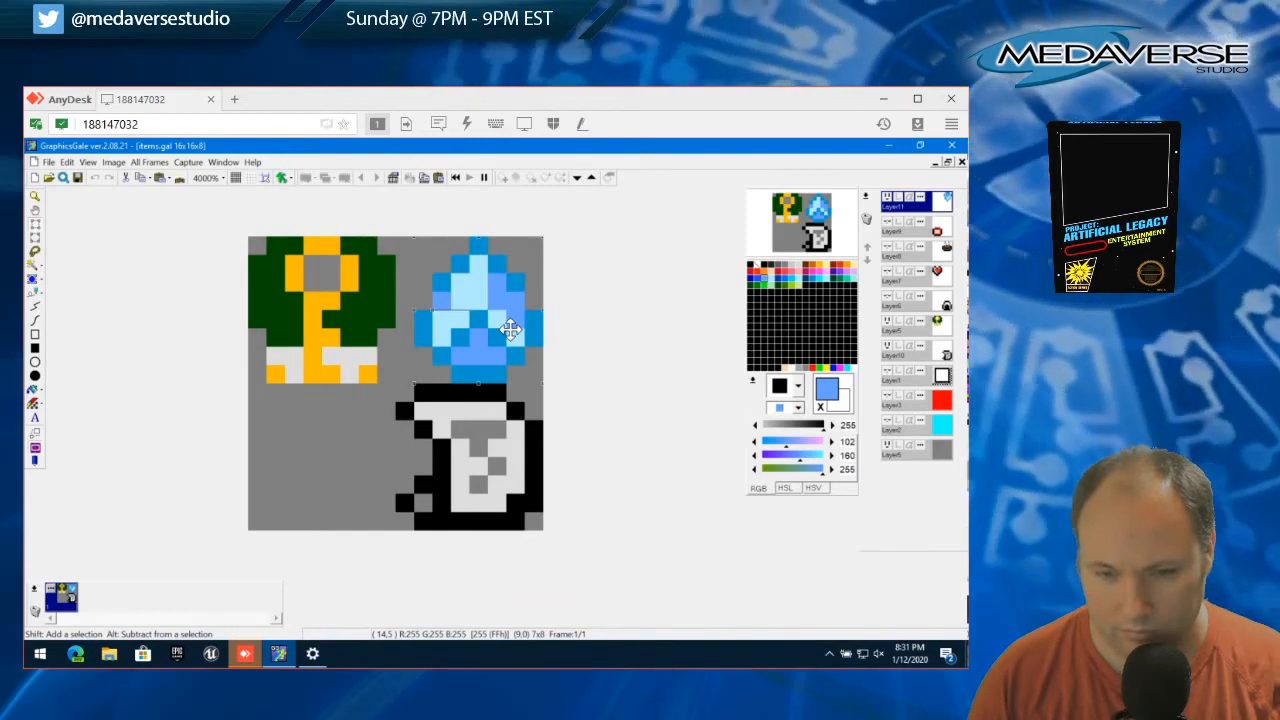
Undo the shield's rotation and clear the selection
click(68, 163)
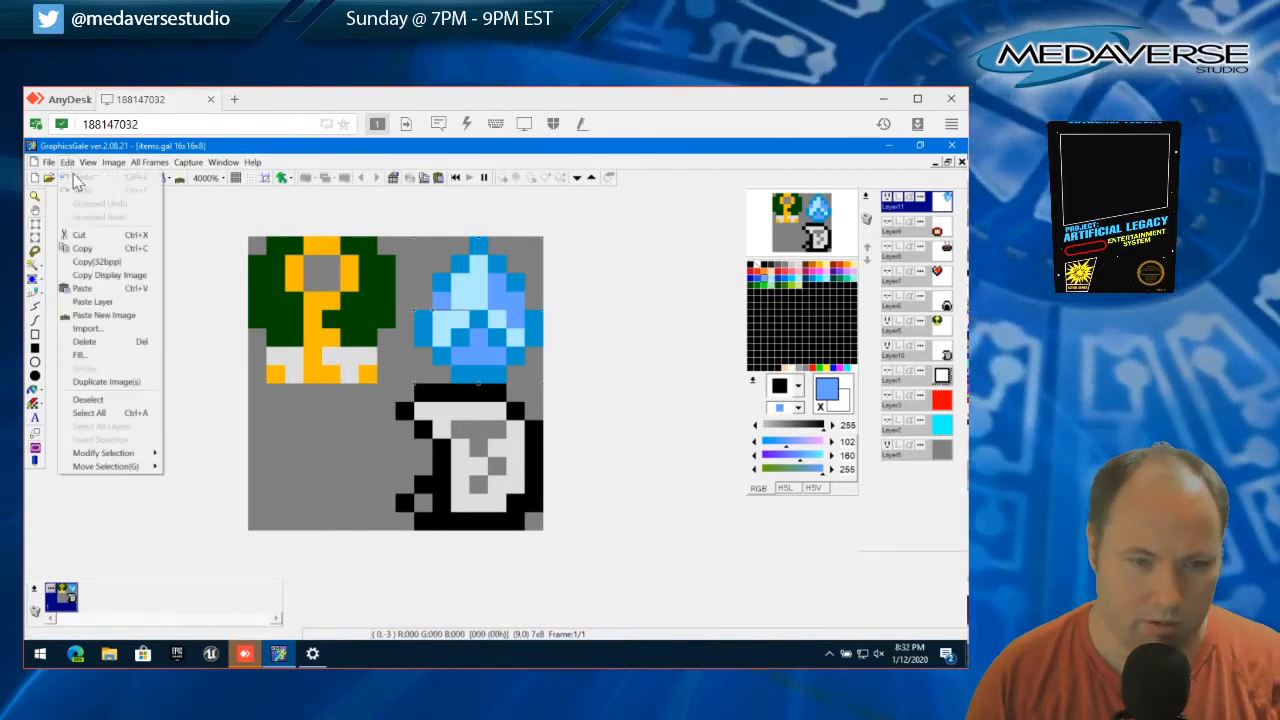
click(70, 164)
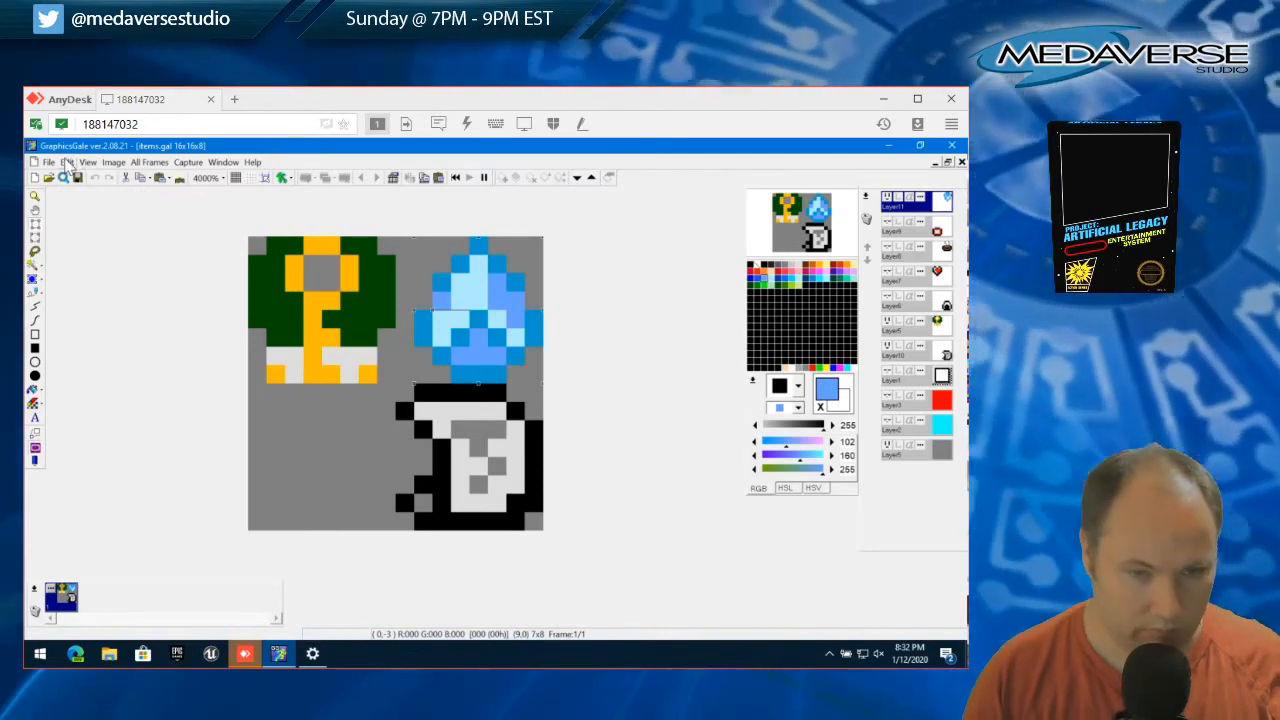
click(67, 163)
click(110, 382)
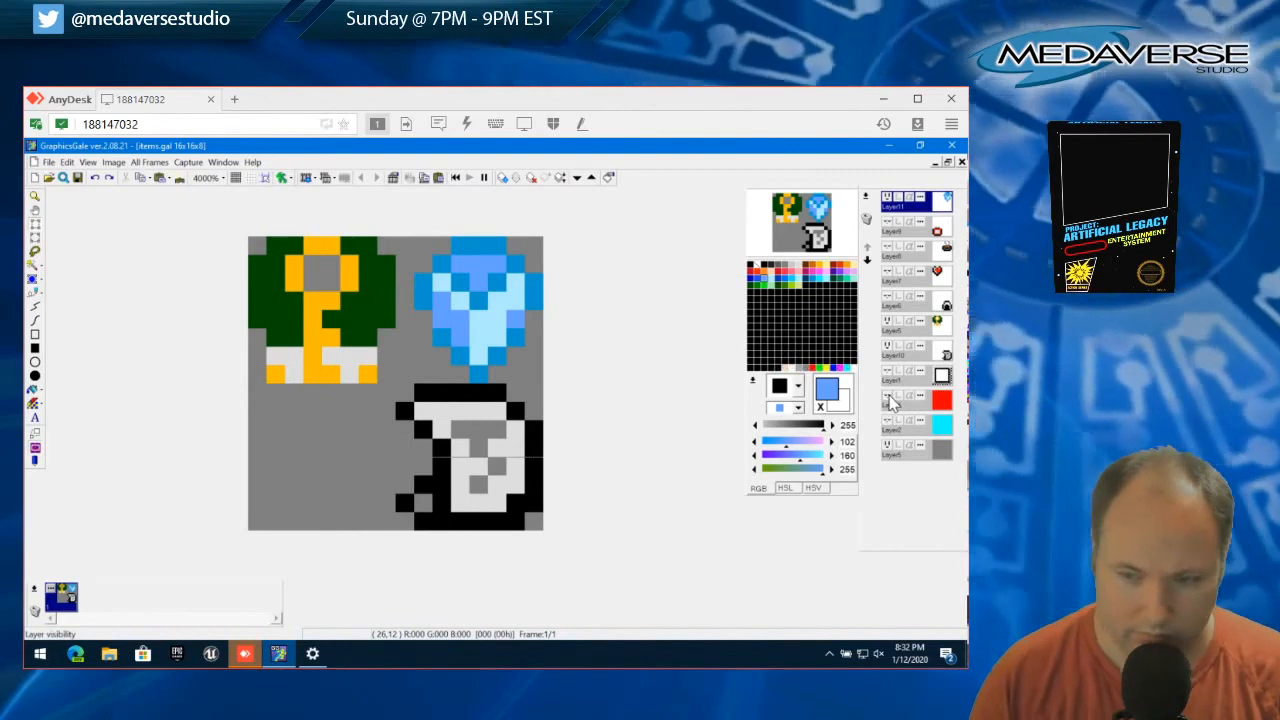
Against the red background layer, draw an 8x8 circle outline in the lower-left quadrant and recolor its pixels black
click(889, 398)
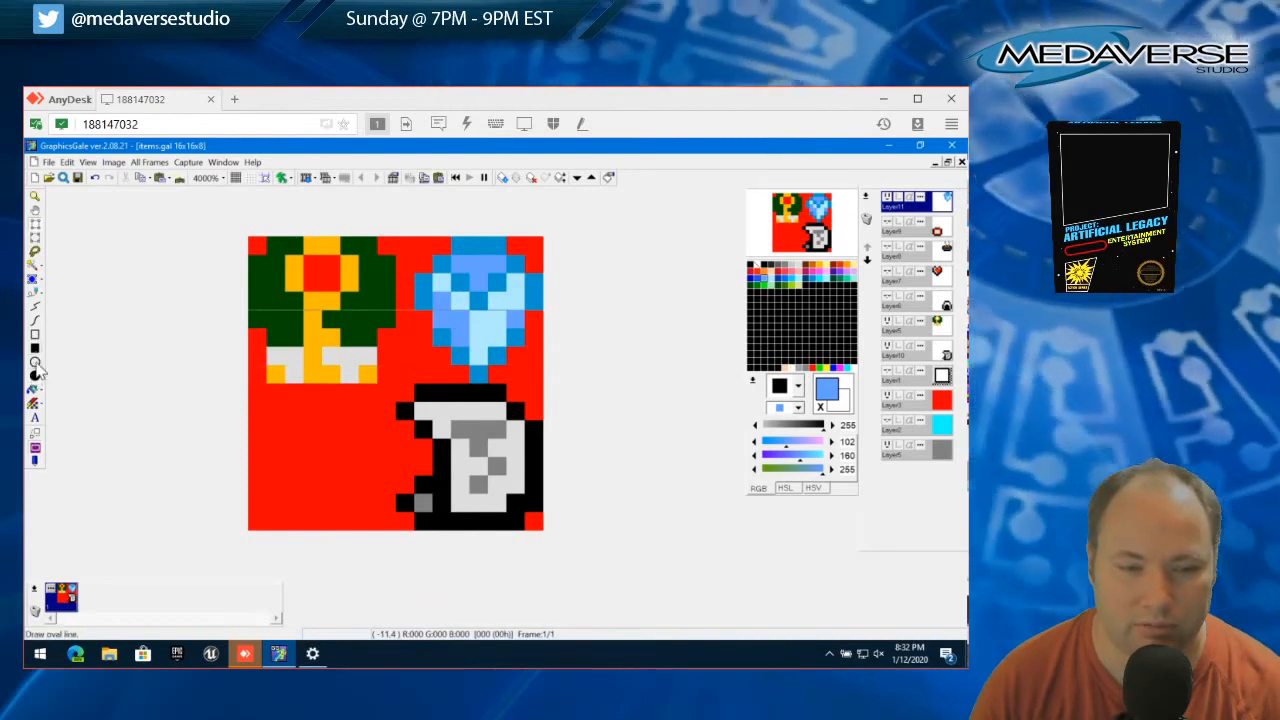
drag(256, 390, 398, 527)
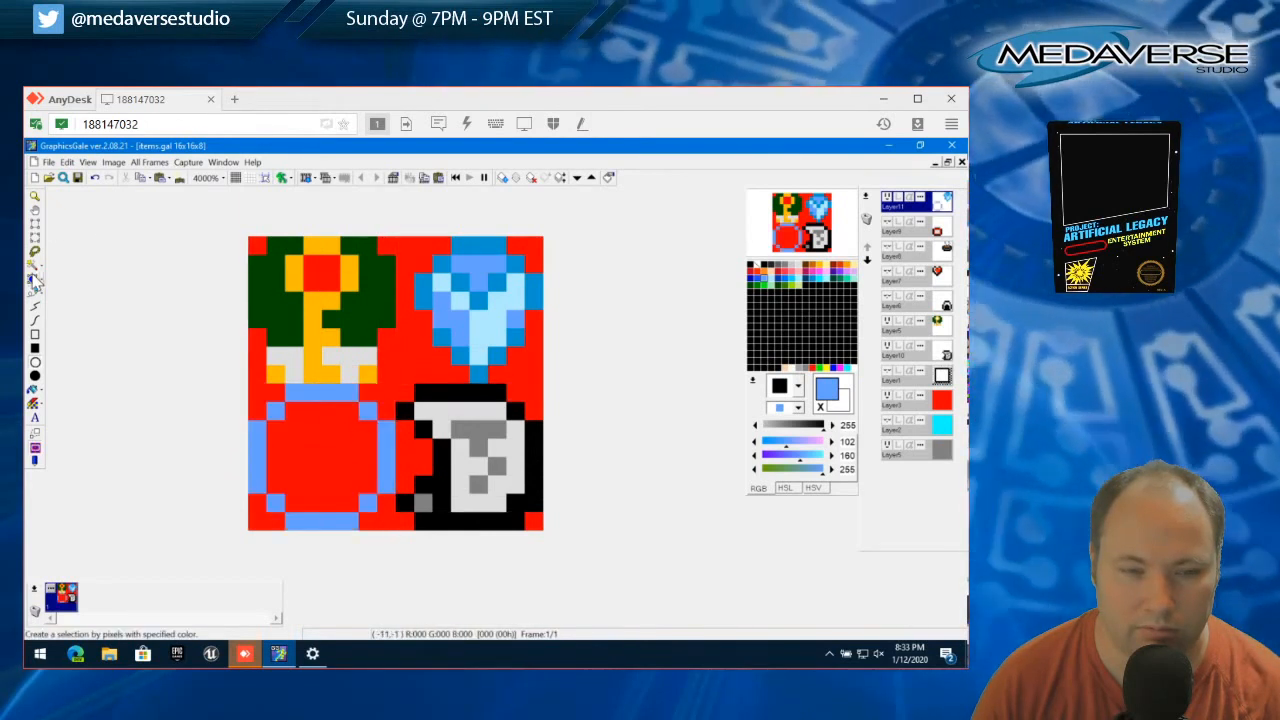
click(33, 294)
click(762, 265)
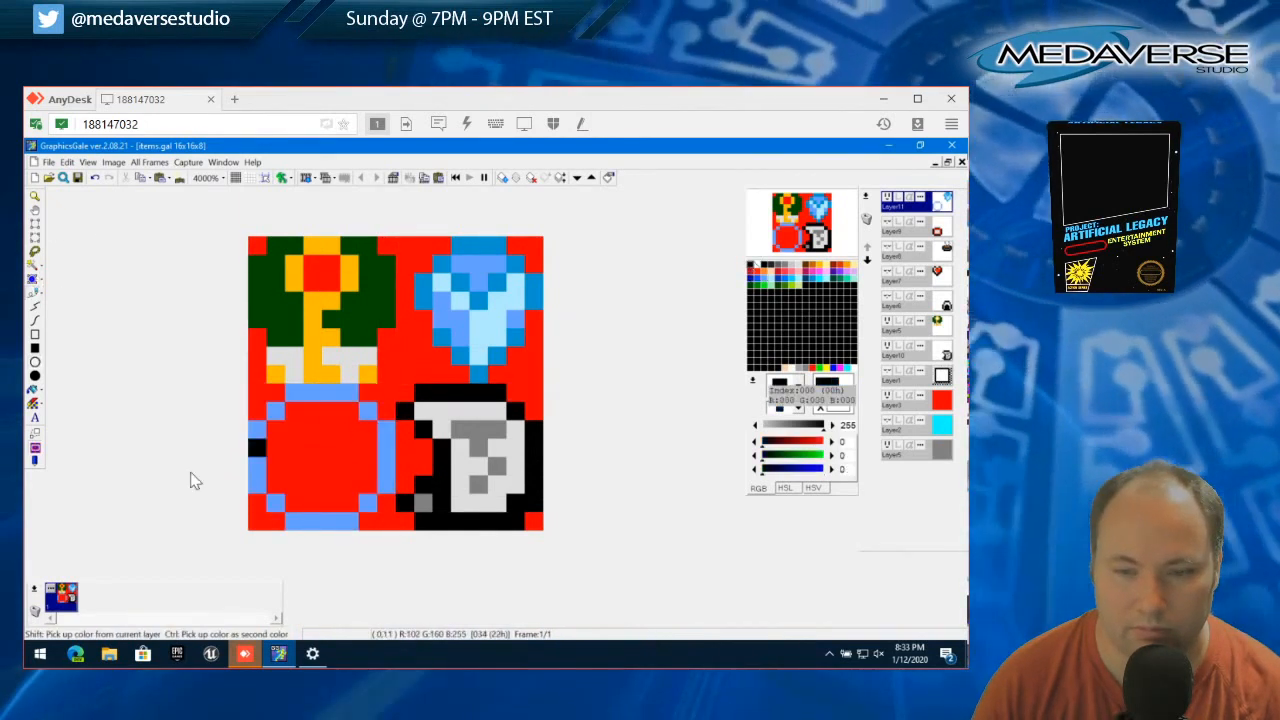
mouse_move(260, 493)
mouse_down()
mouse_move(261, 434)
mouse_move(277, 415)
mouse_move(352, 400)
mouse_move(392, 435)
mouse_move(390, 491)
mouse_move(285, 510)
mouse_move(350, 526)
mouse_up()
click(276, 506)
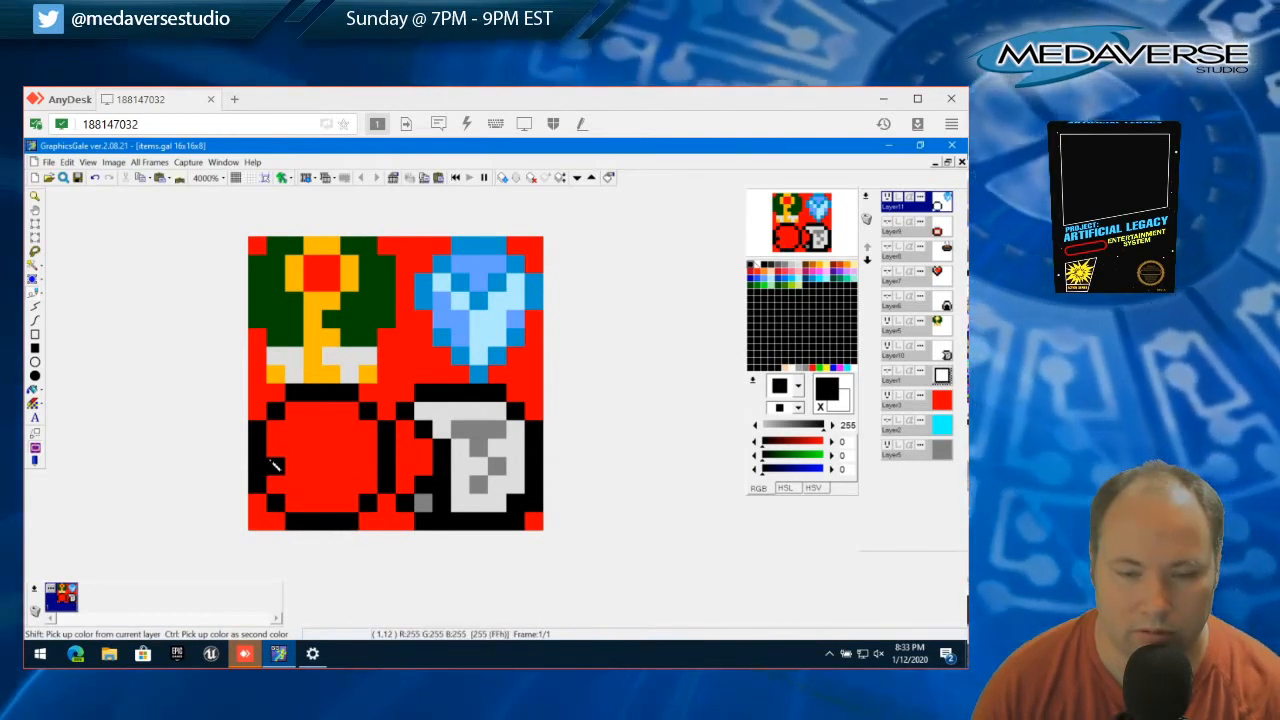
click(274, 464)
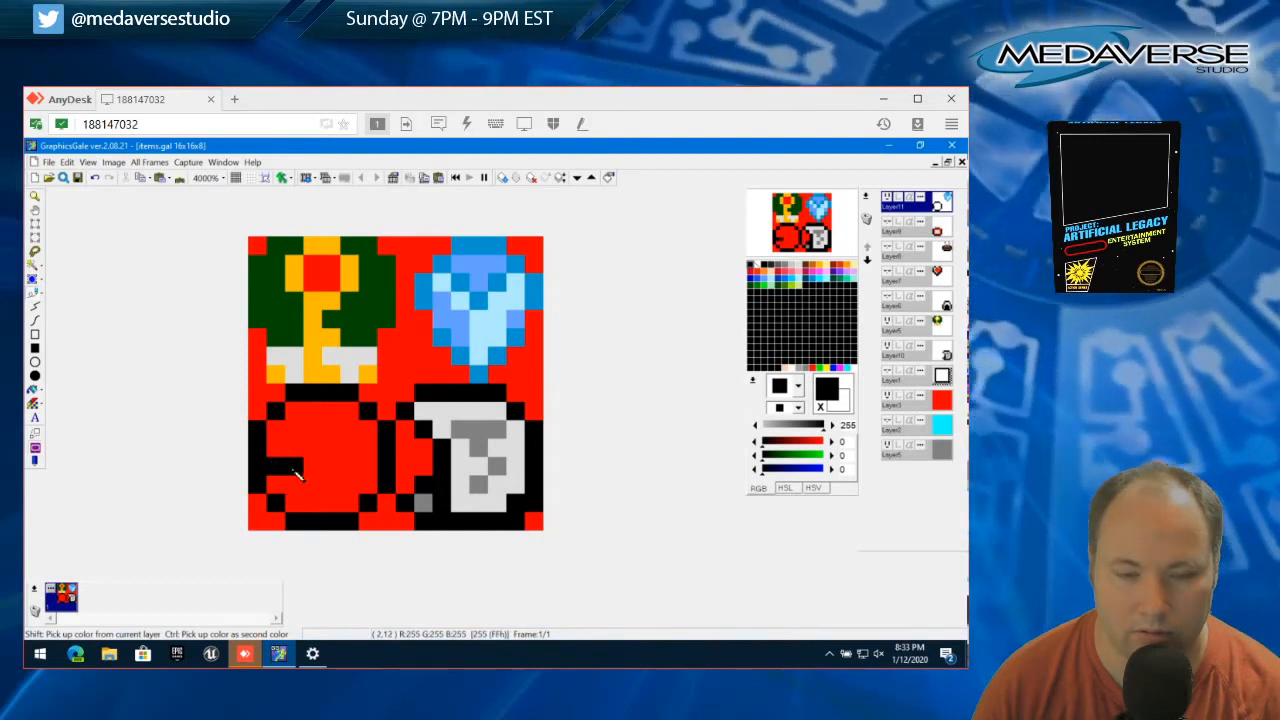
click(67, 162)
click(80, 177)
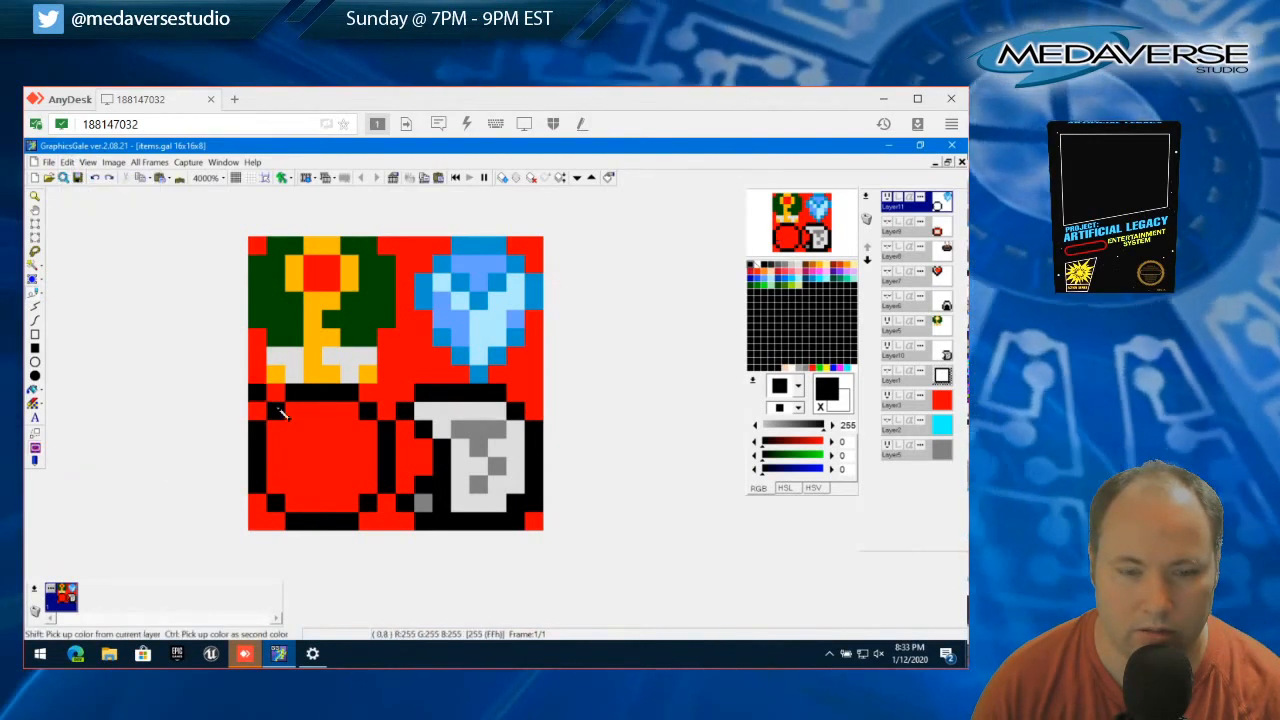
Draw a small black ring in the lower middle of the circle, with single-pixel stubs joining the circle's sides above it
click(293, 465)
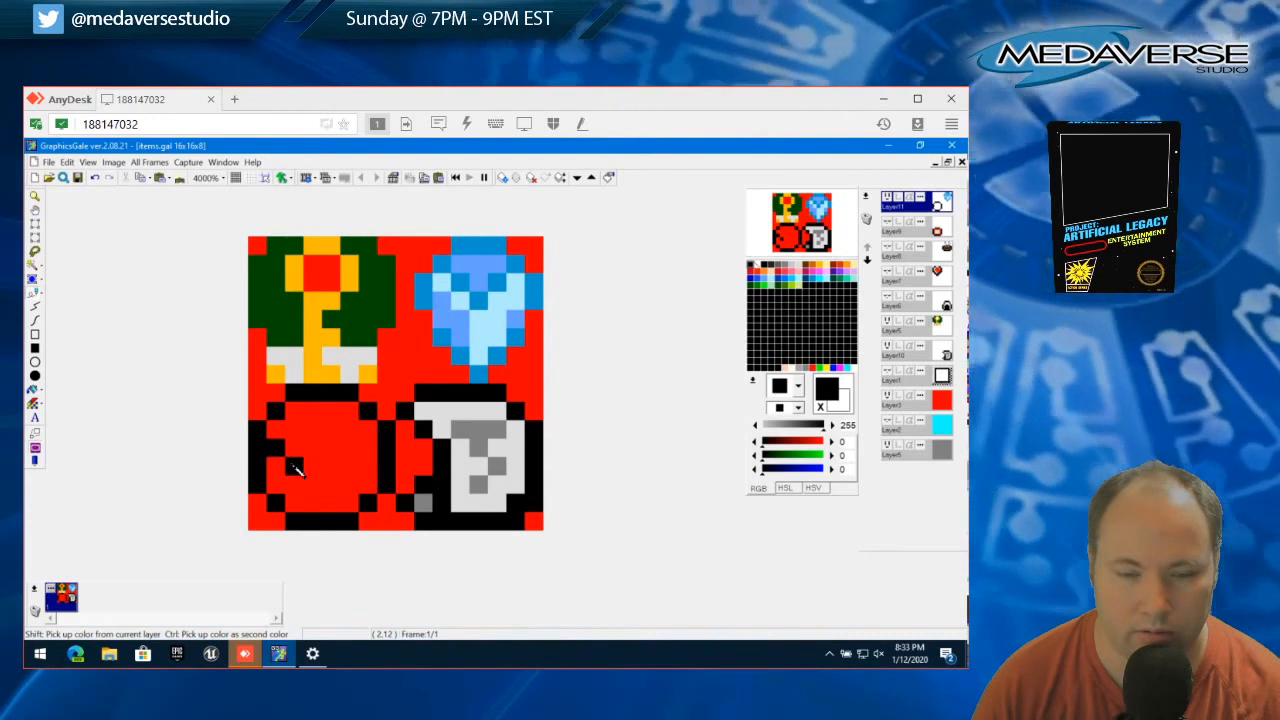
click(368, 456)
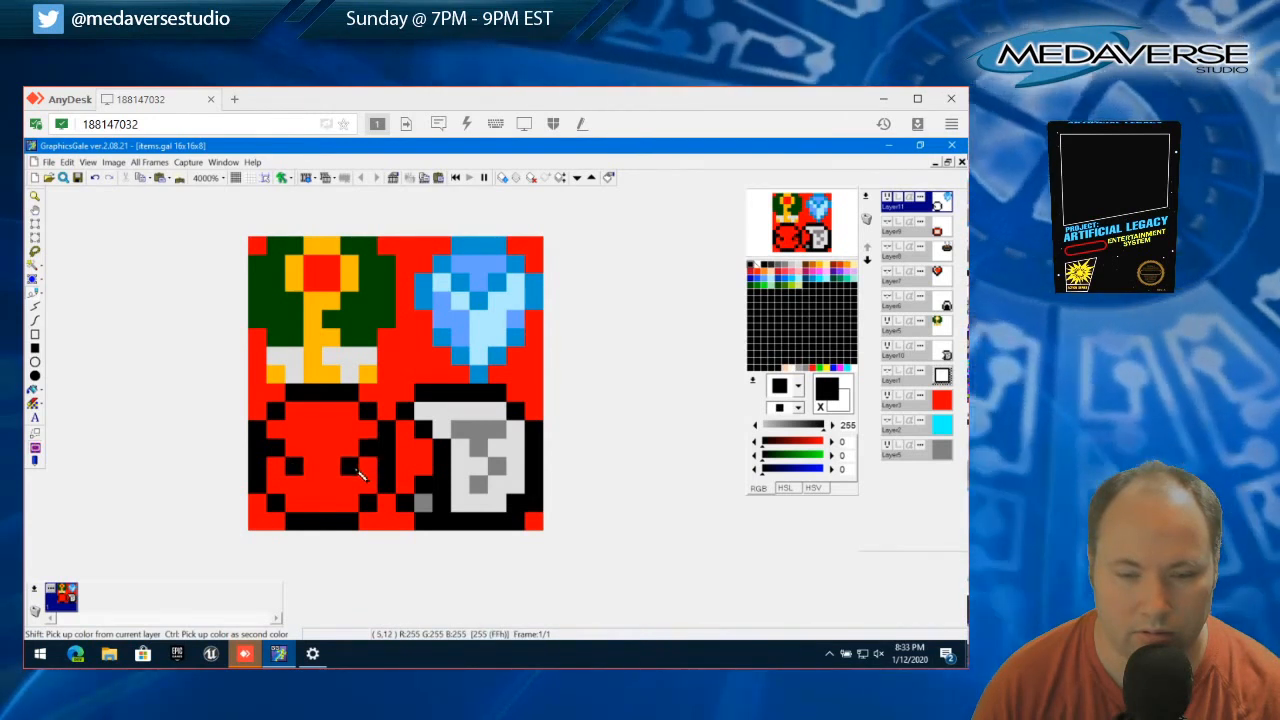
click(353, 465)
click(333, 453)
click(312, 483)
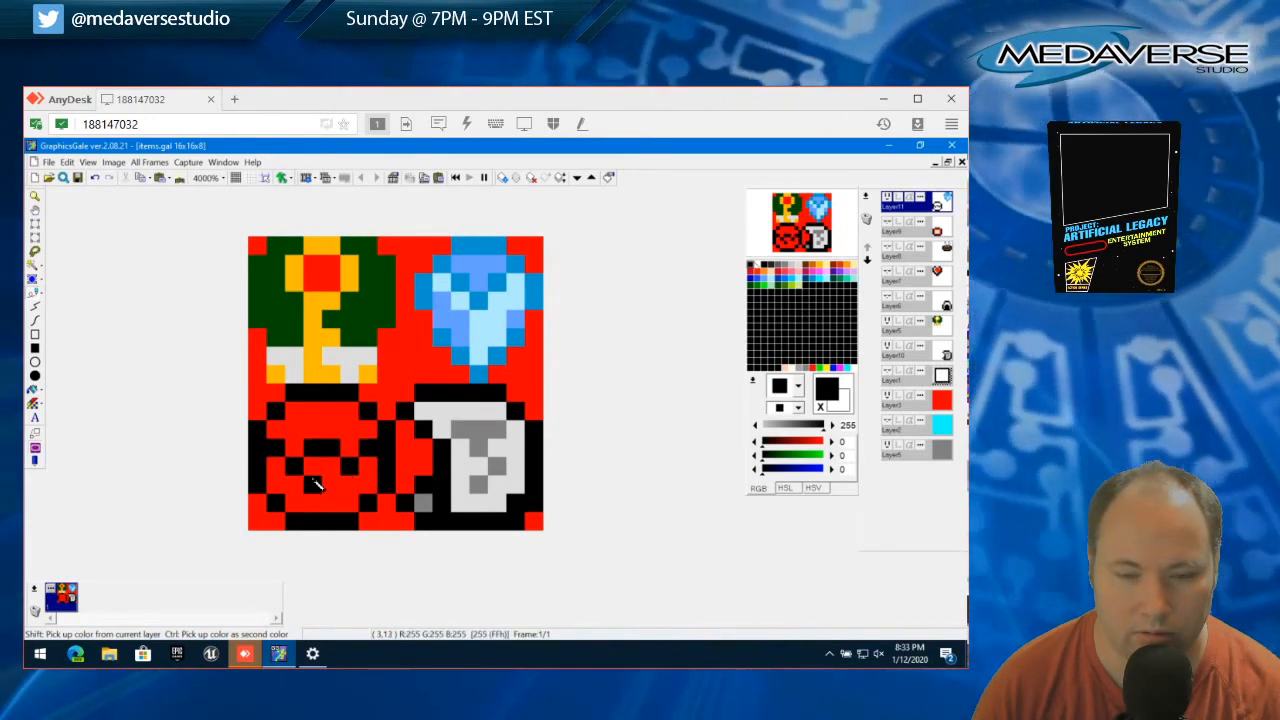
click(331, 485)
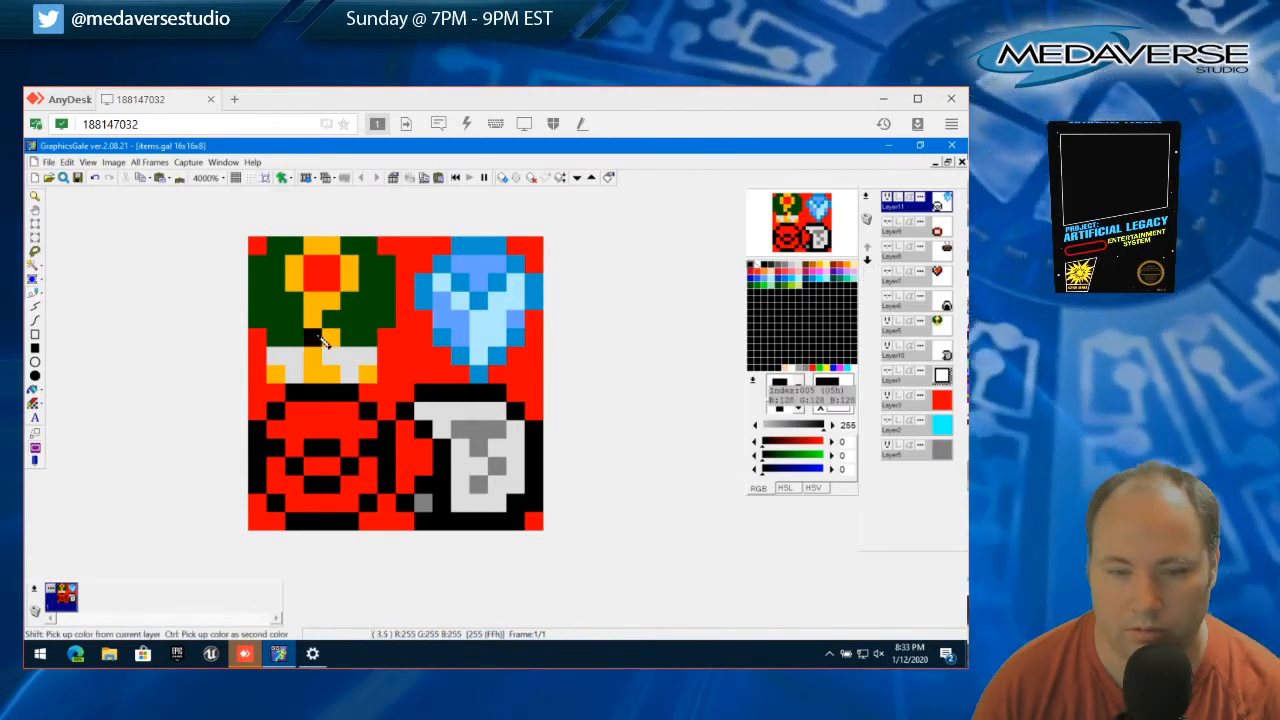
Paint the ball's lower half and the inside of the small ring white with the freehand pen
click(33, 296)
click(757, 266)
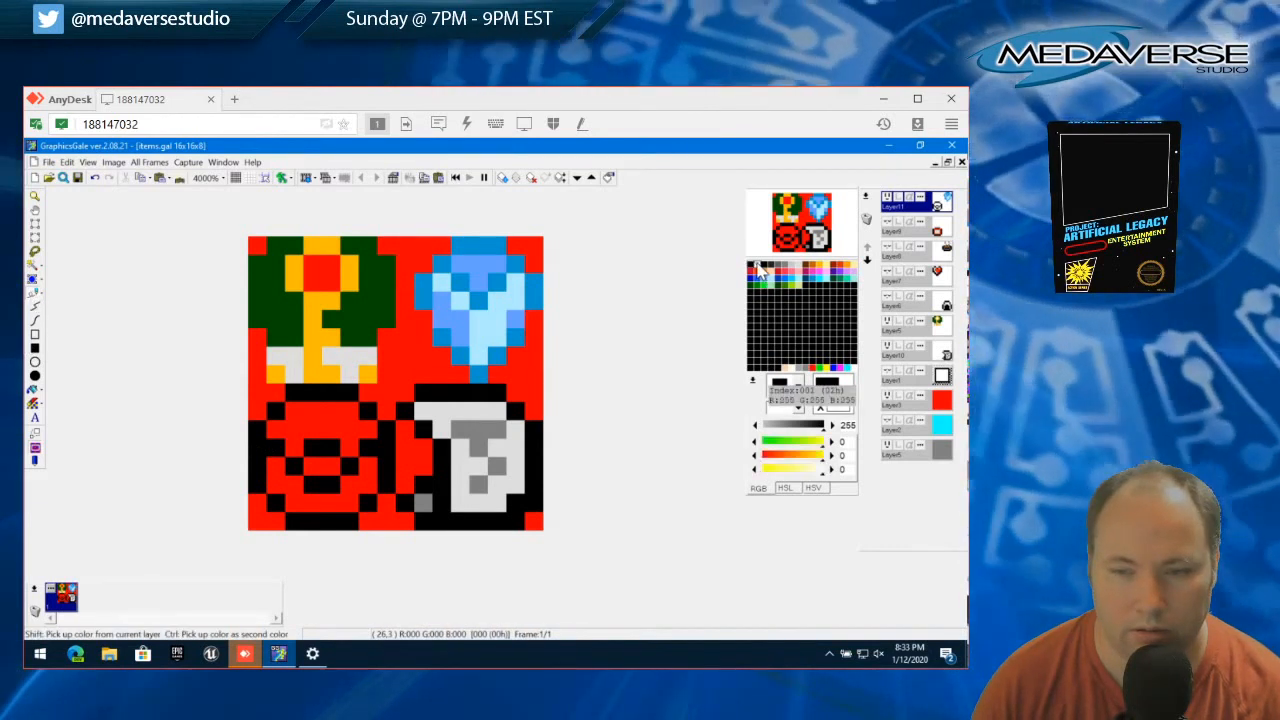
mouse_move(270, 462)
mouse_down()
mouse_move(295, 501)
mouse_move(339, 506)
mouse_move(378, 448)
mouse_up()
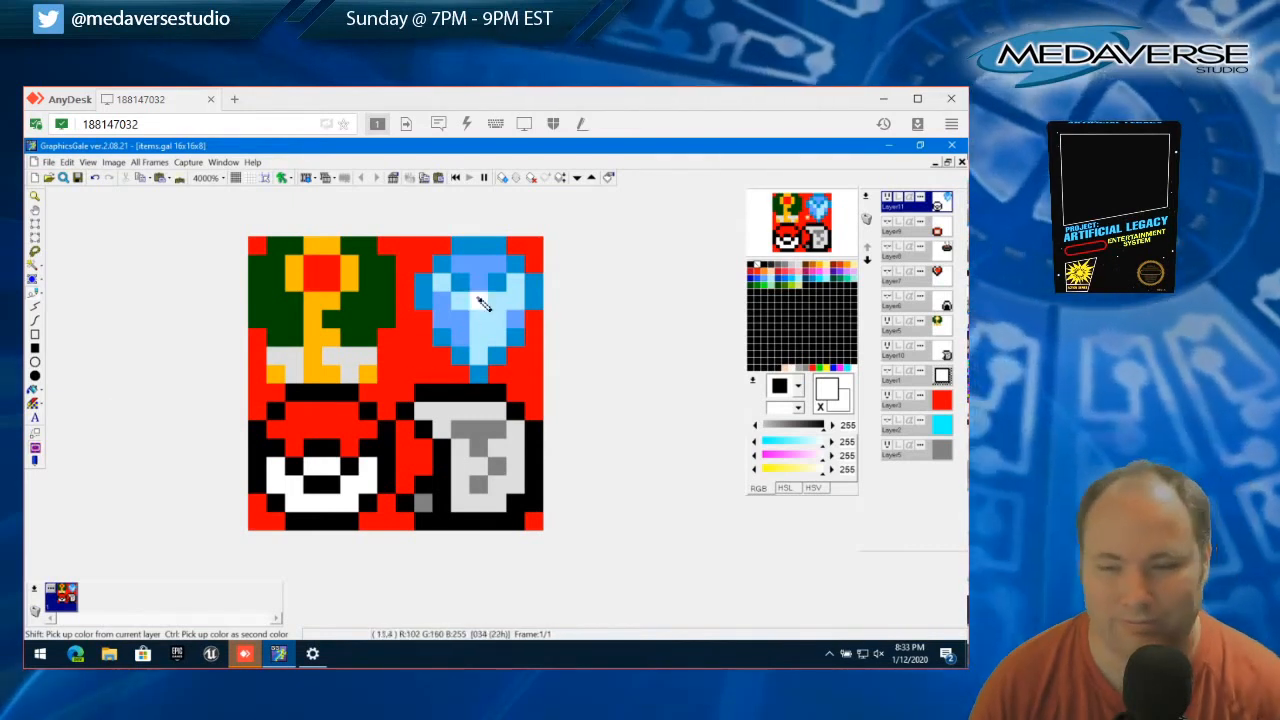
Paint a two-pixel-wide white block in the ball's upper middle and red pixels at its bottom center and lower sides
click(313, 431)
mouse_move(314, 436)
mouse_down()
mouse_move(315, 414)
mouse_move(332, 431)
mouse_up()
right_click(297, 450)
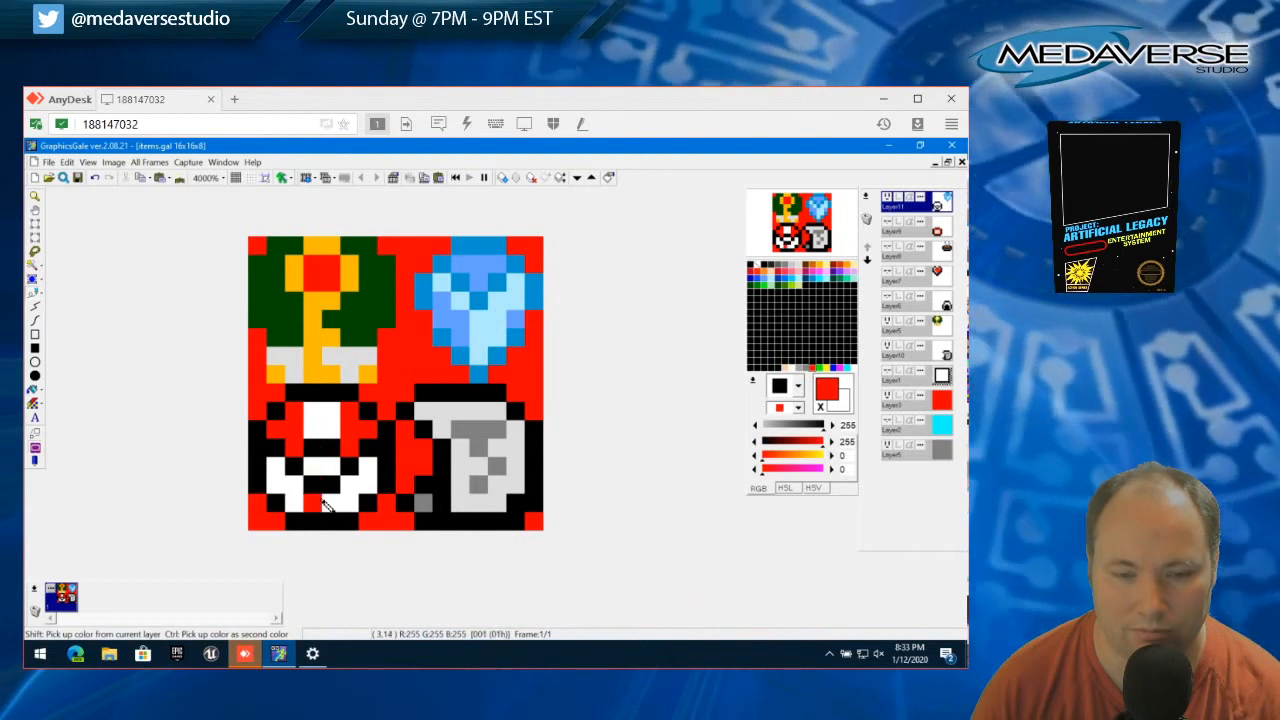
drag(314, 502, 325, 503)
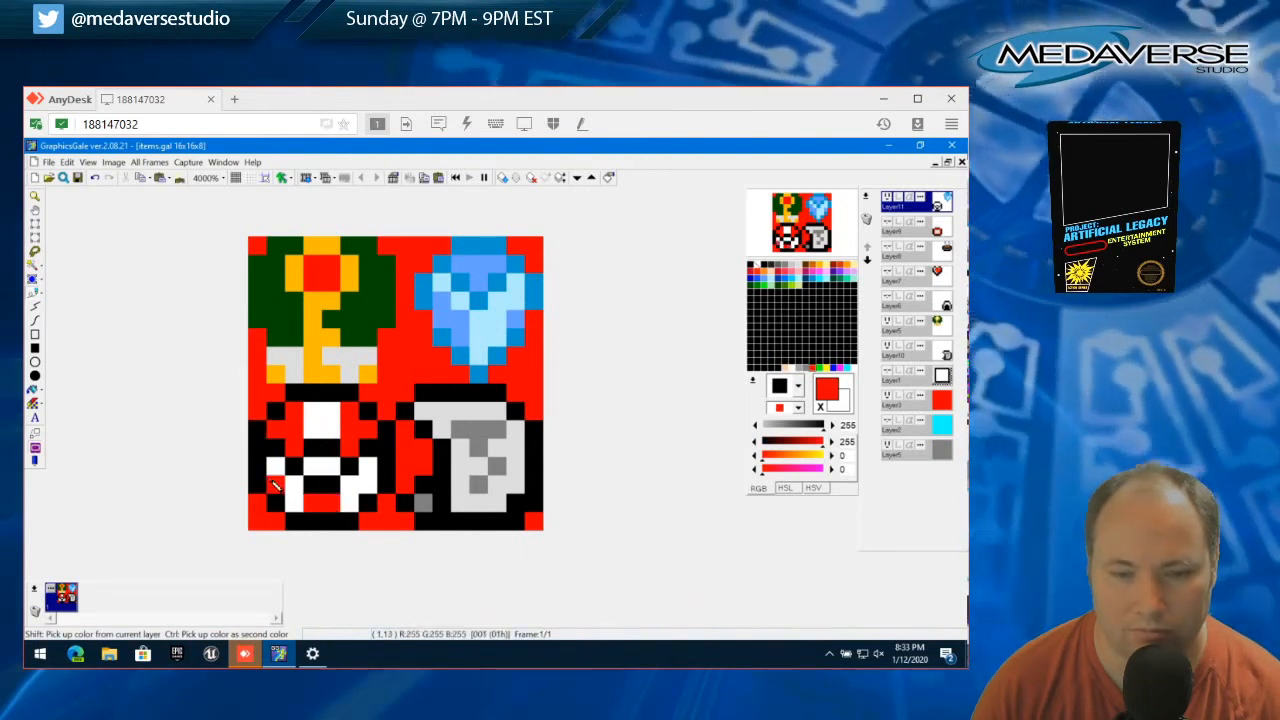
drag(276, 468, 280, 480)
drag(373, 471, 370, 482)
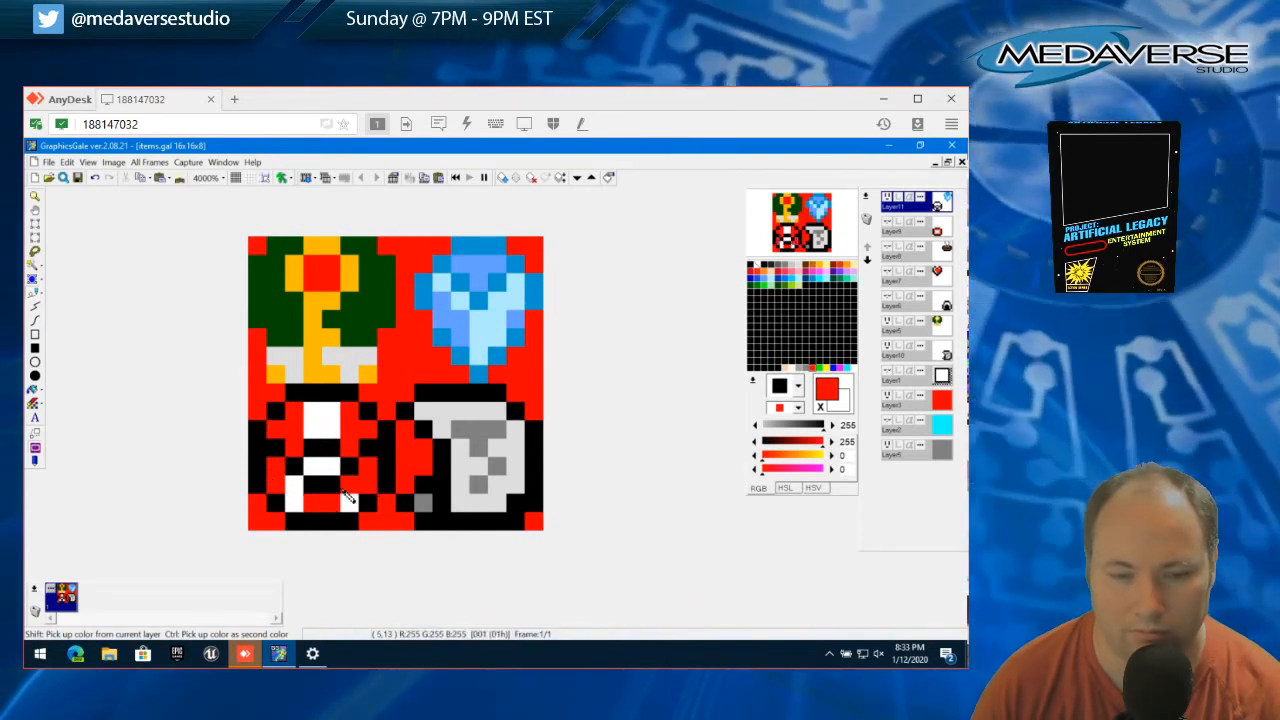
Paint a full-width white band across the ball's upper half and red pixels on both sides of the ring's lower edge
right_click(347, 488)
click(367, 431)
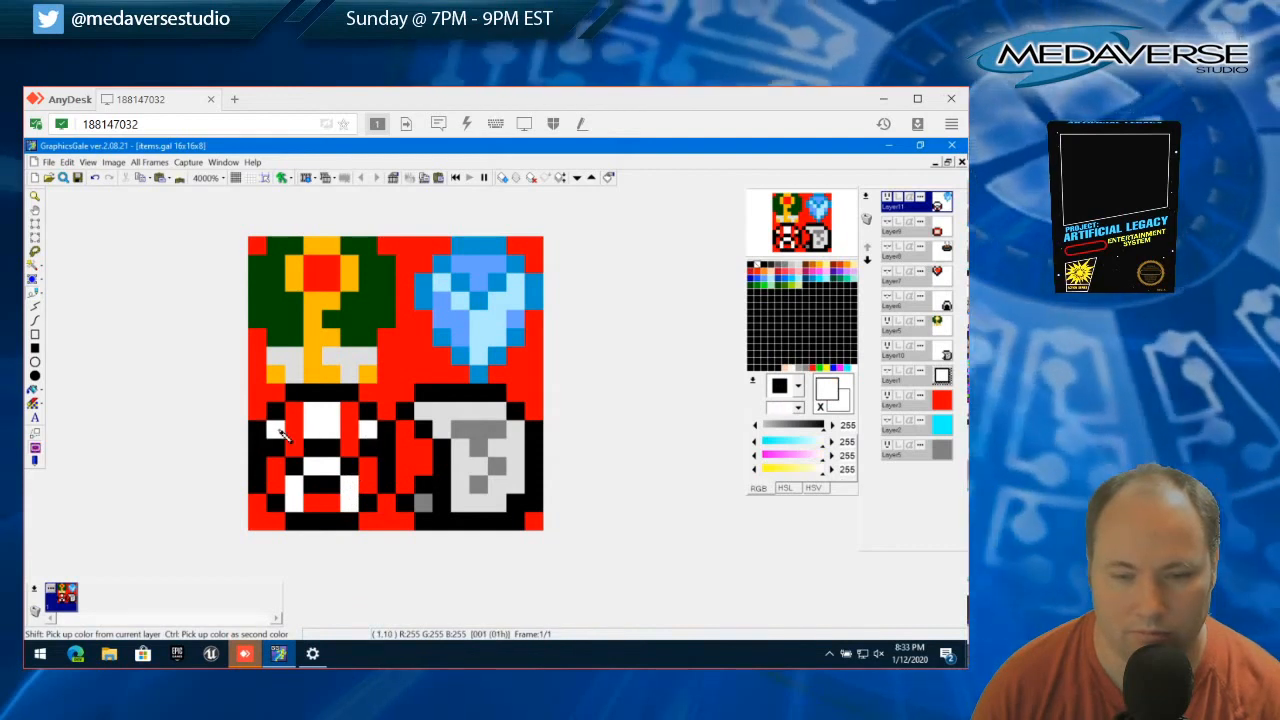
drag(281, 432, 358, 432)
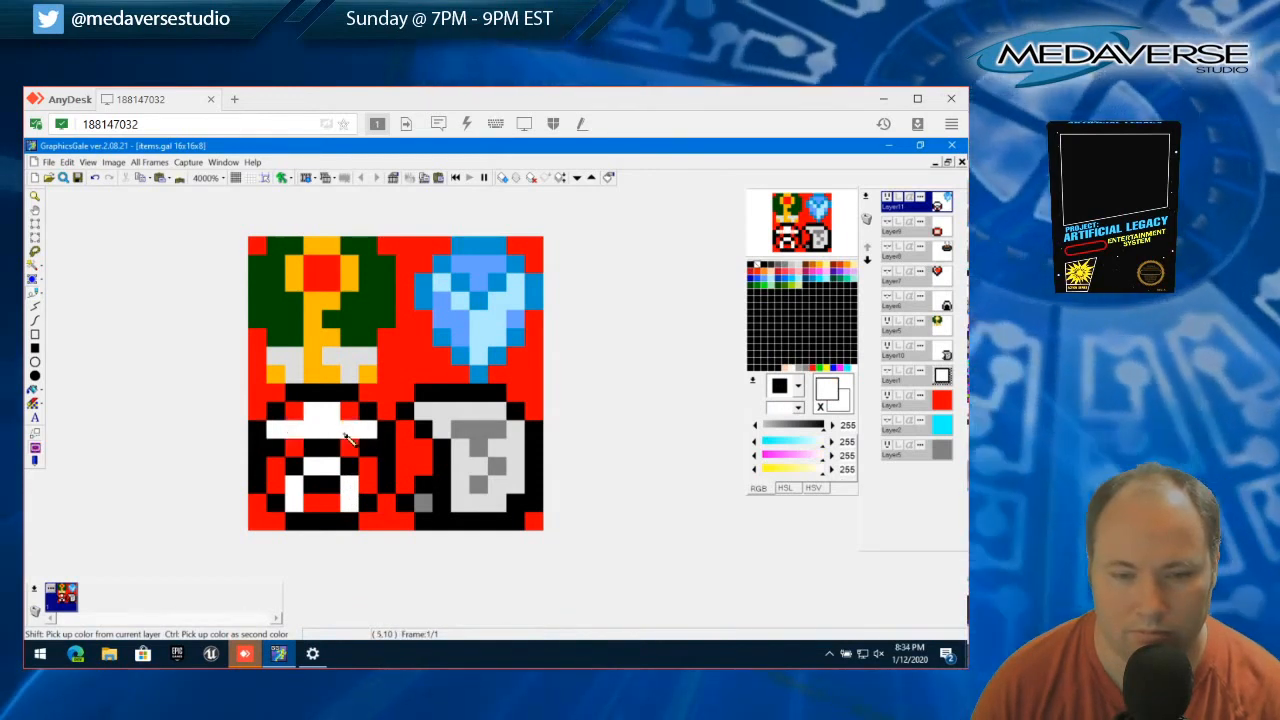
right_click(367, 484)
click(349, 484)
click(294, 484)
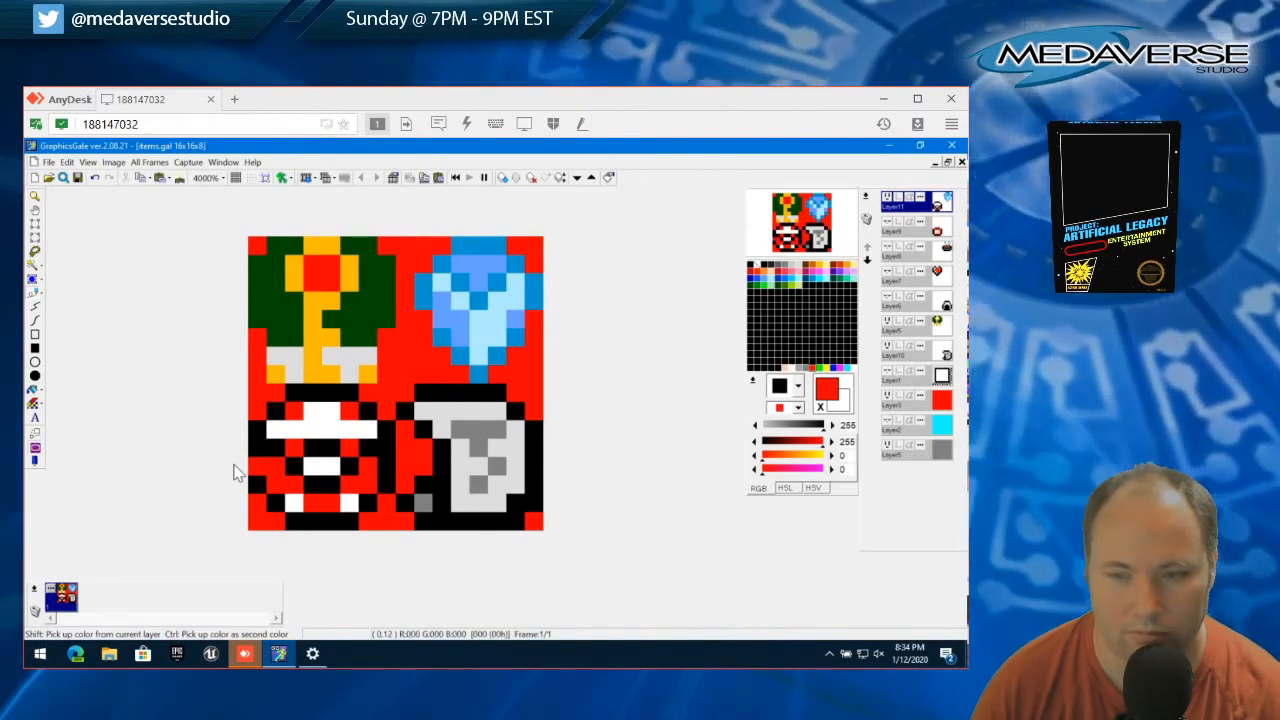
Hide the red background layer and the cyan layer so the sprites sit on the gray background
click(886, 397)
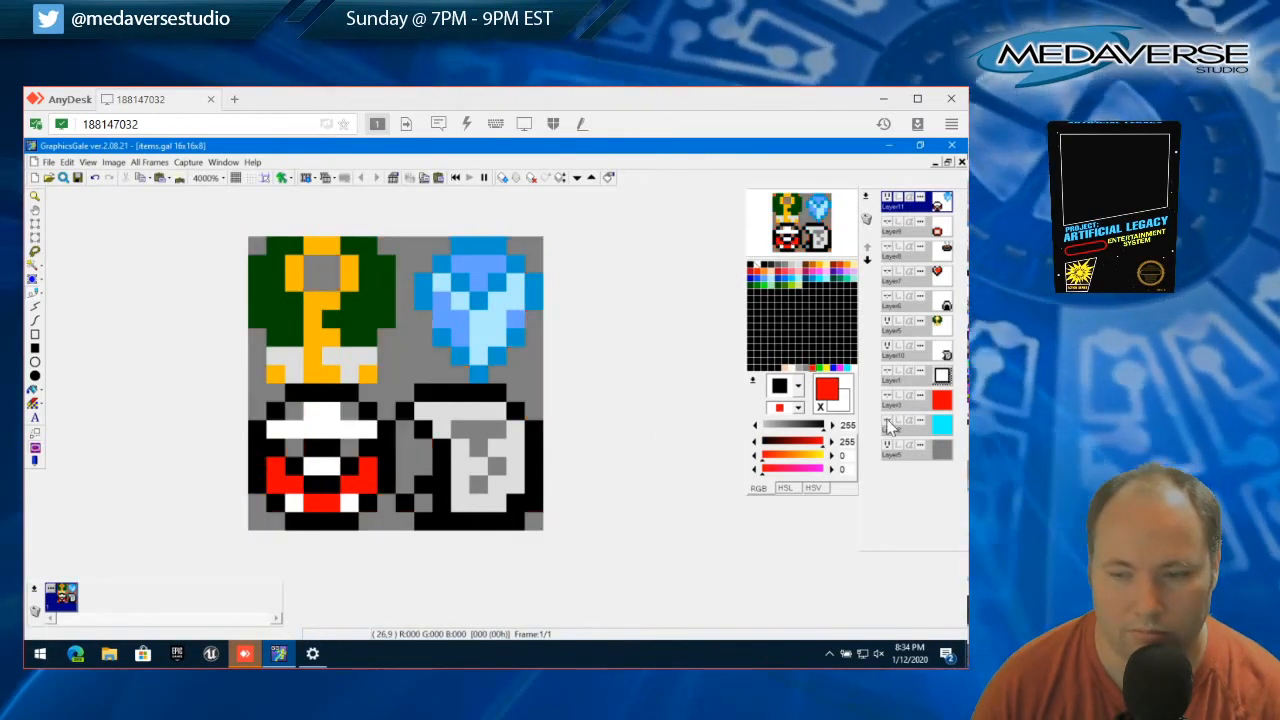
click(887, 423)
click(887, 423)
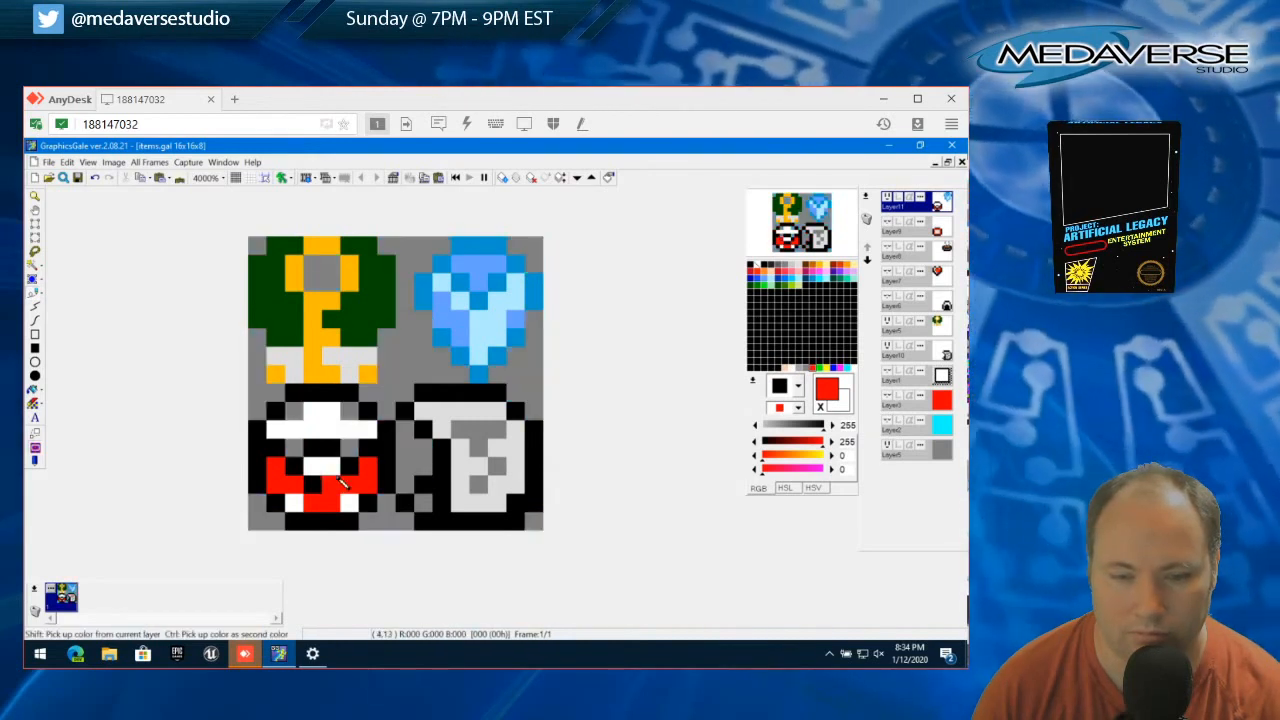
Paint the ball's whole interior solid red inside the black outline, covering the white areas and the ring
click(283, 455)
click(276, 429)
click(296, 502)
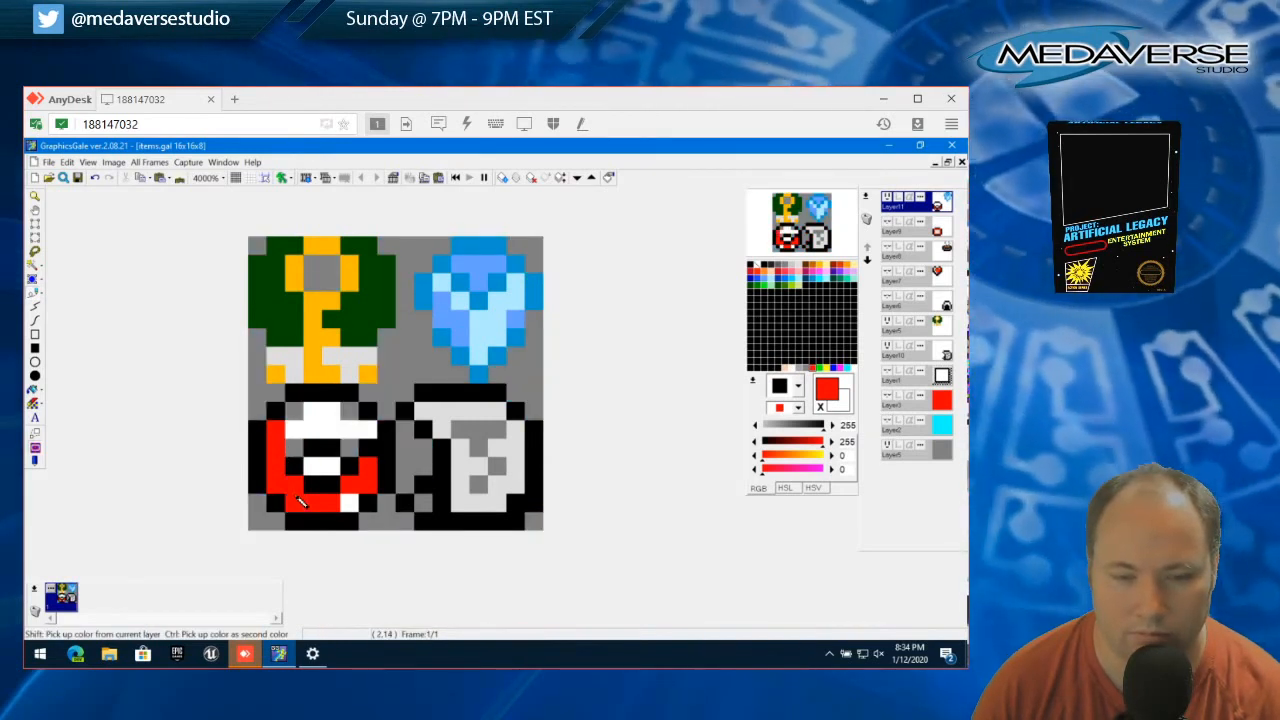
click(349, 503)
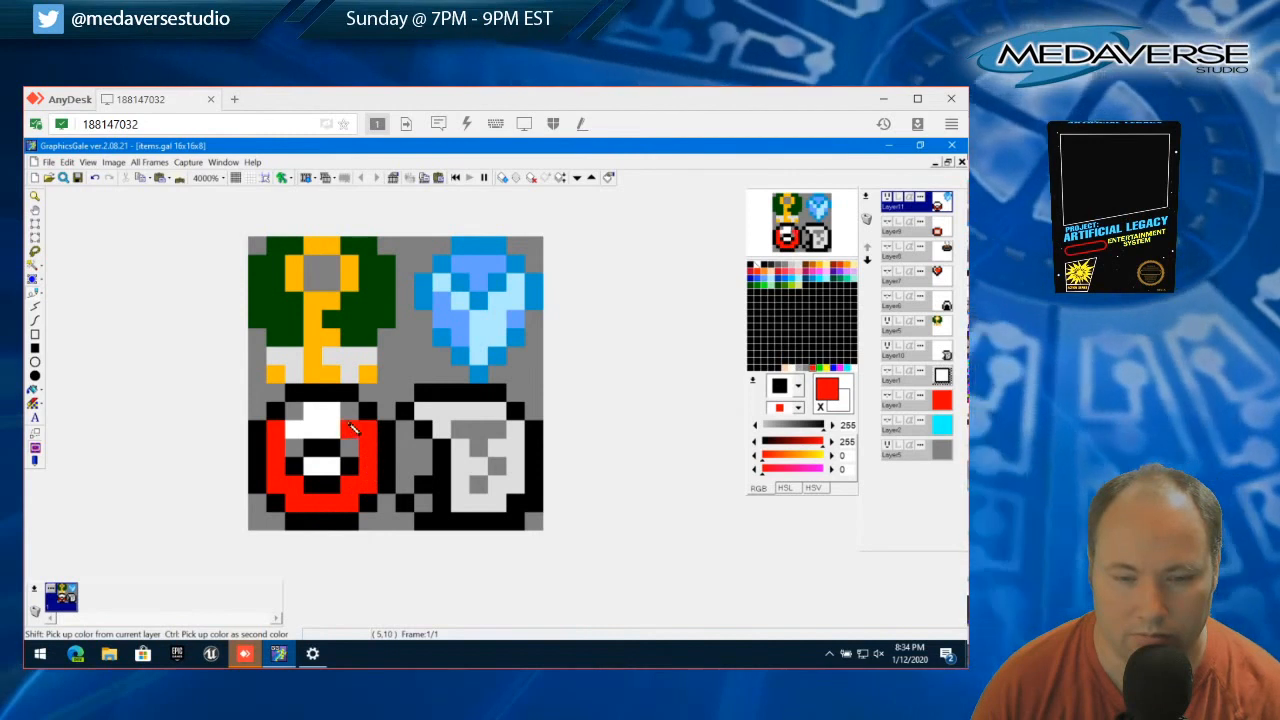
mouse_move(352, 428)
mouse_down()
mouse_move(302, 426)
mouse_move(353, 441)
mouse_move(348, 459)
mouse_move(299, 454)
mouse_move(302, 476)
mouse_move(337, 491)
mouse_up()
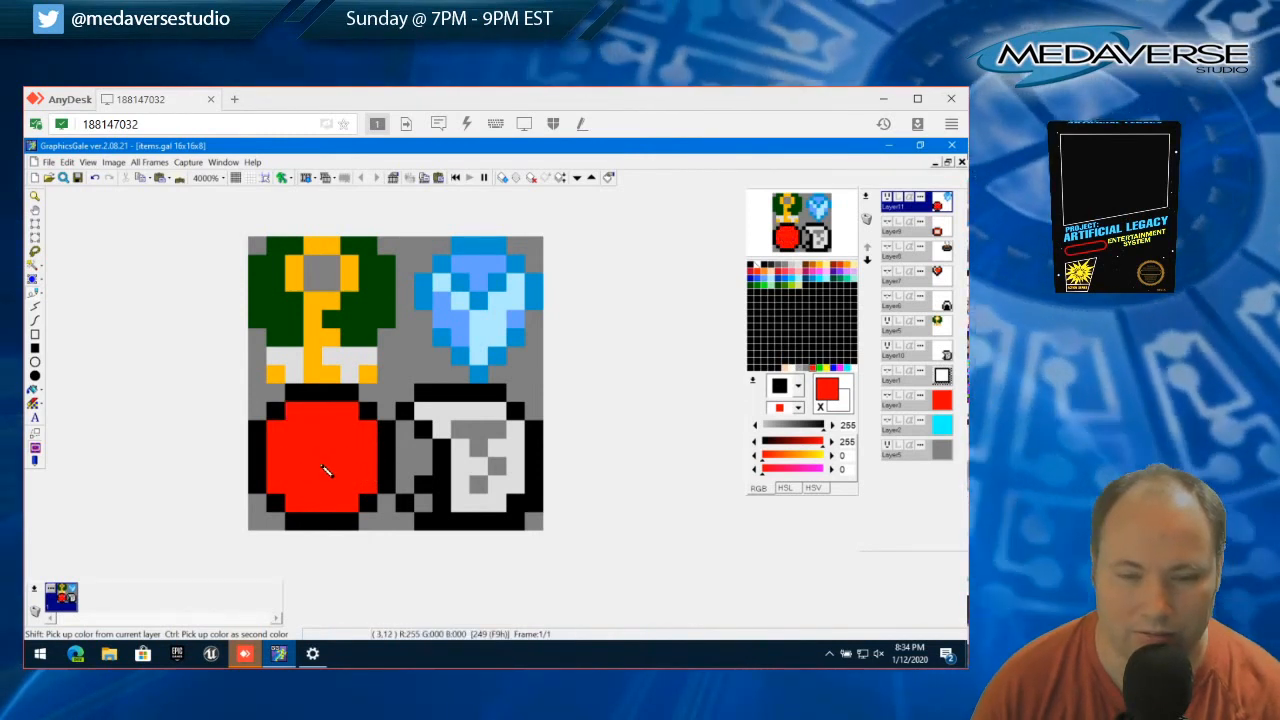
Draw a black X on the red ball with a 2x2 center block and one diagonal pixel at each corner
right_click(270, 412)
click(295, 428)
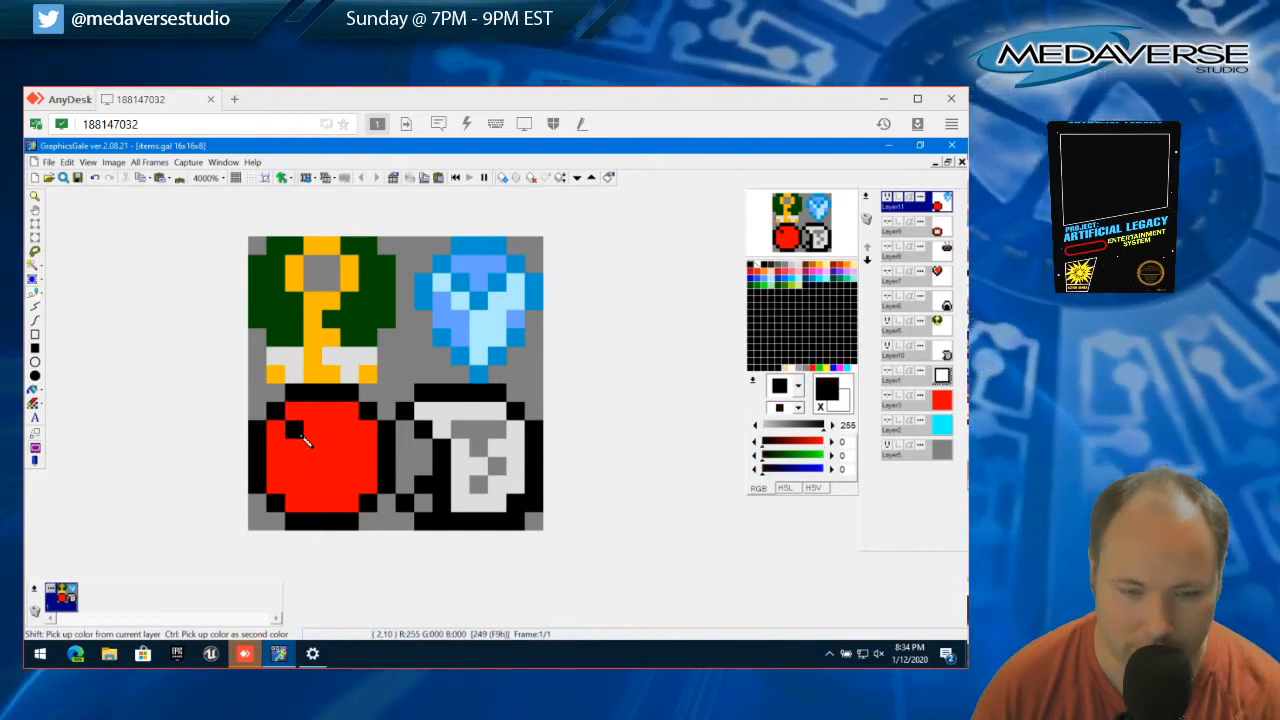
click(310, 447)
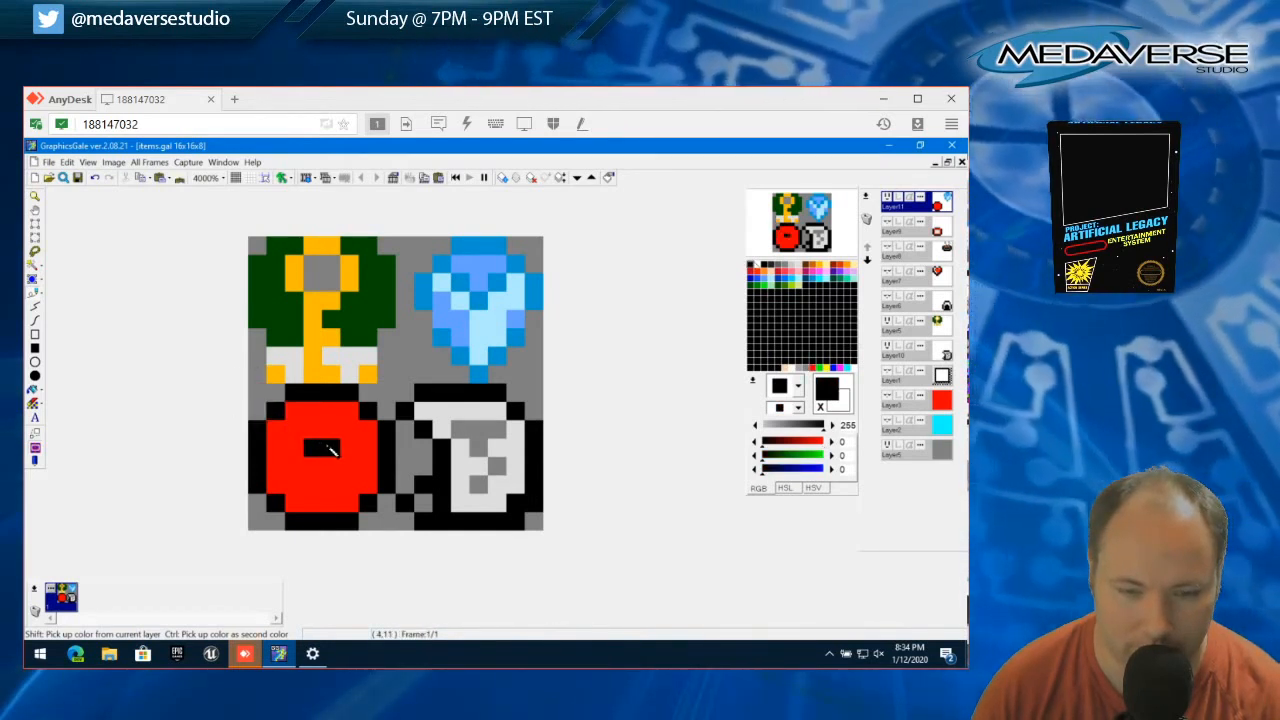
click(331, 467)
click(314, 470)
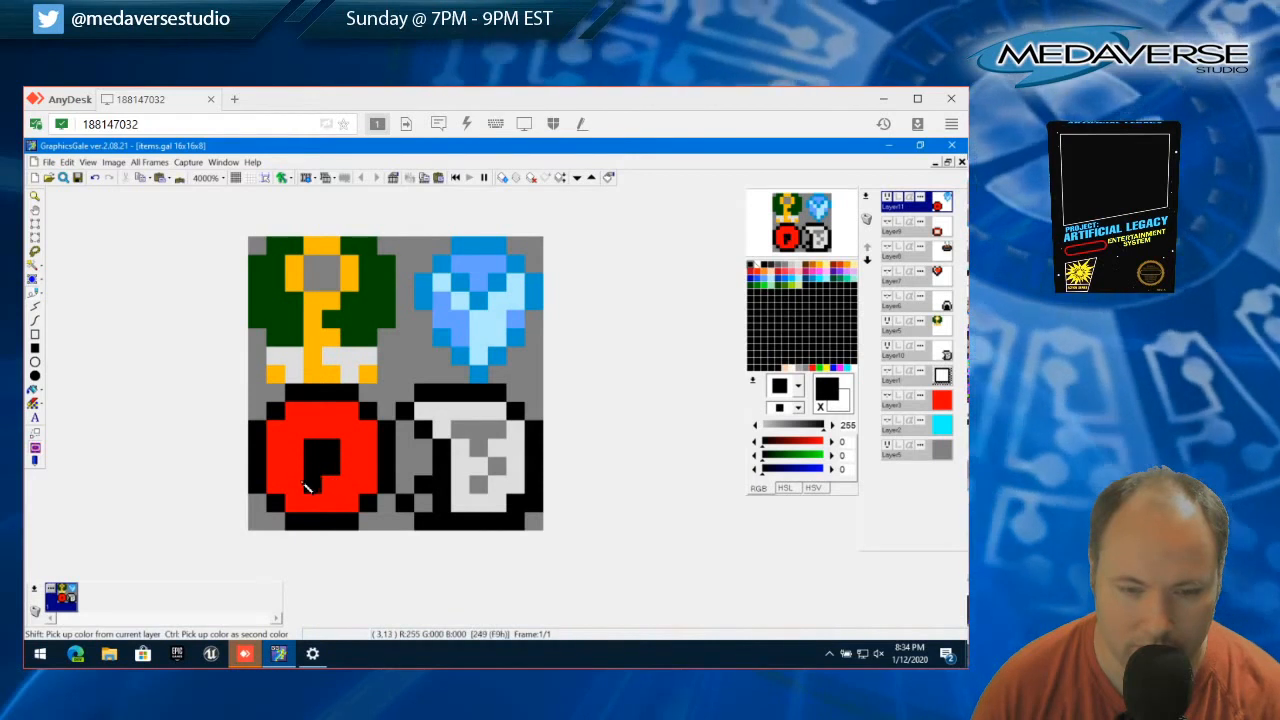
click(294, 484)
click(296, 429)
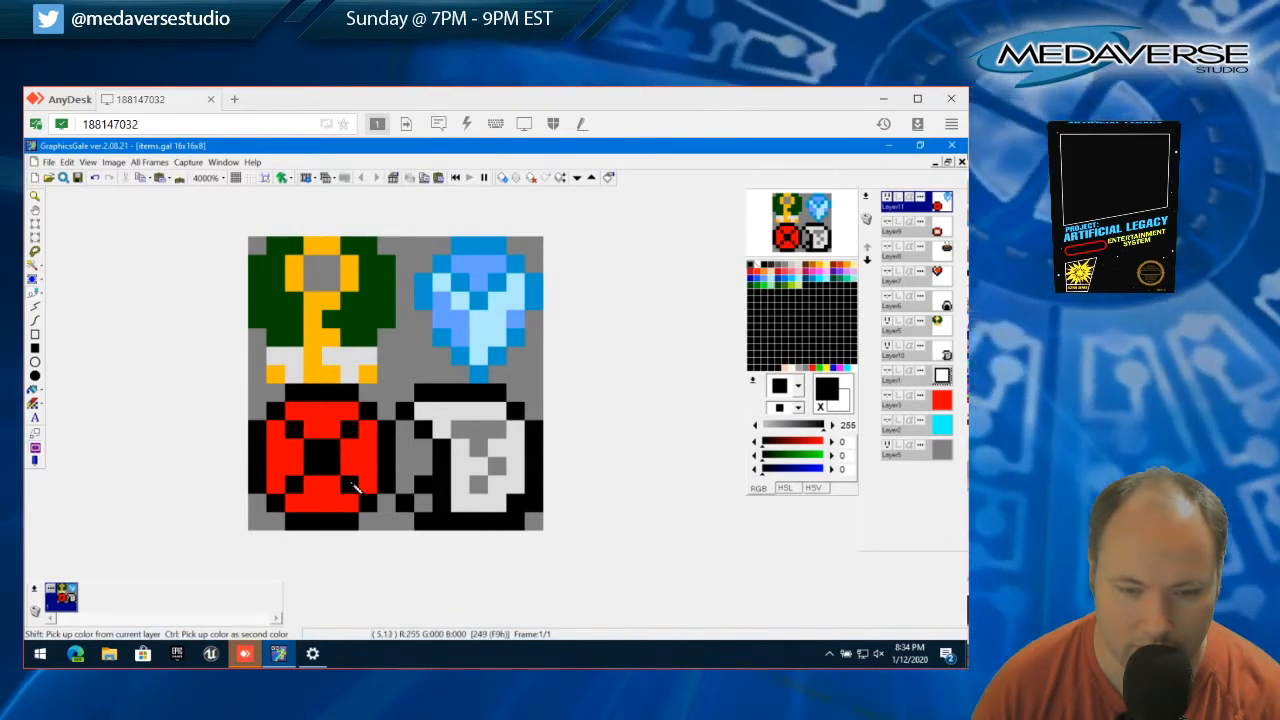
click(352, 484)
Extend the black X with pixels beside its center, at the ball's top and bottom middle, and along both sides
click(352, 456)
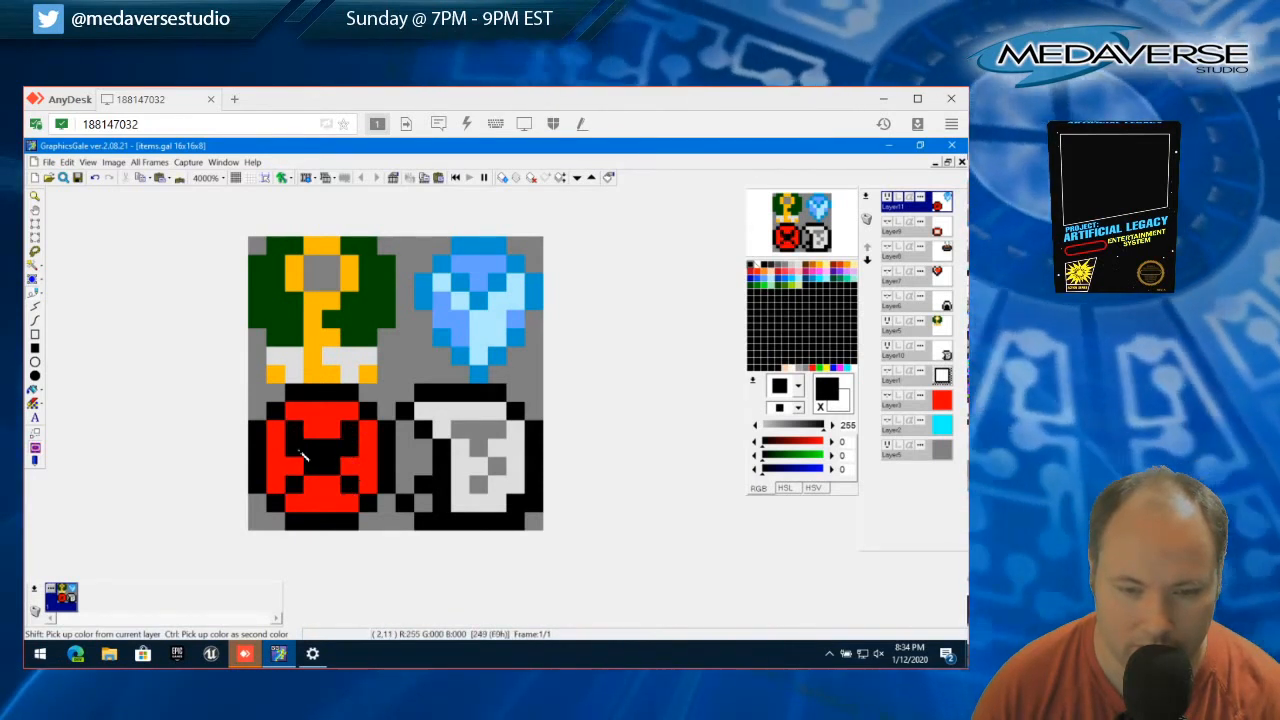
click(297, 453)
click(285, 462)
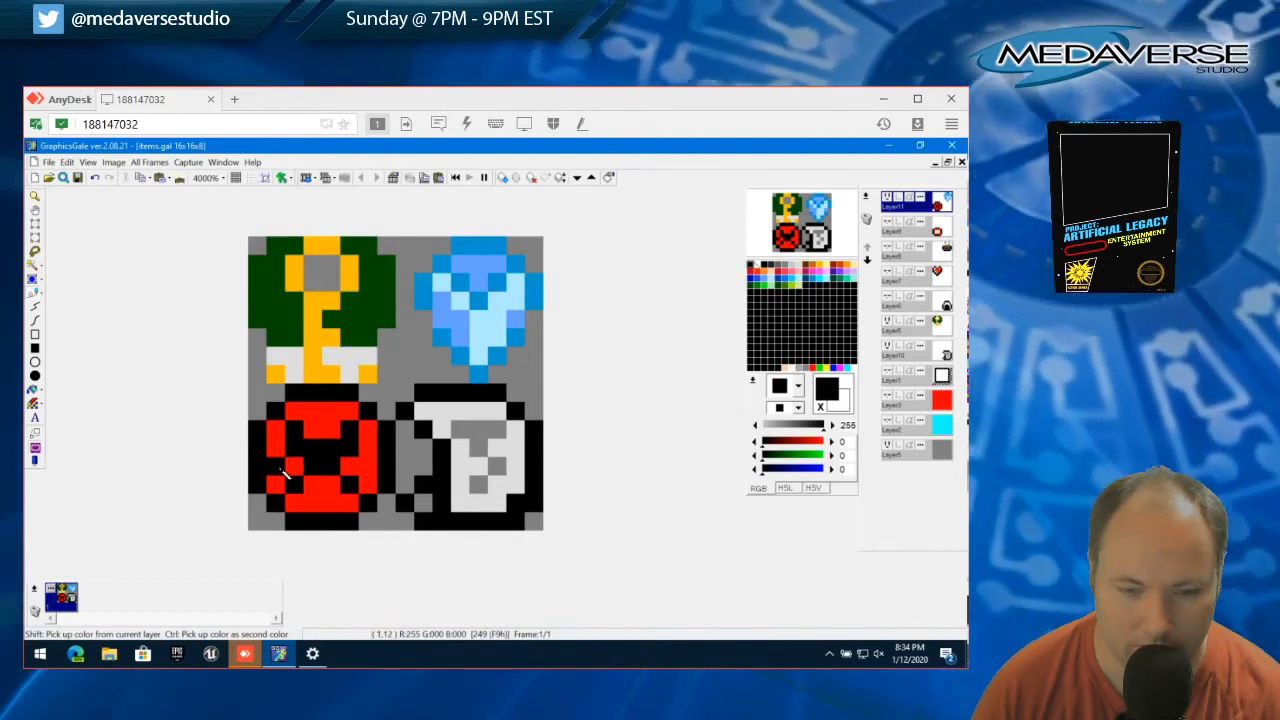
click(312, 493)
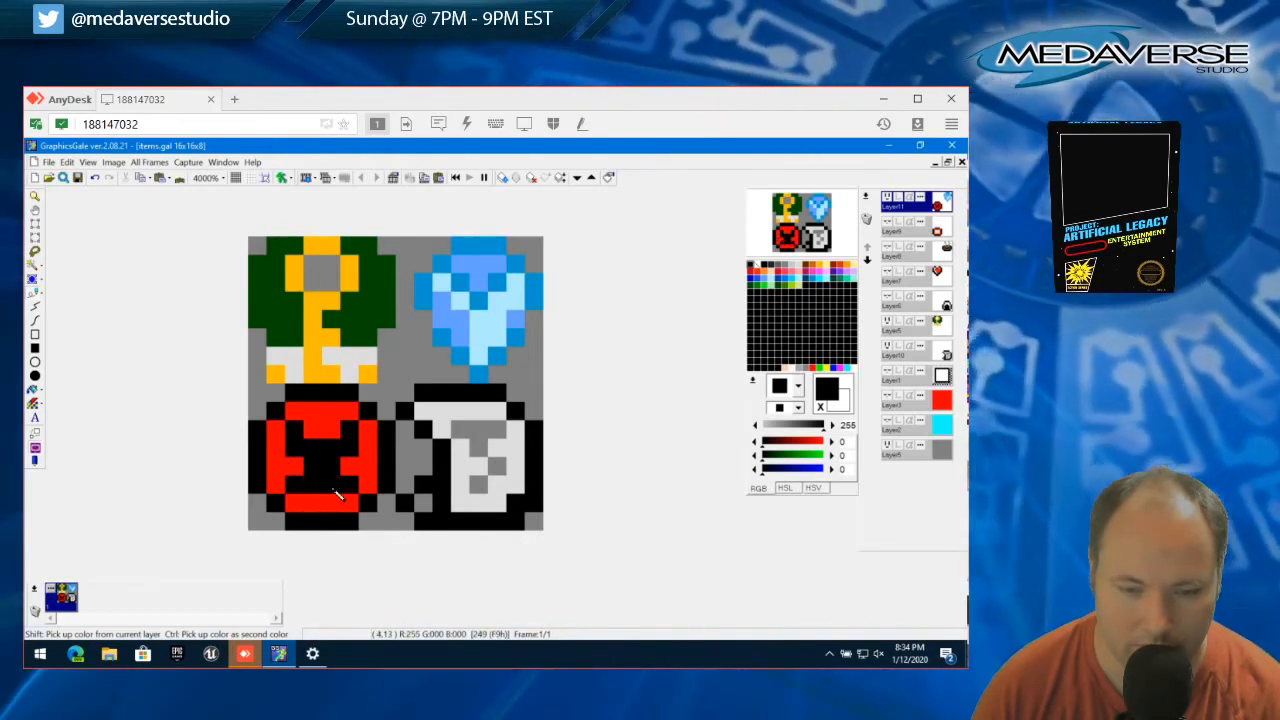
click(336, 487)
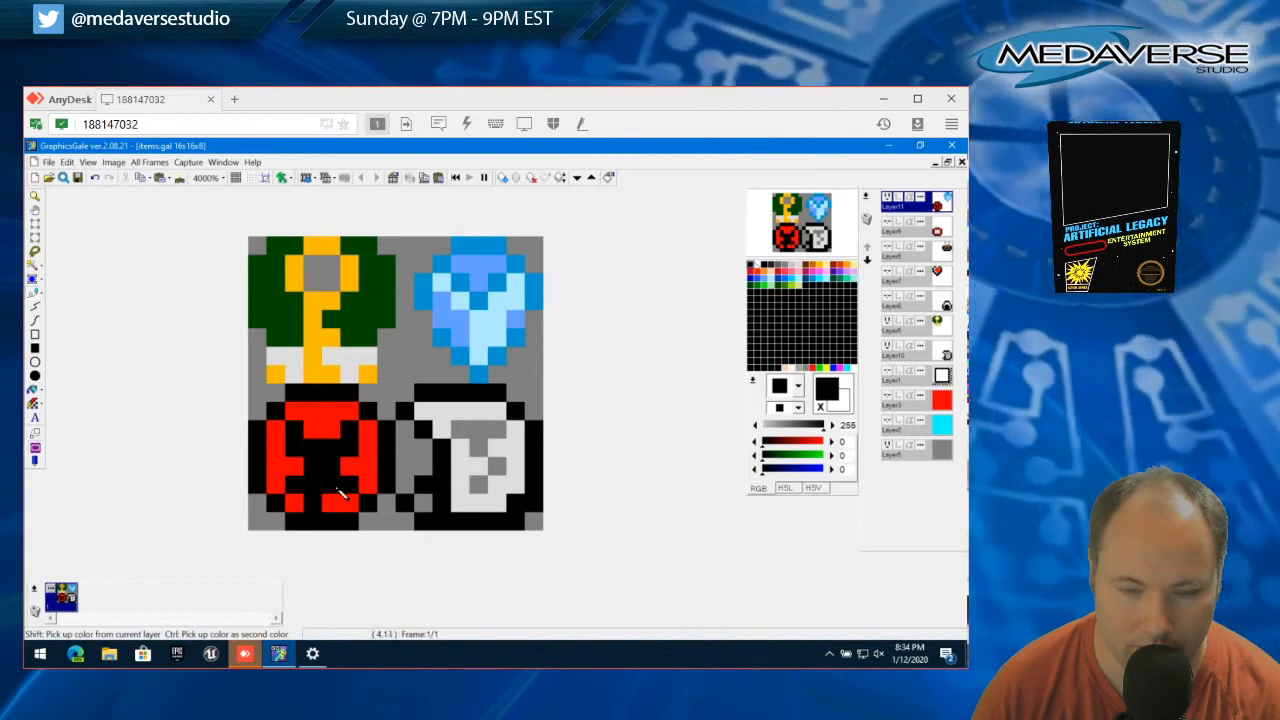
click(336, 502)
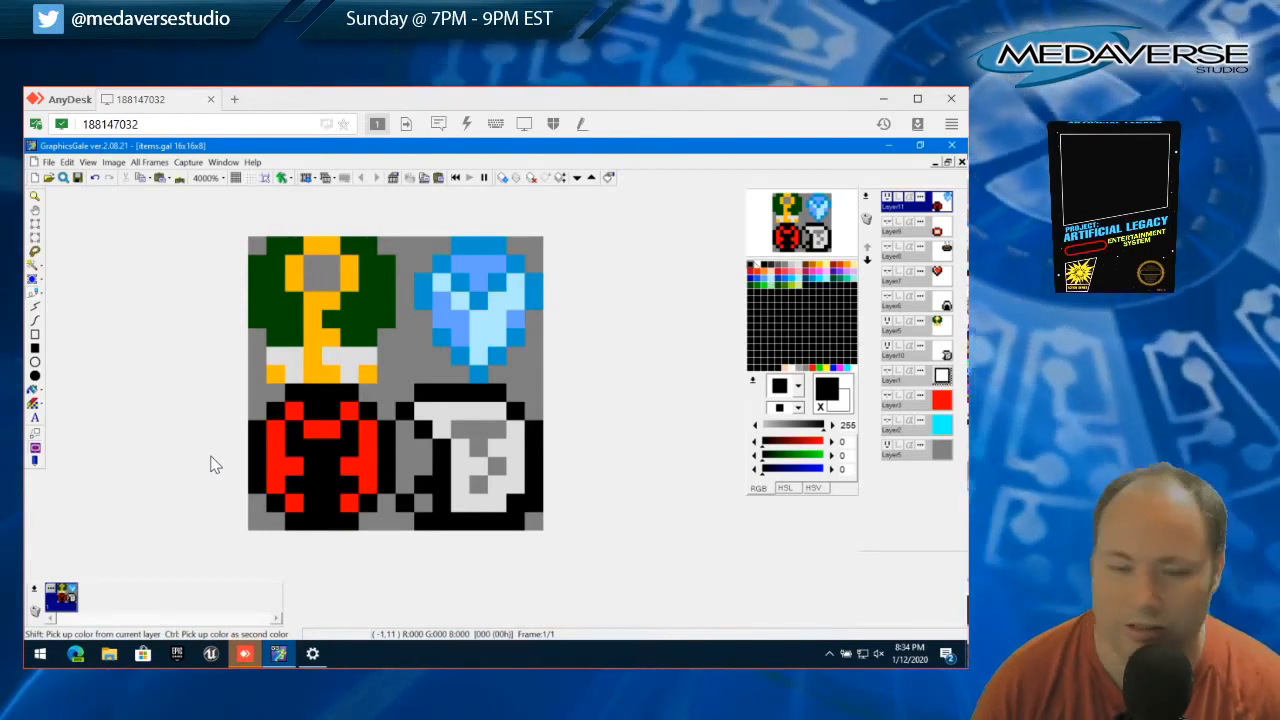
click(279, 466)
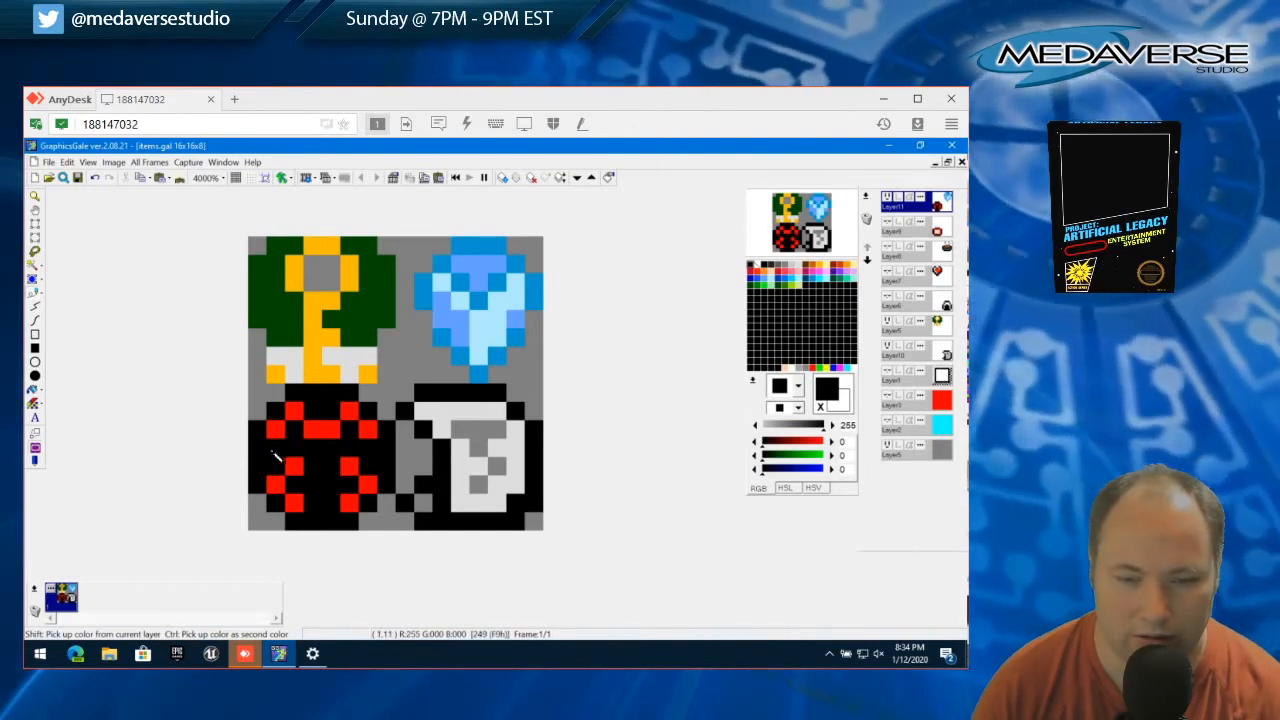
drag(305, 428, 322, 445)
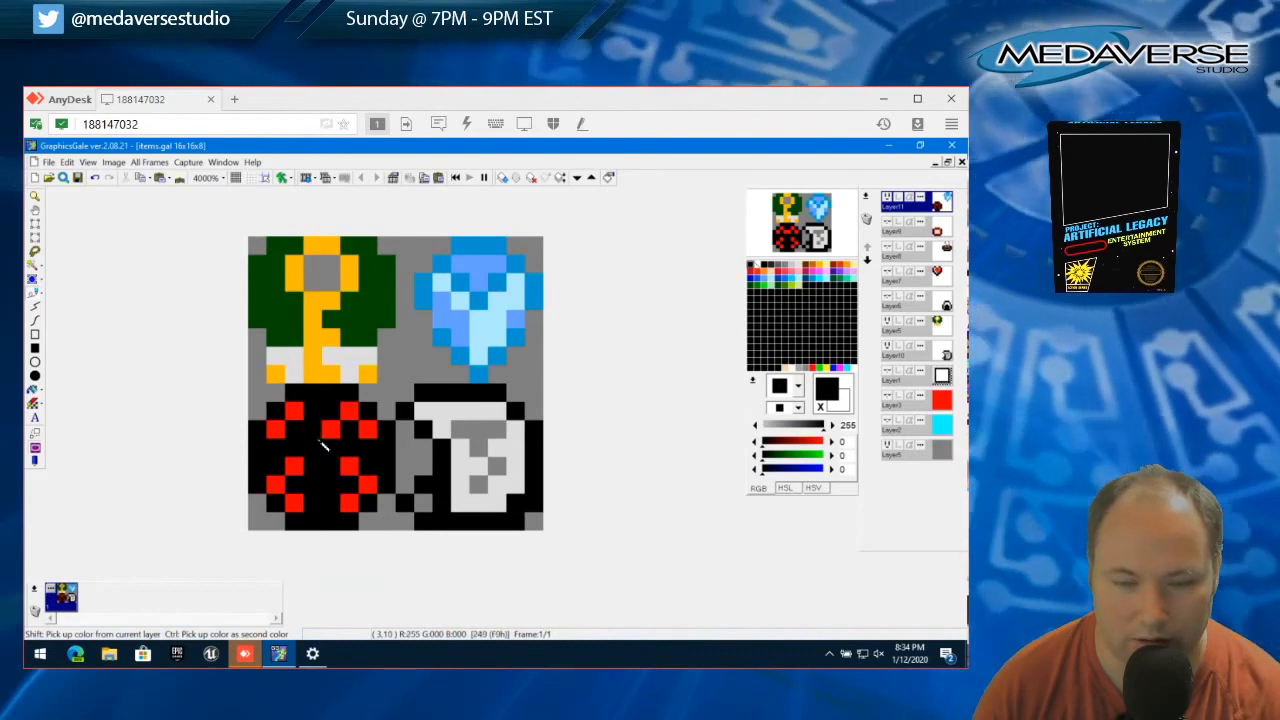
Add white two-pixel-high eyes and white two-pixel-wide bars at the center and bottom of the ball, separated by black
click(757, 265)
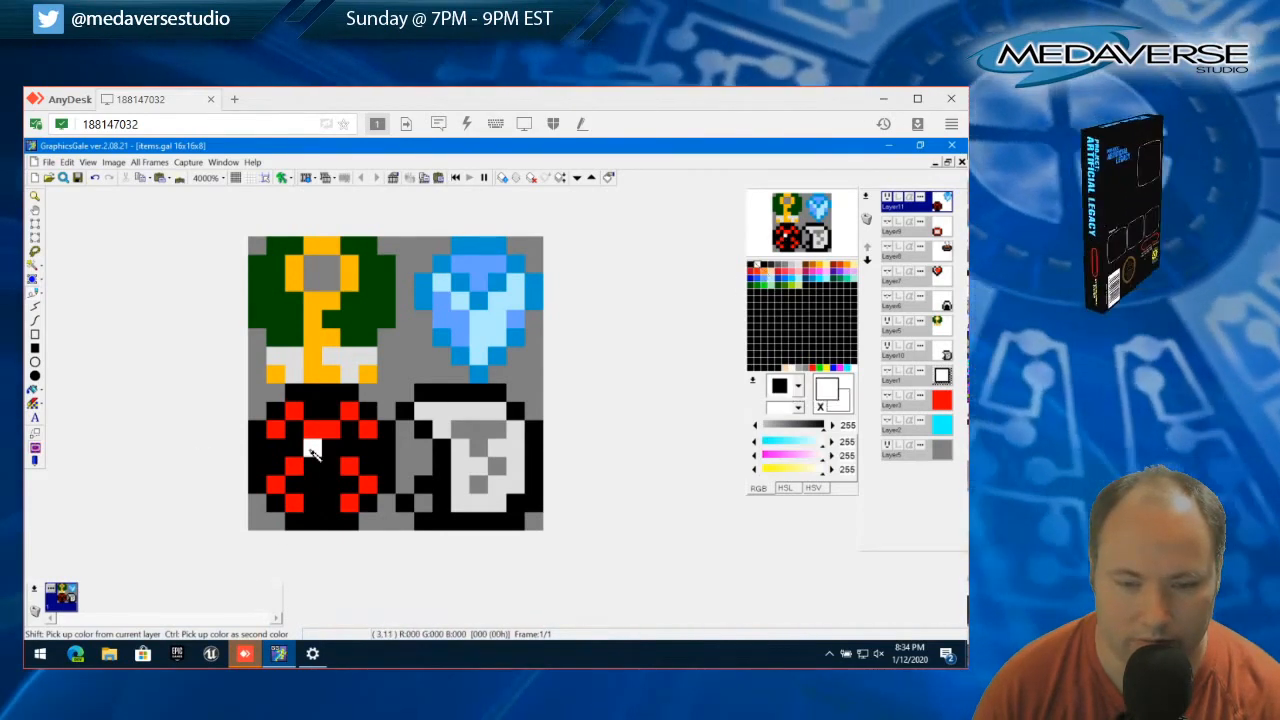
click(295, 450)
click(347, 450)
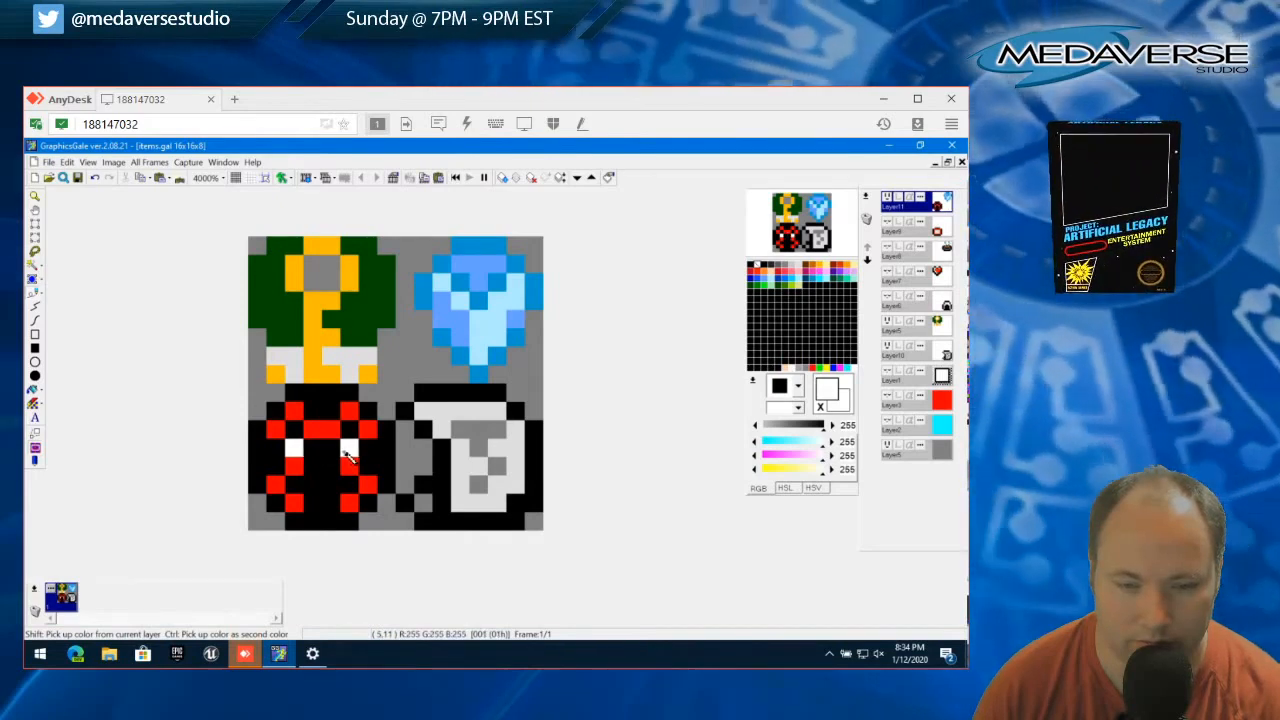
drag(315, 488, 328, 486)
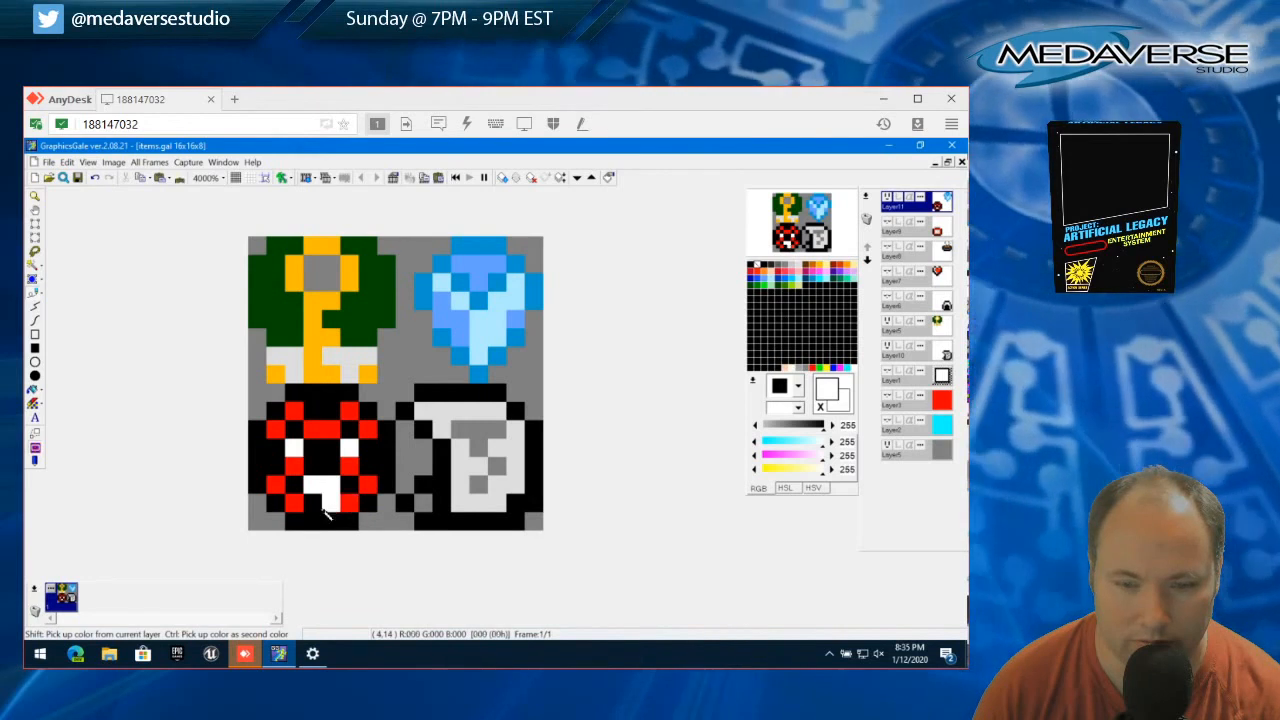
drag(320, 510, 328, 509)
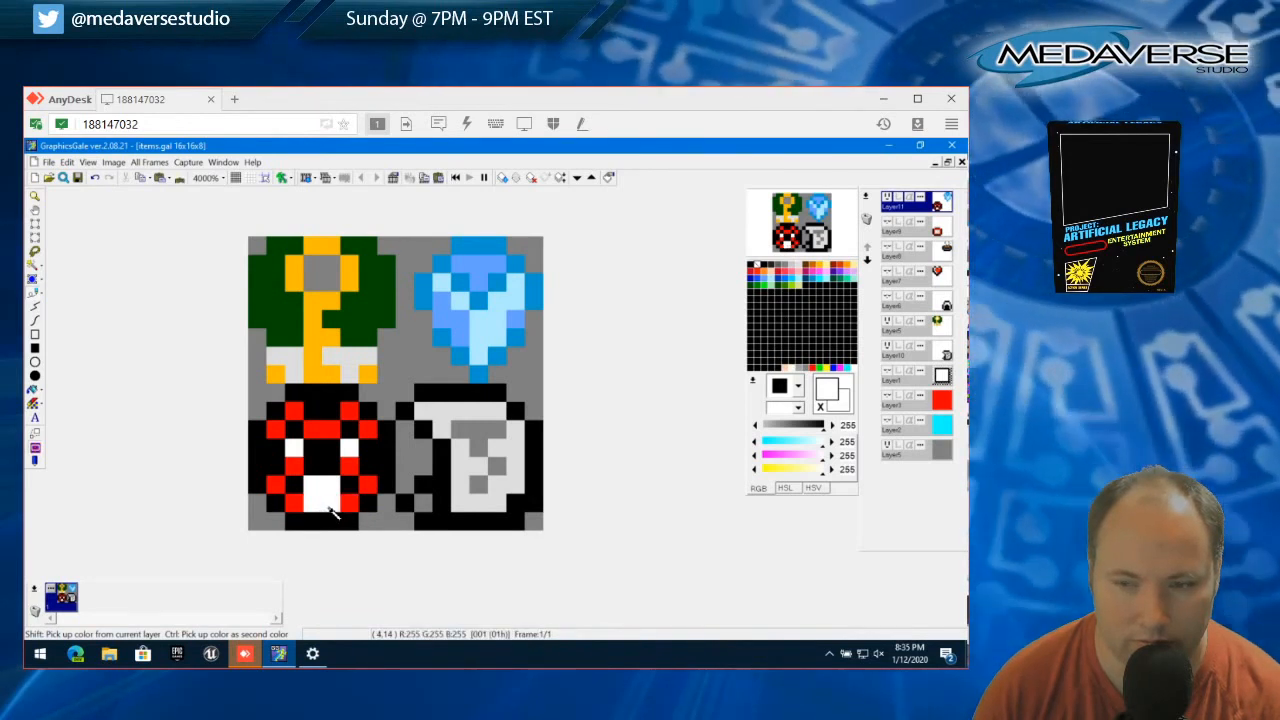
right_click(329, 467)
drag(319, 487, 328, 465)
right_click(321, 499)
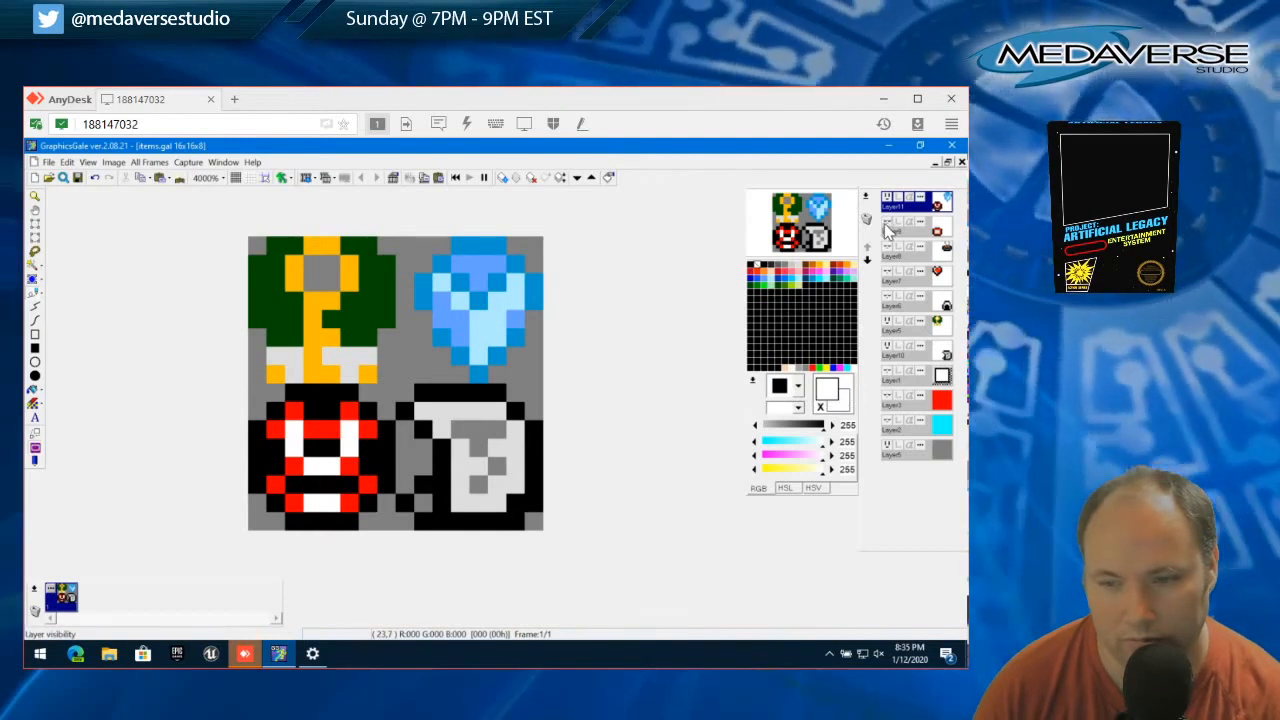
Hide the shield layer and the green-and-gold item layer, and cut the 8x8 ball sprite out of Layer11, leaving nothing selected
click(887, 347)
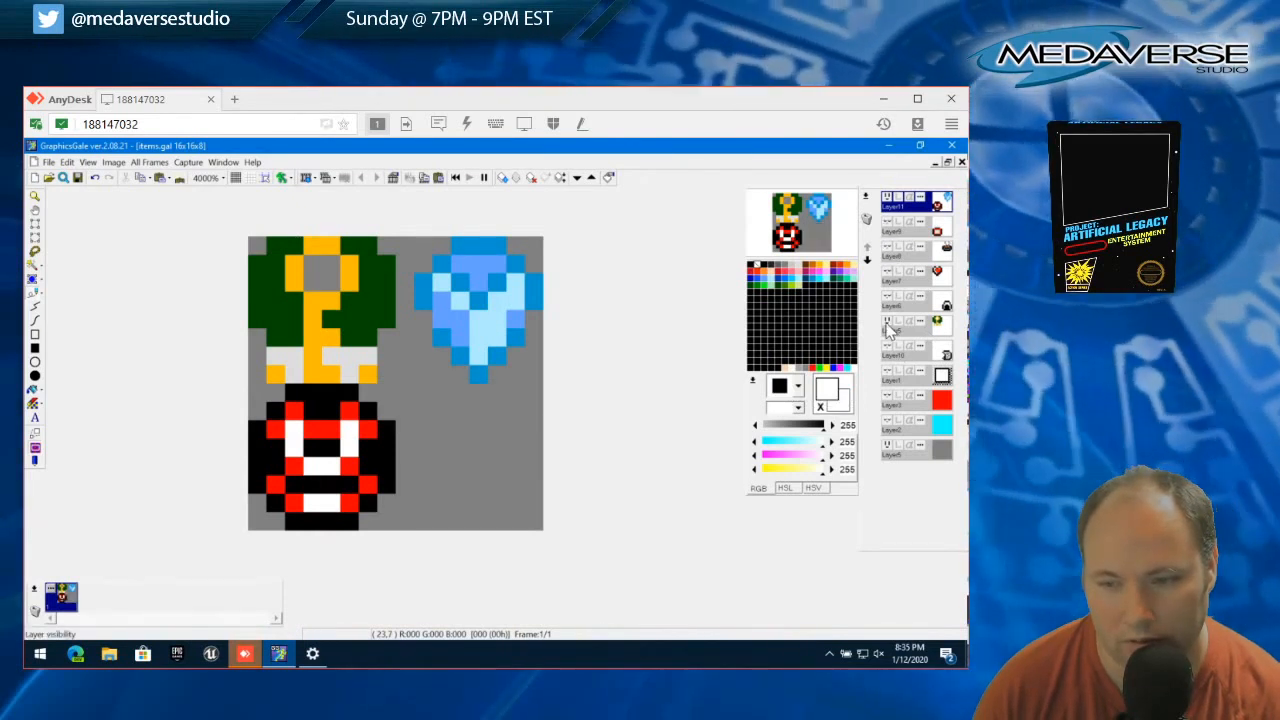
click(887, 322)
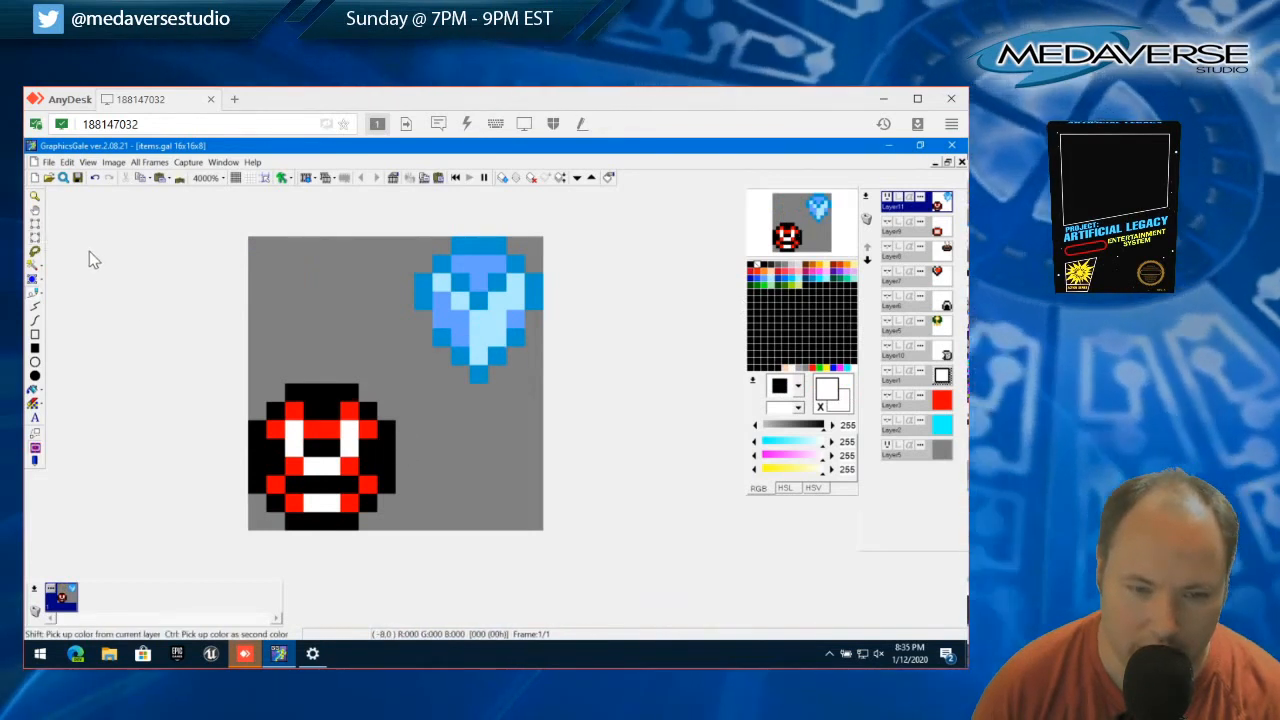
drag(249, 384, 393, 532)
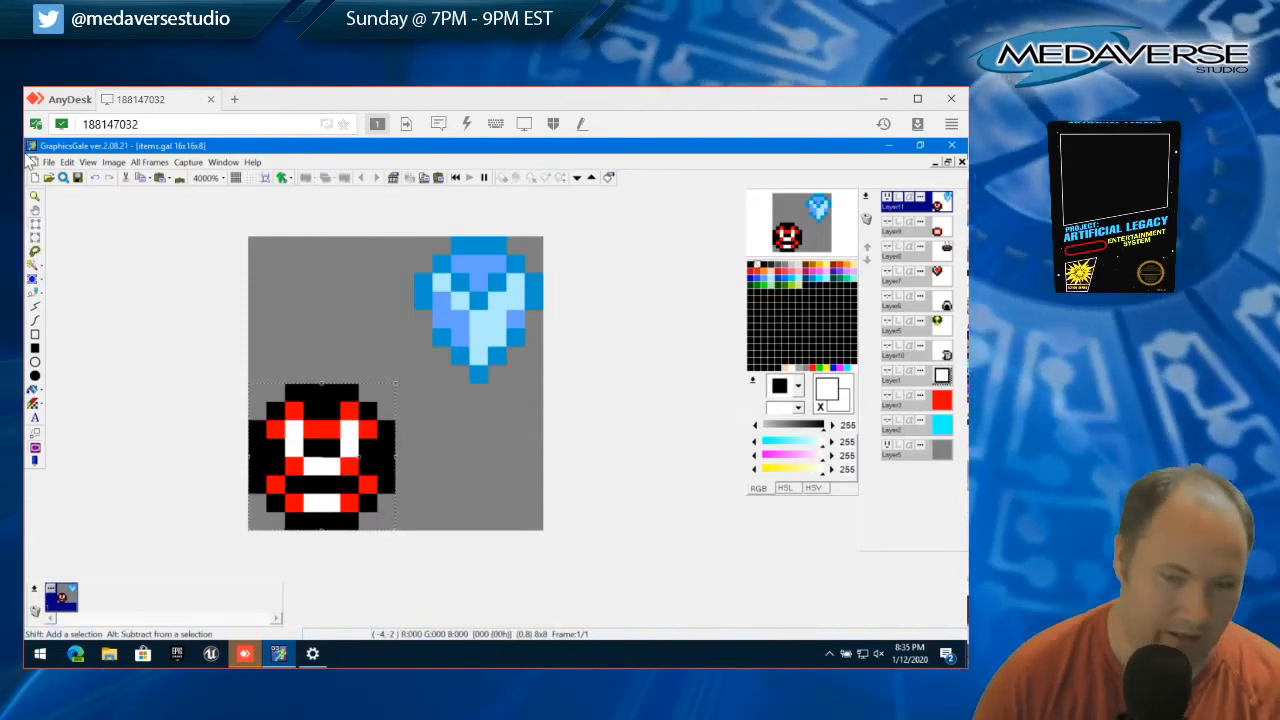
click(70, 163)
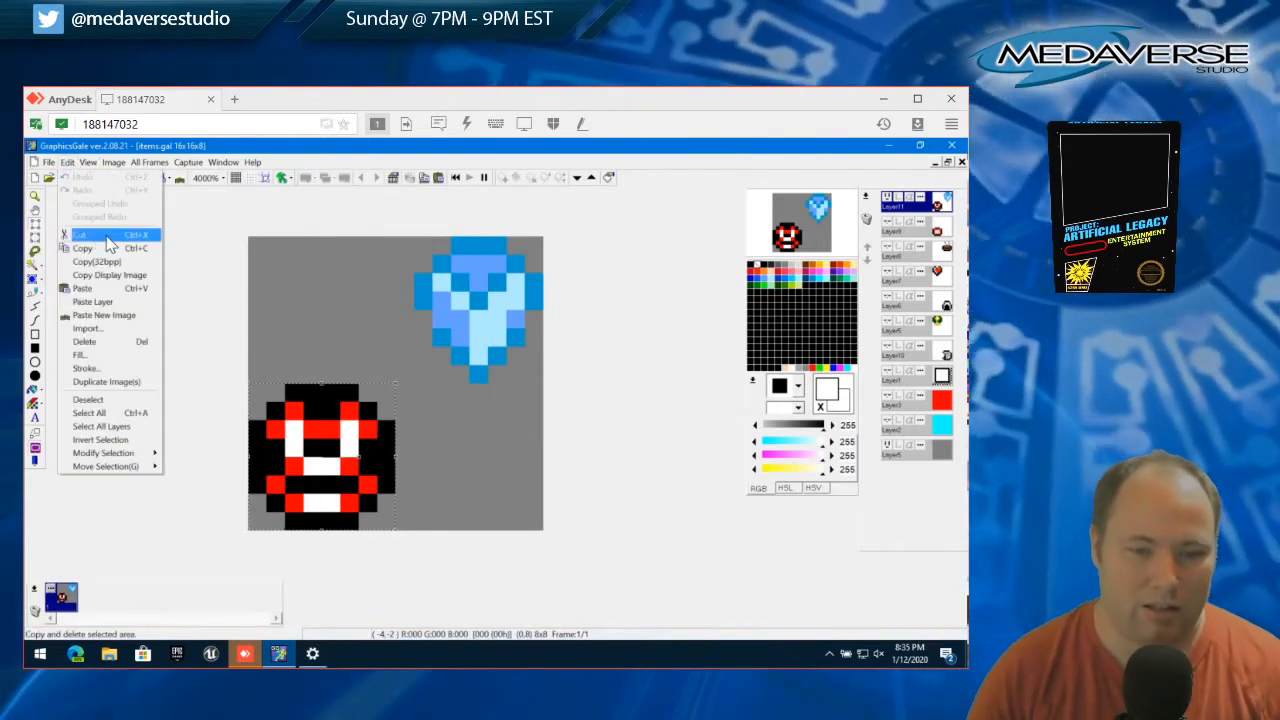
click(100, 234)
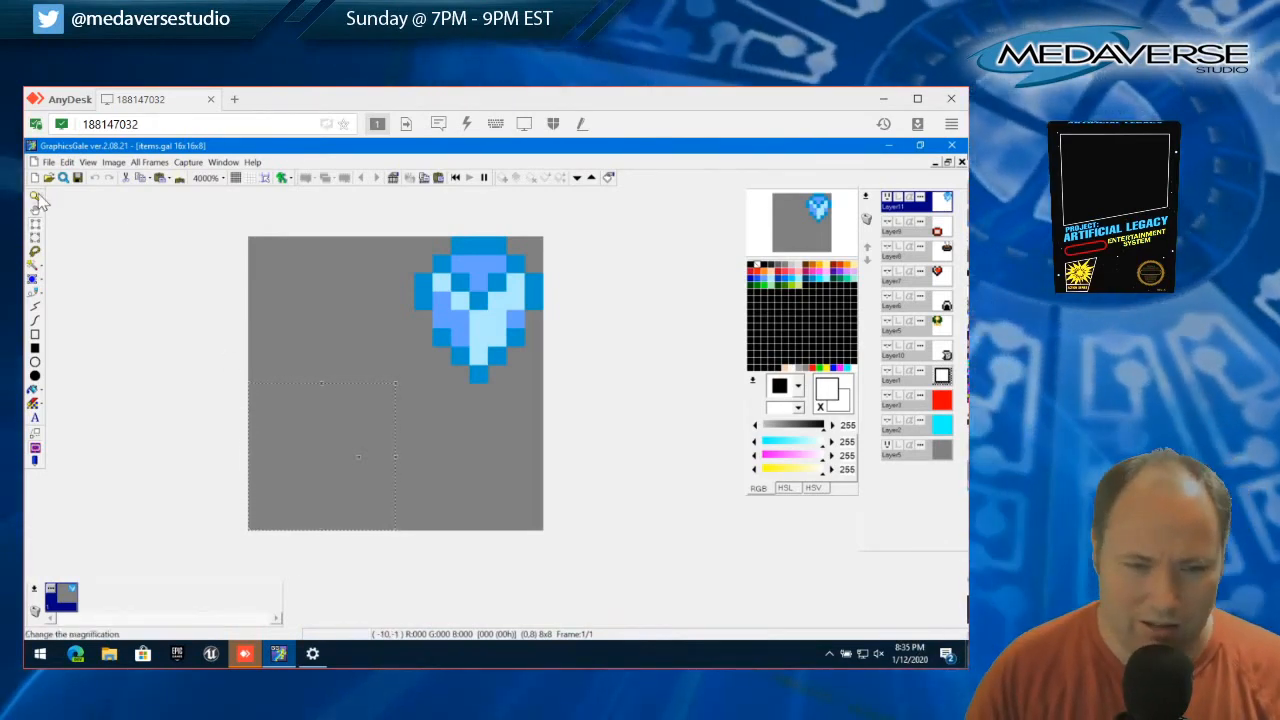
click(67, 162)
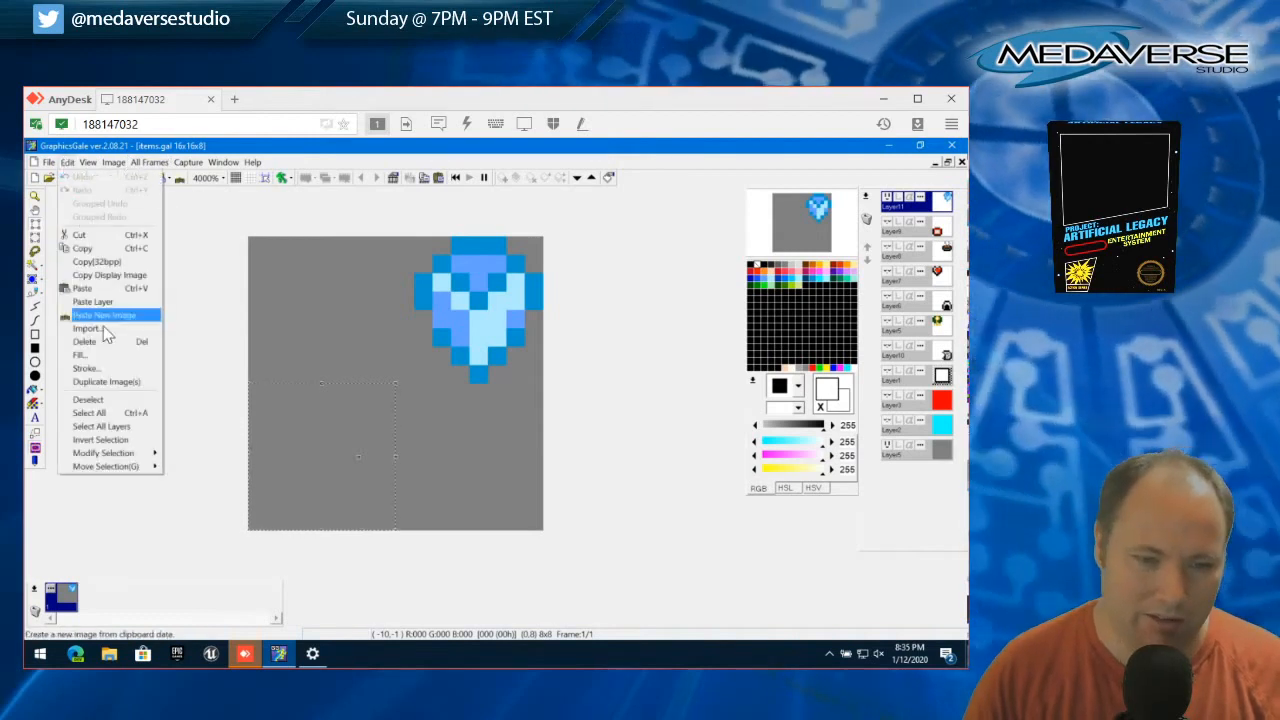
click(116, 401)
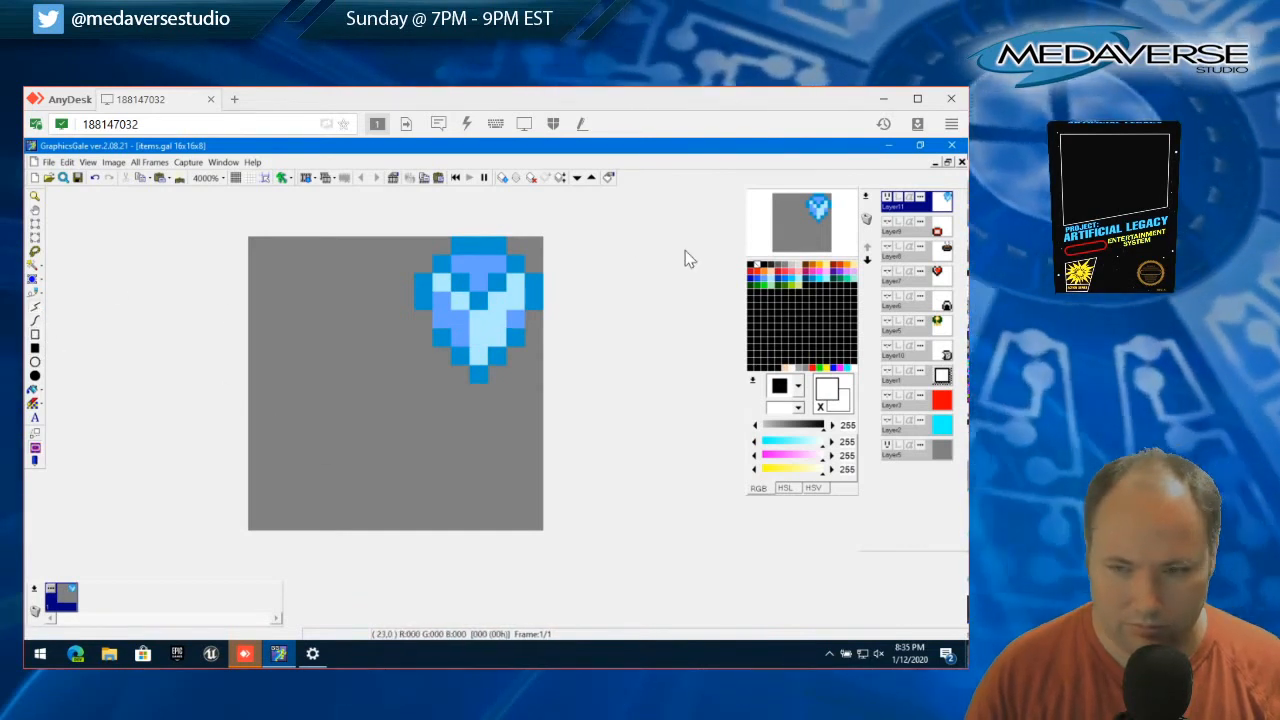
Mark the four corners of the canvas's lower-left 8x8 area with single black pixels
click(754, 268)
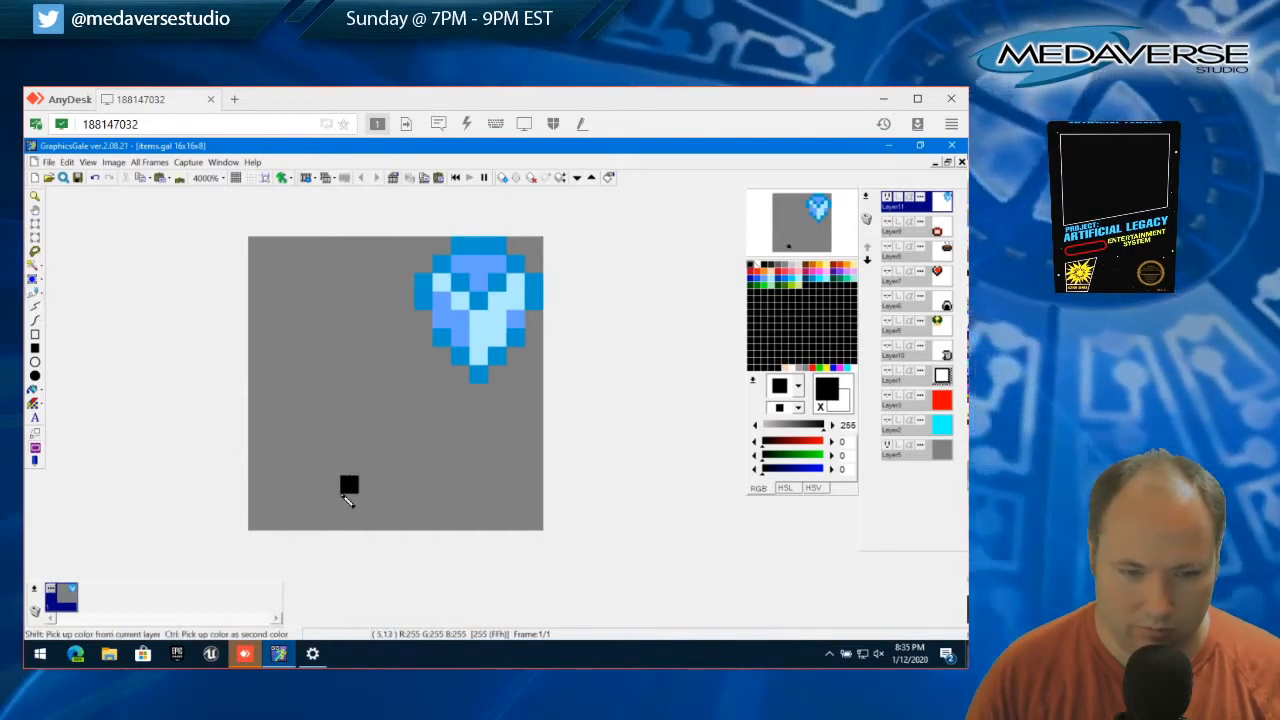
click(256, 522)
click(261, 508)
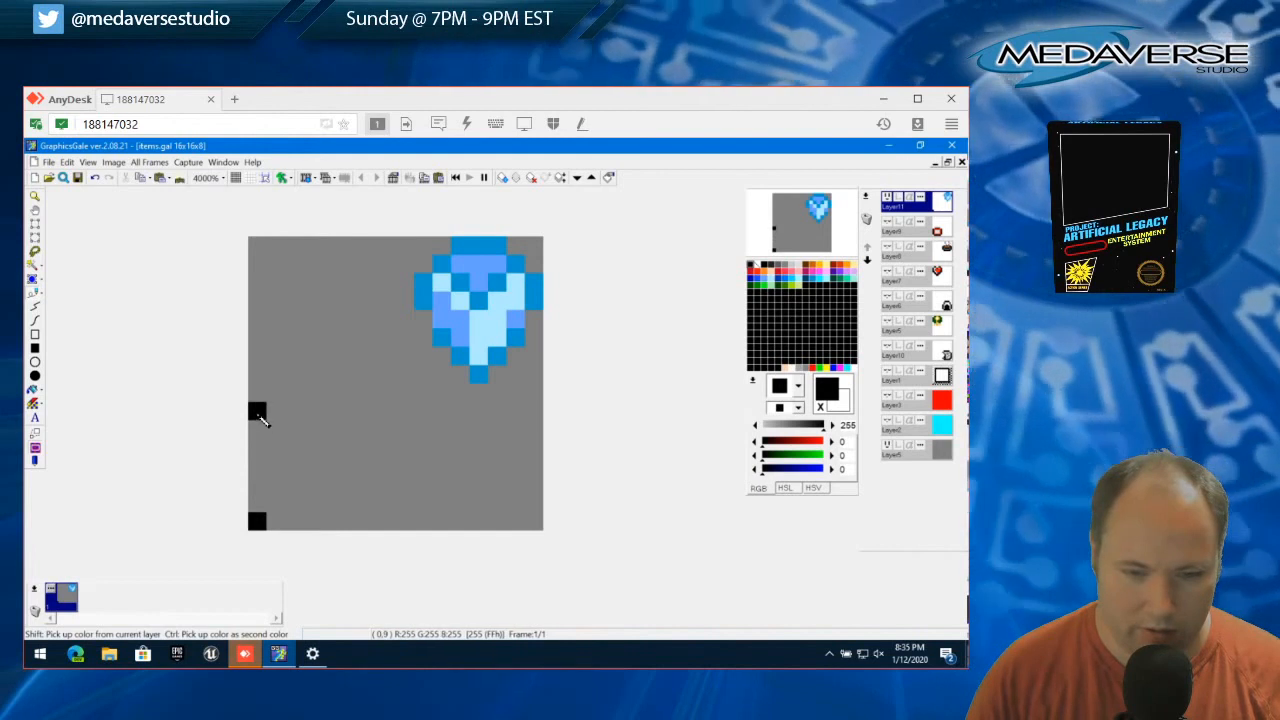
click(258, 398)
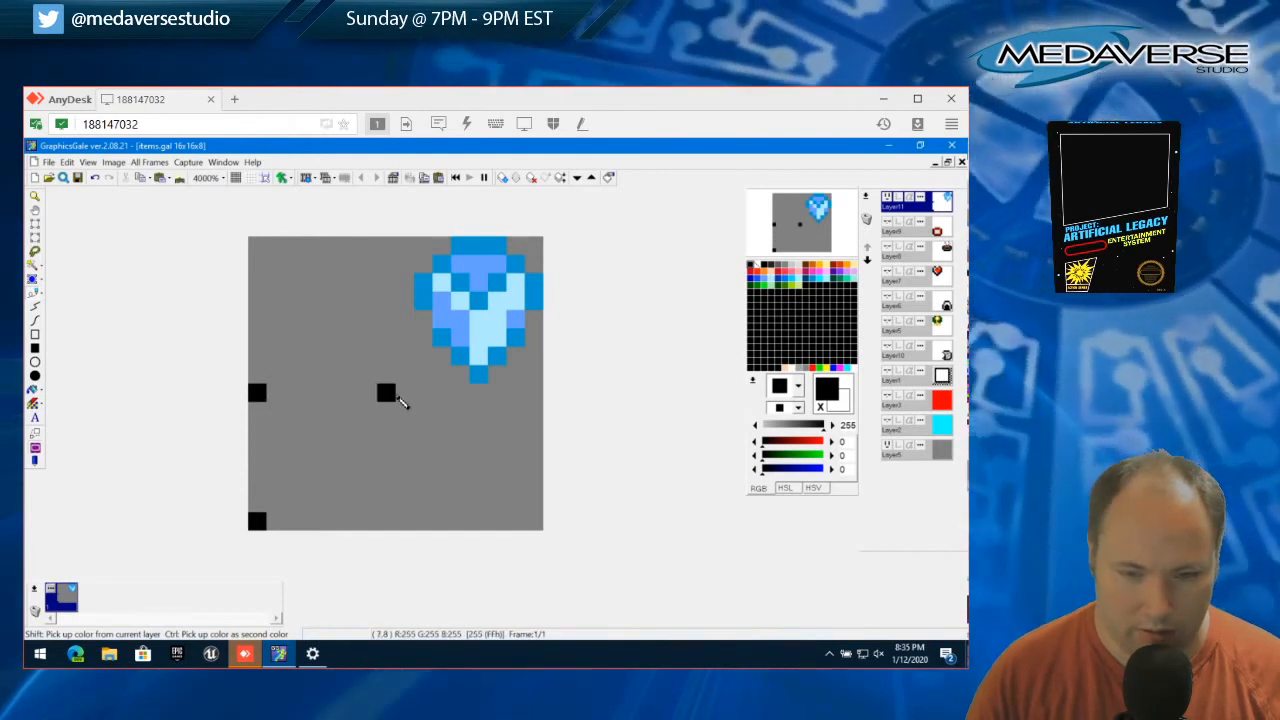
click(388, 395)
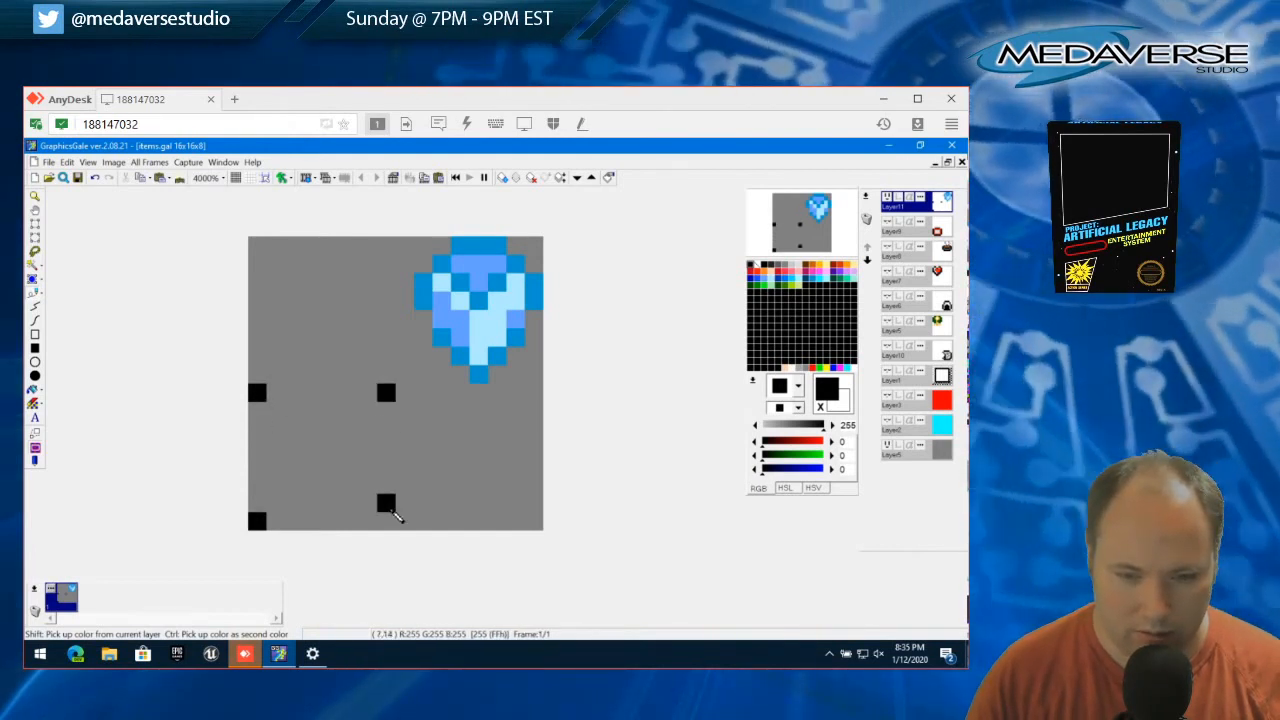
click(388, 522)
Draw a black Y with diagonals from the upper corner pixels and a two-pixel-wide stem down to the bottom edge
click(276, 411)
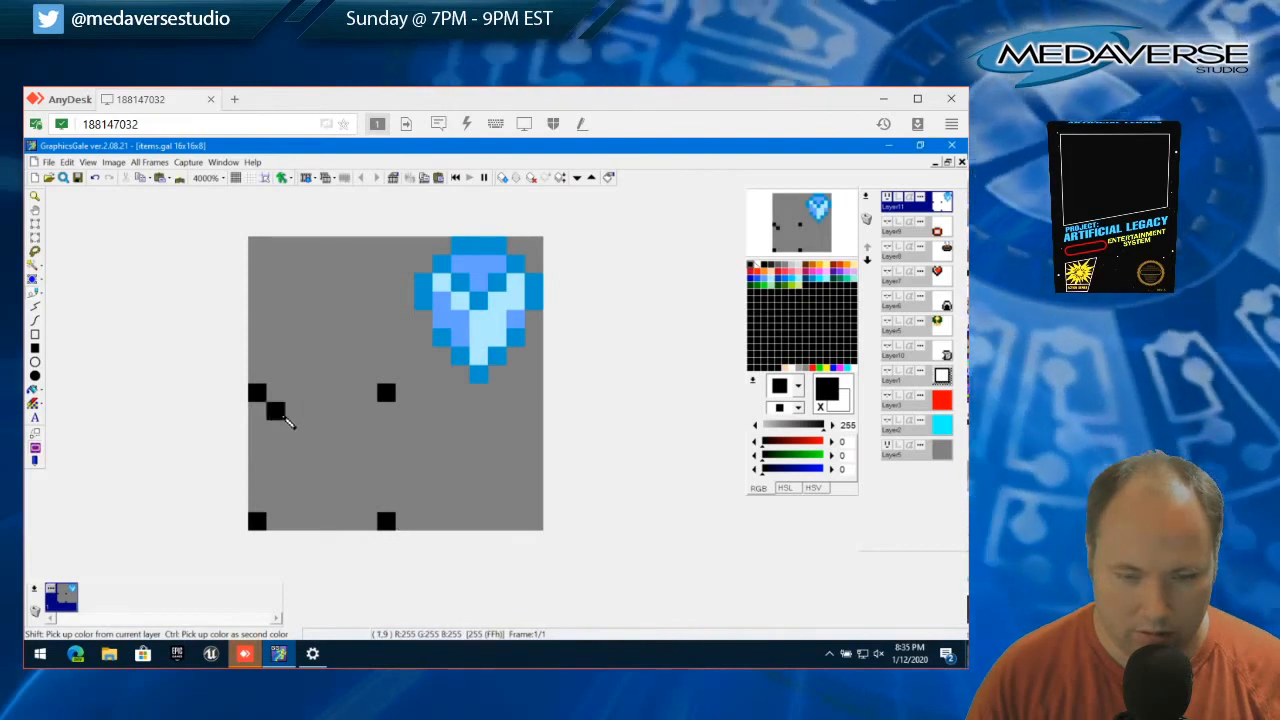
click(296, 431)
click(313, 449)
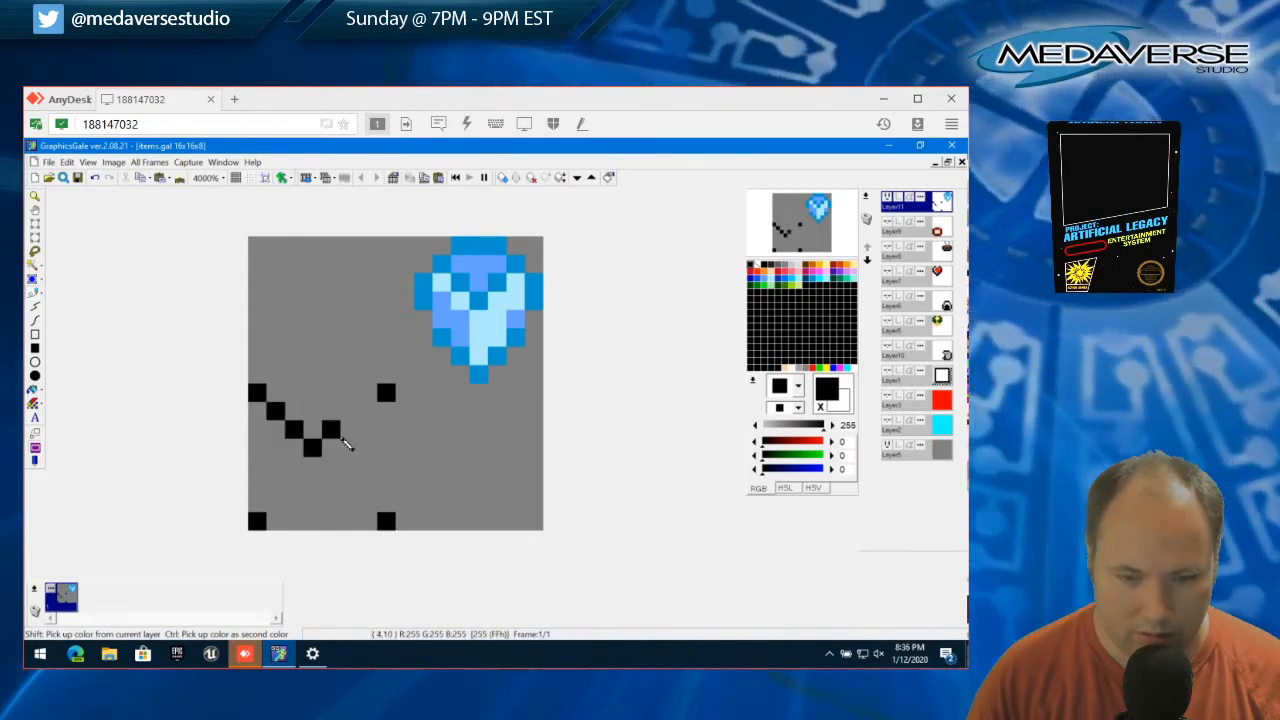
mouse_move(375, 418)
mouse_down()
mouse_move(329, 466)
mouse_move(331, 523)
mouse_up()
drag(311, 470, 320, 526)
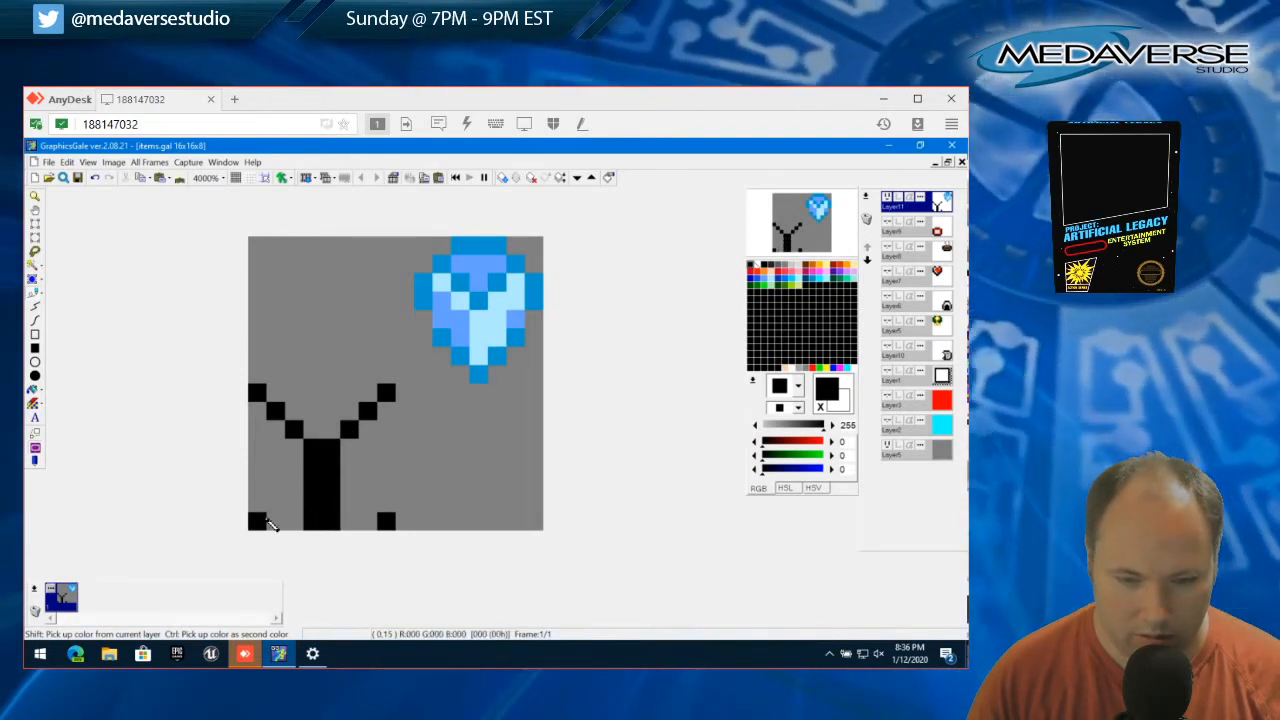
Draw the black left, right and top edges around the Y, and add two diagonal pixels inside each lower corner
mouse_move(249, 445)
mouse_down()
mouse_move(257, 398)
mouse_move(266, 520)
mouse_up()
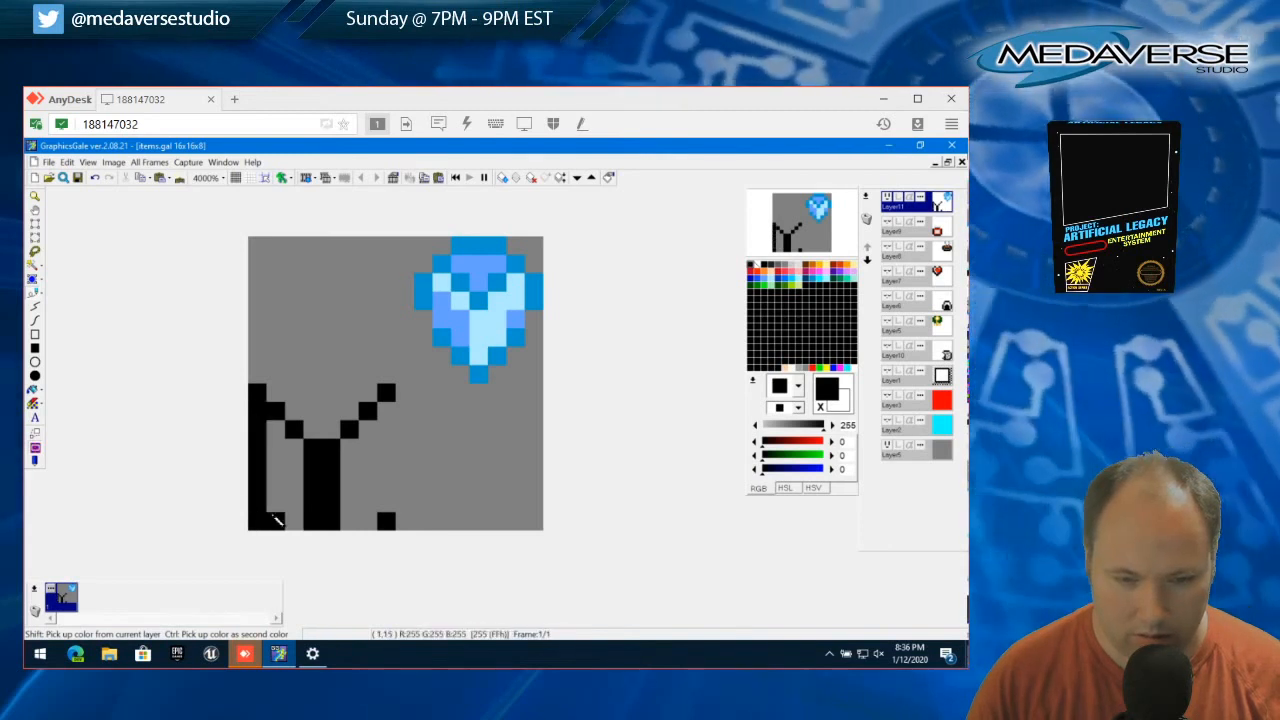
click(396, 428)
drag(396, 428, 381, 495)
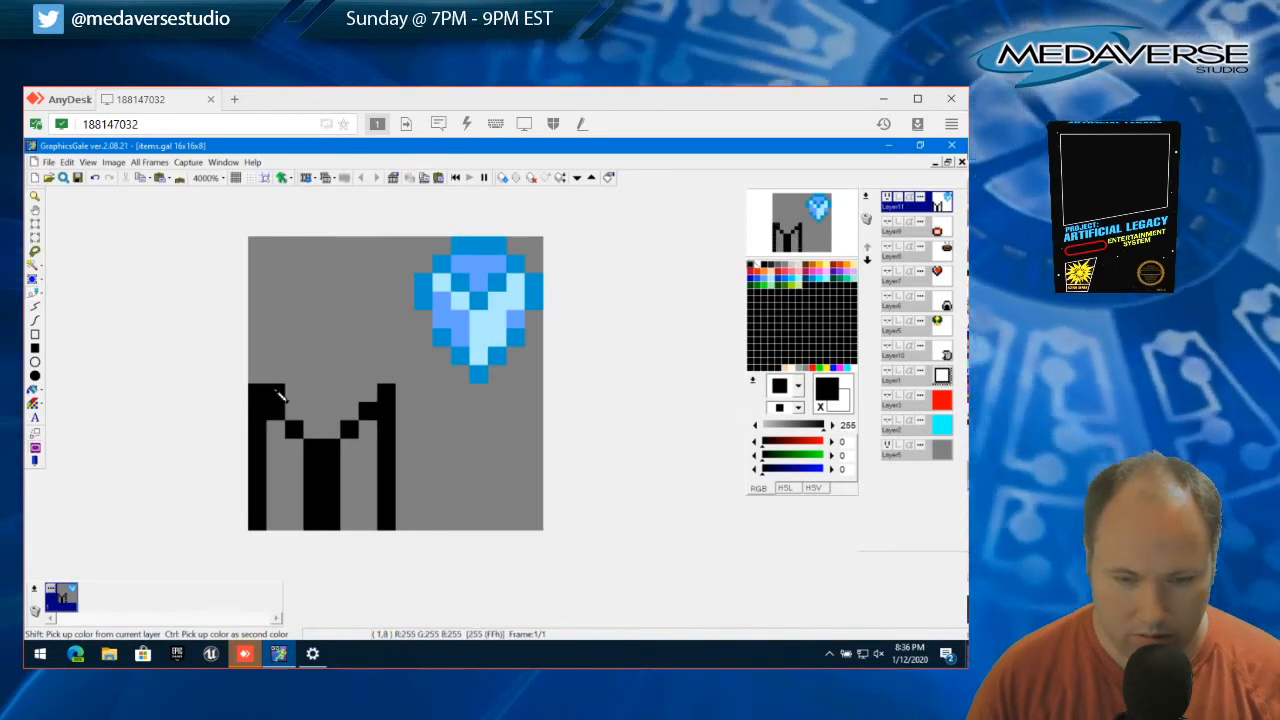
drag(281, 397, 372, 398)
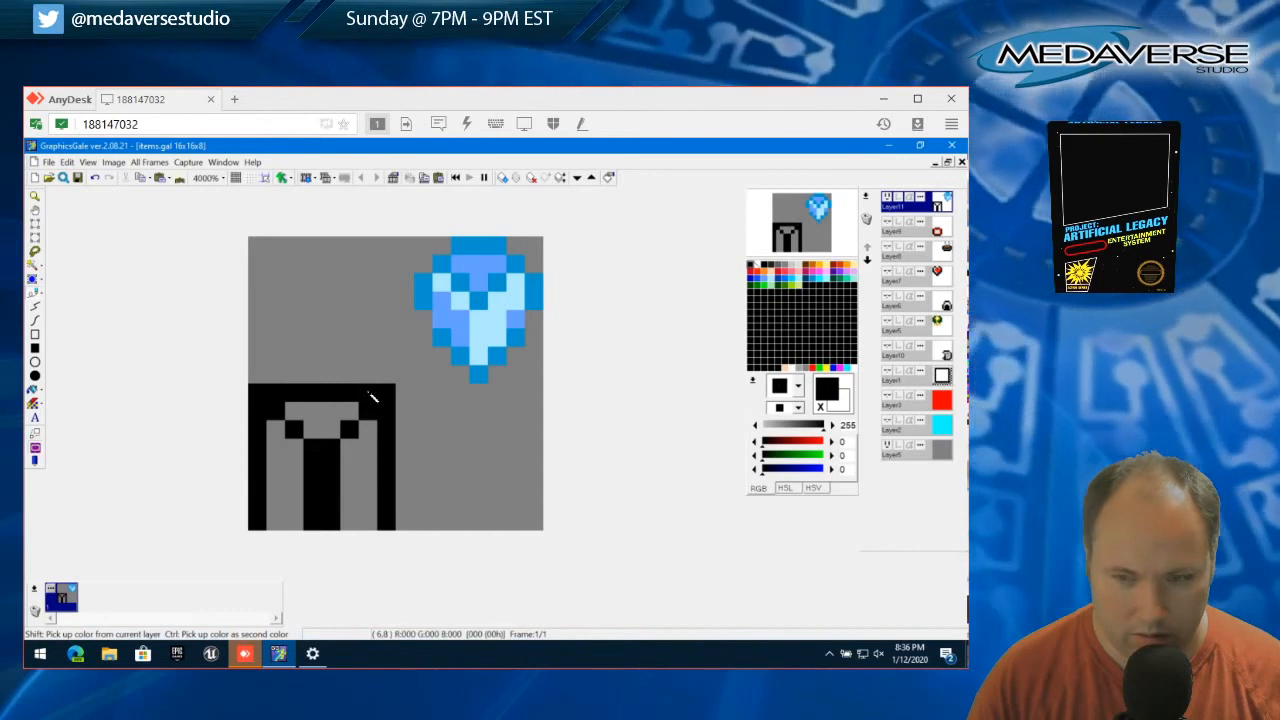
click(290, 522)
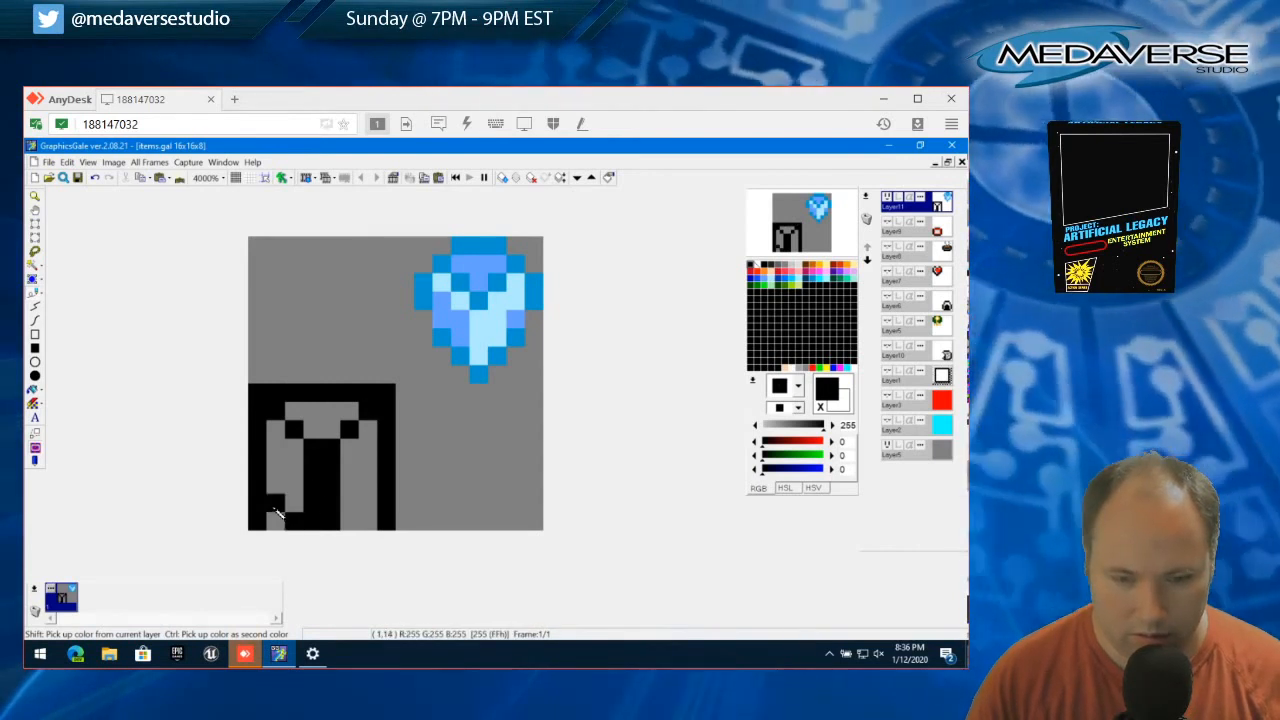
click(349, 521)
click(368, 506)
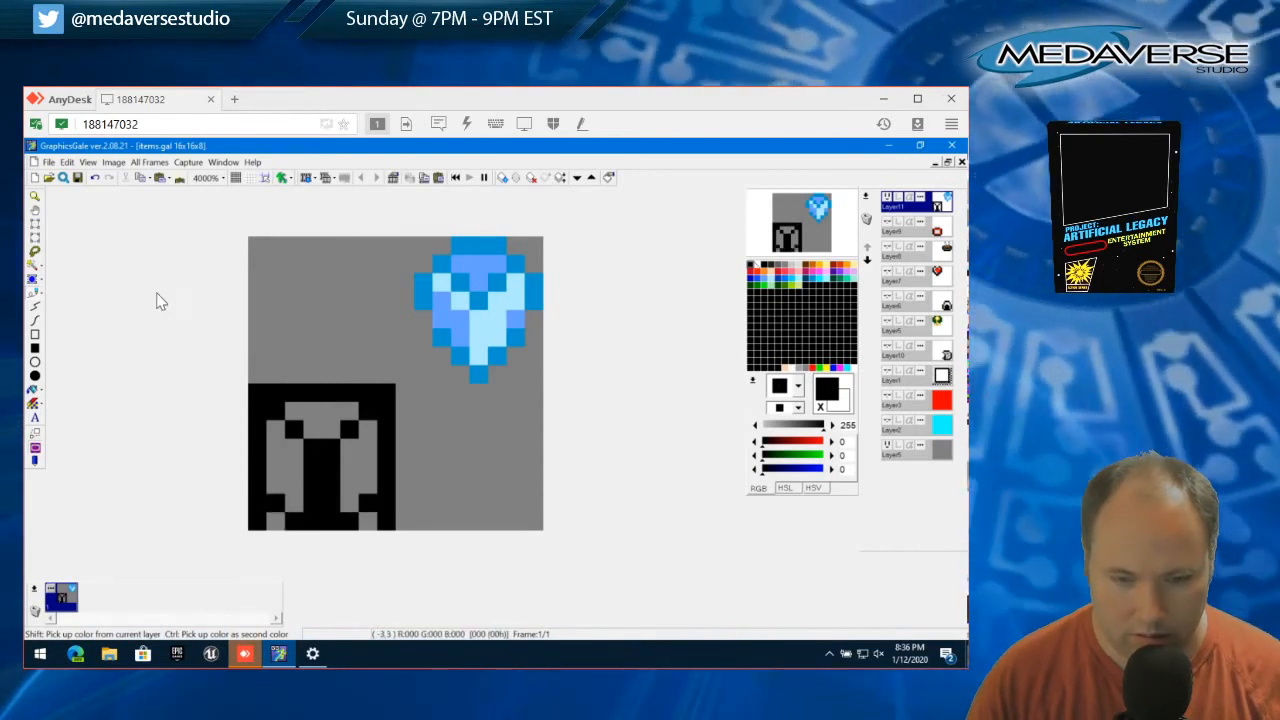
Round the outline by erasing two stacked pixels at each lower corner and one pixel at each upper corner
click(37, 225)
drag(255, 518, 255, 518)
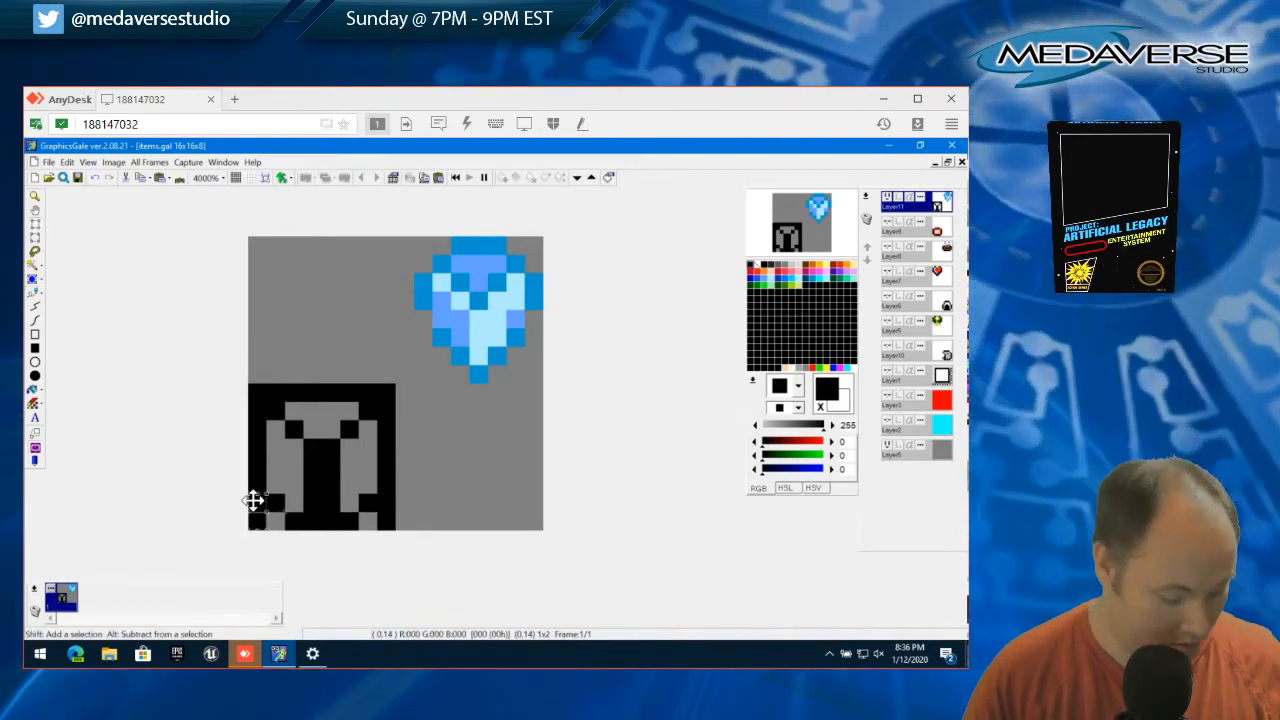
mouse_move(255, 500)
mouse_down()
mouse_move(387, 510)
mouse_move(384, 524)
mouse_up()
key(Delete)
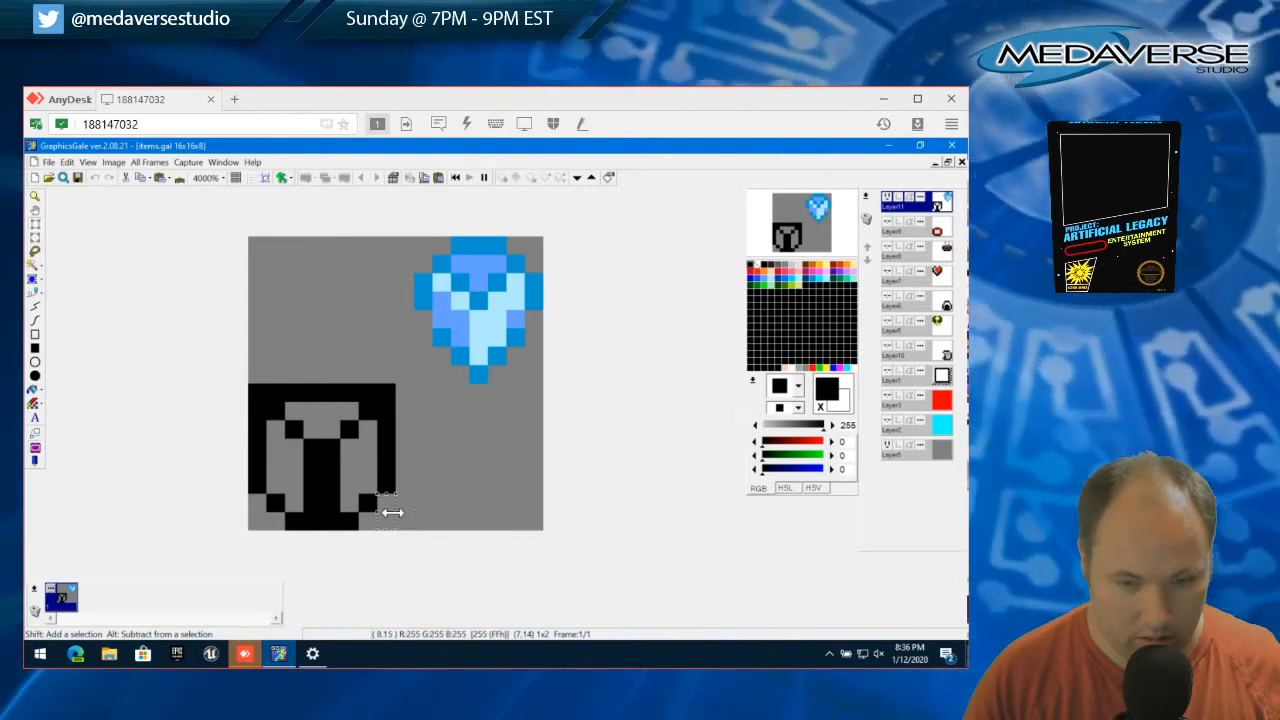
mouse_move(391, 512)
mouse_down()
mouse_move(386, 391)
mouse_move(394, 401)
mouse_up()
right_click(390, 393)
key(Delete)
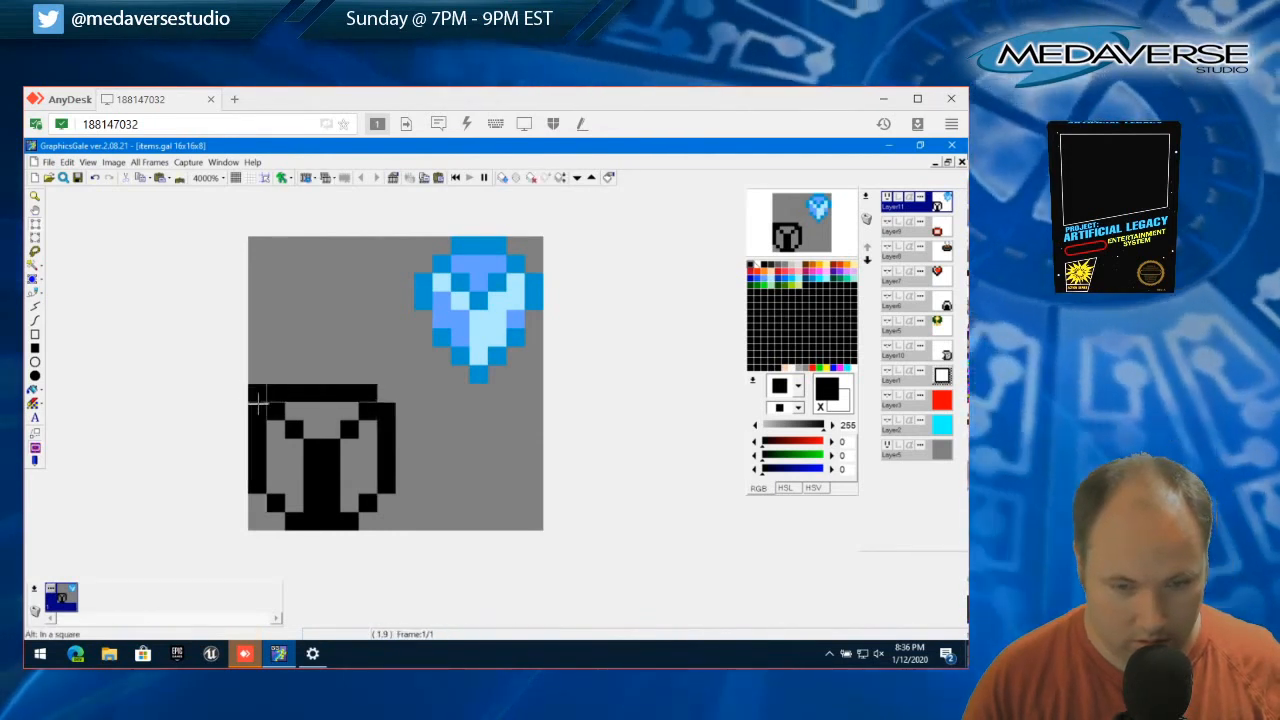
drag(250, 386, 265, 400)
key(Delete)
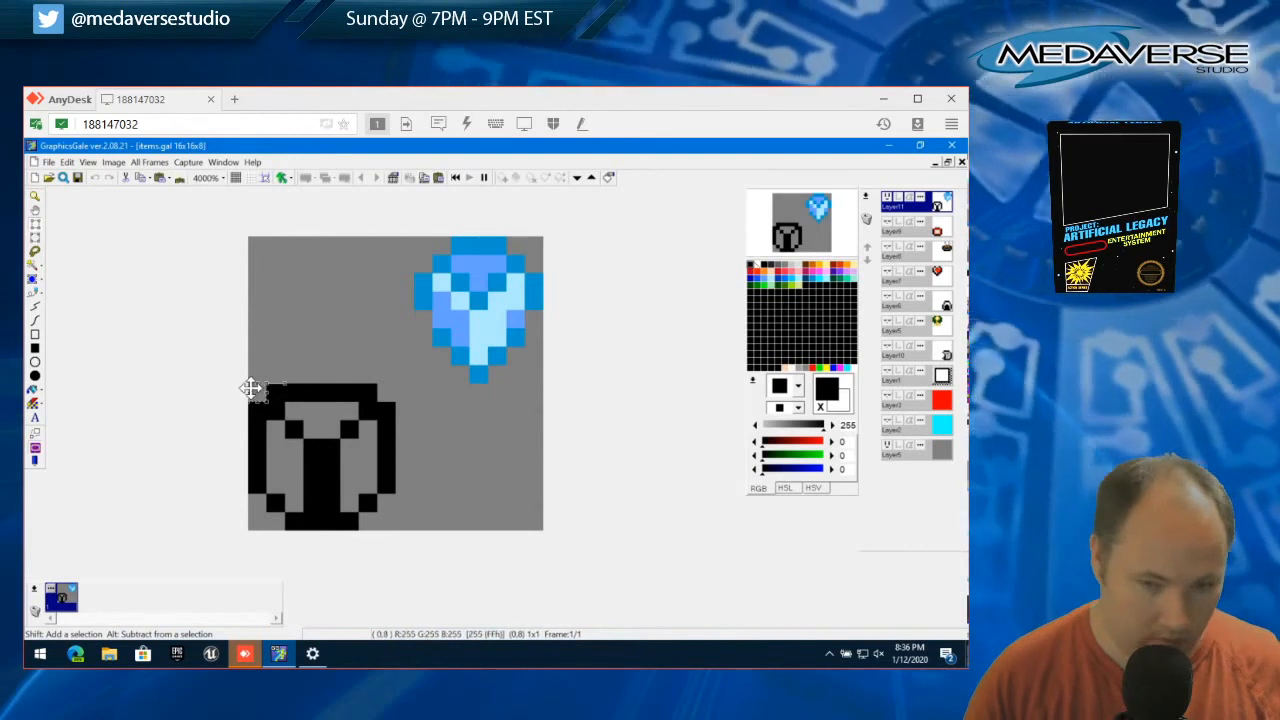
Erase the Y's two-pixel-wide stem between its junction and the bottom outline, and clear the selection
drag(302, 477, 310, 483)
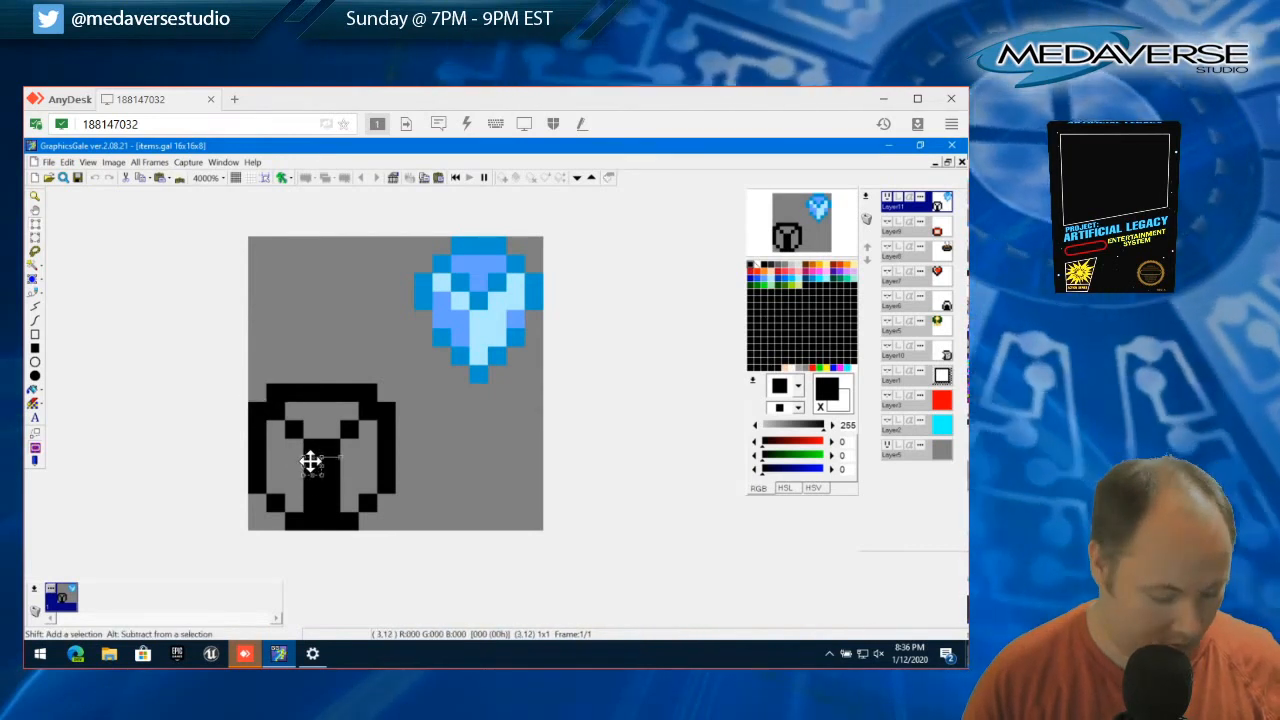
key(Escape)
drag(313, 462, 323, 493)
key(Delete)
key(Escape)
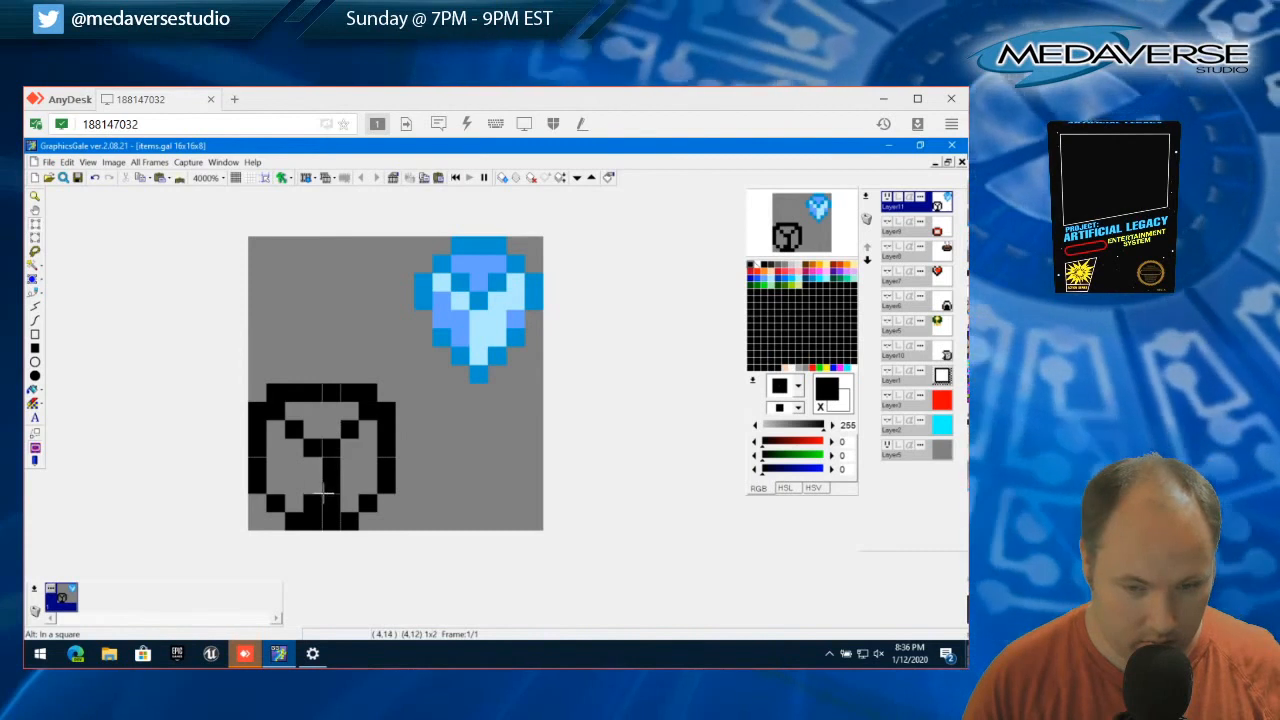
key(Delete)
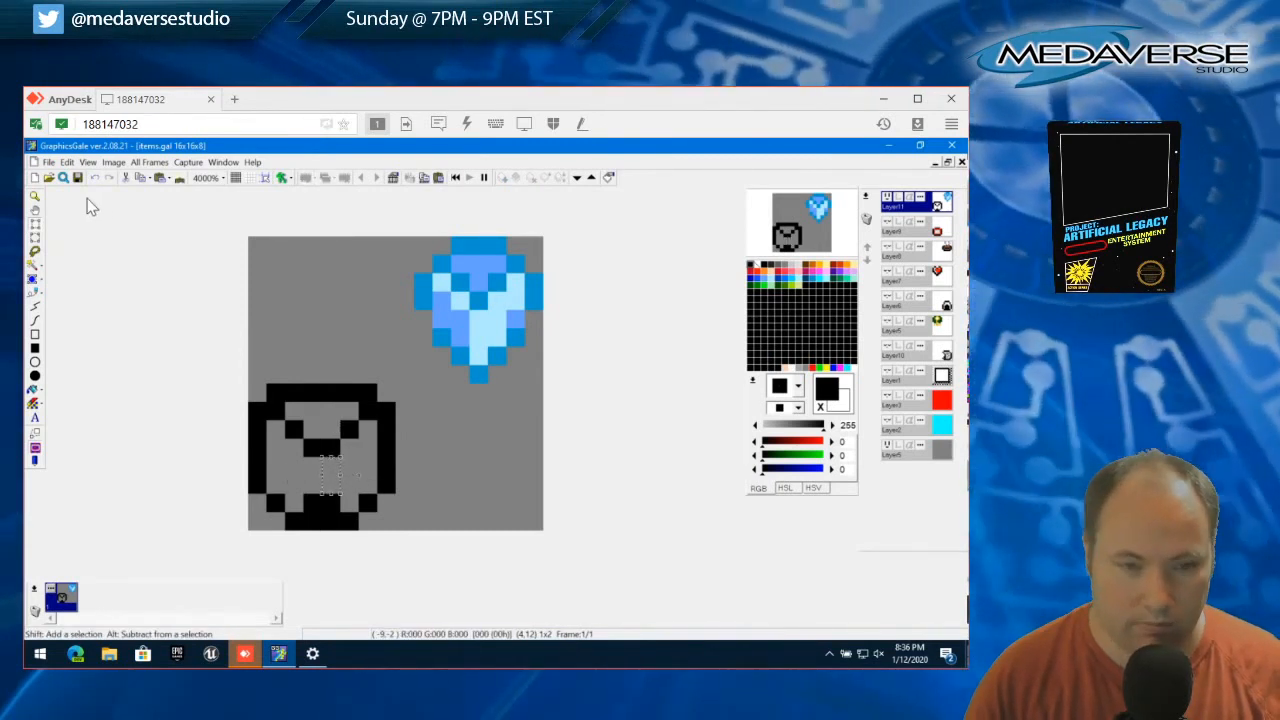
click(66, 162)
click(88, 400)
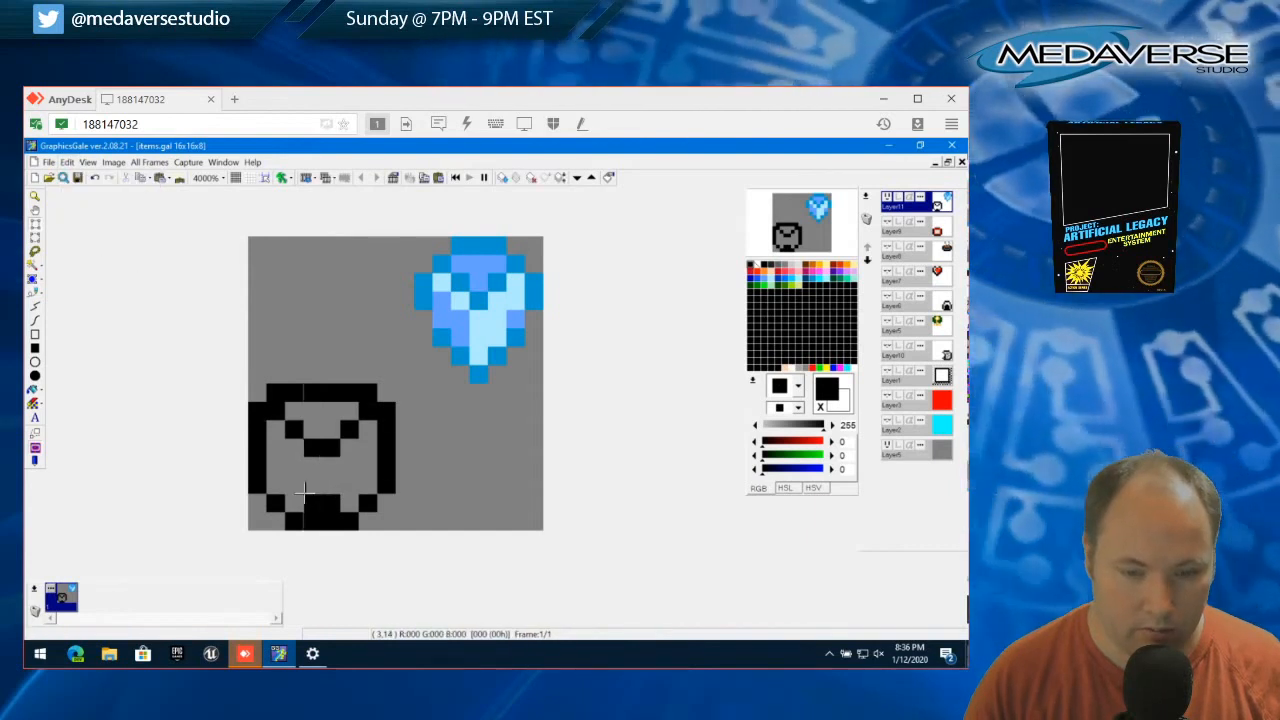
drag(305, 496, 343, 511)
key(Delete)
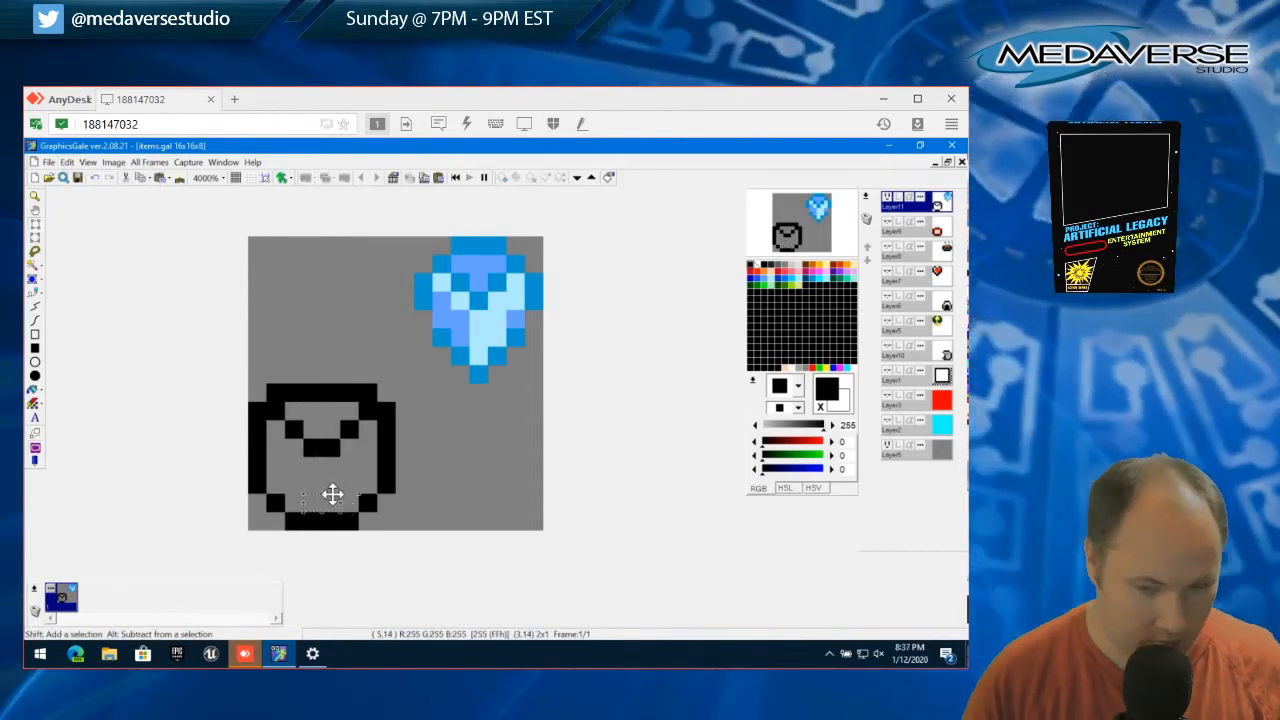
click(67, 162)
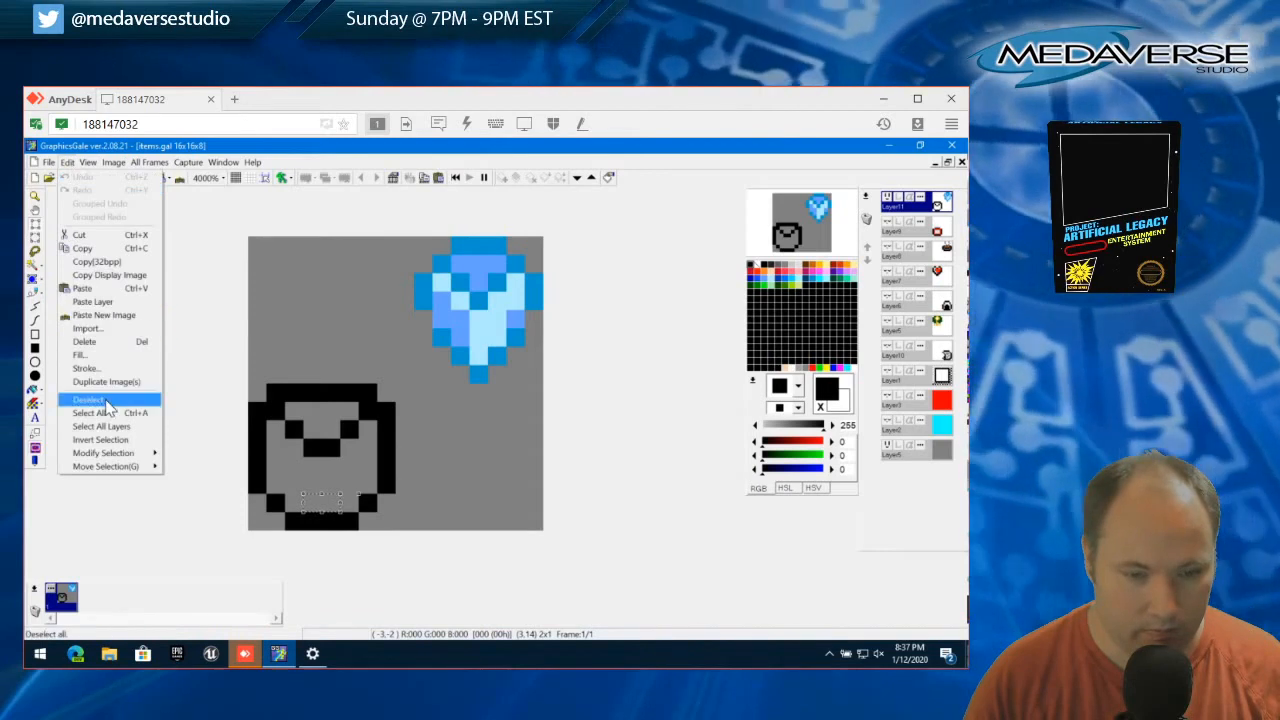
click(95, 398)
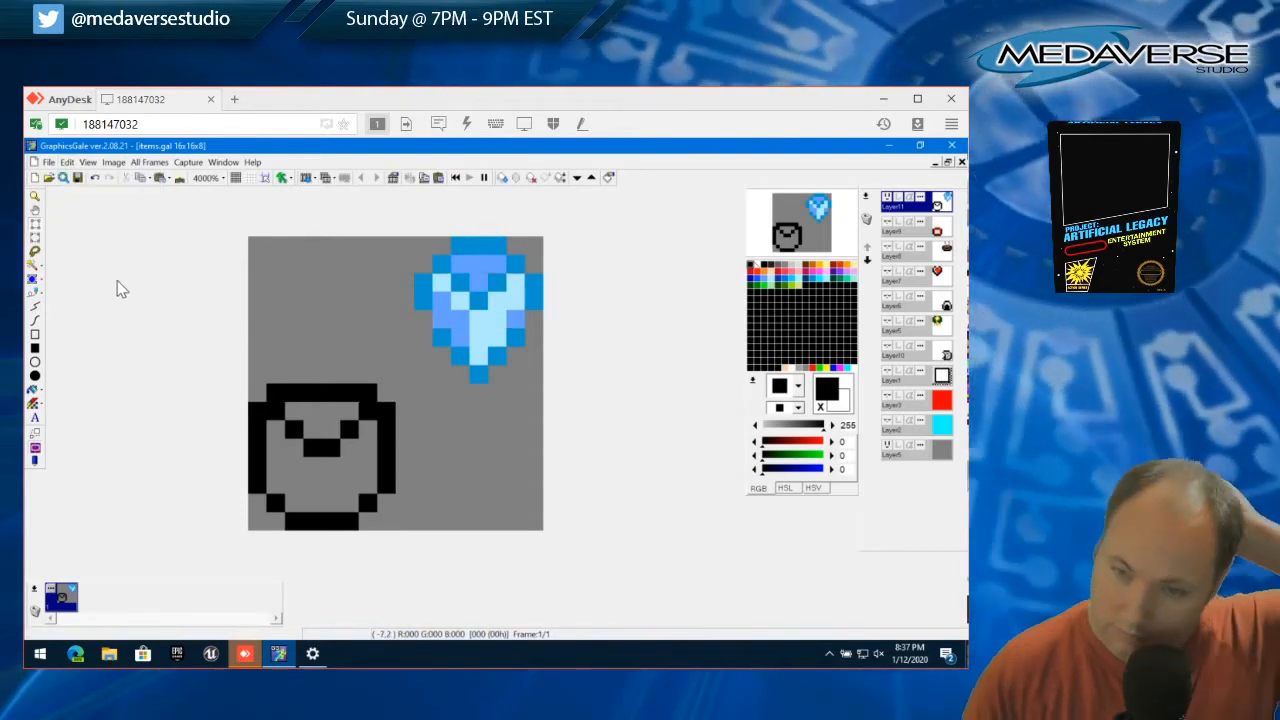
Draw a one-pixel-wide black stem from the Y's junction to the bottom outline, and a black diagonal inside the lower-left corner
click(35, 303)
drag(331, 447, 332, 520)
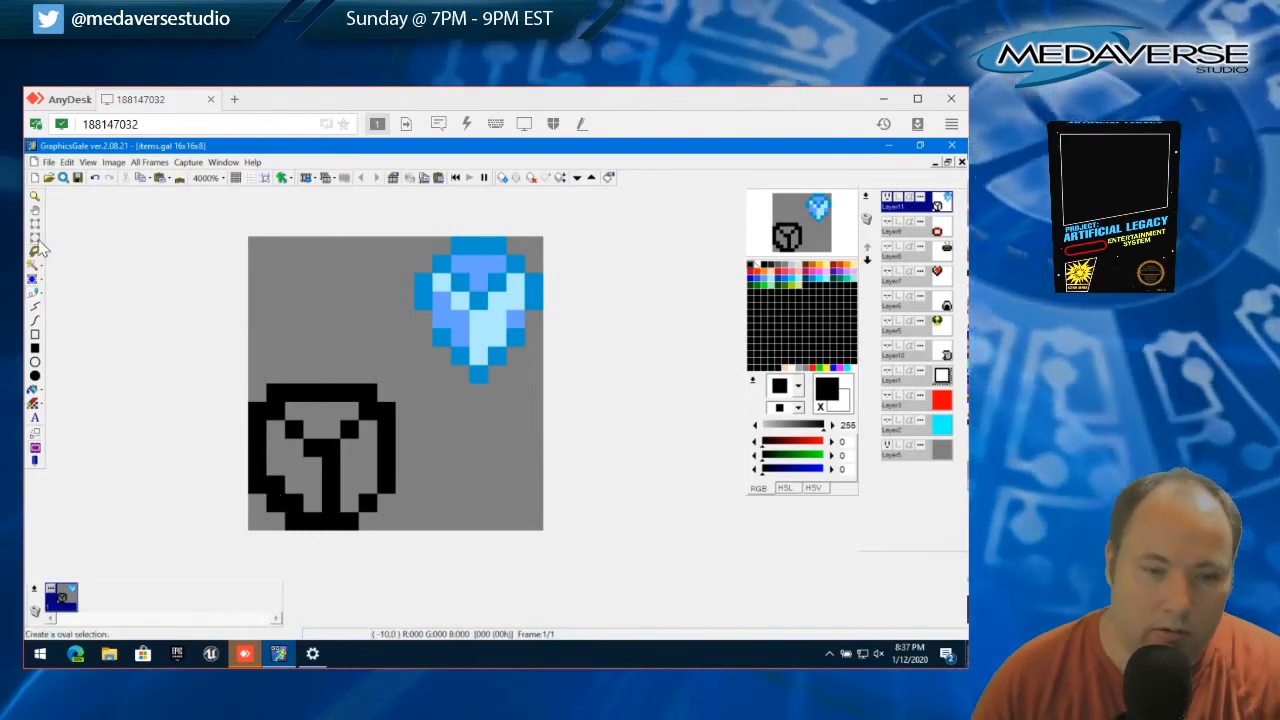
Erase the three outer pixels of the sprite's lower-left corner so that only the inner diagonal closes the outline
click(35, 227)
drag(267, 495, 289, 521)
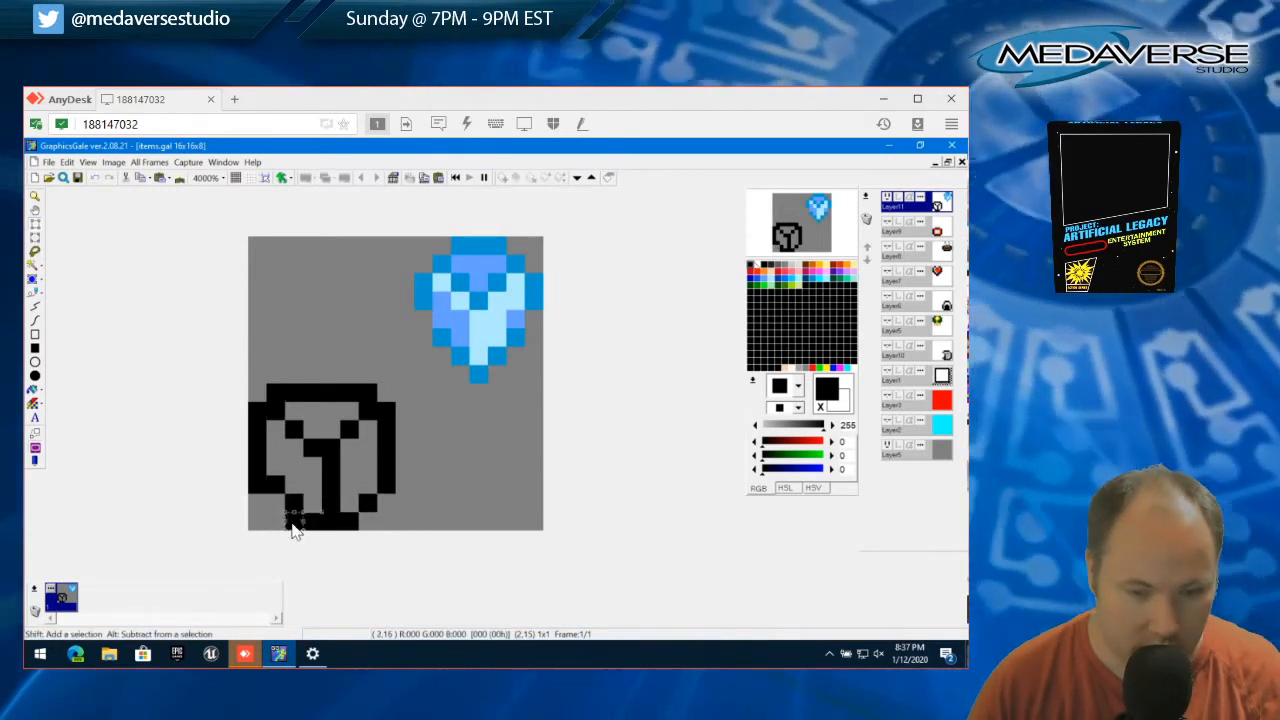
drag(295, 530, 256, 497)
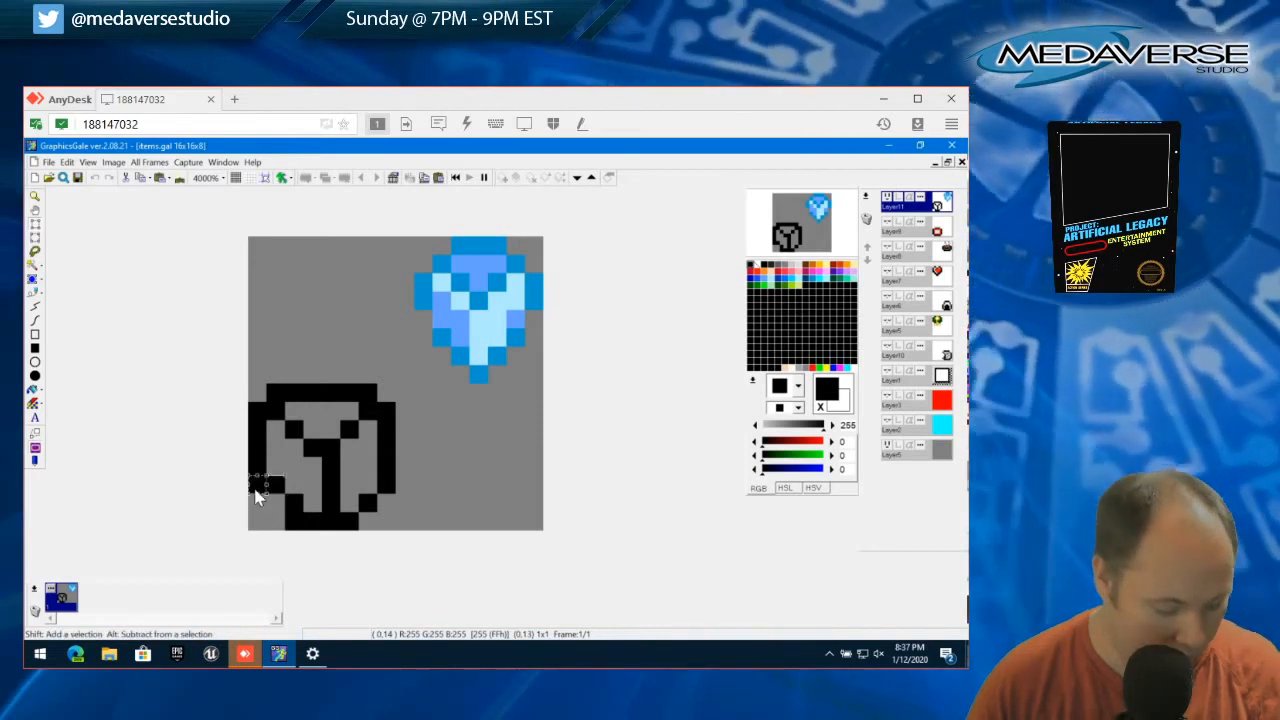
click(258, 496)
click(260, 486)
key(Delete)
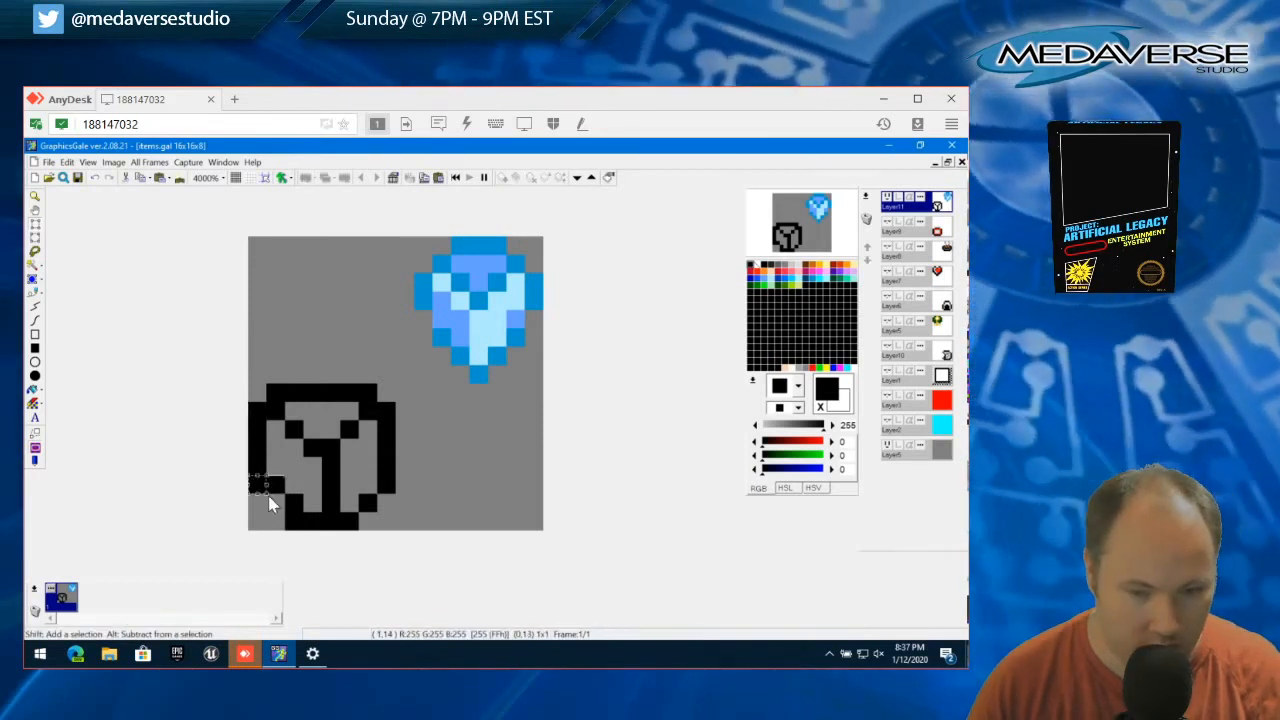
drag(257, 484, 303, 529)
click(305, 527)
key(Delete)
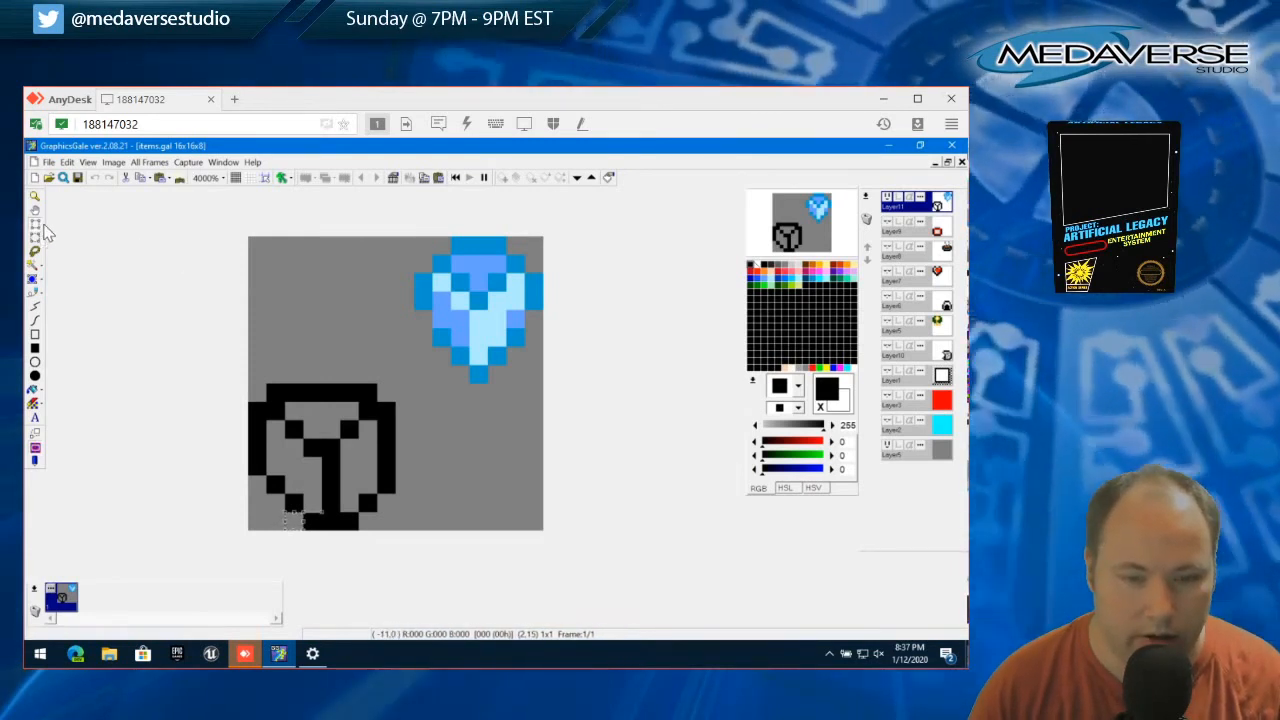
Clear the selection and fill the sprite's left segment with orange (252, 189, 0) and its other segments with pale yellow (255, 248, 150)
click(67, 163)
click(100, 398)
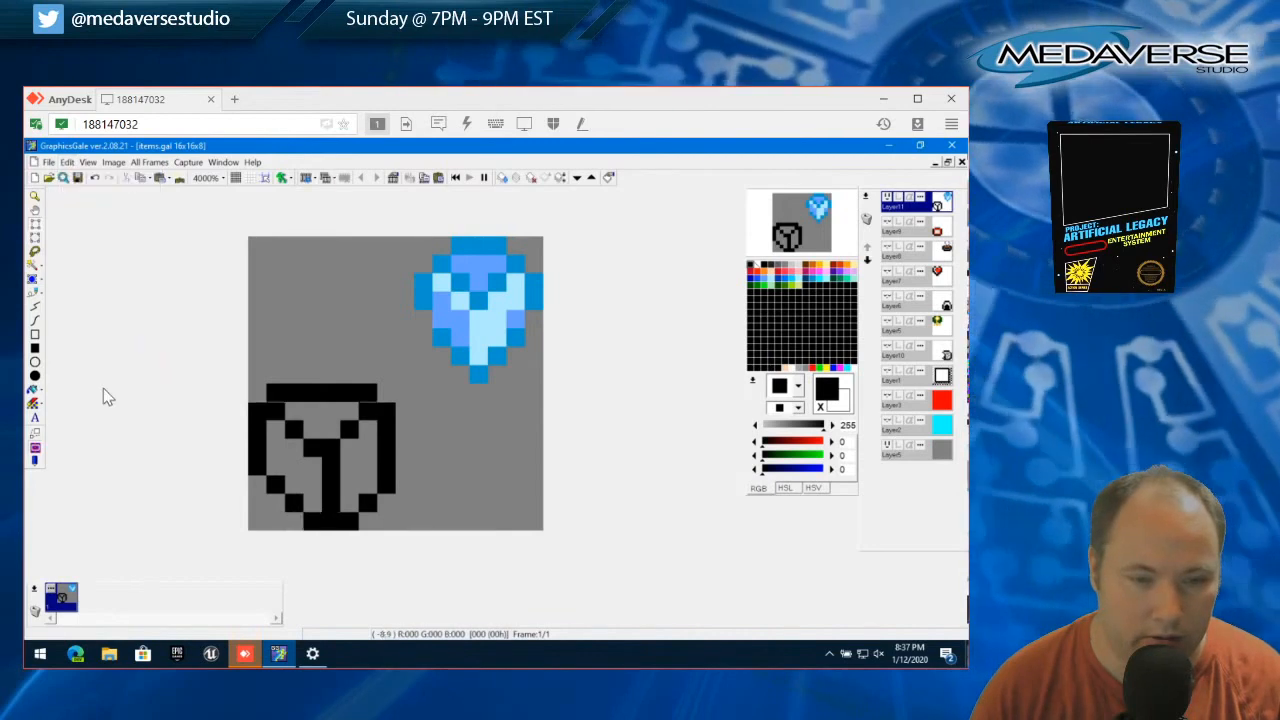
click(826, 270)
mouse_move(293, 445)
mouse_down()
mouse_move(276, 450)
mouse_move(298, 462)
mouse_up()
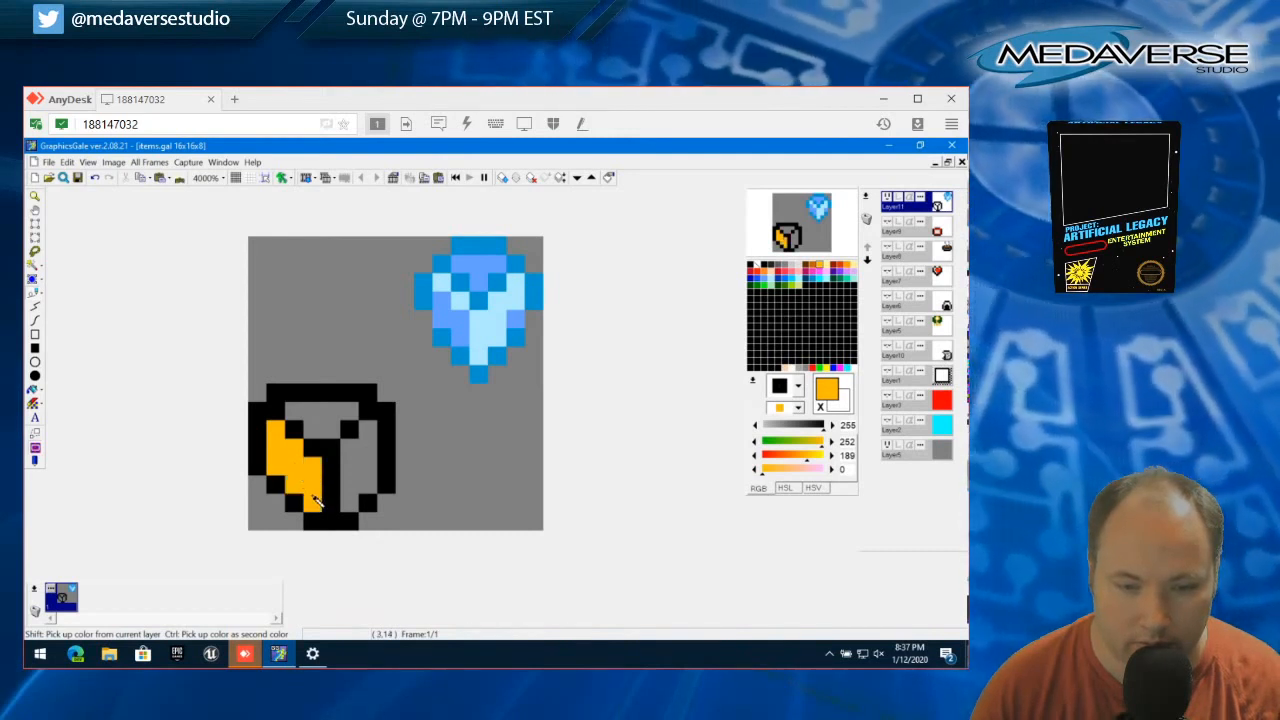
click(827, 265)
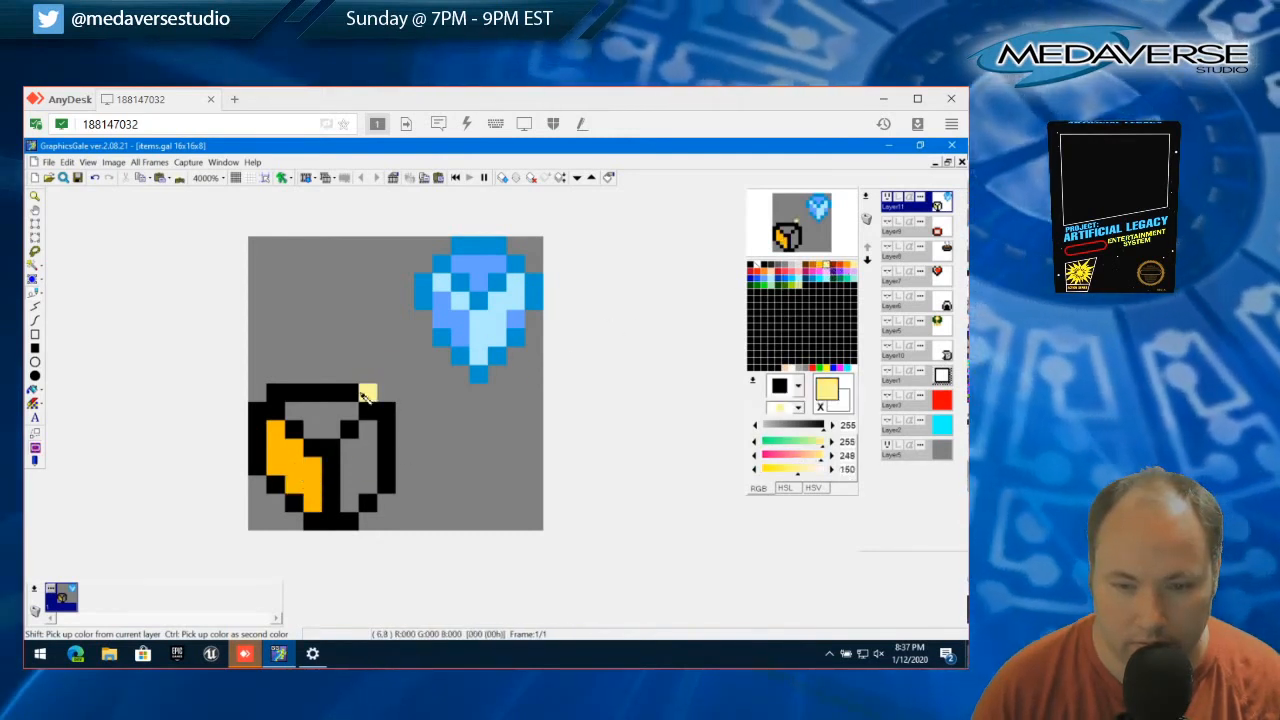
mouse_move(312, 410)
mouse_down()
mouse_move(345, 416)
mouse_move(323, 429)
mouse_move(353, 455)
mouse_move(349, 501)
mouse_move(372, 428)
mouse_up()
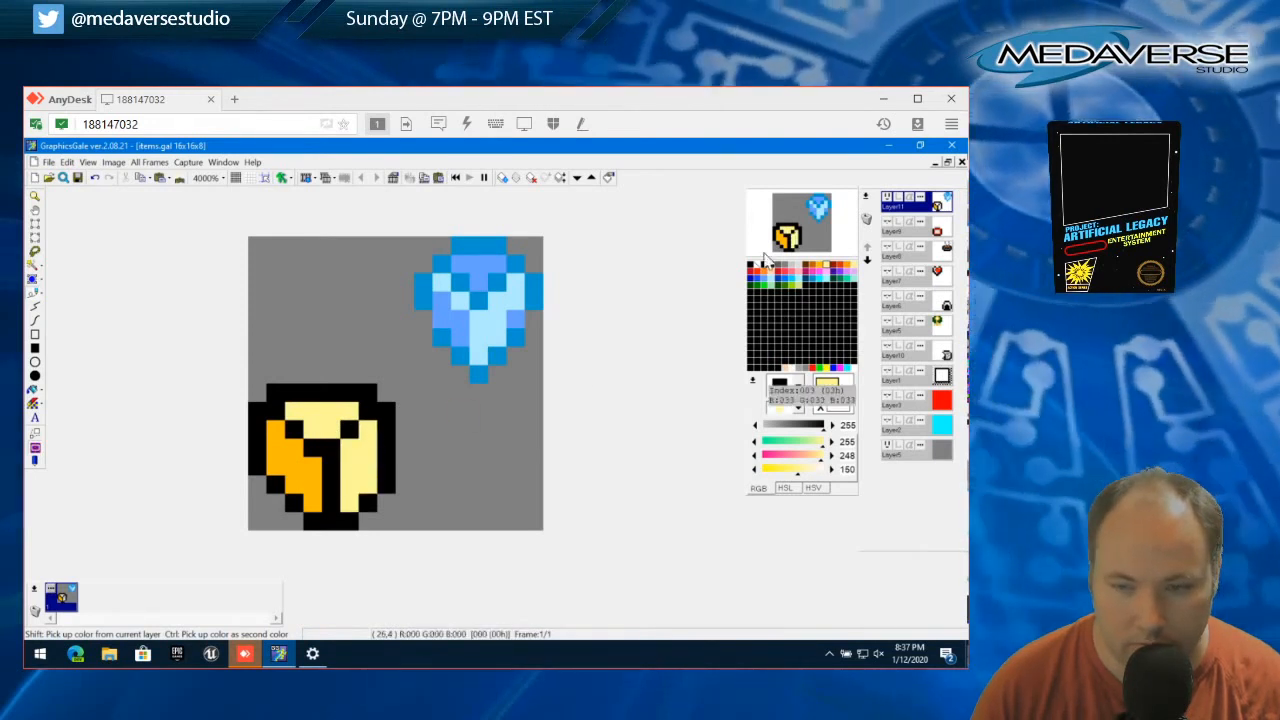
Add black detail pixels inside the sprite's segments, and paint the lower part of the left segment cream (255, 240, 162)
click(753, 268)
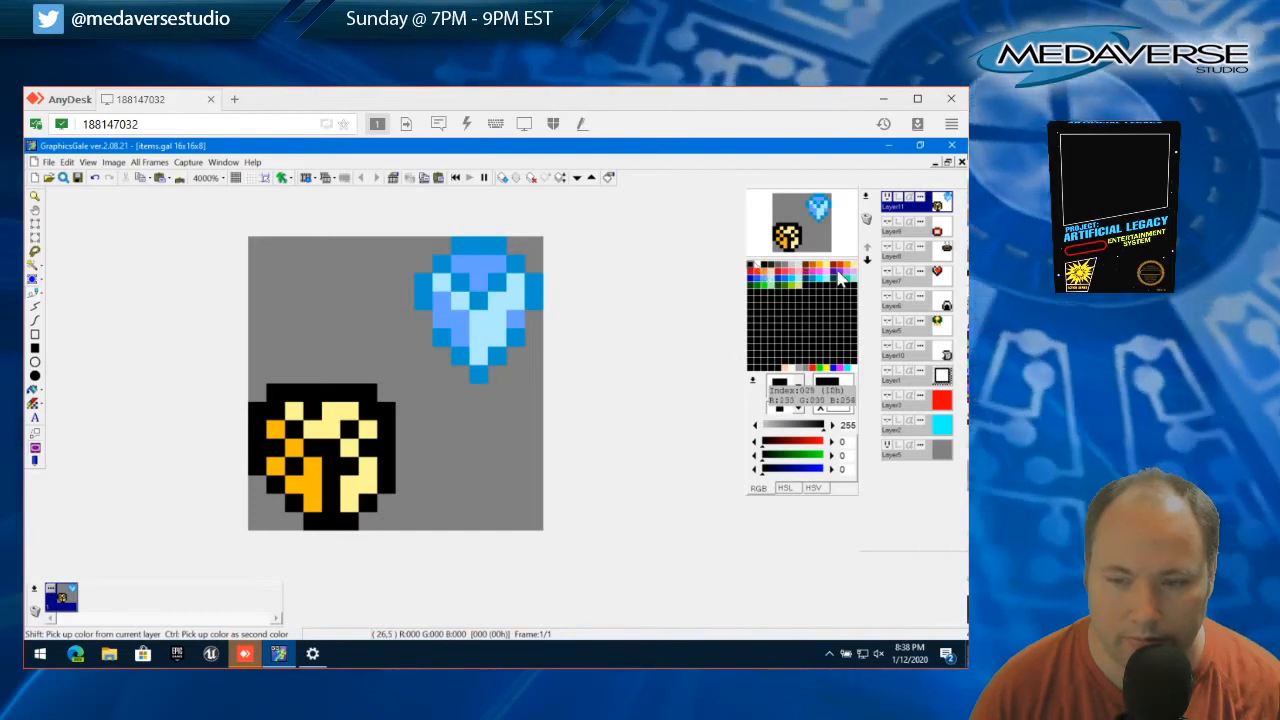
click(840, 272)
drag(275, 455, 315, 503)
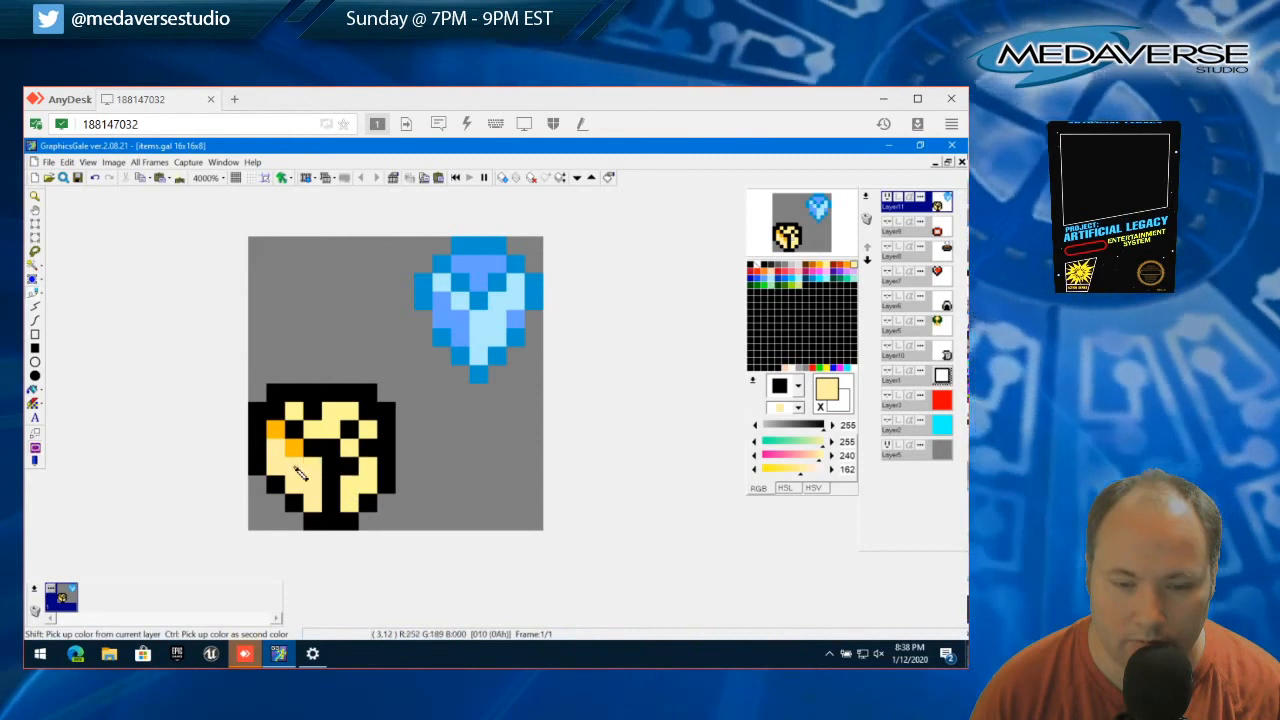
Paint the left segment's inner diagonal and the whole top and right segments blue (26, 77, 255)
click(760, 285)
mouse_move(276, 428)
mouse_down()
mouse_move(312, 471)
mouse_move(319, 440)
mouse_move(305, 419)
mouse_move(345, 421)
mouse_move(335, 431)
mouse_move(367, 451)
mouse_move(332, 427)
mouse_move(354, 451)
mouse_move(356, 496)
mouse_move(368, 428)
mouse_up()
right_click(362, 445)
click(351, 434)
right_click(335, 428)
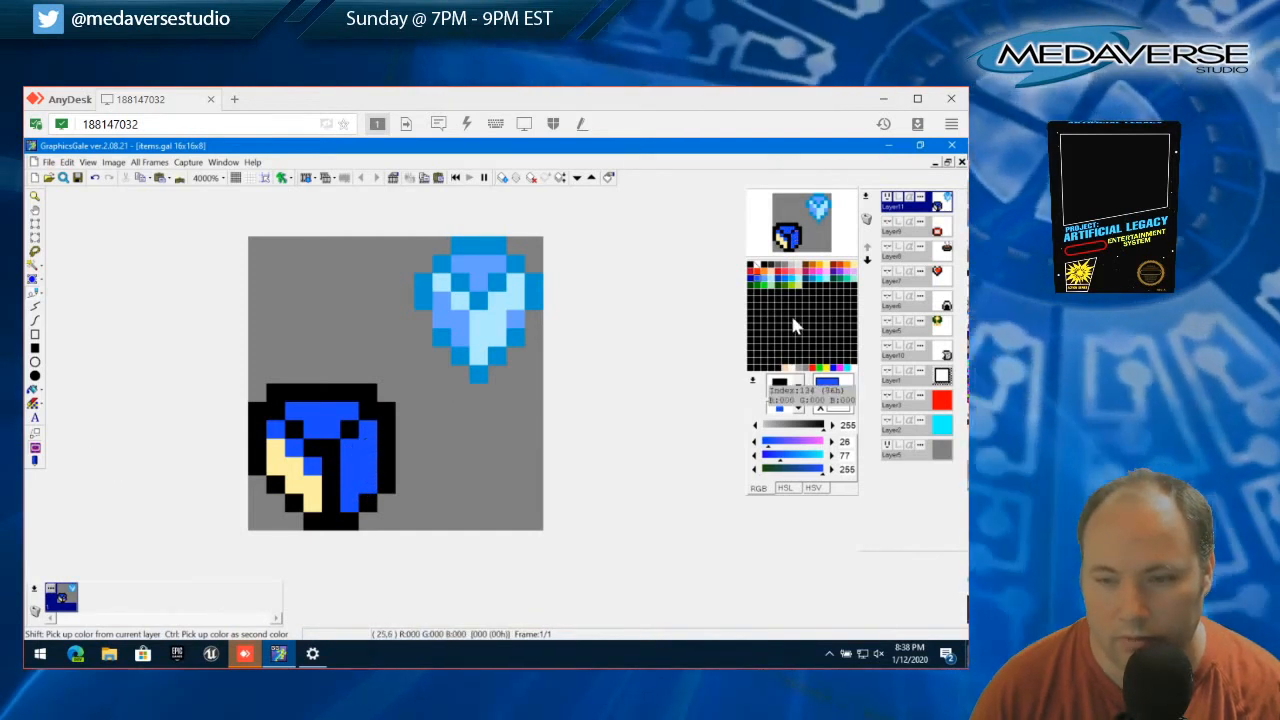
Repaint all blue pixels of the sprite pink (237, 35, 182)
click(818, 279)
drag(275, 428, 293, 446)
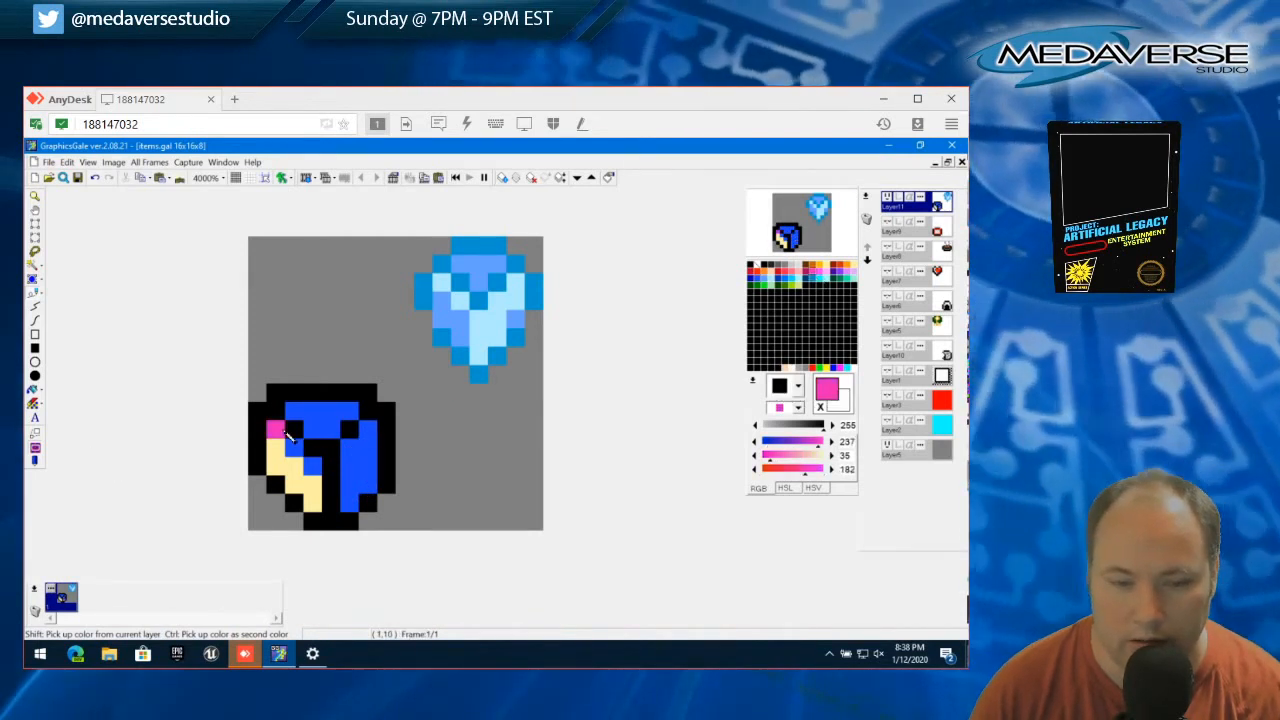
click(311, 465)
mouse_move(349, 501)
mouse_down()
mouse_move(358, 463)
mouse_move(364, 476)
mouse_move(368, 436)
mouse_move(345, 415)
mouse_move(298, 412)
mouse_move(331, 430)
mouse_up()
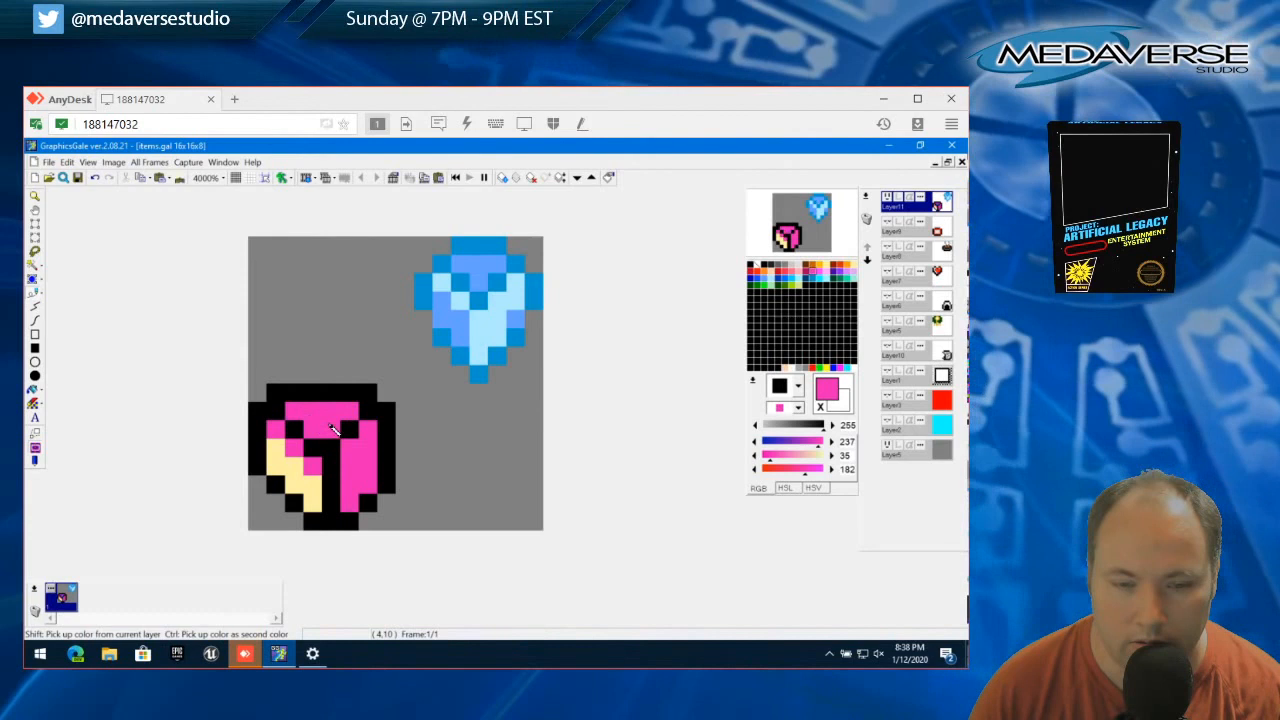
Pick up the cream colour, add two diagonal cream pixels in the right segment, and turn the left segment's remaining pink pixels cream
right_click(295, 468)
click(350, 465)
click(367, 448)
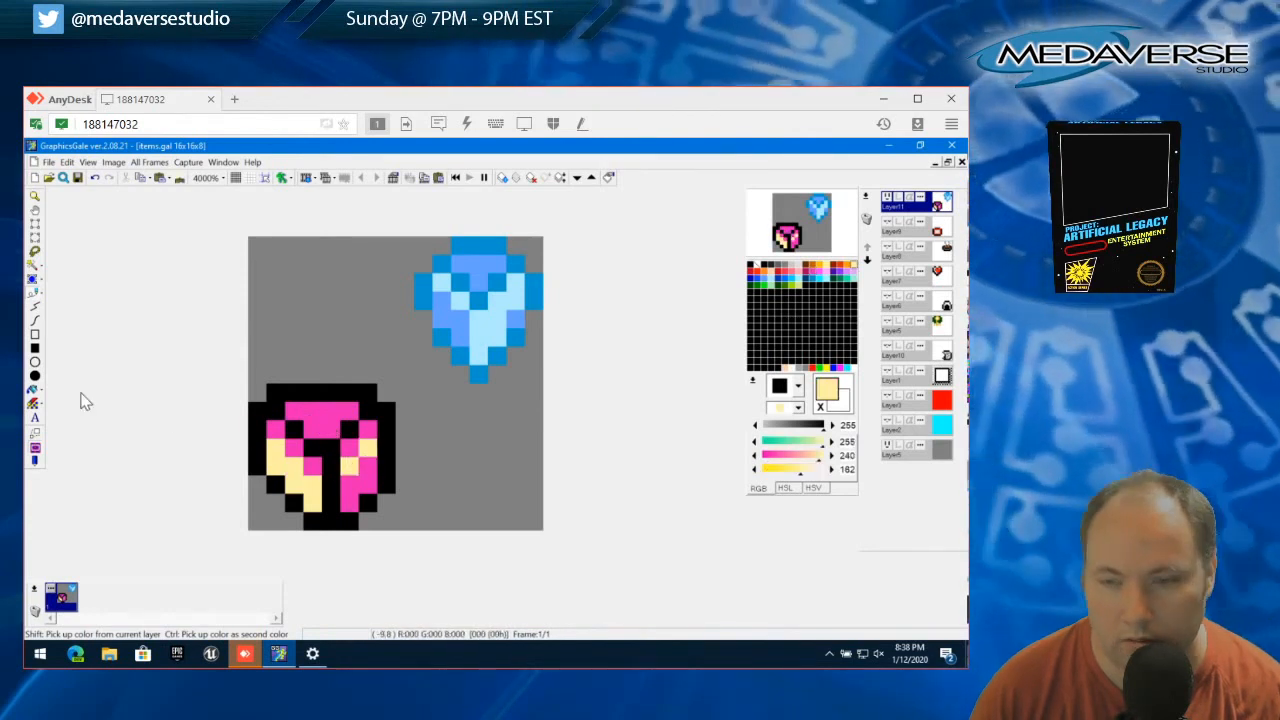
click(33, 252)
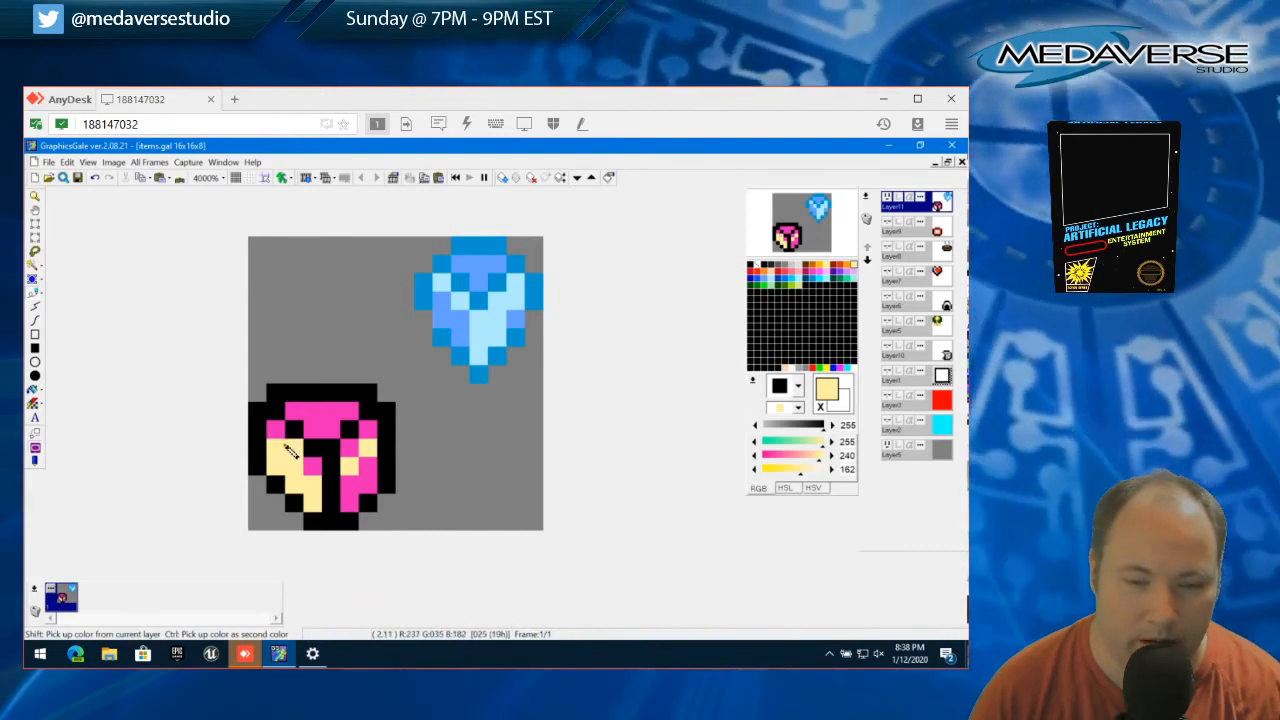
click(276, 431)
drag(294, 449, 313, 468)
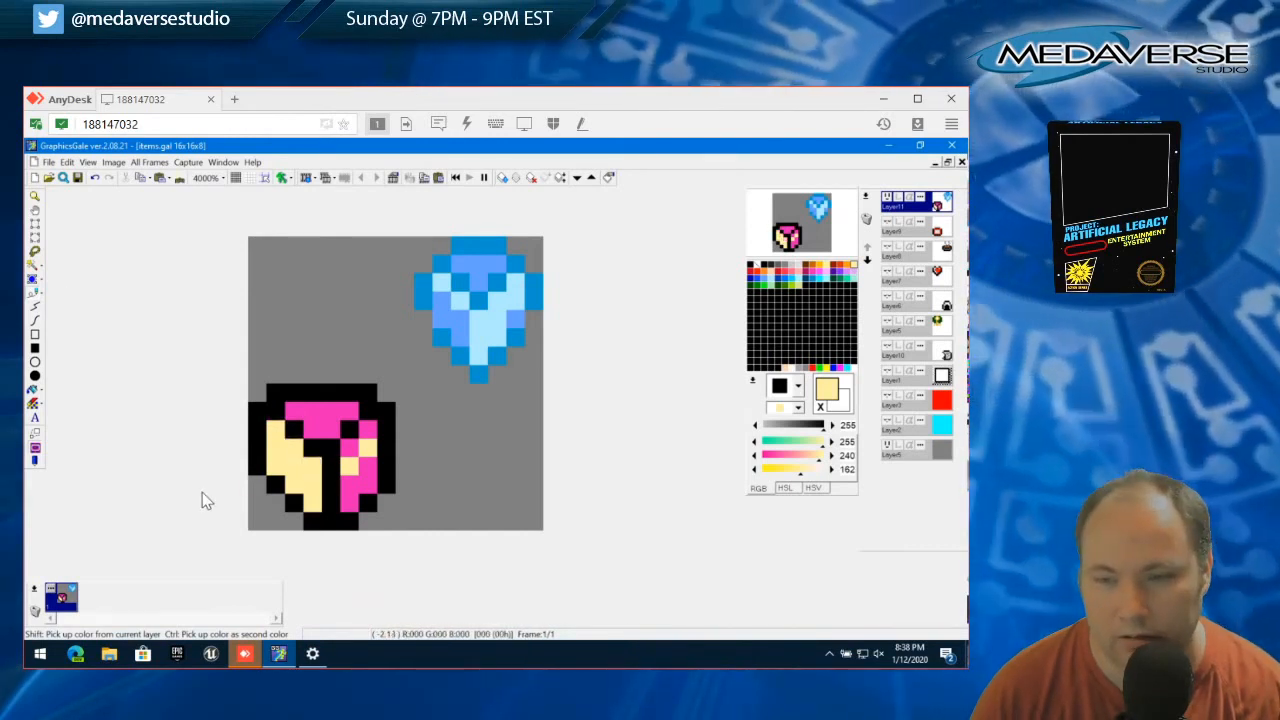
Try two cream pixels in the upper row of the sprite's top segment and undo them
click(331, 412)
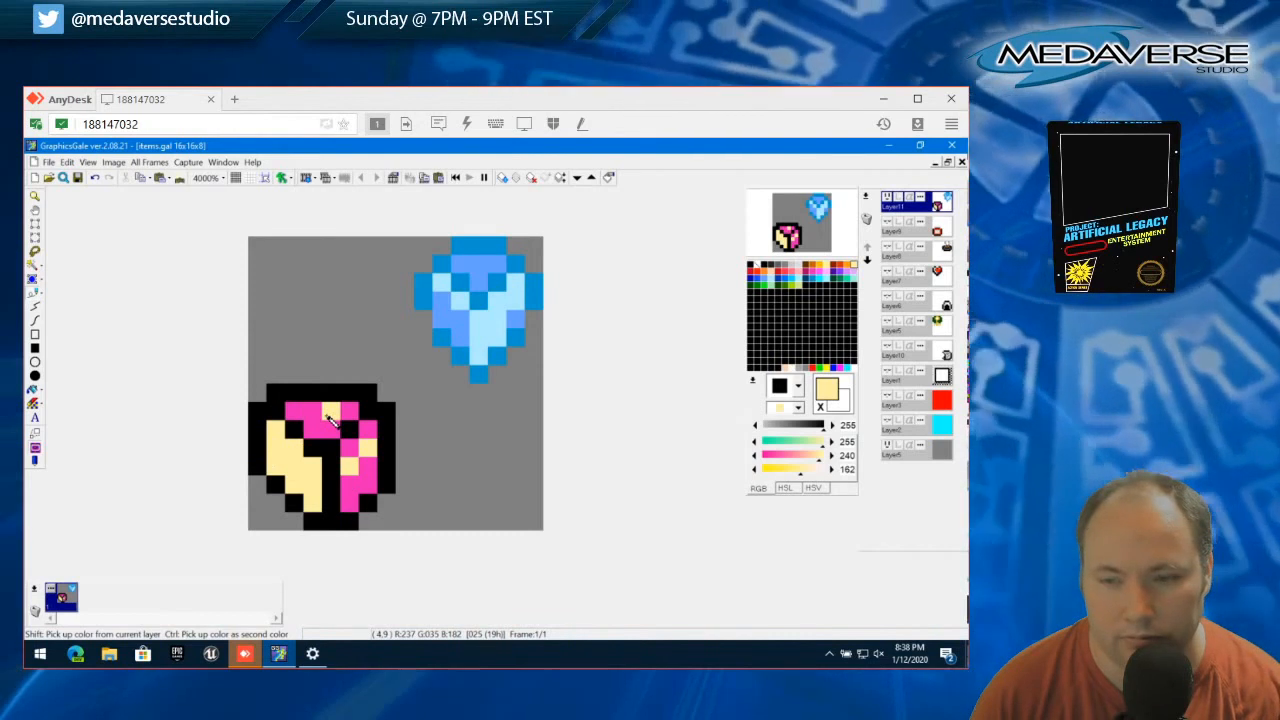
click(313, 411)
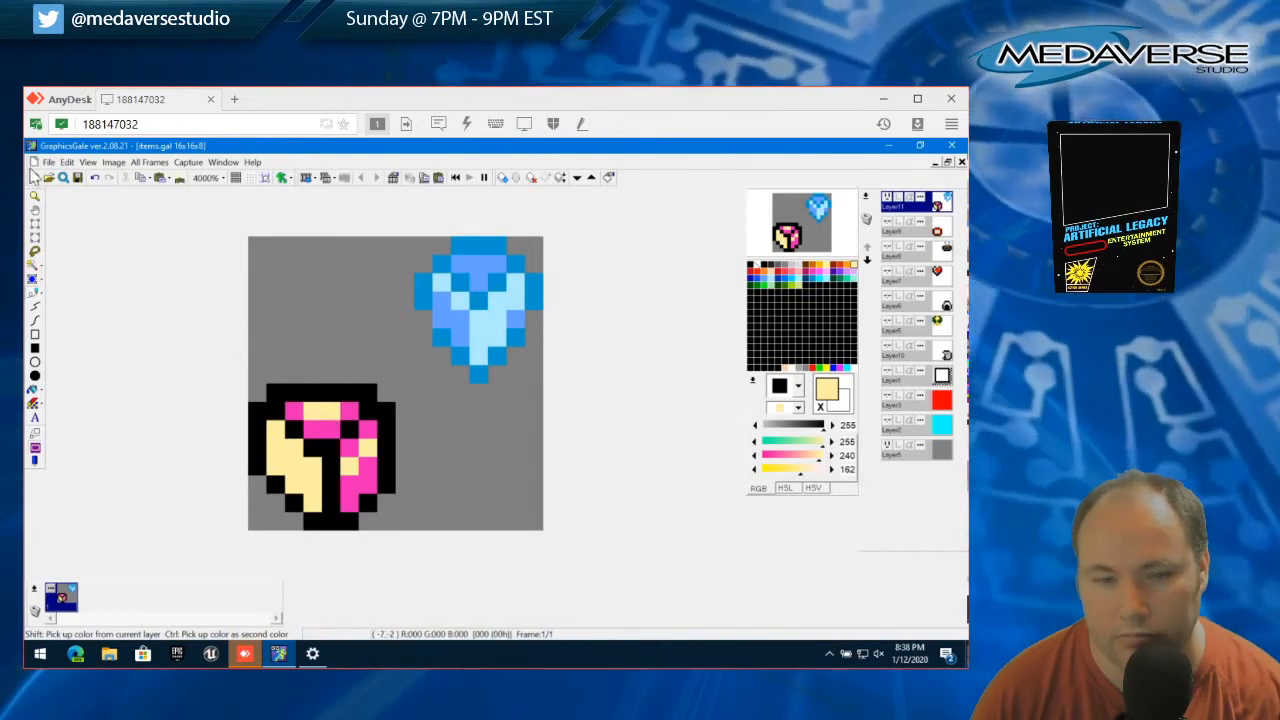
click(66, 162)
click(85, 180)
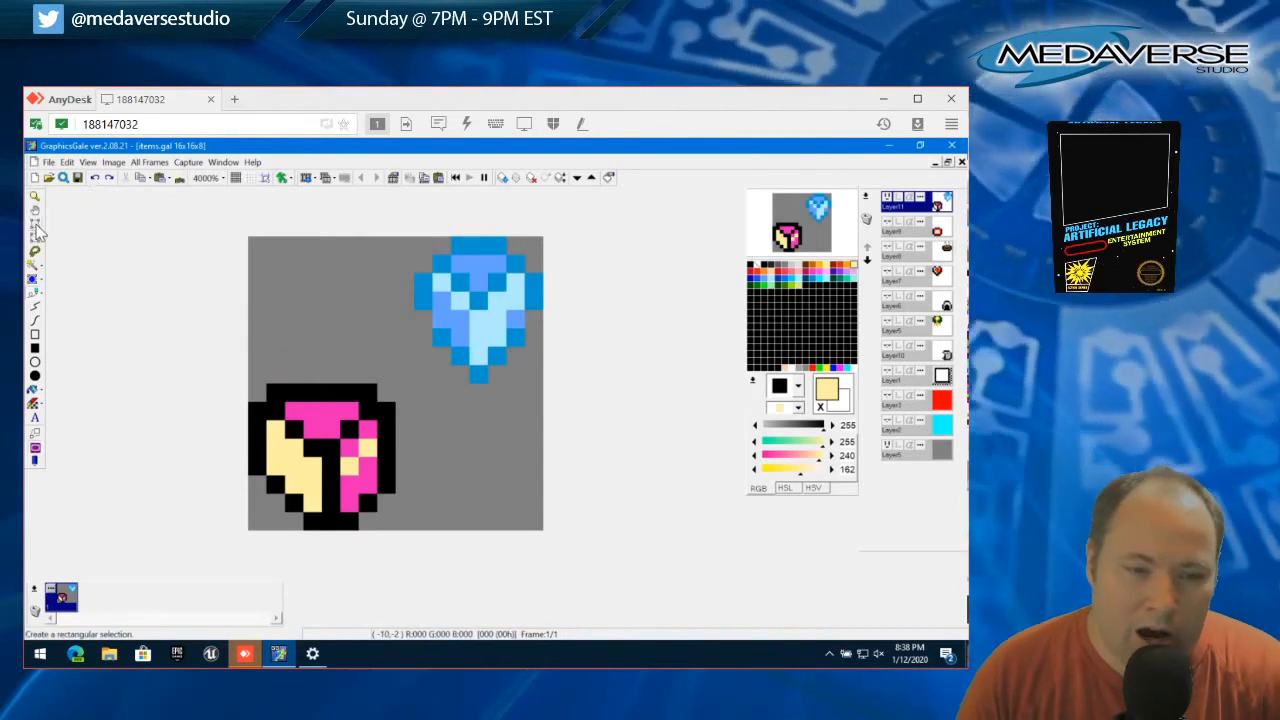
Select the pink and cream 8x8 sprite in the lower-left quadrant and delete it
drag(252, 378, 394, 523)
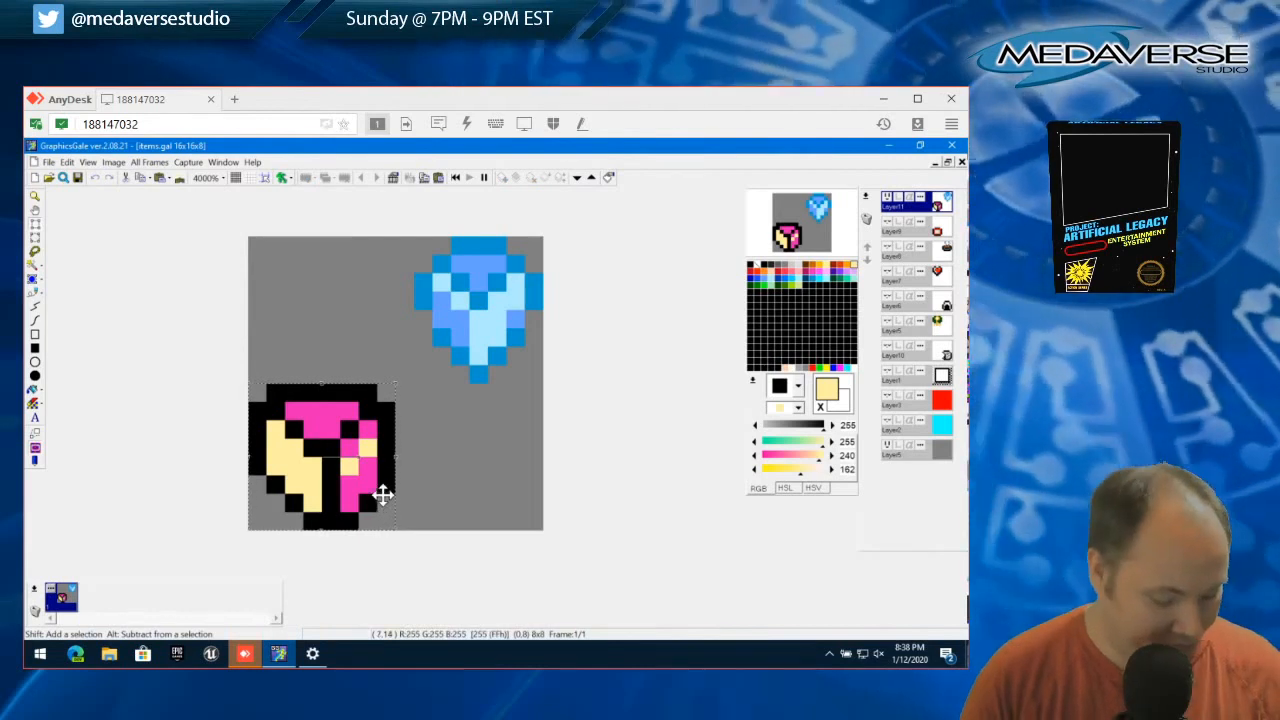
key(Delete)
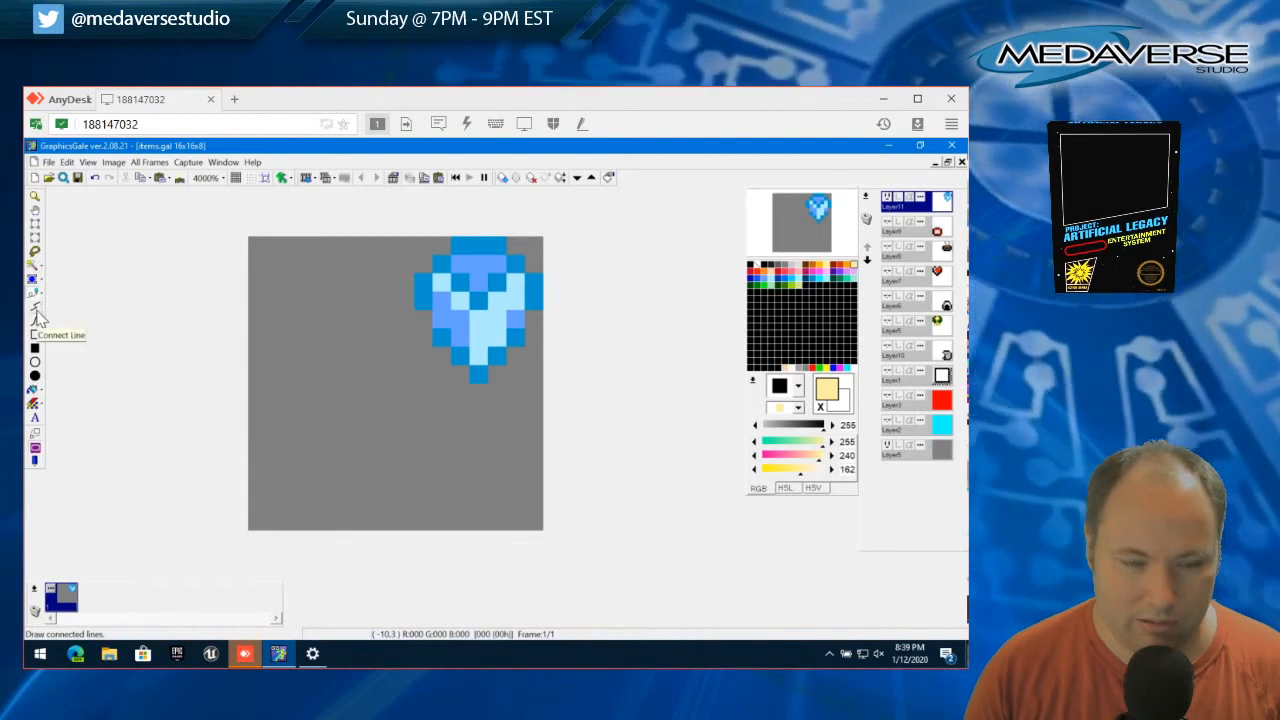
Draw a mushroom cap's four-pixel top edge and stepped left side in black in the empty lower-left quadrant
click(751, 266)
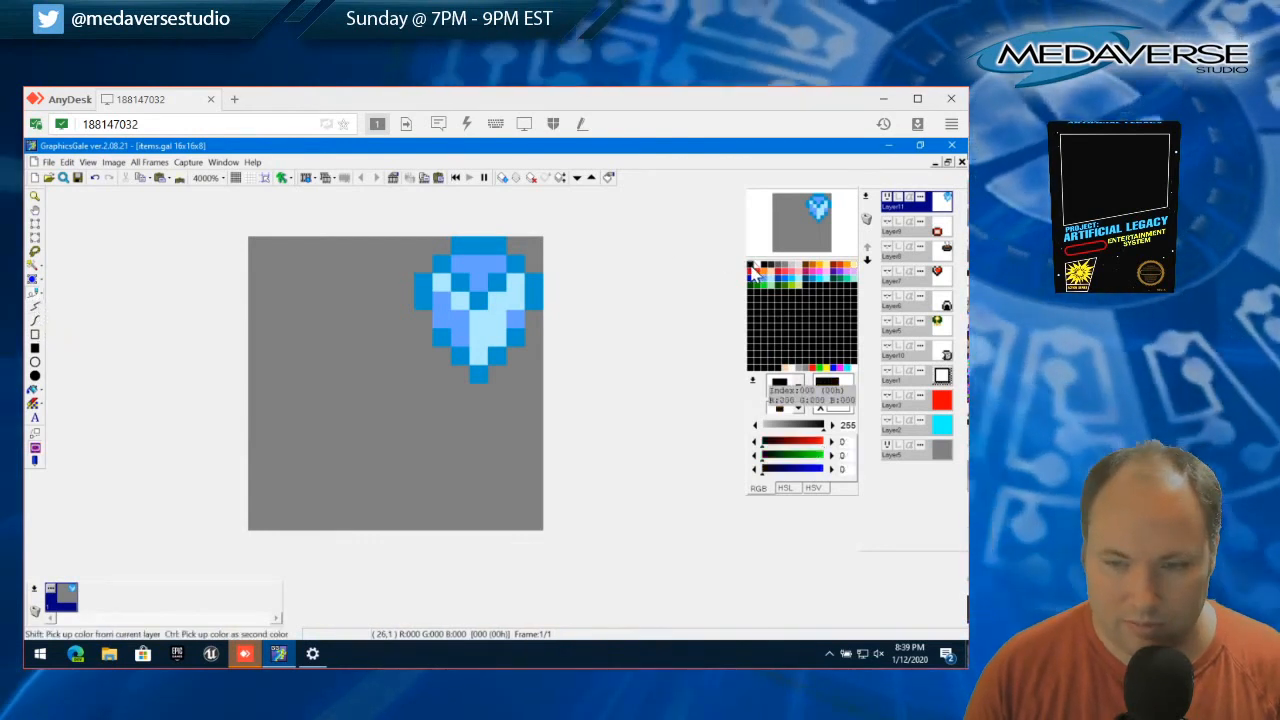
click(350, 524)
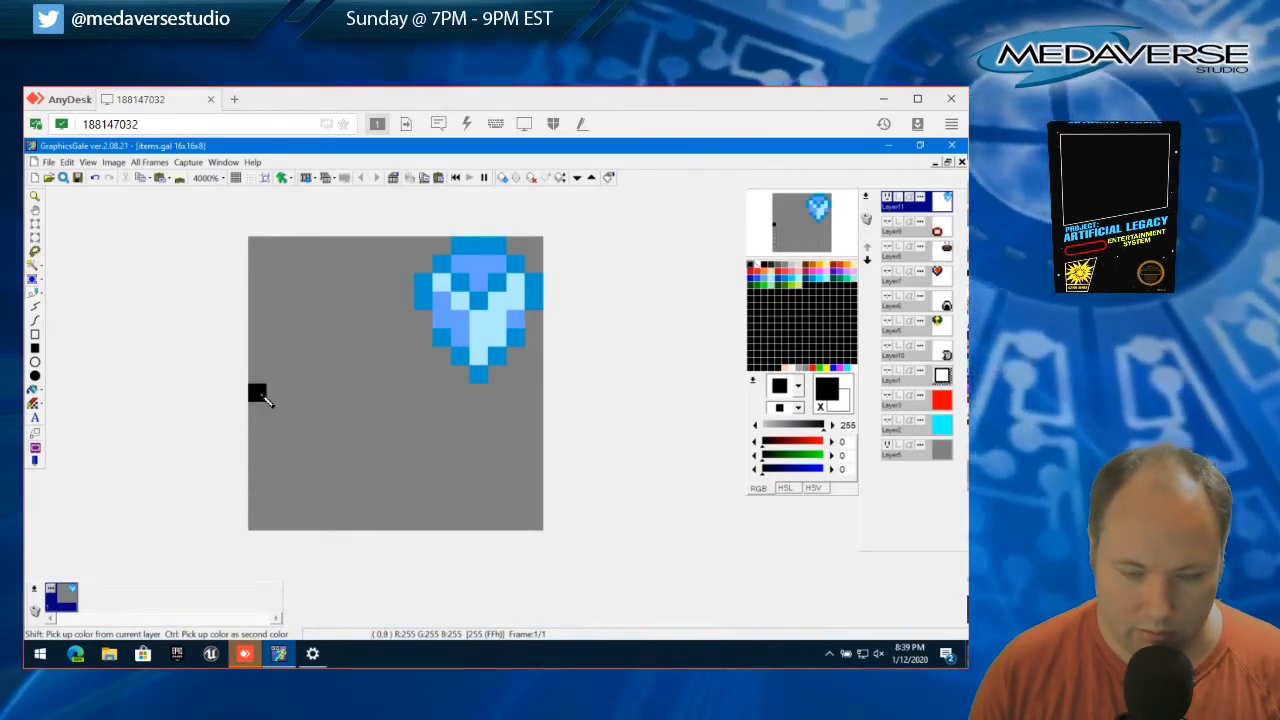
click(294, 395)
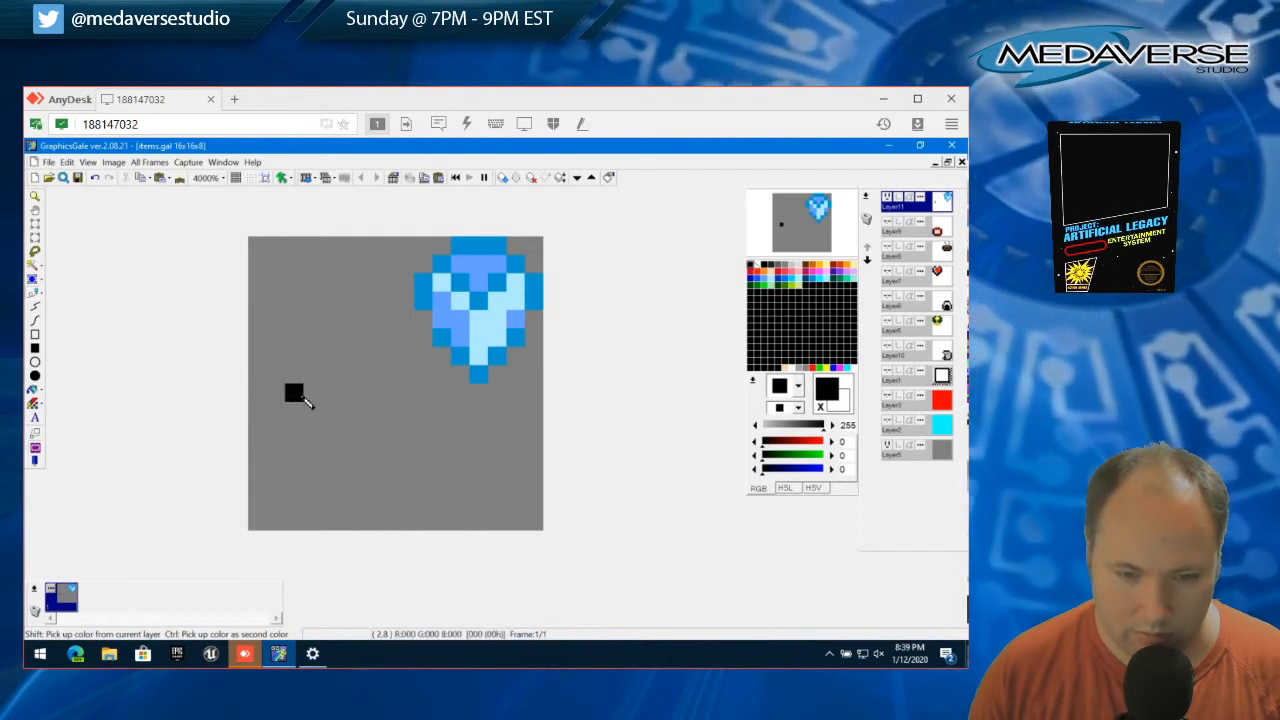
click(310, 396)
click(333, 399)
click(352, 400)
click(282, 410)
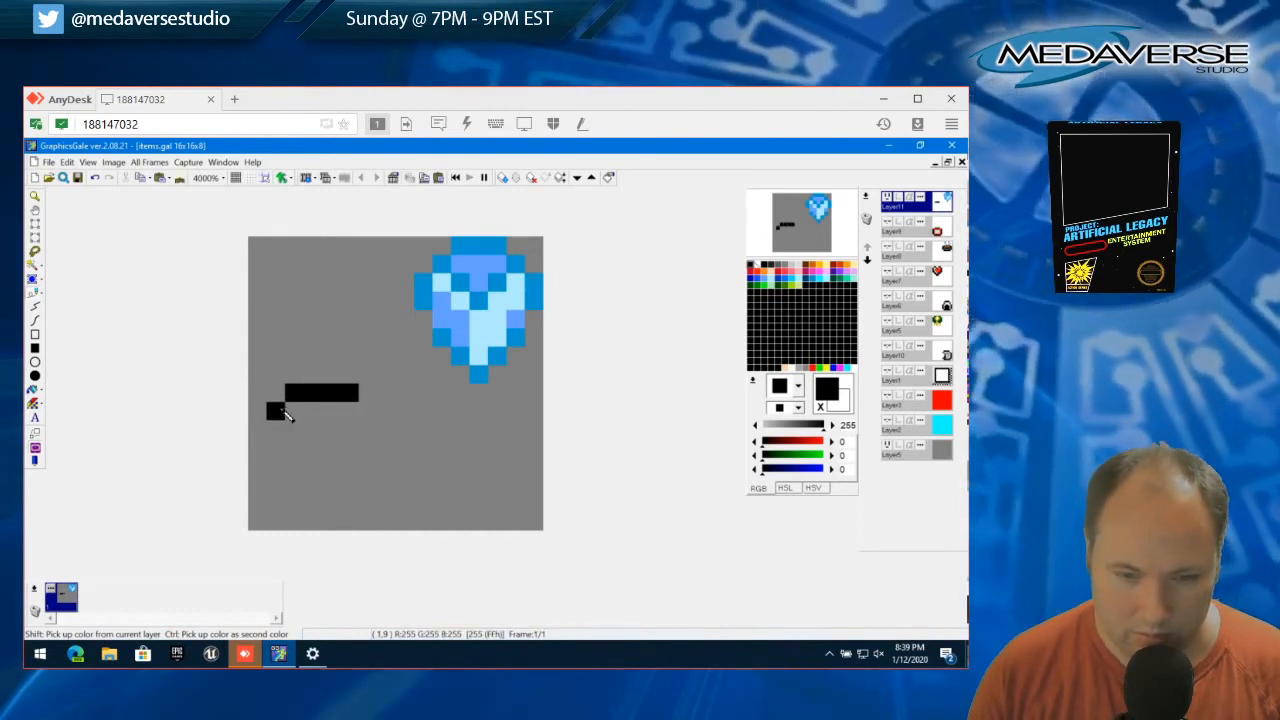
click(262, 429)
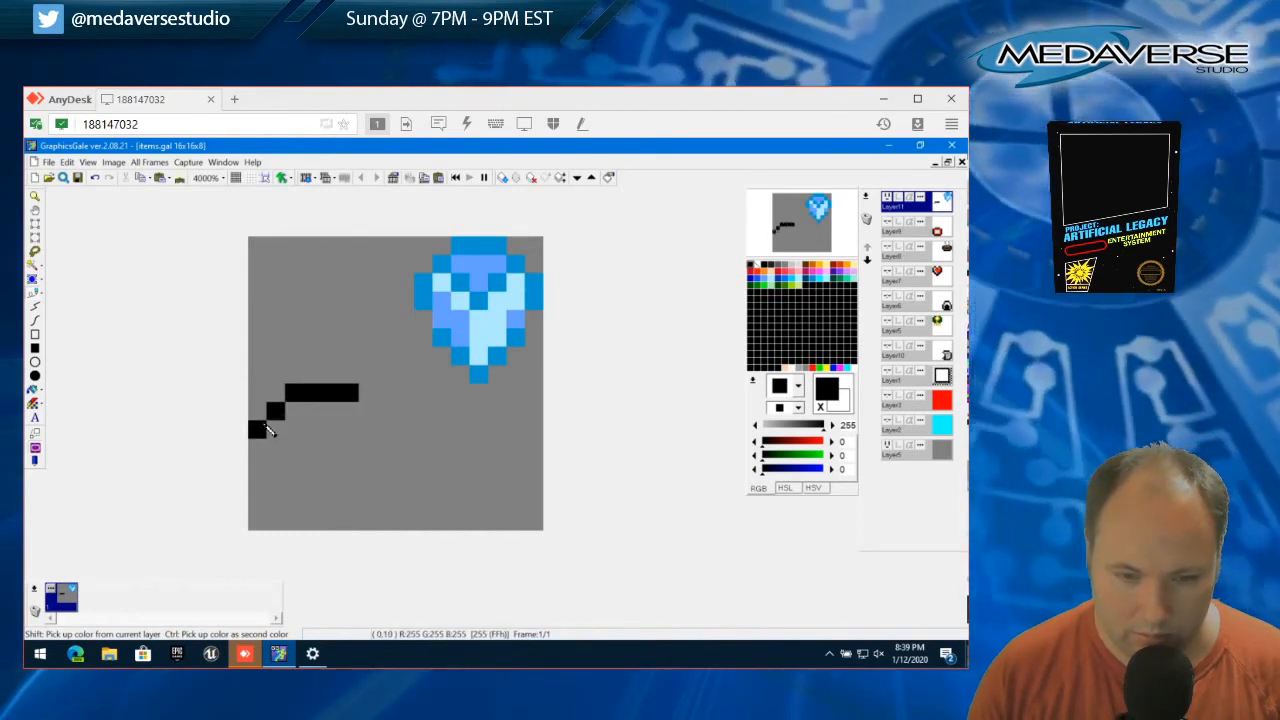
click(264, 447)
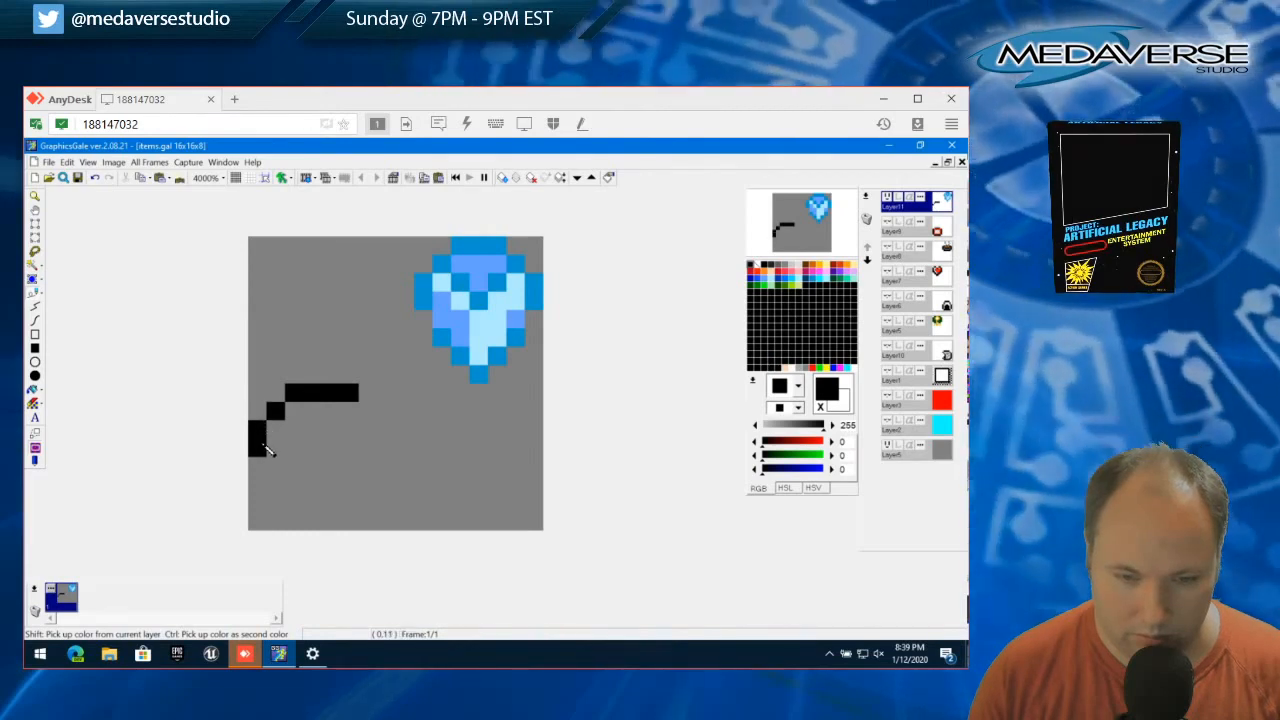
Close the cap's black outline with a six-pixel bottom edge and a right side mirroring the left one
click(274, 465)
click(294, 467)
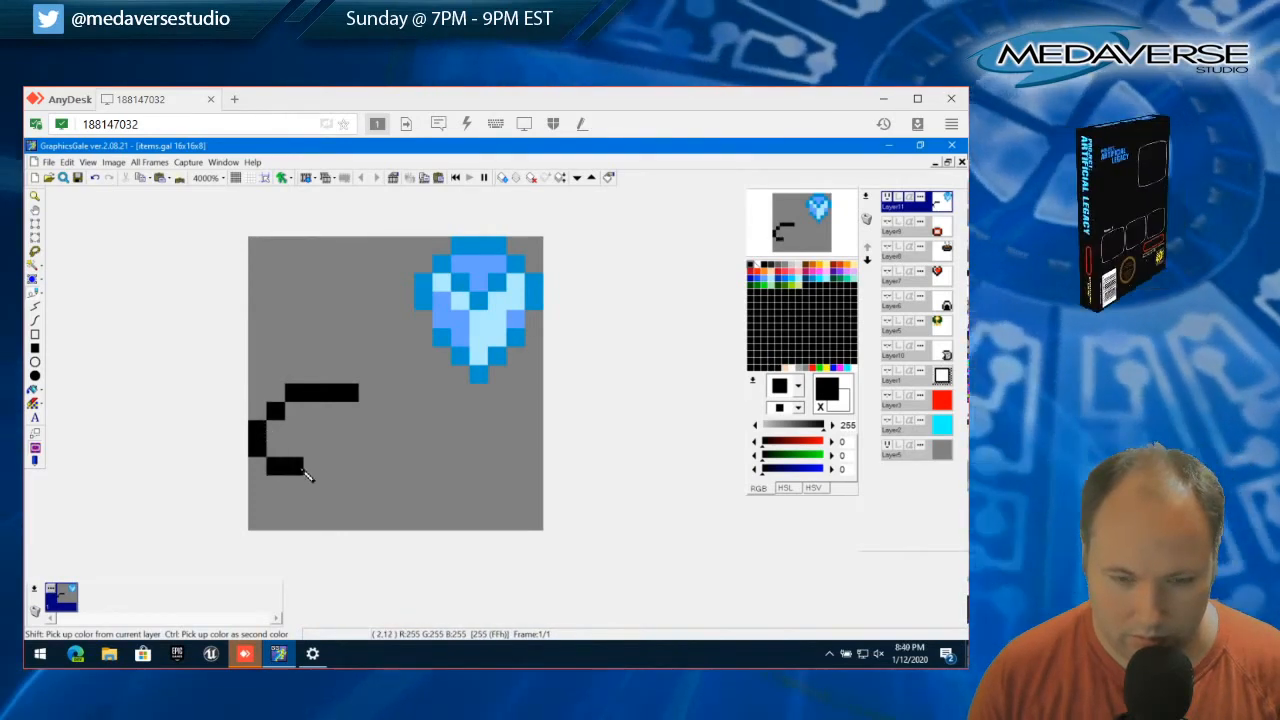
click(312, 466)
click(330, 466)
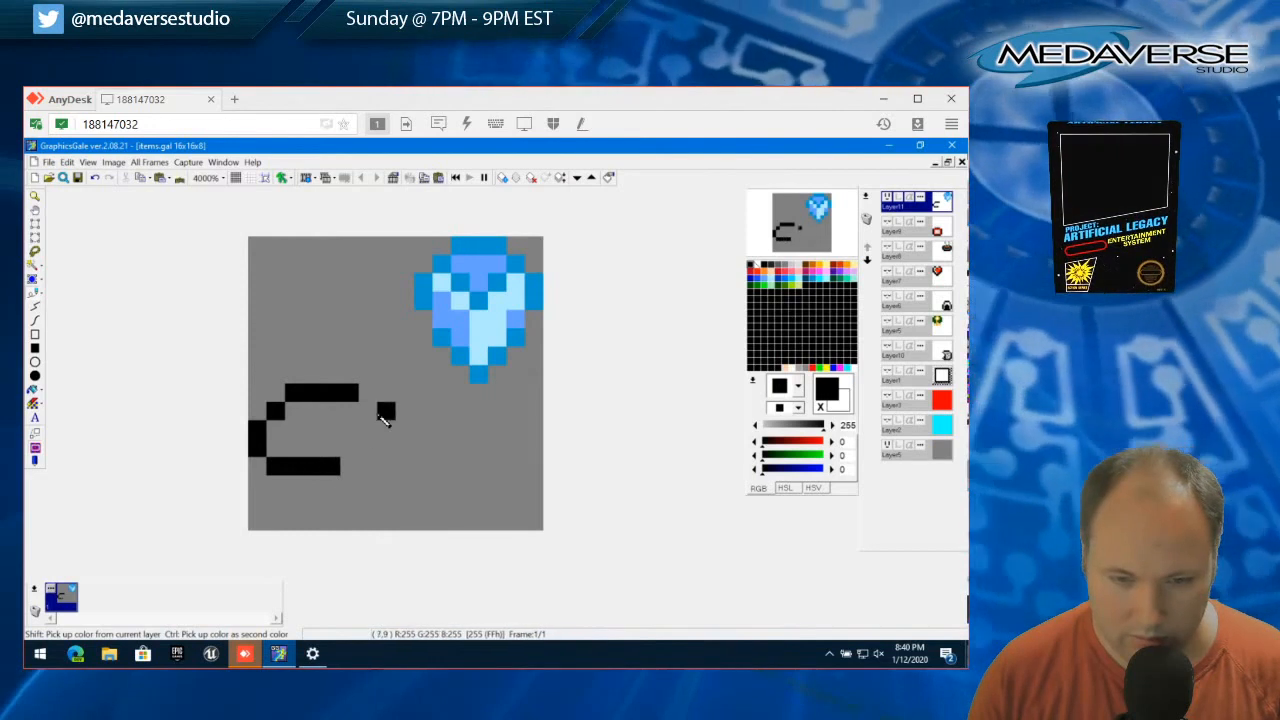
click(367, 411)
drag(385, 430, 386, 447)
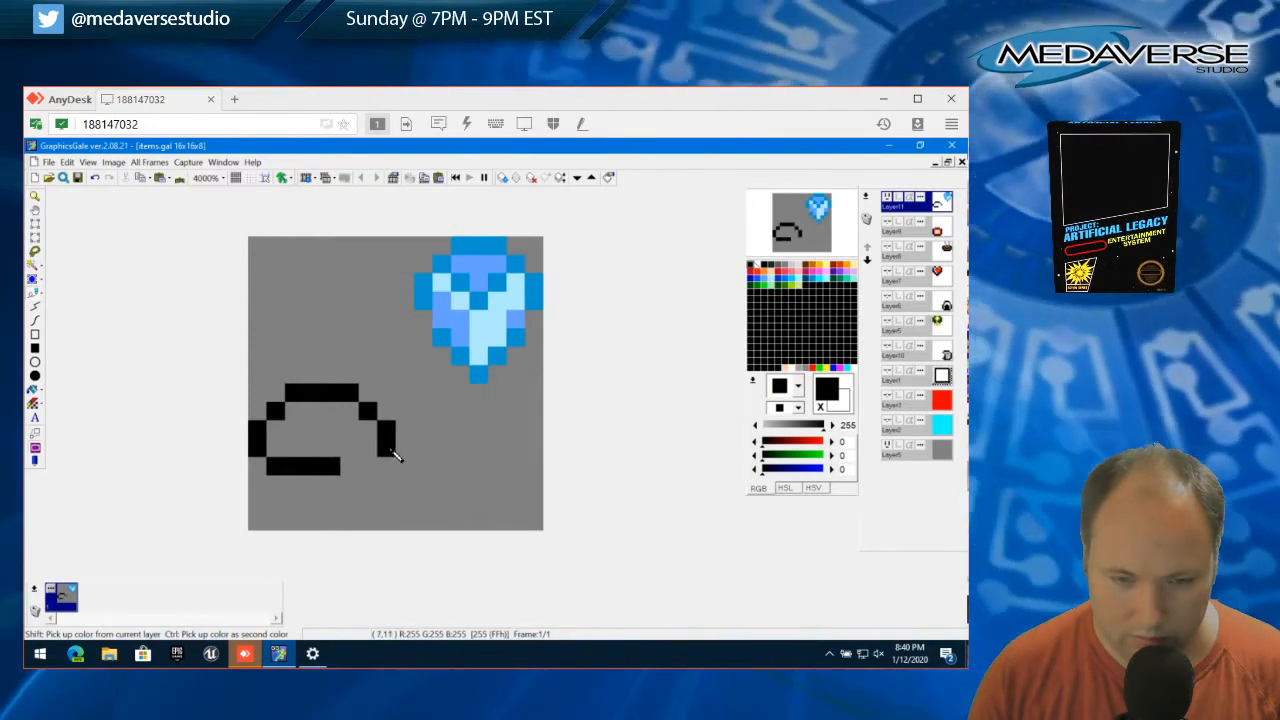
click(368, 466)
click(349, 466)
Draw a black stem outline four pixels wide and three pixels high, centred below the mushroom cap
click(313, 484)
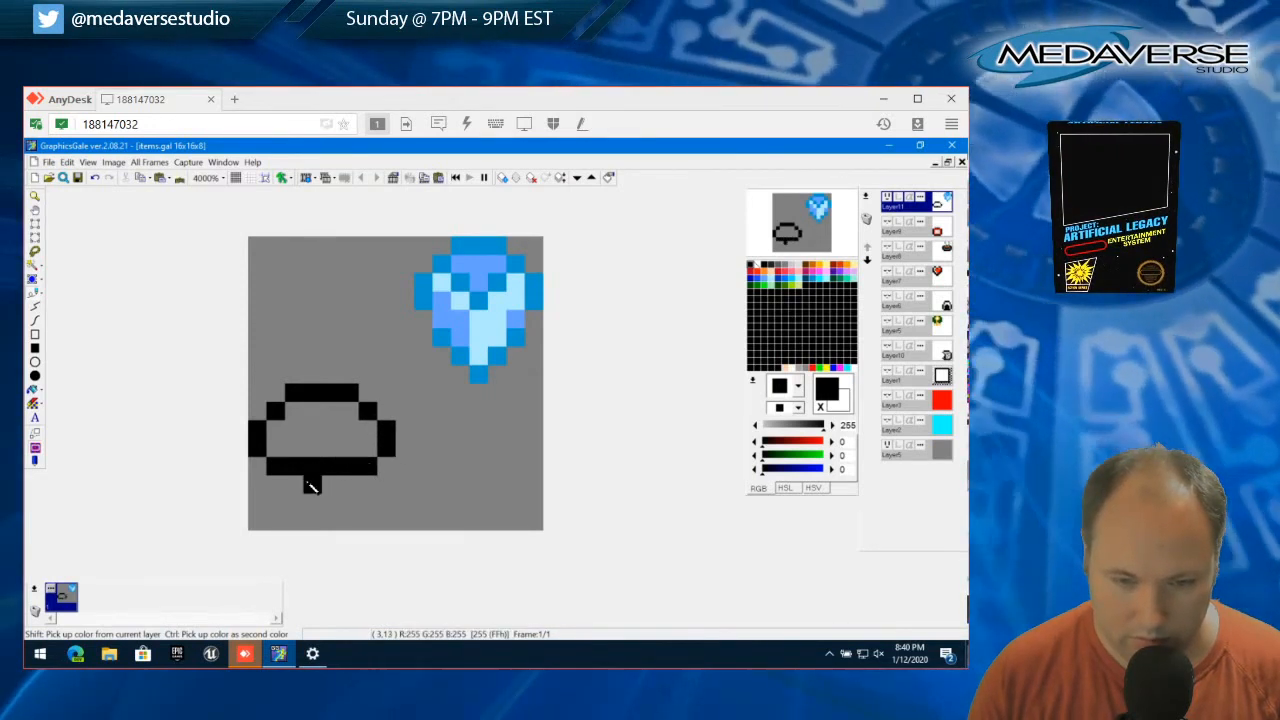
click(299, 485)
click(311, 503)
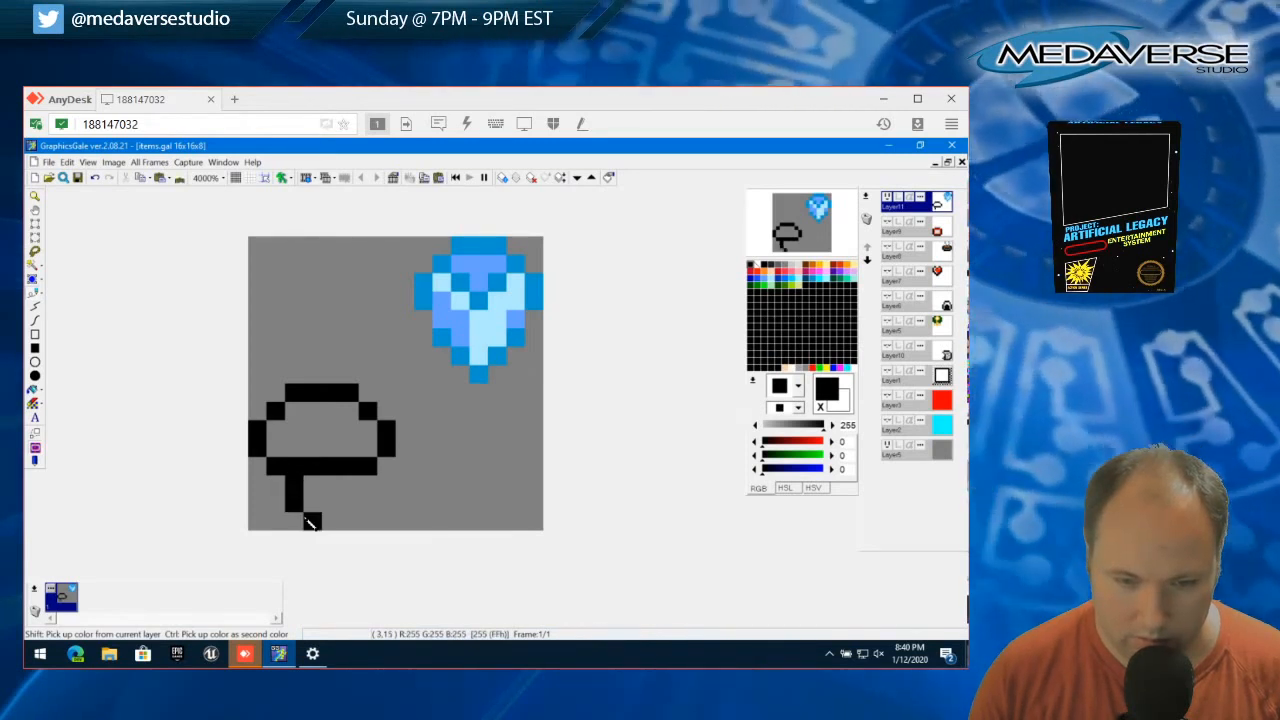
click(295, 521)
click(314, 522)
click(335, 523)
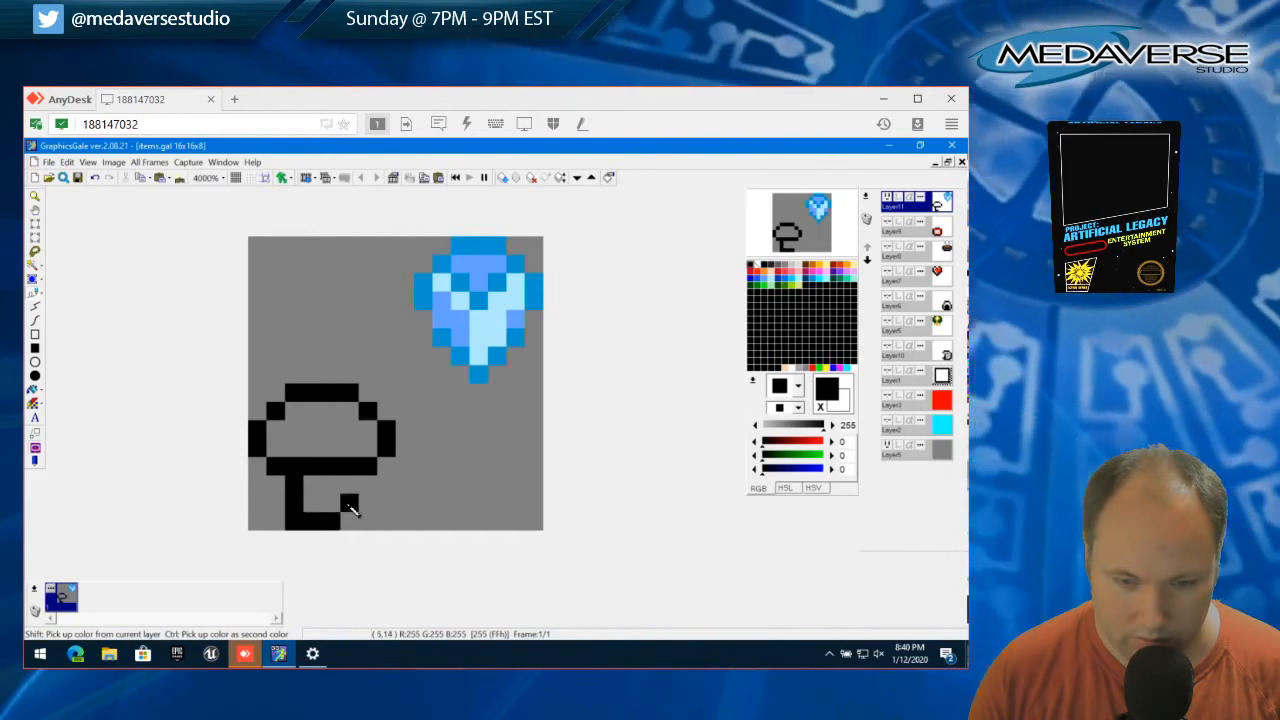
drag(349, 485, 350, 522)
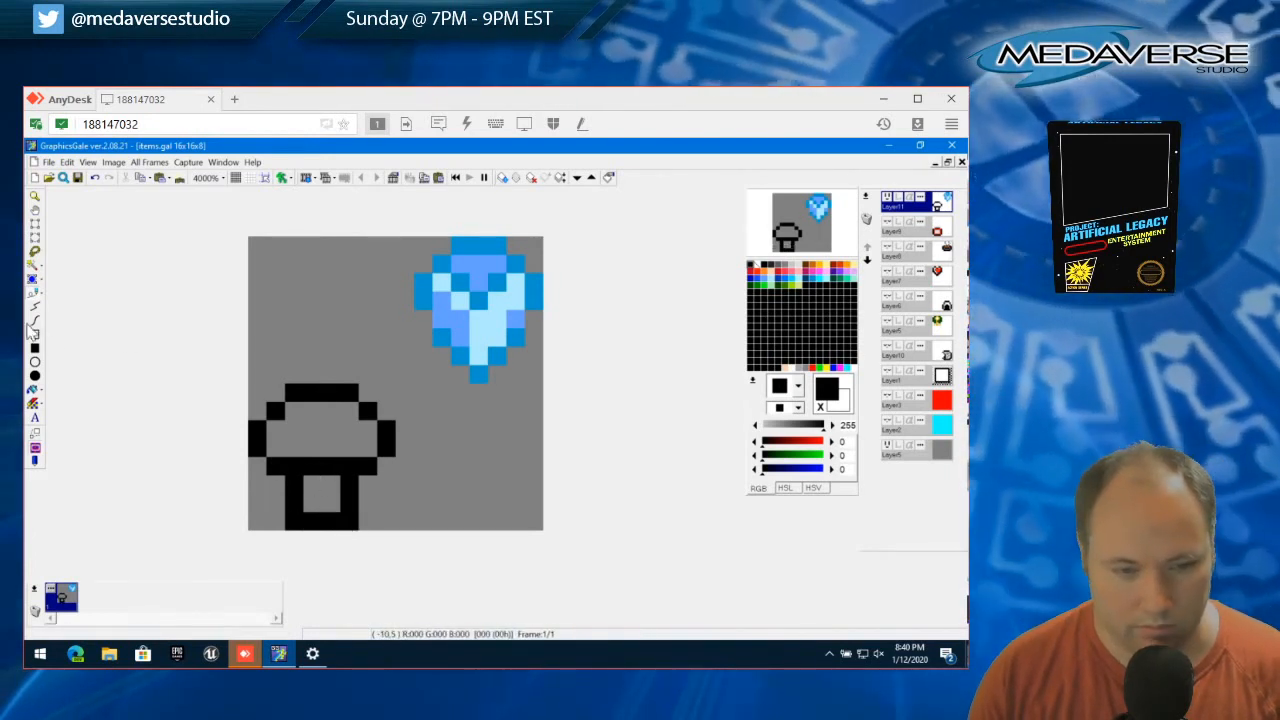
Fill the mushroom's cap with red (255, 29, 0) and its stem with peach (255, 210, 174)
click(758, 273)
click(310, 448)
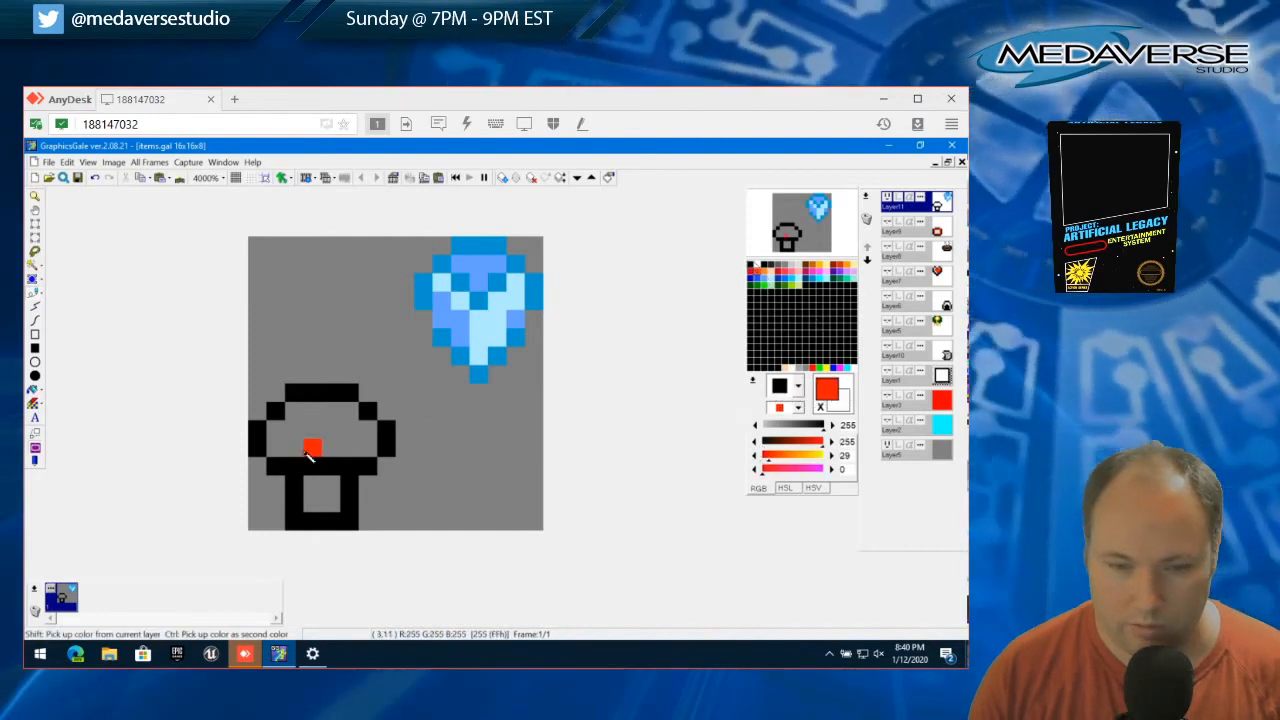
mouse_move(310, 452)
mouse_down()
mouse_move(278, 452)
mouse_move(284, 430)
mouse_move(345, 422)
mouse_move(318, 445)
mouse_move(362, 452)
mouse_up()
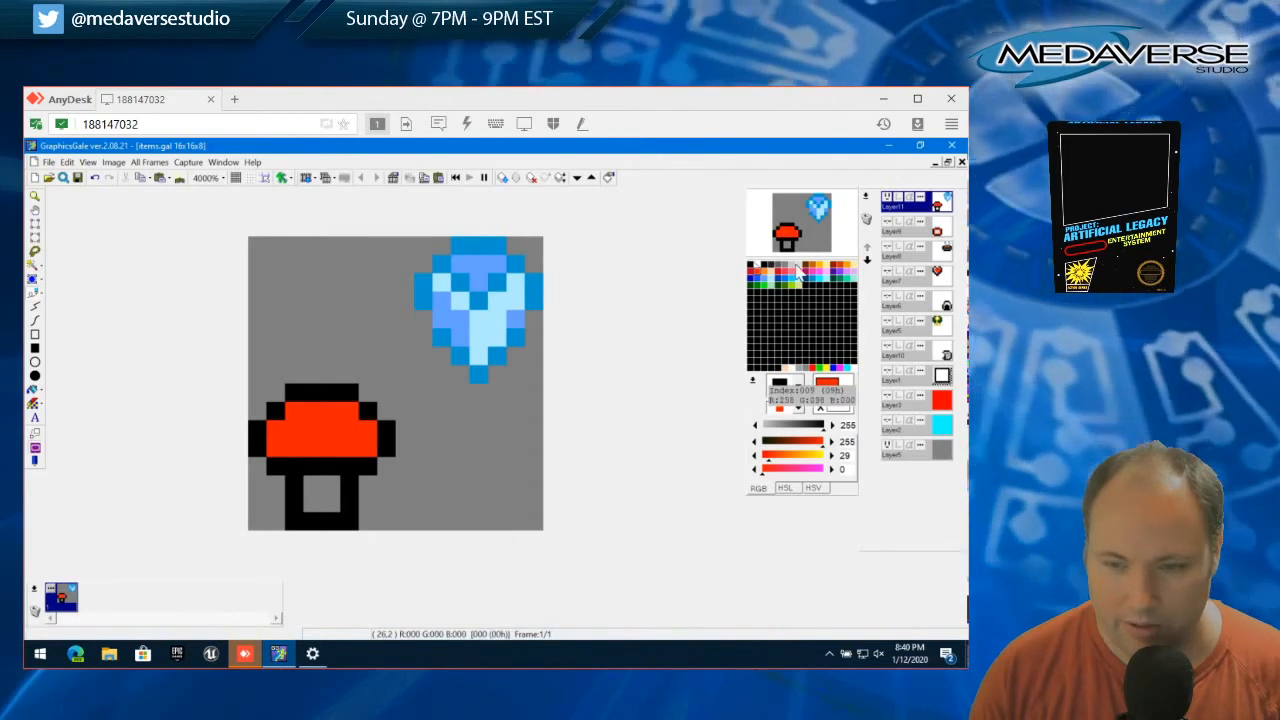
click(779, 276)
mouse_move(312, 506)
mouse_down()
mouse_move(323, 491)
mouse_move(330, 500)
mouse_up()
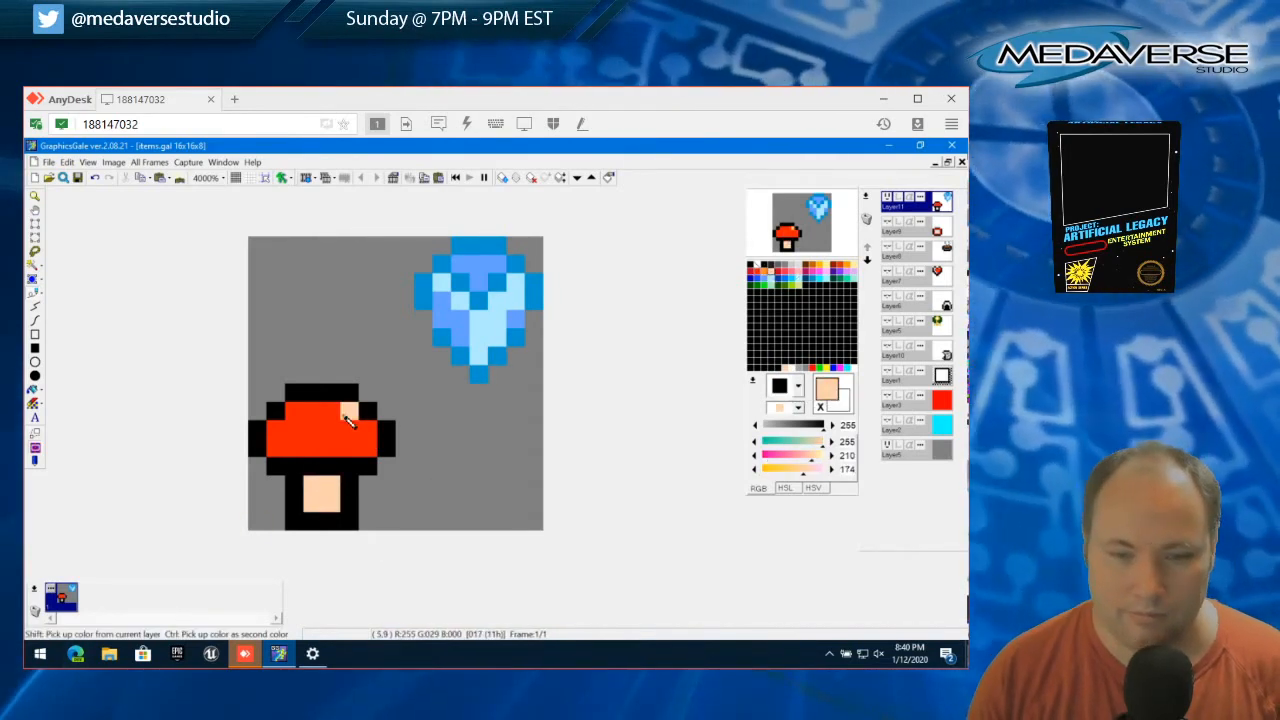
Dot the red mushroom cap with five single-pixel peach spots, recolouring the extra peach pixel near its lower edge red (255, 29, 0)
click(293, 411)
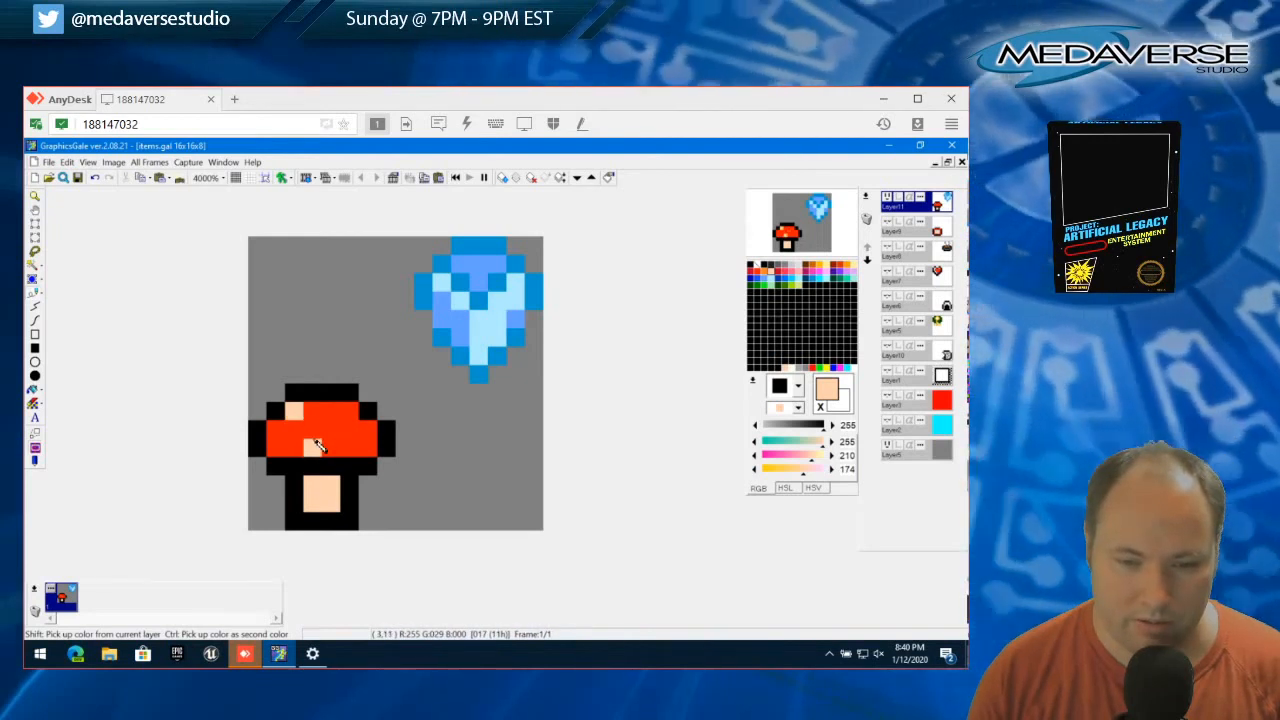
click(312, 447)
click(331, 444)
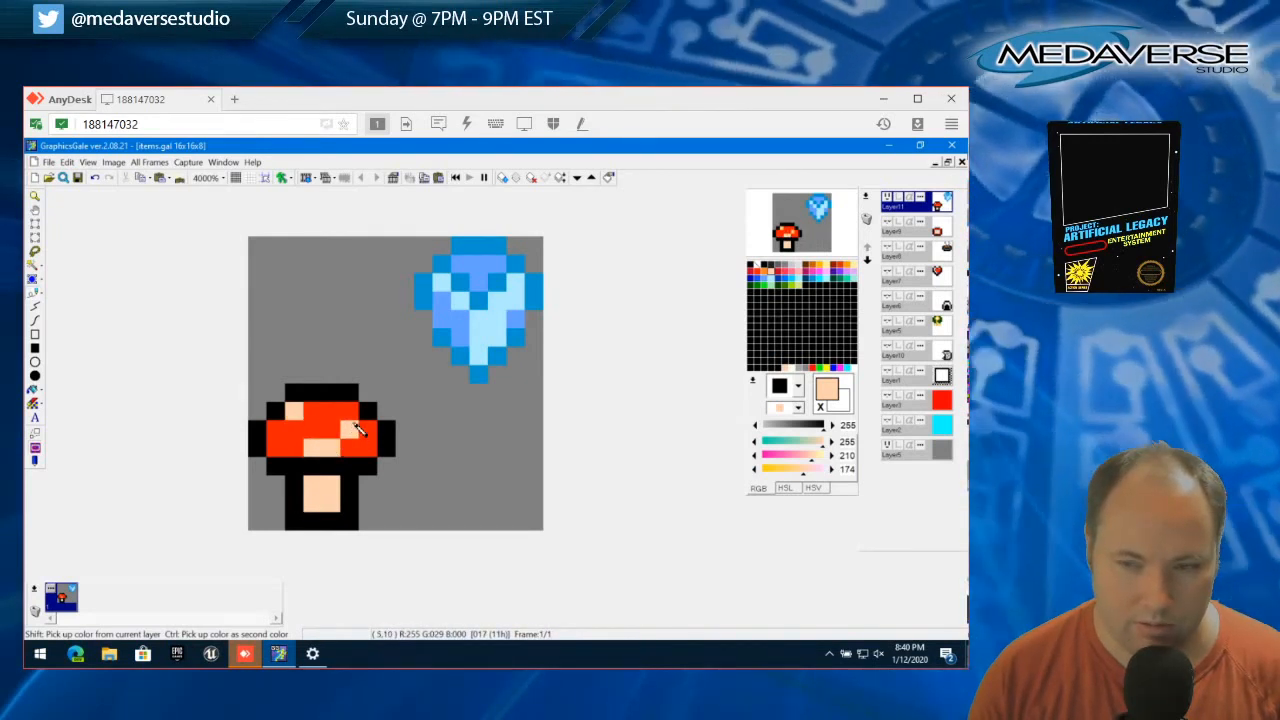
click(351, 429)
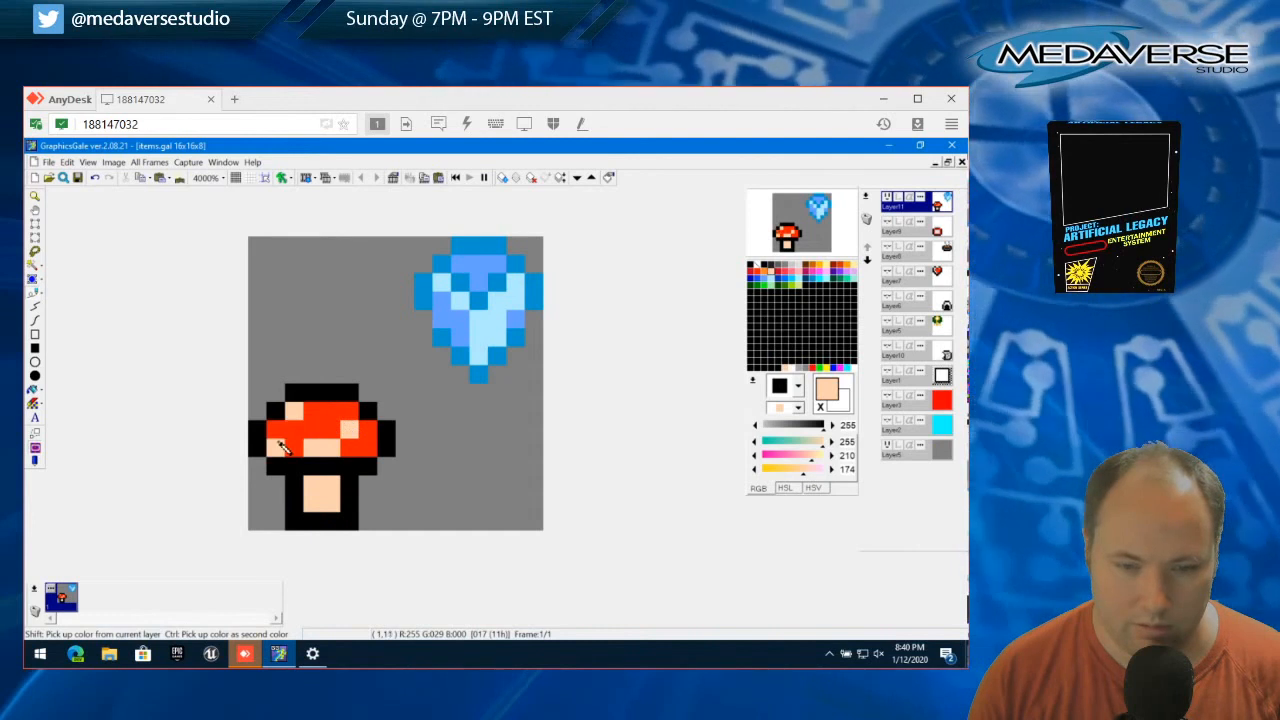
click(278, 447)
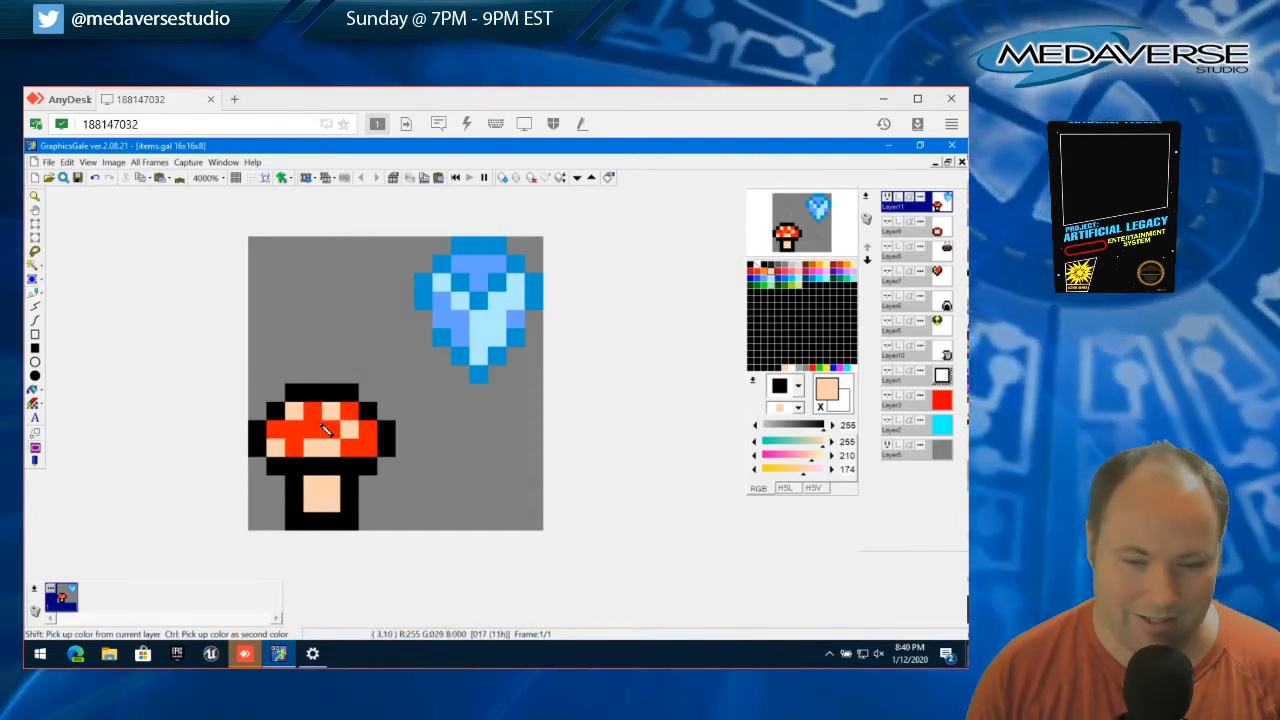
right_click(312, 430)
click(315, 446)
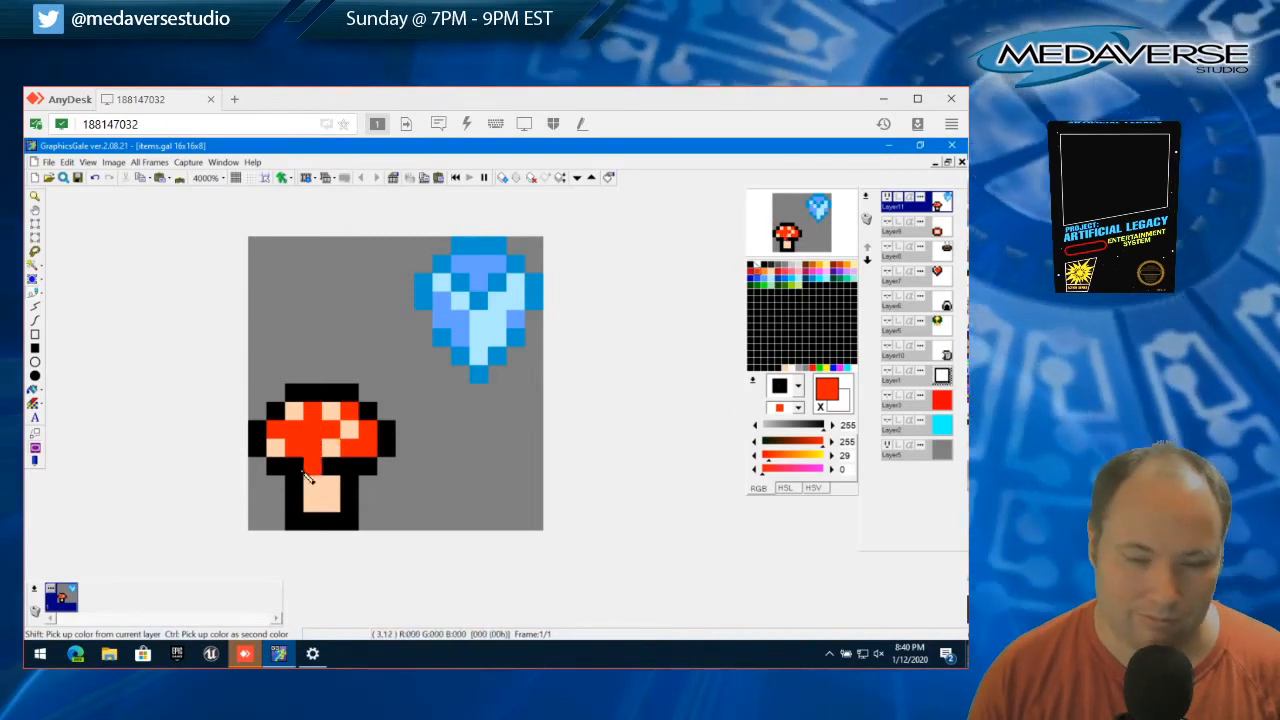
Move the middle of the cap's black bottom edge one row down onto the stem and paint the old edge pixels red
right_click(301, 482)
drag(308, 487, 328, 487)
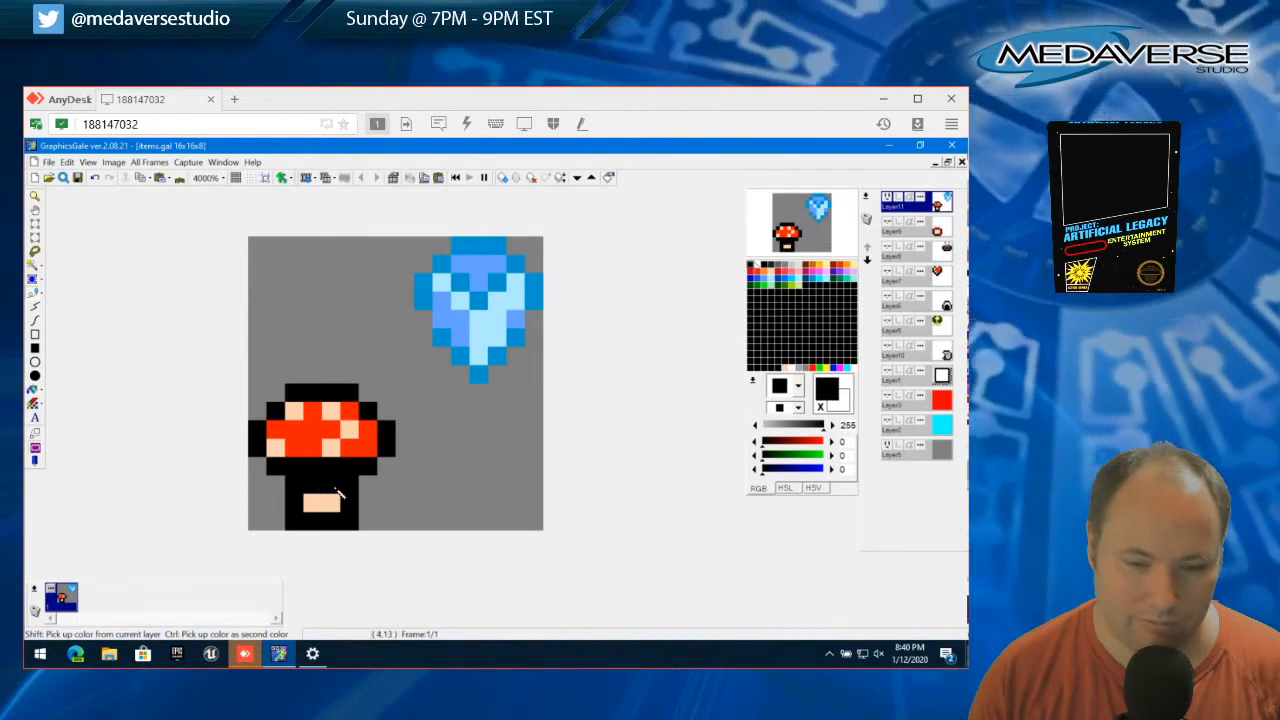
right_click(300, 452)
click(314, 468)
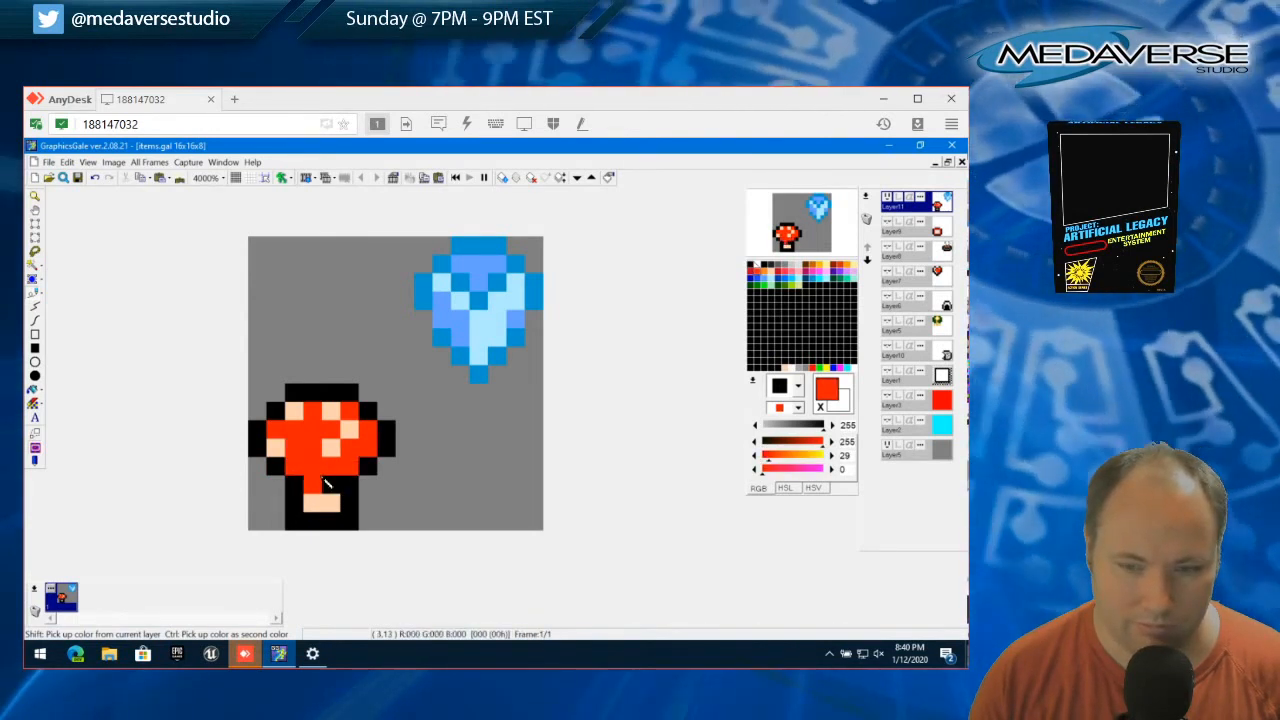
Add a single peach (255, 210, 174) spot at the lower left of the cap's new red row
right_click(335, 450)
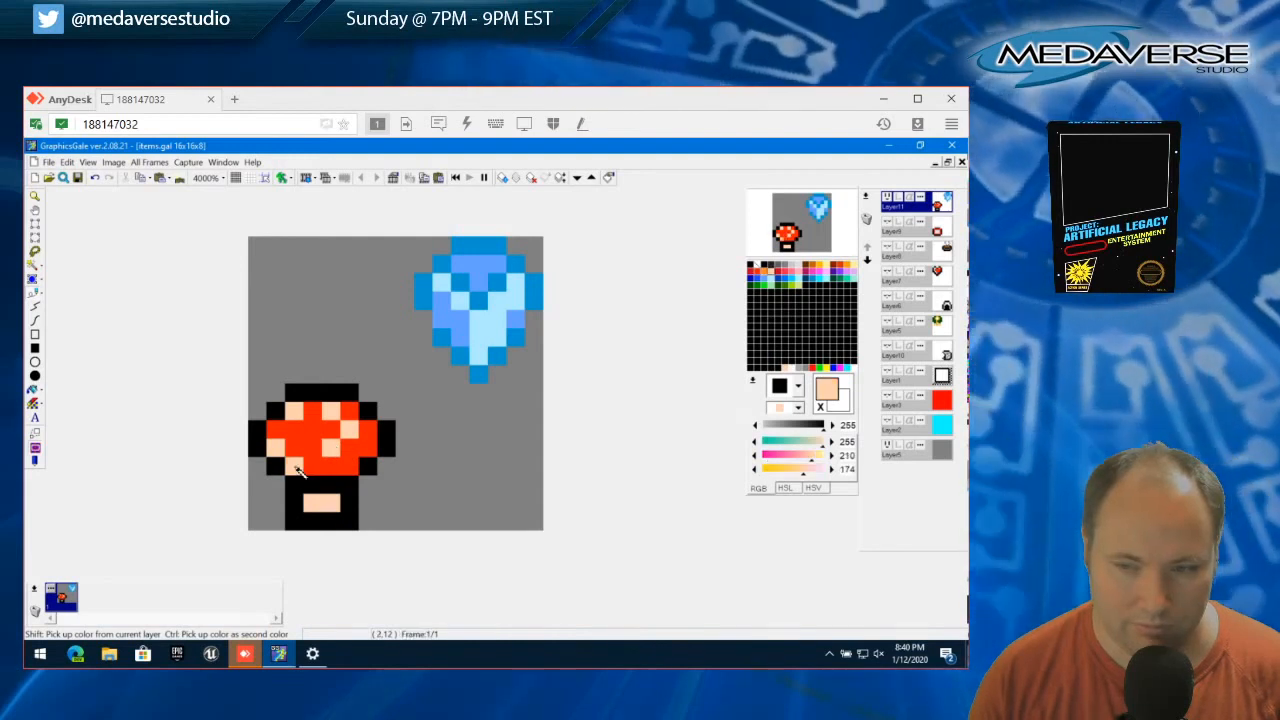
click(295, 501)
key(ctrl+z)
Extend the cap's black outline one row lower on both sides, widening its bottom edge to six pixels
right_click(294, 487)
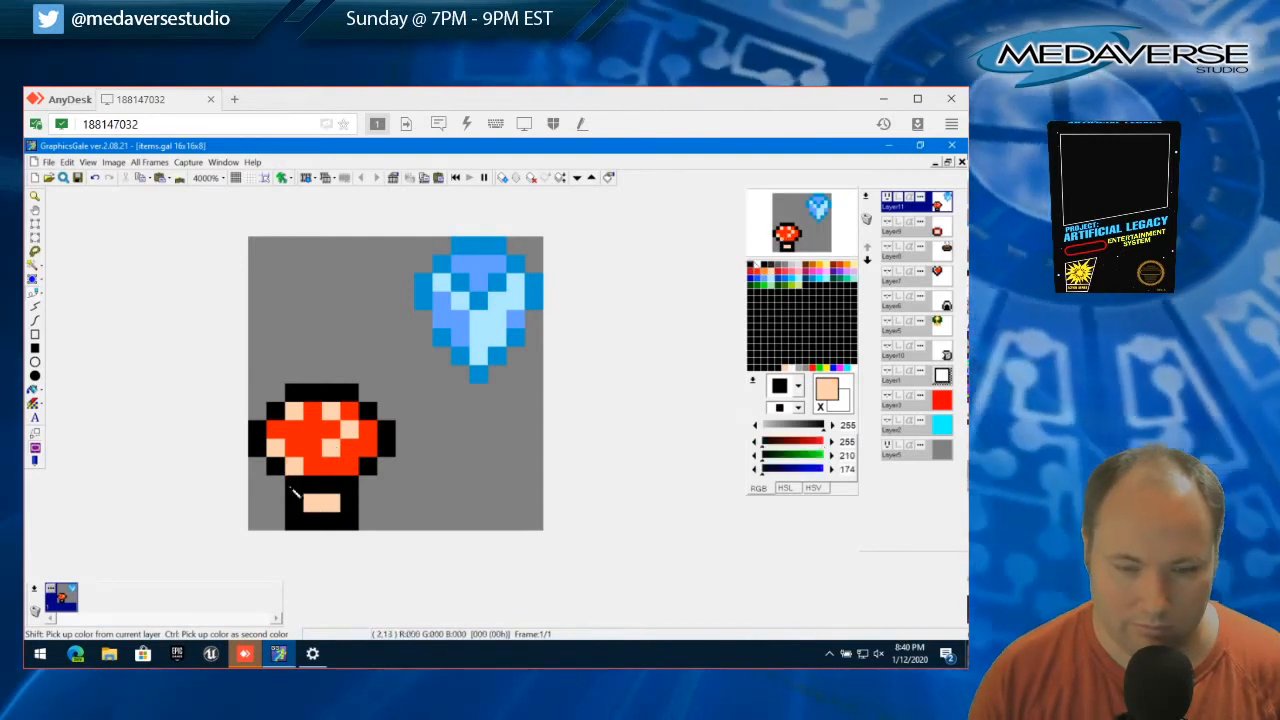
click(281, 487)
click(257, 466)
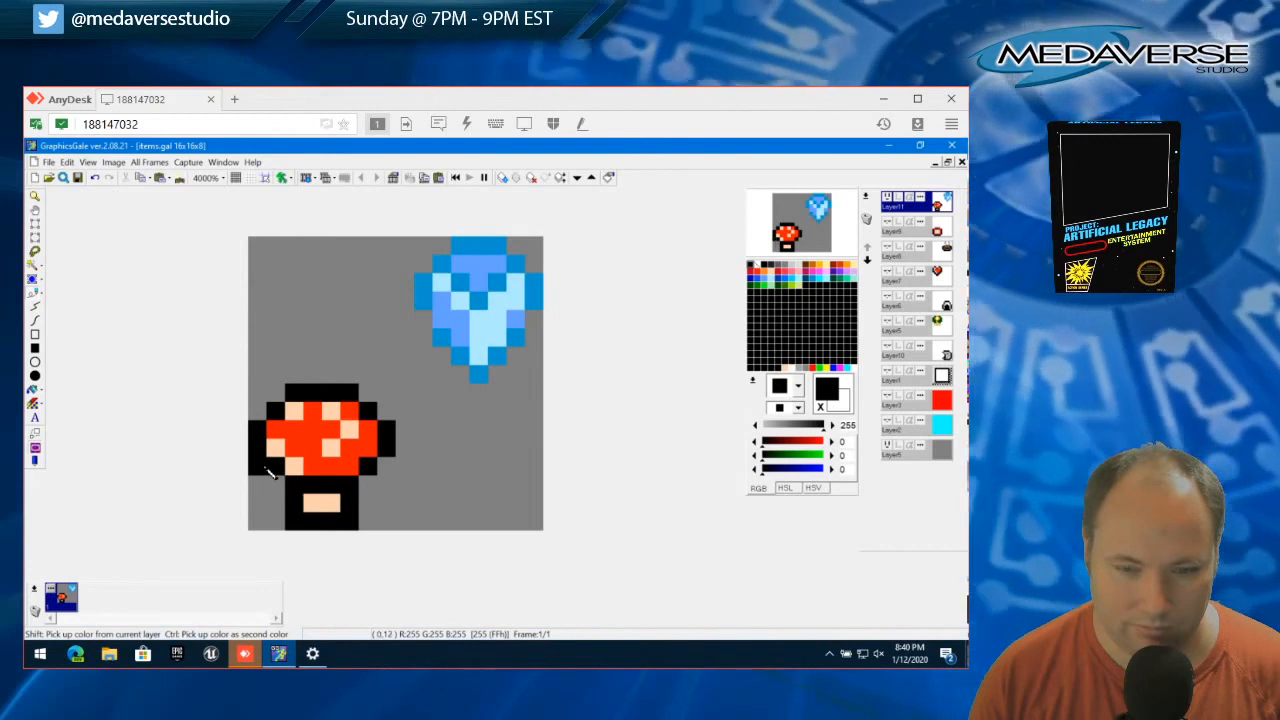
click(275, 485)
click(367, 485)
click(386, 466)
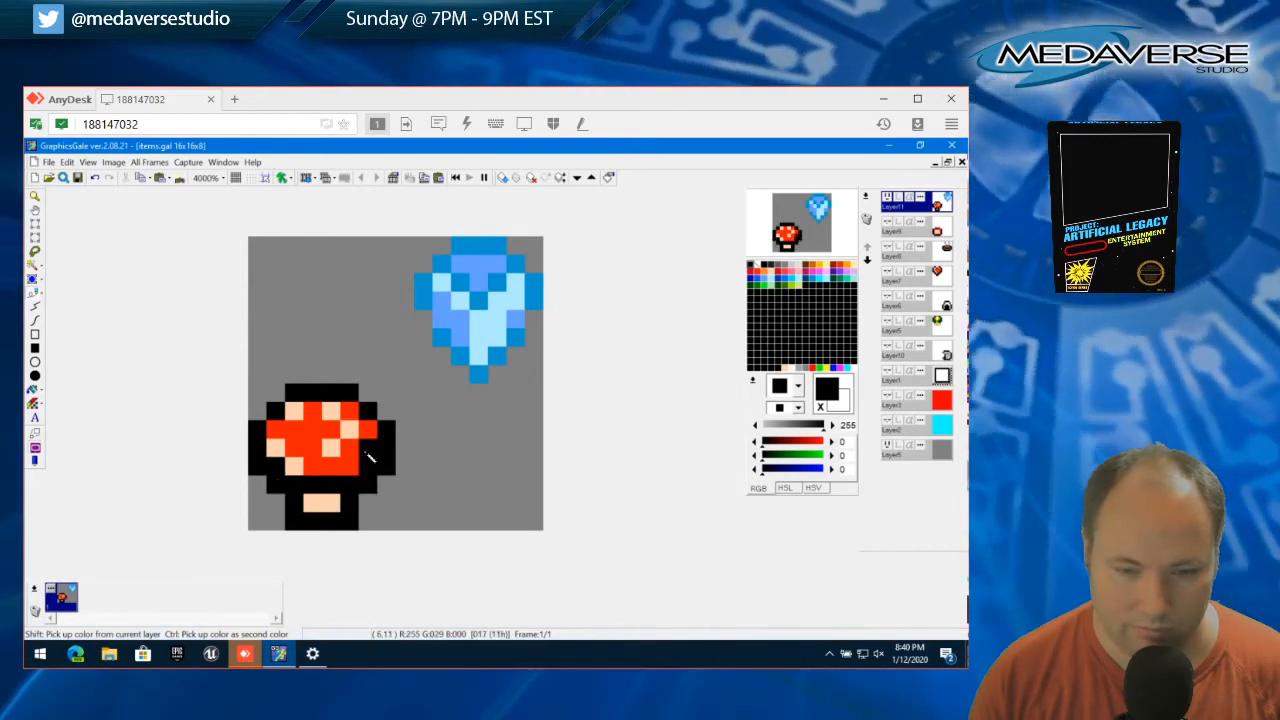
Paint the ends of the cap's lowest row red and add a peach spot at its right end
right_click(372, 470)
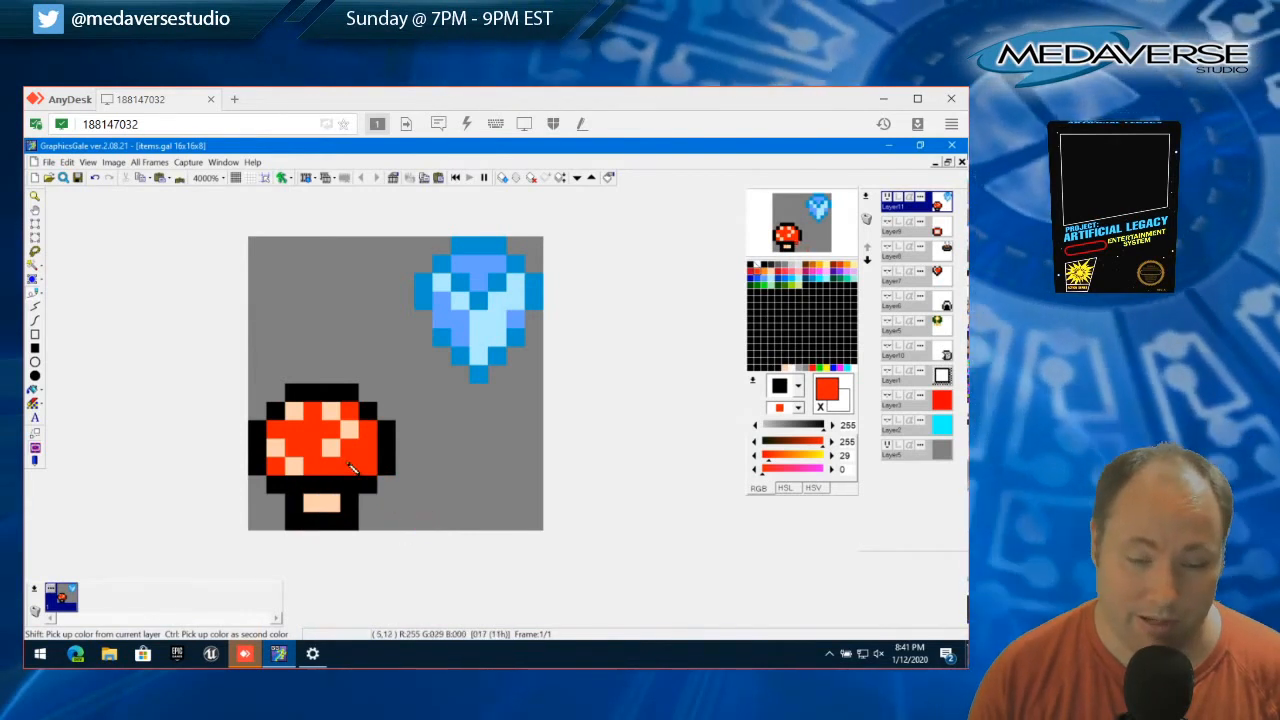
right_click(335, 450)
click(367, 467)
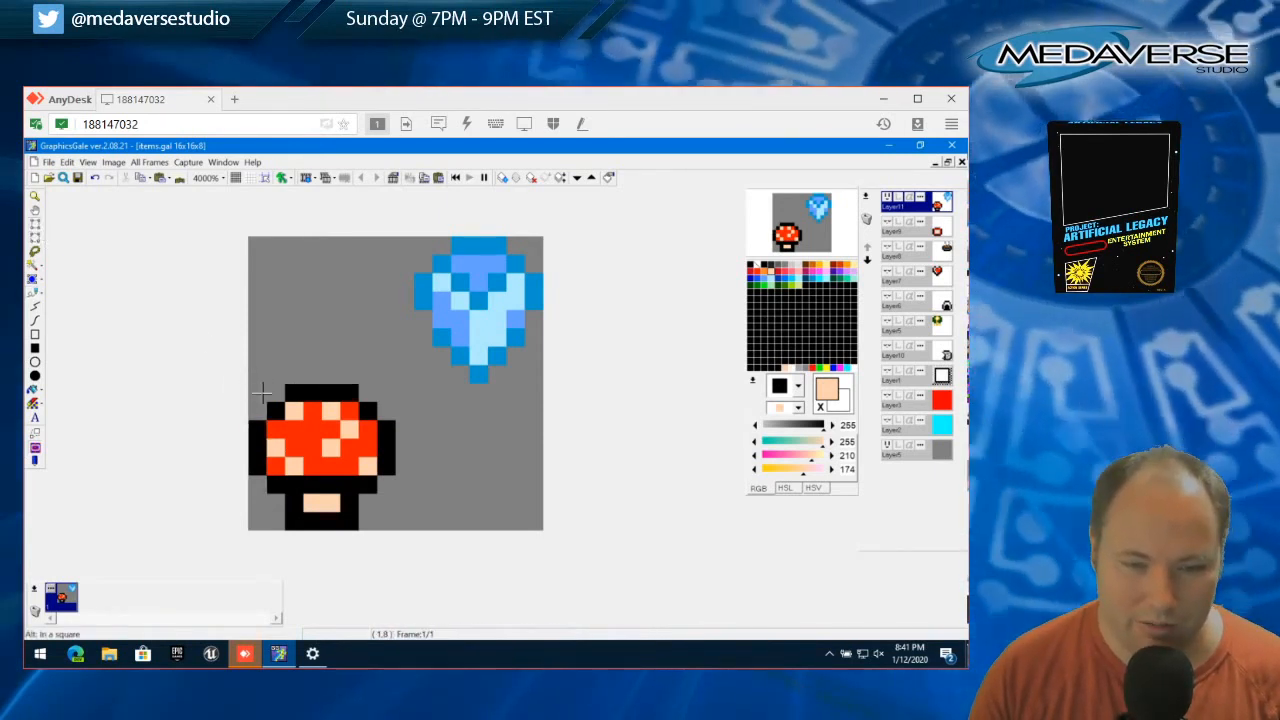
Select the mushroom's 8x8 area in the lower-left quadrant and cut it from the layer
drag(263, 388, 390, 533)
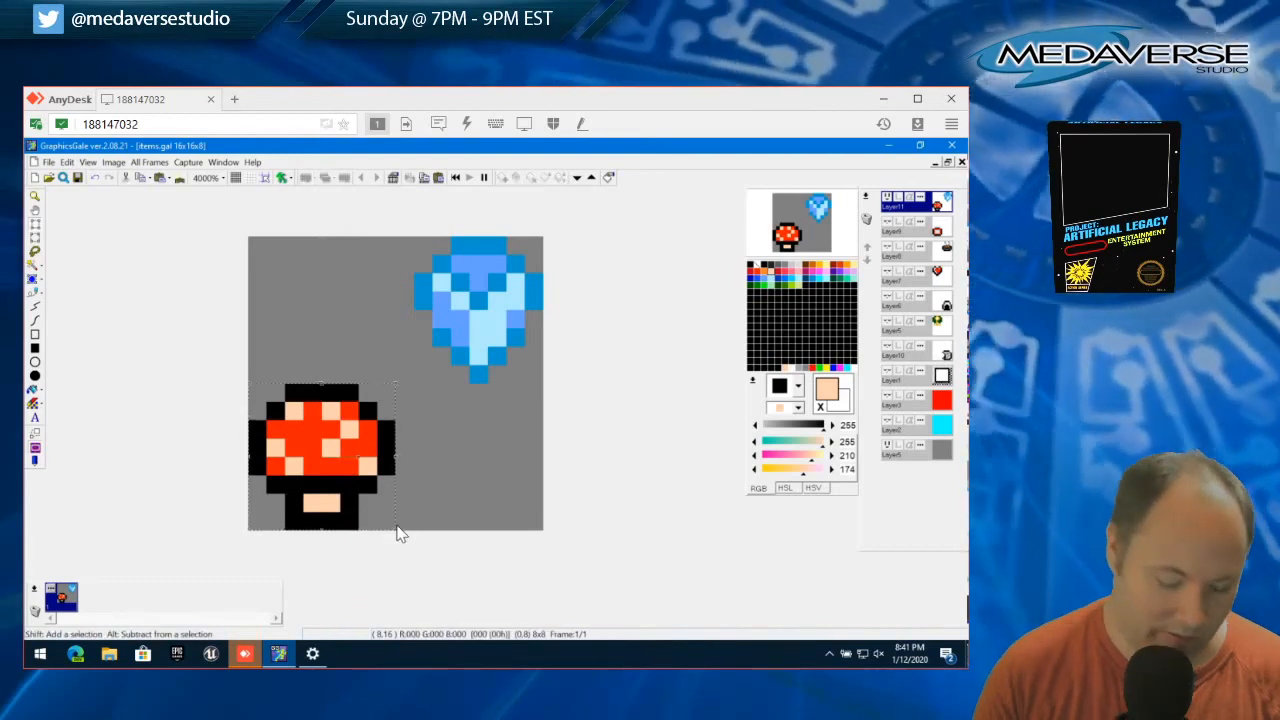
click(66, 162)
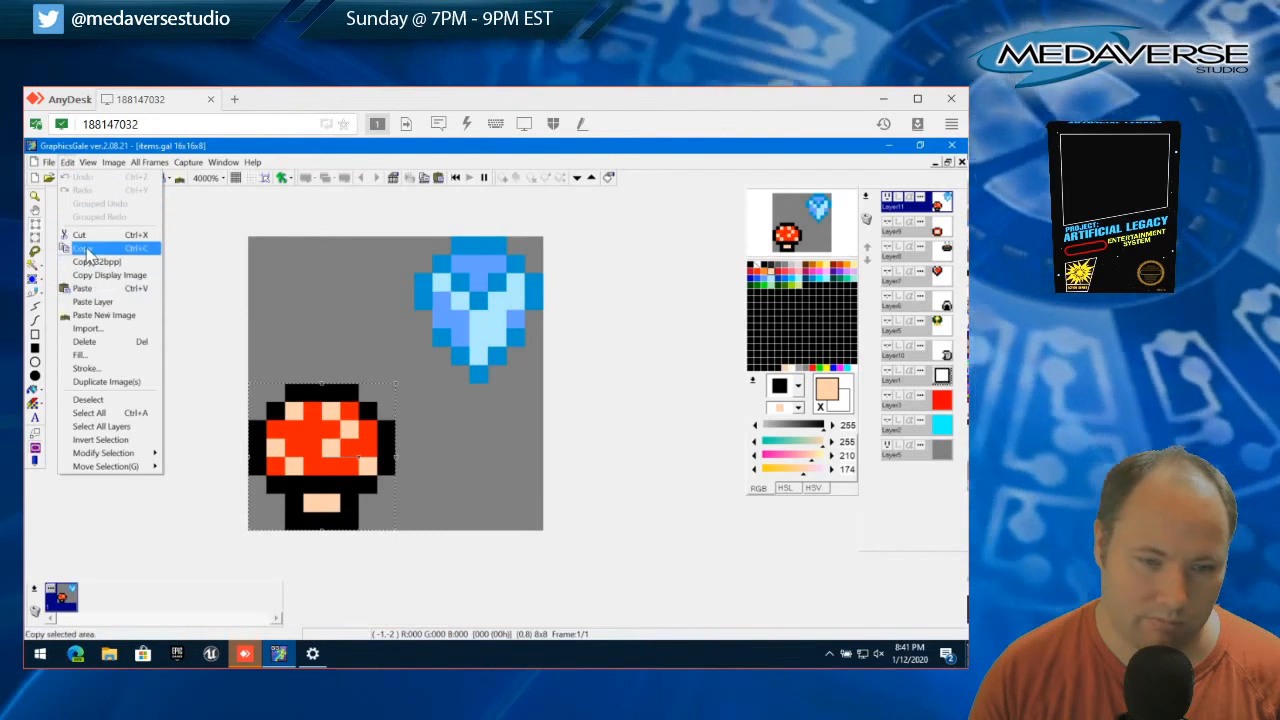
click(95, 235)
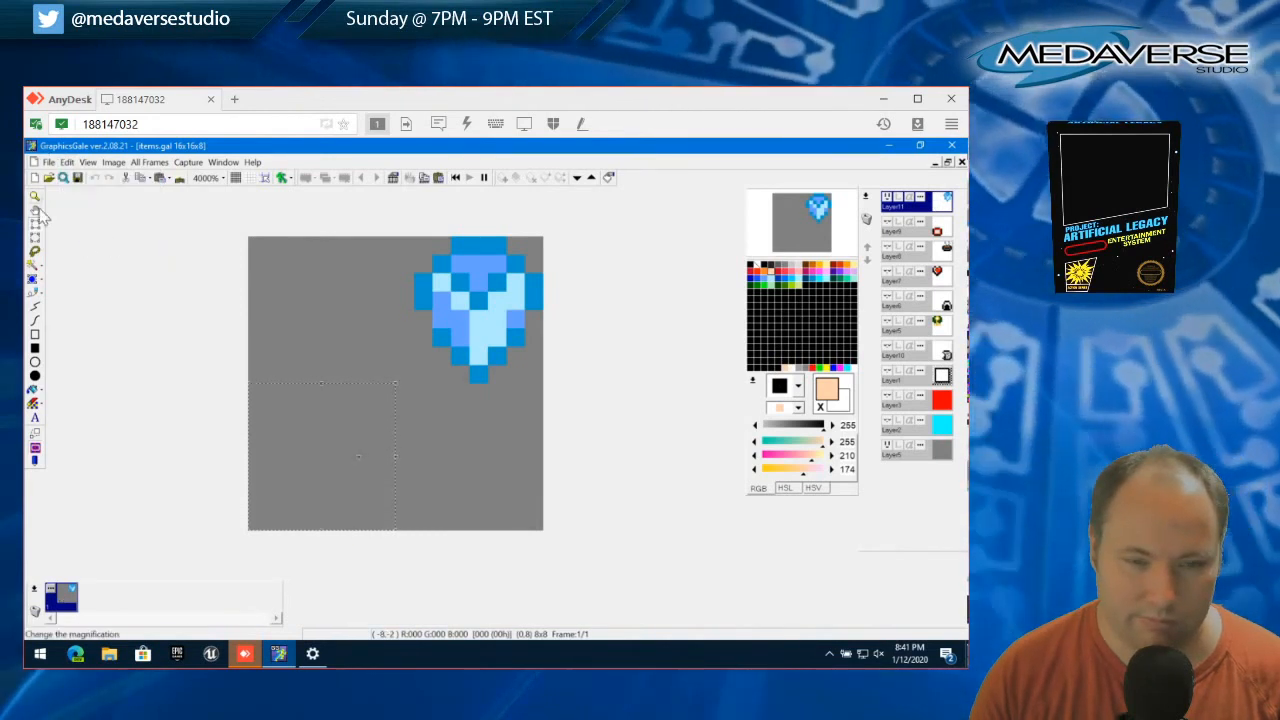
Draw a black ellipse outline eight pixels wide and seven pixels high in the emptied lower-left quadrant
click(36, 293)
click(751, 265)
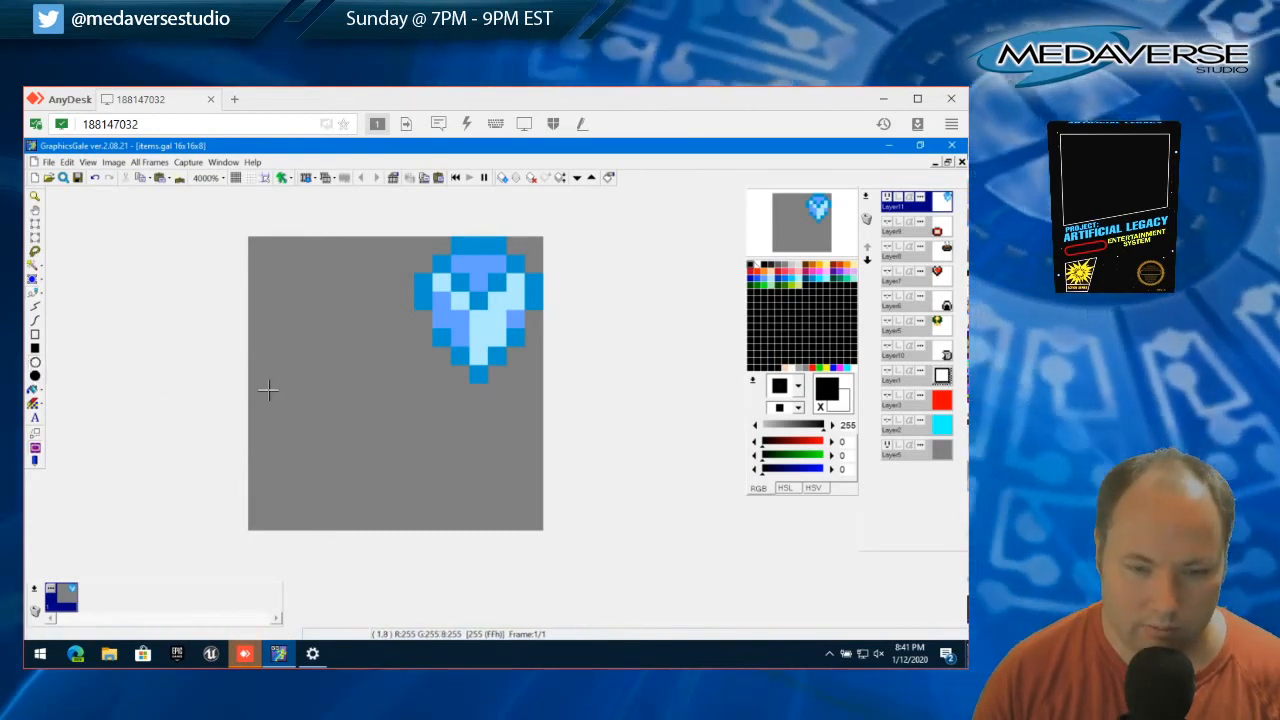
drag(268, 405, 371, 494)
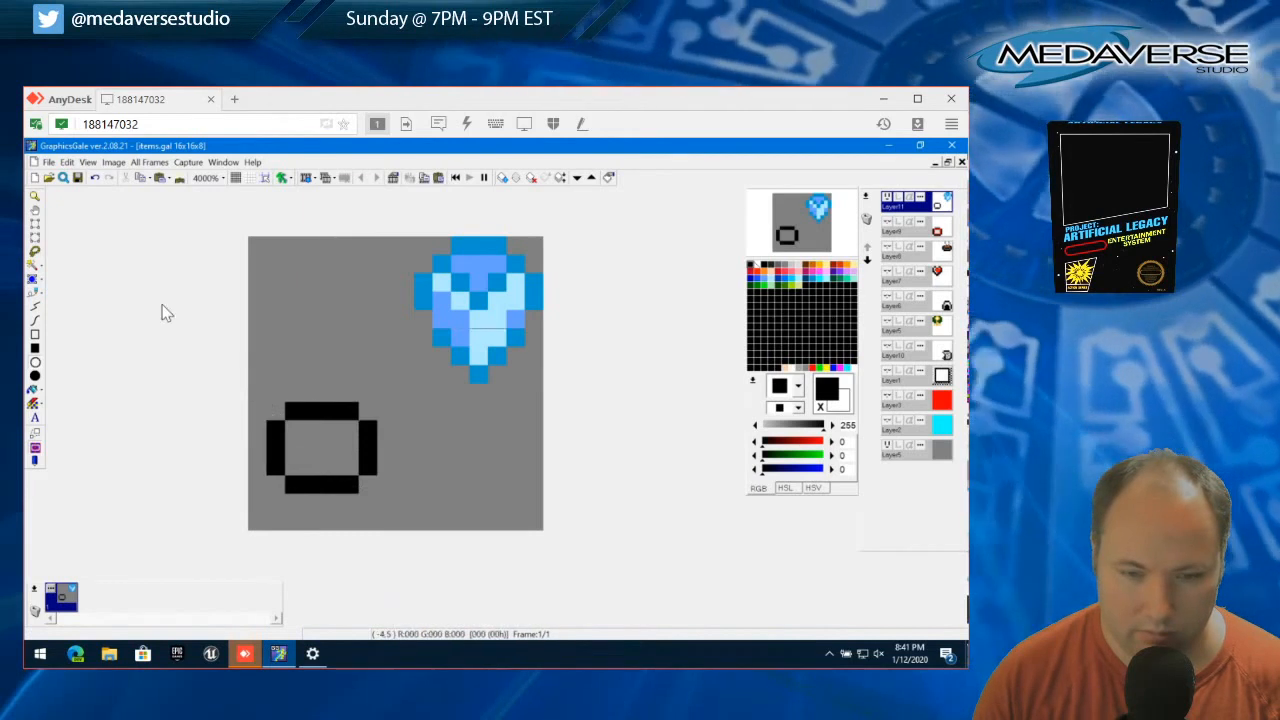
click(66, 162)
click(85, 176)
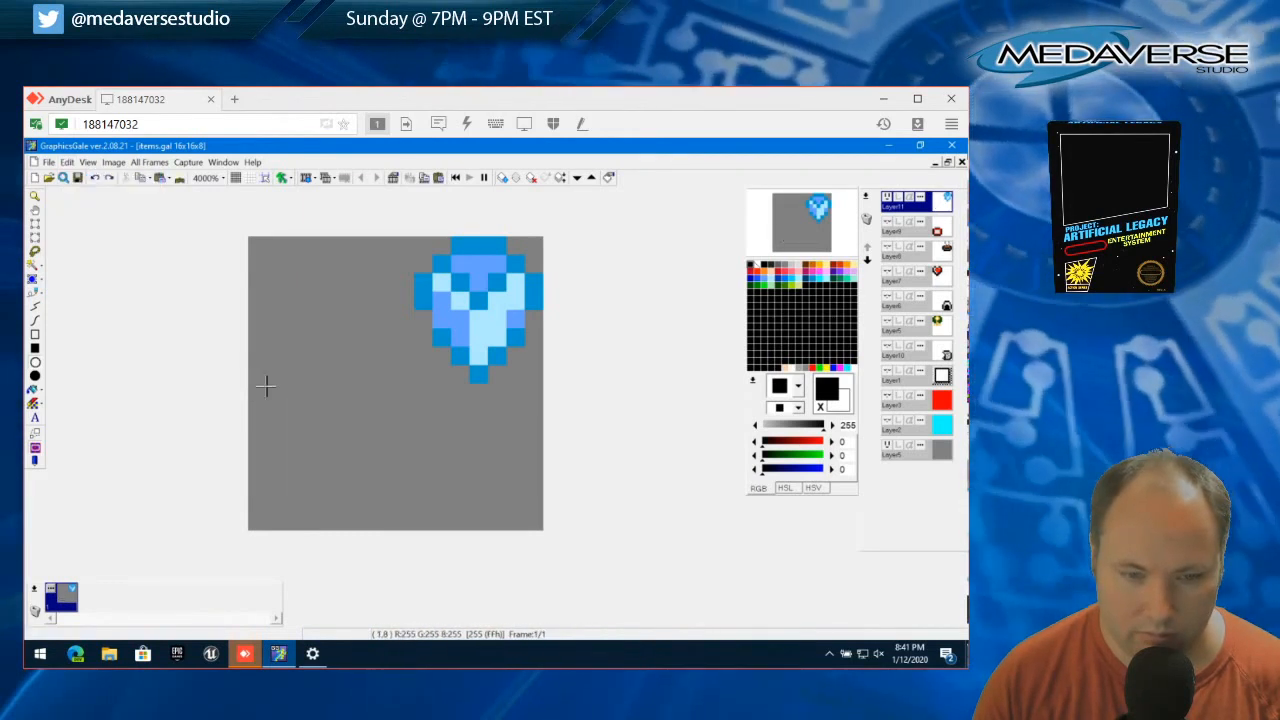
drag(254, 392, 325, 438)
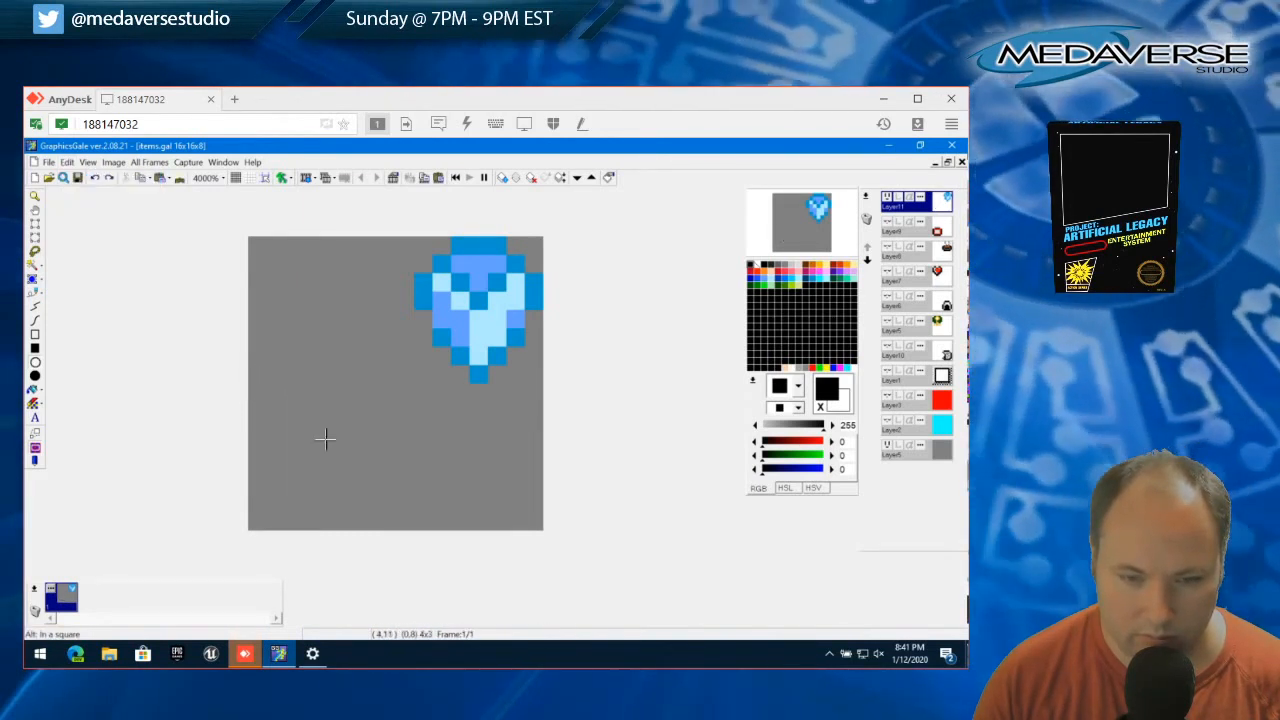
drag(390, 509, 390, 509)
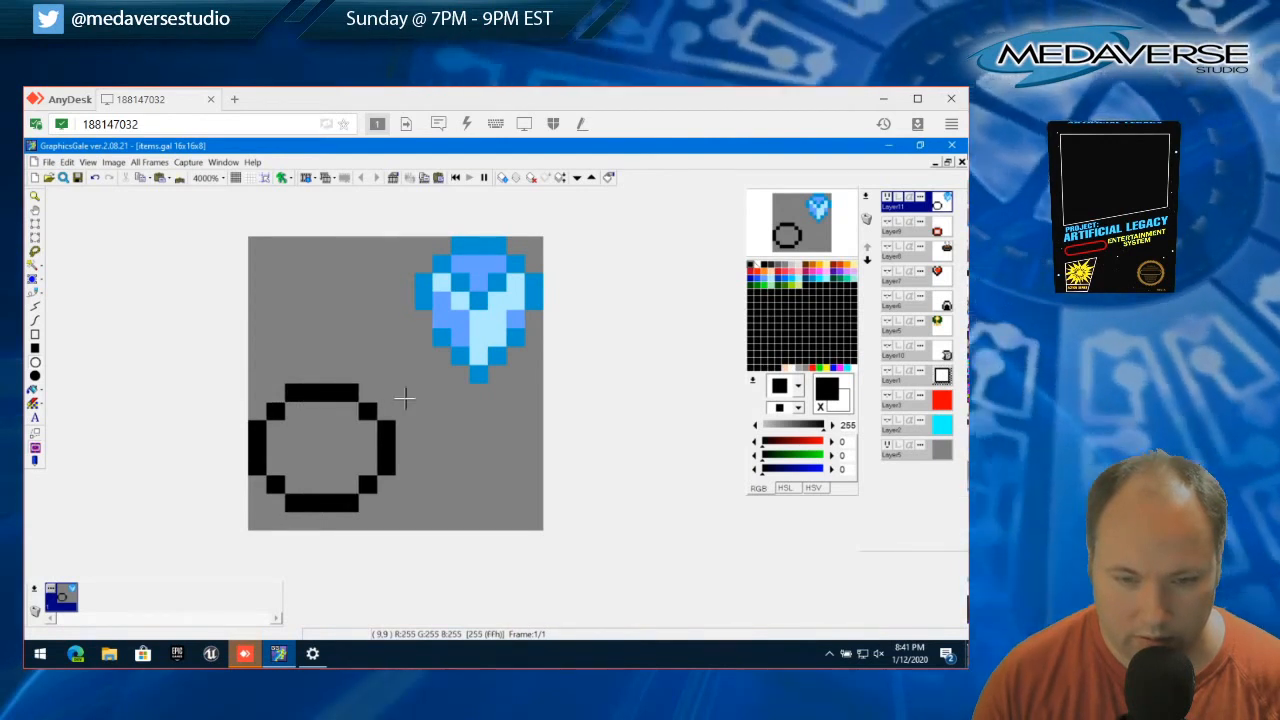
Thicken the ellipse's lower rim in black by one pixel, extending it down to the canvas's last row
click(35, 306)
click(283, 518)
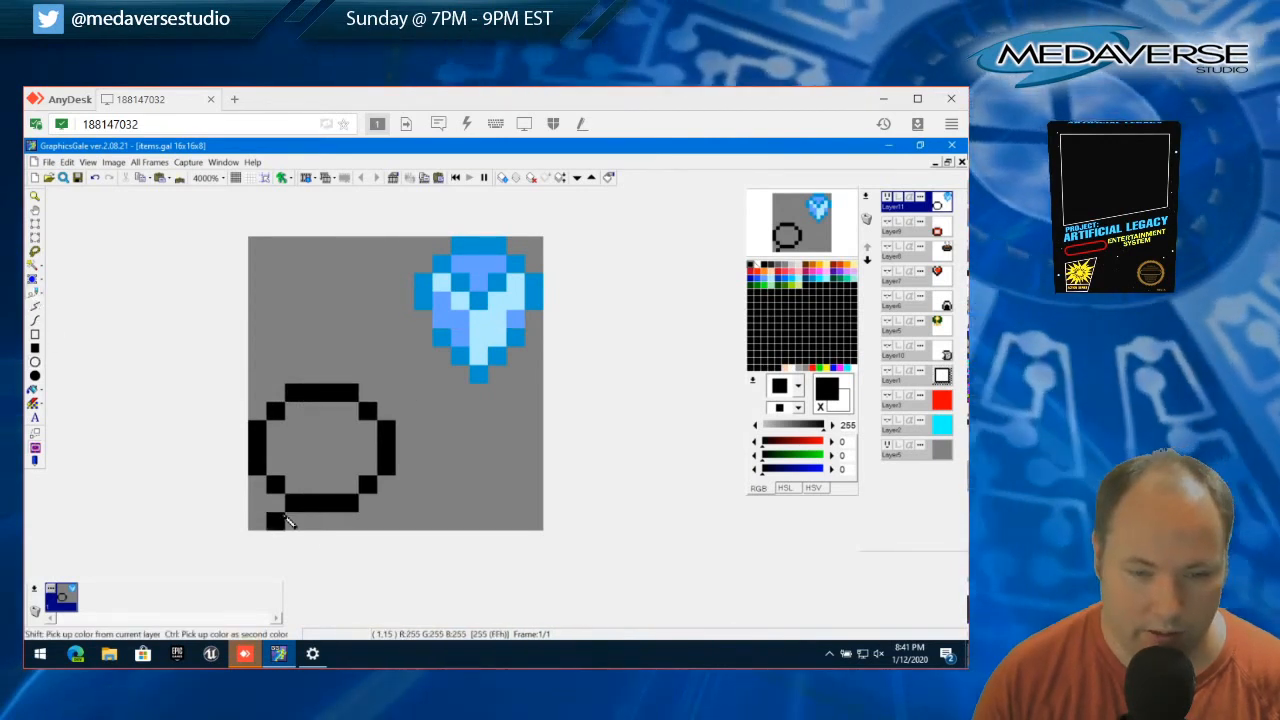
click(263, 485)
click(281, 504)
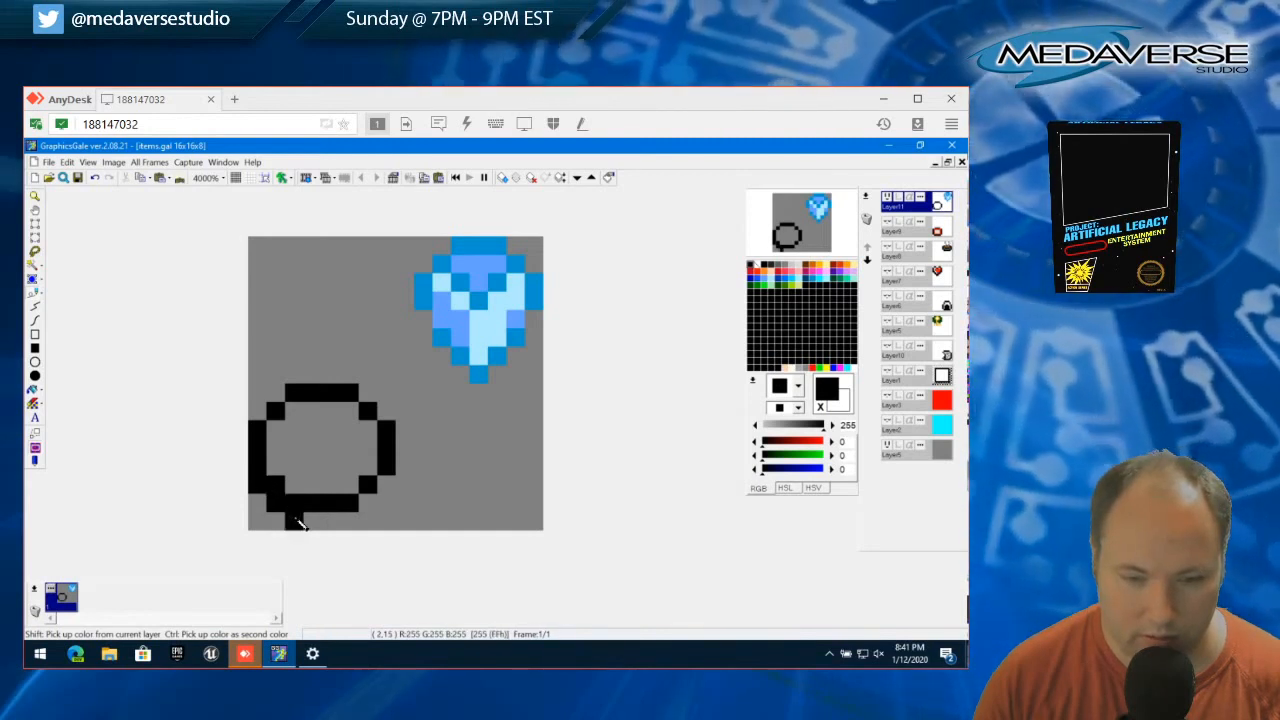
mouse_move(298, 523)
mouse_down()
mouse_move(352, 527)
mouse_move(397, 497)
mouse_up()
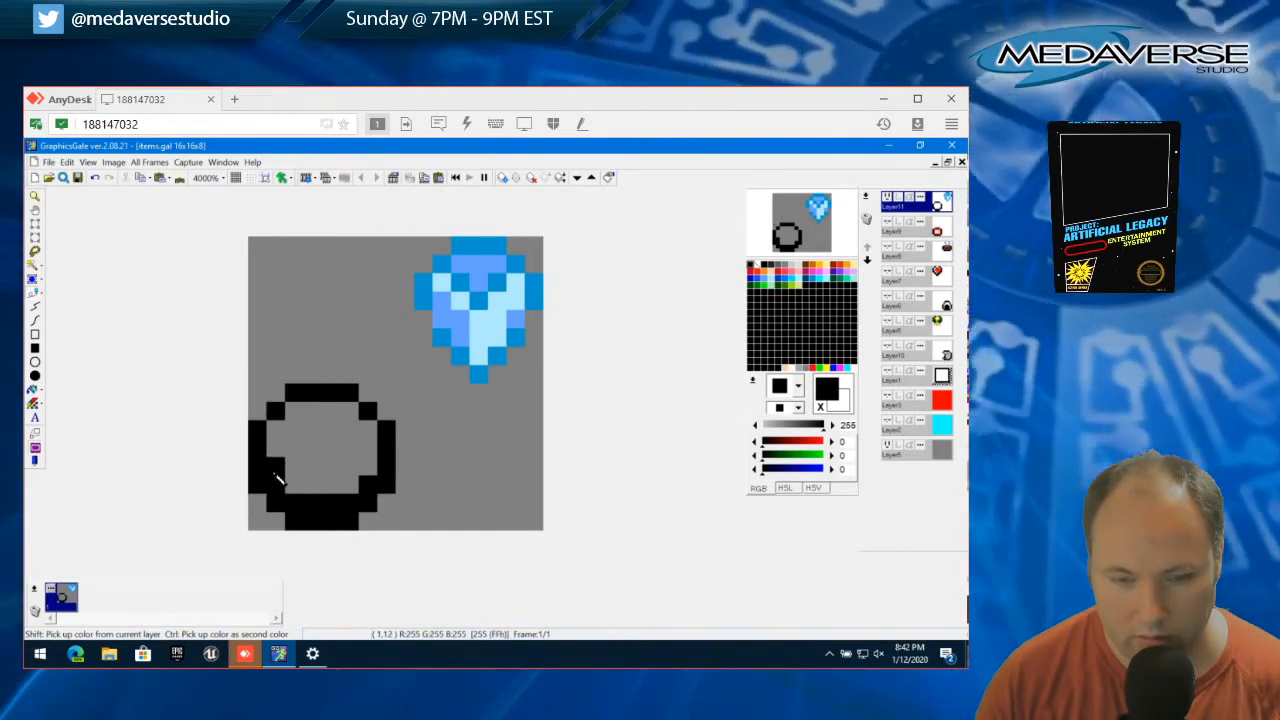
Try blackening the lowest interior row of the round shape, and undo those strokes
mouse_move(297, 490)
mouse_down()
mouse_move(337, 495)
mouse_move(372, 476)
mouse_up()
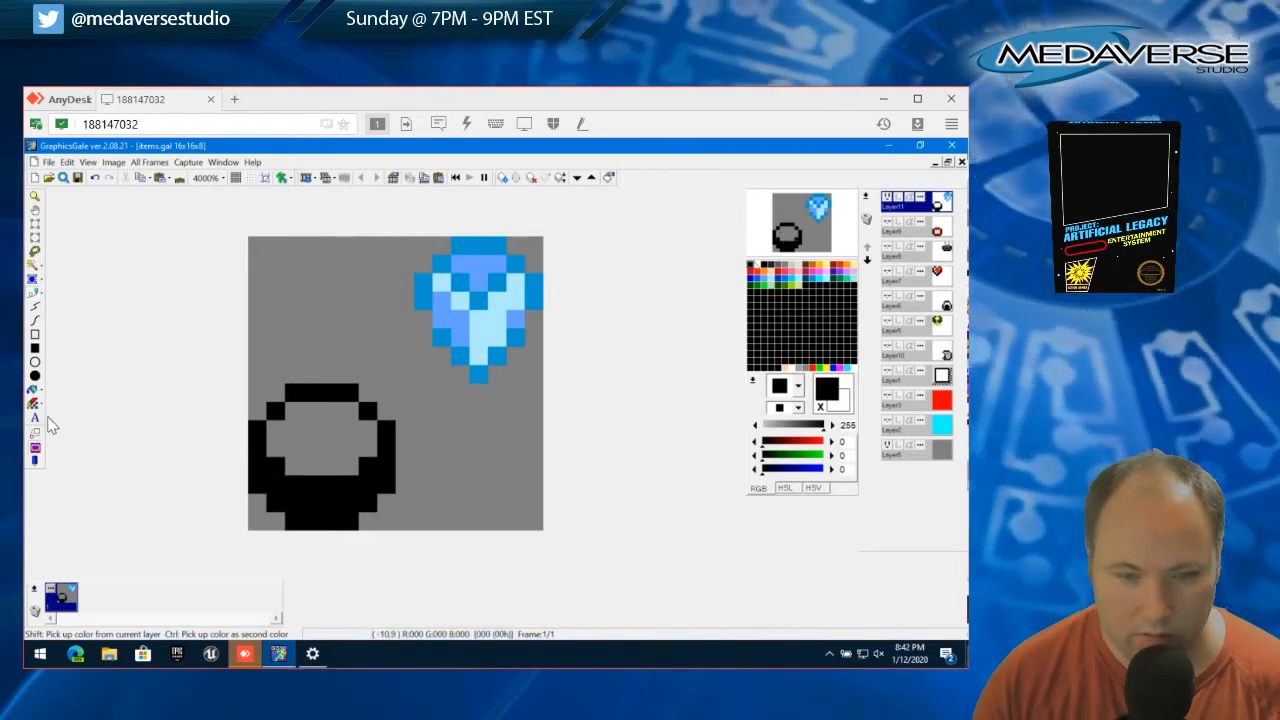
click(72, 163)
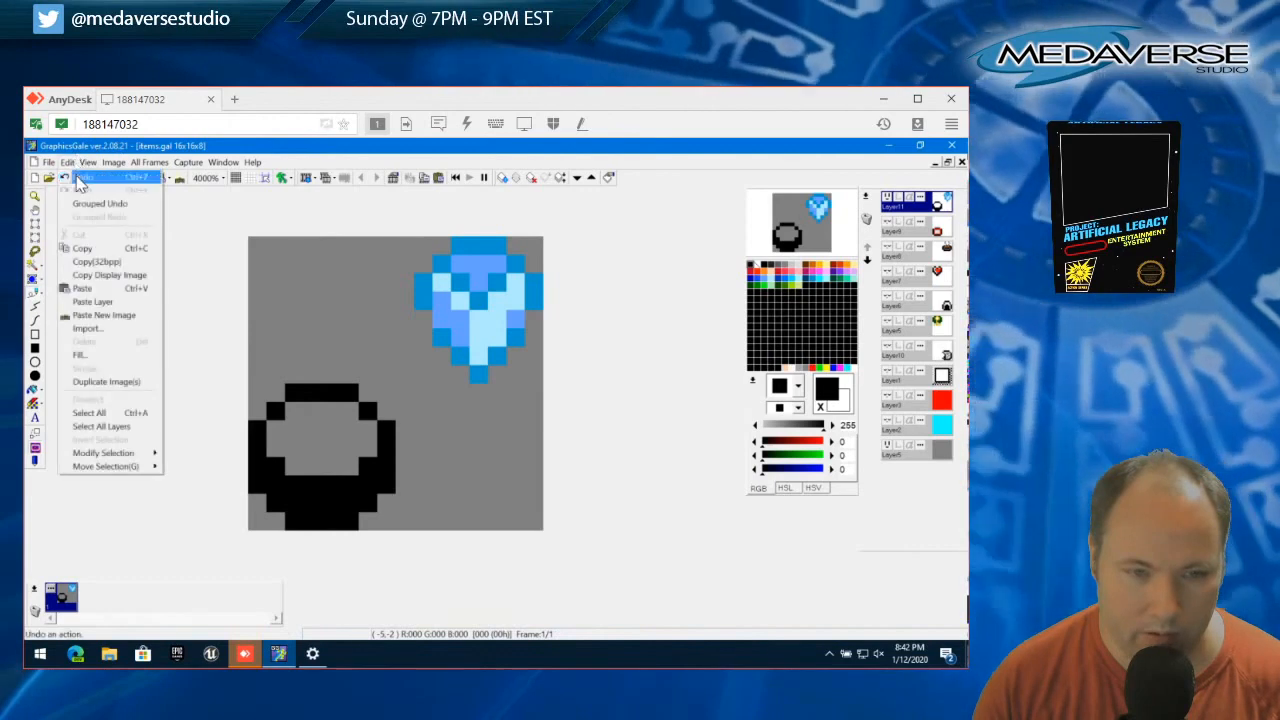
click(79, 178)
click(66, 162)
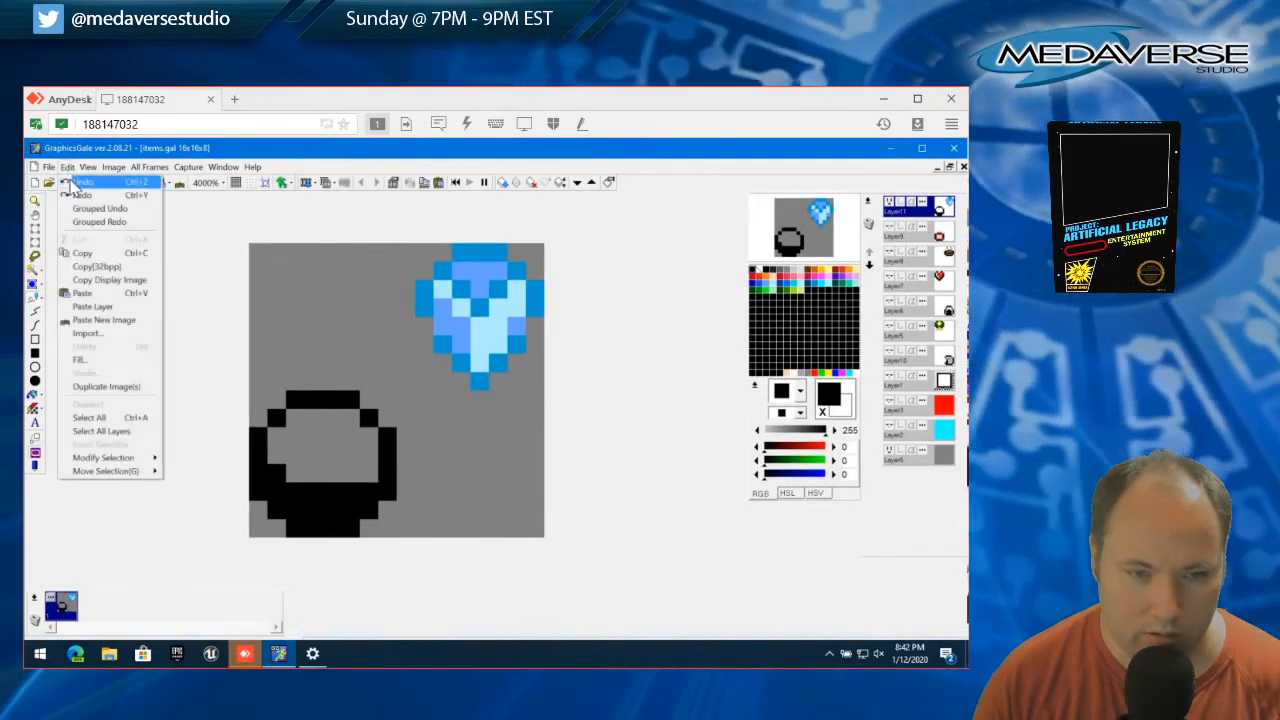
click(79, 178)
click(921, 148)
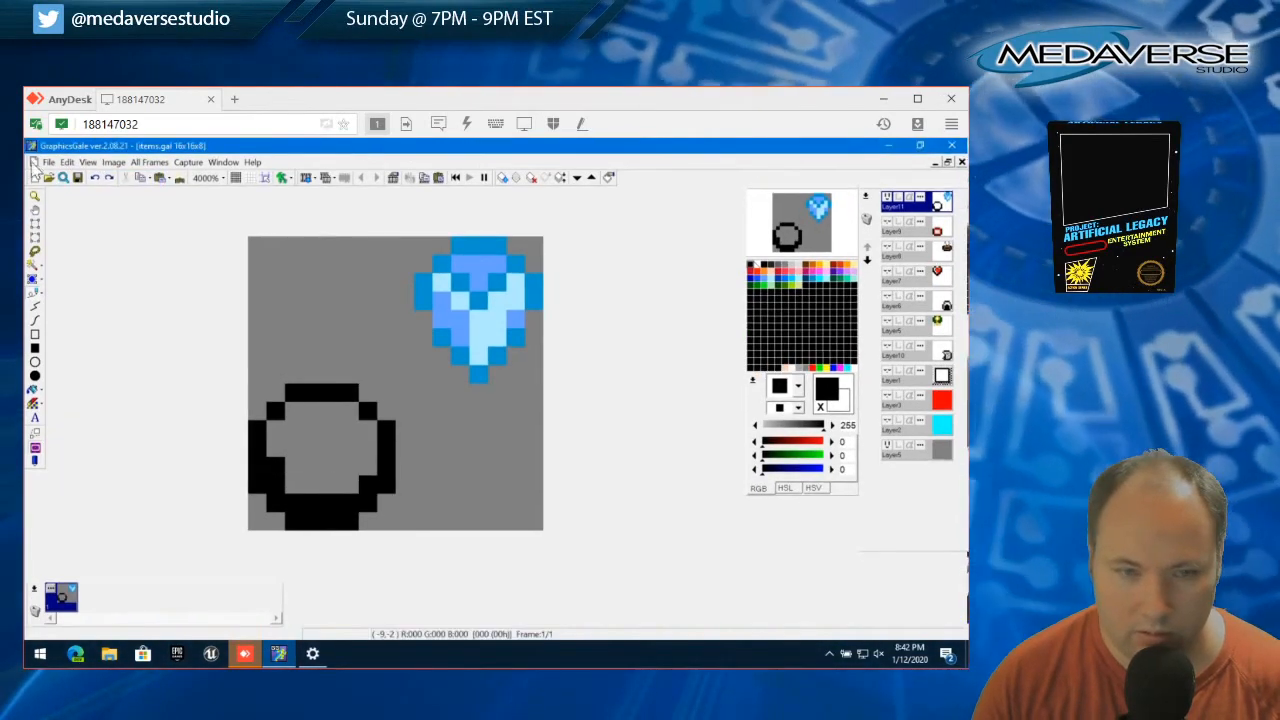
click(70, 162)
click(78, 178)
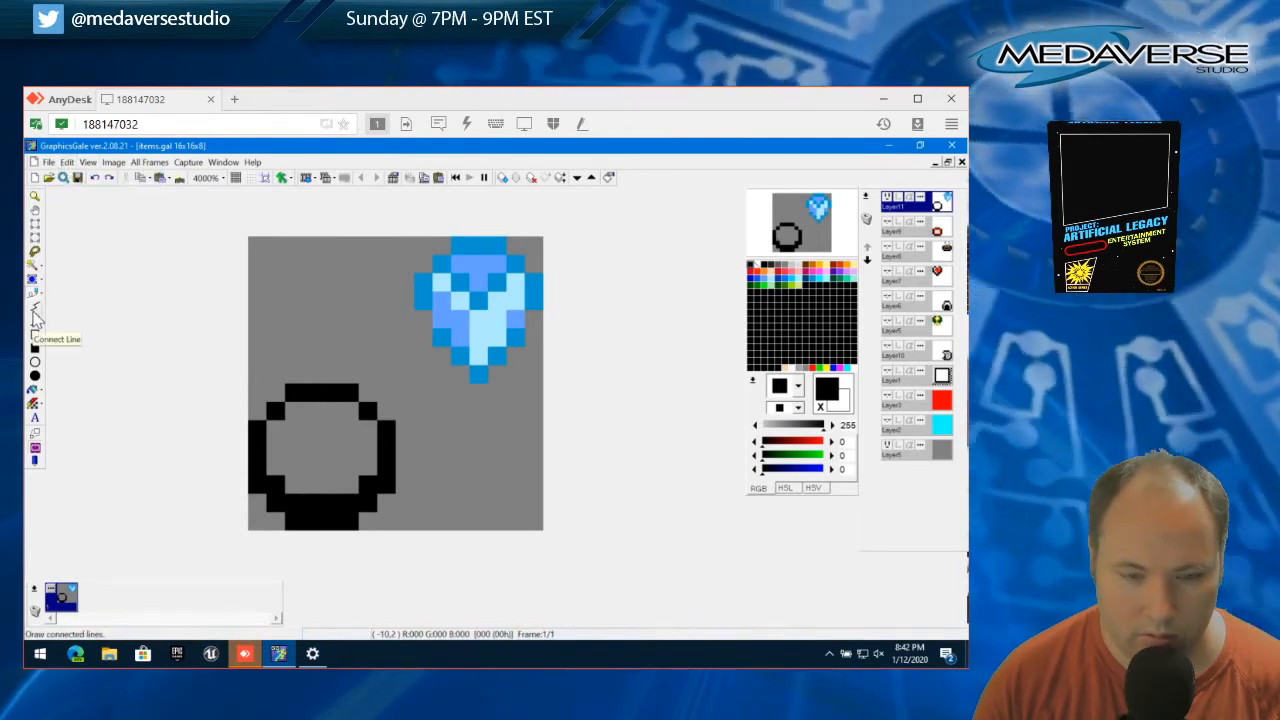
Fill the interior of the round black outline with pale yellow (255, 248, 150)
click(826, 272)
mouse_move(290, 420)
mouse_down()
mouse_move(361, 431)
mouse_move(282, 434)
mouse_move(279, 467)
mouse_move(309, 486)
mouse_move(347, 487)
mouse_move(365, 461)
mouse_move(357, 449)
mouse_move(287, 455)
mouse_up()
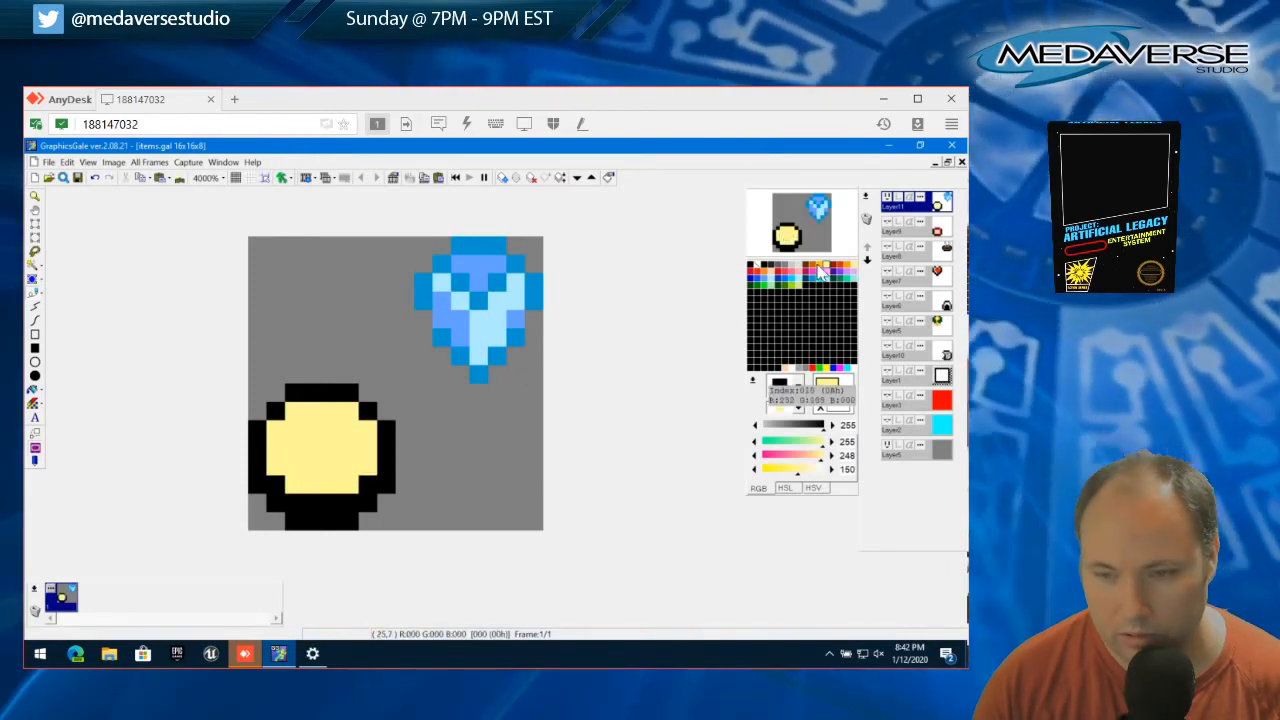
Shade the upper and left inner edges of the yellow disc with orange (252, 189, 0)
click(818, 270)
click(294, 411)
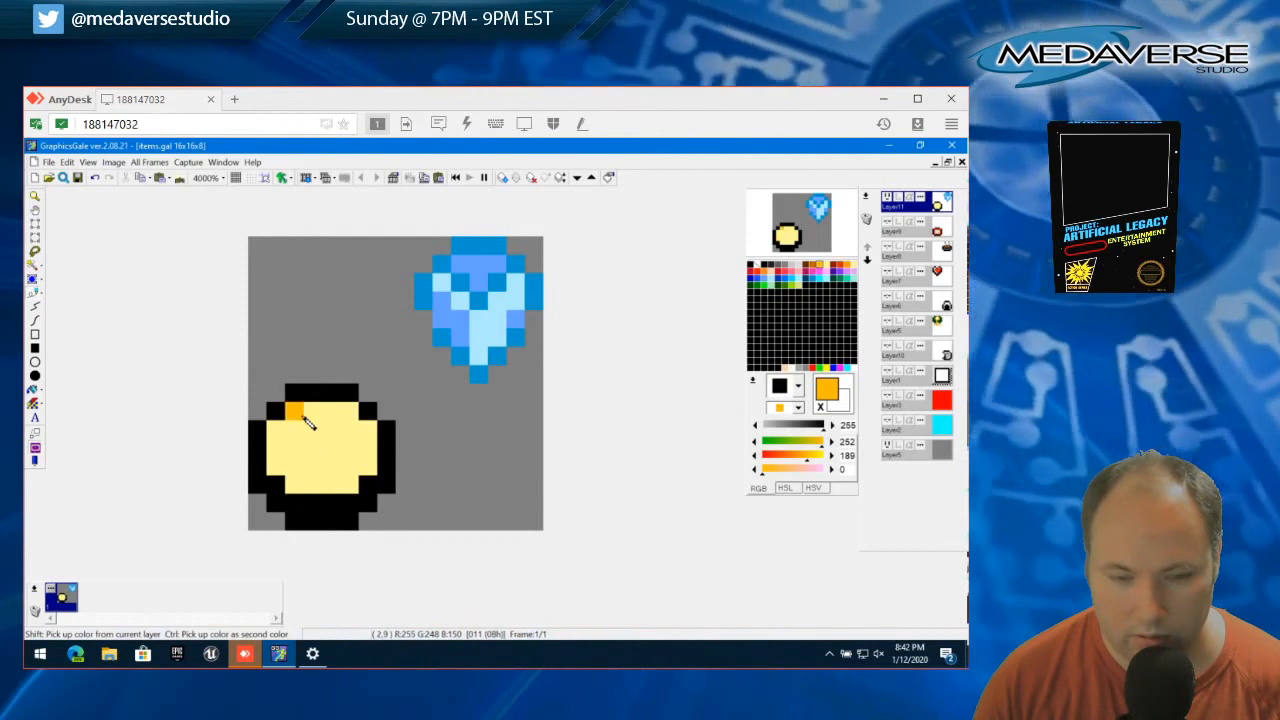
drag(279, 428, 277, 457)
click(318, 414)
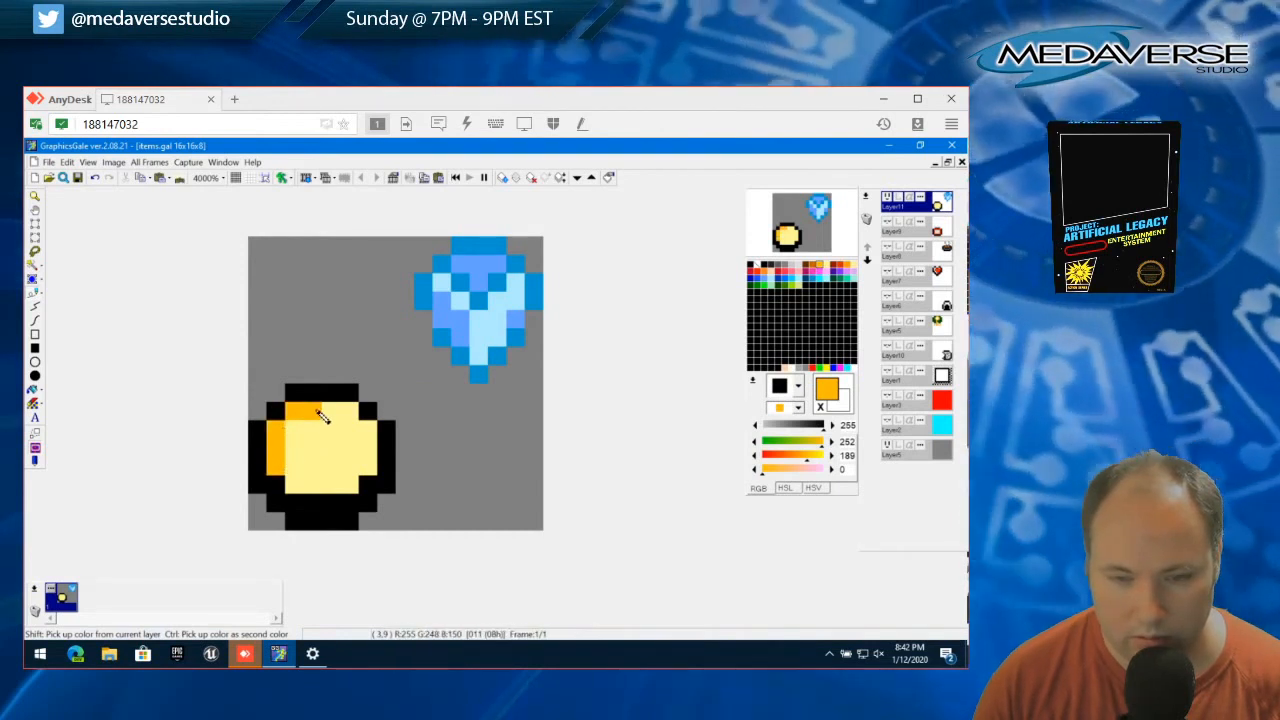
drag(318, 414, 352, 412)
click(300, 426)
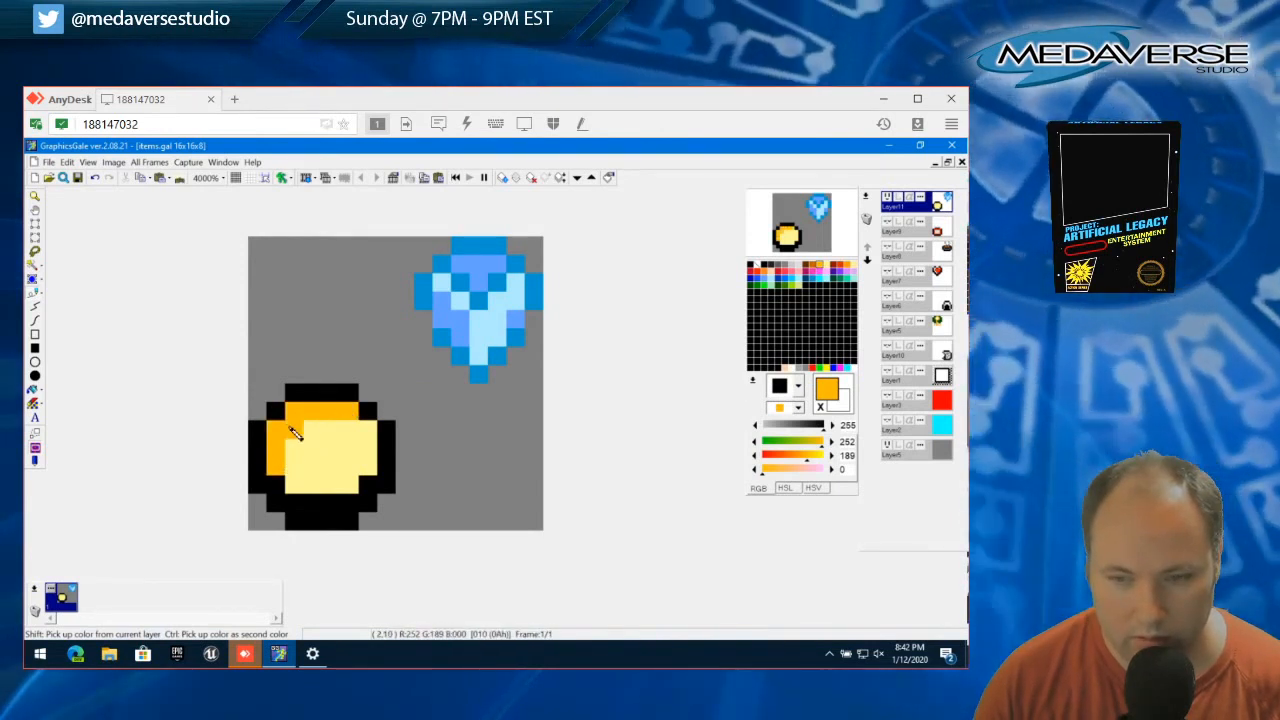
Shade the disc's lower and right inner edges orange (252, 189, 0) and repaint its upper-left shading pale yellow (255, 248, 150)
click(298, 485)
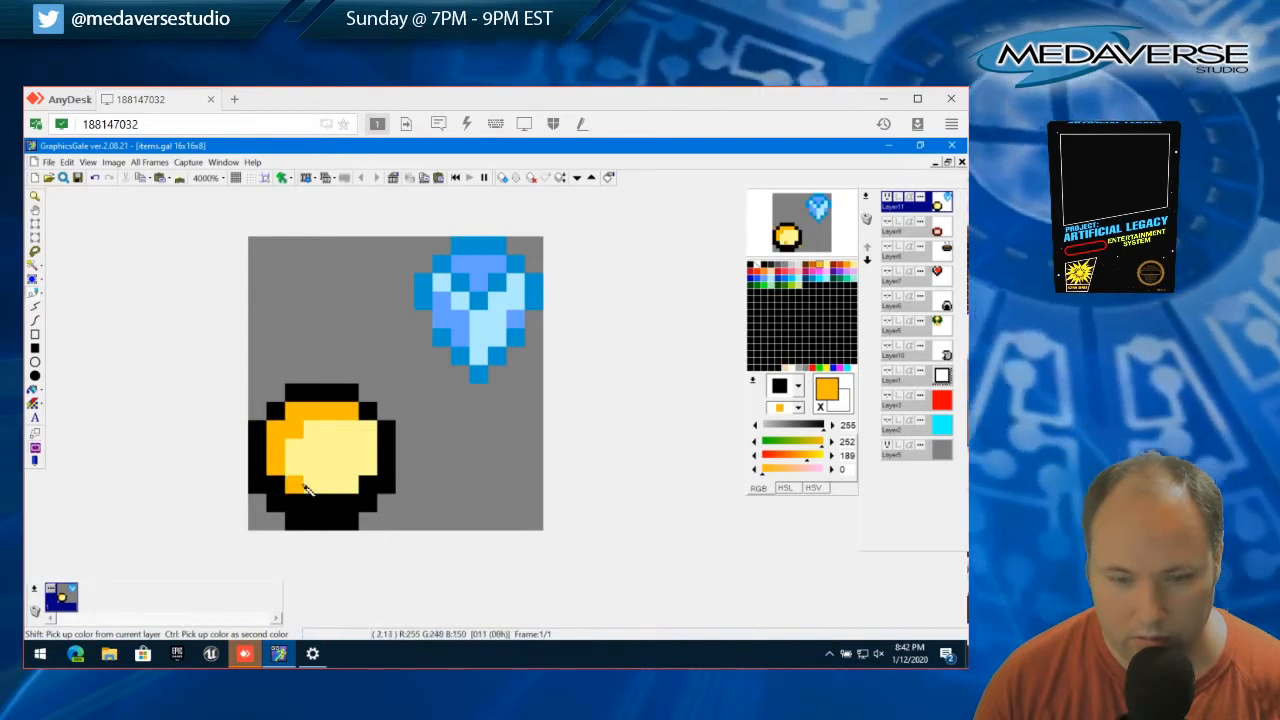
mouse_move(307, 488)
mouse_down()
mouse_move(345, 487)
mouse_move(366, 470)
mouse_move(368, 434)
mouse_move(328, 437)
mouse_move(346, 416)
mouse_move(297, 420)
mouse_up()
right_click(332, 437)
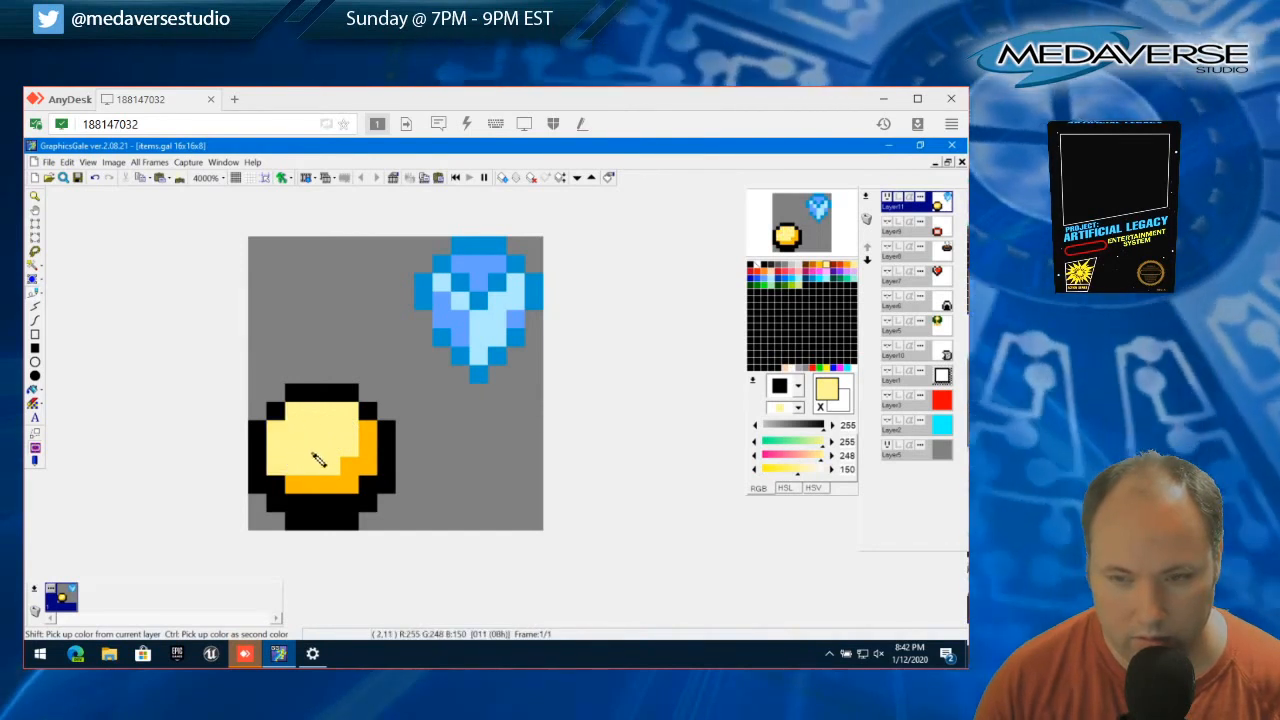
Try a small C-shaped mark in orange (252, 189, 0) at the middle of the pale yellow disc
right_click(338, 453)
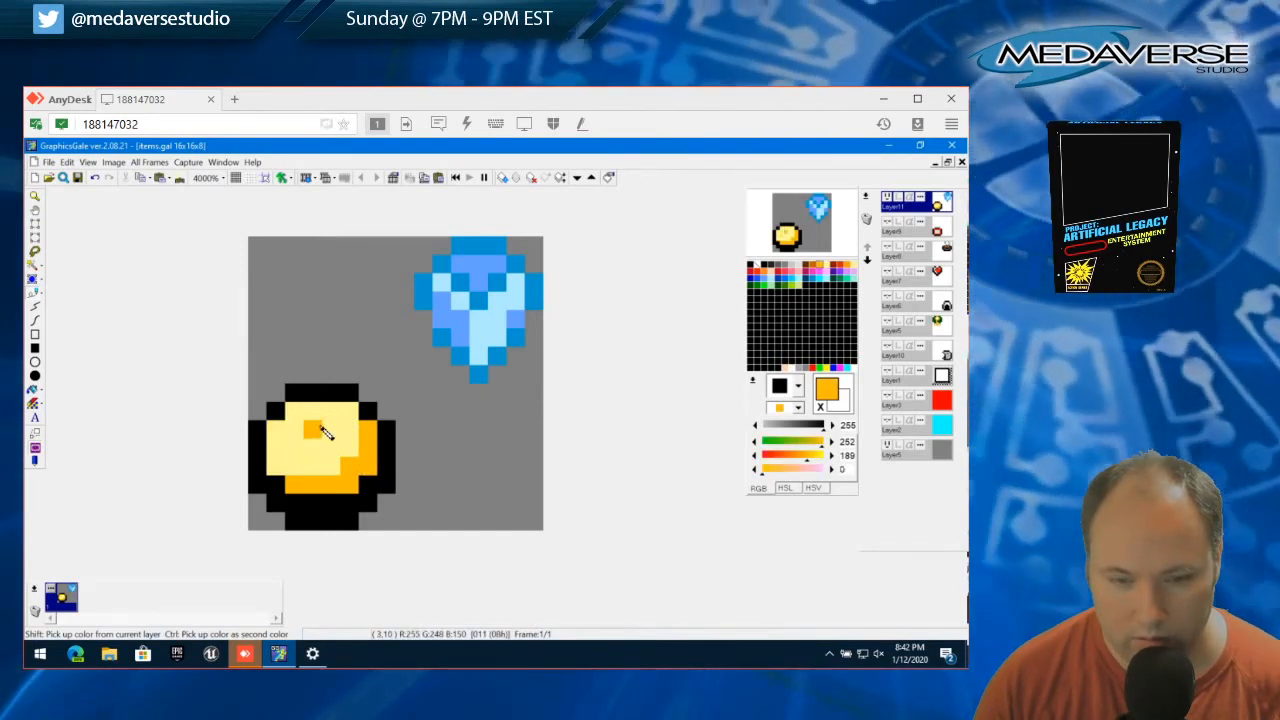
mouse_move(330, 427)
mouse_down()
mouse_move(294, 449)
mouse_move(322, 460)
mouse_up()
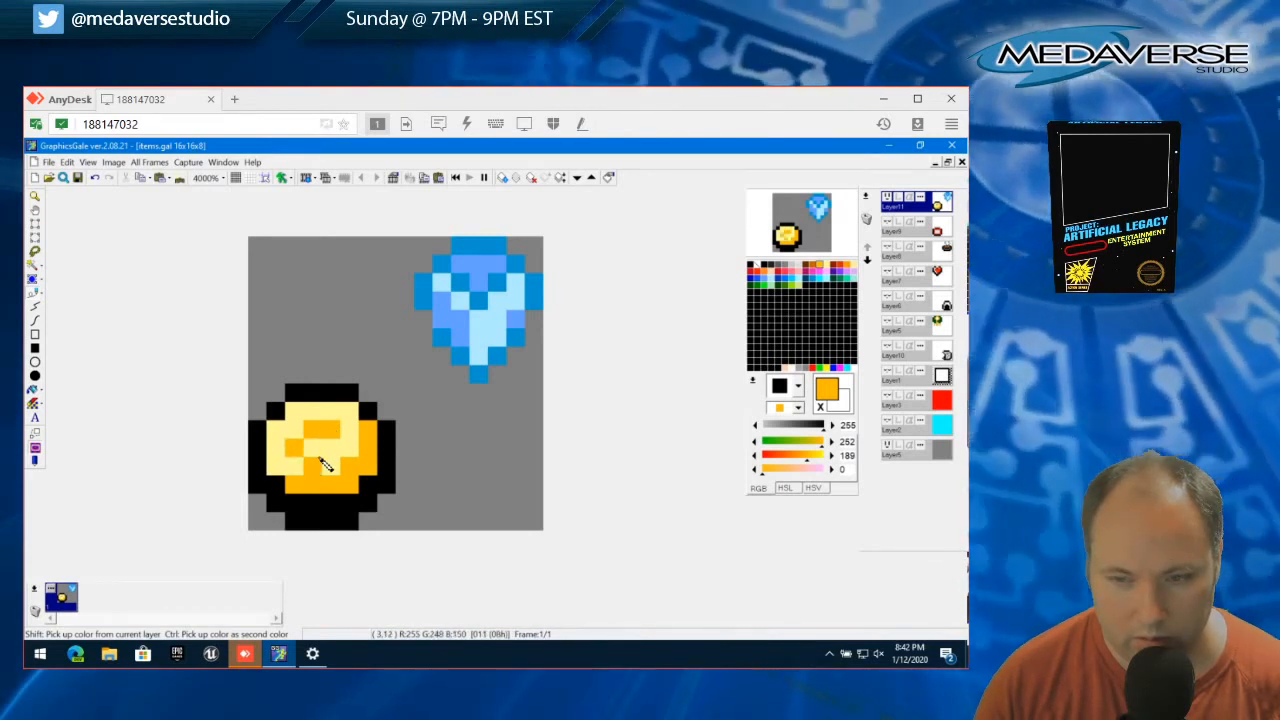
click(330, 460)
Try repainting the disc's lower and right orange shading pale yellow (255, 248, 150), leaving the central C-shaped mark
right_click(352, 447)
click(366, 434)
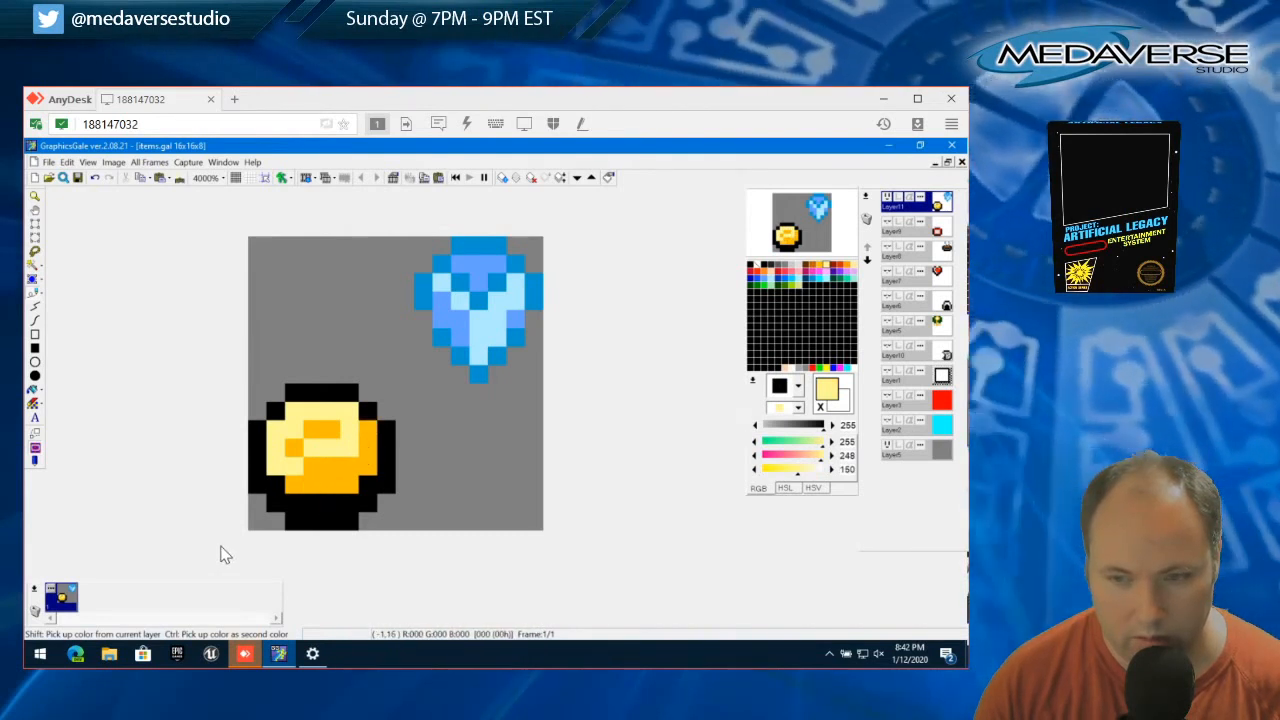
click(315, 487)
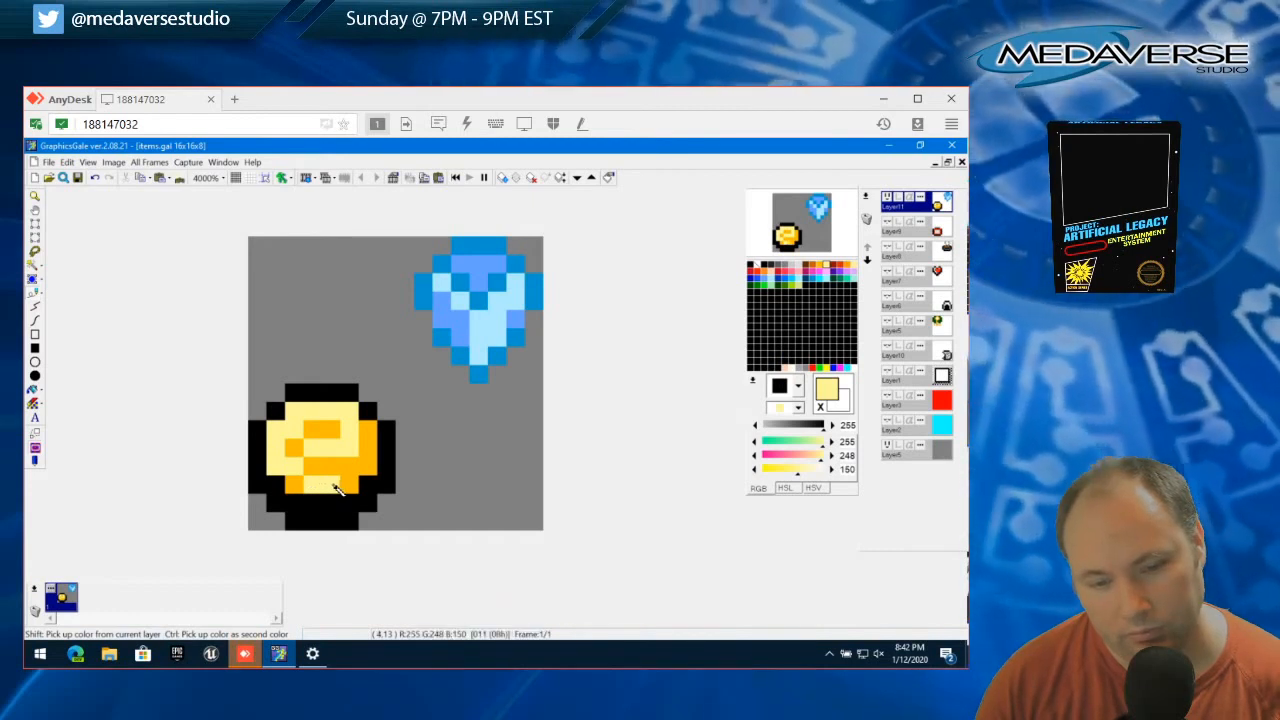
click(300, 491)
click(351, 491)
click(355, 473)
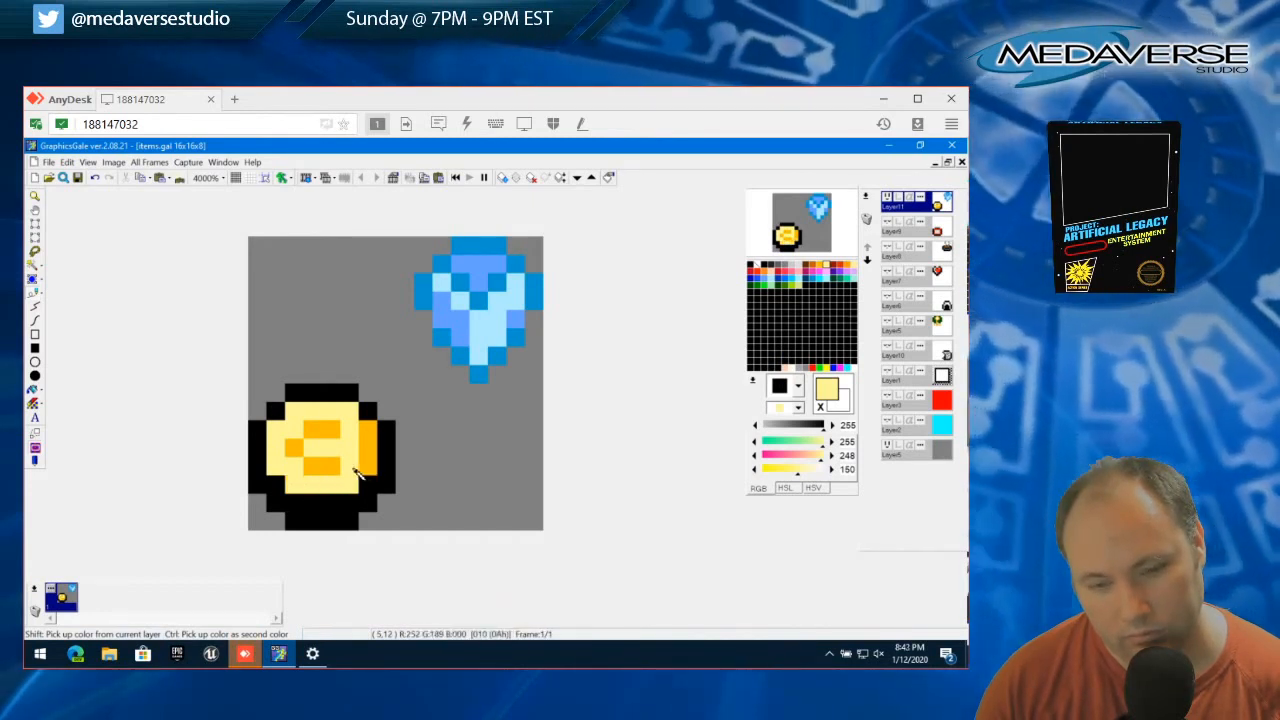
click(367, 452)
click(368, 438)
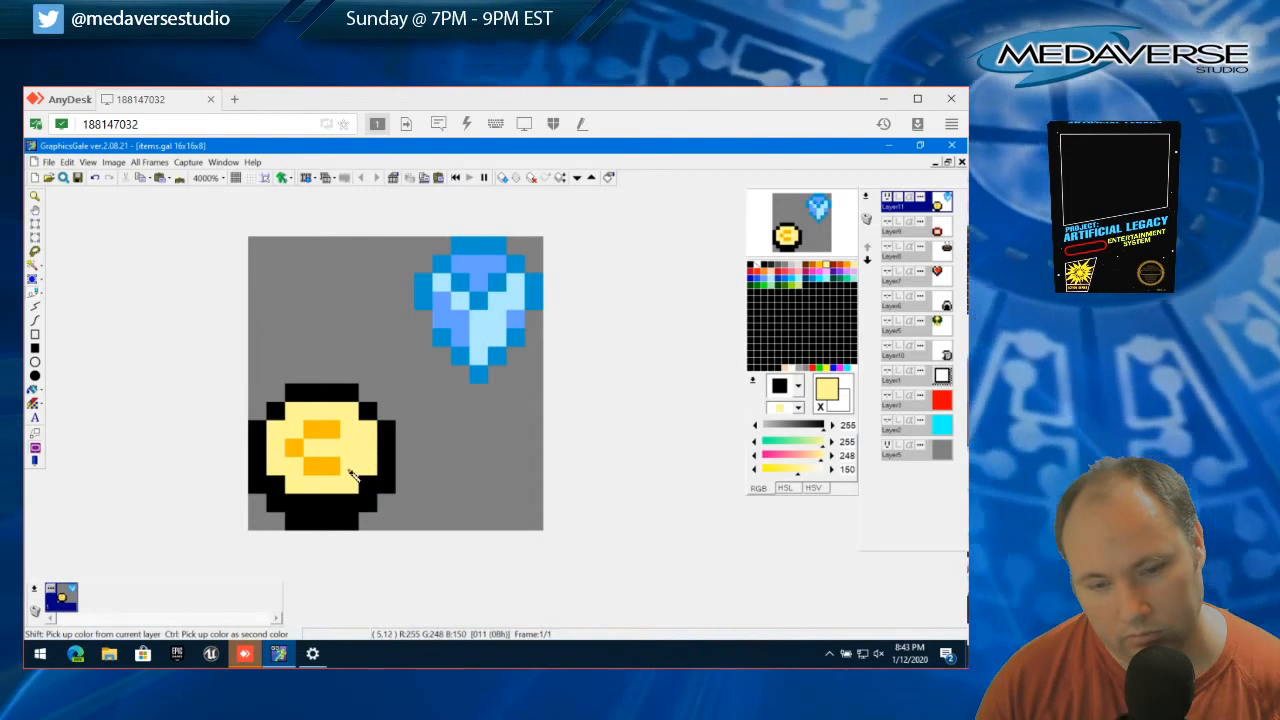
Repaint the disc's lower and right inner edges orange (252, 189, 0), and undo the last stray stroke
right_click(331, 469)
click(315, 486)
click(299, 486)
click(333, 486)
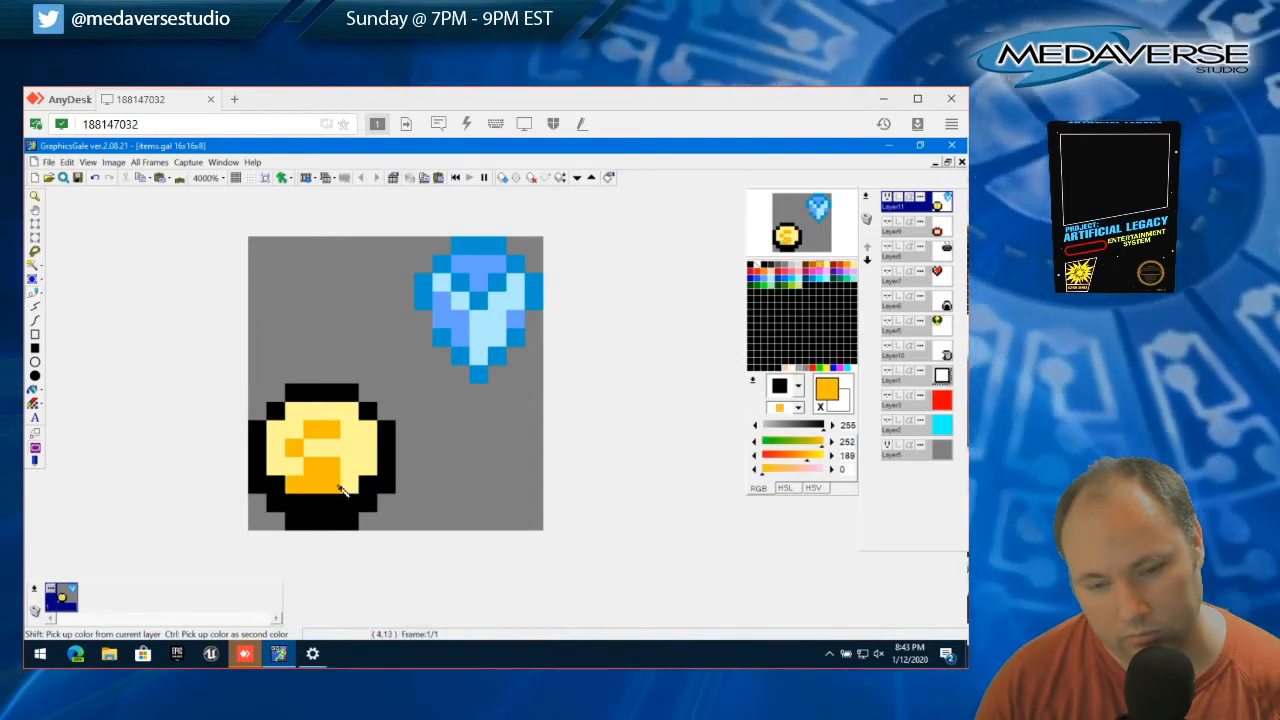
click(367, 466)
click(367, 448)
click(368, 430)
click(355, 472)
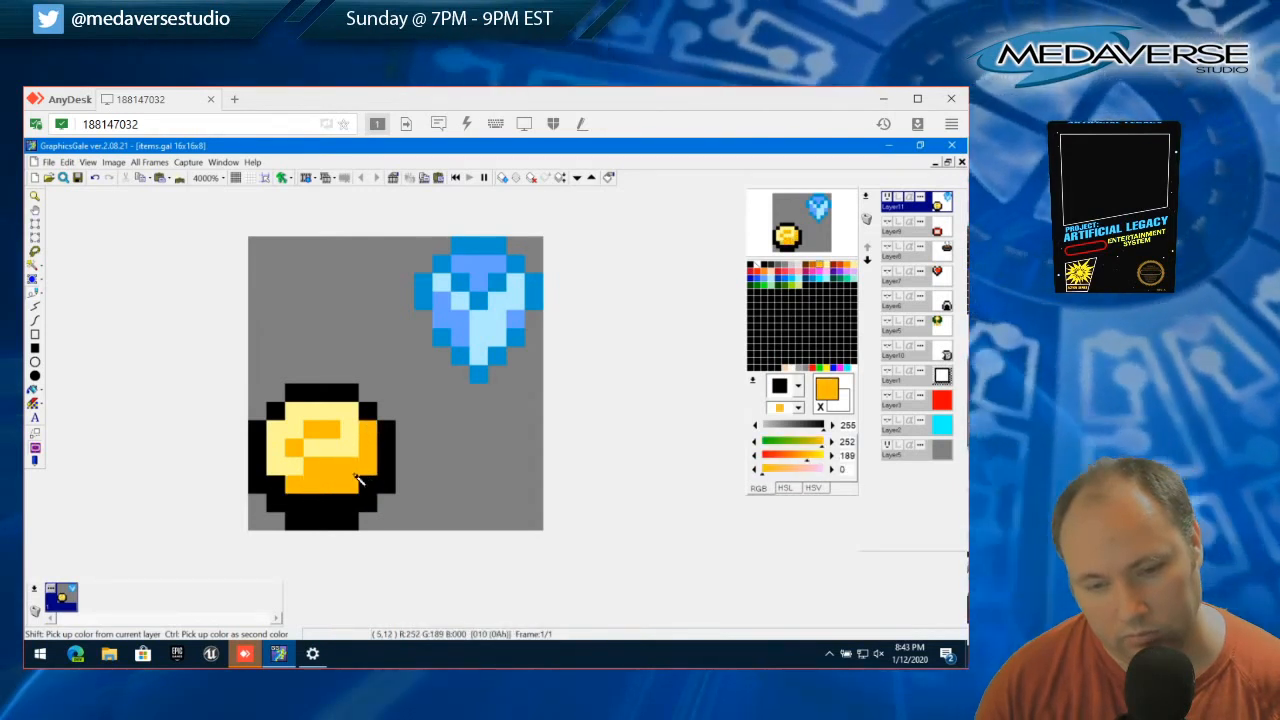
click(295, 503)
key(ctrl+z)
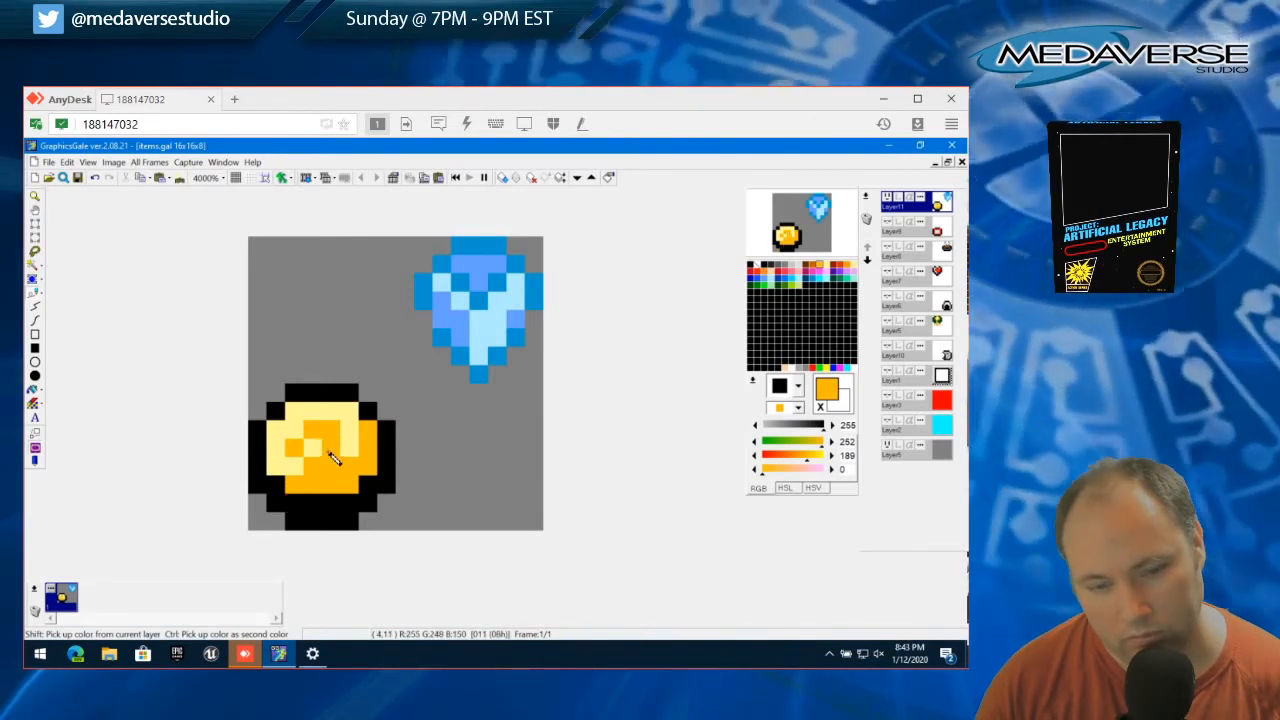
Rework the central mark into an orange S shape on pale yellow (255, 248, 150), restoring the orange lower-right shading
right_click(330, 453)
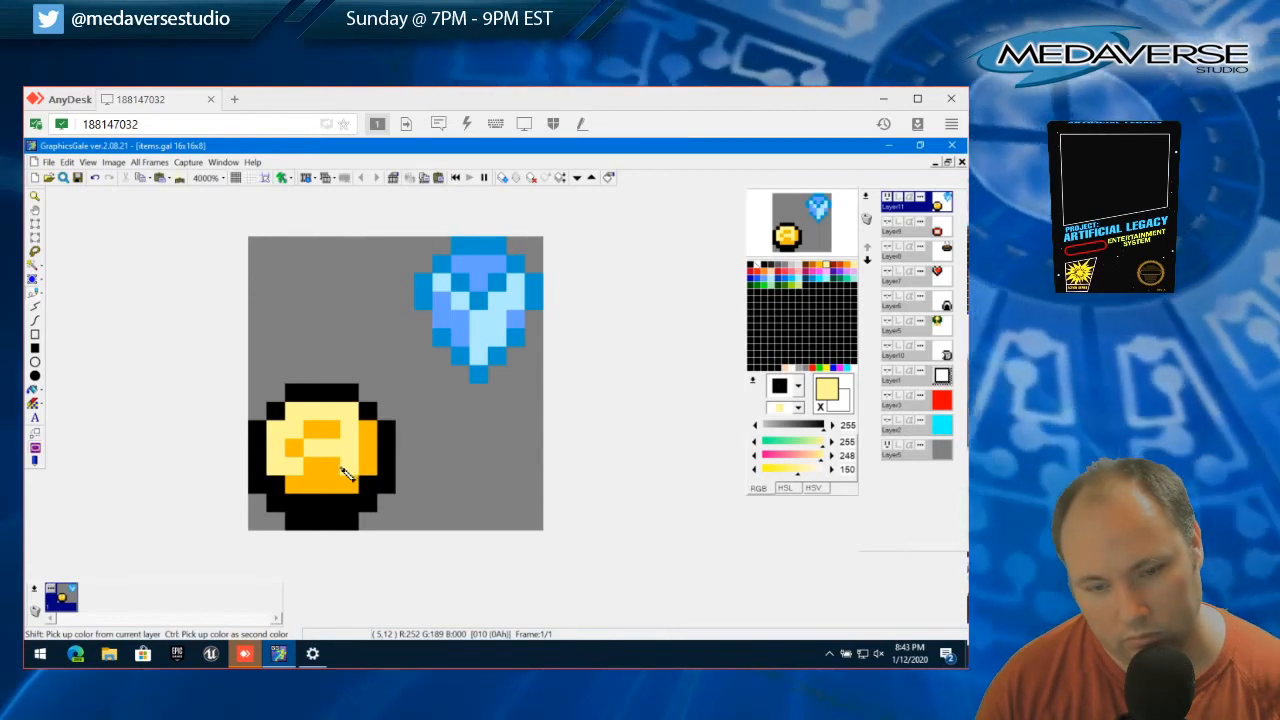
mouse_move(342, 468)
mouse_down()
mouse_move(297, 452)
mouse_move(313, 418)
mouse_move(294, 434)
mouse_move(302, 455)
mouse_move(336, 450)
mouse_move(315, 433)
mouse_up()
right_click(323, 428)
right_click(342, 446)
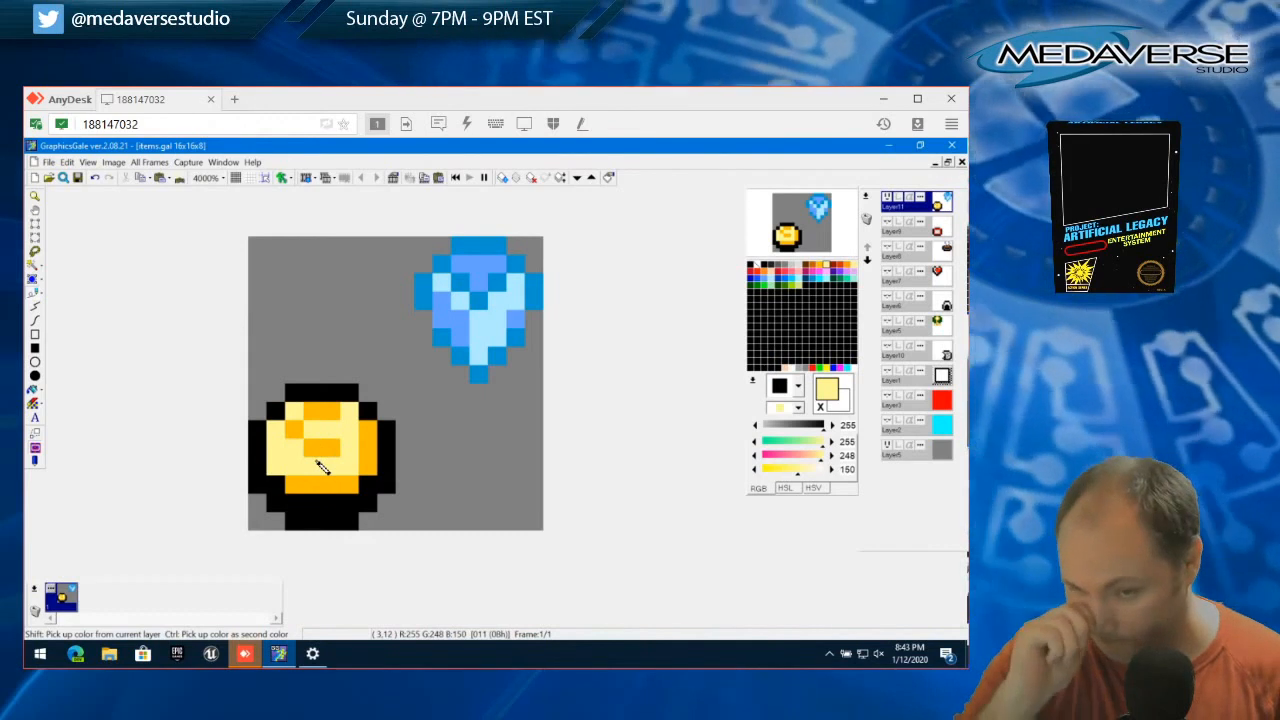
right_click(362, 484)
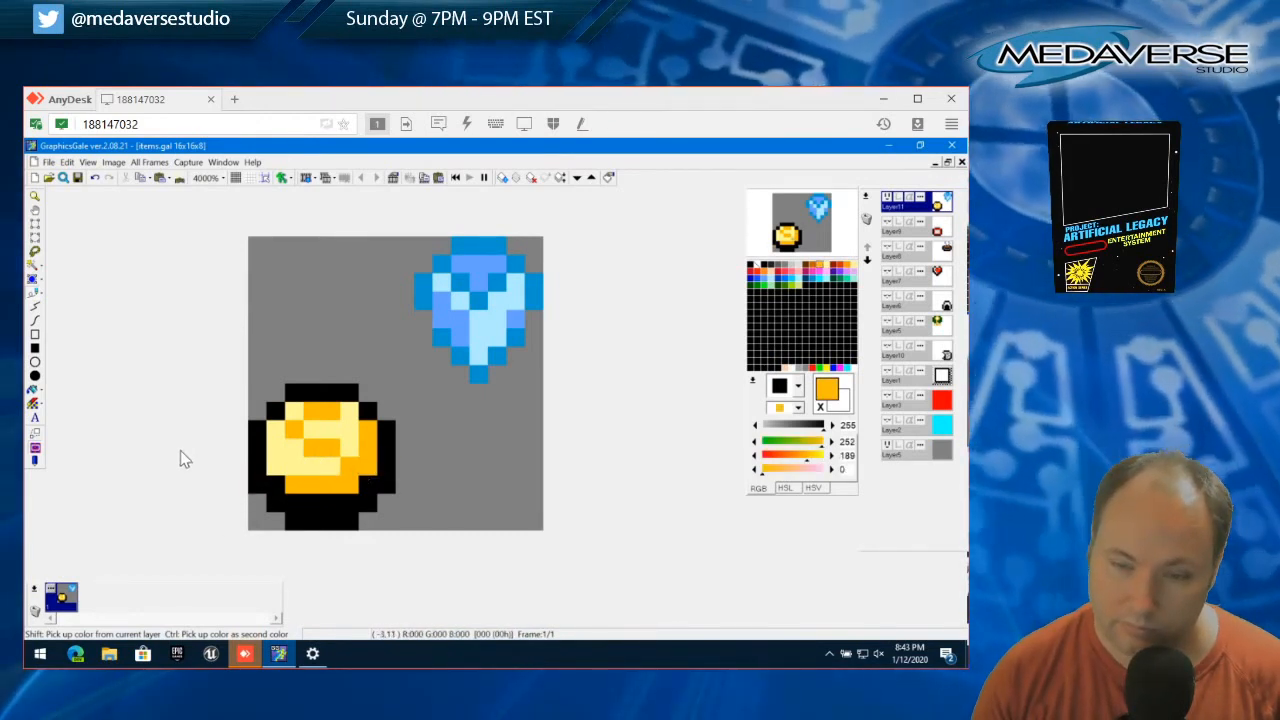
Try widening the S-shaped mark with orange and repainting its left side pale yellow, and undo the last yellow stroke
click(309, 432)
mouse_move(312, 437)
mouse_down()
mouse_move(346, 414)
mouse_move(355, 447)
mouse_up()
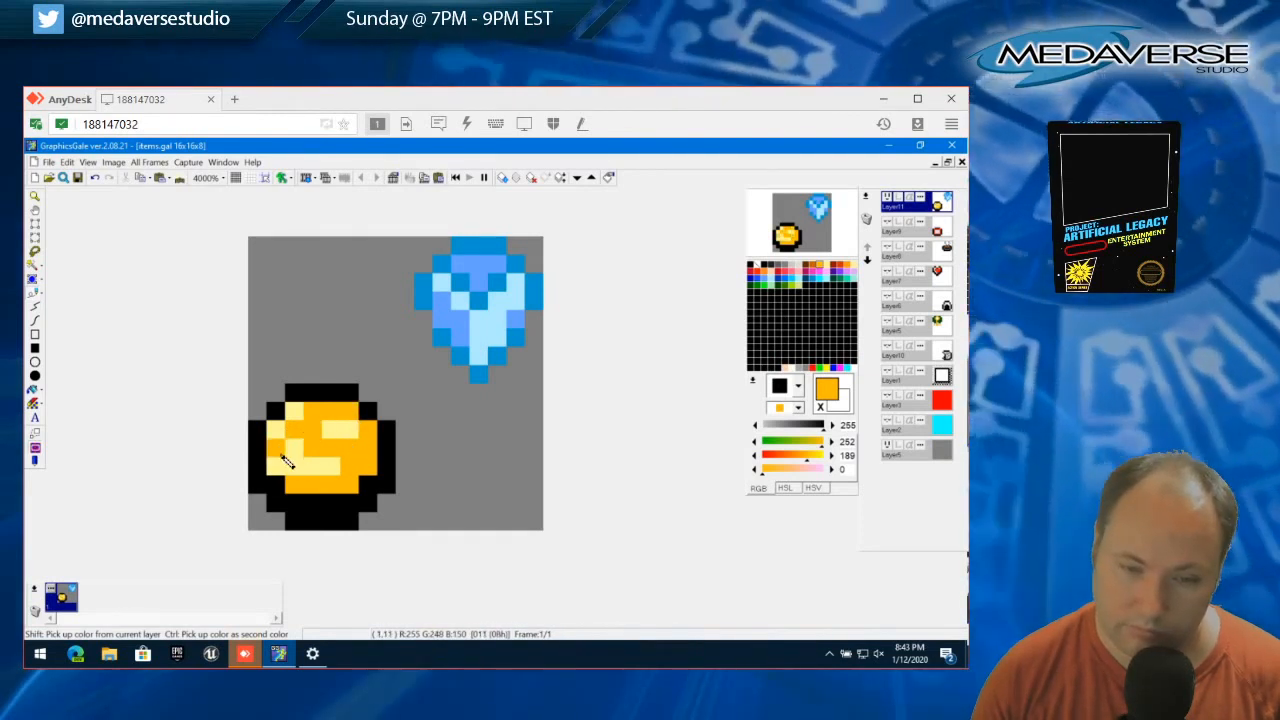
right_click(288, 449)
drag(313, 420, 255, 455)
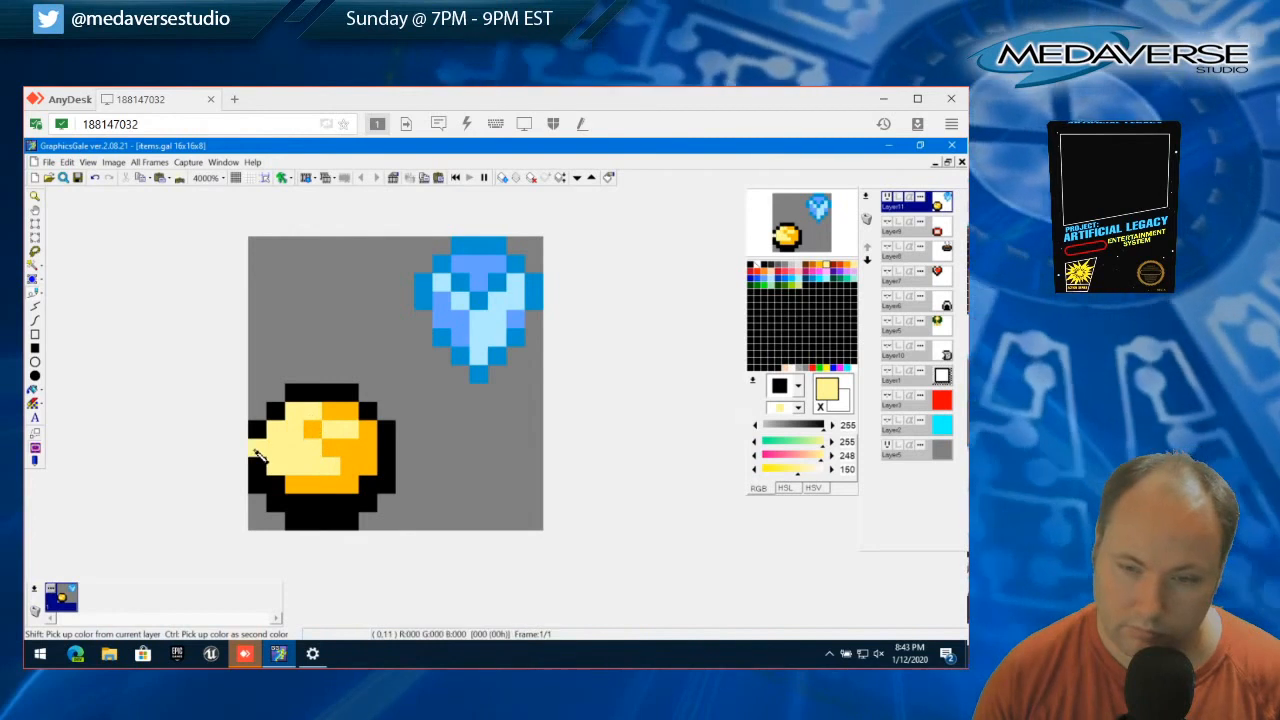
key(ctrl+z)
Repaint the upper-left bend of the S-shaped mark orange (252, 189, 0), and undo the last stroke
right_click(316, 427)
click(313, 415)
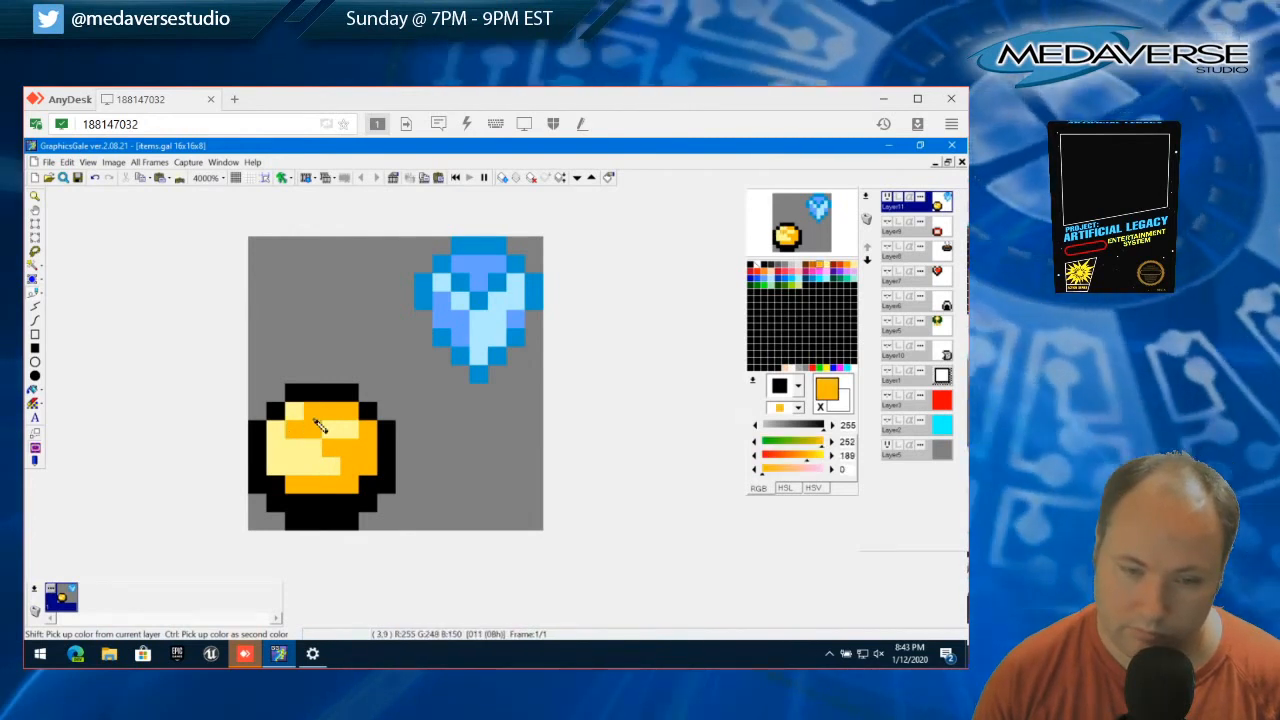
click(309, 445)
click(297, 432)
click(333, 430)
key(ctrl+z)
Trim the S-shaped mark's right ends with pale yellow (255, 248, 150) and keep its upper inner bend pixel orange
right_click(336, 430)
click(352, 418)
click(351, 443)
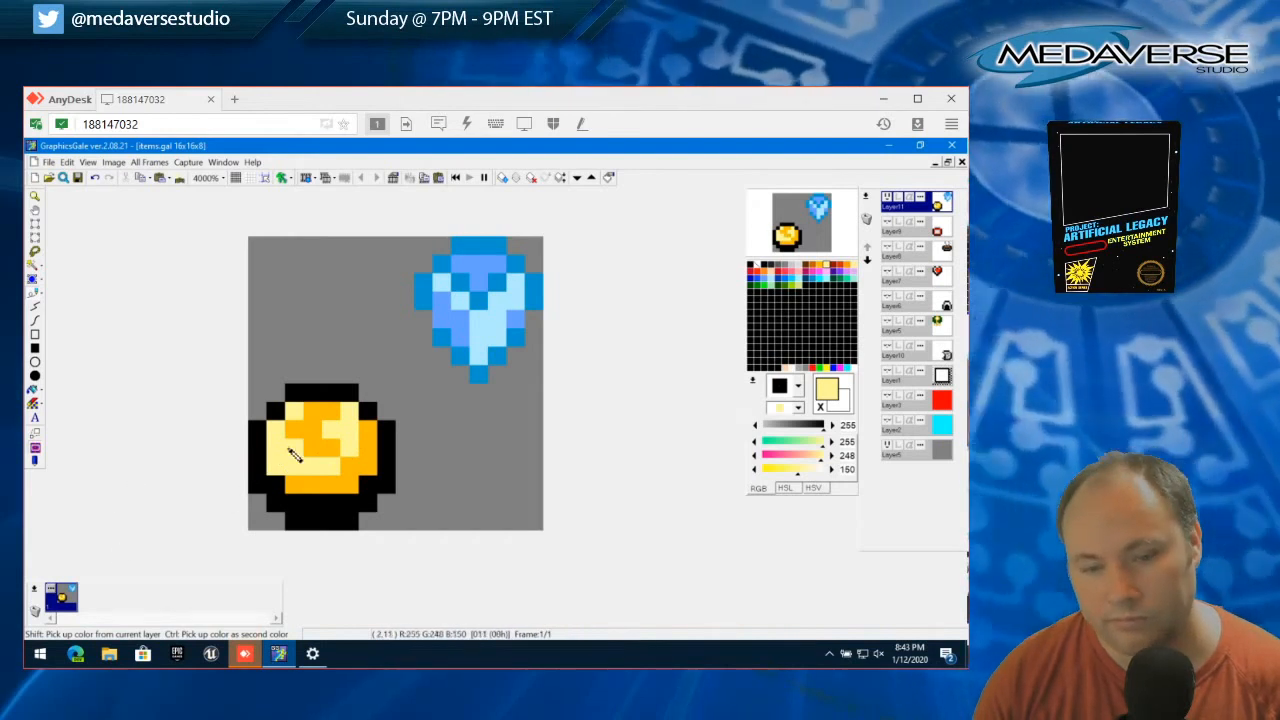
click(312, 430)
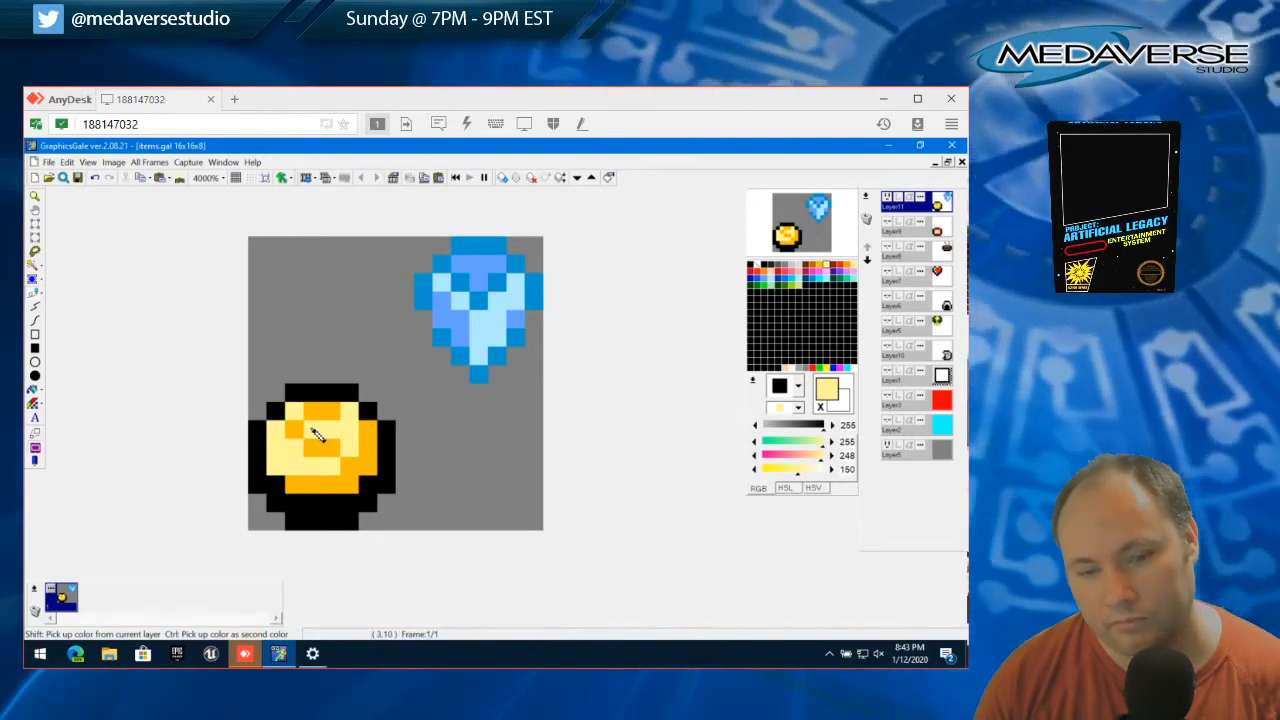
right_click(325, 450)
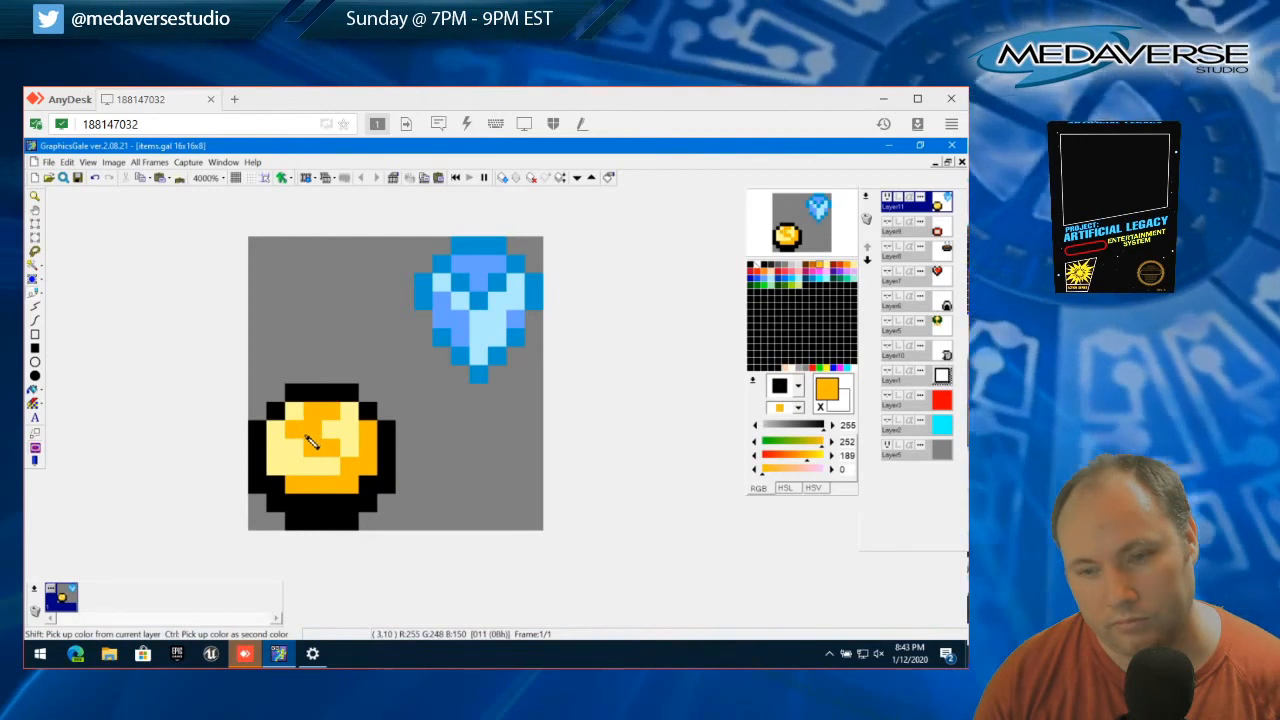
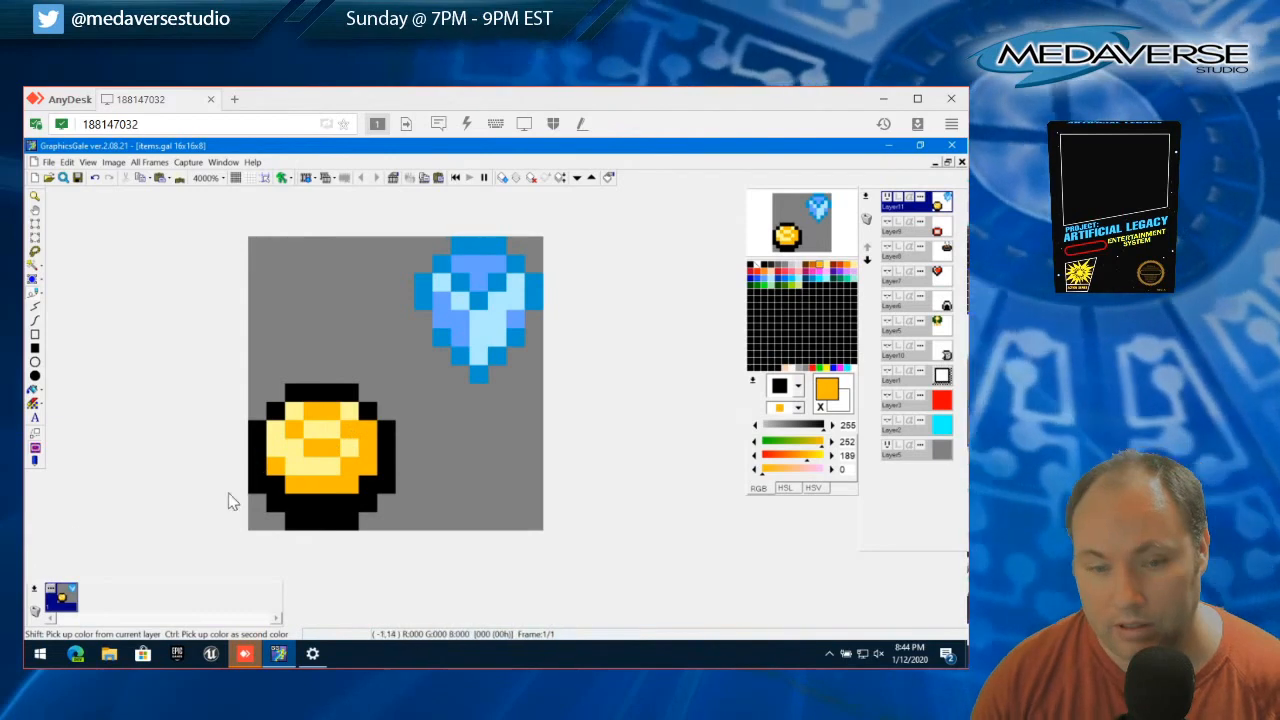
Choose black as the drawing colour, hide the layer with the coin and blue gem, and add a new layer on top
right_click(350, 443)
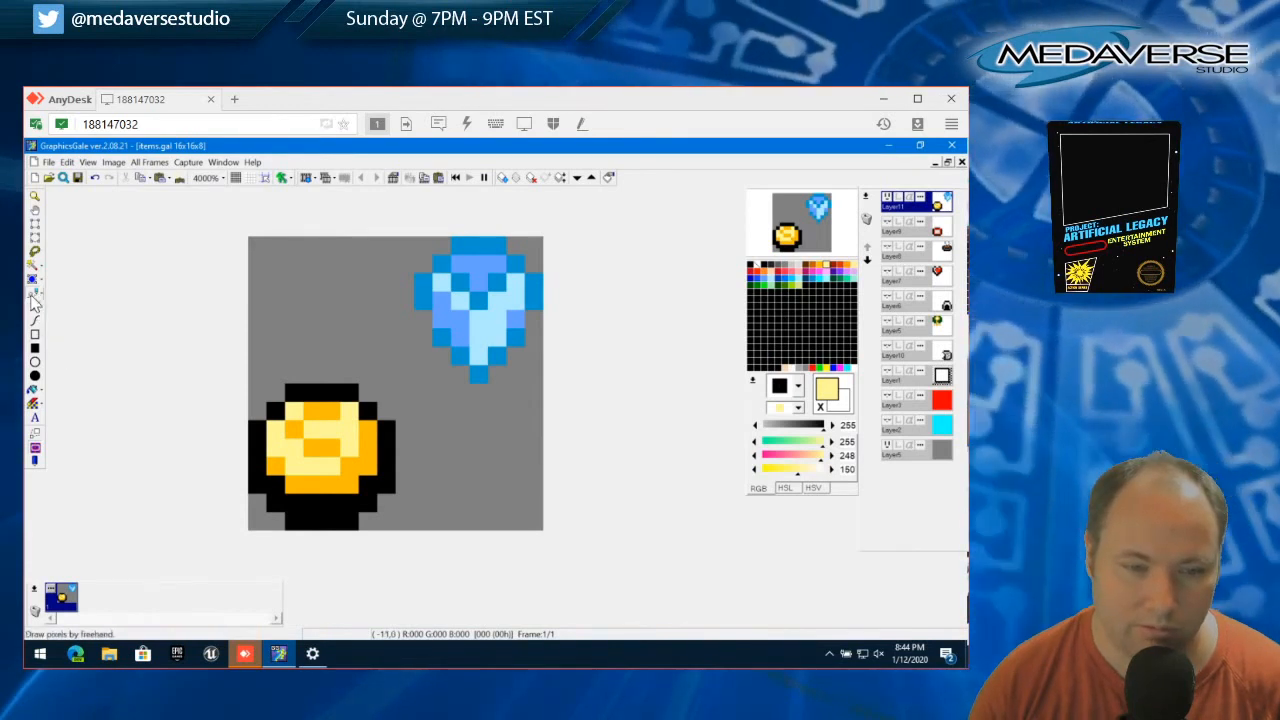
click(752, 267)
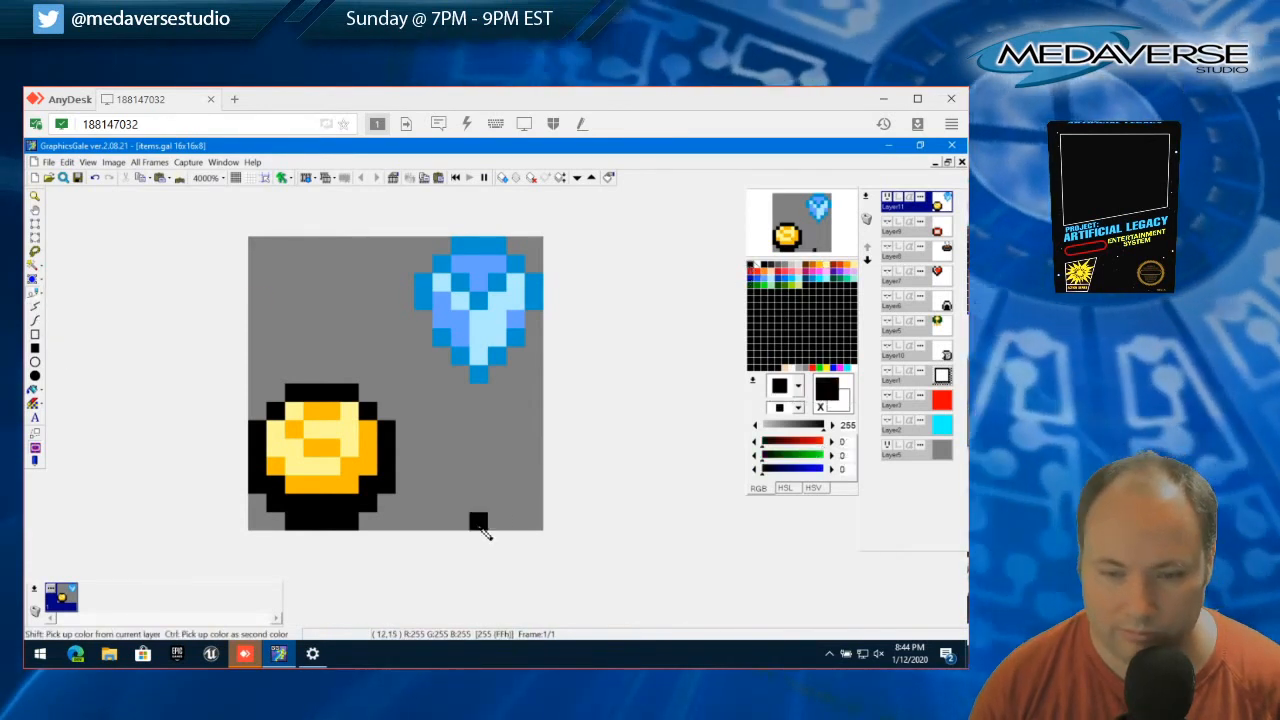
click(886, 199)
click(868, 198)
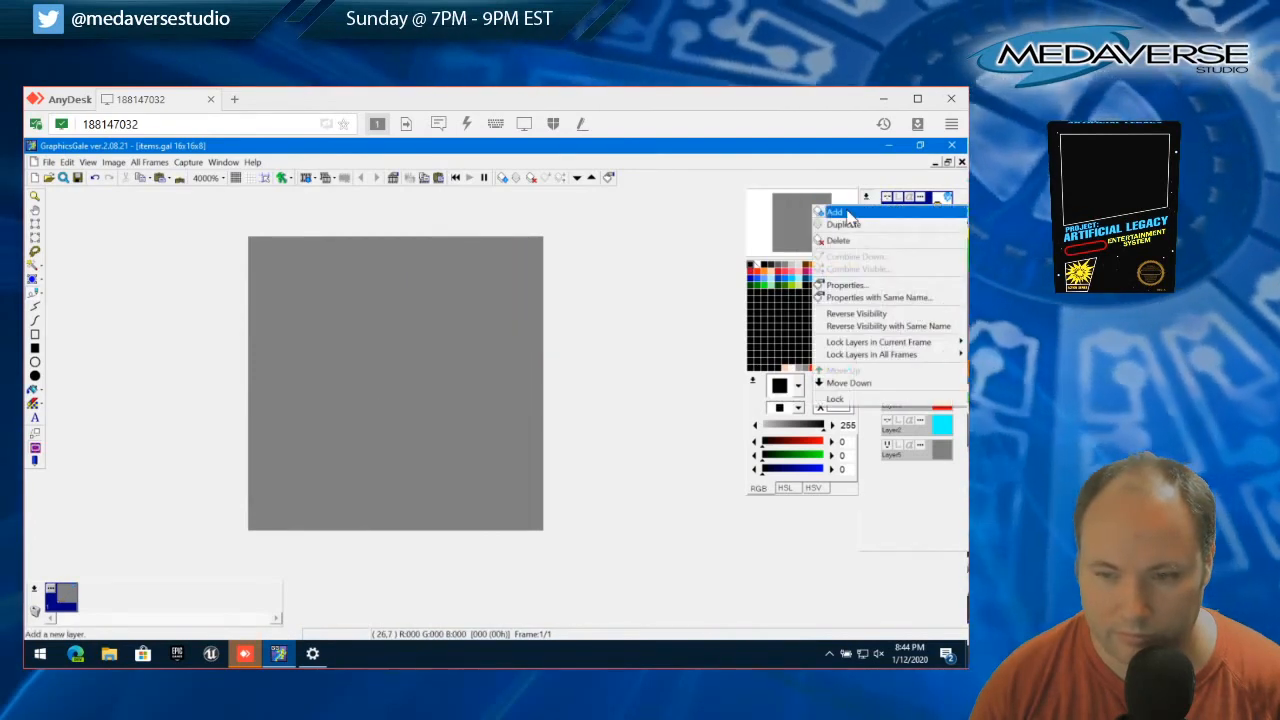
click(846, 212)
Draw the black top edge, stepped upper corners and straight right side of an oval gem outline in the canvas's lower-right quarter
click(498, 464)
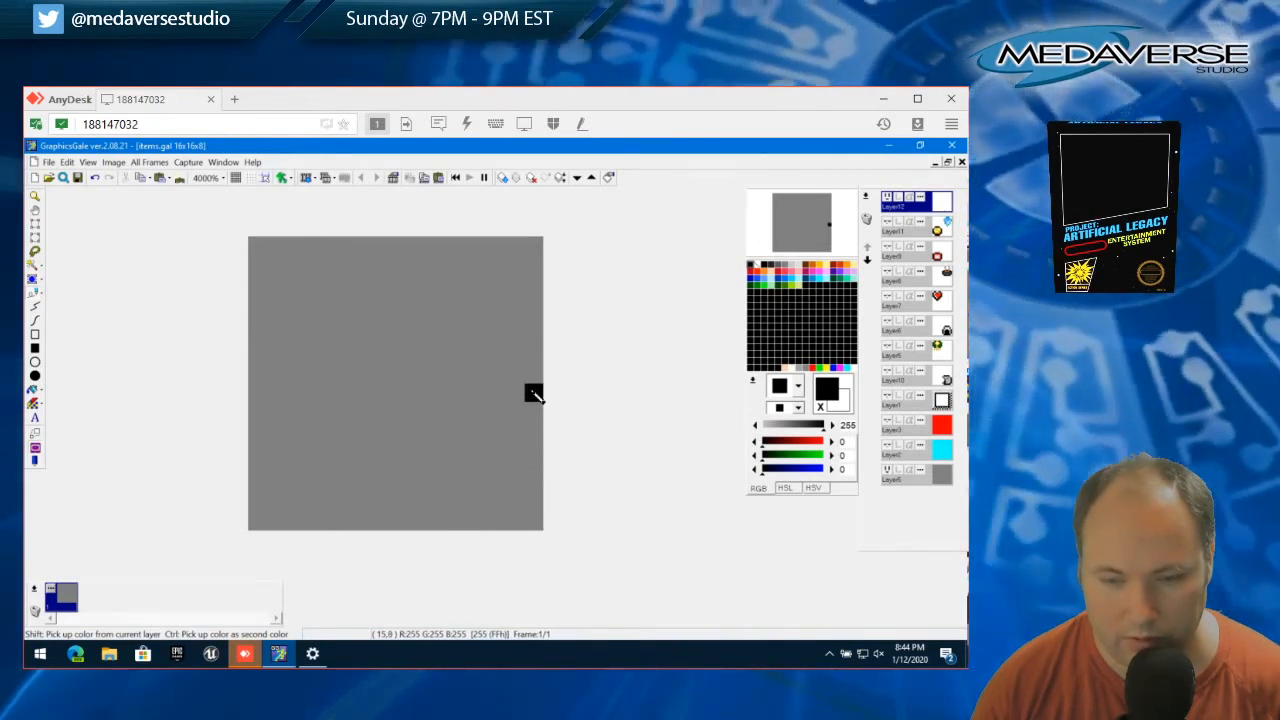
click(495, 396)
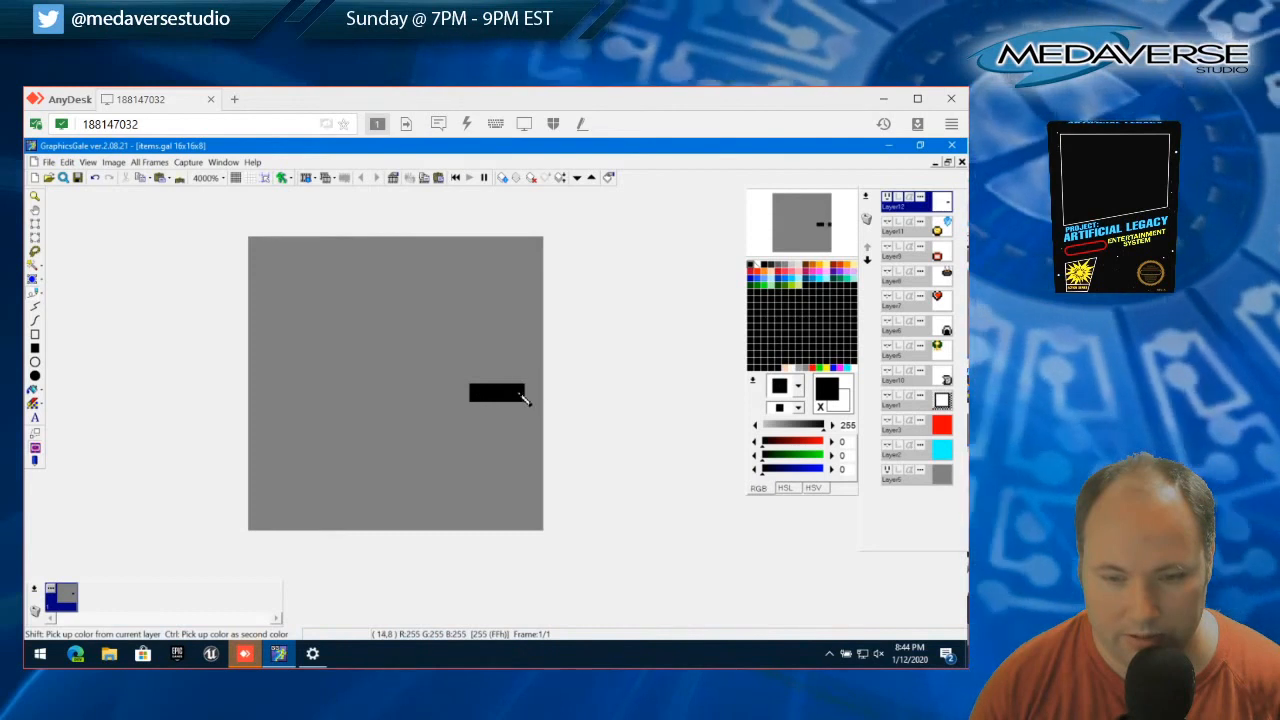
click(460, 393)
click(441, 393)
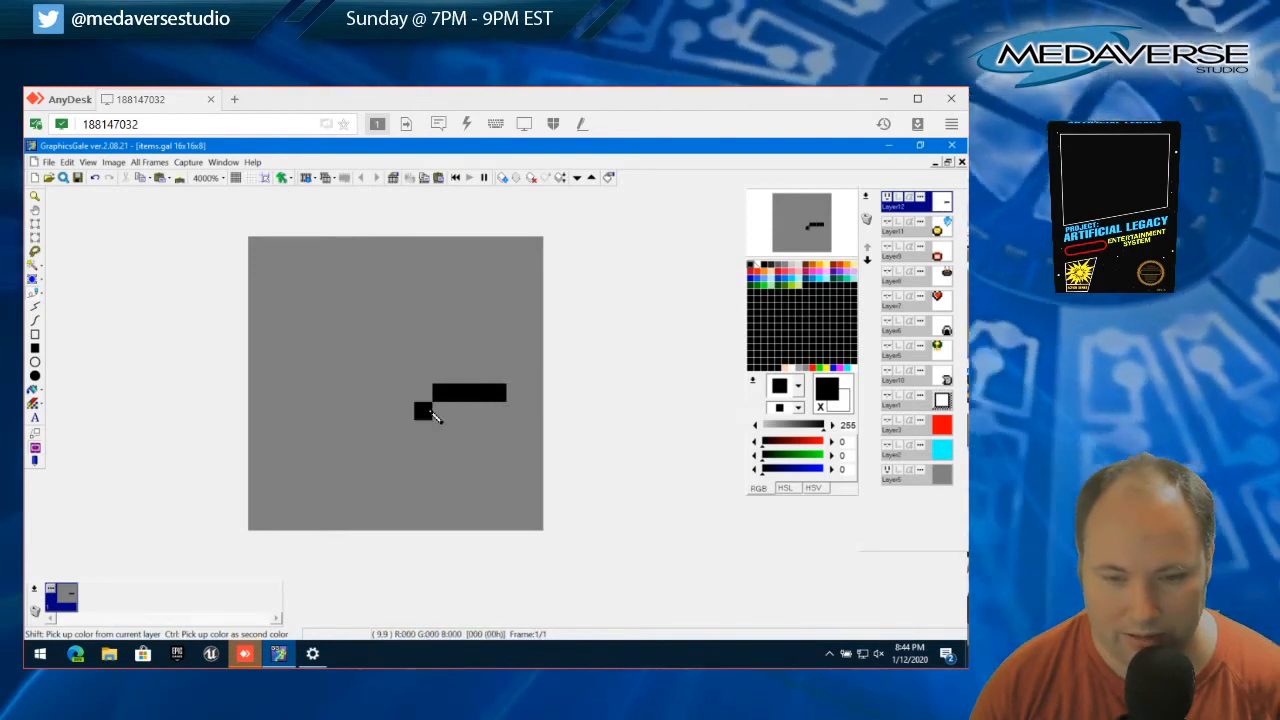
click(431, 429)
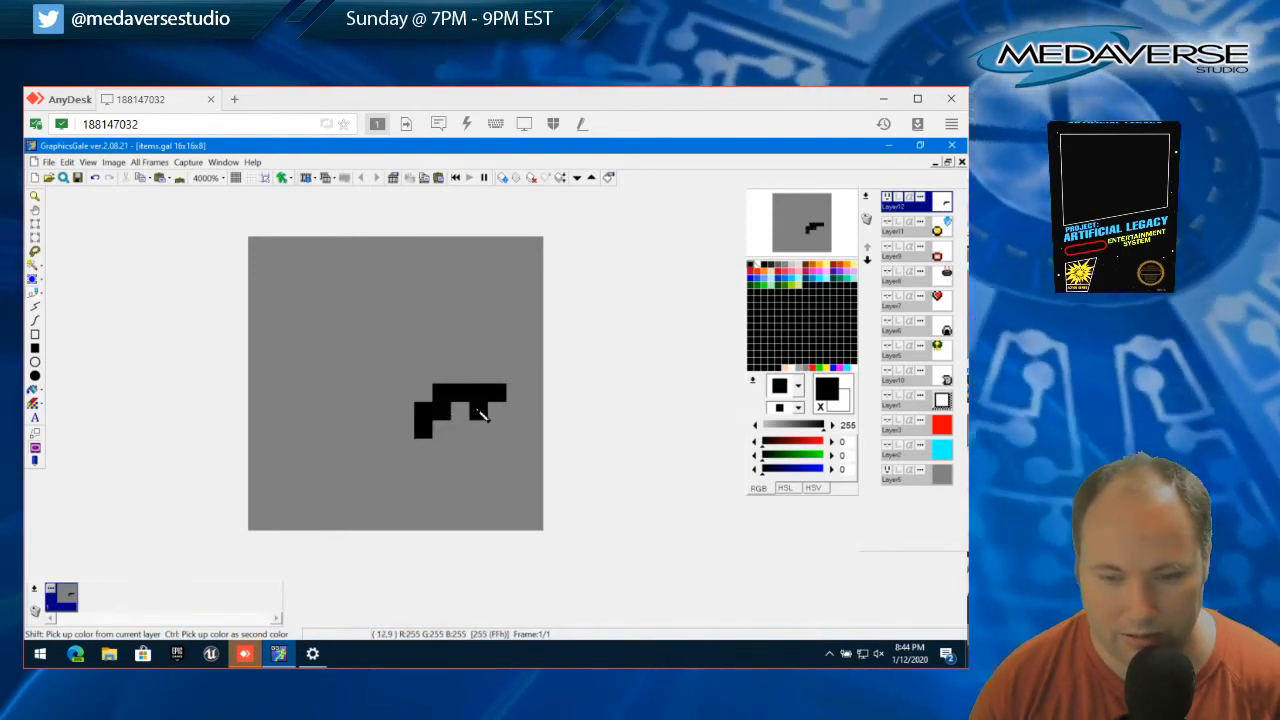
click(515, 411)
click(516, 430)
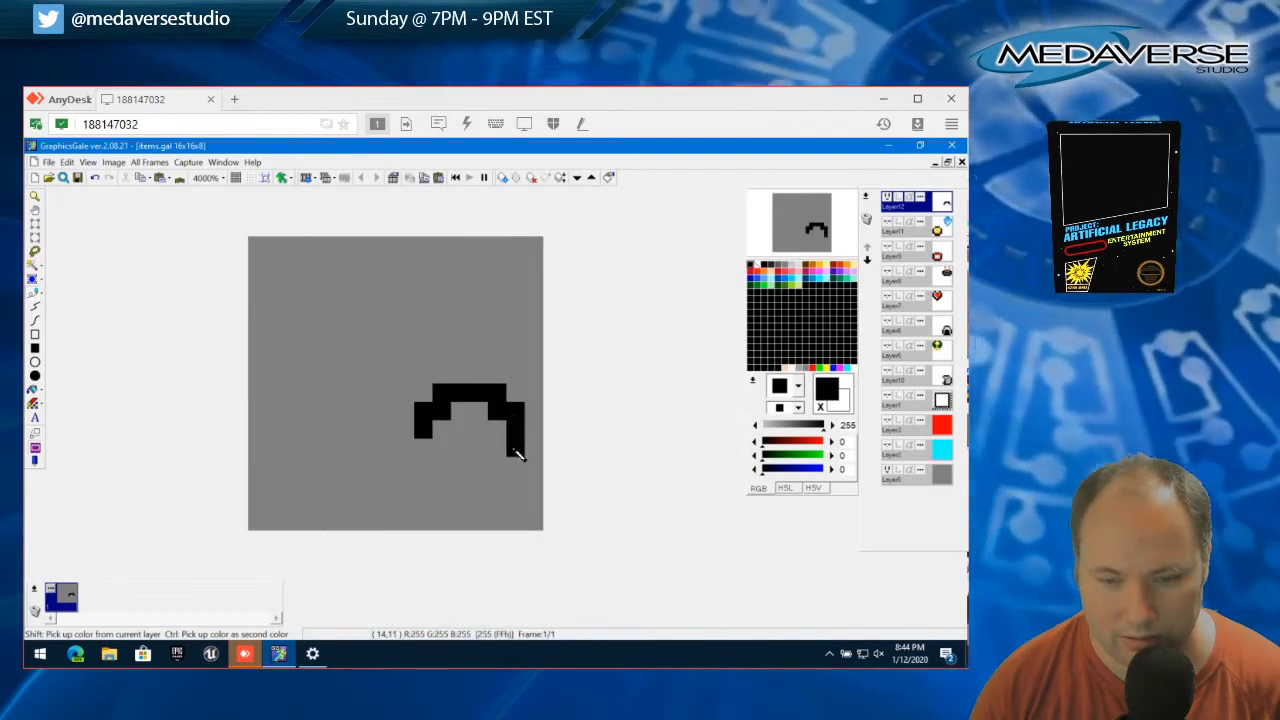
click(516, 452)
click(514, 475)
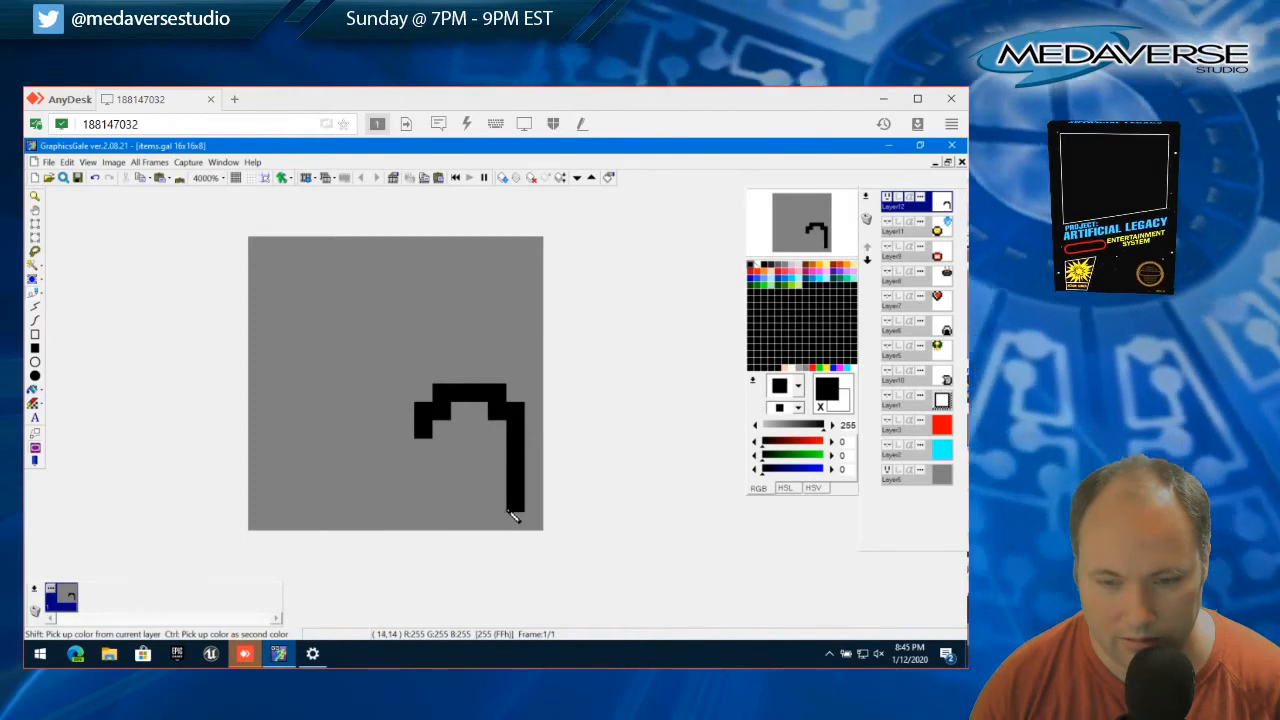
Close the oval outline with a black bottom edge and left side, and thicken its bottom inside in black
mouse_move(497, 527)
mouse_down()
mouse_move(449, 529)
mouse_move(434, 509)
mouse_move(430, 443)
mouse_up()
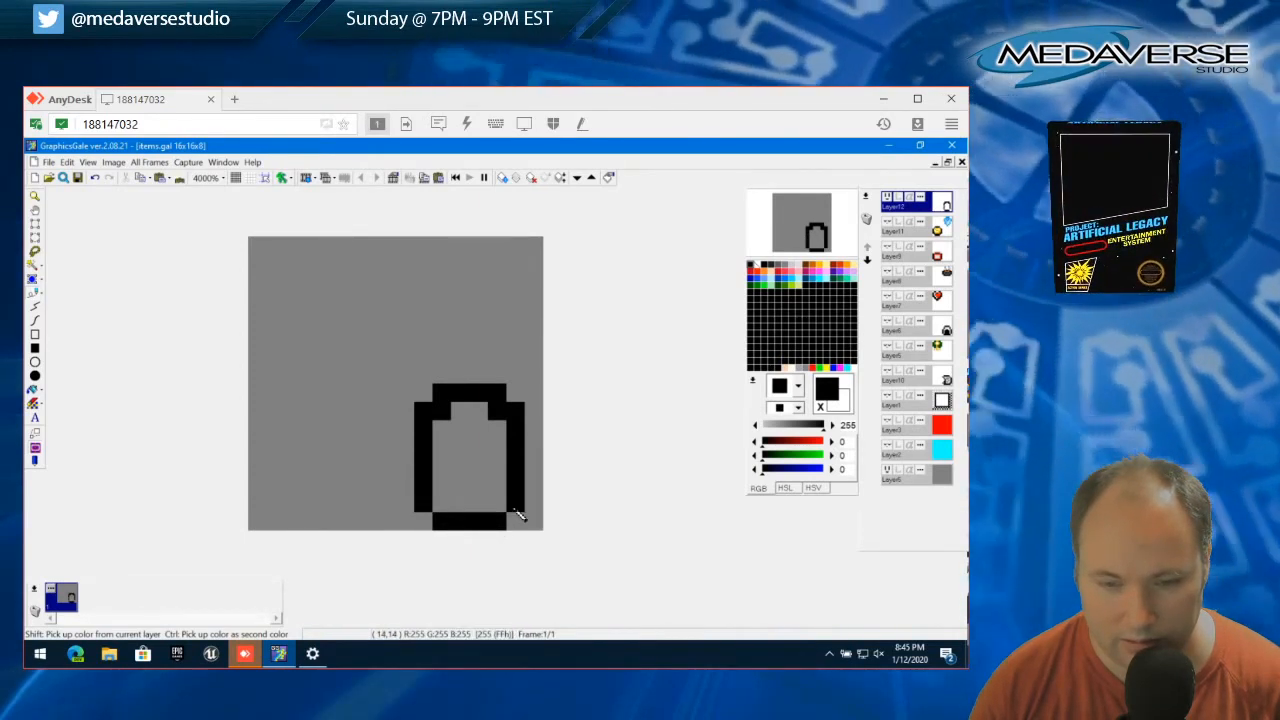
click(455, 510)
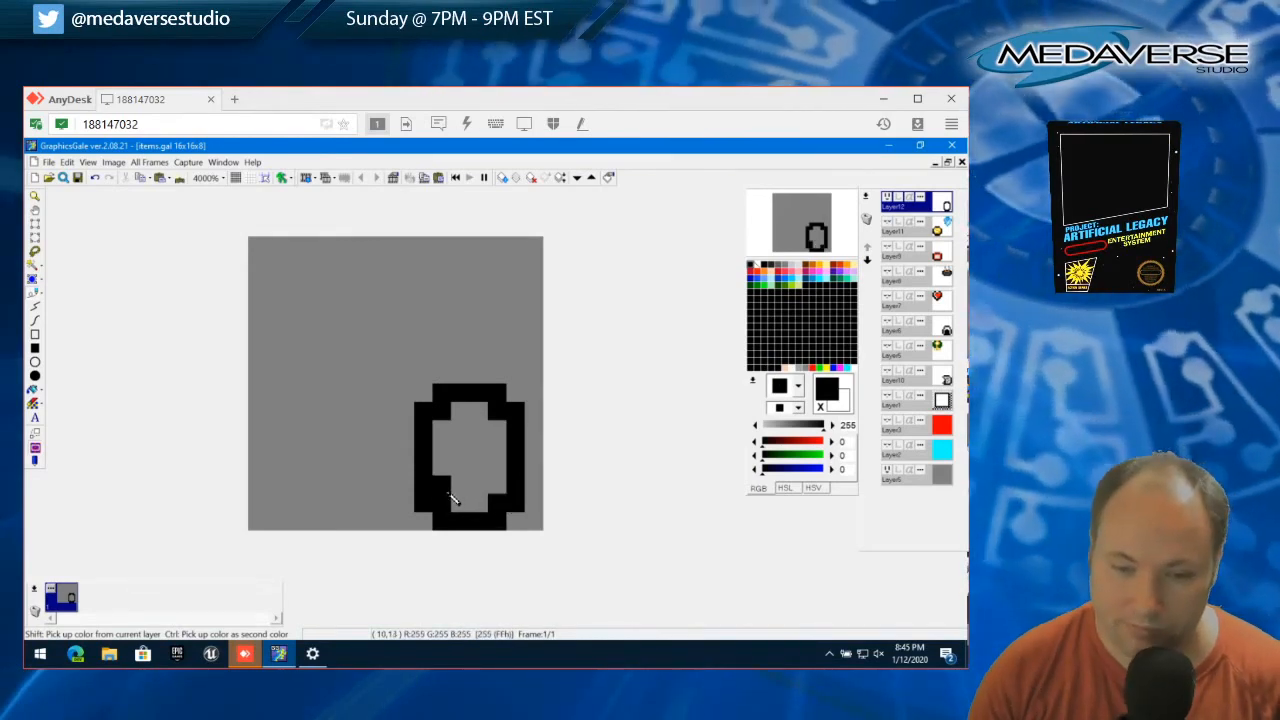
mouse_move(448, 491)
mouse_down()
mouse_move(459, 505)
mouse_move(503, 491)
mouse_up()
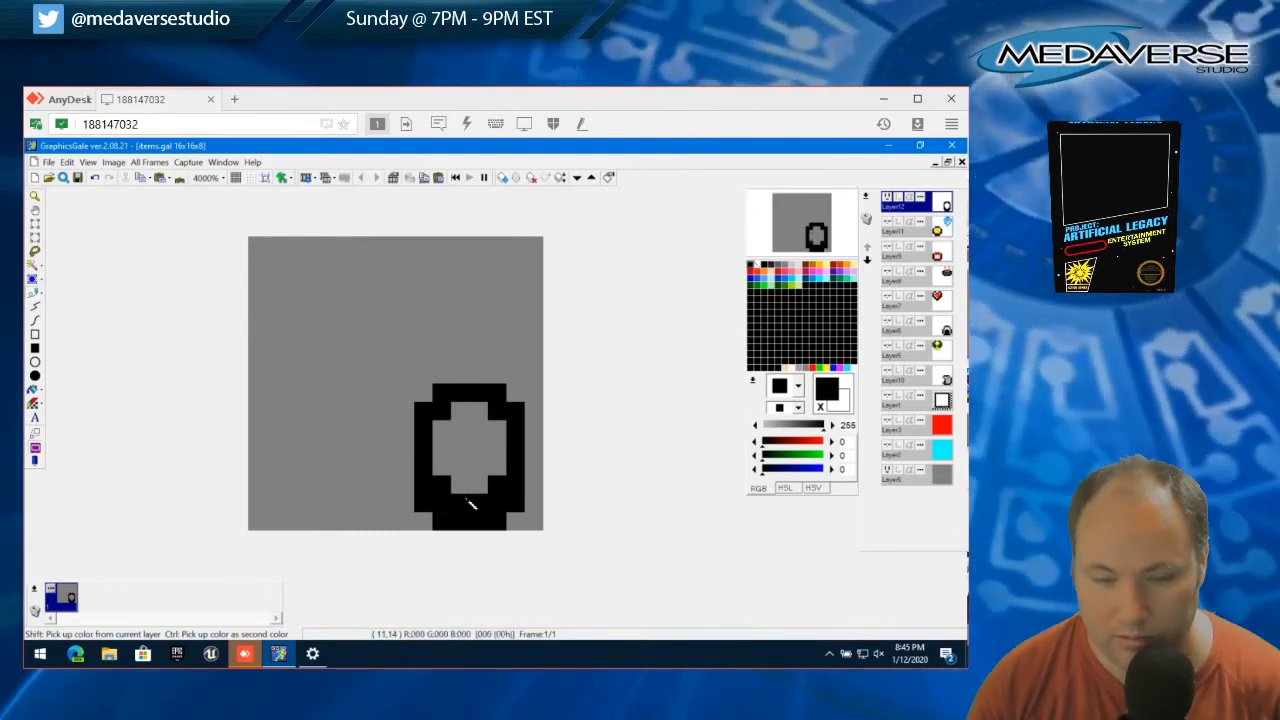
Try light gray (199, 199, 199) along the oval's inner edge, and fill the whole interior with teal green (0, 242, 162)
click(795, 270)
mouse_move(478, 411)
mouse_down()
mouse_move(445, 470)
mouse_move(476, 485)
mouse_move(462, 413)
mouse_move(478, 408)
mouse_move(502, 439)
mouse_move(503, 474)
mouse_up()
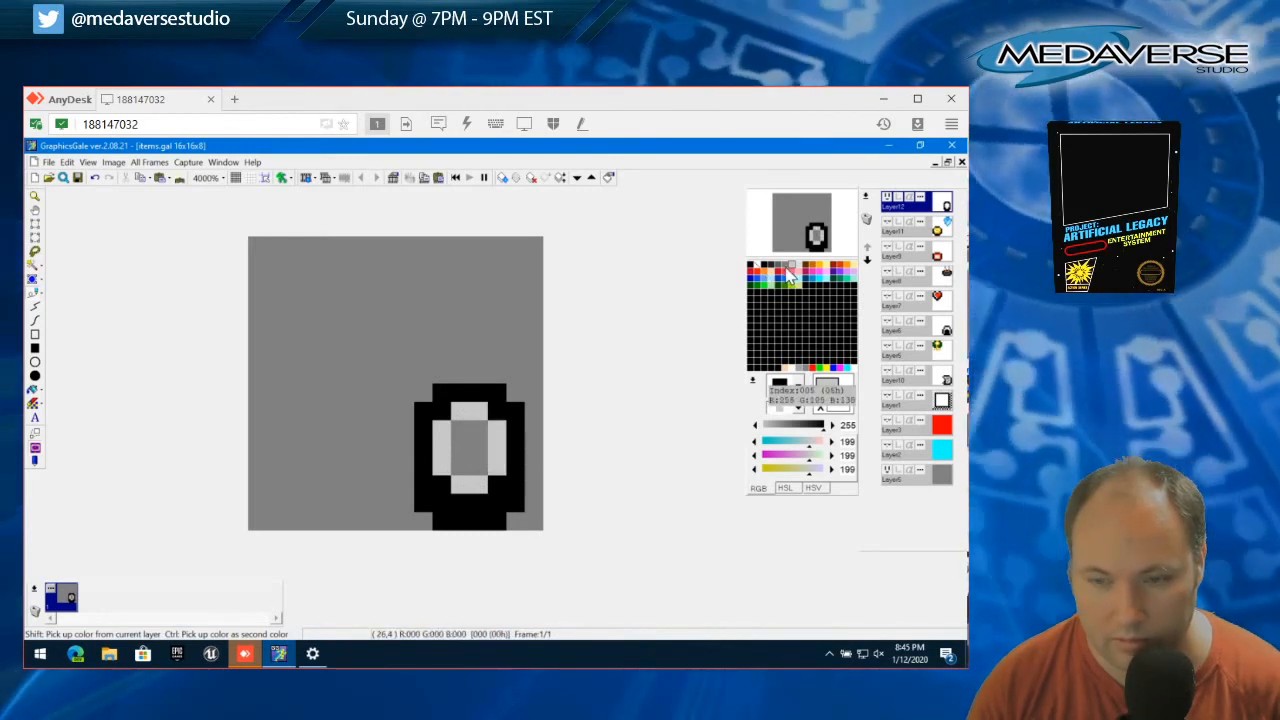
click(844, 281)
mouse_move(461, 429)
mouse_down()
mouse_move(470, 463)
mouse_move(480, 434)
mouse_move(491, 453)
mouse_move(504, 433)
mouse_move(498, 467)
mouse_move(451, 486)
mouse_up()
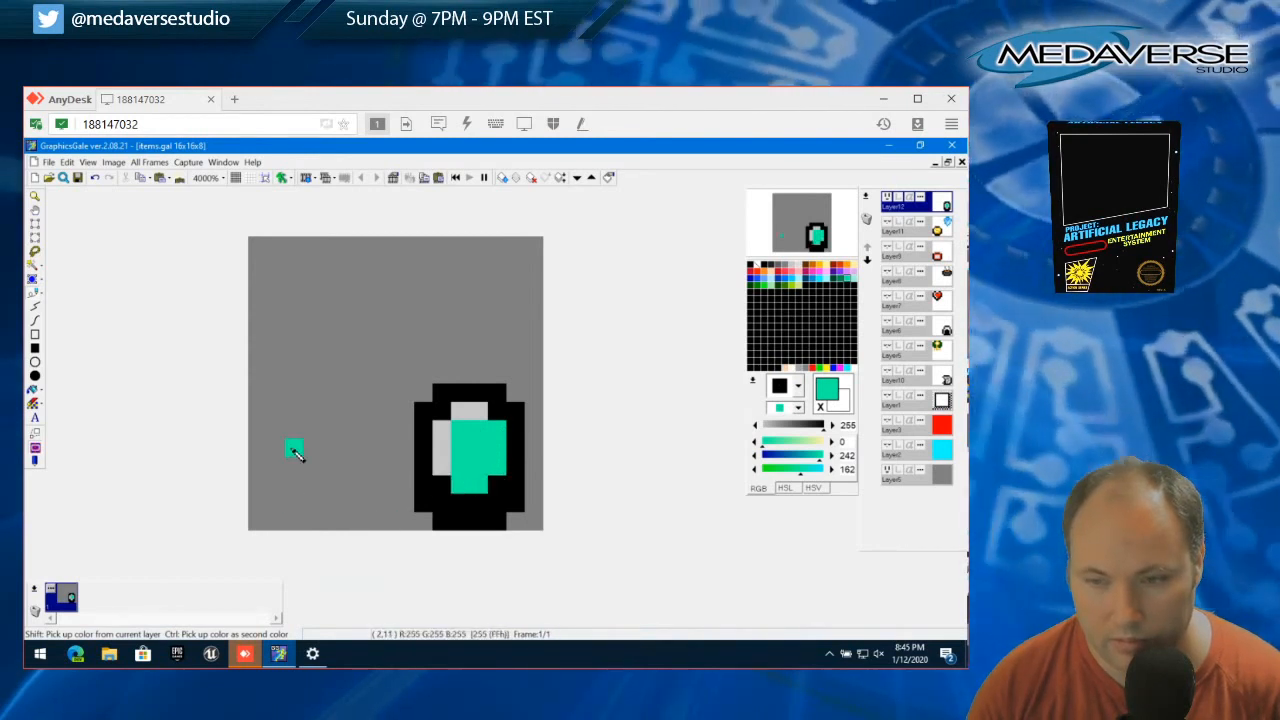
right_click(445, 431)
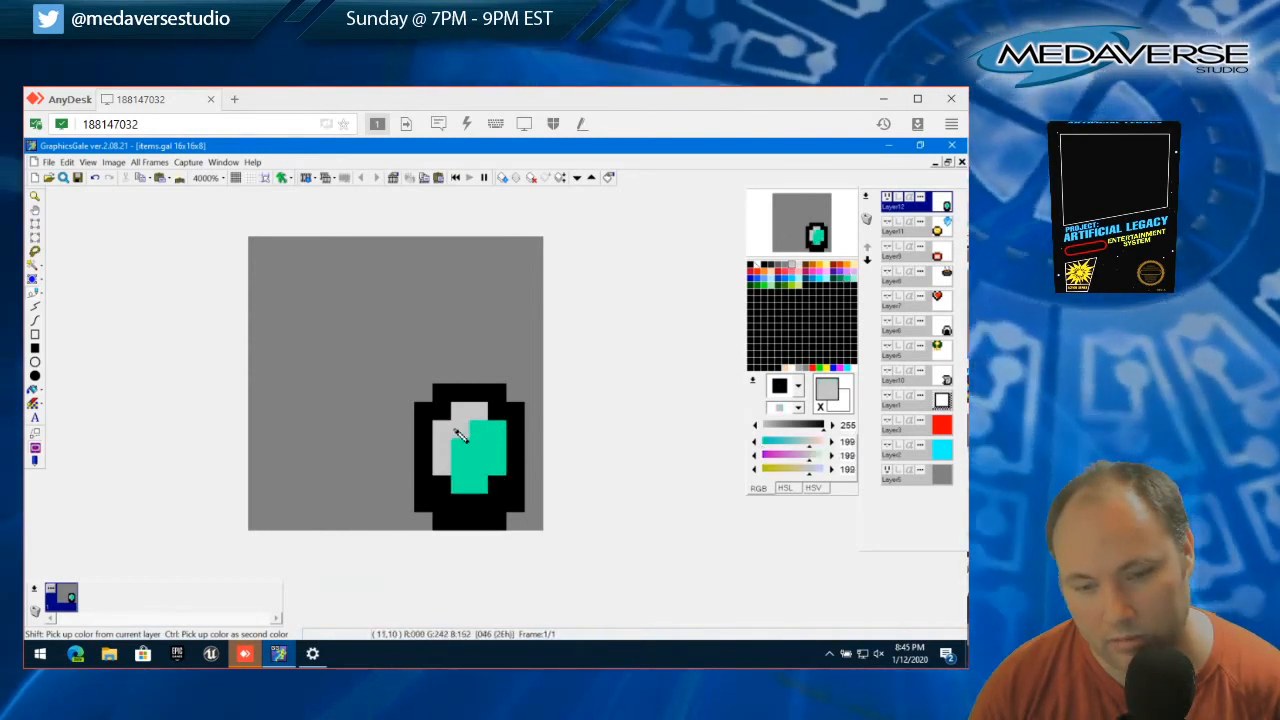
click(456, 431)
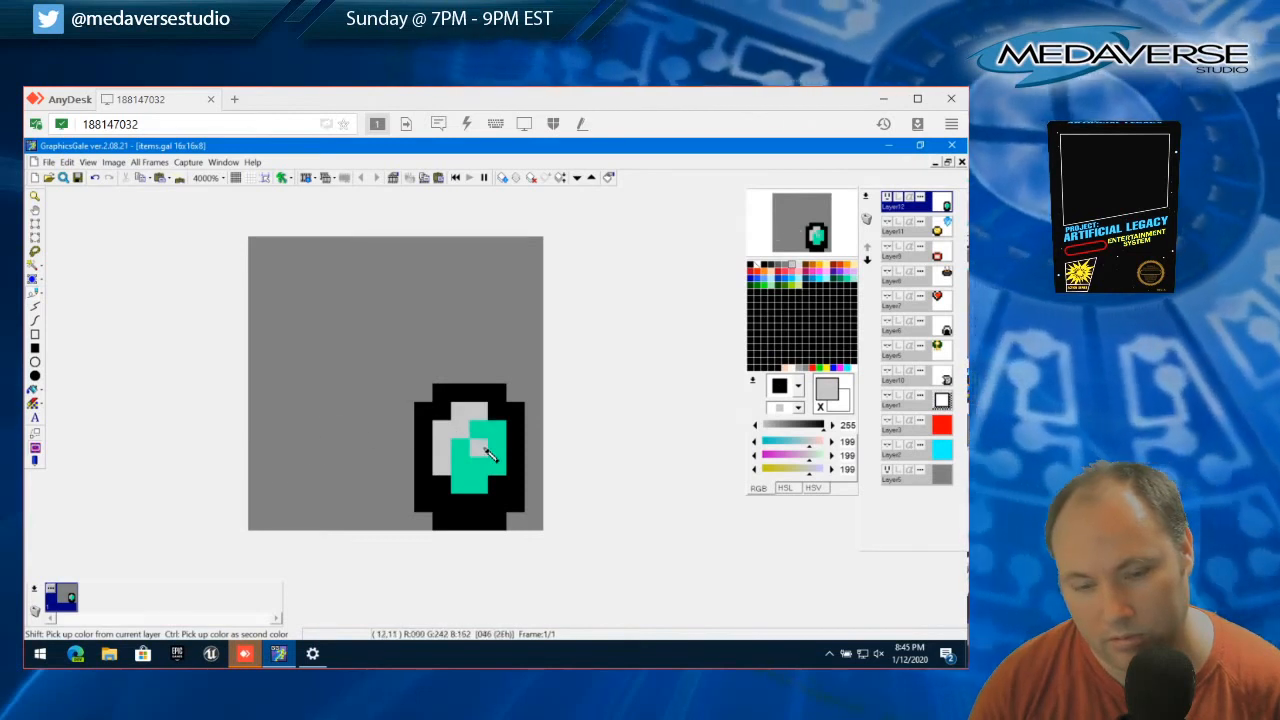
right_click(489, 455)
mouse_move(489, 455)
mouse_down()
mouse_move(455, 430)
mouse_move(442, 463)
mouse_move(438, 438)
mouse_move(478, 410)
mouse_up()
Mark the gem's lower-right inner edge in gray (128, 128, 128), and repaint that shading dark green (0, 139, 83)
click(787, 268)
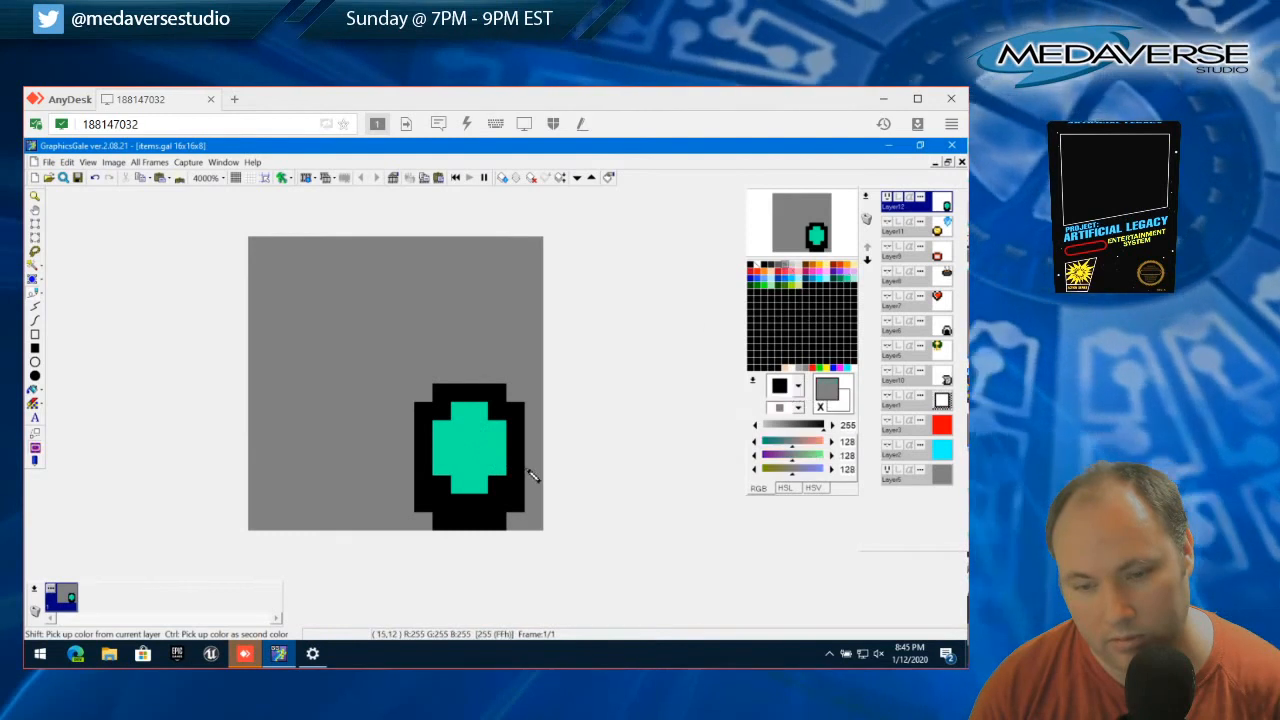
mouse_move(460, 462)
mouse_down()
mouse_move(458, 484)
mouse_move(499, 445)
mouse_move(482, 468)
mouse_up()
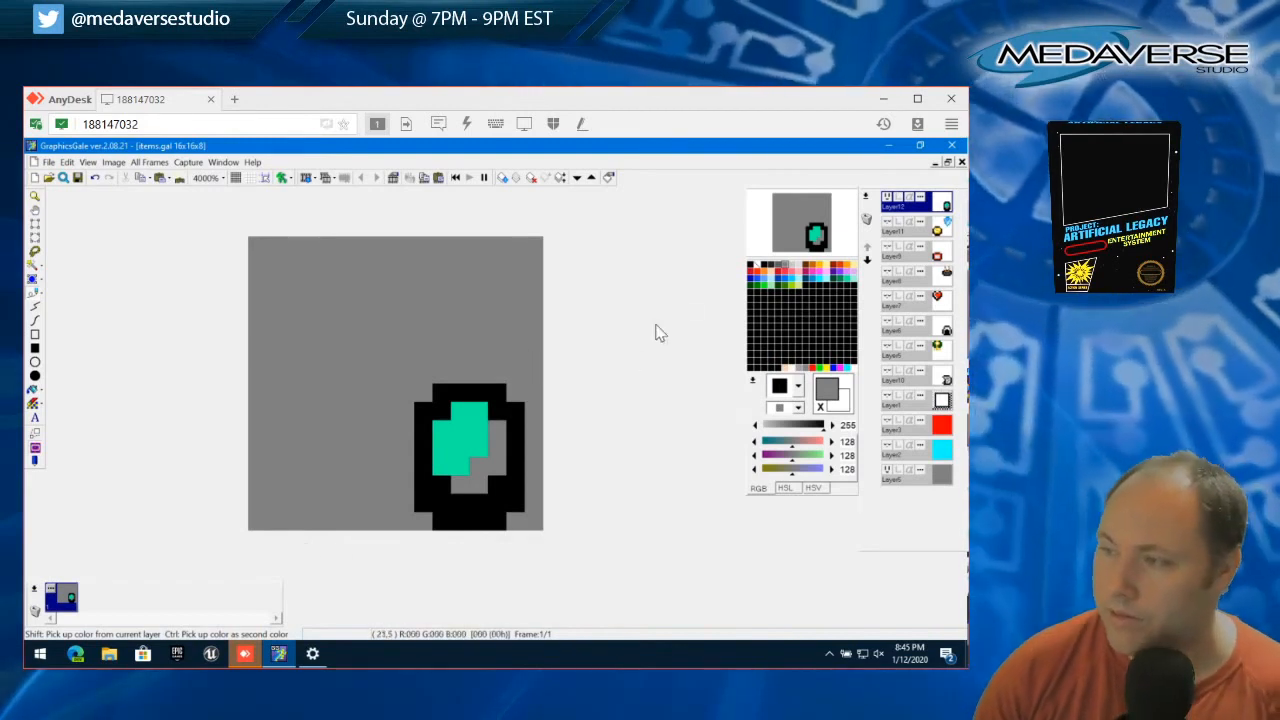
click(840, 287)
drag(462, 485, 487, 472)
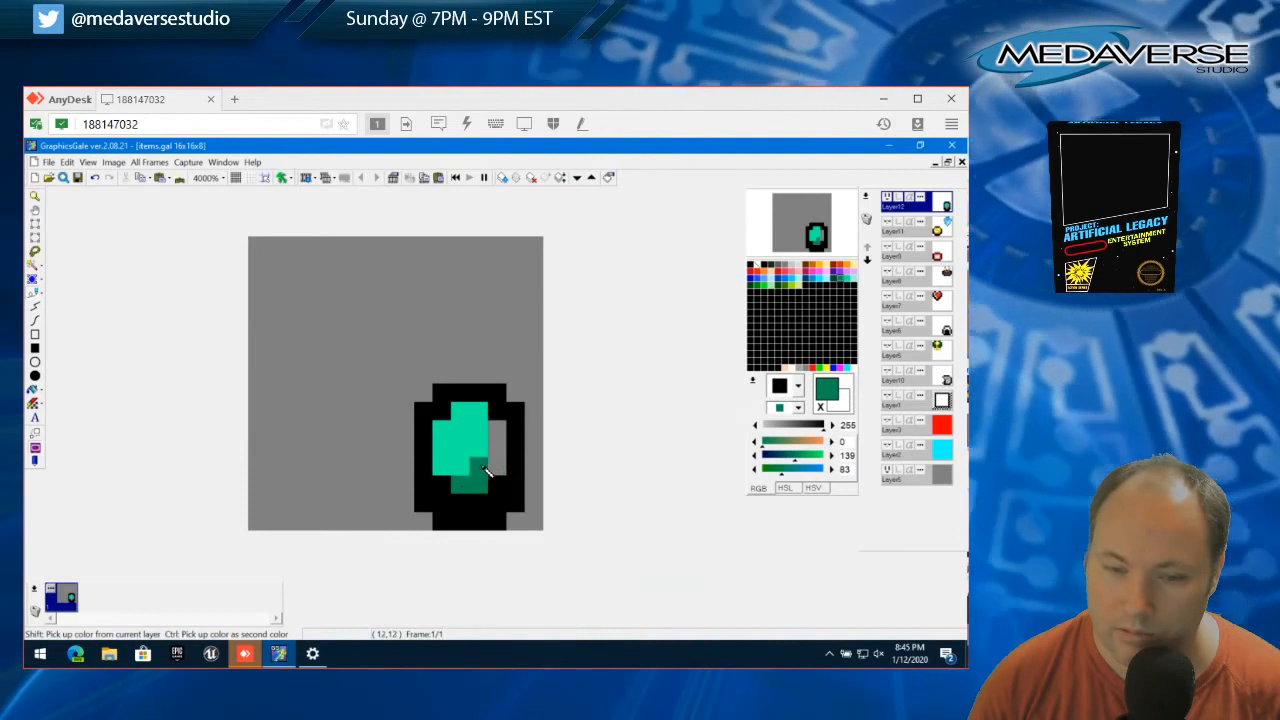
click(276, 468)
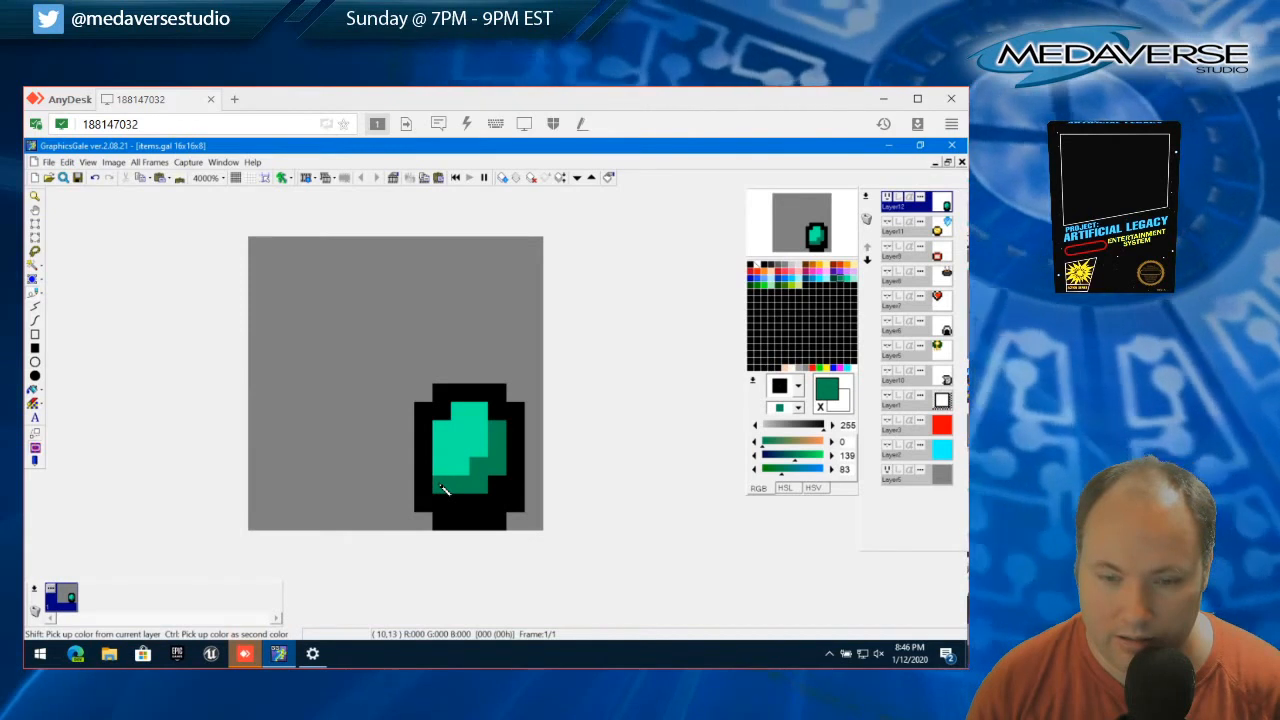
Extend the gem's fill one row lower, keep dark green (0, 139, 83) only at the lower right, and add matching shading at the upper left
mouse_move(450, 497)
mouse_down()
mouse_move(504, 494)
mouse_move(388, 466)
mouse_move(470, 461)
mouse_move(460, 451)
mouse_move(466, 465)
mouse_move(448, 483)
mouse_move(473, 484)
mouse_move(493, 432)
mouse_up()
right_click(468, 470)
right_click(495, 467)
click(479, 485)
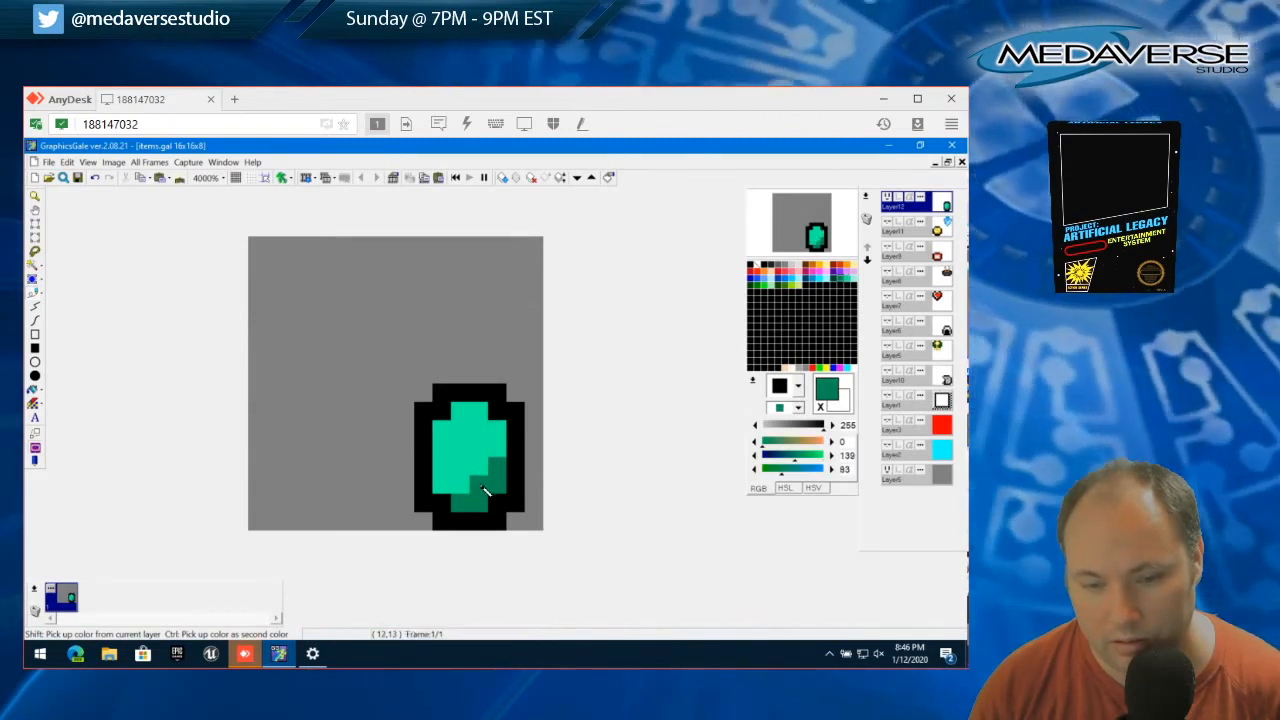
click(469, 522)
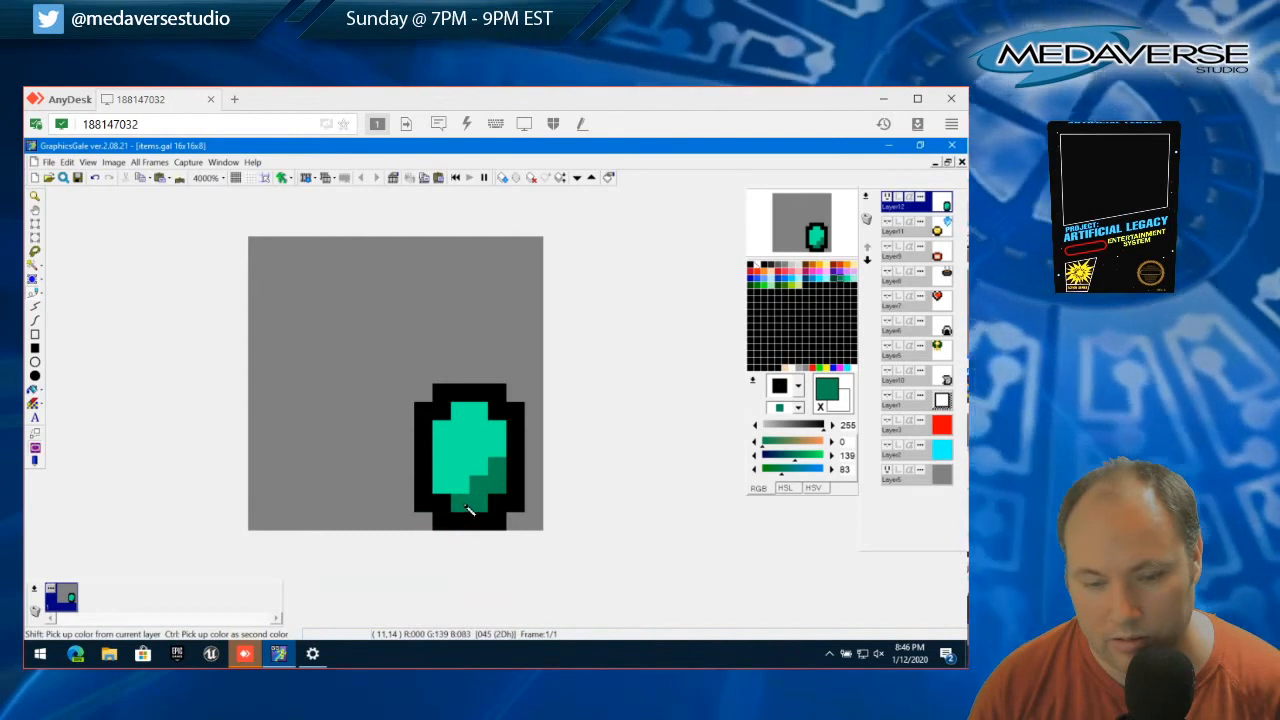
click(460, 430)
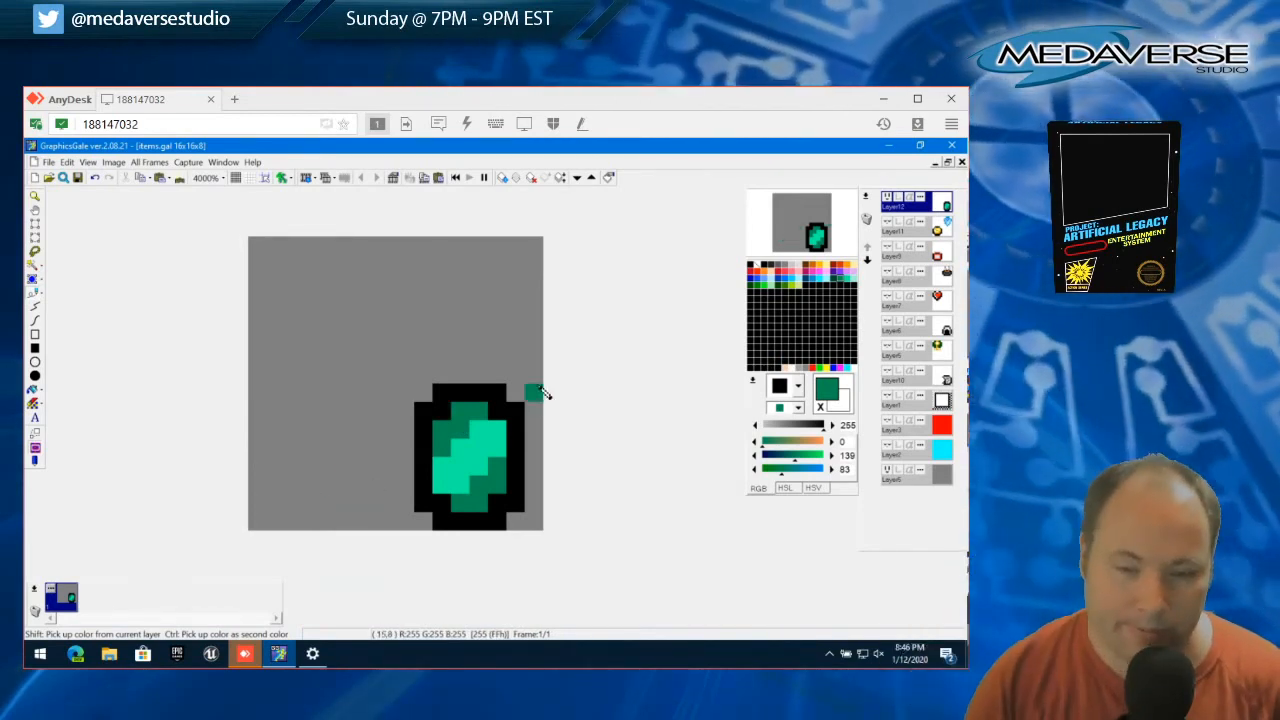
Try extending the dark green and teal into the outline's four inner corner pixels, and repaint those corners black
click(445, 415)
click(495, 416)
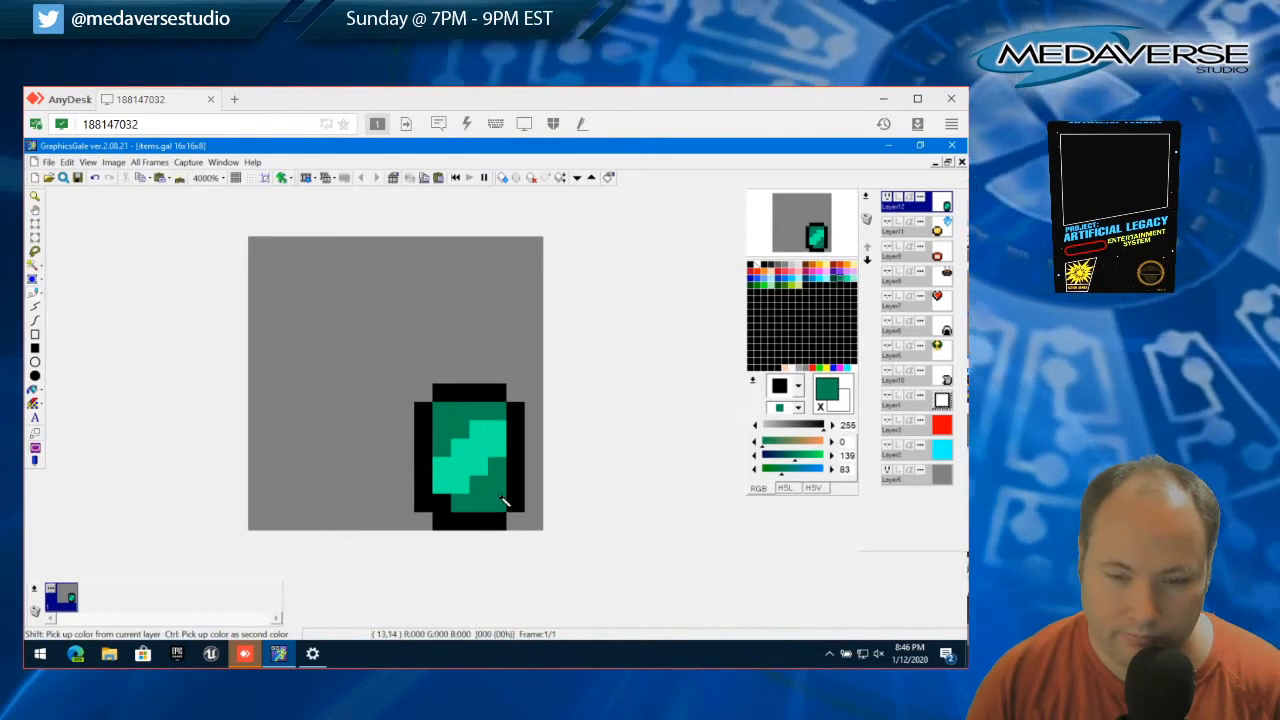
right_click(452, 488)
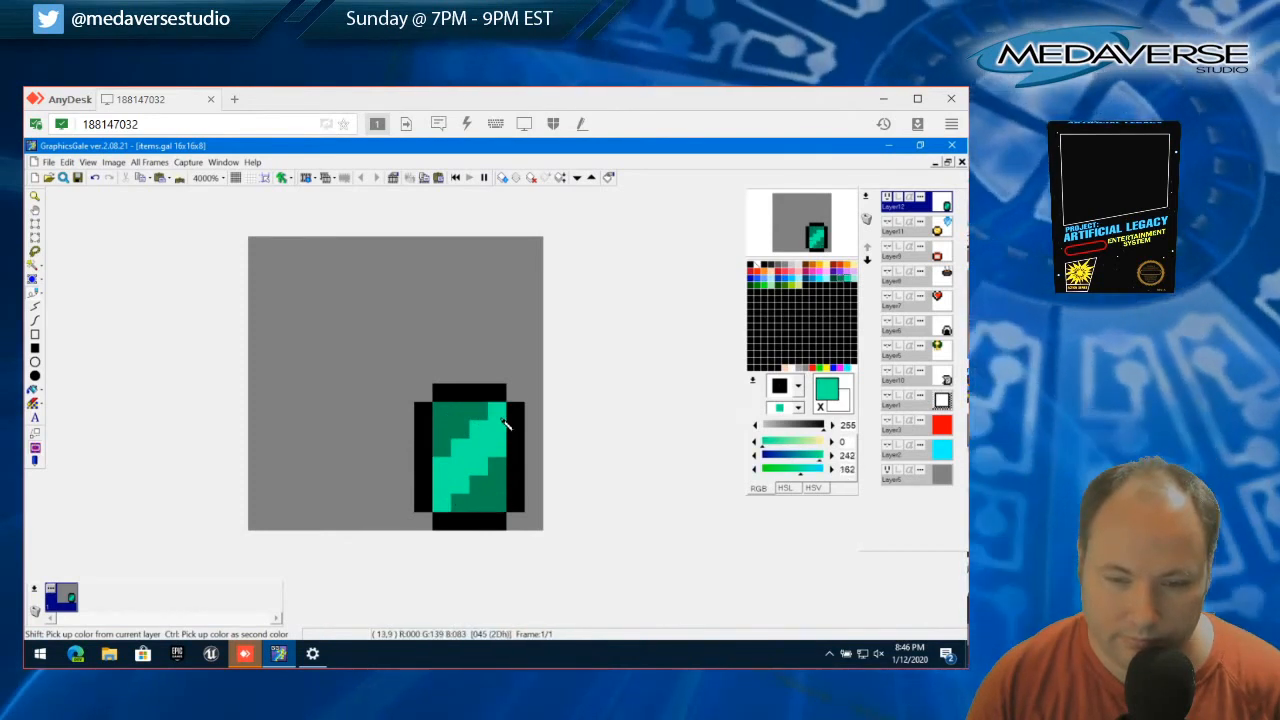
right_click(430, 412)
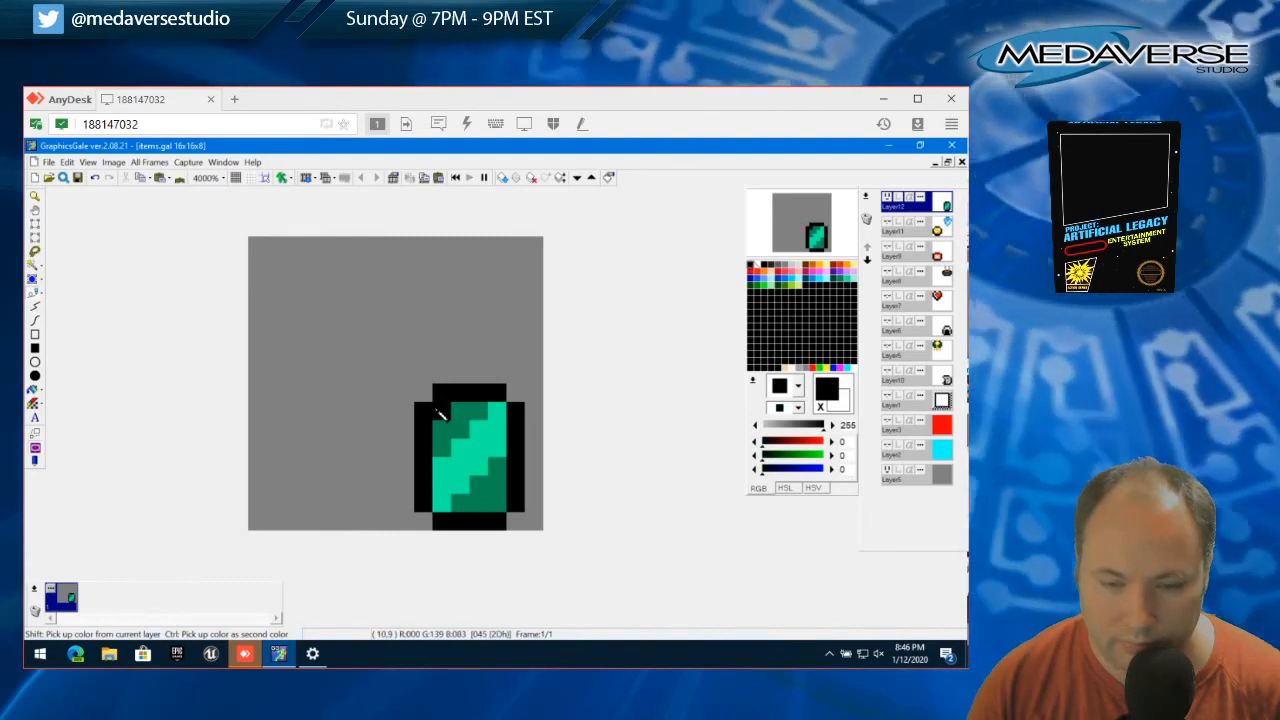
click(499, 413)
click(499, 504)
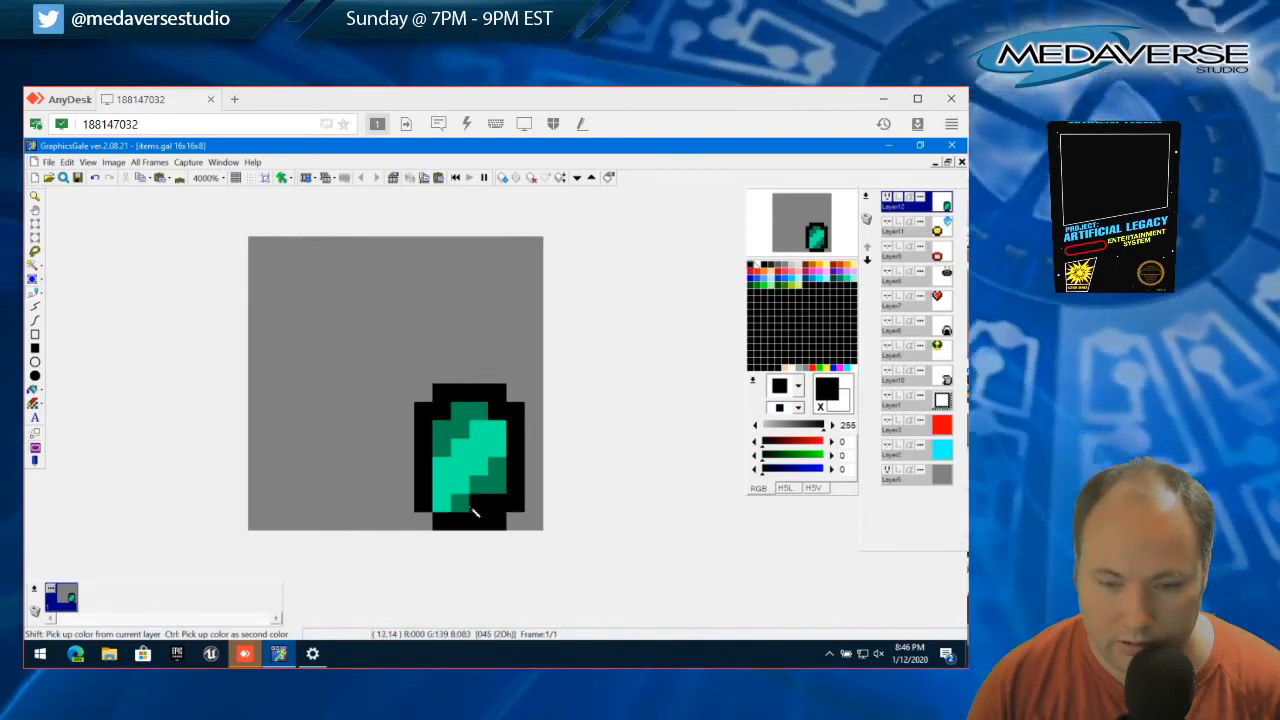
click(447, 507)
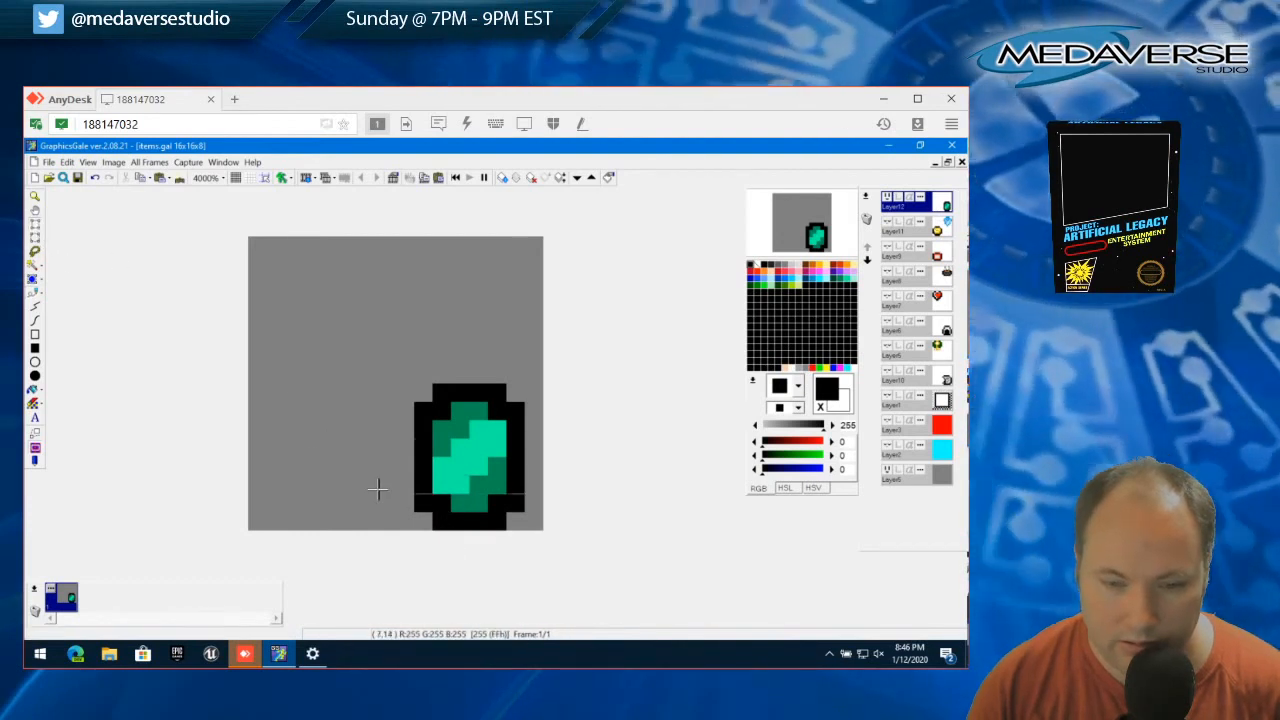
Select the two outermost black pixels at each corner of the gem's outline, cut them out, and clear the selection
click(424, 504)
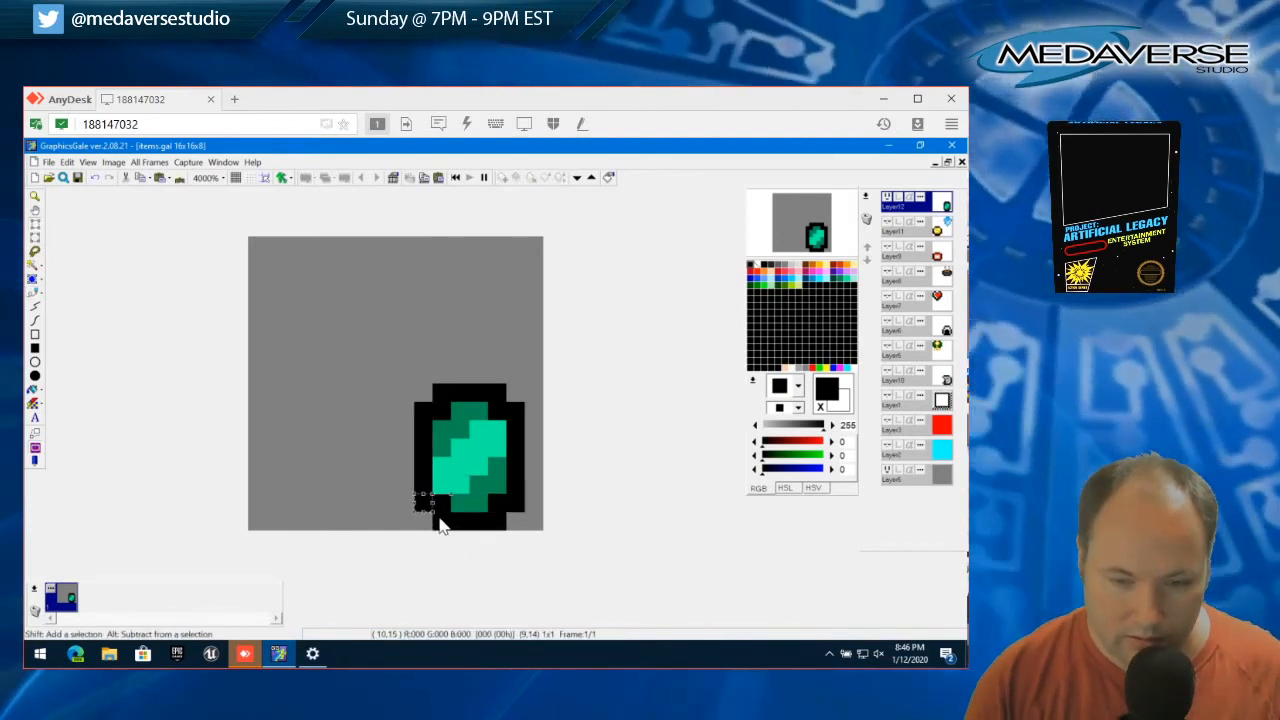
drag(426, 503, 514, 512)
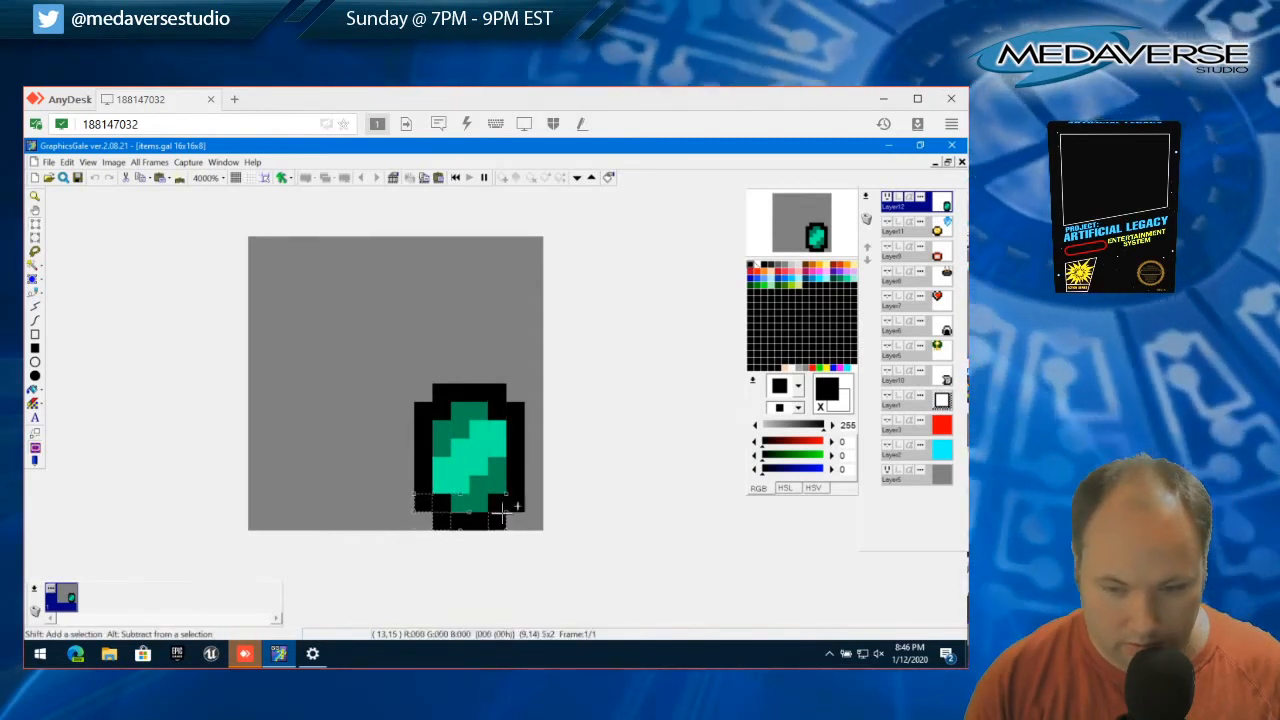
drag(522, 414, 428, 414)
click(66, 162)
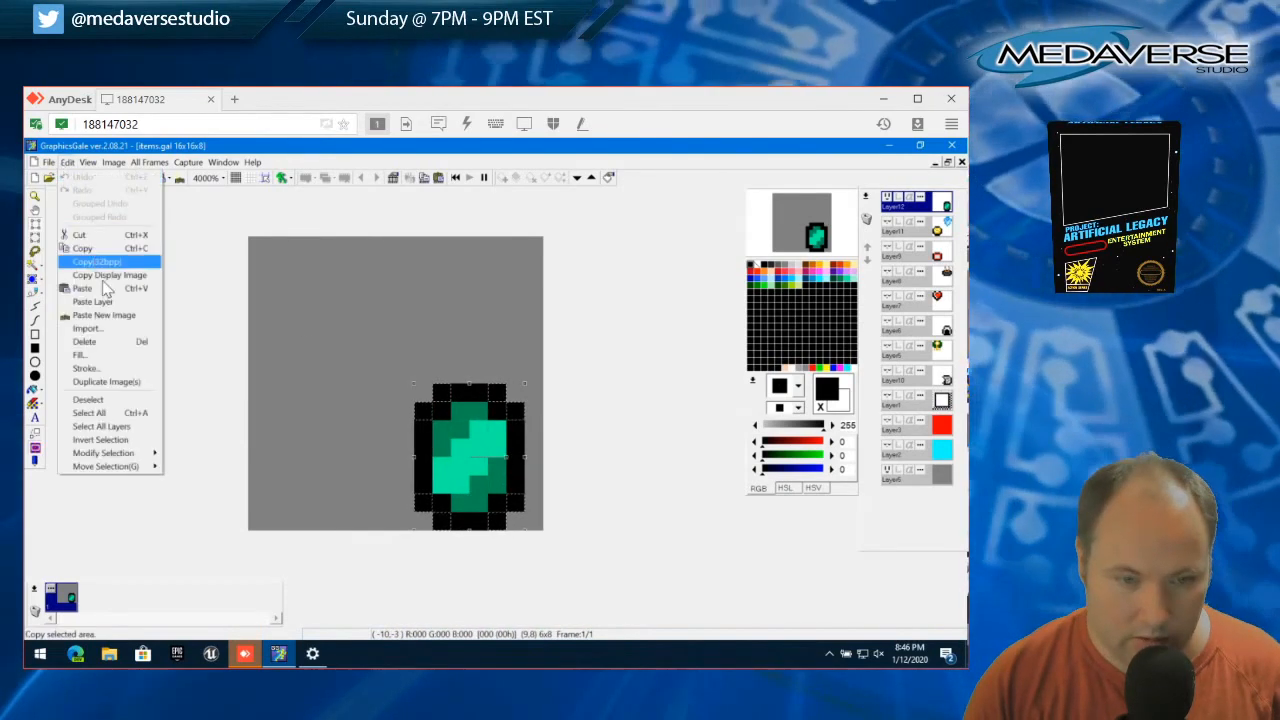
click(86, 243)
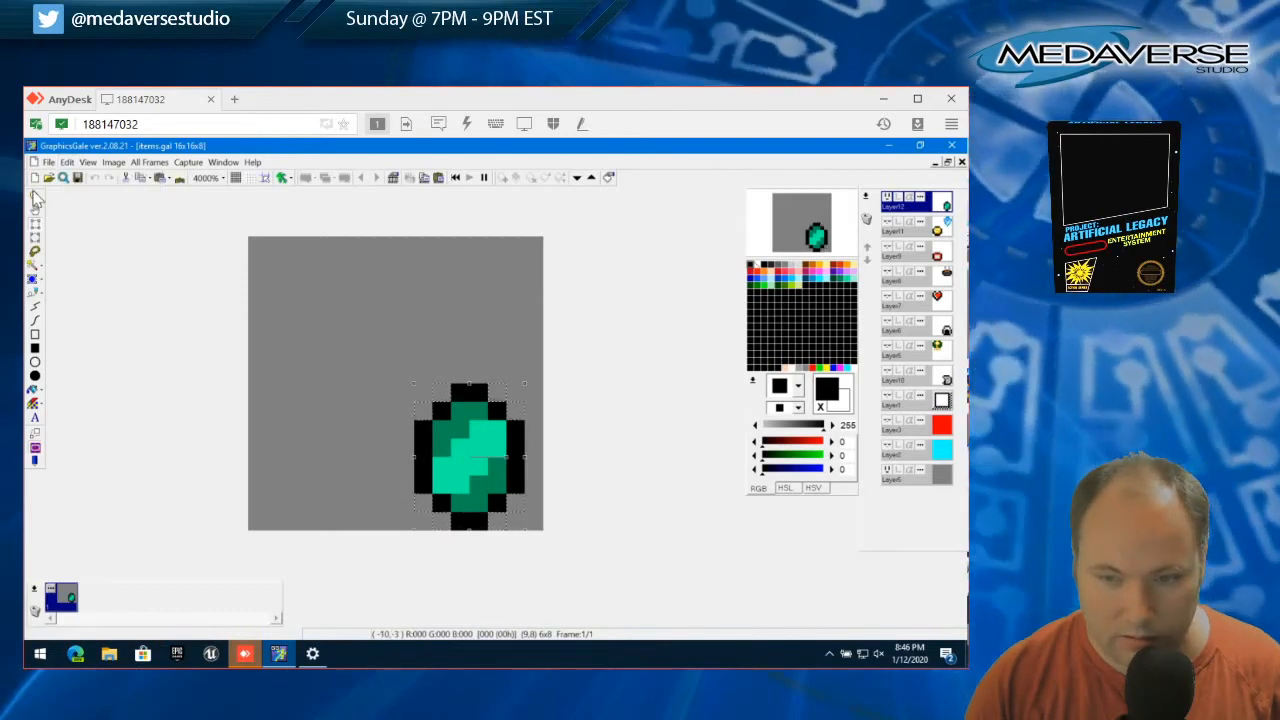
click(66, 162)
click(66, 163)
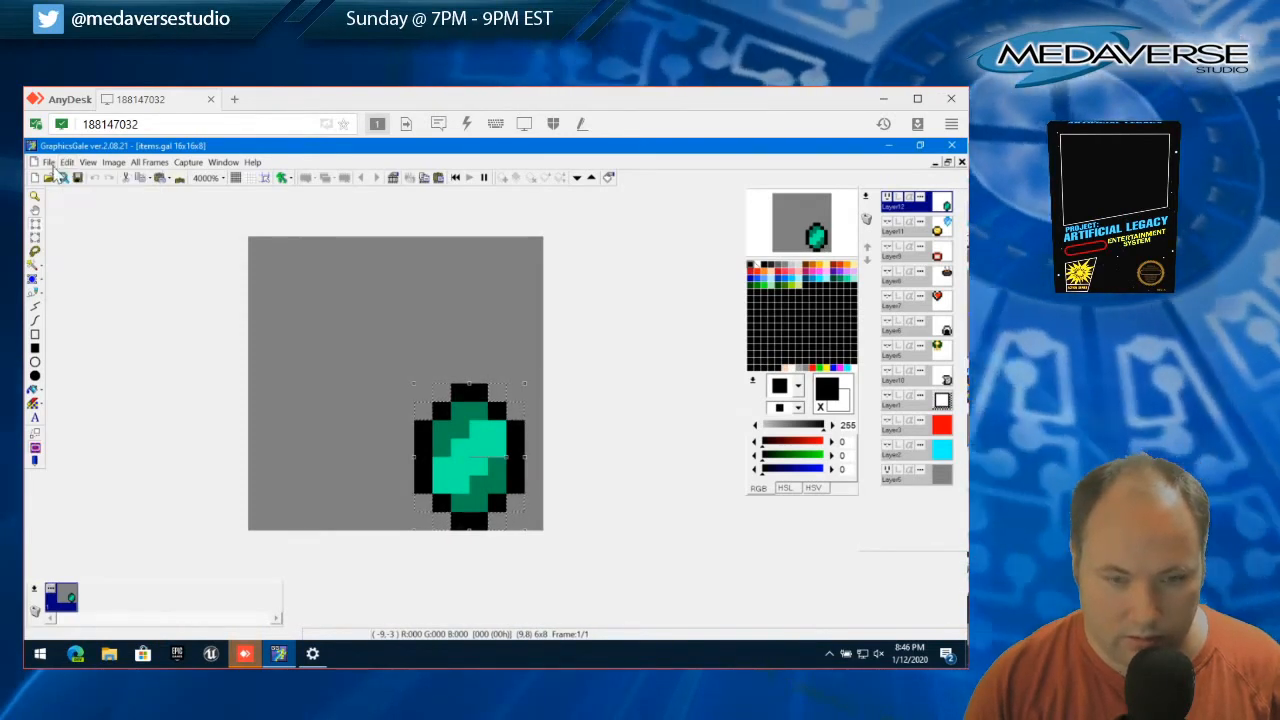
click(66, 163)
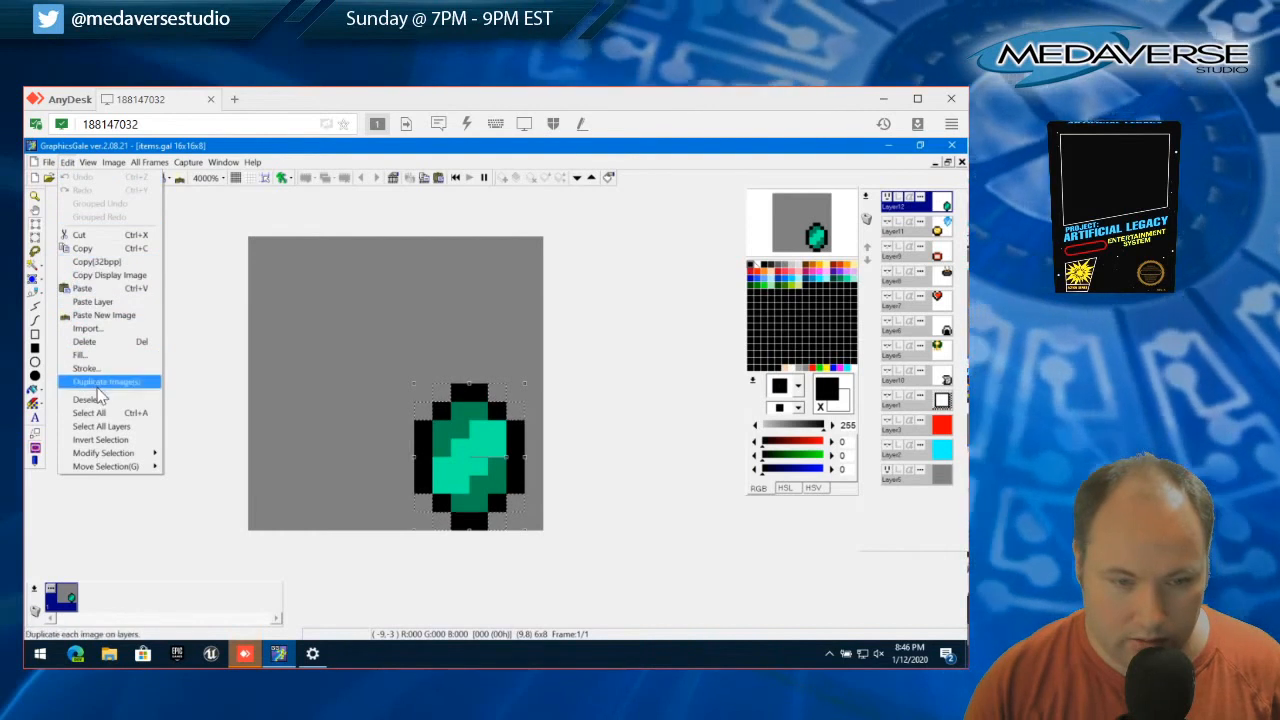
click(88, 399)
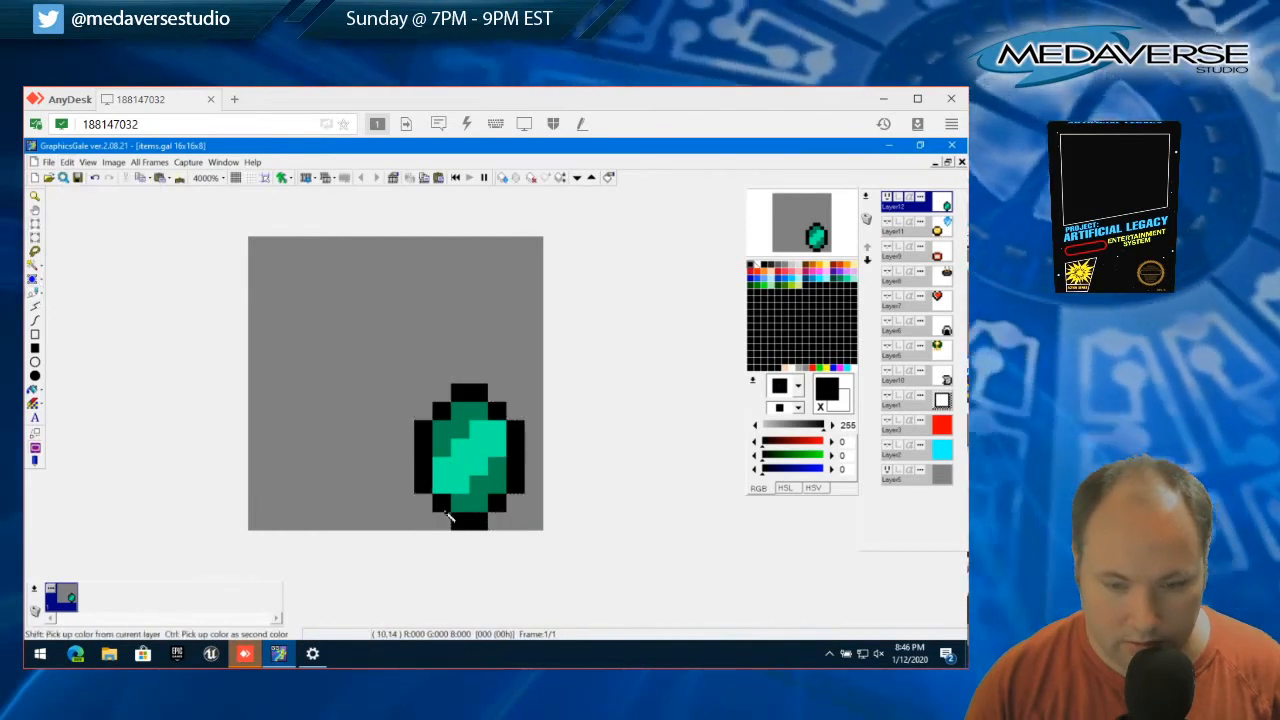
Try adding black pixels to the outline at the gem's lower-left corner, and undo them
click(423, 505)
click(443, 521)
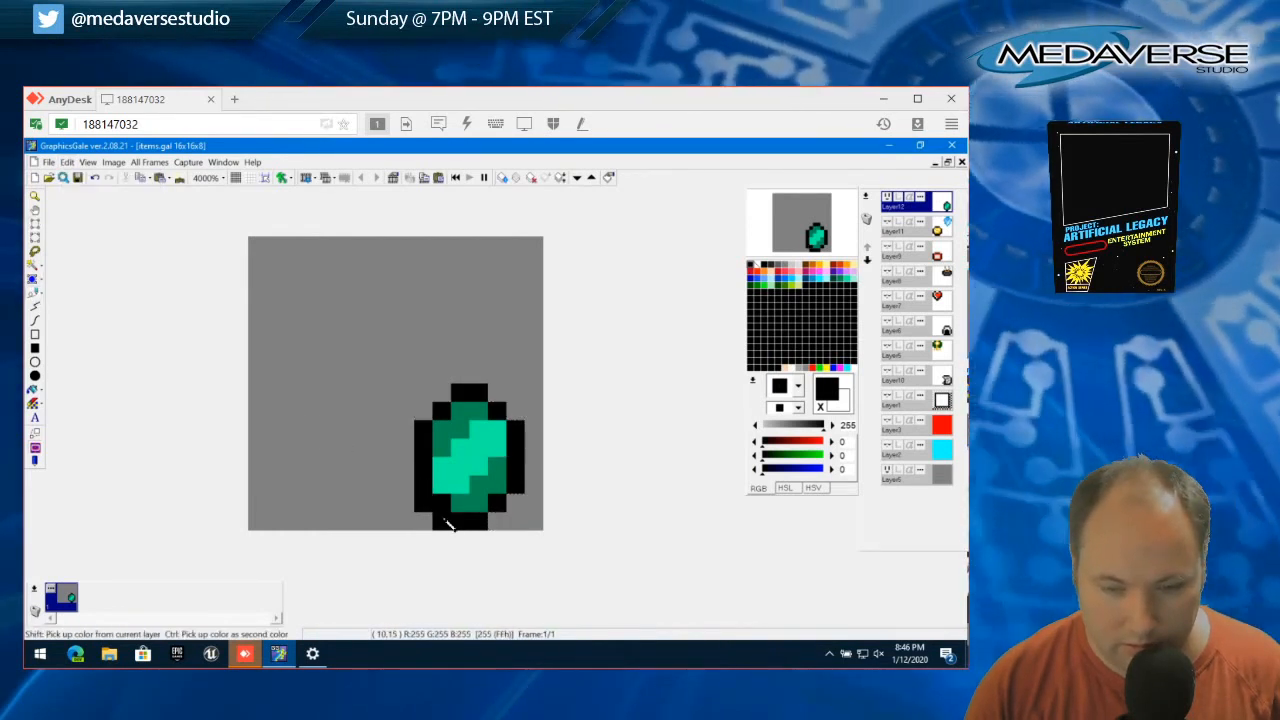
key(ctrl+z)
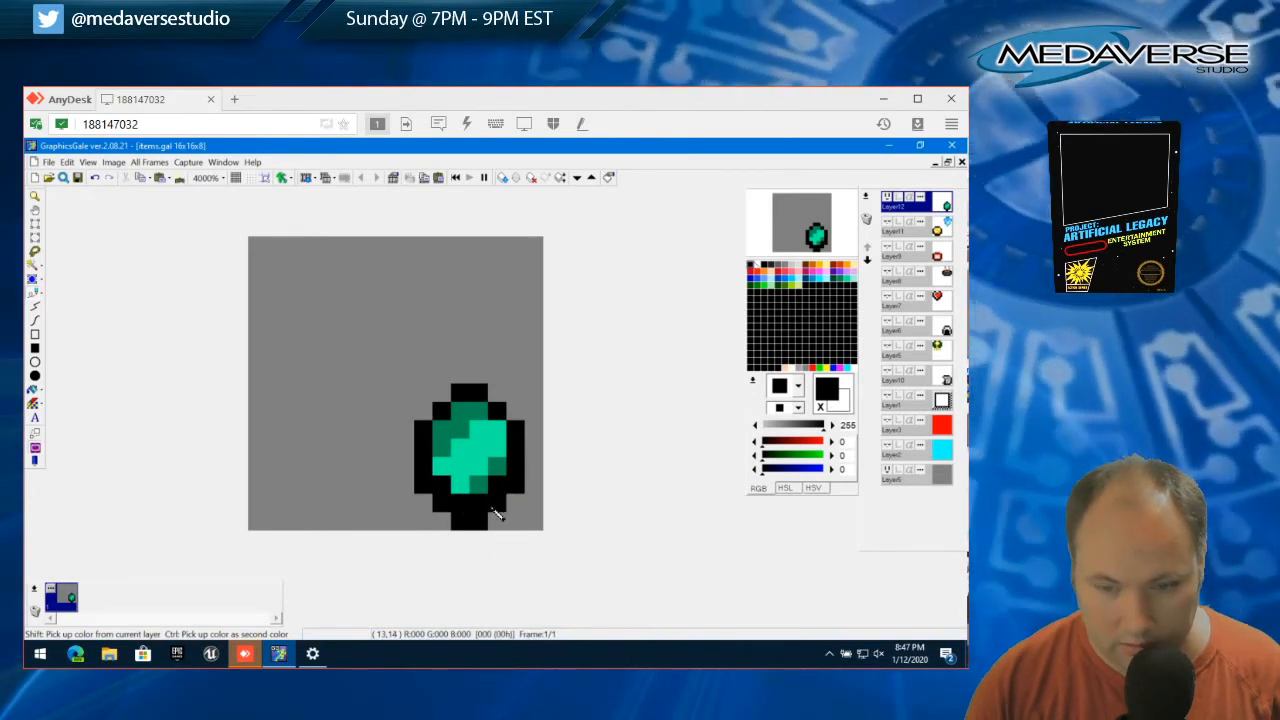
Shade the gem's bottom inner row and lower-right inner edge dark green (0, 139, 83)
right_click(478, 483)
click(463, 484)
click(496, 450)
click(483, 470)
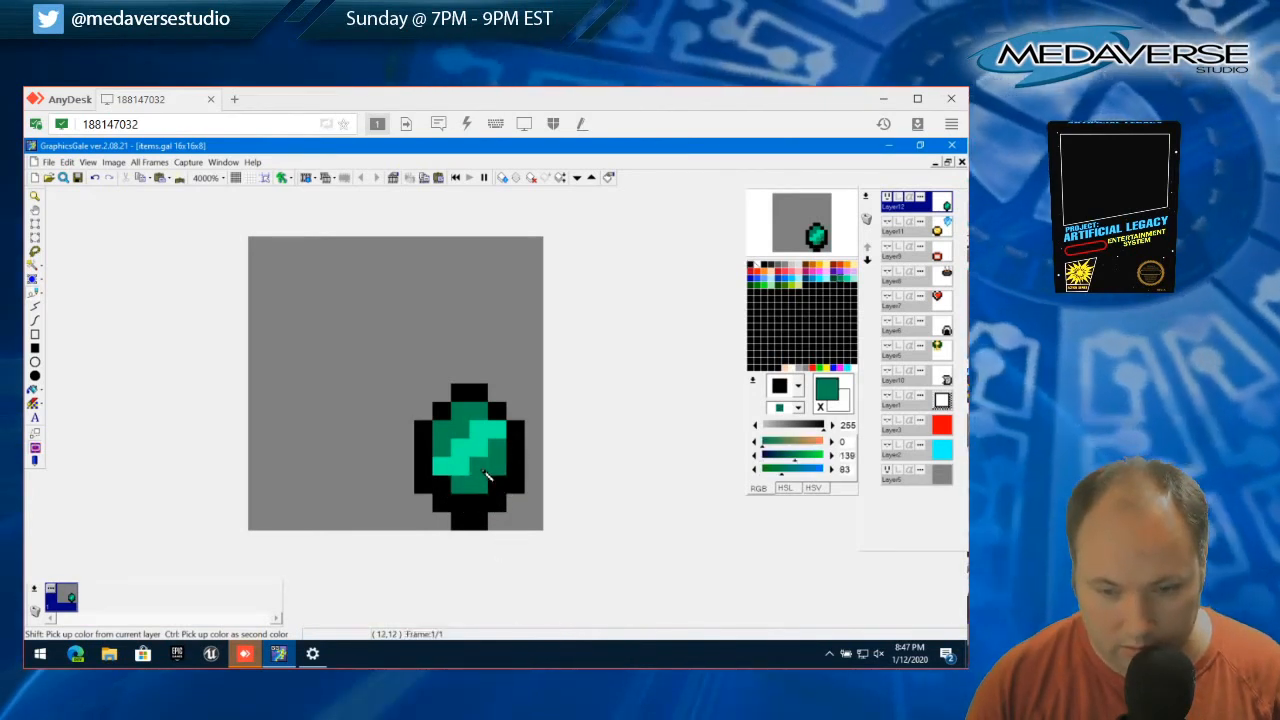
Try teal (0, 242, 162) on the inner pixels of the gem's upper-left shading, and repaint them dark green (0, 139, 83)
right_click(481, 450)
click(467, 437)
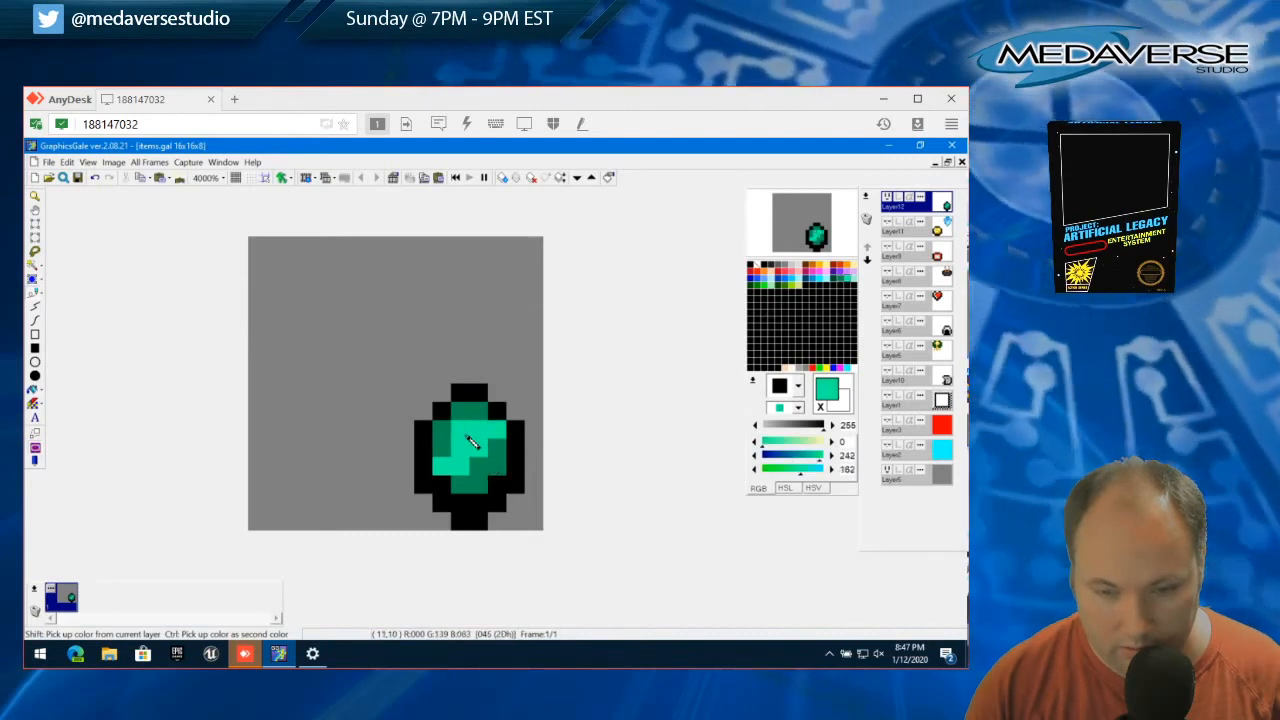
click(455, 457)
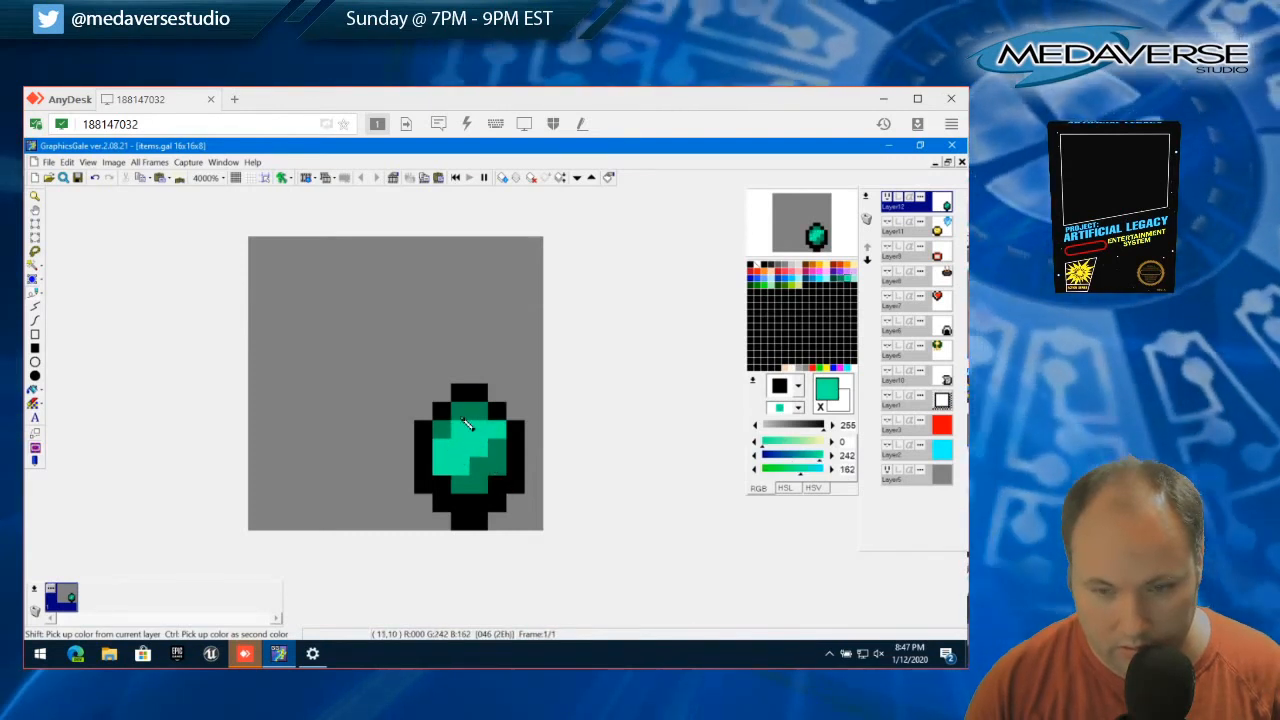
right_click(463, 413)
click(462, 427)
click(436, 446)
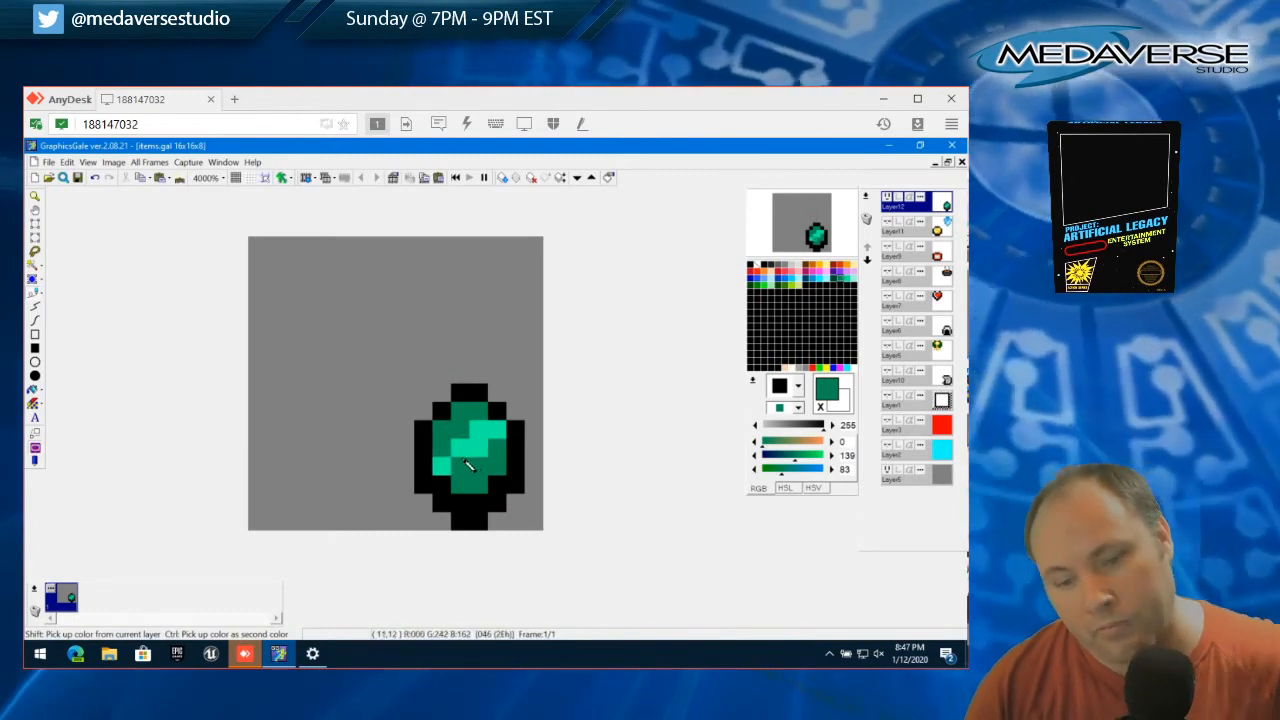
Try filling most of the gem's interior with teal (0, 242, 162), and restore the dark green shading around a diagonal teal band
right_click(468, 466)
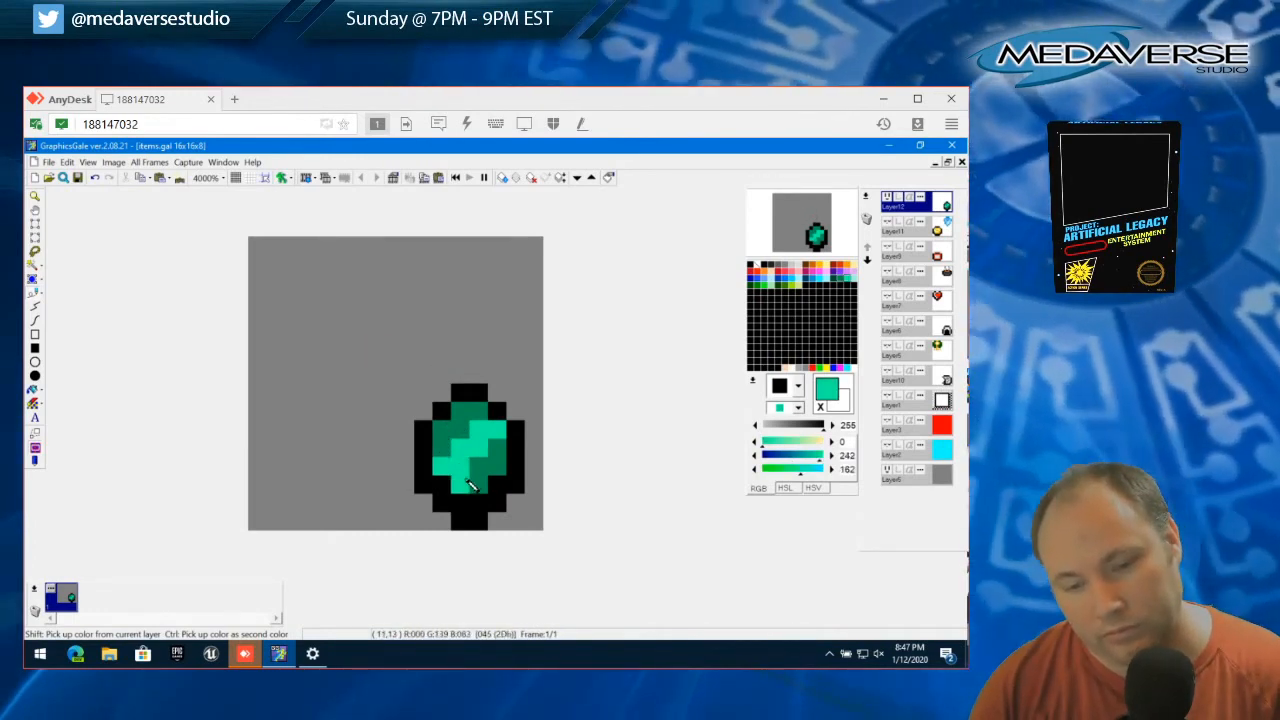
click(496, 451)
drag(475, 425, 459, 459)
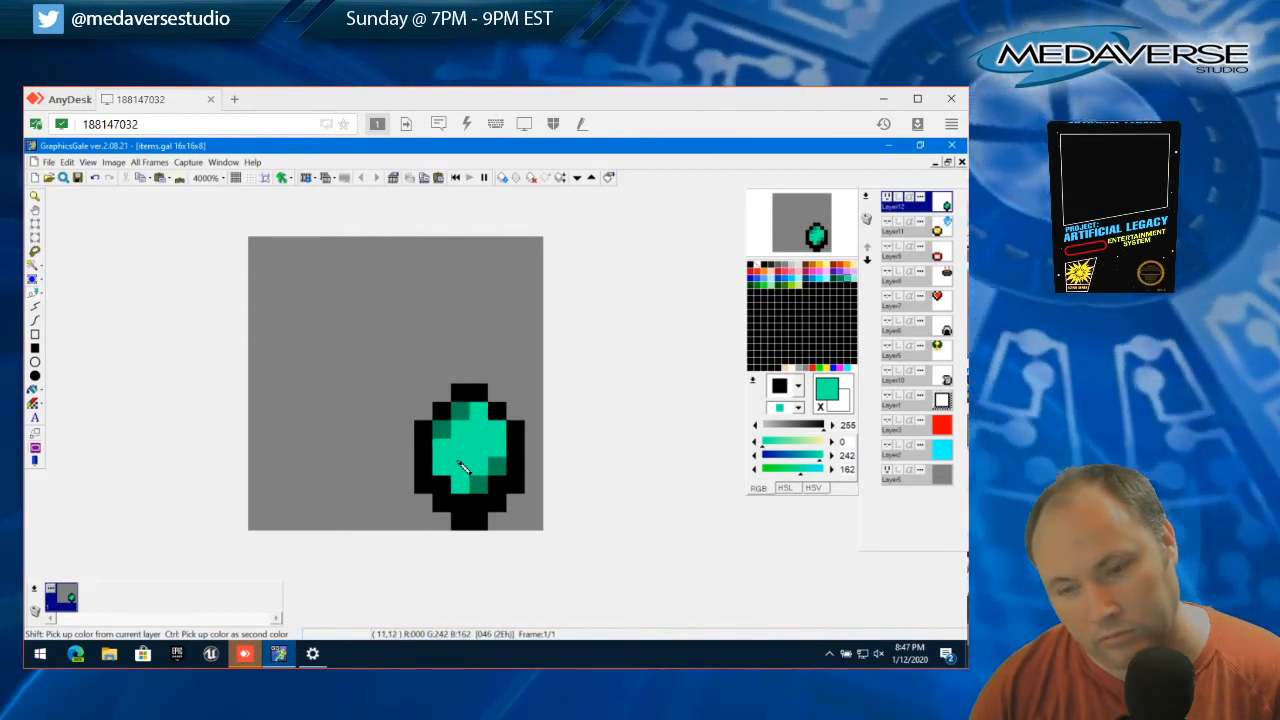
right_click(454, 443)
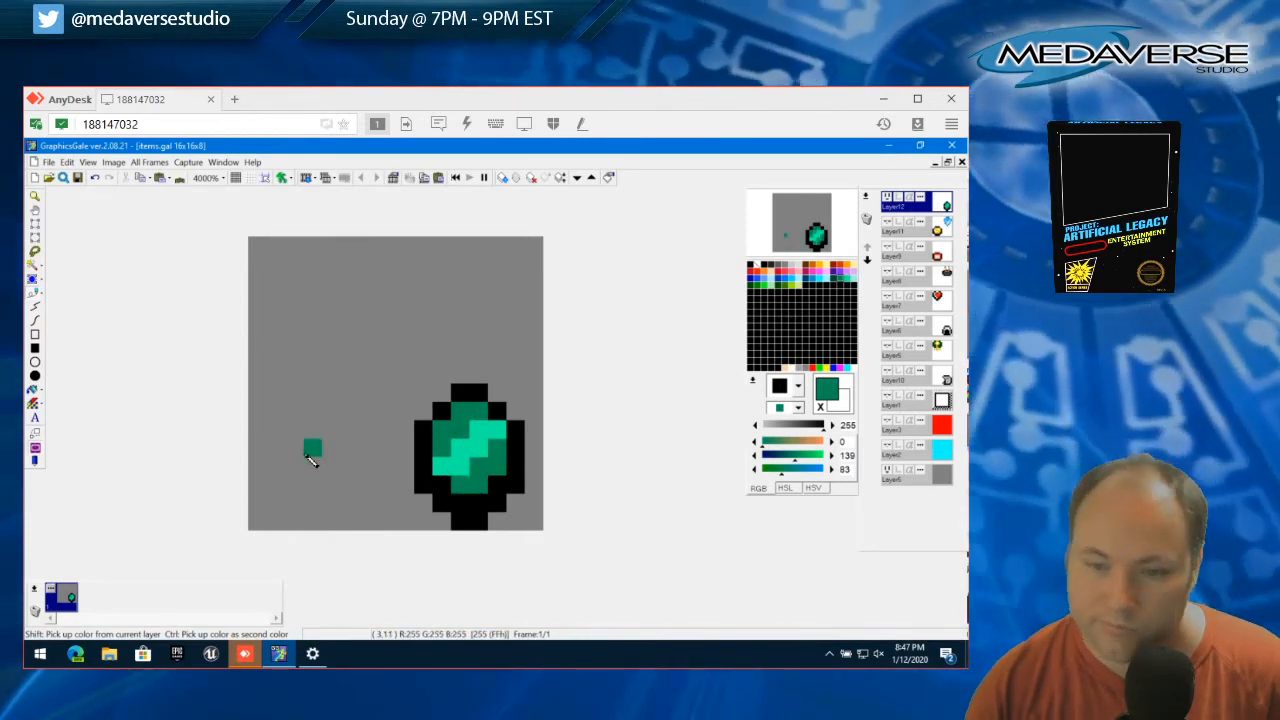
right_click(470, 442)
click(463, 432)
key(ctrl+z)
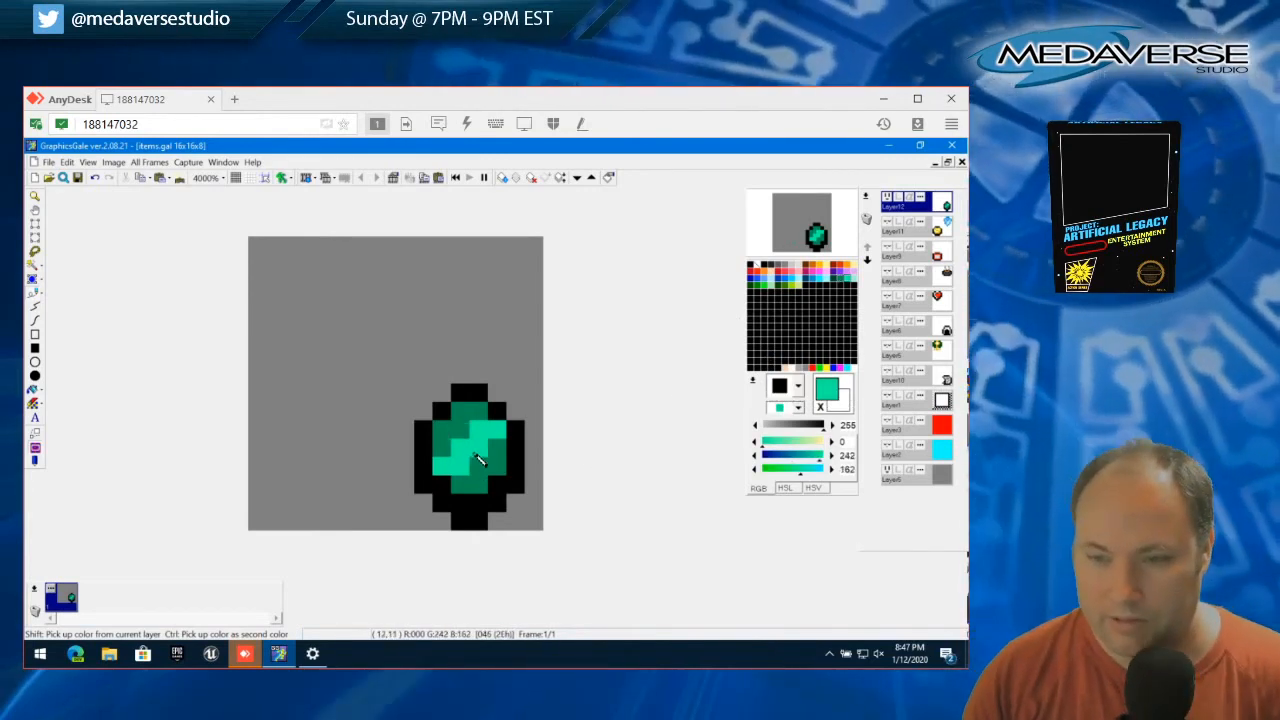
click(479, 468)
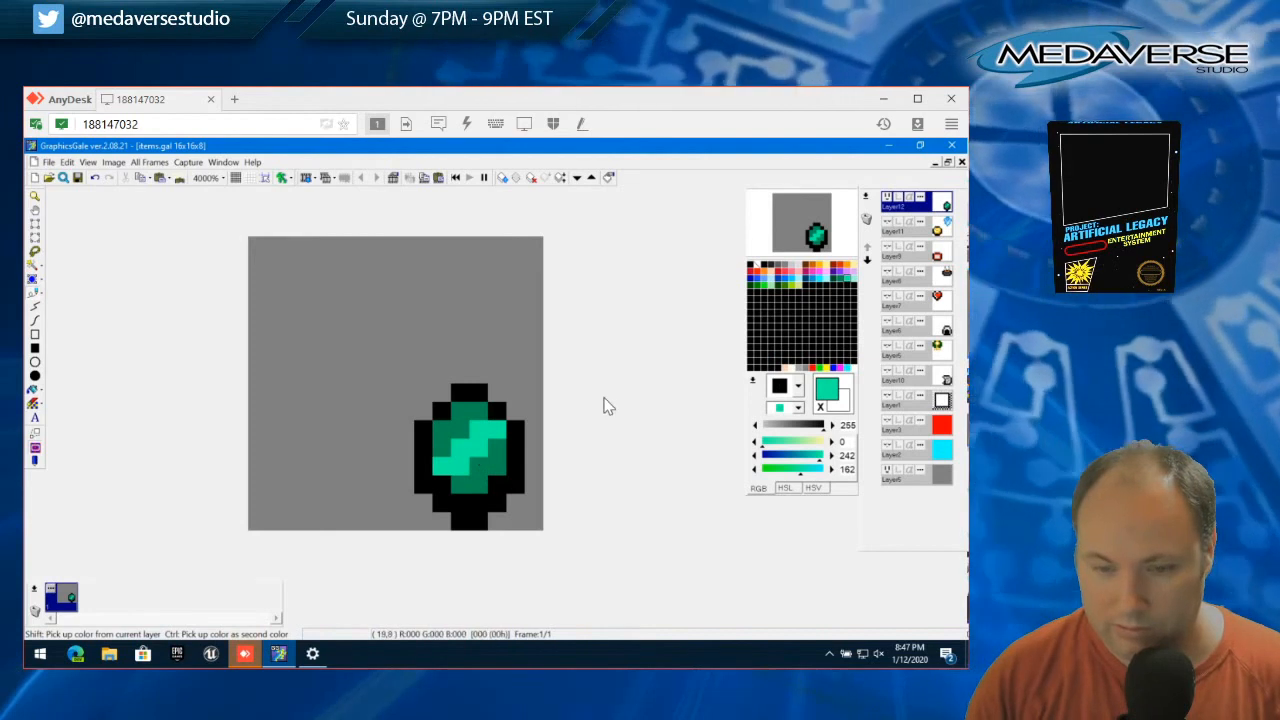
Recolor the gem's dark green shading red (255, 35, 75) and its diagonal teal band pink (255, 170, 178)
click(787, 272)
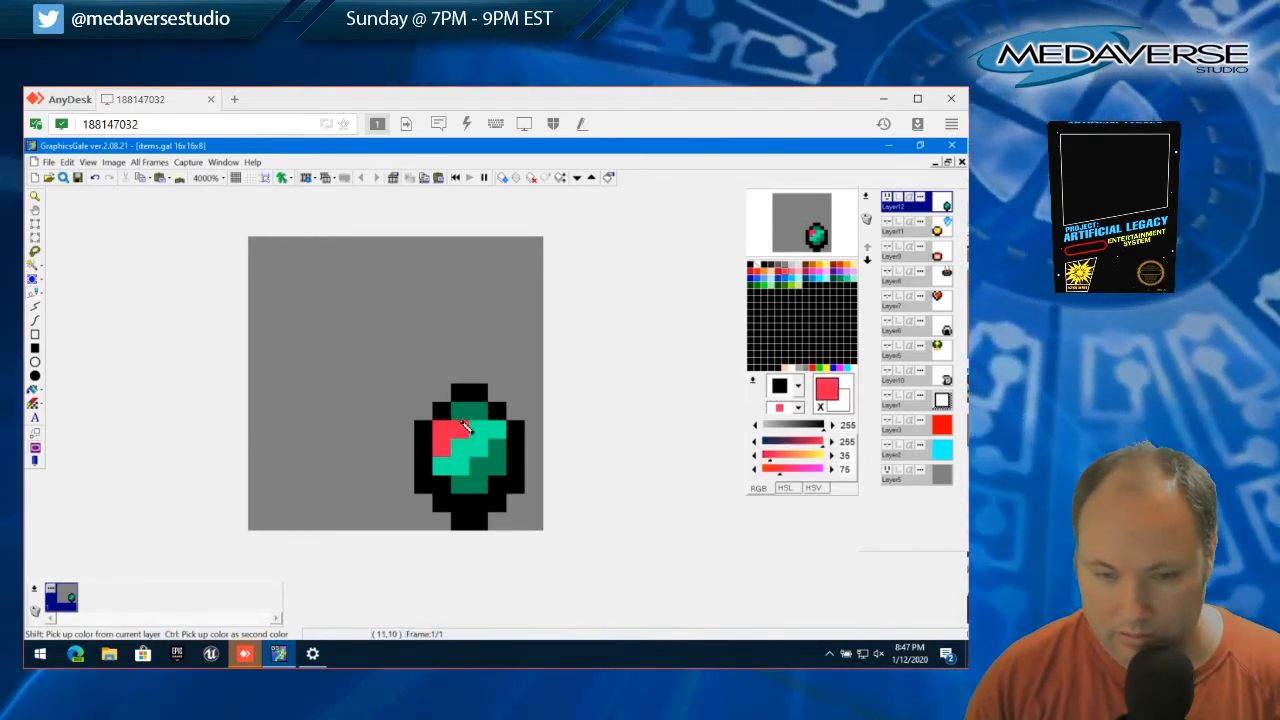
drag(463, 483, 484, 480)
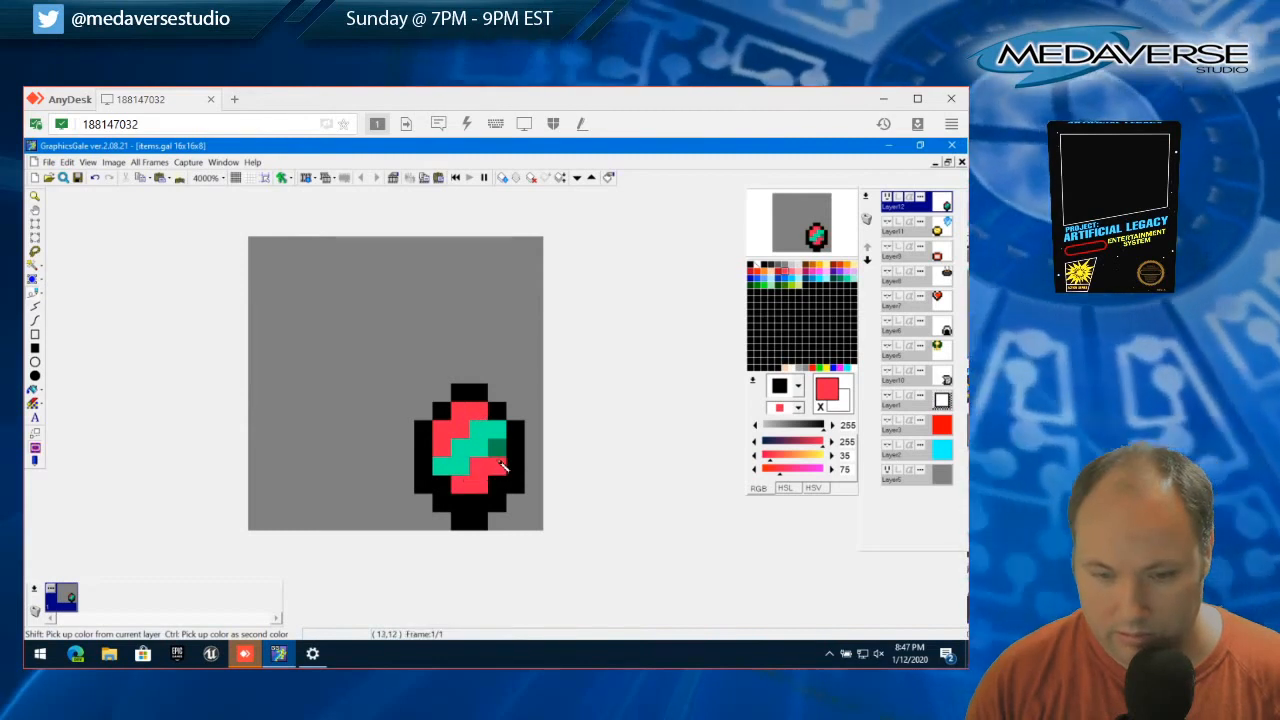
click(496, 446)
click(800, 274)
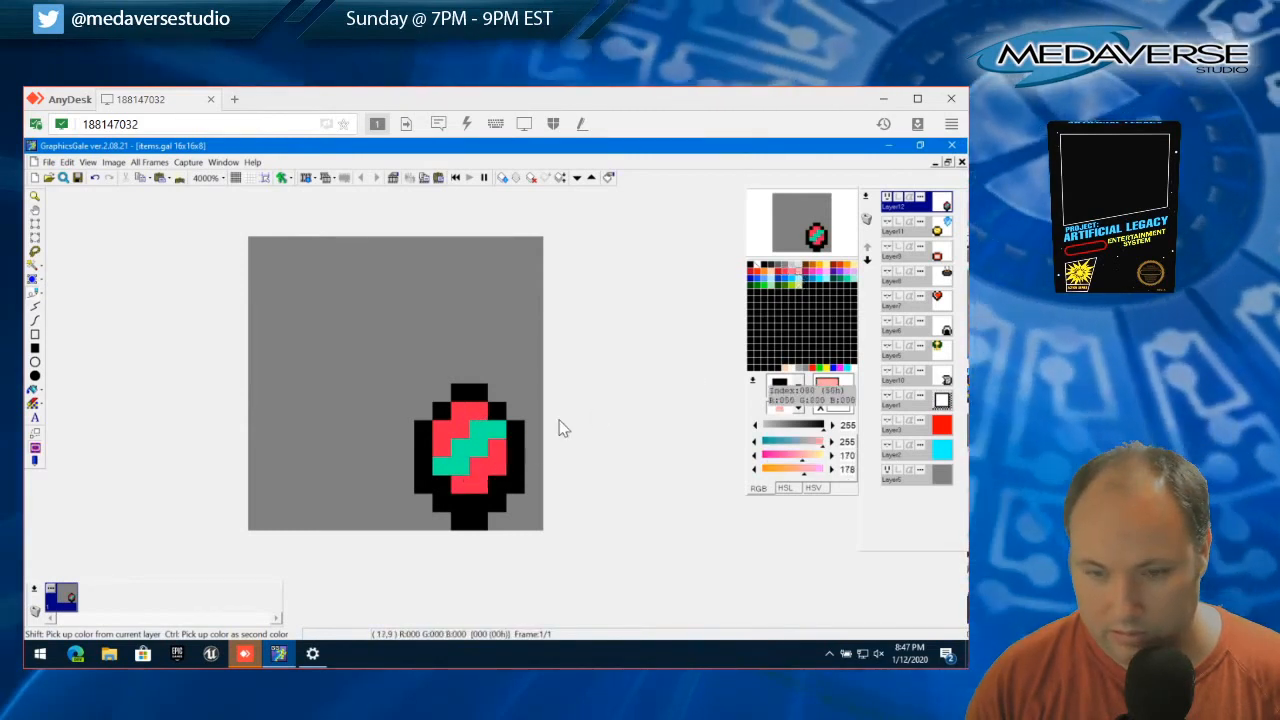
drag(440, 470, 500, 432)
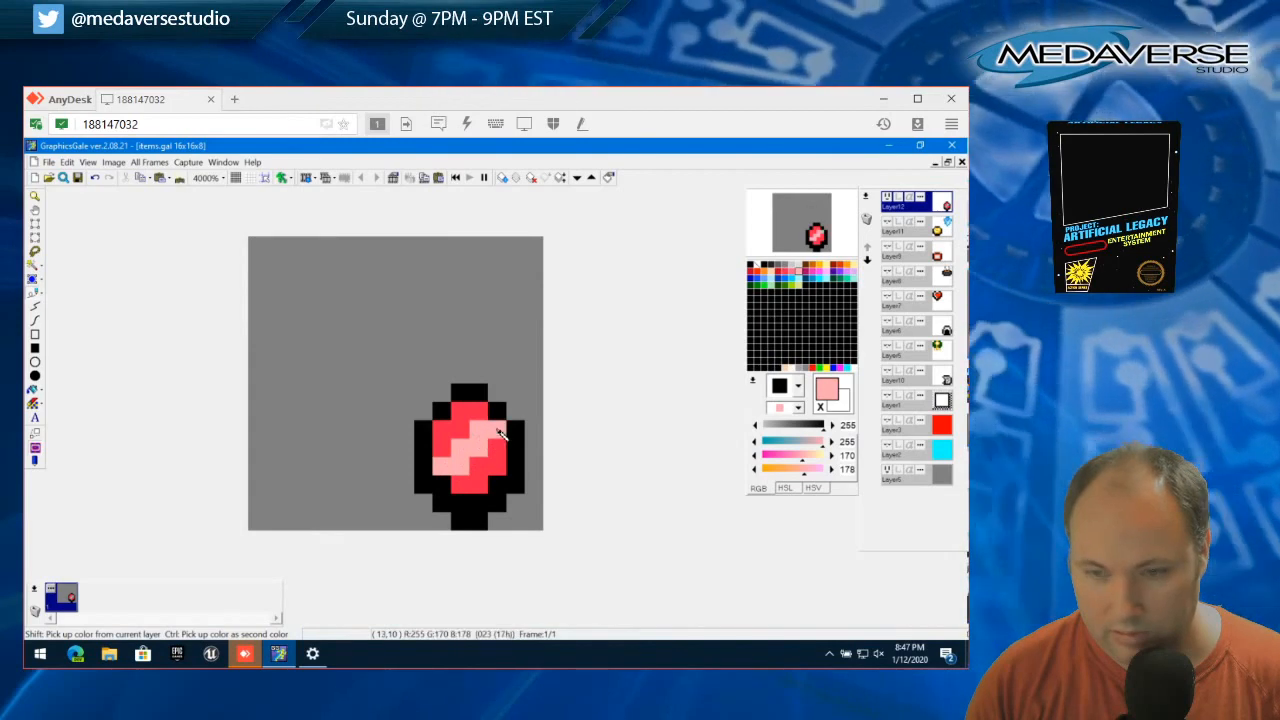
Try single pink pixels on the empty canvas and on the gem's lower outline, undoing each one
click(295, 283)
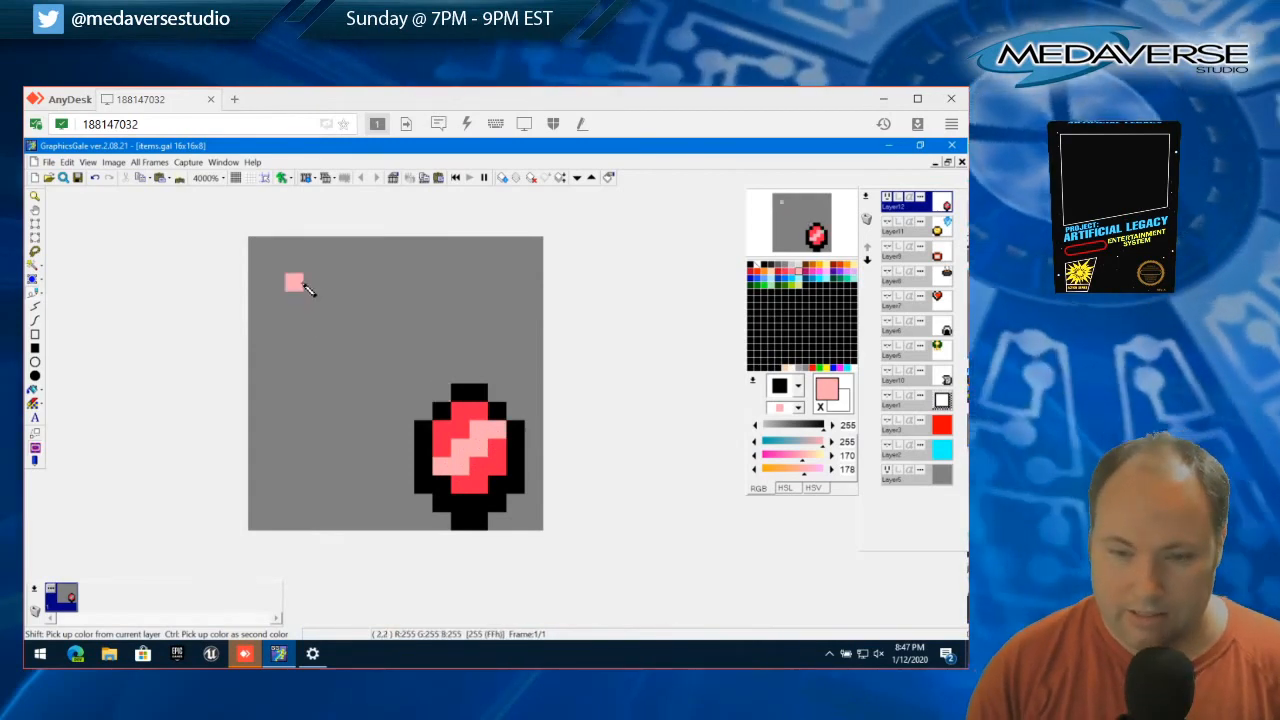
key(ctrl+z)
click(478, 503)
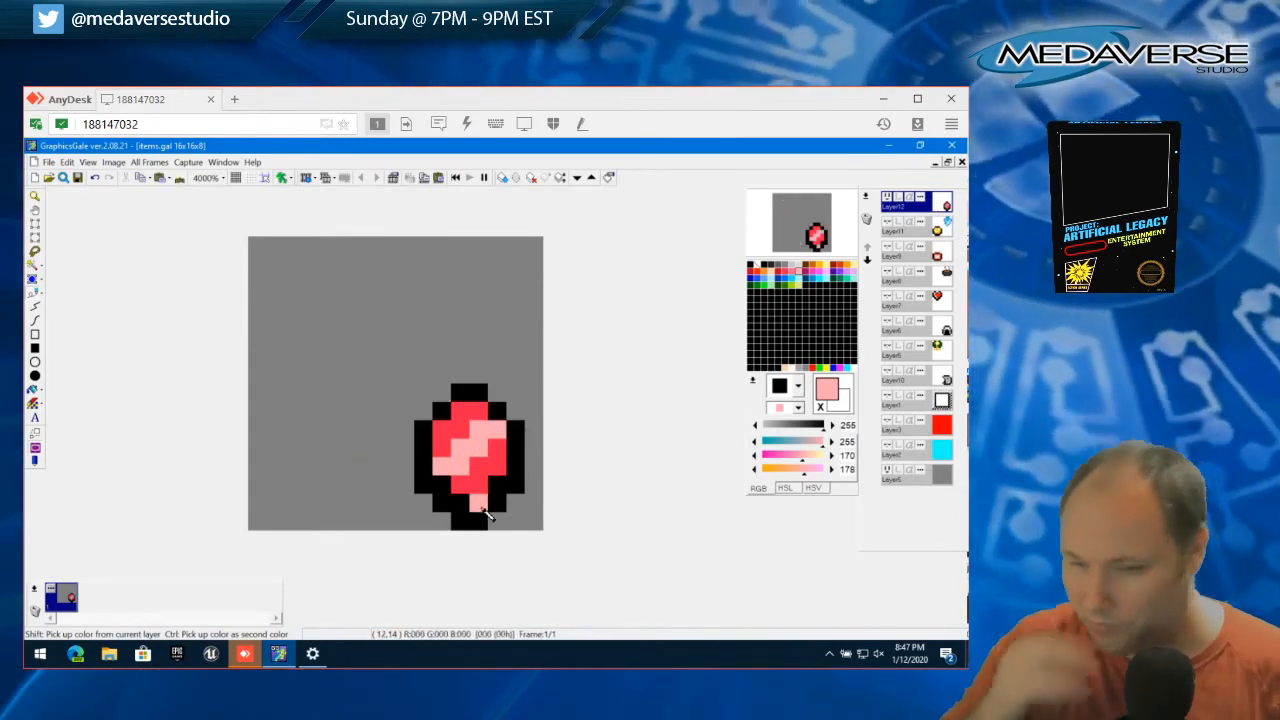
key(ctrl+z)
click(492, 506)
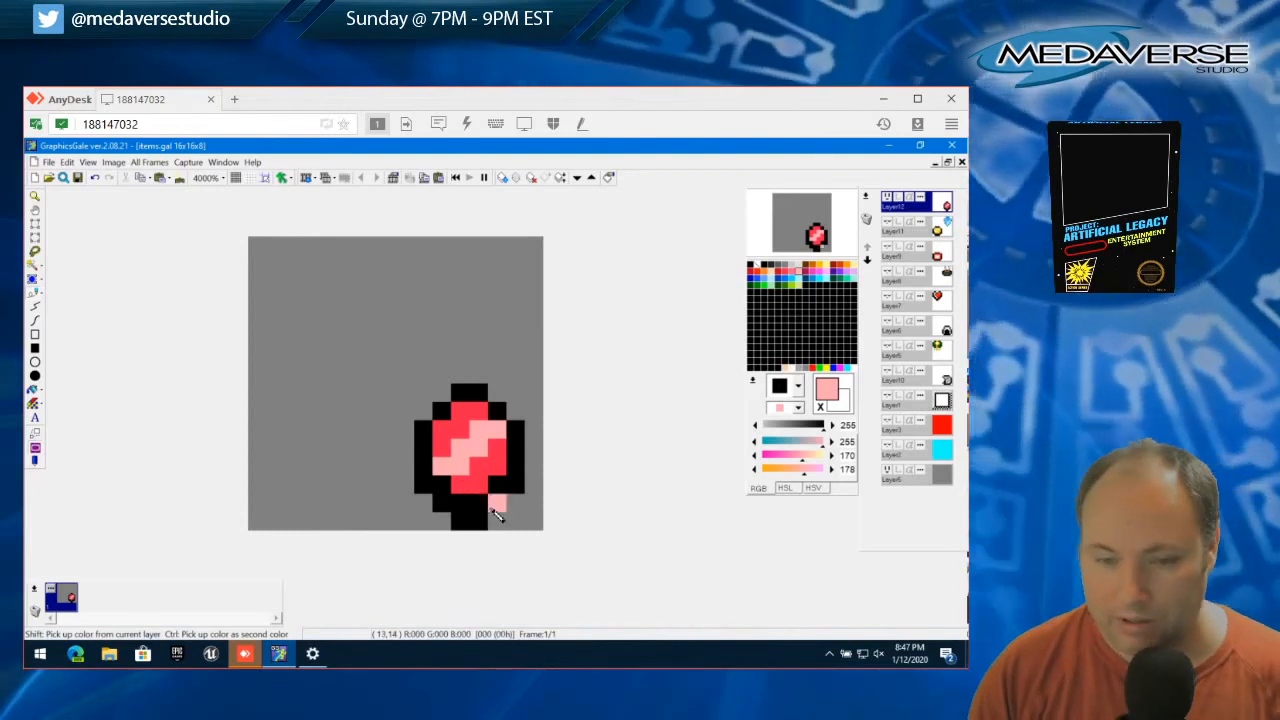
key(ctrl+z)
Try widening the gem by painting a black outline one pixel farther out along its right side
right_click(492, 508)
click(496, 517)
click(513, 505)
click(531, 481)
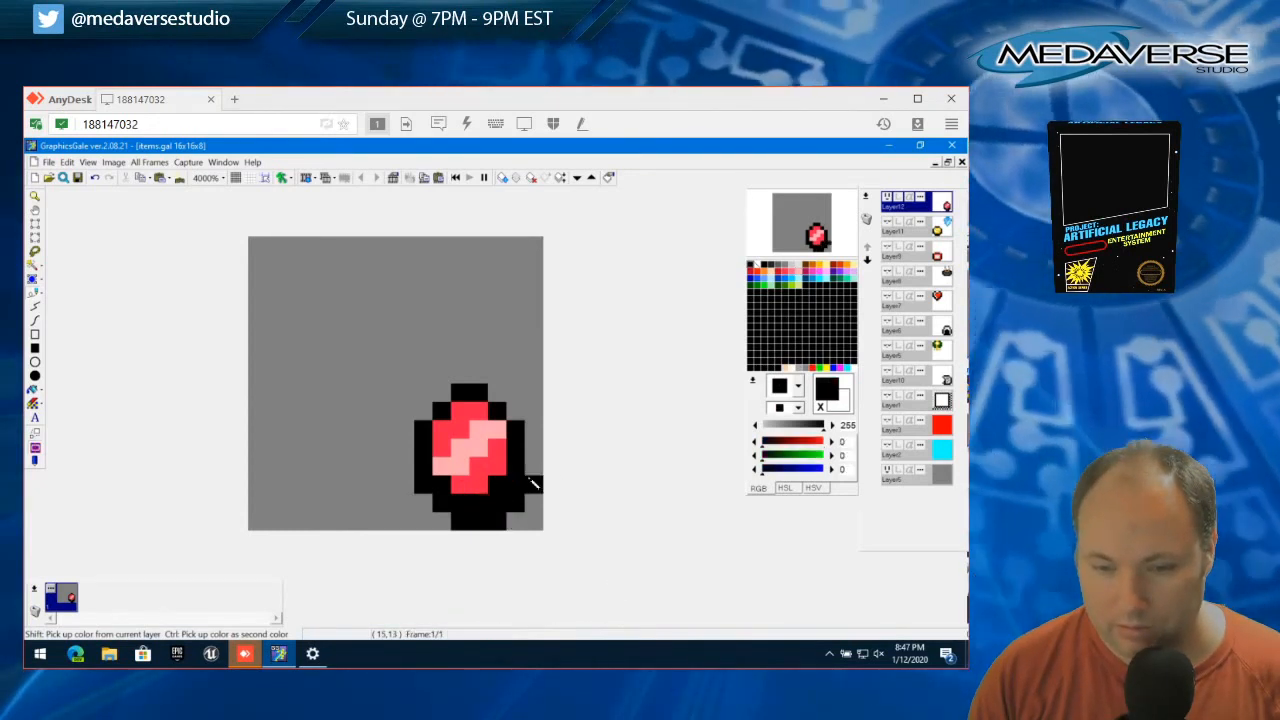
drag(531, 481, 533, 430)
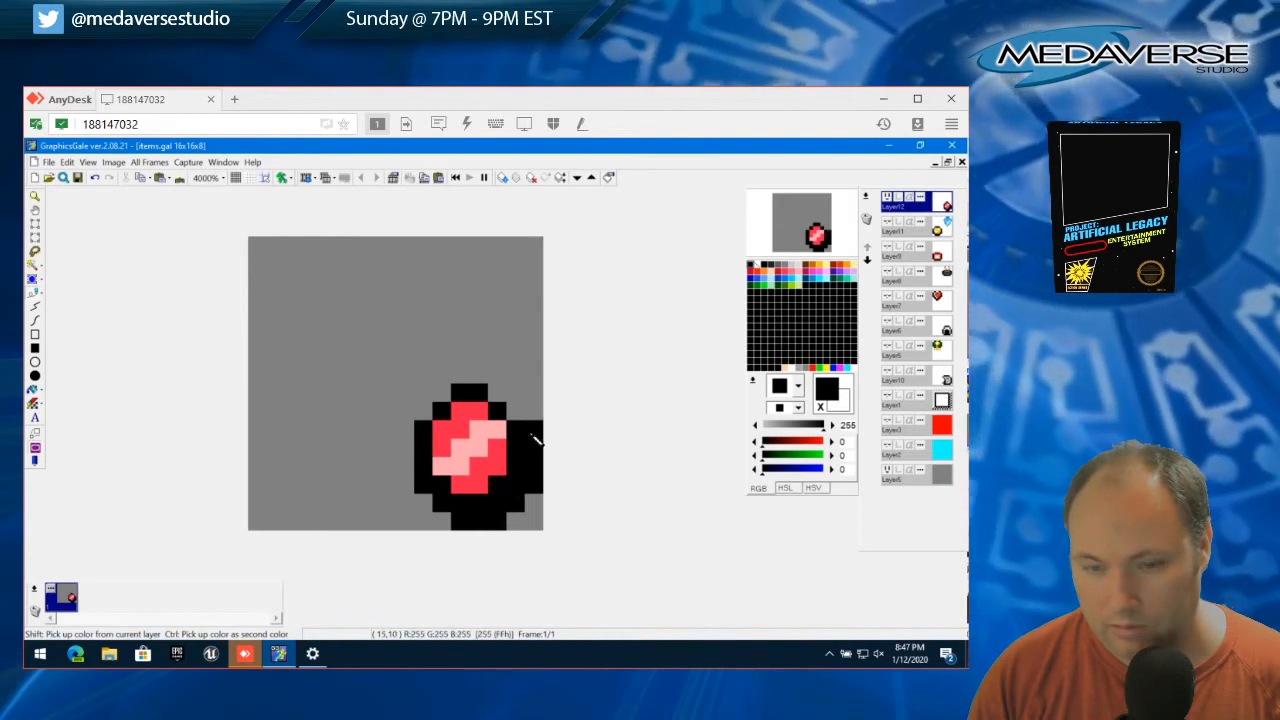
mouse_move(531, 447)
mouse_down()
mouse_move(528, 406)
mouse_move(518, 416)
mouse_move(492, 400)
mouse_up()
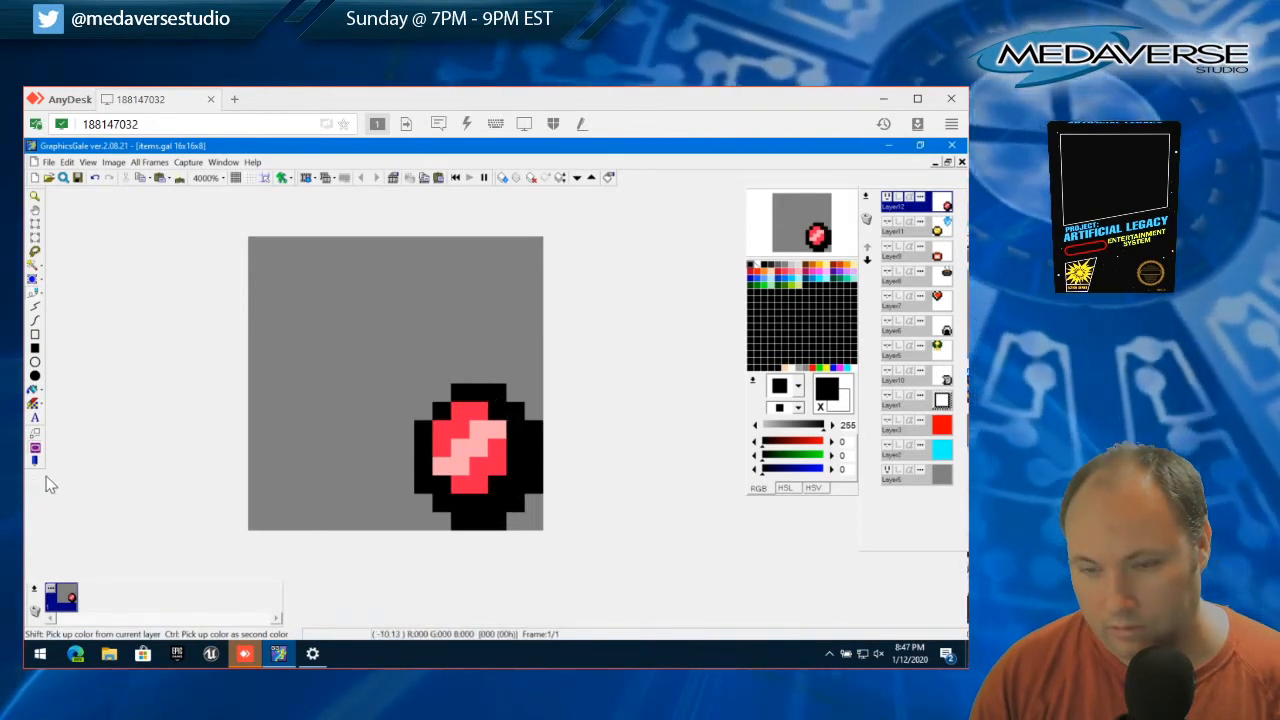
Try extending the red (255, 35, 75) fill into the widened outline at the gem's lower right
right_click(464, 490)
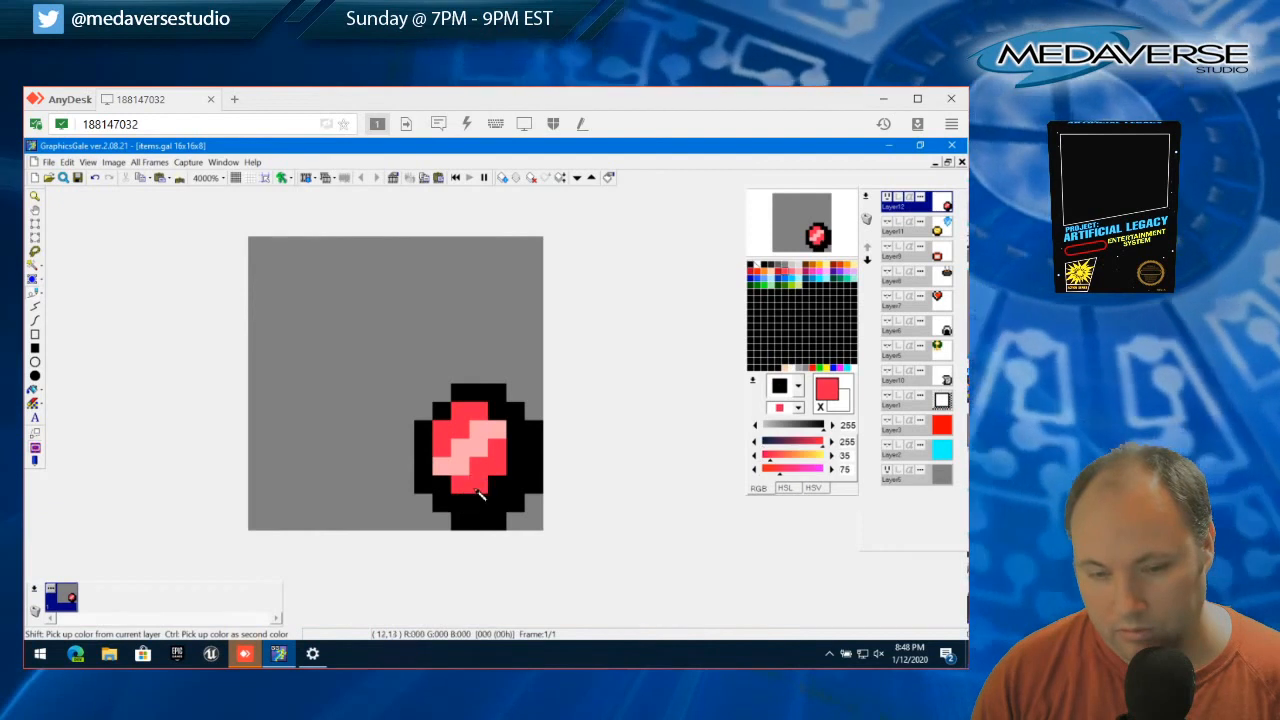
click(477, 506)
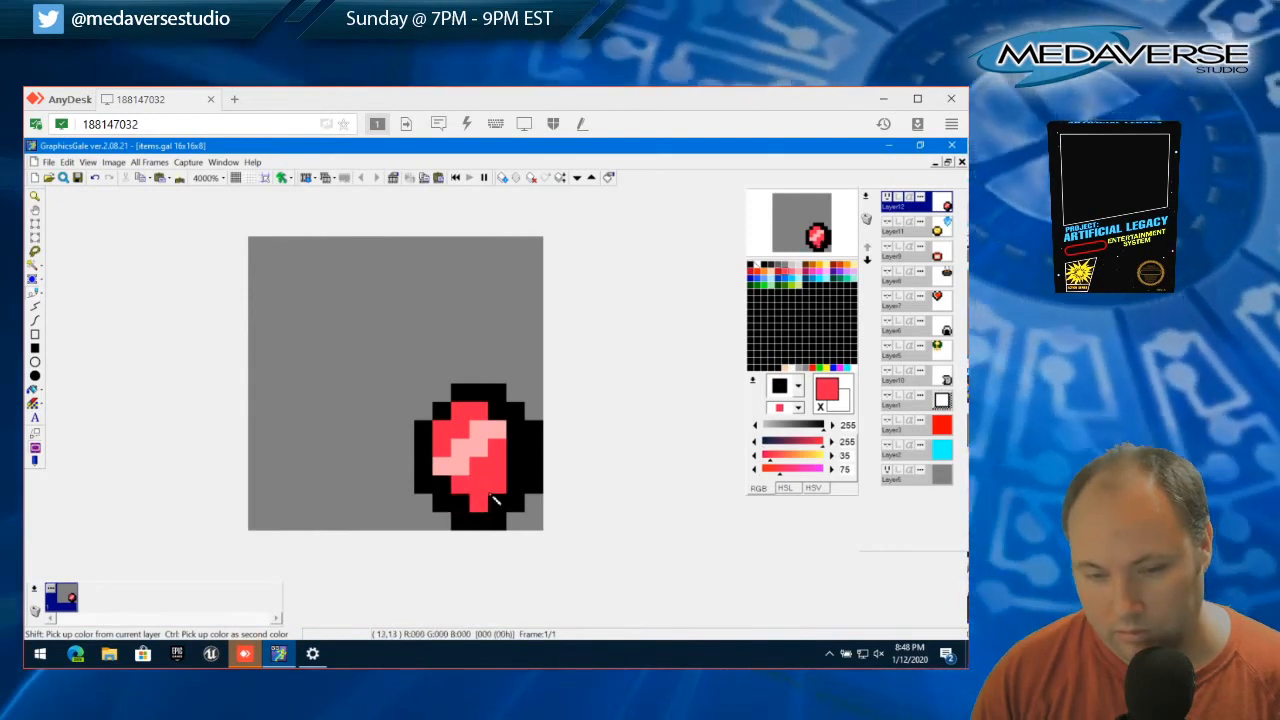
drag(515, 468, 516, 449)
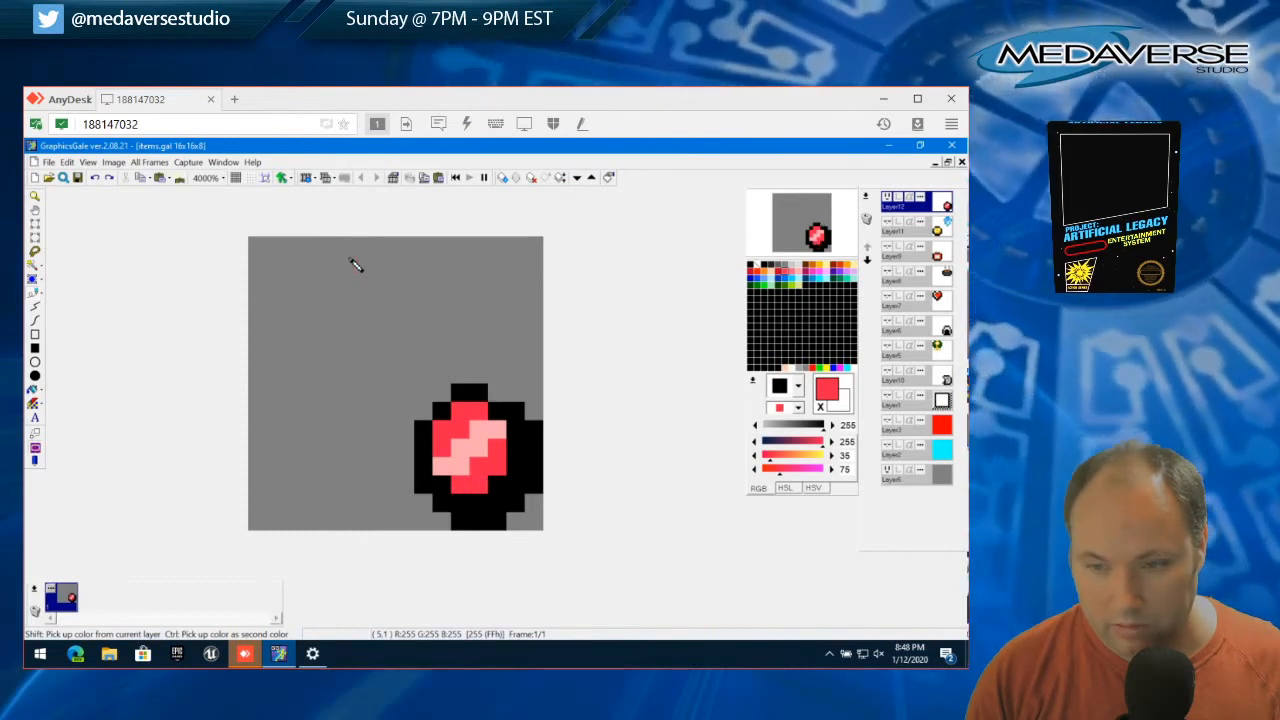
Undo the widened outline and the extended red fill, and redo the pink diagonal band
key(ctrl+z)
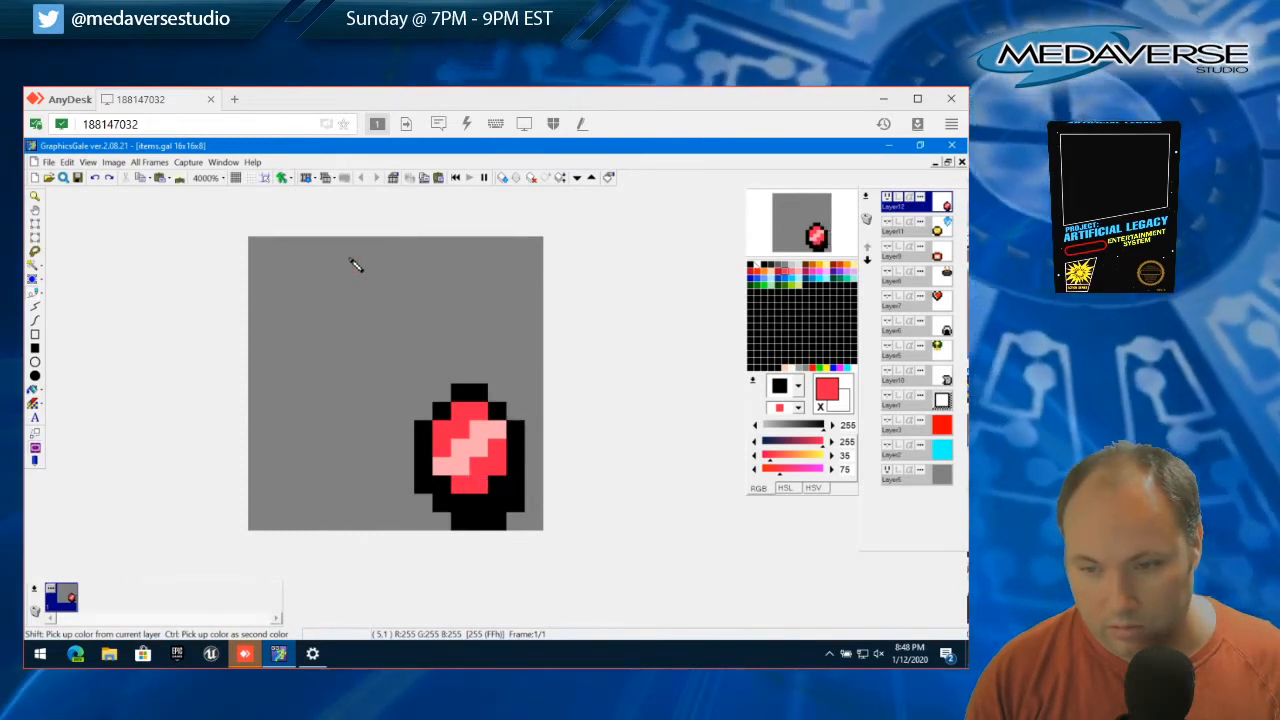
key(ctrl+z)
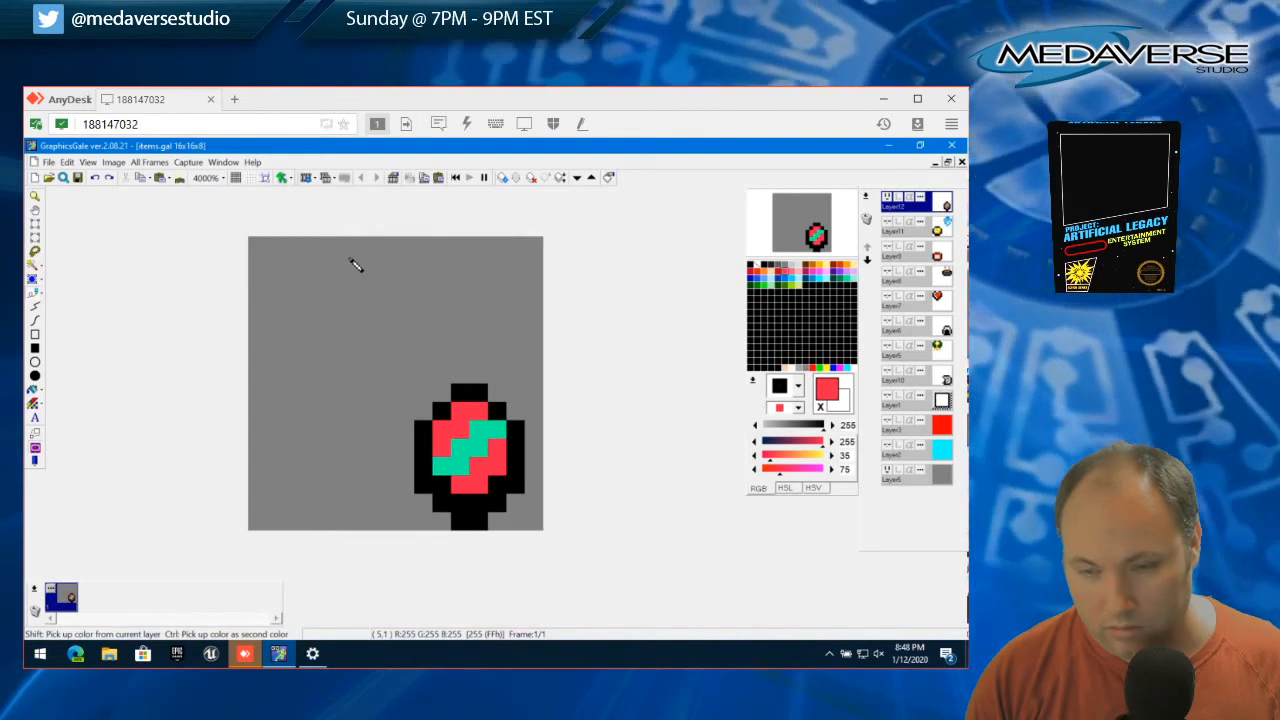
click(66, 162)
click(88, 198)
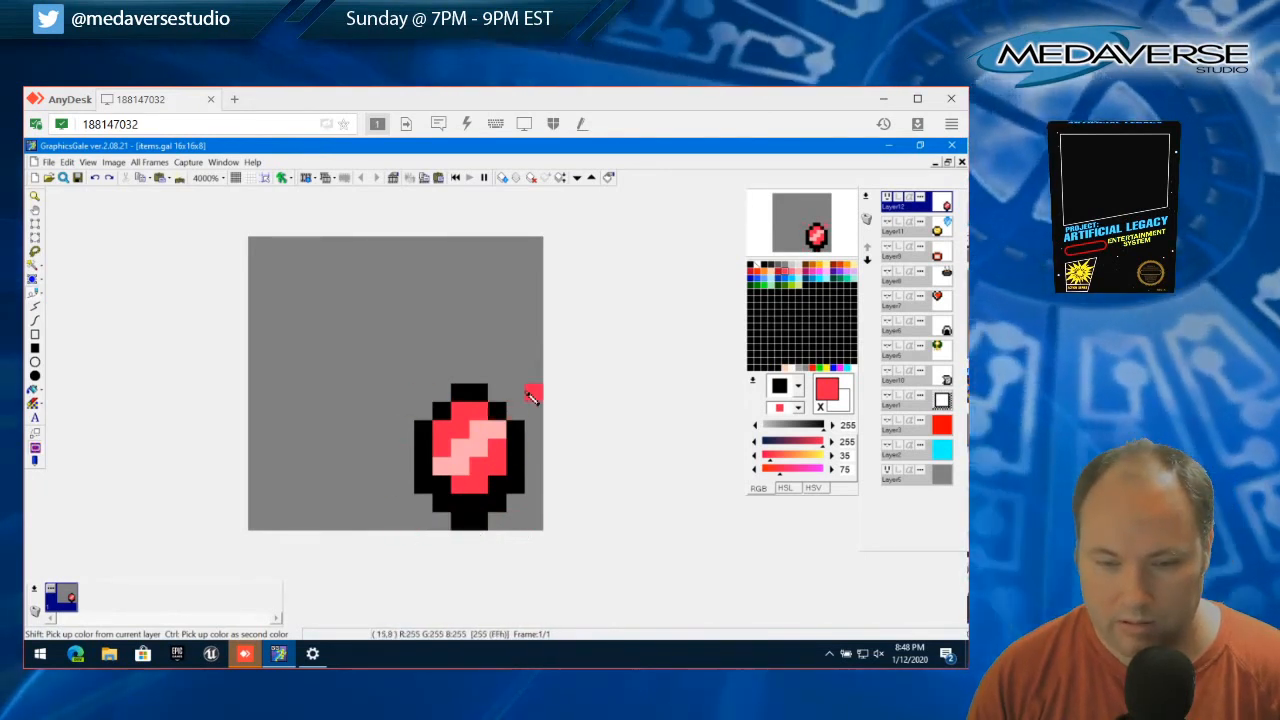
Split the gem by moving its left half one pixel left and its right half one pixel right, and clear the selection
click(36, 225)
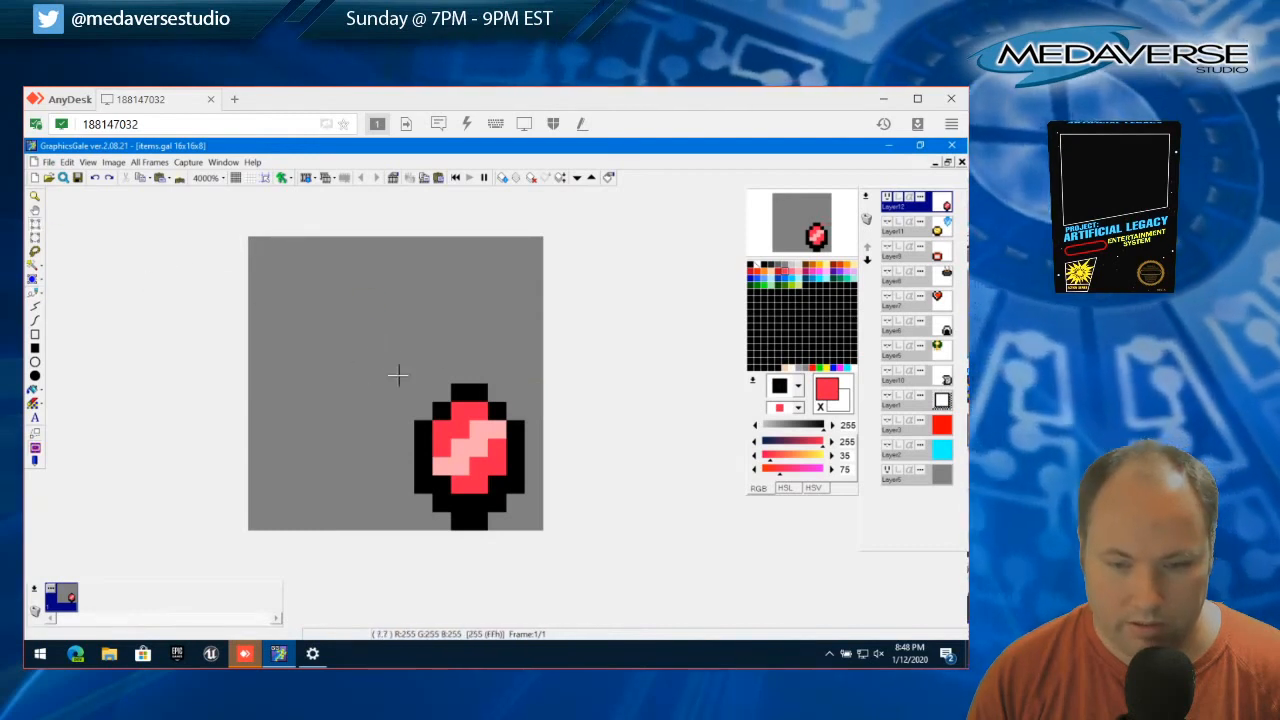
drag(422, 399, 443, 514)
click(66, 162)
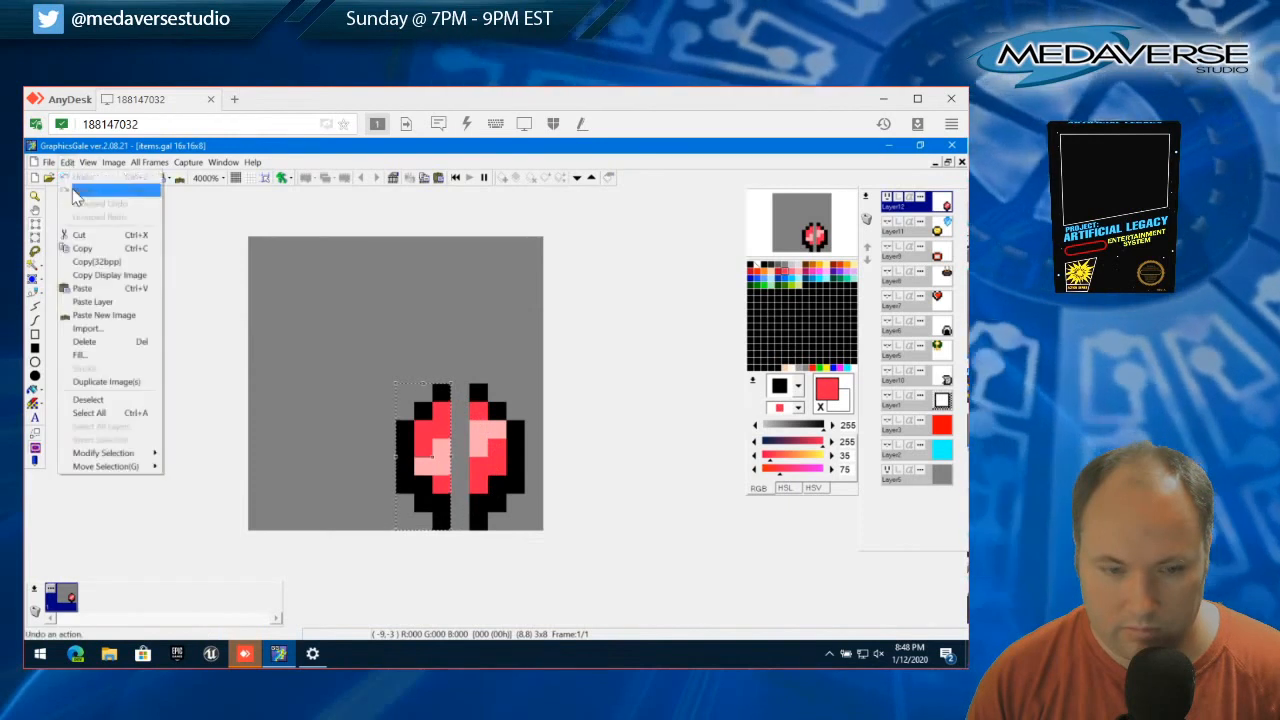
click(136, 412)
drag(475, 388, 523, 534)
drag(496, 486, 514, 486)
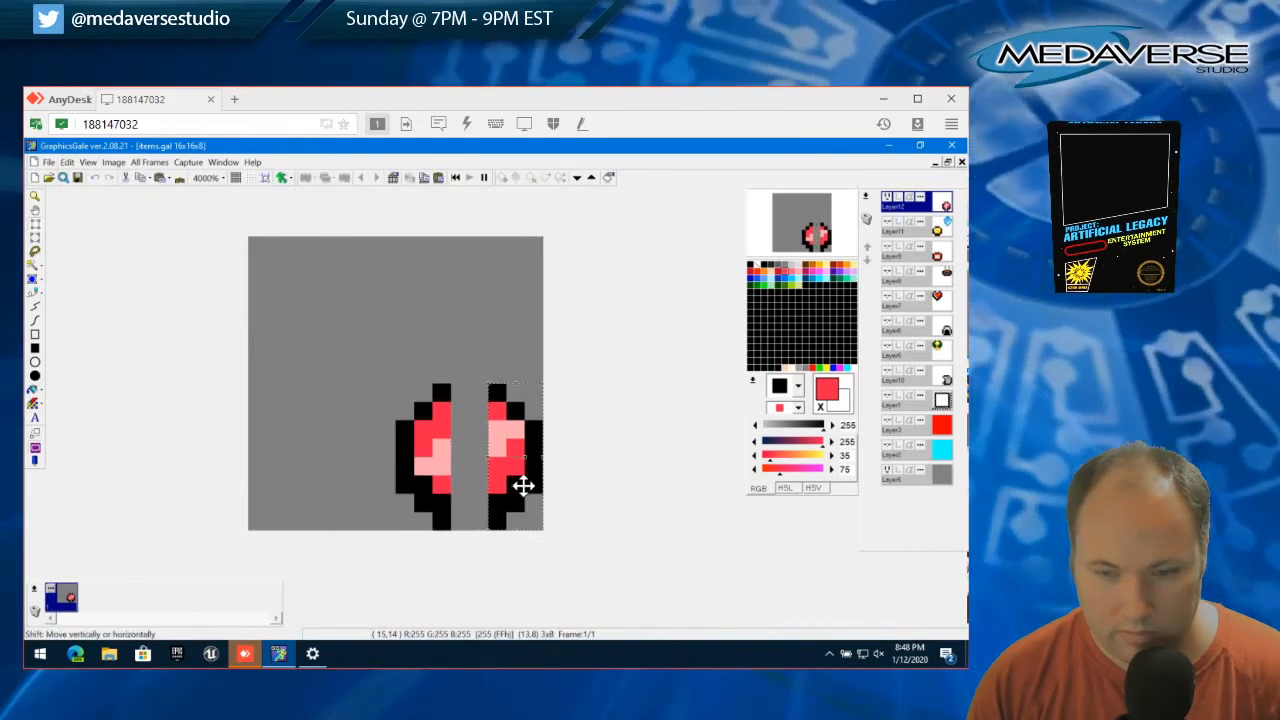
click(66, 162)
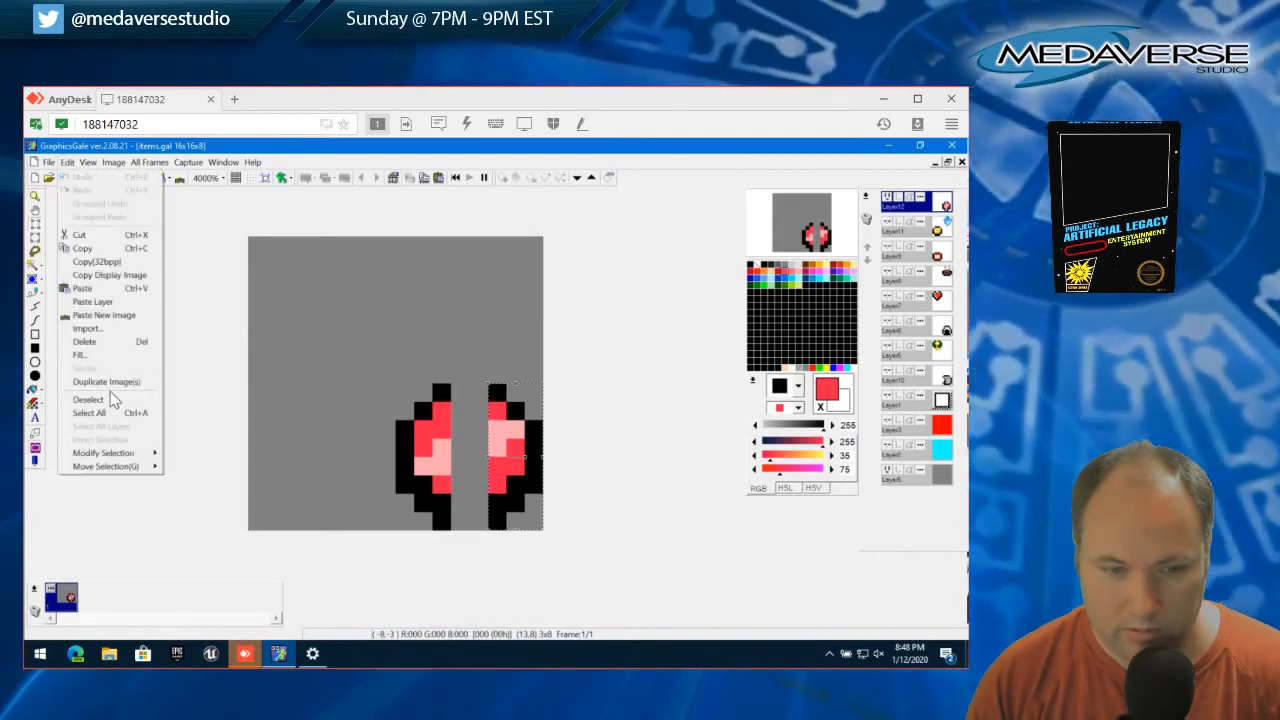
click(120, 405)
Close the gaps in the outline between the two gem halves with black pixels at the top and bottom
click(36, 293)
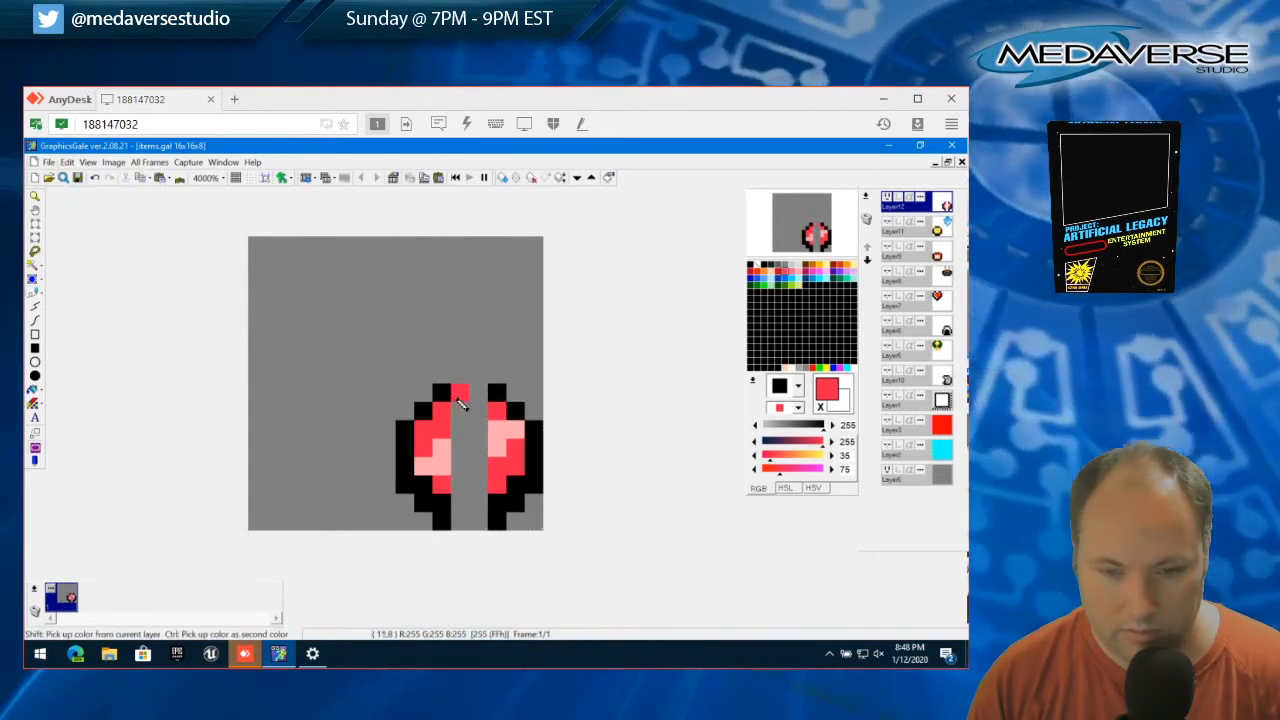
right_click(443, 396)
click(478, 392)
mouse_move(460, 502)
mouse_down()
mouse_move(491, 523)
mouse_move(475, 515)
mouse_up()
Fill the gap inside the gem with red (255, 35, 75), and continue the pink (255, 170, 178) diagonal band across it
right_click(500, 485)
click(468, 489)
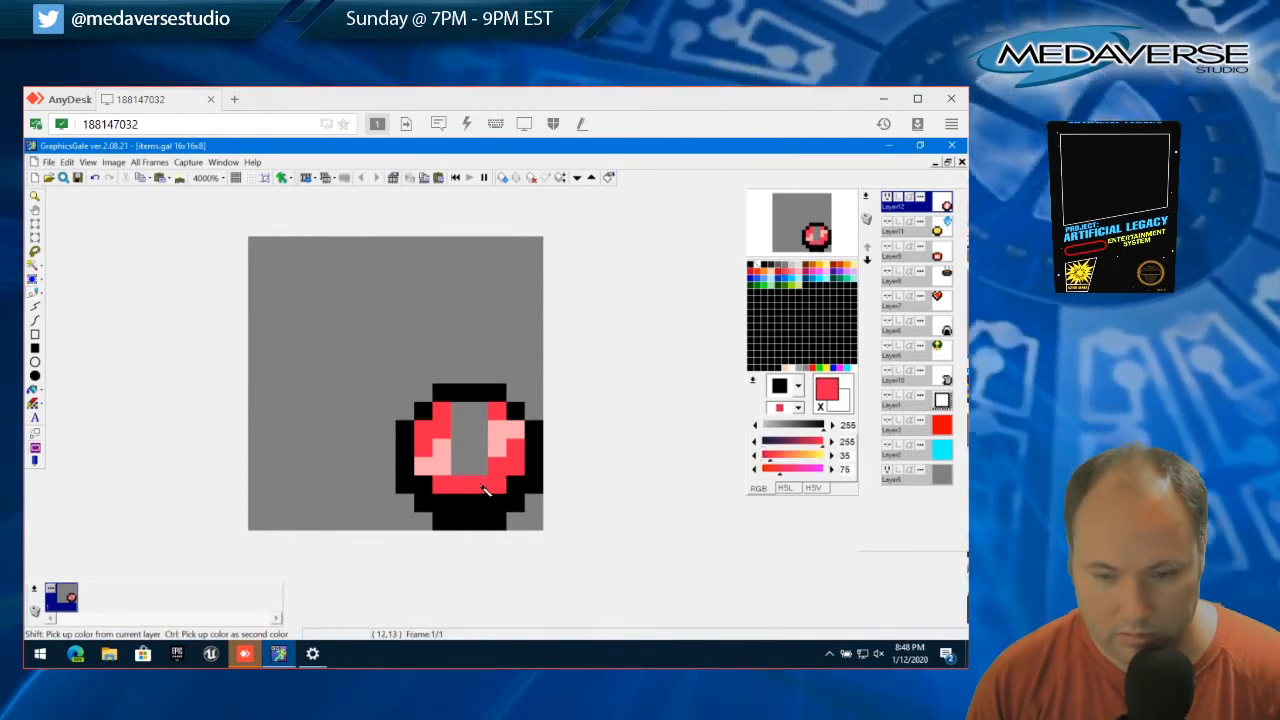
click(478, 411)
click(459, 411)
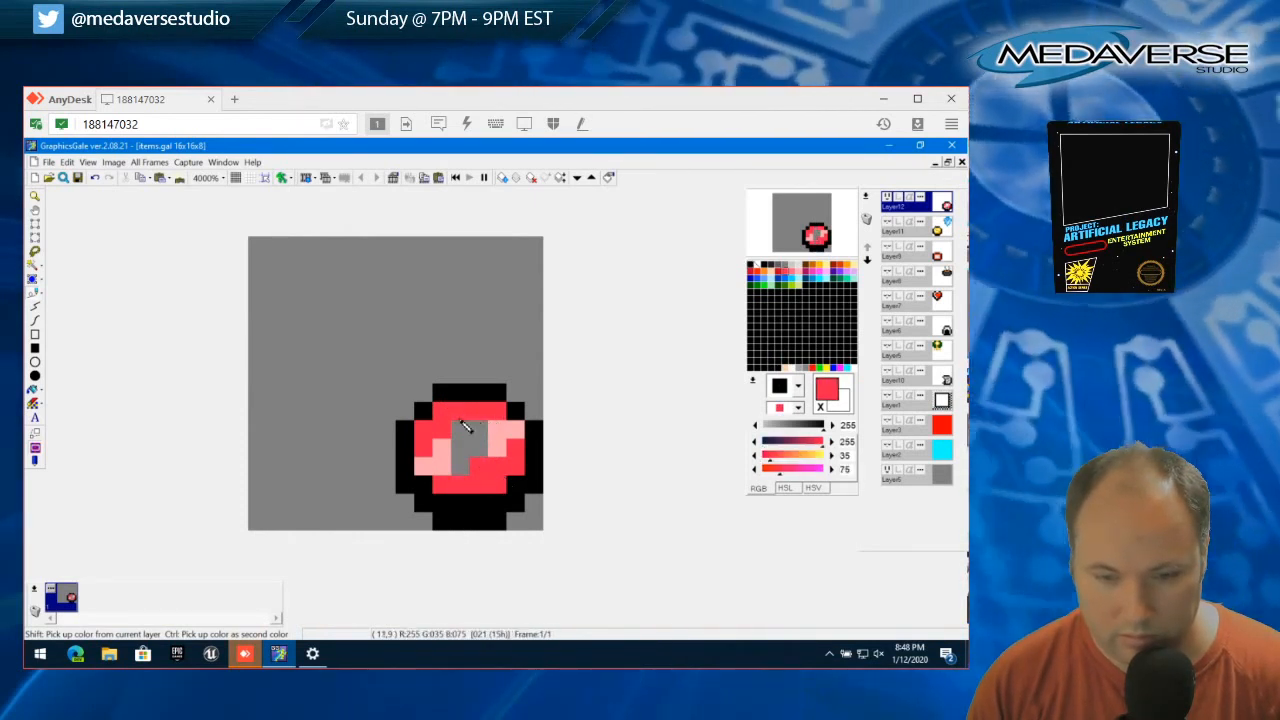
click(463, 428)
right_click(441, 465)
drag(460, 466, 462, 450)
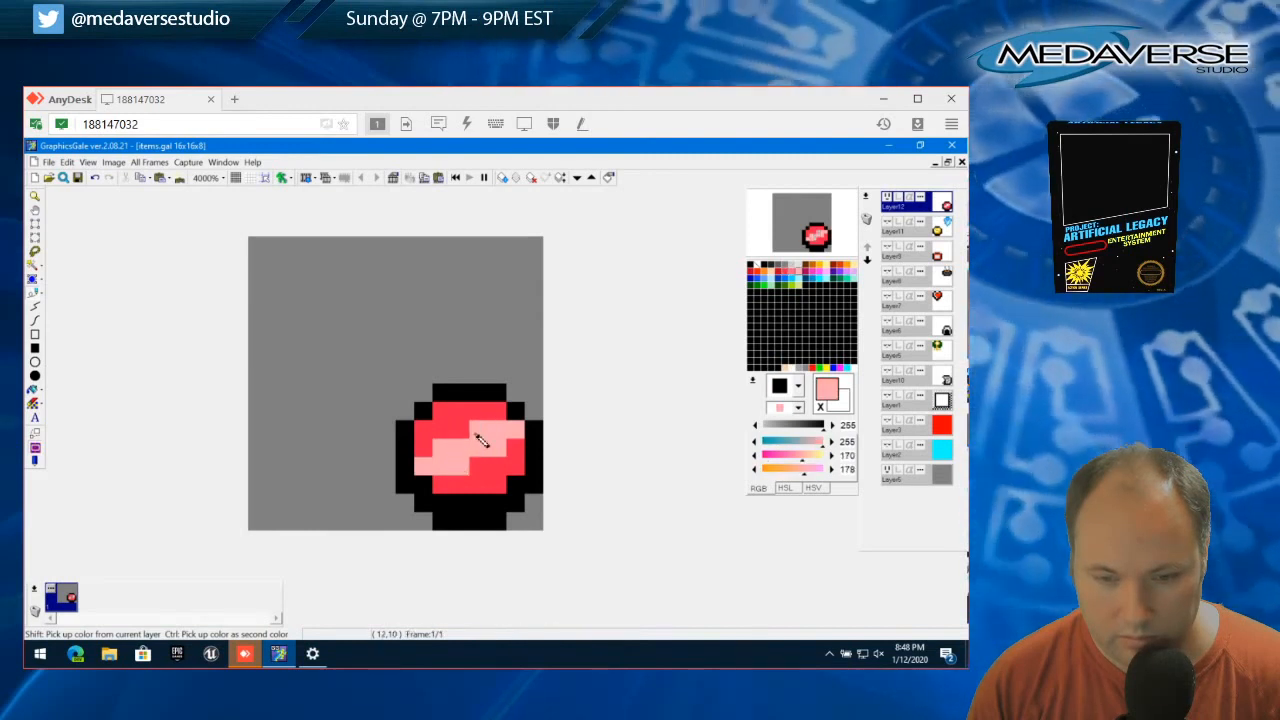
Narrow the lowest row of the gem's pink band by one pixel, restoring red (255, 35, 75) below the band
click(480, 445)
click(480, 485)
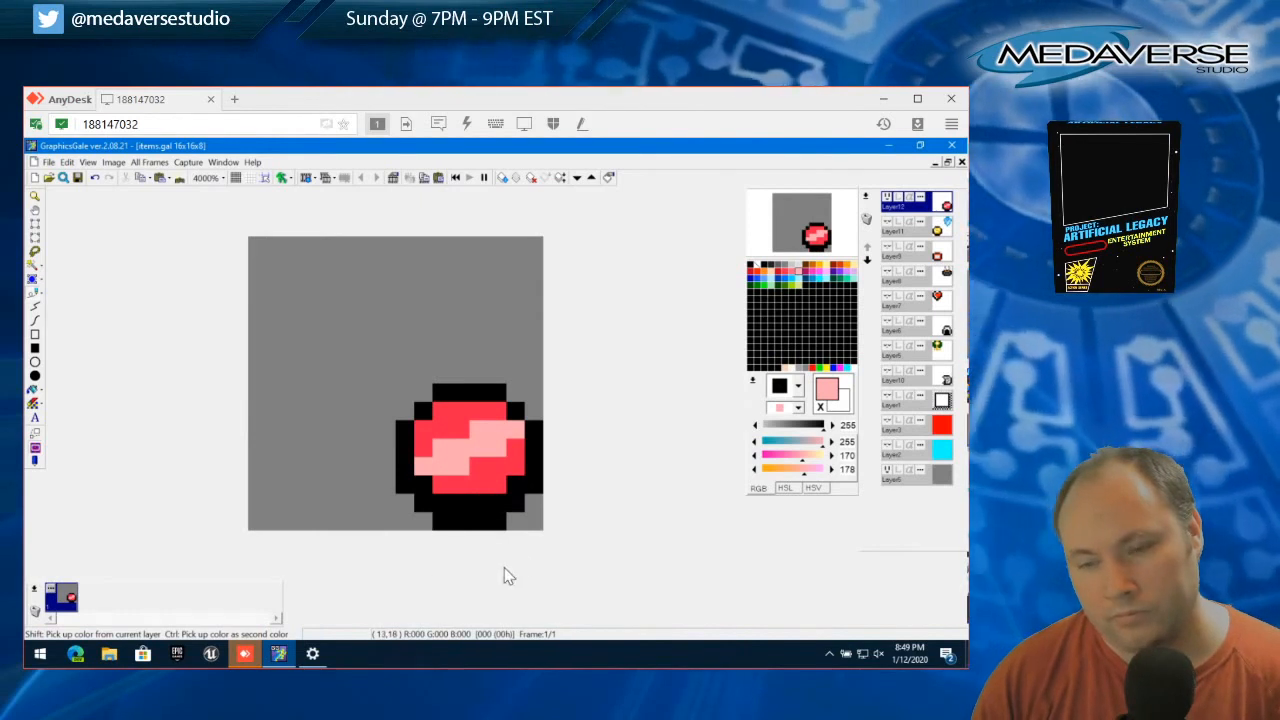
right_click(477, 482)
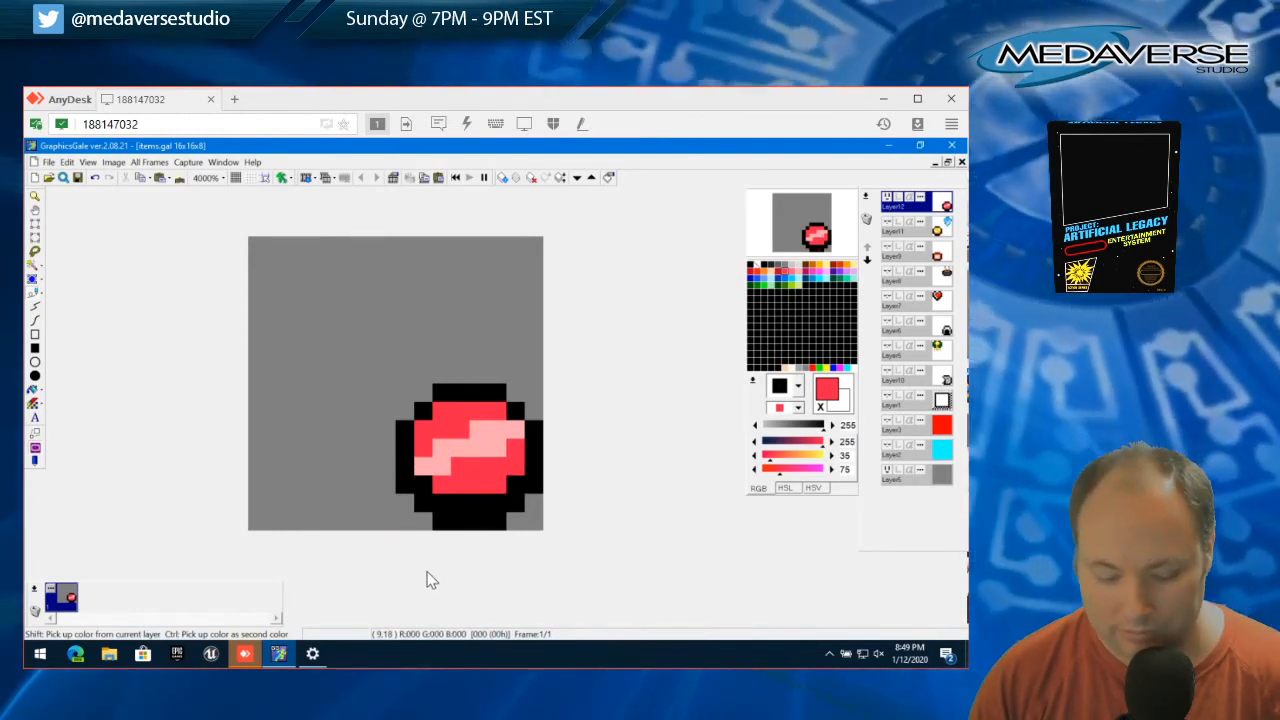
Recolor the gem's pink diagonal band light green (164, 238, 178)
click(790, 286)
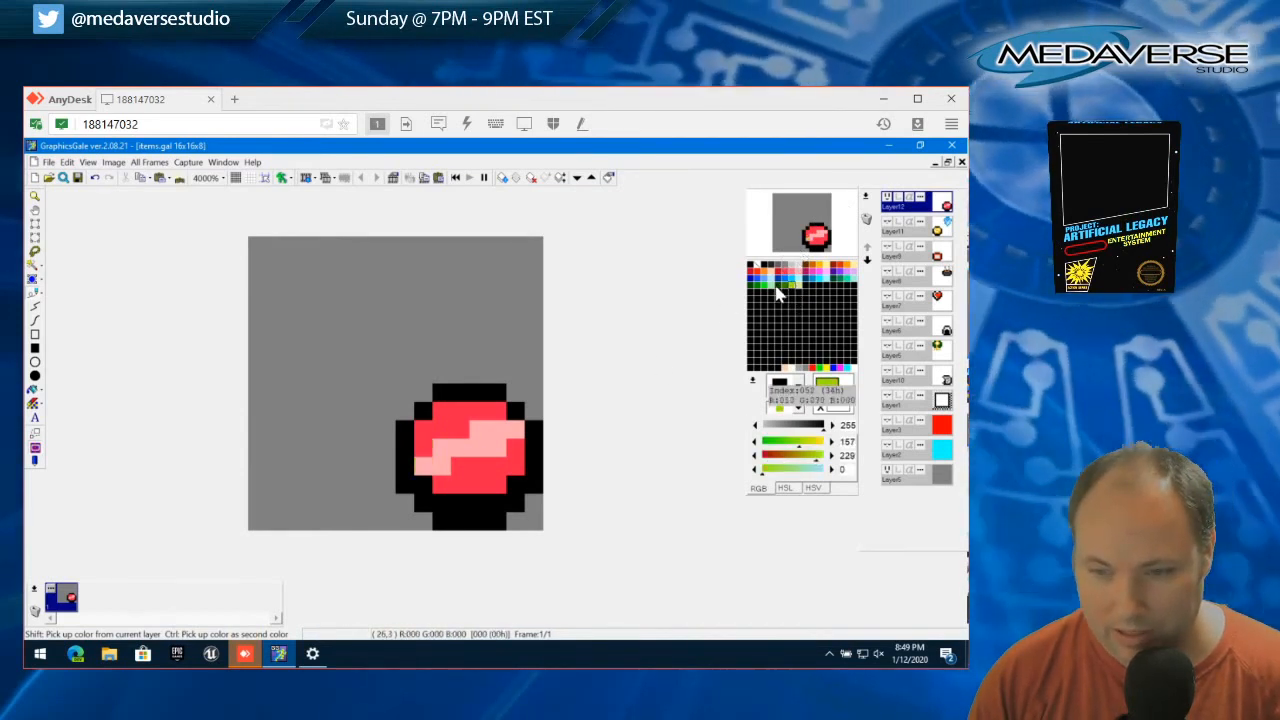
click(777, 290)
click(423, 465)
click(445, 467)
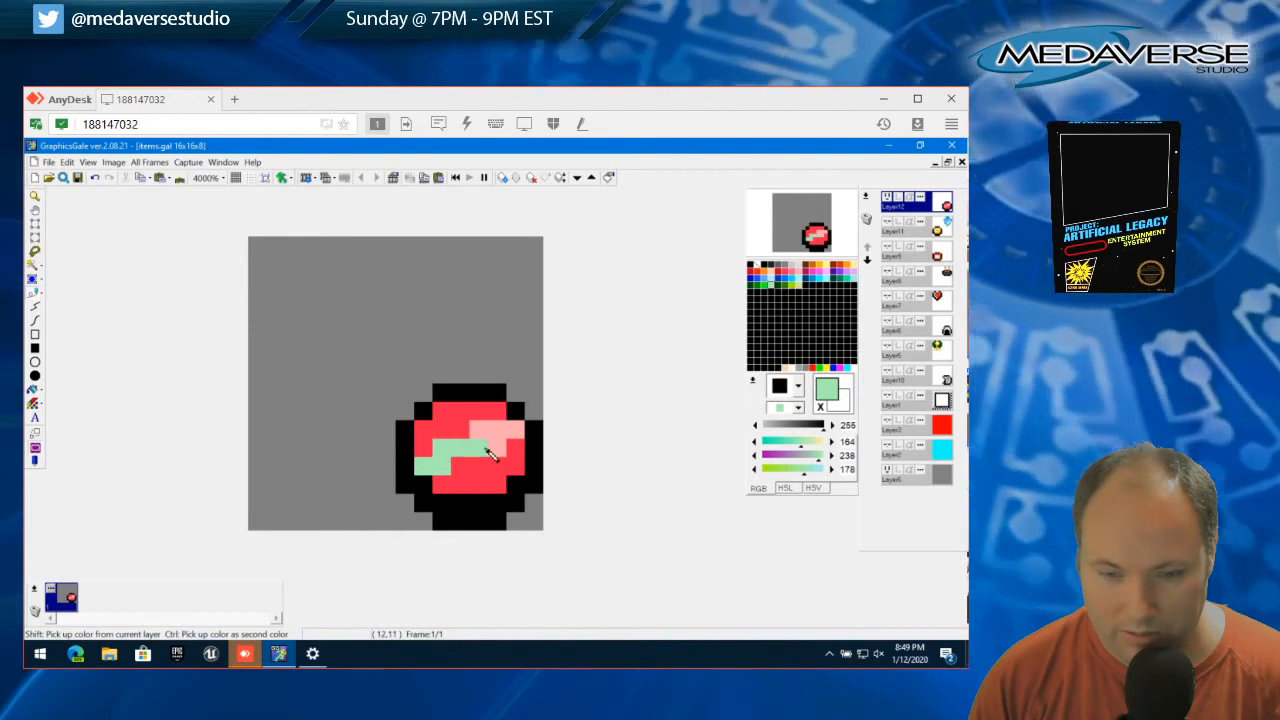
Recolor all red areas of the gem dark green (0, 144, 0), above and below the diagonal band
click(765, 287)
click(758, 286)
drag(423, 447, 500, 410)
drag(444, 486, 468, 478)
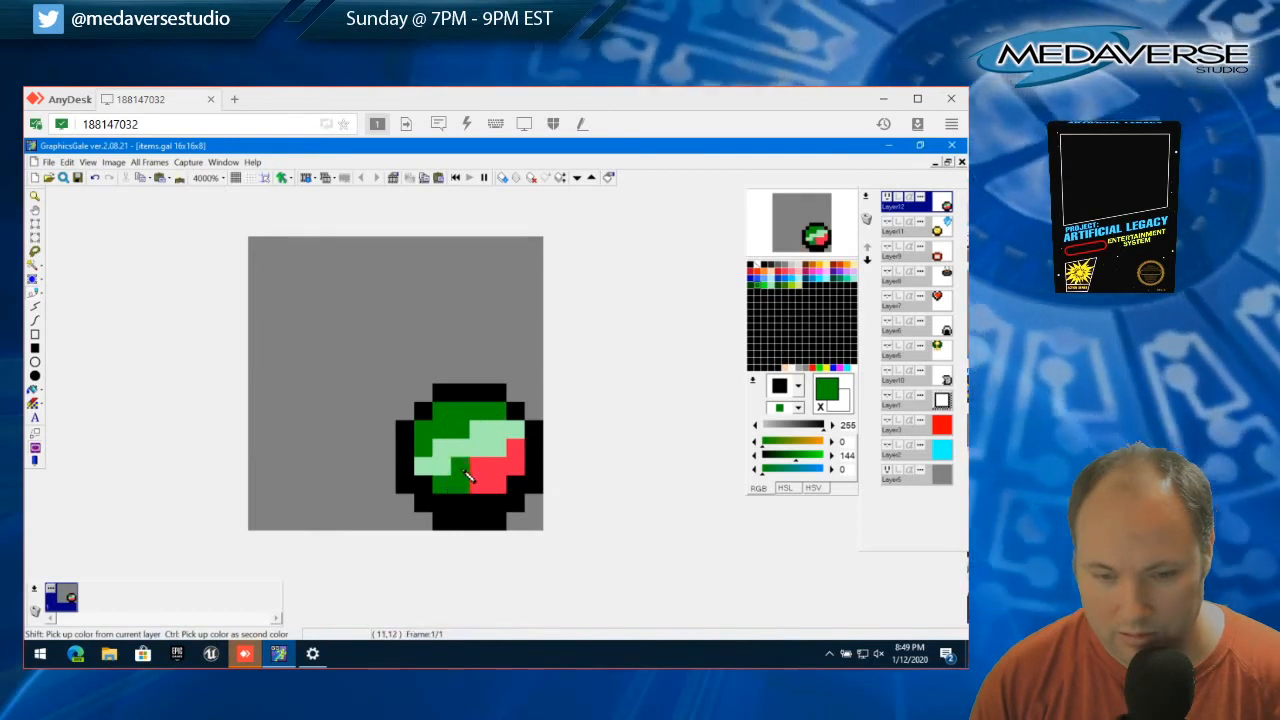
click(515, 452)
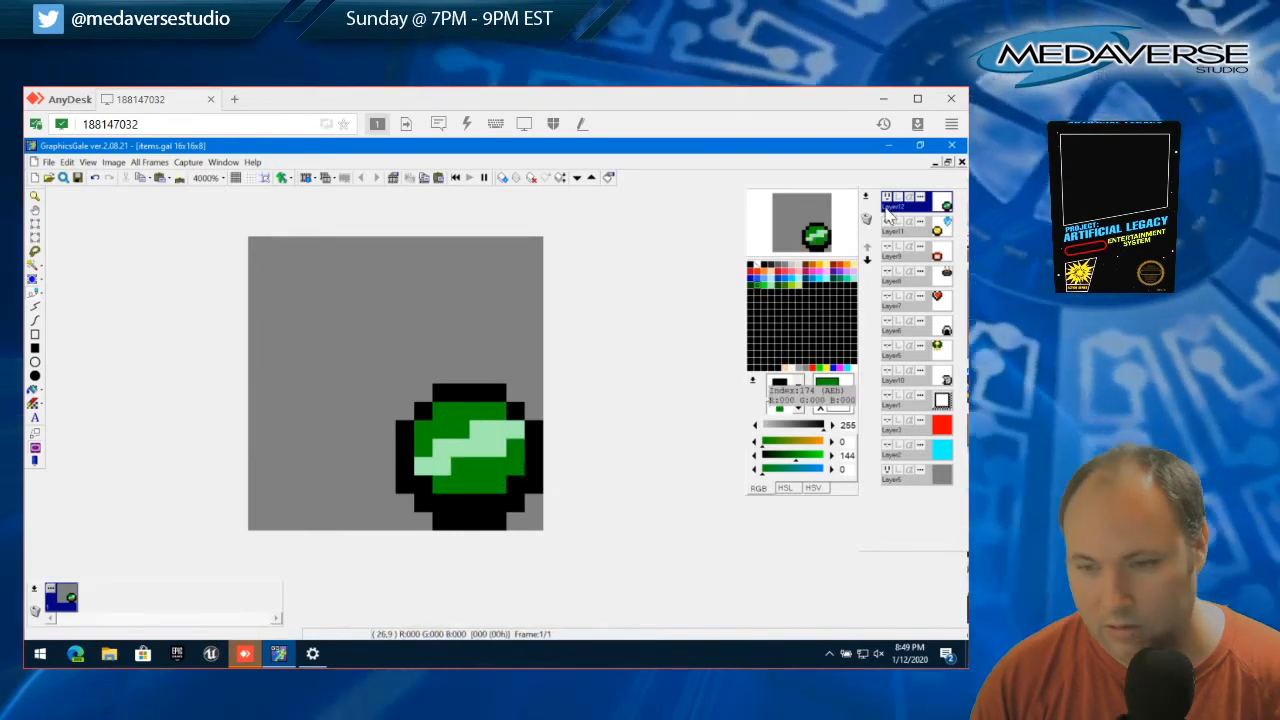
Show Layer11 to compare its coin and blue gem with the green gem, and hide that layer again
click(886, 222)
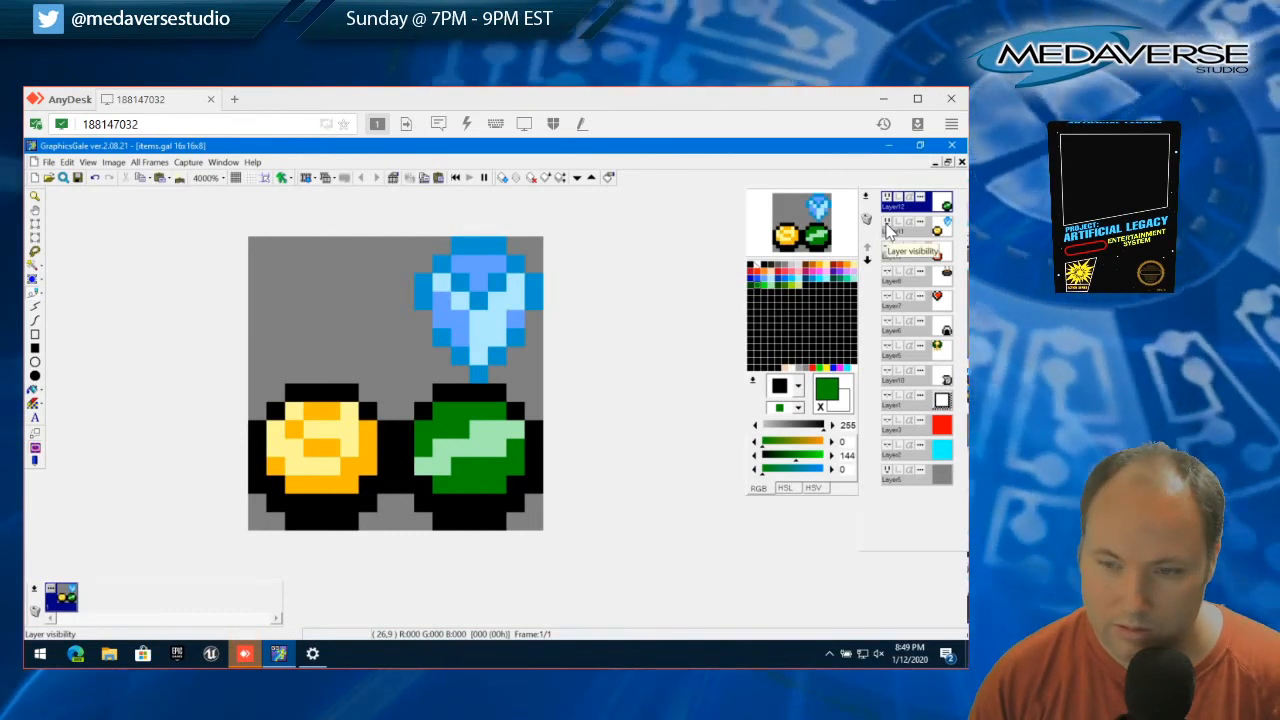
click(887, 224)
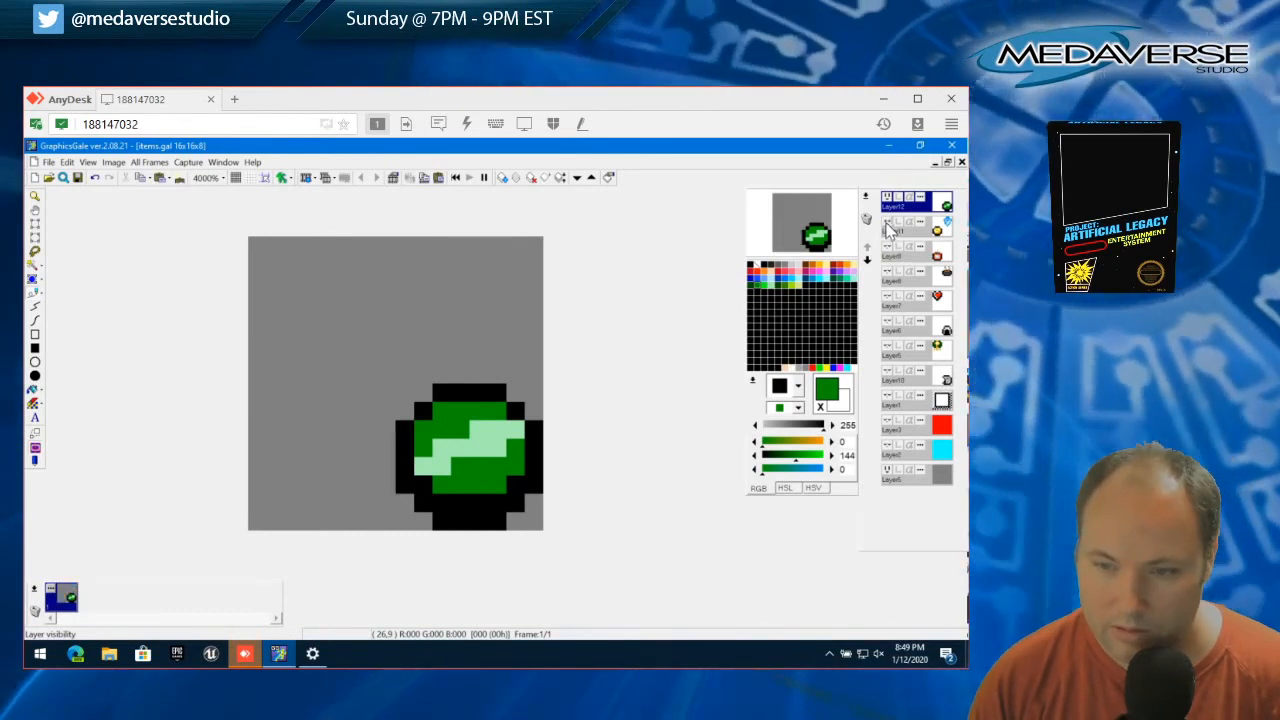
click(887, 224)
click(887, 224)
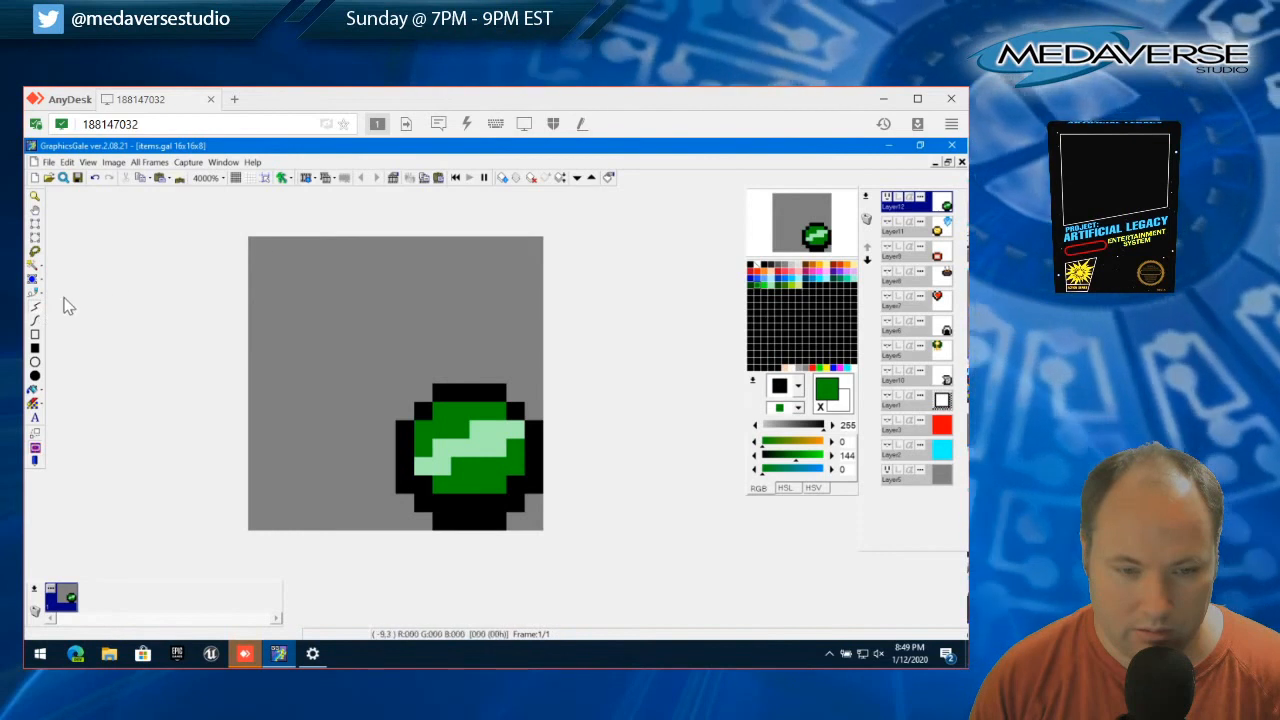
Draw the left half of a black drop-shaped outline in the upper-left 8x8 area, from its base up to the tip
click(751, 266)
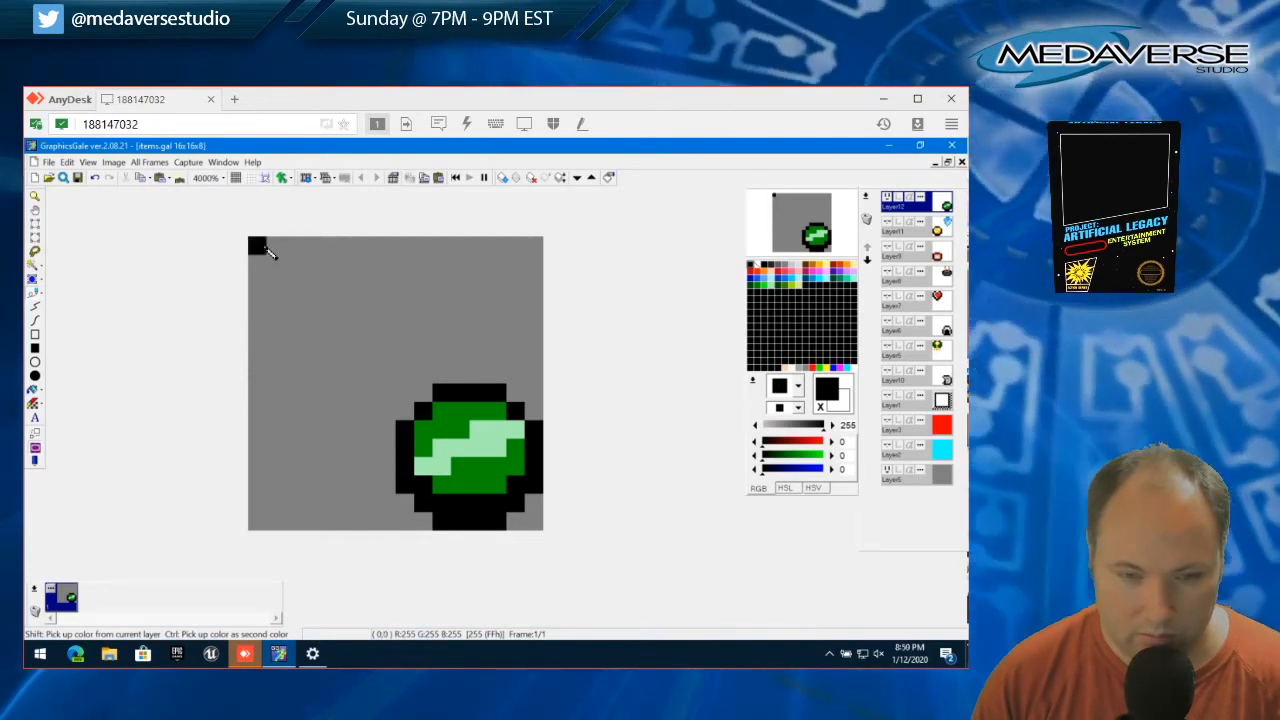
click(368, 374)
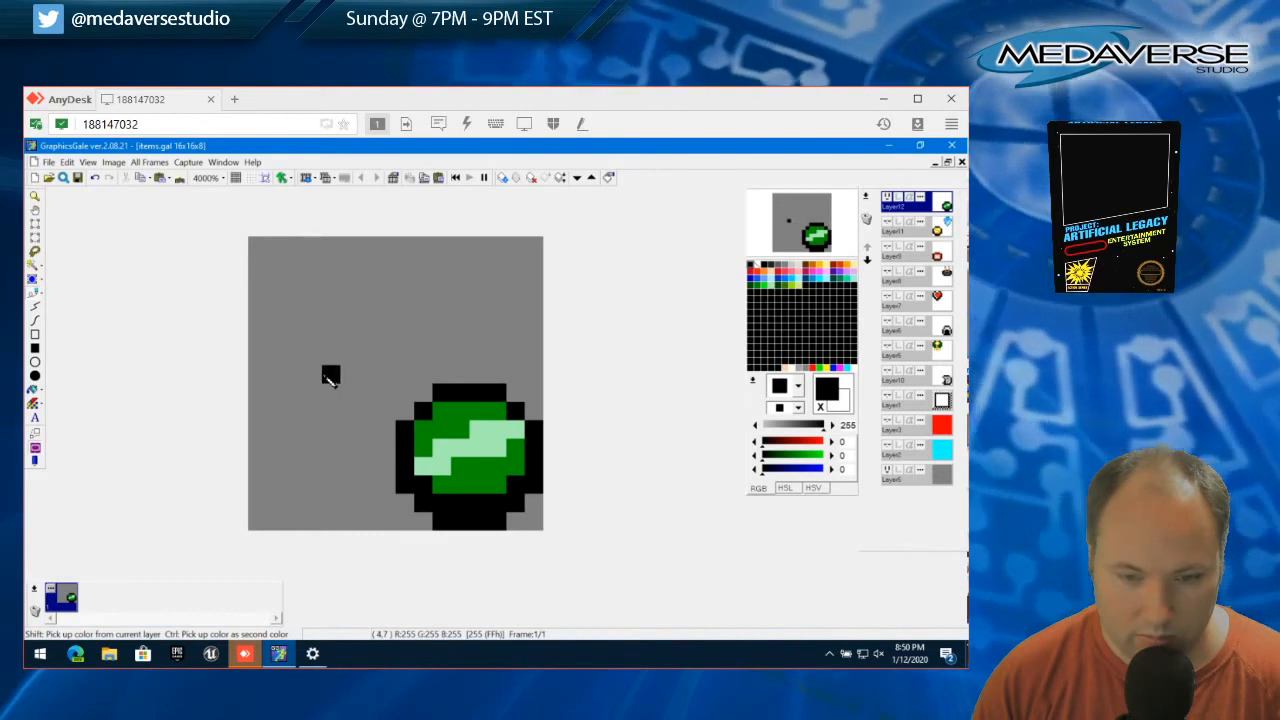
click(312, 360)
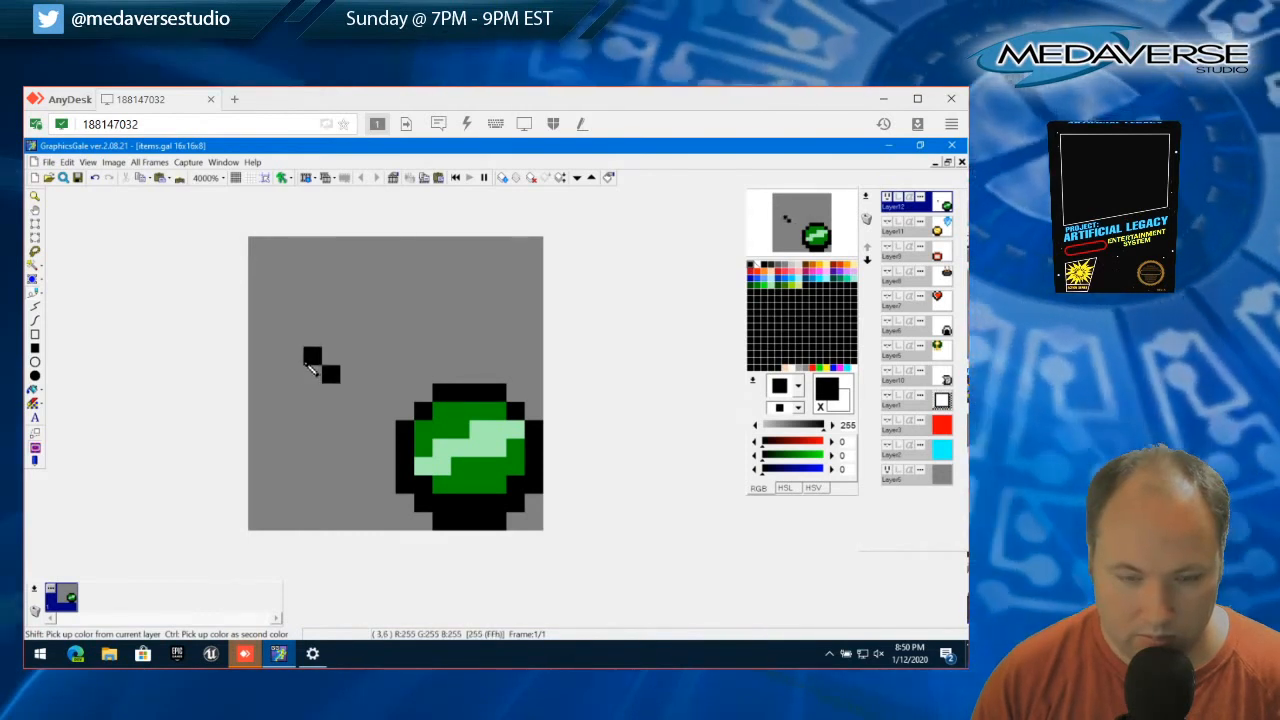
click(311, 374)
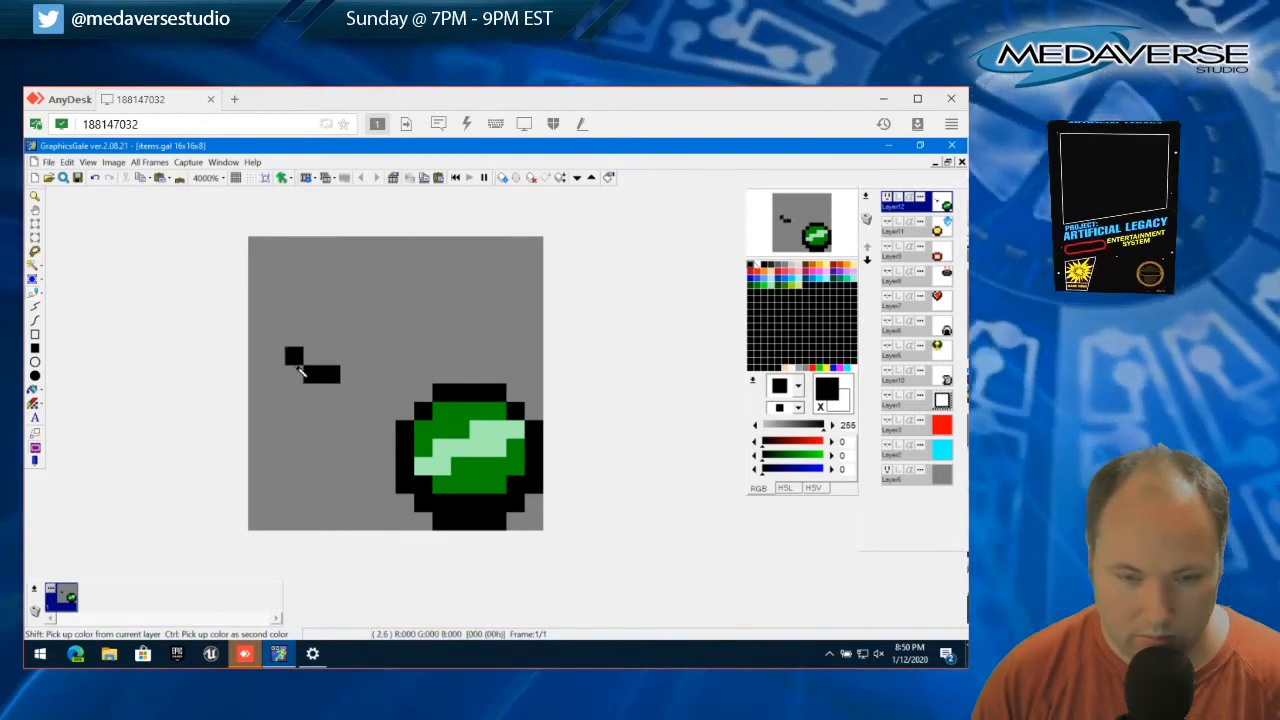
click(257, 338)
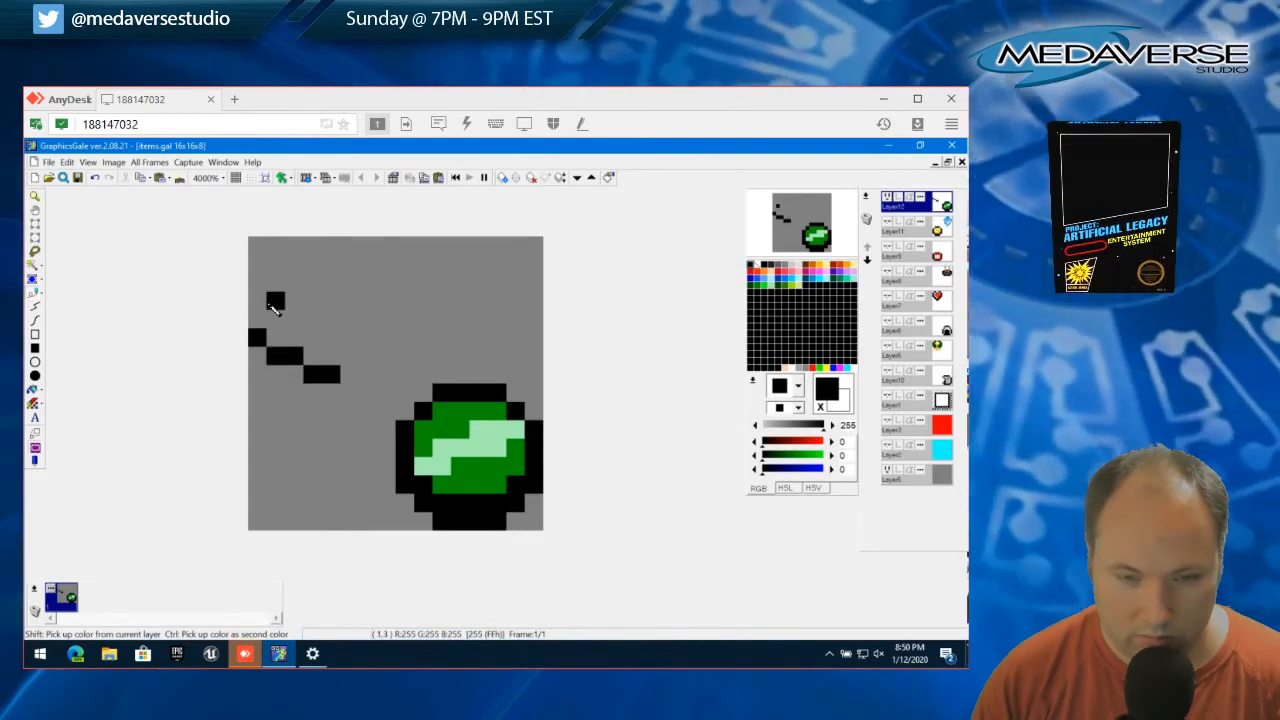
click(262, 322)
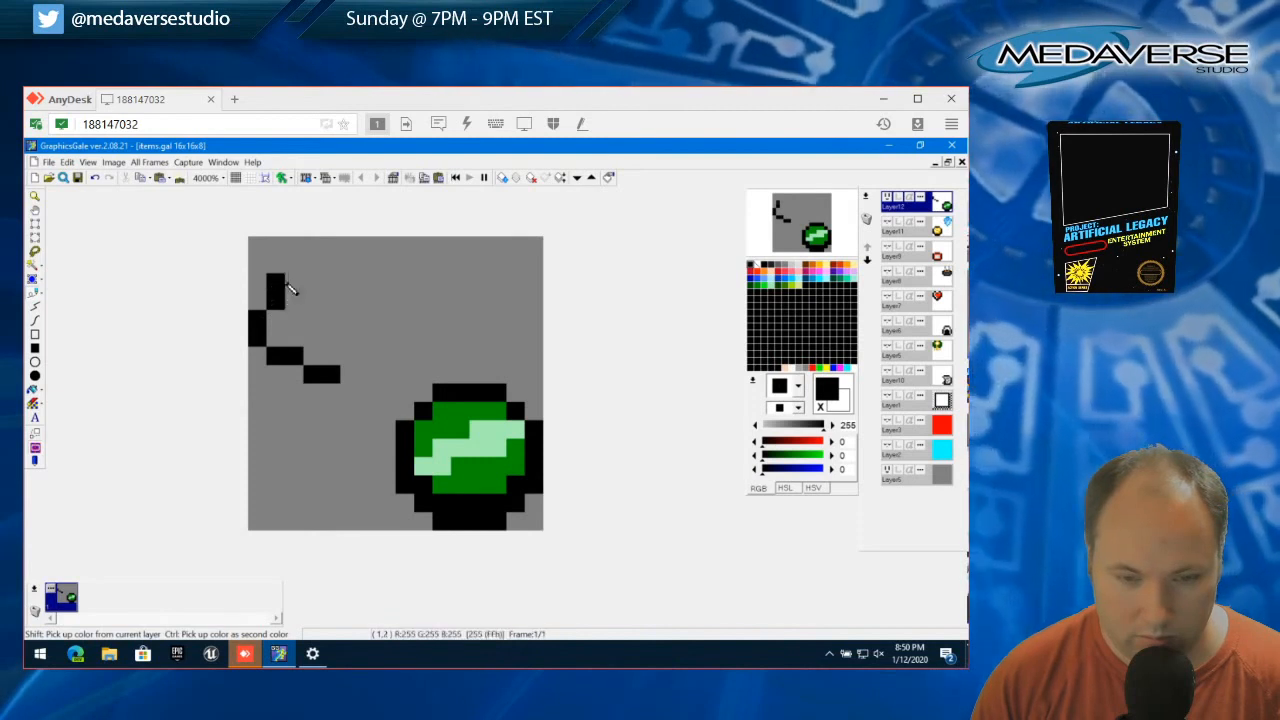
click(294, 282)
click(312, 264)
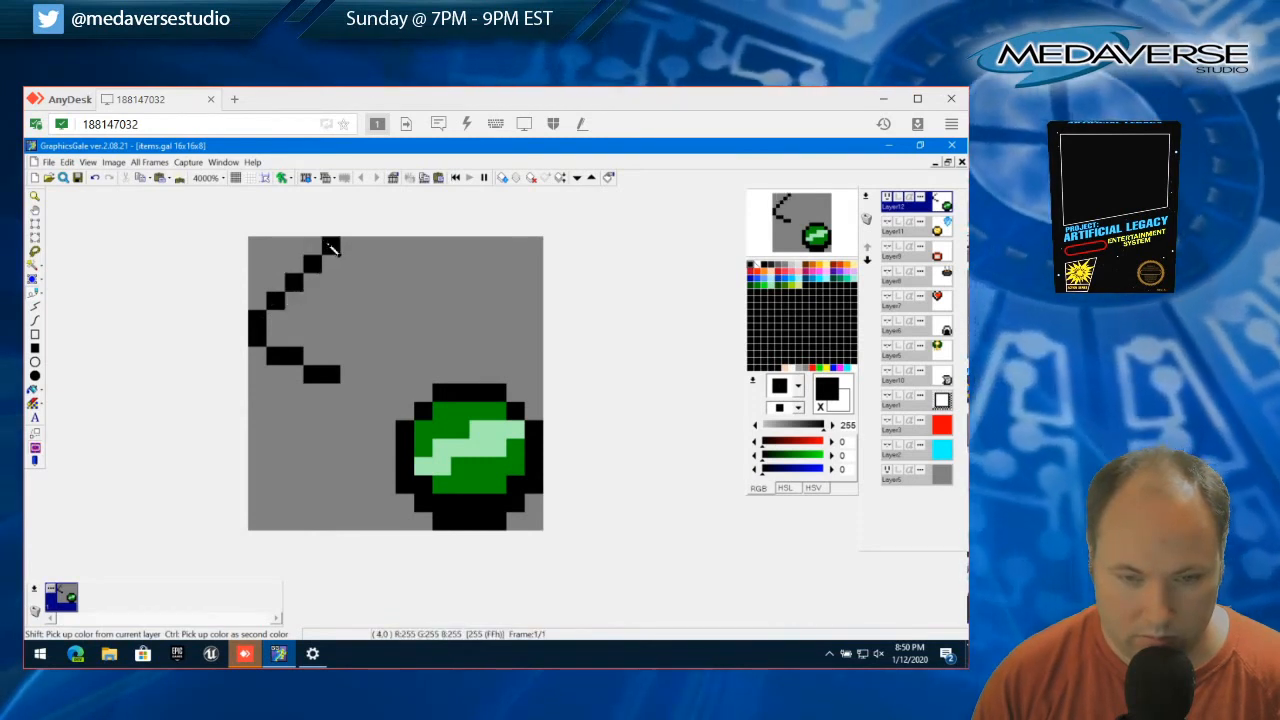
click(331, 247)
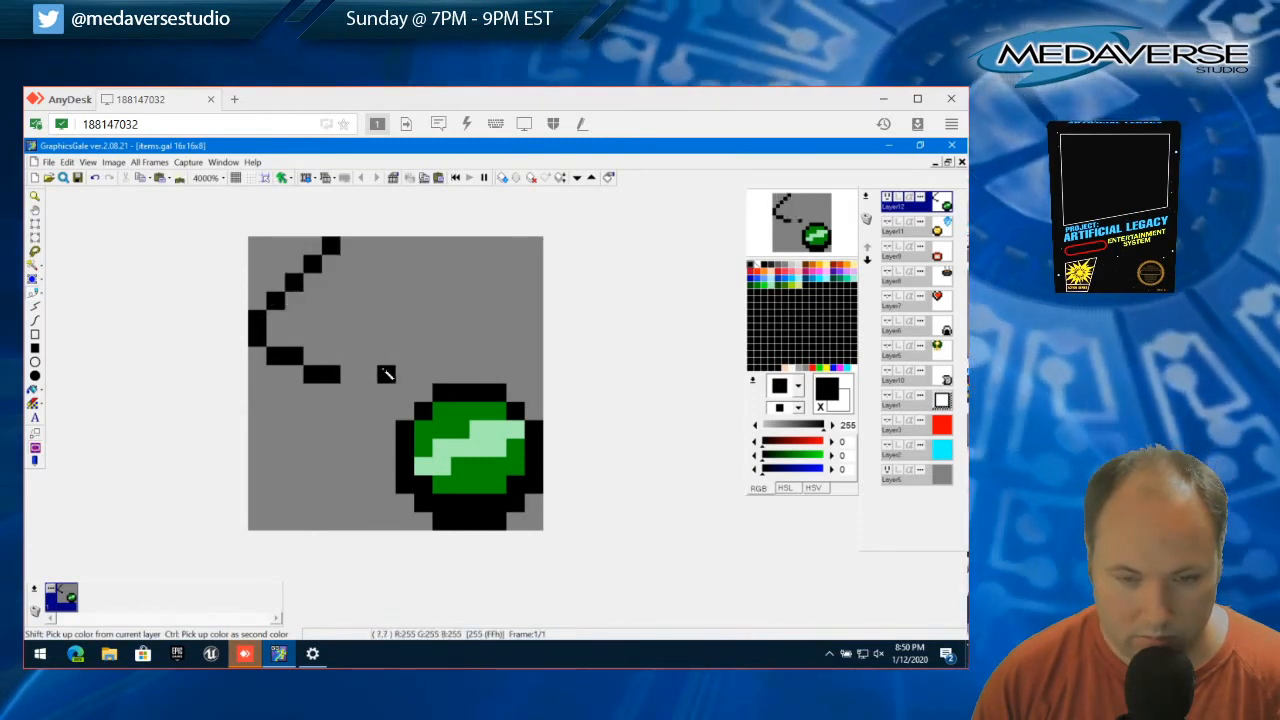
Close the drop-shaped outline with black pixels along its lower right and up its right side to the tip
click(349, 357)
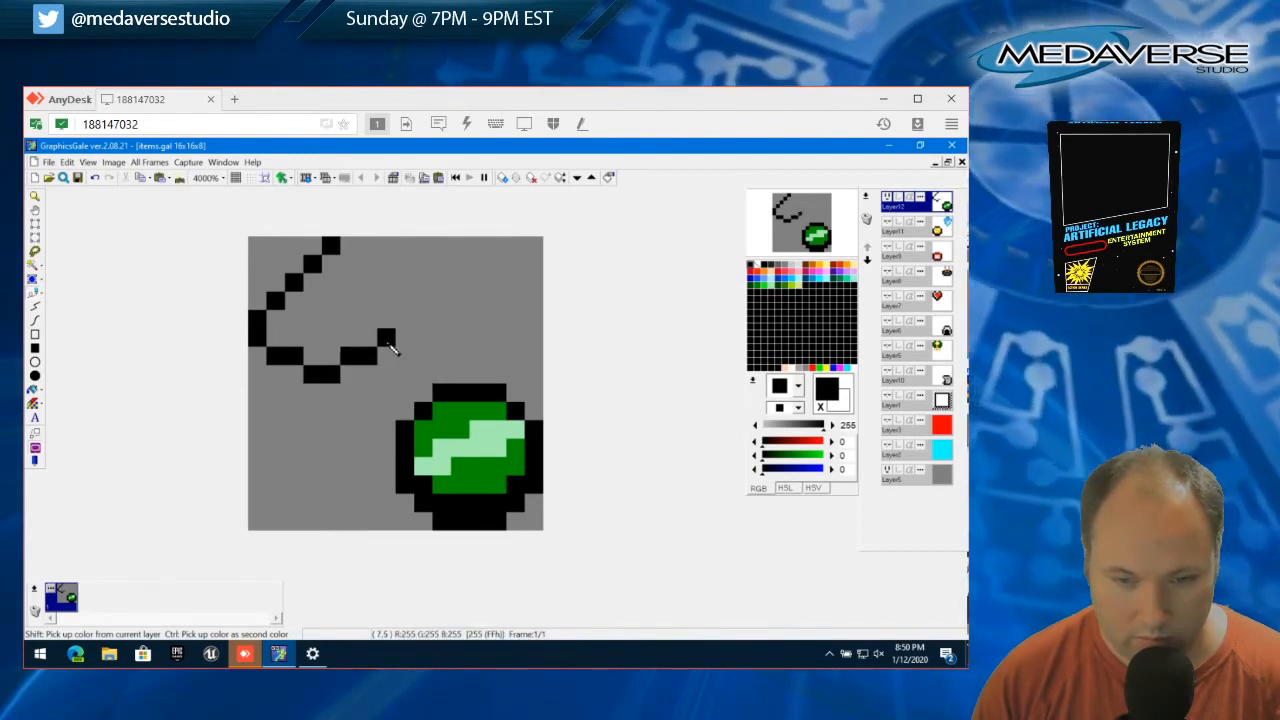
click(390, 342)
click(367, 302)
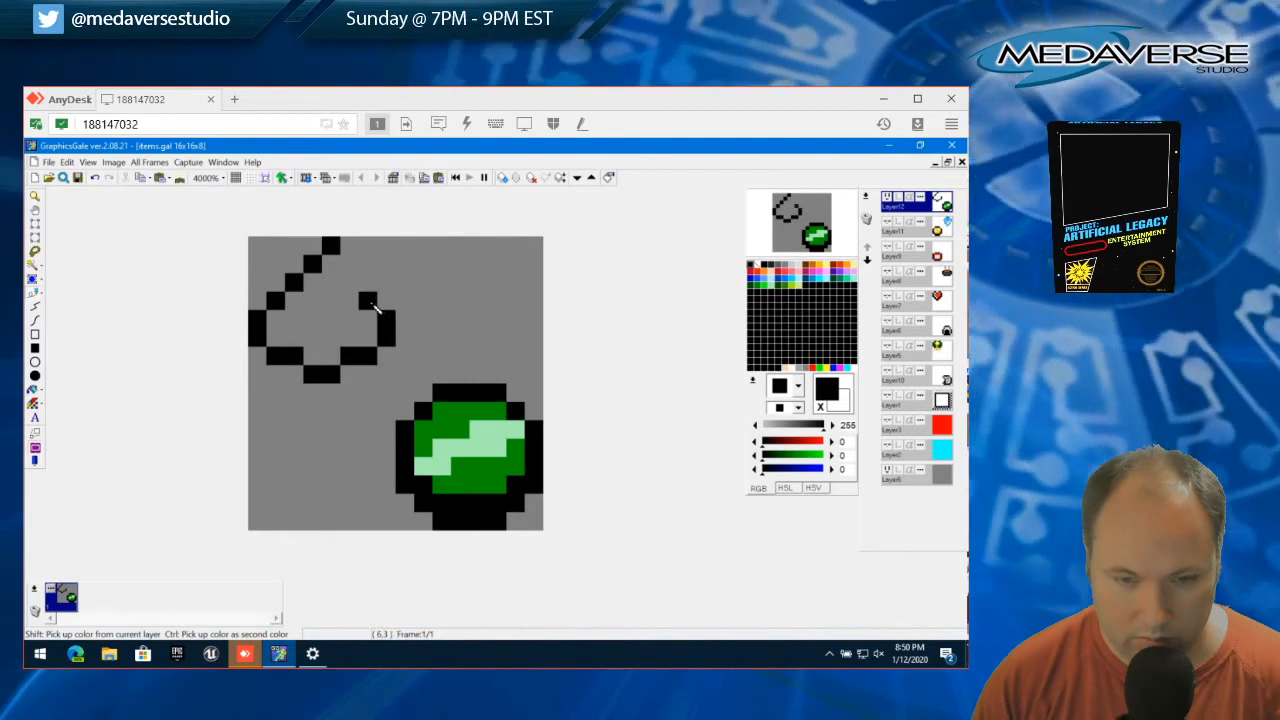
click(350, 266)
click(366, 282)
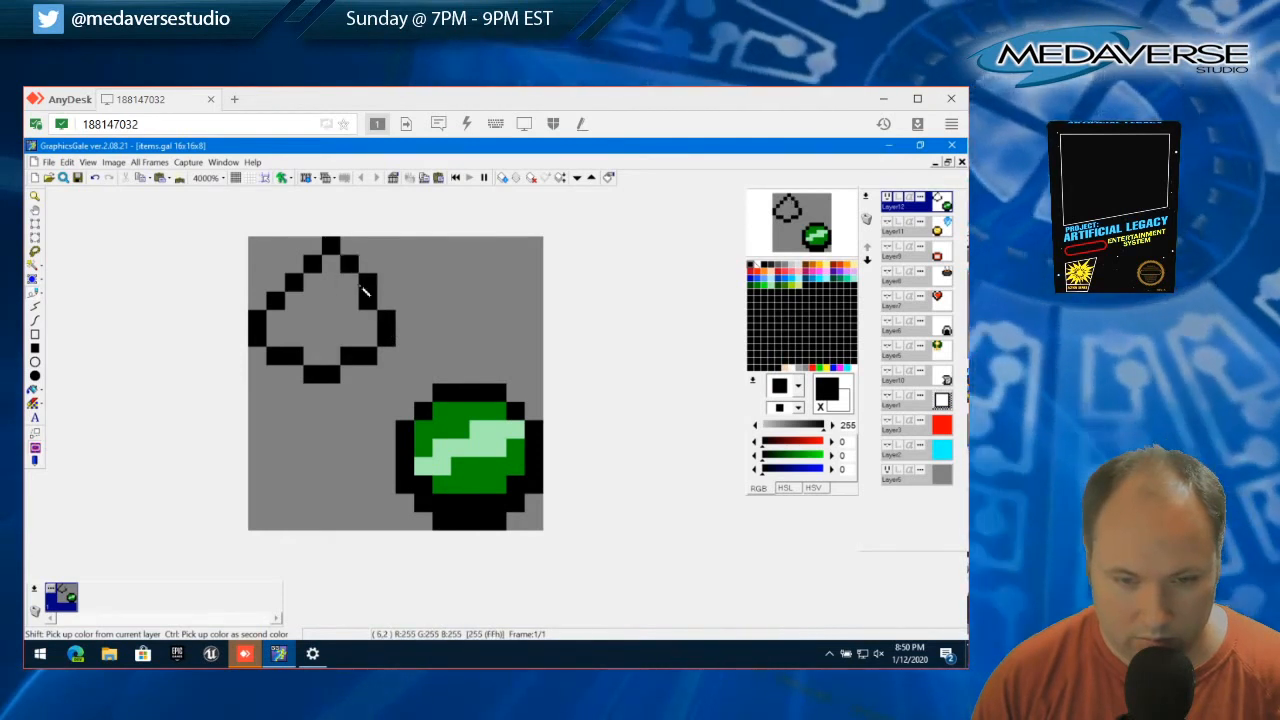
Draw a four-pixel black vertical line inside the drop shape, with one extra pixel beside its lower end
click(333, 284)
click(333, 303)
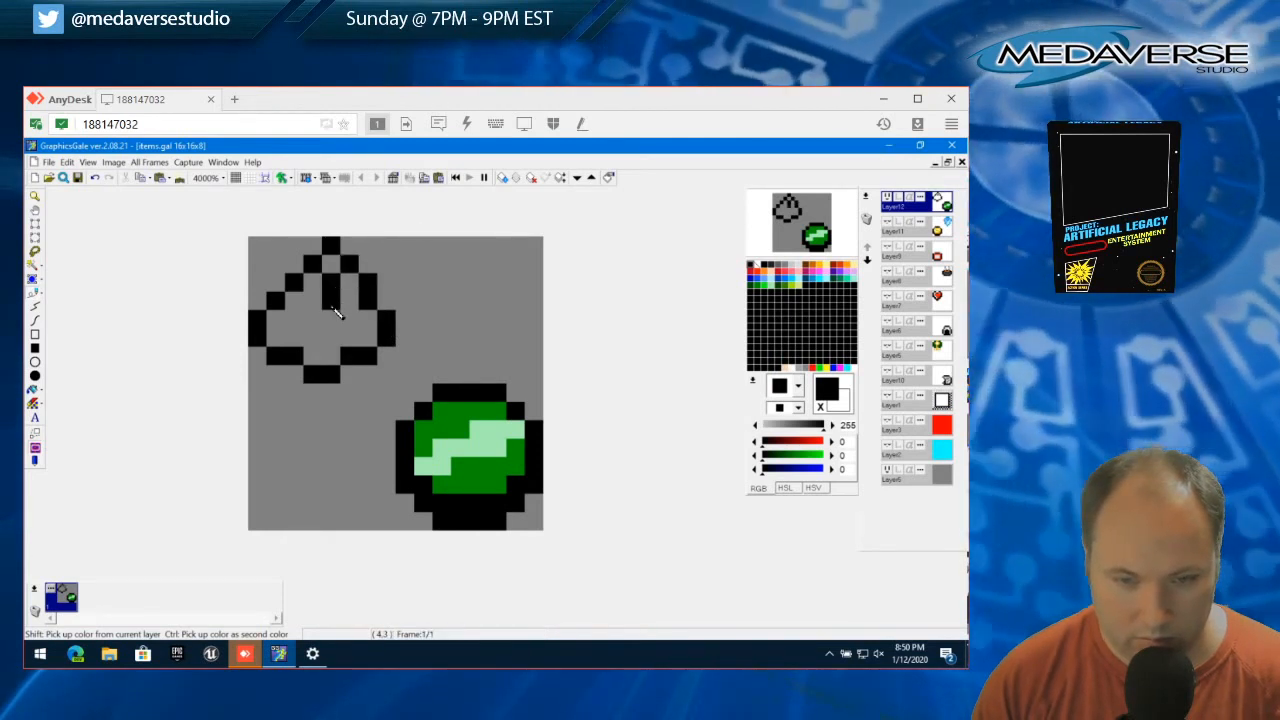
click(332, 322)
click(331, 337)
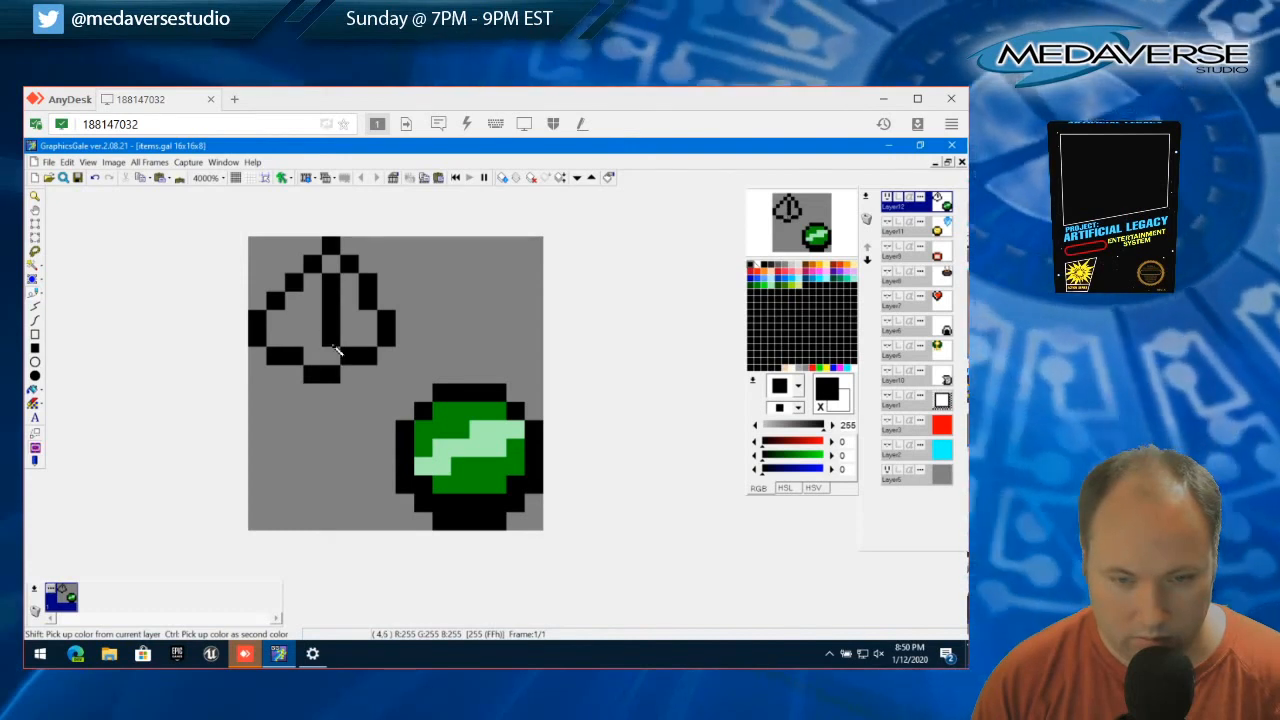
click(372, 377)
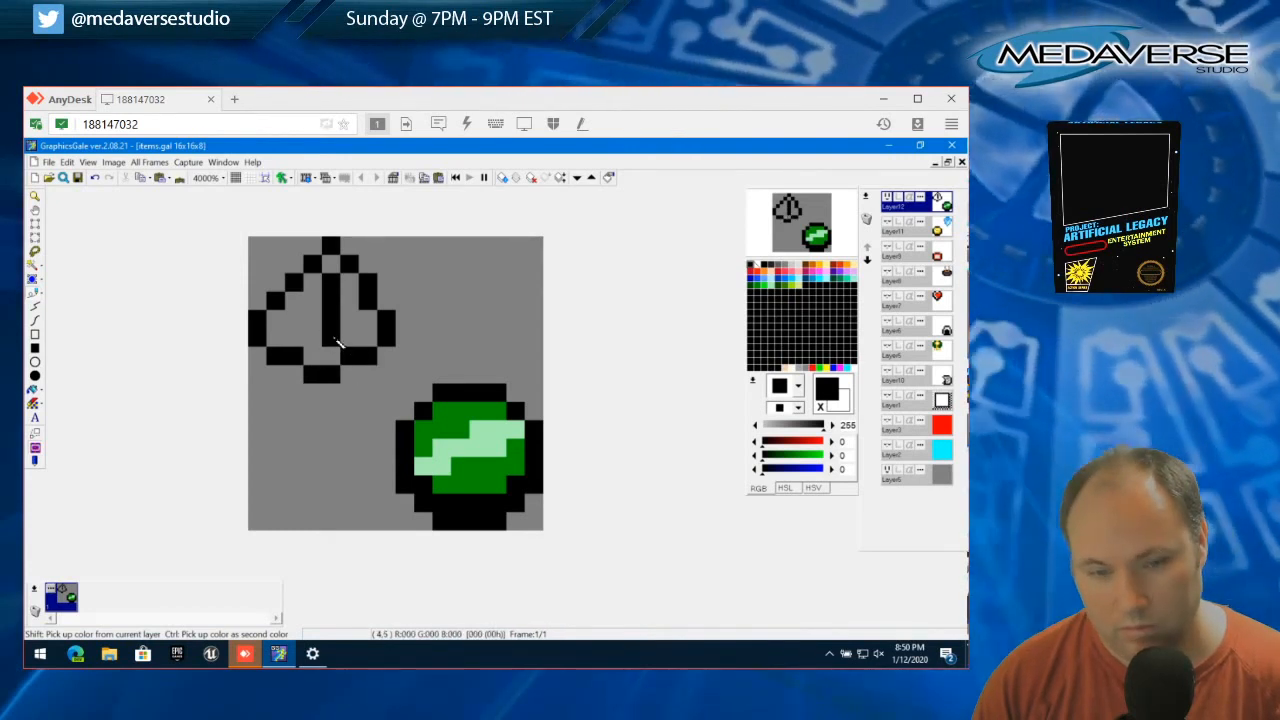
click(349, 337)
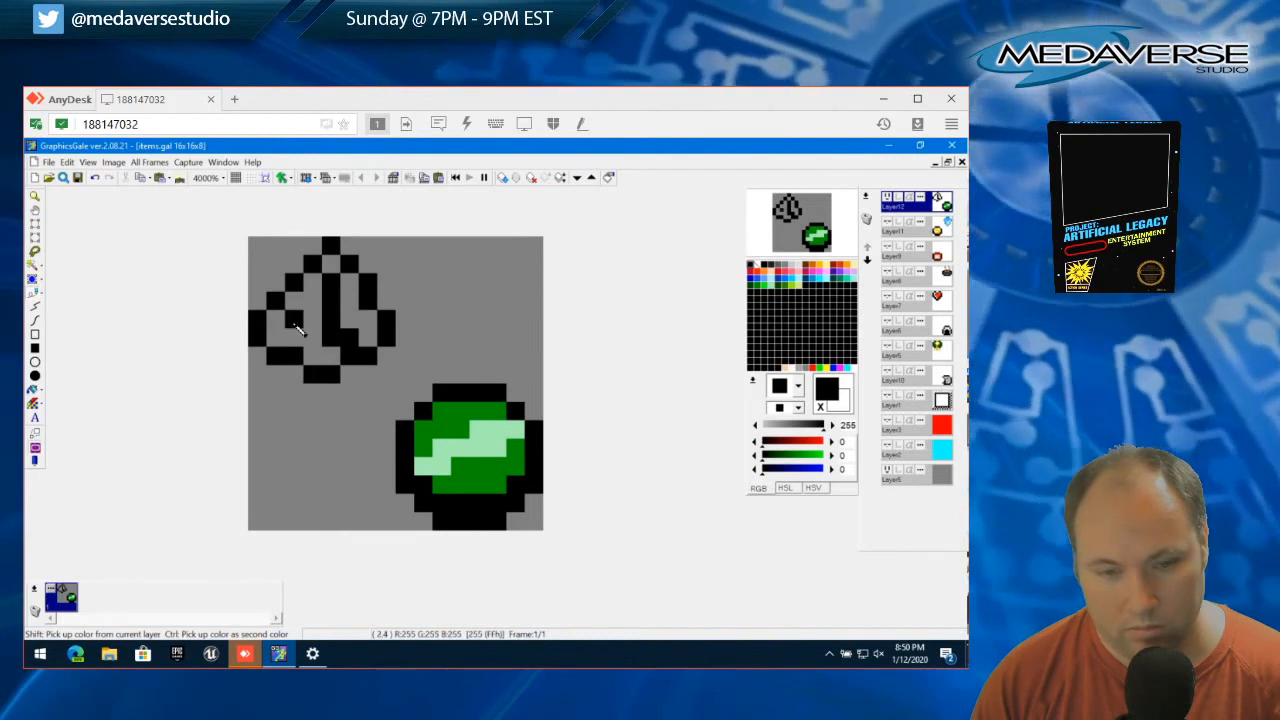
Fill the drop shape light gray (221, 221, 221) on its left side and black to the right of the inner line
click(798, 266)
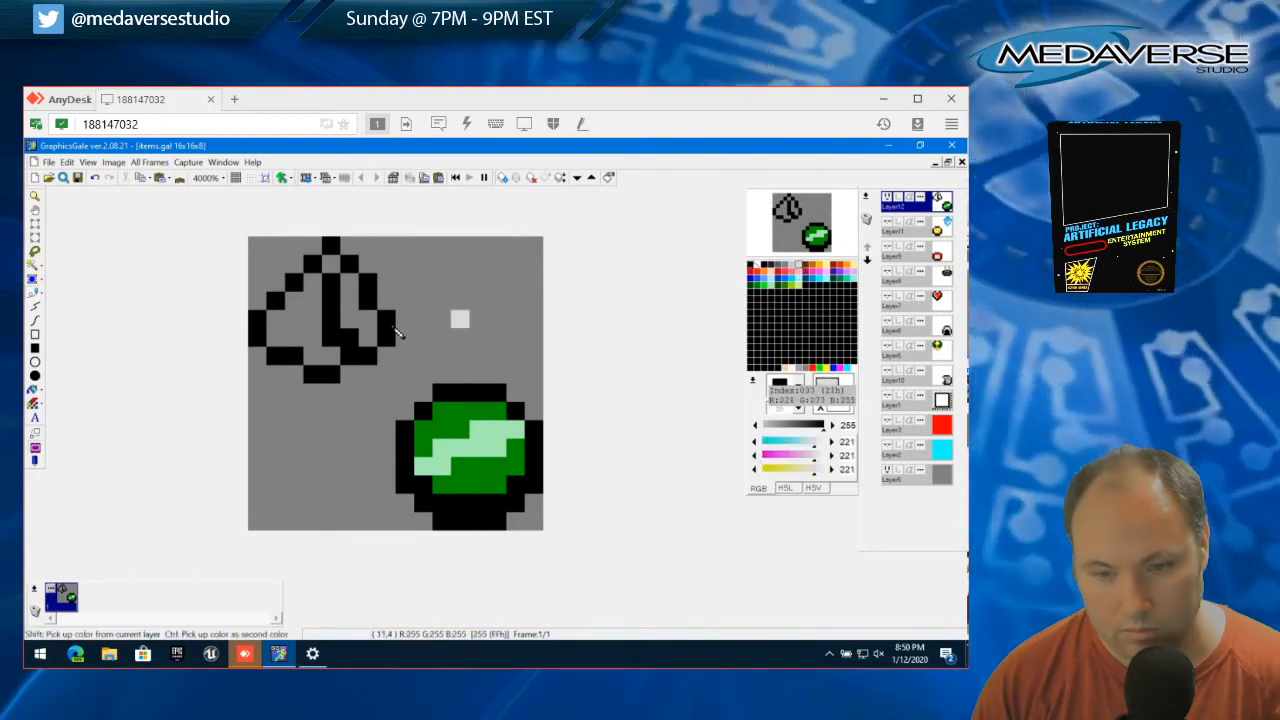
mouse_move(275, 336)
mouse_down()
mouse_move(295, 332)
mouse_move(323, 362)
mouse_move(324, 319)
mouse_up()
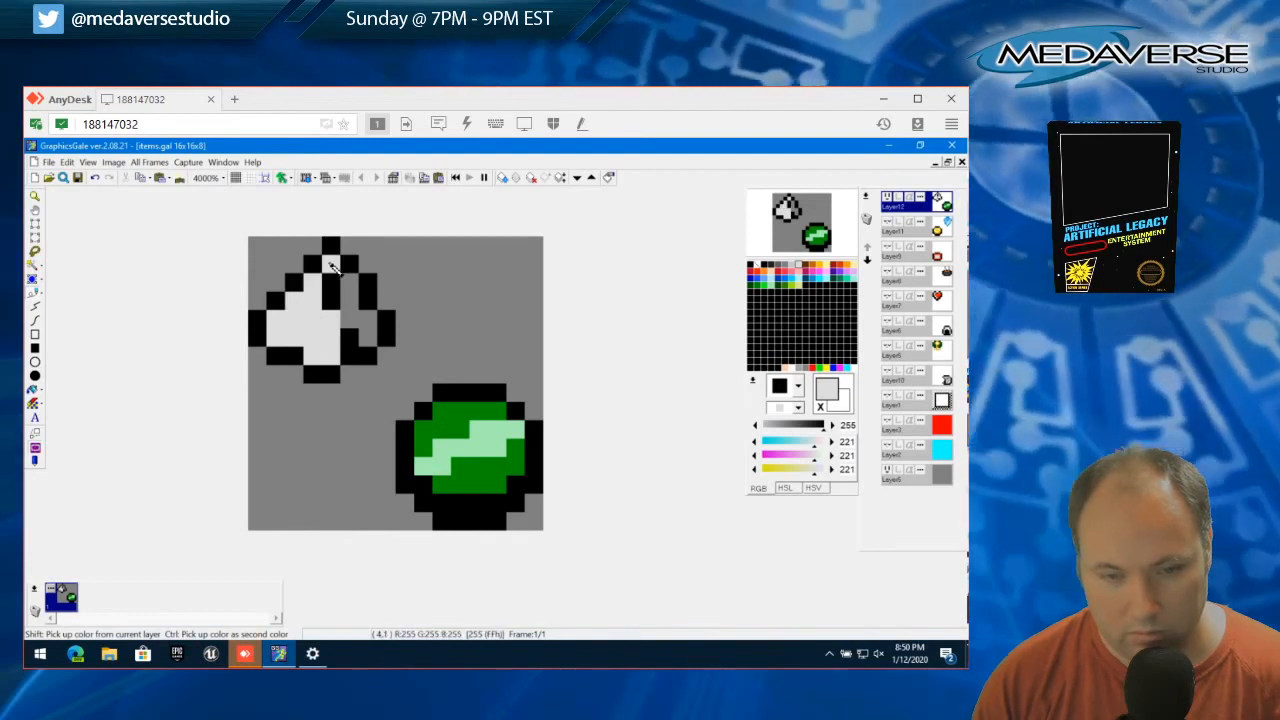
right_click(340, 326)
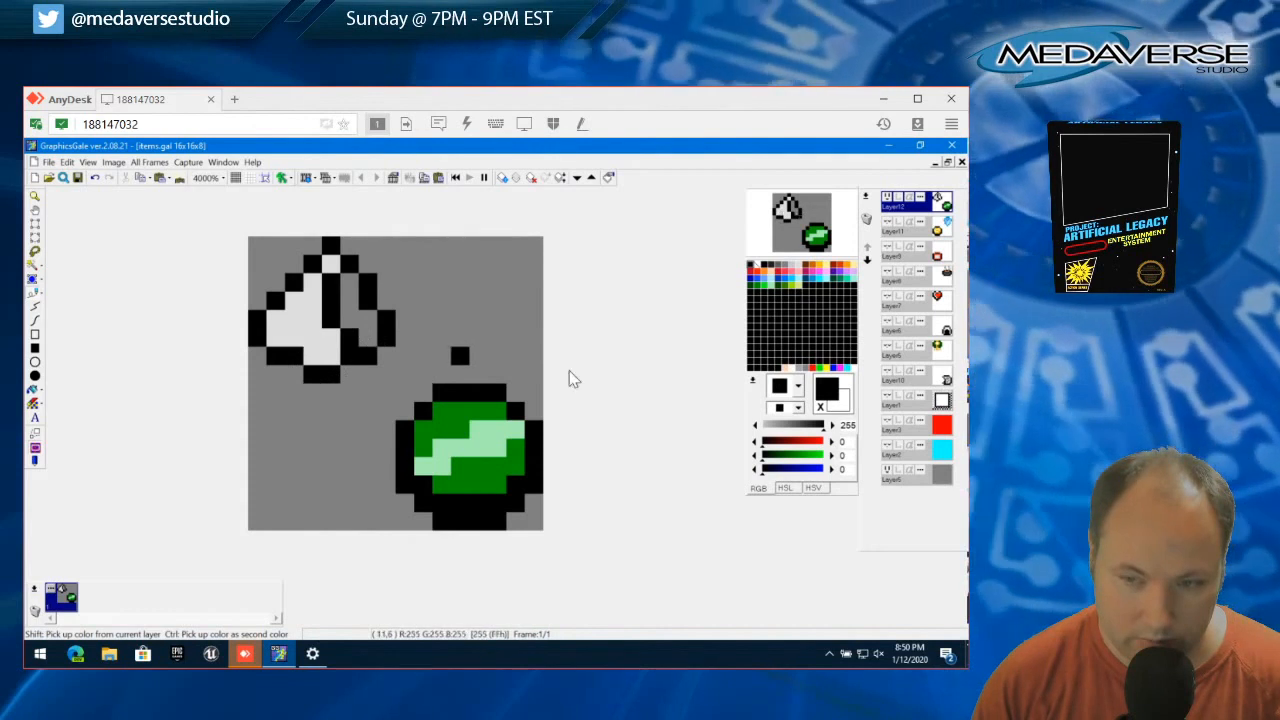
click(386, 265)
drag(350, 287, 352, 310)
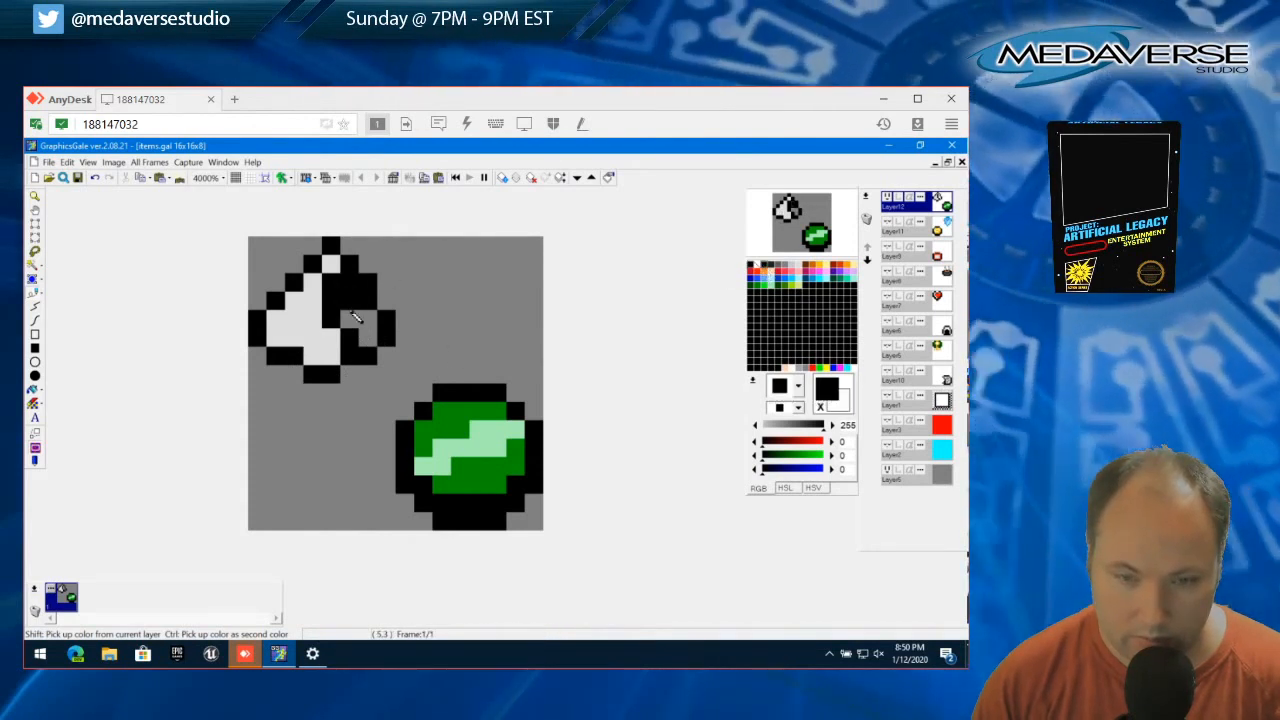
click(369, 336)
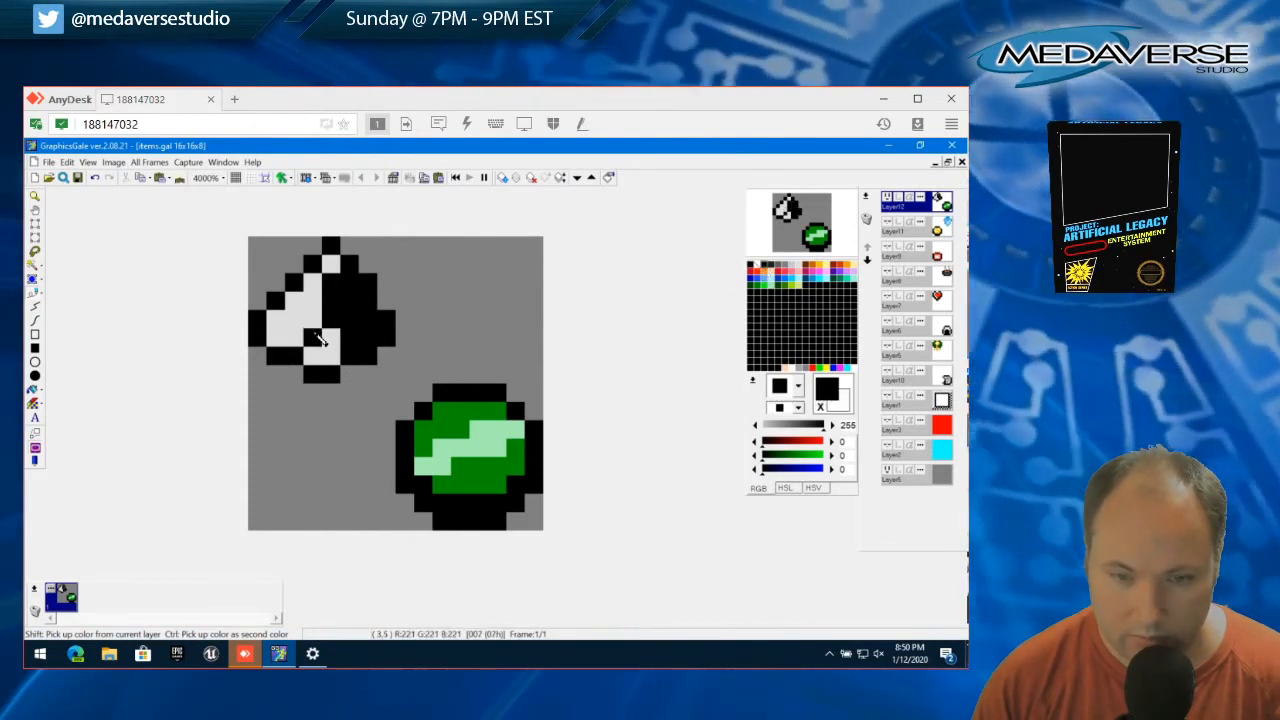
Replace the remaining black inner line with light gray (221, 221, 221), joining it to the gray area up to the tip
right_click(316, 335)
click(302, 319)
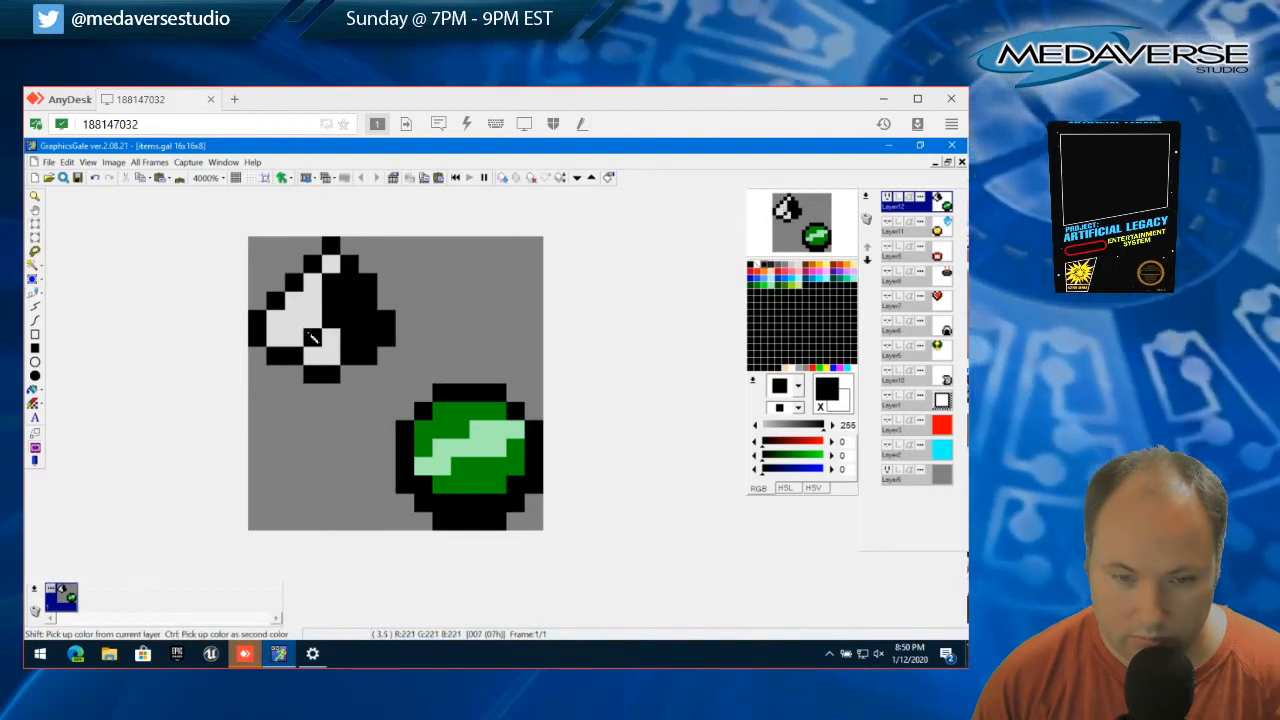
right_click(309, 333)
click(329, 281)
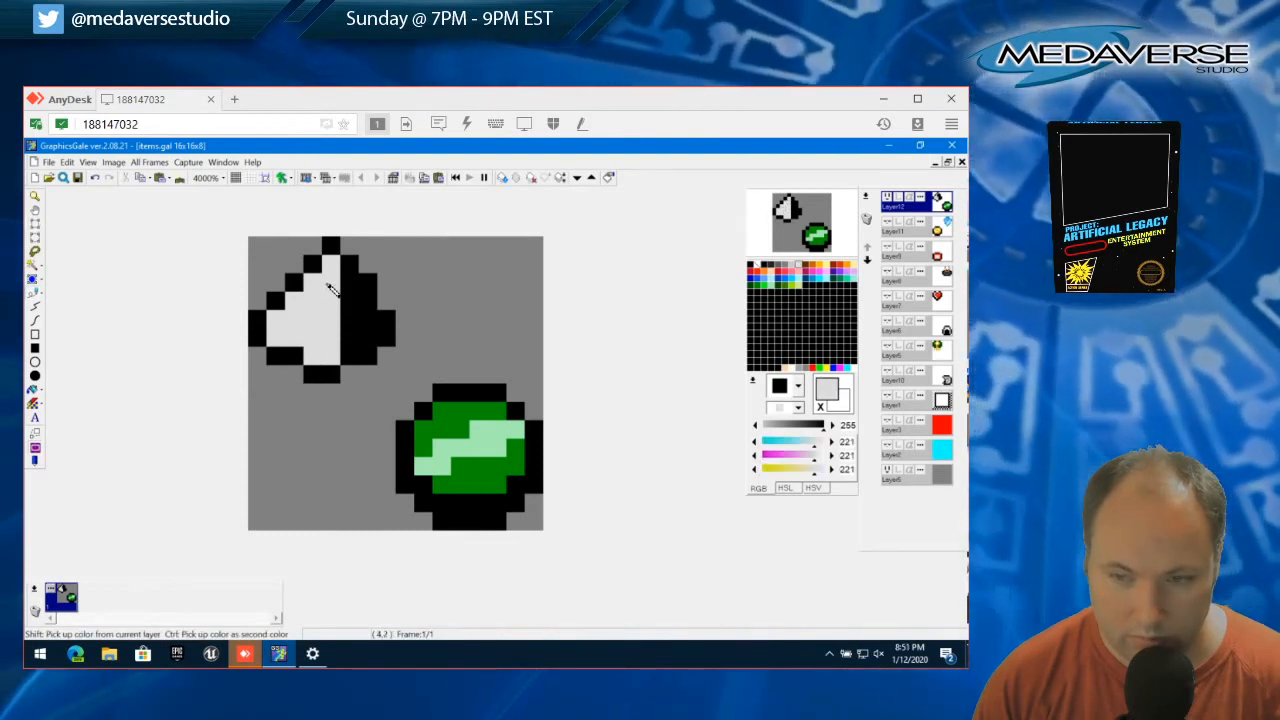
Try extending the light gray one pixel to the right, and repaint that edge of the drop shape black
right_click(348, 279)
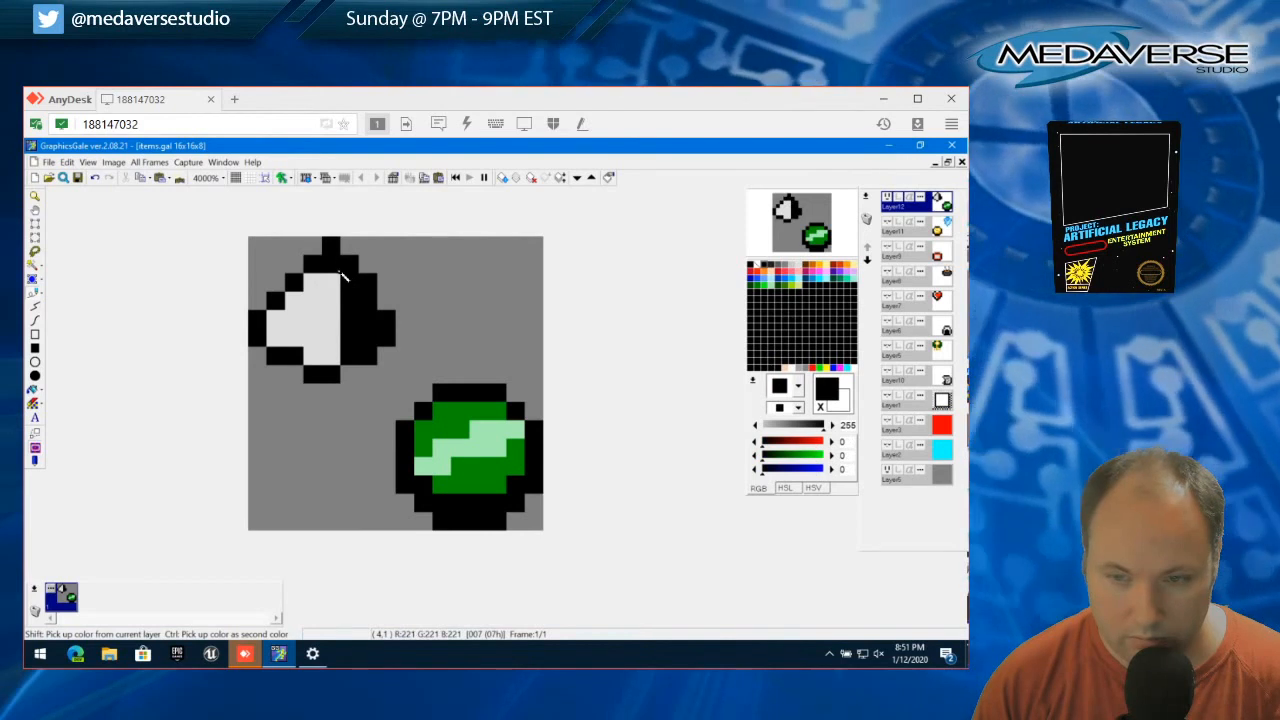
right_click(338, 282)
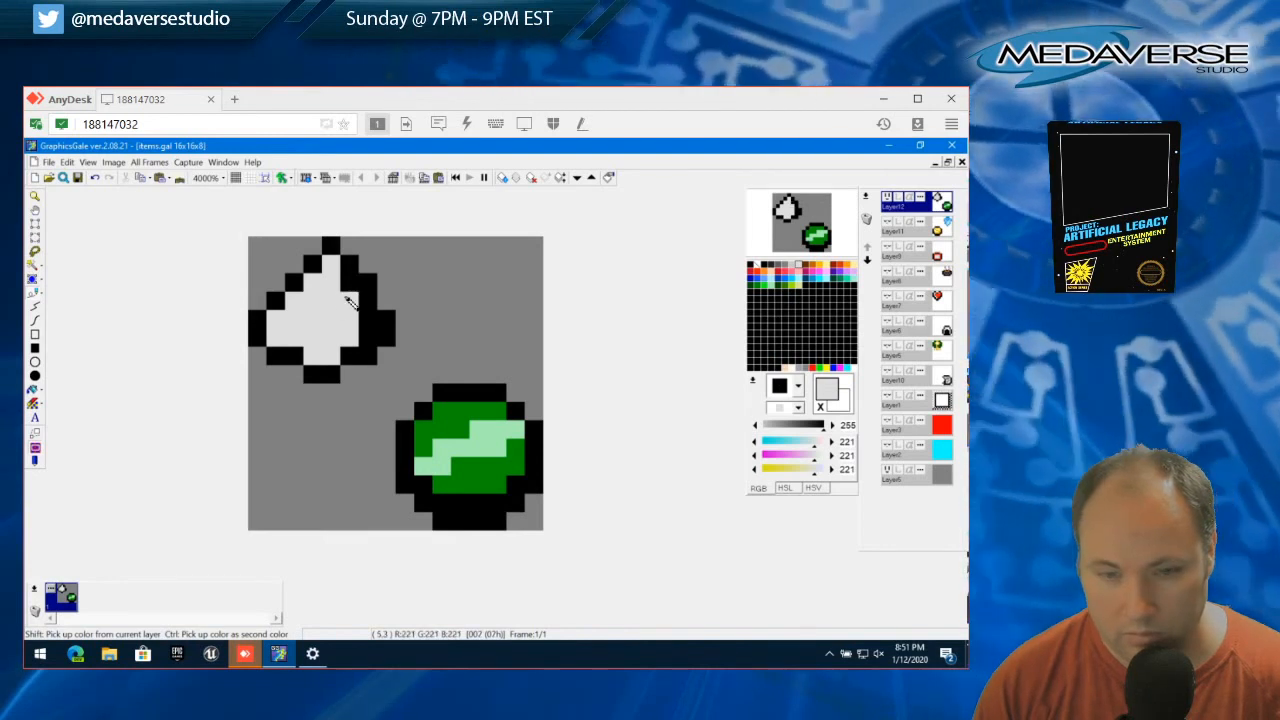
right_click(368, 340)
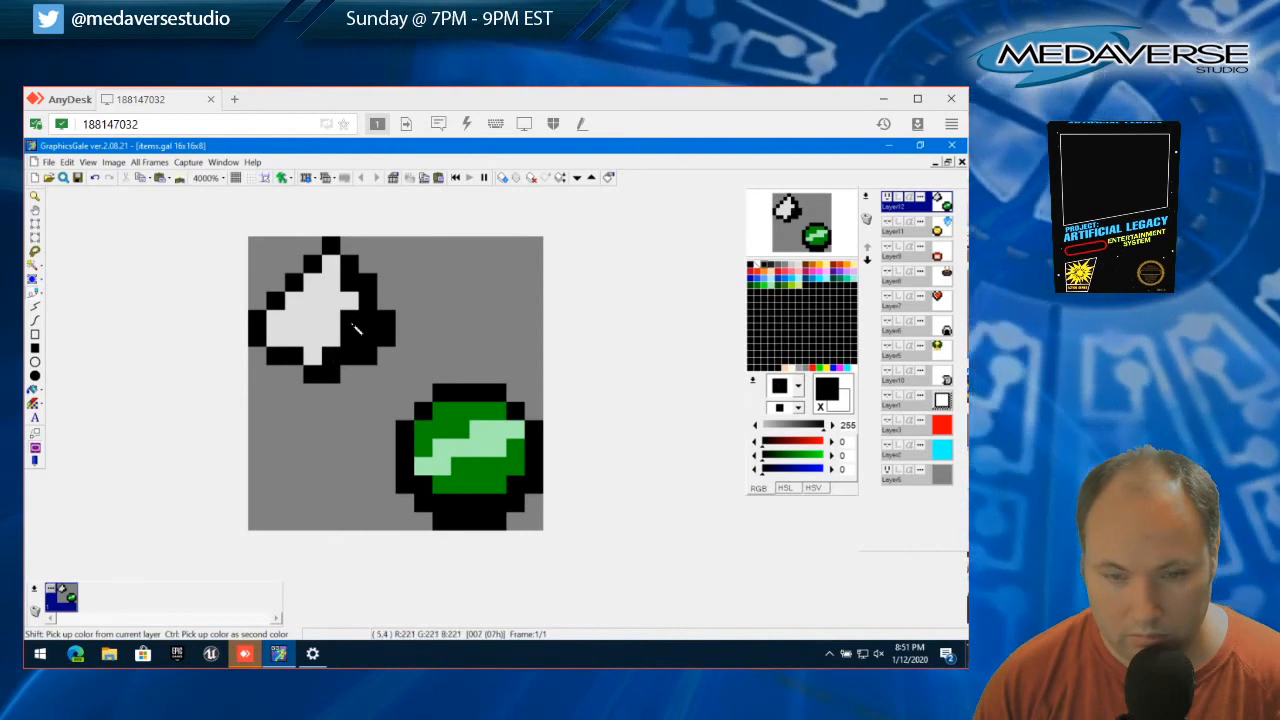
drag(357, 329, 340, 275)
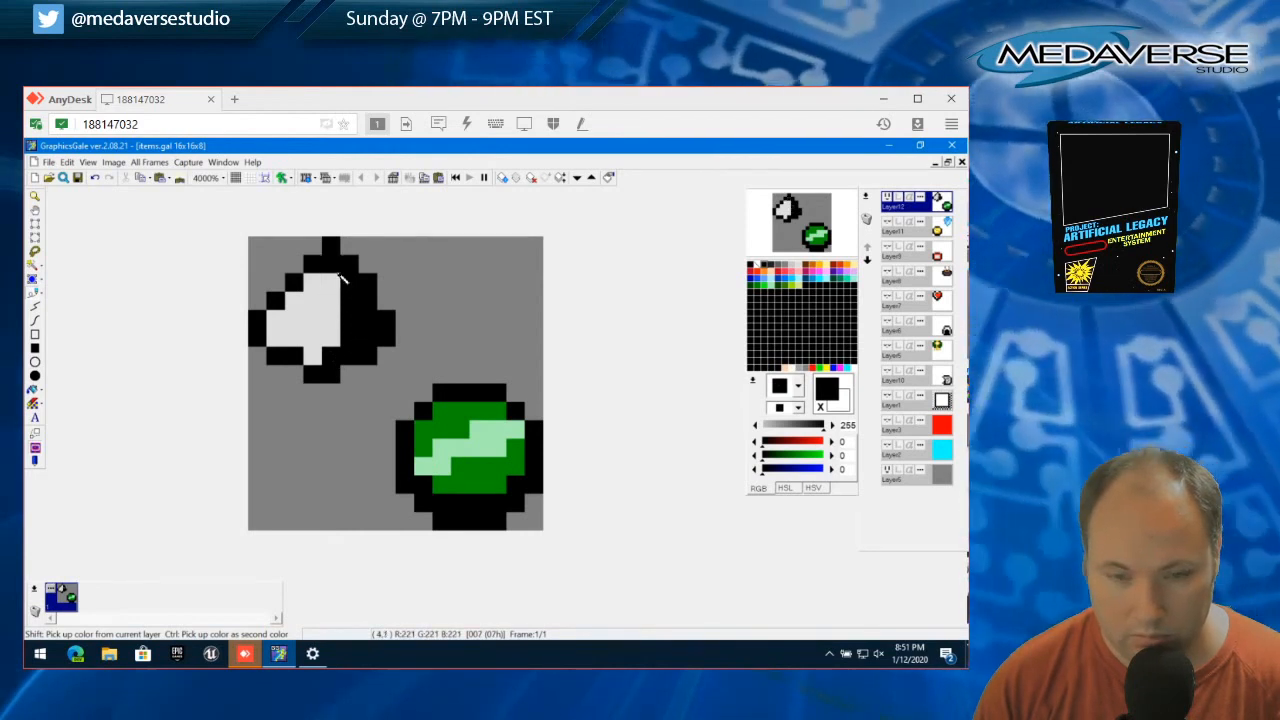
Paint over the light gray drop and its surroundings in black to form a solid 8x8 square
click(341, 284)
click(343, 304)
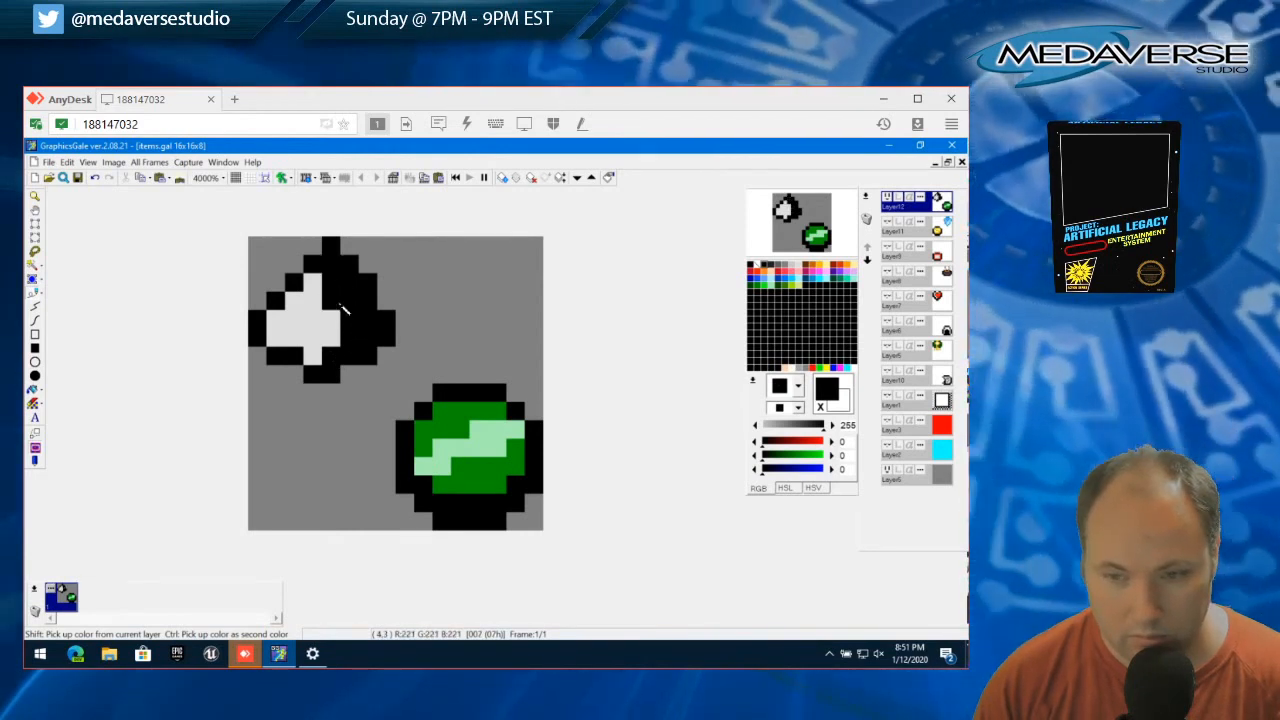
click(339, 319)
click(328, 344)
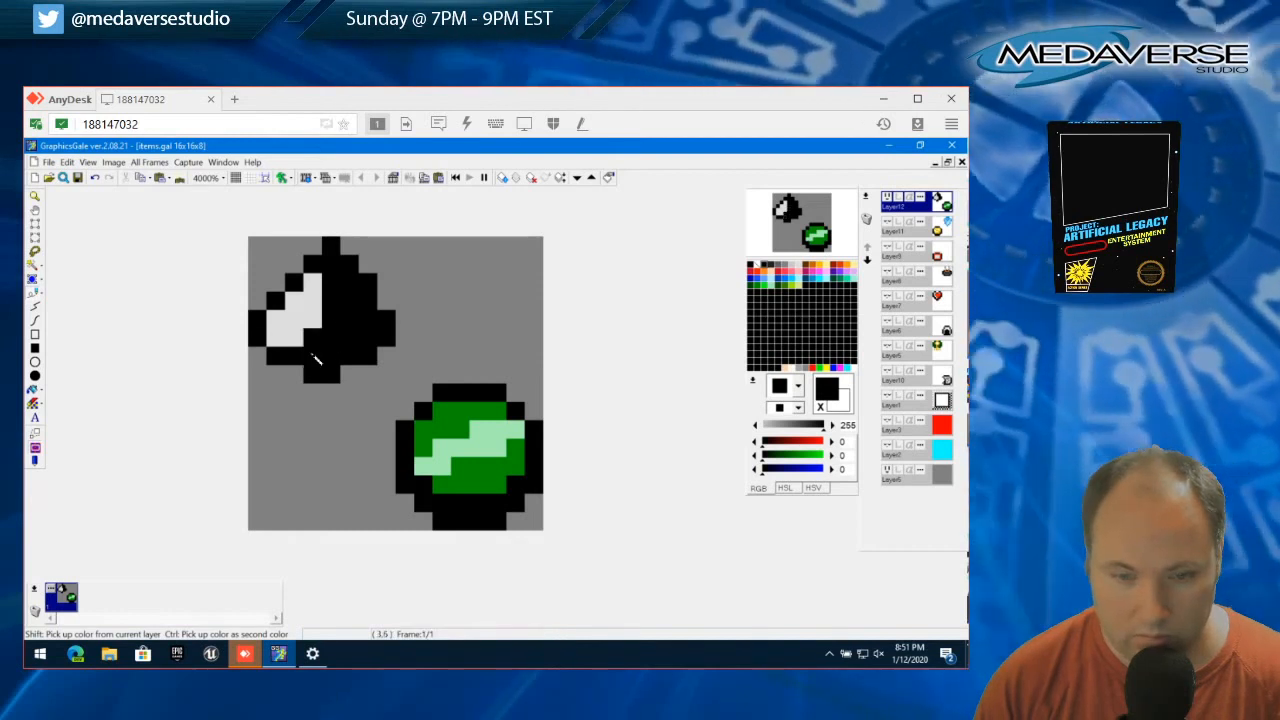
mouse_move(292, 343)
mouse_down()
mouse_move(318, 287)
mouse_move(316, 323)
mouse_up()
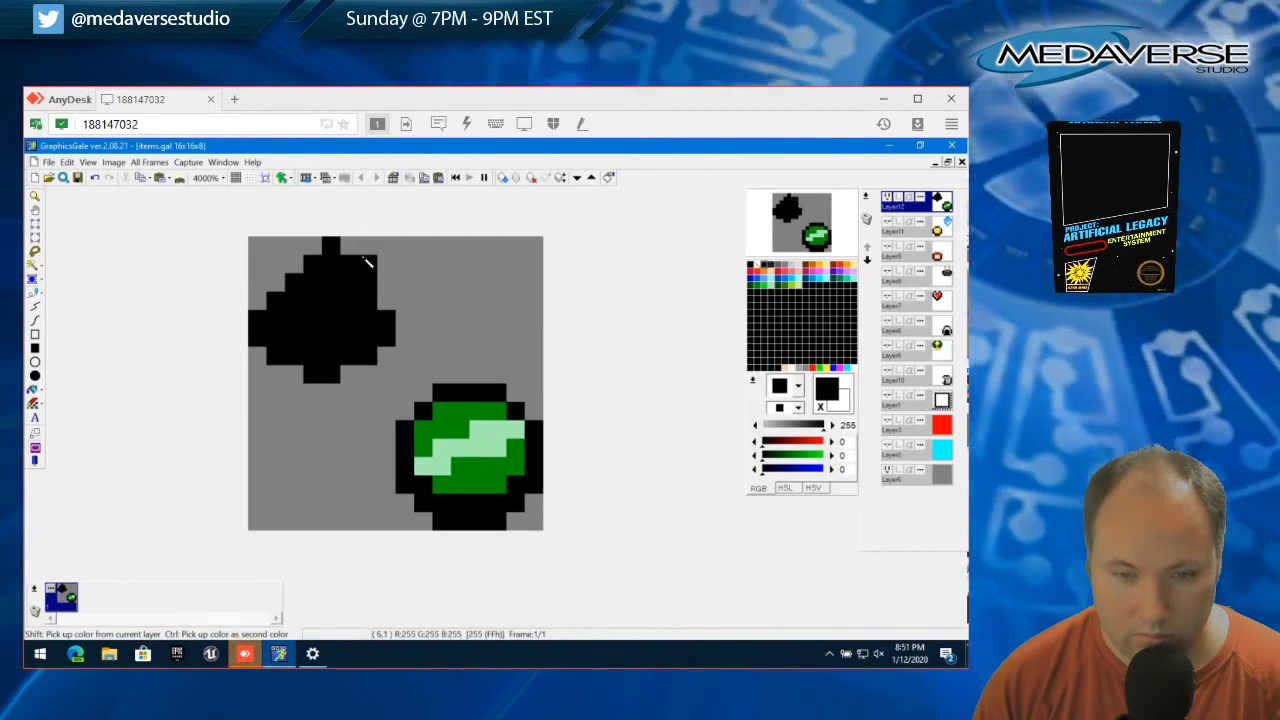
mouse_move(391, 294)
mouse_down()
mouse_move(377, 255)
mouse_move(384, 272)
mouse_move(366, 254)
mouse_move(257, 266)
mouse_move(266, 374)
mouse_move(287, 385)
mouse_move(372, 380)
mouse_up()
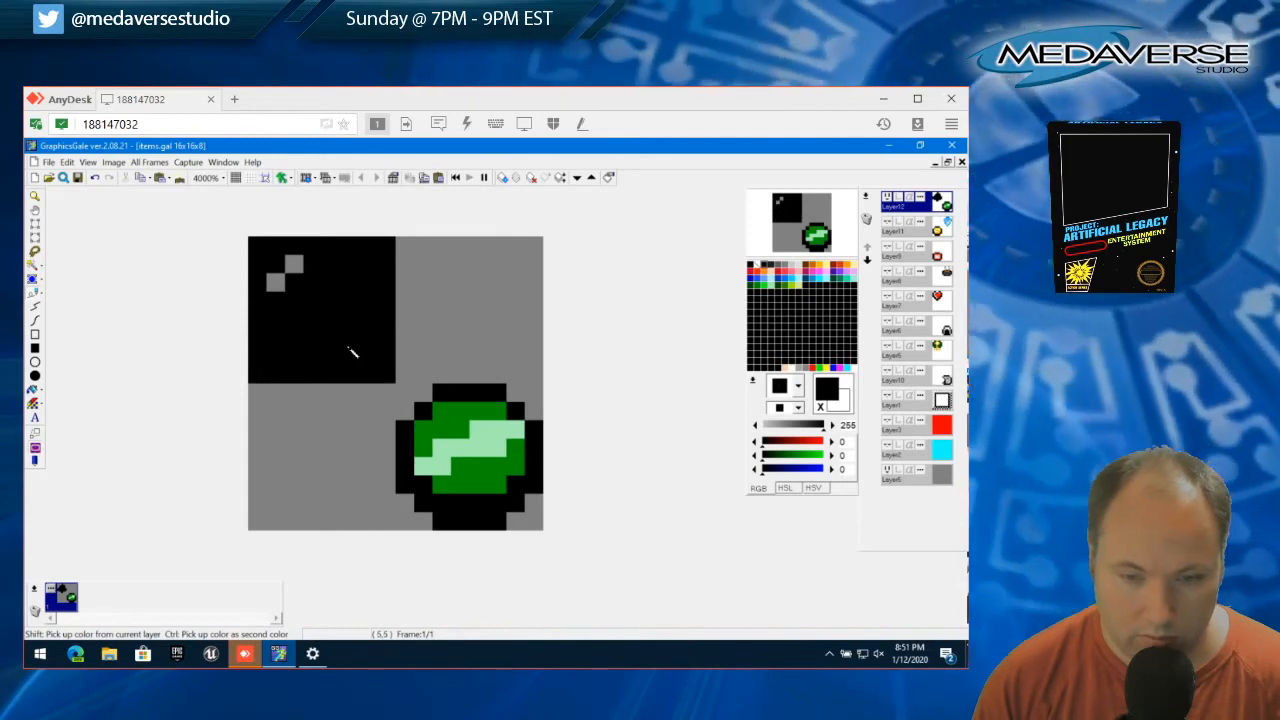
drag(281, 294, 311, 271)
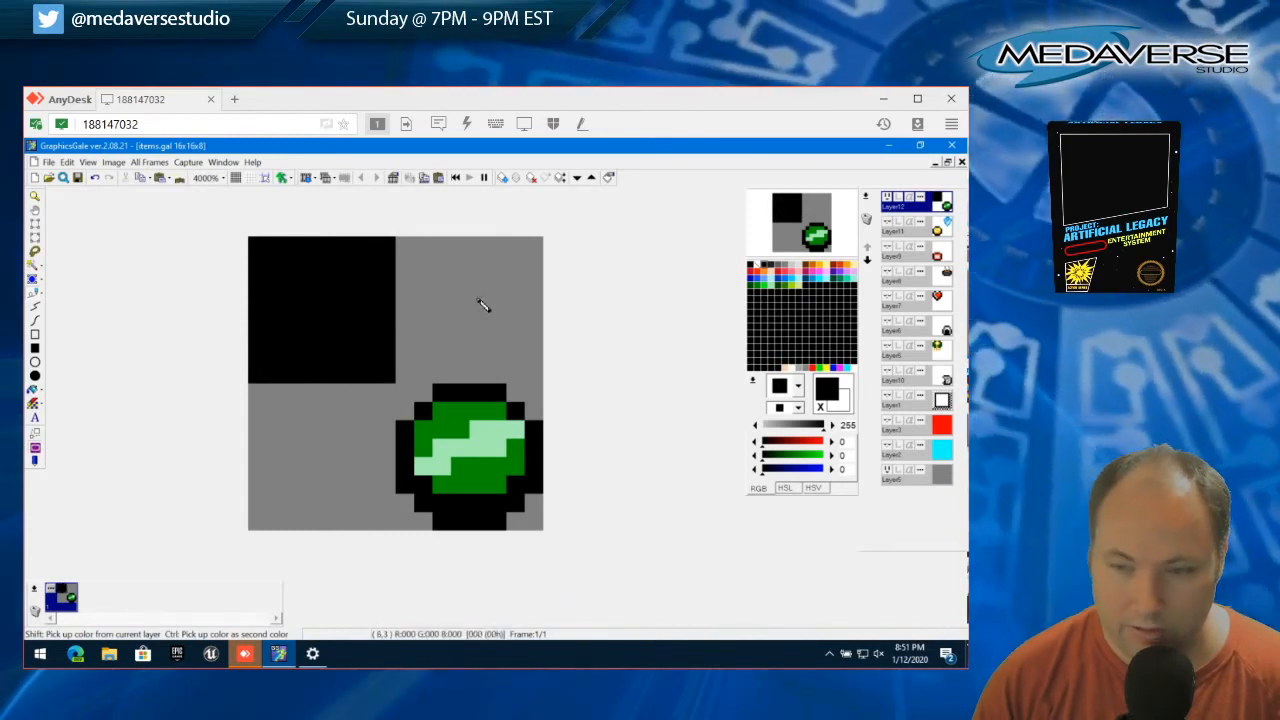
Paint the four corner pixels of the black 8x8 square white
click(755, 265)
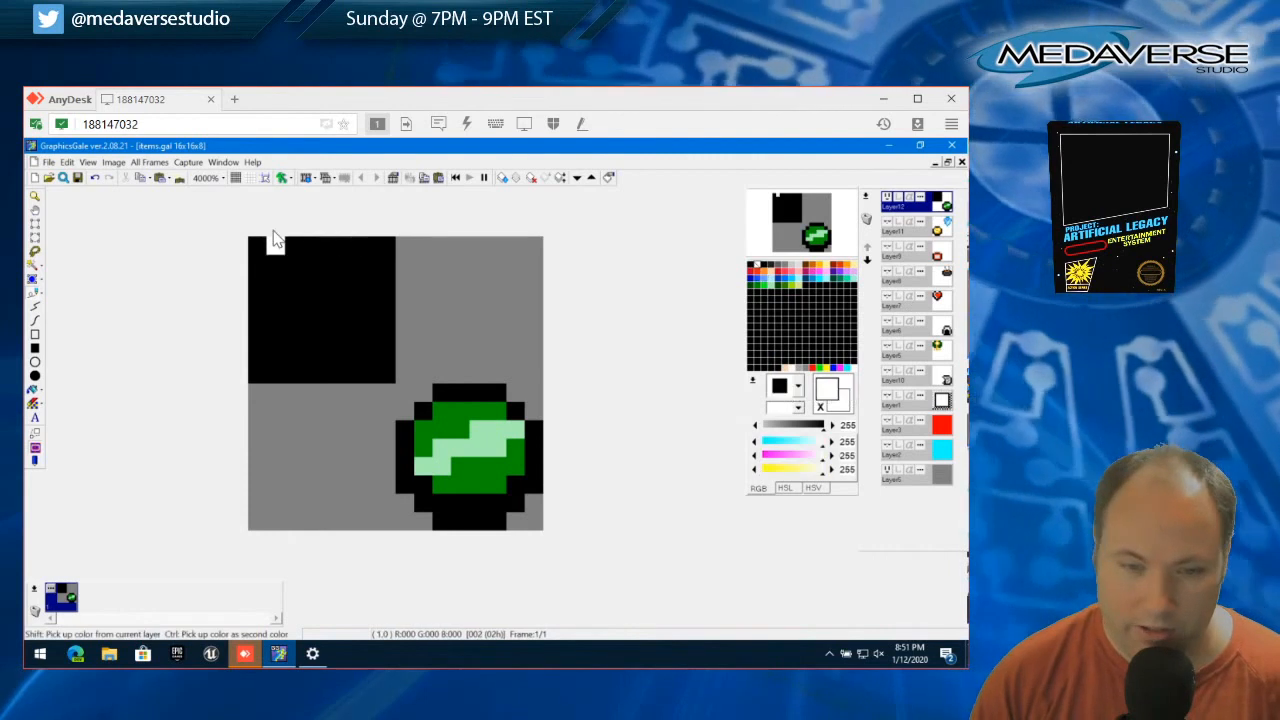
click(257, 245)
click(386, 374)
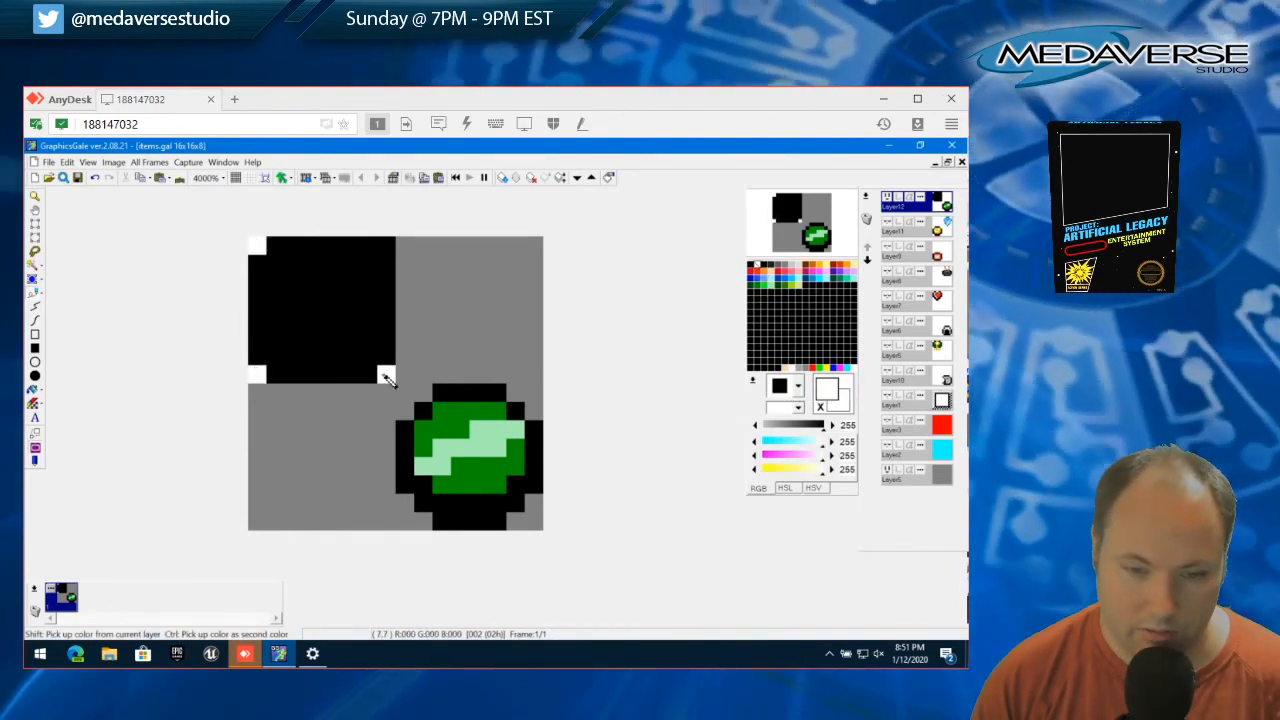
click(386, 356)
click(386, 246)
Paint a two-pixel white notch in the middle of each side of the black square
click(331, 246)
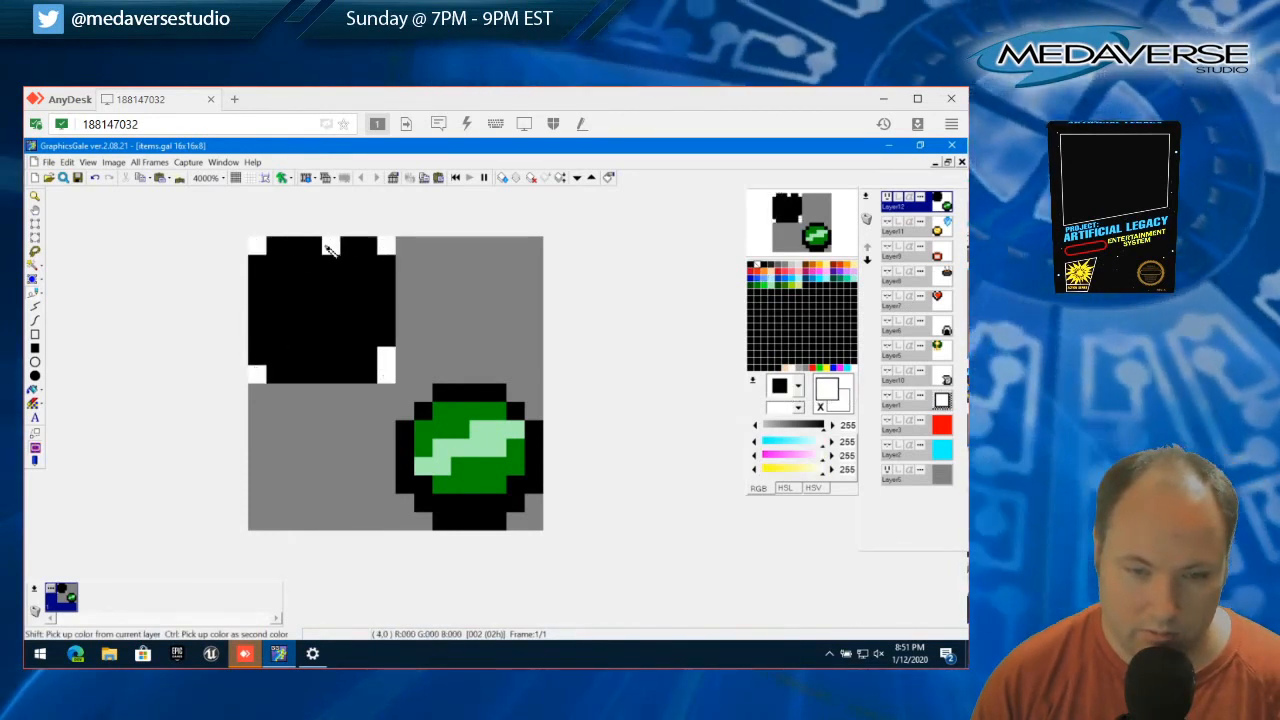
click(313, 246)
click(331, 374)
click(313, 374)
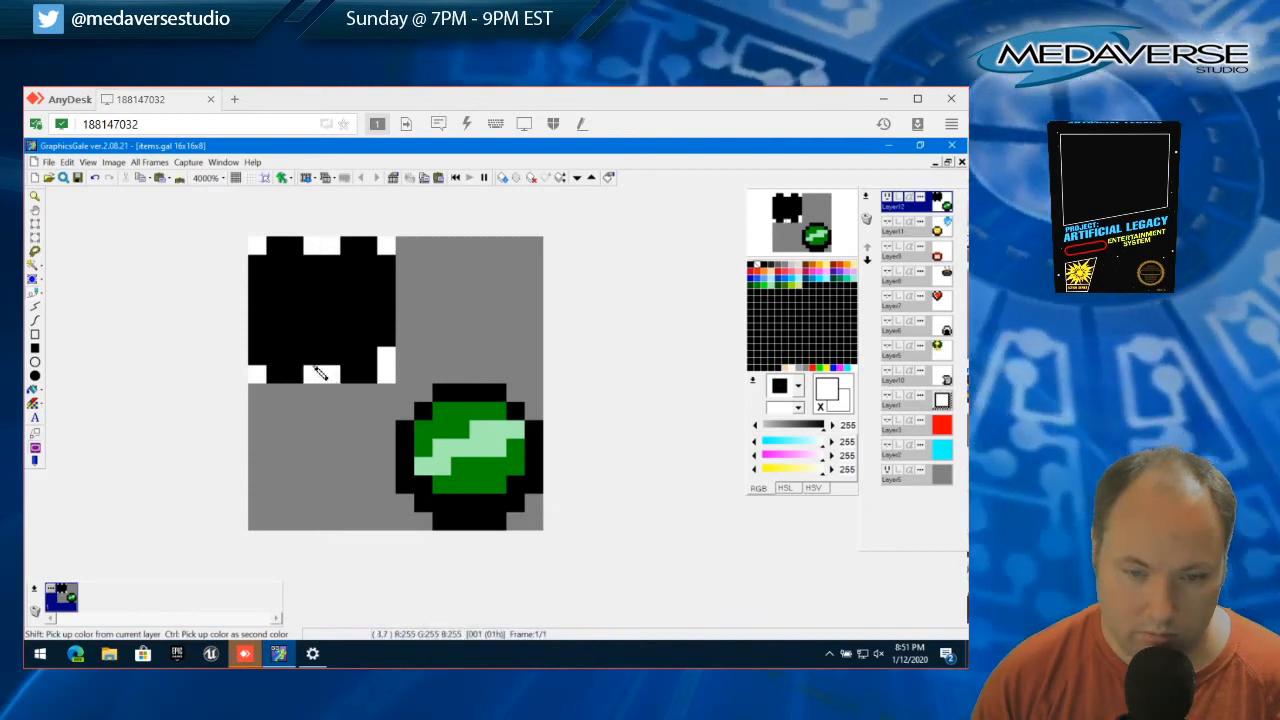
click(257, 320)
click(386, 302)
click(386, 320)
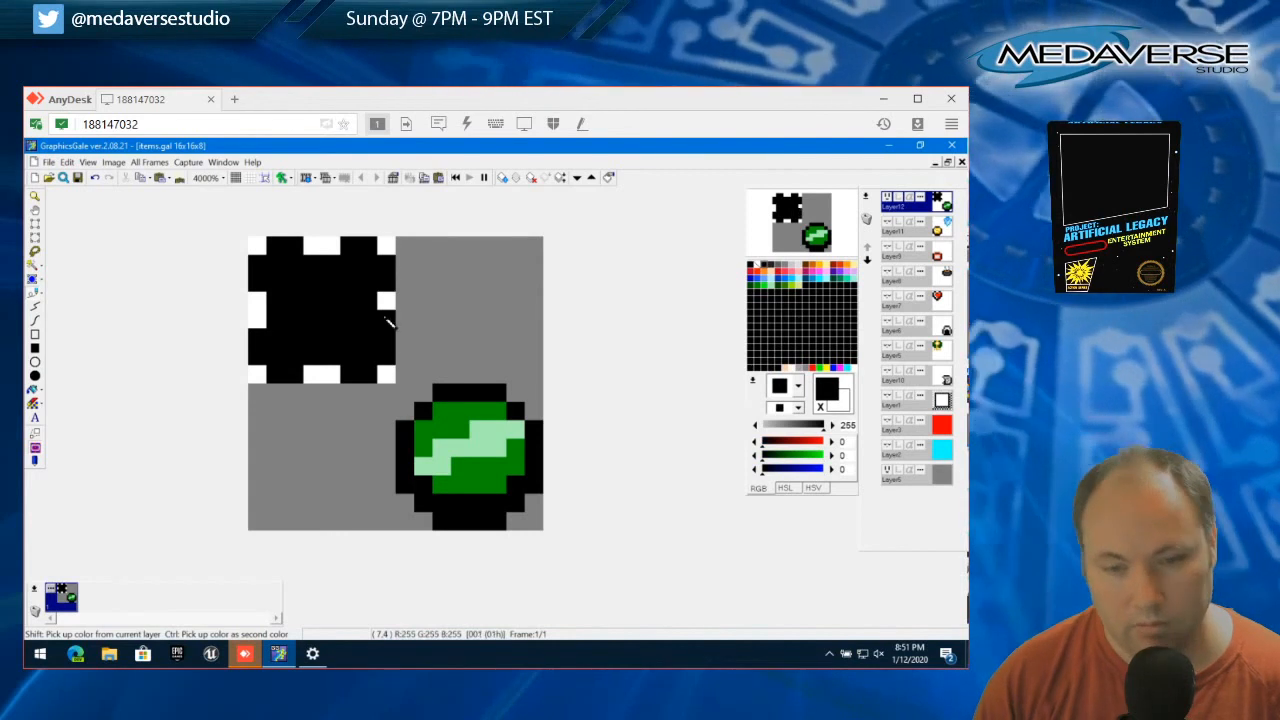
Draw a white ring, two pixels per side, around the 2x2 black center of the square
click(326, 302)
key(ctrl+z)
click(312, 288)
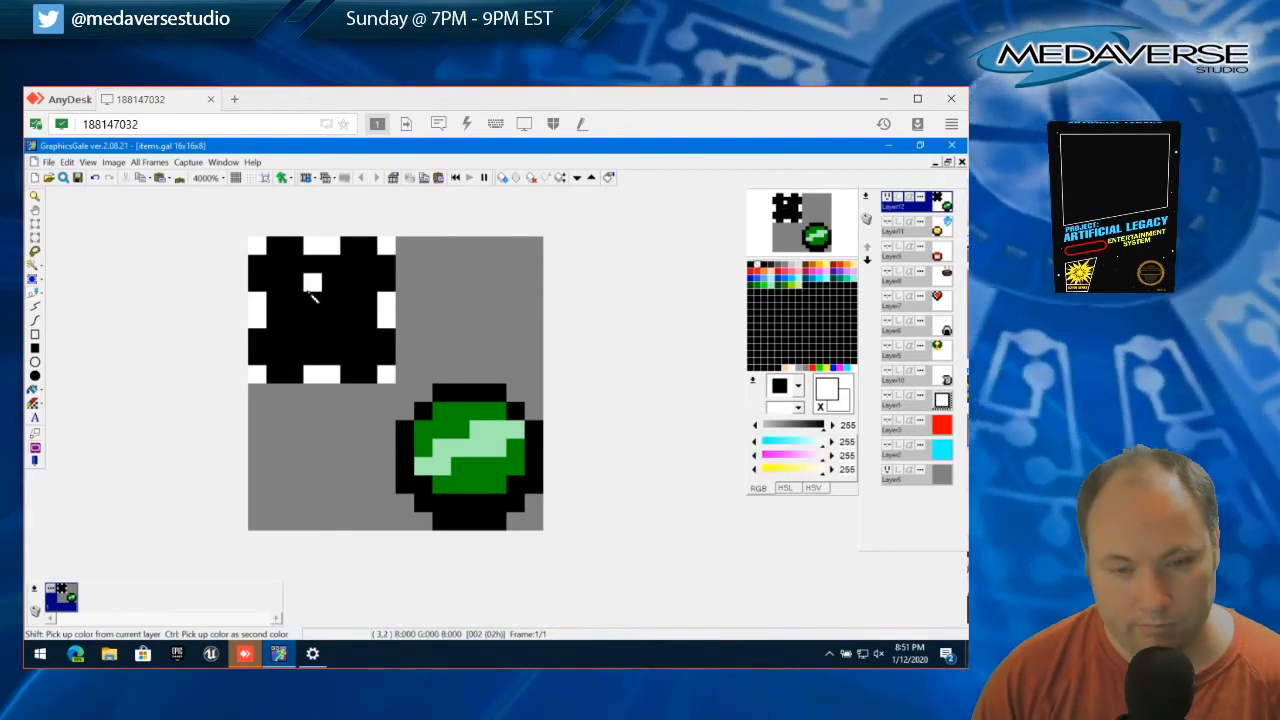
click(312, 322)
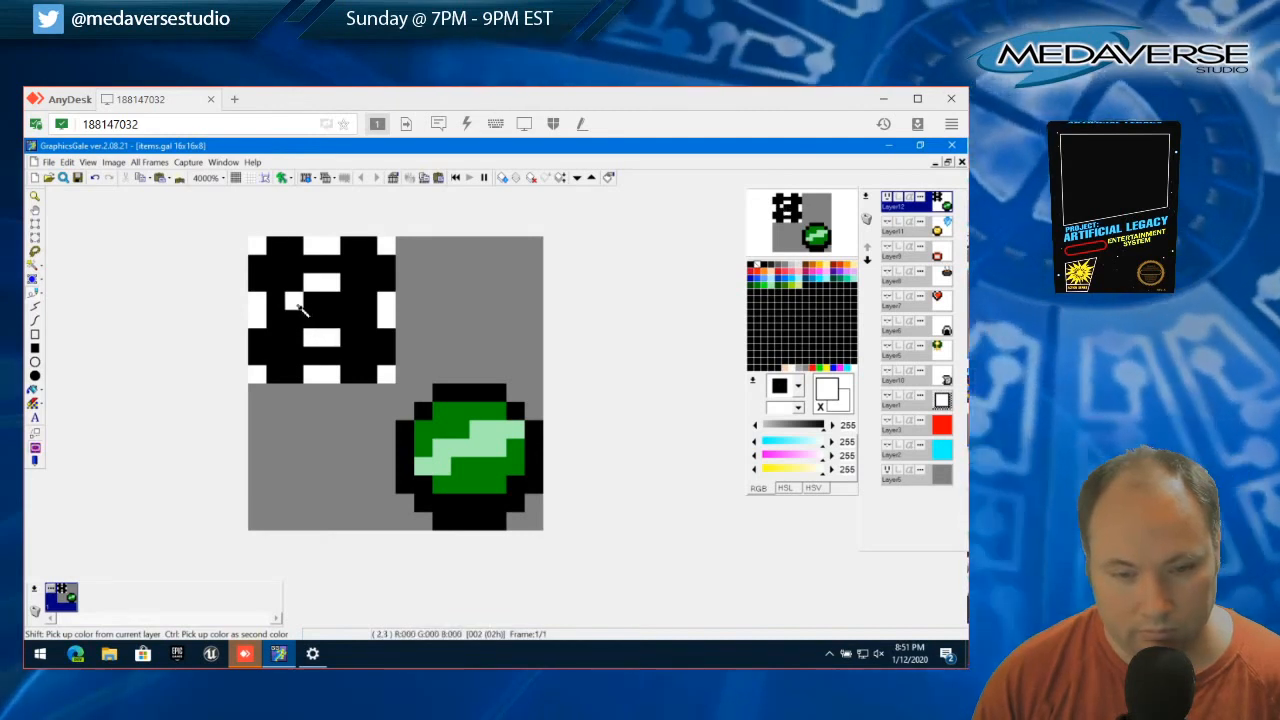
drag(298, 303, 299, 319)
click(347, 308)
click(349, 318)
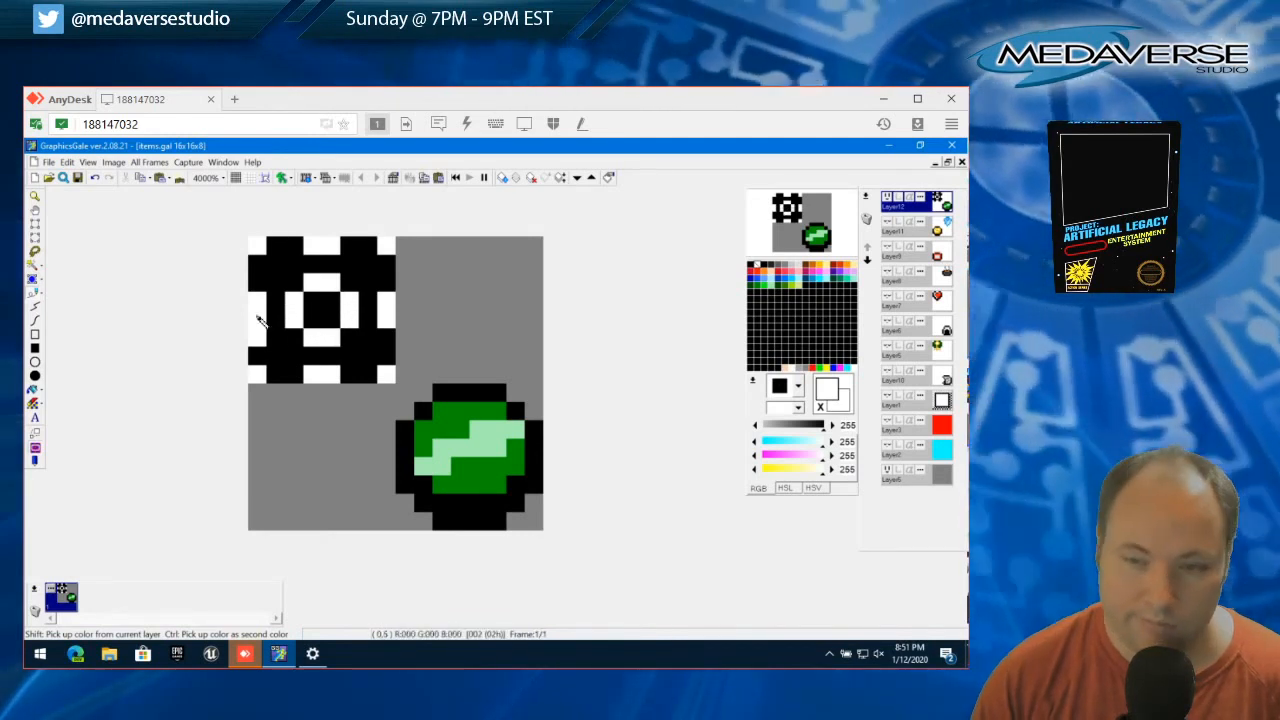
Paint one white pixel diagonally inside each corner of the square
click(280, 266)
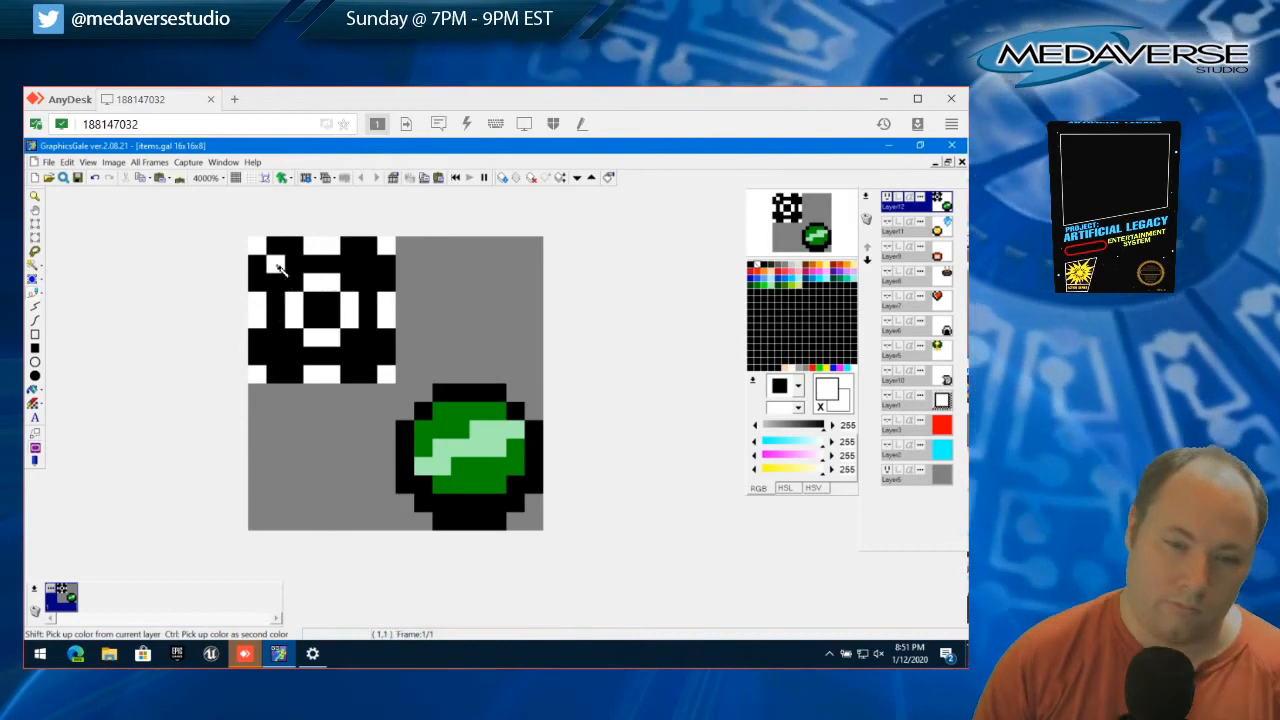
click(366, 263)
click(367, 356)
click(280, 360)
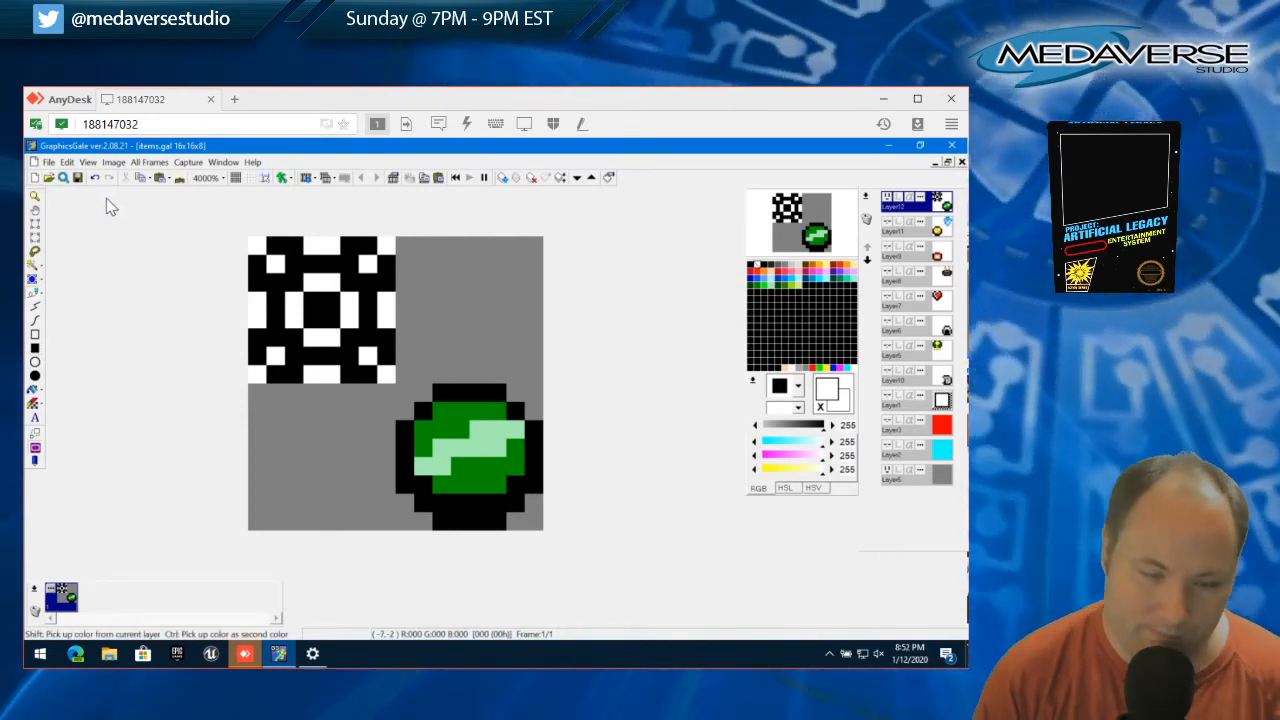
Select all the white pixels of the square sprite, delete them, and clear the selection
click(35, 258)
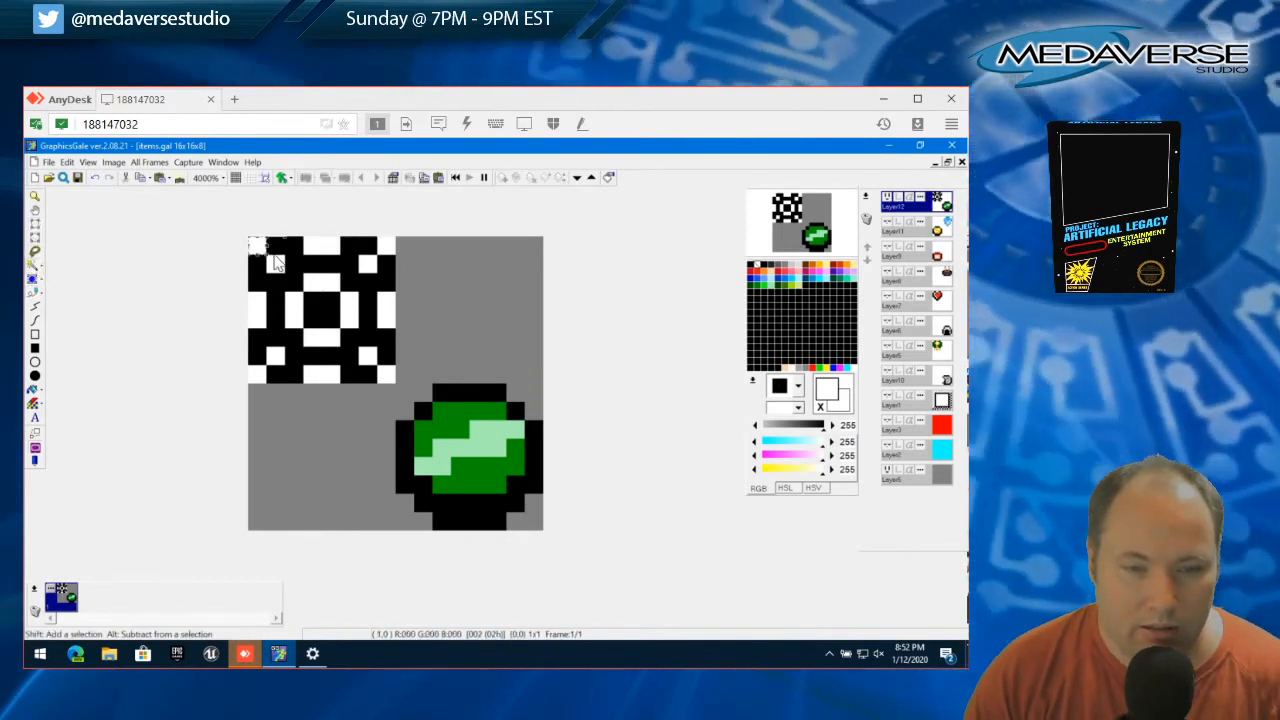
drag(280, 257, 389, 243)
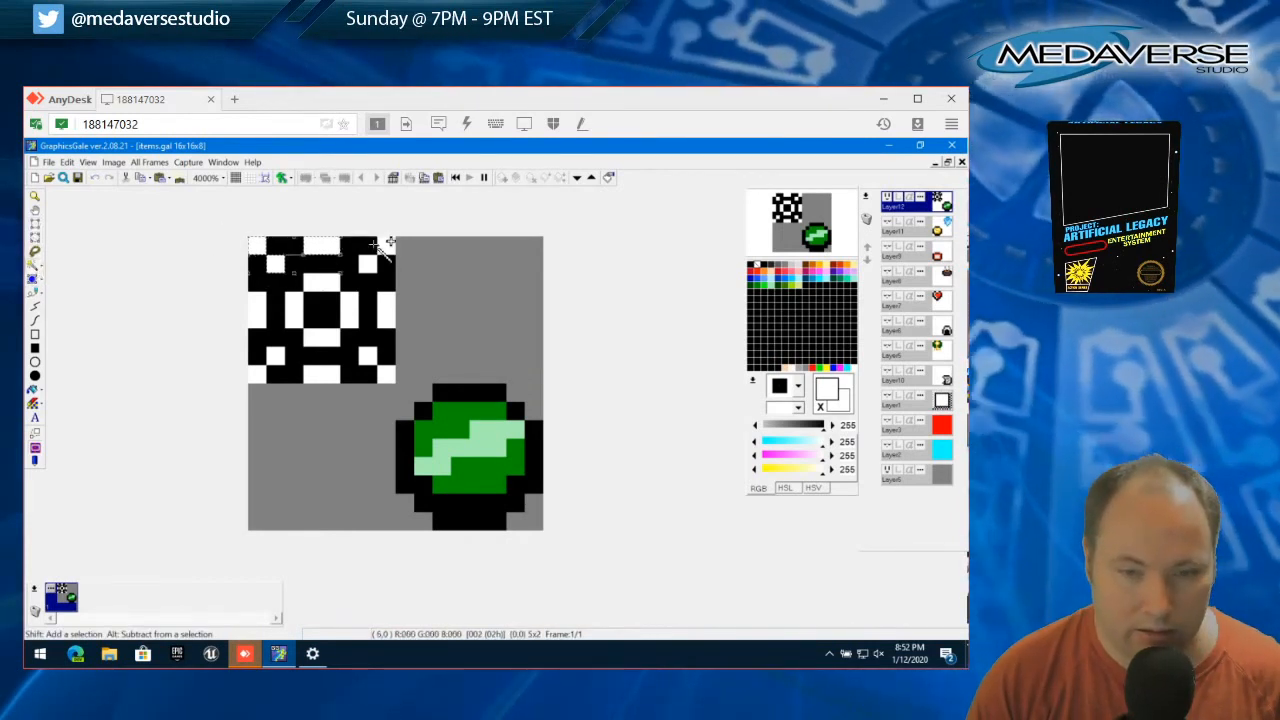
shift+click(386, 245)
shift+click(368, 265)
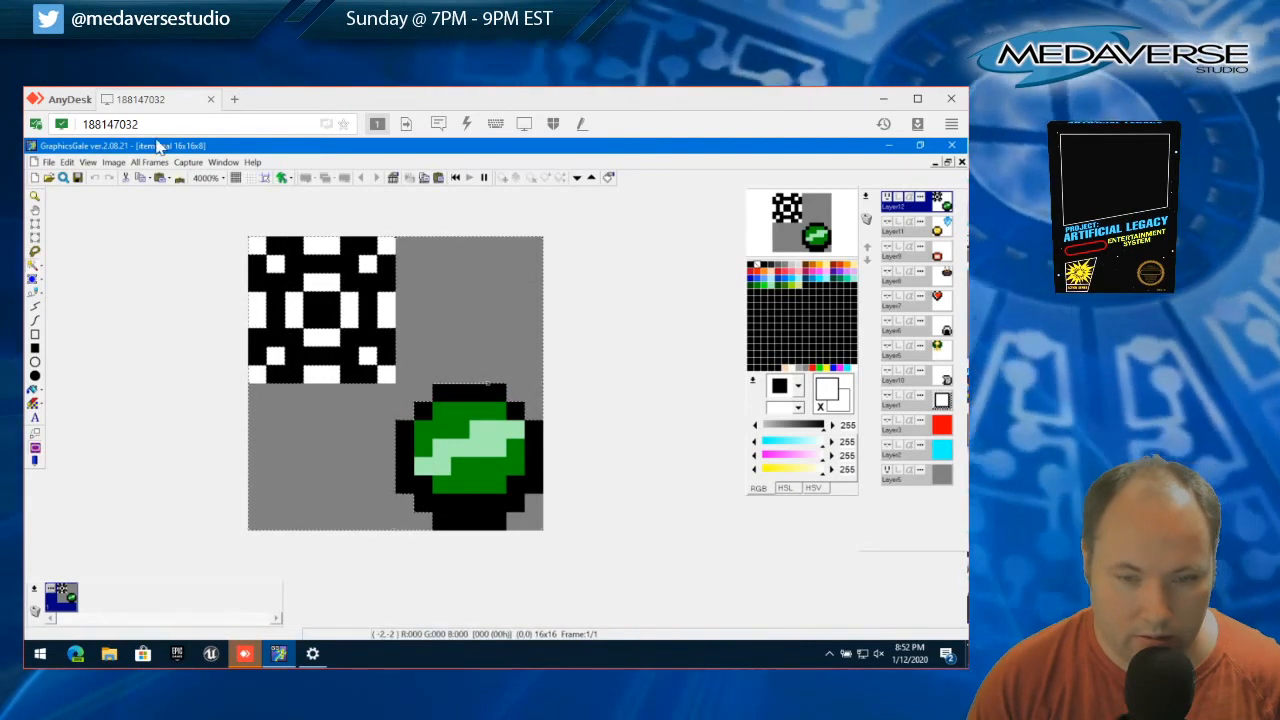
click(66, 162)
click(110, 237)
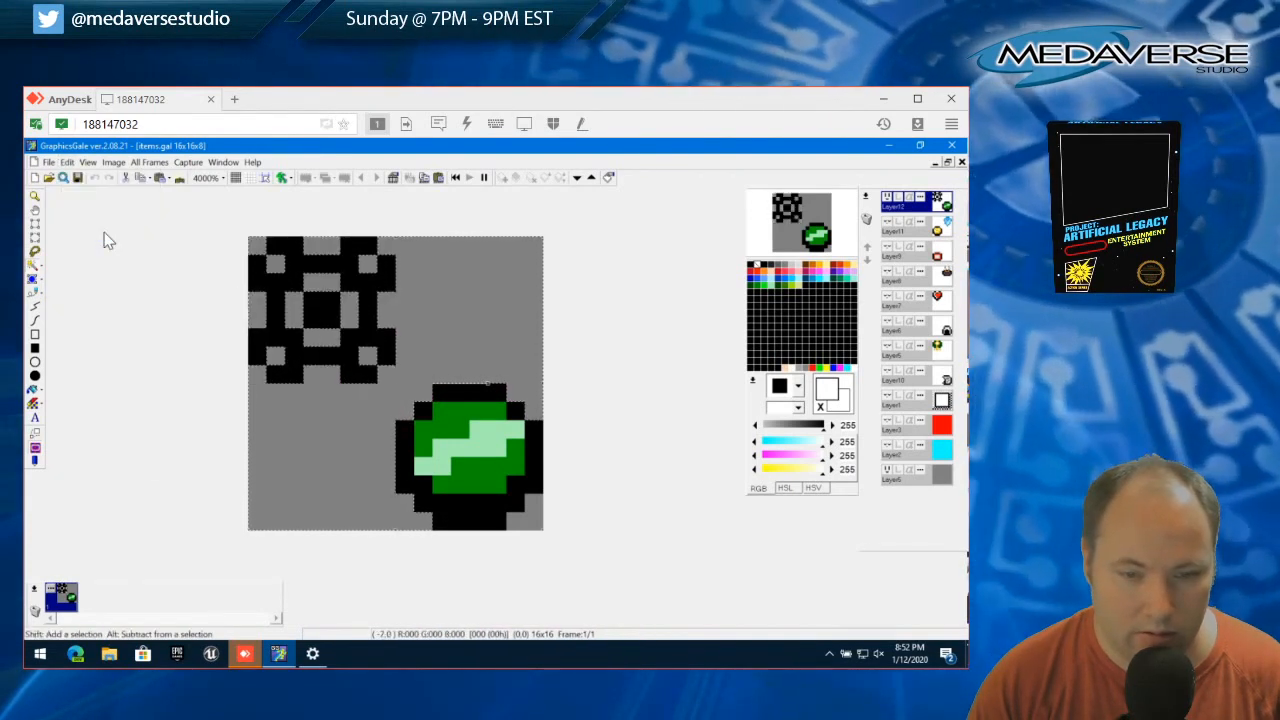
click(68, 163)
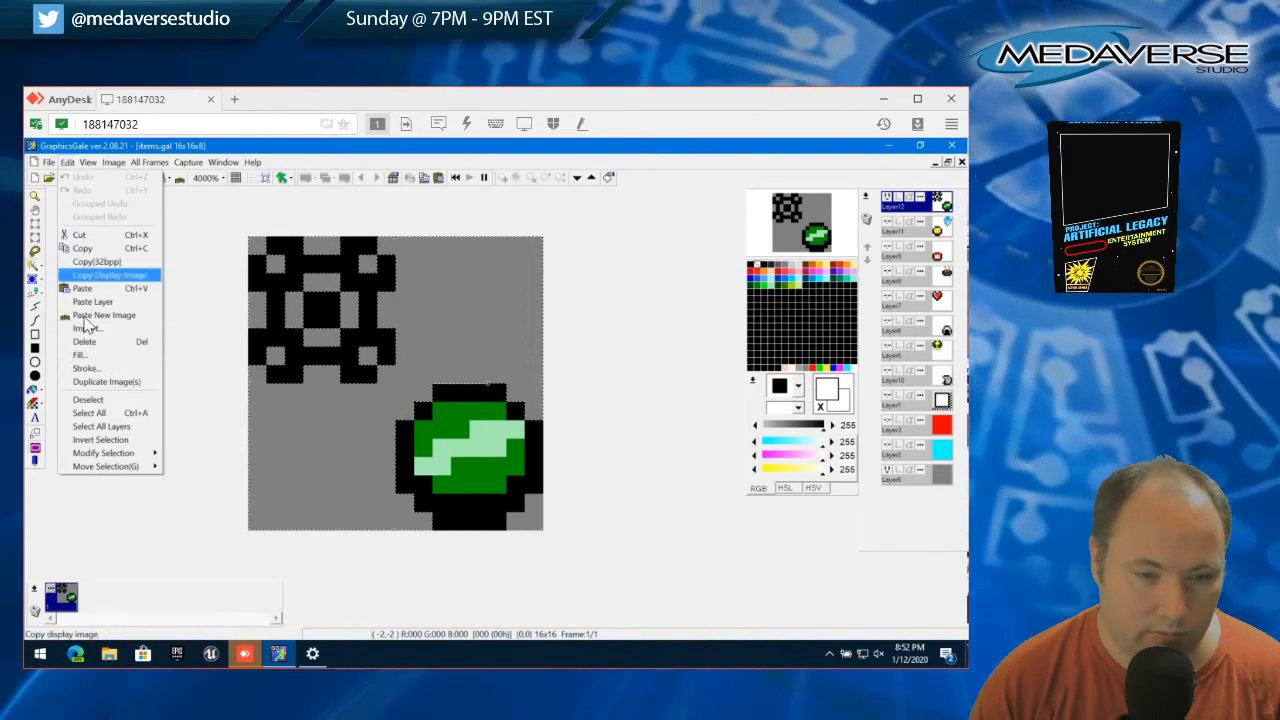
click(100, 401)
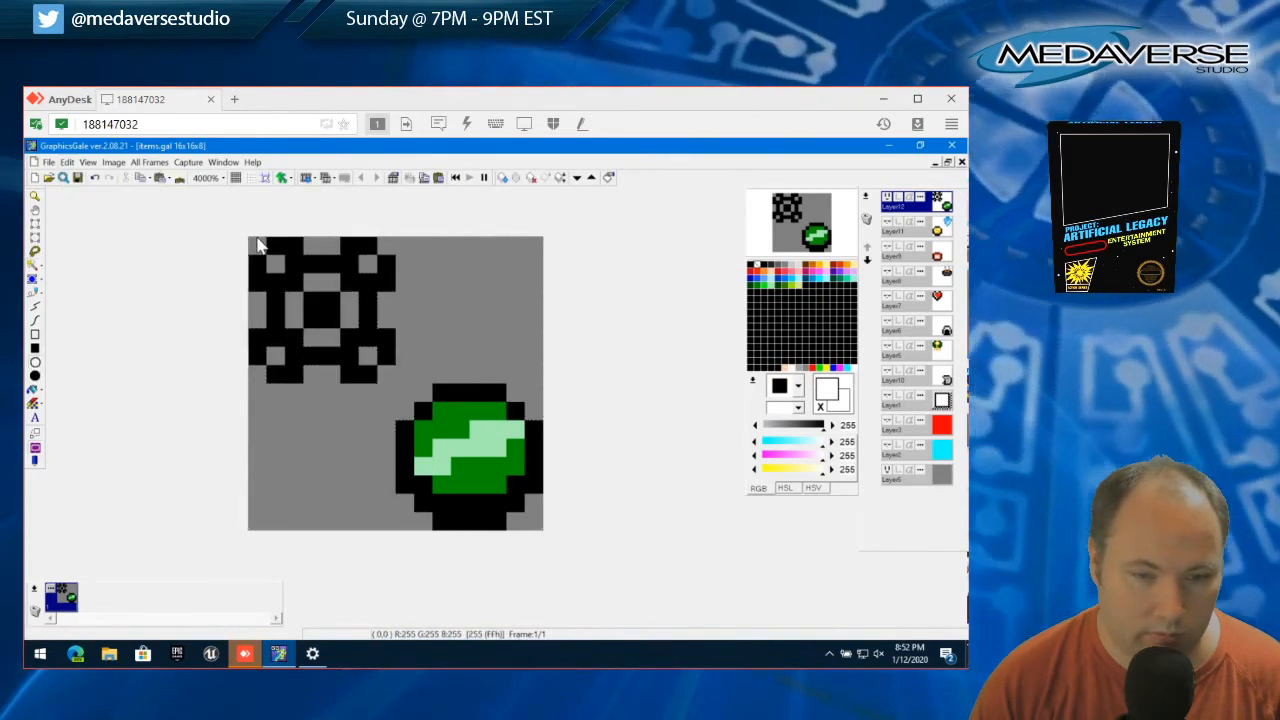
Color the square sprite's outer edge segments, diagonal corner pixels and inner ring light green (164, 238, 178)
drag(250, 237, 392, 378)
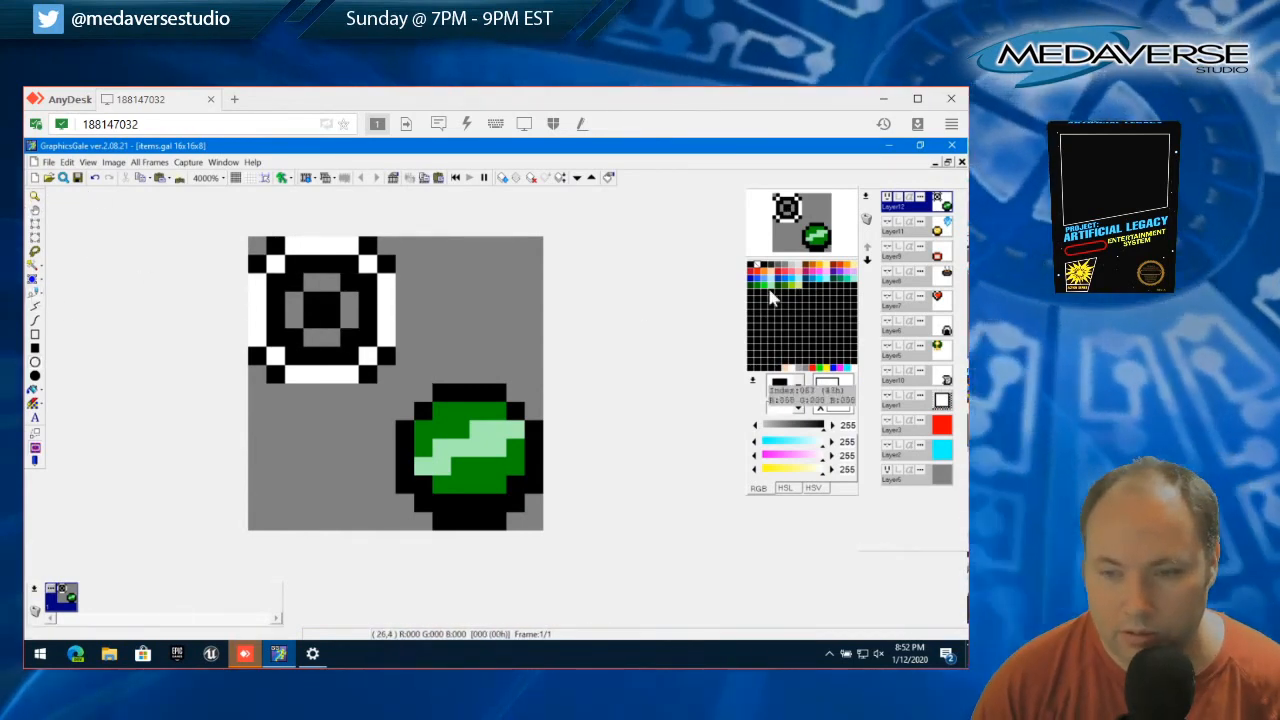
click(775, 291)
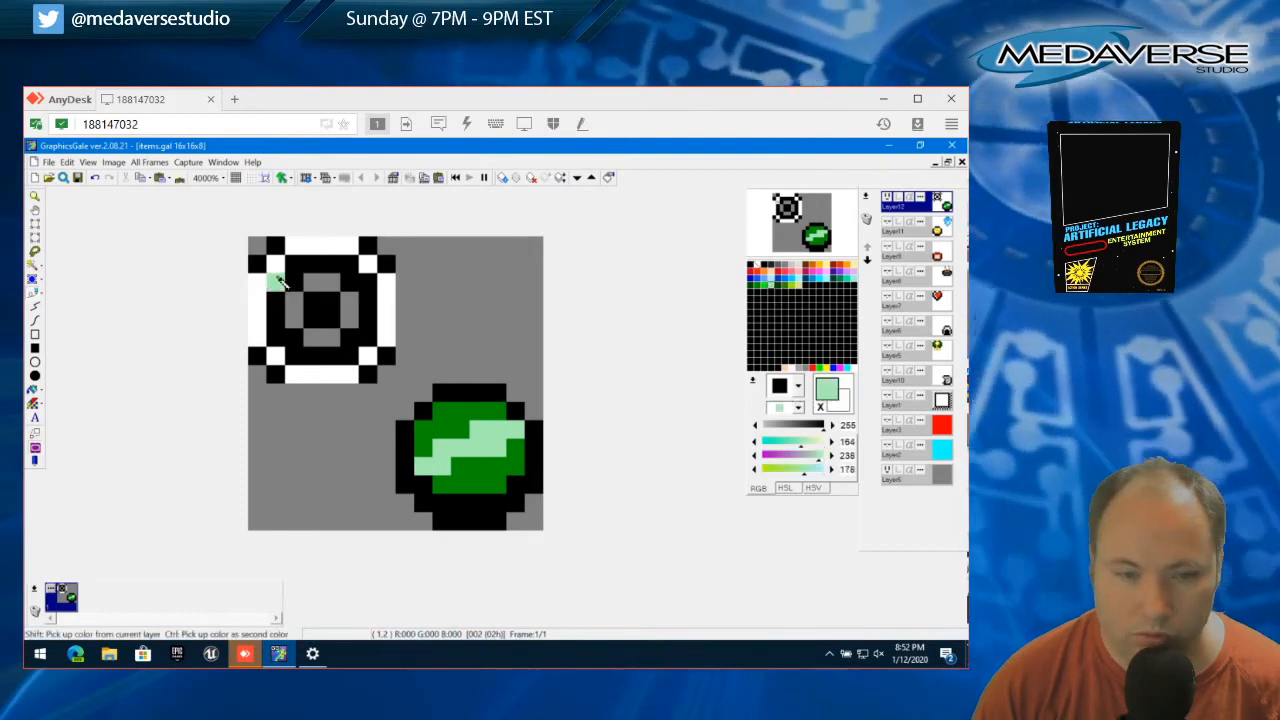
click(275, 264)
mouse_move(262, 287)
mouse_down()
mouse_move(258, 337)
mouse_move(297, 373)
mouse_move(352, 373)
mouse_move(387, 333)
mouse_move(391, 287)
mouse_move(349, 248)
mouse_move(292, 245)
mouse_up()
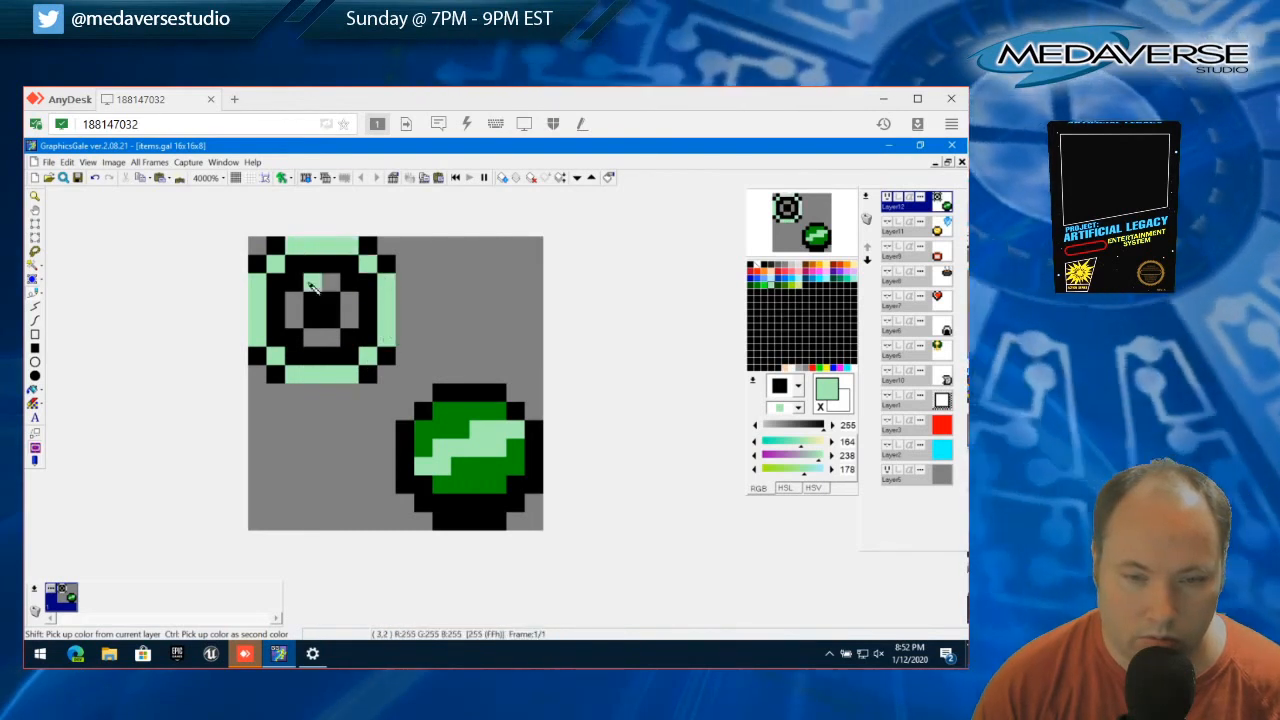
mouse_move(312, 287)
mouse_down()
mouse_move(340, 285)
mouse_move(350, 310)
mouse_move(337, 344)
mouse_move(288, 298)
mouse_up()
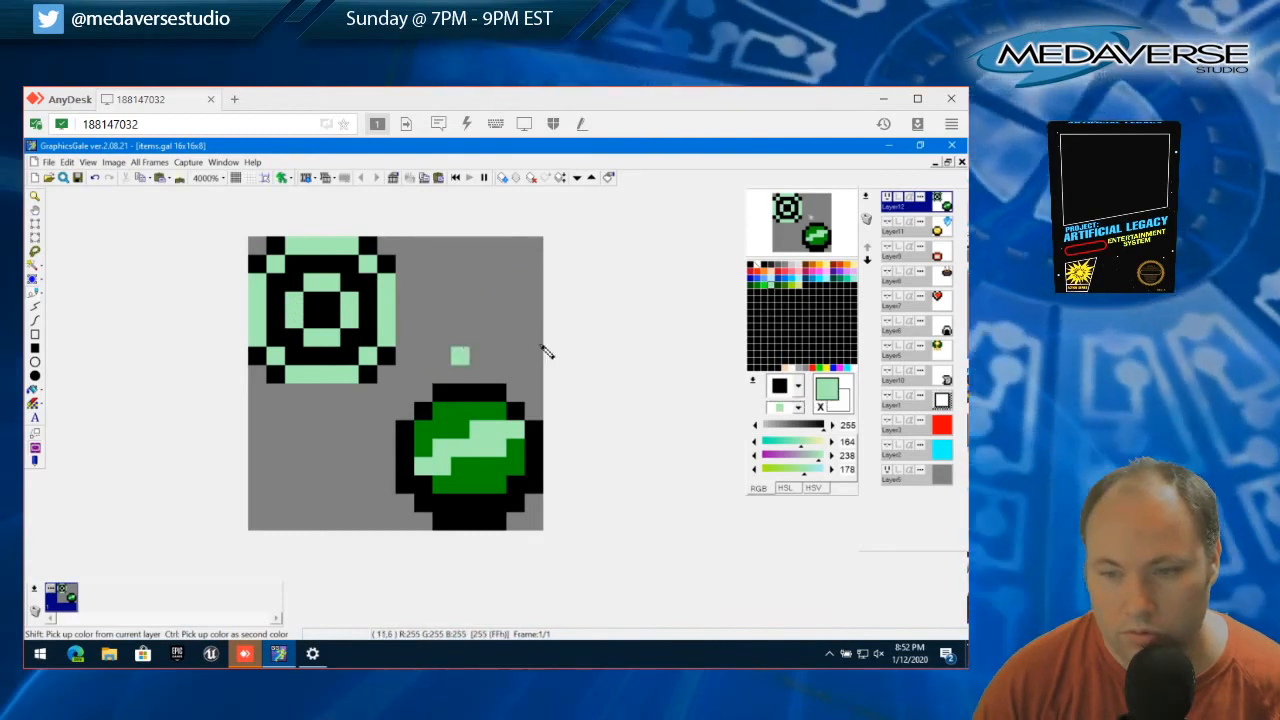
Paint the square sprite's outer edge black and fill its 6x6 interior light green (164, 238, 178)
click(752, 265)
mouse_move(387, 279)
mouse_down()
mouse_move(385, 332)
mouse_move(335, 381)
mouse_move(352, 377)
mouse_move(298, 374)
mouse_move(258, 340)
mouse_move(263, 283)
mouse_move(292, 244)
mouse_move(350, 248)
mouse_move(370, 276)
mouse_up()
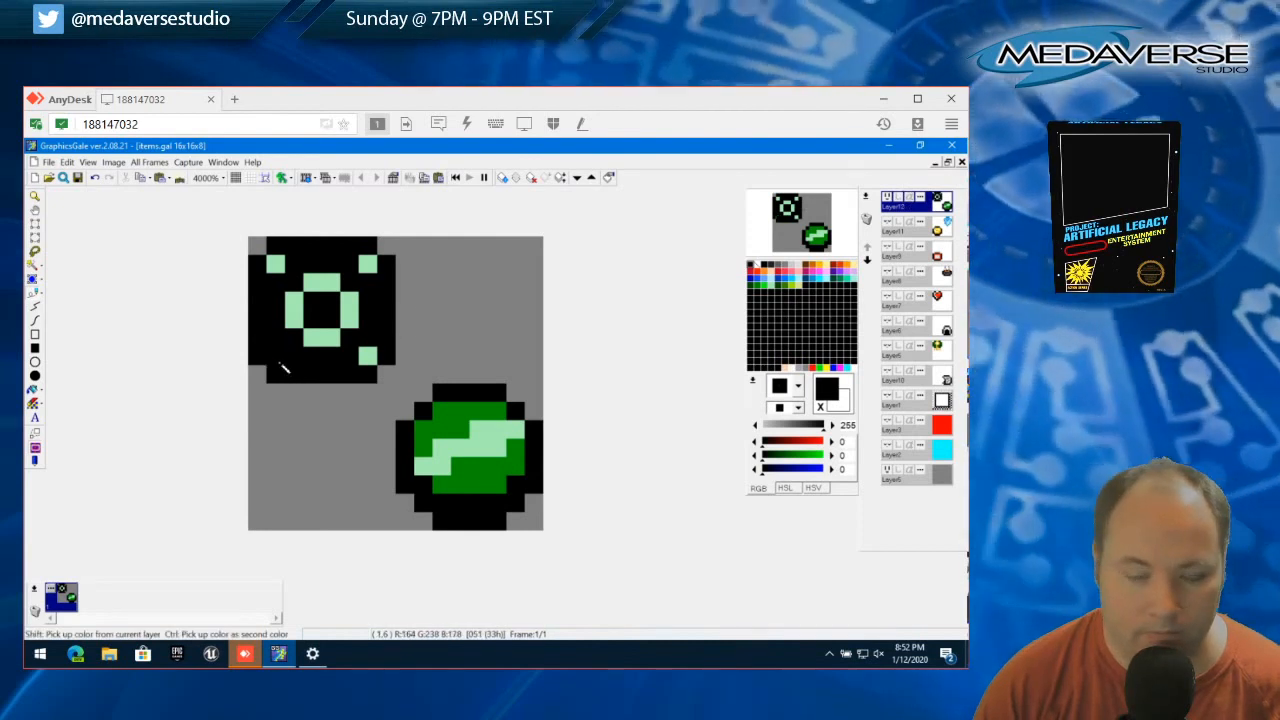
click(777, 286)
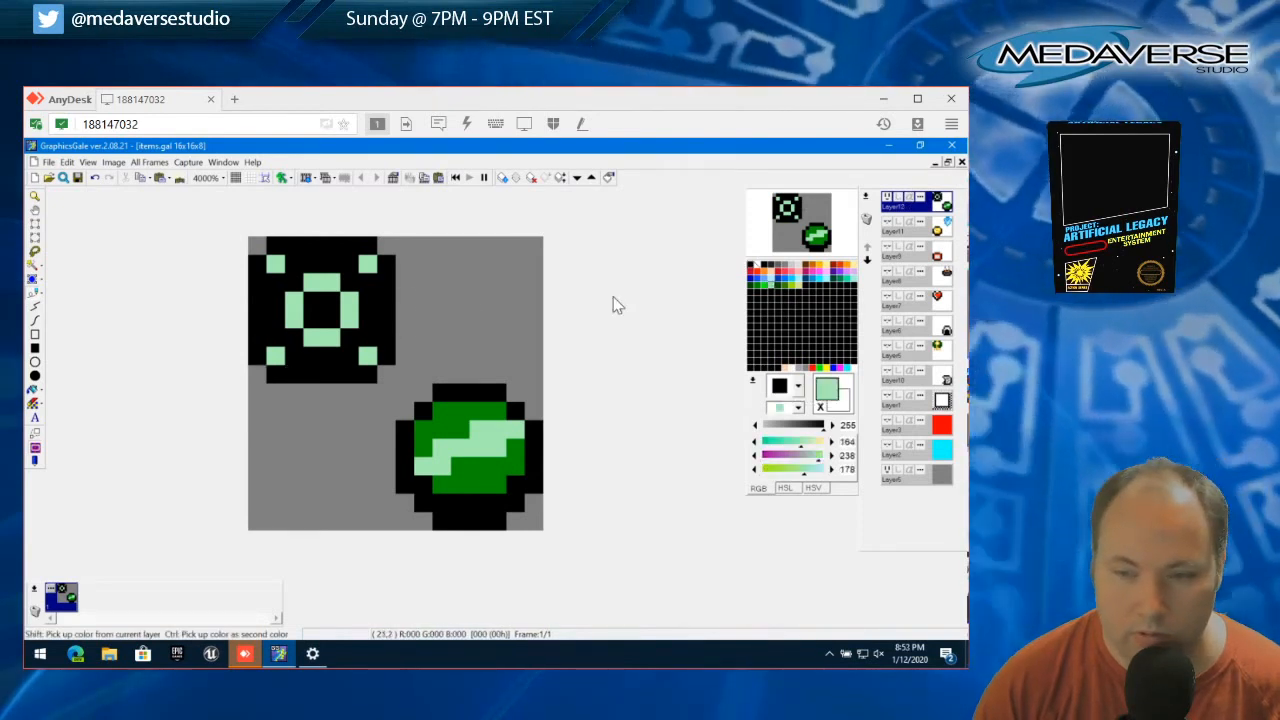
mouse_move(300, 362)
mouse_down()
mouse_move(363, 362)
mouse_move(363, 276)
mouse_move(294, 270)
mouse_move(278, 300)
mouse_move(286, 348)
mouse_move(321, 338)
mouse_move(344, 297)
mouse_move(316, 313)
mouse_up()
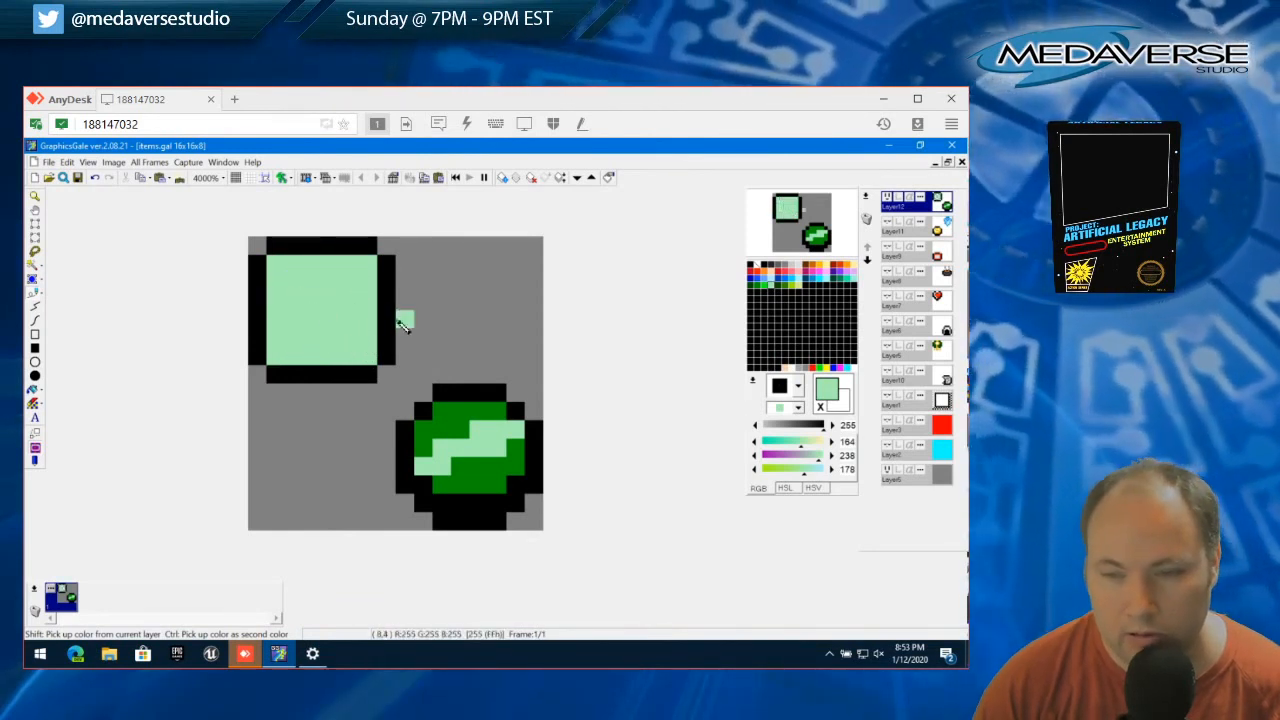
Restore the black outline pixel near the upper-left corner and round the green interior with one black pixel in each corner
right_click(257, 270)
click(276, 356)
click(368, 356)
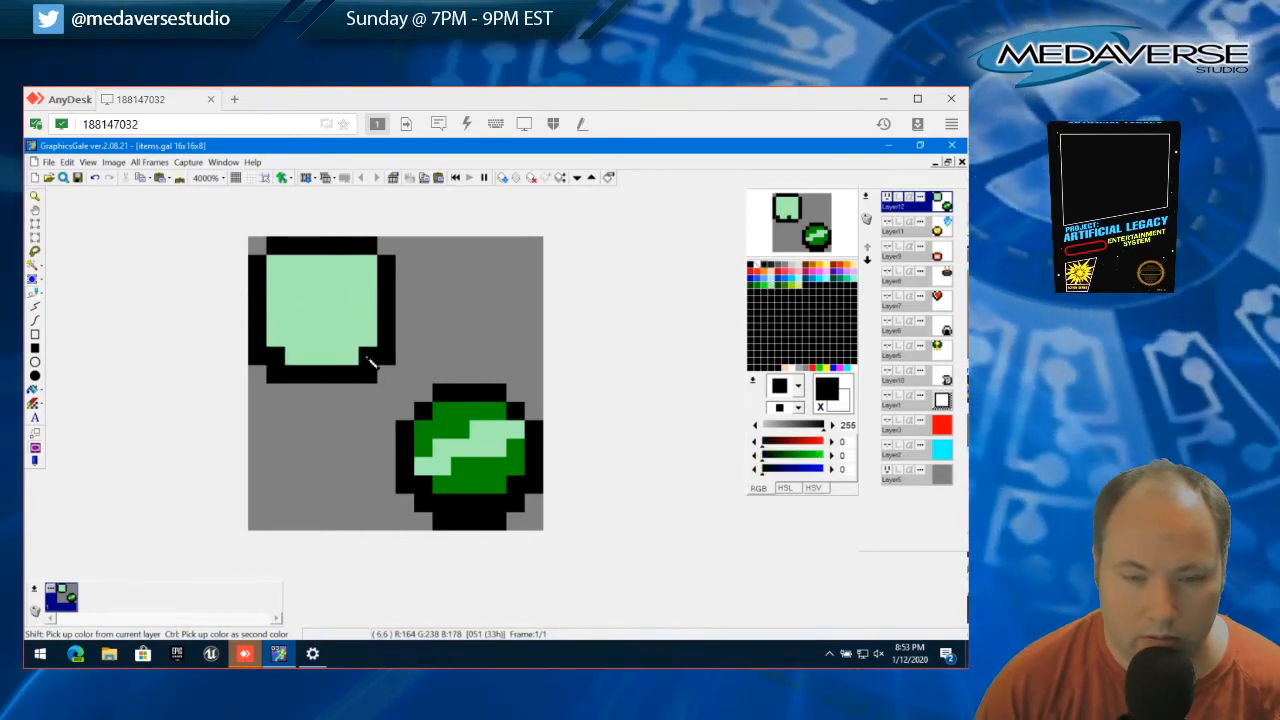
click(368, 264)
click(276, 264)
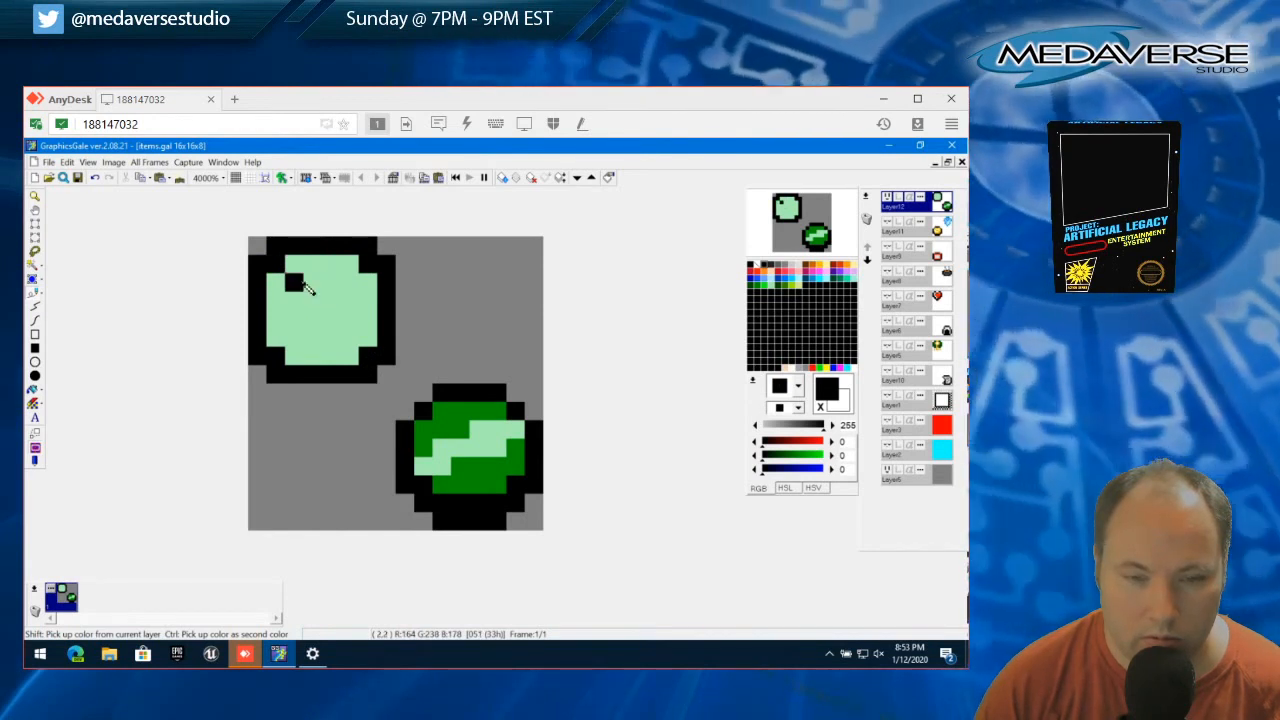
Draw a black X inside the green interior, with a 2x2 center and one diagonal pixel off each of its corners
click(300, 284)
click(349, 283)
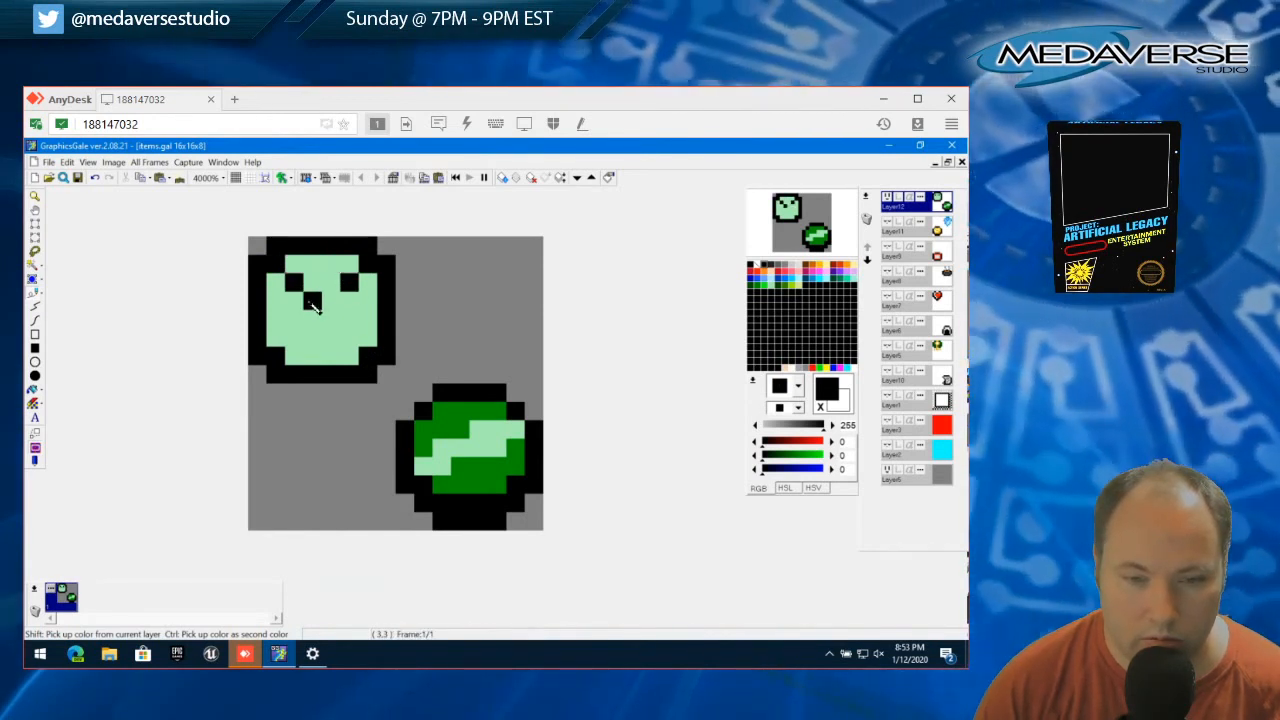
click(334, 303)
click(311, 321)
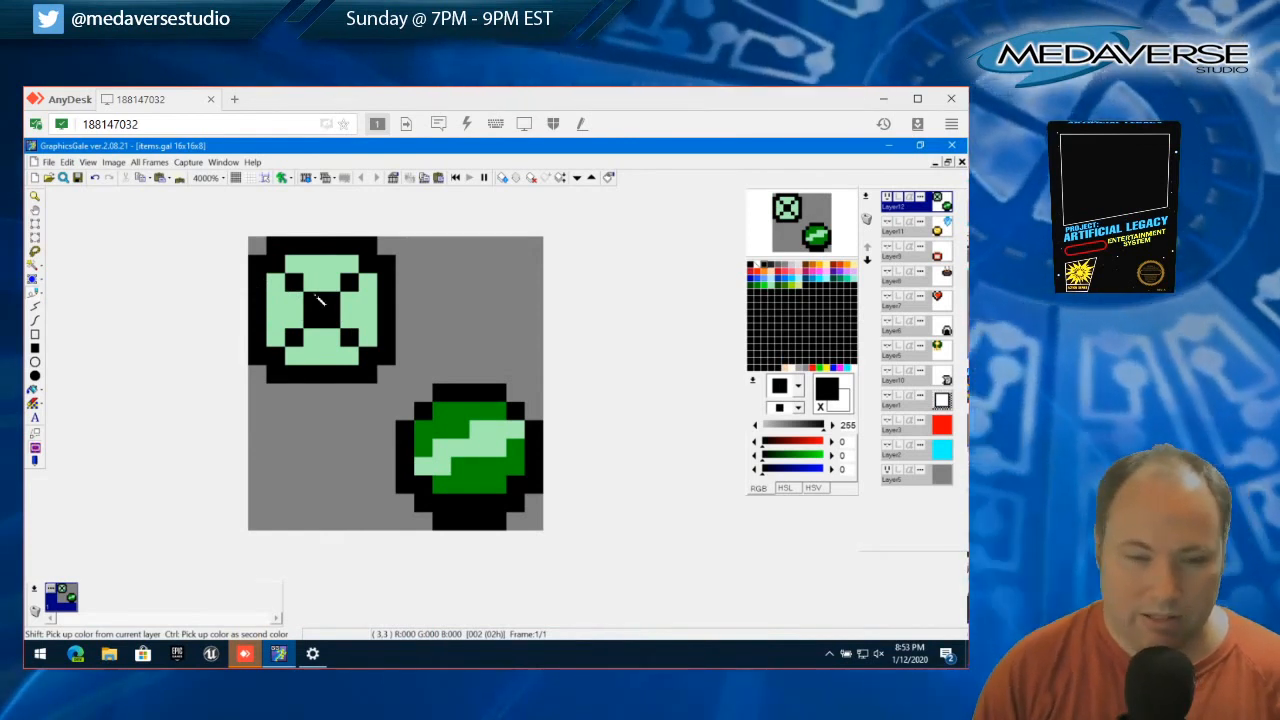
Narrow the round sprite by moving its right 4x8 half one pixel to the left, and clear the selection
click(35, 225)
drag(388, 377, 326, 235)
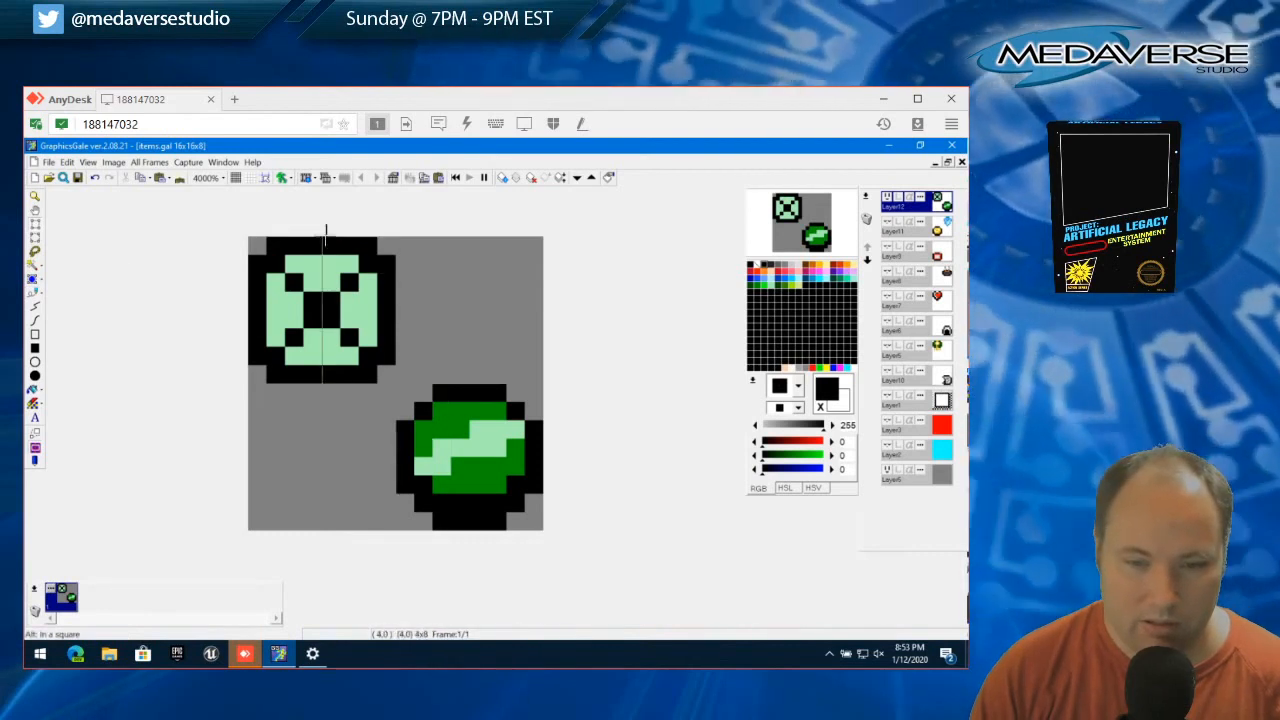
drag(364, 288, 342, 287)
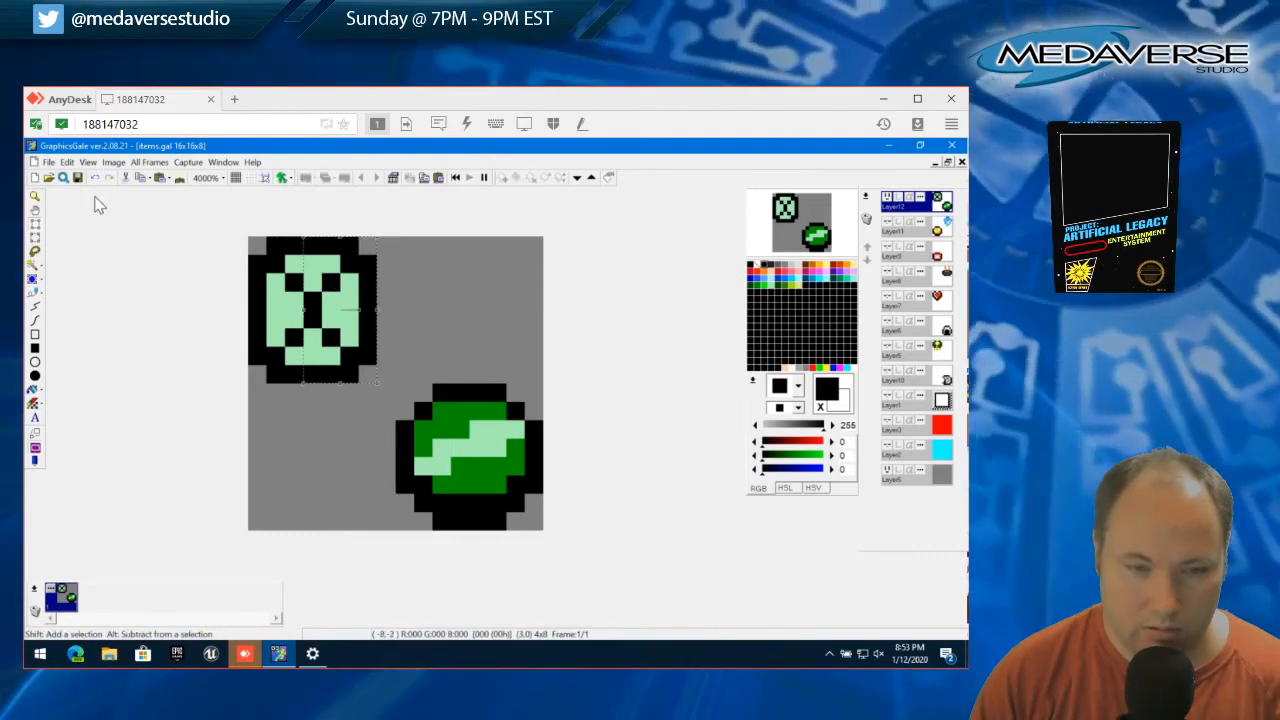
click(66, 162)
click(107, 403)
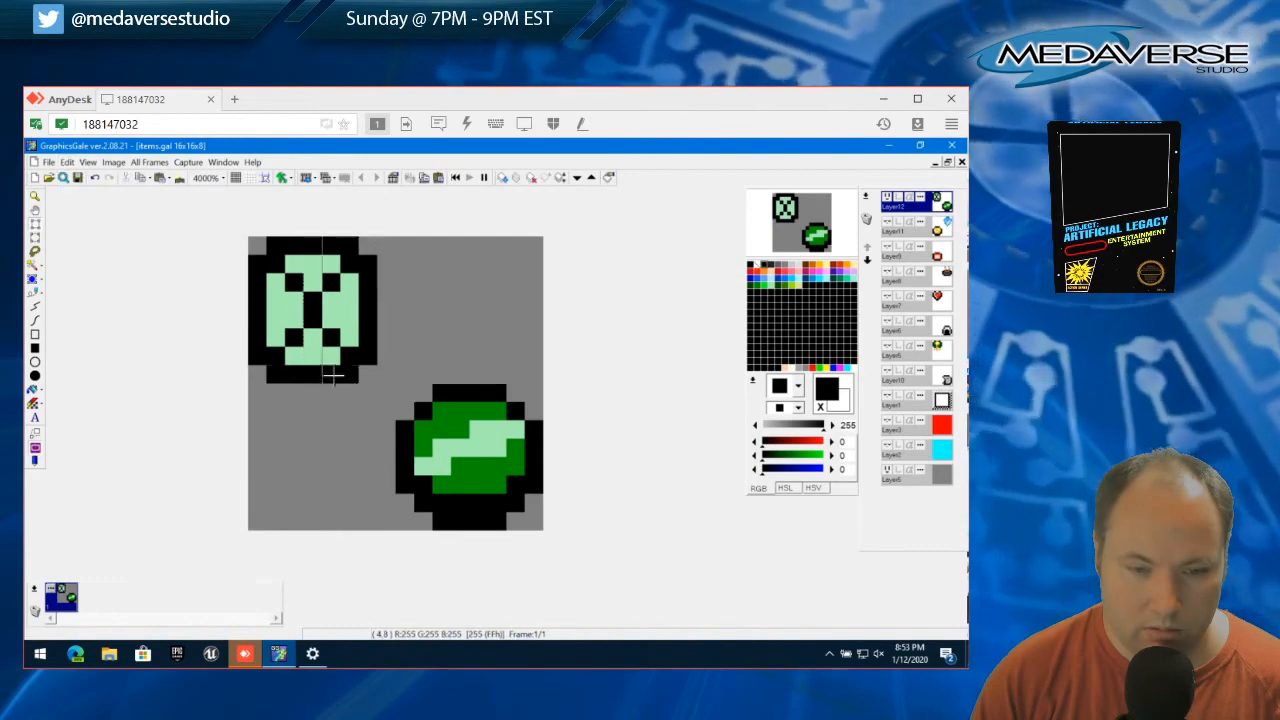
Shorten the round sprite by moving its lower 7x4 part up one pixel, and clear the selection
drag(373, 378, 271, 307)
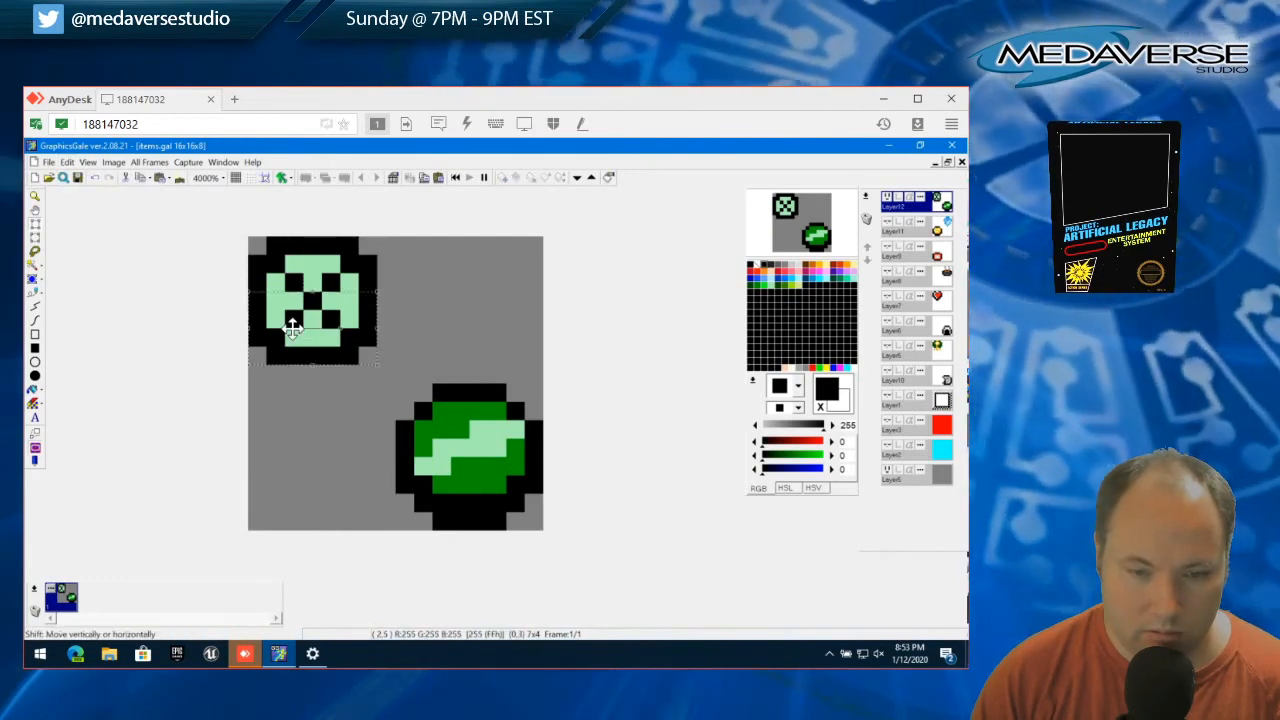
click(66, 162)
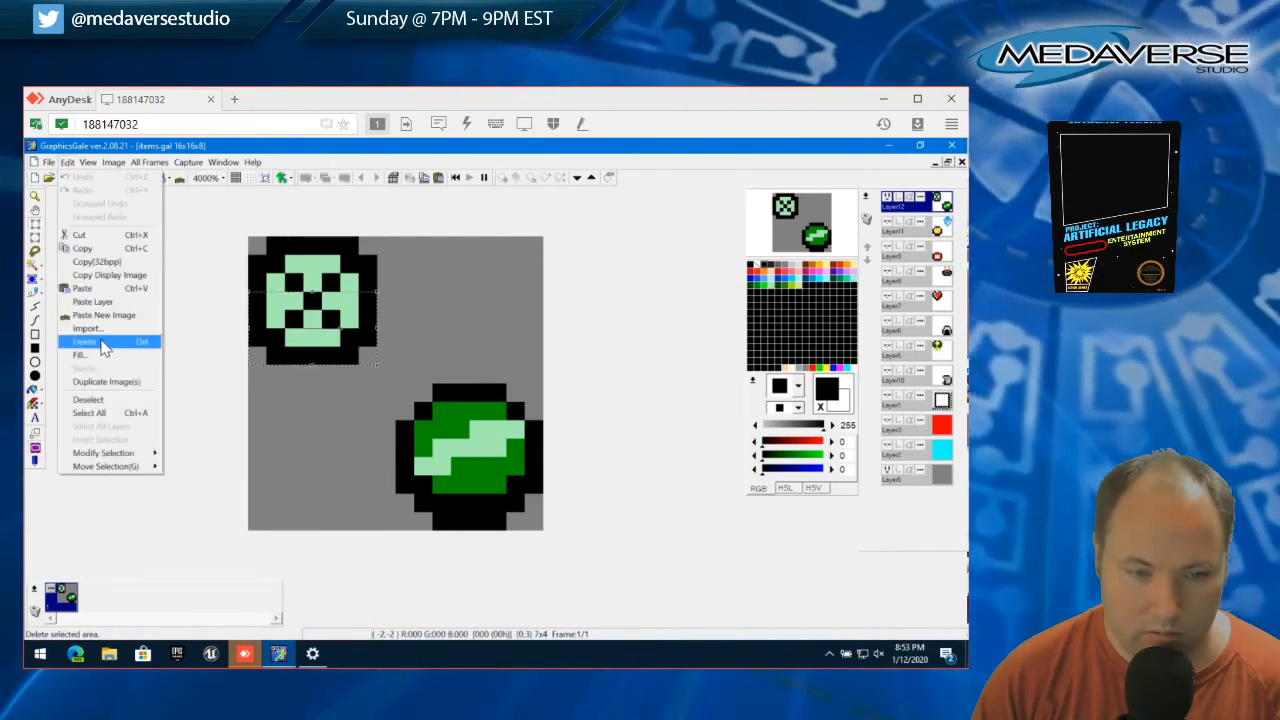
click(88, 399)
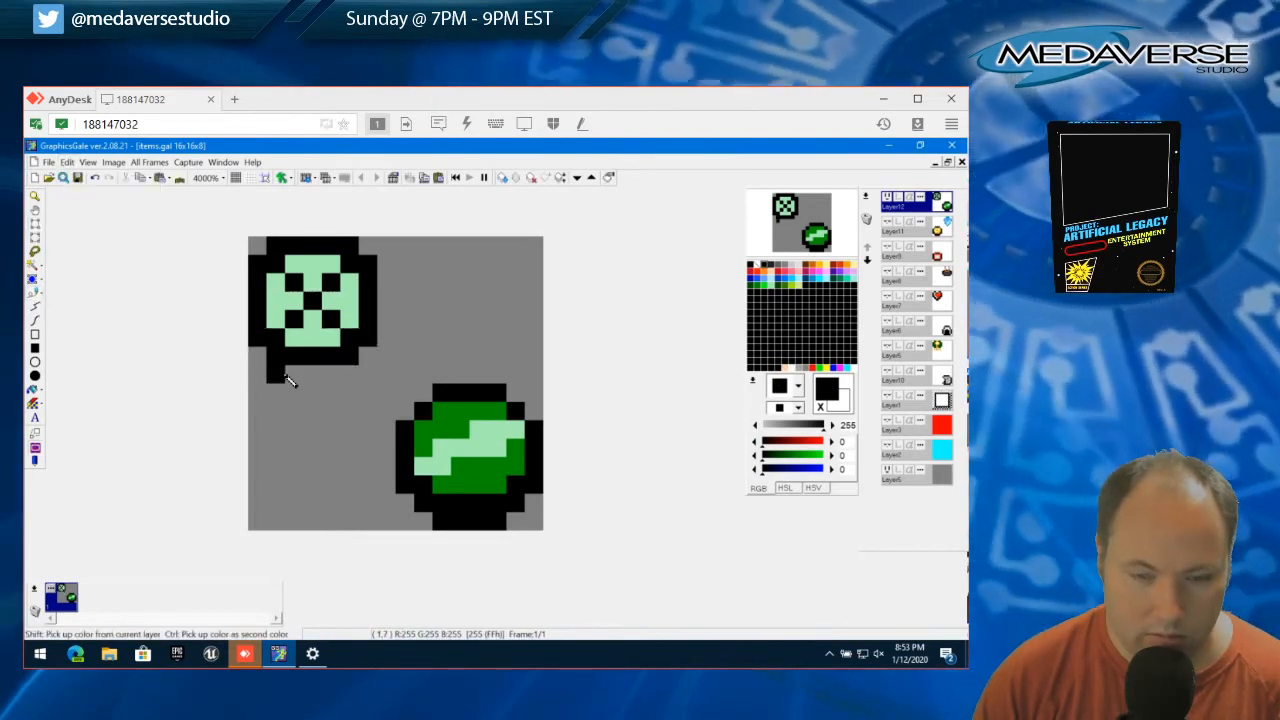
Extend the black outline by one pixel along the bottom and right sides, and fill the interior orange (255, 136, 33) over the X
drag(272, 372, 354, 376)
click(386, 338)
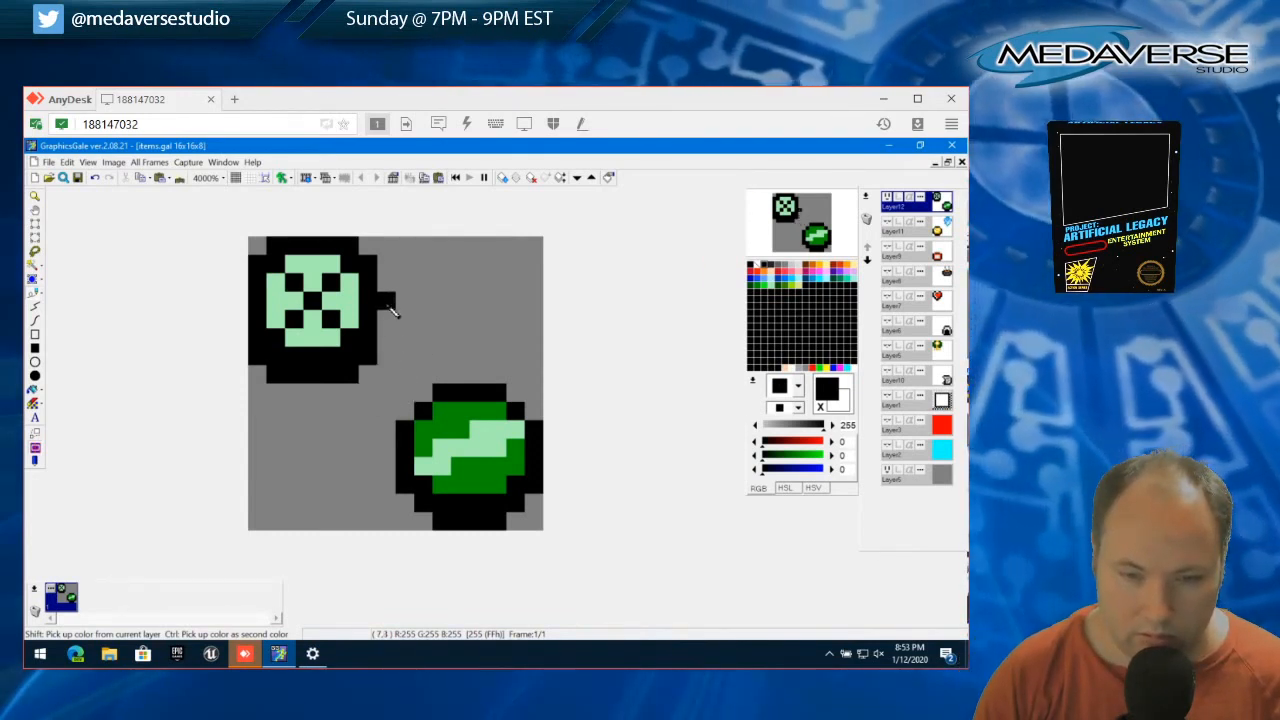
mouse_move(390, 307)
mouse_down()
mouse_move(385, 277)
mouse_move(384, 354)
mouse_up()
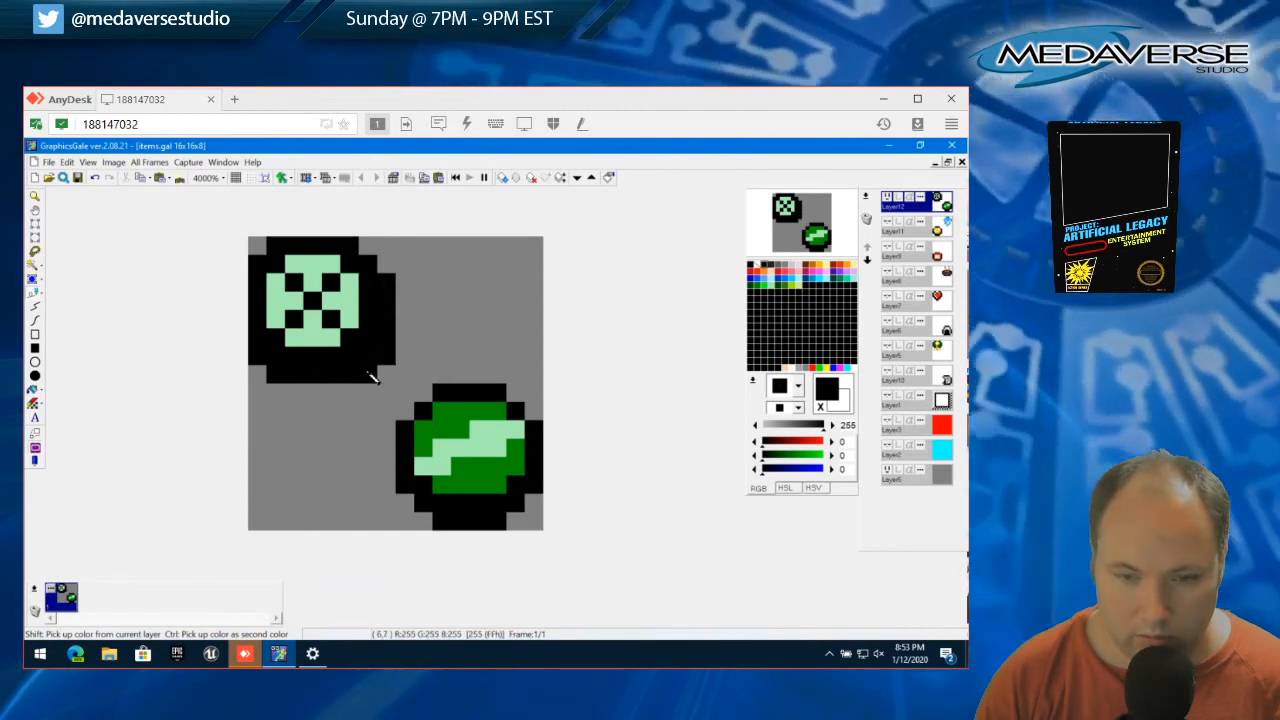
click(372, 376)
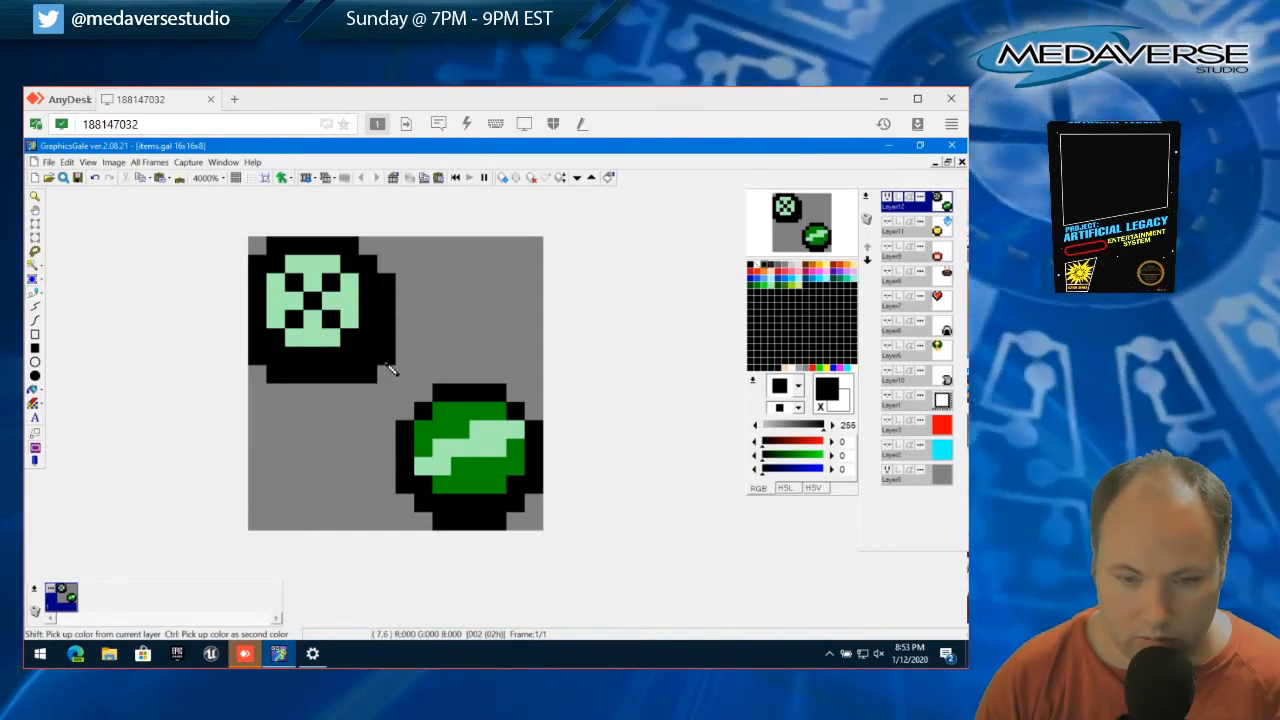
click(766, 273)
mouse_move(294, 283)
mouse_down()
mouse_move(298, 337)
mouse_move(322, 337)
mouse_move(347, 312)
mouse_move(345, 290)
mouse_move(300, 265)
mouse_move(303, 305)
mouse_up()
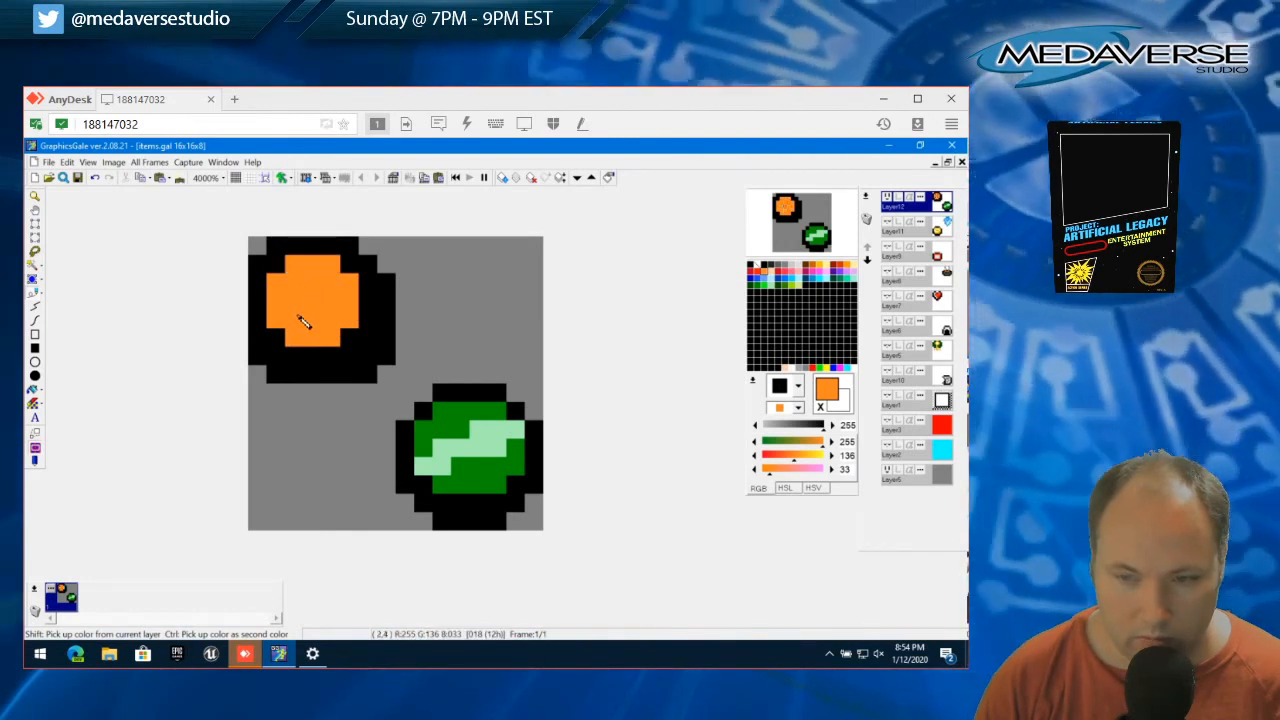
Round the extended outline by erasing the end pixels of its right column and the right end pixel of its bottom row, then deselect
click(35, 228)
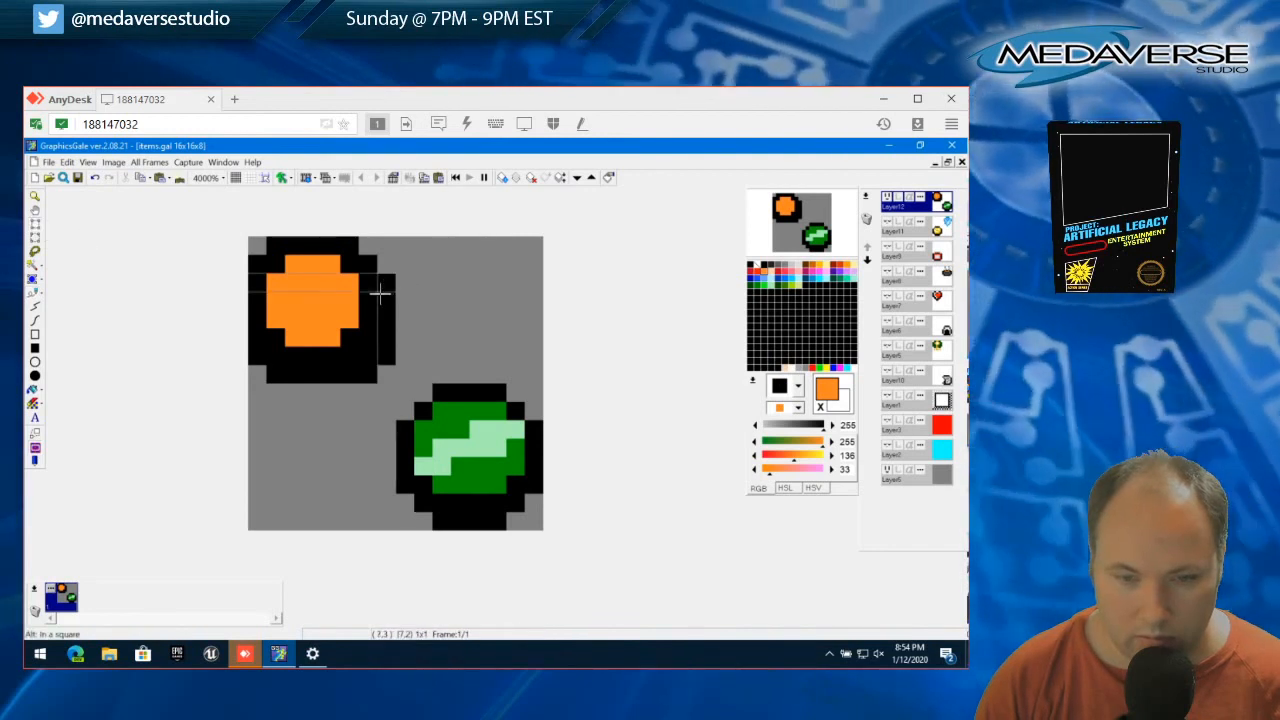
click(380, 290)
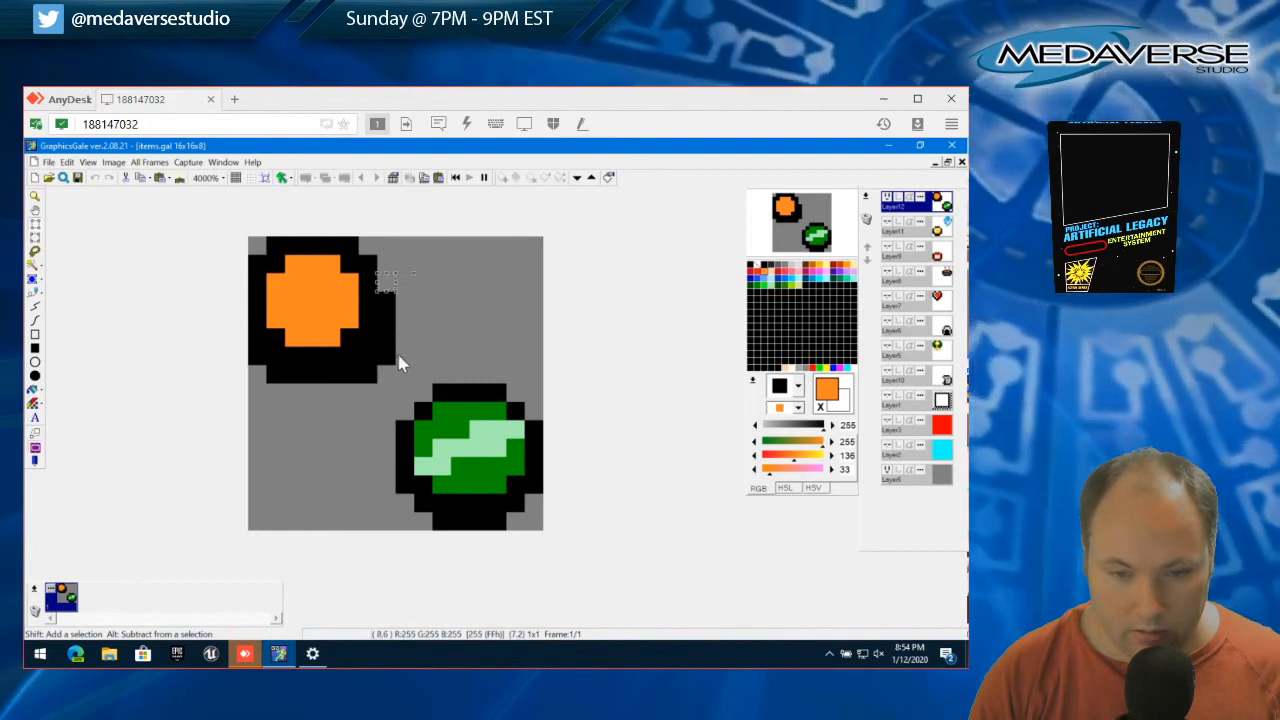
drag(386, 280, 364, 371)
click(397, 364)
click(364, 385)
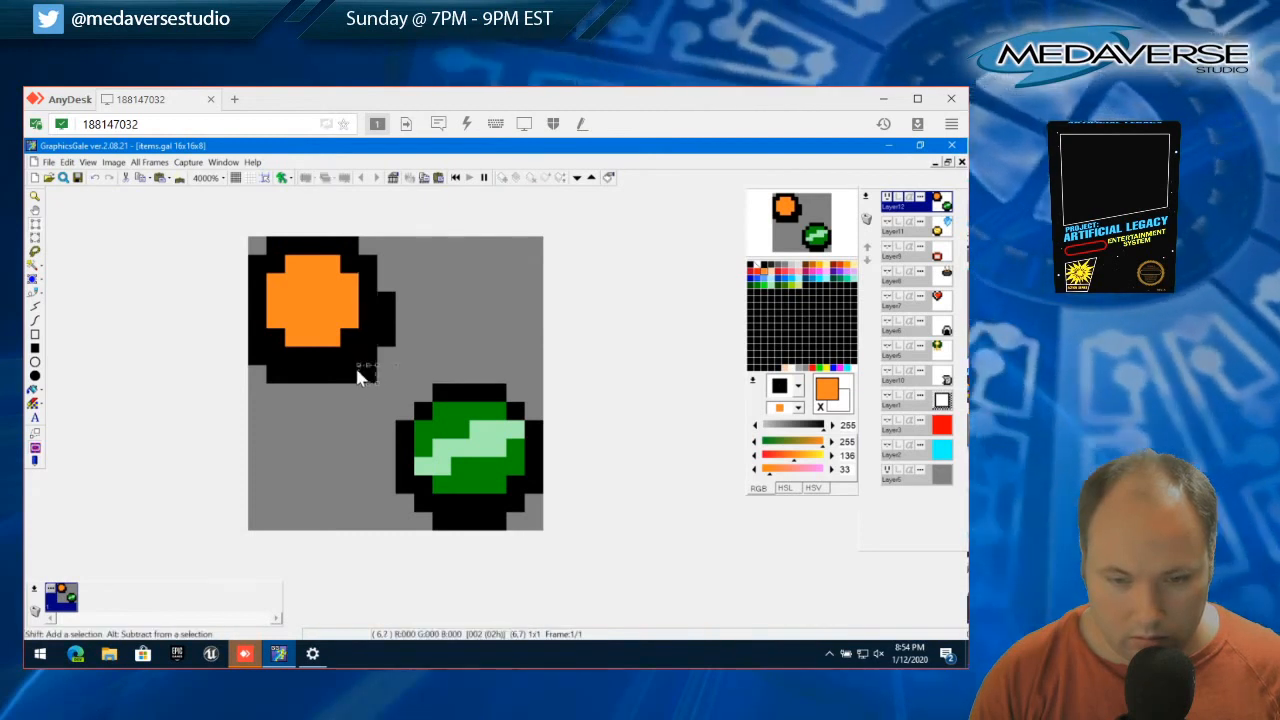
key(Delete)
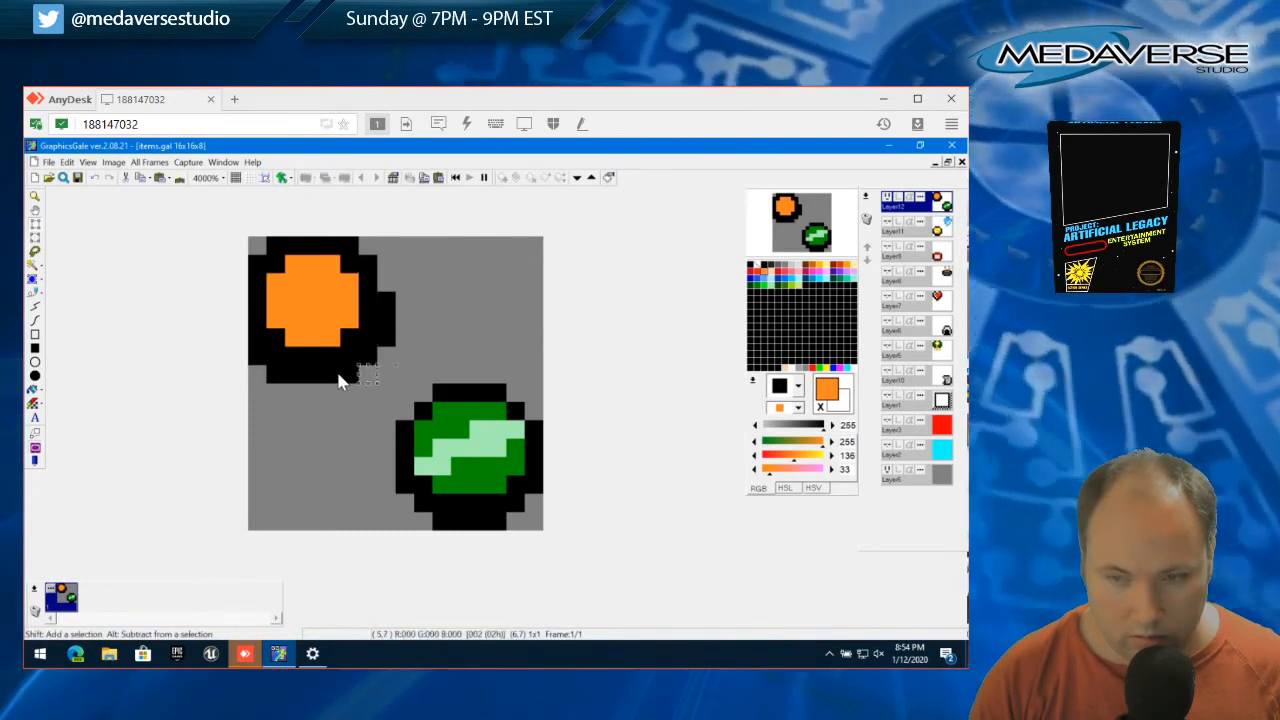
click(66, 162)
click(95, 392)
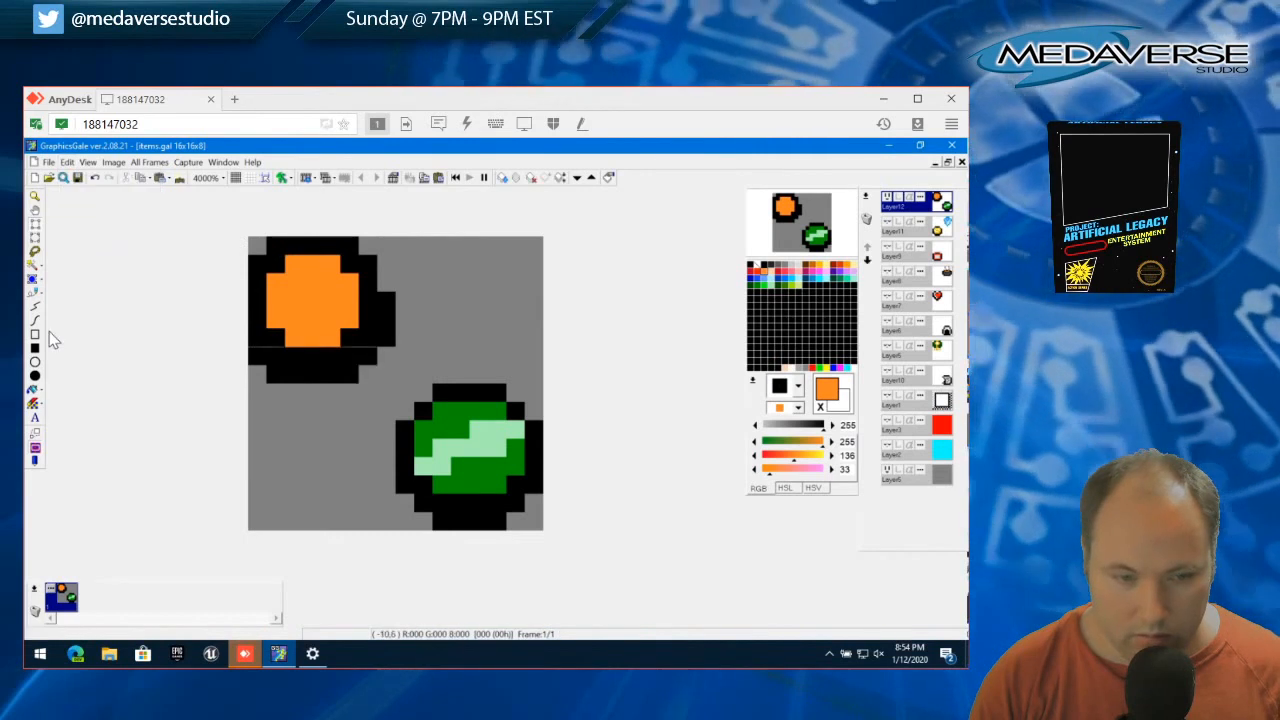
With black, restore the upper end pixel of the outline's right column and fill the orange disc's 3x3 center
click(34, 293)
right_click(385, 318)
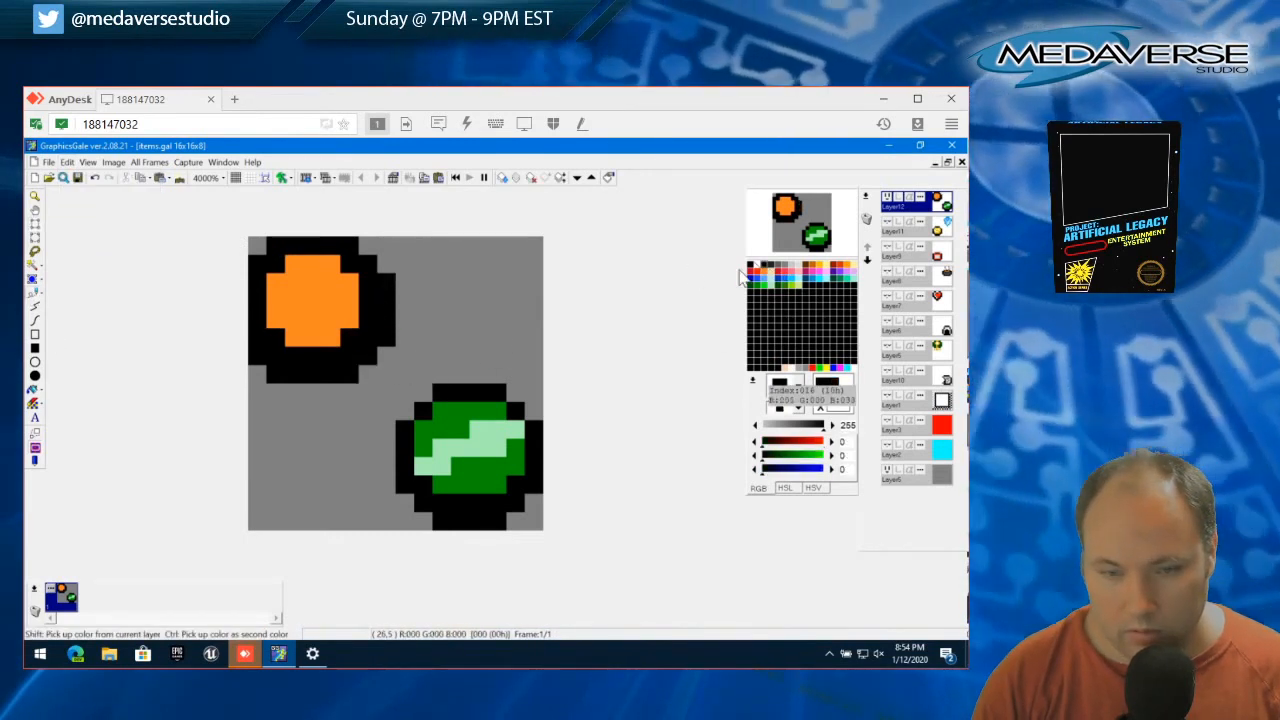
mouse_move(298, 300)
mouse_down()
mouse_move(320, 300)
mouse_move(299, 289)
mouse_up()
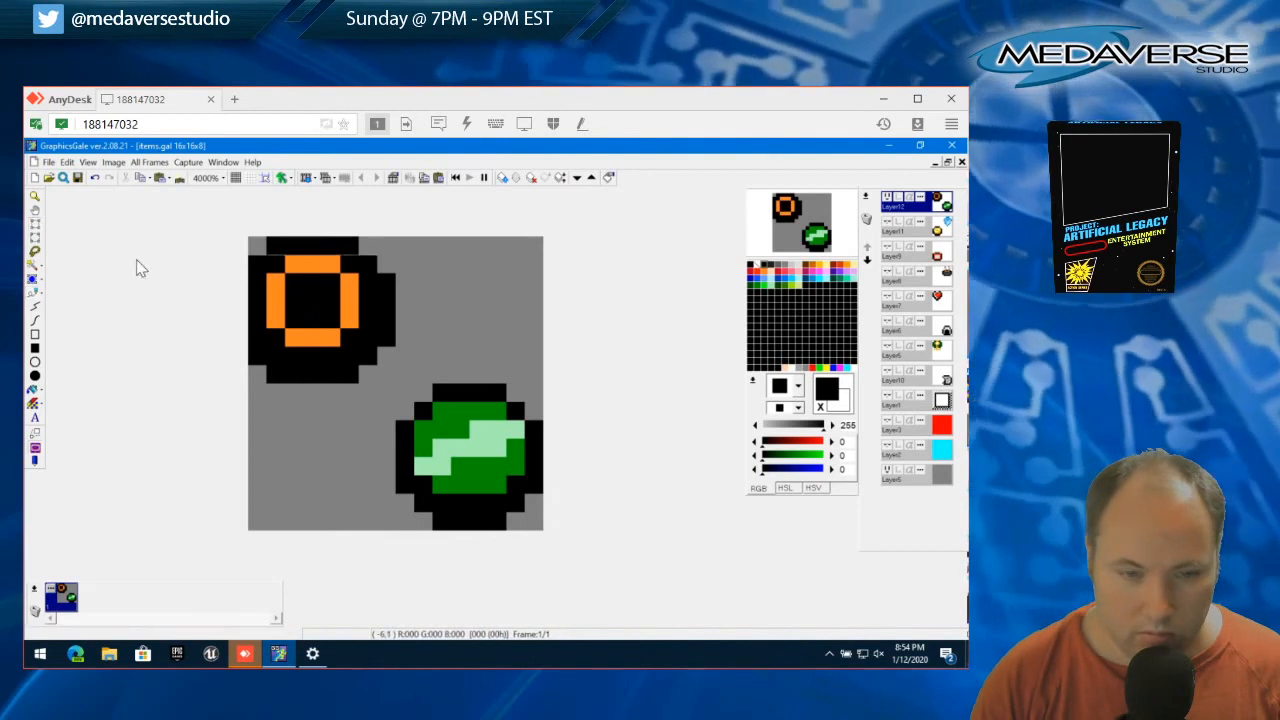
Try to cut a transparent 2x2 hole into the upper-left part of the ring's black center
click(305, 291)
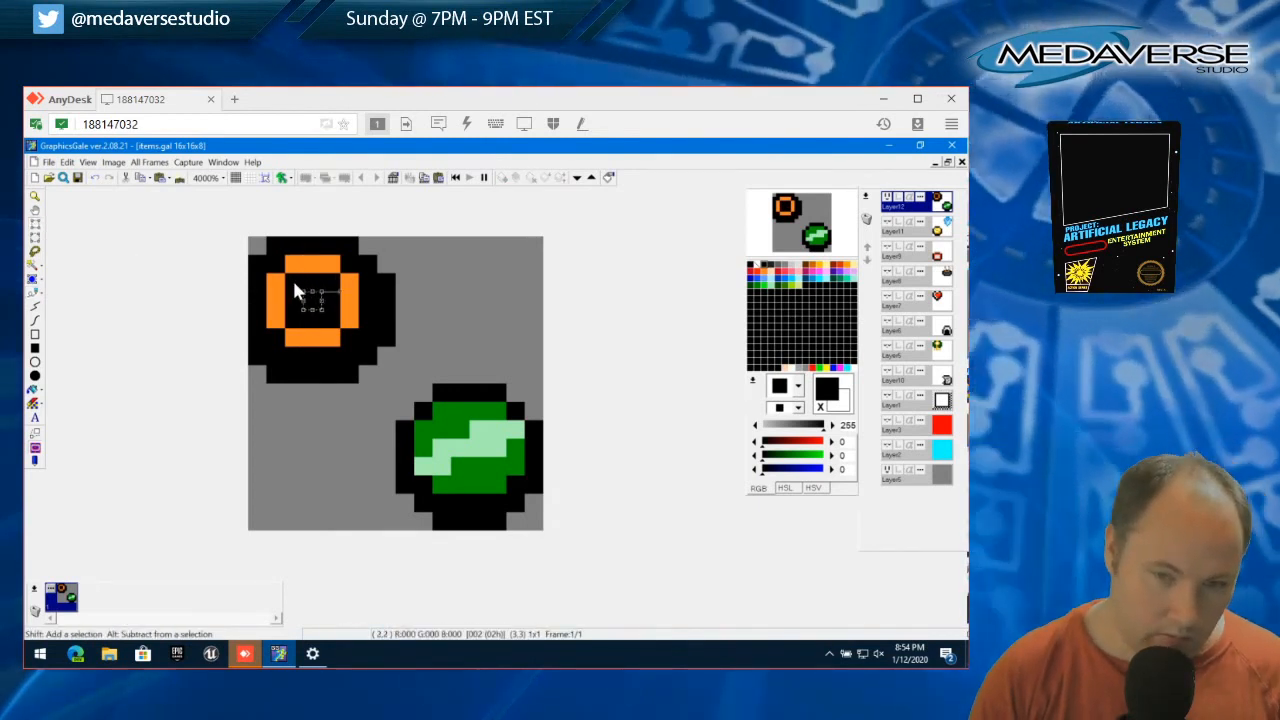
drag(306, 294, 292, 285)
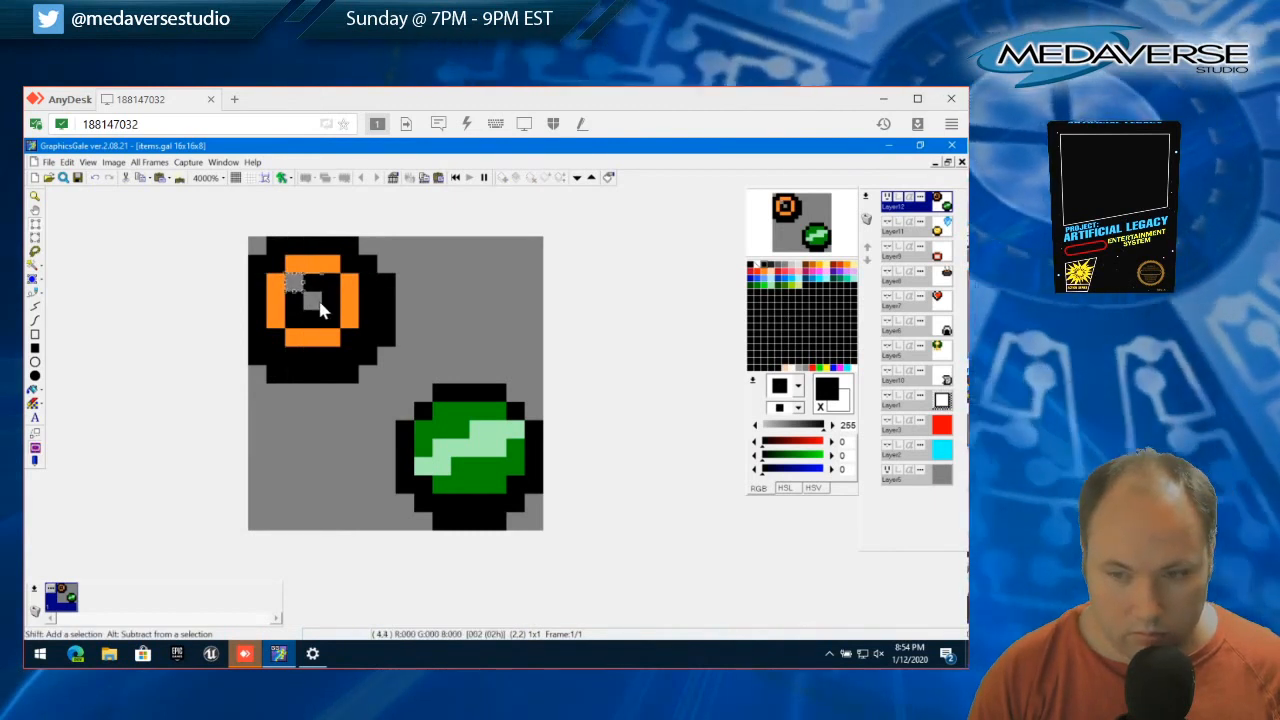
click(66, 162)
click(119, 400)
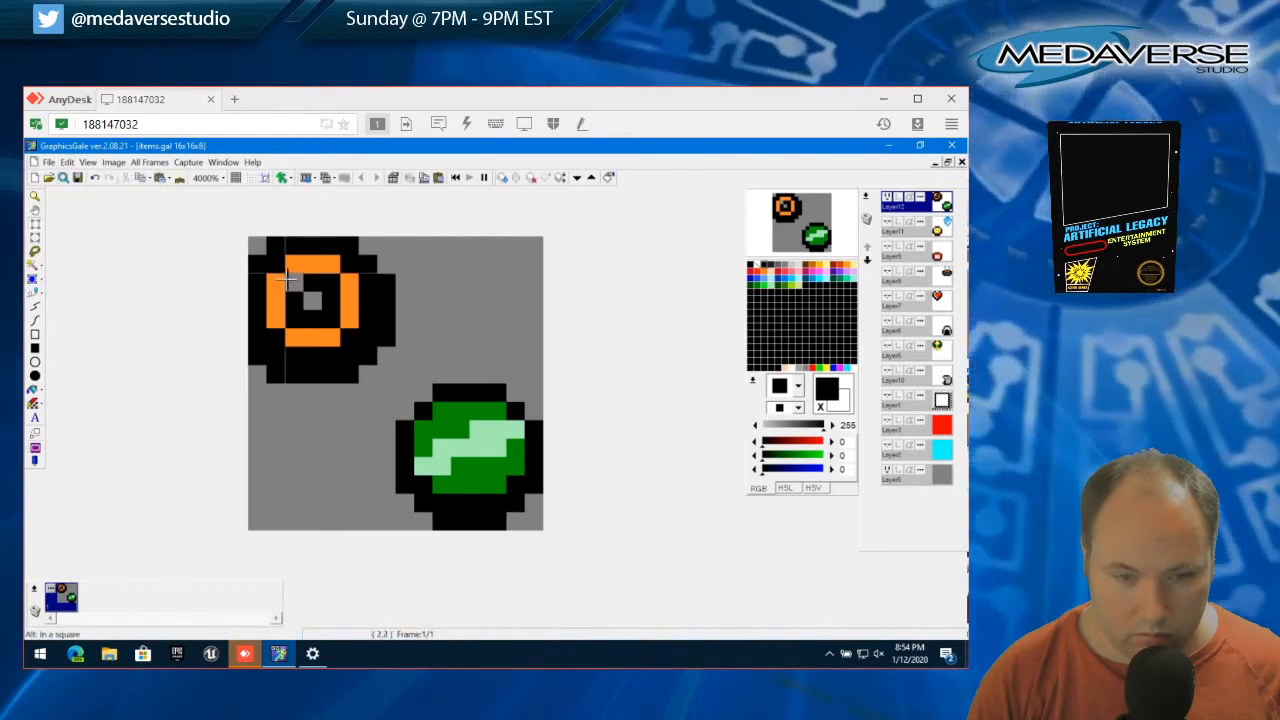
drag(292, 281, 313, 309)
key(Delete)
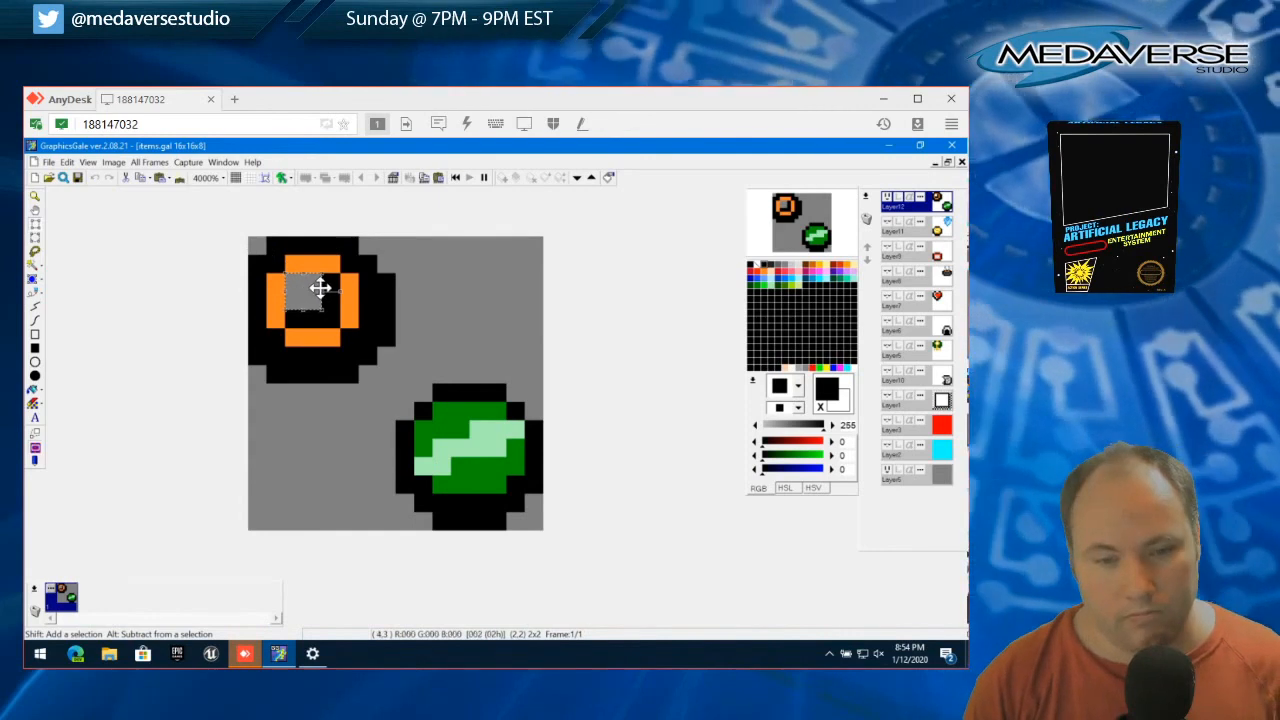
Undo the erased pixels in the ring's black center
click(66, 162)
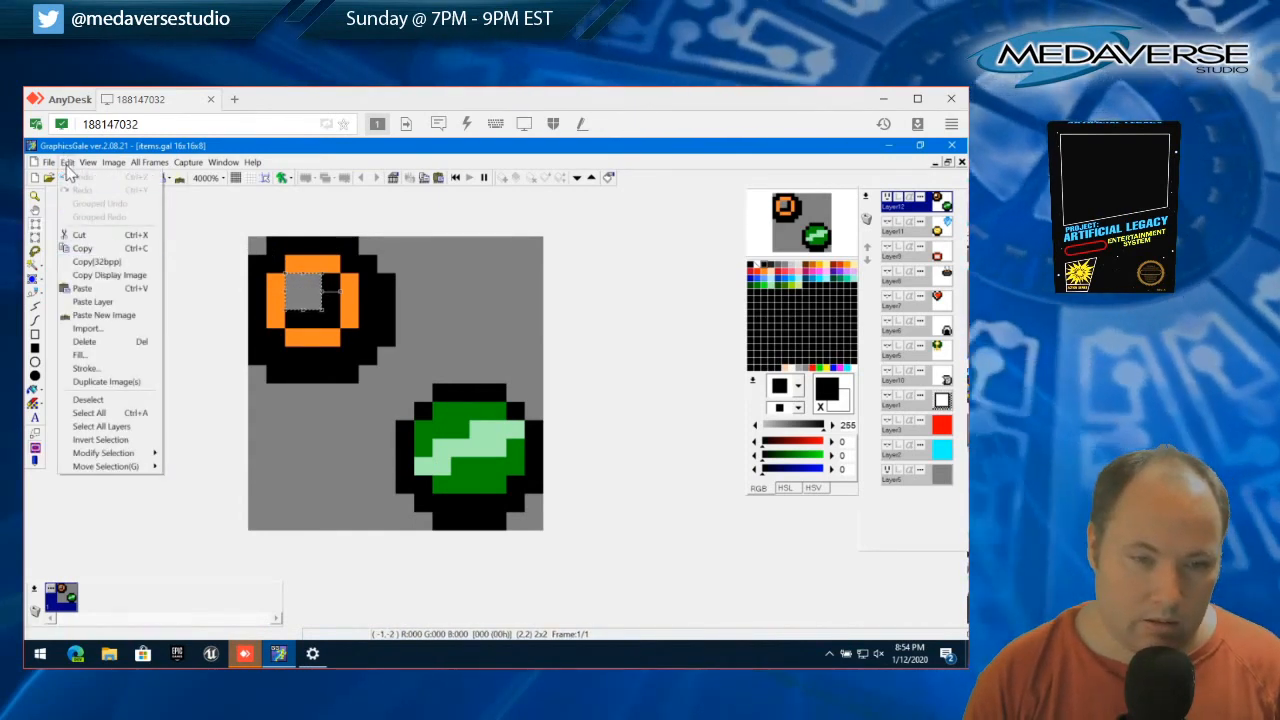
click(67, 165)
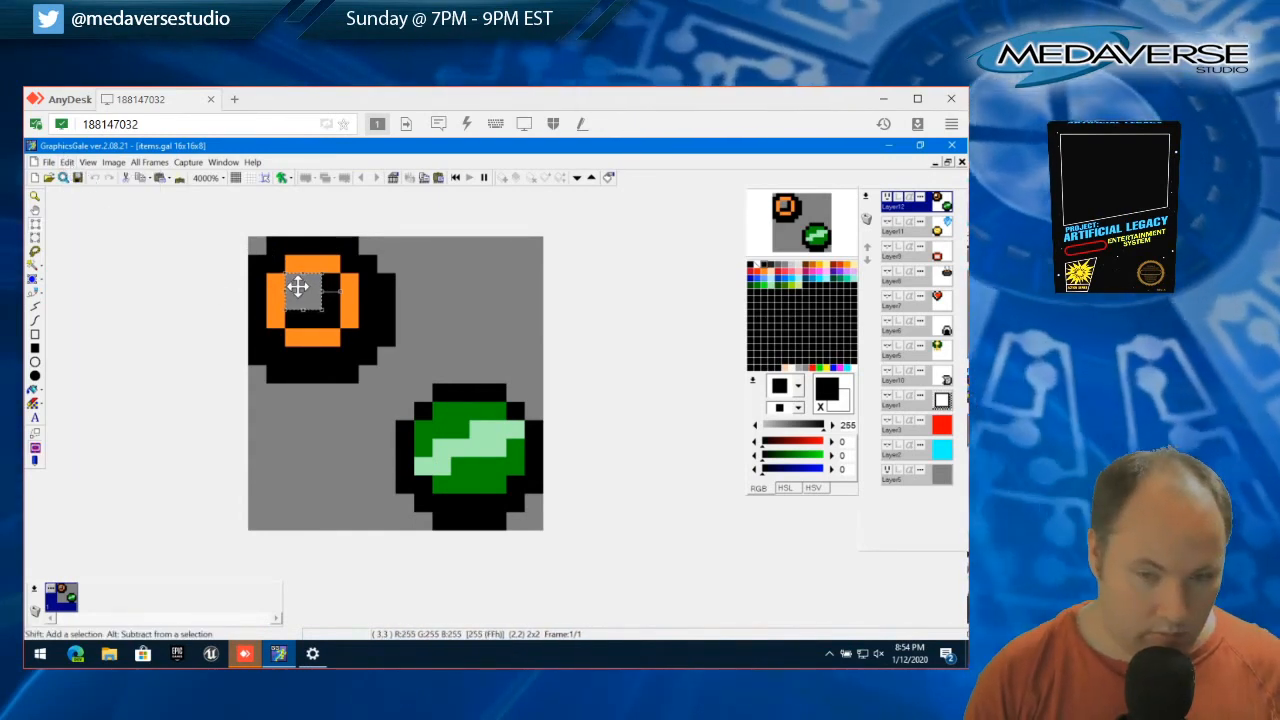
drag(301, 287, 323, 300)
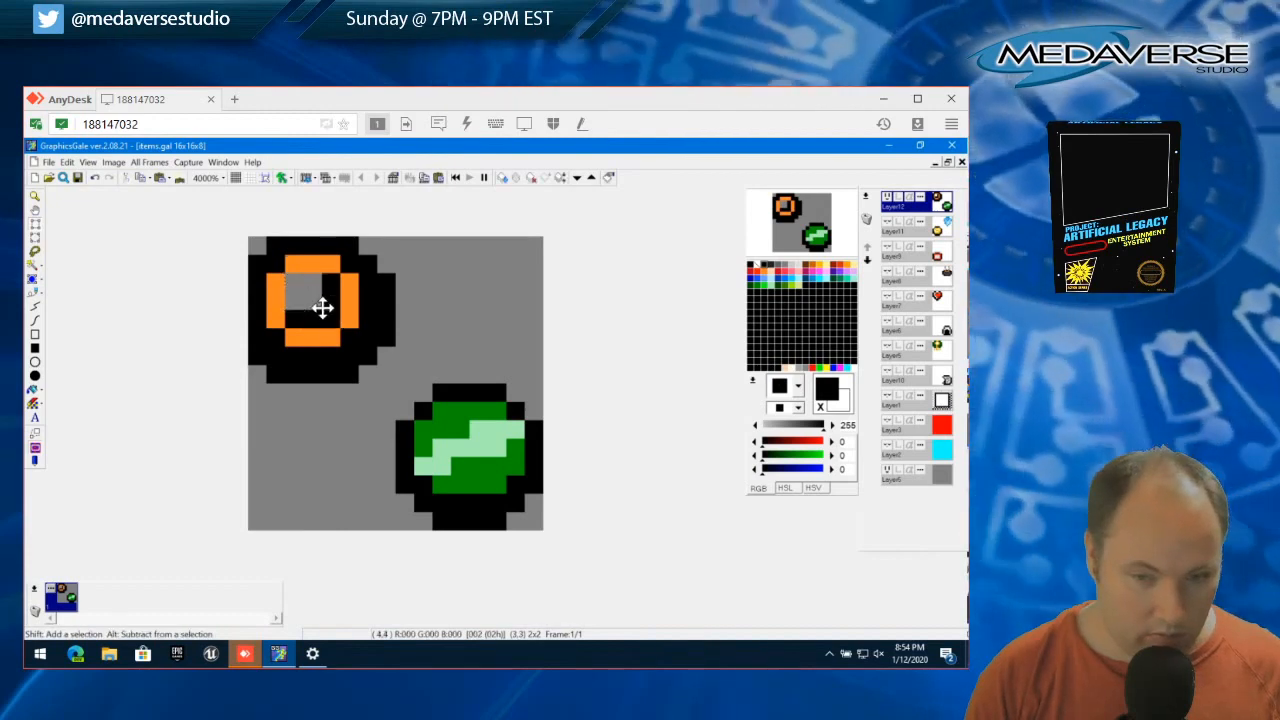
key(ctrl+z)
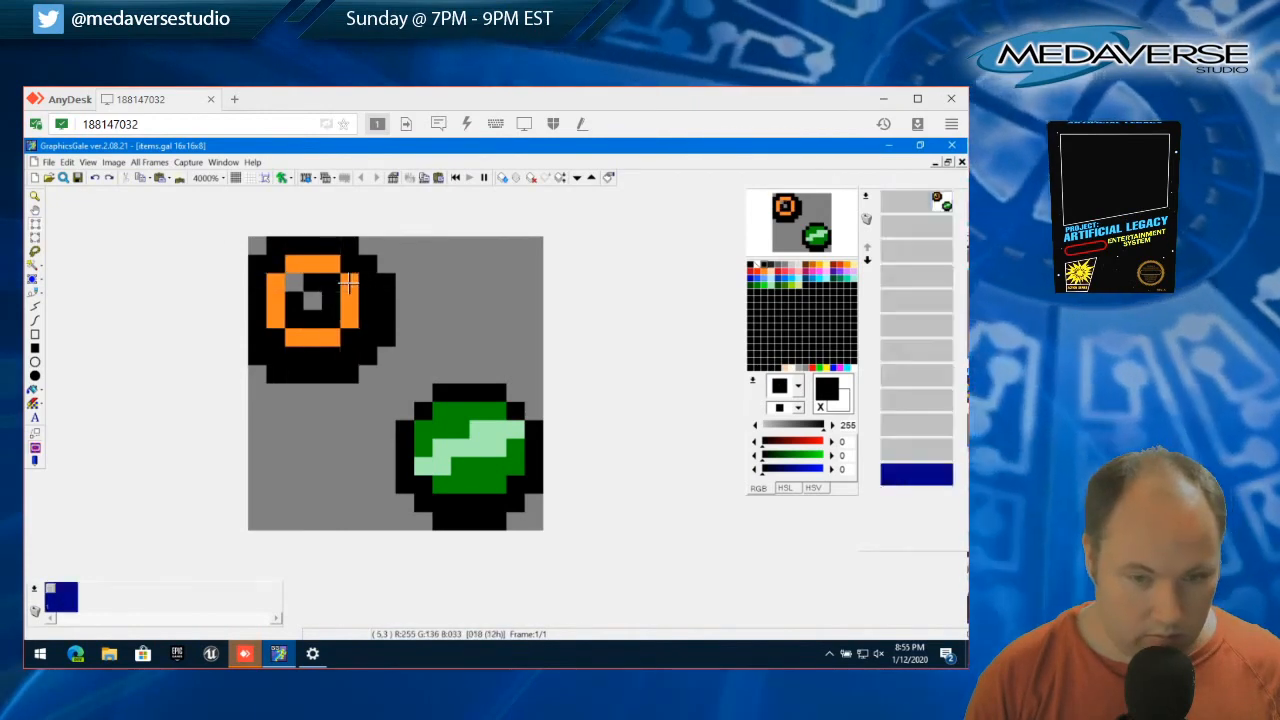
key(ctrl+z)
Erase the lower-right 2x2 block of the ring's black center as a transparent hole, and clear the selection
drag(332, 318, 318, 296)
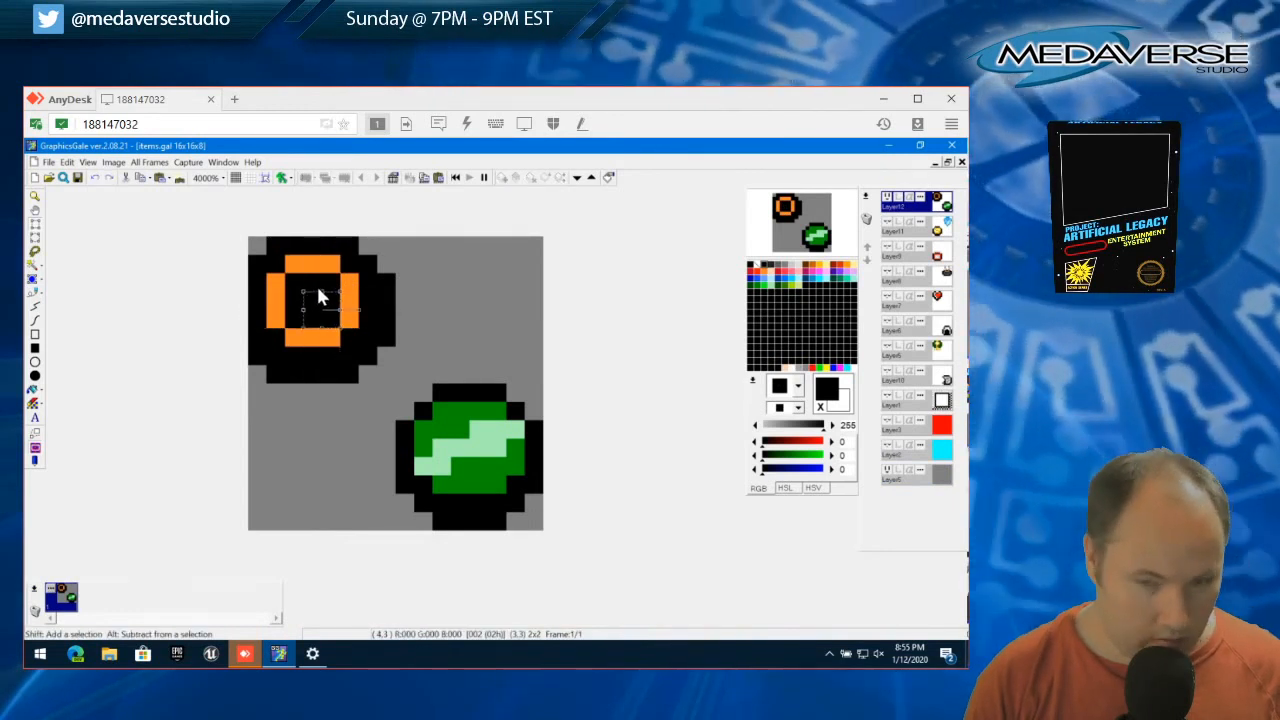
key(Delete)
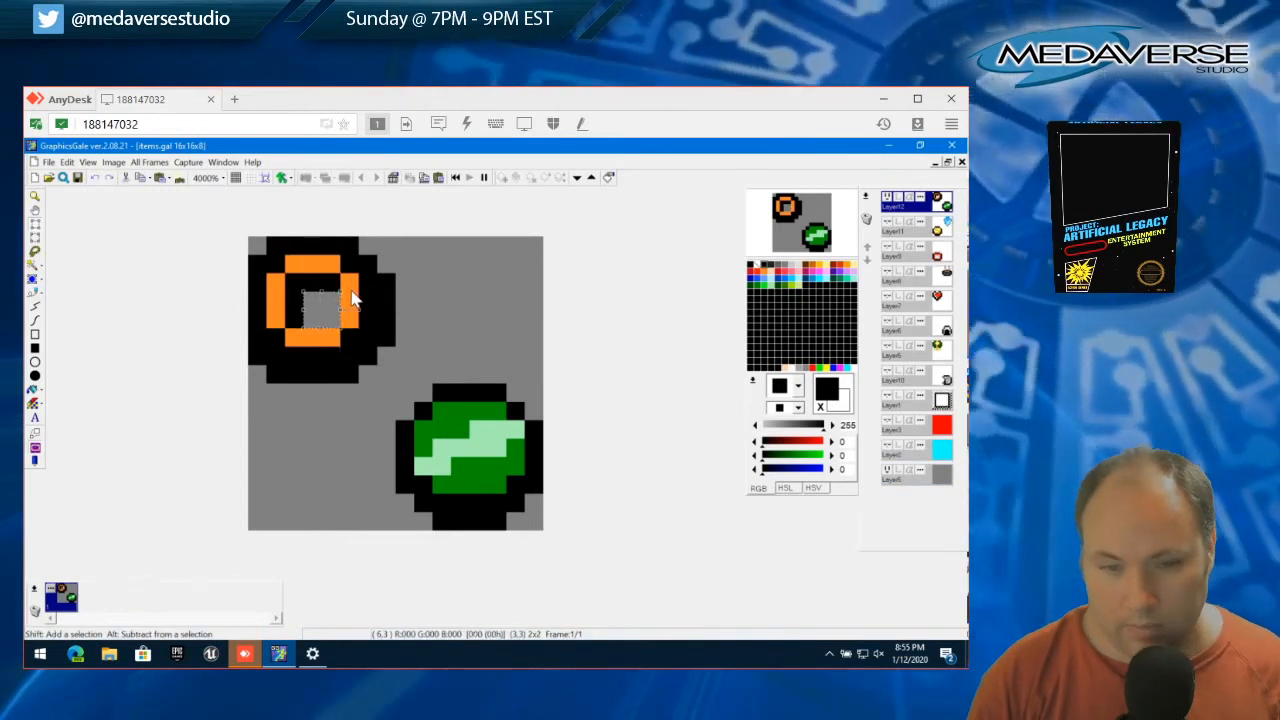
click(67, 162)
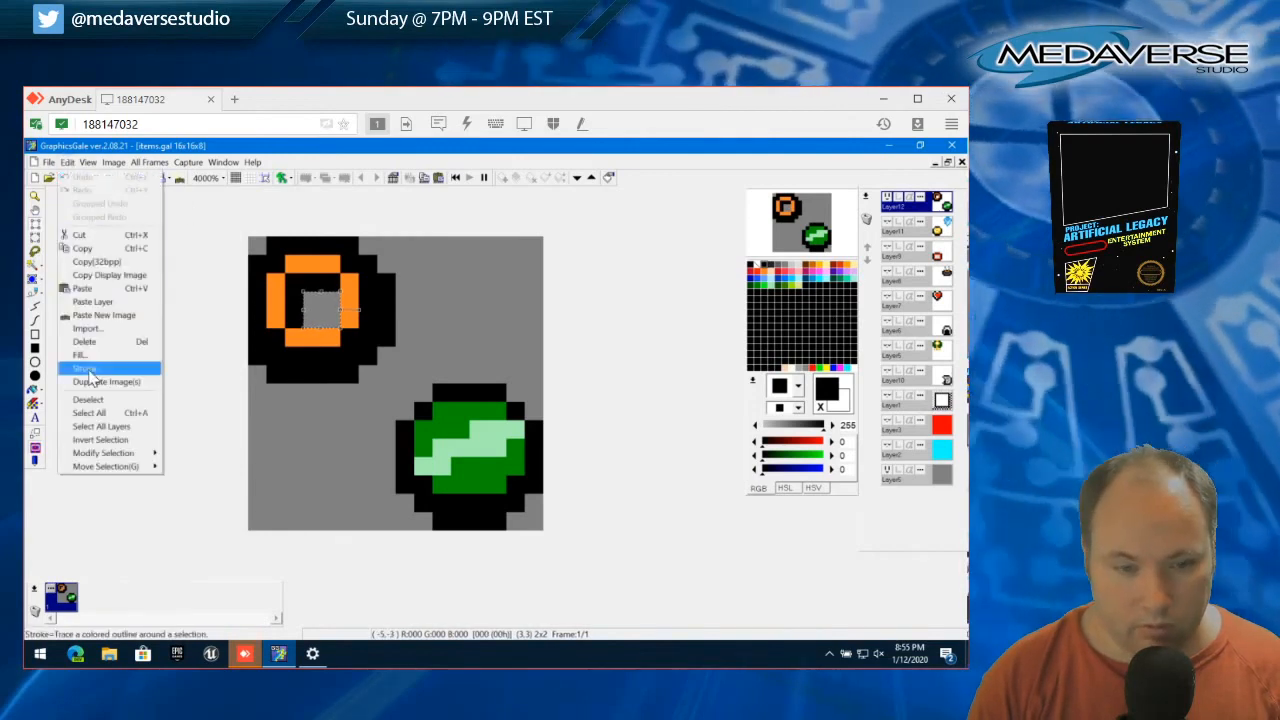
click(110, 400)
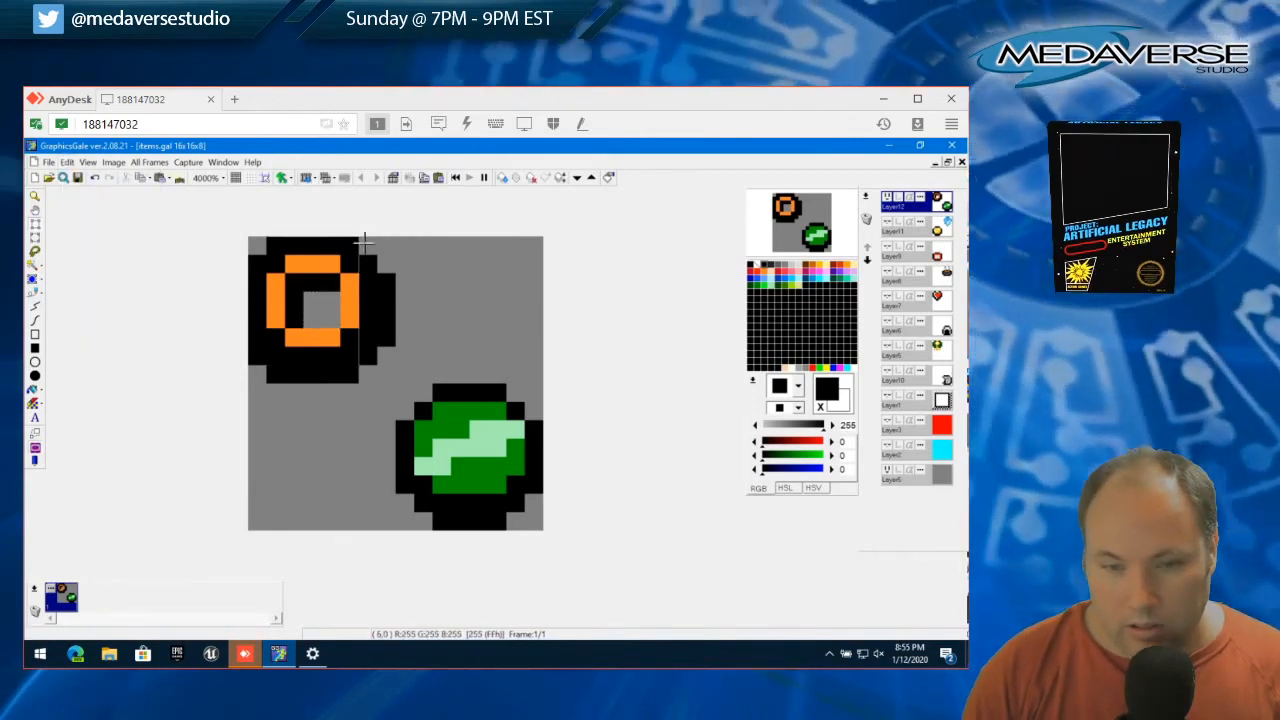
Recolor the orange ring pale yellow (255, 248, 150) with the pen, undoing the stray pixel
click(827, 266)
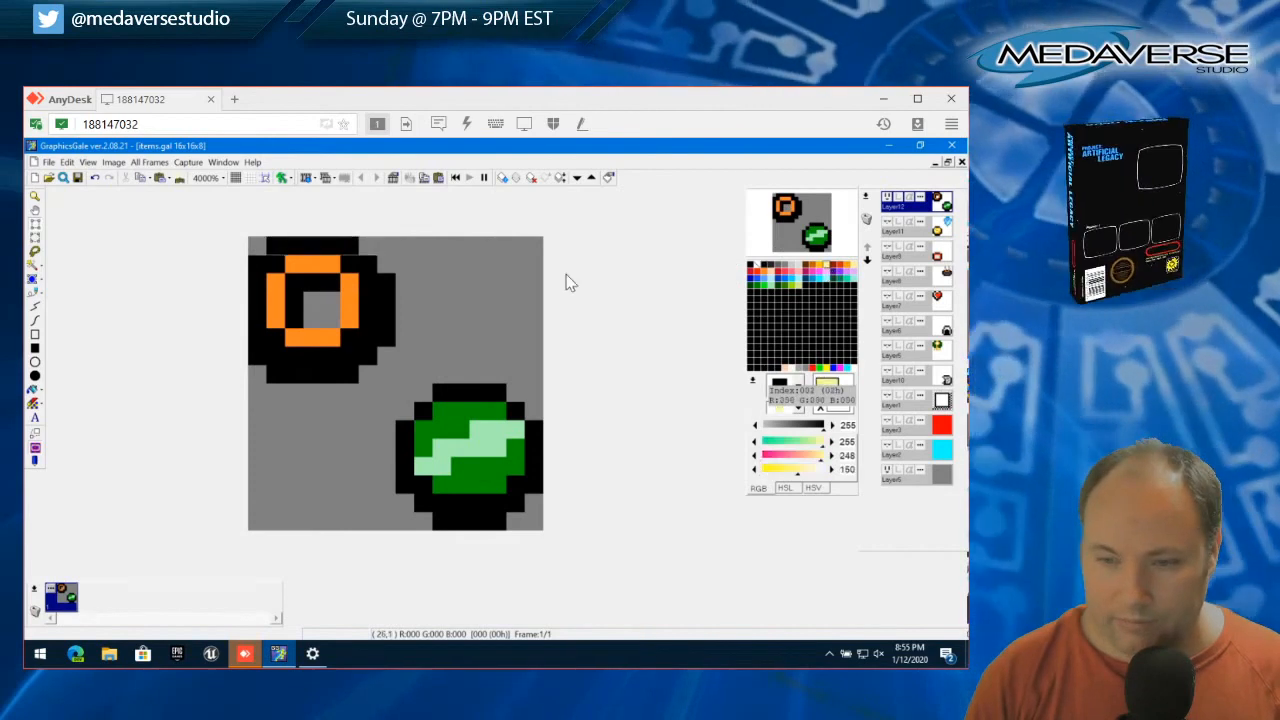
click(35, 294)
mouse_move(293, 264)
mouse_down()
mouse_move(344, 285)
mouse_move(348, 318)
mouse_move(325, 346)
mouse_move(280, 328)
mouse_move(289, 276)
mouse_up()
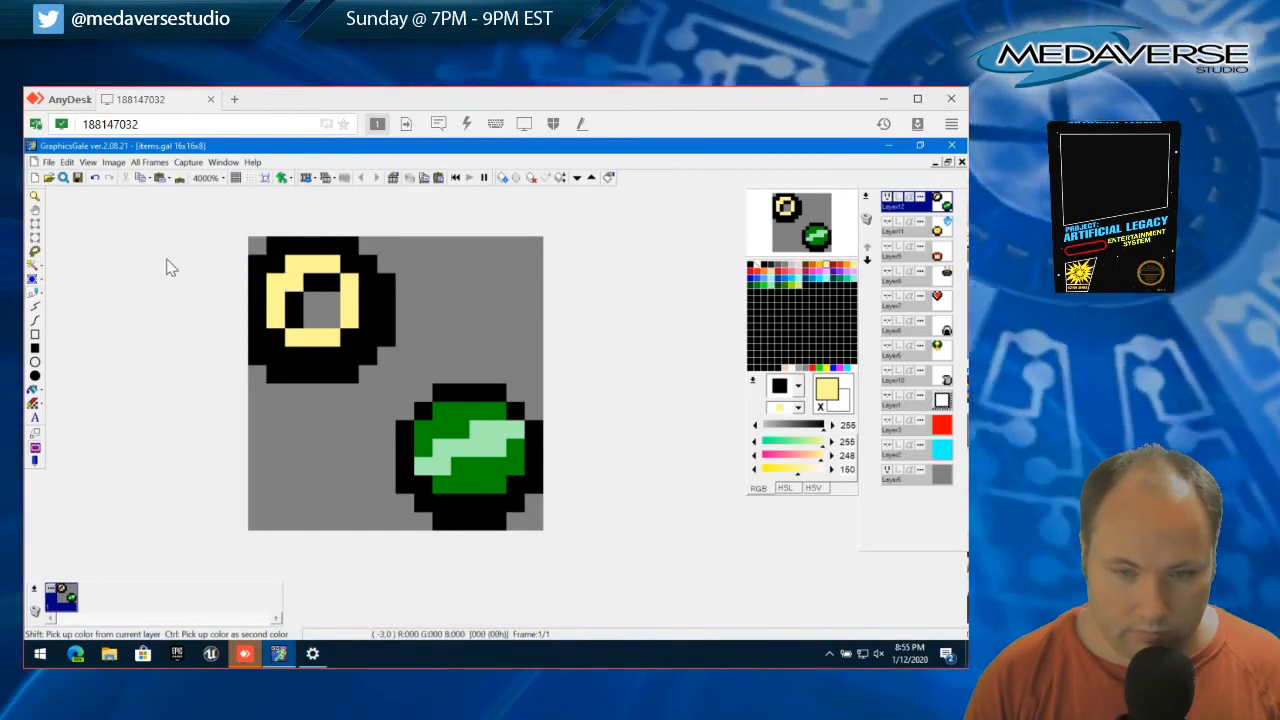
click(66, 162)
click(76, 181)
click(282, 271)
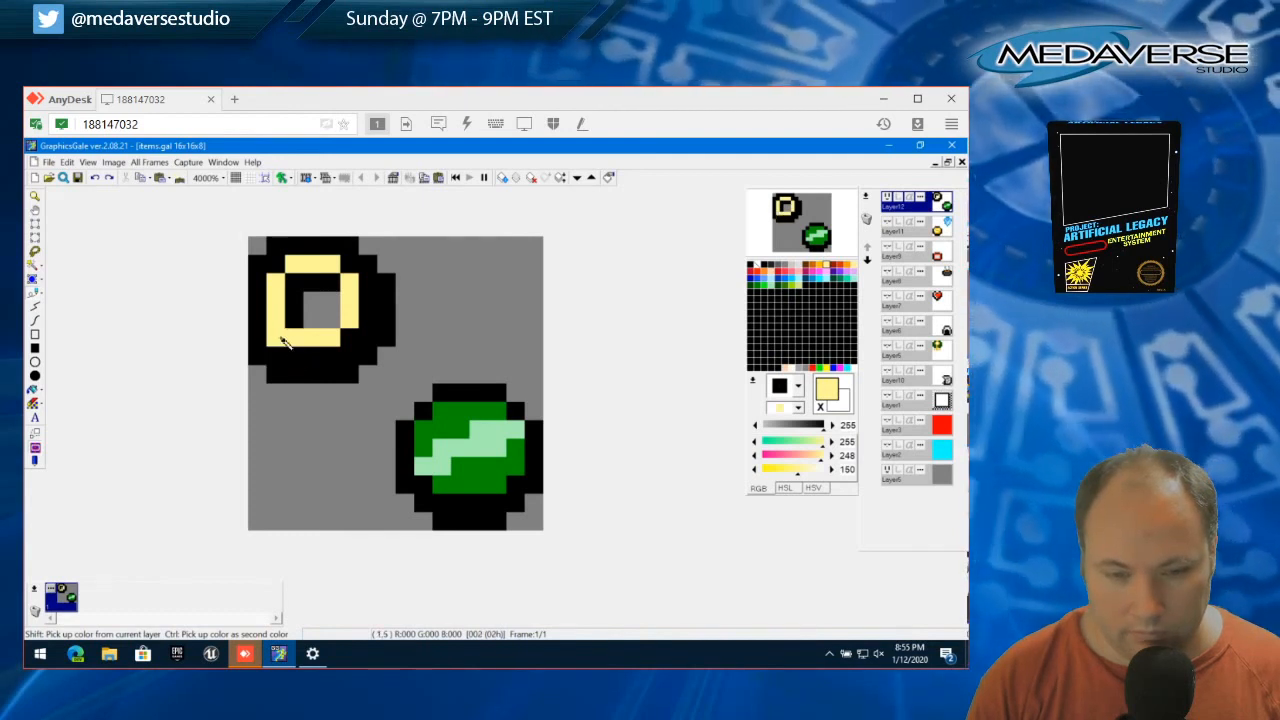
Thicken the pale yellow ring outward over the black outline, leaving the black diagonal corner pixels and the right outer column
mouse_move(298, 358)
mouse_down()
mouse_move(338, 358)
mouse_move(364, 338)
mouse_move(372, 287)
mouse_up()
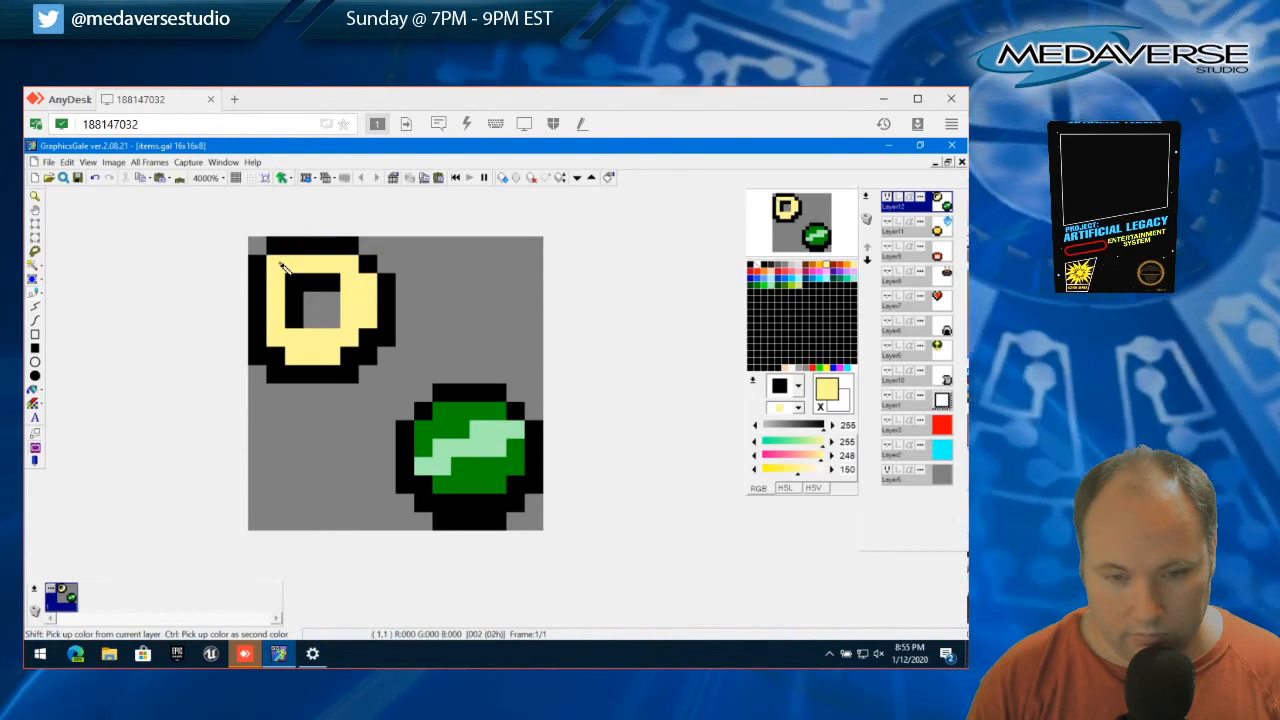
mouse_move(331, 246)
mouse_down()
mouse_move(289, 252)
mouse_move(263, 272)
mouse_move(257, 330)
mouse_up()
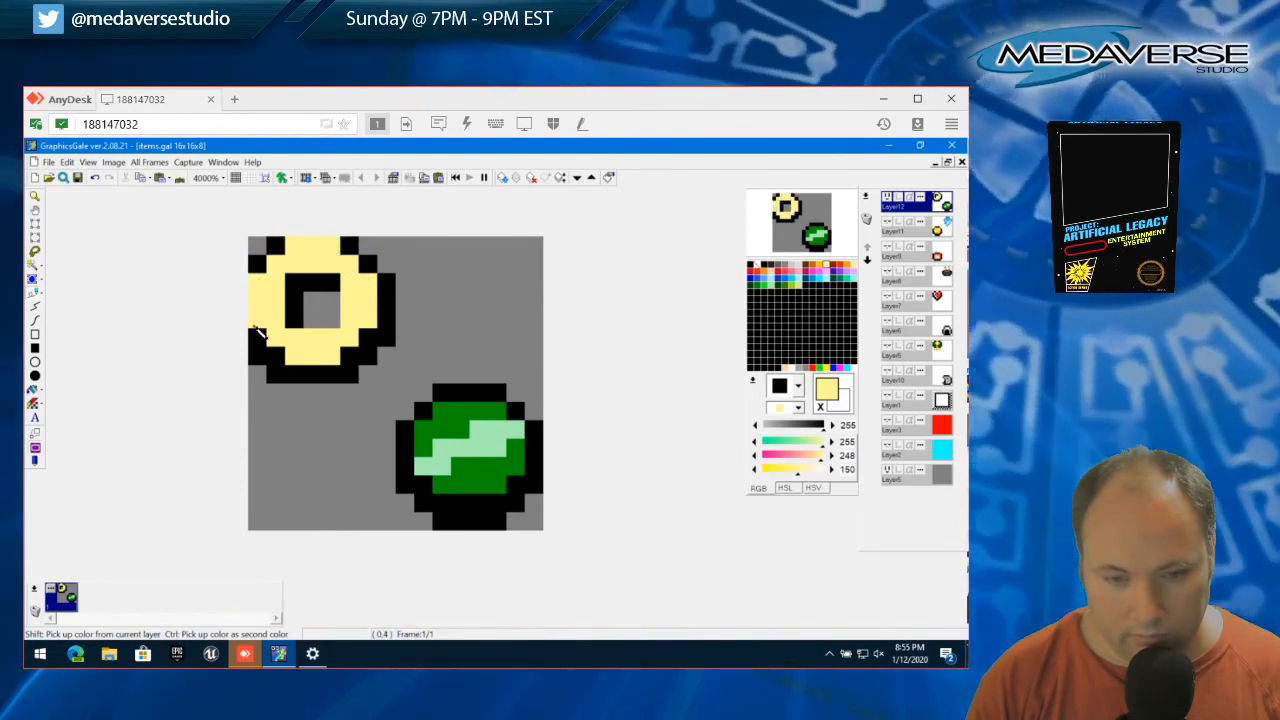
click(258, 266)
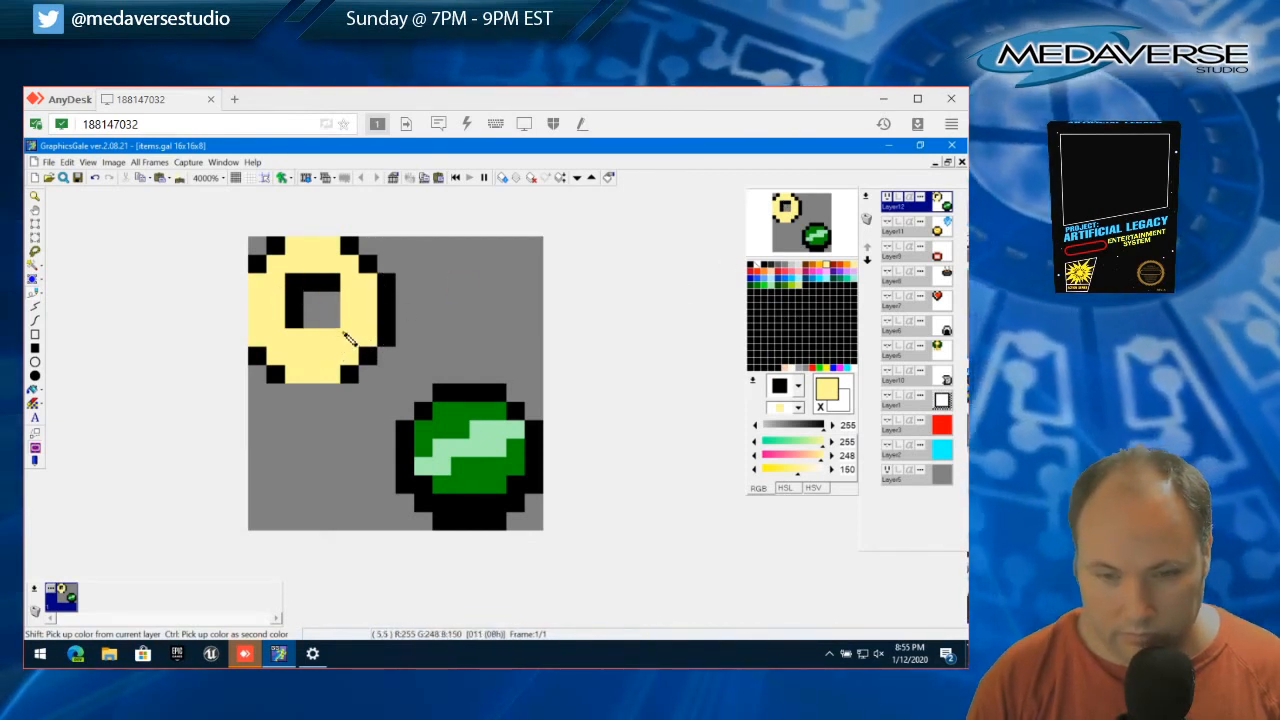
Try a black border along the lower and right sides of the ring's hole, and undo it
right_click(297, 319)
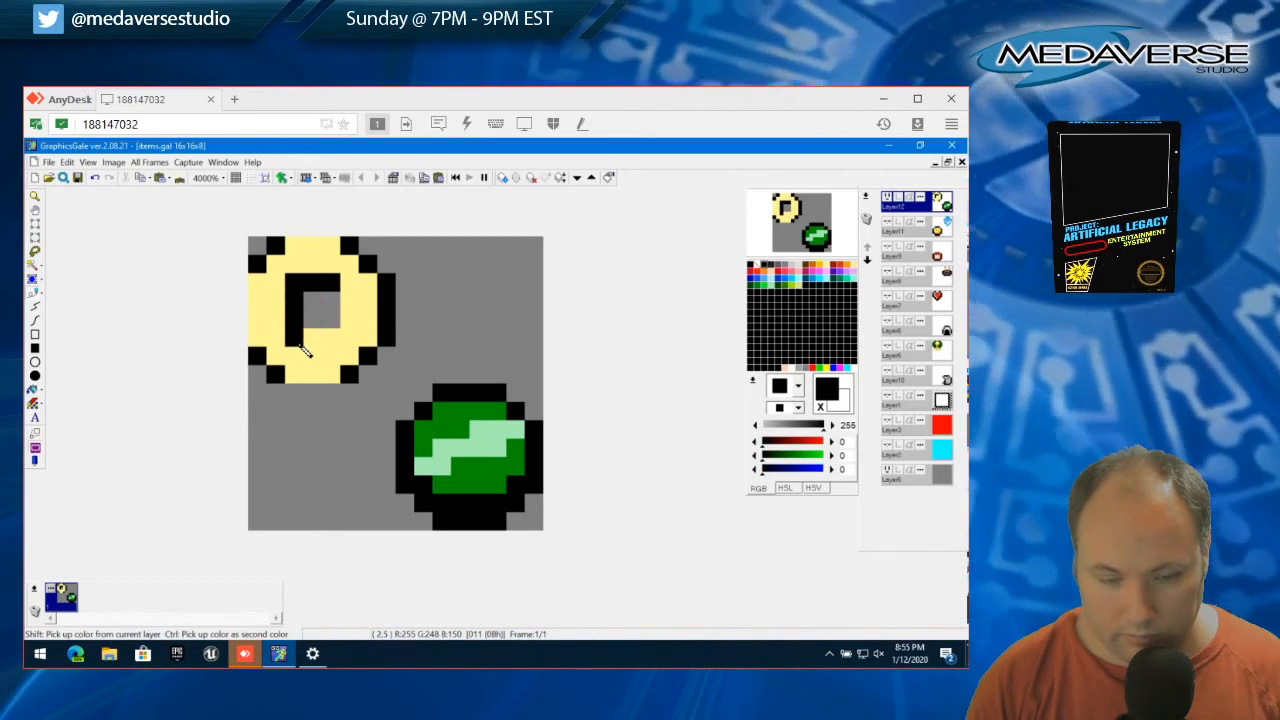
mouse_move(300, 344)
mouse_down()
mouse_move(348, 340)
mouse_move(349, 284)
mouse_up()
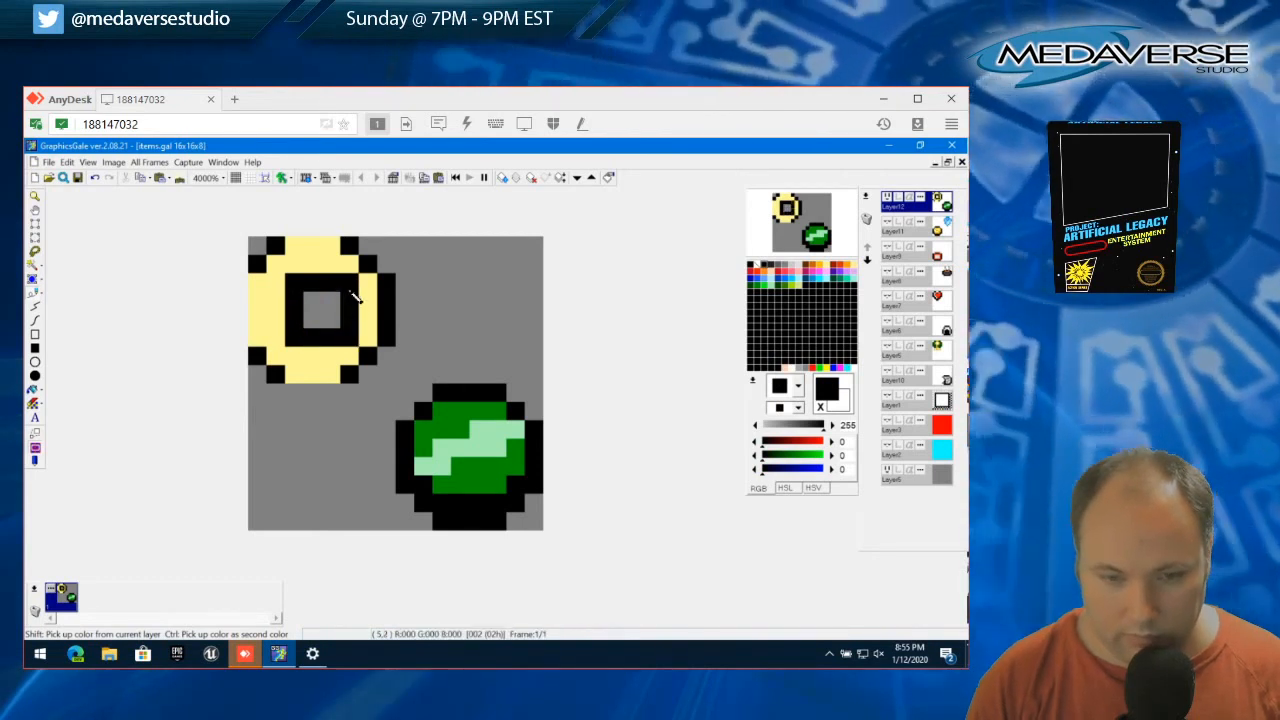
click(85, 163)
click(73, 177)
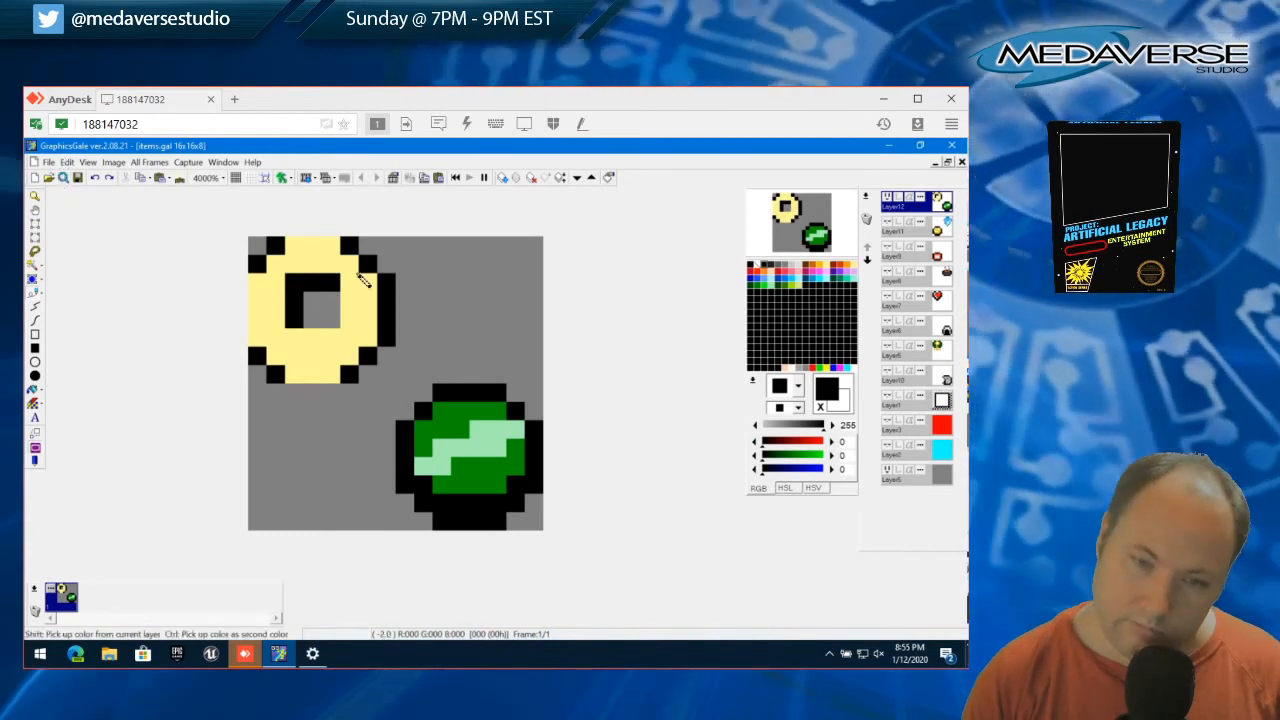
Shade the lower and right sides of the ring's hole orange (252, 189, 0), keeping the corner pixel between them pale yellow
click(820, 270)
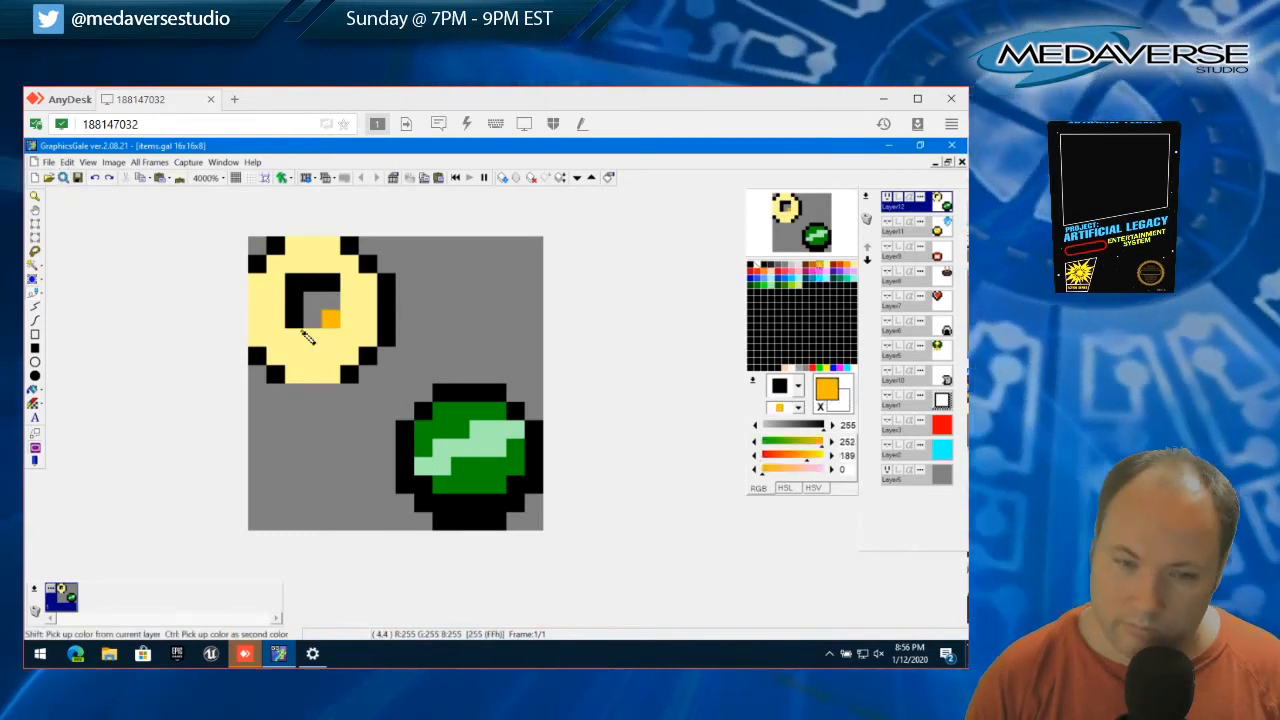
click(291, 340)
mouse_move(291, 345)
mouse_down()
mouse_move(347, 342)
mouse_move(358, 293)
mouse_up()
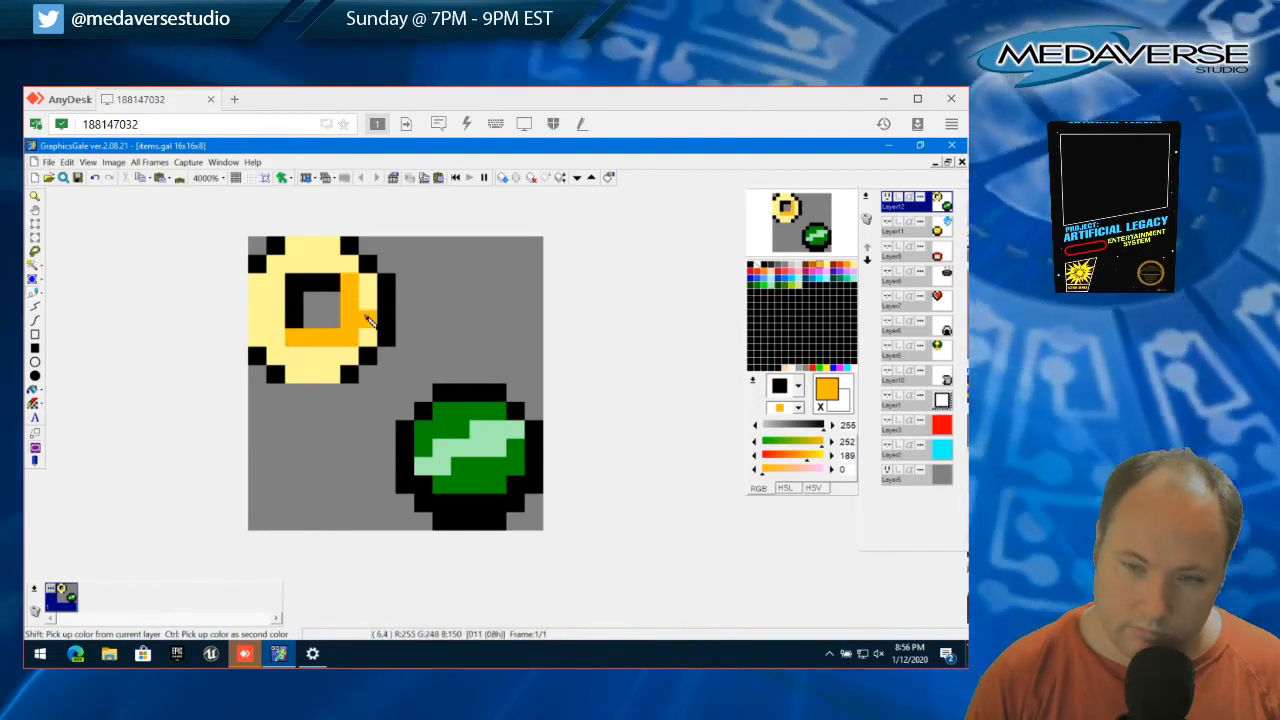
right_click(363, 314)
click(350, 338)
click(331, 339)
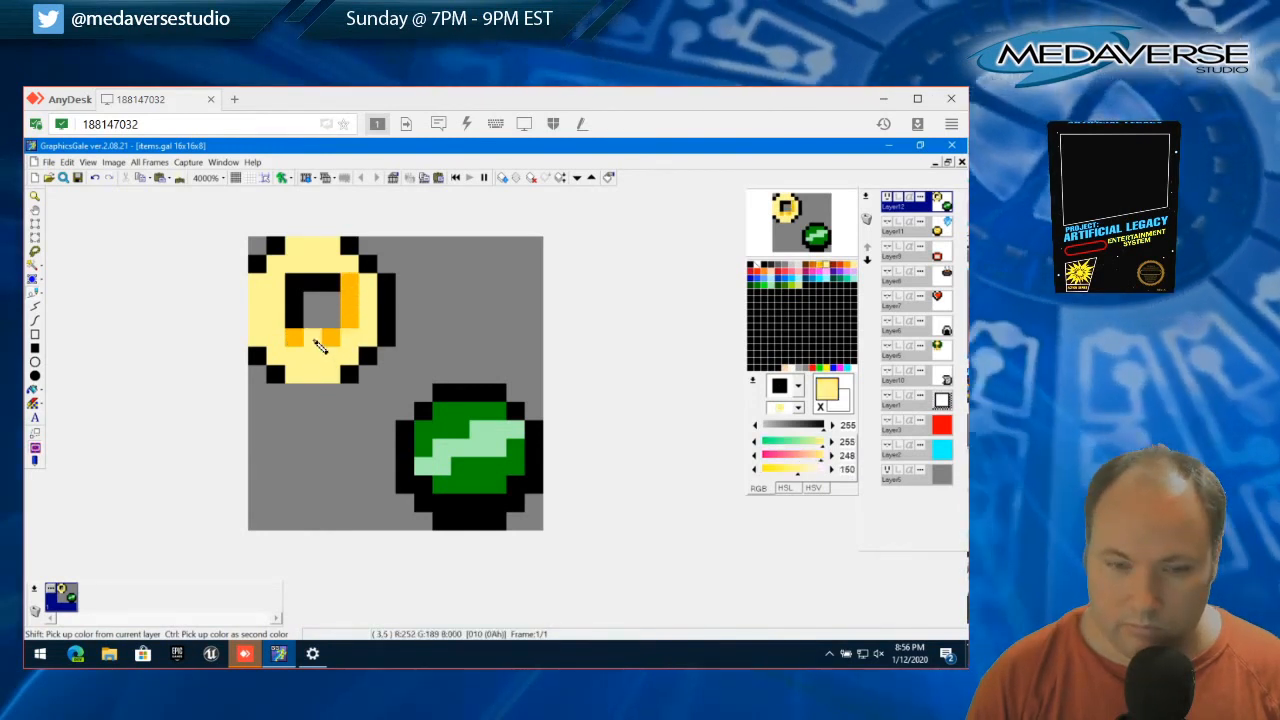
right_click(318, 343)
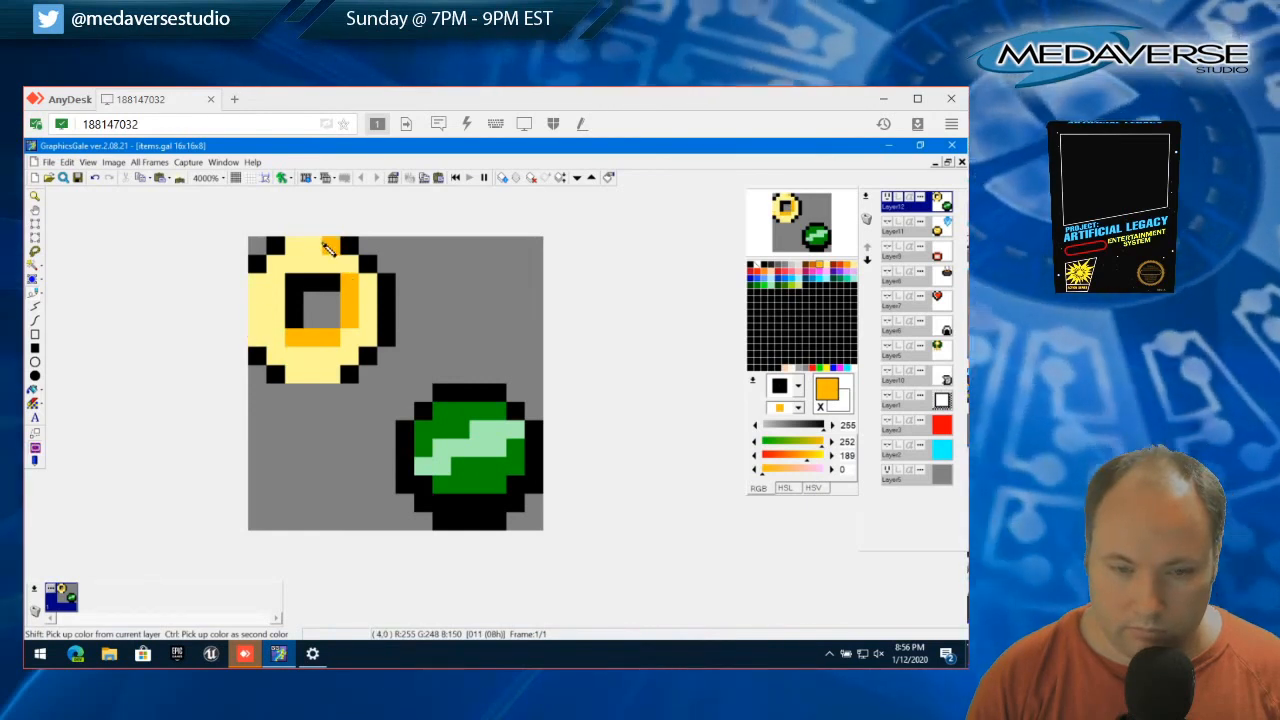
Try an orange outer rim along the ring's top, left and bottom sides, and return the whole ring to pale yellow
mouse_move(324, 243)
mouse_down()
mouse_move(274, 264)
mouse_move(249, 319)
mouse_move(300, 376)
mouse_move(330, 378)
mouse_move(370, 350)
mouse_up()
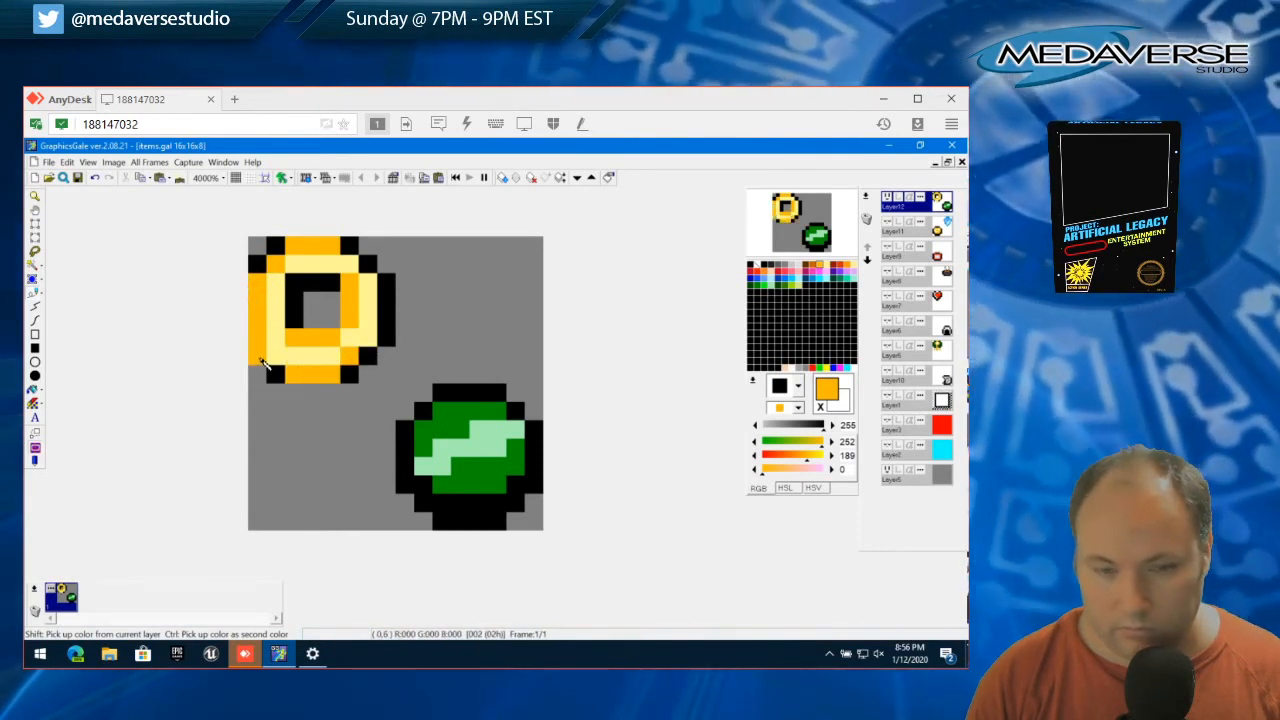
key(ctrl+z)
click(271, 360)
click(318, 362)
key(ctrl+z)
right_click(328, 360)
click(348, 359)
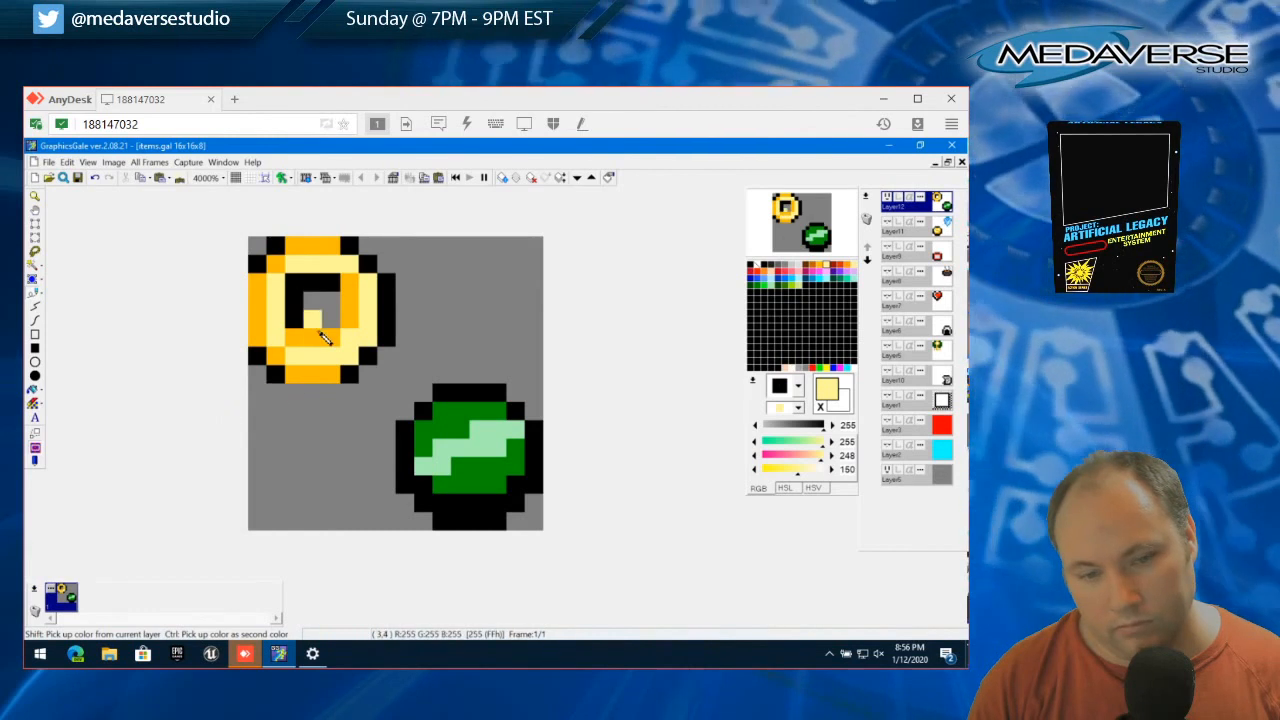
click(350, 373)
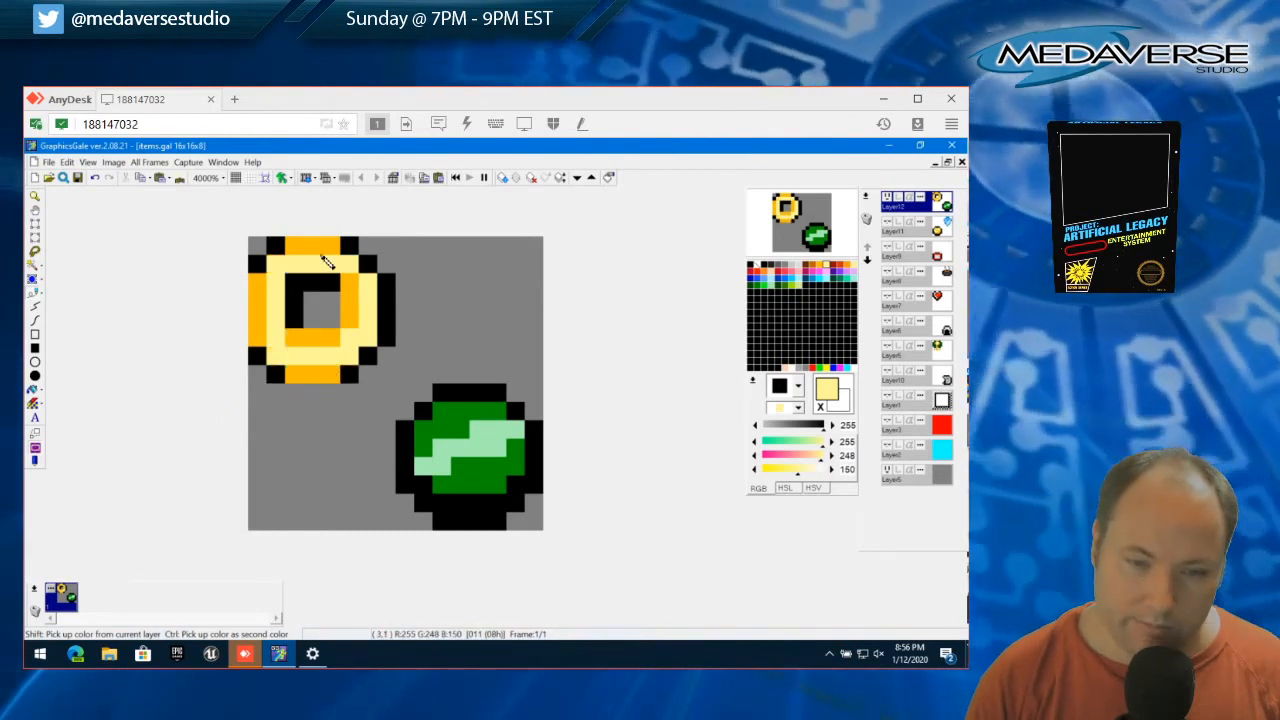
mouse_move(325, 259)
mouse_down()
mouse_move(260, 285)
mouse_move(254, 346)
mouse_move(290, 379)
mouse_move(328, 381)
mouse_move(307, 354)
mouse_move(348, 326)
mouse_move(336, 348)
mouse_move(298, 338)
mouse_move(347, 340)
mouse_move(348, 287)
mouse_move(322, 320)
mouse_up()
Extend the black inner edge of the ring's hole by one pixel downward and one pixel to the right
right_click(298, 324)
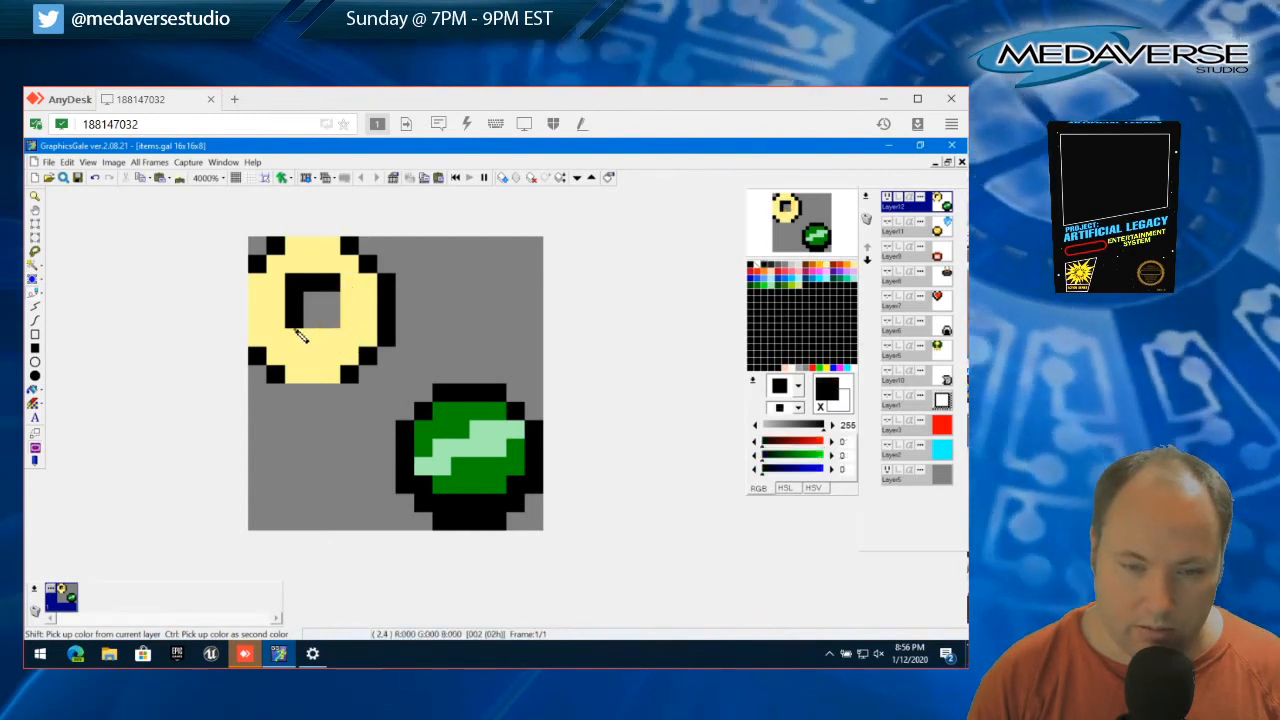
click(298, 334)
click(353, 287)
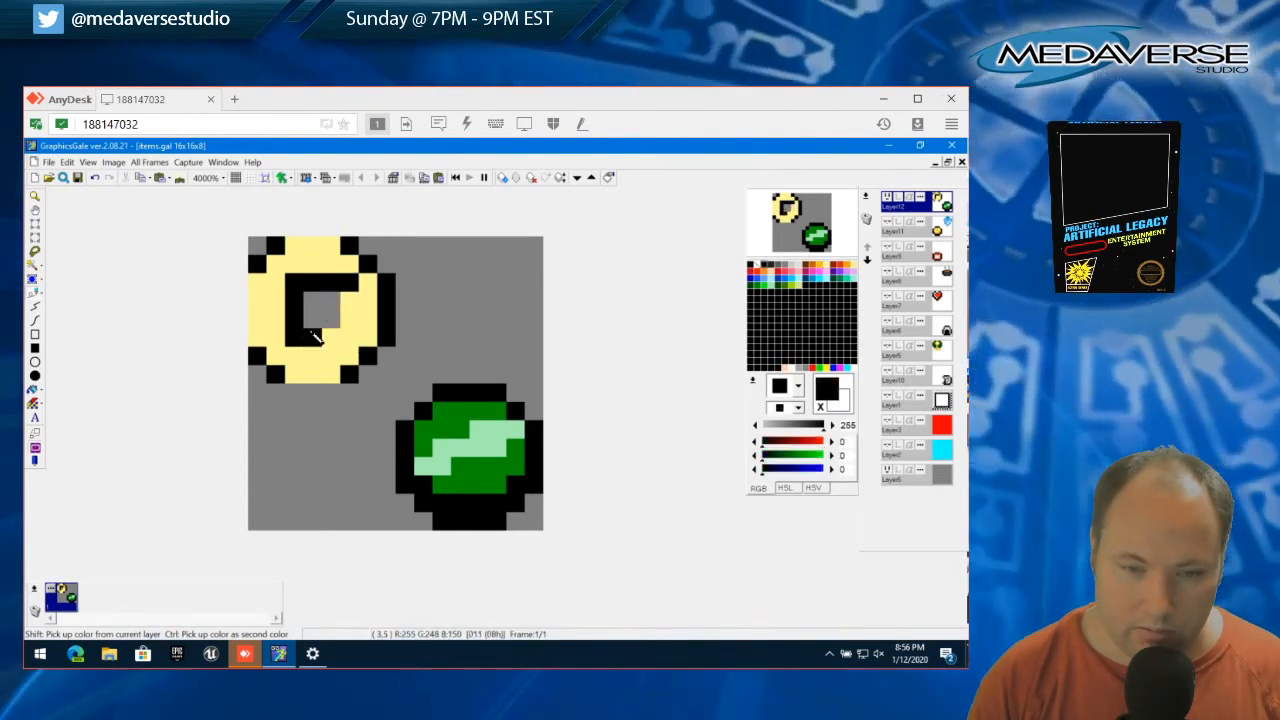
Erase the 3x3 block inside the black inner edge to enlarge the ring's transparent hole, and clear the selection
click(34, 240)
drag(305, 292, 355, 345)
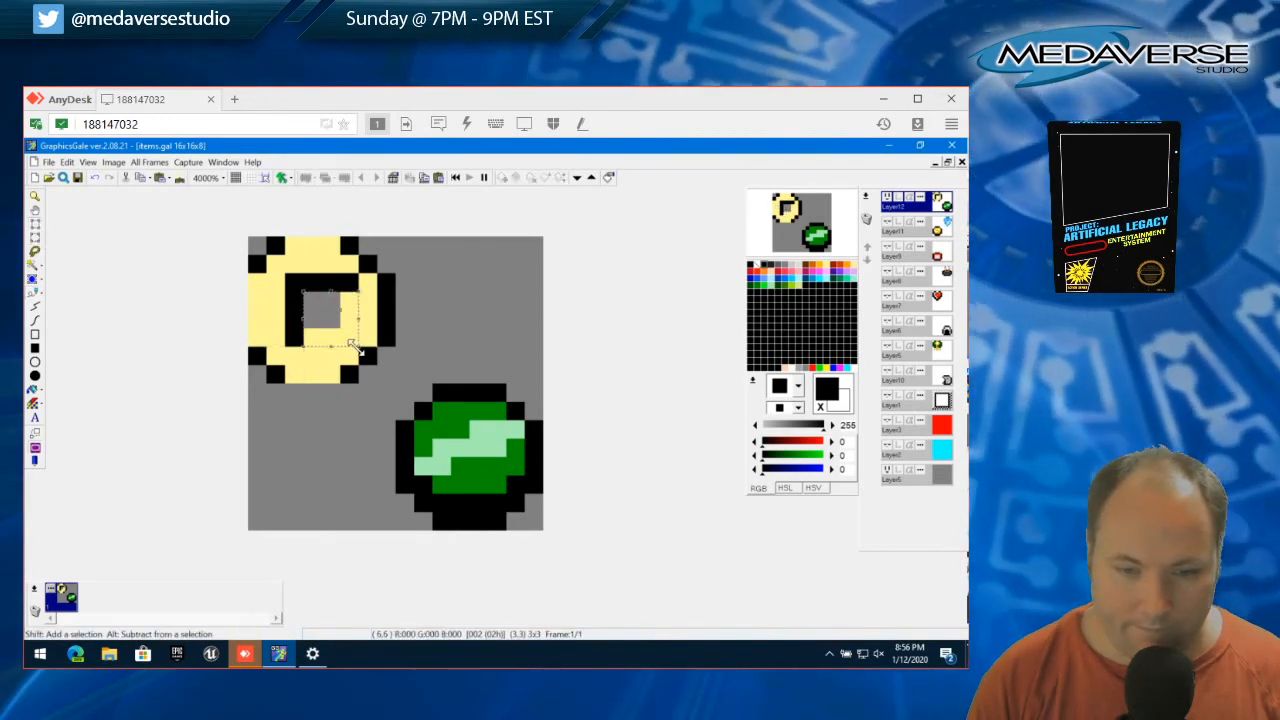
key(Delete)
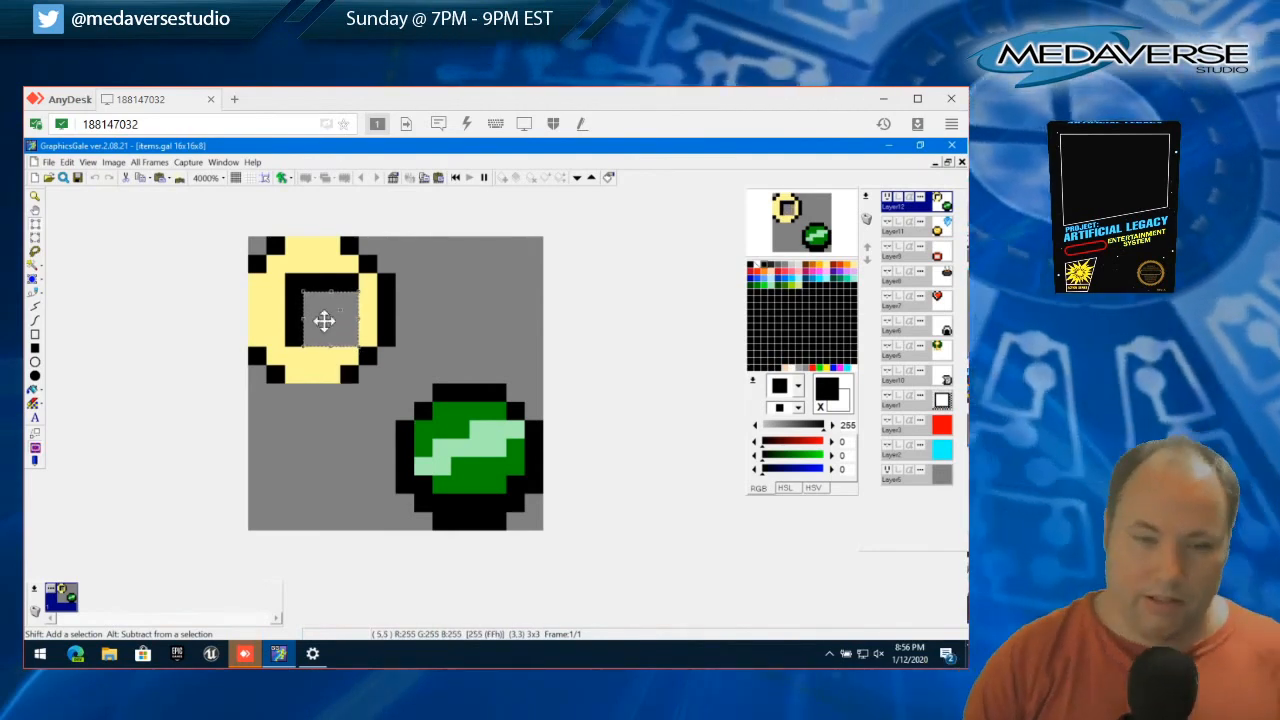
click(66, 162)
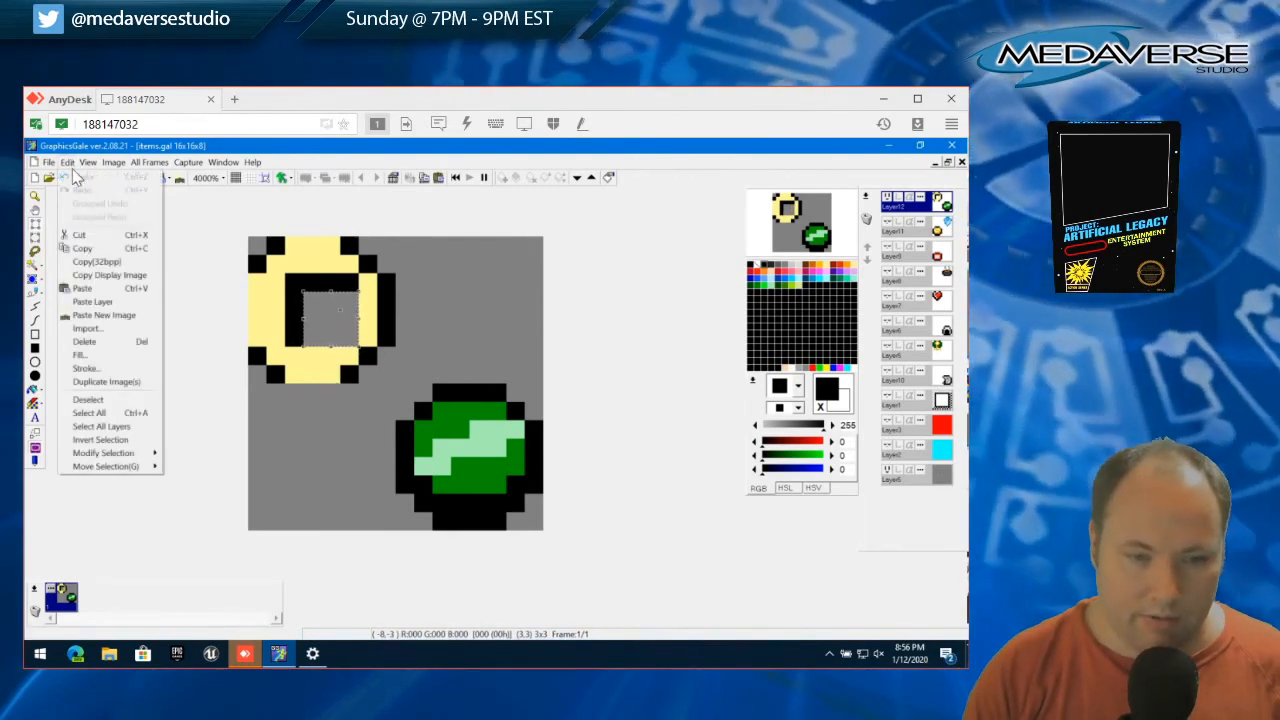
click(70, 163)
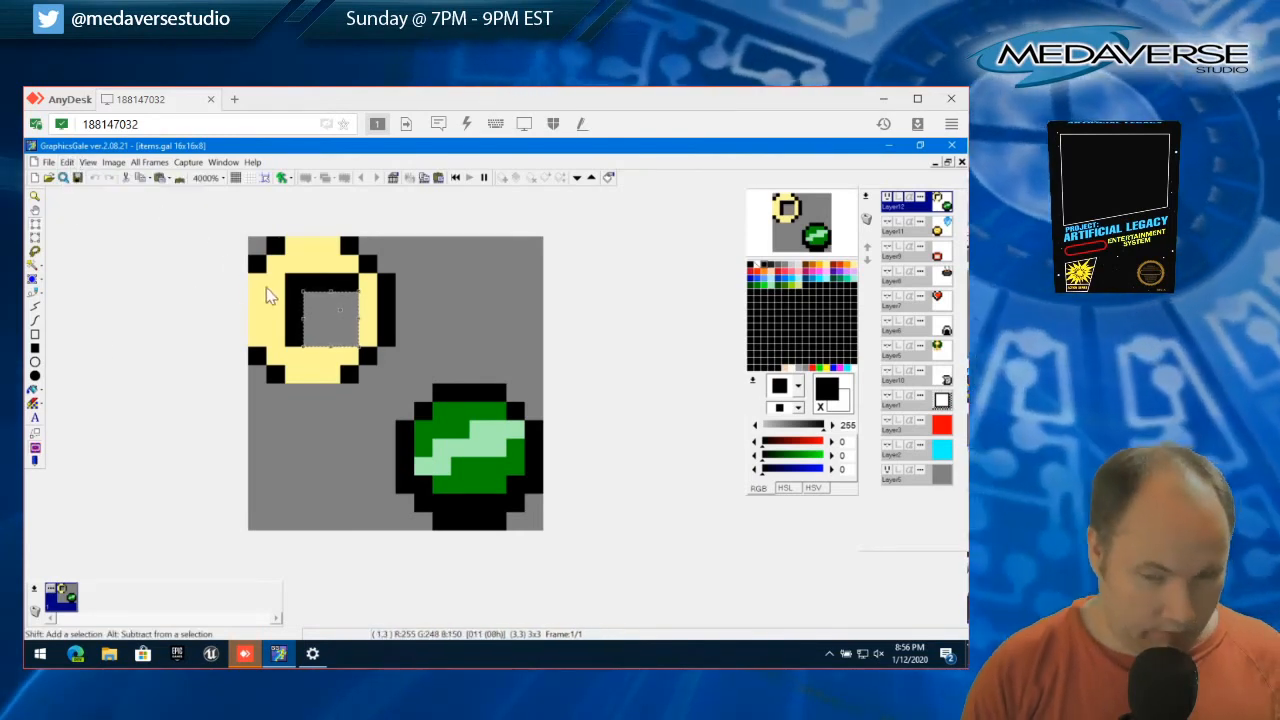
drag(320, 310, 288, 295)
key(Escape)
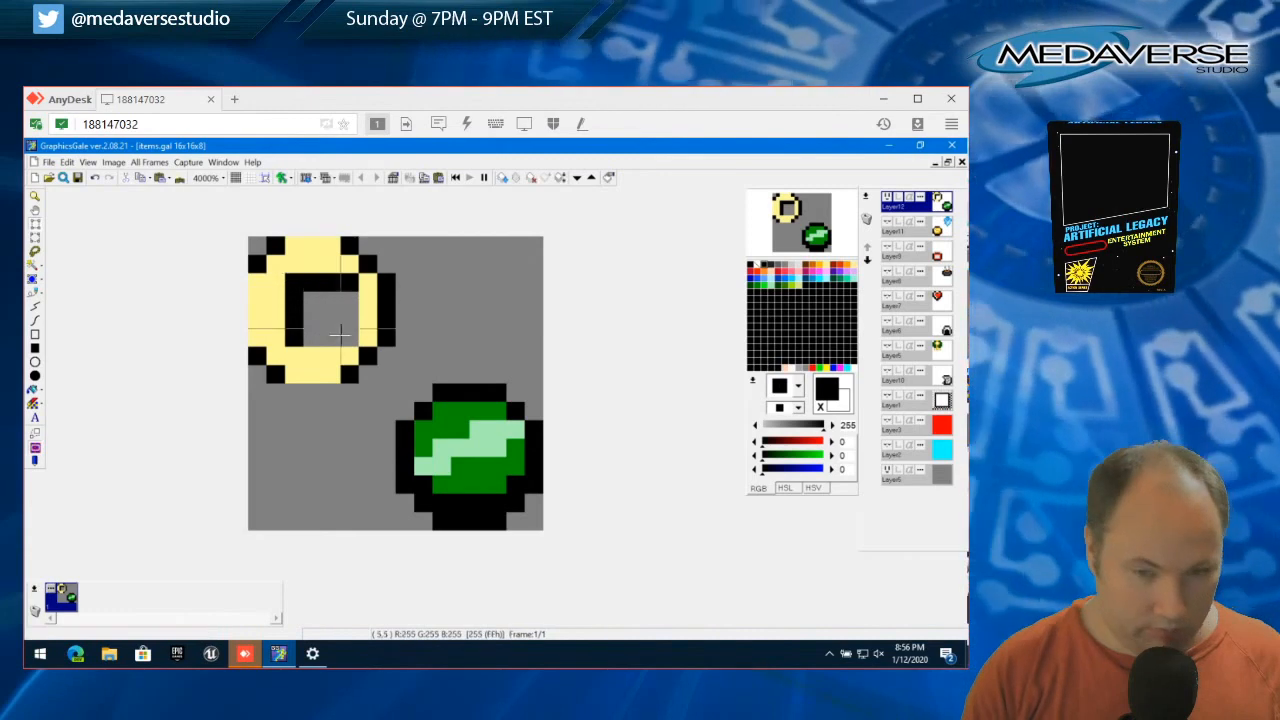
Erase the entire 8x8 yellow ring sprite from the upper-left quadrant and clear the selection
drag(399, 387, 246, 237)
key(Delete)
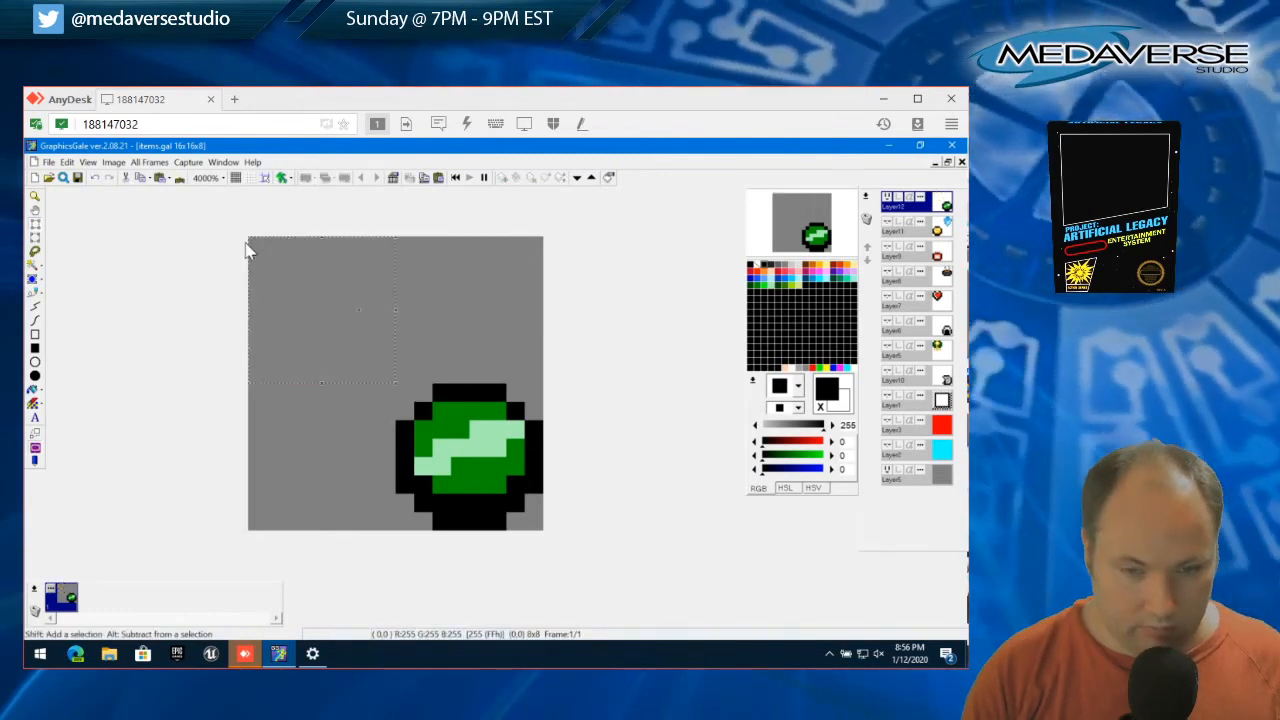
click(68, 162)
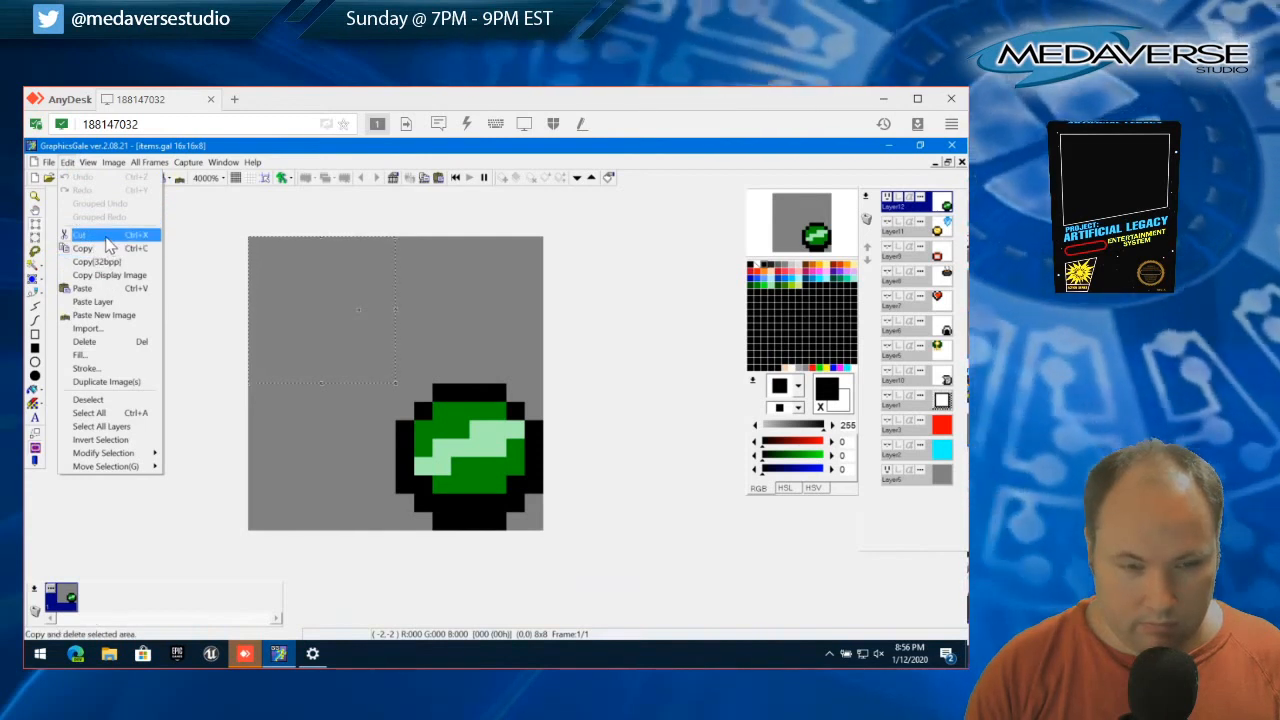
click(108, 236)
click(68, 162)
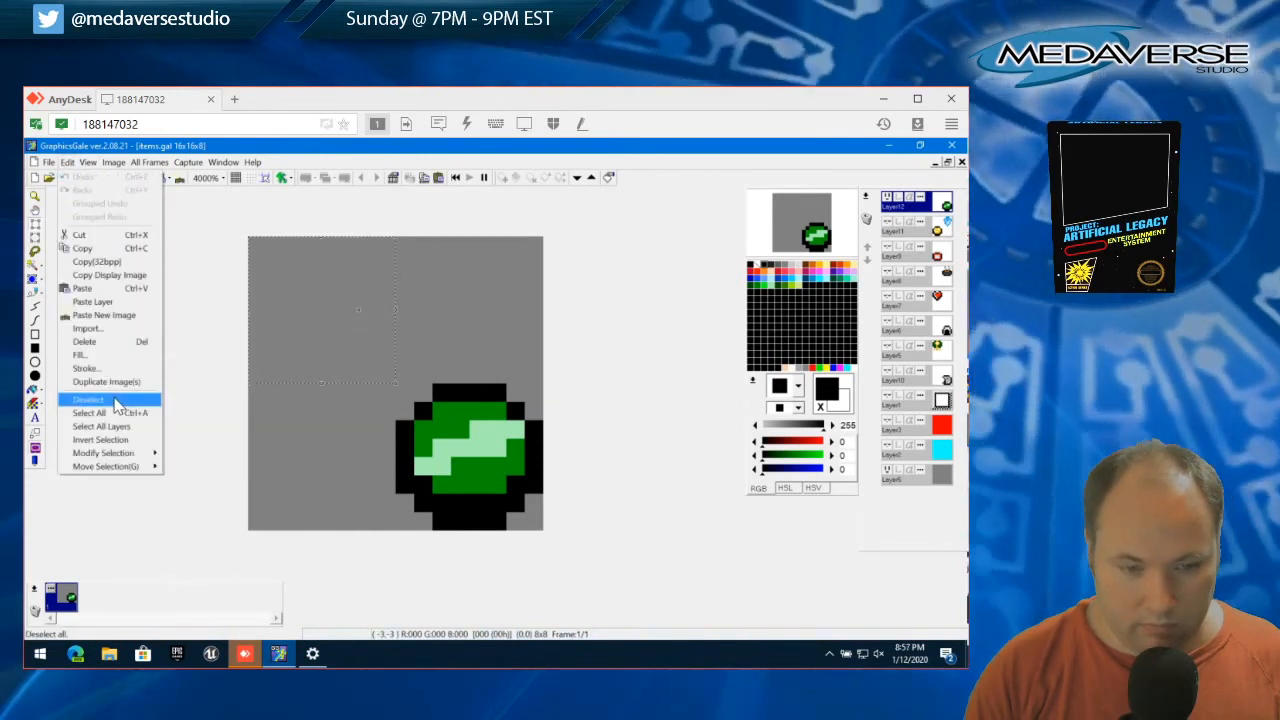
click(118, 402)
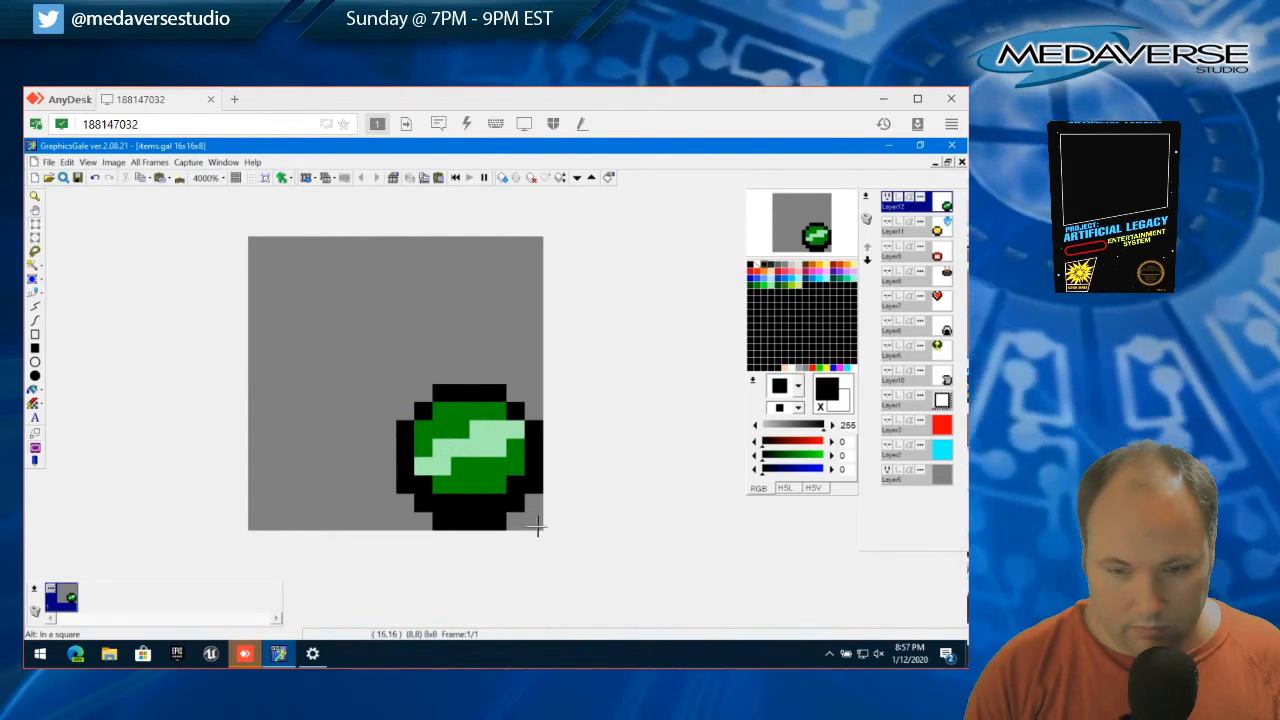
Copy the 8x8 green gem, paste it into the empty upper-left quadrant, and clear the selection
drag(538, 526, 538, 525)
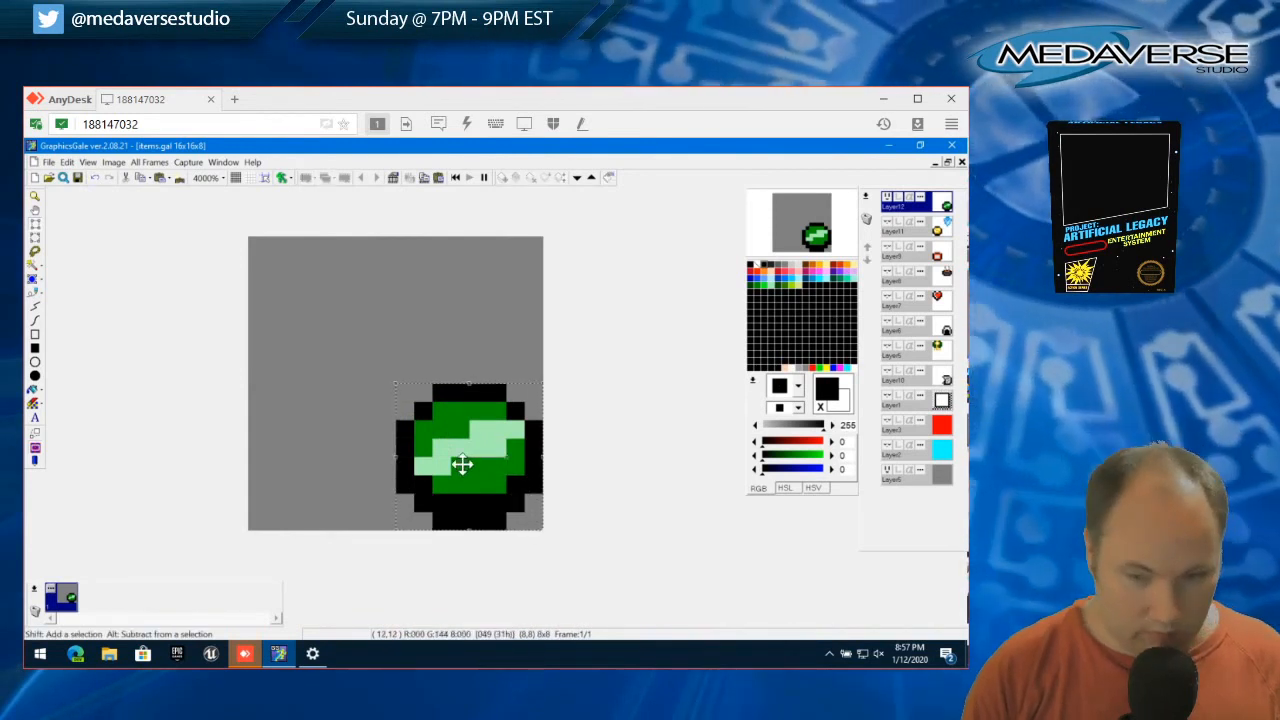
key(ctrl+v)
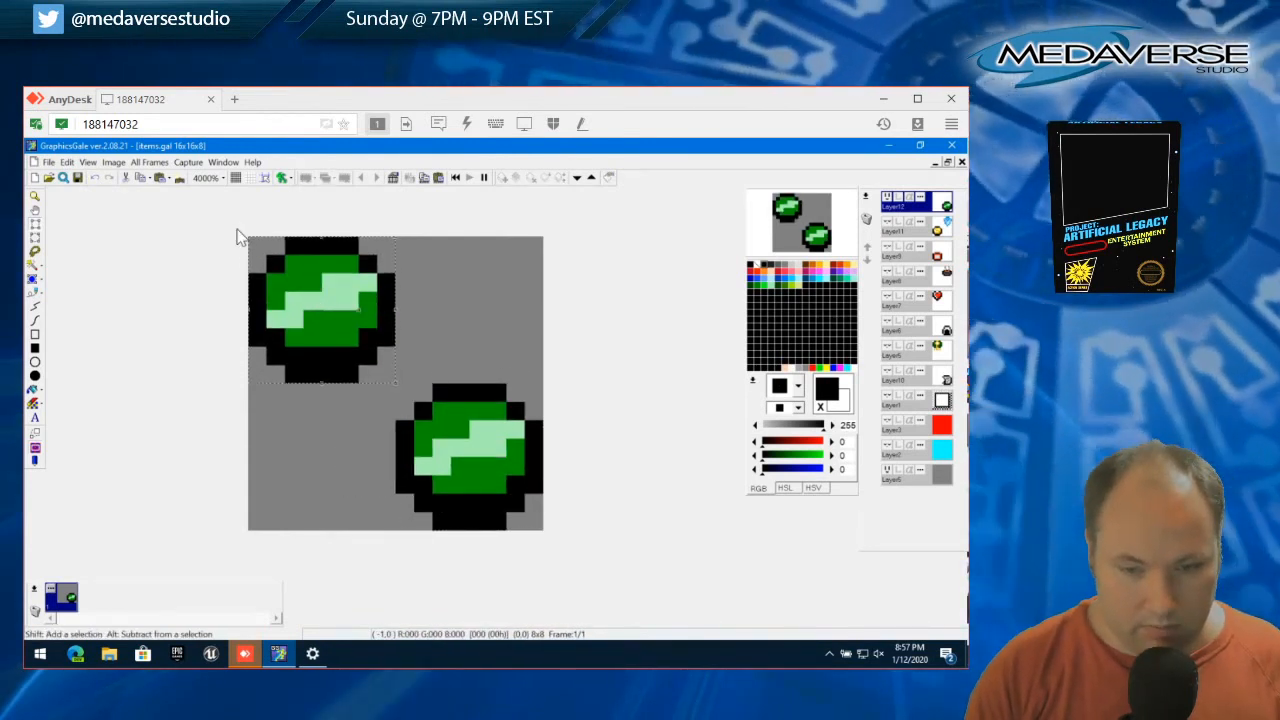
click(66, 162)
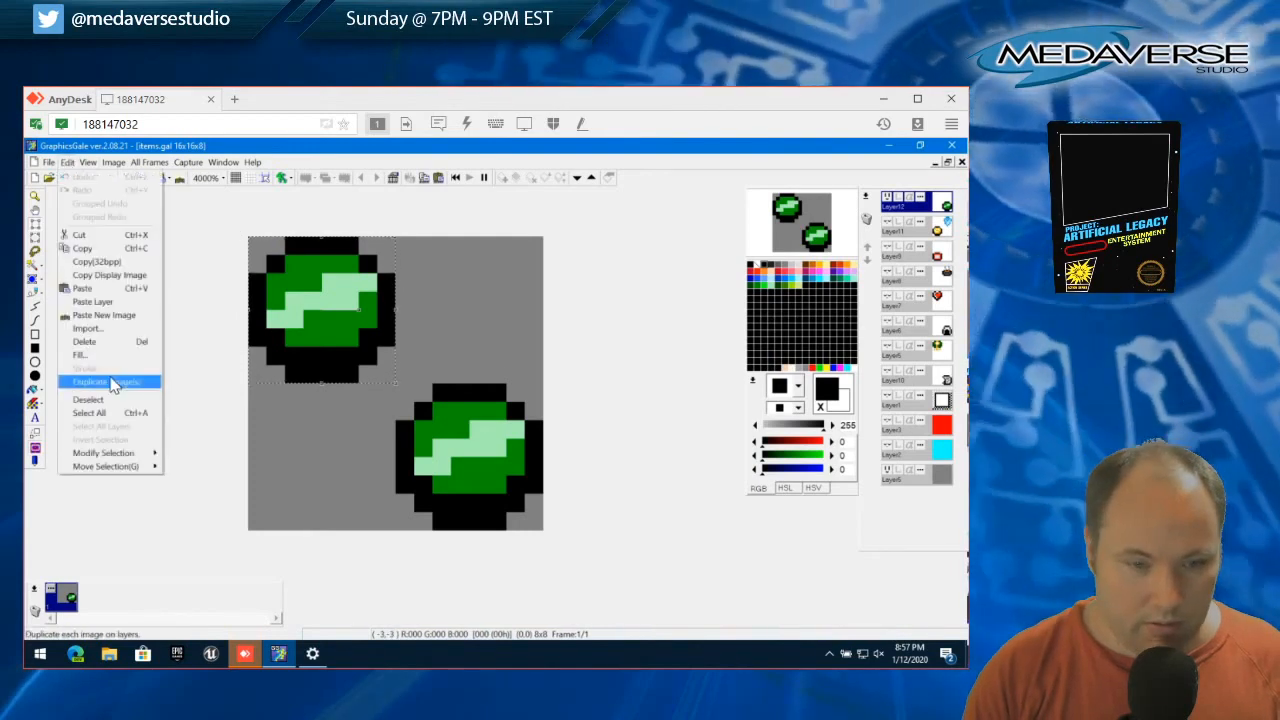
click(111, 402)
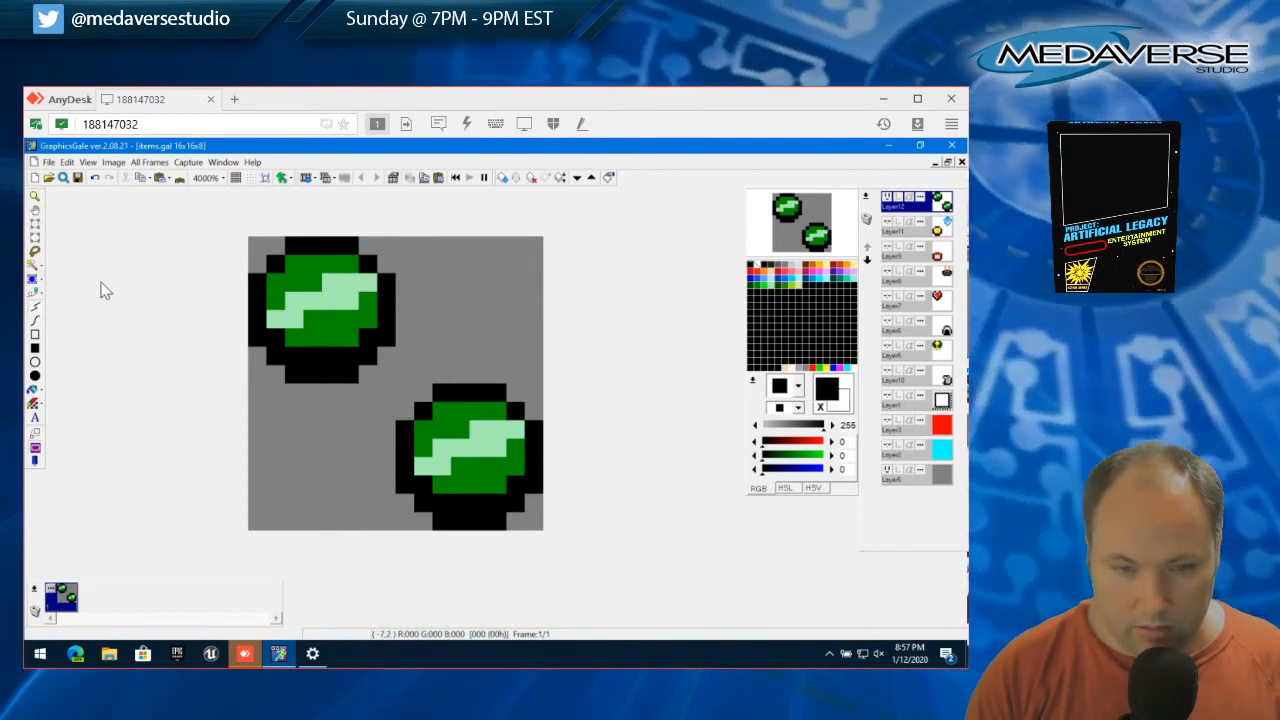
Paint three black pixels below the copied gem's highlight, erase the central 2x1 block as a transparent hole, and clear the selection
click(33, 279)
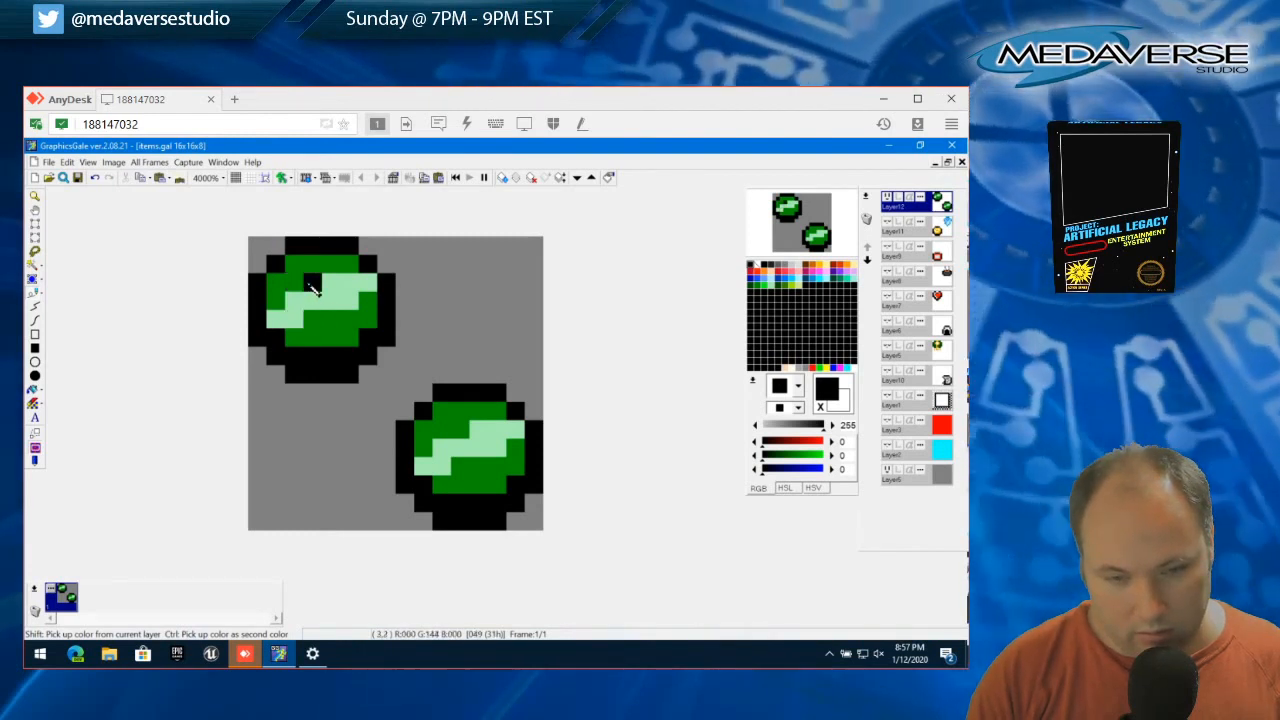
click(352, 301)
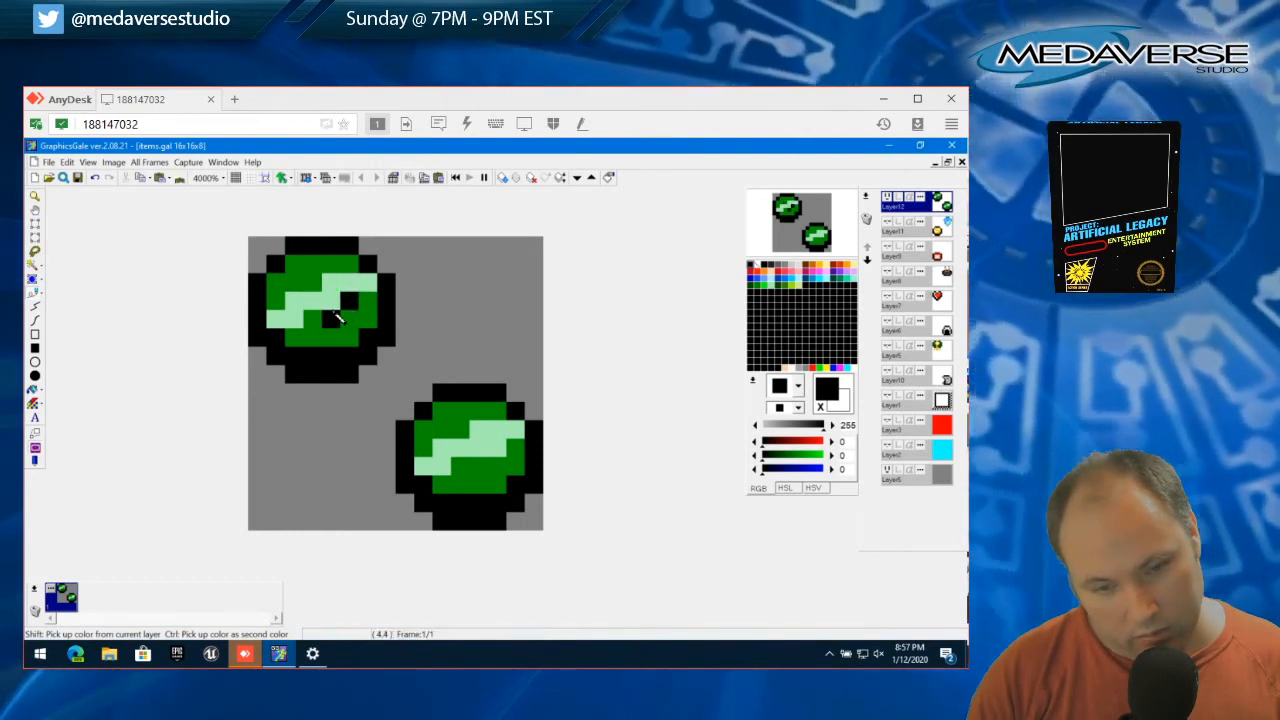
click(34, 224)
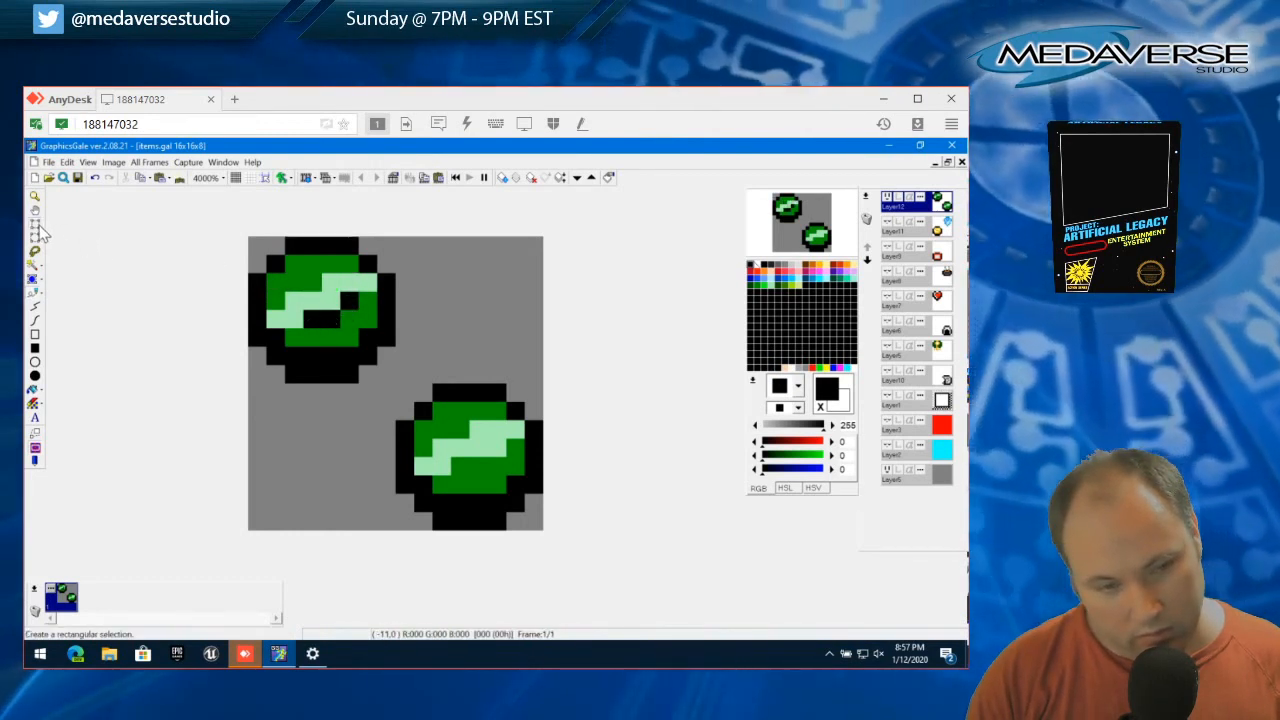
drag(338, 300, 306, 300)
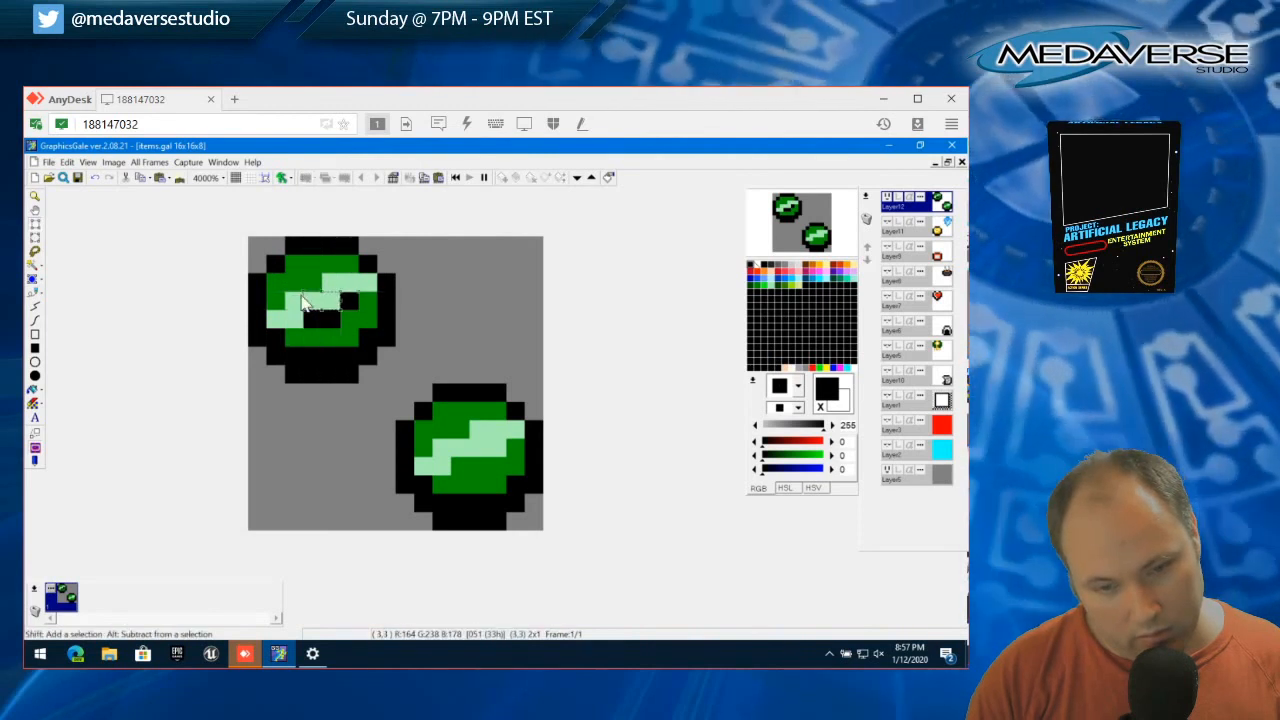
key(Delete)
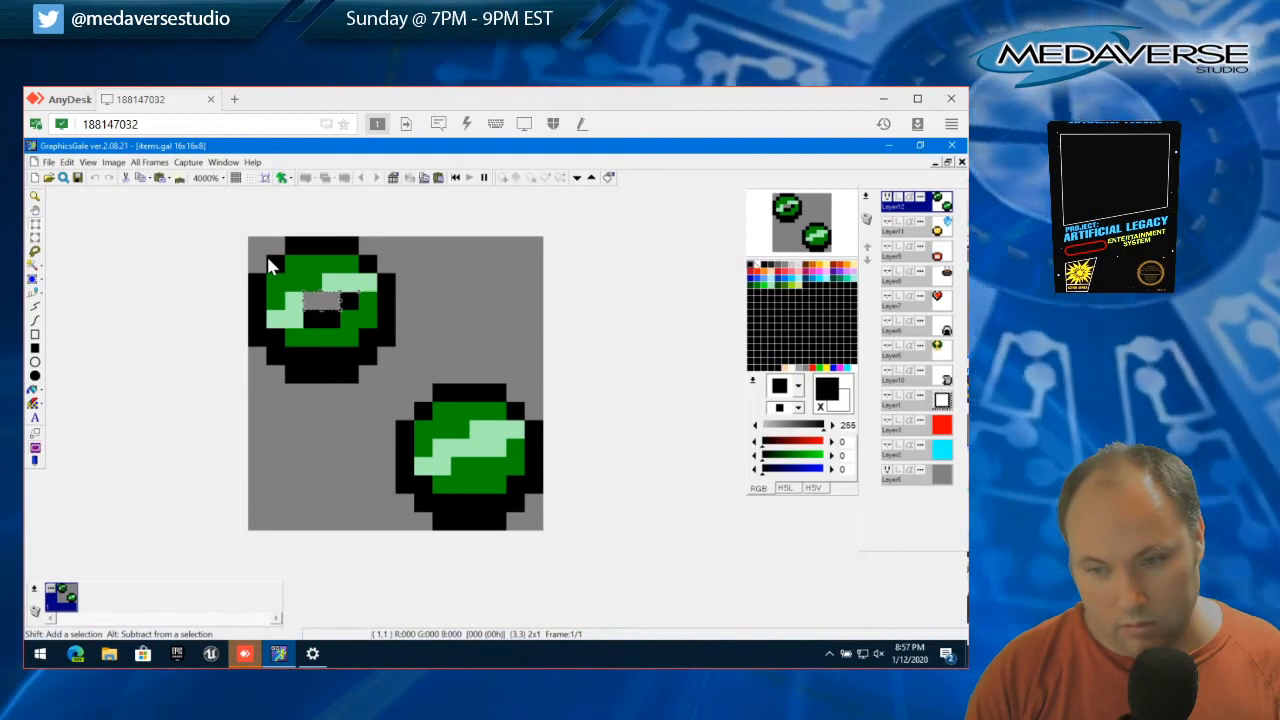
click(66, 162)
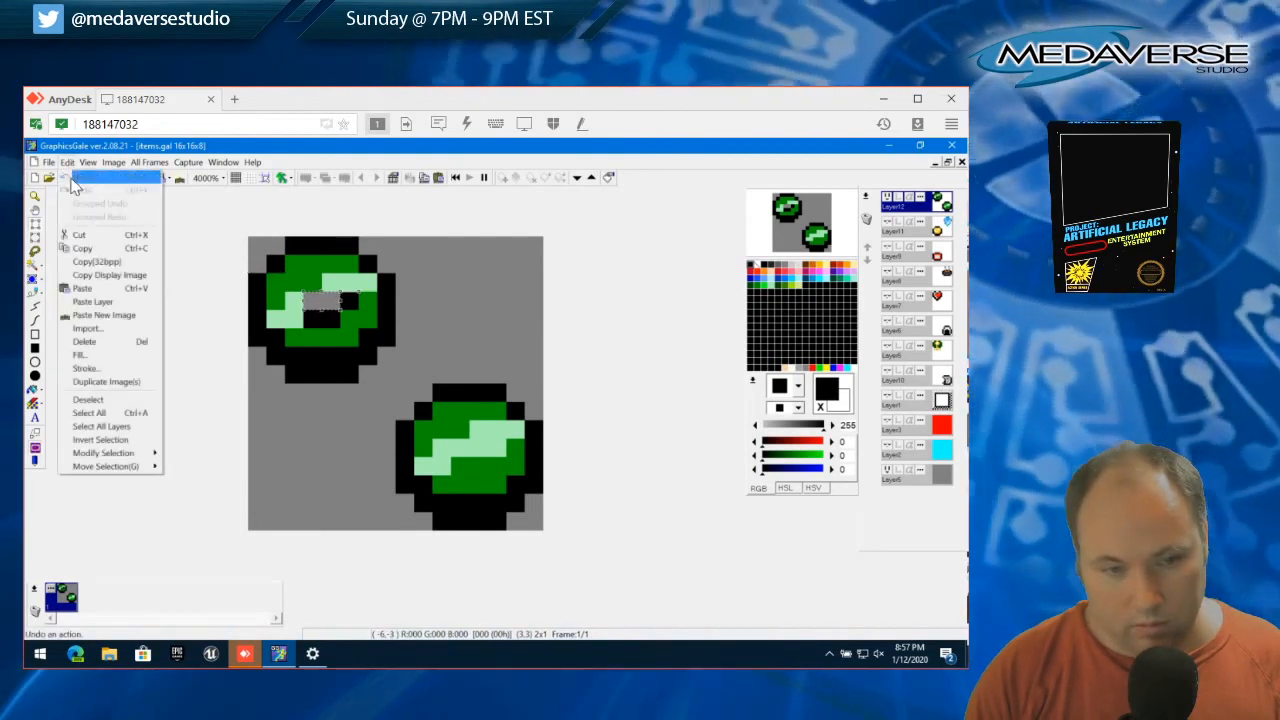
click(74, 185)
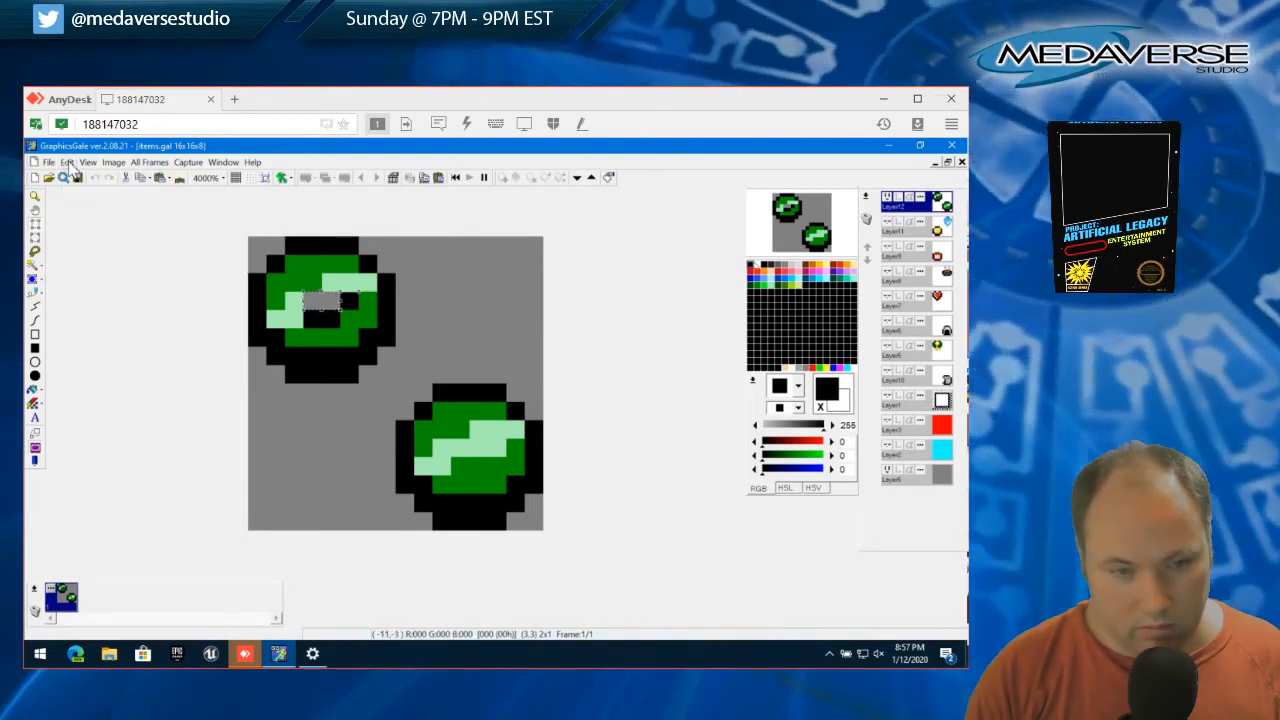
click(66, 162)
click(126, 409)
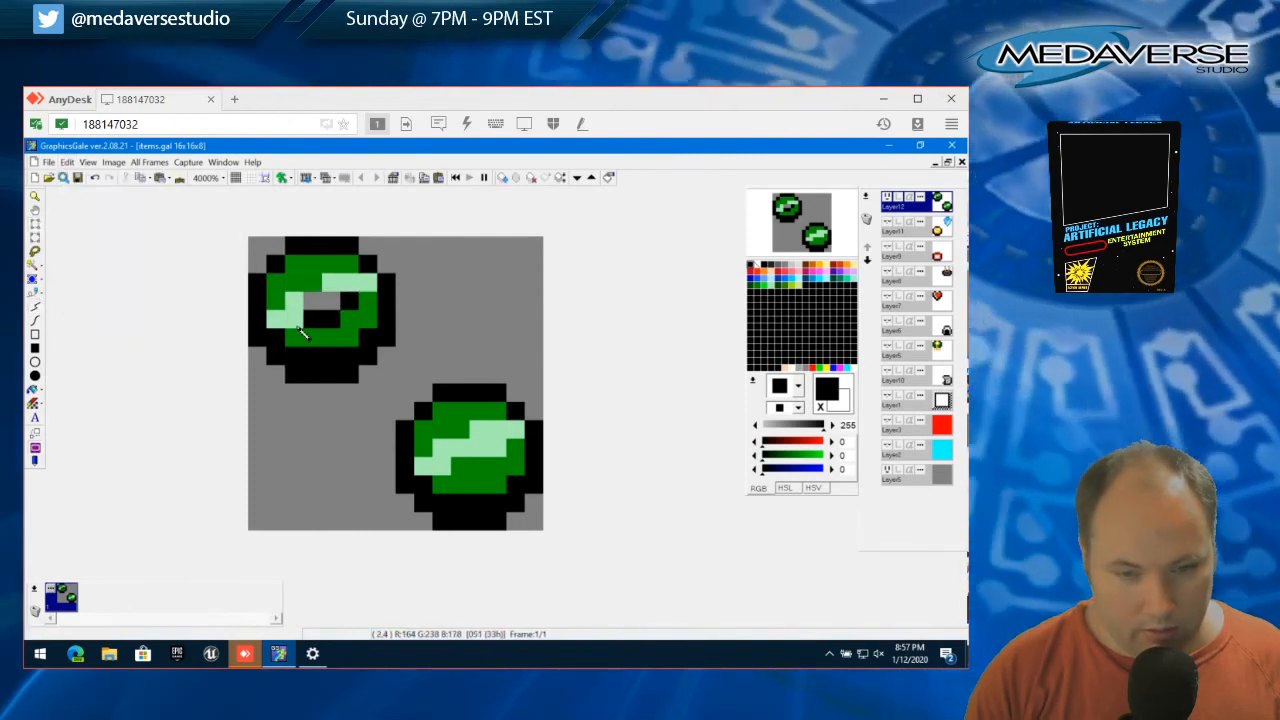
Paint black pixels along the upper and left sides of the hole, and recolor the black pixels below and right of it green (0, 144, 0)
click(36, 294)
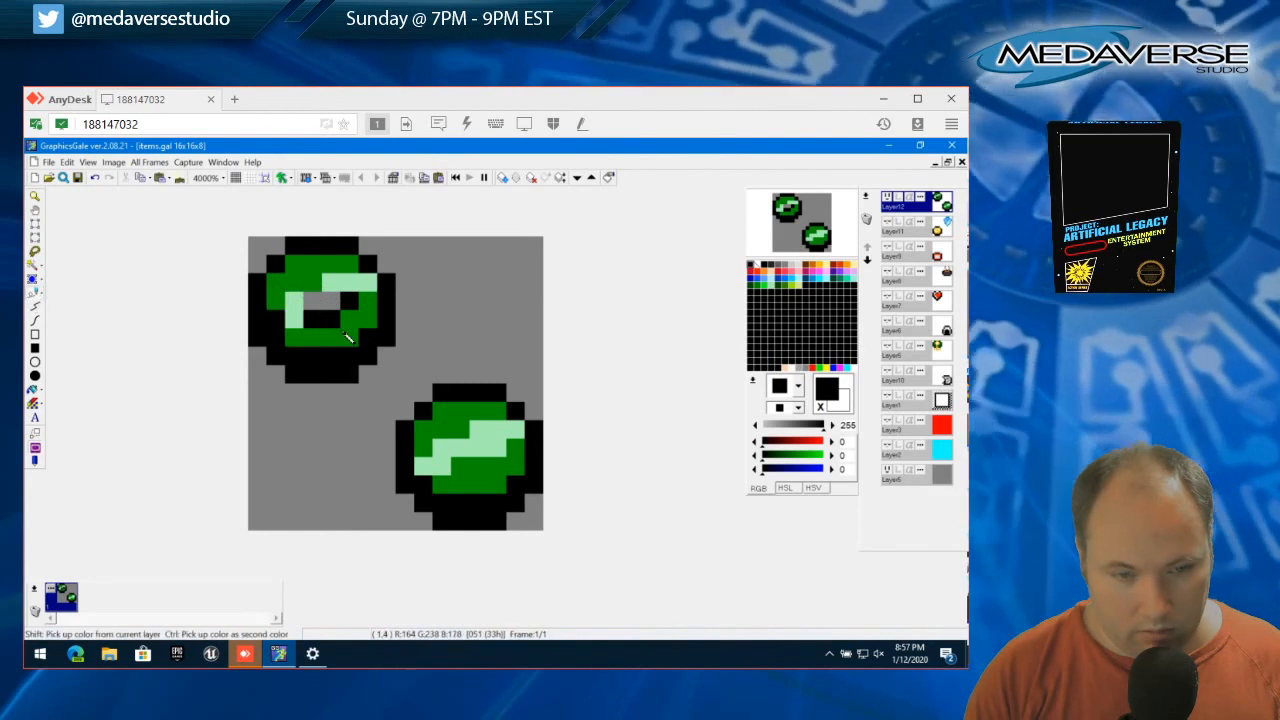
click(331, 282)
click(312, 283)
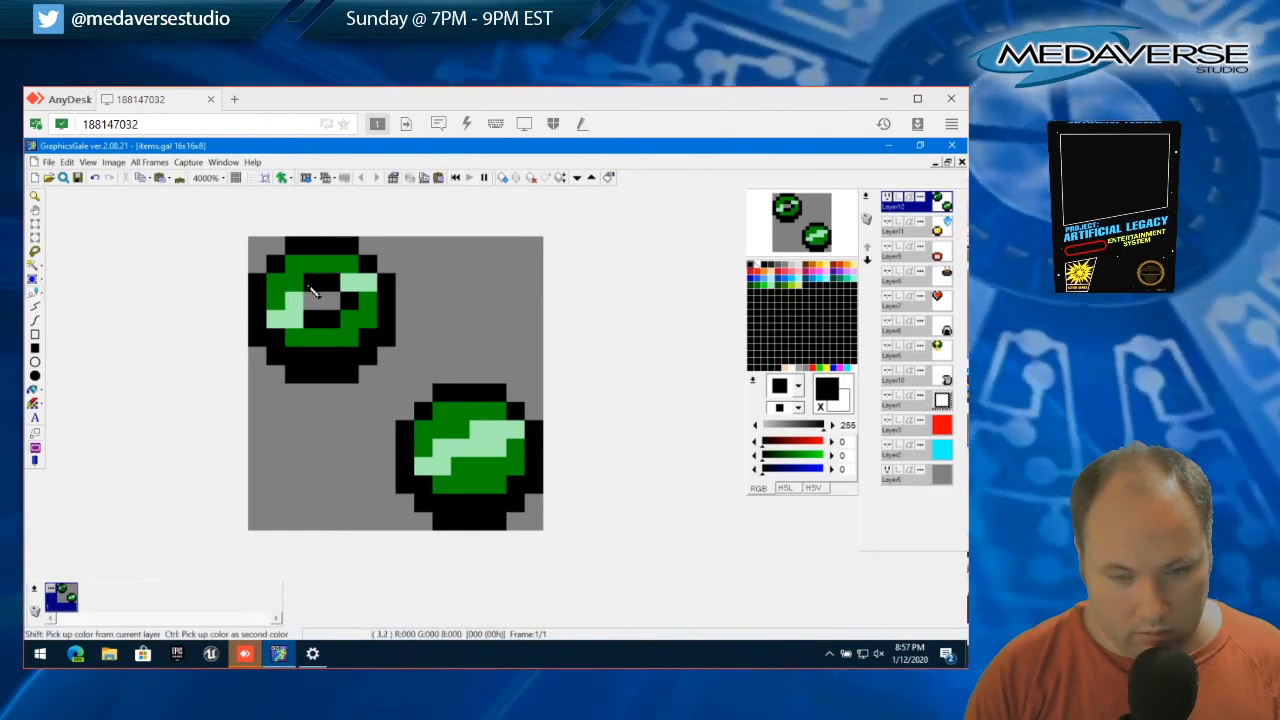
click(295, 300)
right_click(308, 333)
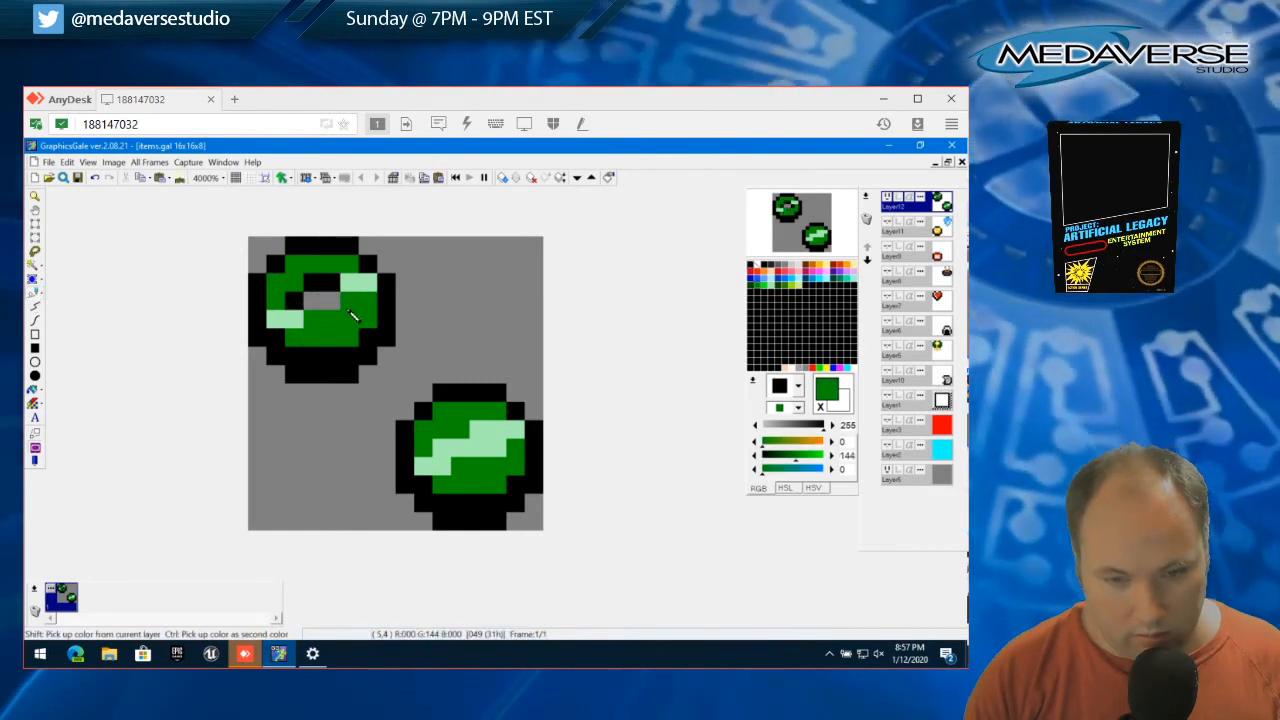
Continue the pale green (164, 238, 178) highlight around the lower and right sides of the hole
click(356, 285)
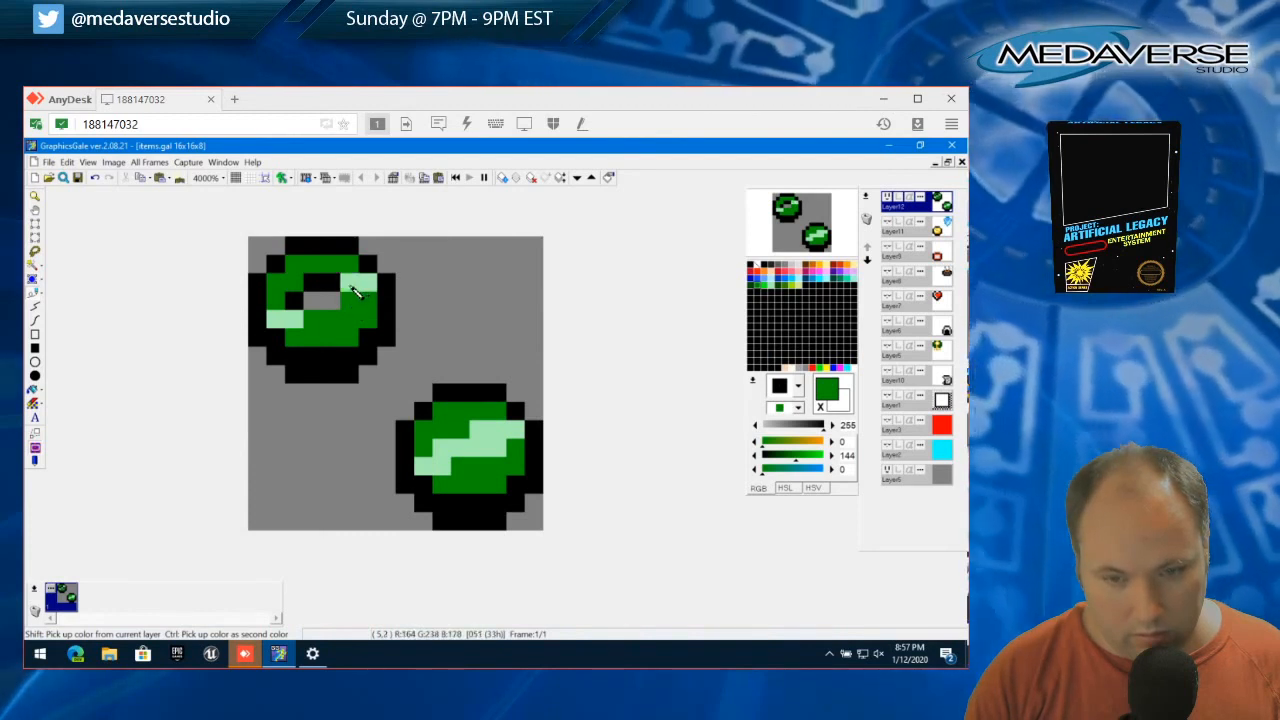
right_click(352, 289)
click(331, 316)
click(310, 317)
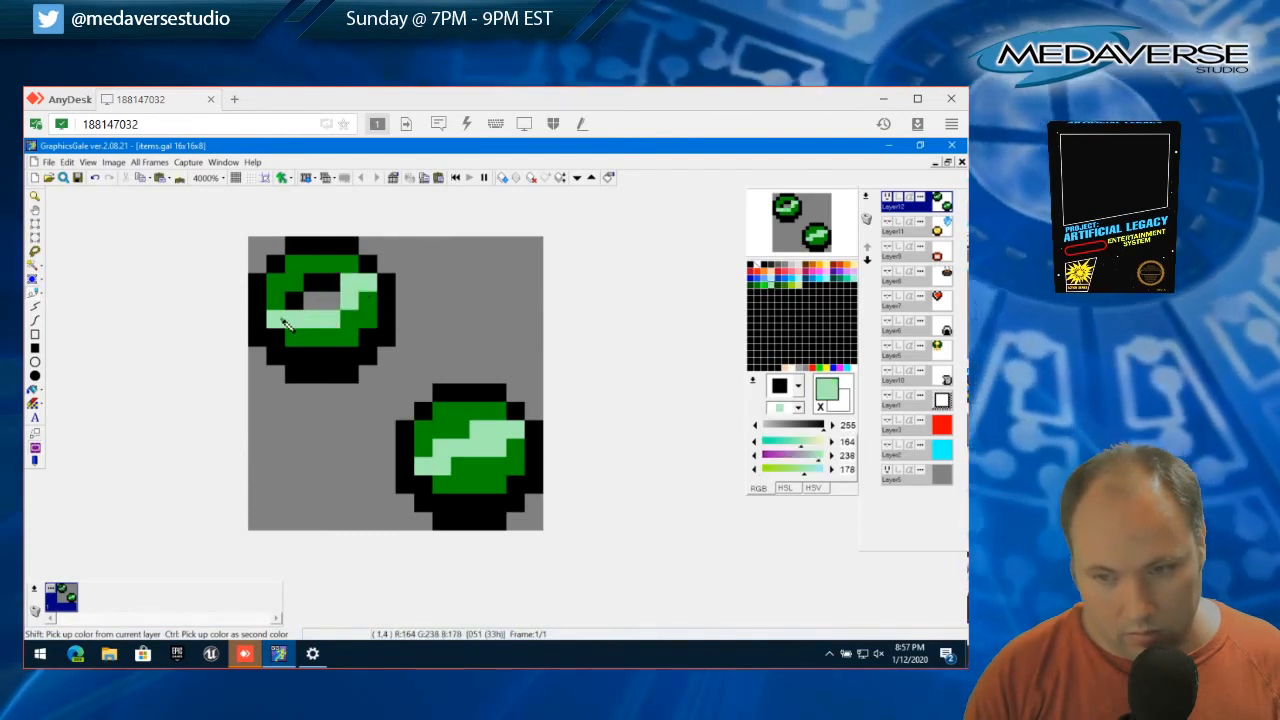
Extend the lower-left end of the ring's pale green (164, 238, 178) highlight one pixel diagonally downward
click(292, 336)
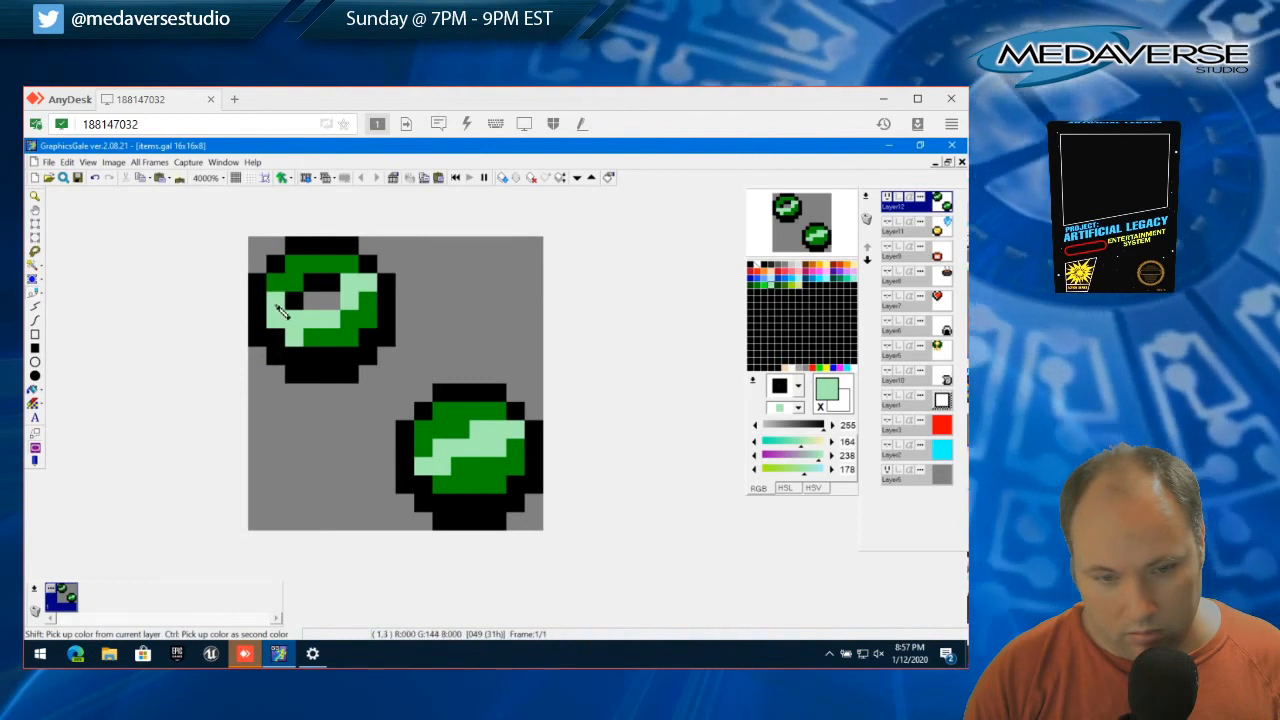
right_click(280, 308)
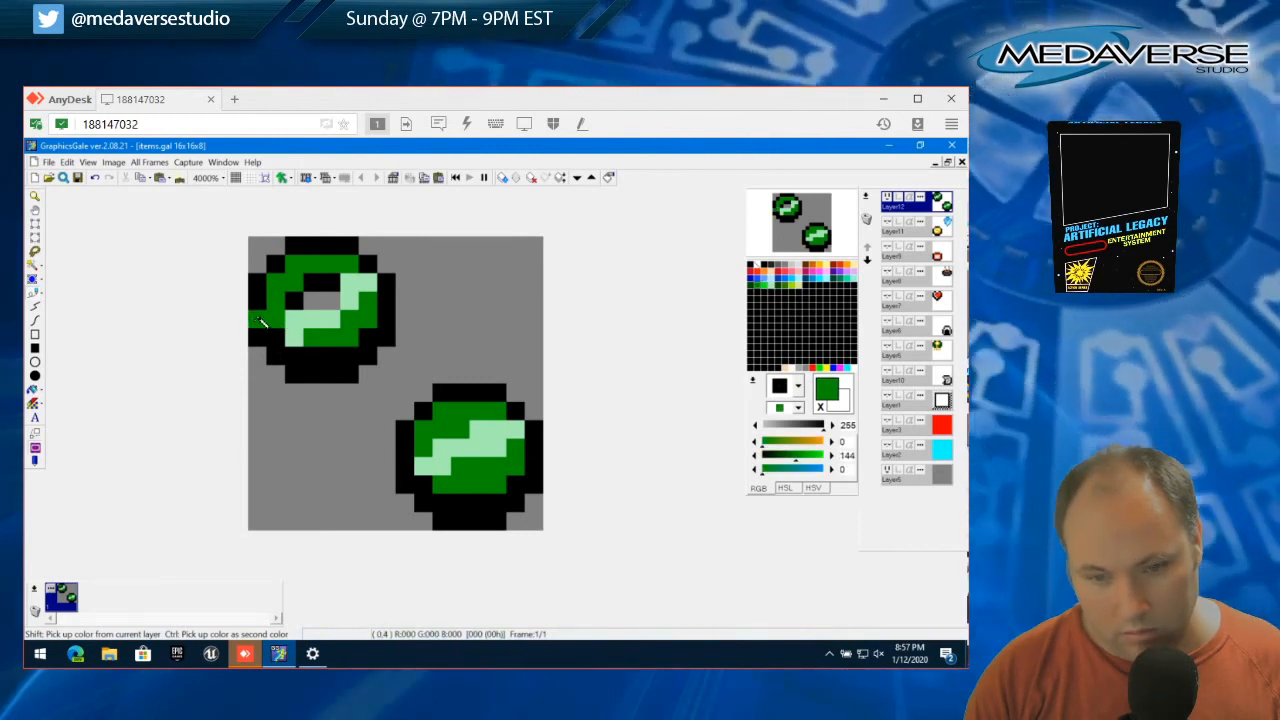
right_click(296, 340)
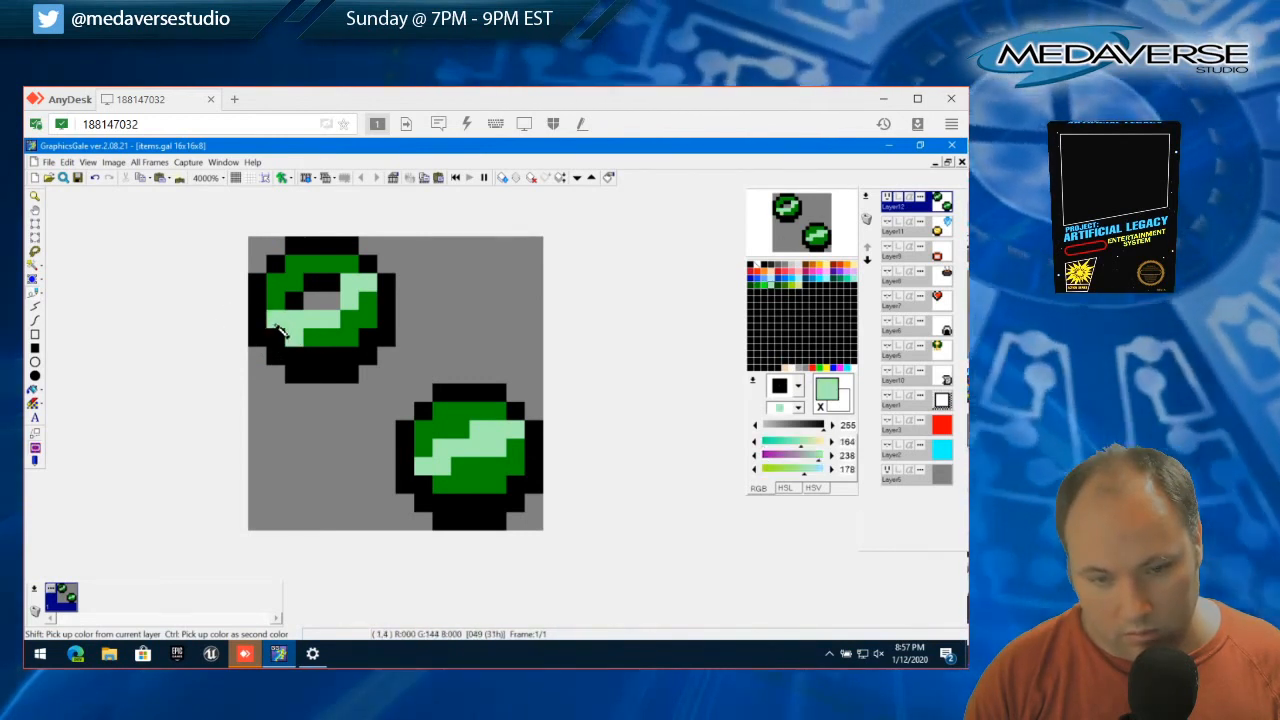
click(278, 324)
right_click(312, 339)
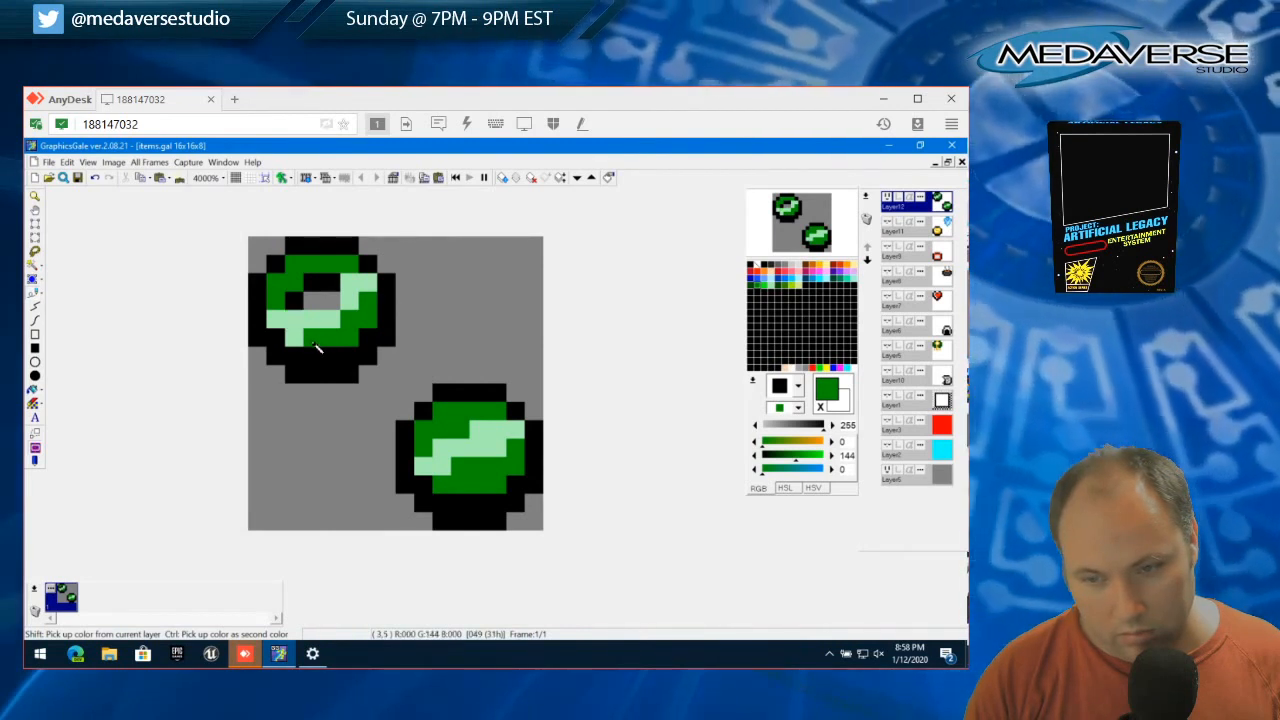
Add a black pixel below the ring's hole with green (0, 144, 0) around its lower-left side, and save the file
right_click(299, 304)
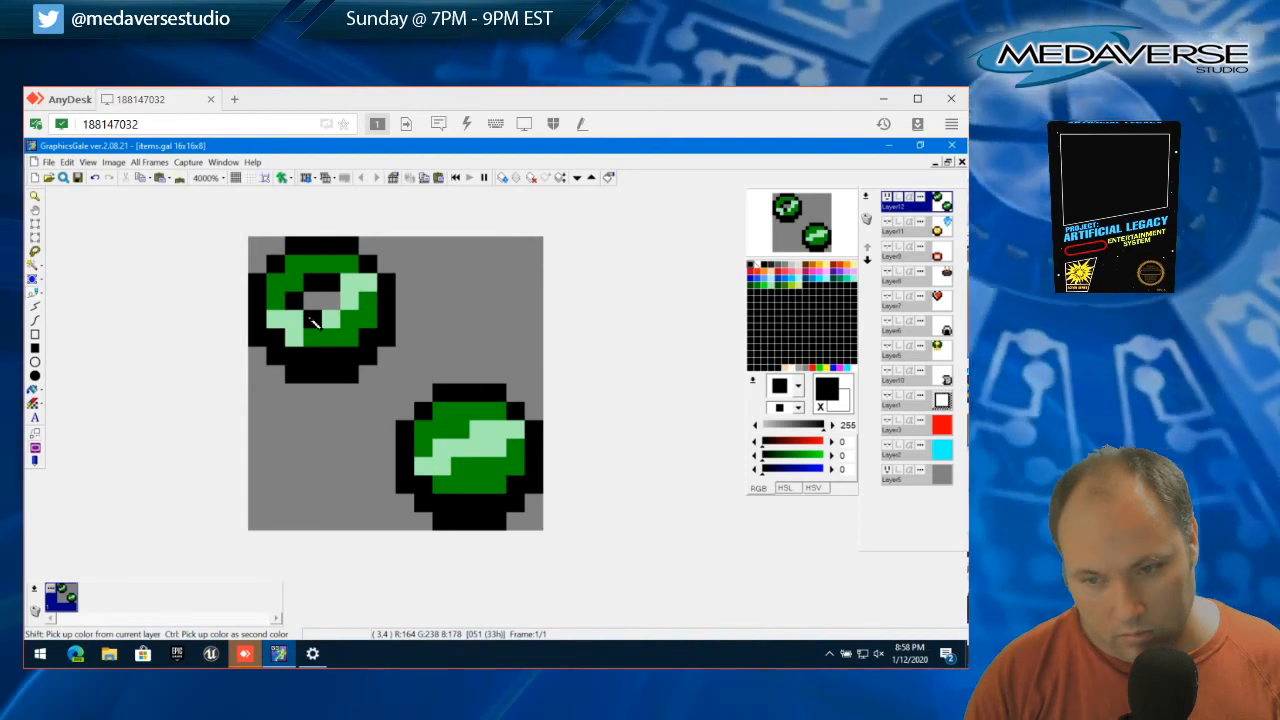
click(313, 320)
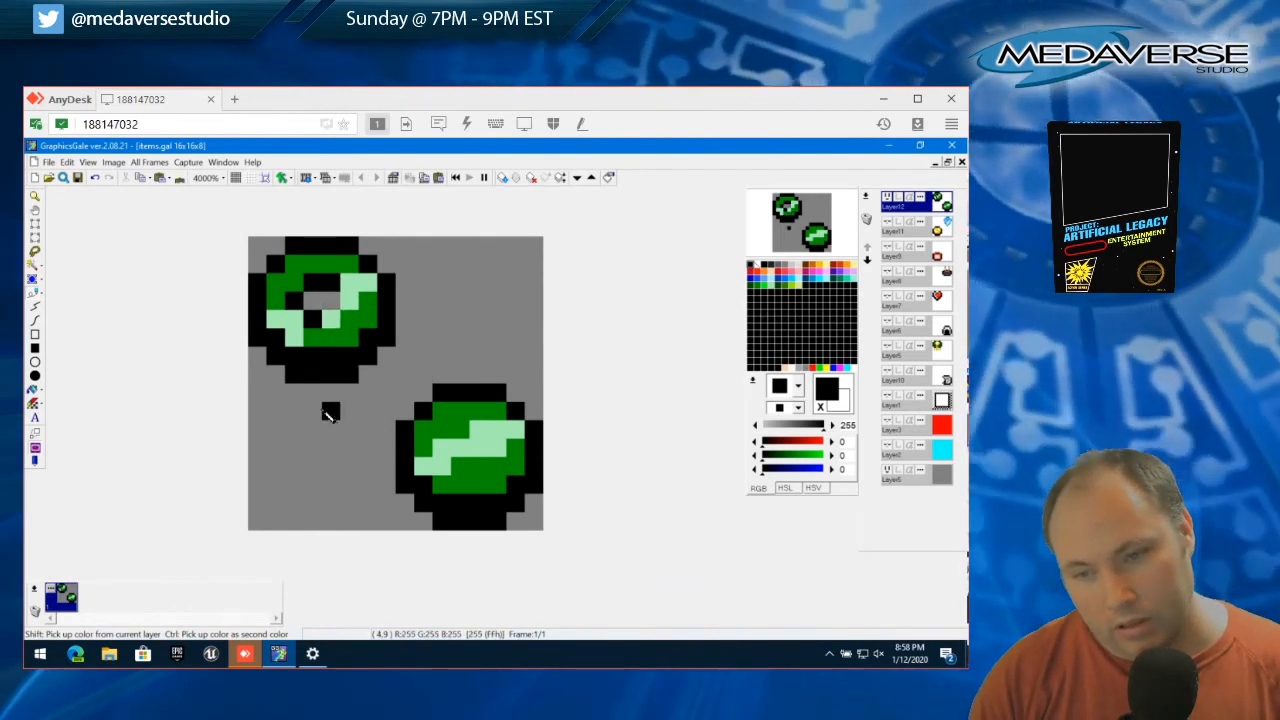
right_click(311, 340)
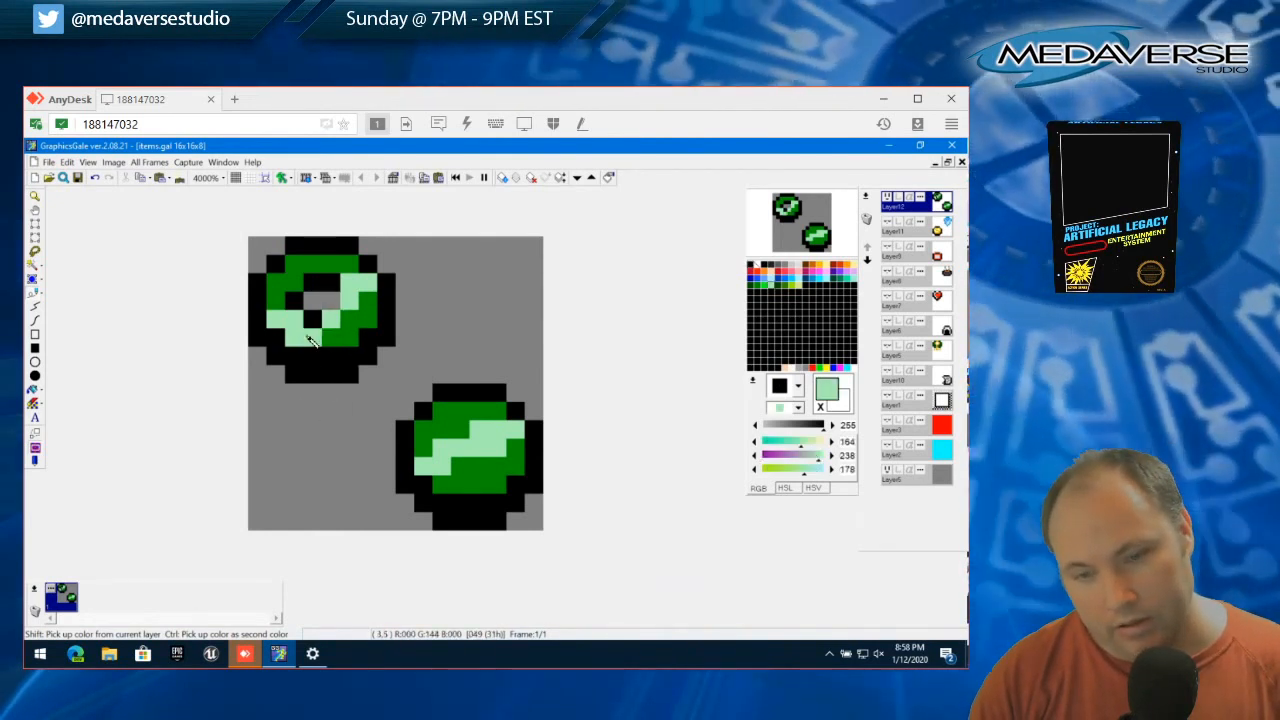
right_click(308, 342)
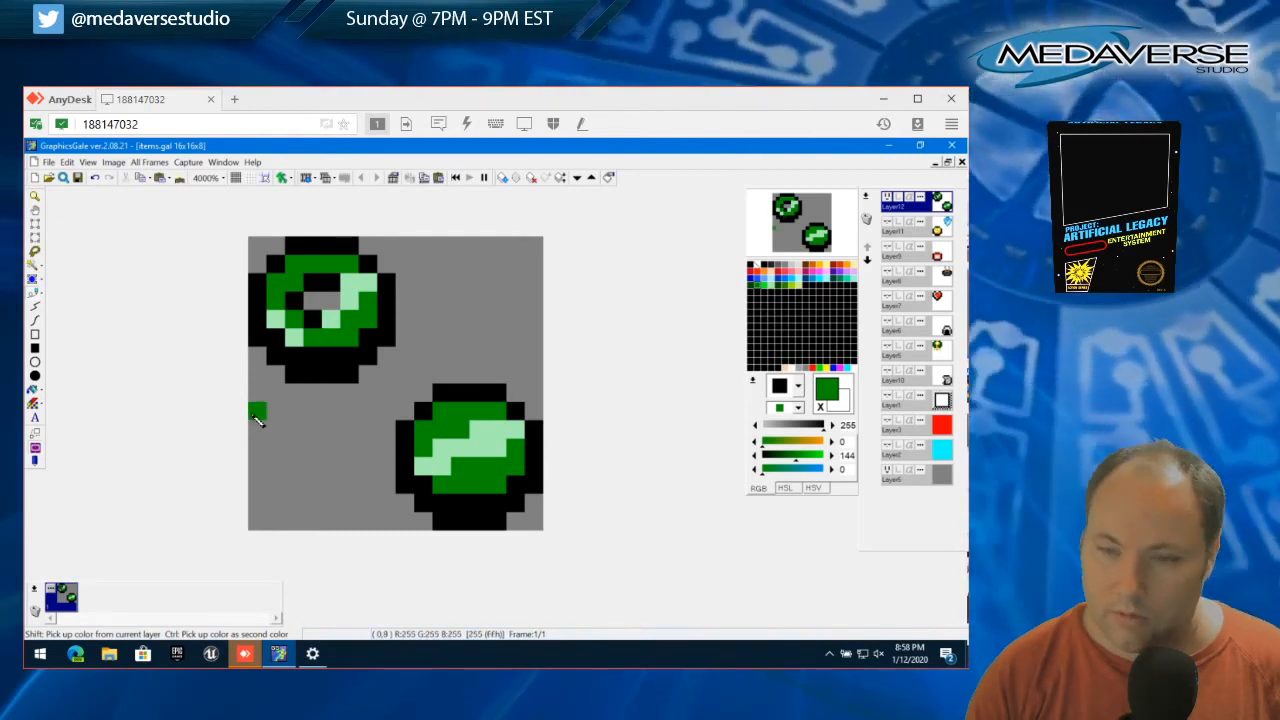
right_click(296, 329)
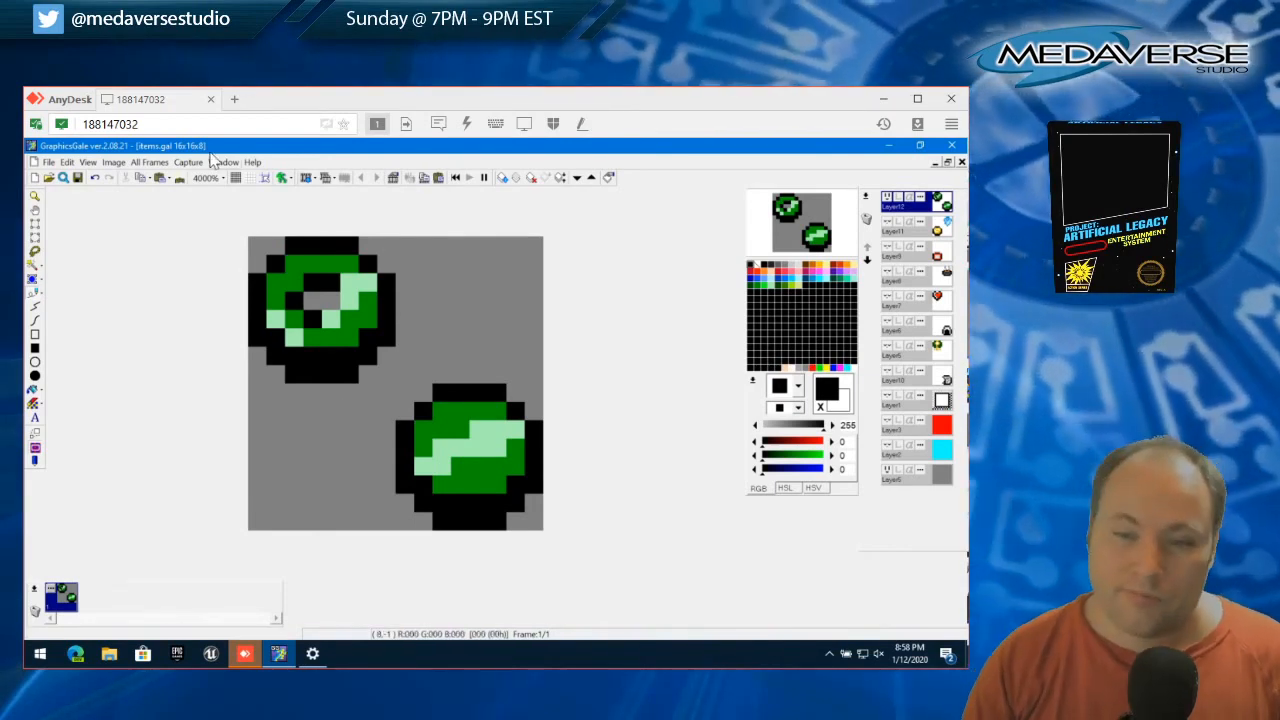
click(52, 164)
click(72, 250)
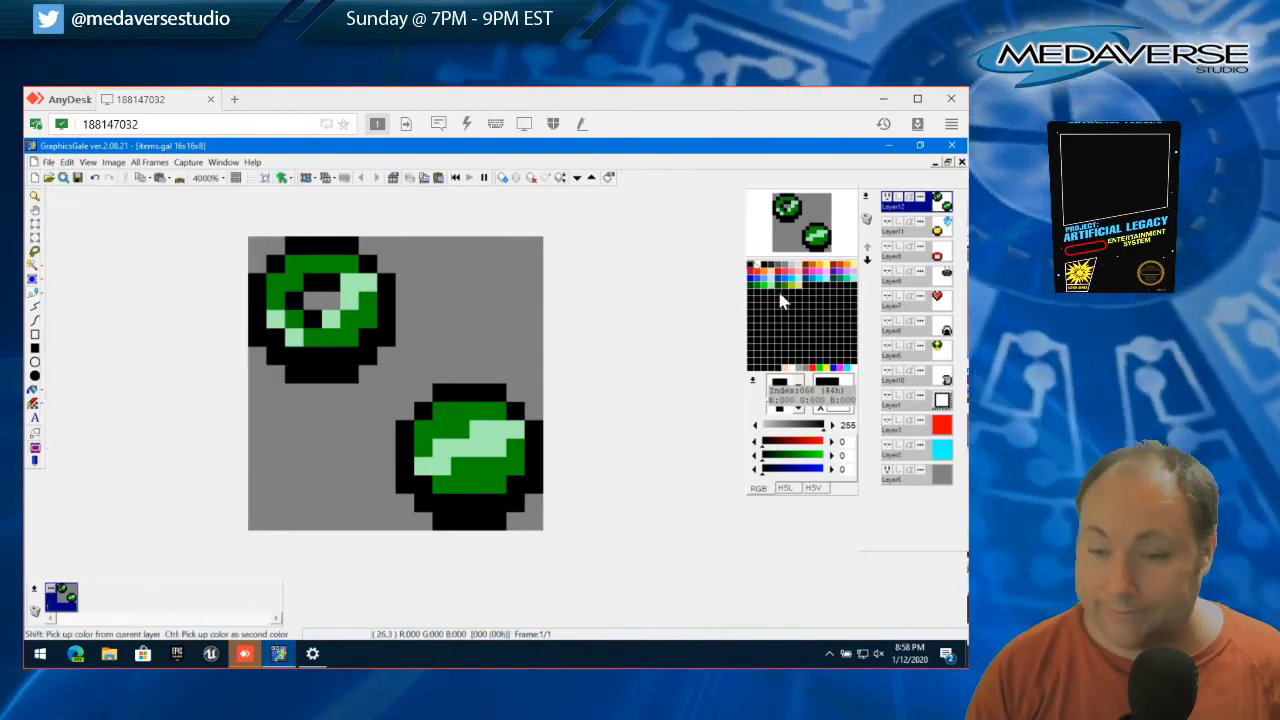
Recolor the ring's pale green highlight pixels pink (255, 95, 138)
click(794, 273)
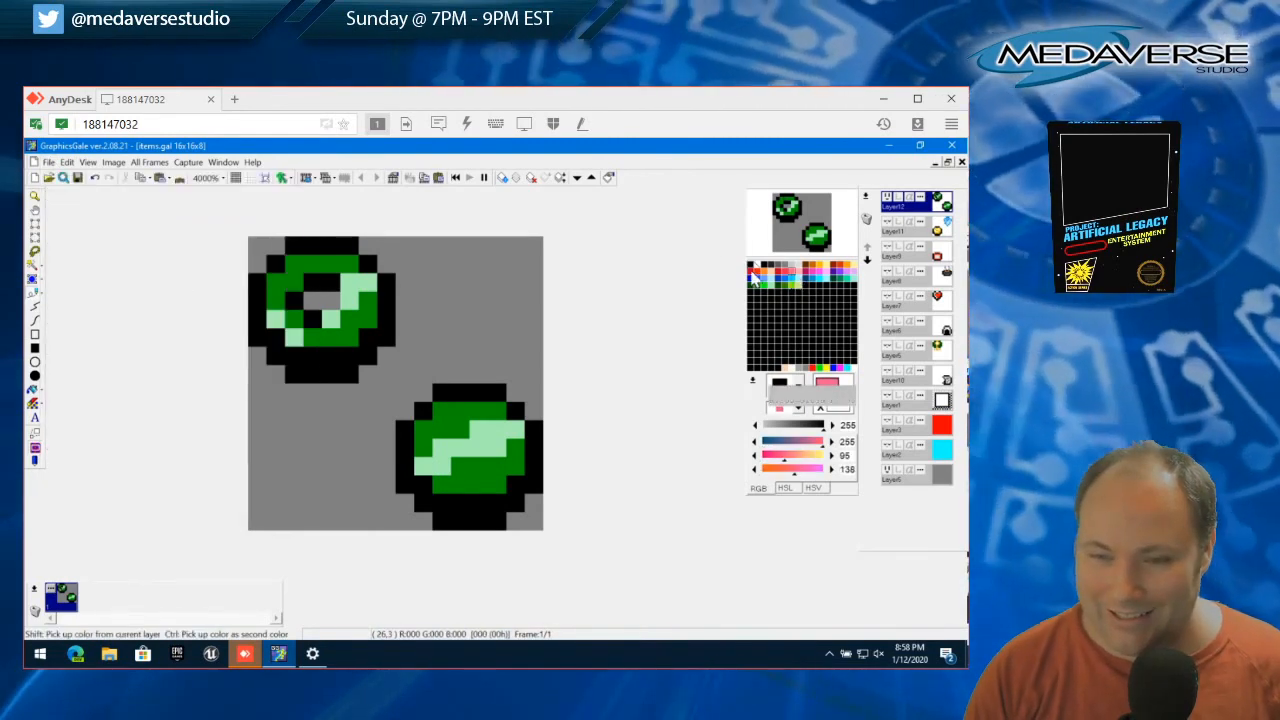
click(294, 337)
click(331, 319)
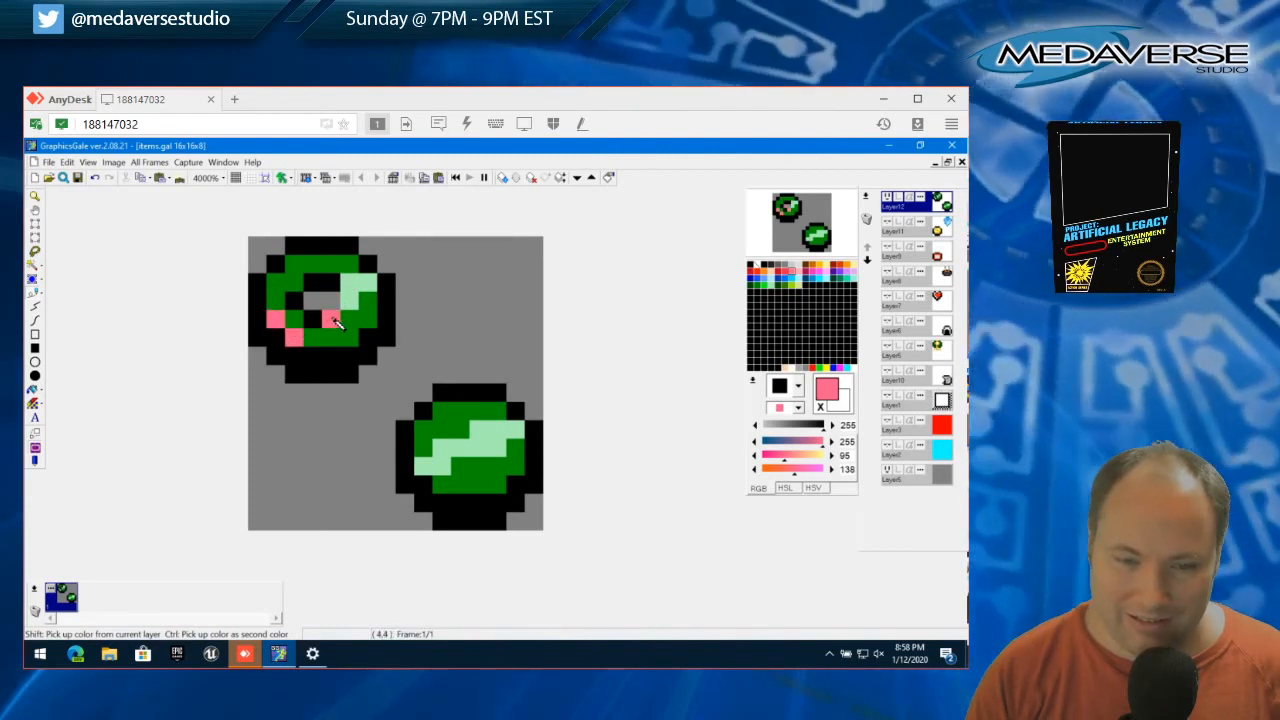
click(349, 300)
click(349, 282)
click(367, 282)
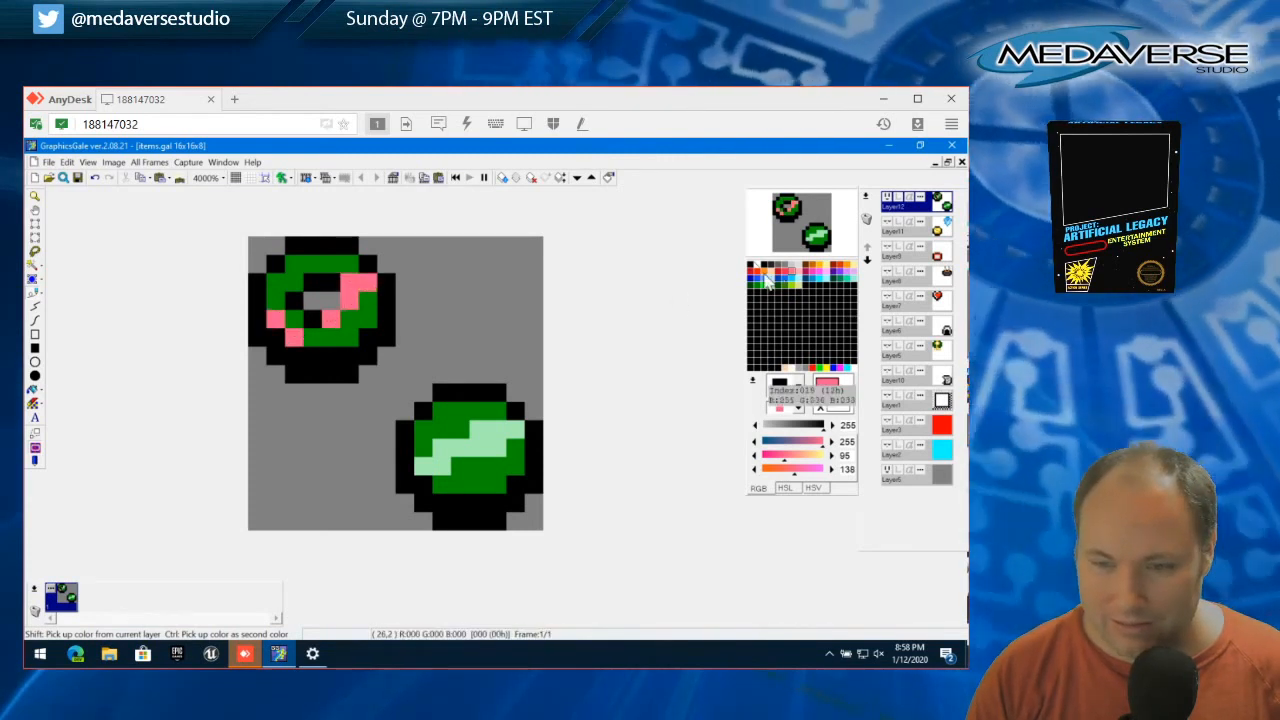
Recolor the ring's remaining green pixels red (255, 29, 0)
click(758, 272)
click(316, 341)
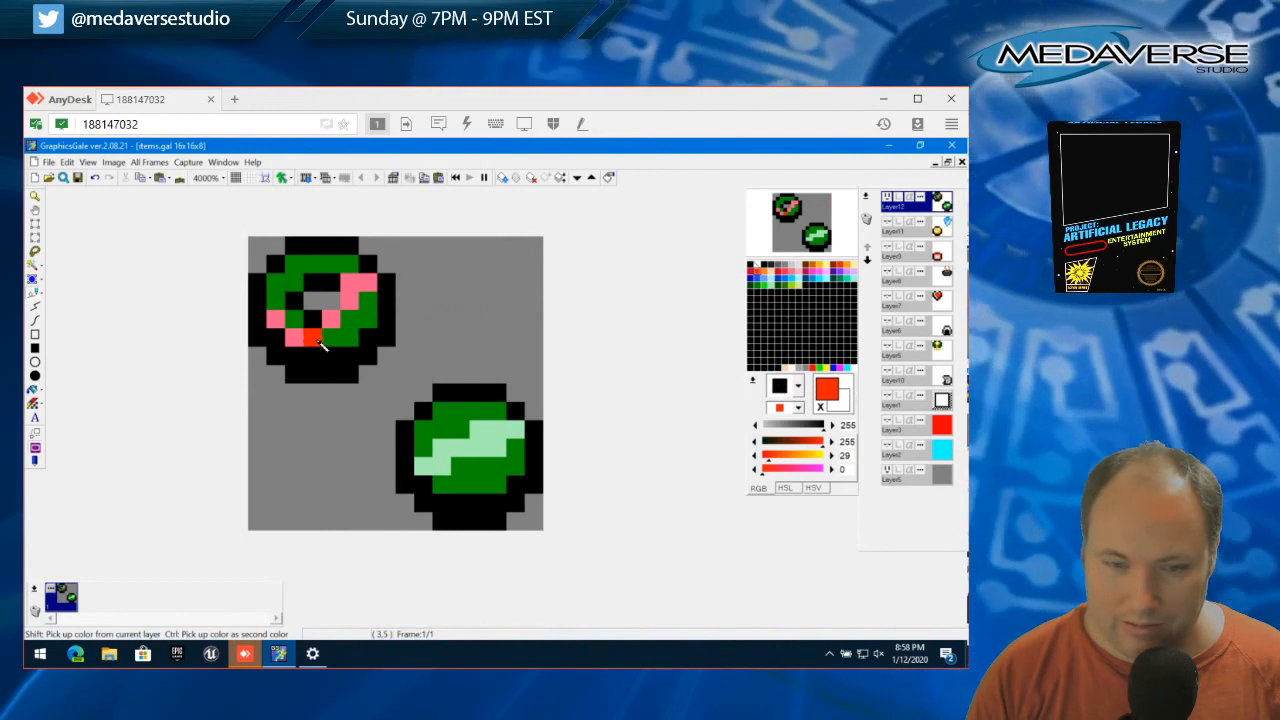
click(366, 316)
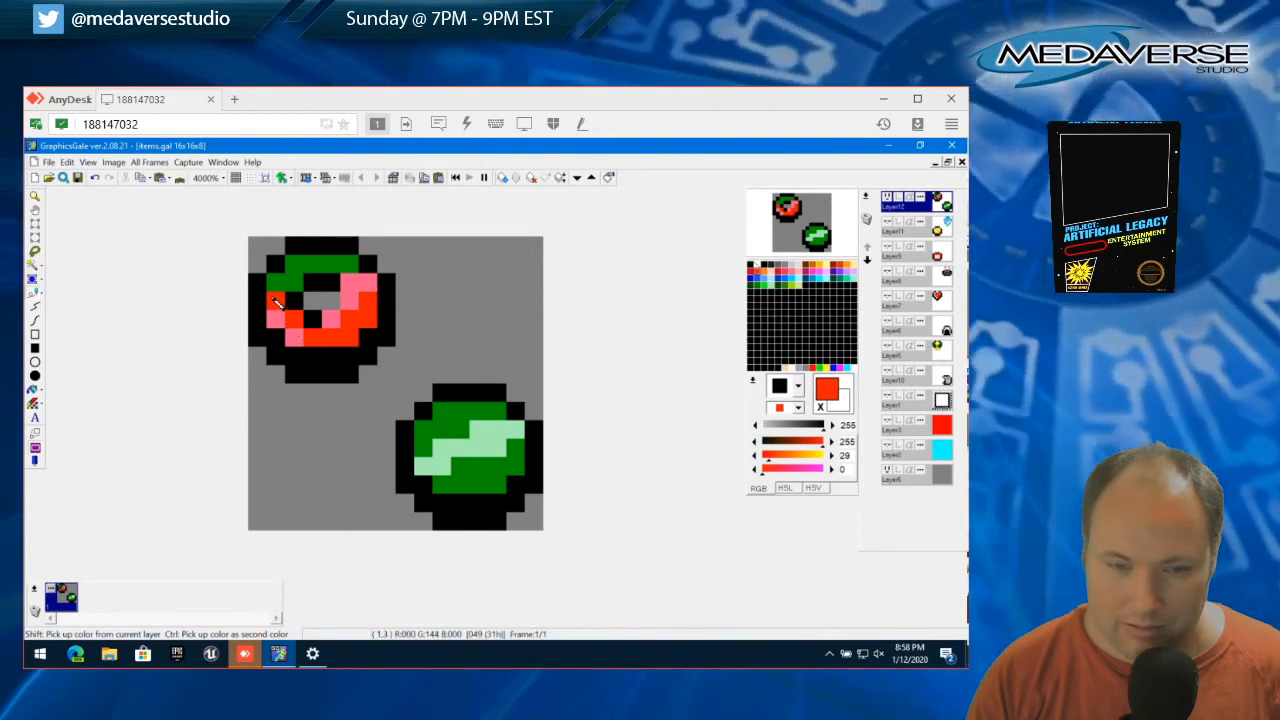
click(299, 278)
click(343, 265)
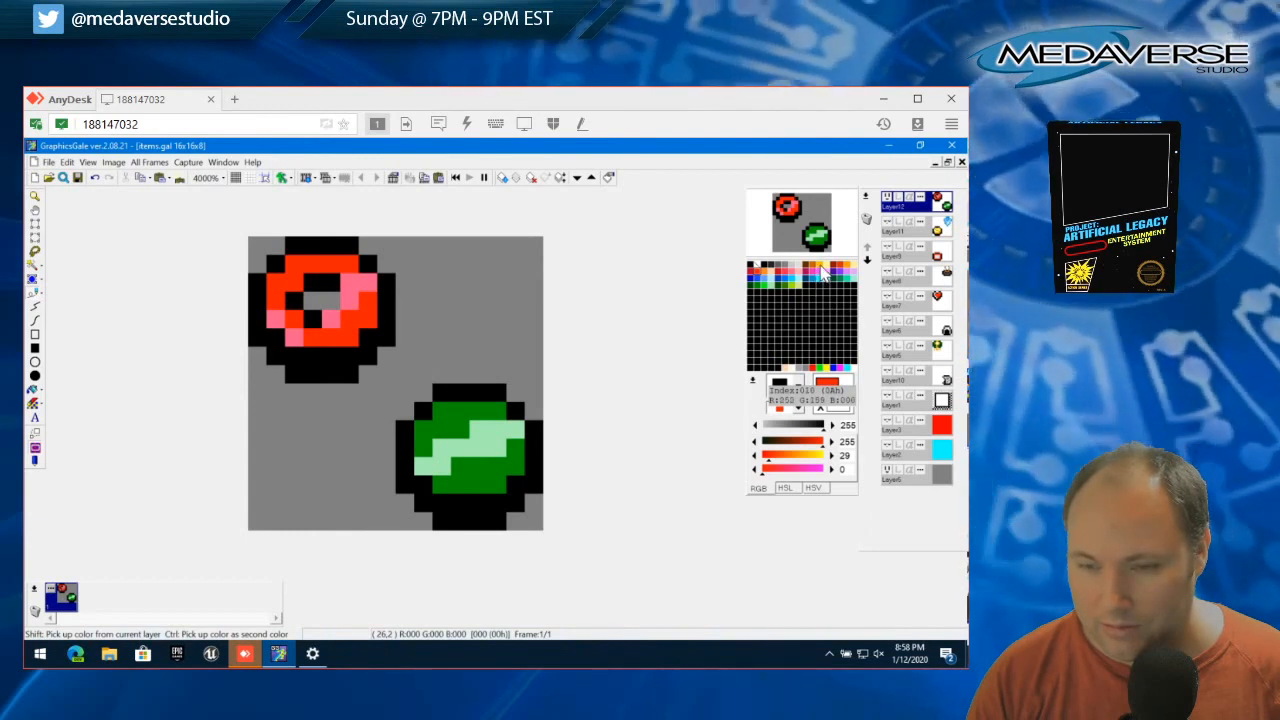
Fill the ring's body around the pink highlights with cream (255, 240, 162), leaving the black outline and transparent hole
click(853, 266)
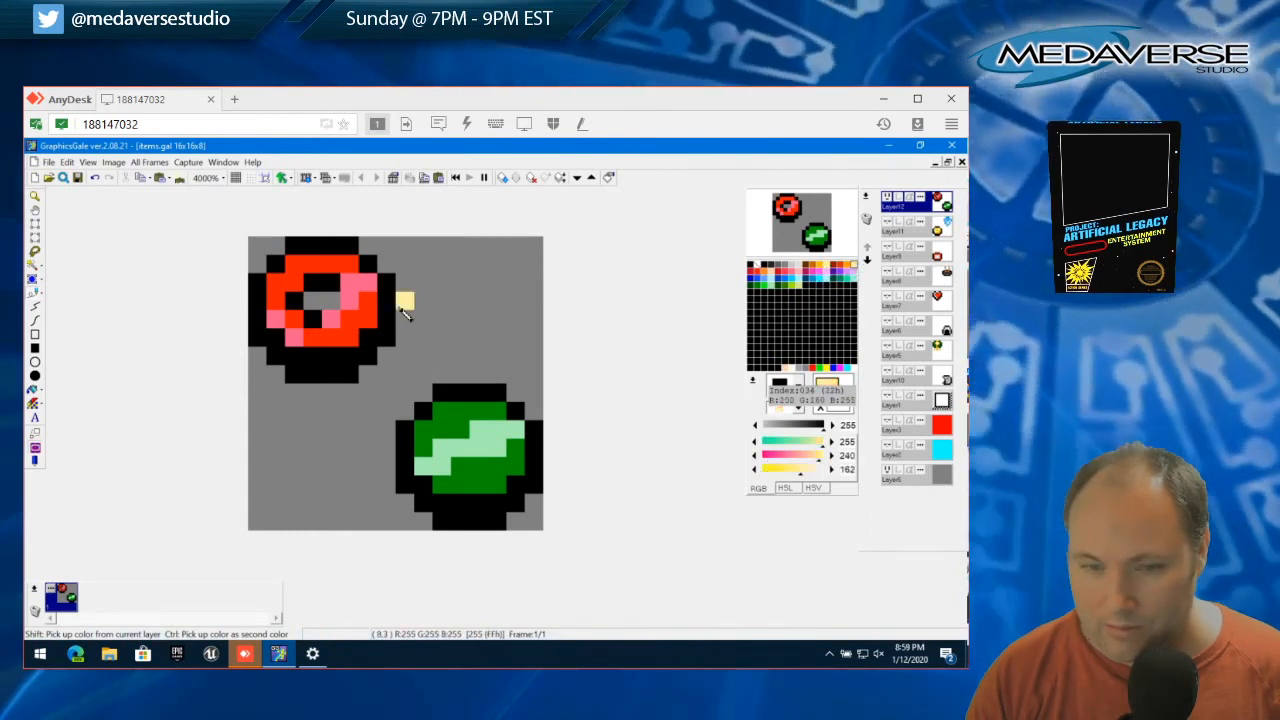
mouse_move(316, 339)
mouse_down()
mouse_move(349, 323)
mouse_move(294, 319)
mouse_move(281, 301)
mouse_move(312, 275)
mouse_up()
click(366, 321)
click(368, 304)
click(283, 284)
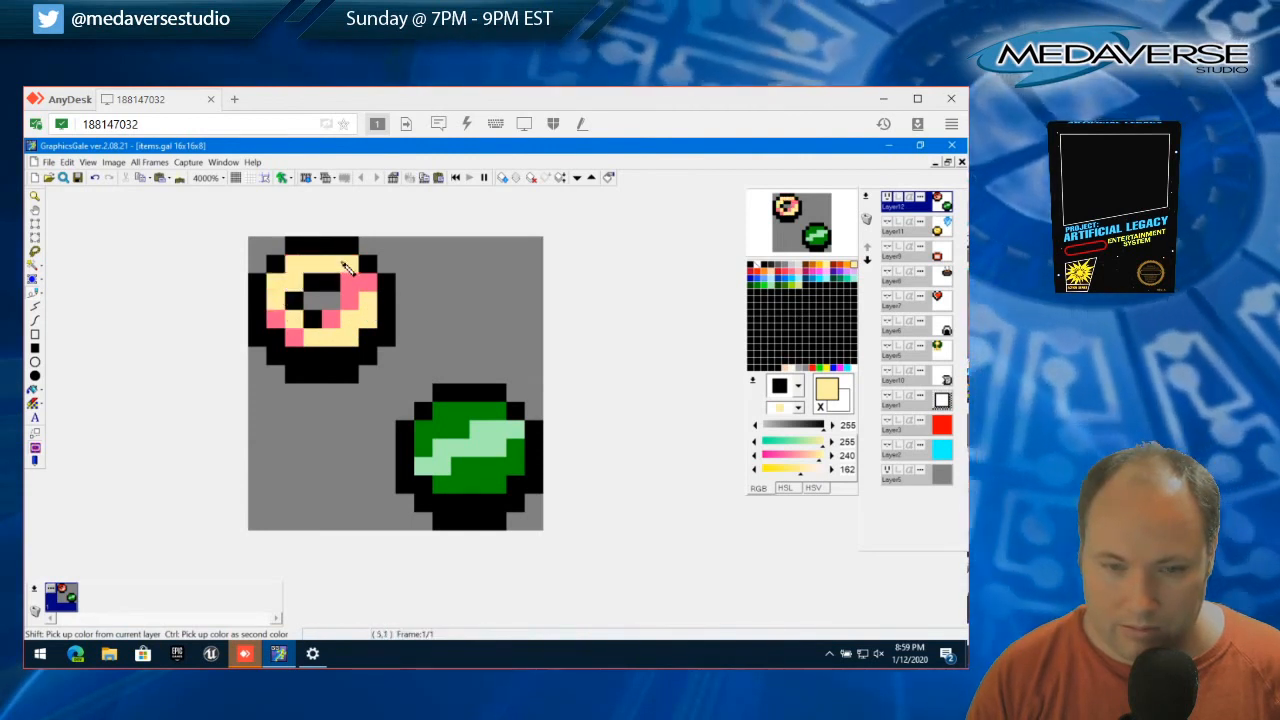
Extend the pink highlights with one pixel at the ring's lower left and one at its upper right, and save the file
right_click(294, 334)
click(301, 318)
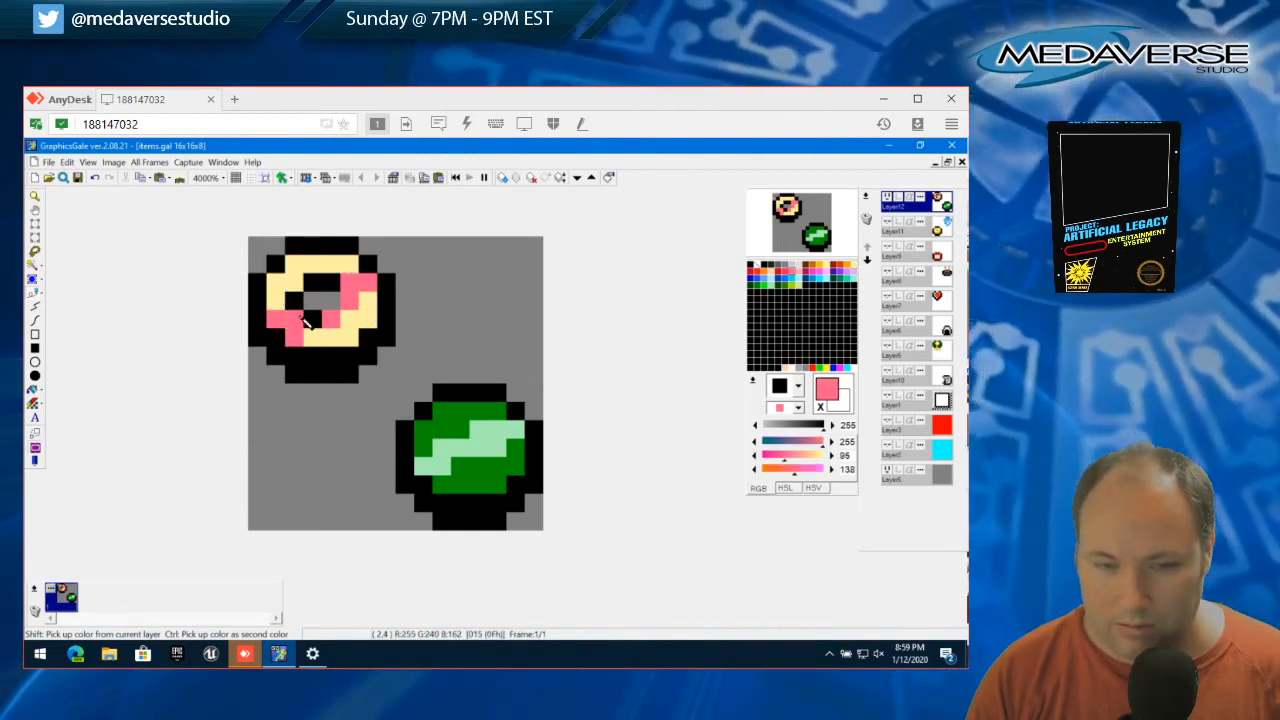
click(350, 264)
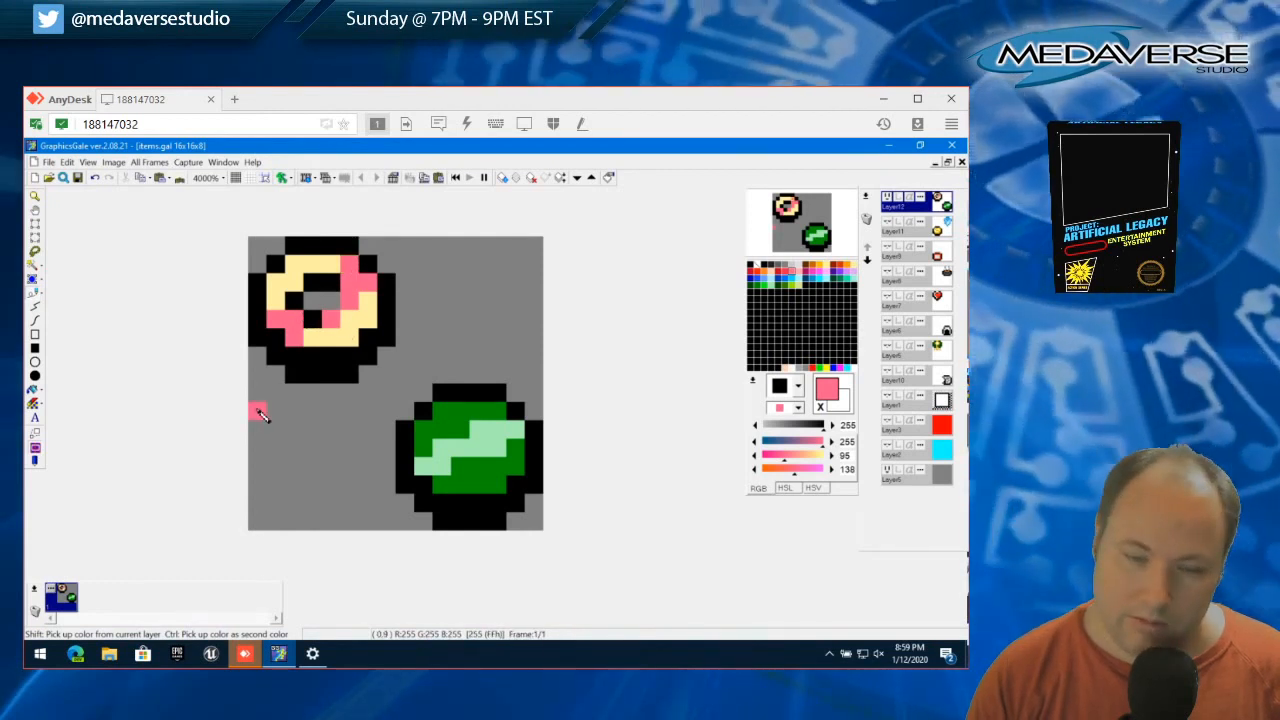
click(337, 271)
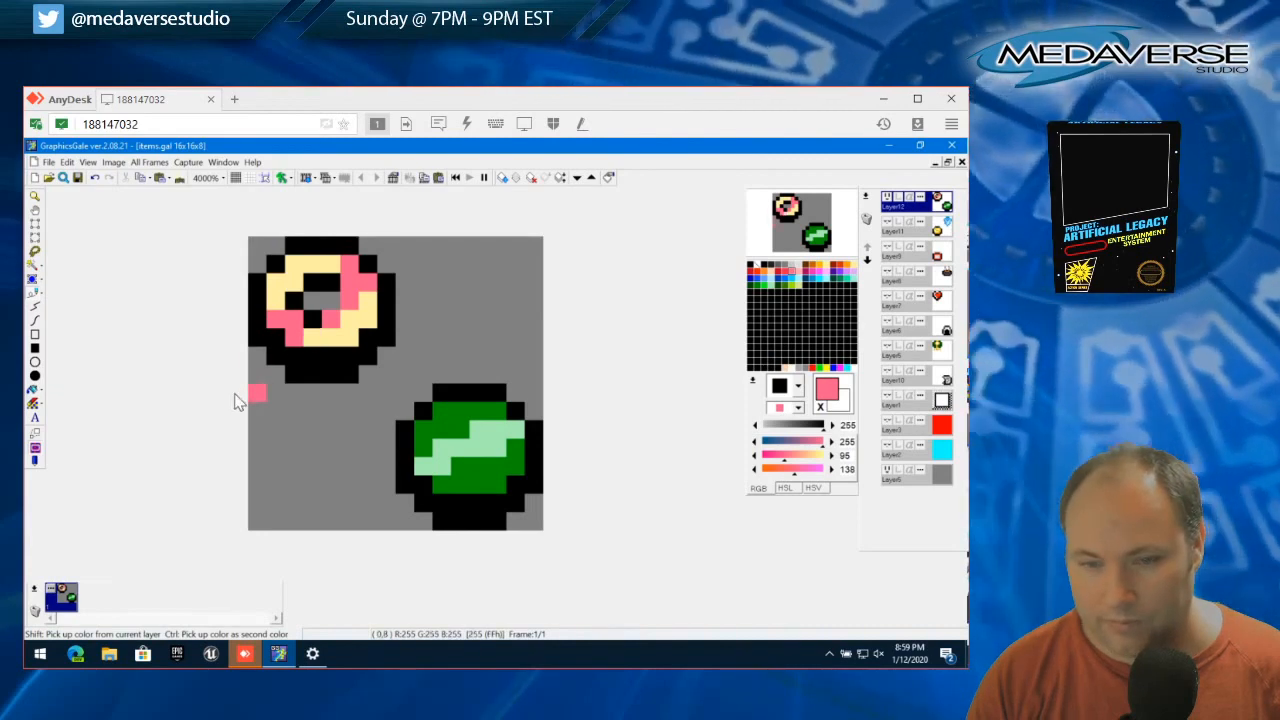
click(48, 162)
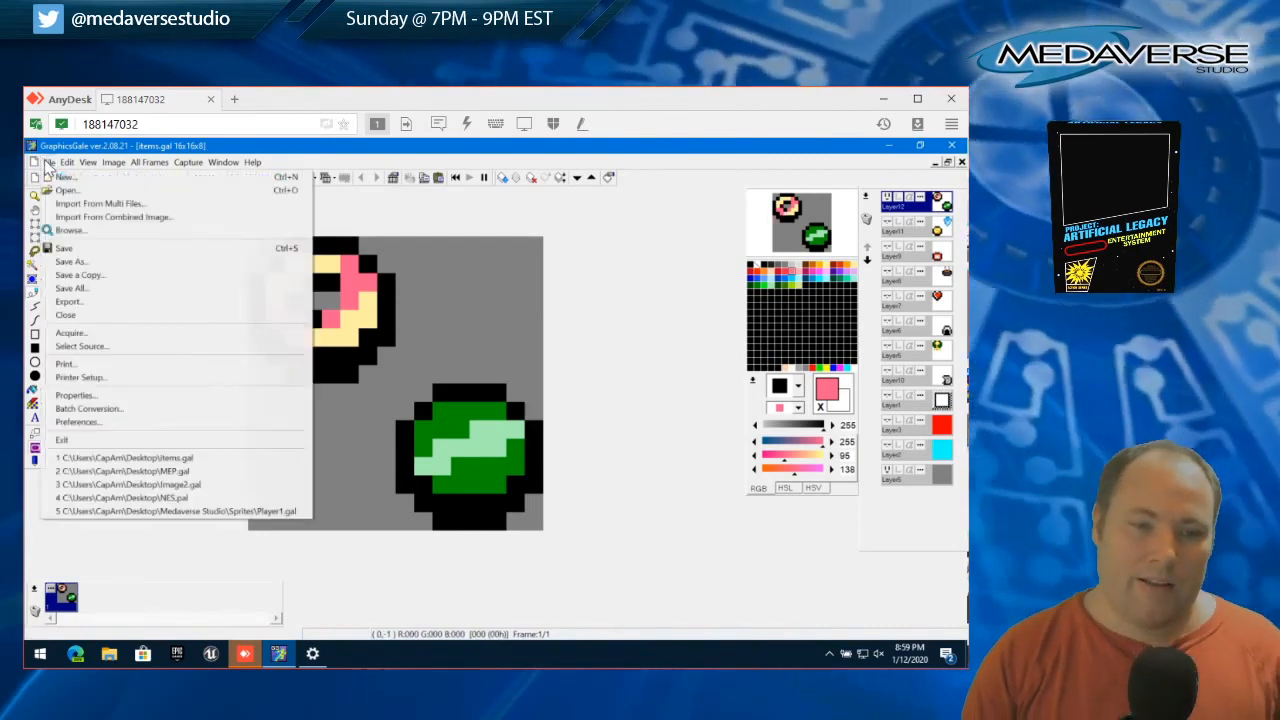
click(64, 248)
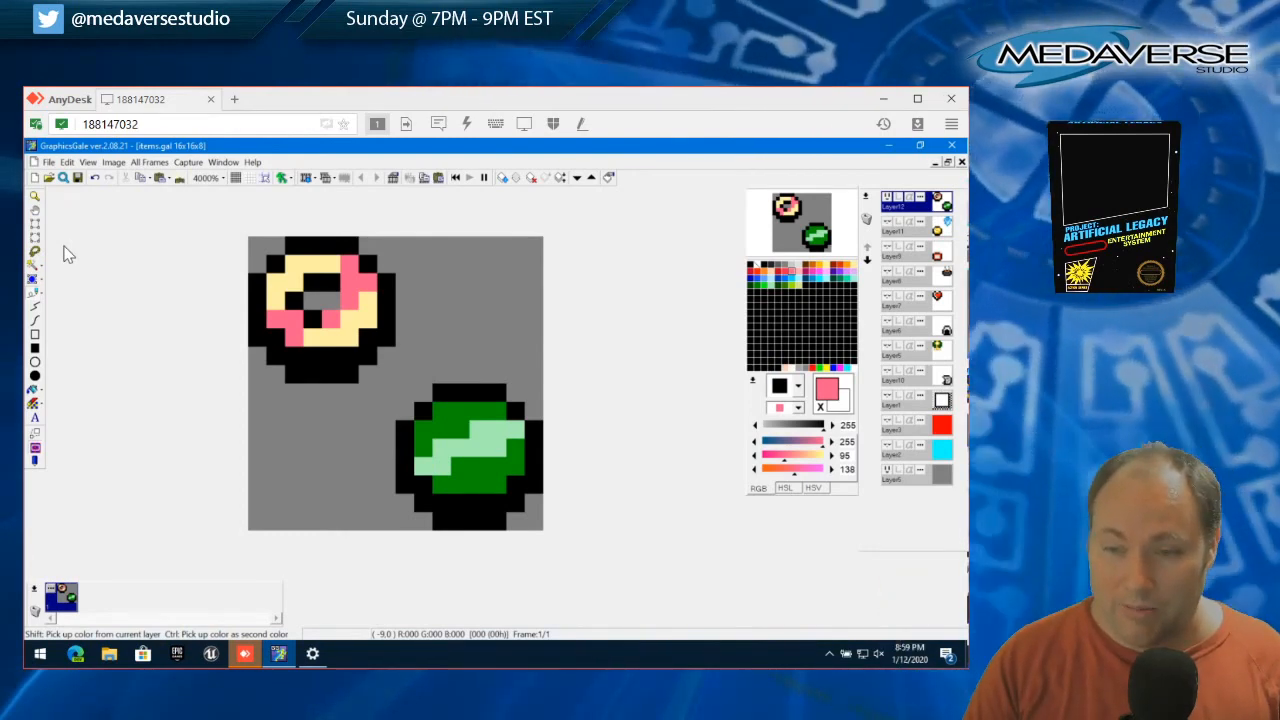
View the crystal and coin layer together with the ring and gem layer, and hide both layers
click(887, 222)
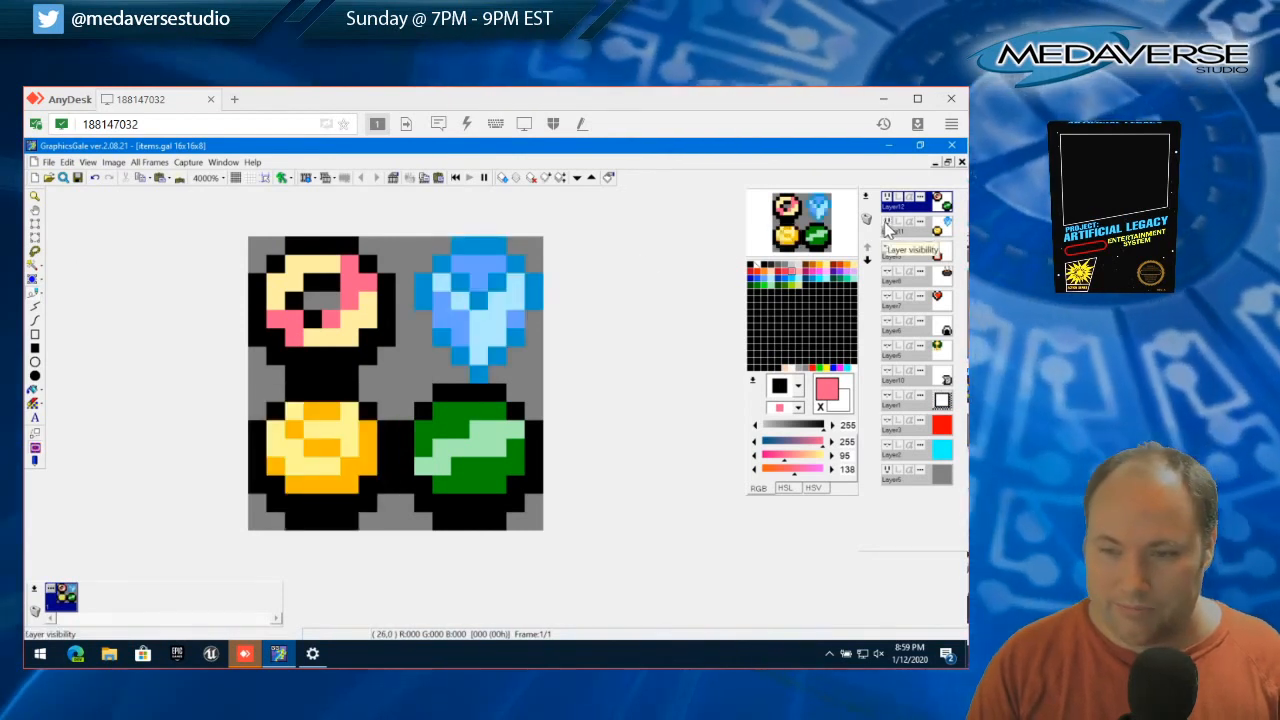
click(887, 222)
click(887, 222)
click(887, 222)
click(887, 198)
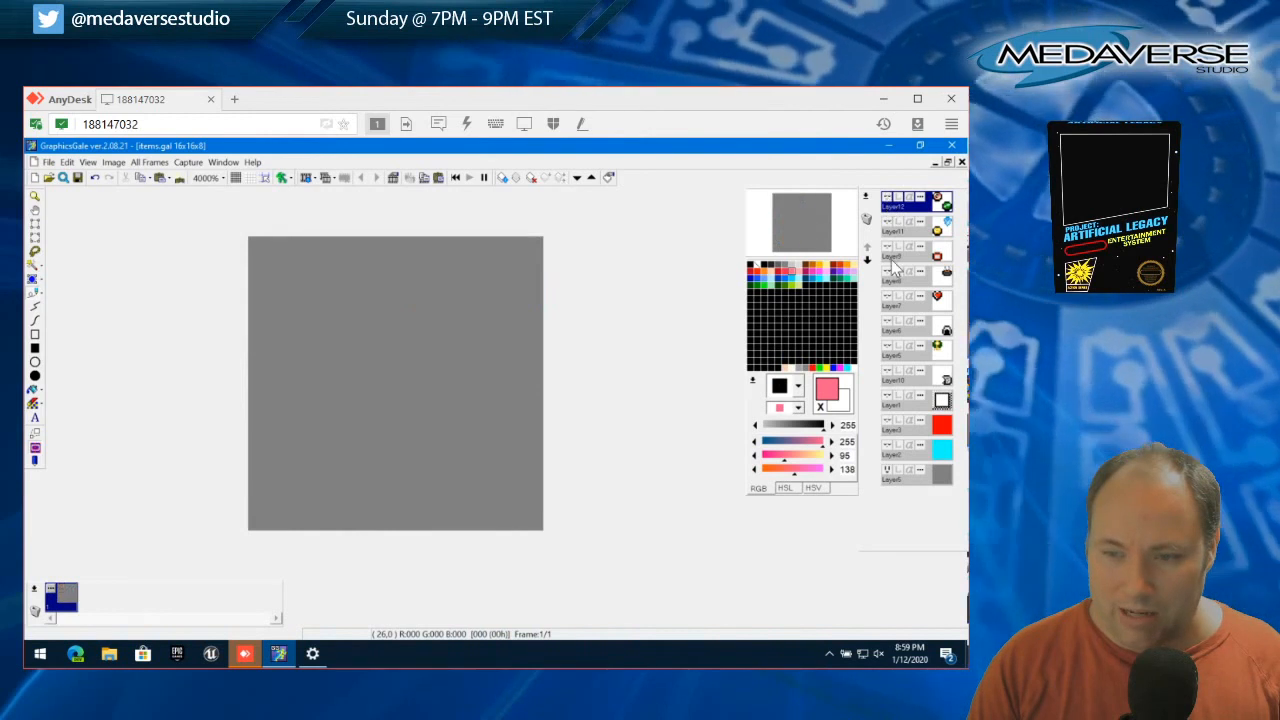
Show the layers holding the red jar, steaming cup, heart and helmet-shaped sprites to view them together
click(887, 247)
click(887, 272)
click(887, 297)
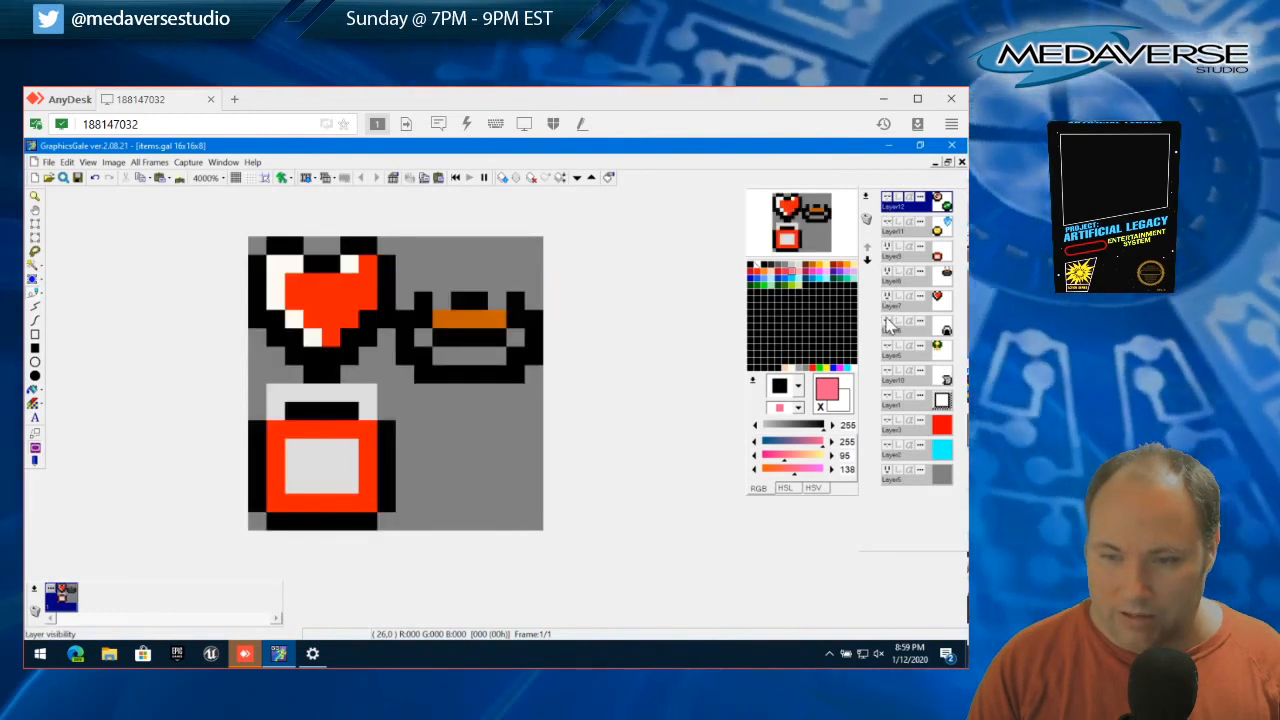
click(887, 322)
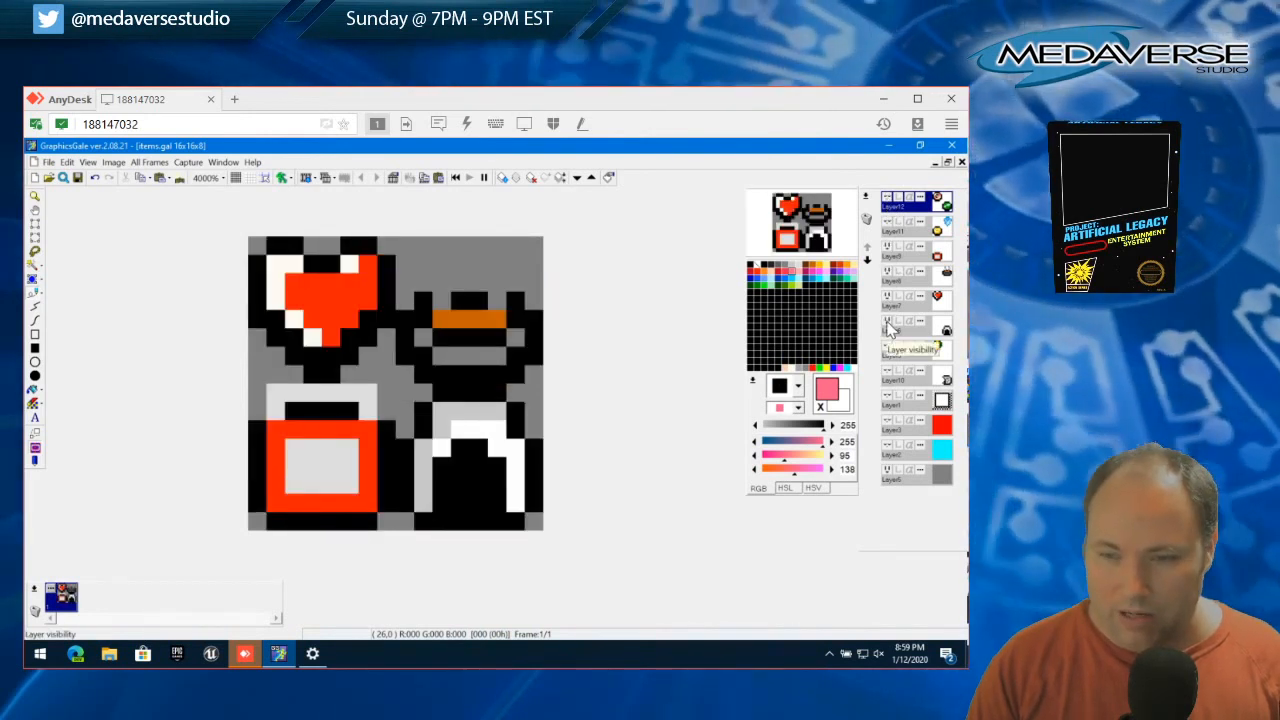
Compare the sprites against the cyan, white and gray backgrounds, leaving the cyan background layer shown
click(885, 449)
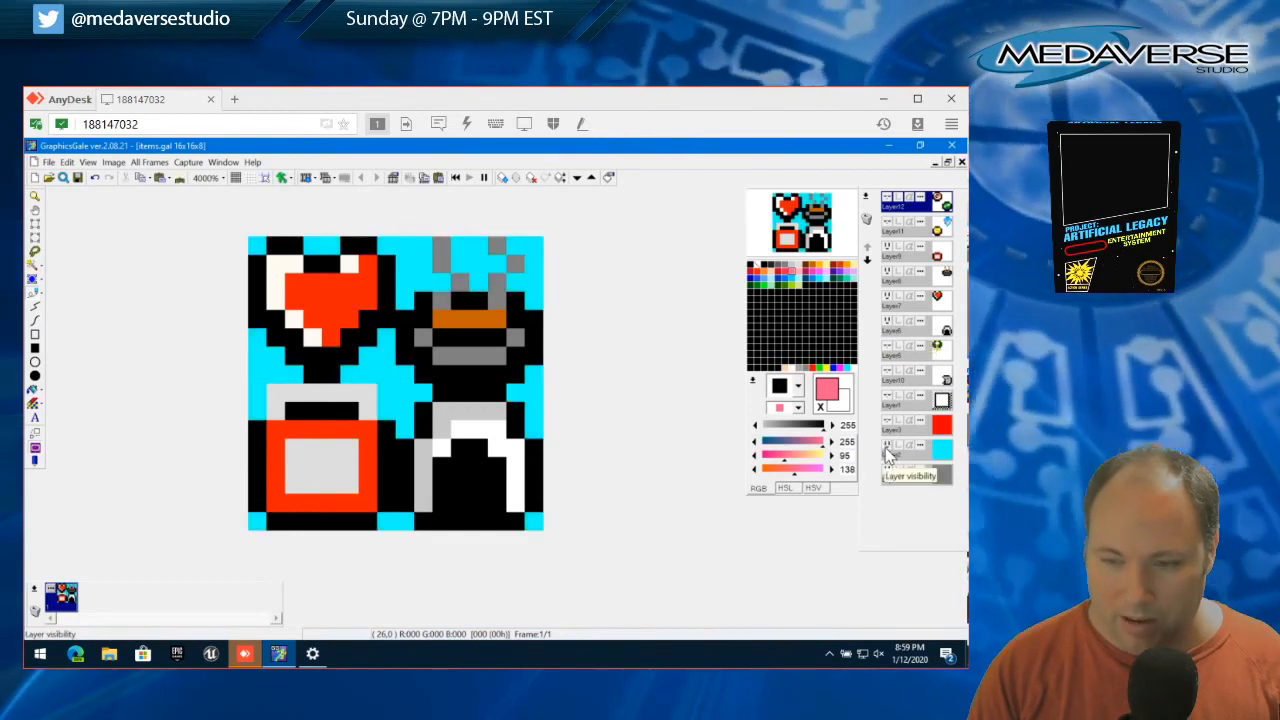
click(886, 451)
click(885, 473)
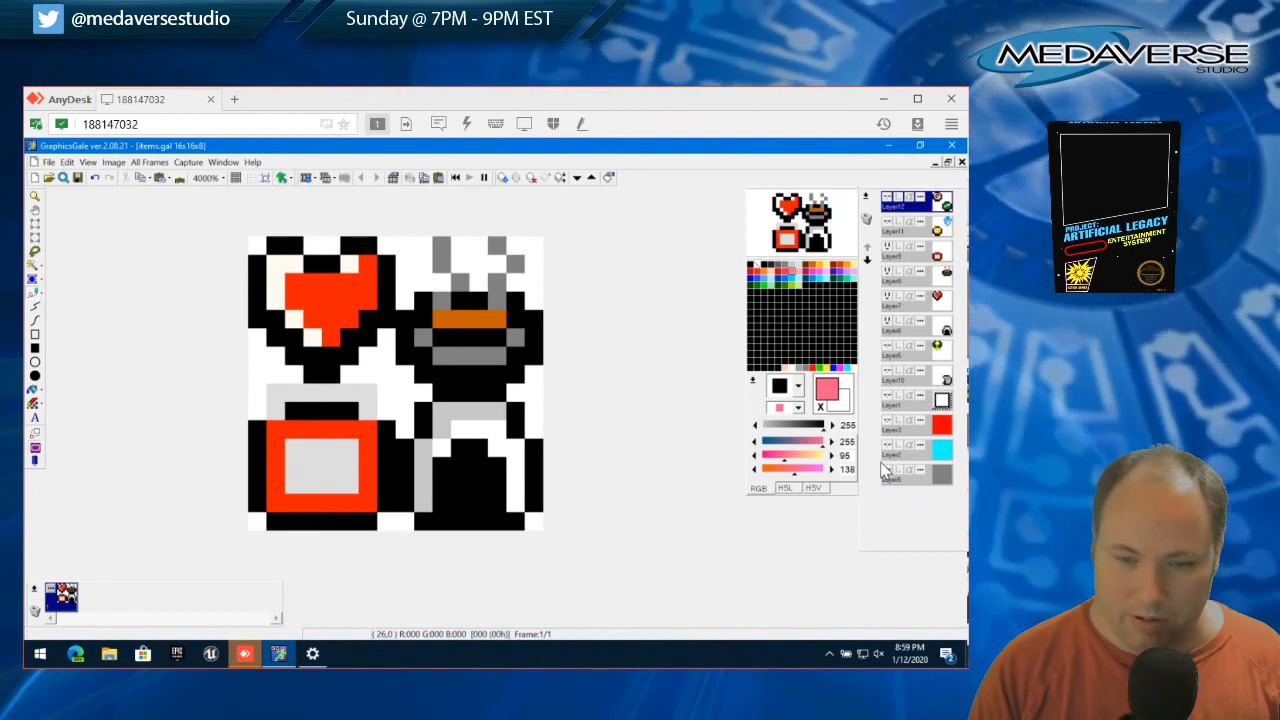
click(885, 473)
click(885, 449)
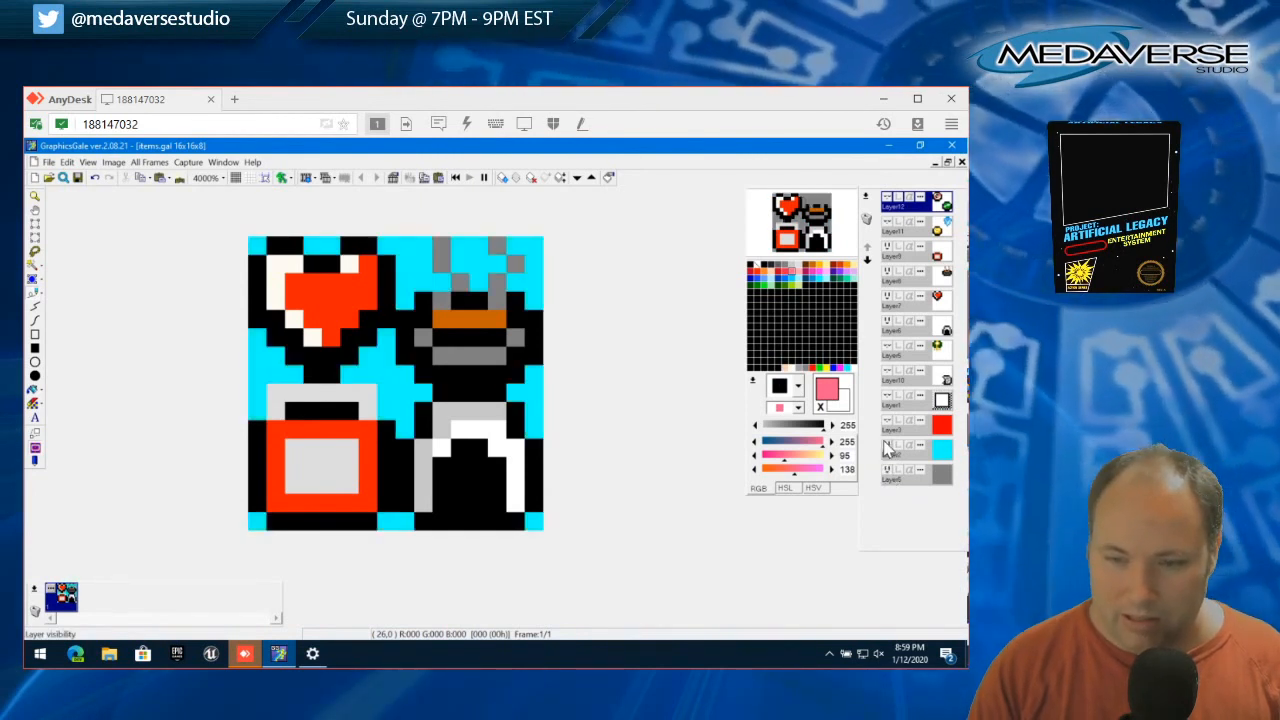
Show the ring, gem, crystal and coin layers on cyan, and hide the jar, cup, heart and helmet layers
click(887, 223)
click(887, 198)
click(887, 248)
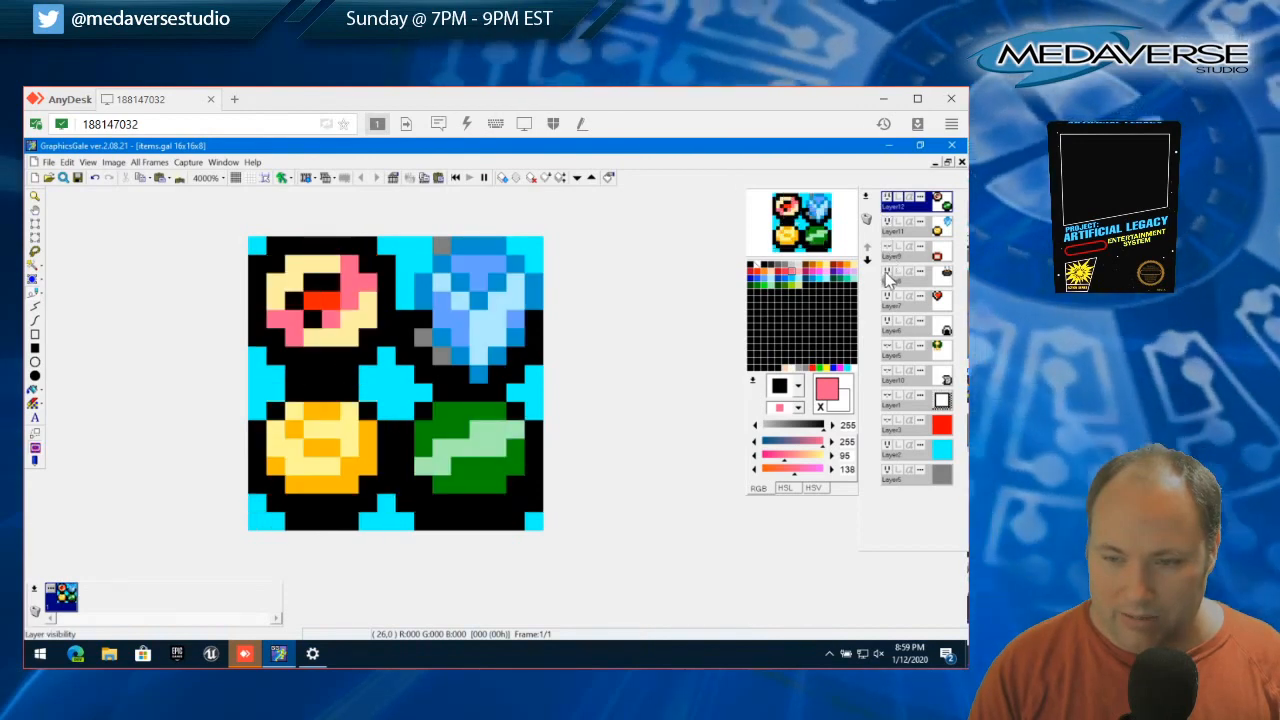
click(886, 273)
click(886, 298)
click(885, 323)
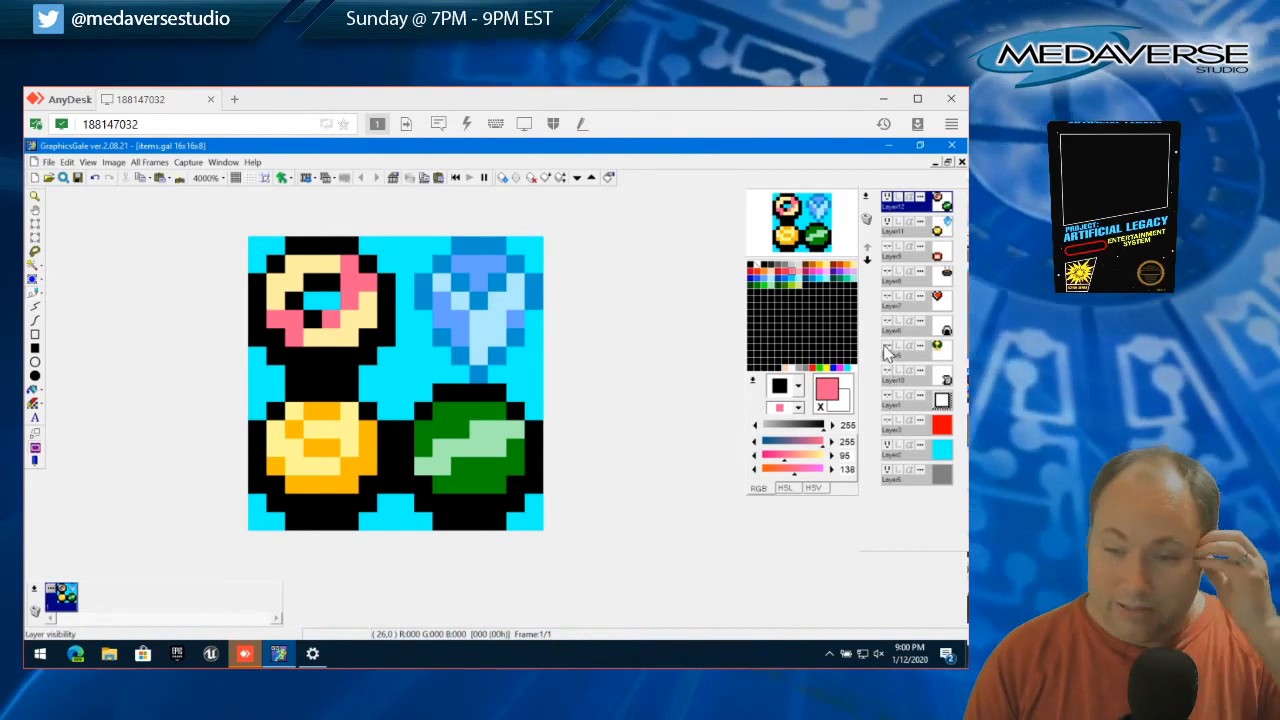
Briefly show the green-and-yellow sprite and frame layers, and hide them along with the cyan background to return to gray
click(885, 349)
click(888, 374)
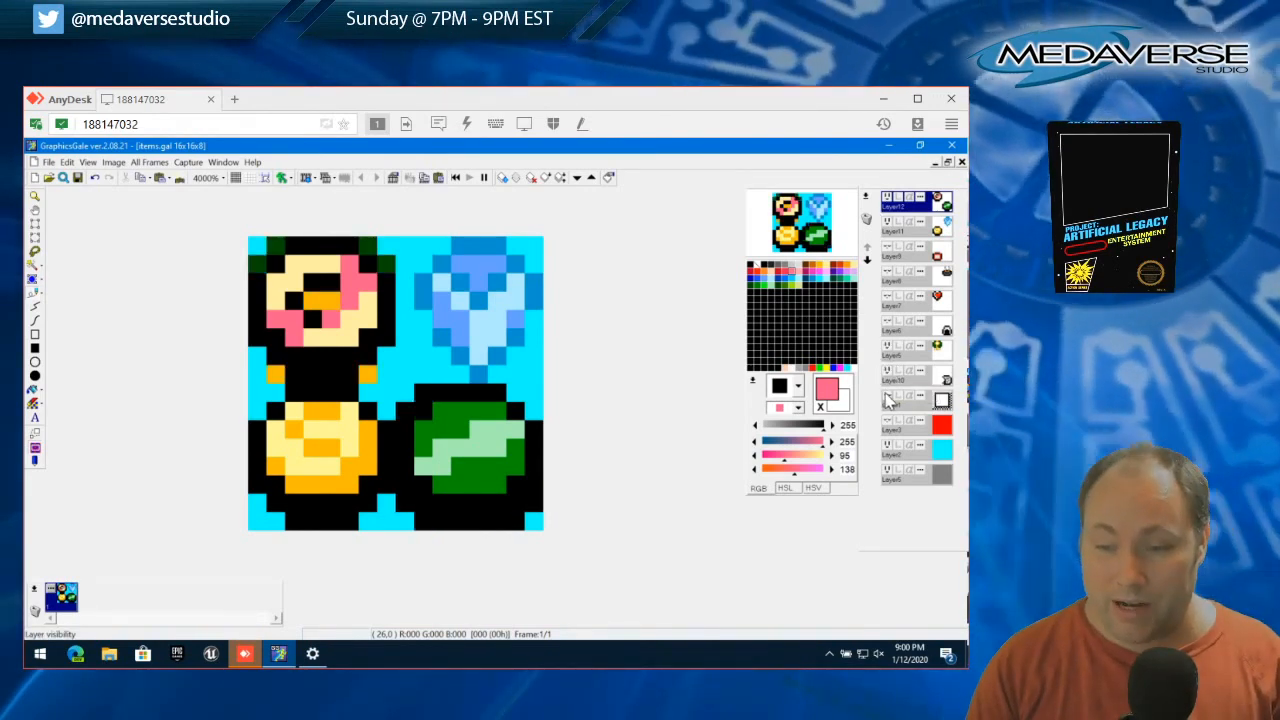
click(888, 399)
click(888, 374)
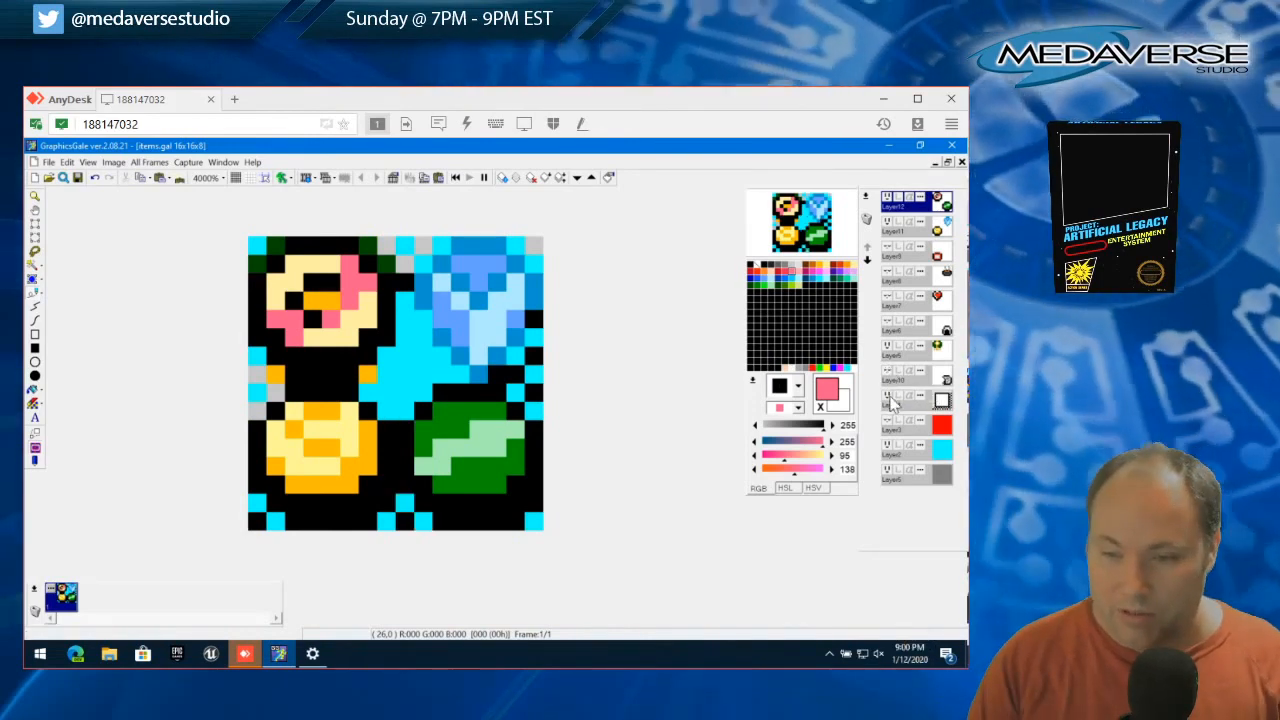
click(889, 350)
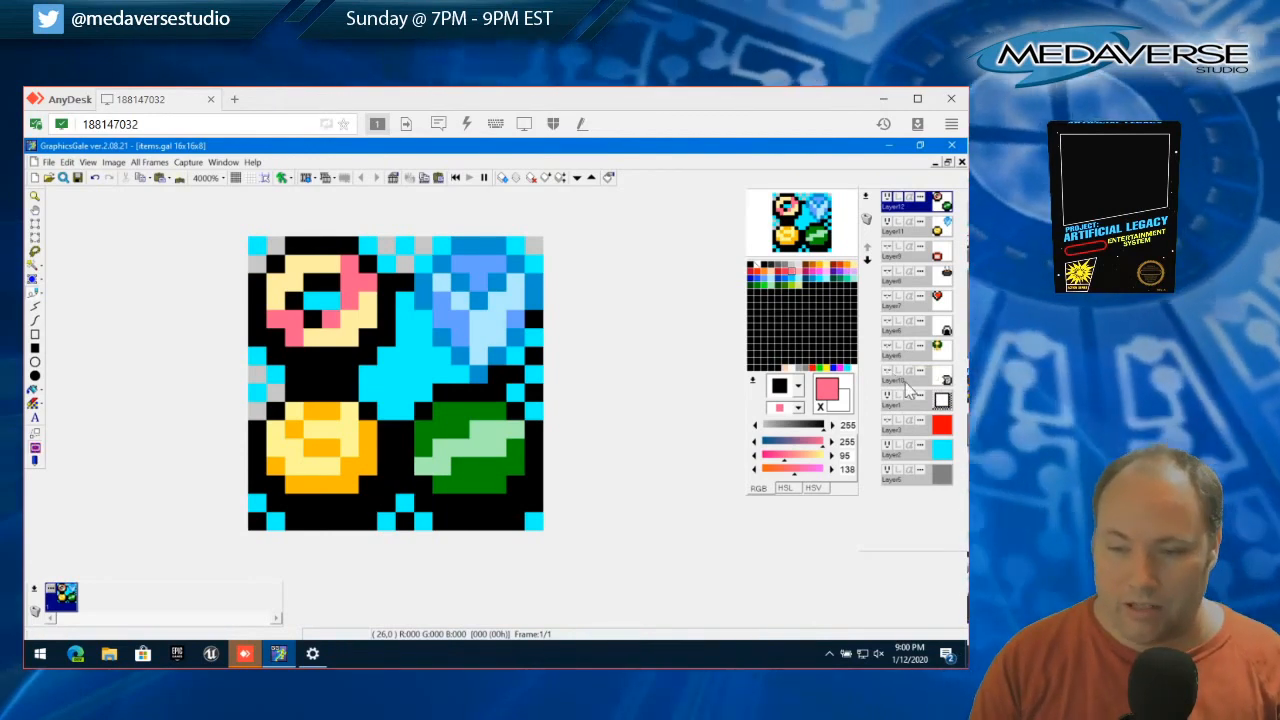
click(887, 448)
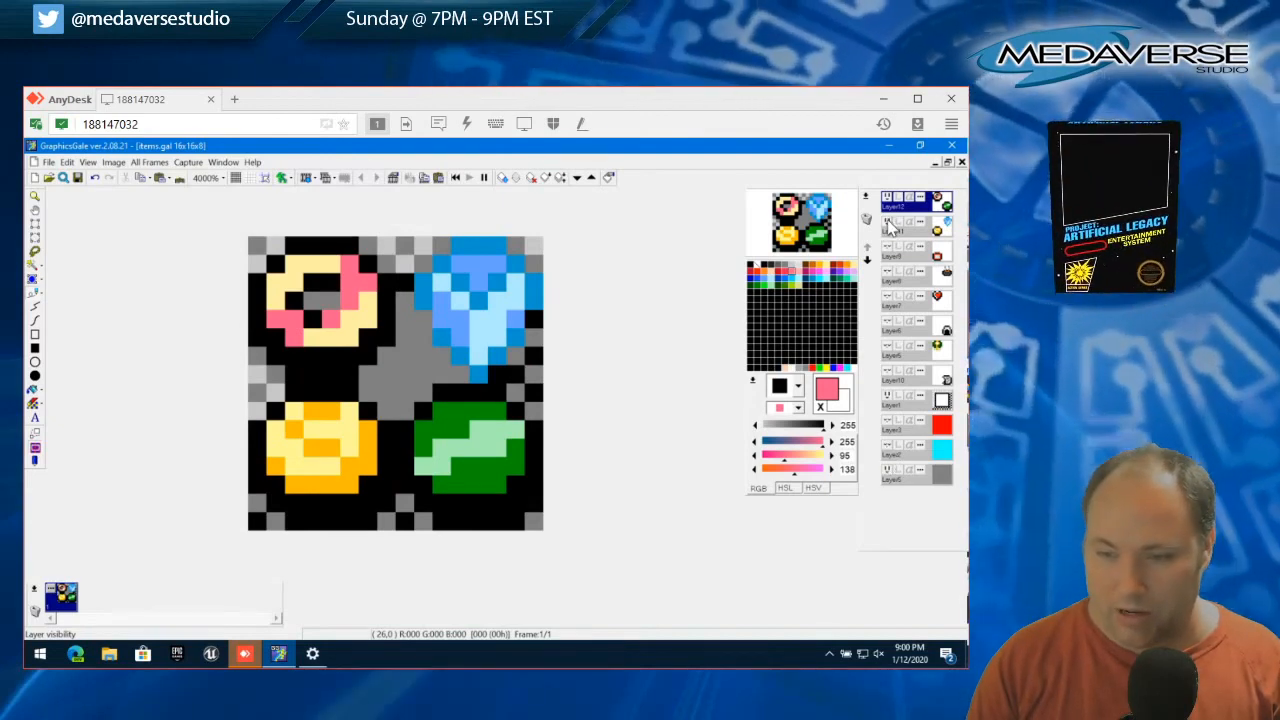
click(886, 400)
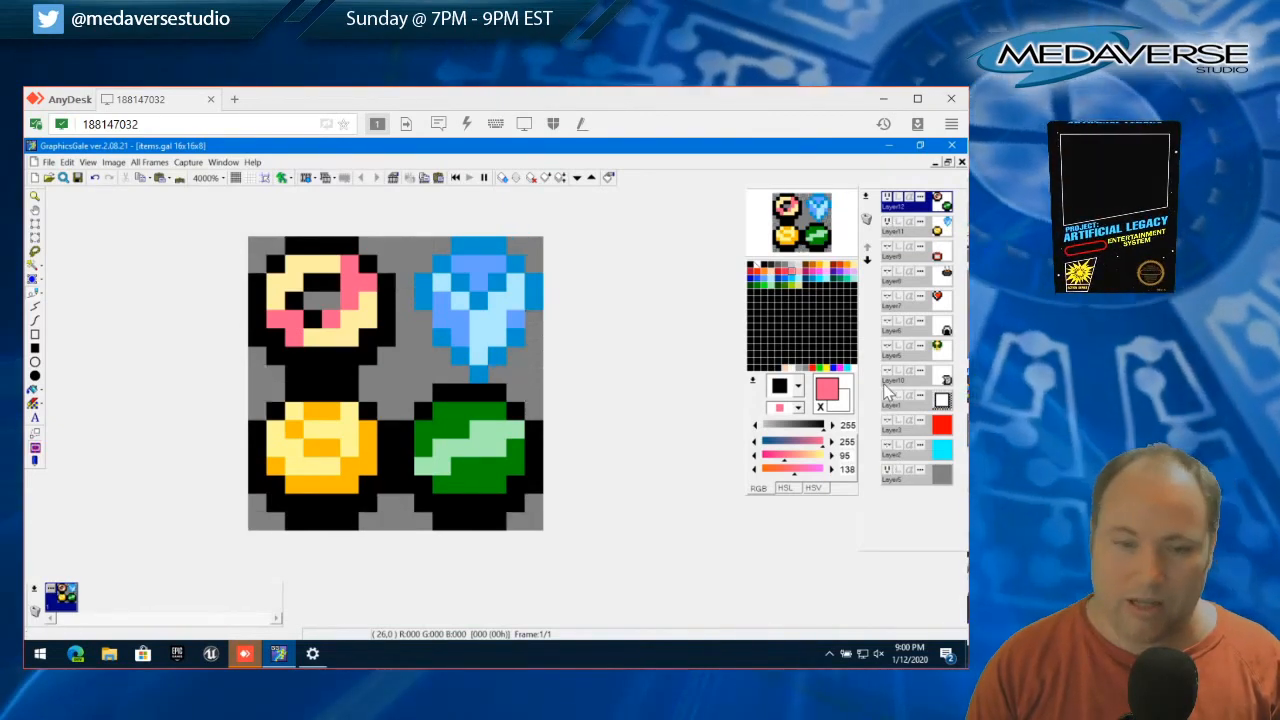